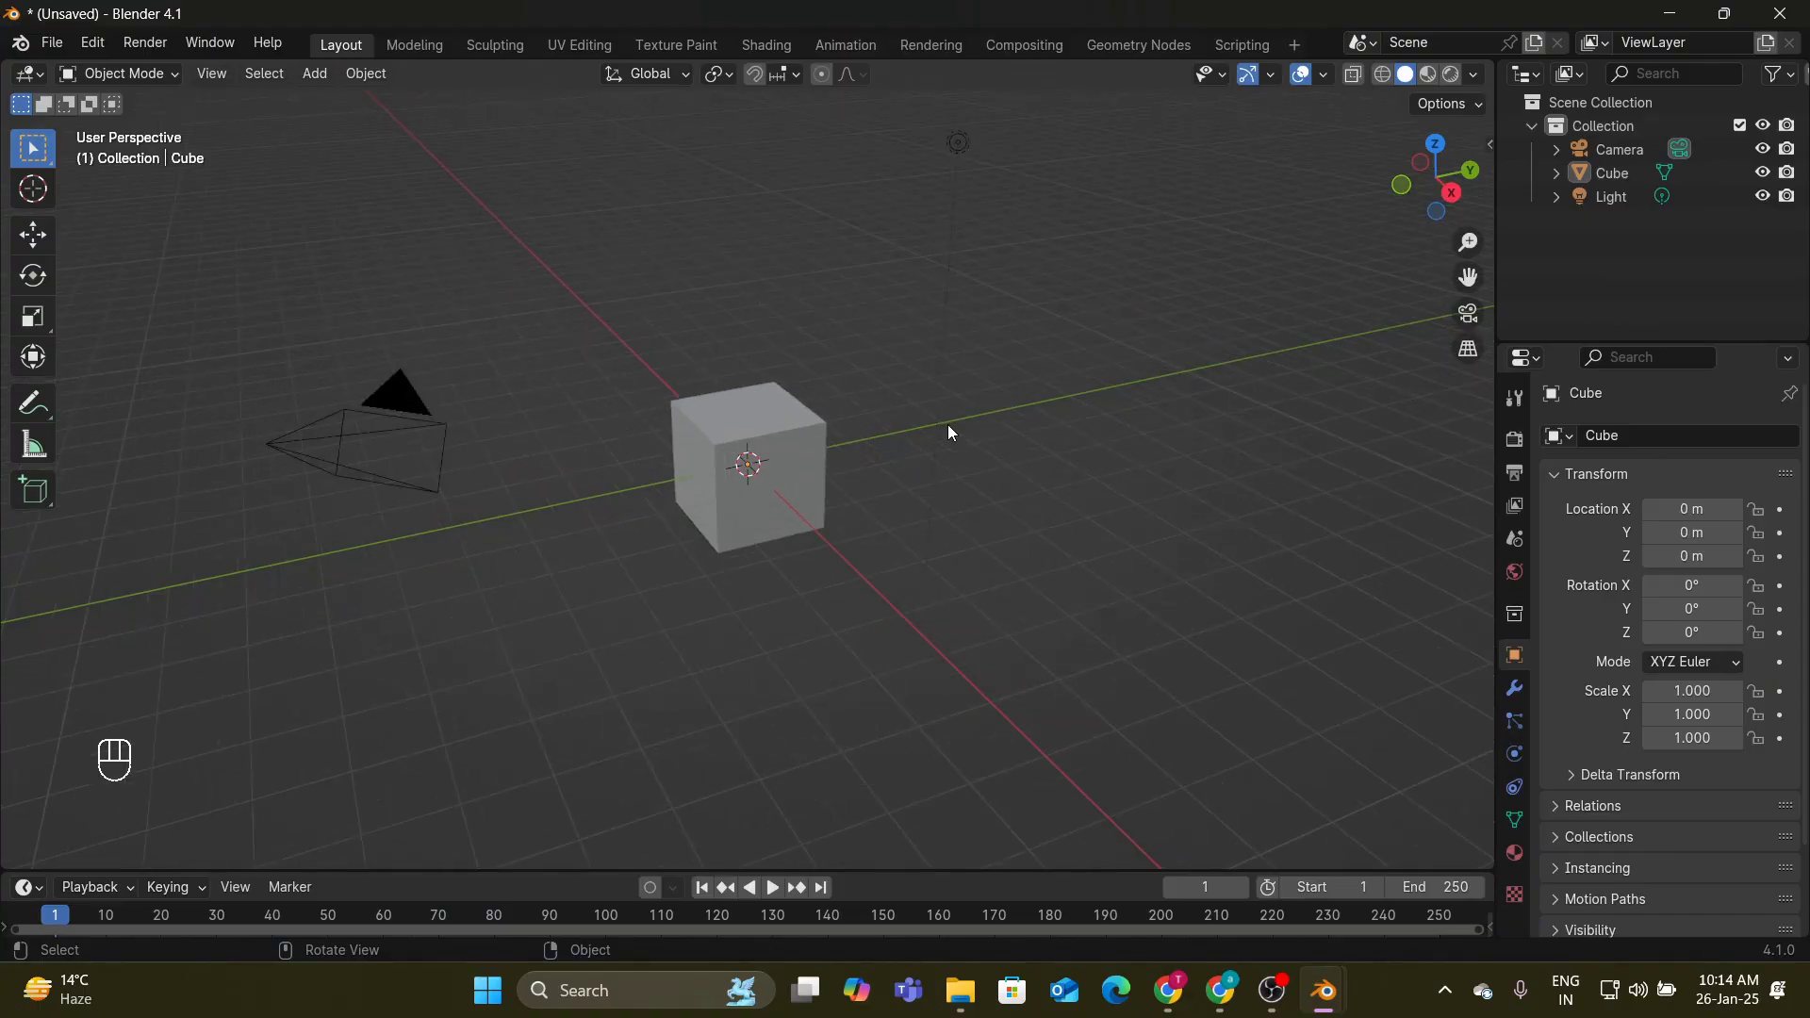
Step: Delete the default cube from the scene
scroll(950, 431, down, 2)
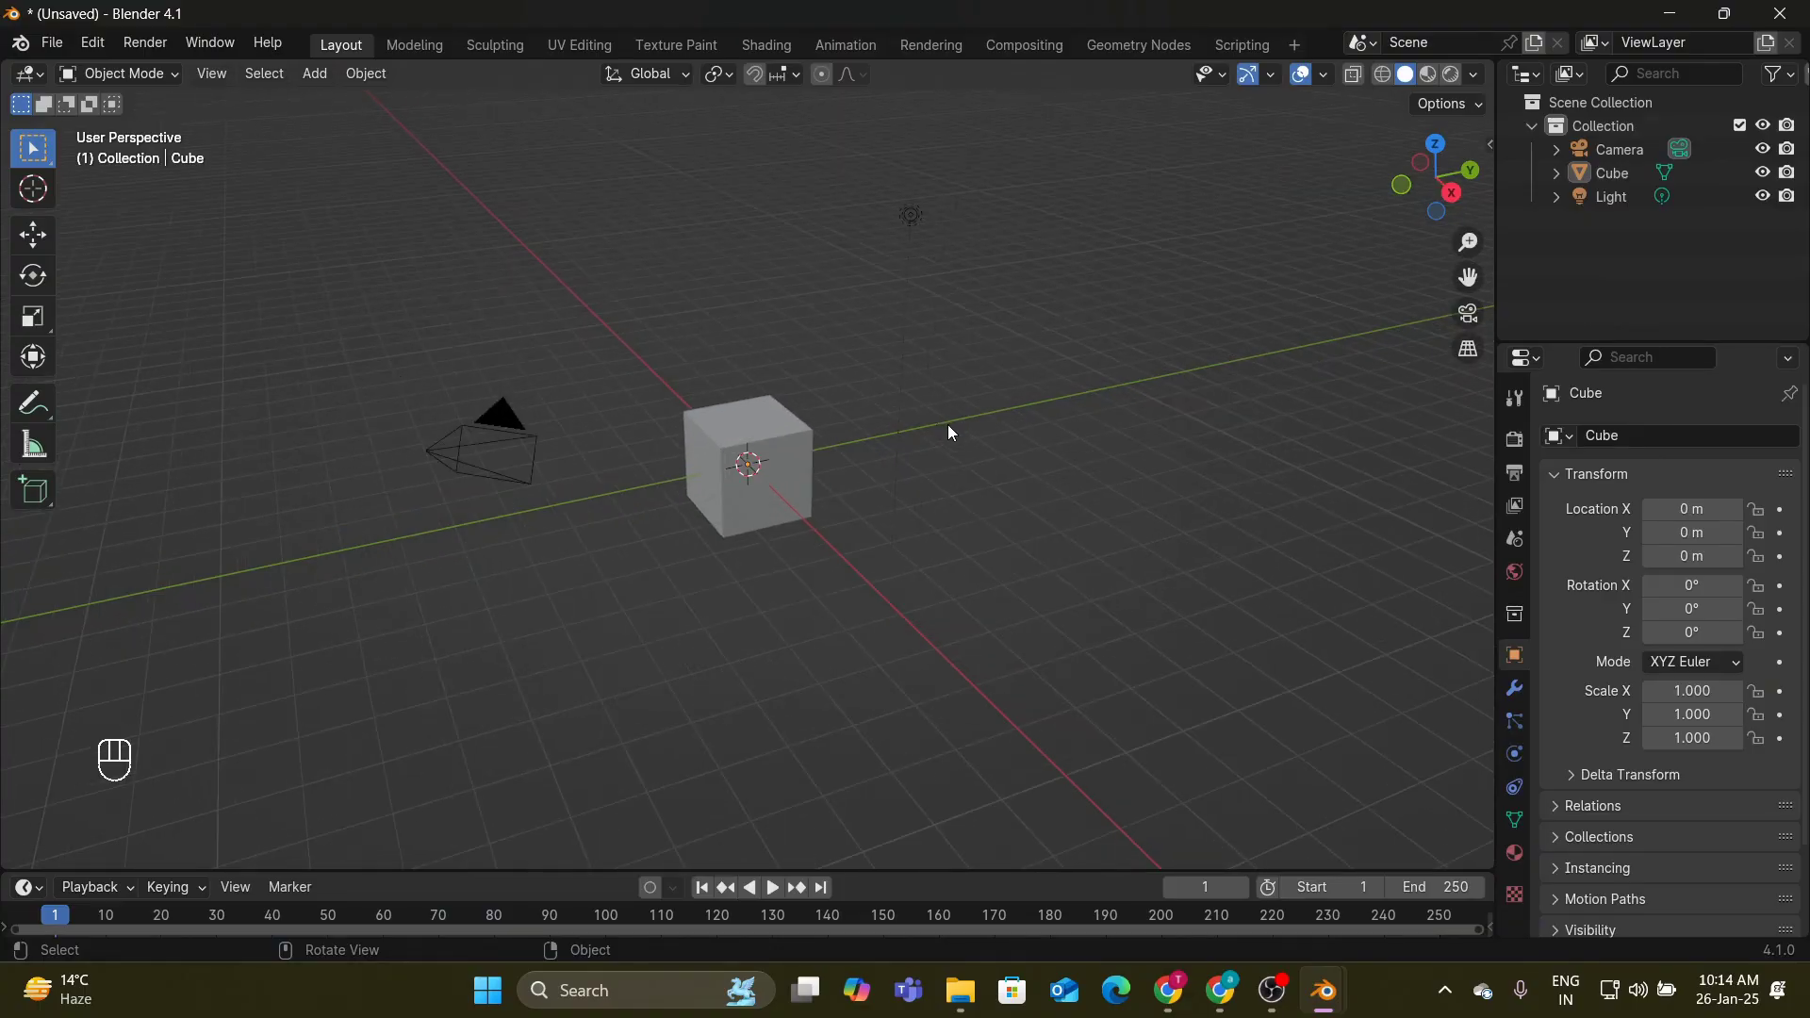
scroll(905, 459, up, 1)
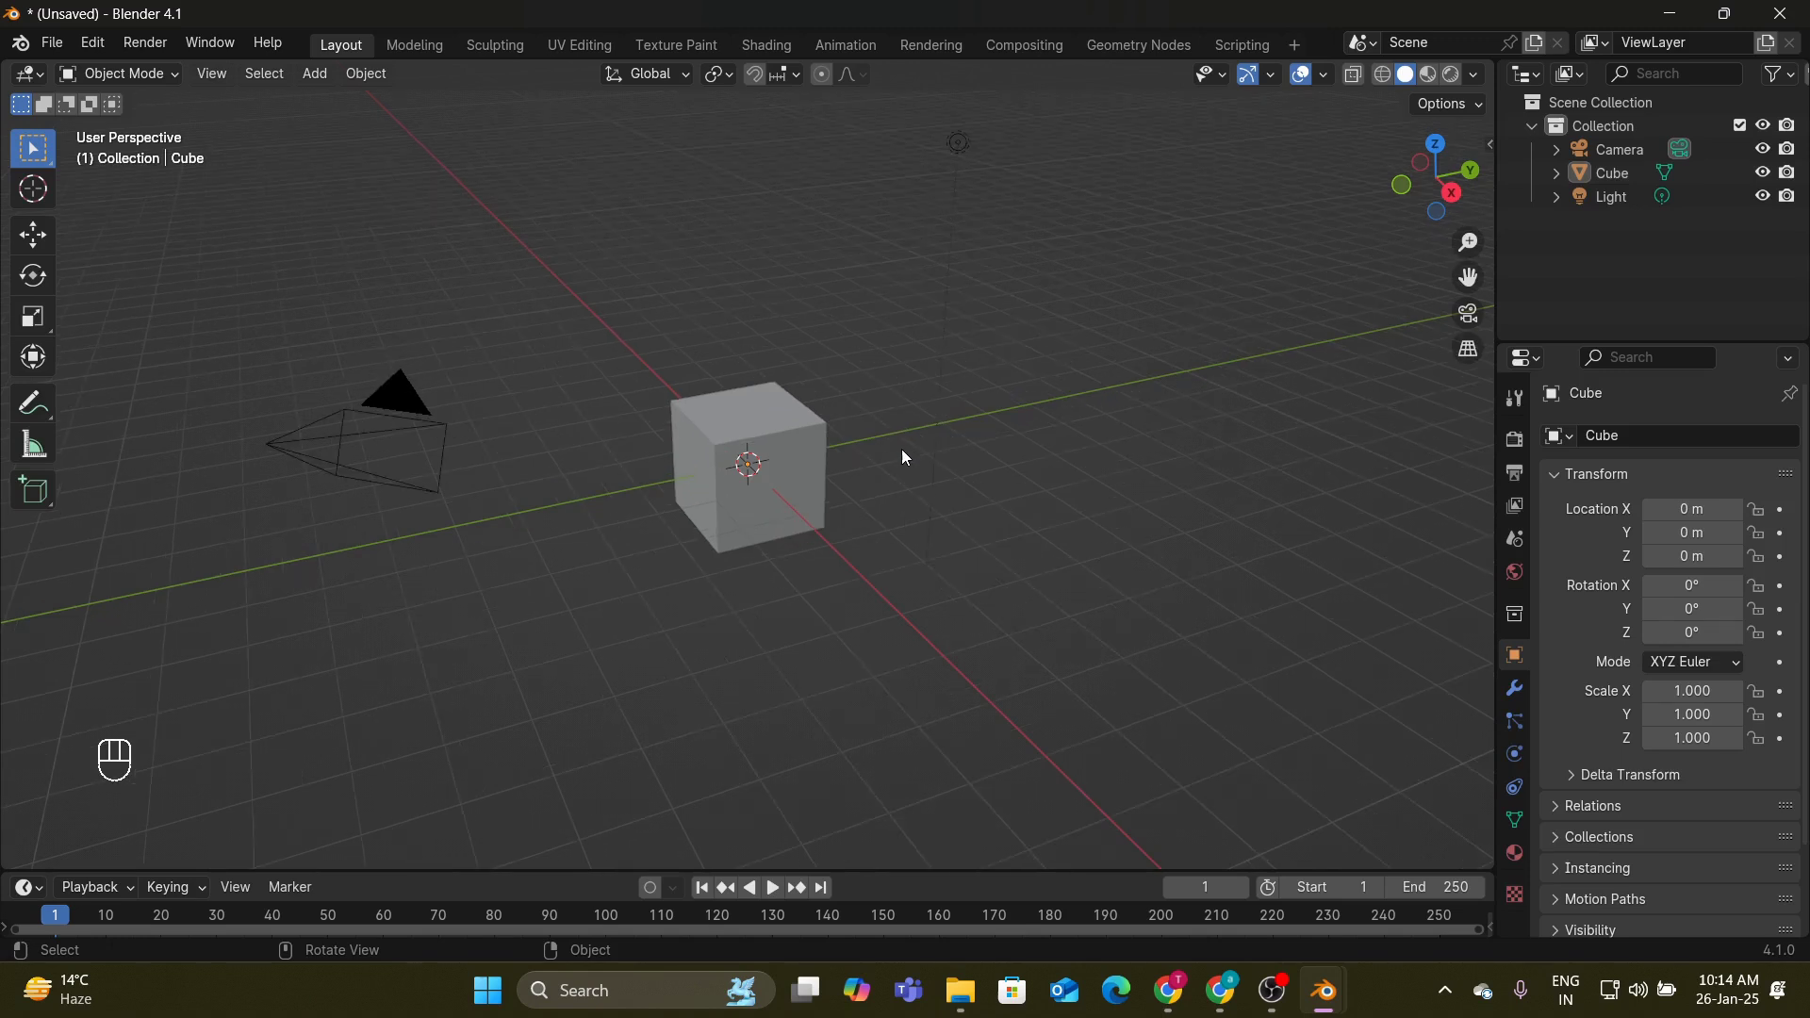
click(775, 439)
key(Delete)
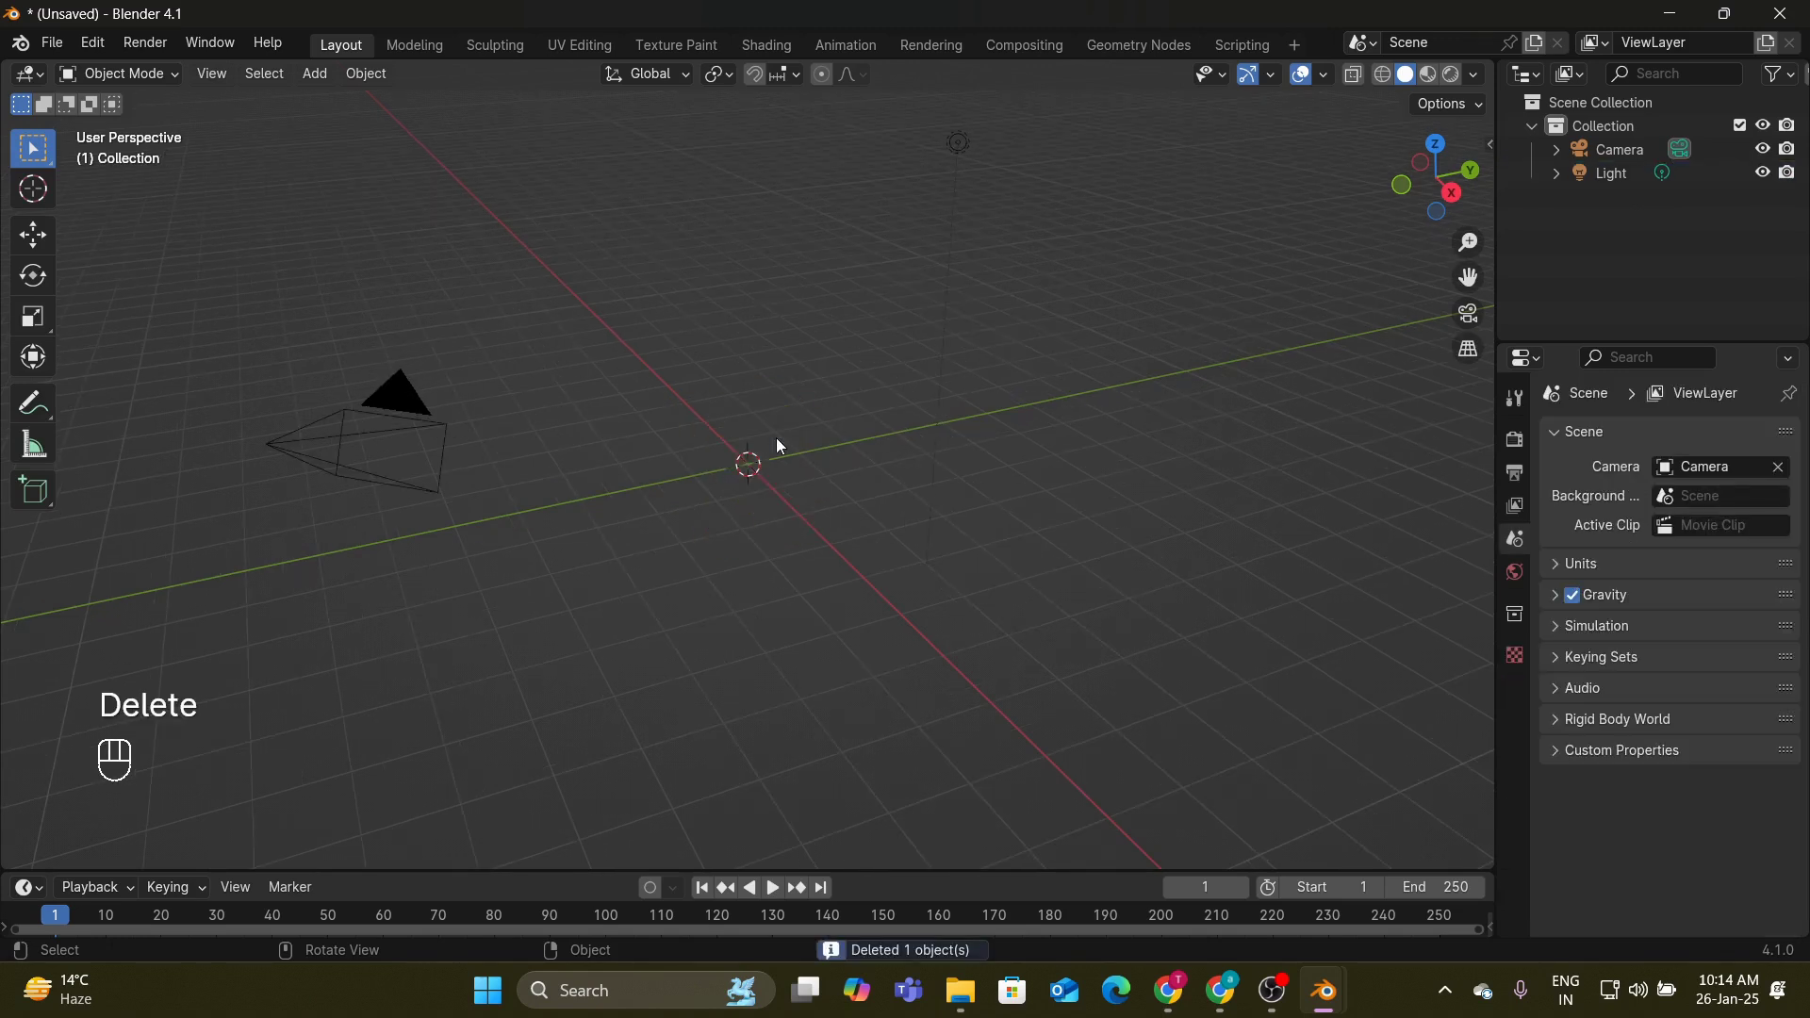
Step: Add a UV sphere mesh with 8 segments and 8 rings
key(shift+a)
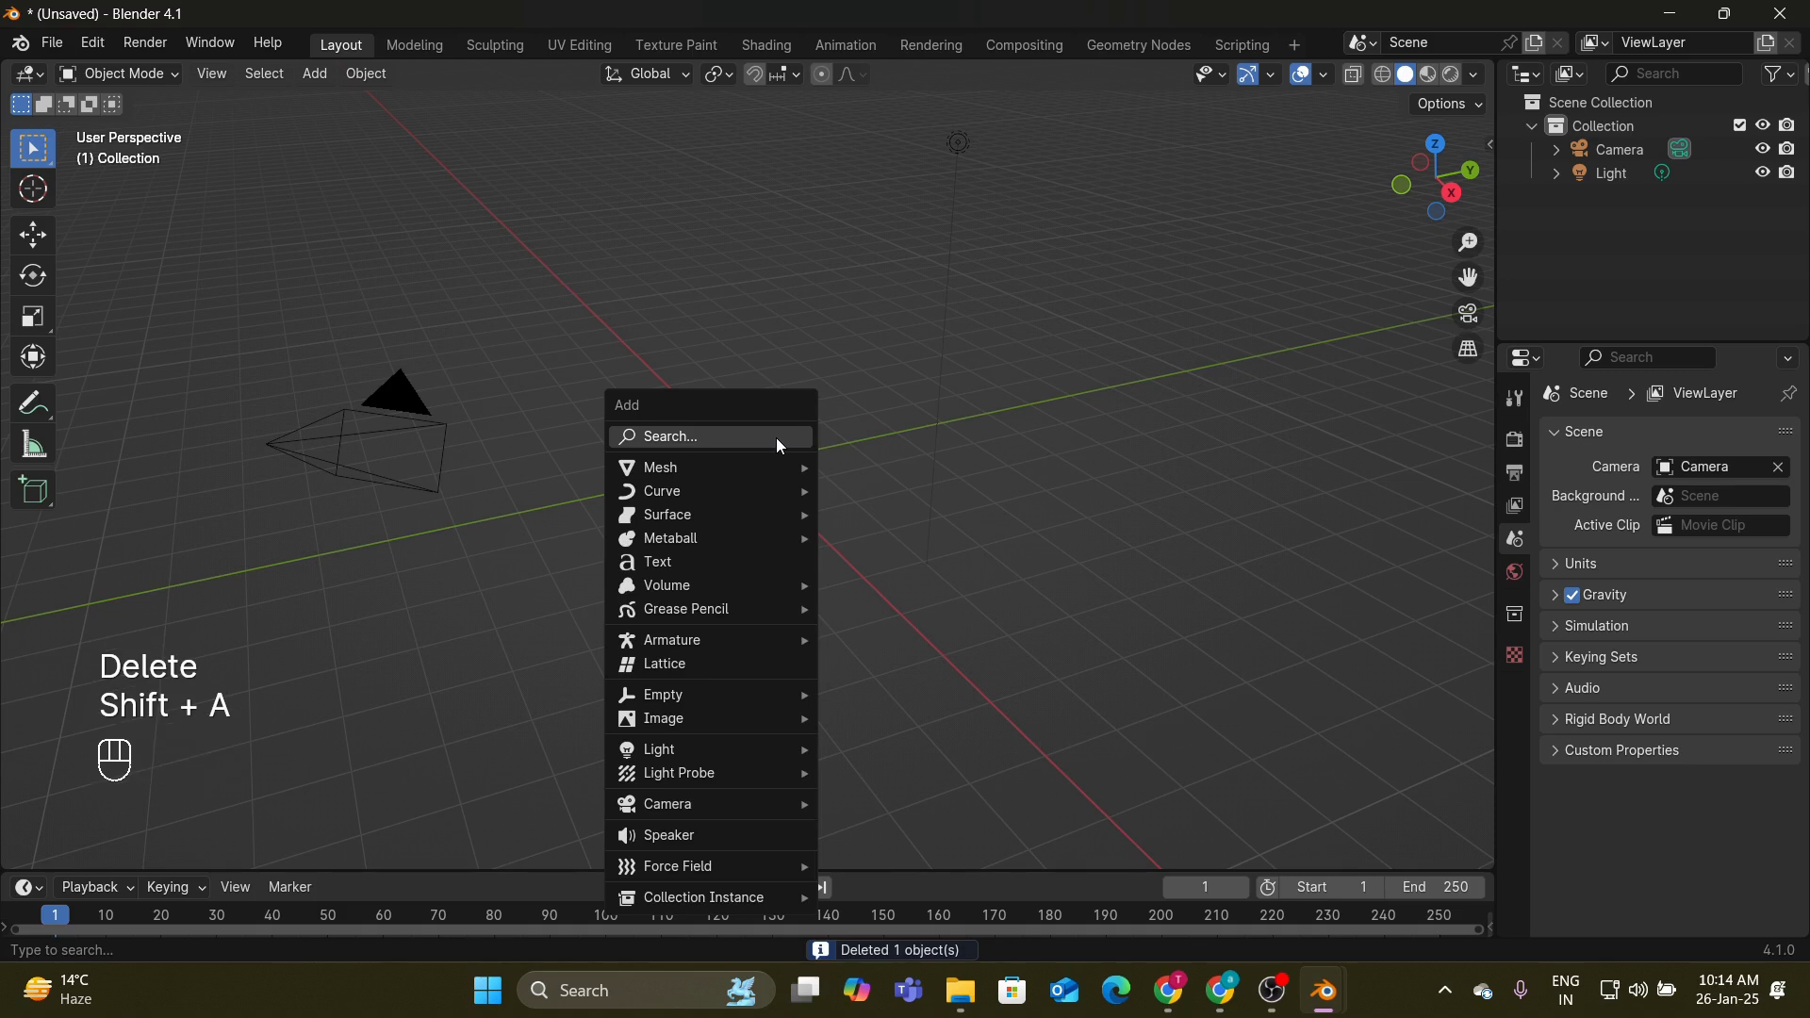
mouse_move(757, 476)
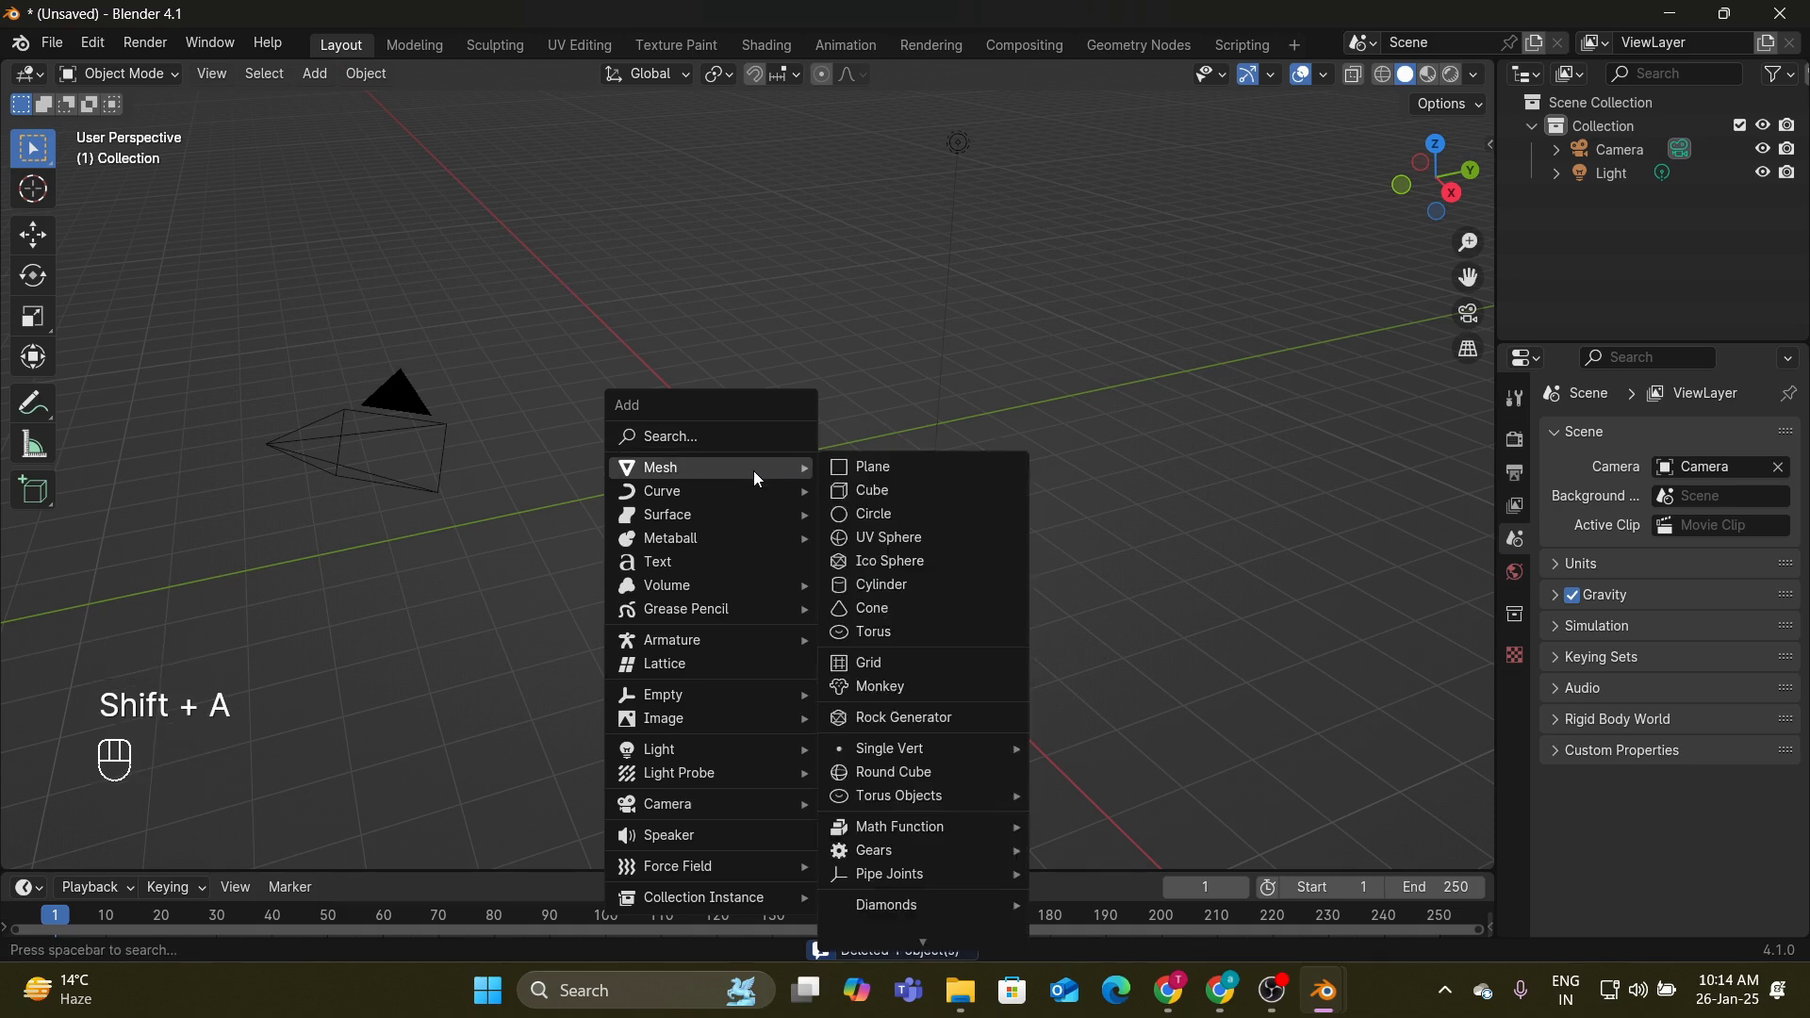
click(875, 539)
click(114, 854)
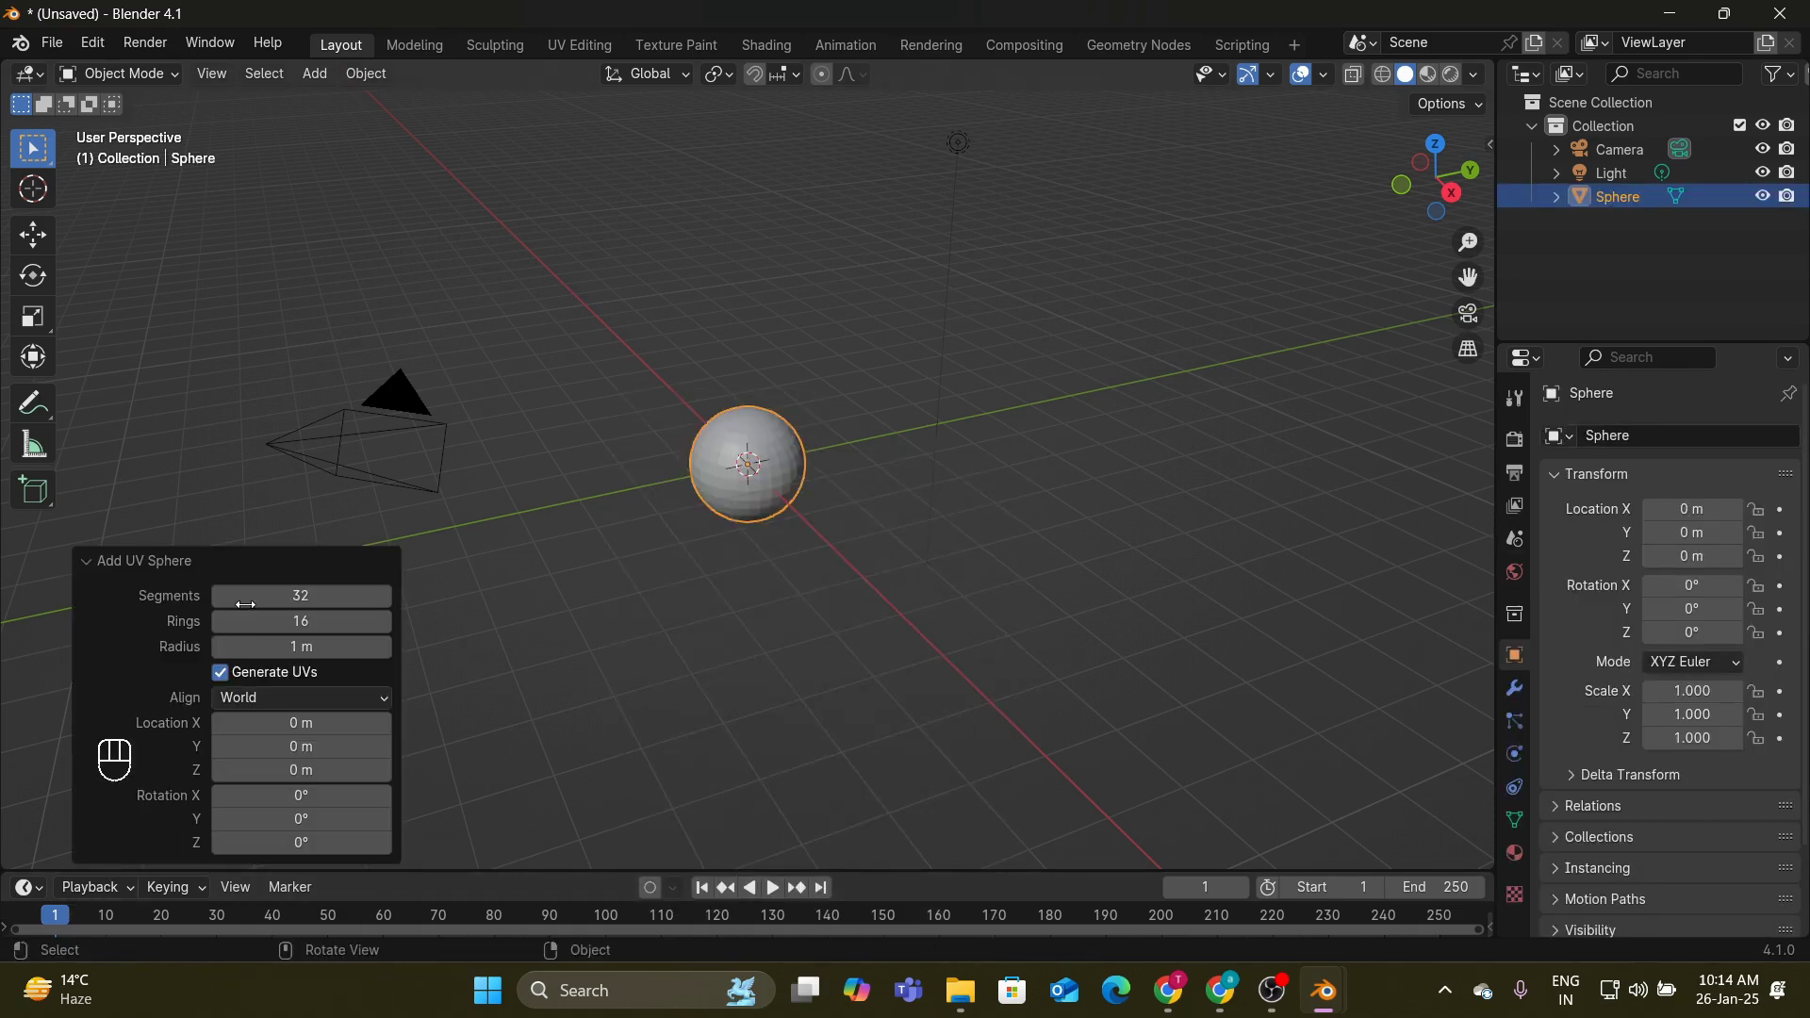
drag(260, 596, 260, 622)
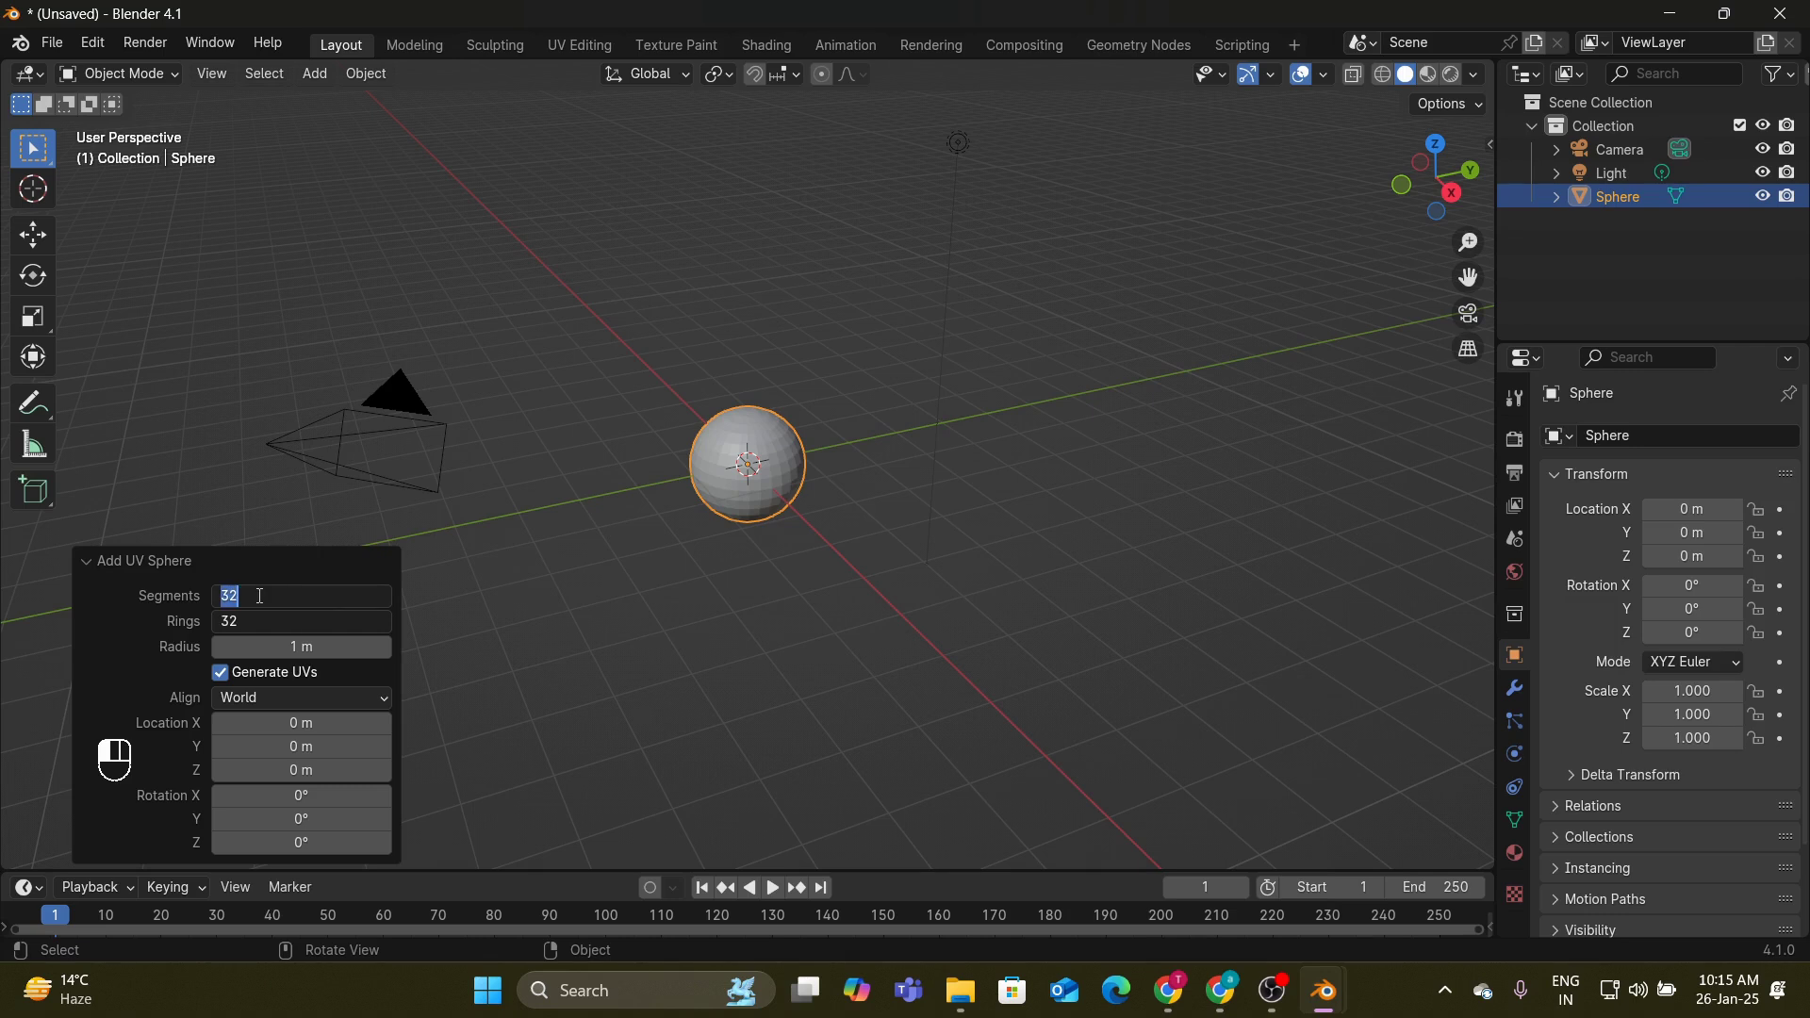
text(8)
key(Return)
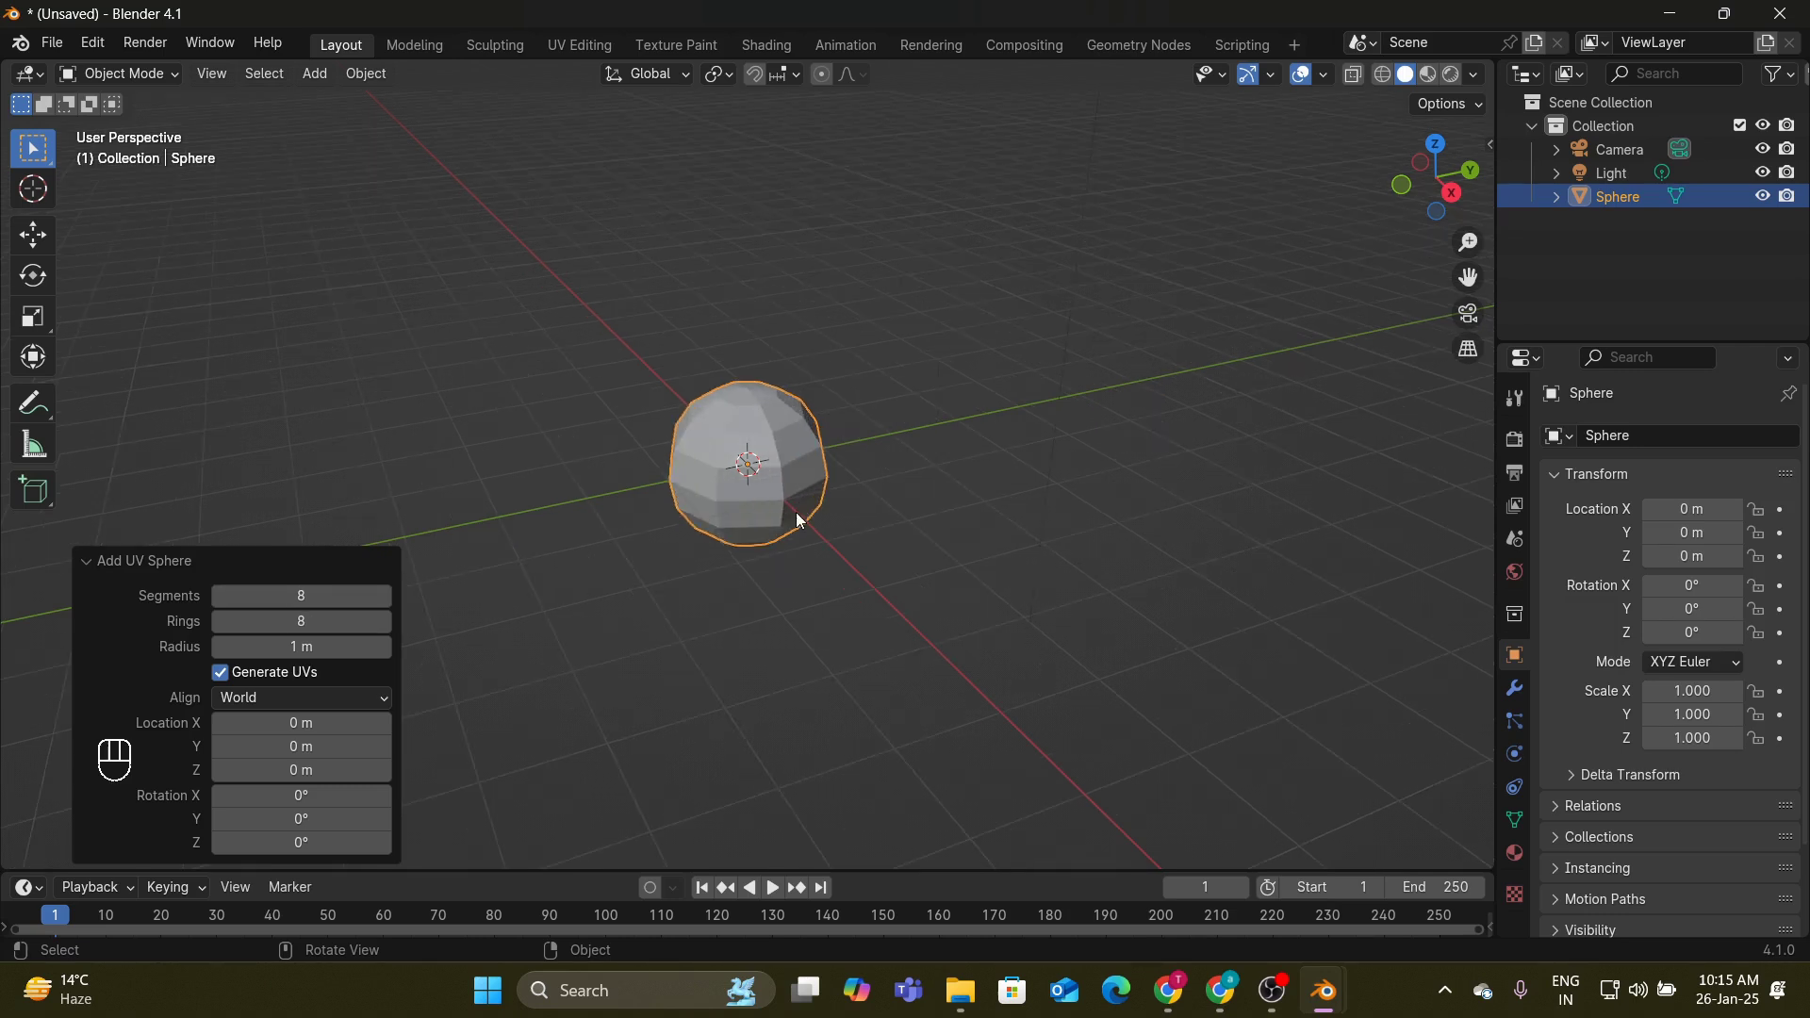
Step: Rotate the sphere 22.5° around the global Z axis
scroll(796, 512, up, 3)
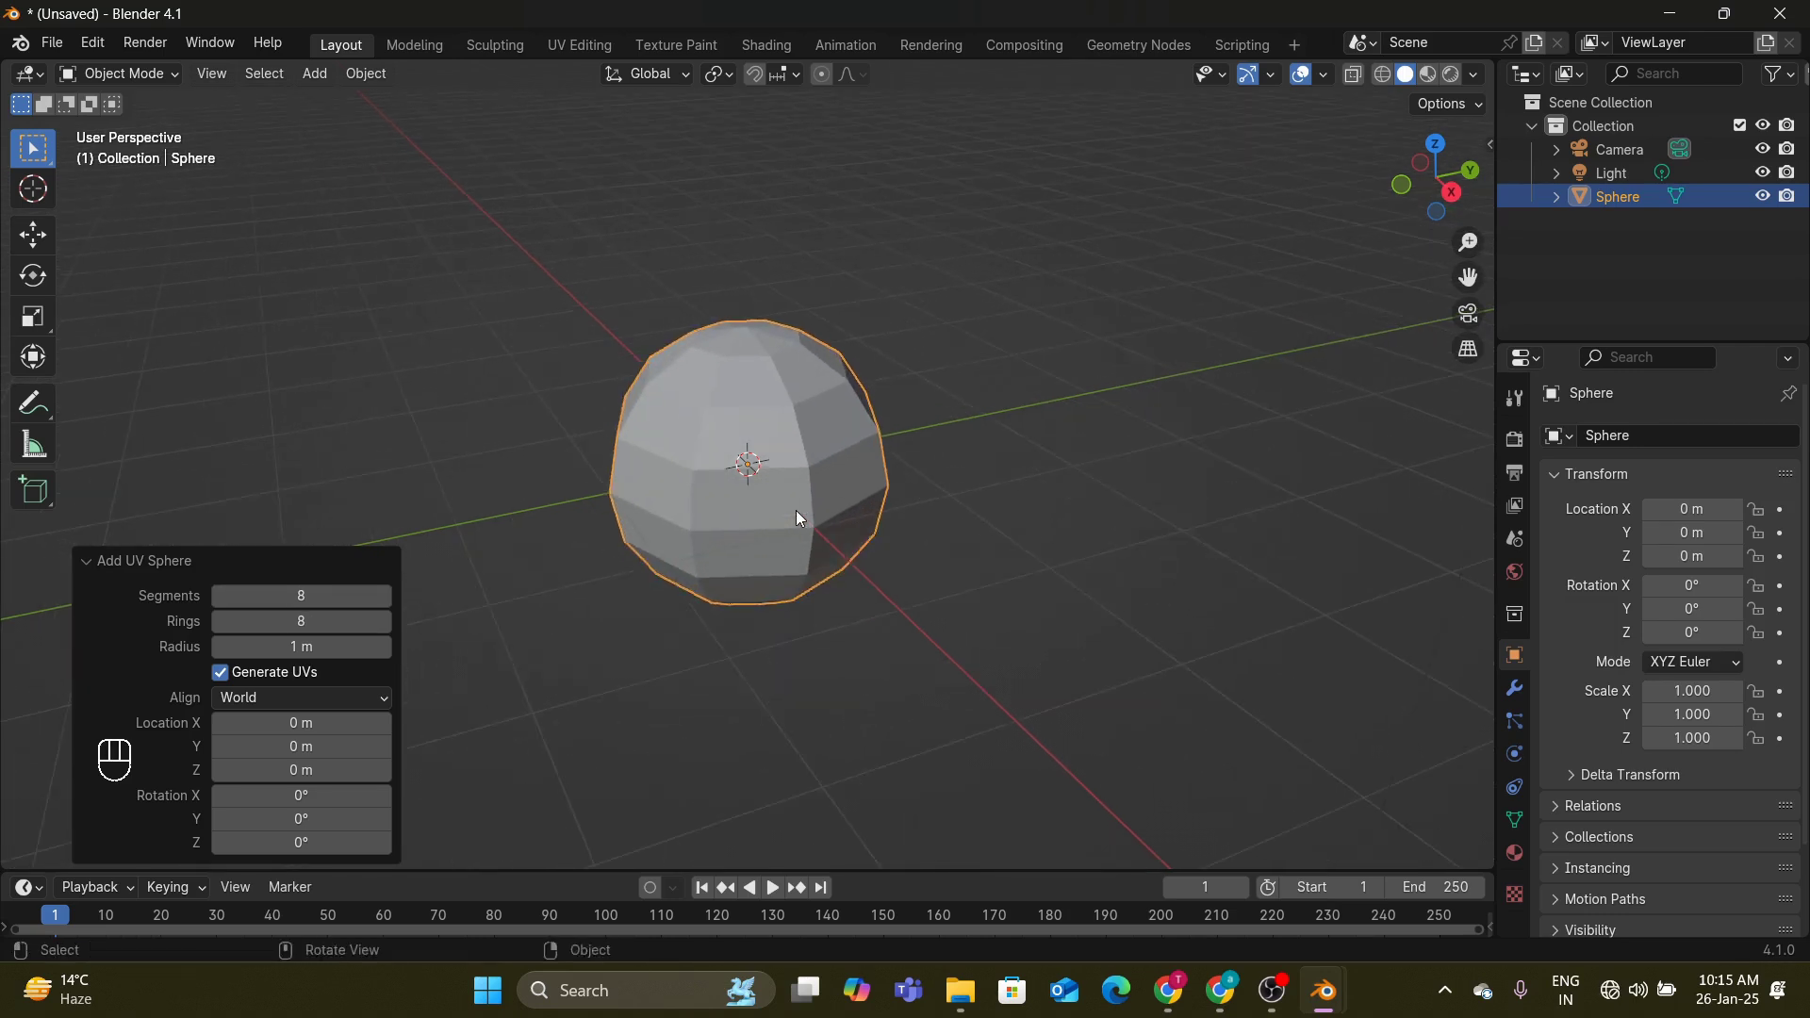
text(rz)
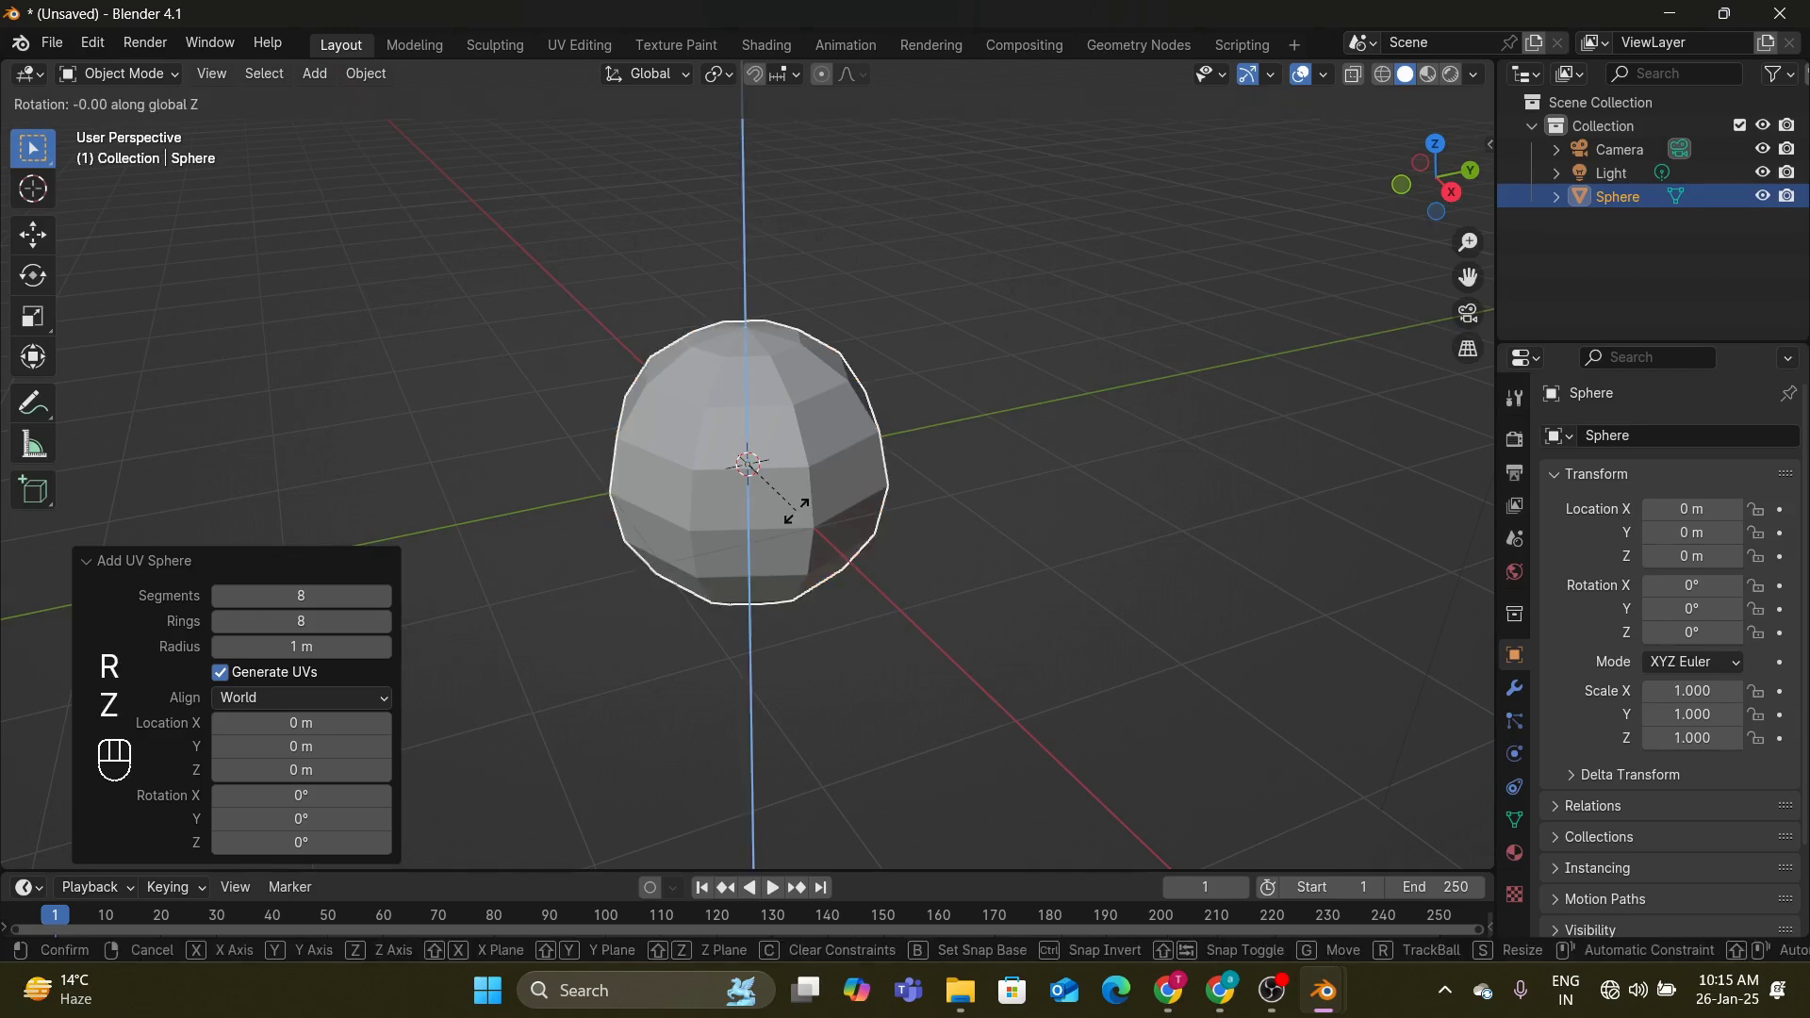
text(22.5)
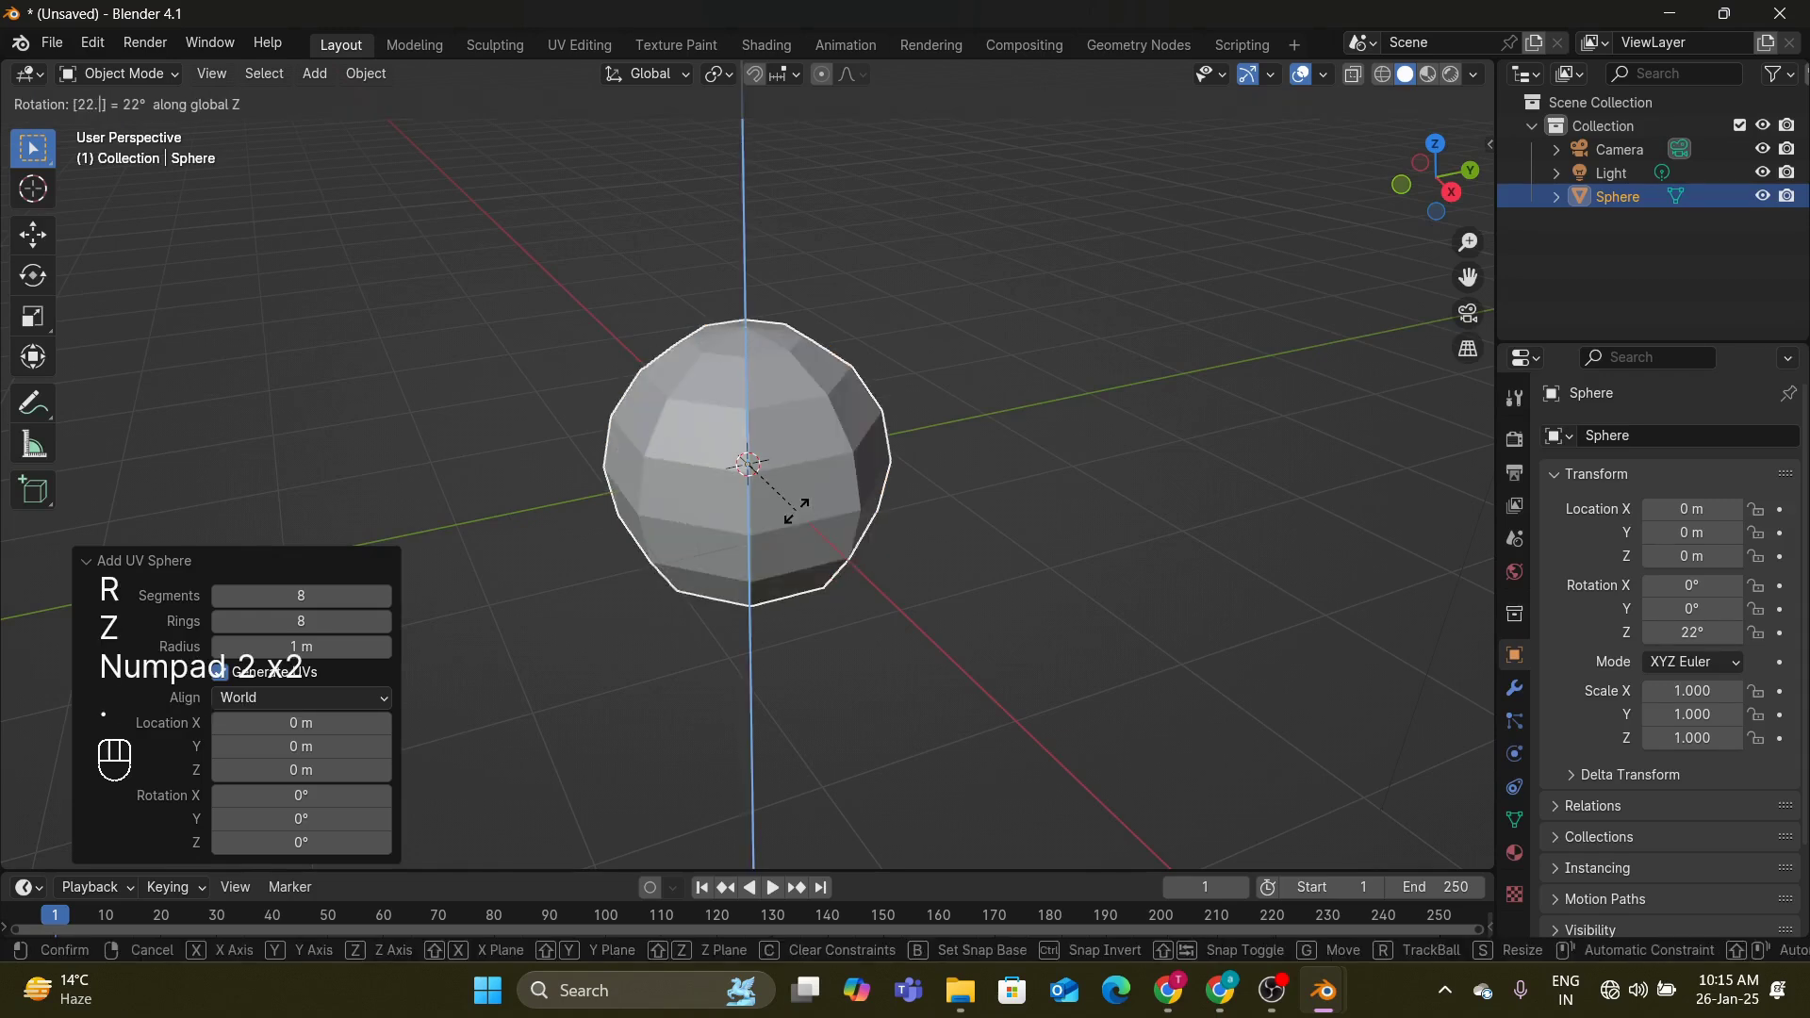
click(796, 511)
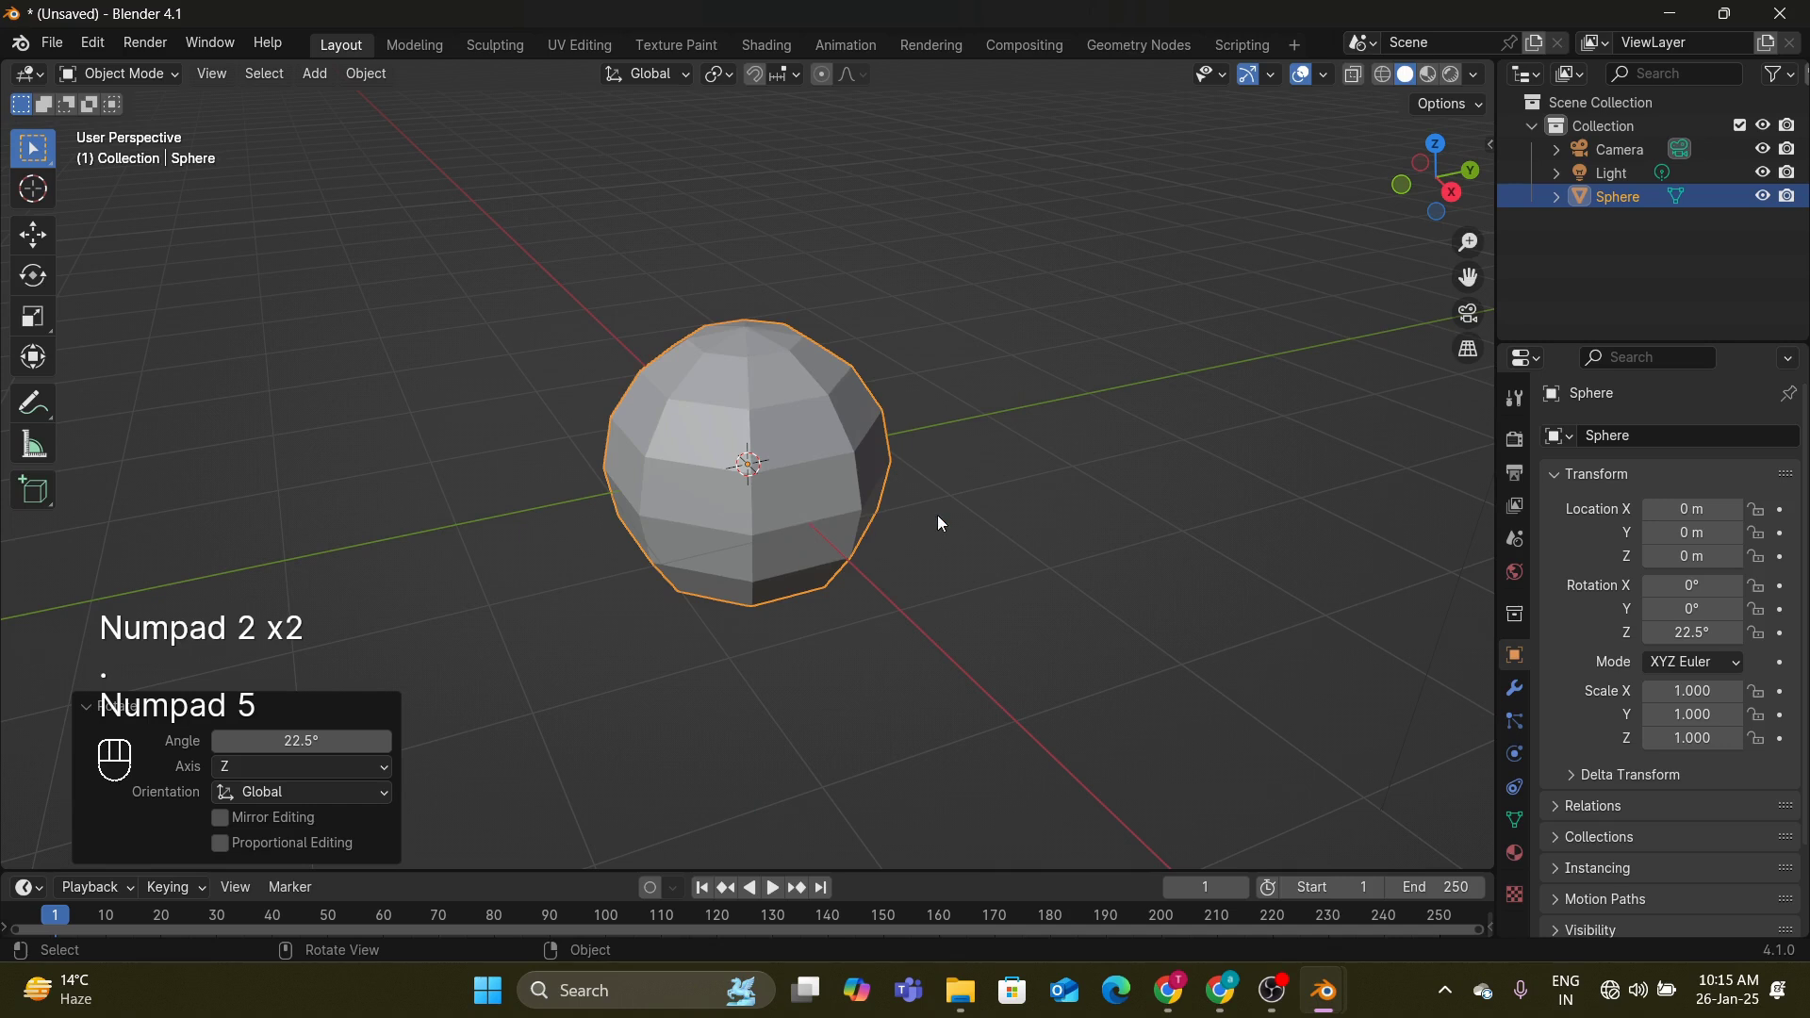
Step: Switch the sphere to Edit Mode, check it in front and right views, and select its top pole vertex
click(120, 74)
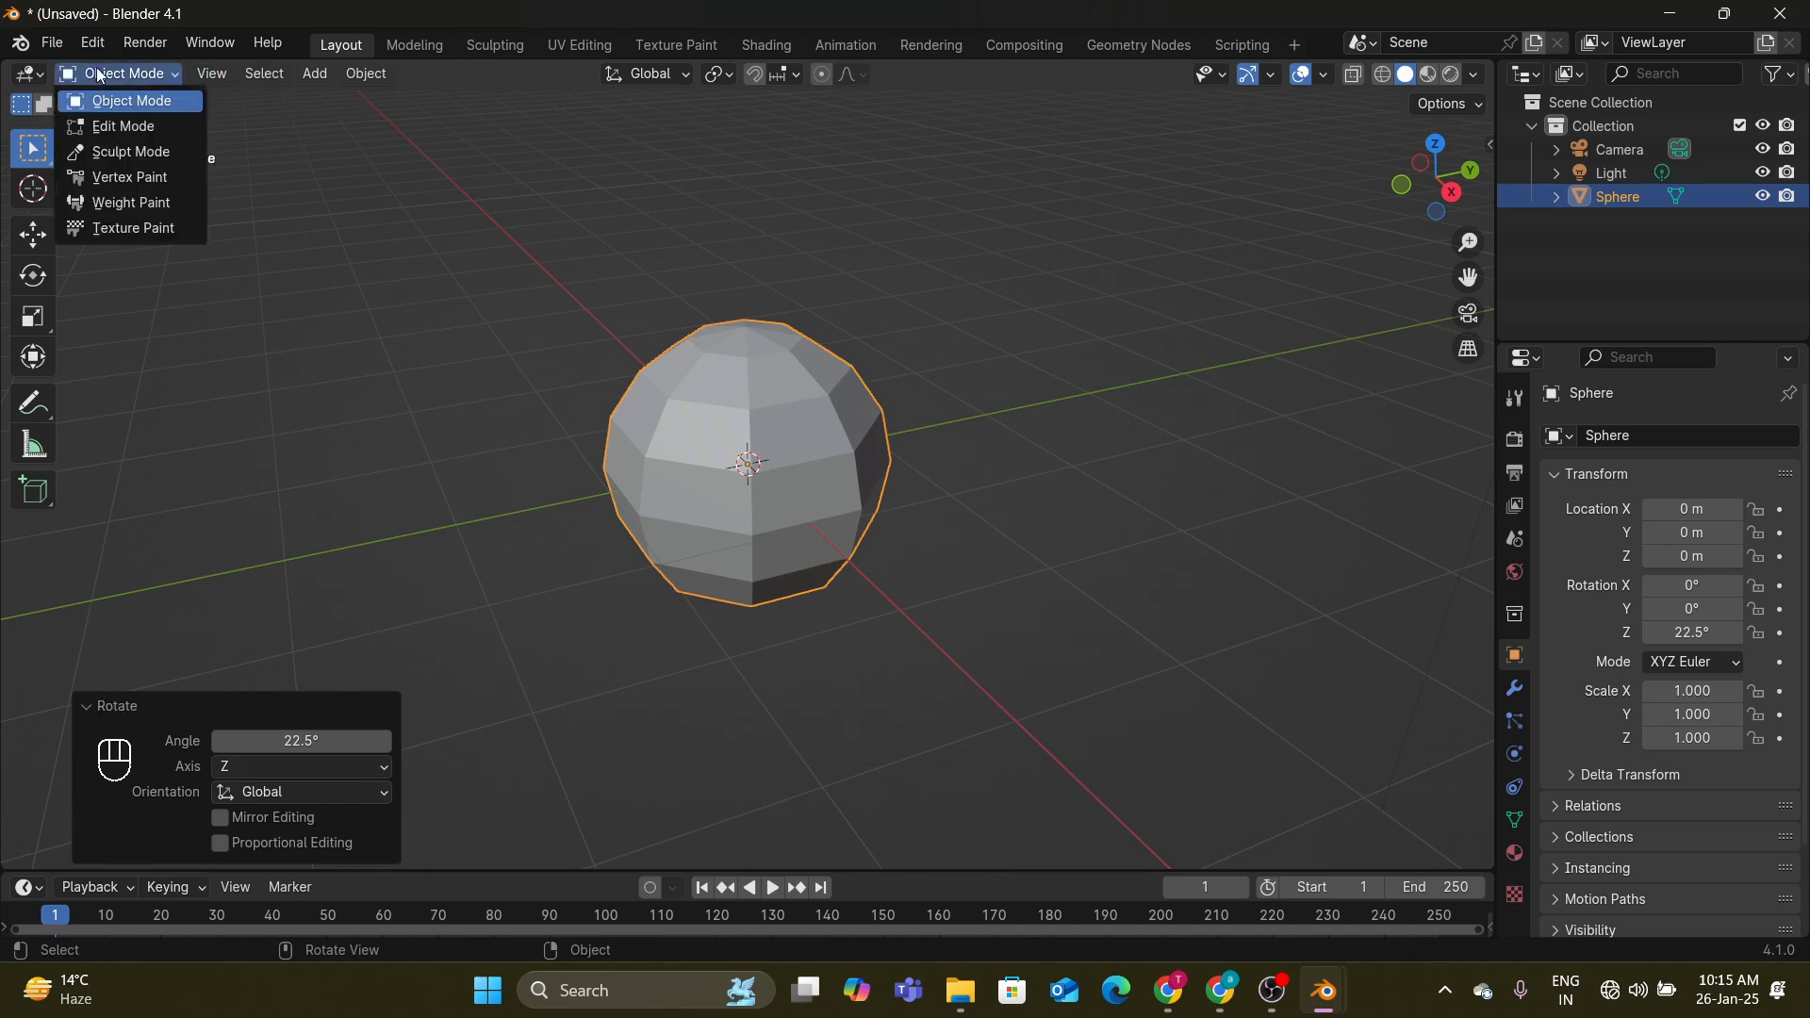
click(110, 128)
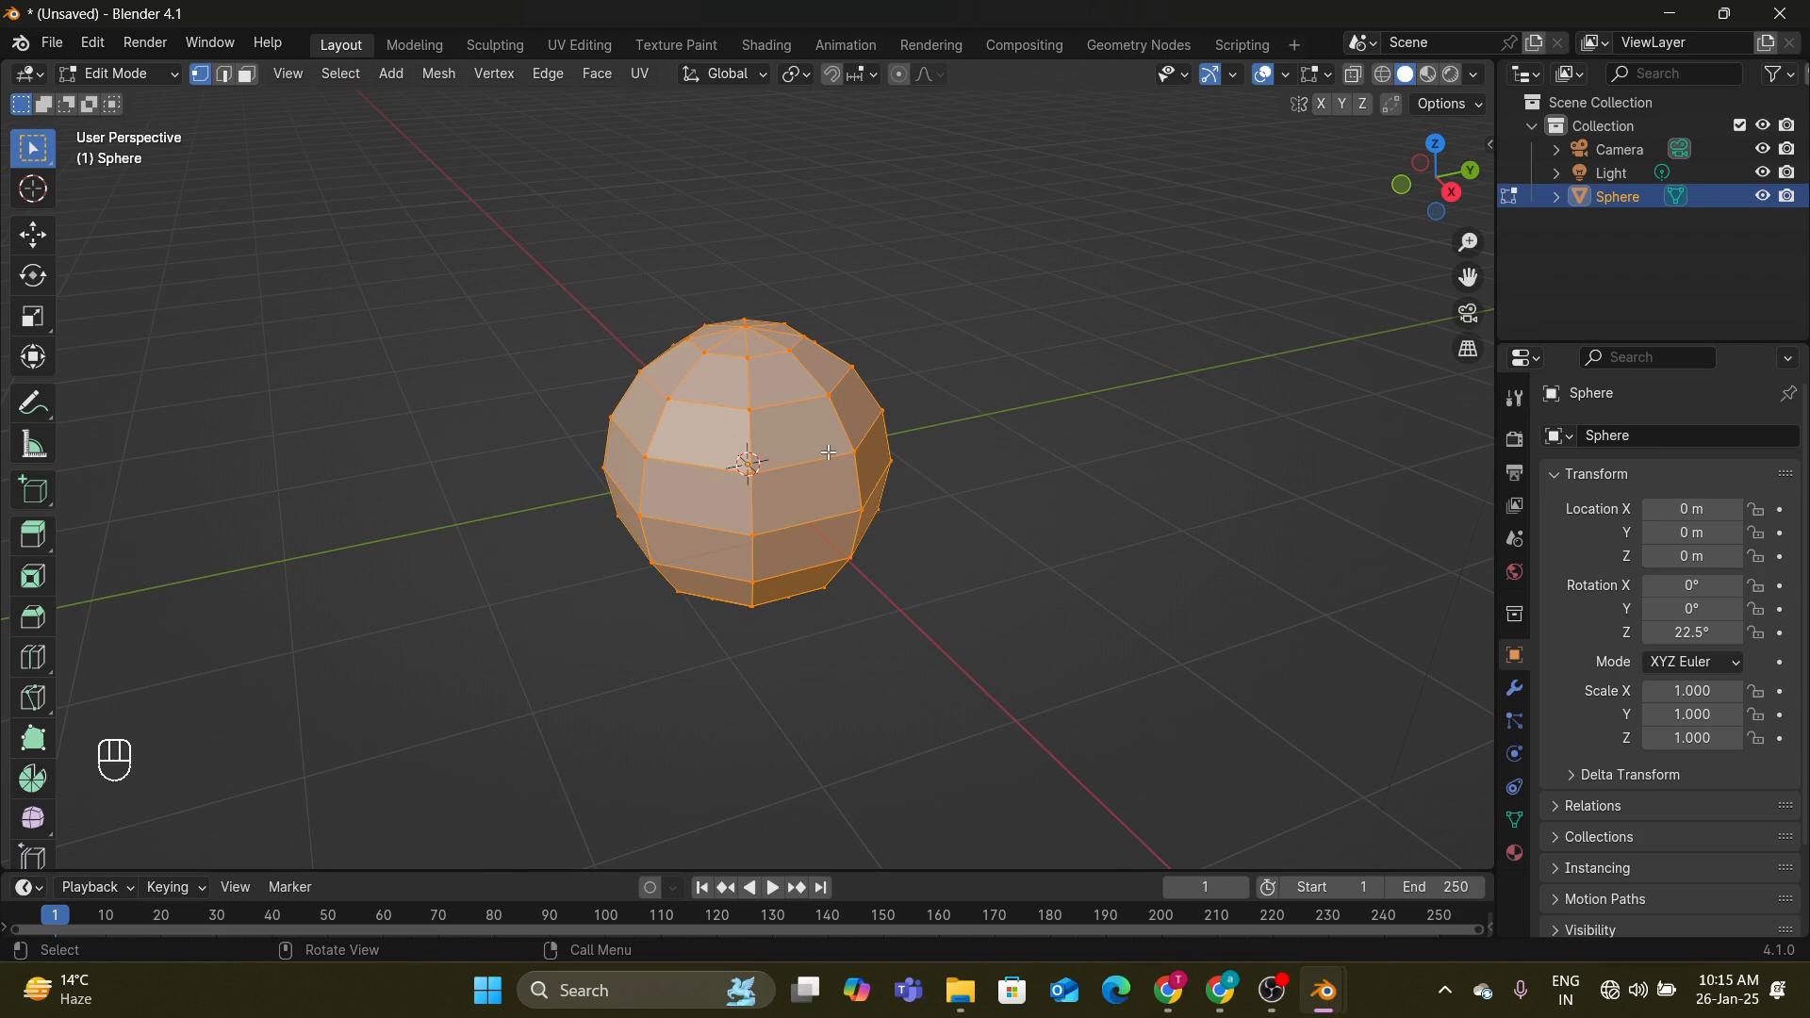
key(KP_1)
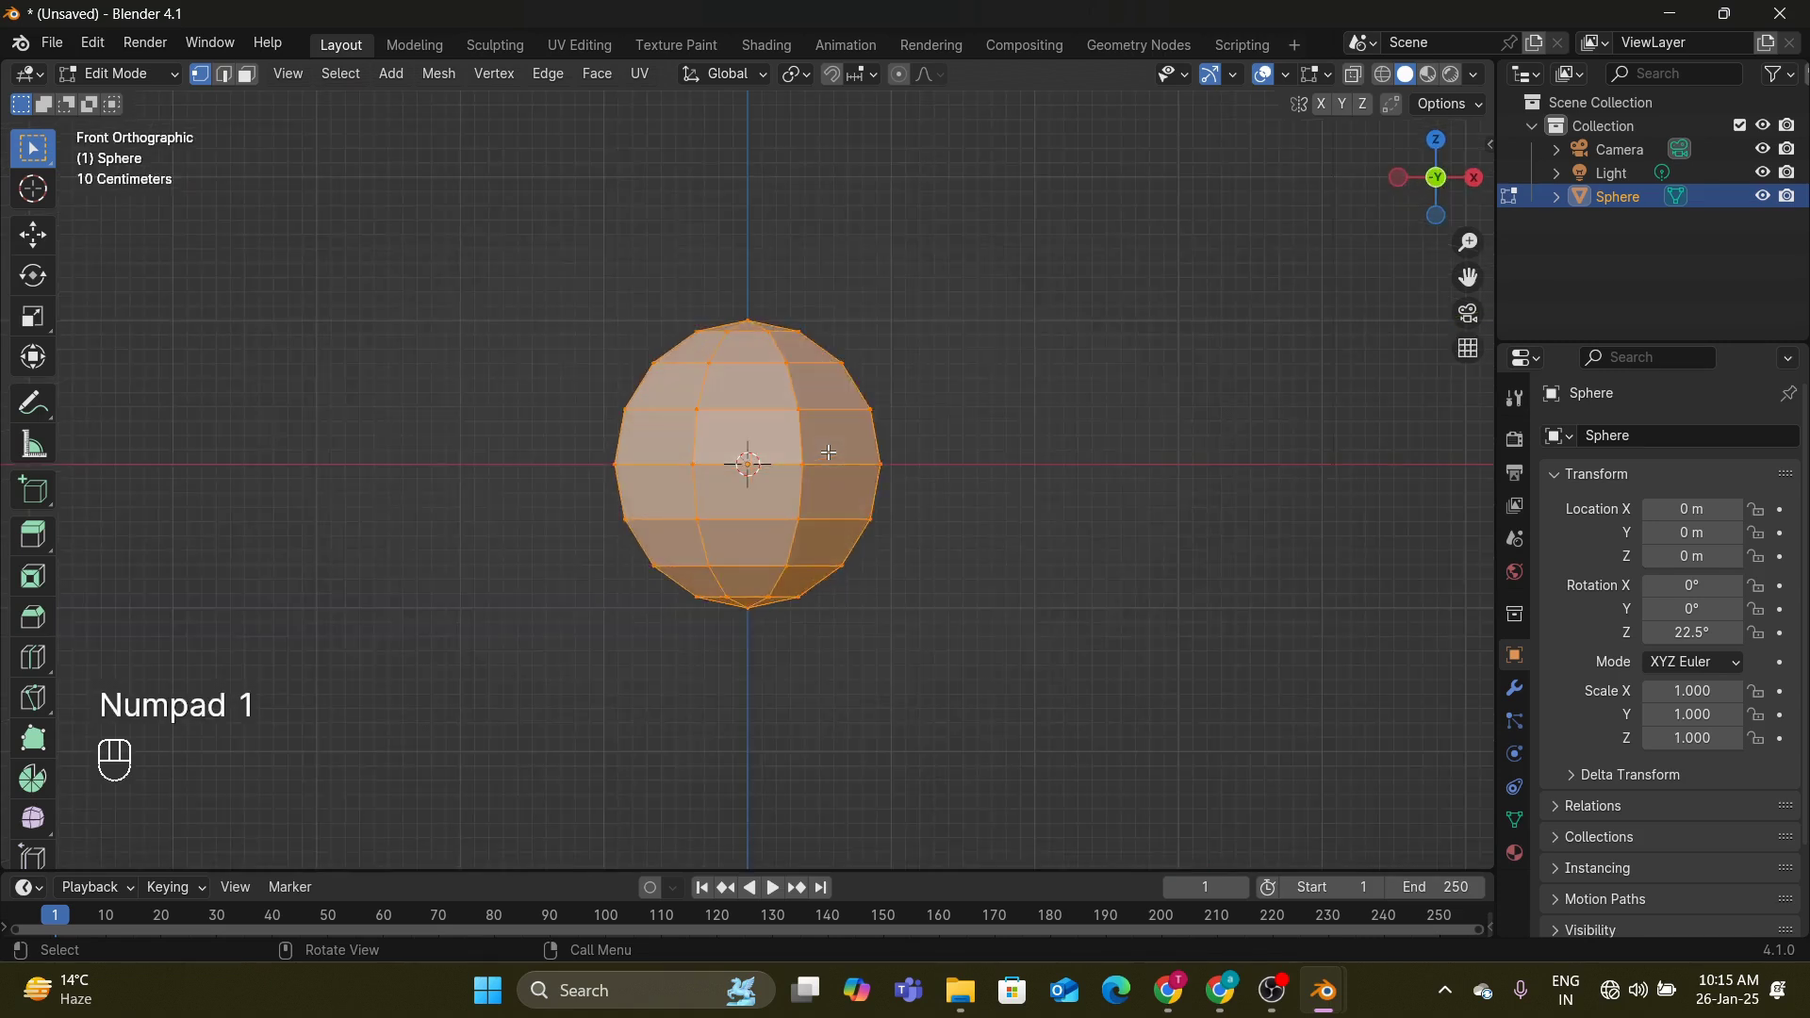
middle_drag(1022, 383, 1027, 422)
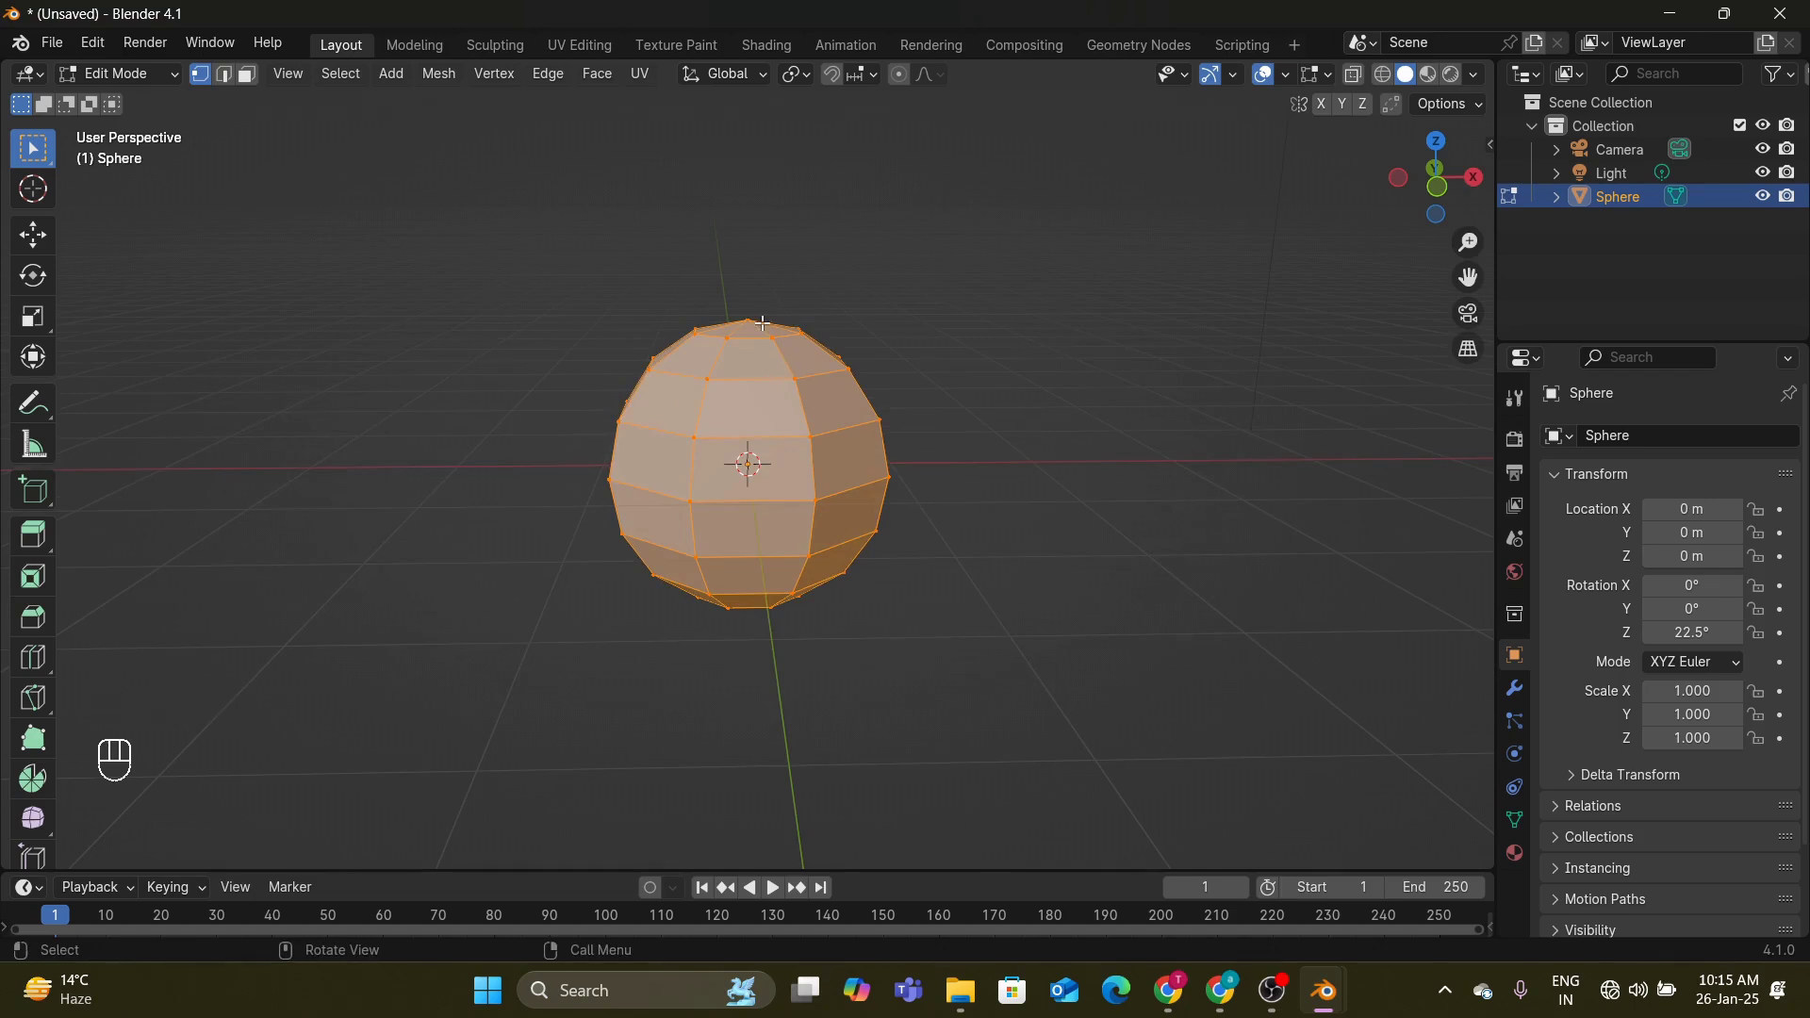
key(KP_3)
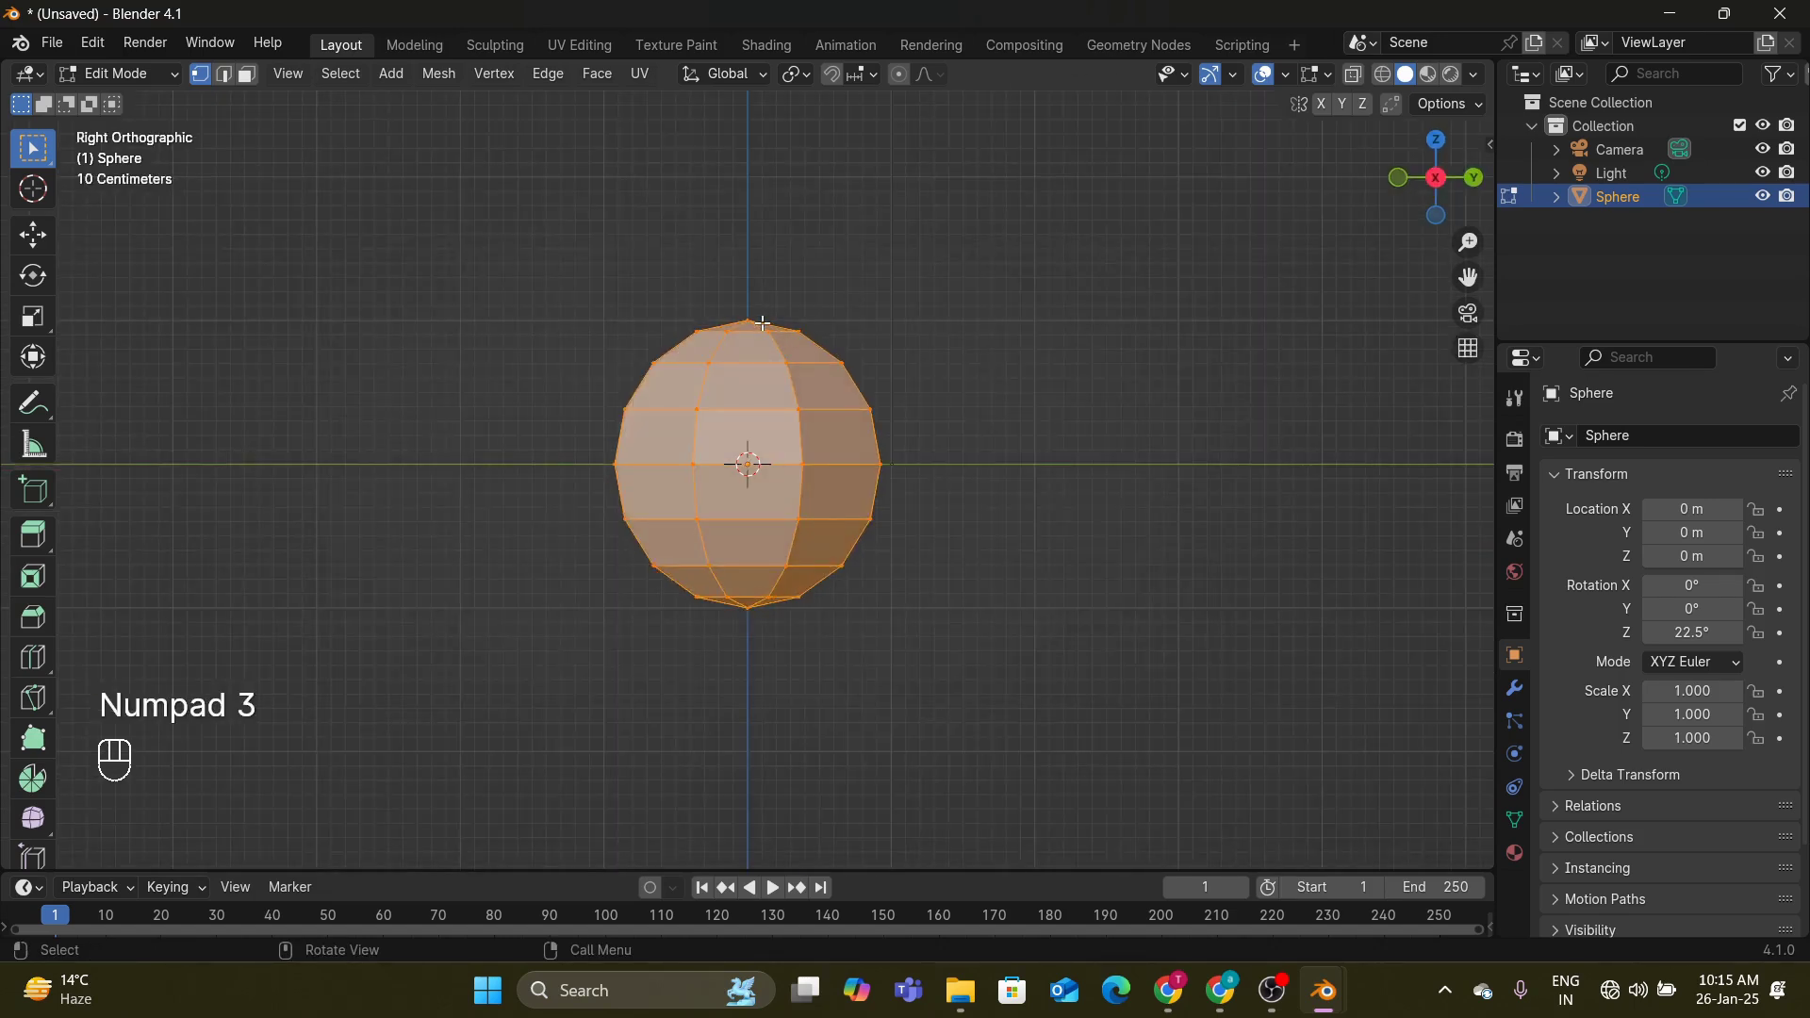
middle_drag(832, 224, 824, 273)
click(746, 326)
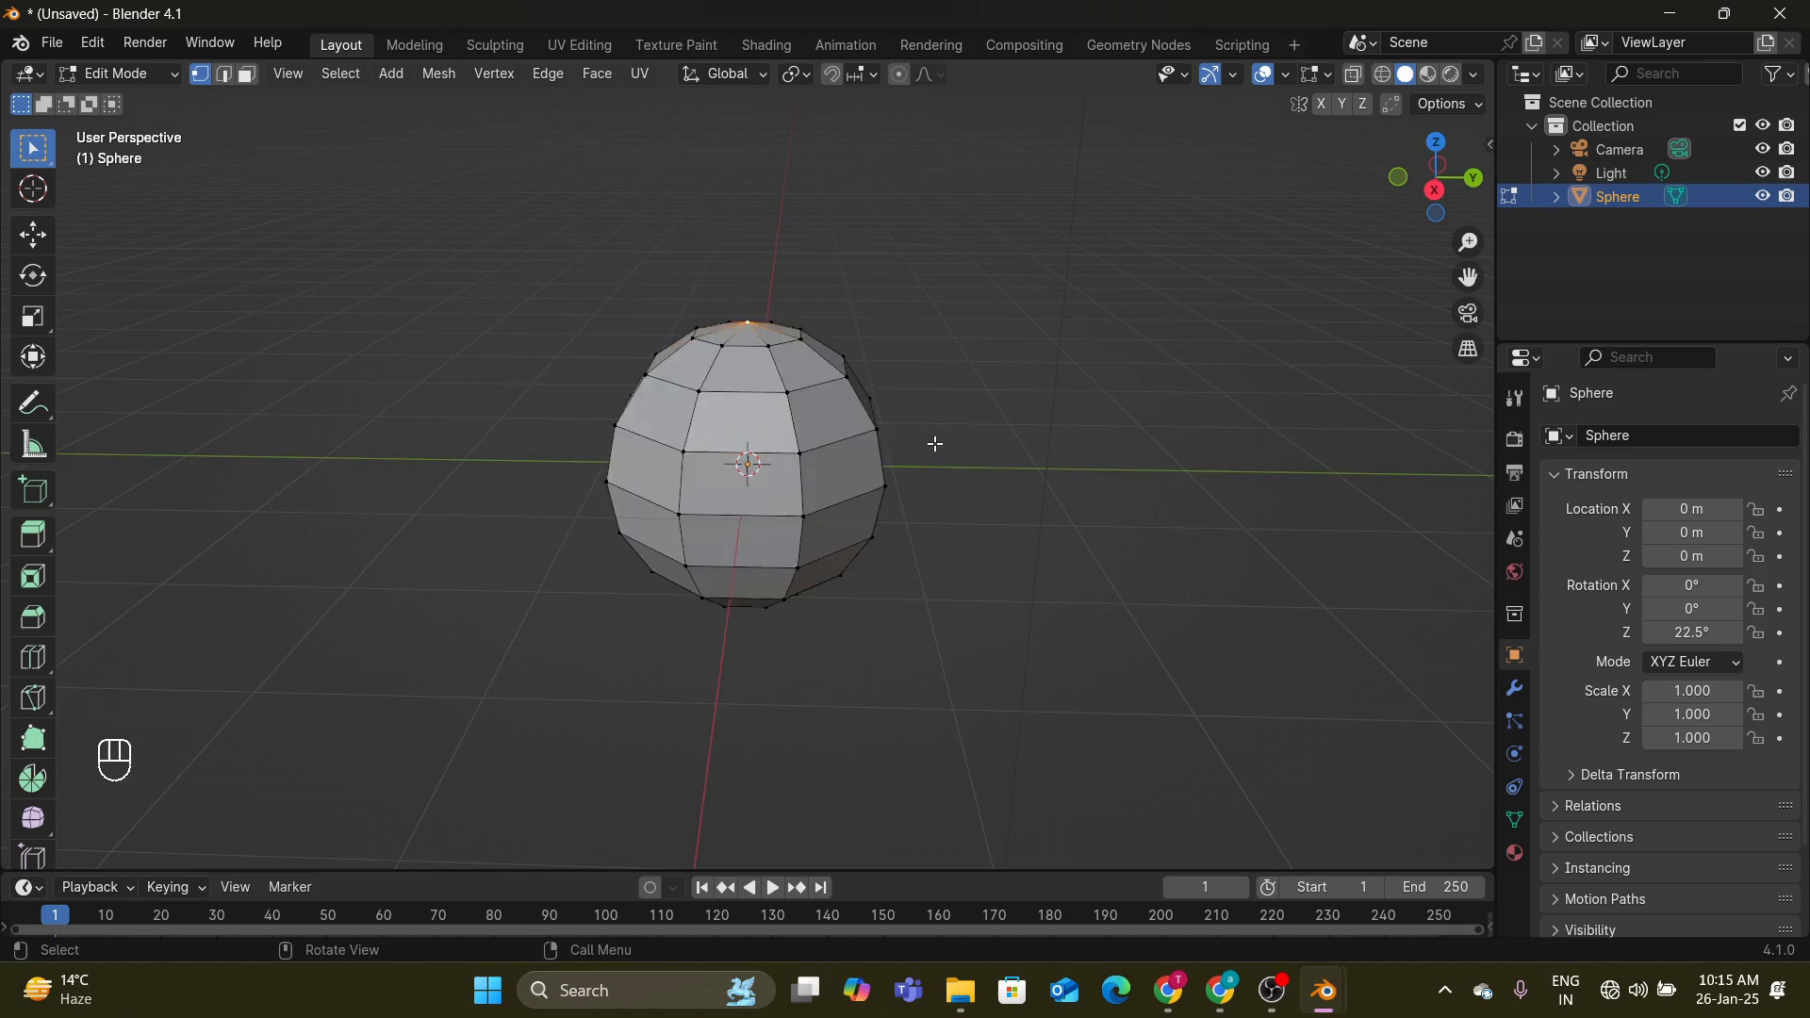
Step: Select the vertical strip of faces facing positive X from pole to pole, and delete all the sphere's other faces
click(247, 73)
middle_drag(830, 382, 795, 620)
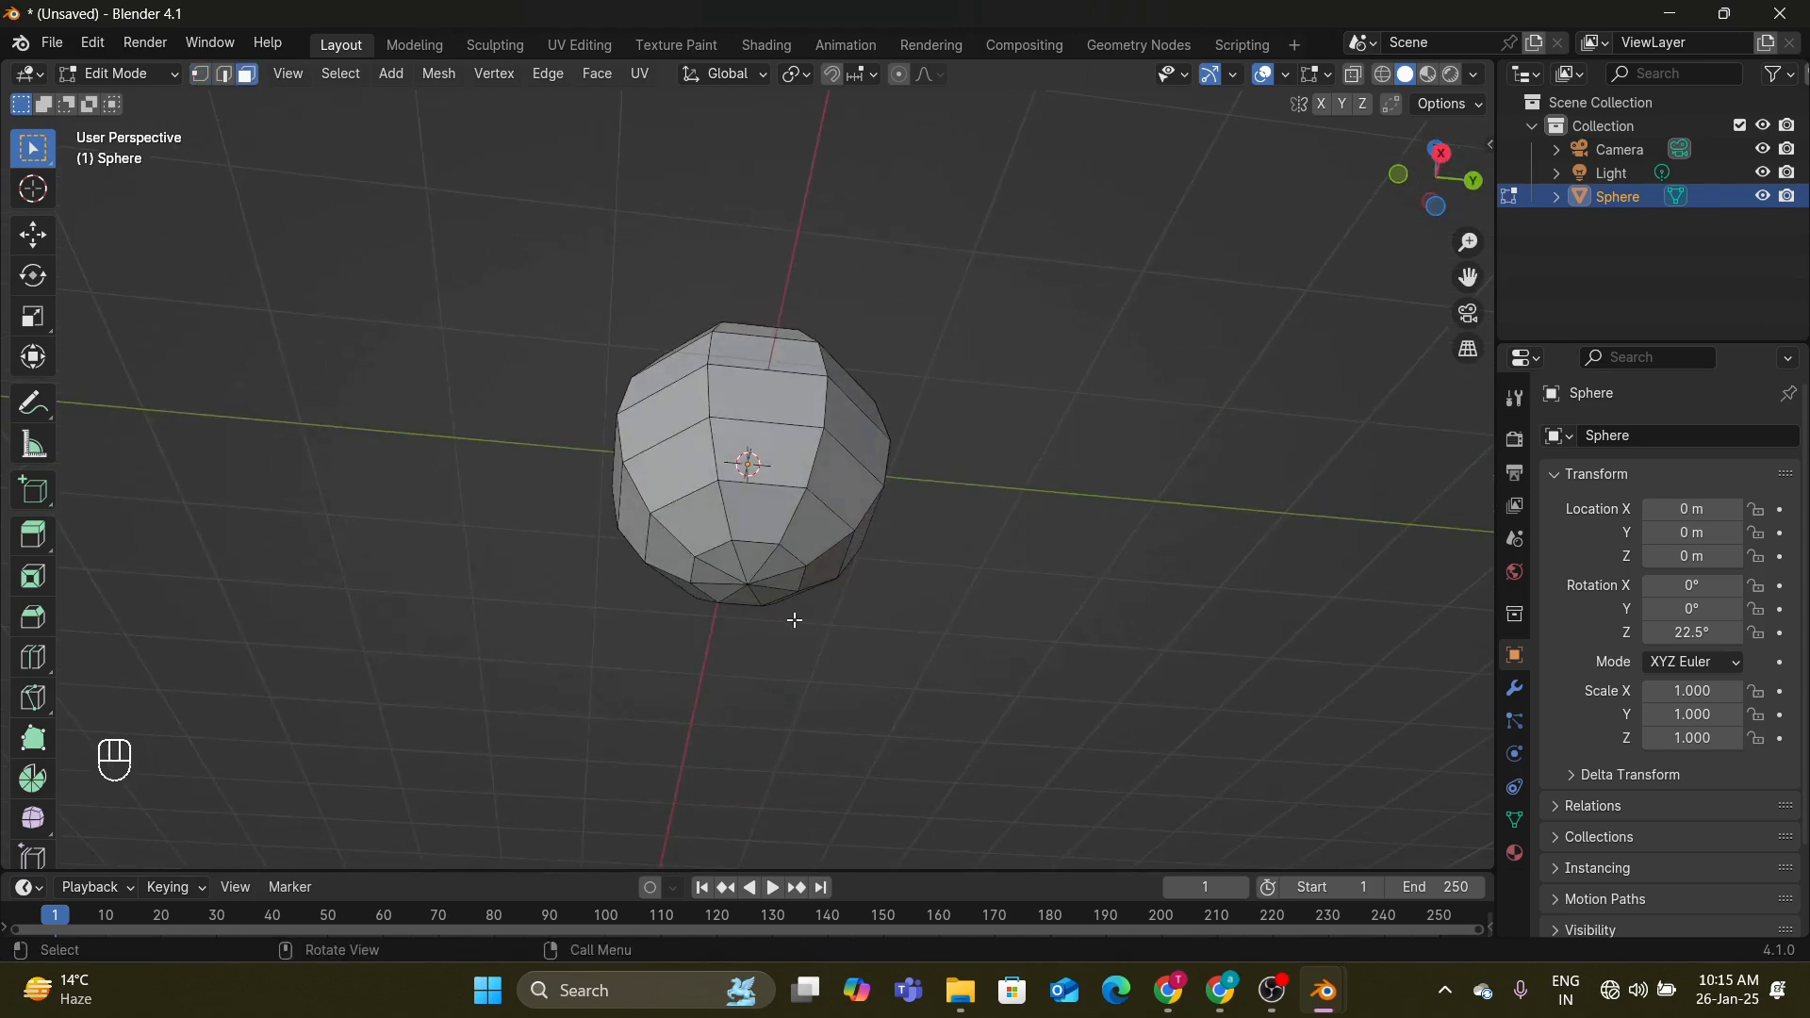
shift+click(753, 558)
mouse_move(1019, 368)
middle_down()
mouse_move(1031, 450)
mouse_move(1034, 343)
middle_up()
ctrl+click(748, 572)
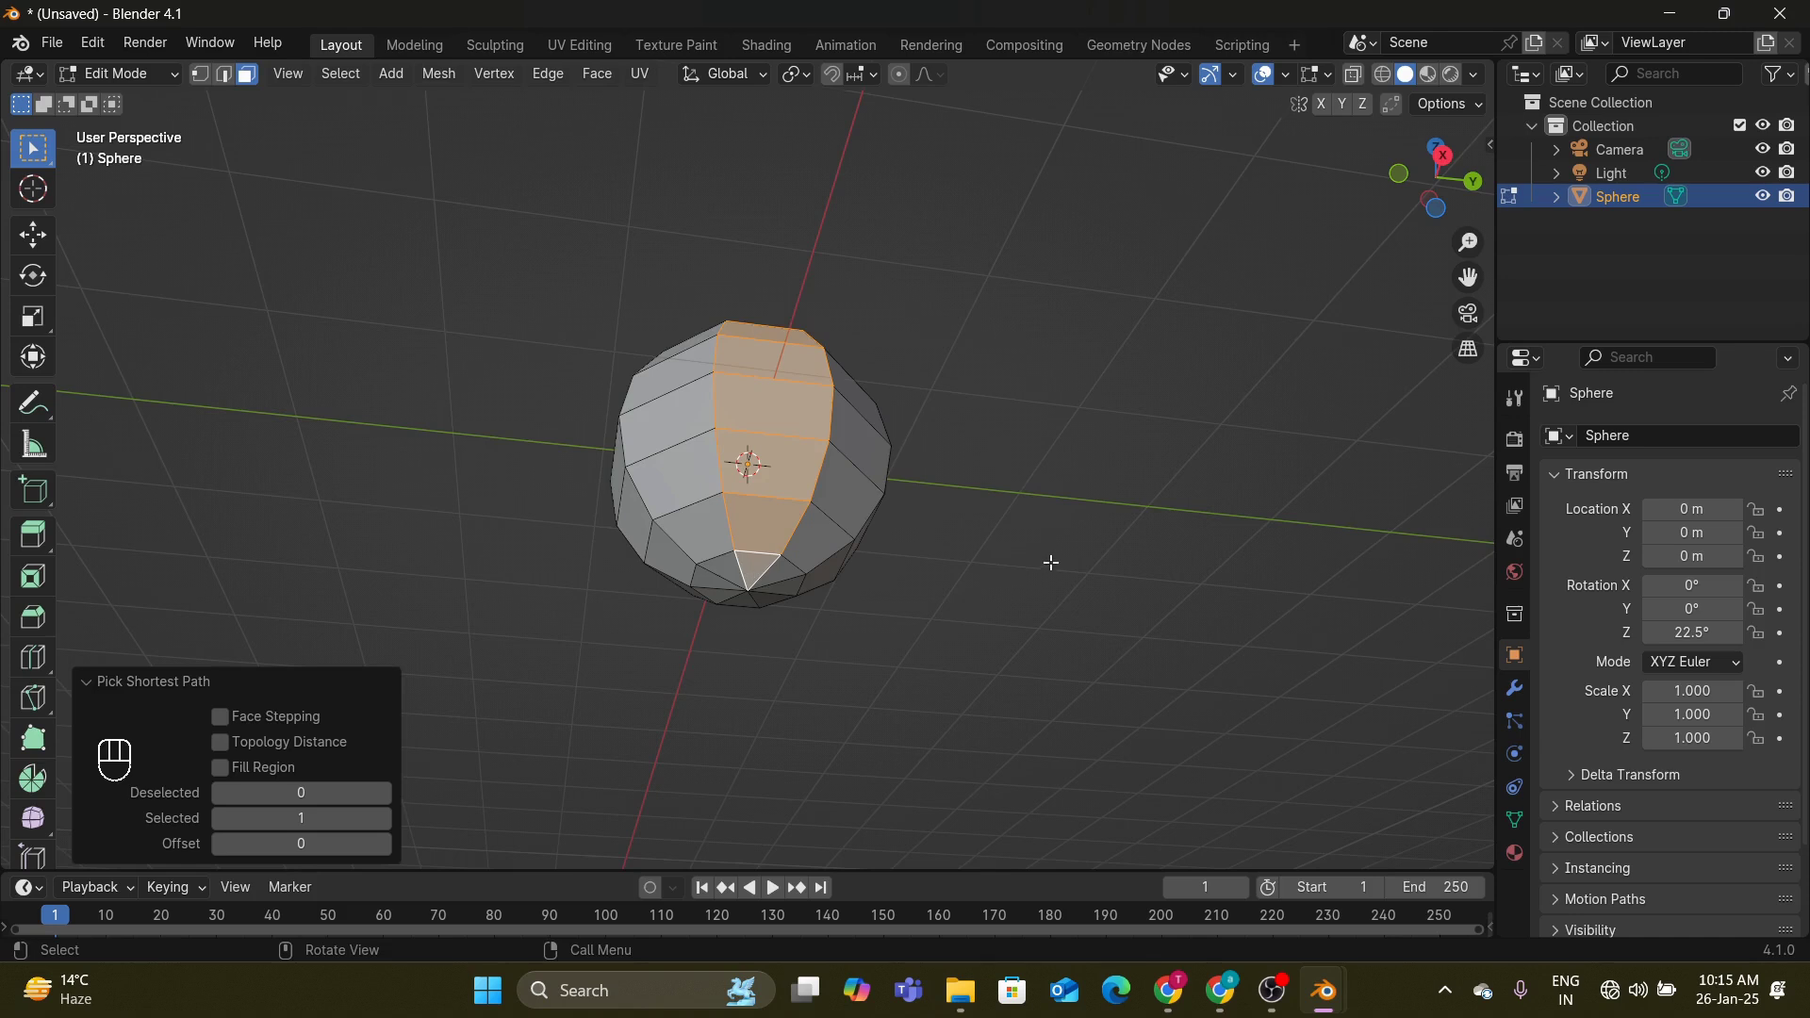
middle_drag(1051, 562, 1039, 723)
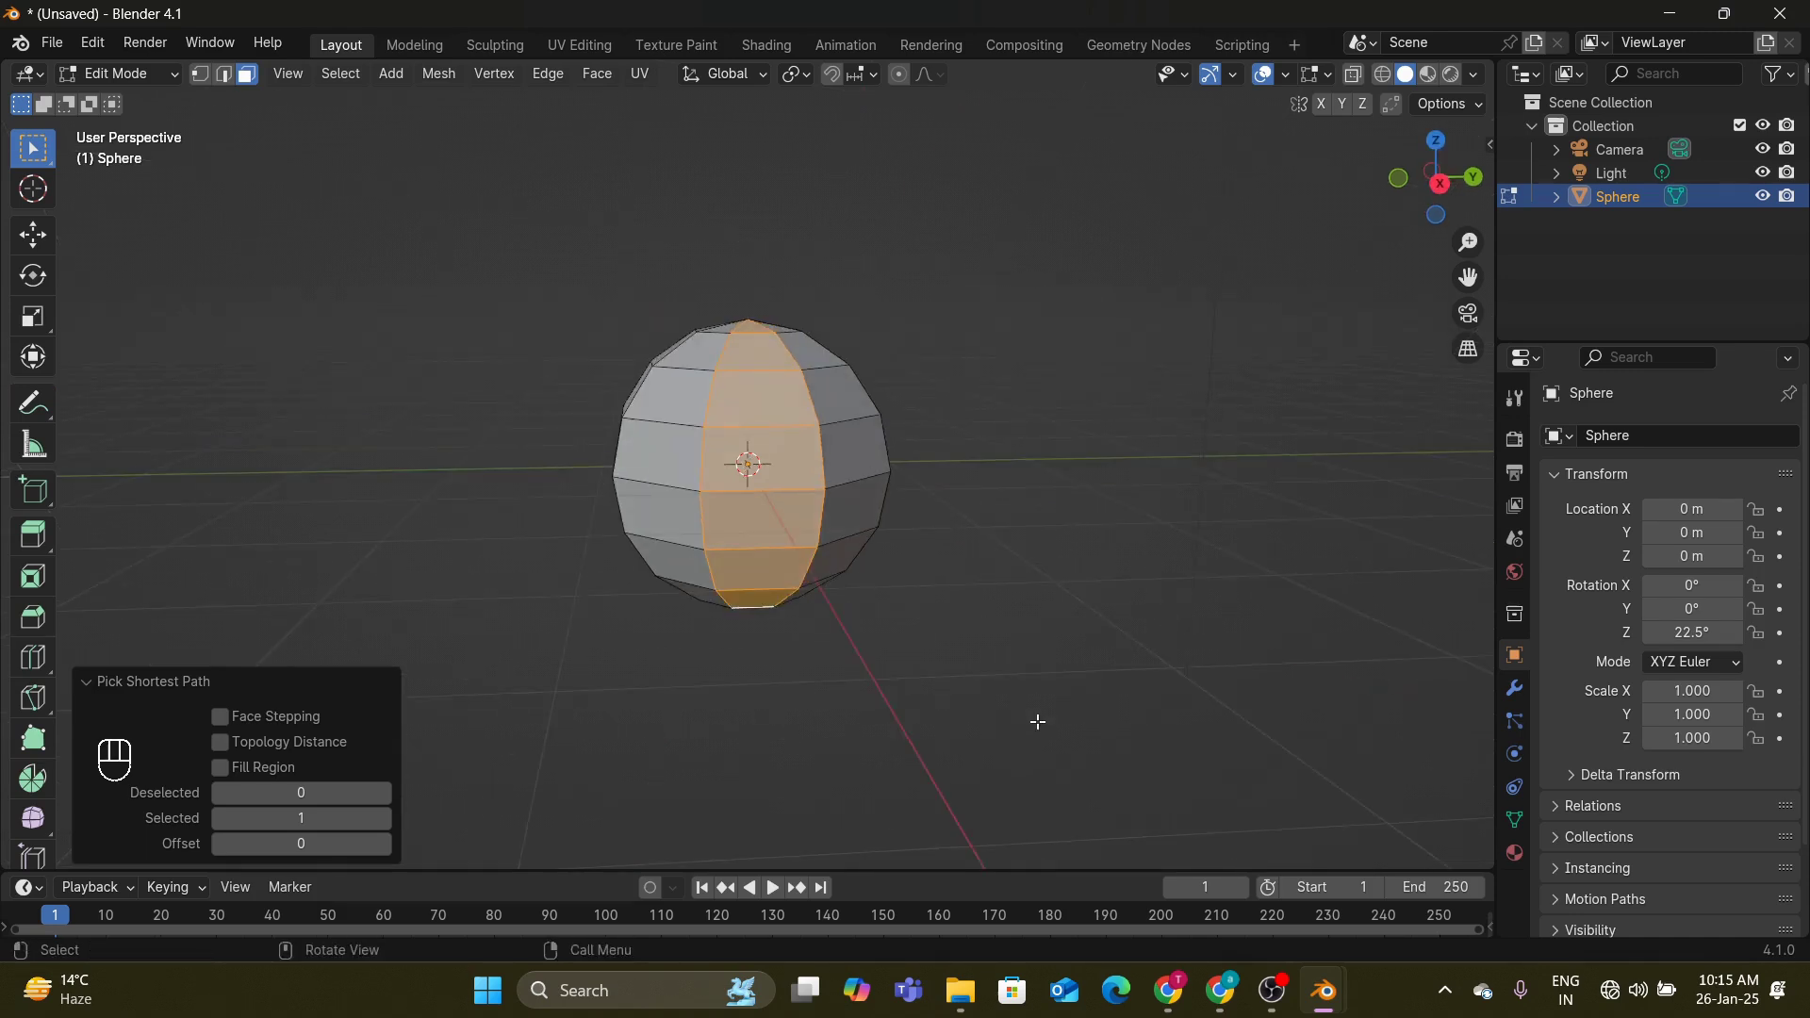
key(ctrl+i)
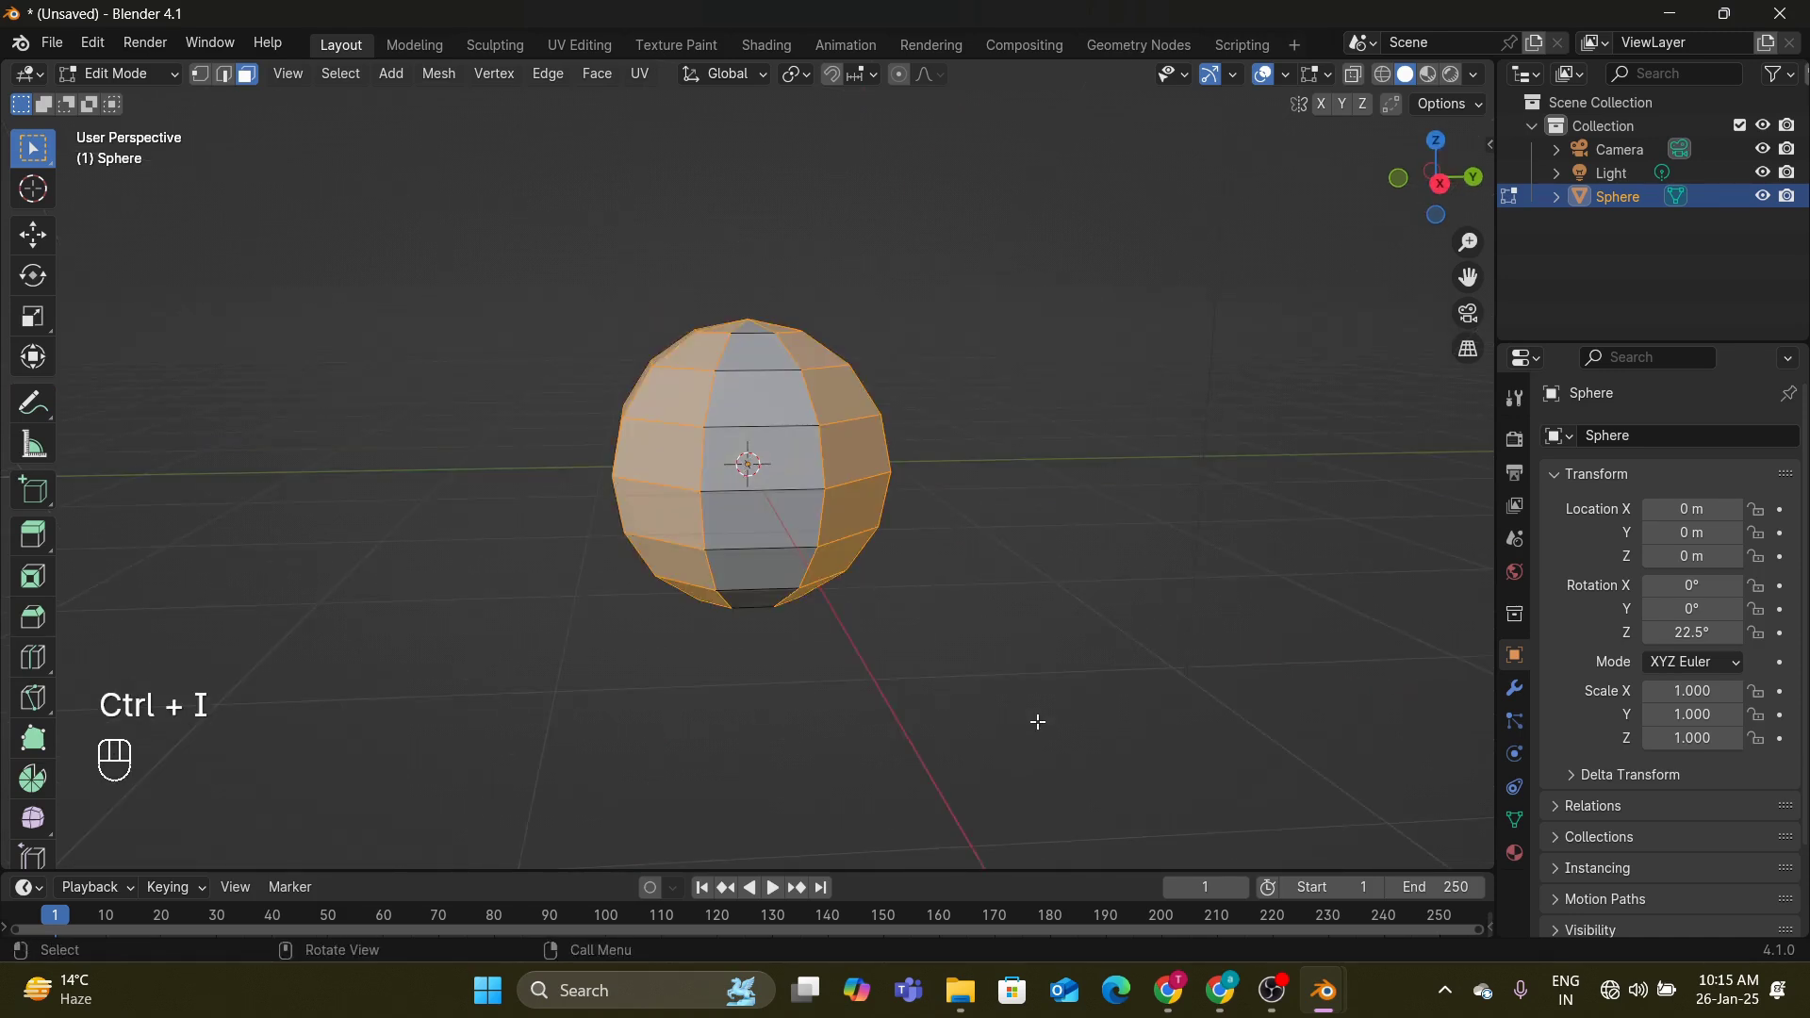
key(Delete)
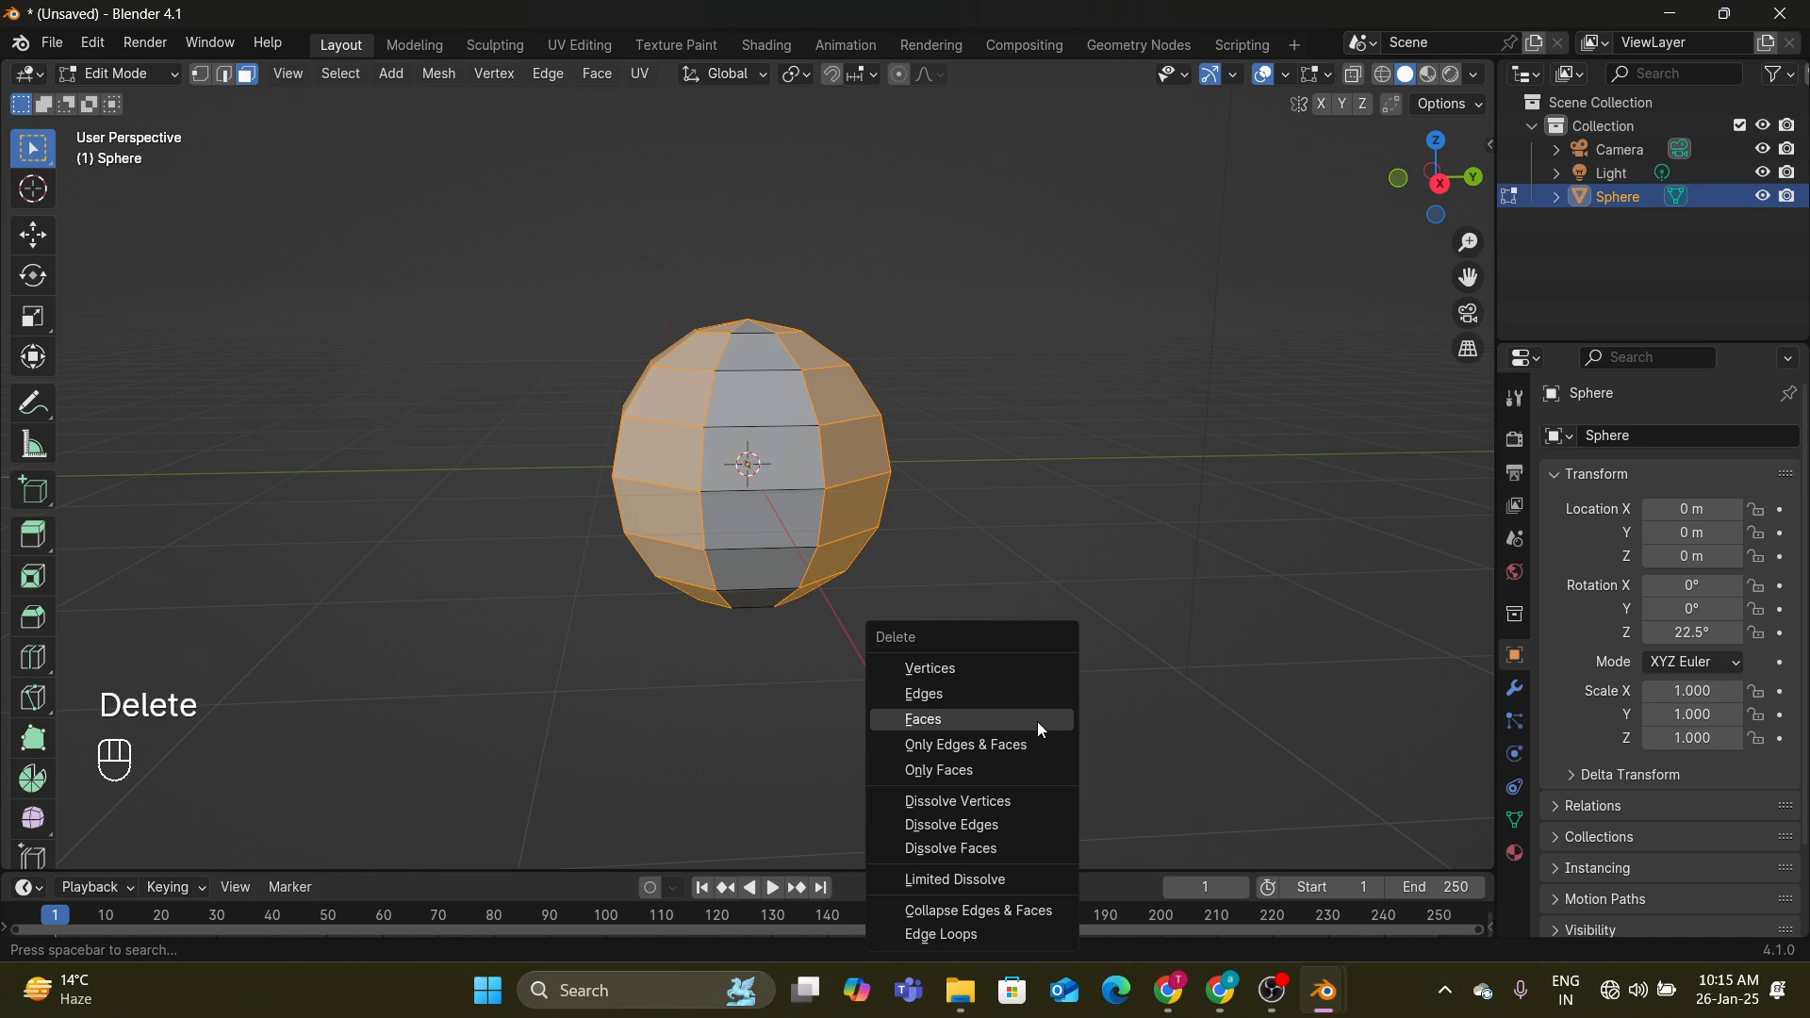
click(1038, 723)
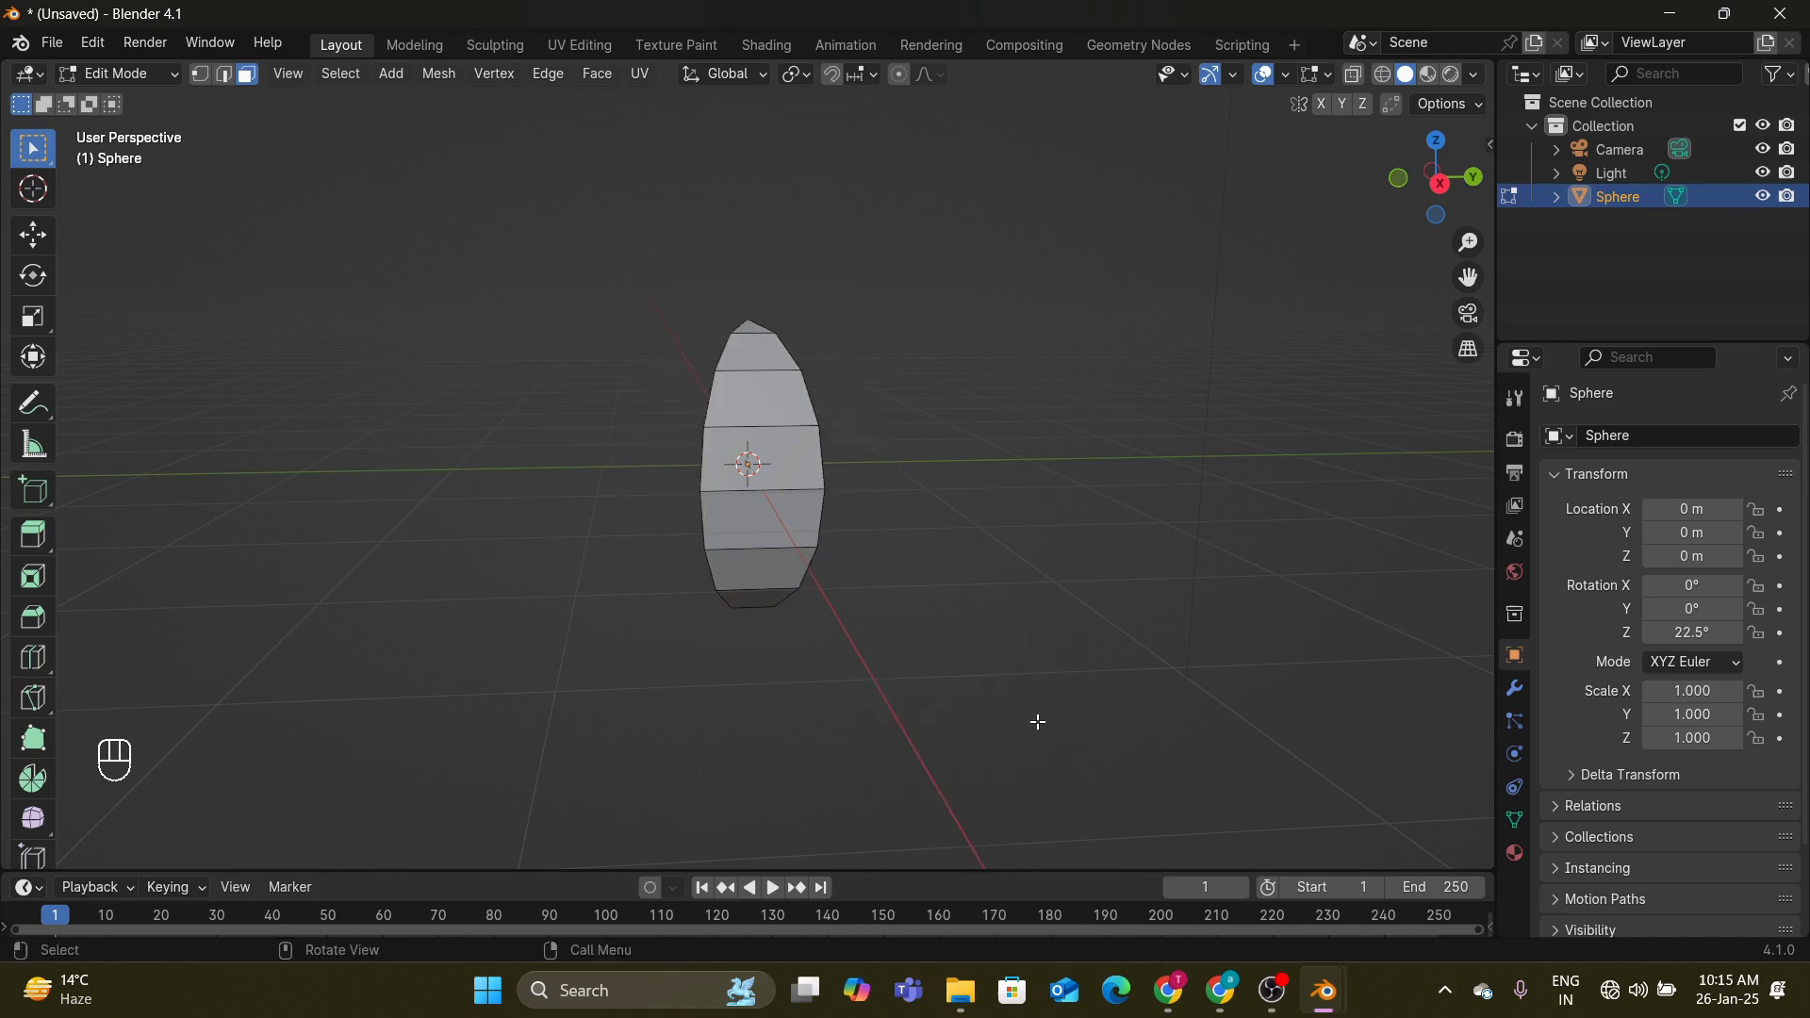
Step: Select all vertices of the remaining strip in vertex select mode, working in the front orthographic view
key(KP_1)
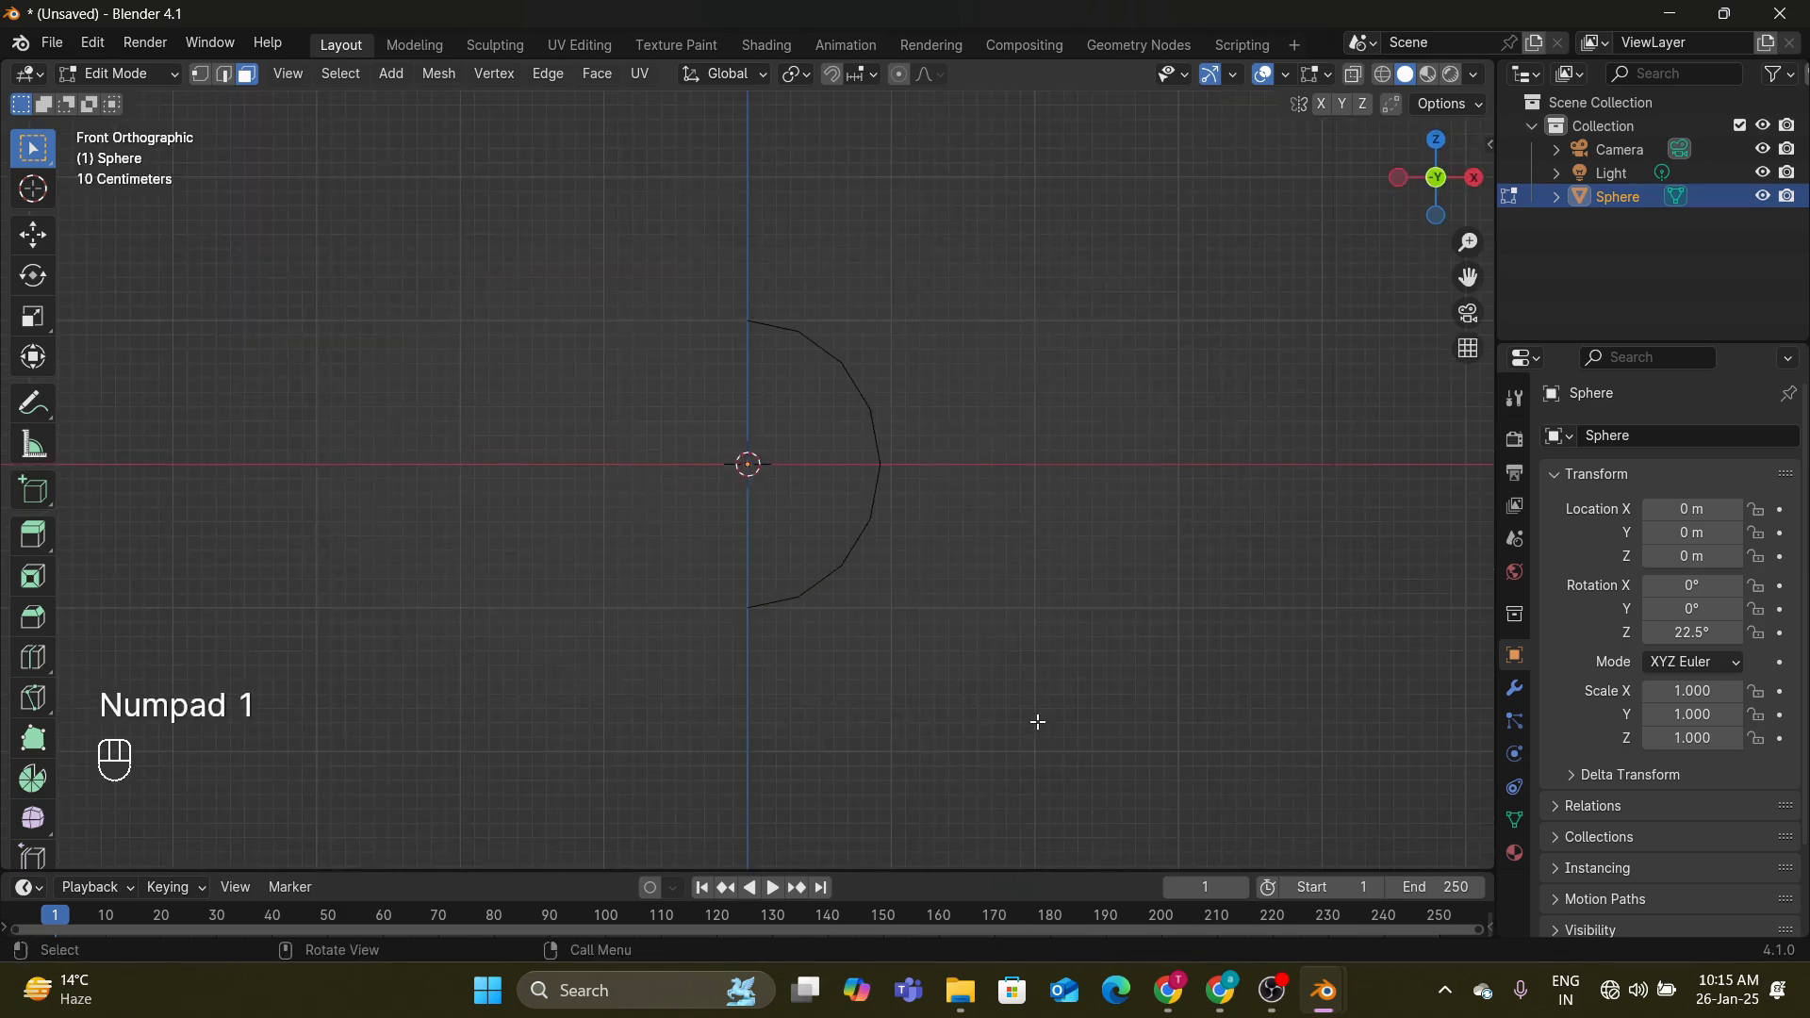
click(200, 75)
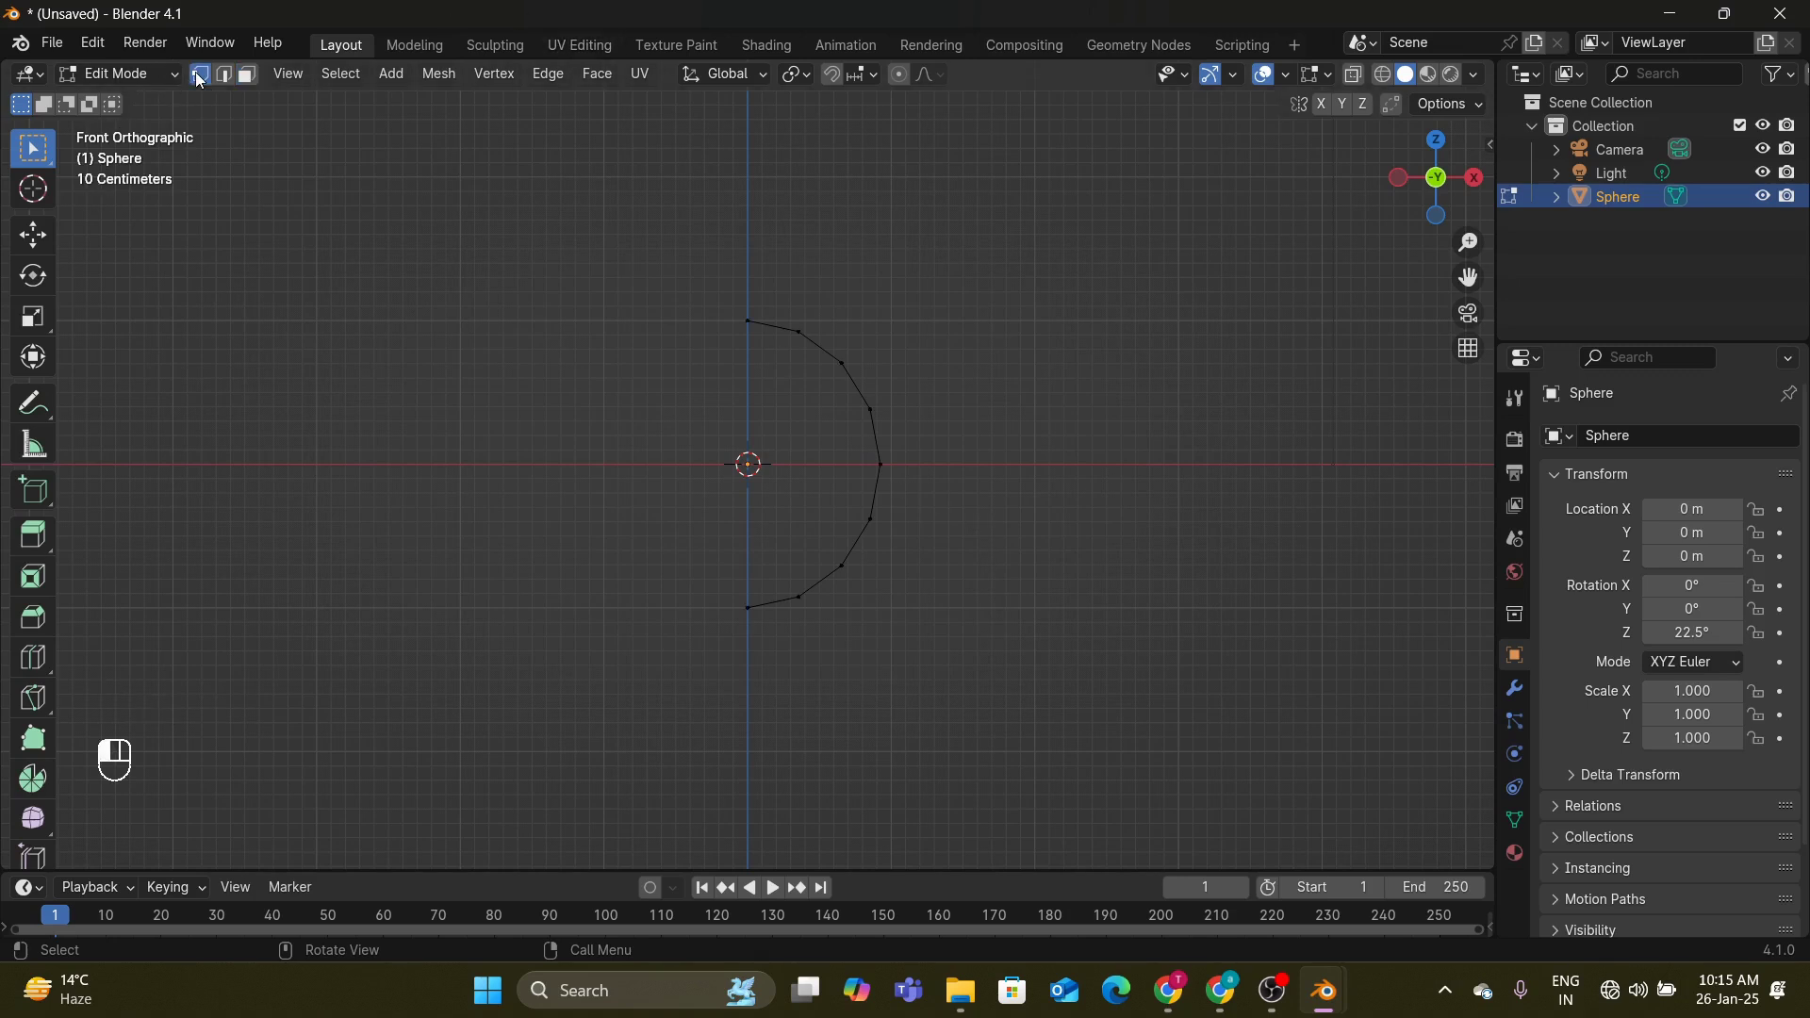
click(821, 337)
key(a)
Step: Try scaling the strip to about 0.676 along X around its median point, and undo the scaling
key(s)
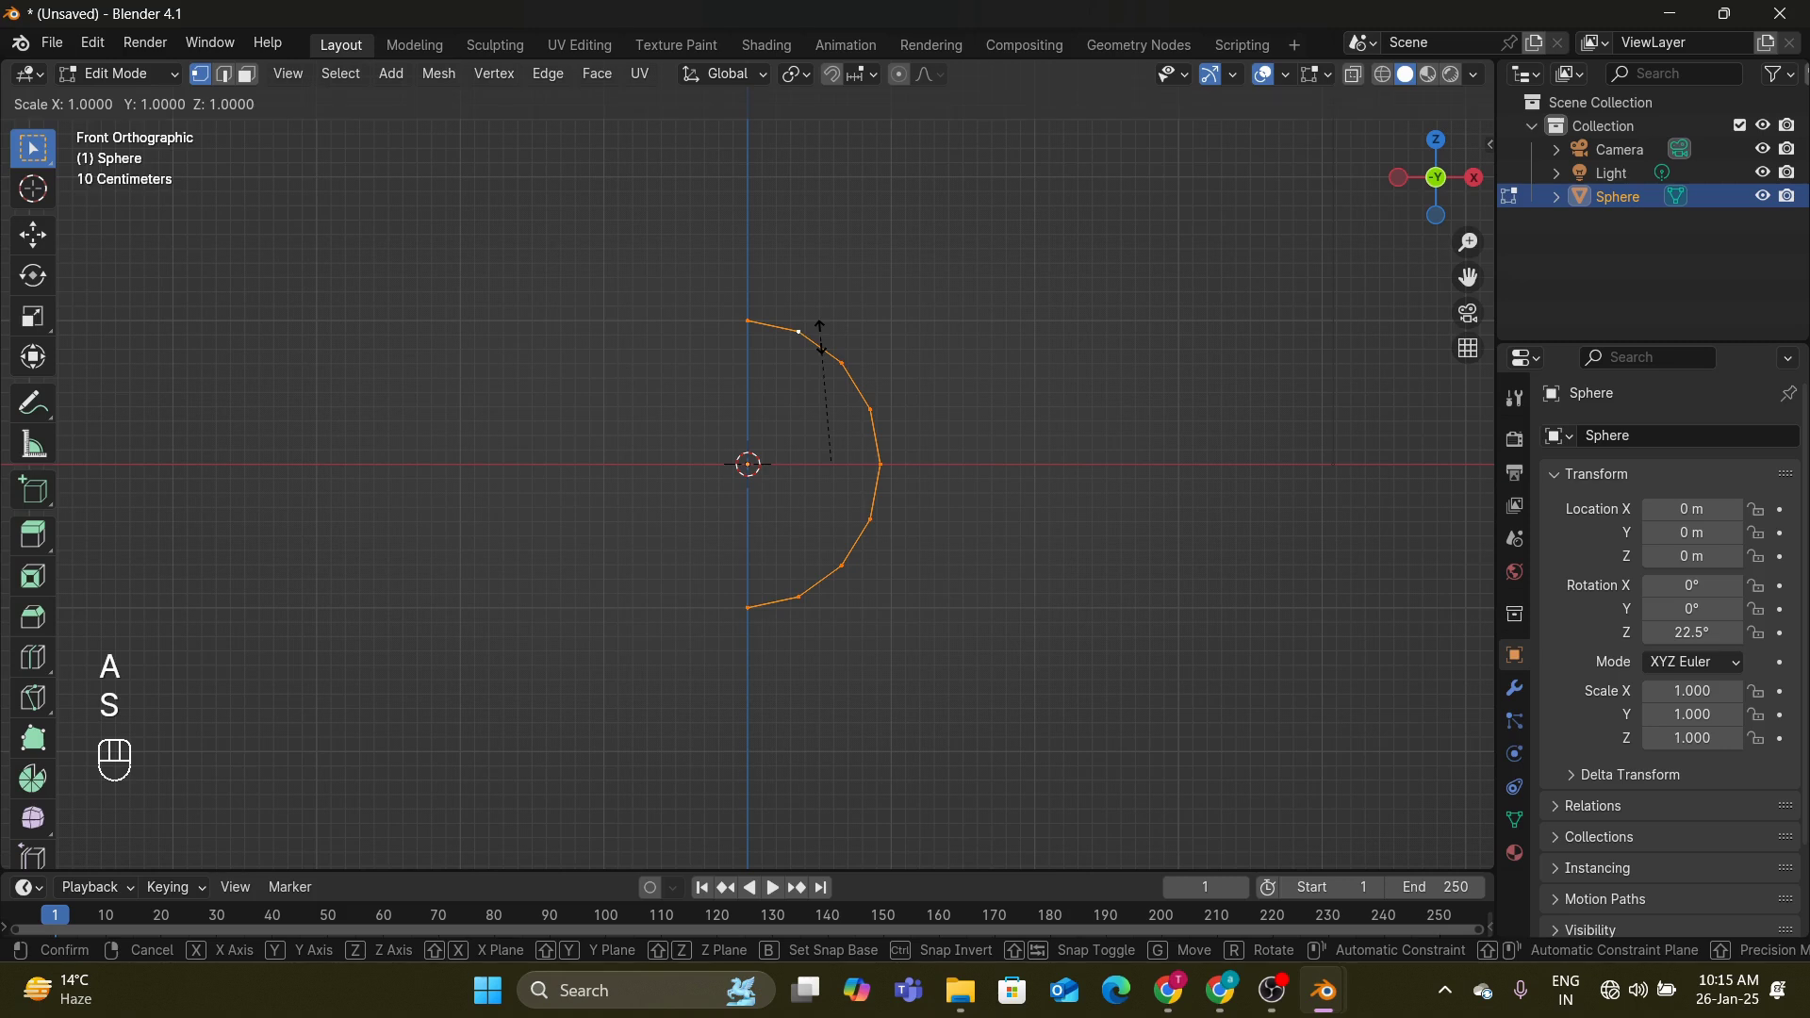
key(x)
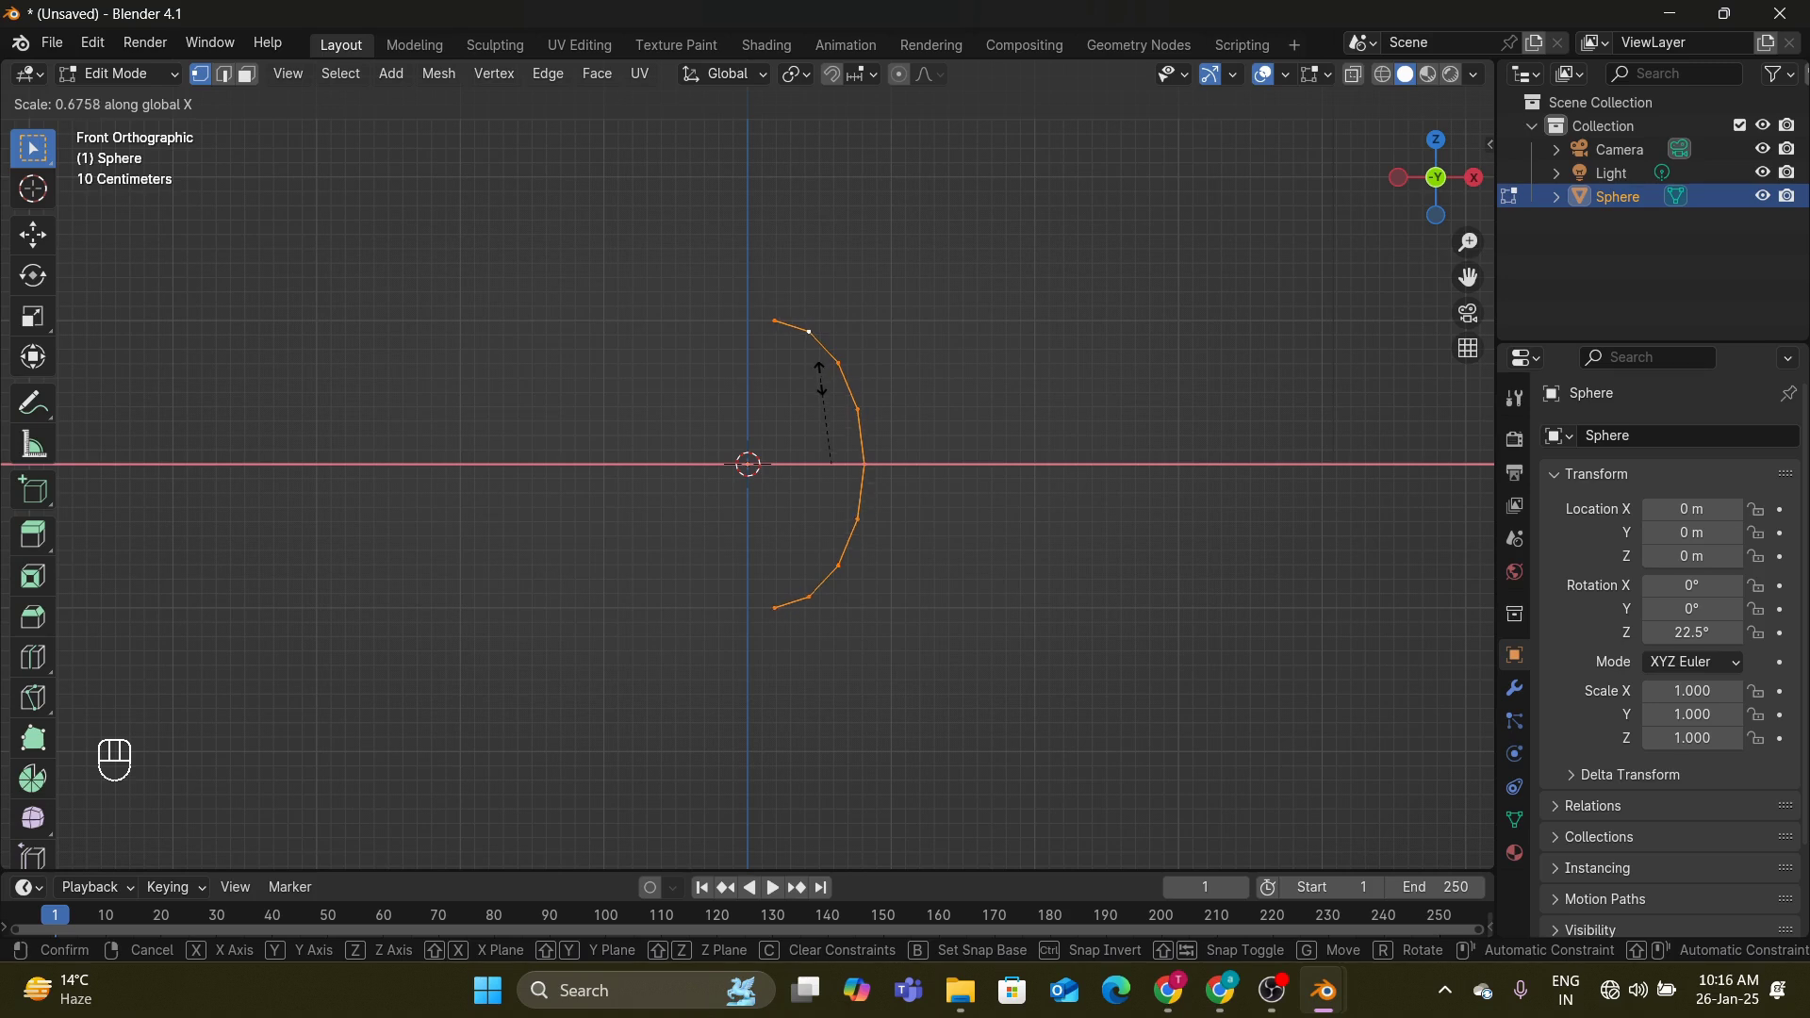
click(820, 378)
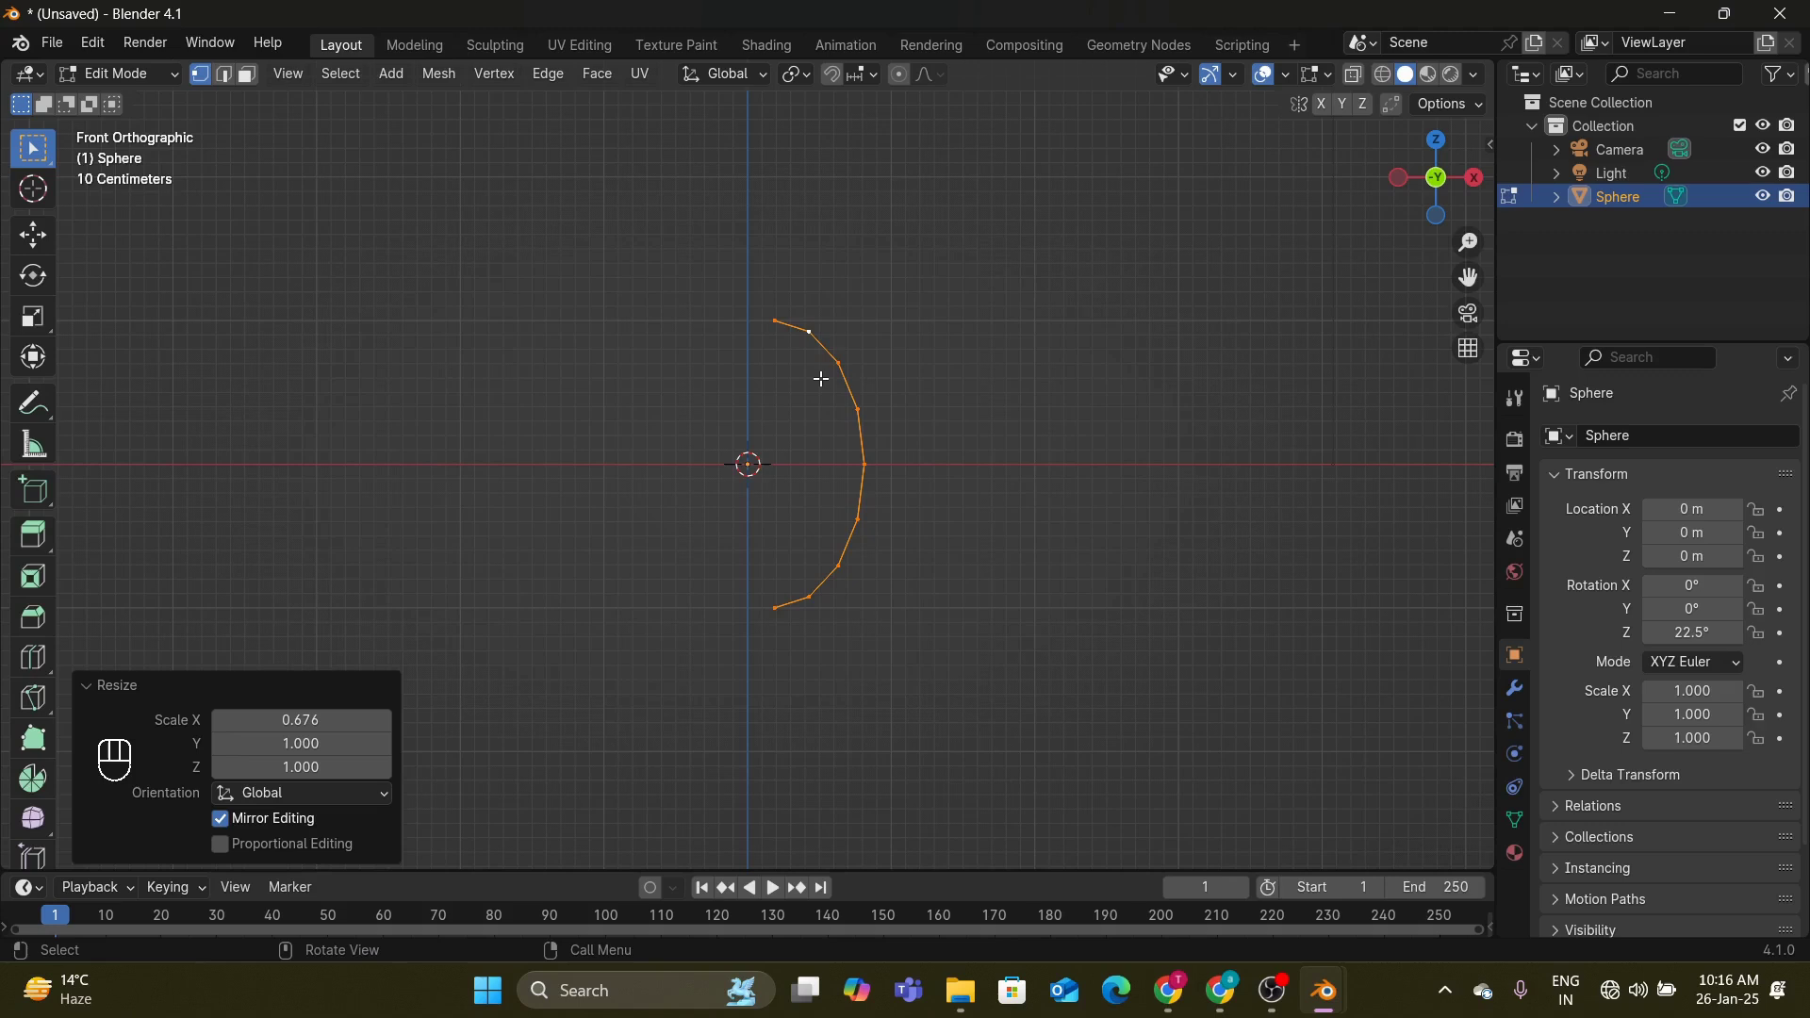
key(ctrl+z)
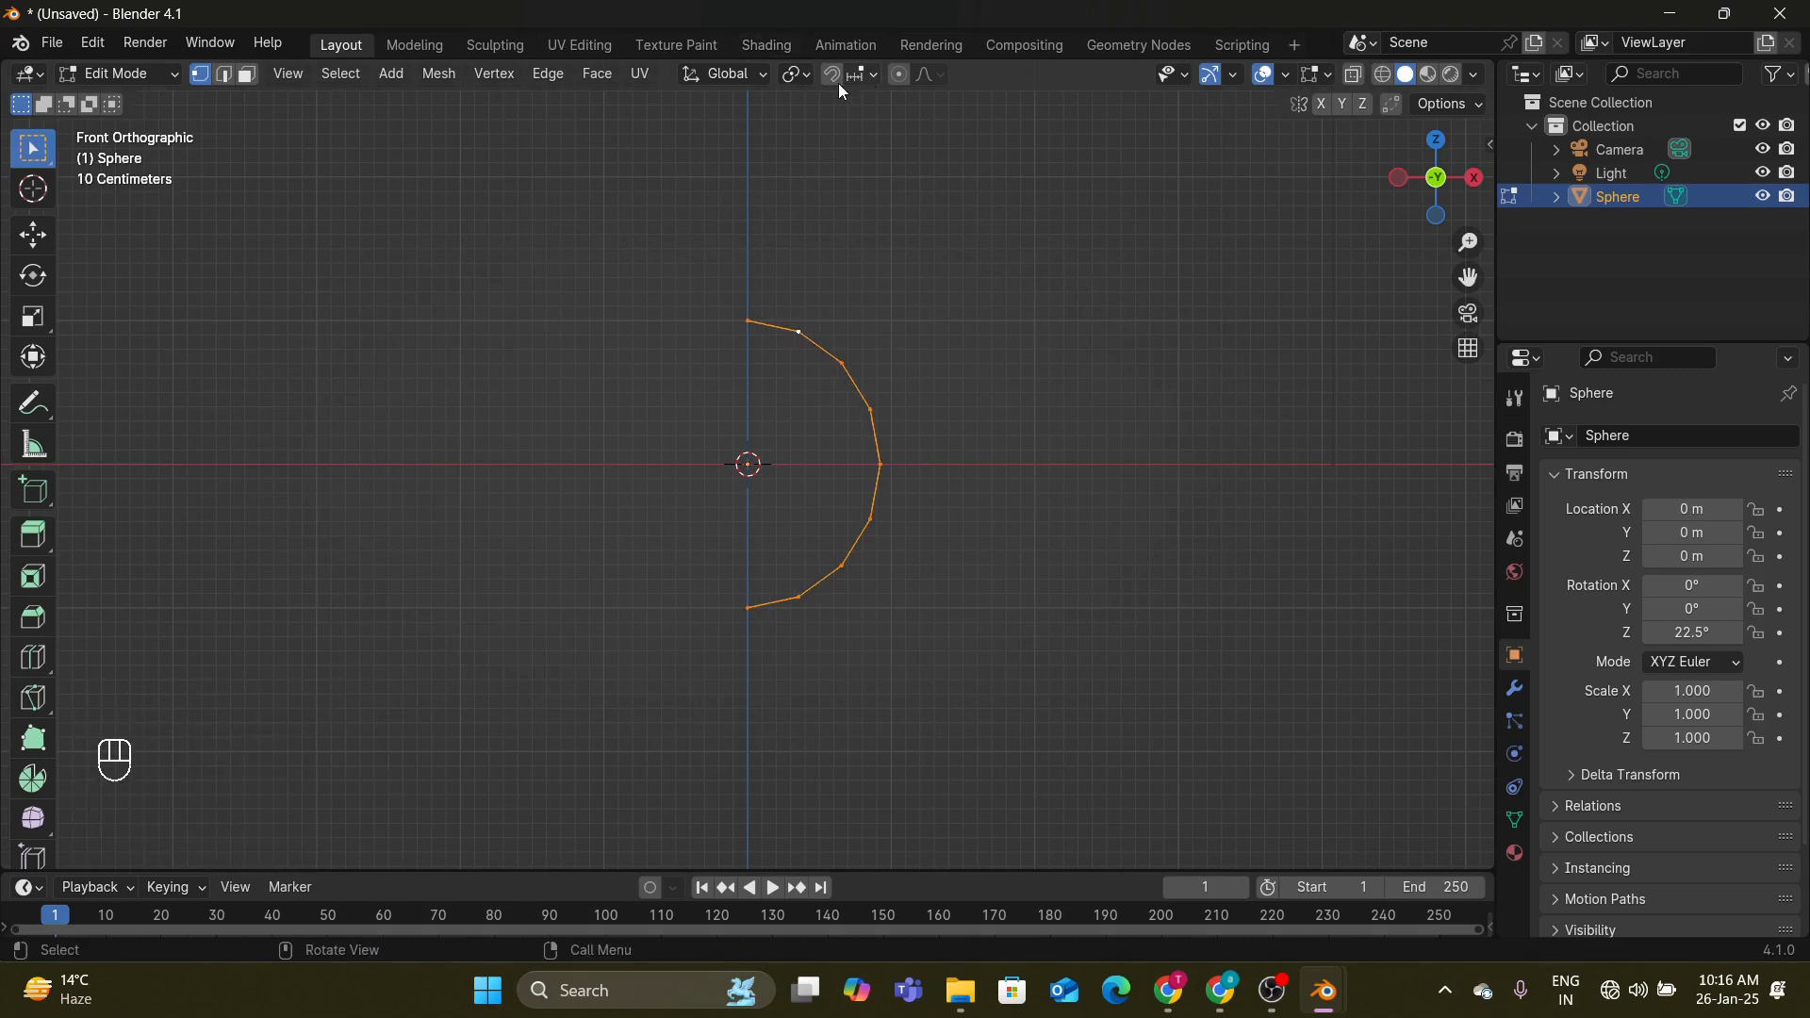
Step: Set the transform pivot point to the 3D Cursor and scale the strip to about 0.736 along the X axis
click(804, 76)
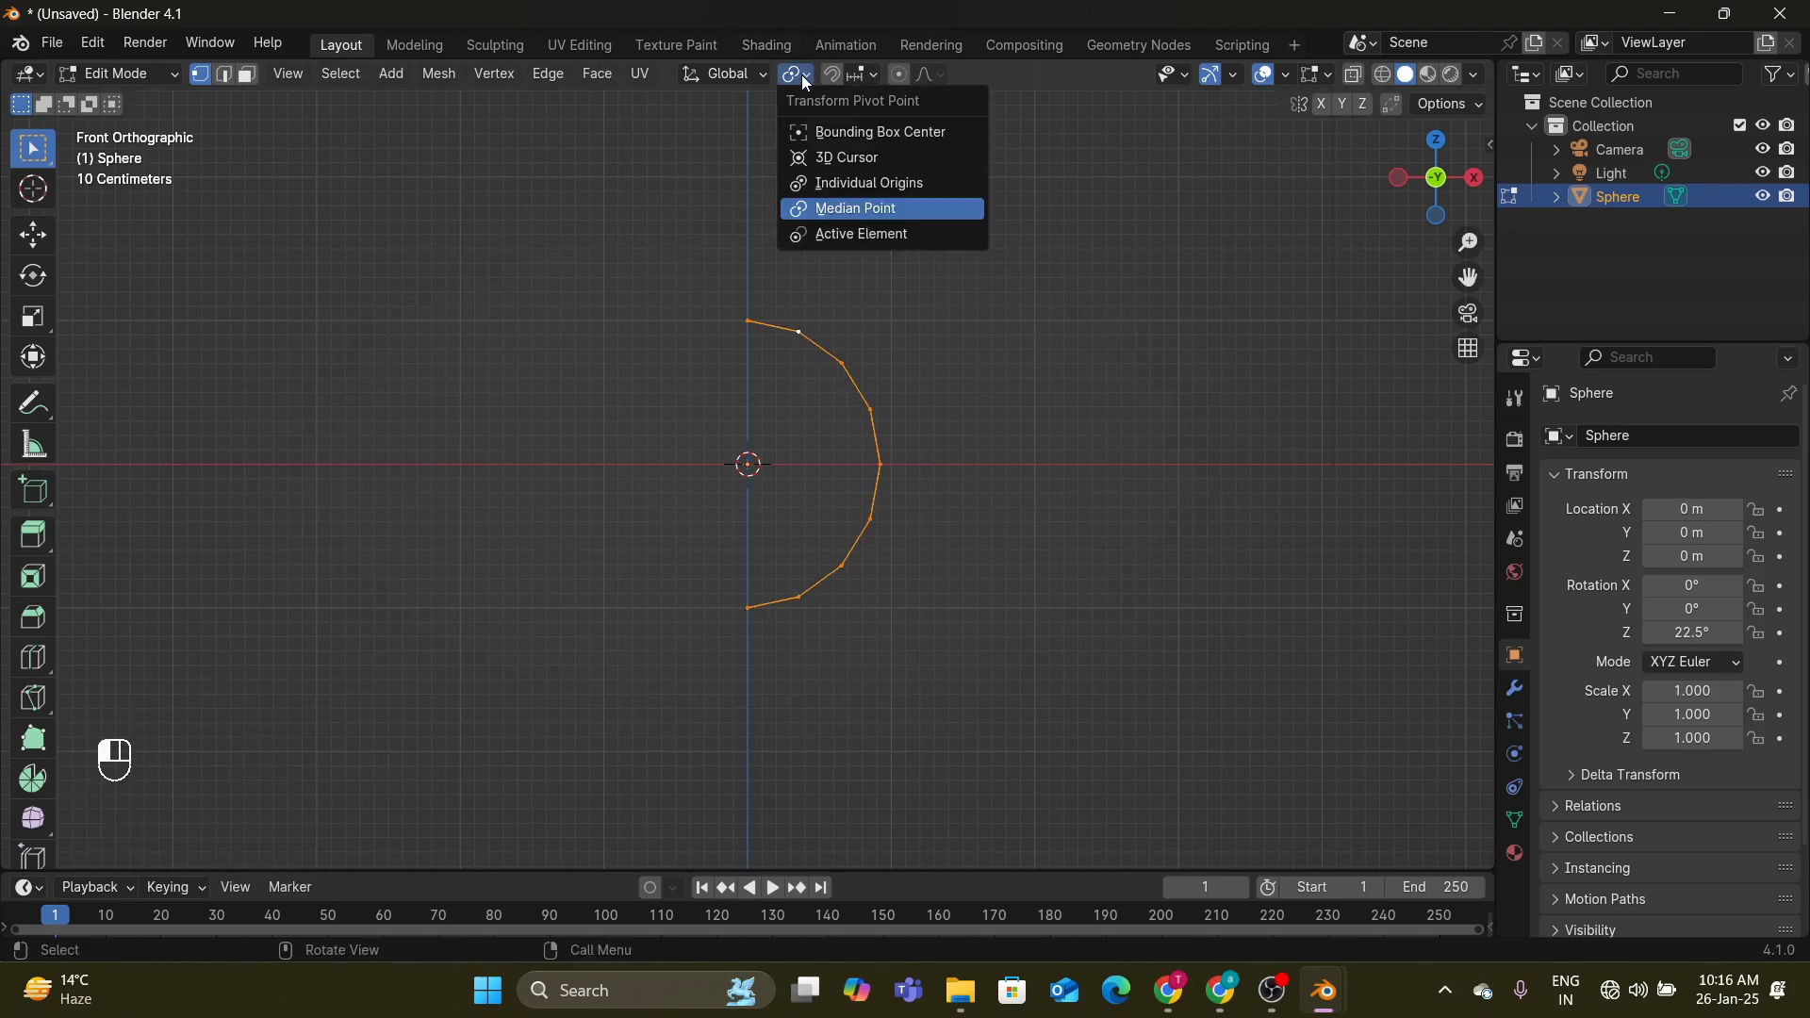
click(828, 155)
key(s)
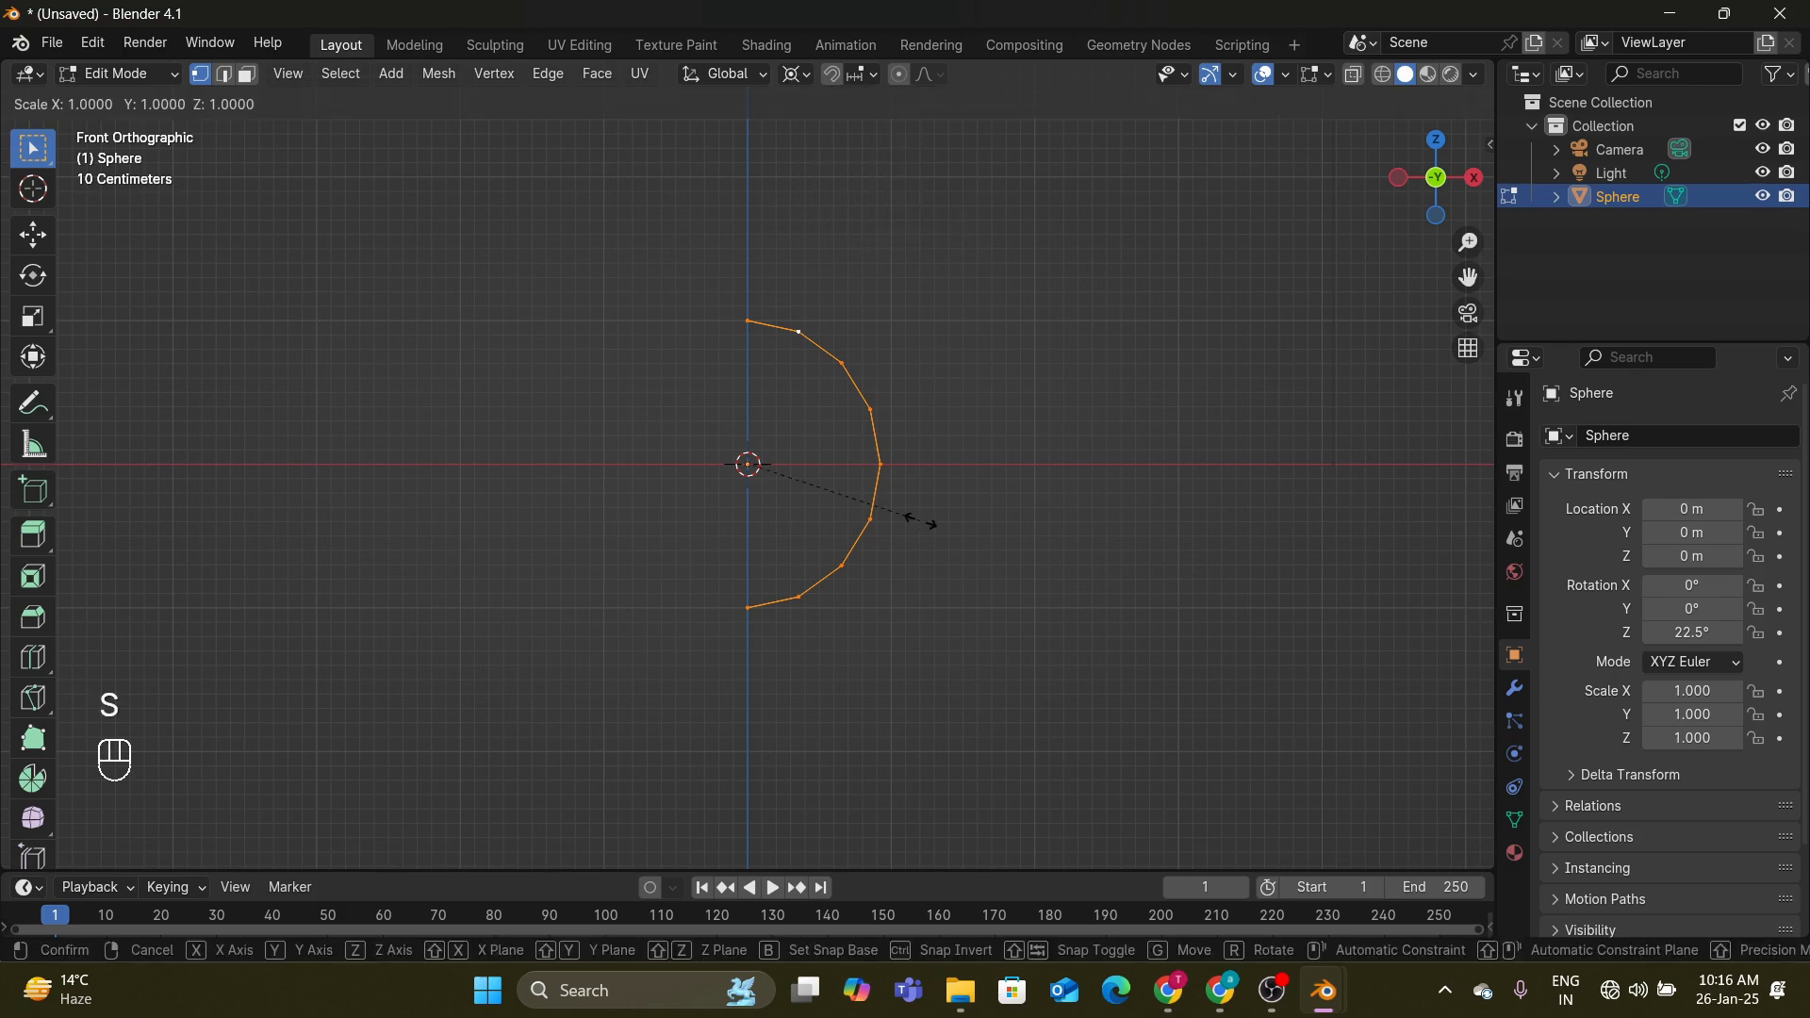
key(x)
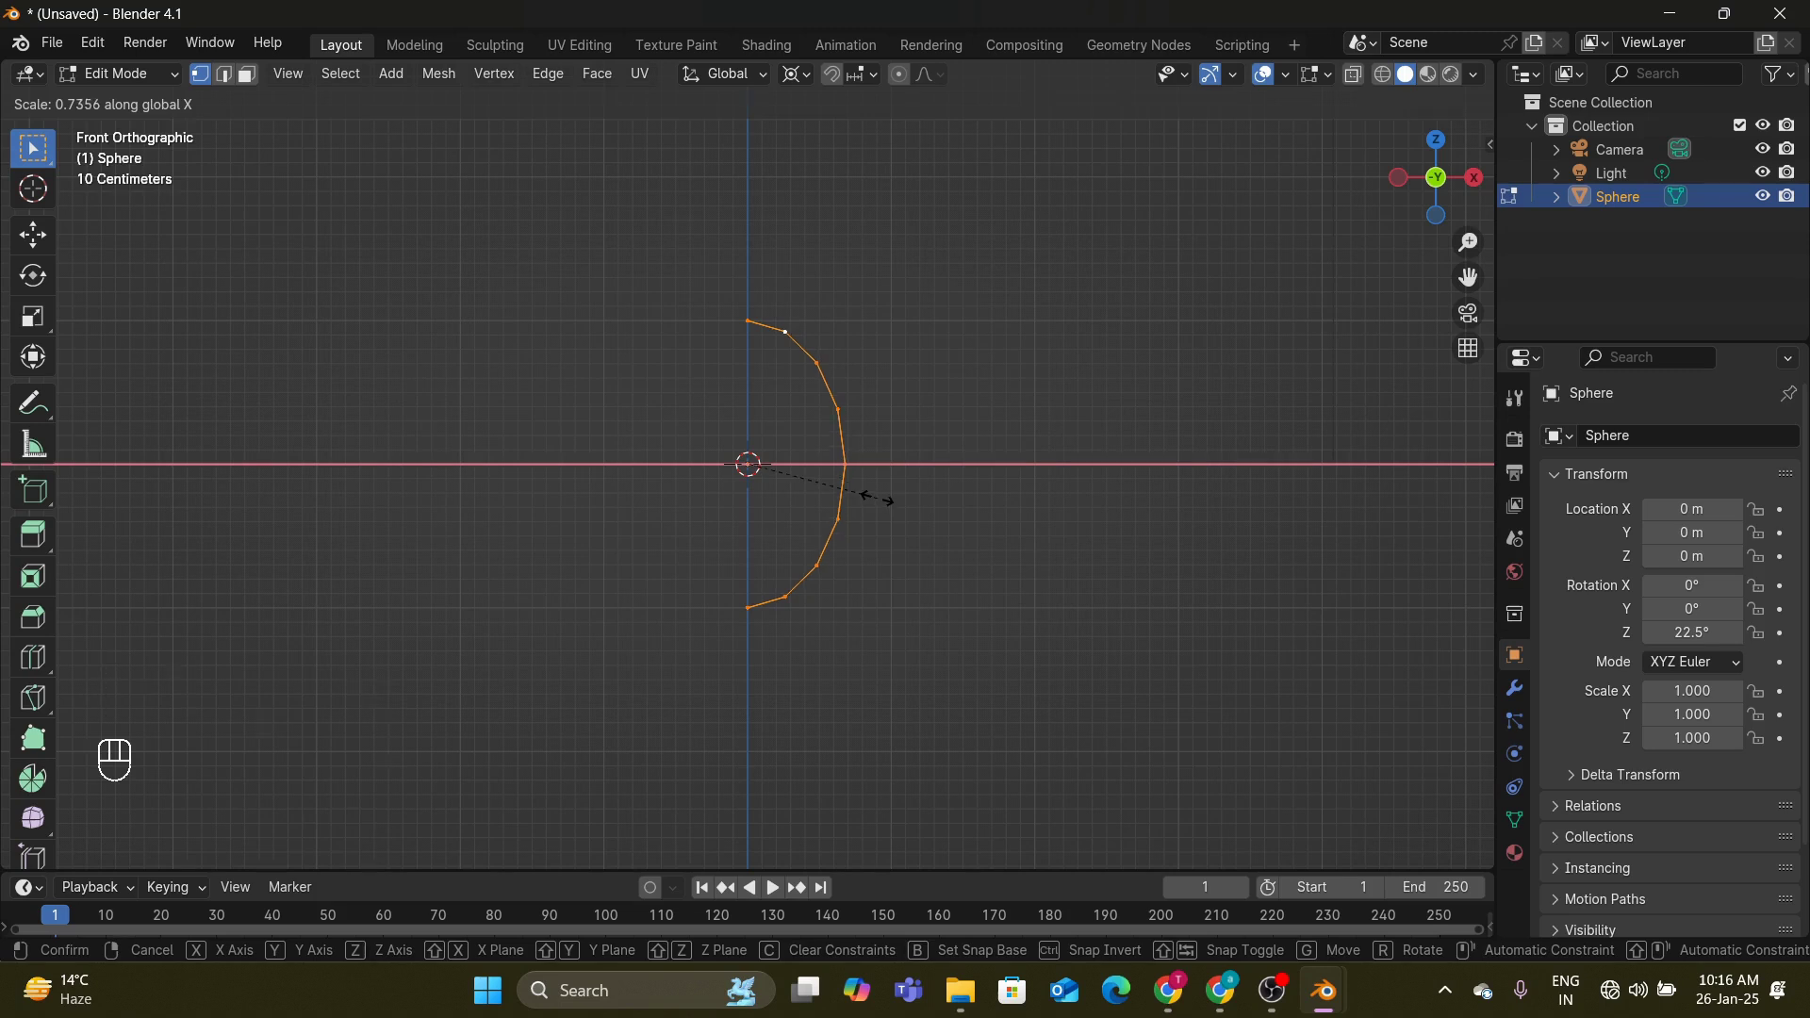
click(877, 500)
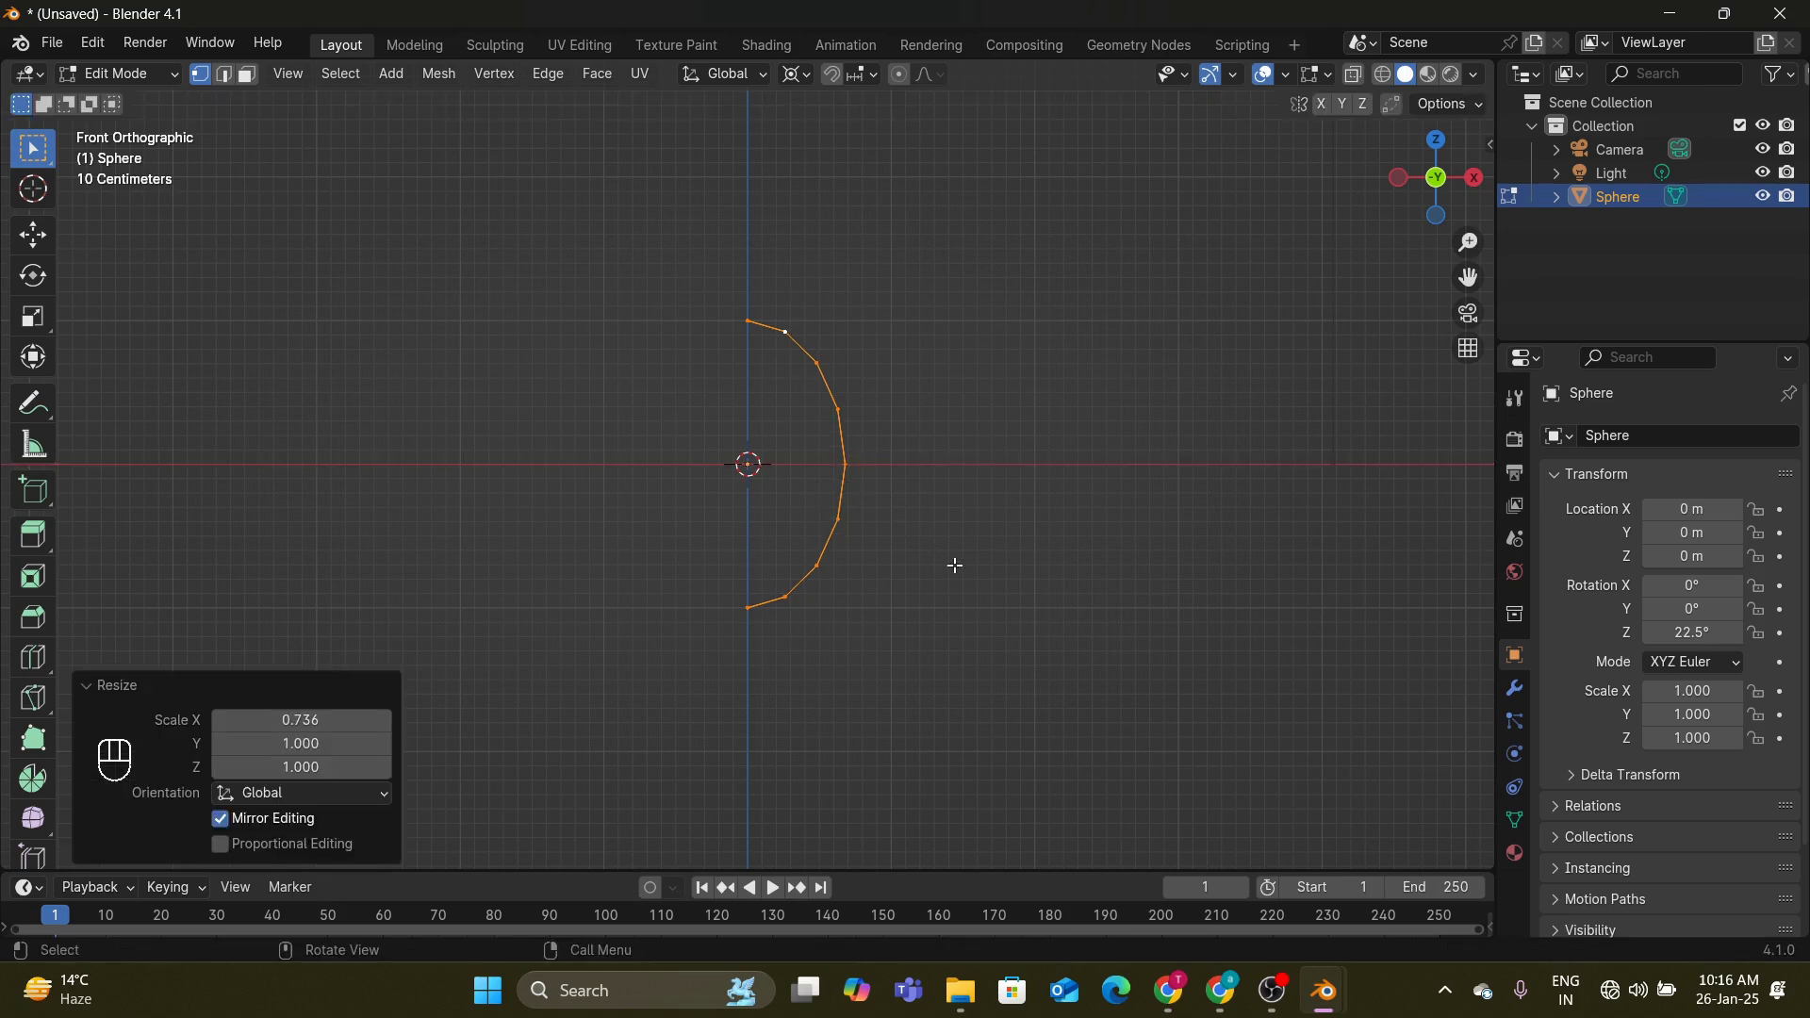
Step: Move the strip's top tip vertex about 0.381 m in X and 0.197 m in Z, using smooth proportional editing with a size of about 0.564
click(751, 321)
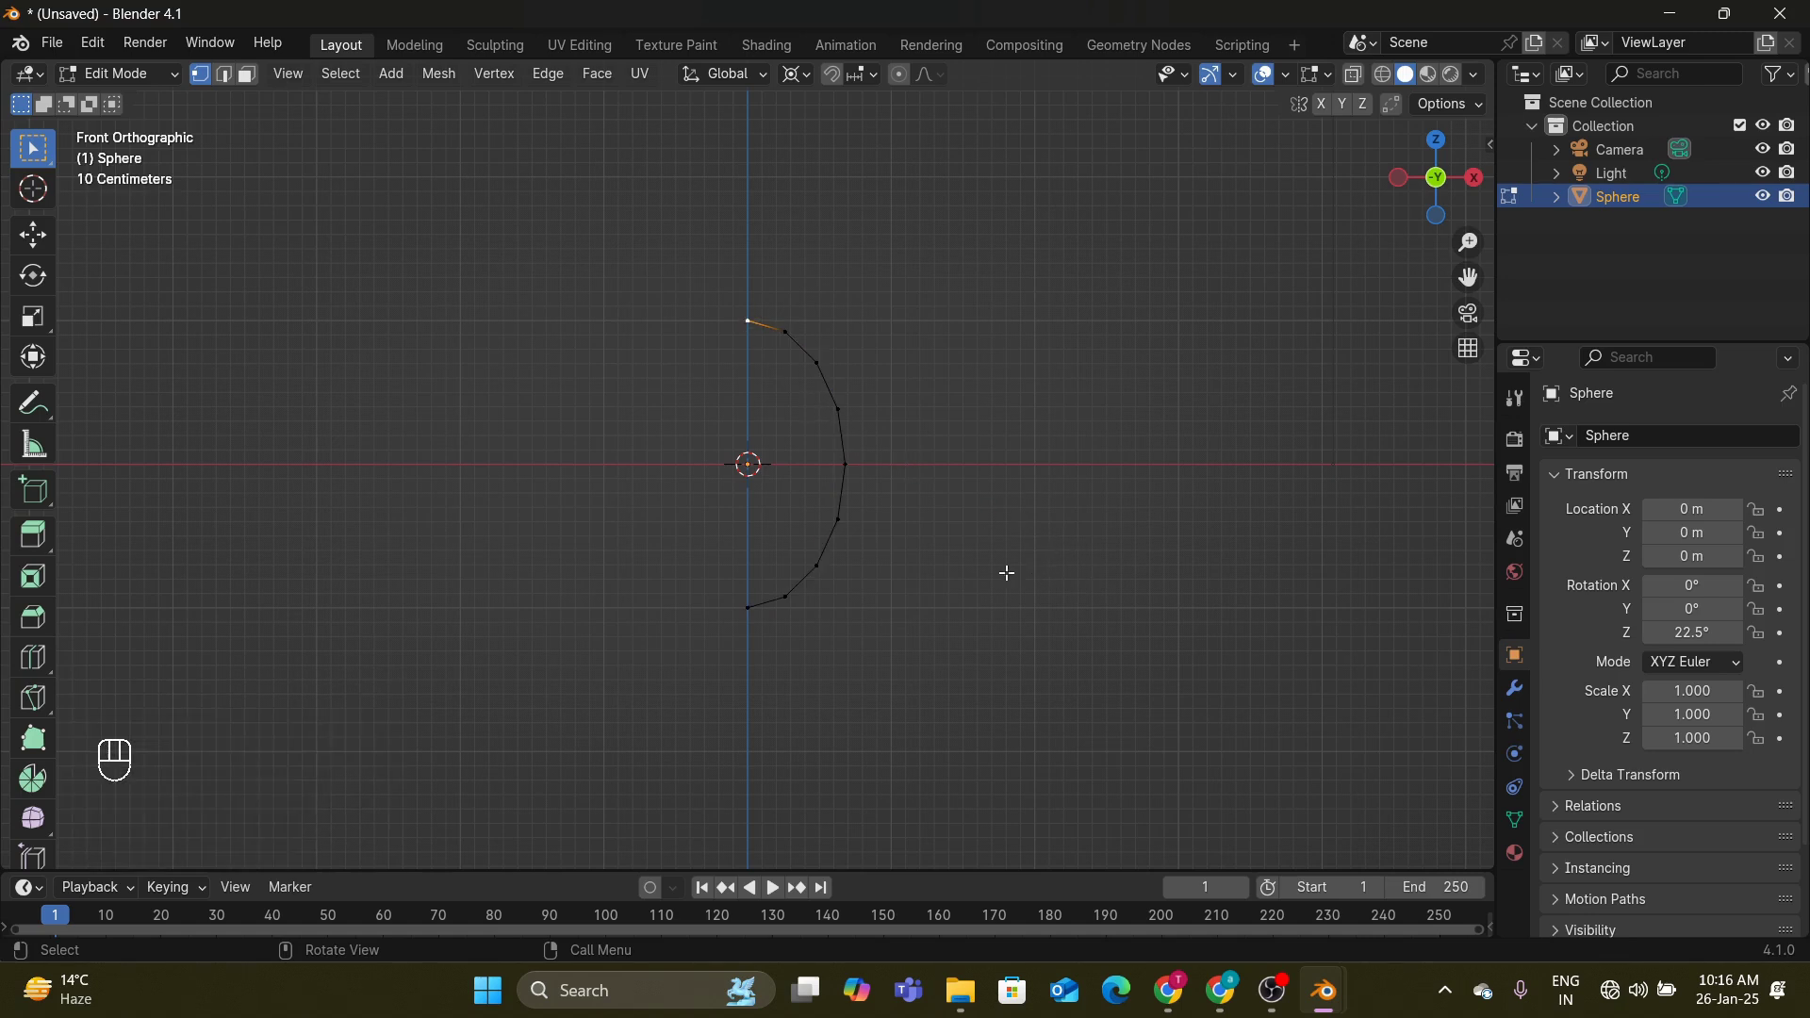
click(901, 75)
key(g)
scroll(884, 594, up, 5)
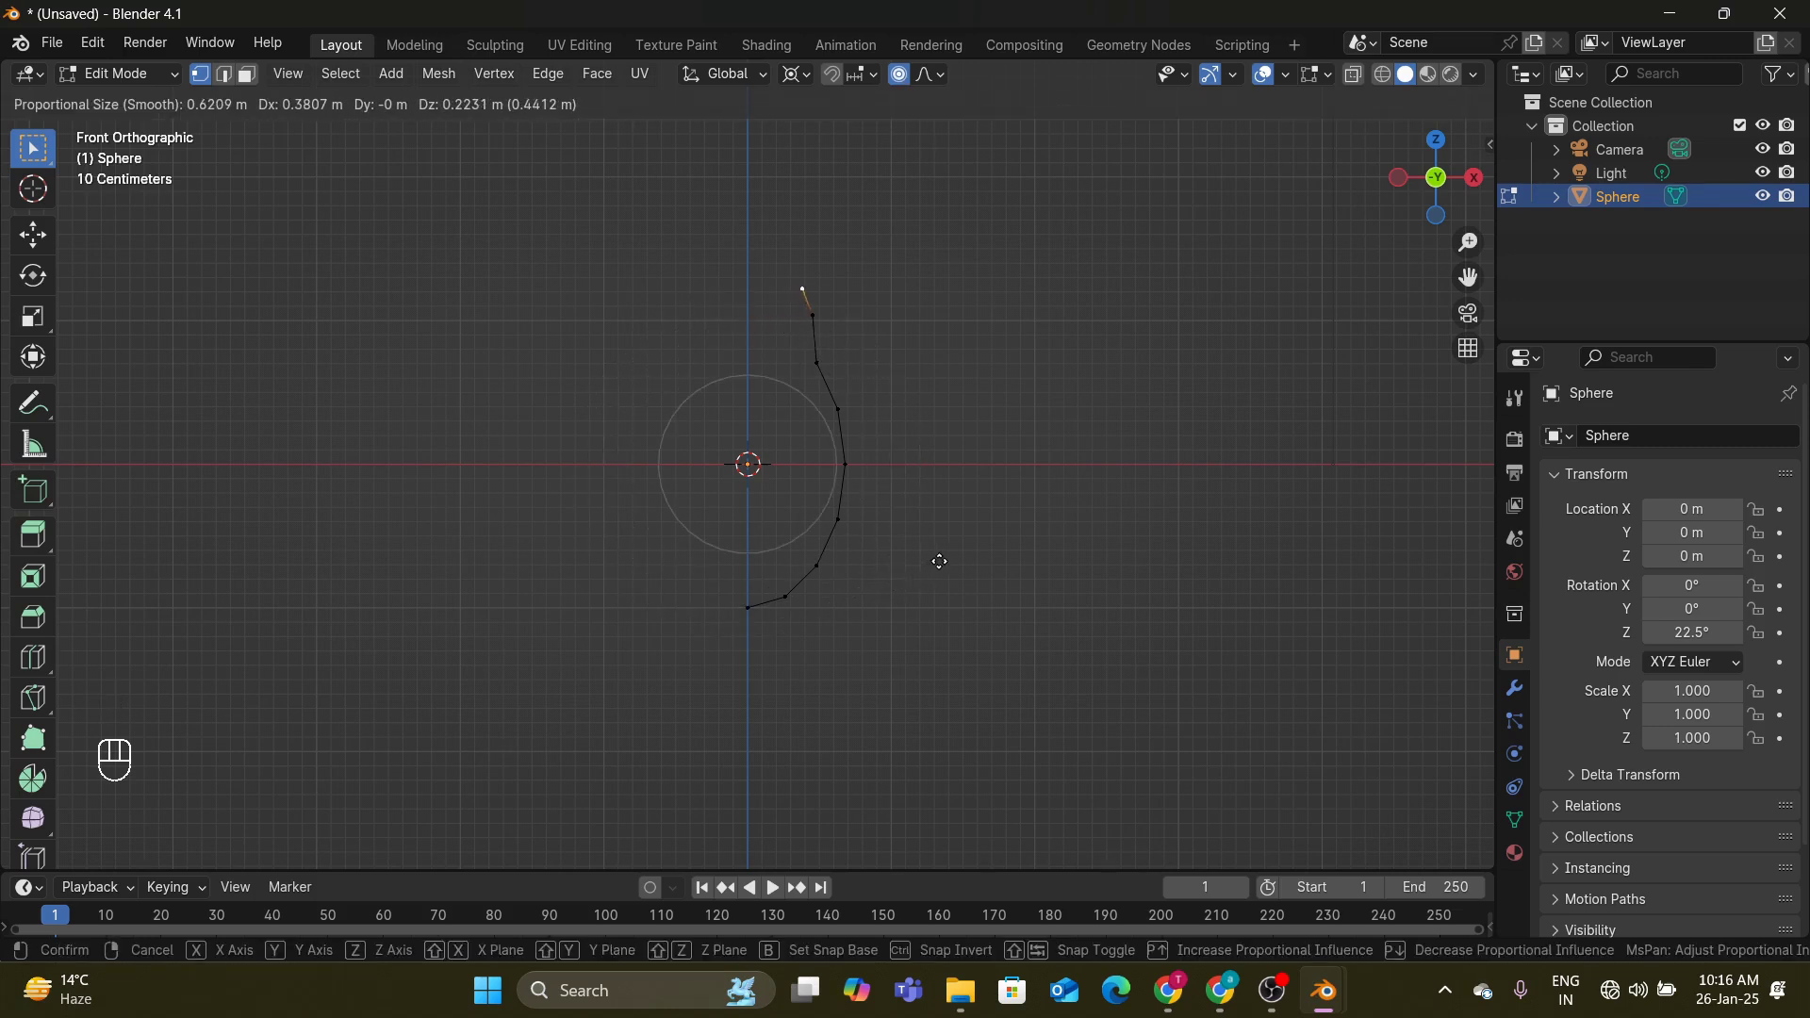
scroll(940, 566, down, 3)
scroll(940, 566, up, 4)
click(940, 566)
Step: Select the strip's top and bottom tip vertices and connect them with a vertex path along its centre
middle_drag(937, 562, 1003, 612)
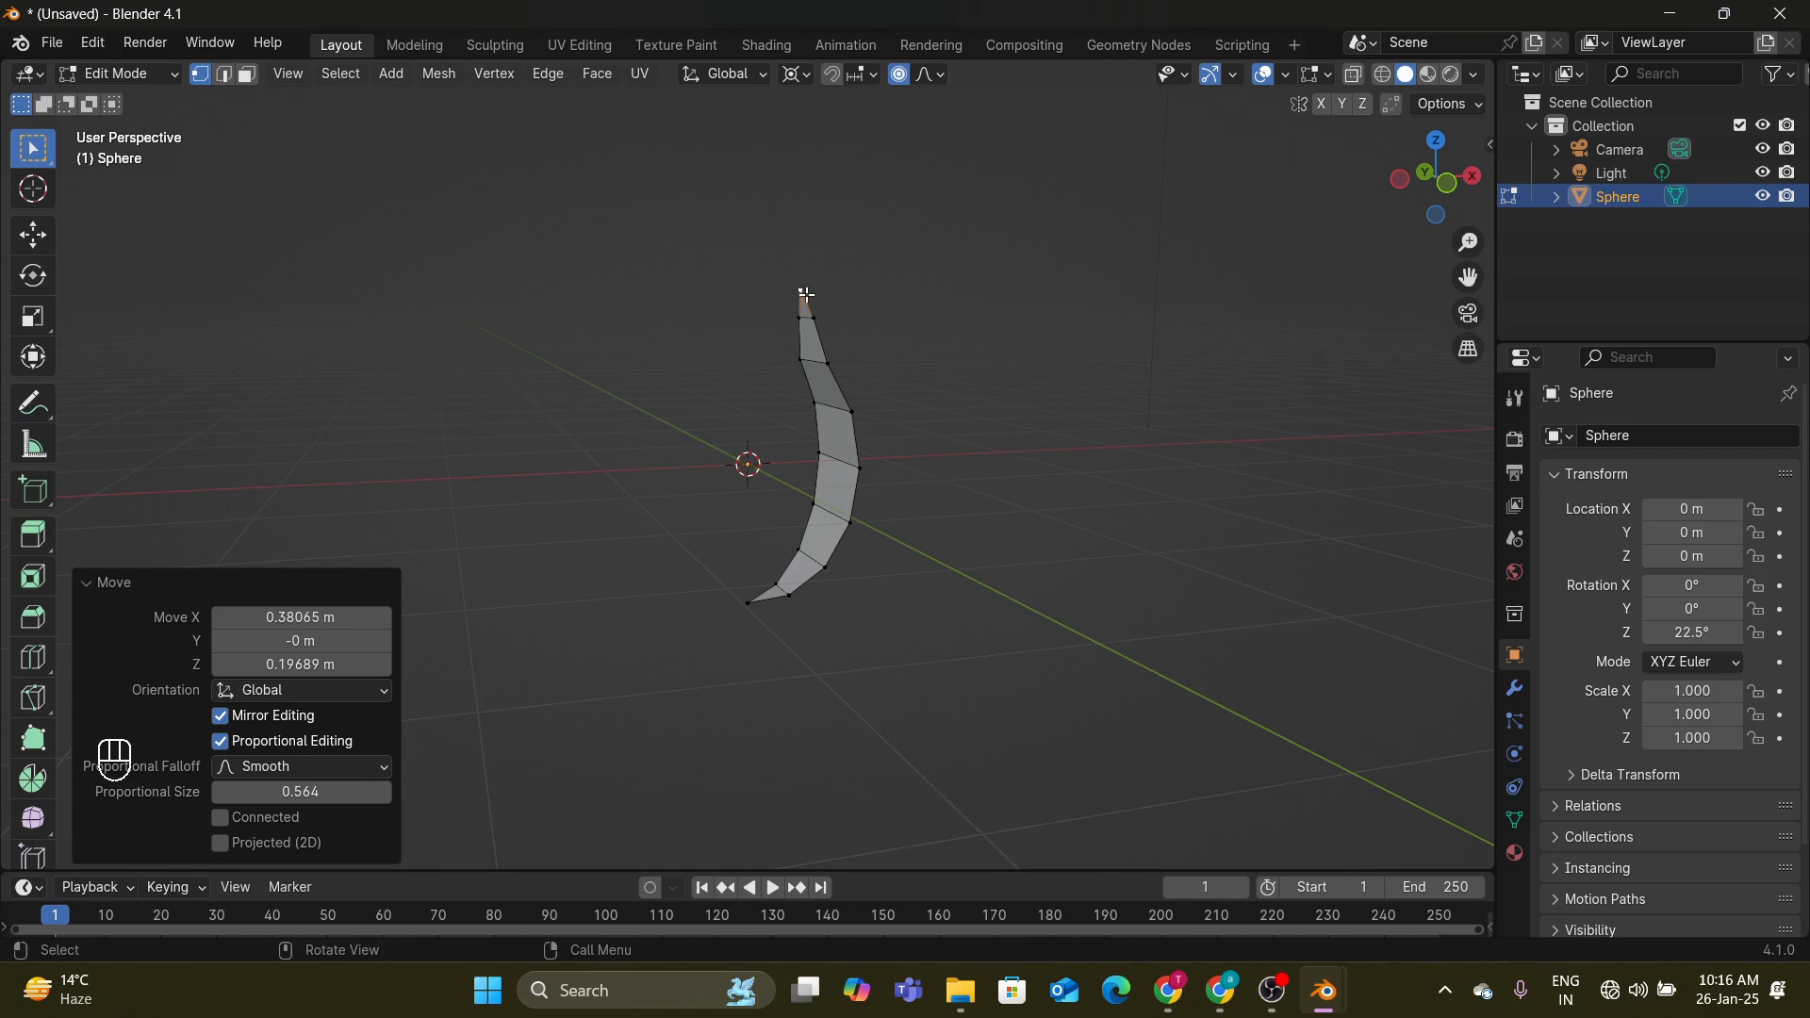
shift+click(750, 604)
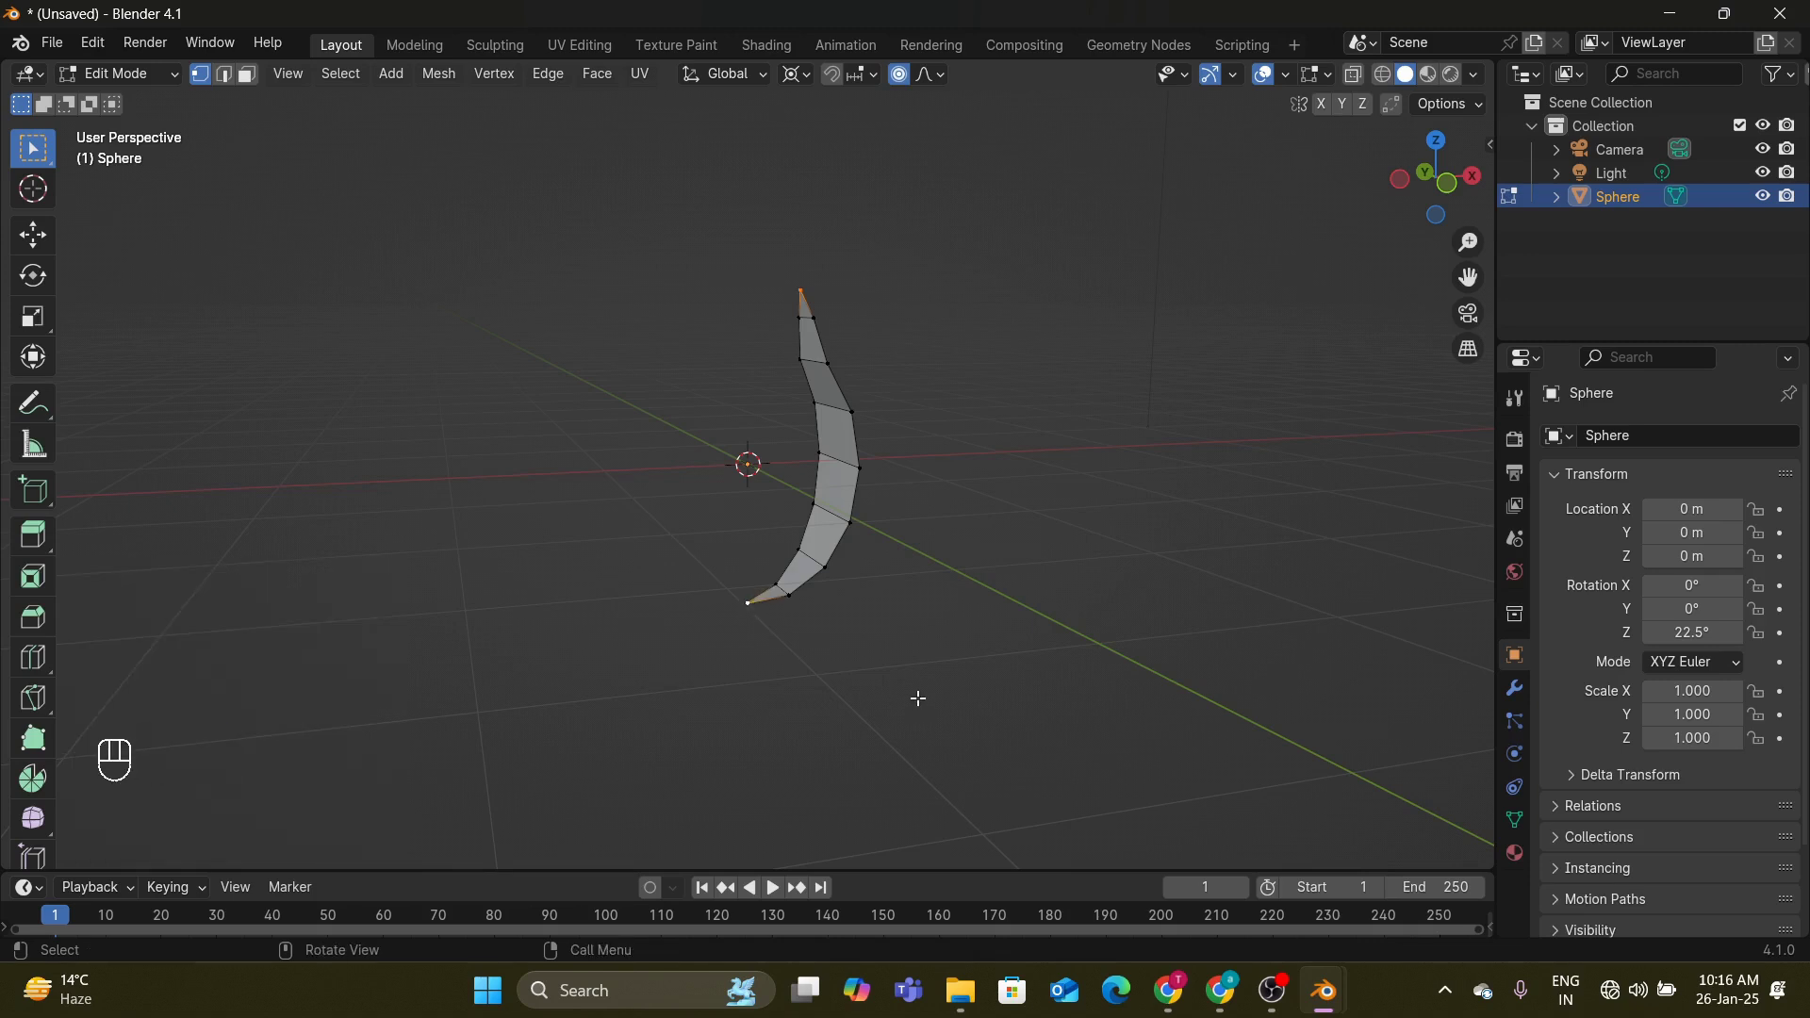
key(j)
Step: In the front view, move the new centre edge line about 0.079 m along the X axis with proportional editing
middle_drag(942, 651, 897, 648)
key(KP_1)
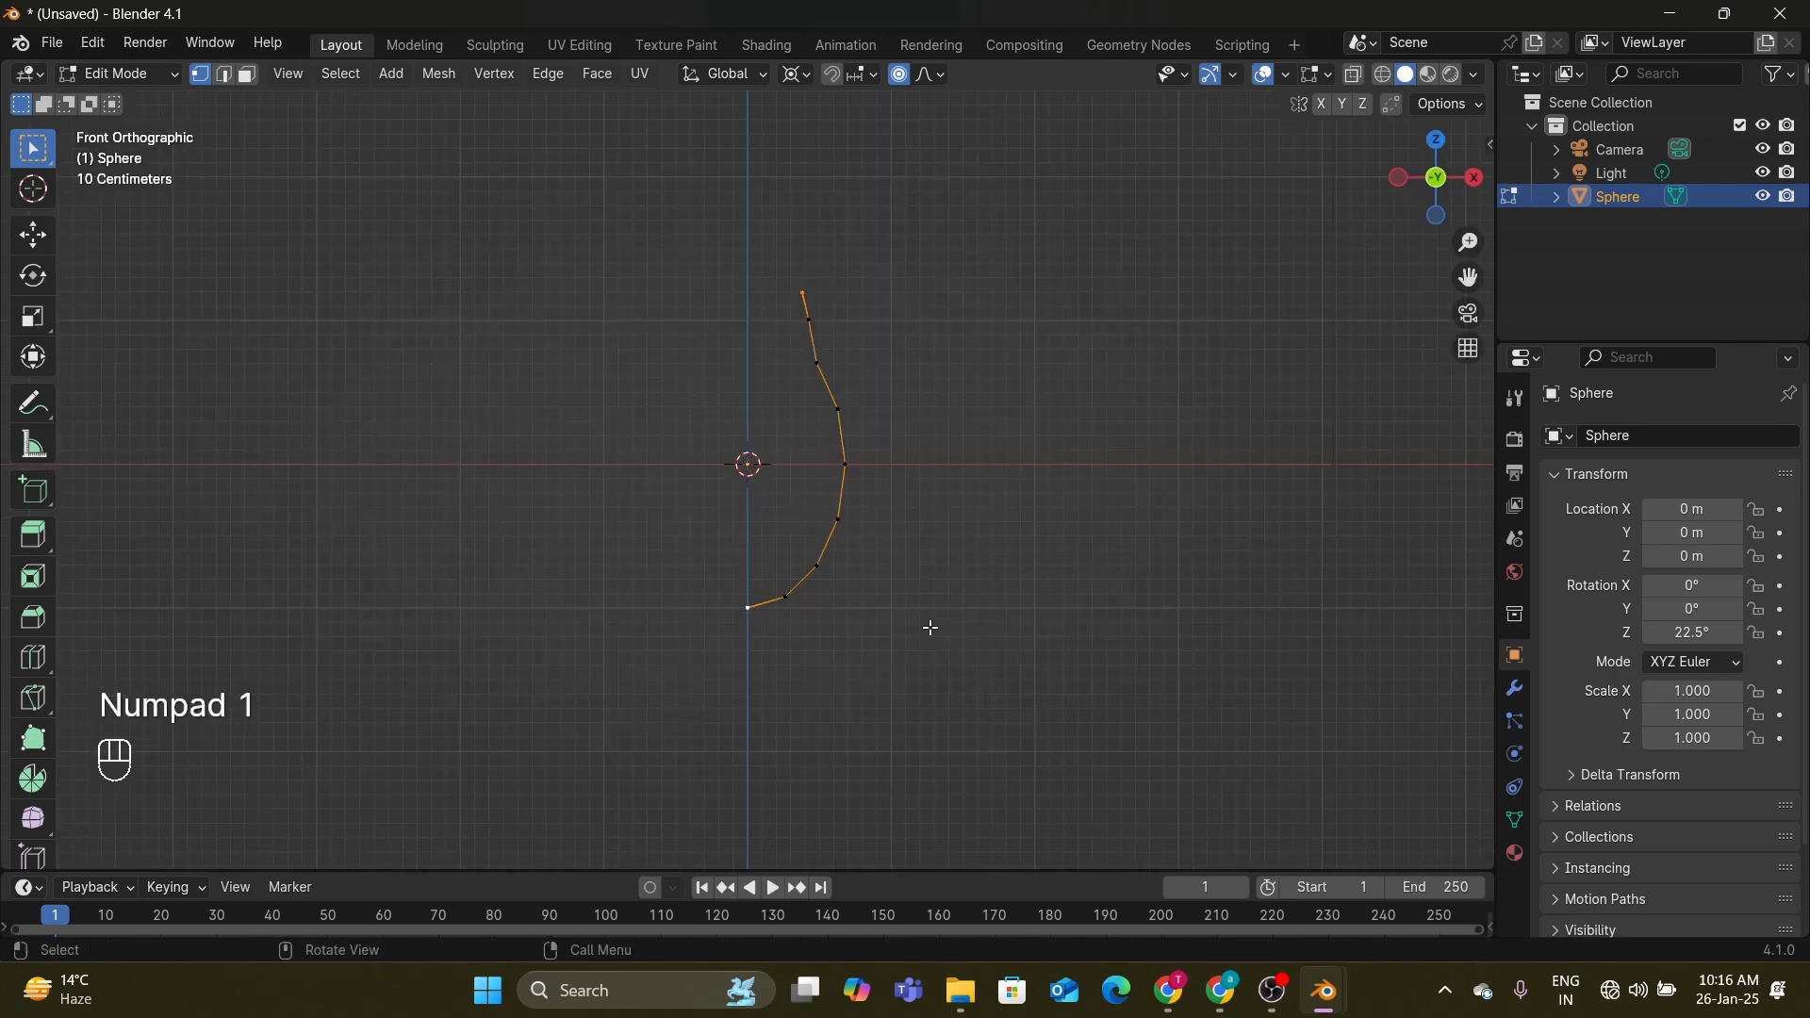
key(g)
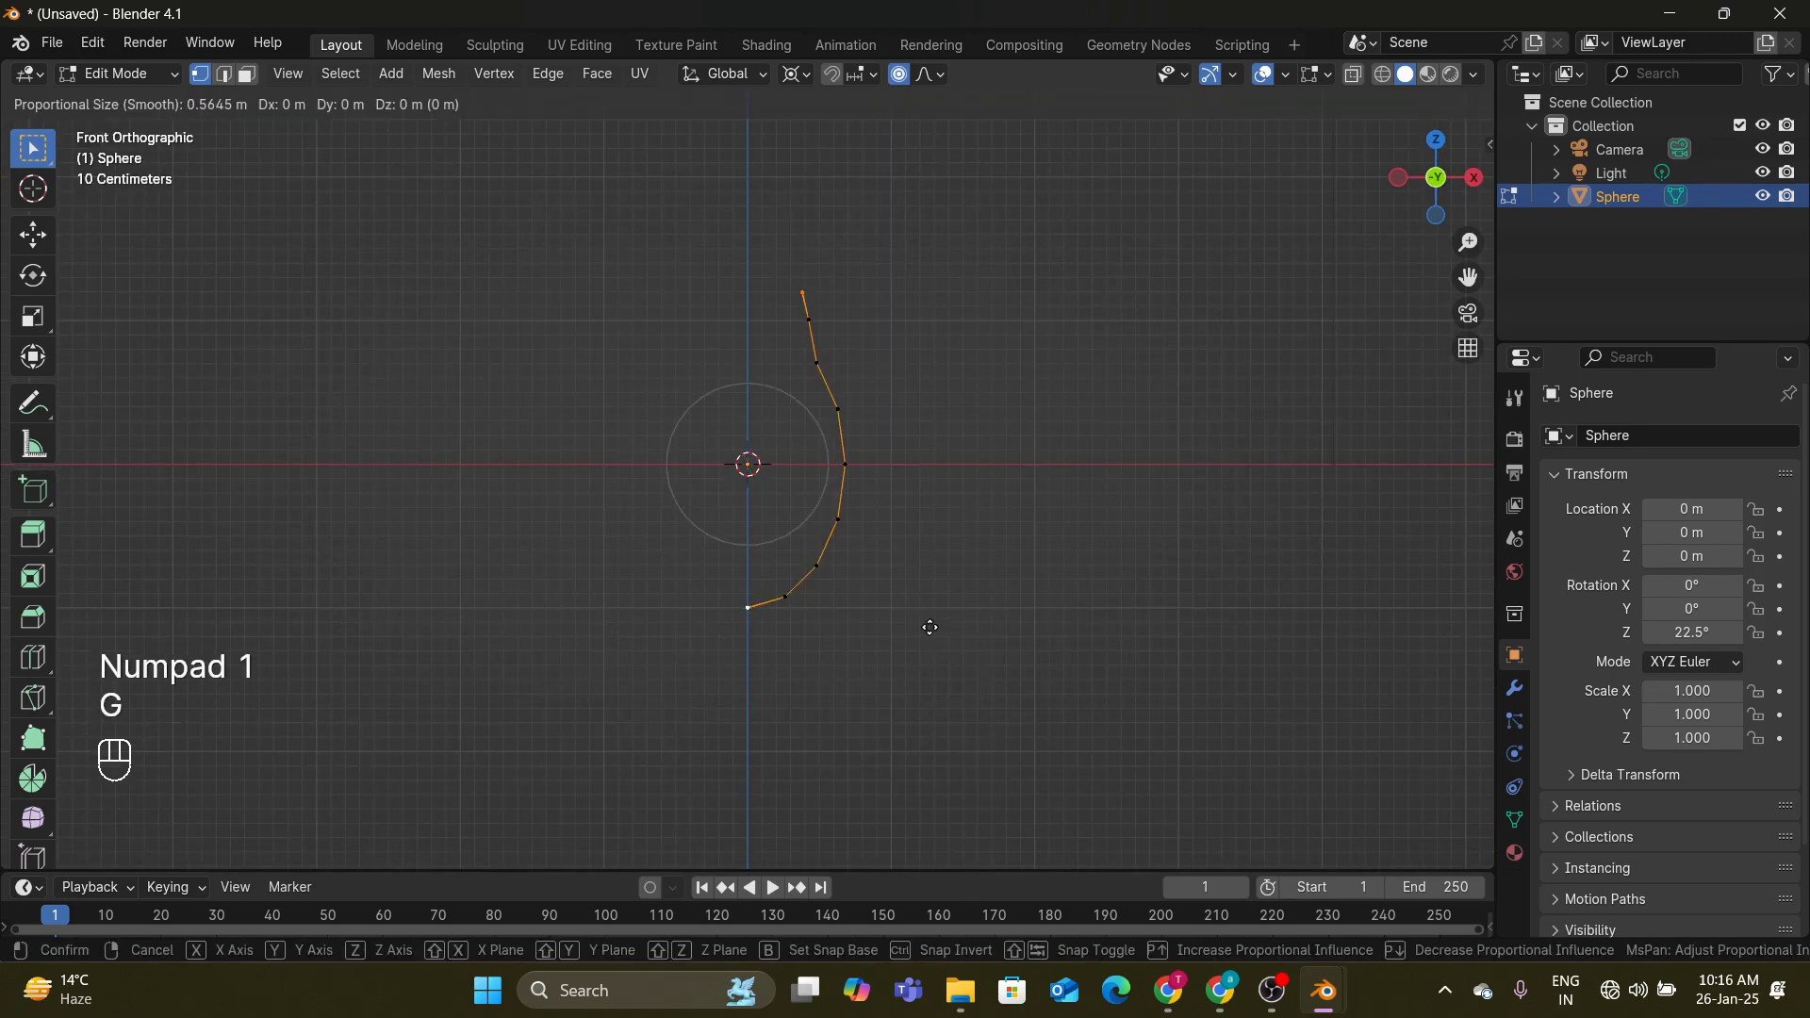
key(x)
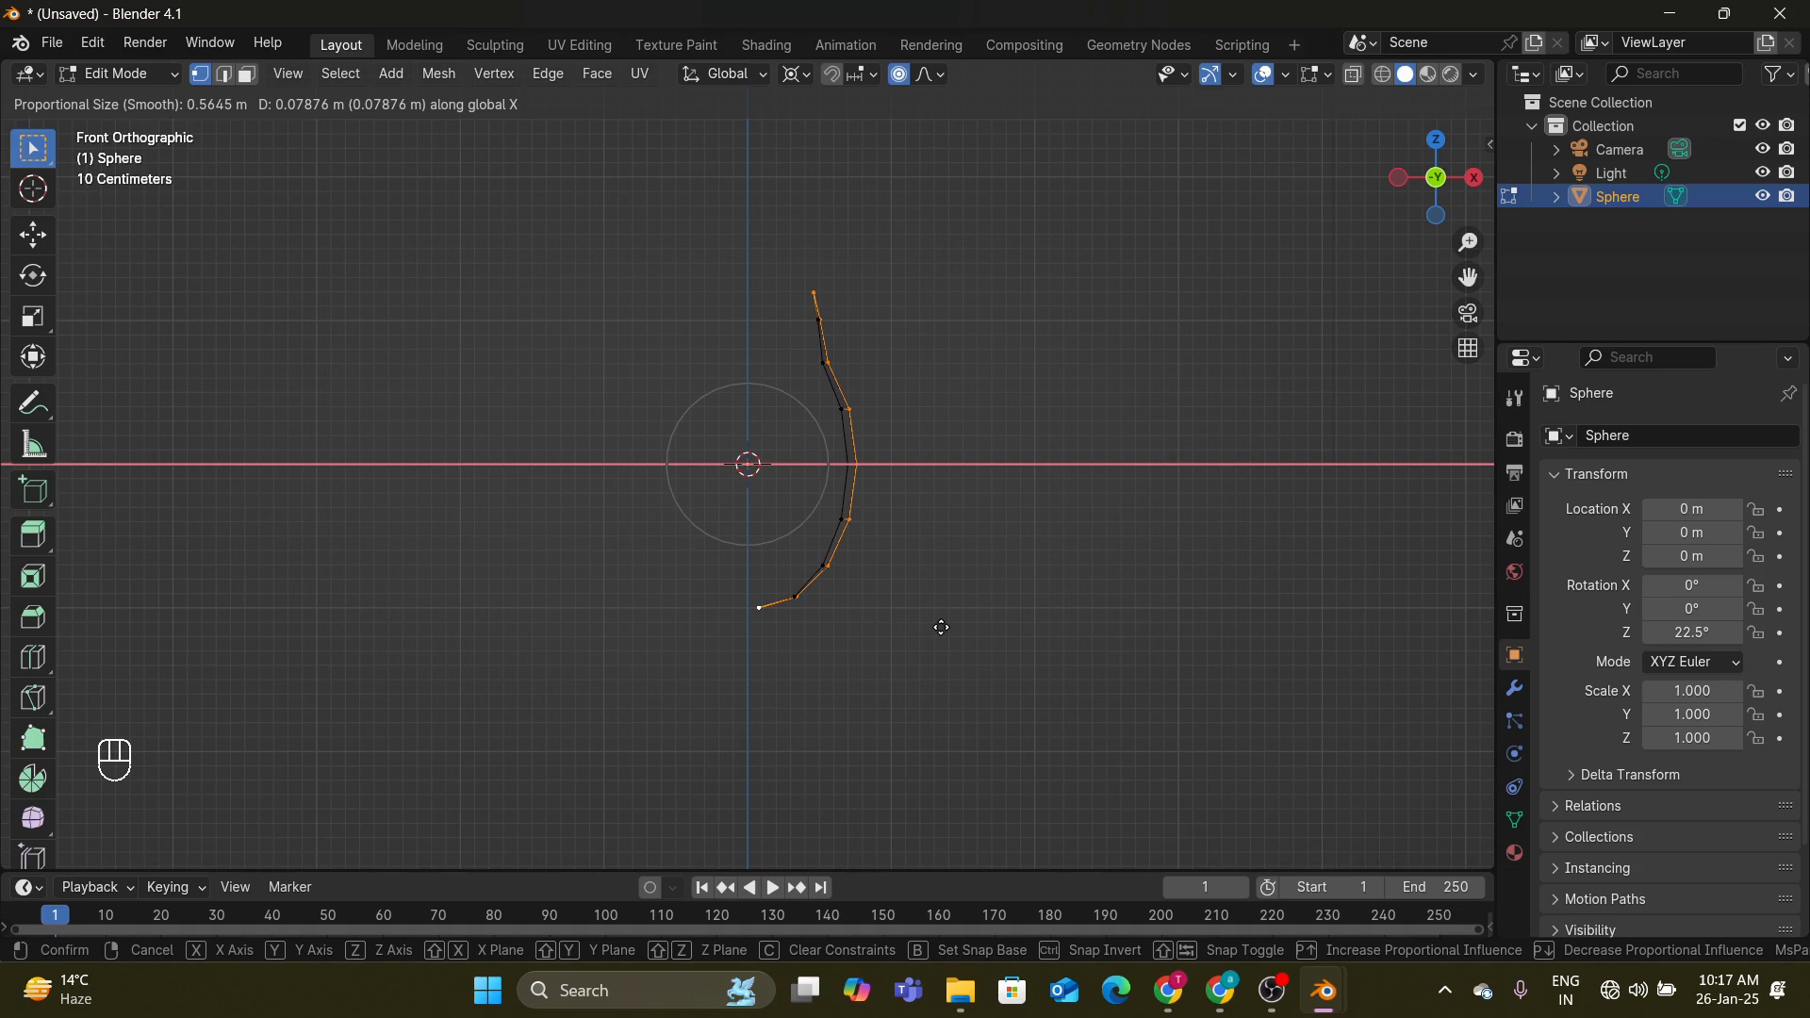
click(941, 627)
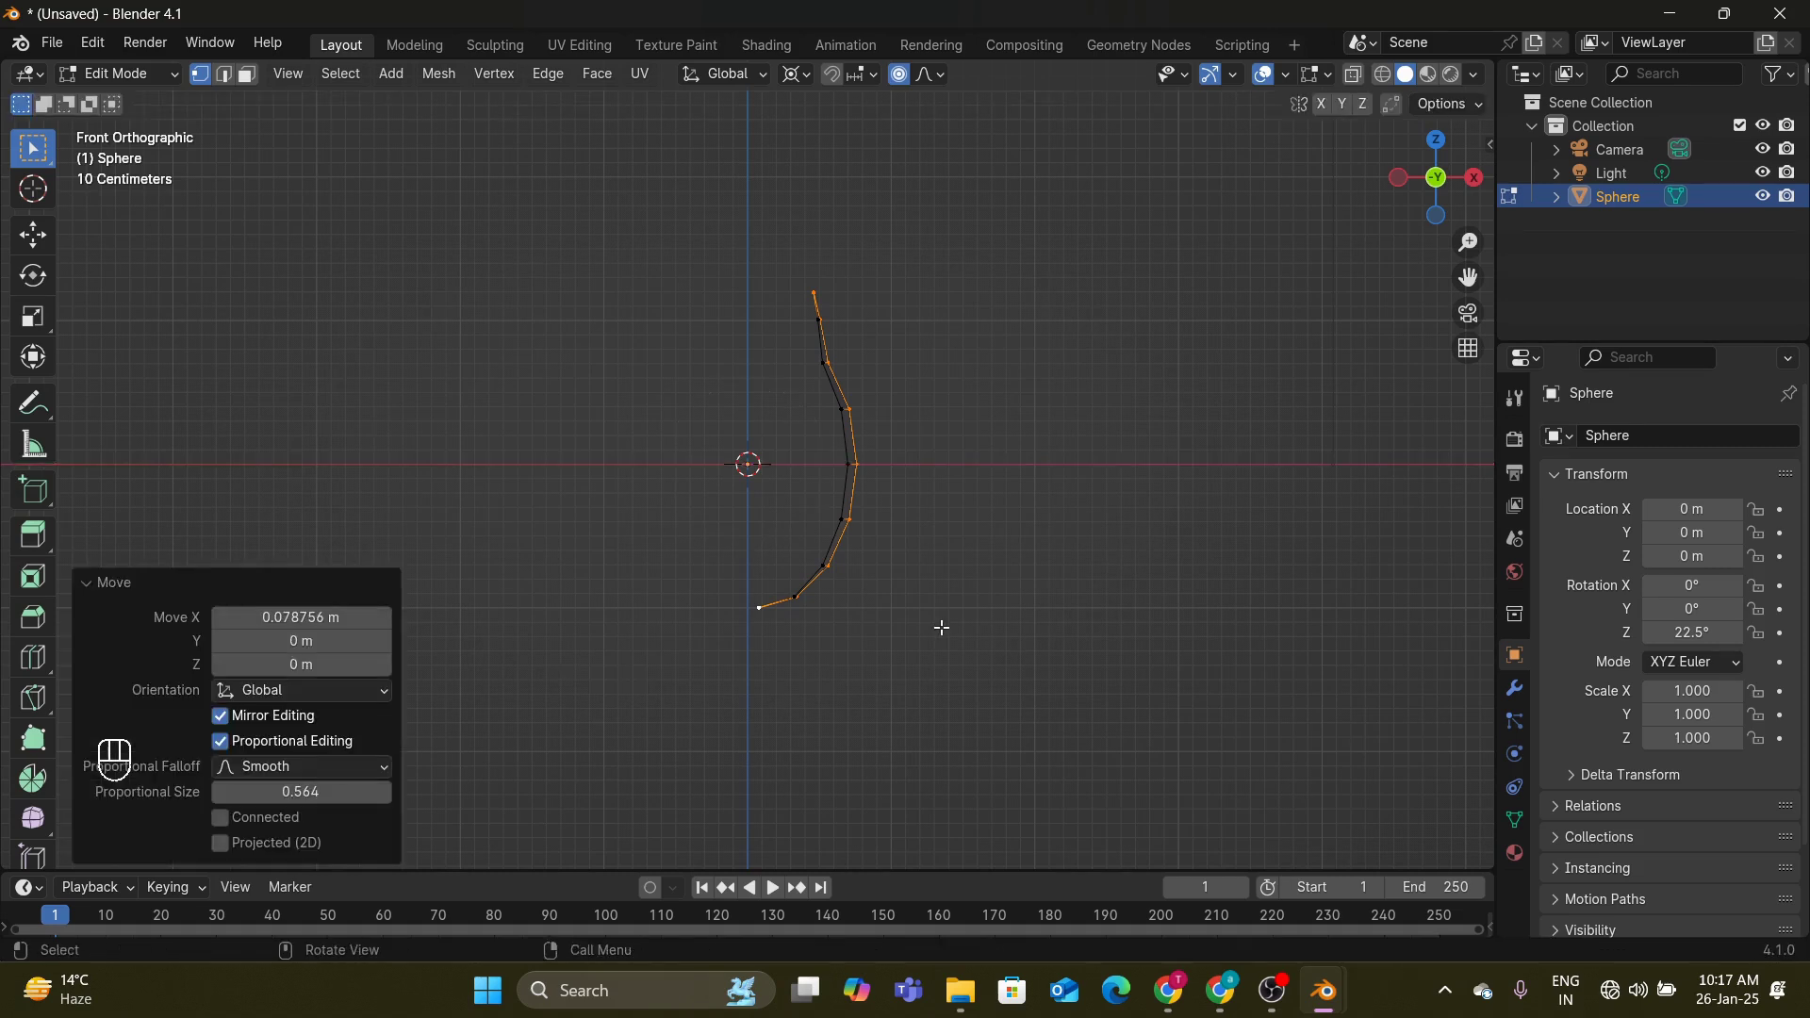
Step: Rename the Sphere object as petal
middle_drag(939, 627, 1112, 689)
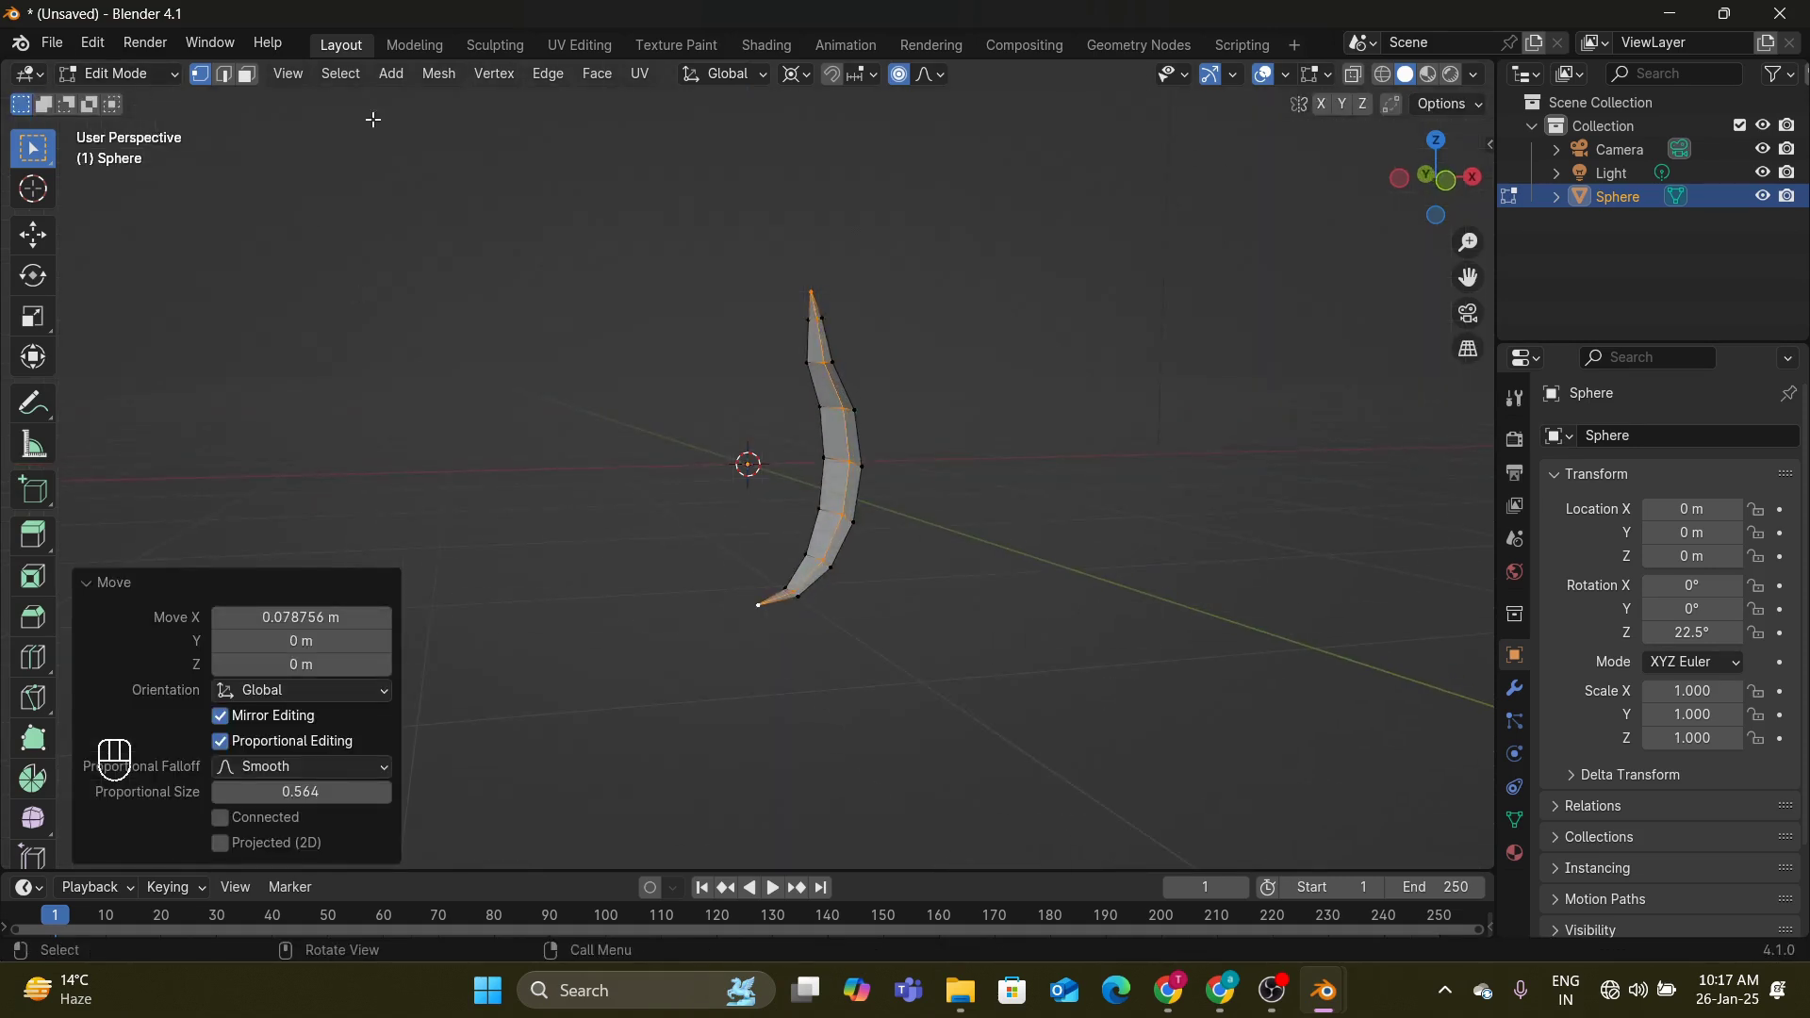
double_click(1614, 196)
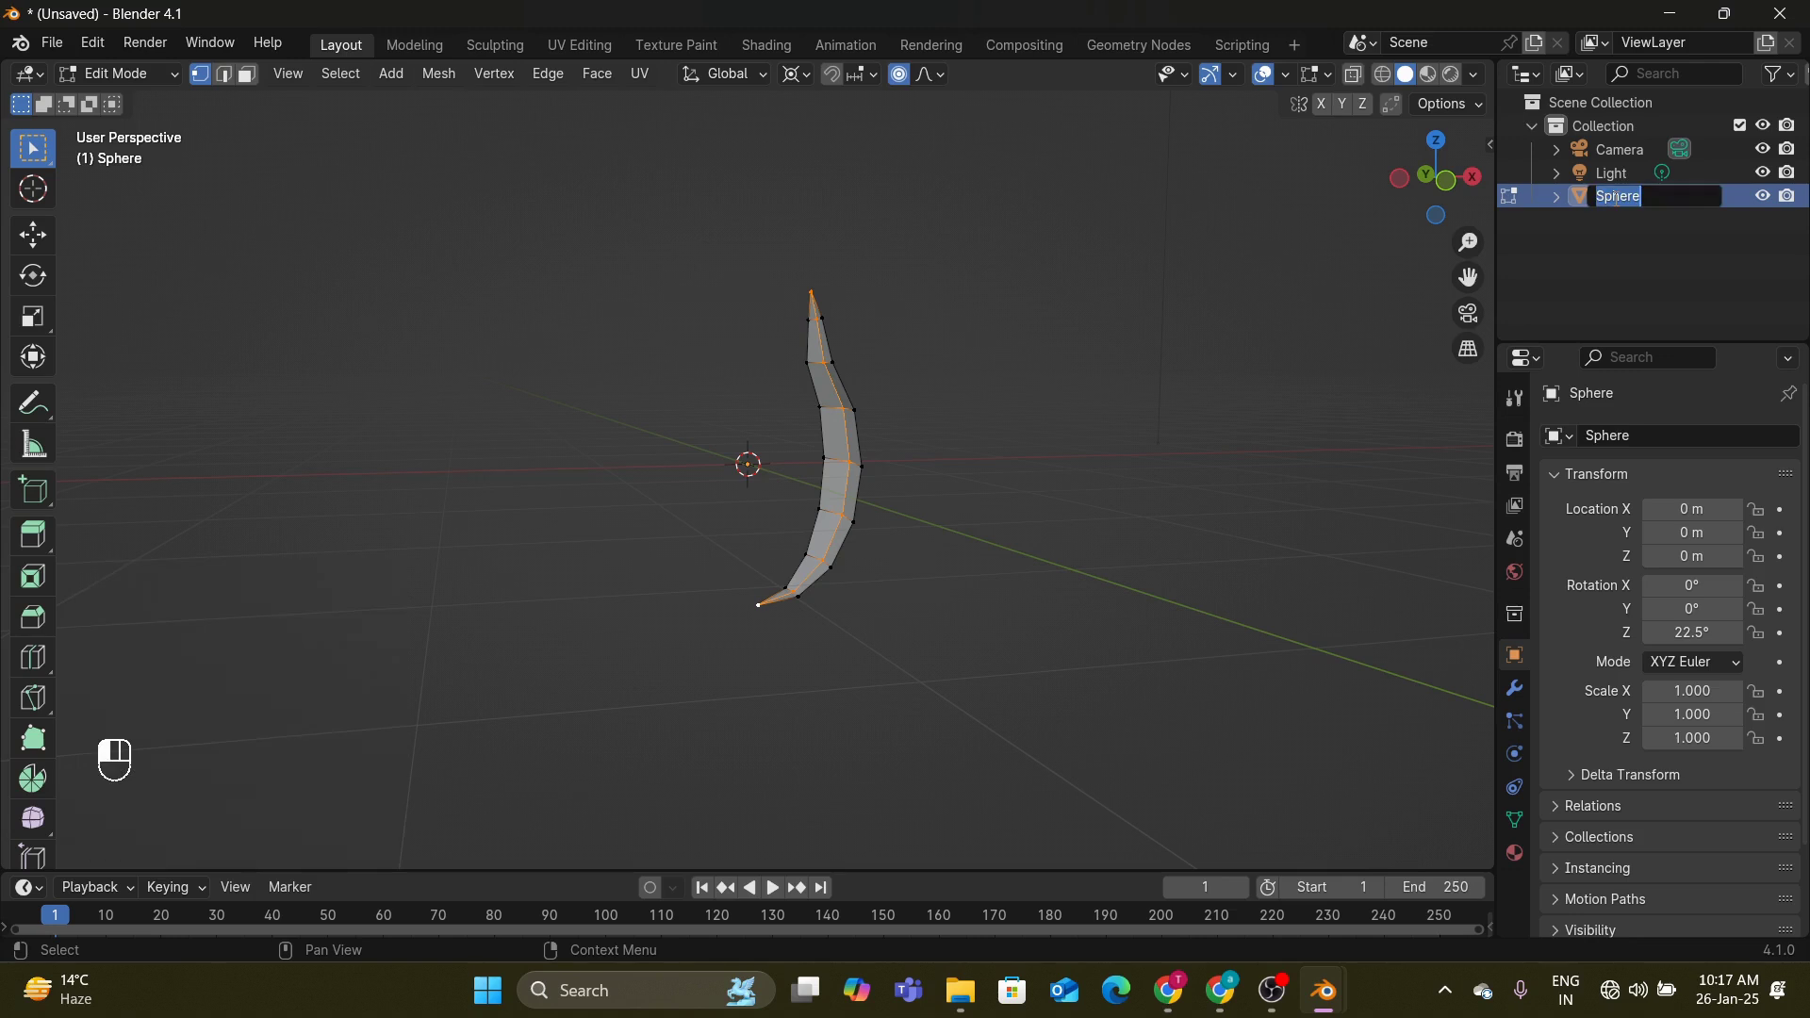
text(petal)
key(Return)
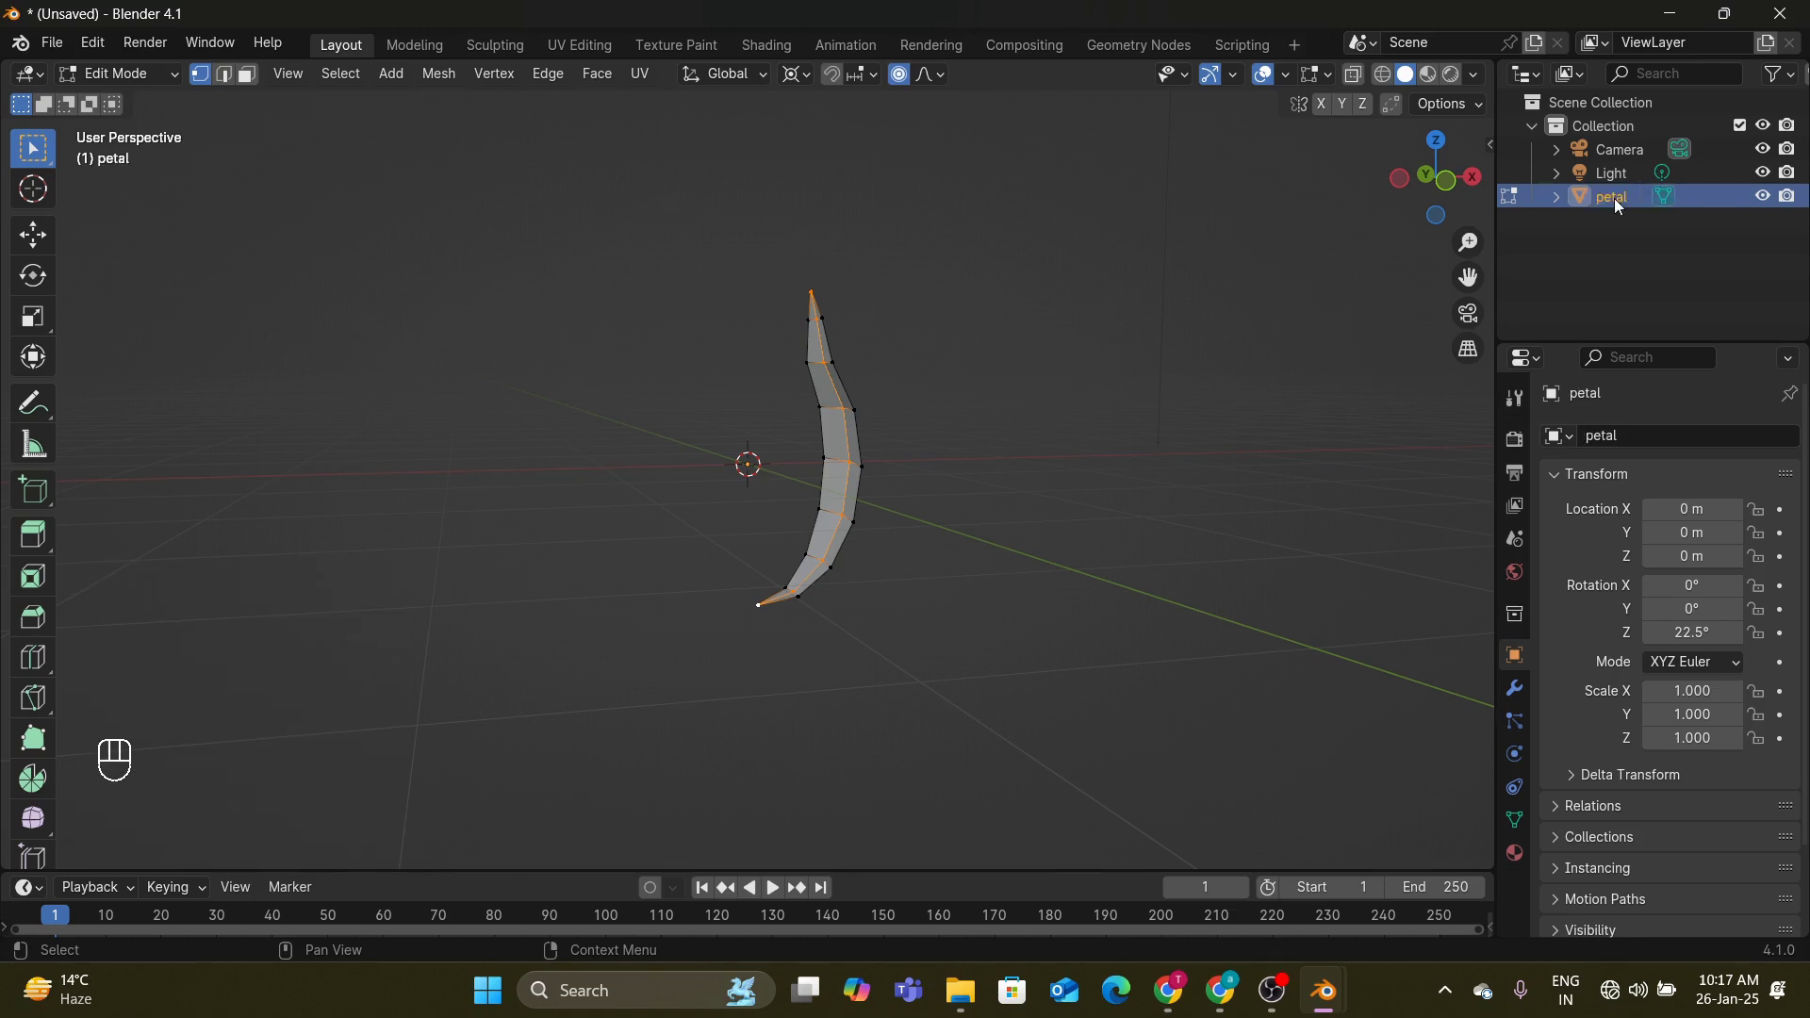
Step: In Object Mode, duplicate the petal in place and rename the copy as leaf
click(155, 69)
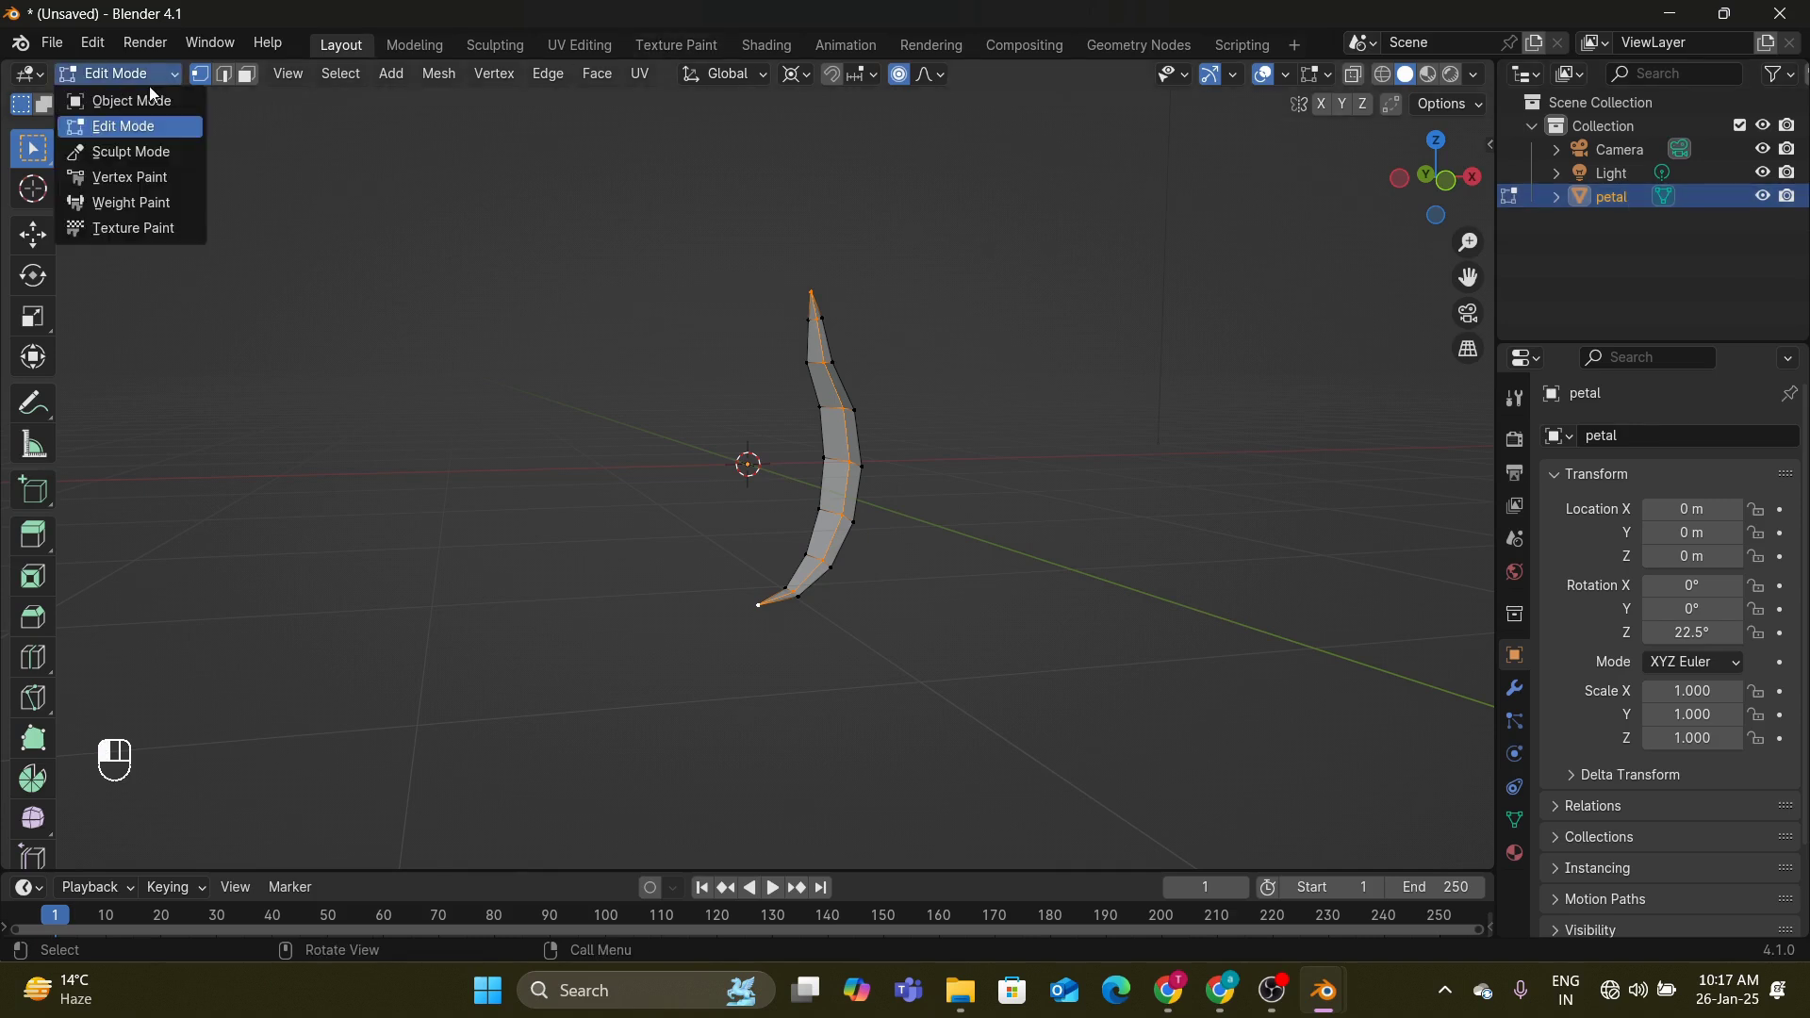
click(132, 101)
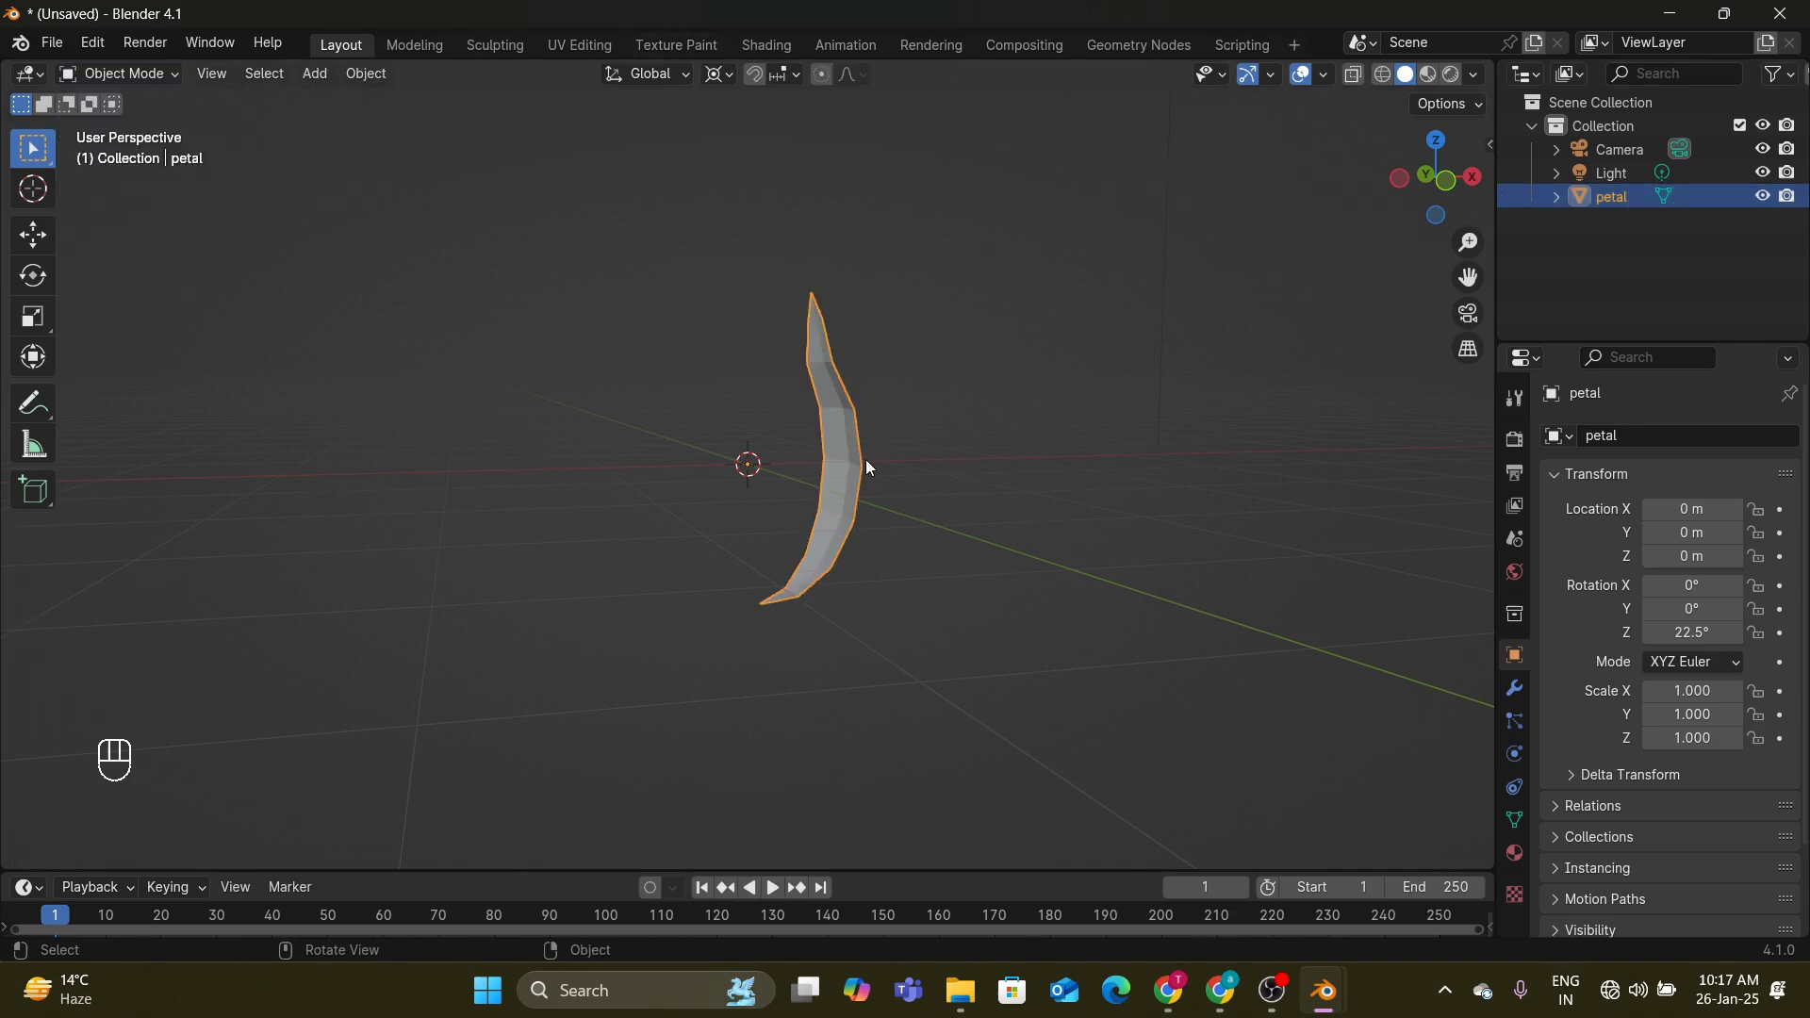
key(shift+d)
right_click(1005, 443)
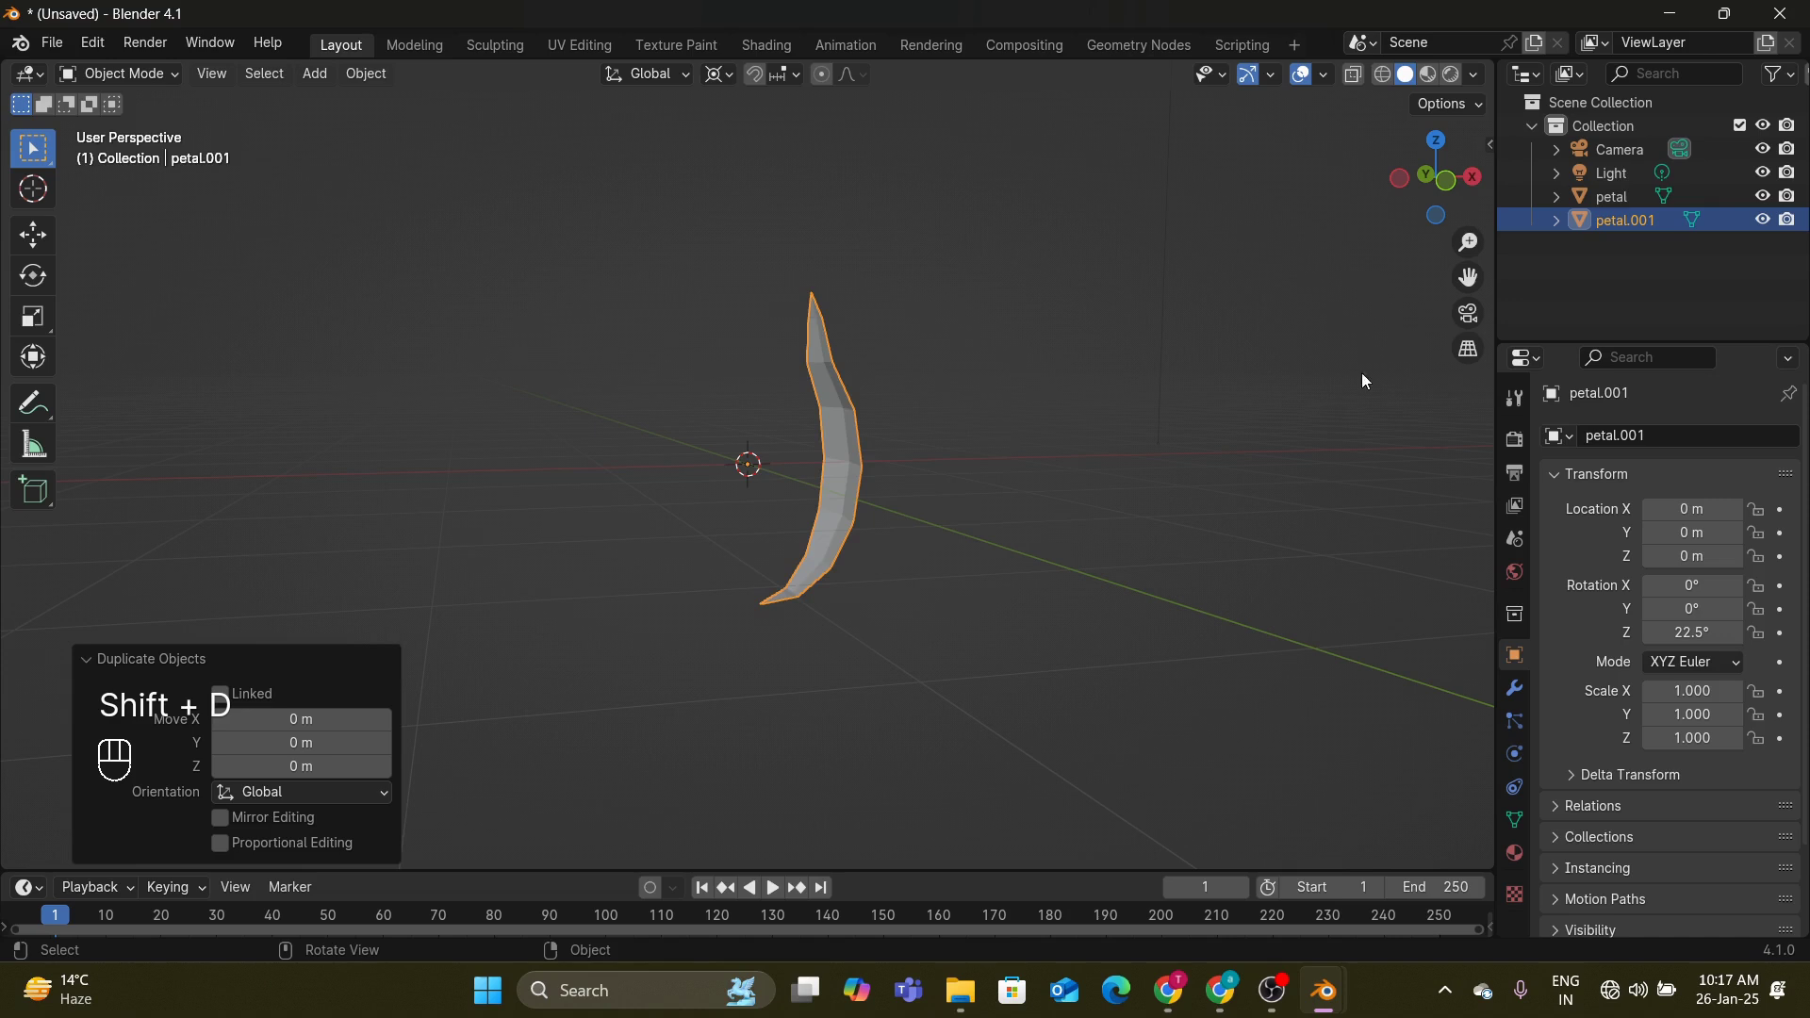
double_click(1648, 217)
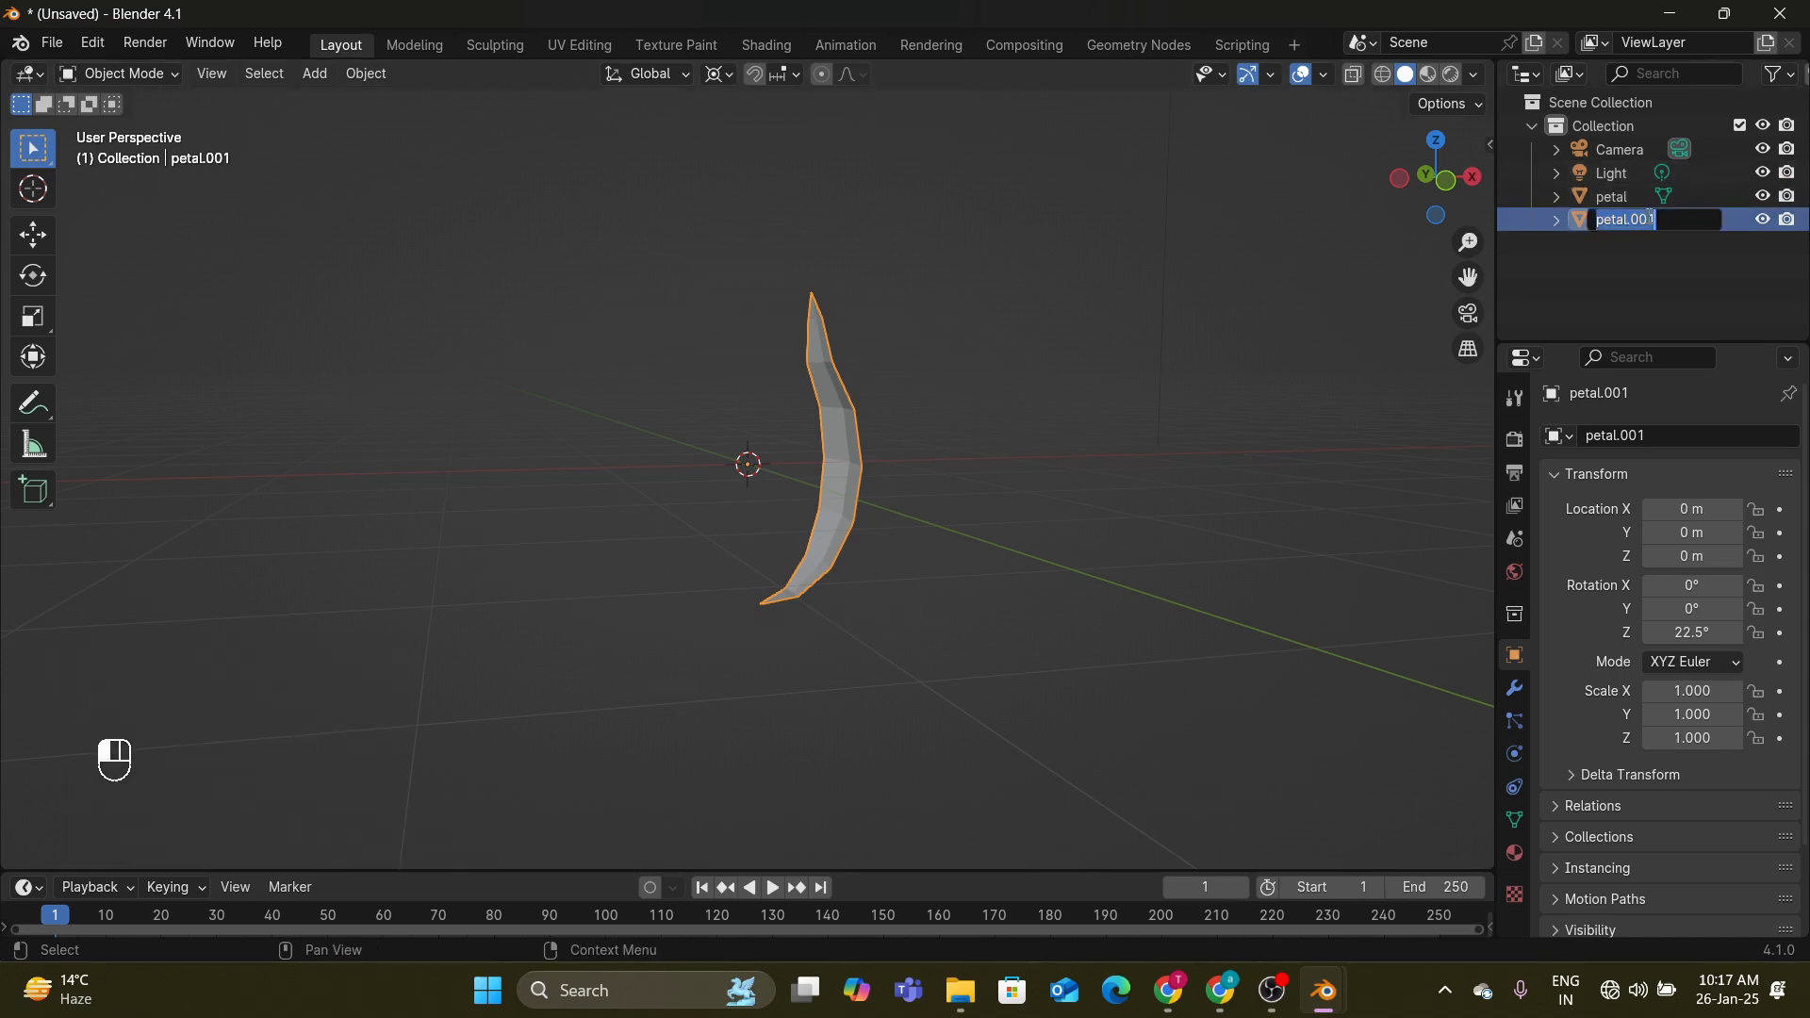
key(BackSpace)
text(leaf)
key(Return)
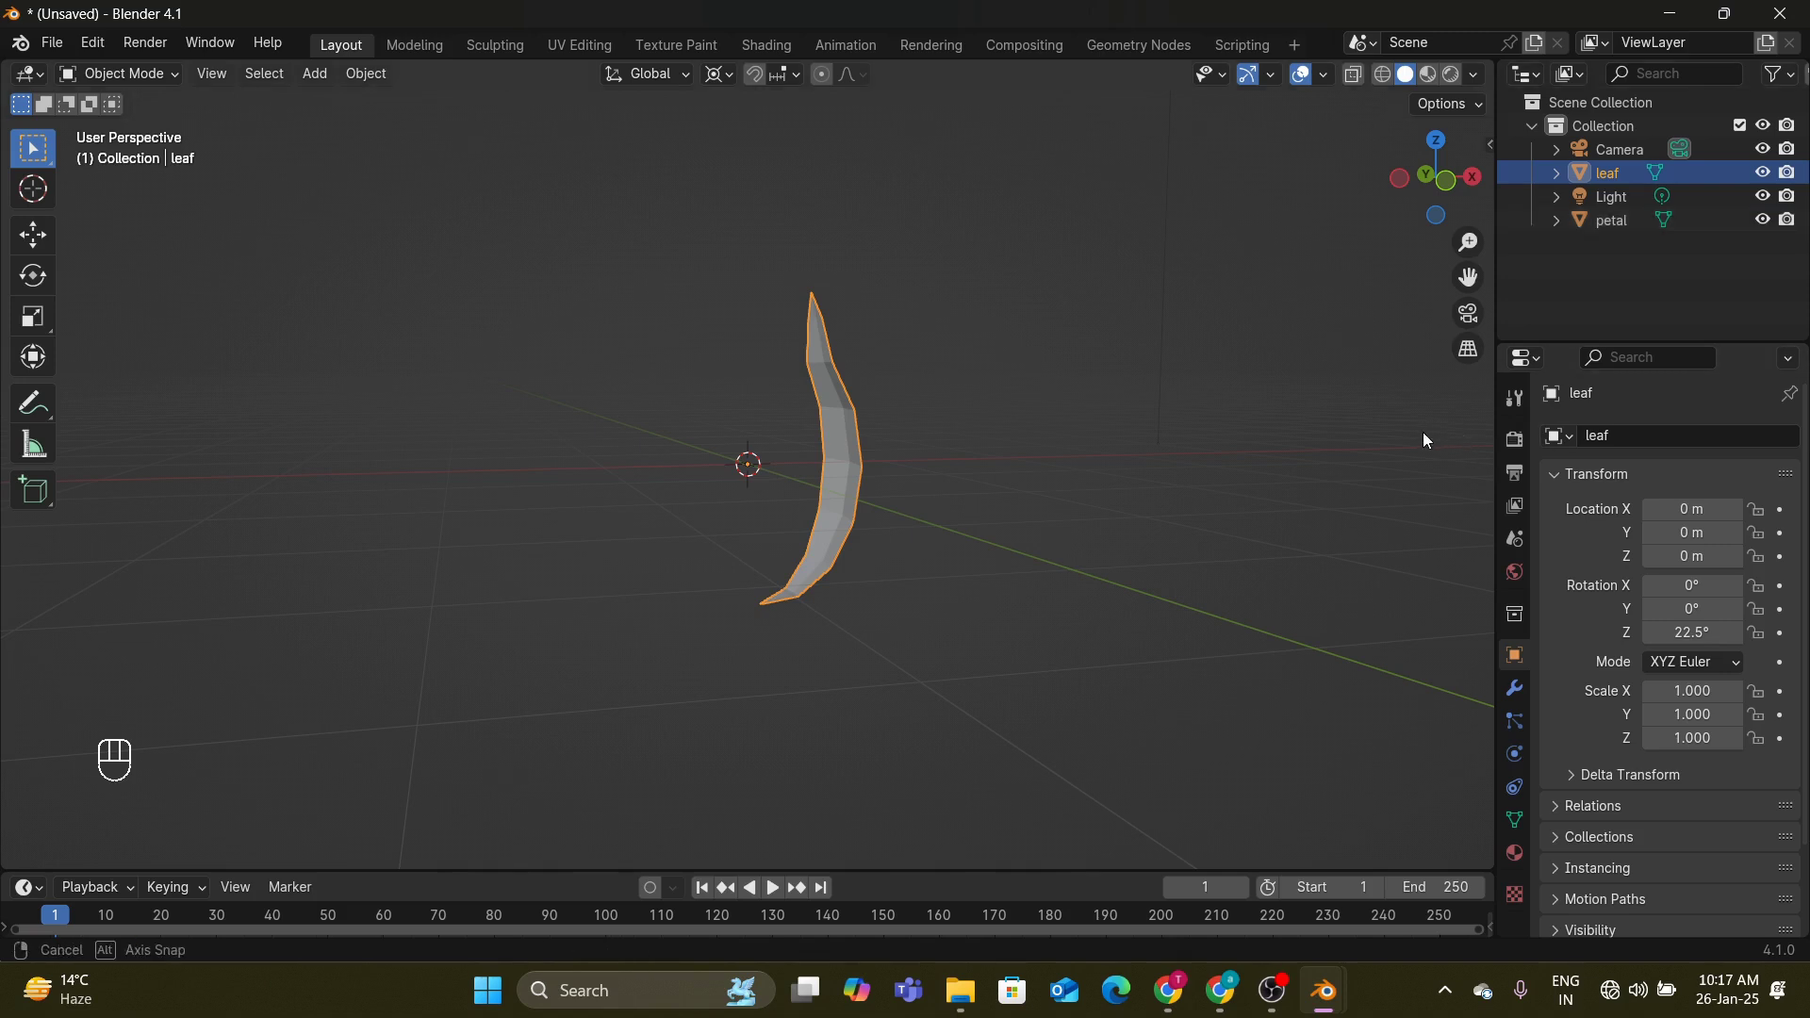
Step: Duplicate the leaf object in place and rename the copy as animationleaf
middle_drag(802, 547, 781, 596)
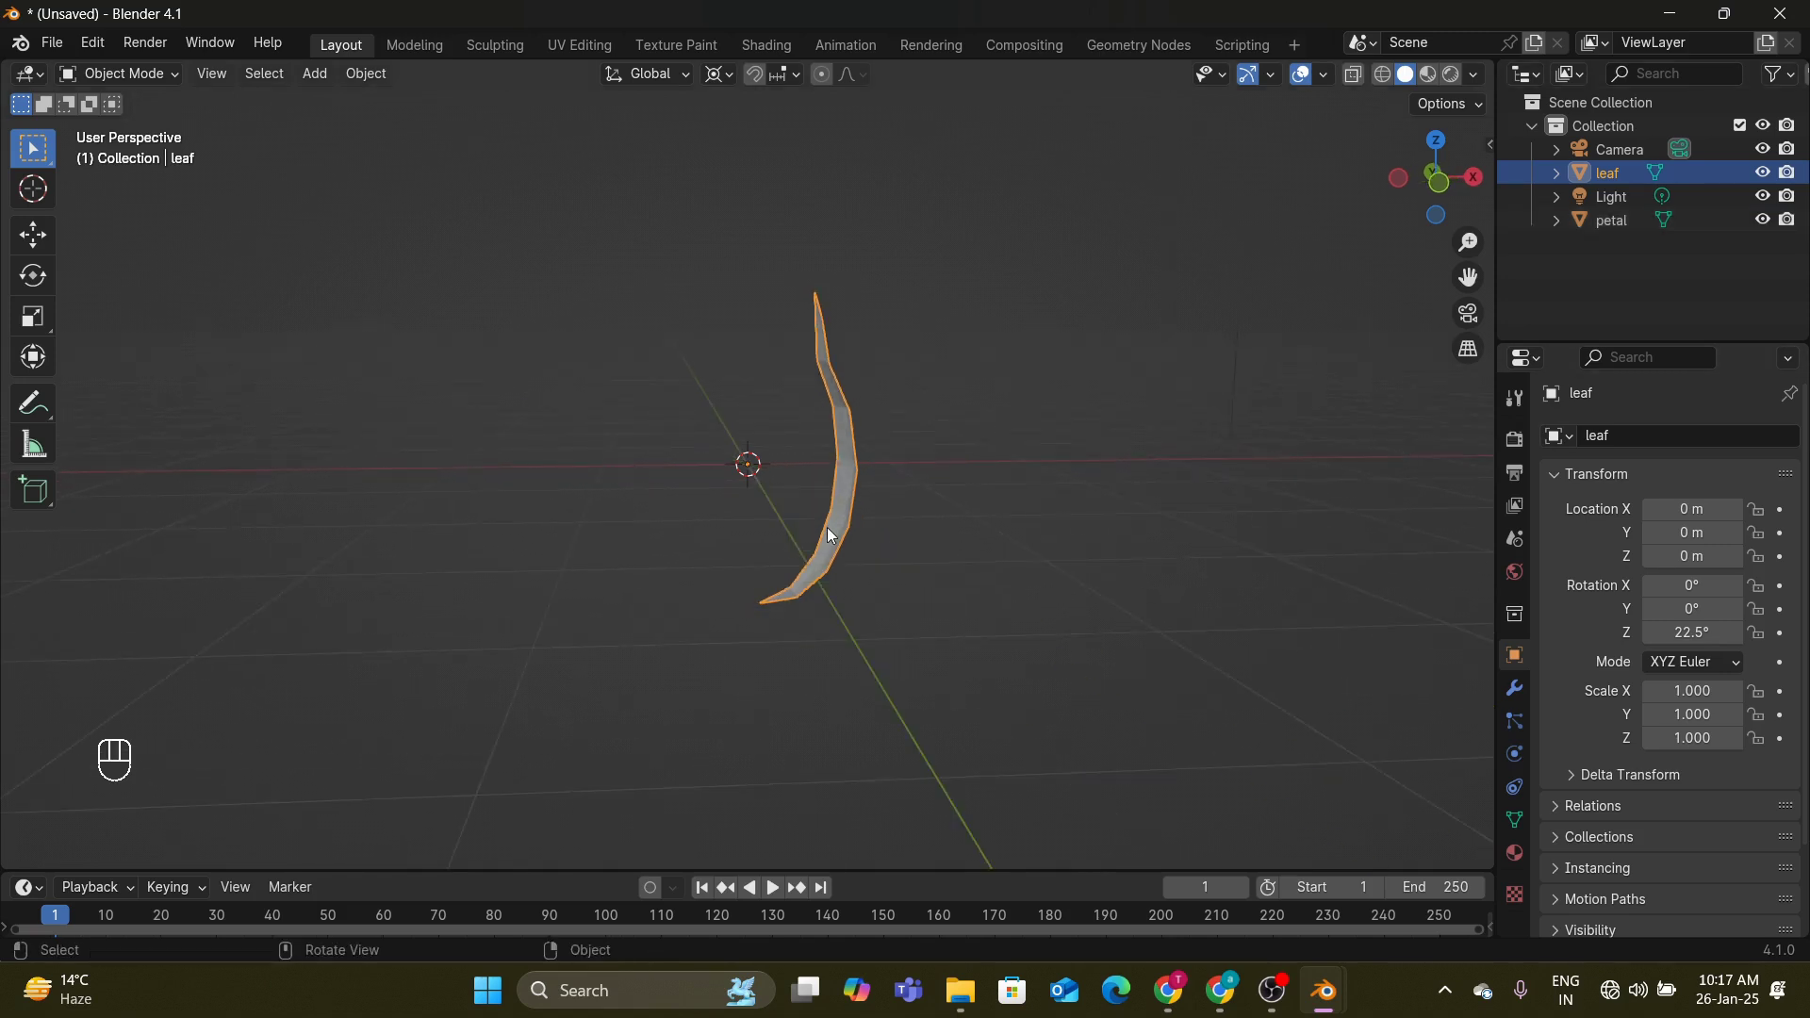
key(shift+d)
right_click(897, 517)
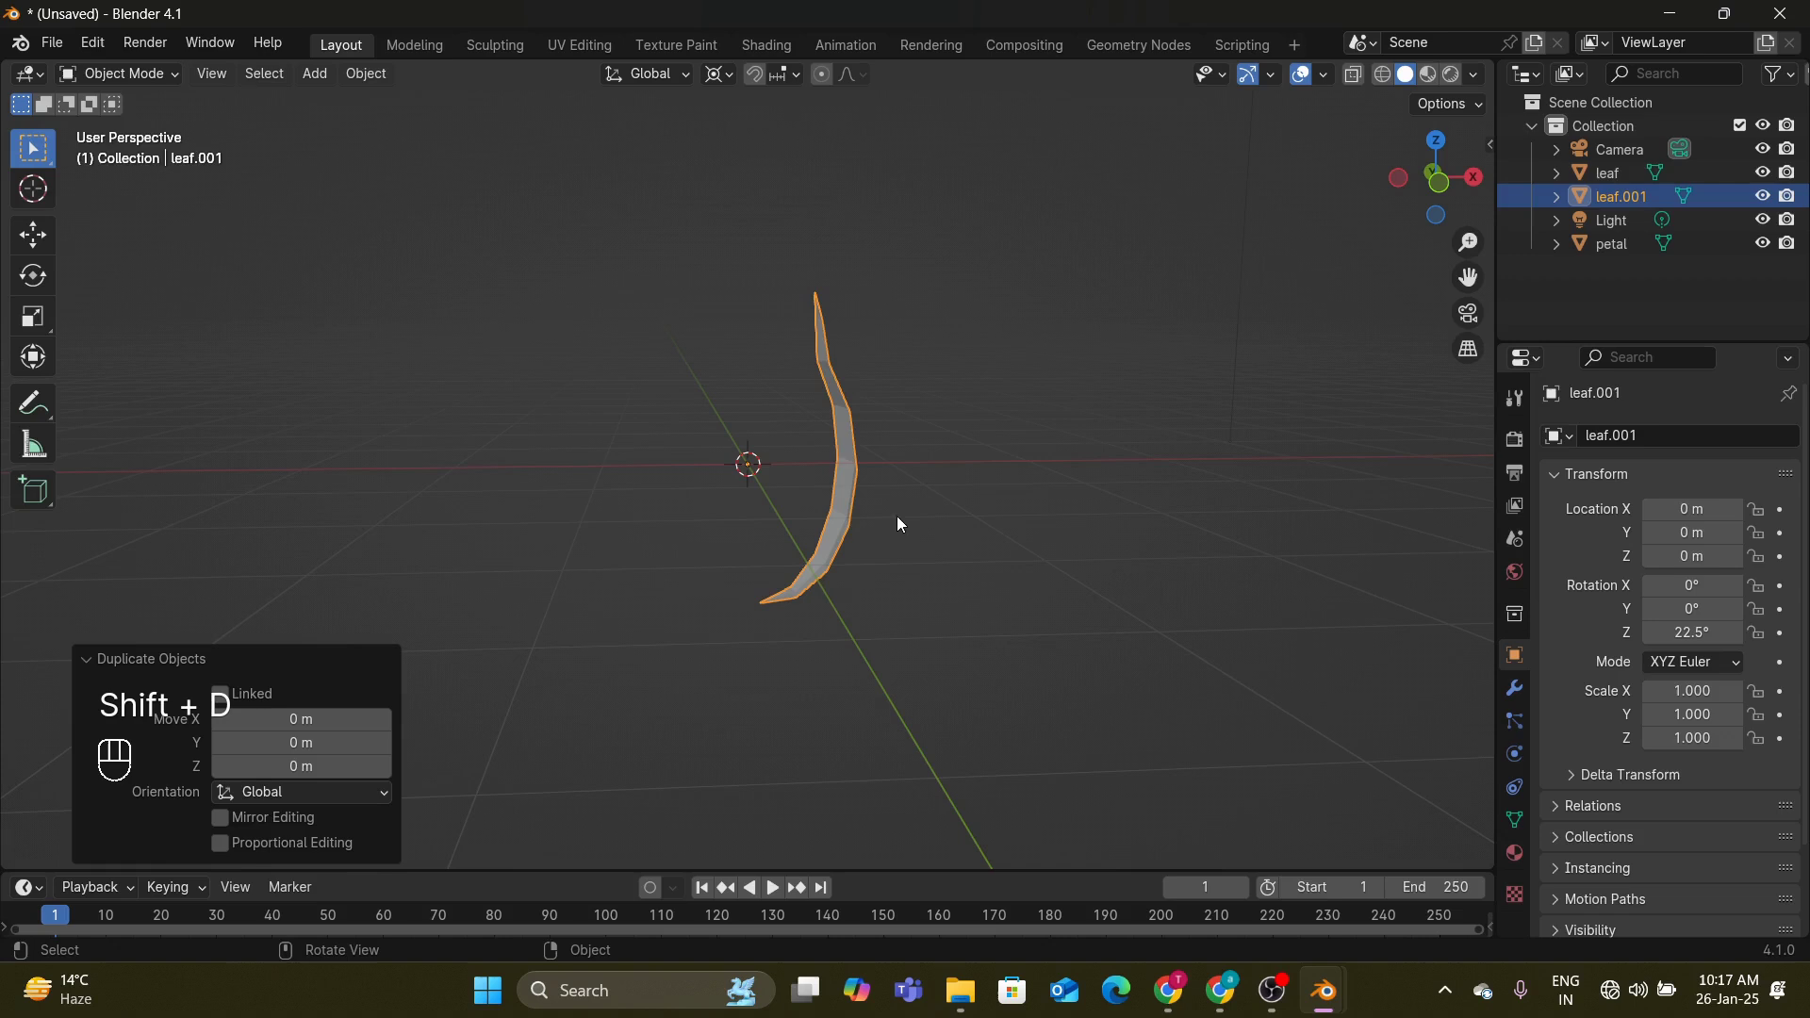
double_click(1601, 197)
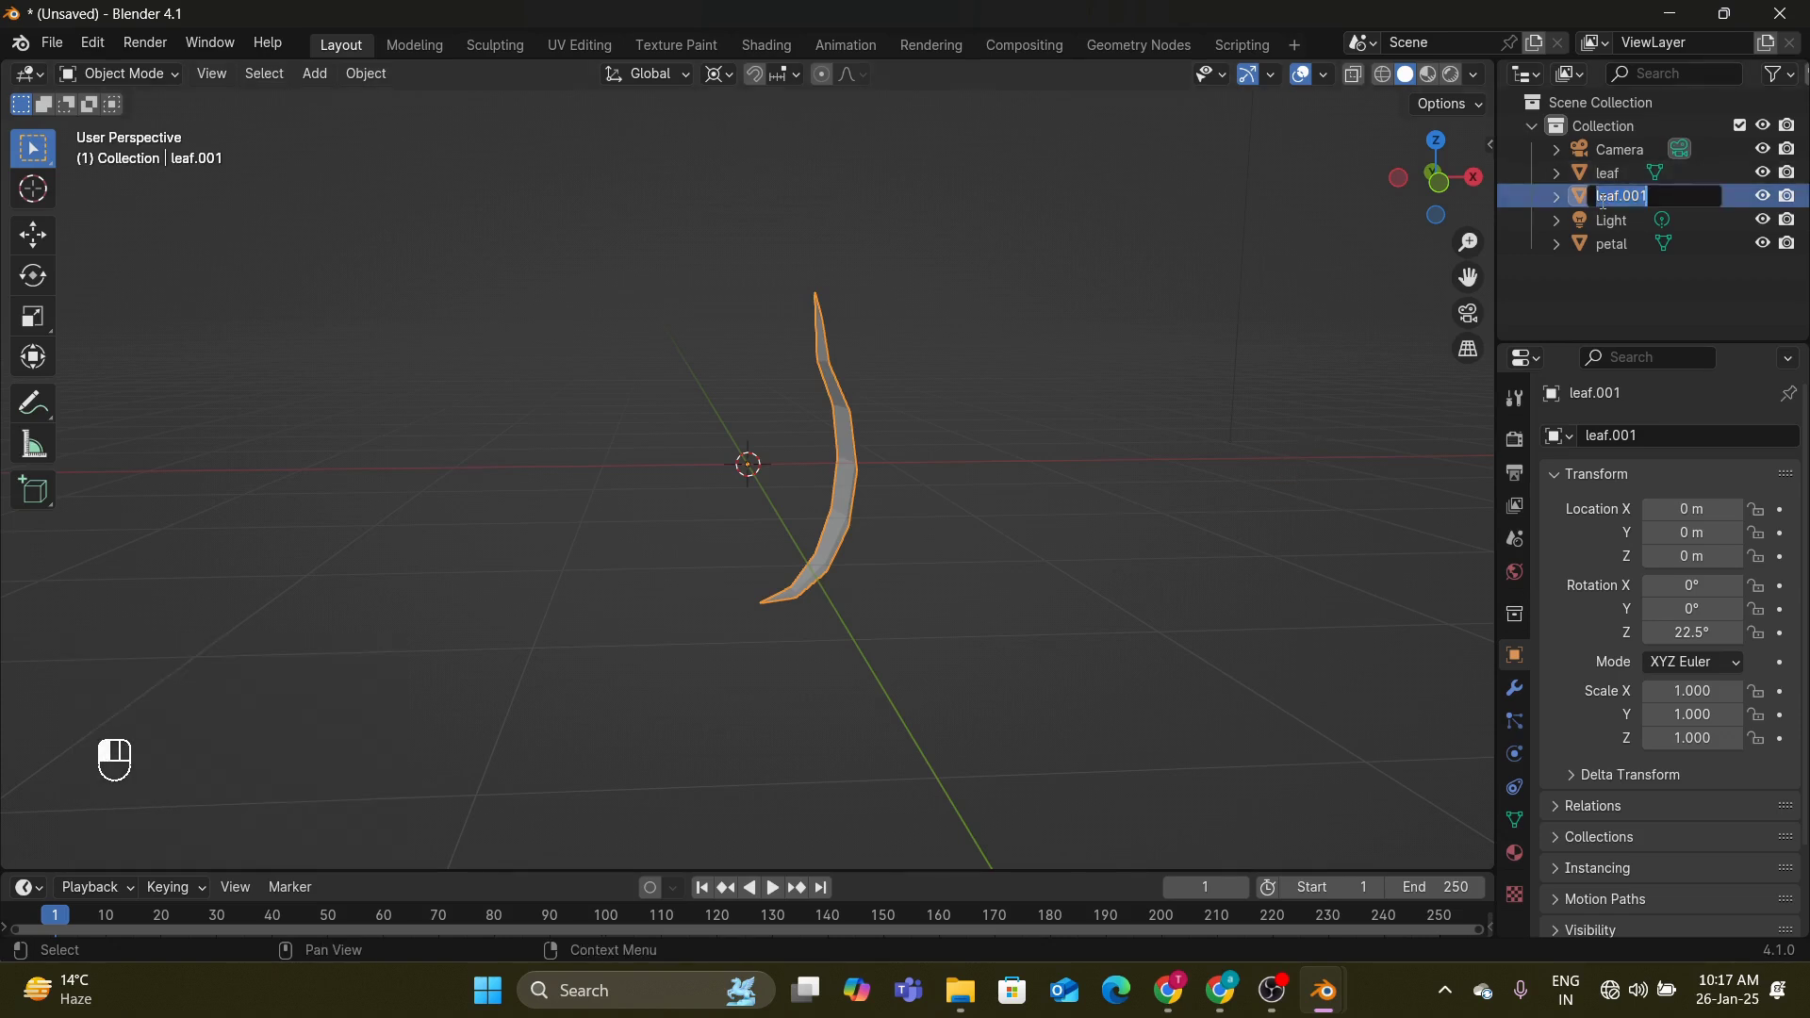
key(BackSpace)
text(animationleaf)
key(Return)
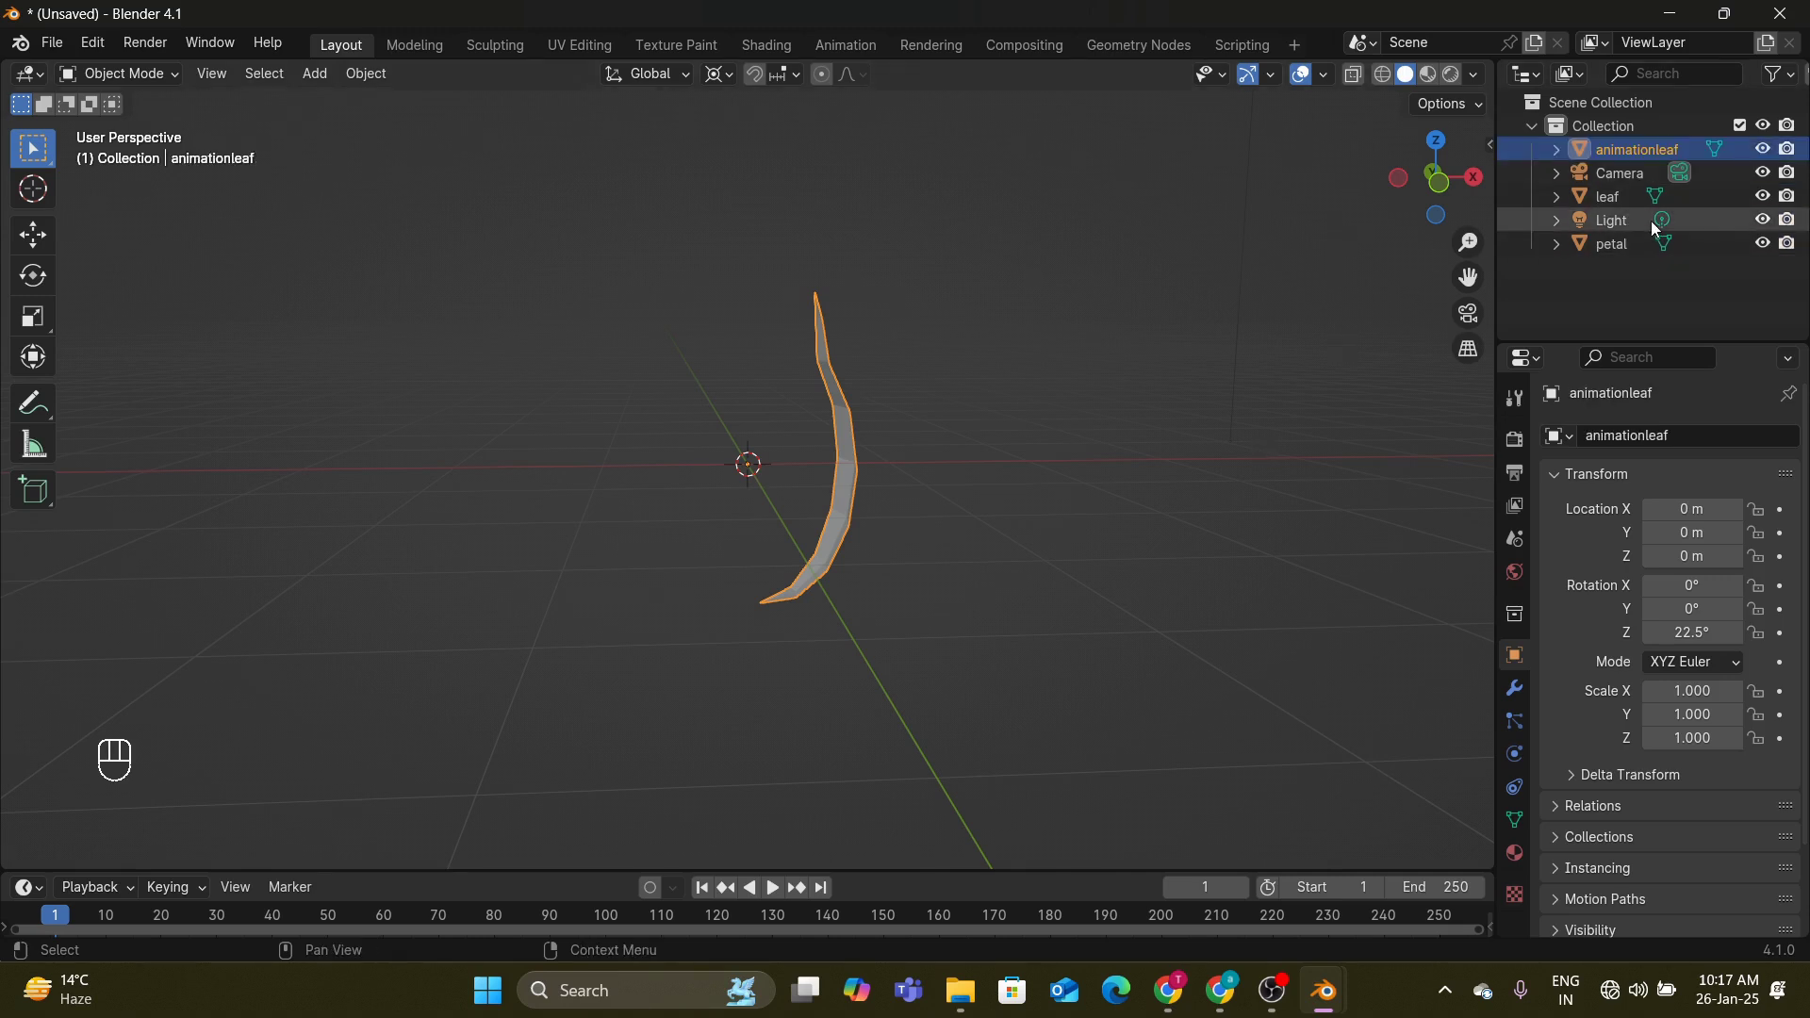
Step: Hide the leaf object in the viewport and rename the animationleaf object as animationpetal
click(1764, 196)
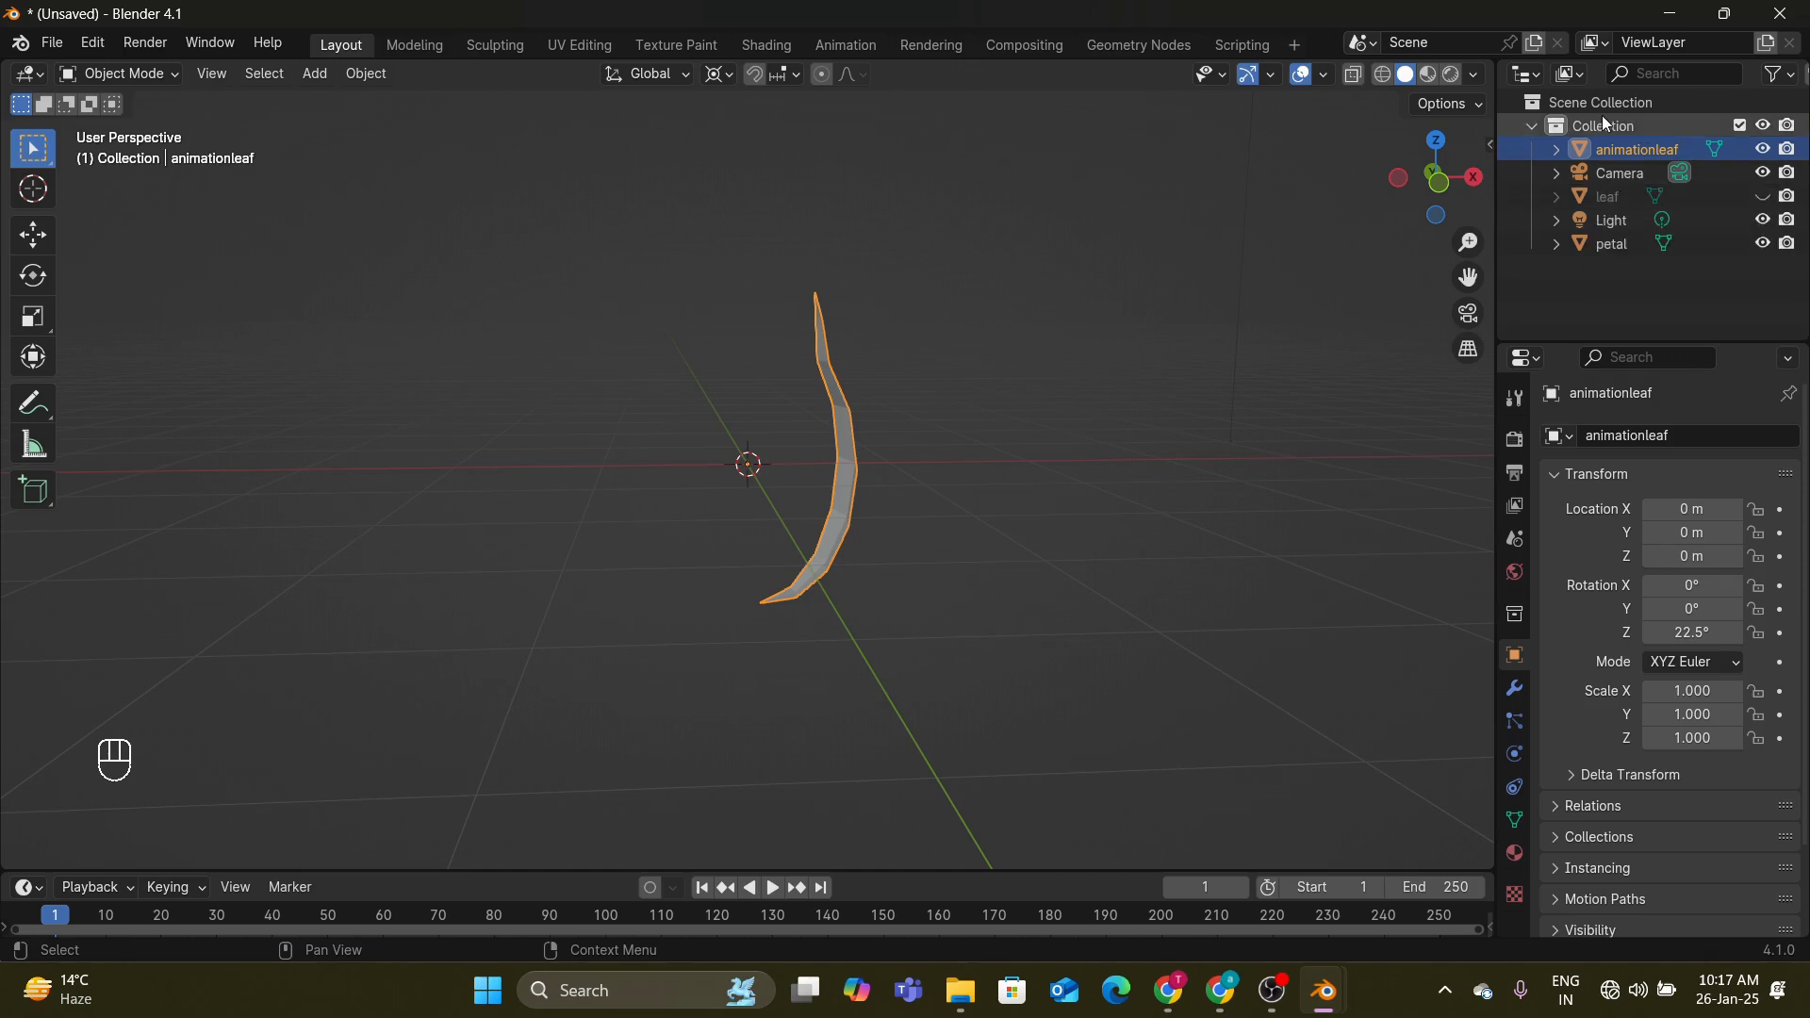
double_click(1658, 150)
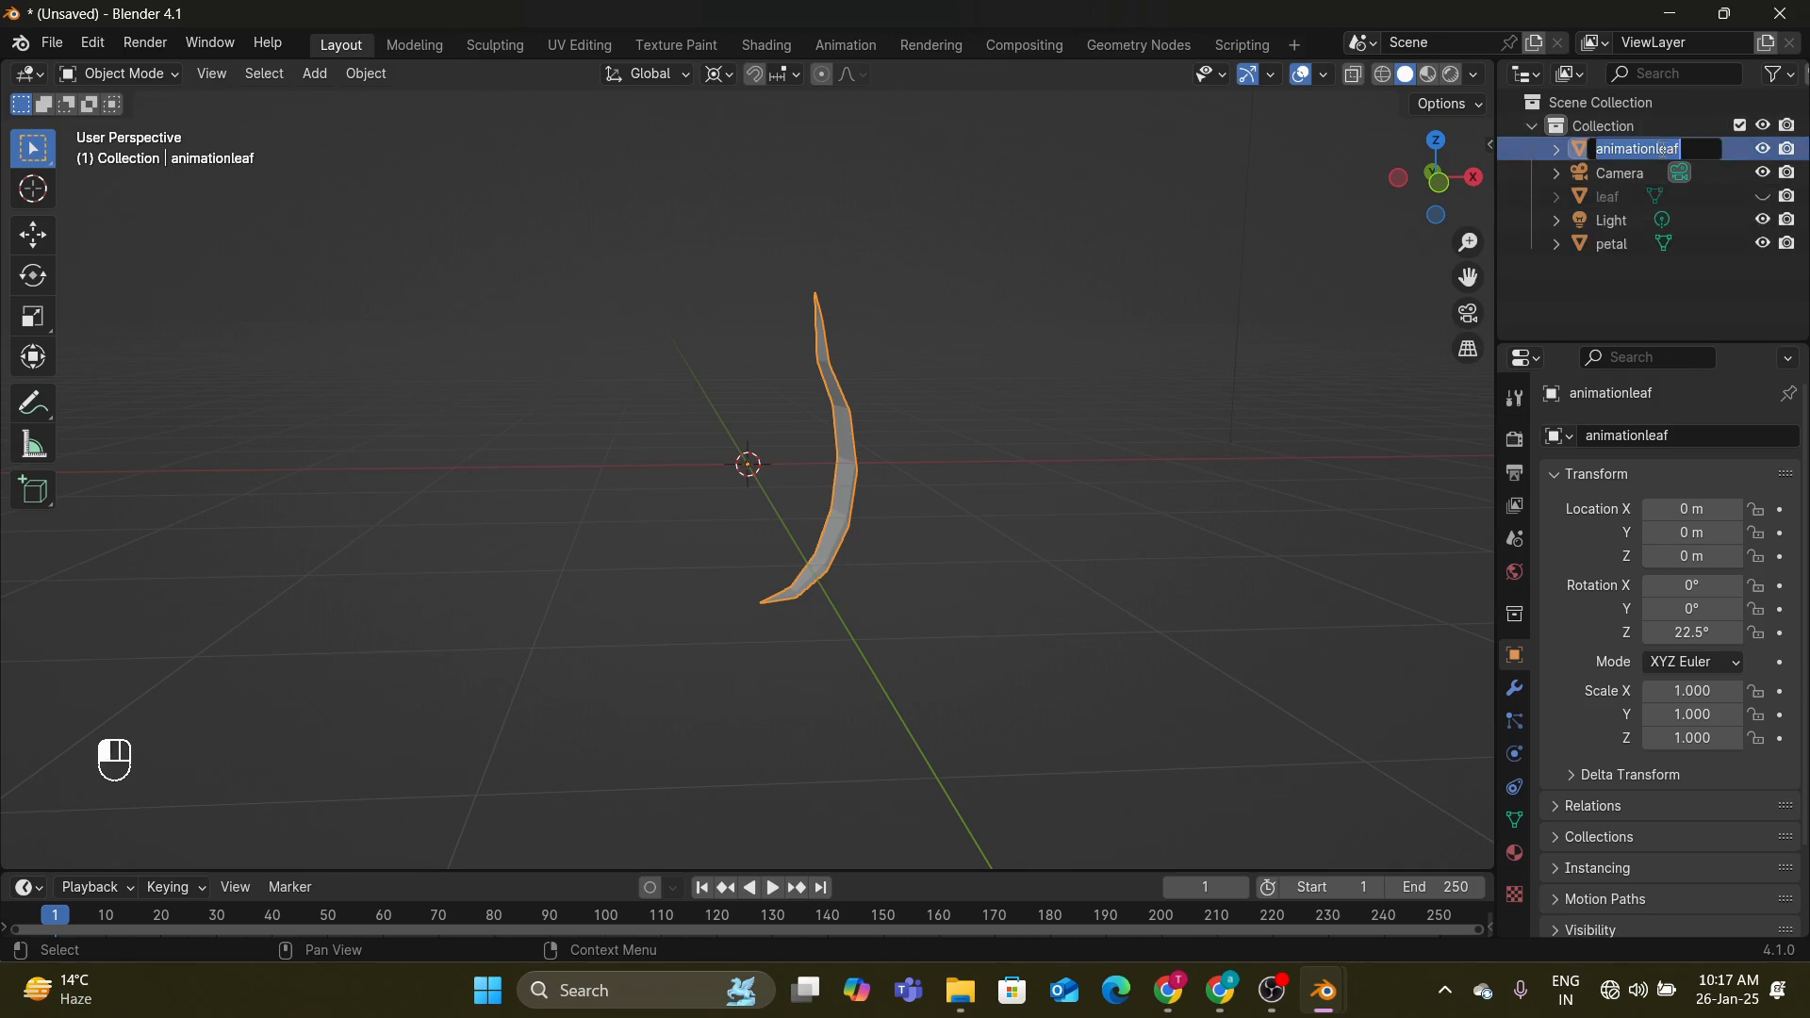
click(1708, 147)
key(BackSpace)
key(BackSpace)
key(BackSpace)
key(BackSpace)
text(pe)
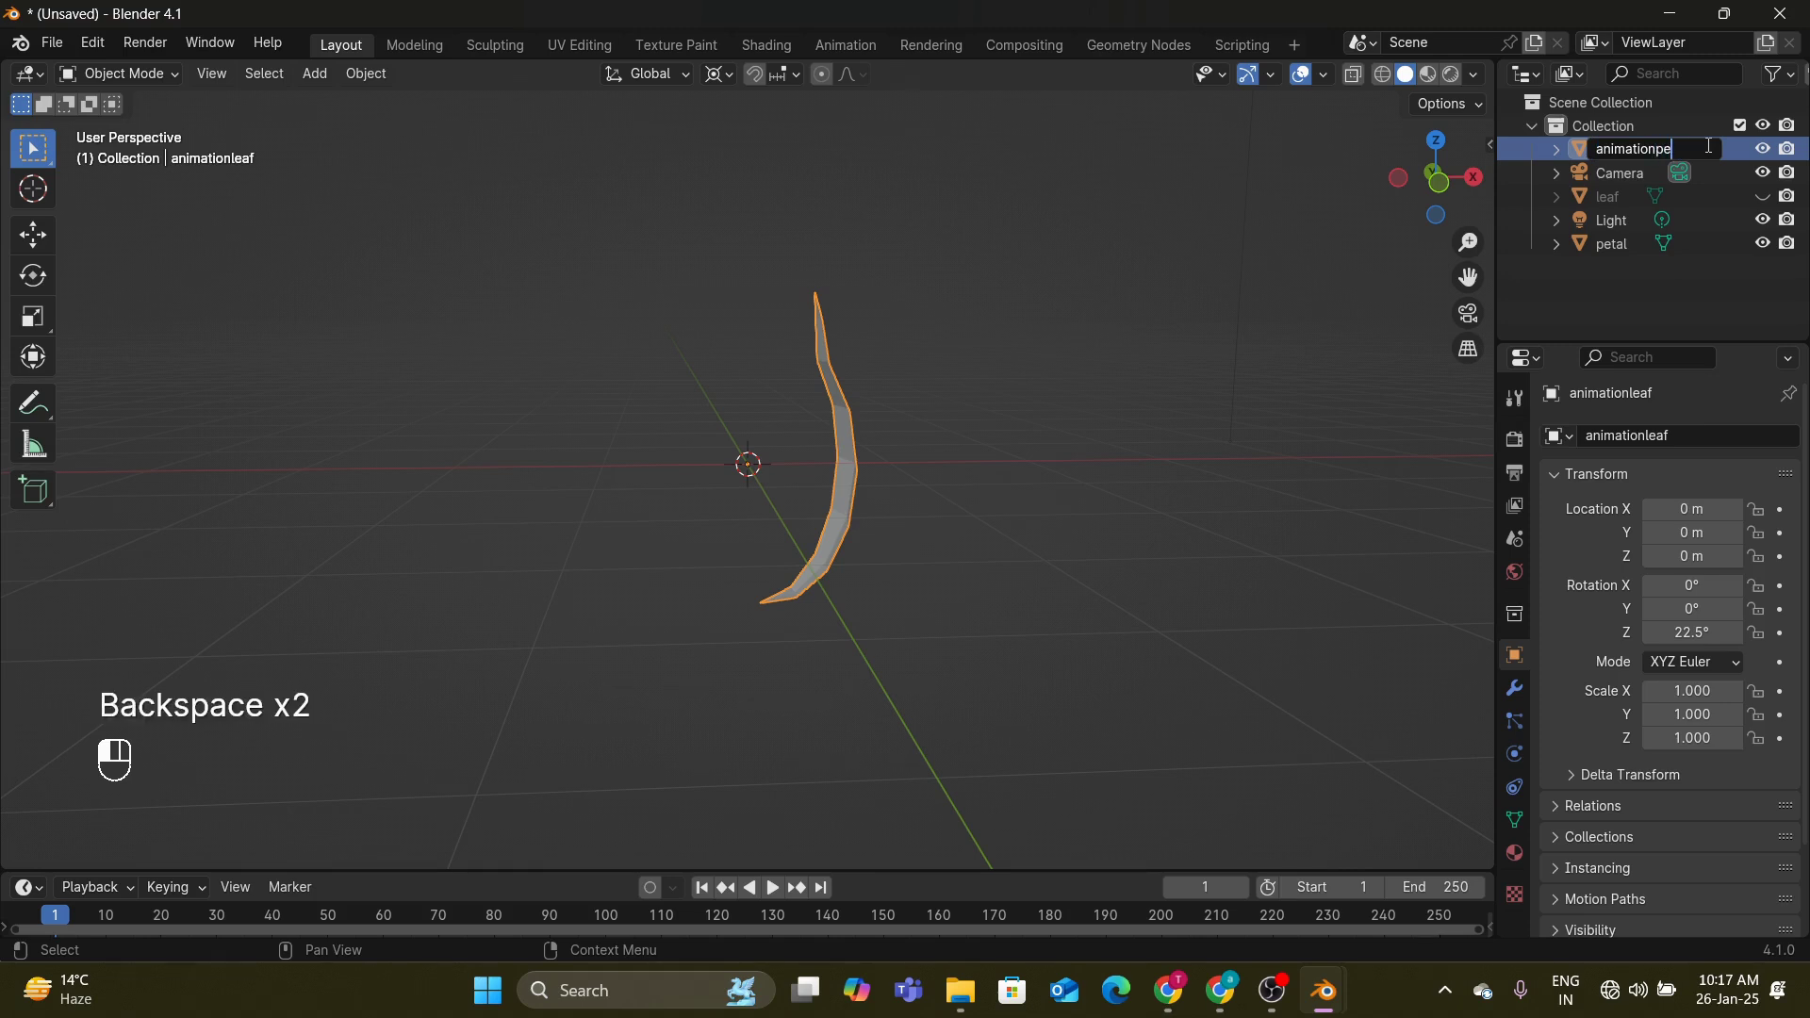
text(tal)
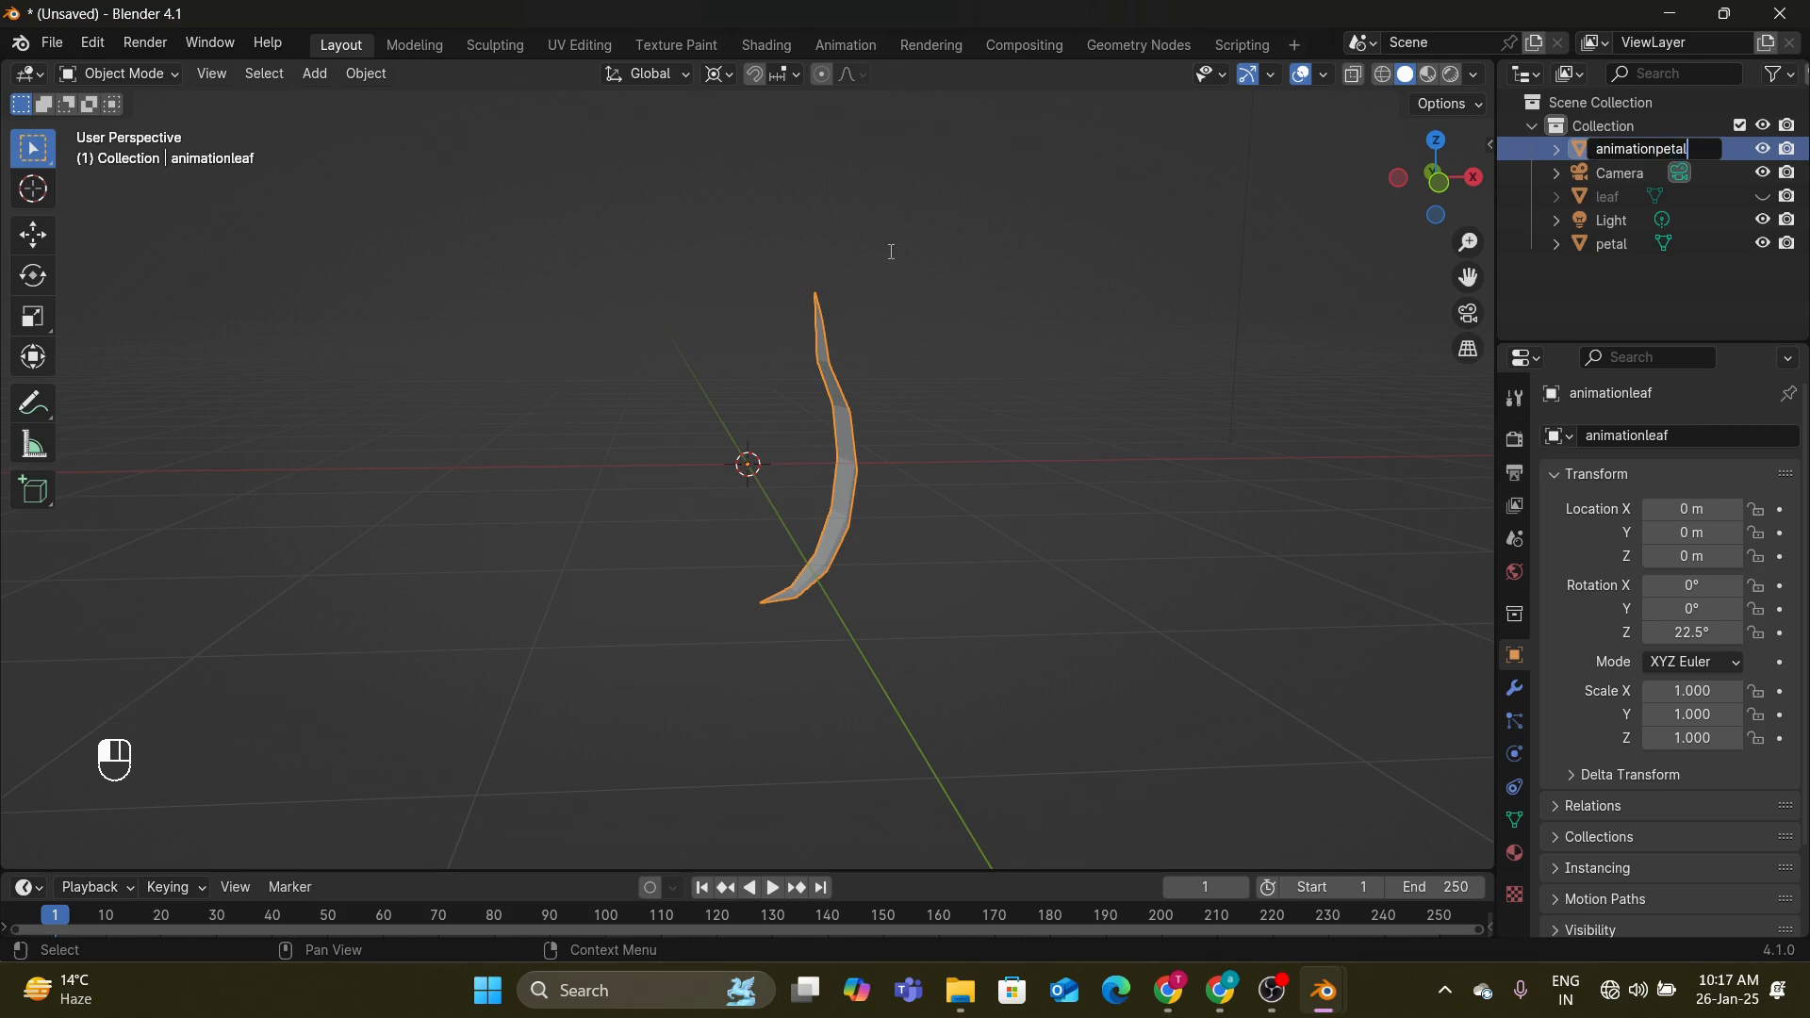
key(Return)
middle_drag(1079, 360, 1053, 455)
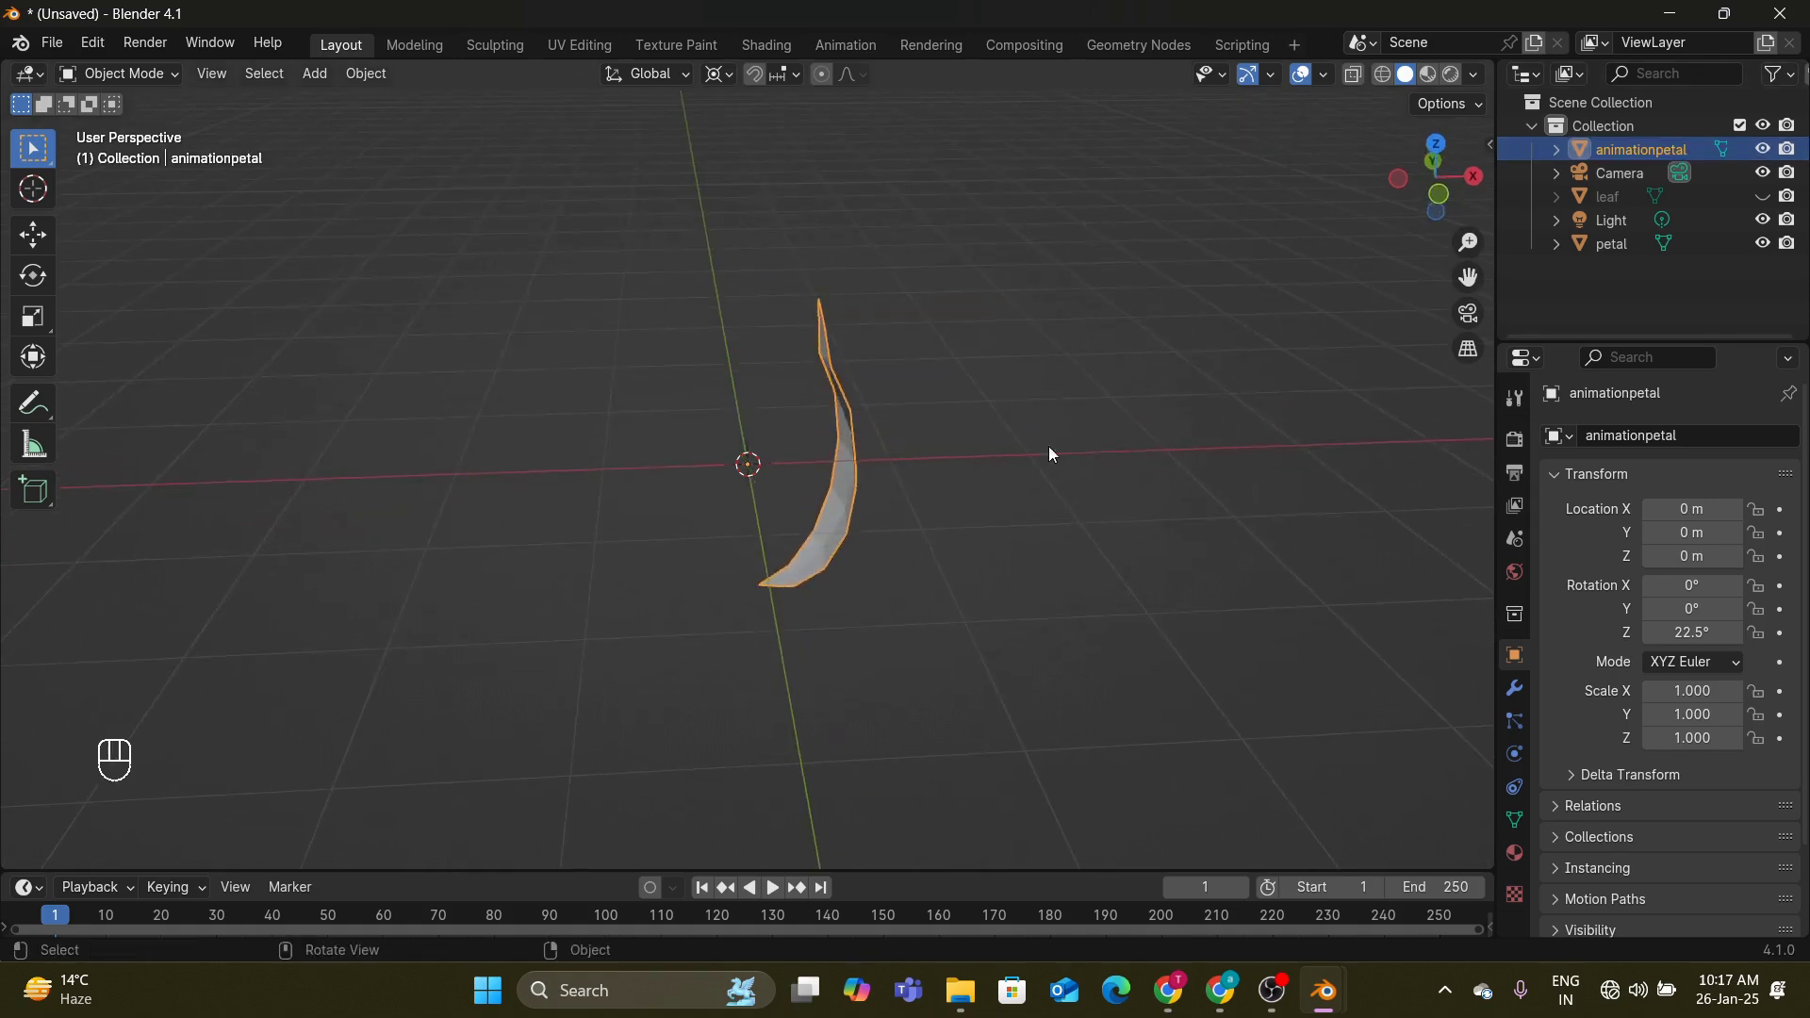
middle_drag(914, 546, 919, 462)
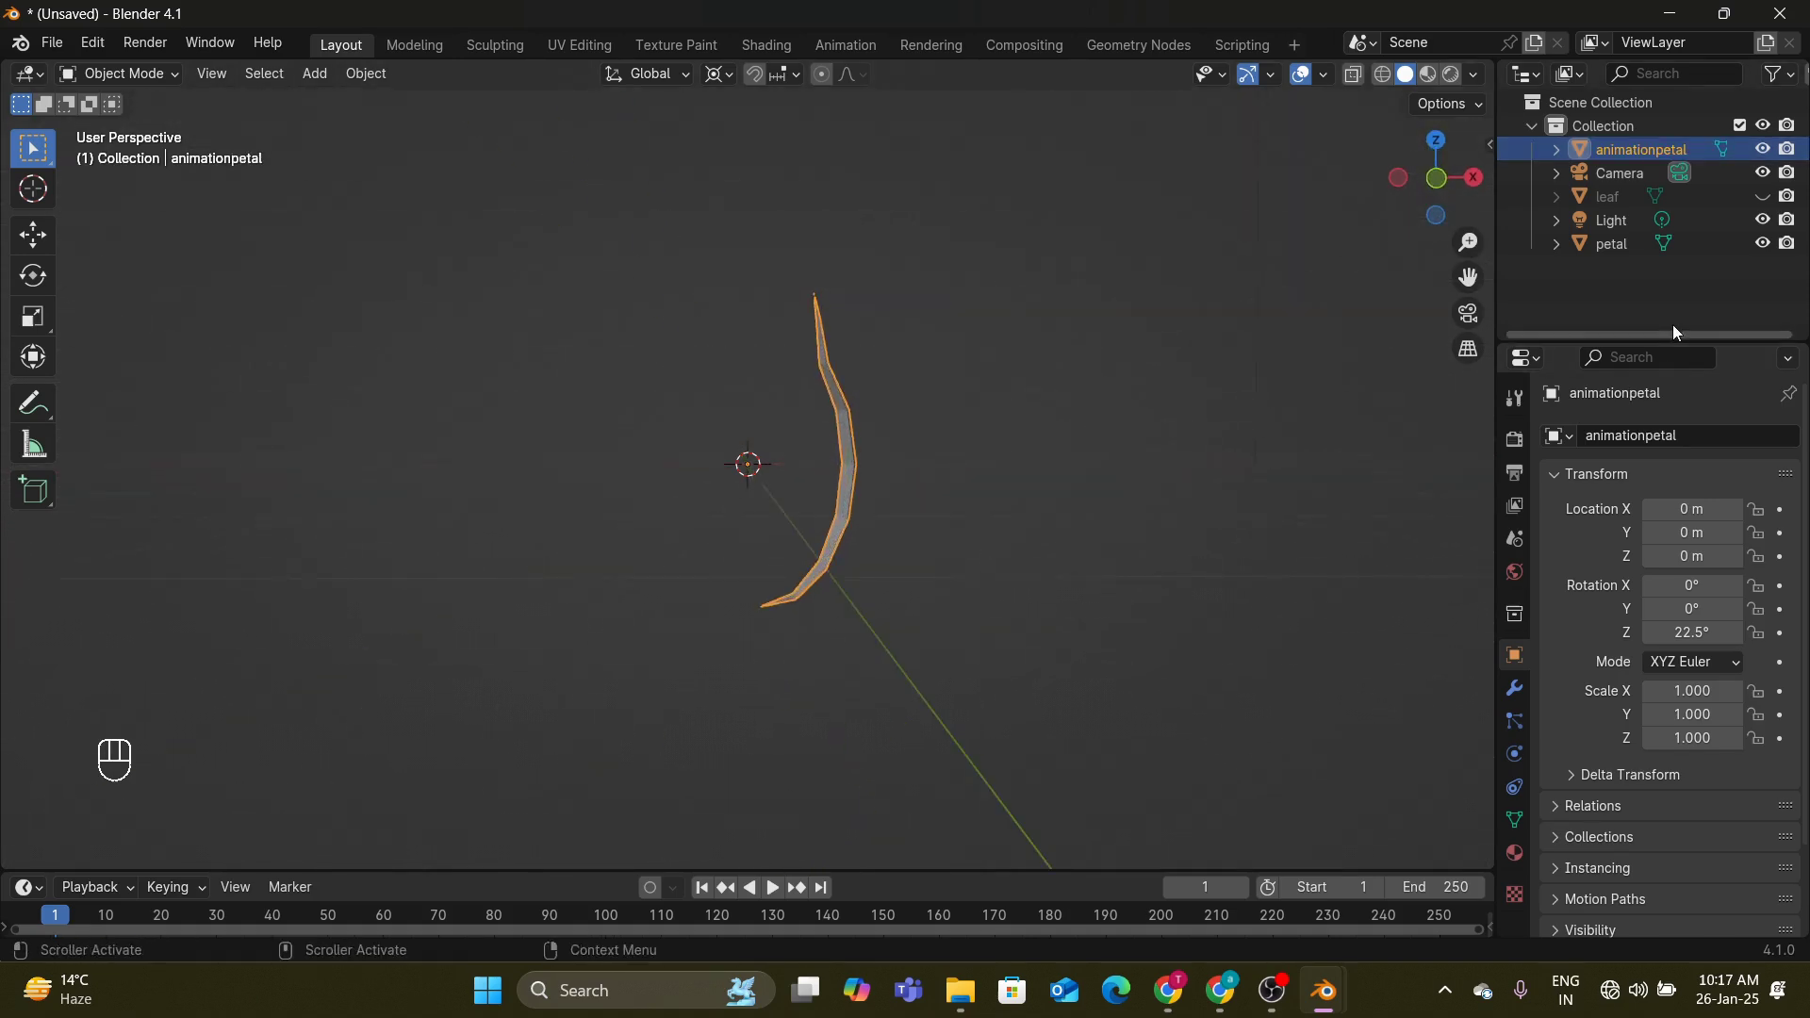
click(1630, 244)
click(1629, 153)
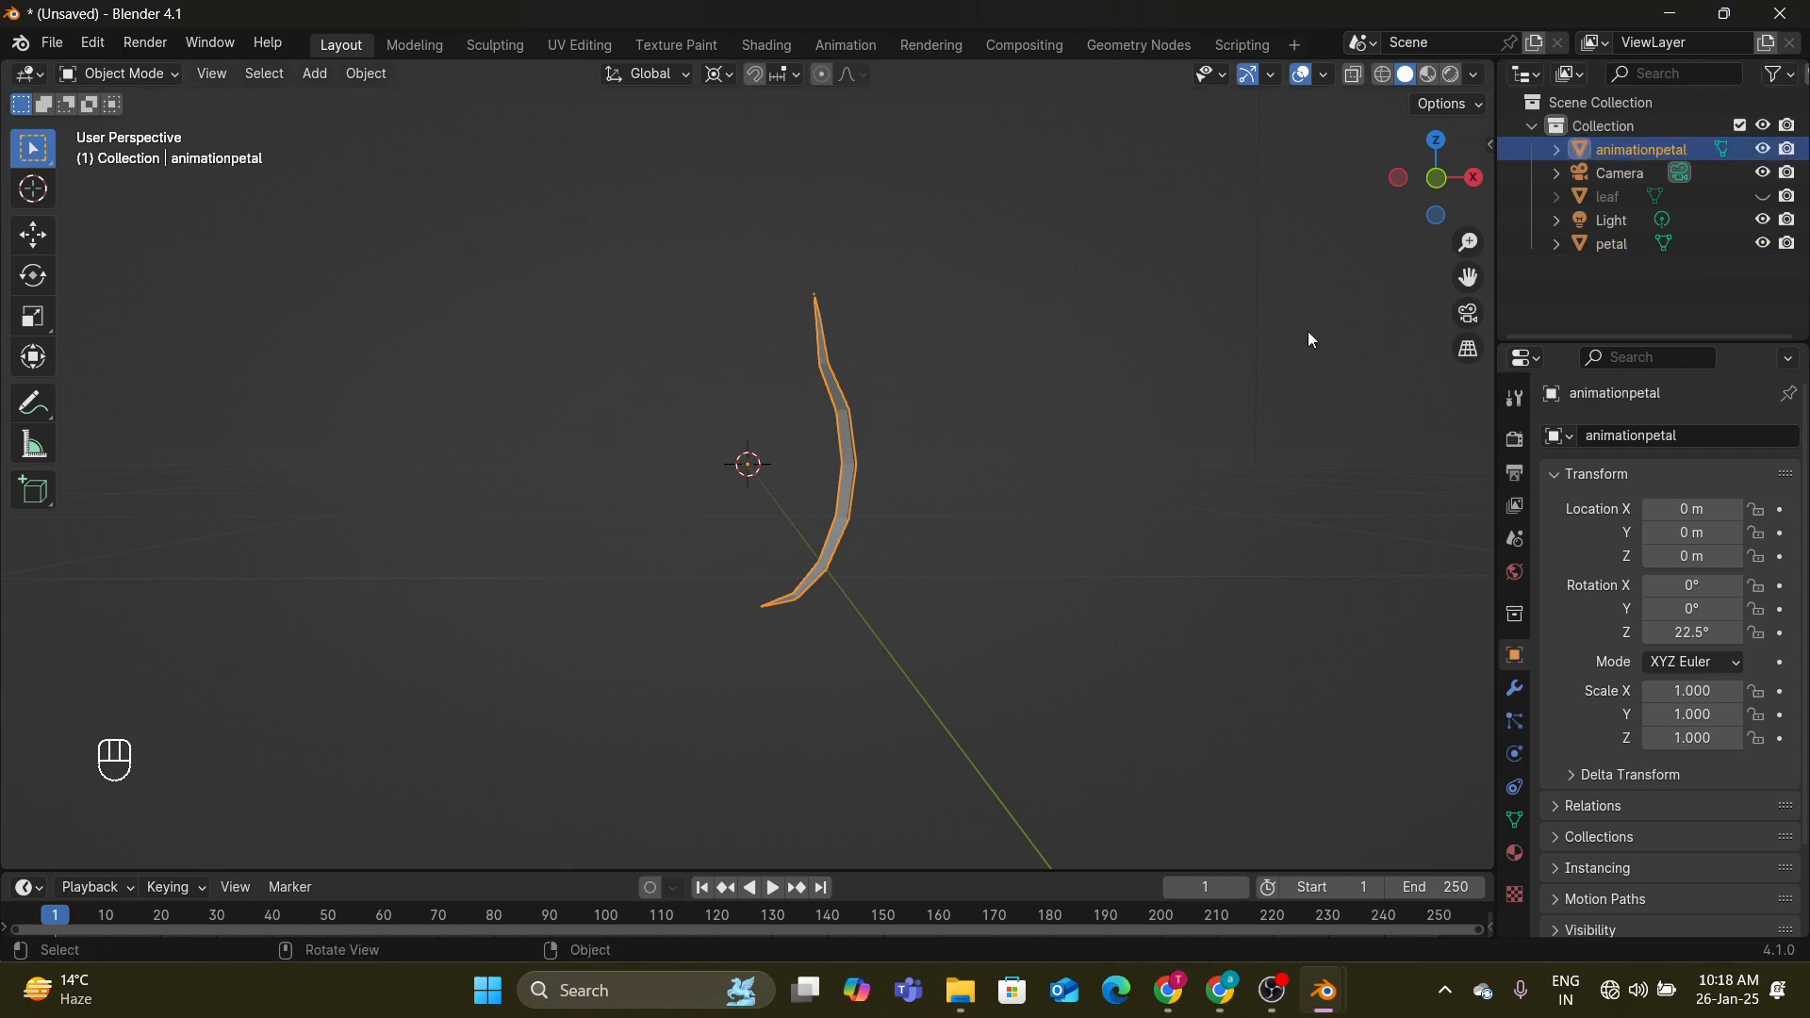
click(125, 76)
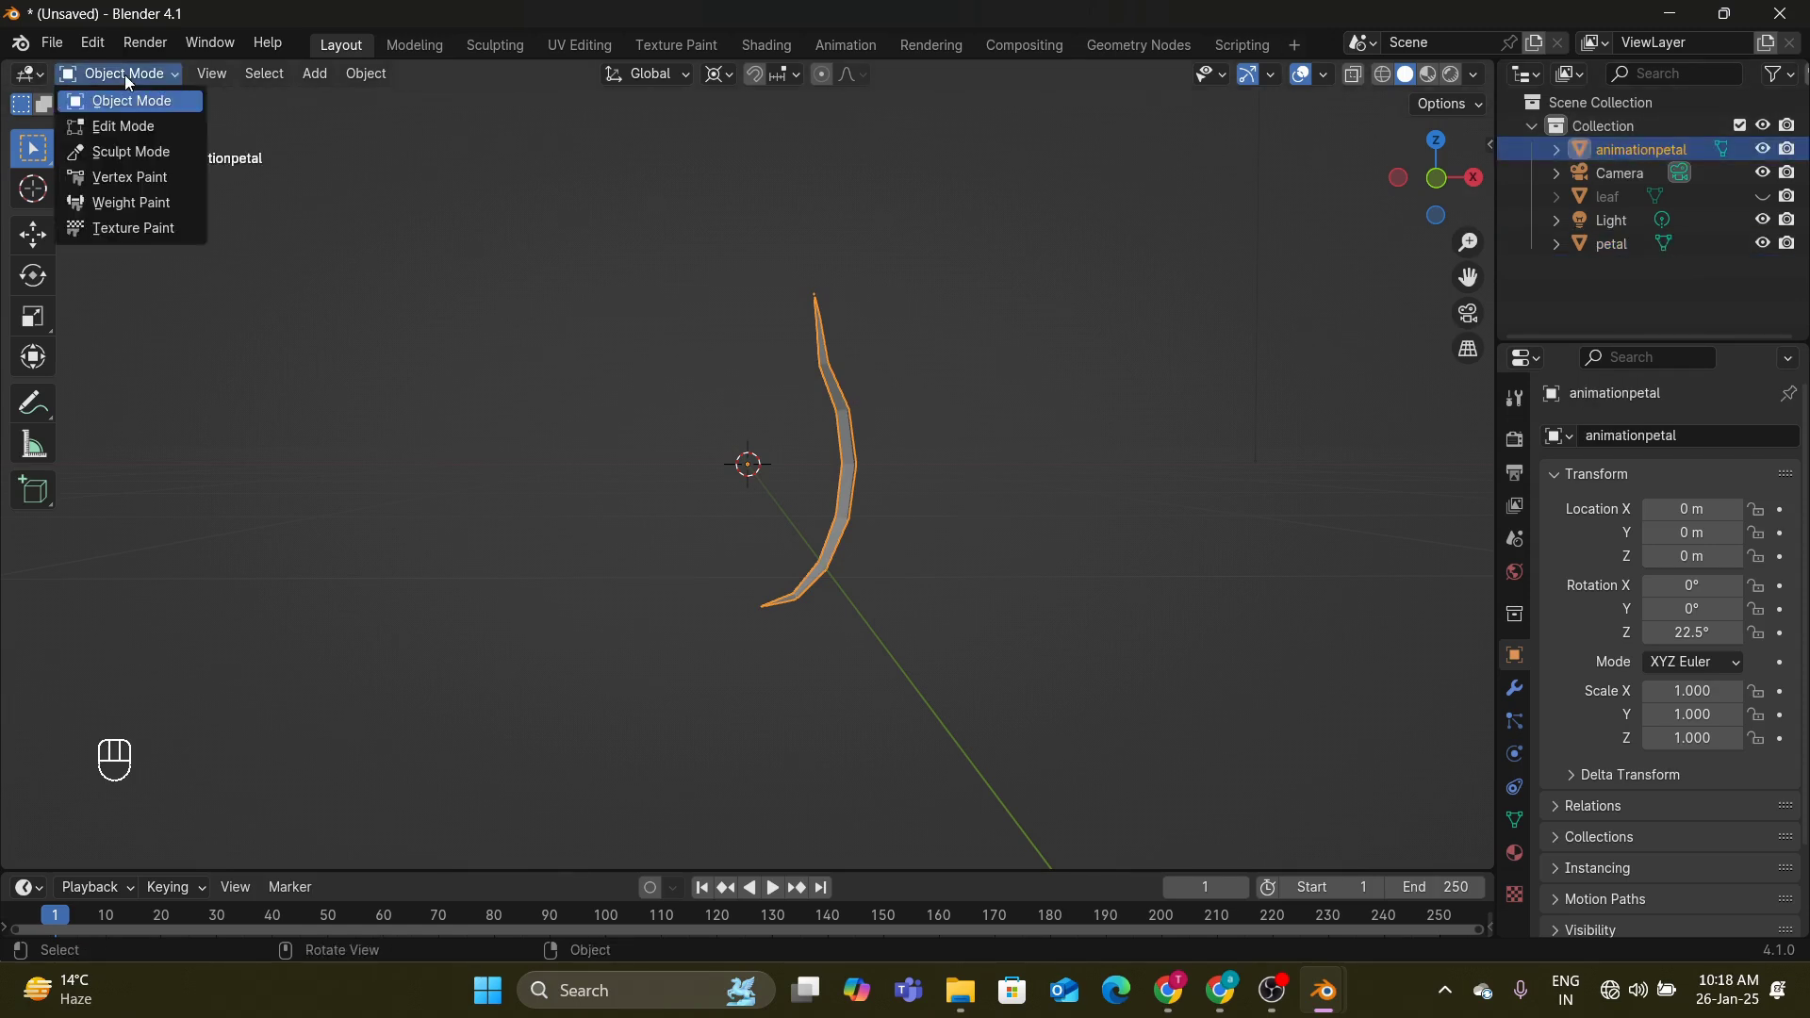
click(120, 124)
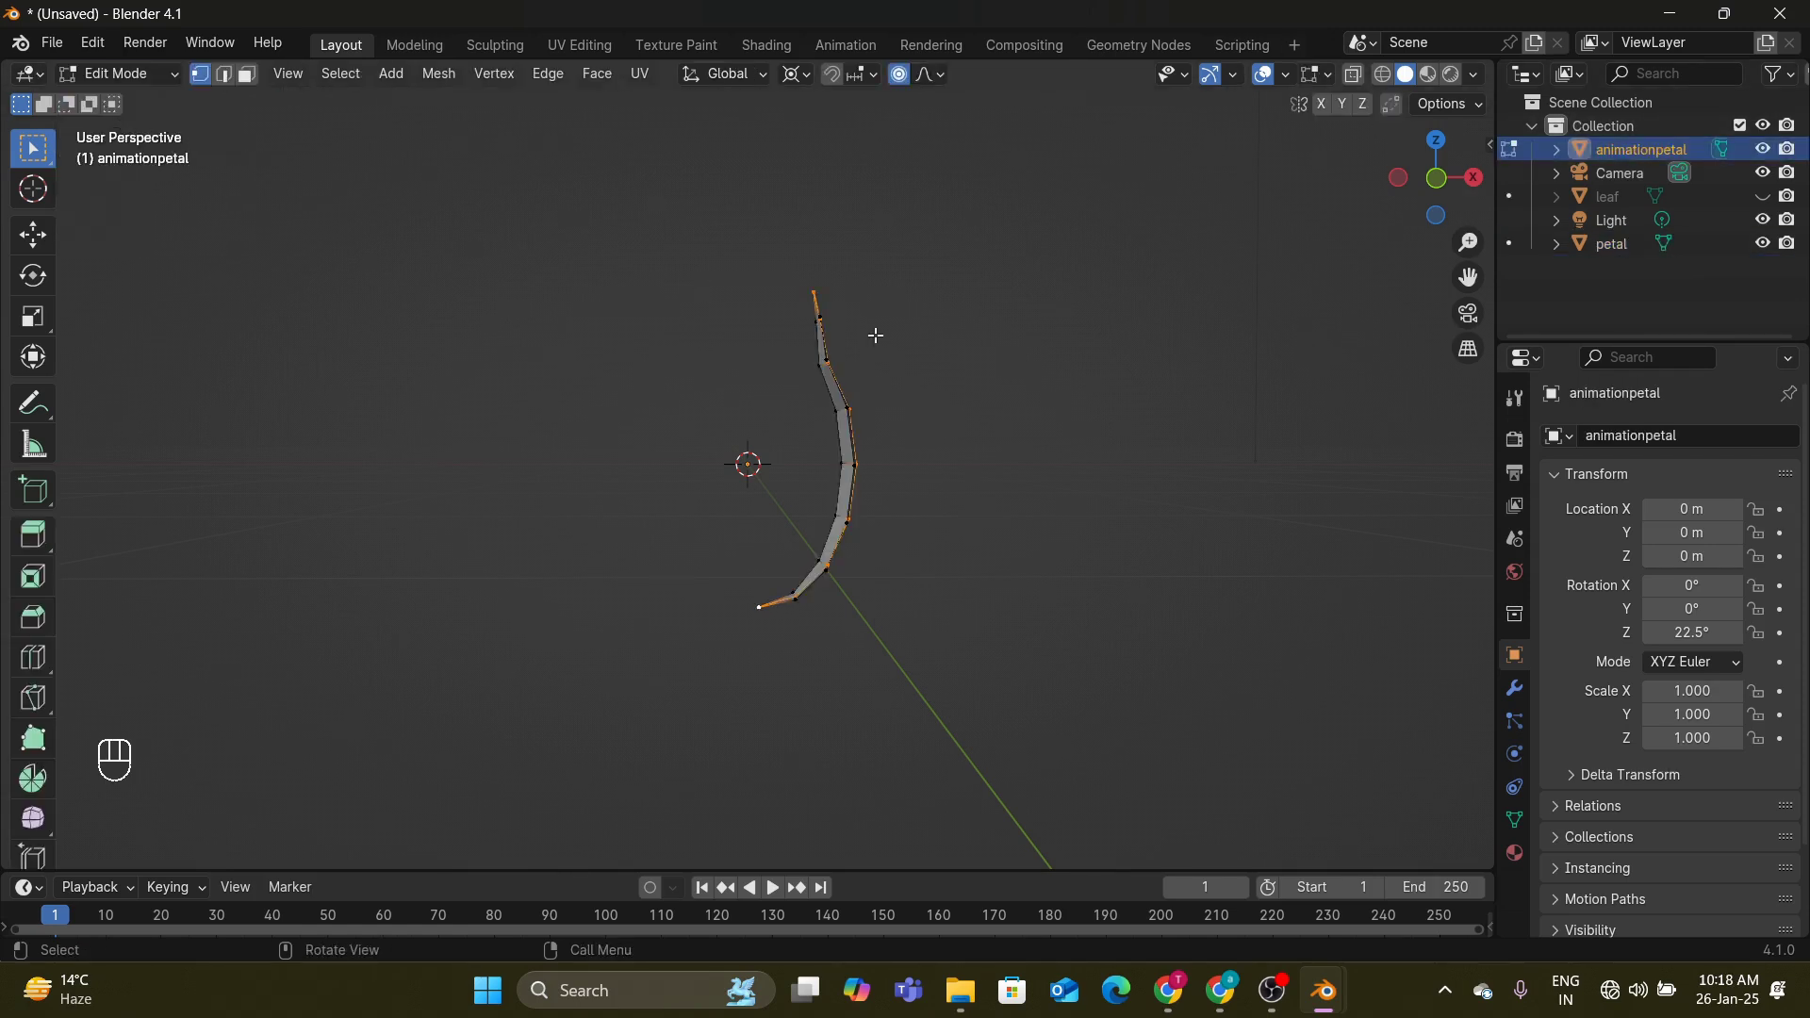
click(124, 75)
click(122, 100)
middle_drag(762, 311, 824, 308)
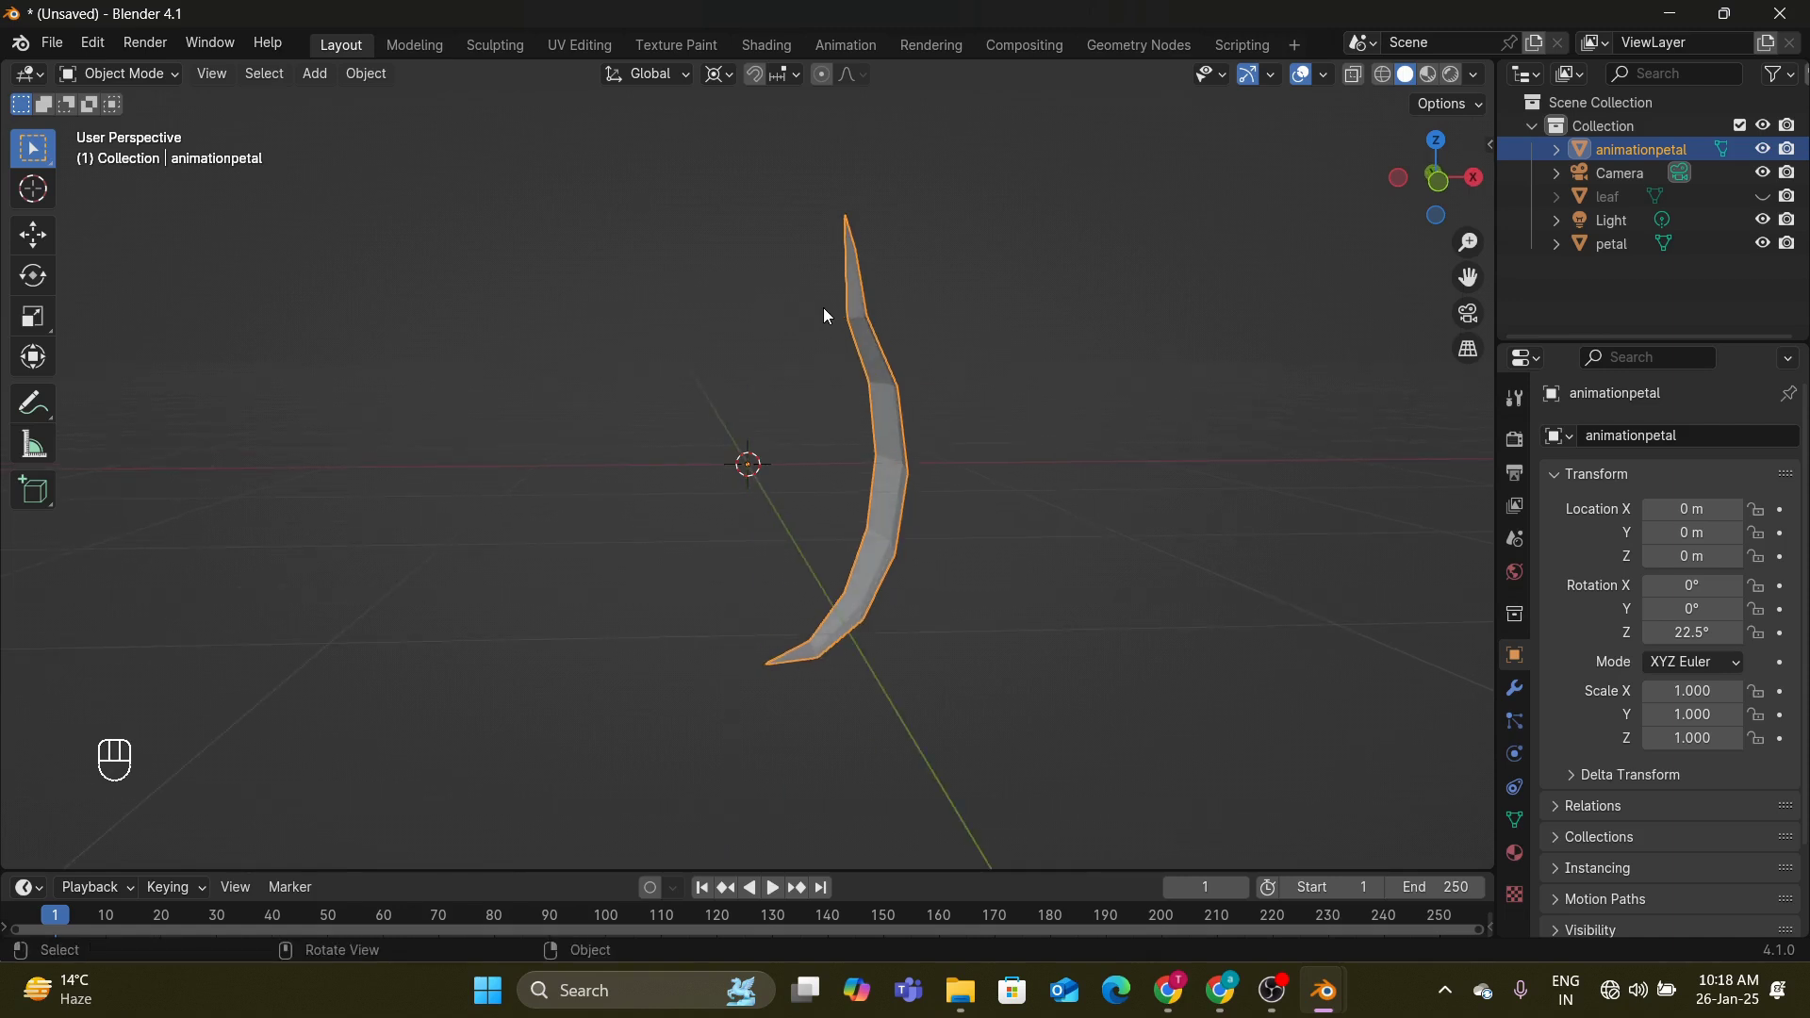
Step: Hide the petal object, snap the 3D cursor to animationpetal's bottom tip vertex in Edit Mode, and return to Object Mode
click(1764, 244)
click(119, 75)
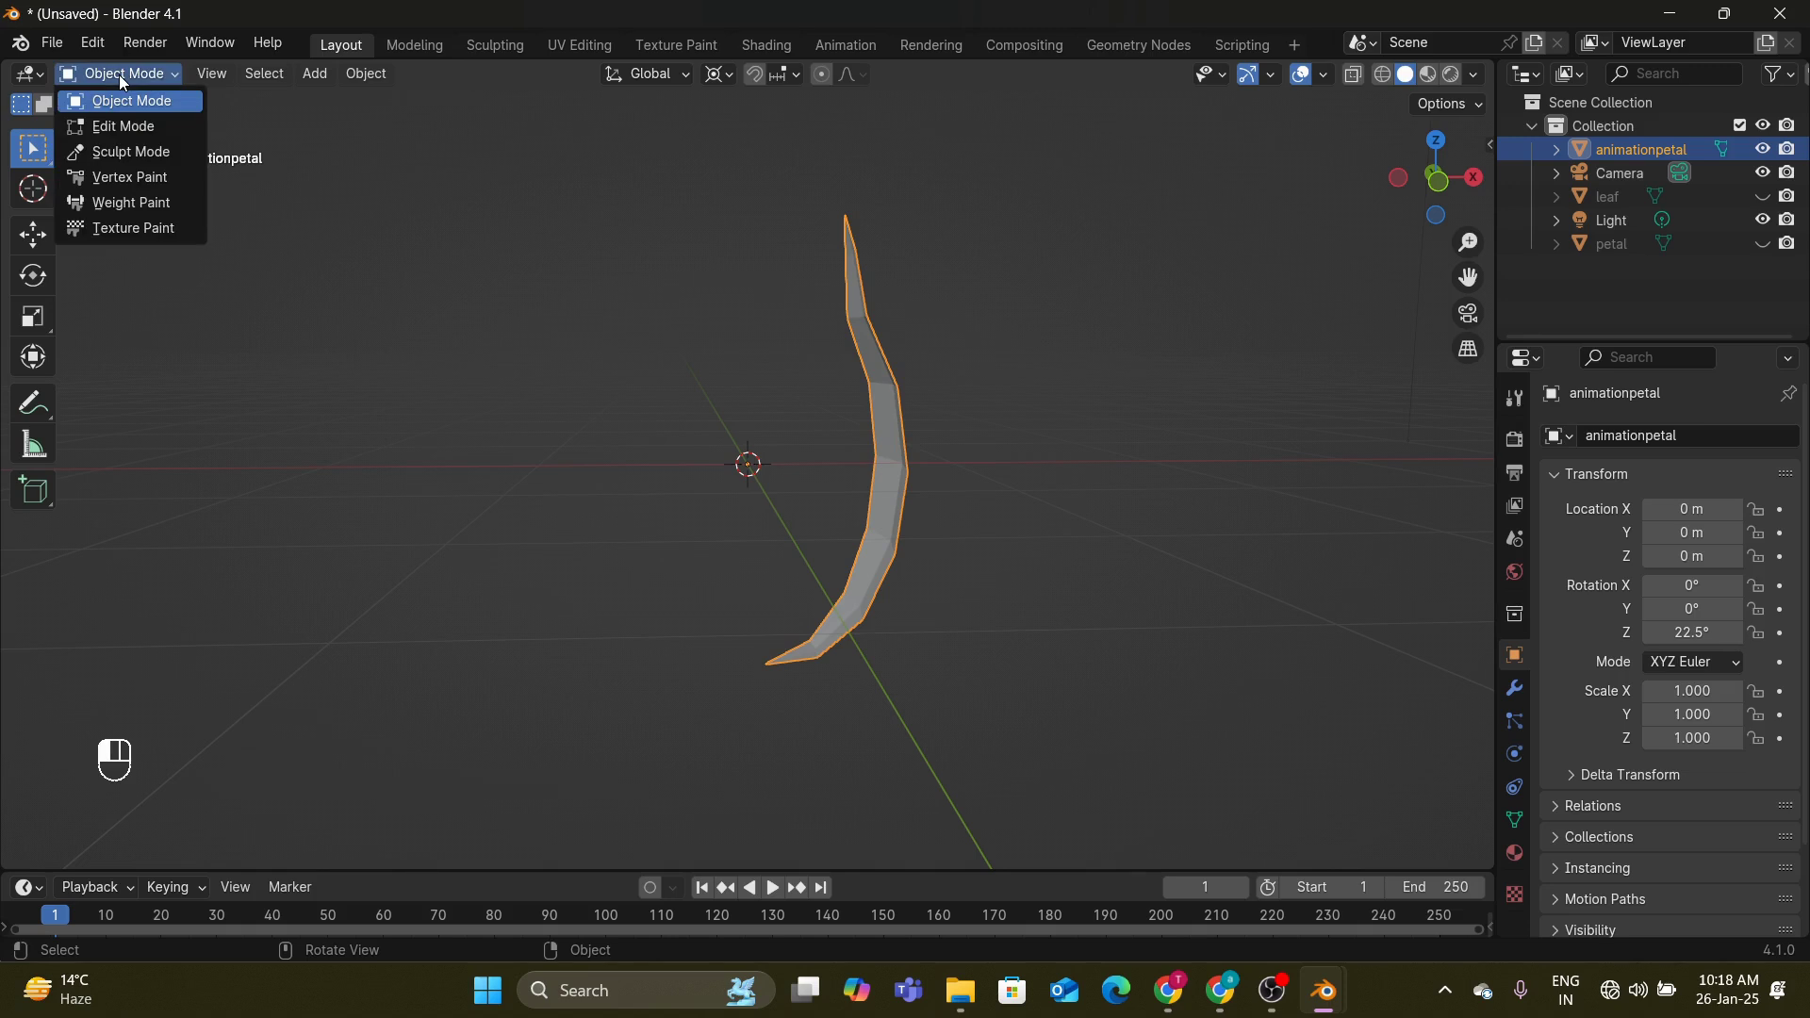
click(120, 126)
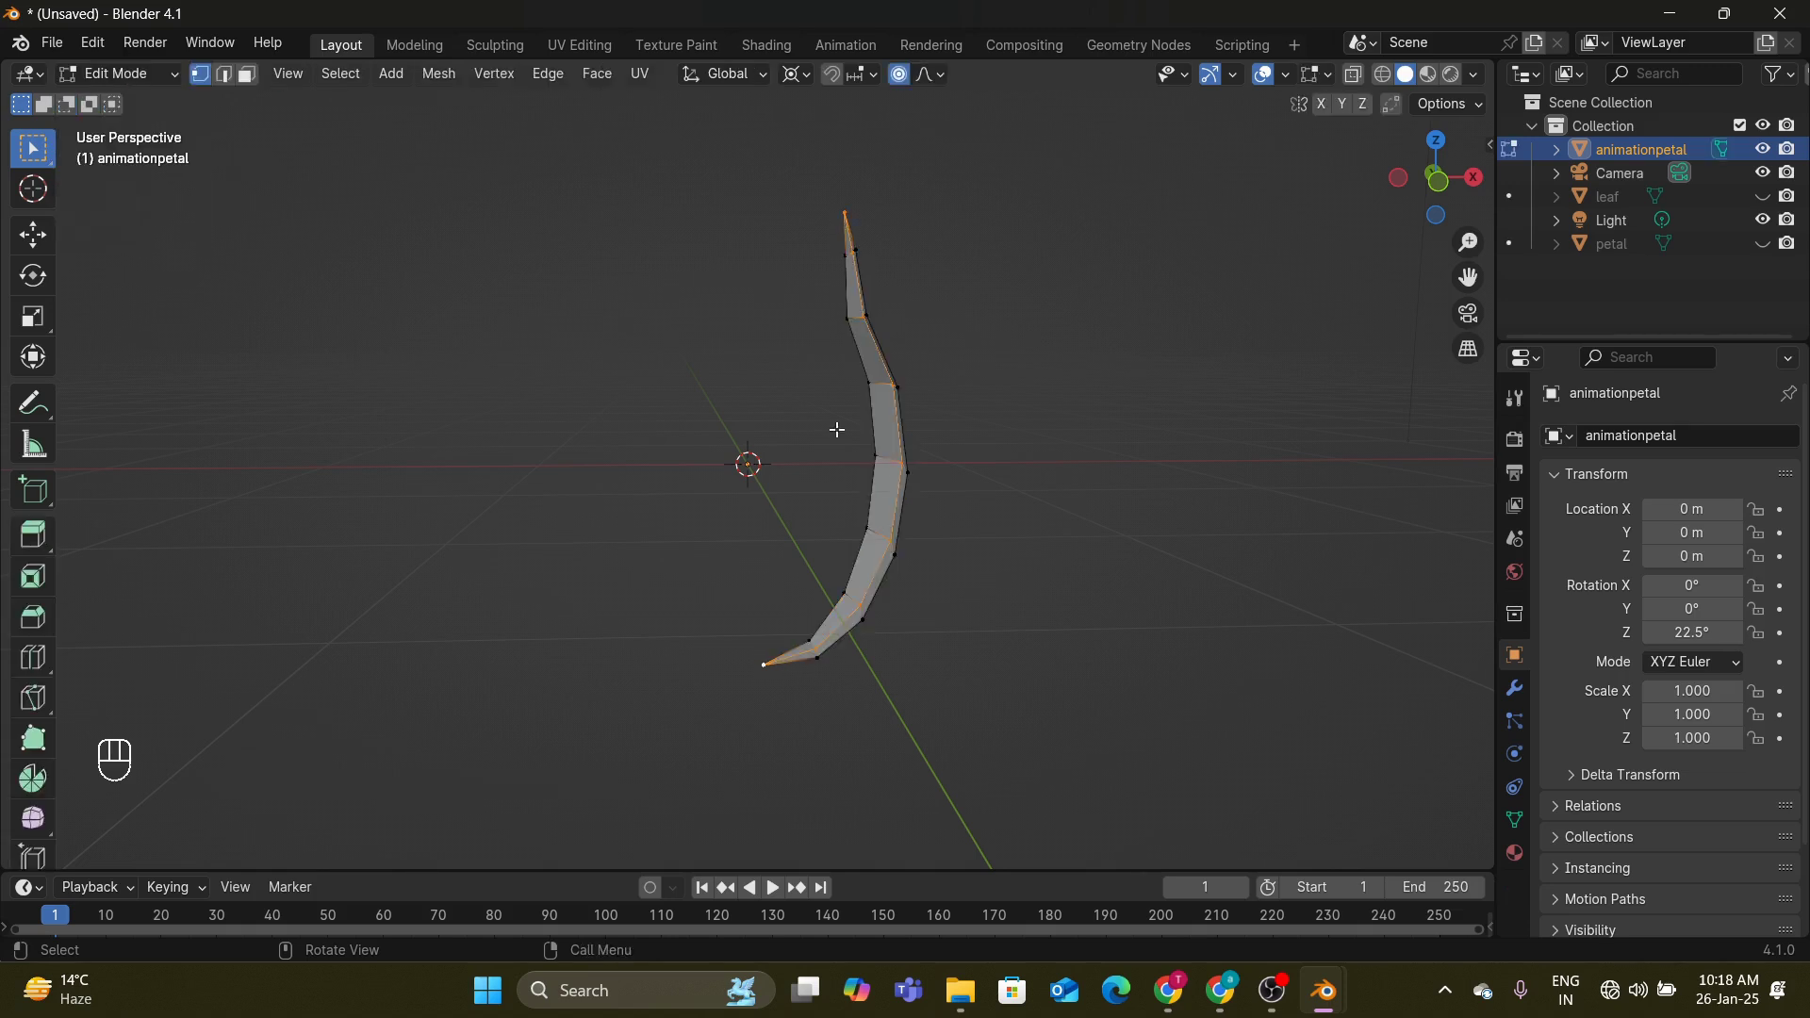
click(765, 664)
mouse_move(1127, 448)
middle_down()
mouse_move(1107, 453)
mouse_move(1107, 416)
mouse_move(1120, 457)
middle_up()
middle_drag(1149, 624, 1152, 606)
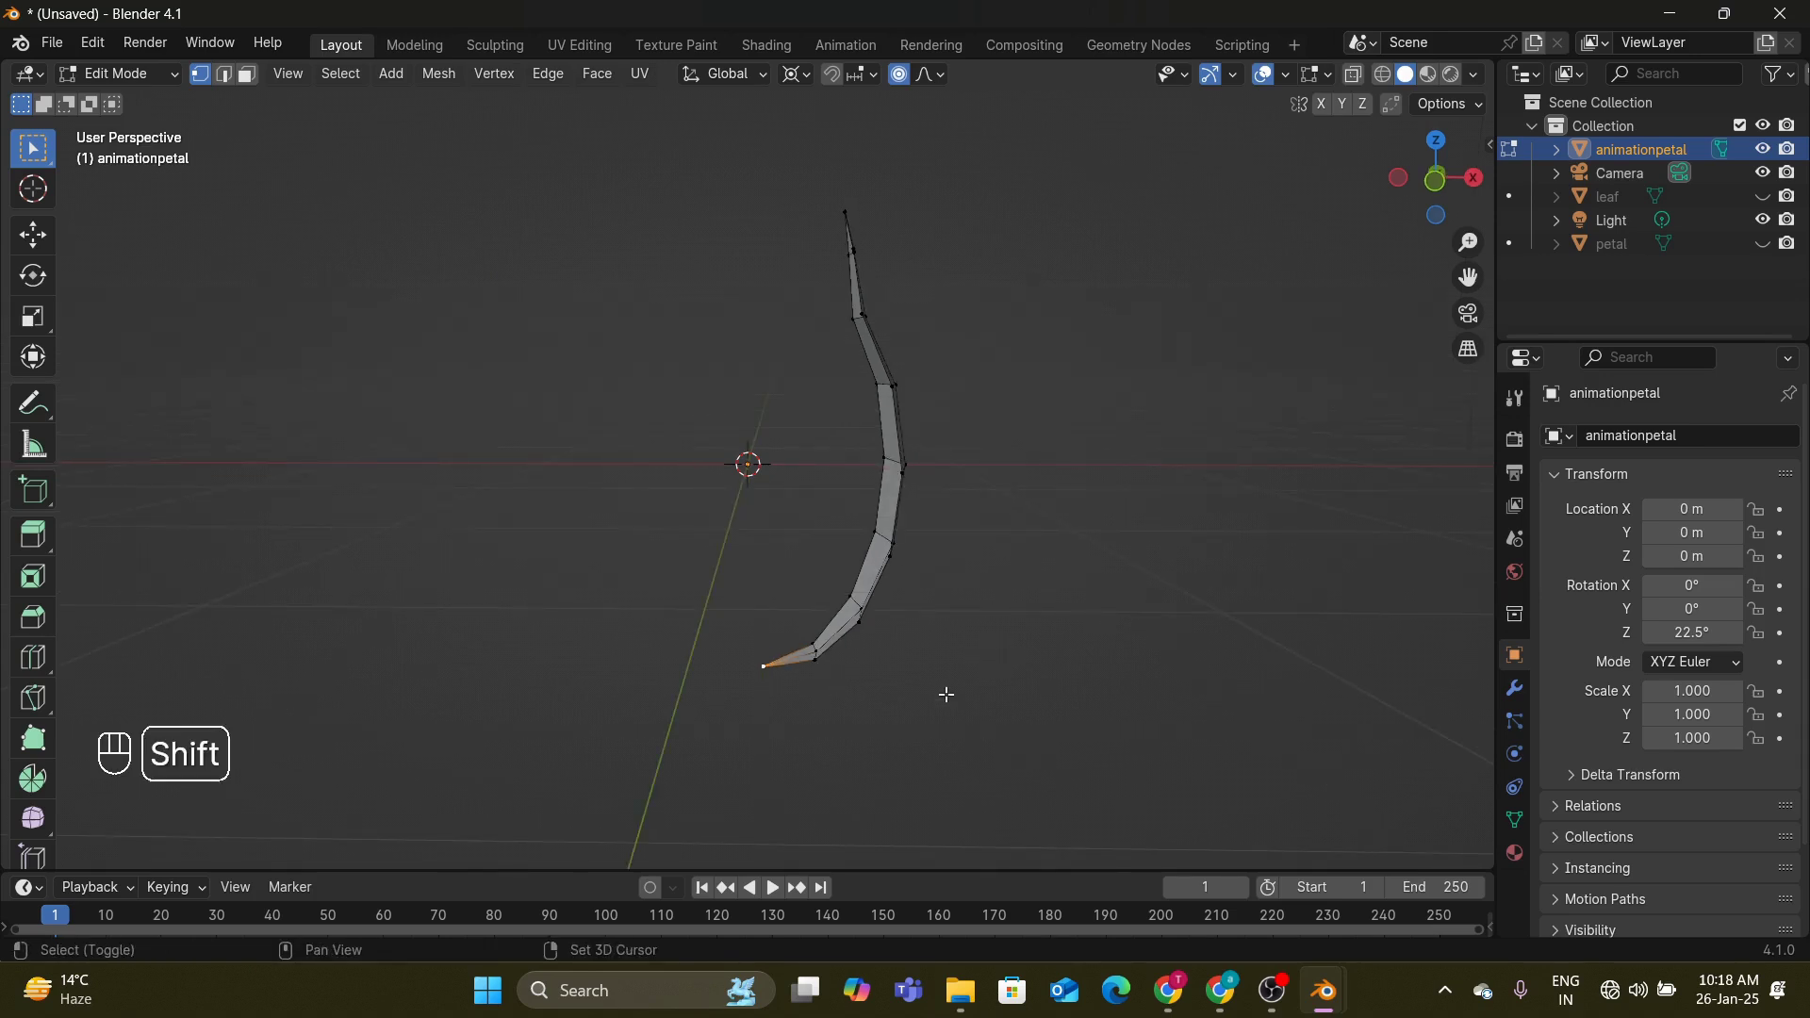
key(shift+s)
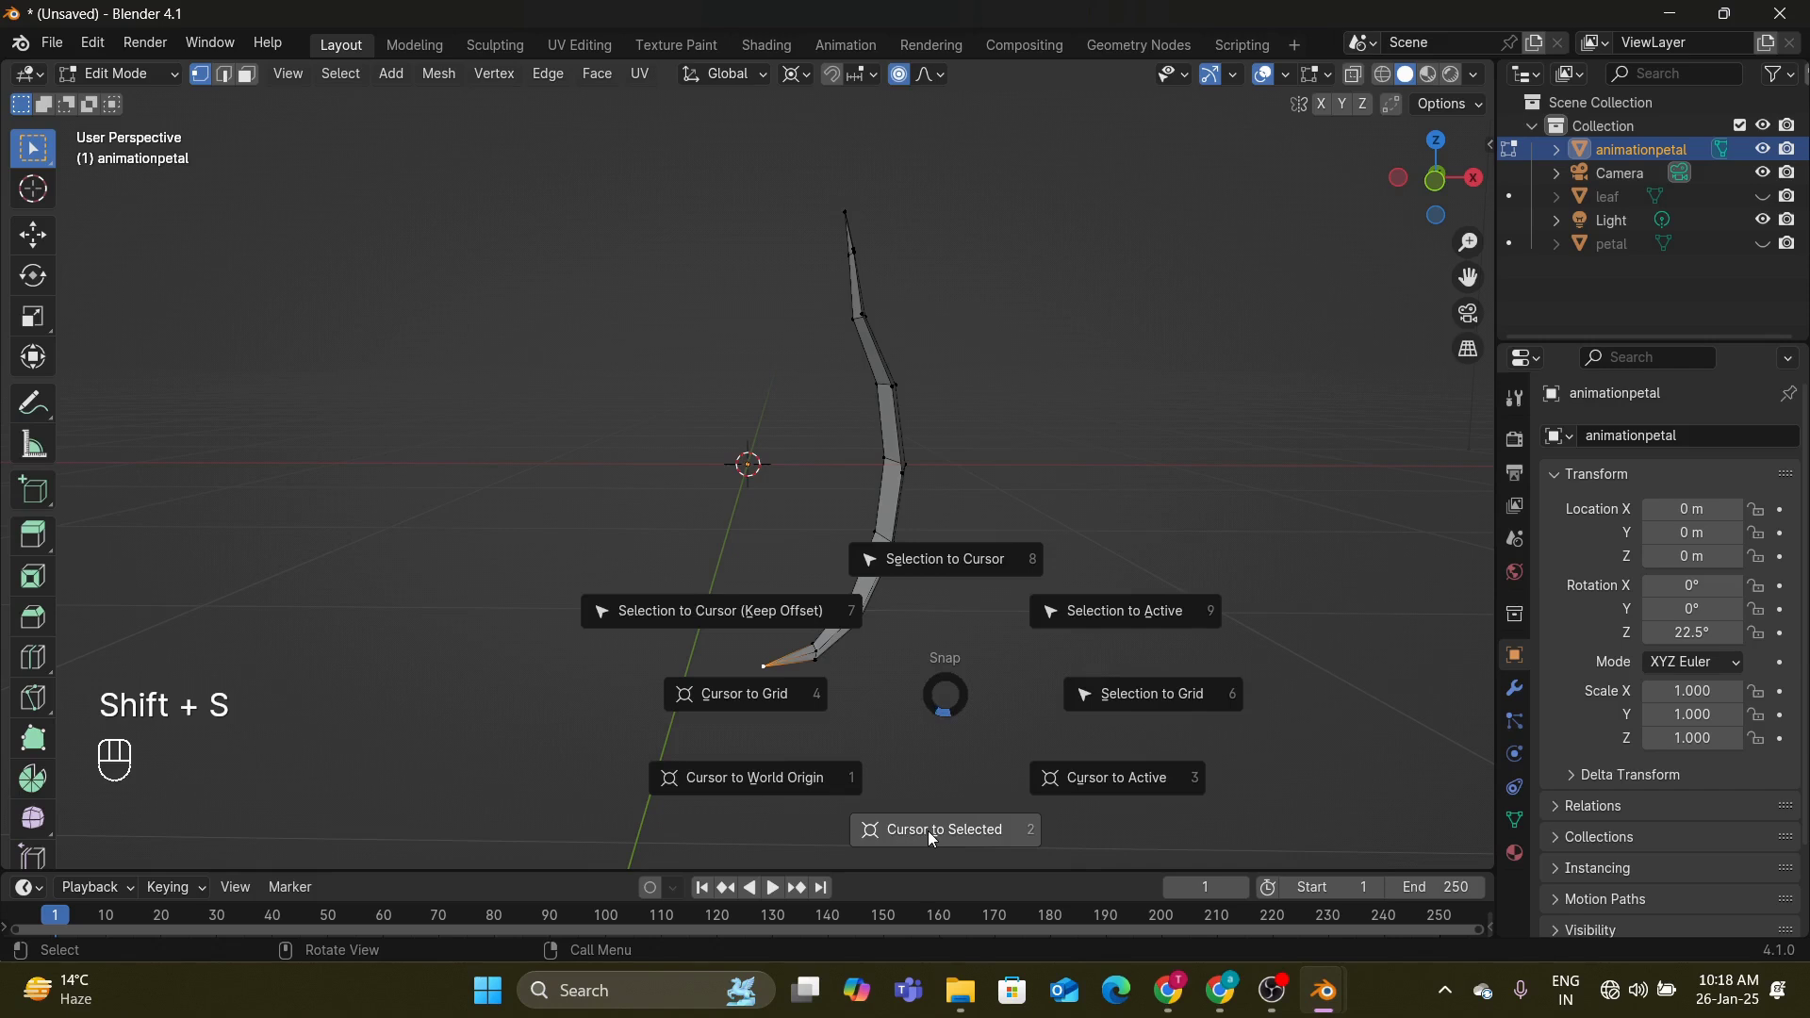
click(933, 729)
click(118, 74)
click(140, 104)
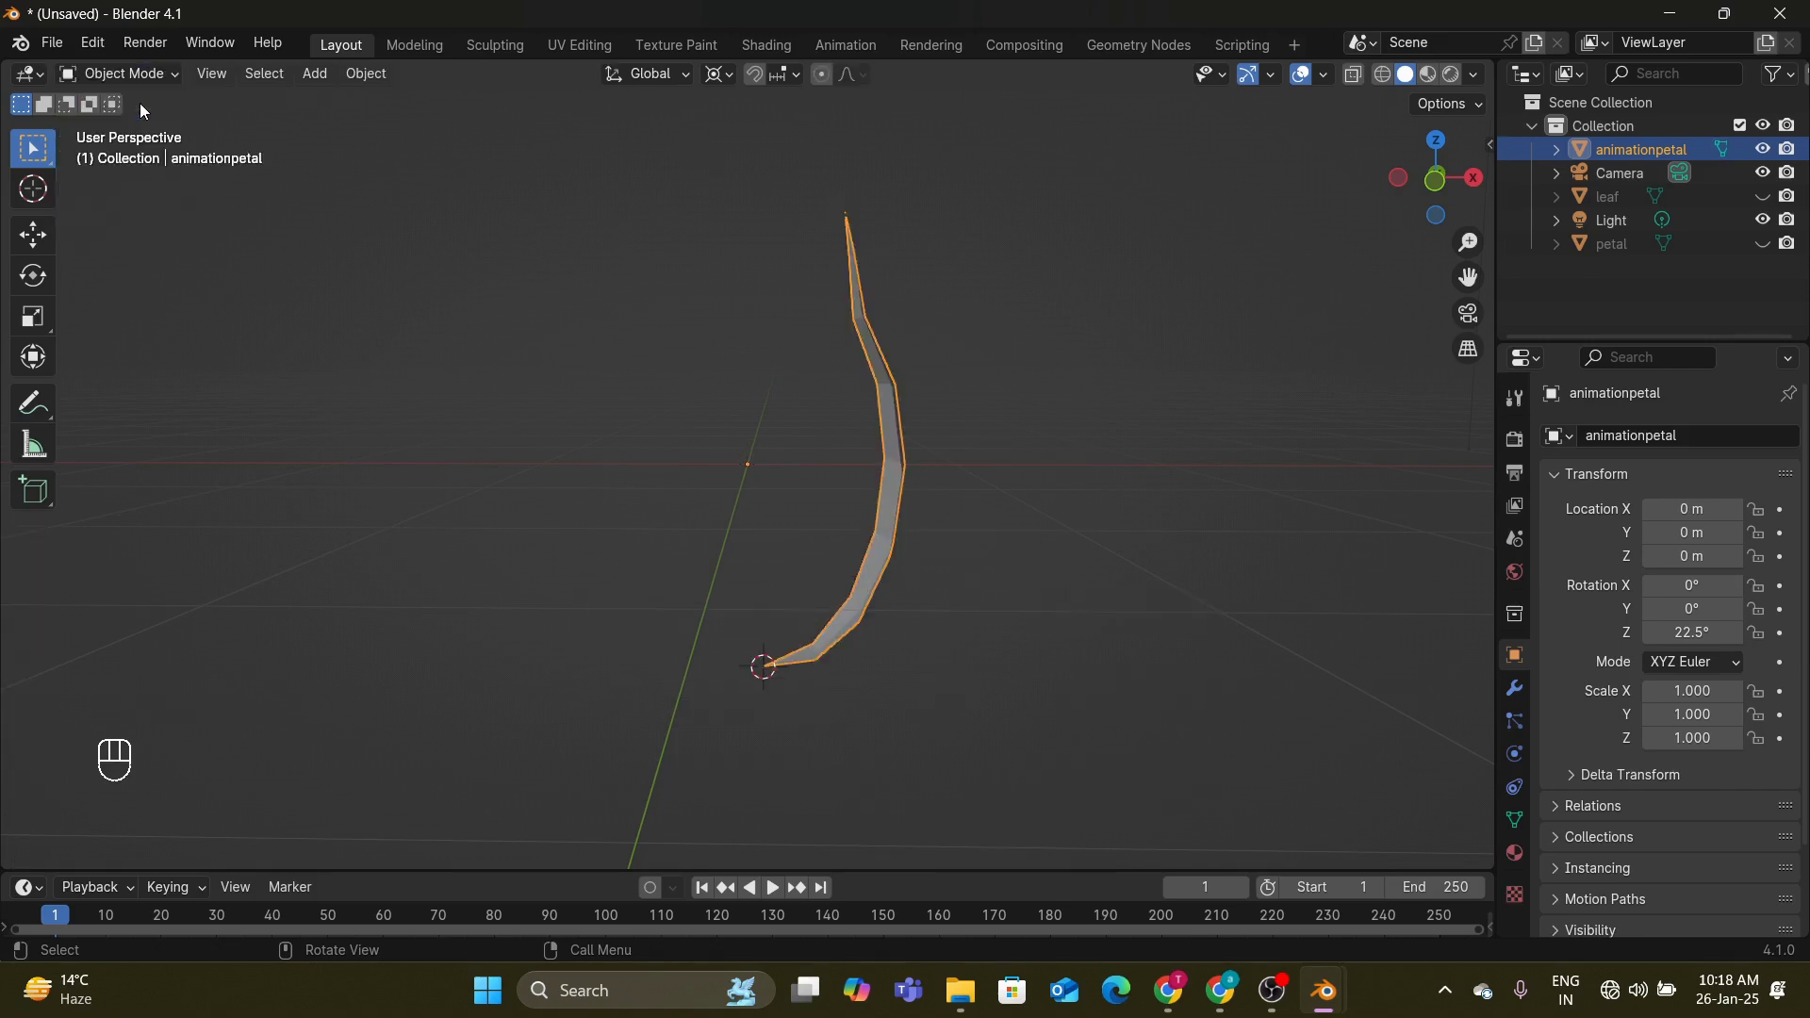
Step: Set animationpetal's origin to the 3D cursor at its bottom tip
click(388, 75)
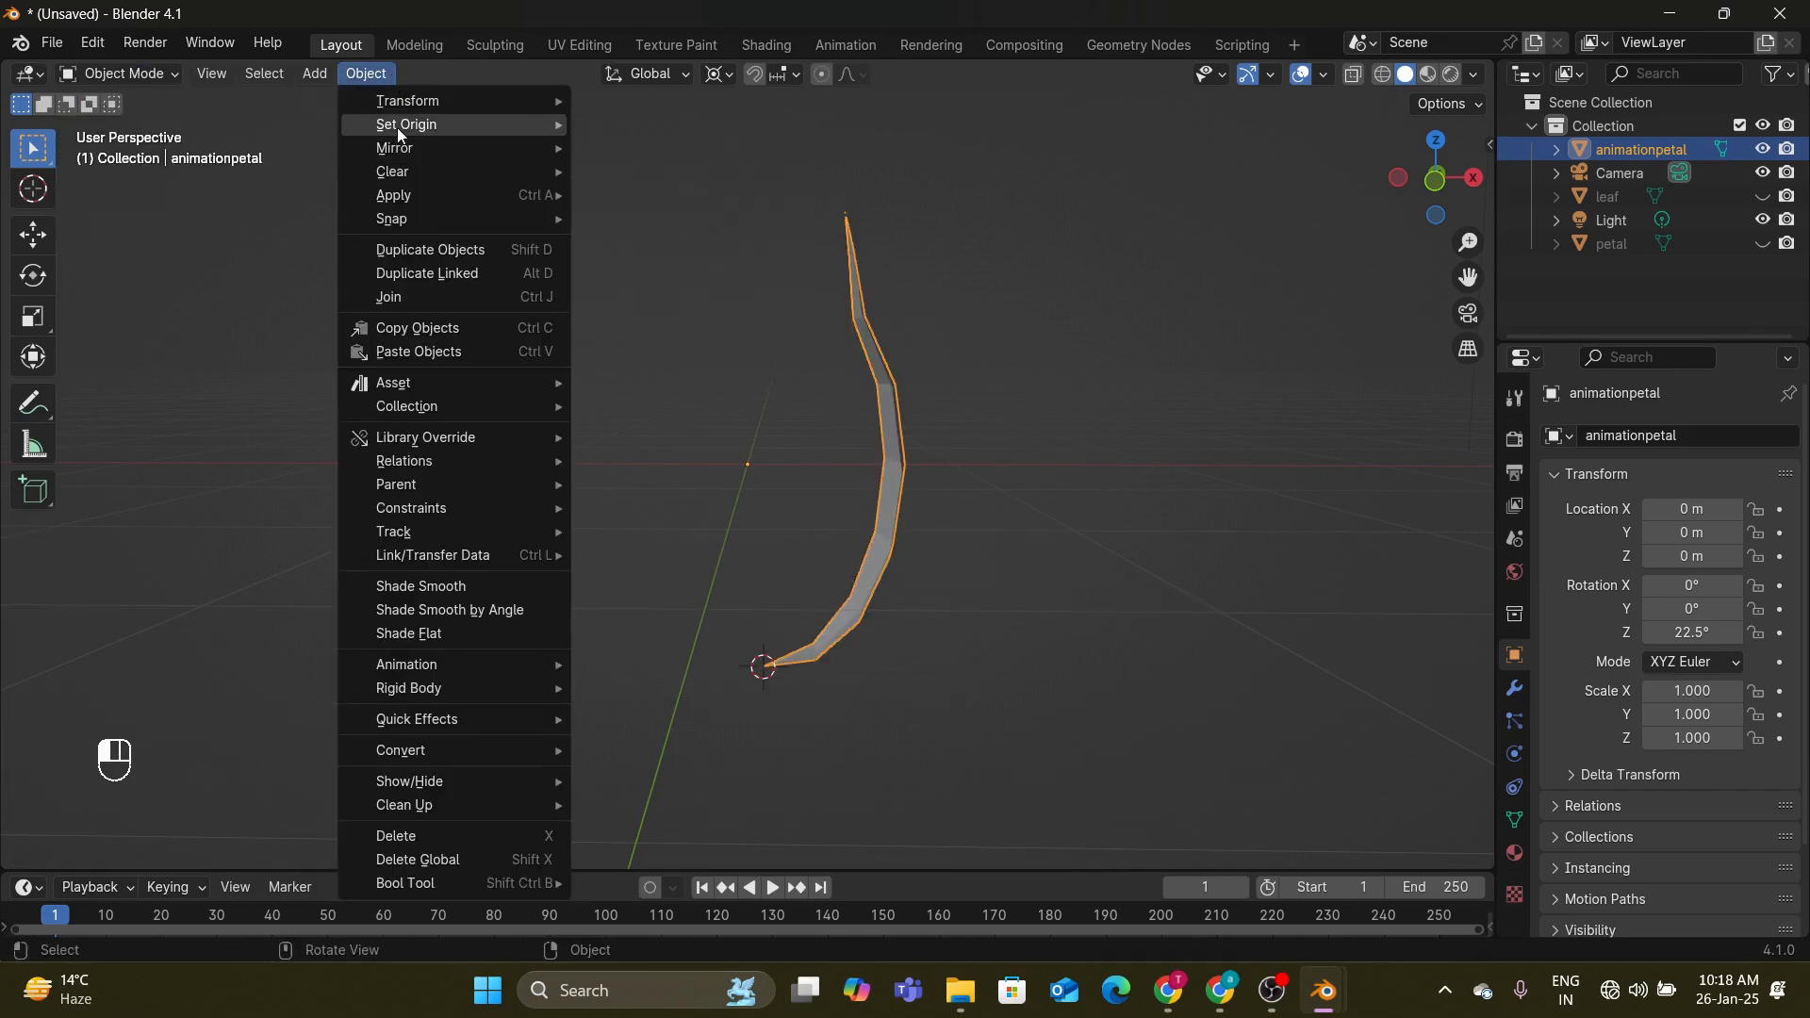
mouse_move(398, 127)
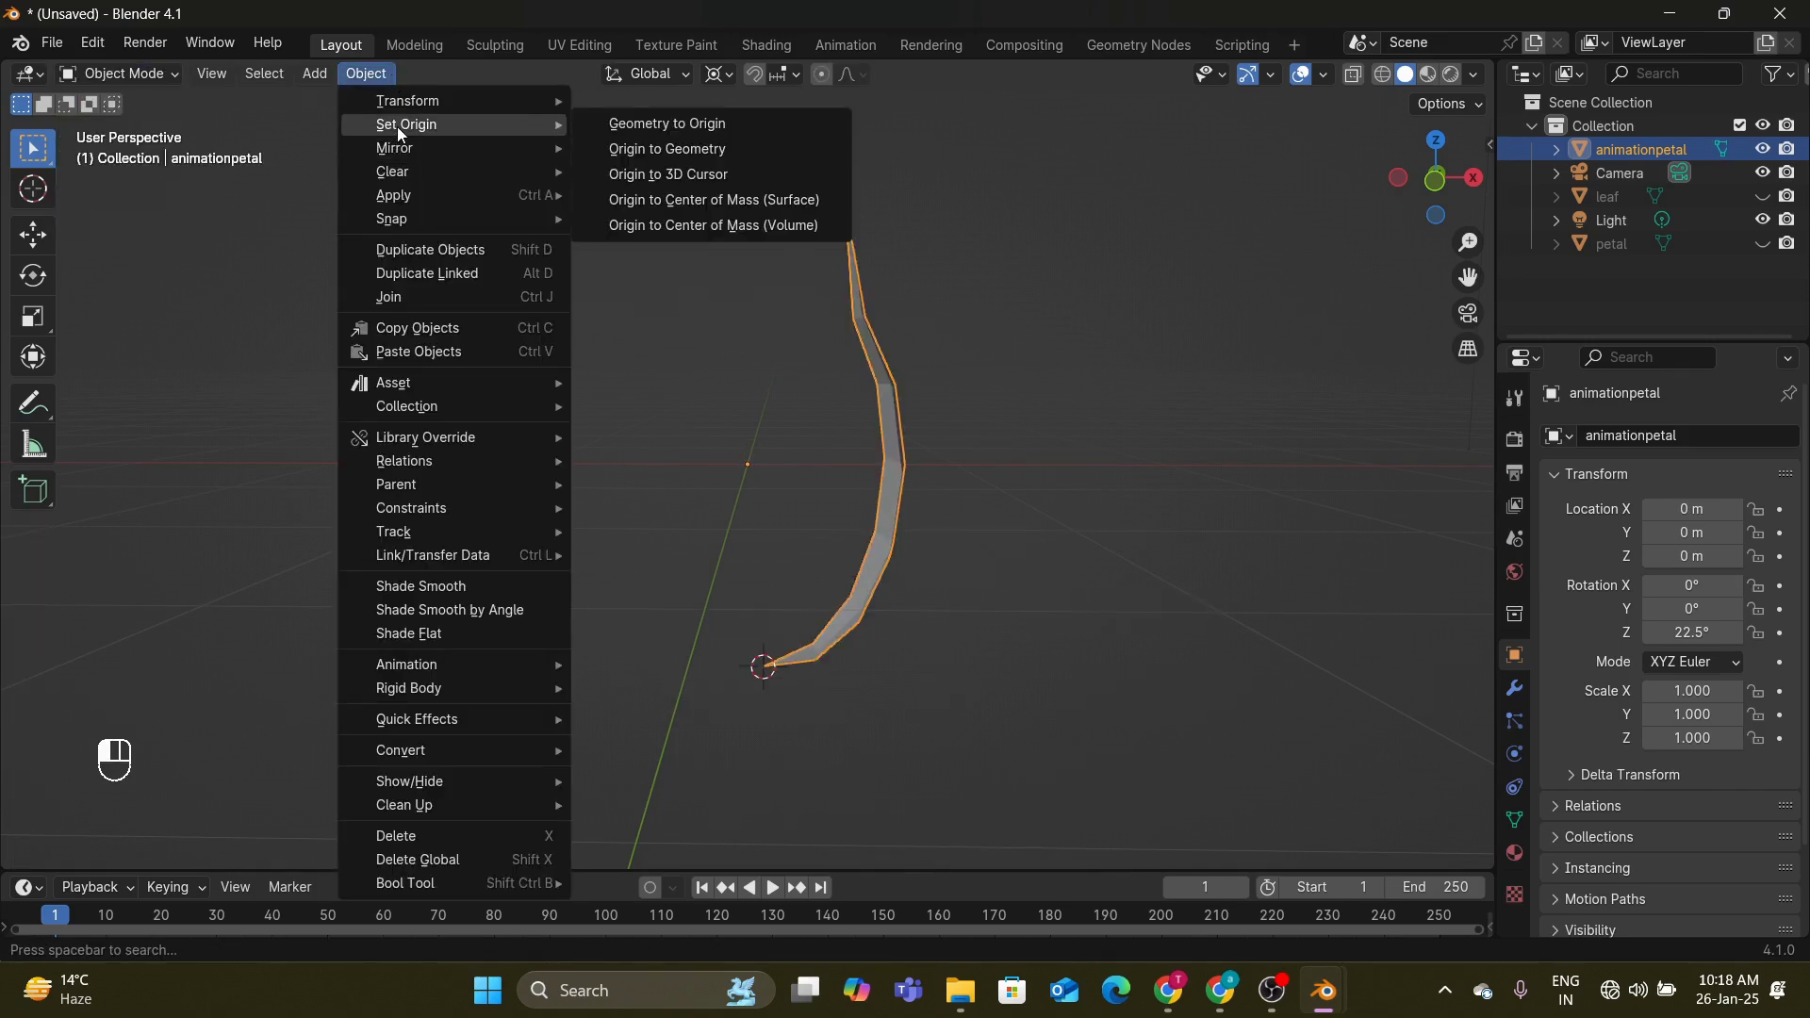
click(645, 175)
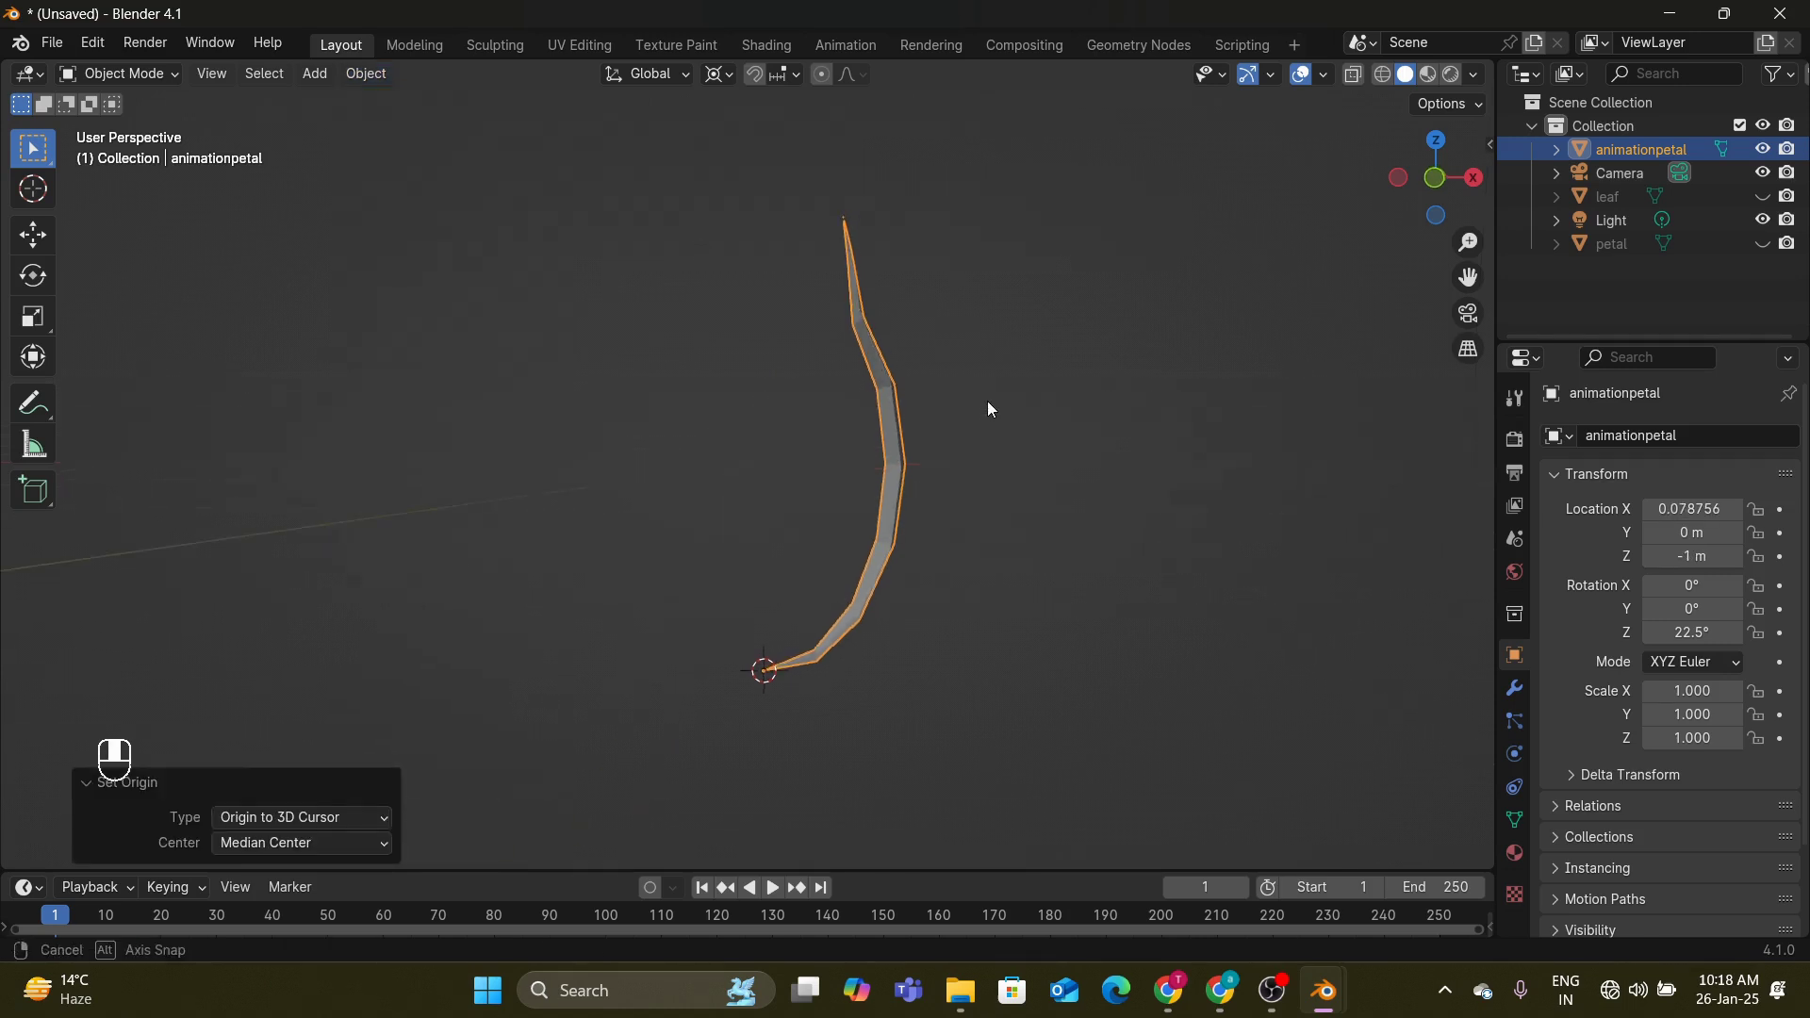
Step: Rotate animationpetal by about 76.7° around the global Y axis in front orthographic view
key(KP_1)
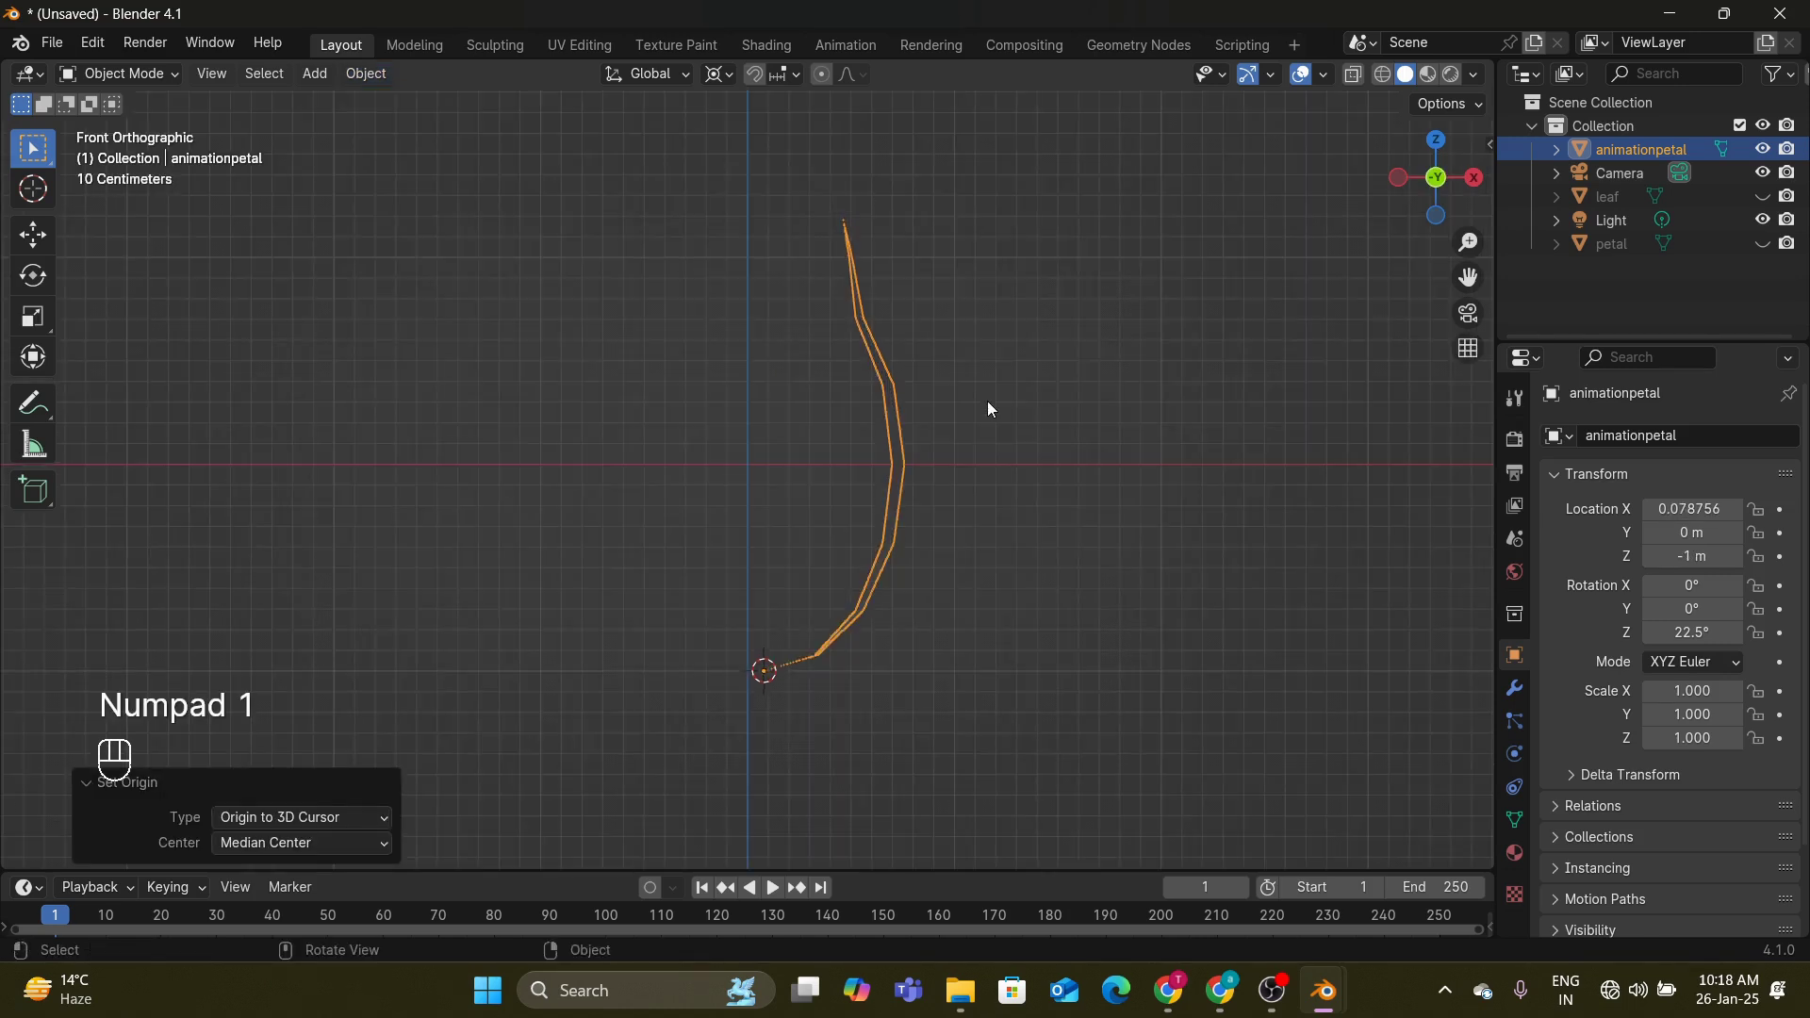
key(r)
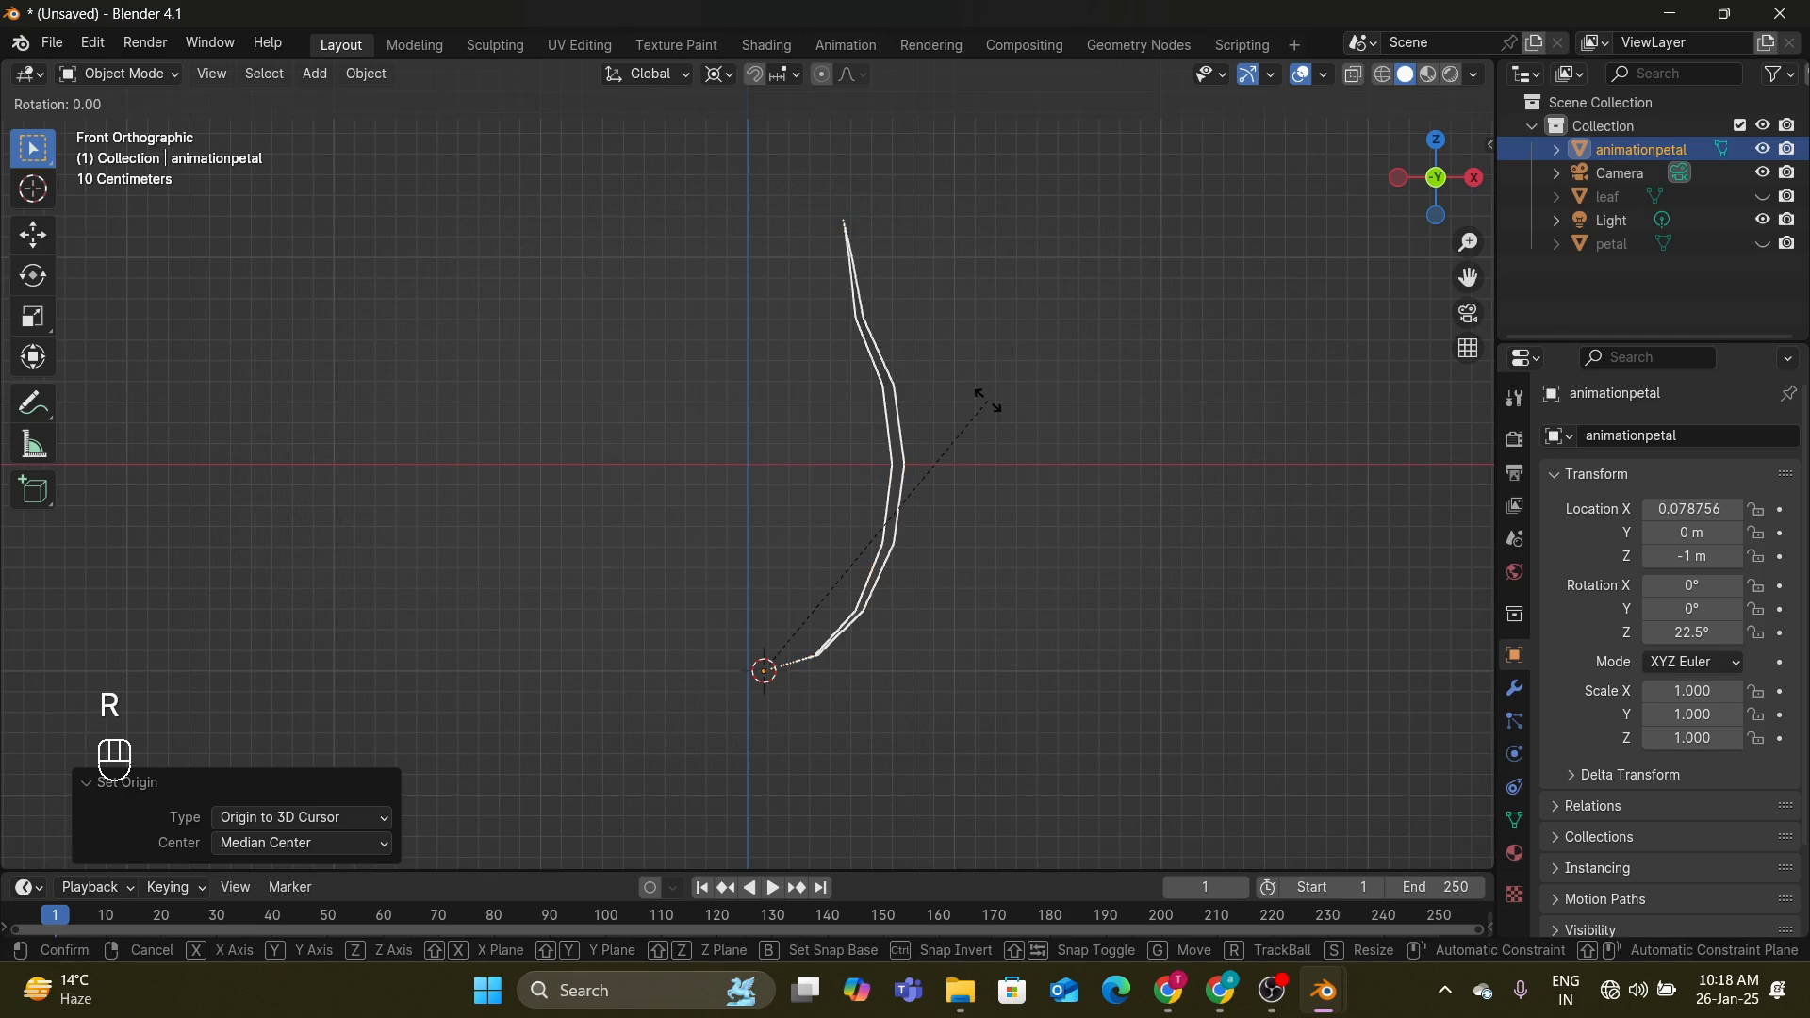
key(y)
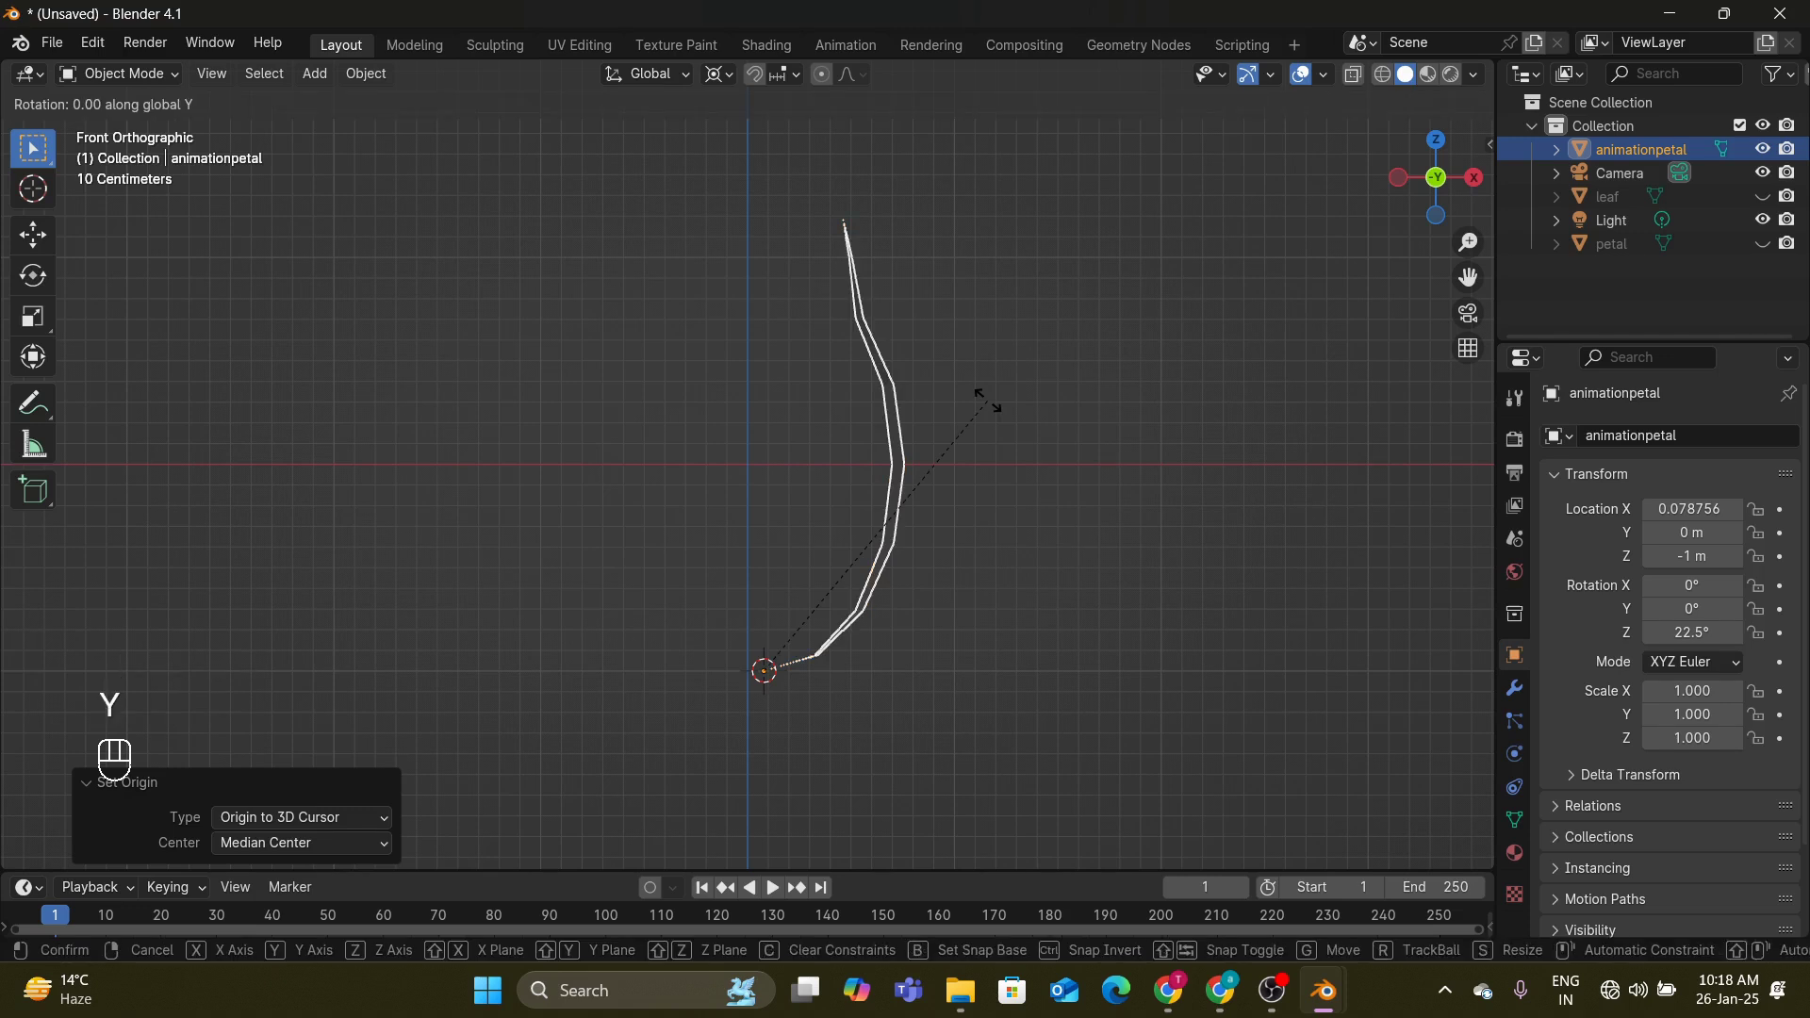
click(1134, 854)
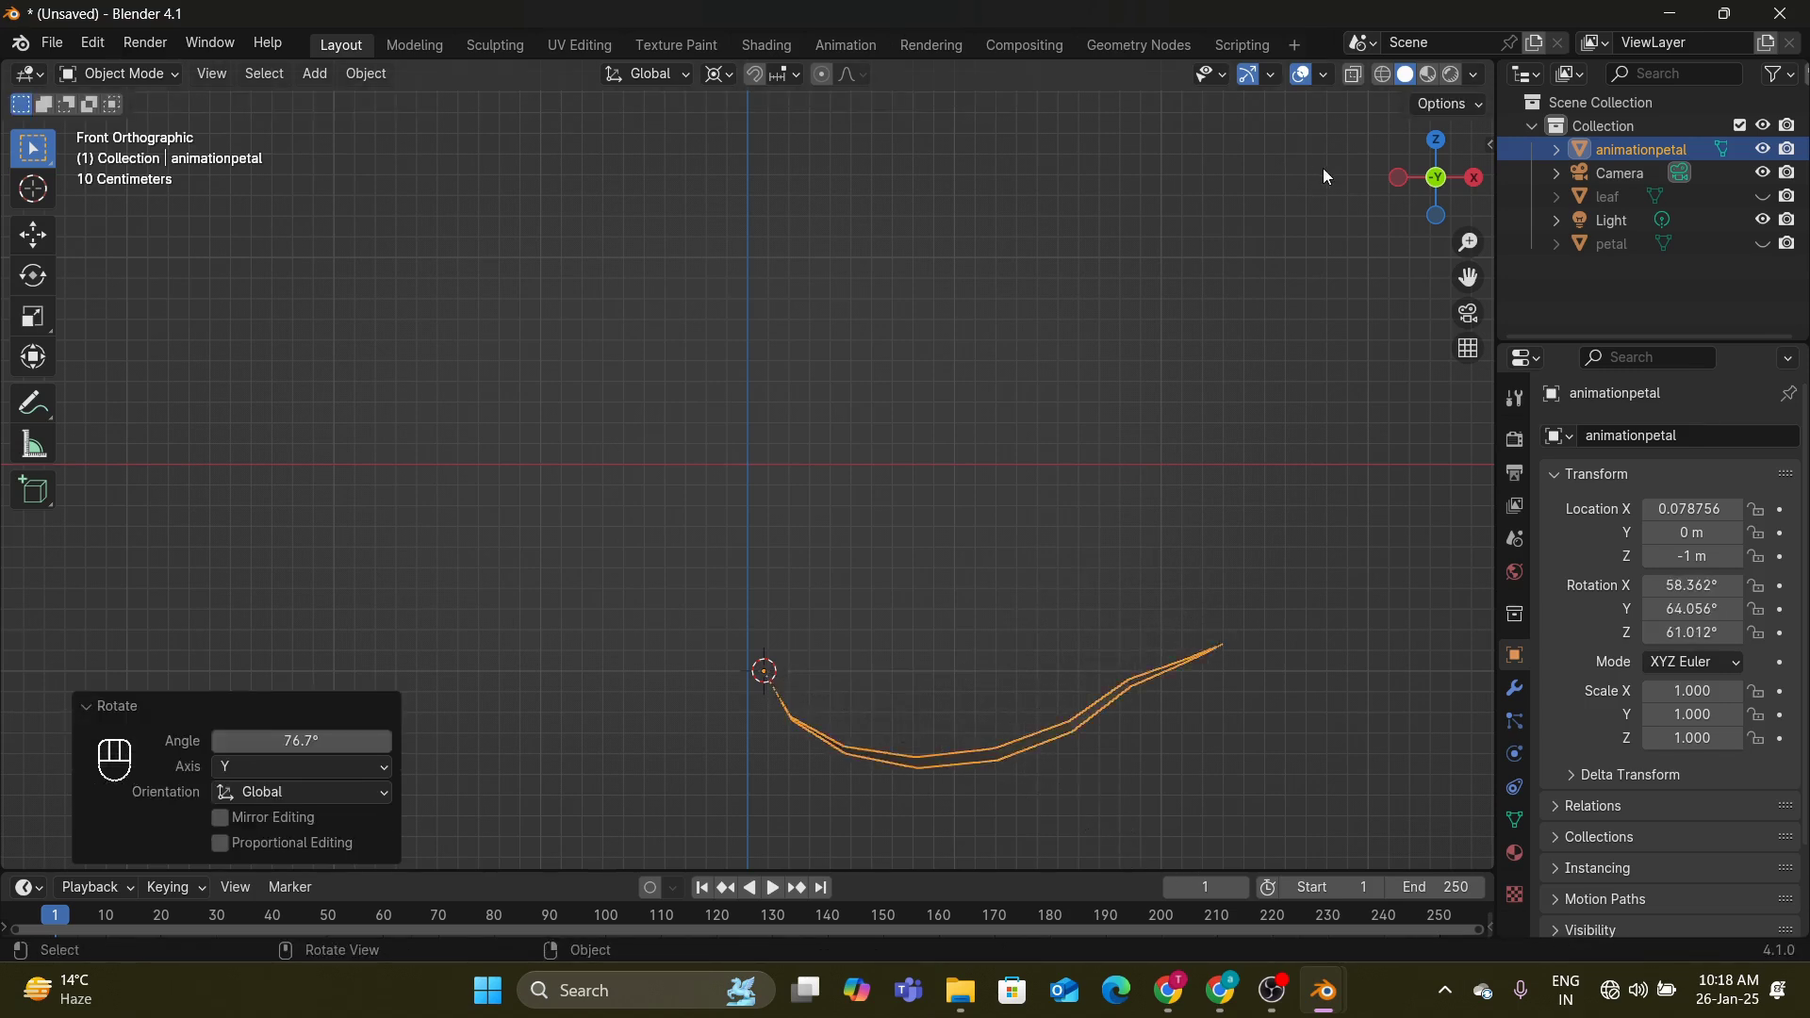
Step: Unhide the petal object and flatten animationpetal's whole mesh in Edit Mode by scaling it to 0 along global Z
click(1760, 243)
click(120, 74)
click(94, 127)
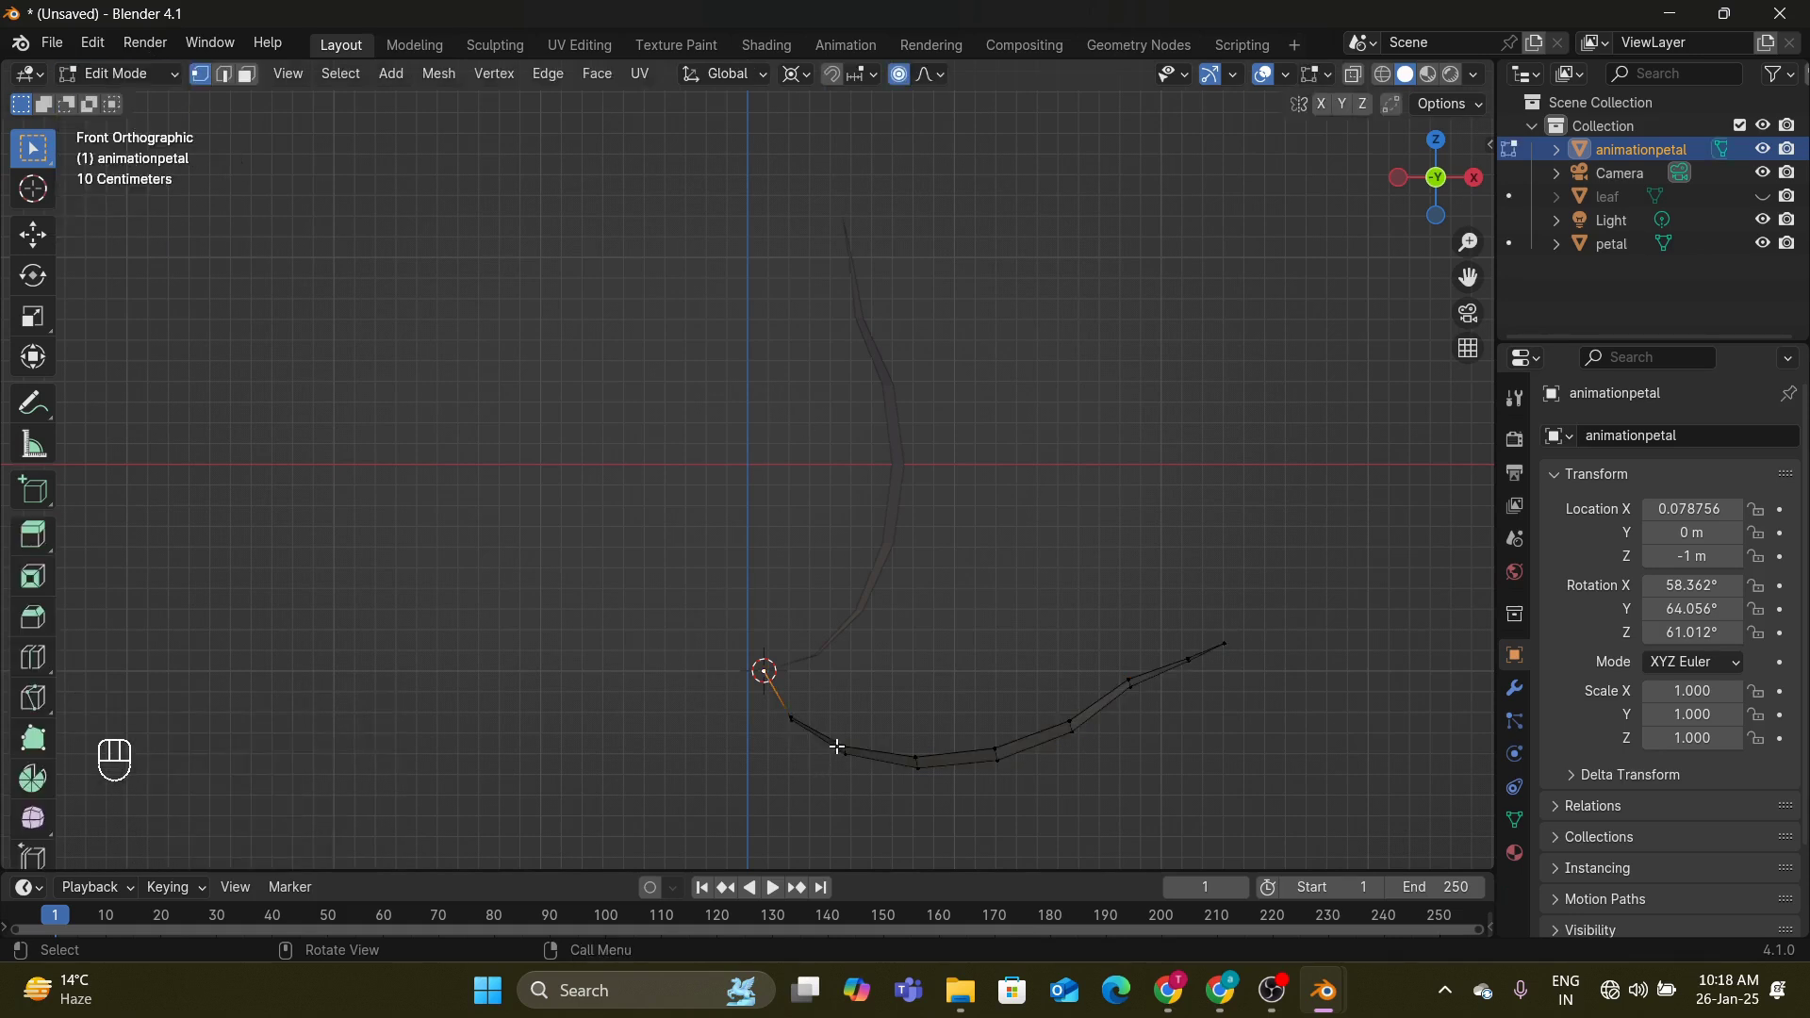
key(a)
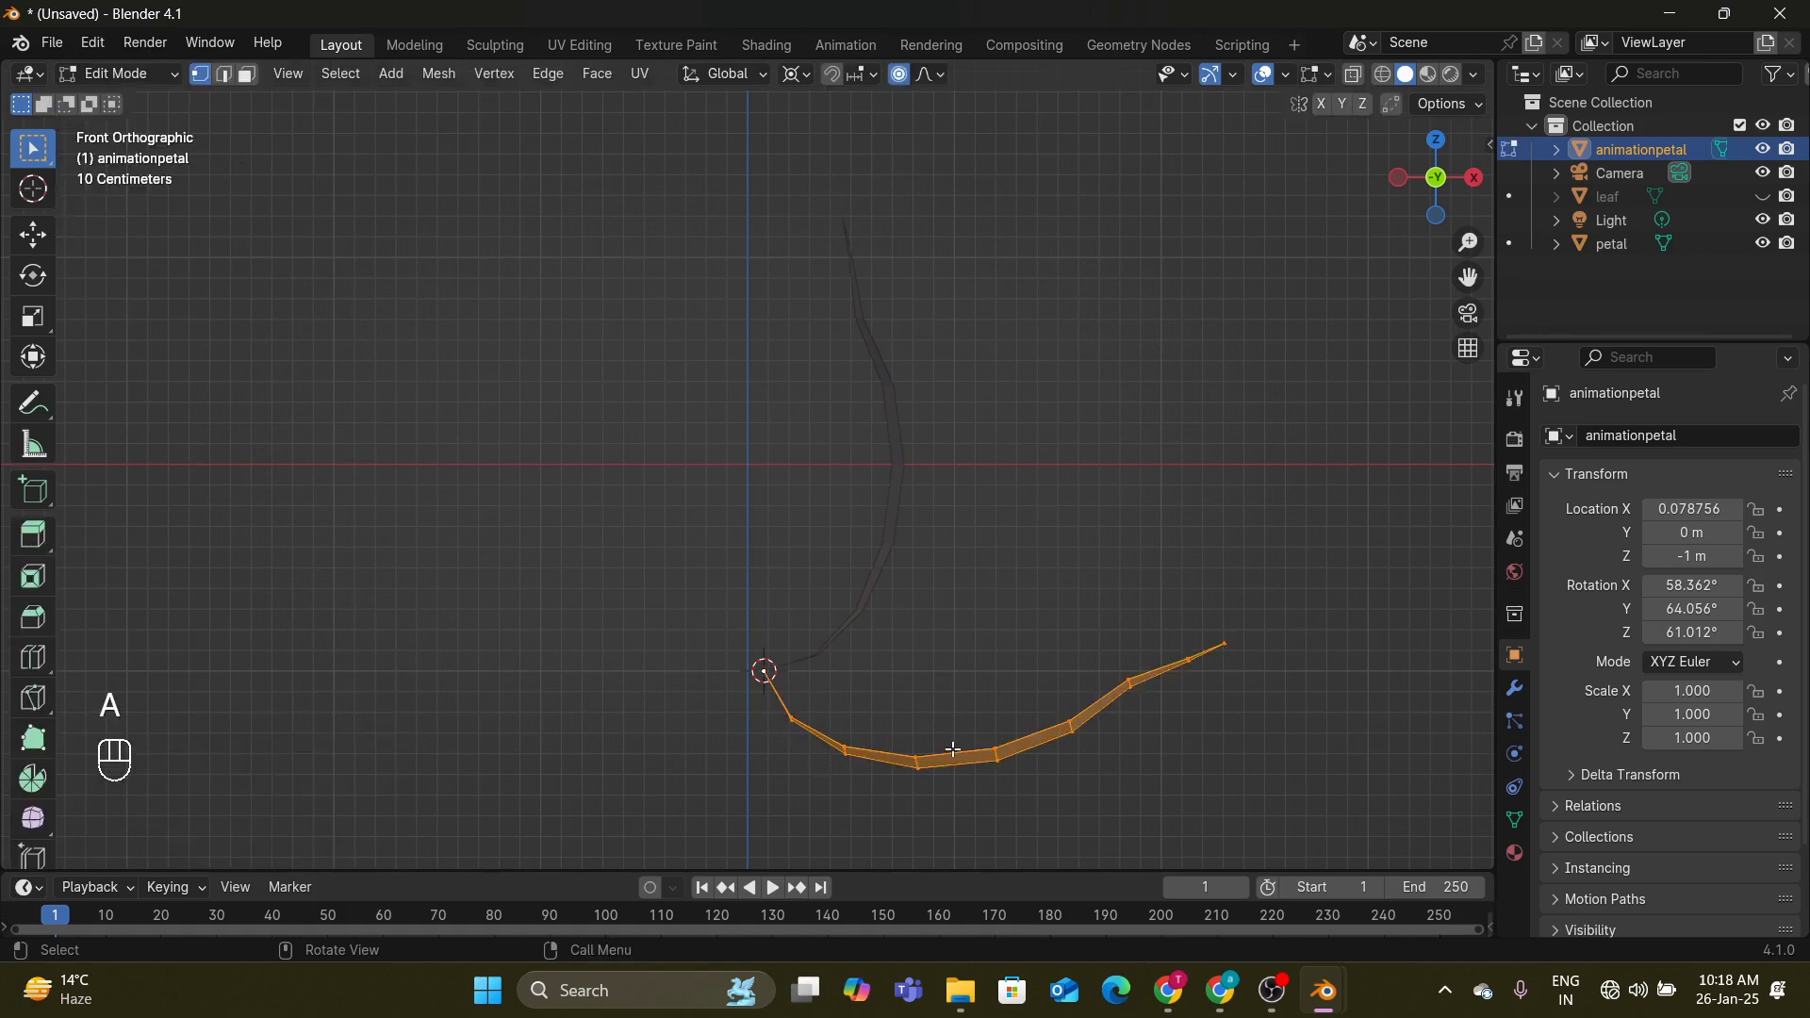
key(s)
key(z)
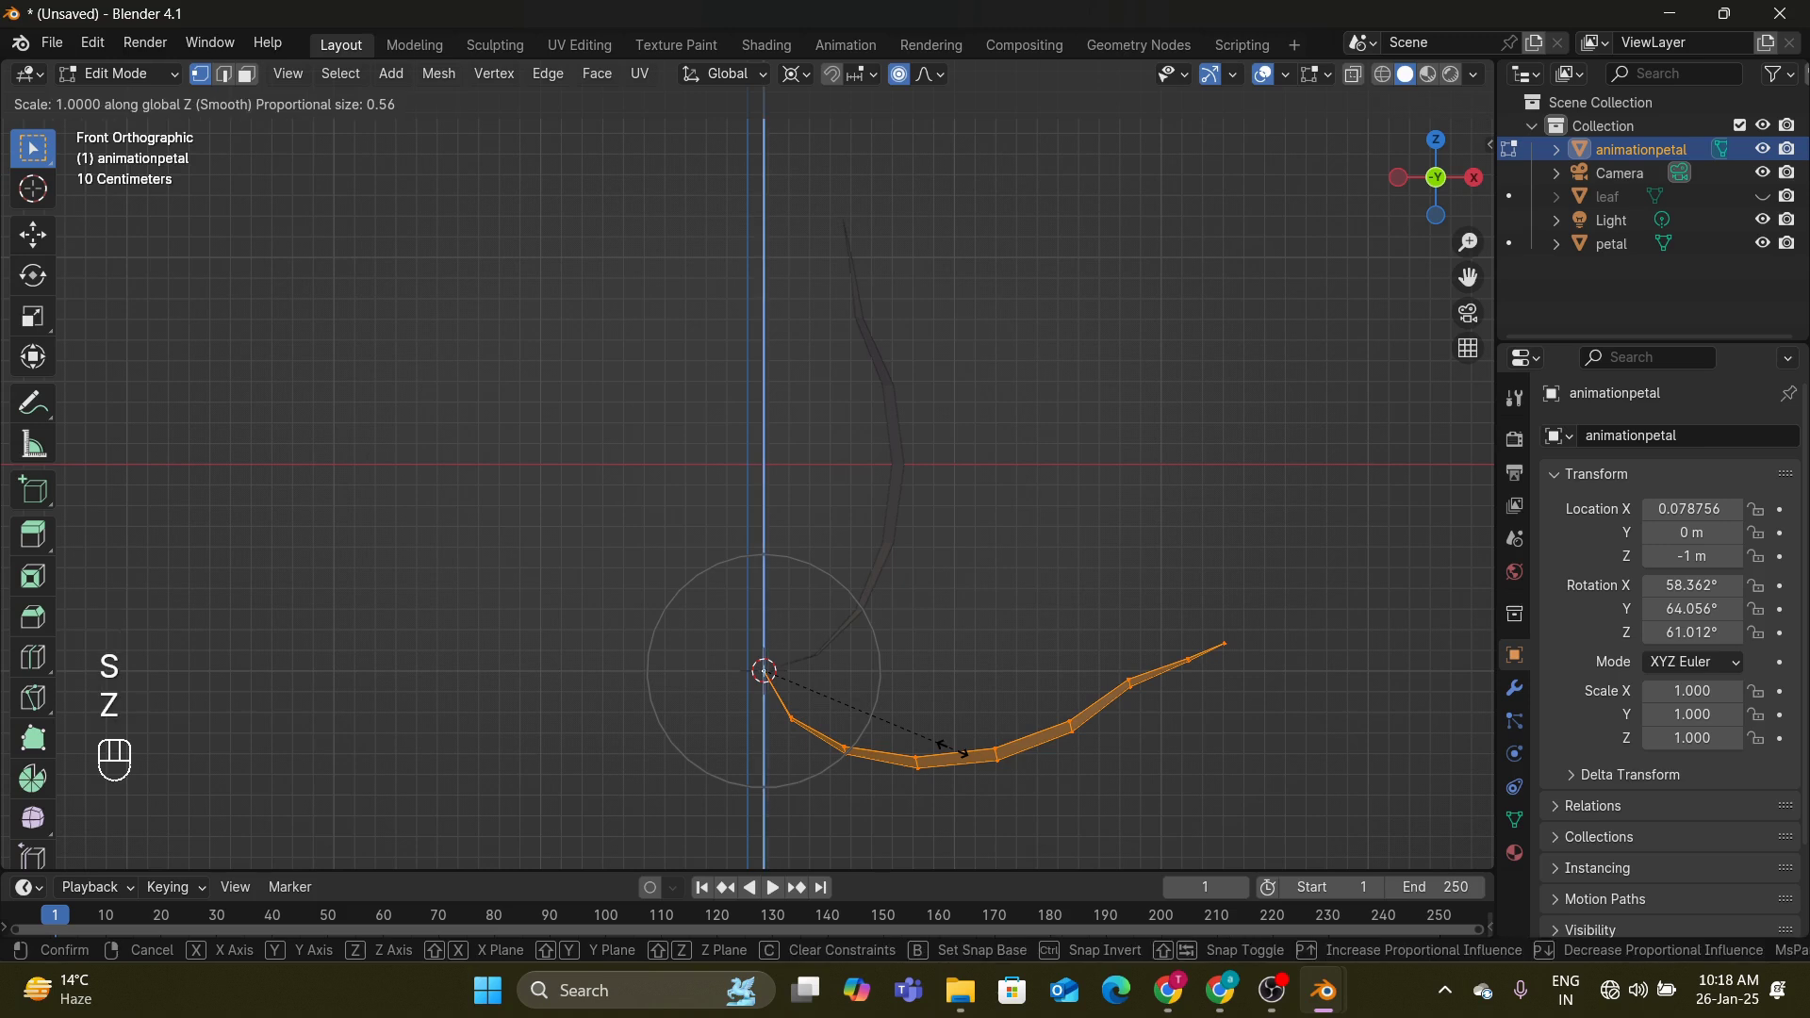
key(KP_0)
click(954, 750)
Step: Scale the whole flattened mesh up by about 1.195 and select only its two middle cross rows of vertices
middle_drag(954, 749, 965, 860)
key(s)
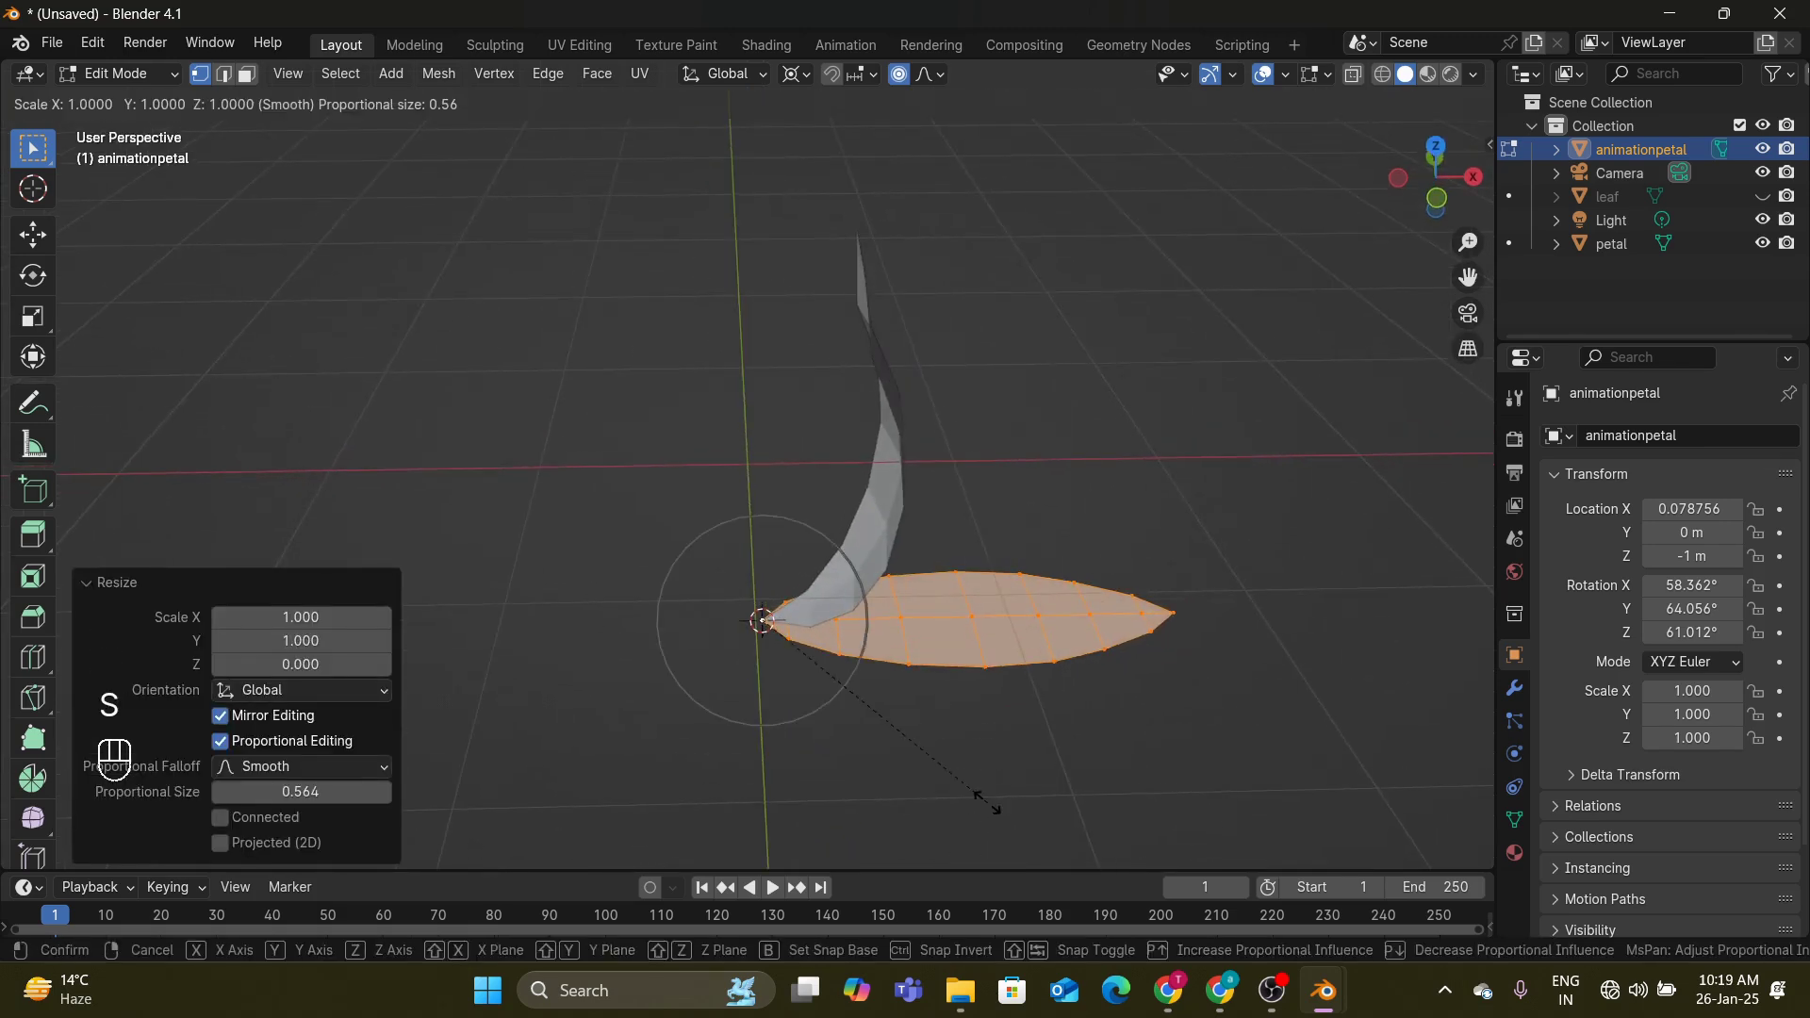
click(1037, 828)
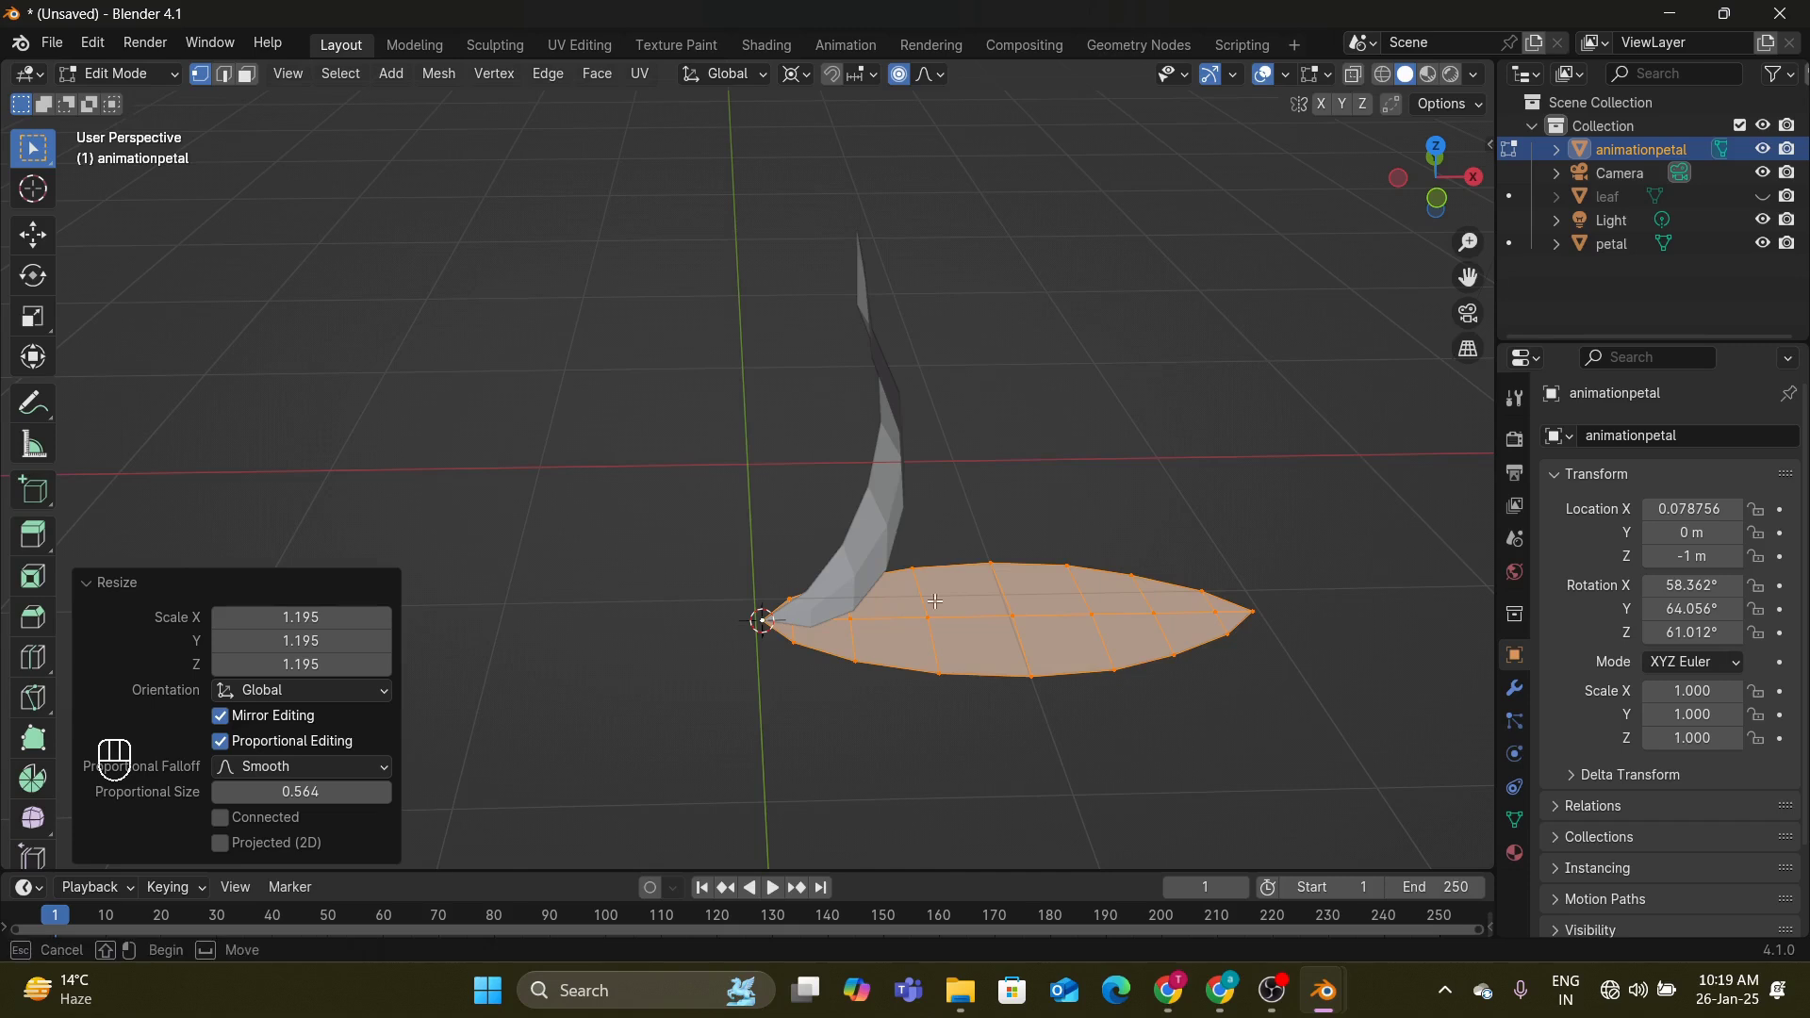
drag(911, 537, 1042, 727)
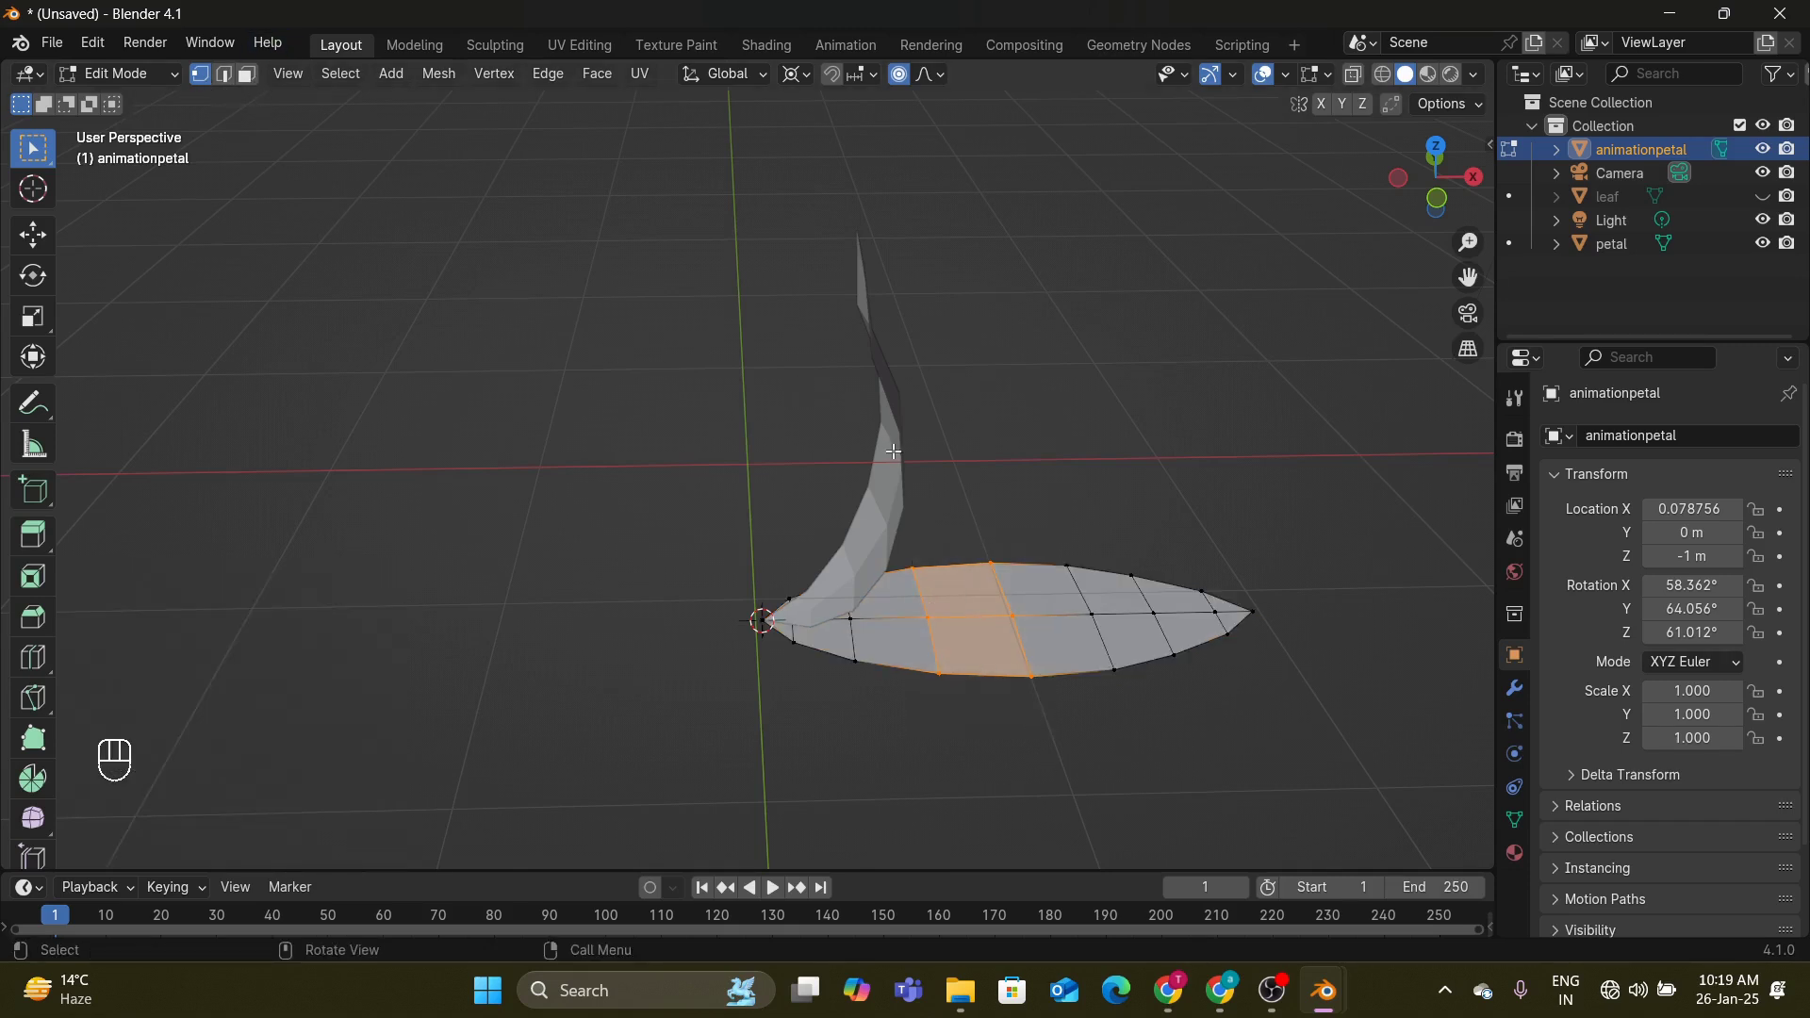
key(s)
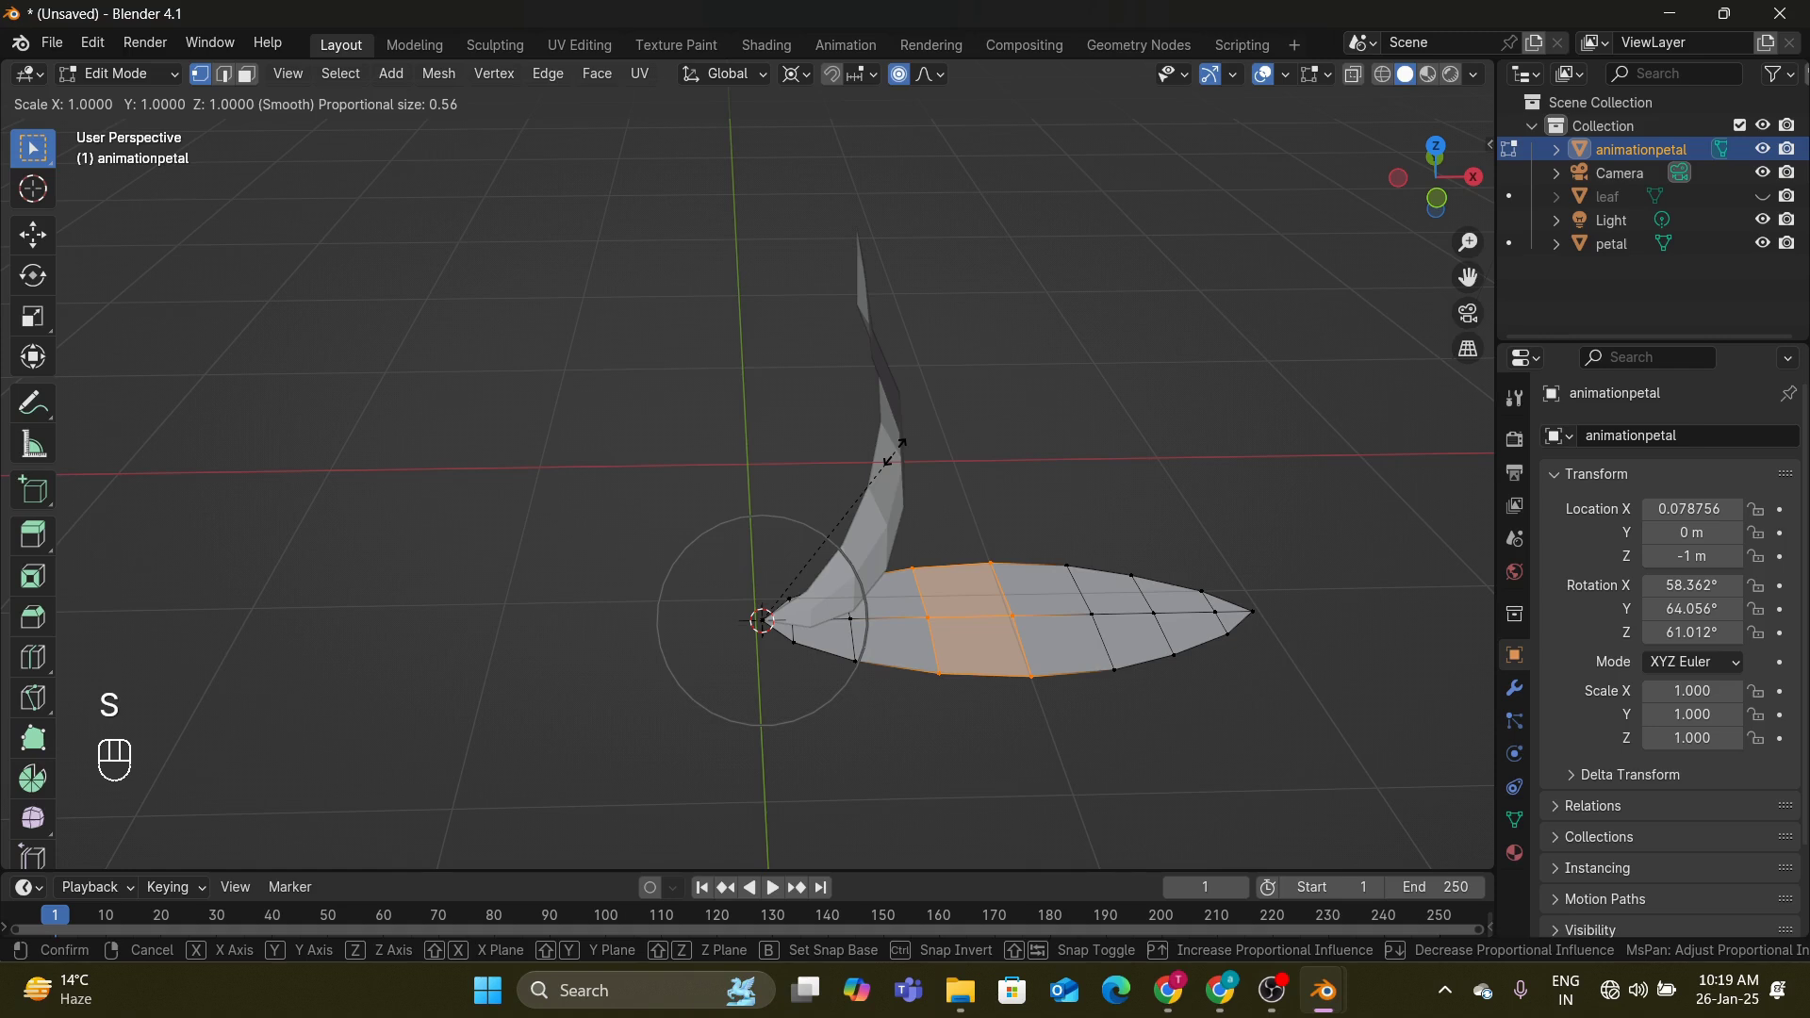
key(y)
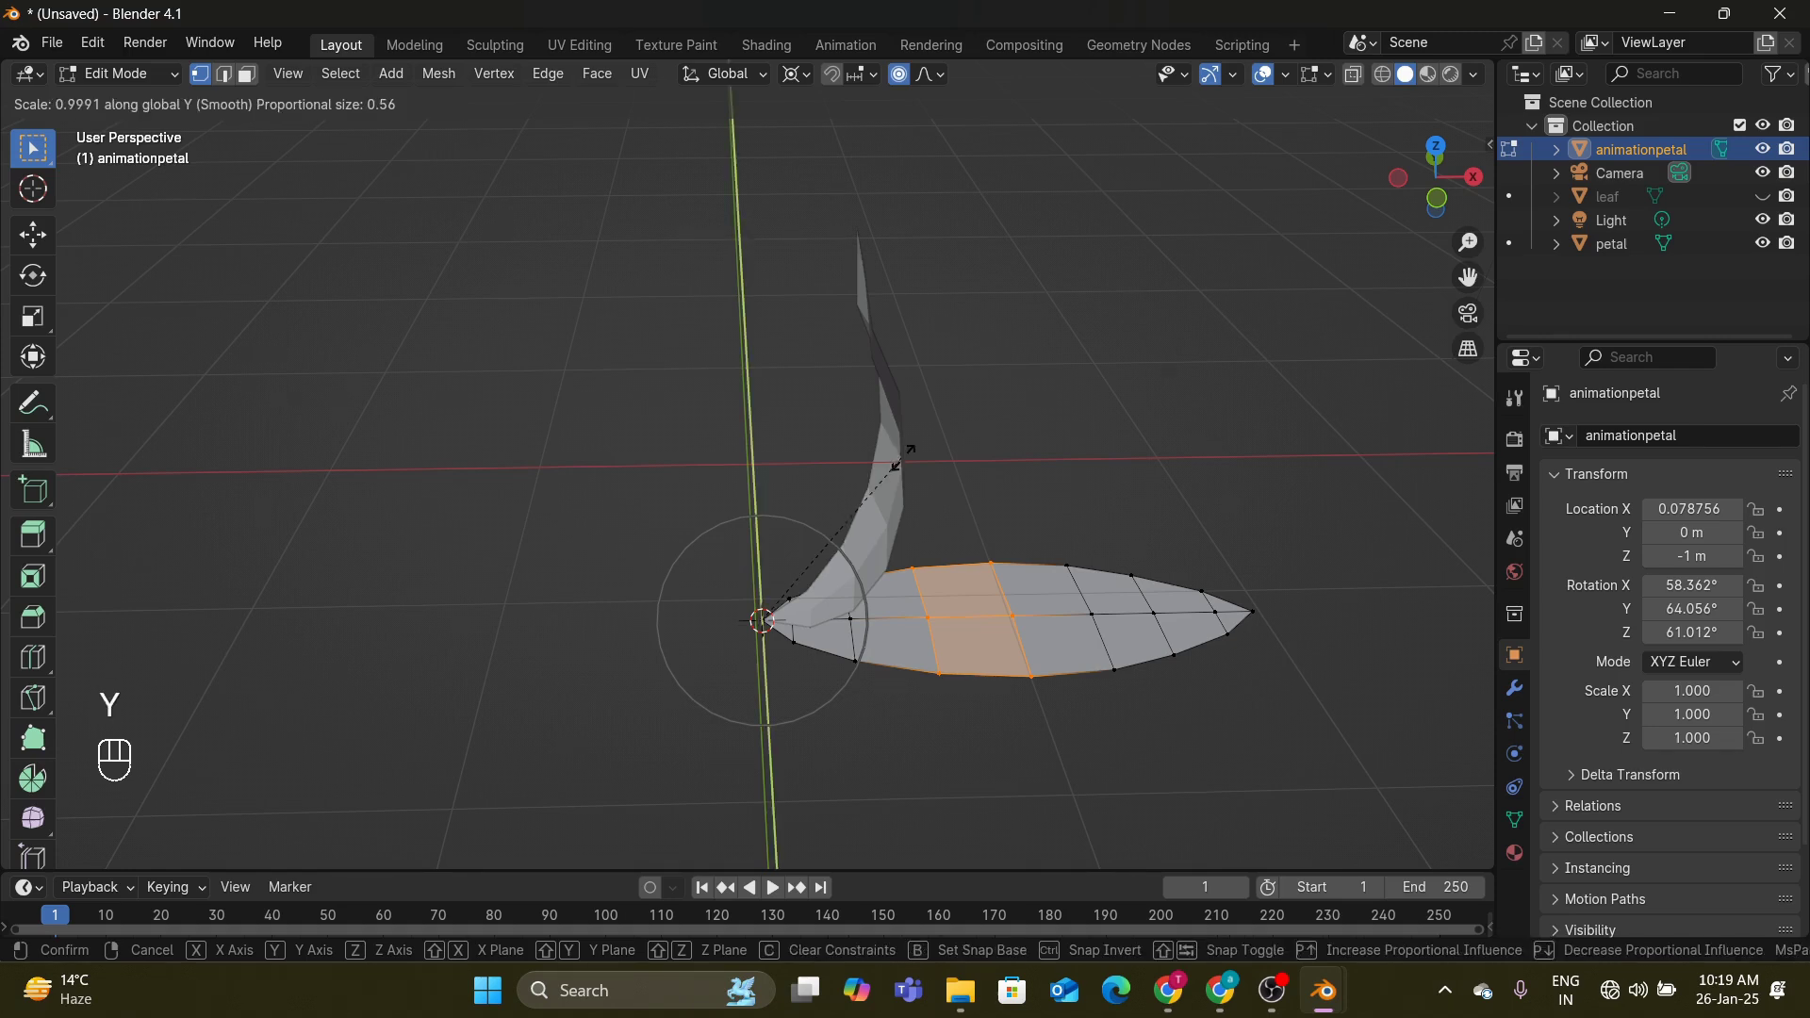
click(917, 463)
key(ctrl+z)
Step: Widen the two selected cross rows by about 1.18 along global Y with a proportional editing size of about 1.46
middle_drag(684, 412, 906, 586)
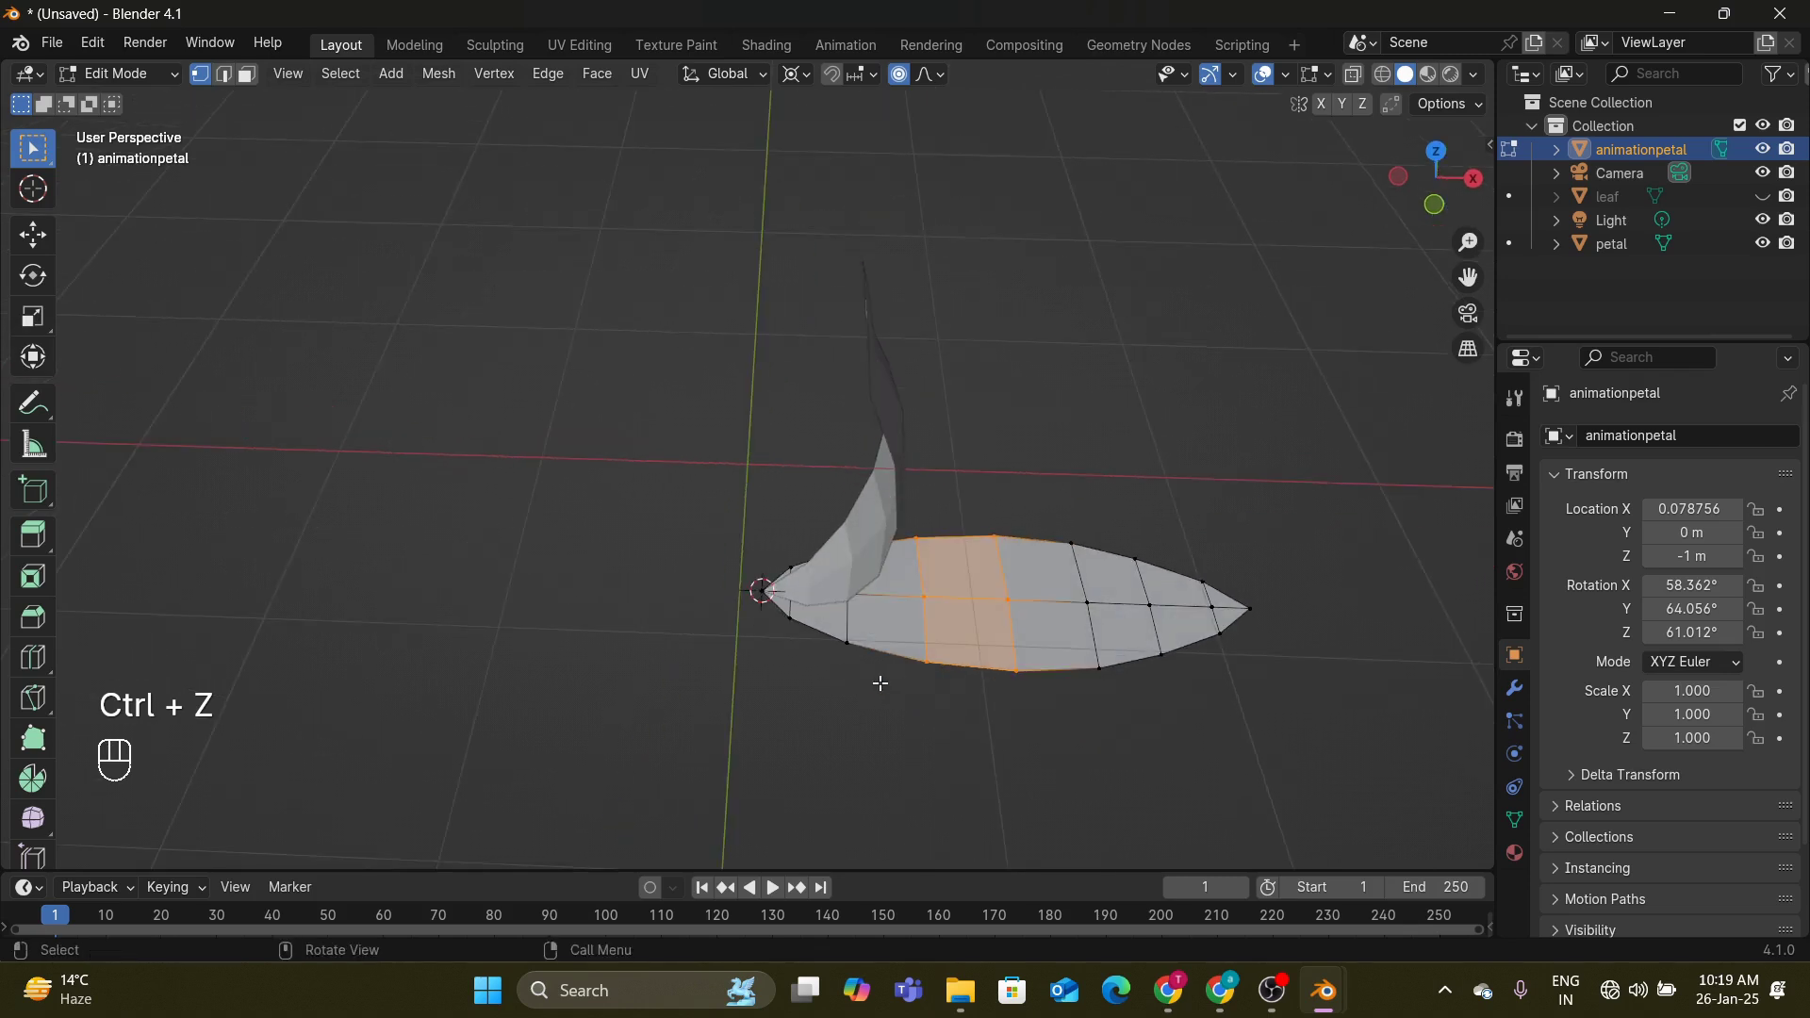
key(s)
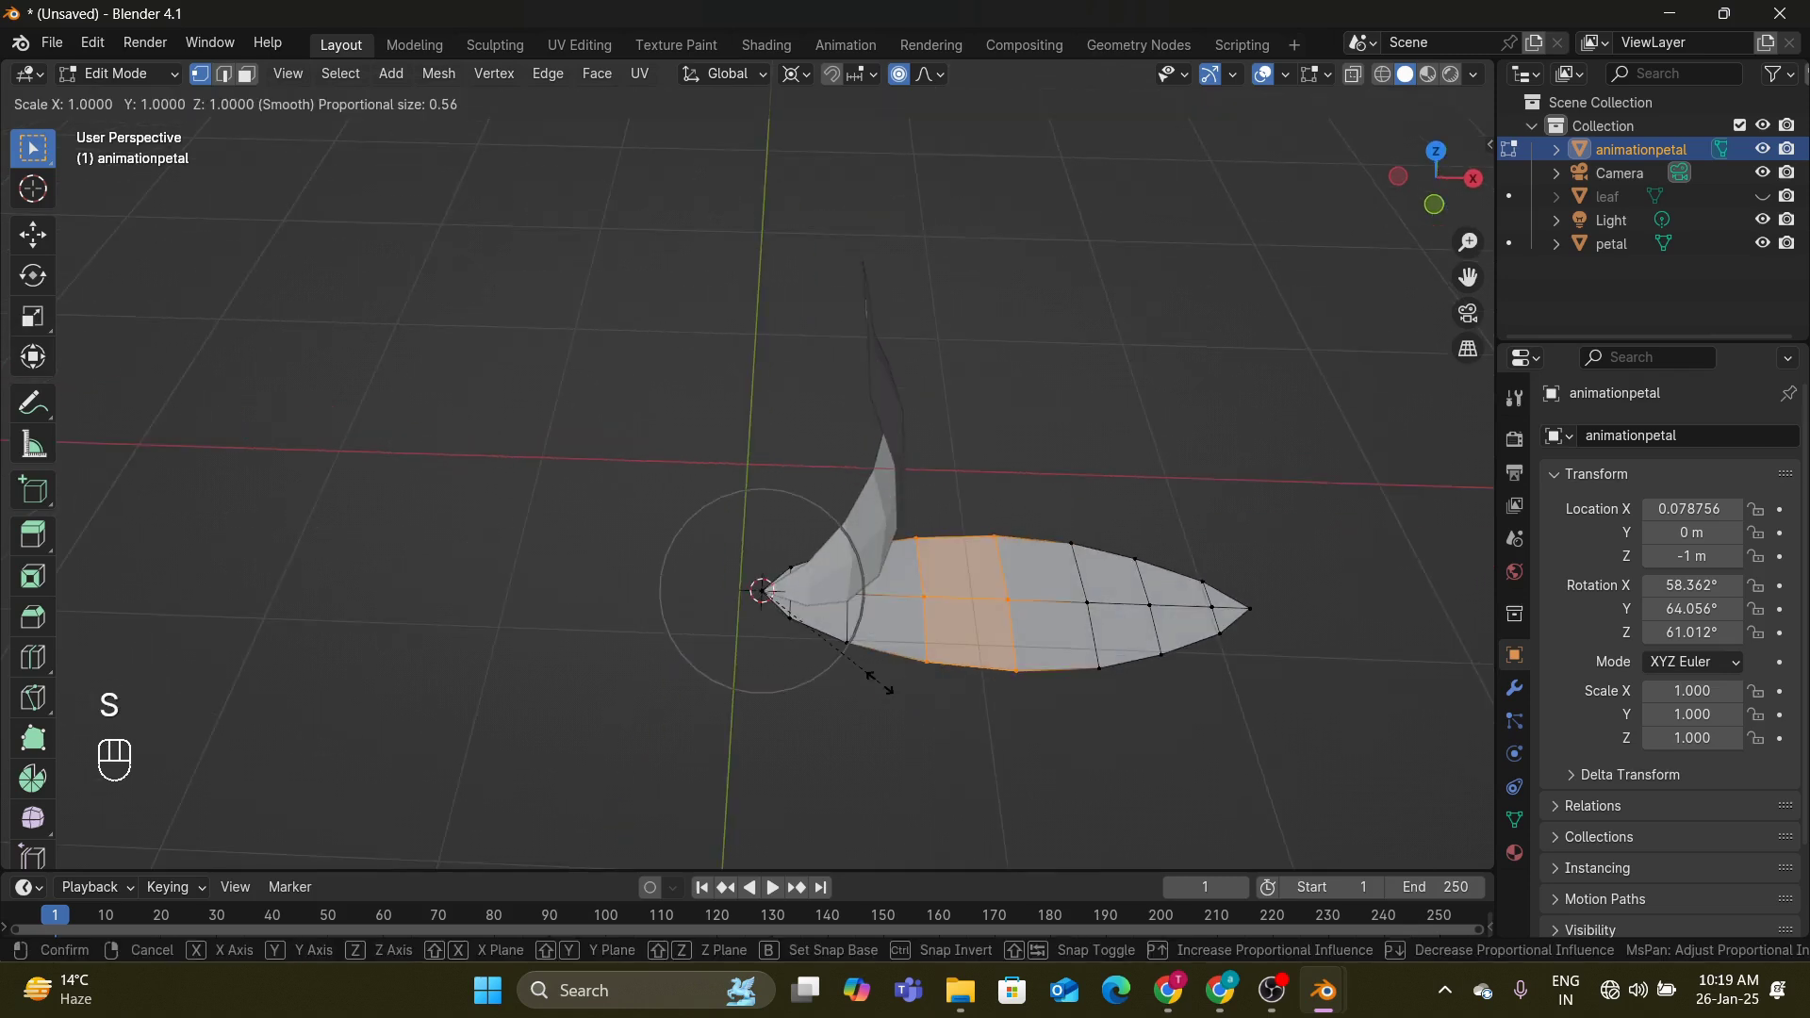
key(y)
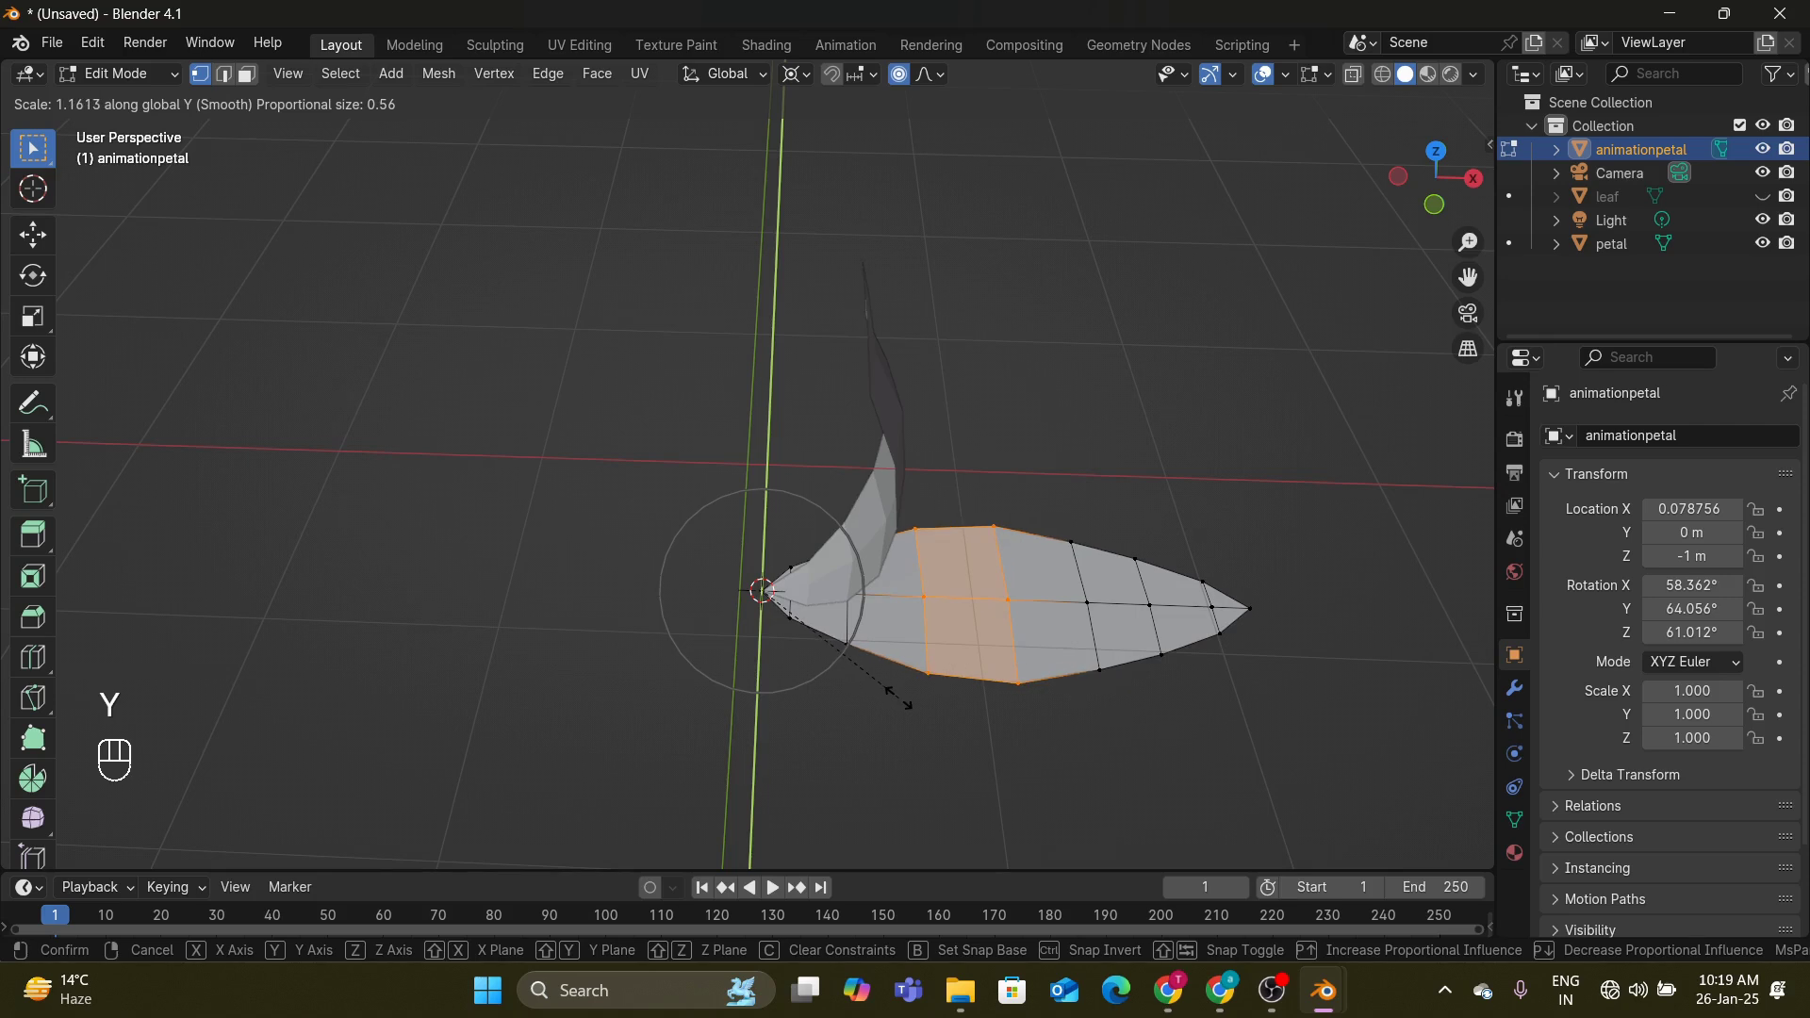
scroll(898, 698, down, 11)
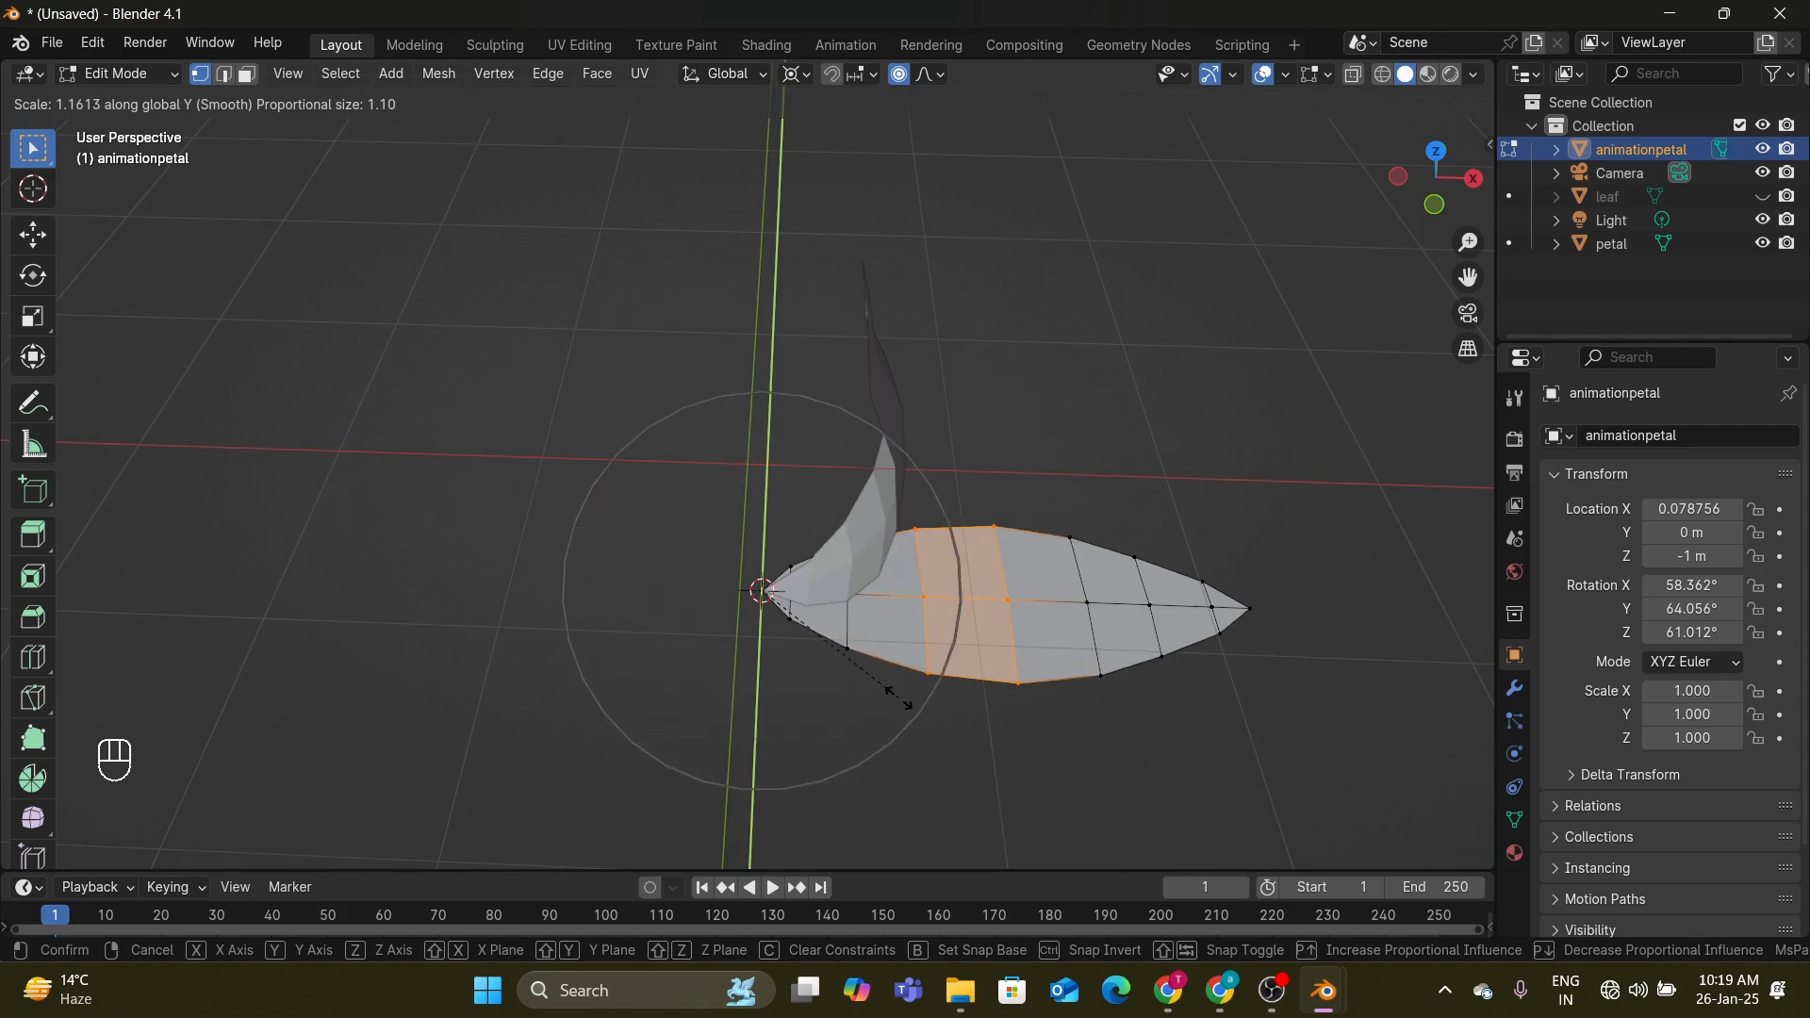
scroll(897, 699, up, 2)
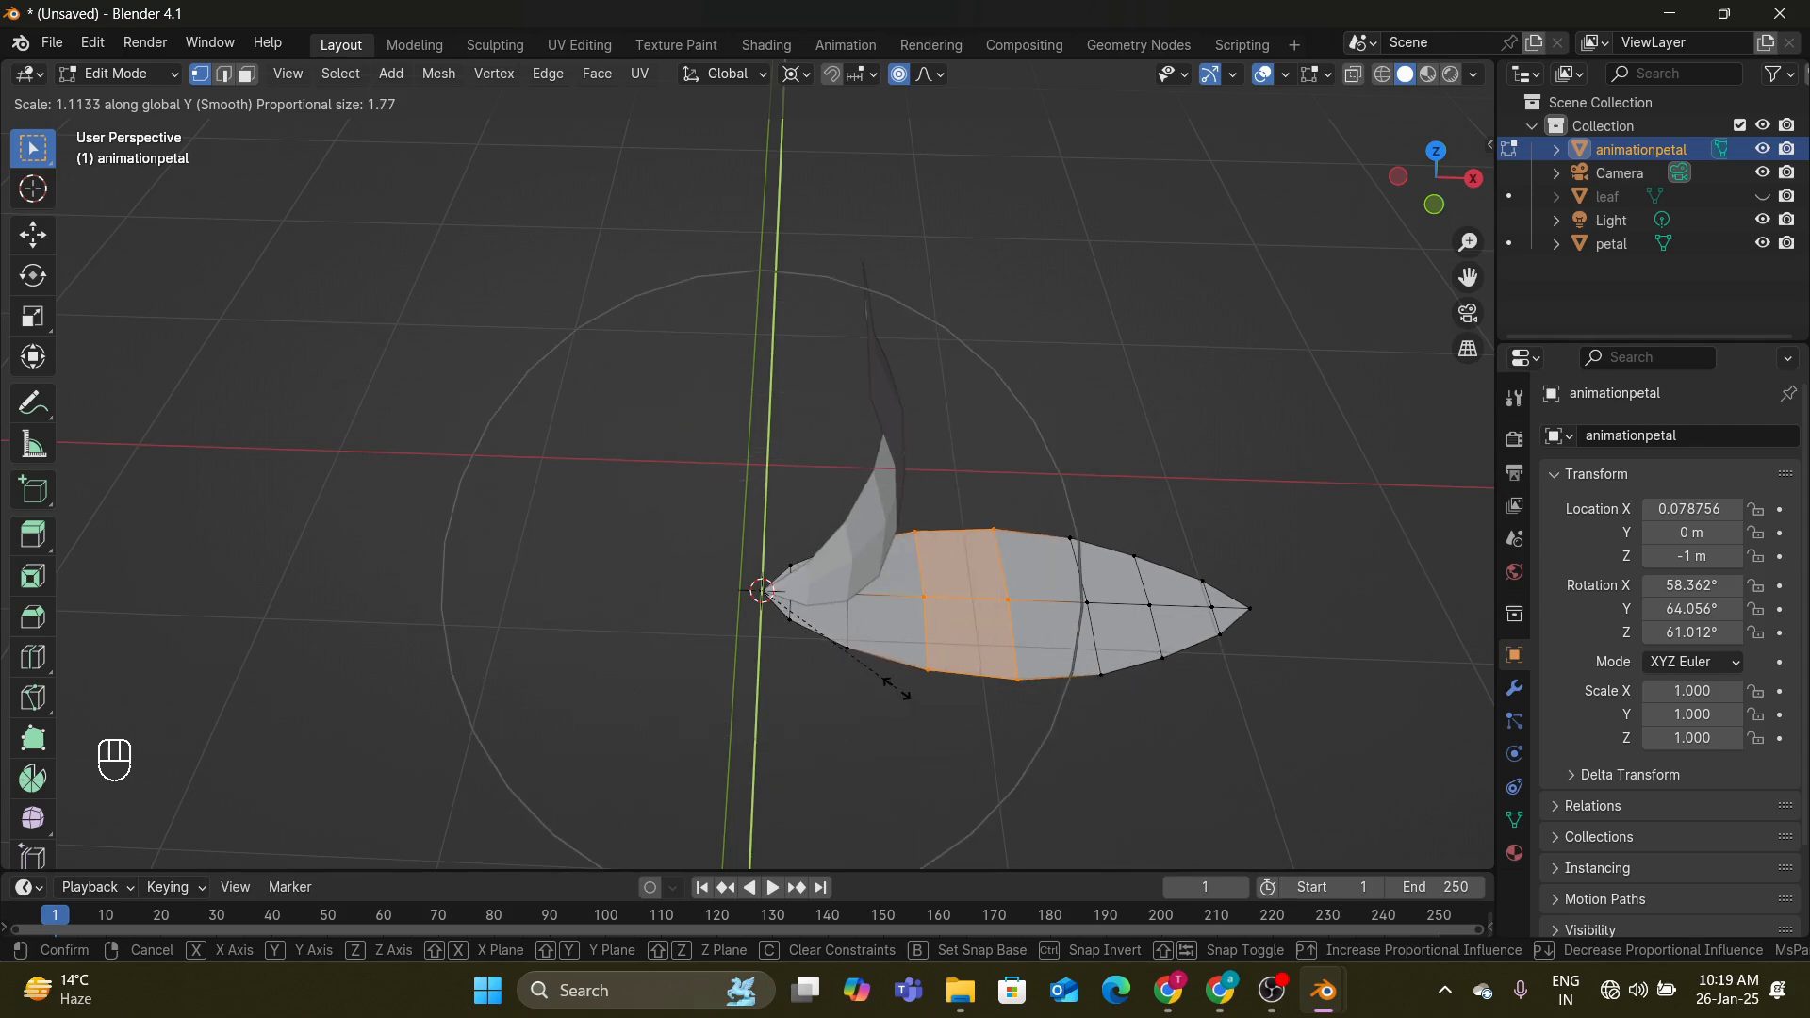
scroll(897, 693, down, 1)
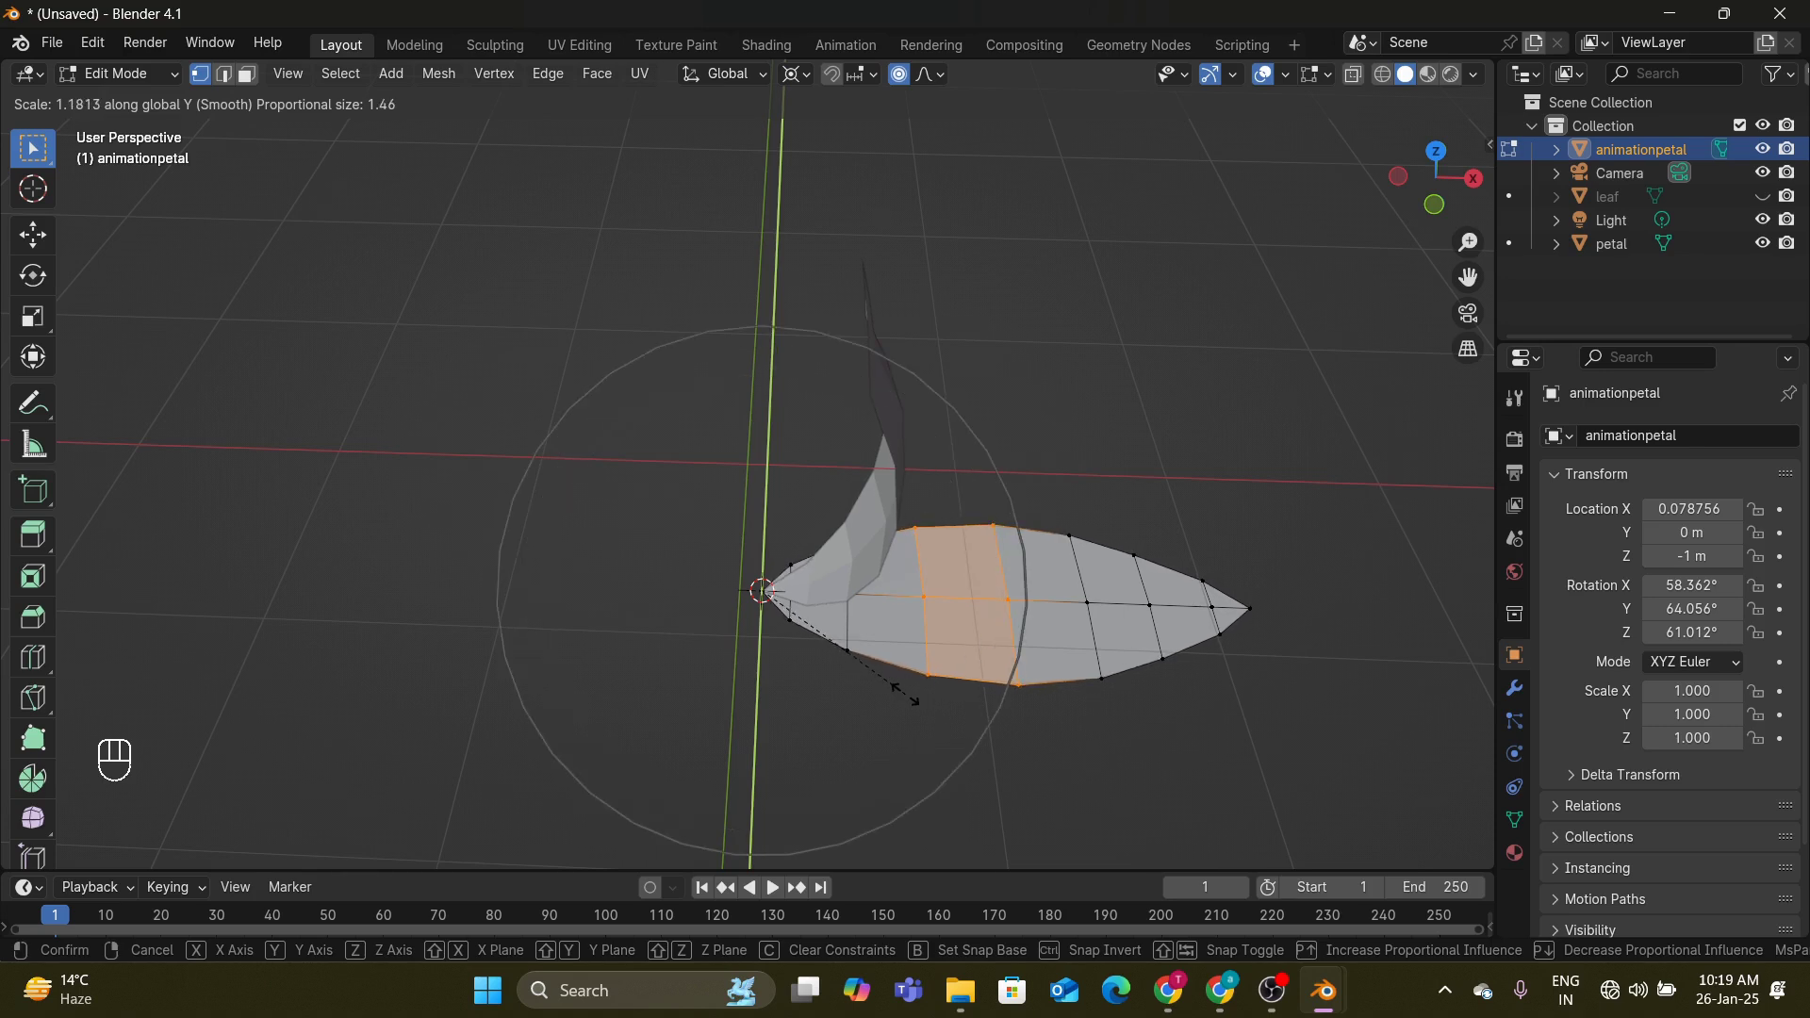
click(903, 689)
Step: Select only the vertex at the centre of the flat petal's midline
middle_drag(904, 690, 1087, 618)
click(1087, 618)
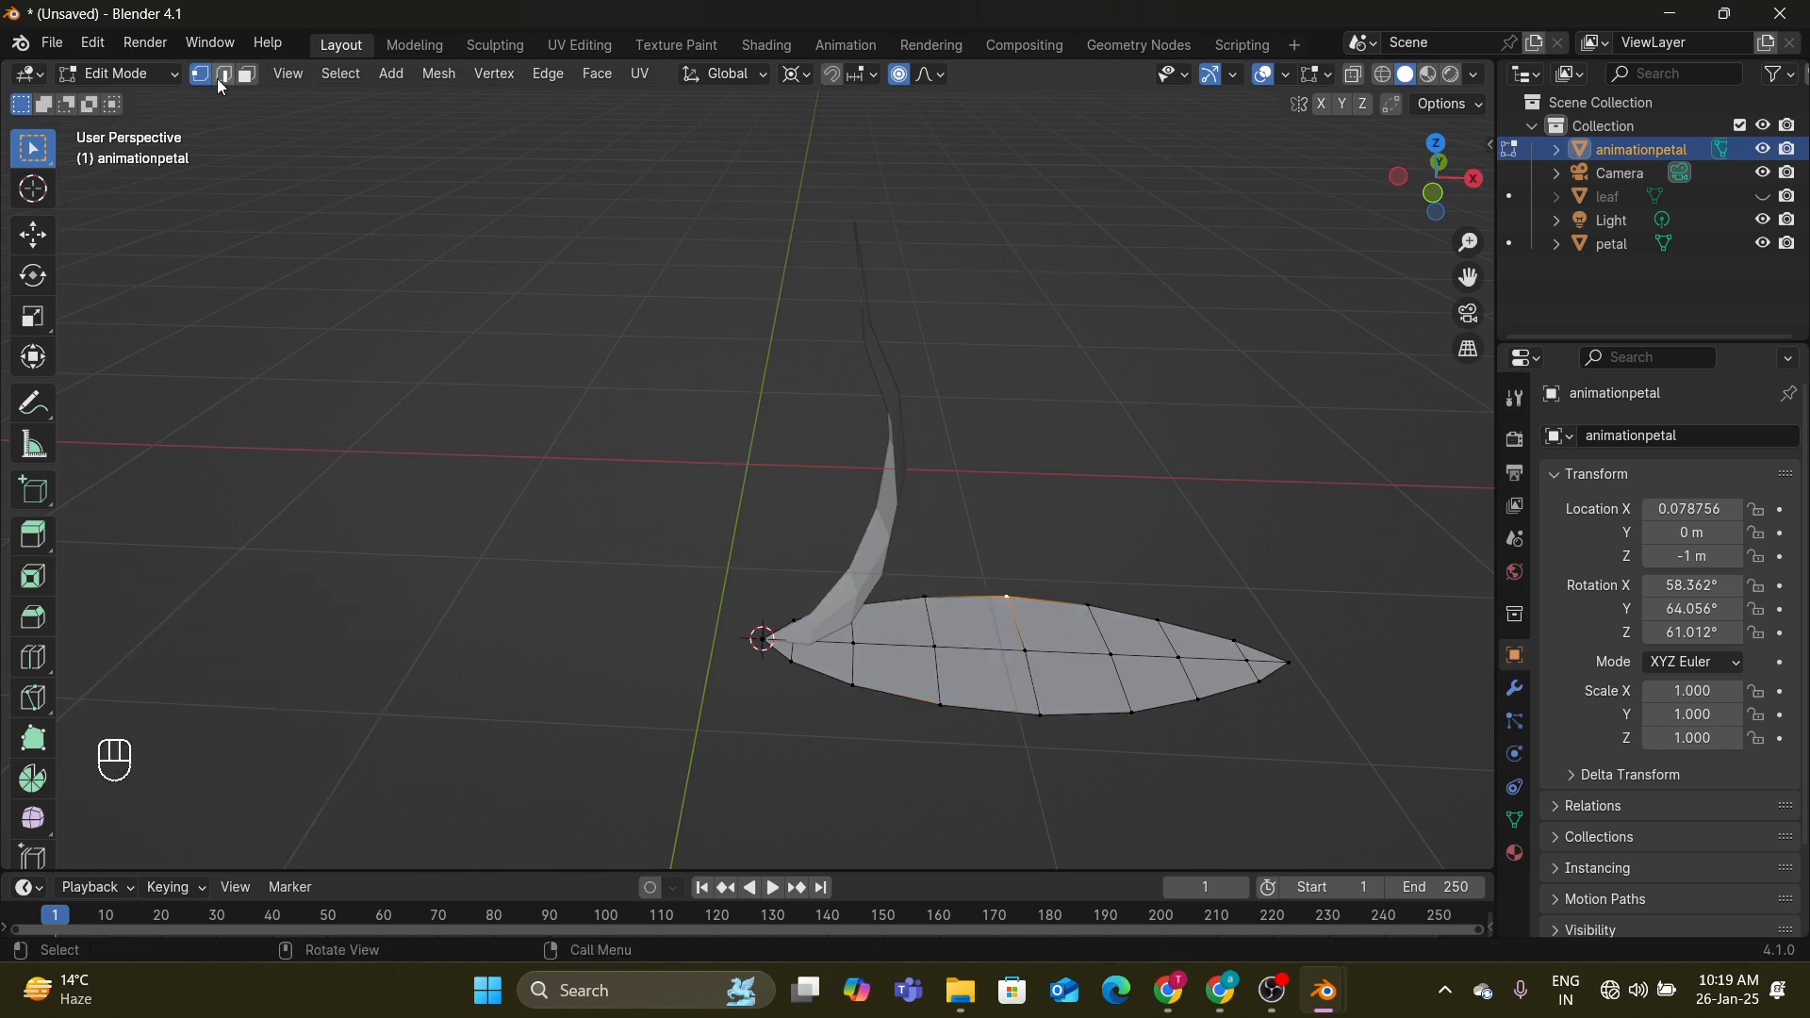
middle_drag(1032, 586, 1016, 627)
click(987, 634)
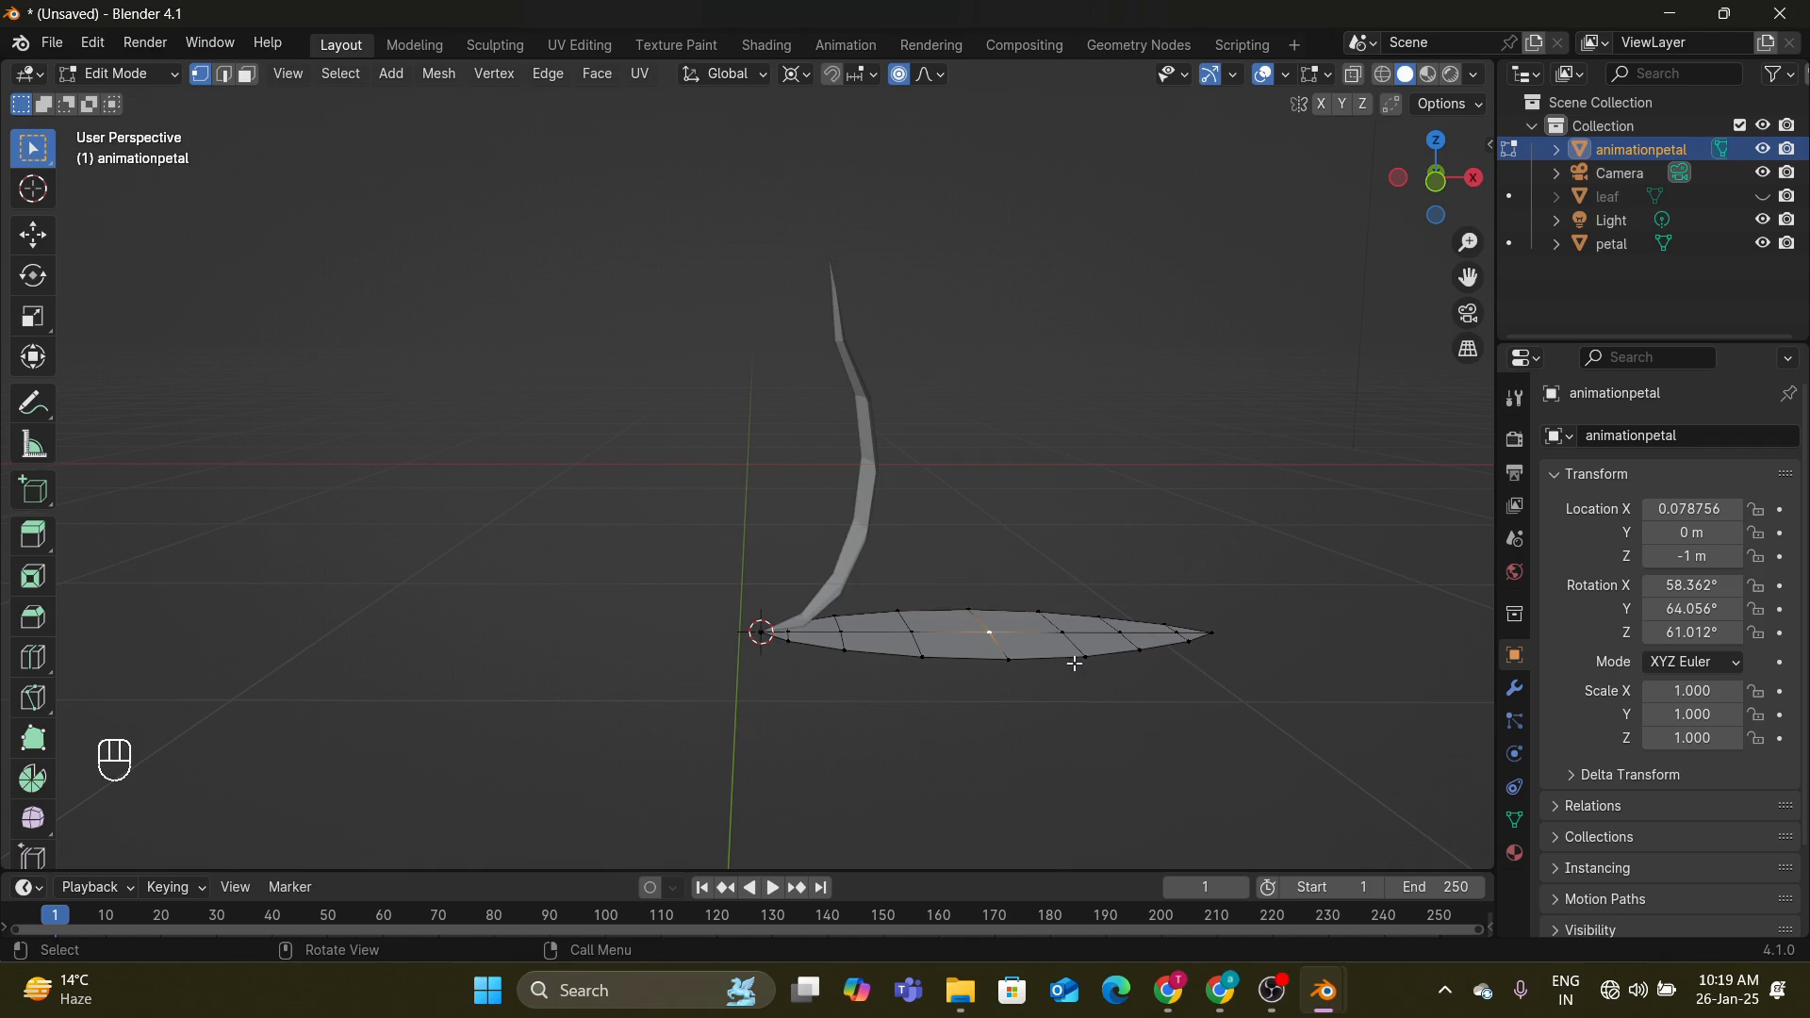
key(s)
key(z)
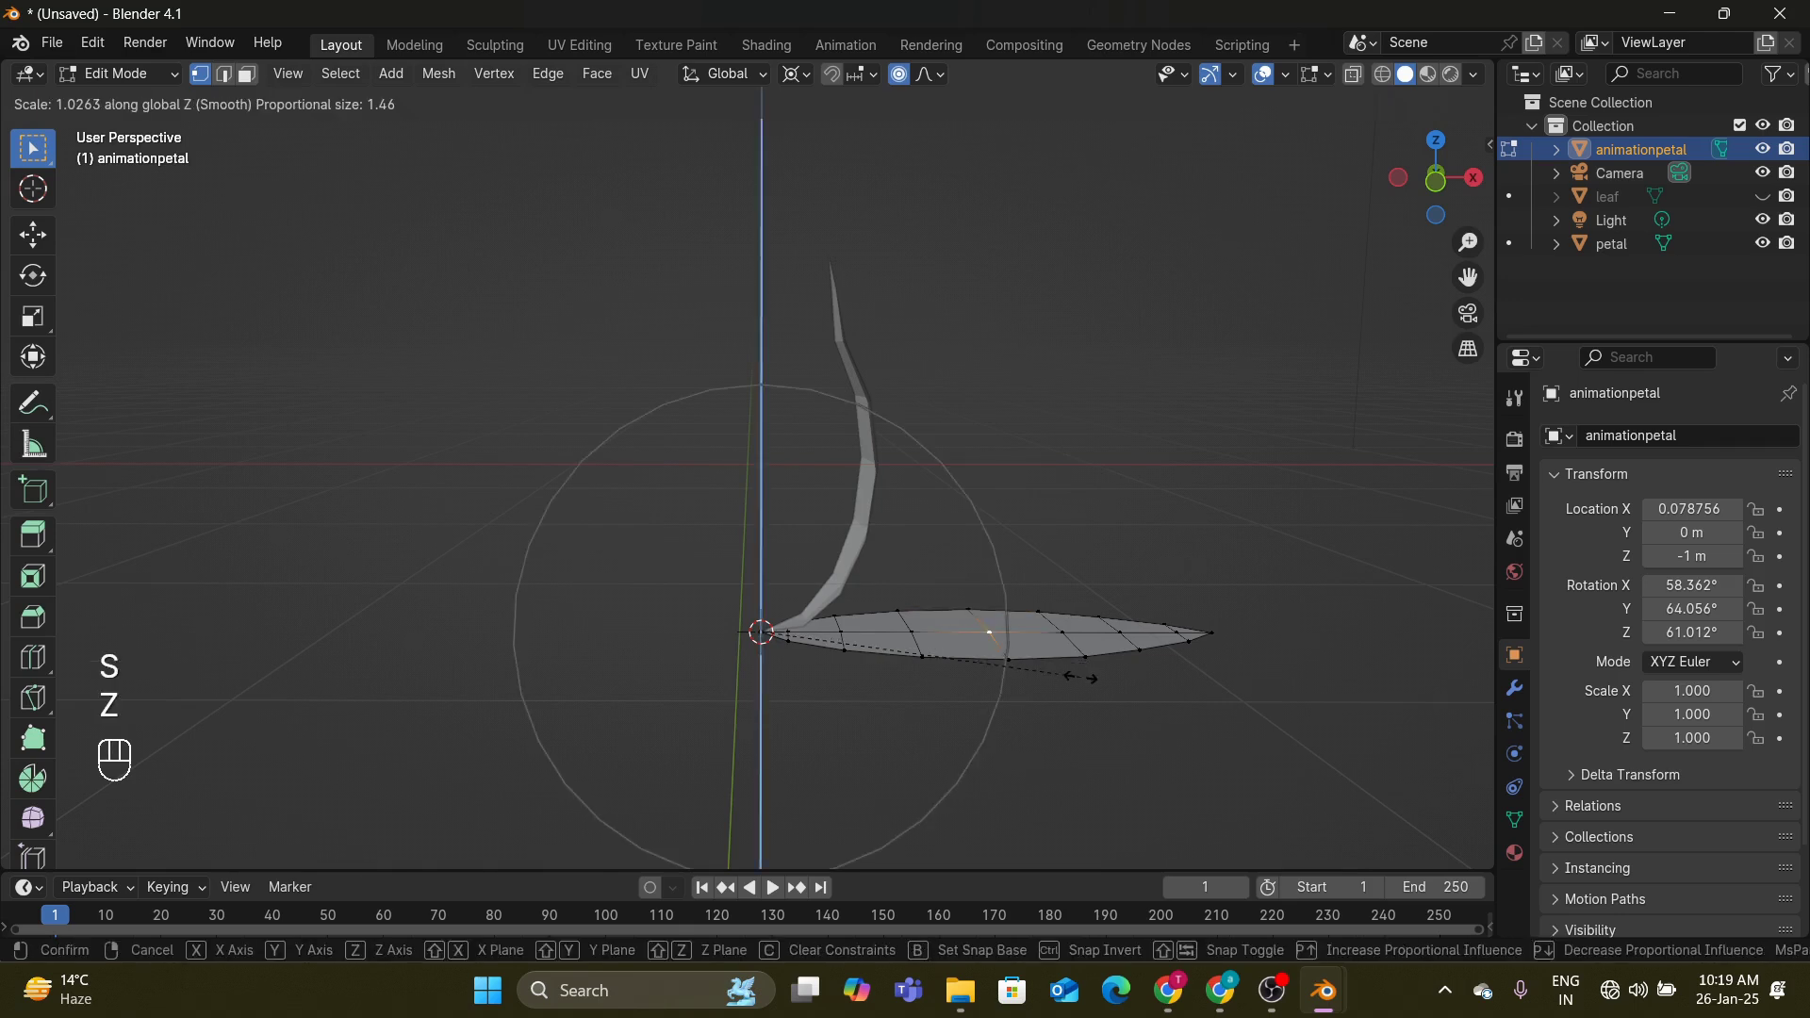
click(1080, 677)
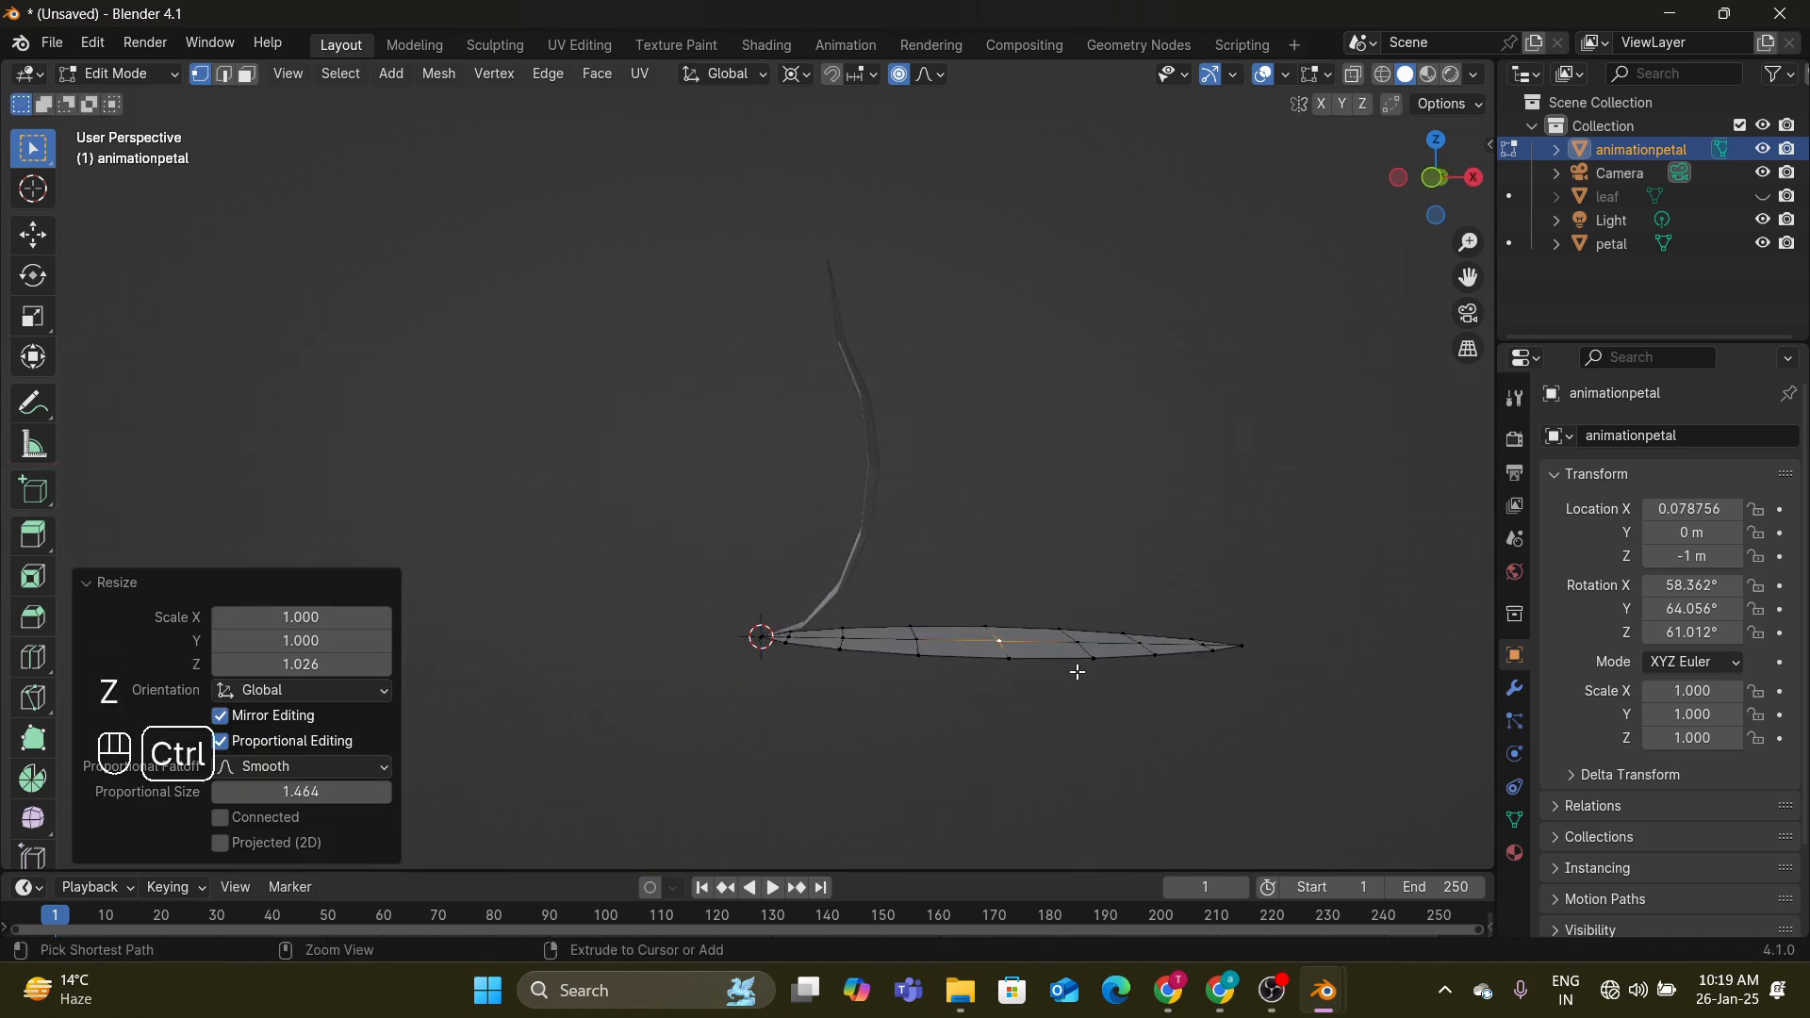
key(ctrl+z)
Step: Move the centre vertex about 0.25 m down along global Z with proportional editing to cup the petal
key(g)
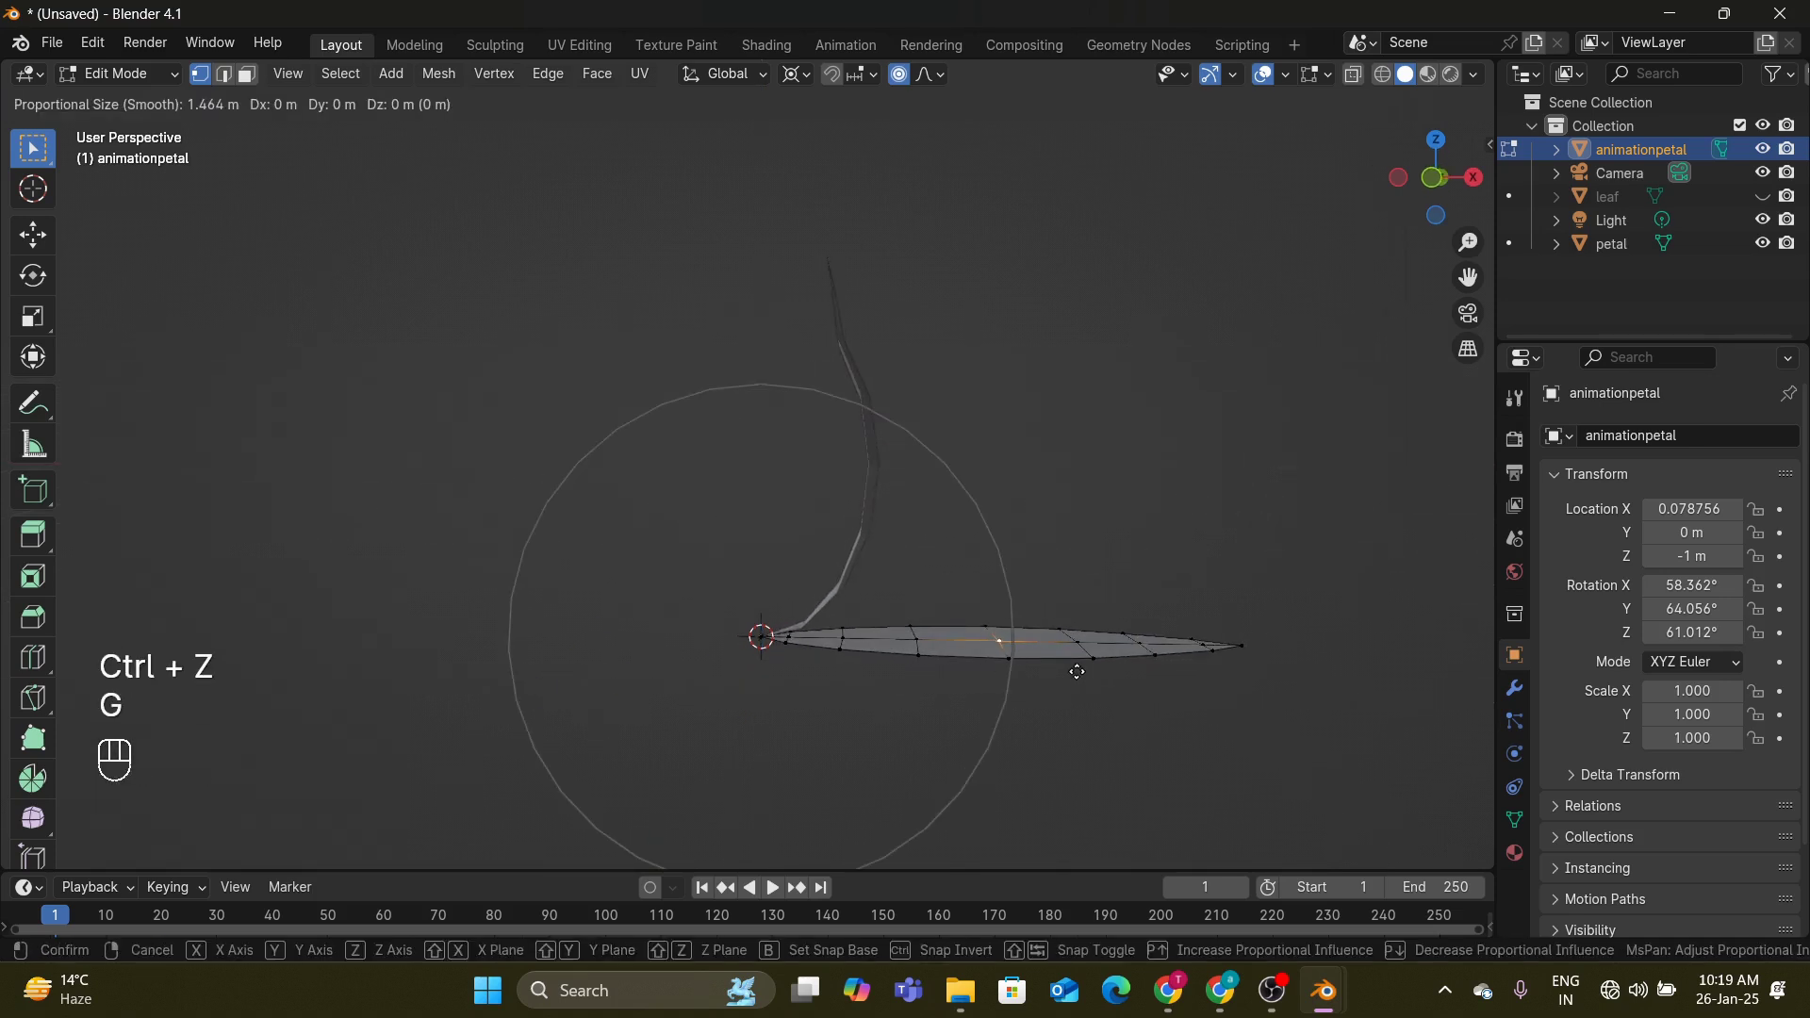
key(z)
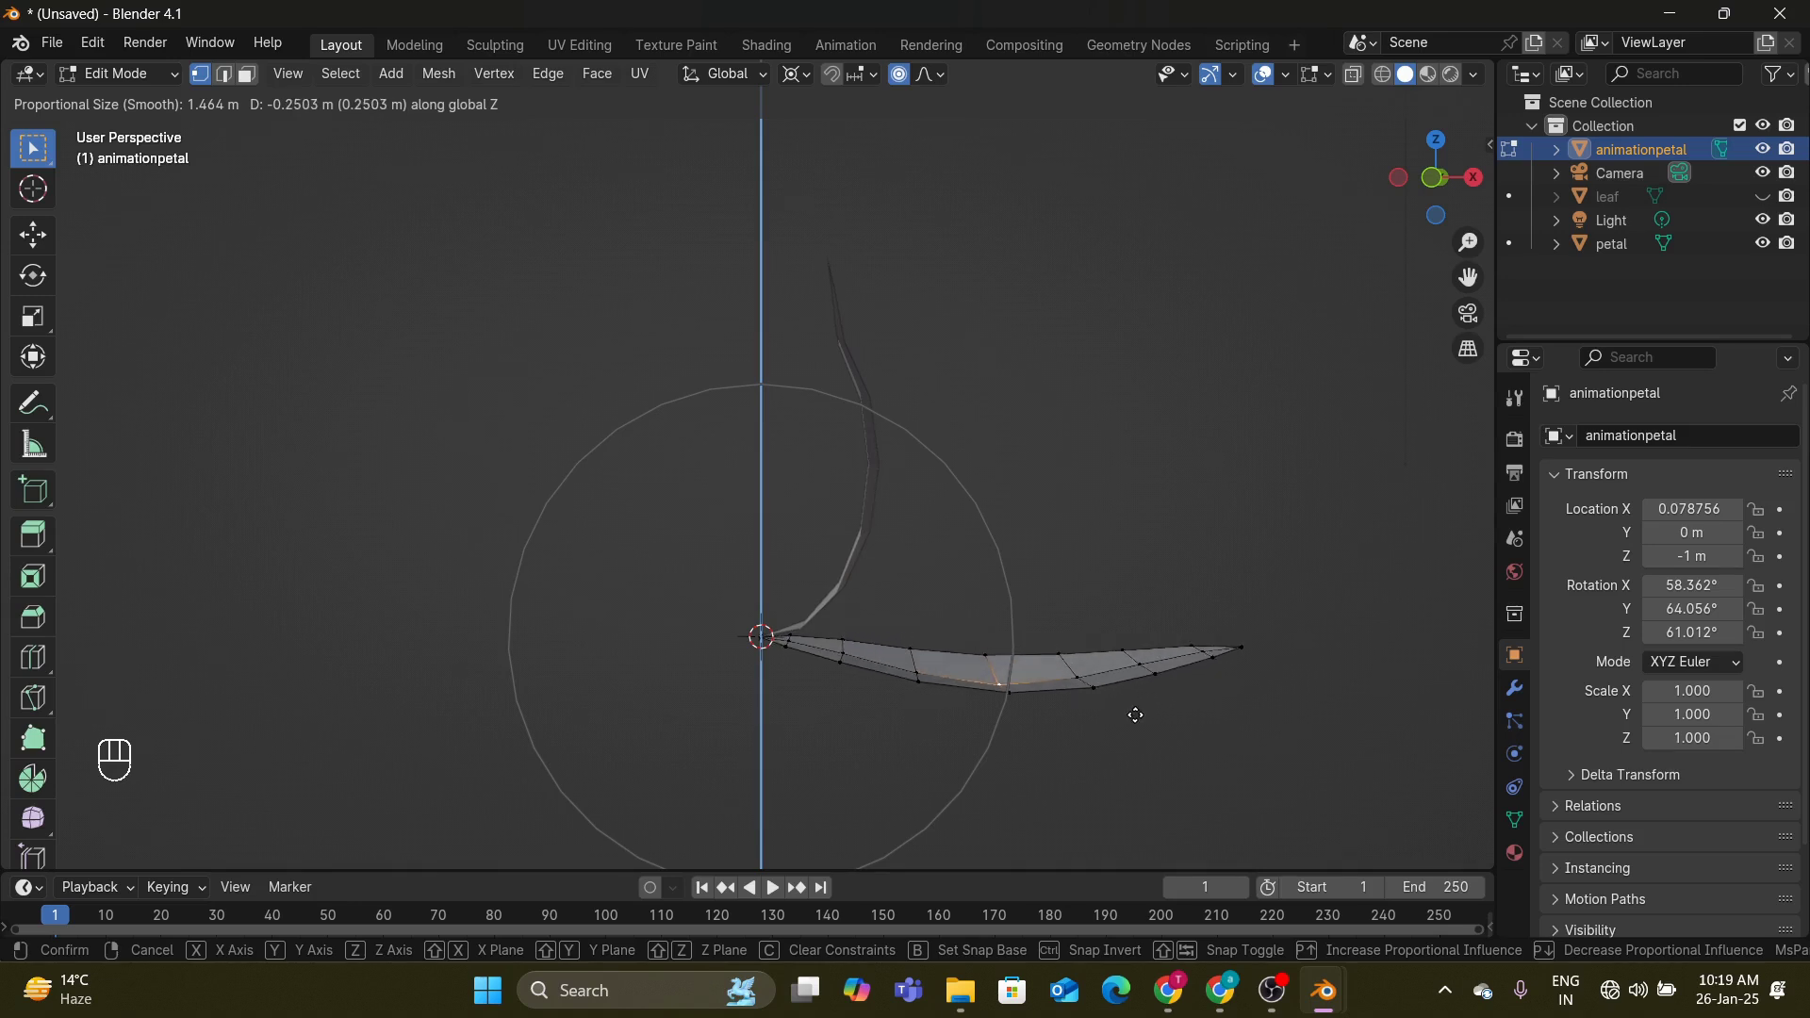
click(1136, 715)
middle_drag(998, 372, 1033, 429)
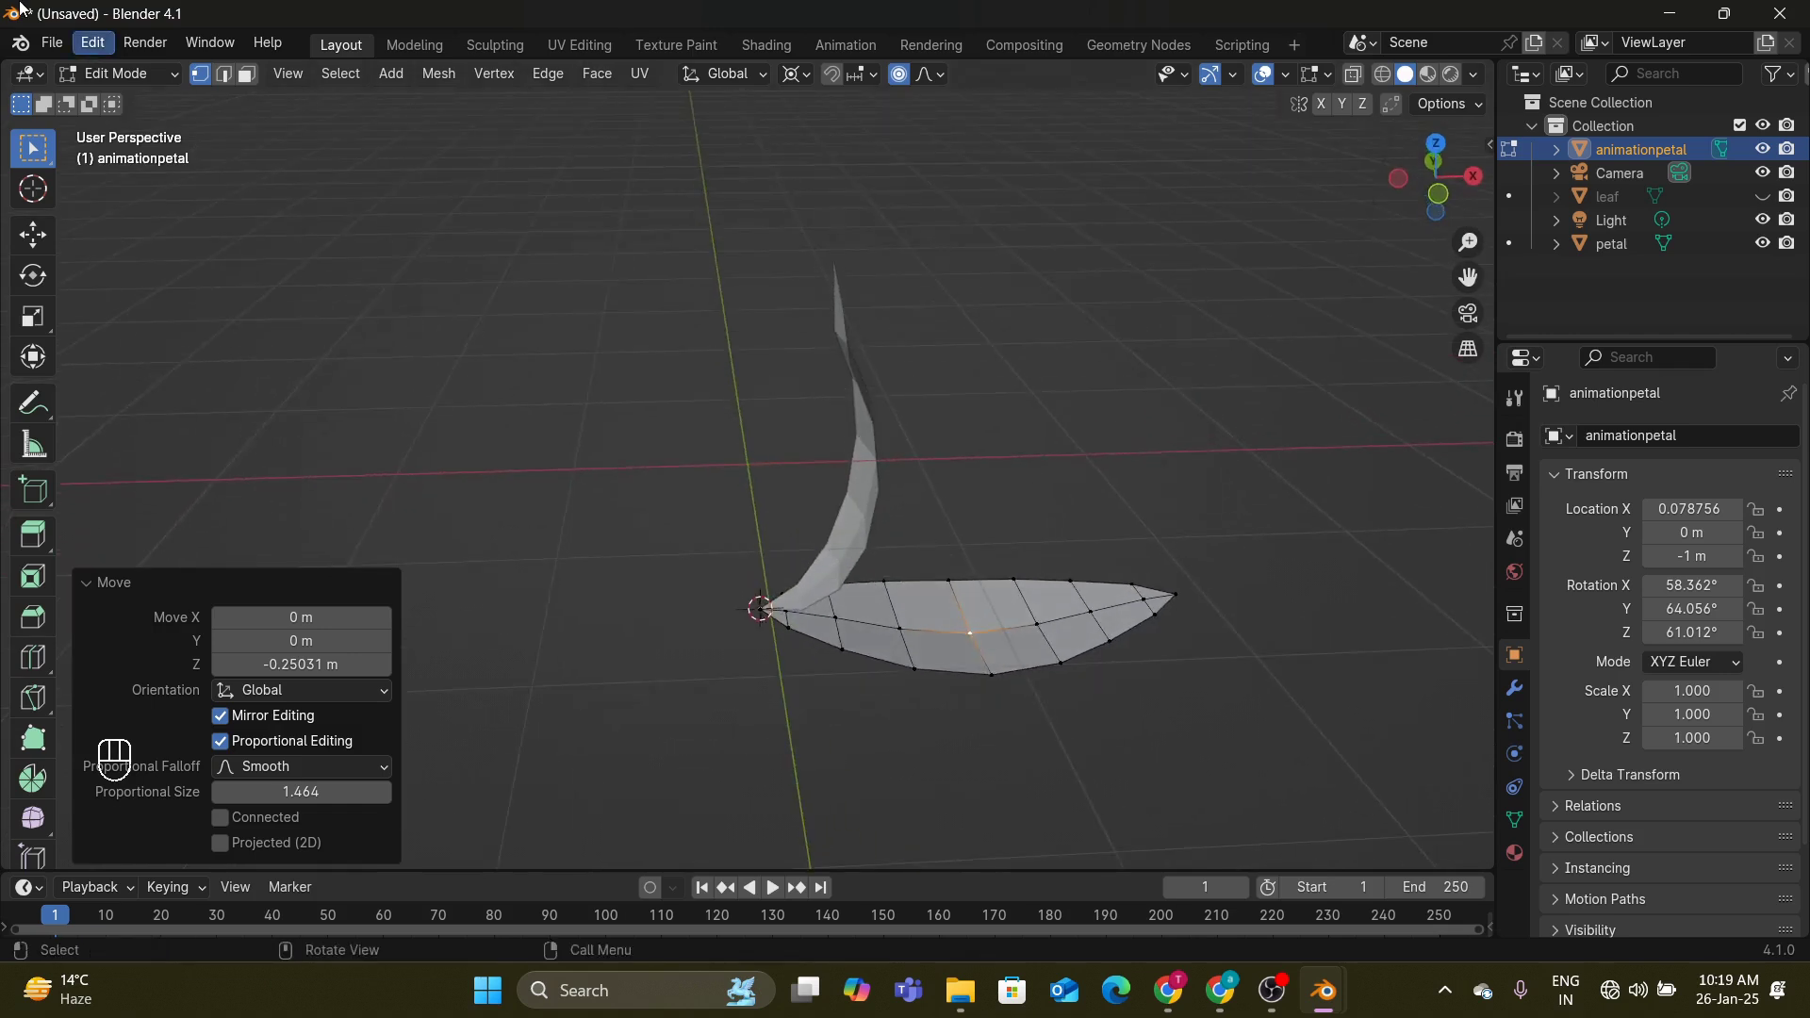
Step: Return to Object Mode and apply animationpetal's rotation
click(132, 74)
click(123, 95)
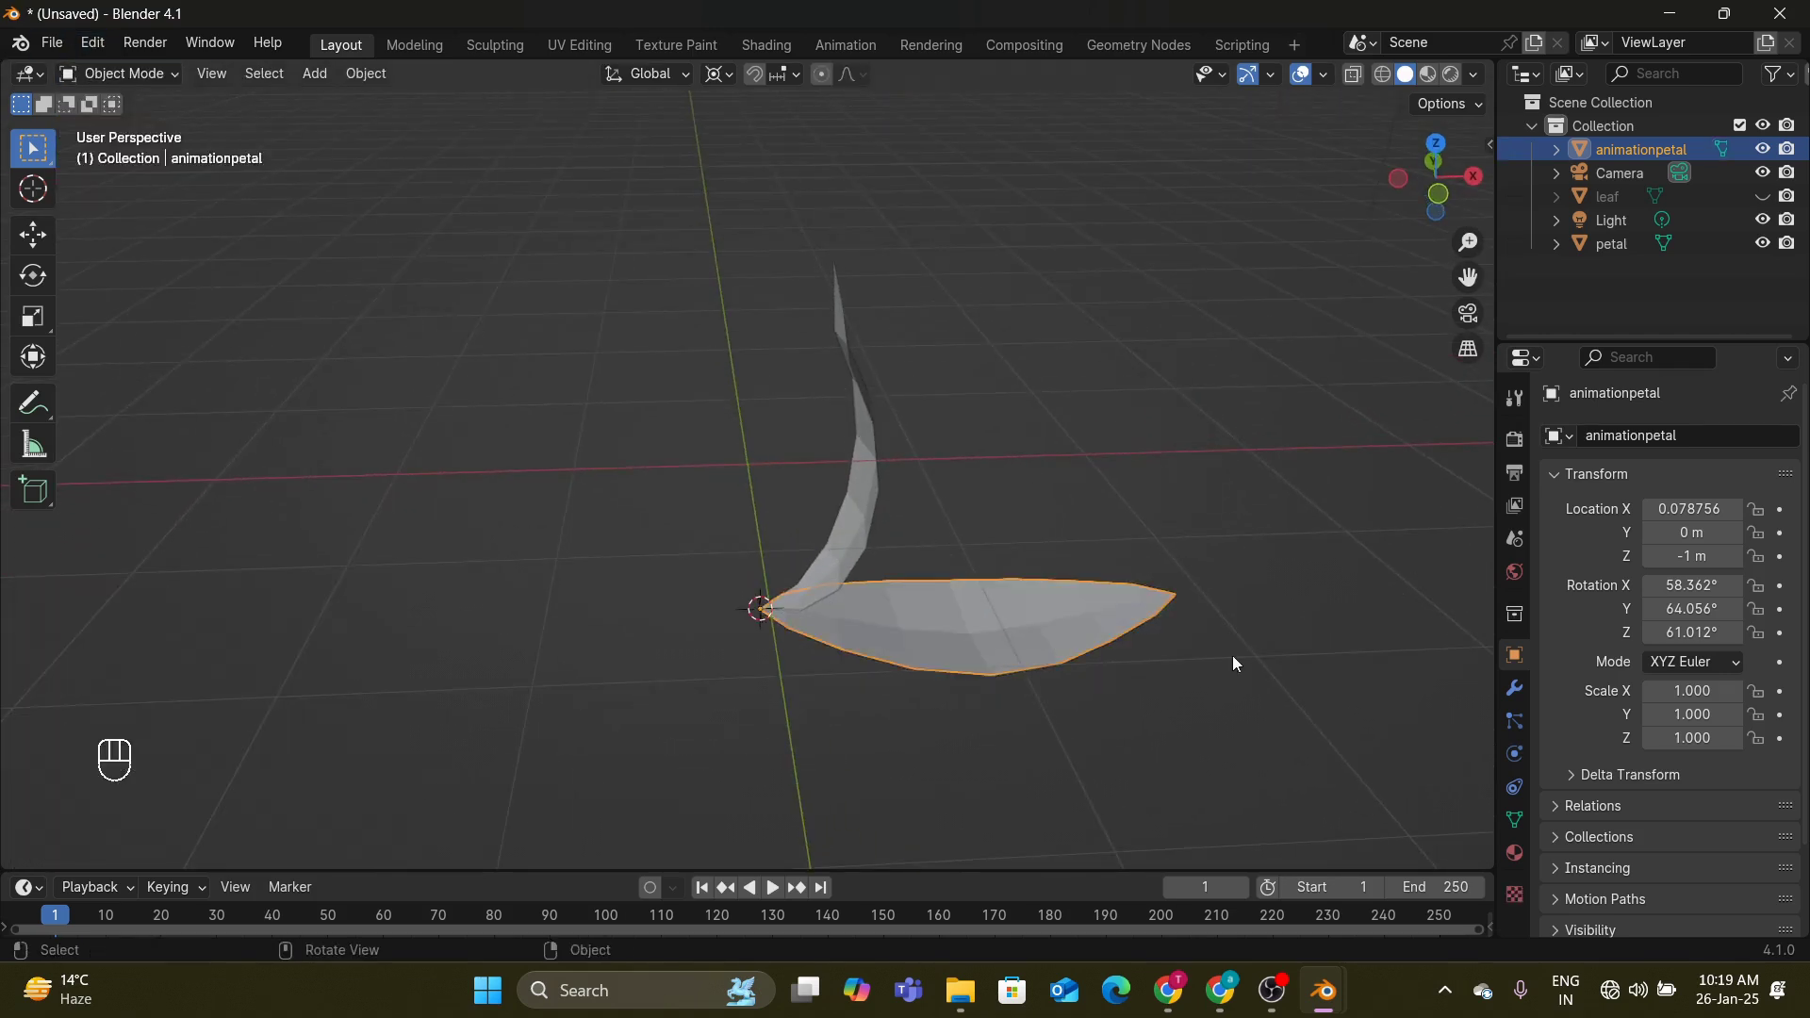
key(ctrl+a)
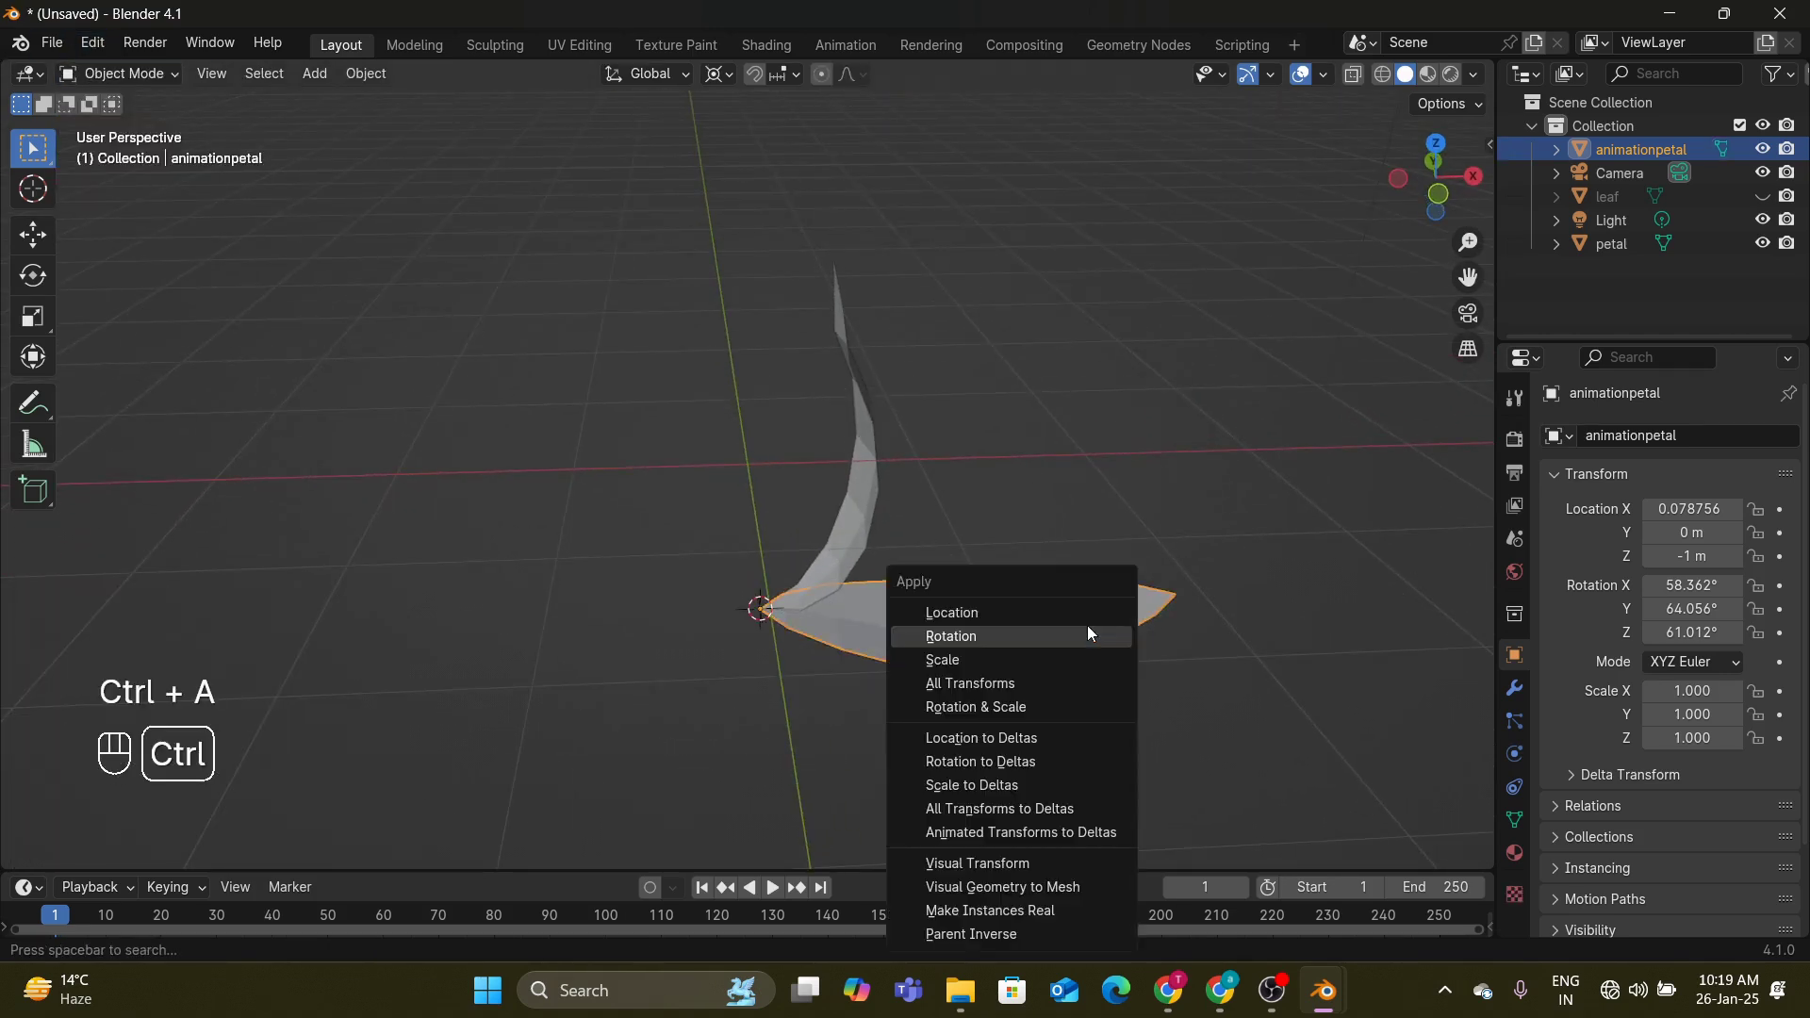
click(1073, 635)
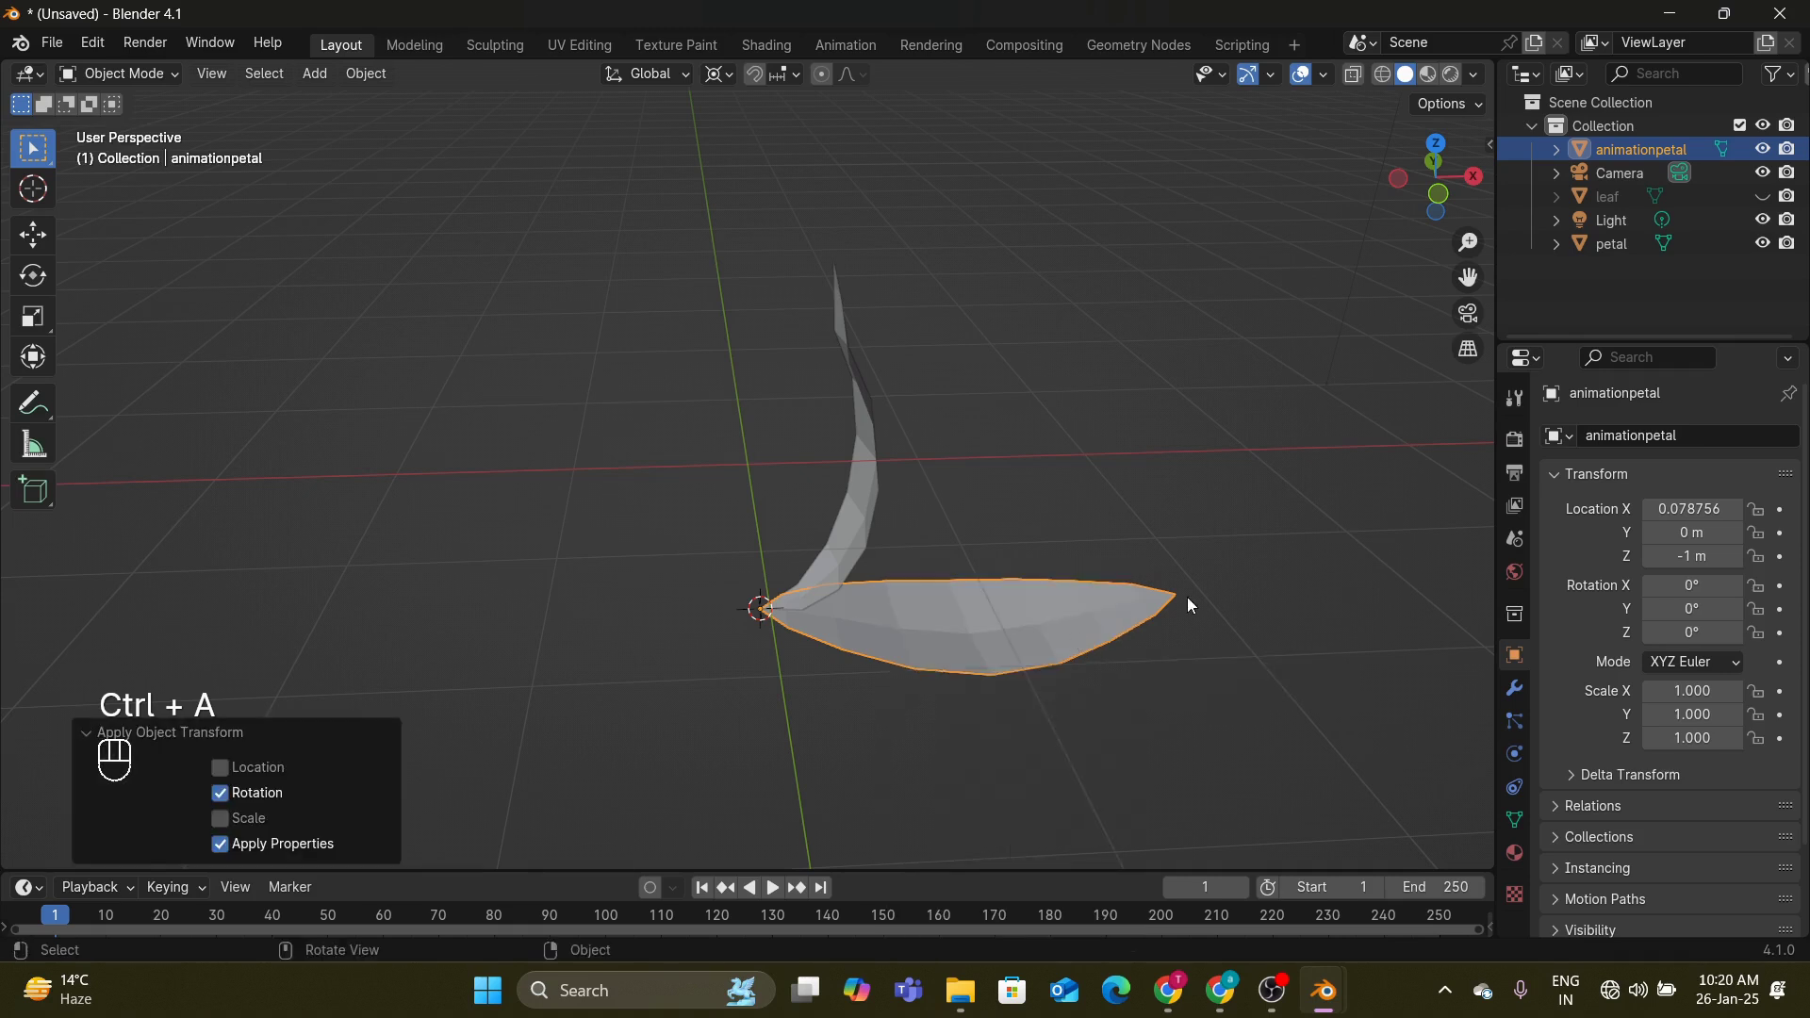
Step: Select animationpetal with petal as the active object and try joining it to petal as a shape key
middle_drag(1186, 597, 1218, 522)
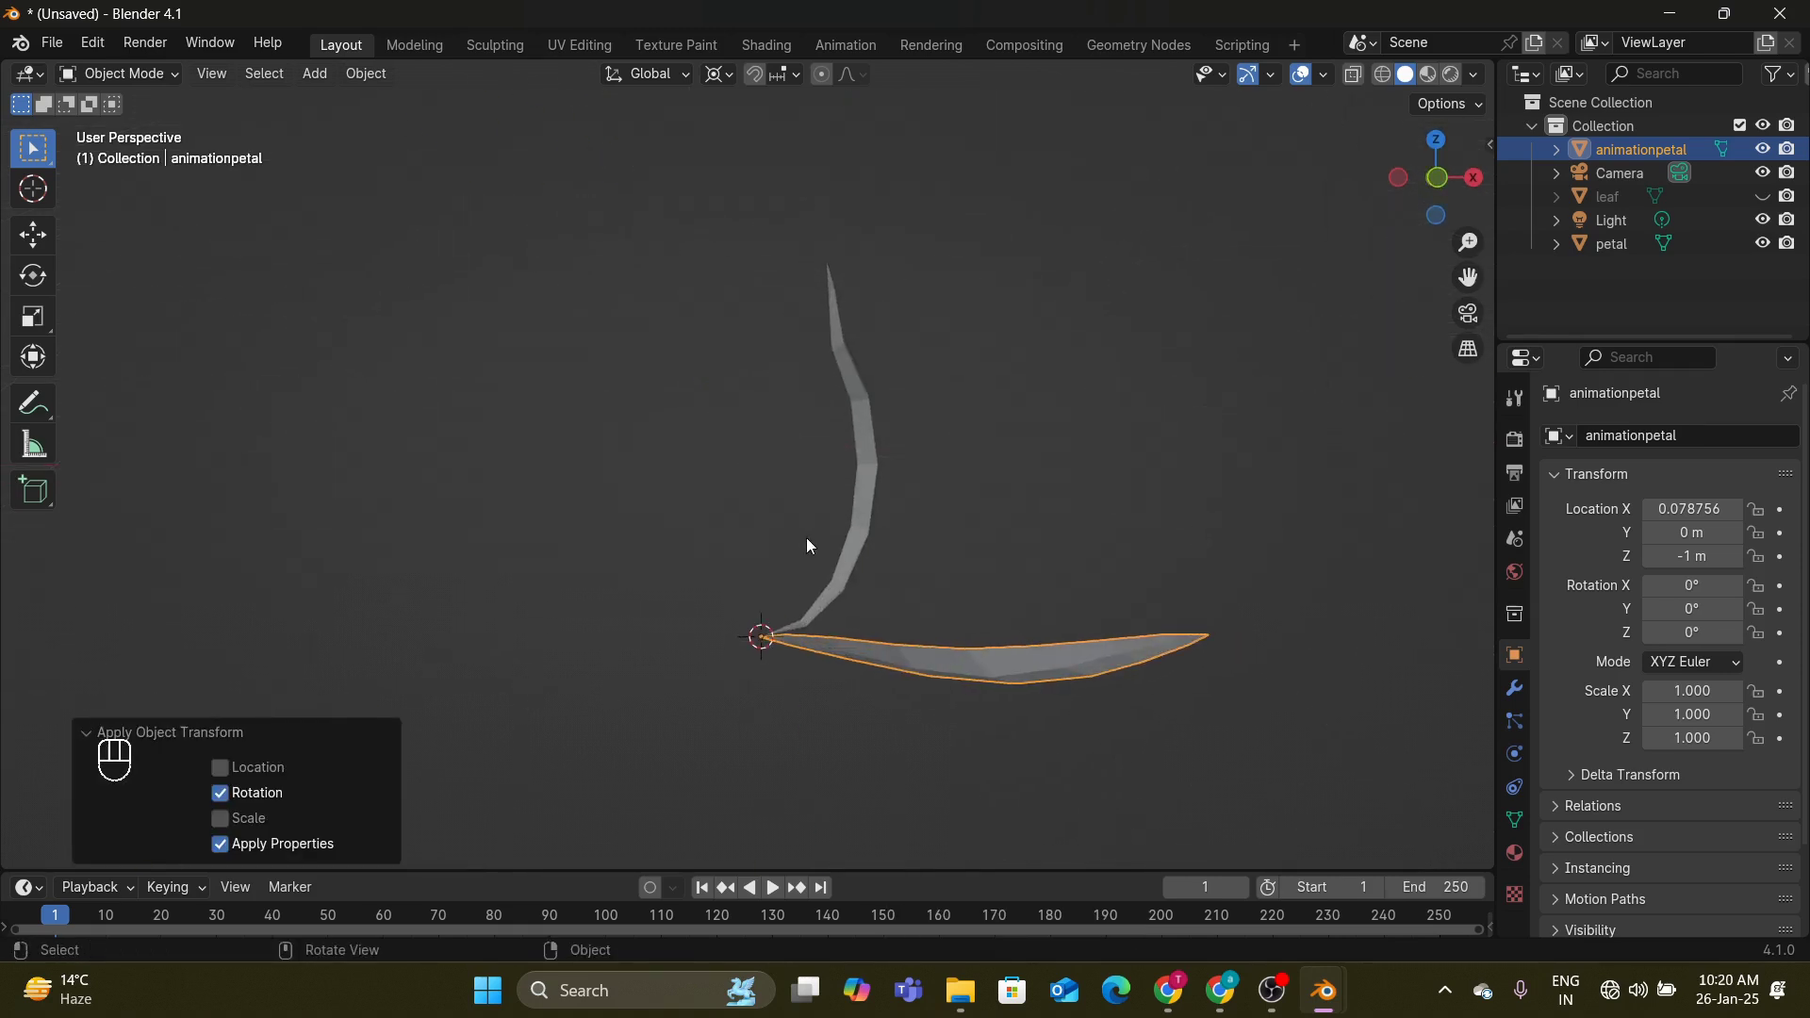
click(852, 538)
middle_drag(884, 560, 979, 500)
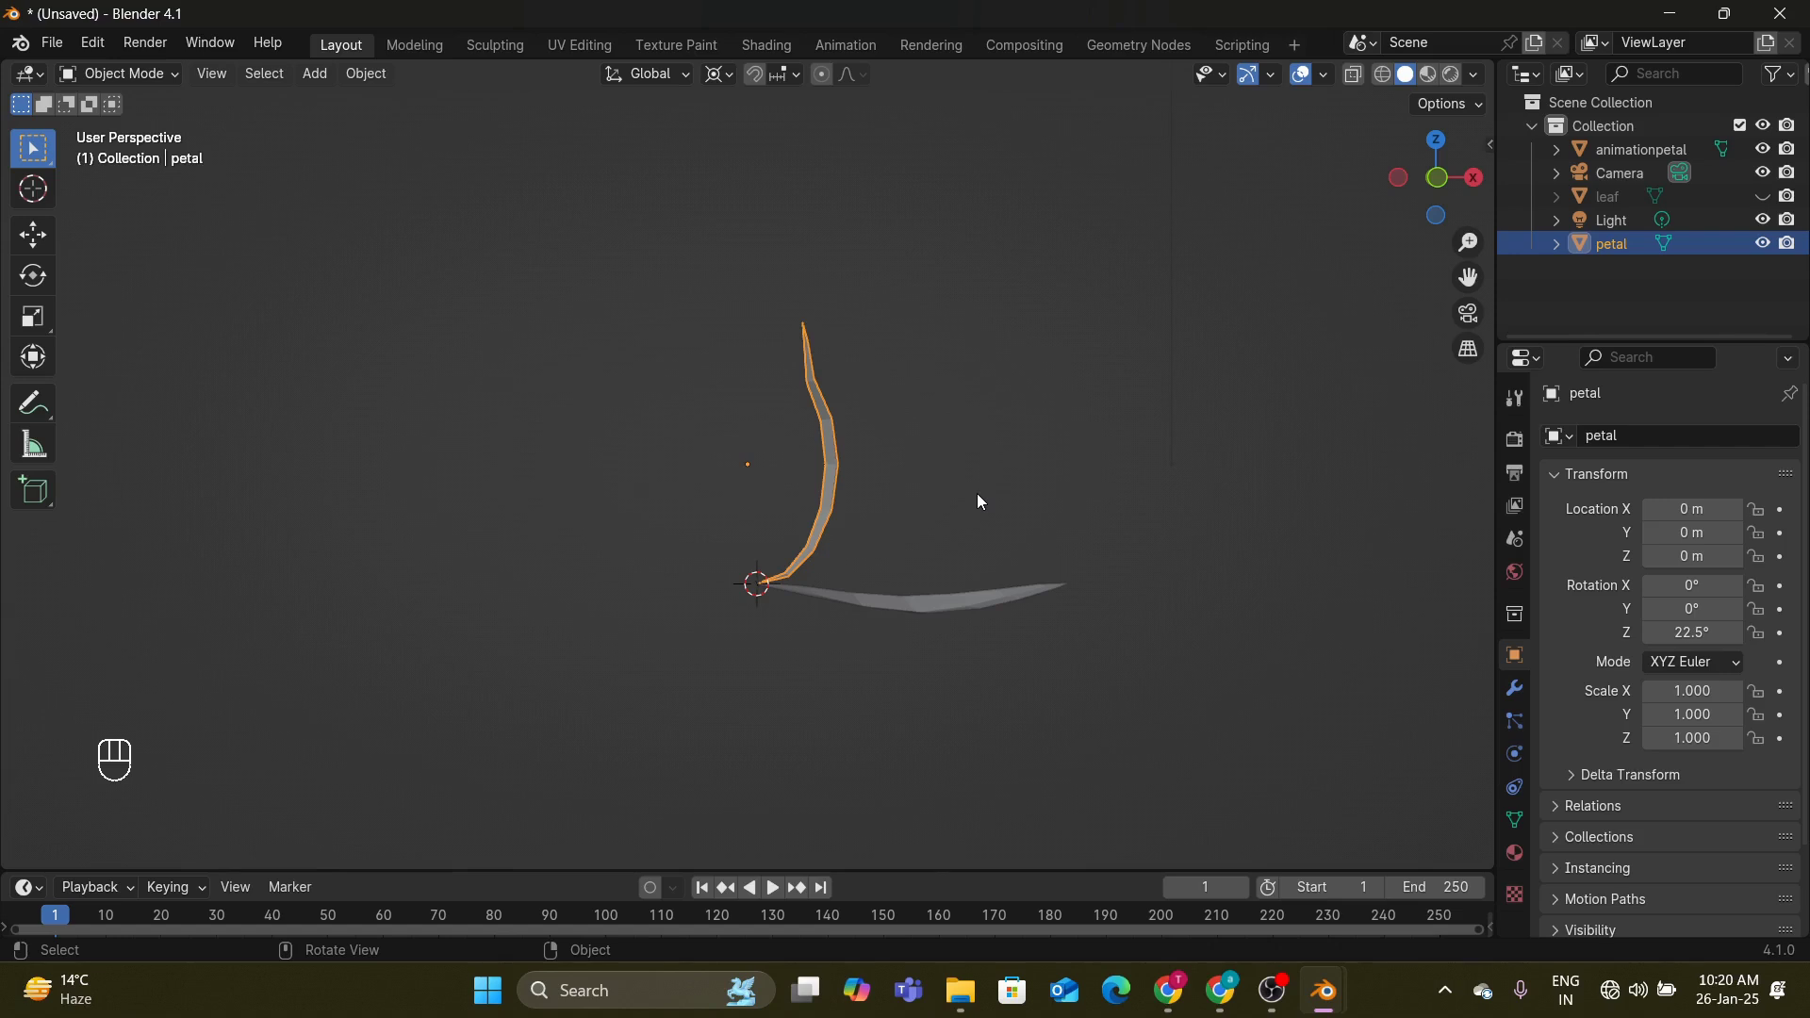
key(KP_1)
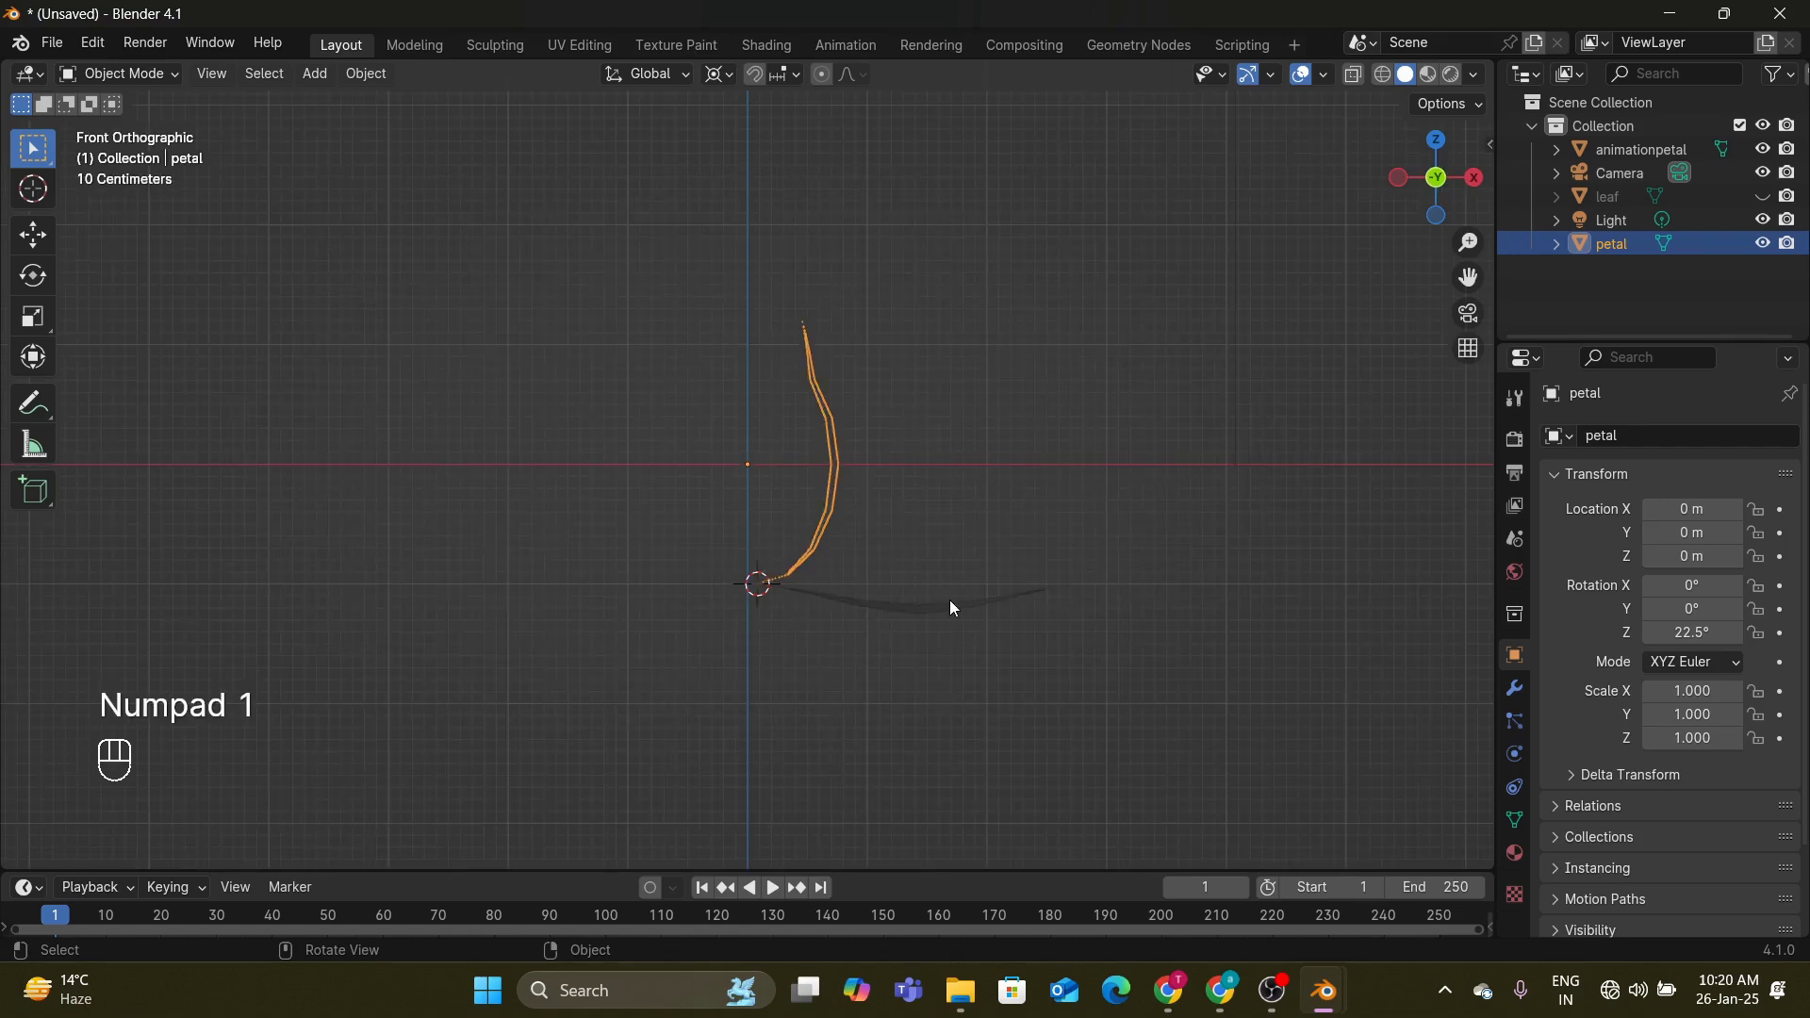
click(950, 601)
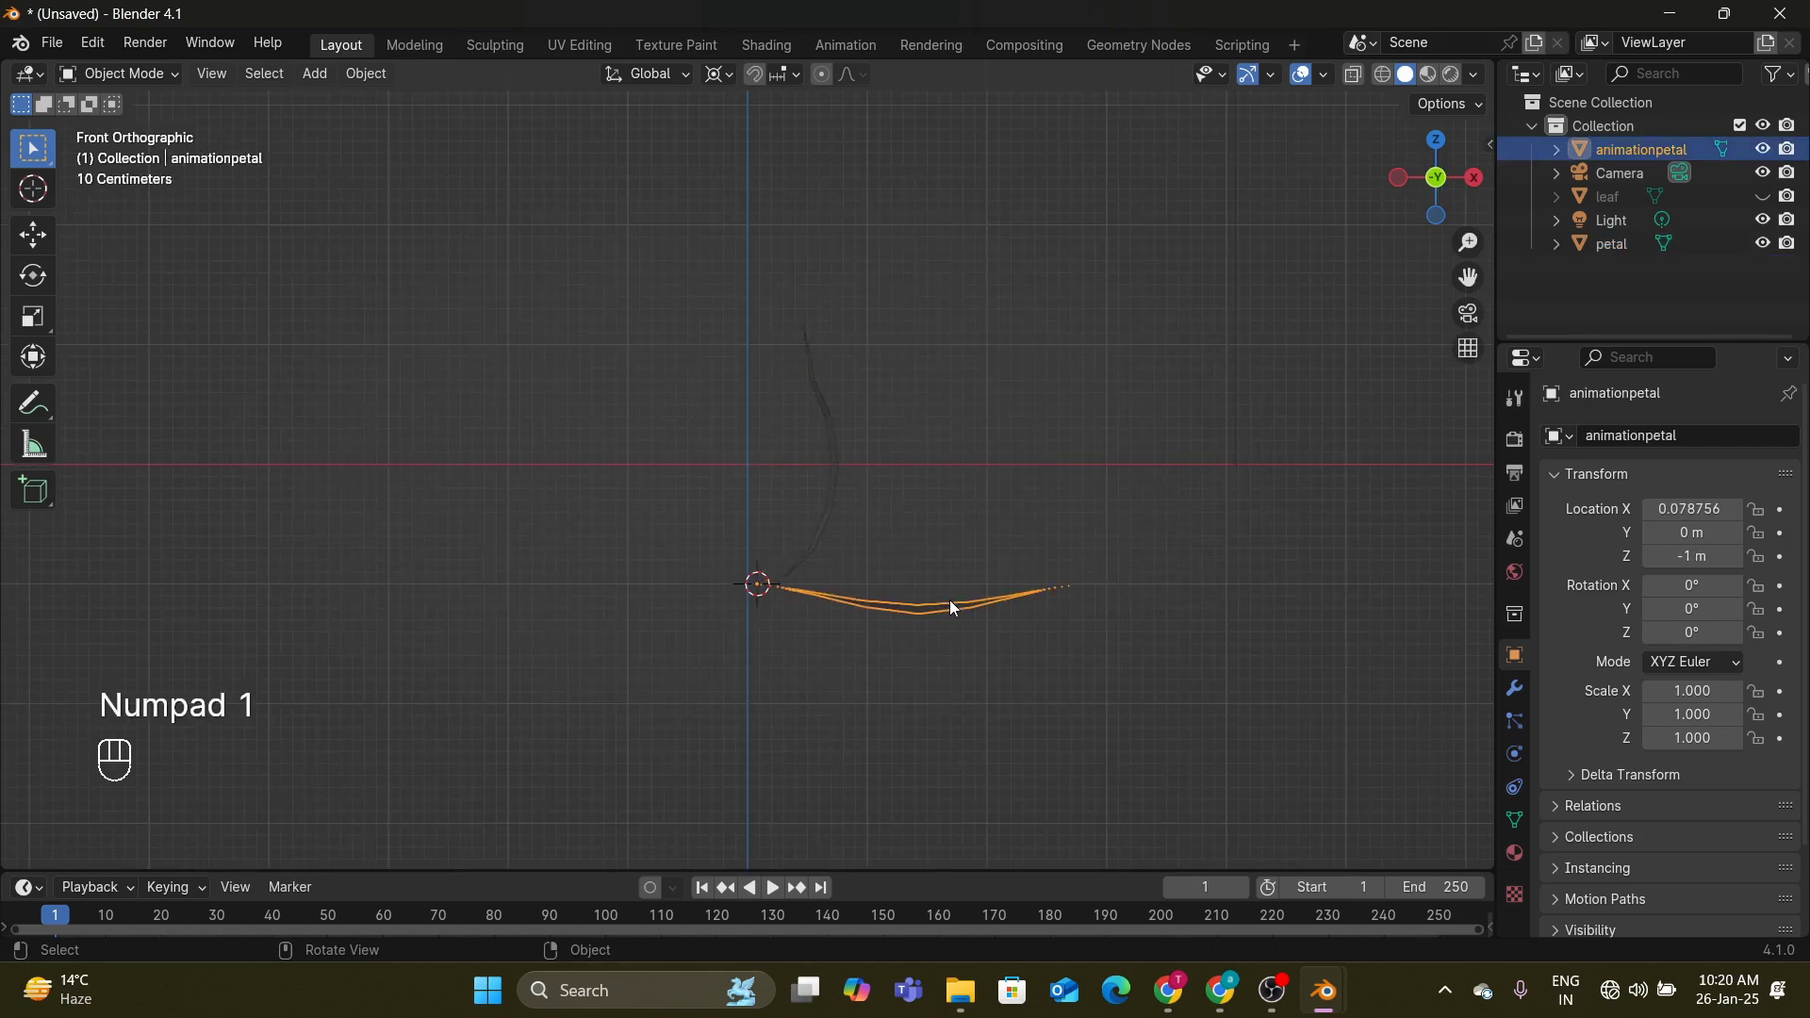
key(shift)
shift+click(835, 489)
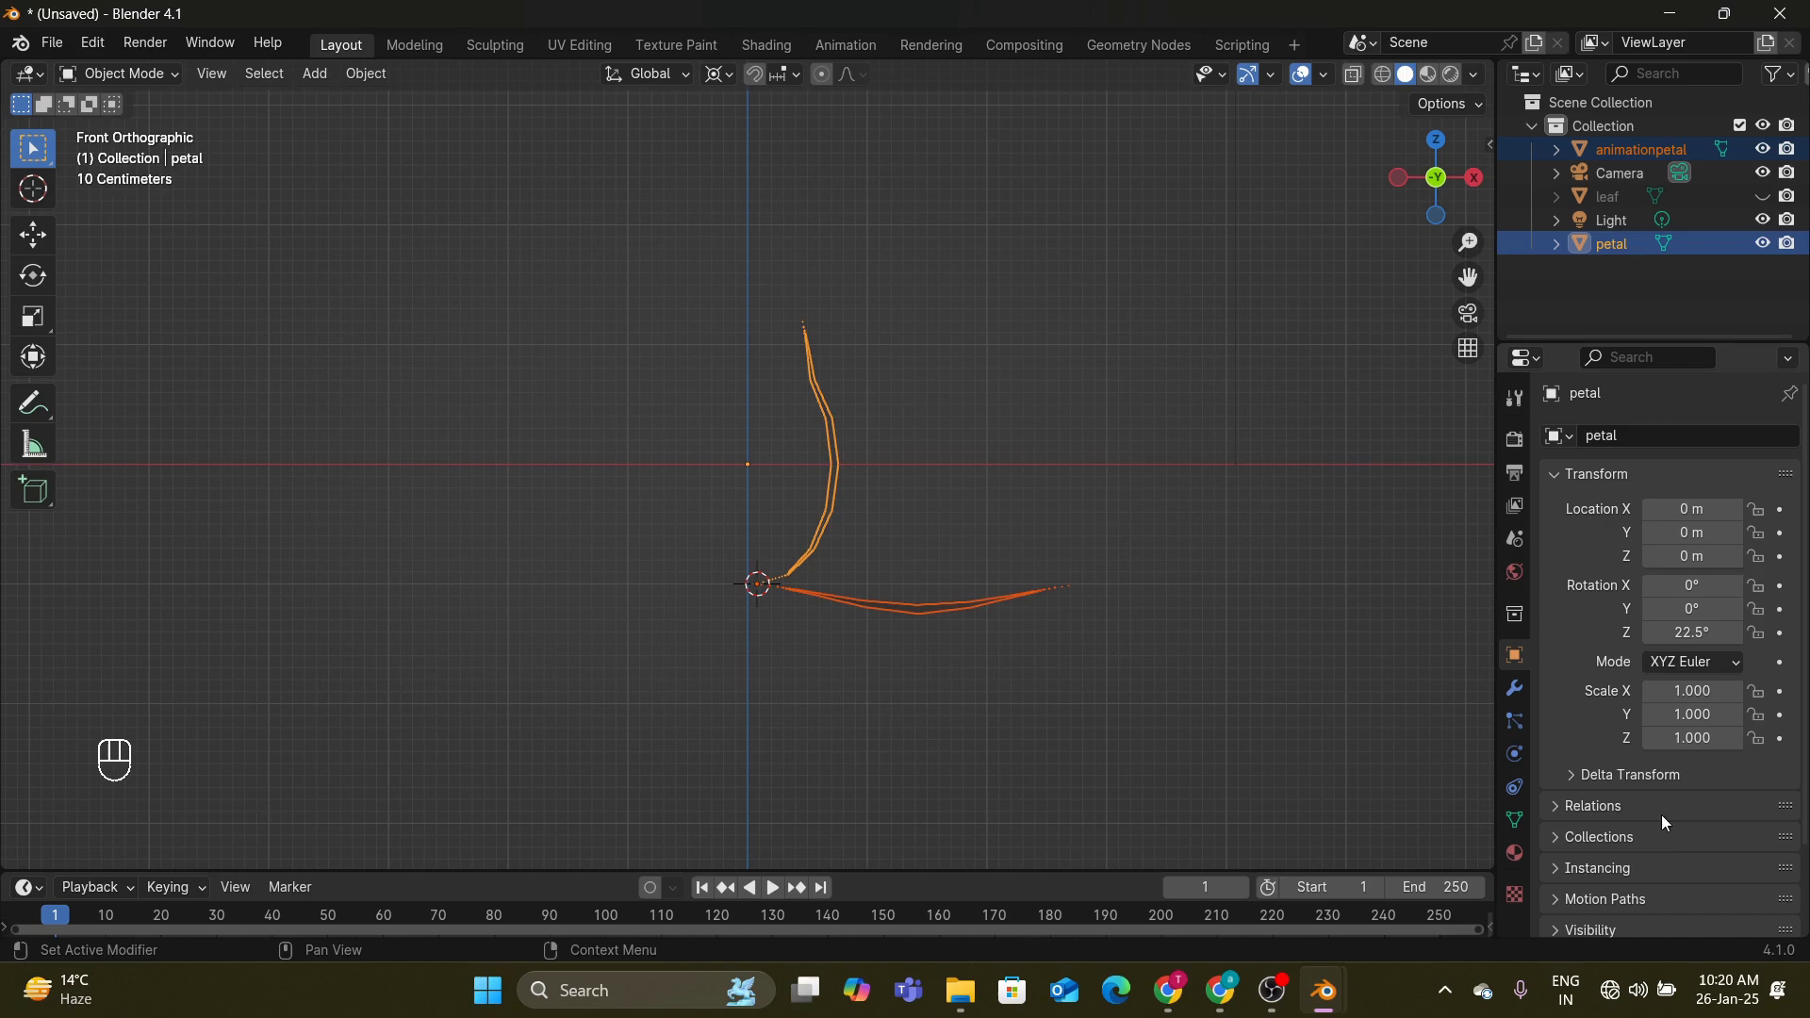
click(1514, 822)
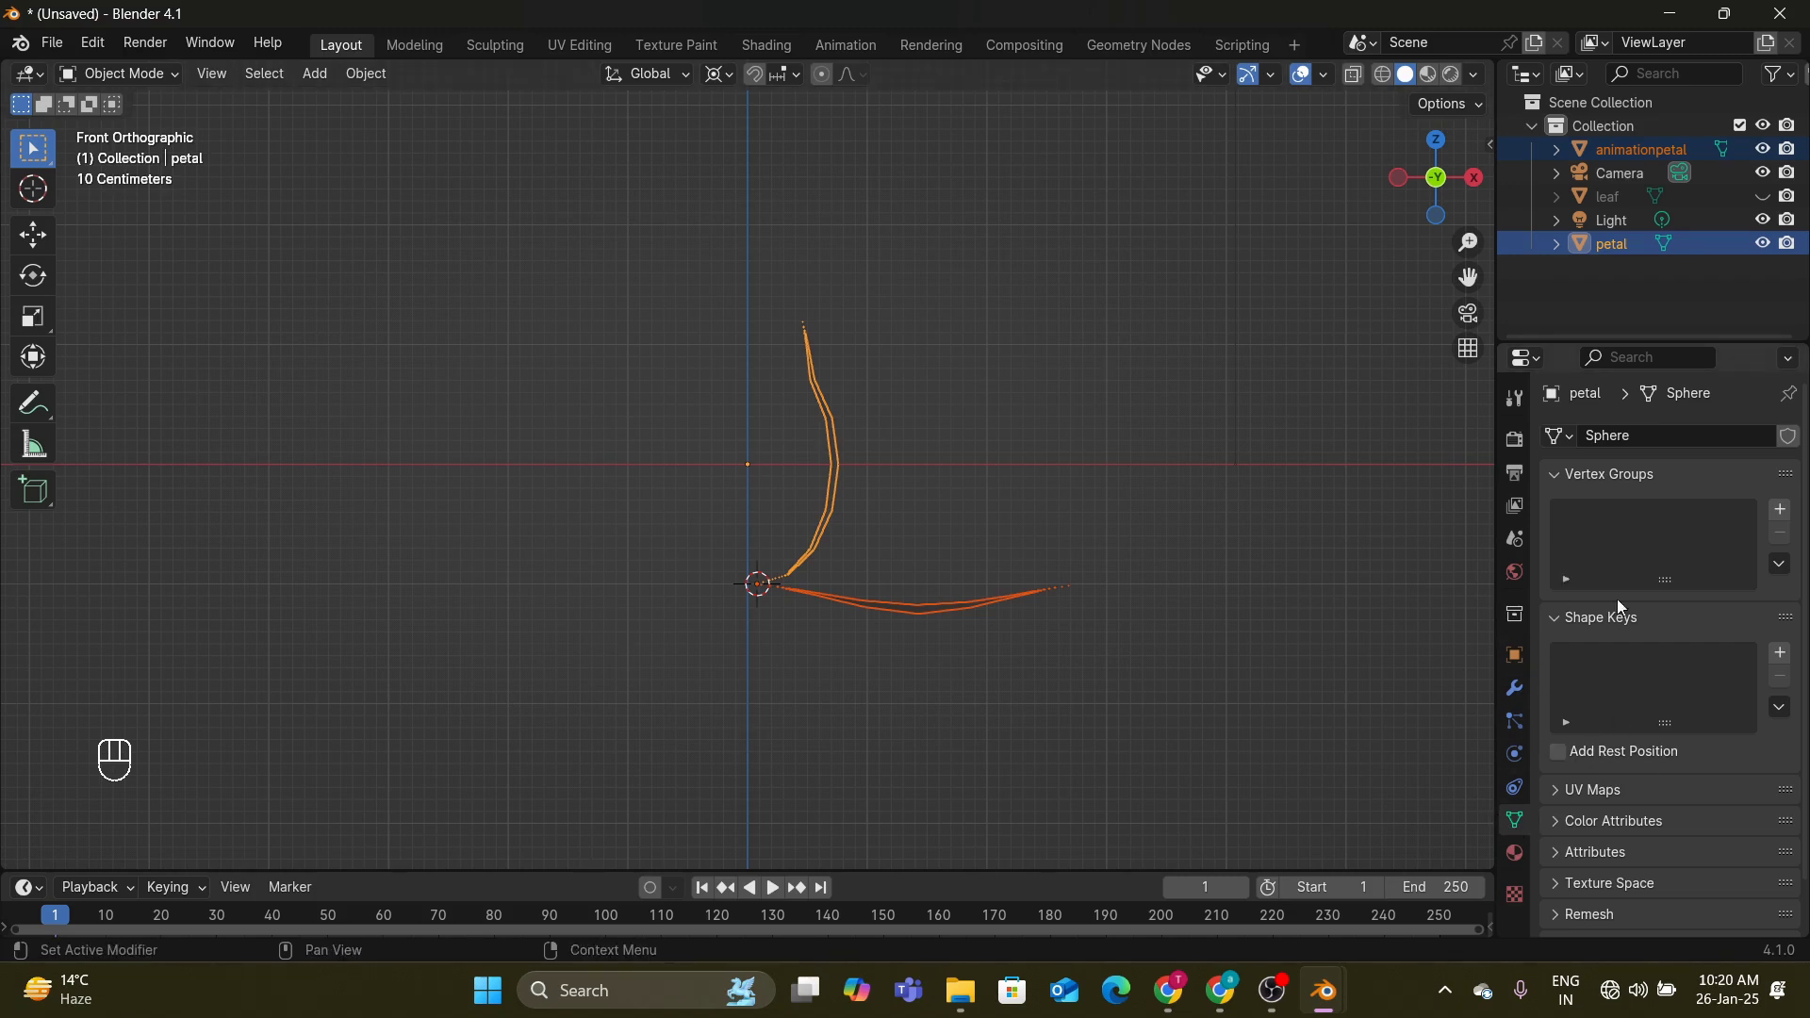
click(1780, 709)
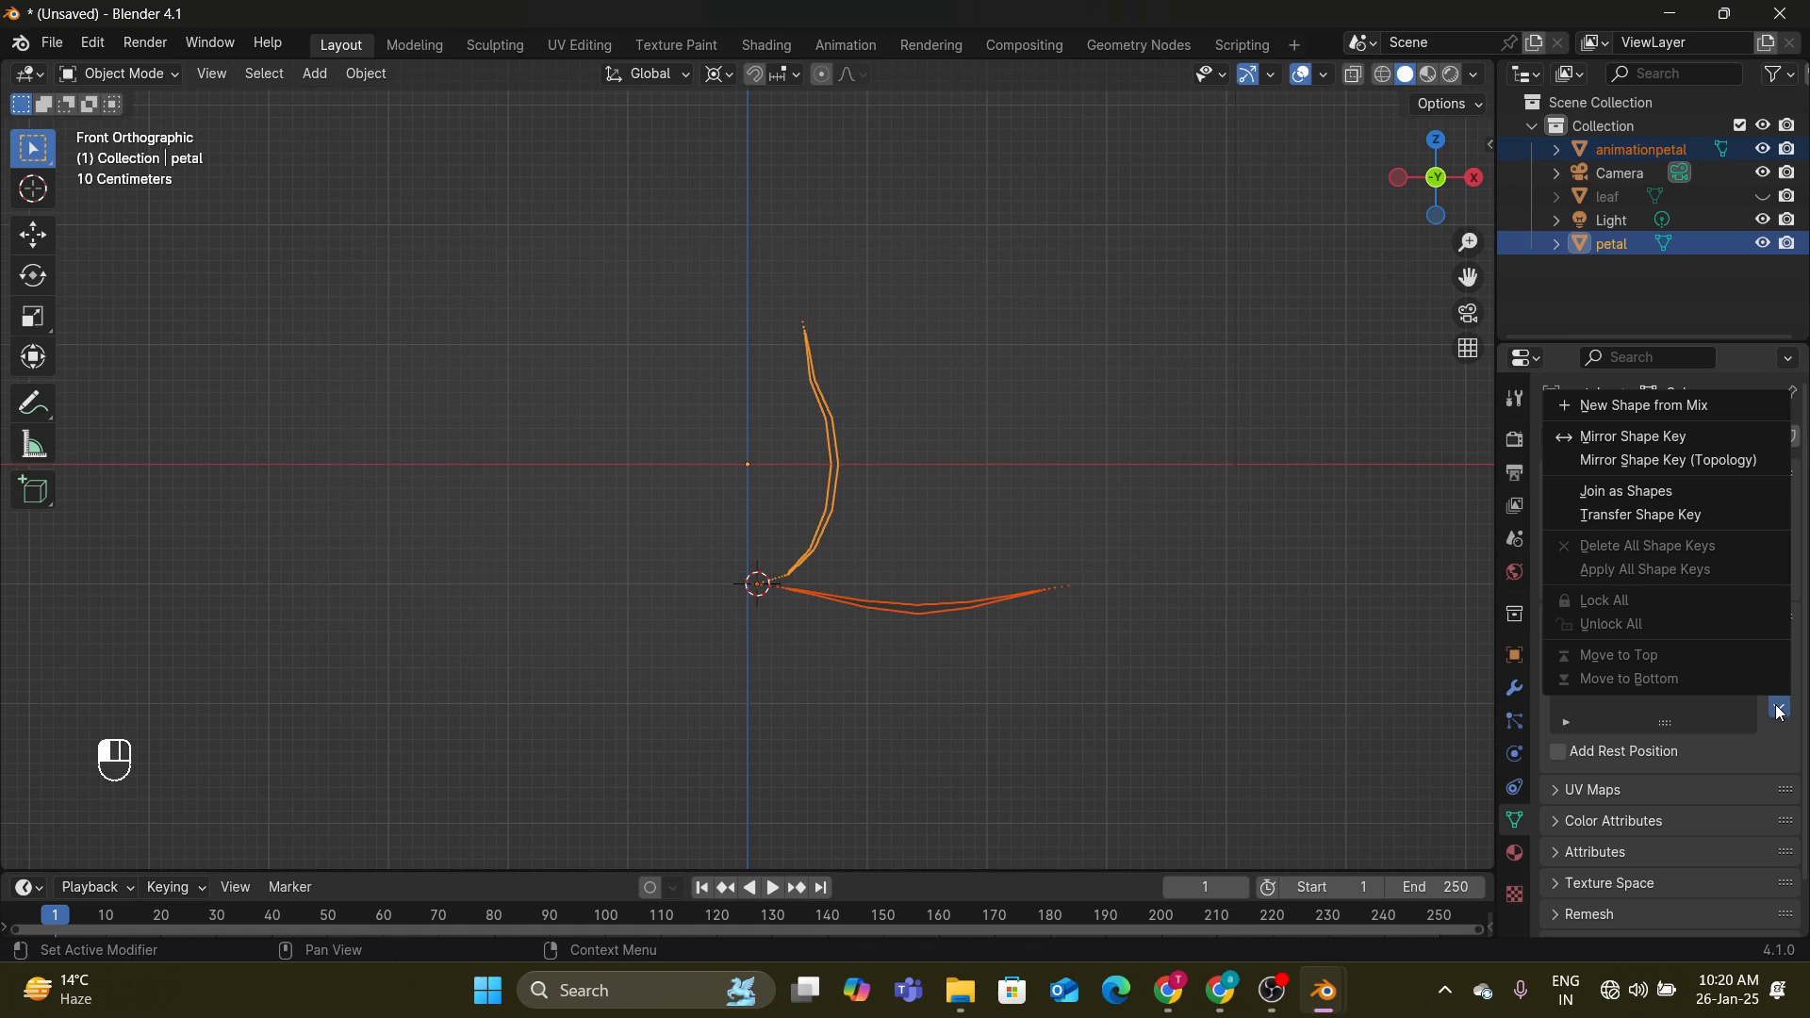
click(1620, 494)
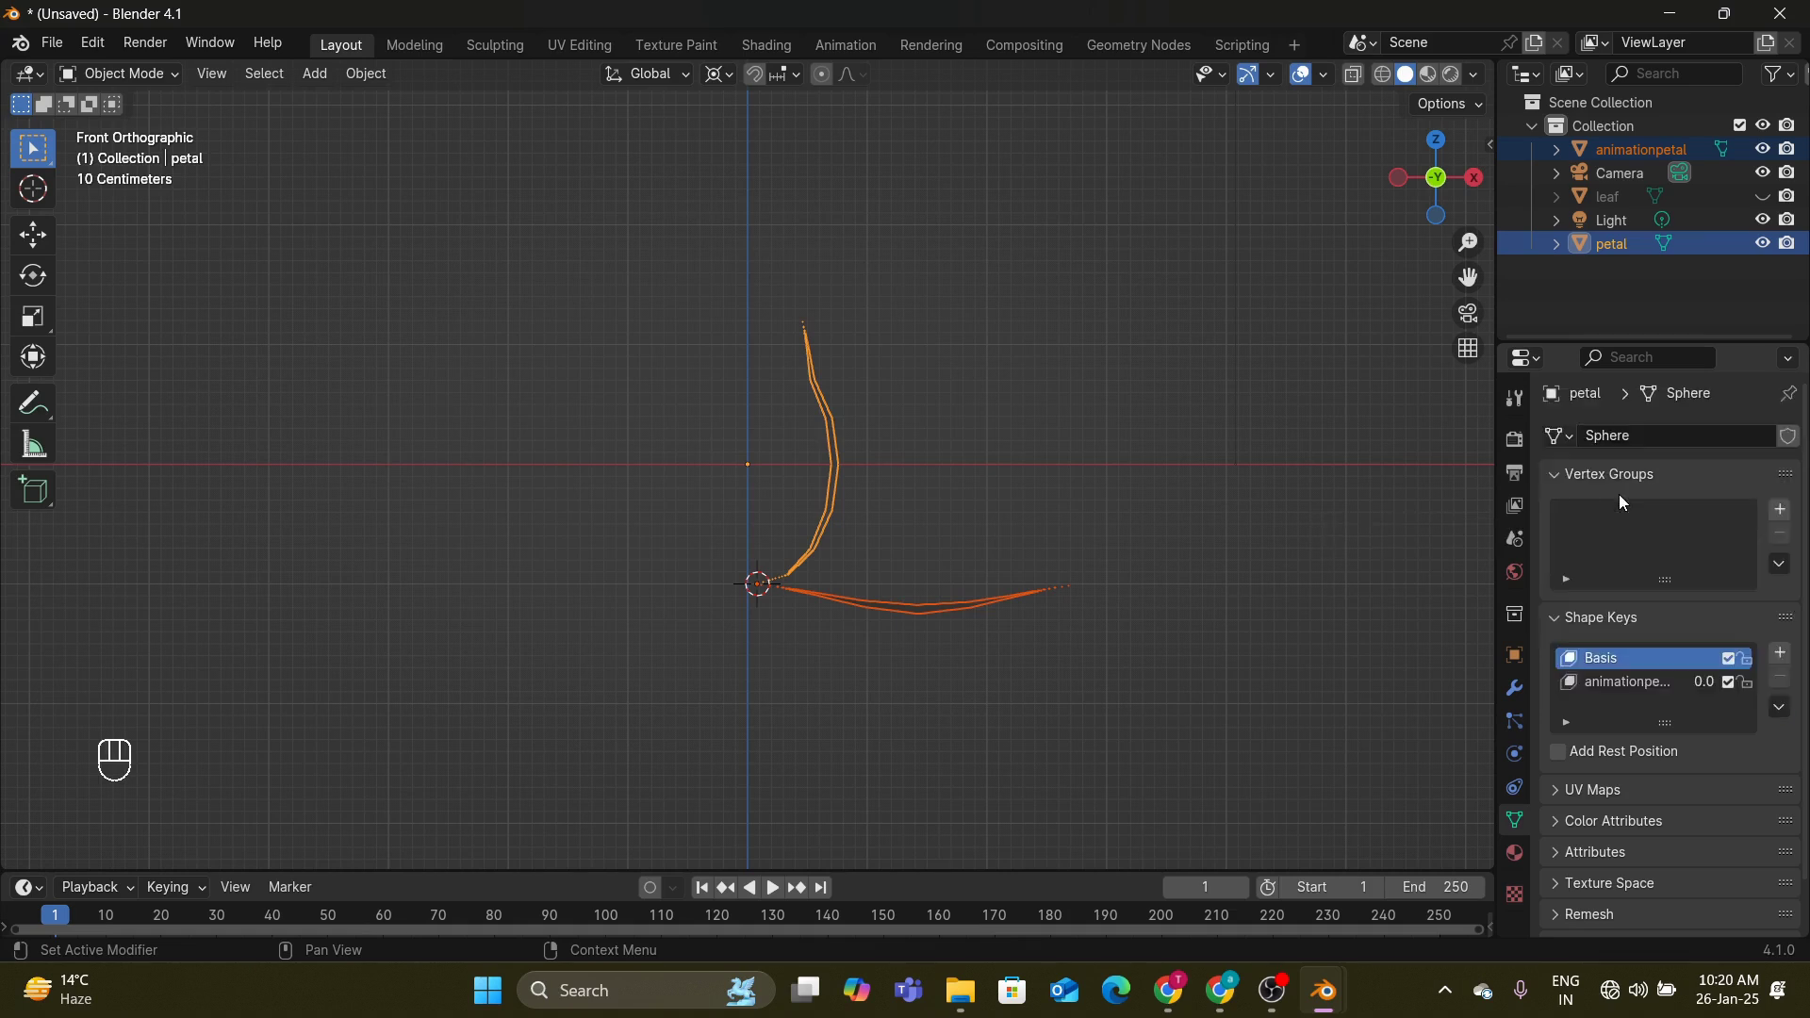
Step: Test petal's animationpetal shape key by raising its value to about 0.866 and returning it to 0
click(1614, 686)
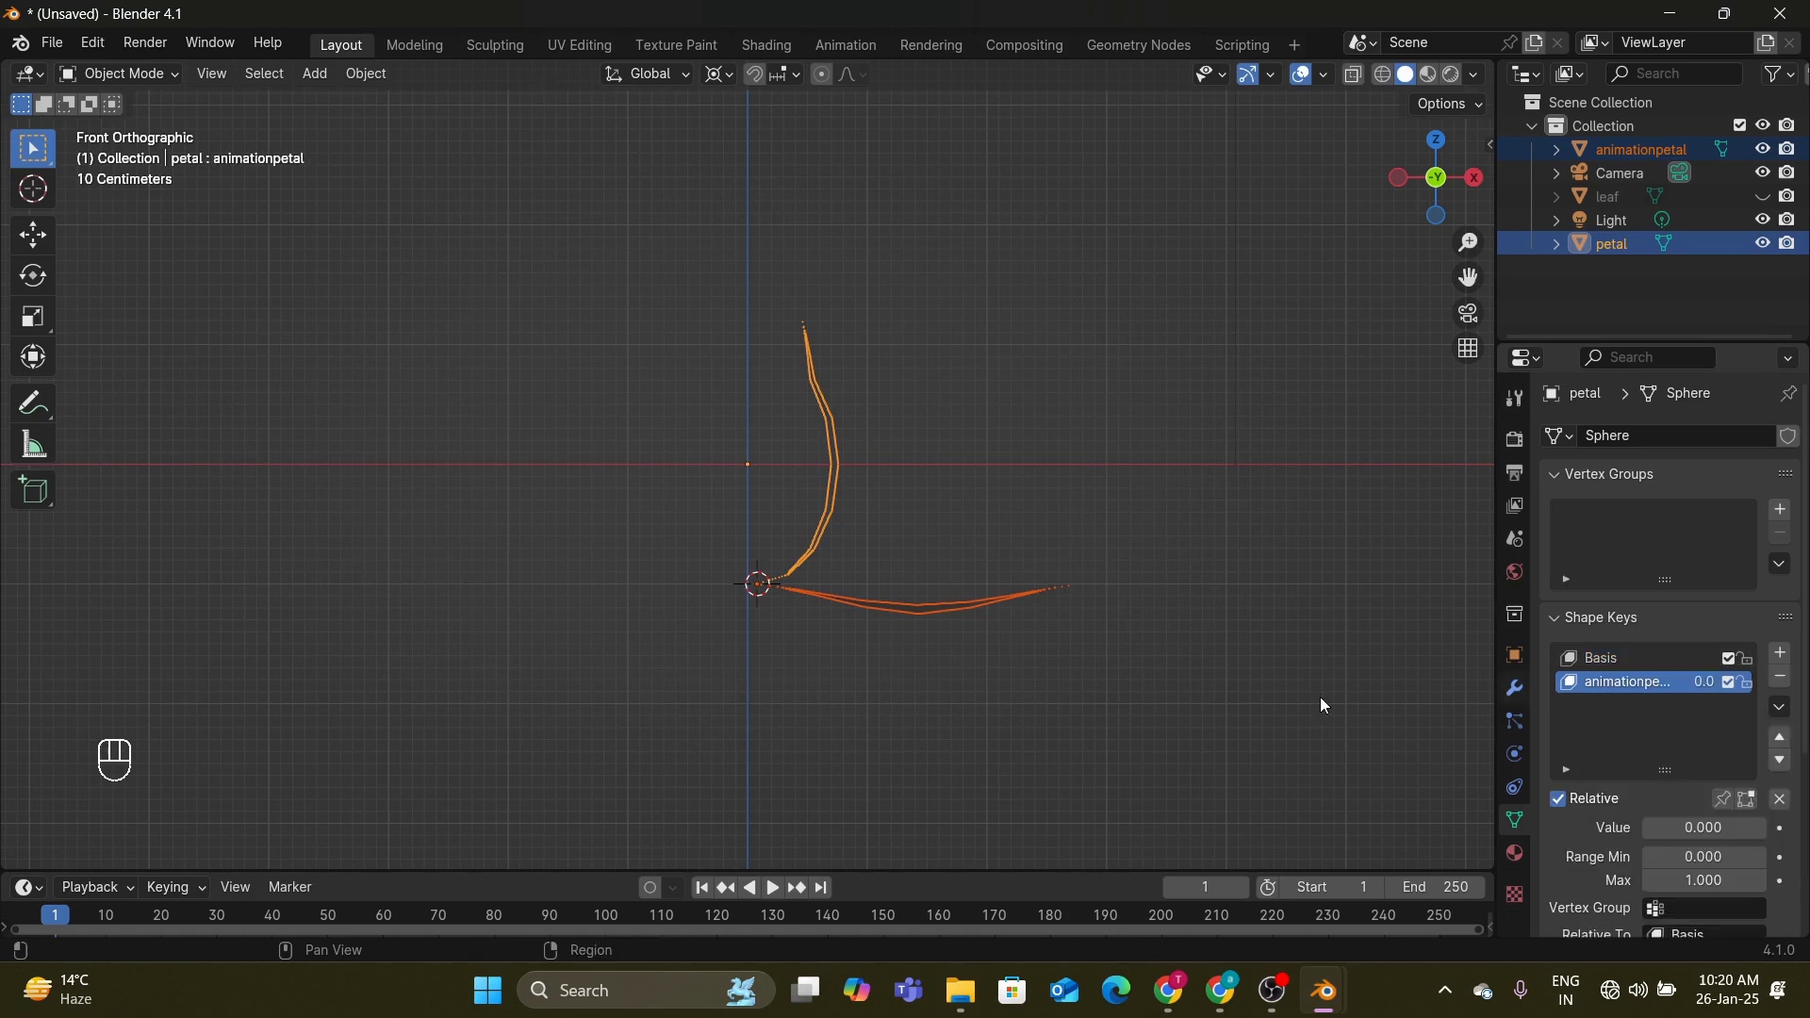
drag(1667, 830, 1759, 830)
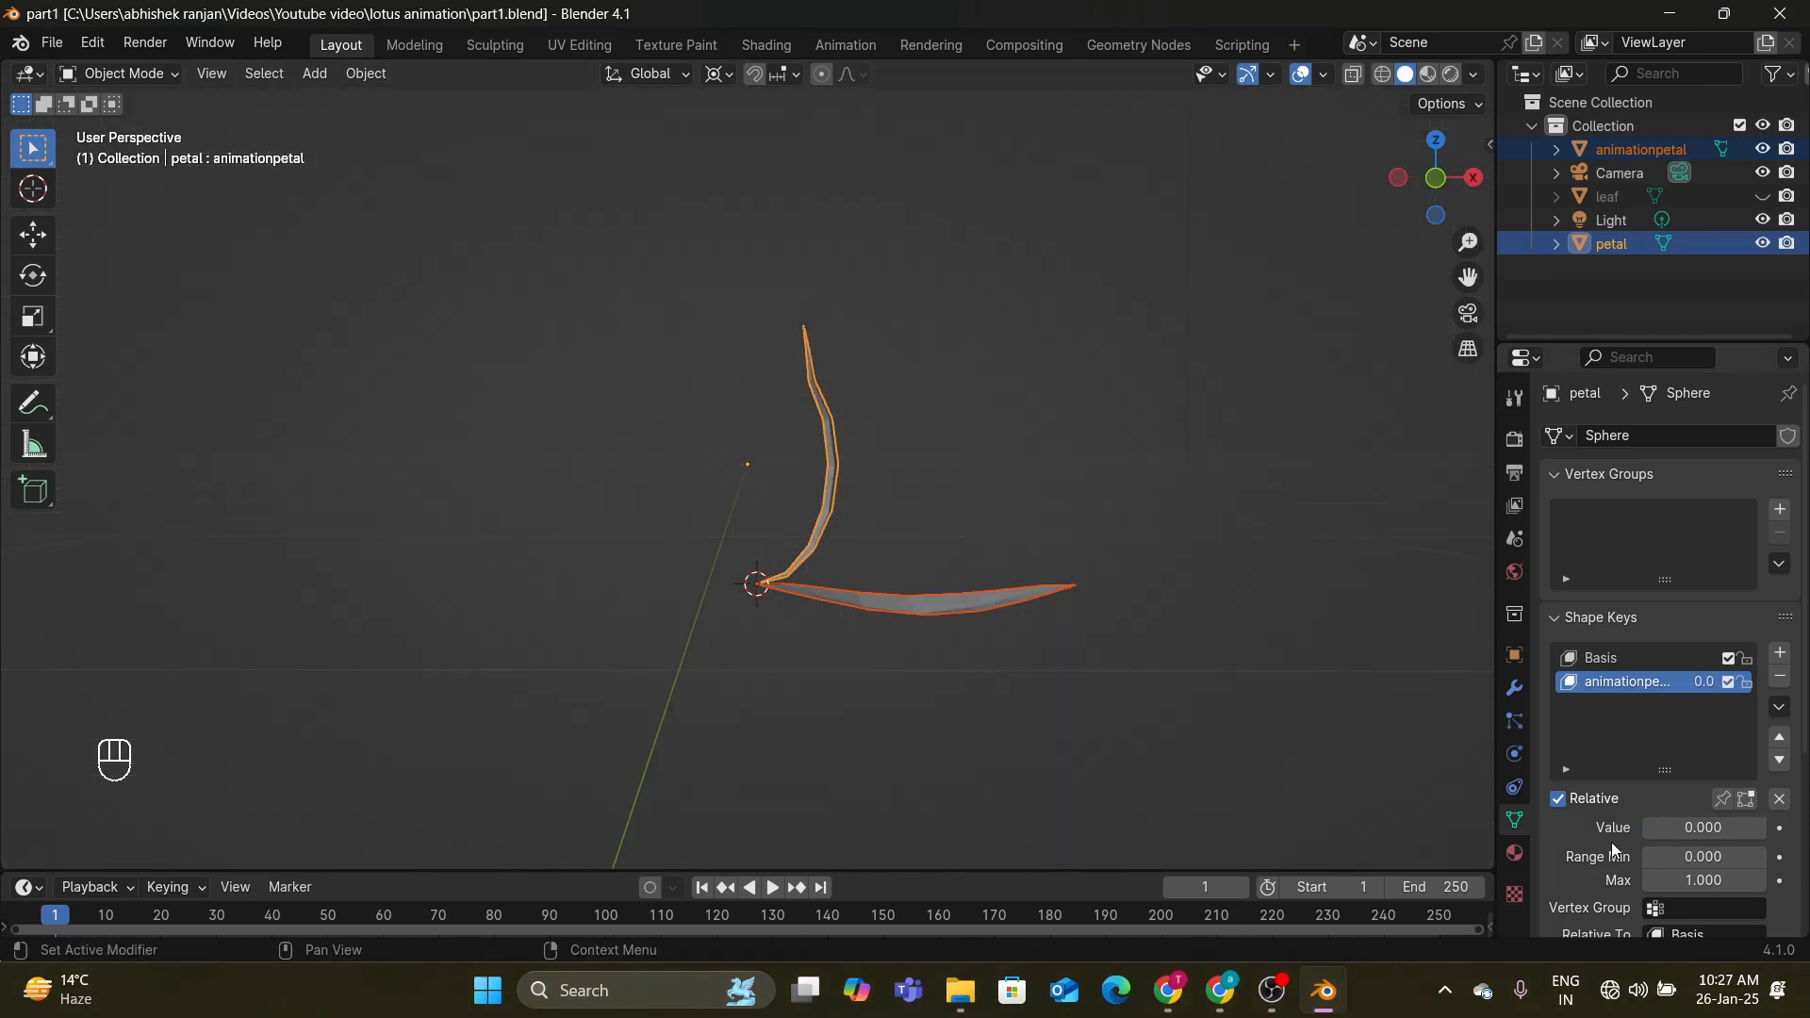
drag(1667, 827, 1749, 827)
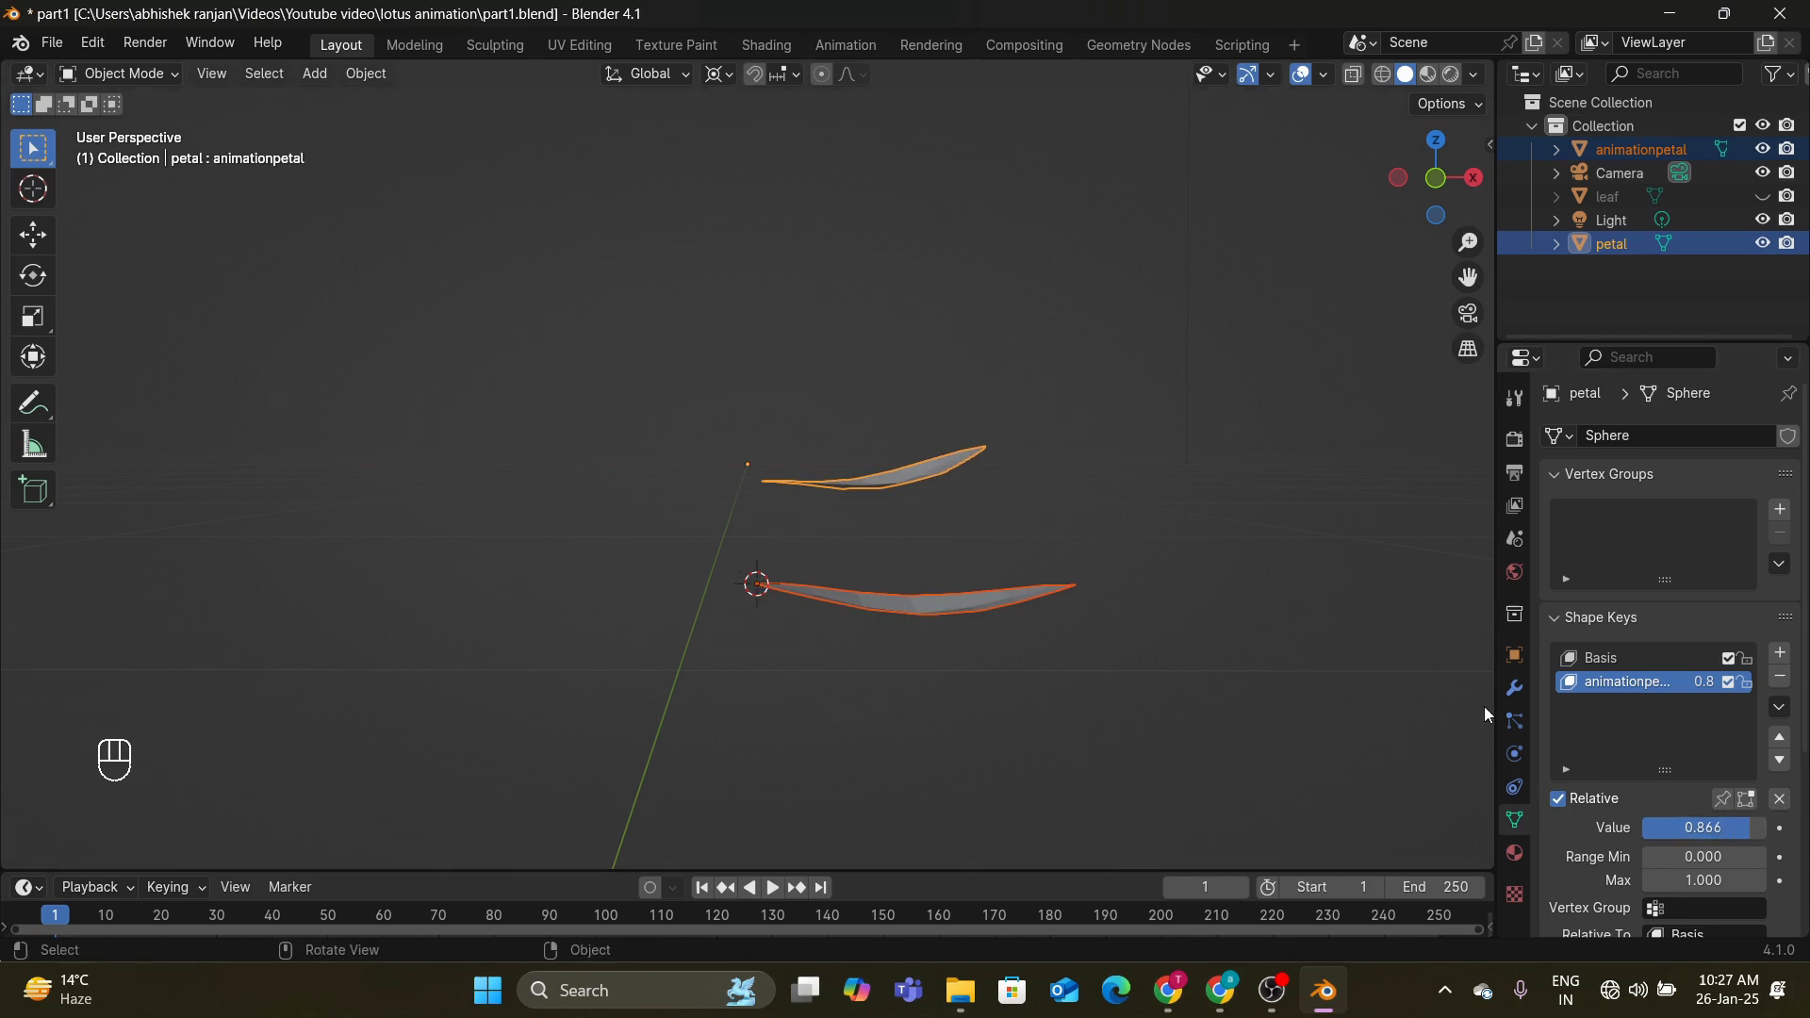
drag(1740, 826, 1636, 827)
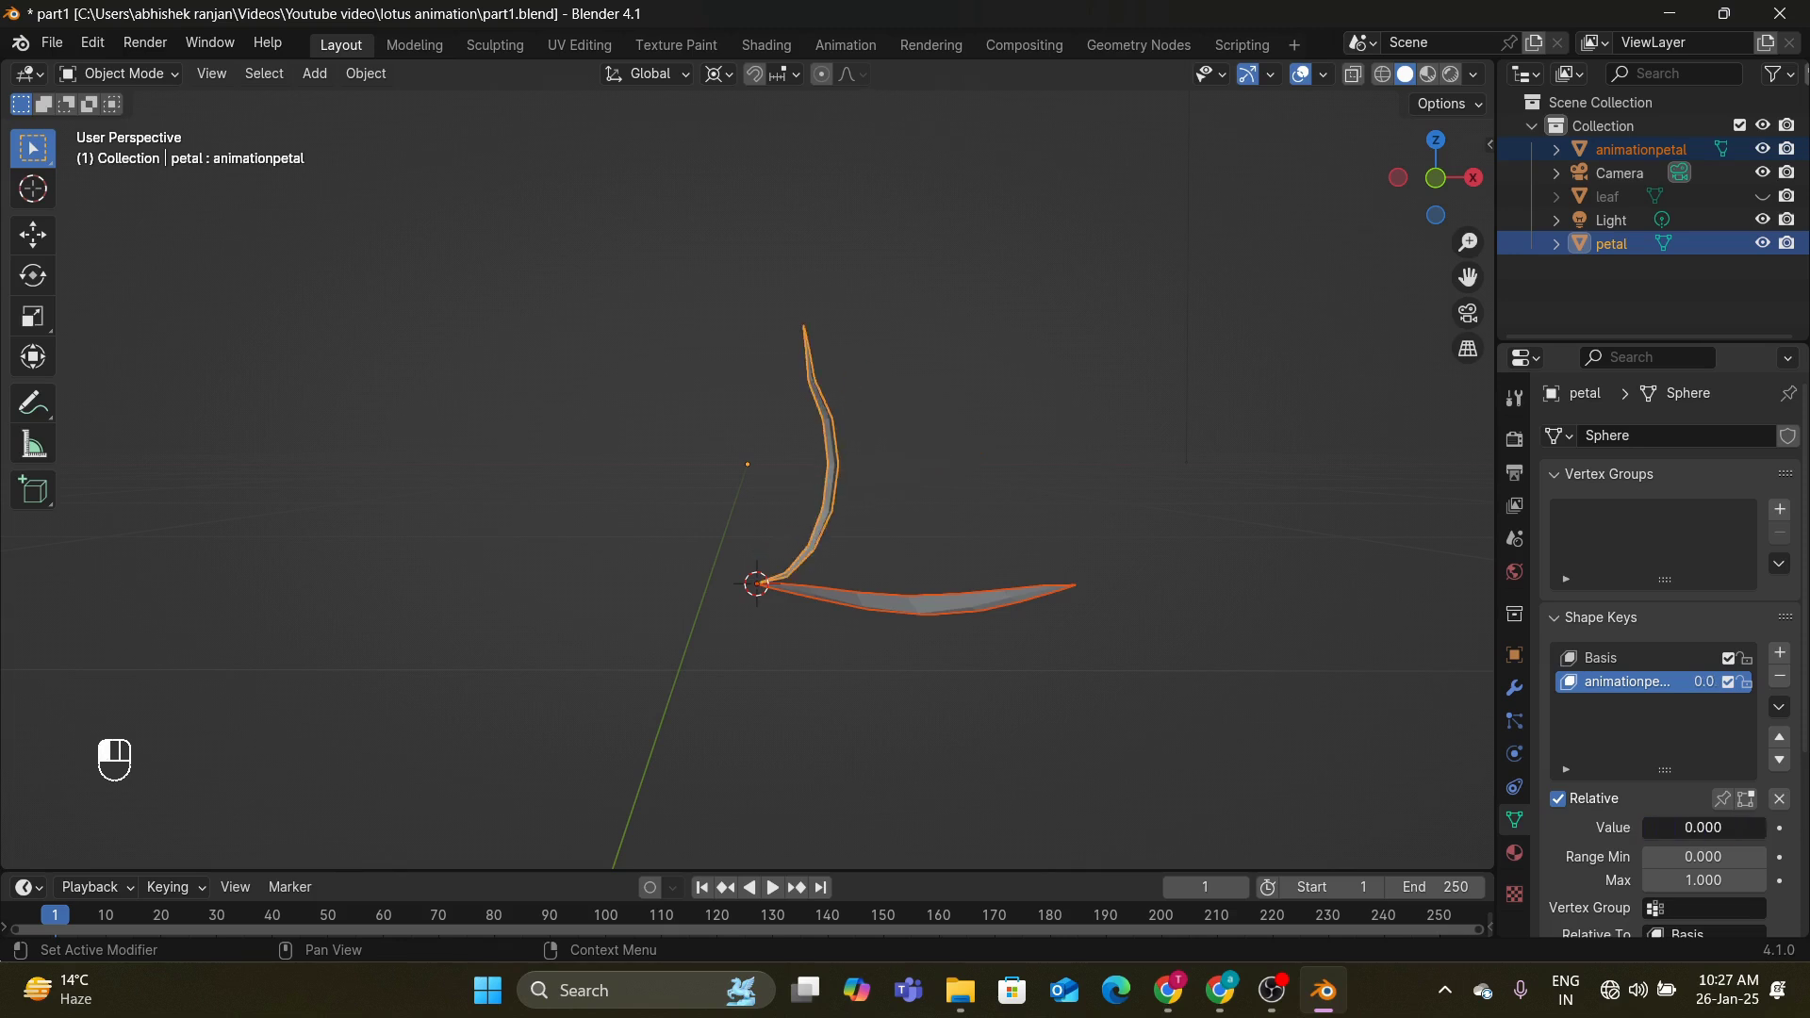
Step: Undo the shape key value test and the joining of animationpetal as a shape key
key(ctrl+z)
key(ctrl+z)
key(ctrl+z)
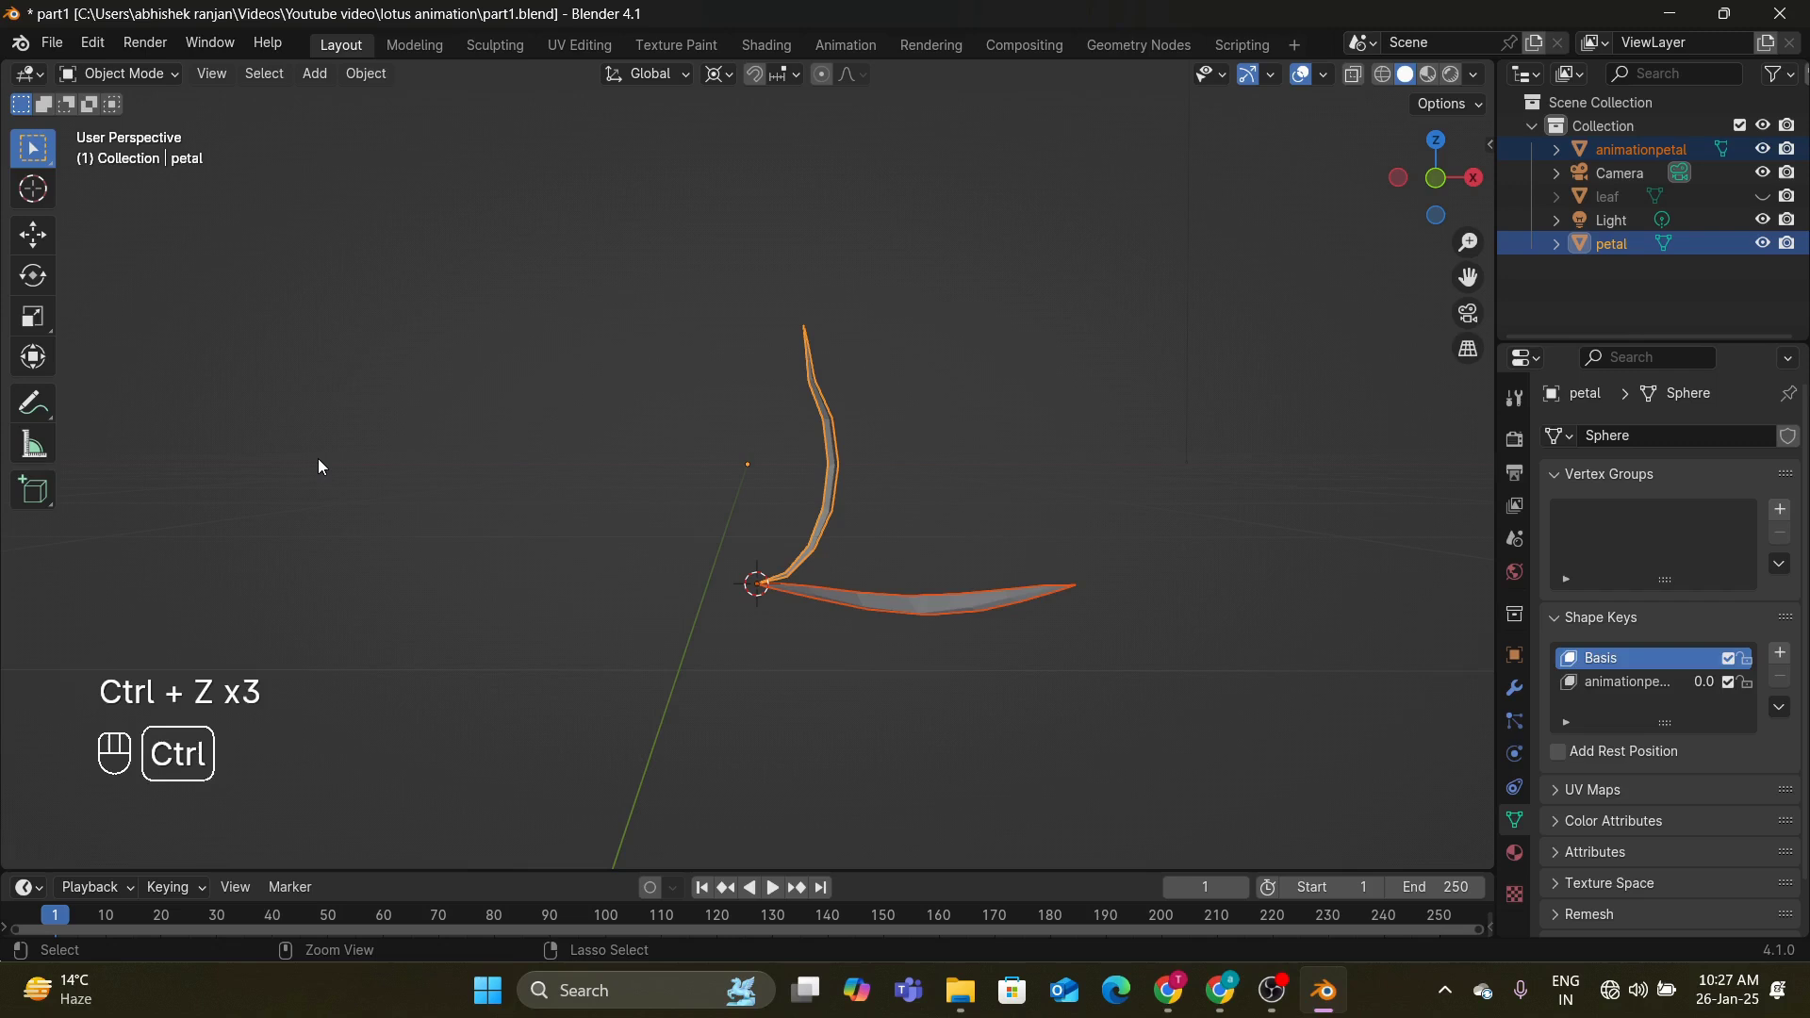
key(ctrl+z)
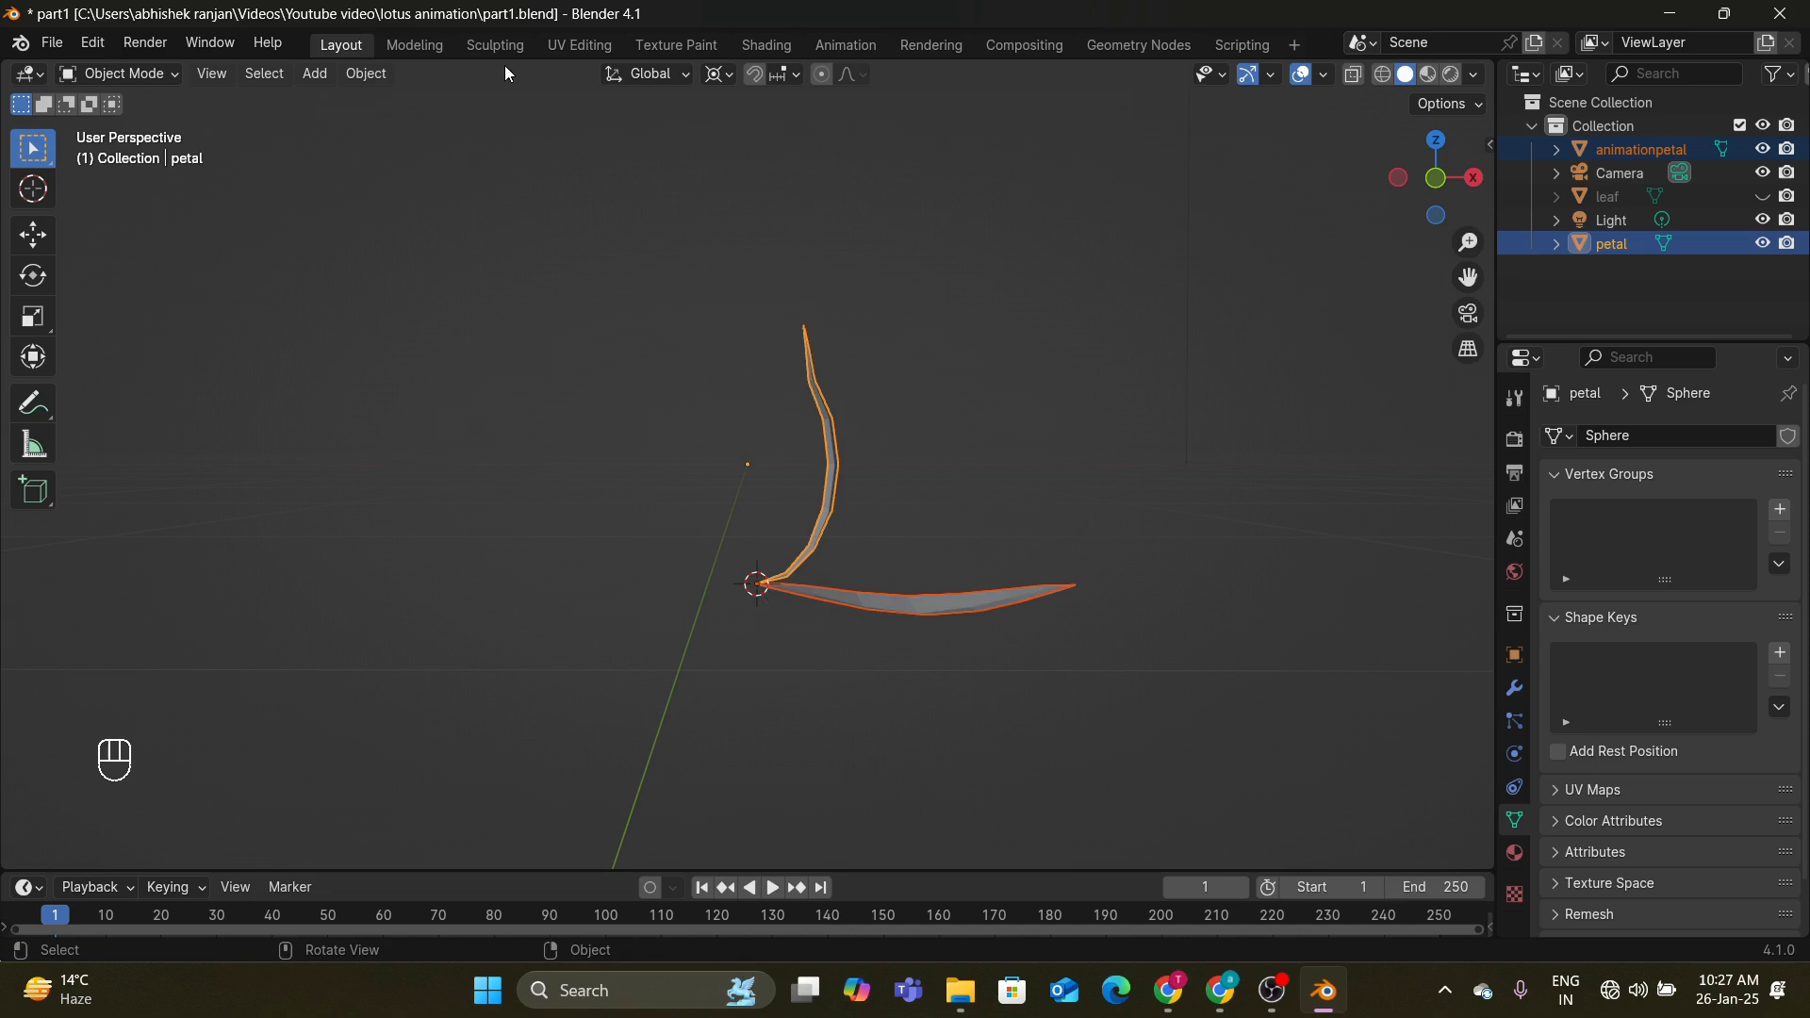
Step: Set the origins of petal and animationpetal to the 3D cursor and deselect both objects
click(390, 75)
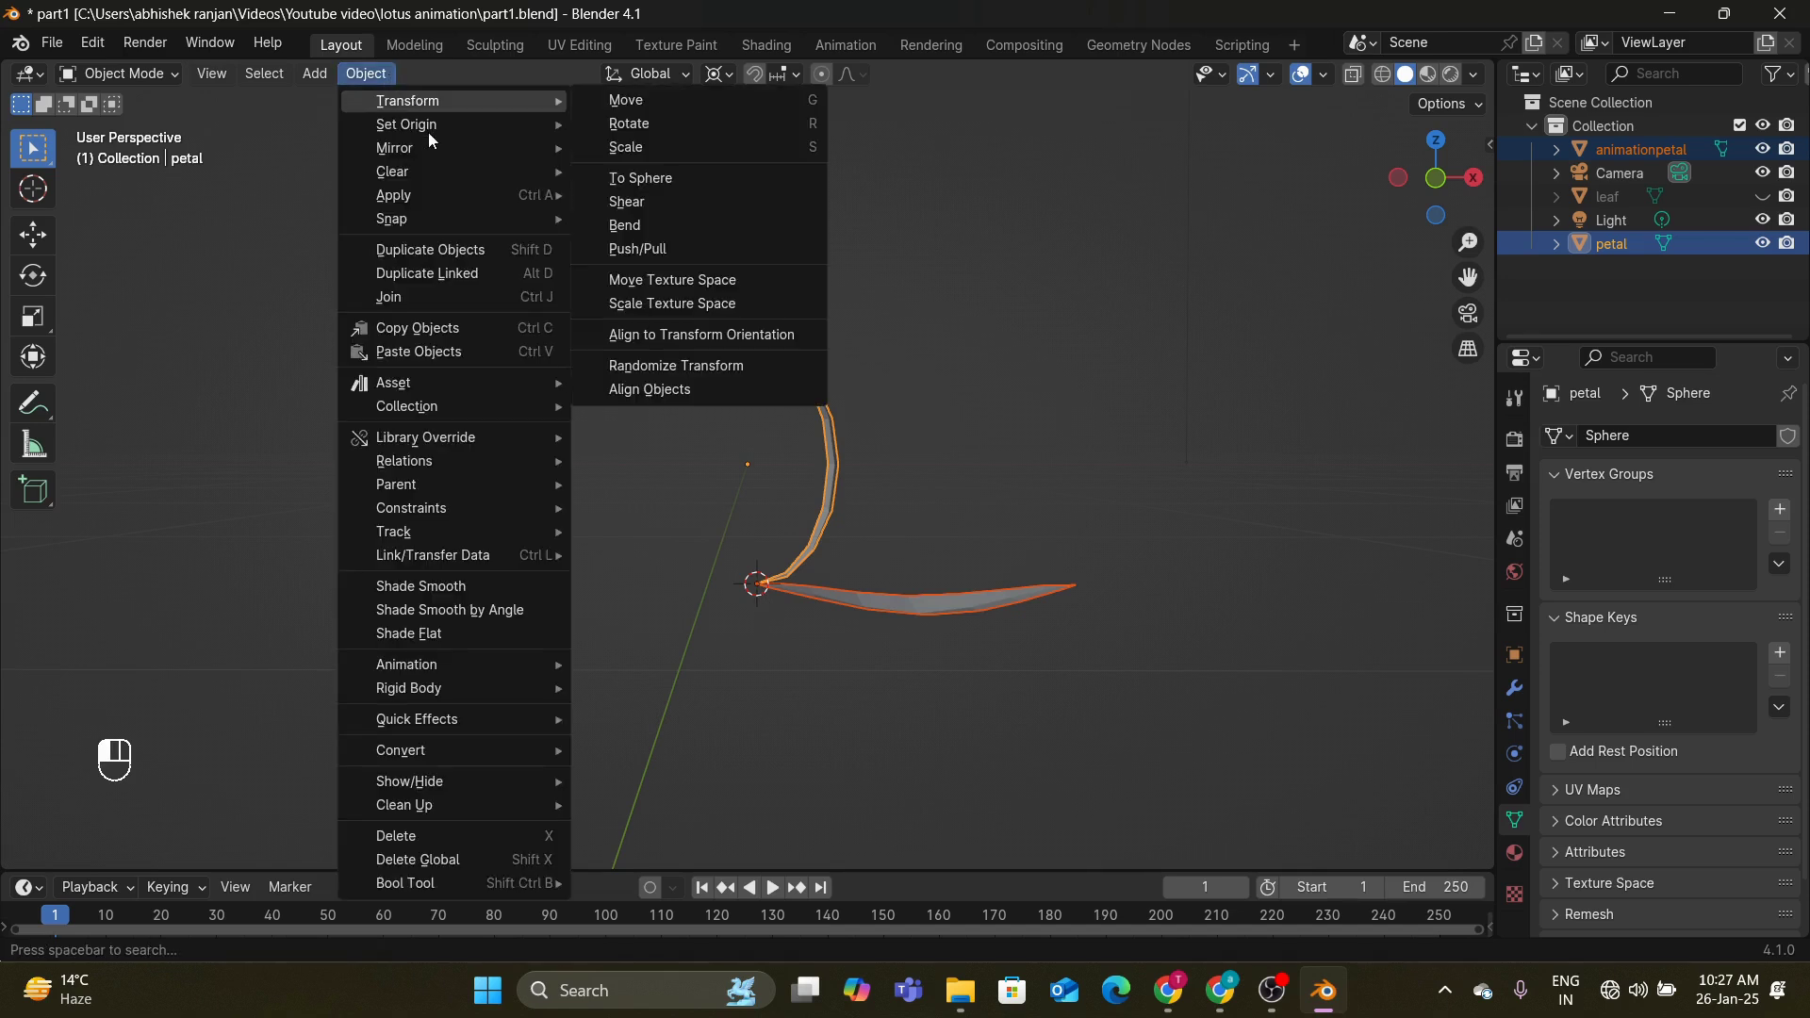
mouse_move(432, 130)
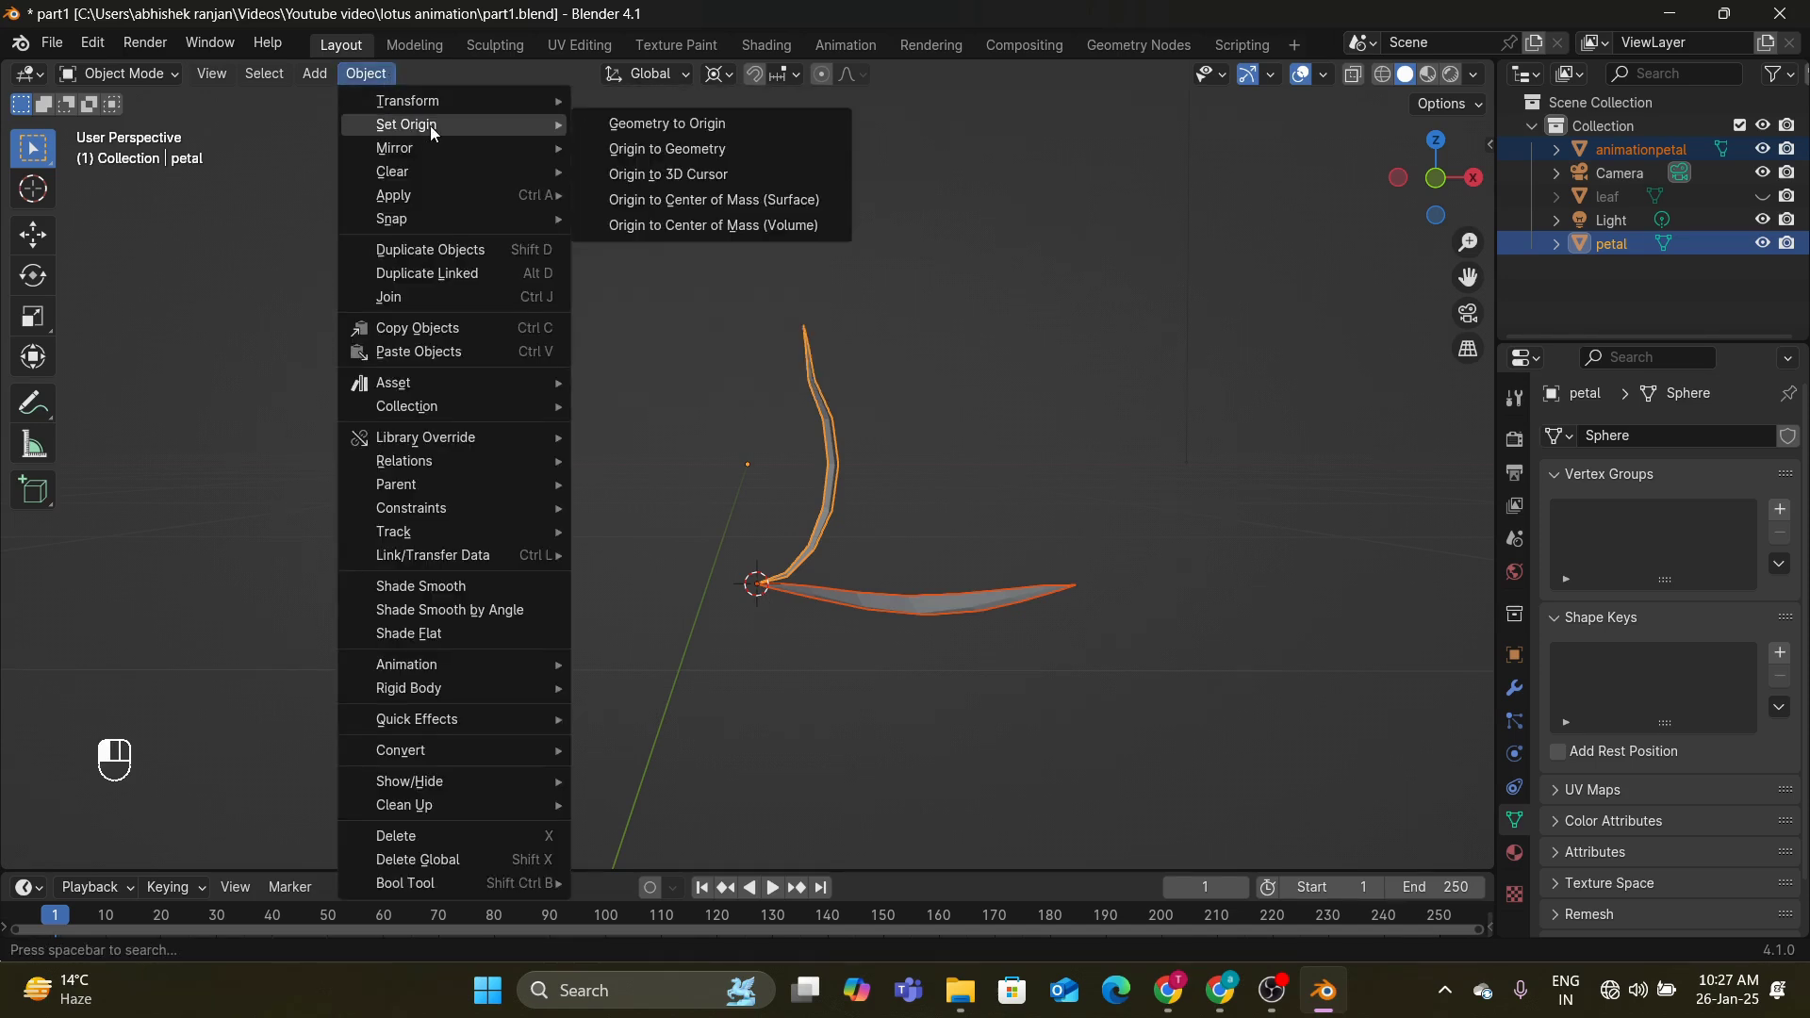
click(655, 172)
click(1177, 693)
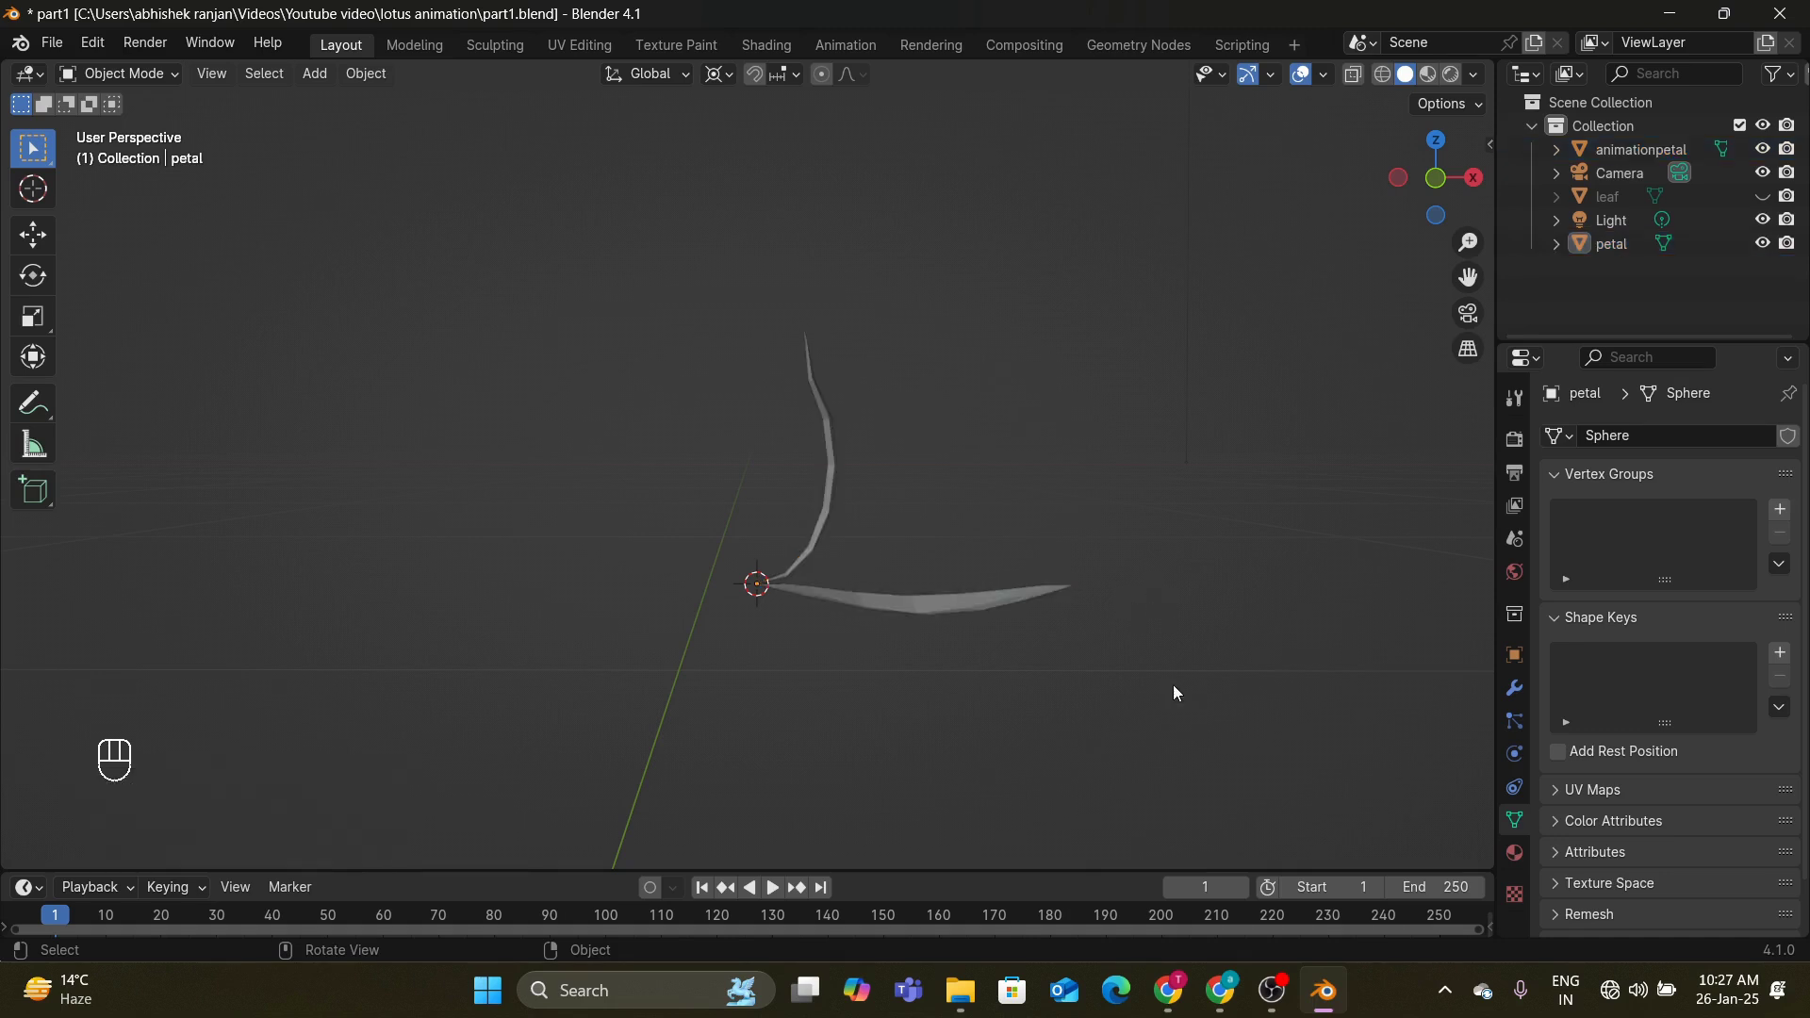
Step: Select animationpetal with petal as the active object and join it to petal as a shape key
click(930, 598)
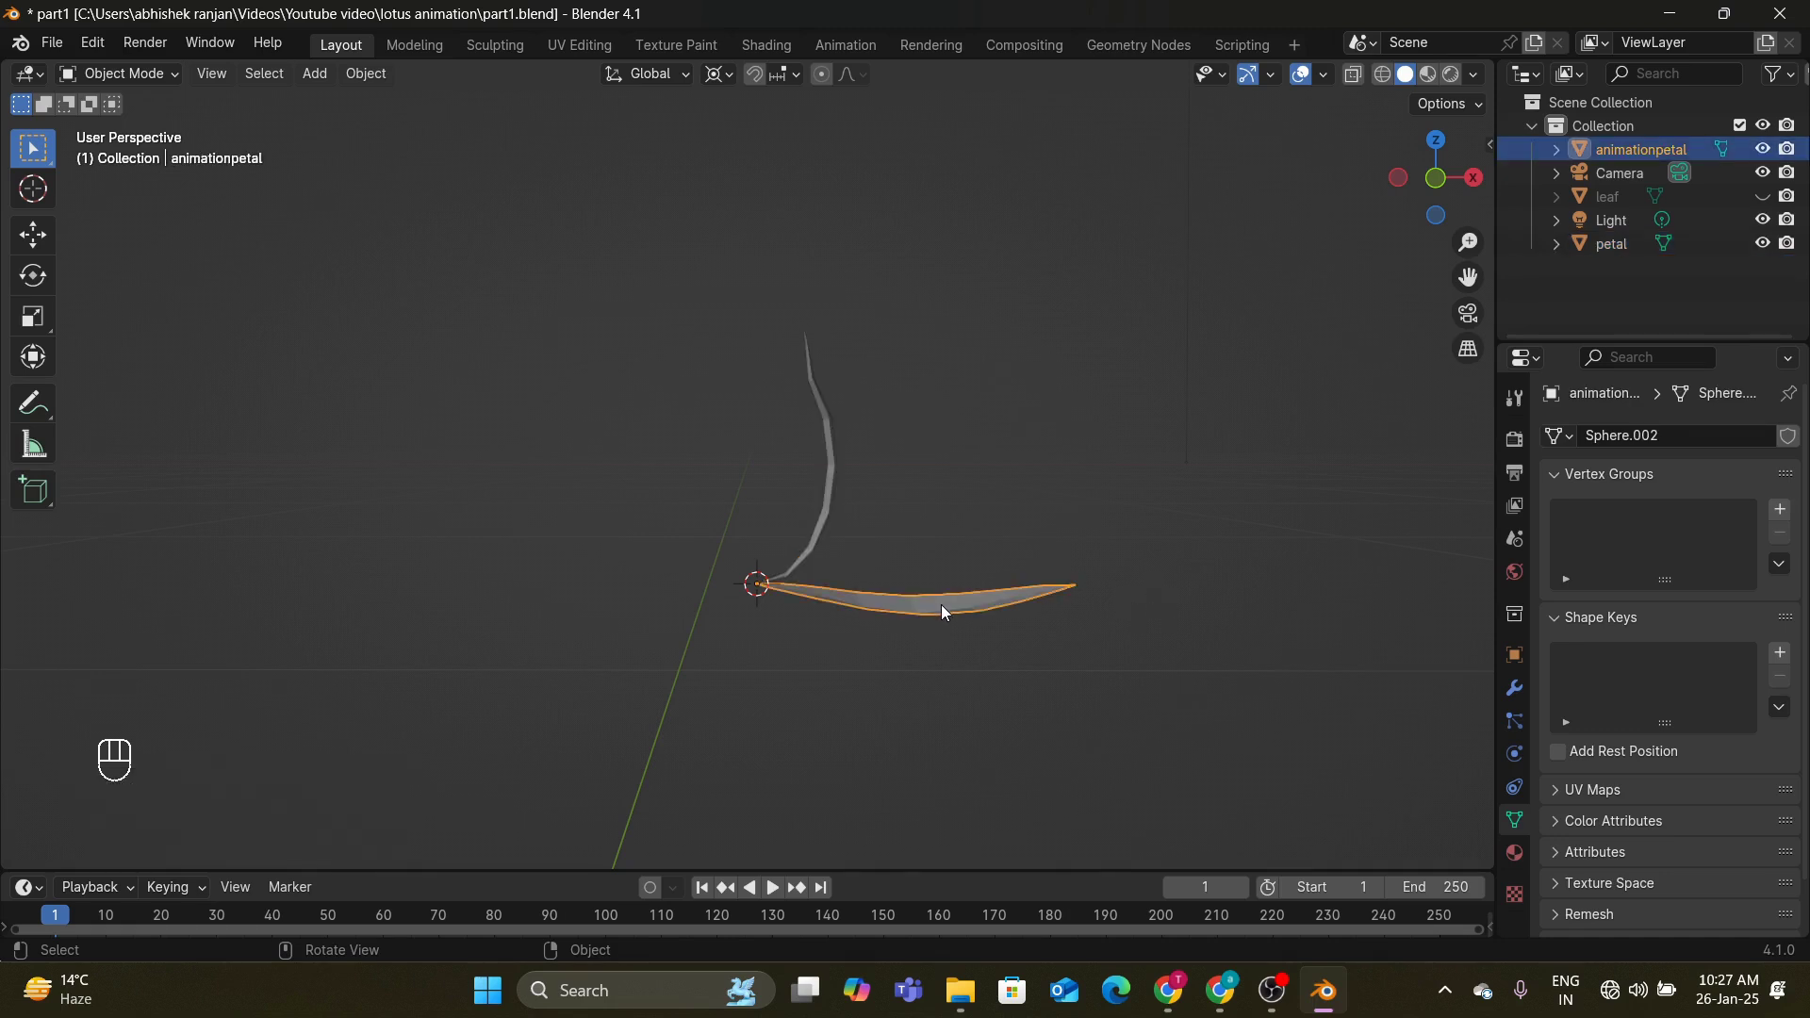
shift+click(830, 485)
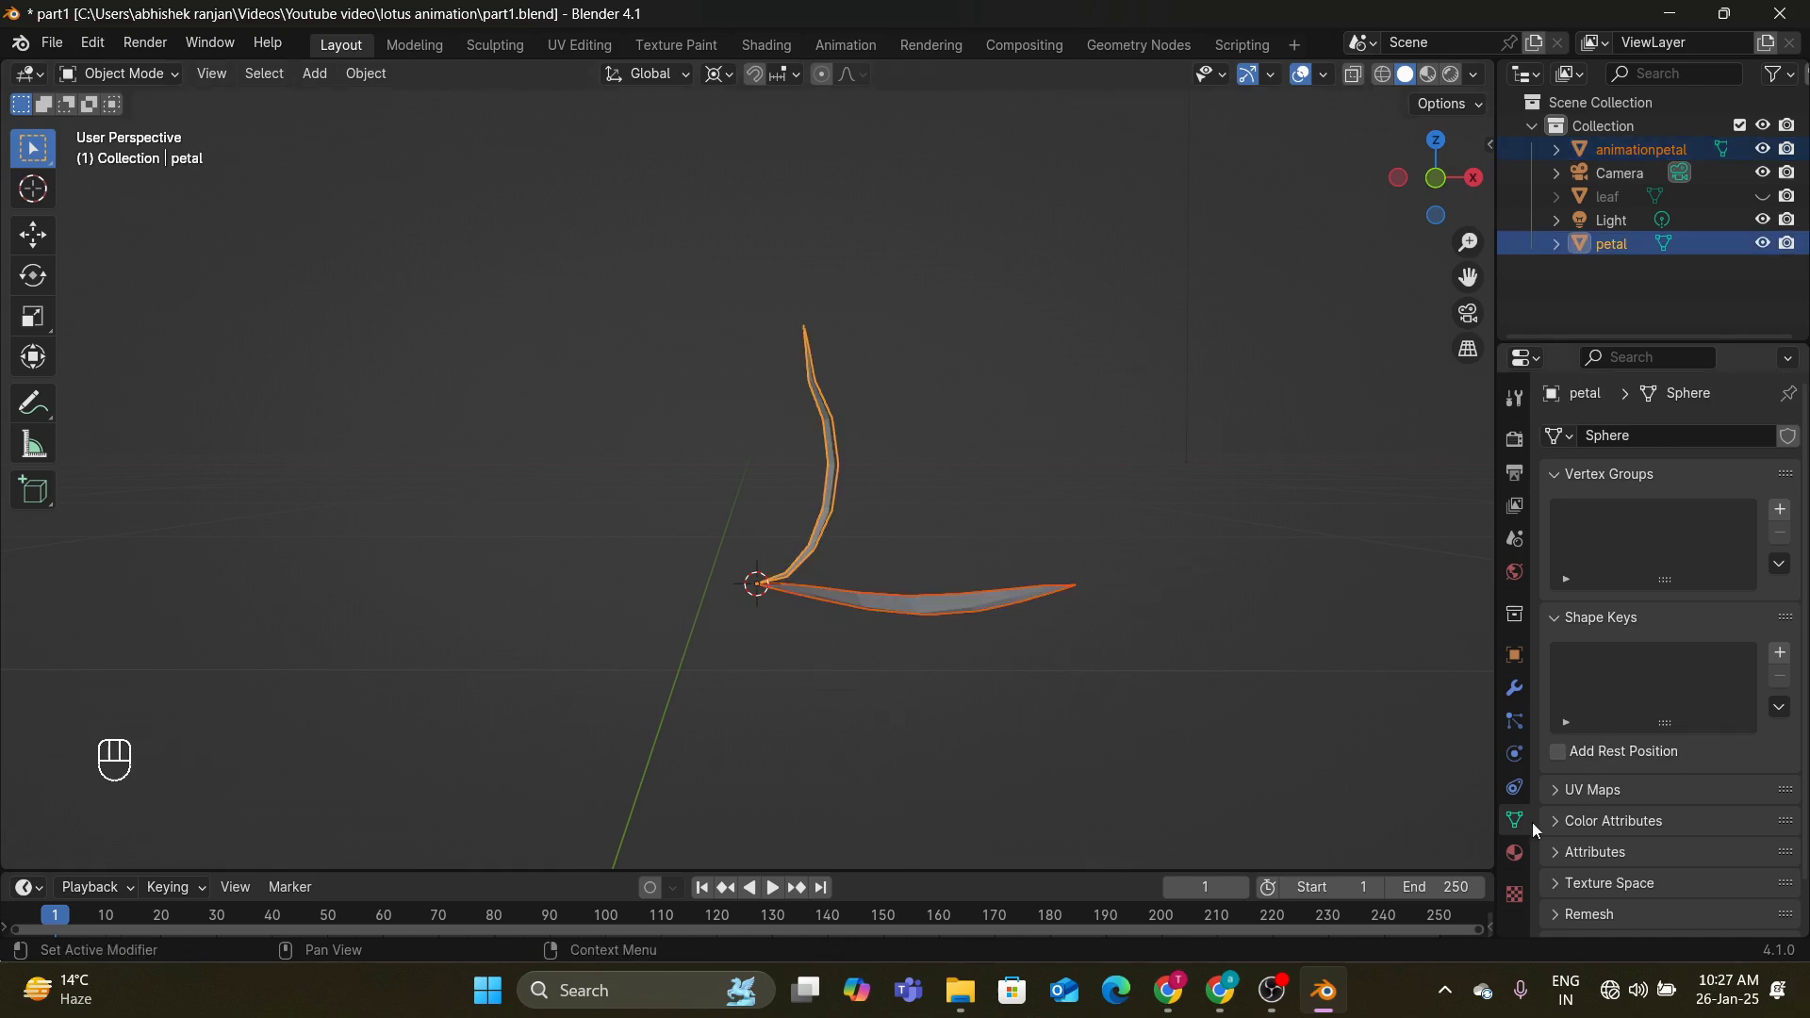
click(1780, 709)
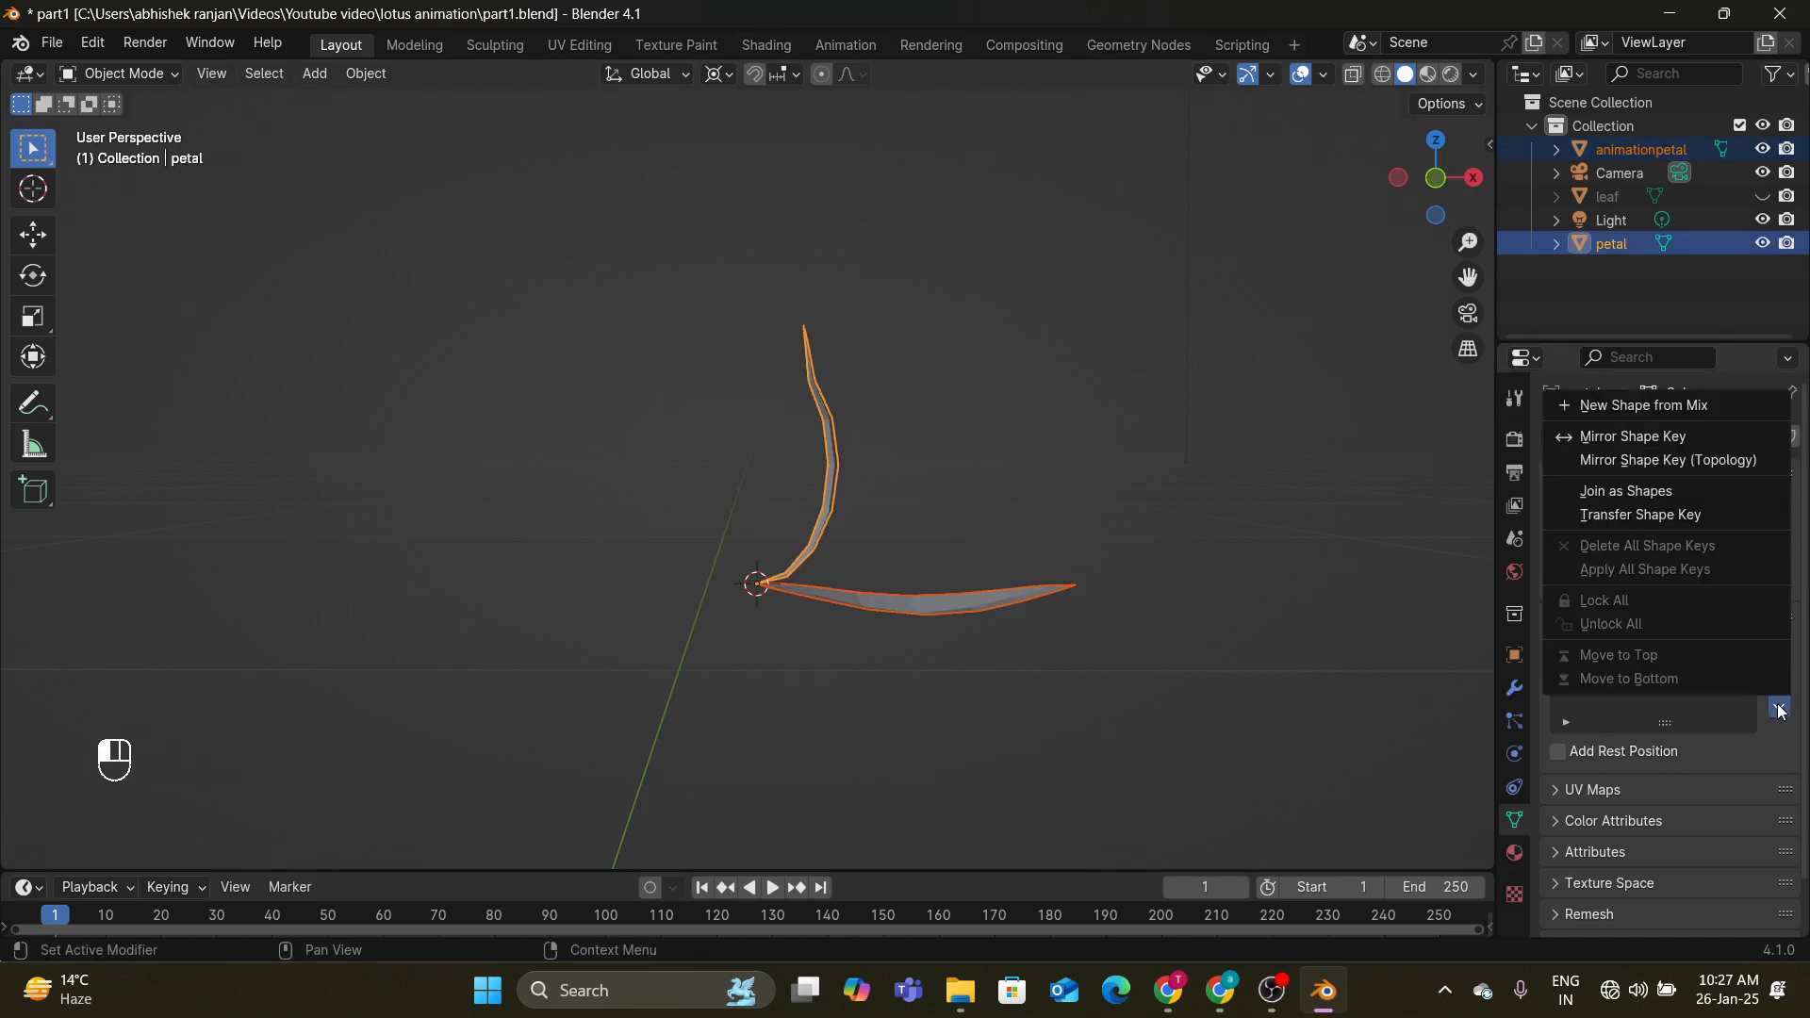
click(1660, 494)
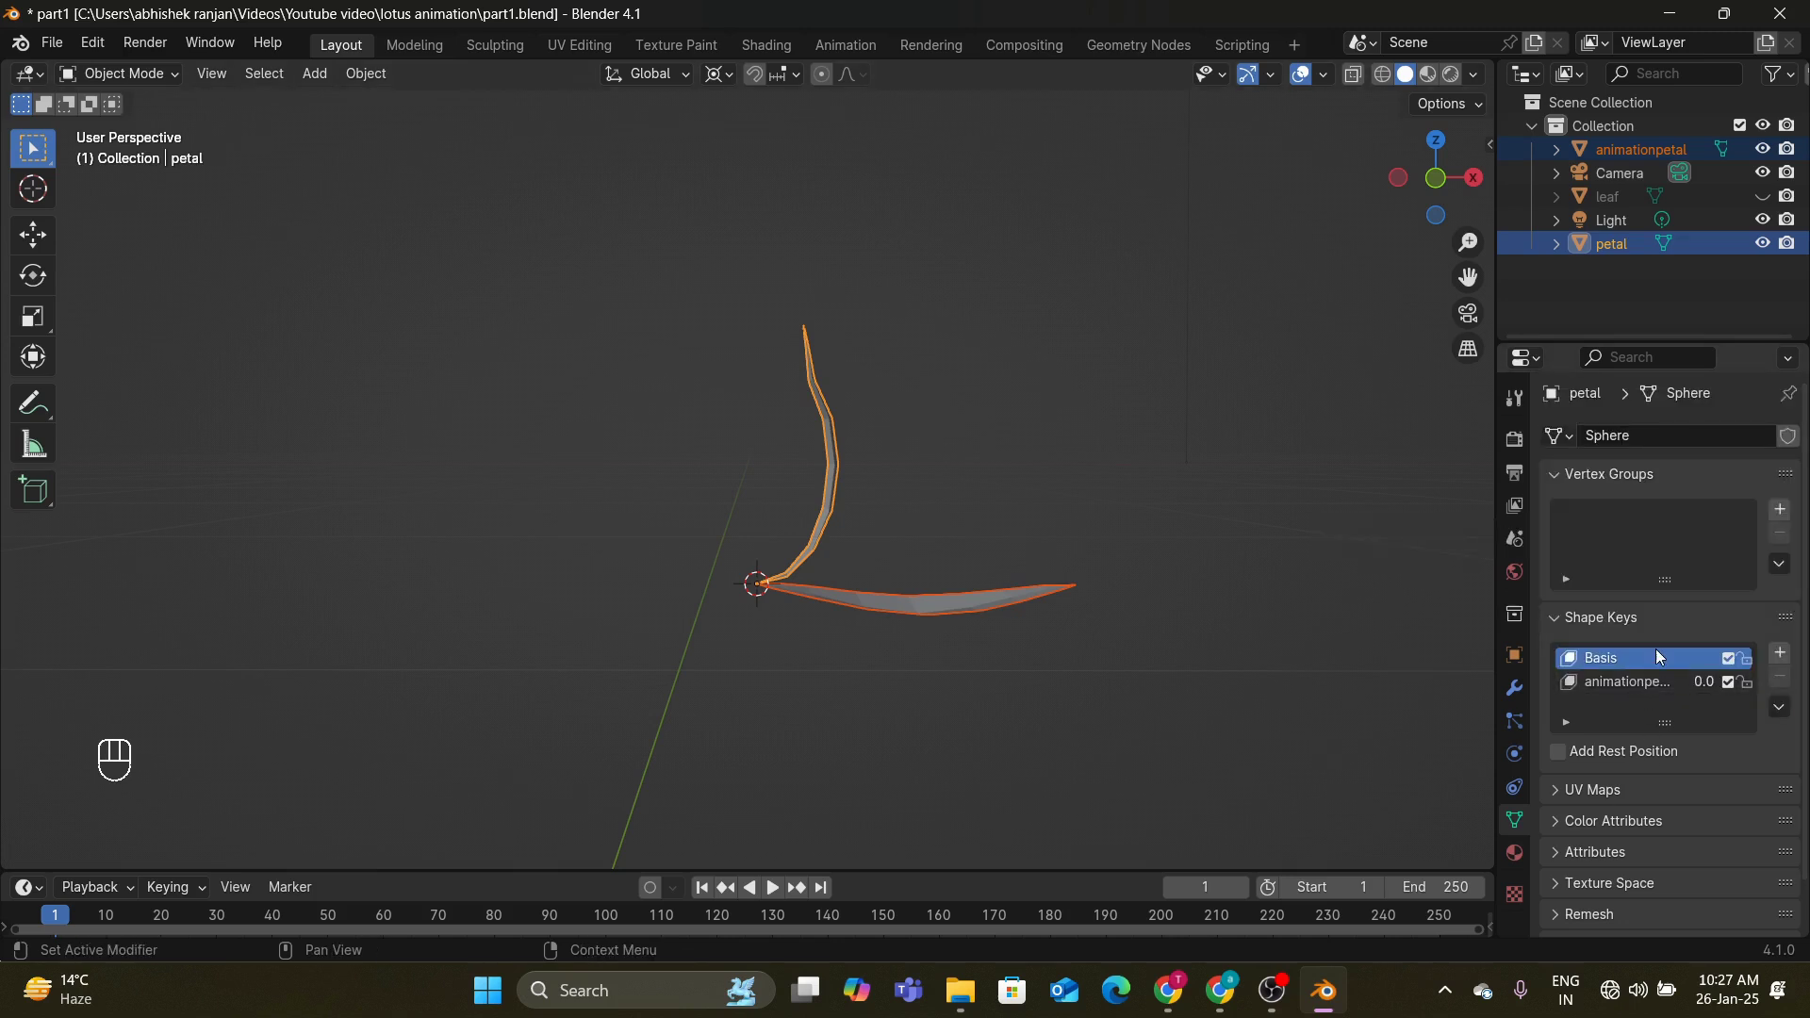
Step: Preview petal's opening with the animationpetal shape key at about 0.231 and 0.082, and reset its value to 0
click(1654, 677)
mouse_move(1668, 829)
mouse_down()
mouse_move(1758, 829)
mouse_move(1672, 830)
mouse_up()
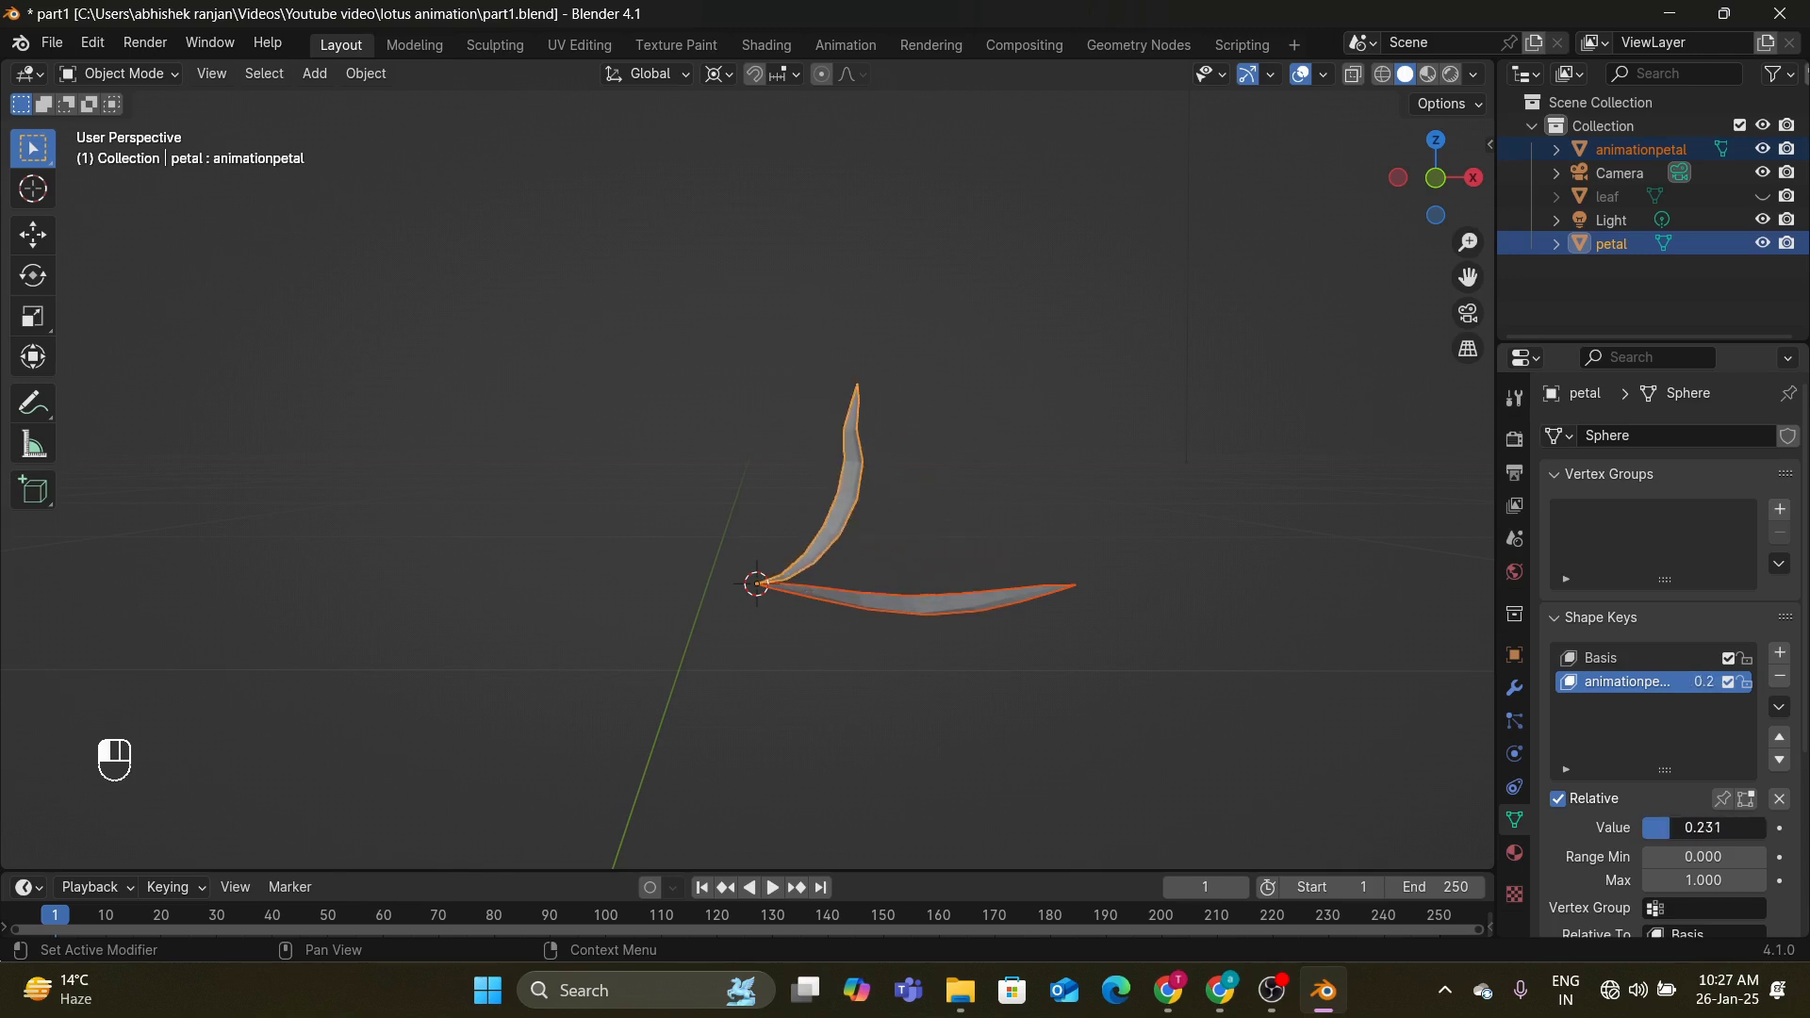
key(KP_1)
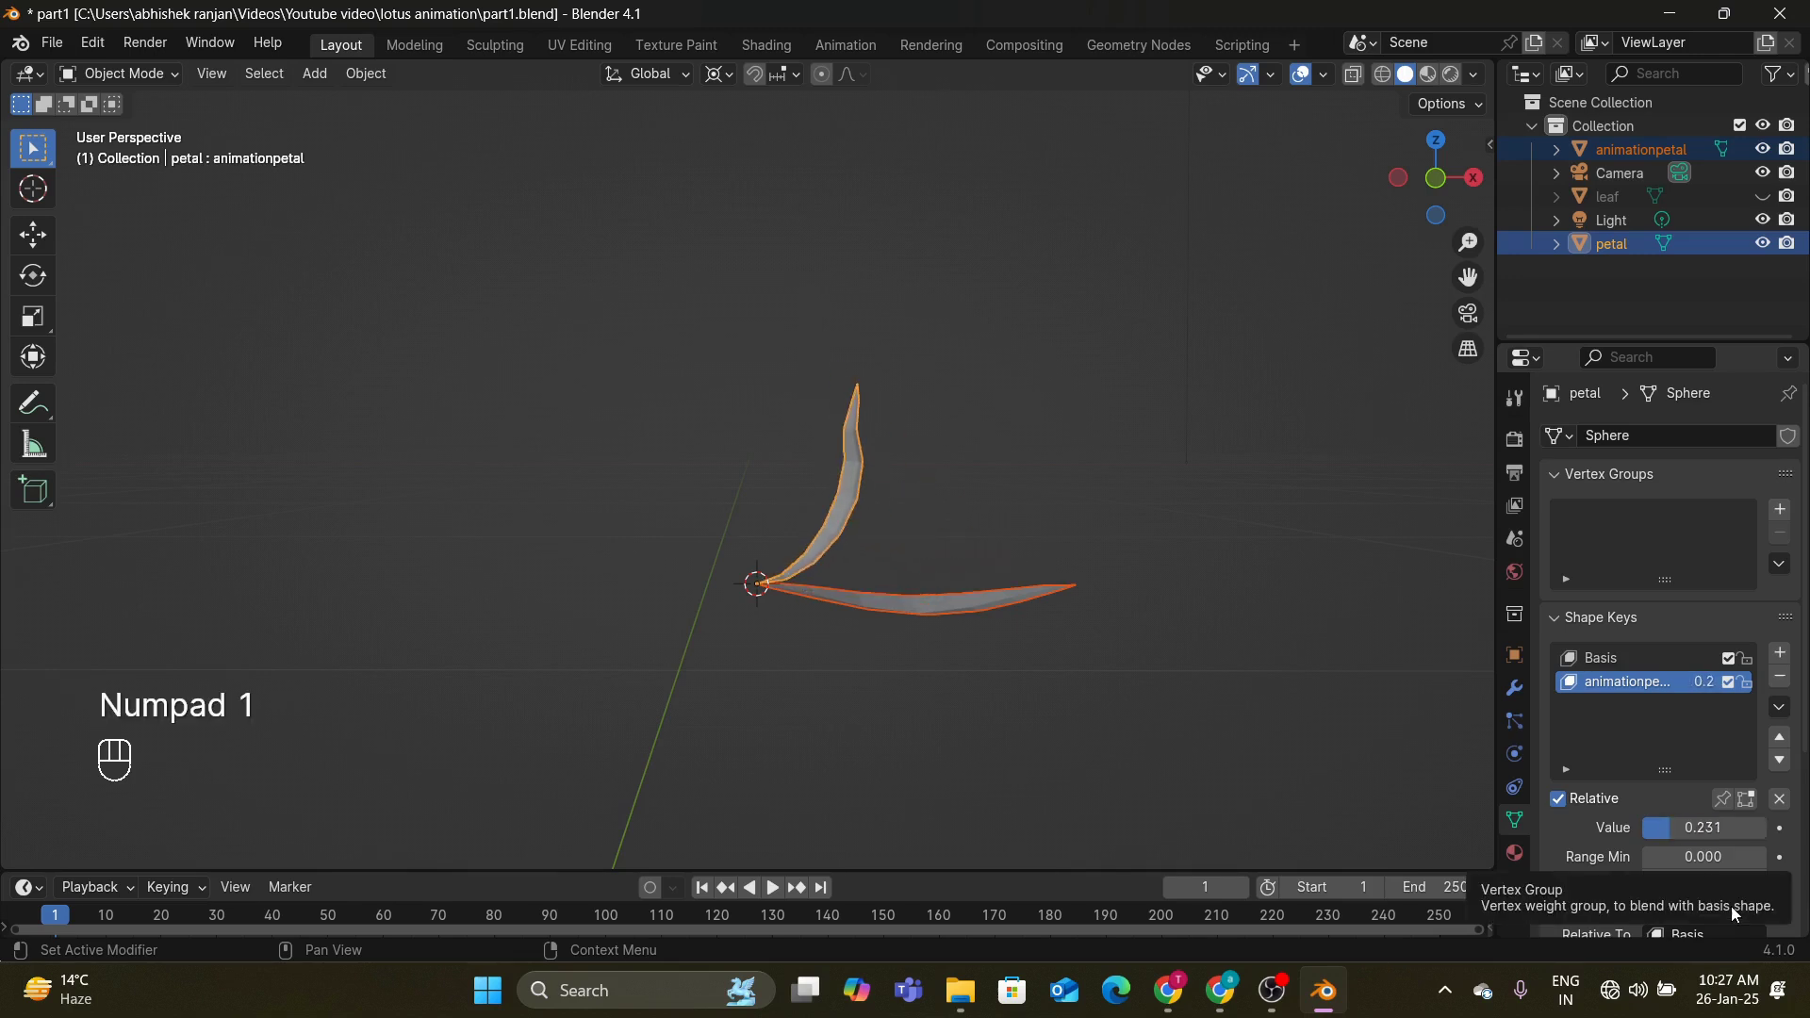
click(1735, 907)
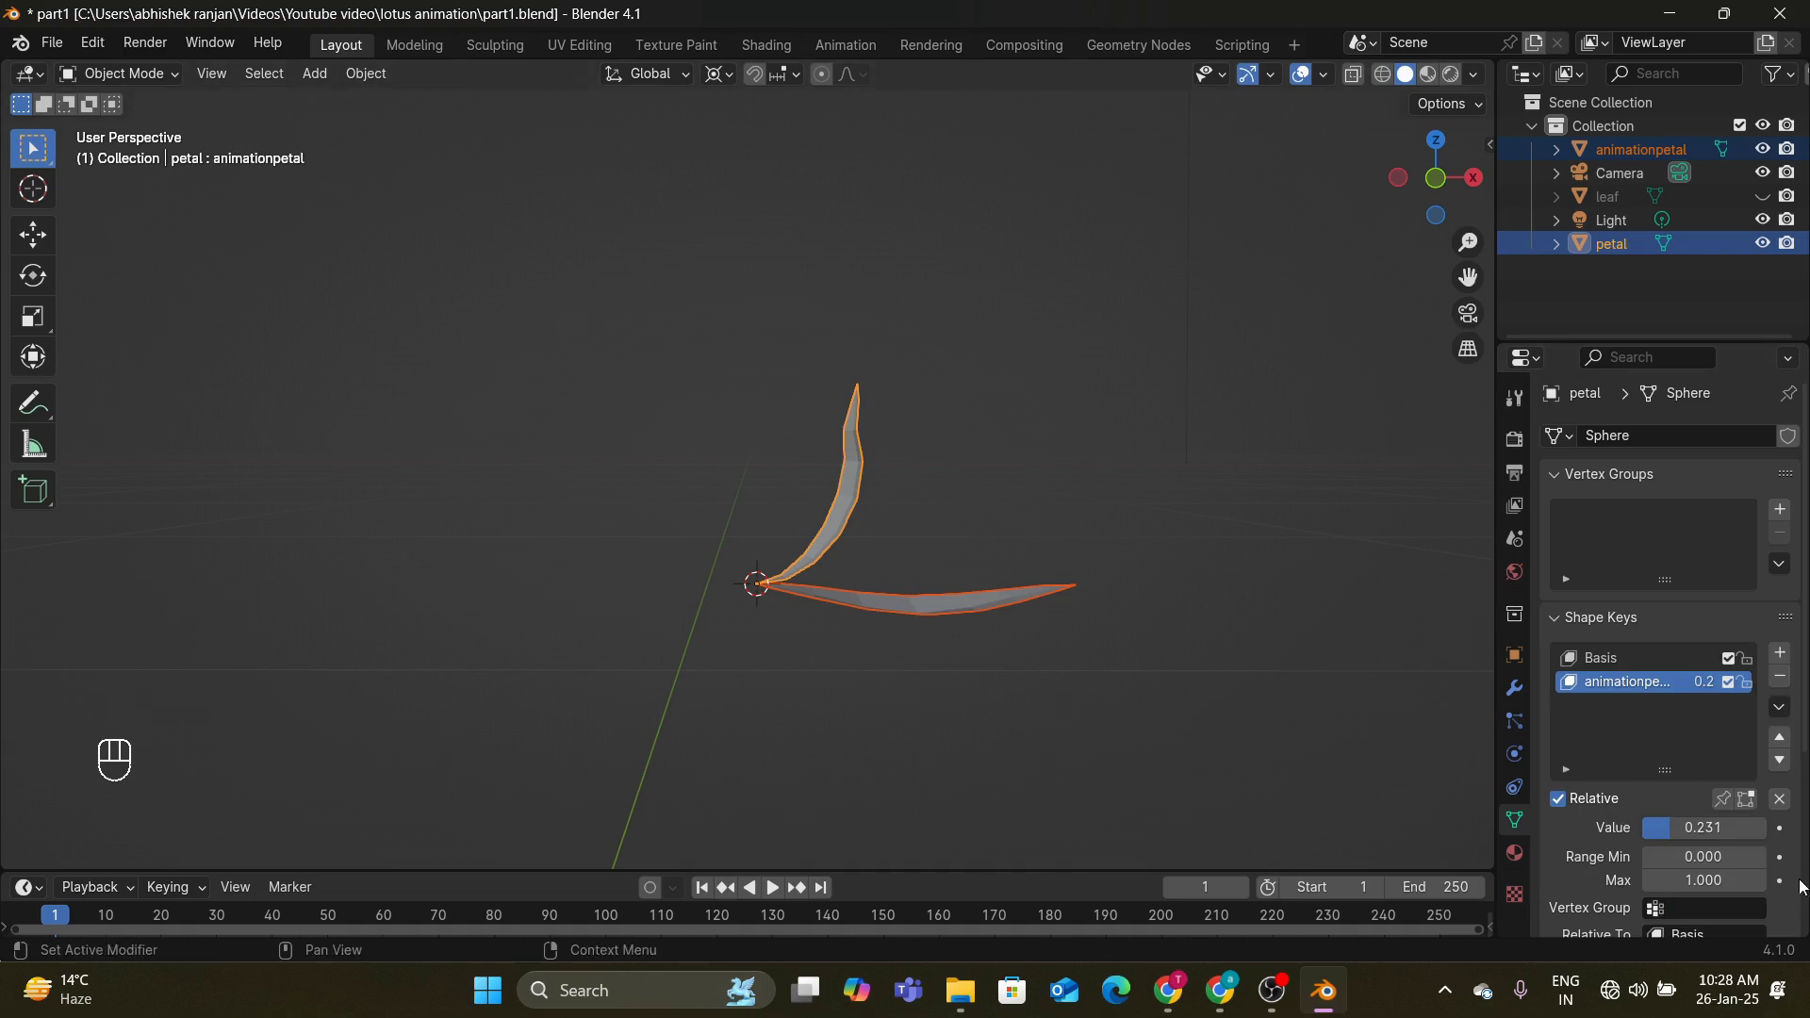
mouse_move(1666, 826)
mouse_down()
mouse_move(1702, 827)
mouse_move(1650, 828)
mouse_up()
key(KP_7)
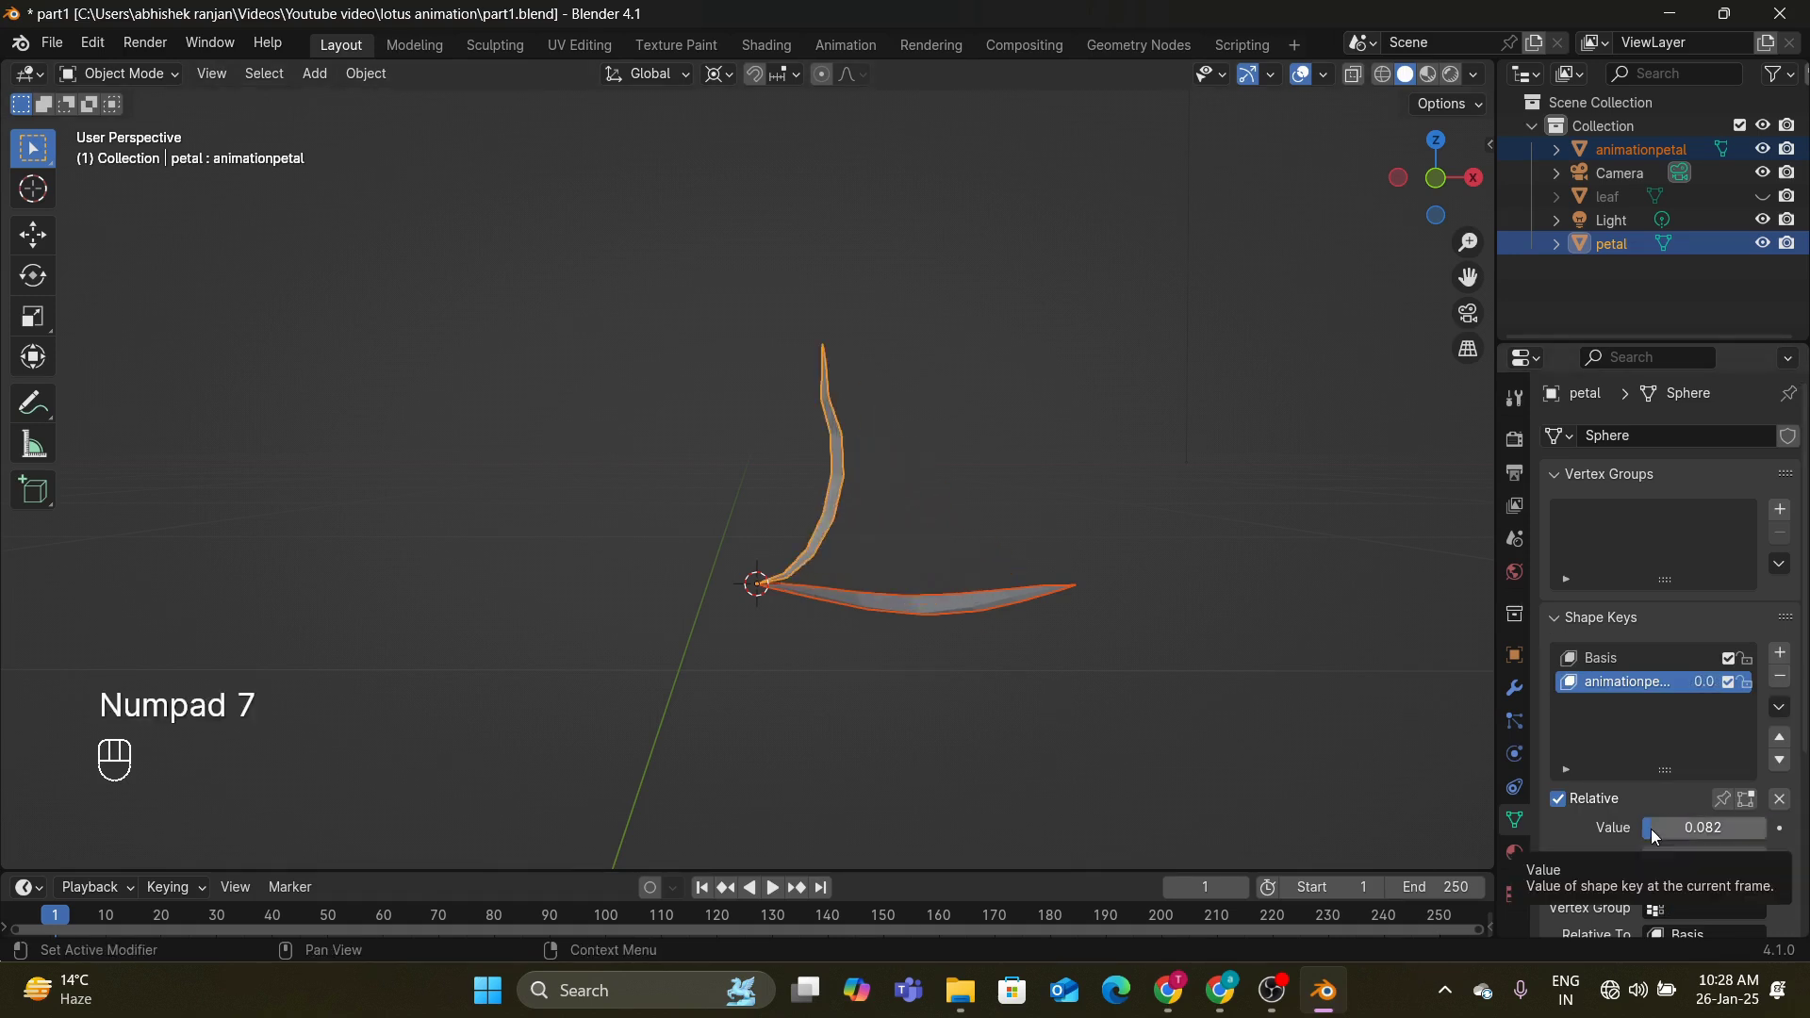
middle_drag(883, 438, 980, 528)
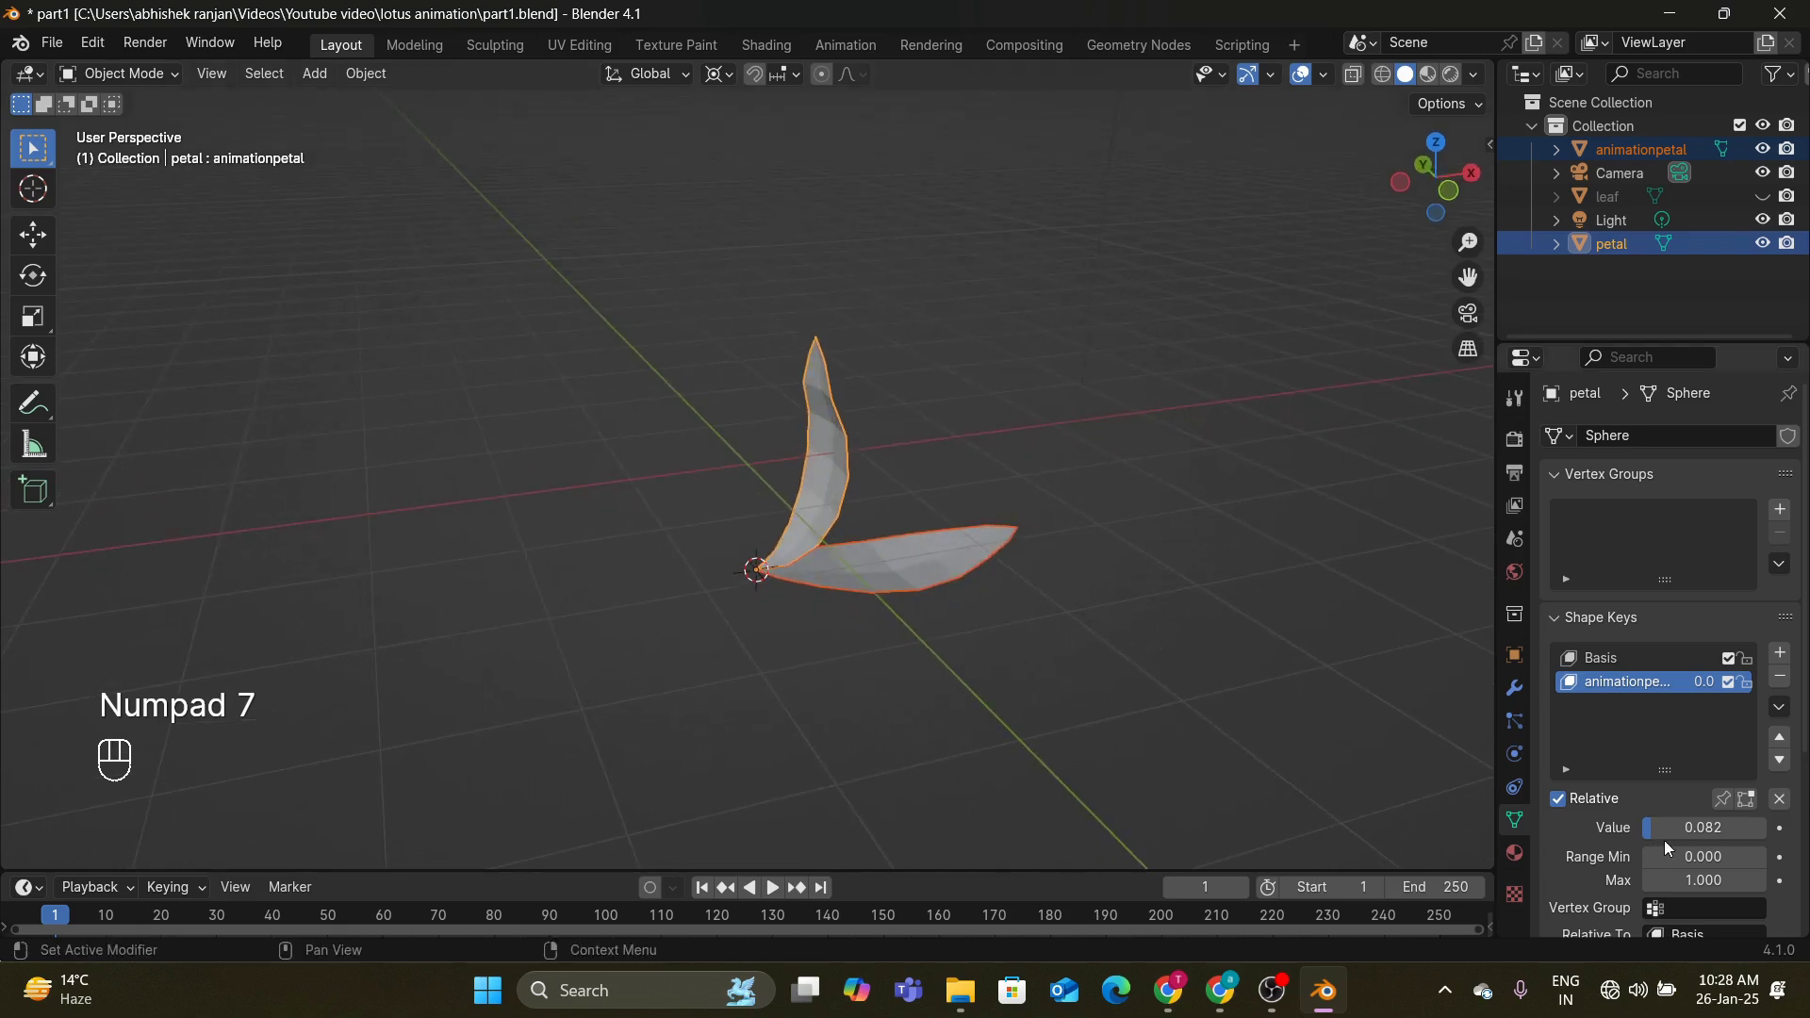
mouse_move(1666, 834)
mouse_down()
mouse_move(1744, 833)
mouse_move(1645, 833)
mouse_move(1766, 834)
mouse_move(1637, 829)
mouse_up()
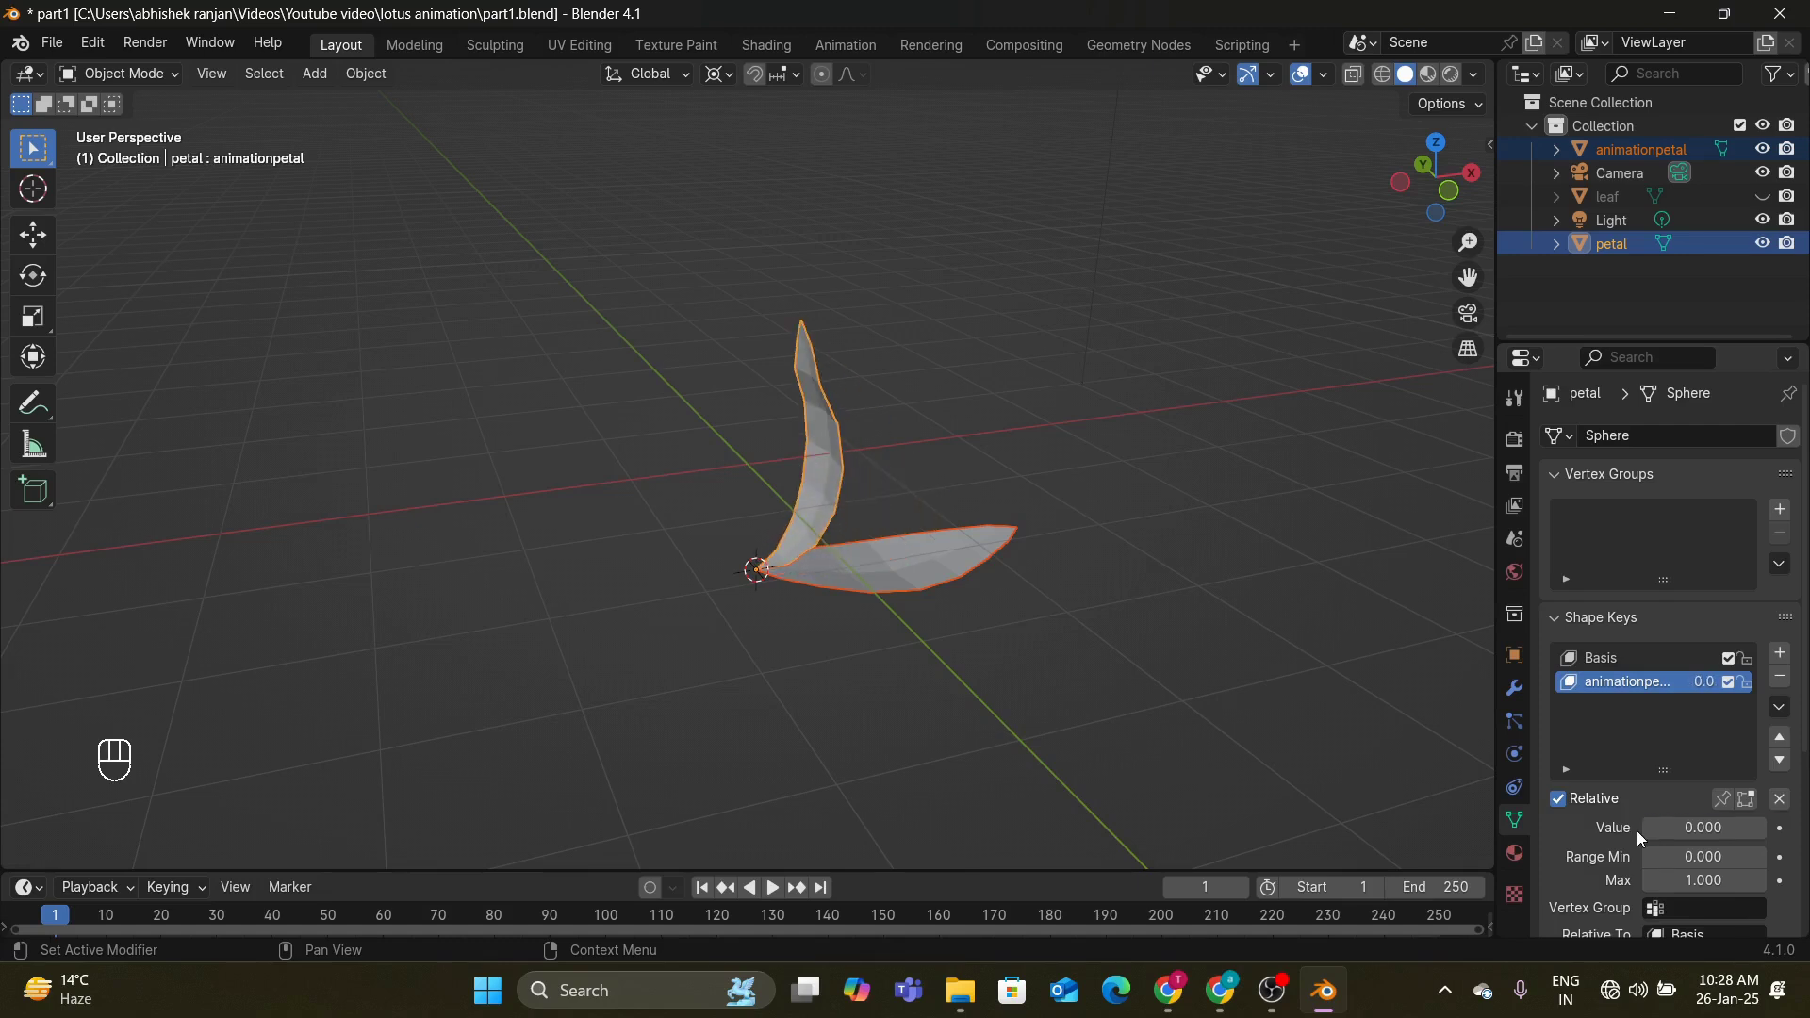
Step: Delete the separate animationpetal object in front view, keeping the petal with its shape key
key(KP_1)
key(KP_1)
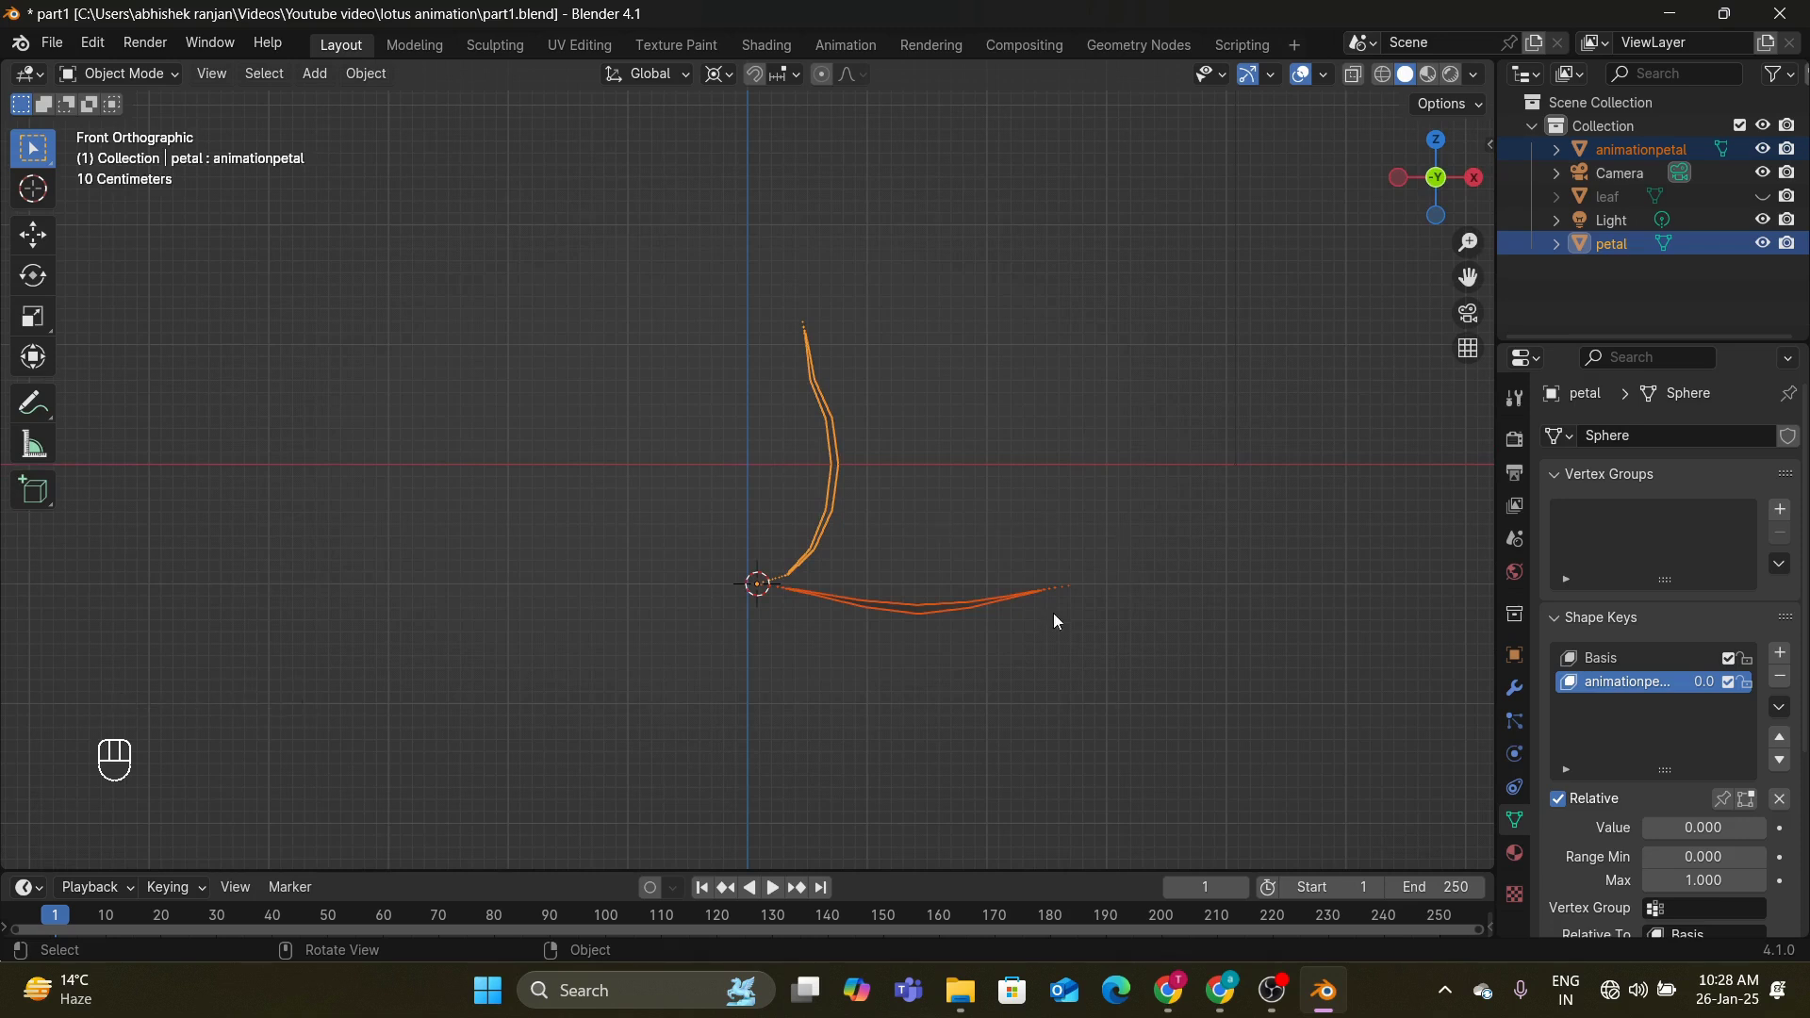
click(1034, 594)
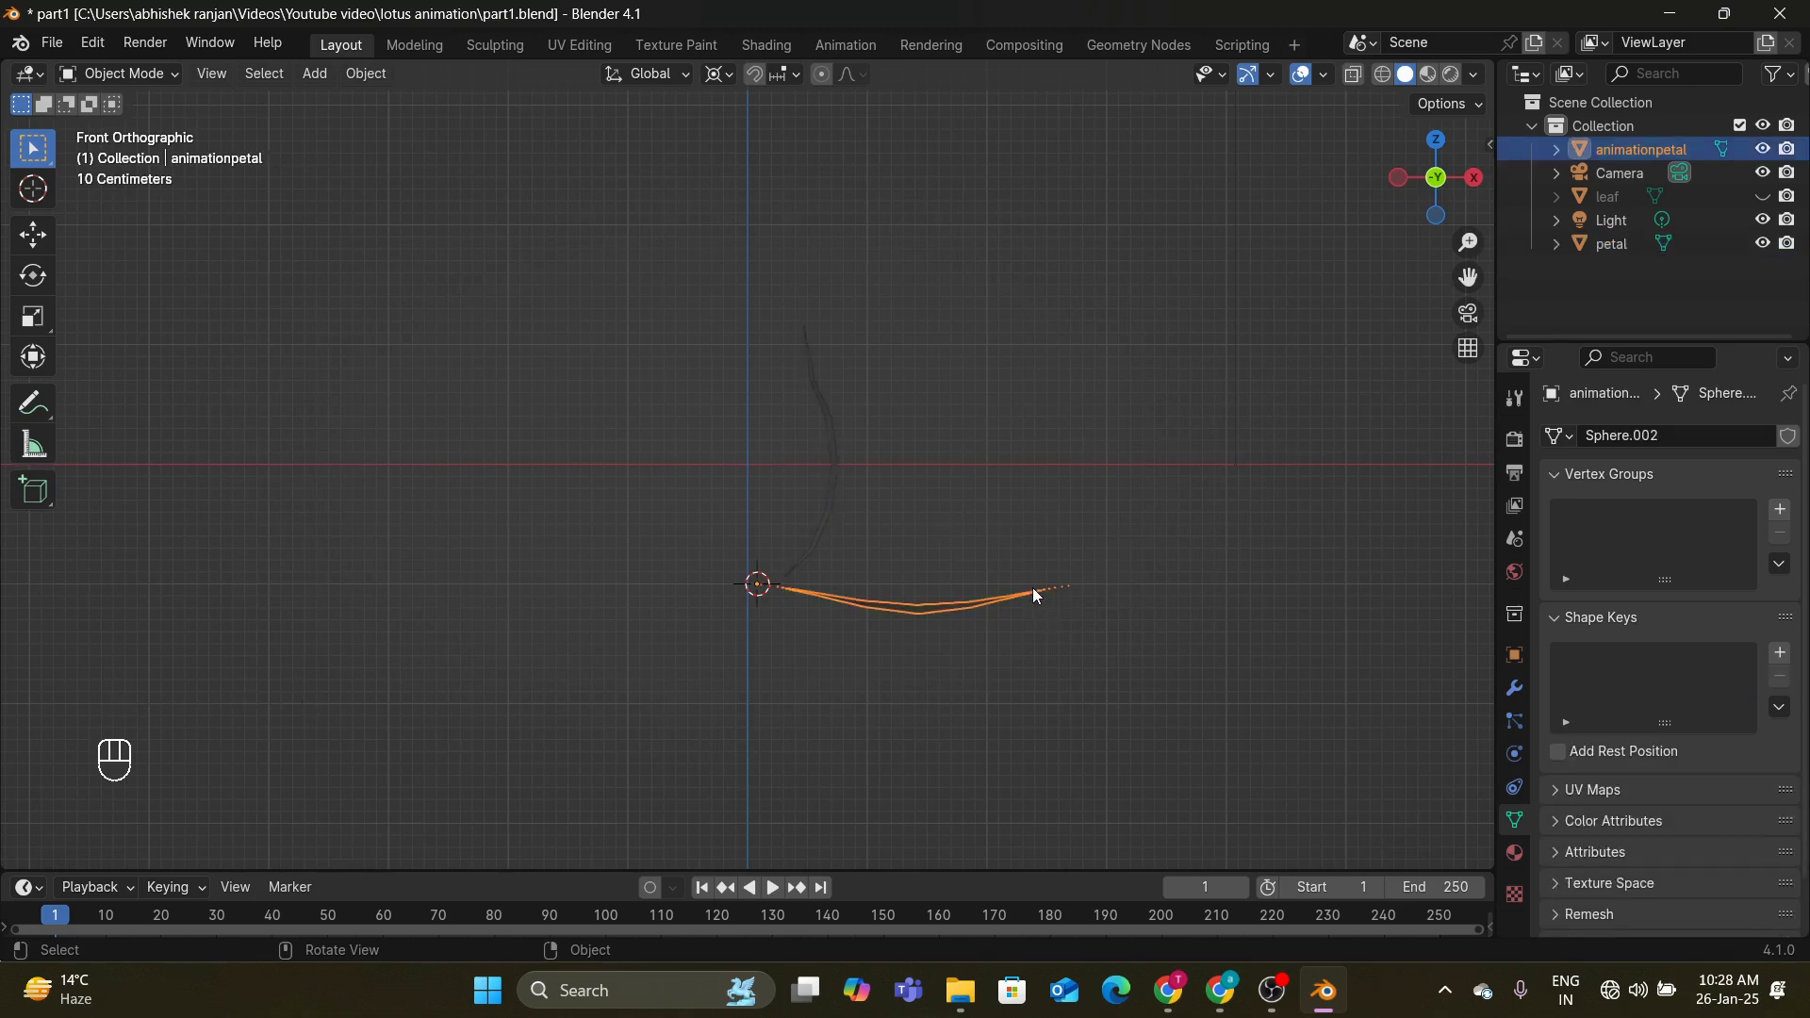
key(Delete)
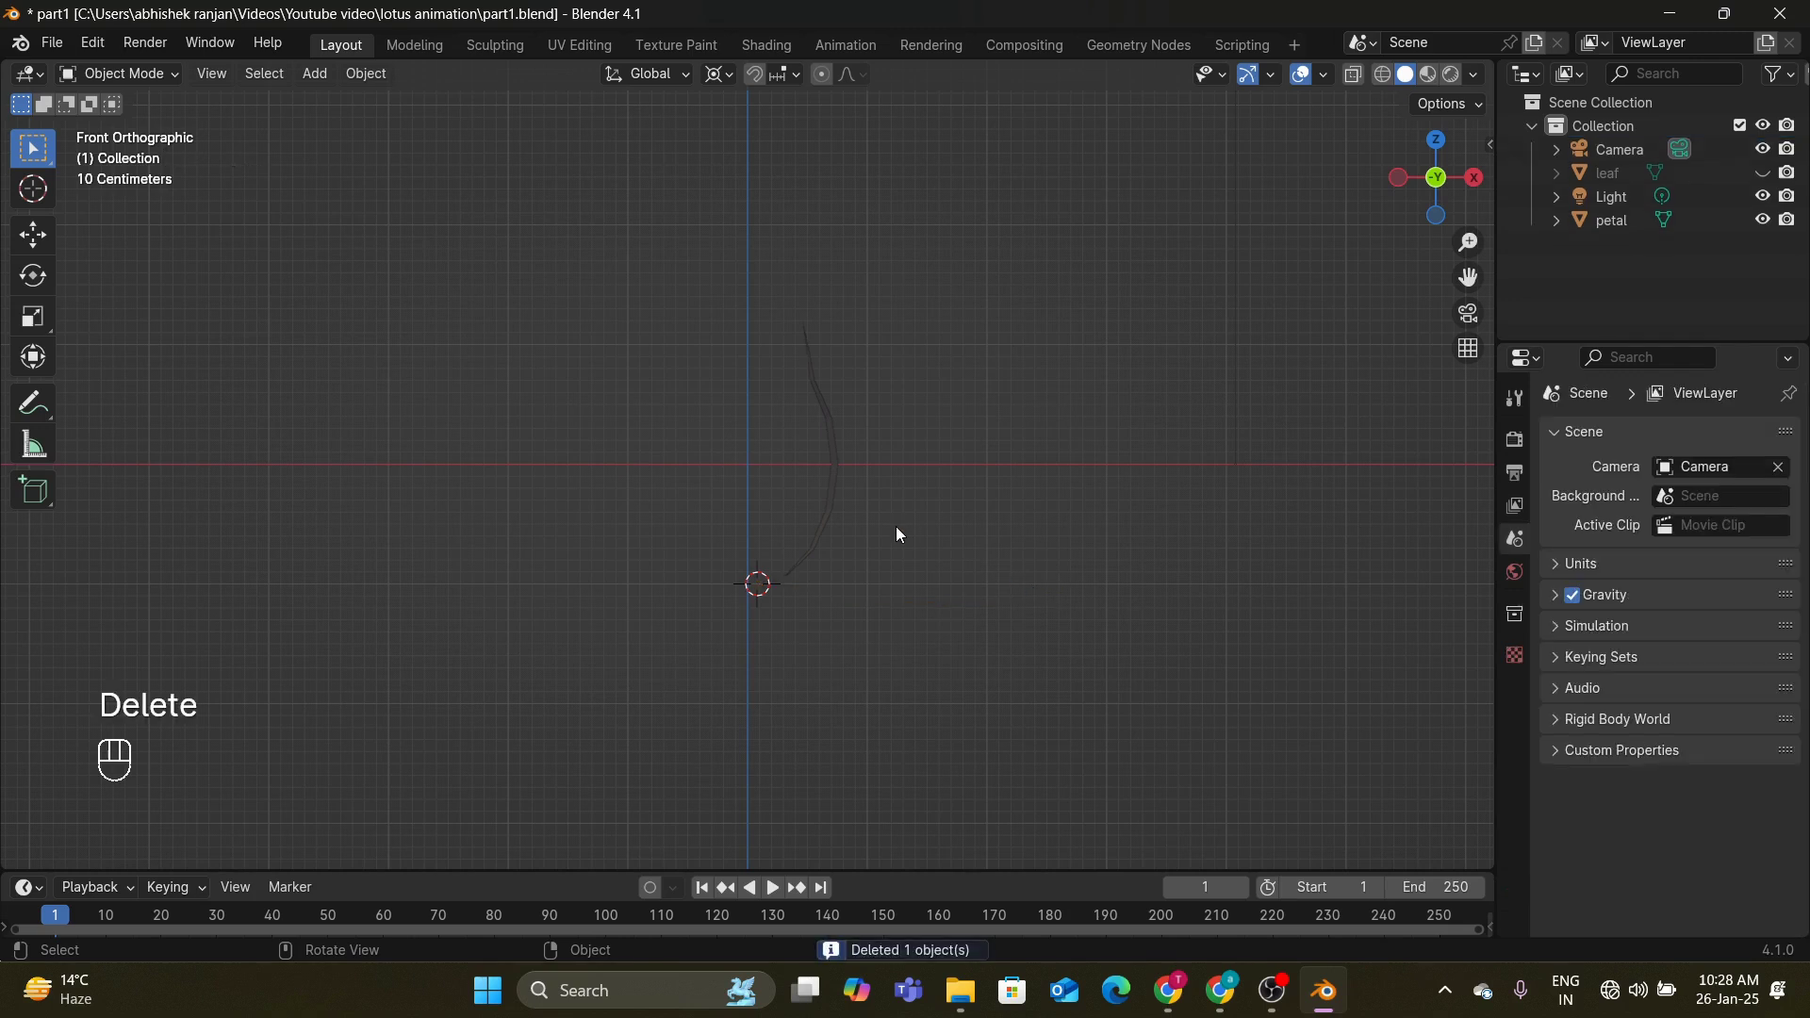
Step: Select petal and move it up about 0.992 m along Z so its base sits on the X axis
click(840, 510)
mouse_move(908, 557)
middle_down()
mouse_move(957, 596)
mouse_move(900, 589)
mouse_move(909, 563)
middle_up()
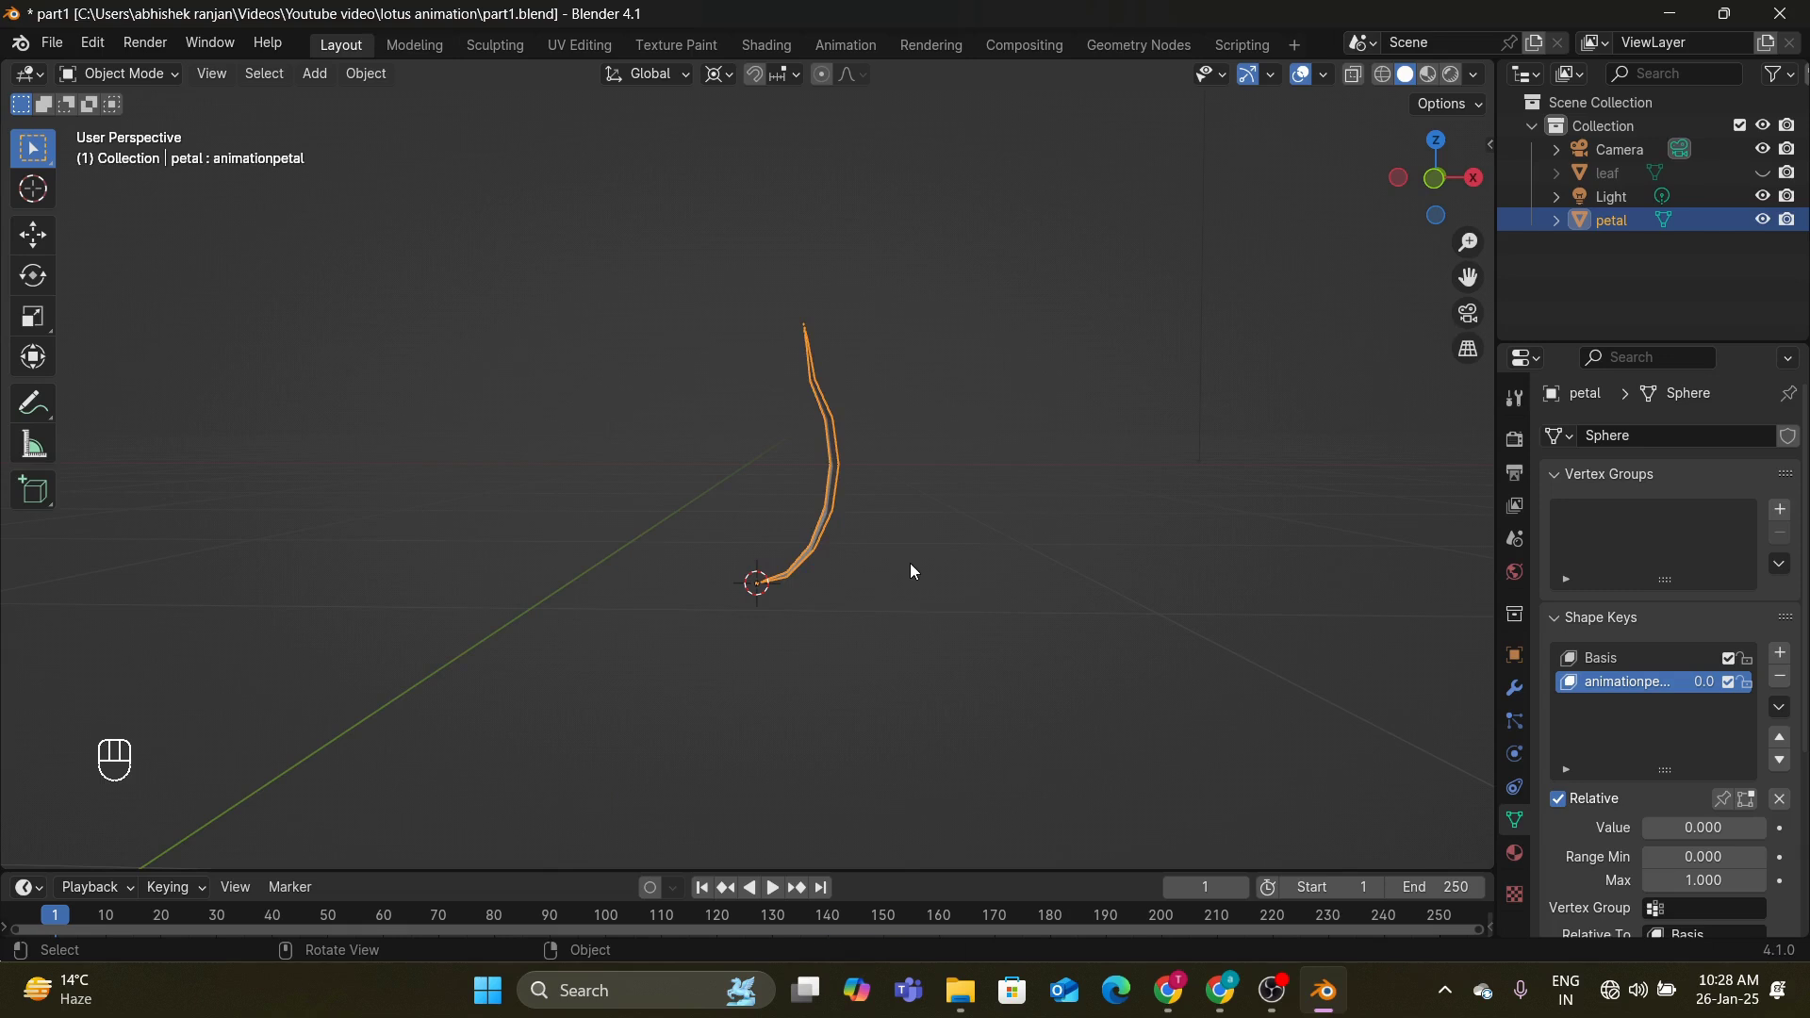
key(KP_1)
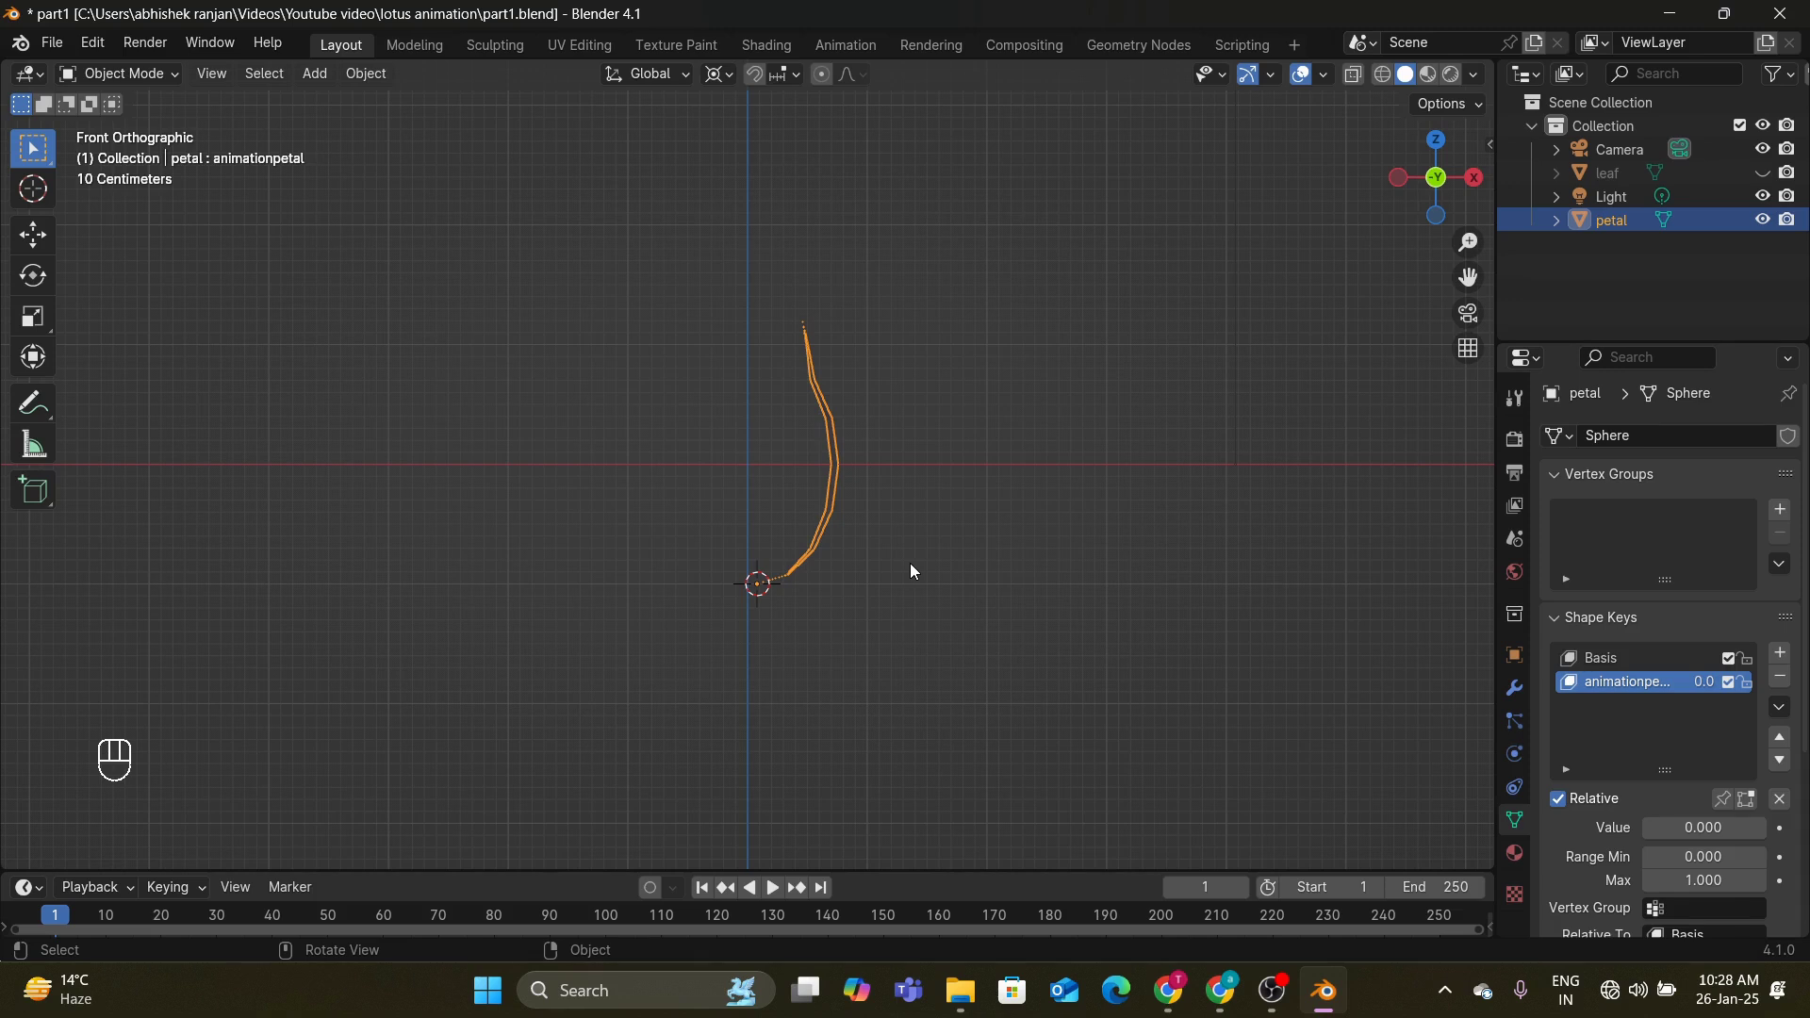
key(g)
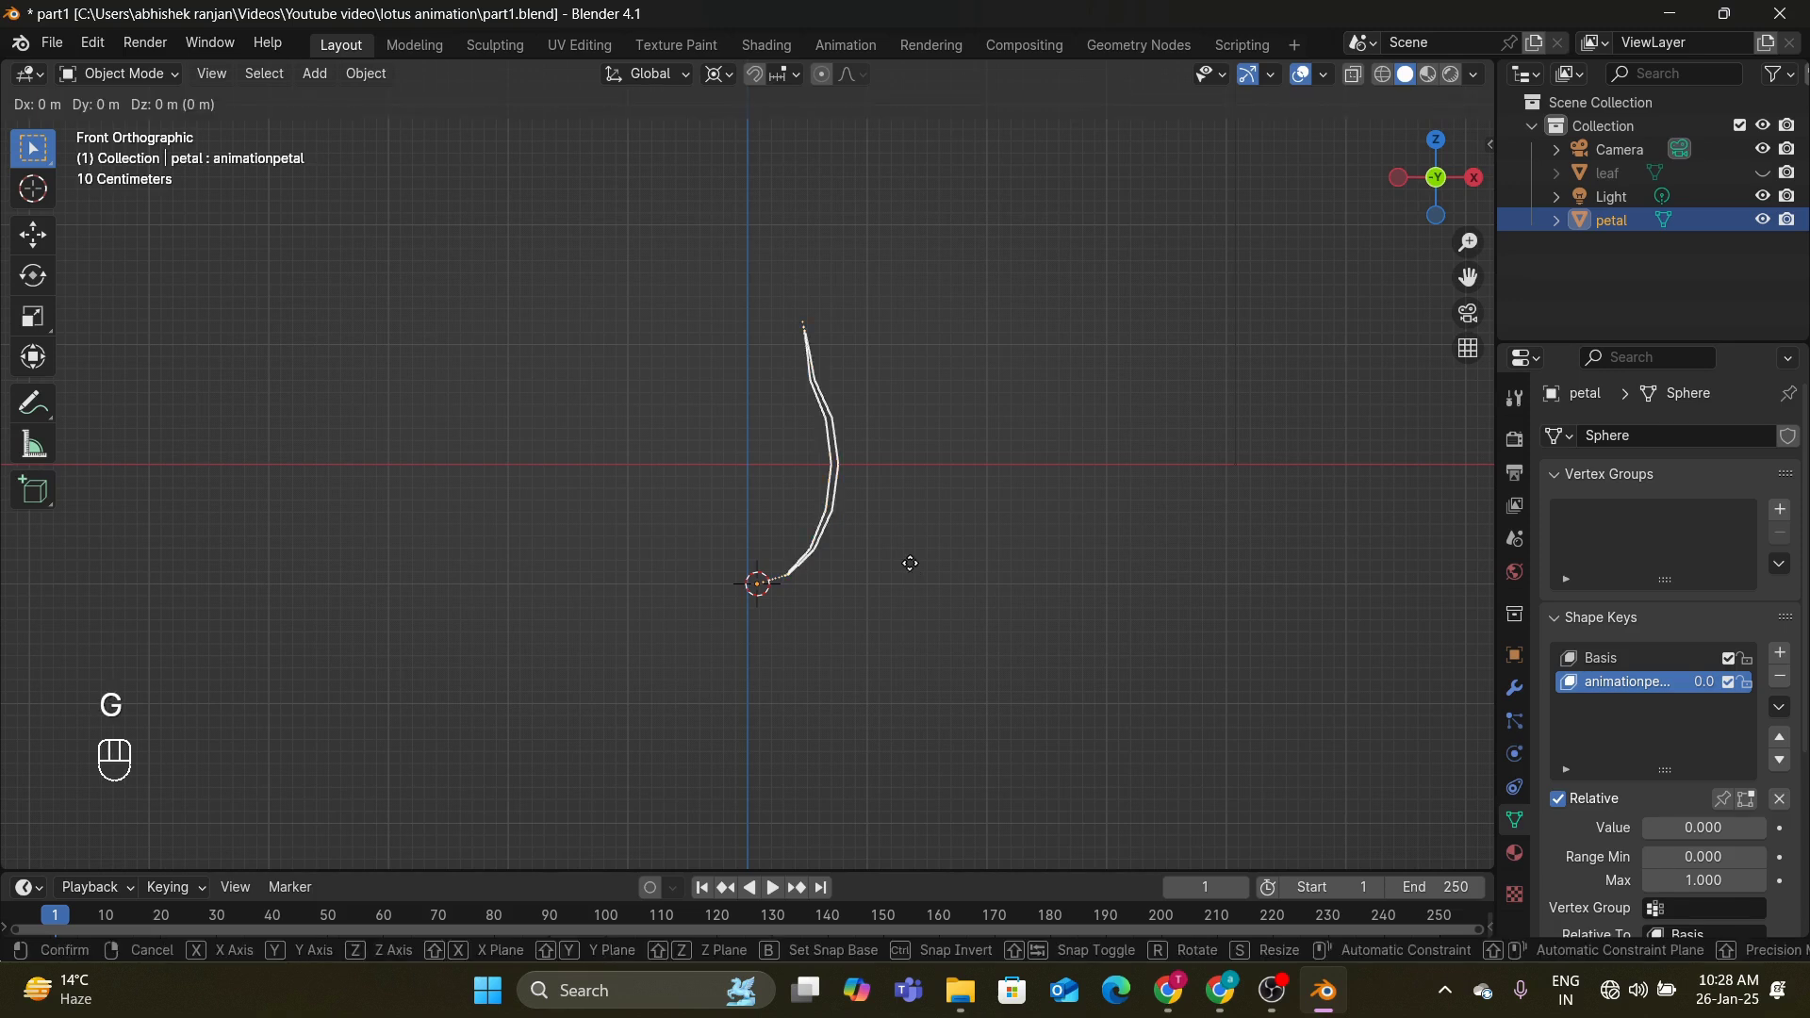
key(z)
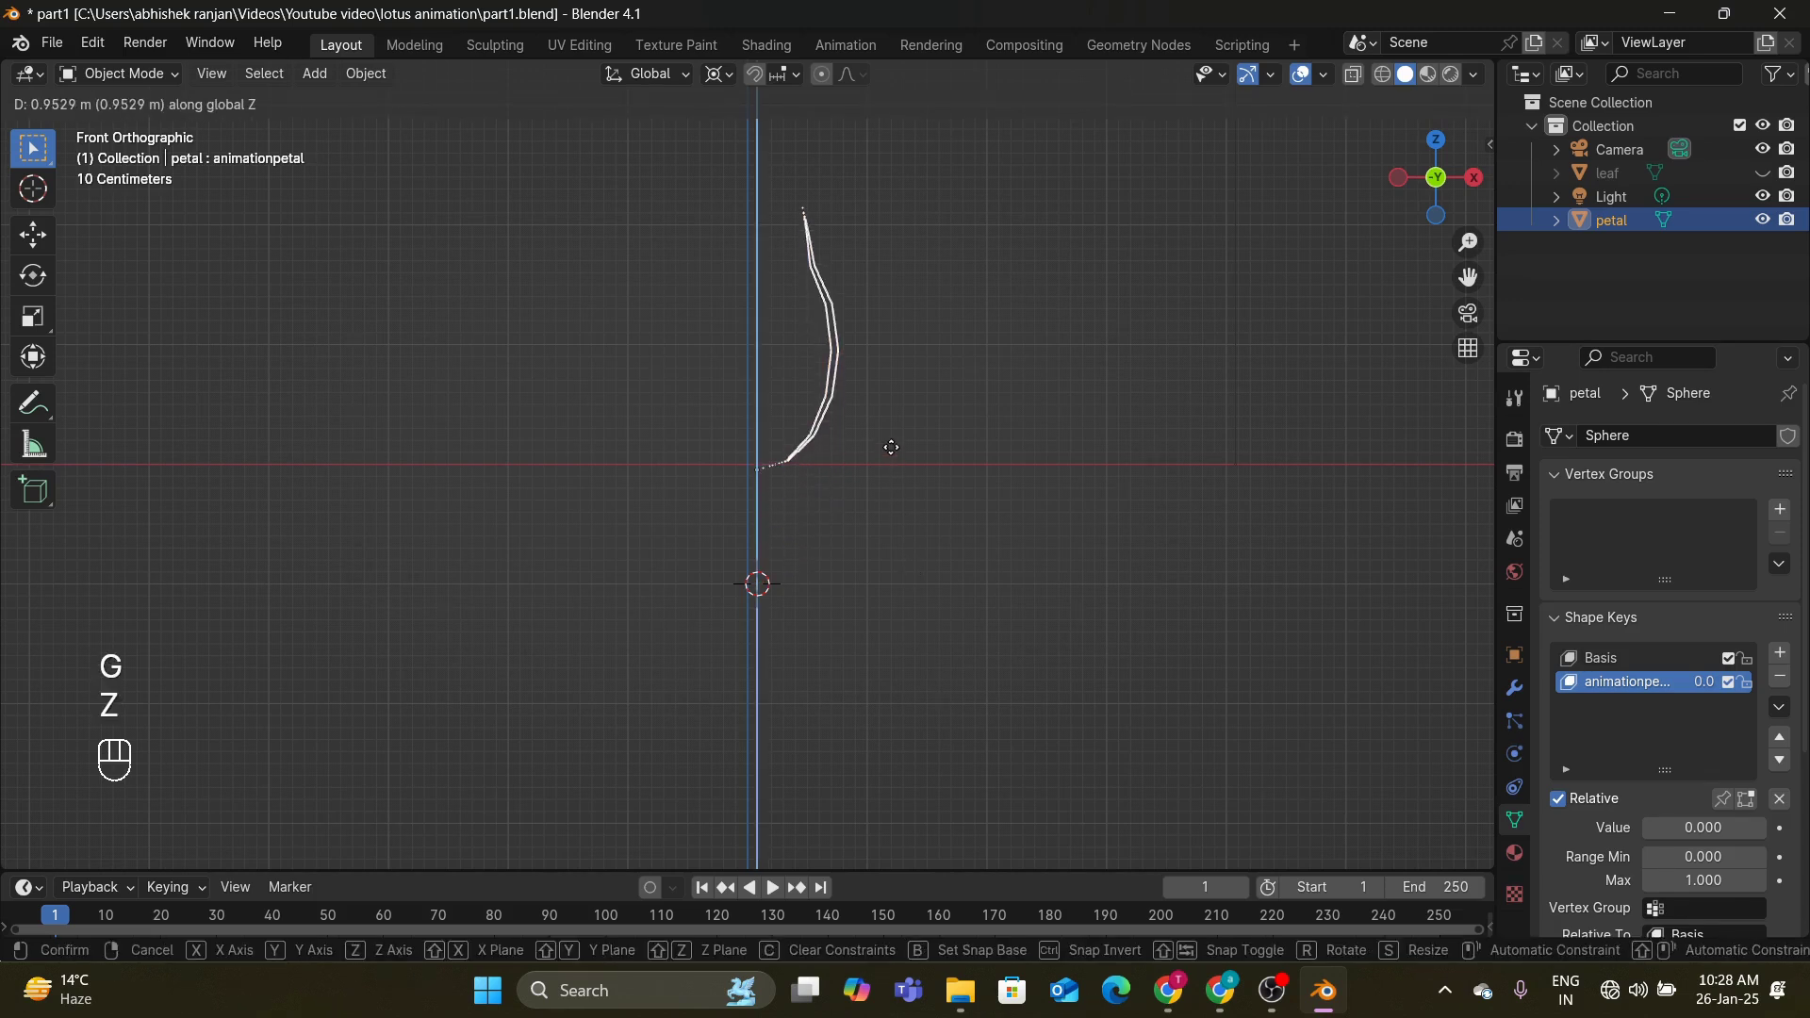
click(893, 453)
key(g)
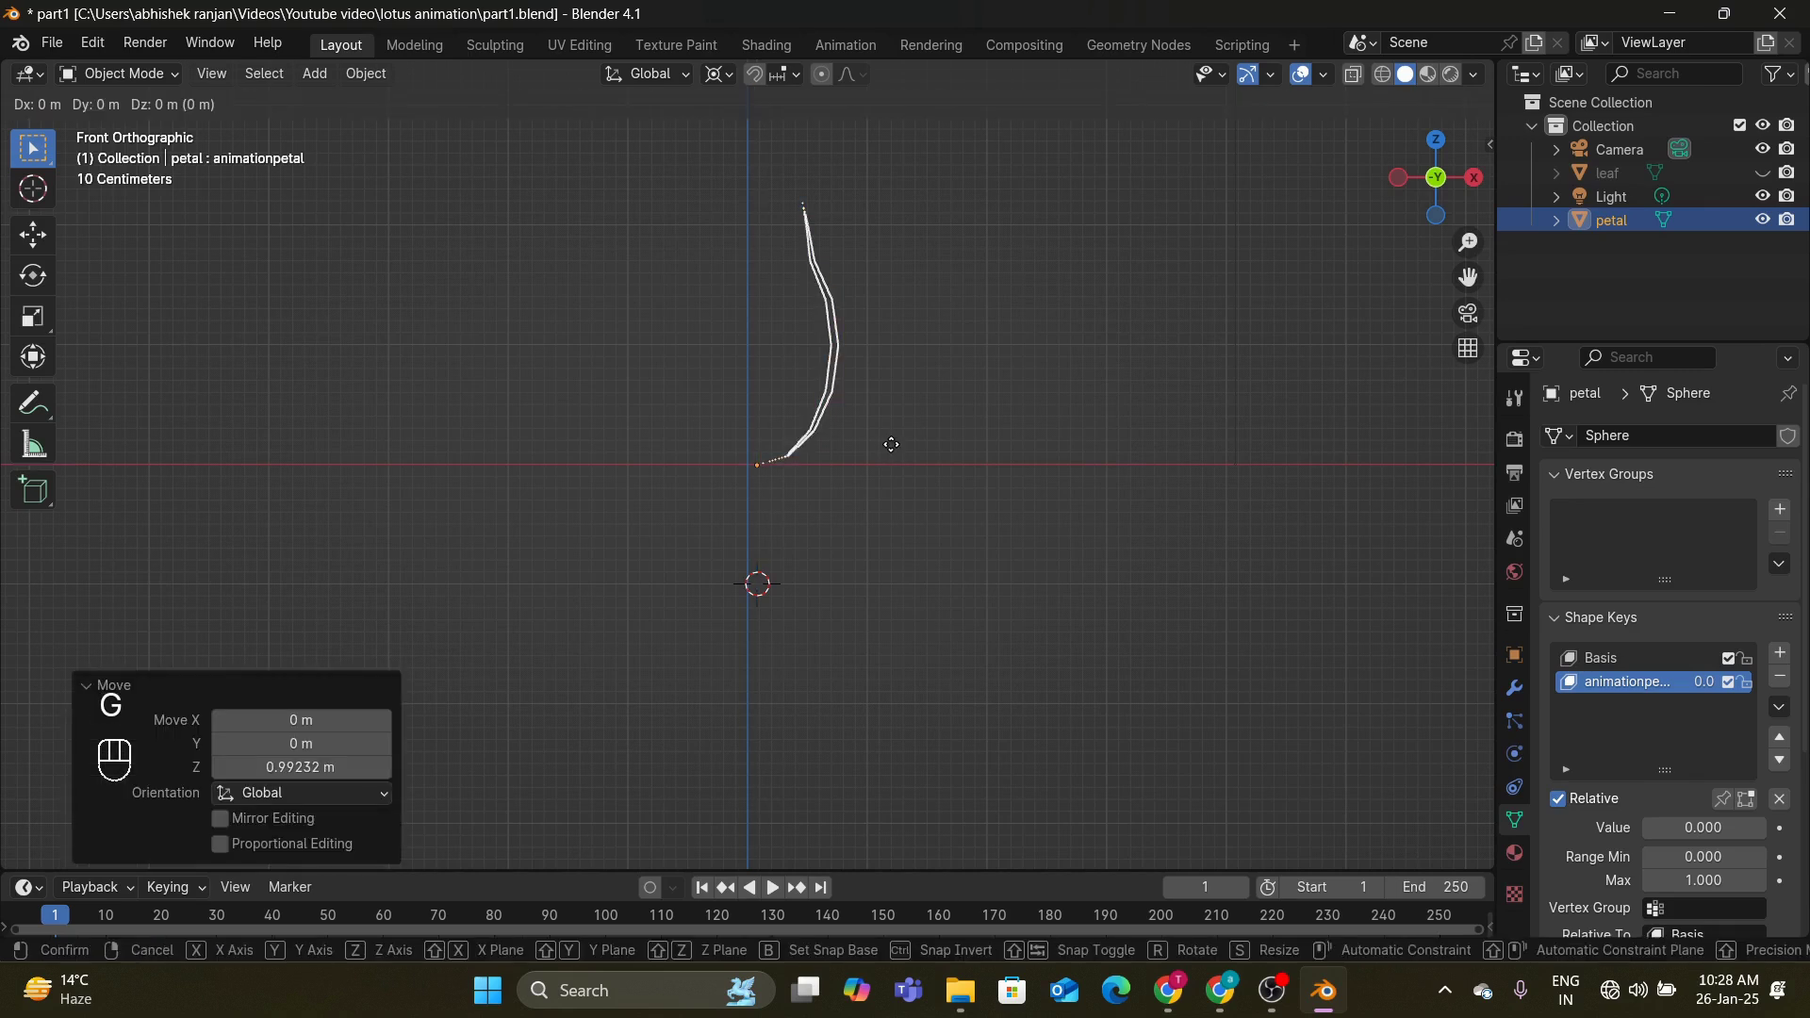
key(z)
click(891, 444)
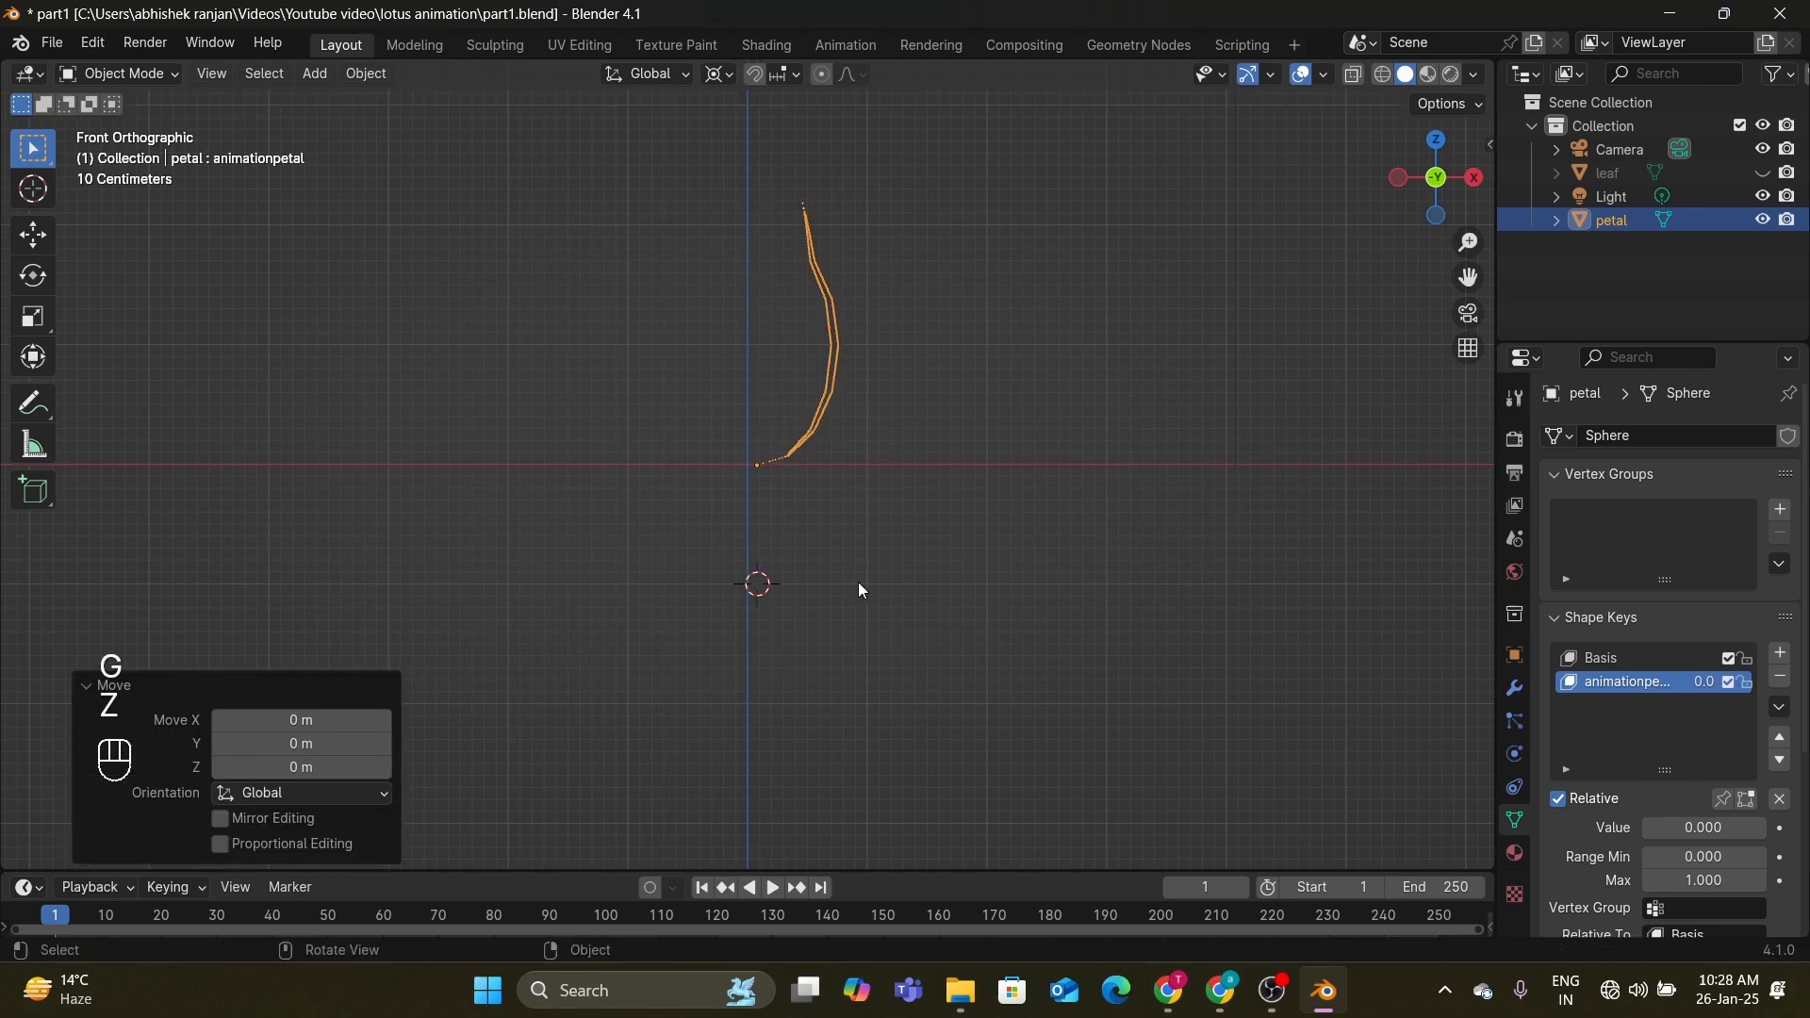
Step: Snap the 3D cursor to the world origin
key(shift+s)
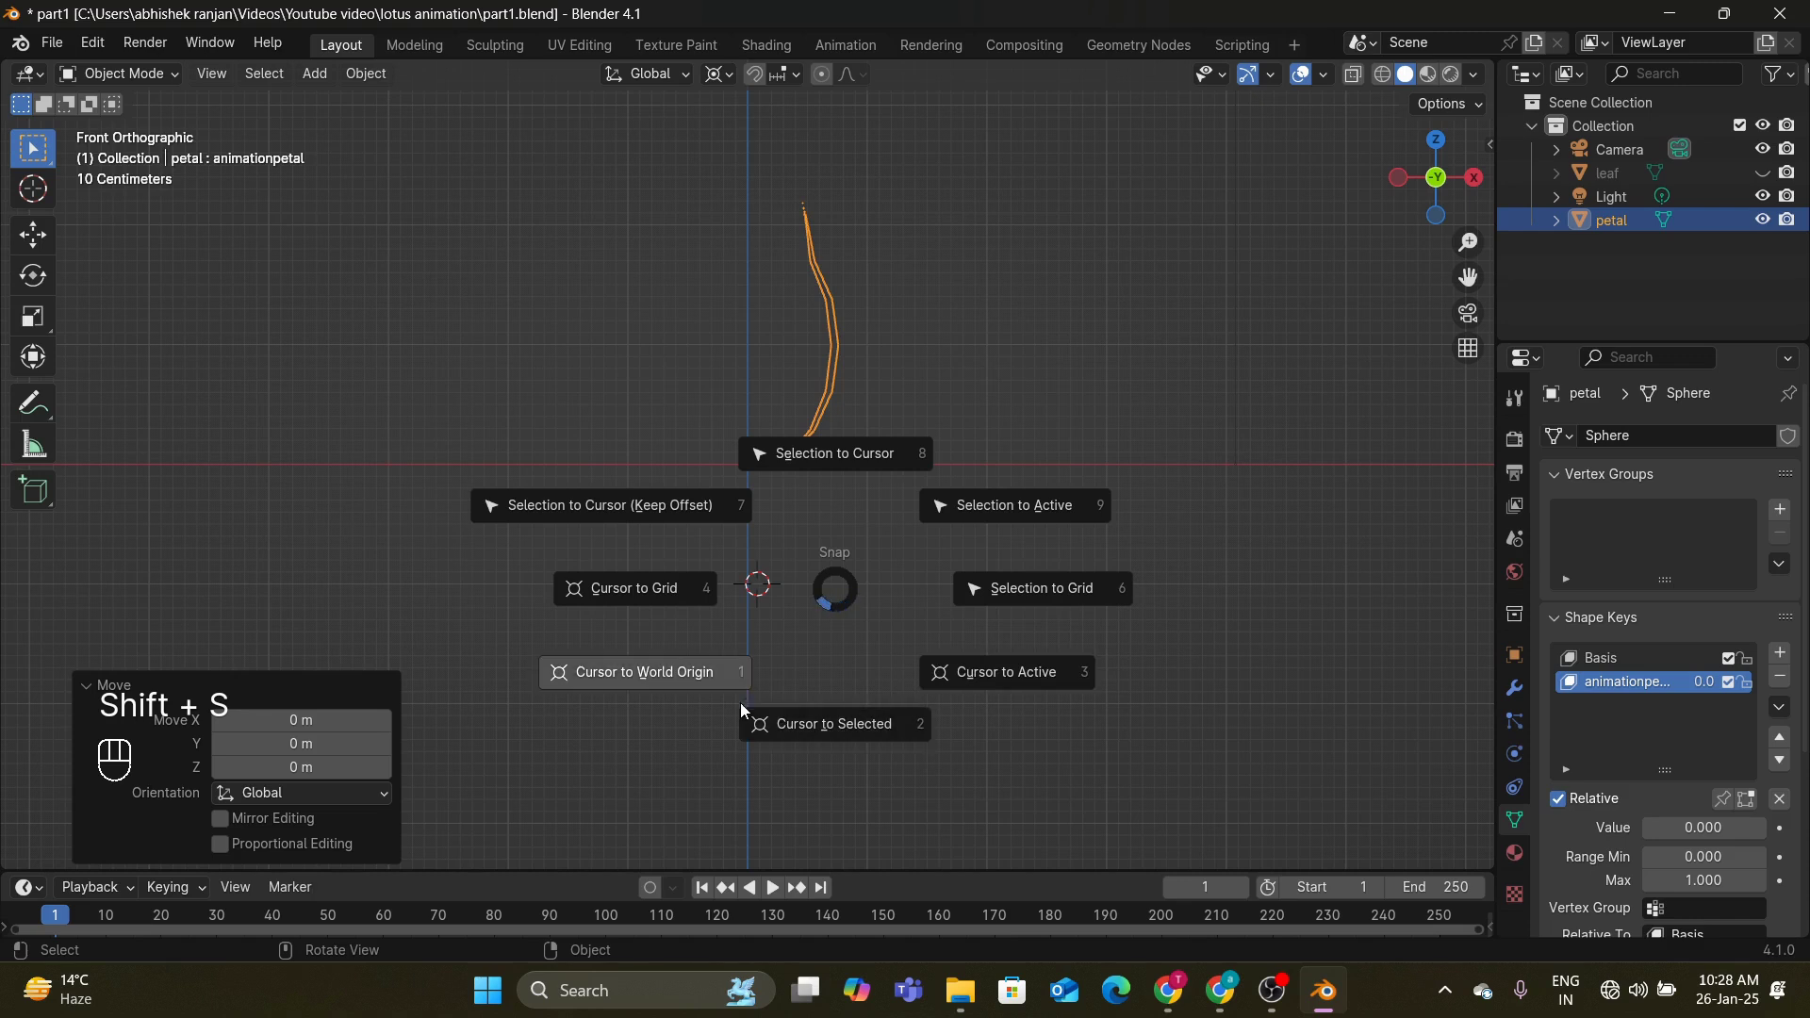
click(635, 671)
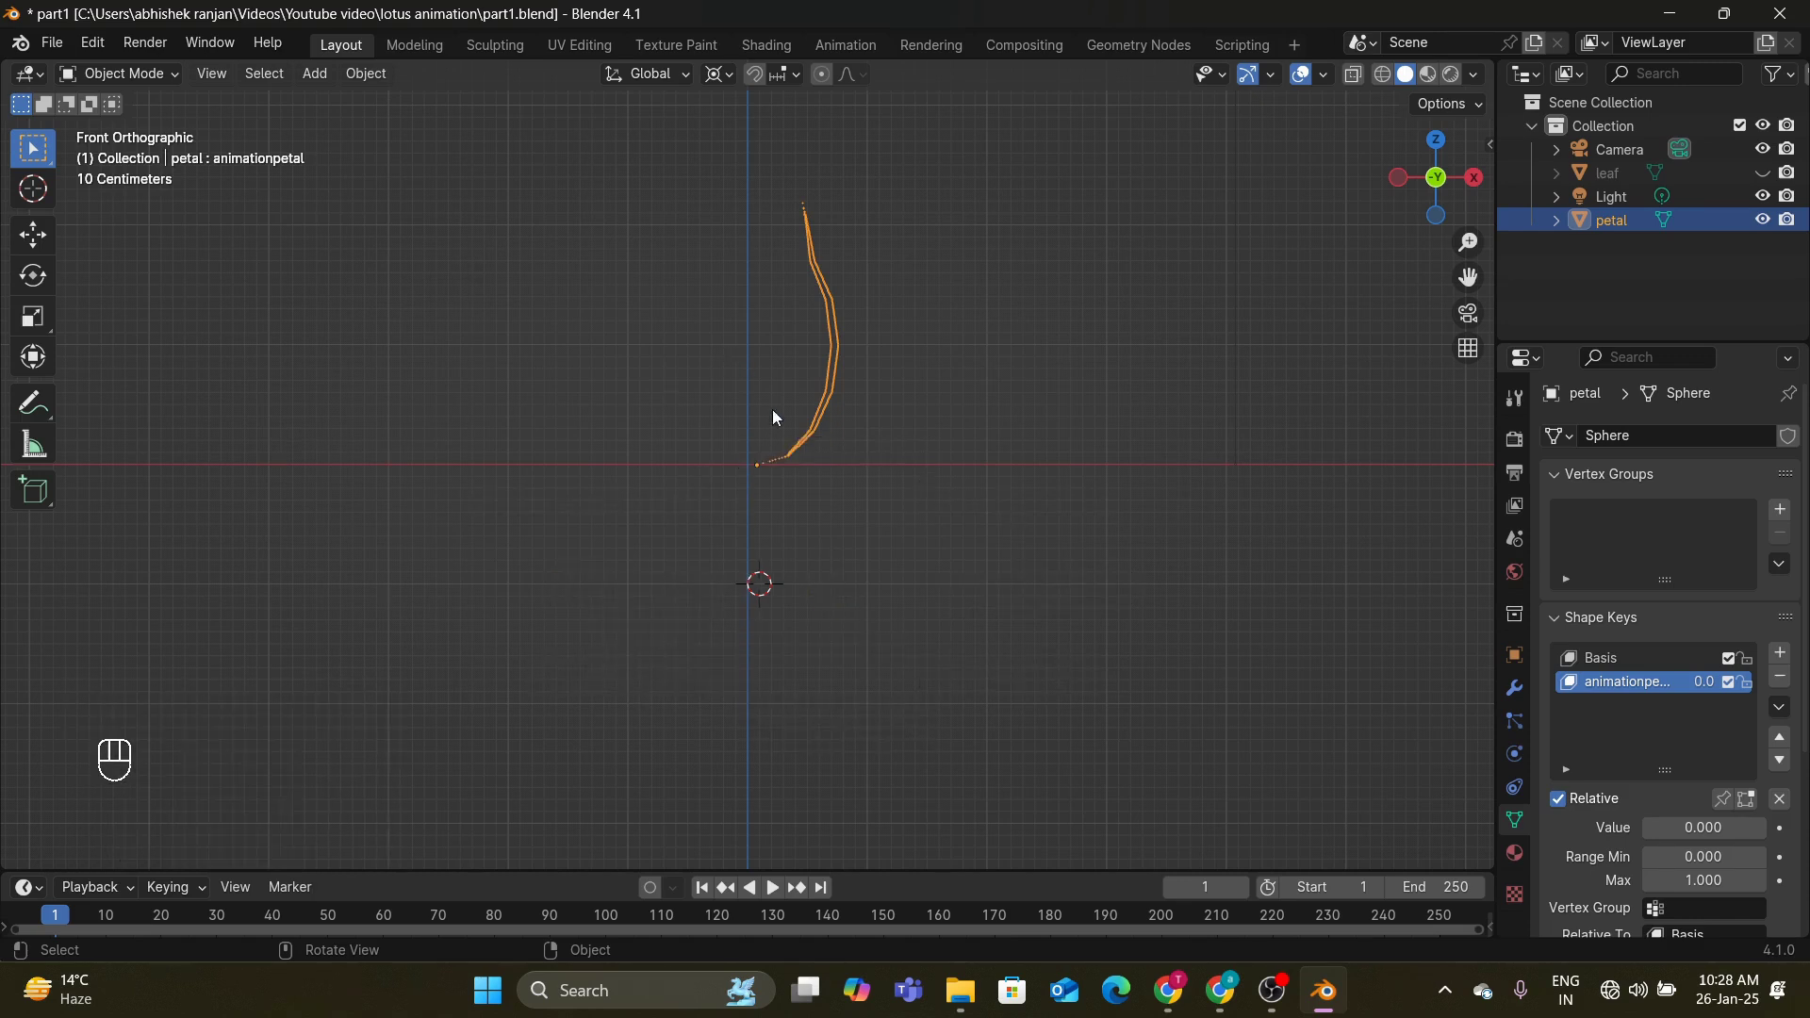
mouse_move(902, 481)
middle_down()
mouse_move(931, 587)
mouse_move(915, 500)
middle_up()
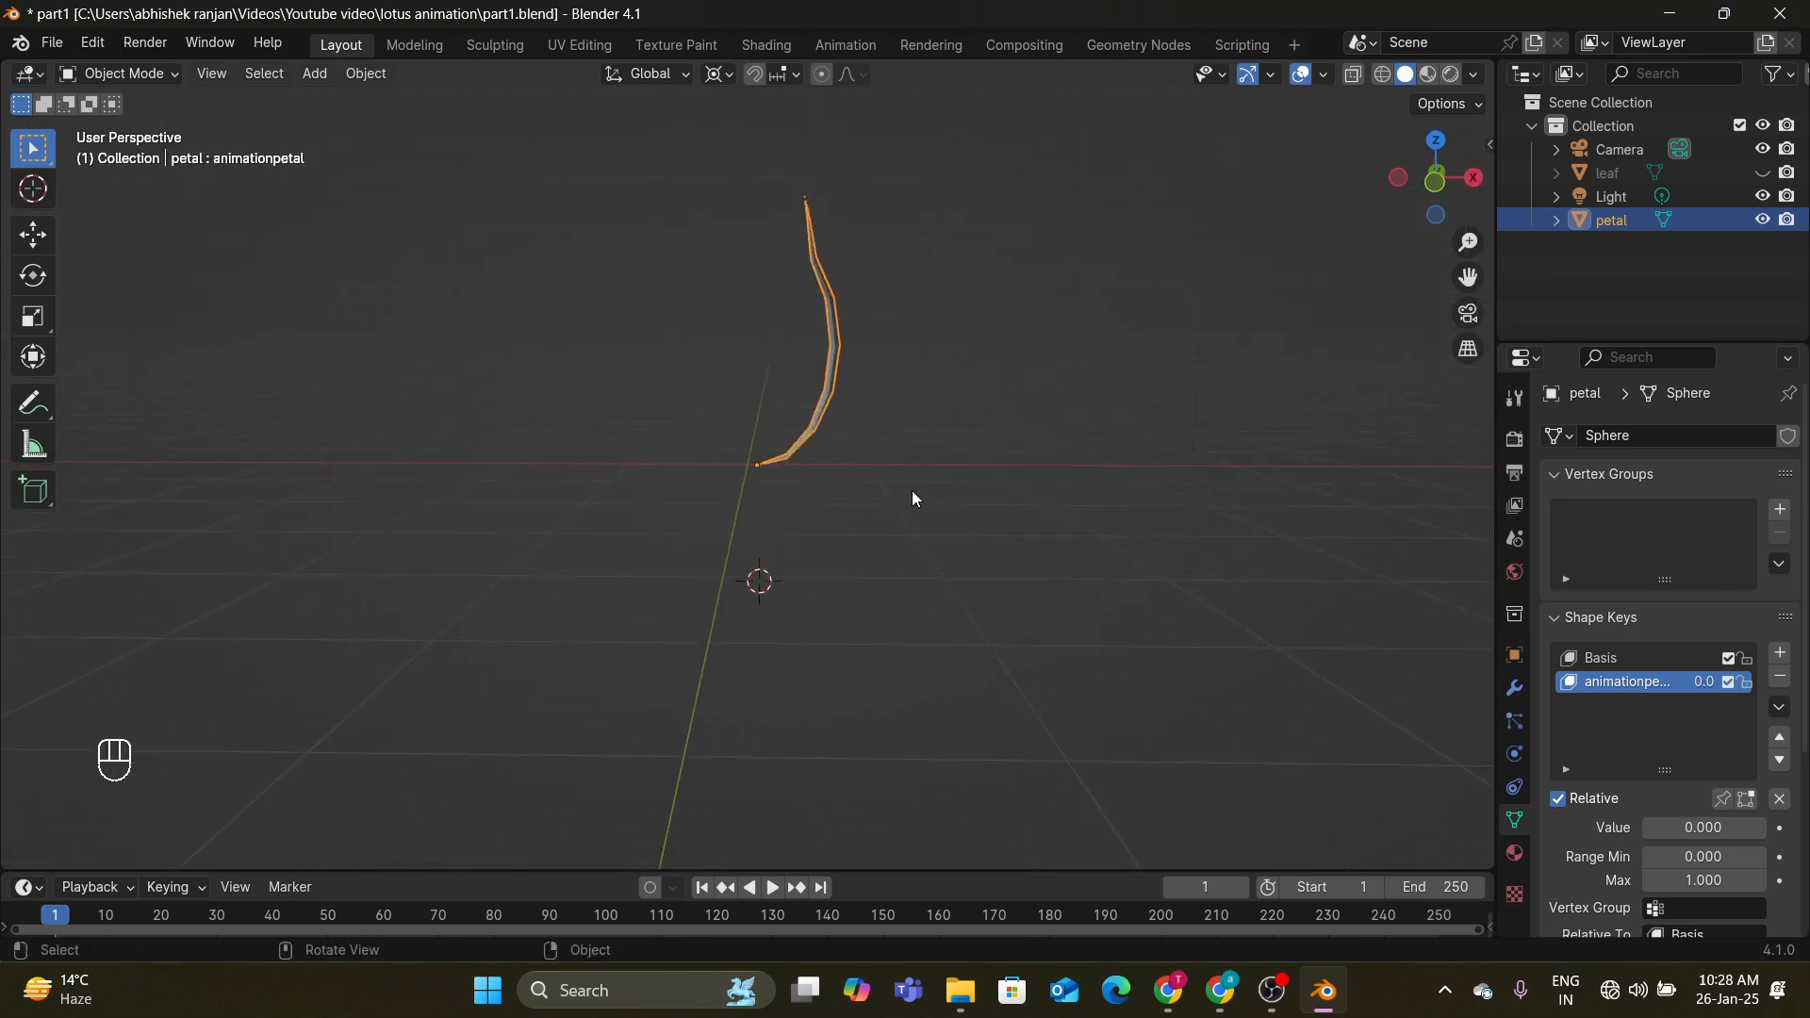
key(shift+s)
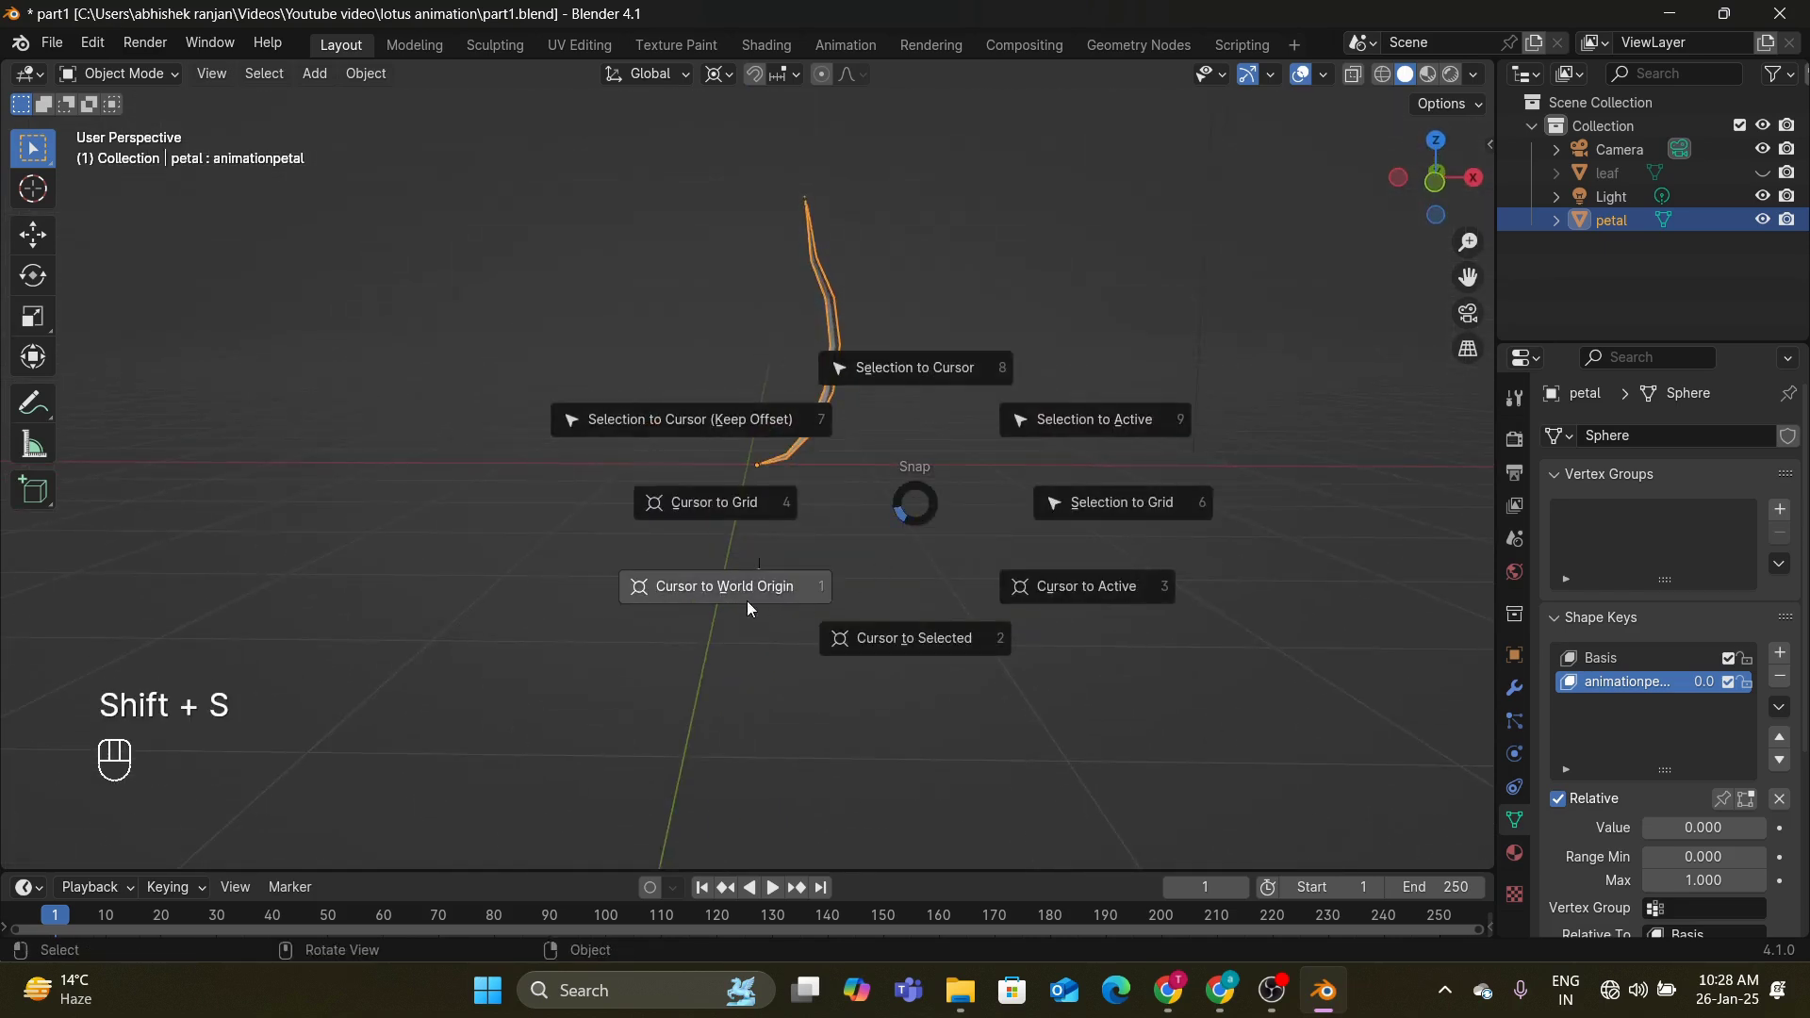
click(729, 587)
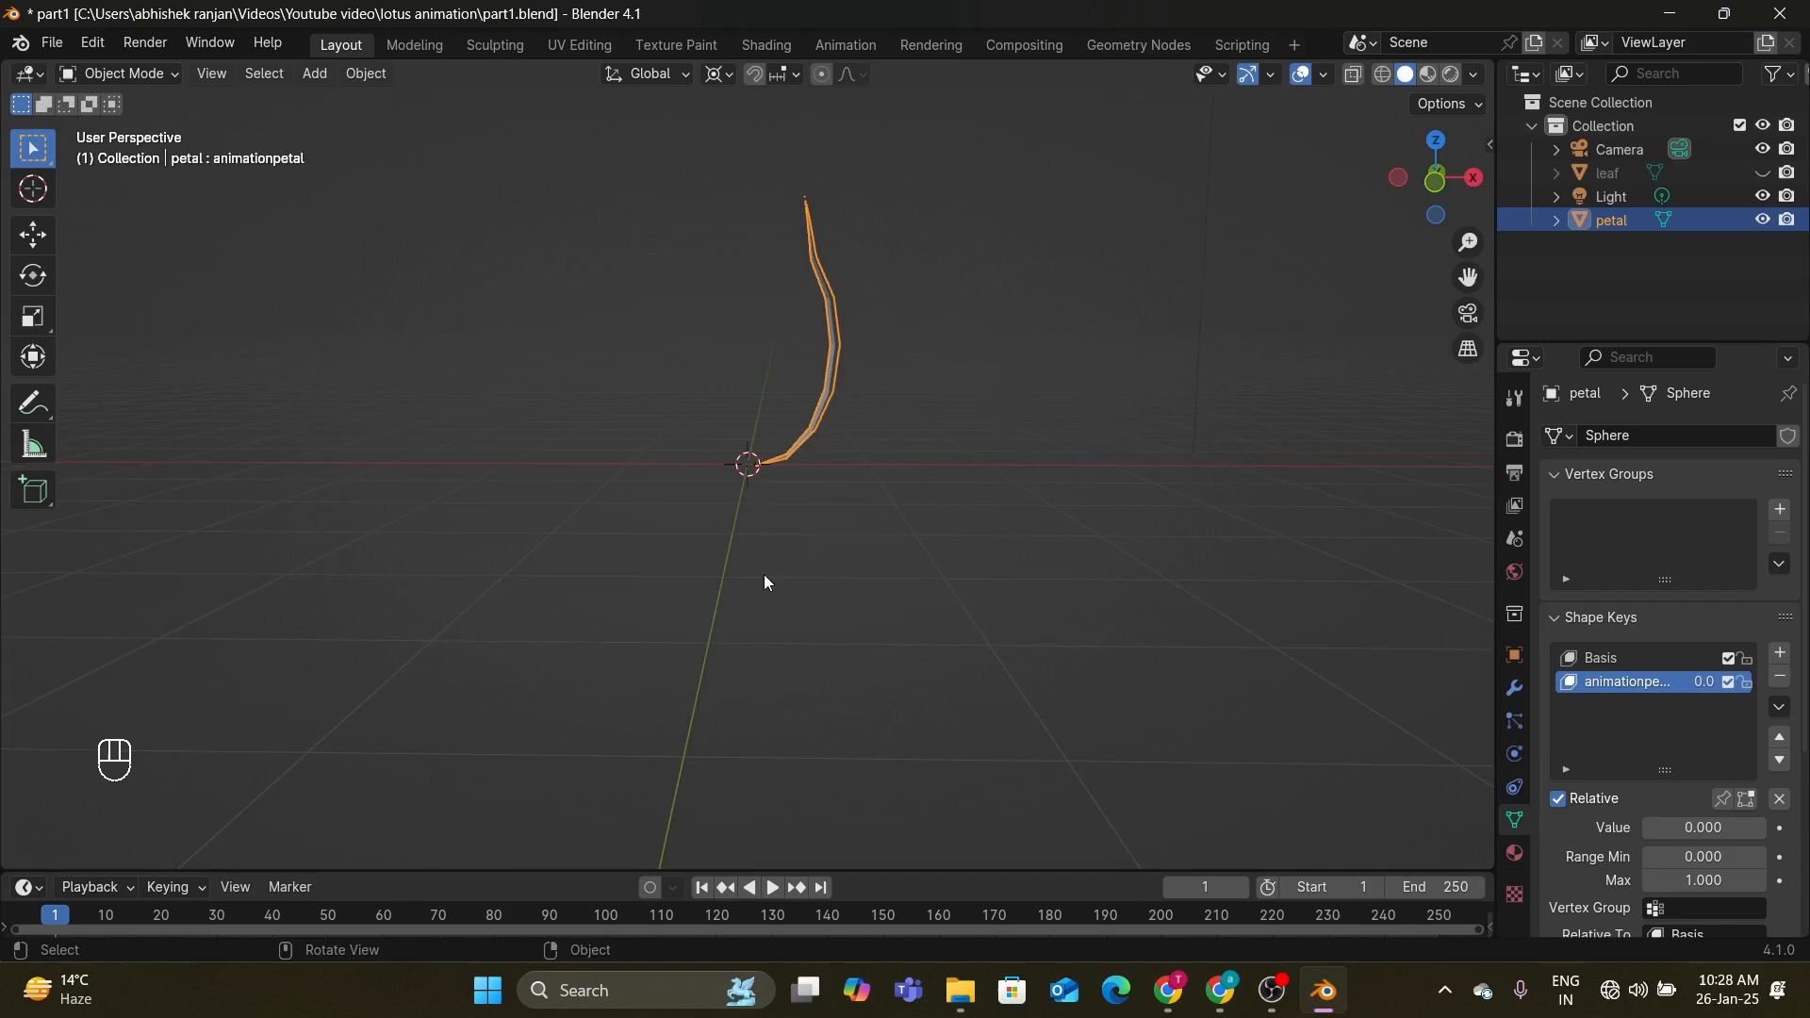
Step: Set the petal's origin to the 3D cursor at the world origin
middle_drag(764, 576, 816, 612)
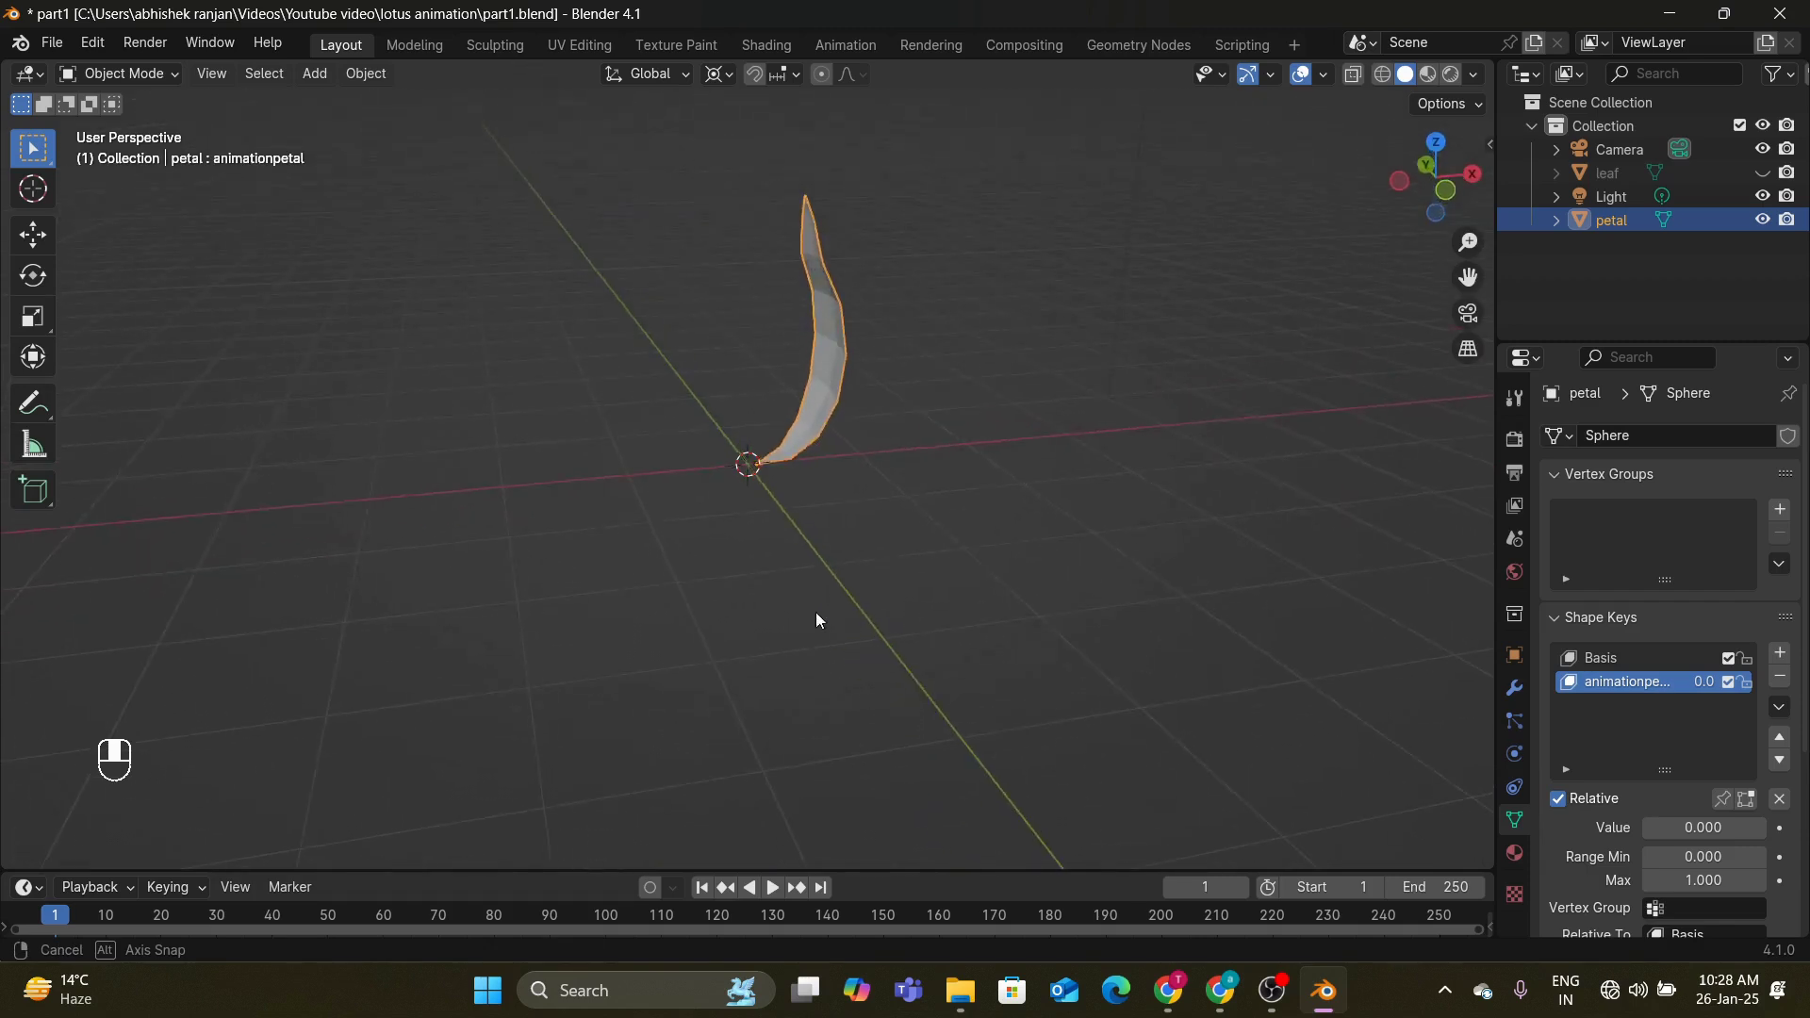
click(377, 79)
mouse_move(399, 126)
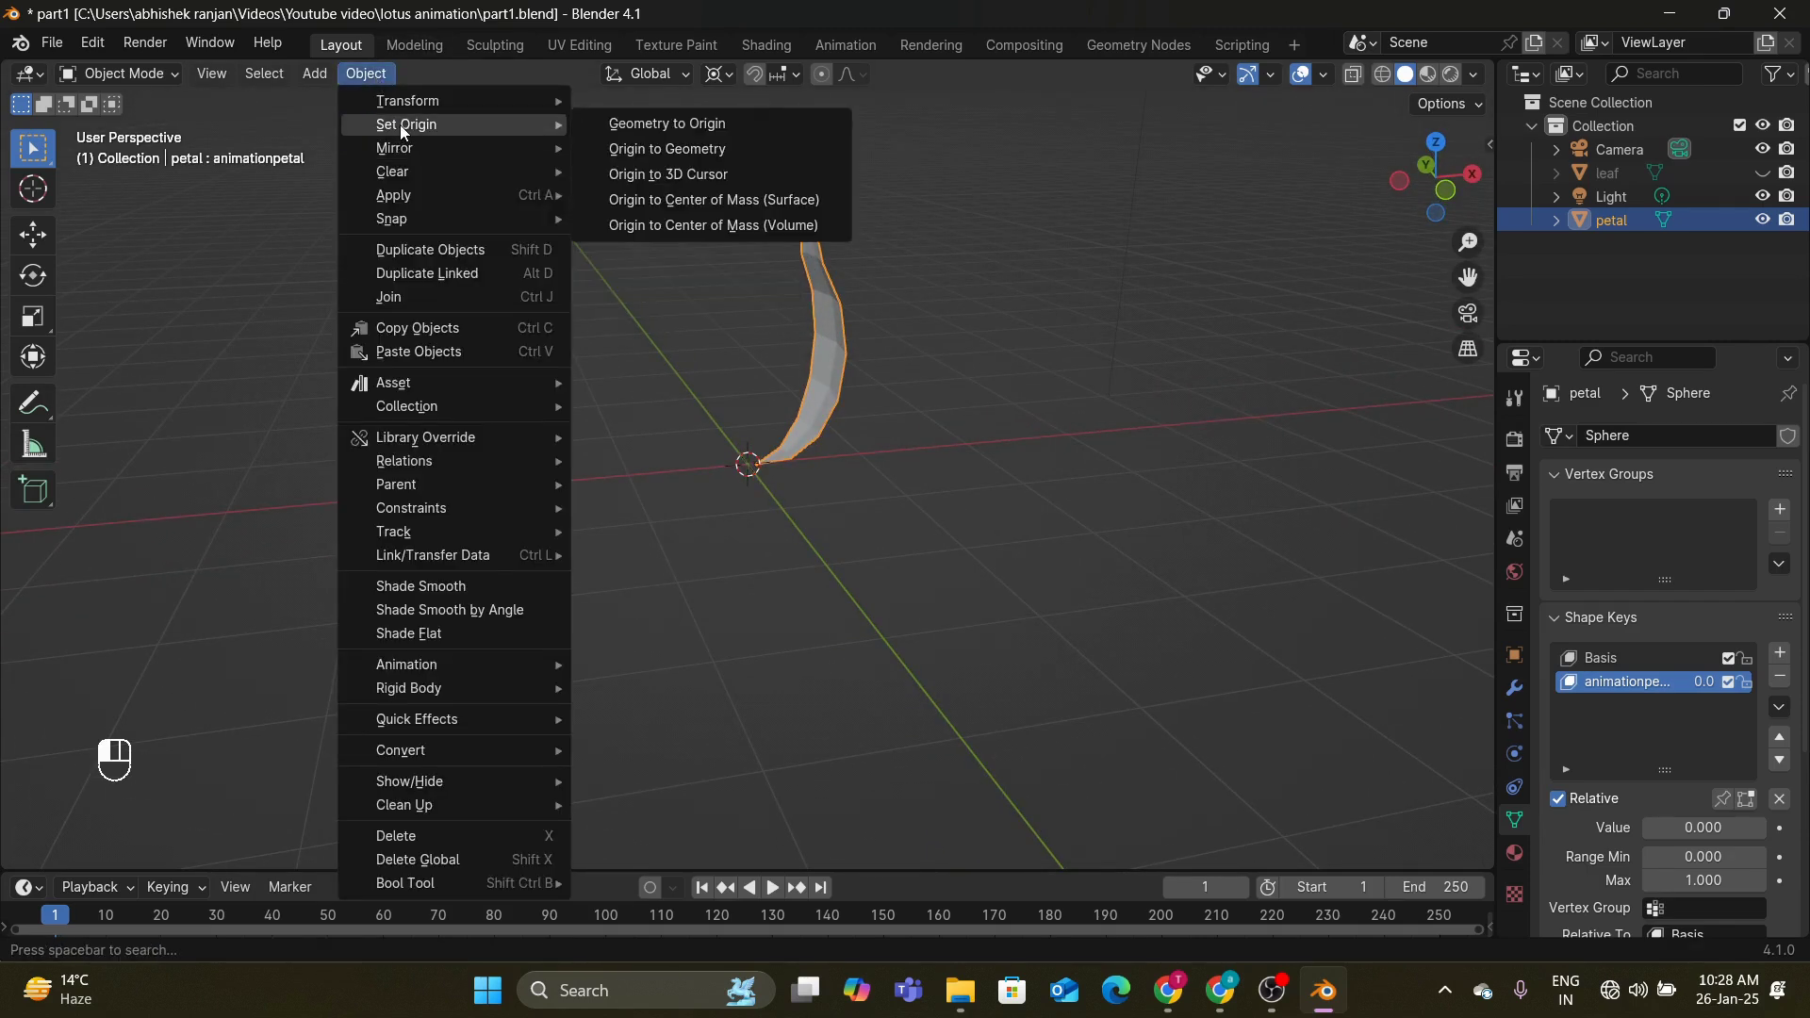
click(667, 174)
middle_drag(958, 331, 902, 382)
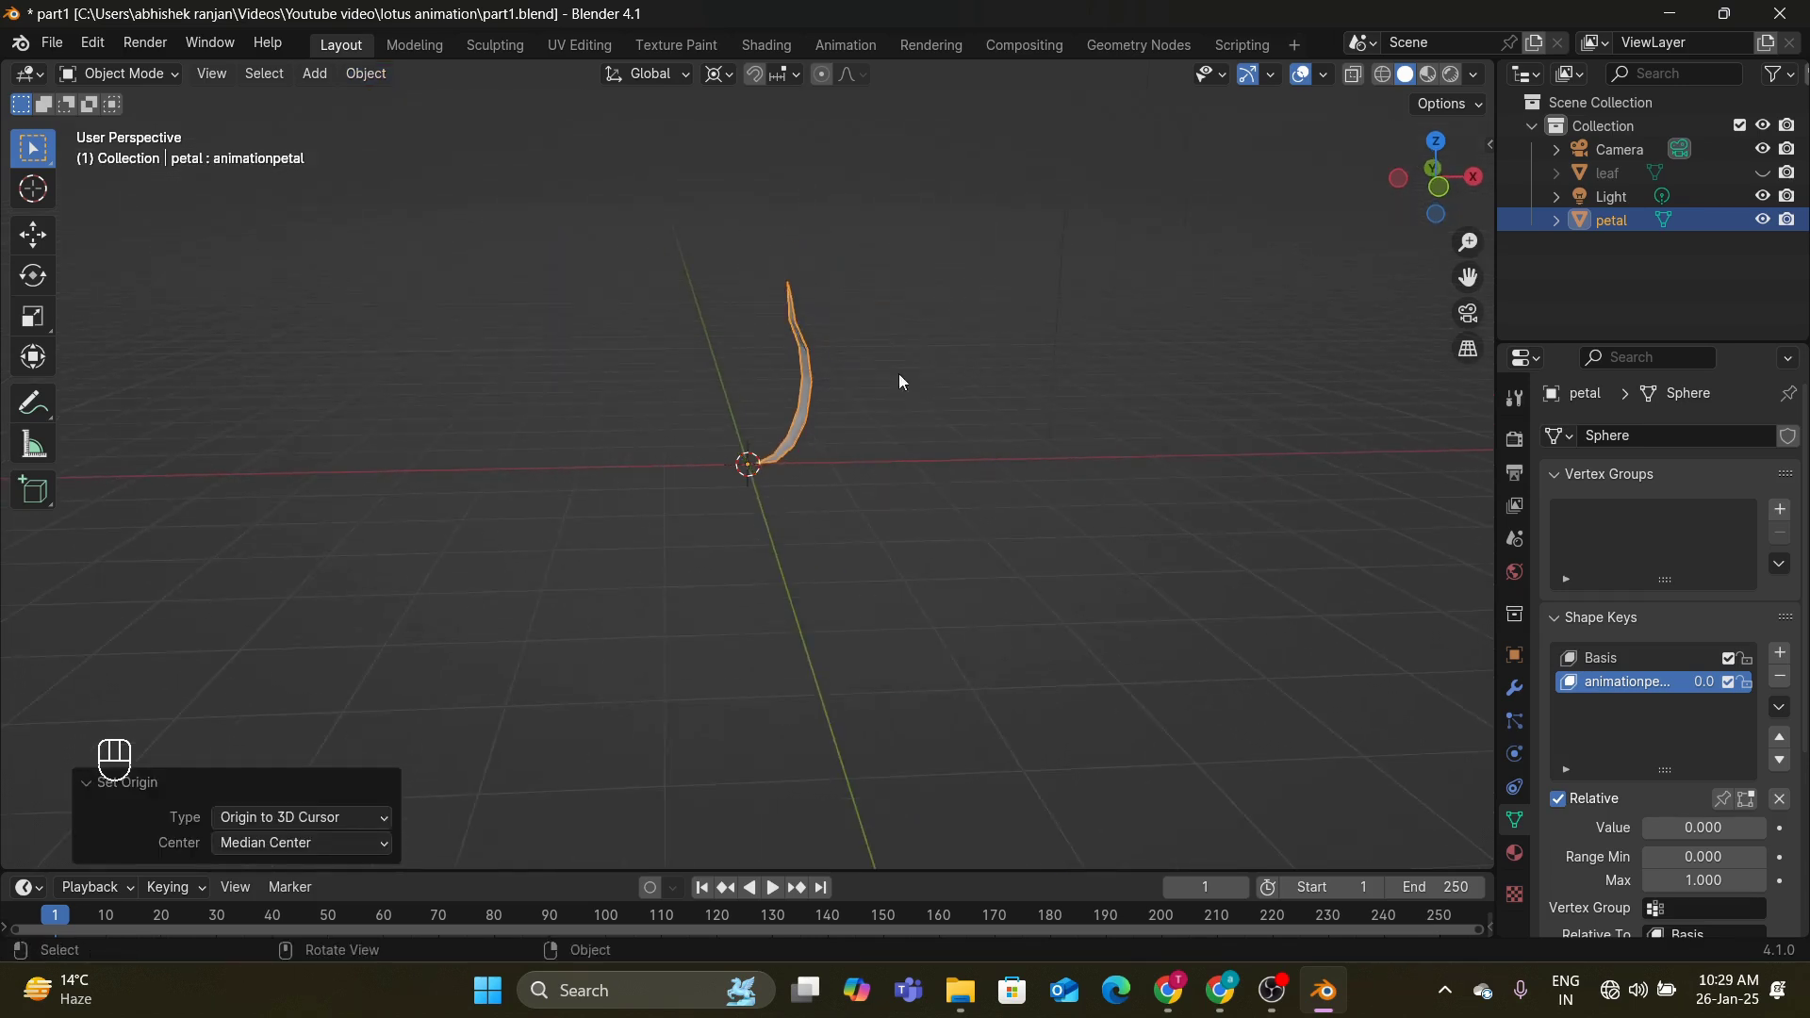
Step: Add a Subdivision Surface modifier to petal with the viewport level set to 2, and deselect the petal
click(1517, 689)
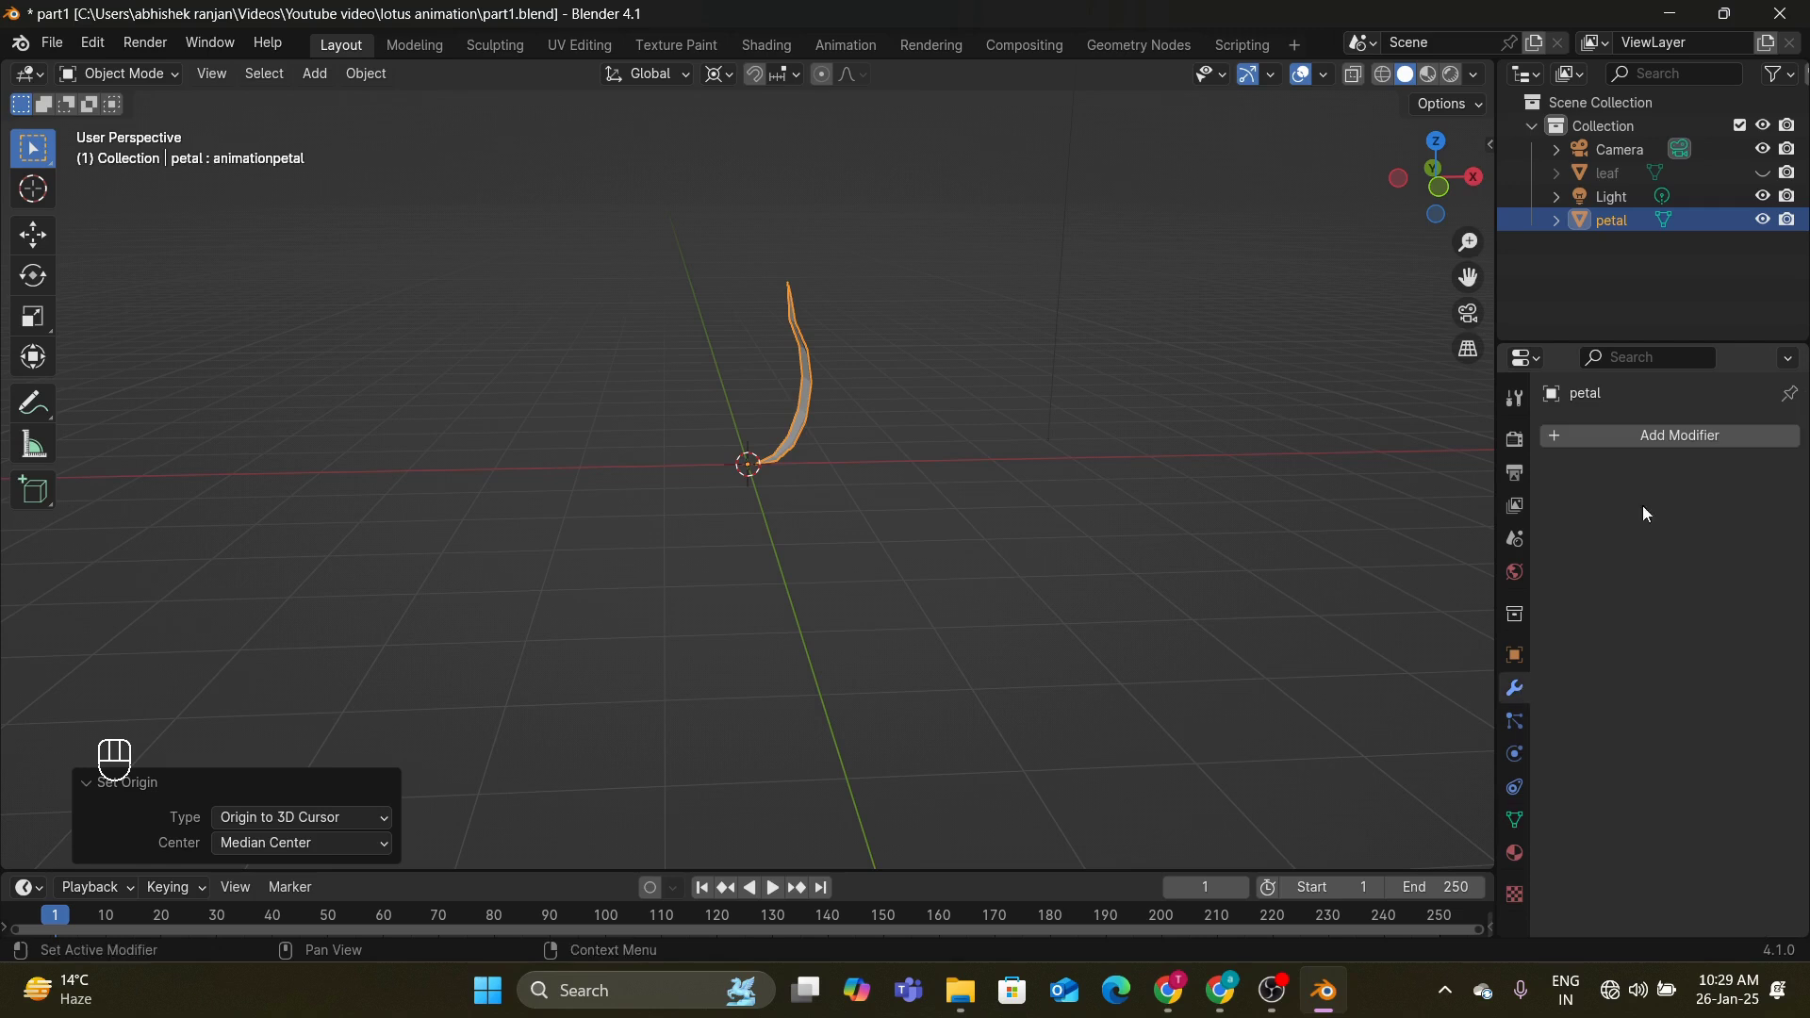
click(1712, 437)
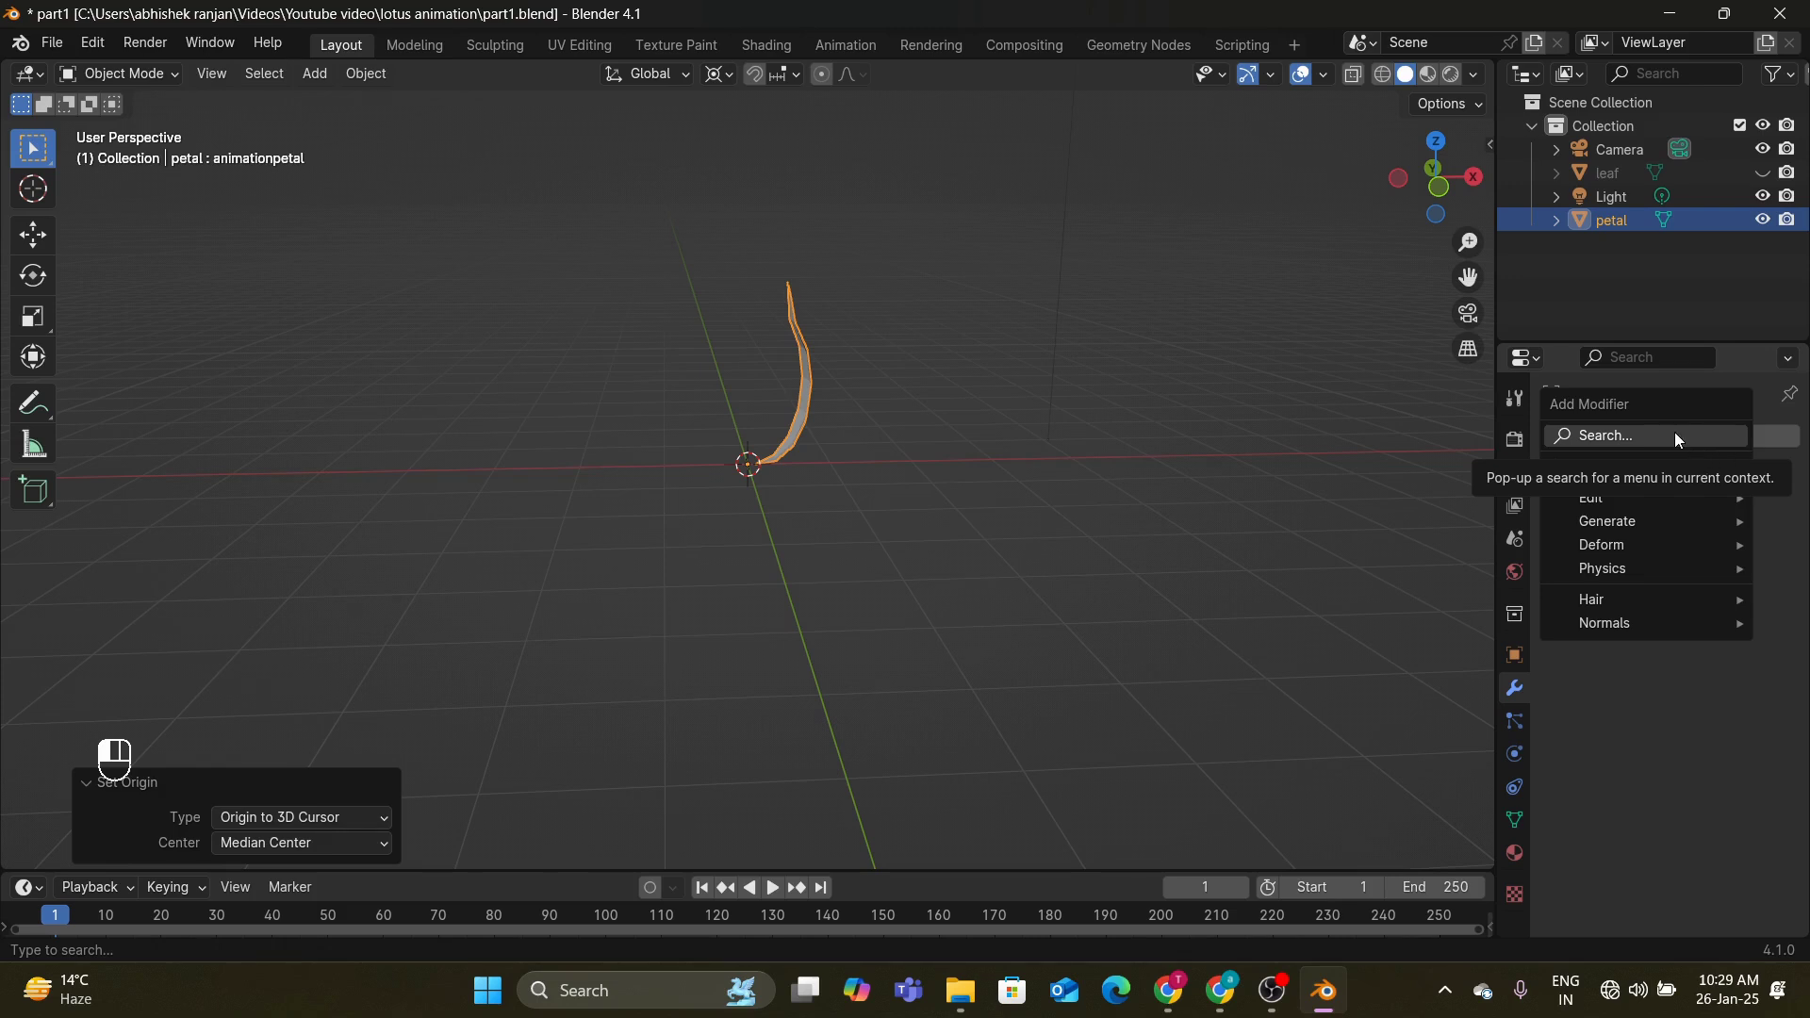
click(1679, 440)
text(sub)
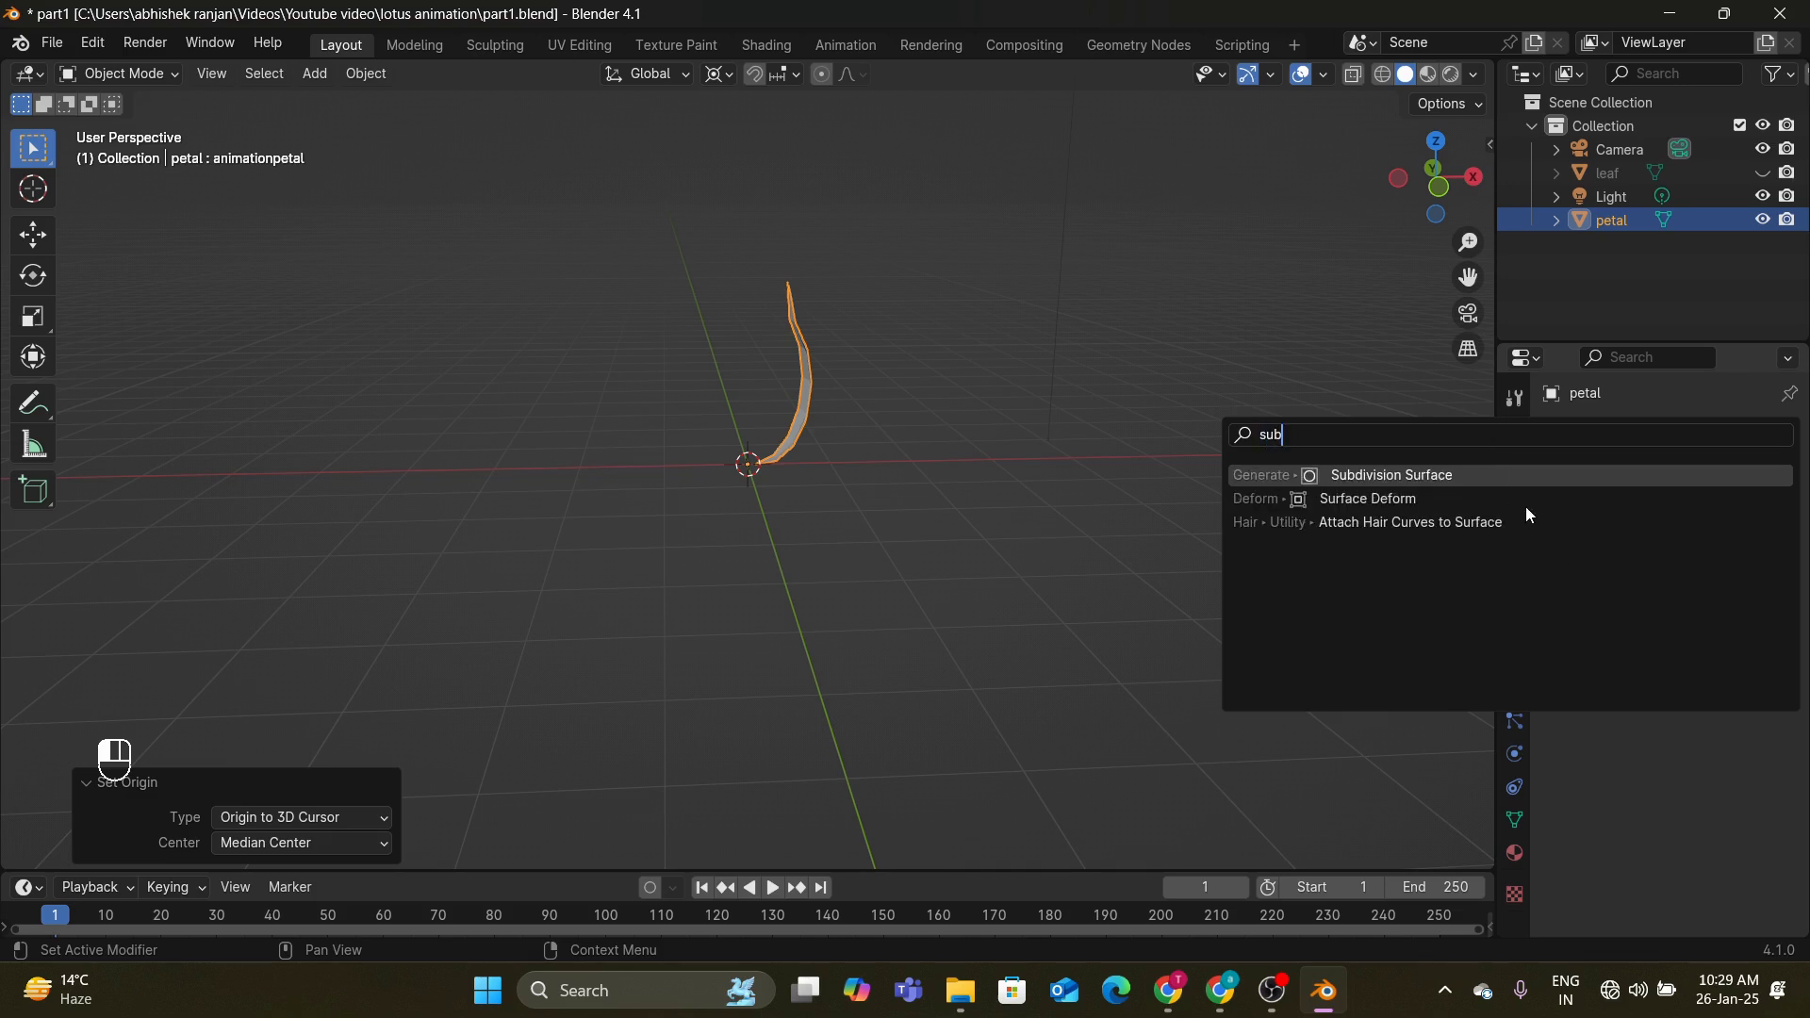
click(1484, 479)
click(1724, 538)
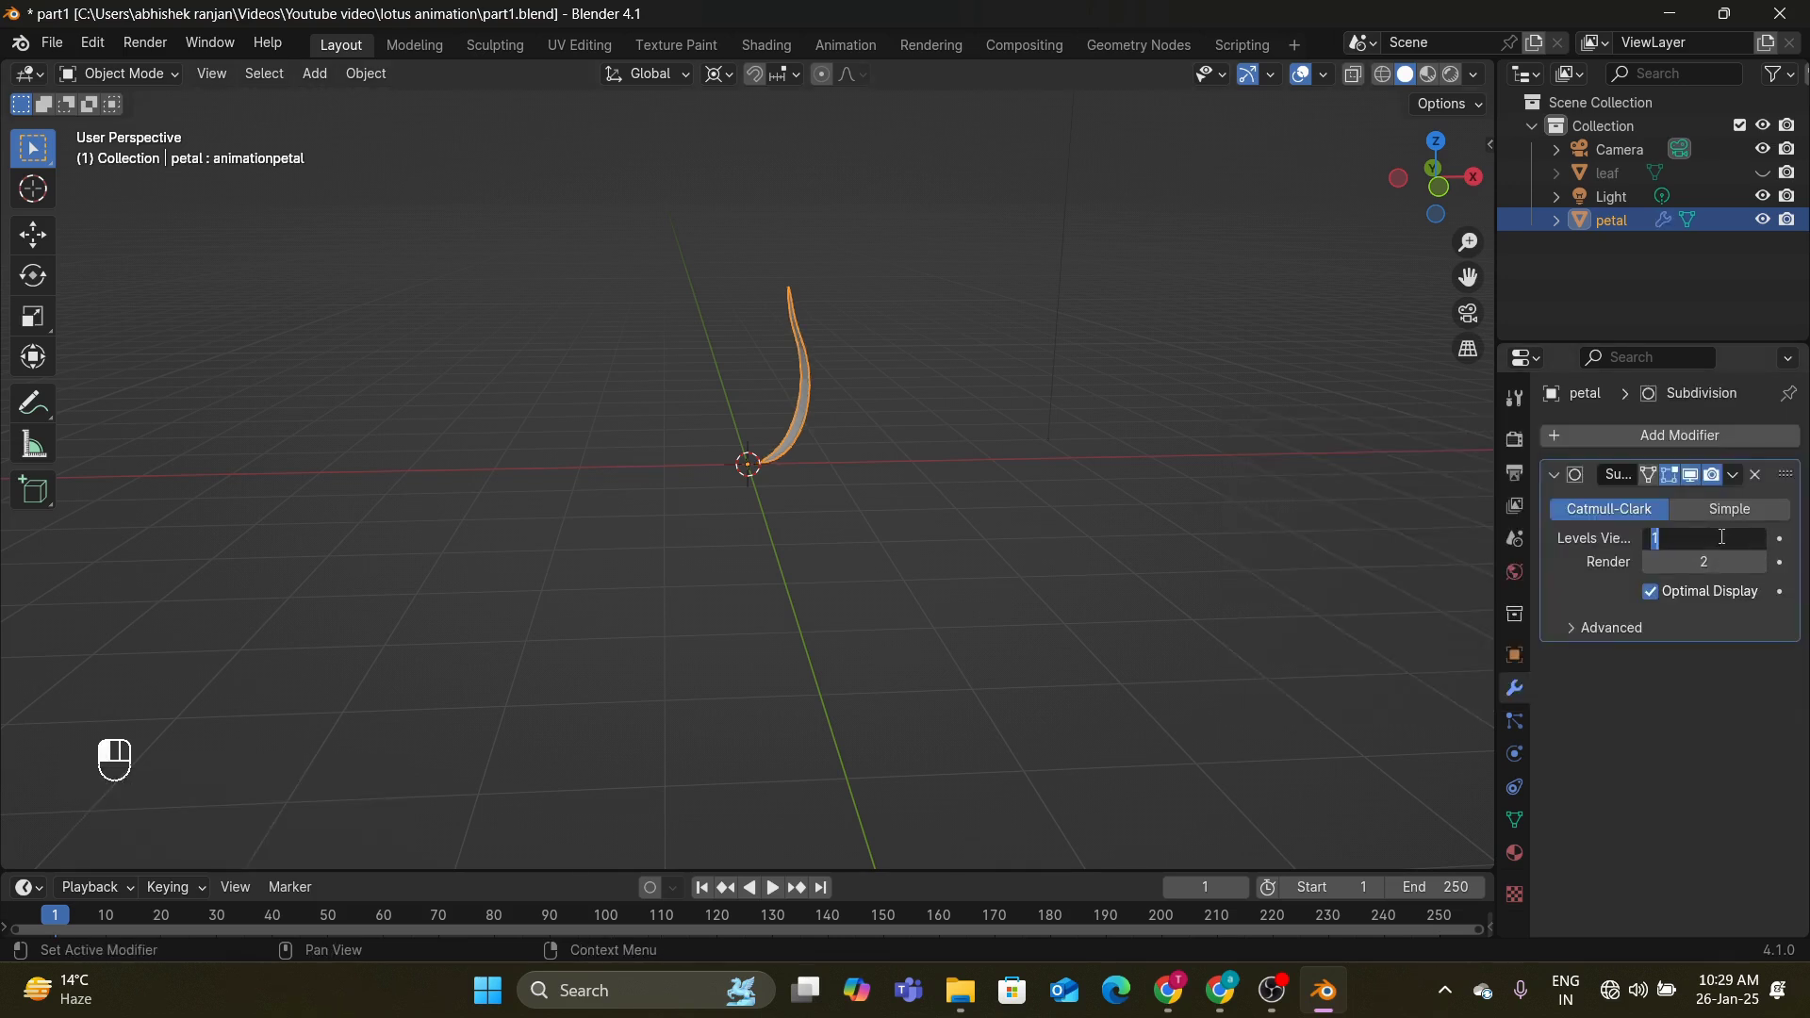
text(2)
key(Return)
click(1101, 542)
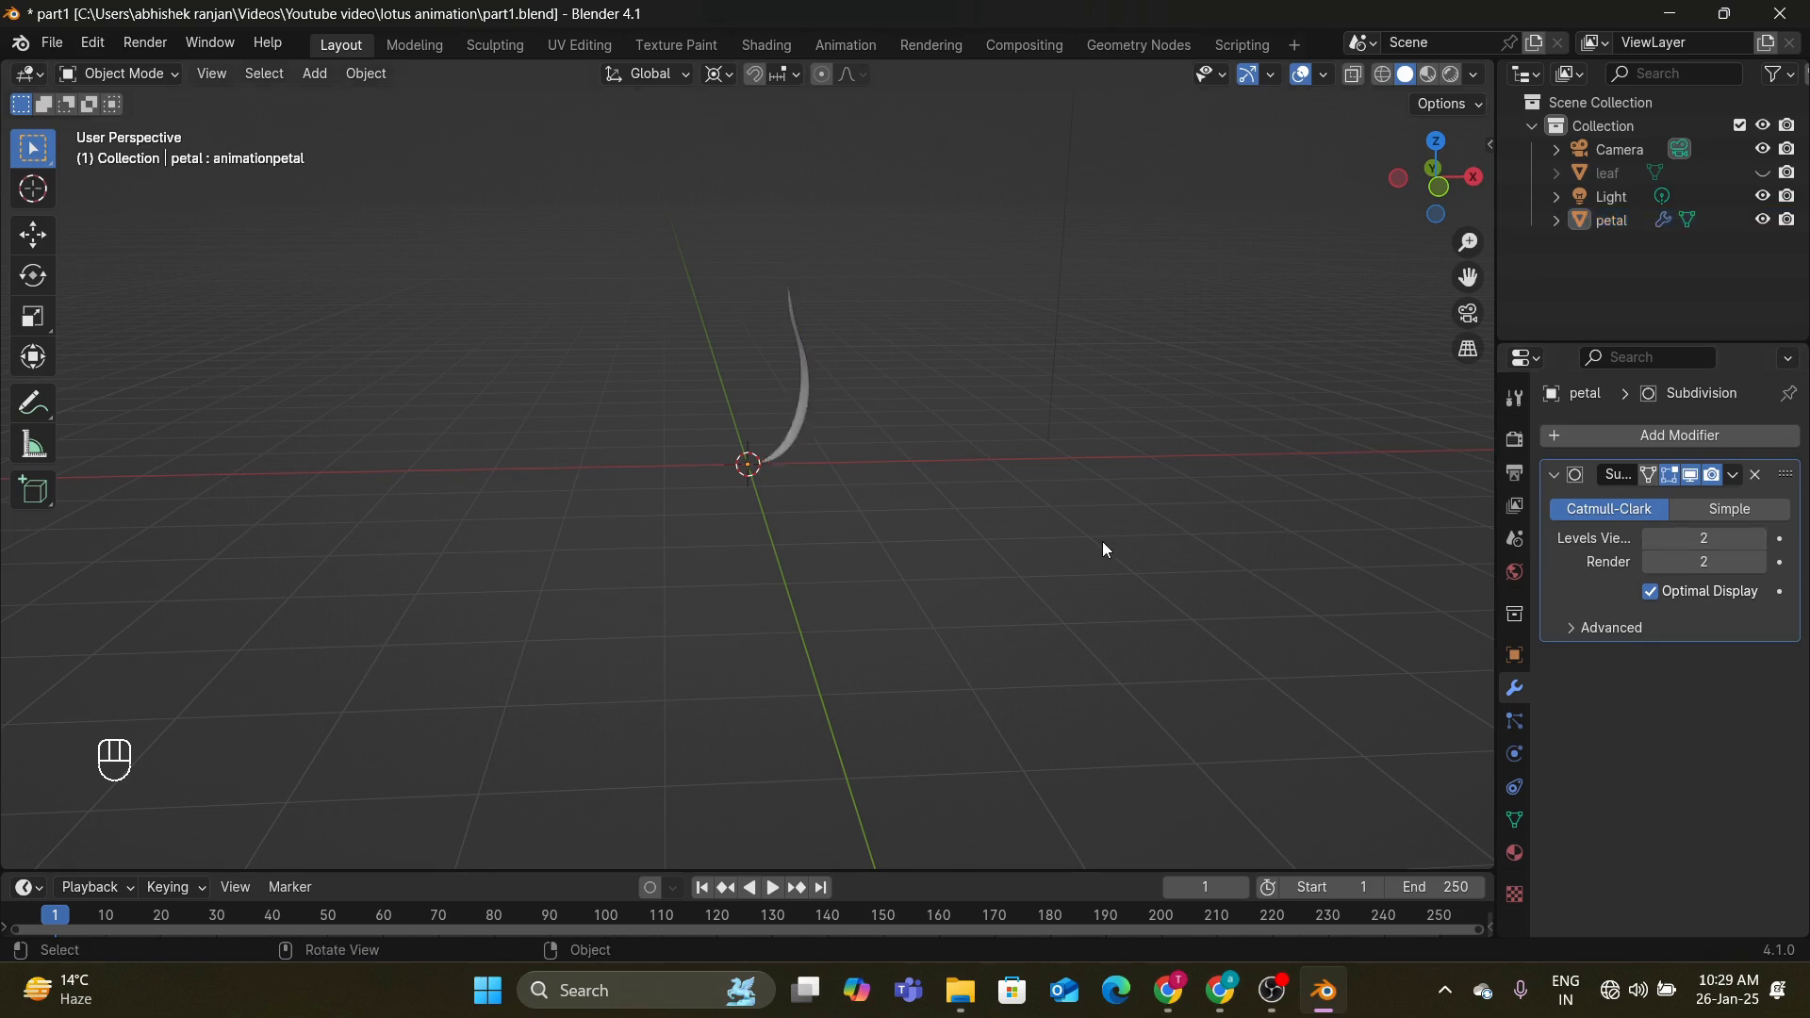
middle_drag(1101, 541, 1181, 591)
Step: Select petal again and add an Array modifier with a fixed count of 6
click(842, 317)
middle_drag(842, 317, 931, 359)
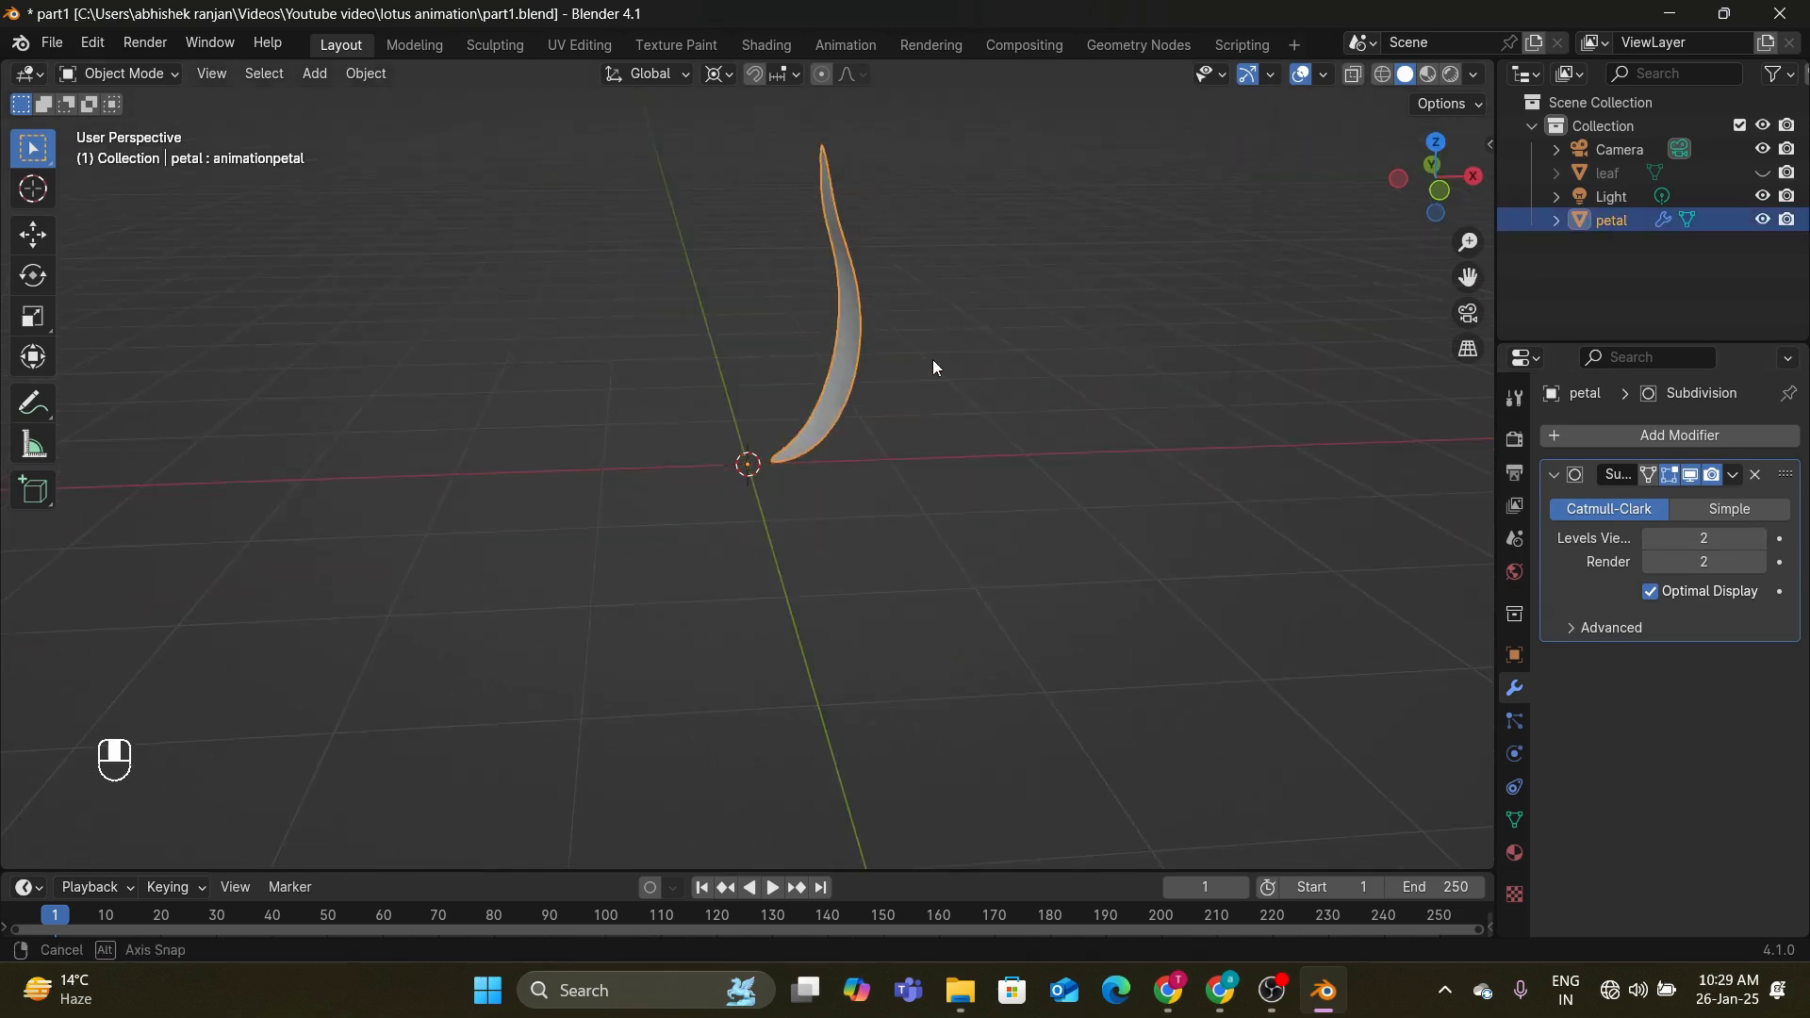
click(1660, 436)
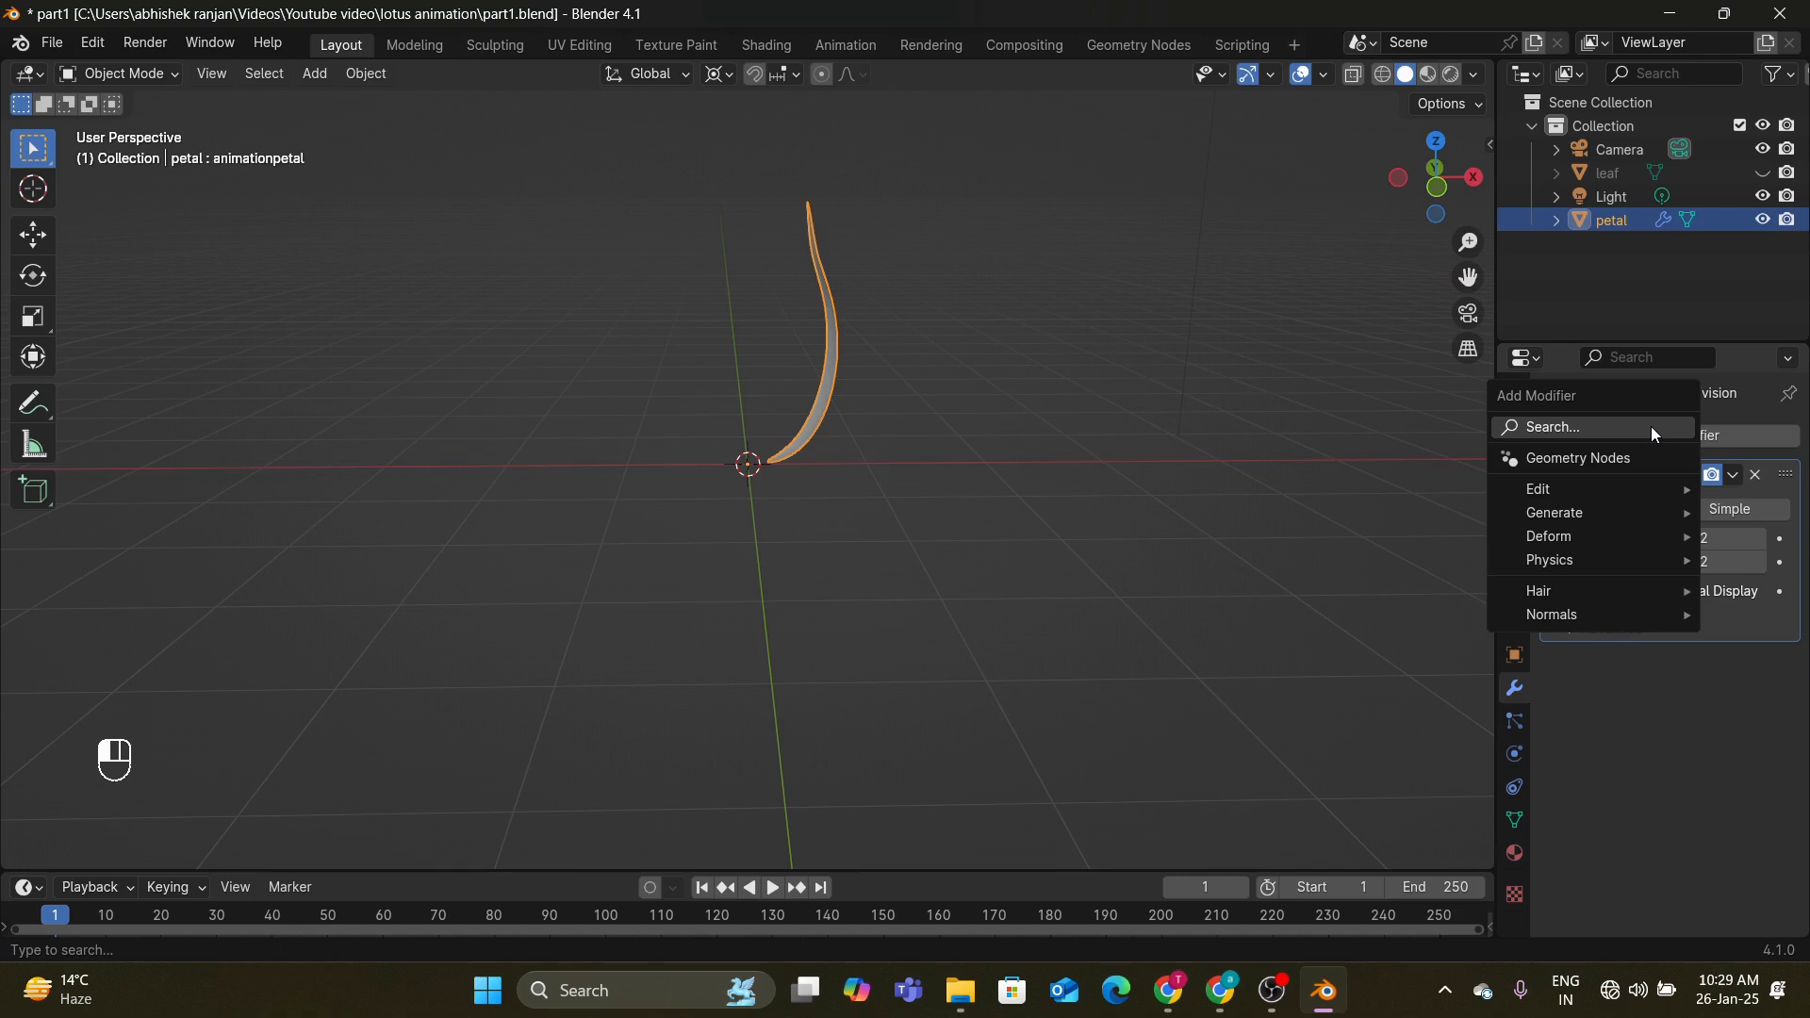
click(1650, 426)
text(arr)
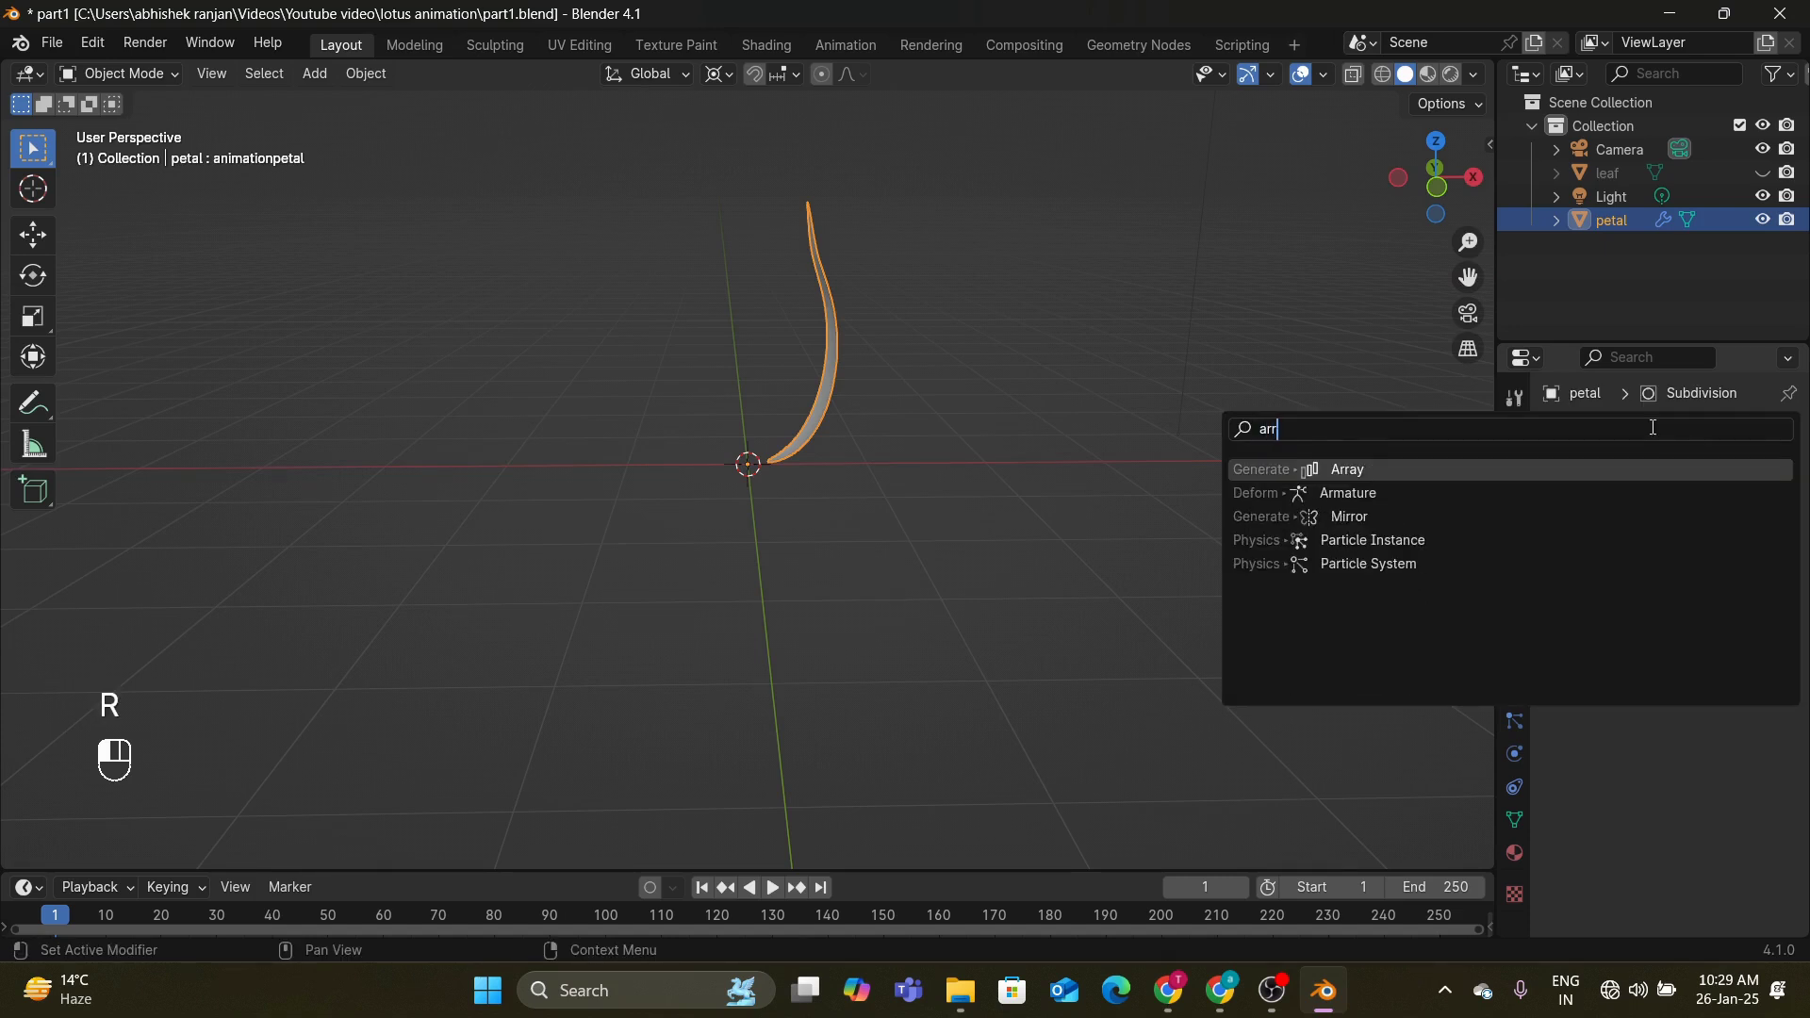
click(1458, 469)
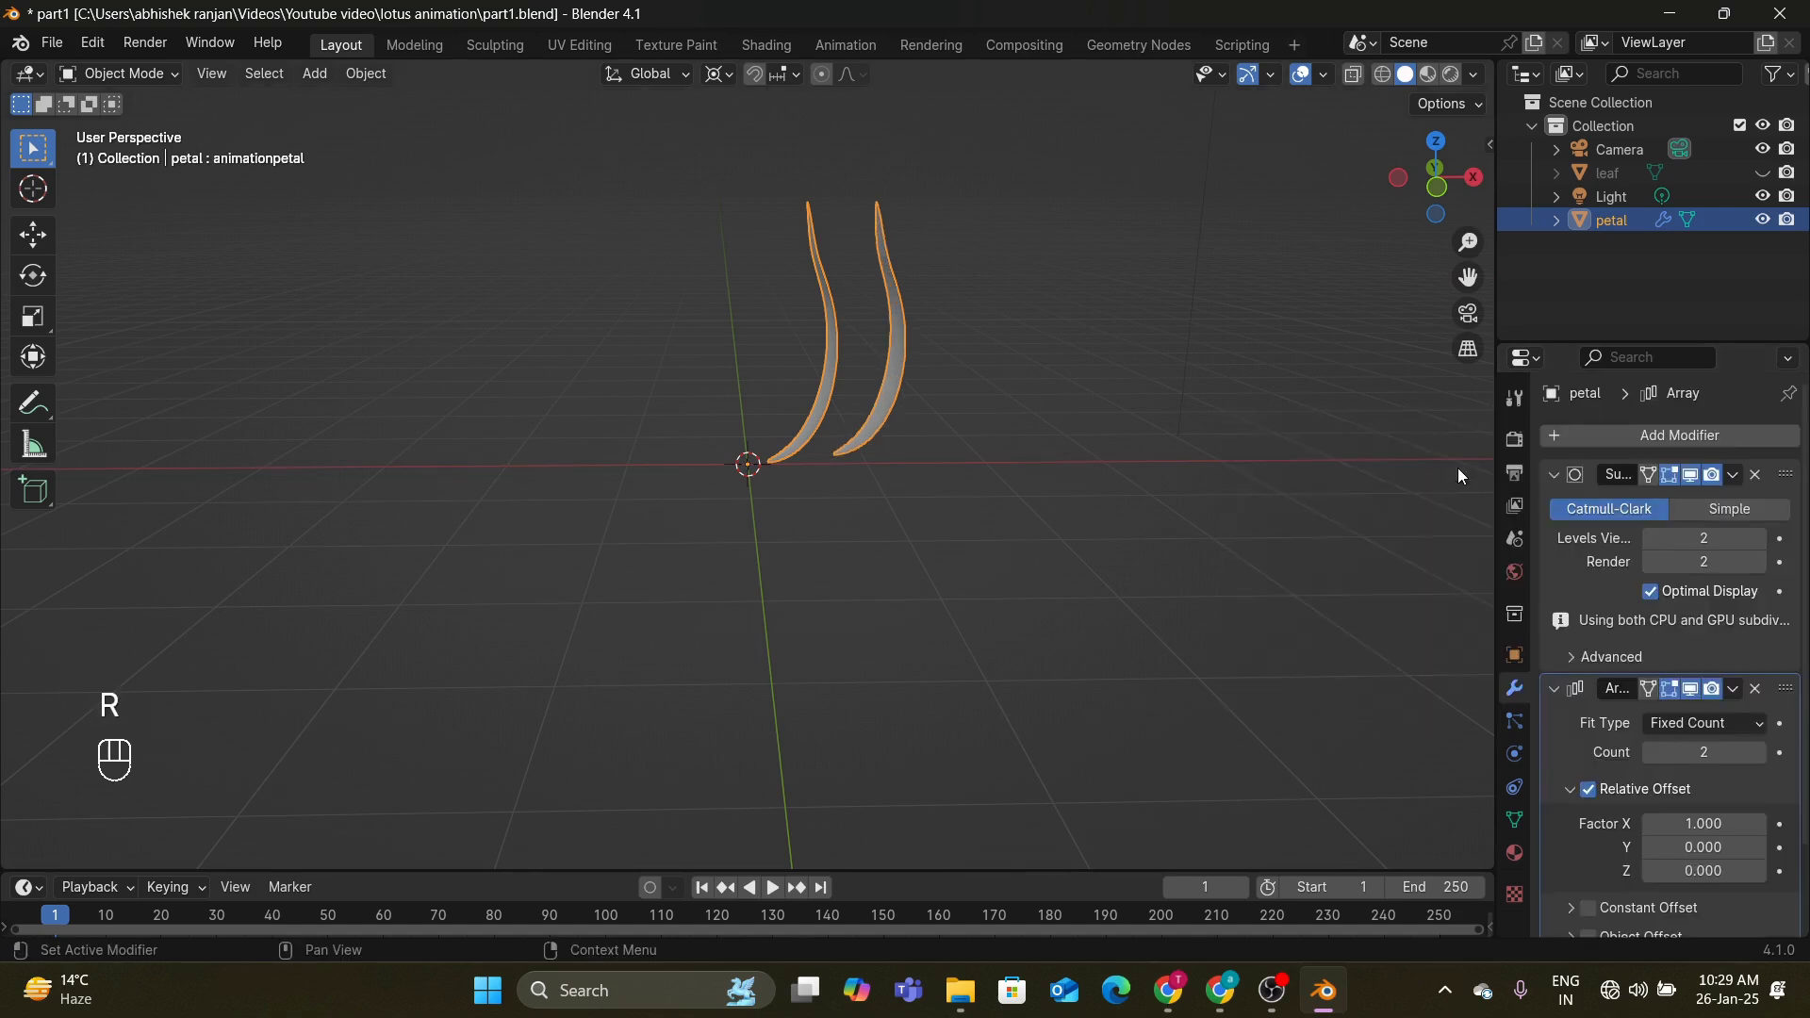
click(1705, 752)
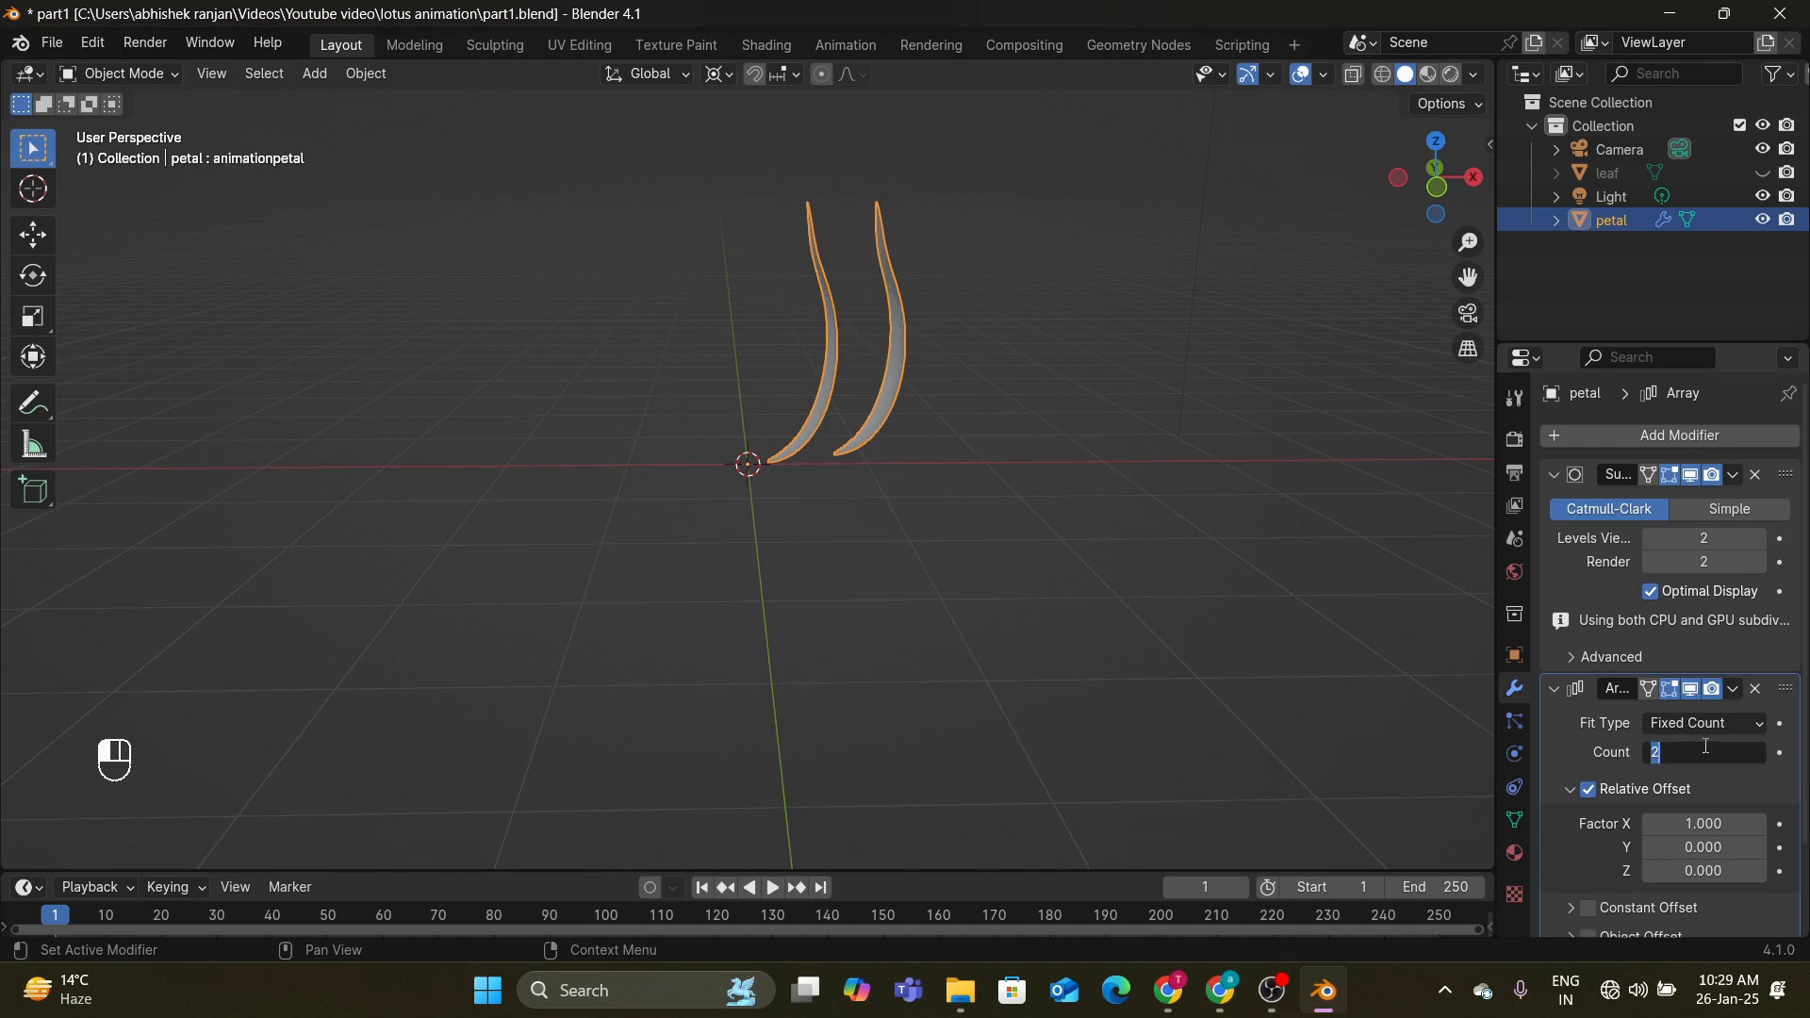
text(6)
key(Return)
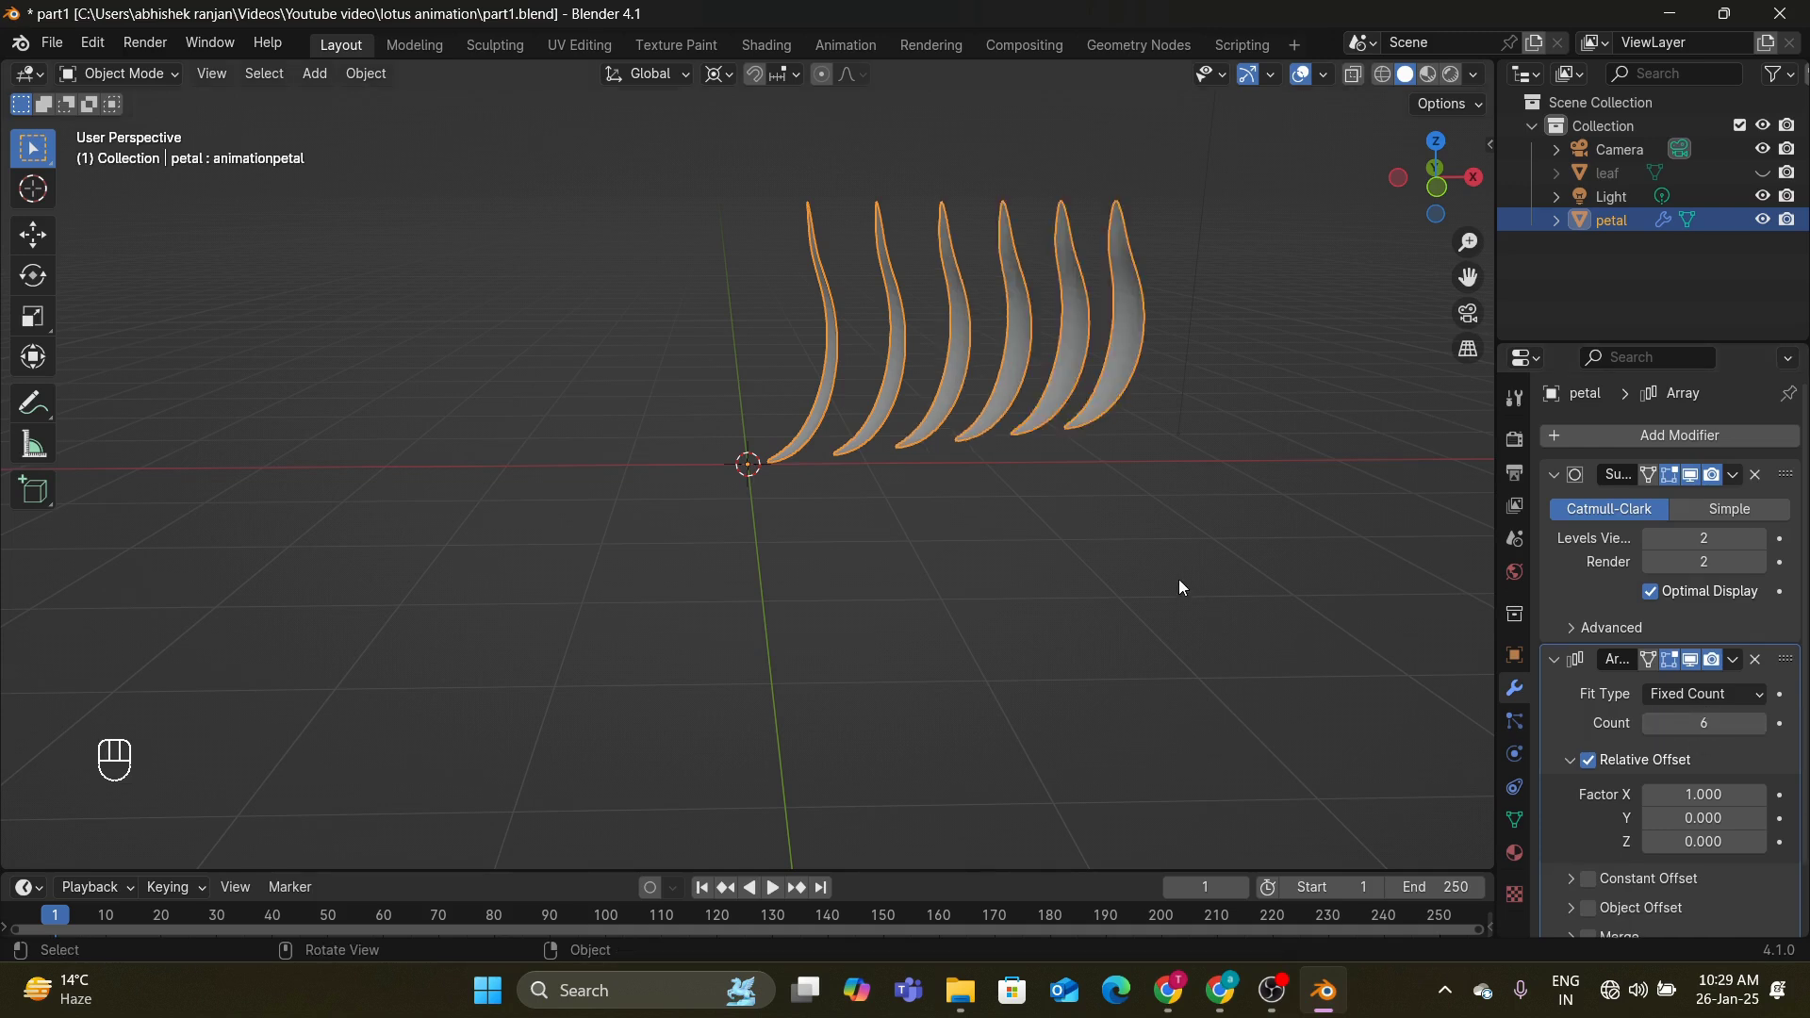
Step: Turn off the Array modifier's relative offset in front view
scroll(1179, 579, down, 2)
middle_drag(1179, 579, 1212, 783)
key(KP_1)
key(KP_1)
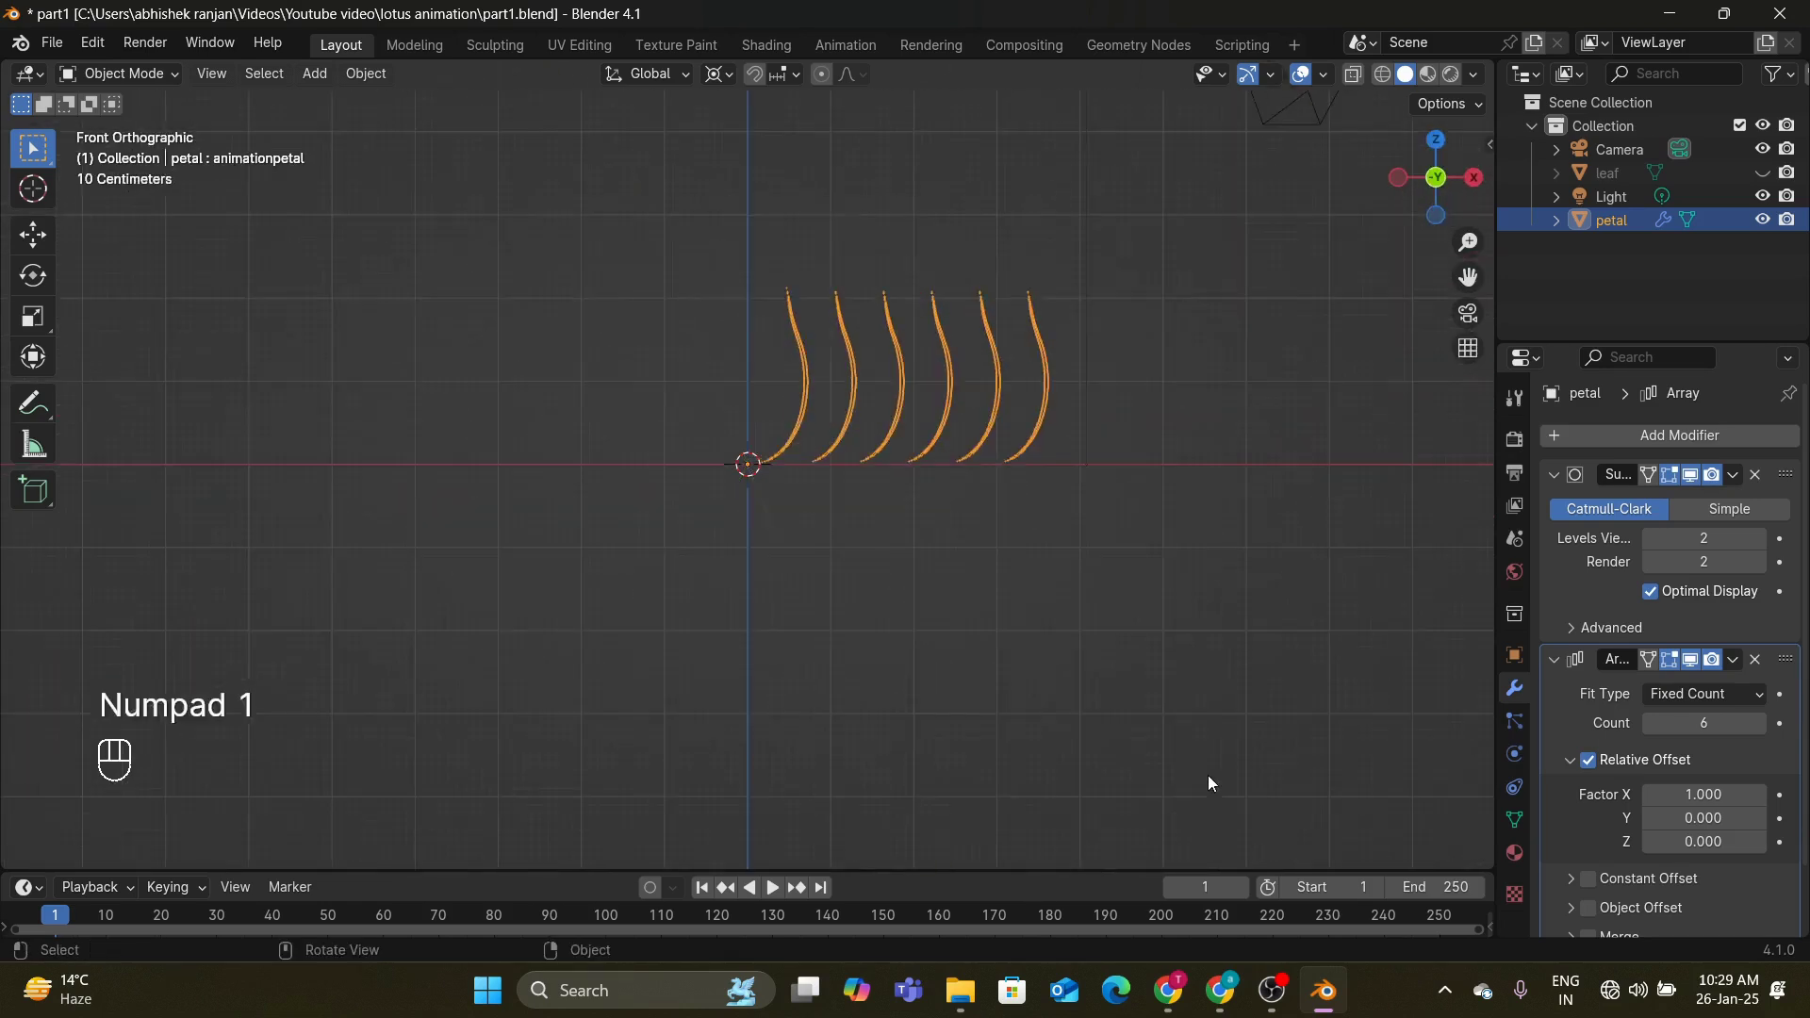
click(1592, 760)
scroll(1597, 749, down, 2)
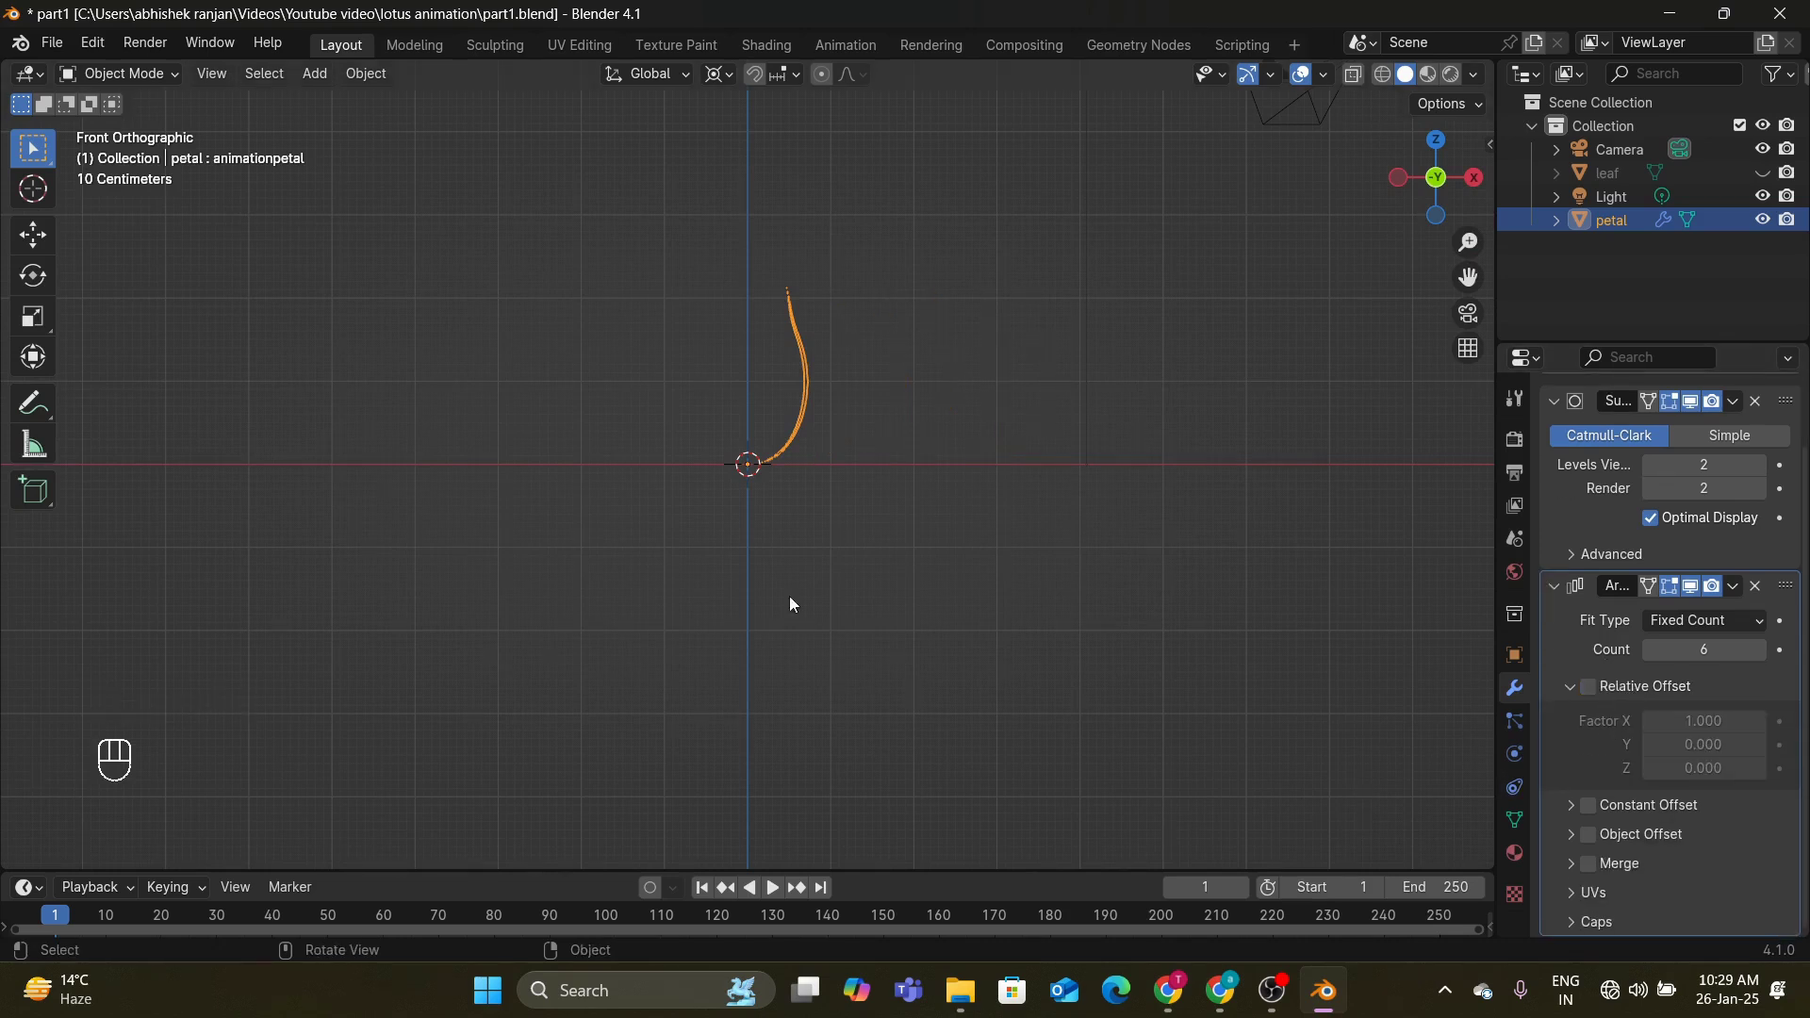
Step: Add a Plain Axes empty at the world origin
key(shift+a)
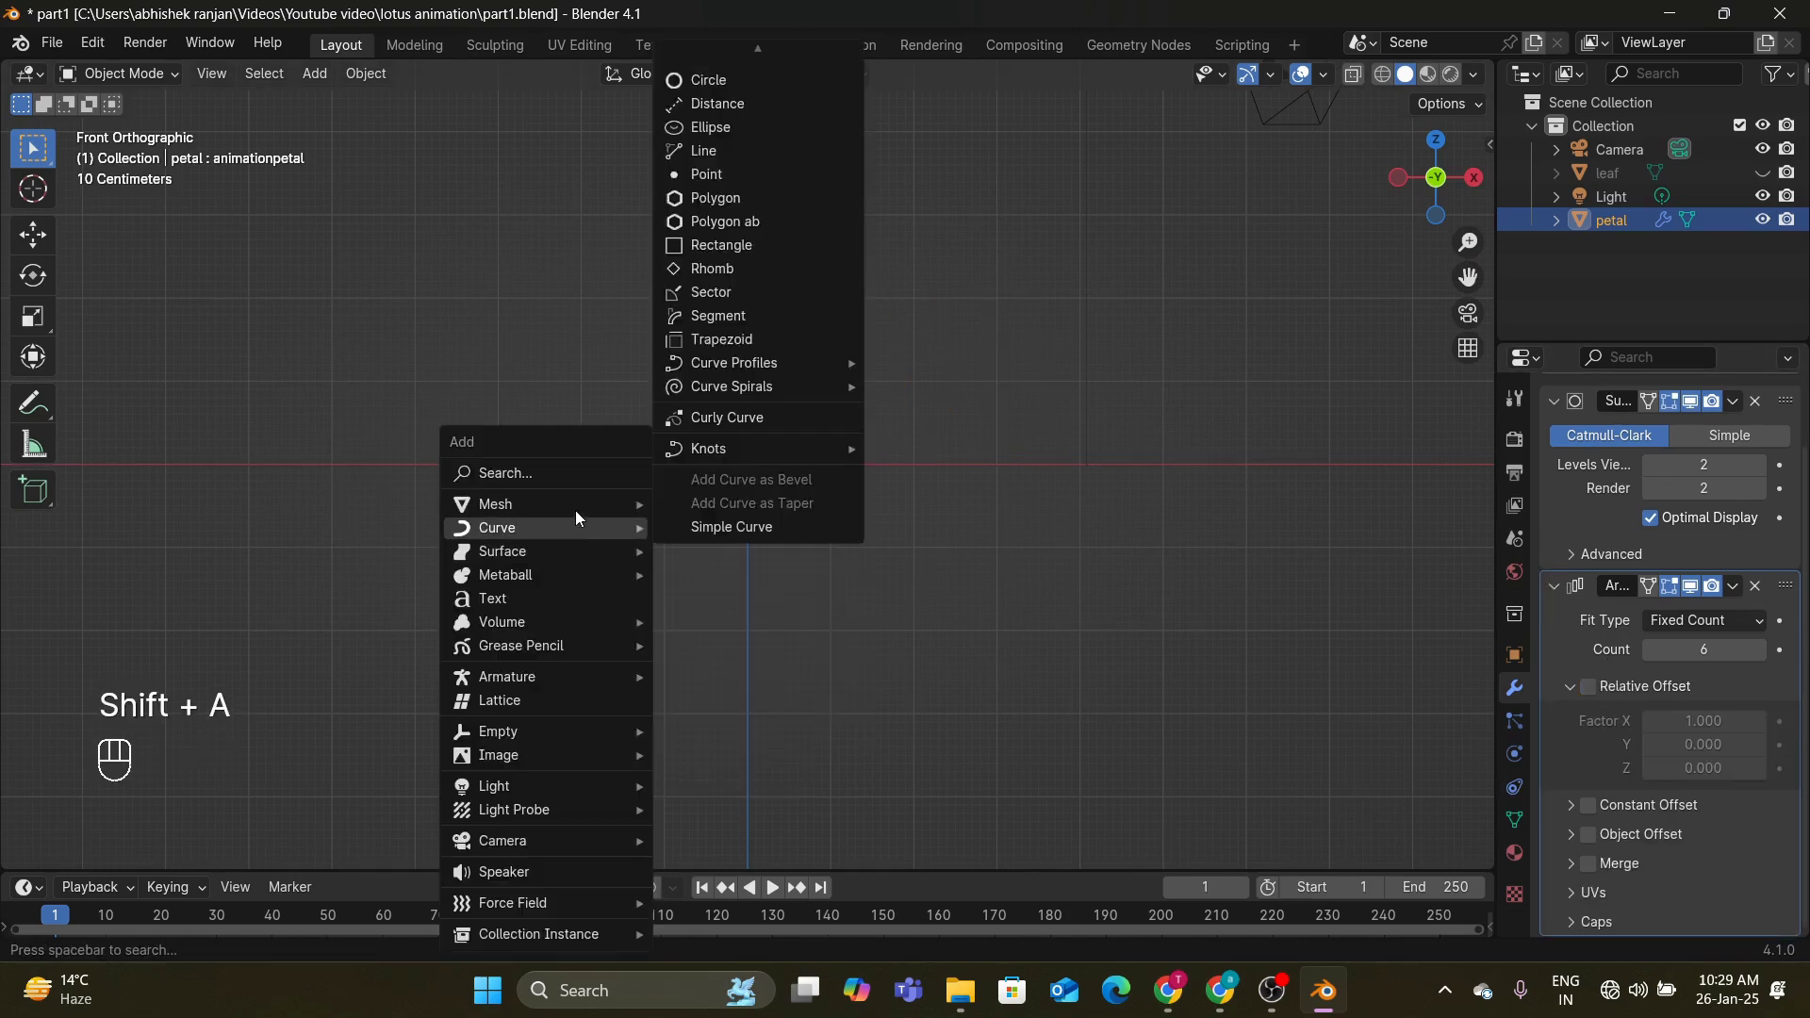
mouse_move(574, 505)
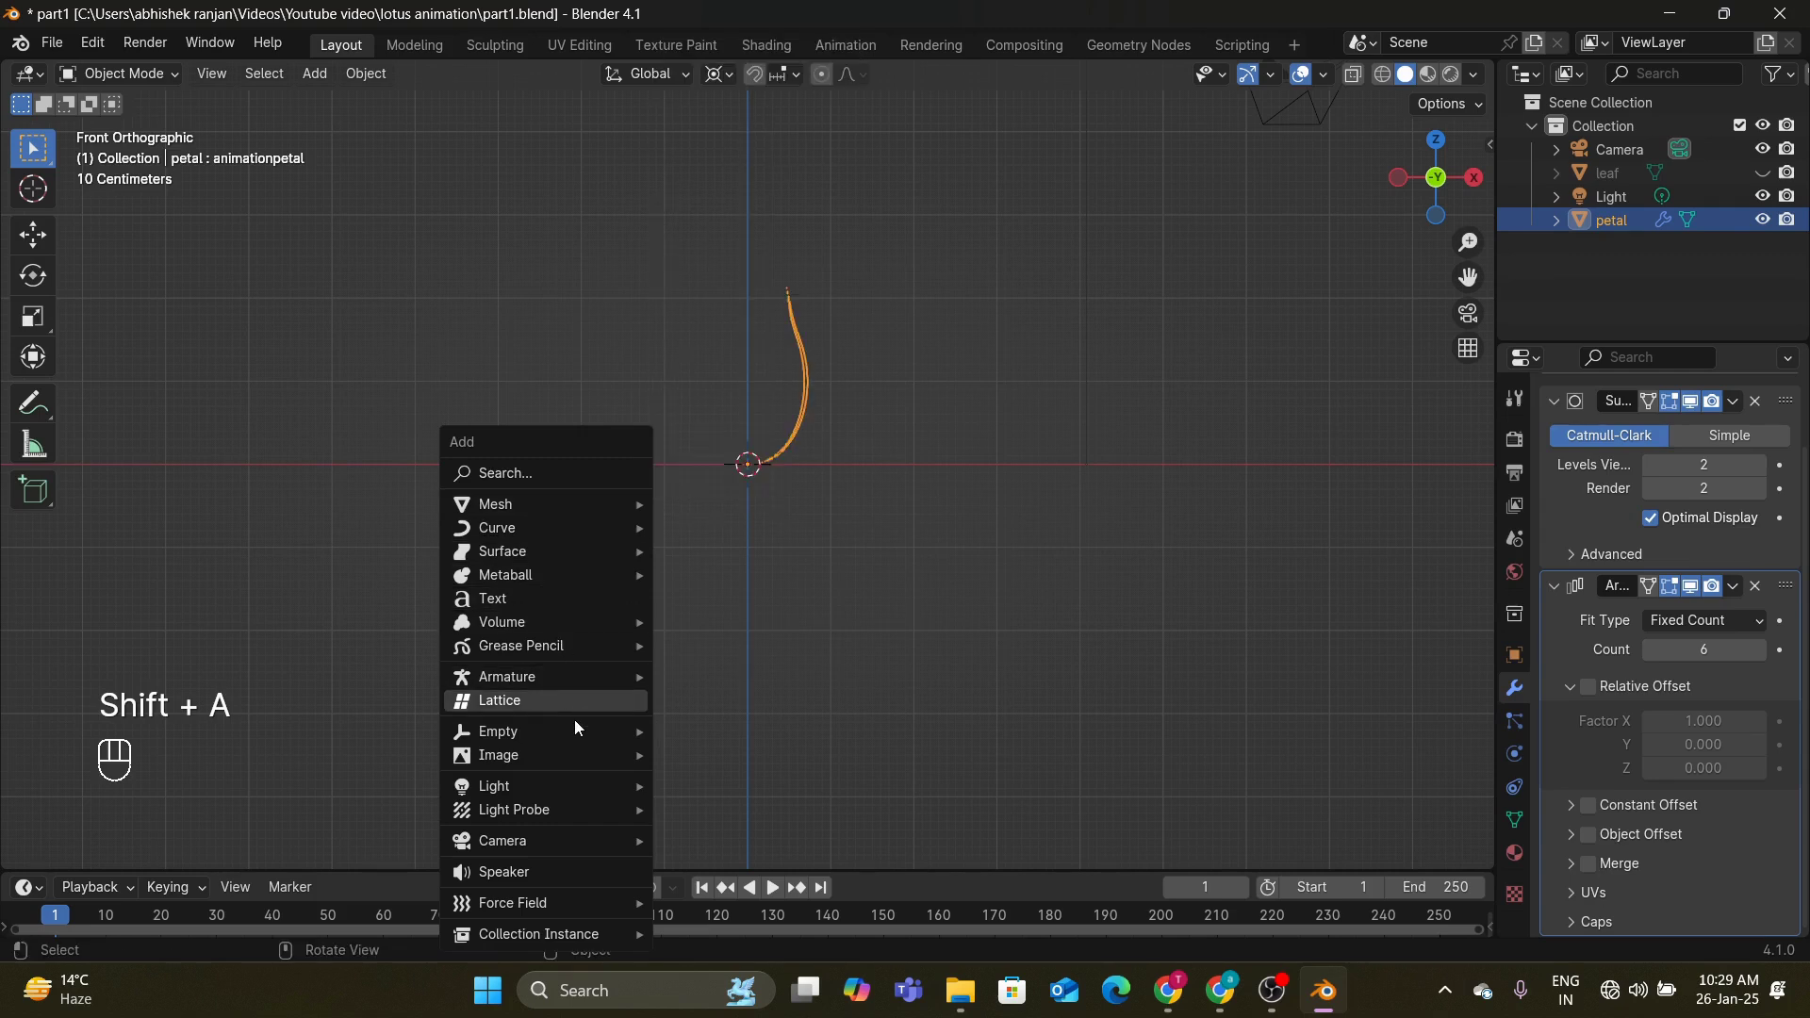
mouse_move(574, 732)
click(808, 732)
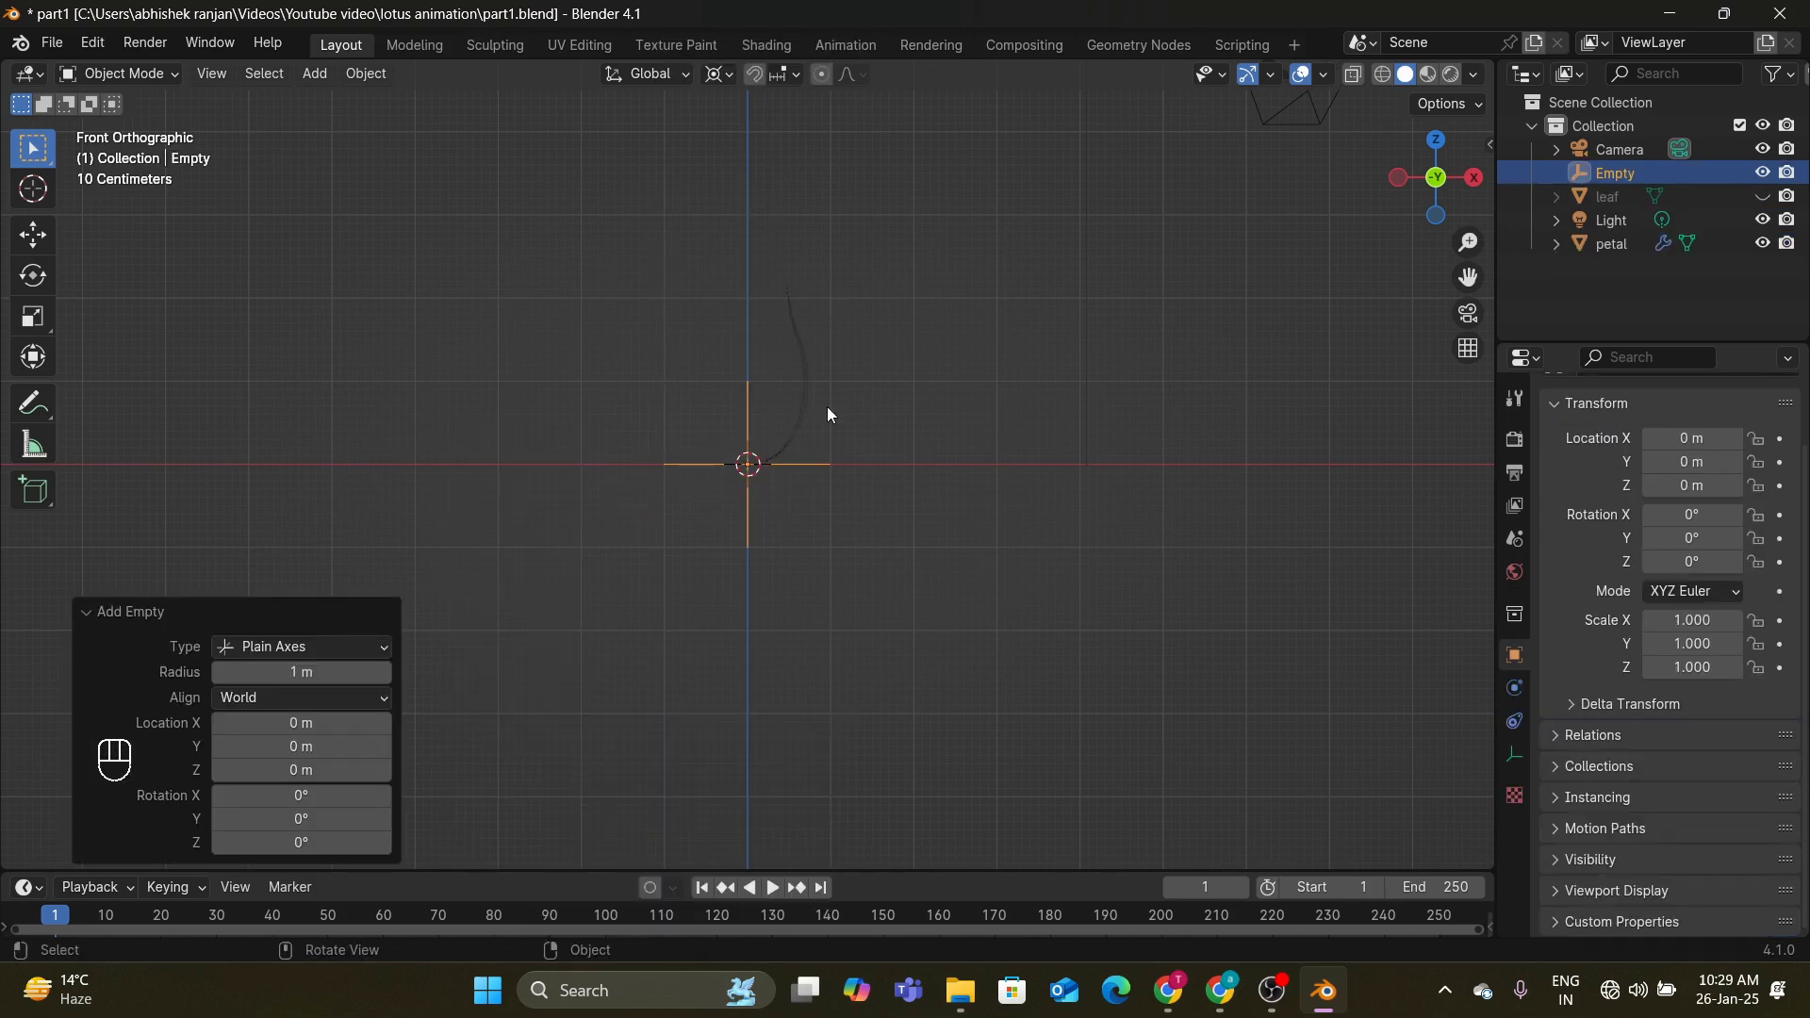
Step: Select petal, enable the Array modifier's object offset and choose Empty as its offset object
click(804, 399)
middle_drag(803, 399, 990, 500)
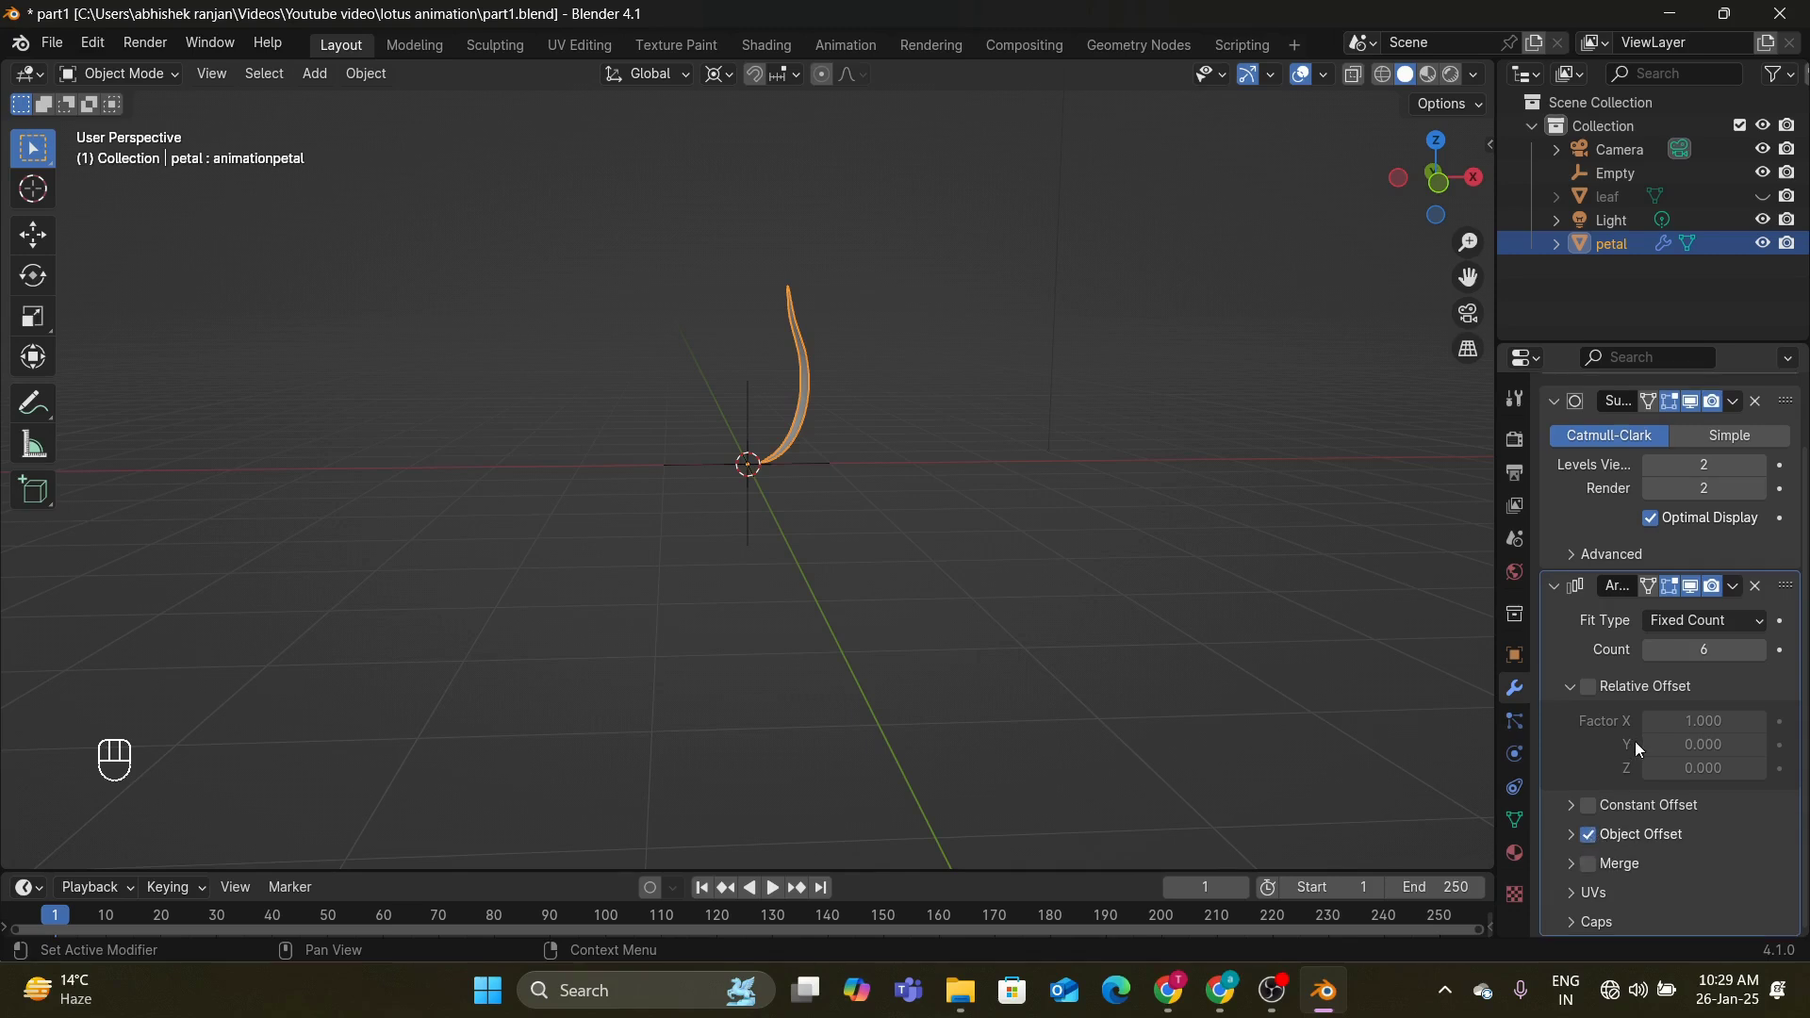
click(1571, 839)
scroll(1722, 724, down, 1)
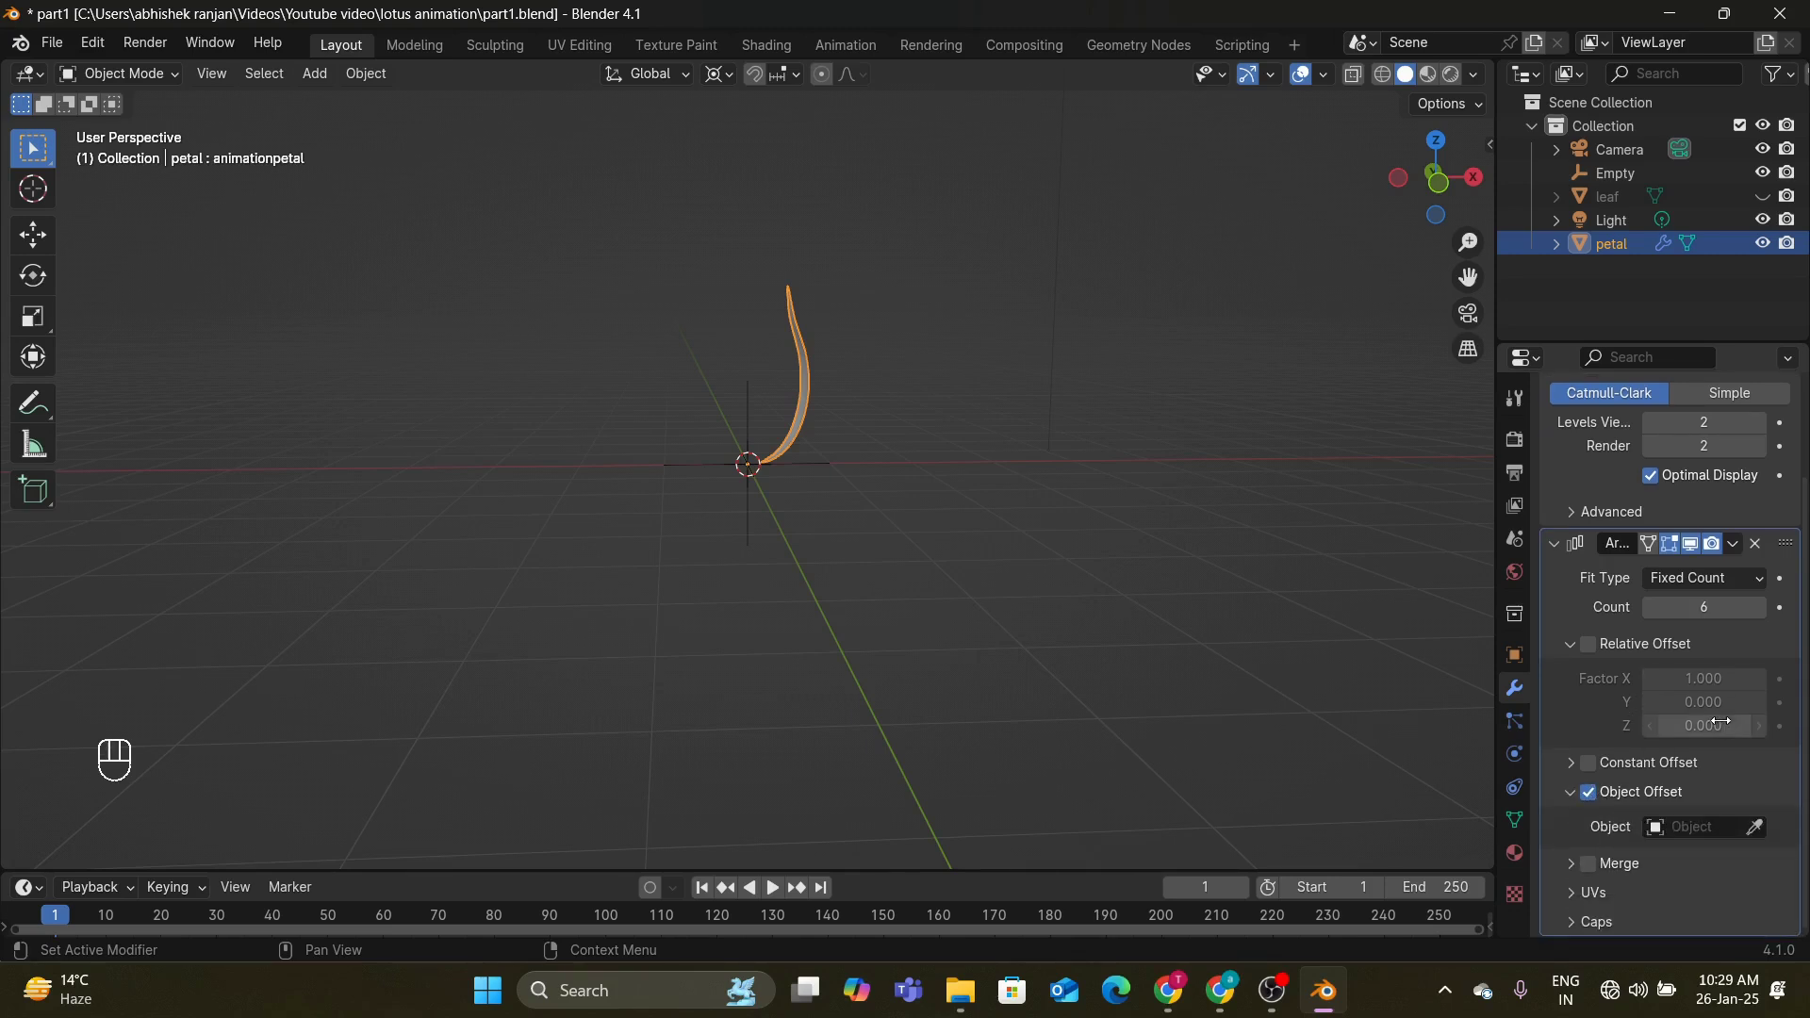
click(1690, 825)
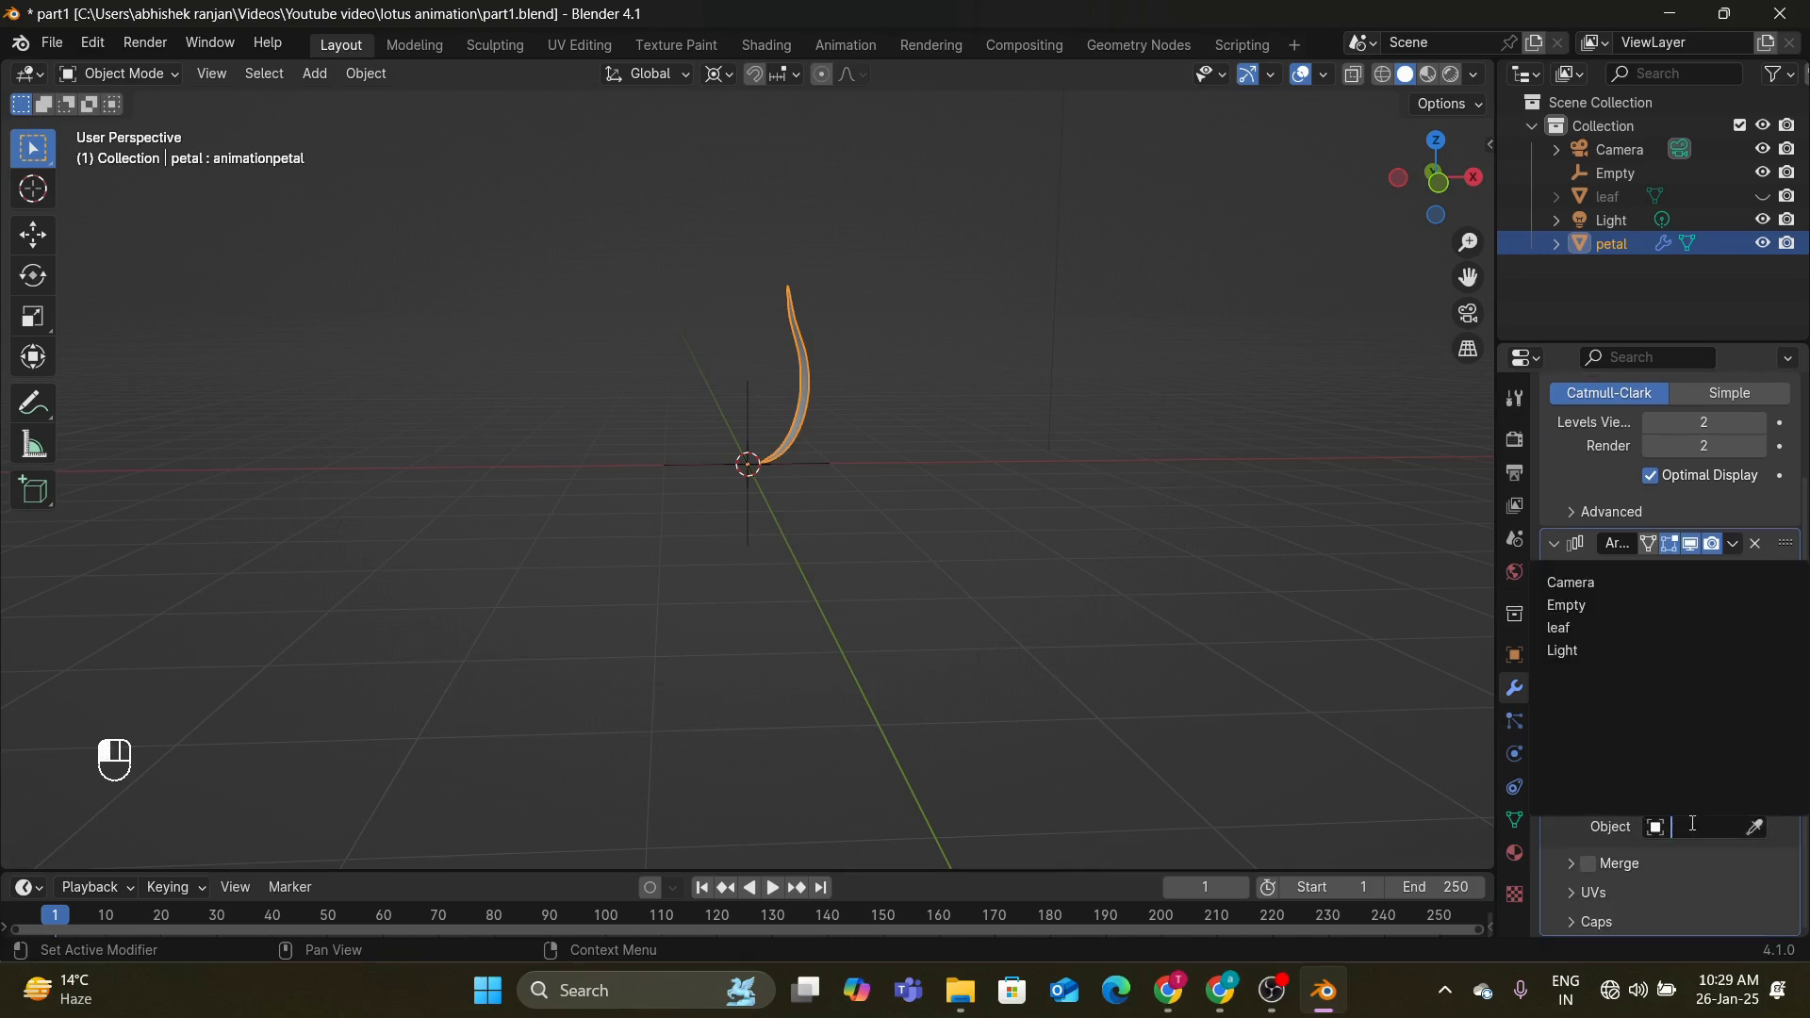
click(1602, 605)
middle_drag(894, 478, 898, 579)
scroll(950, 496, down, 3)
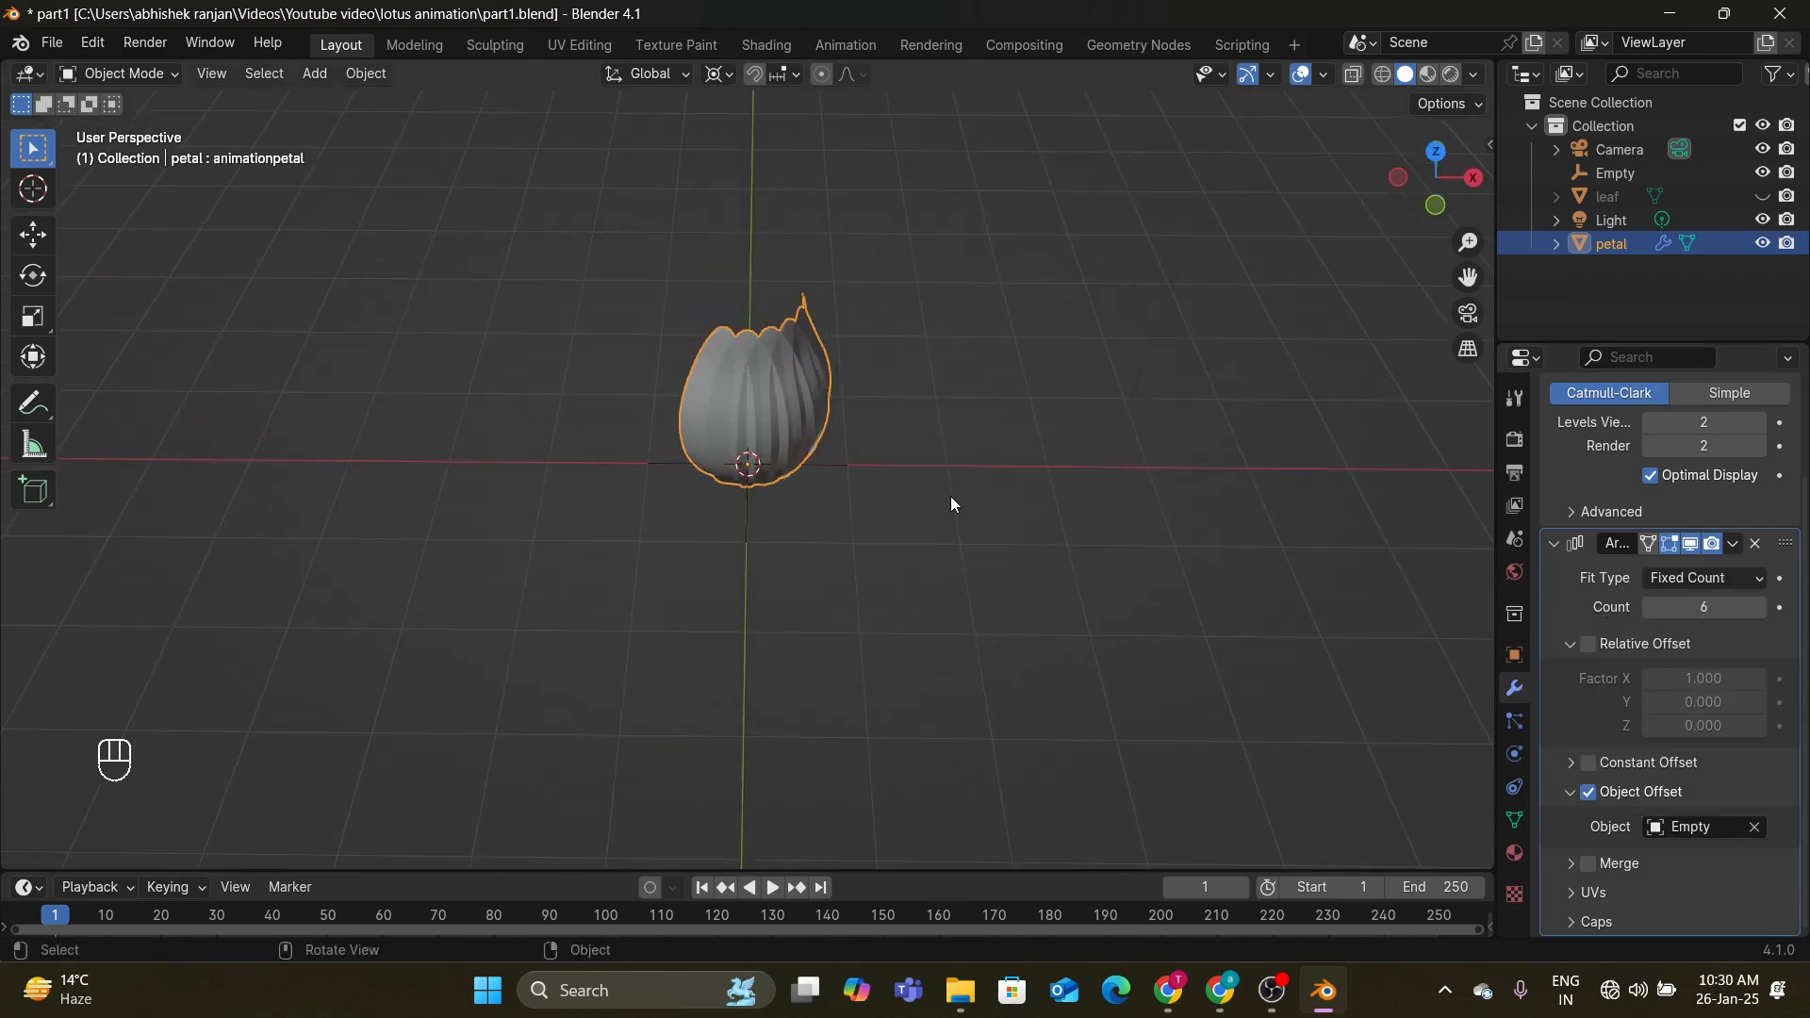
middle_drag(975, 525, 1083, 449)
scroll(972, 483, down, 3)
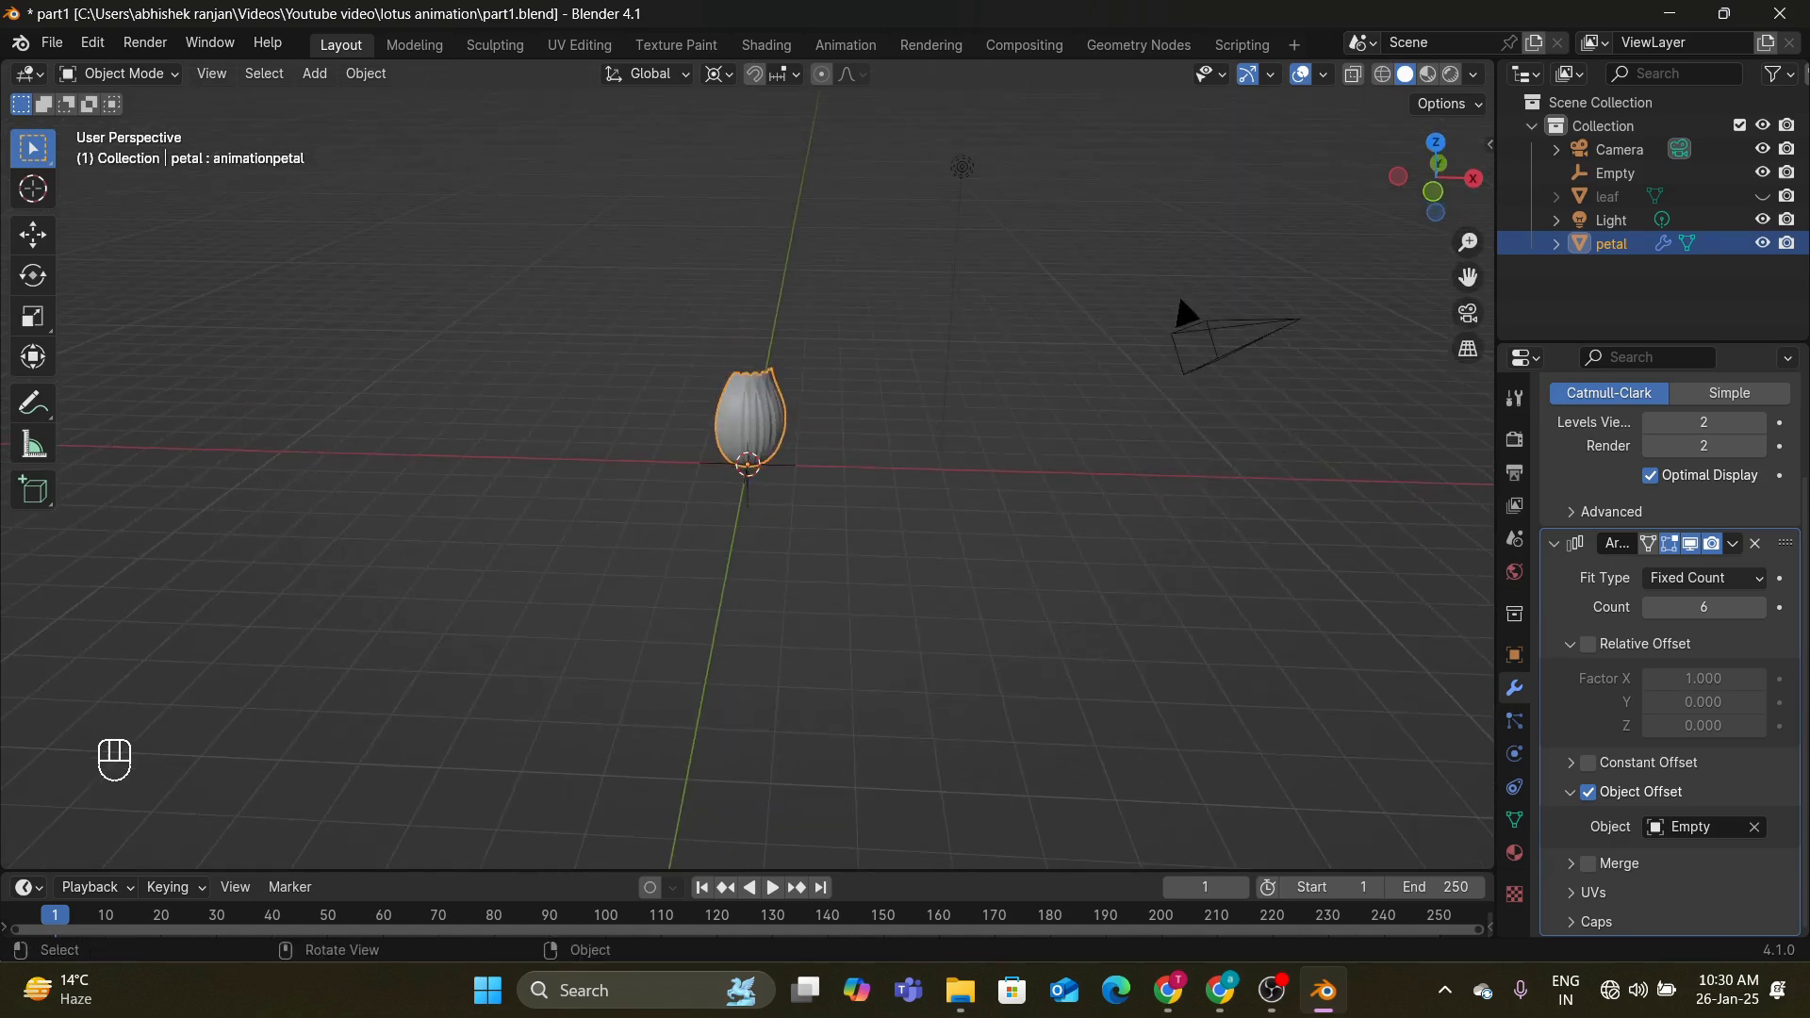
Step: Rotate petal 60° about the global Z axis
key(r)
key(z)
key(KP_6)
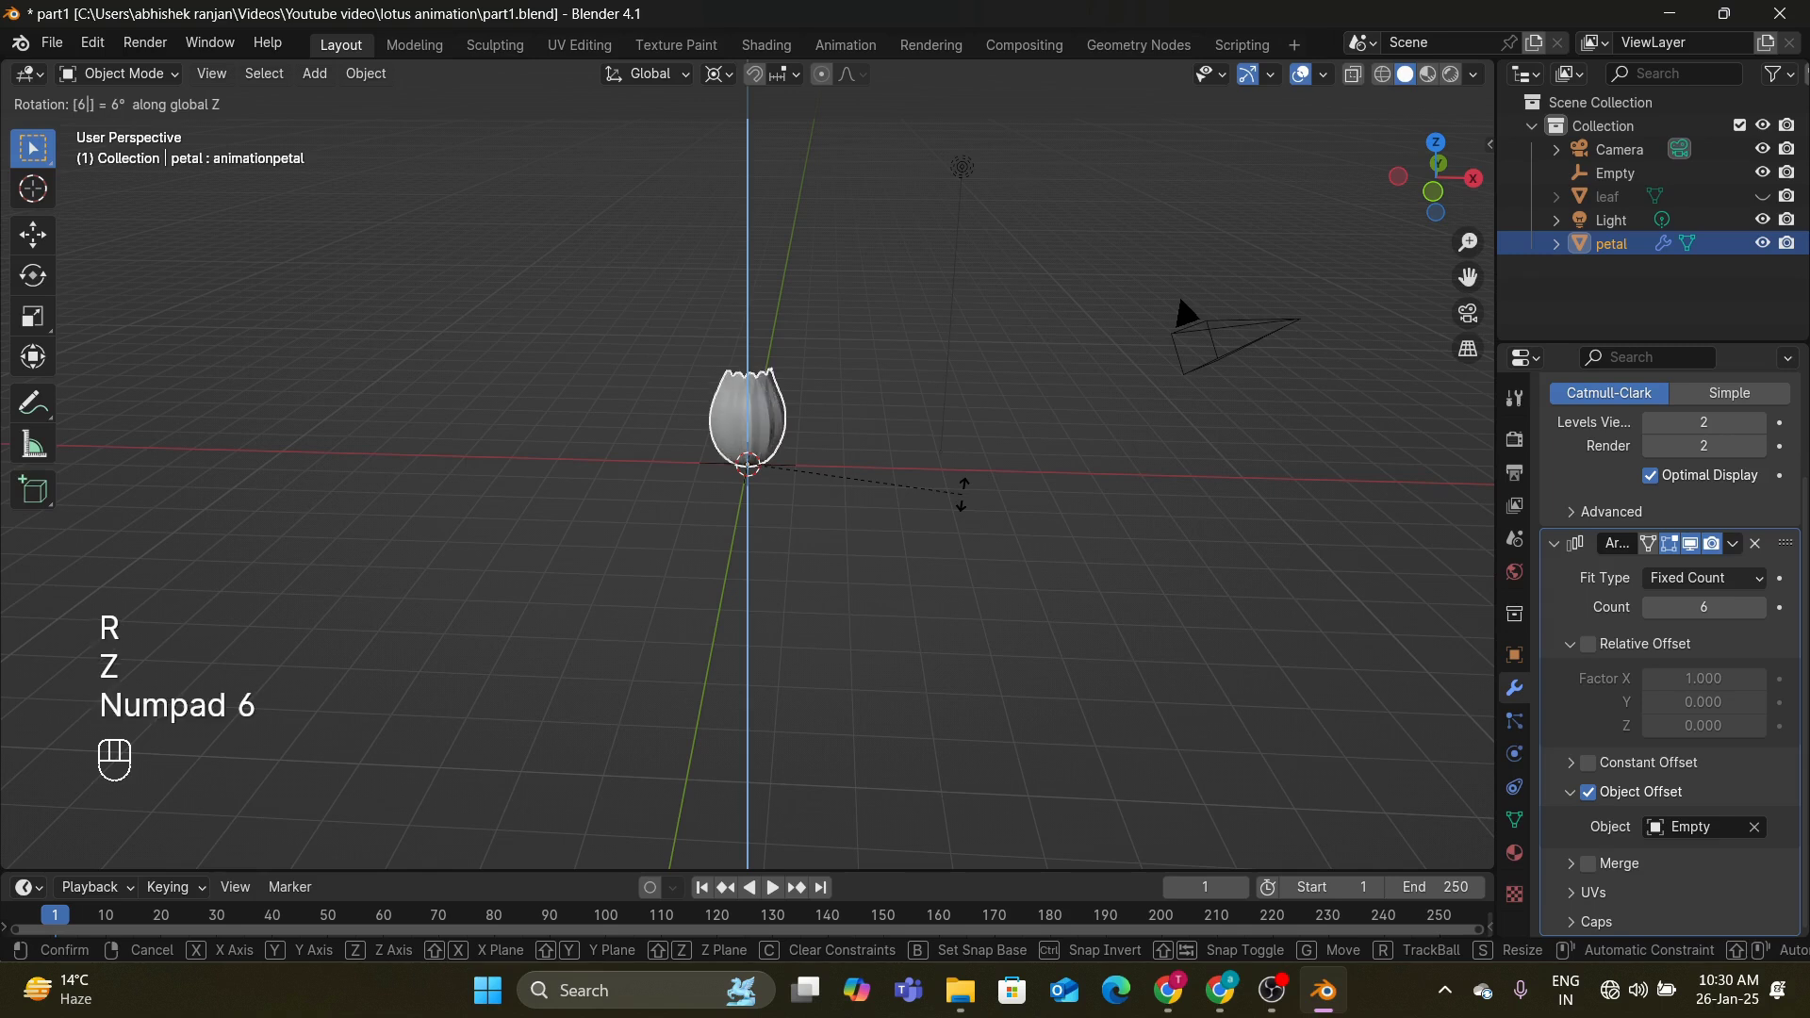
key(KP_0)
click(962, 494)
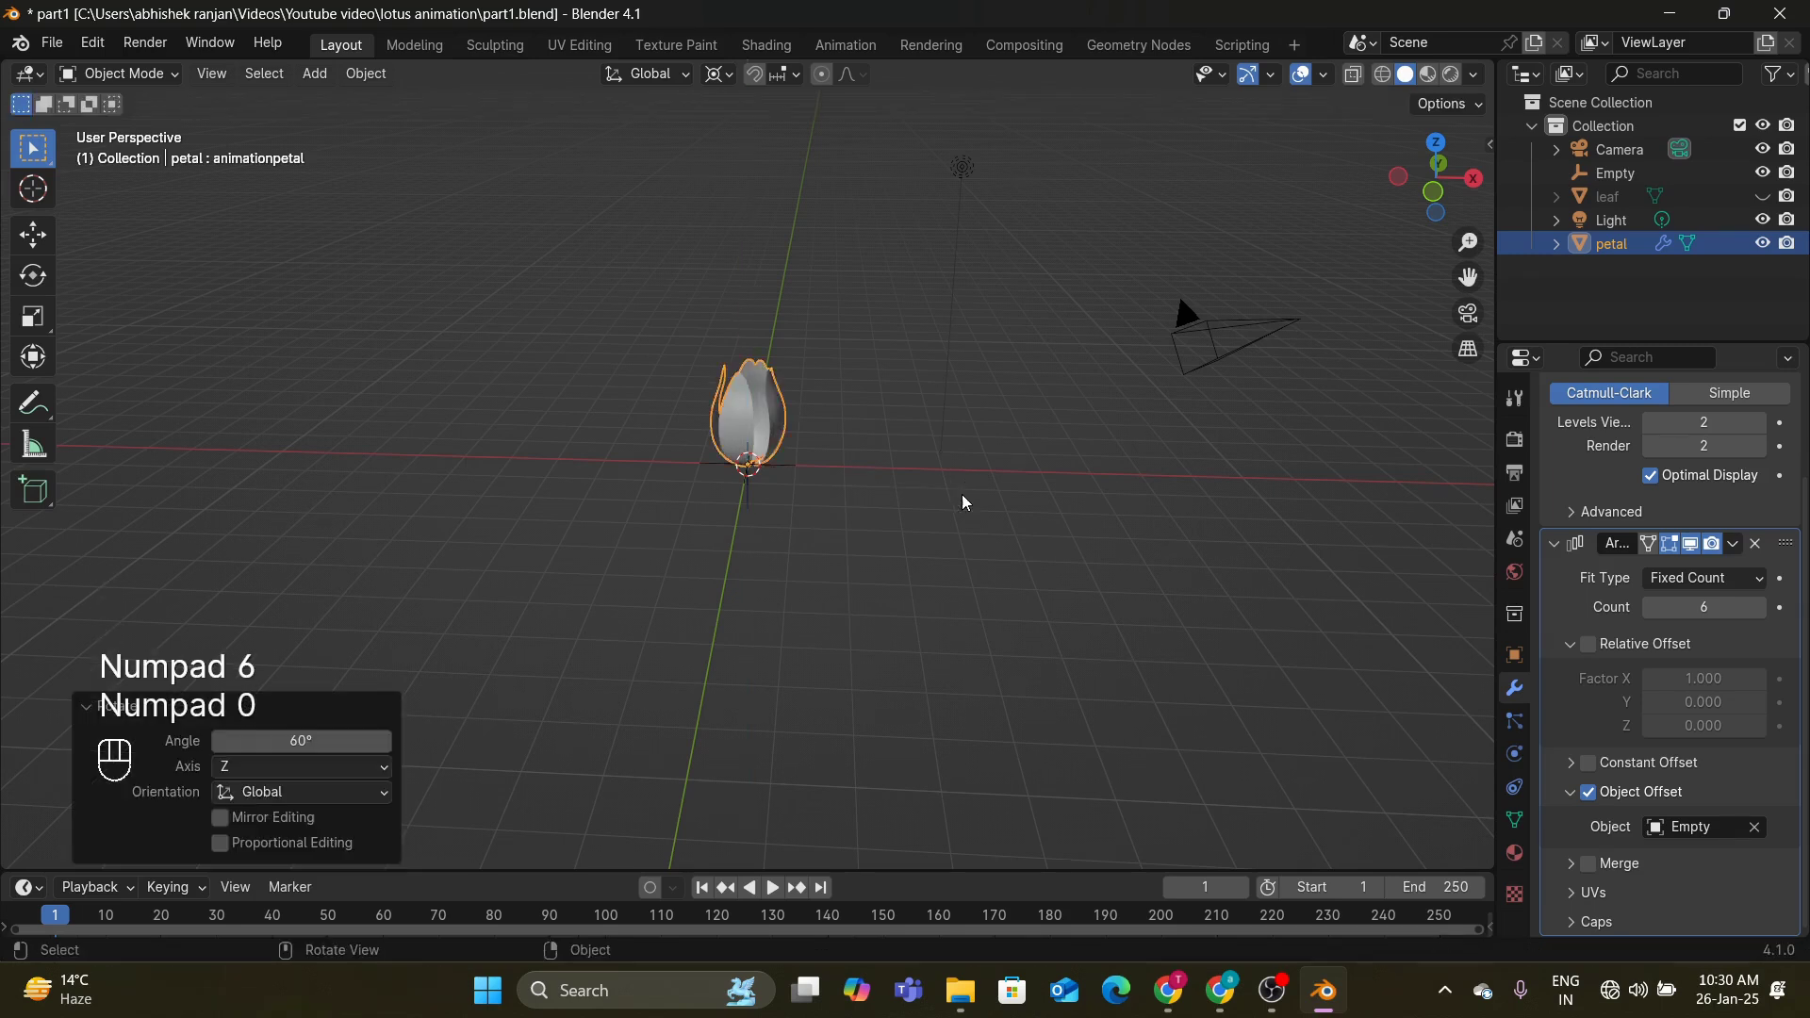
middle_drag(963, 492, 1008, 623)
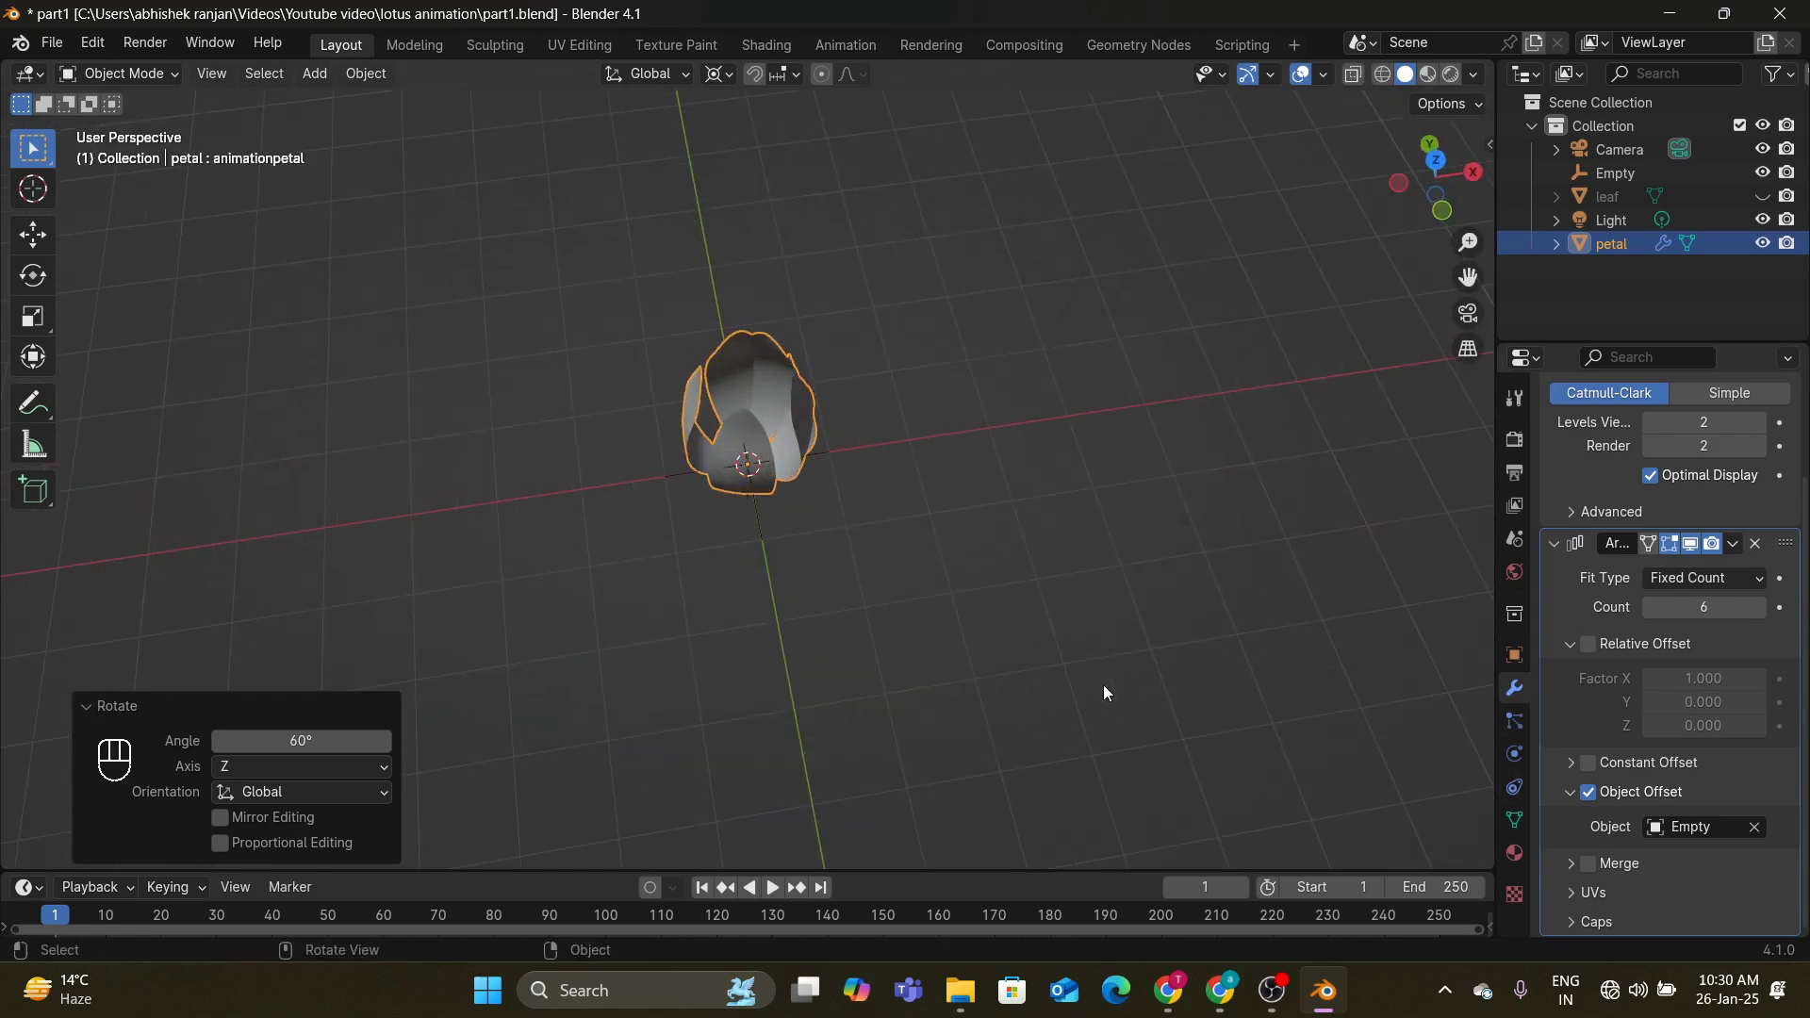
Step: Rotate petal about the global Z axis again by 45° and fine-tune the angle until the arrayed petals are evenly spaced
key(r)
key(z)
key(KP_4)
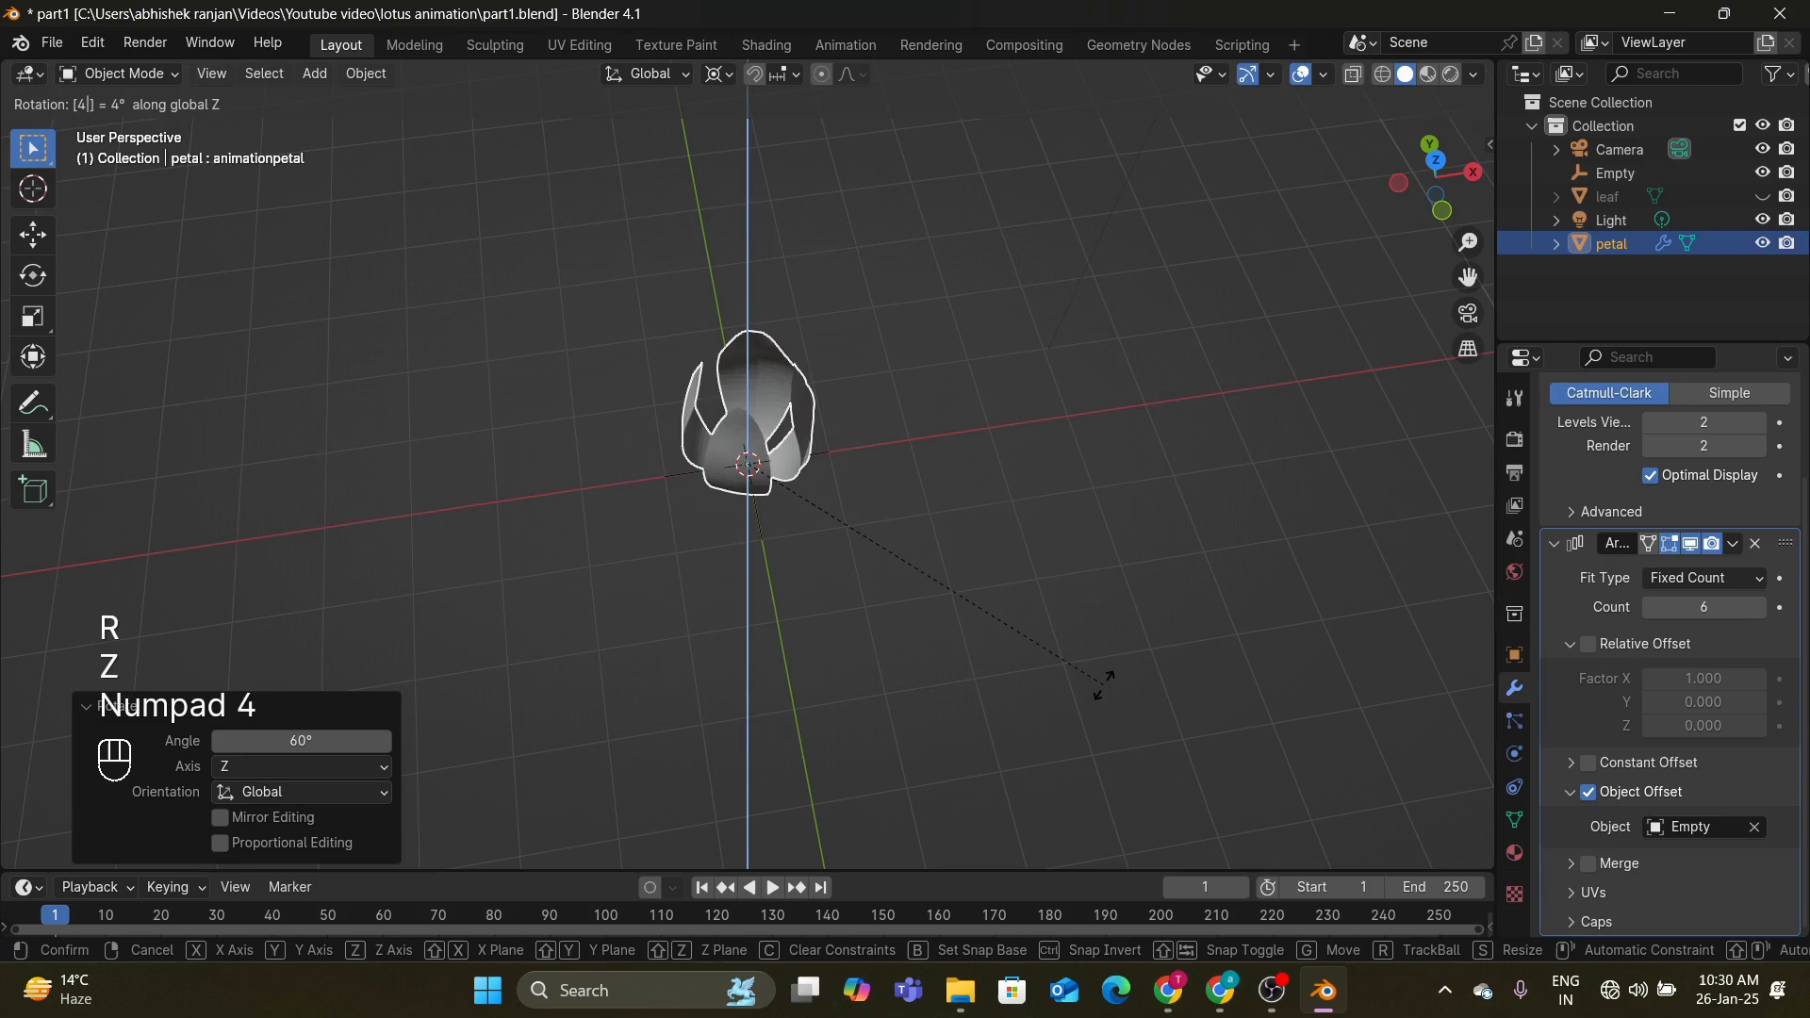
key(KP_5)
click(1103, 685)
middle_drag(1100, 653, 1027, 612)
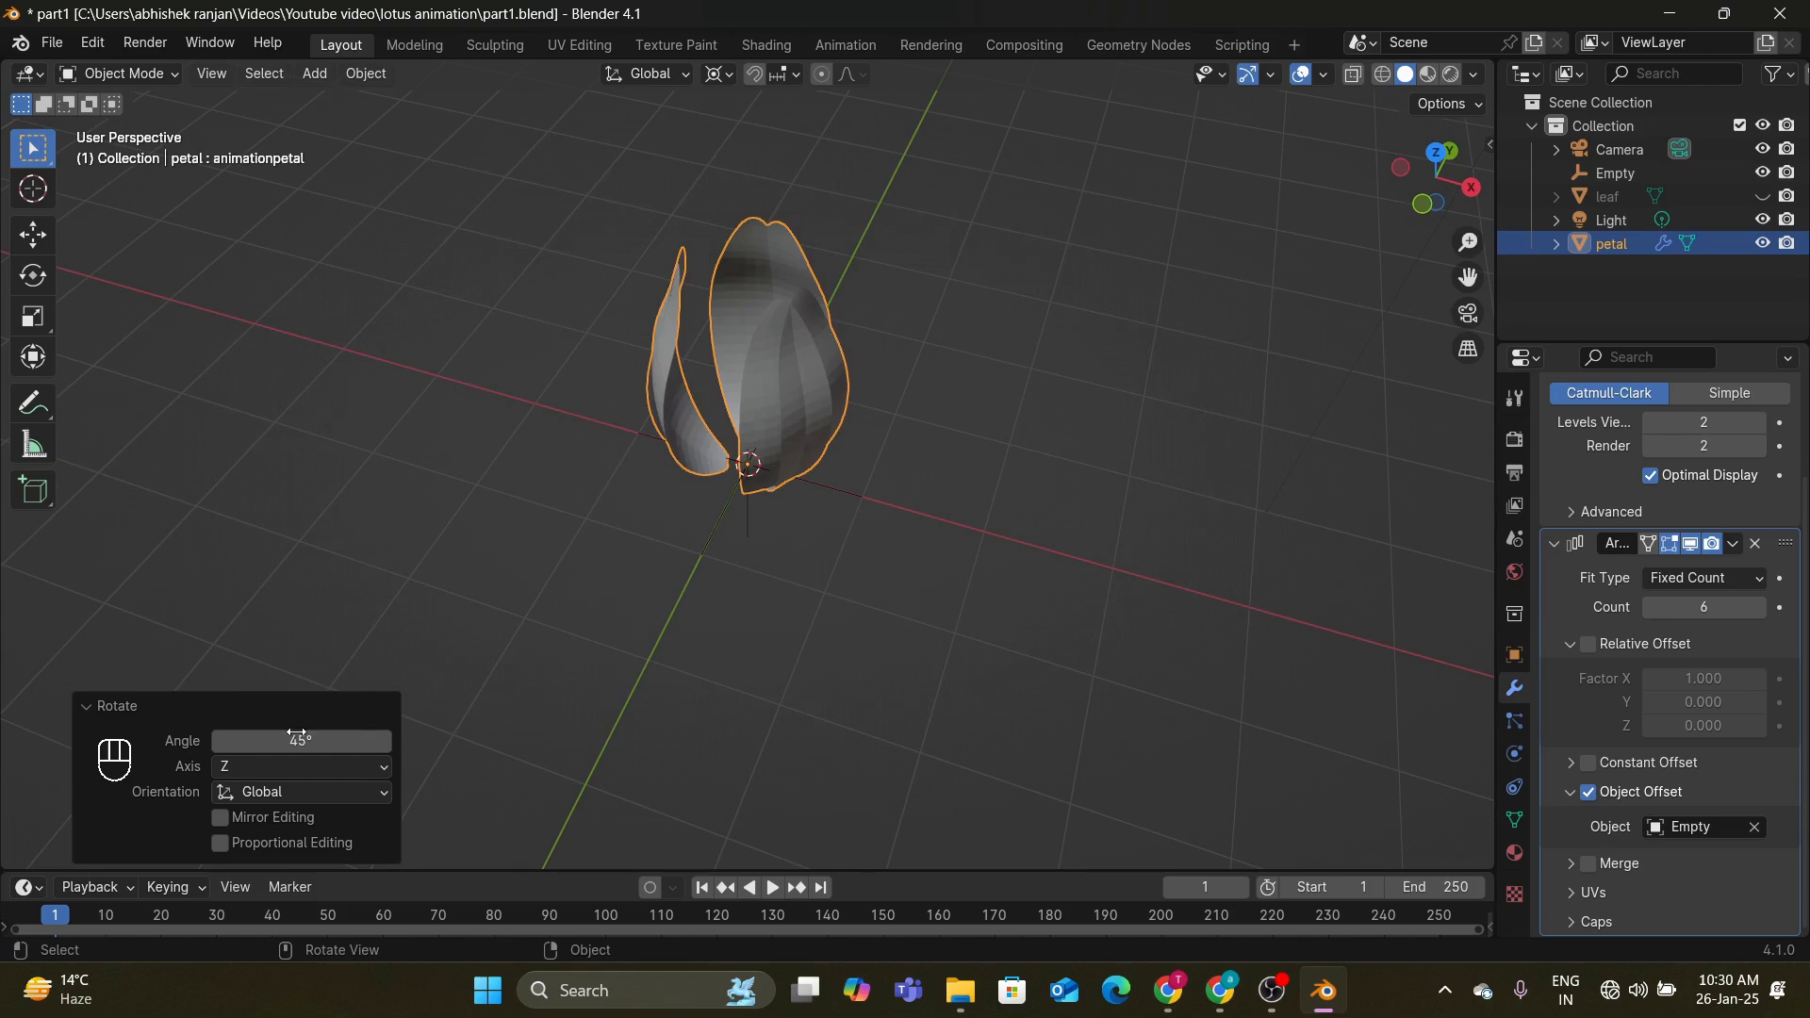
drag(298, 736, 344, 736)
click(628, 611)
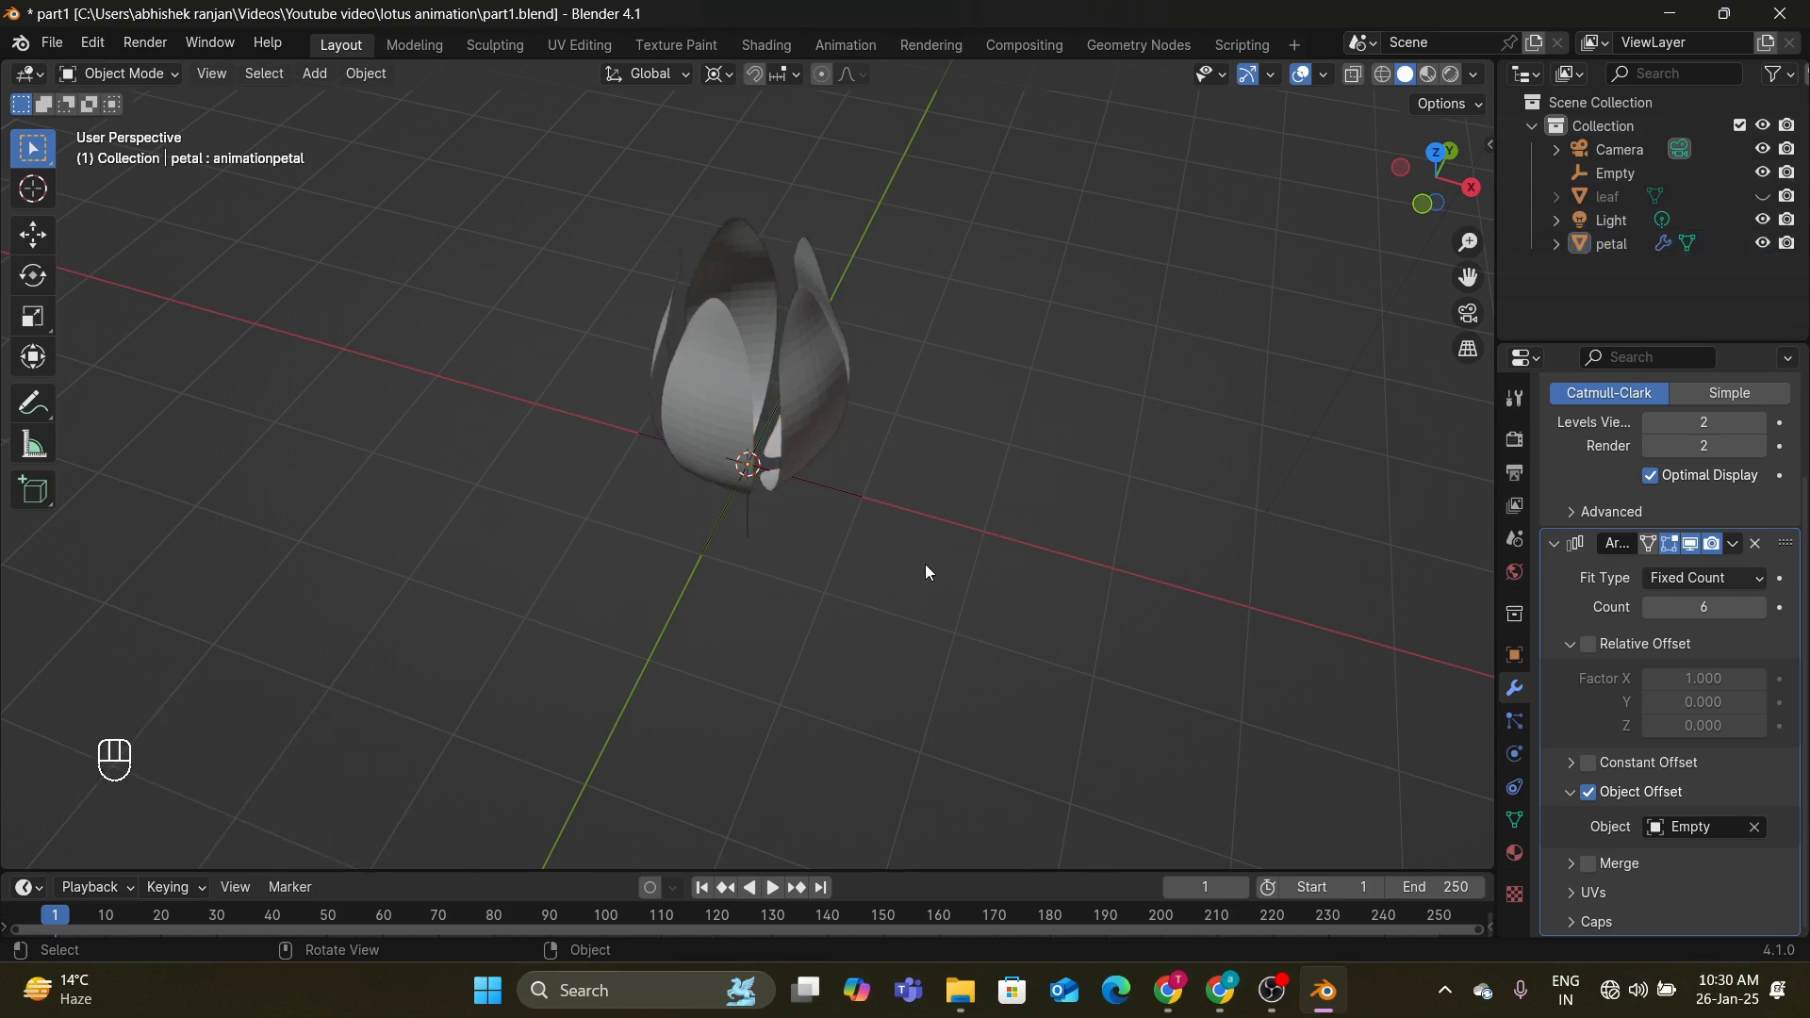
Step: Examine the centre of the petal ring from above and test the animationpetal shape key's value
middle_drag(925, 564, 931, 673)
scroll(931, 673, up, 3)
scroll(974, 579, up, 4)
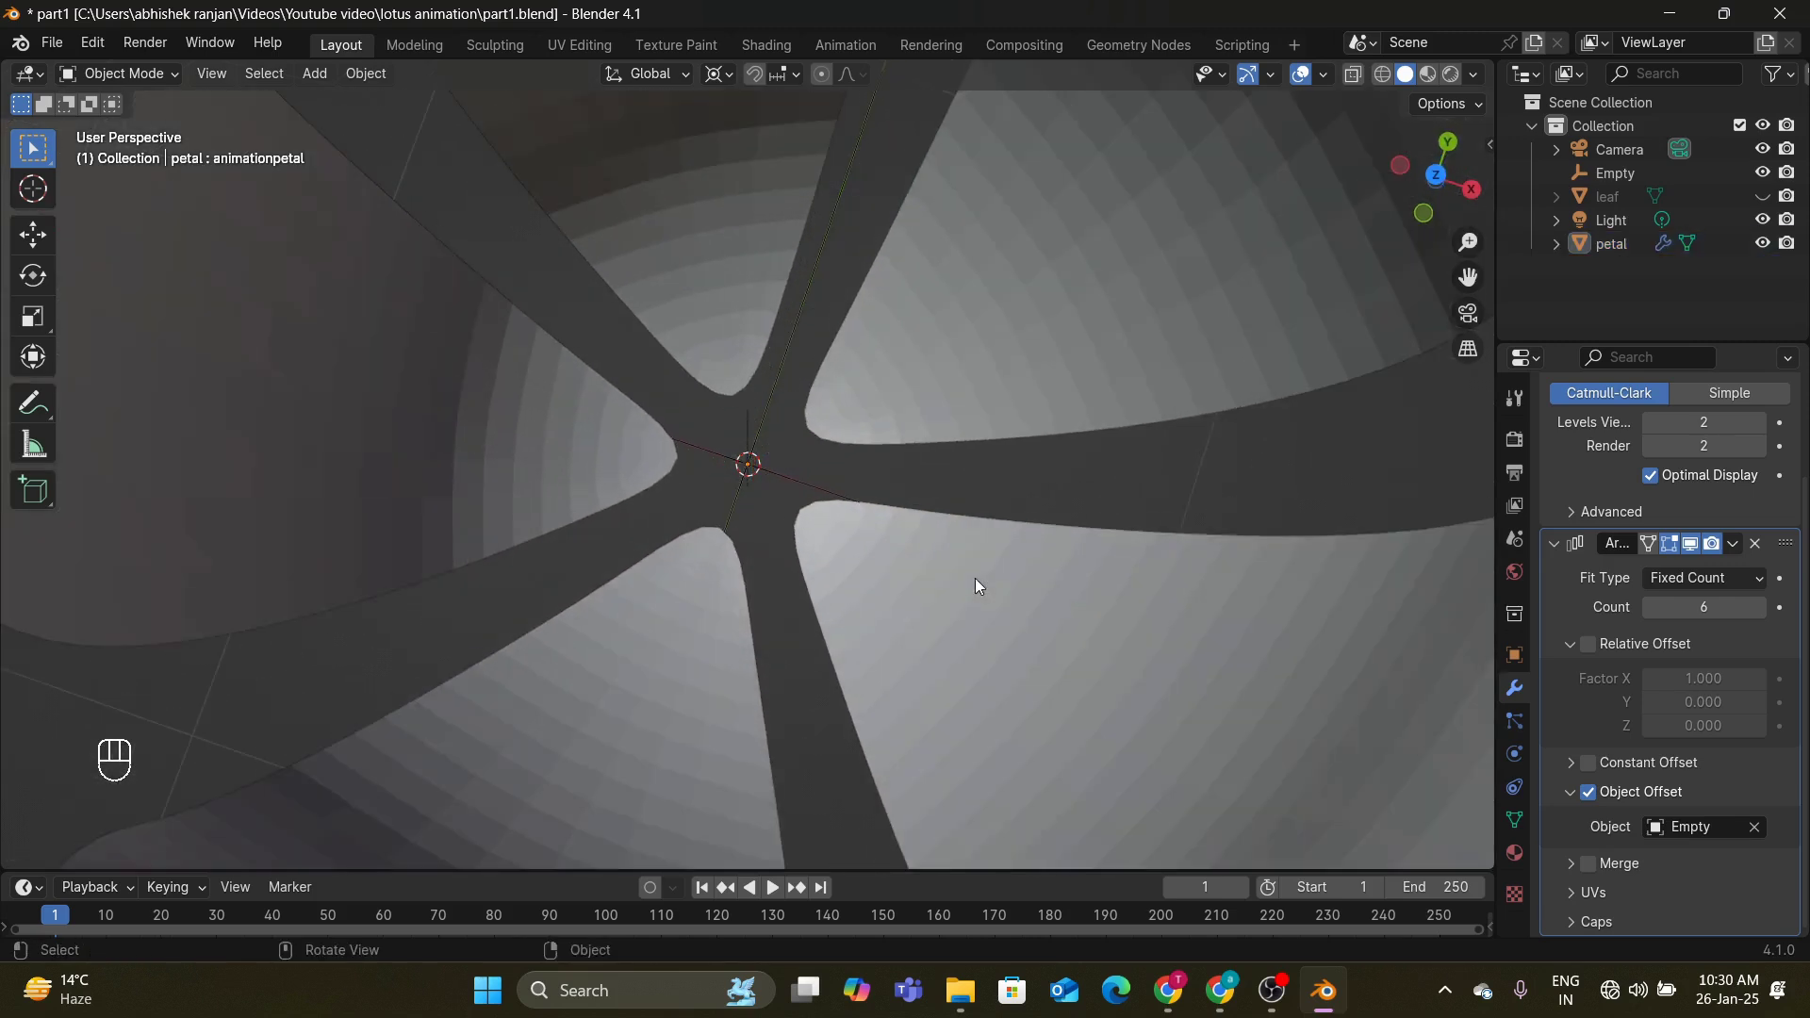
scroll(975, 579, down, 6)
scroll(975, 578, up, 4)
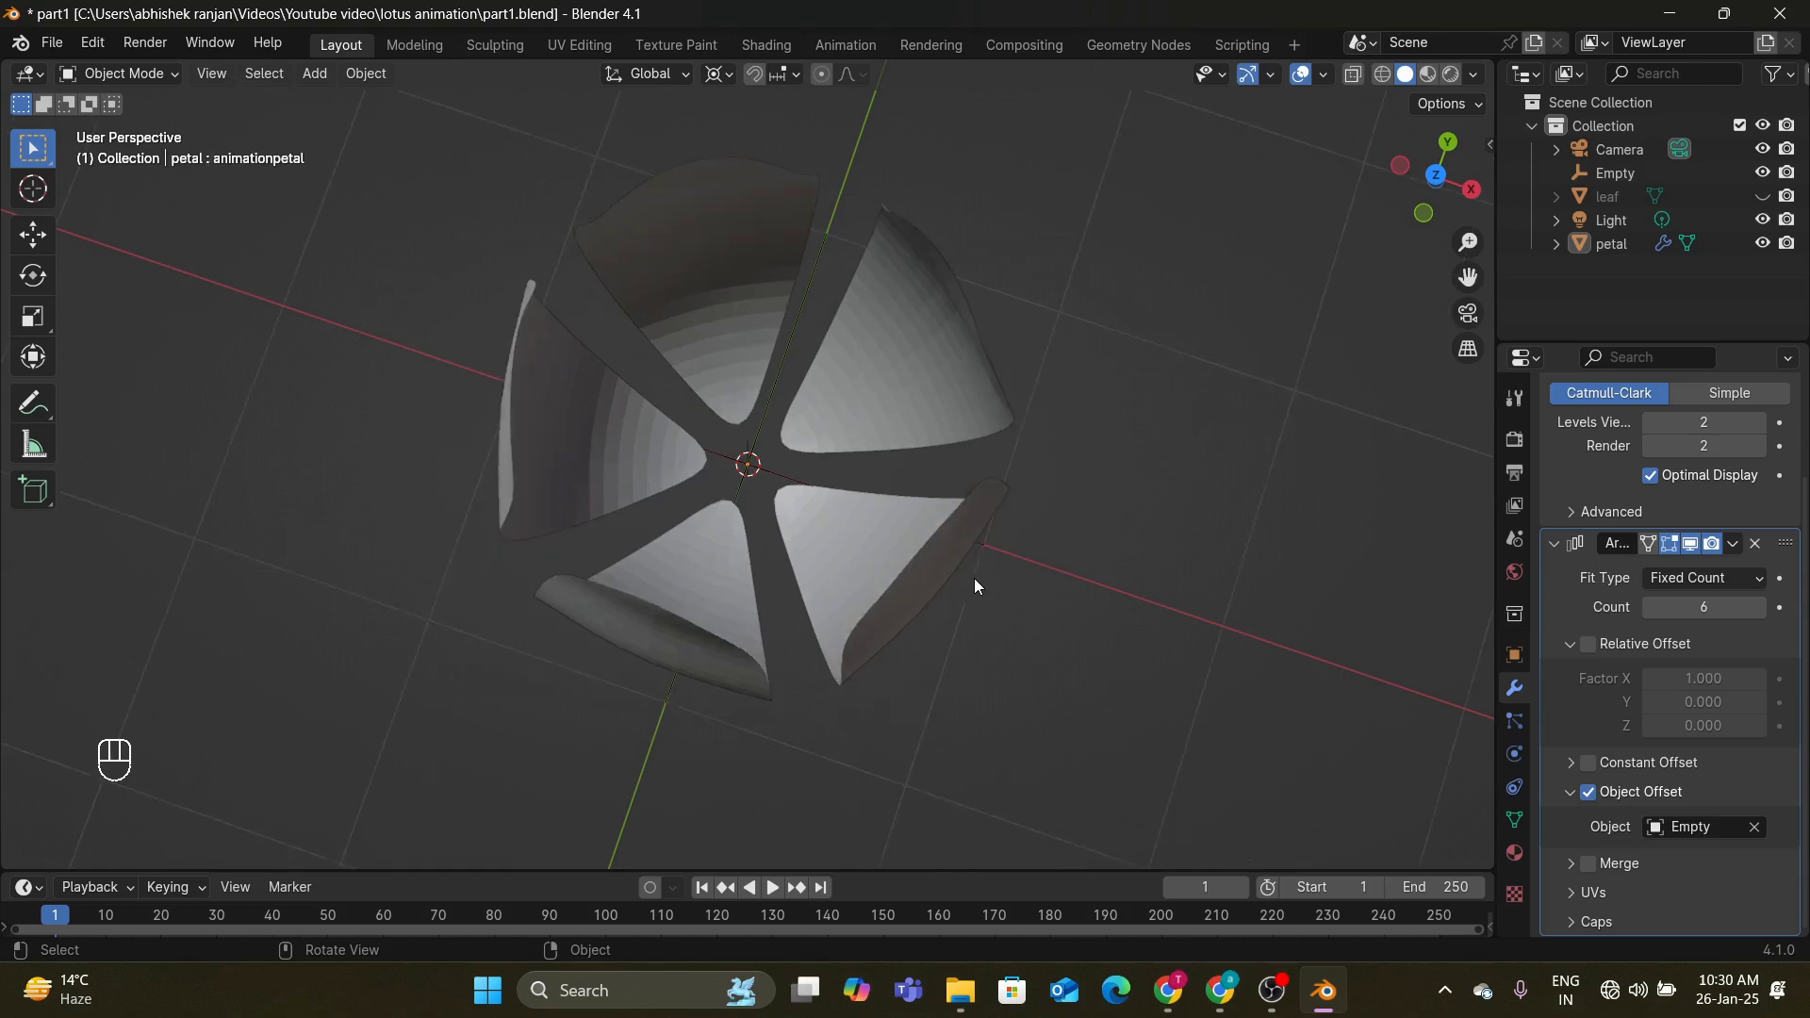
scroll(975, 579, down, 5)
middle_drag(975, 579, 948, 429)
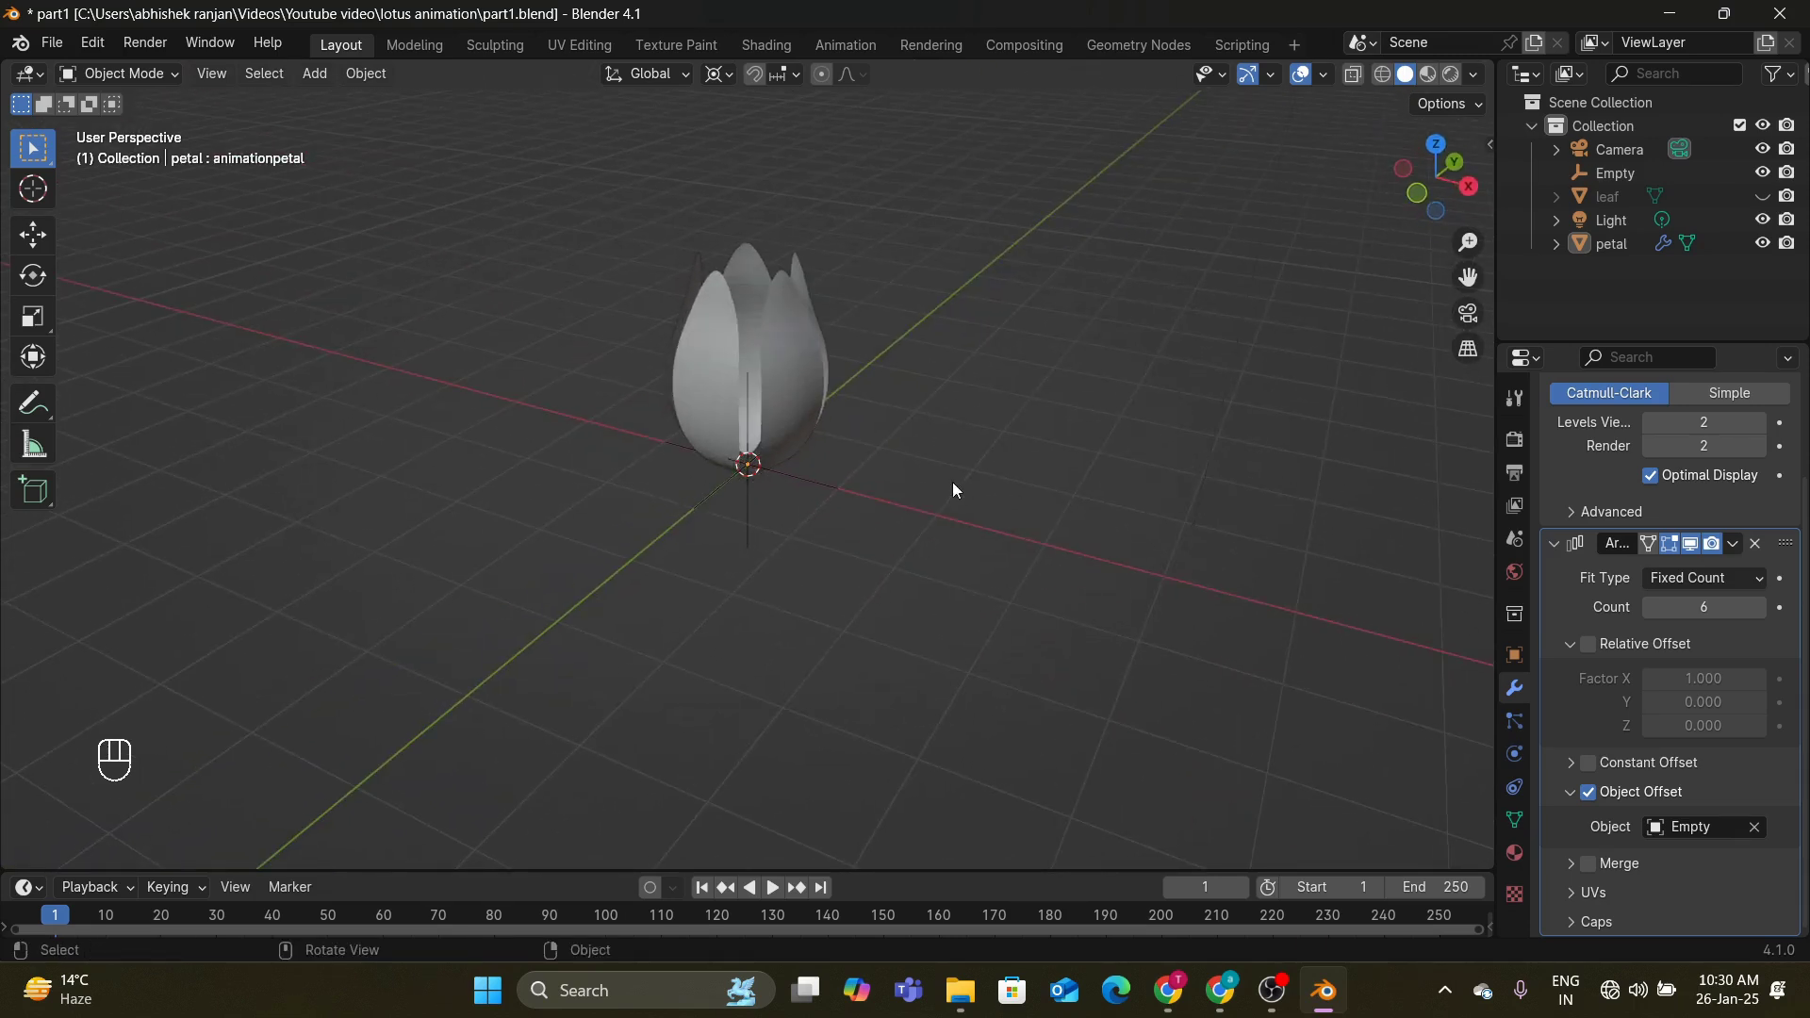
click(1516, 835)
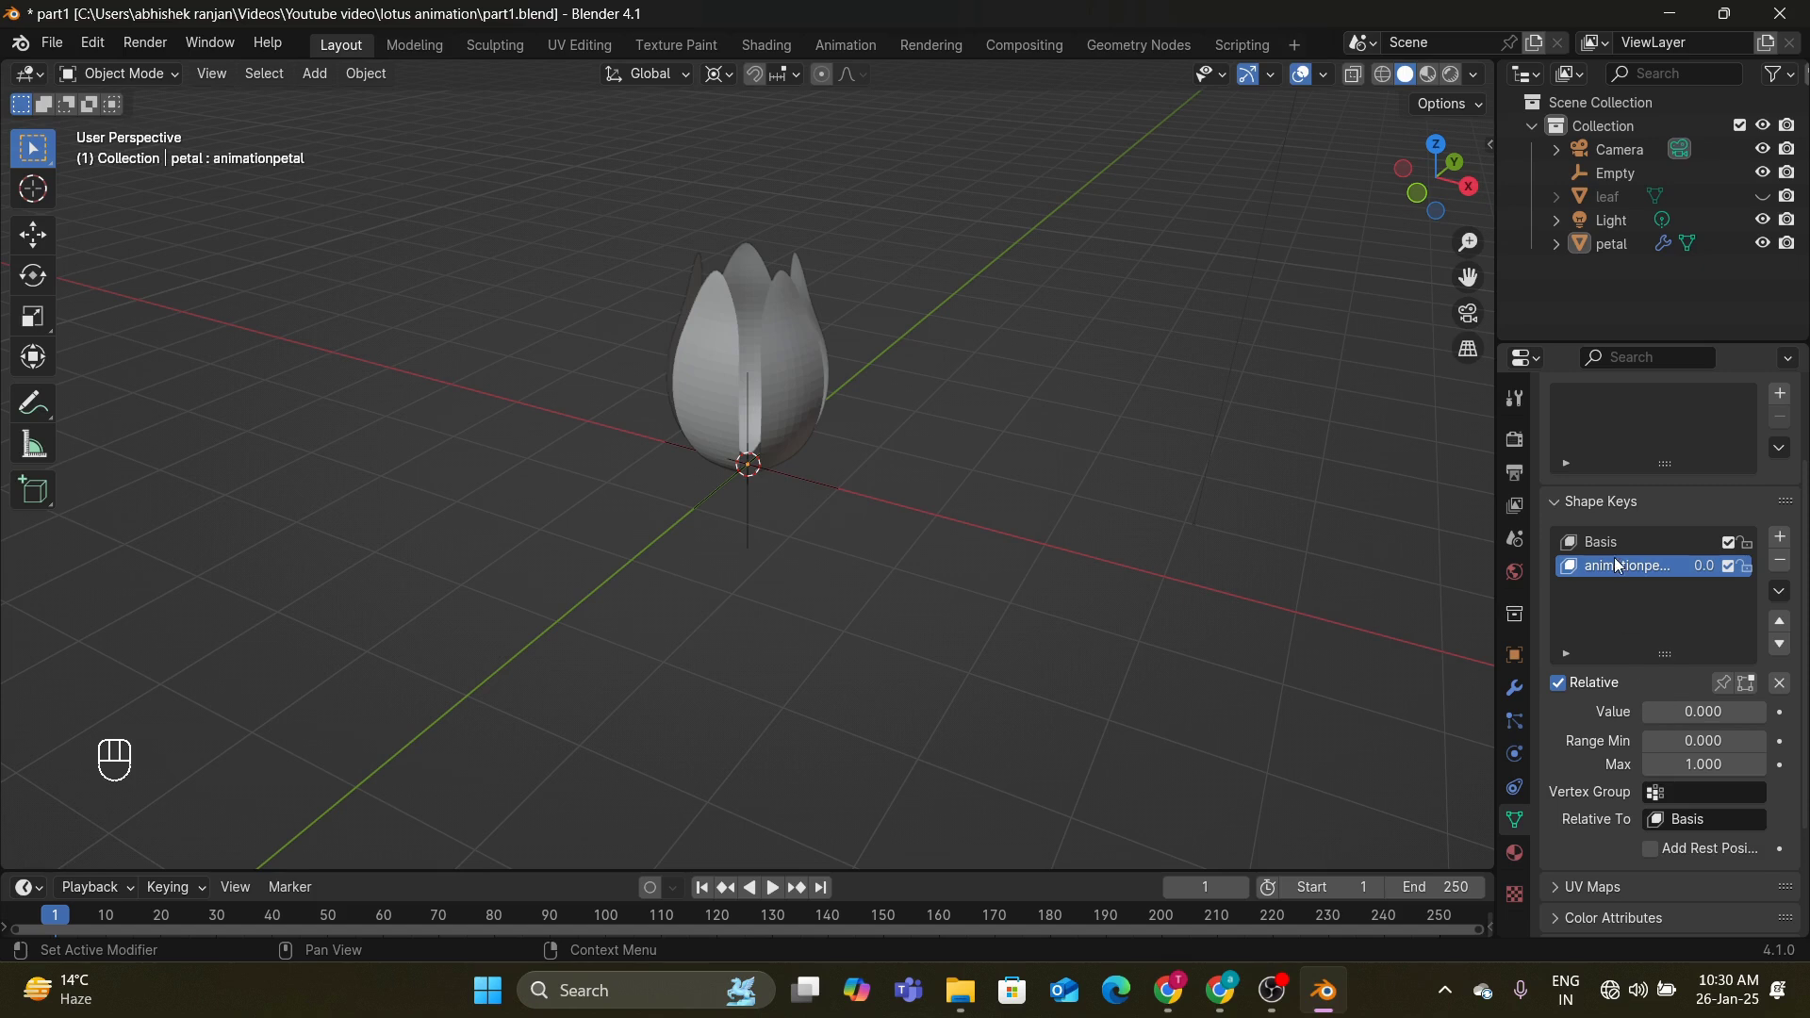
mouse_move(1680, 716)
mouse_down()
mouse_move(1767, 713)
mouse_move(1645, 713)
mouse_up()
Step: Activate the Basis shape key and enter Edit Mode on petal, seen from above
click(1599, 544)
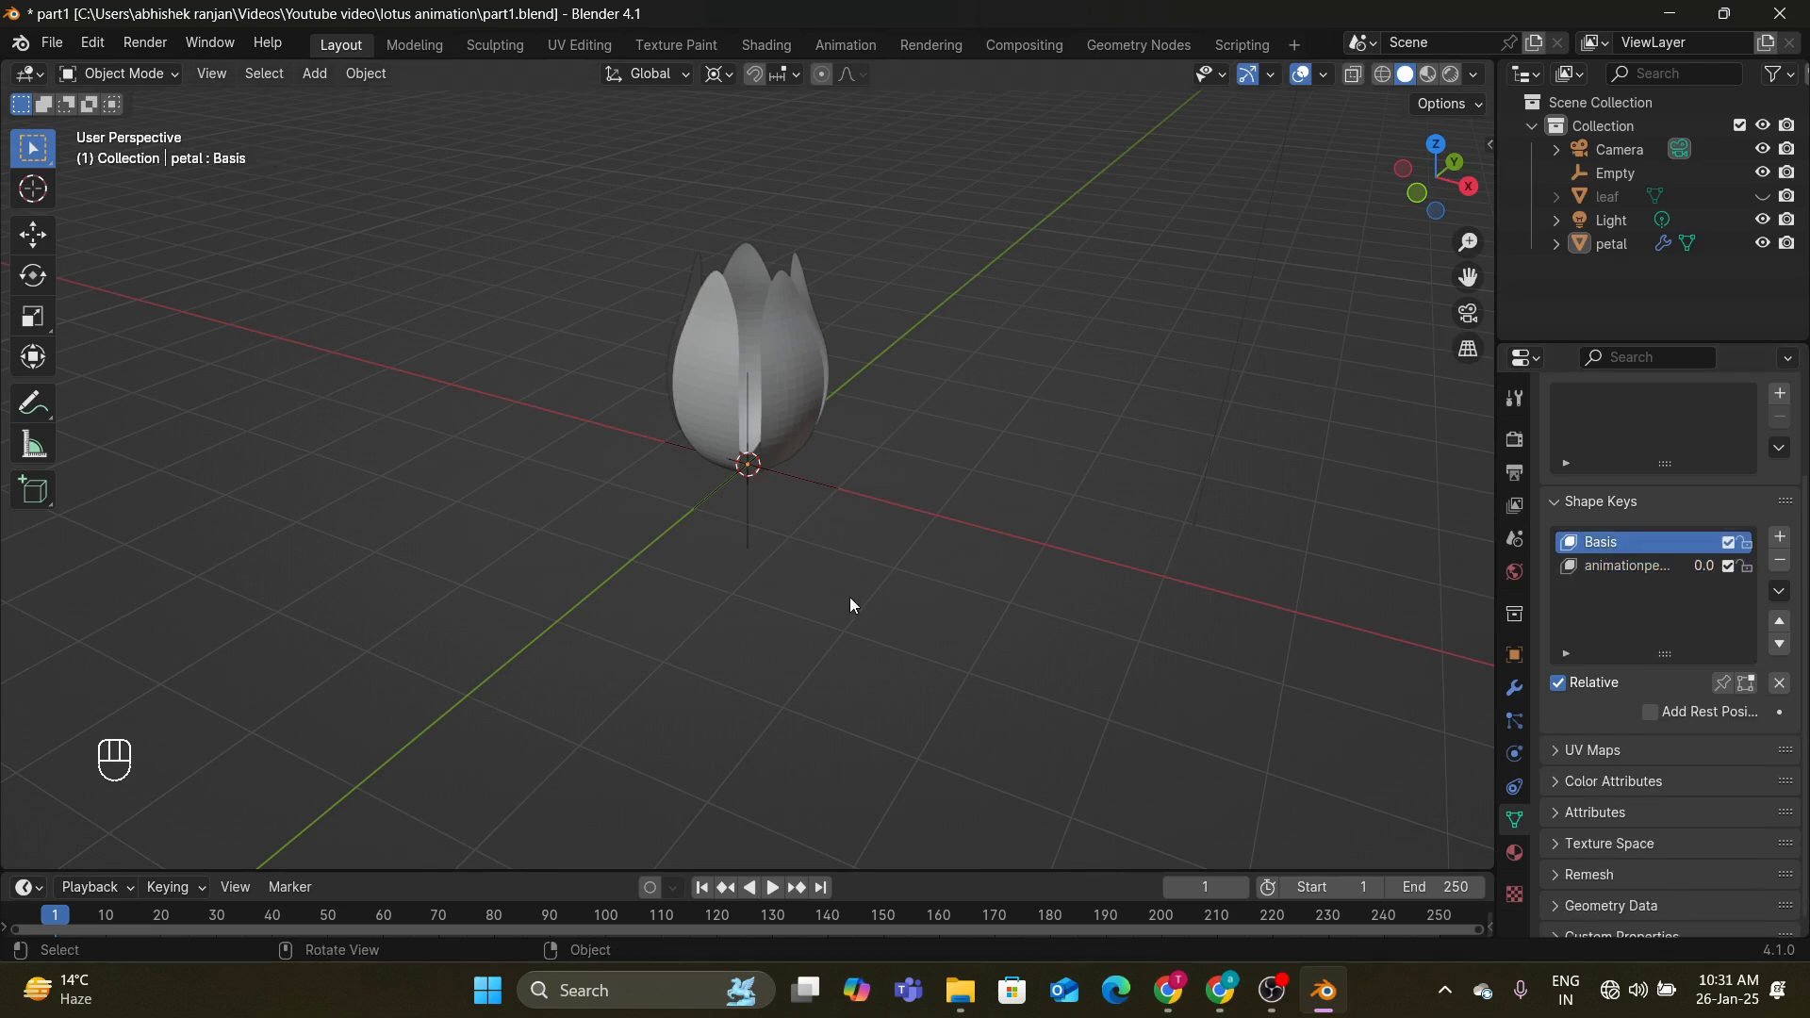
key(KP_7)
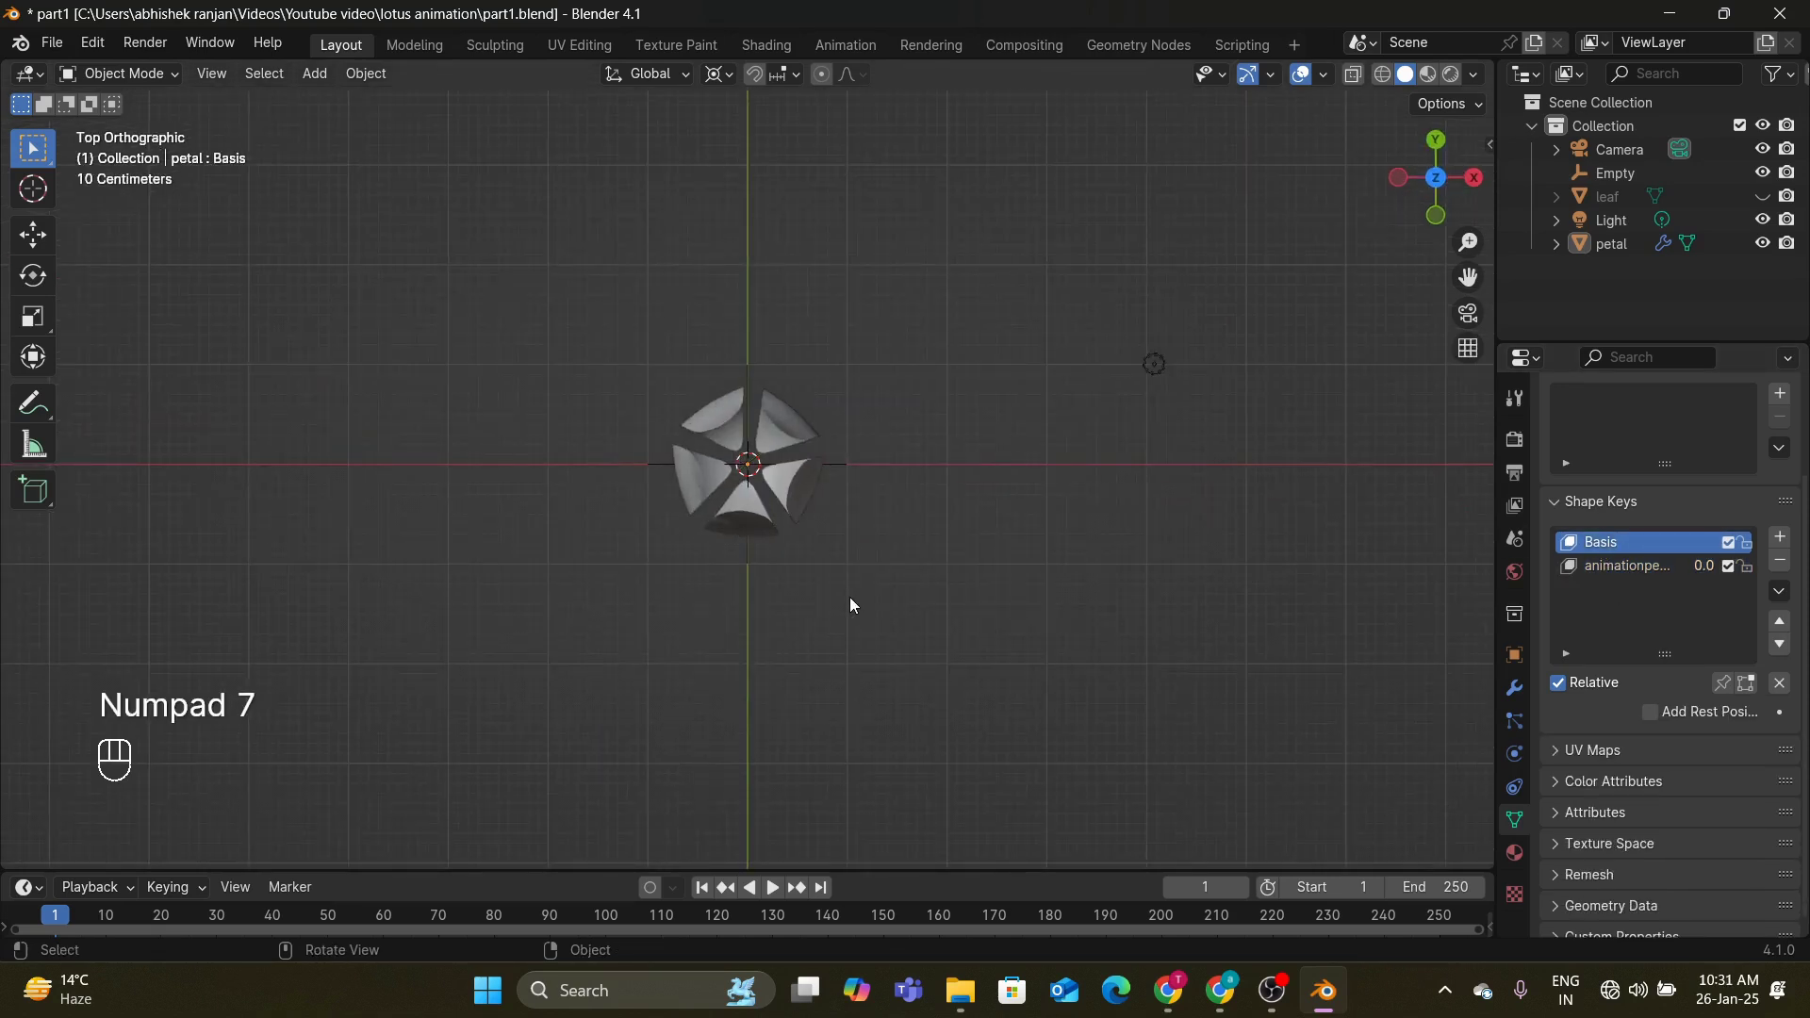
click(102, 73)
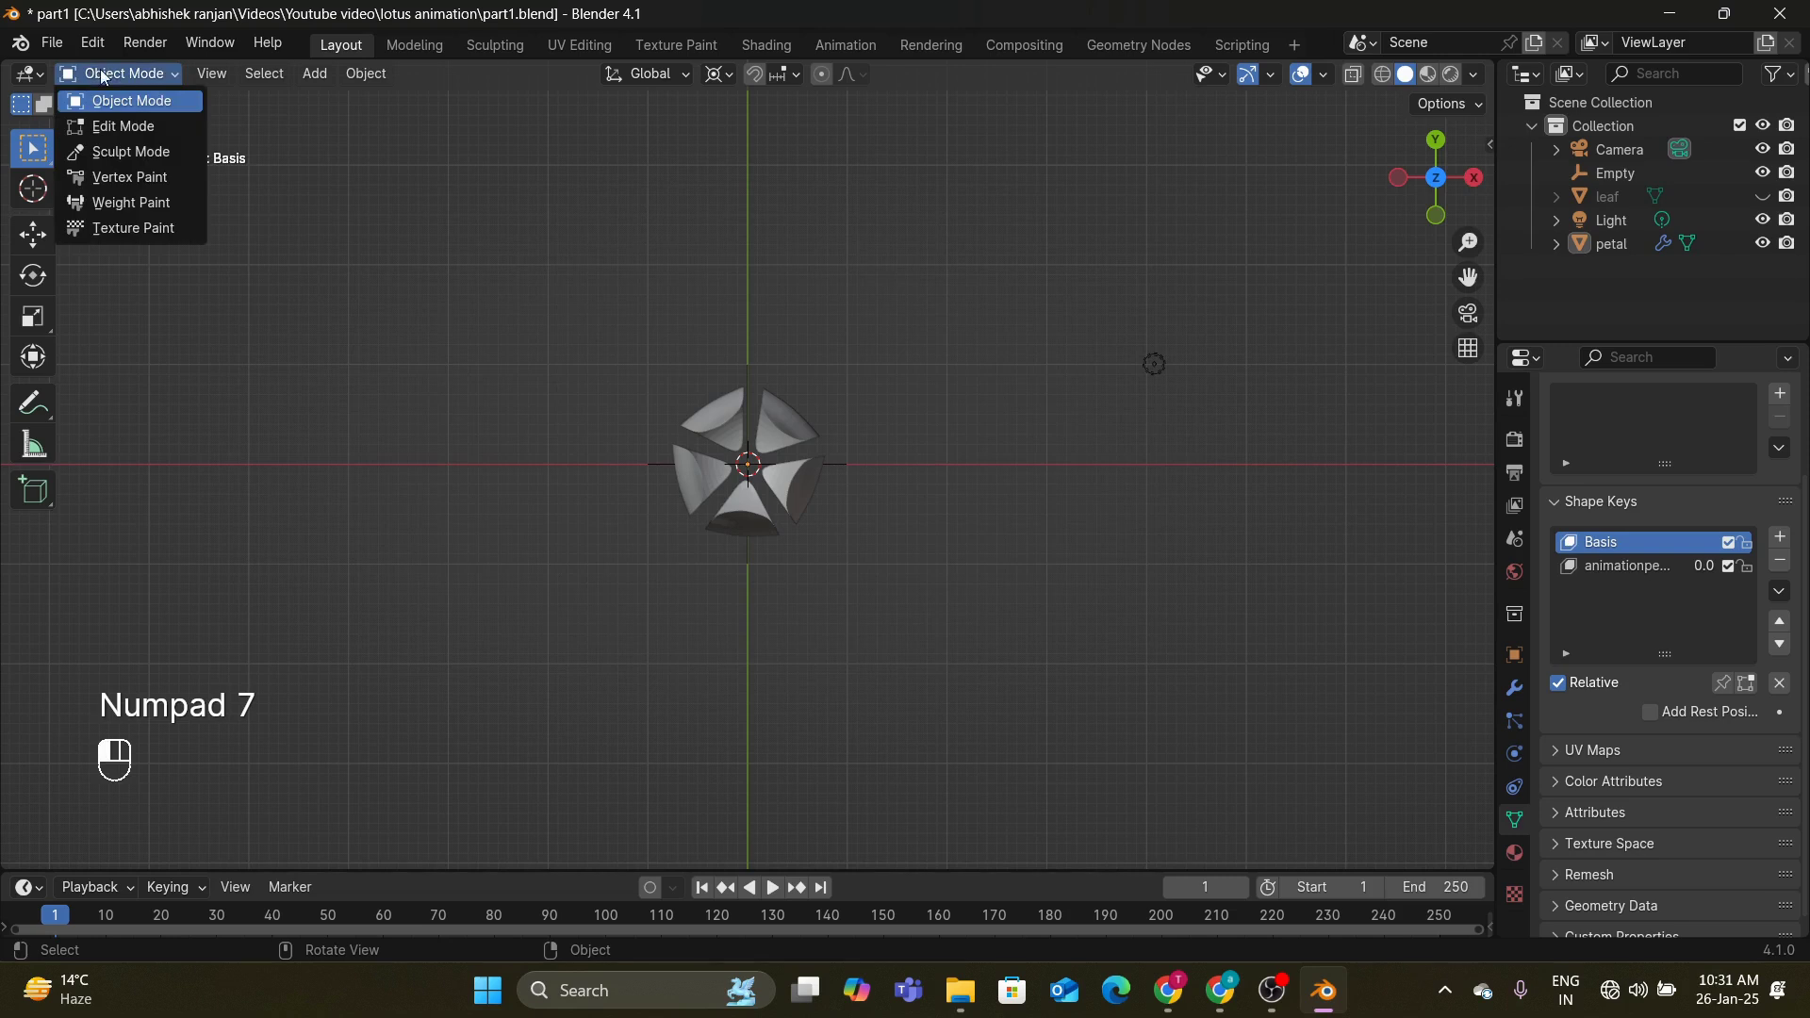
click(117, 122)
middle_drag(809, 439, 584, 405)
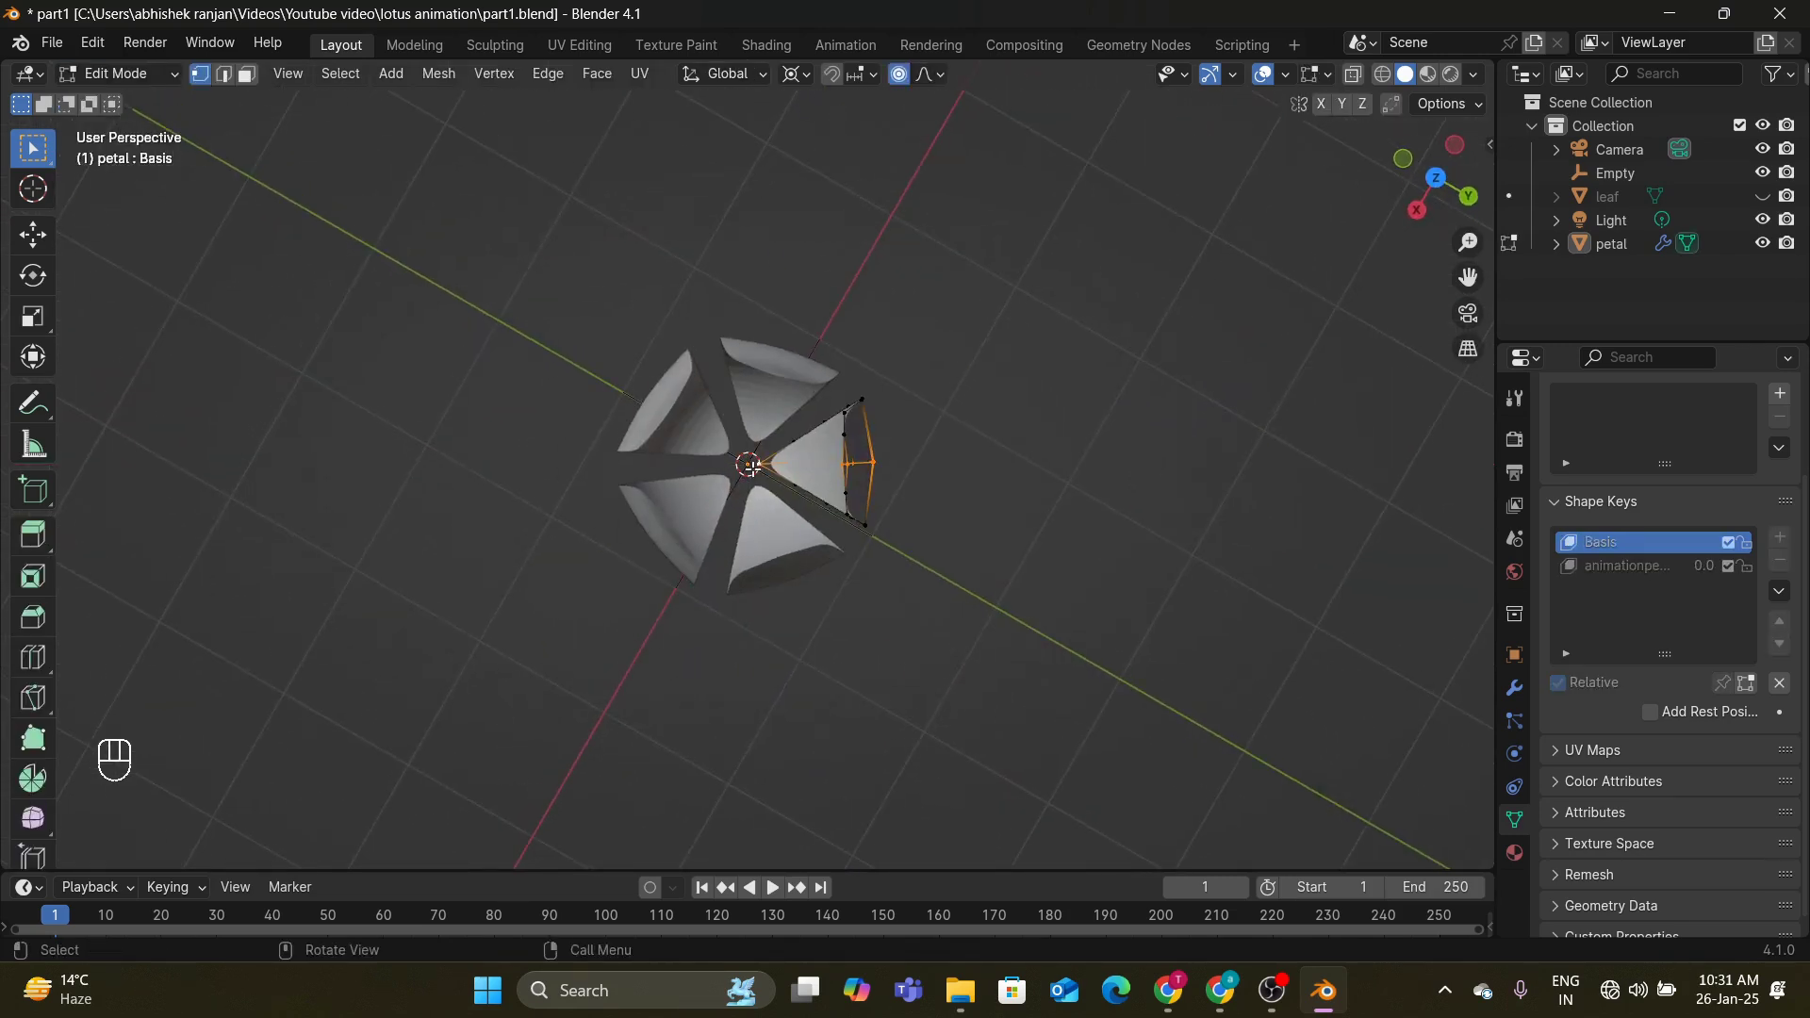
Step: Move the petal's inner base vertex about 0.067 m in X and -0.09 m in Y to the origin, with a proportional size of about 0.564 m
click(926, 506)
key(g)
scroll(947, 505, down, 4)
scroll(946, 504, up, 16)
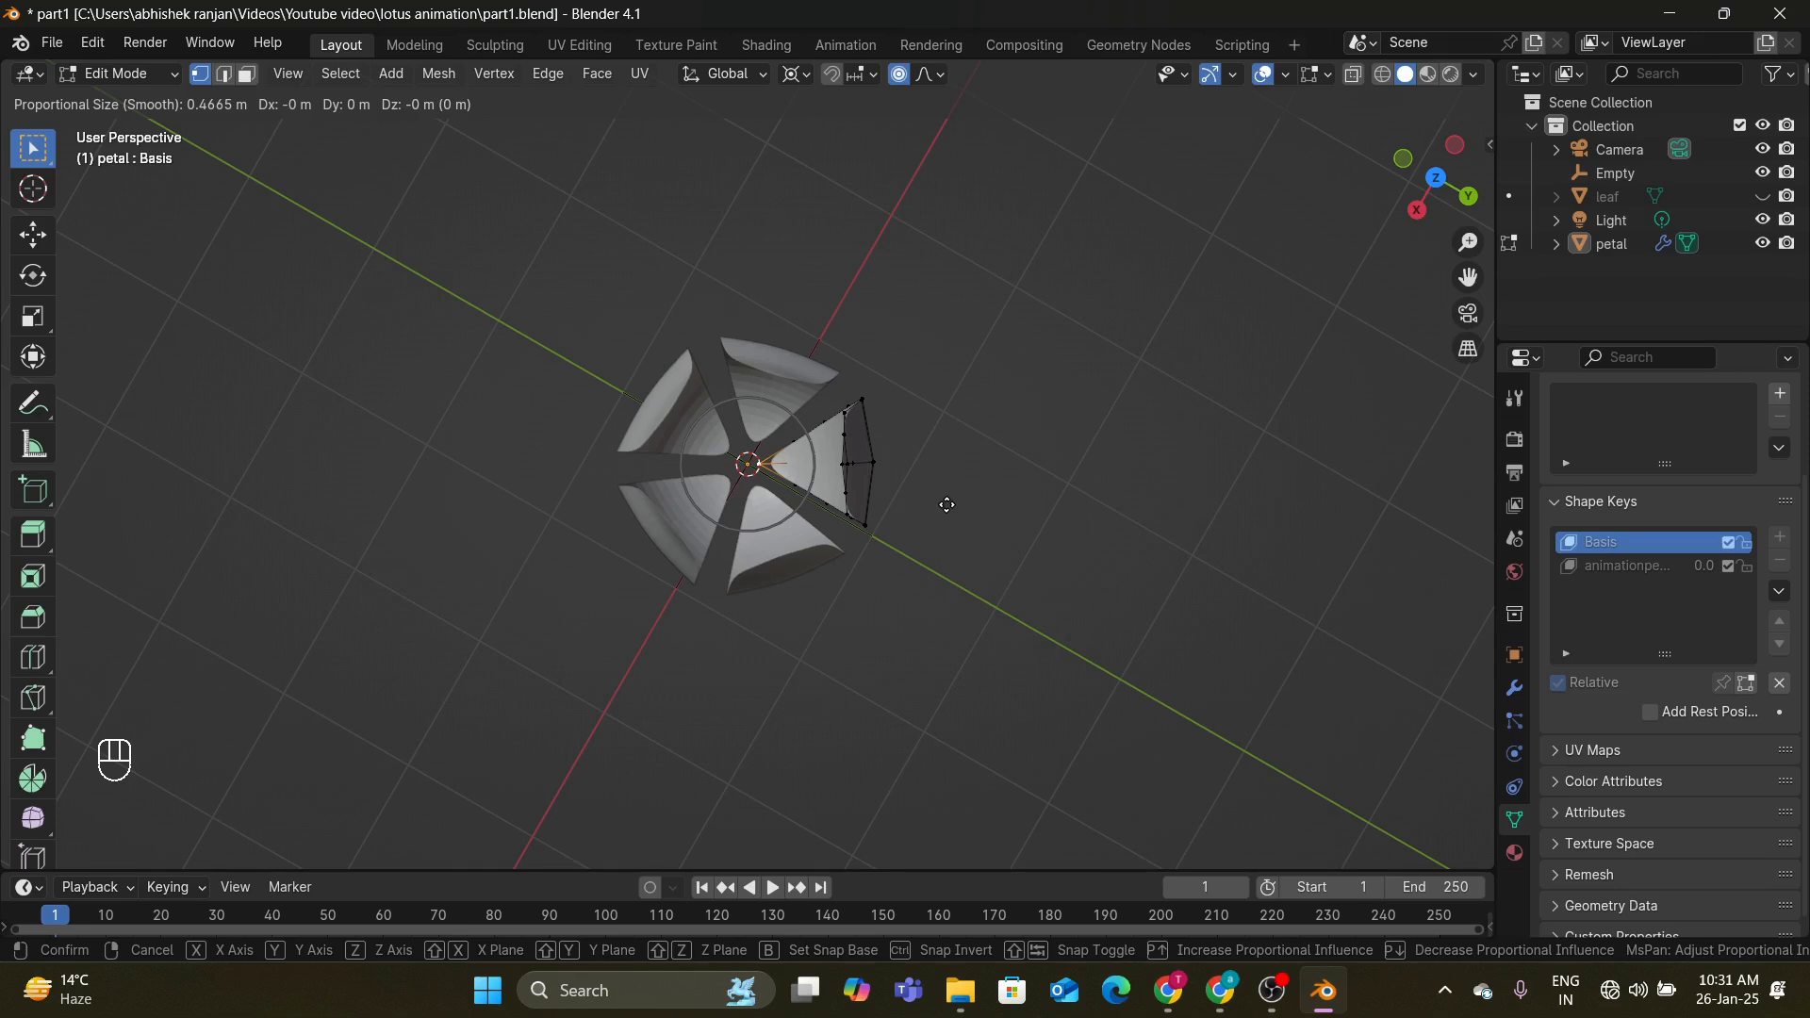
click(946, 504)
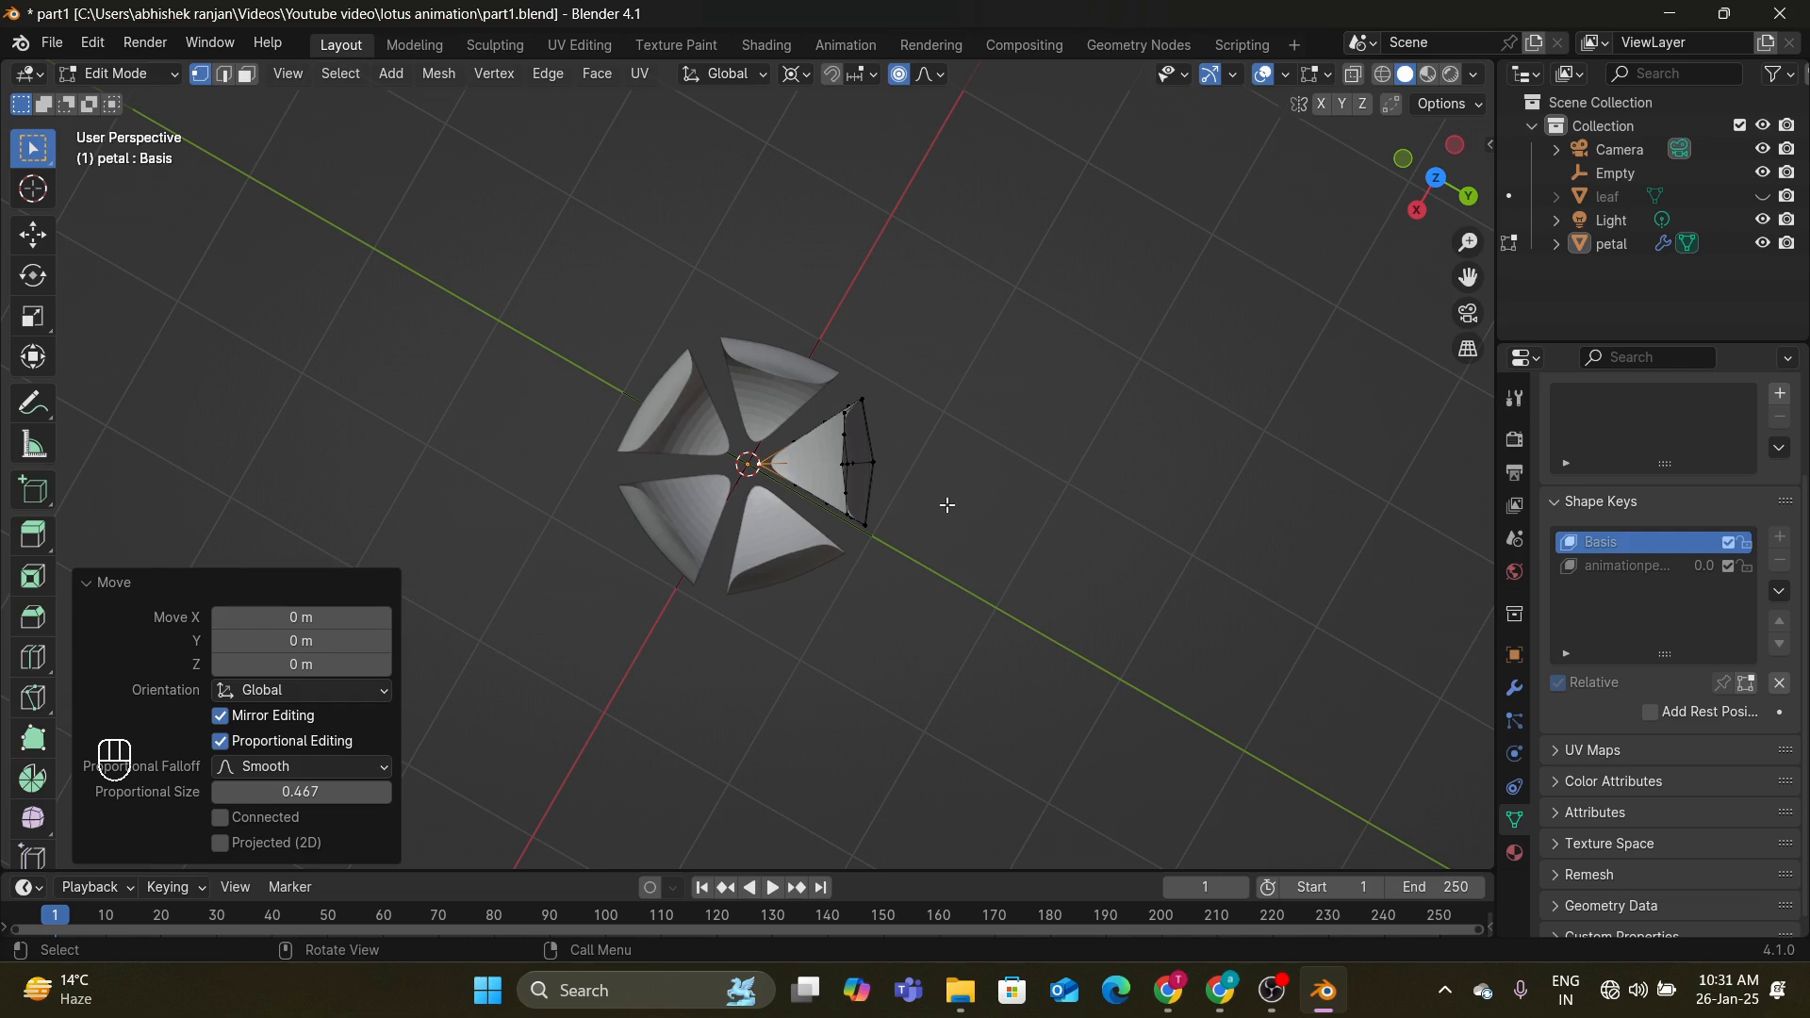
key(g)
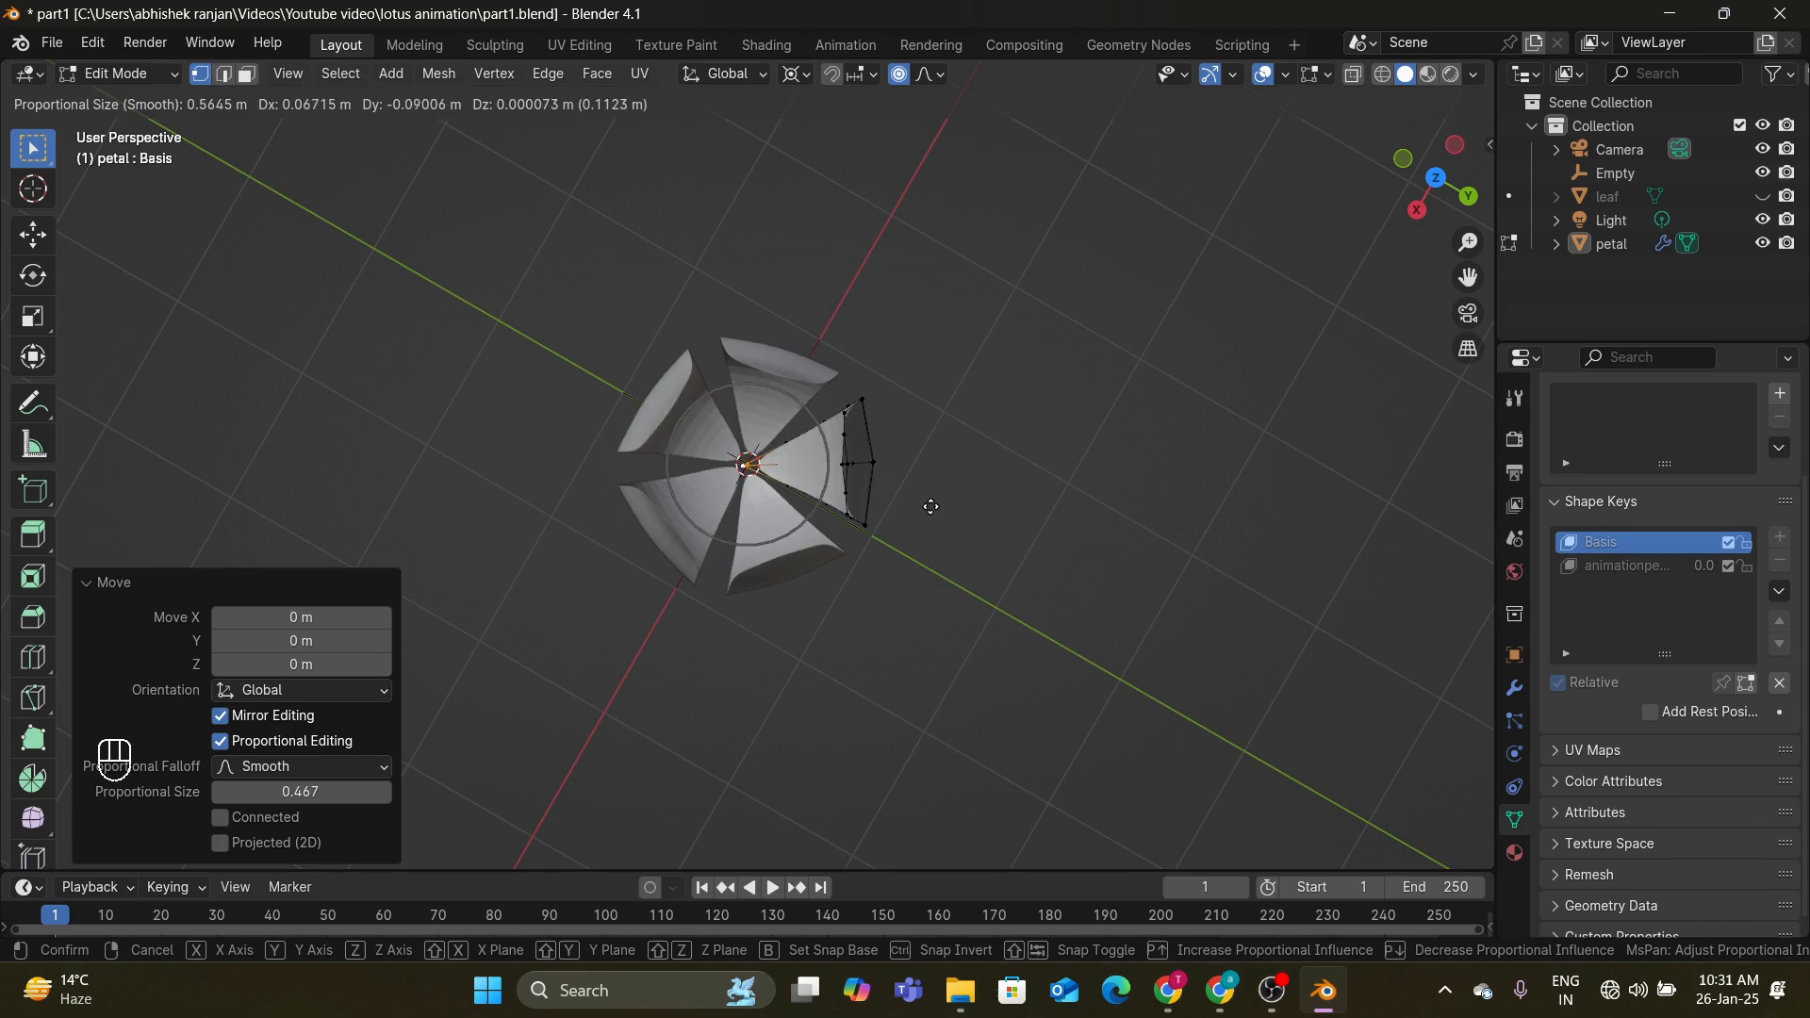
scroll(931, 506, down, 2)
click(931, 507)
middle_drag(1103, 529, 1056, 452)
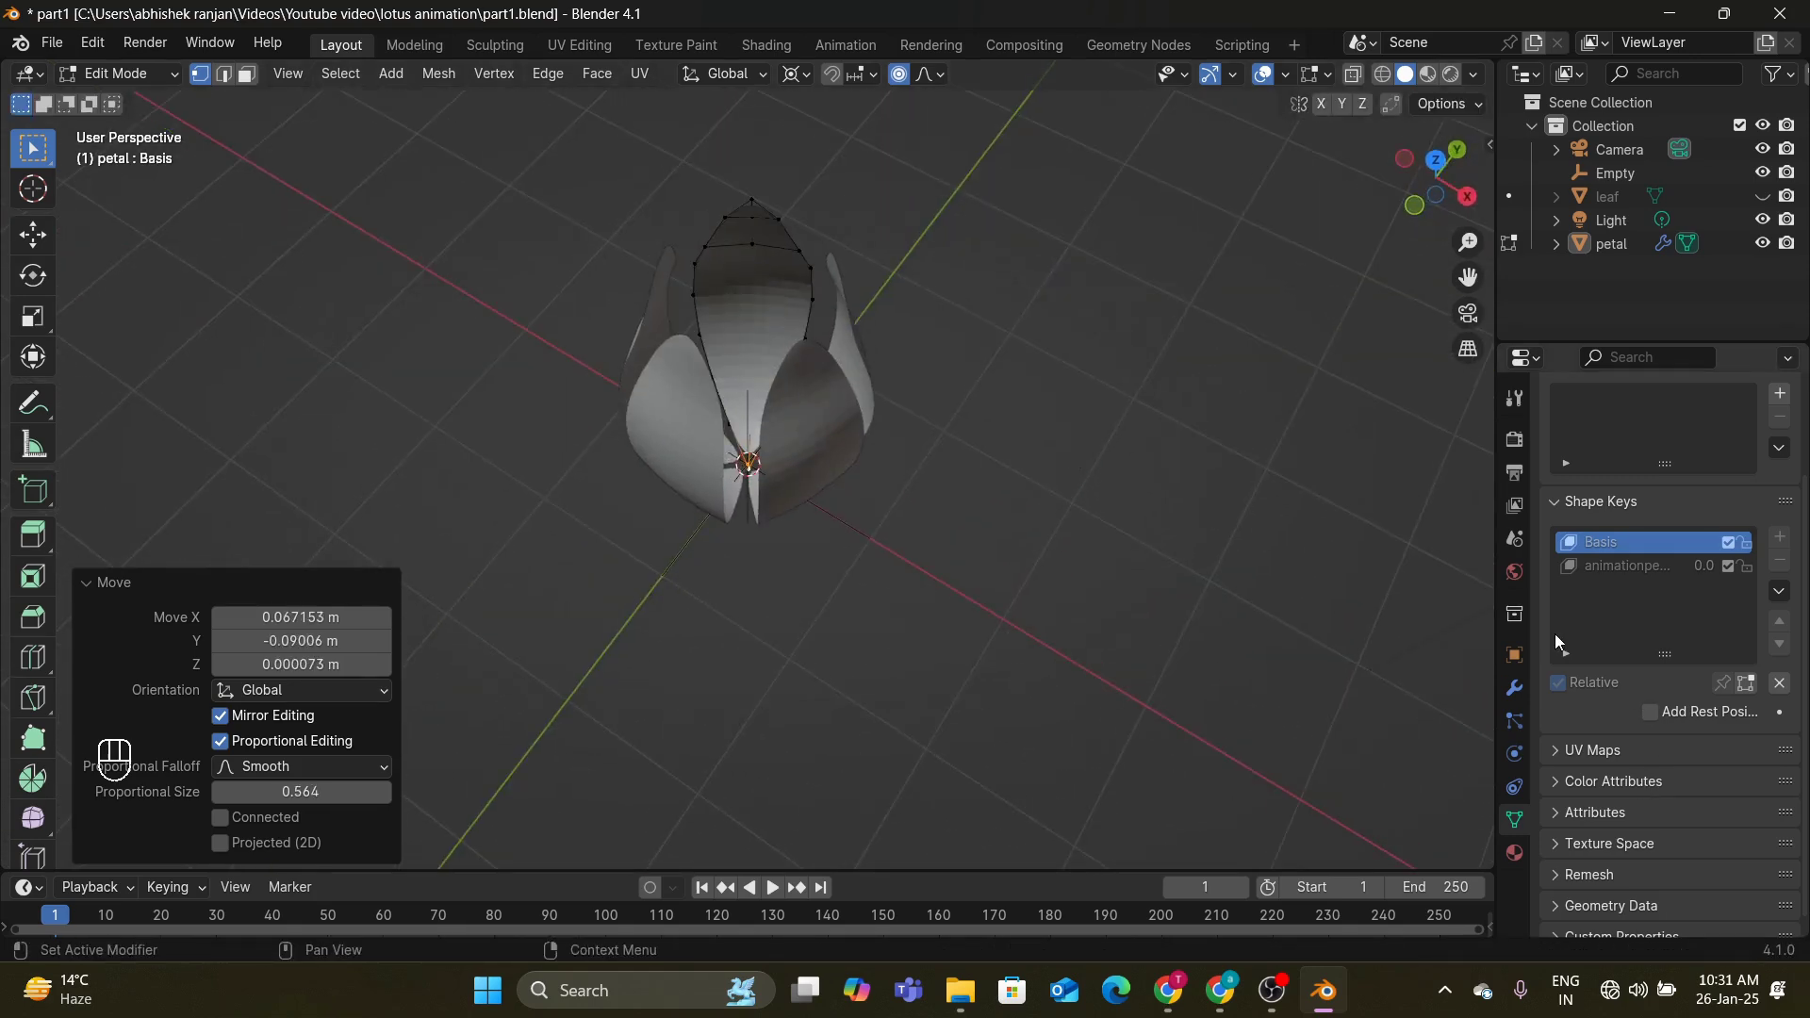
middle_drag(908, 585, 709, 644)
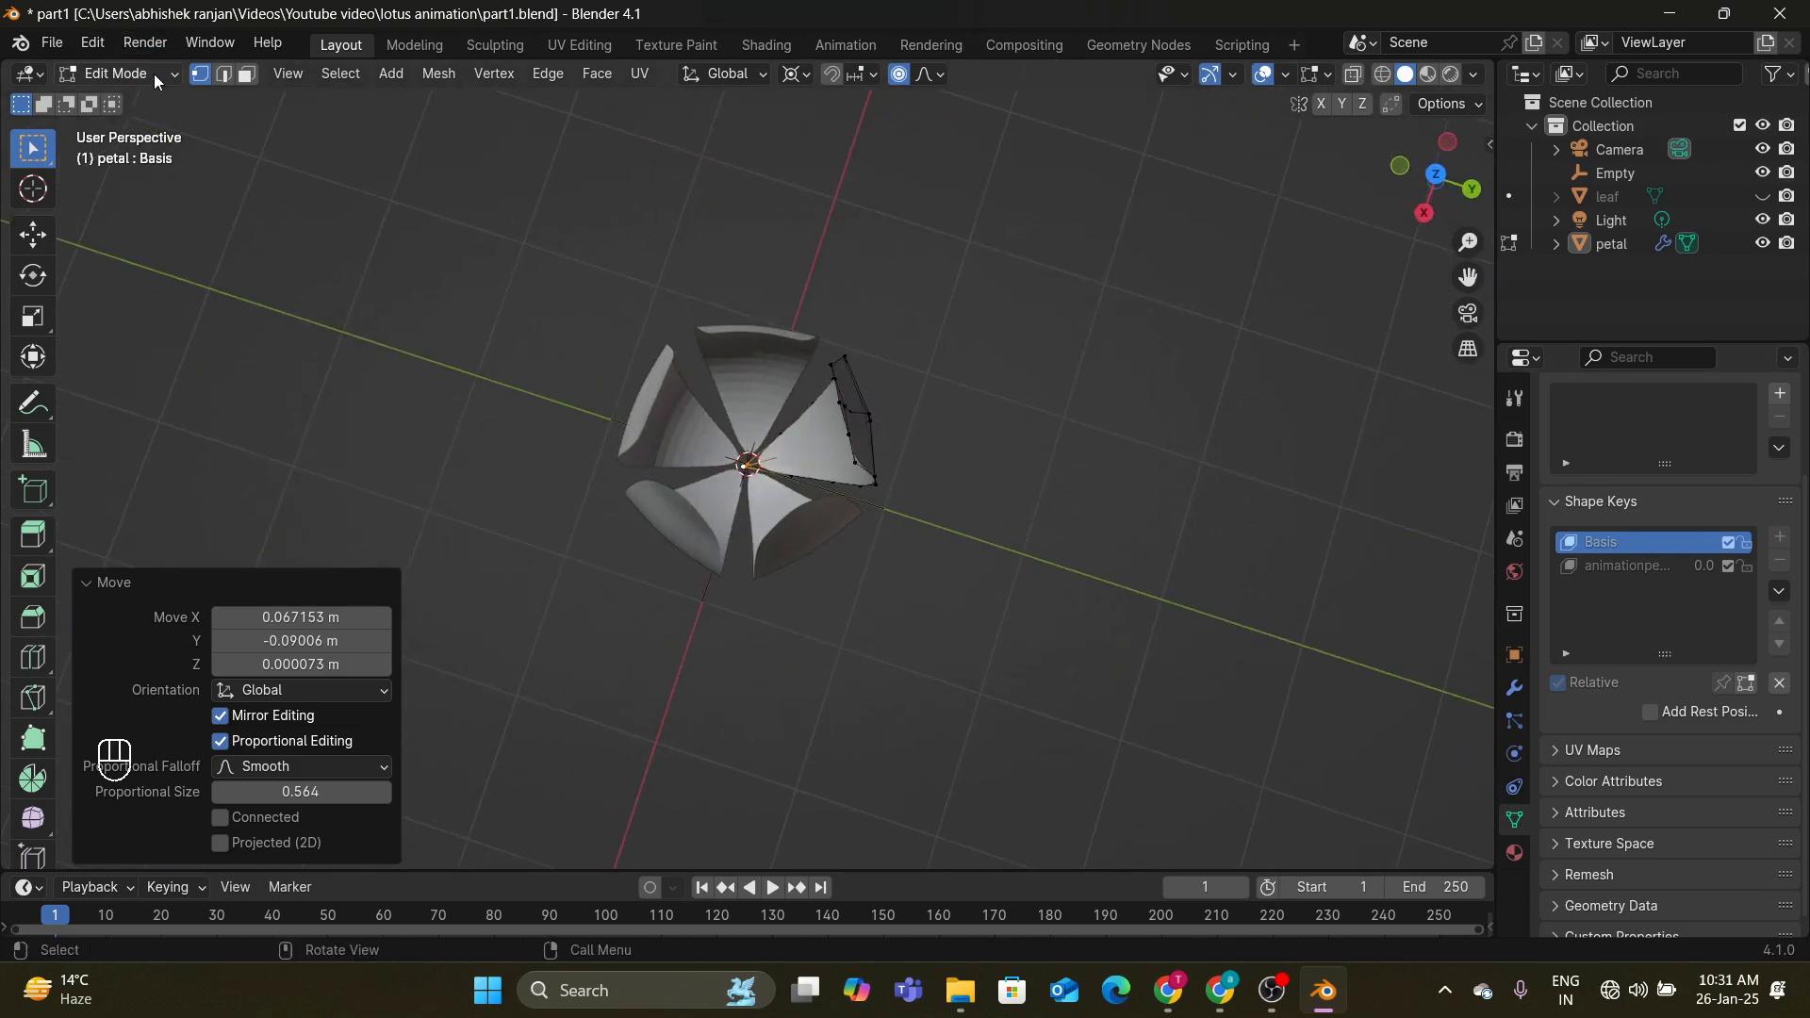
Step: Return to Object Mode, select petal and test the animationpetal shape key's value
click(155, 74)
click(114, 101)
click(828, 464)
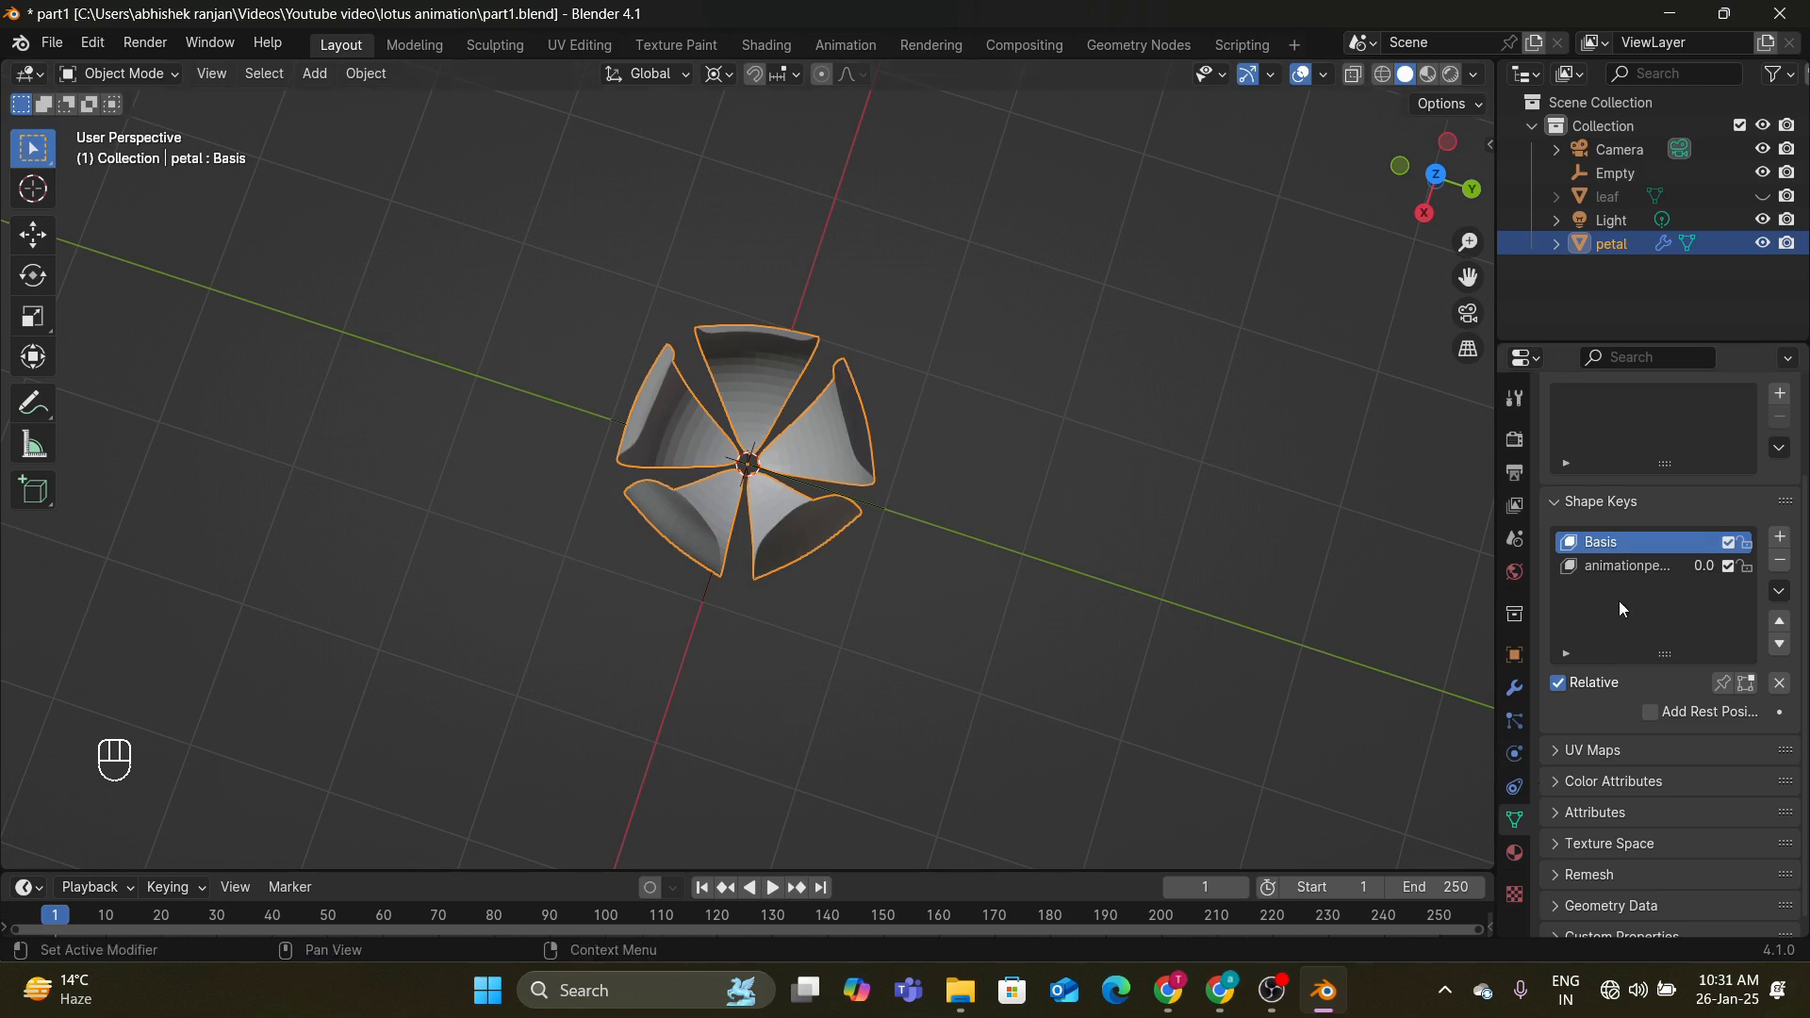
click(1627, 565)
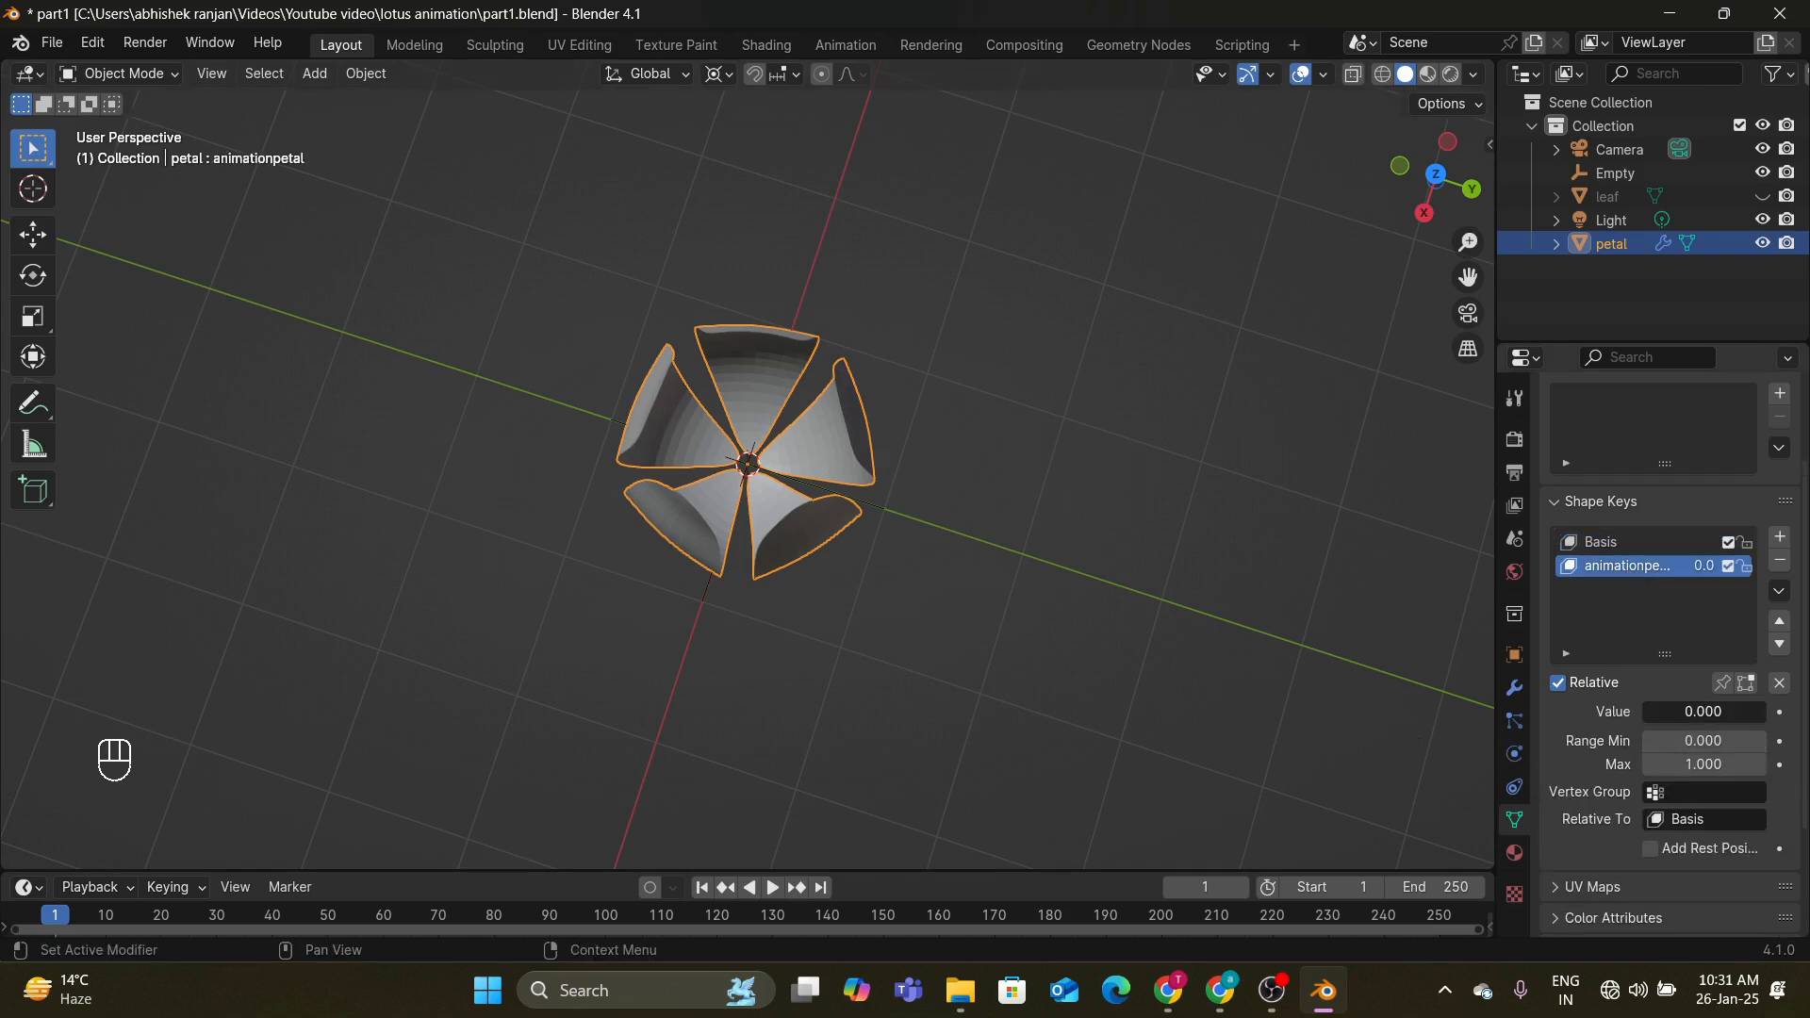
mouse_move(1650, 712)
mouse_down()
mouse_move(1766, 712)
mouse_move(1645, 712)
mouse_up()
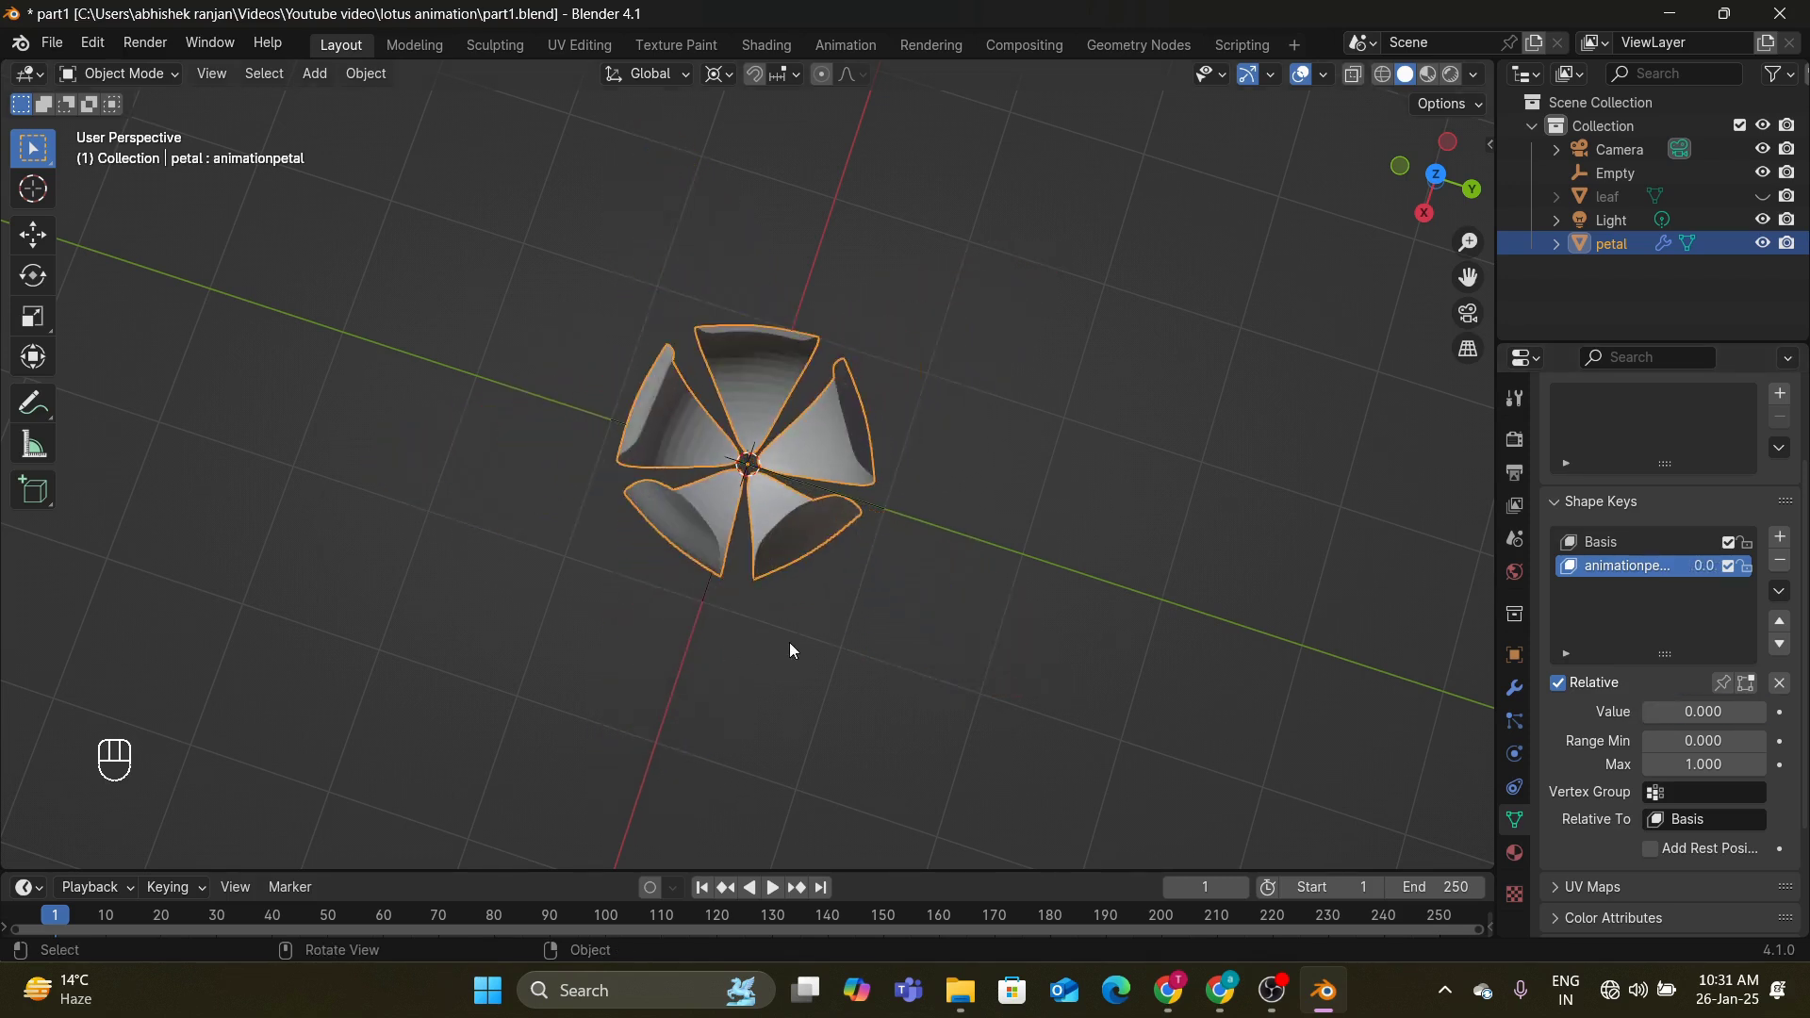
Step: Examine the open form of the animationpetal shape key in Edit Mode and return to Object Mode
middle_drag(790, 642, 860, 441)
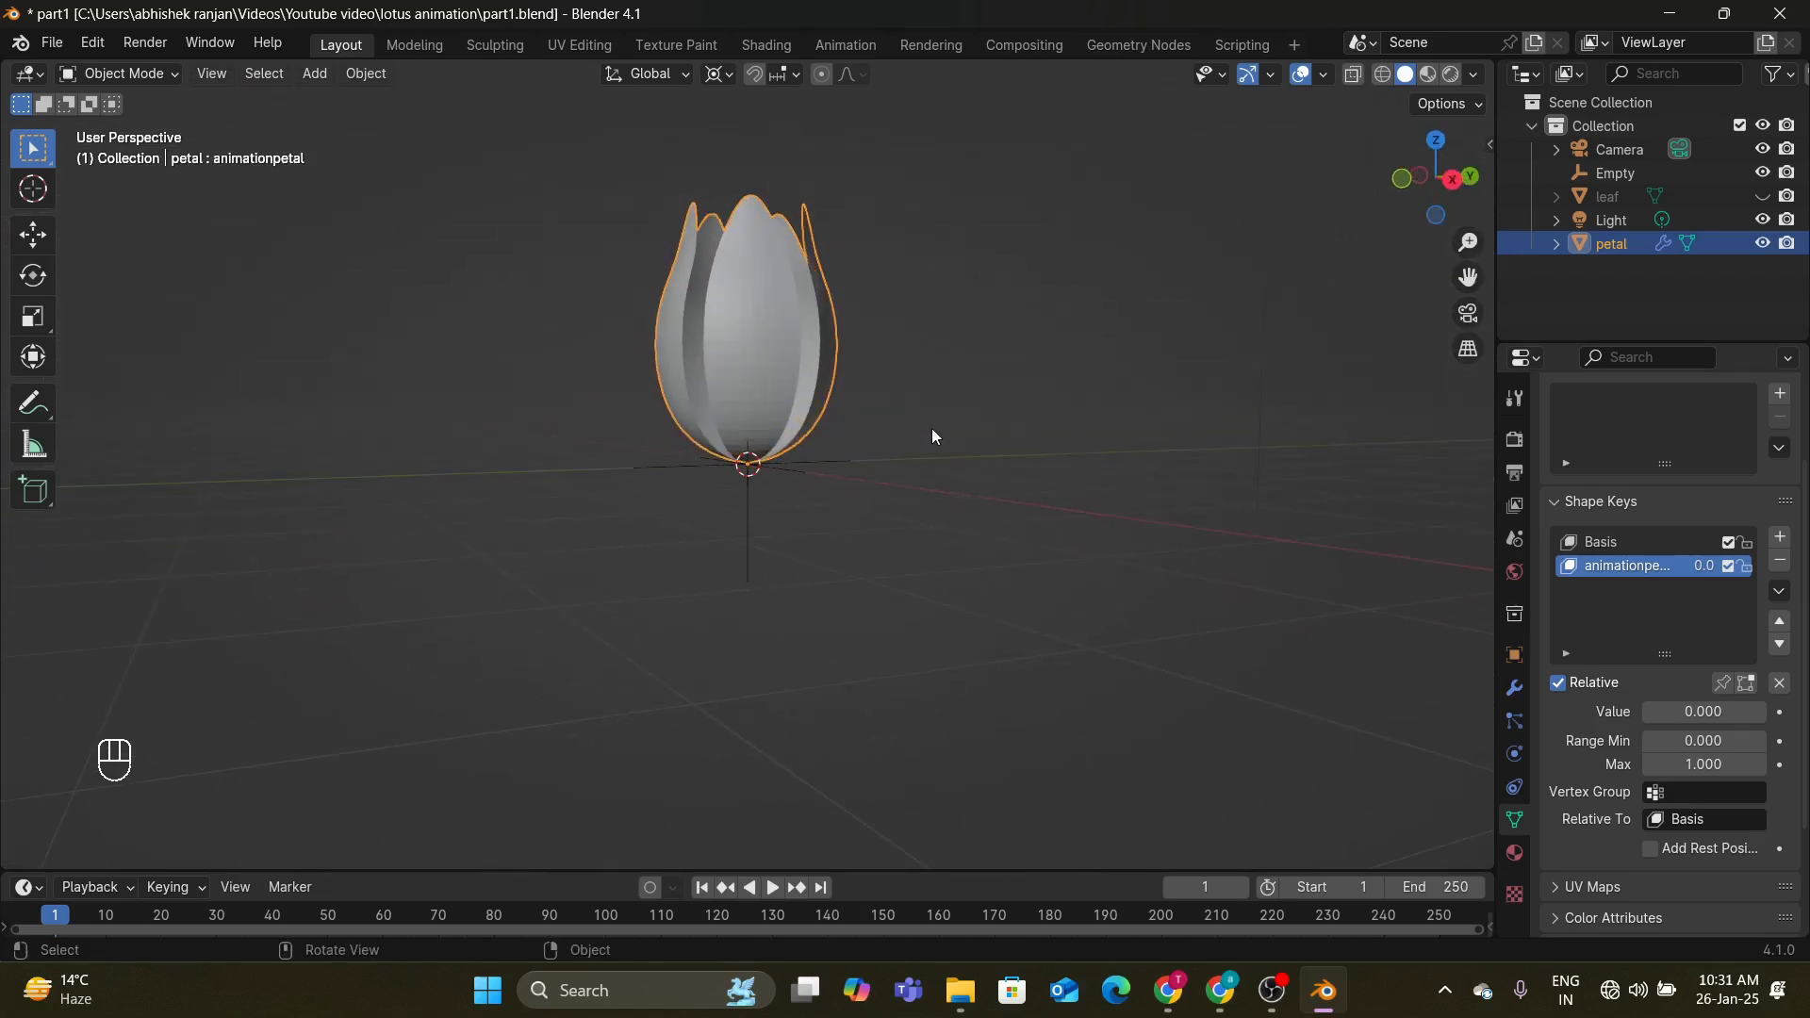
key(KP_1)
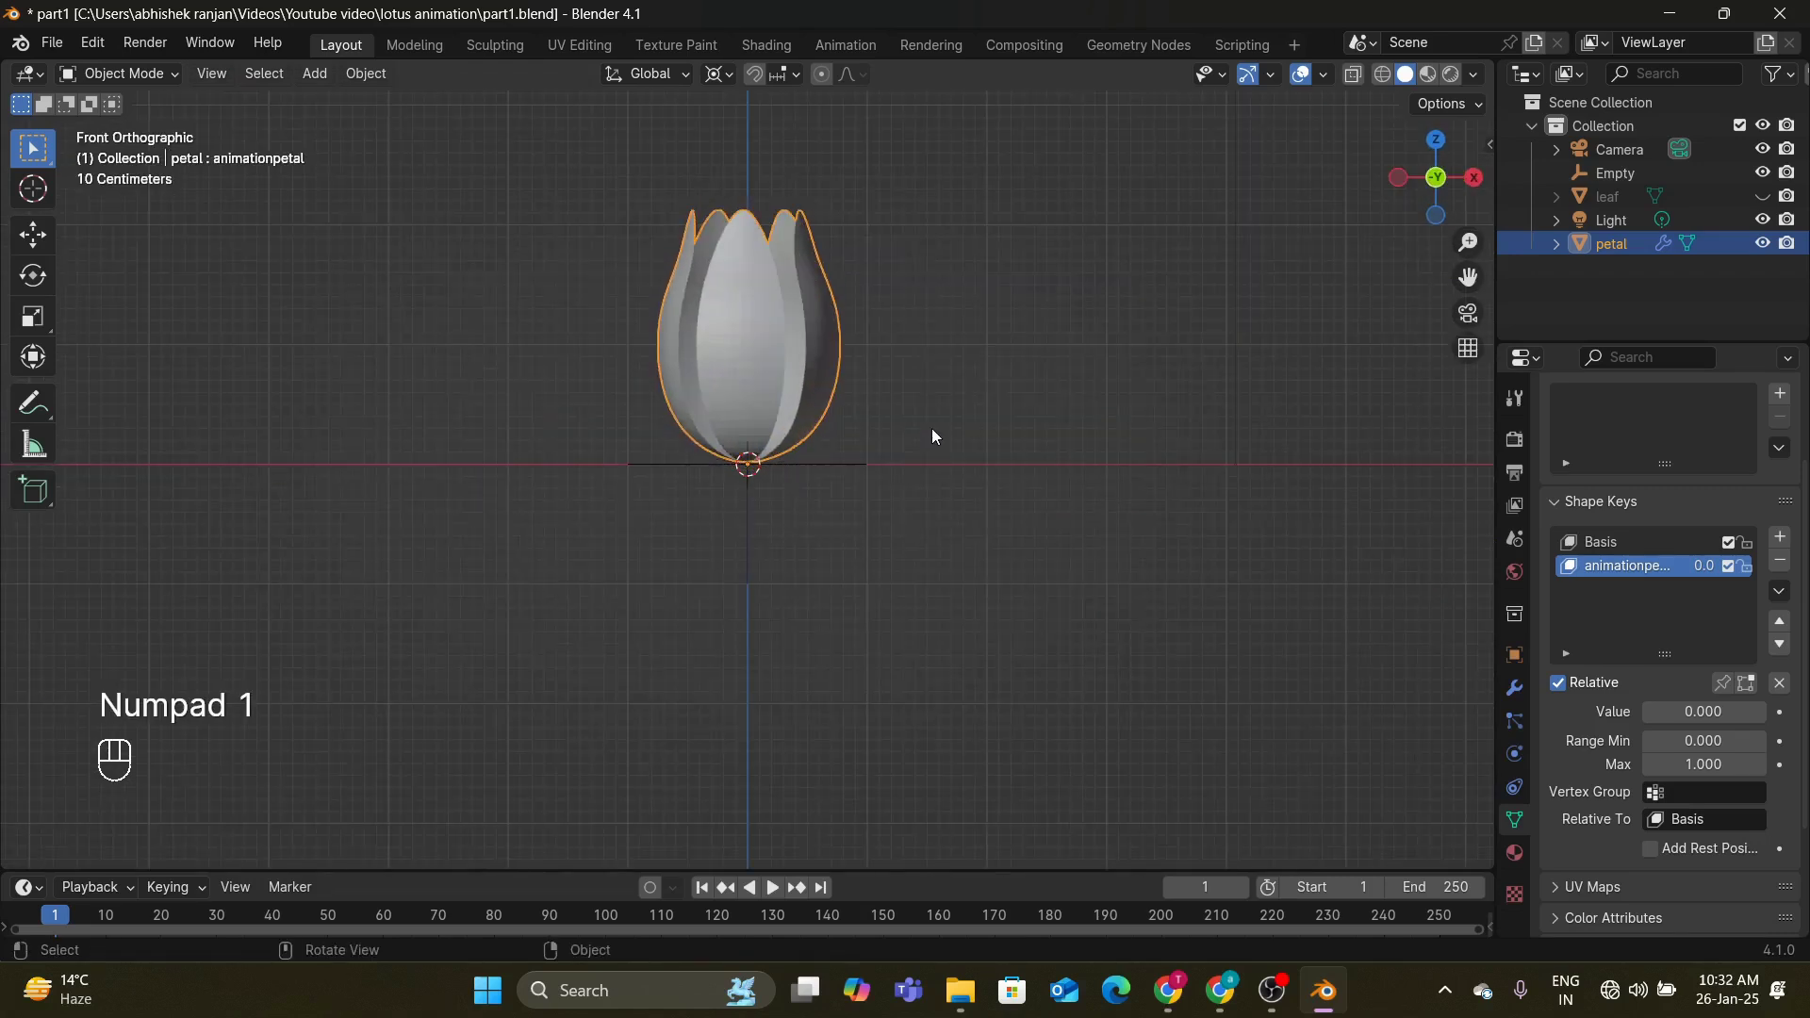
click(179, 80)
click(142, 98)
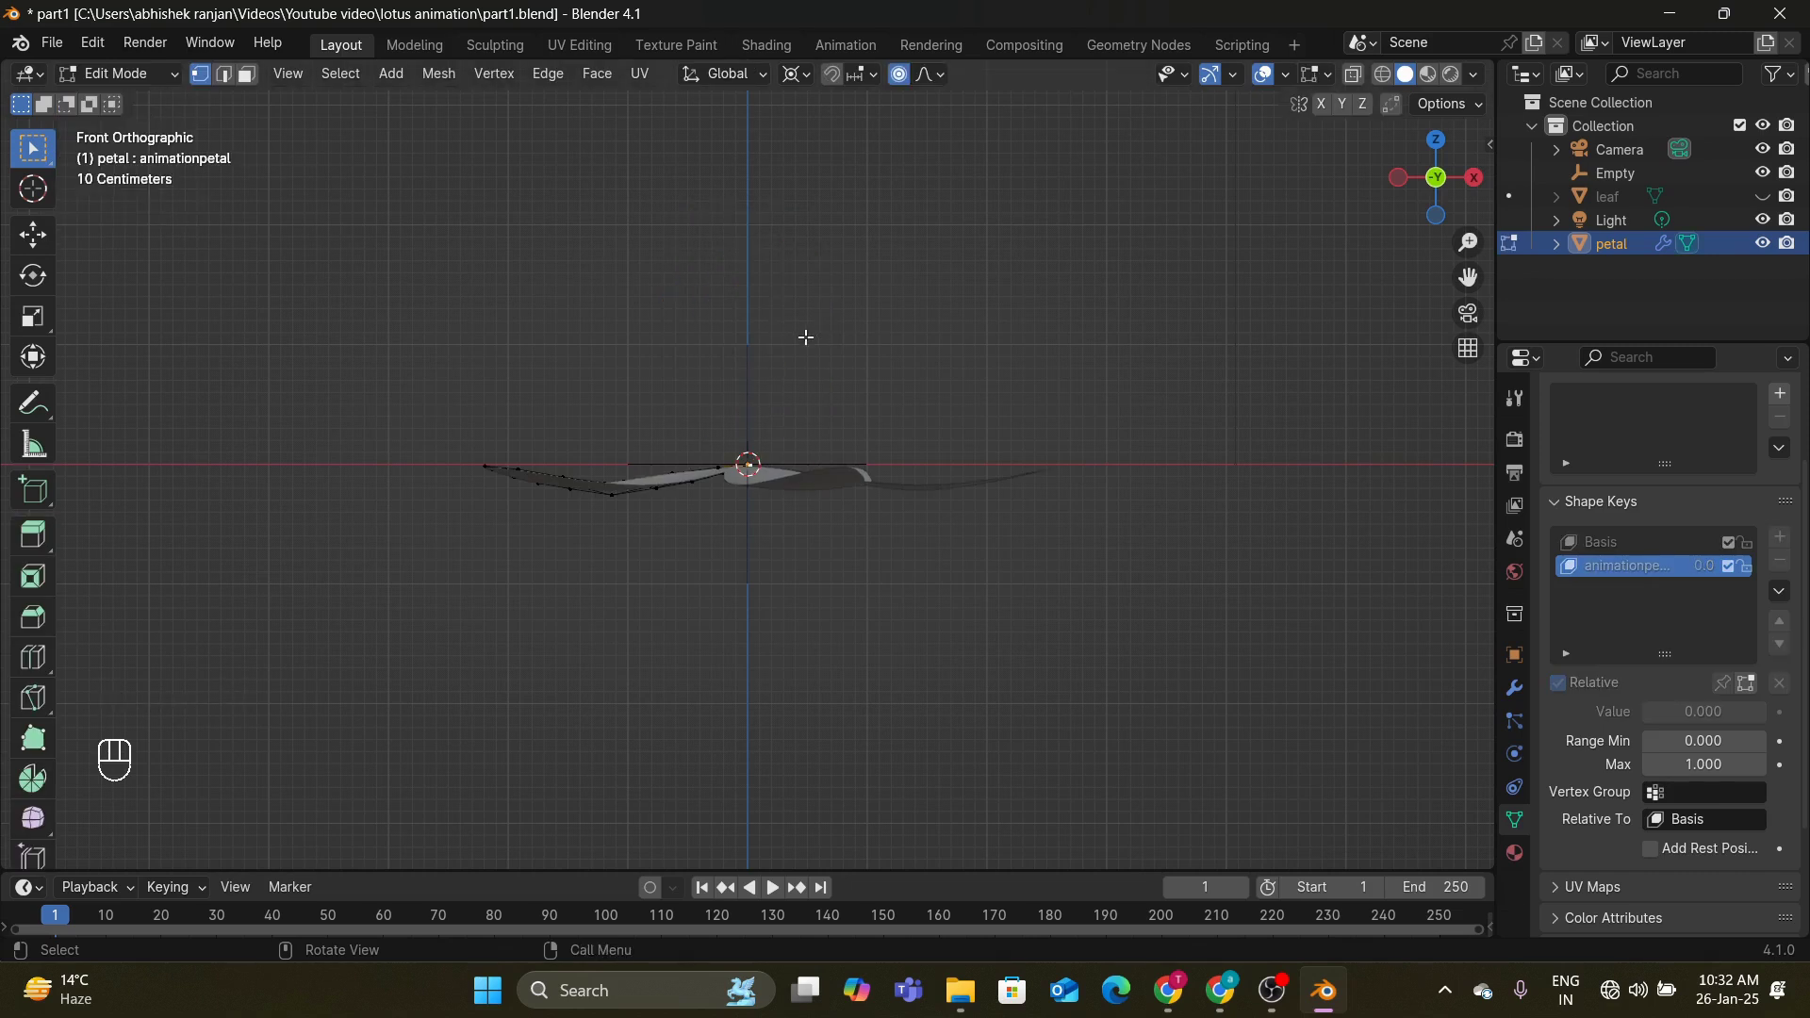
middle_drag(1025, 374, 1056, 528)
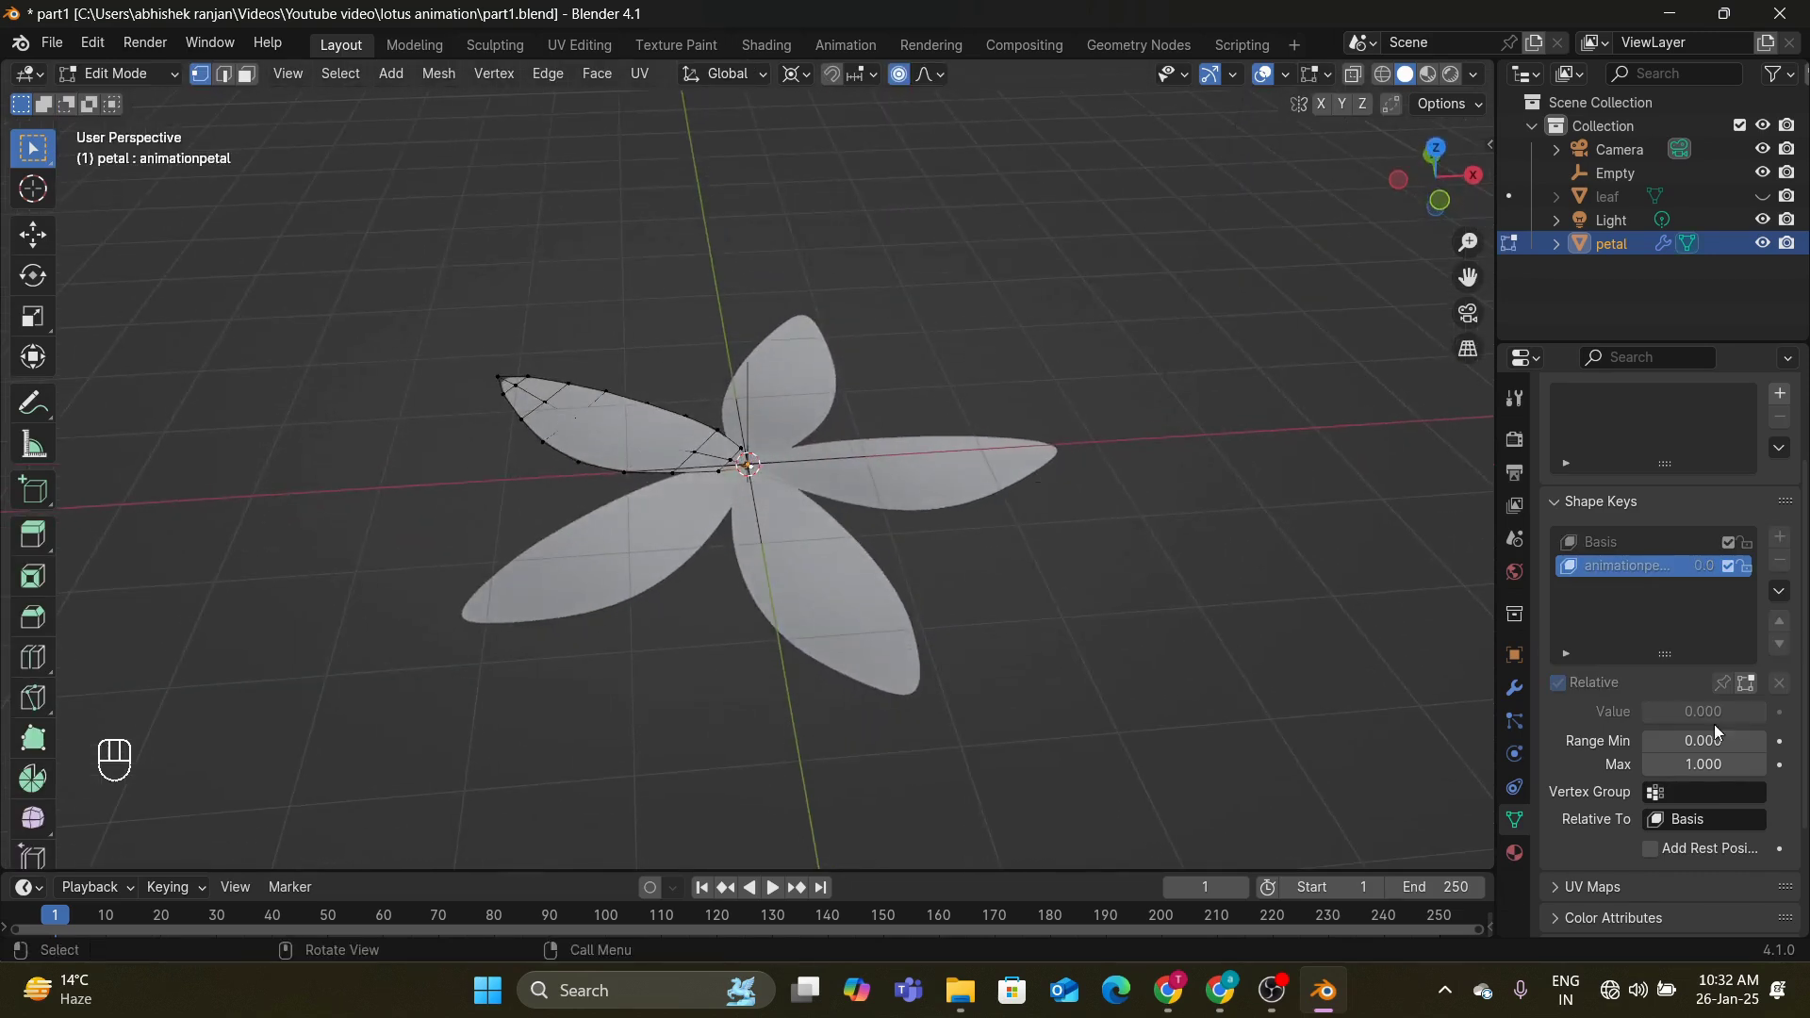
middle_drag(1120, 649, 927, 629)
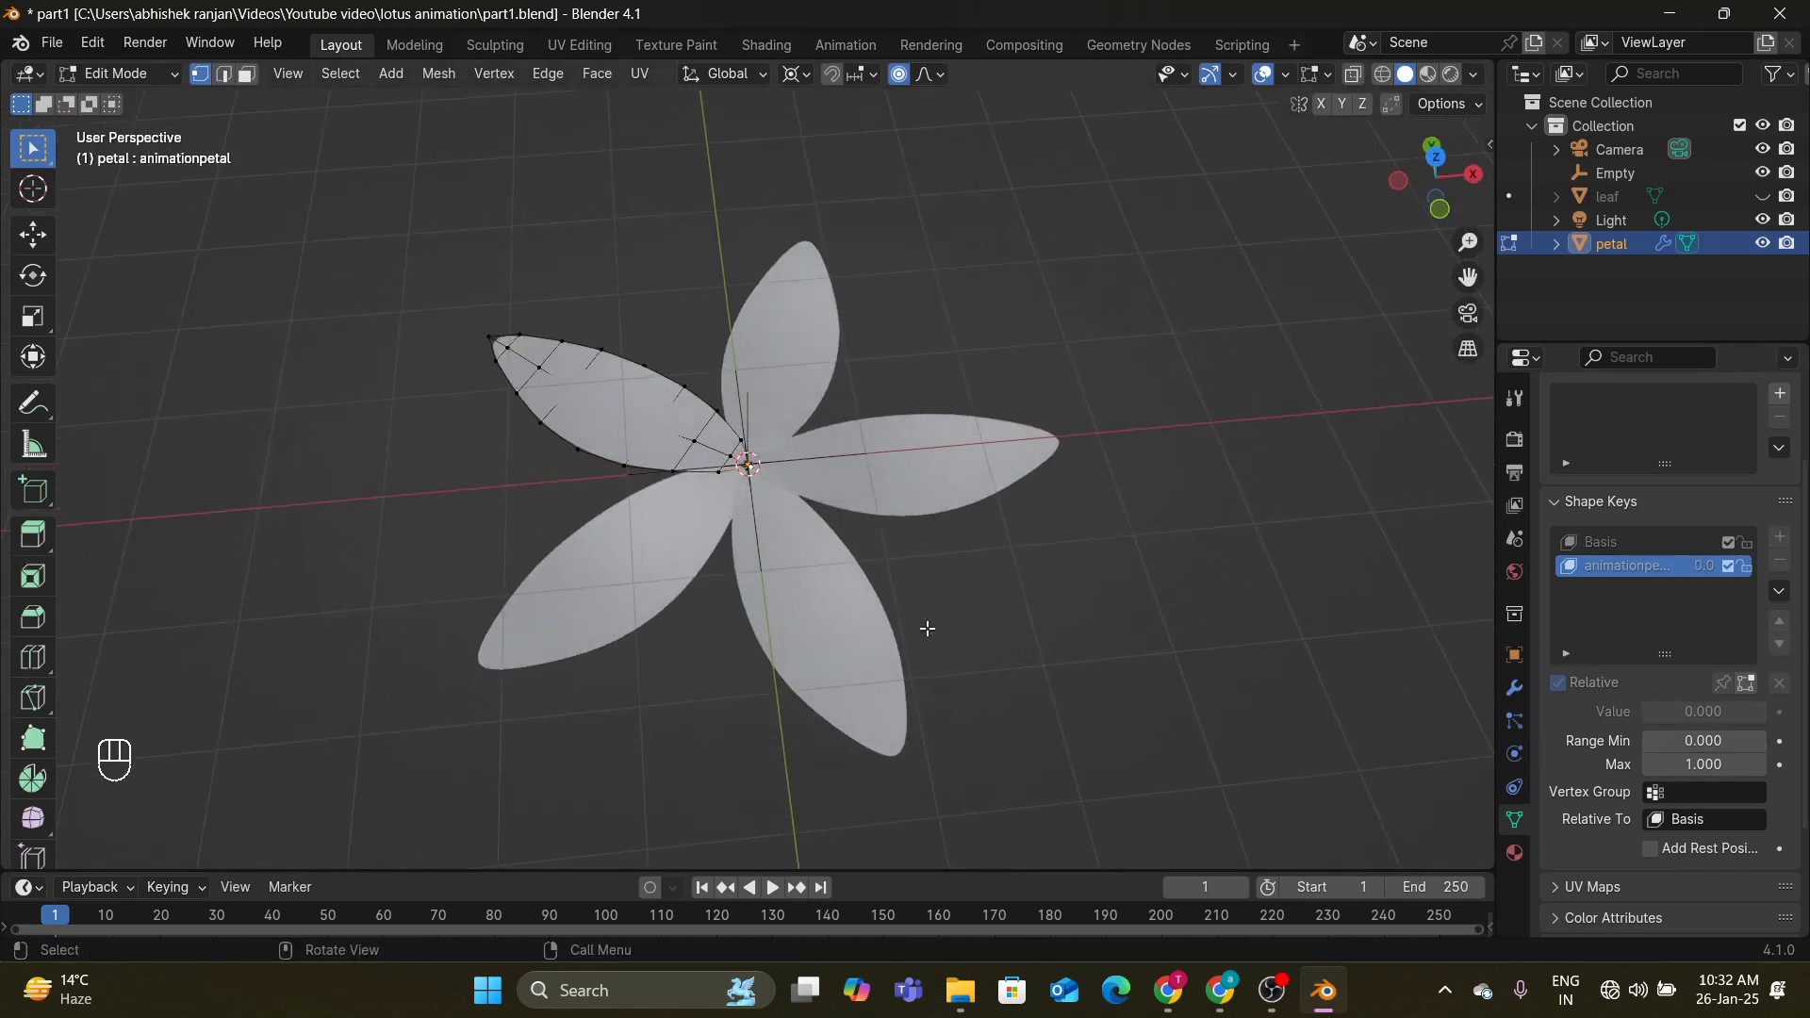
click(126, 81)
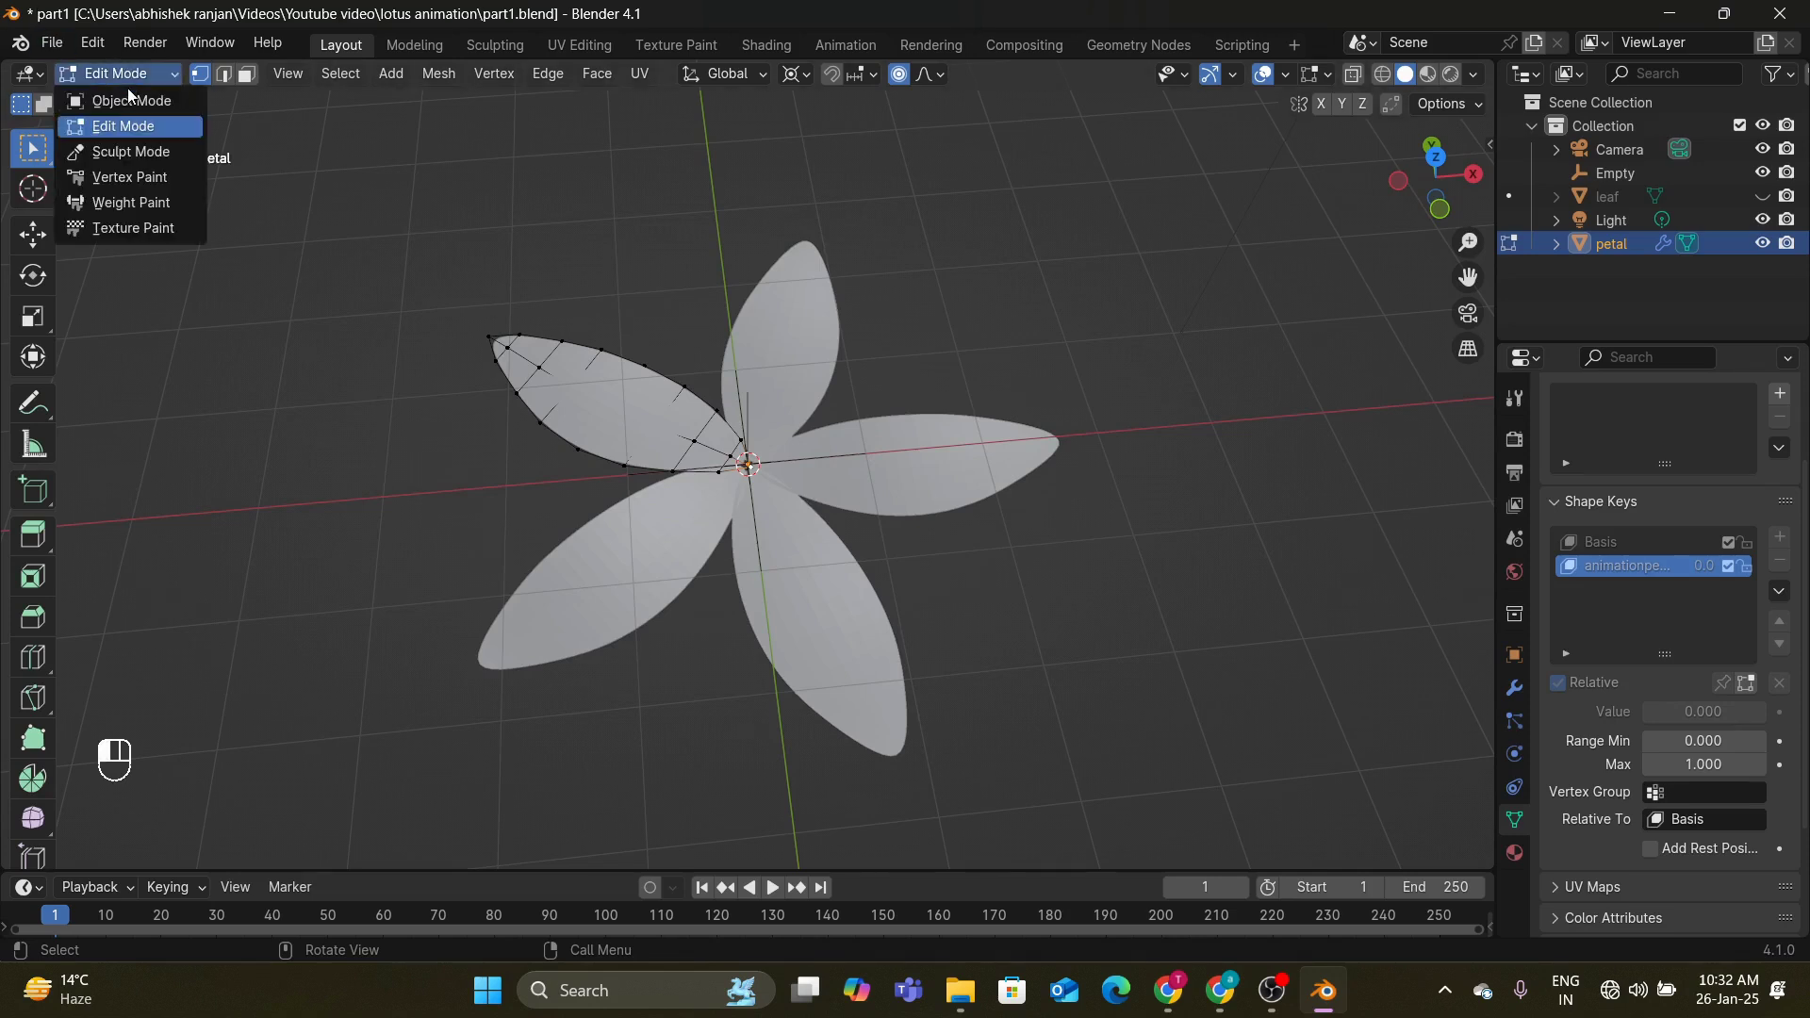
click(128, 87)
middle_drag(647, 366, 992, 371)
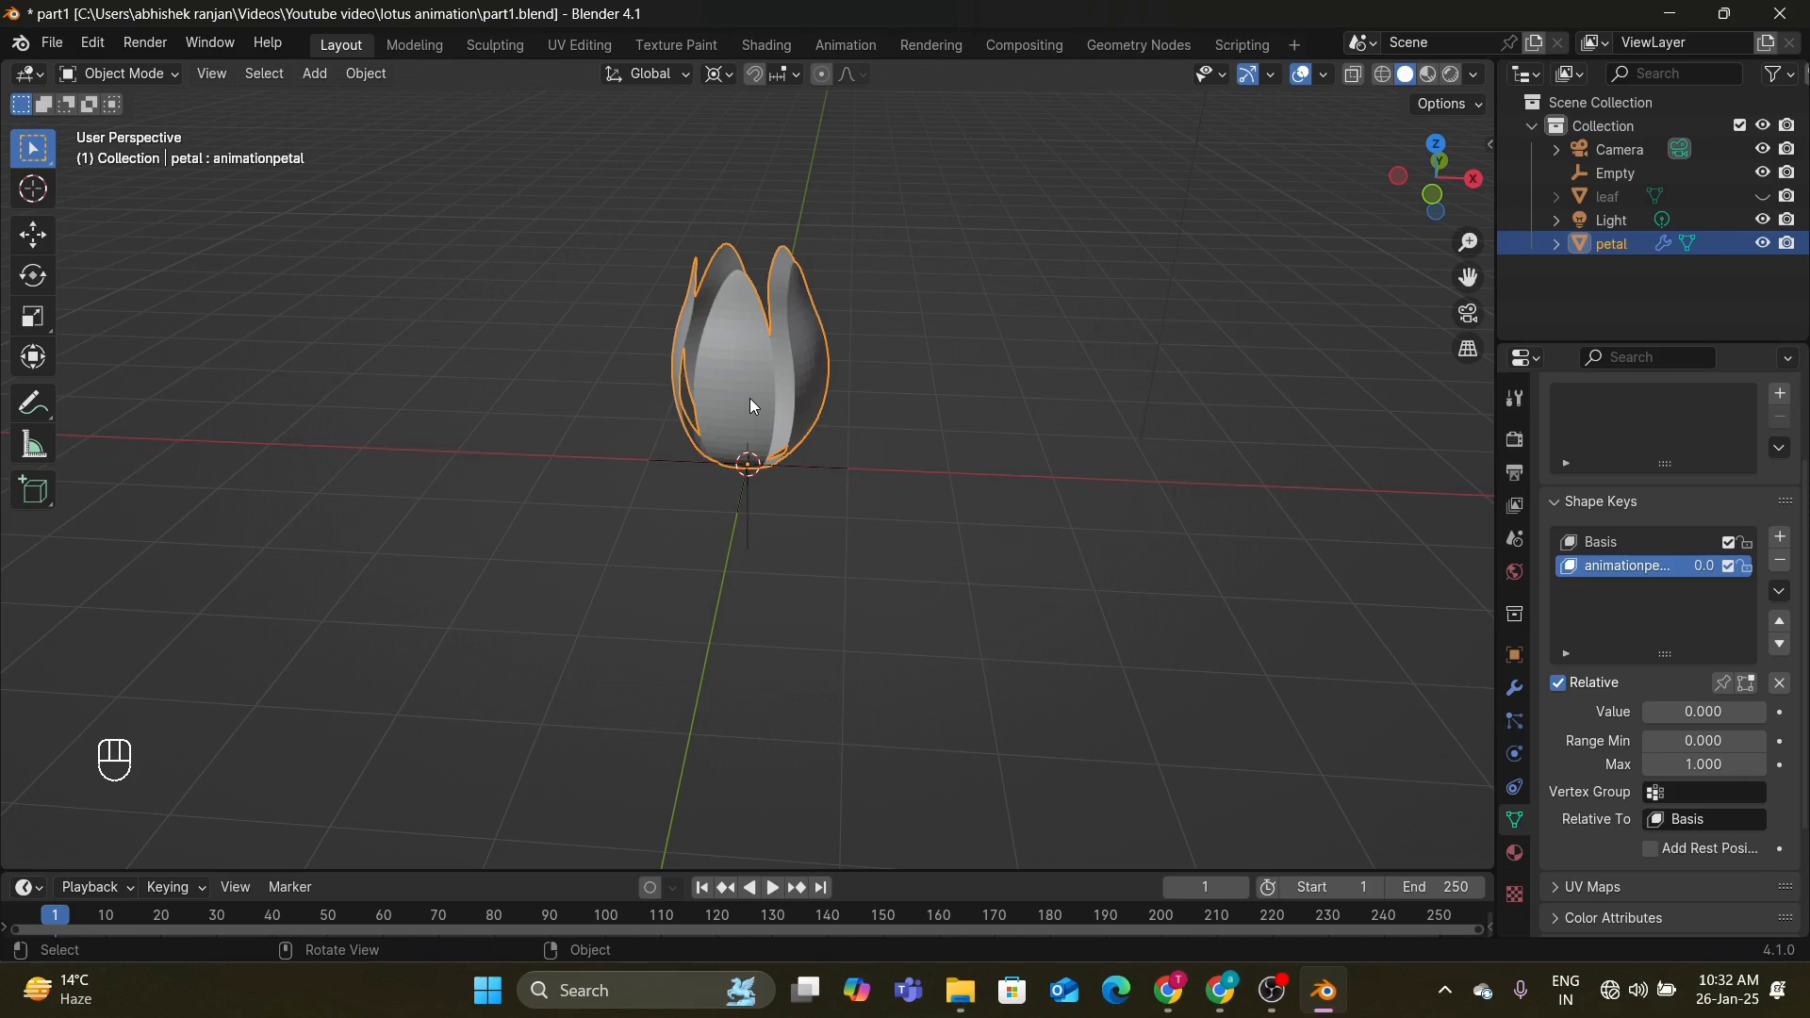
Step: Select petal together with Empty and duplicate both in place
shift+click(817, 463)
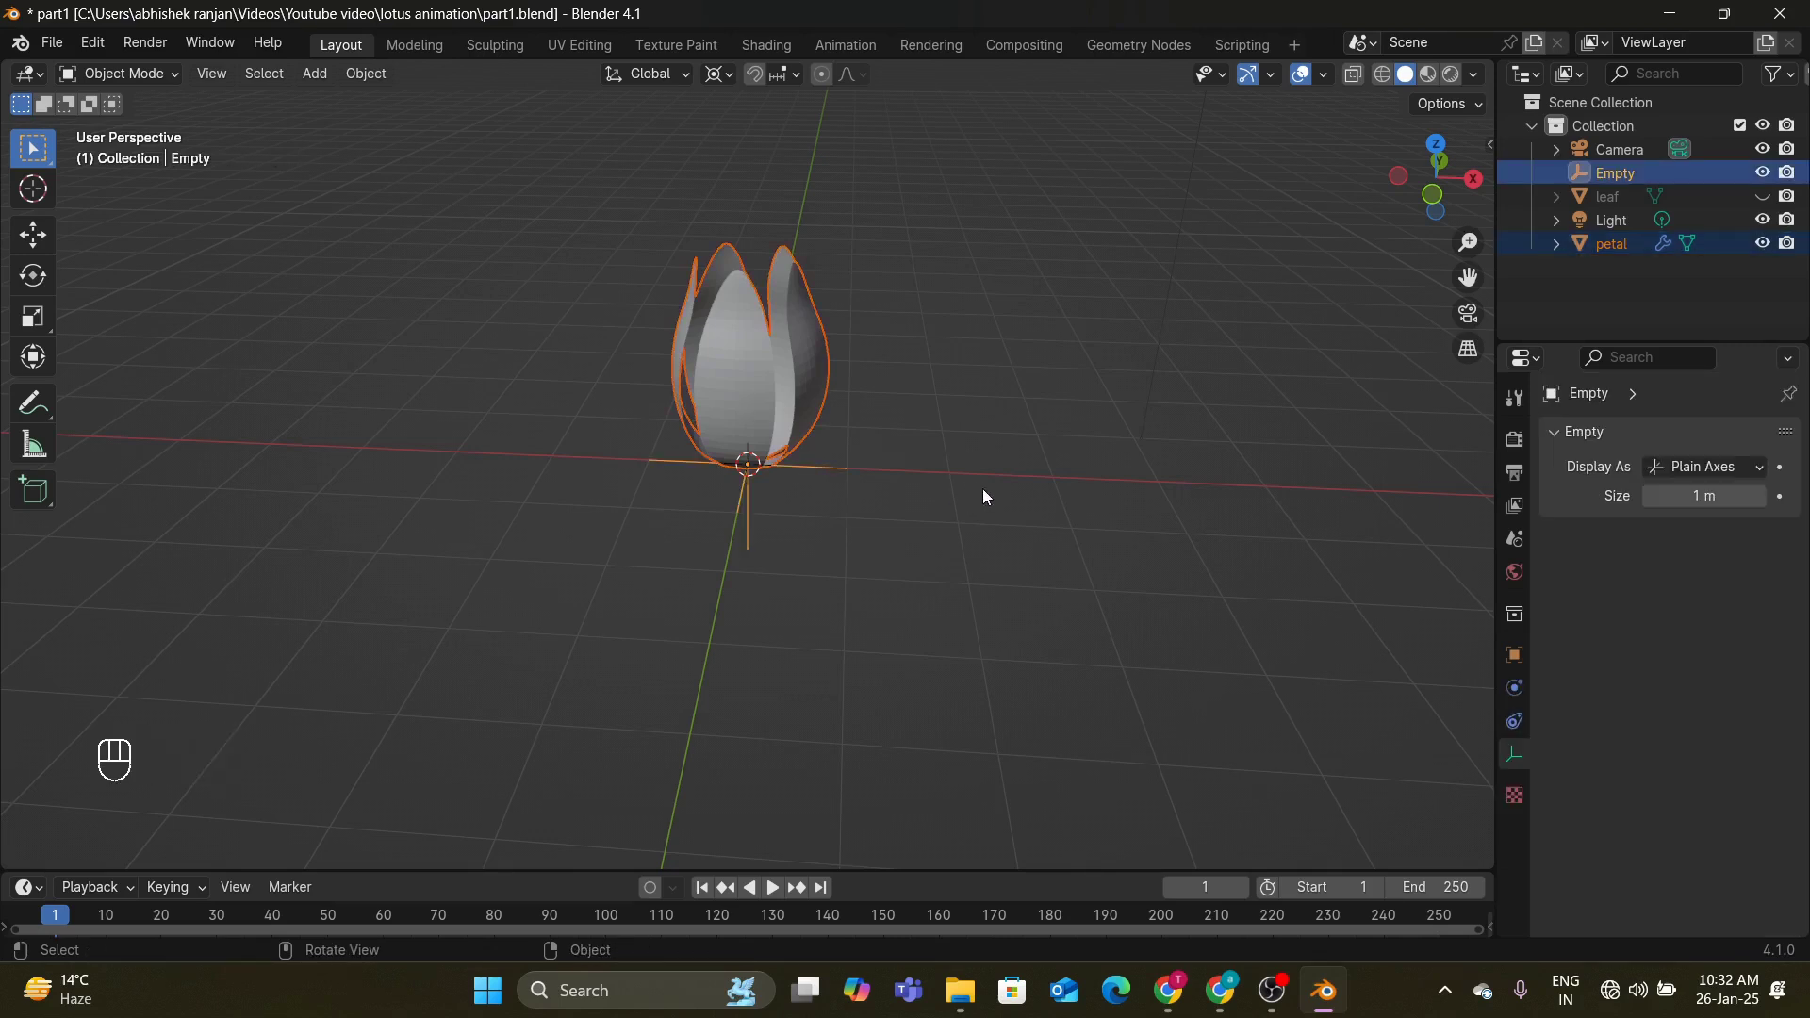
click(375, 271)
drag(469, 234, 854, 612)
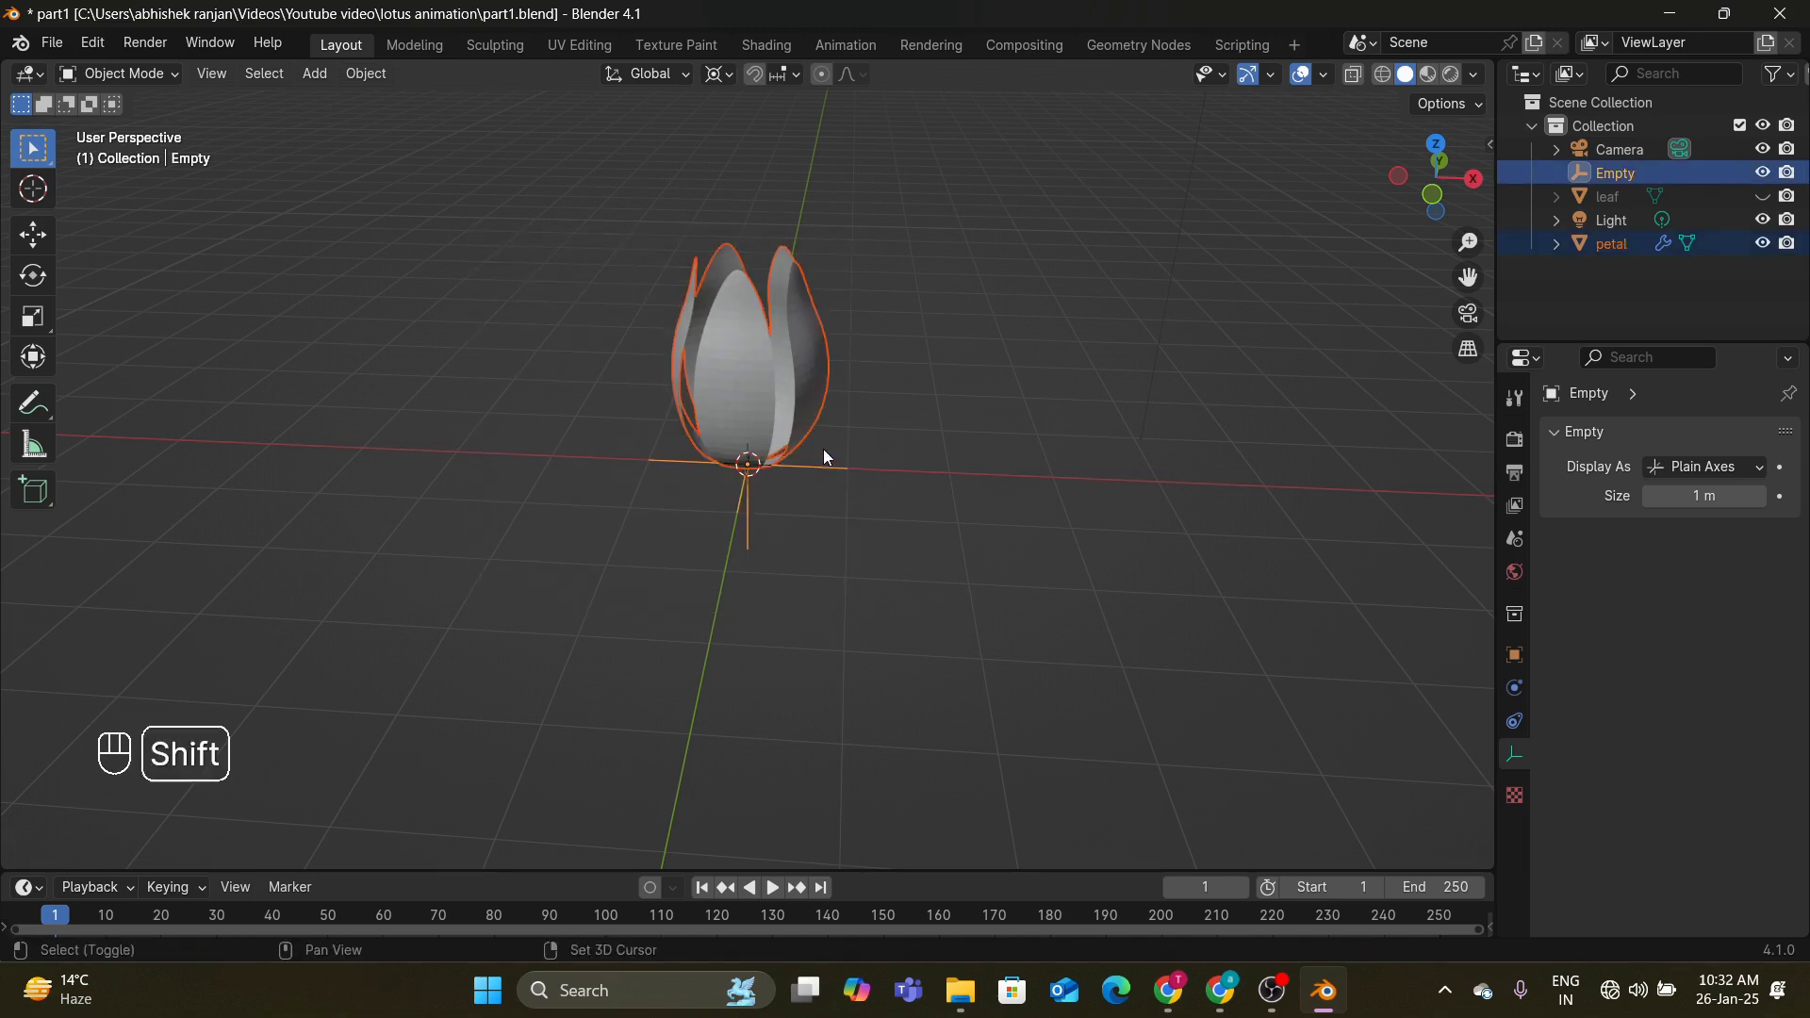
key(shift+d)
right_click(1022, 509)
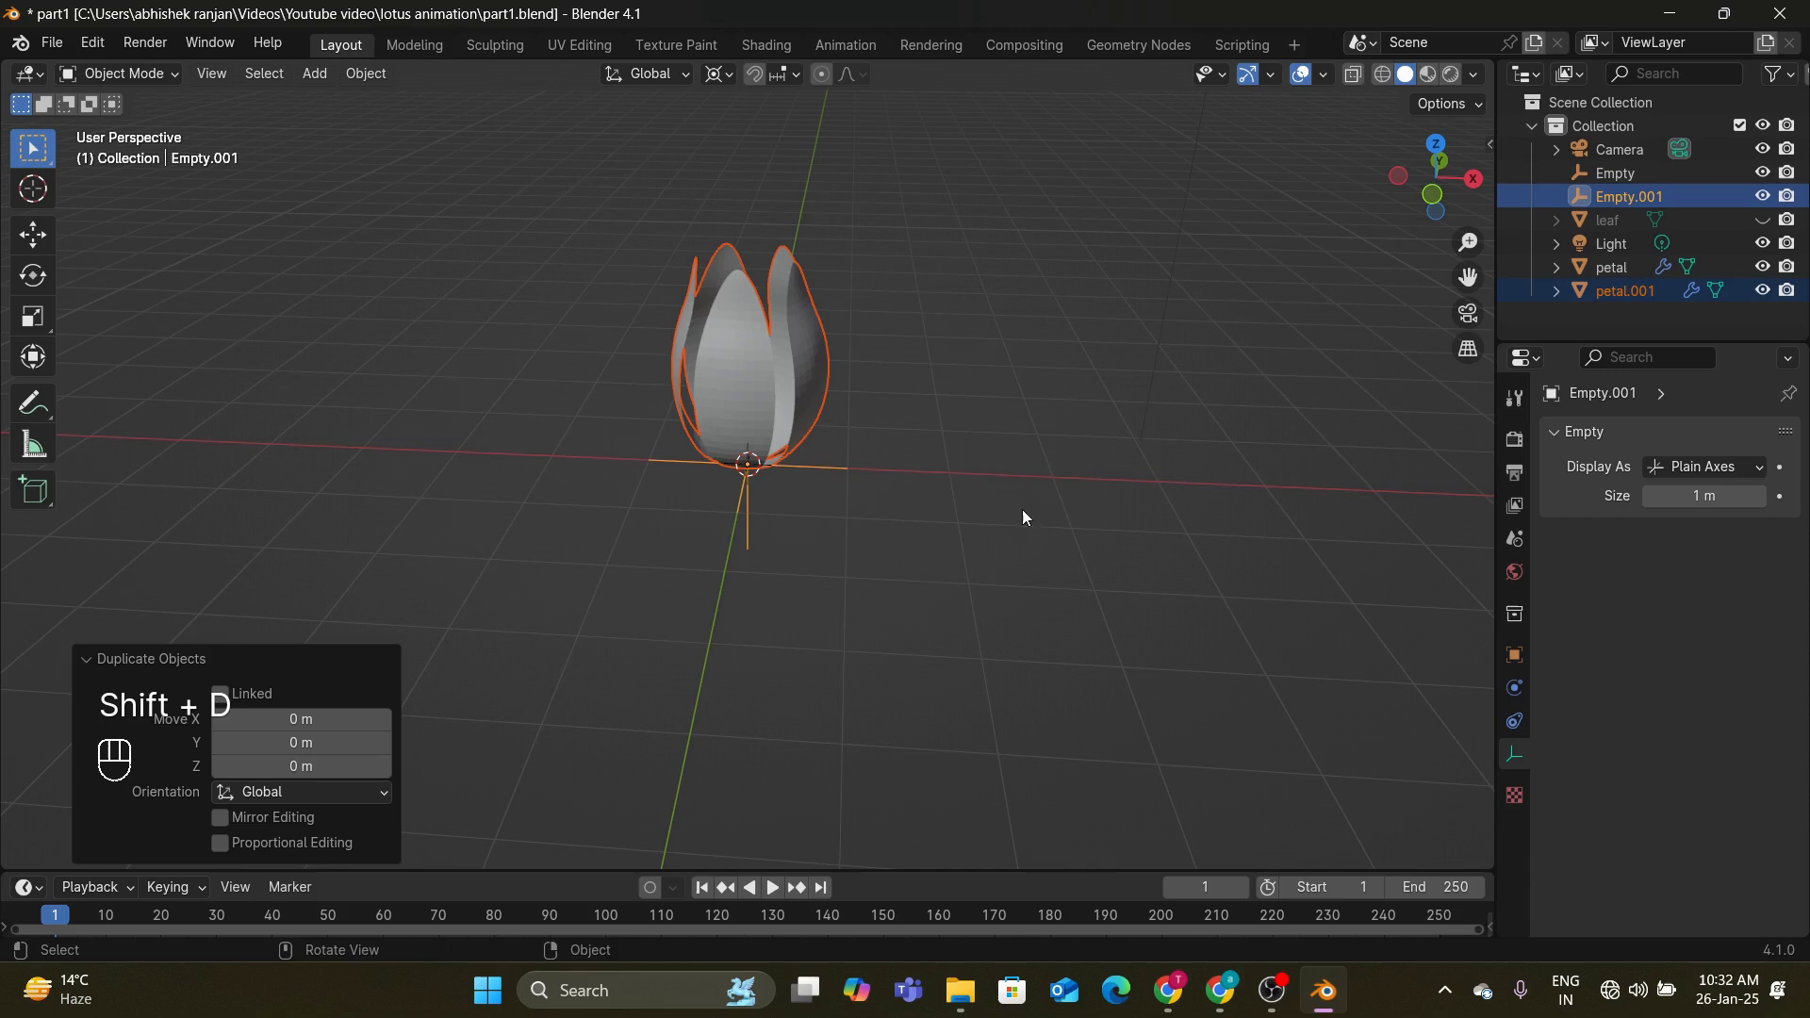
middle_drag(1022, 509, 1041, 492)
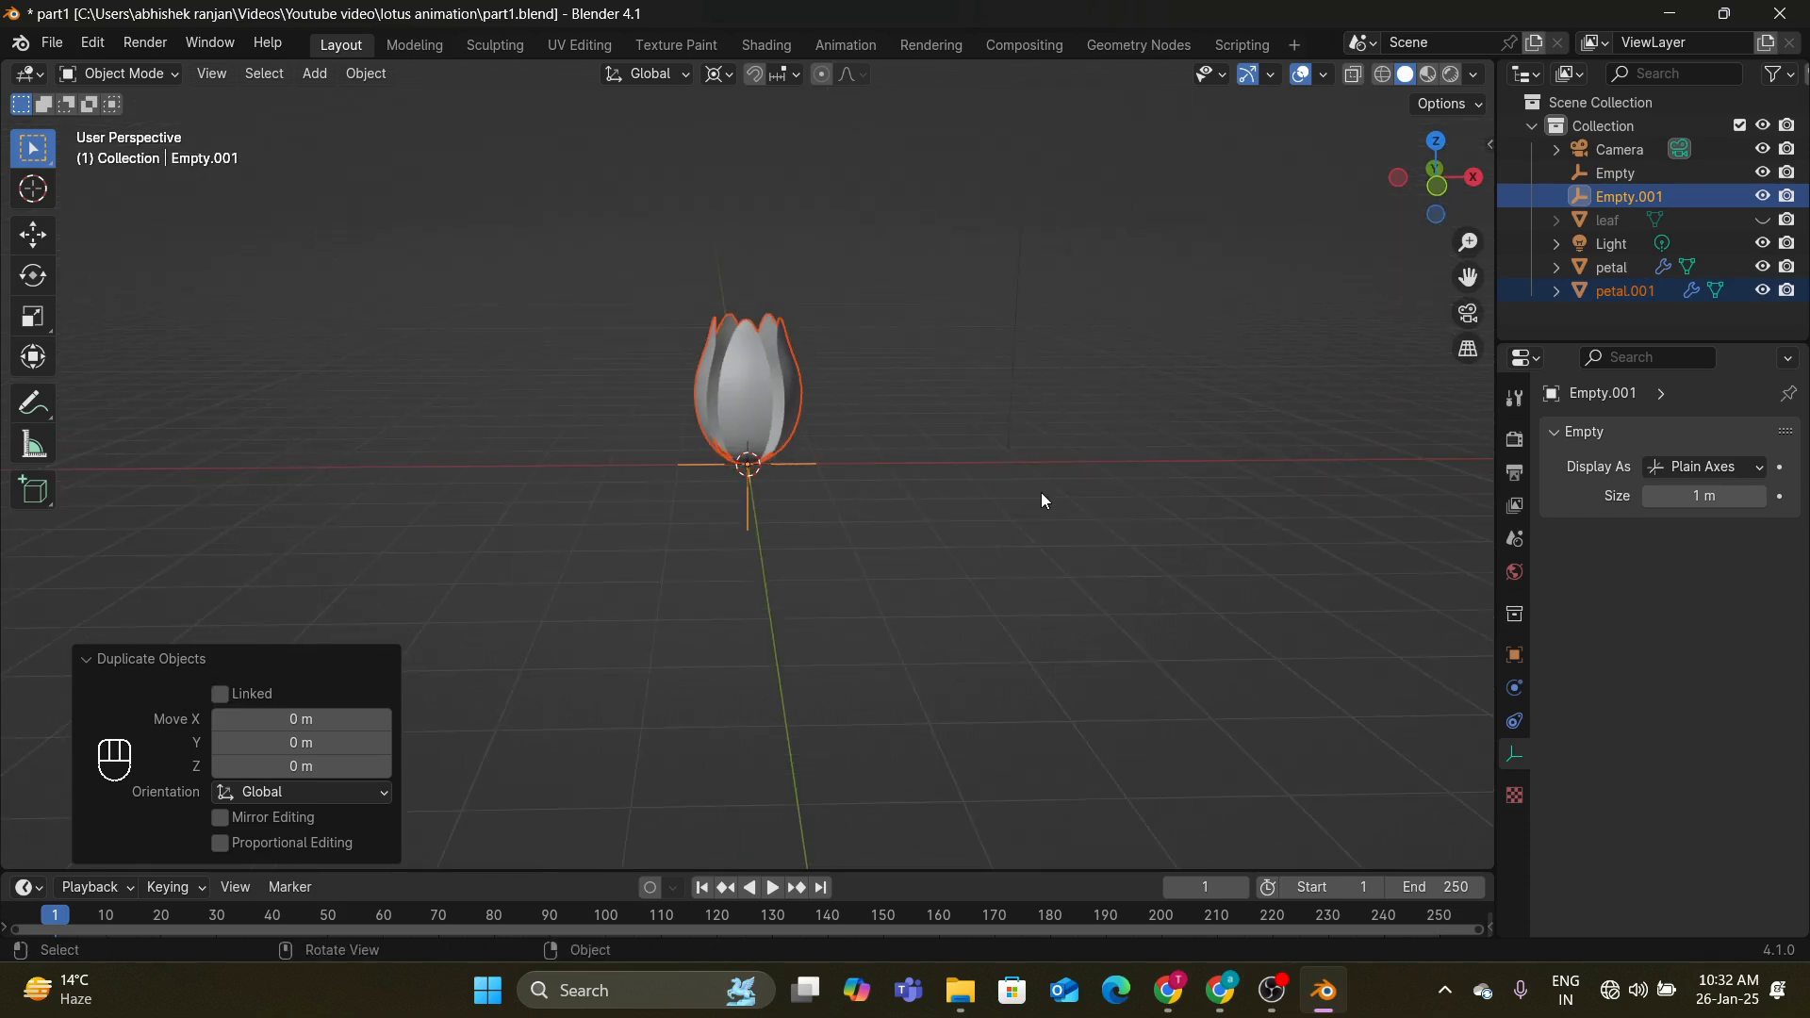
Step: Scale petal.001 and Empty.001 together by about 1.312 and rotate them 30° about the global Z axis
key(s)
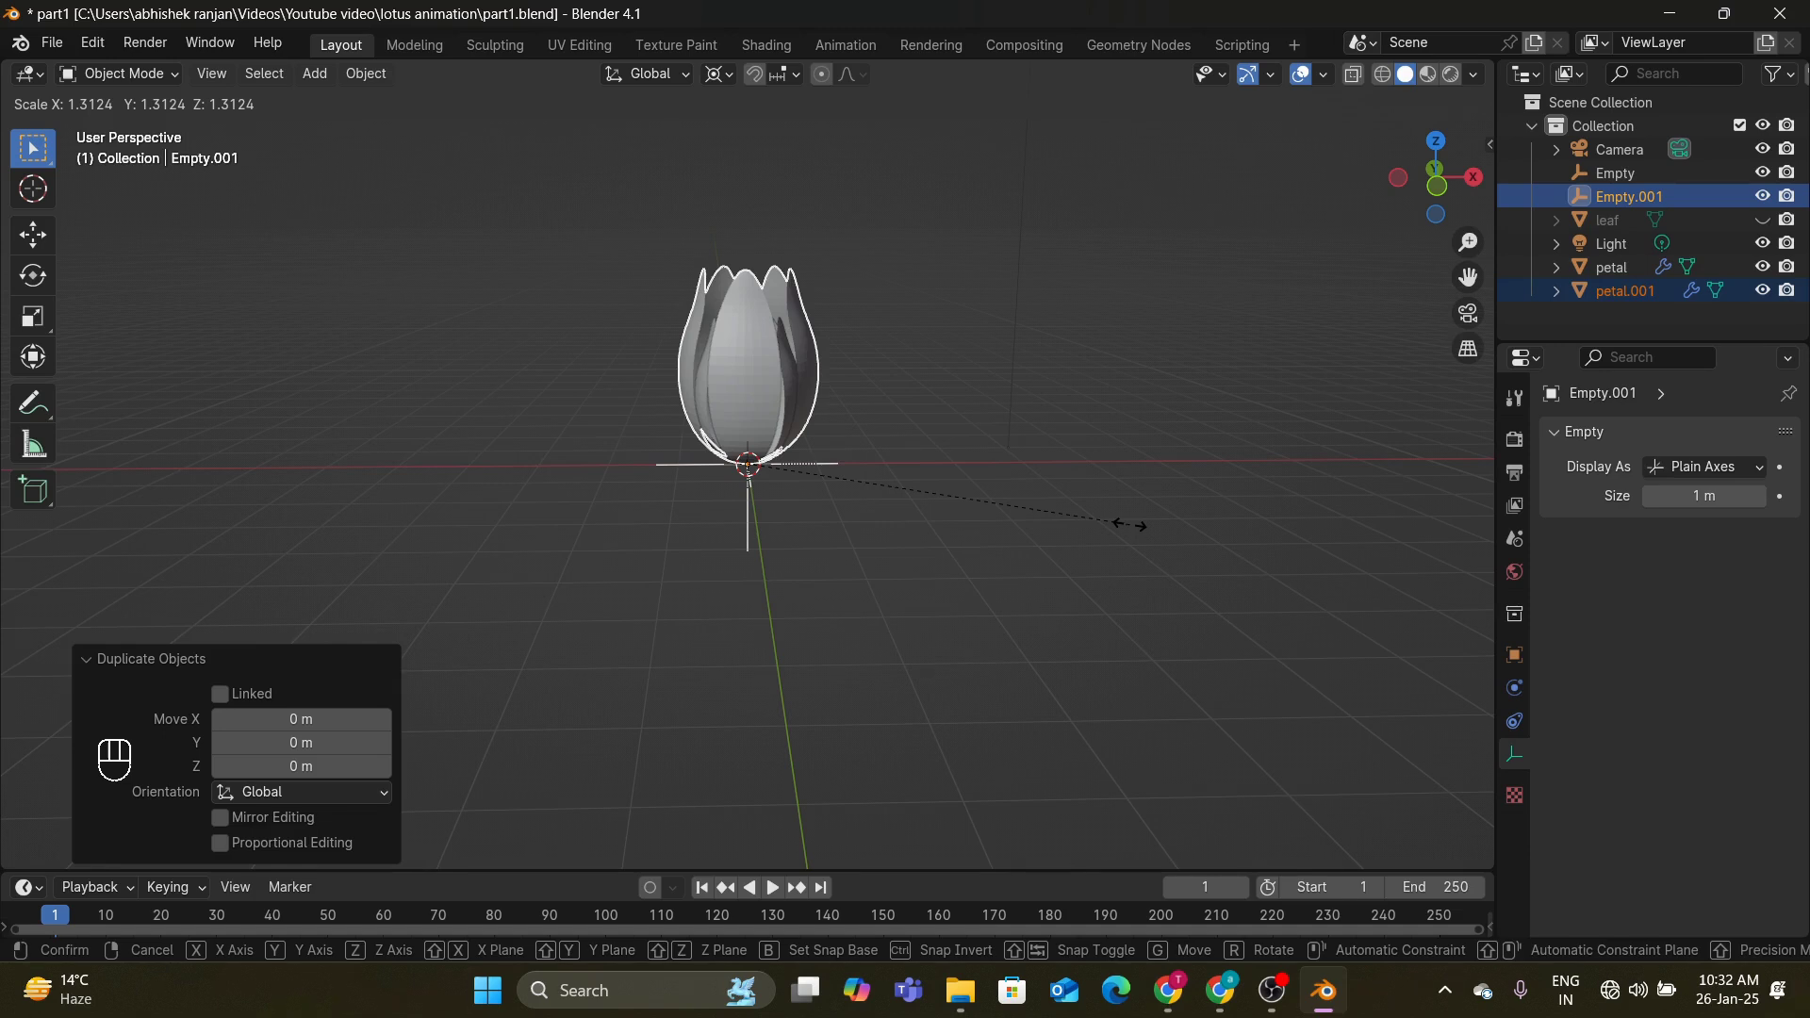
click(1130, 524)
key(r)
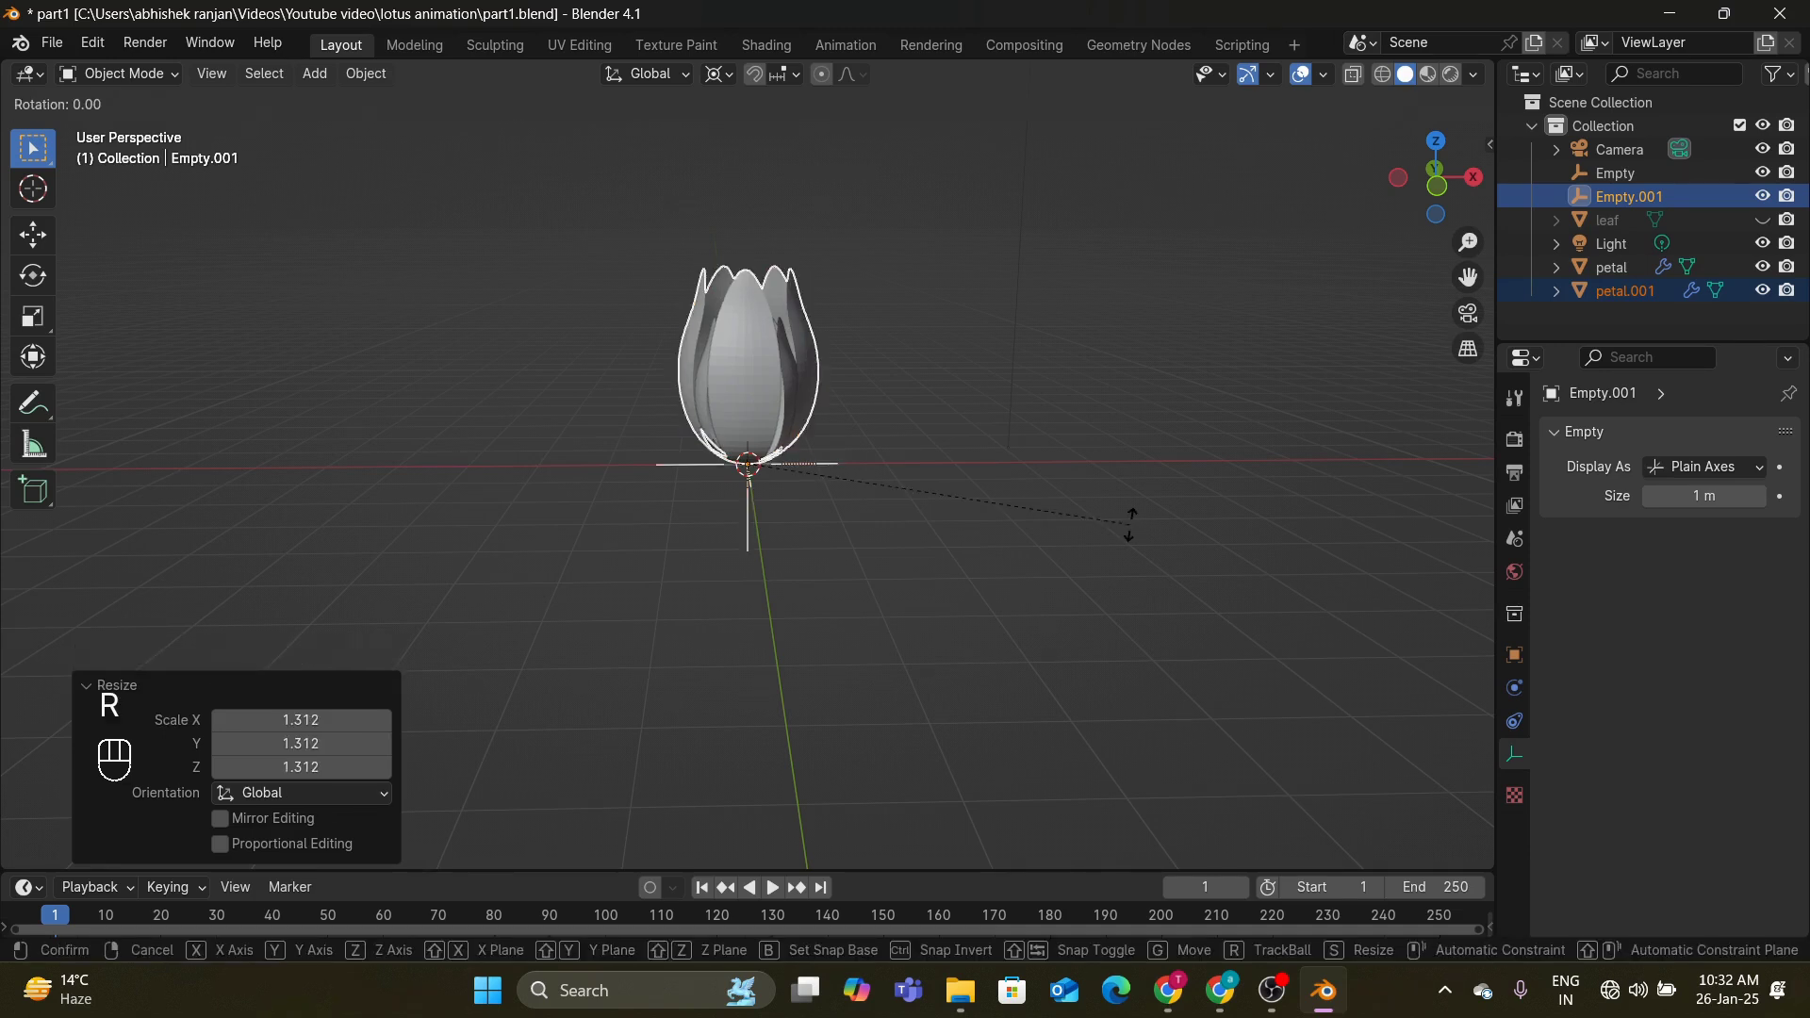
key(z)
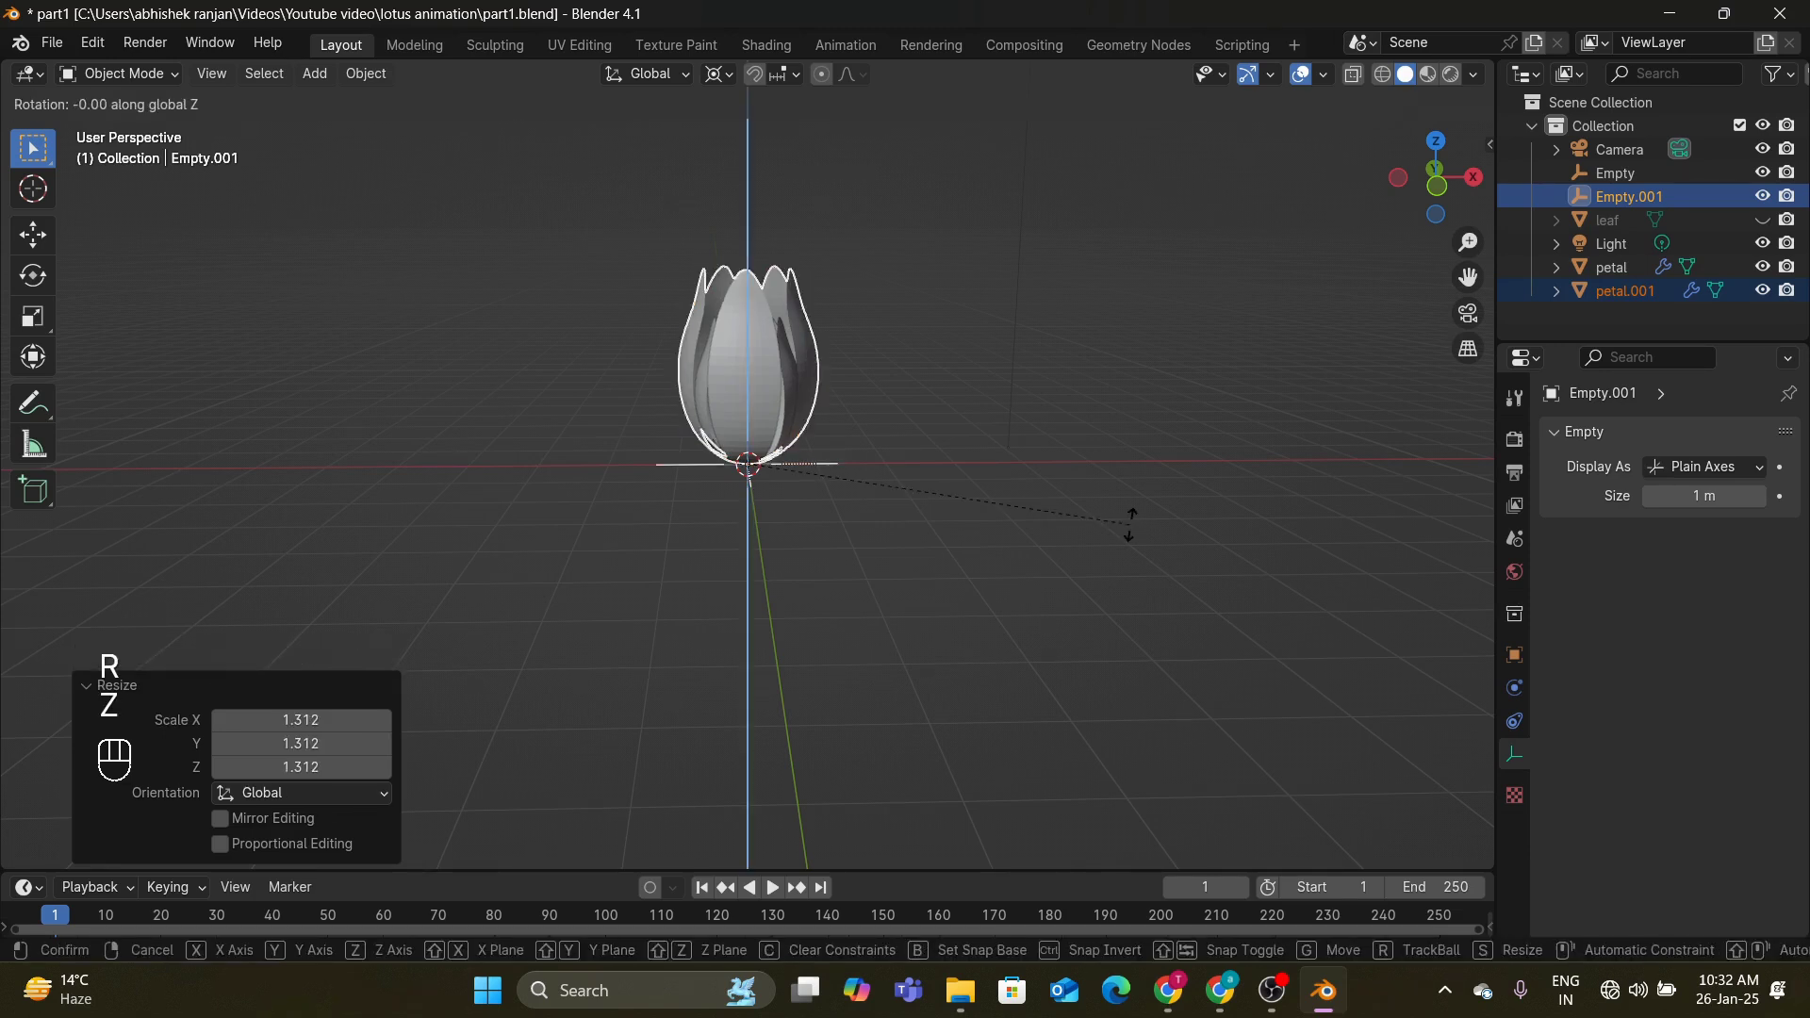
key(KP_3)
key(KP_0)
click(1131, 524)
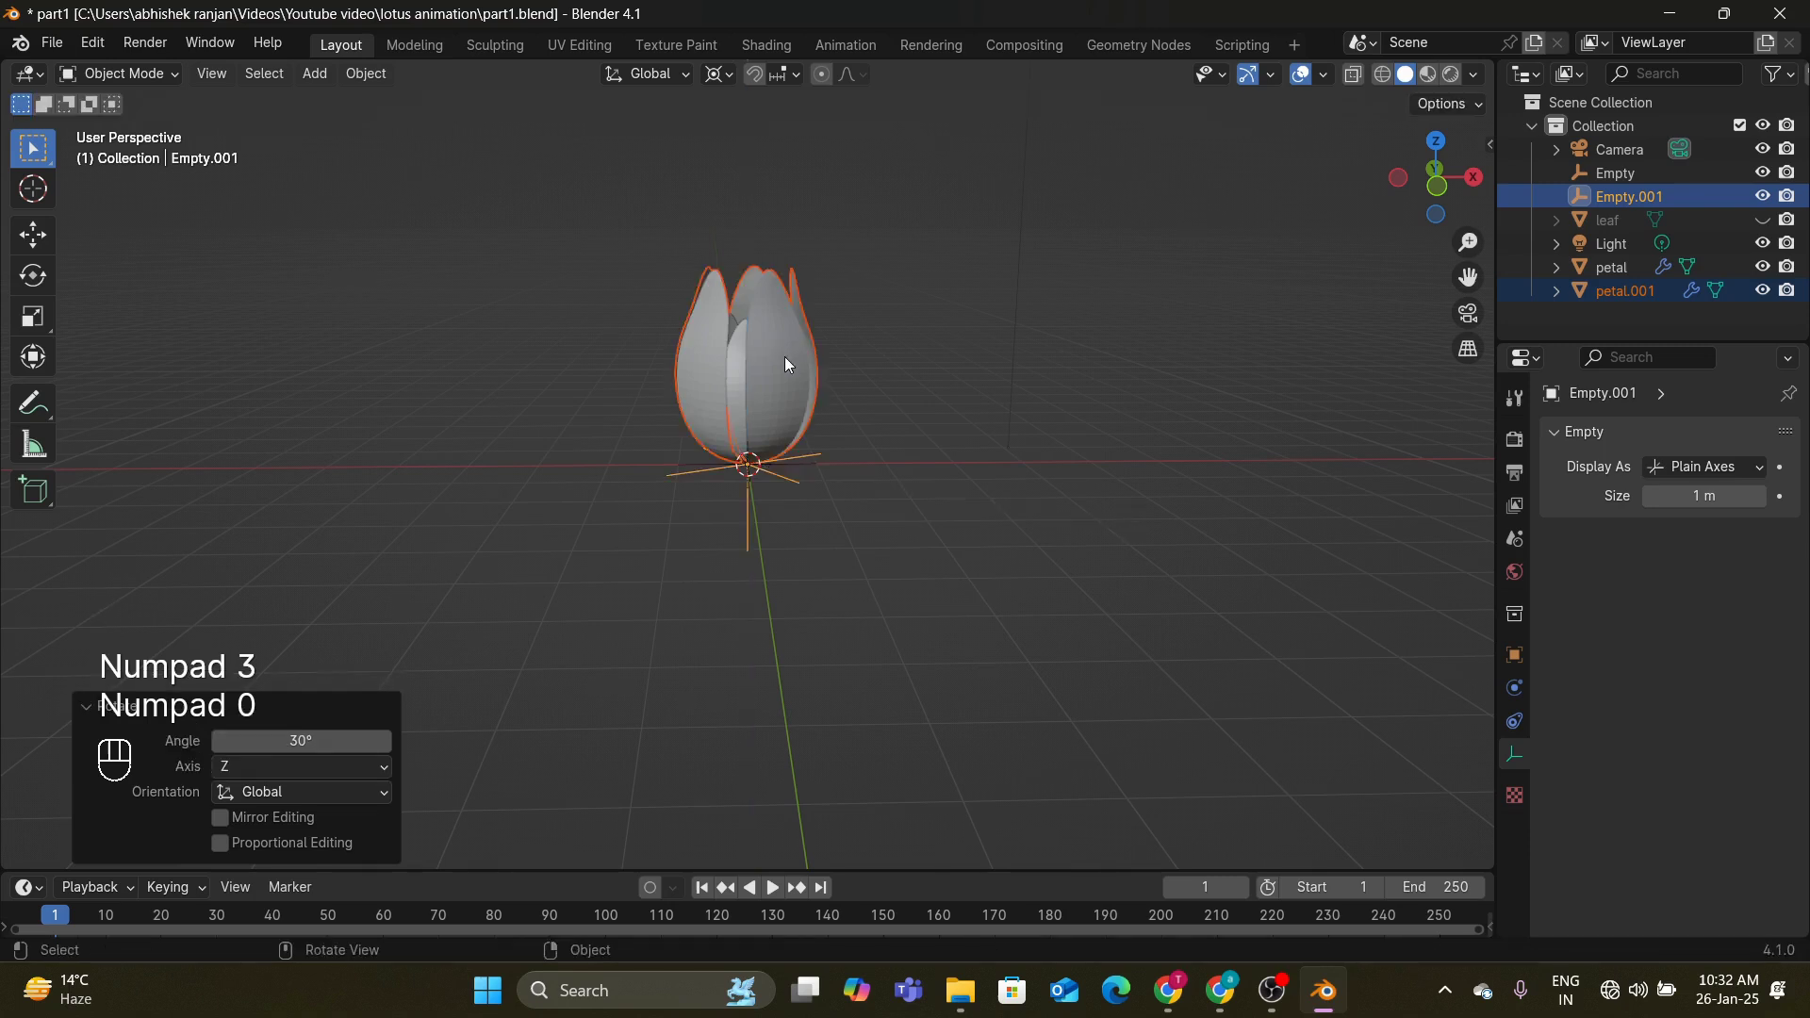
Step: Adjust the duplicate ring's Z rotation to about 44.6° and check from several angles how its petals sit around the inner ring
middle_drag(789, 365, 719, 647)
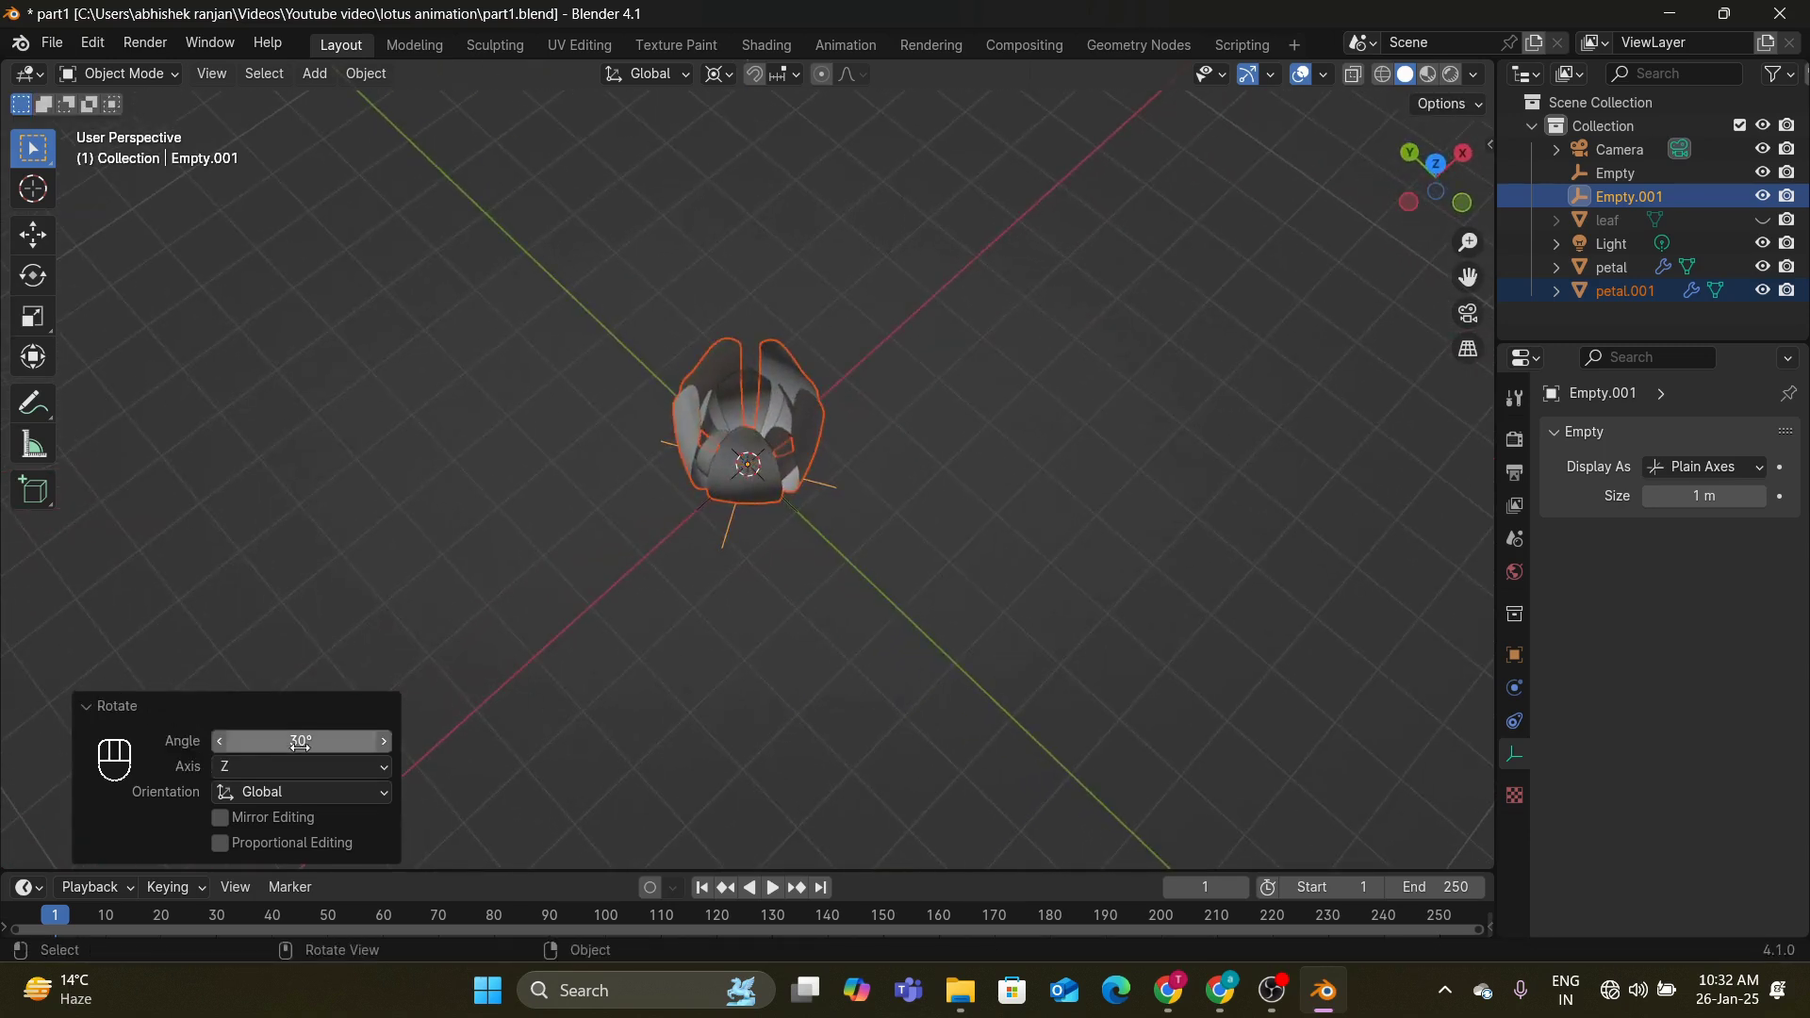
mouse_move(300, 744)
mouse_down()
mouse_move(274, 744)
mouse_move(328, 744)
mouse_up()
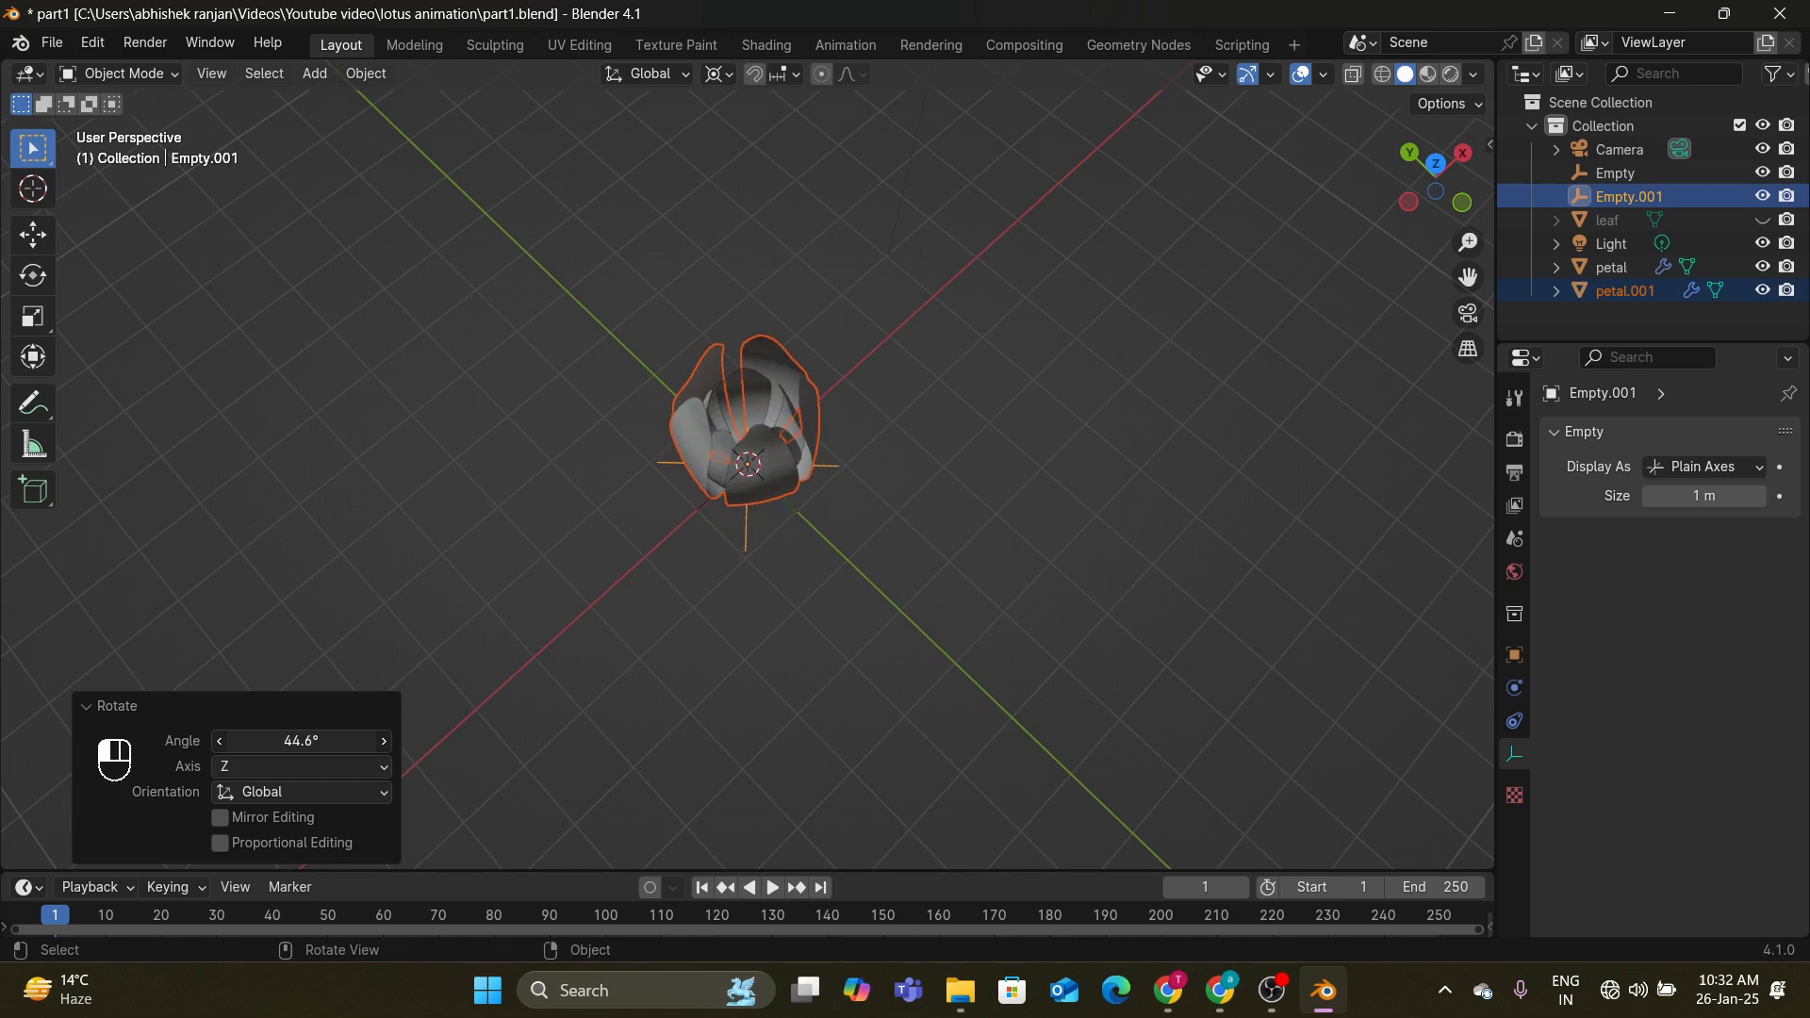
scroll(867, 462, up, 5)
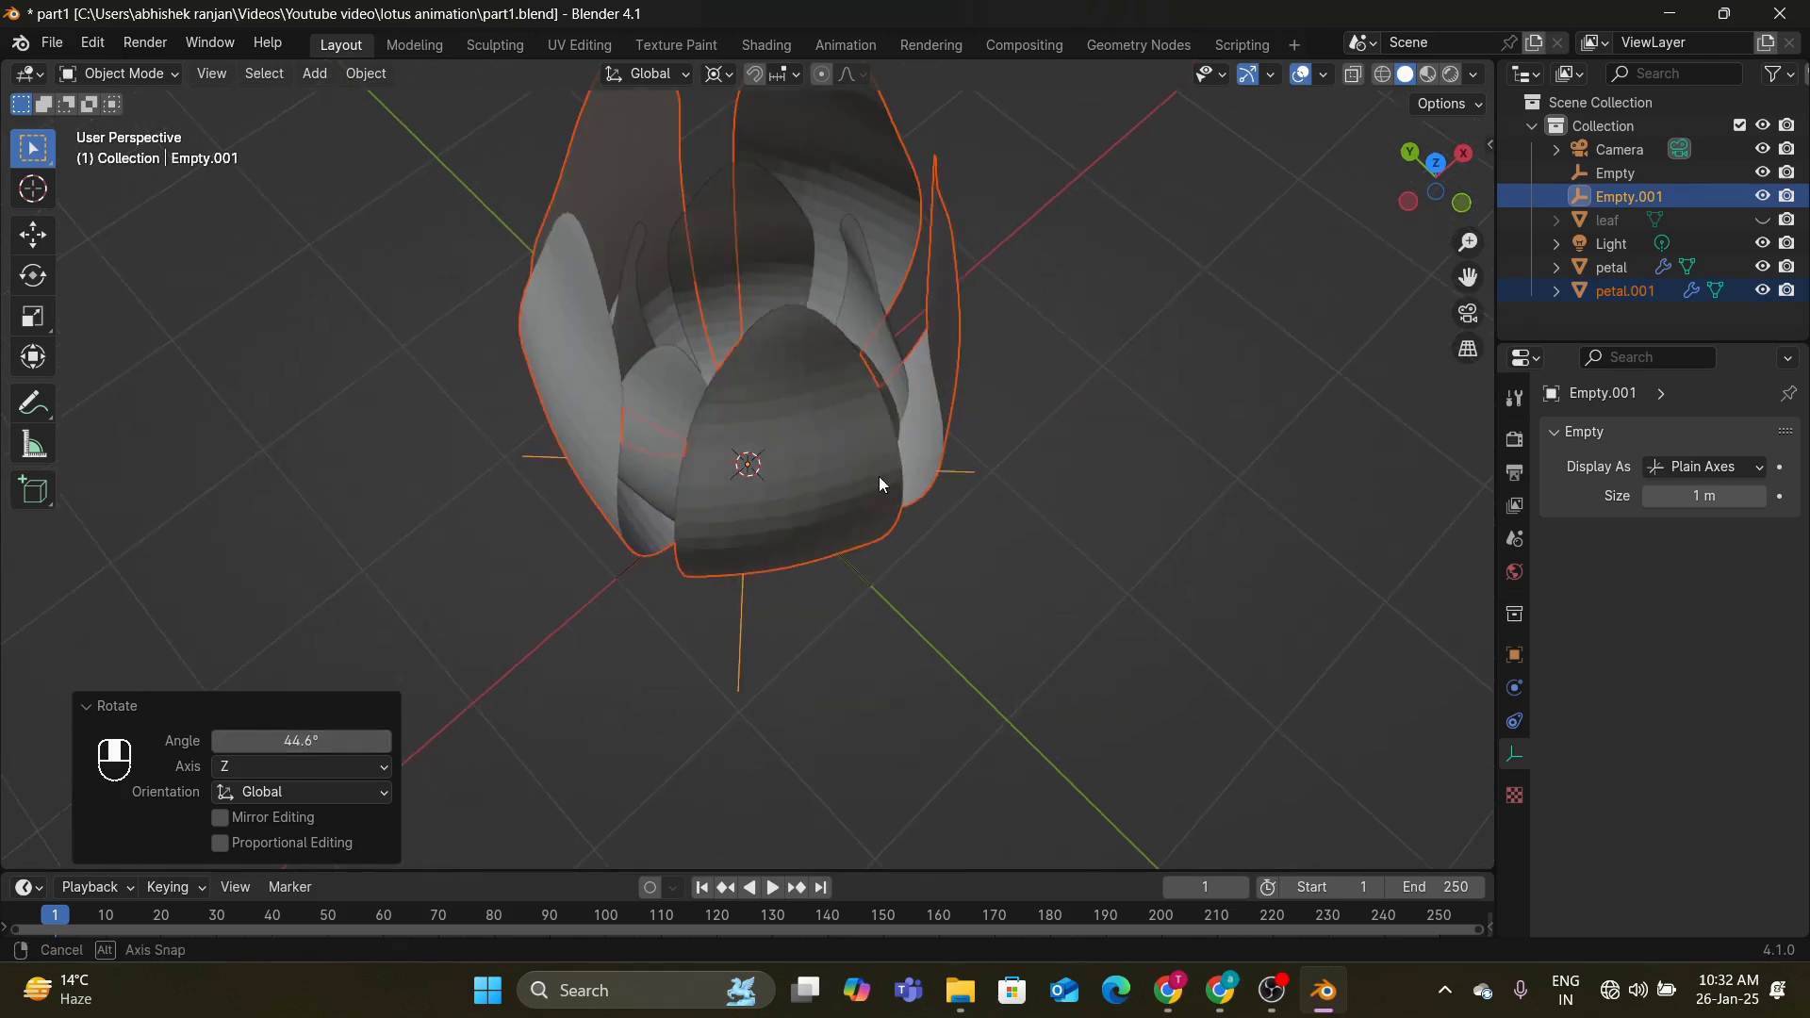
middle_drag(879, 477, 558, 466)
click(731, 669)
scroll(734, 671, down, 4)
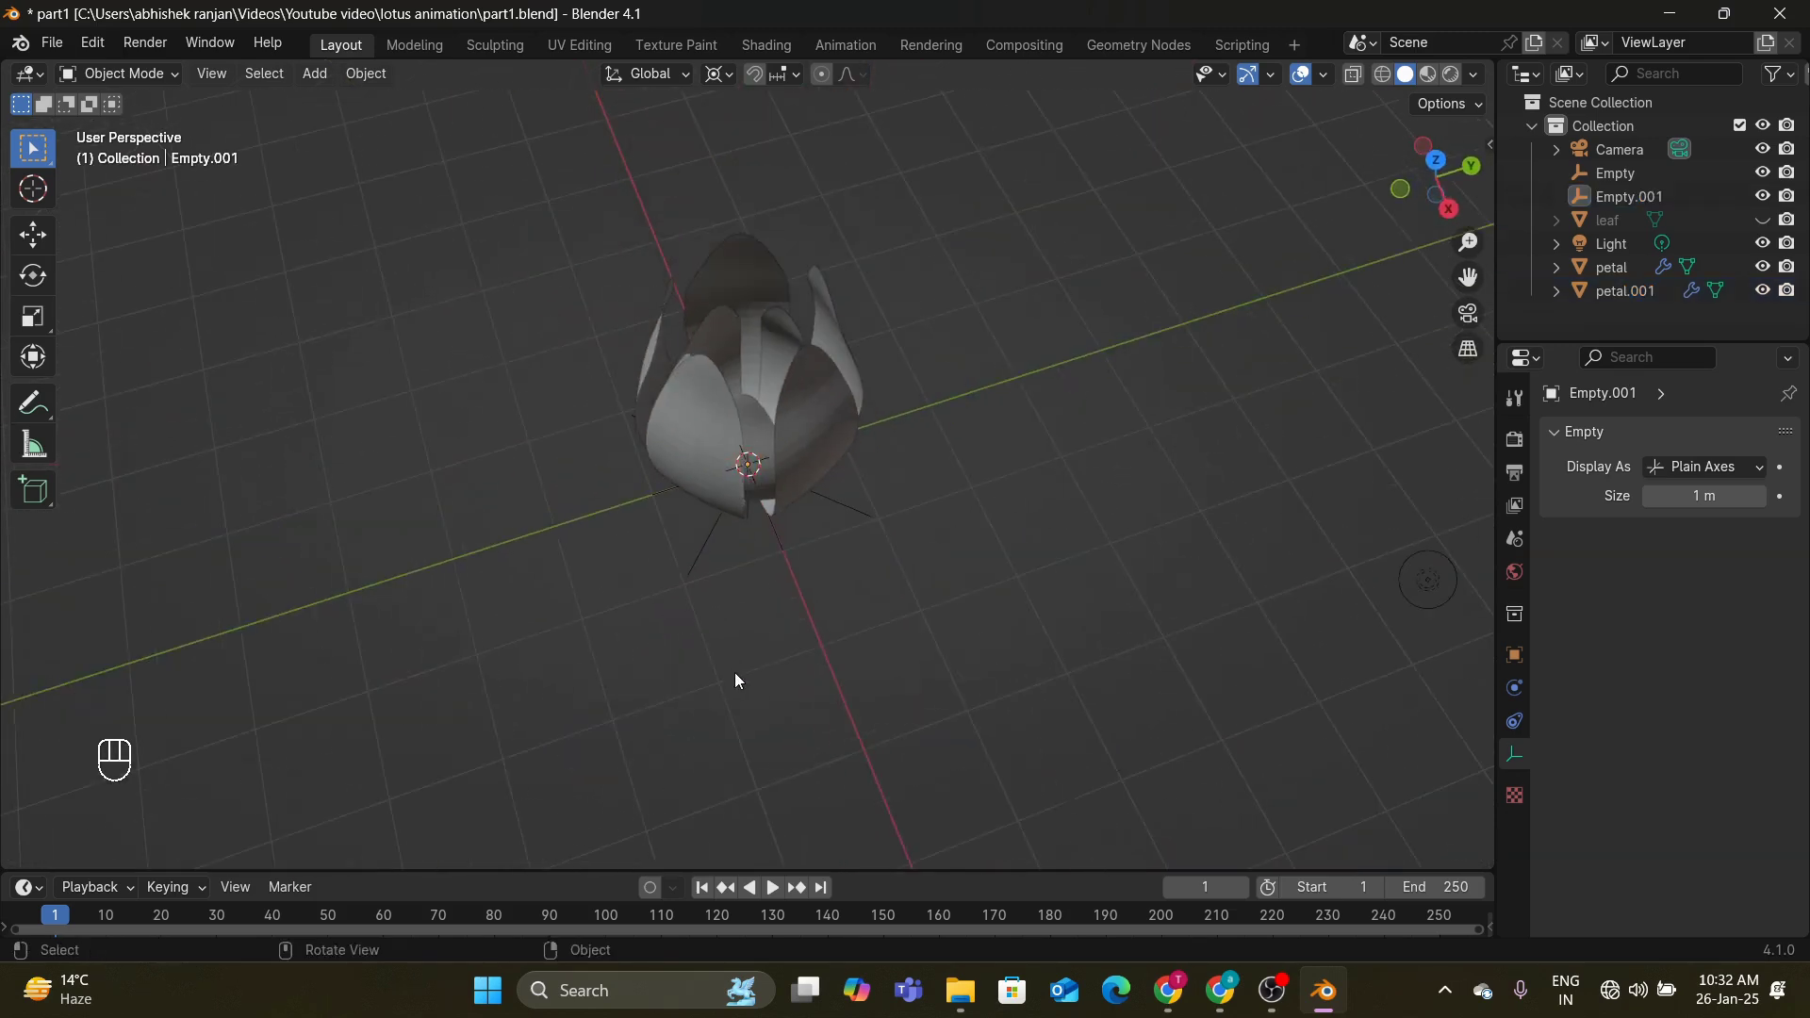
middle_drag(733, 671, 787, 431)
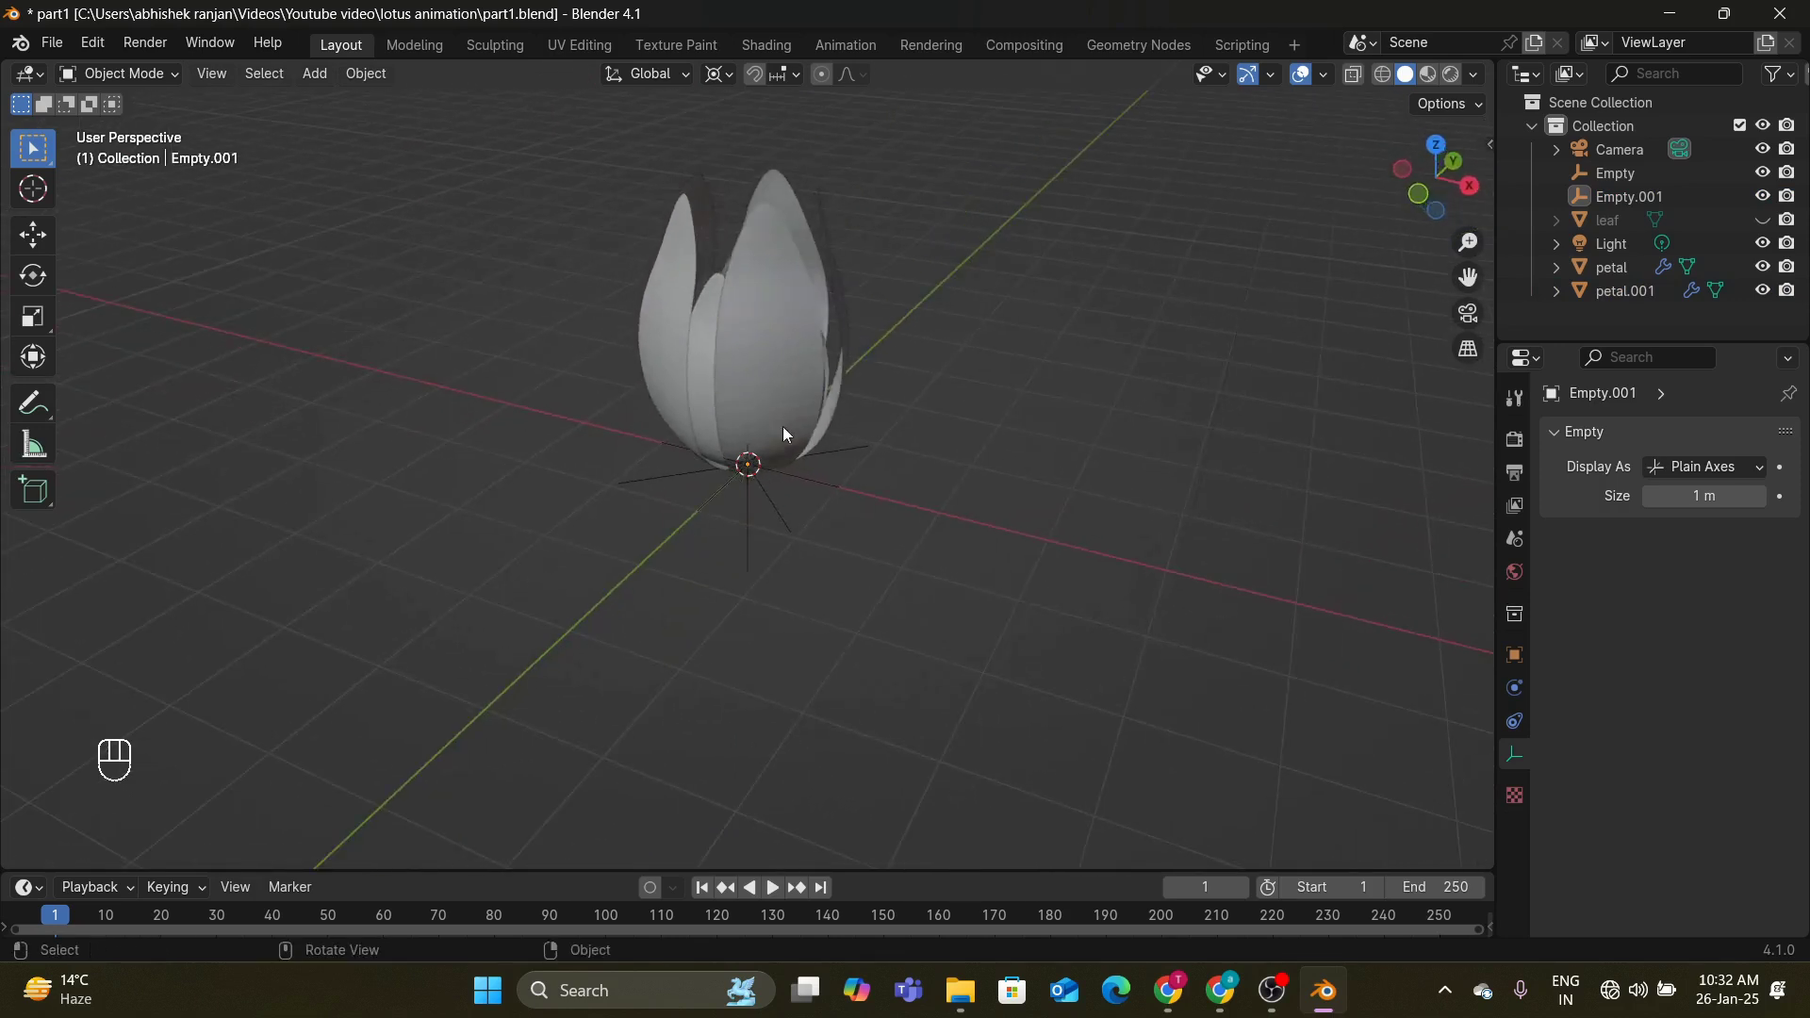
middle_drag(989, 451, 934, 677)
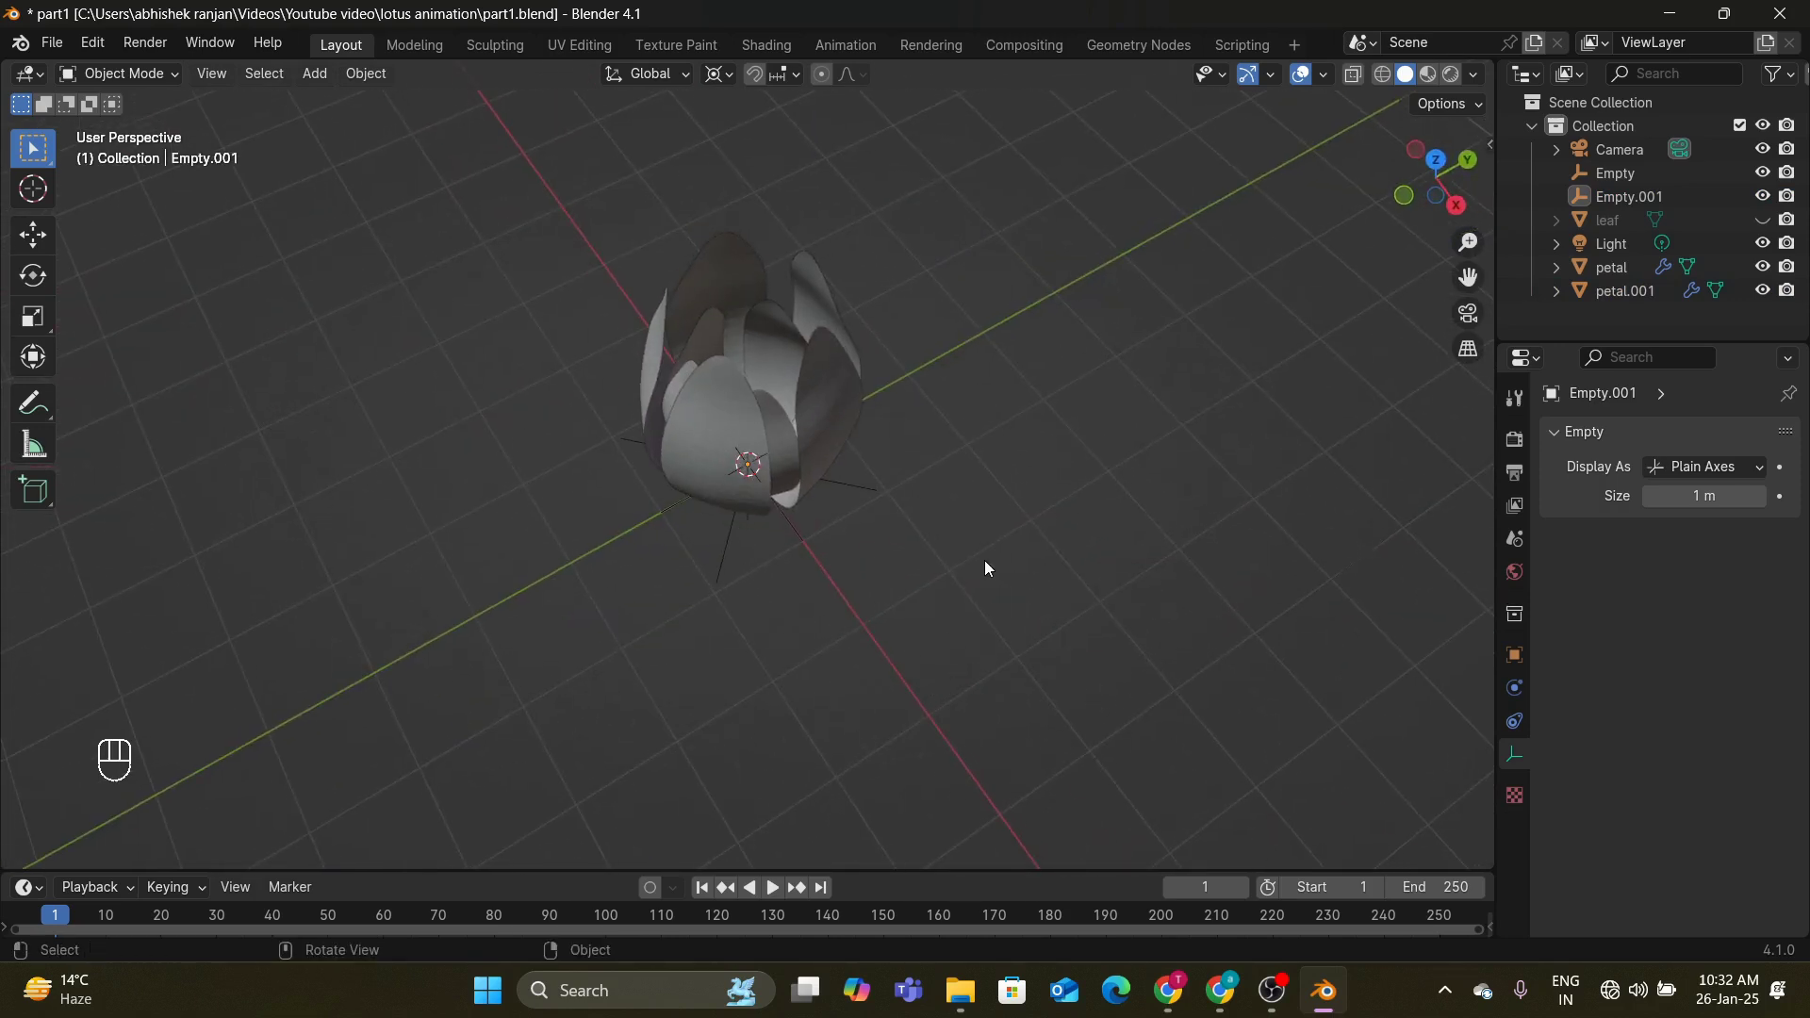
middle_drag(987, 567, 905, 457)
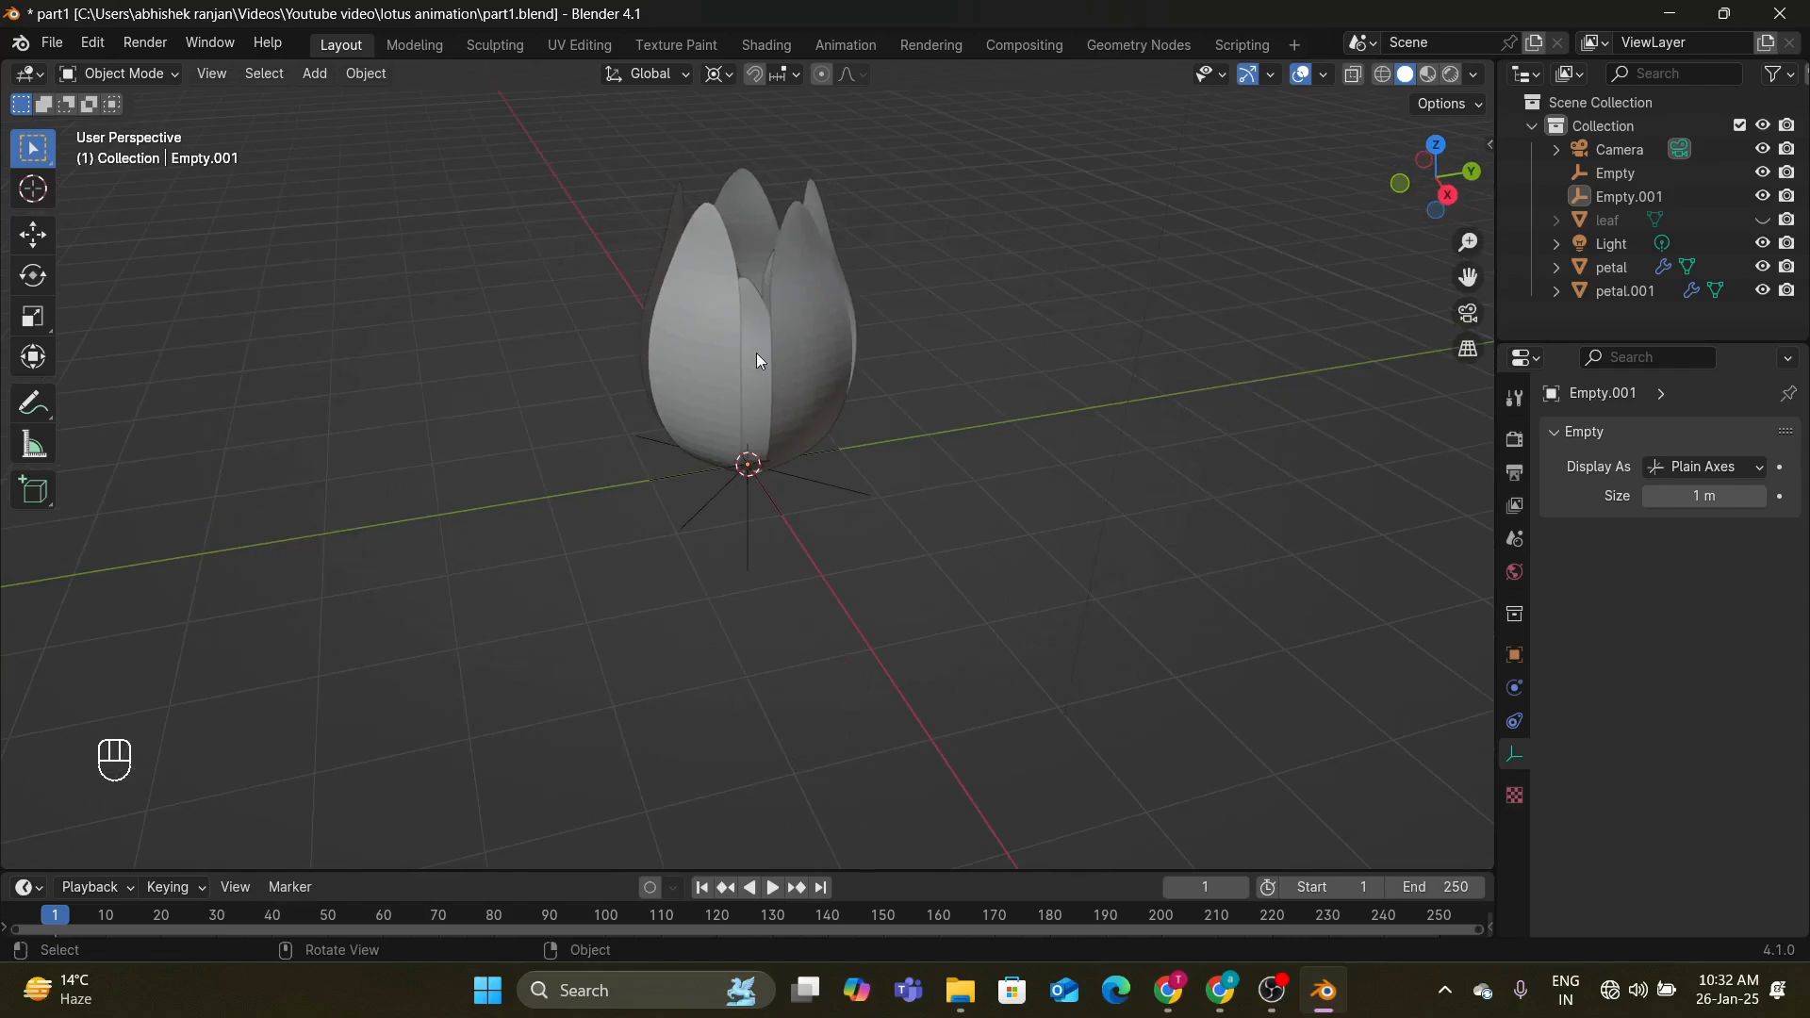
Step: Select petal.001 together with Empty.001, and undo back to before their scaling and rotation
click(778, 341)
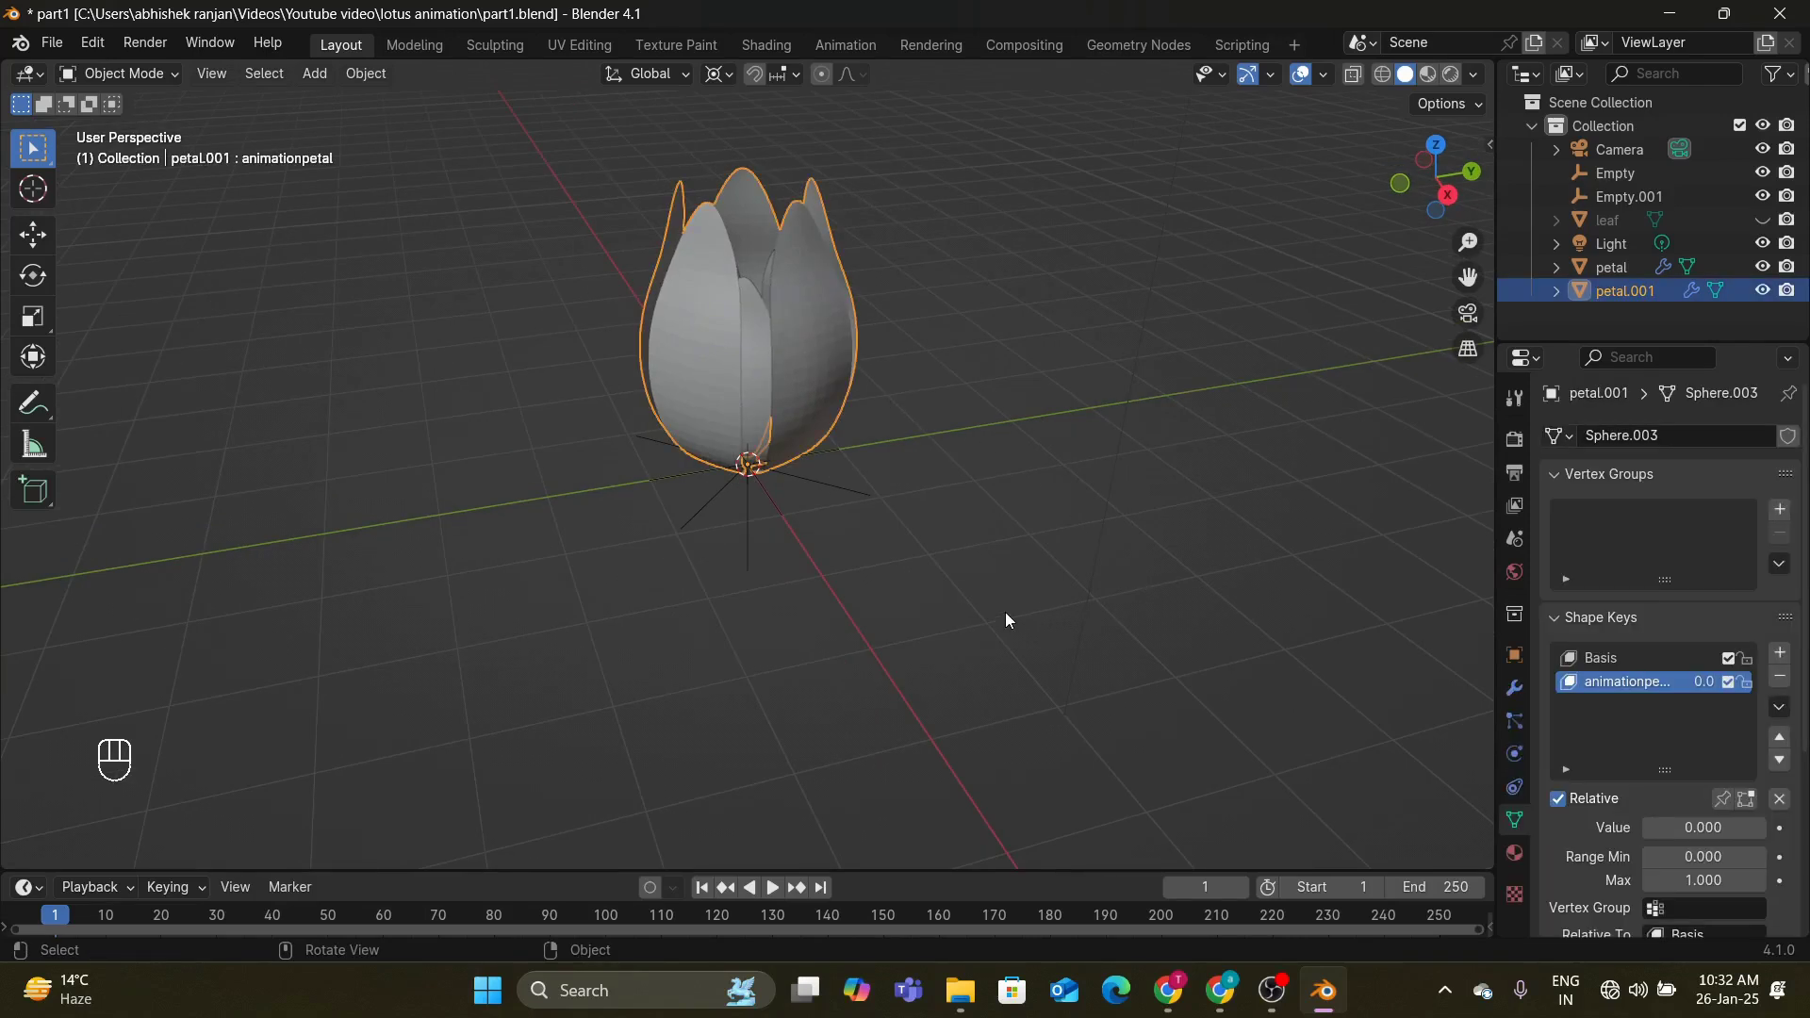
shift+click(828, 477)
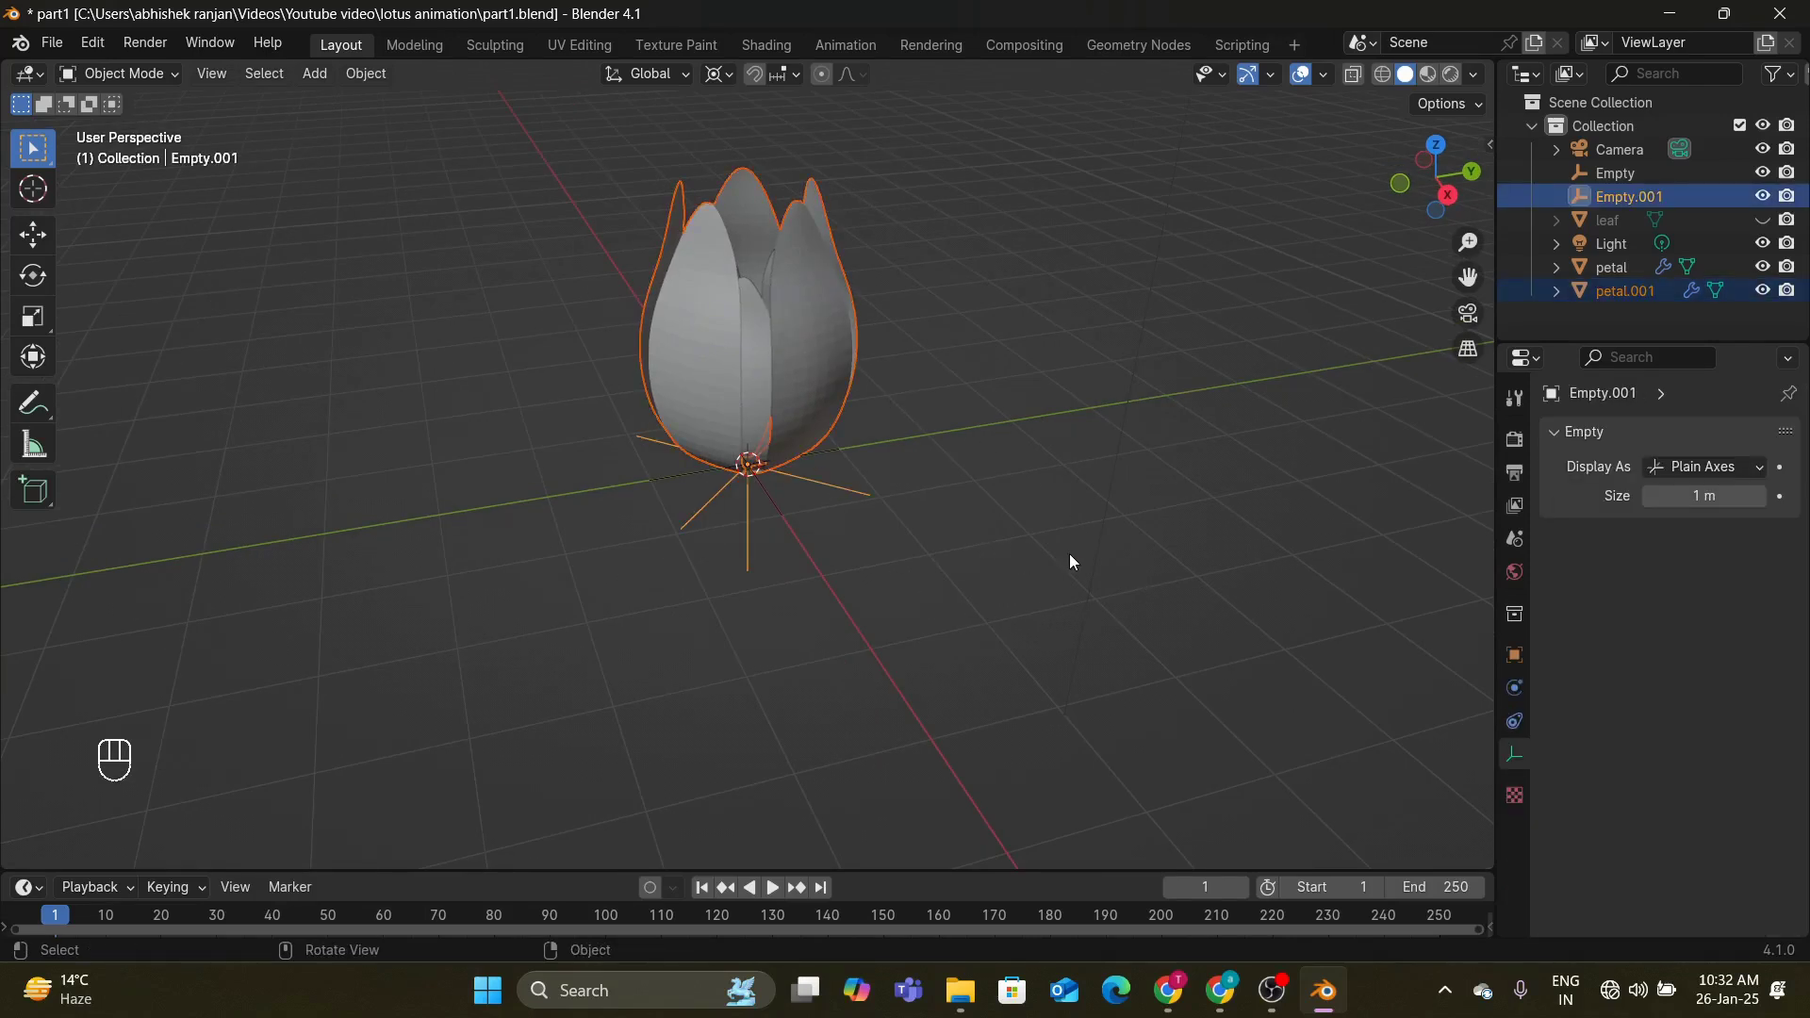
key(ctrl+z)
key(ctrl+z)
key(ctrl+z)
key(ctrl+z)
key(ctrl+z)
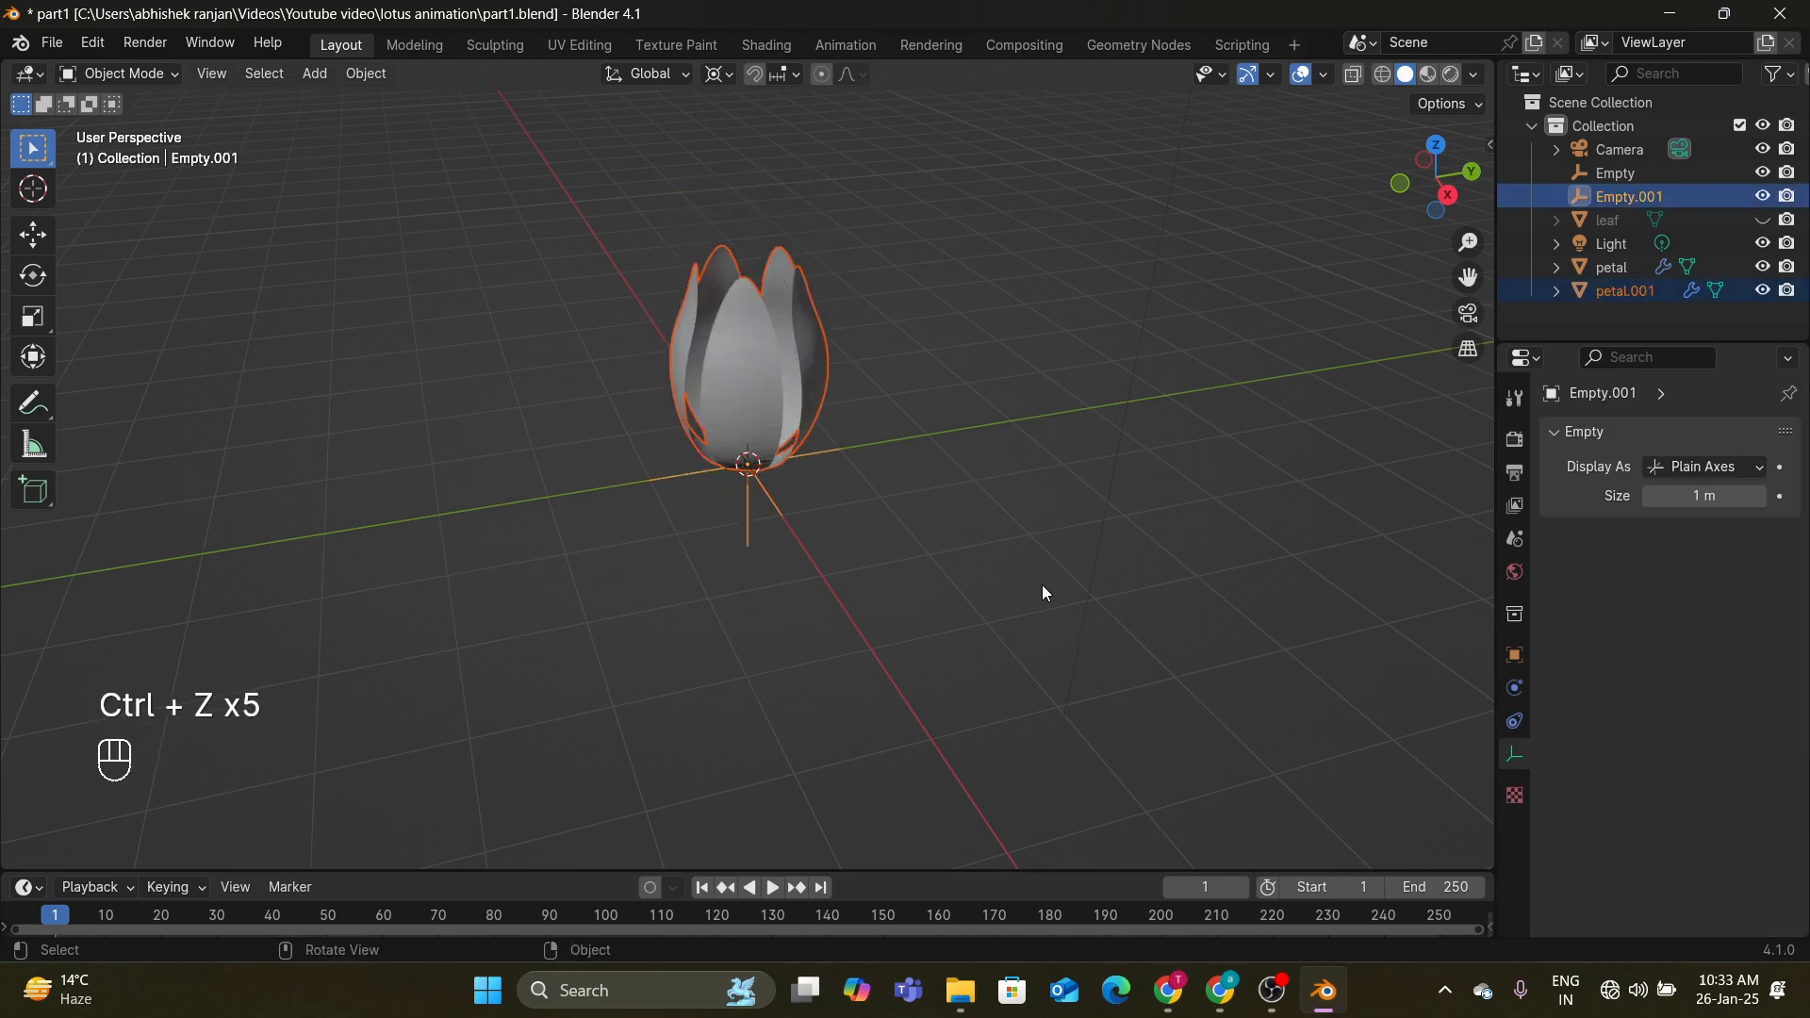
Step: Scale petal.001 and Empty.001 together by about 1.106 and rotate them about 41.1° around the global Z axis
key(s)
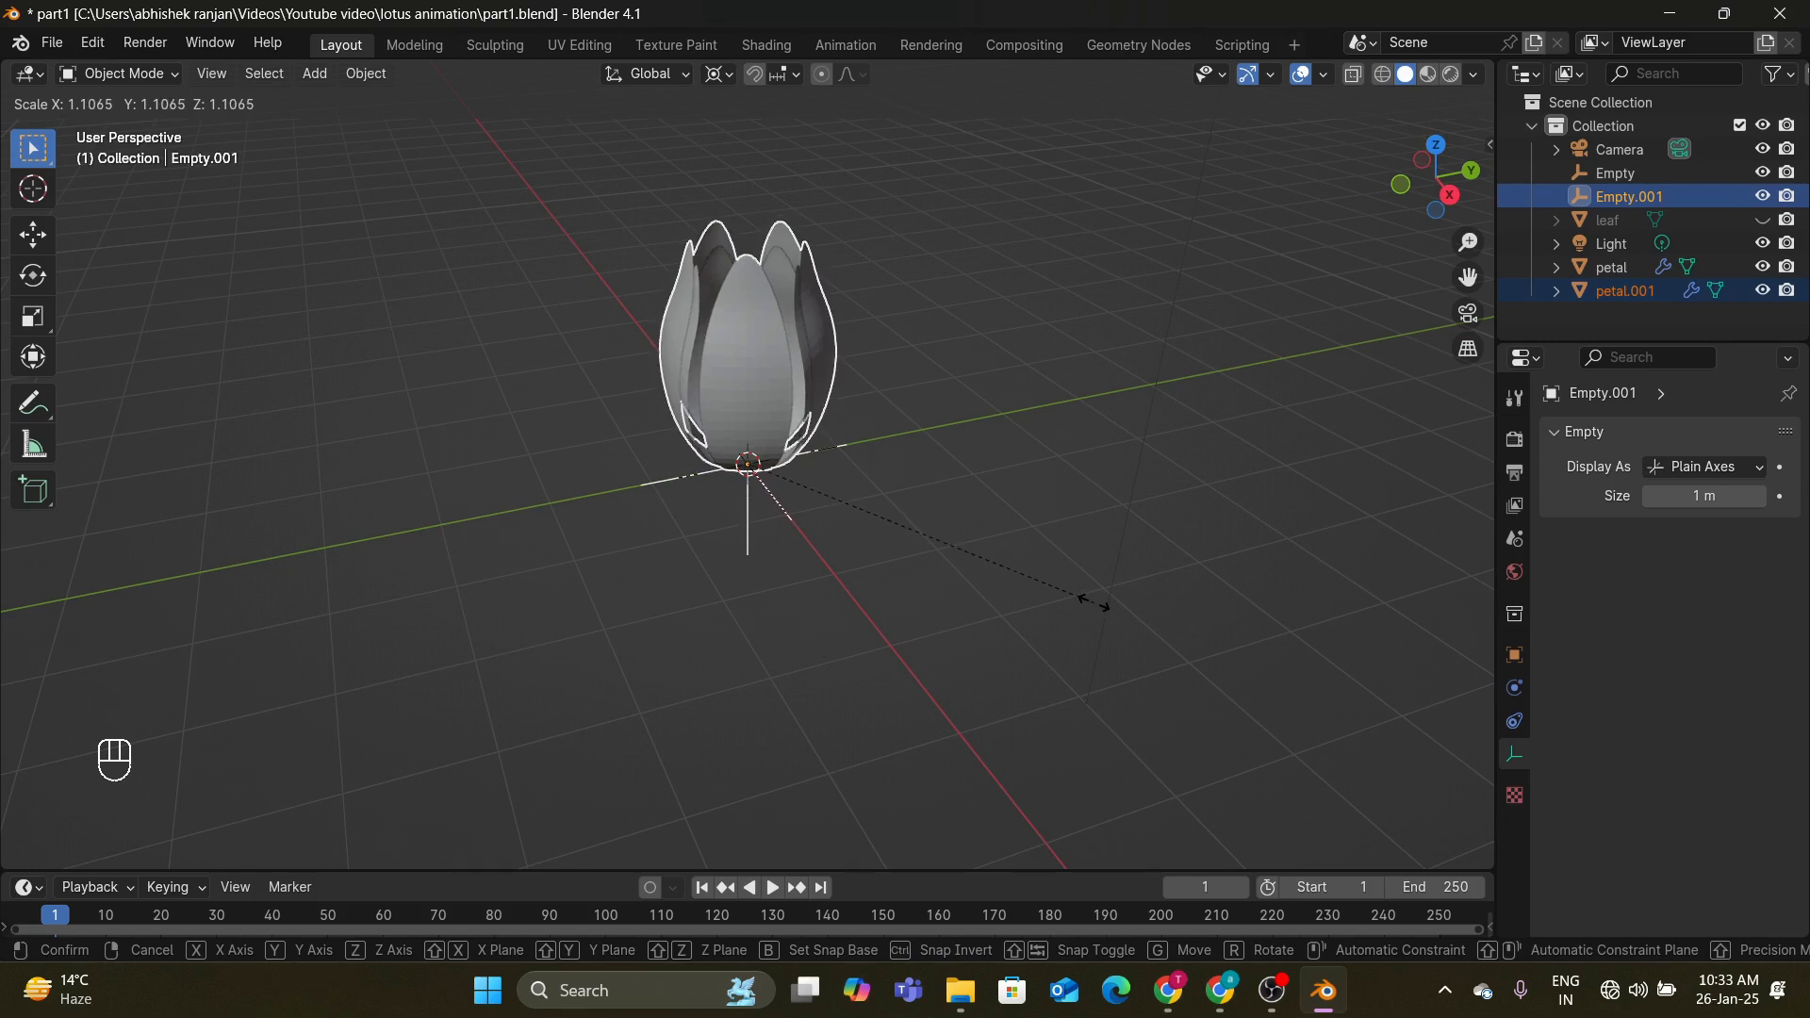
click(1094, 603)
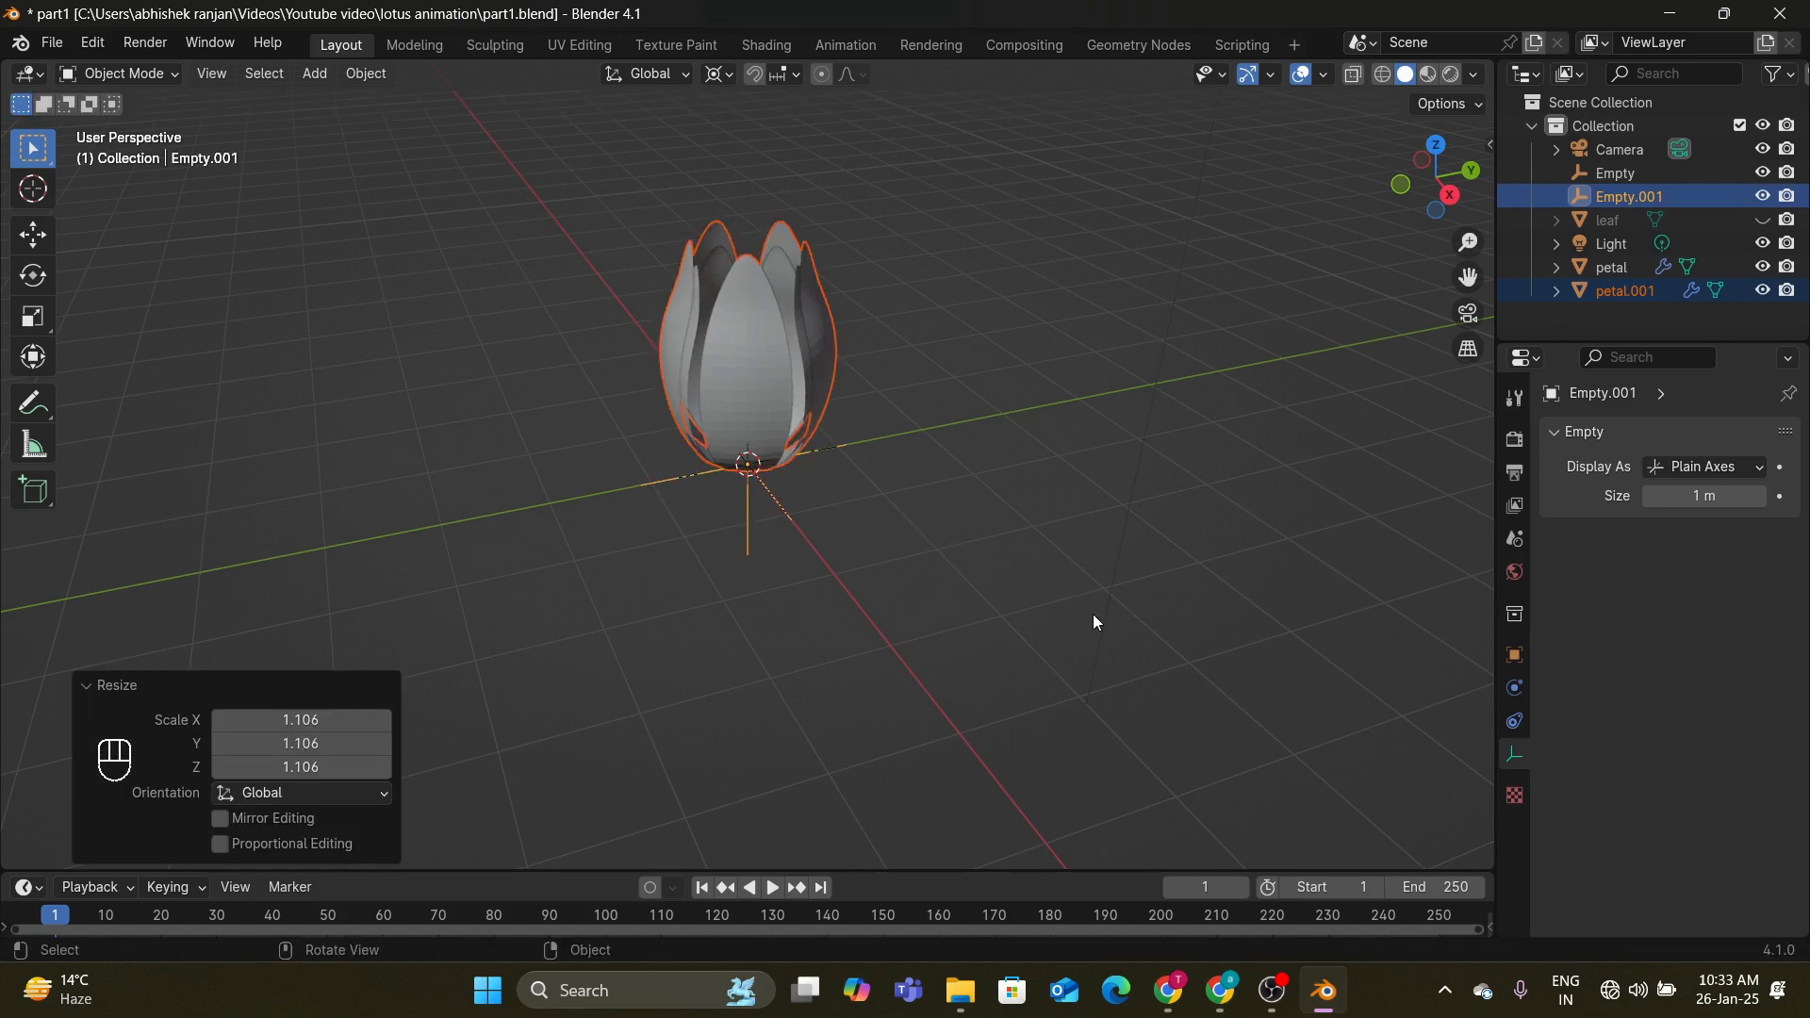
key(r)
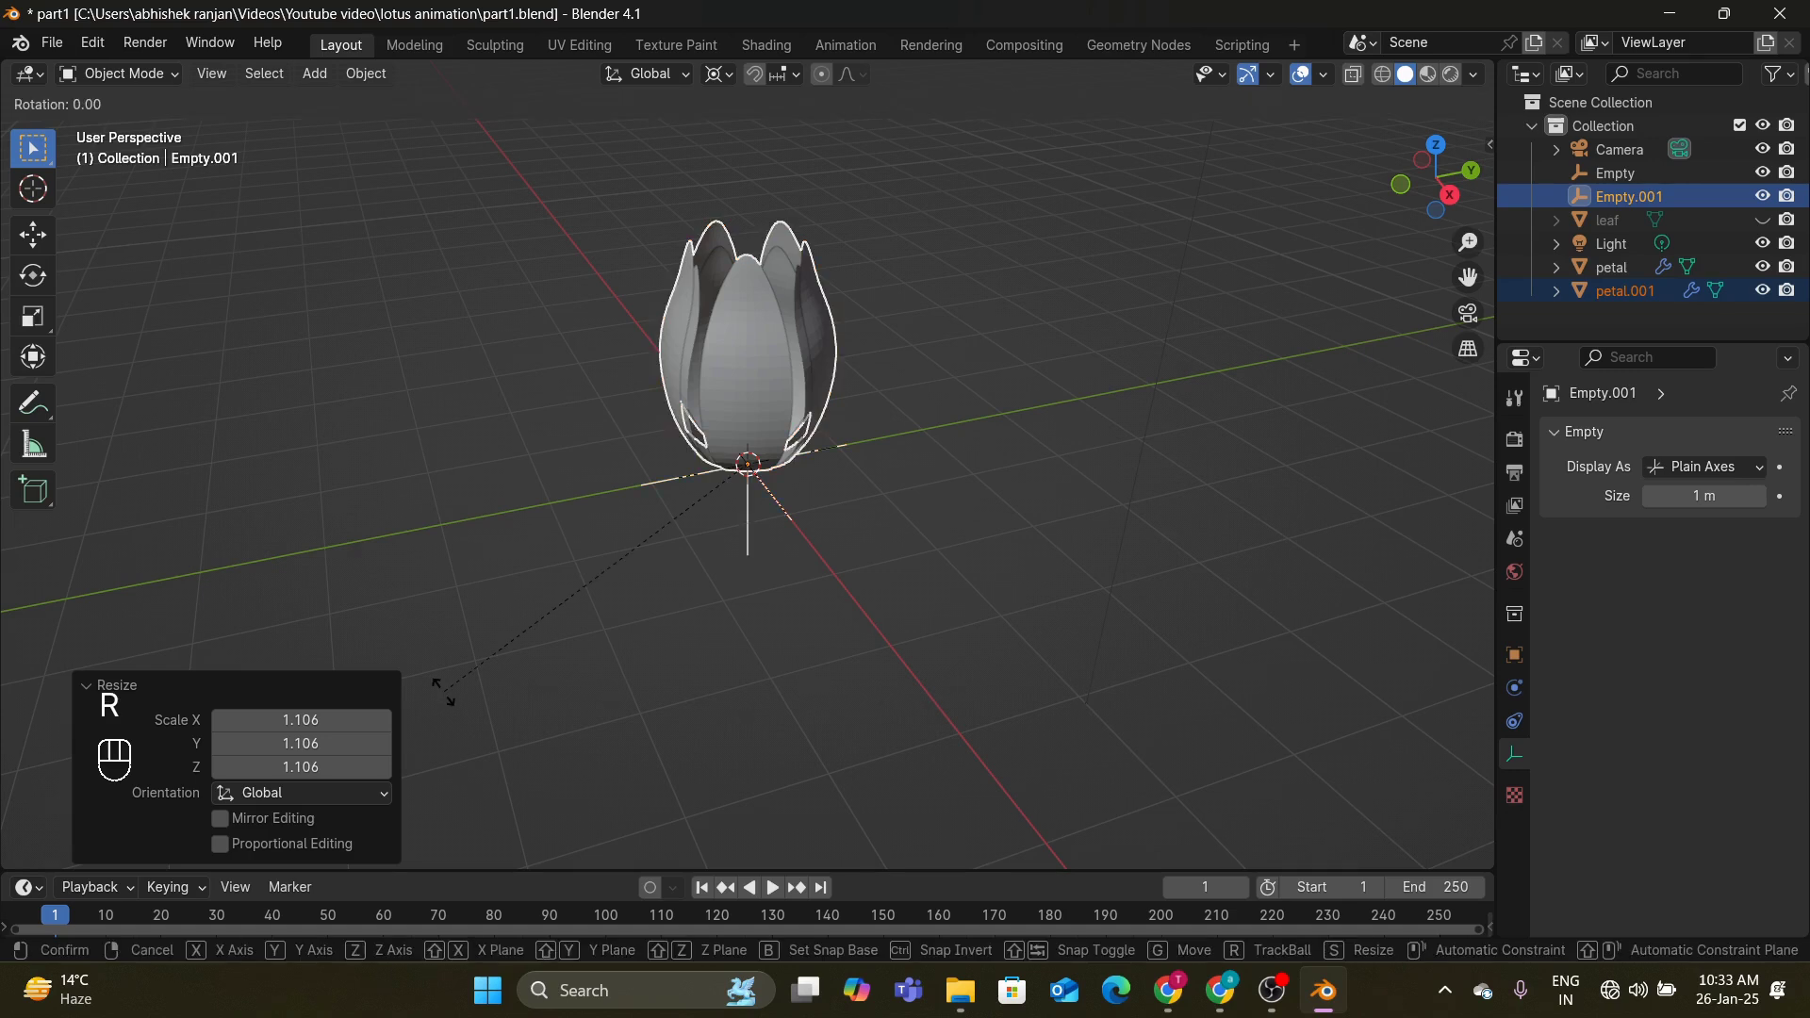
key(z)
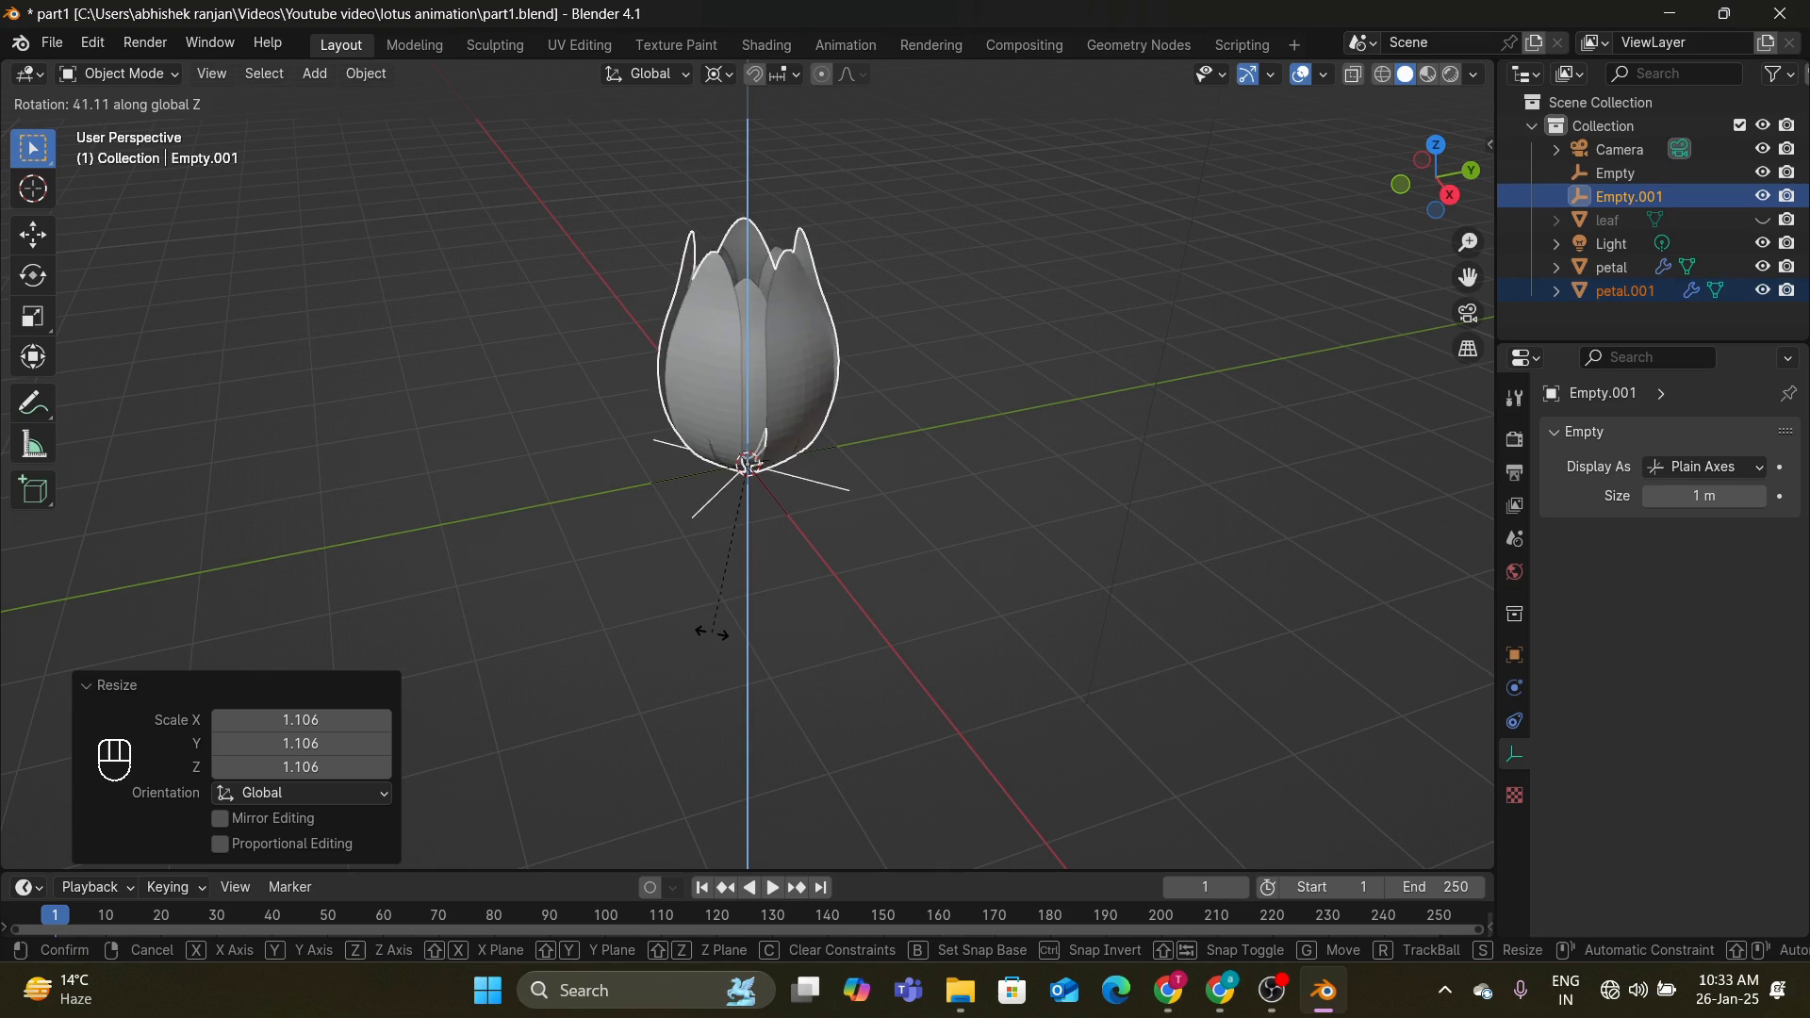
click(712, 634)
Step: Test the animationpetal shape key's value on petal.001 and petal, and return petal.001's value to 0
middle_drag(961, 435, 580, 490)
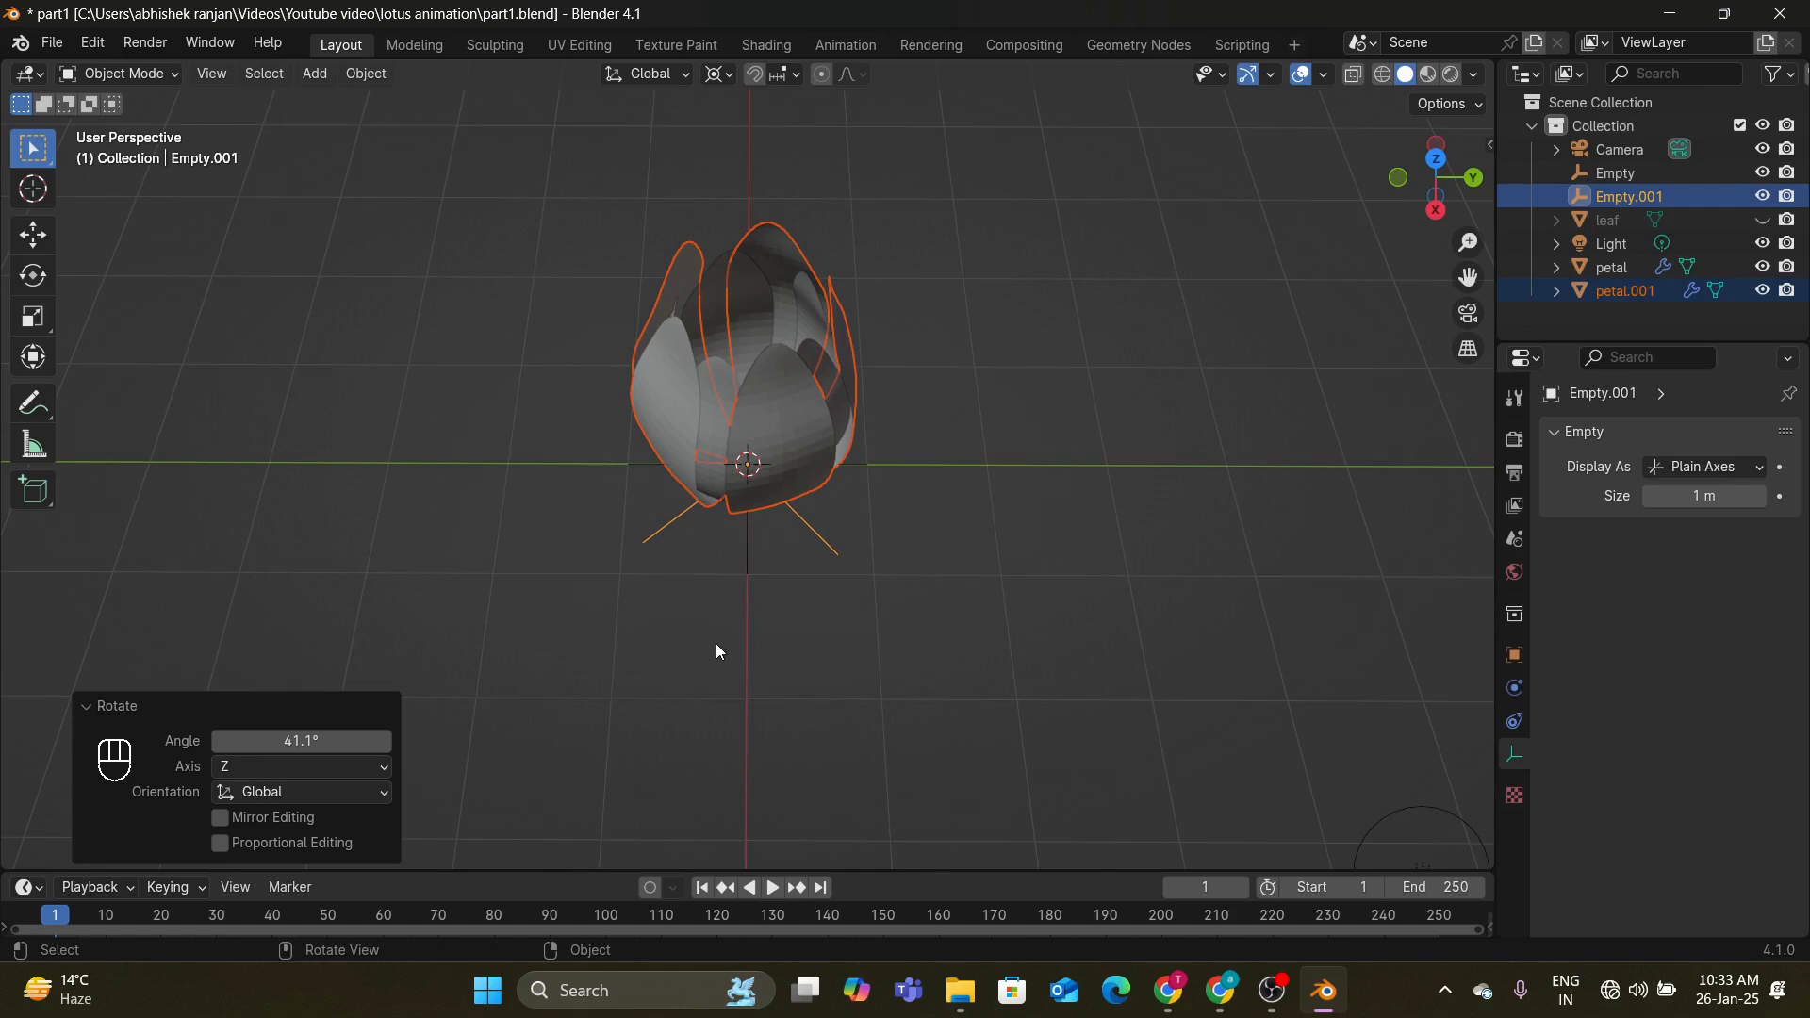
scroll(543, 539, up, 2)
middle_drag(766, 484, 708, 418)
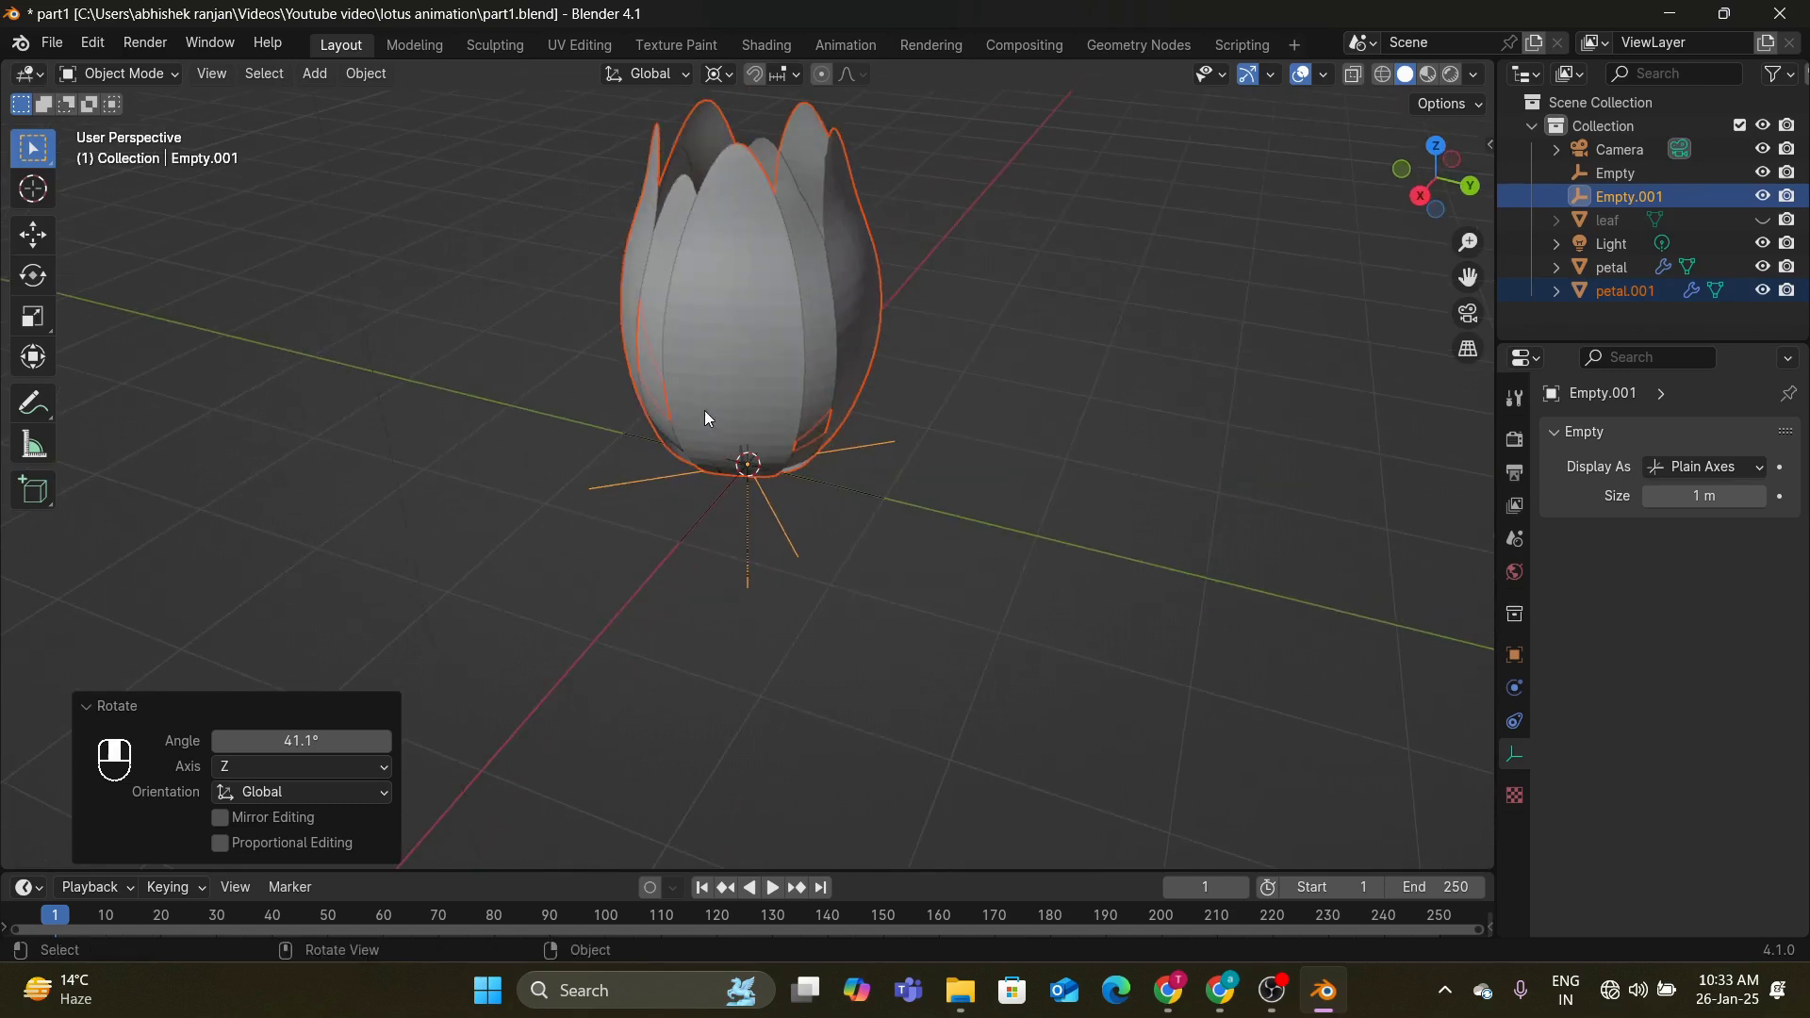
click(724, 329)
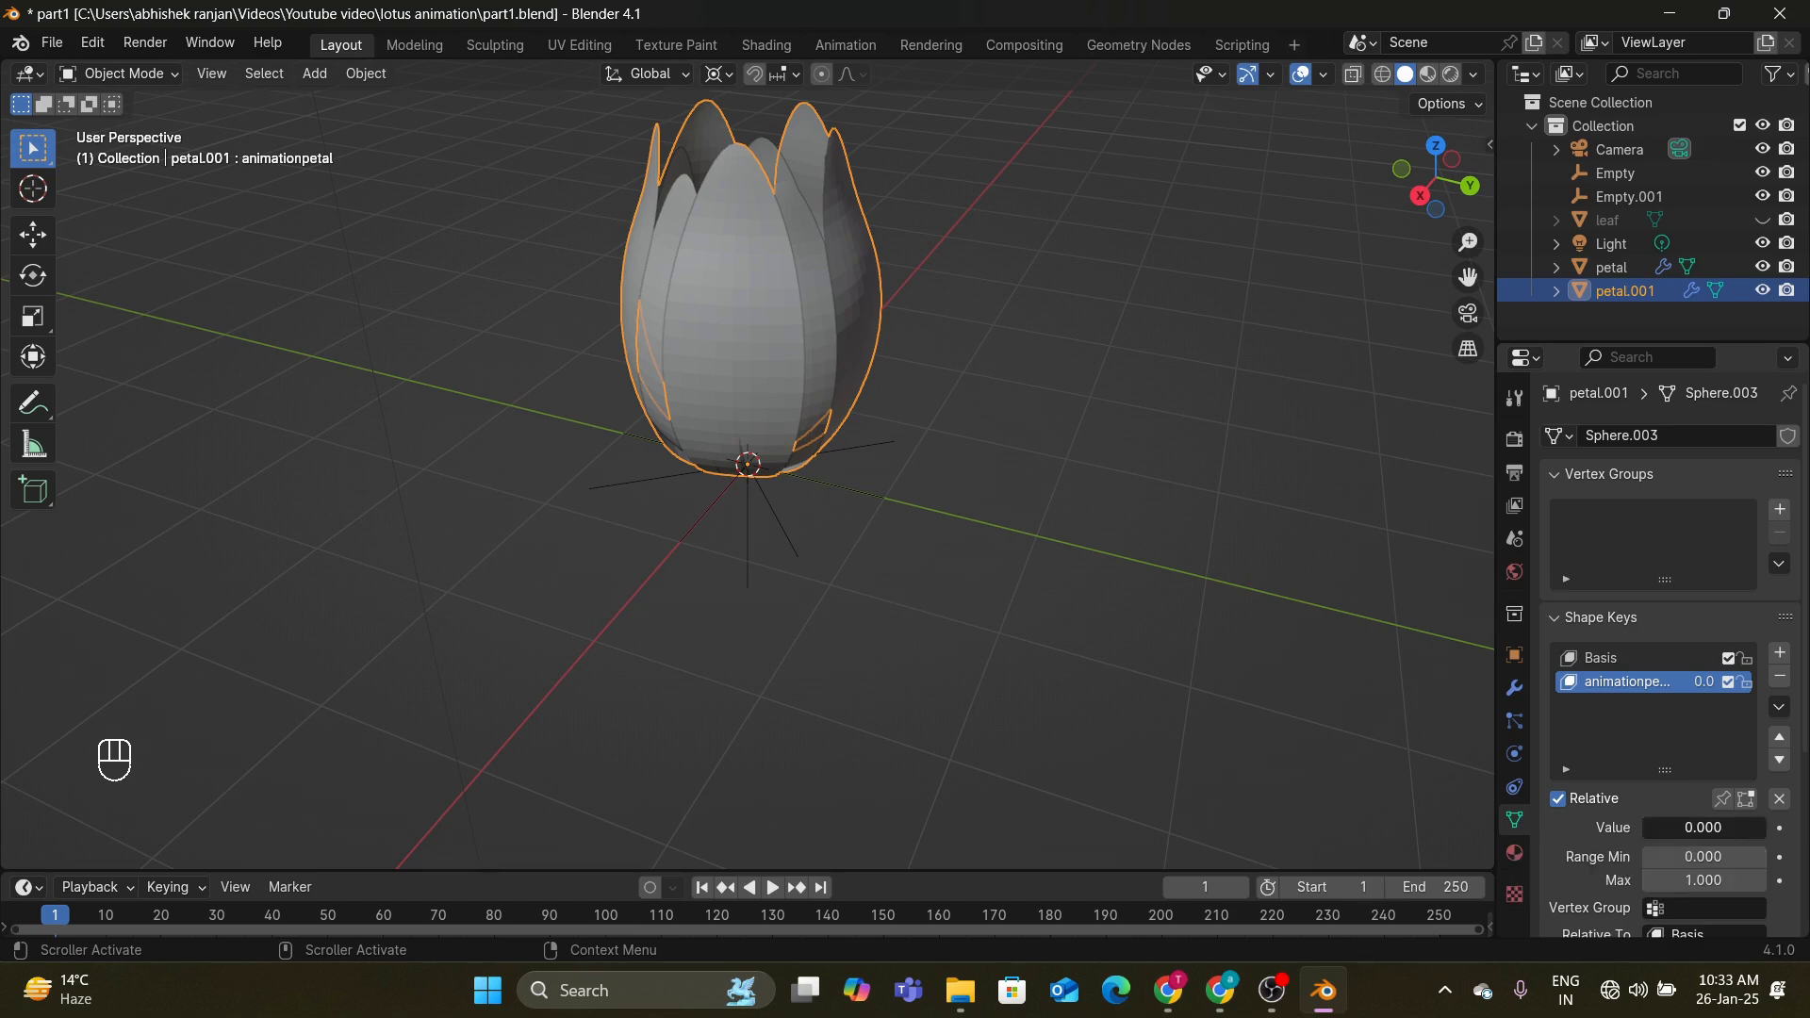
drag(1671, 829, 1724, 829)
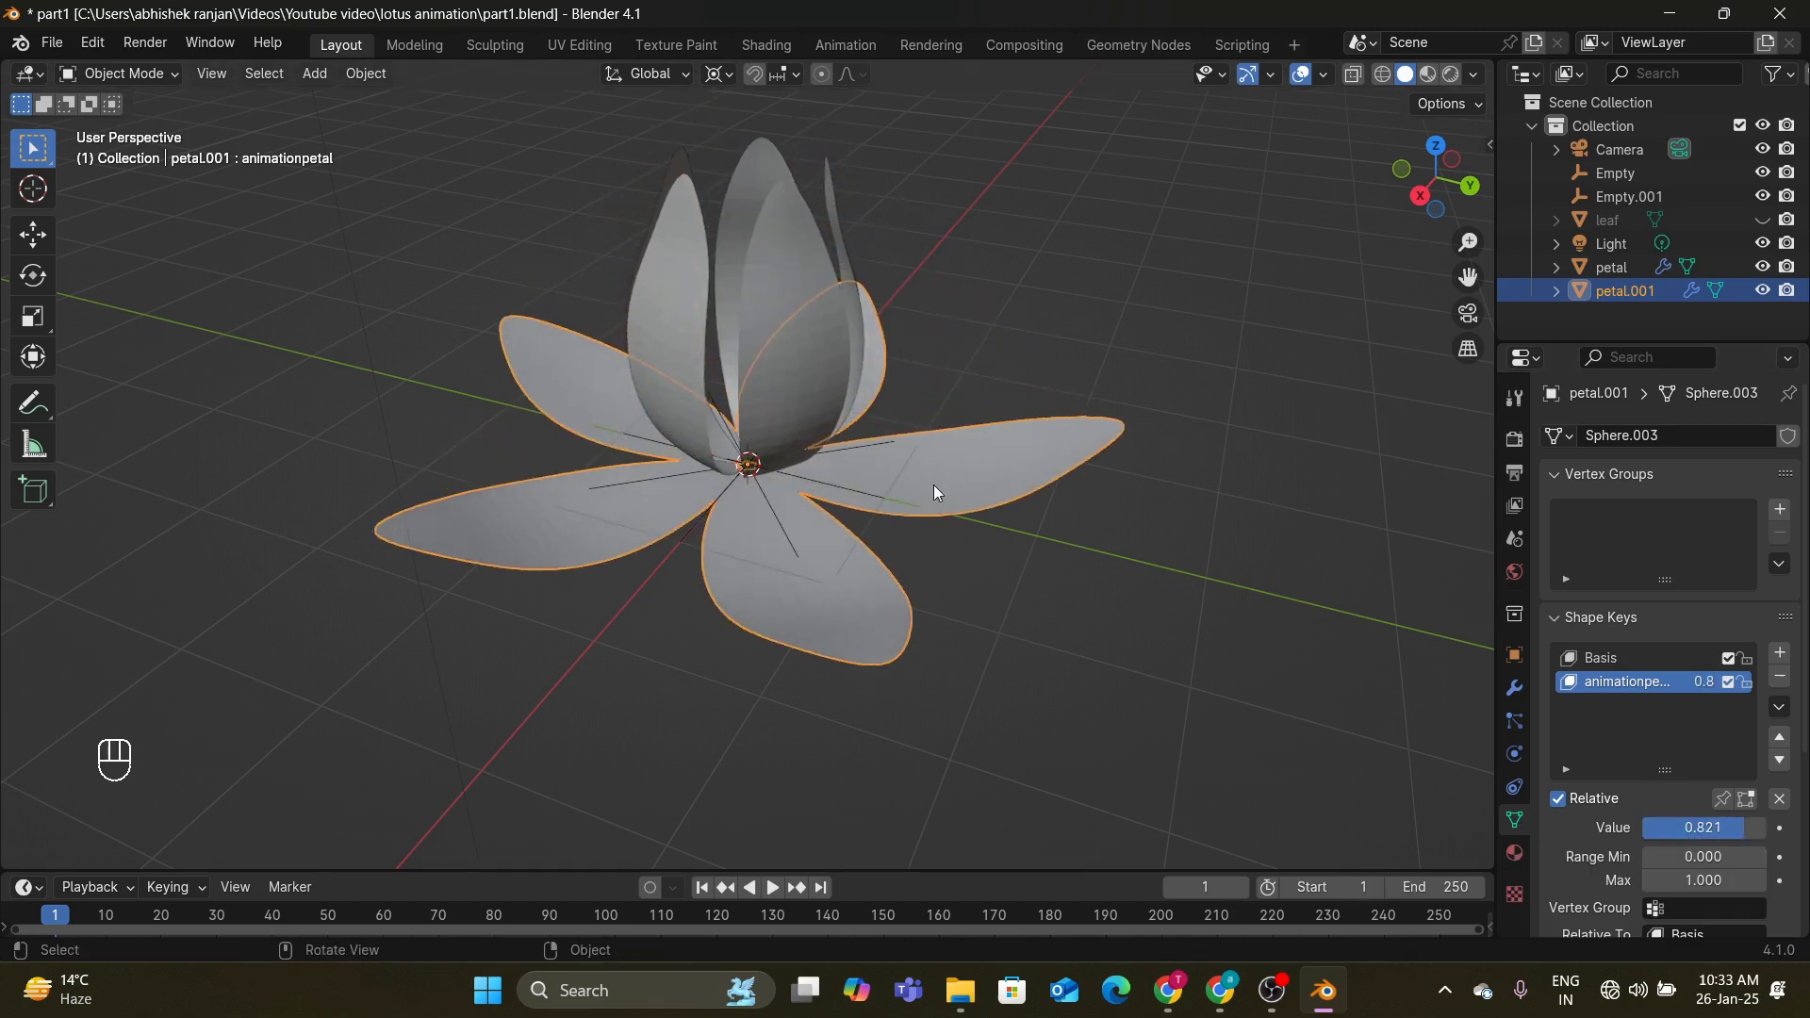
click(807, 273)
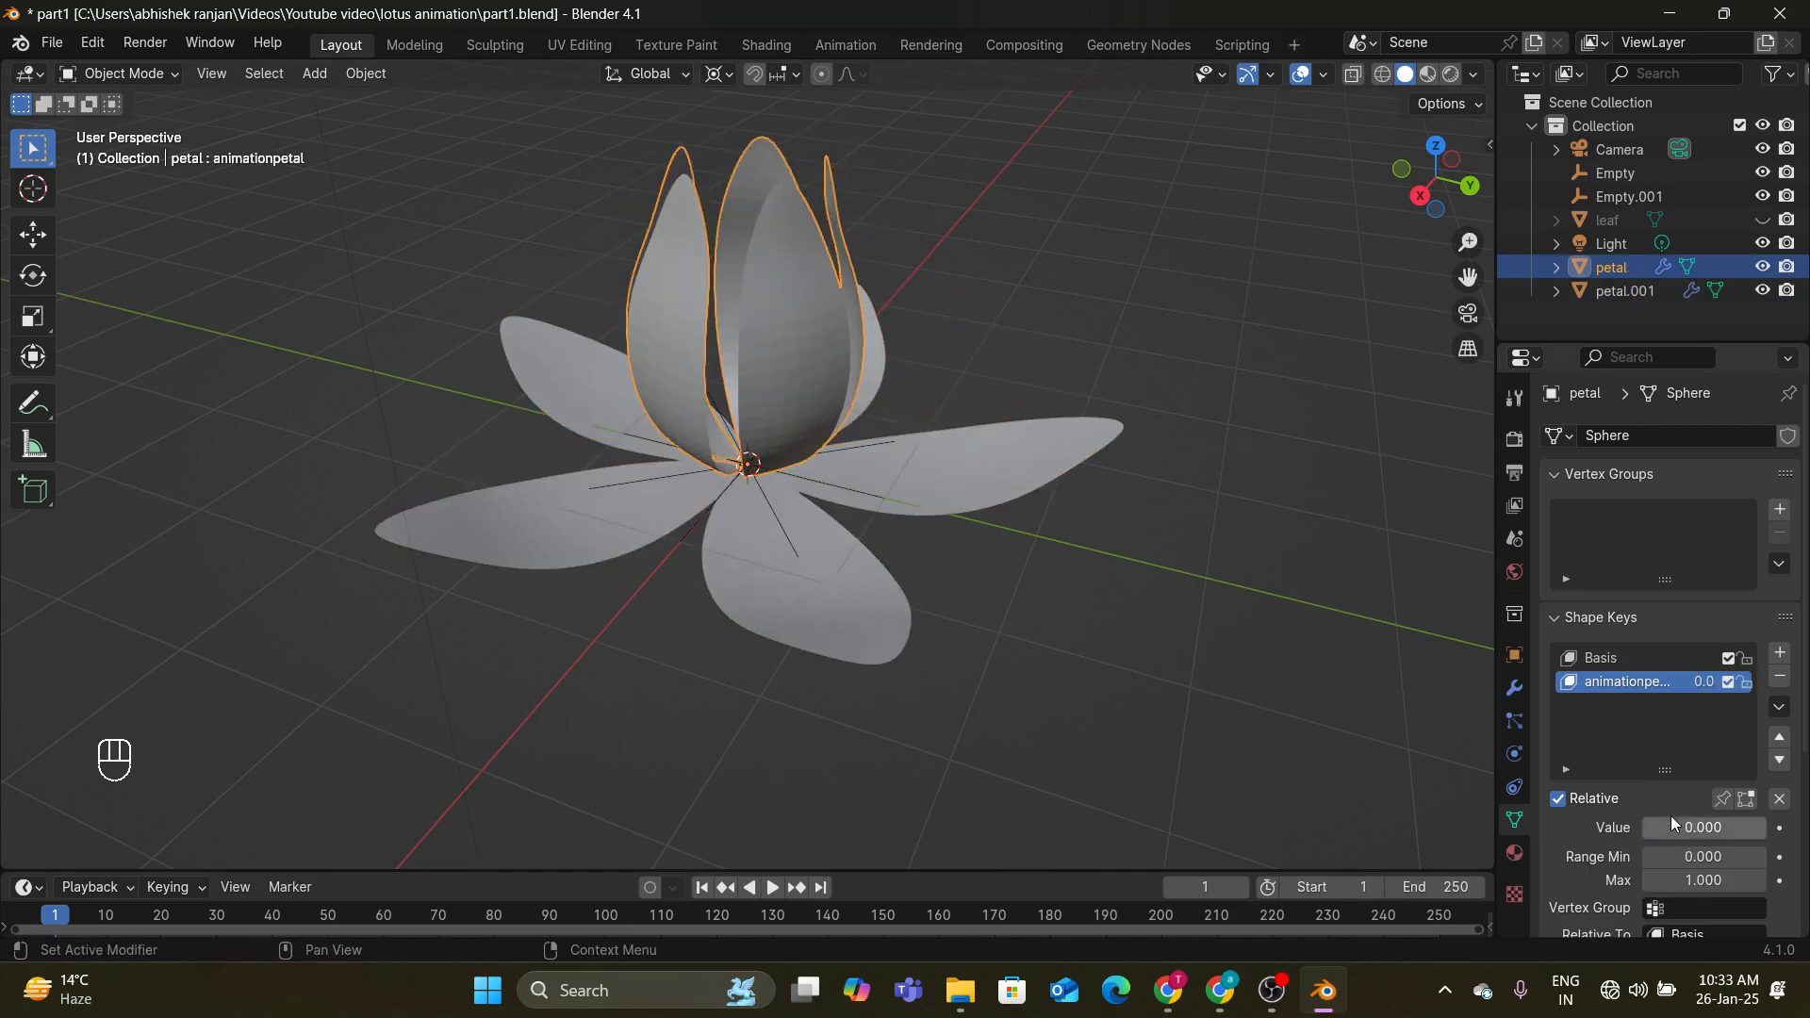
drag(1703, 828, 1647, 828)
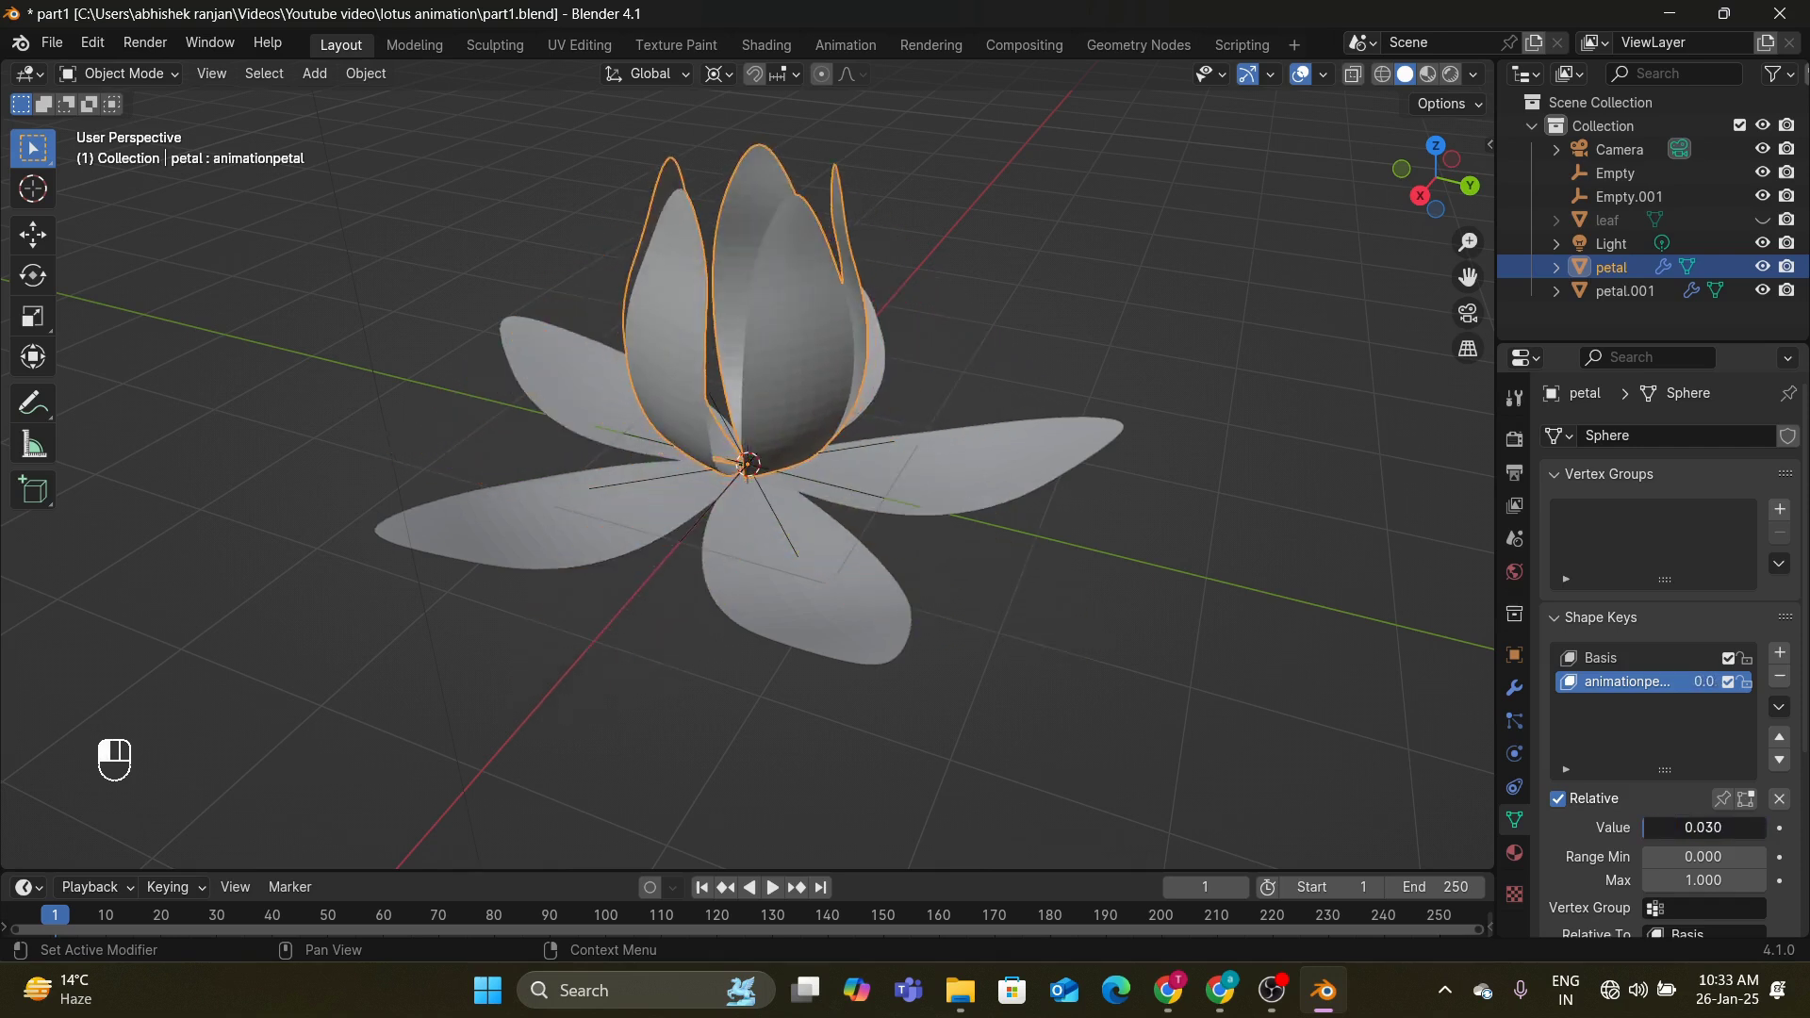
click(789, 628)
drag(1735, 830, 1631, 830)
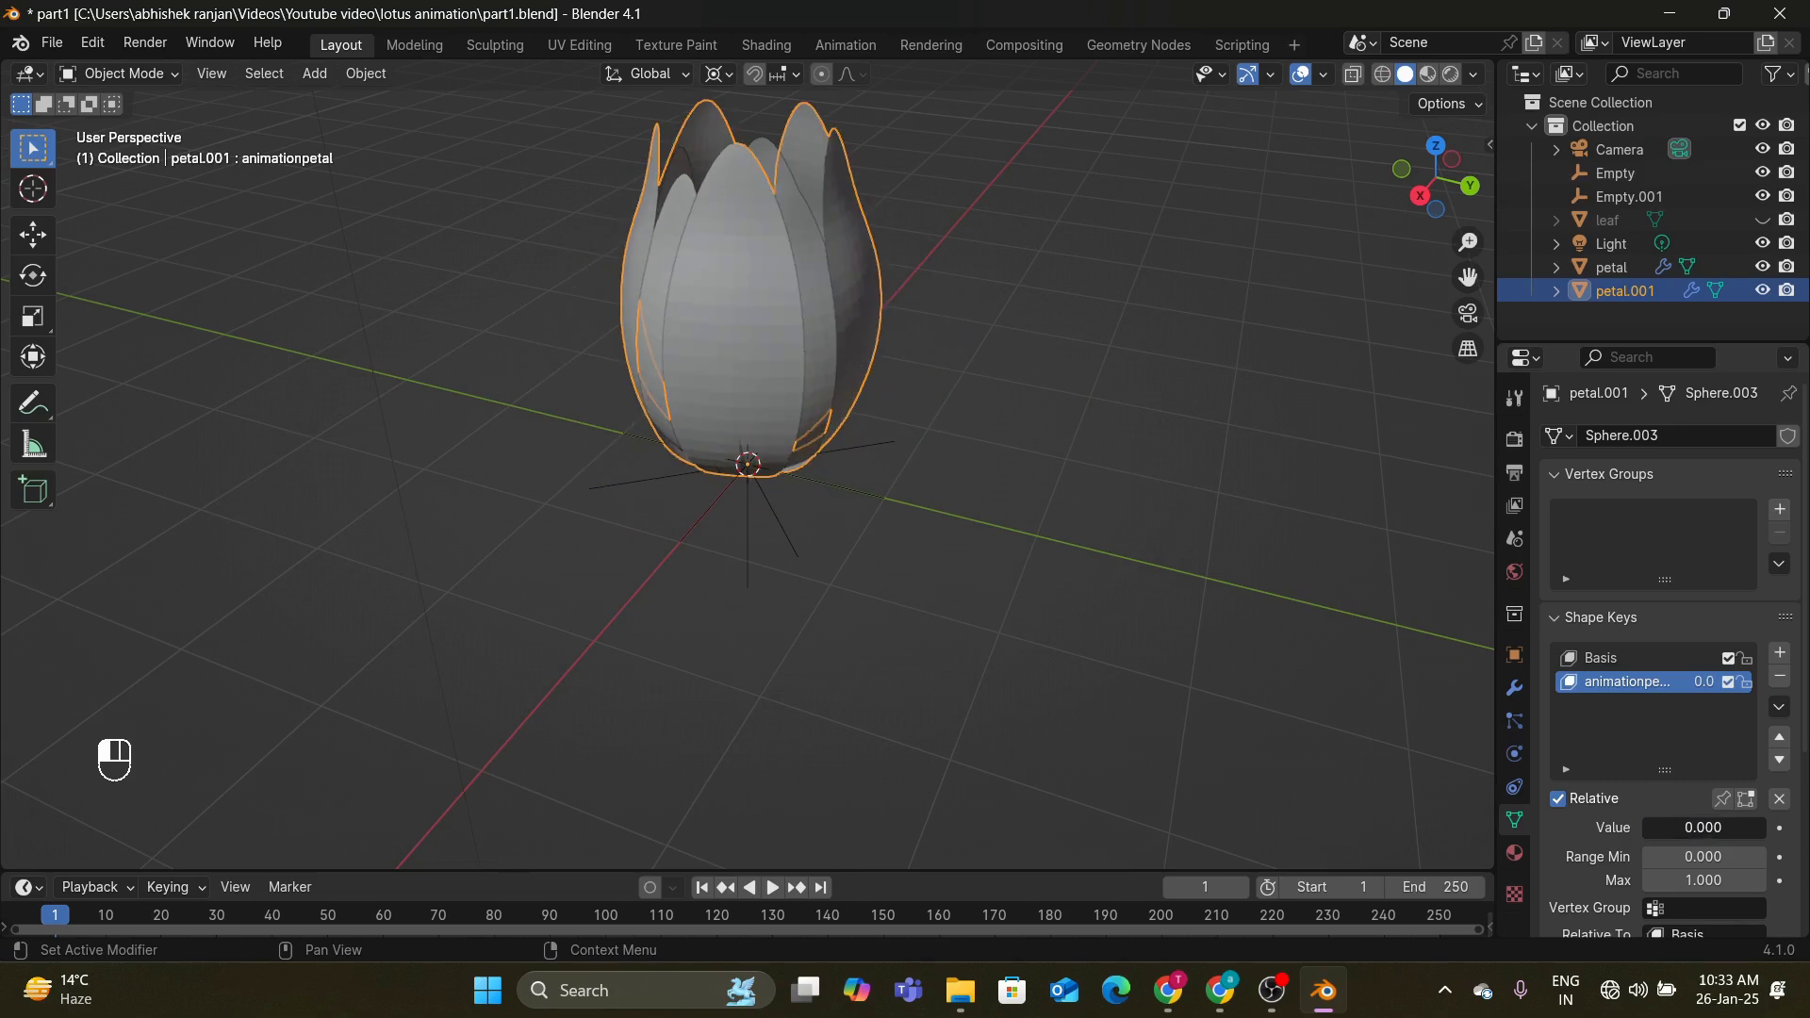
scroll(1164, 547, up, 3)
scroll(1145, 490, down, 5)
middle_drag(1145, 485, 1102, 445)
scroll(1073, 504, up, 3)
scroll(1011, 517, down, 4)
scroll(1118, 596, up, 3)
scroll(1110, 482, down, 3)
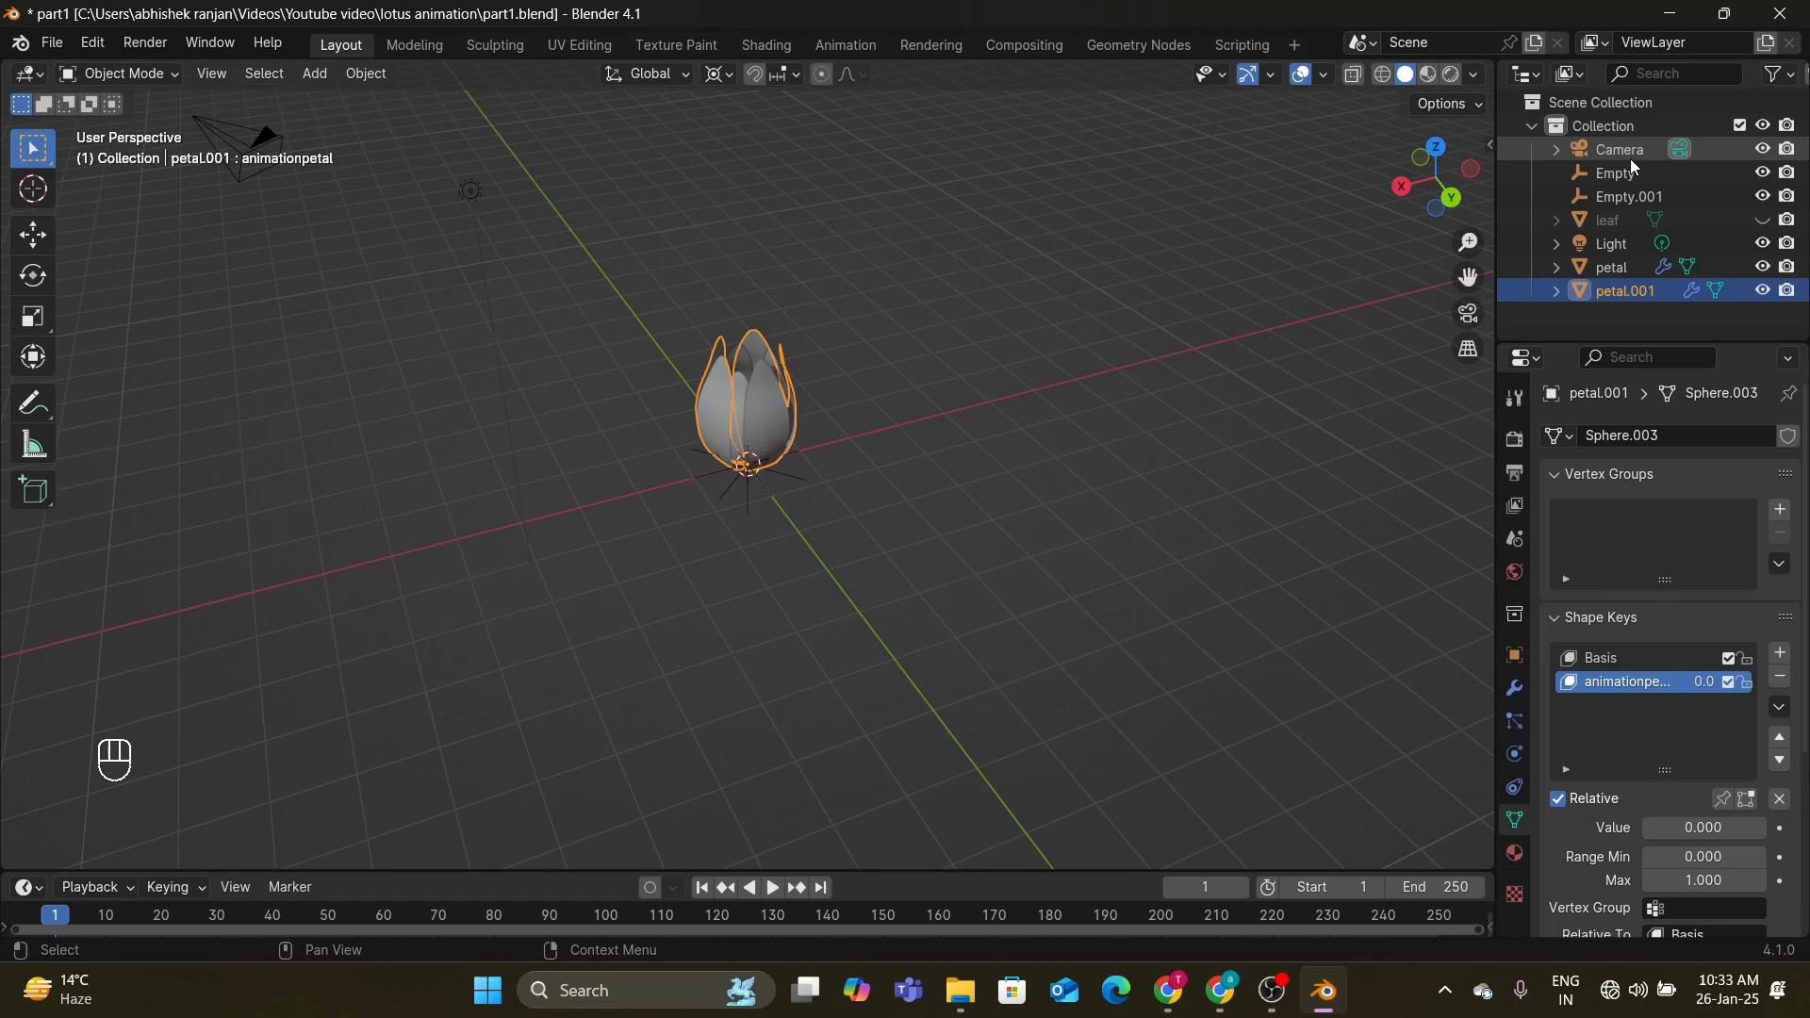
Step: Duplicate Collection with all its objects and enlarge the Outliner to show the full contents of both collections
click(1569, 126)
right_click(1569, 127)
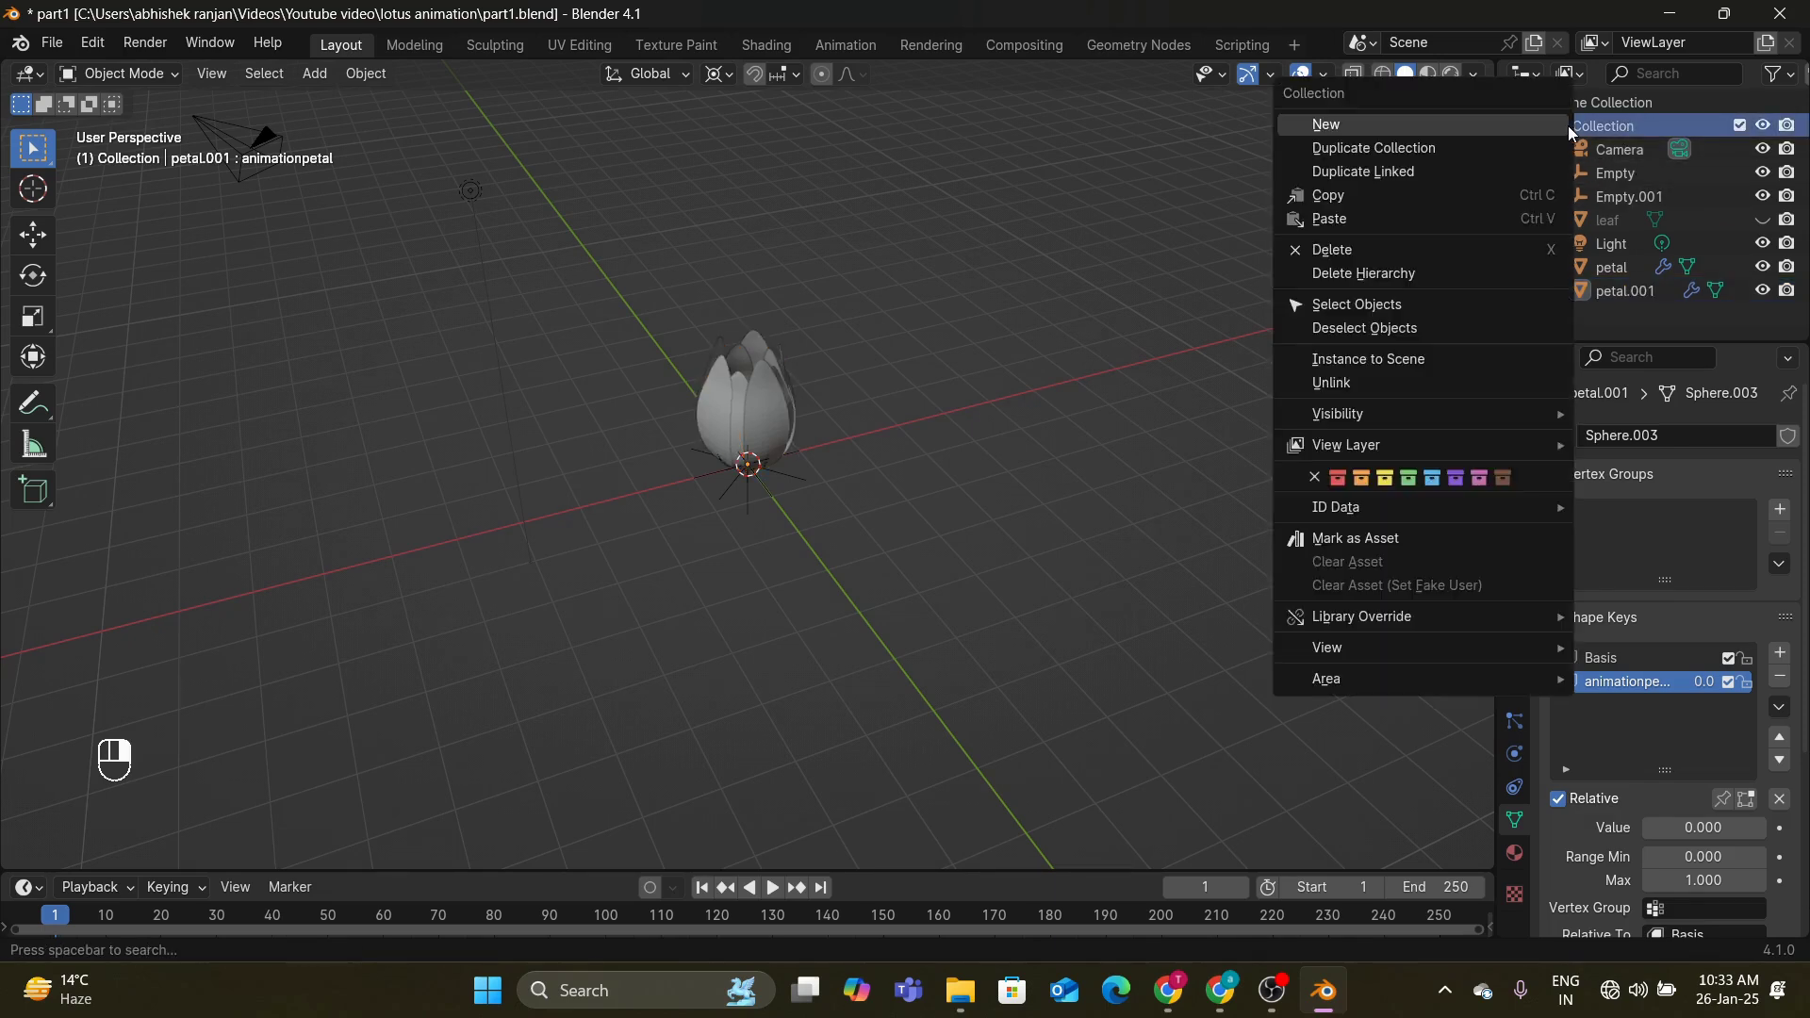
click(1481, 147)
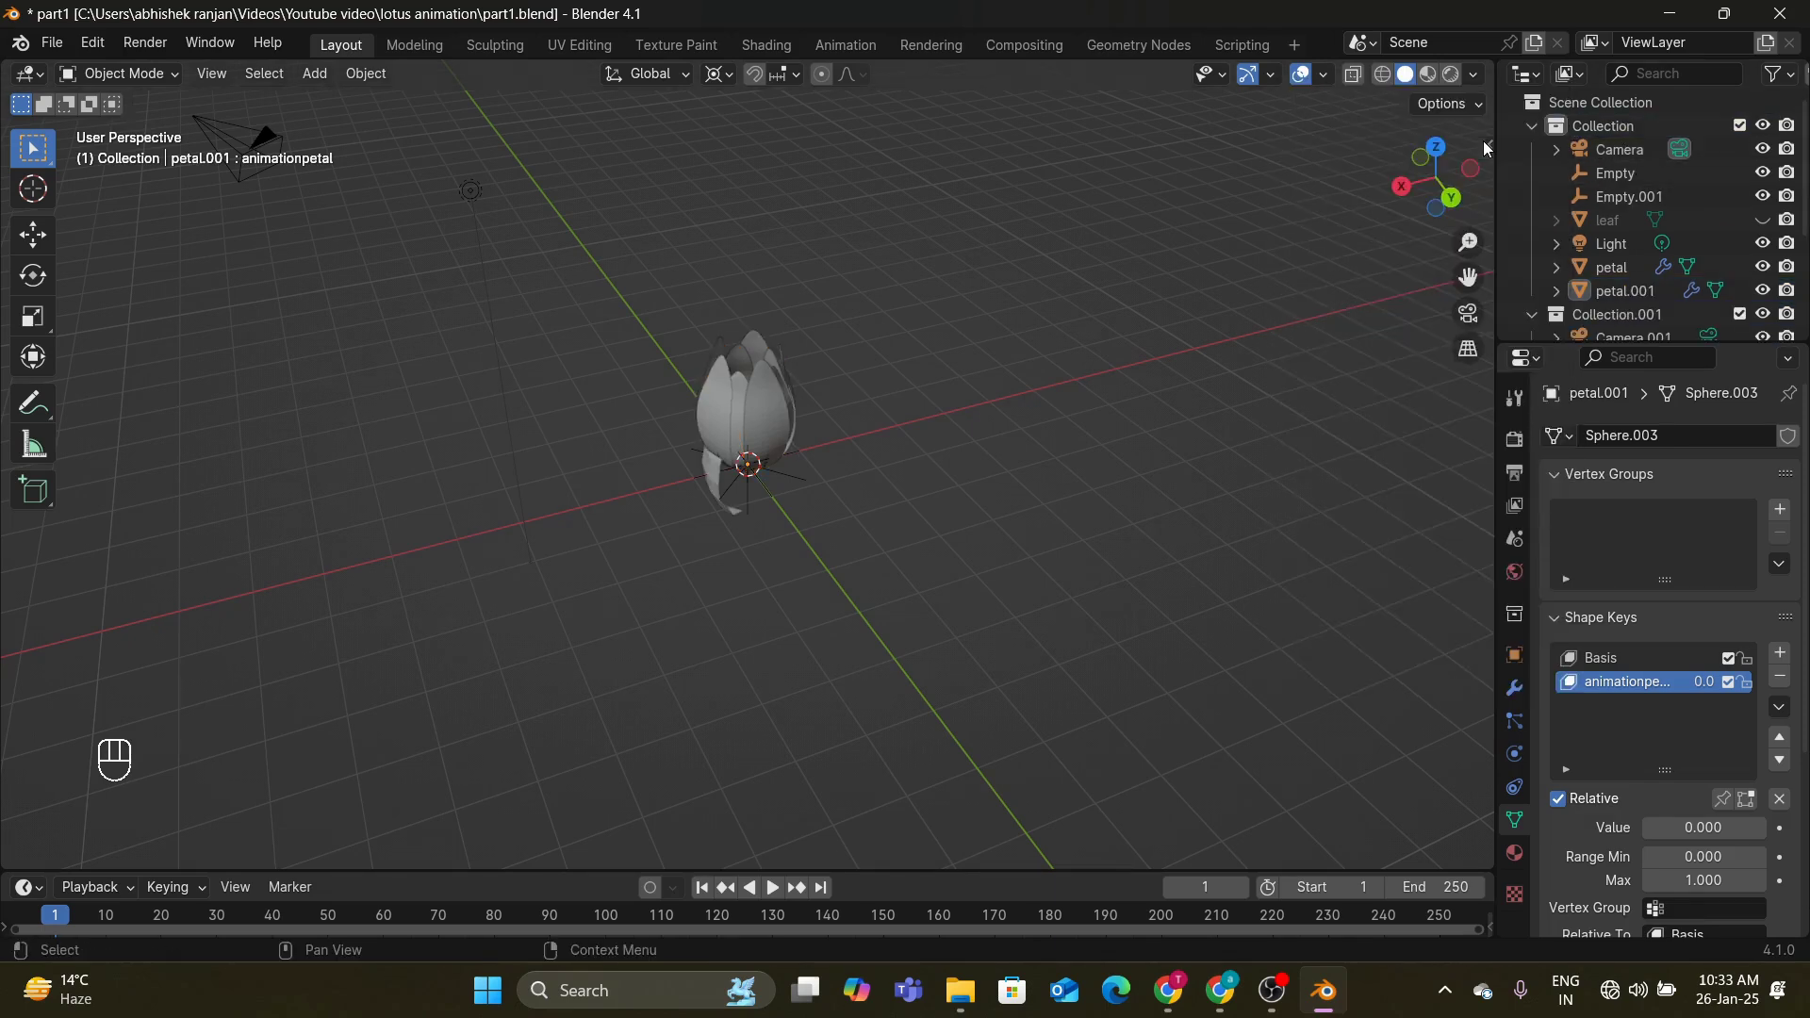
scroll(1652, 179, down, 5)
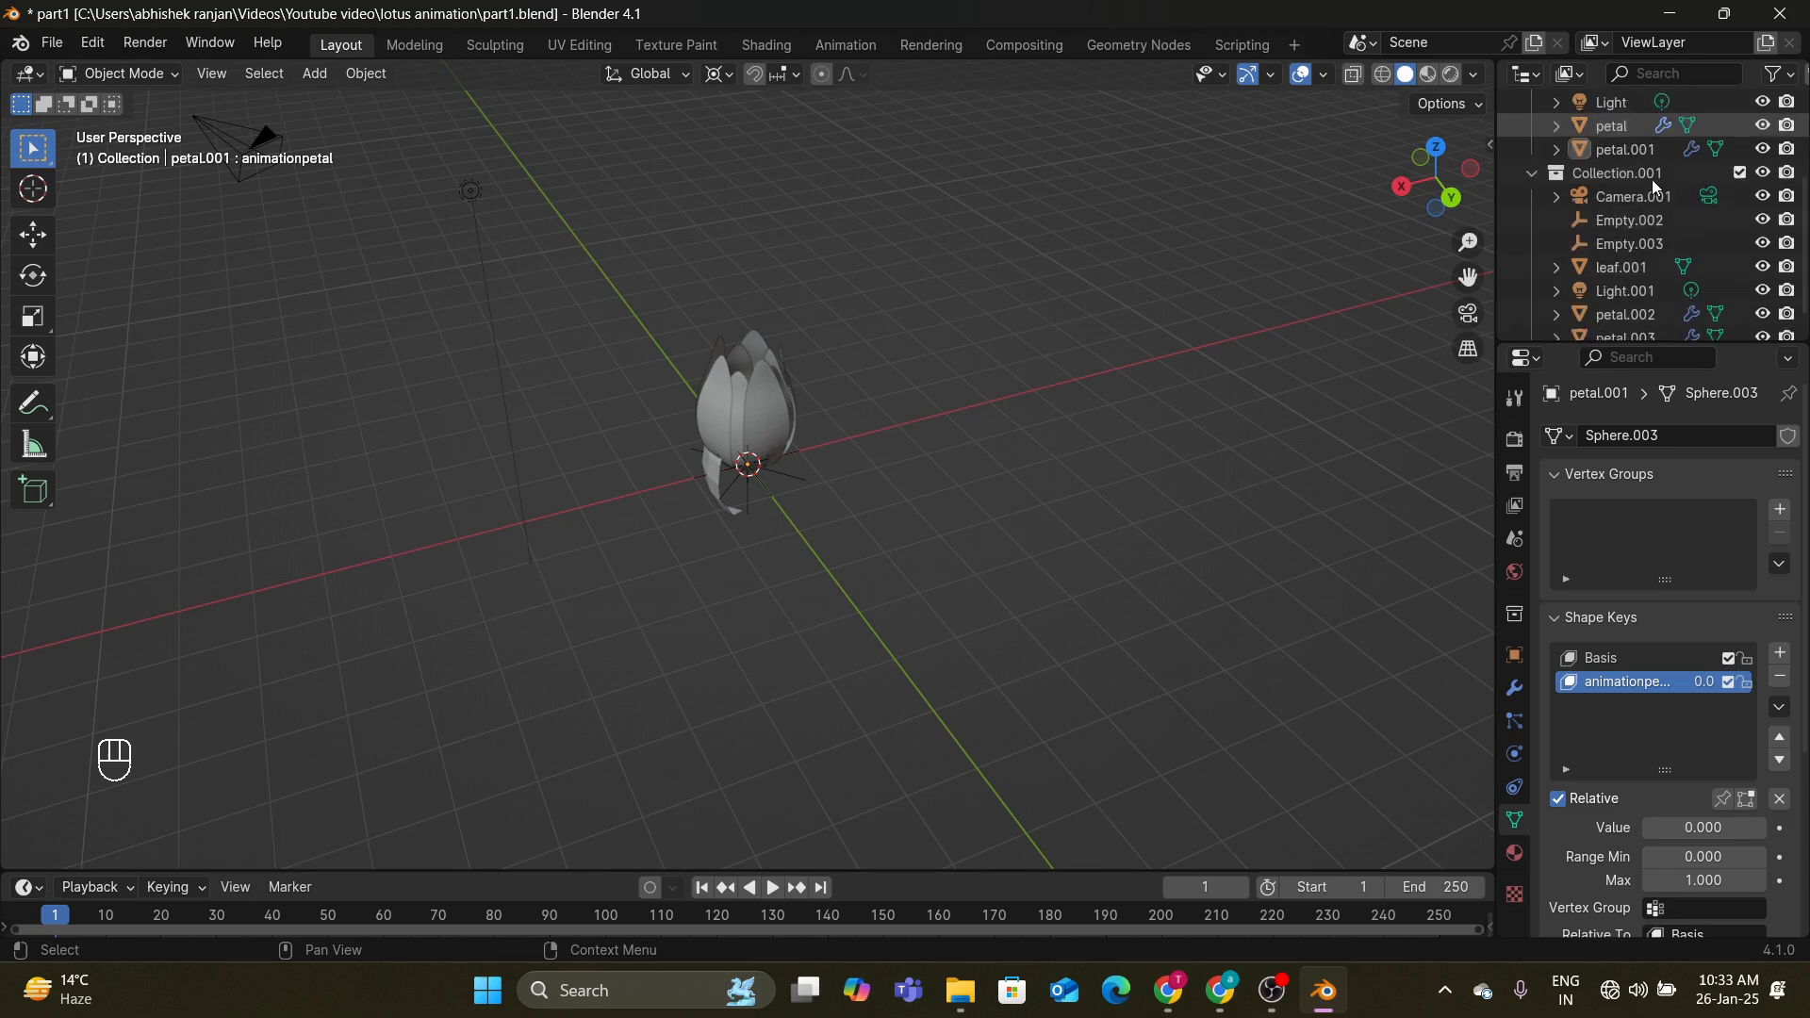
scroll(1652, 180, up, 5)
scroll(1678, 224, down, 4)
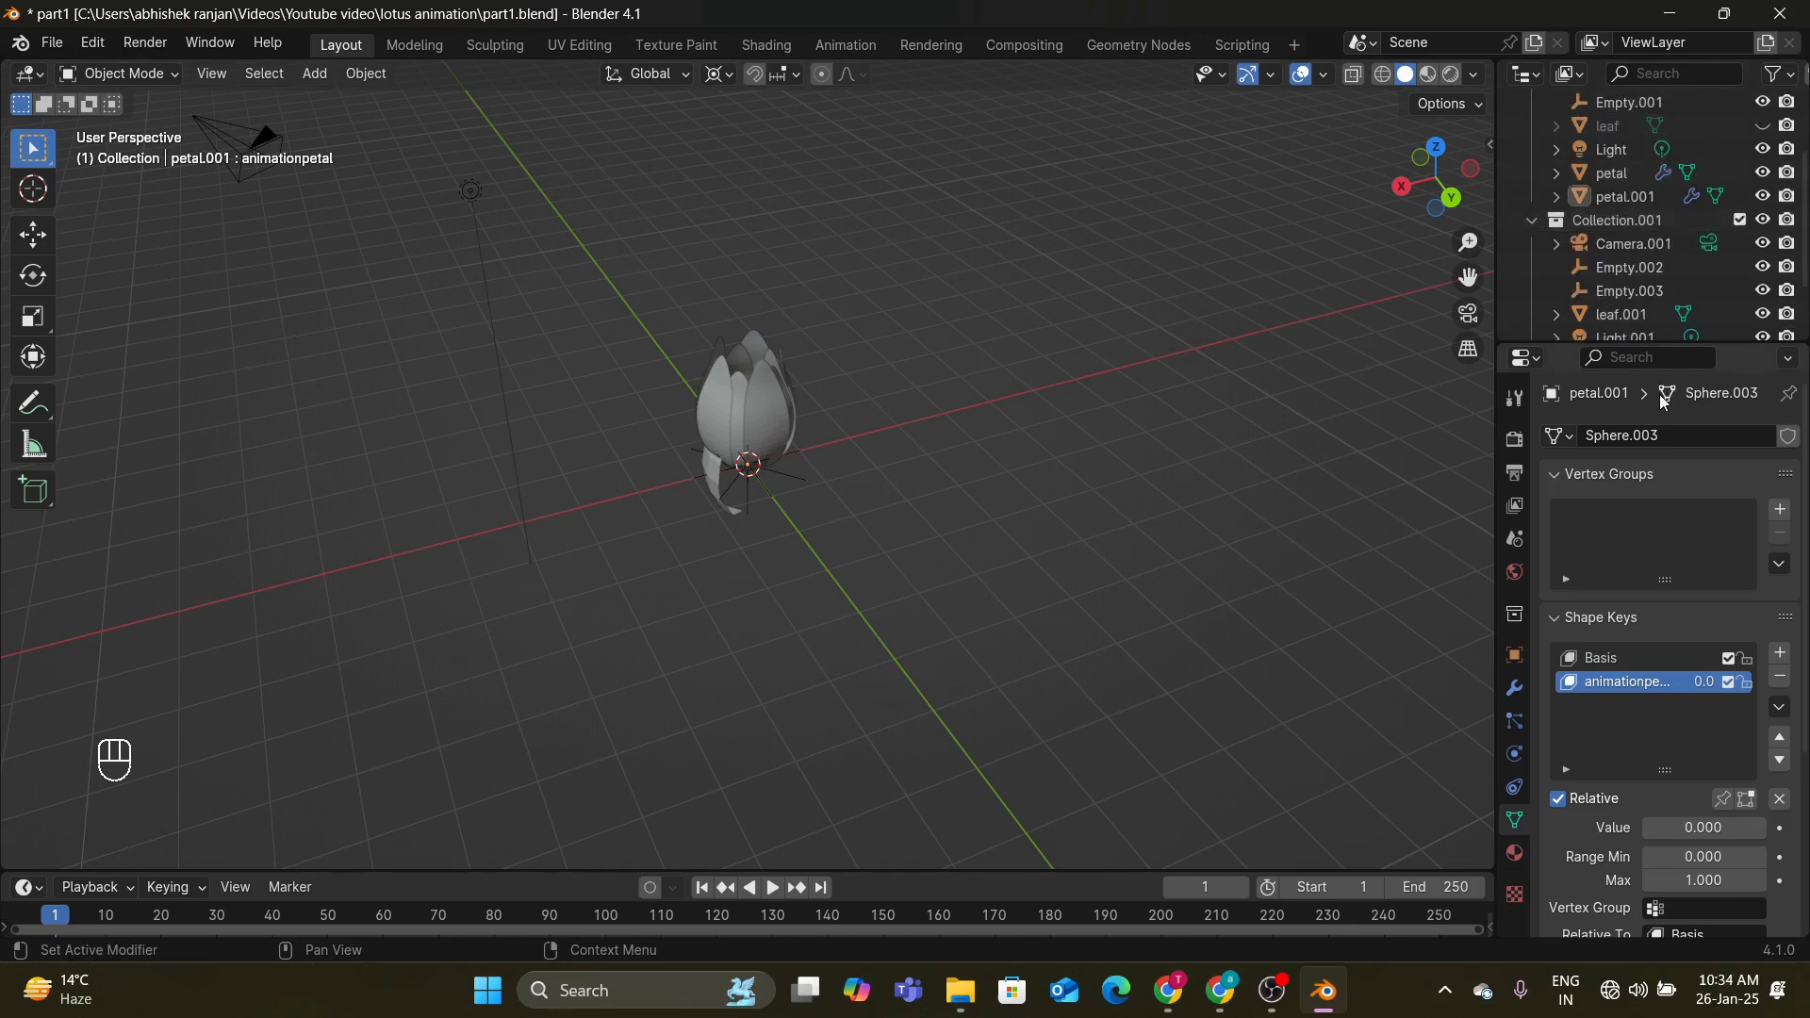
drag(1669, 347, 1669, 574)
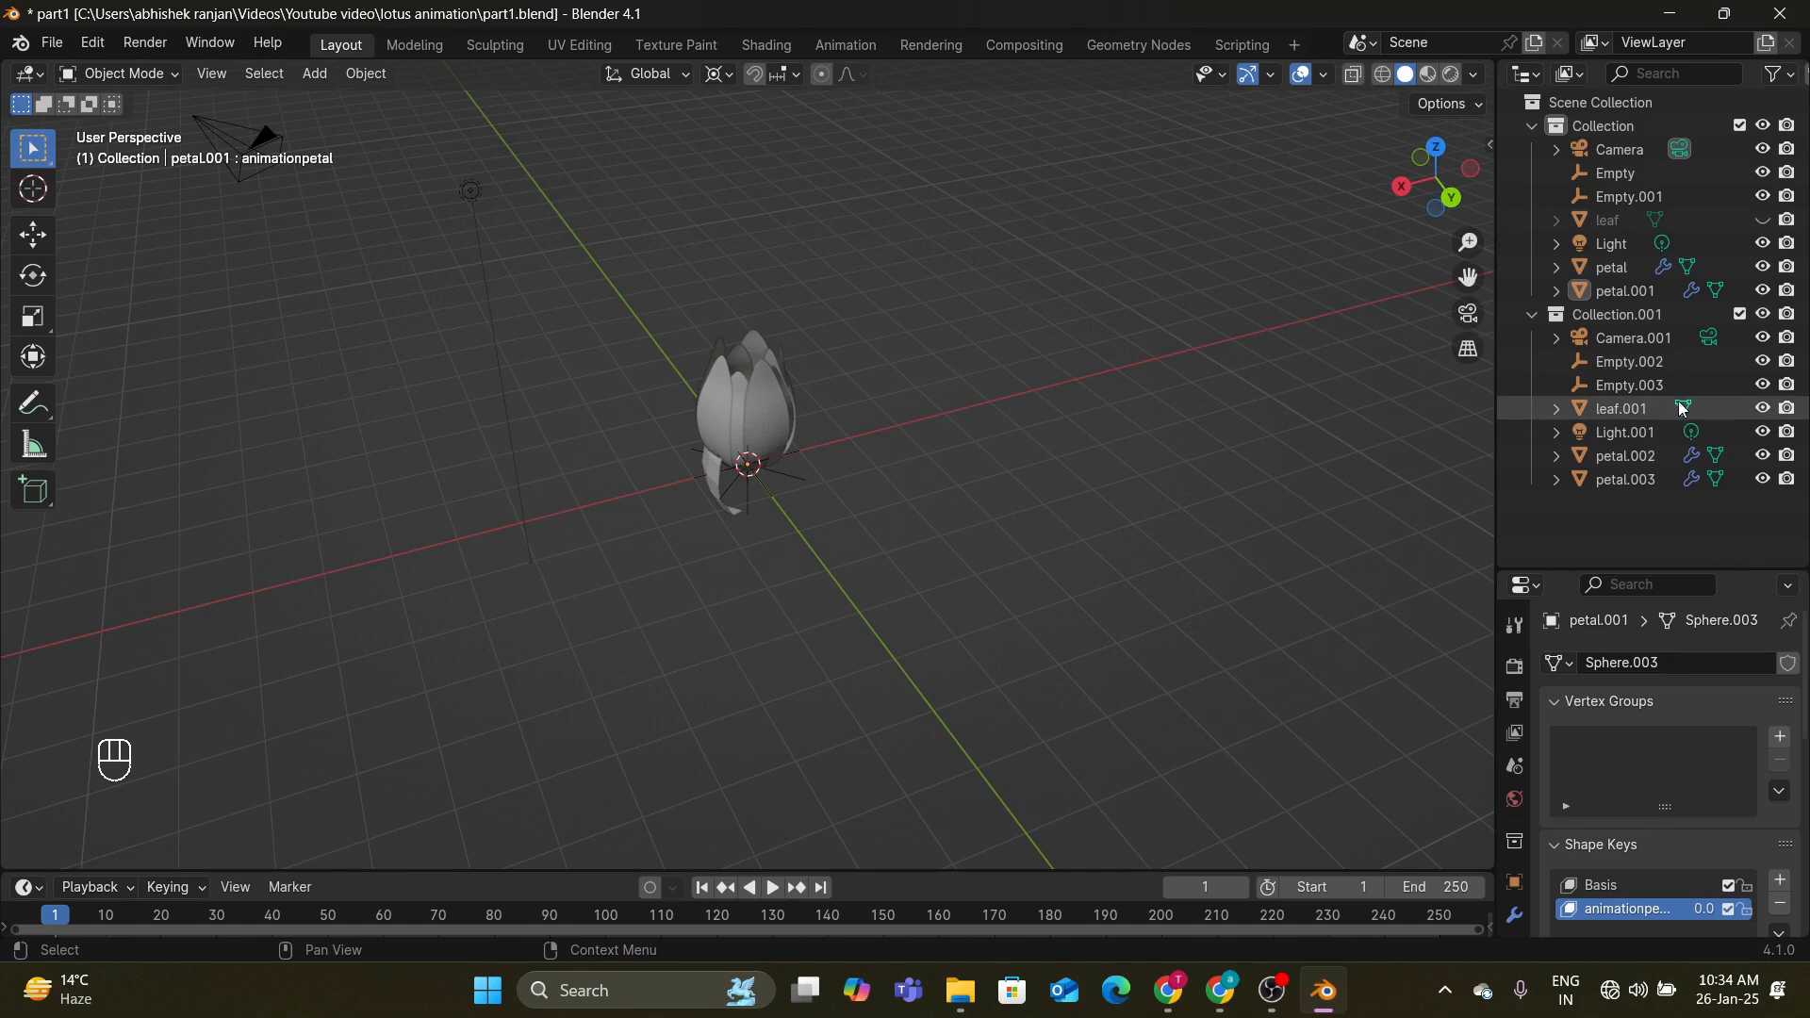
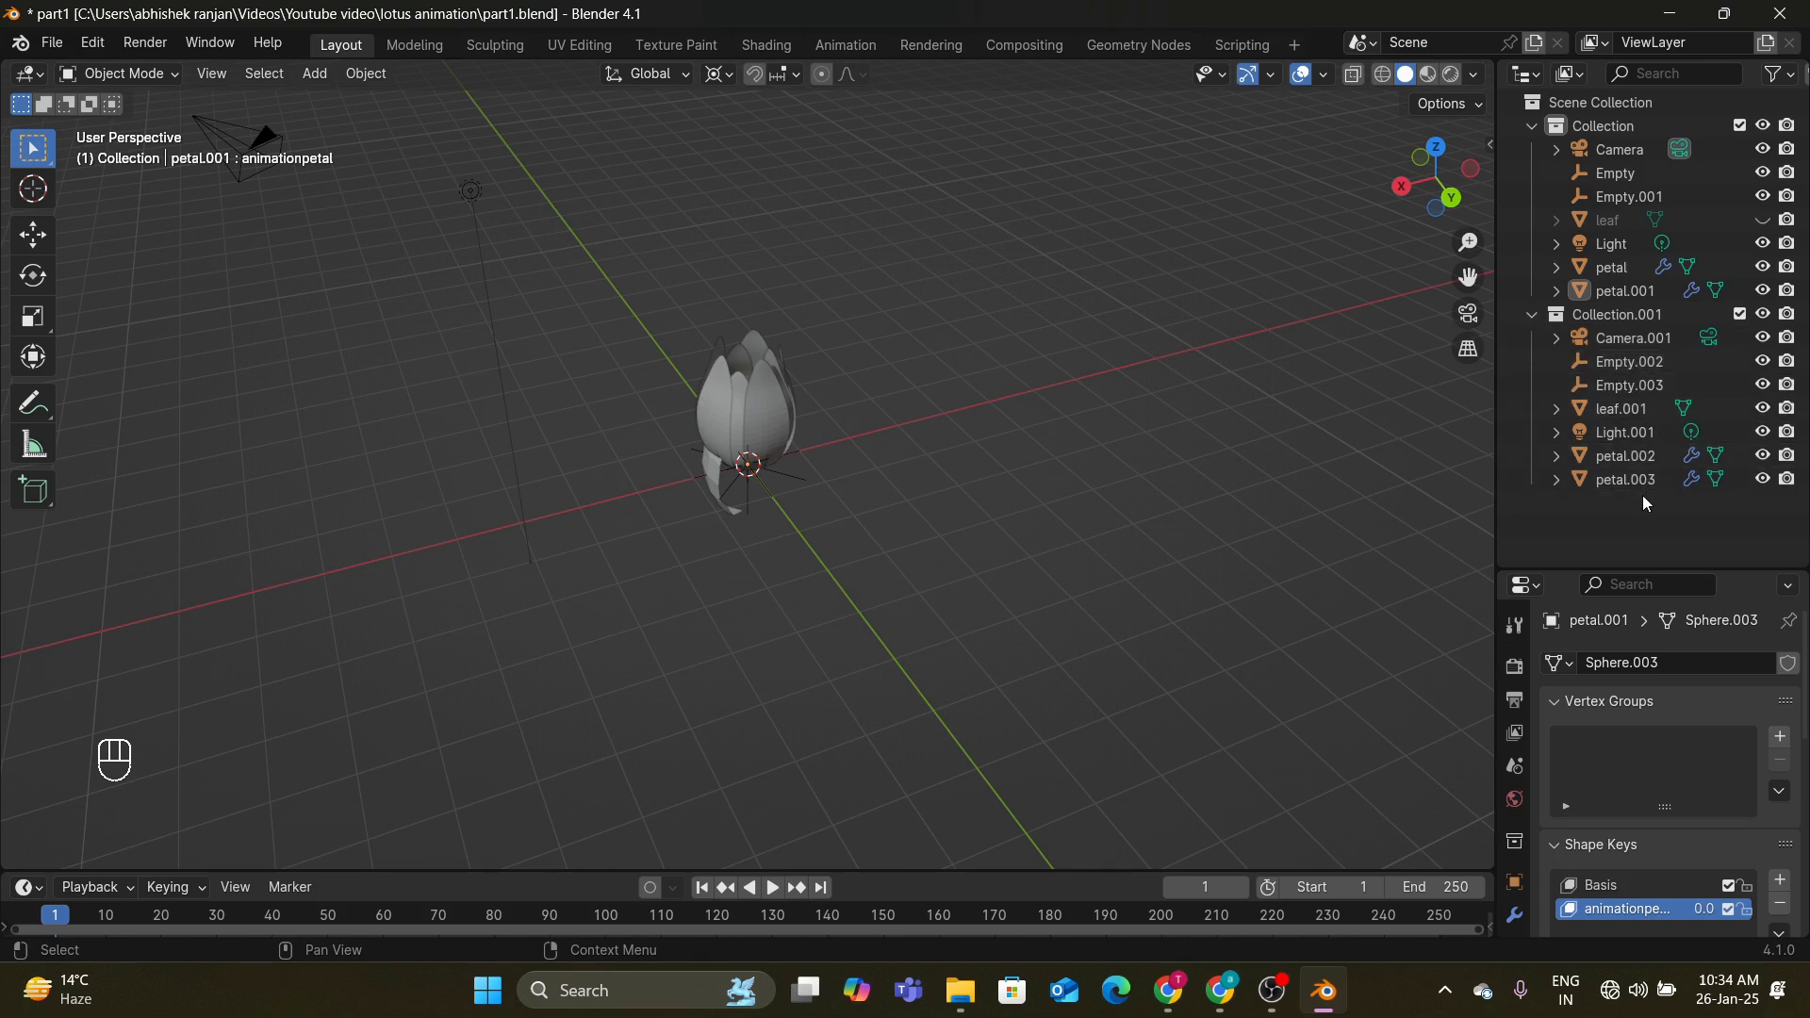
Step: Undo the duplication of Collection
click(1650, 200)
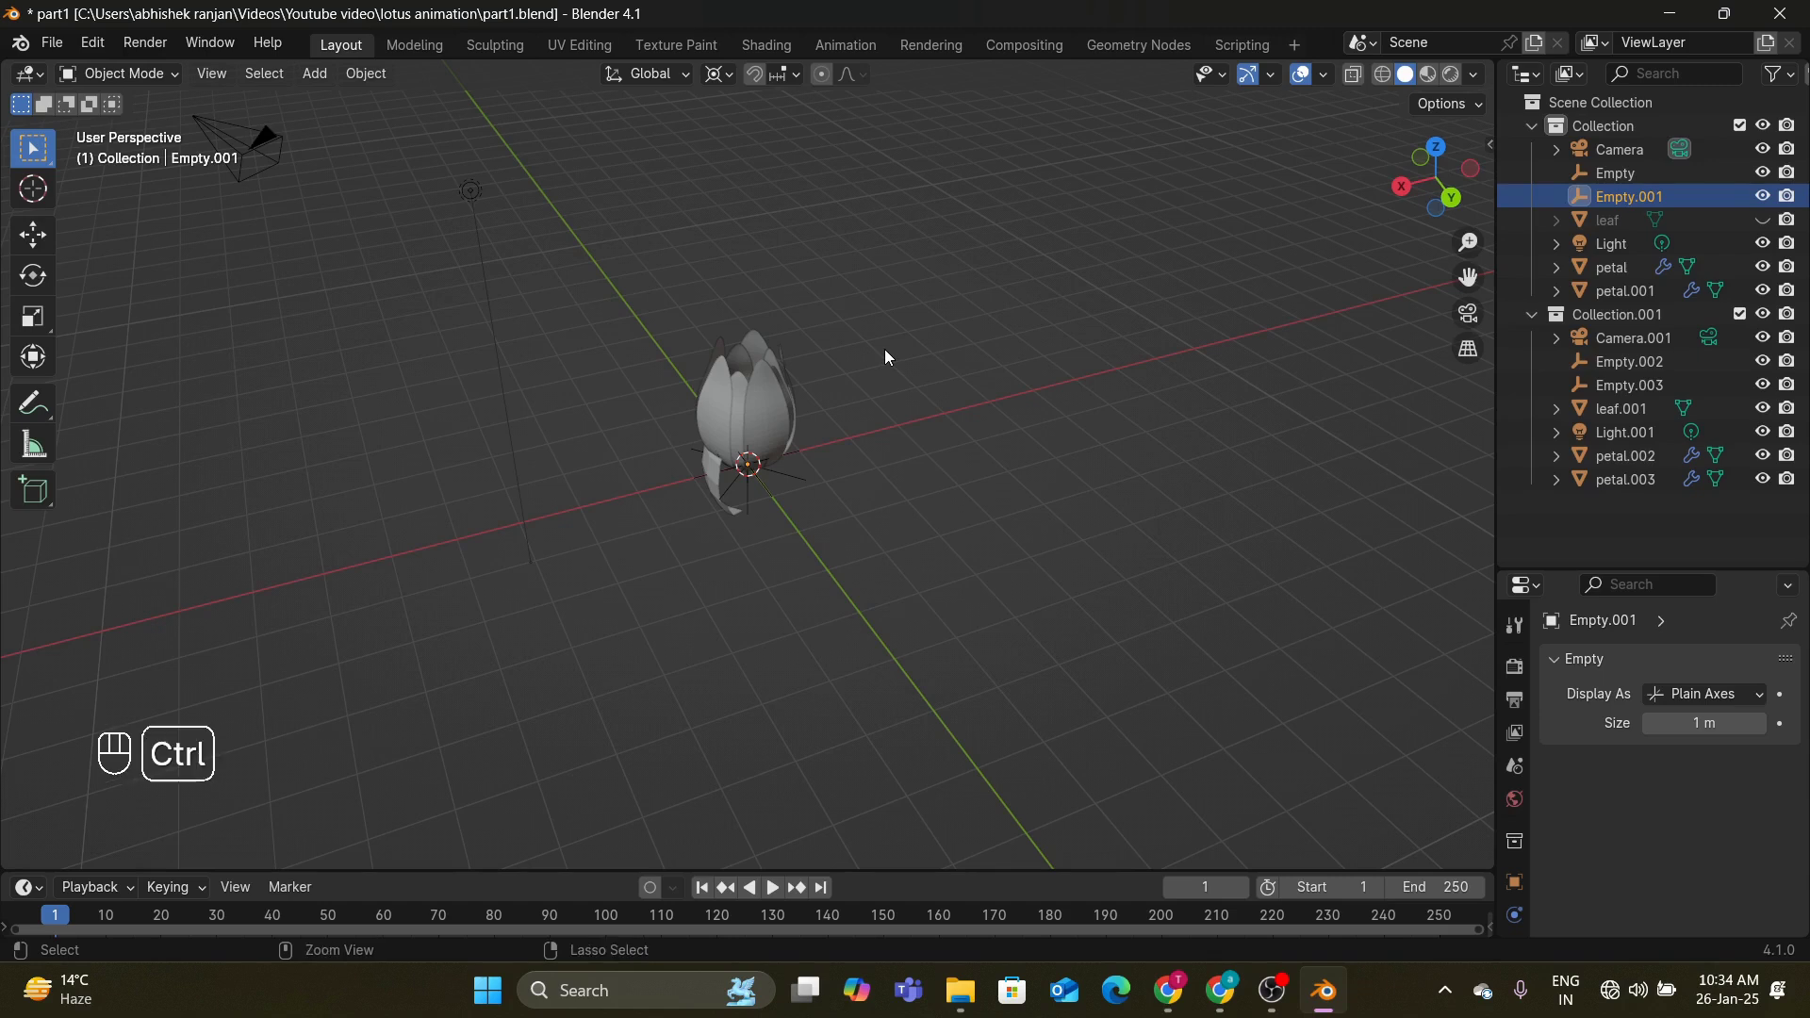
key(ctrl+z)
key(ctrl+z)
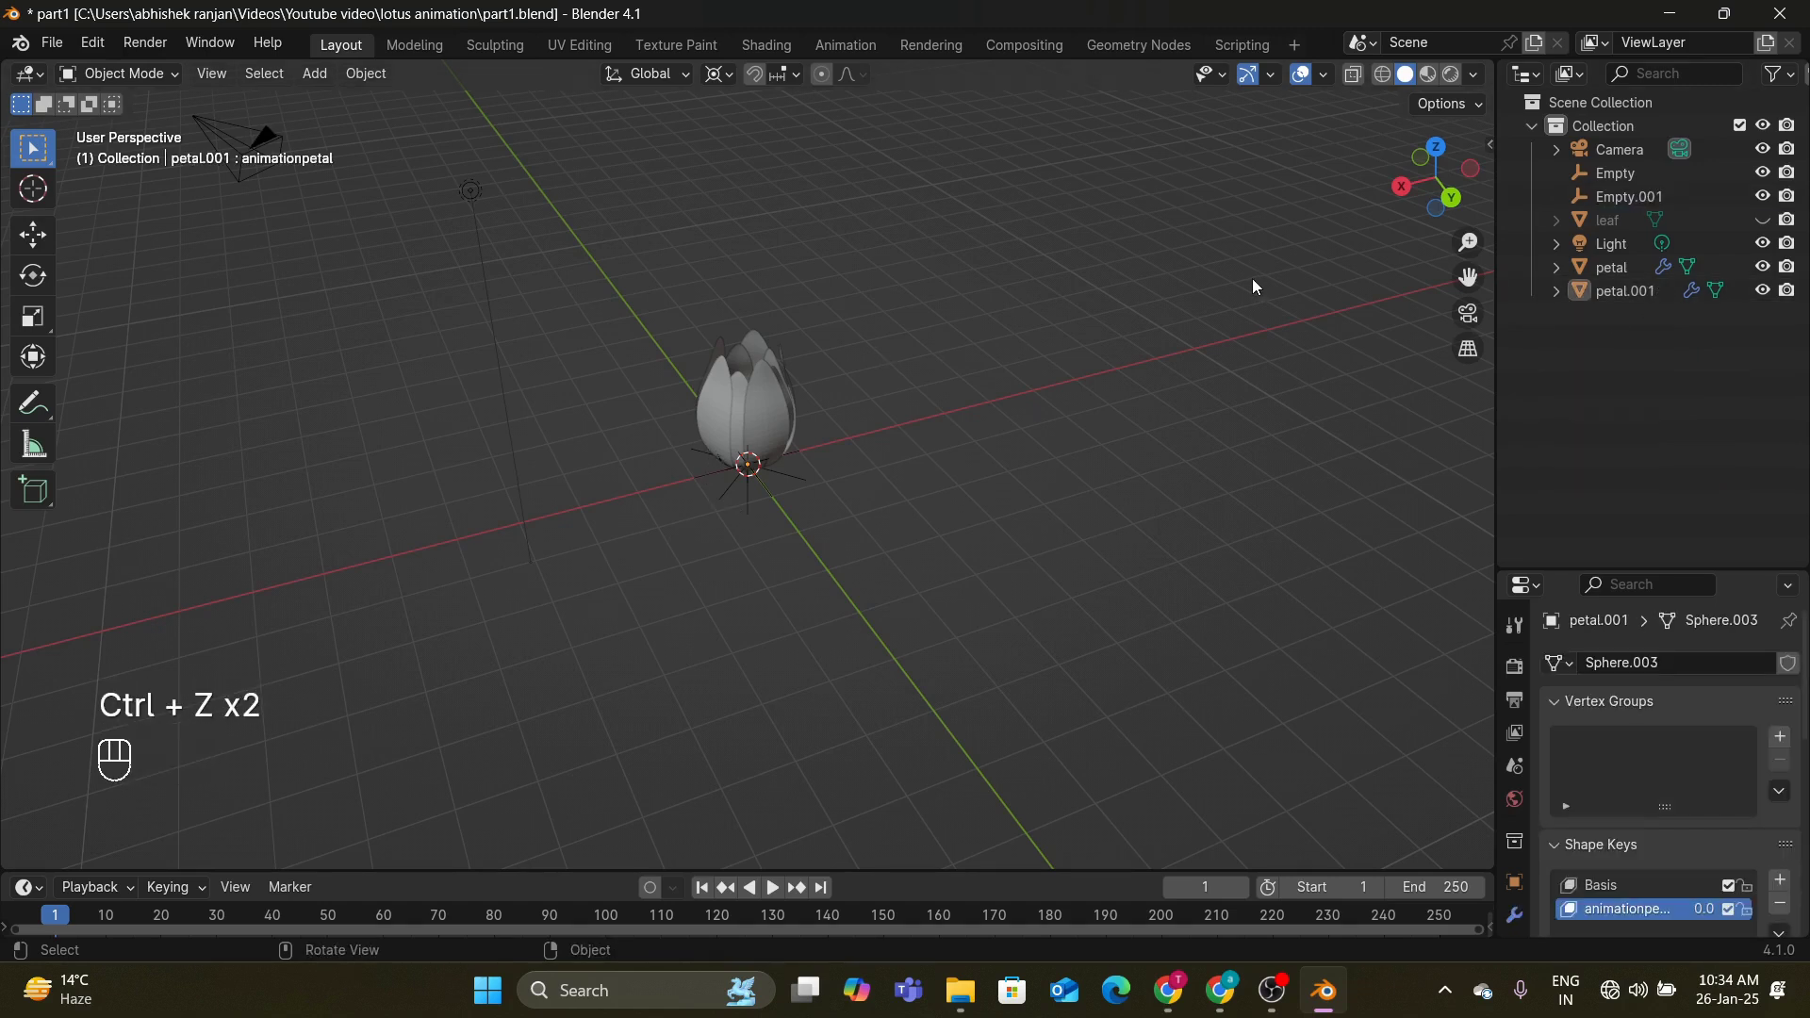
Step: Add a plain axes empty at the world origin, in the center of the petal rings
scroll(1252, 279, up, 4)
middle_drag(1252, 279, 1260, 315)
key(shift+a)
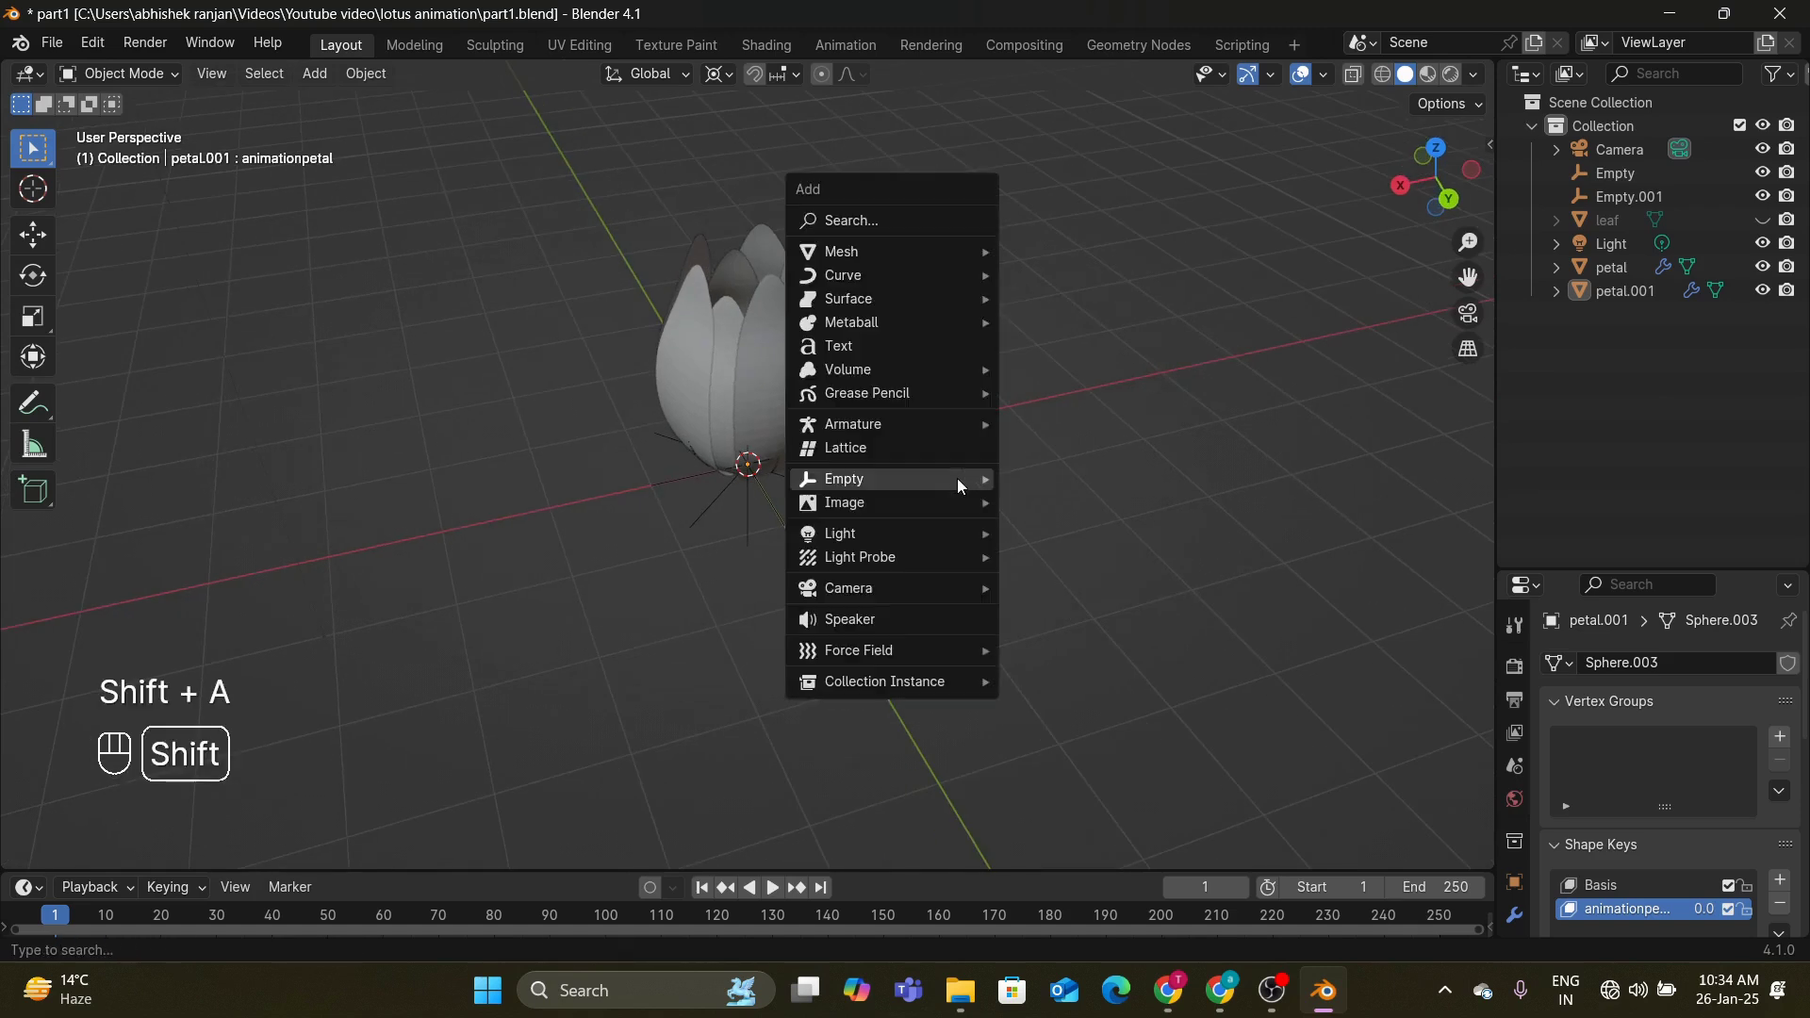
mouse_move(915, 263)
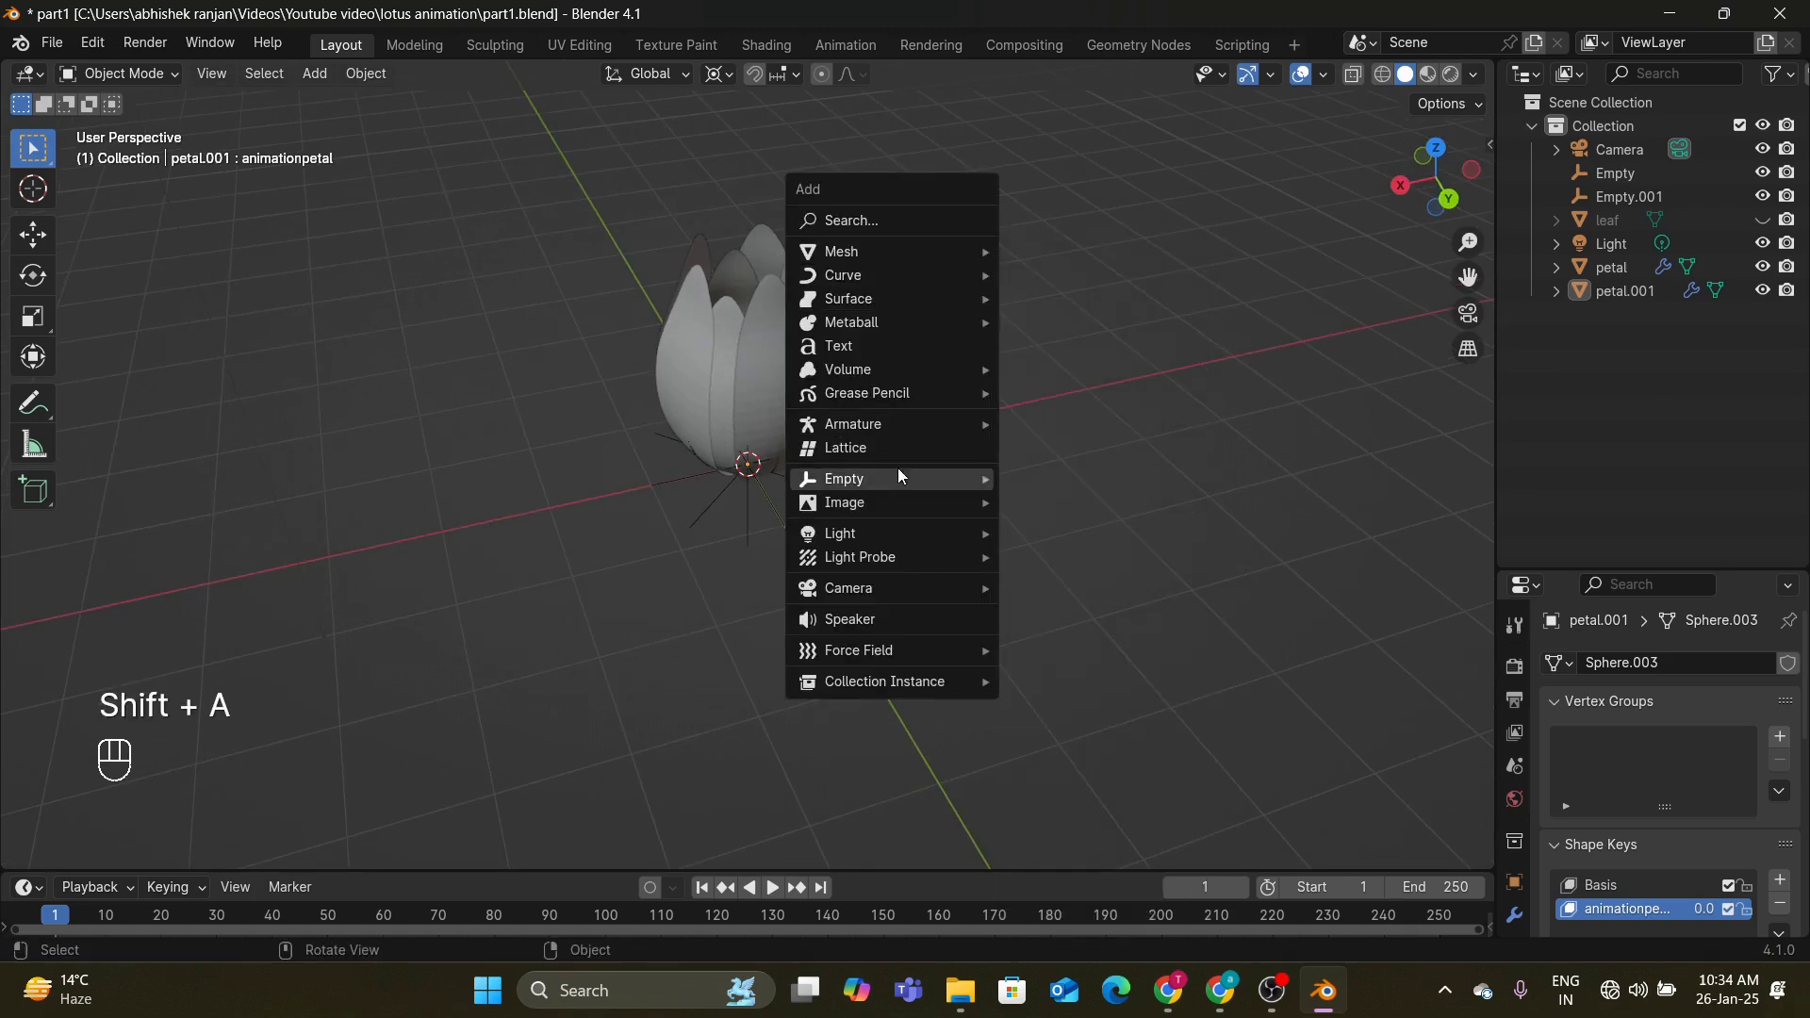
mouse_move(892, 481)
click(1041, 483)
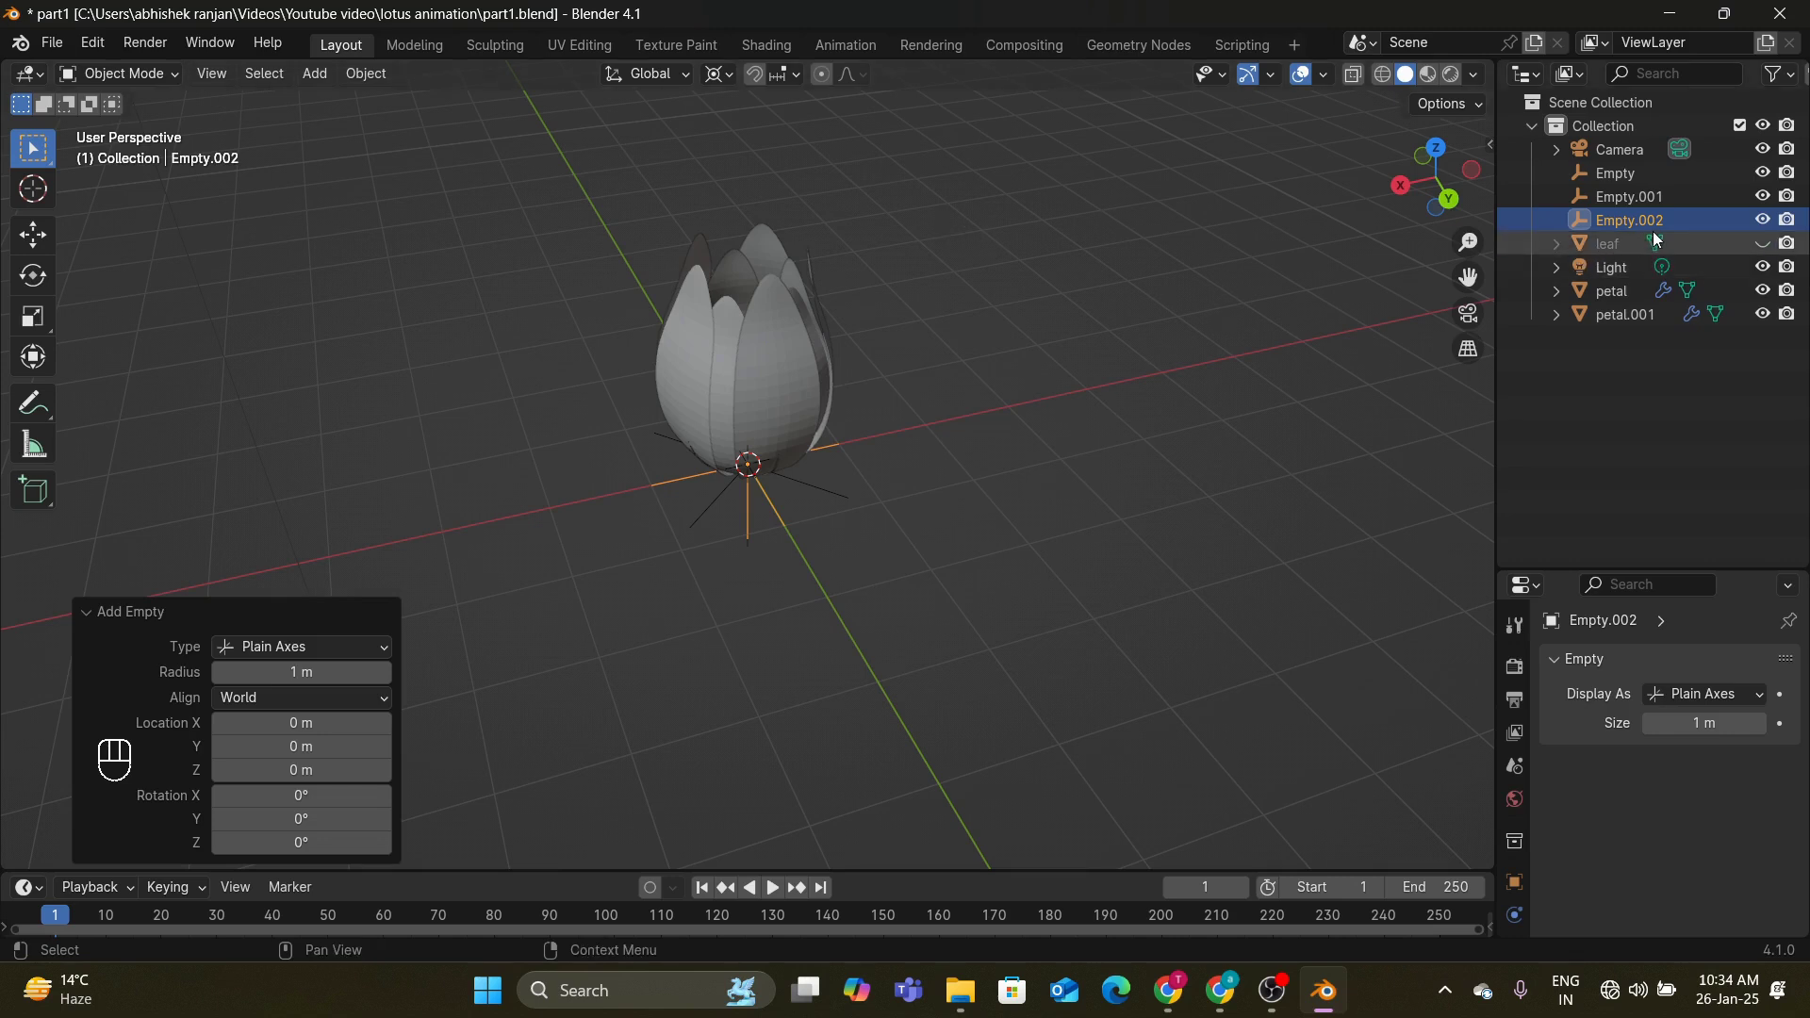
Step: Examine the two layered petal rings and their base from several angles
click(737, 359)
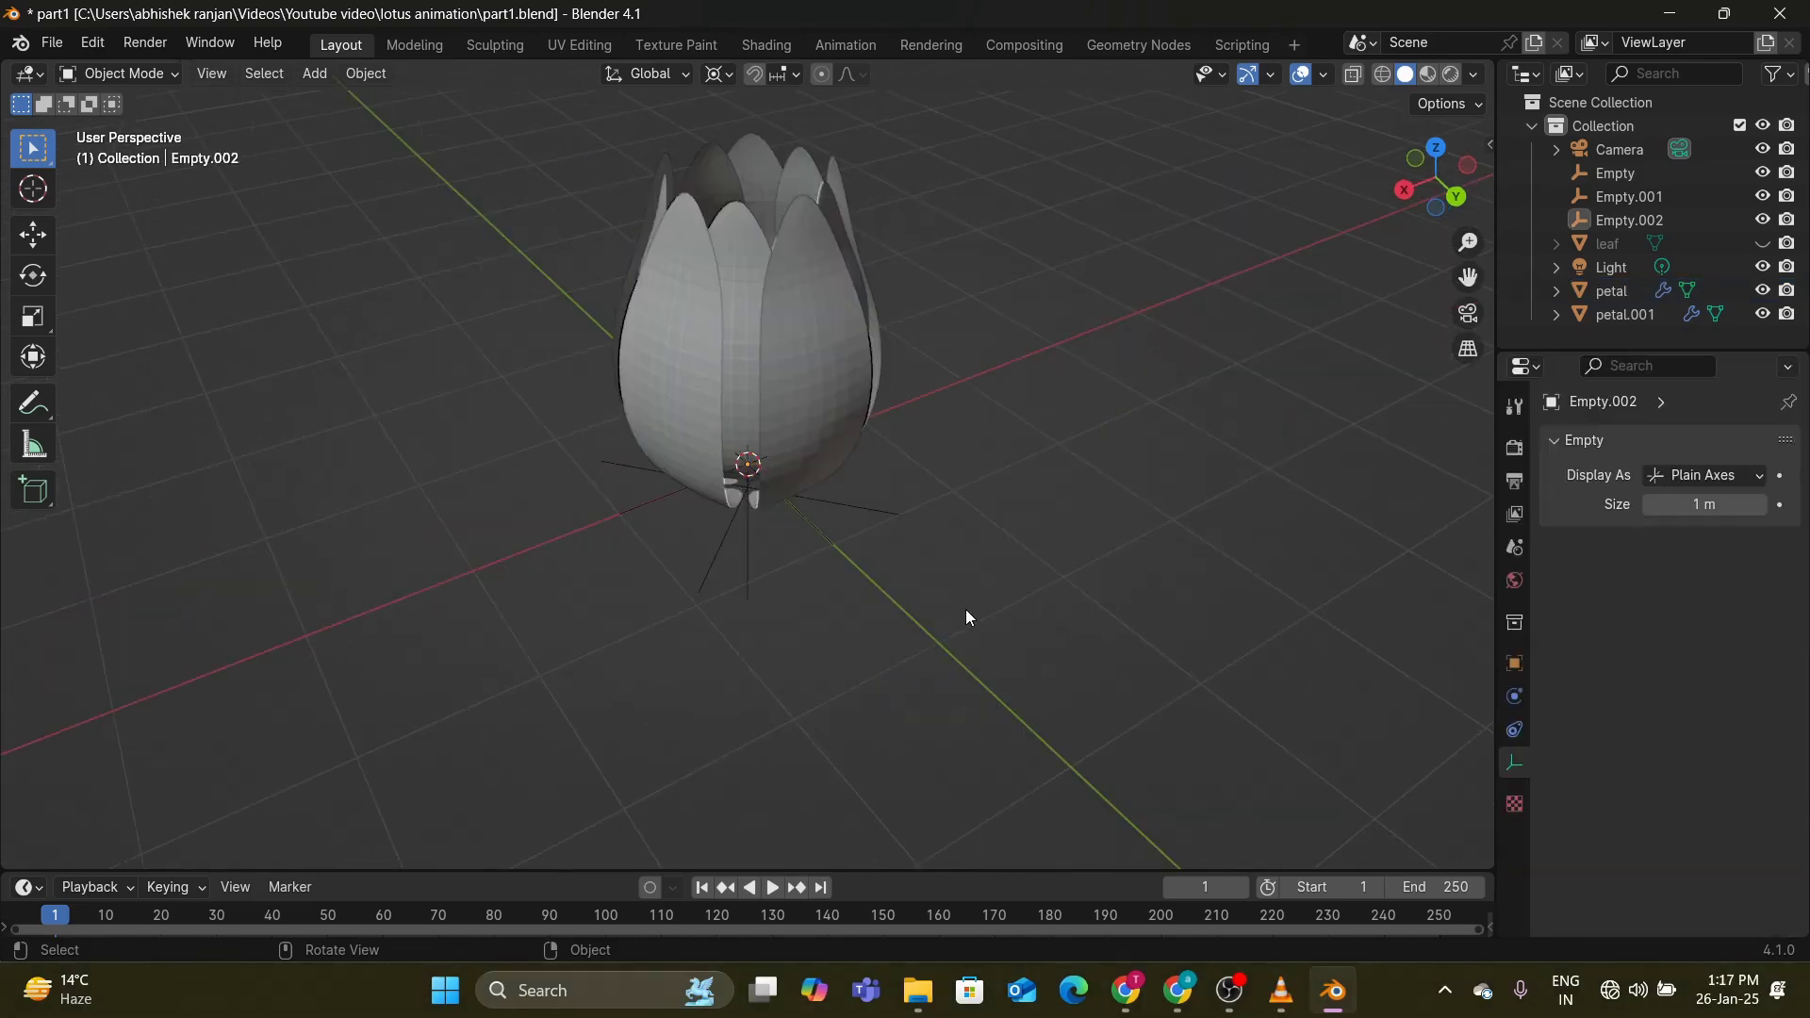
middle_drag(966, 609, 920, 618)
scroll(921, 626, up, 2)
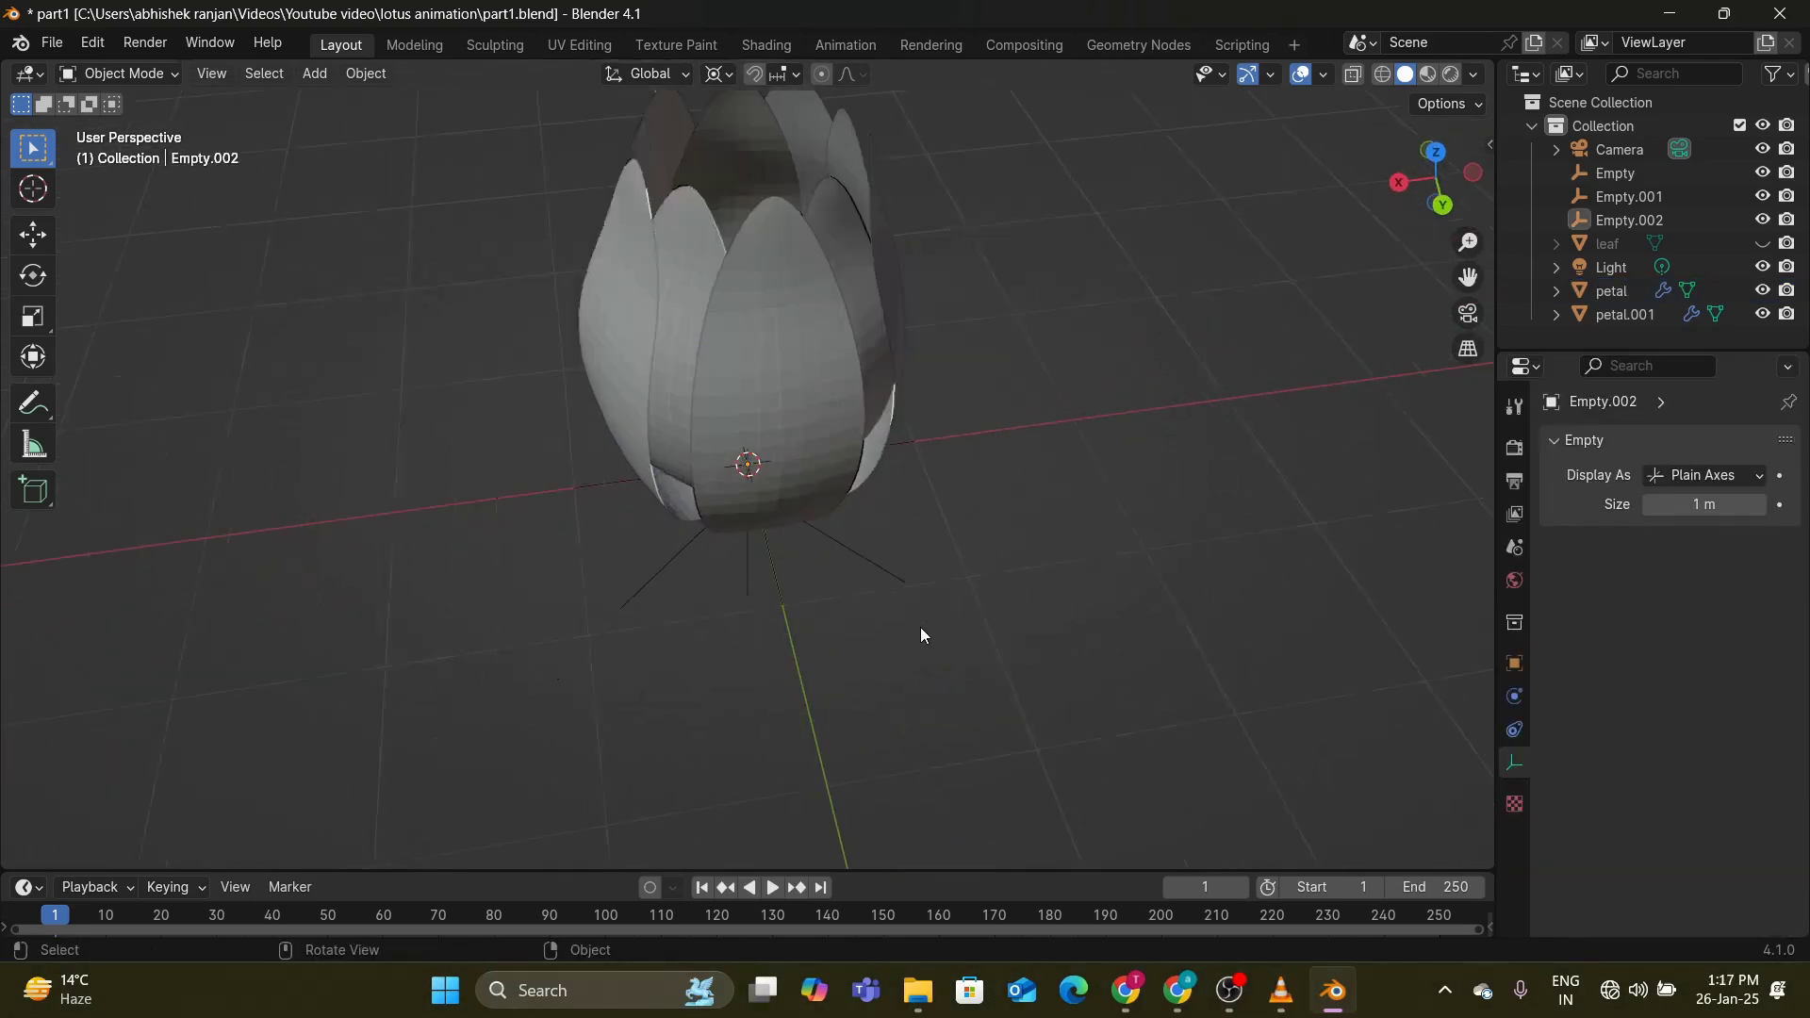
scroll(920, 626, down, 3)
mouse_move(920, 625)
middle_down()
mouse_move(892, 688)
mouse_move(937, 635)
middle_up()
scroll(898, 687, up, 3)
scroll(938, 636, down, 4)
scroll(796, 595, up, 4)
scroll(797, 604, down, 3)
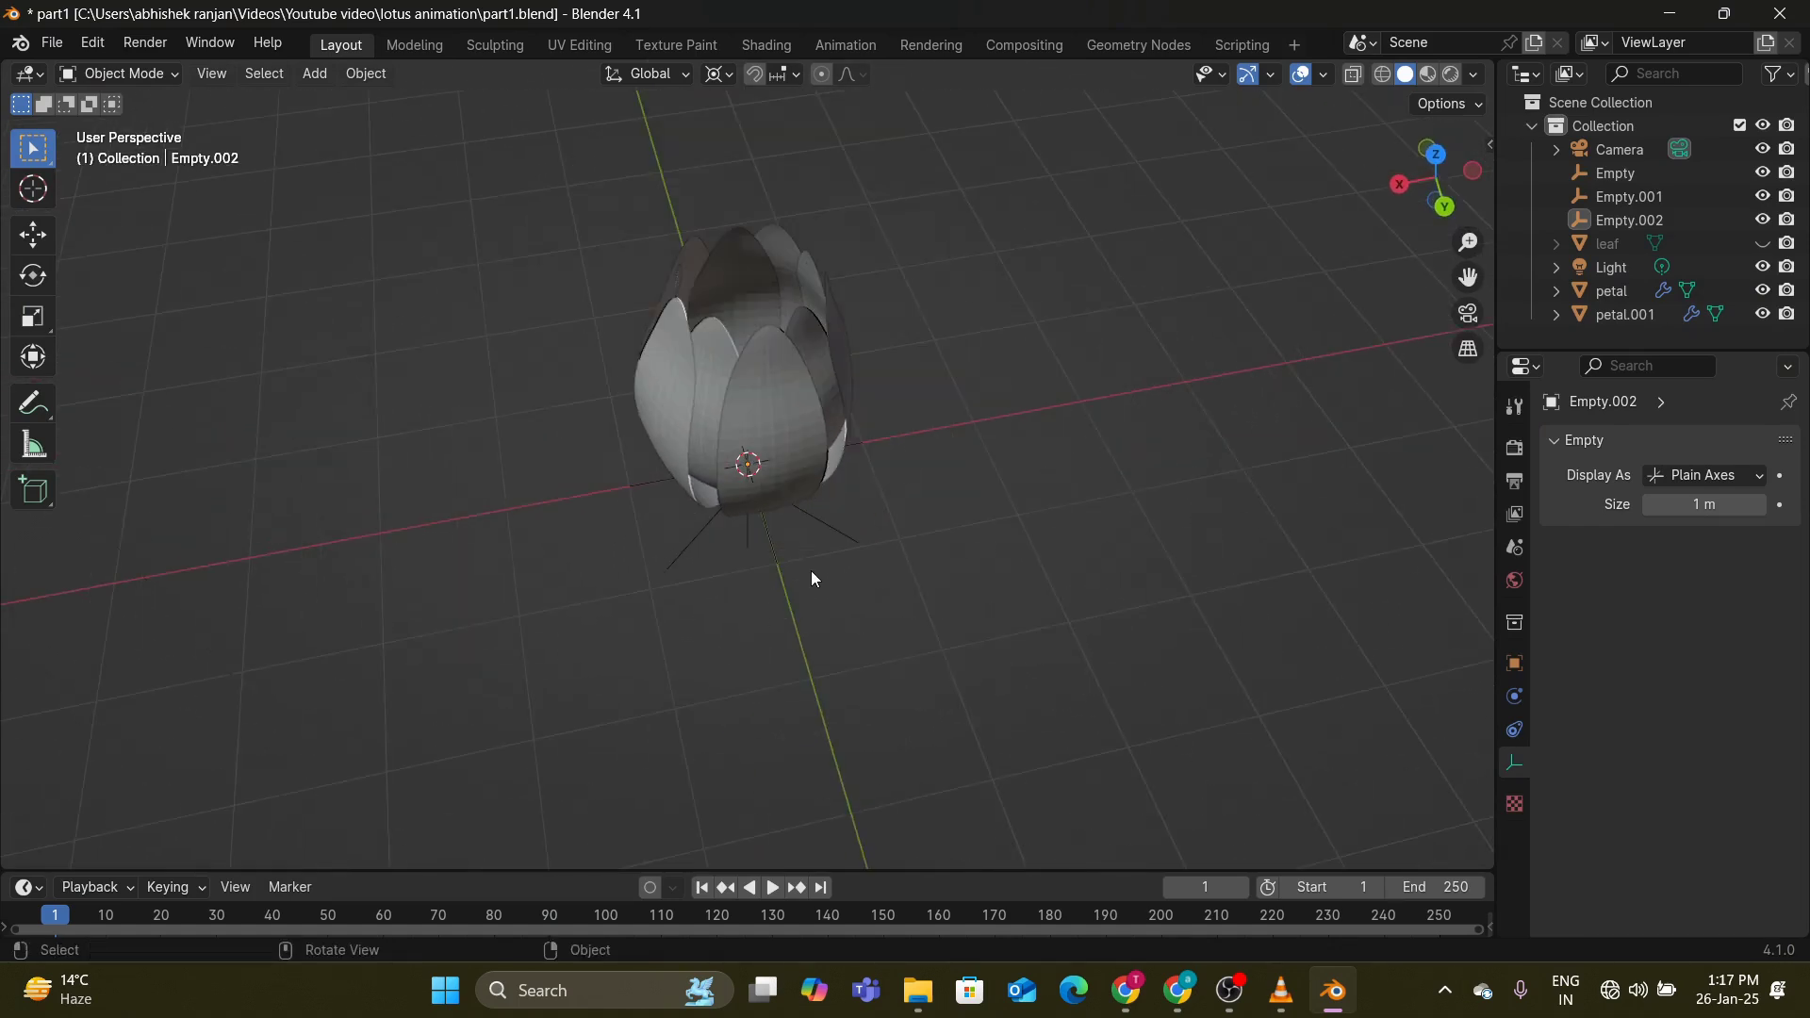
Step: Duplicate the petal object together with its Empty, leaving the copies in place
click(1634, 292)
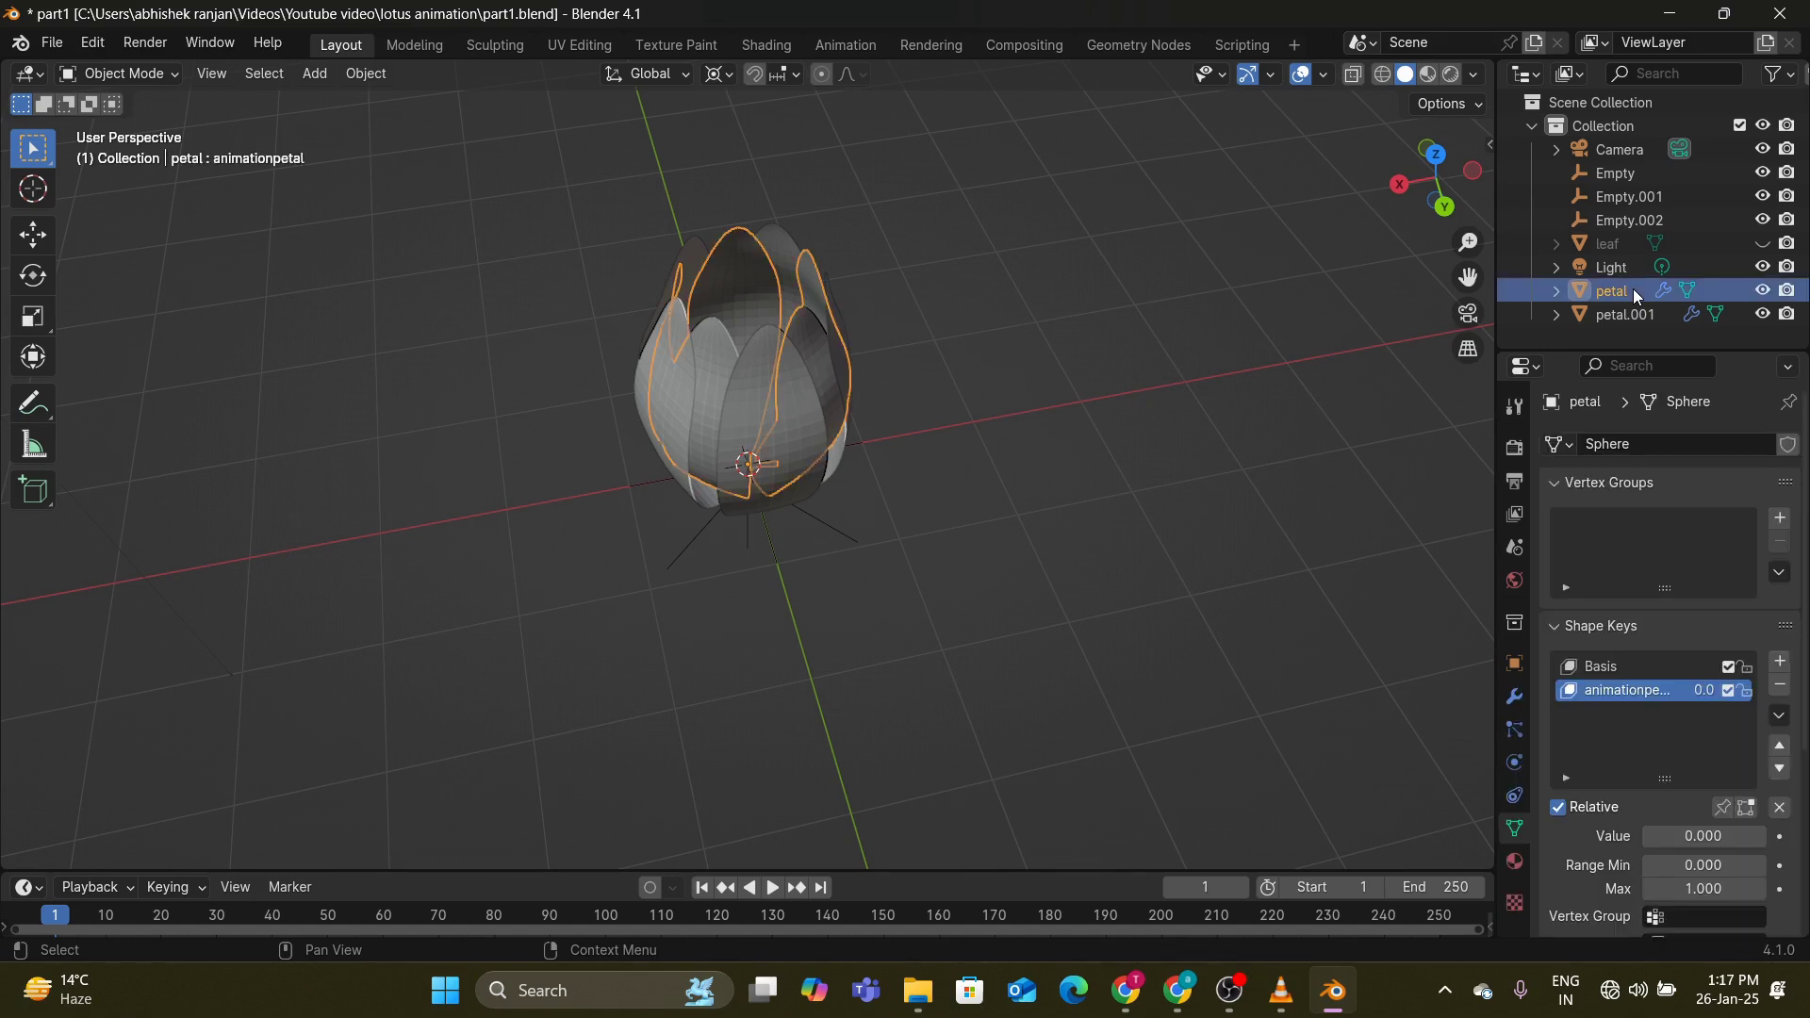
shift+click(1635, 171)
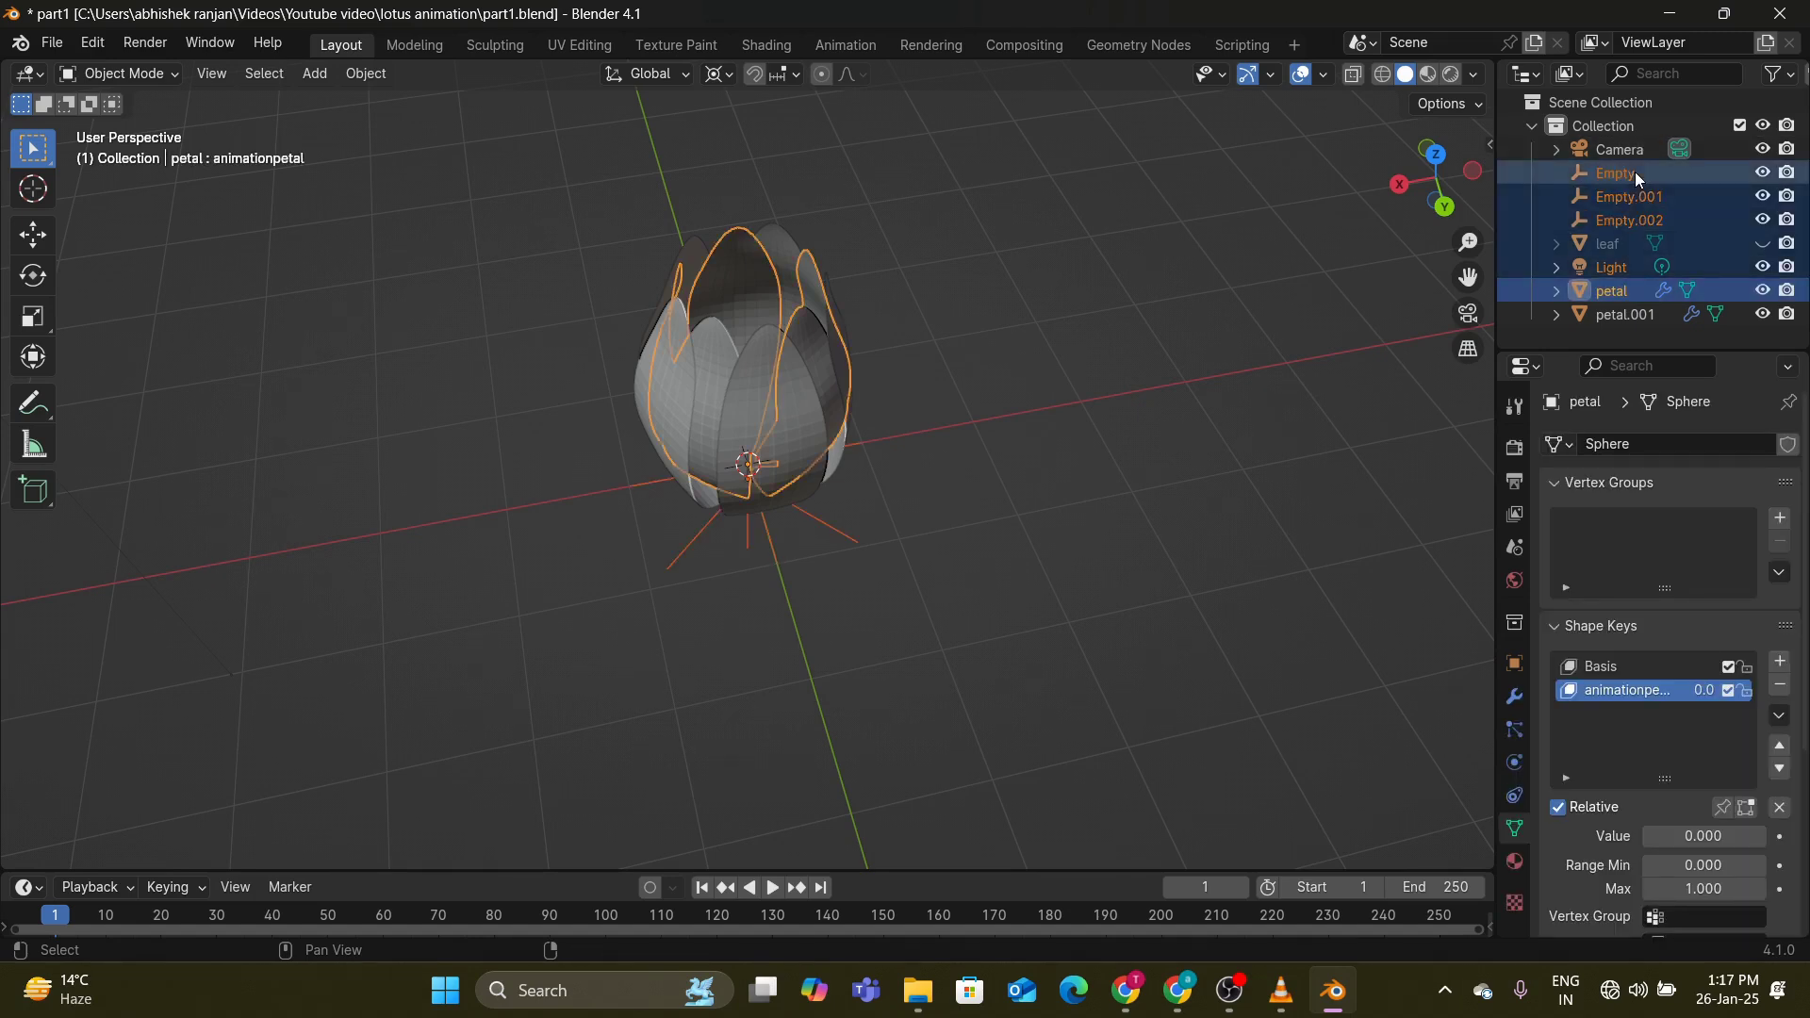
click(1602, 292)
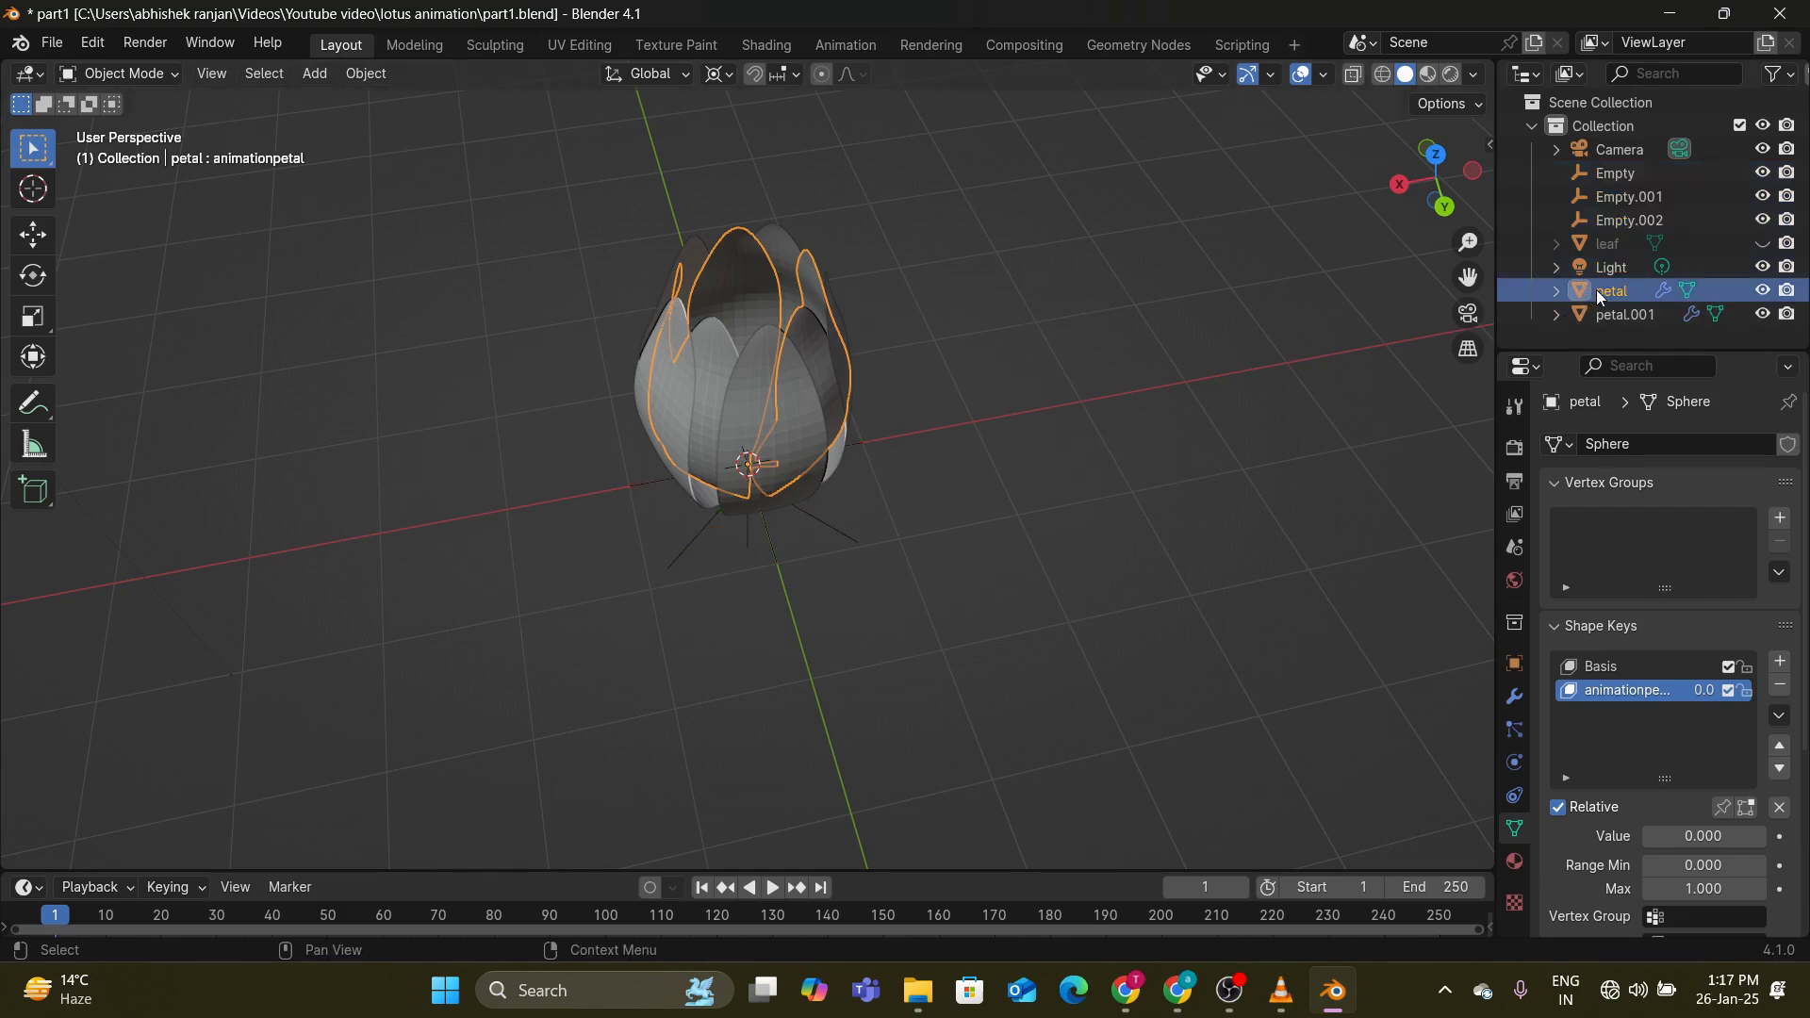
ctrl+click(1616, 176)
scroll(988, 387, down, 3)
middle_drag(990, 408, 1011, 376)
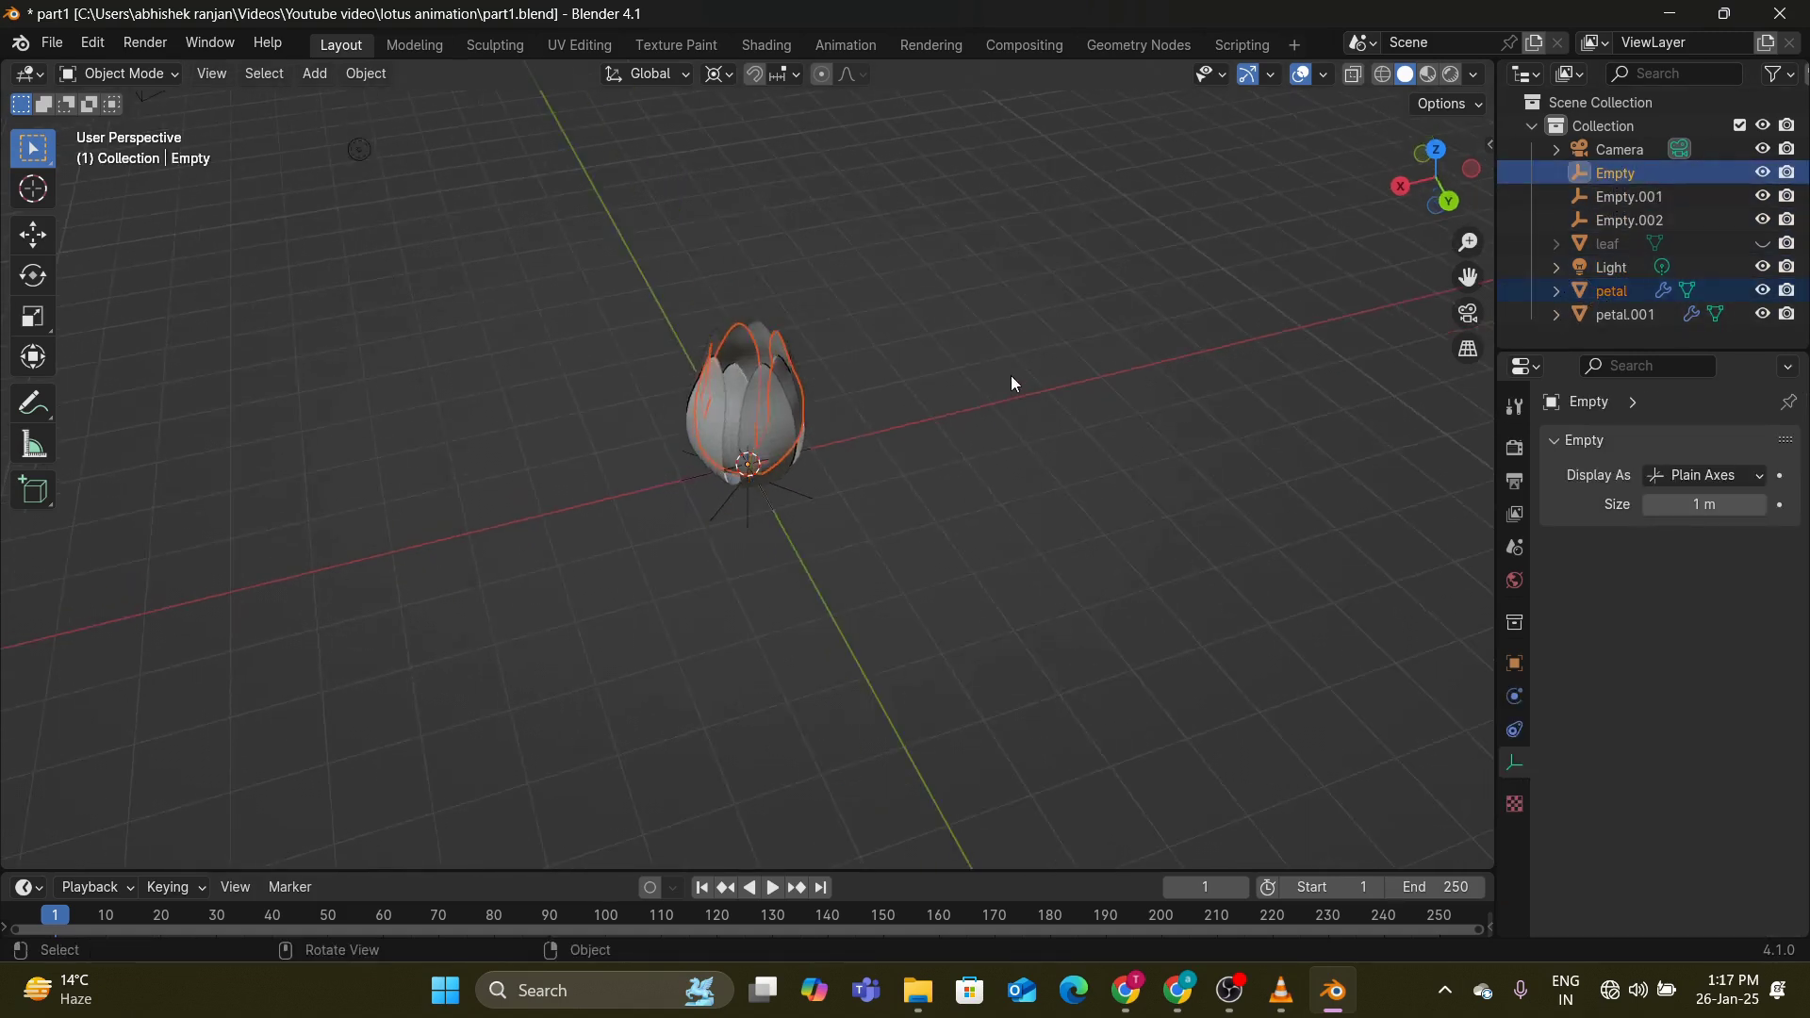
scroll(1010, 375, up, 1)
key(shift+d)
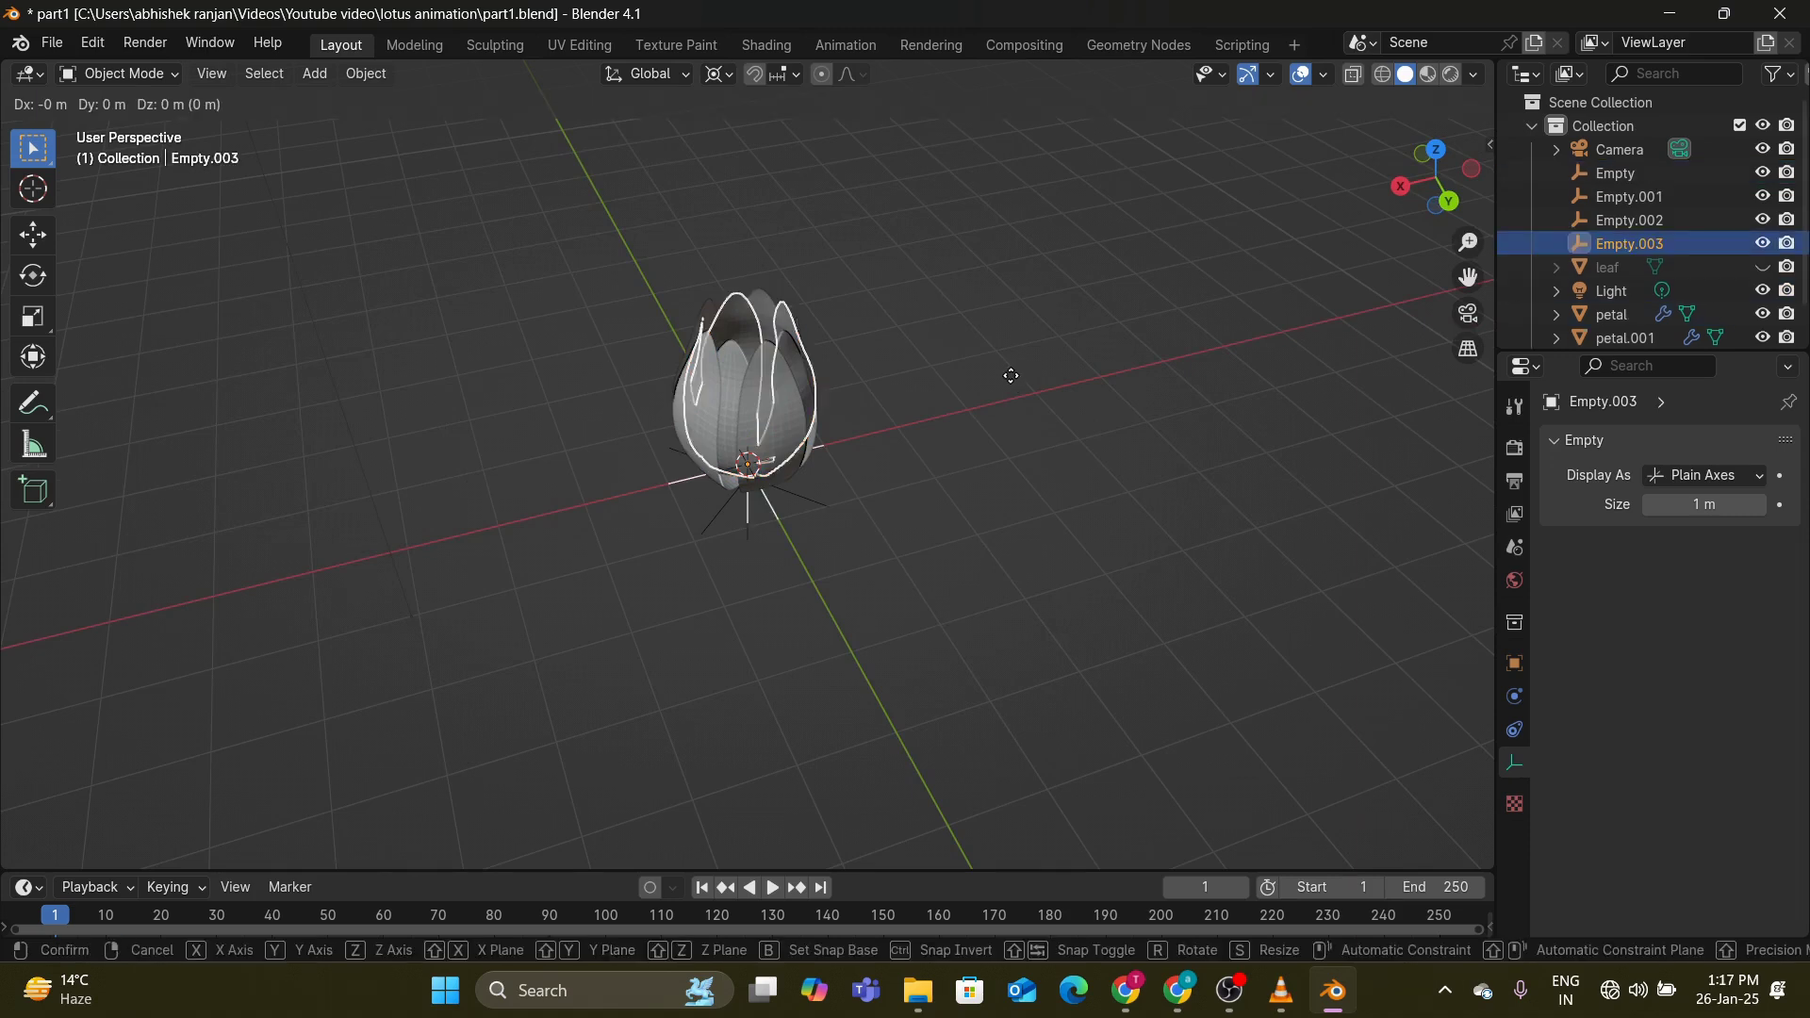
right_click(1117, 309)
Step: Scale the duplicated petal ring and its empty together to 0.915 and rotate them -24° around the global Z axis
middle_drag(1117, 308, 1124, 438)
key(s)
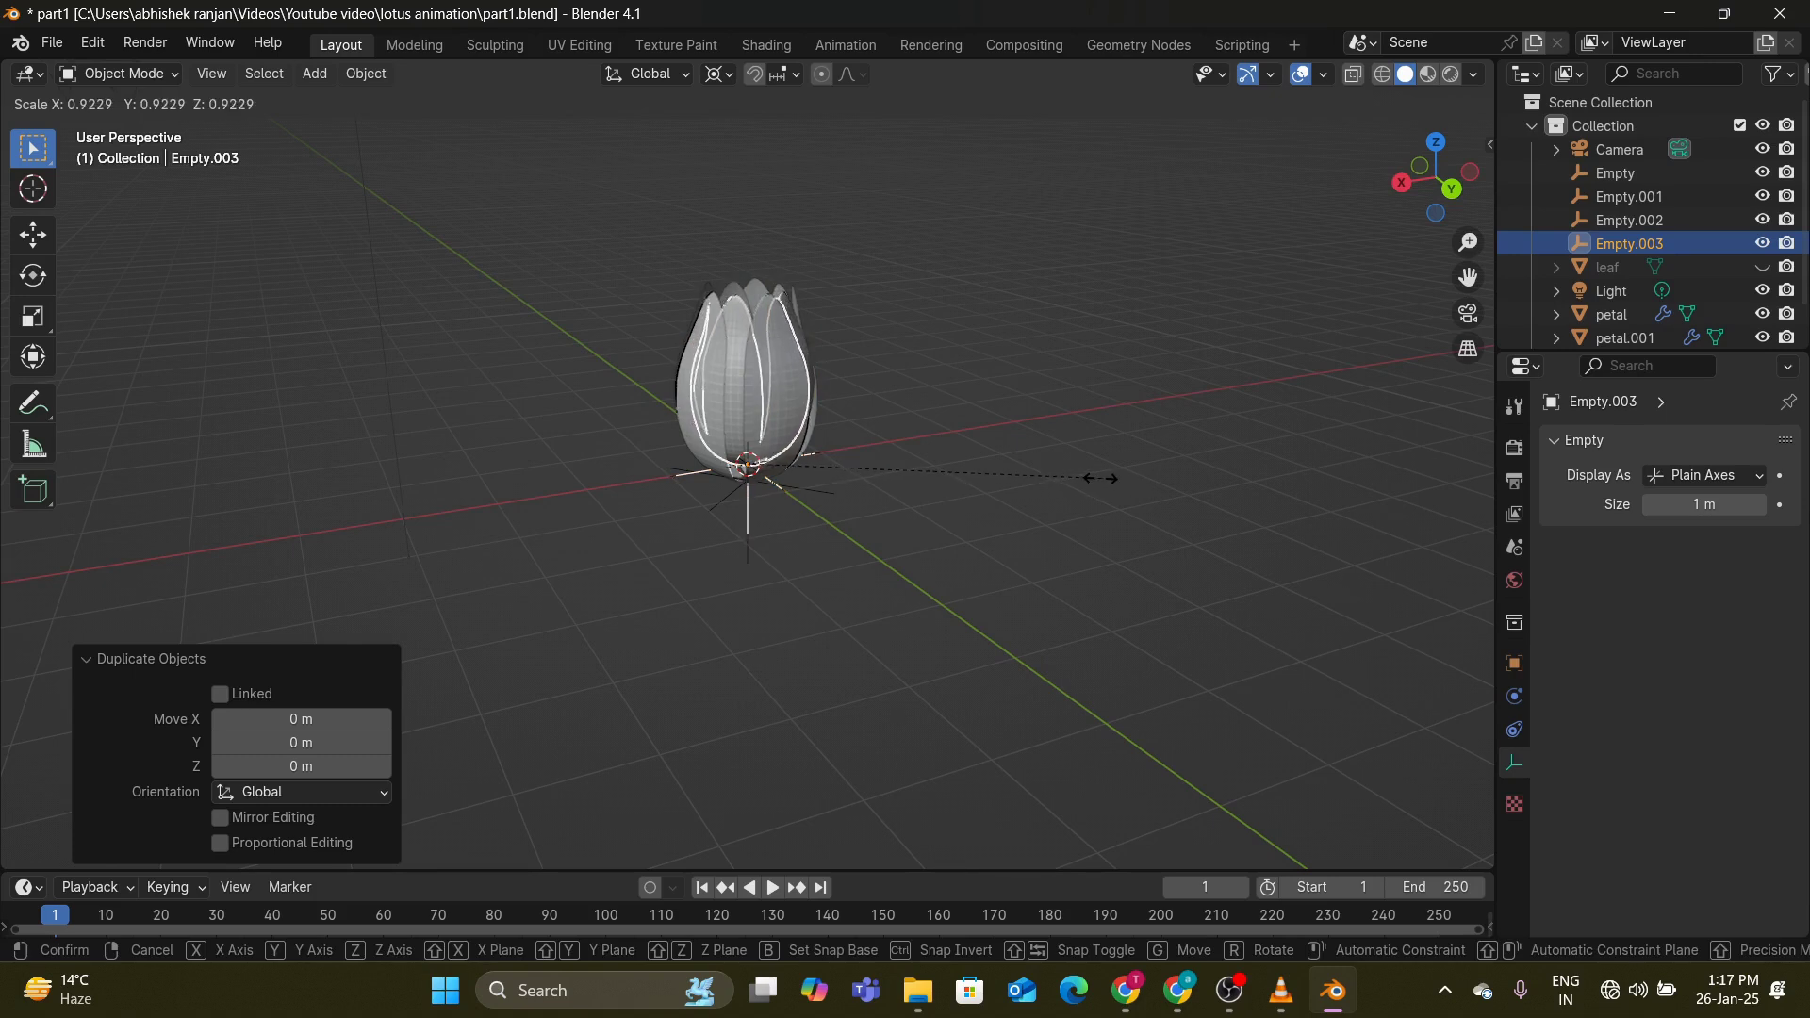
click(1099, 477)
scroll(964, 455, up, 3)
middle_drag(964, 455, 1113, 577)
scroll(1080, 580, up, 2)
scroll(1082, 586, down, 2)
key(r)
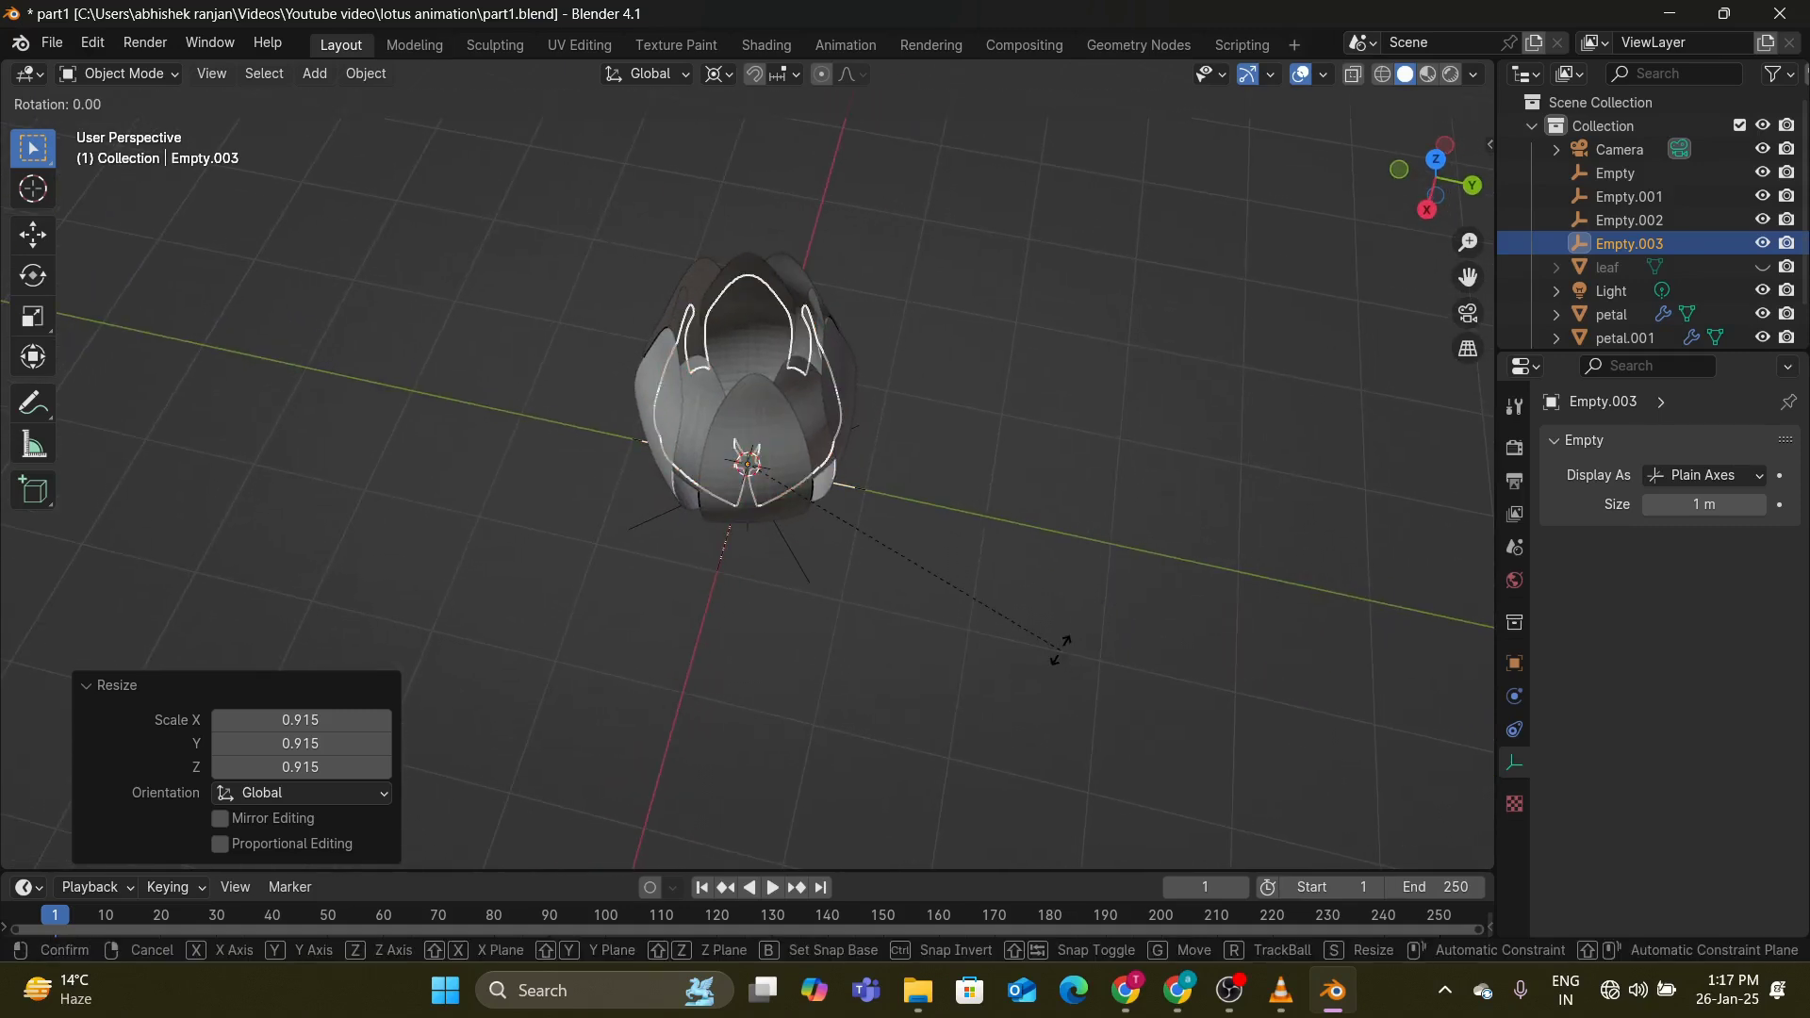
key(z)
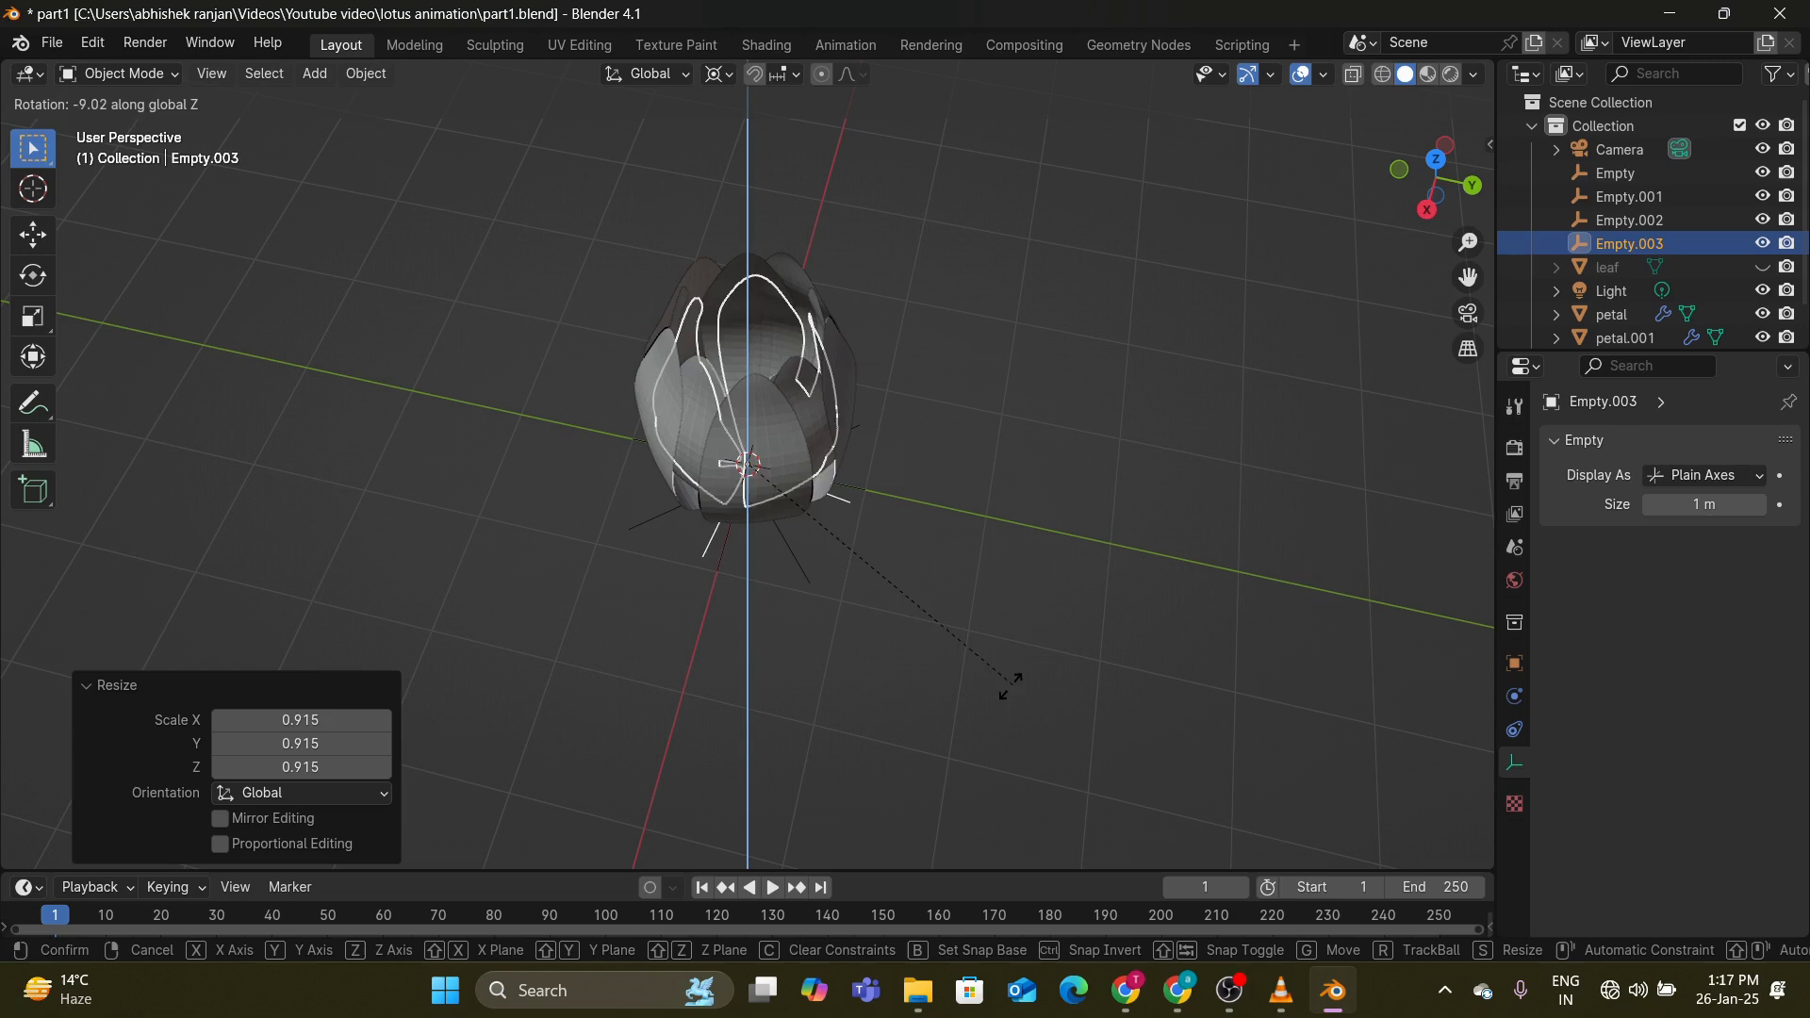
click(921, 709)
Step: Move the duplicated petal ring and its empty up about 0.054 m along the global Z axis
scroll(959, 654, up, 5)
scroll(959, 655, down, 5)
middle_drag(959, 654, 926, 517)
scroll(920, 501, up, 4)
scroll(856, 496, down, 3)
key(g)
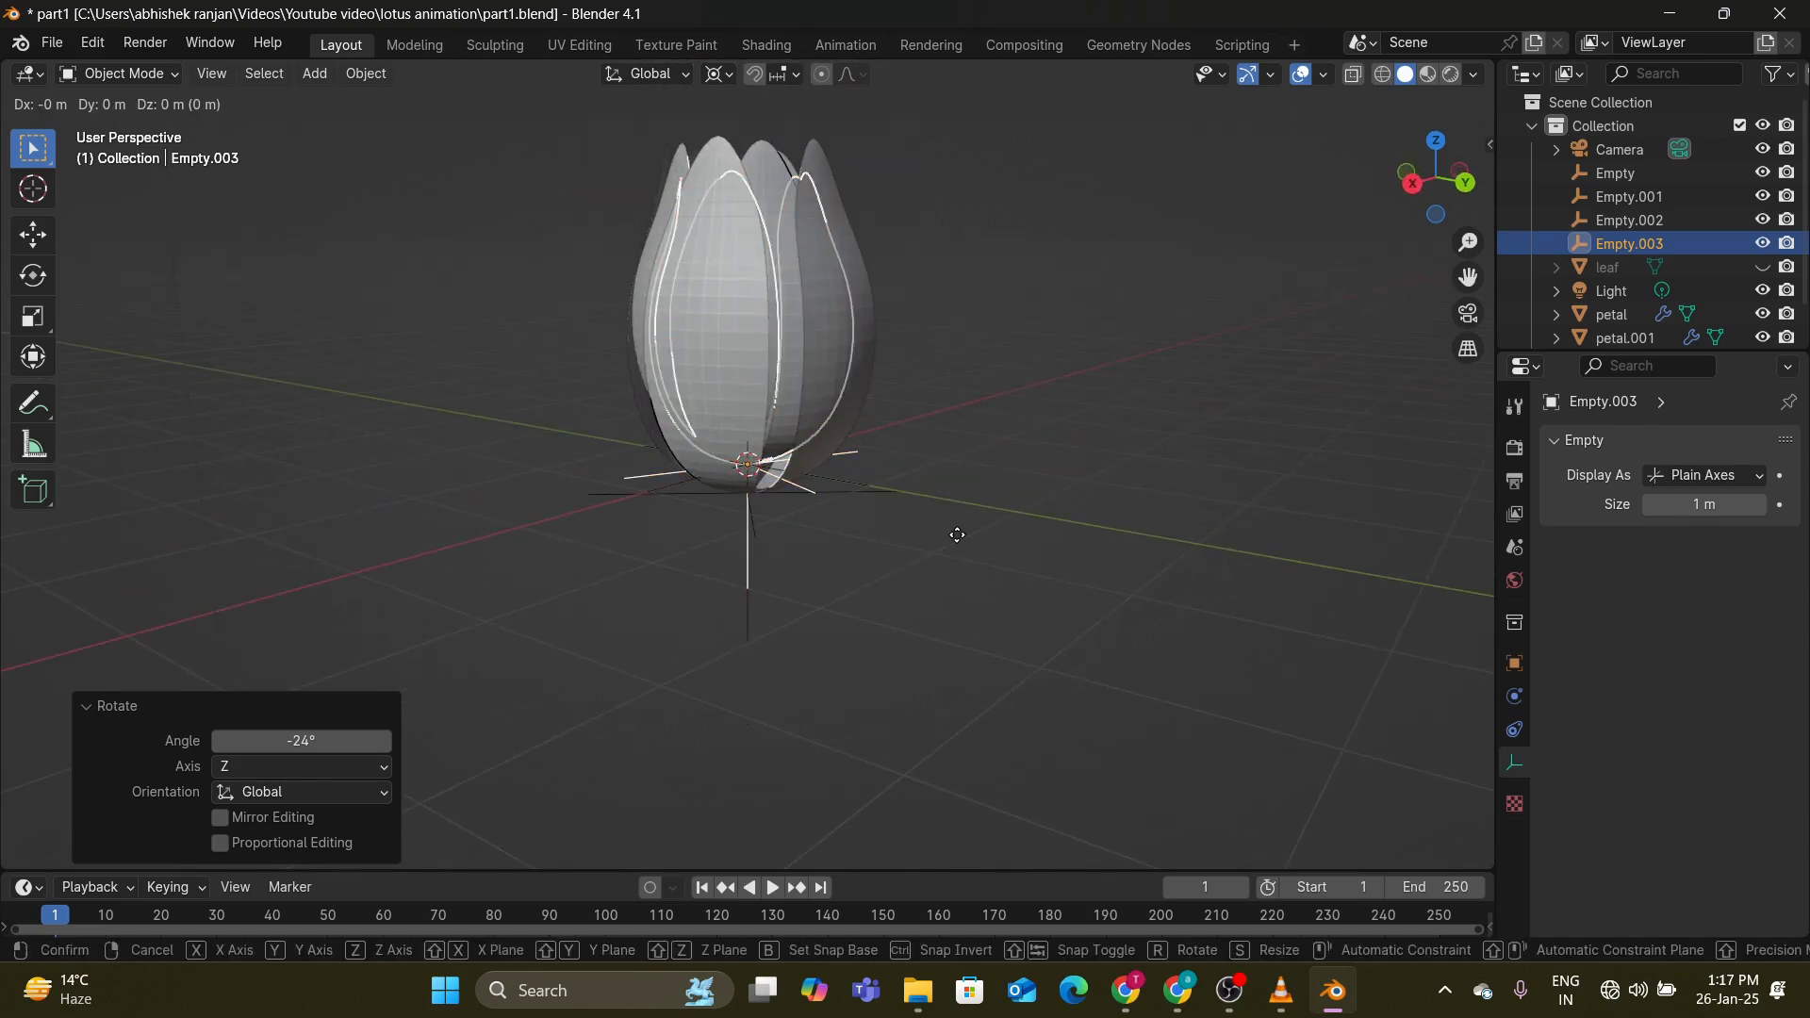
key(z)
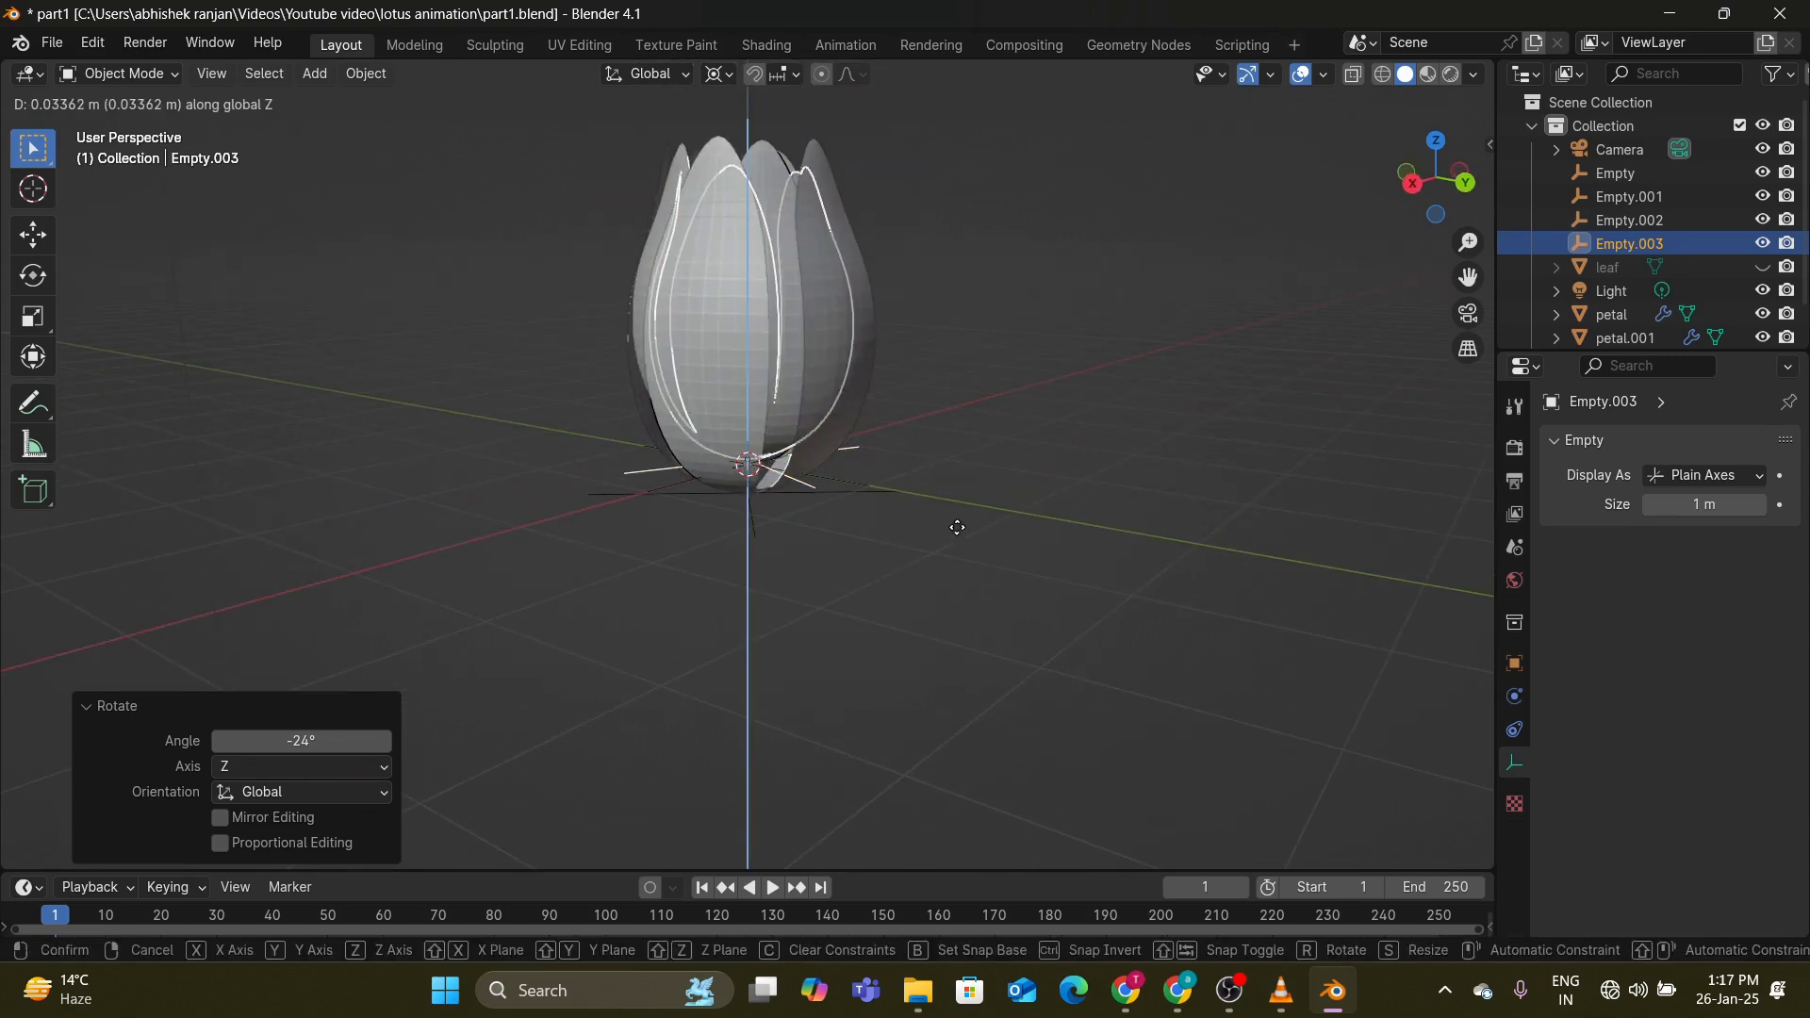
click(947, 496)
middle_drag(946, 496, 874, 562)
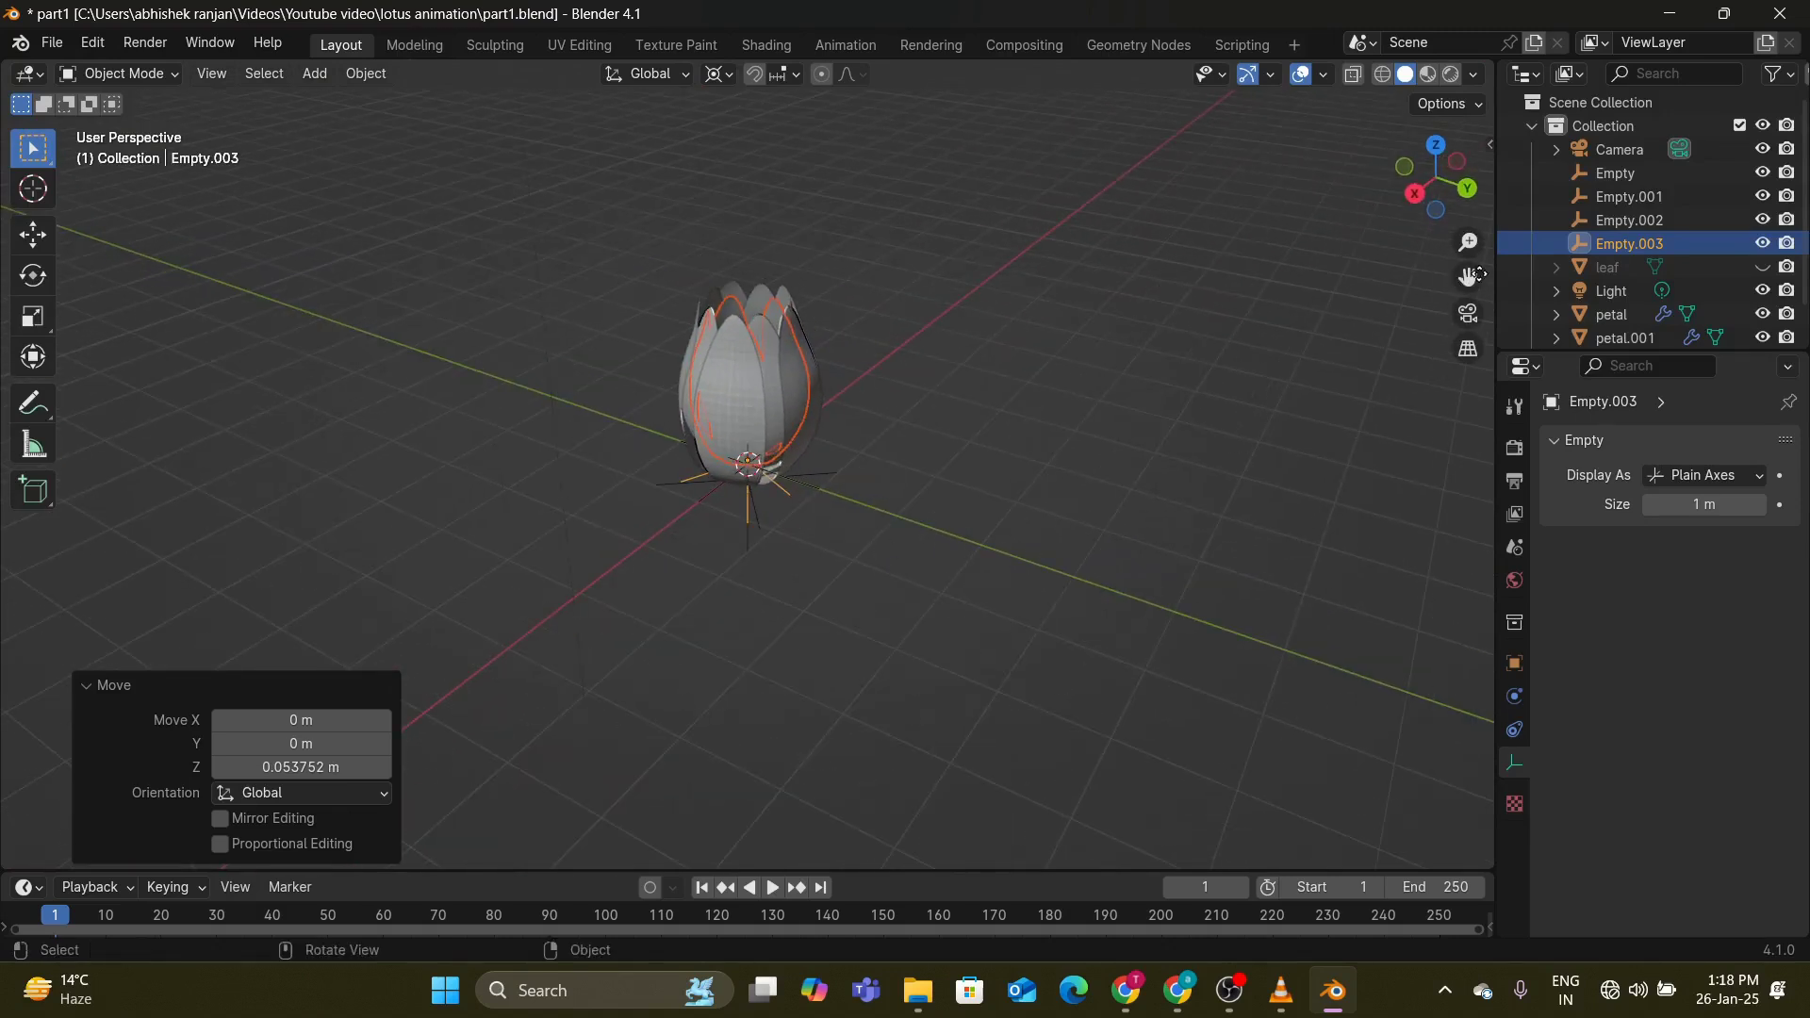
Step: Compare the transforms of Empty.003 and Empty.002, and delete the unused Empty.002
click(1626, 239)
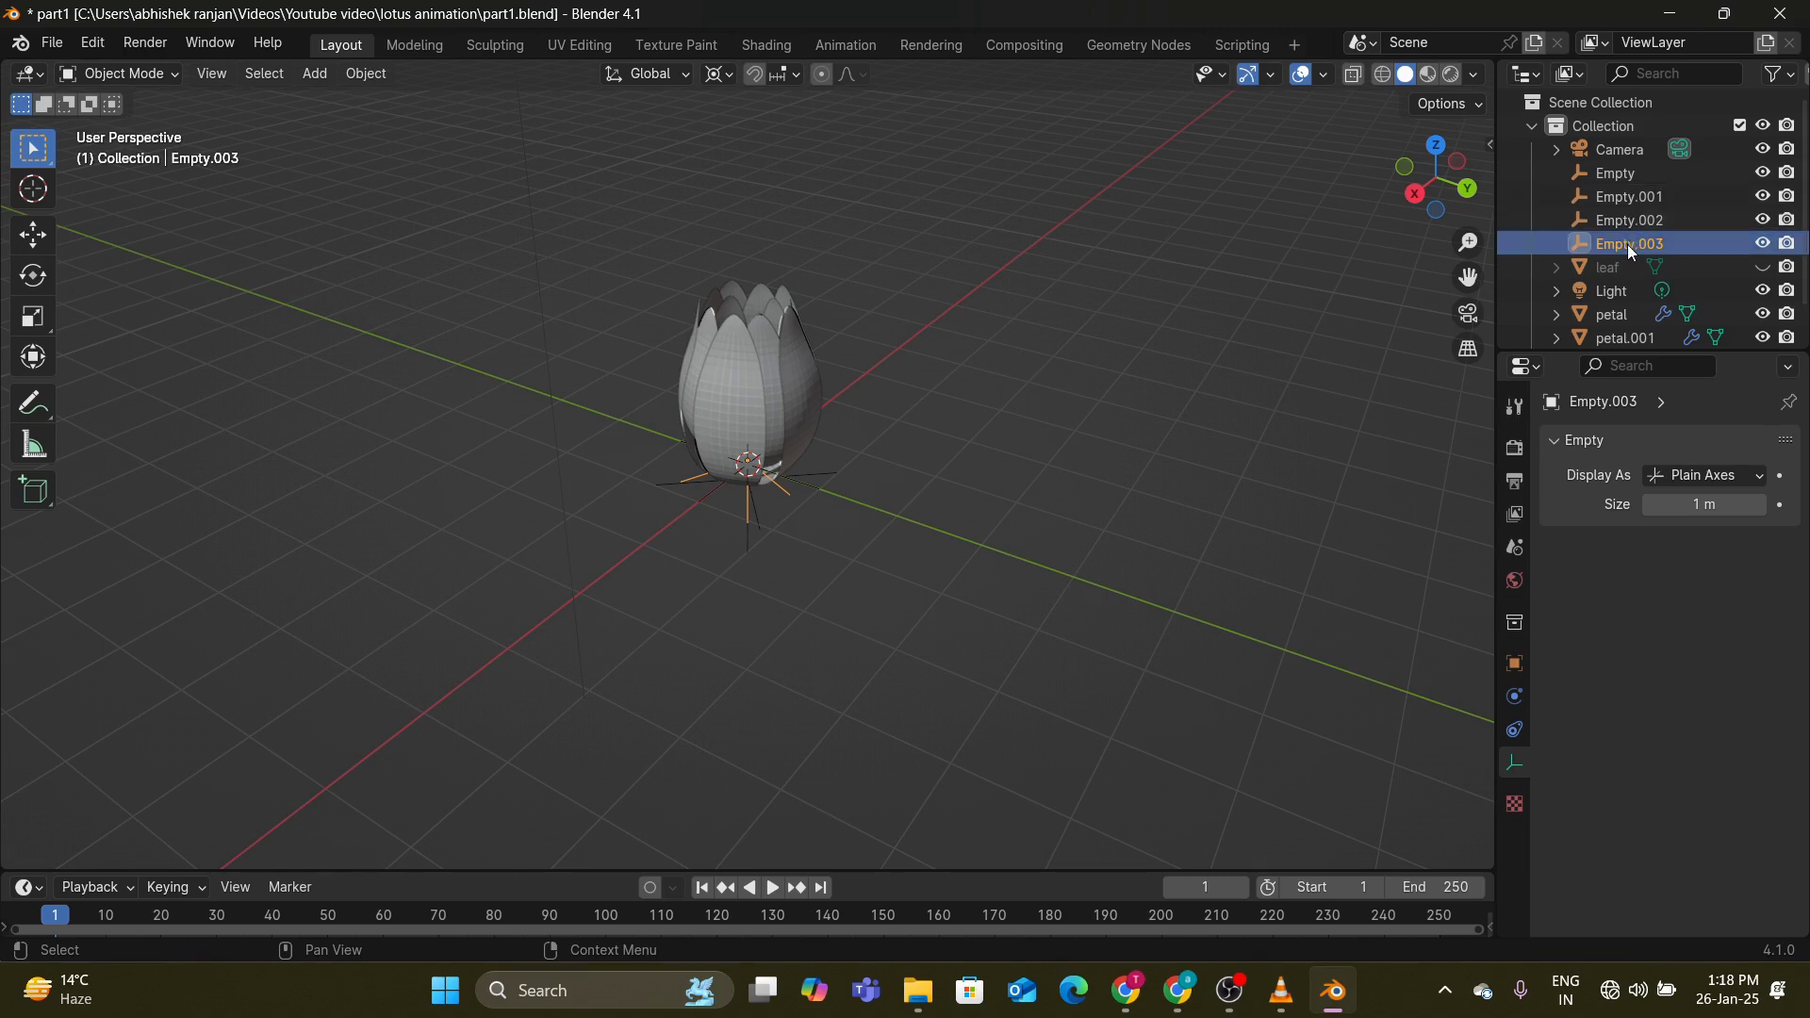
right_click(1630, 244)
click(971, 257)
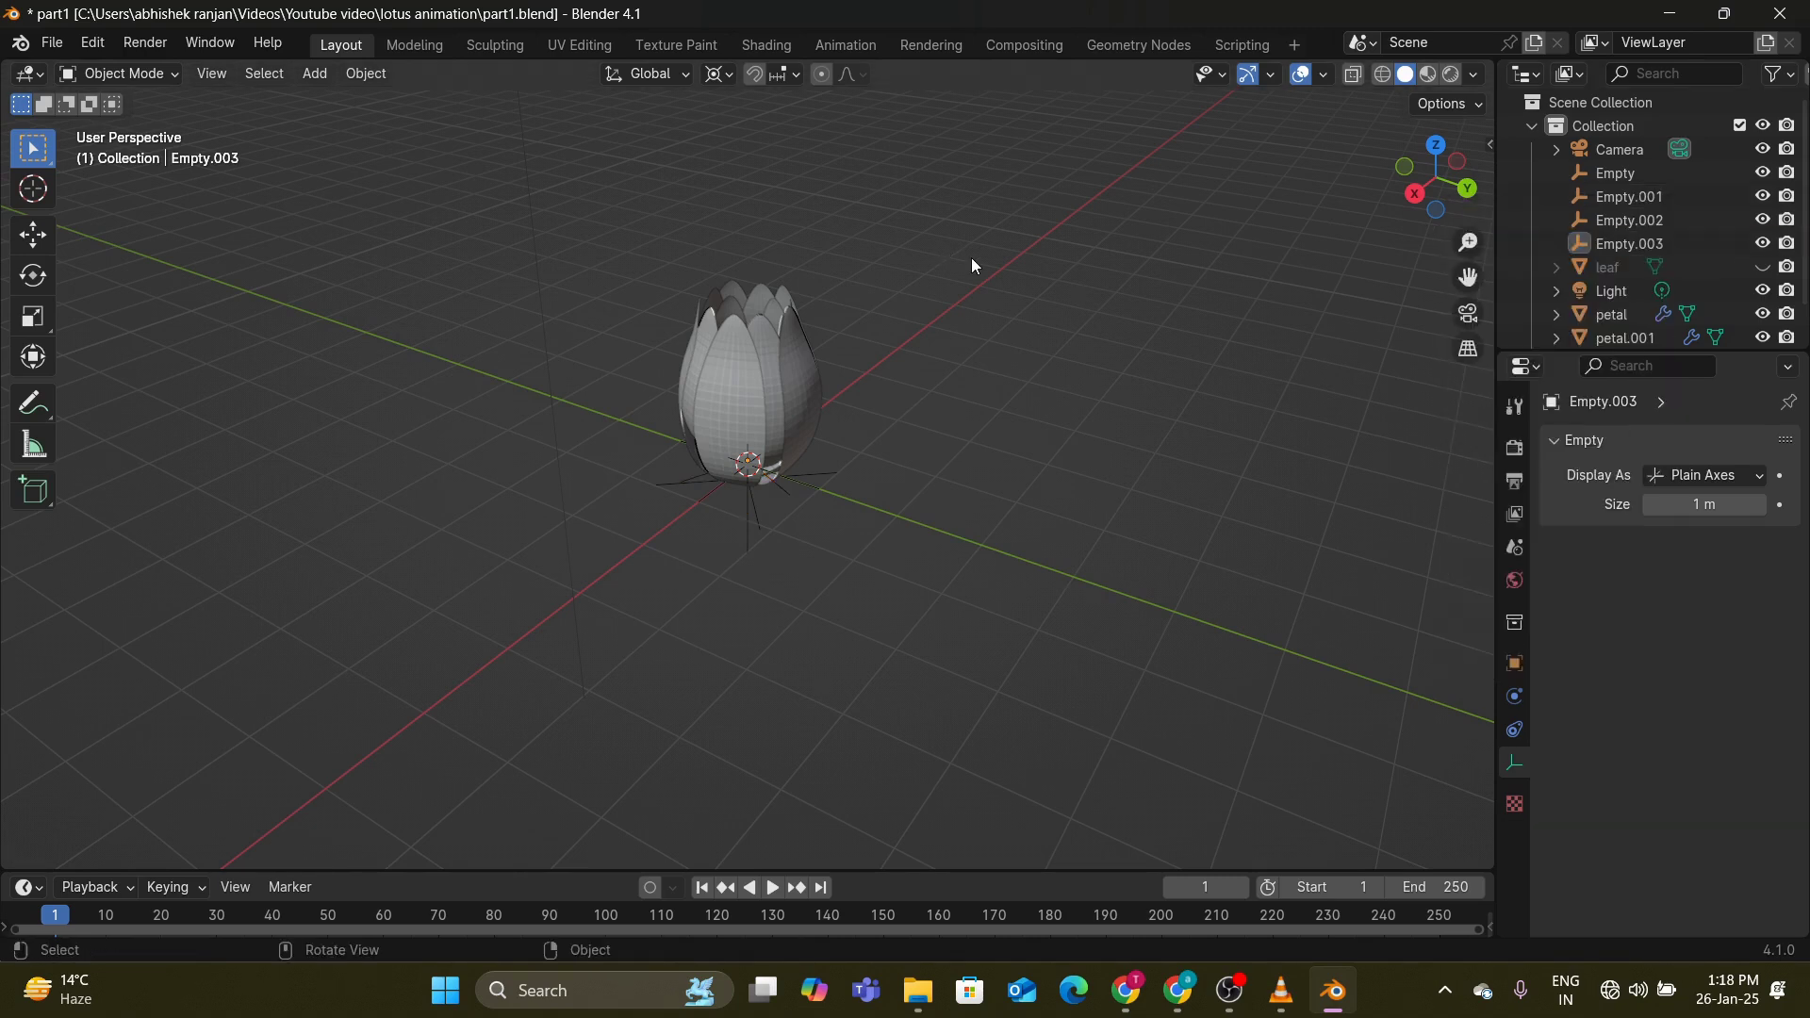
click(1580, 244)
click(1587, 246)
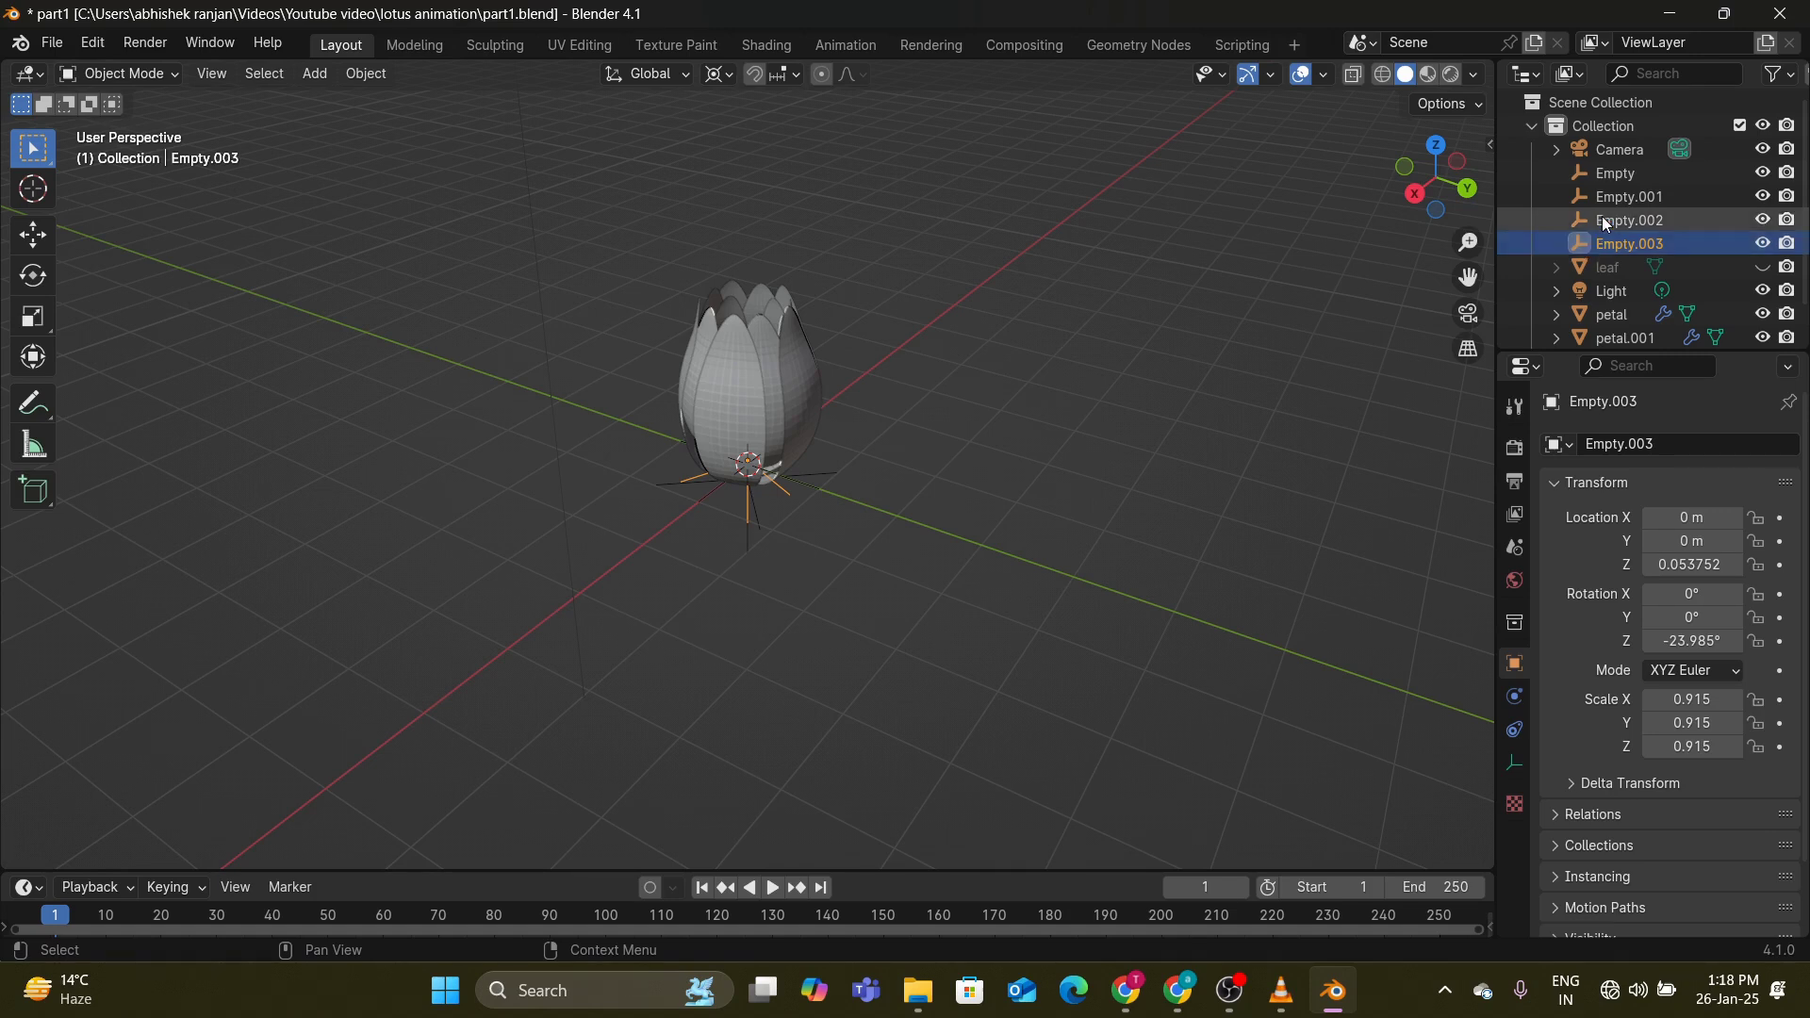
click(1603, 220)
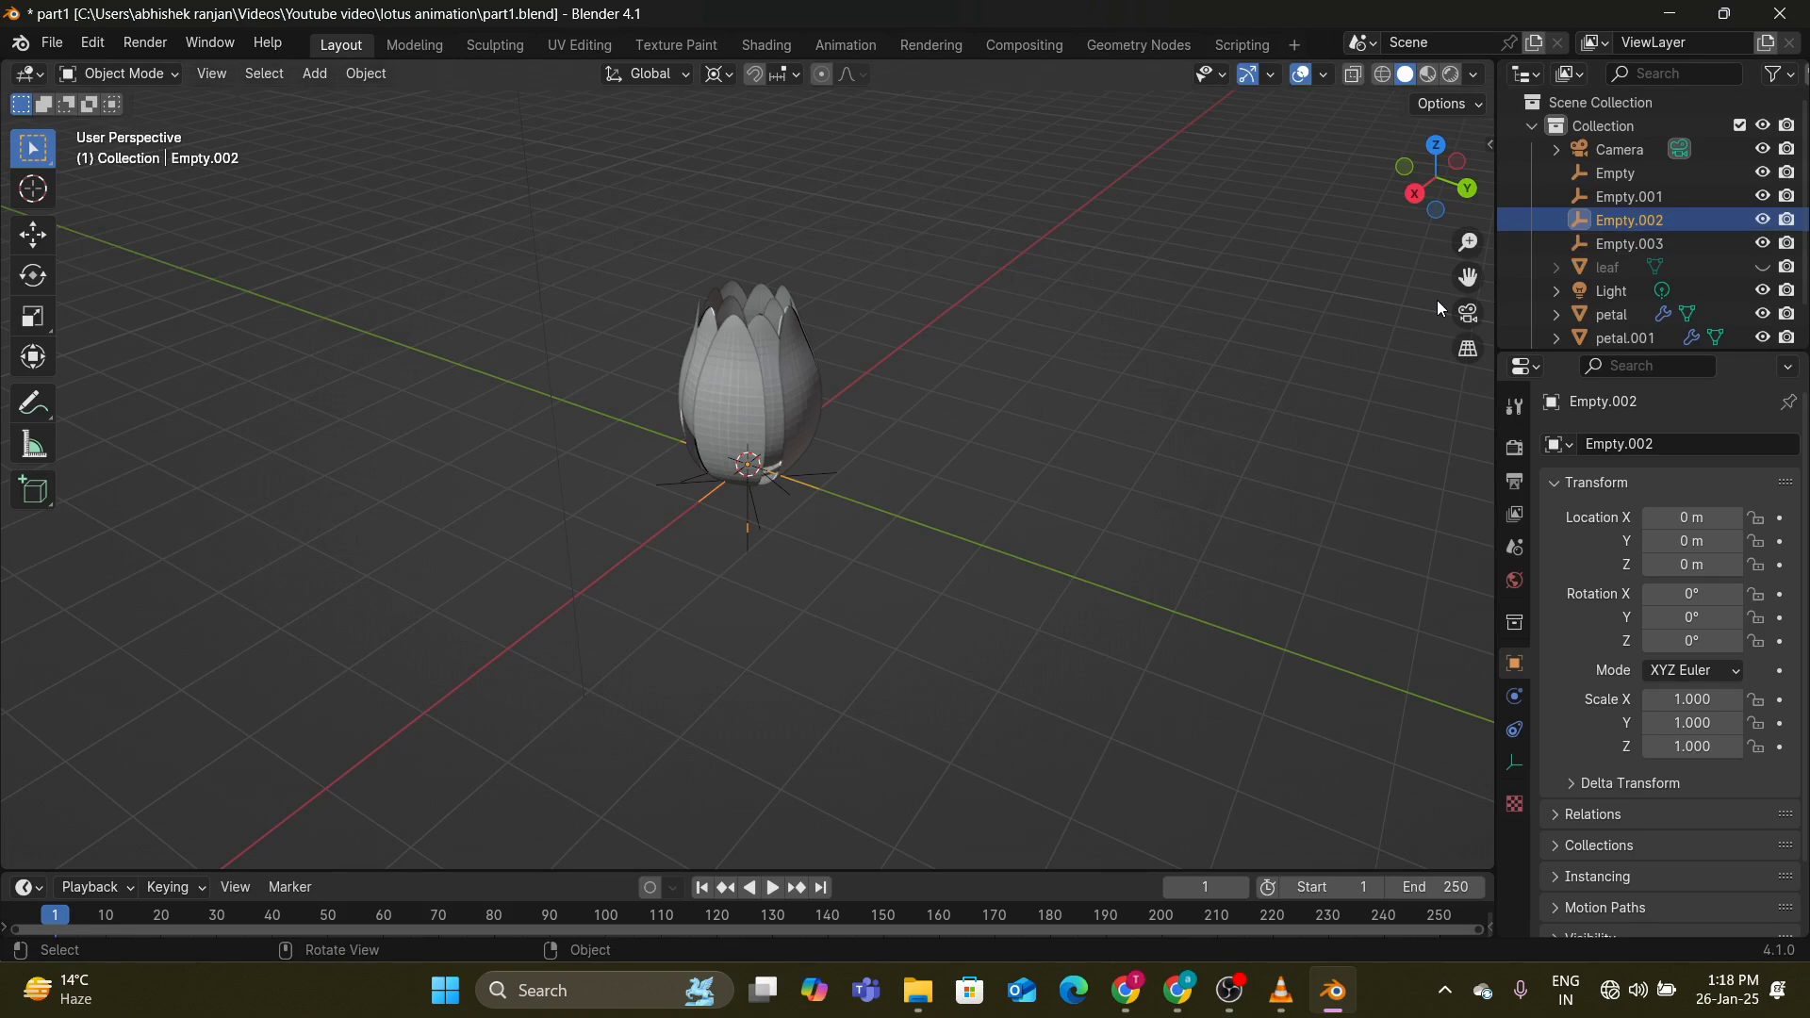
key(Delete)
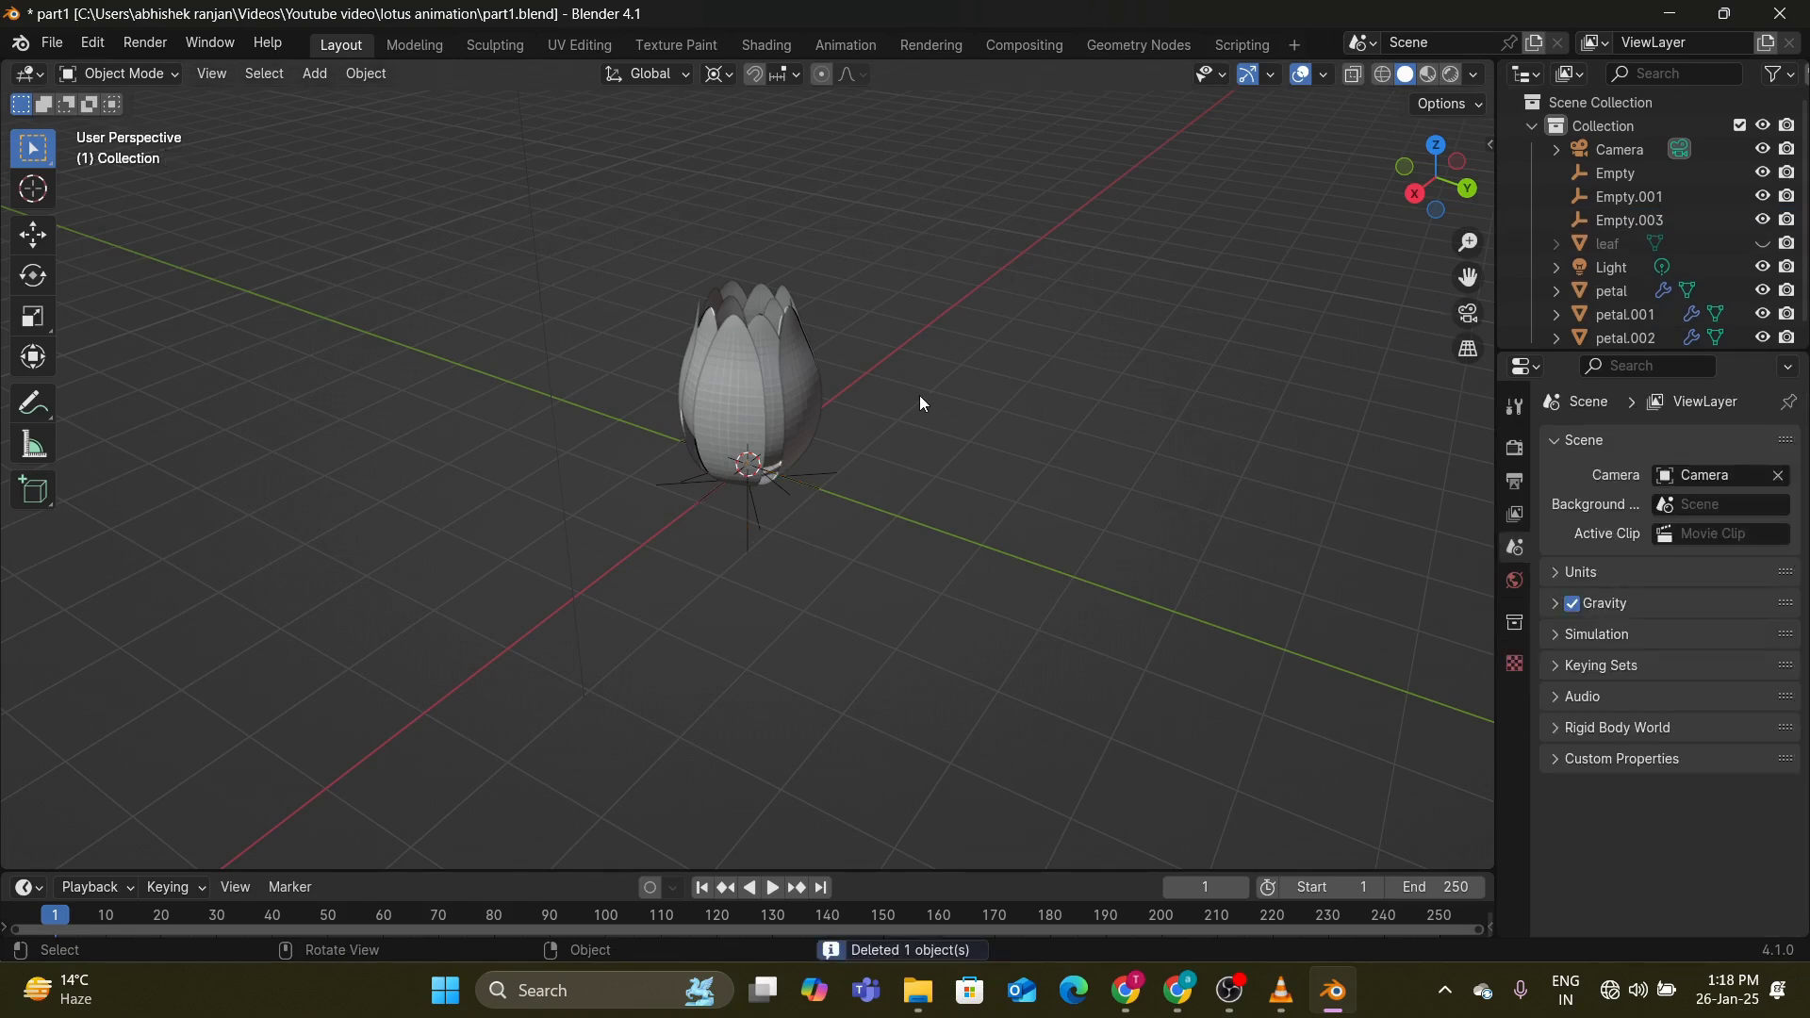
Step: Rename the empty Empty.003 as Empty.002
click(1671, 224)
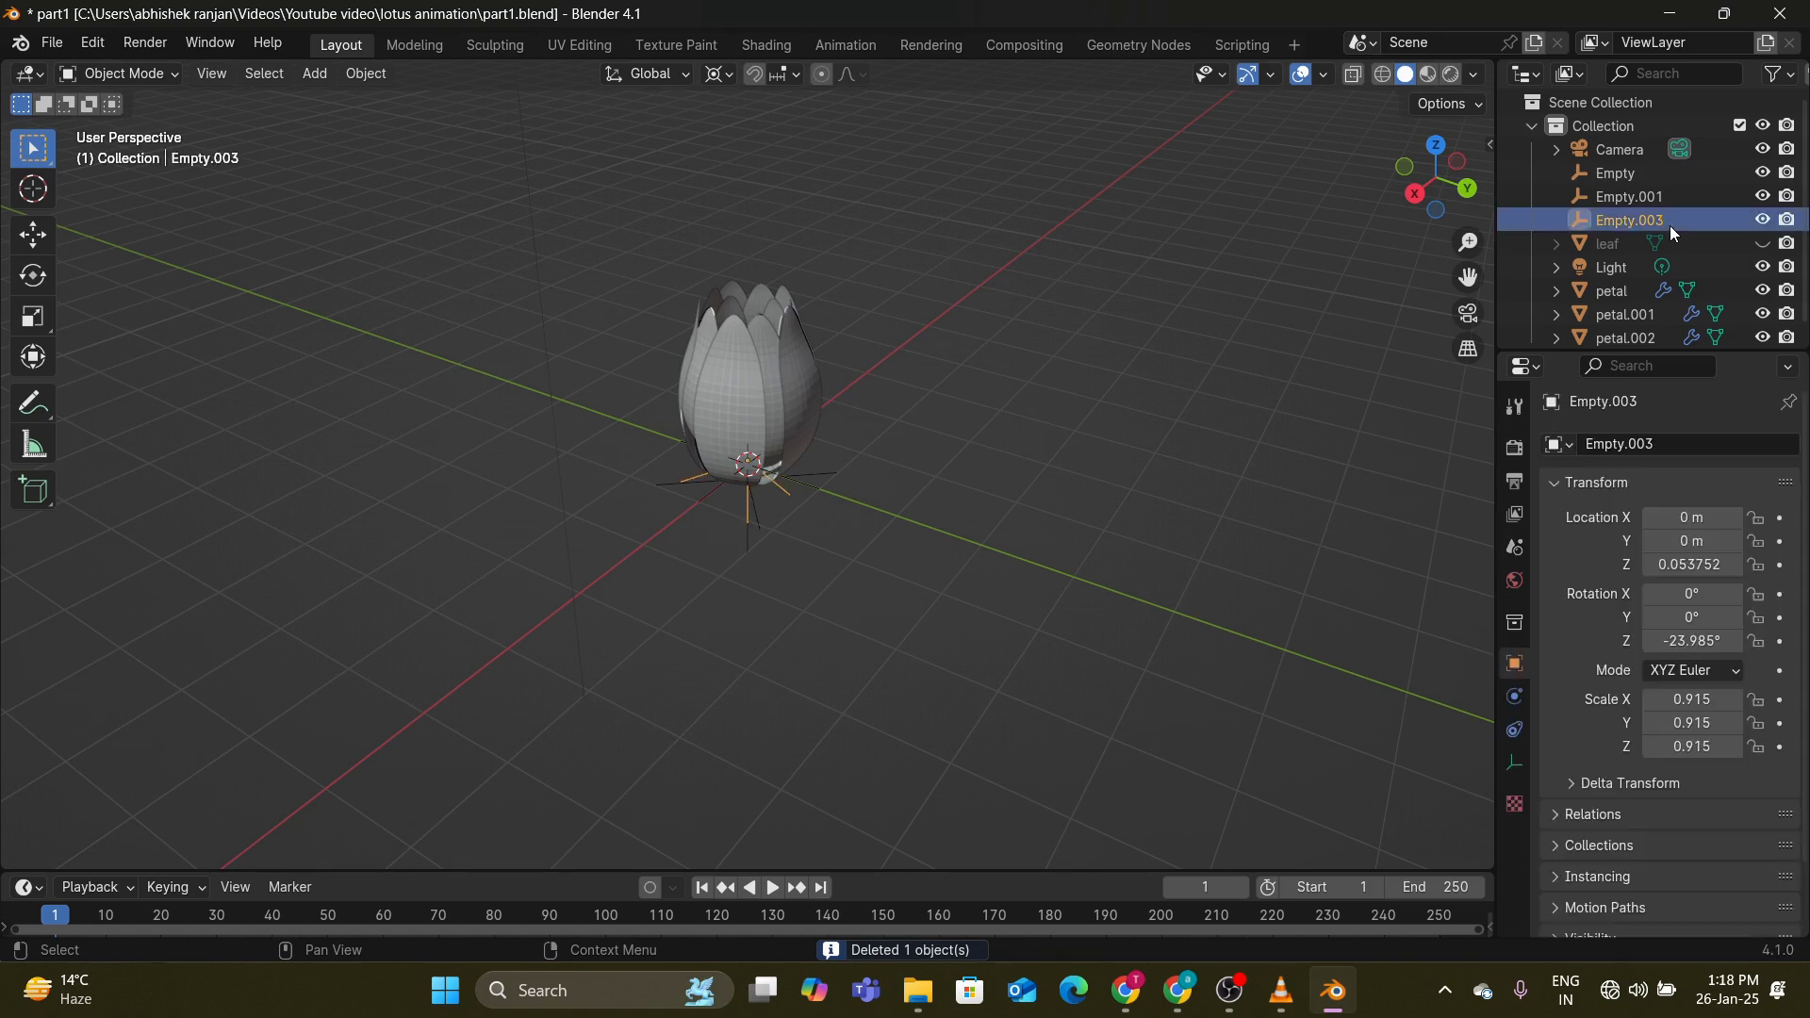
right_click(1671, 224)
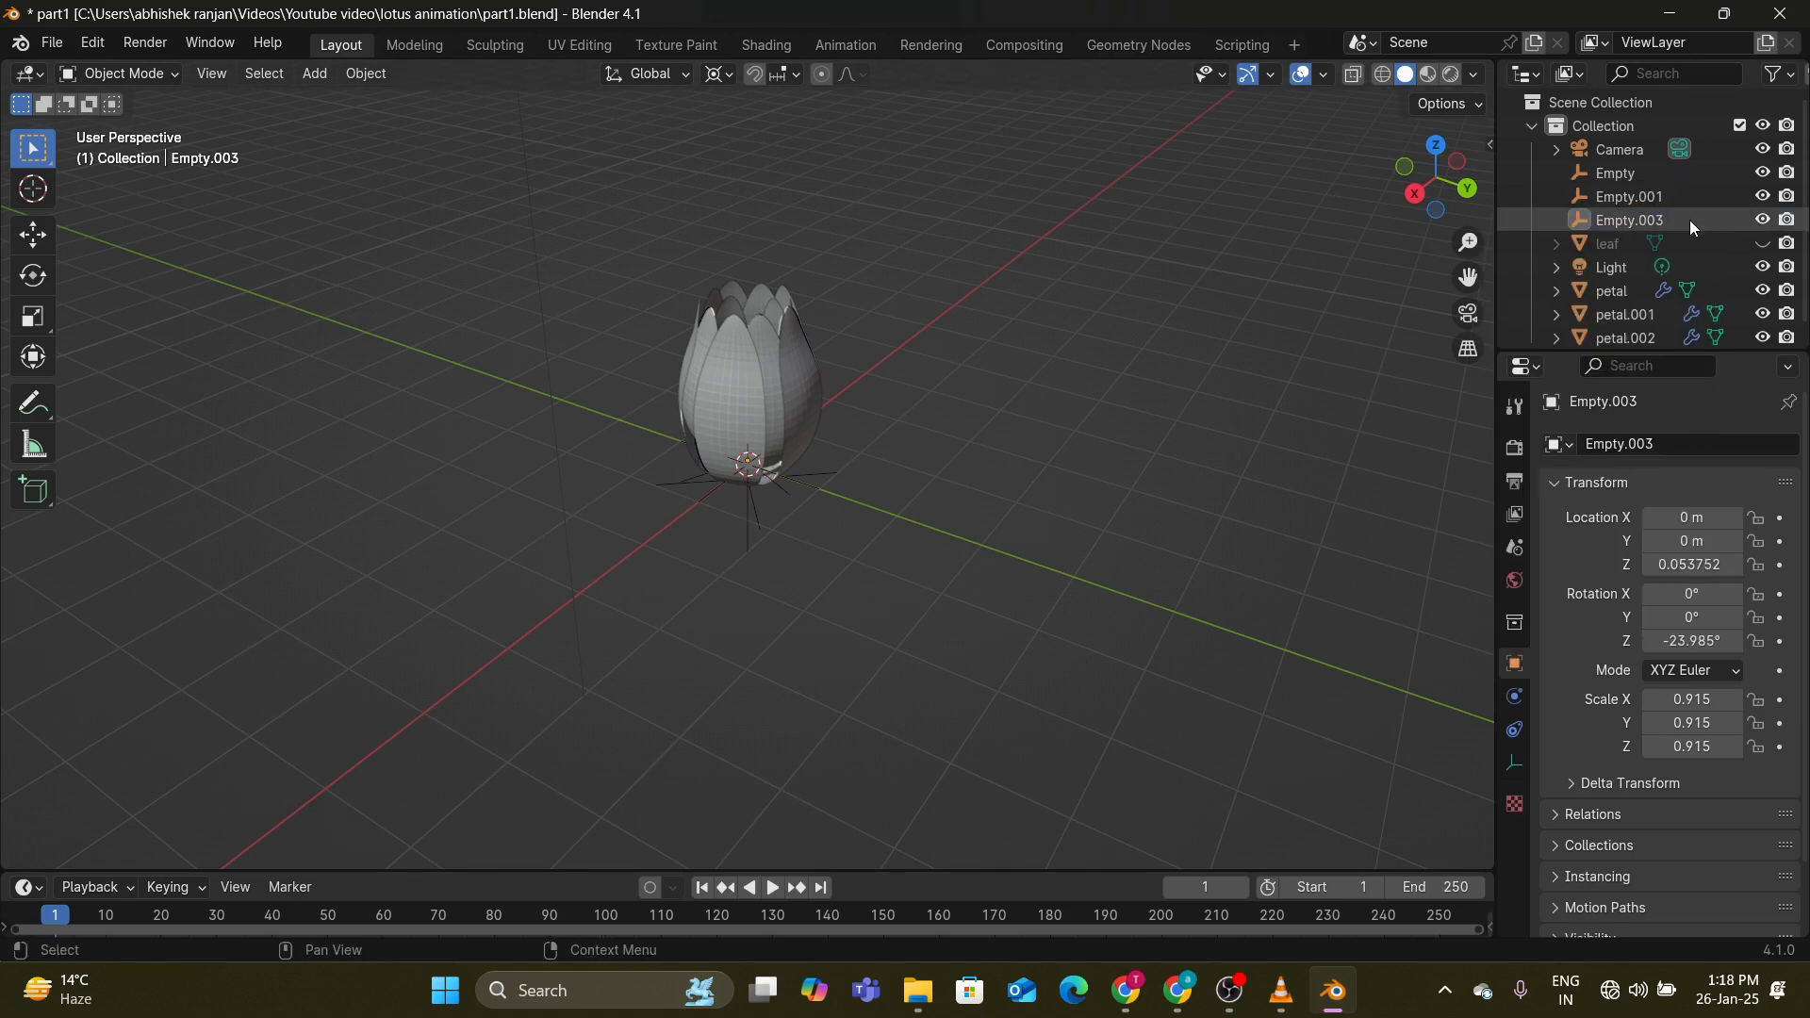
double_click(1664, 221)
click(1664, 220)
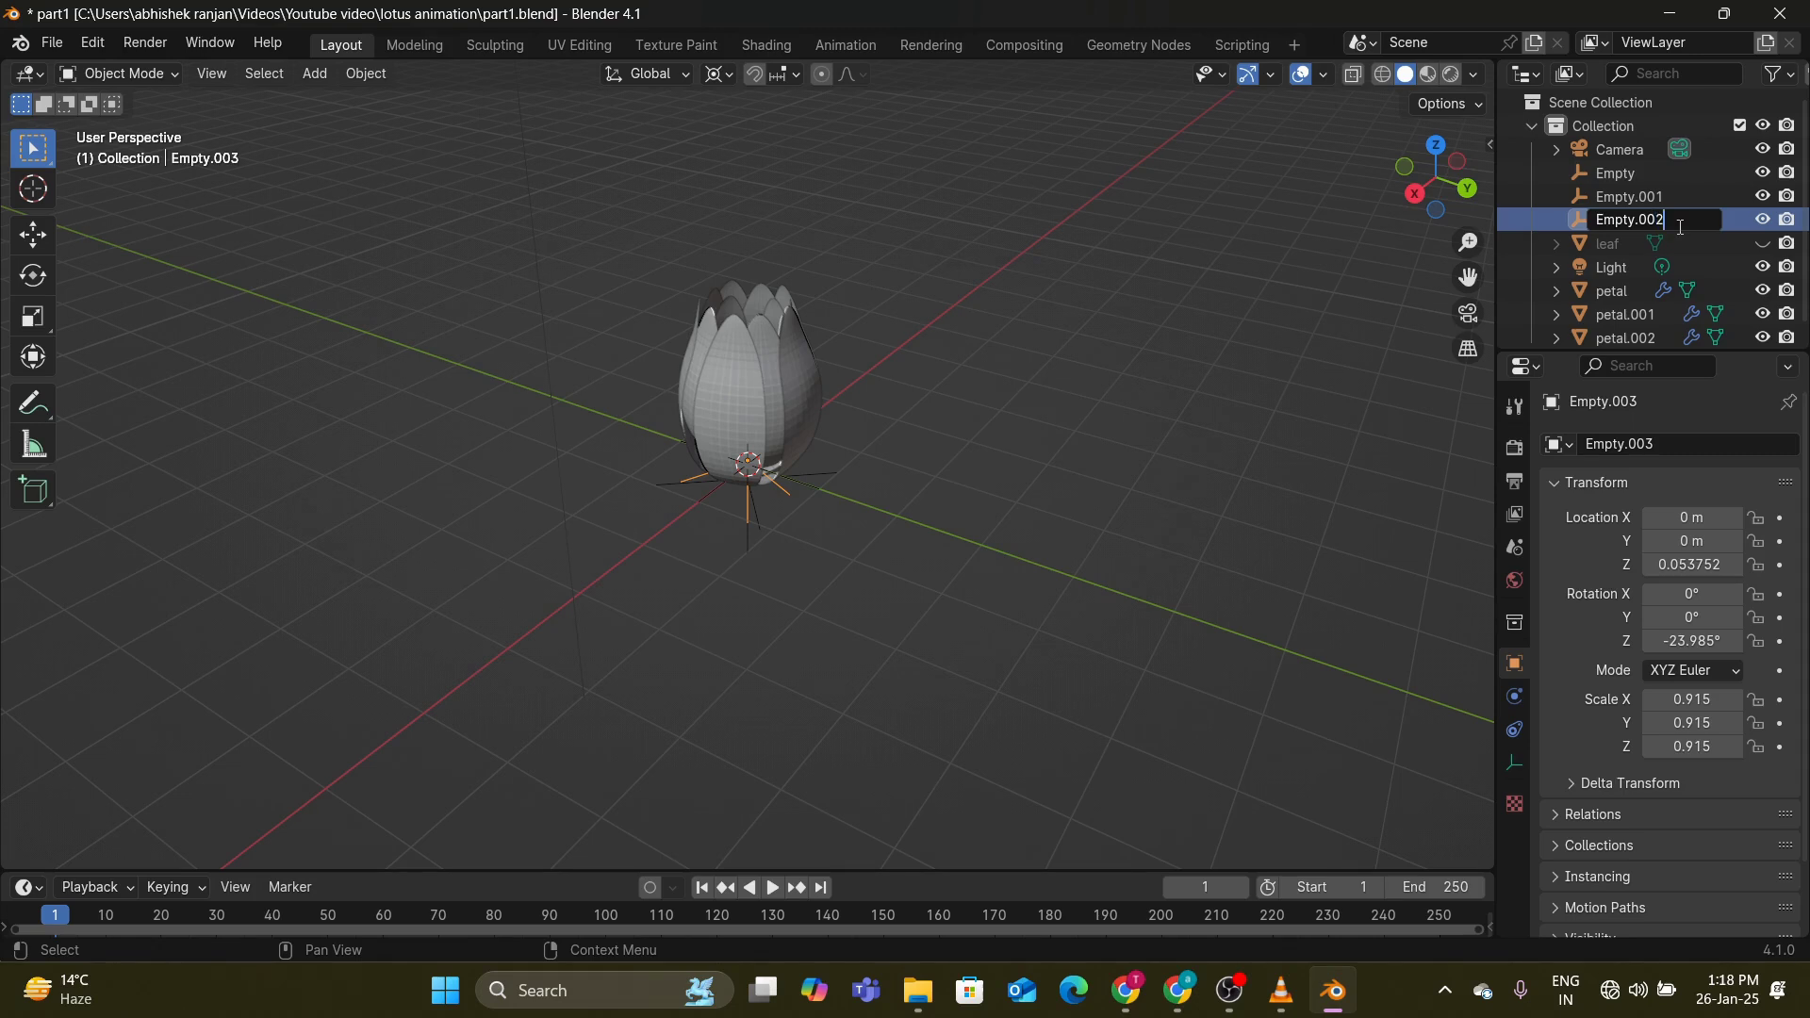
text(2)
key(Return)
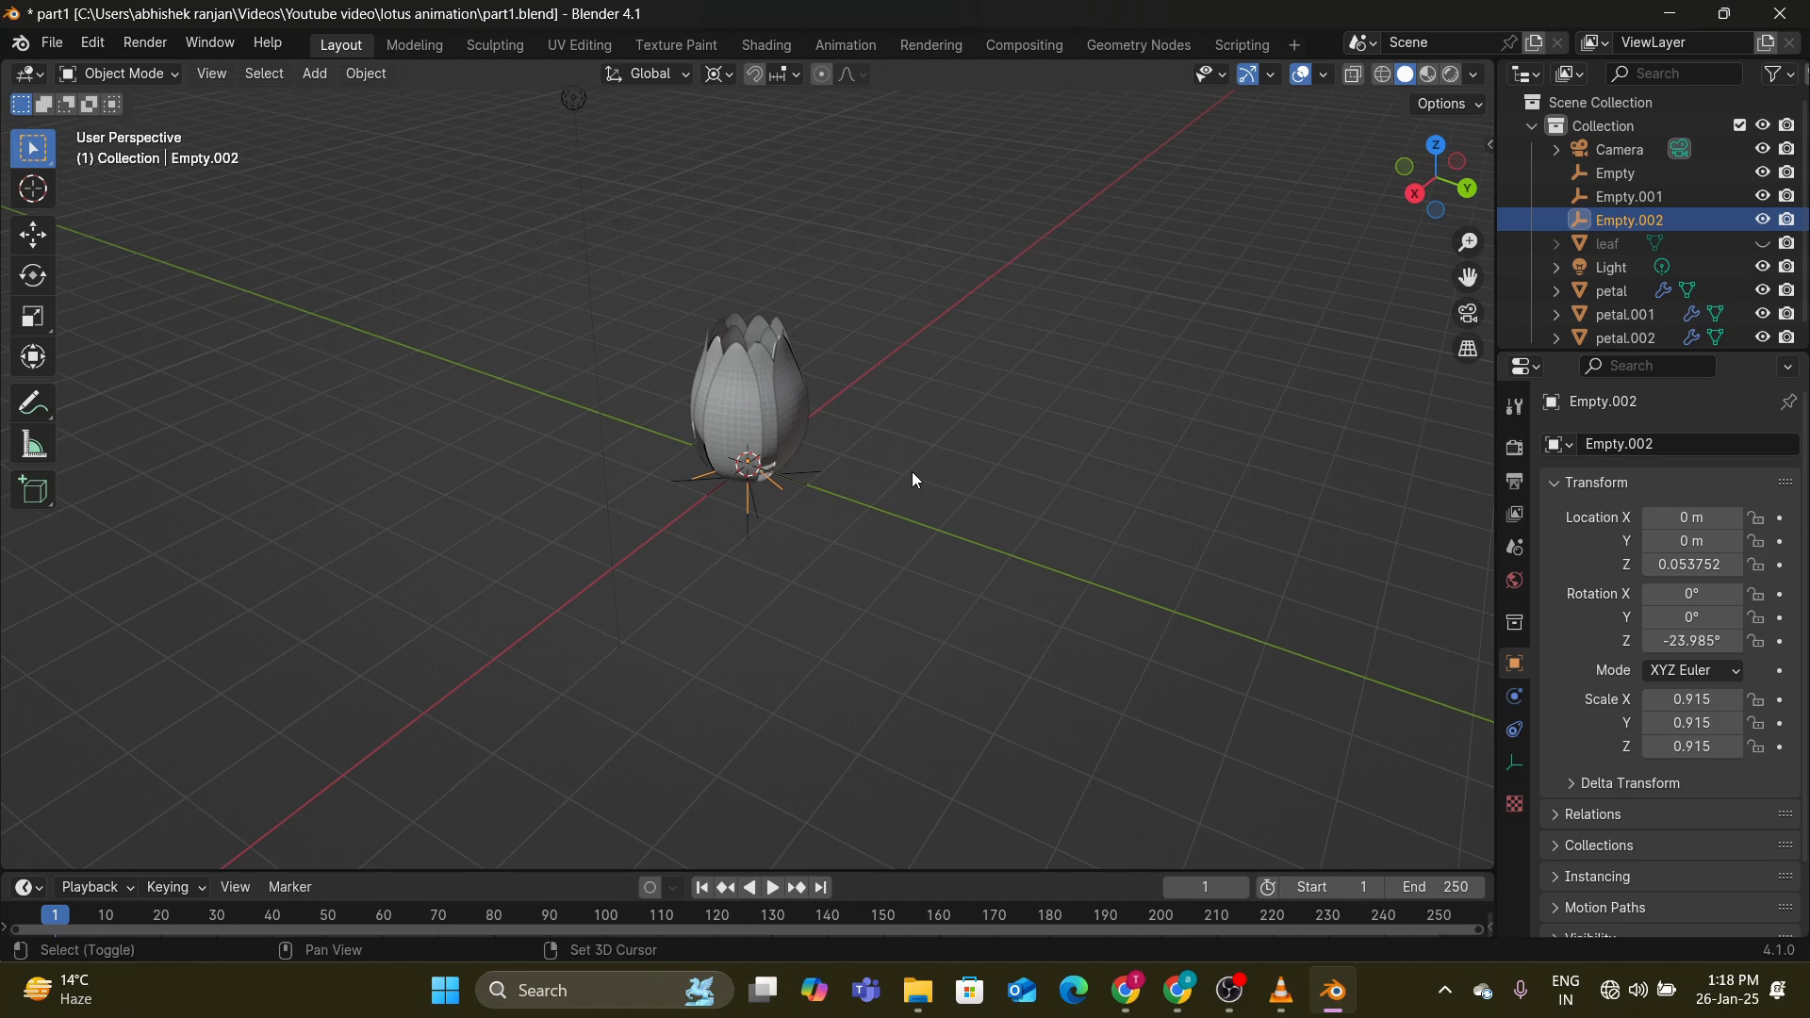
Step: Add a plain axes empty at the world origin and rename it driver
key(shift+a)
mouse_move(891, 525)
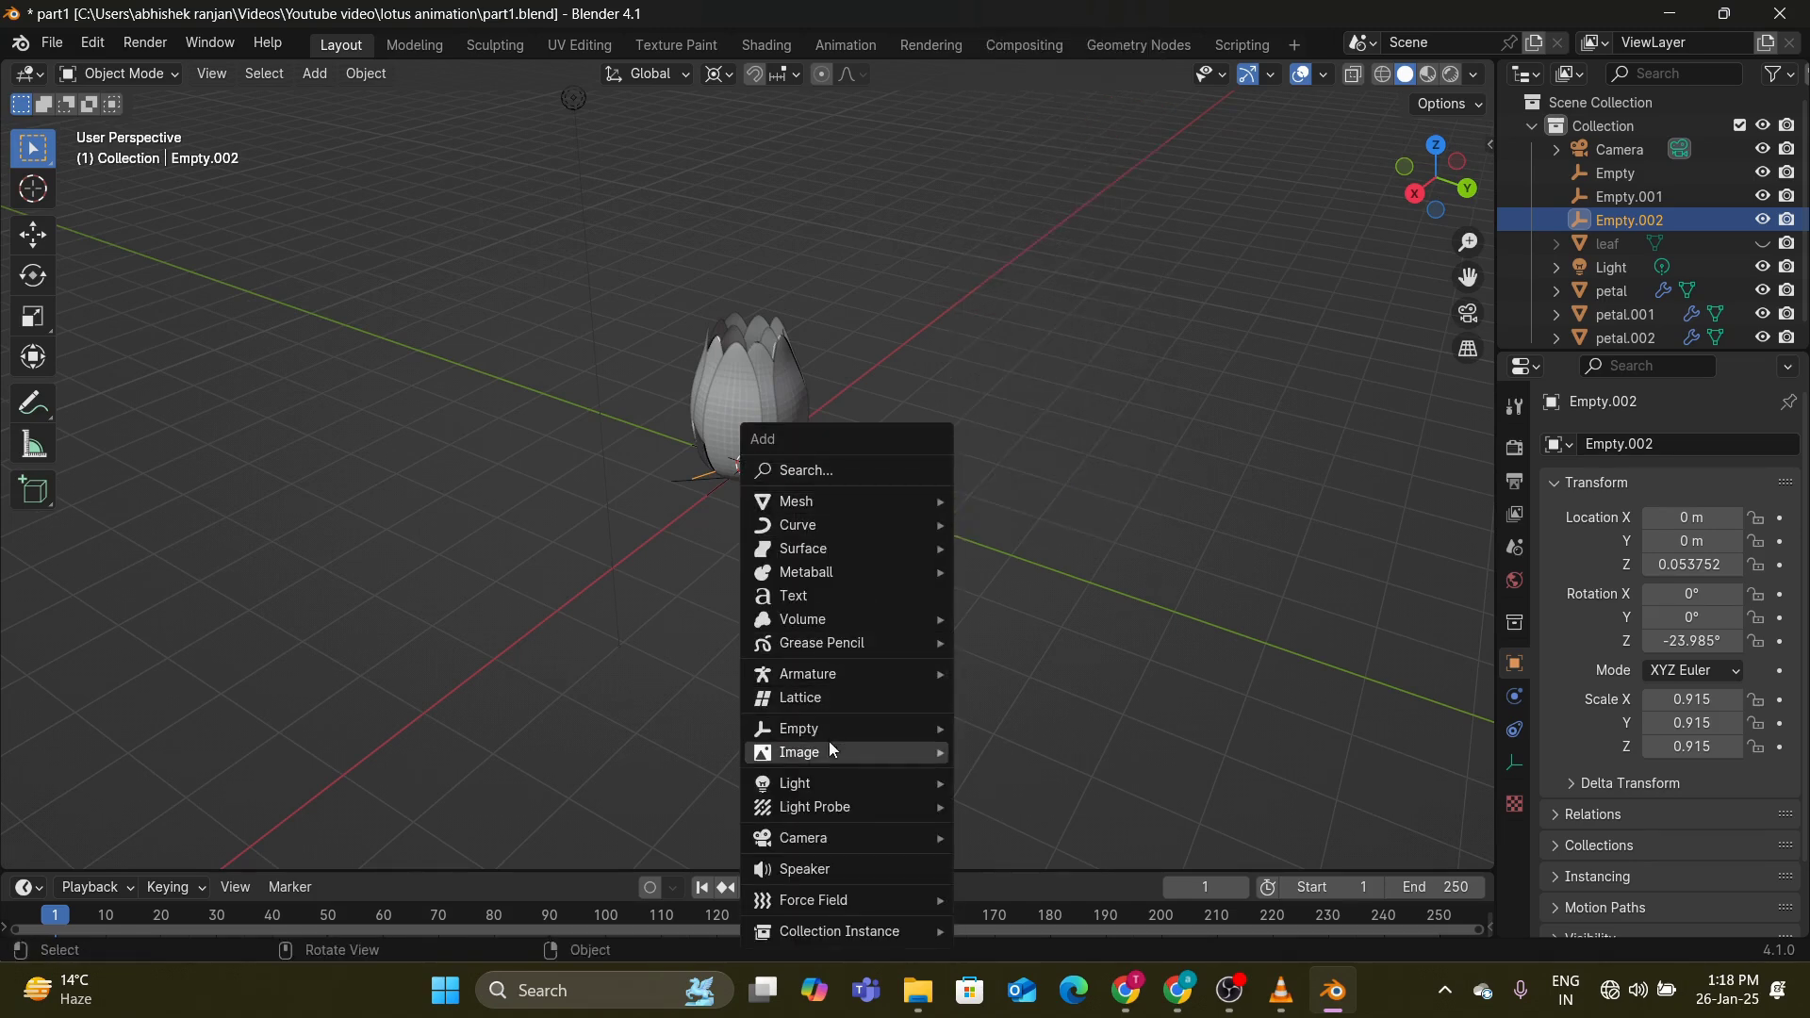
mouse_move(827, 728)
click(1035, 730)
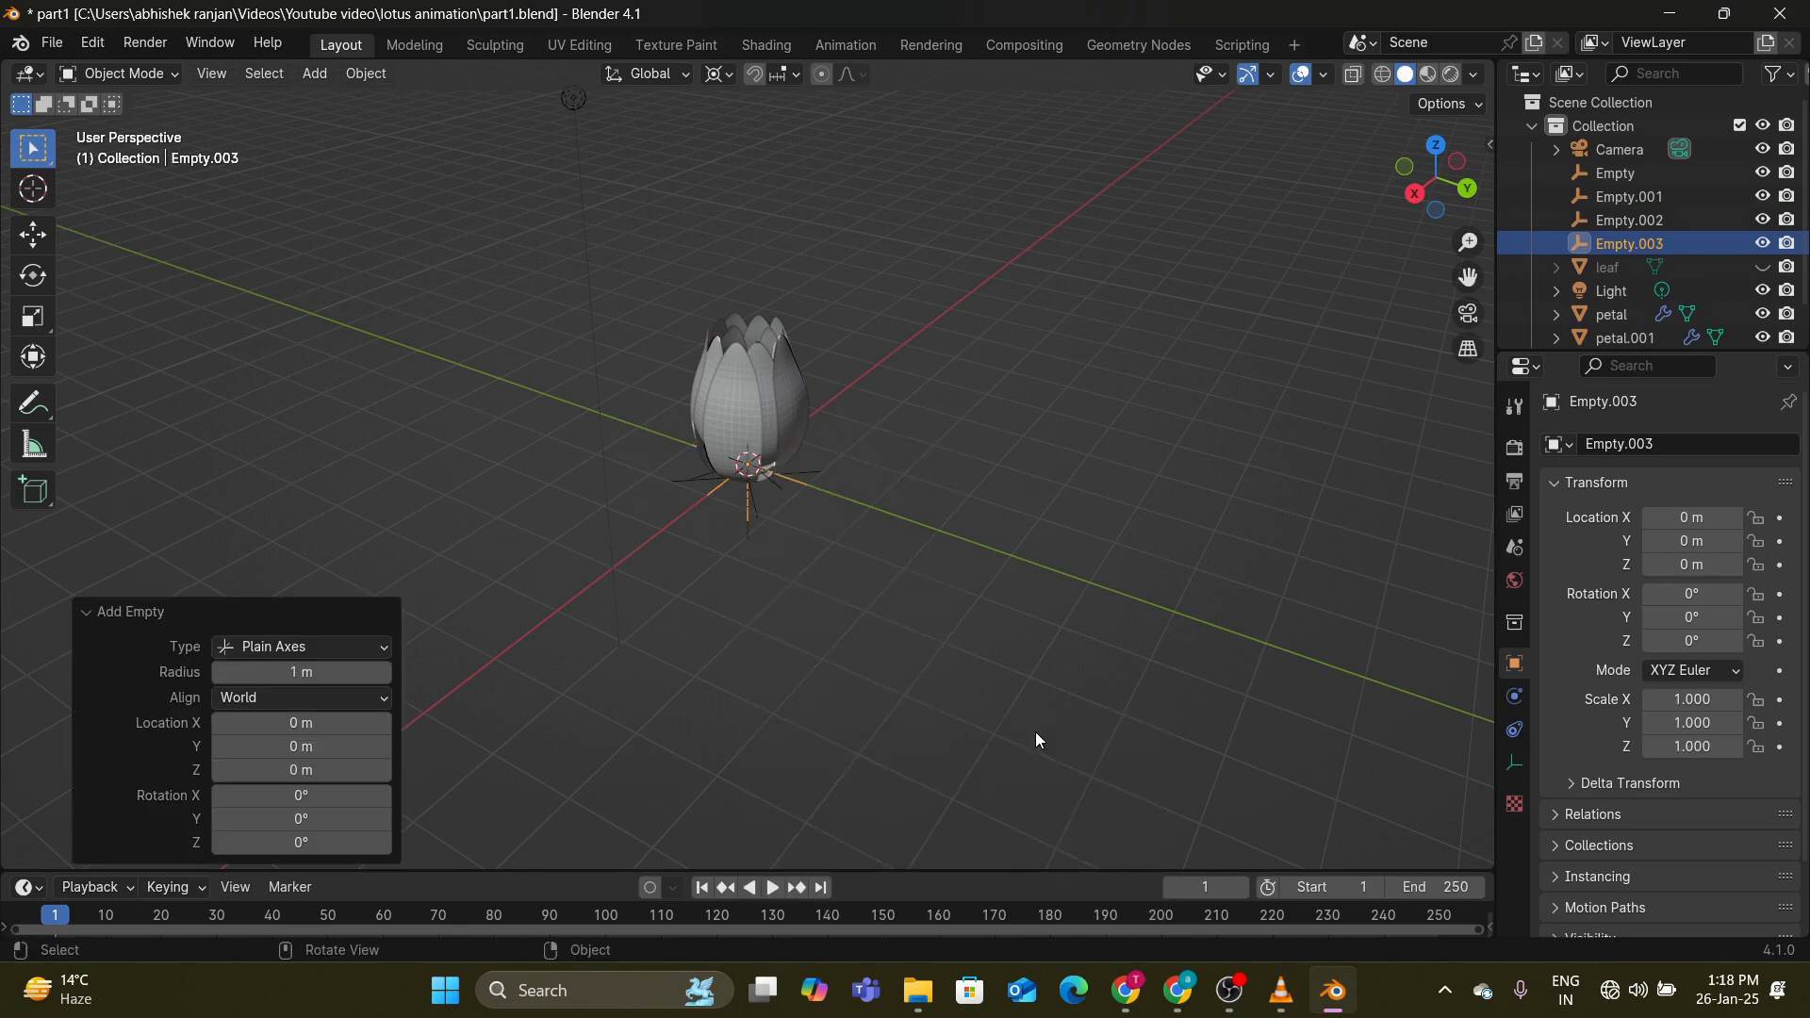
right_click(1635, 242)
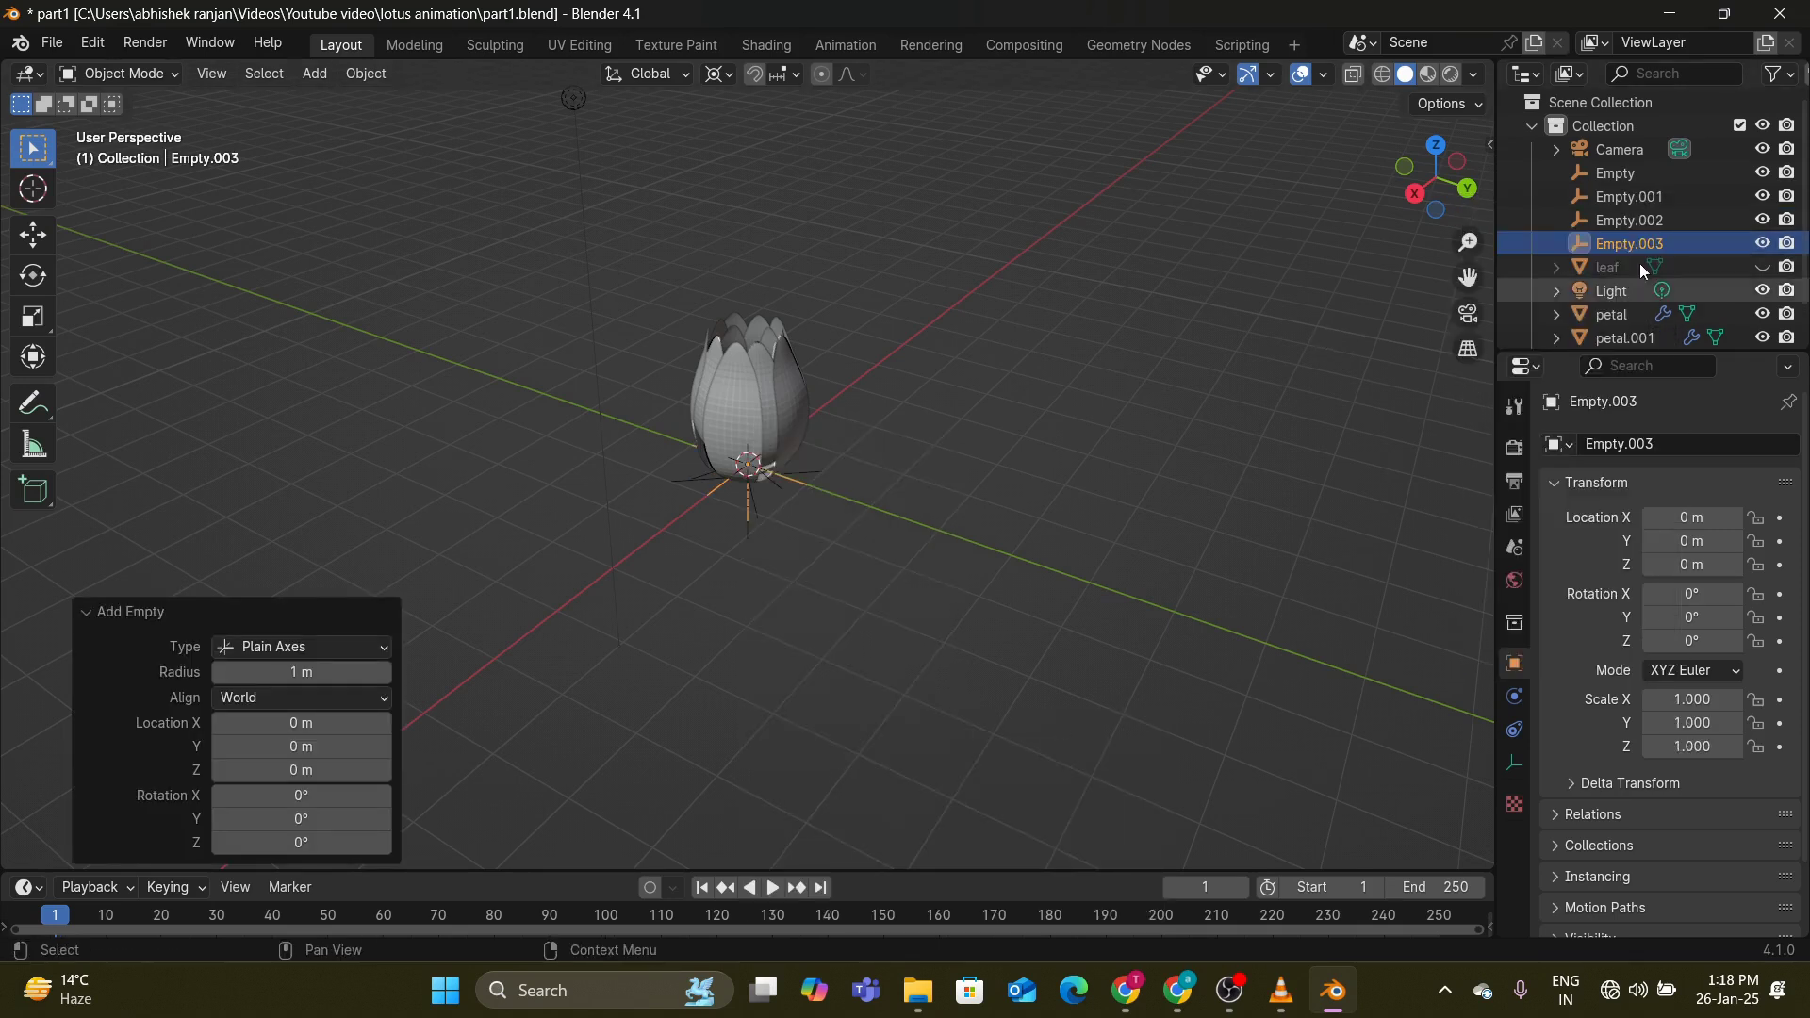
double_click(1673, 245)
key(BackSpace)
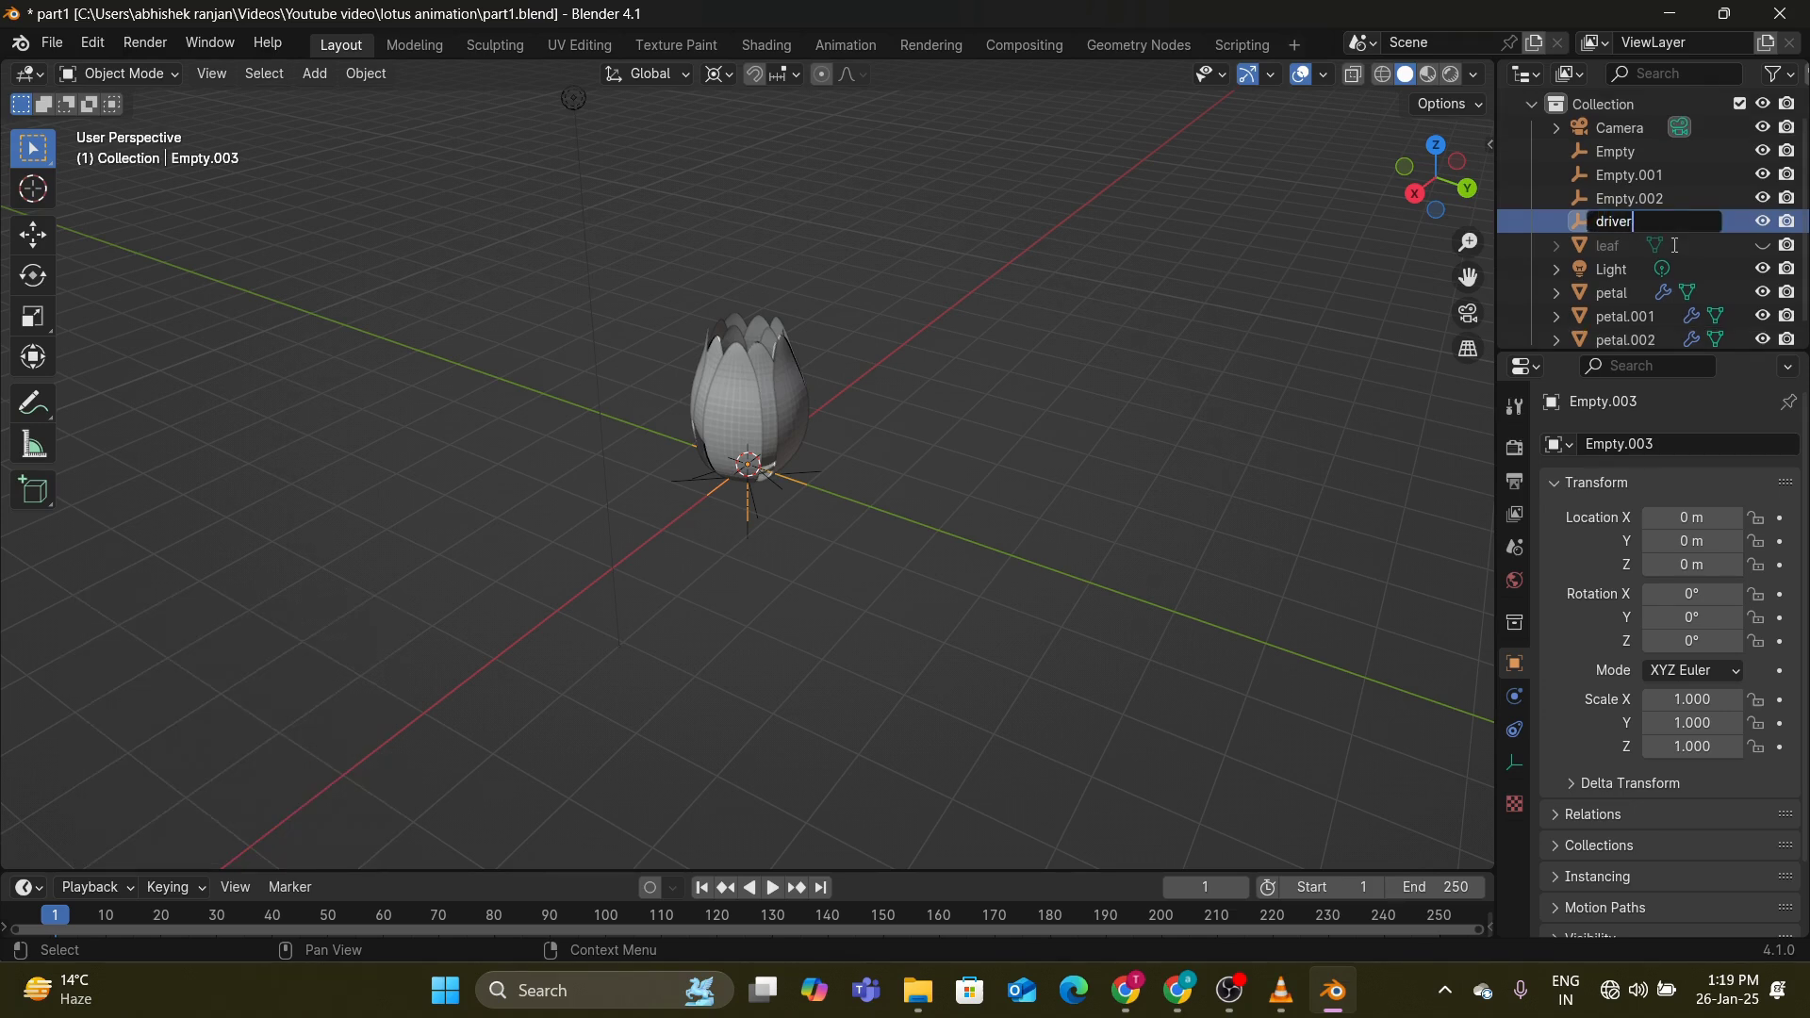
text(driver)
key(Return)
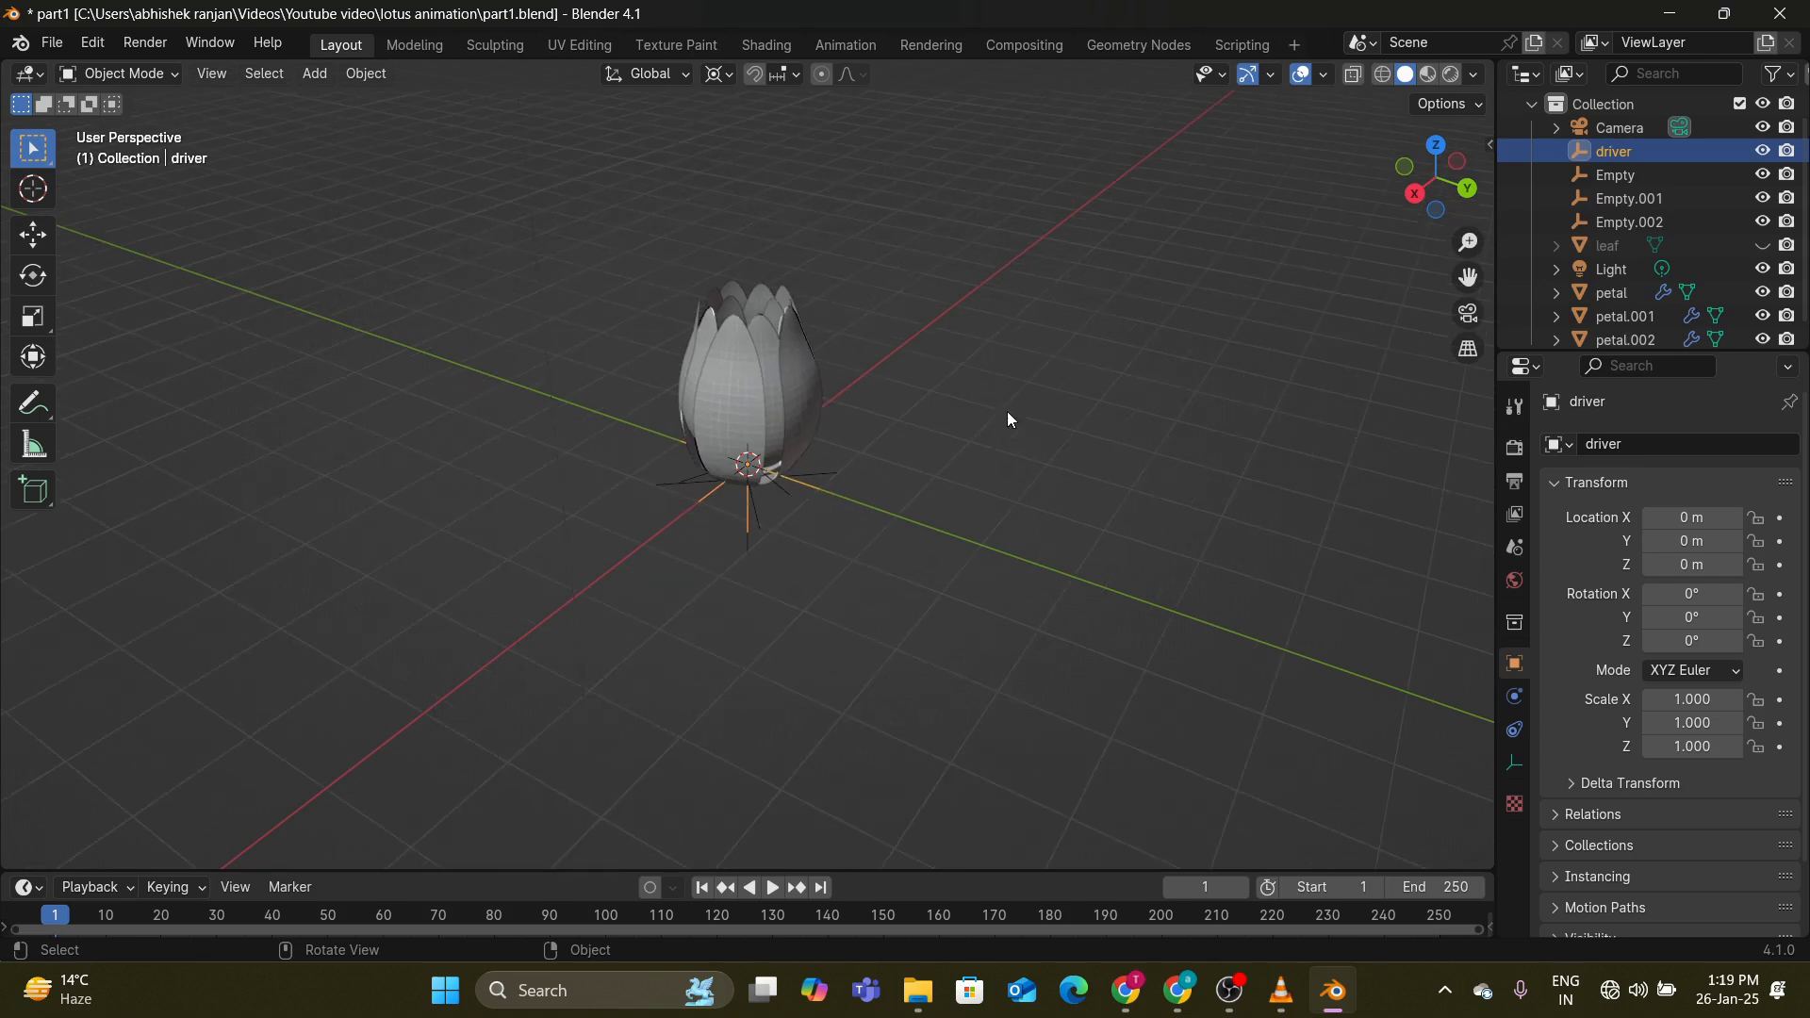
Step: Select petal.001, petal and petal.002 in turn to review each ring of petals
click(790, 411)
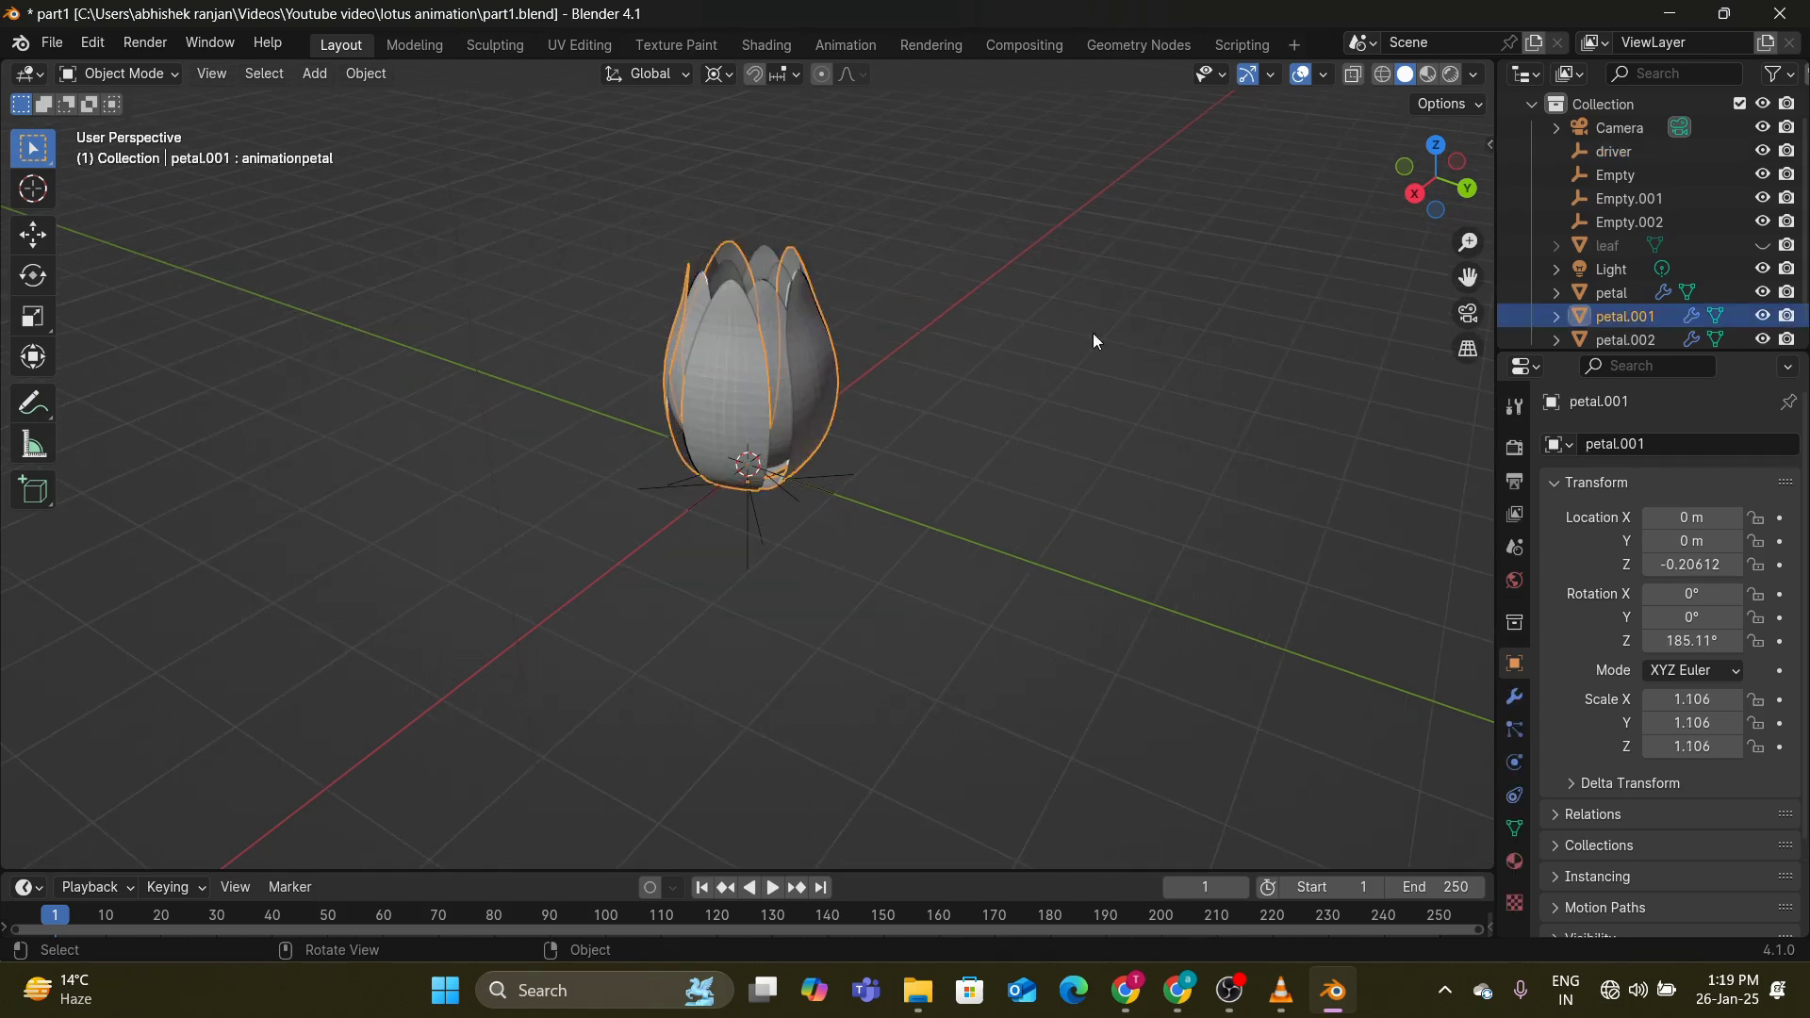
click(1624, 296)
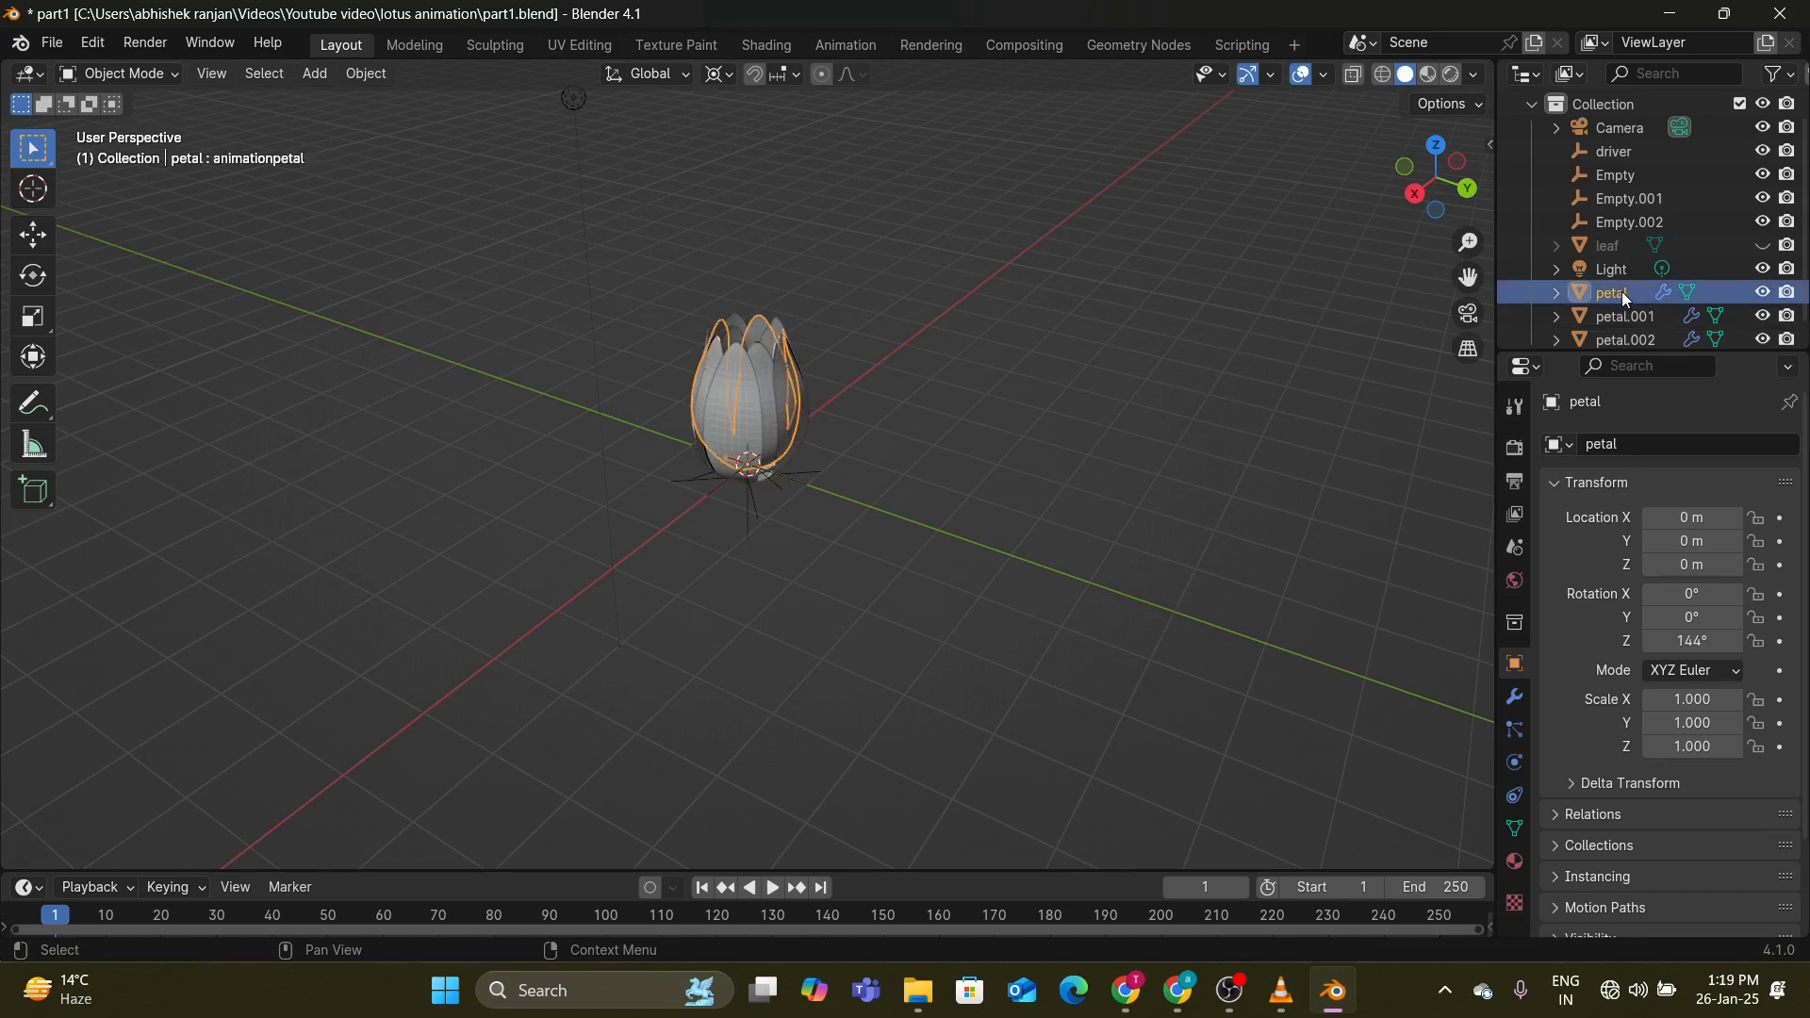
scroll(1509, 291, down, 1)
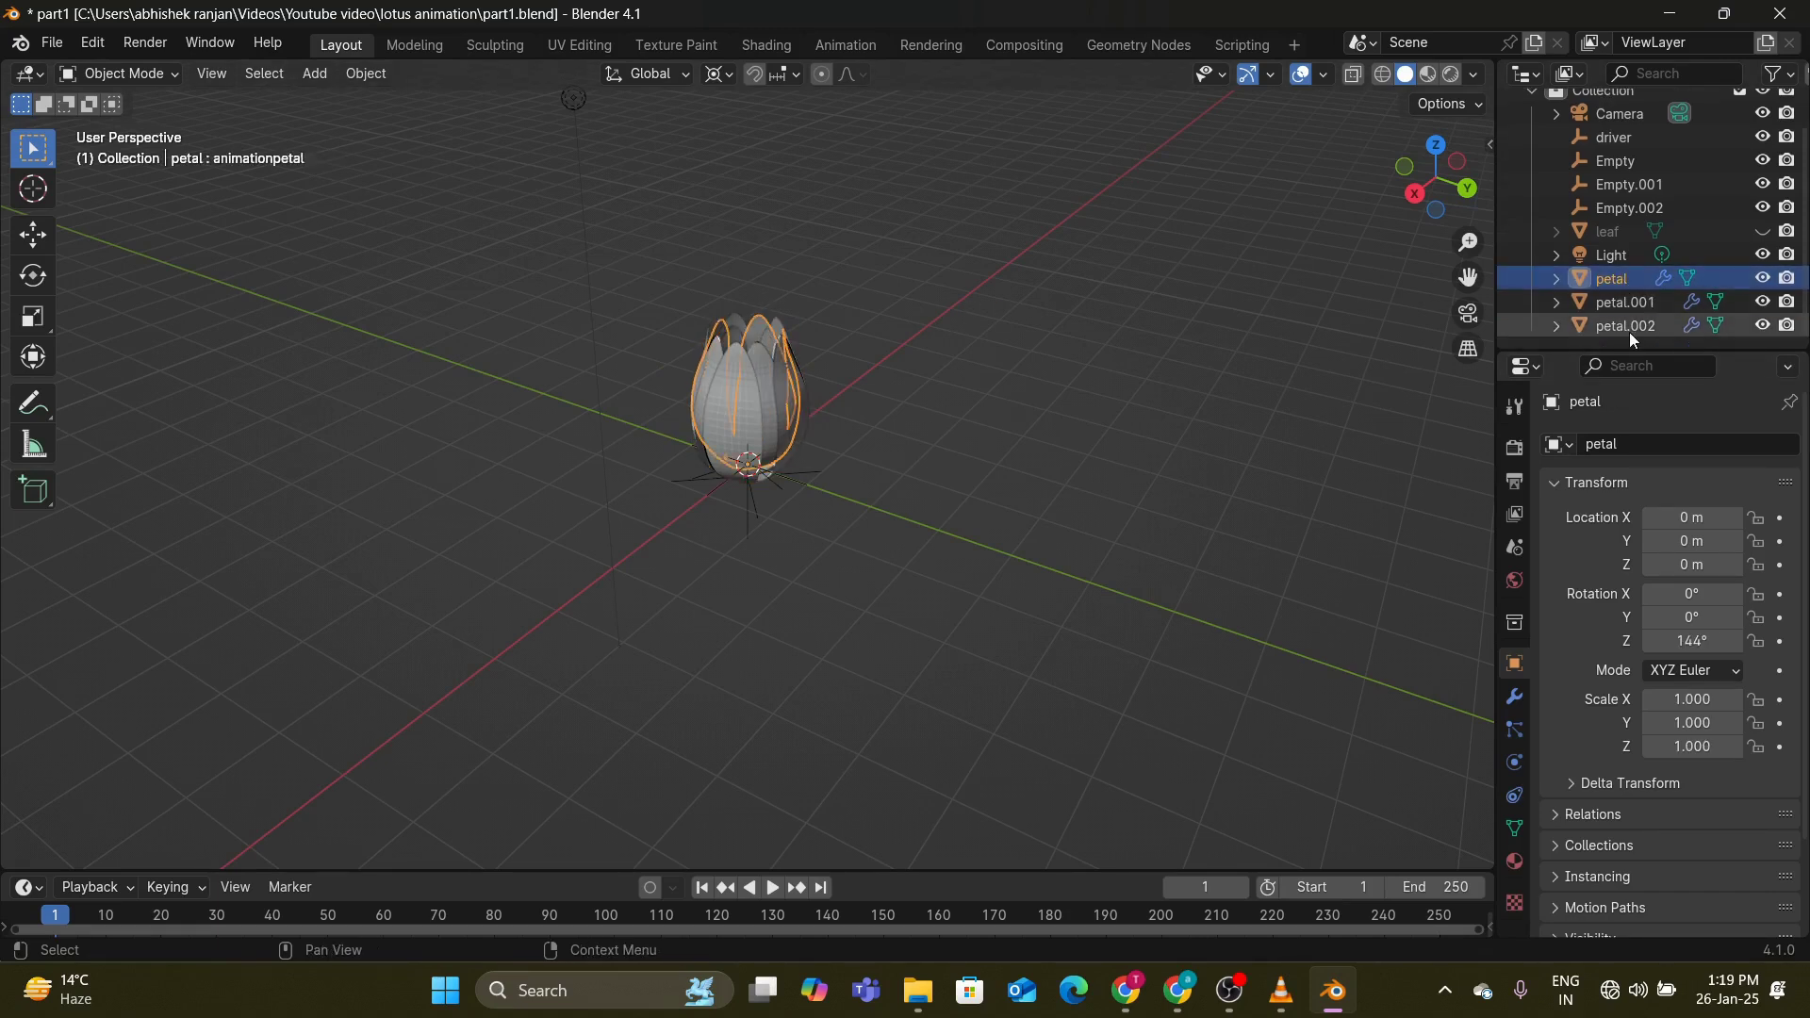
key(Down)
key(Down)
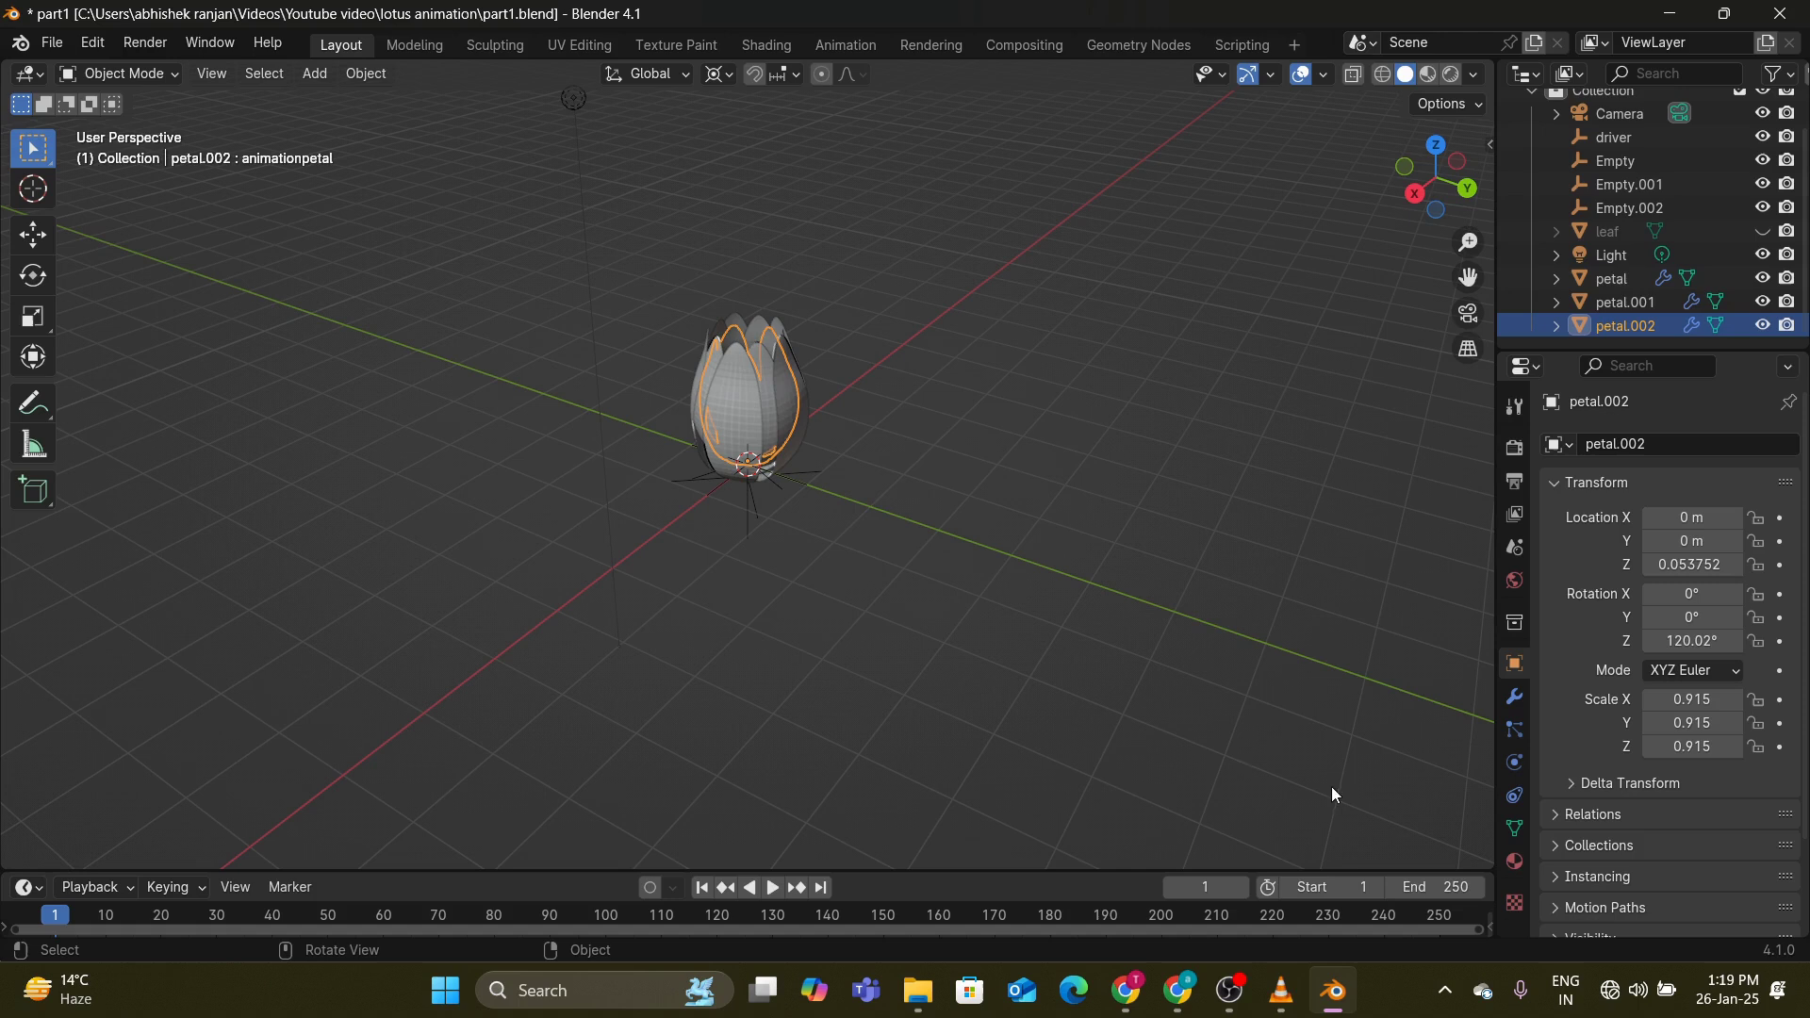
Step: Add a driver to the animationpetal shape key value of petal.002, controlled by the X location of the driver empty
click(1515, 829)
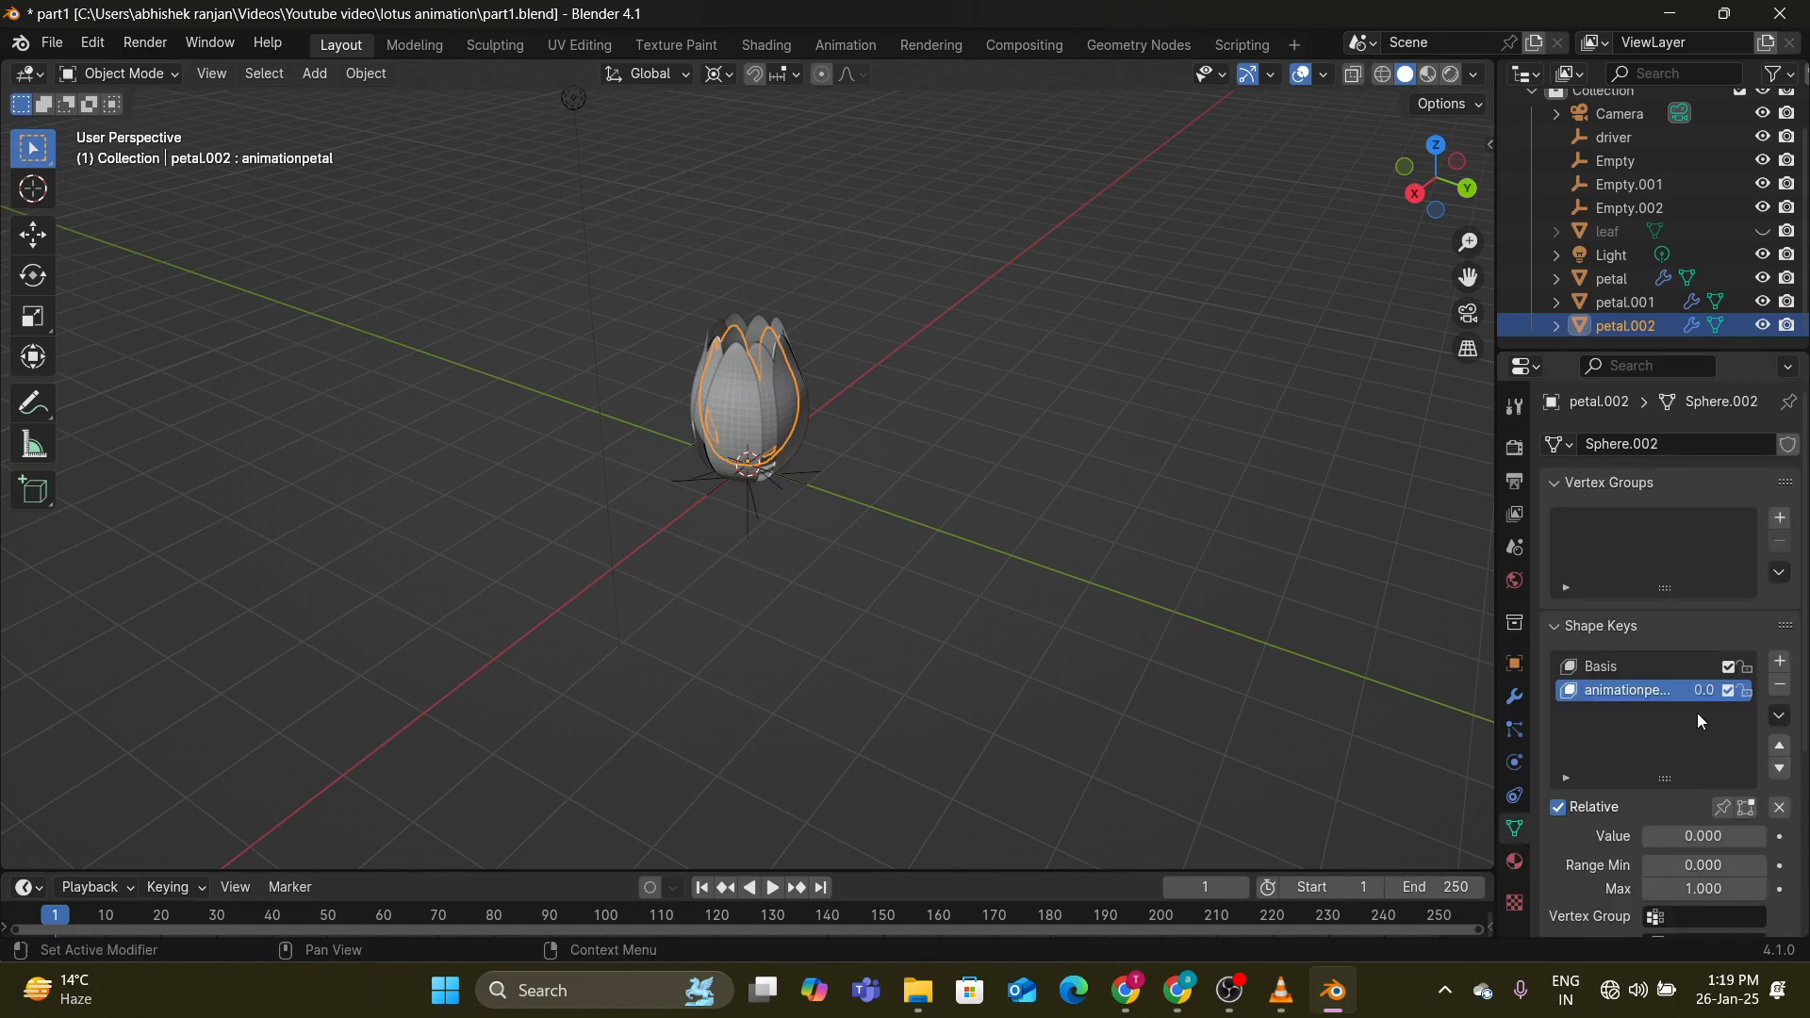
scroll(1679, 719, down, 3)
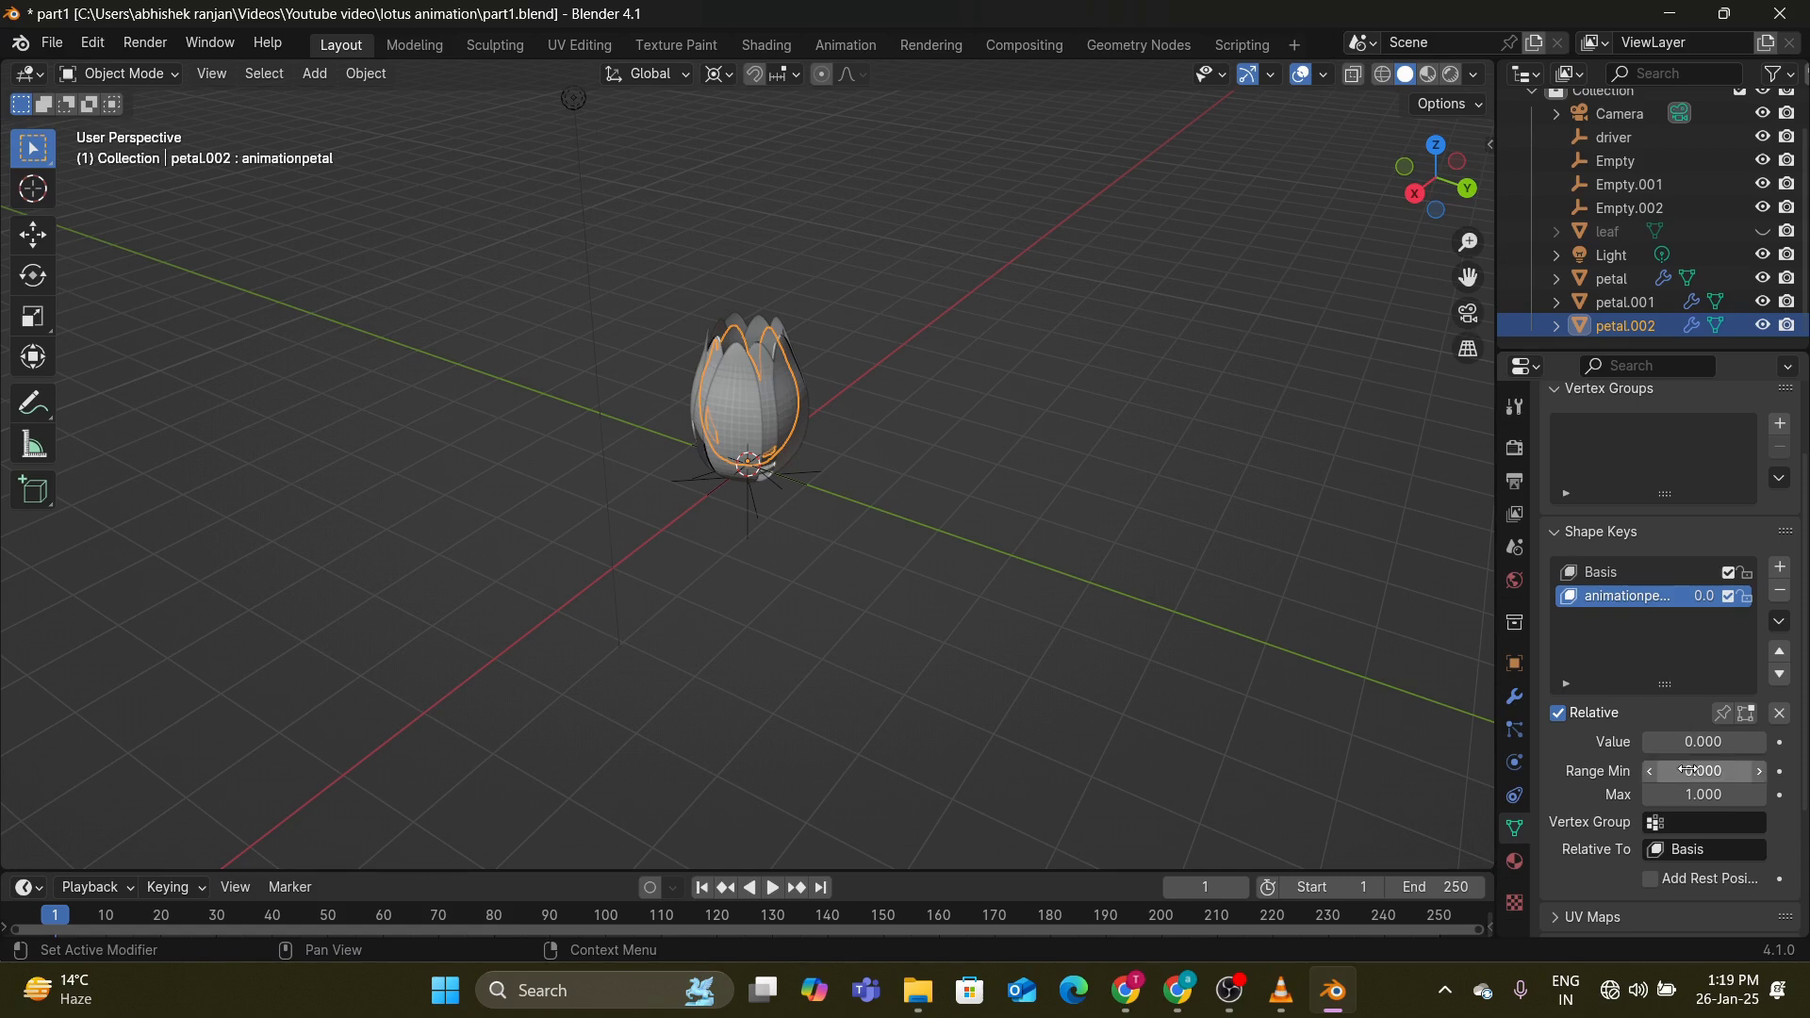
right_click(1693, 744)
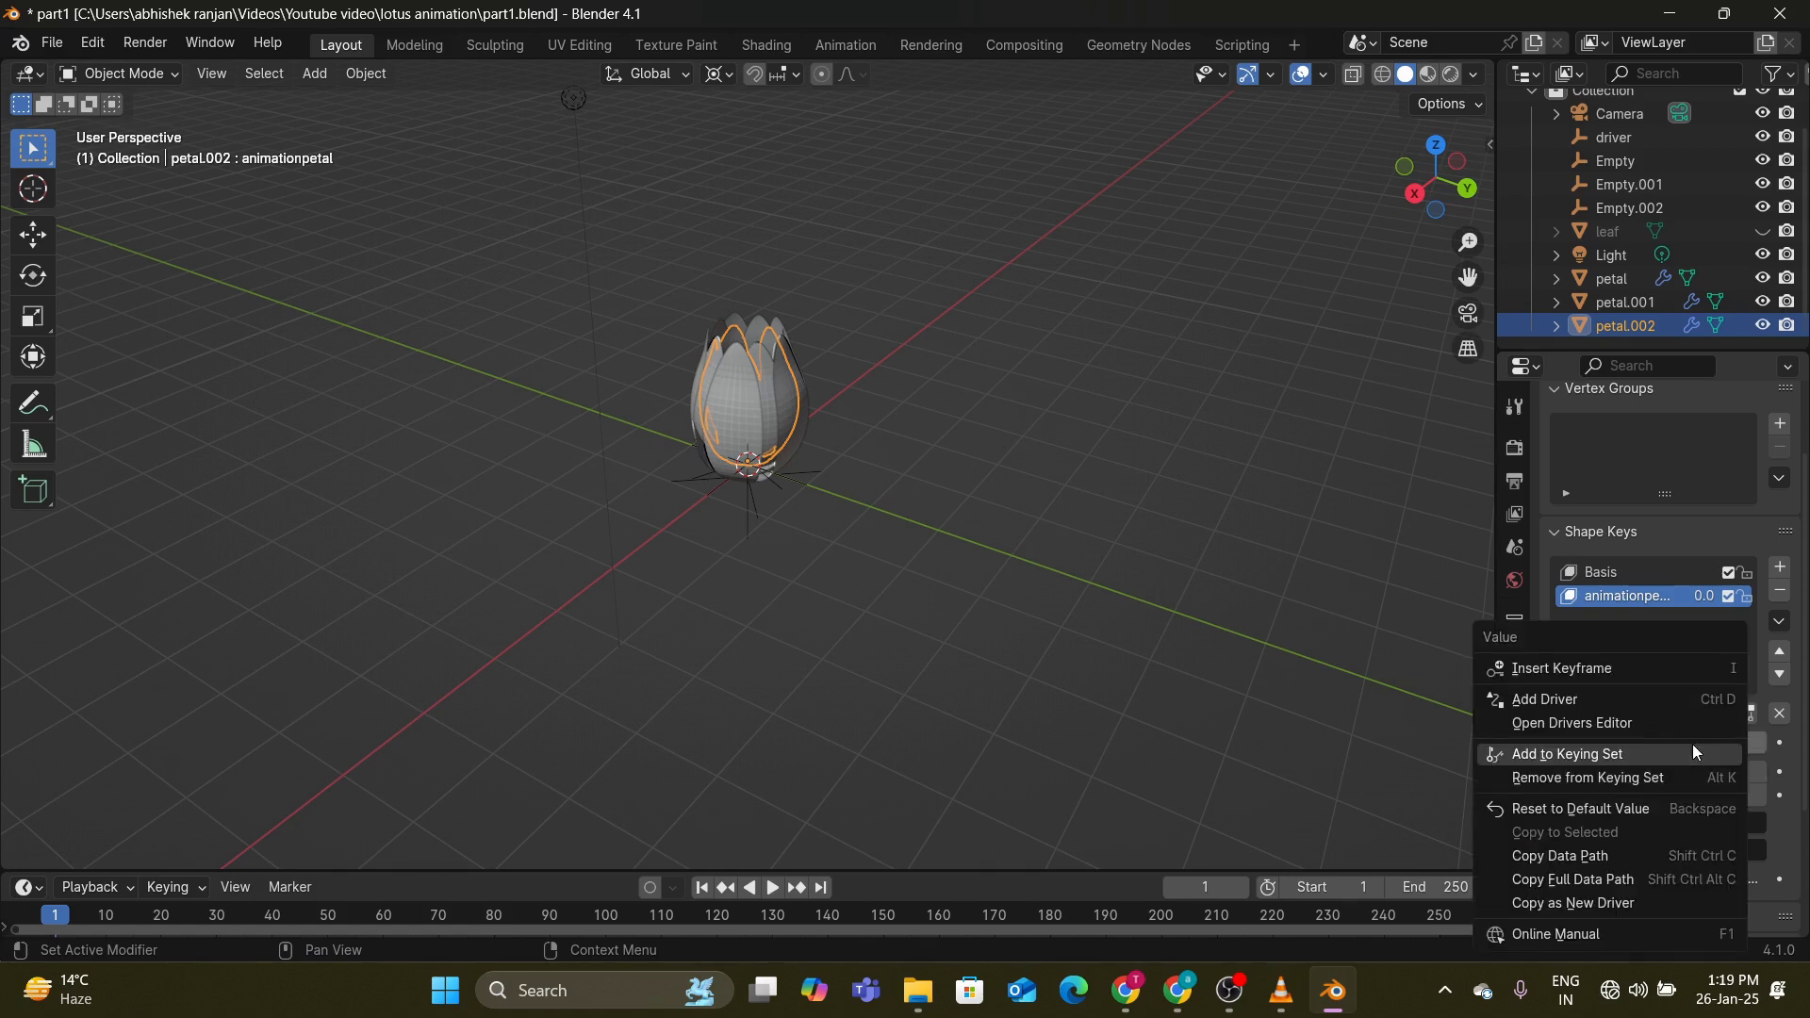
click(1643, 708)
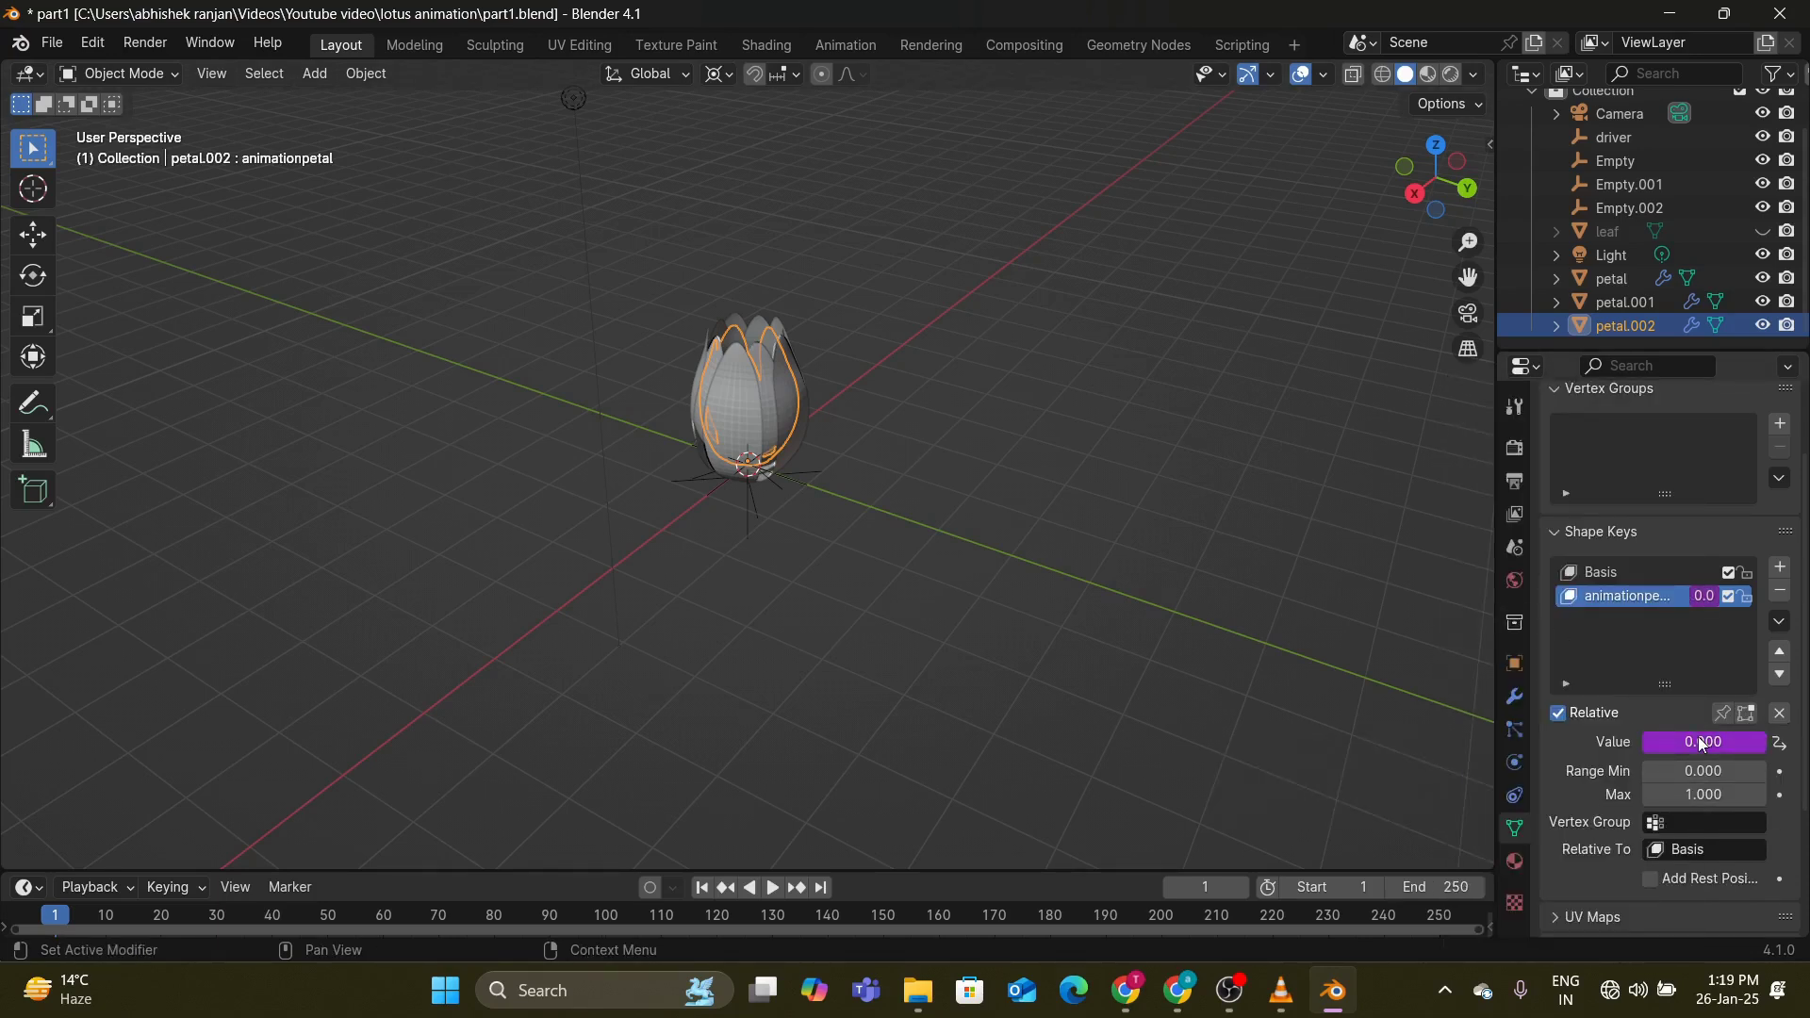
right_click(1702, 743)
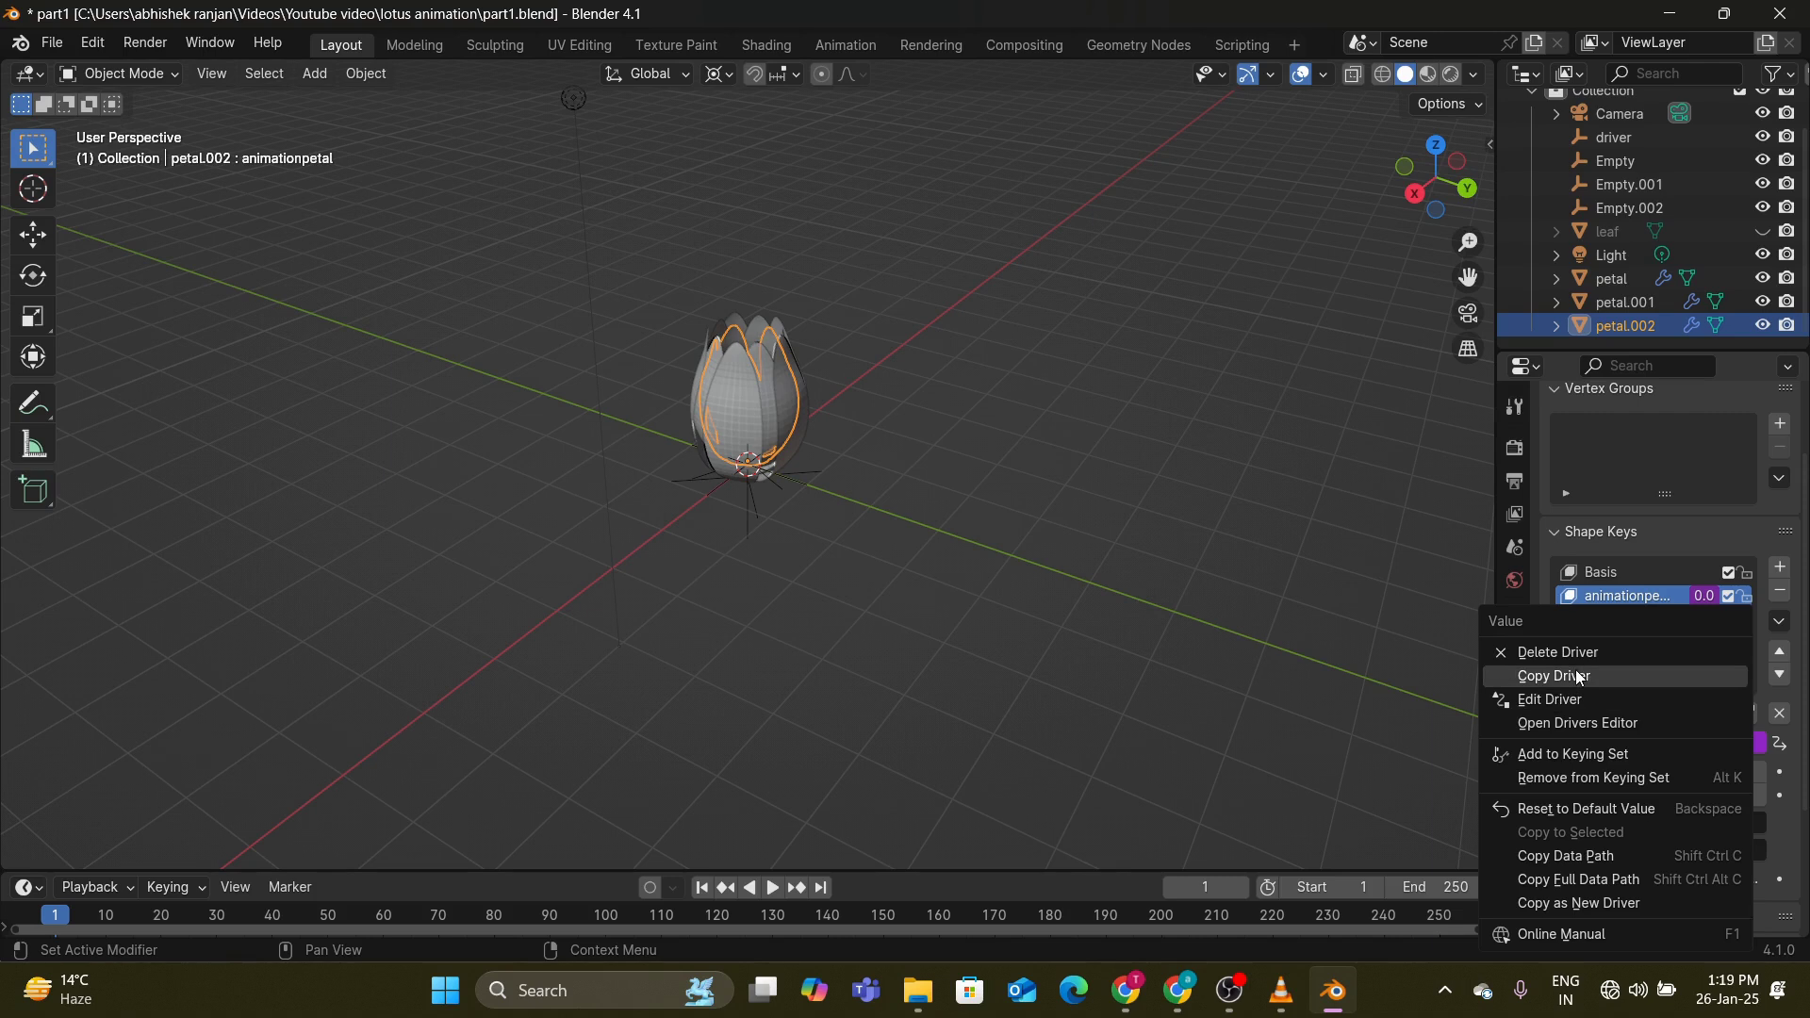
click(1567, 699)
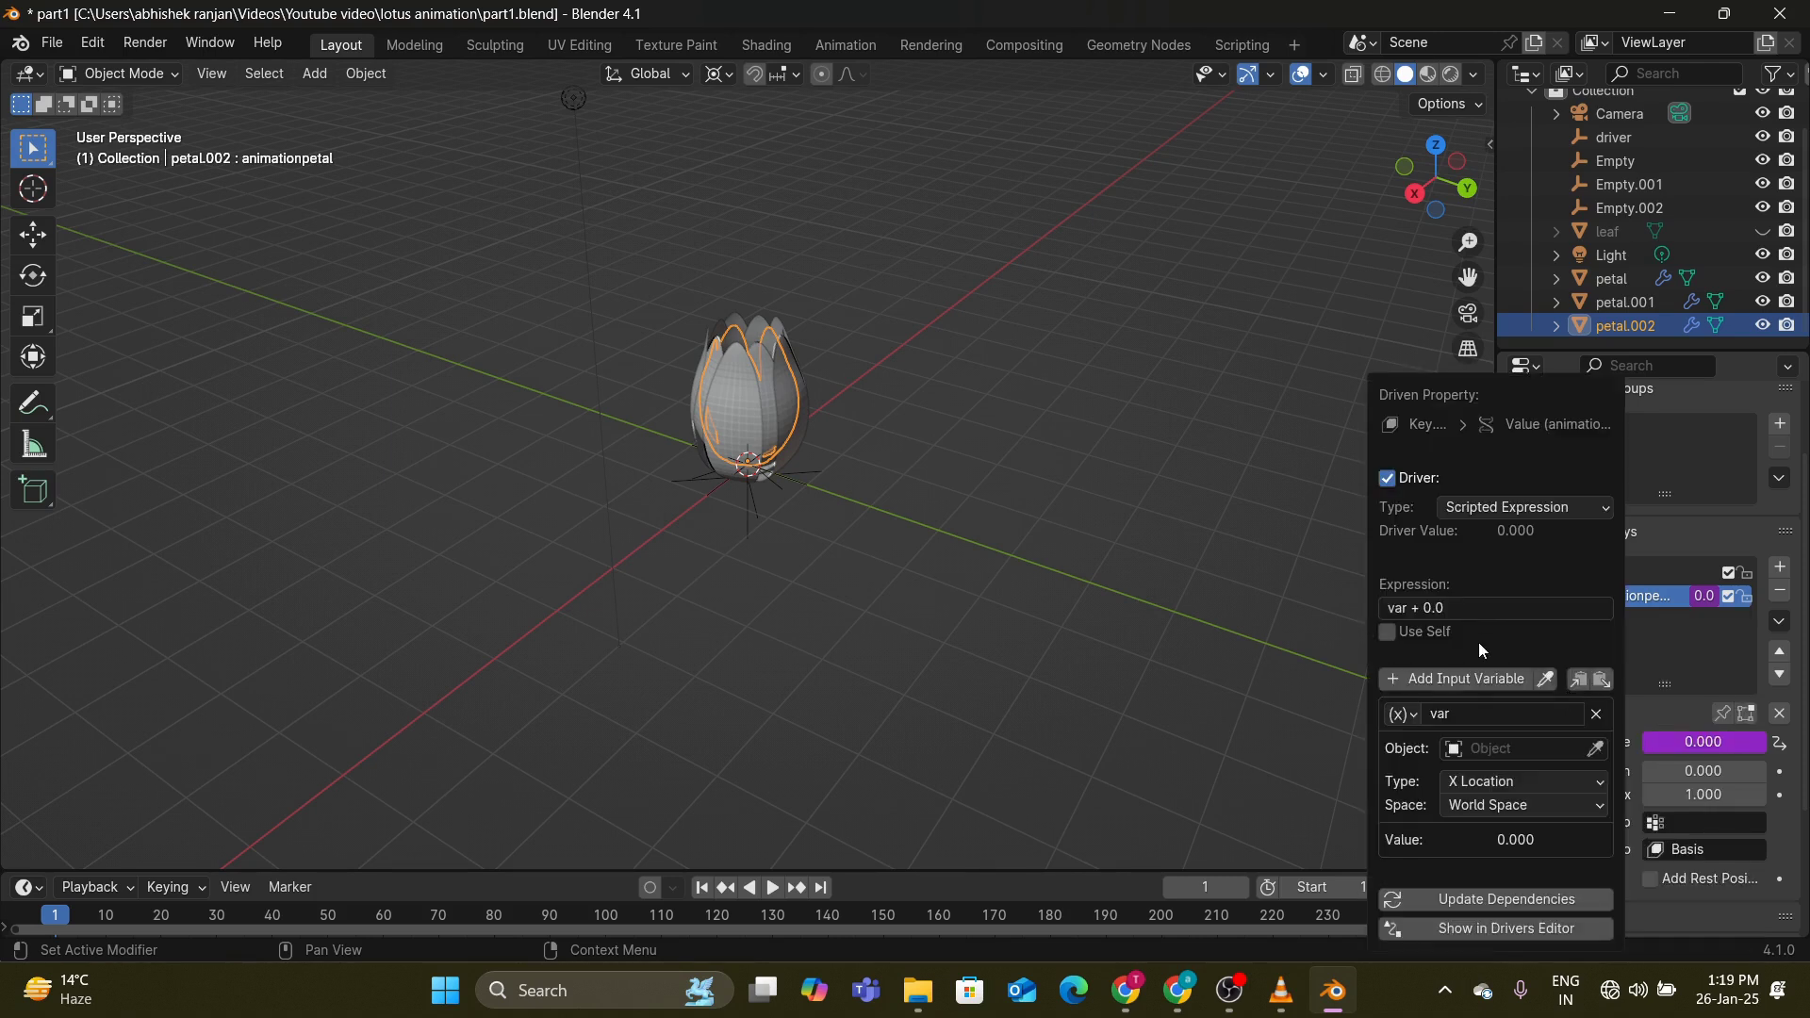
click(1488, 752)
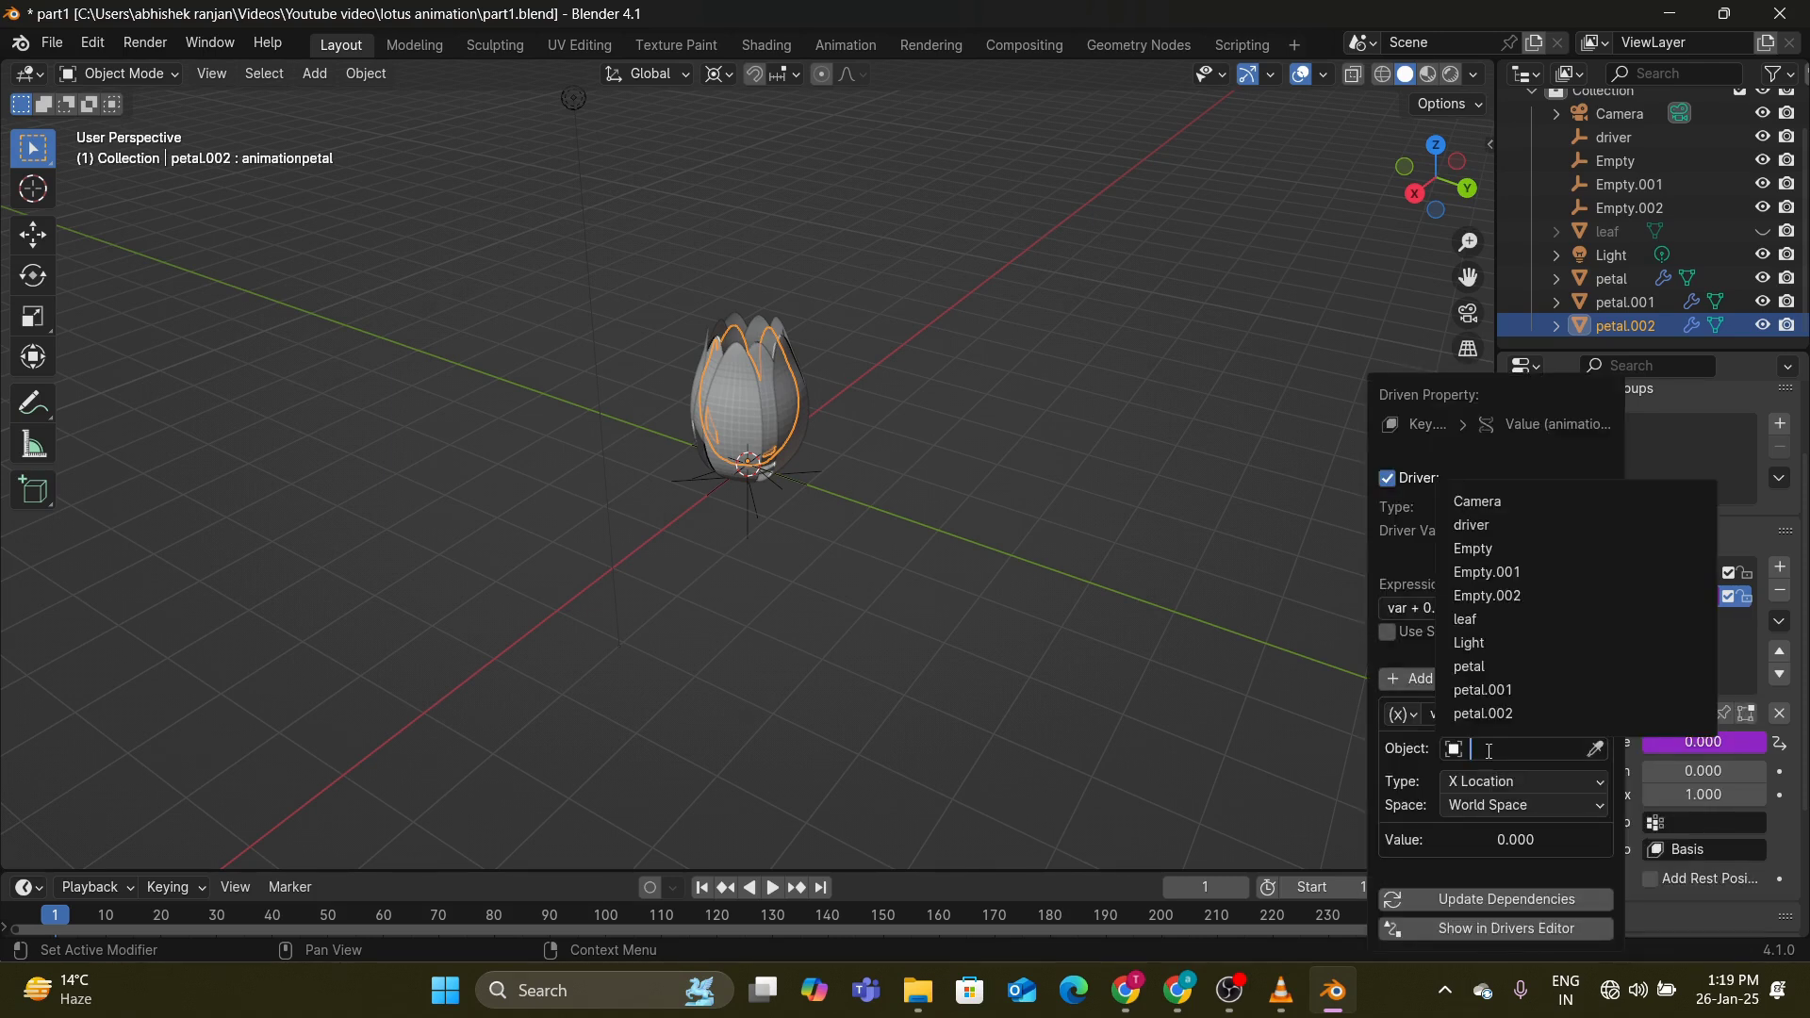
click(1485, 527)
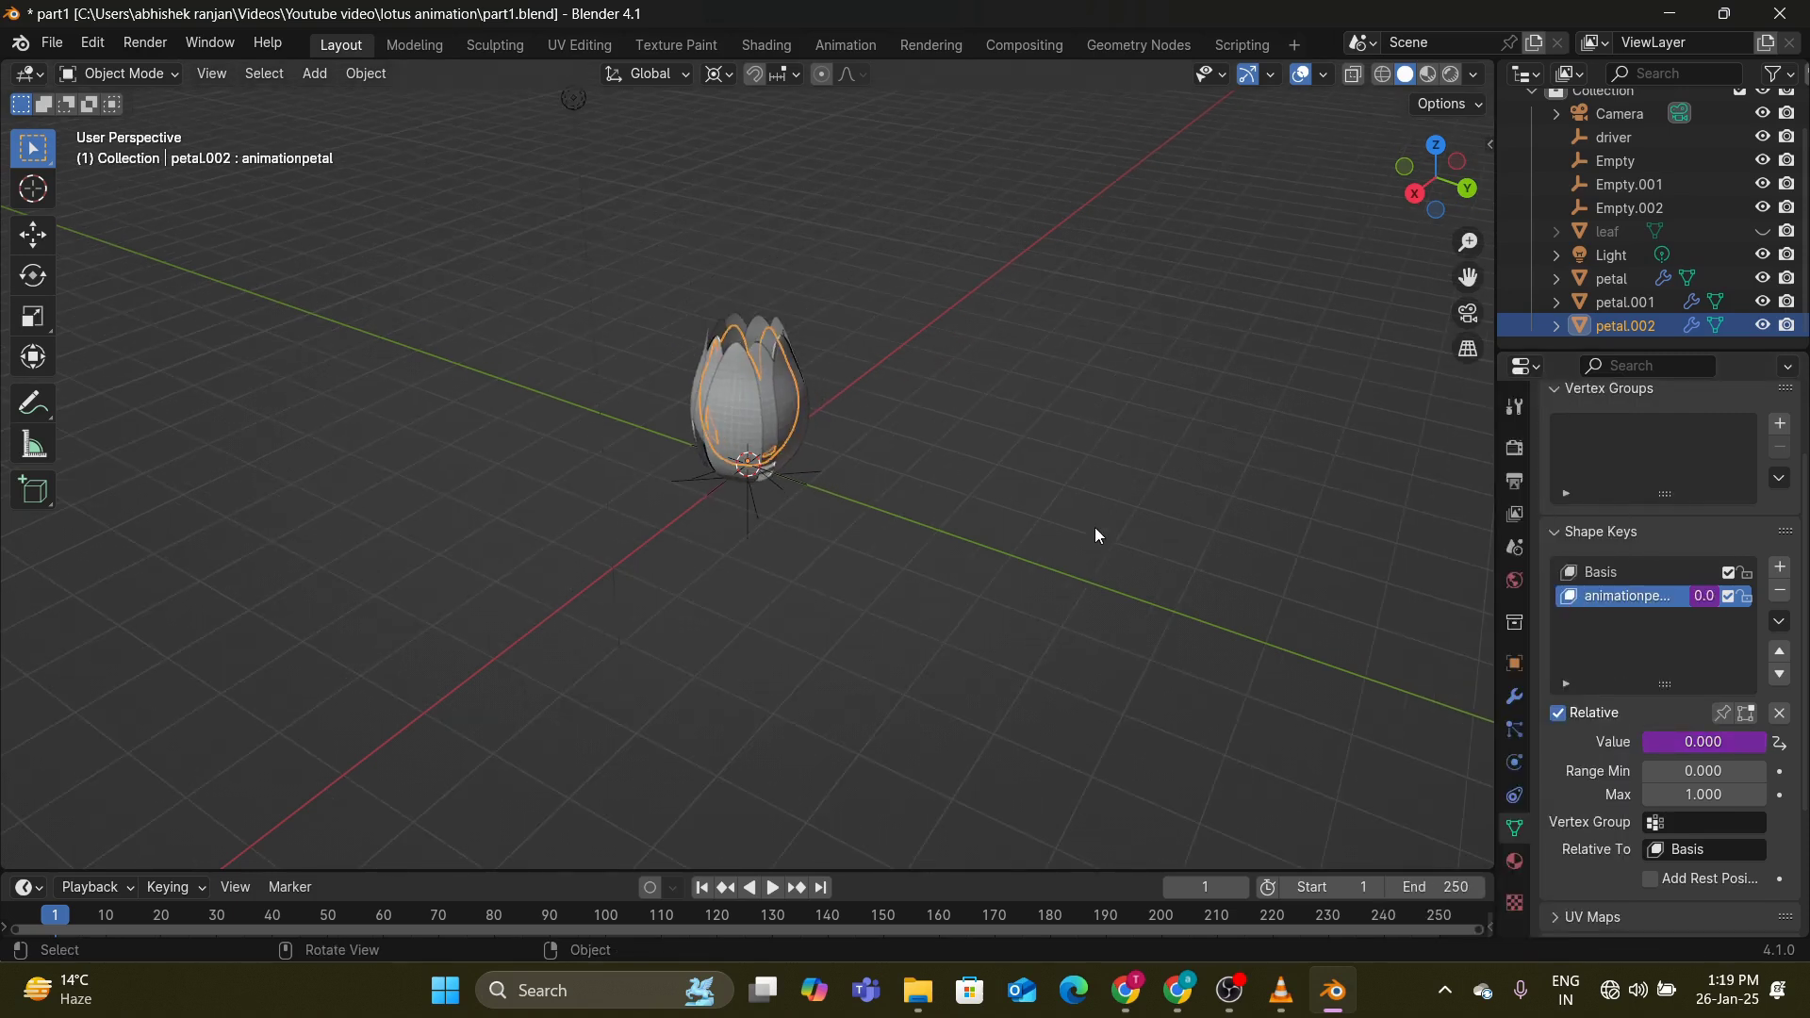
Step: Test the petal.002 driver by moving the driver empty about 1.8 m along X, and undo the move
scroll(1116, 573, down, 3)
middle_drag(1116, 574, 1135, 575)
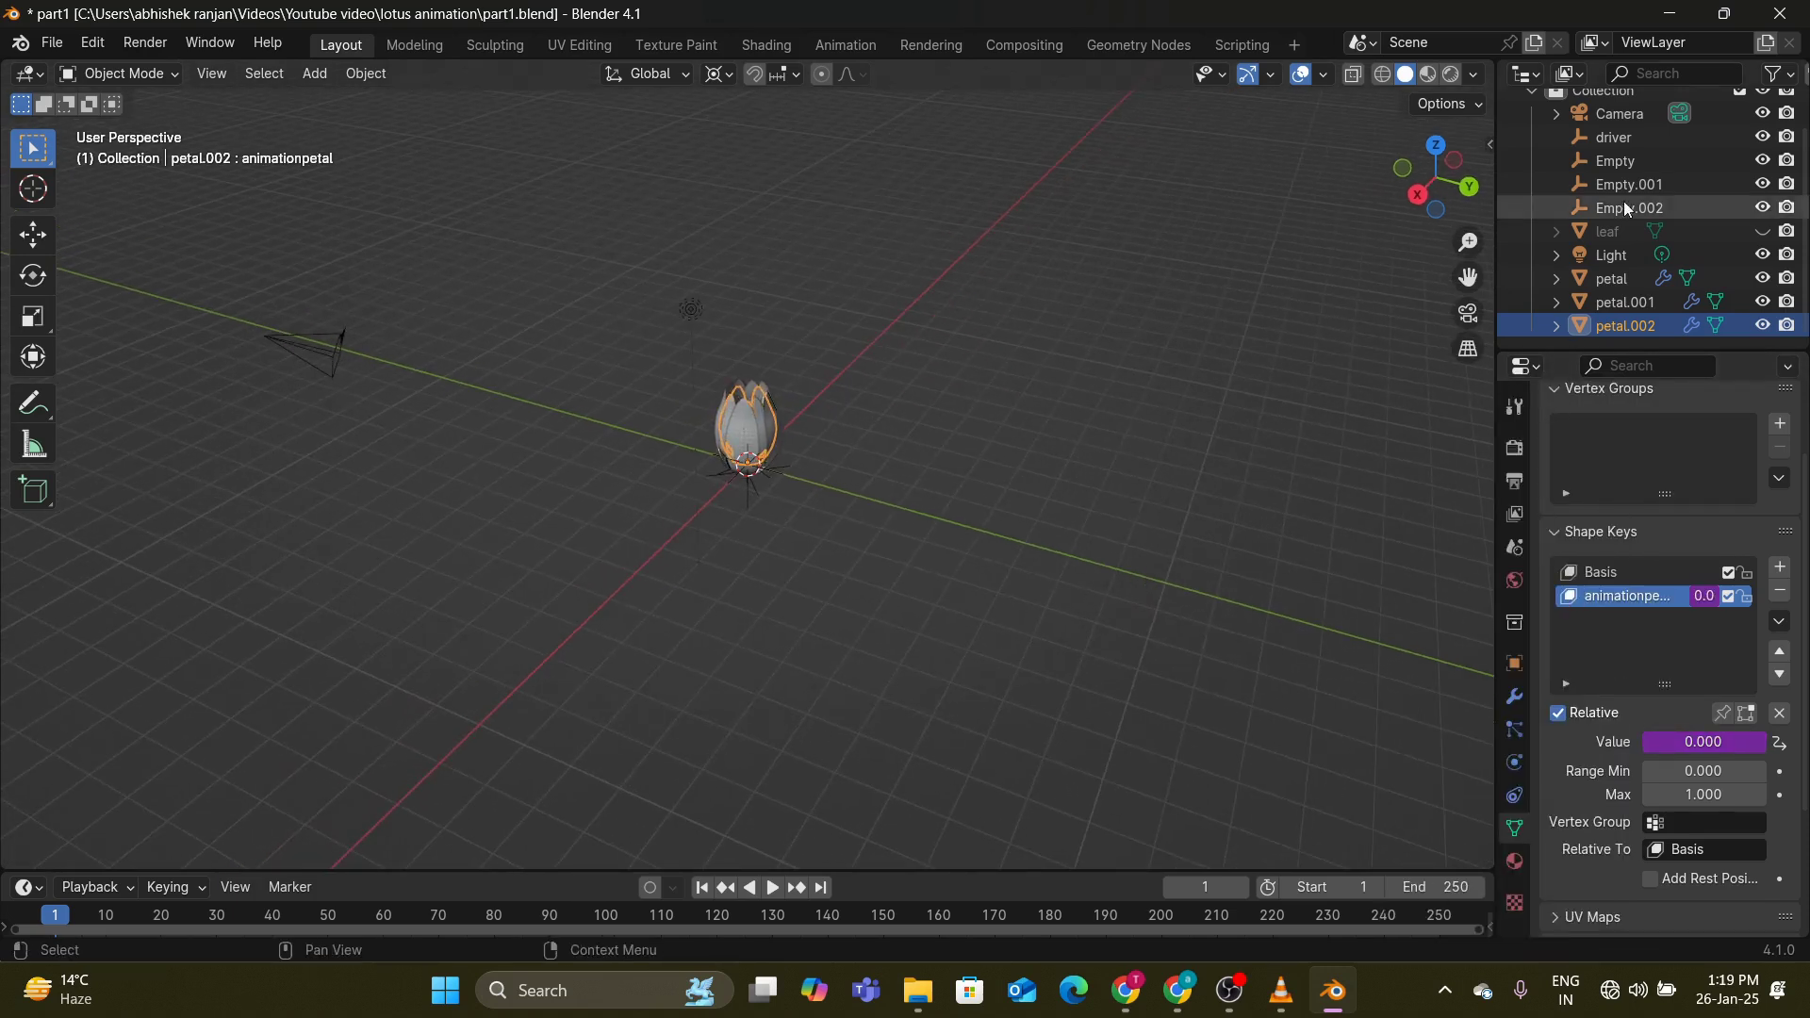
click(1652, 137)
middle_drag(1174, 403, 1264, 417)
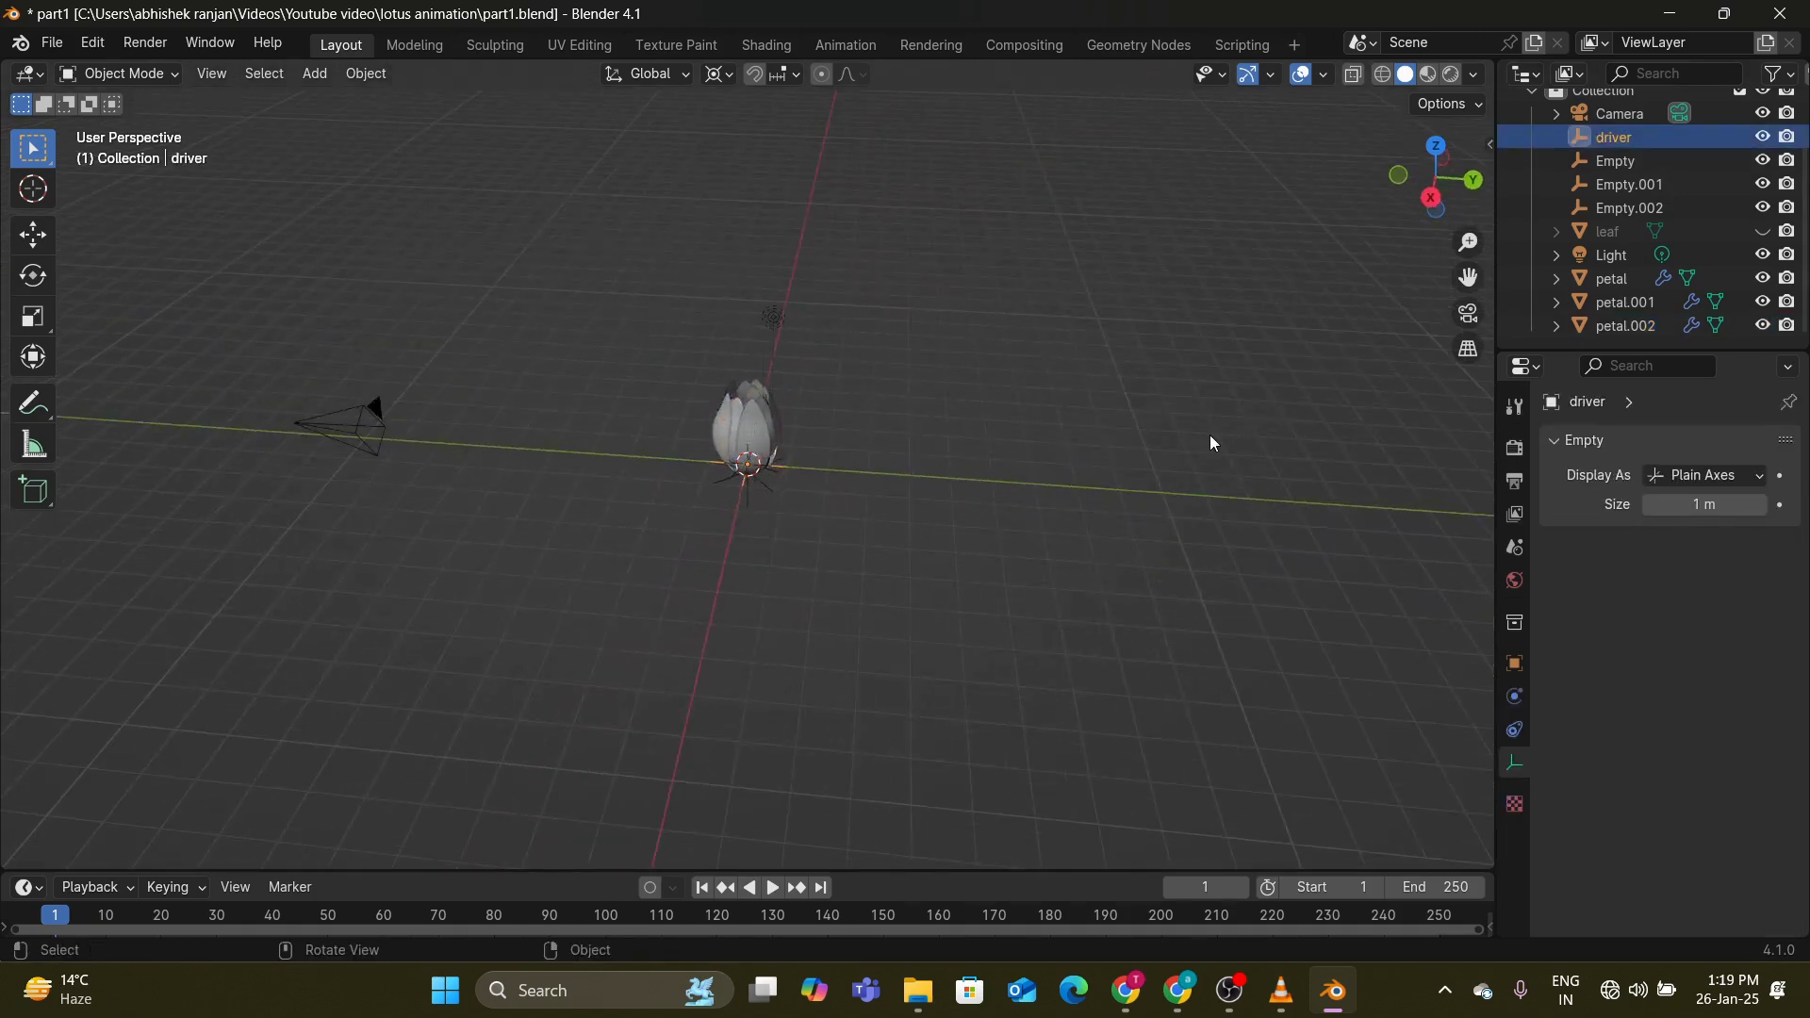
key(g)
key(x)
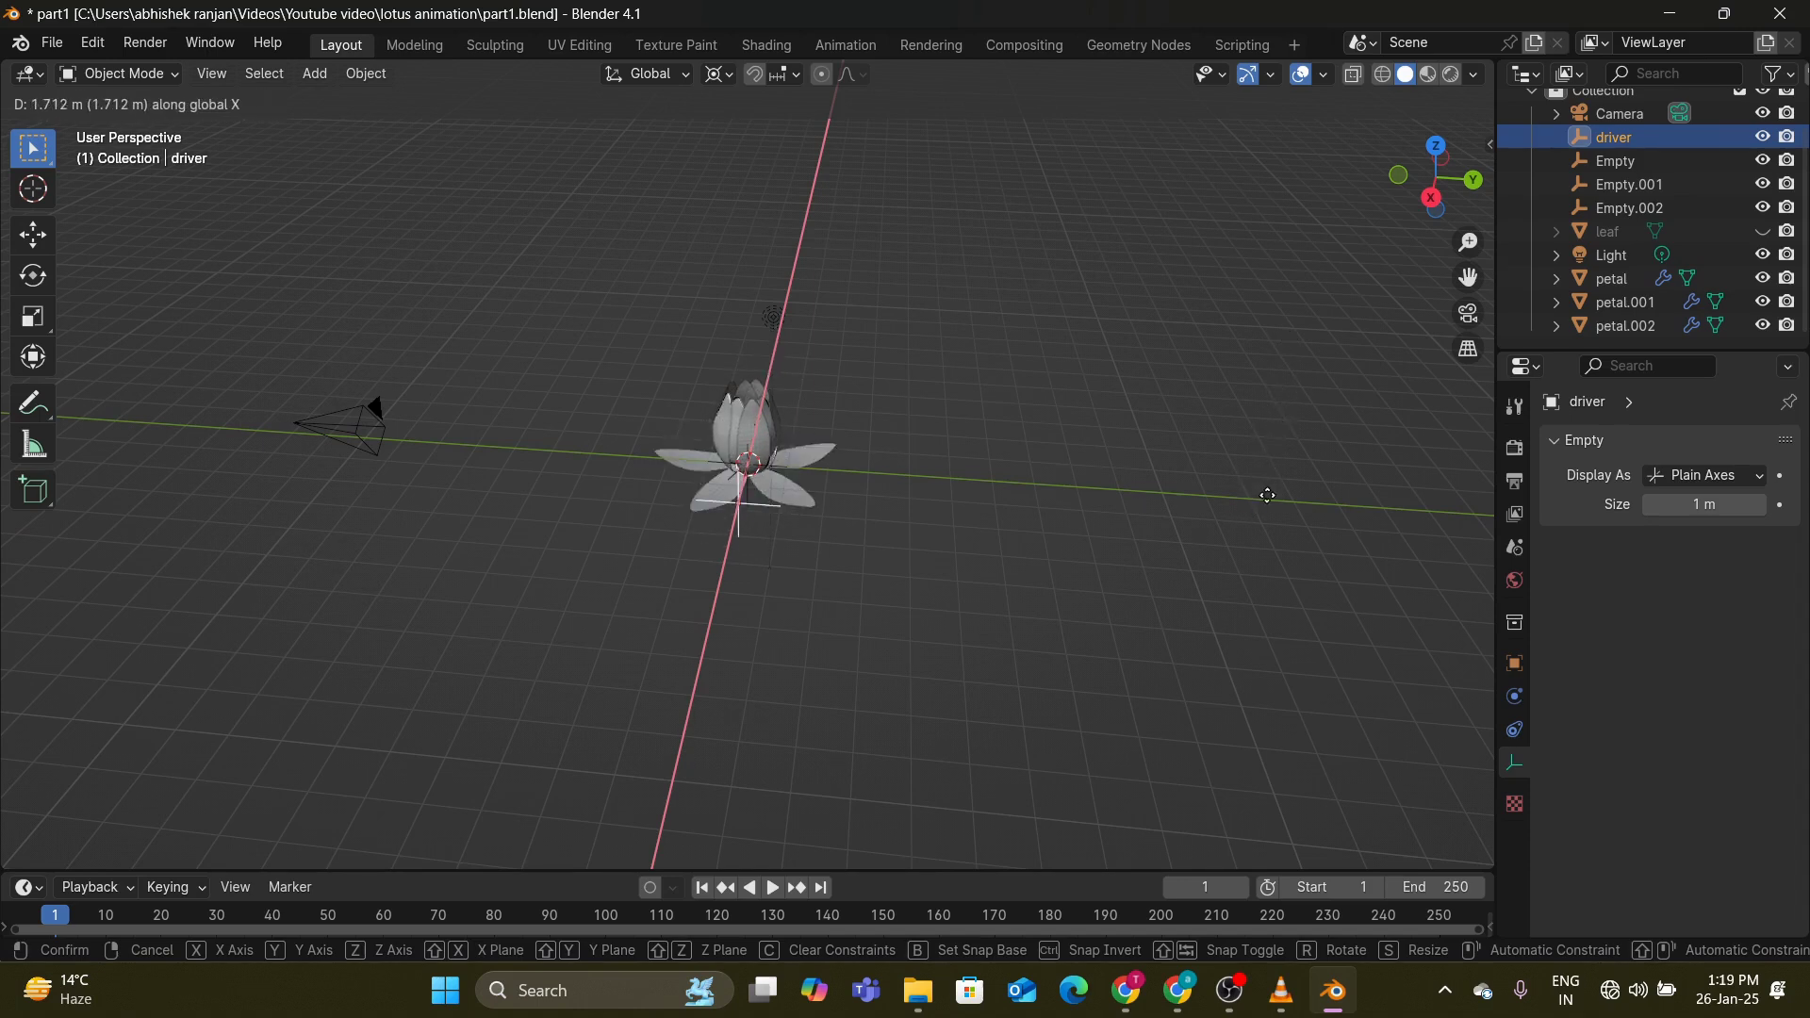
click(1277, 493)
middle_drag(1277, 493, 1002, 501)
scroll(1004, 501, down, 1)
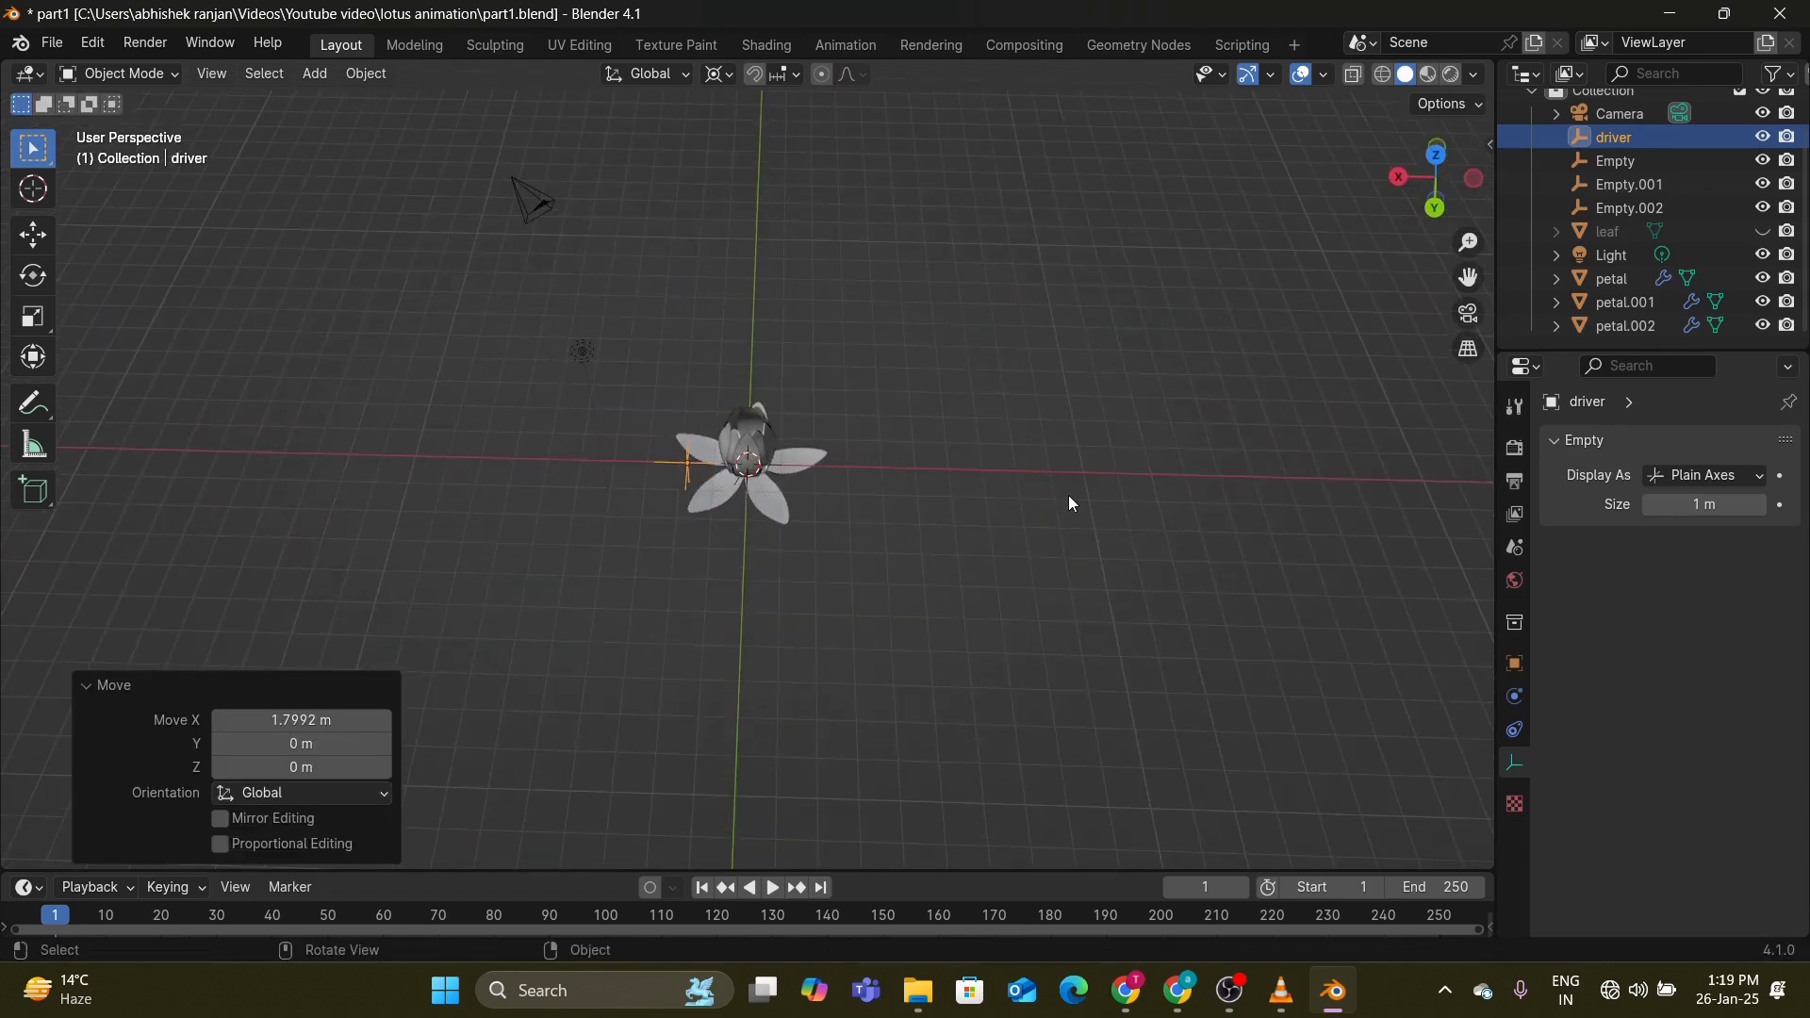
key(ctrl+z)
scroll(1070, 497, up, 5)
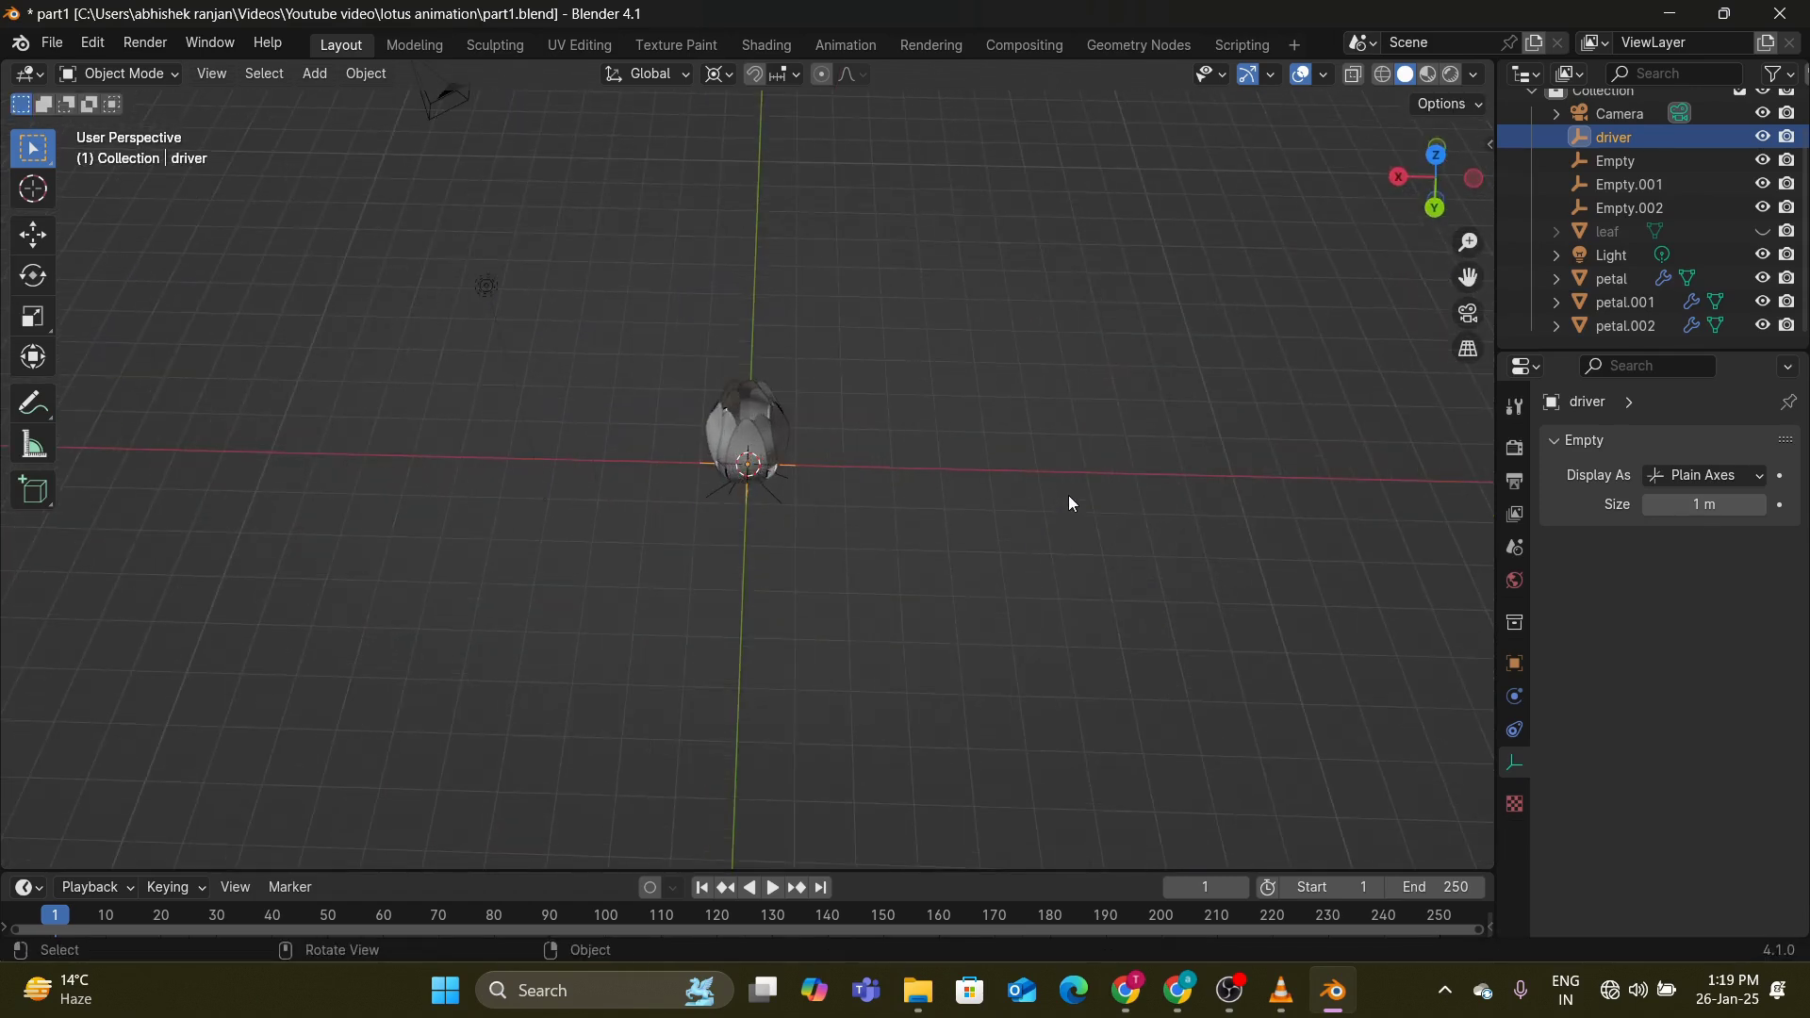
Step: Add a driver to the animationpetal shape key value of petal.001, using the X location of the driver empty
click(1626, 302)
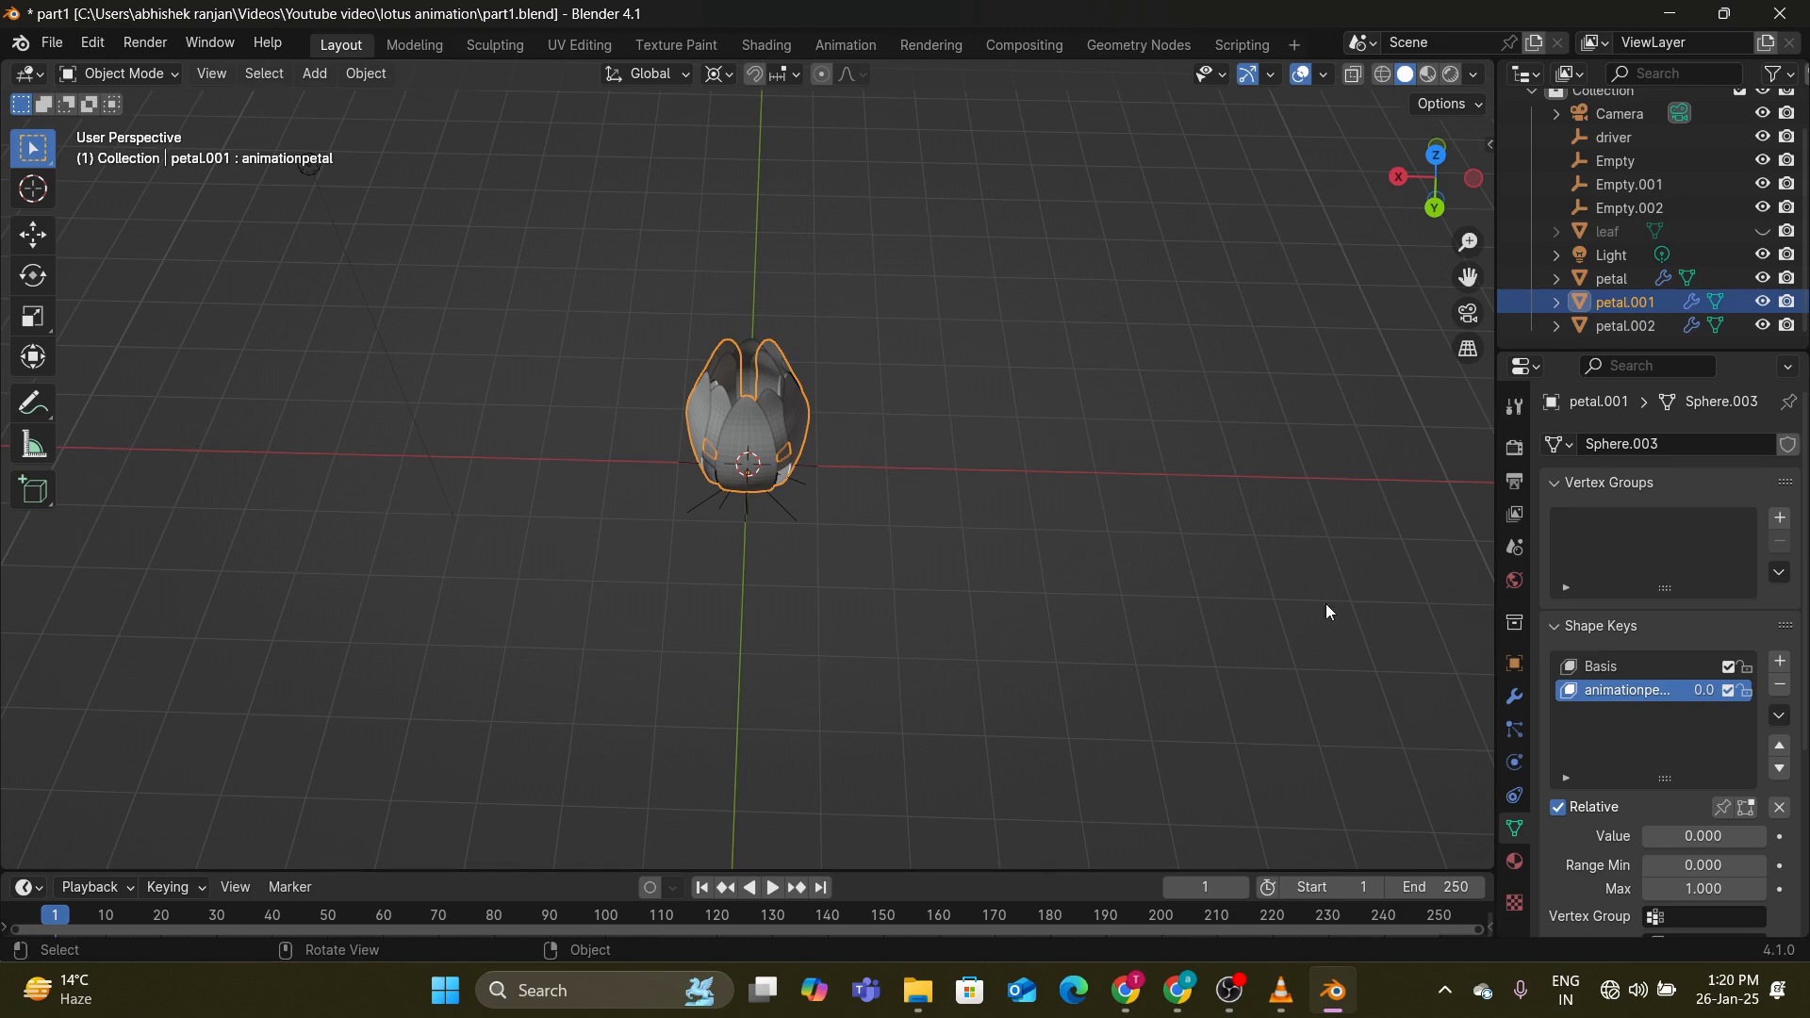
right_click(1705, 837)
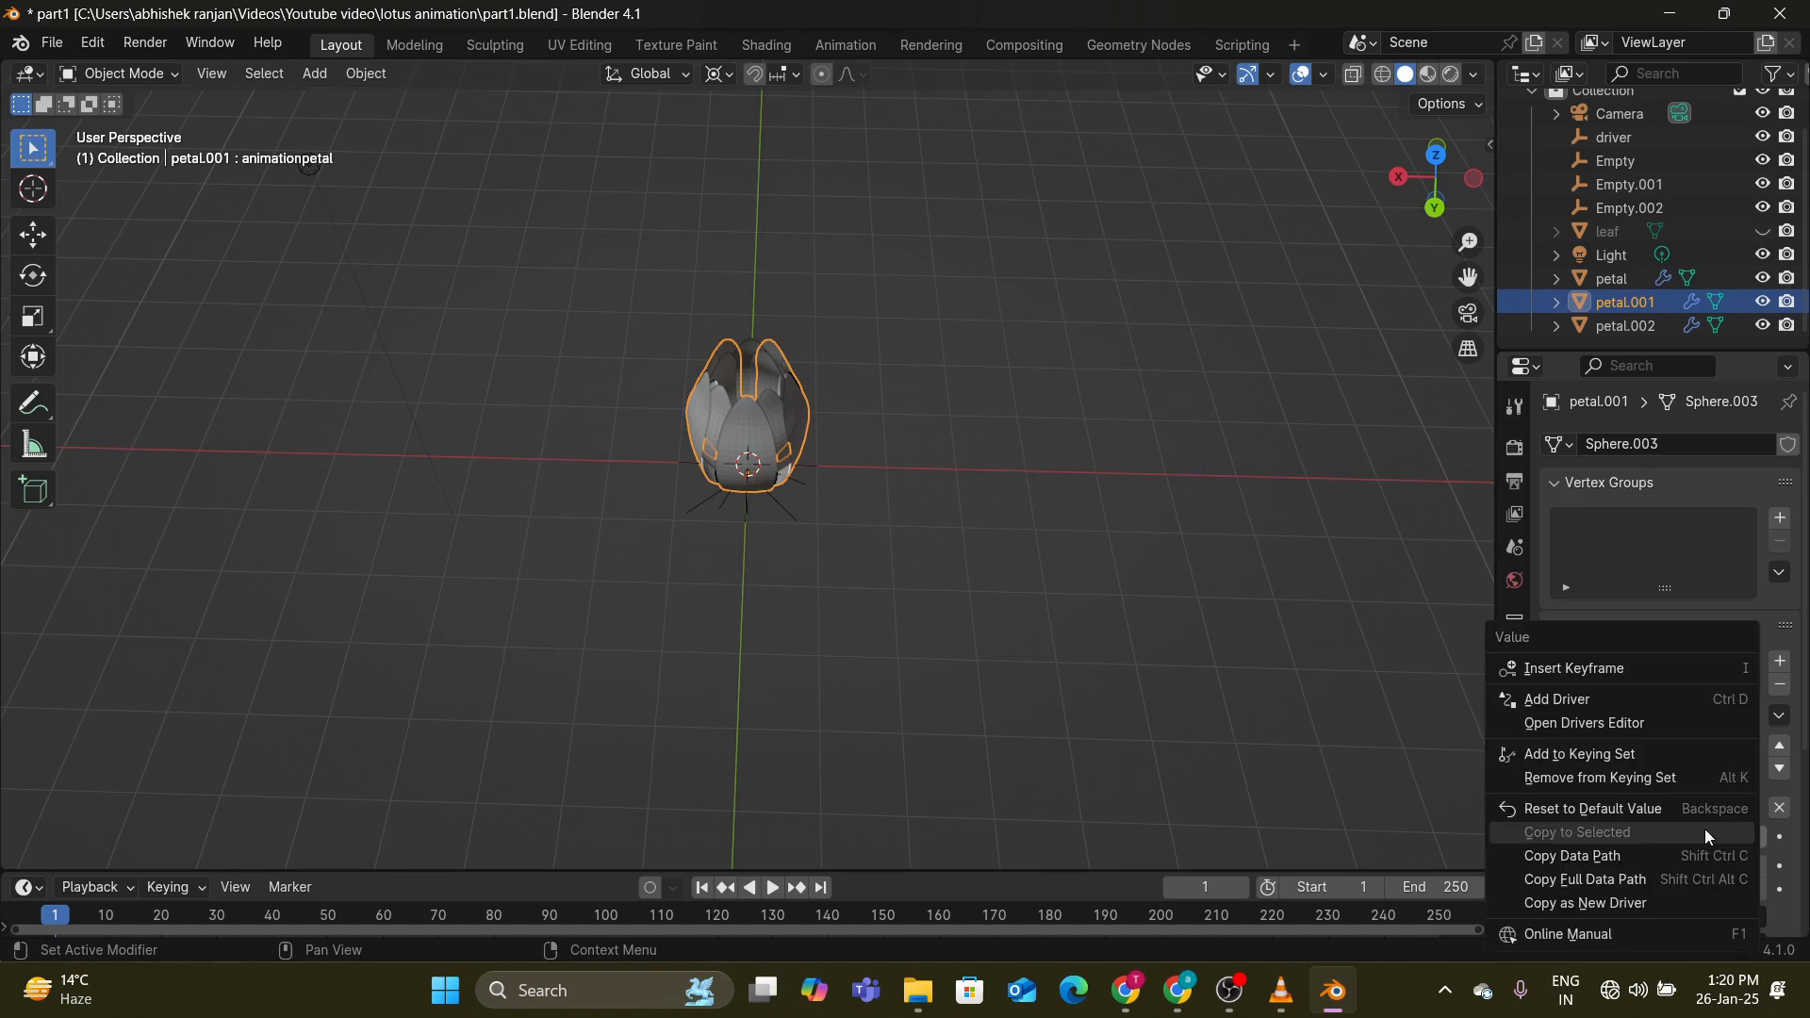
click(1633, 696)
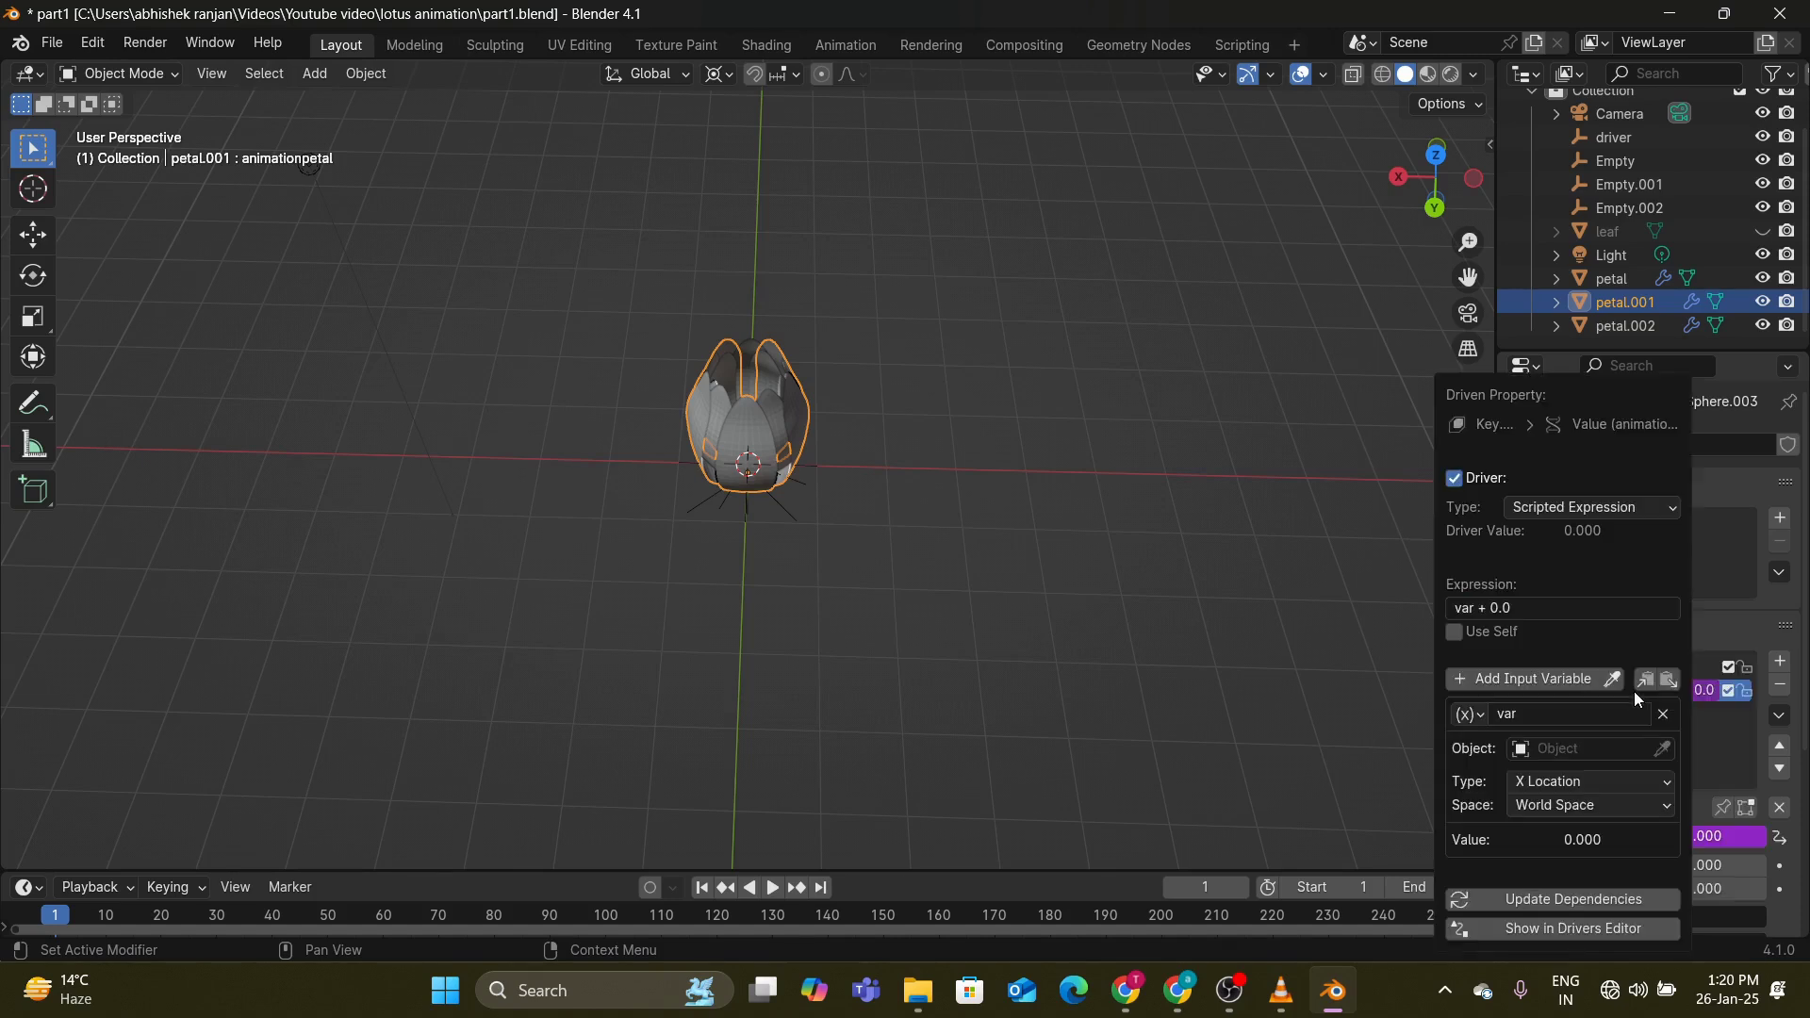
click(1573, 749)
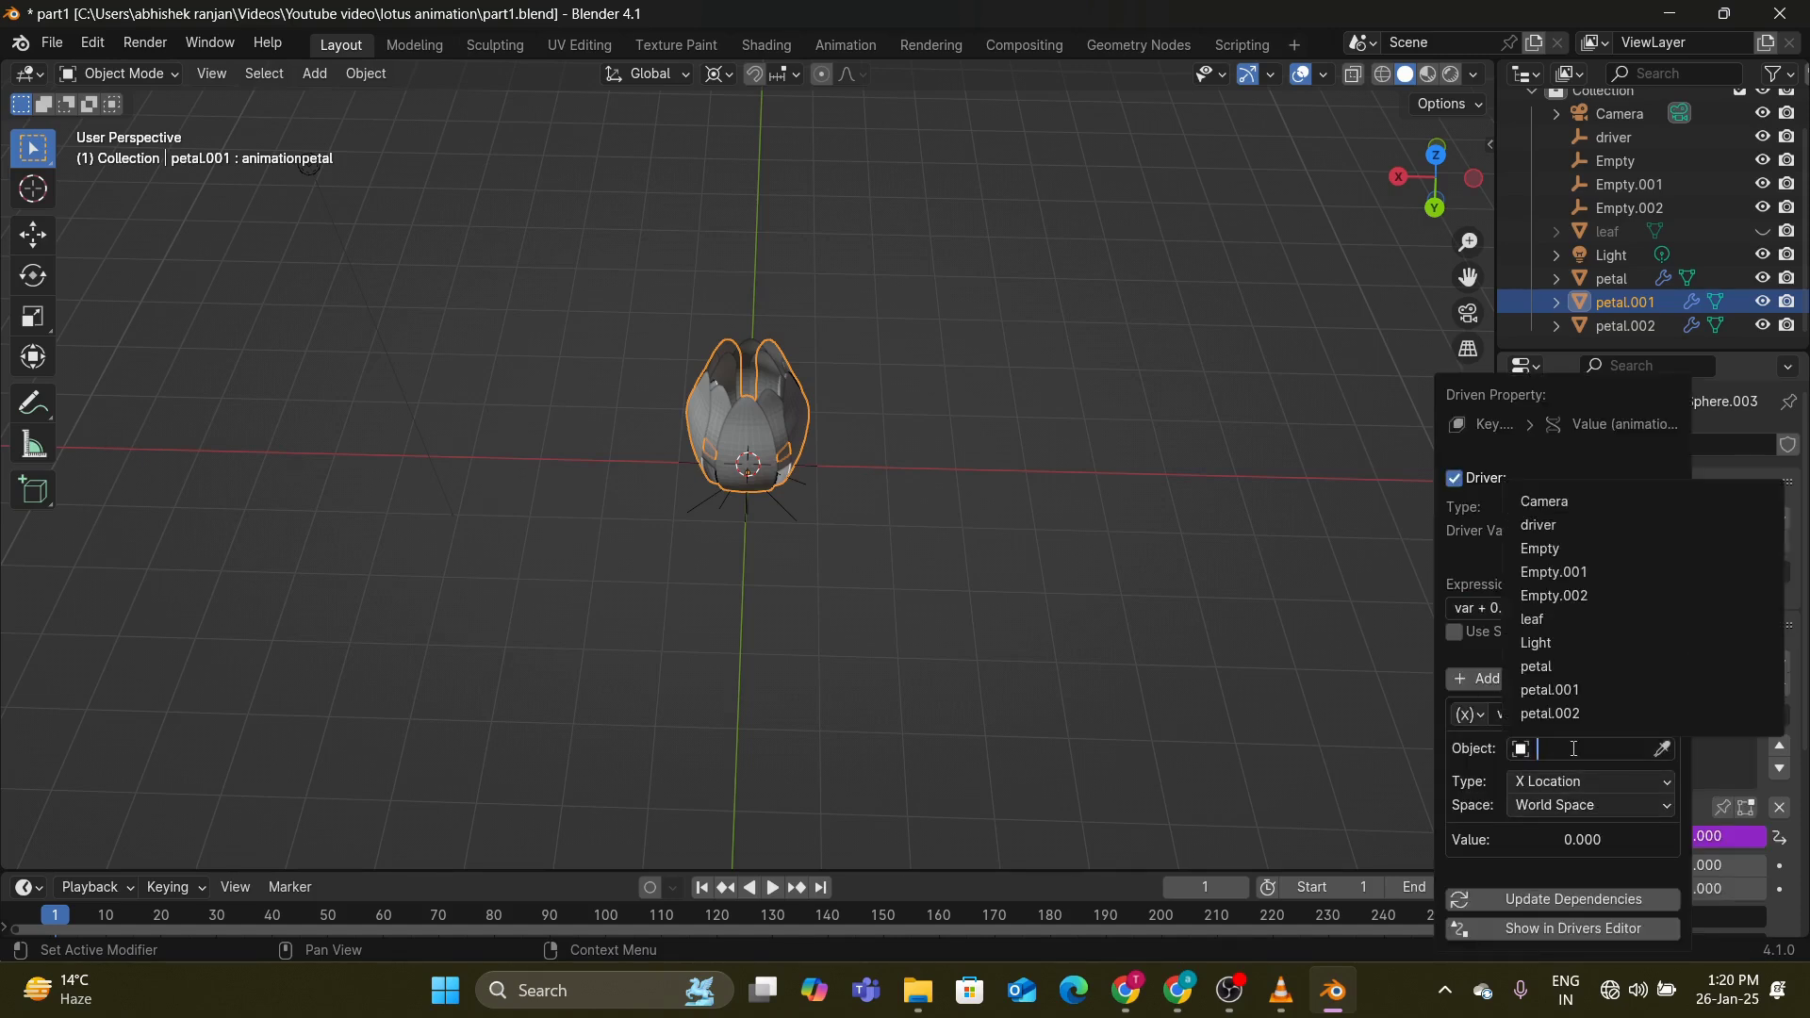
click(1569, 524)
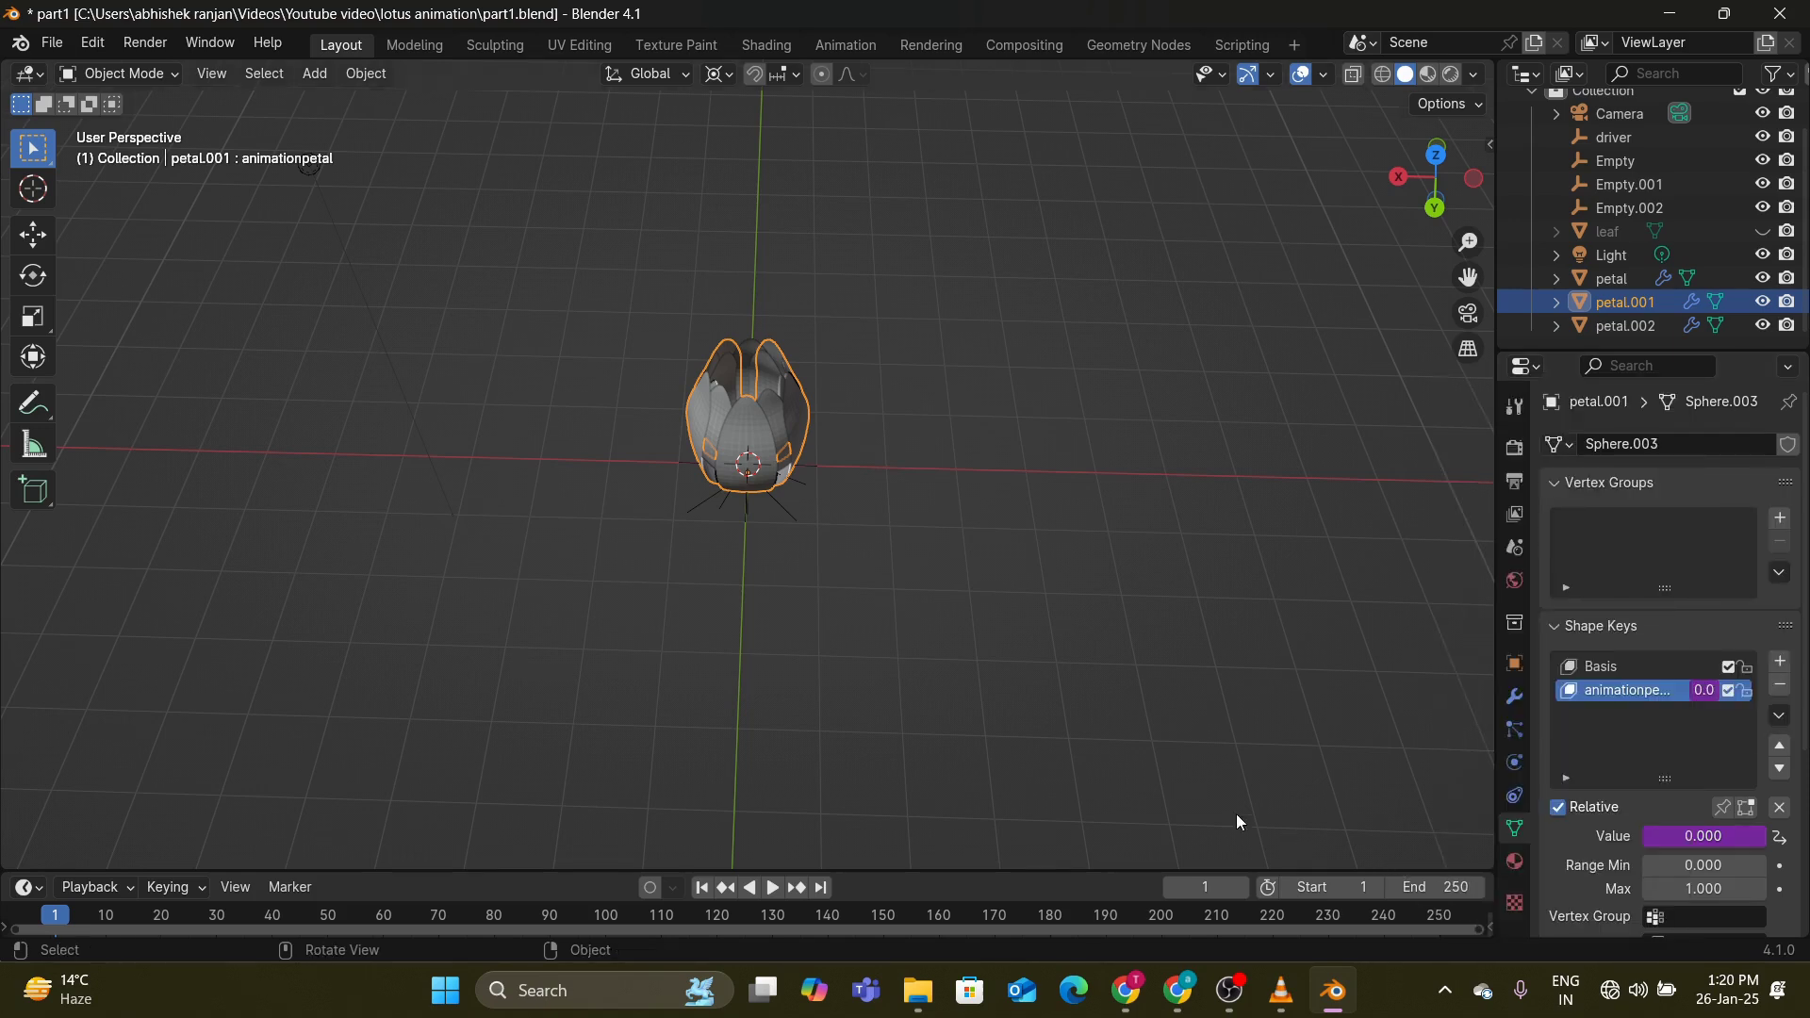
Step: Move the driver empty about -0.5 m along X to test the driven petals
click(1607, 135)
middle_drag(897, 454, 856, 454)
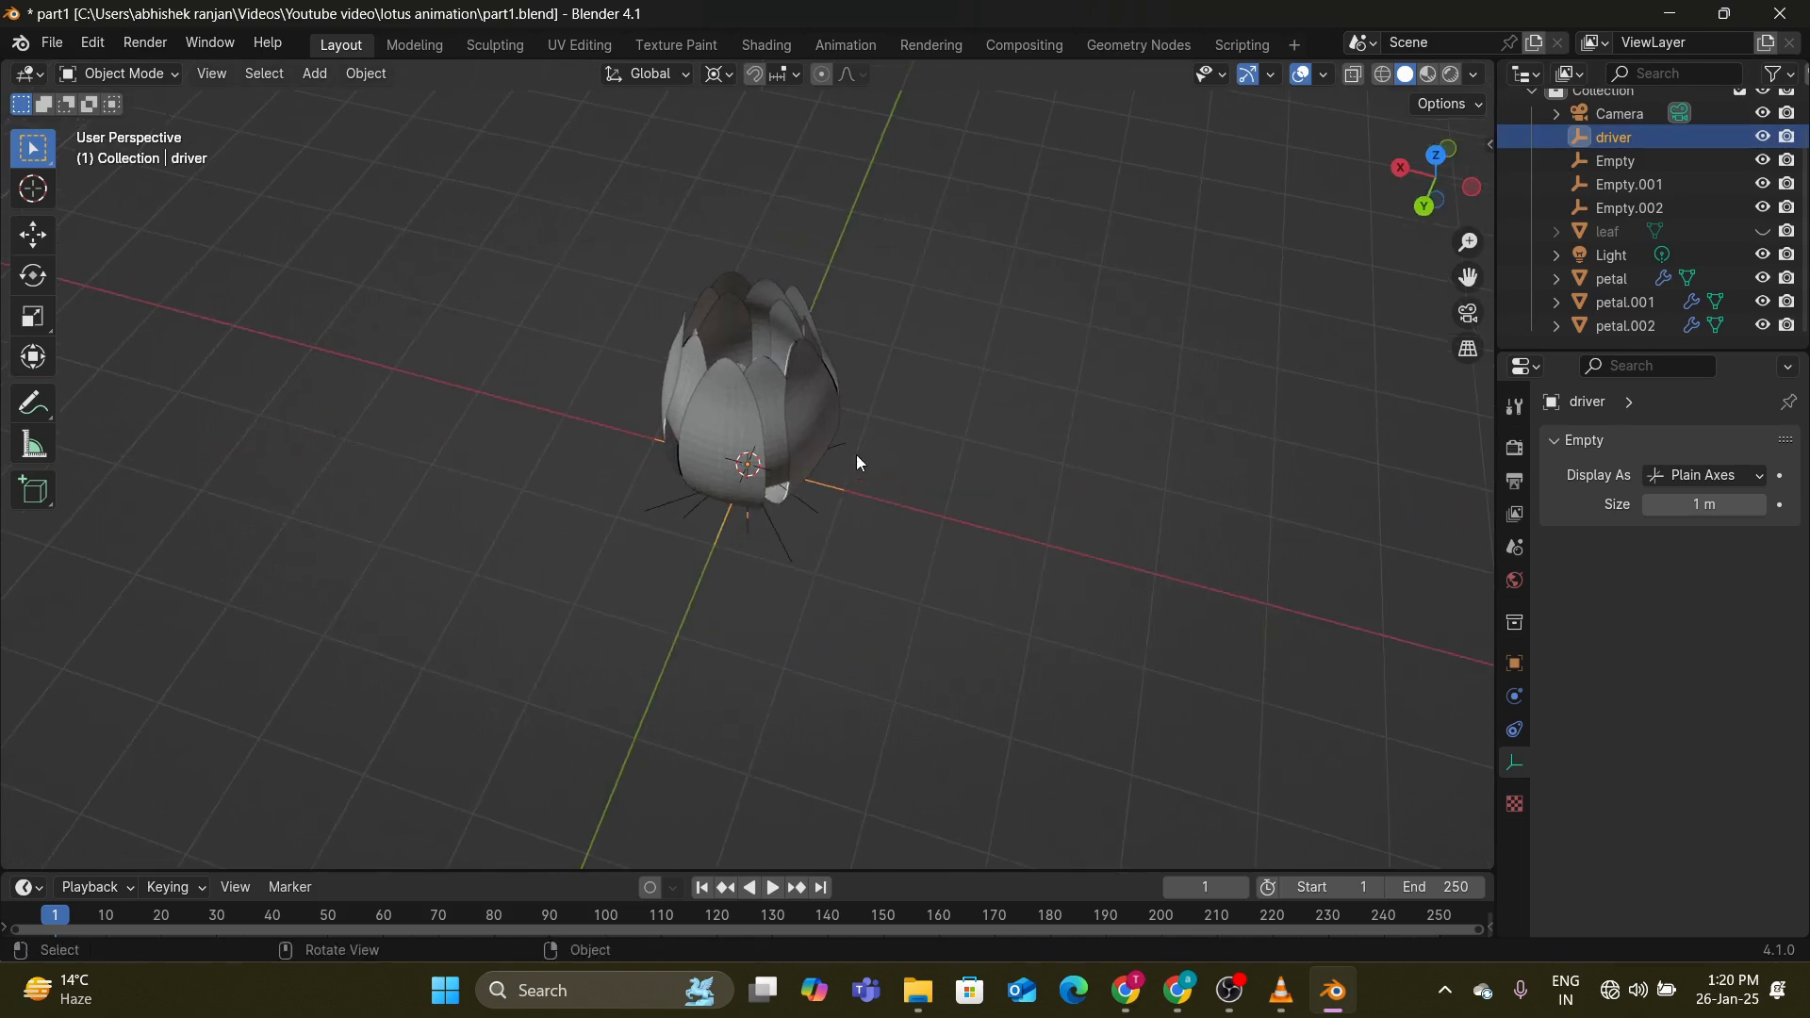
key(g)
key(x)
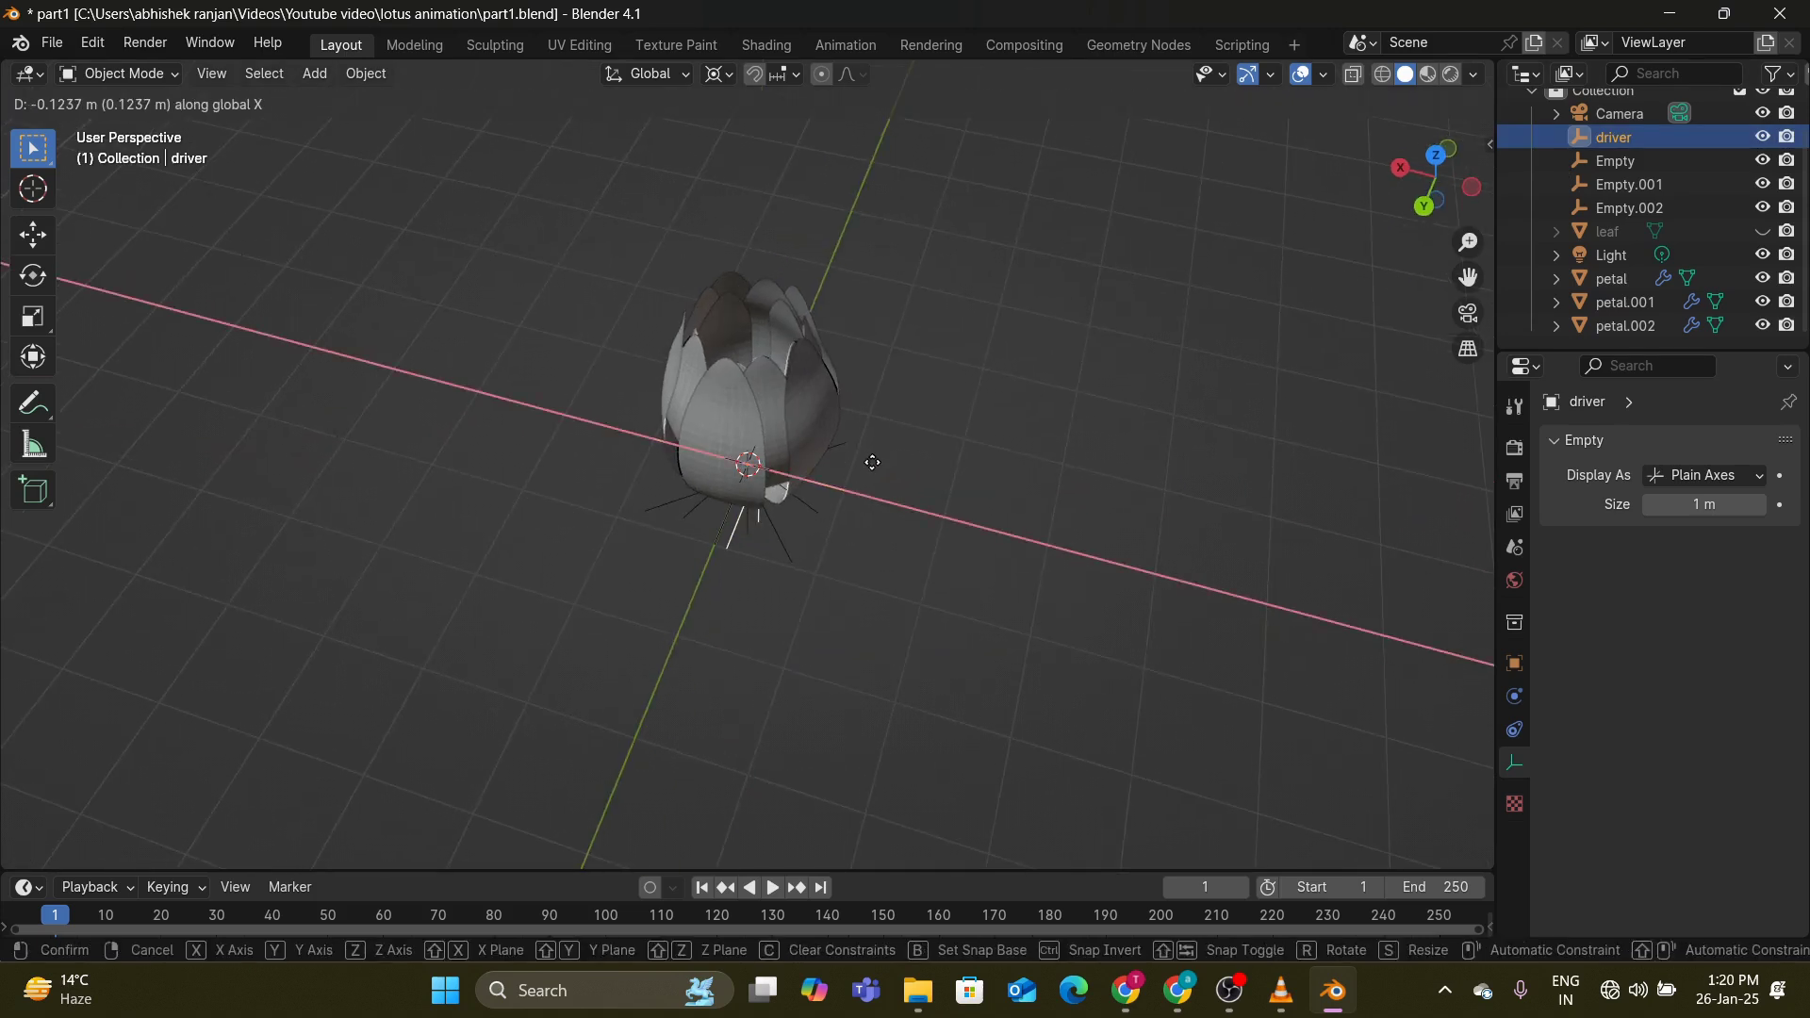
click(897, 490)
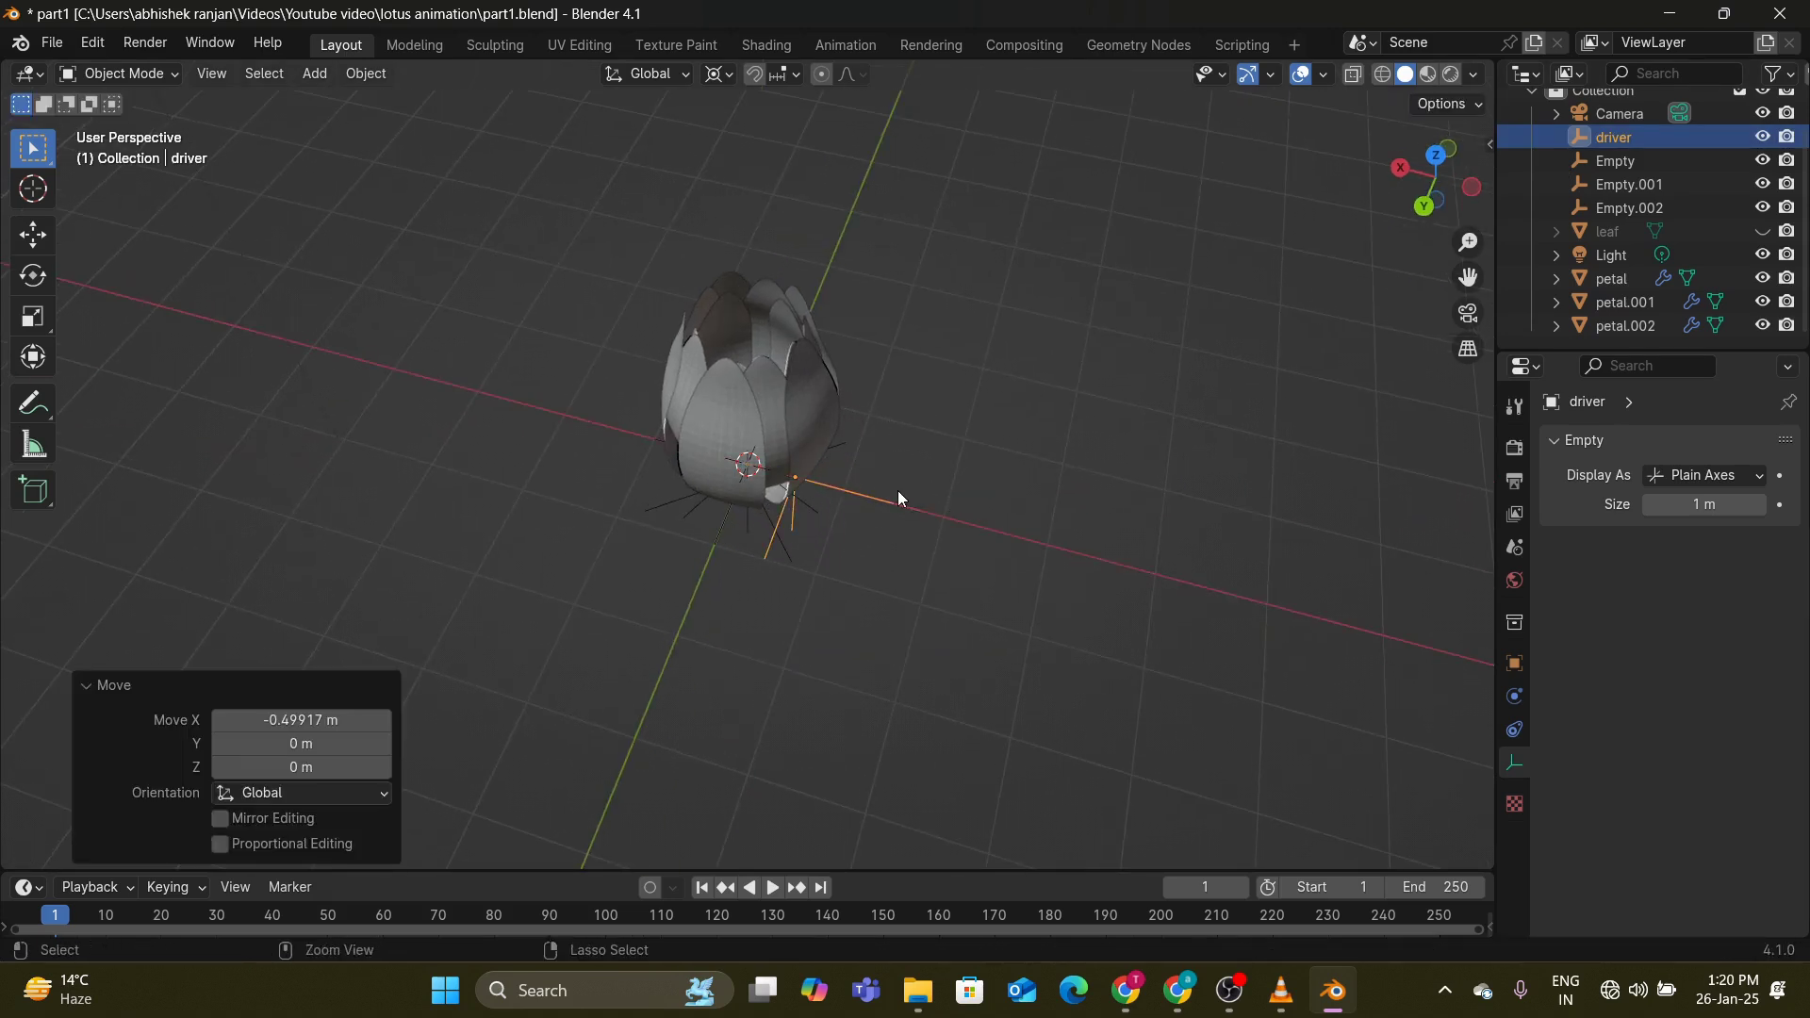
Step: Move the driver empty along X by about 0.5 m and another 0.26 m to test the opening of both driven rings
key(g)
key(x)
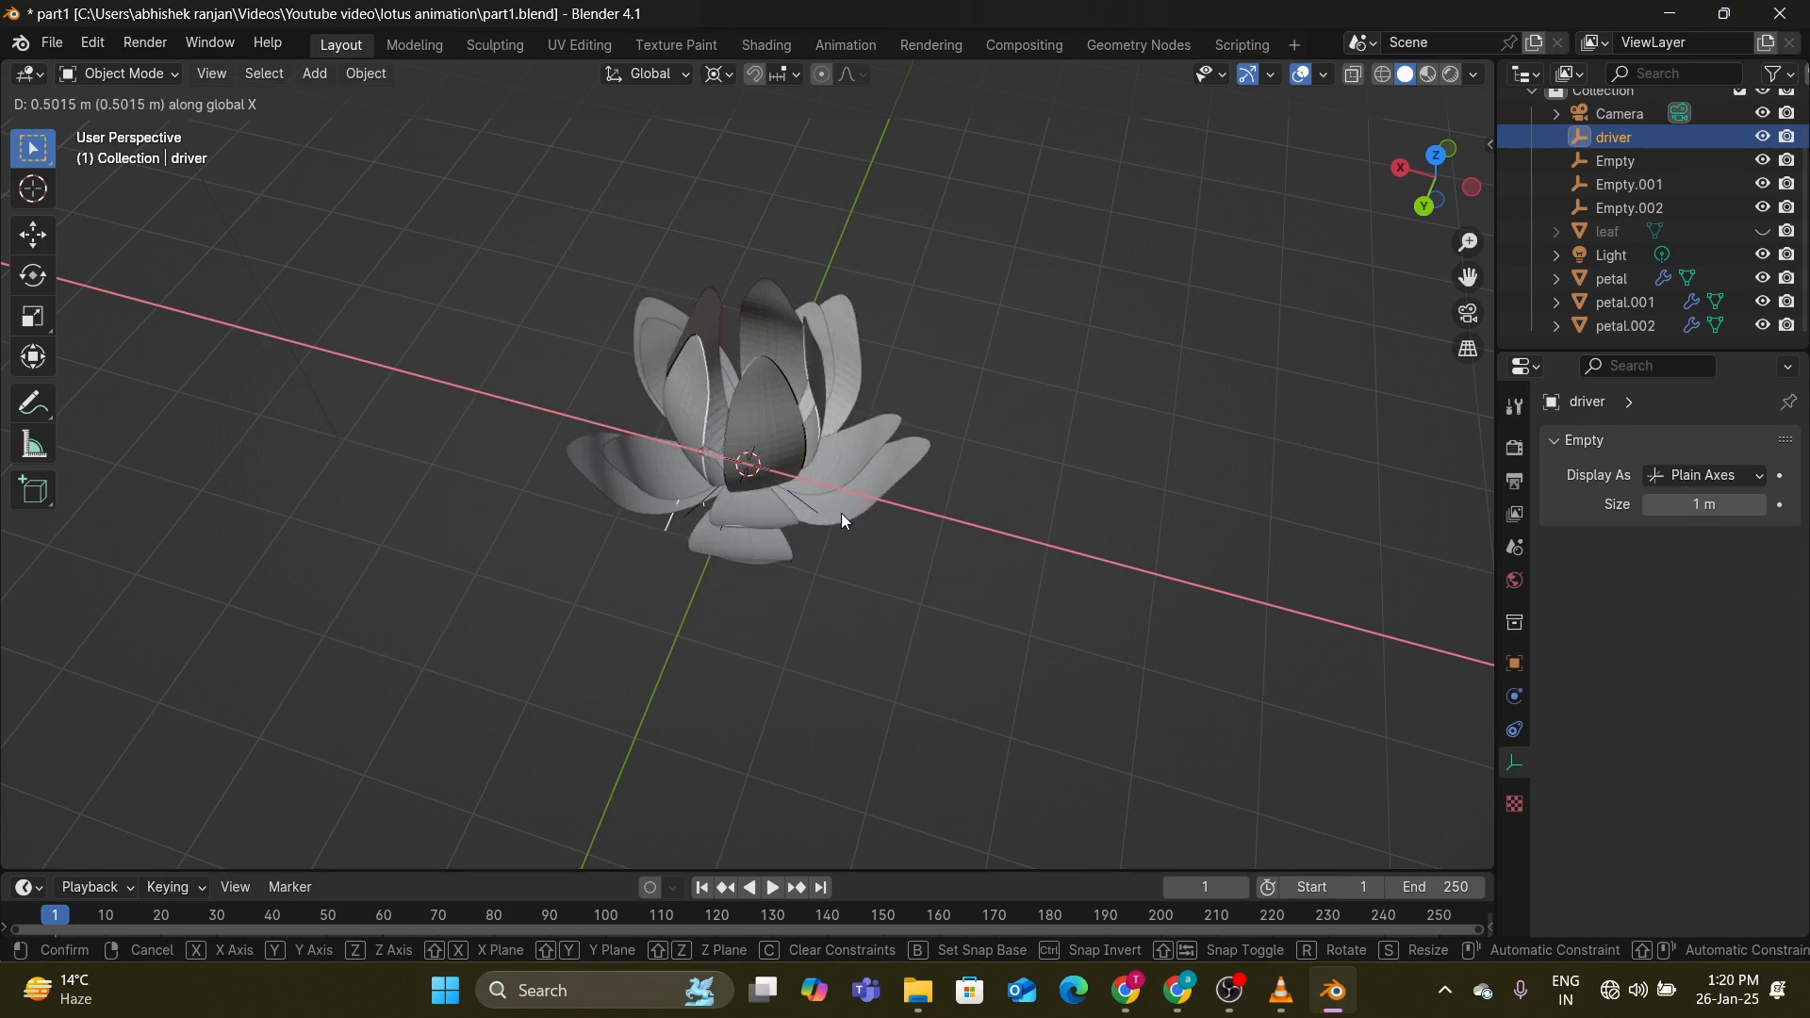
click(849, 517)
mouse_move(924, 552)
middle_down()
mouse_move(1094, 603)
mouse_move(1102, 587)
mouse_move(925, 490)
mouse_move(928, 519)
middle_up()
key(g)
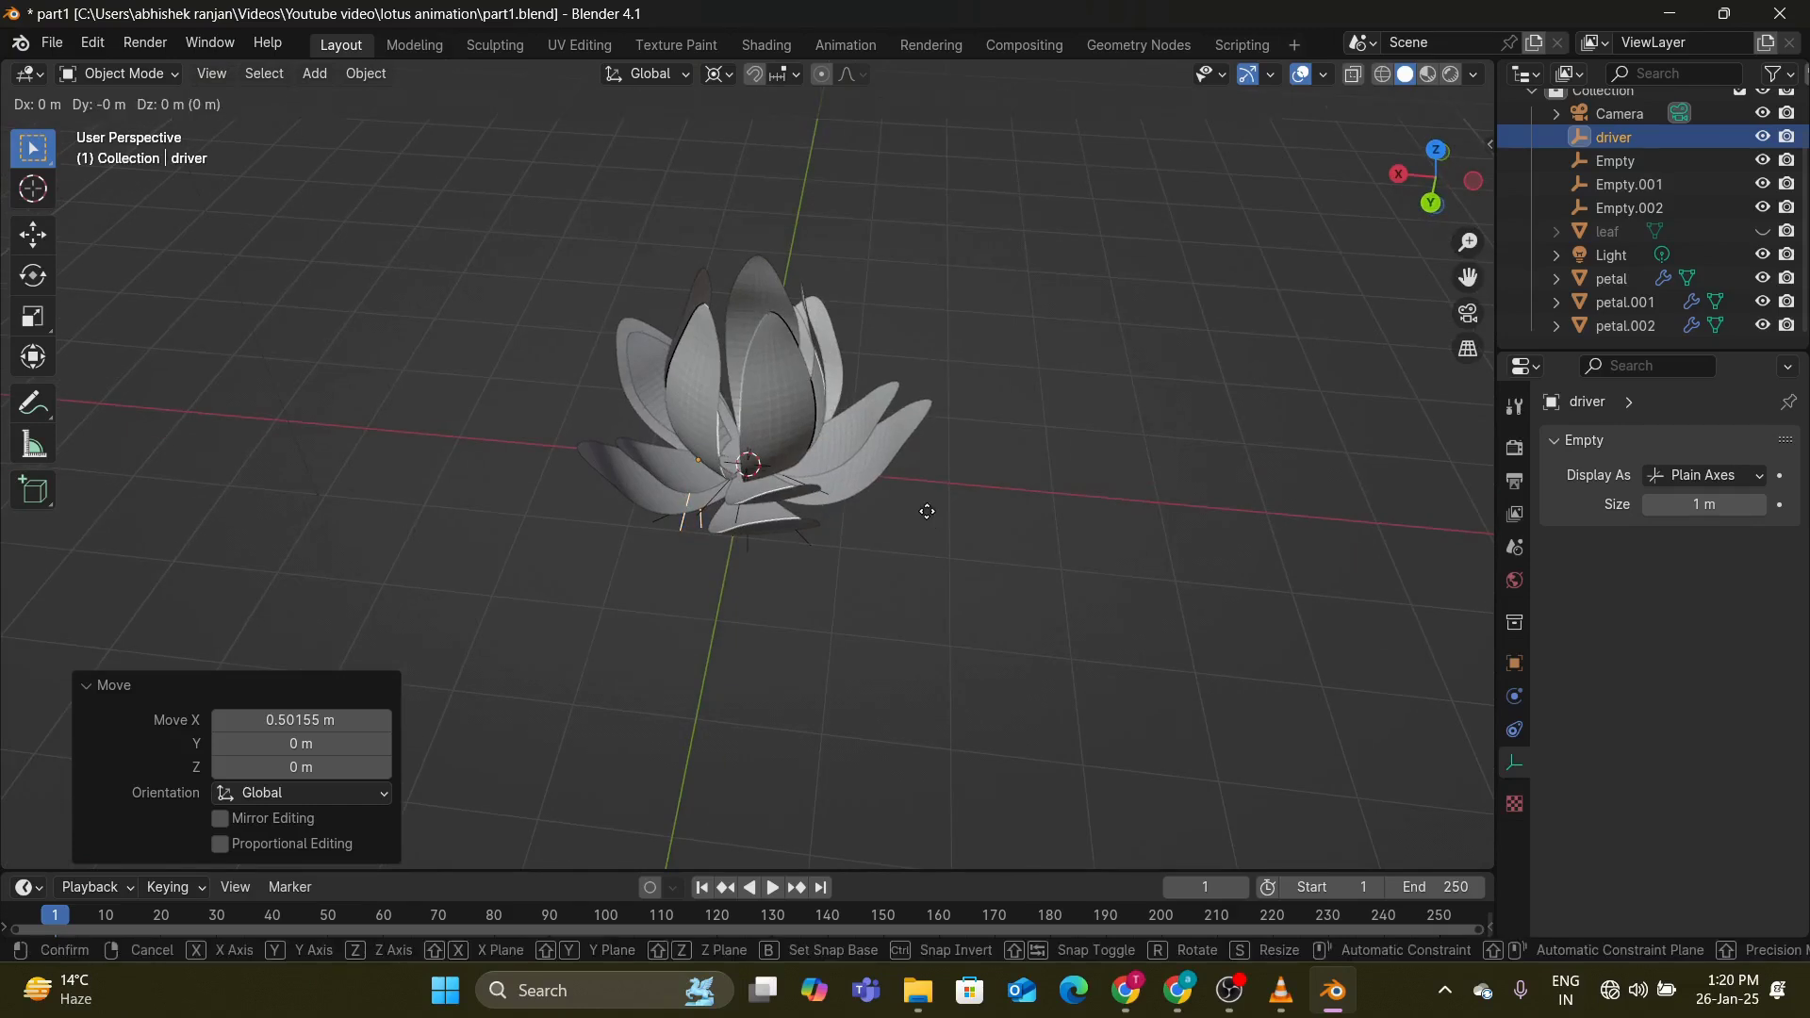
key(x)
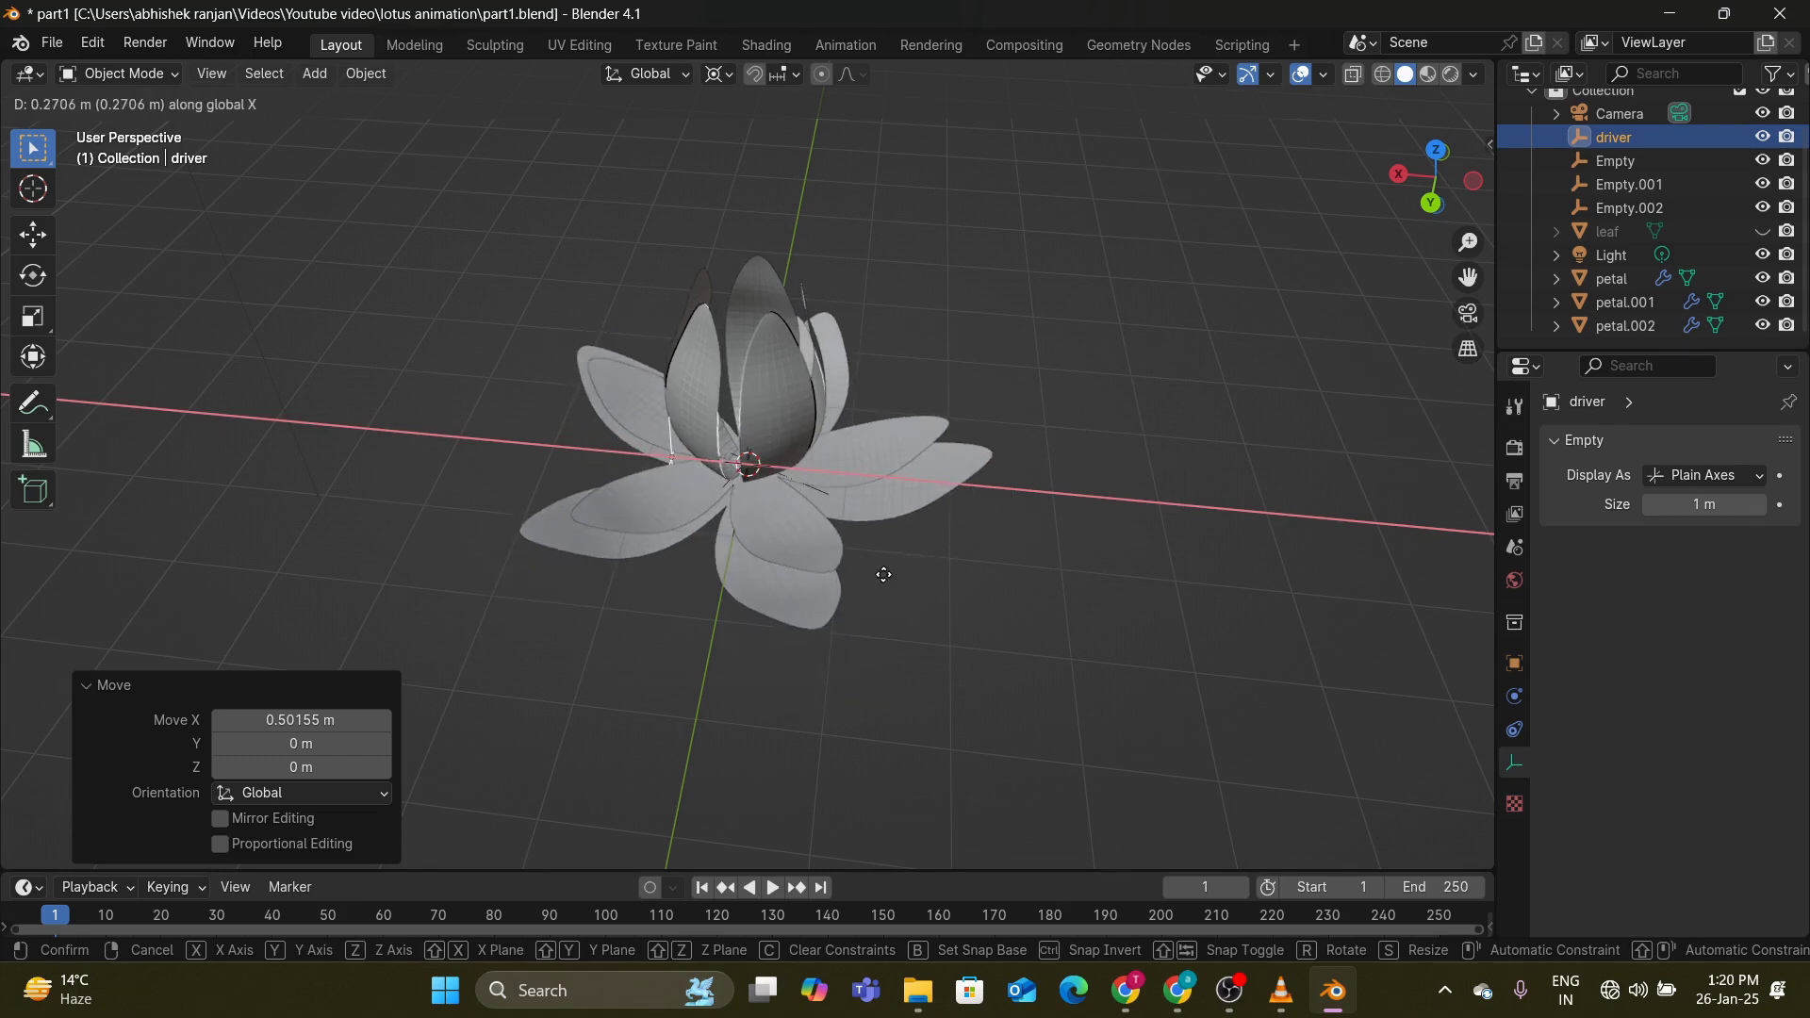
click(896, 574)
Step: Inspect the opened petals from several angles and undo the three test moves of the driver empty
middle_drag(1051, 702, 855, 520)
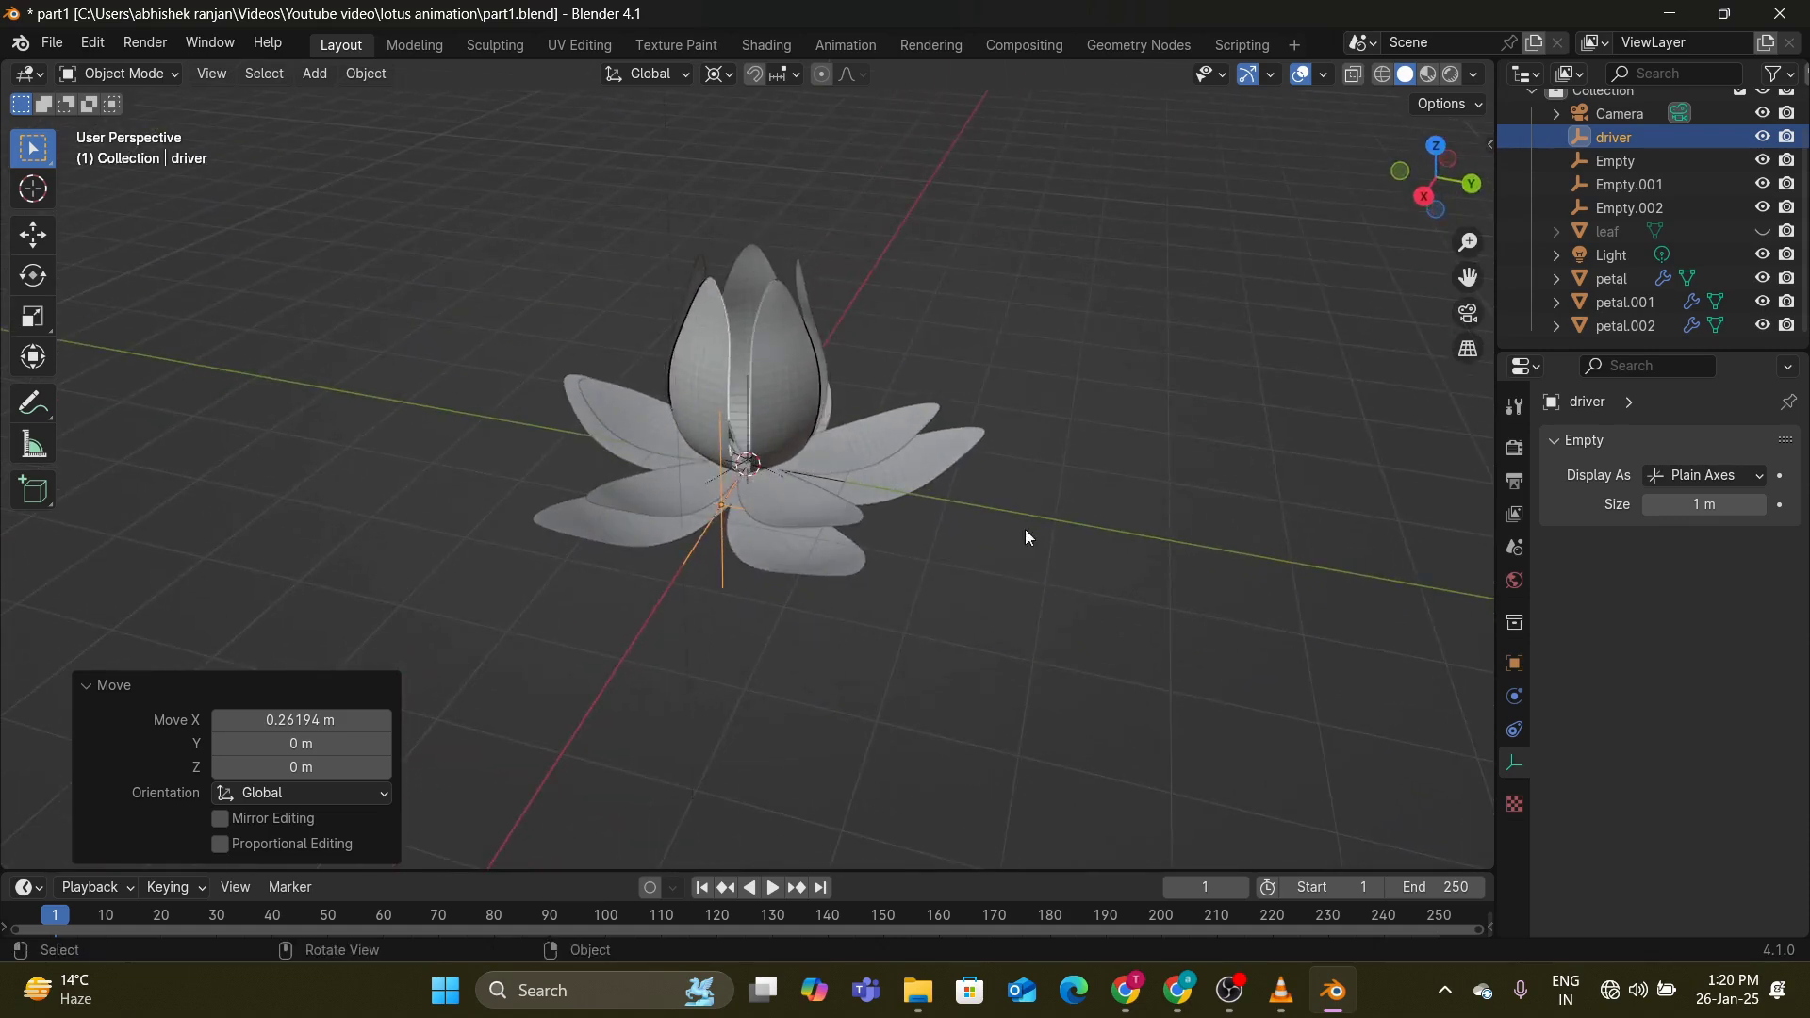
middle_drag(1026, 534, 1056, 590)
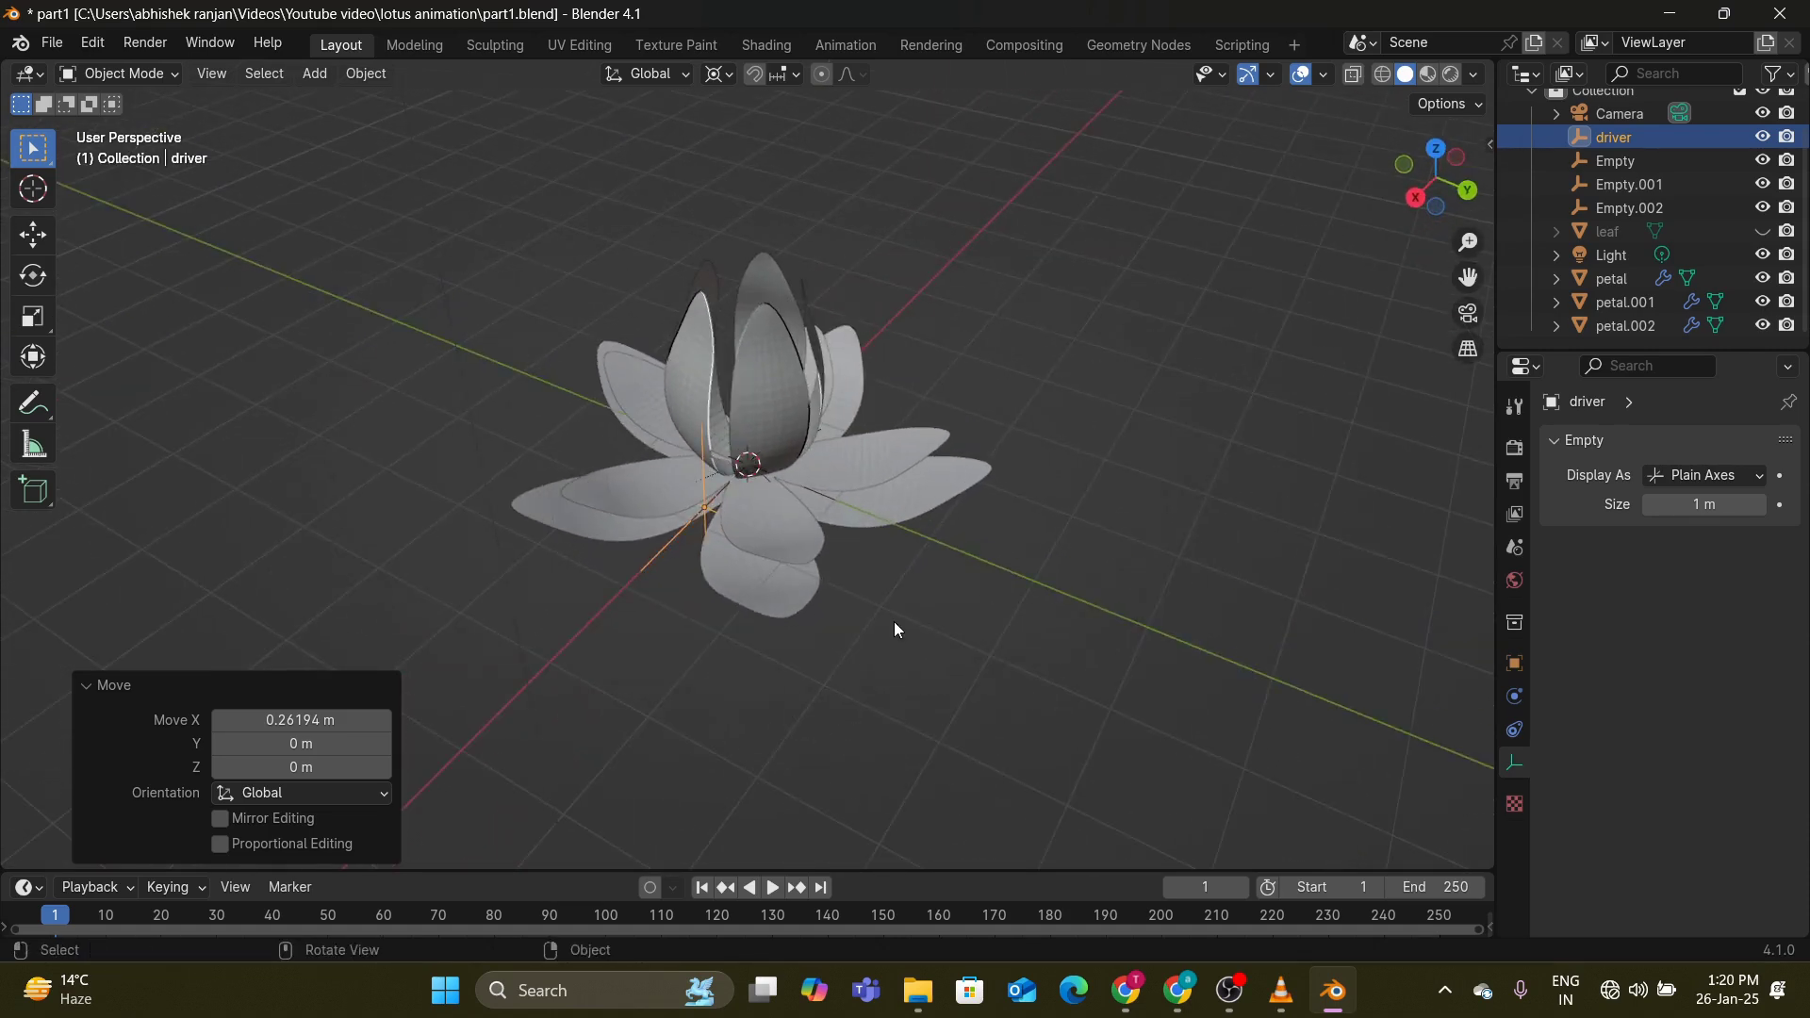
key(ctrl+z)
key(ctrl+z)
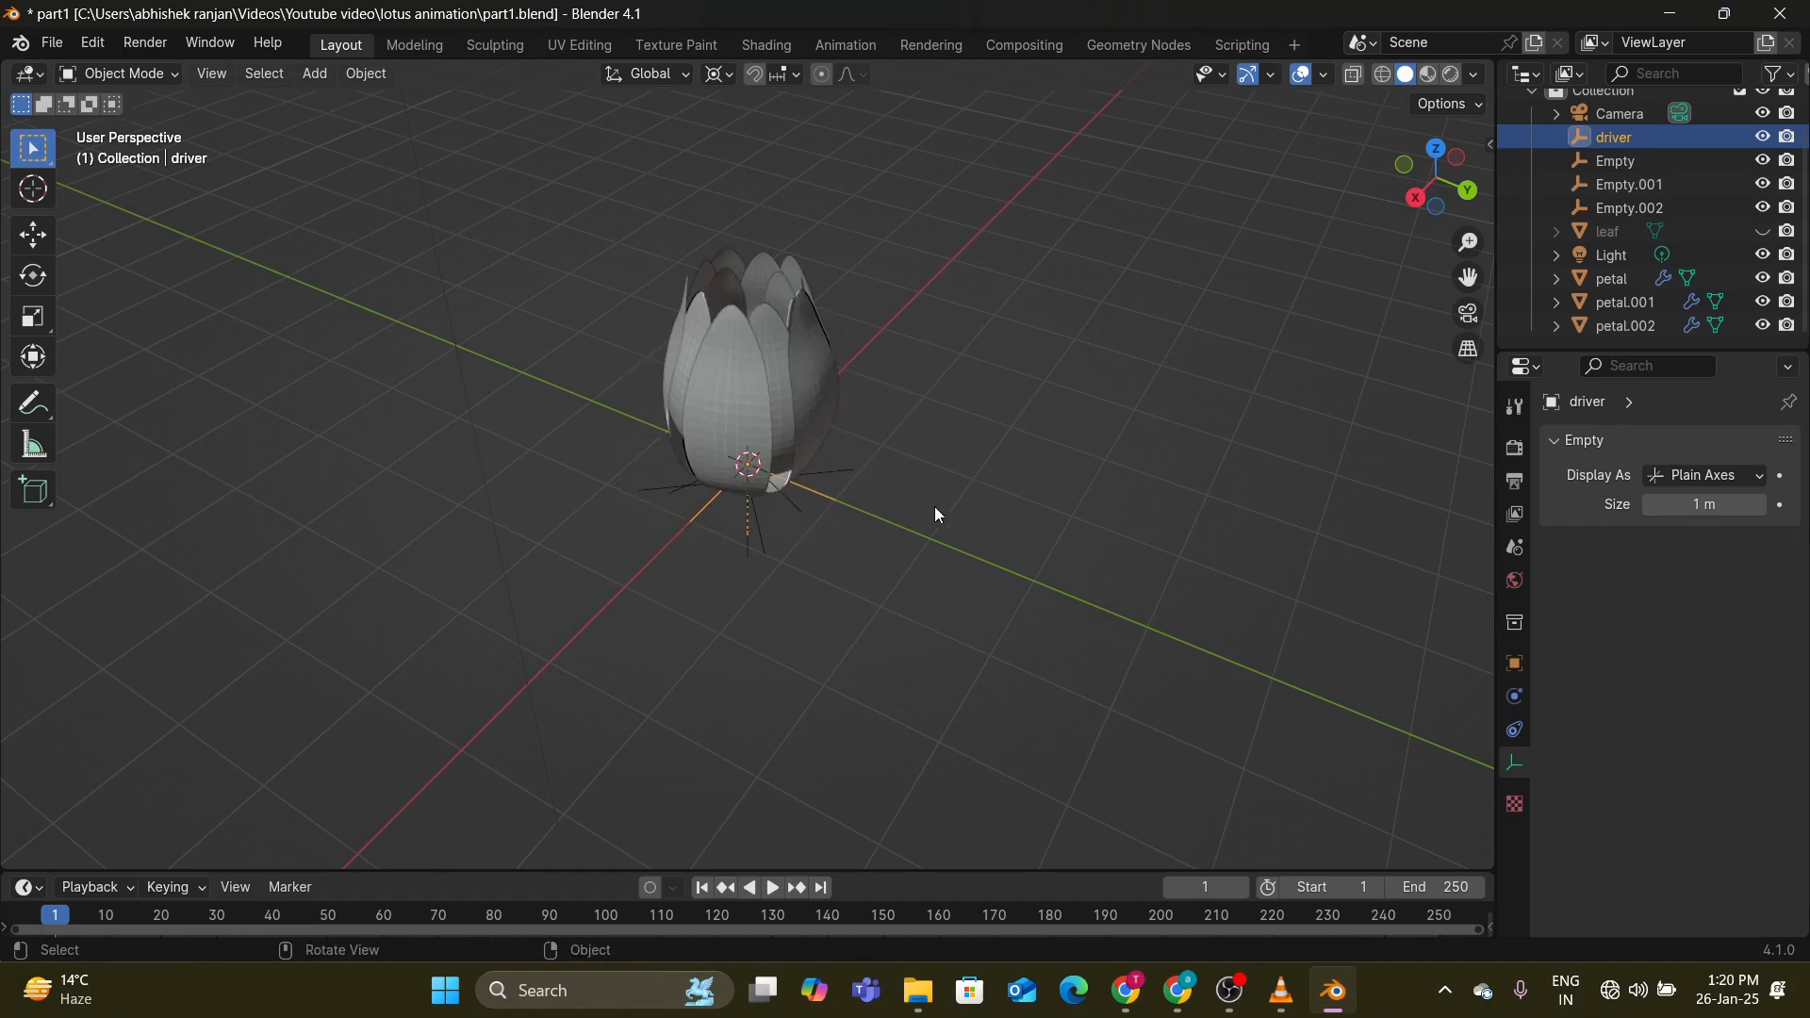
key(ctrl+z)
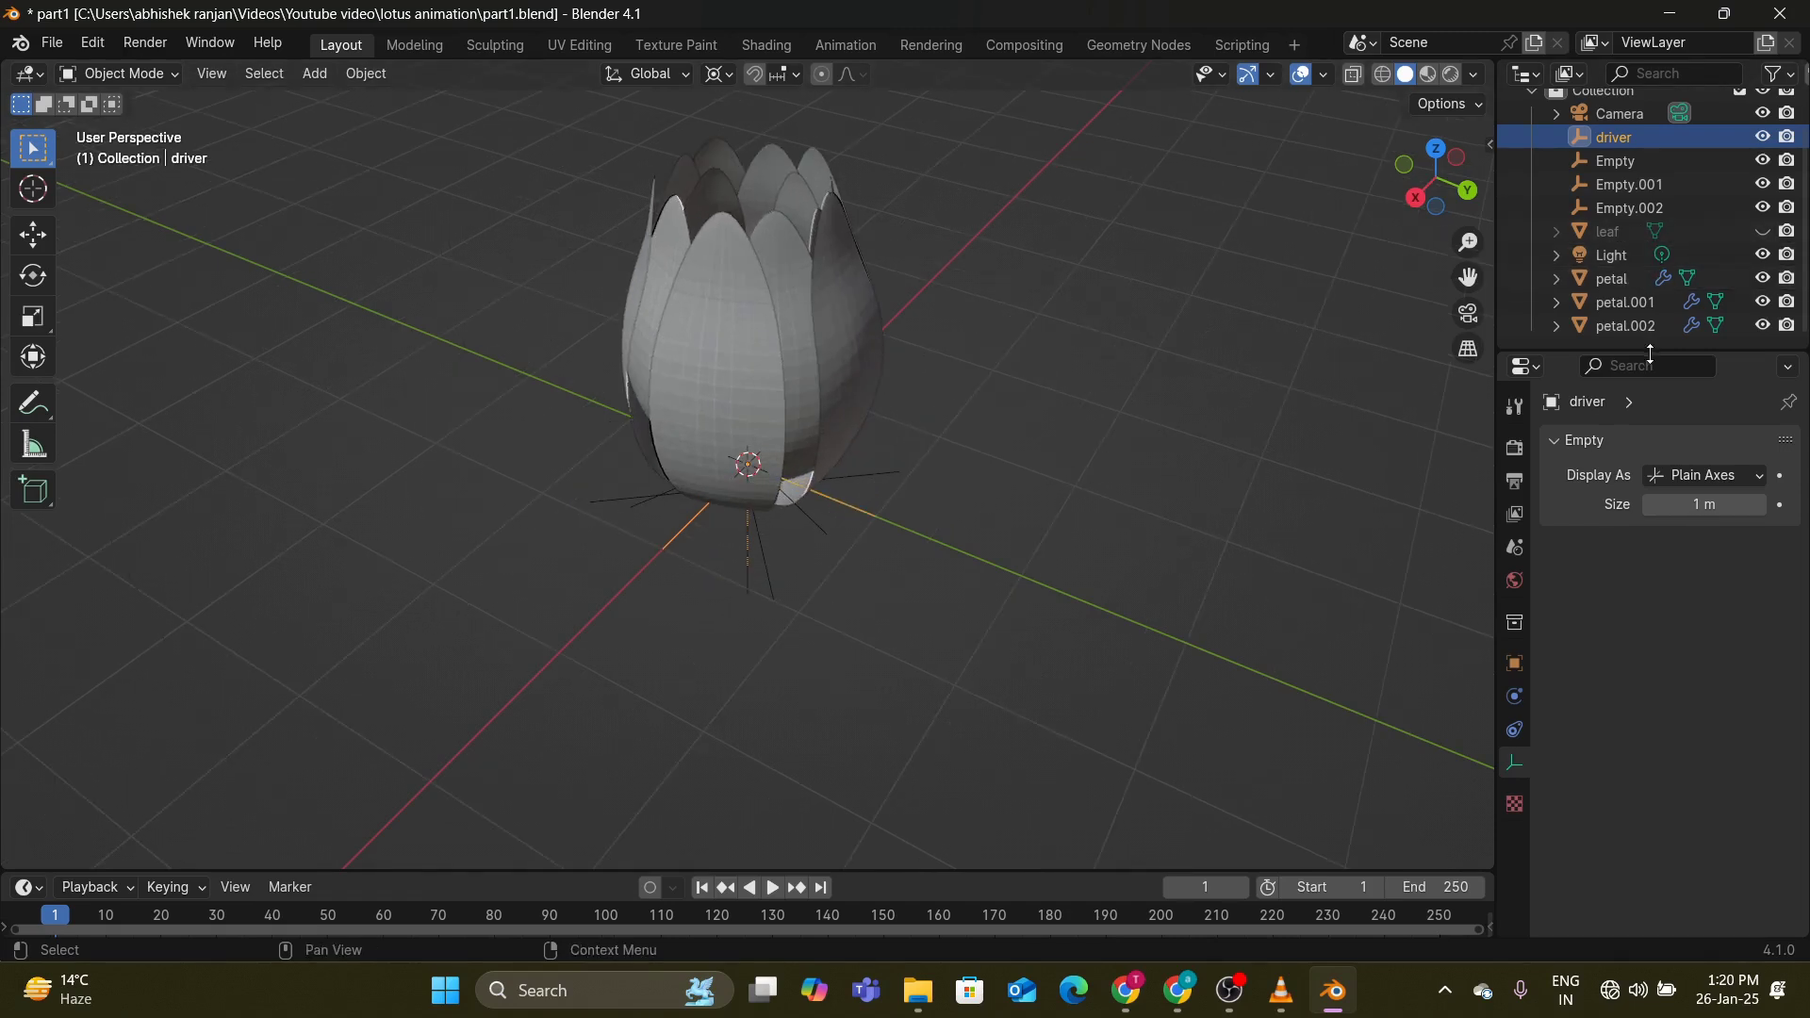
Step: Add a driver to the animationpetal shape key value of petal, with the driver empty's X location as its input
click(1622, 279)
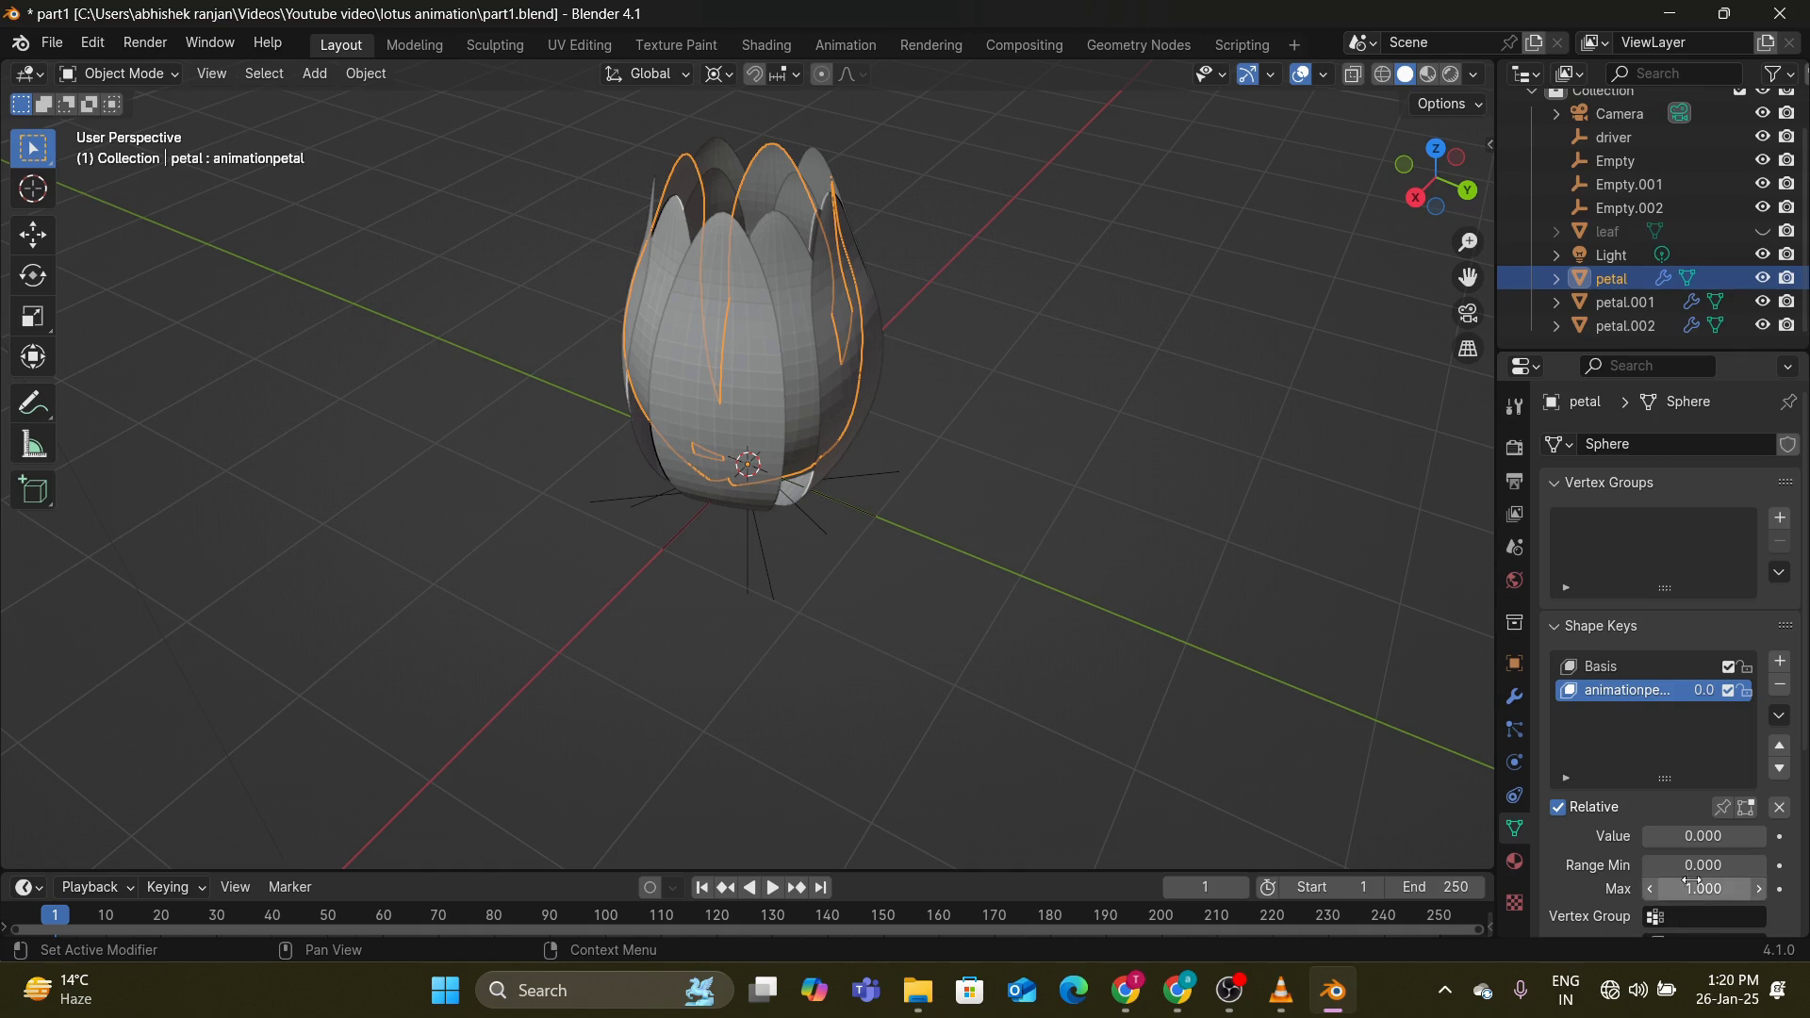
right_click(1705, 838)
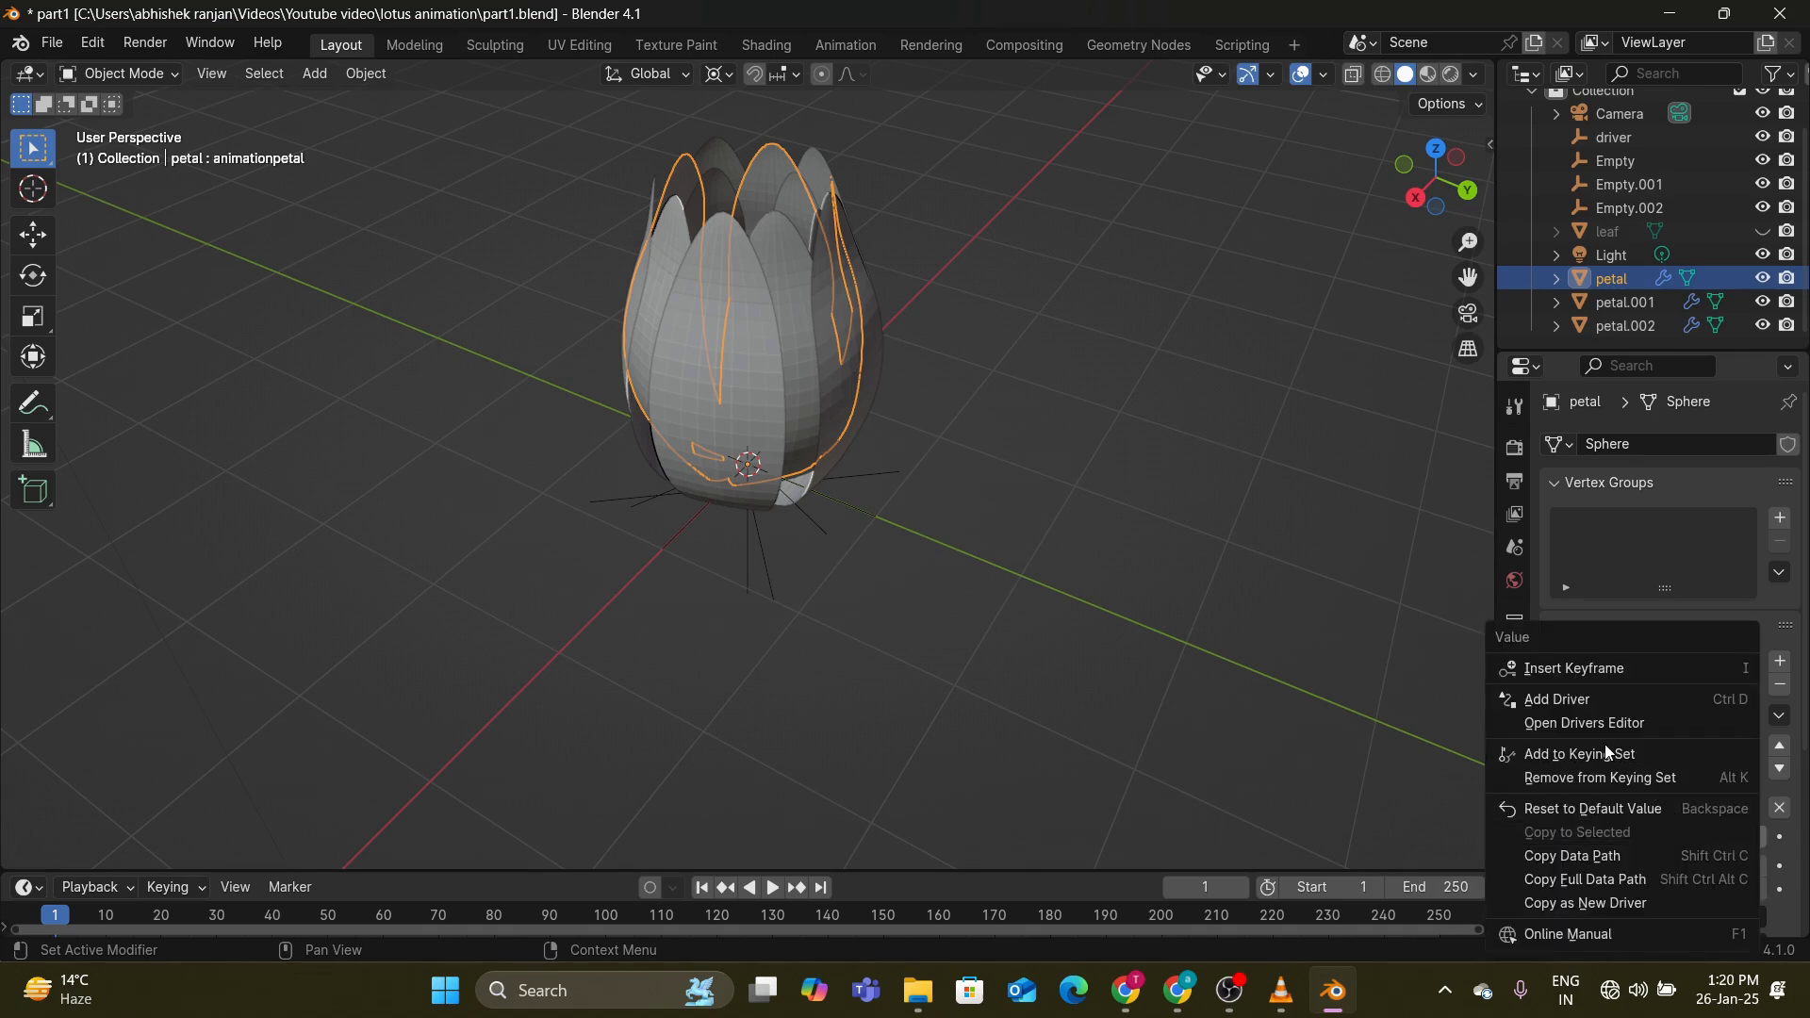
click(1594, 702)
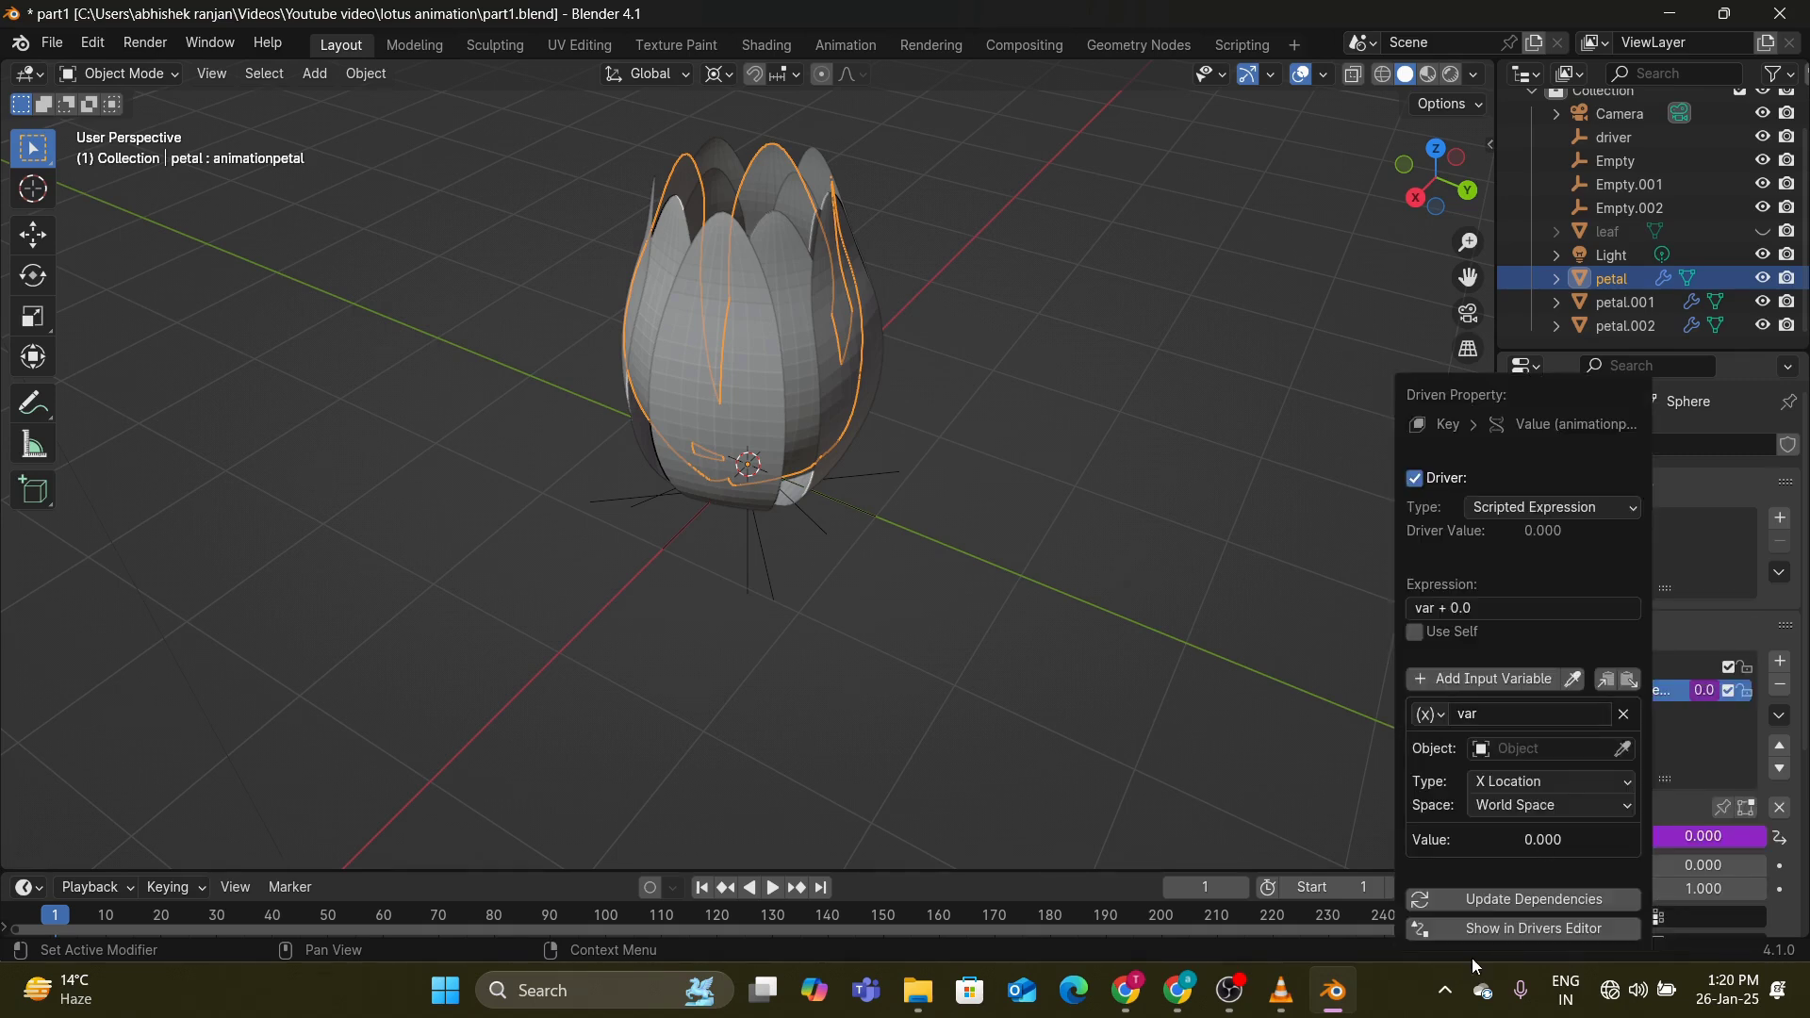
right_click(1676, 829)
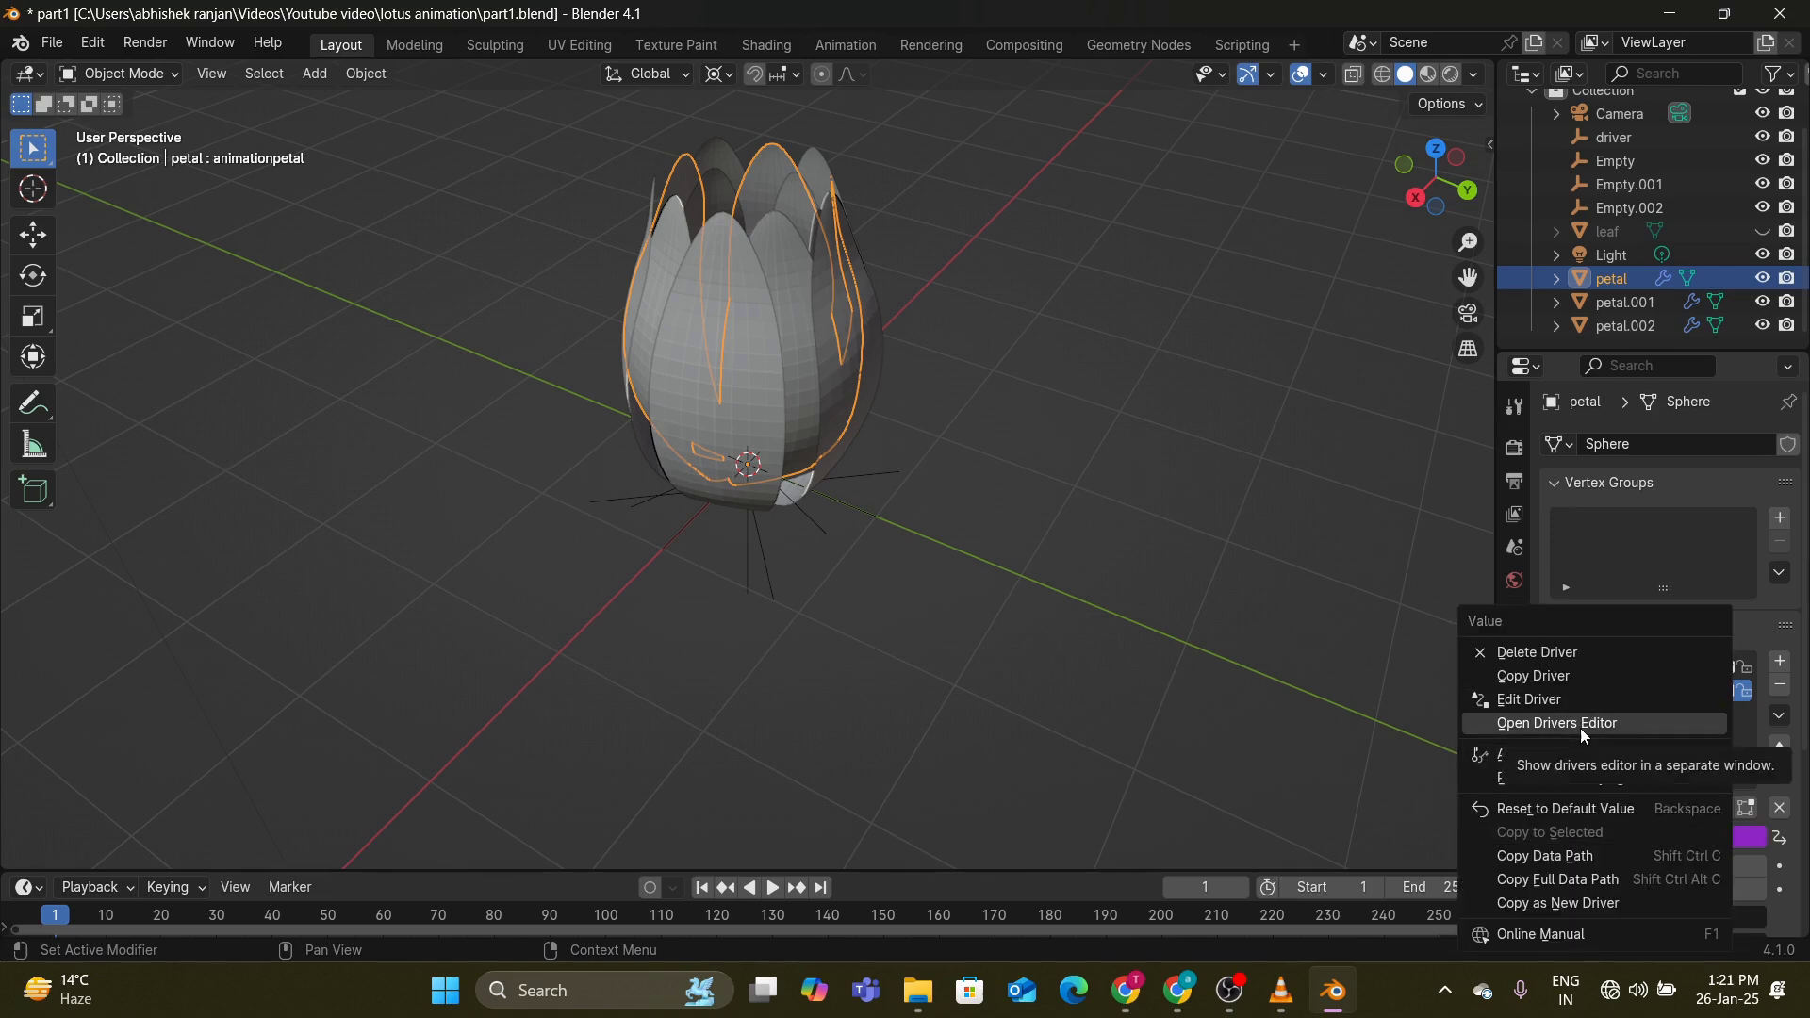
click(1562, 698)
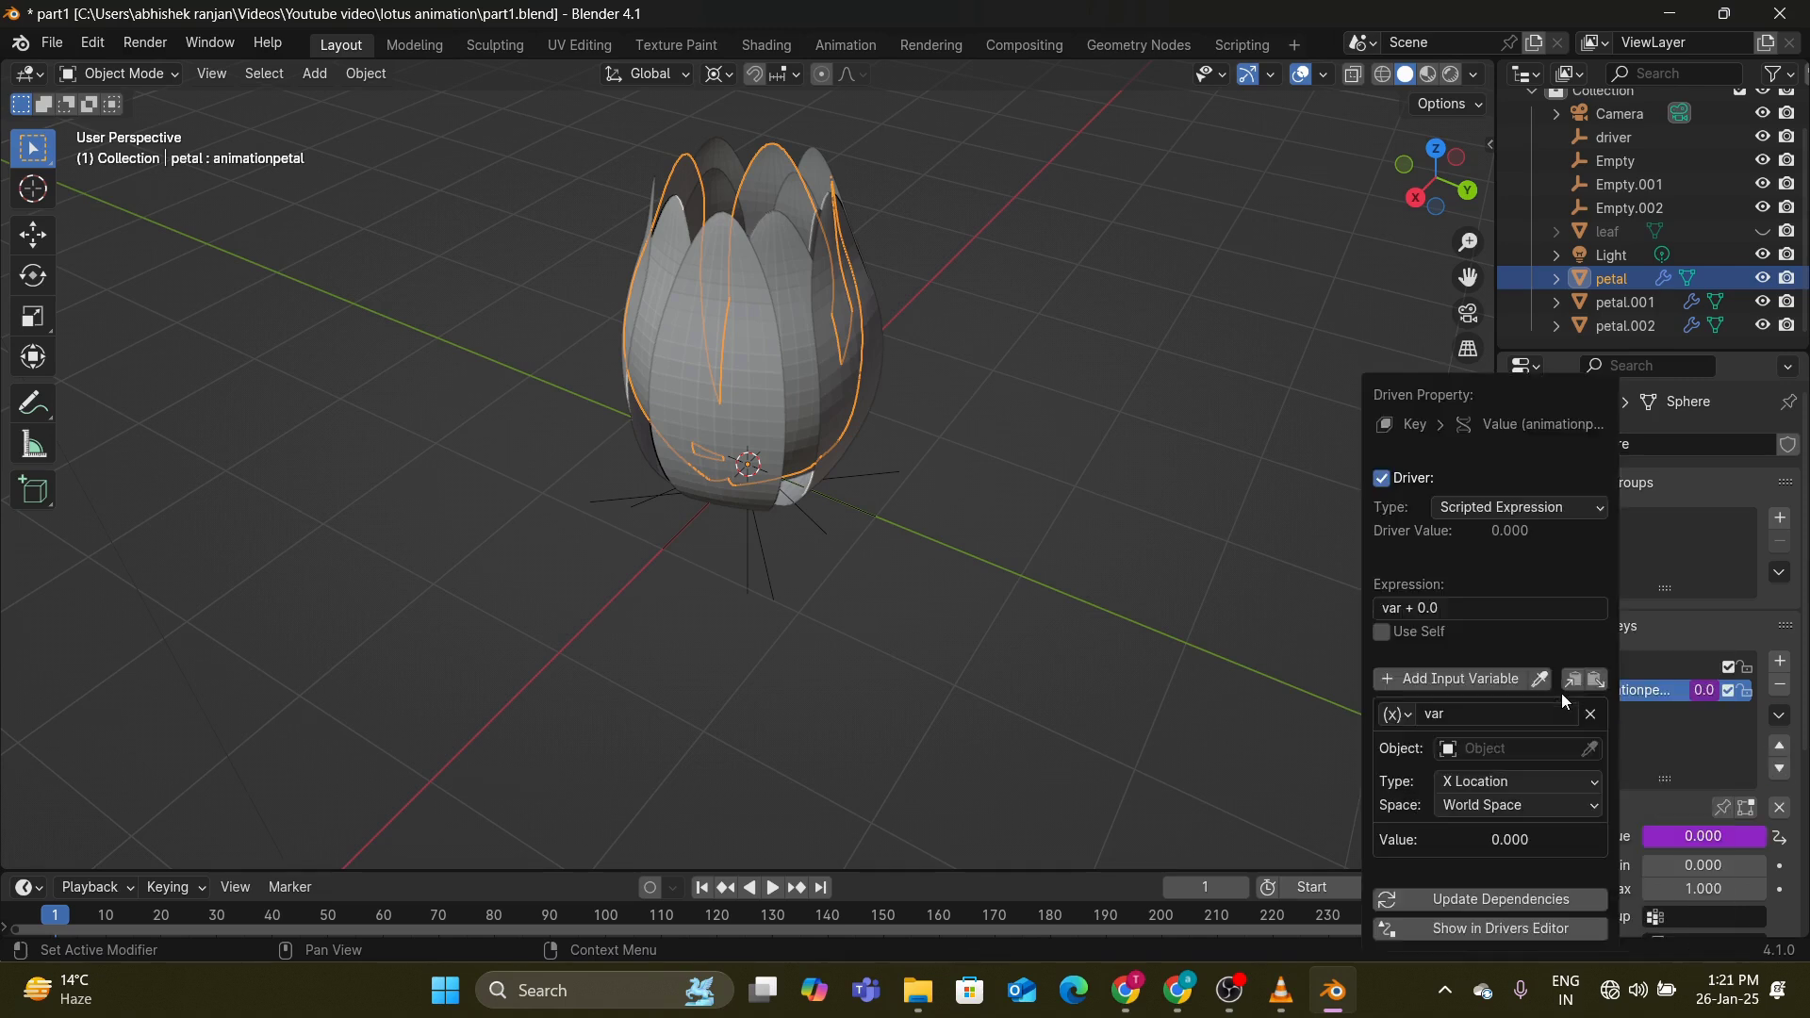
click(1490, 745)
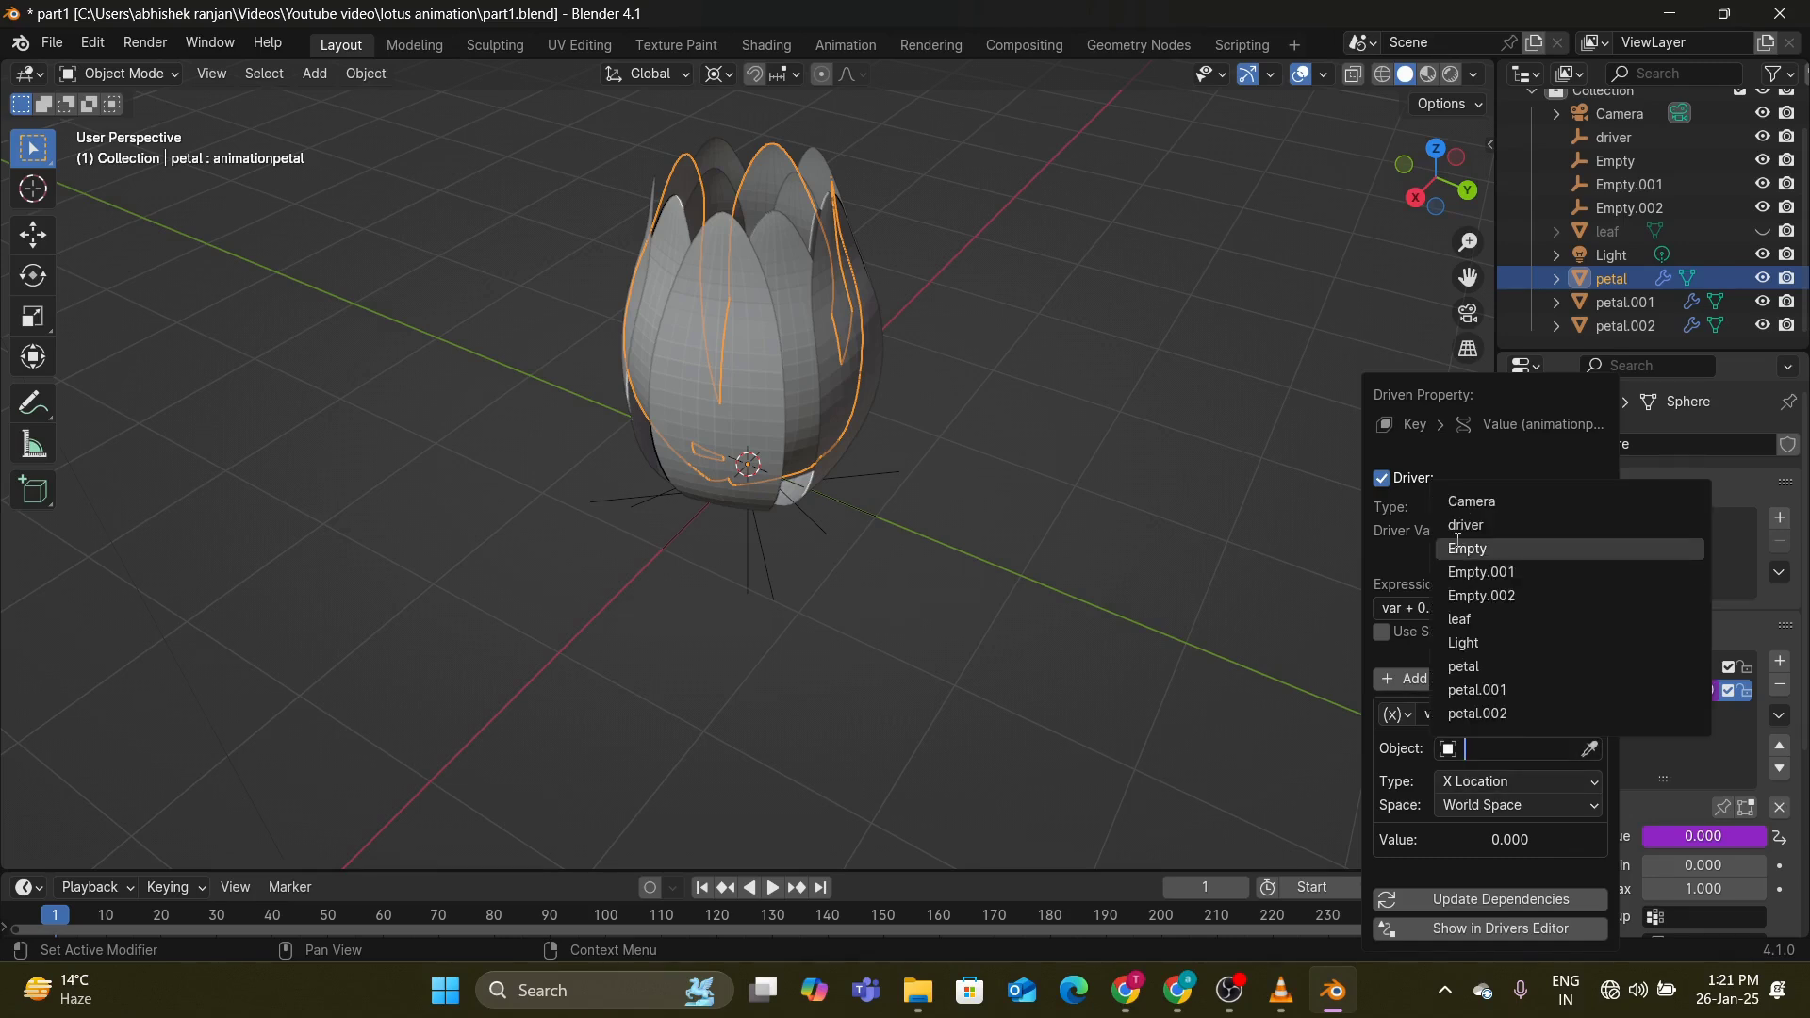
click(1459, 525)
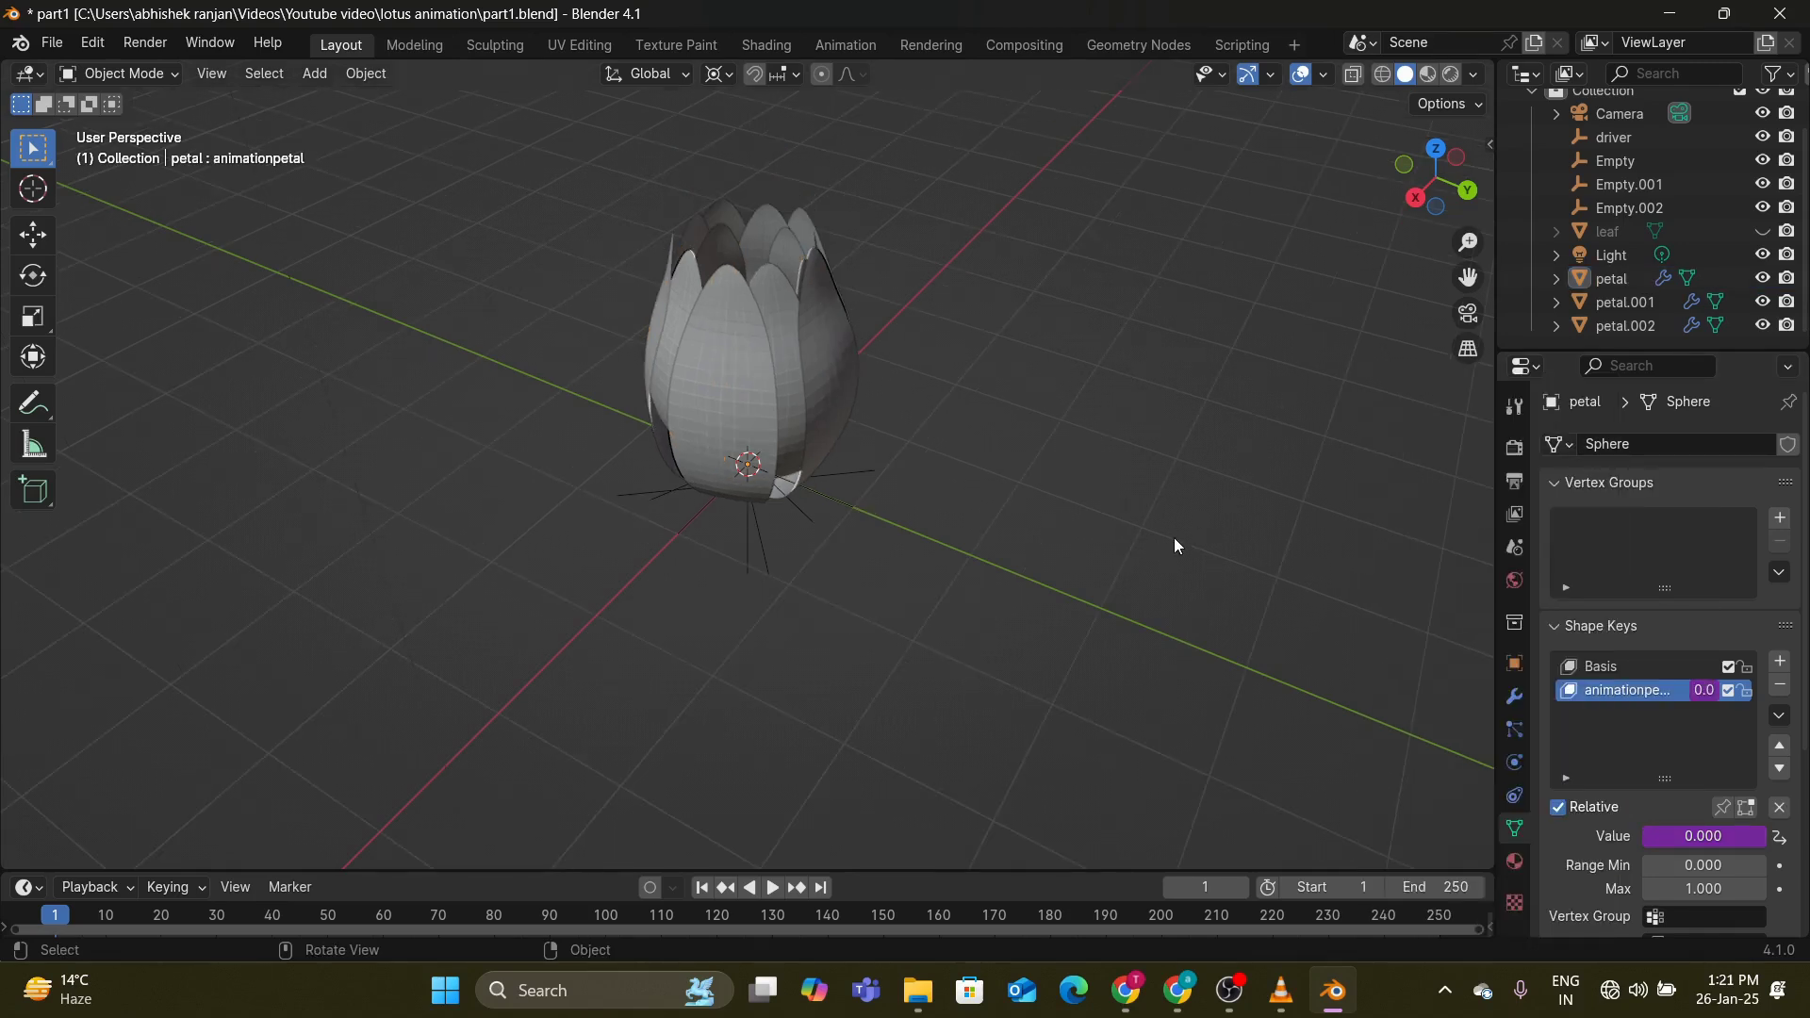
Step: Test the driven petals by moving the driver empty about -1.04 m along X, and undo the move
click(1614, 137)
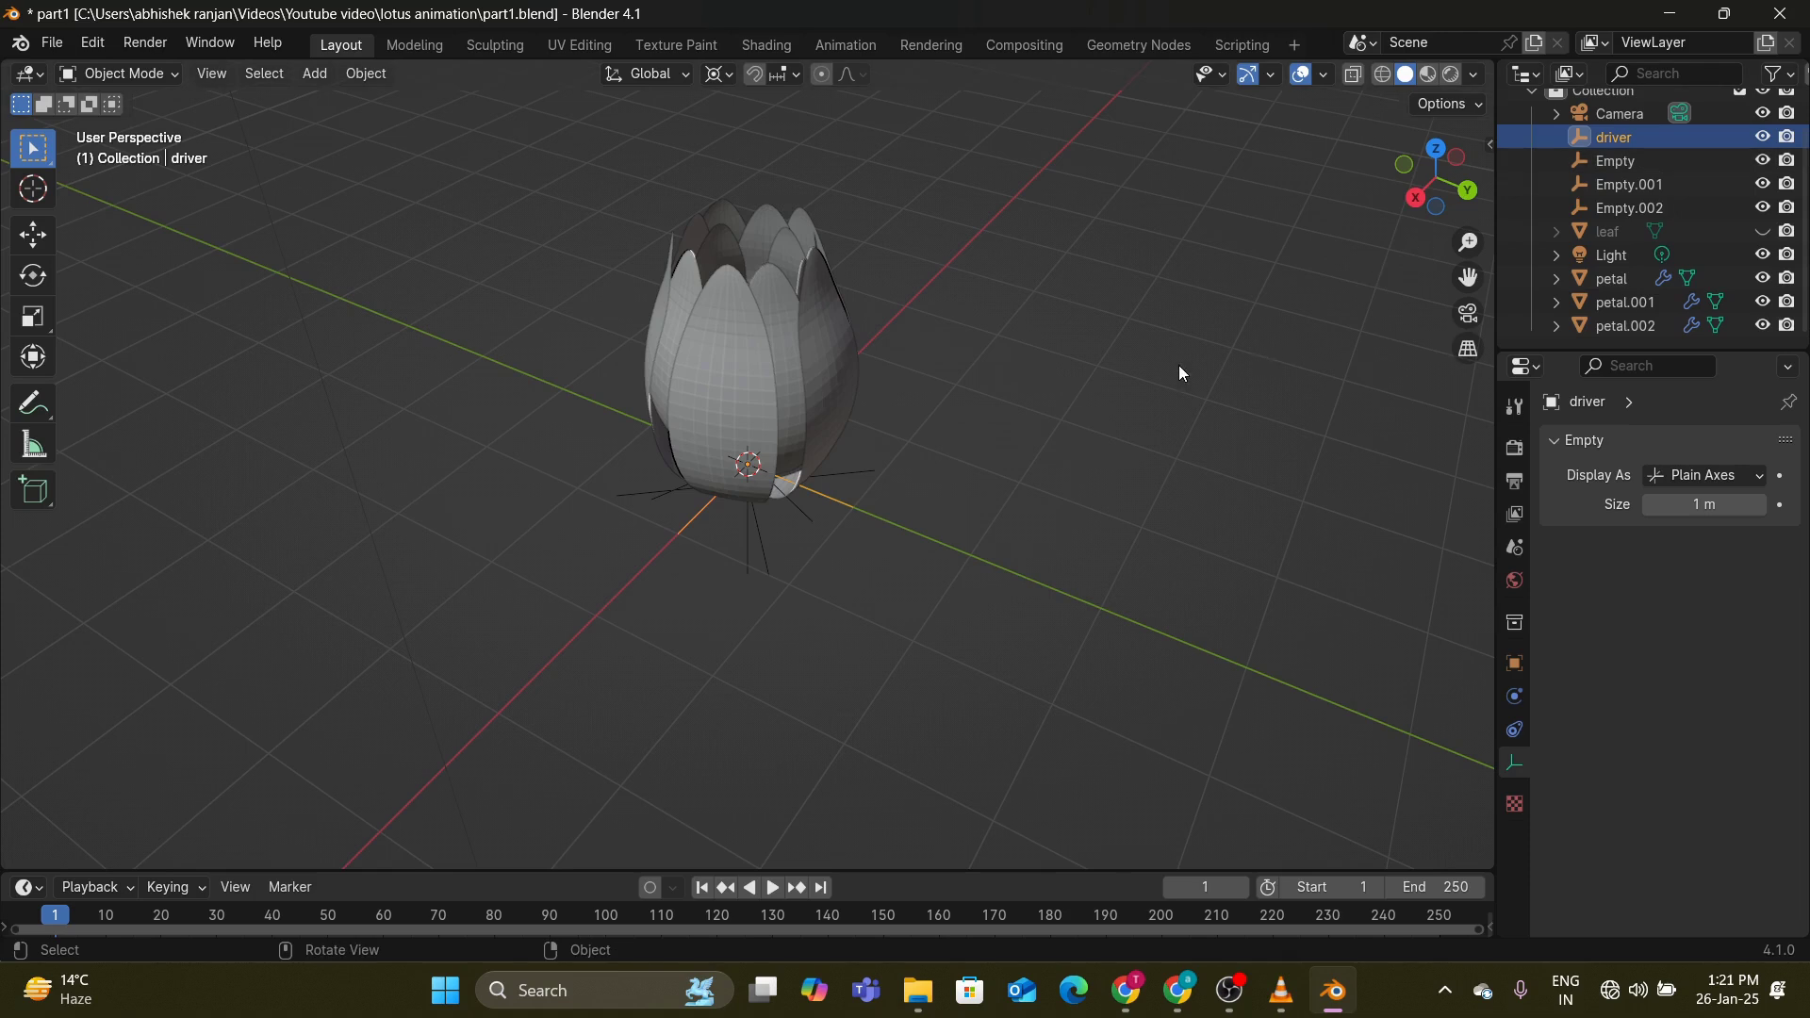
middle_drag(1179, 365, 1066, 411)
key(g)
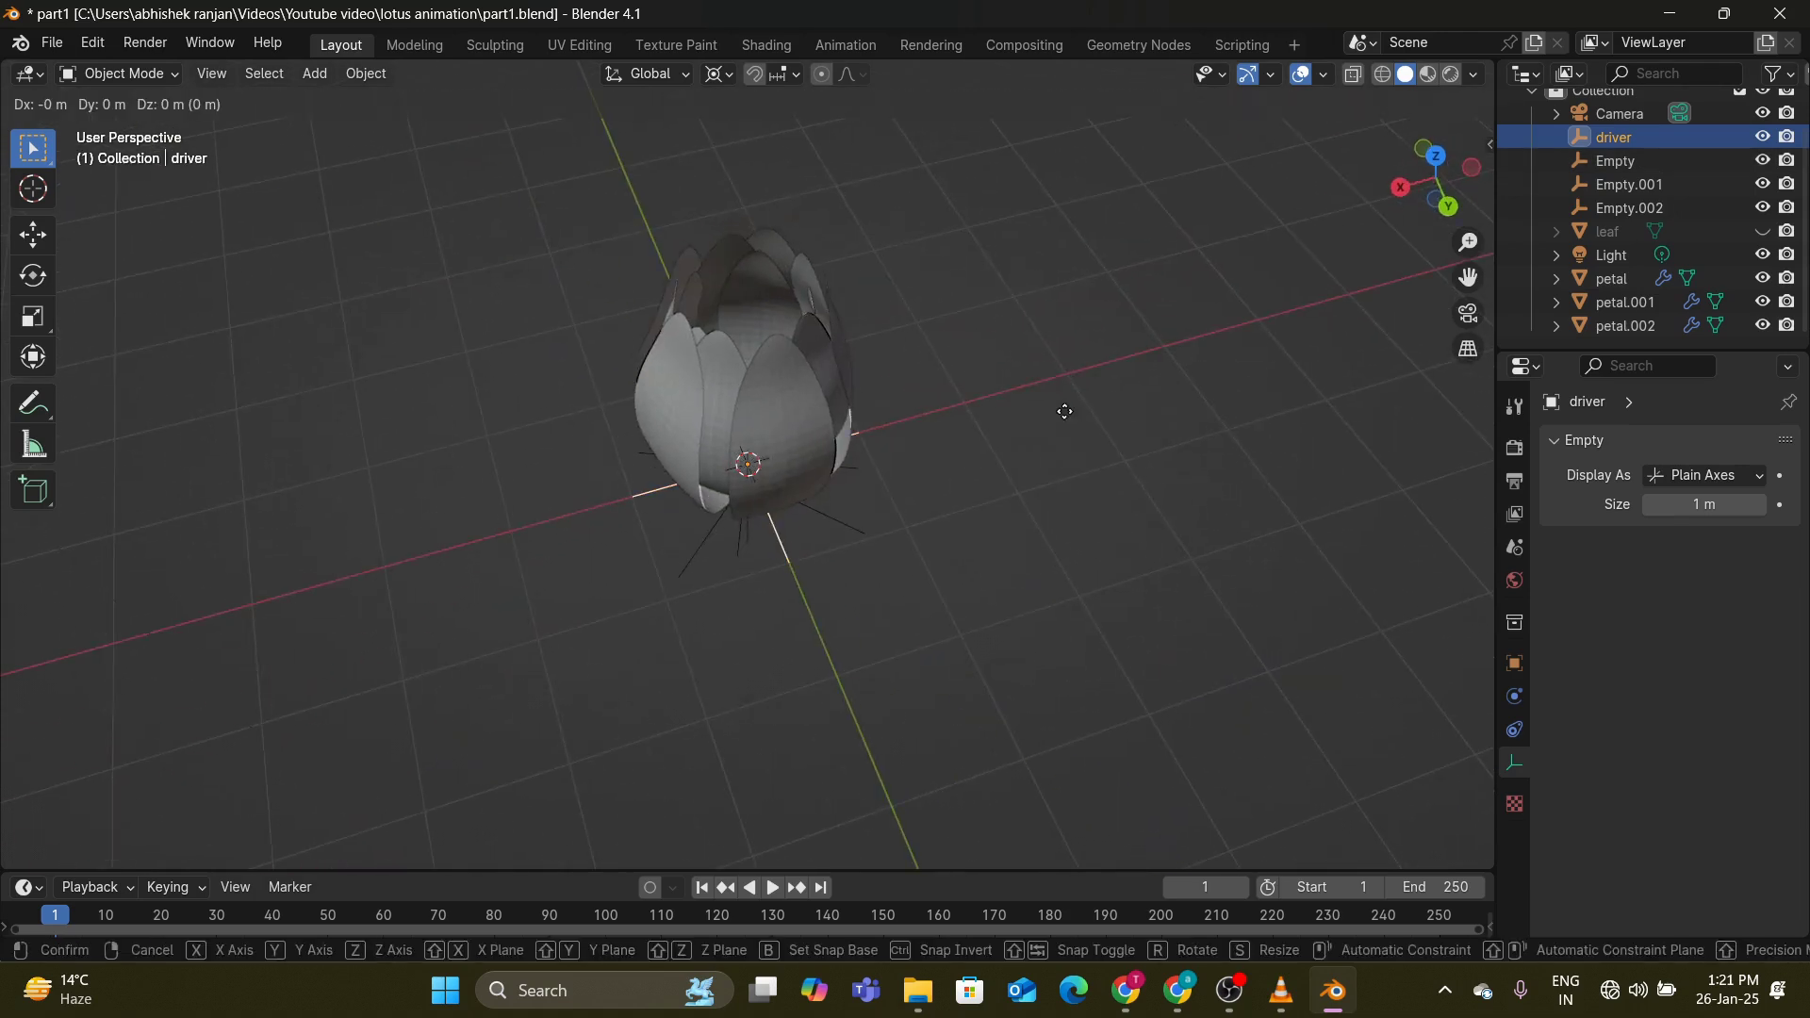
key(x)
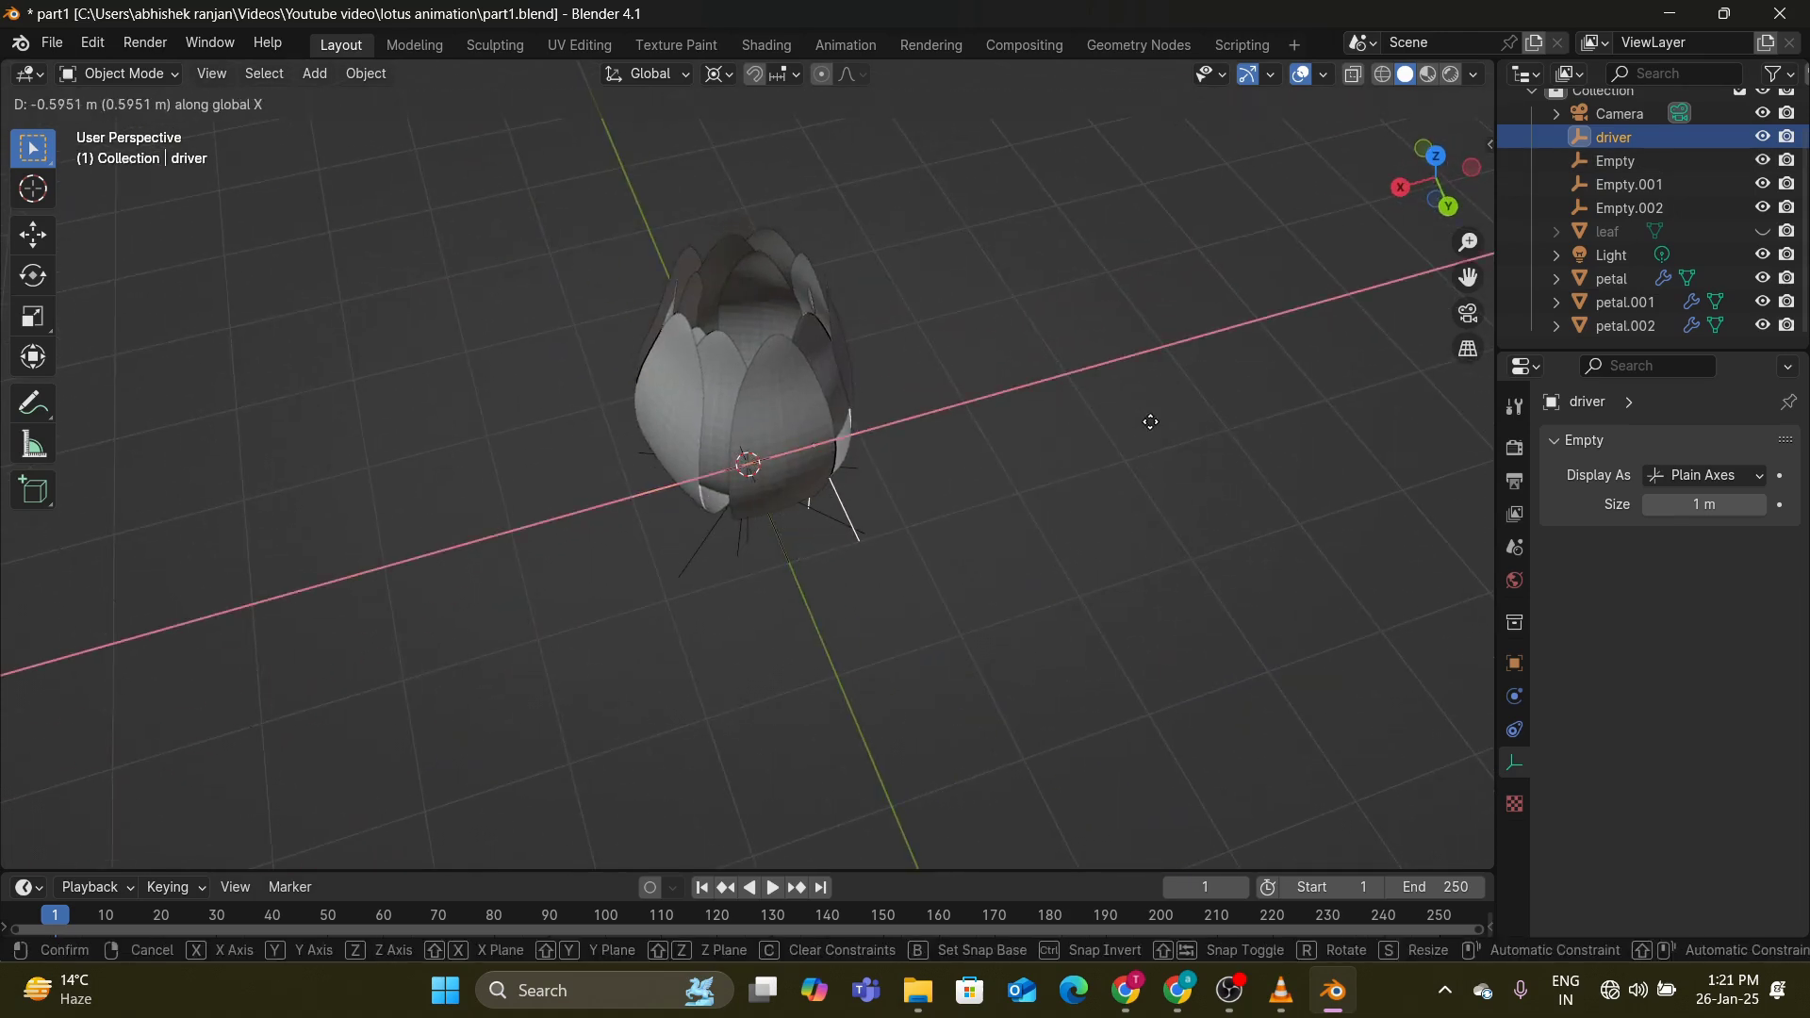
click(1192, 421)
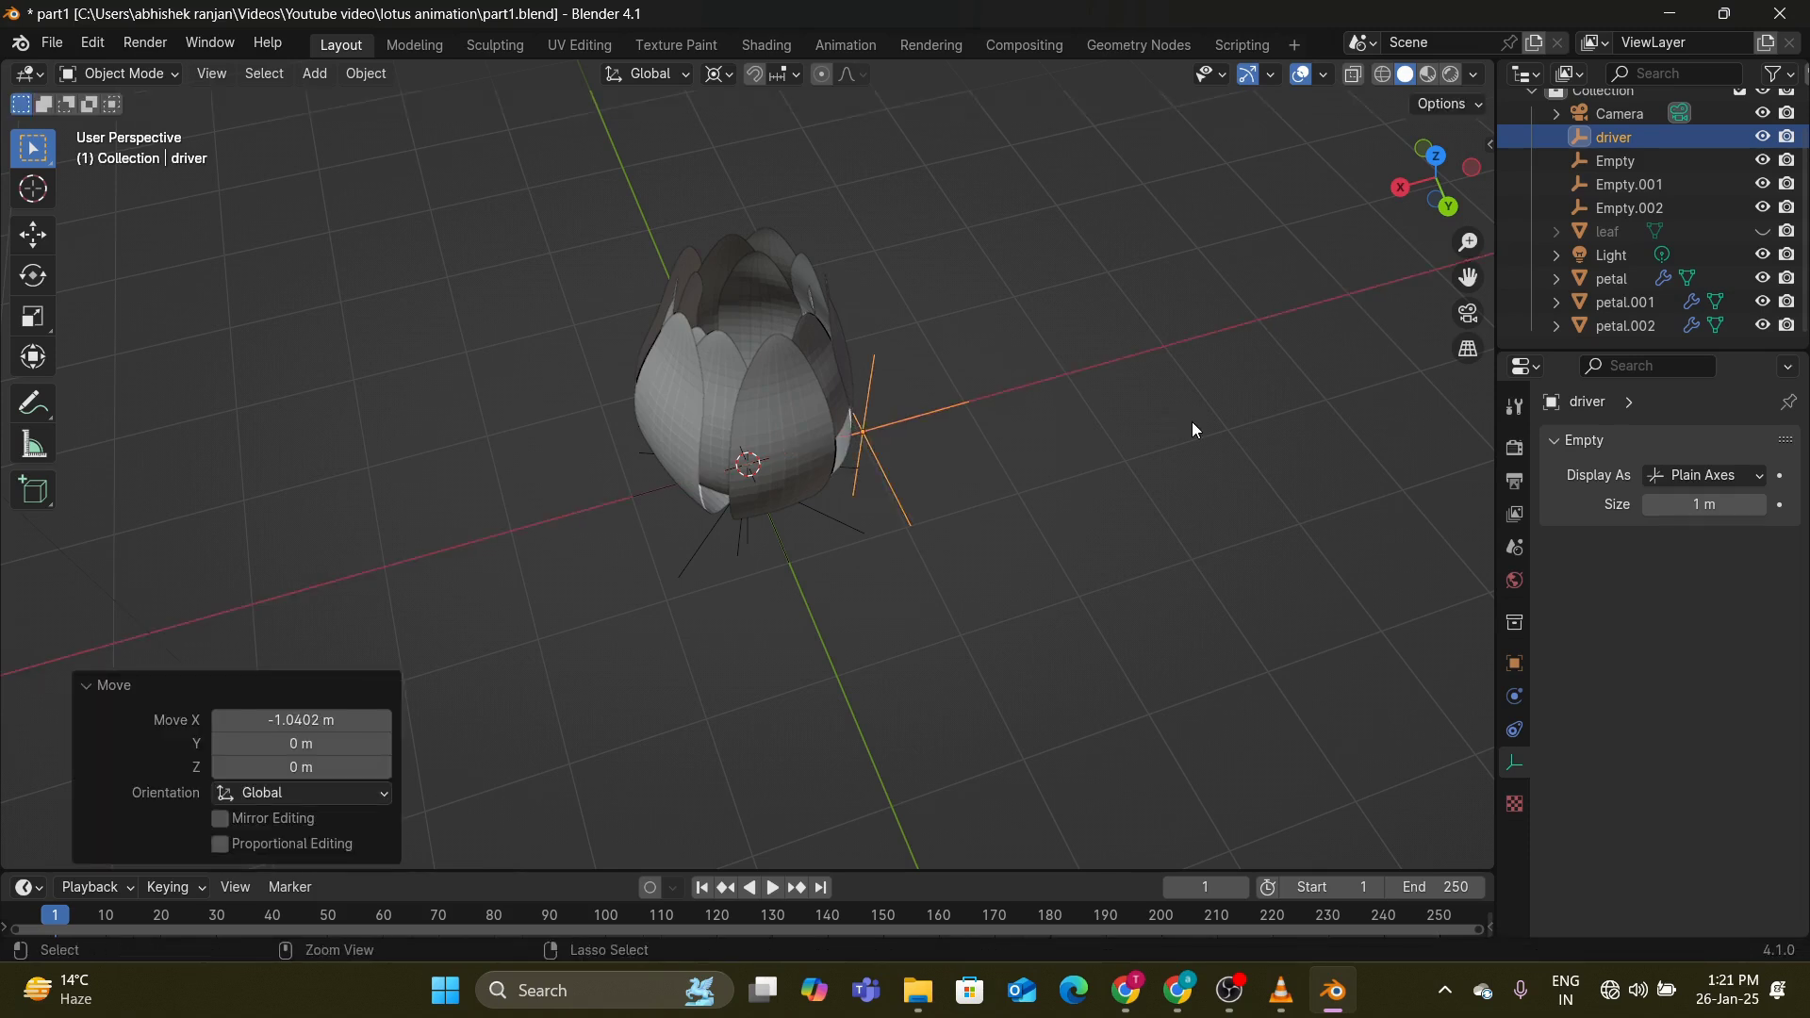
key(ctrl+z)
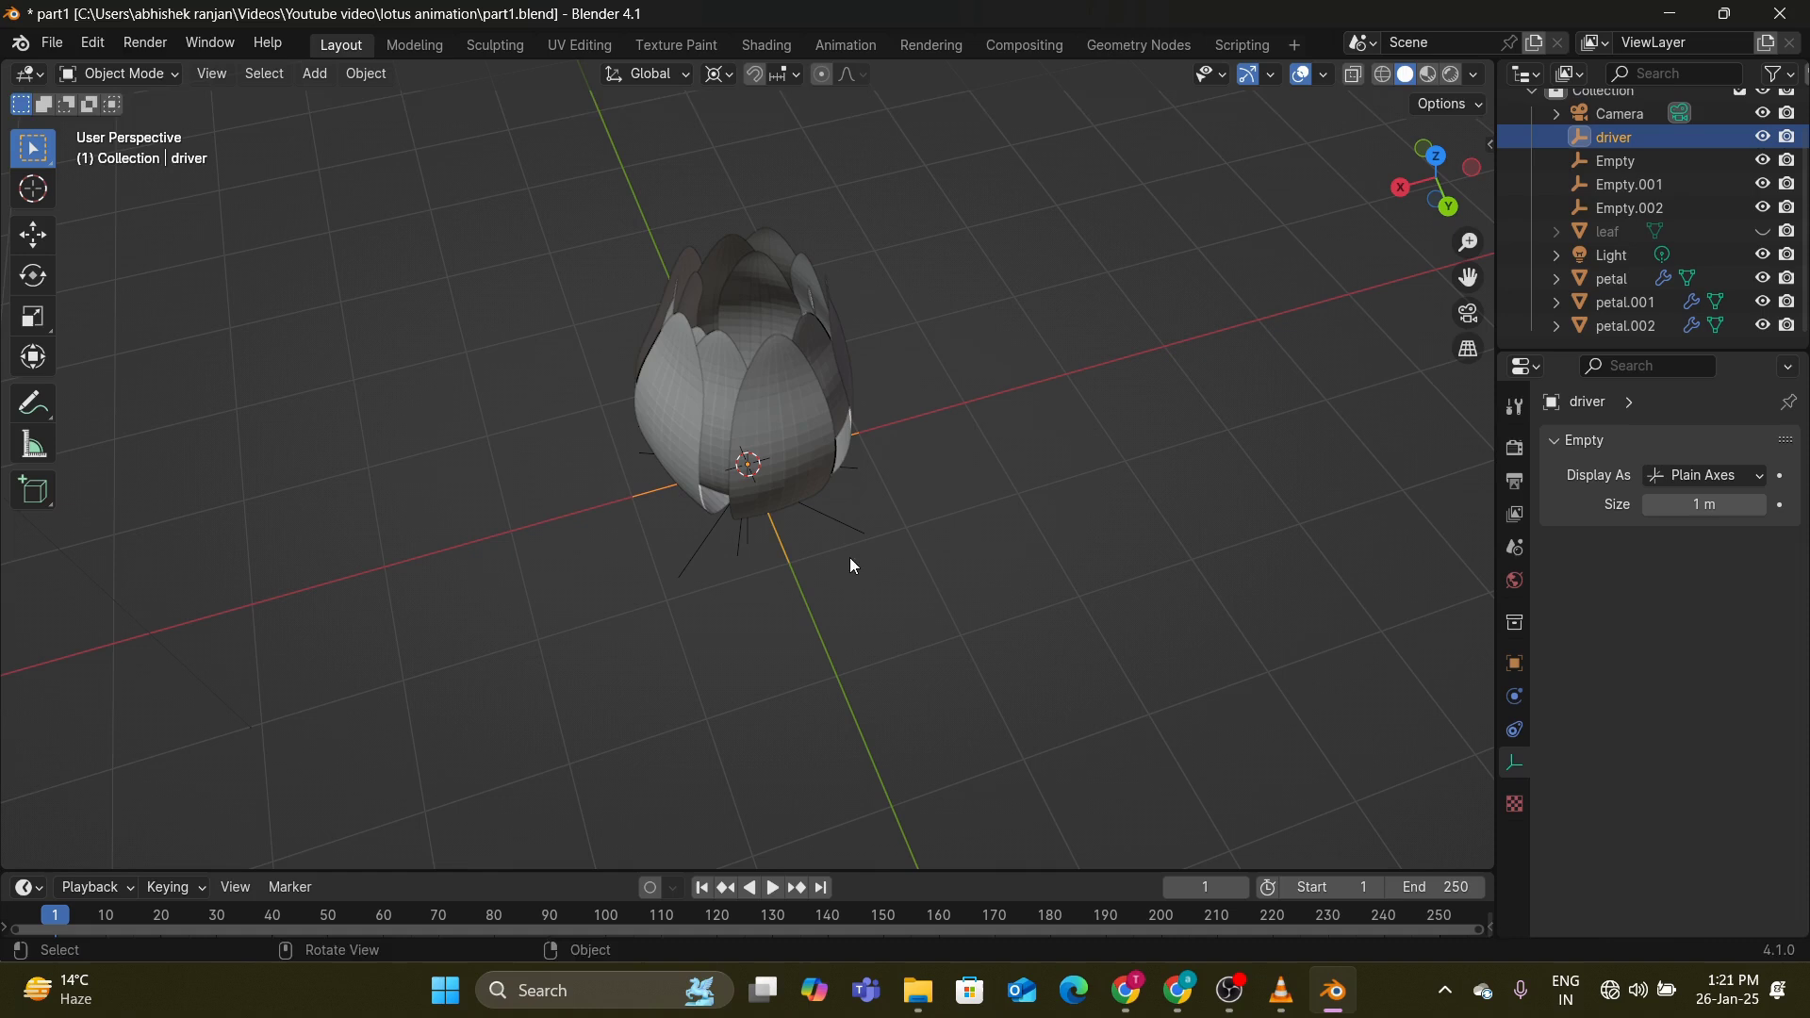
Step: Test the opening of all petal rings by moving the driver empty about 0.11 m along X, and undo that move
key(g)
key(x)
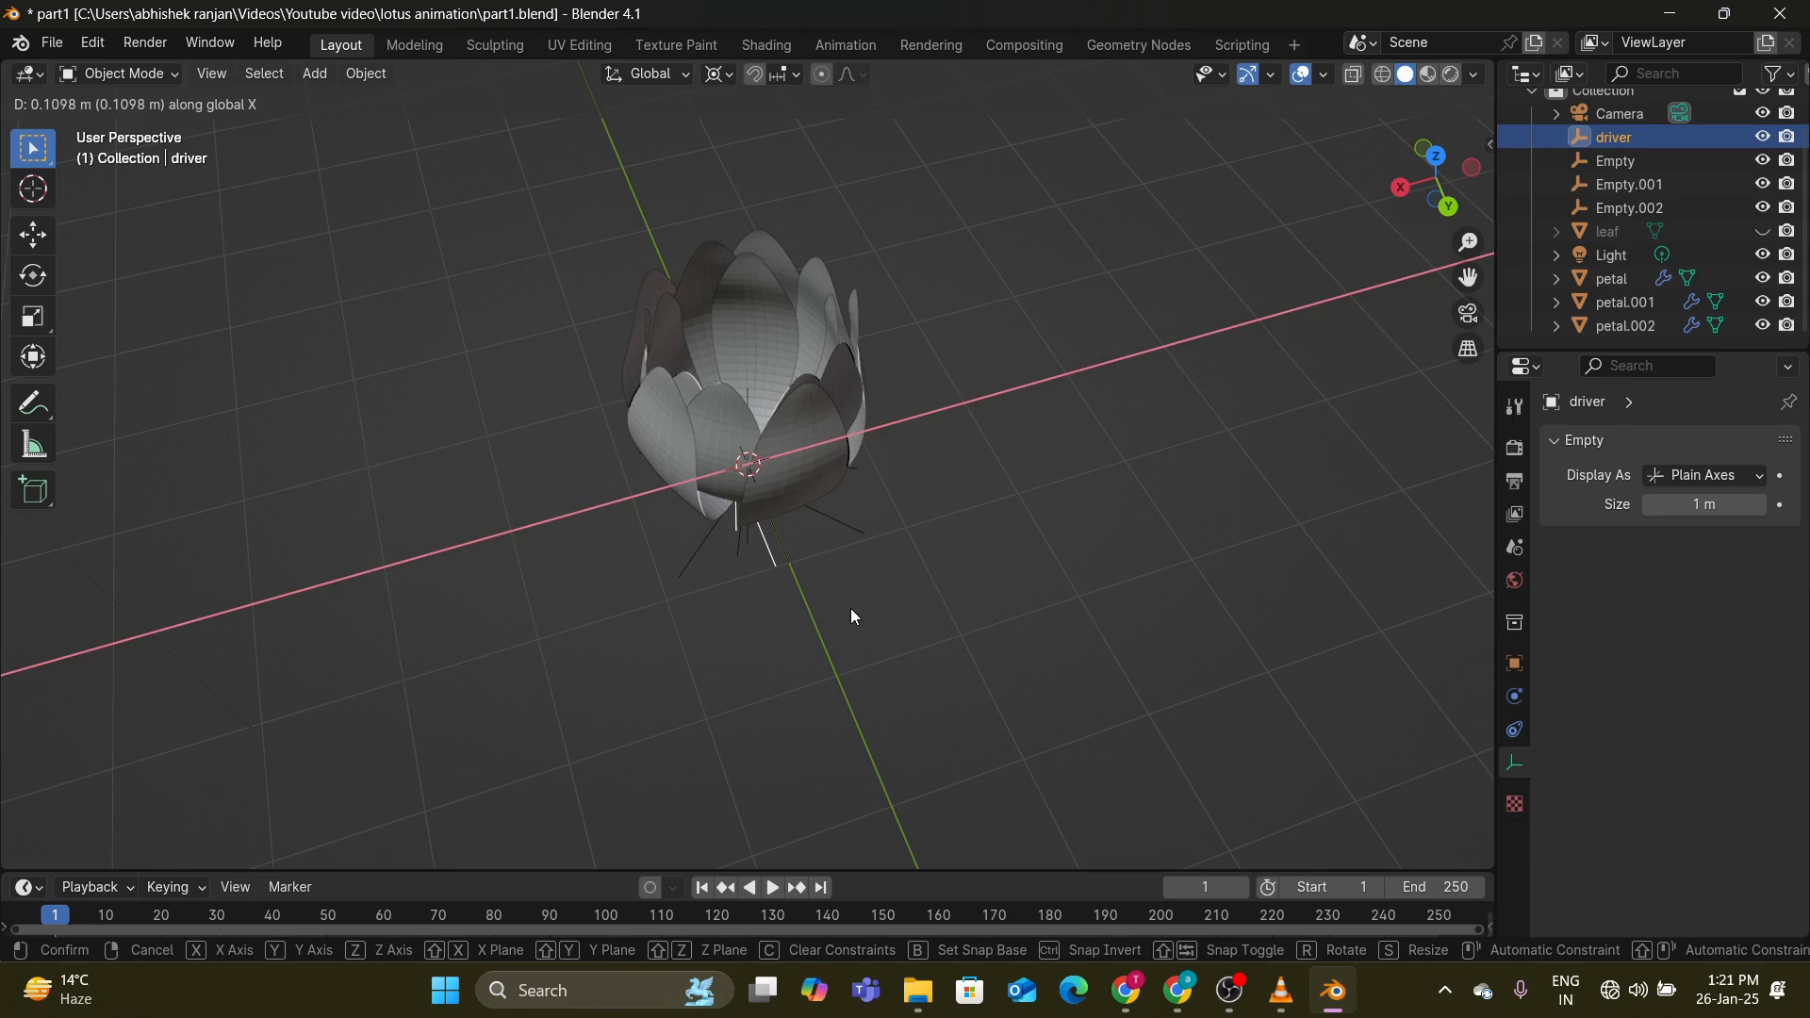
click(850, 608)
scroll(867, 607, down, 4)
middle_drag(917, 606, 971, 609)
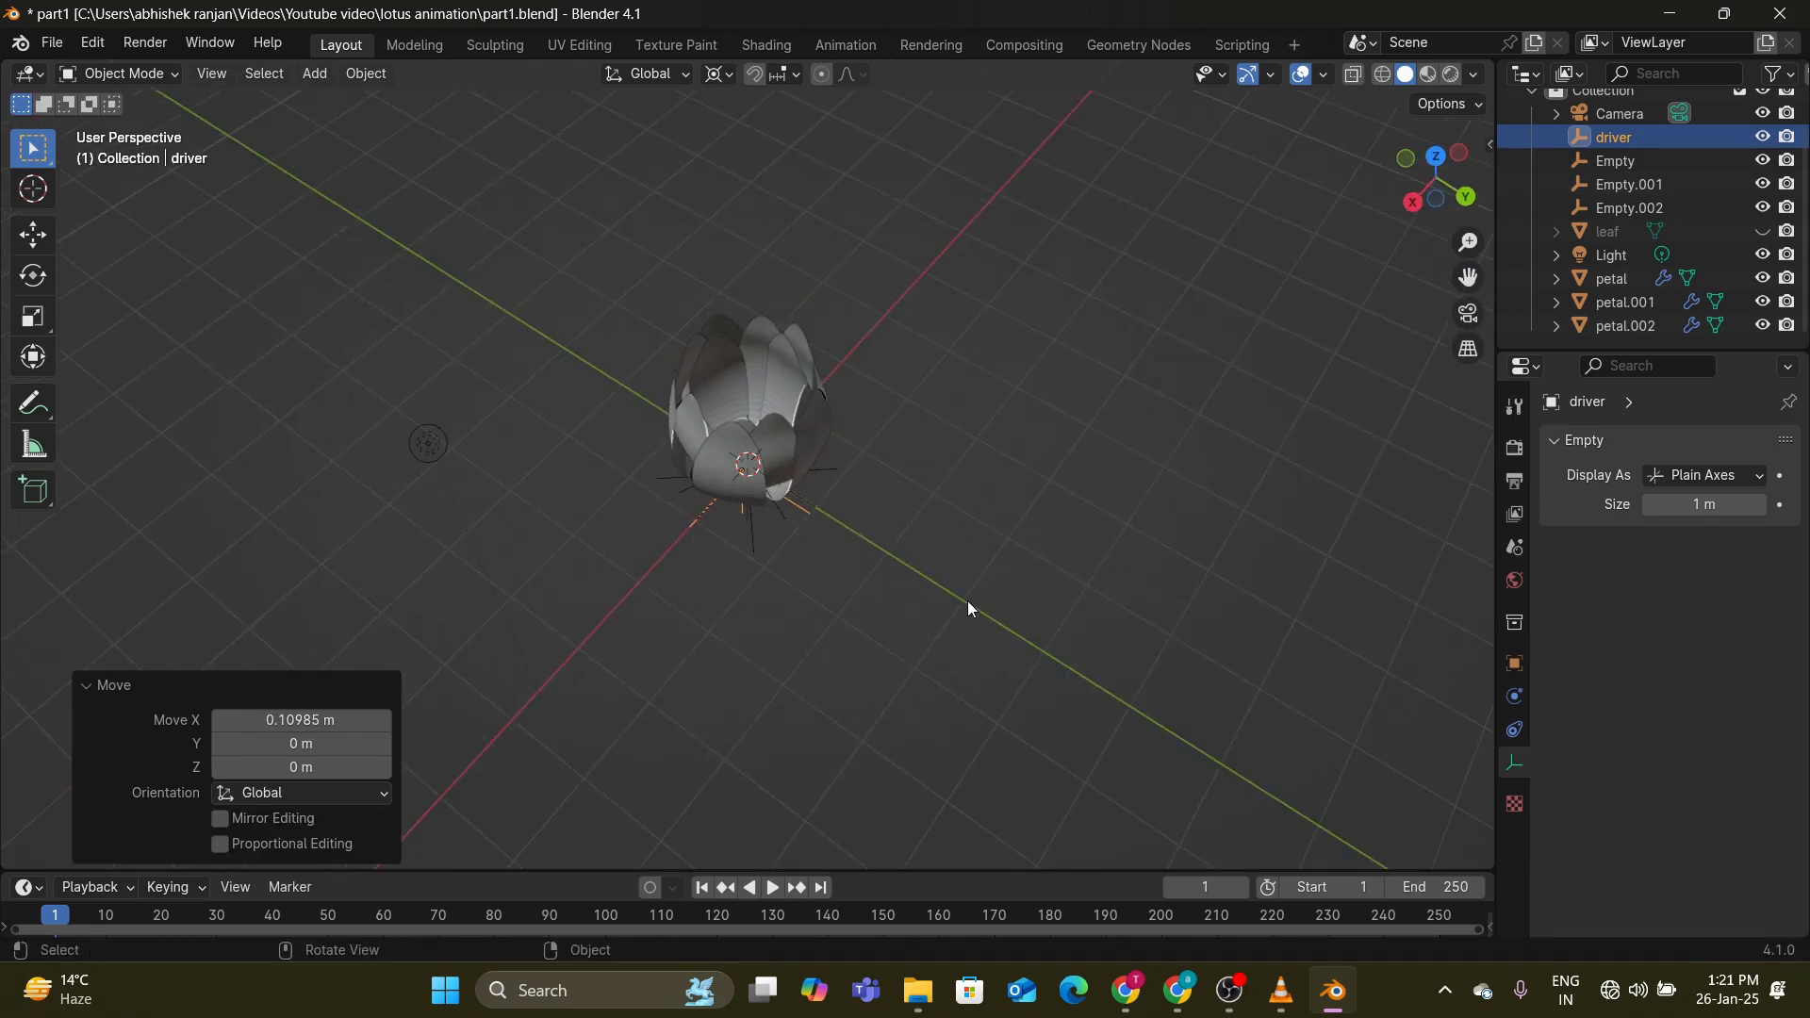
key(ctrl+z)
scroll(1088, 657, up, 2)
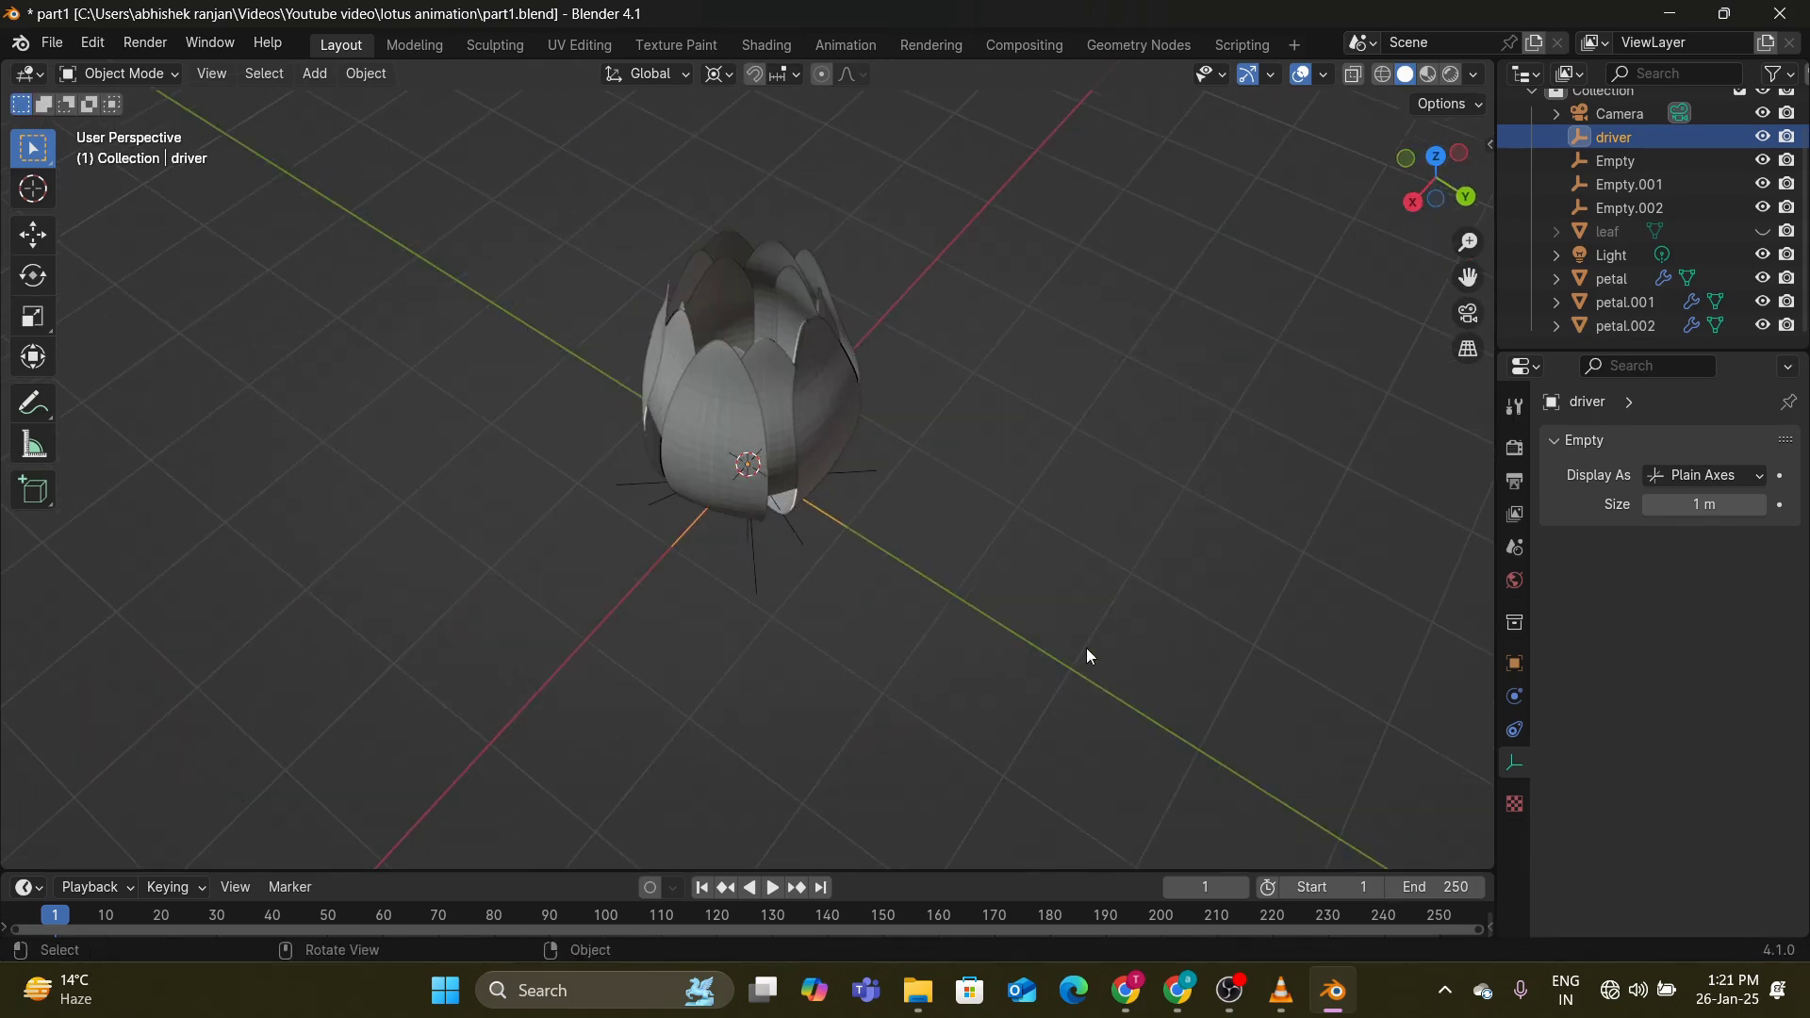
Step: Select petal.001, petal and petal.002 in turn to identify which ring of the flower each one forms
click(844, 441)
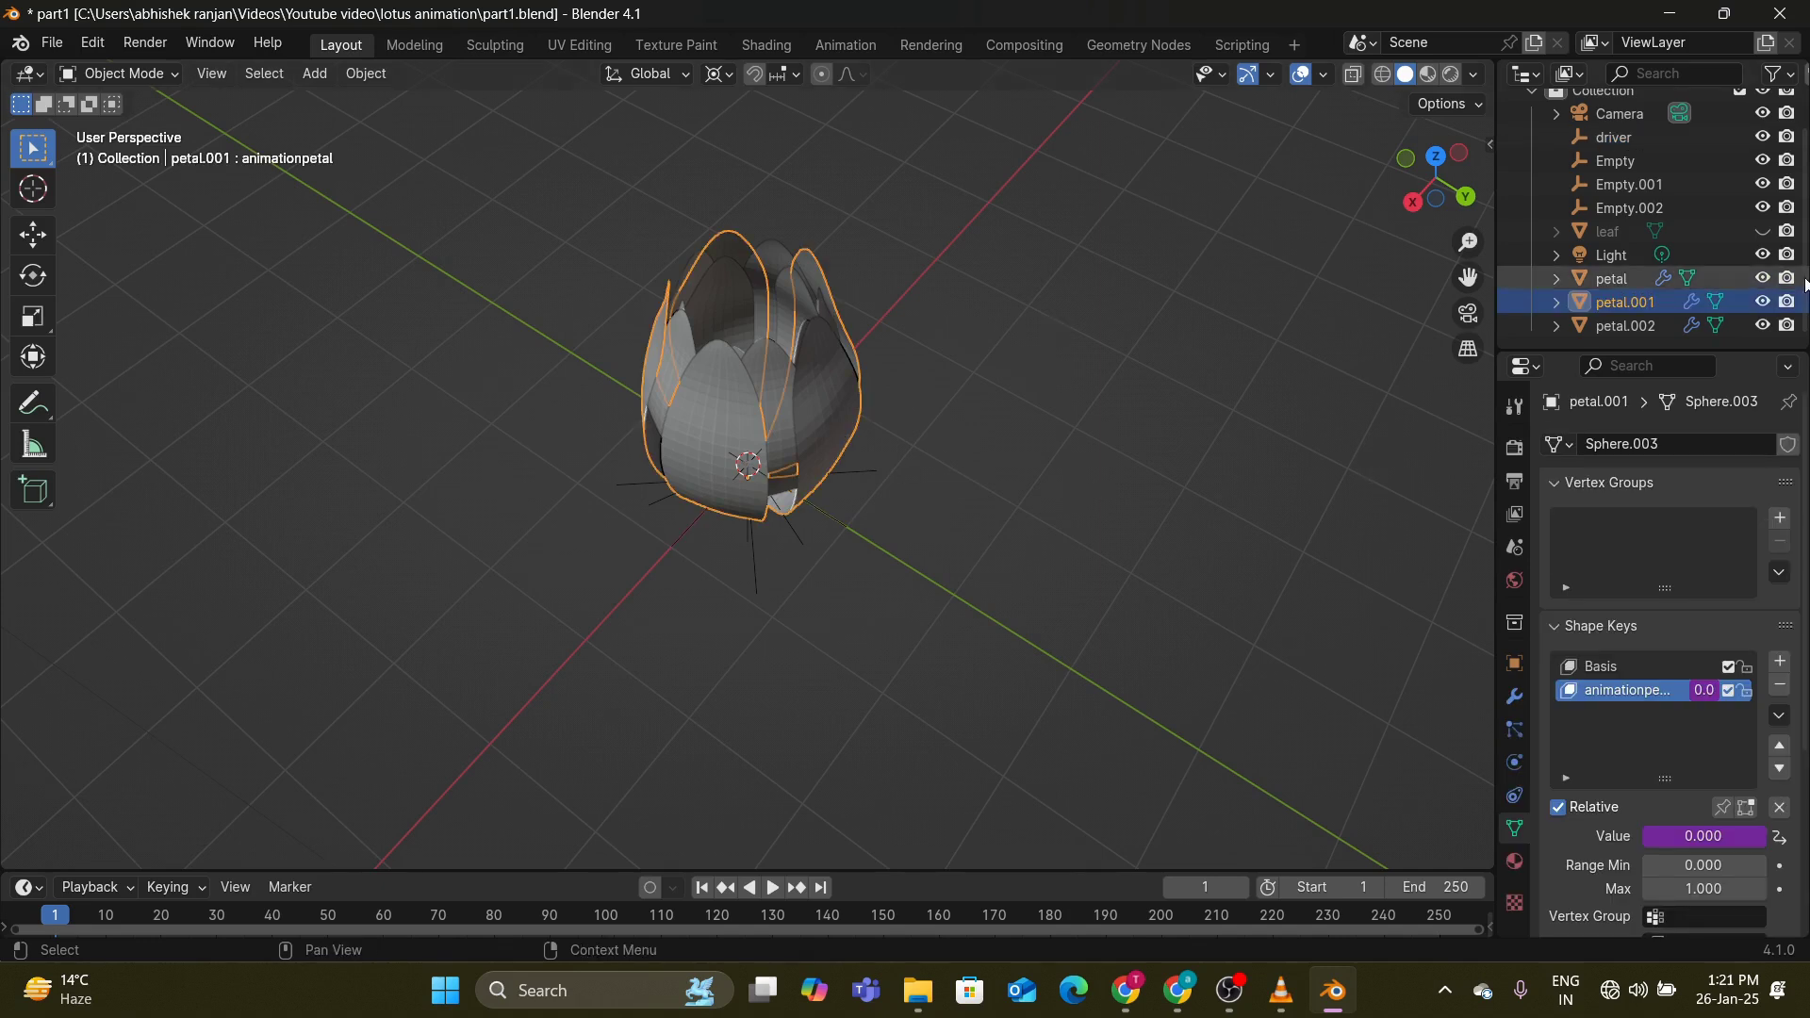
scroll(1052, 355, down, 2)
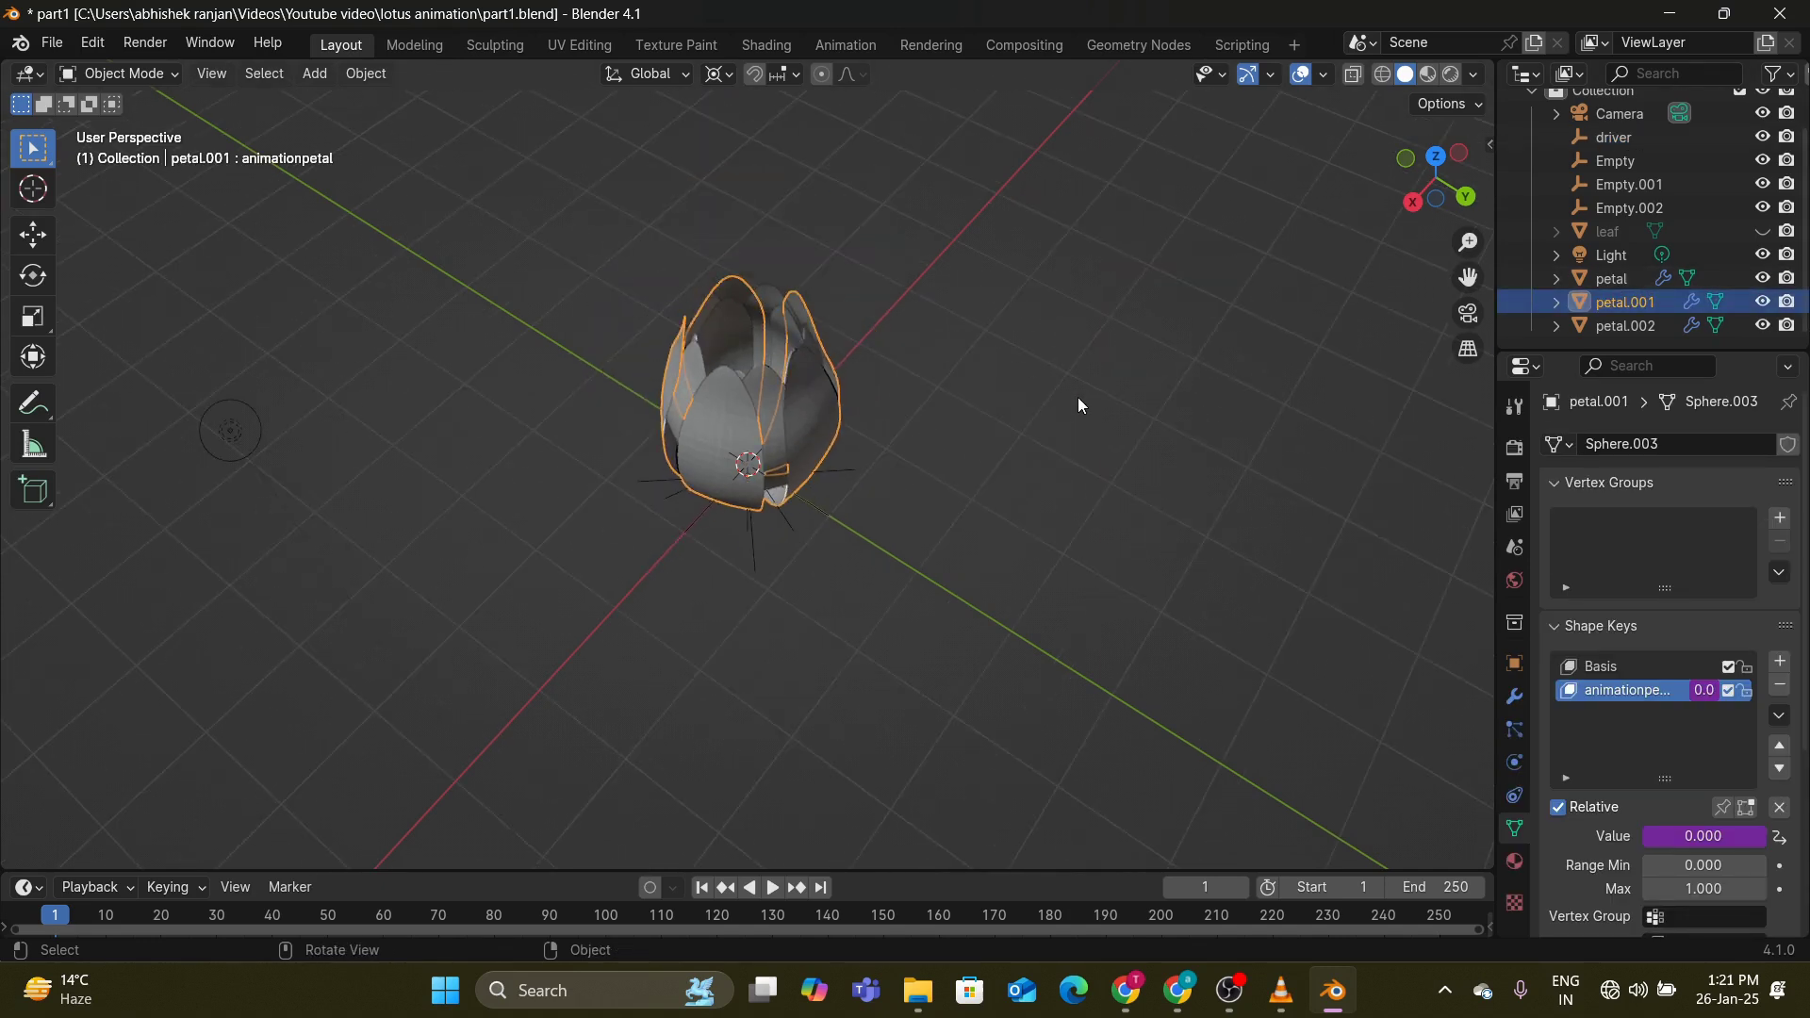
click(1632, 284)
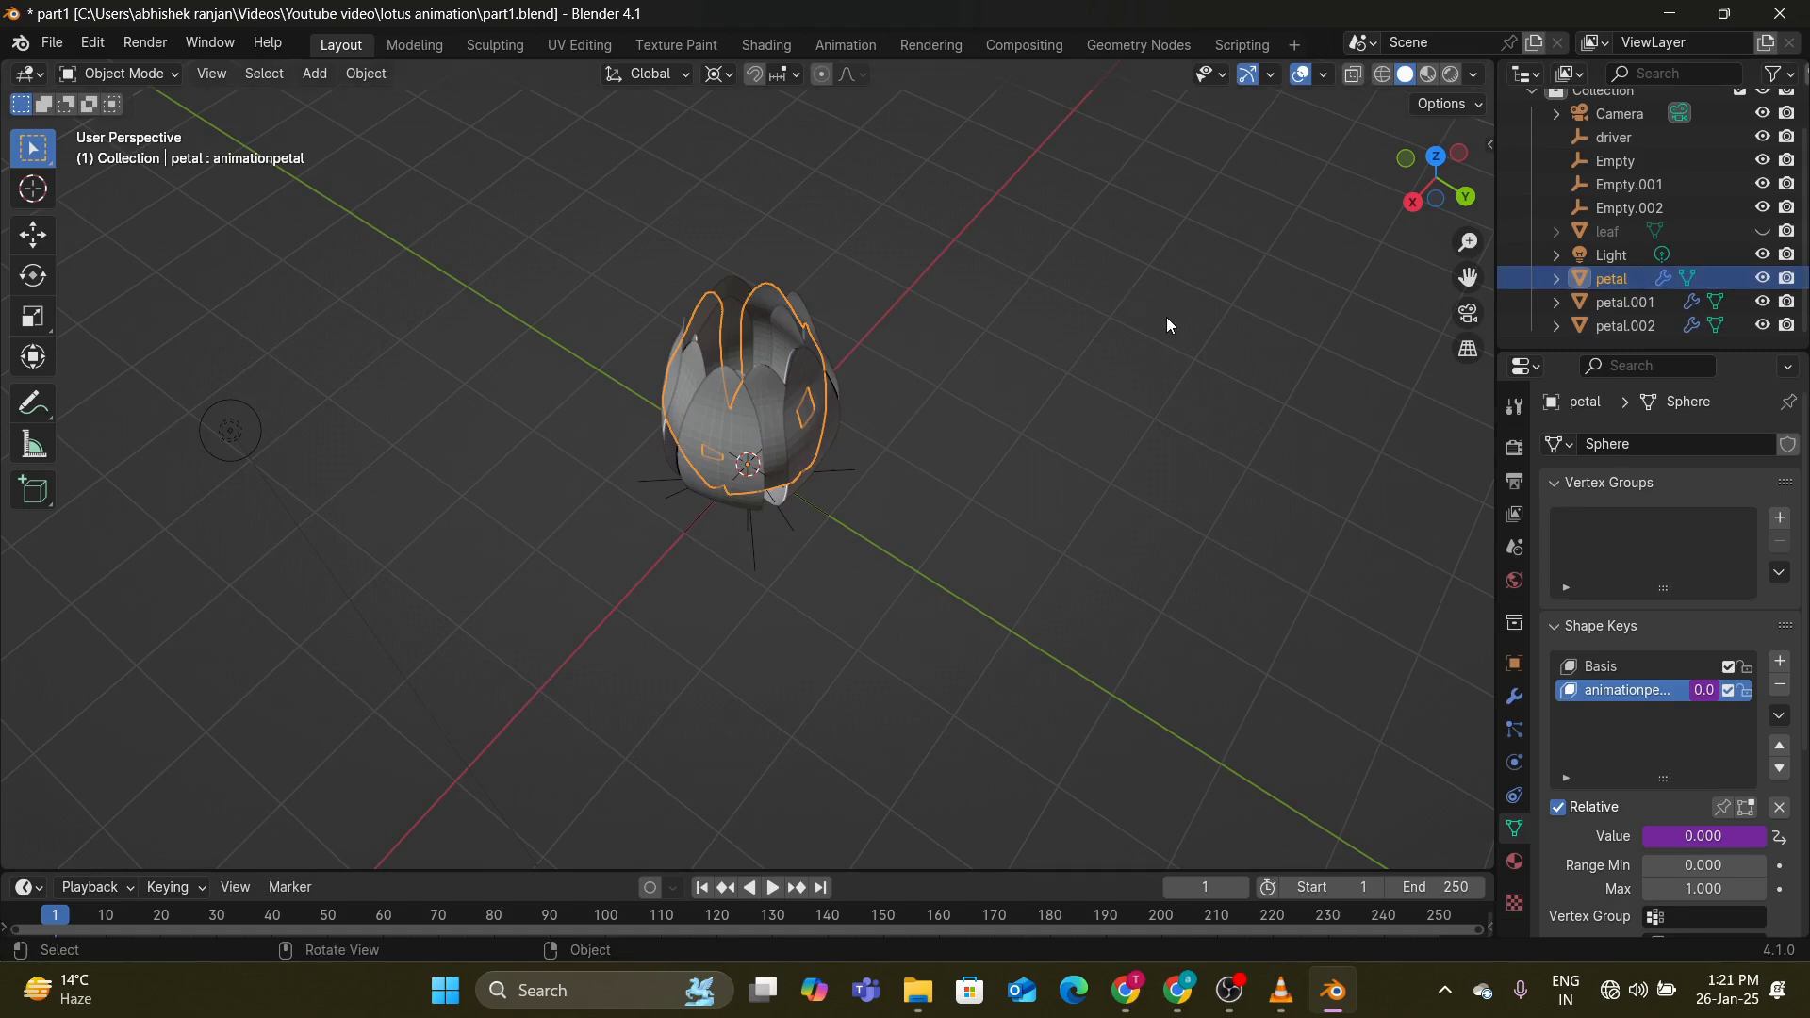
click(801, 472)
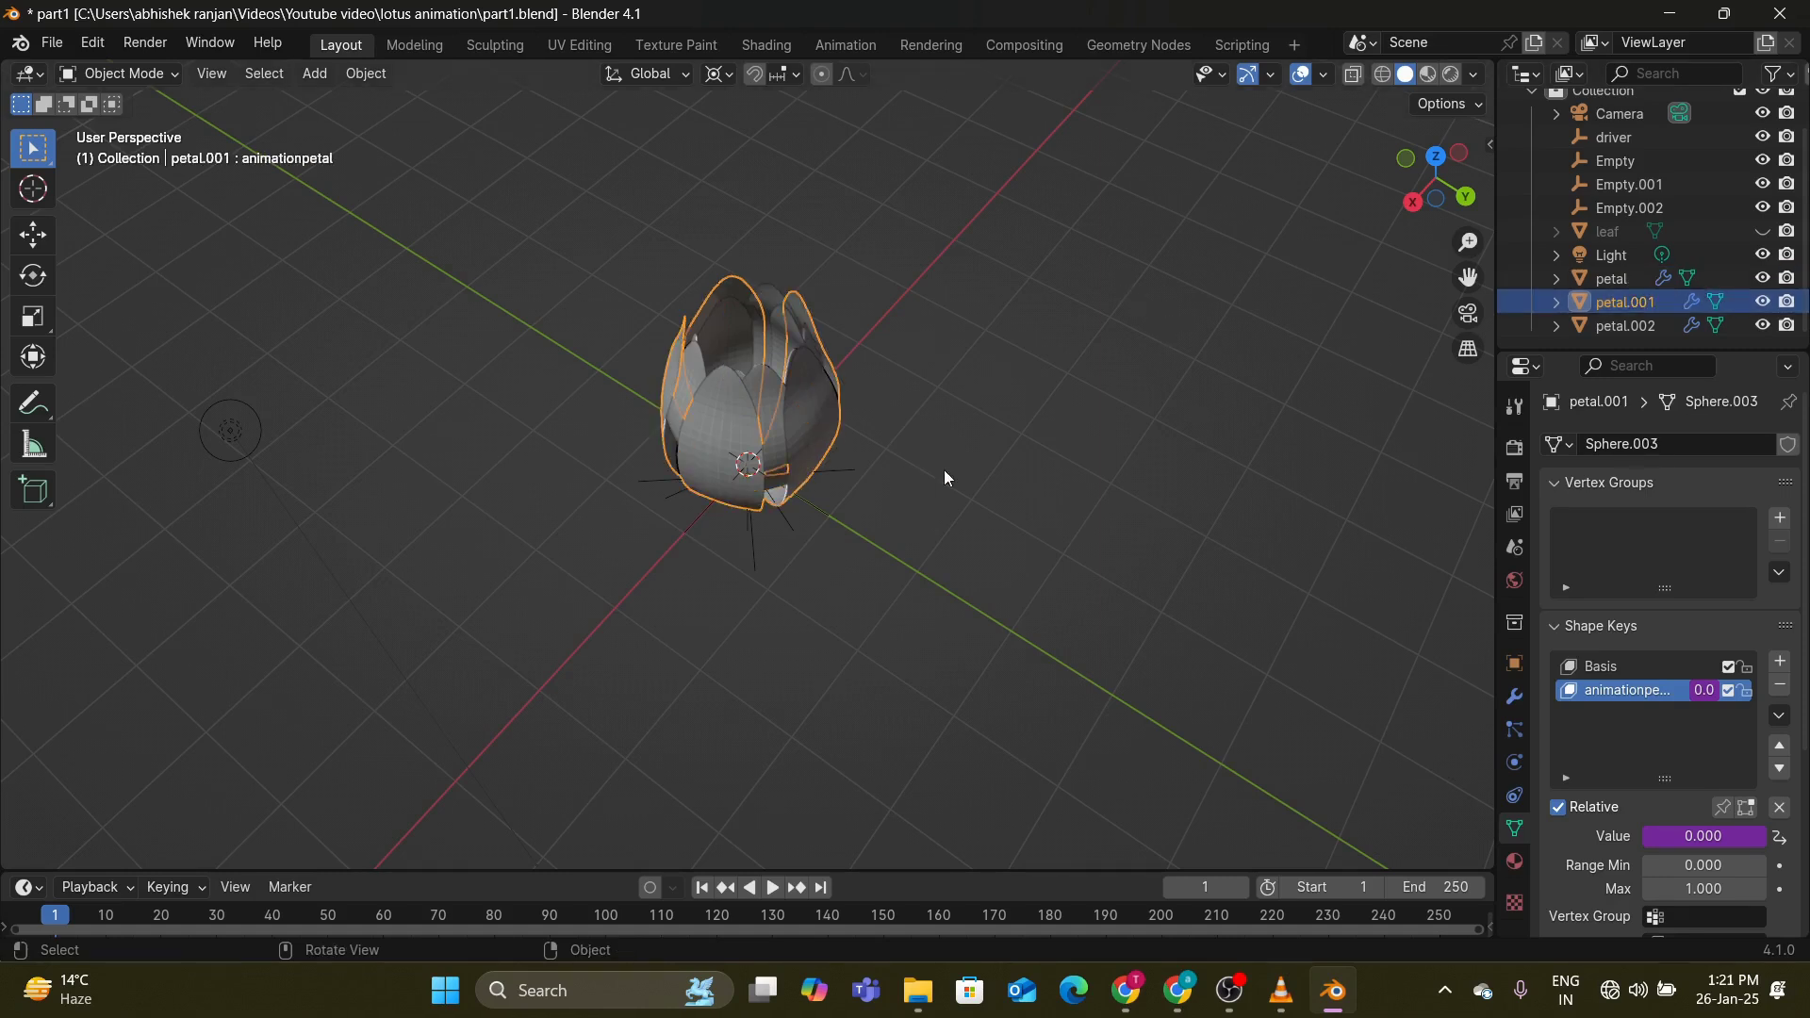
click(1631, 326)
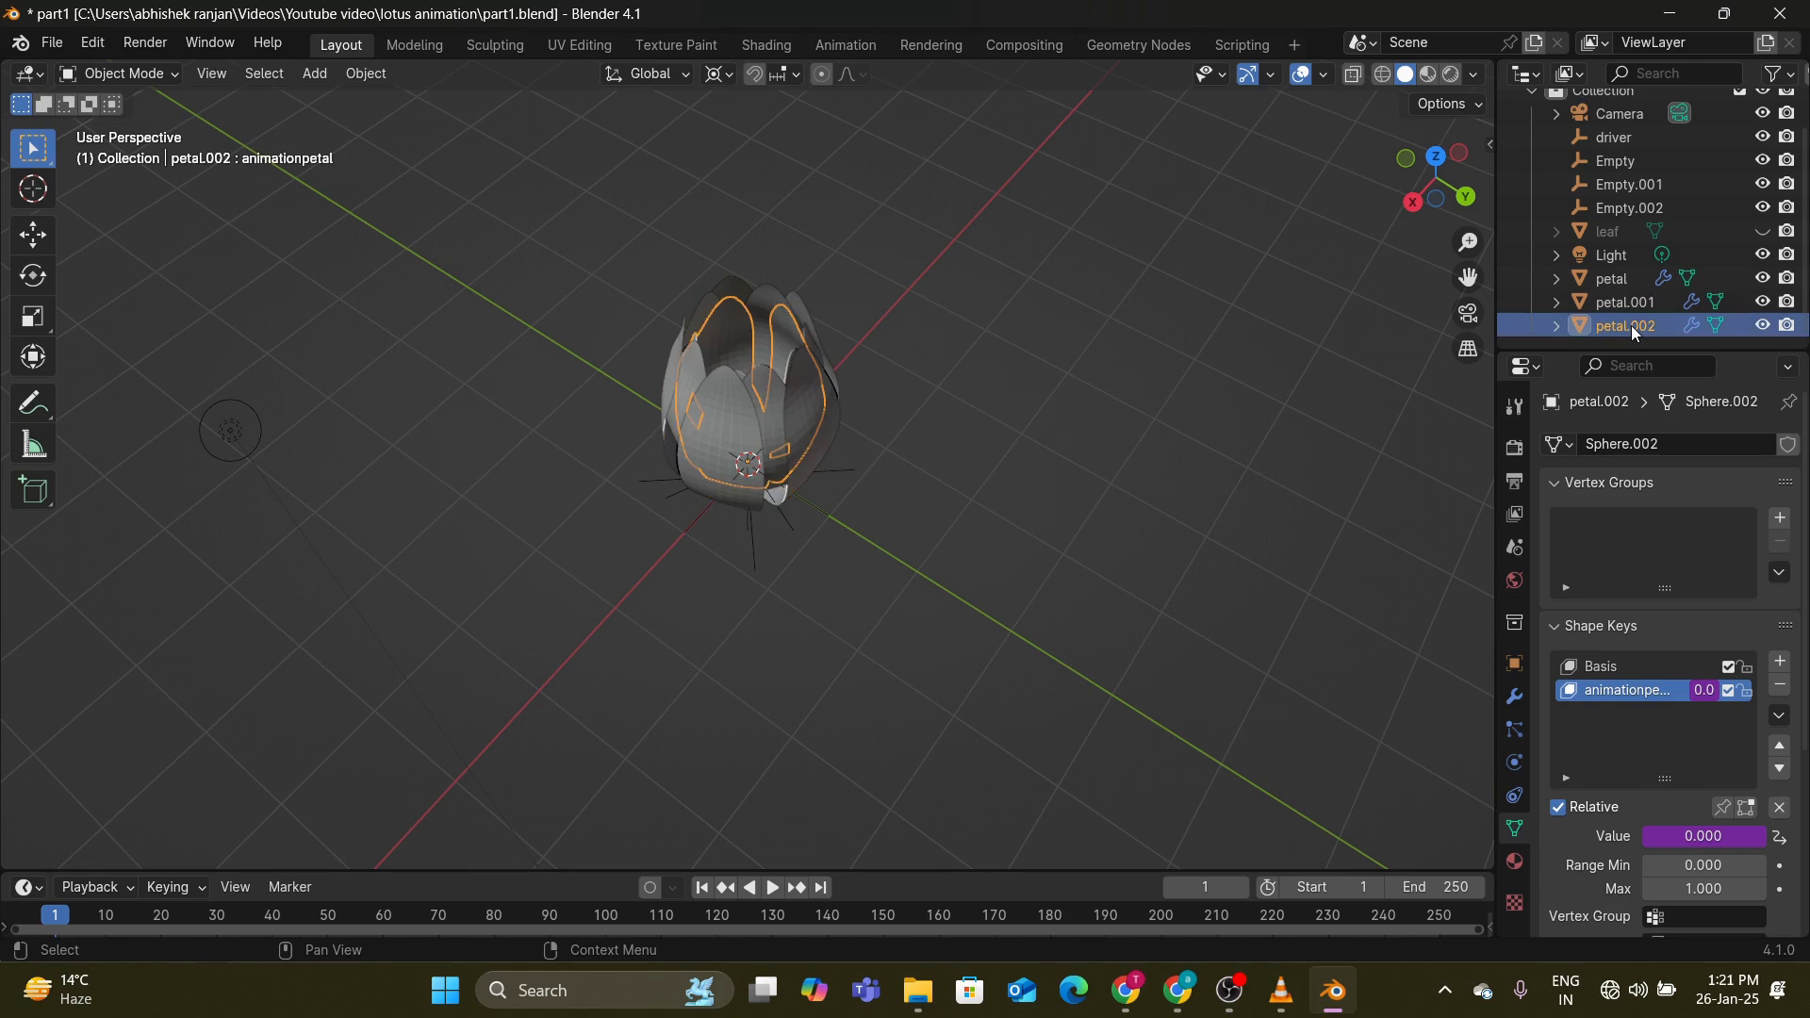
Step: Try to enlarge all objects from Empty.001 through petal.001 together in the front view, and undo the scaling
click(1631, 304)
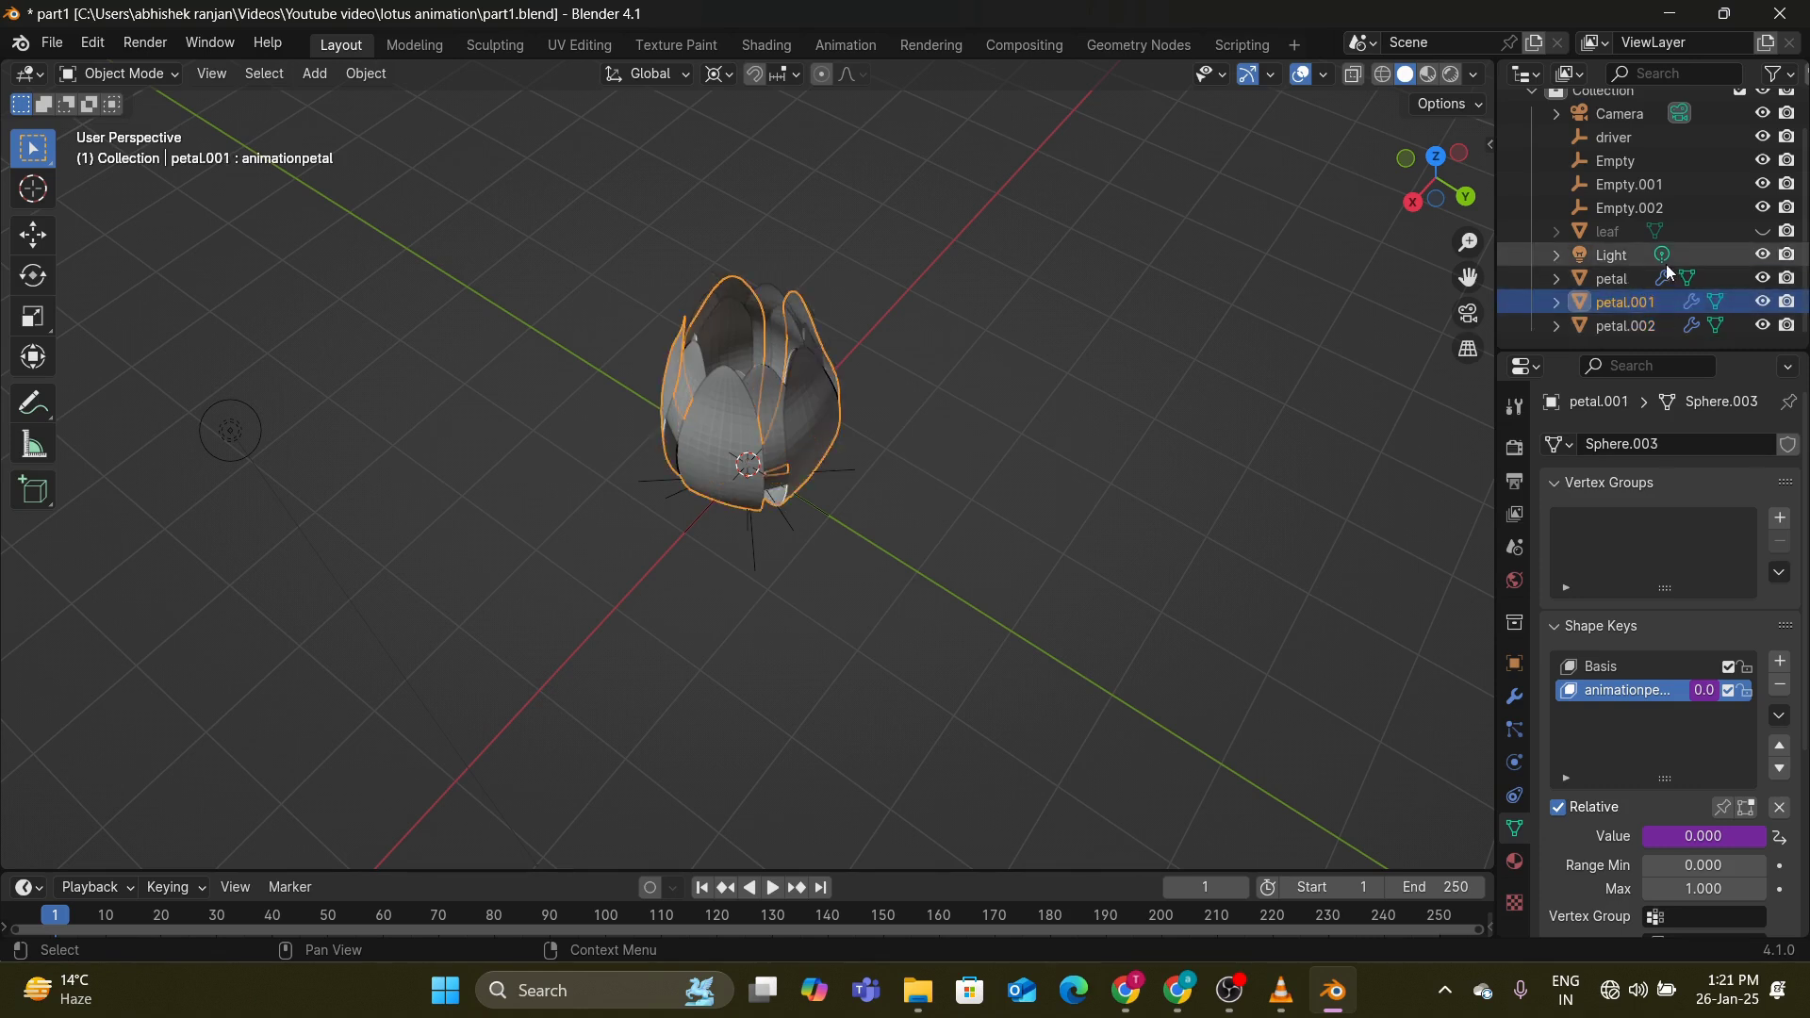
shift+click(1653, 189)
middle_drag(1169, 377, 1200, 338)
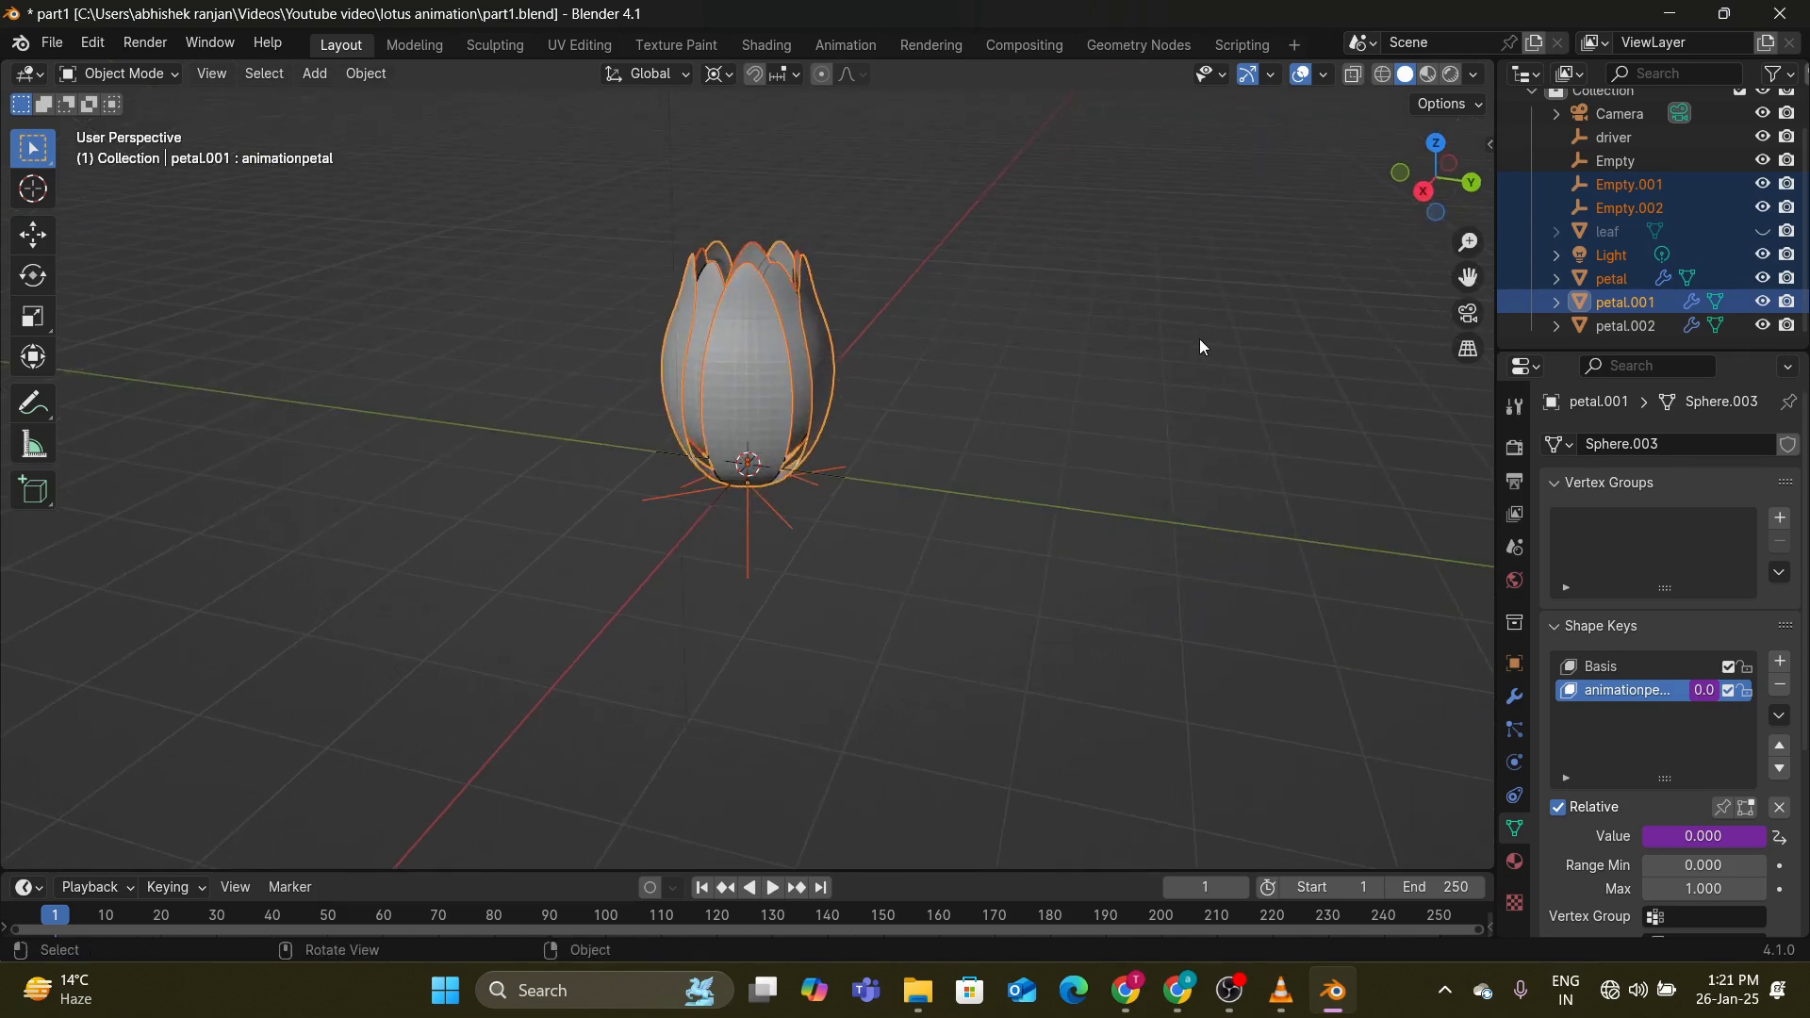
key(KP_1)
key(s)
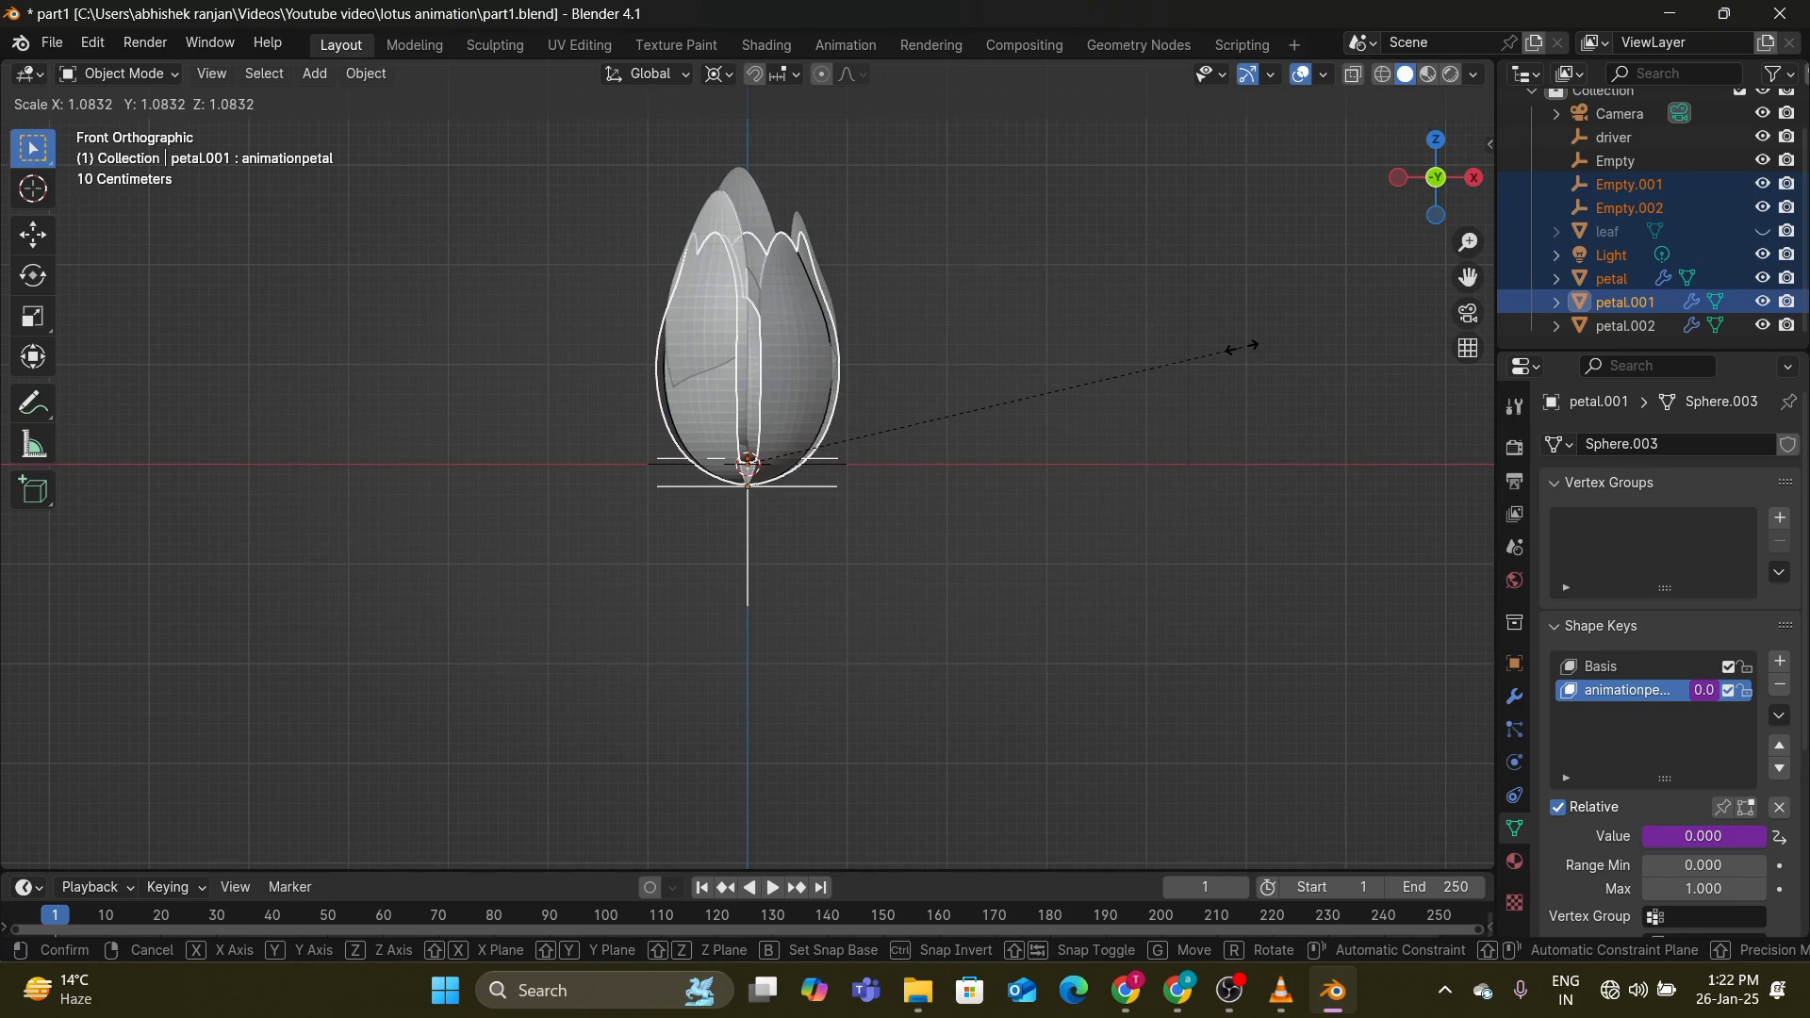
click(1233, 351)
key(ctrl+z)
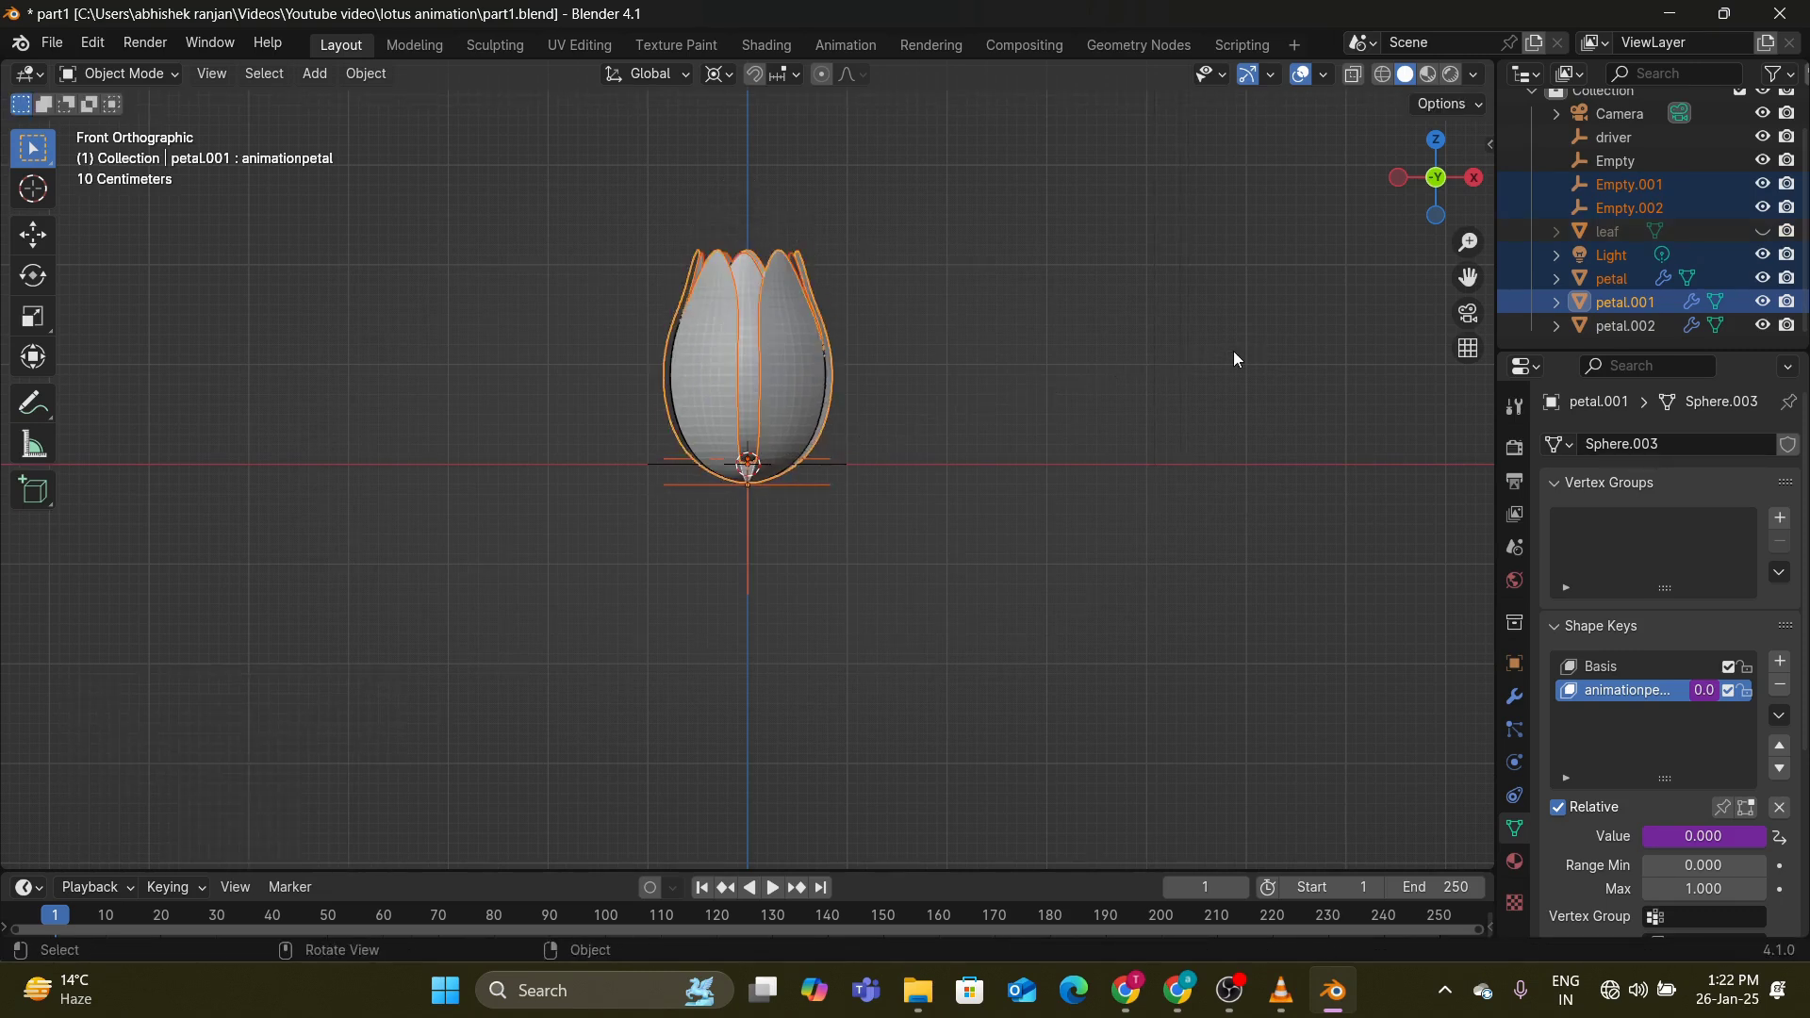
click(1167, 379)
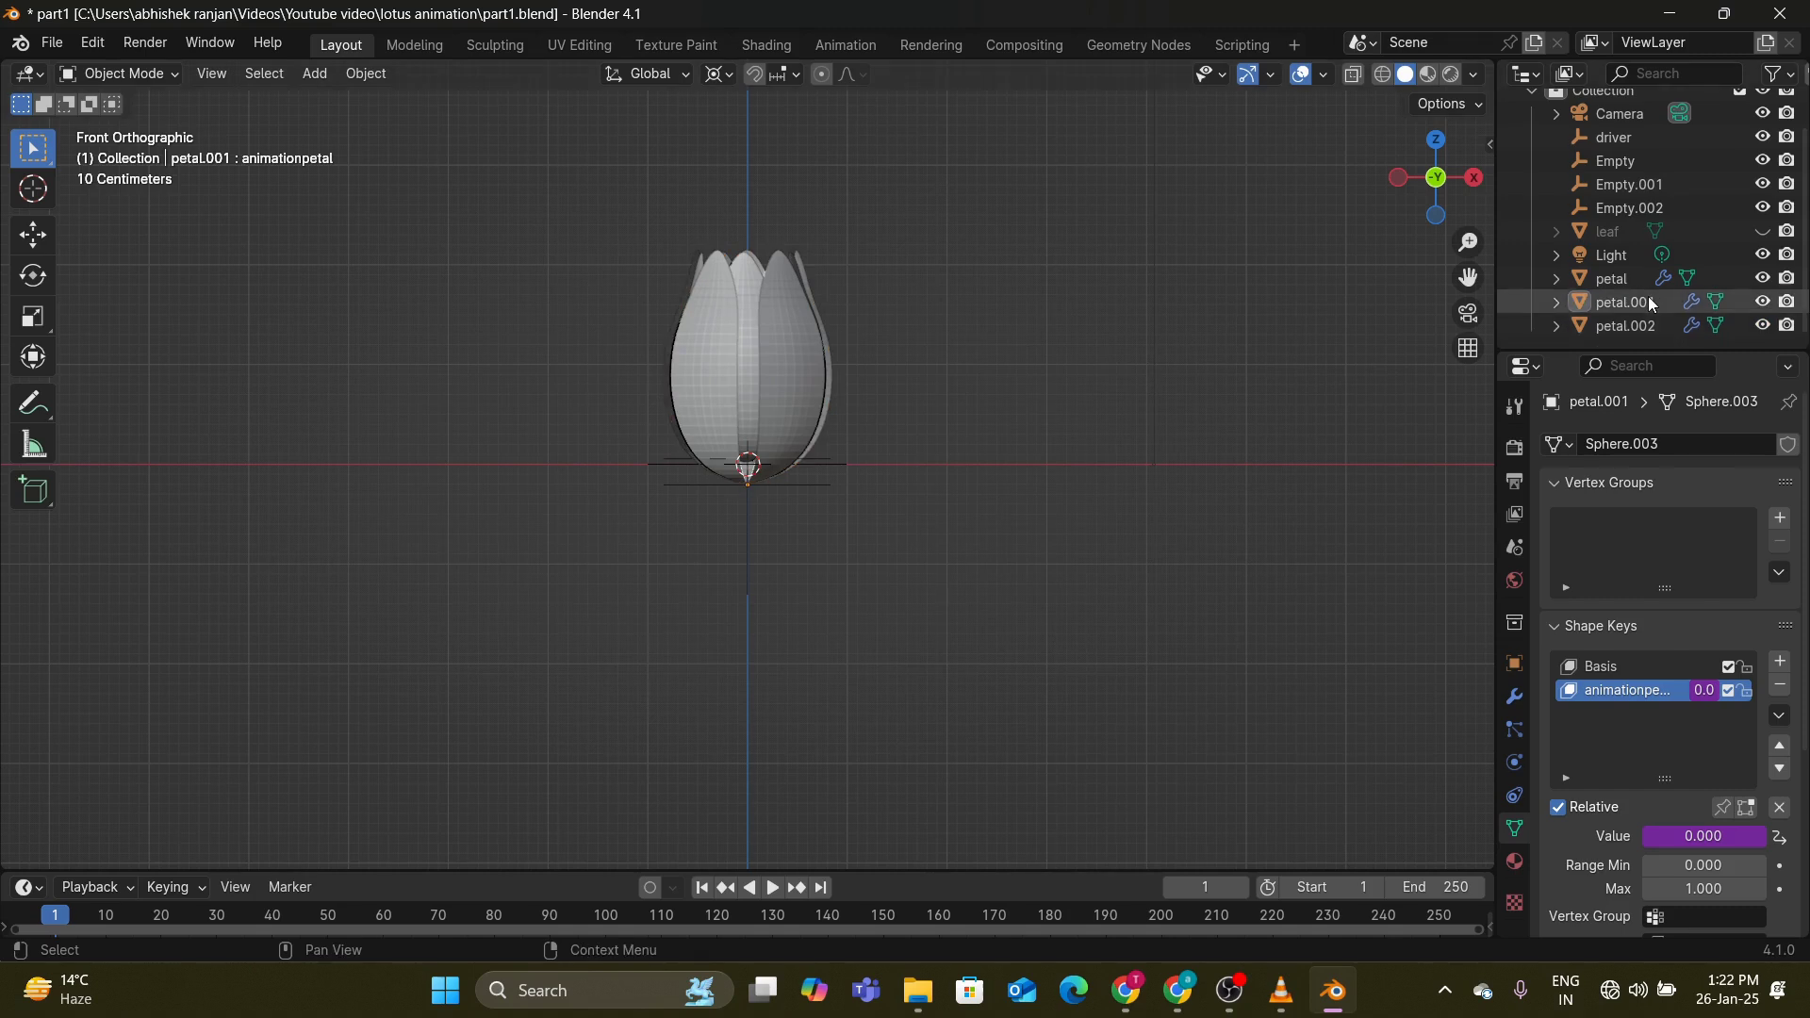
Step: Scale petal.001 together with its Empty.001 up uniformly by a factor of about 1.147
click(1648, 298)
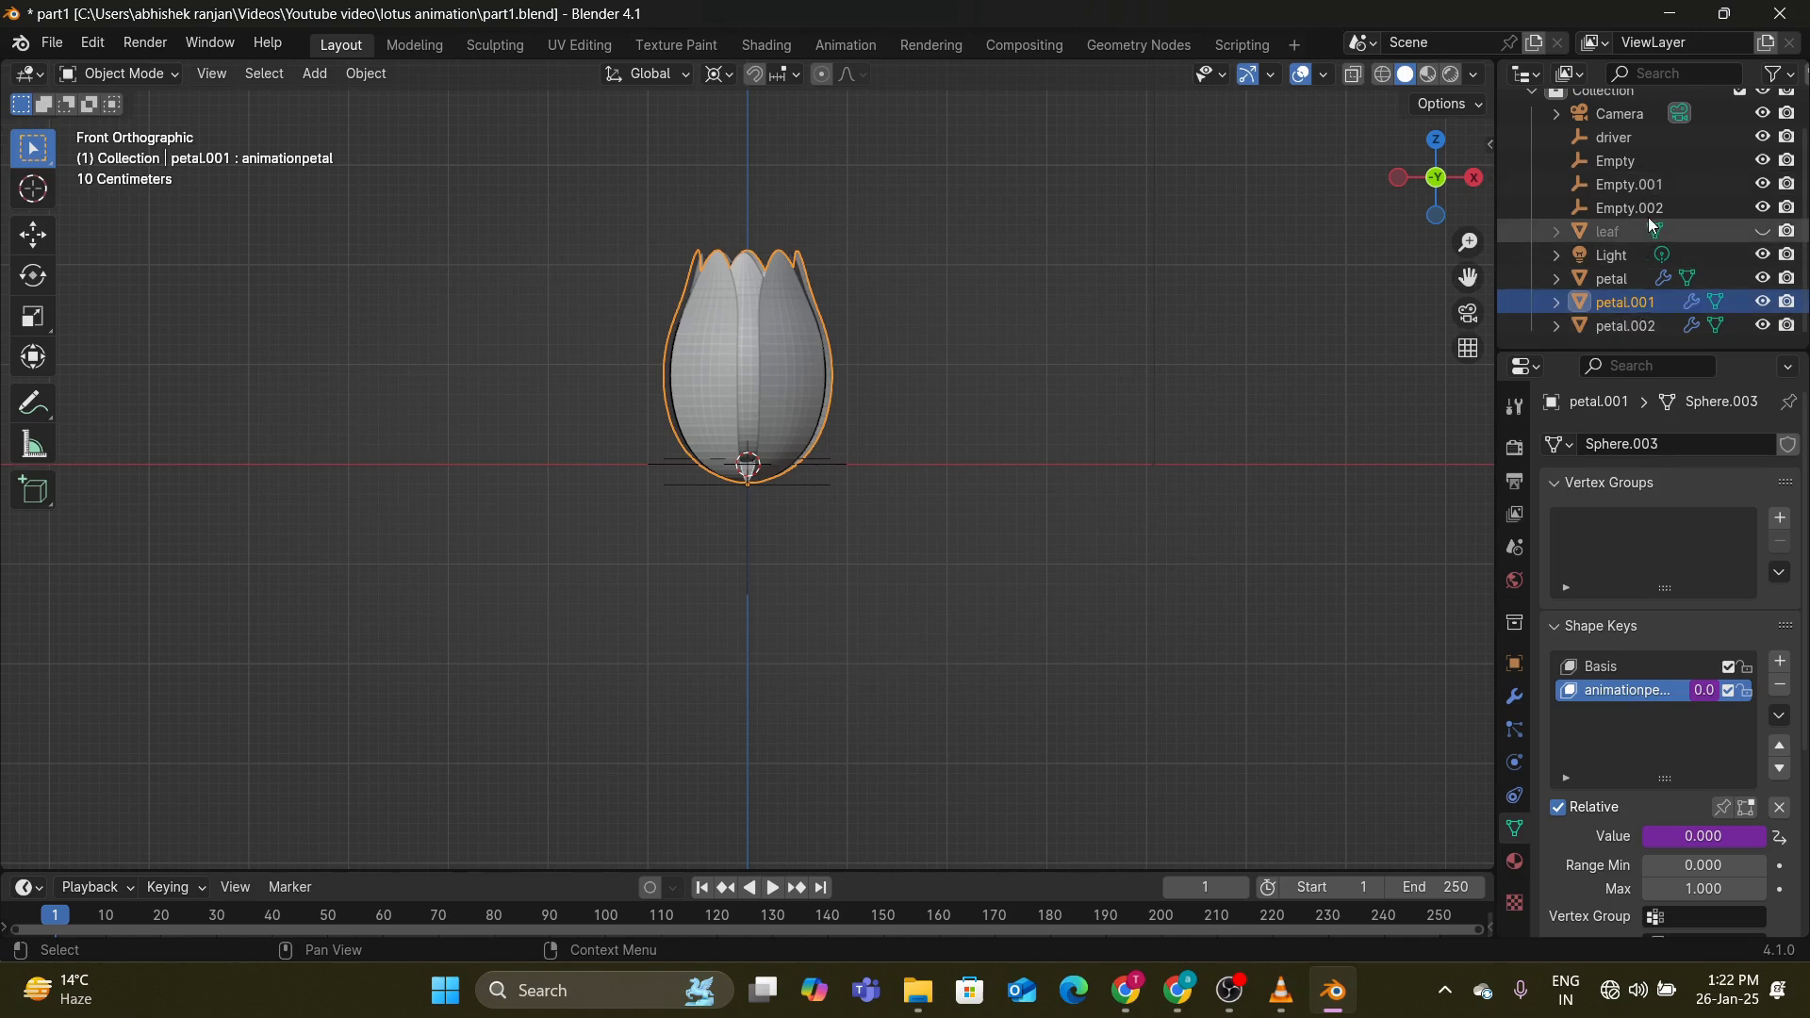
ctrl+click(1655, 182)
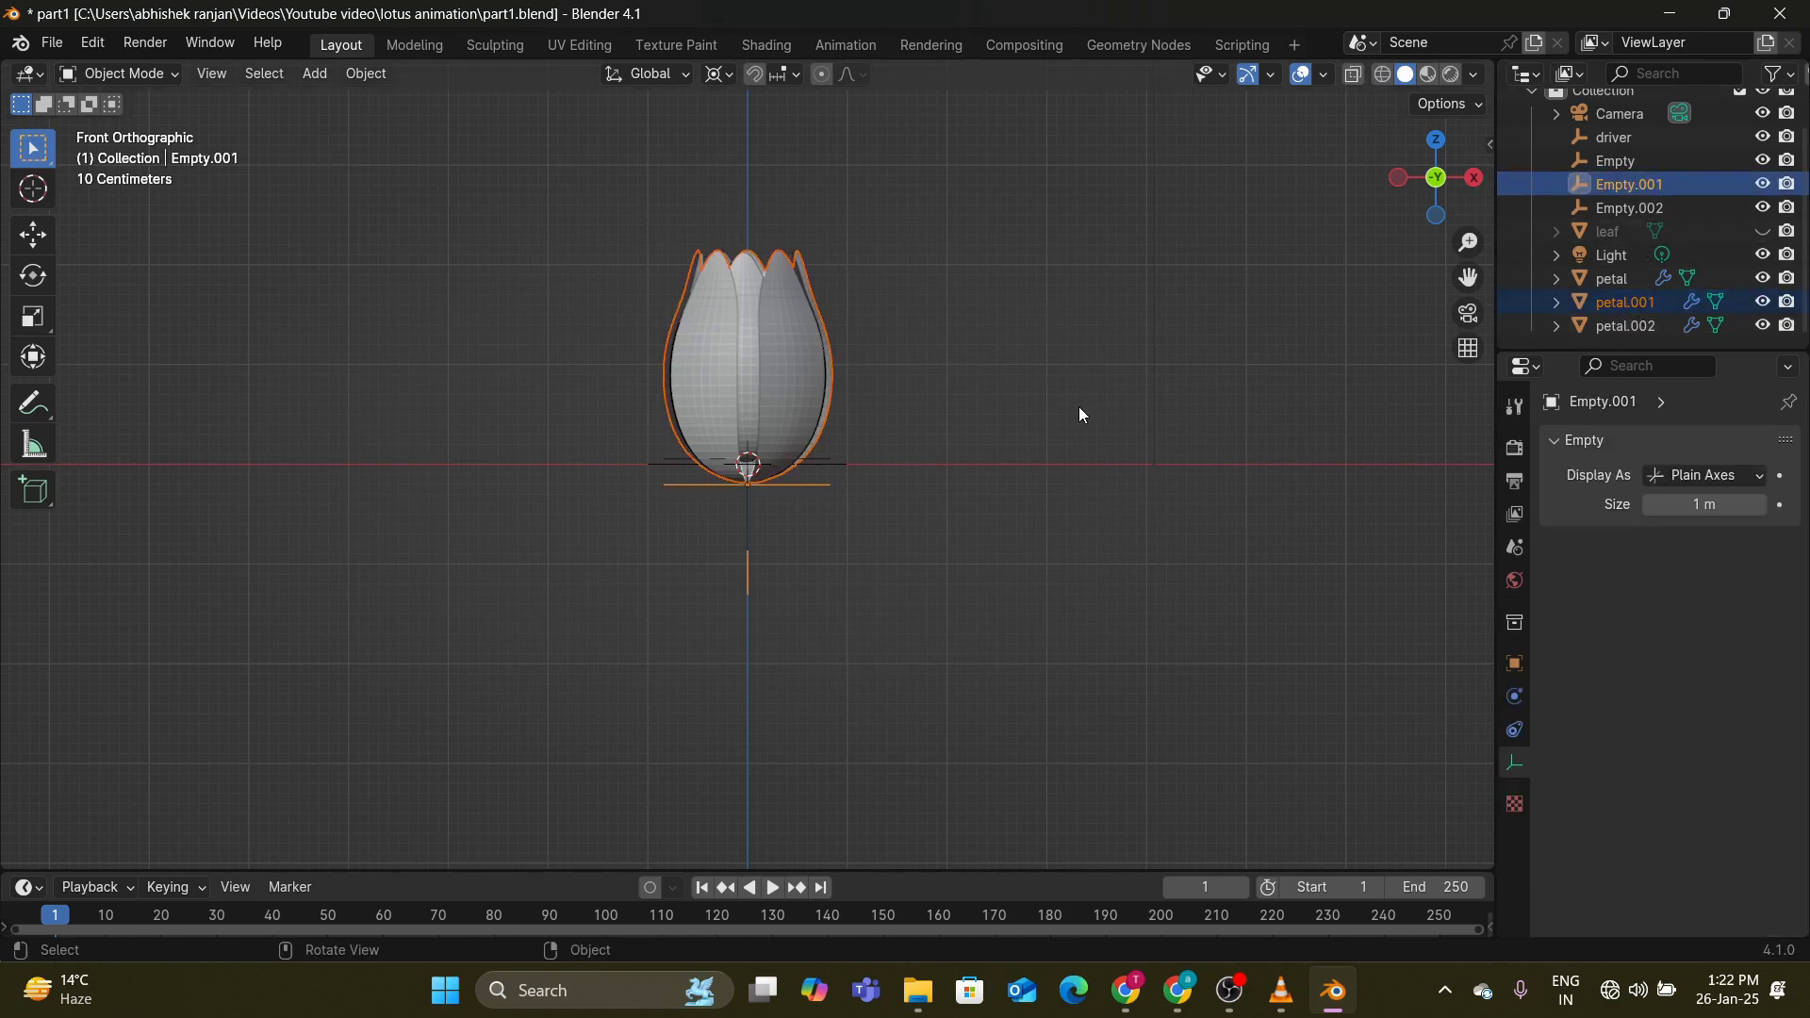
key(s)
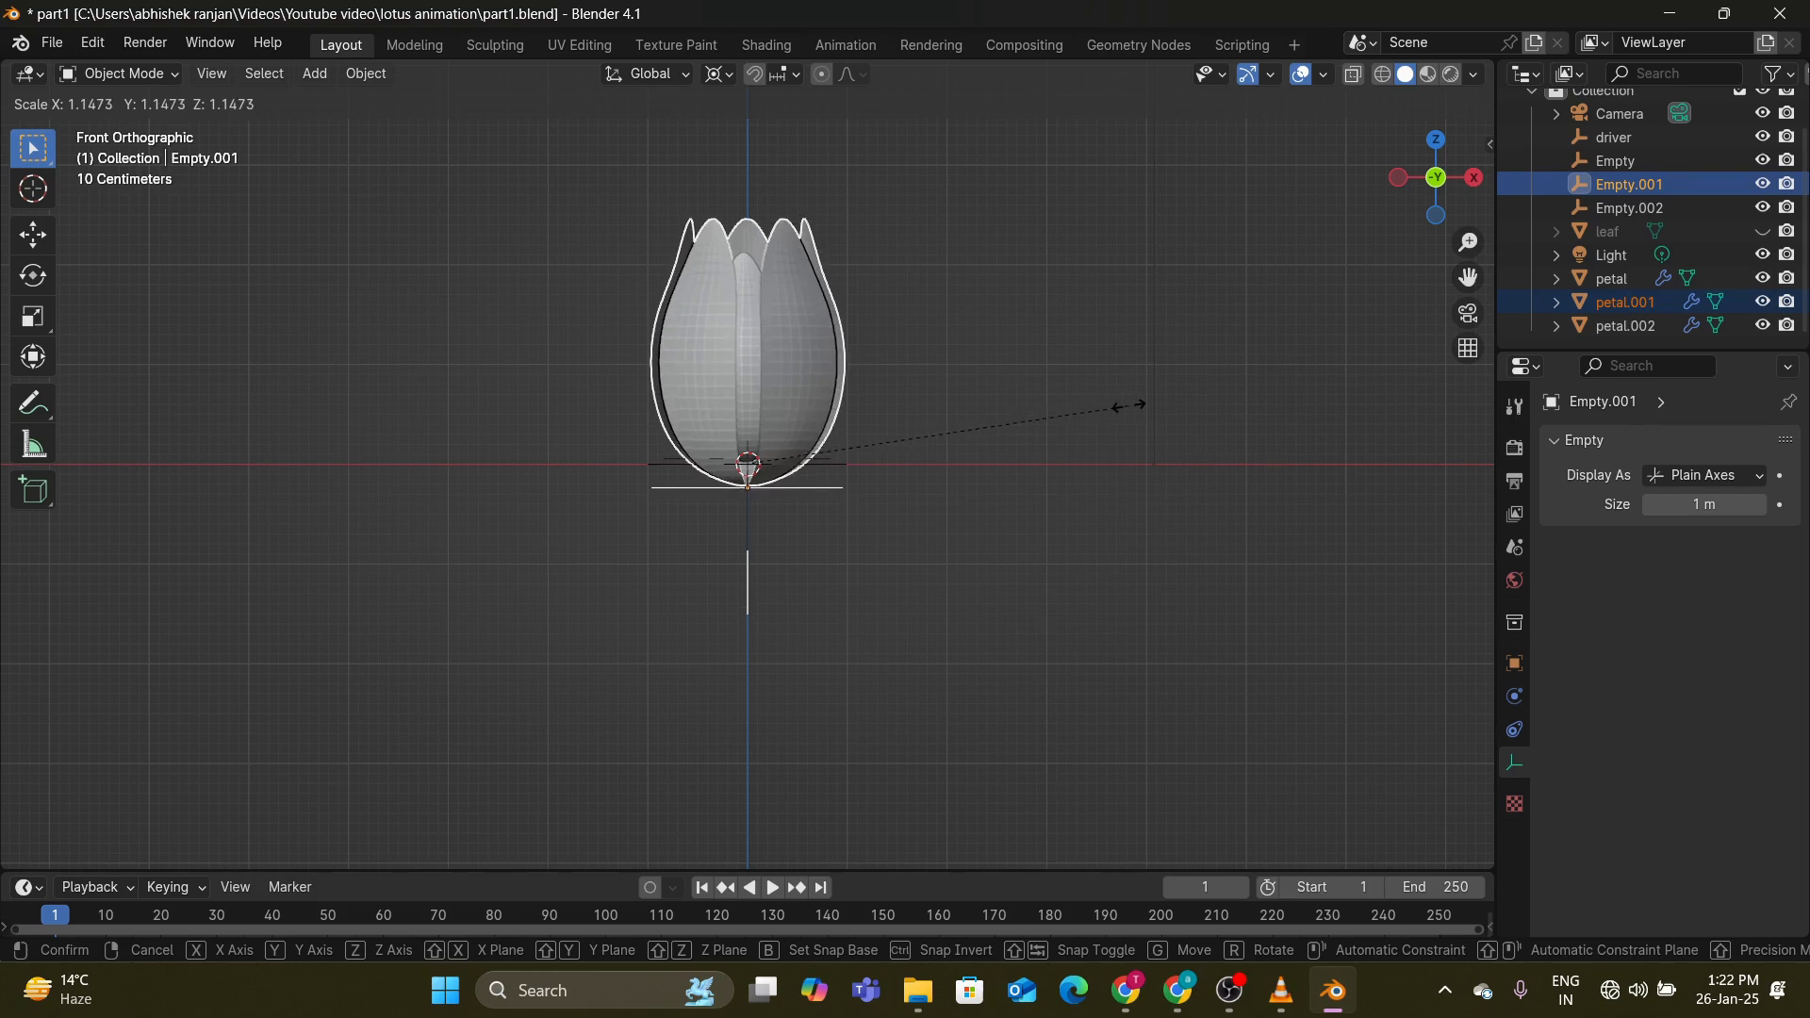
click(1129, 406)
Step: Move petal.001 and Empty.001 down about 0.076 m along the global Z axis
key(g)
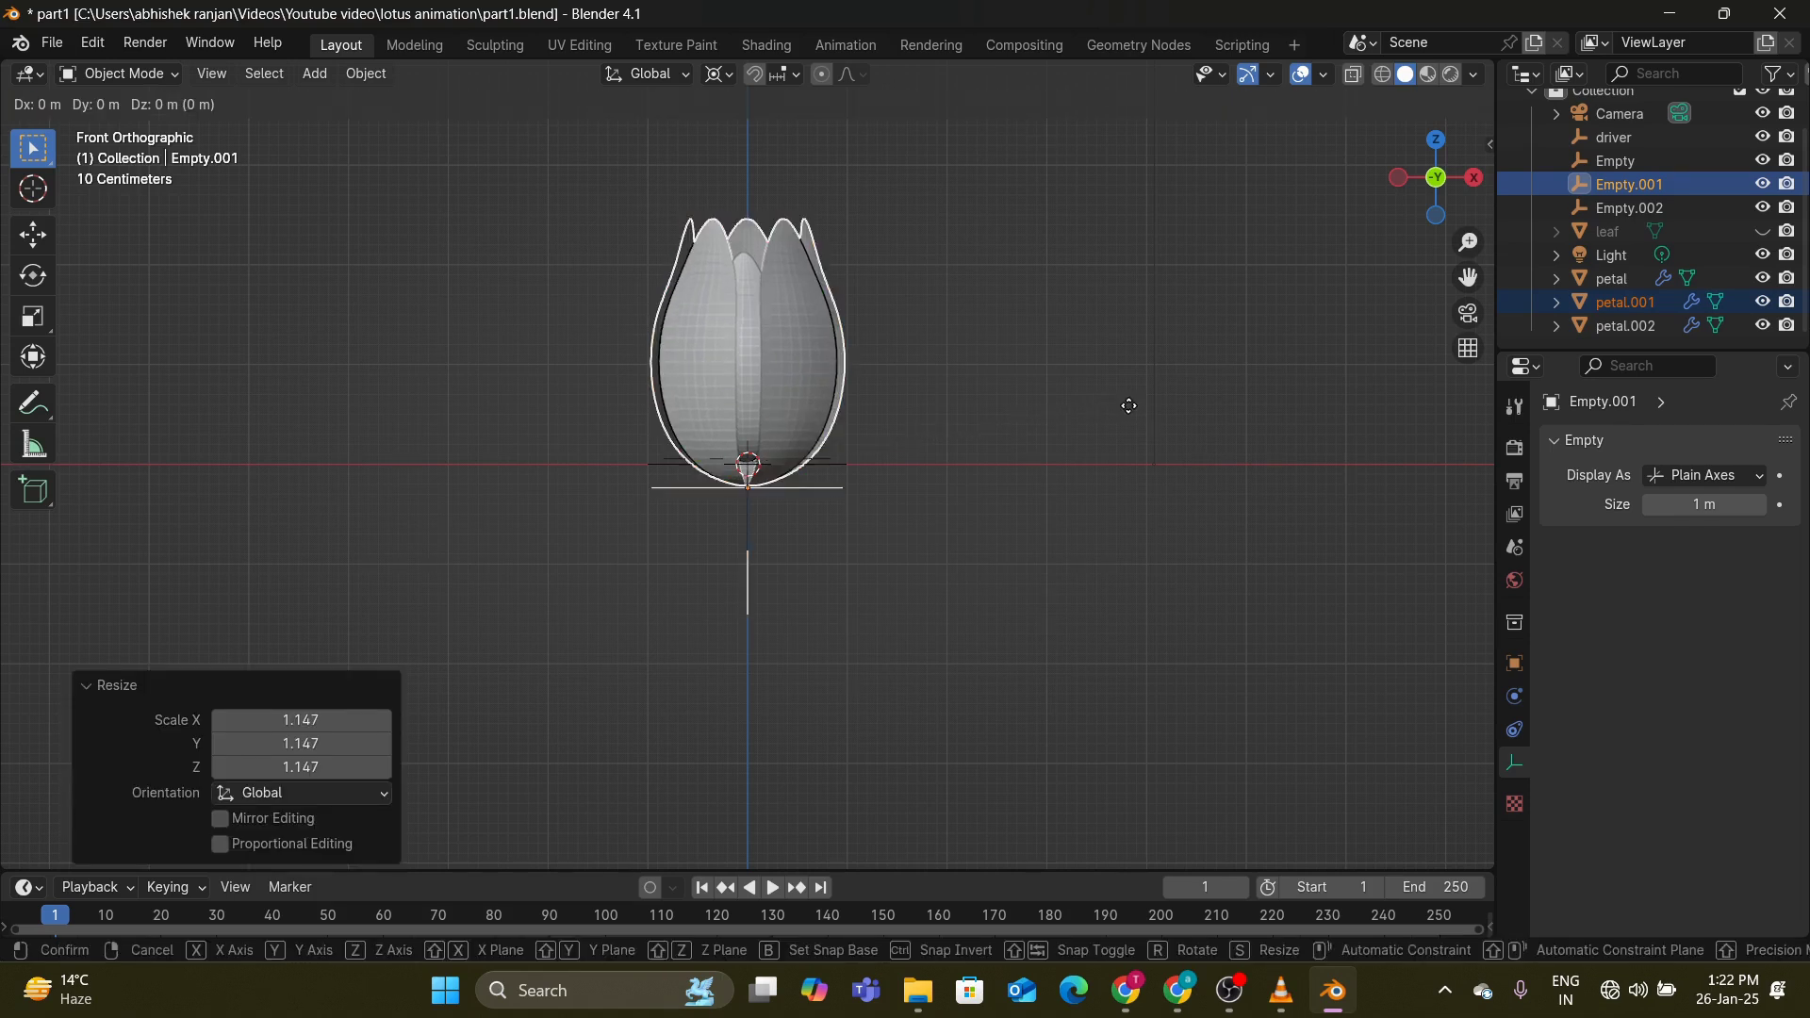
key(z)
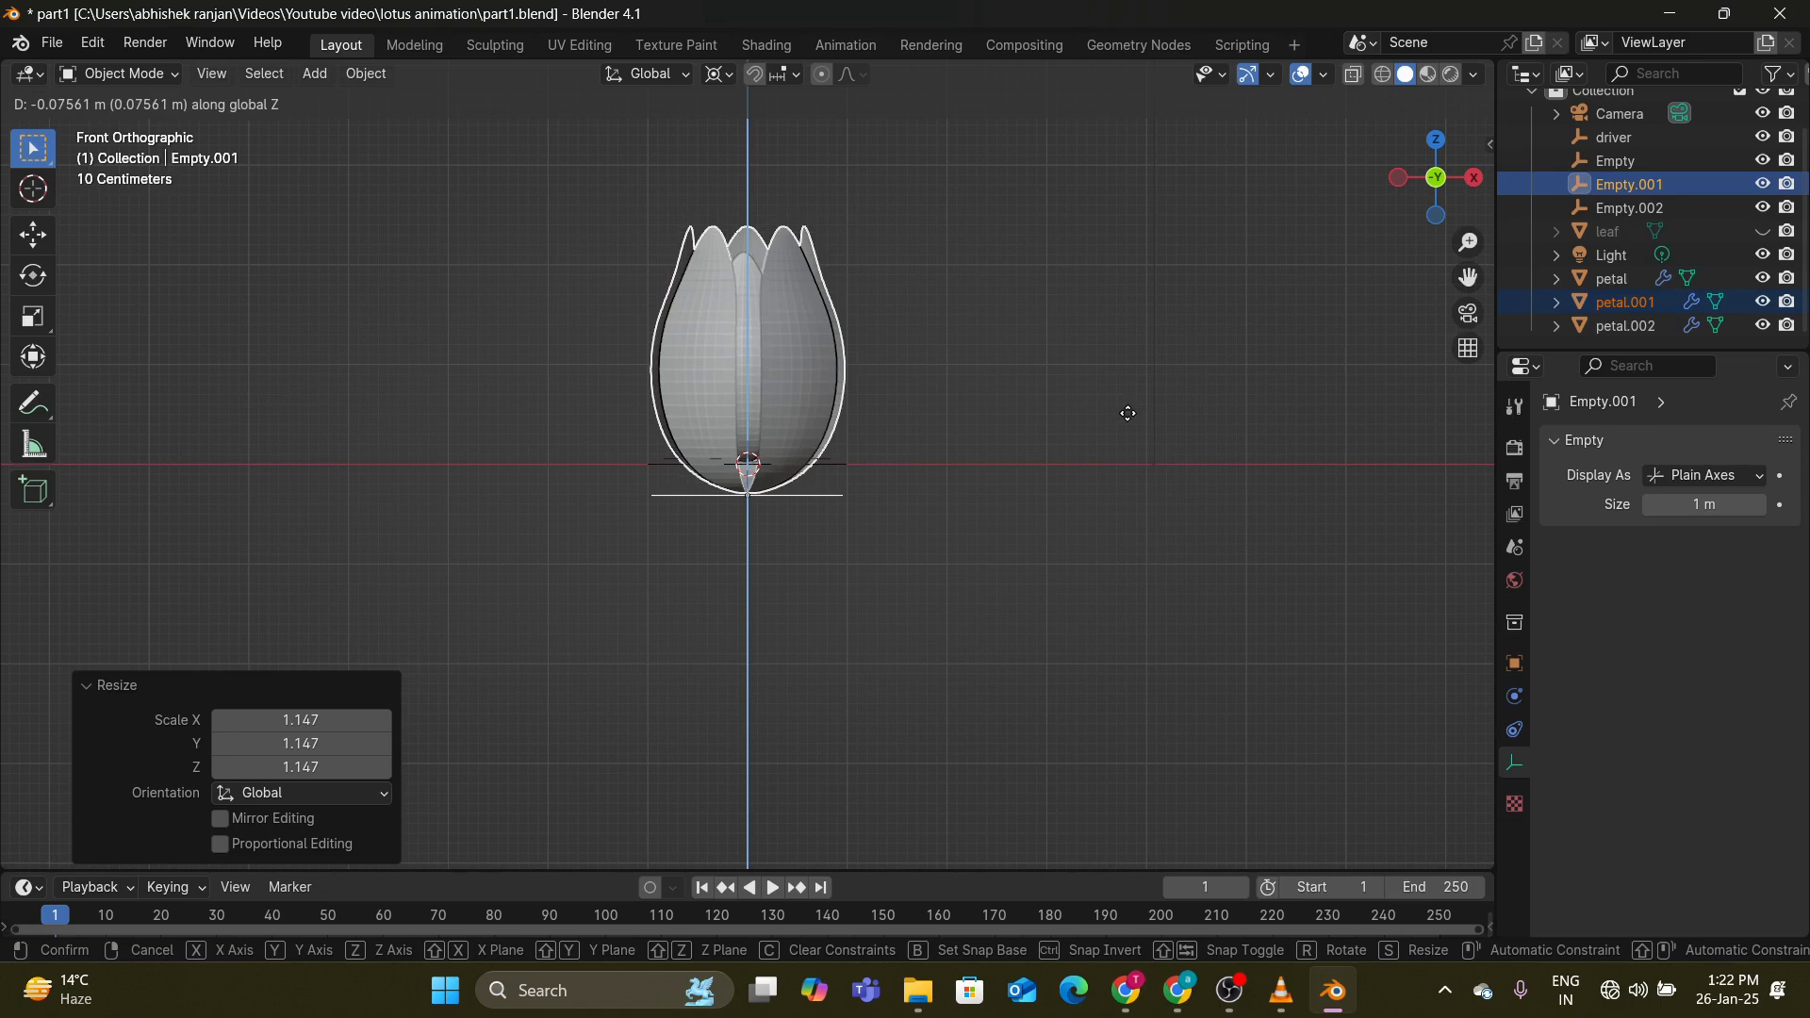
click(1127, 413)
scroll(1129, 411, up, 3)
middle_drag(1129, 411, 960, 415)
scroll(960, 415, down, 2)
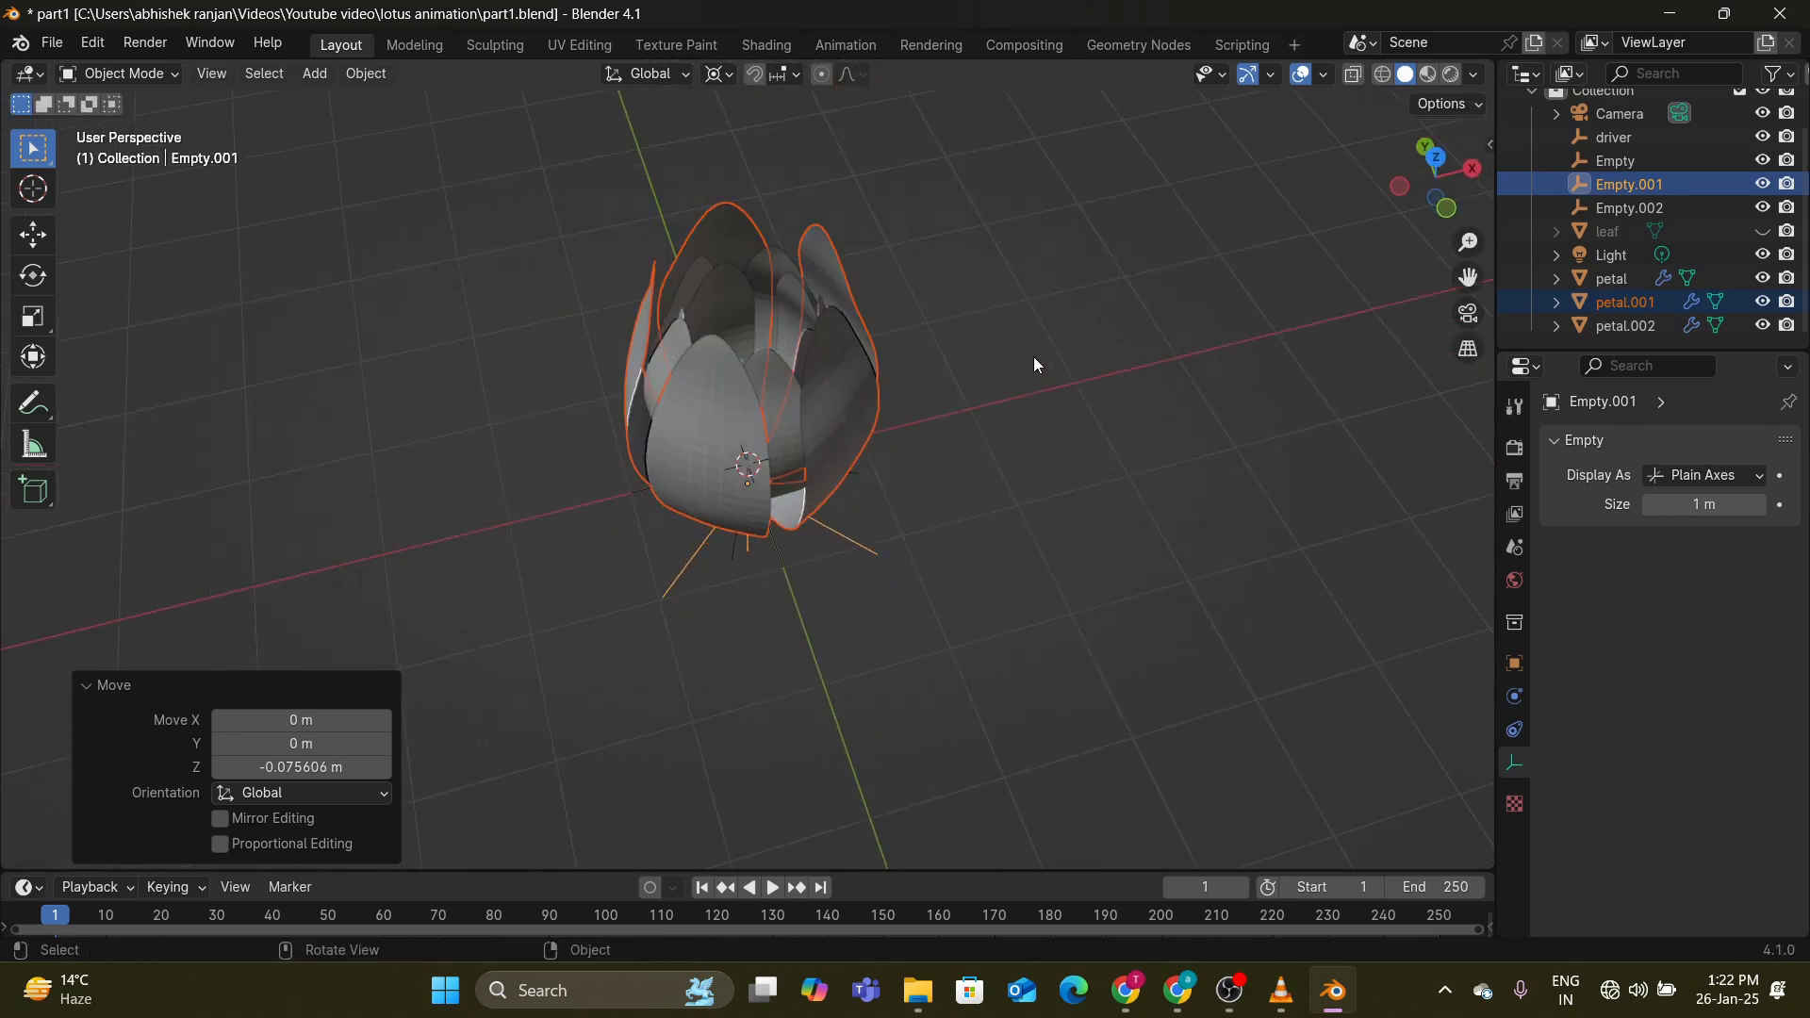
Step: Rotate petal together with the object named Empty about 0.33° around the global Z axis
click(1626, 281)
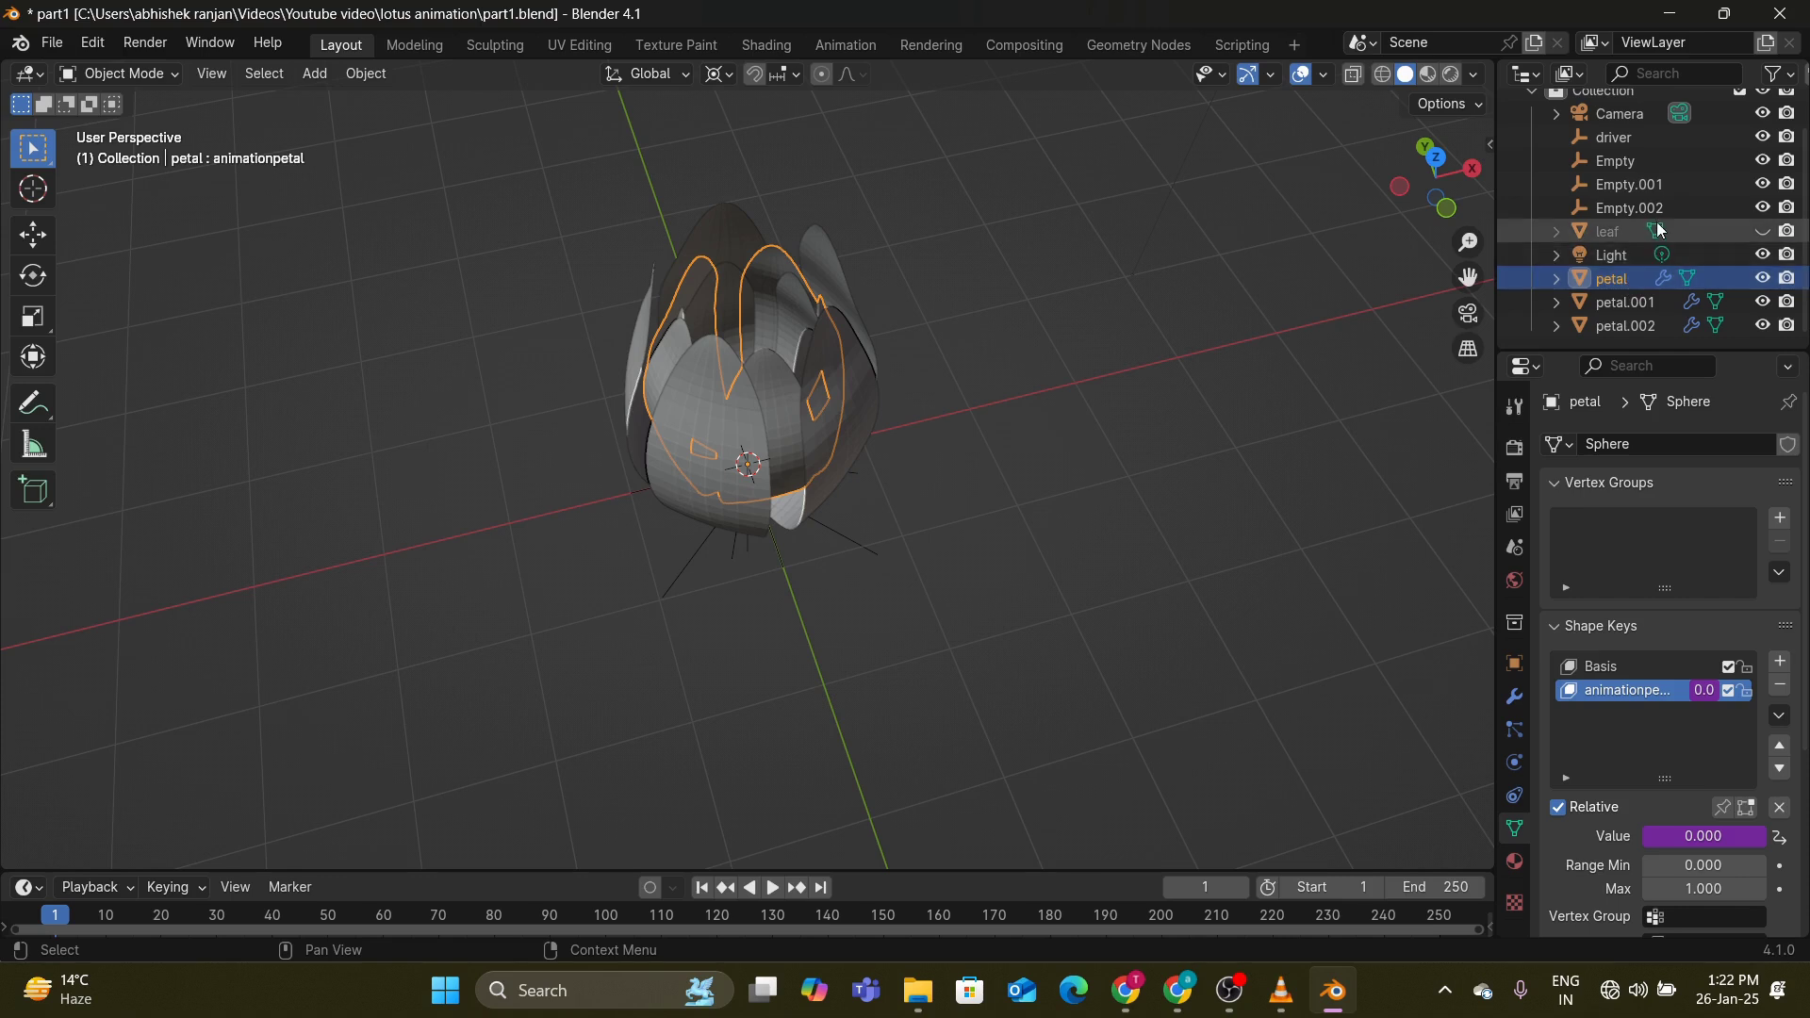
ctrl+click(1644, 163)
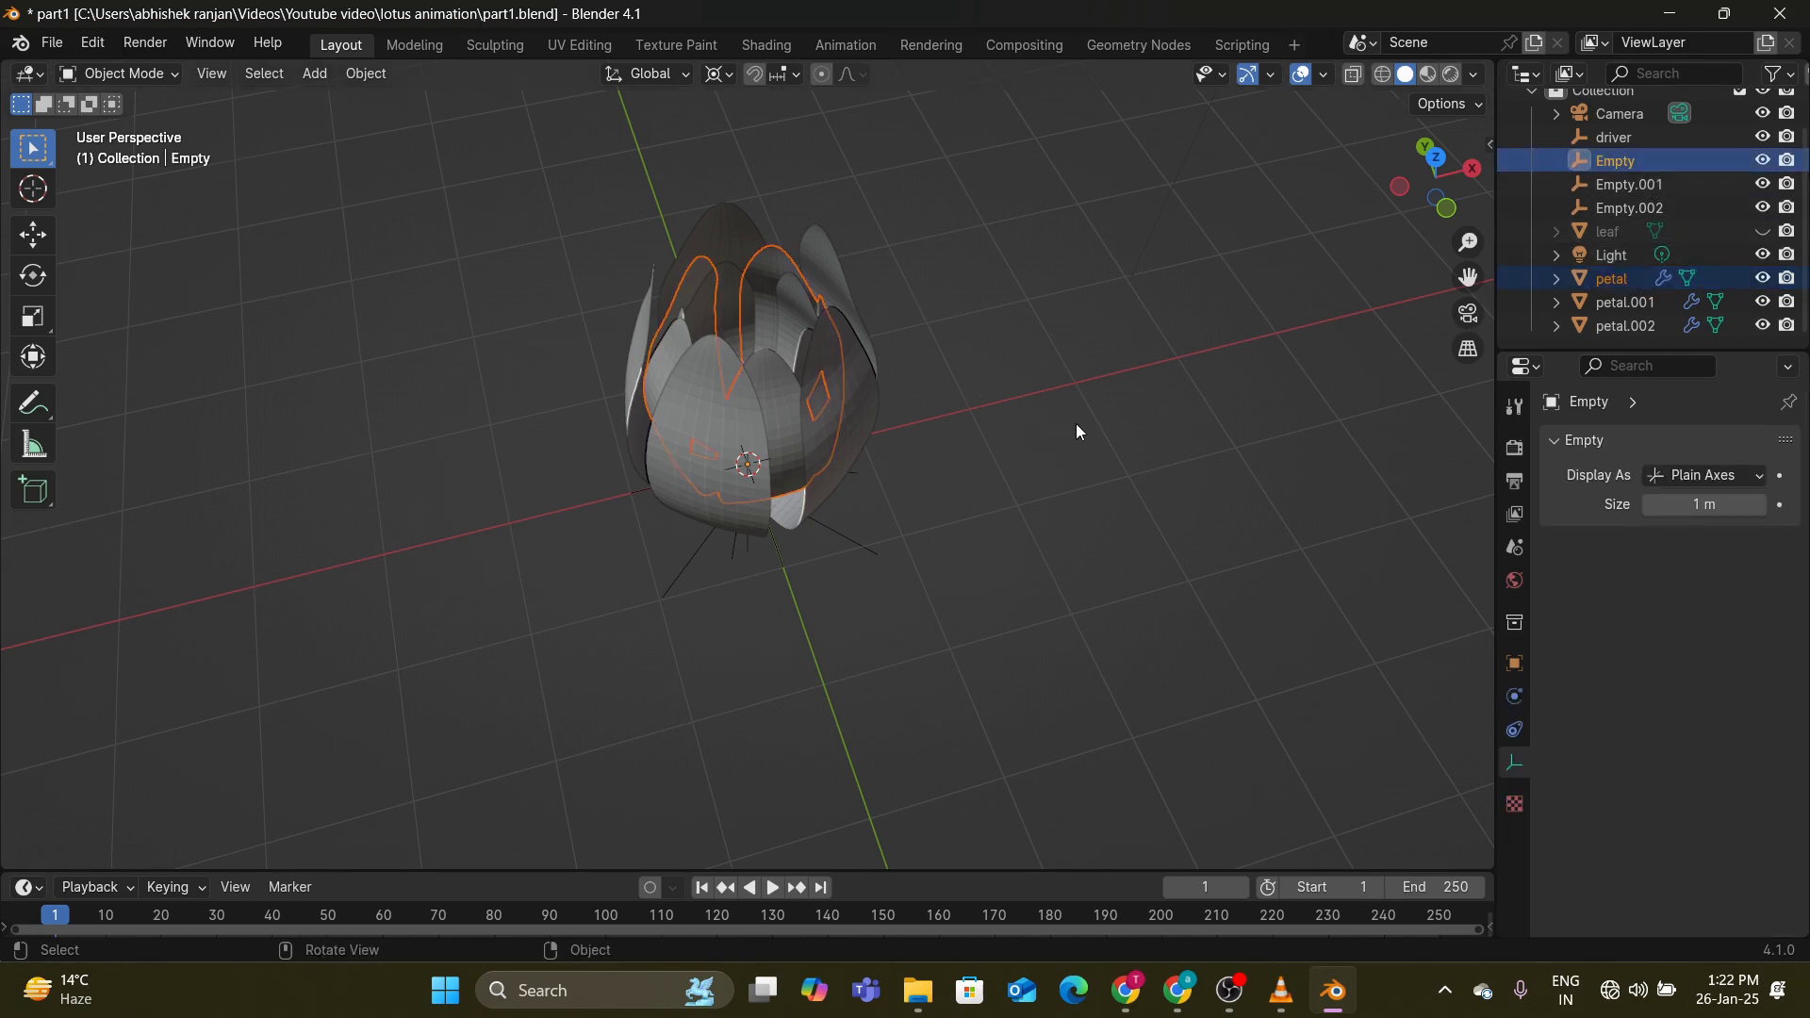
middle_drag(1076, 422, 1082, 421)
key(r)
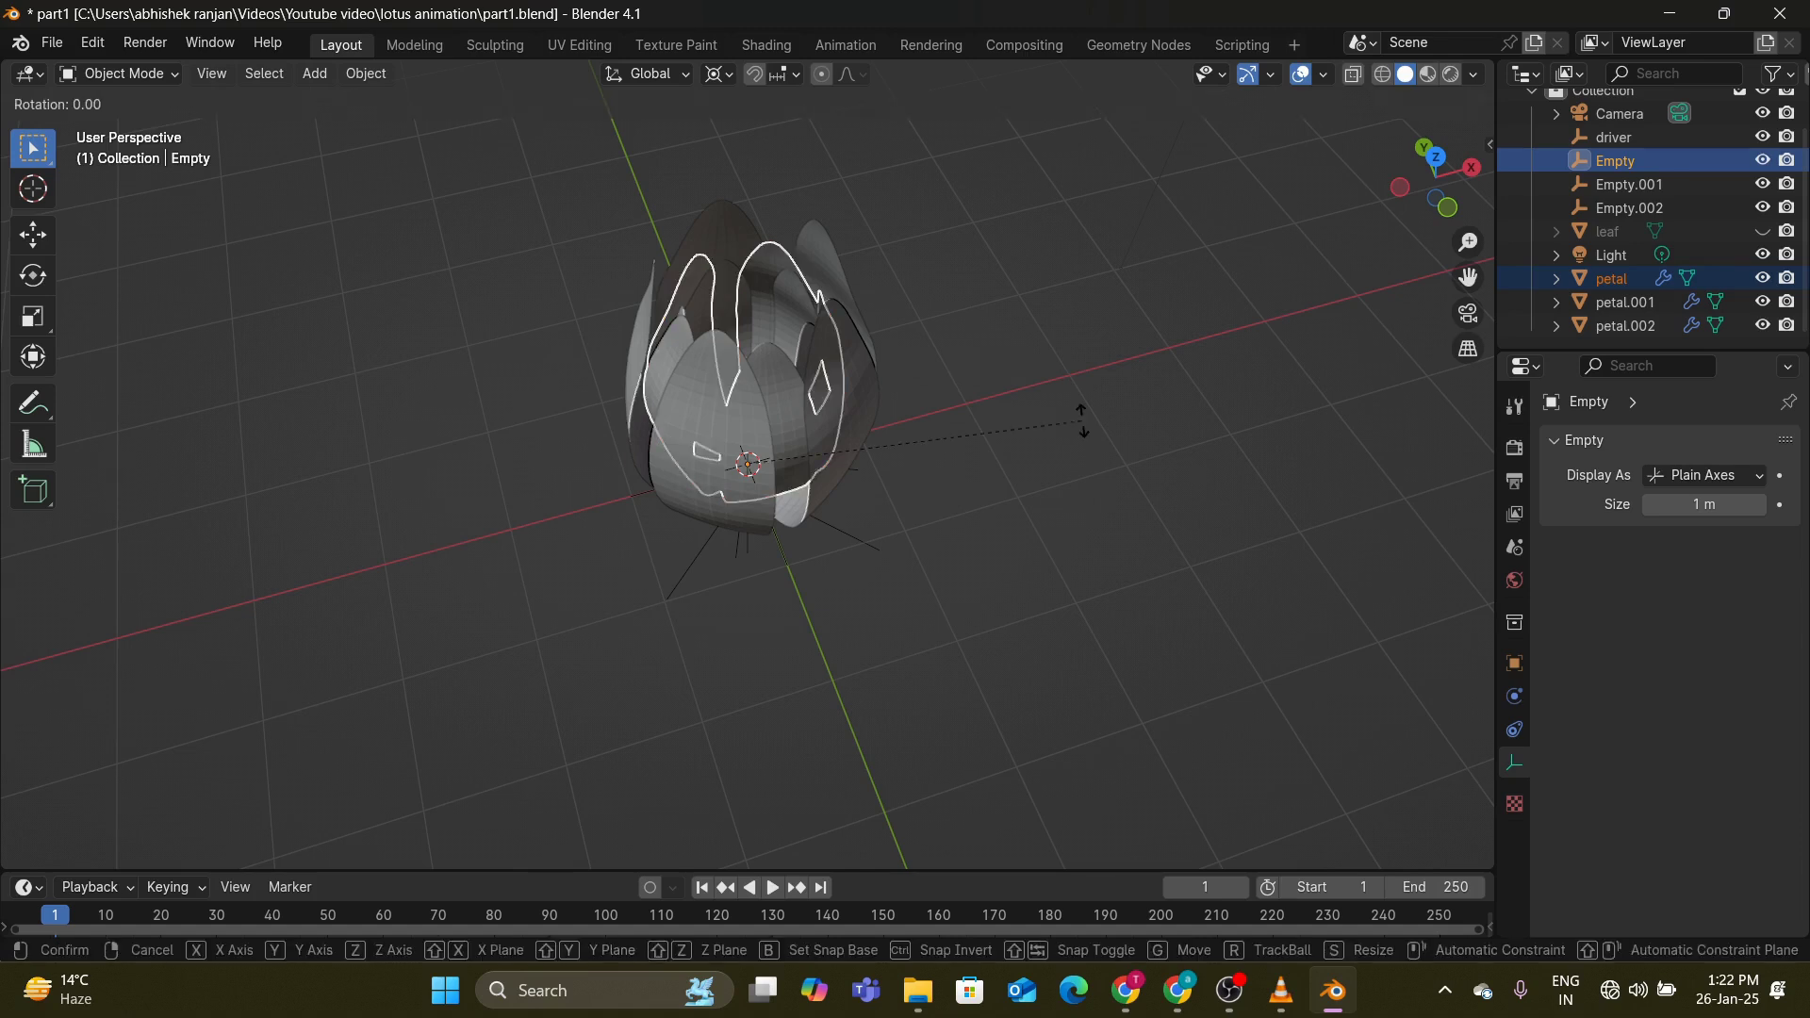
key(z)
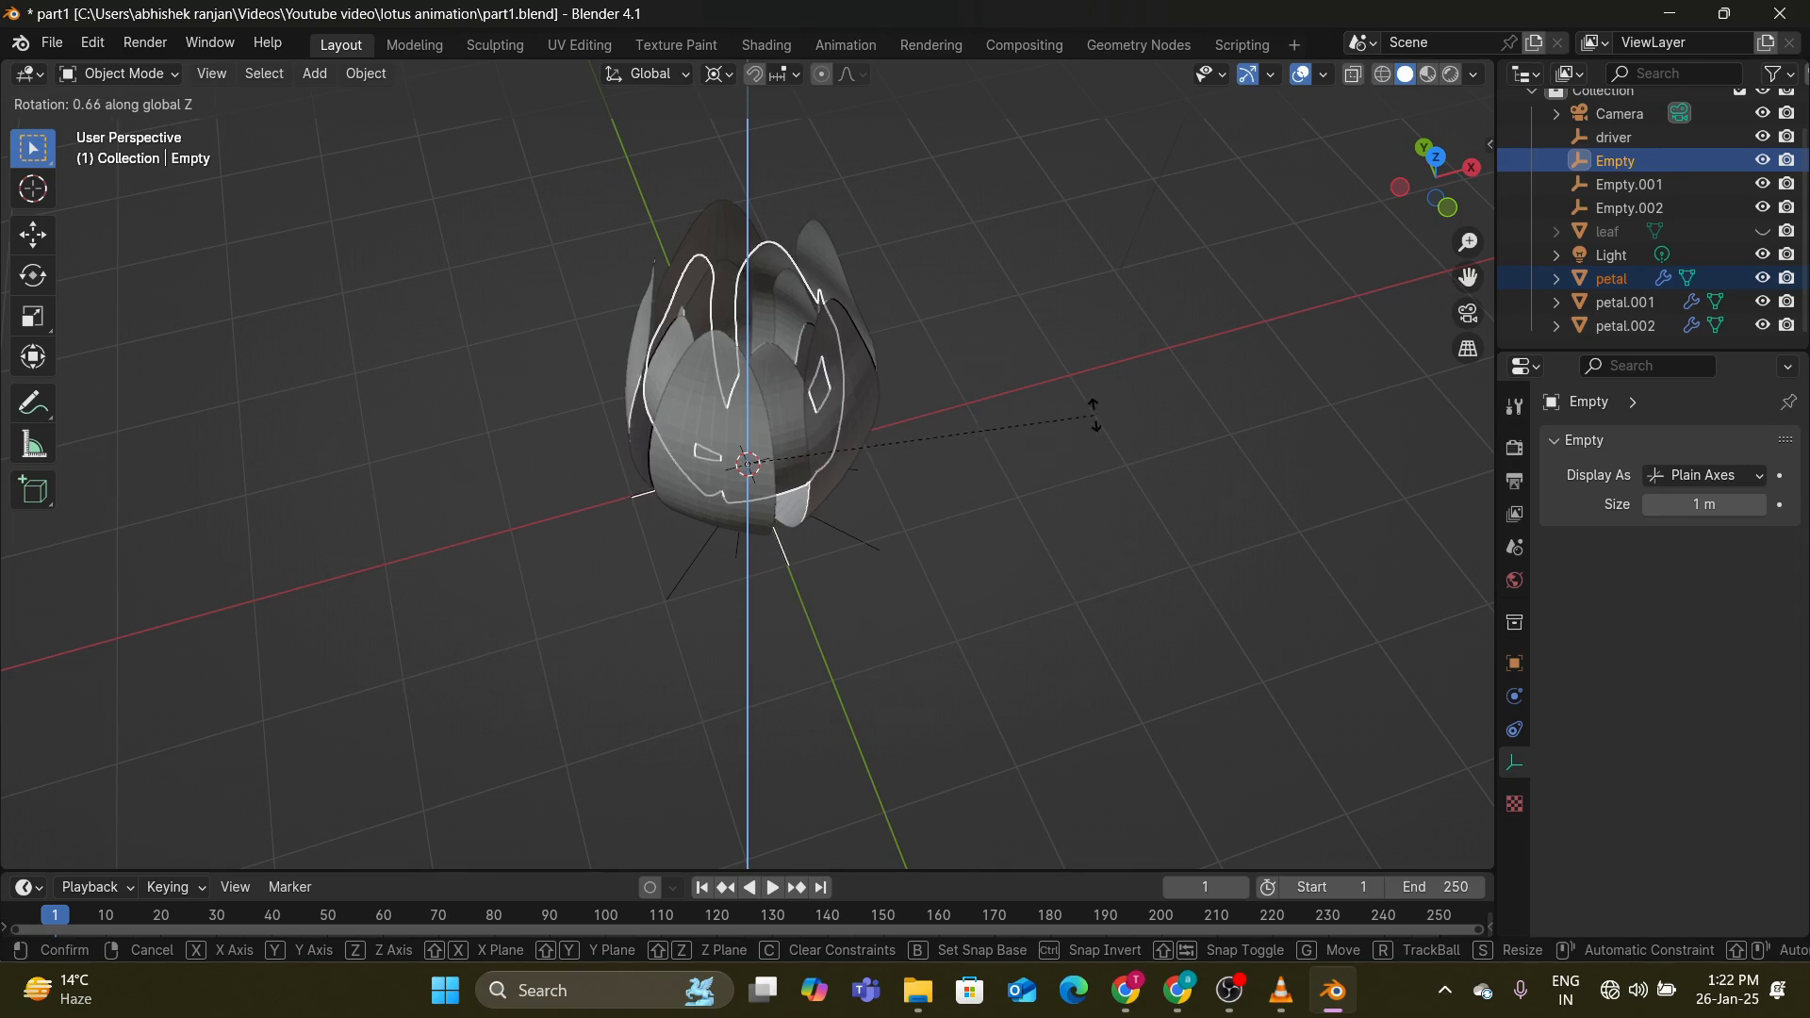
click(1088, 417)
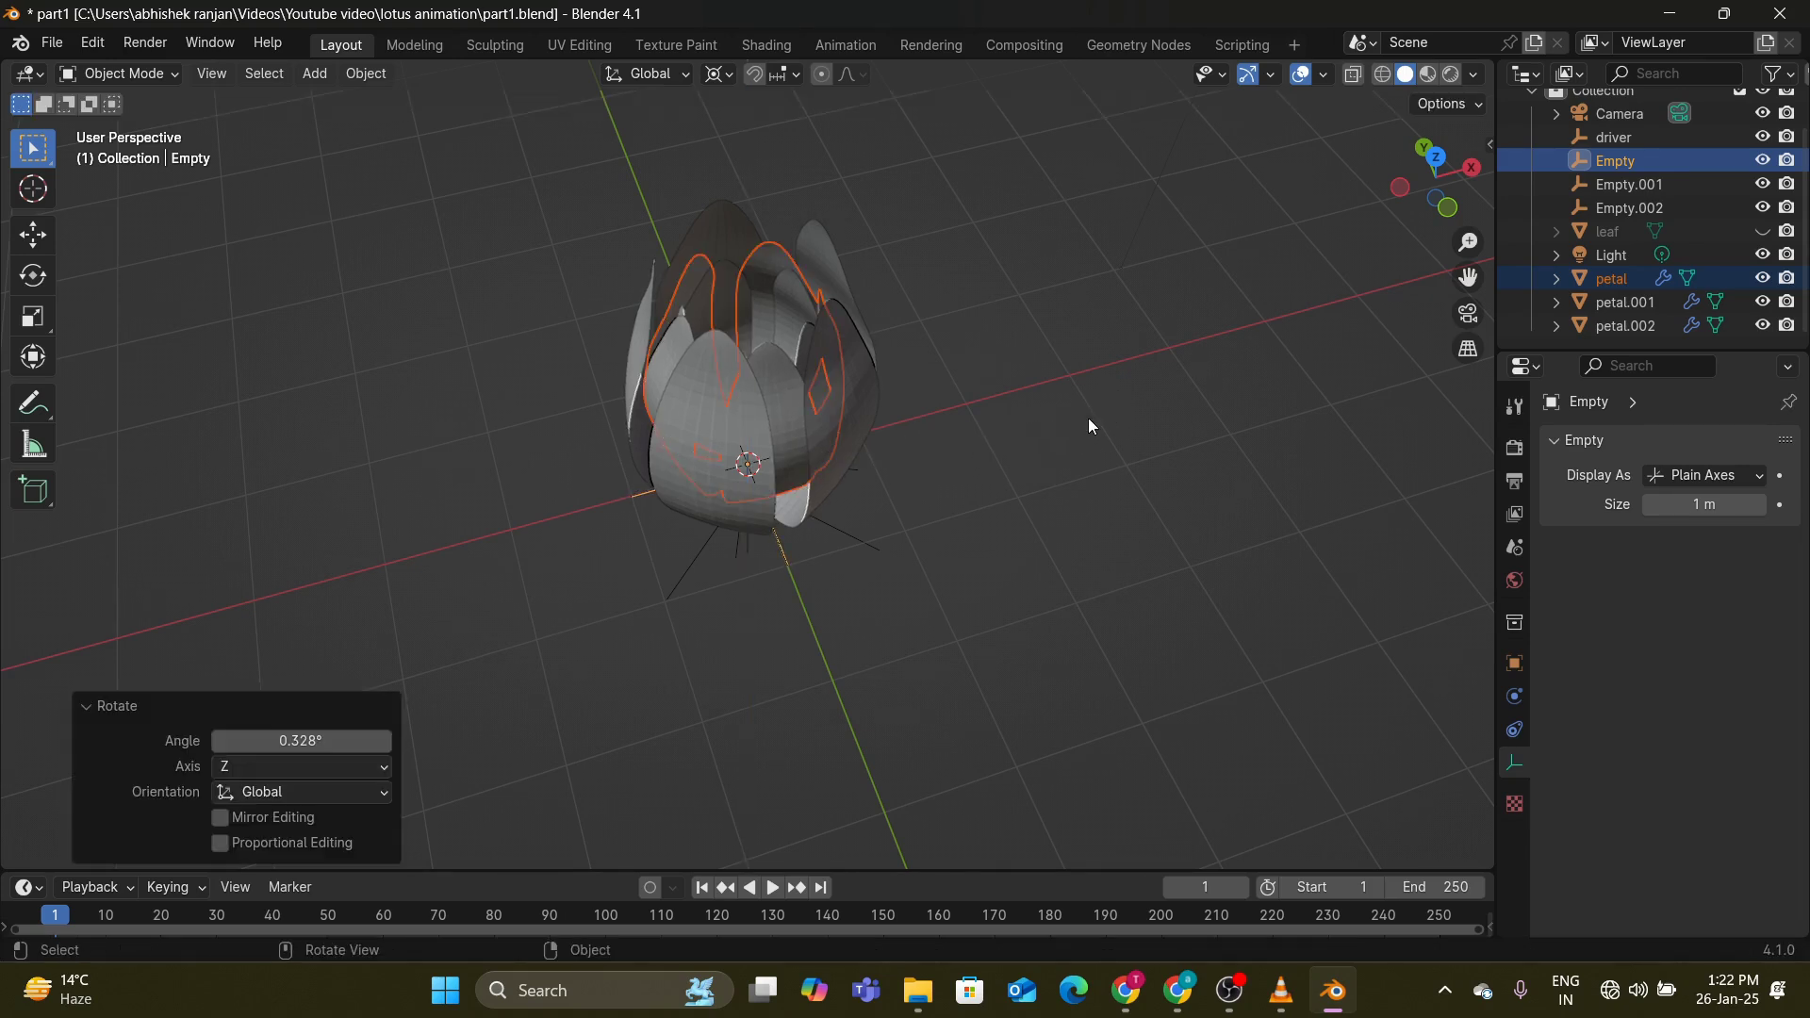
Step: Scale petal and Empty up uniformly by a factor of about 1.036
middle_drag(1088, 417, 1039, 348)
key(s)
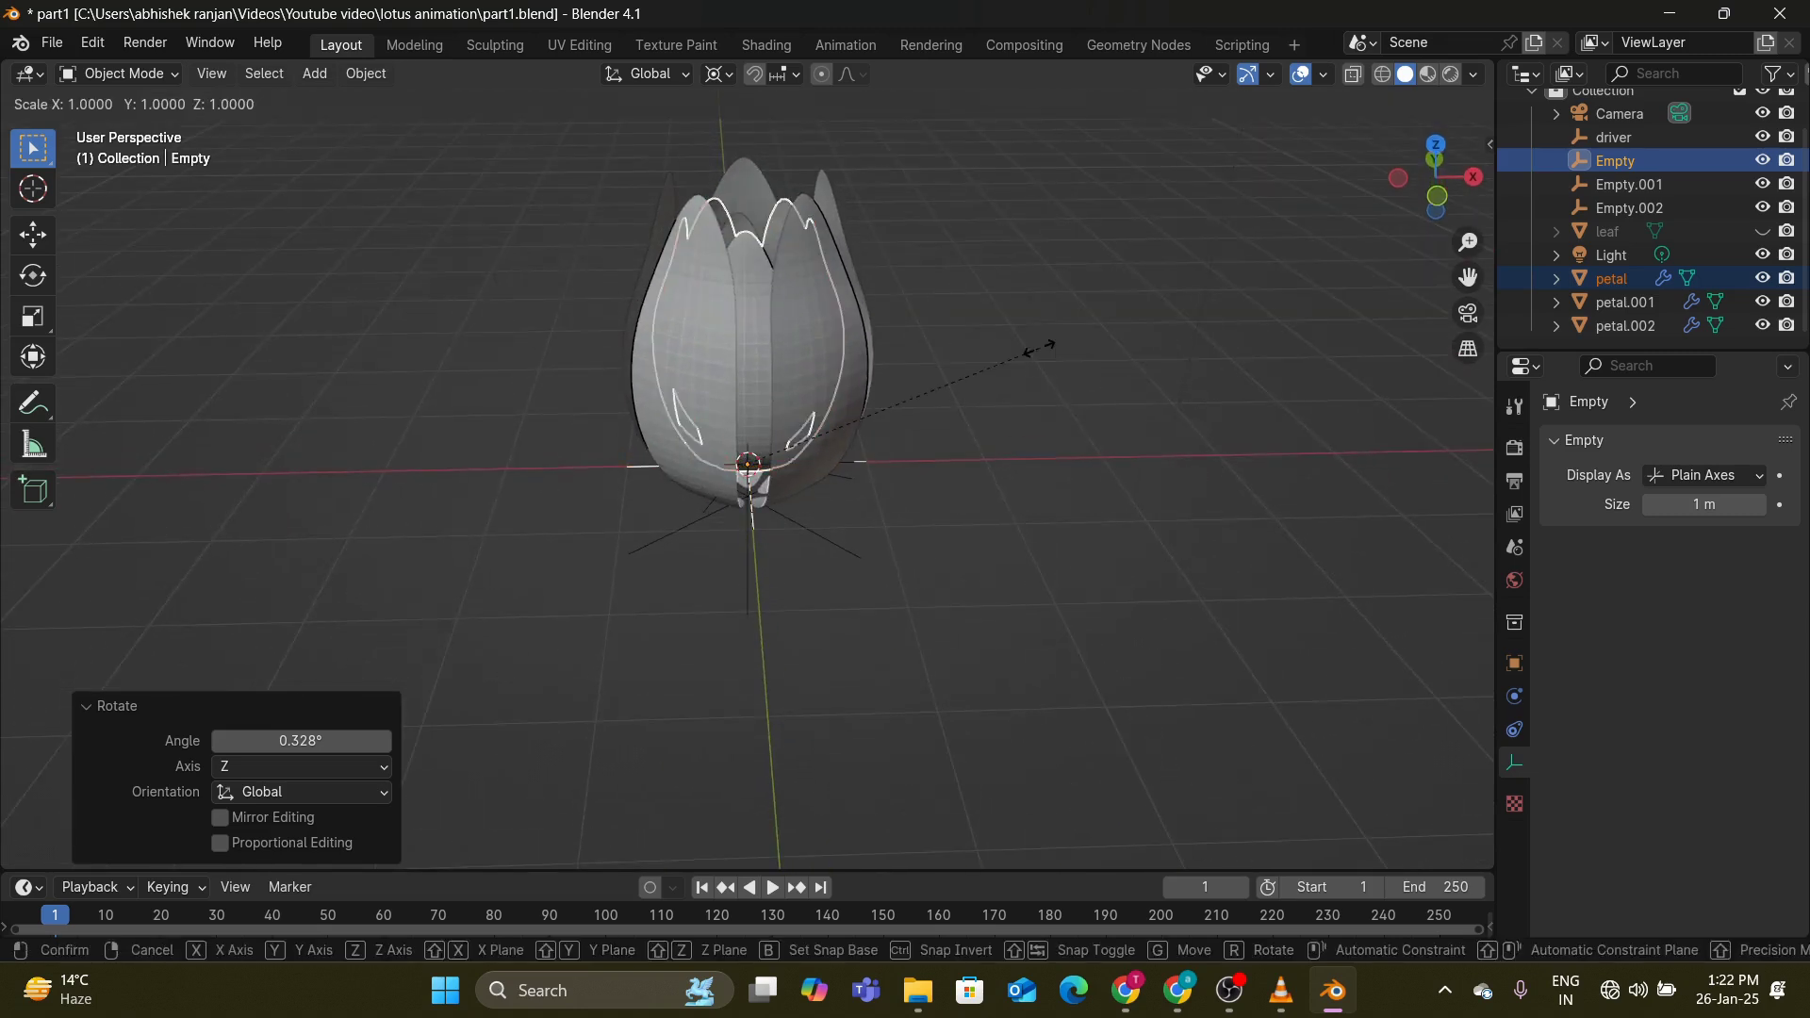
click(1053, 351)
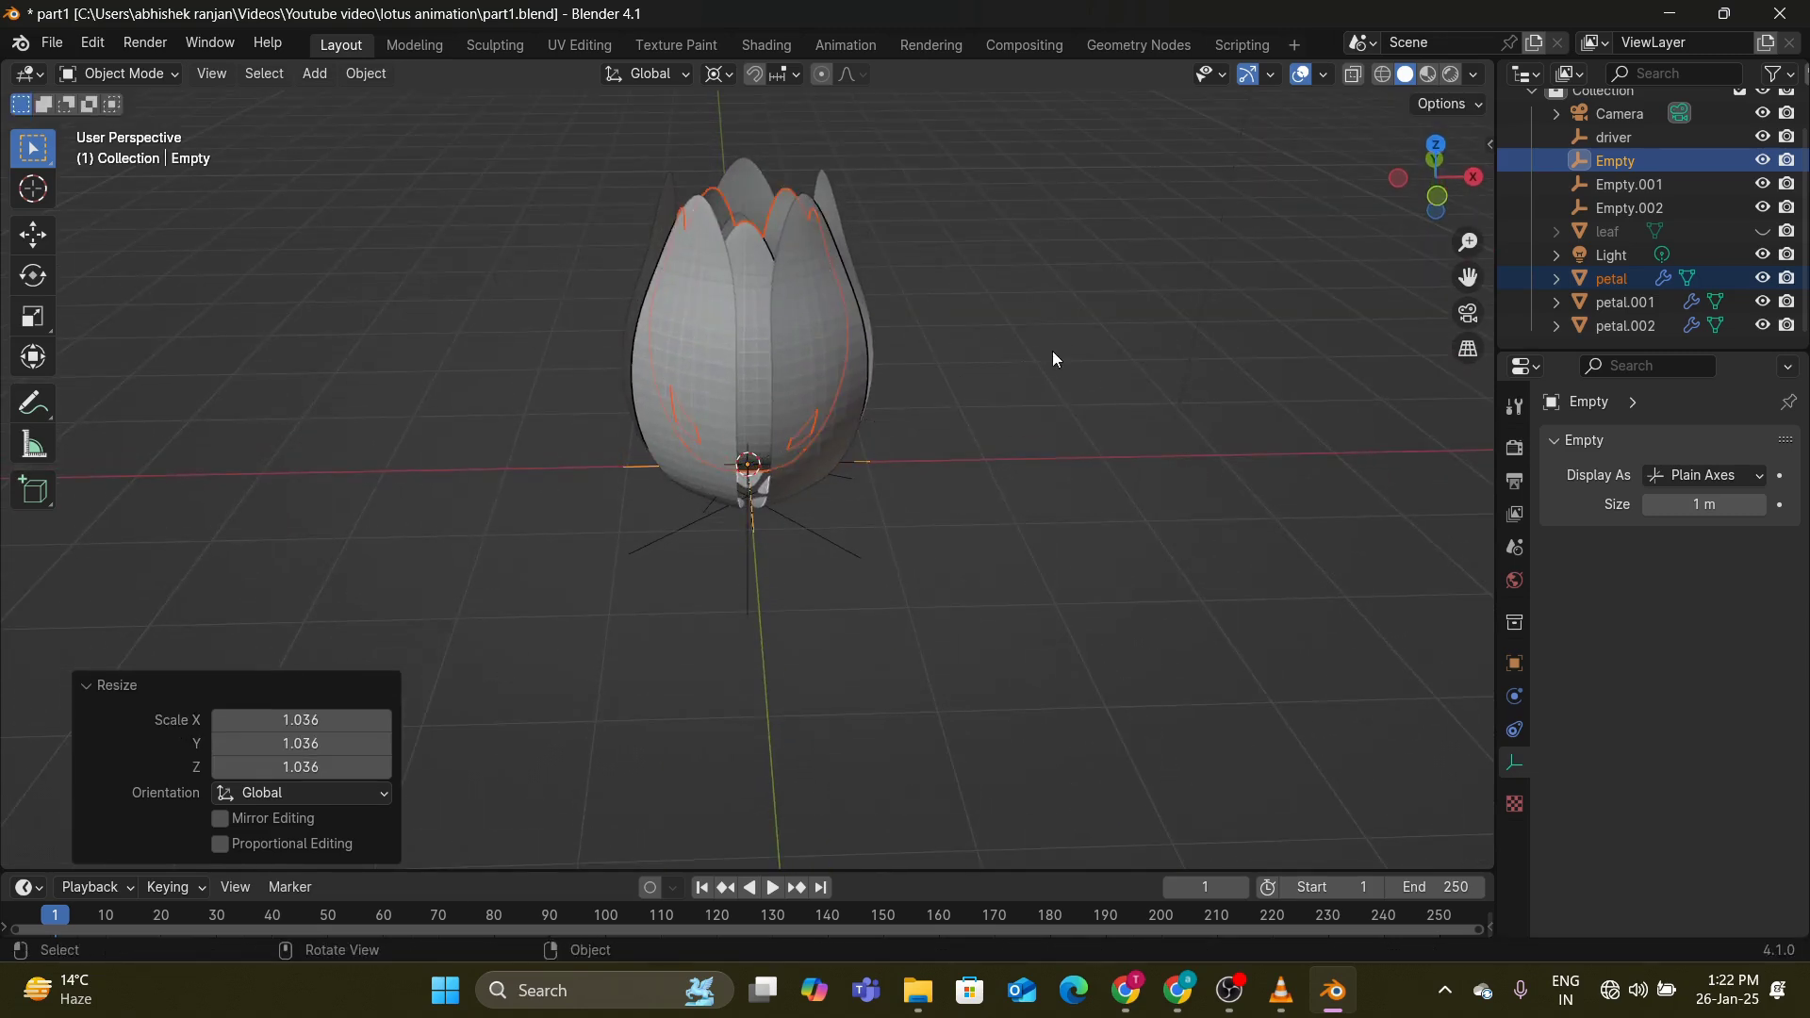
Step: Move petal and Empty down about 0.048 m along the global Z axis
middle_drag(1052, 350, 1106, 310)
key(g)
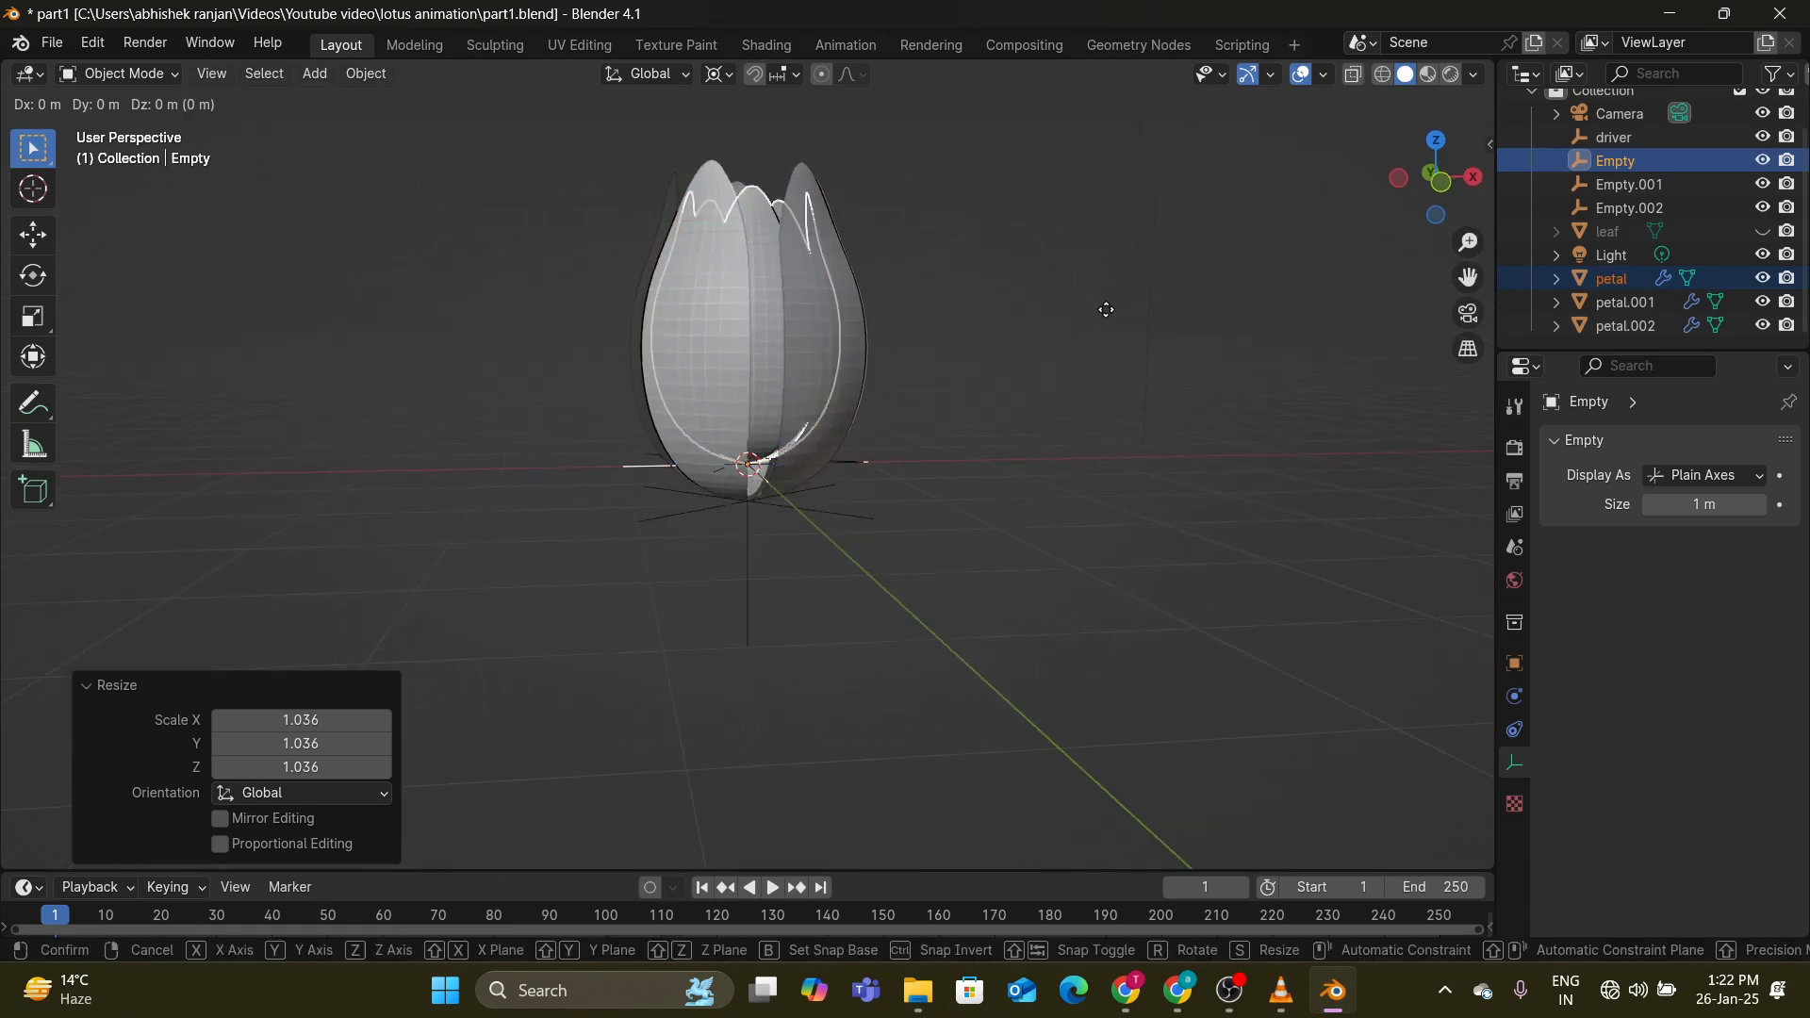
key(z)
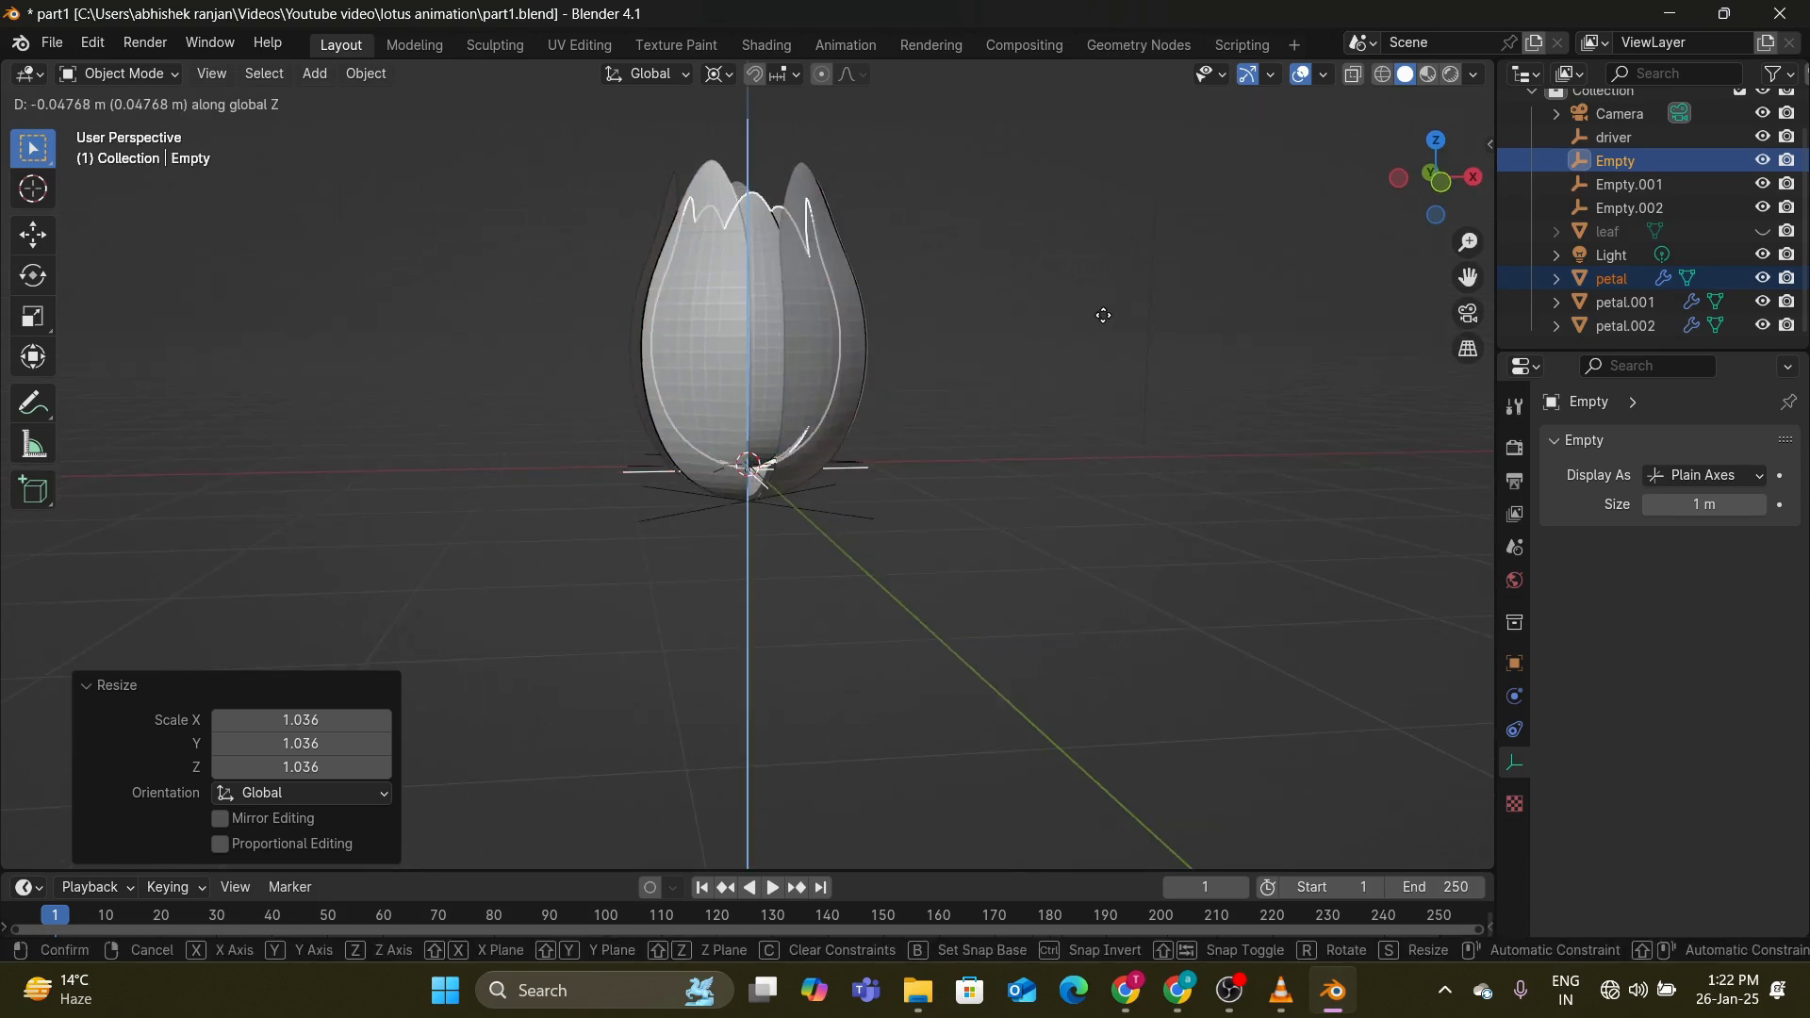
click(1099, 313)
scroll(1054, 335, up, 2)
middle_drag(1054, 336, 1095, 554)
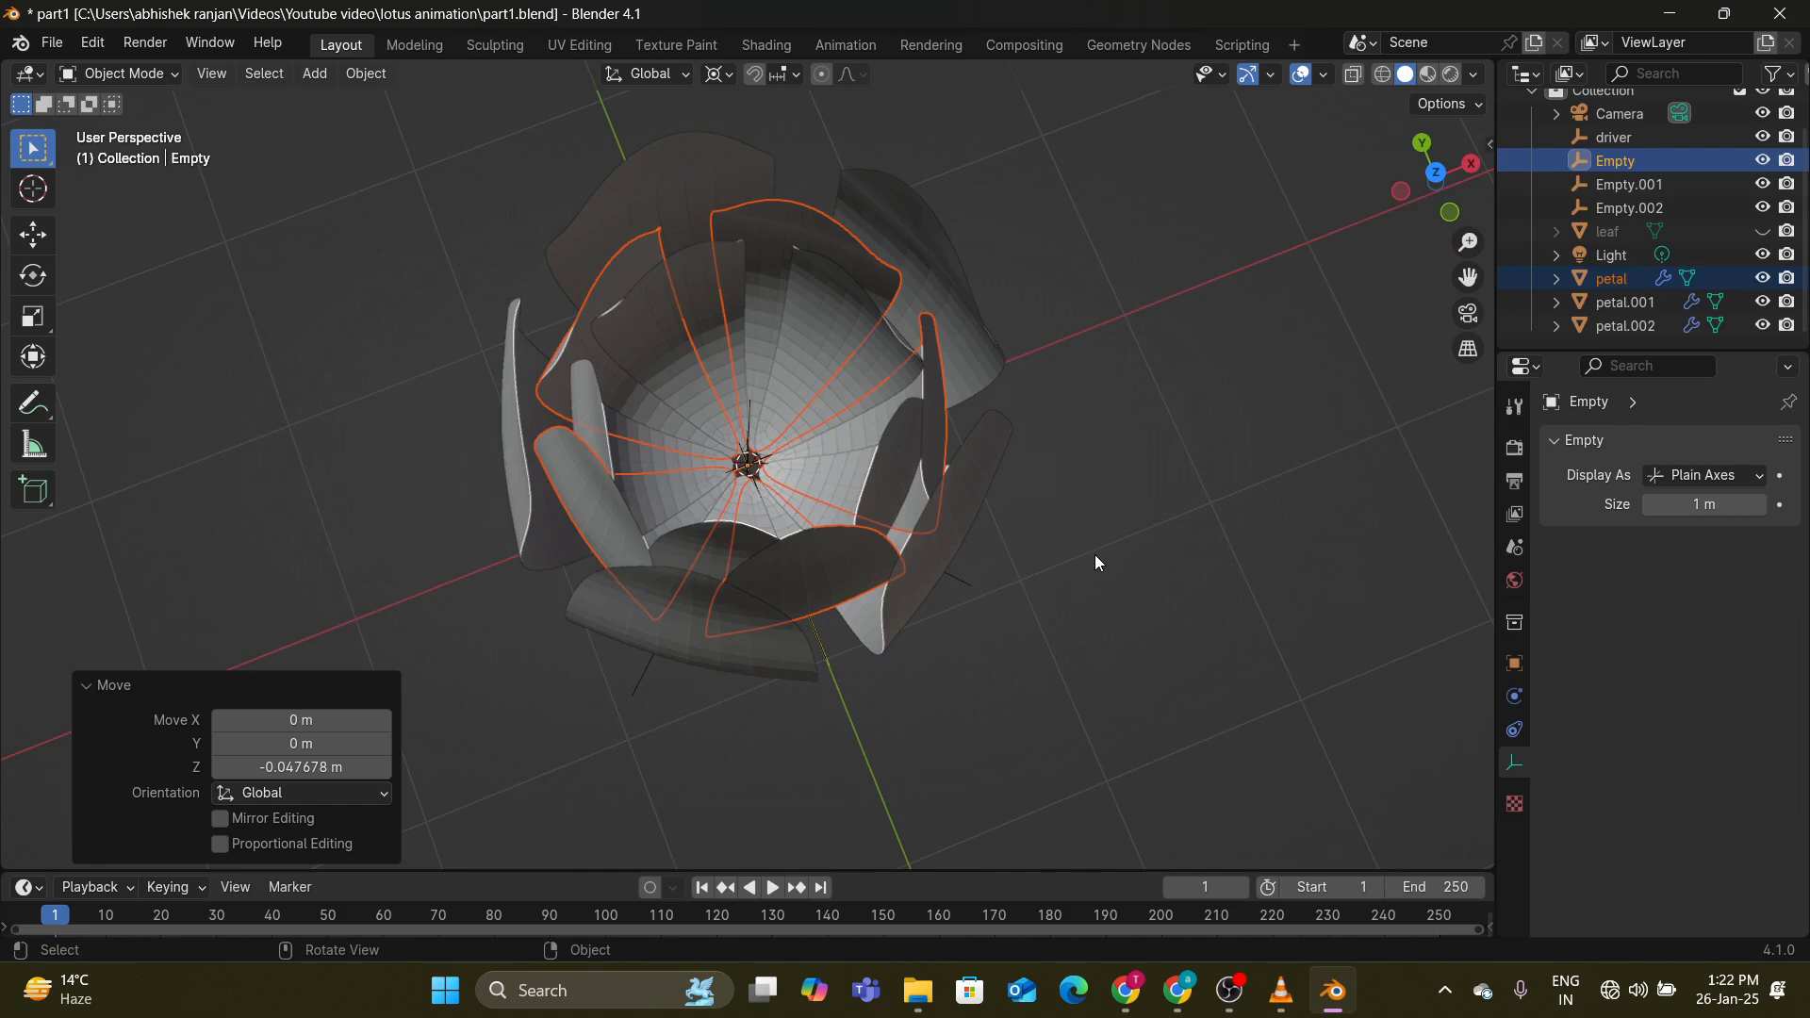
scroll(1113, 528, down, 3)
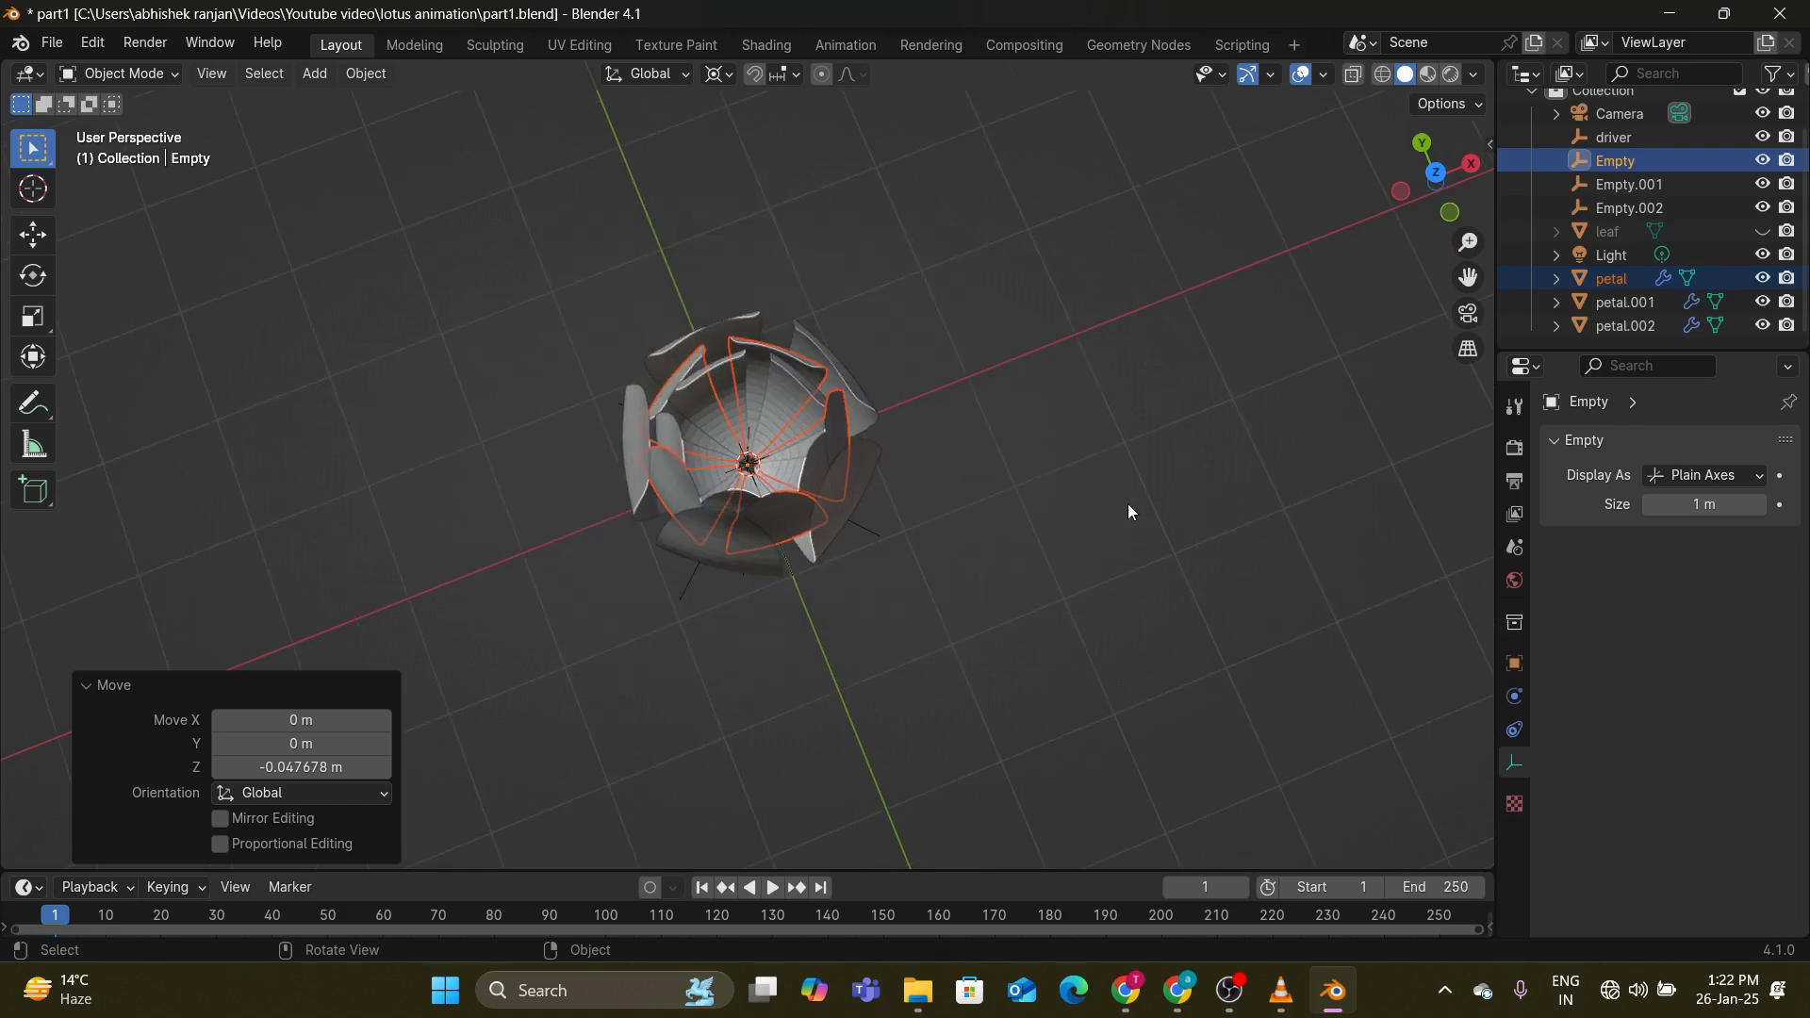
Step: Scale petal.002 together with Empty.002 down uniformly to about 0.918 and clear the selection
click(1637, 328)
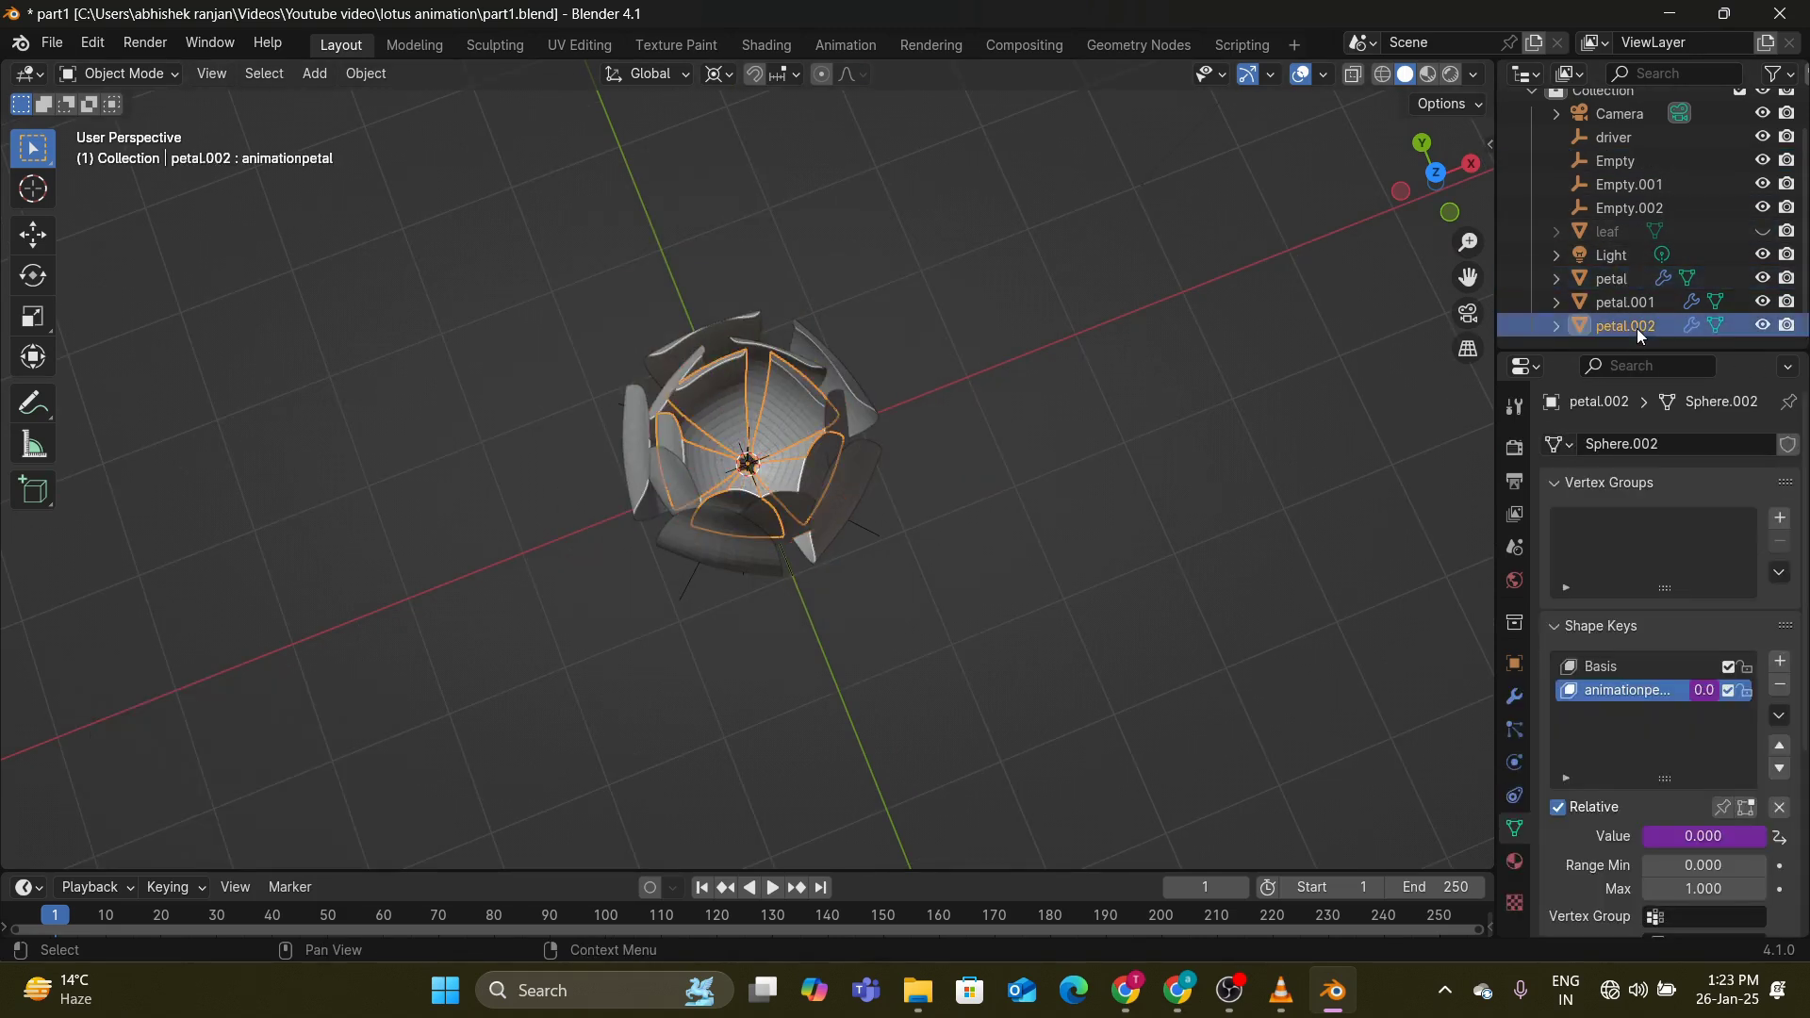
ctrl+click(1660, 212)
middle_drag(1054, 580, 1027, 508)
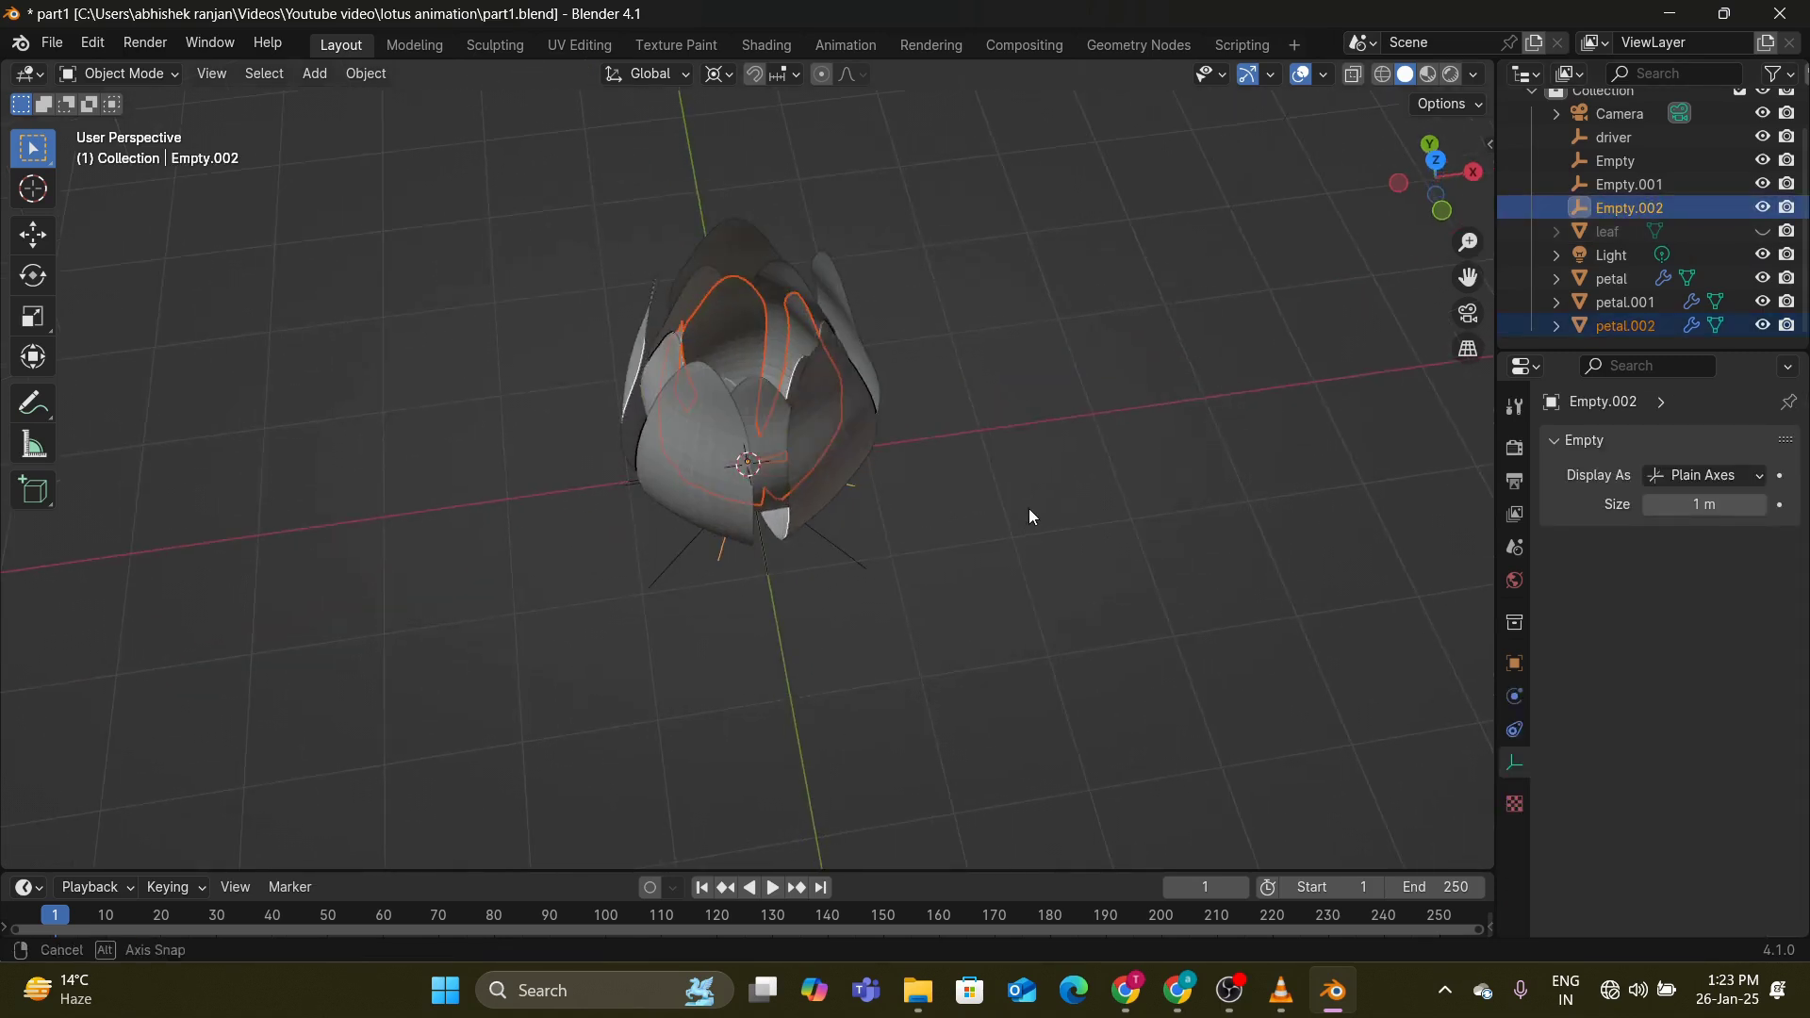
key(s)
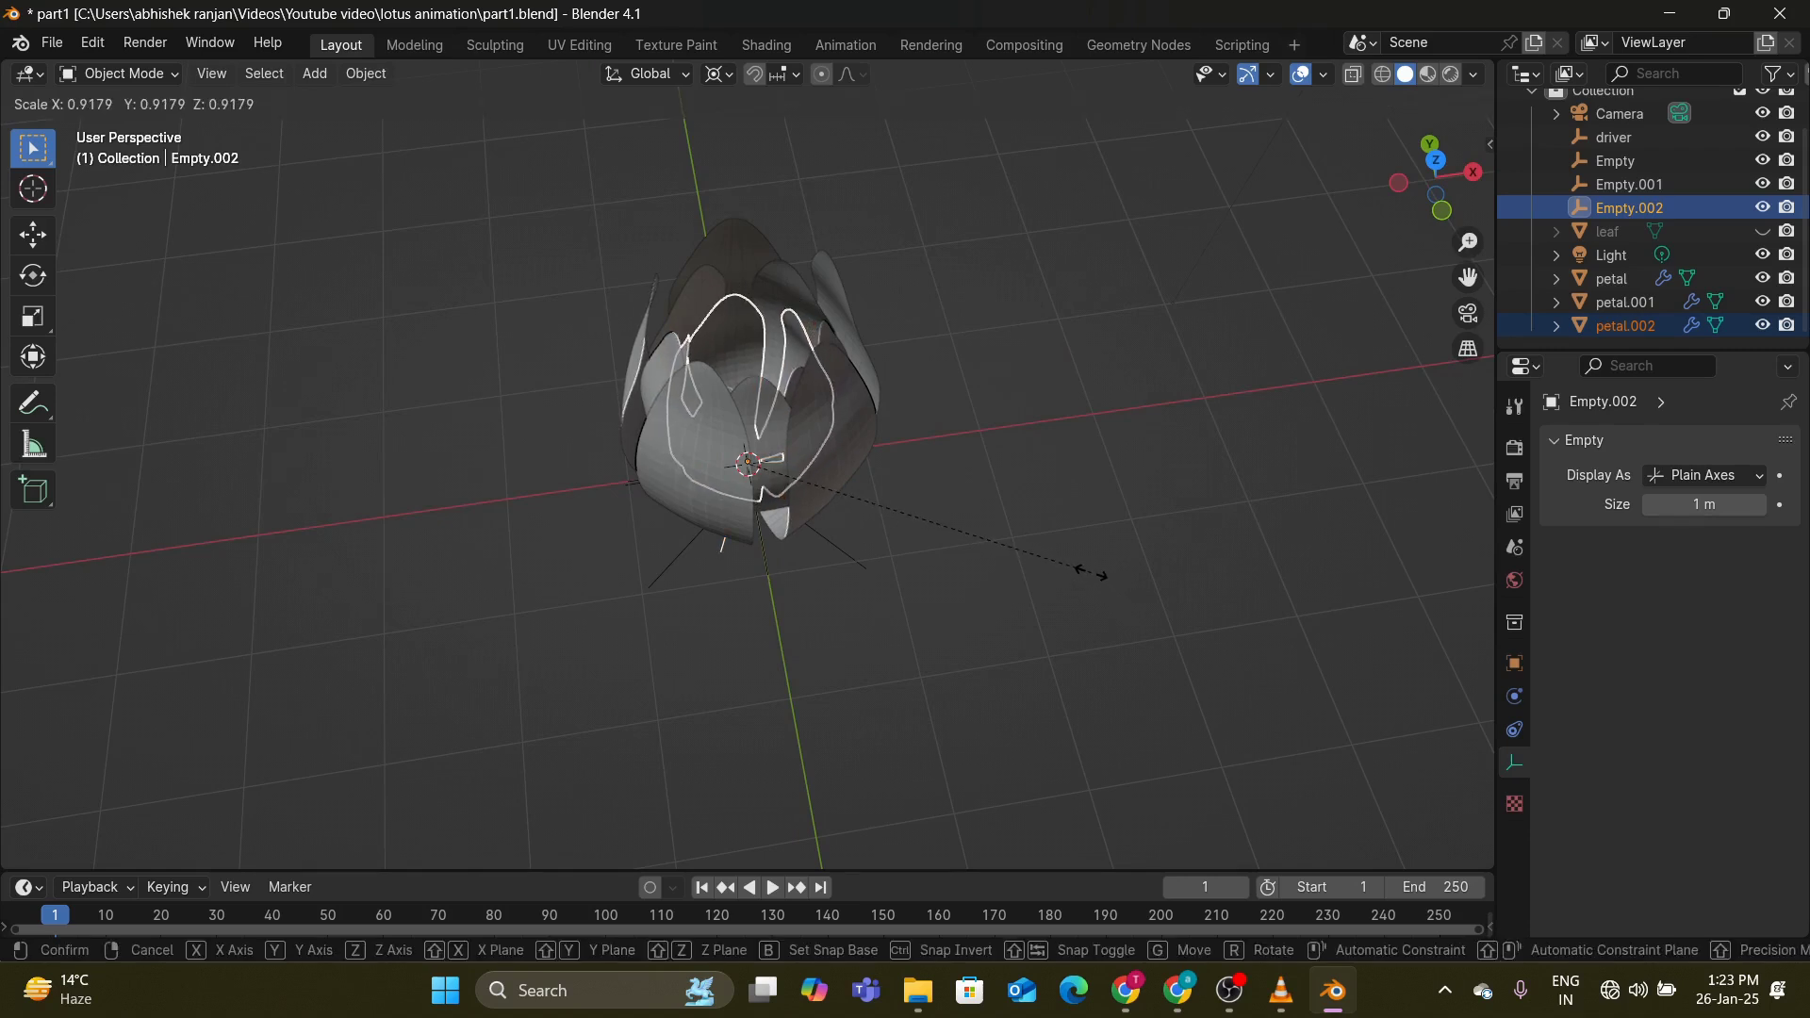
click(1092, 573)
scroll(1098, 567, up, 5)
middle_drag(1094, 568, 950, 513)
scroll(950, 513, down, 3)
click(1046, 577)
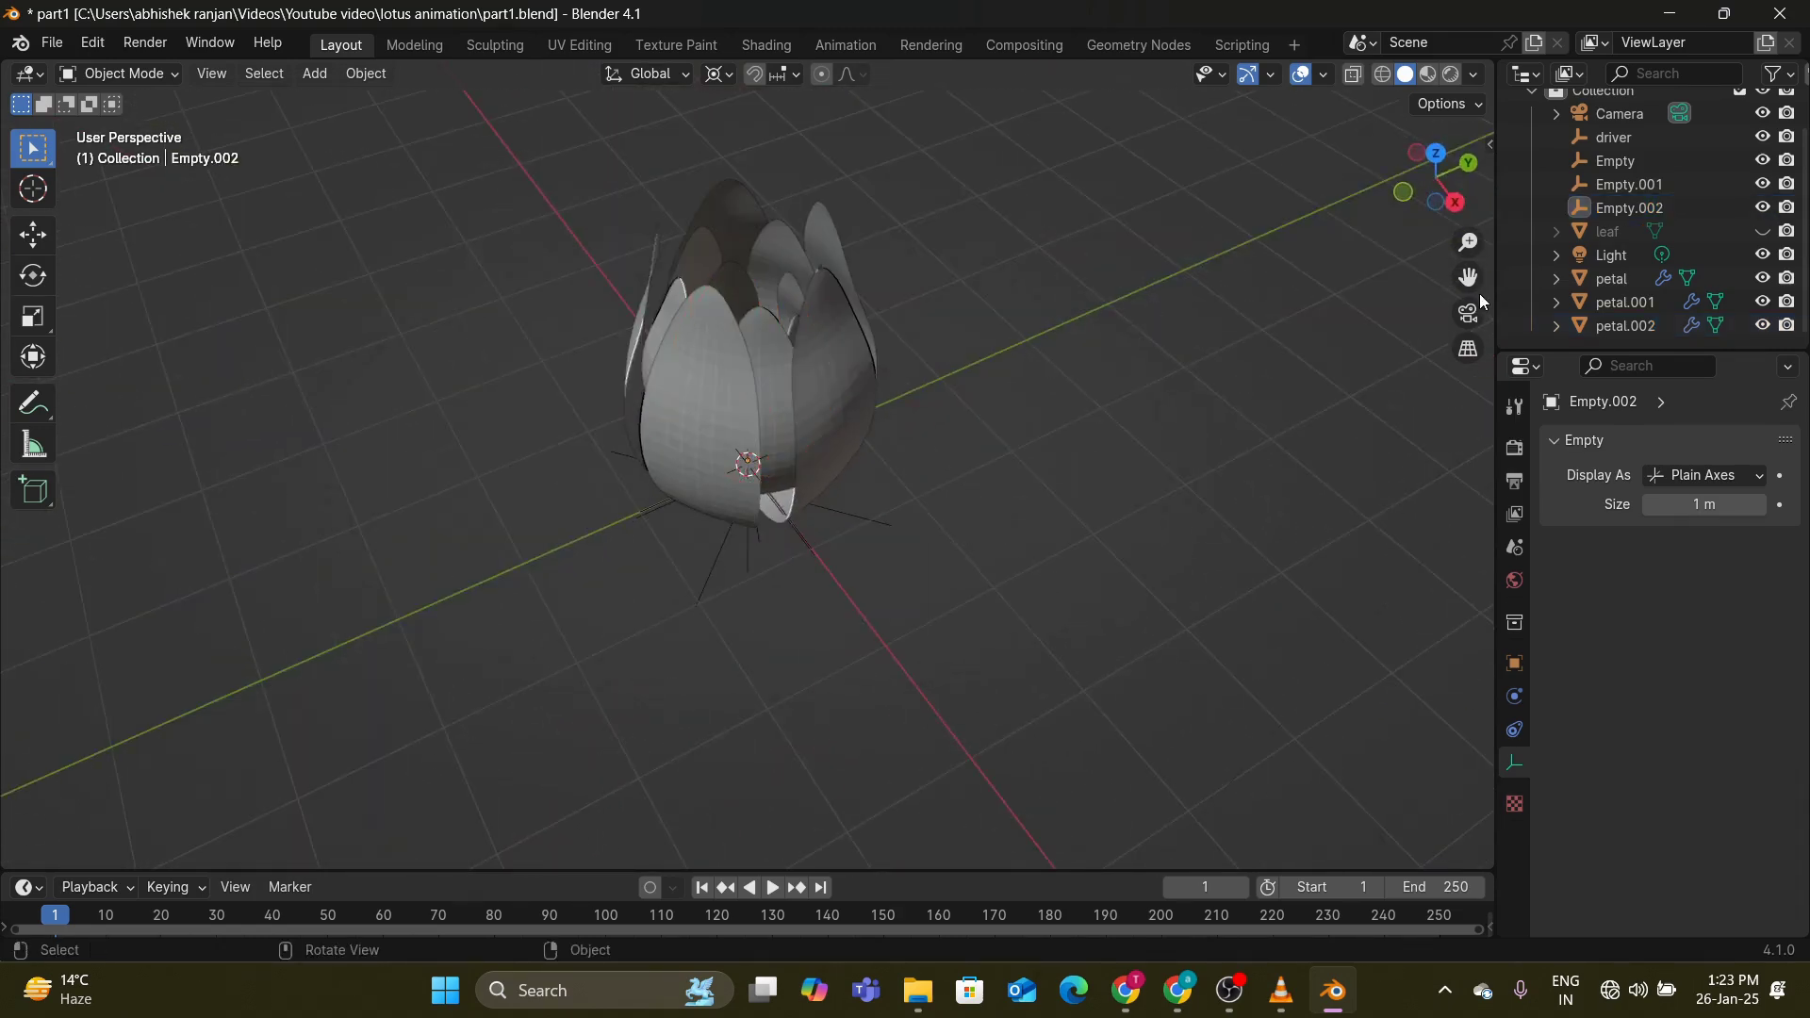
Step: Try moving the driver empty about -0.077 m along the global X axis, and undo the move
click(1595, 135)
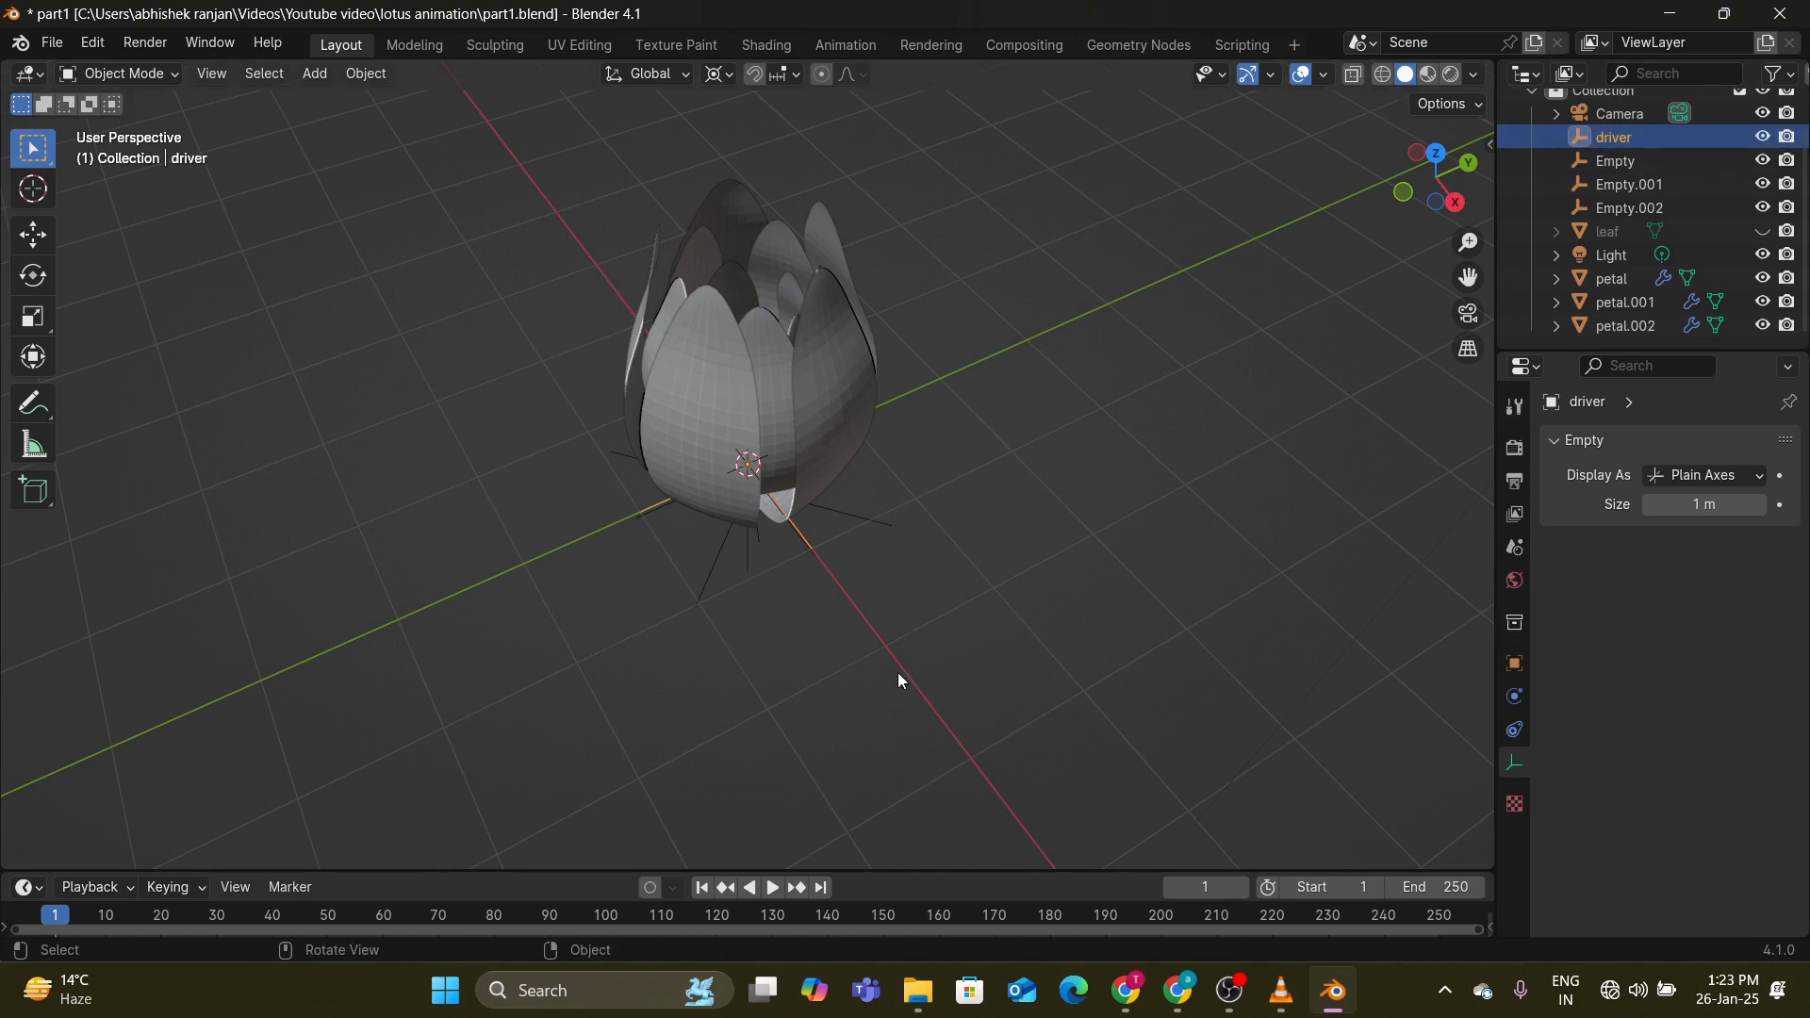
key(g)
key(x)
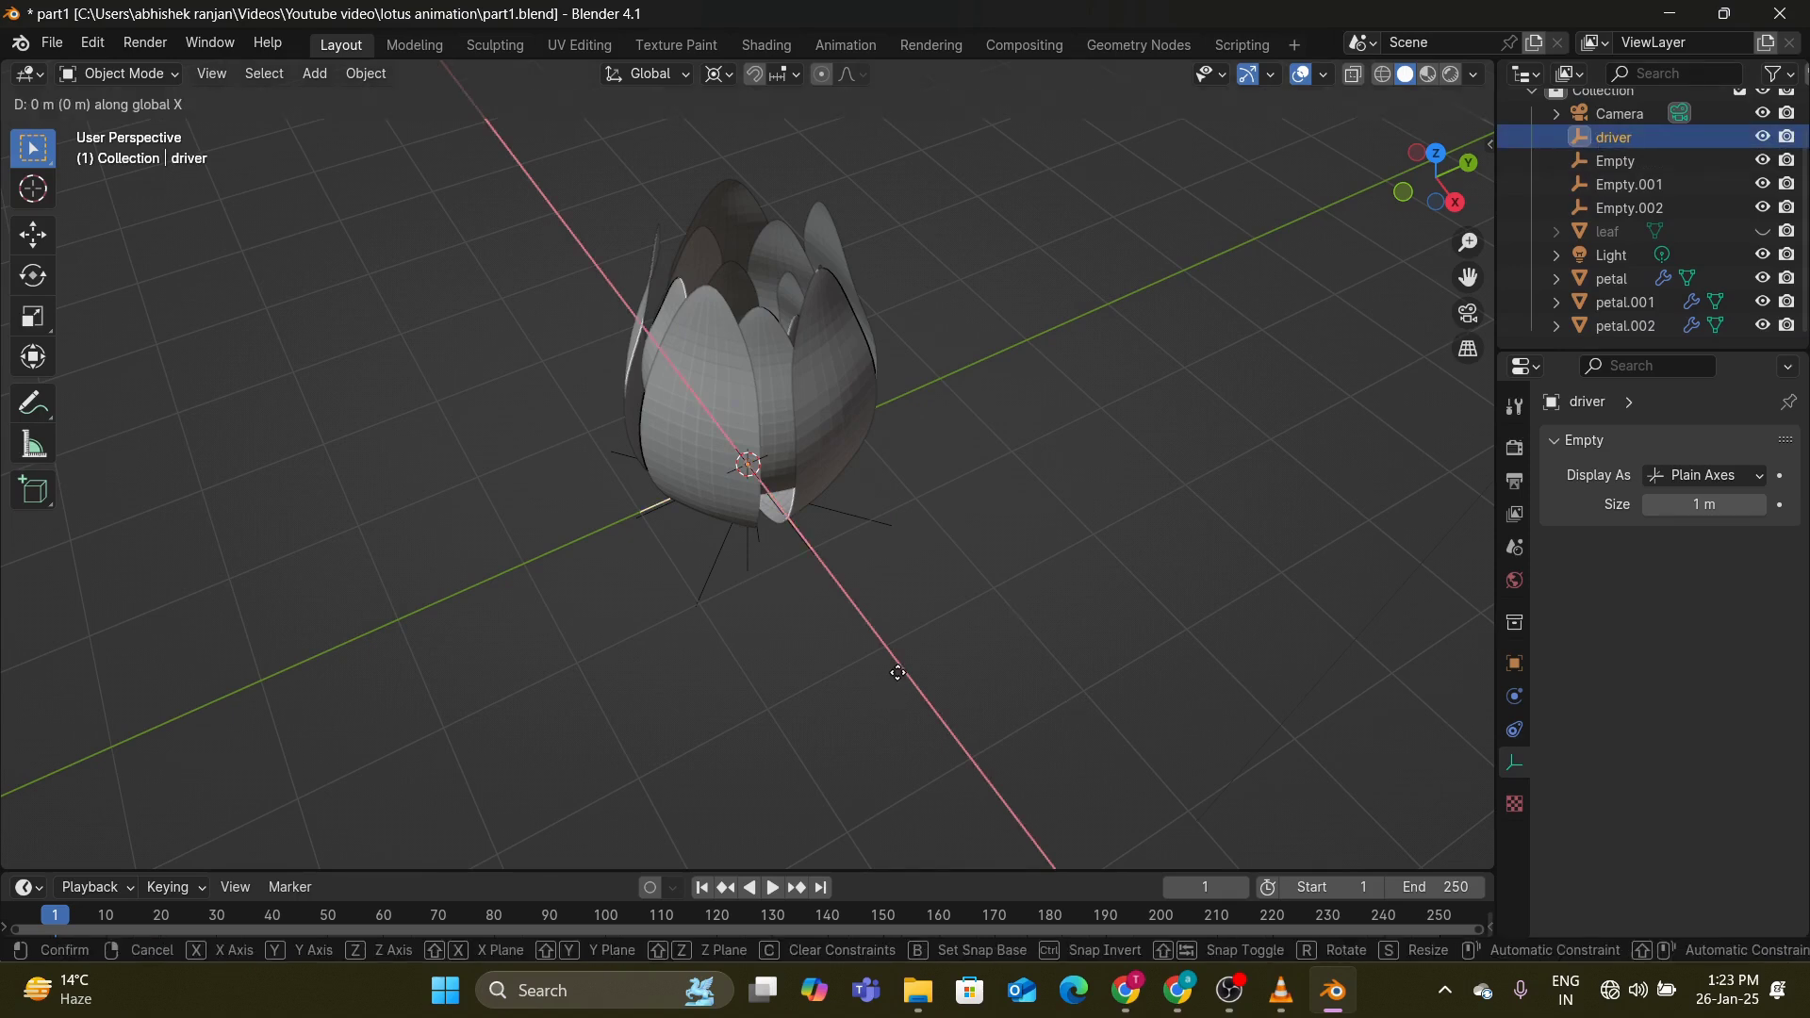
click(853, 702)
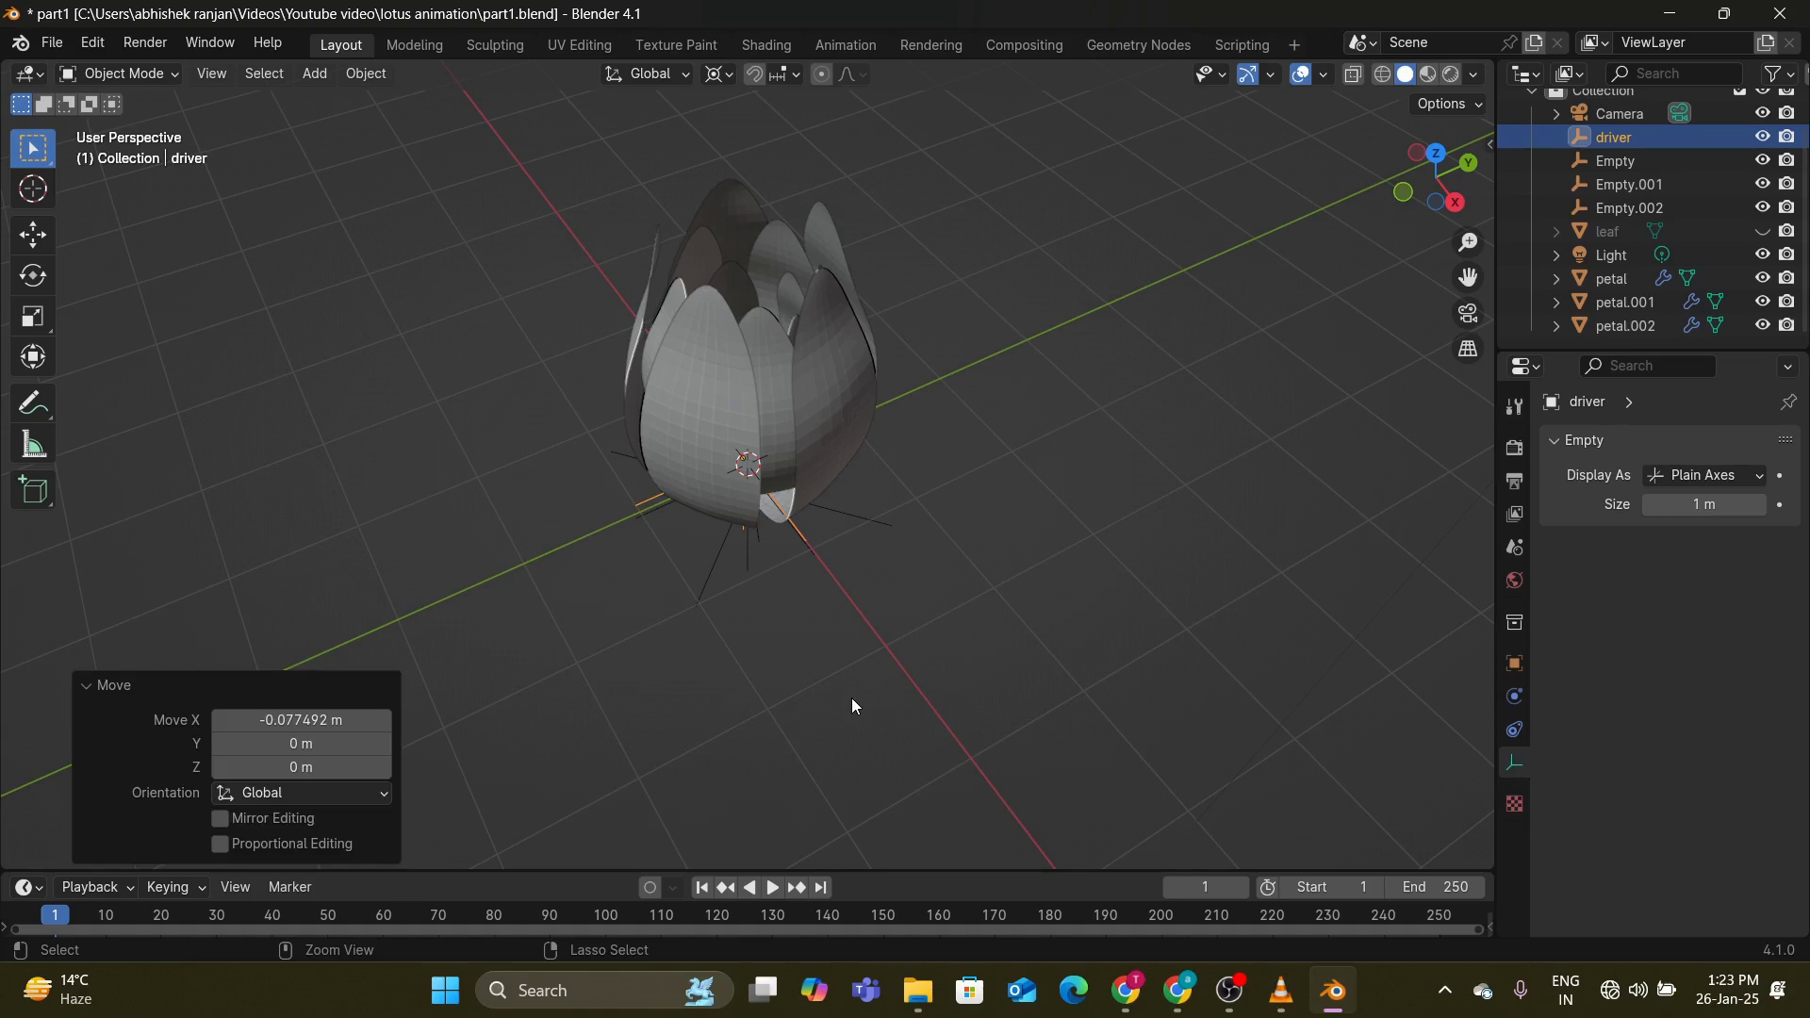
key(ctrl+z)
scroll(824, 618, down, 2)
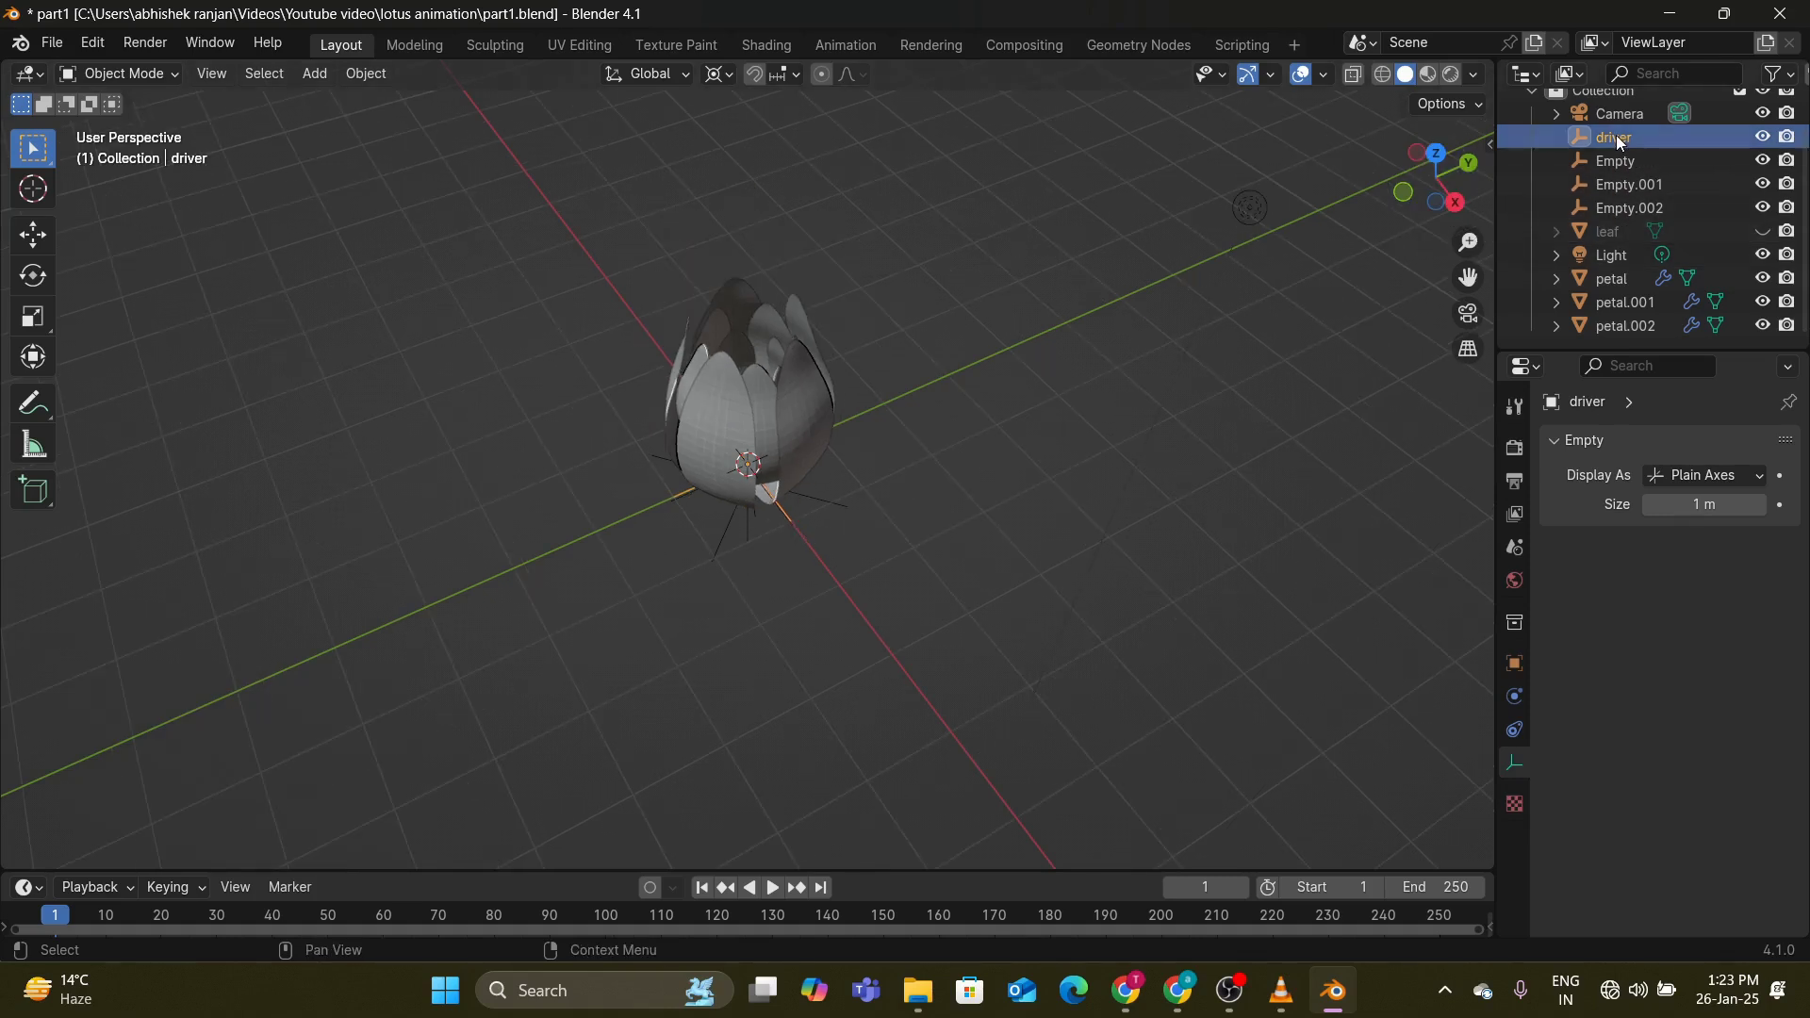
Step: Try moving the driver empty about 0.97 m along the global X axis, and undo the move
key(g)
key(x)
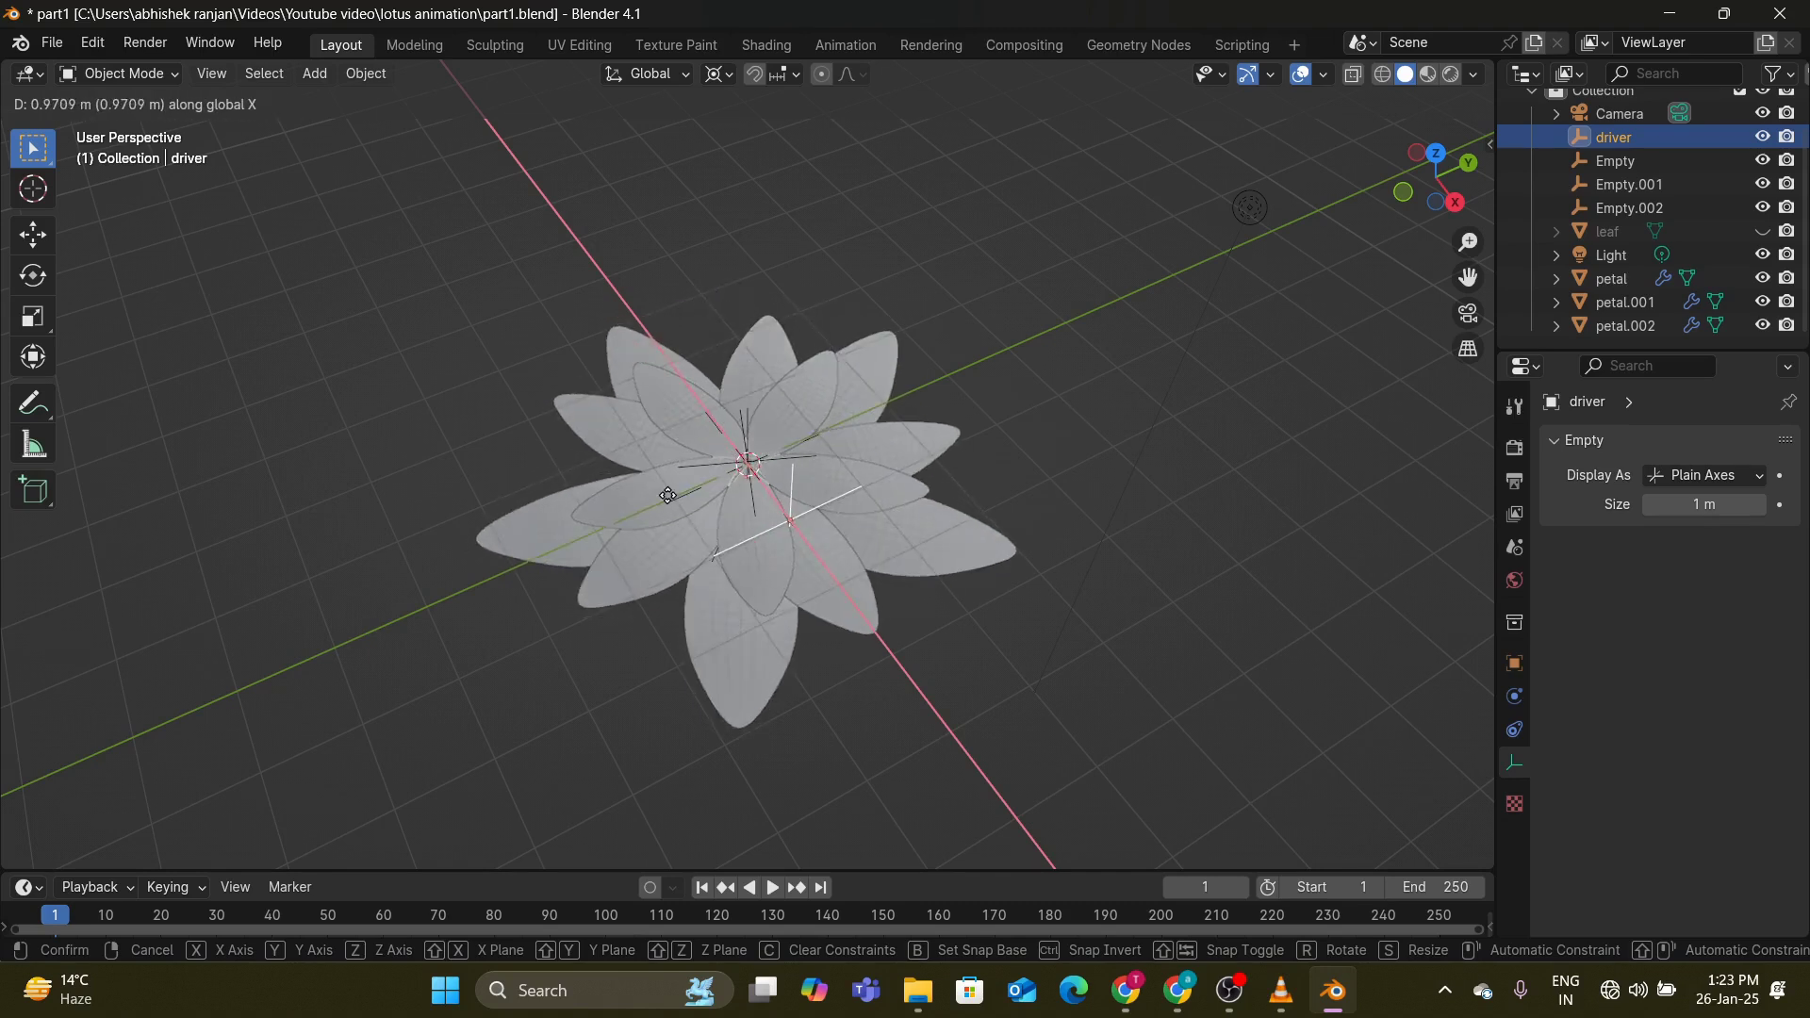
click(670, 487)
middle_drag(671, 486, 1021, 359)
key(ctrl+z)
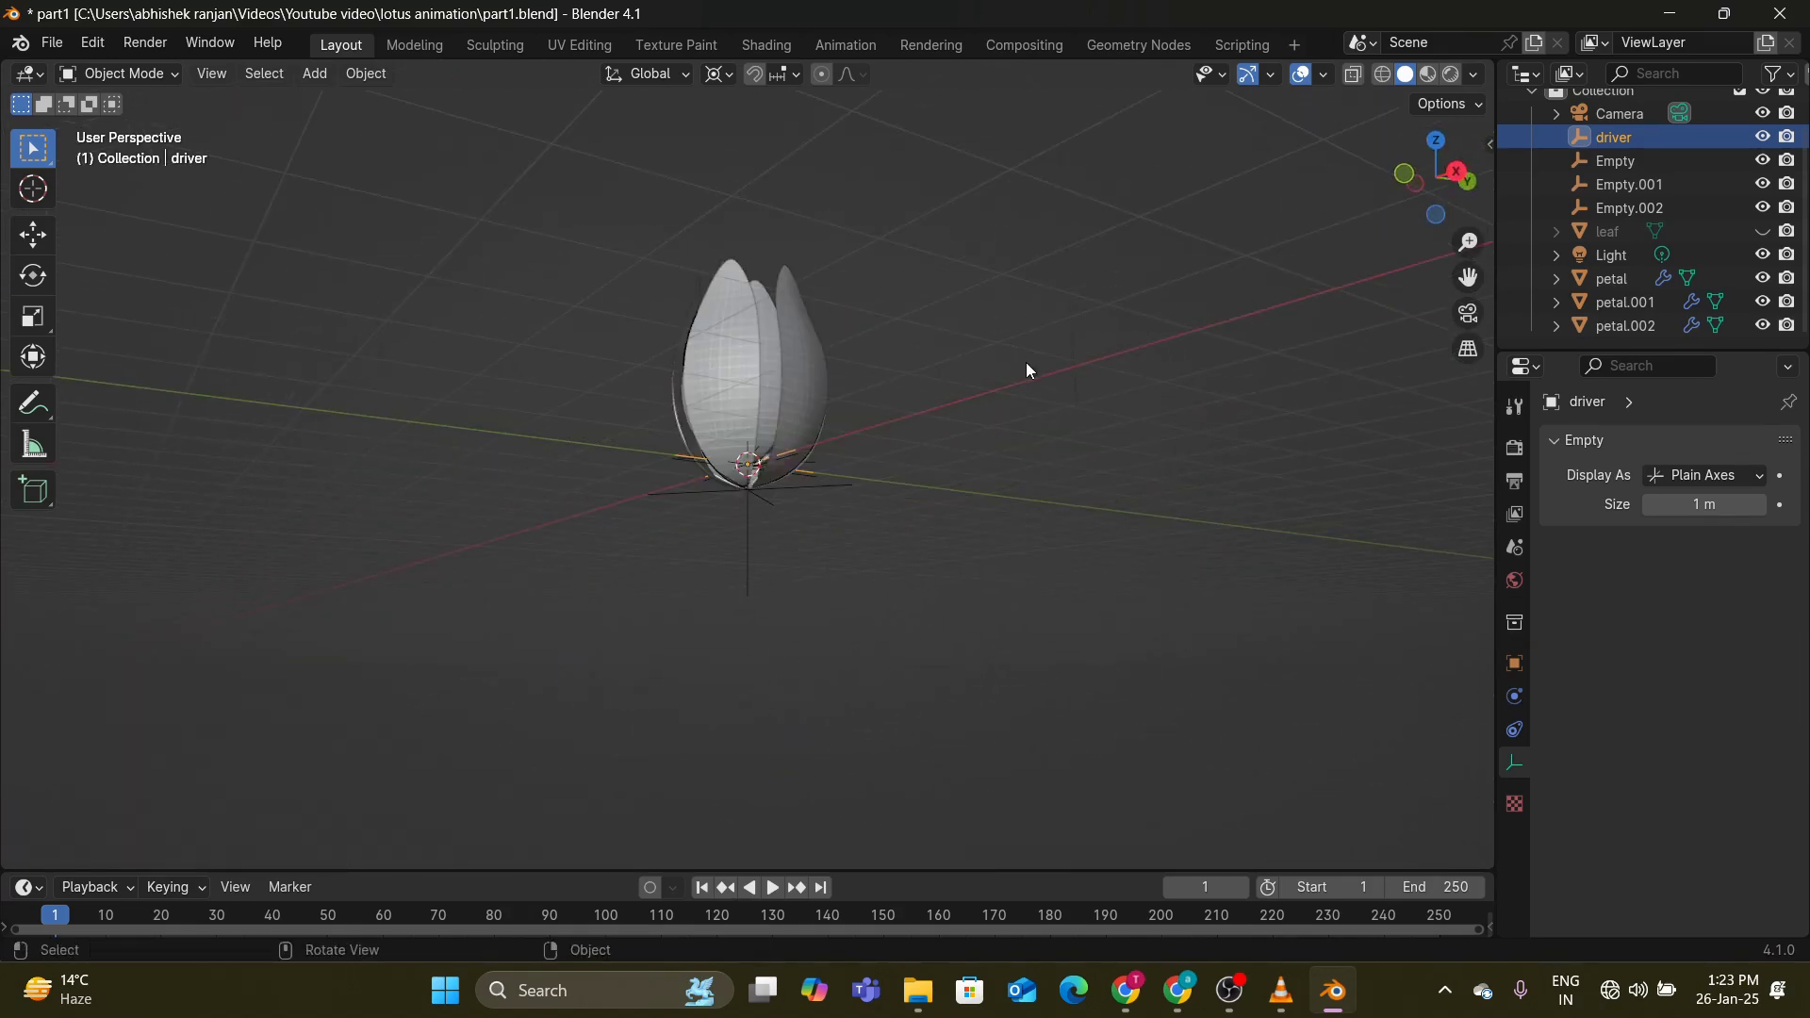
Step: Switch the 3D viewport to Material Preview shading and save the file
scroll(1026, 362, up, 3)
middle_drag(1107, 438, 1158, 530)
scroll(1158, 530, down, 2)
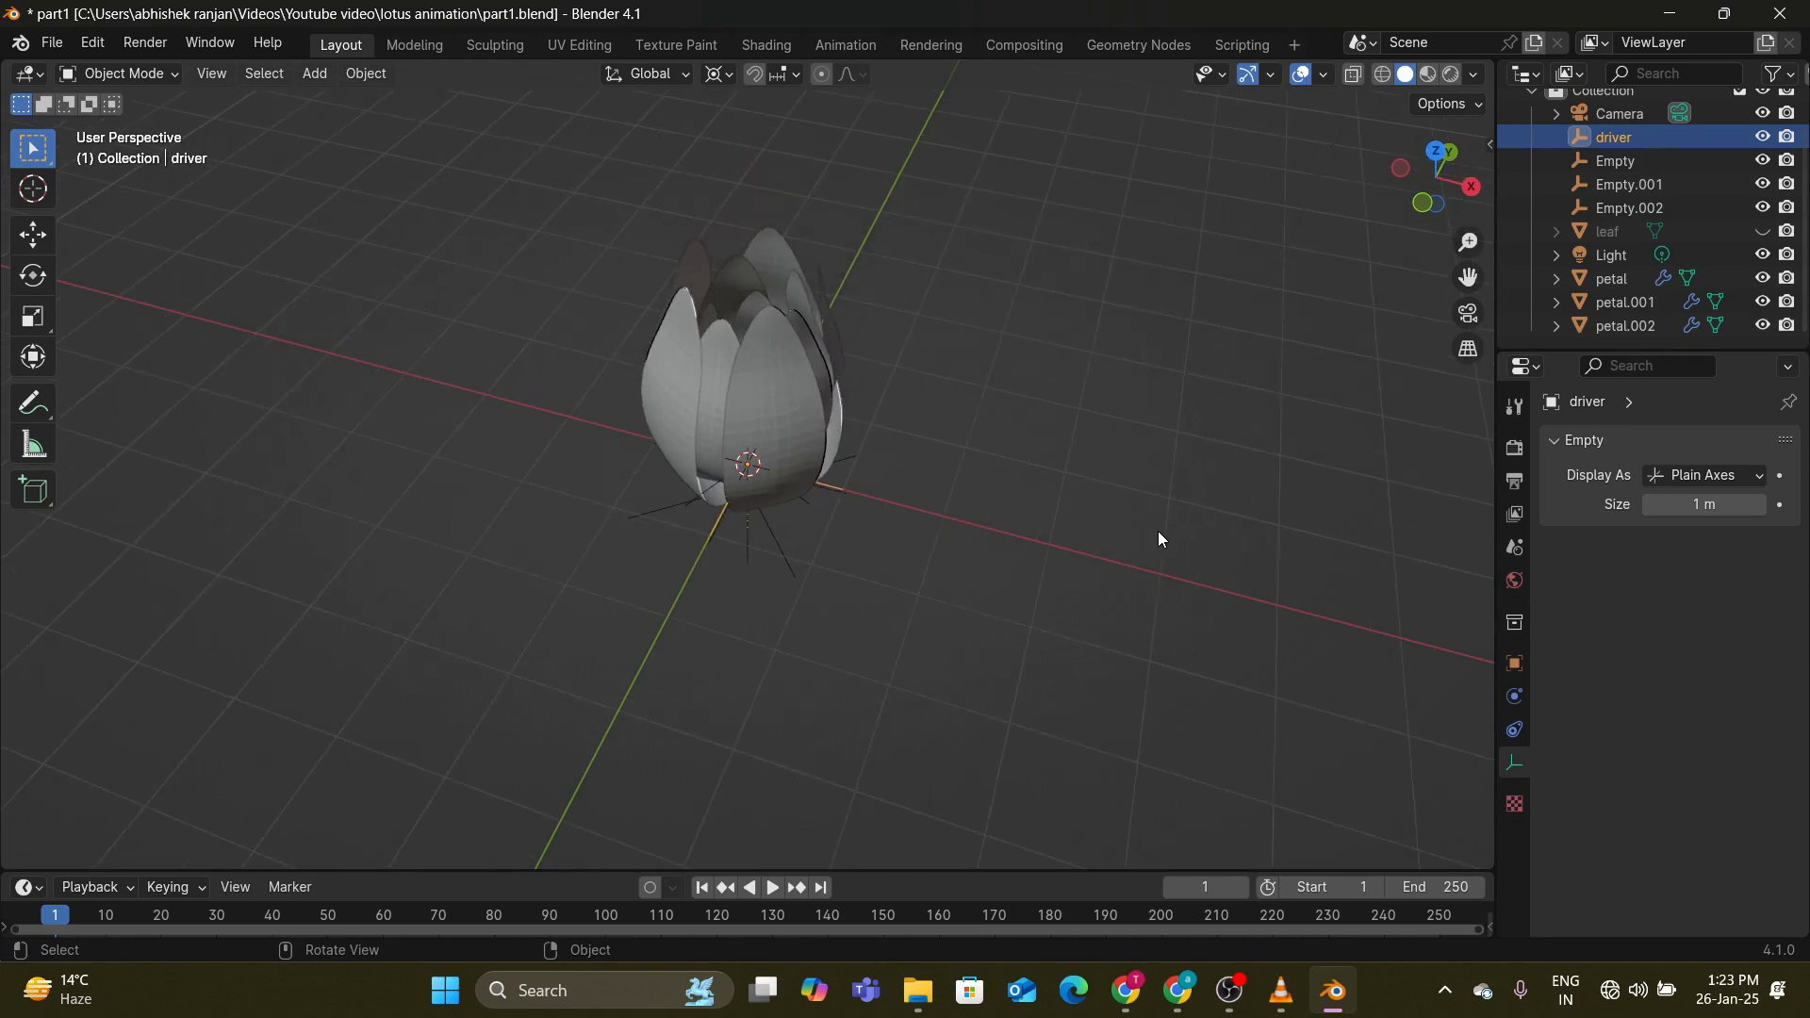
click(1431, 75)
key(ctrl+s)
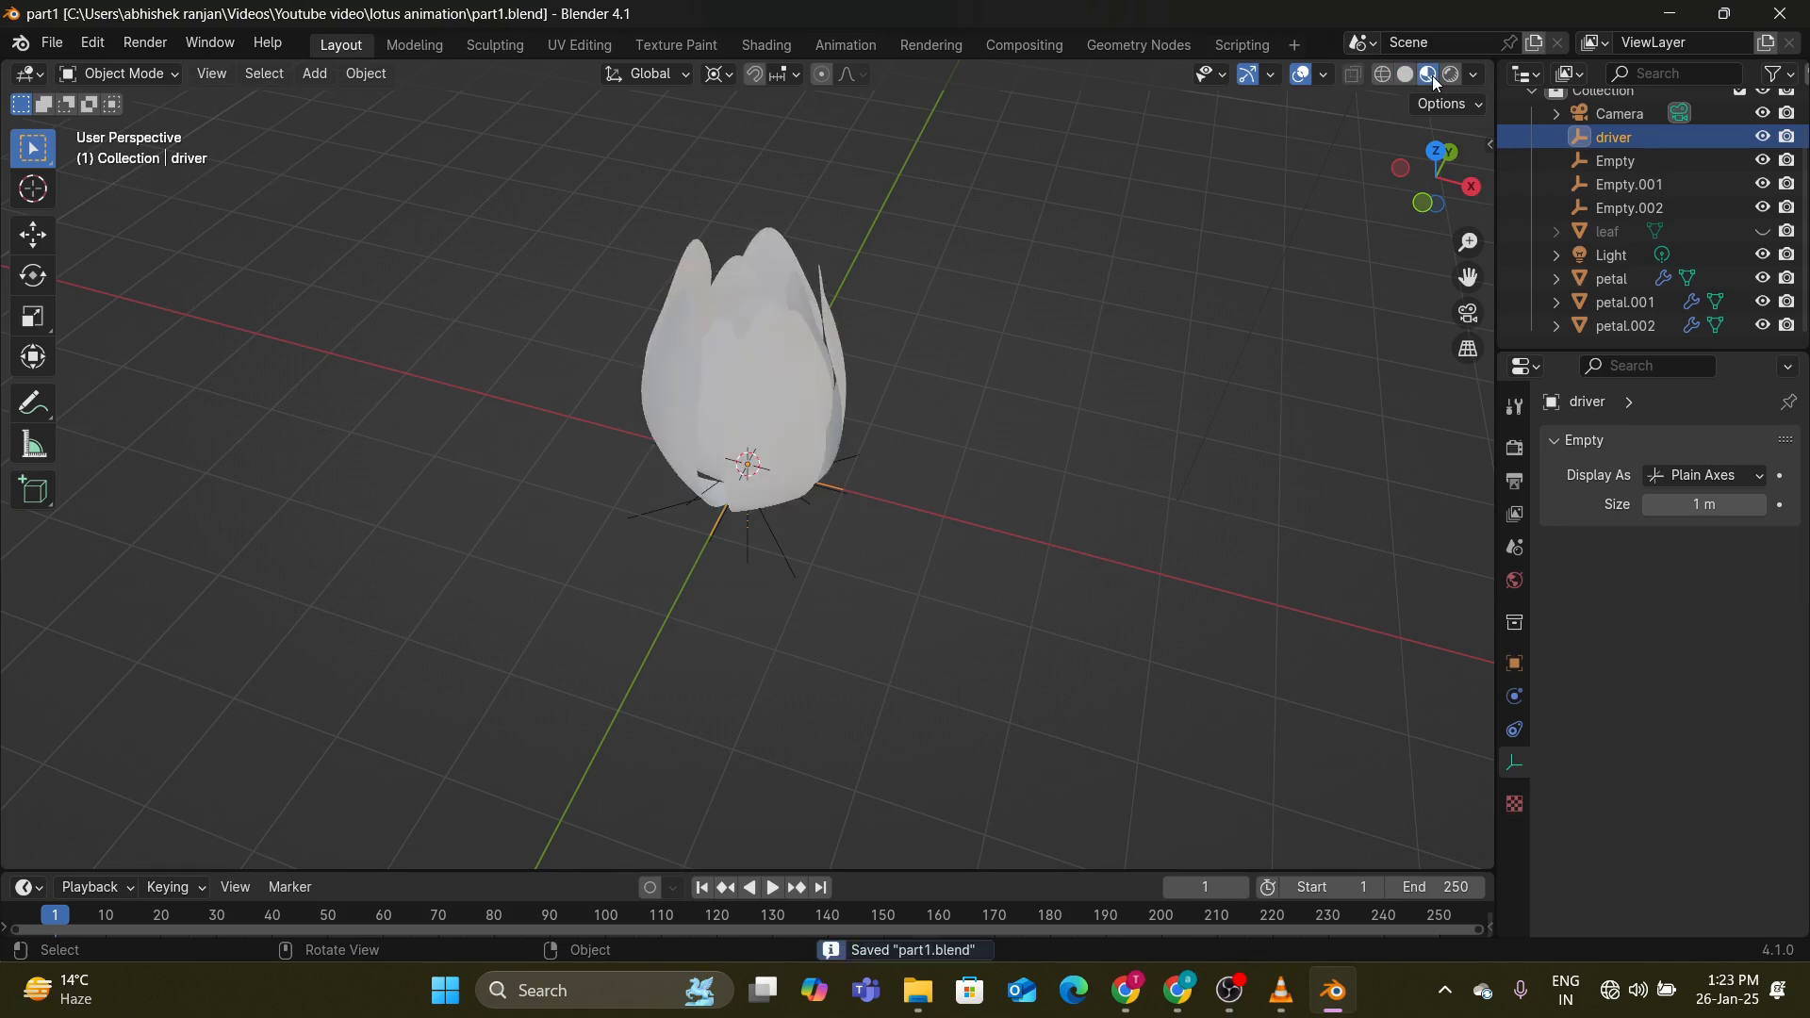
Step: Split the 3D viewport horizontally into two areas of roughly equal height
scroll(1038, 530, up, 3)
scroll(1038, 530, down, 4)
middle_drag(1042, 530, 973, 547)
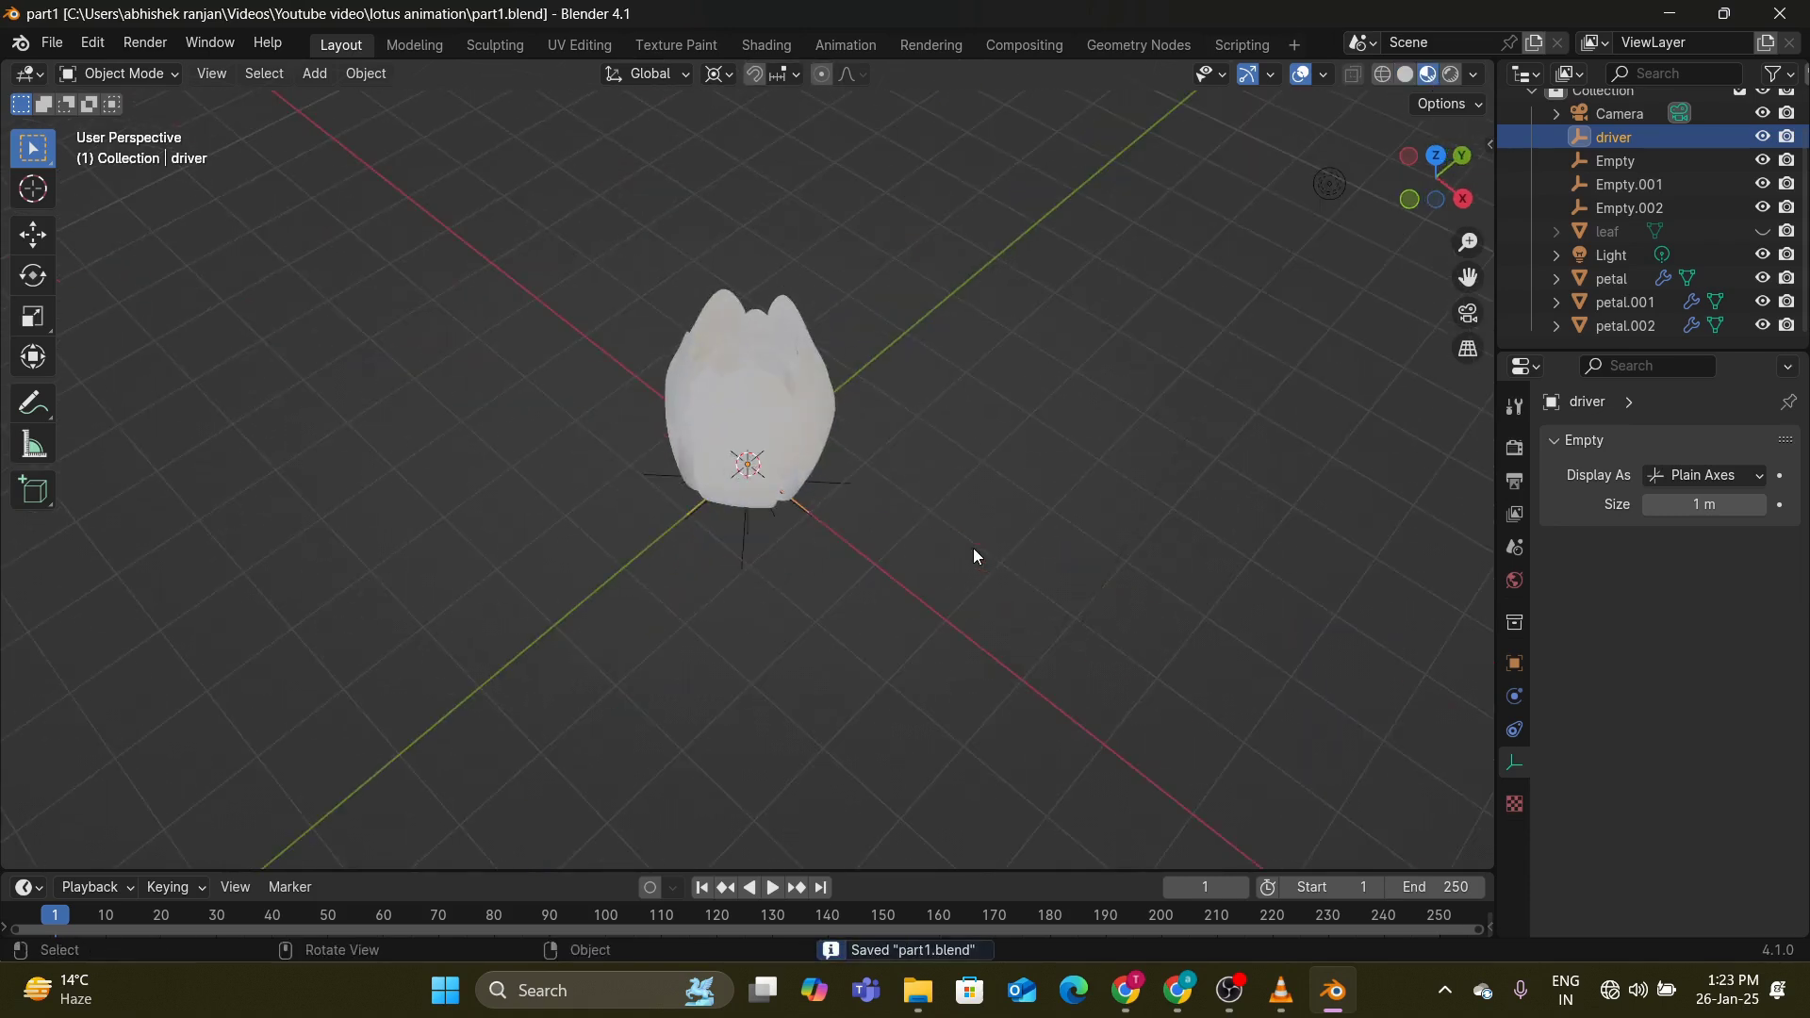
scroll(973, 547, up, 2)
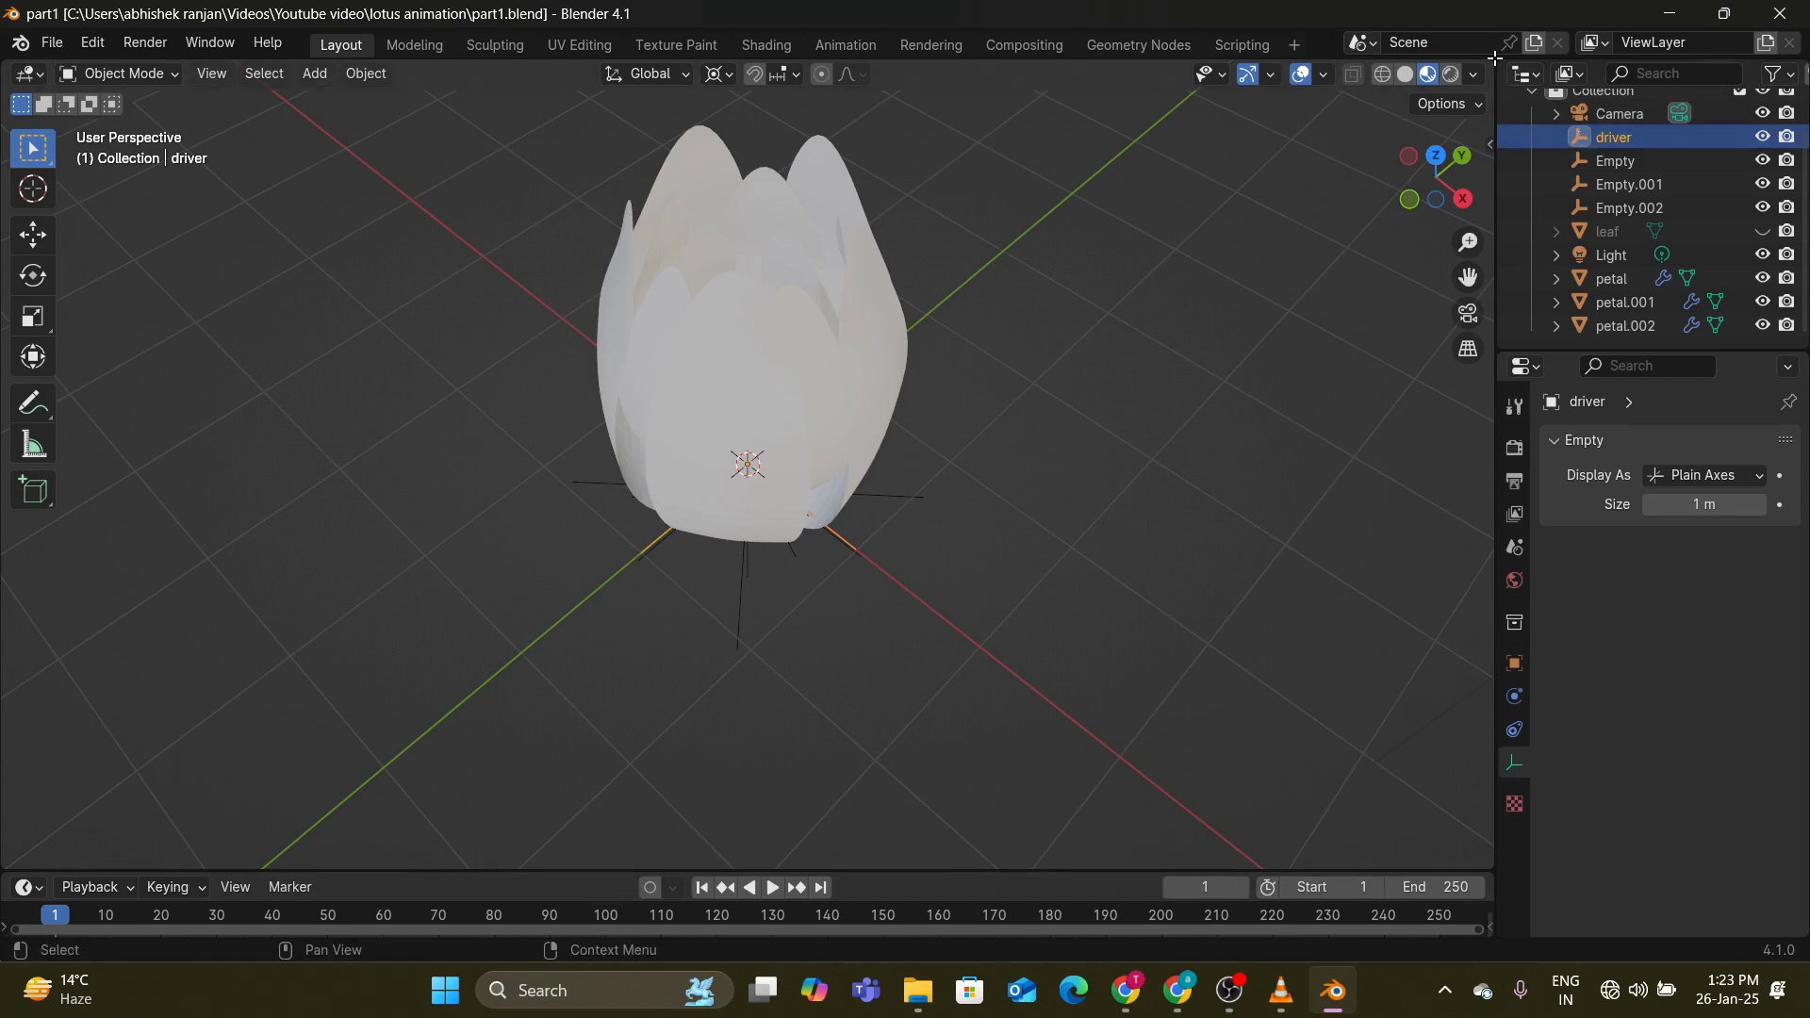
drag(1496, 134, 1393, 664)
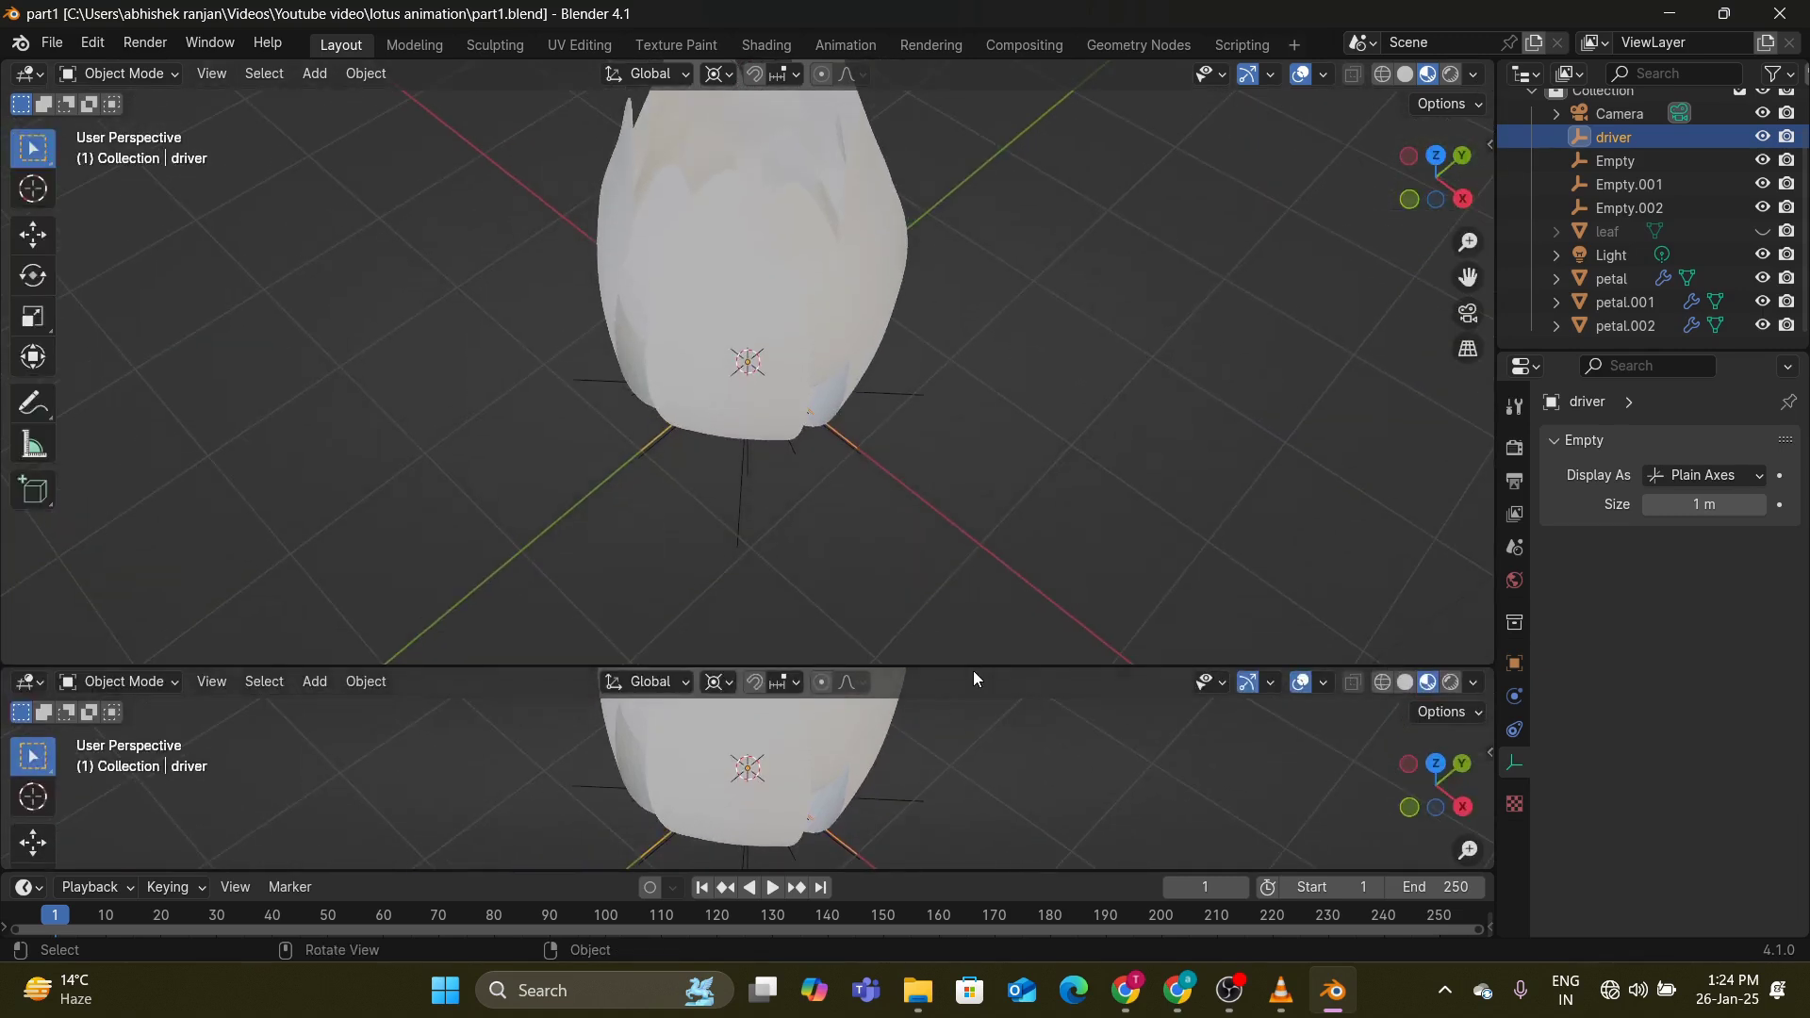
drag(975, 669, 990, 435)
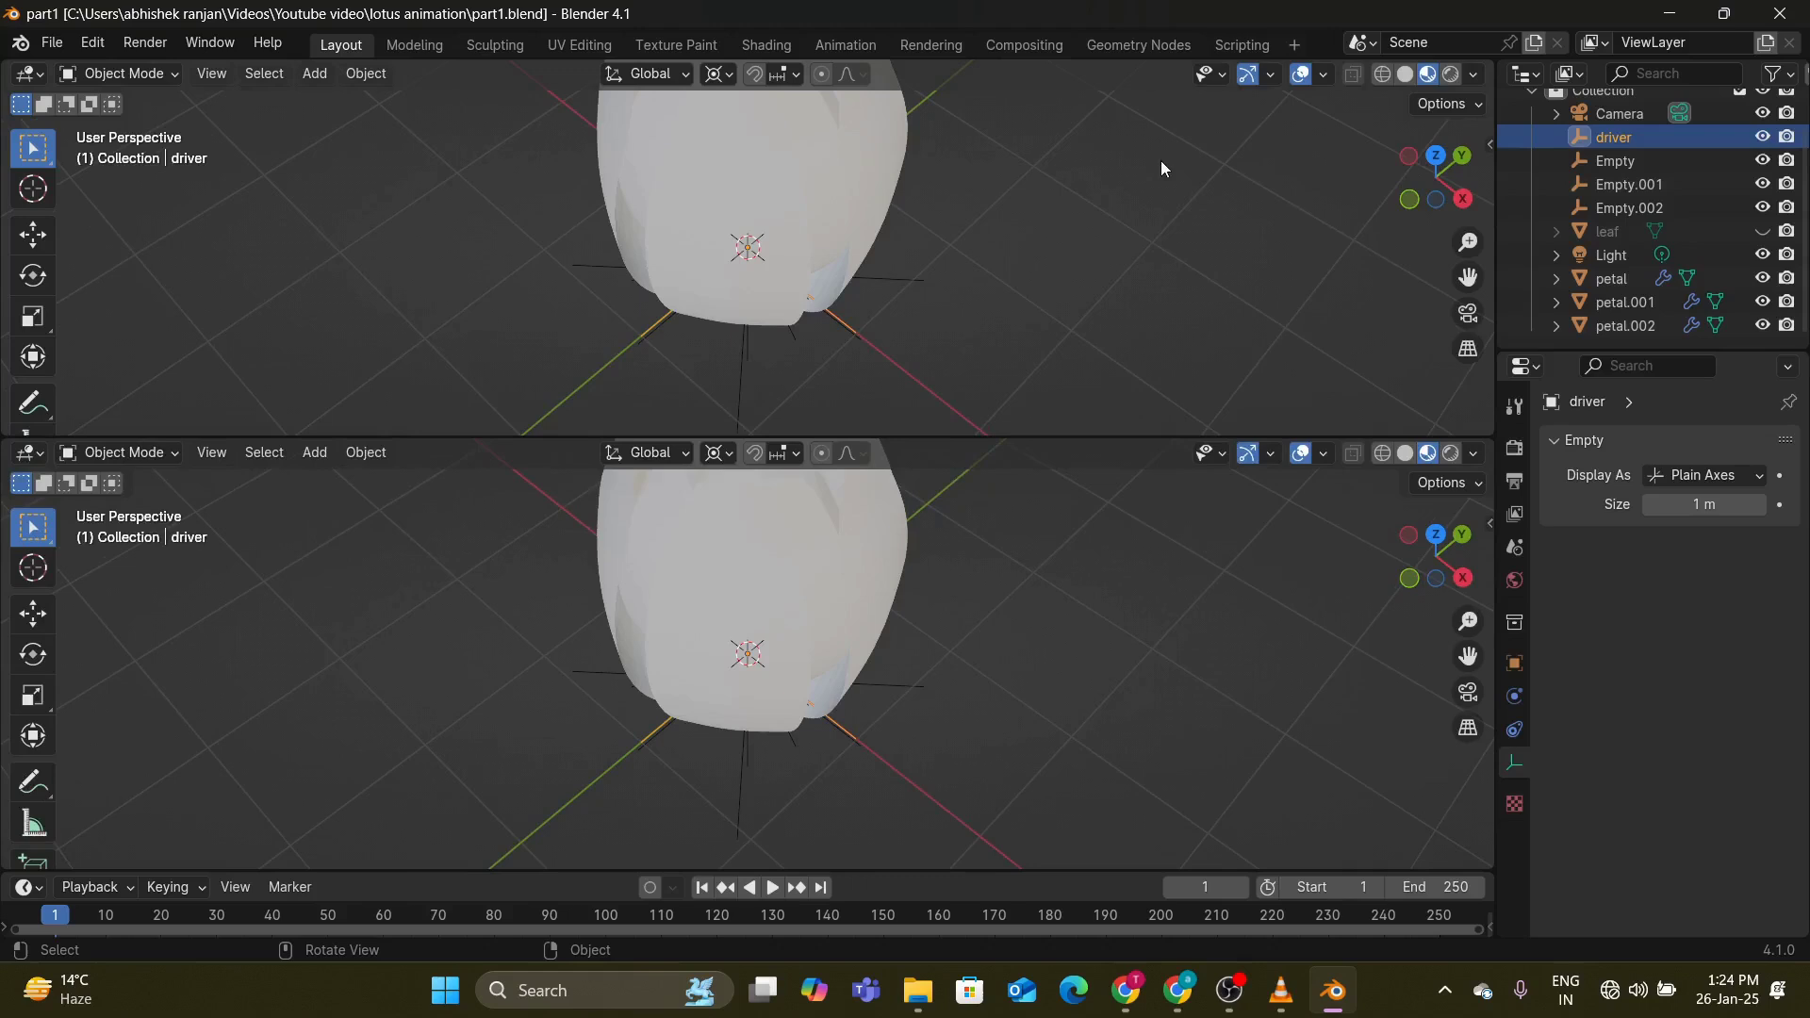
Step: Select petal.001, turn the lower area into a Shader Editor and make the 3D viewport above it slightly taller
middle_drag(1162, 160, 951, 367)
click(903, 247)
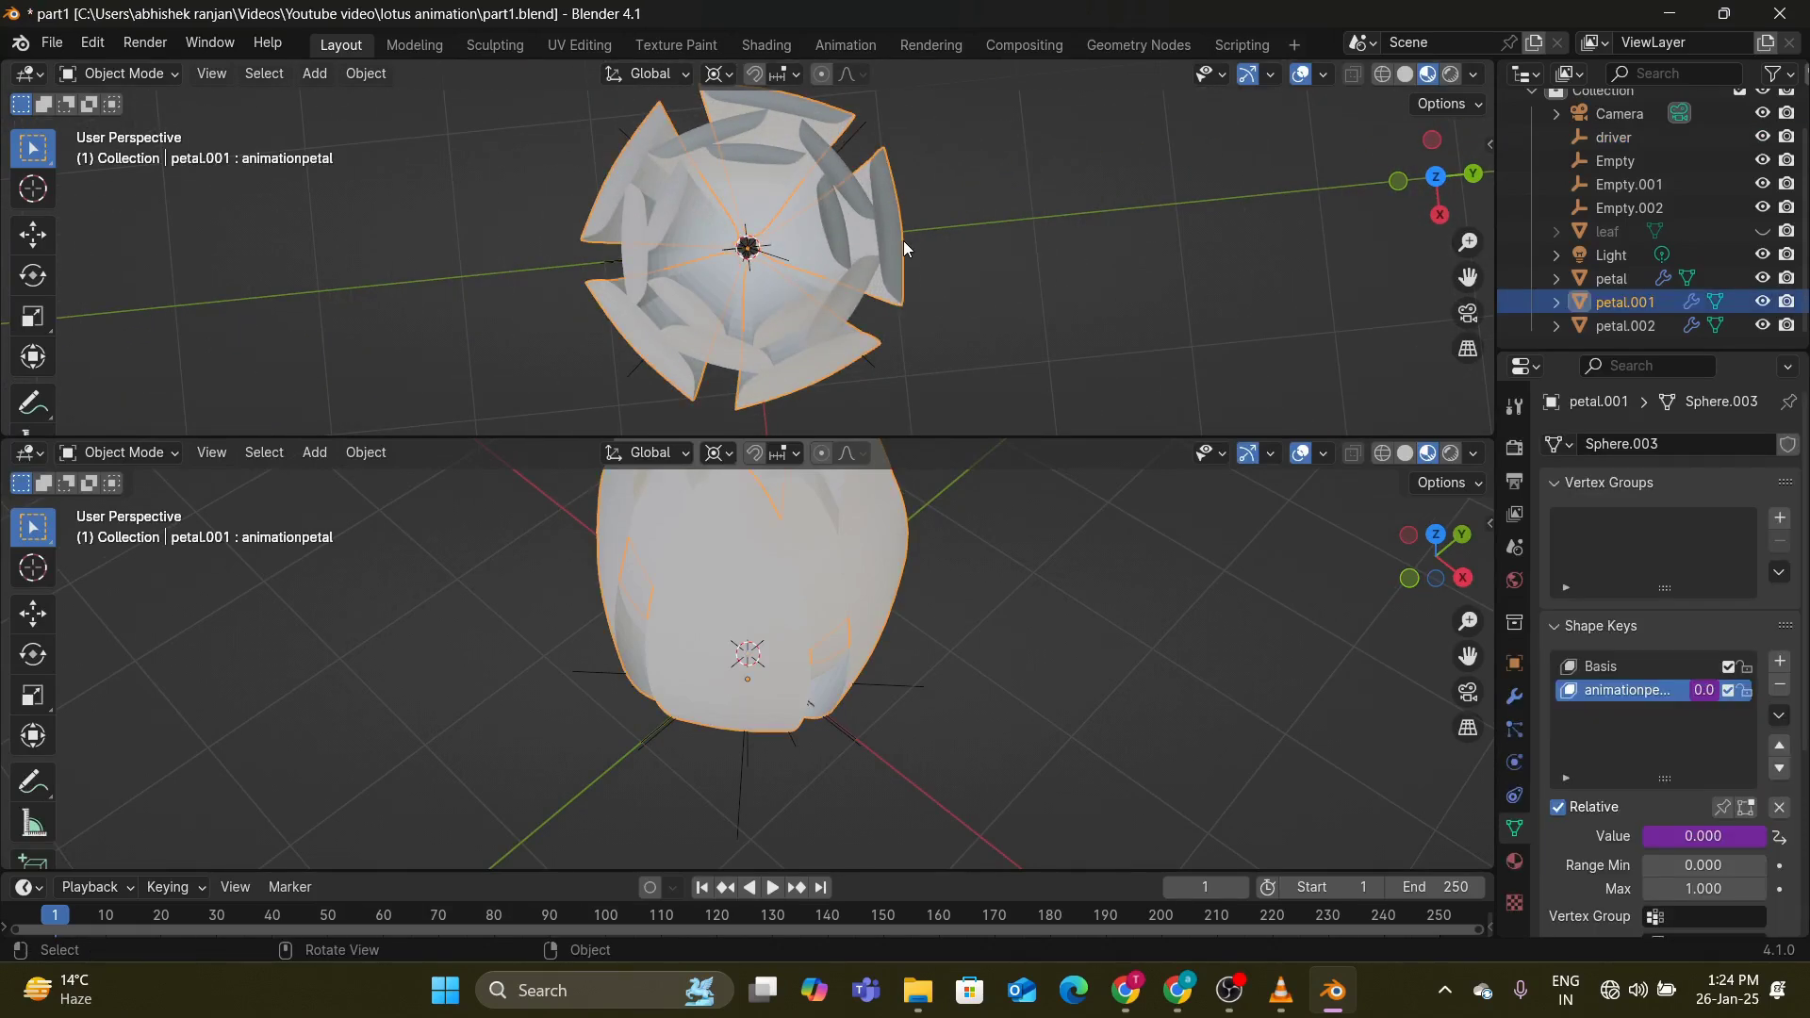
click(29, 453)
click(47, 450)
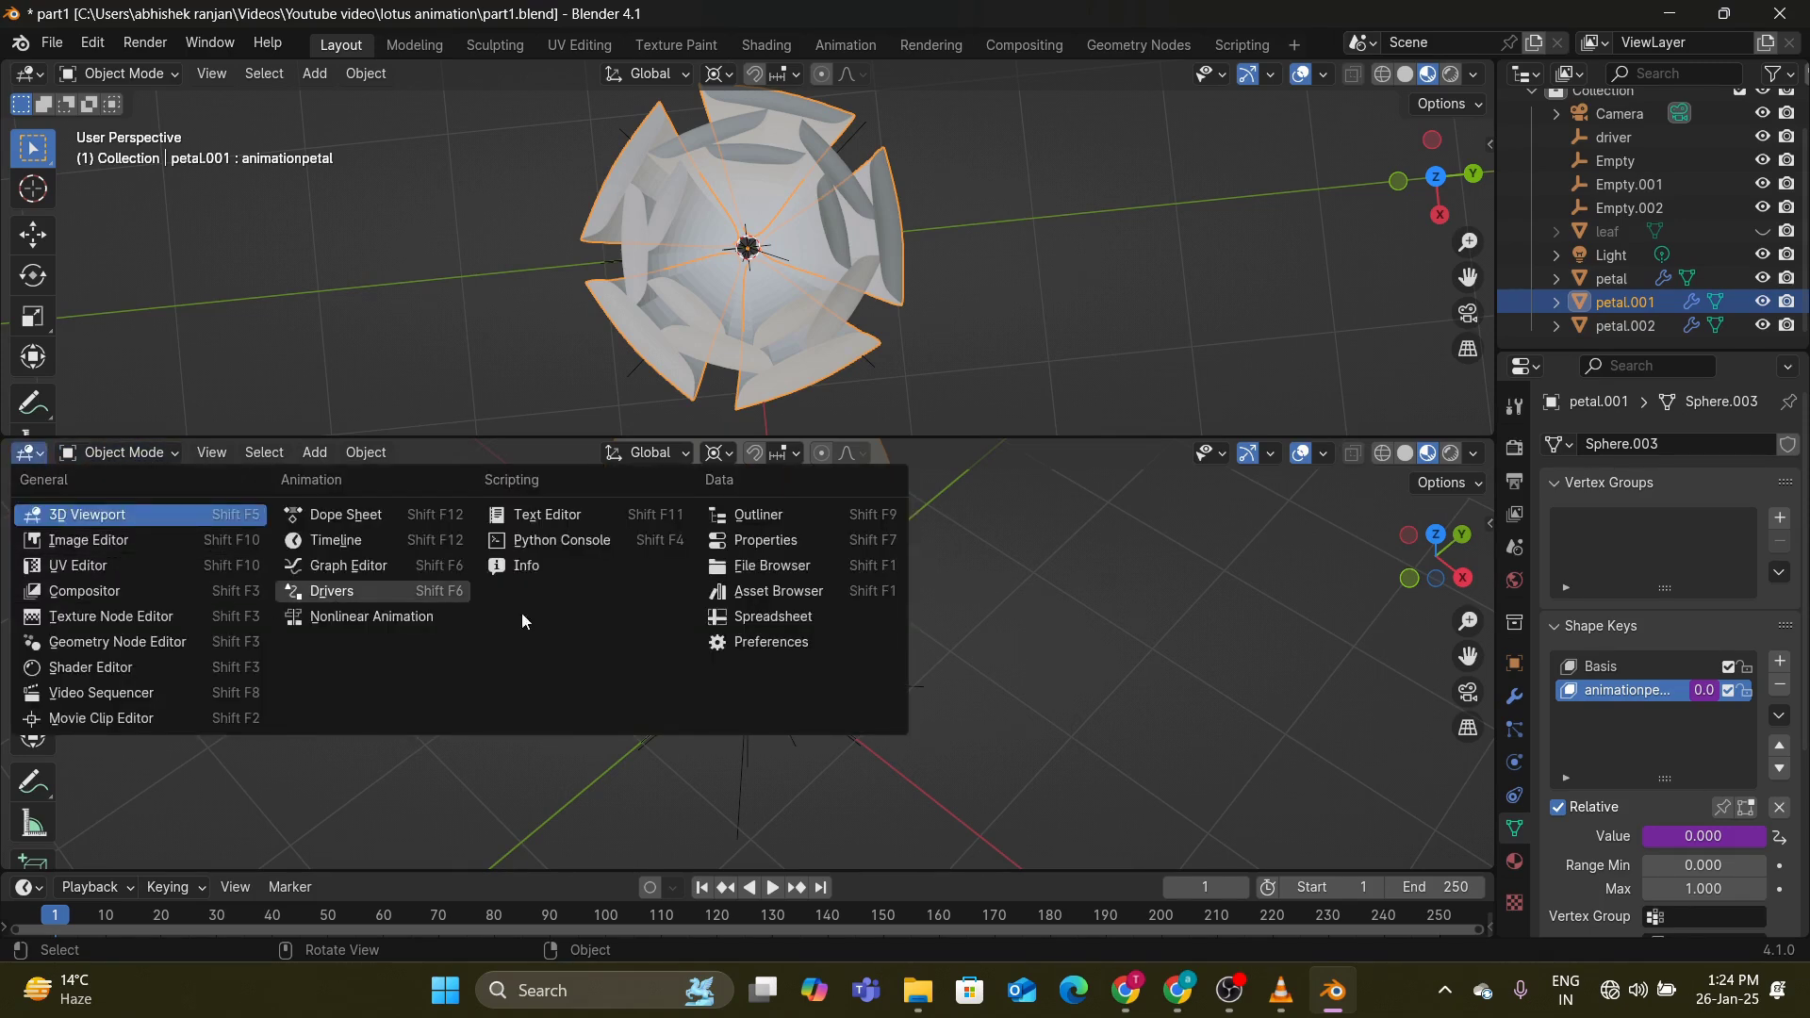
click(153, 665)
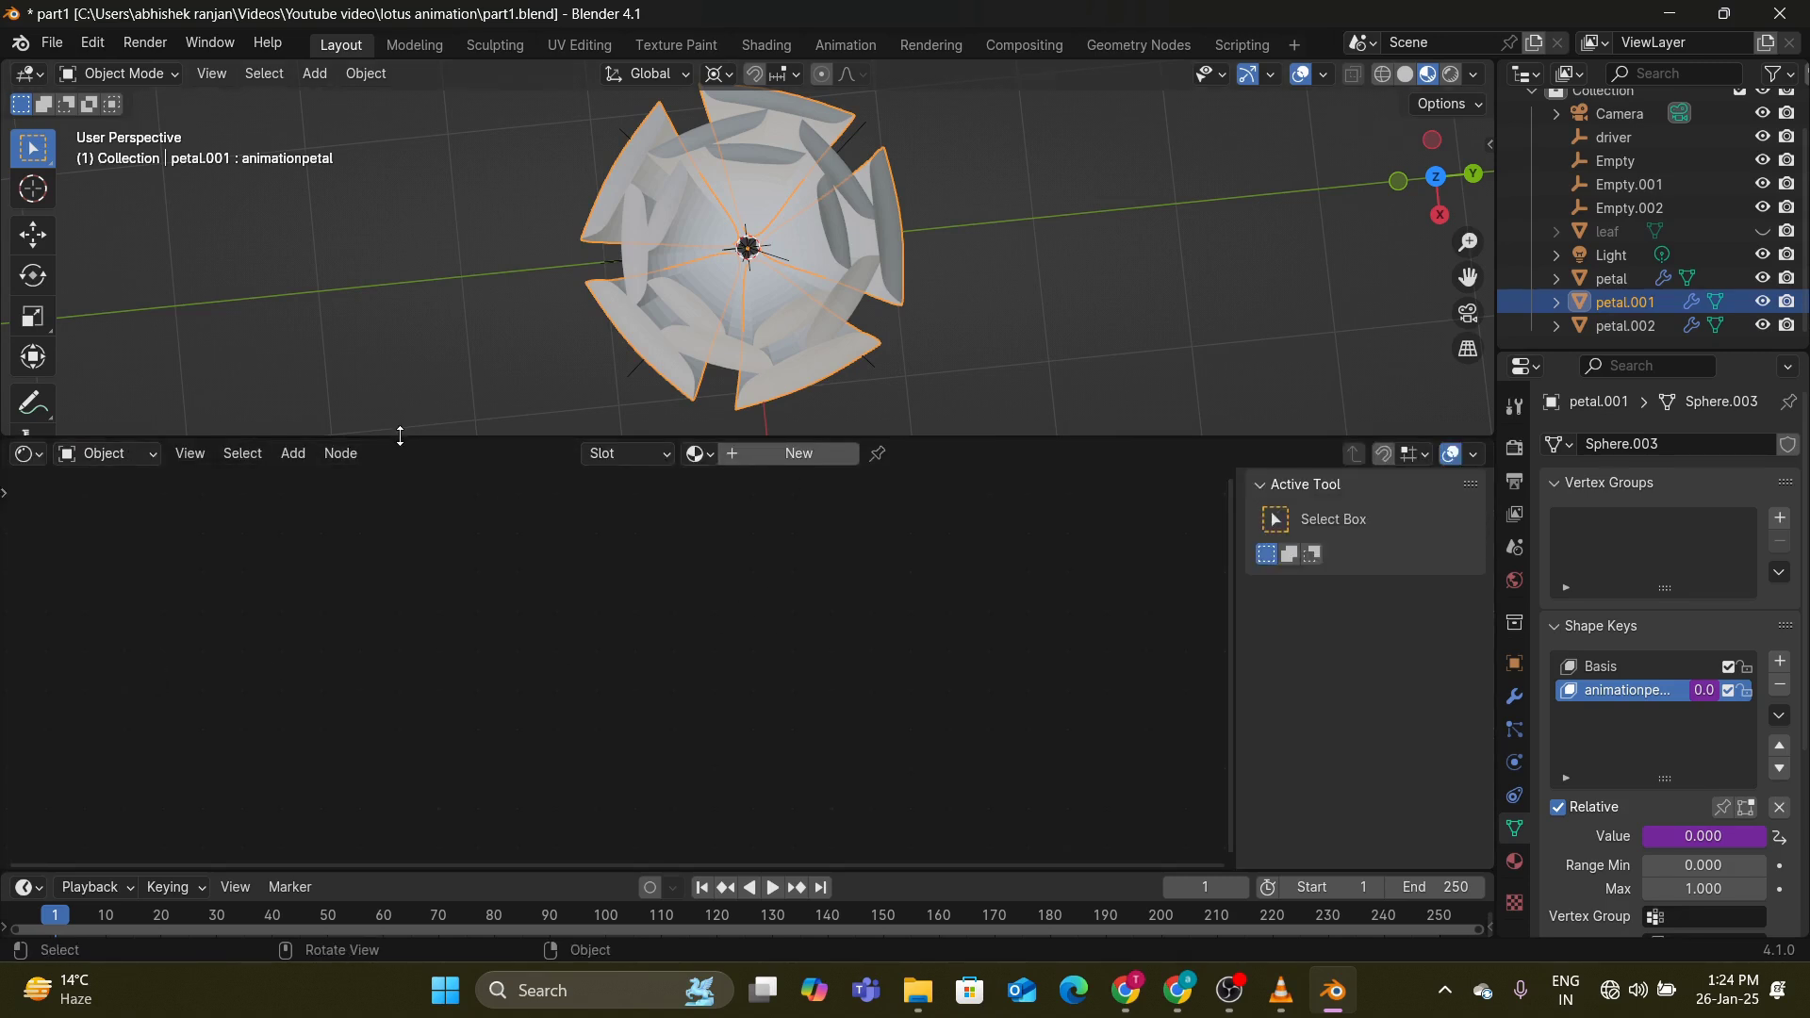
drag(399, 436, 434, 524)
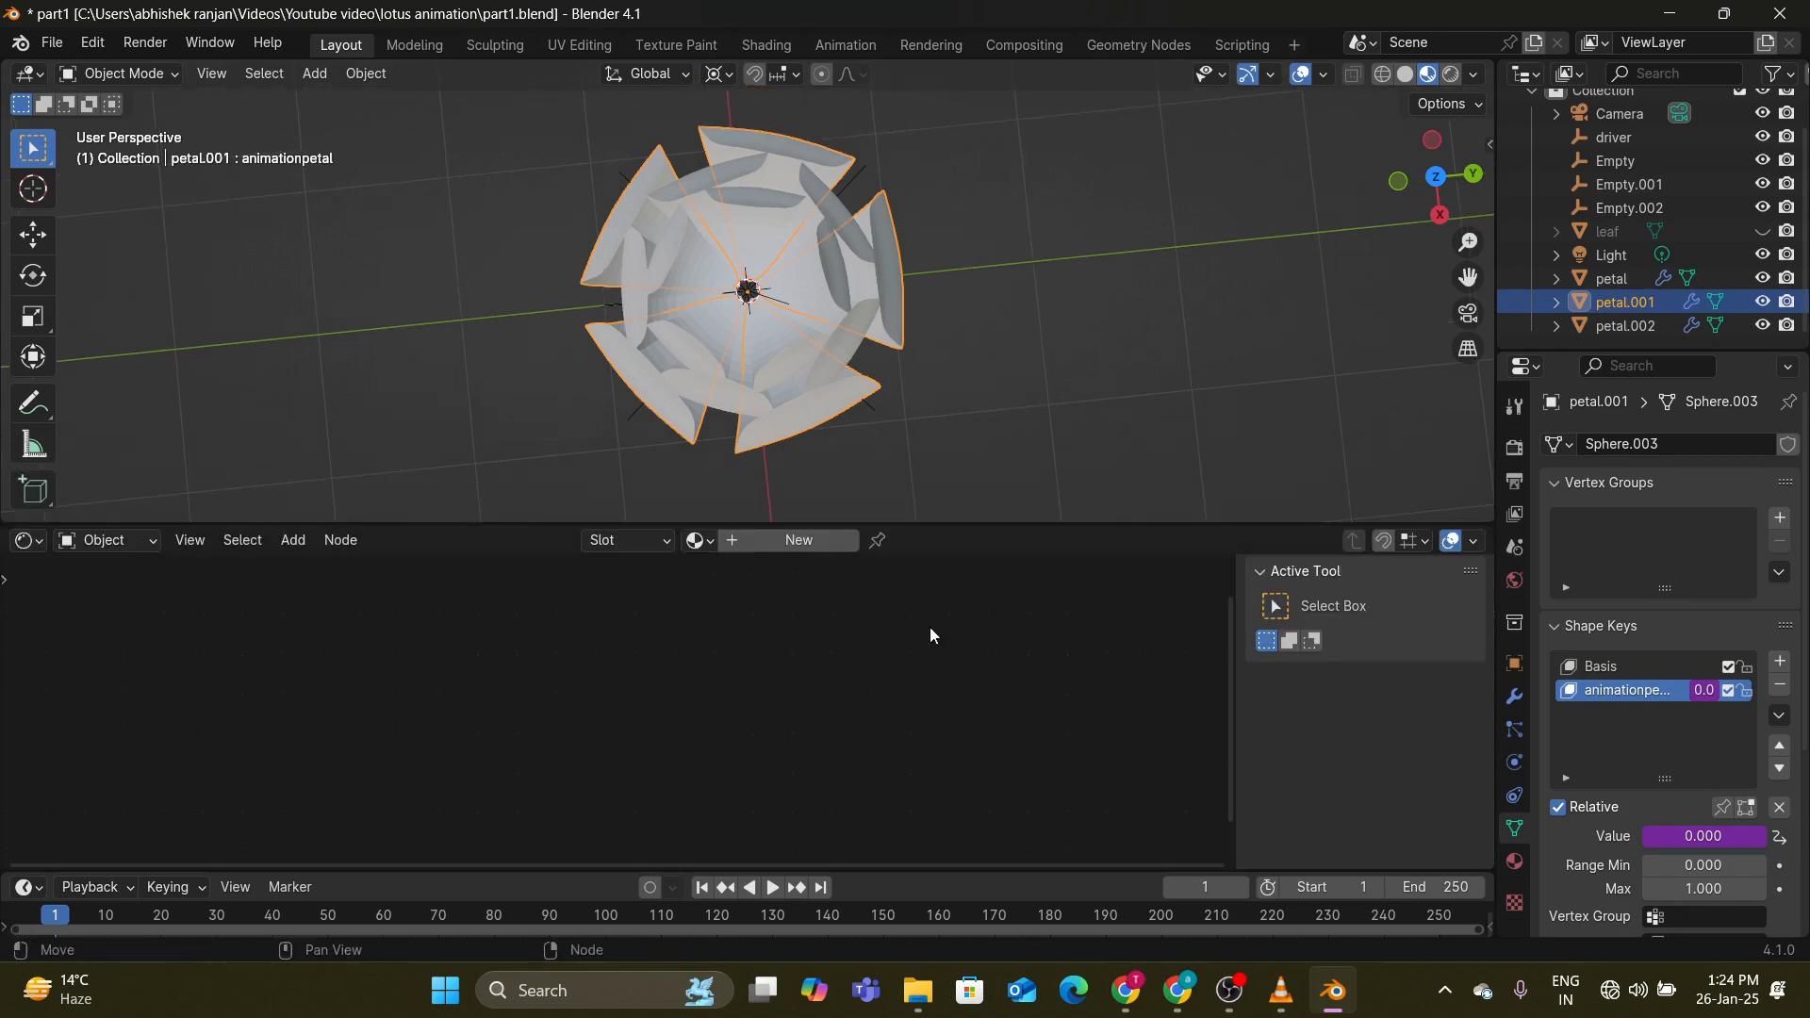
Step: Create a new node-based material for petal.001
click(818, 552)
scroll(862, 700, up, 2)
middle_drag(862, 700, 1034, 747)
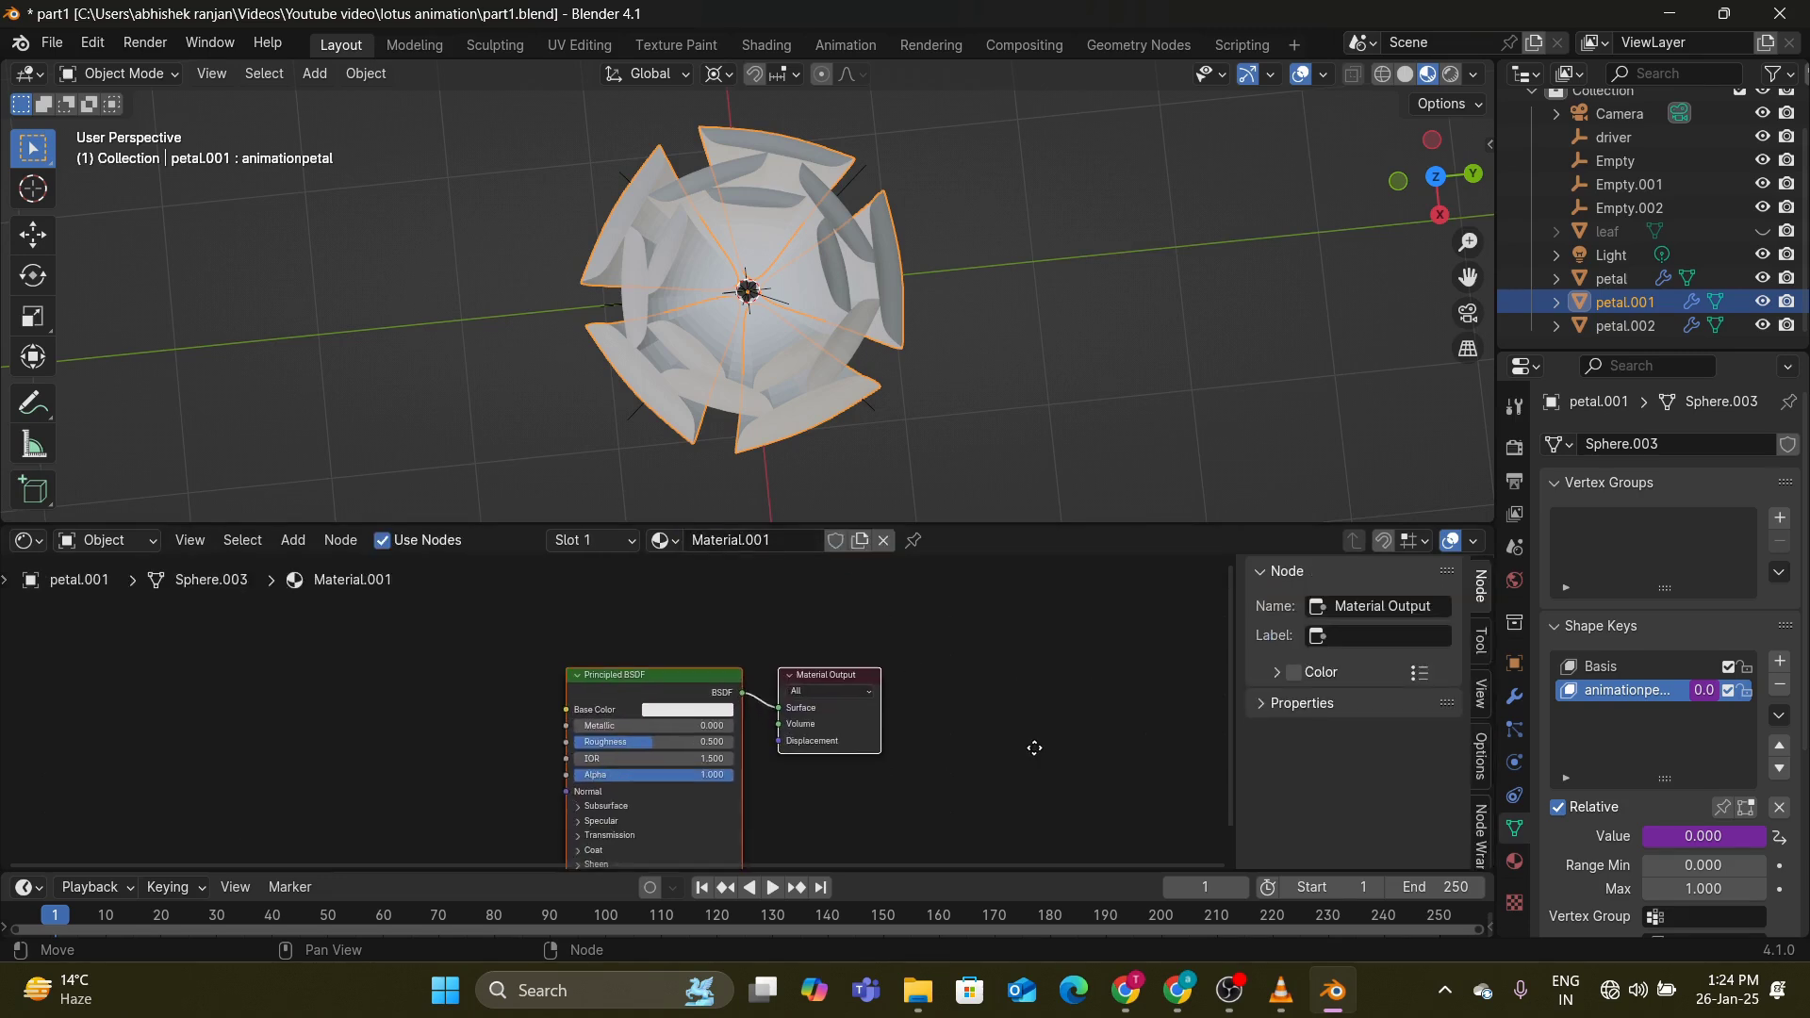
scroll(1034, 747, up, 2)
middle_drag(771, 717, 796, 698)
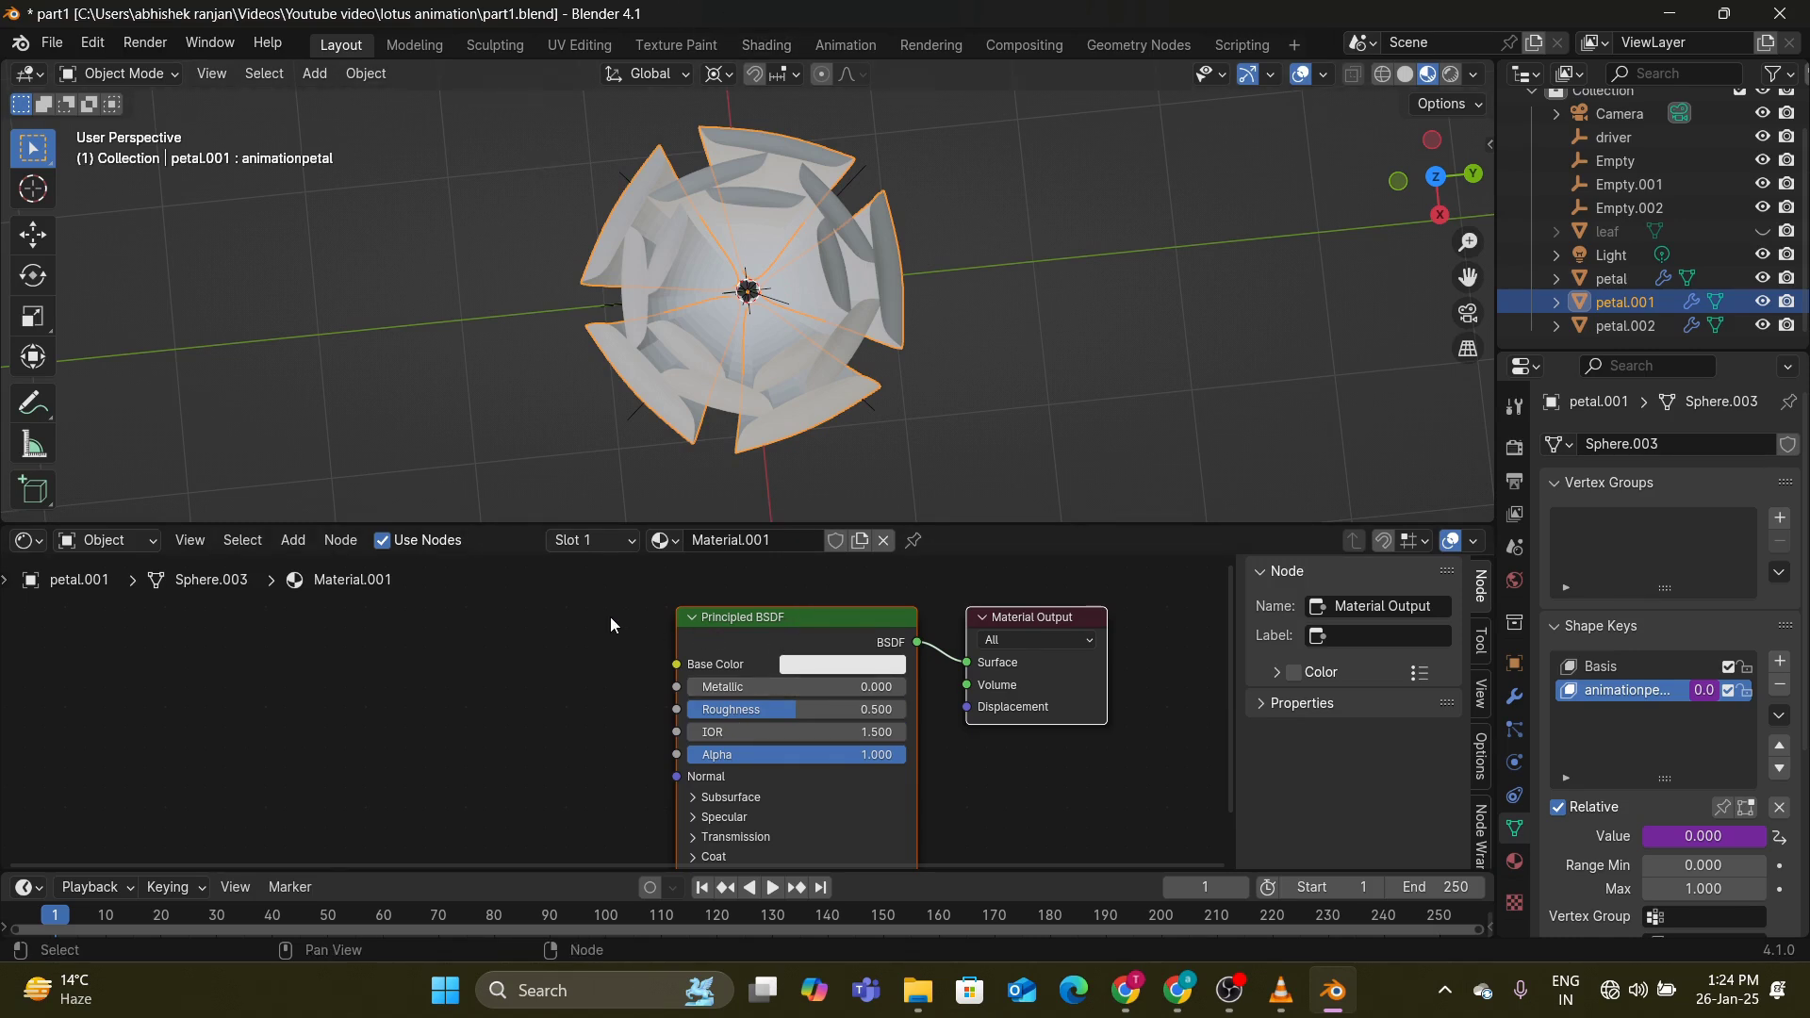
Step: Add a Color Ramp node before the Principled BSDF and space the material nodes apart
key(shift+a)
click(528, 614)
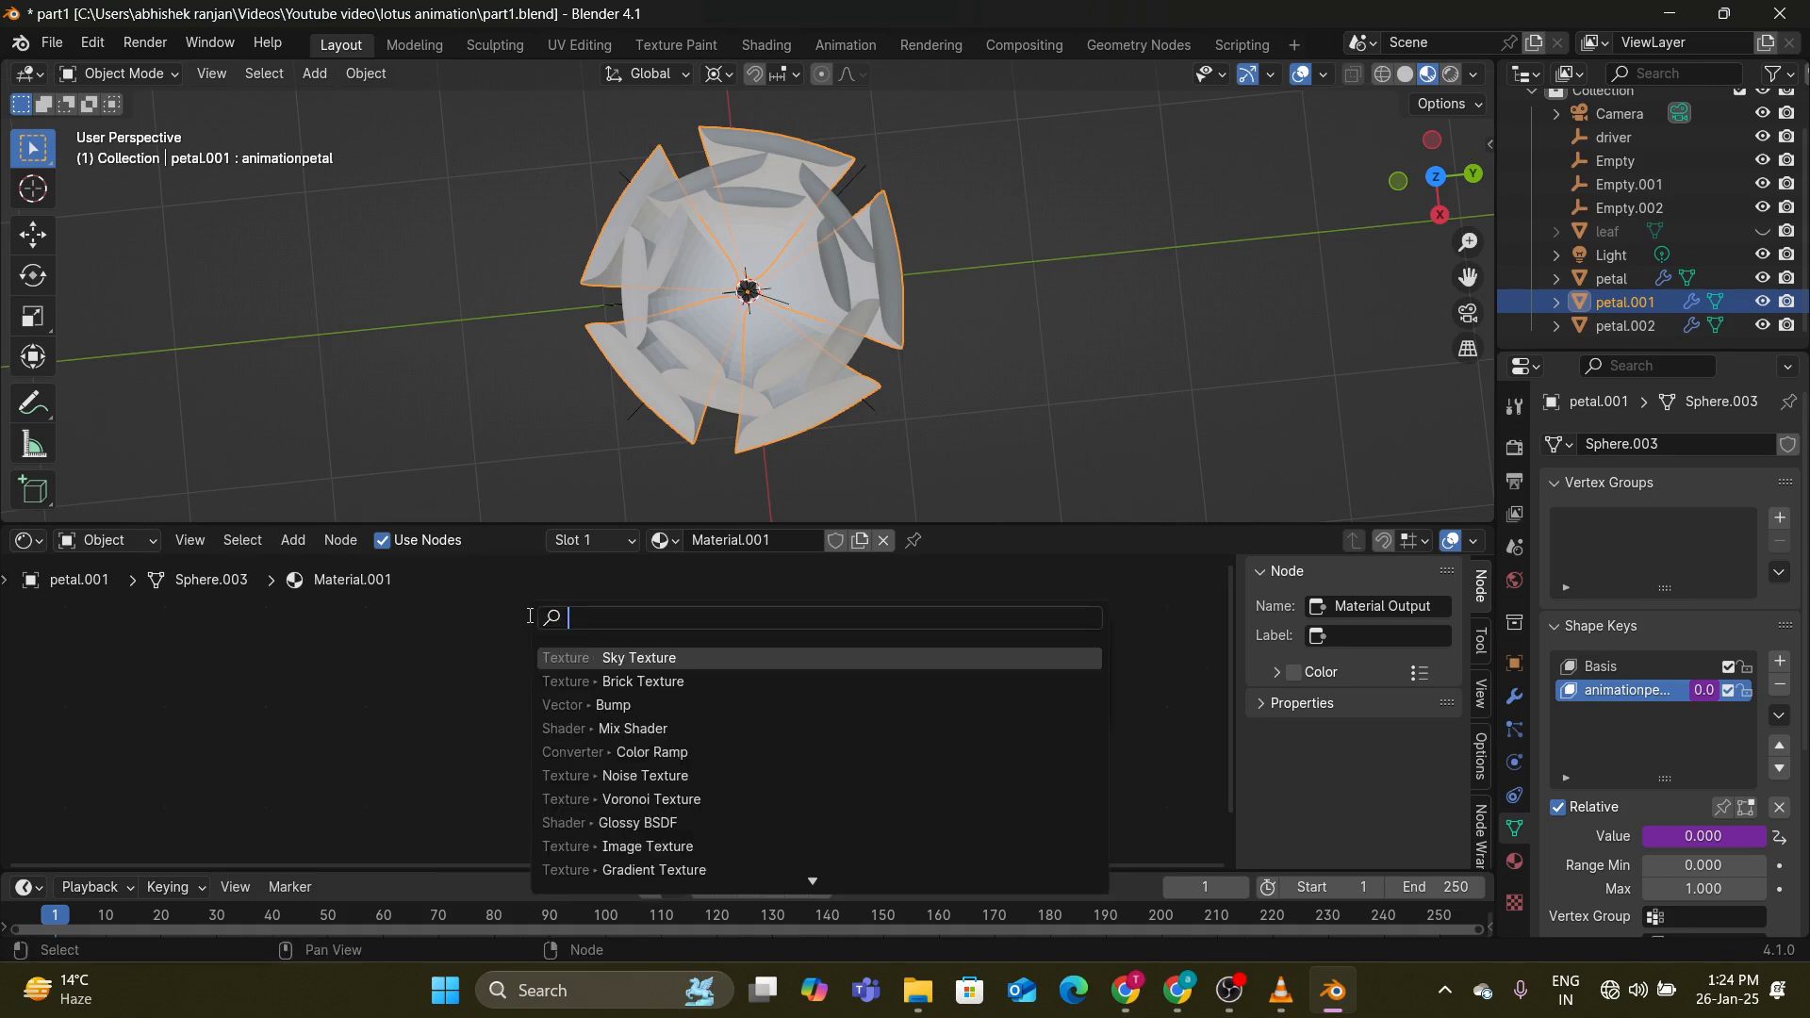
text(colo)
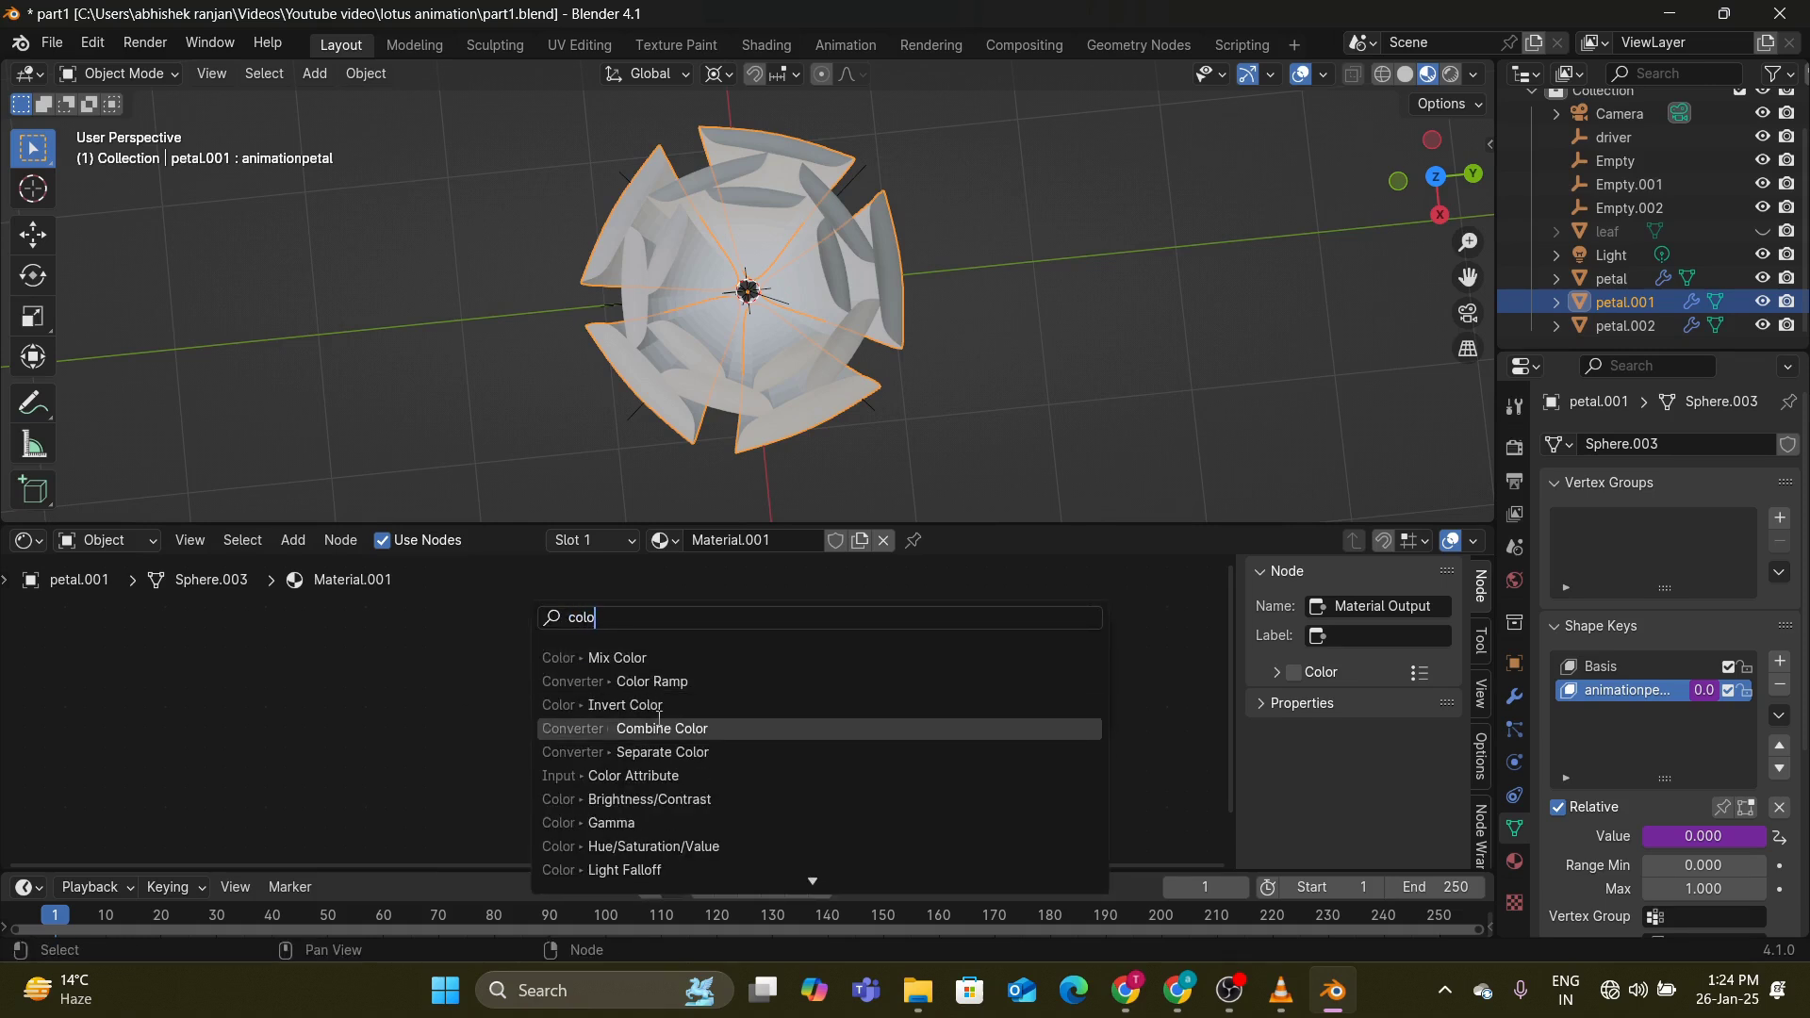
click(660, 682)
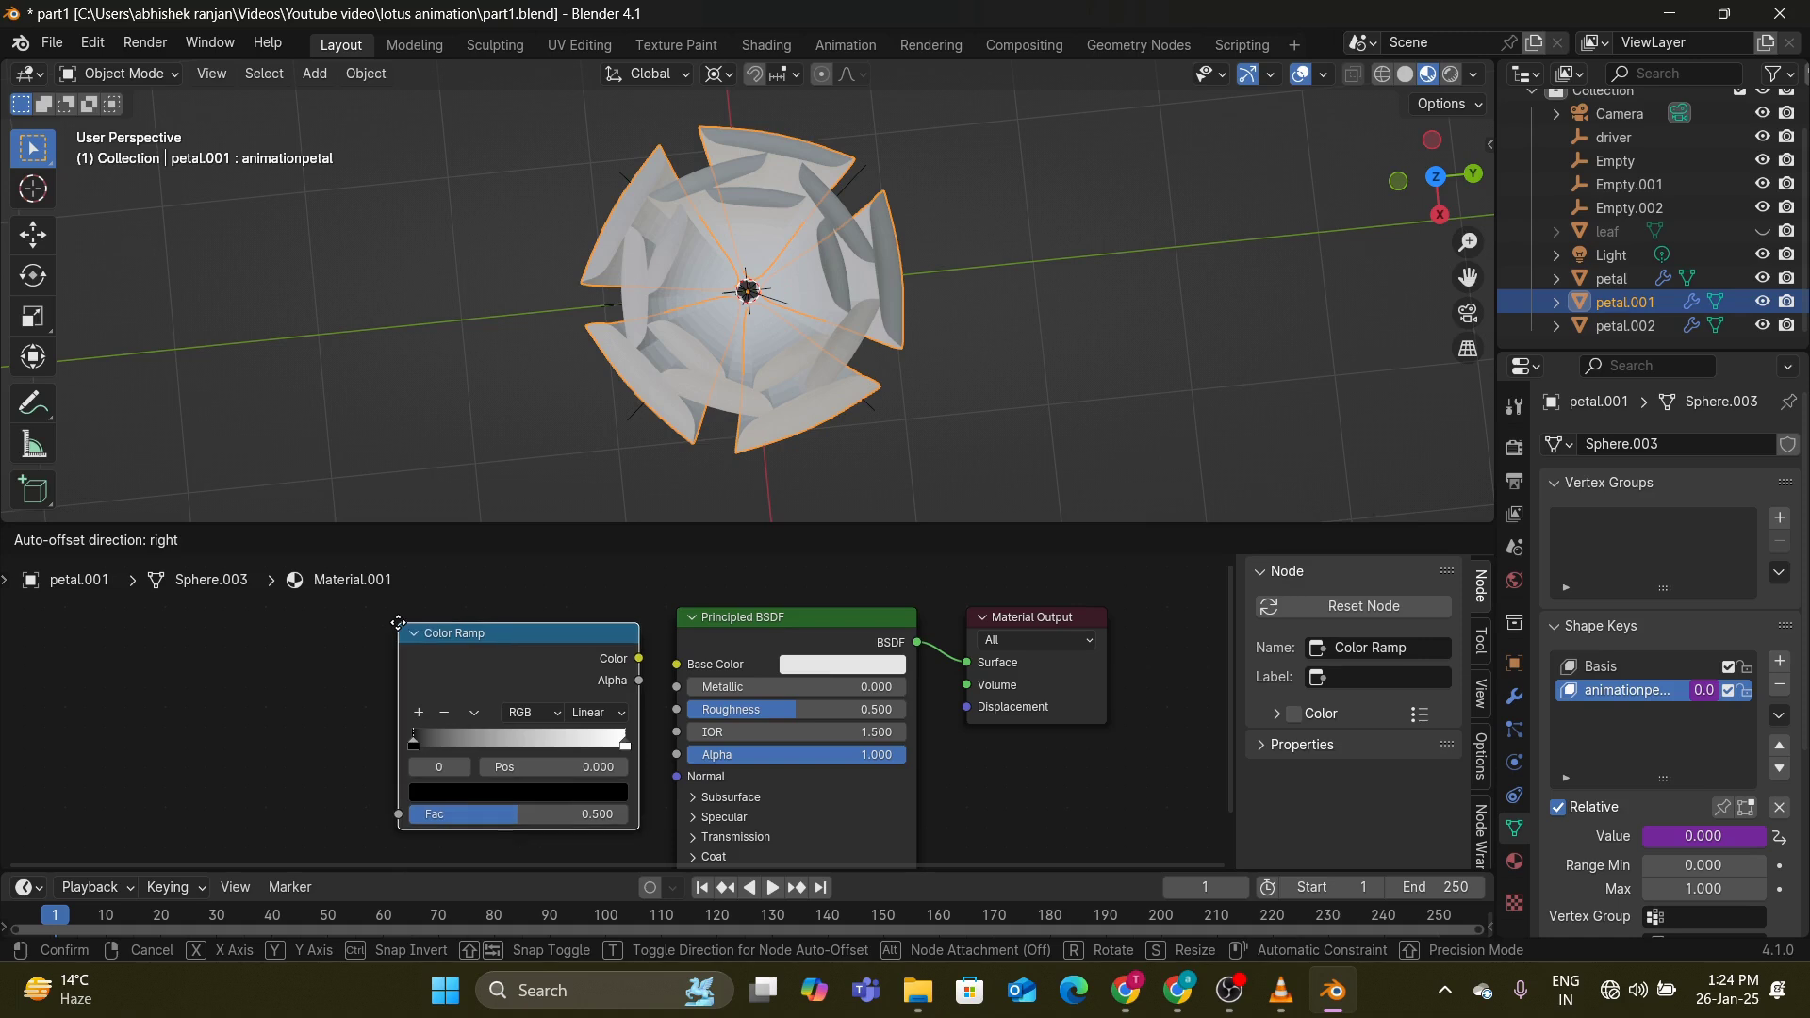
click(398, 624)
drag(1032, 619, 1064, 589)
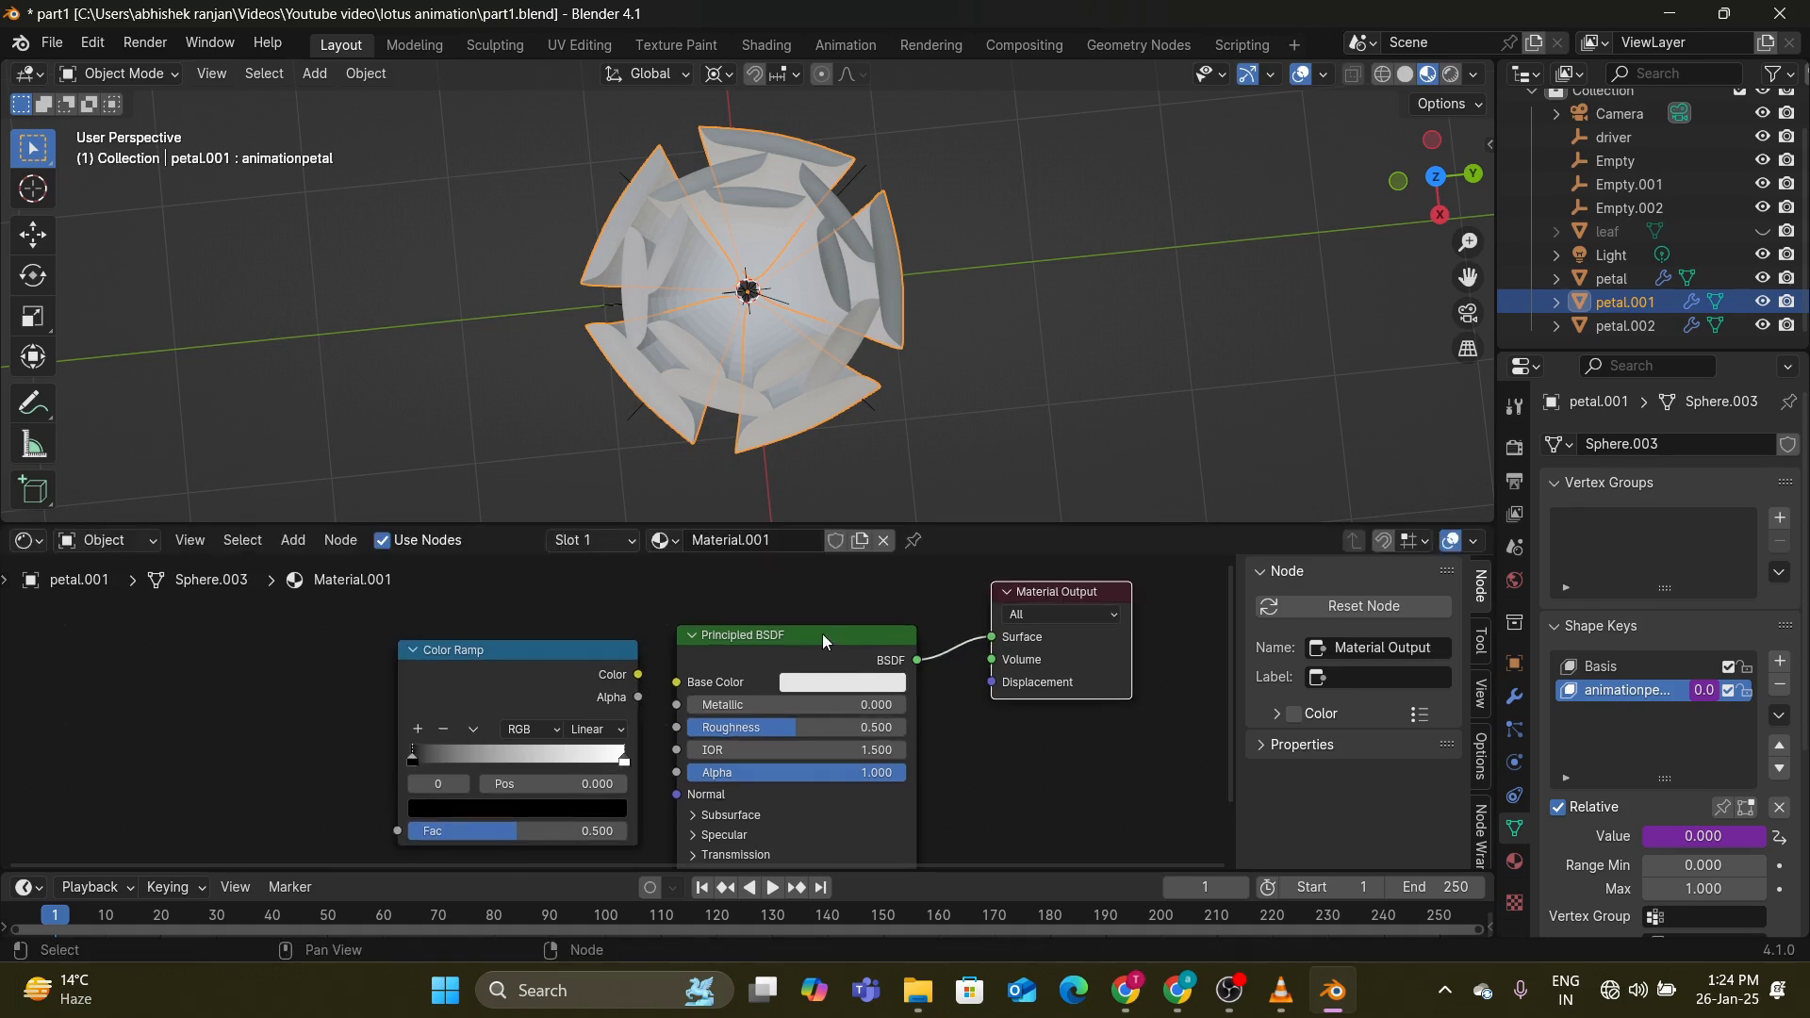
drag(822, 626, 853, 634)
drag(614, 632, 636, 640)
Step: Connect the Color Ramp's Color output to the Base Color input of the Principled BSDF
scroll(937, 689, down, 4)
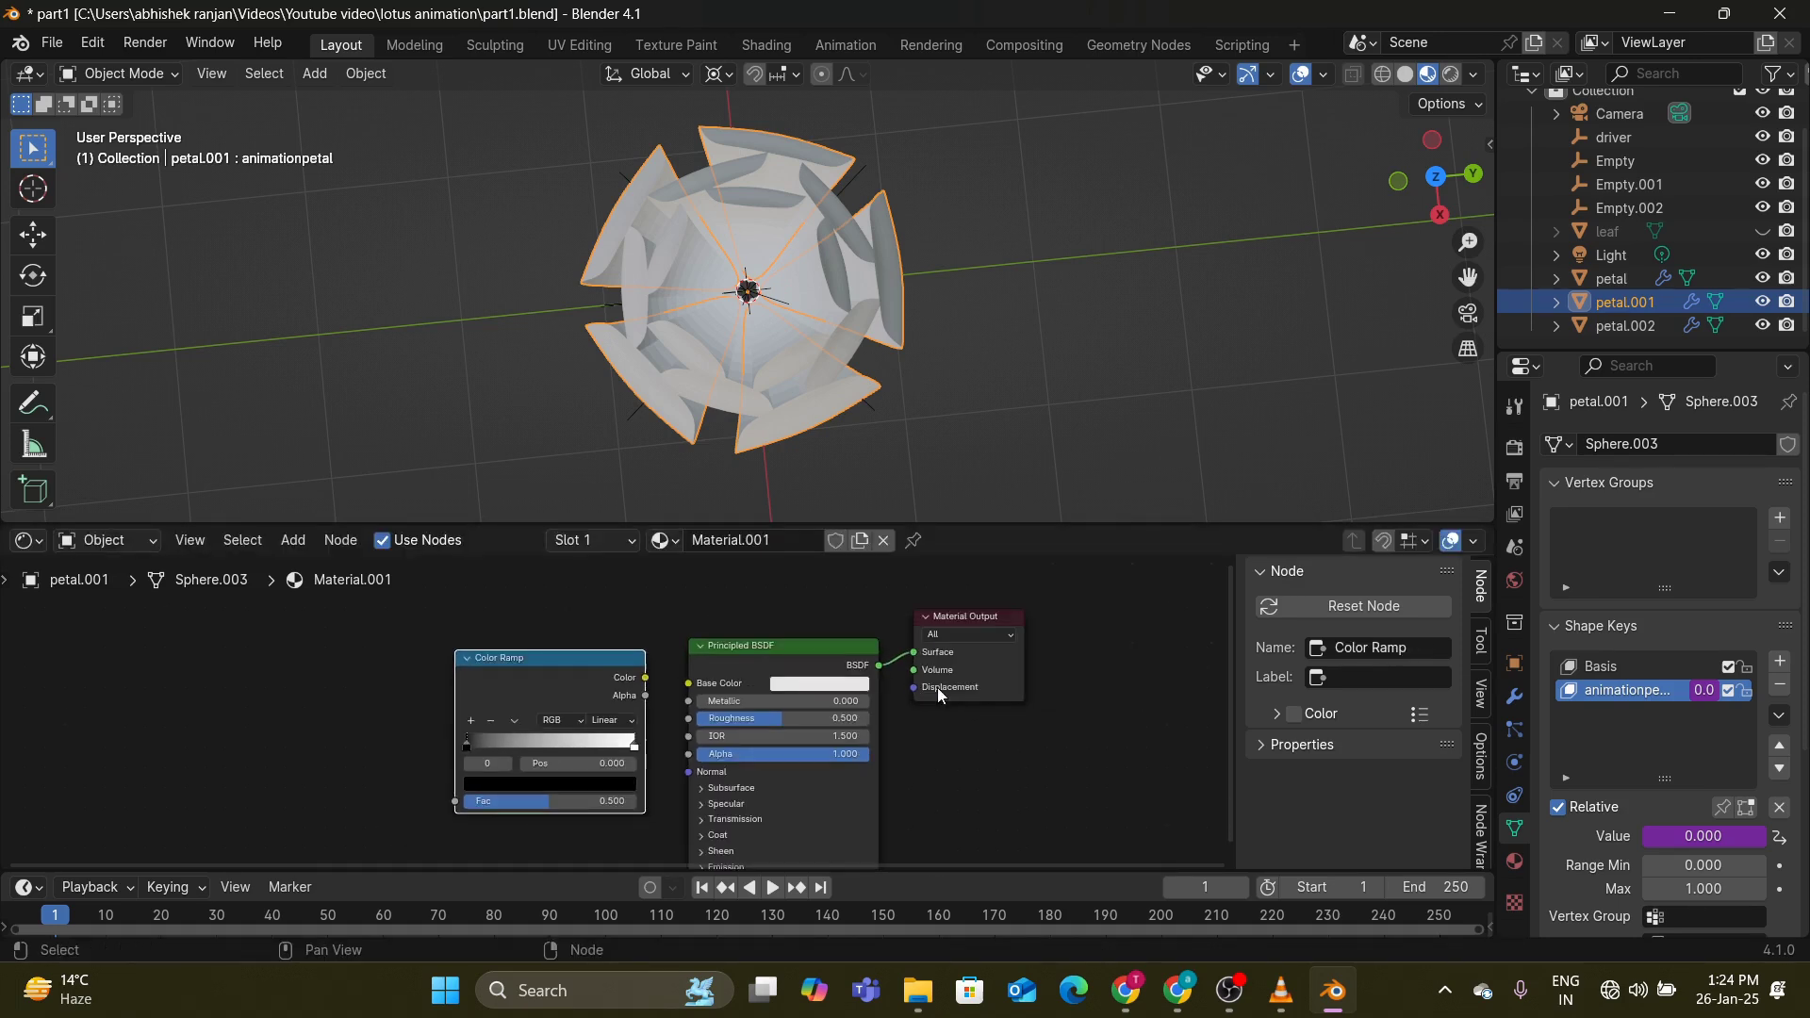
middle_drag(1011, 712, 1140, 696)
scroll(1071, 710, up, 4)
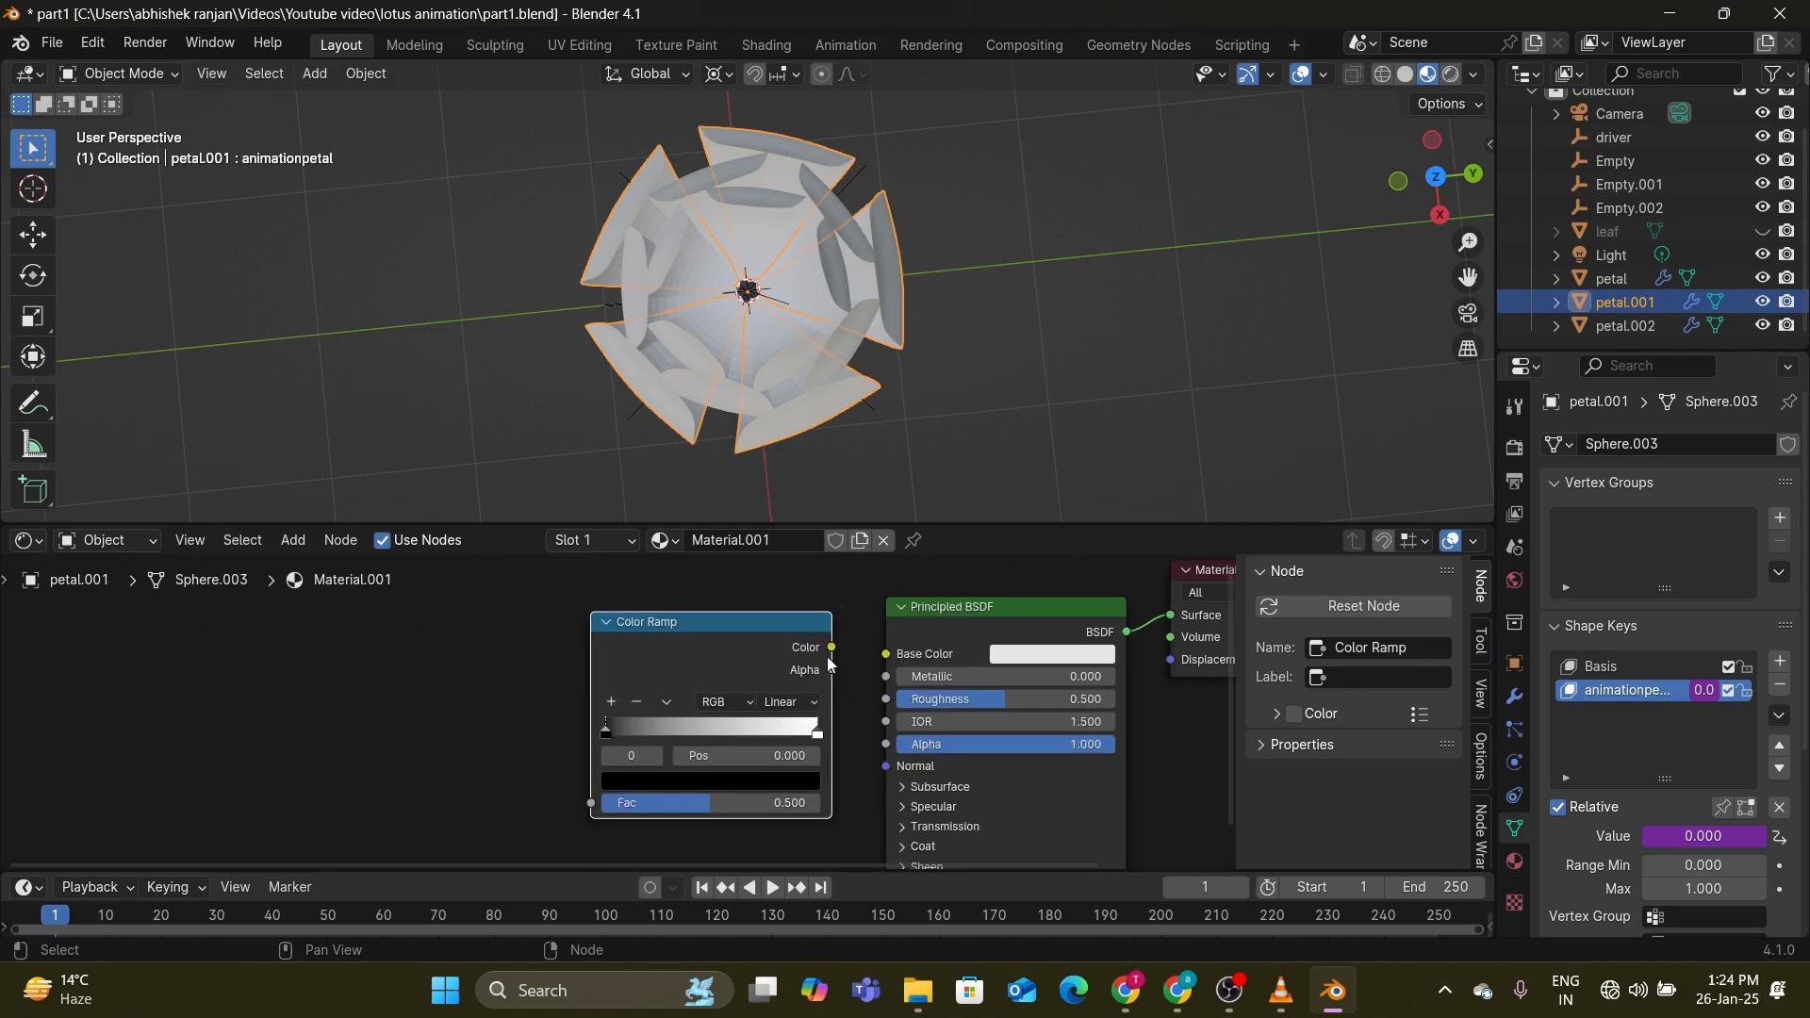
drag(831, 647, 884, 654)
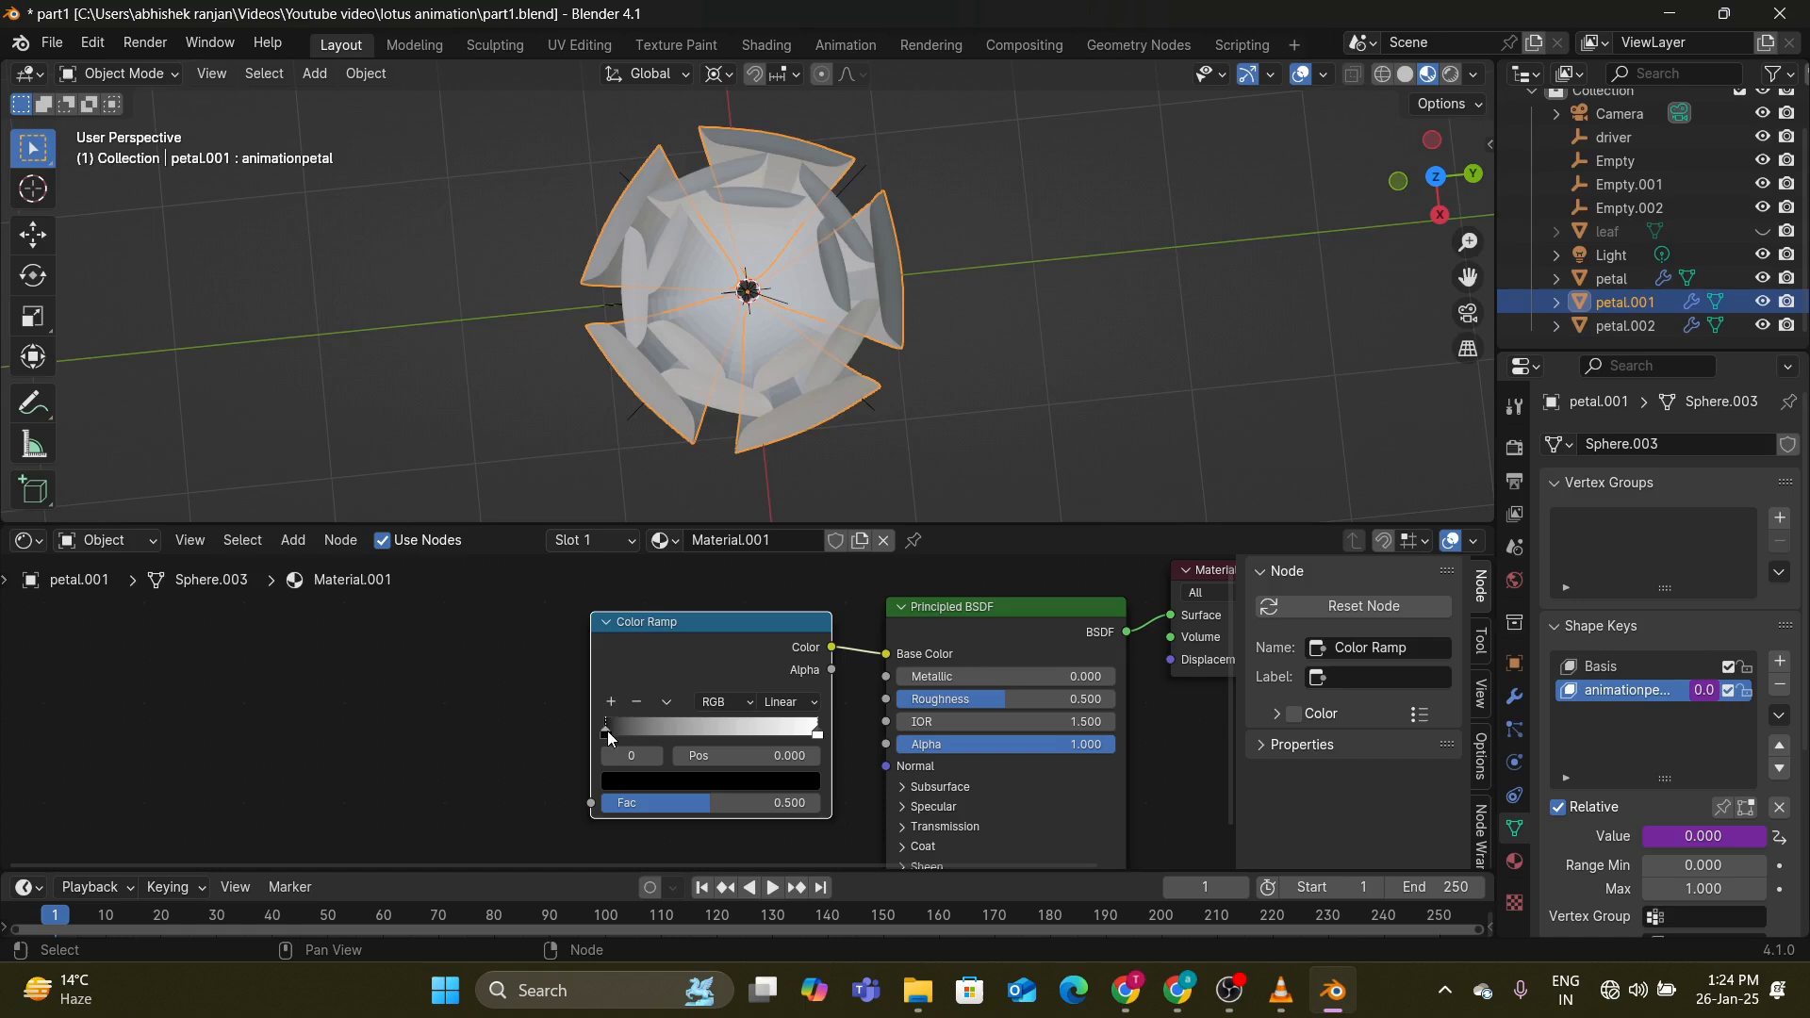
Step: Place the Color Ramp's black stop at about 0.458 and its white stop at about 0.836, and recolor the black stop dark purple
drag(606, 732, 707, 721)
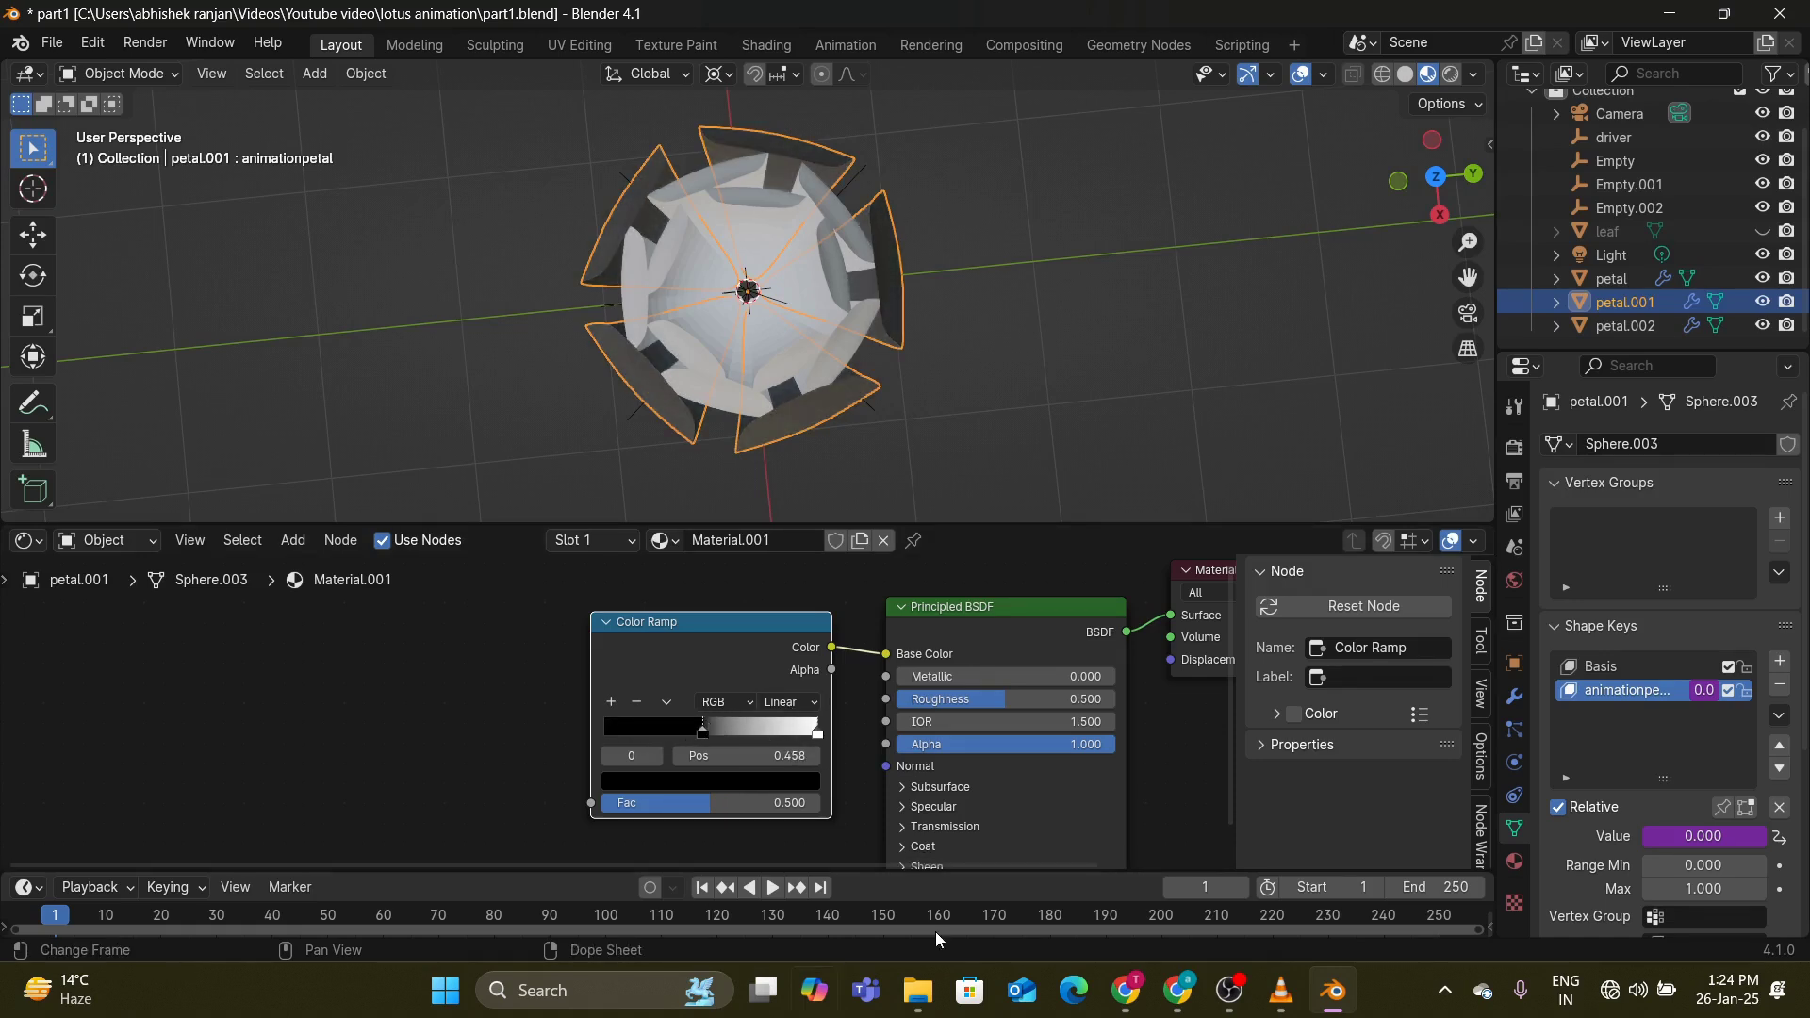
drag(808, 724, 775, 741)
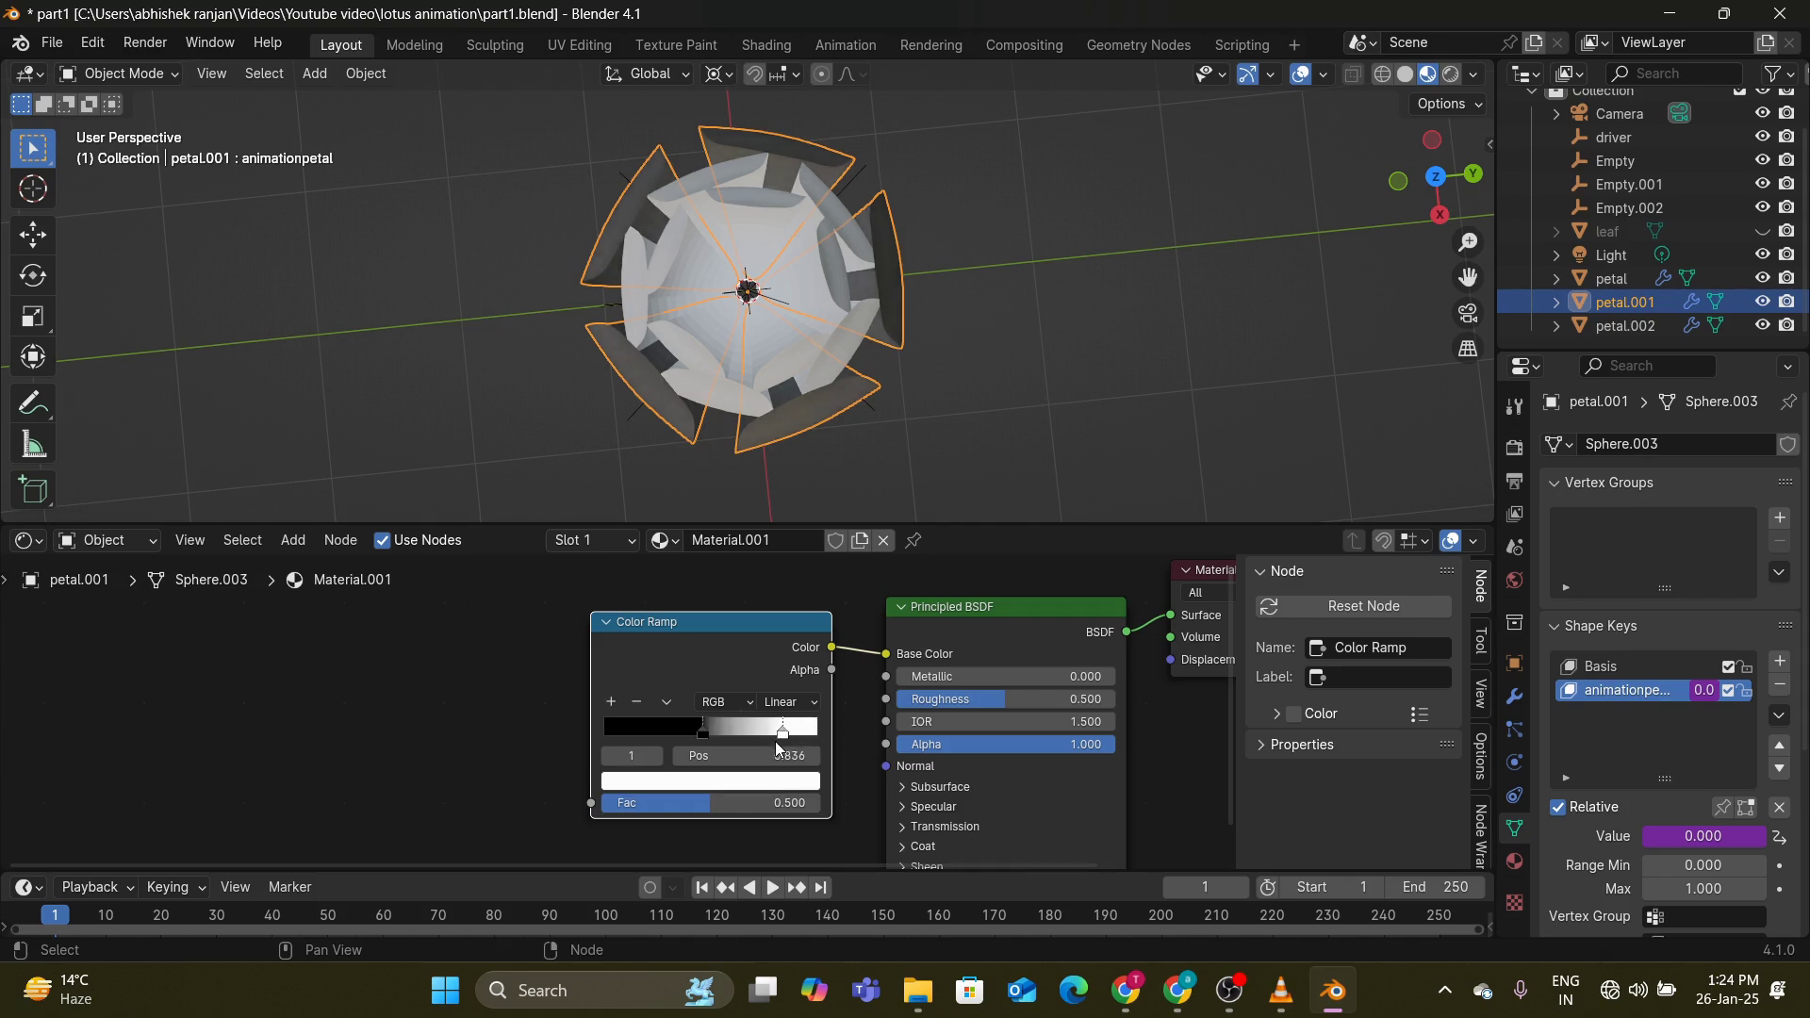
click(701, 735)
click(703, 782)
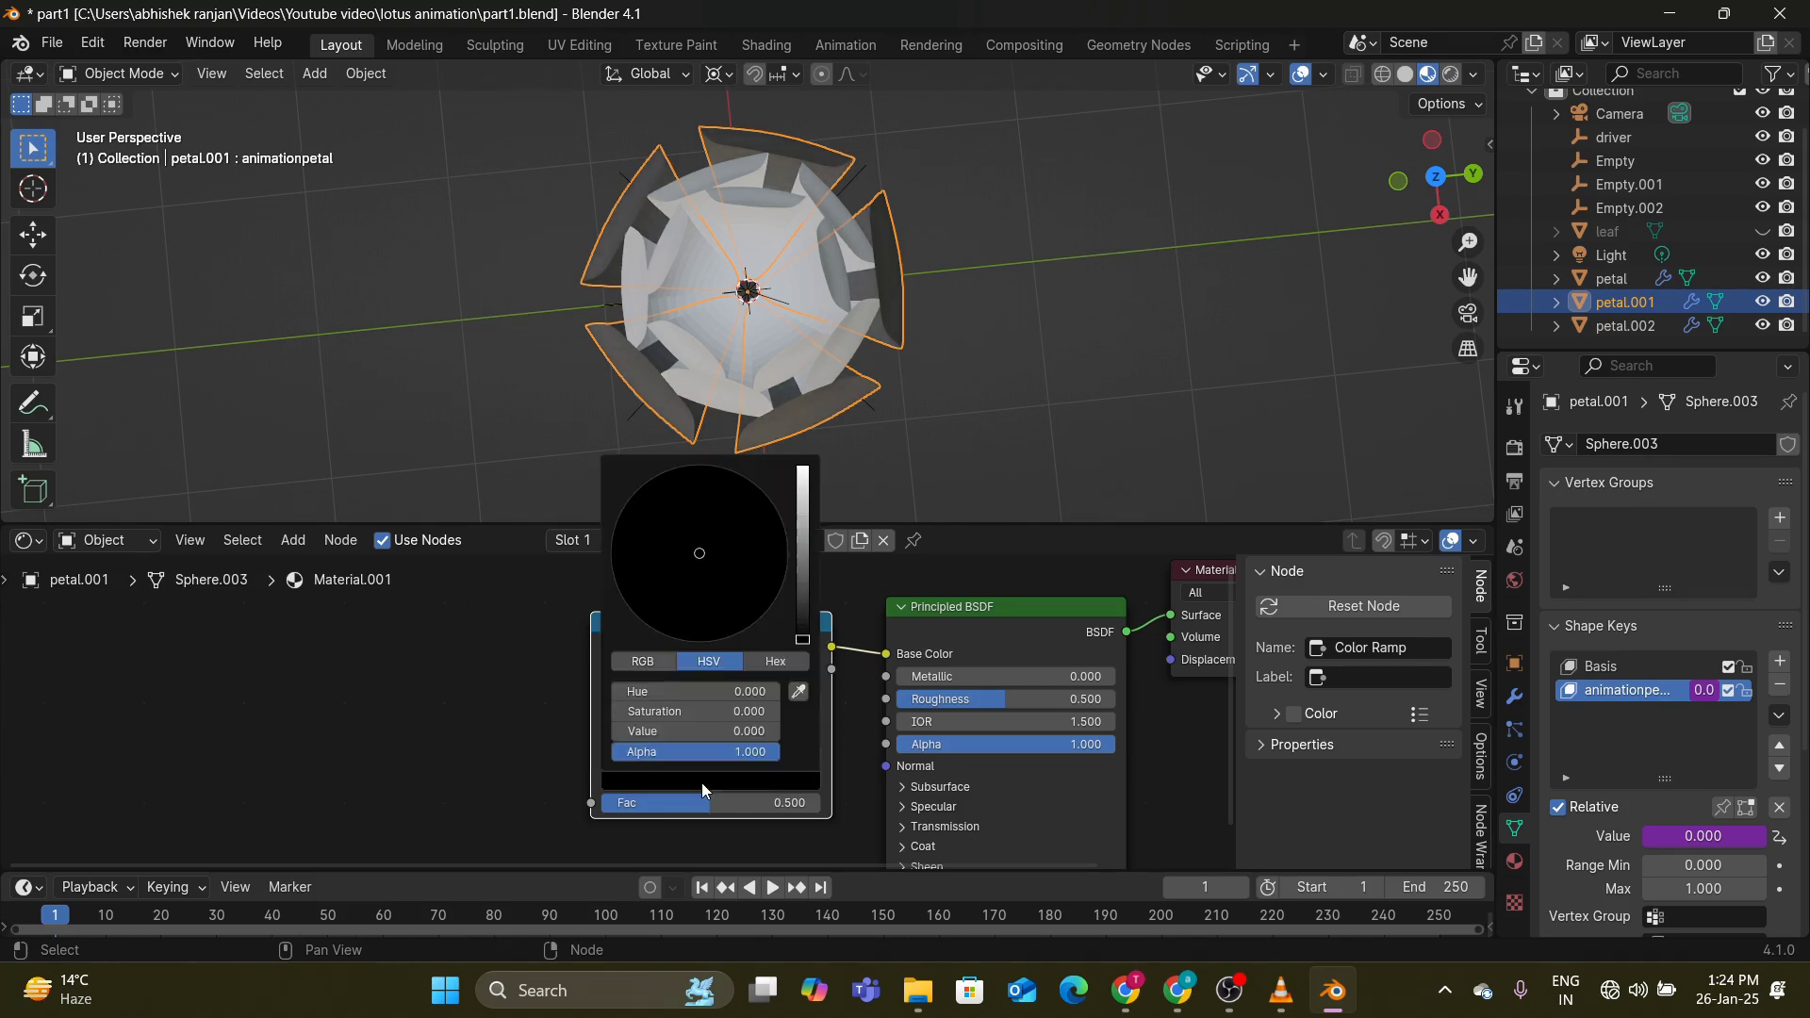
mouse_move(804, 641)
mouse_down()
mouse_move(802, 566)
mouse_move(760, 591)
mouse_up()
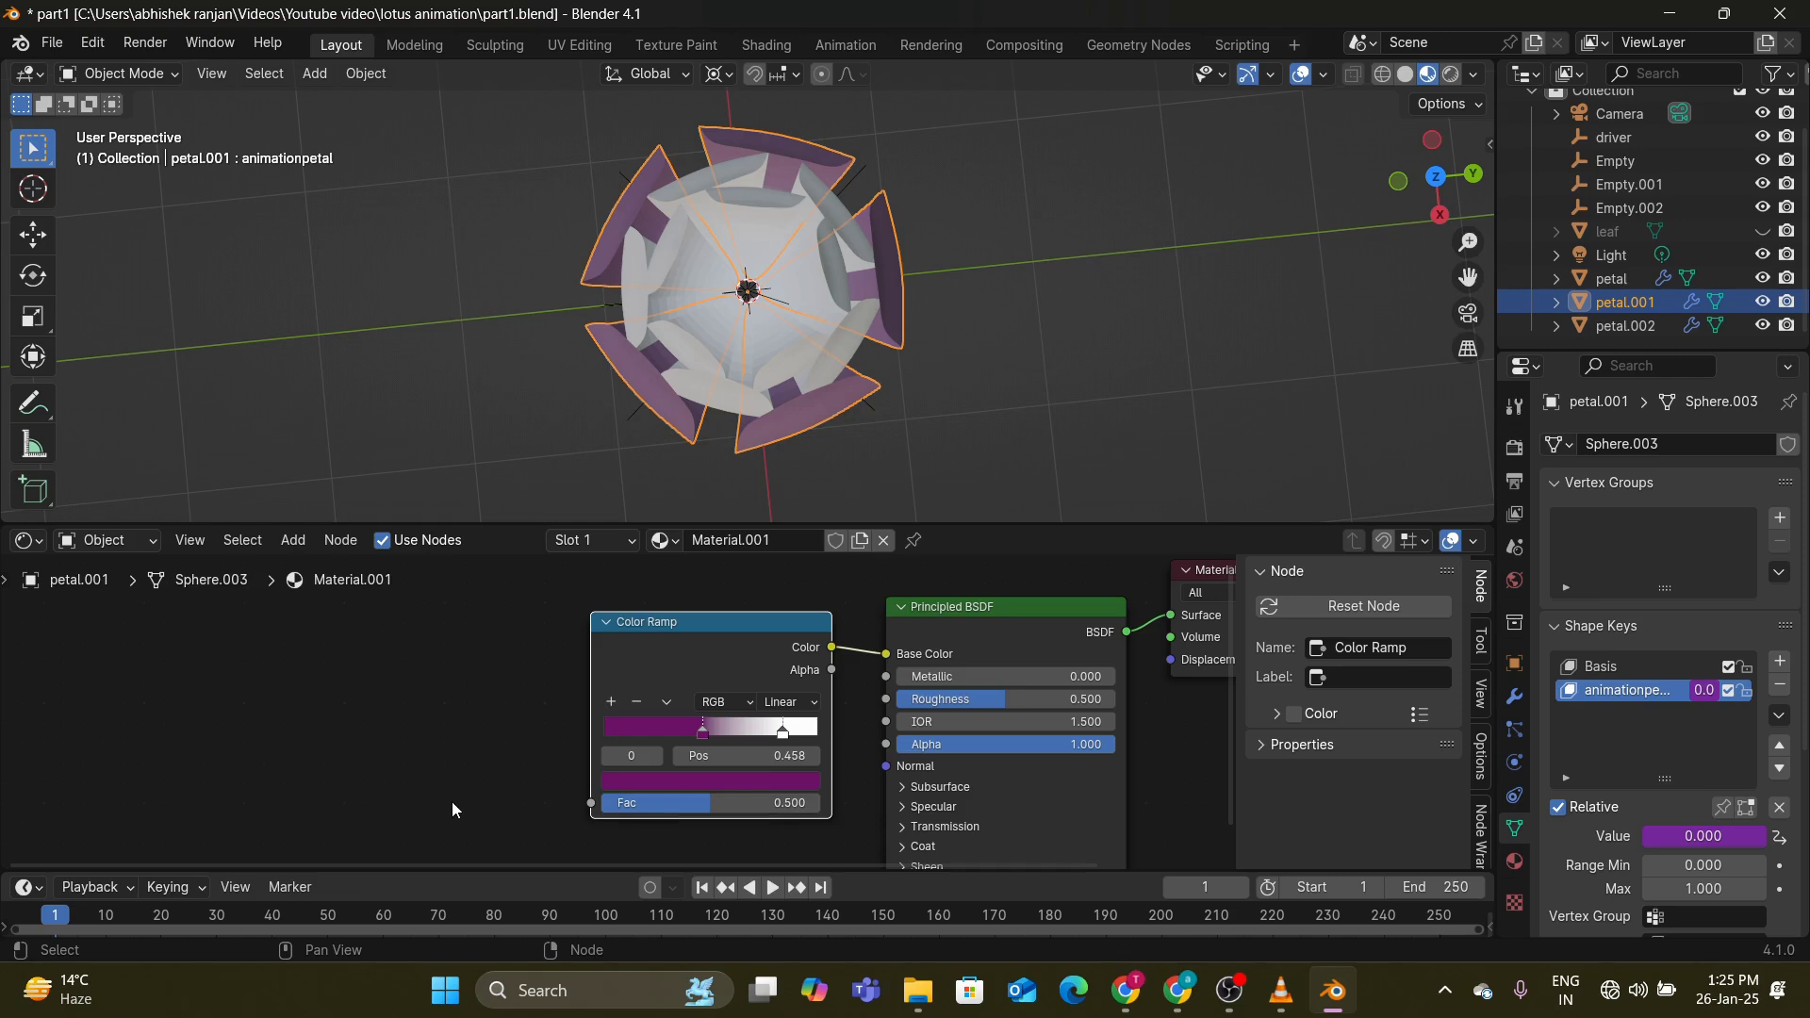
click(784, 733)
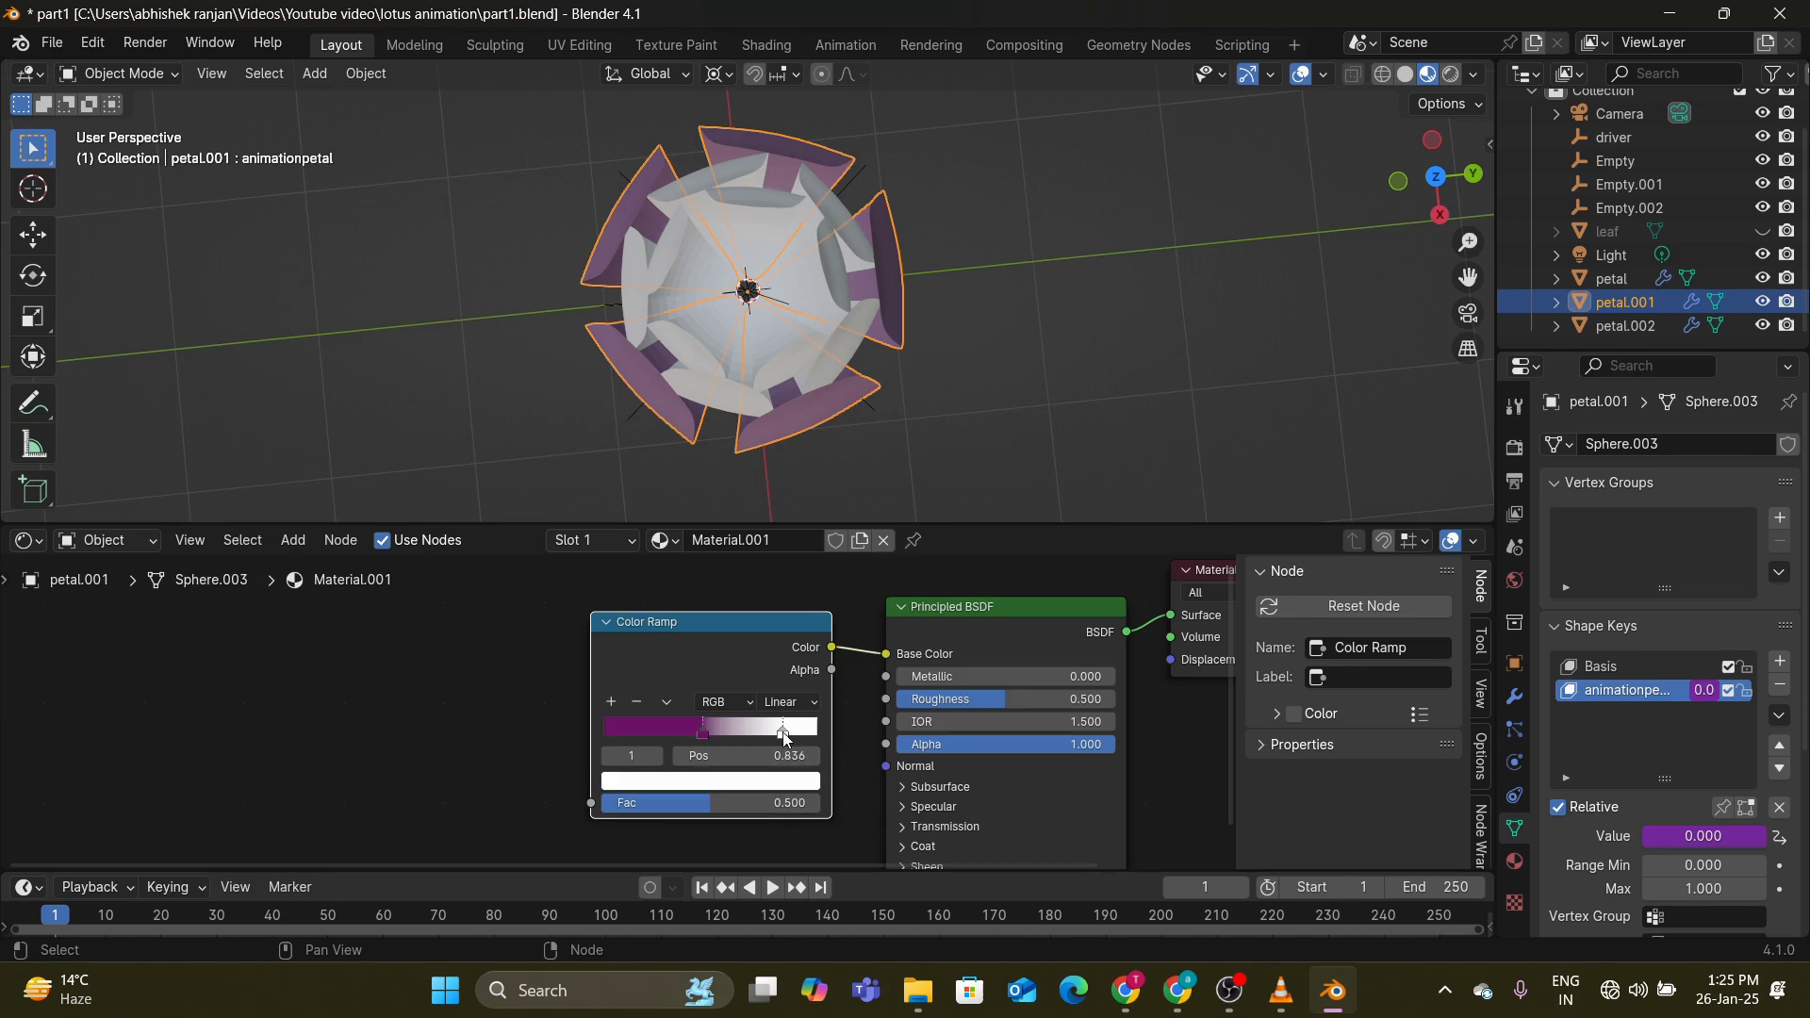
Step: Set the Color Ramp's interpolation to B-Spline and check the petals from several angles
middle_drag(998, 301, 1056, 236)
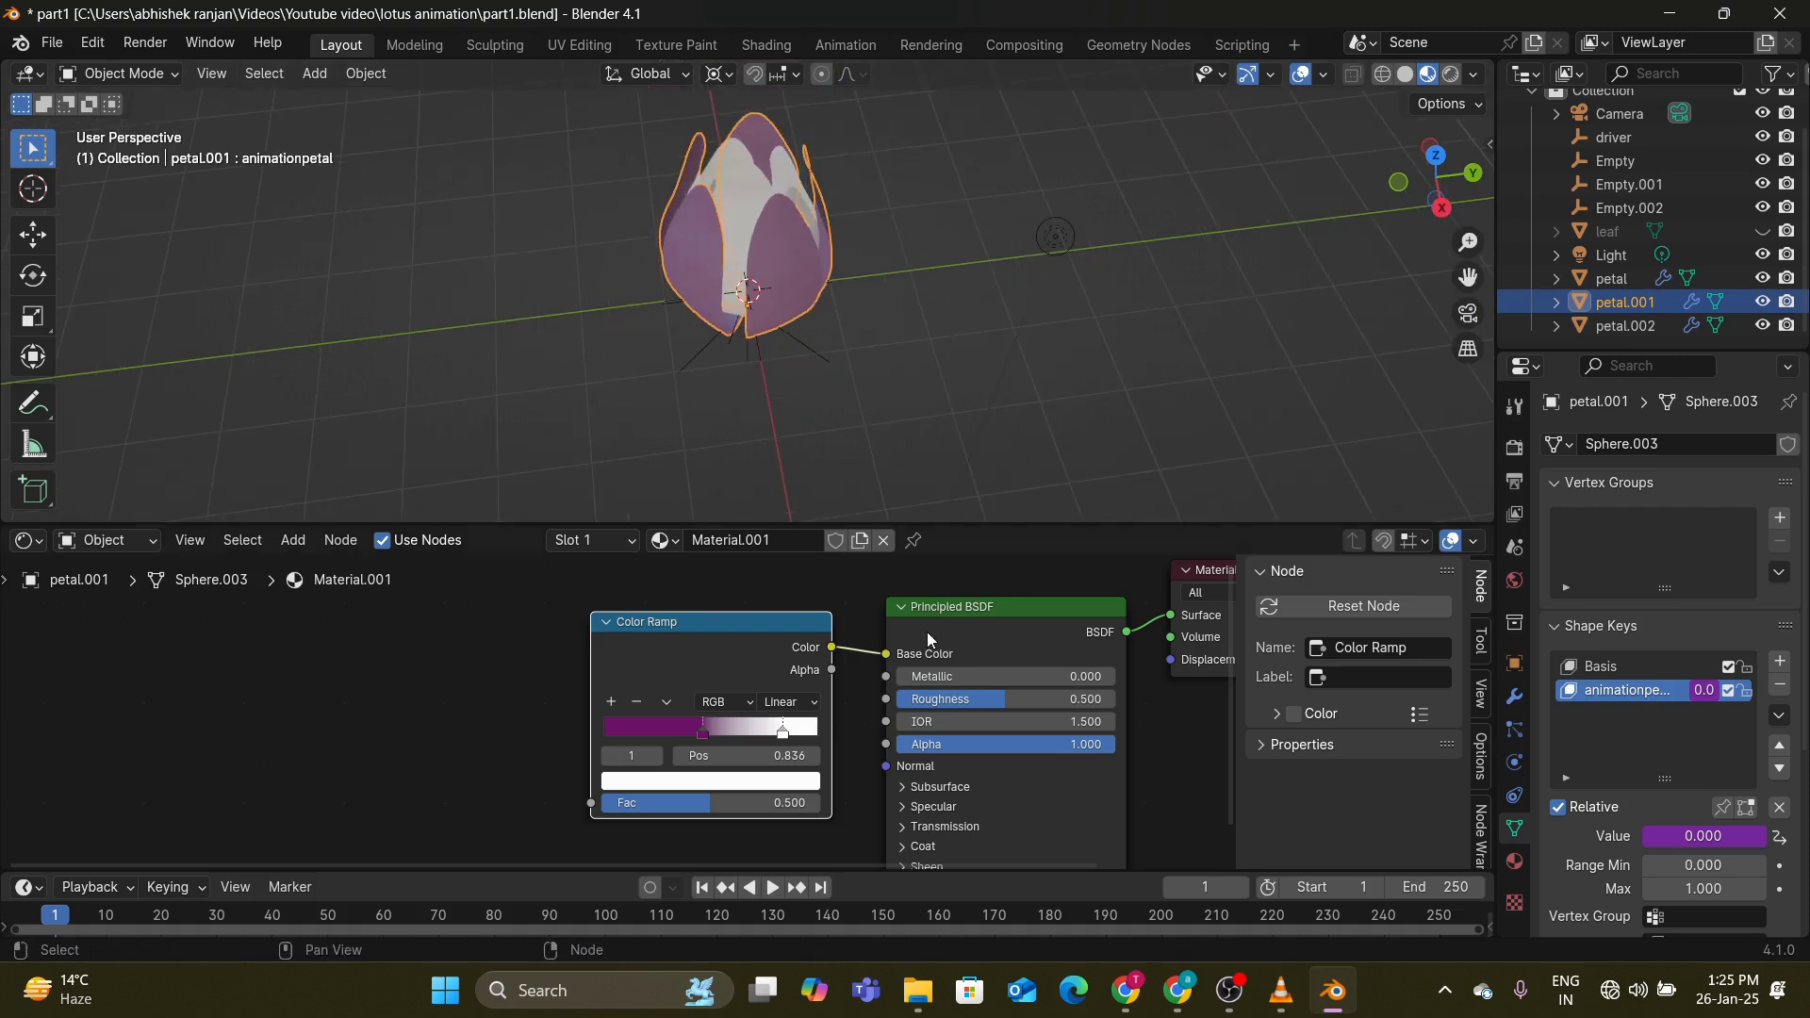
click(788, 703)
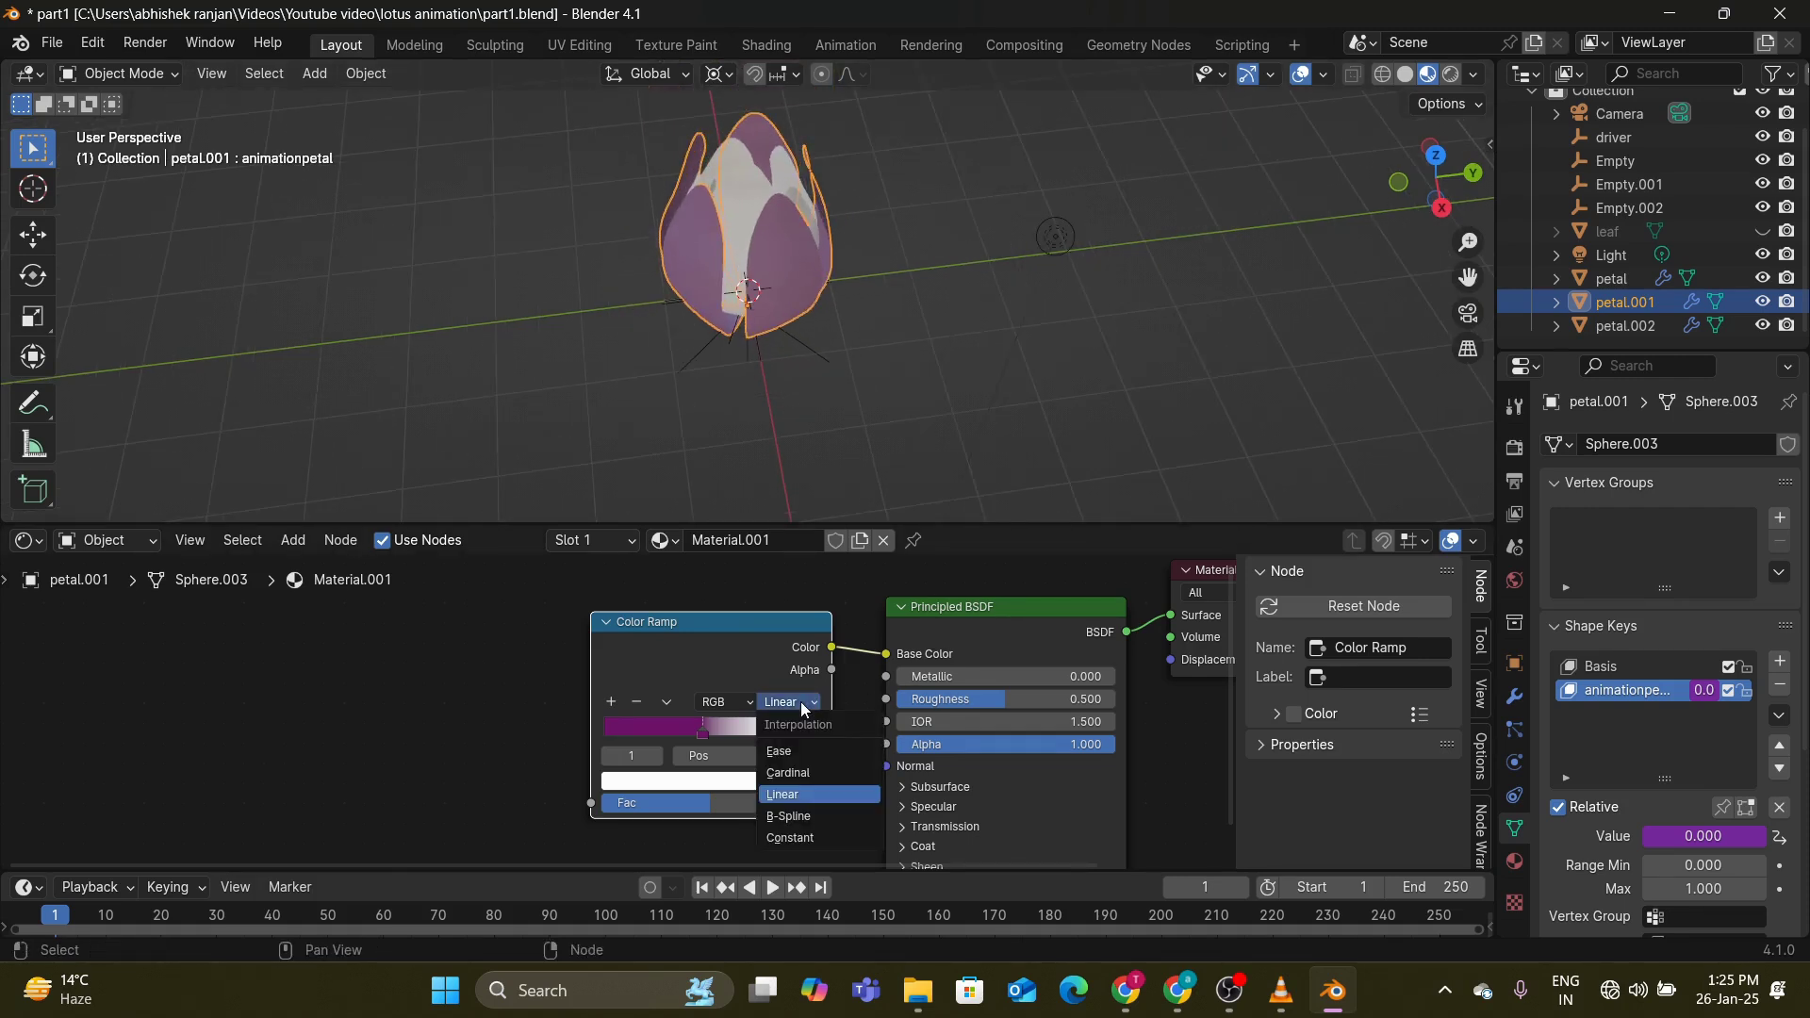
click(812, 811)
scroll(929, 557, up, 1)
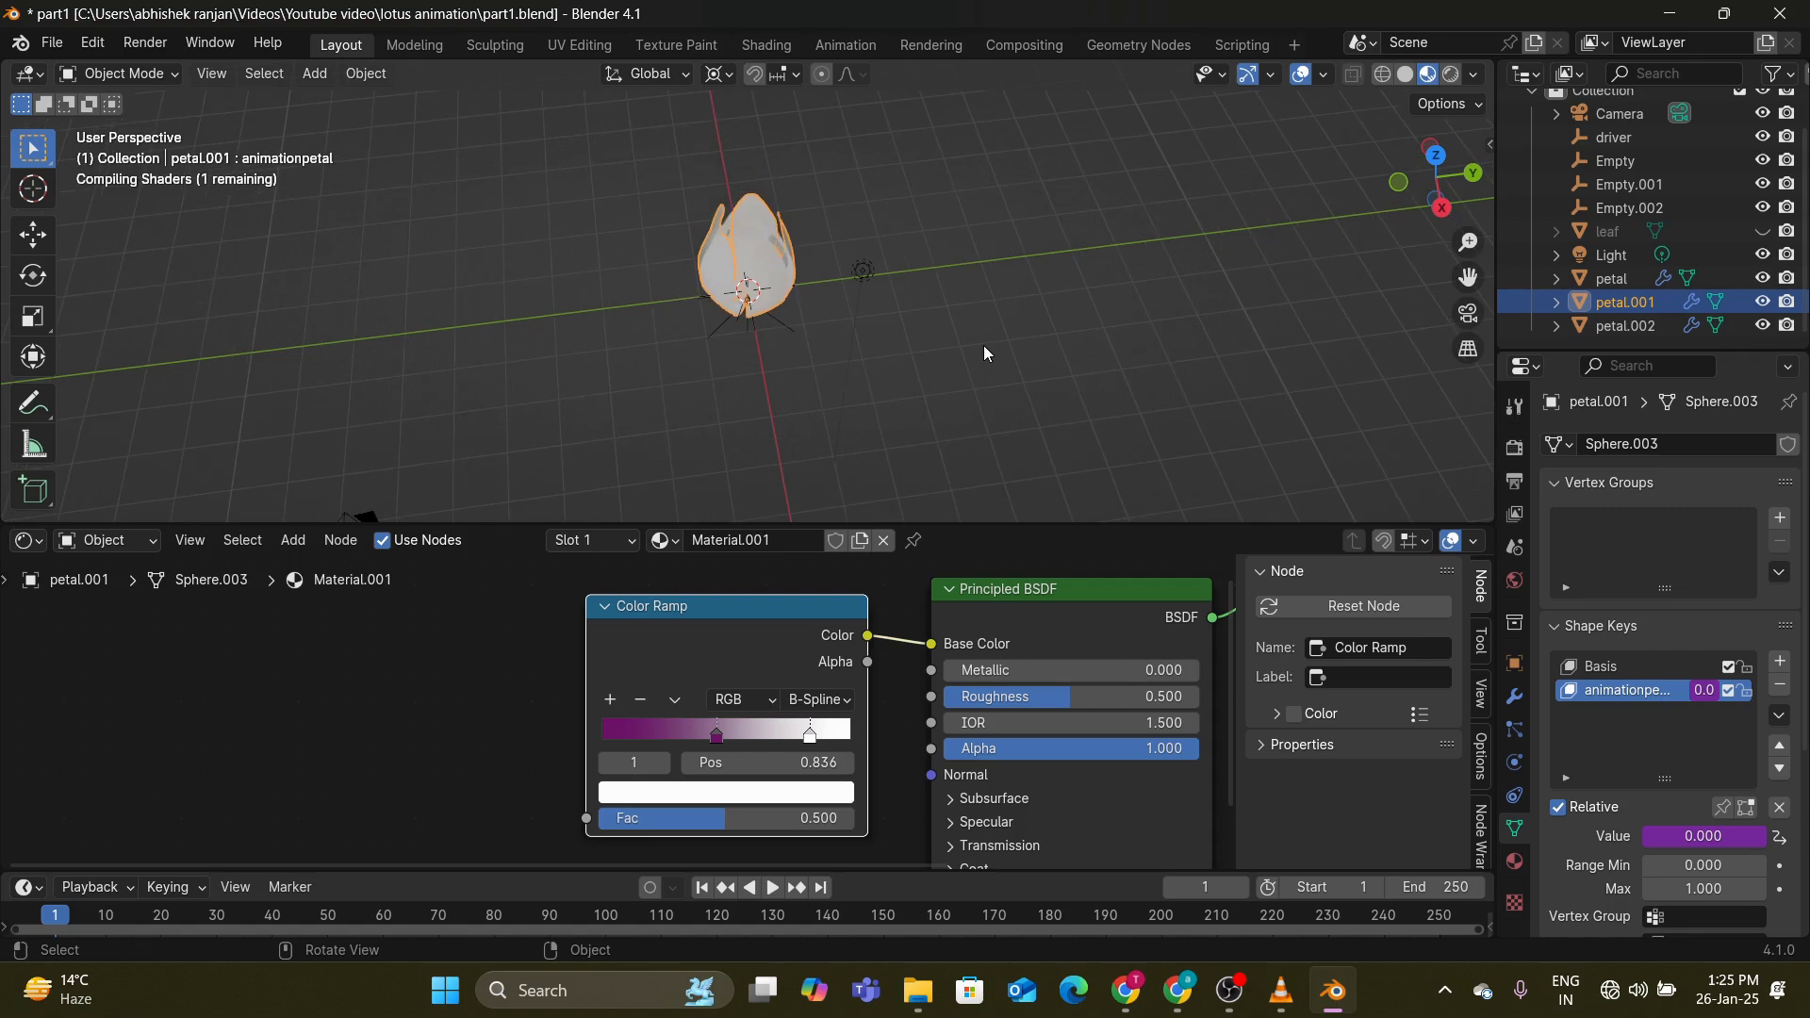
middle_drag(1042, 344, 923, 349)
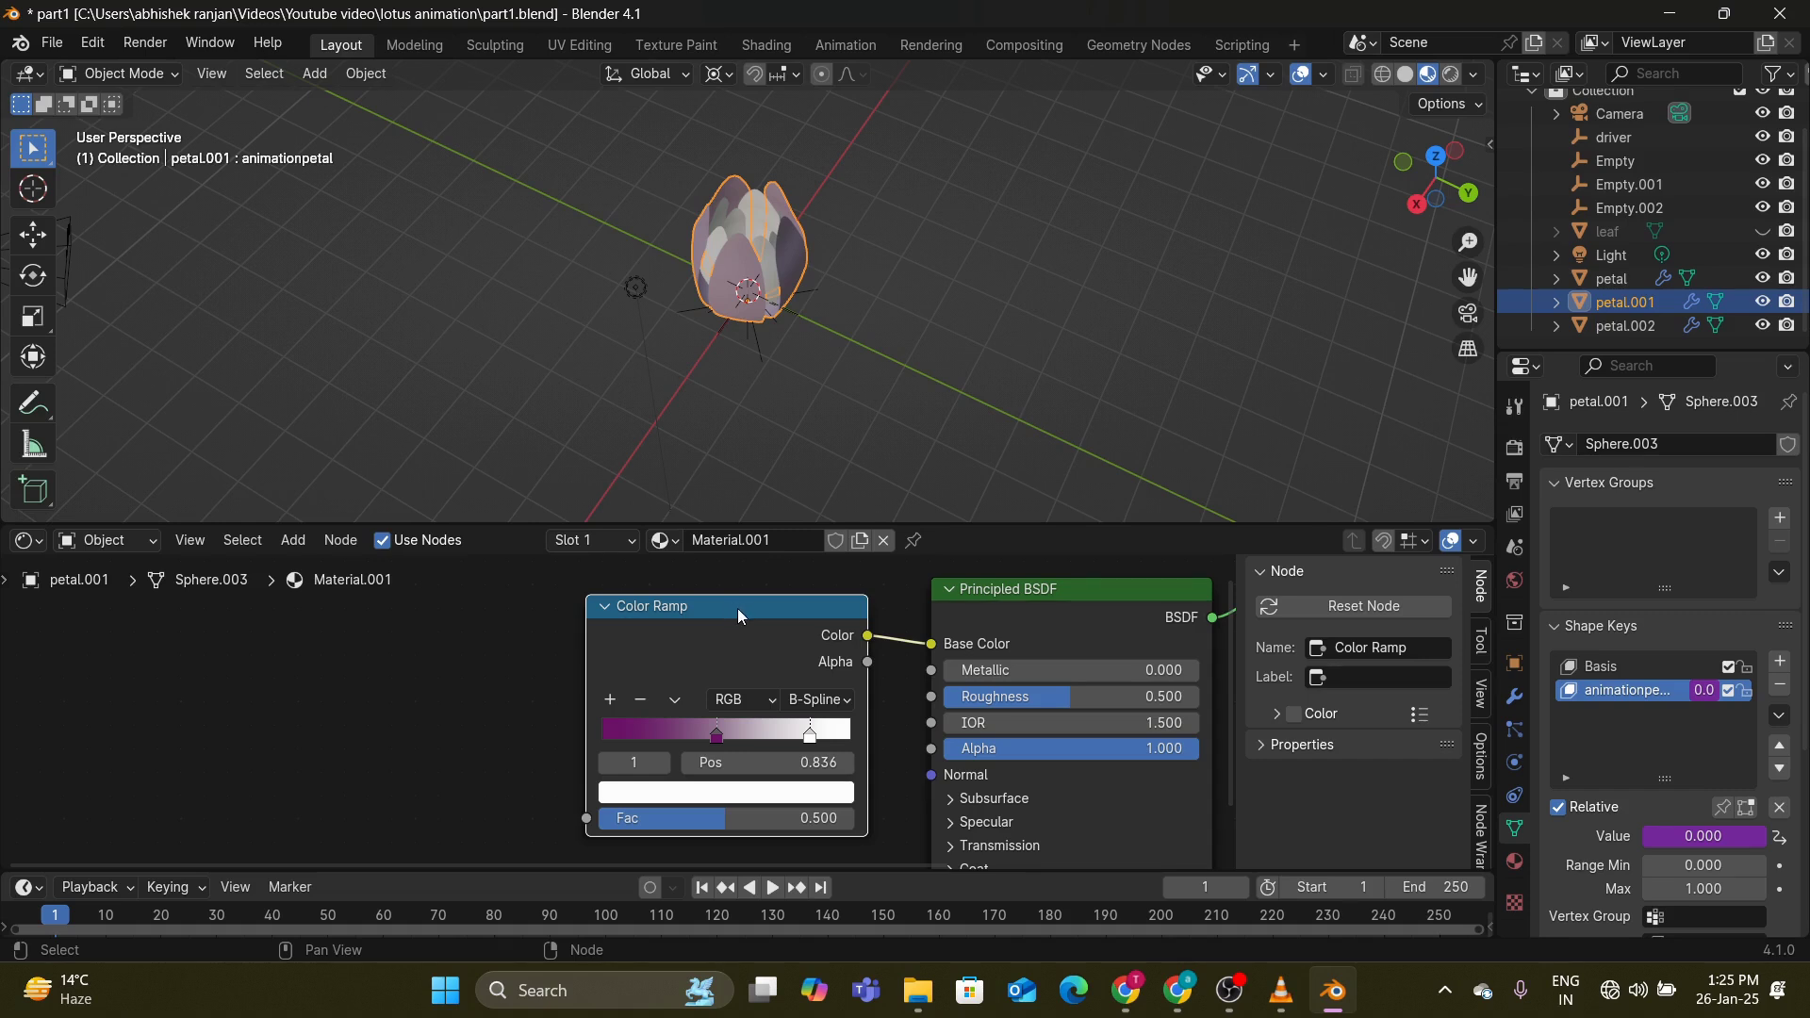
Step: Add a Gradient Texture node before the Color Ramp and connect its Color output to the Color Ramp's Fac input
key(shift+a)
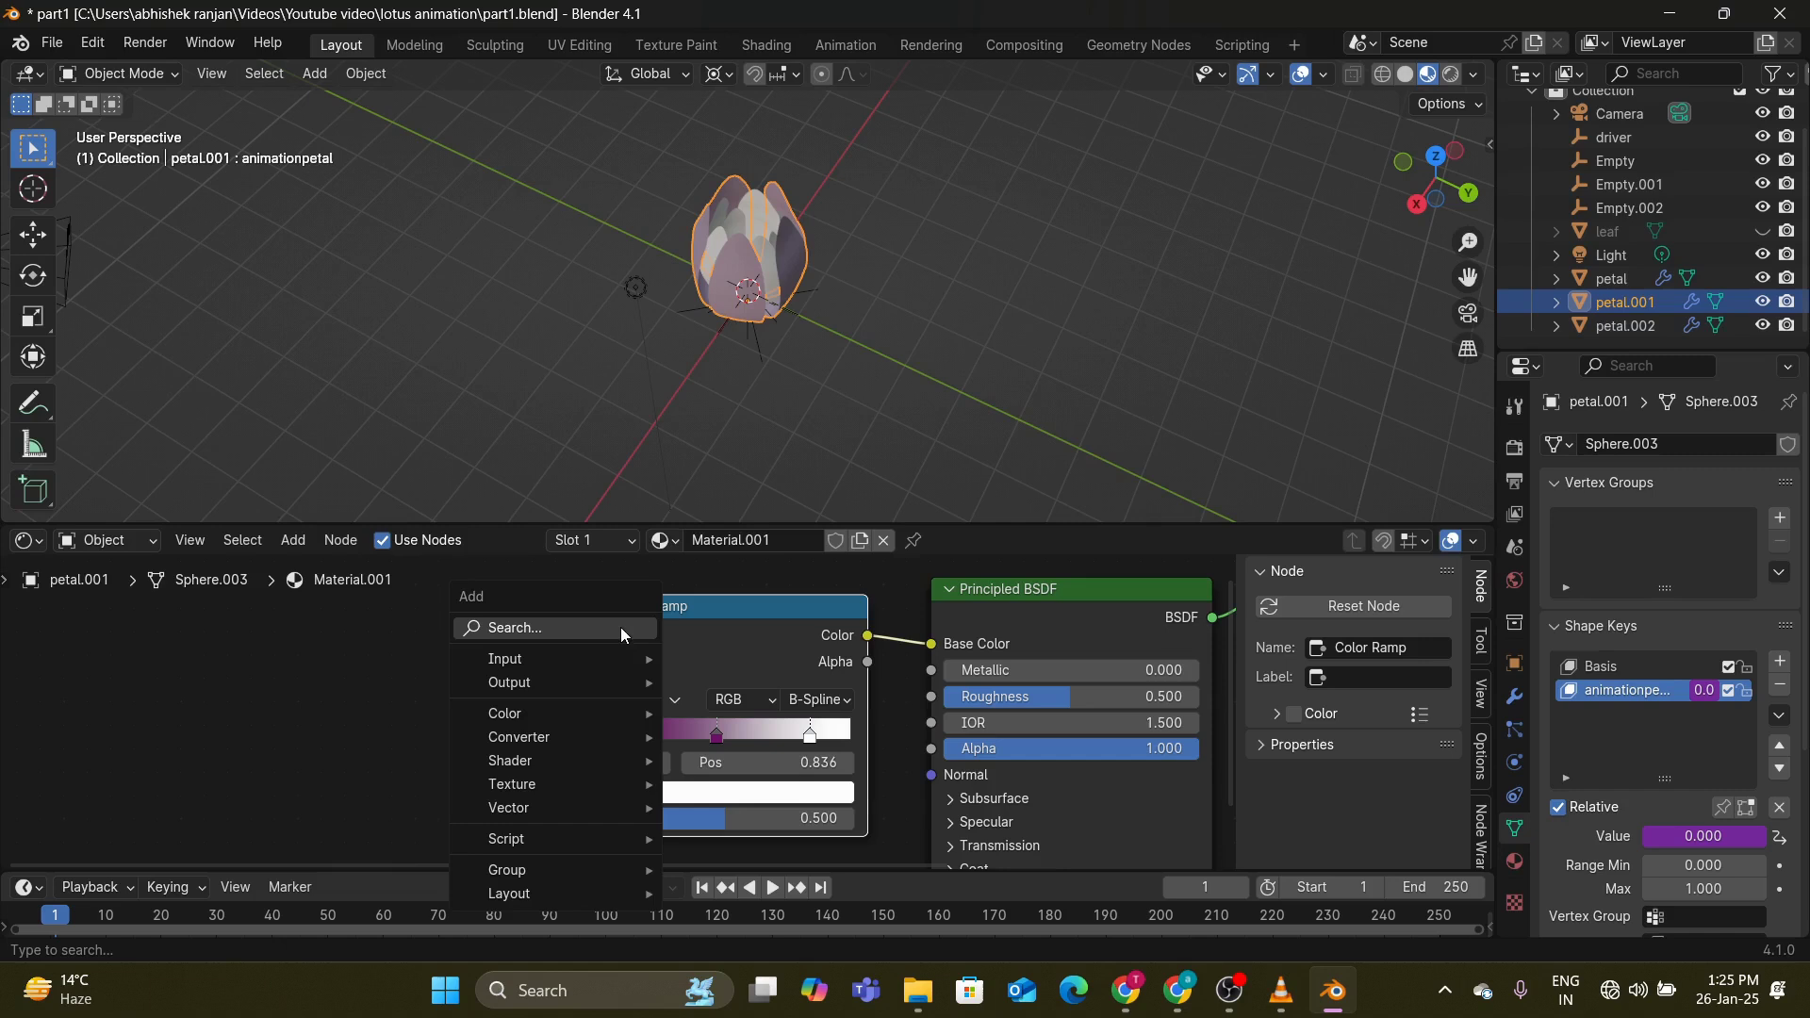
click(544, 628)
text(gra)
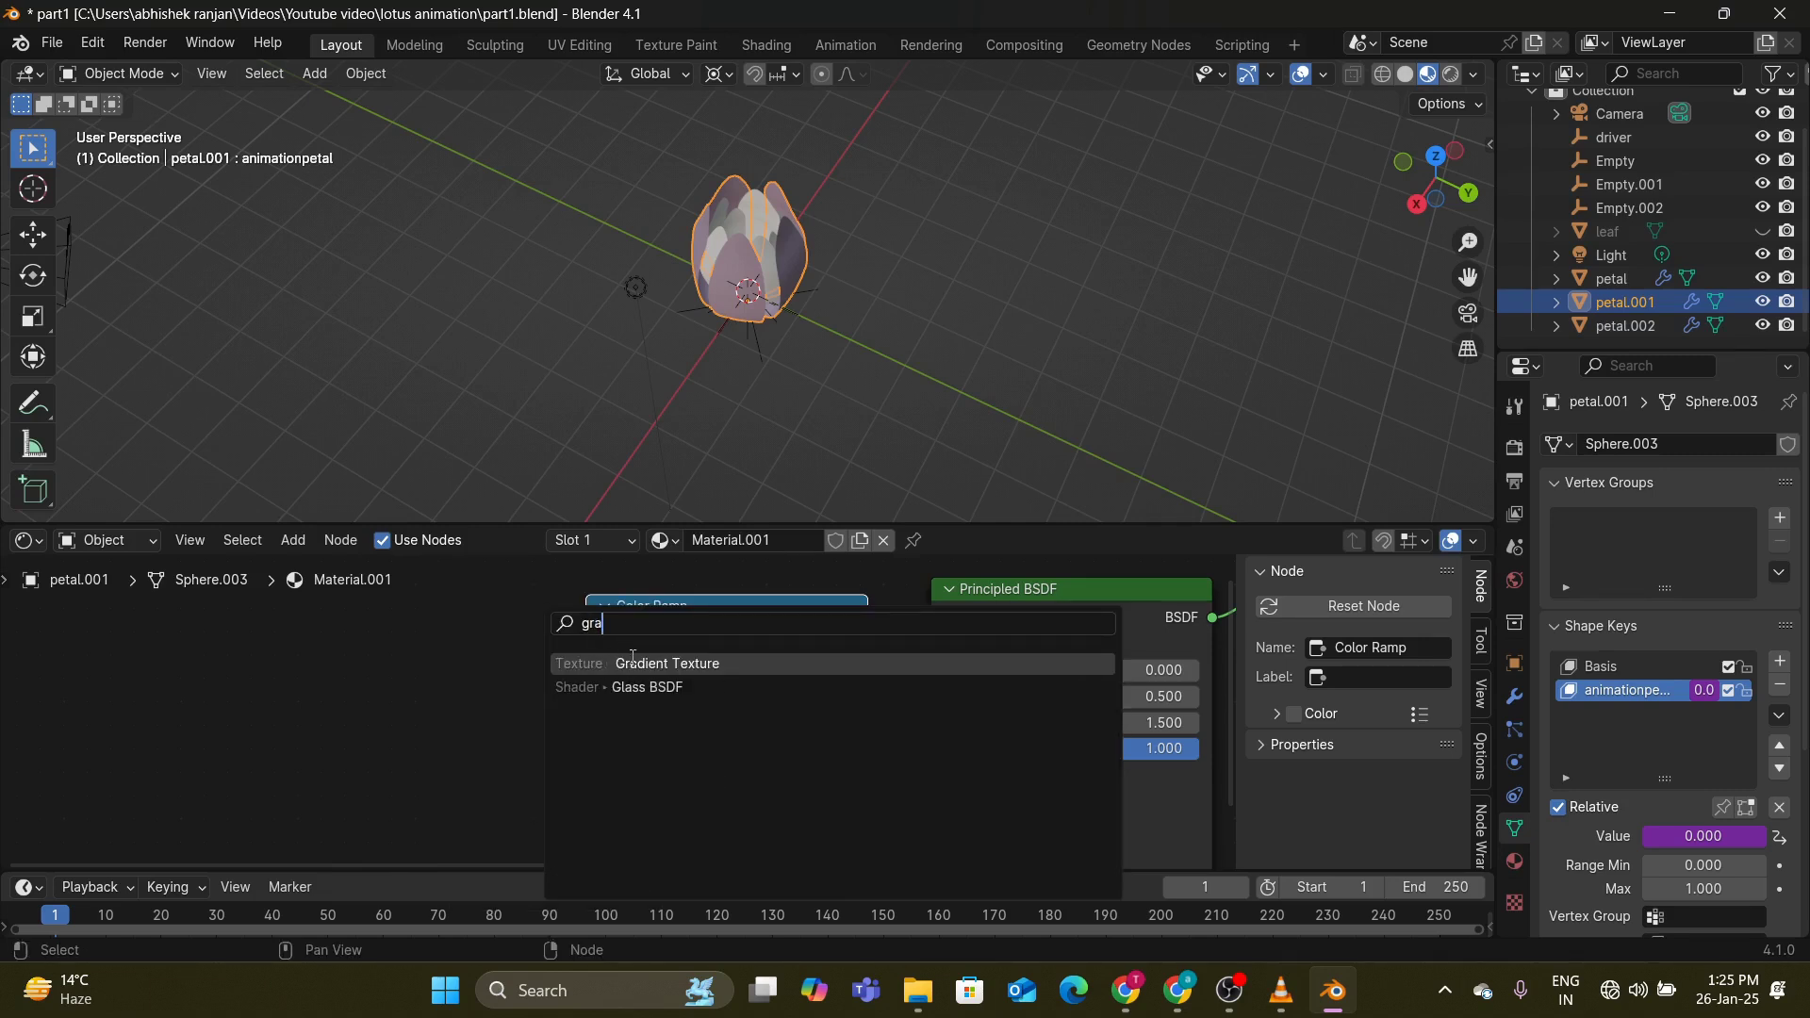
click(633, 662)
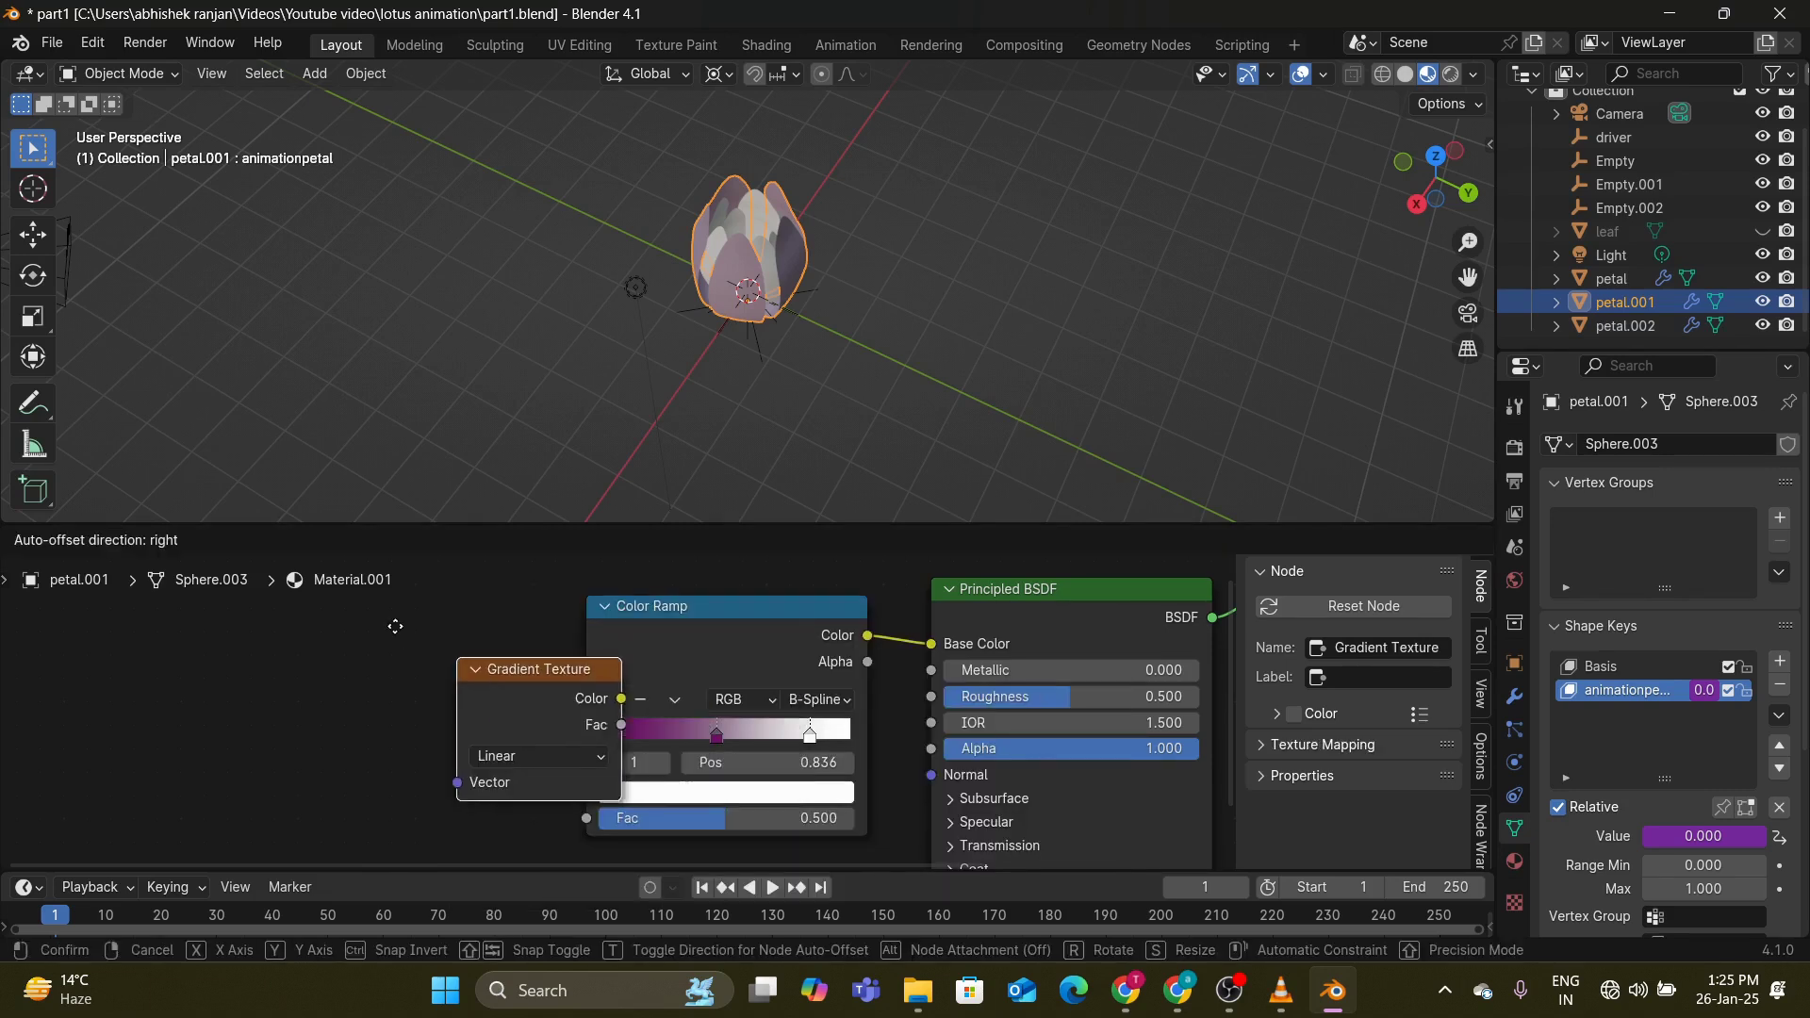
click(563, 725)
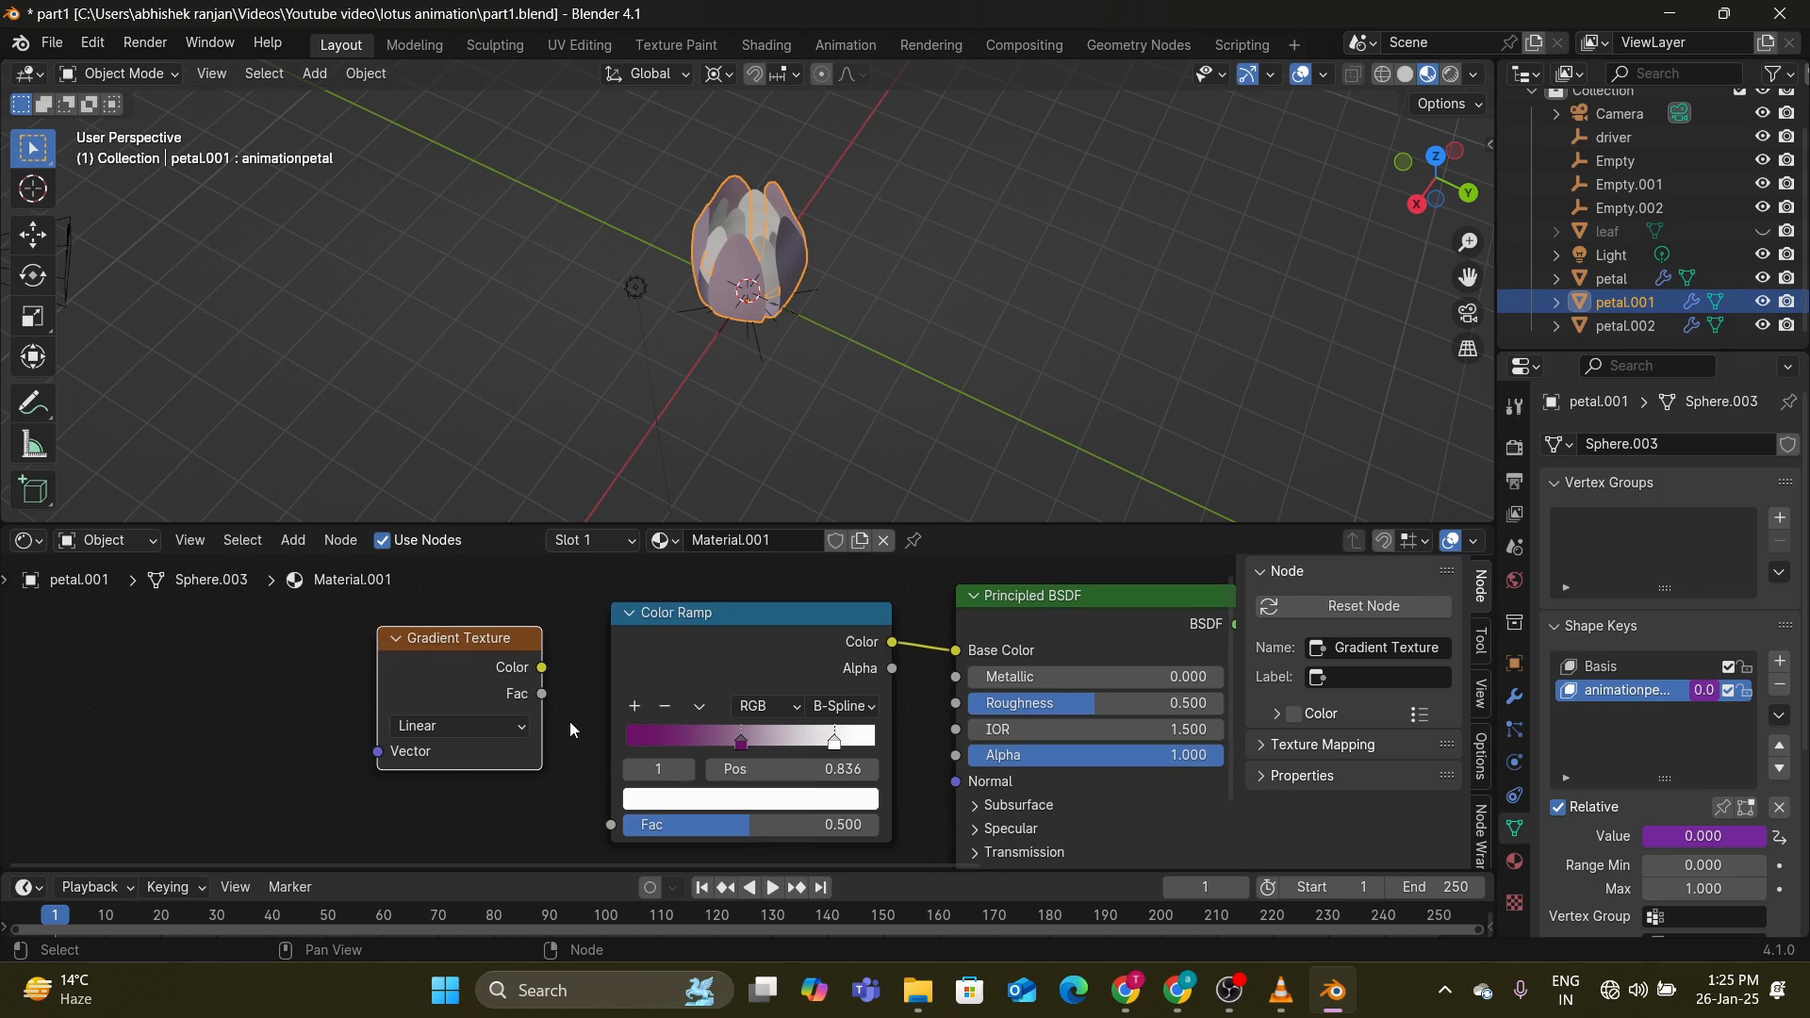
drag(542, 659, 604, 699)
middle_drag(744, 601, 881, 727)
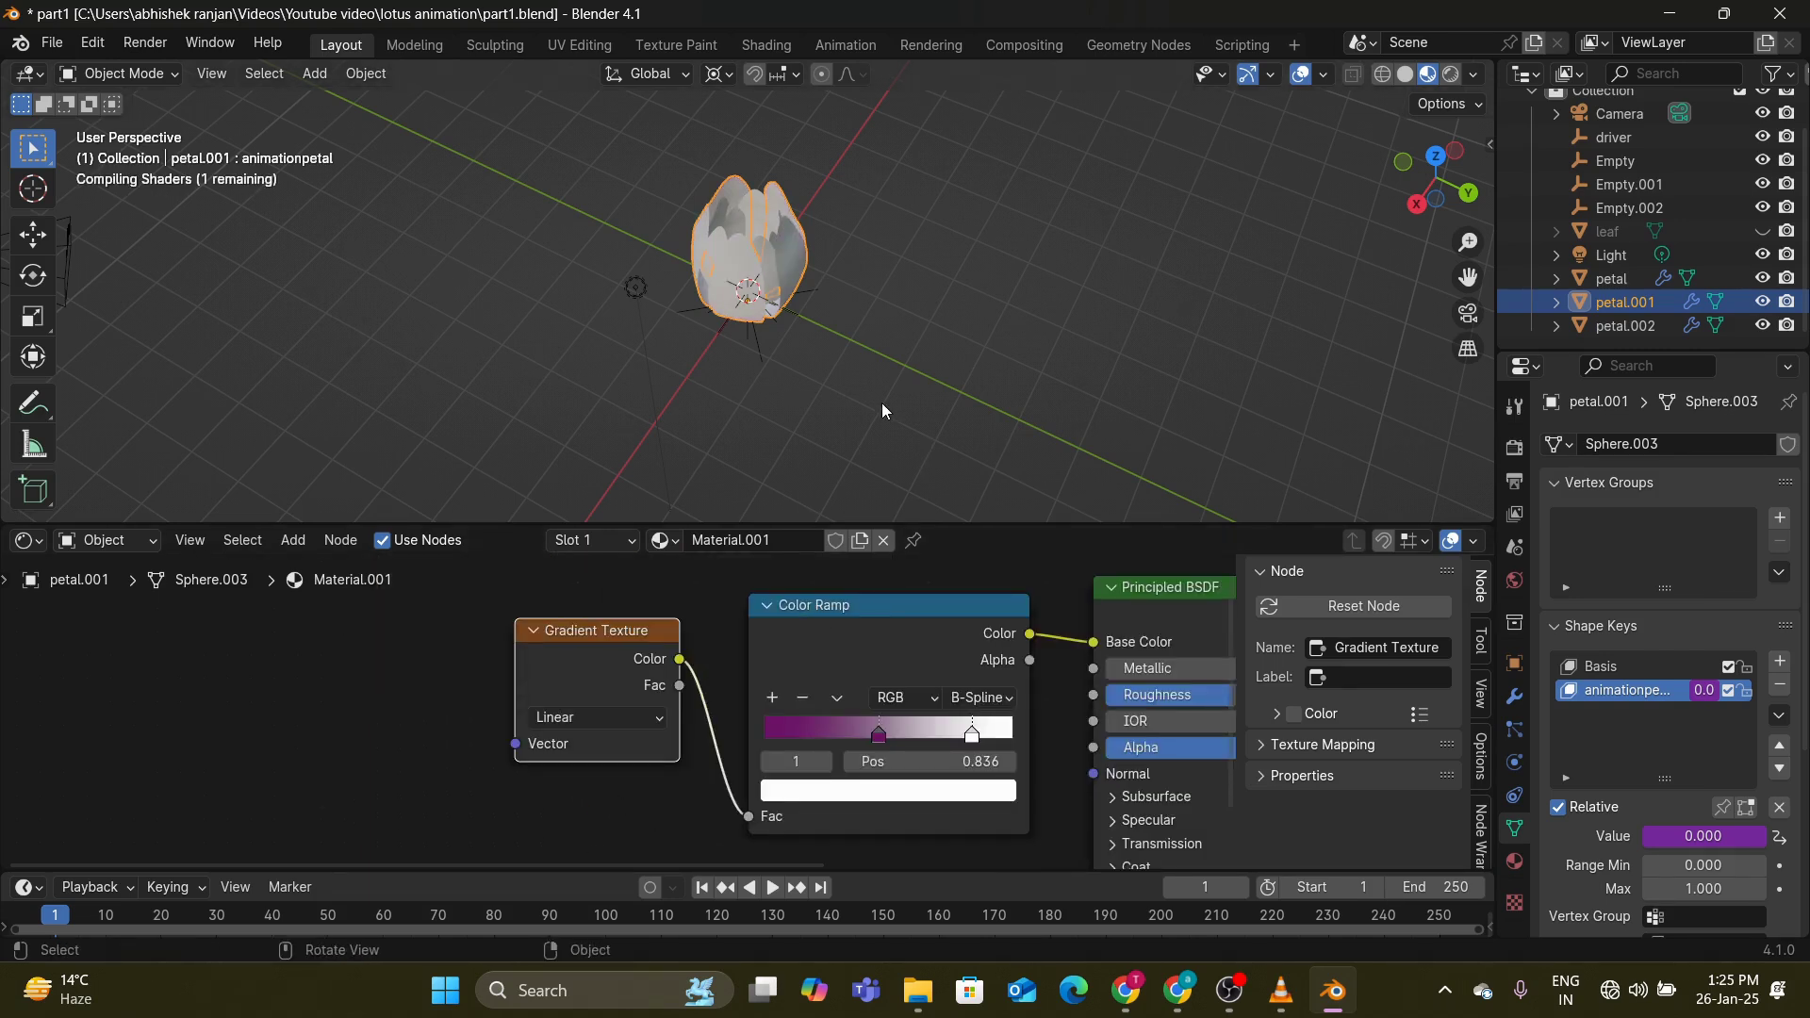
Step: Examine the purple and white coloring on the petals up close and from several angles
scroll(881, 400, up, 1)
scroll(881, 400, up, 5)
middle_drag(1055, 364, 1270, 336)
scroll(853, 326, down, 4)
scroll(1039, 373, up, 4)
scroll(1040, 381, down, 3)
scroll(1162, 415, up, 4)
scroll(1157, 383, down, 4)
scroll(1019, 323, up, 3)
scroll(1020, 323, down, 3)
scroll(1122, 358, up, 3)
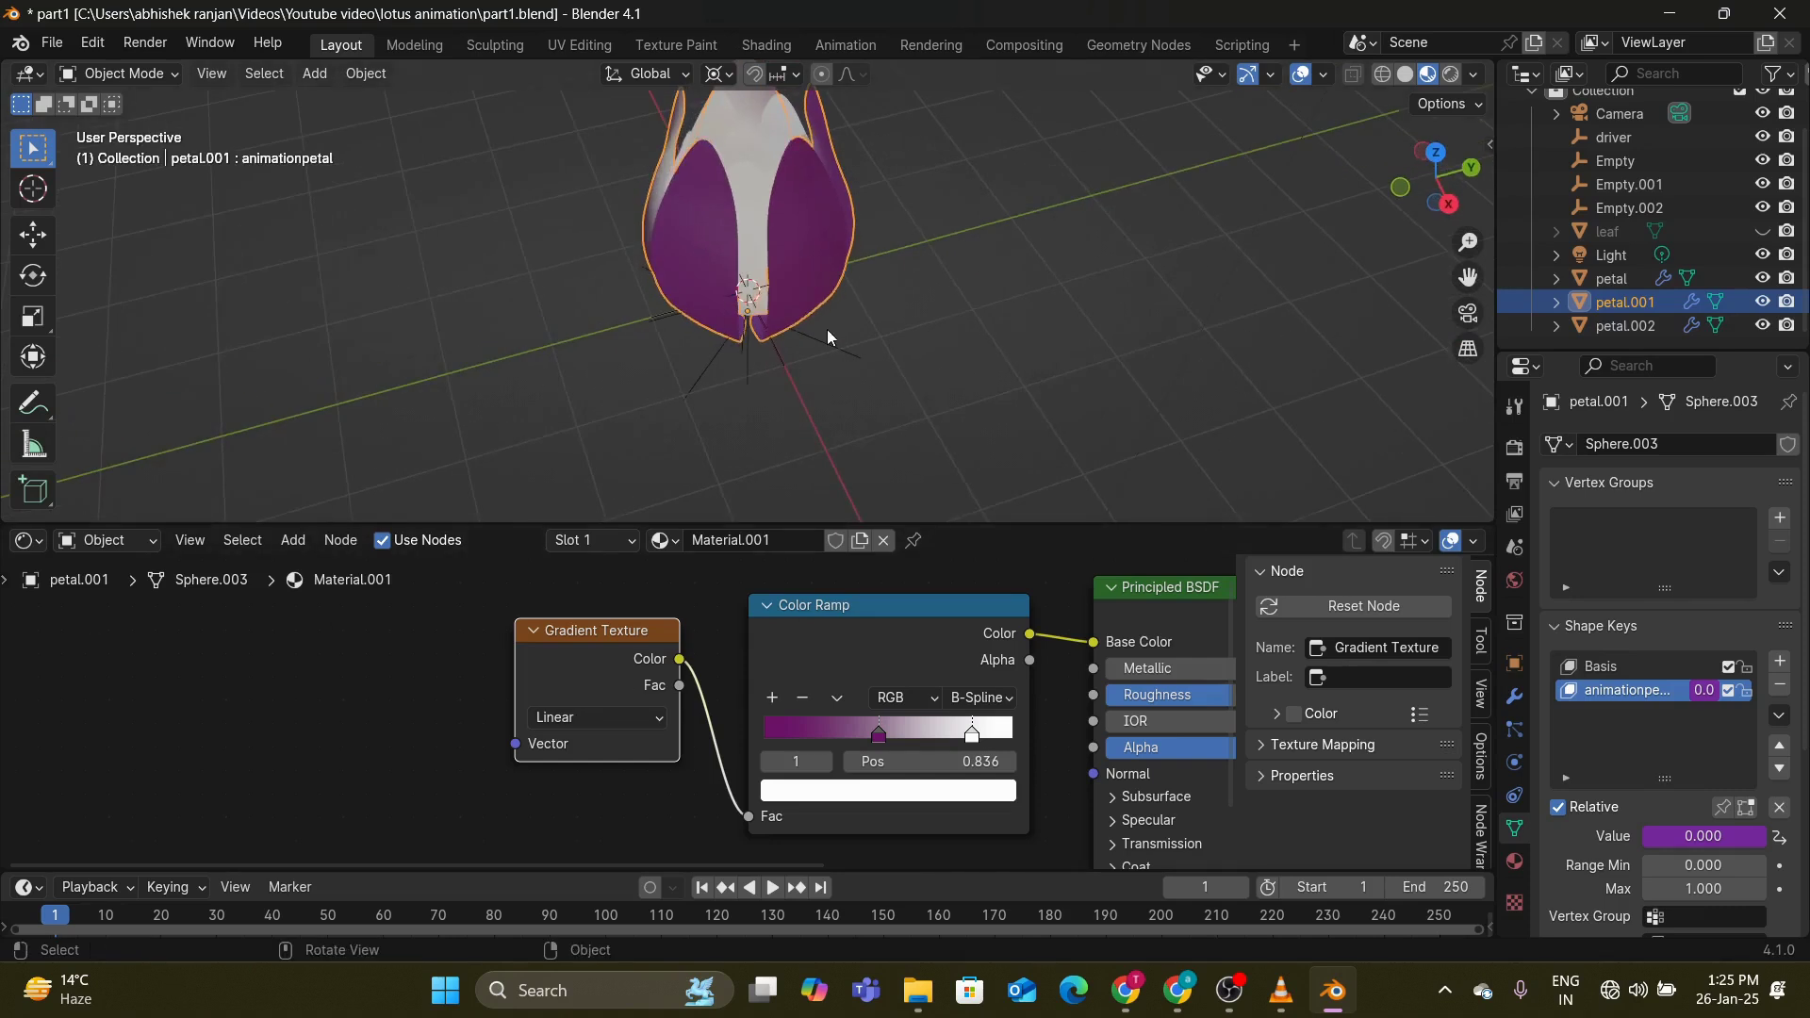
scroll(849, 332, down, 3)
scroll(870, 333, up, 3)
middle_drag(943, 324, 892, 351)
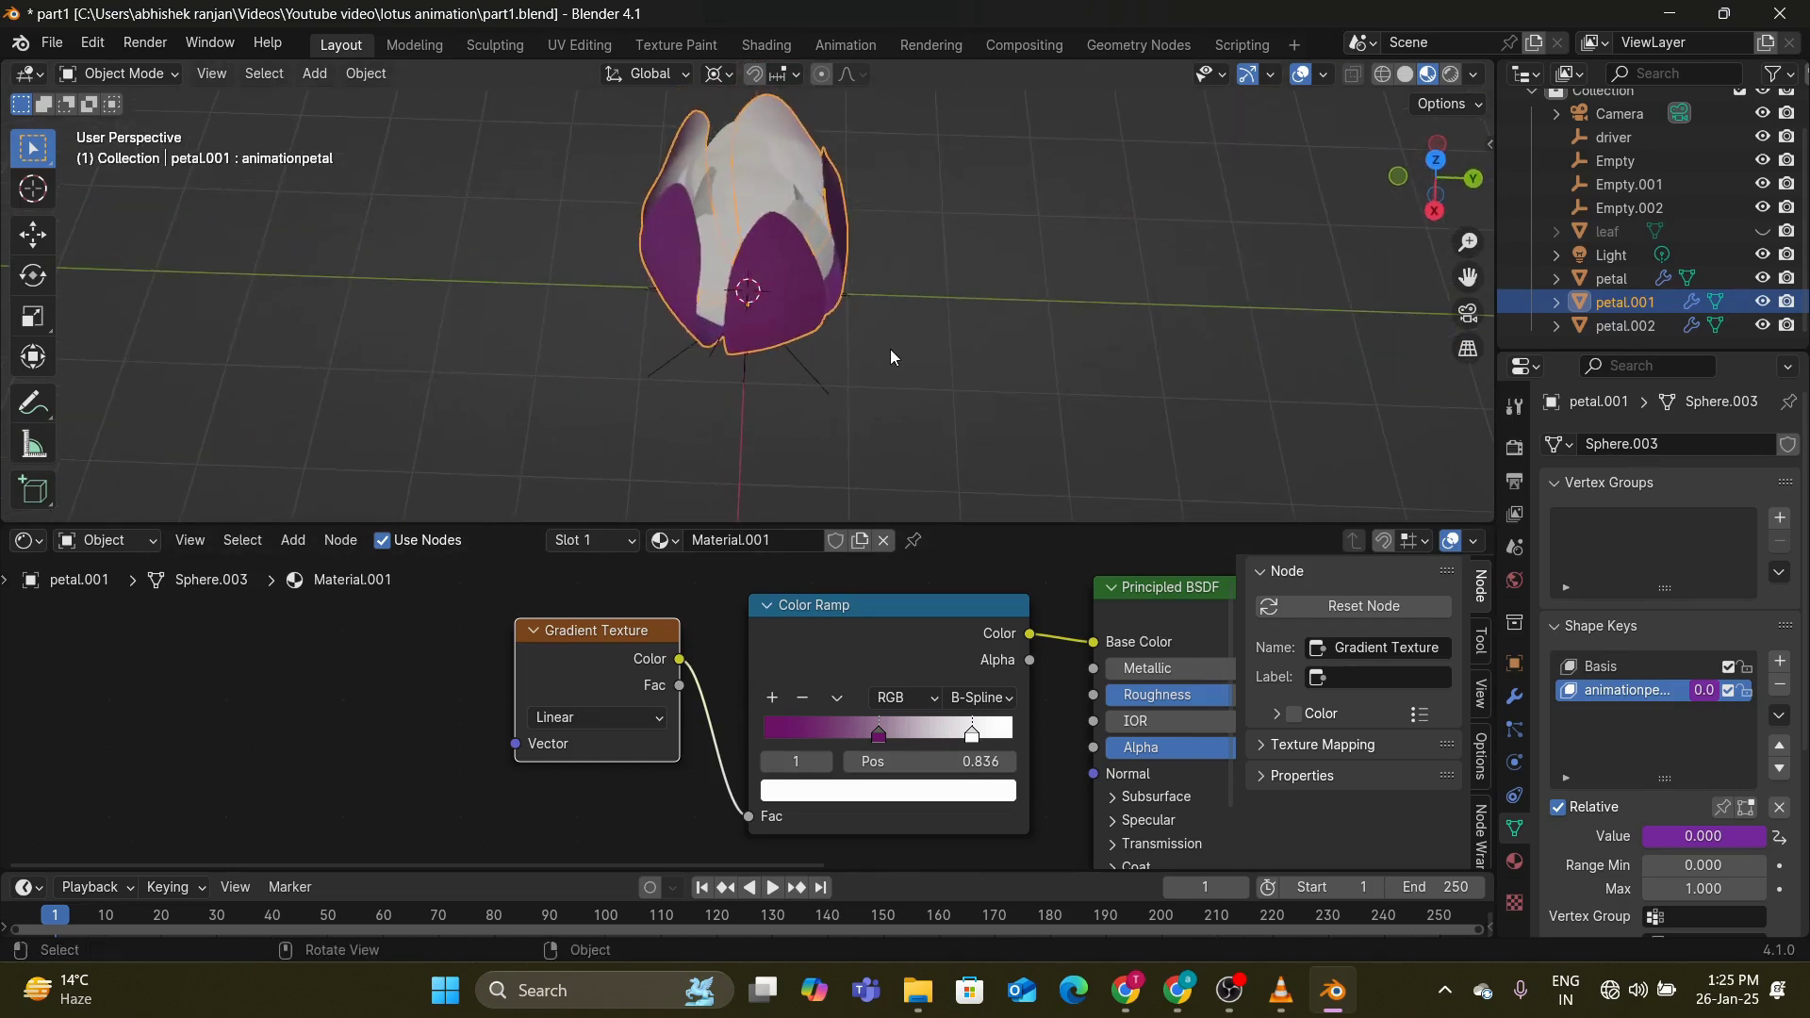
Step: Apply Shade Smooth to the petal rings petal.001, petal and petal.002
right_click(835, 202)
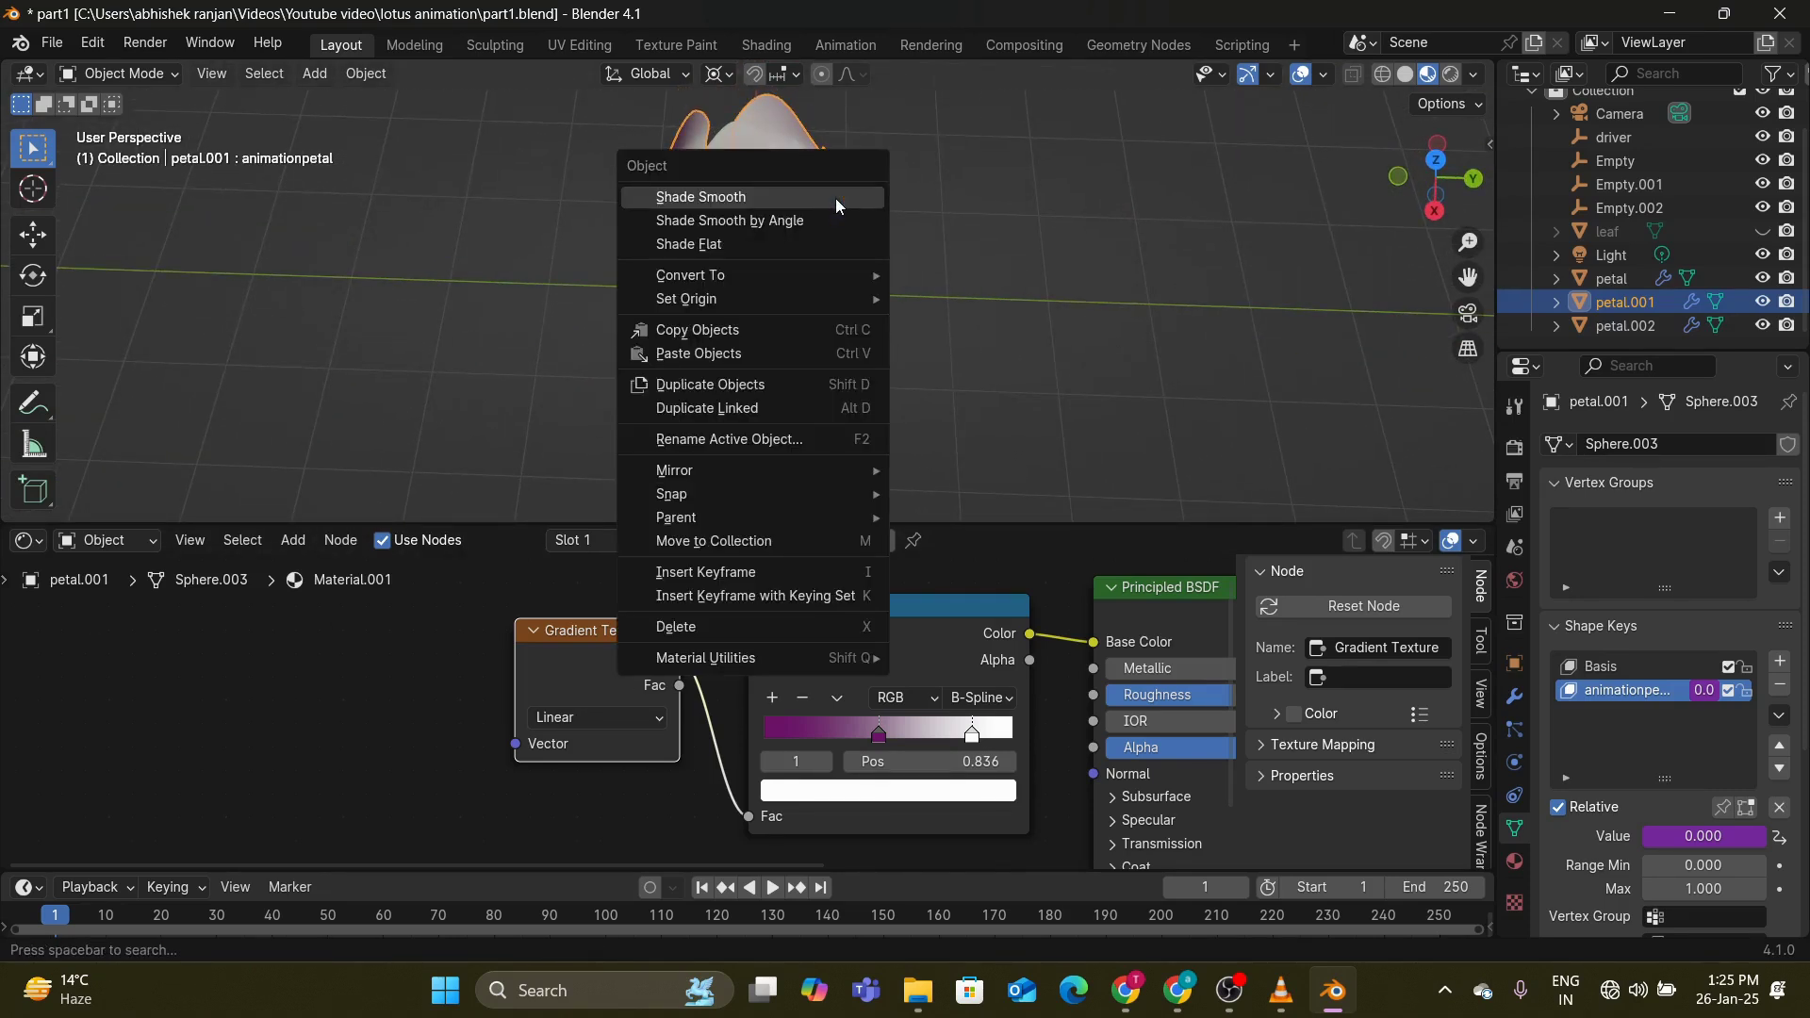
click(836, 198)
click(830, 208)
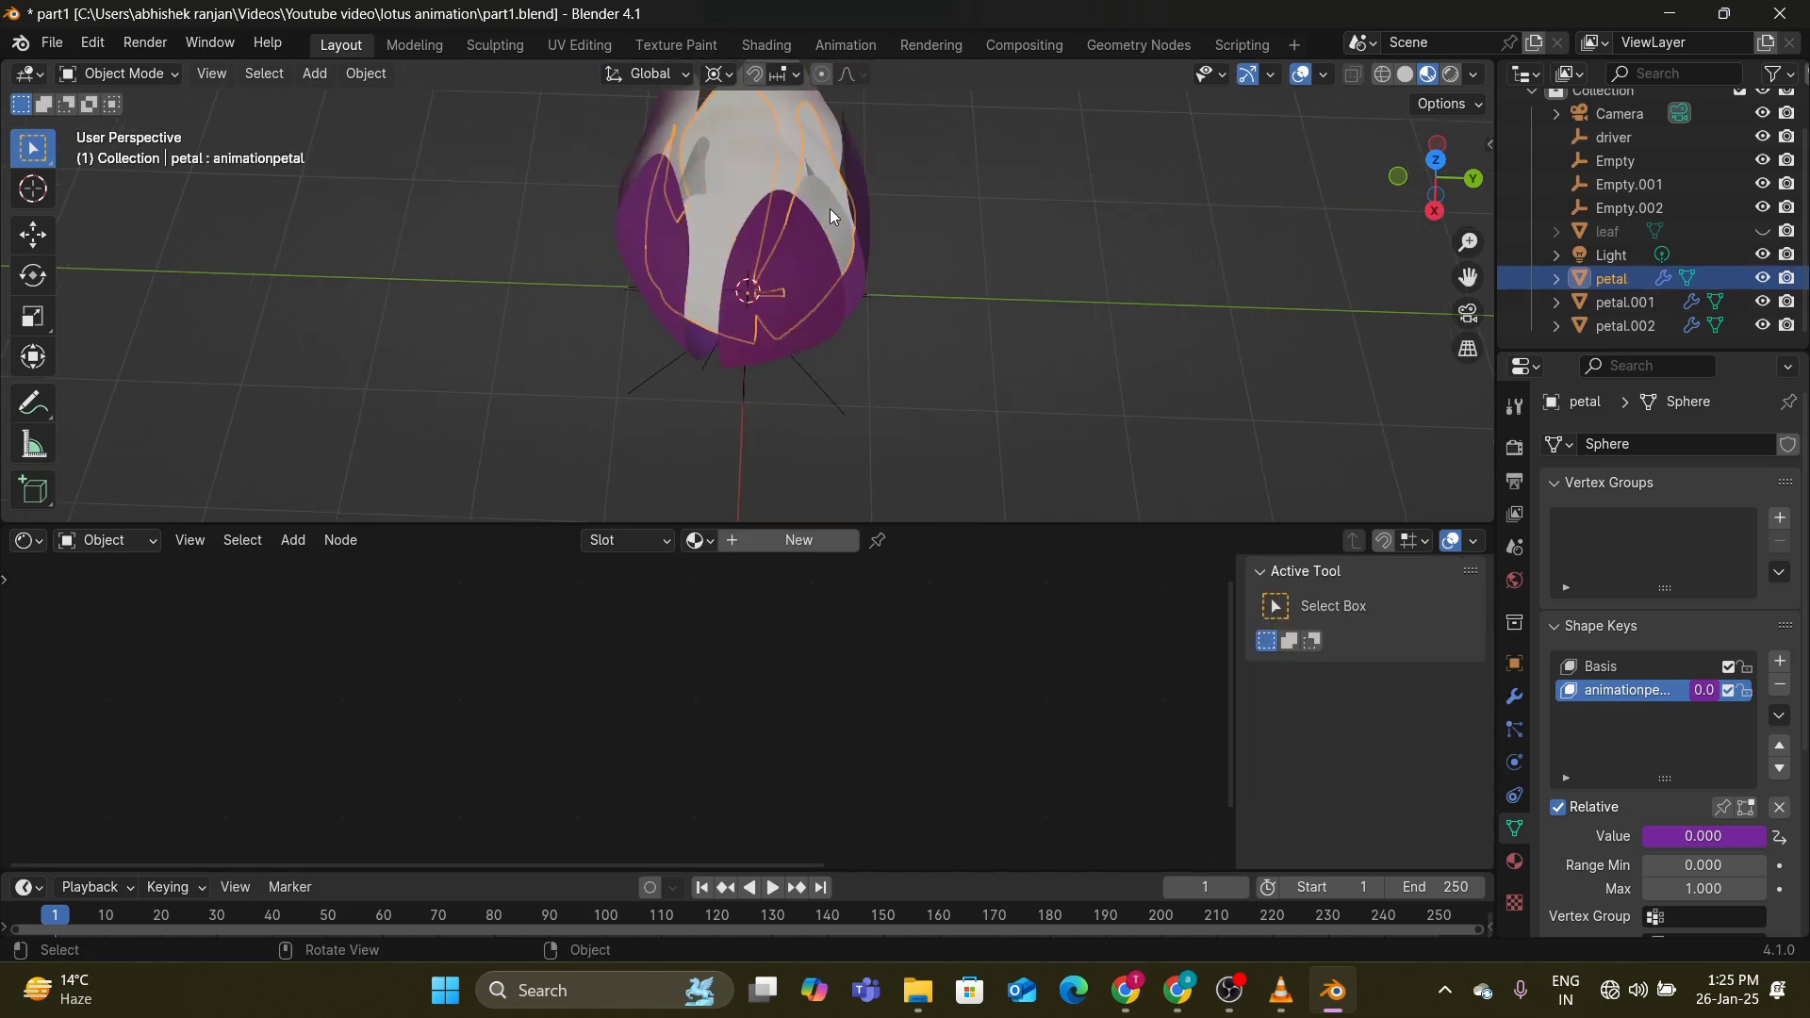
right_click(833, 216)
click(830, 207)
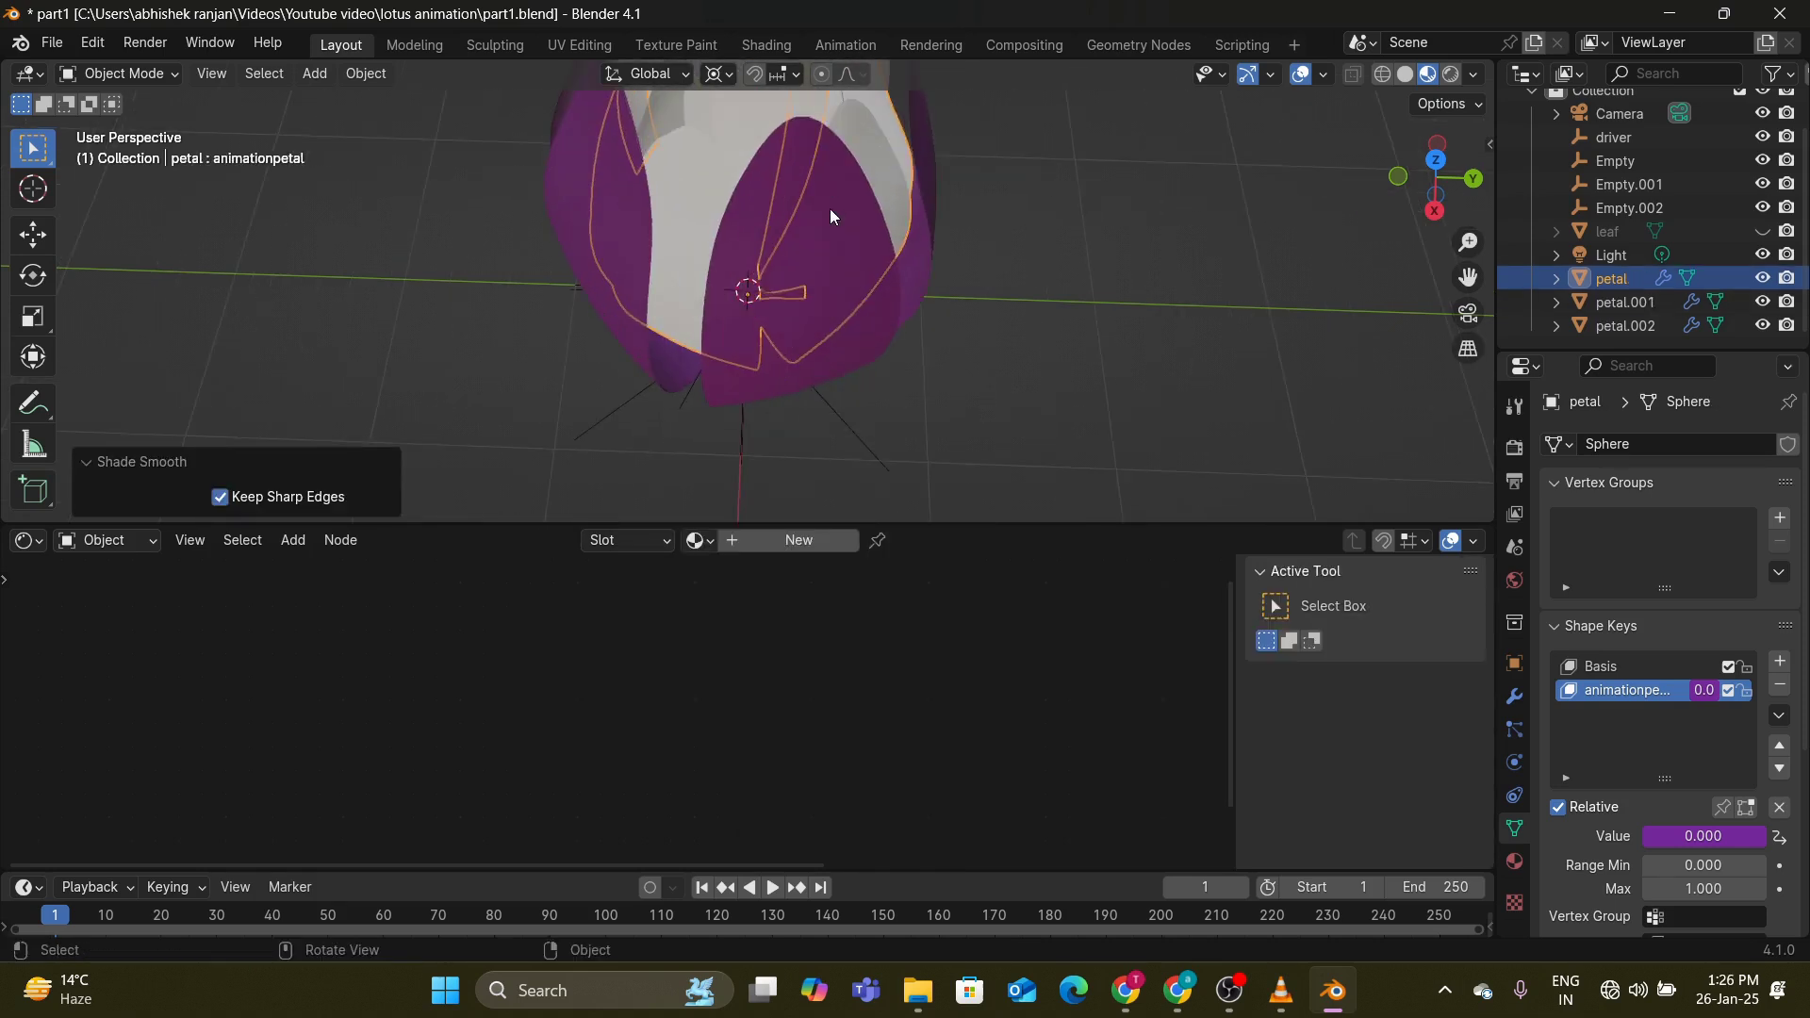
click(1621, 322)
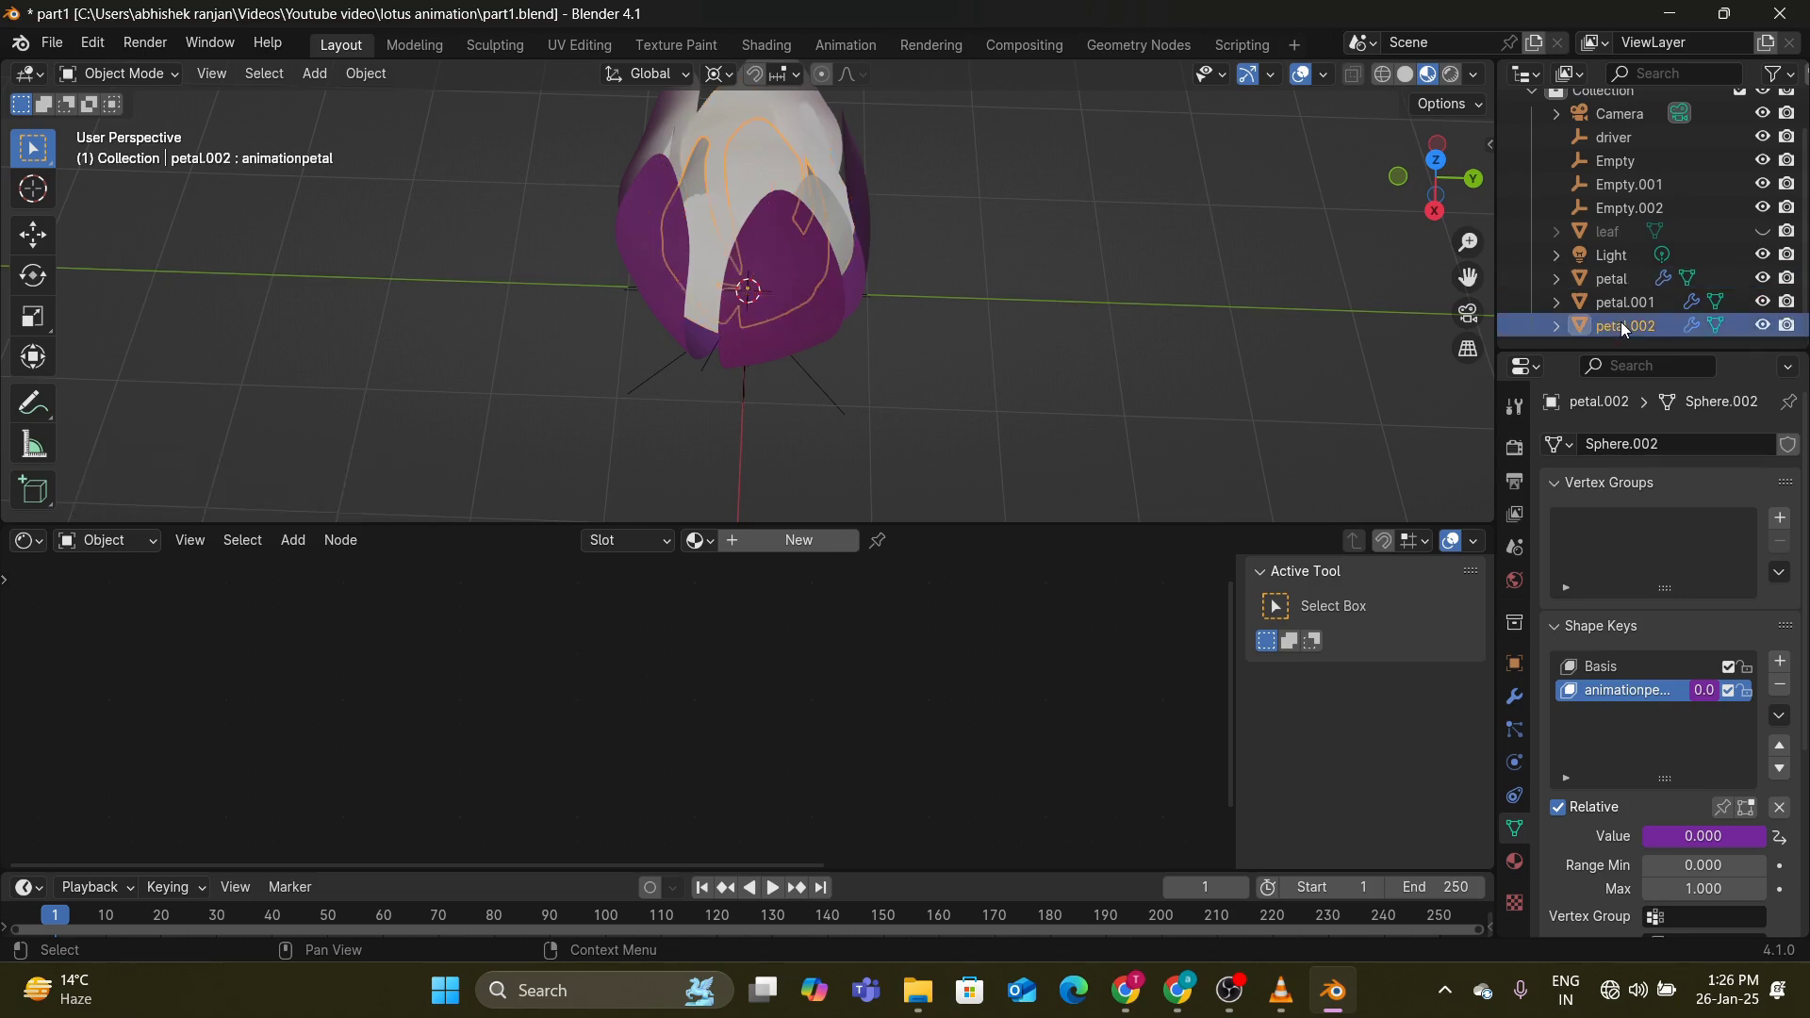
right_click(896, 213)
click(897, 213)
Step: Add Texture Coordinate and Mapping nodes before the Gradient Texture in petal.001's material using Node Wrangler
click(772, 321)
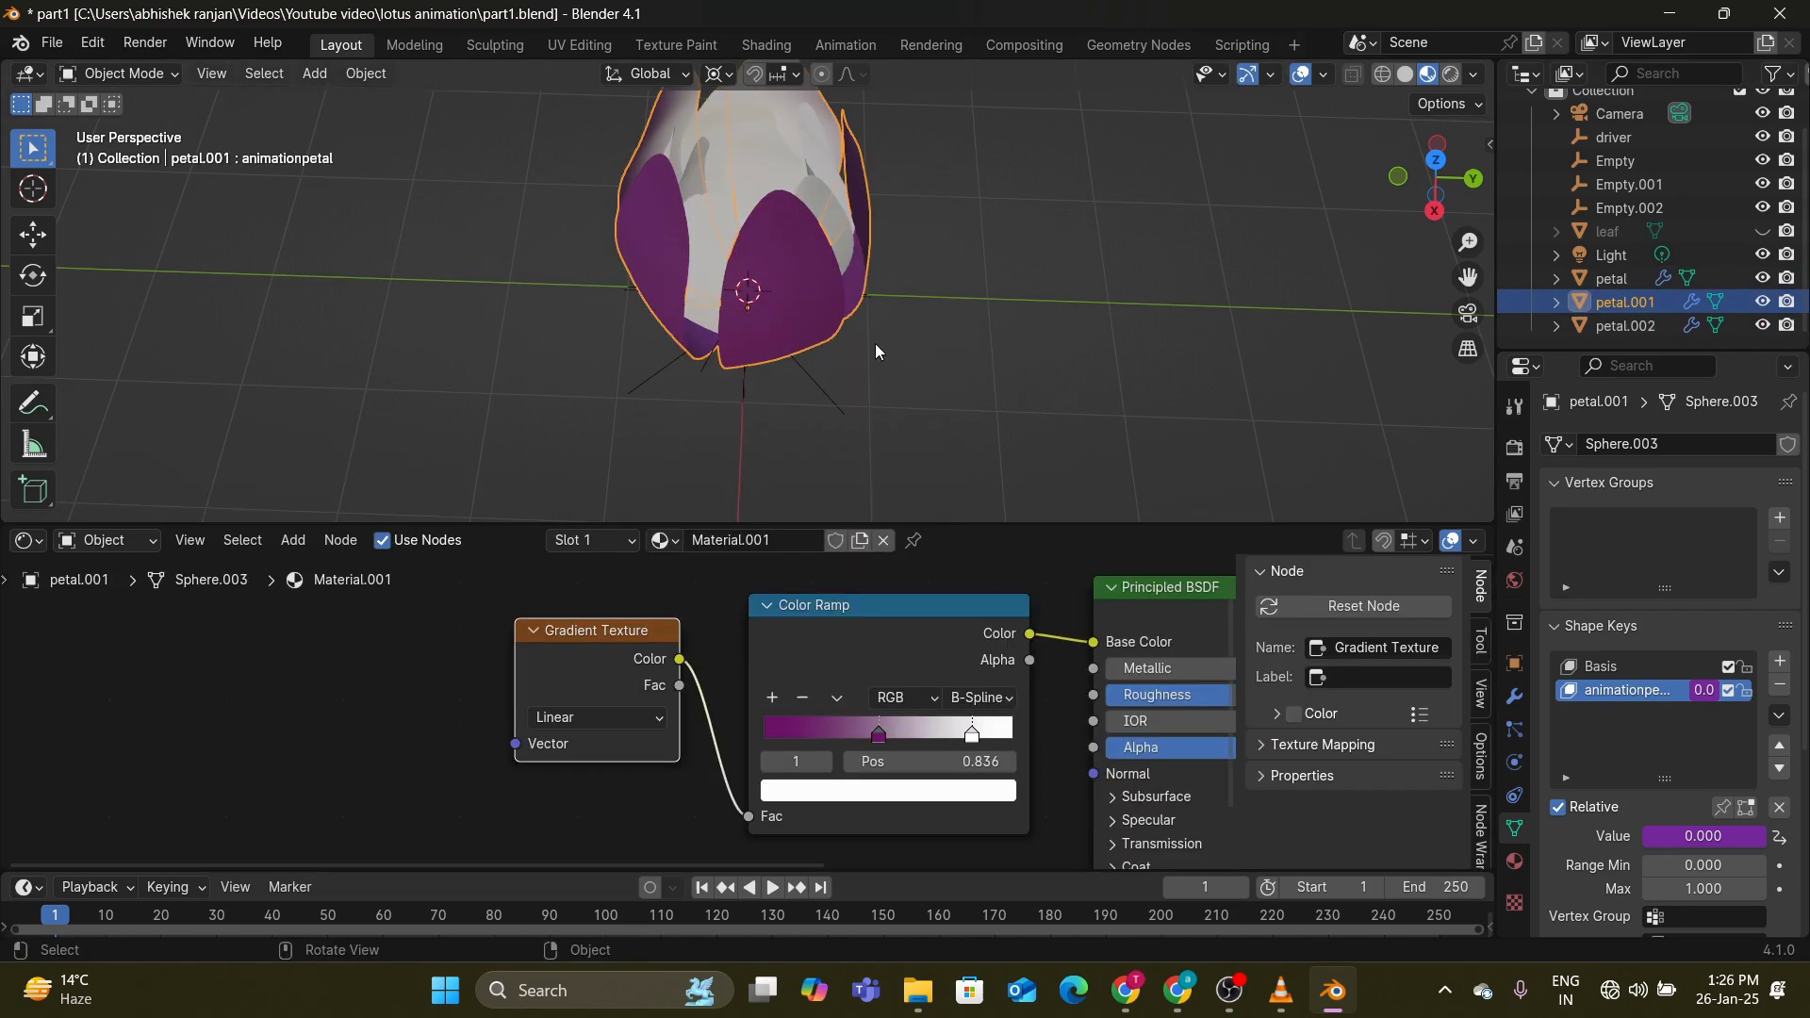
scroll(875, 343, down, 2)
click(602, 630)
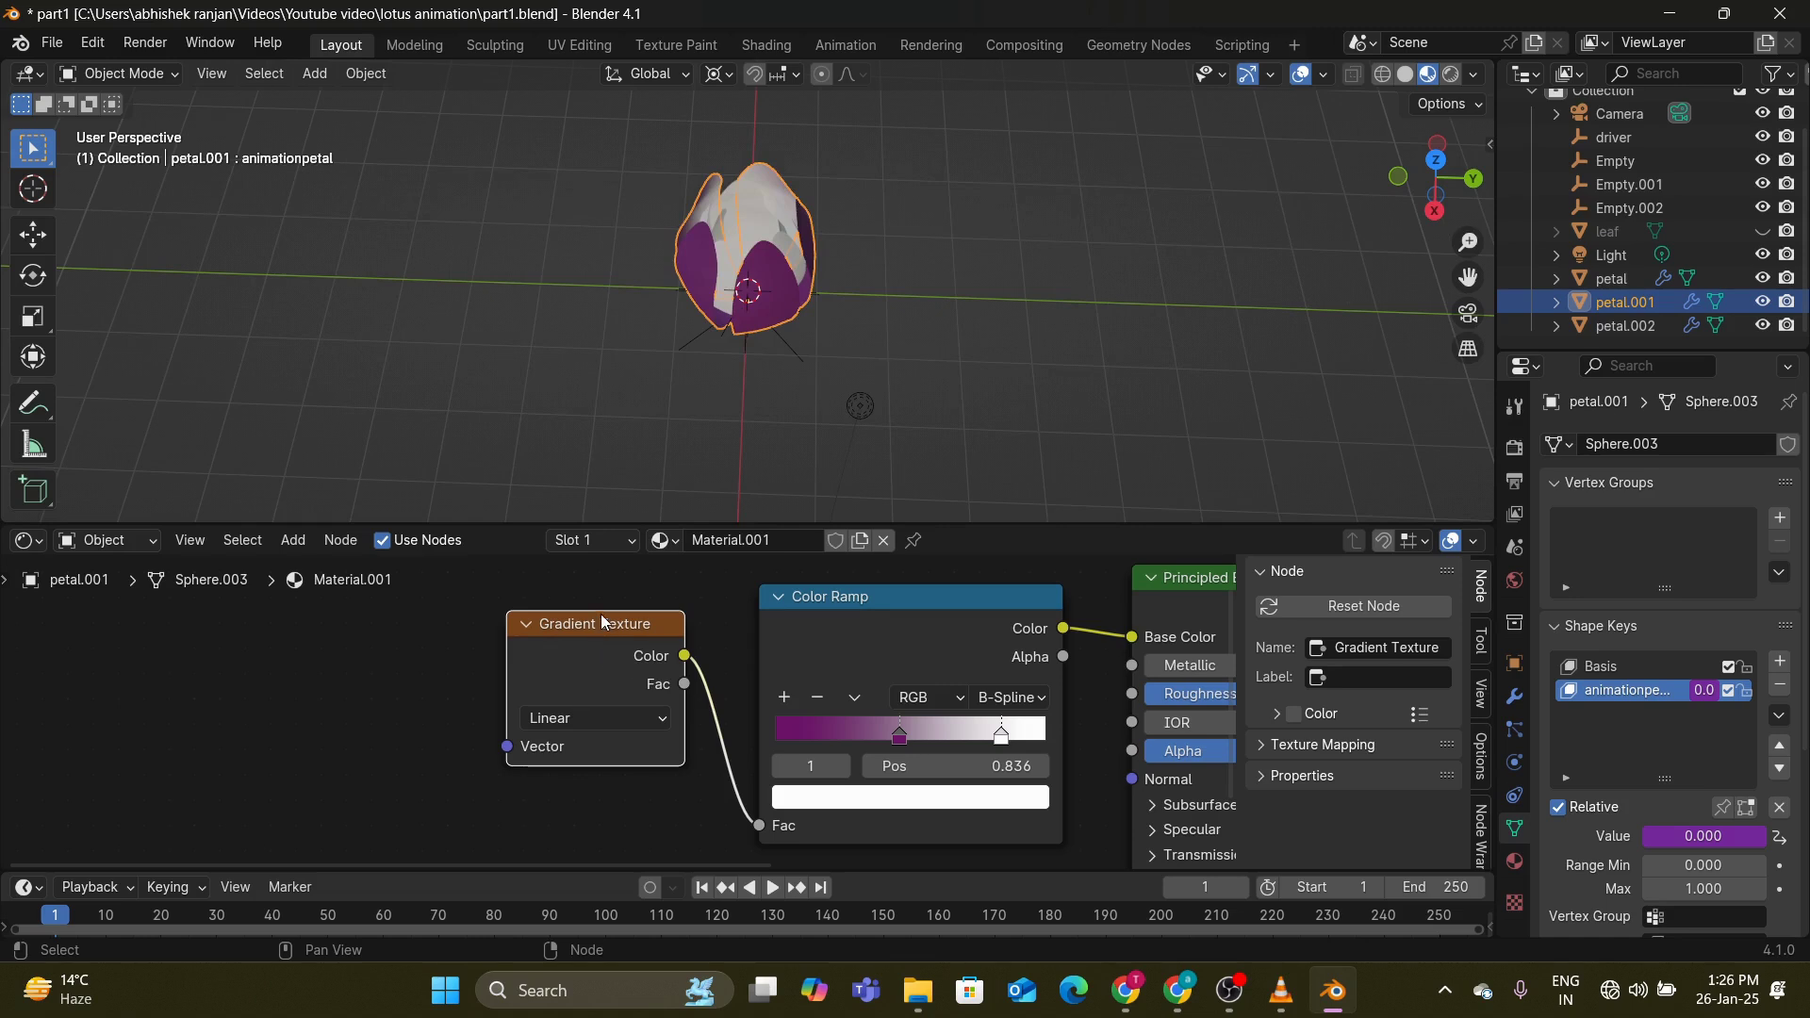
key(ctrl+t)
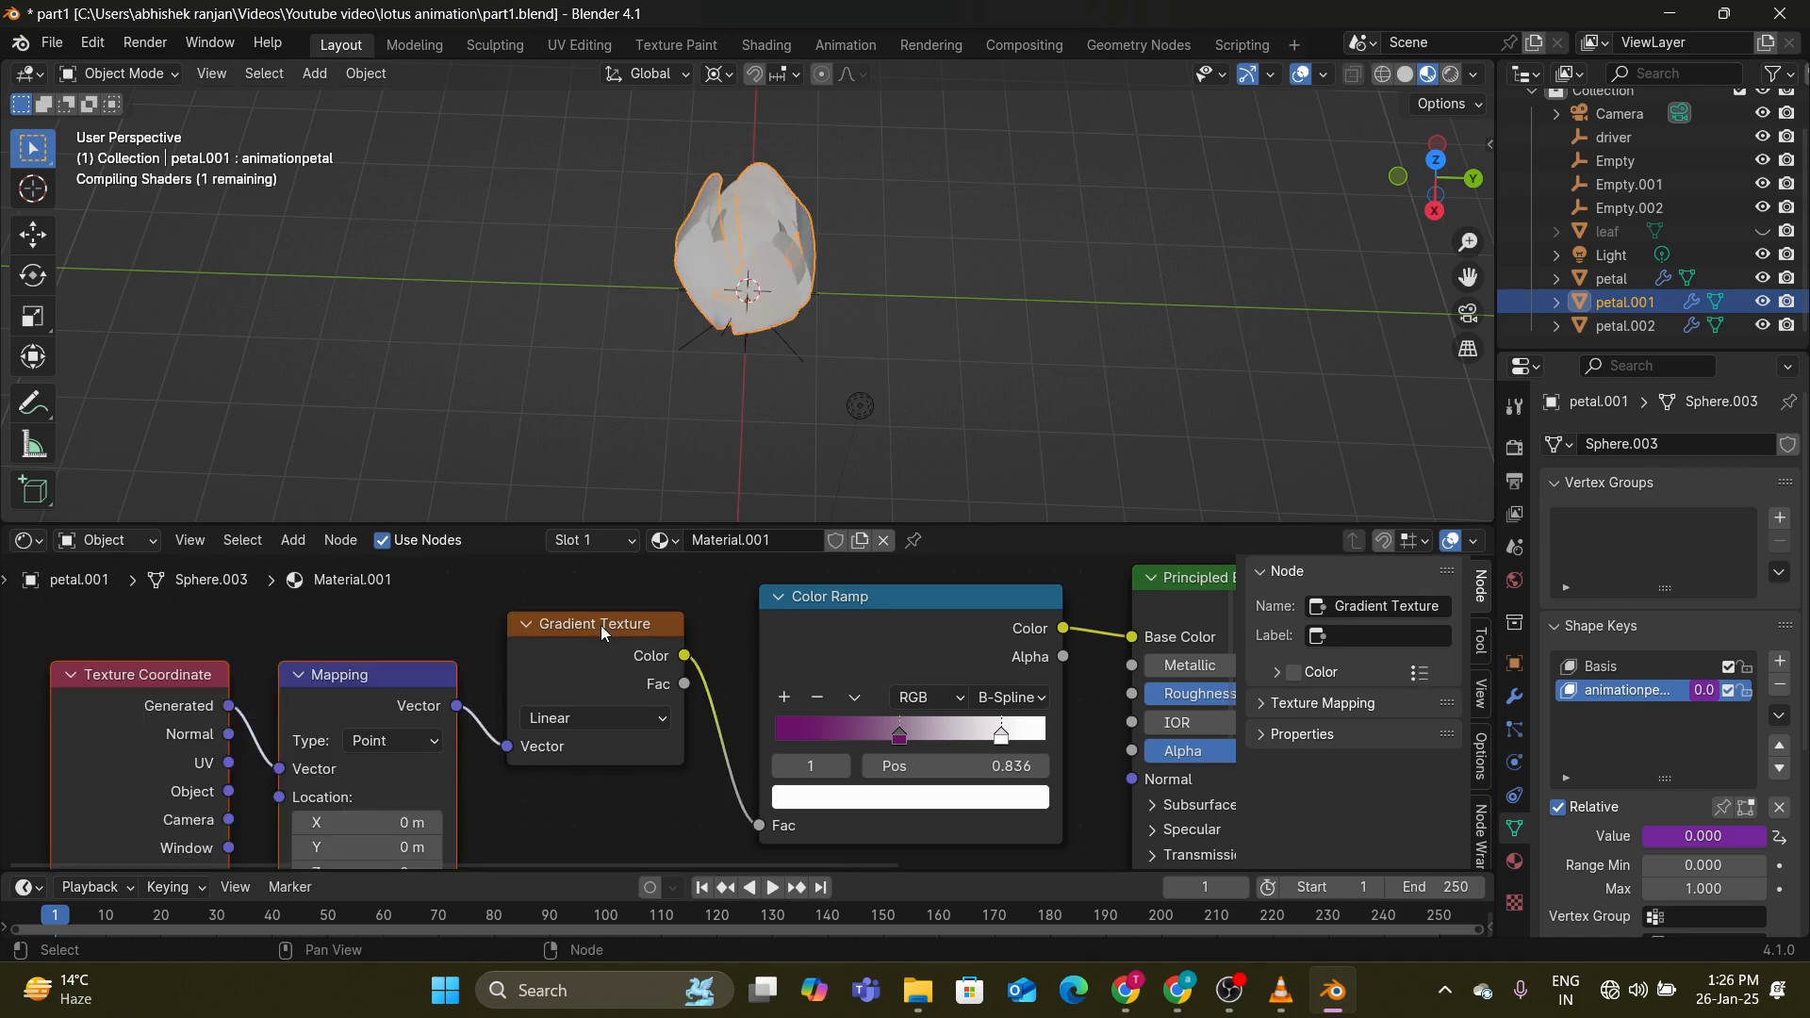
middle_drag(478, 744, 577, 709)
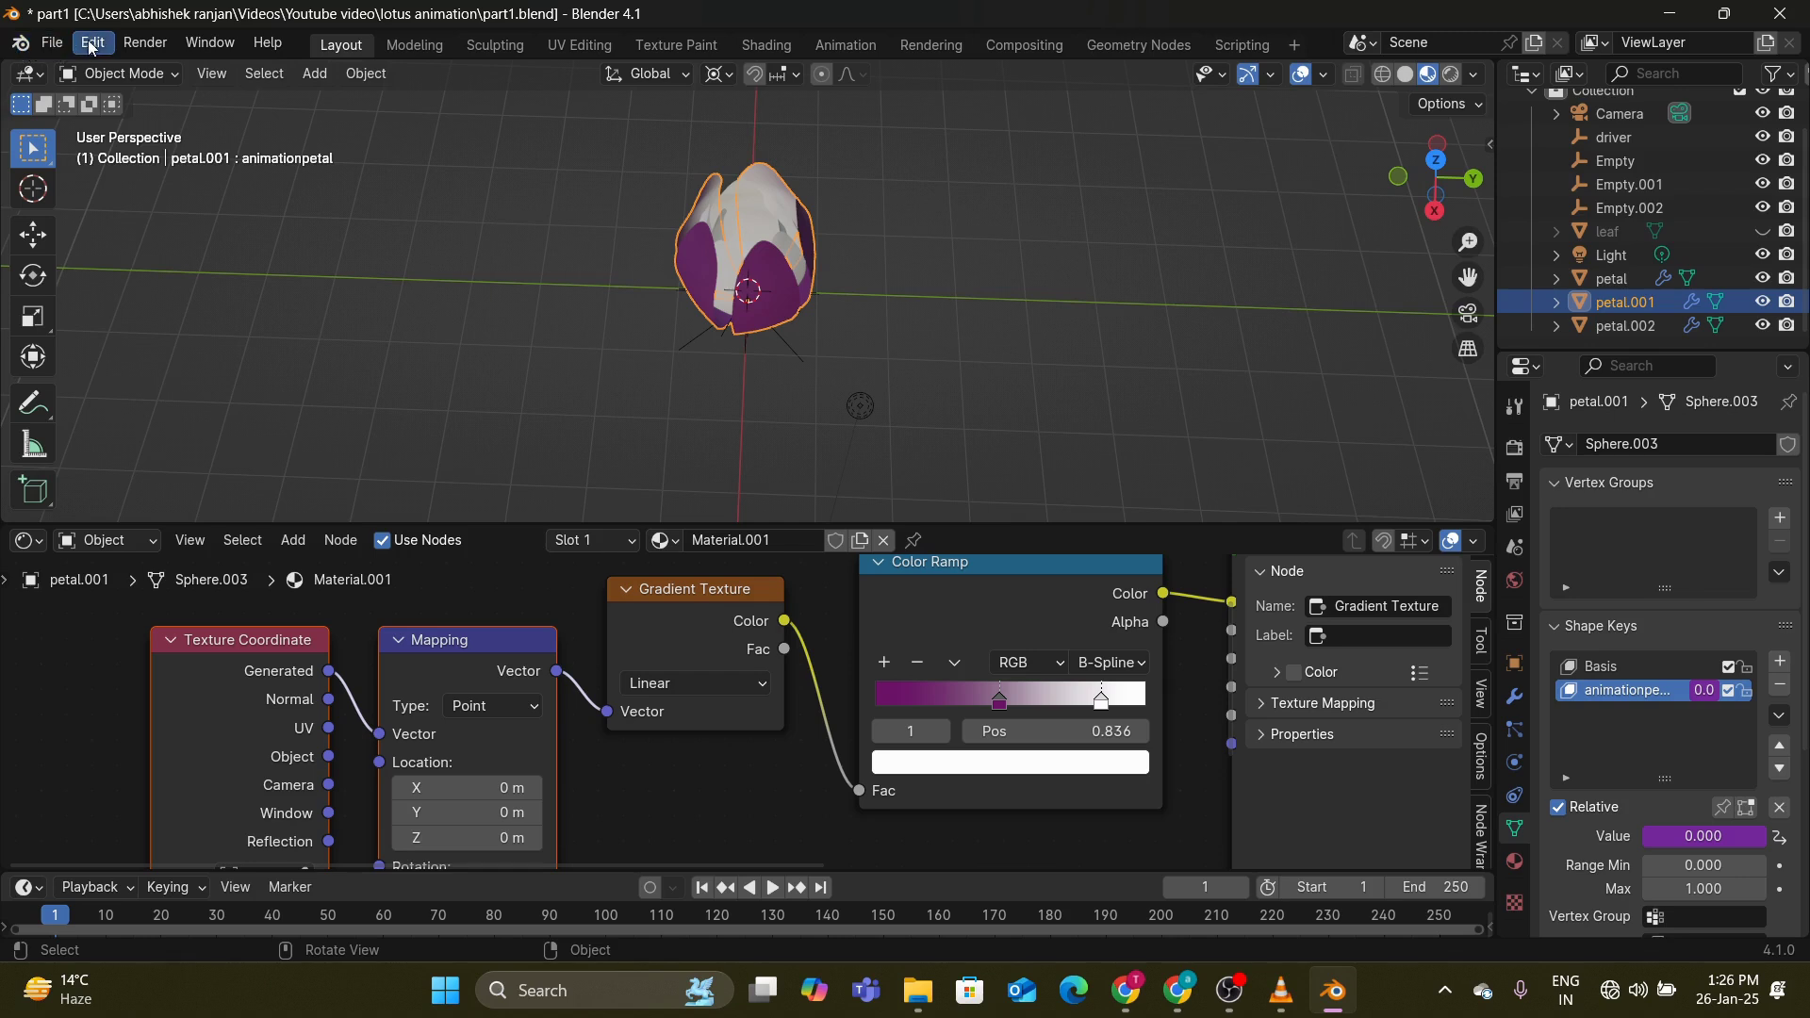
Step: Search the add-on preferences for "node", then disable and re-enable the Node Wrangler add-on
click(94, 44)
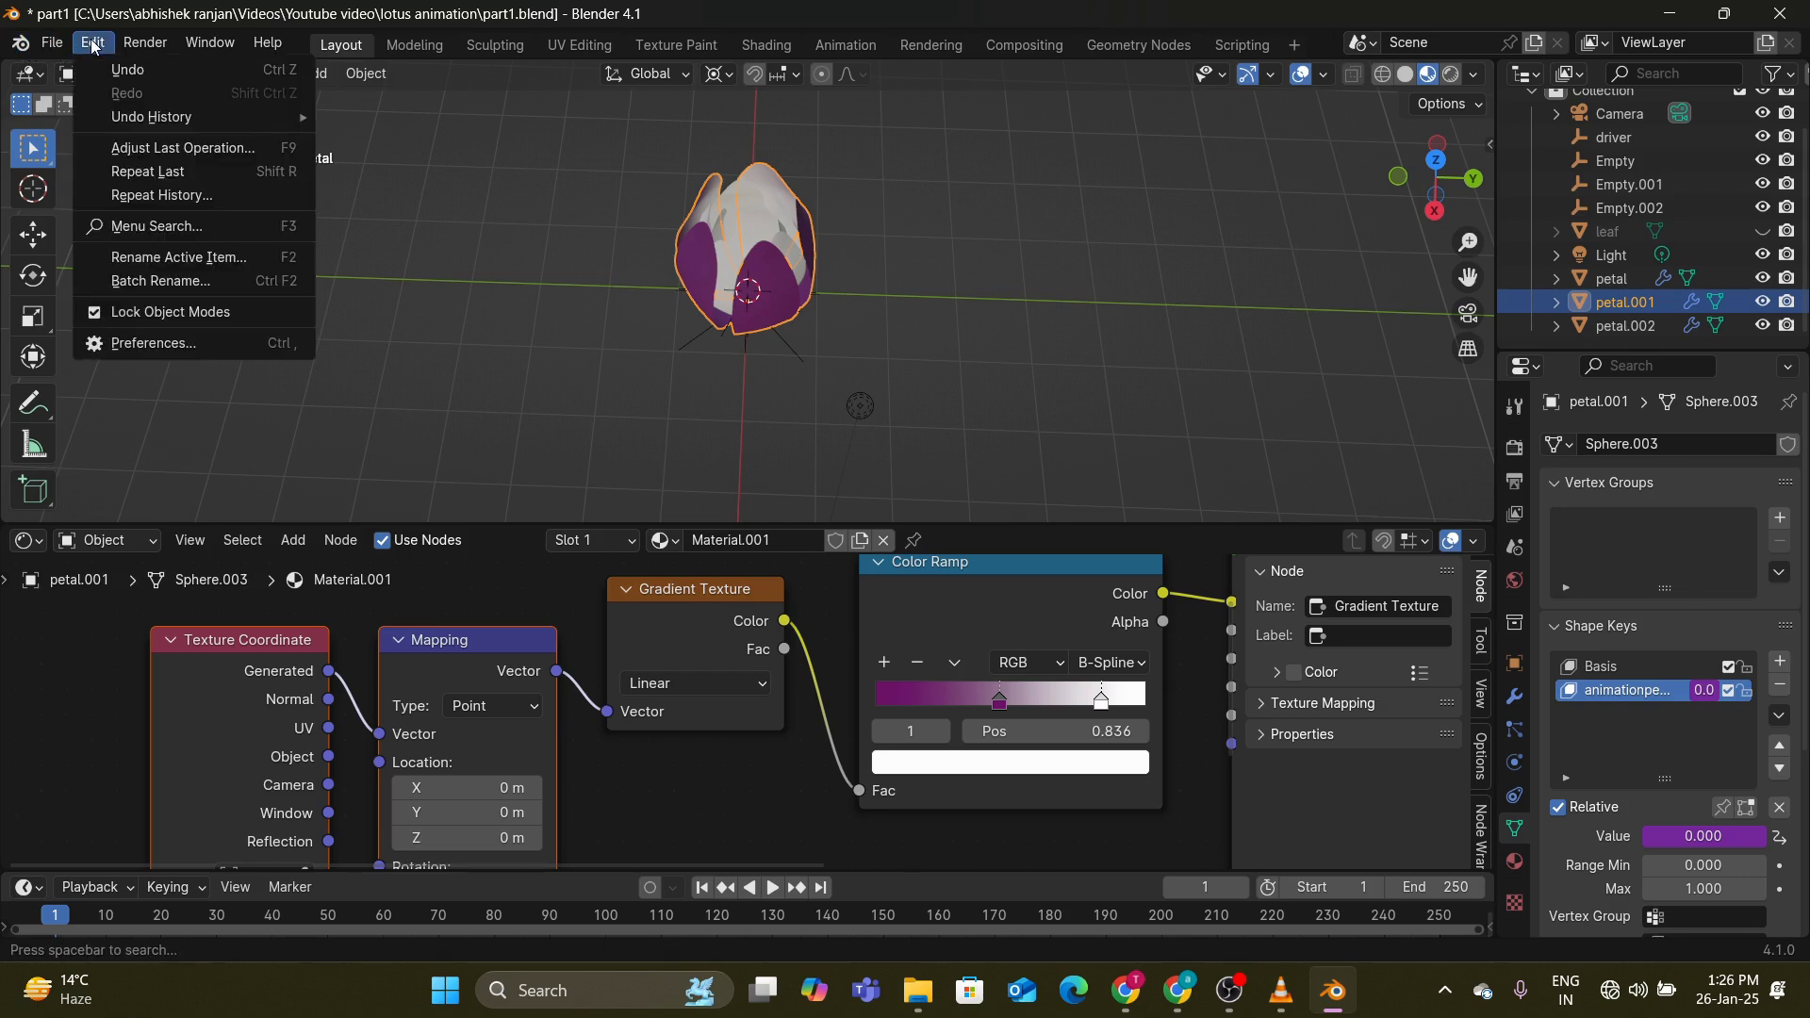
click(144, 343)
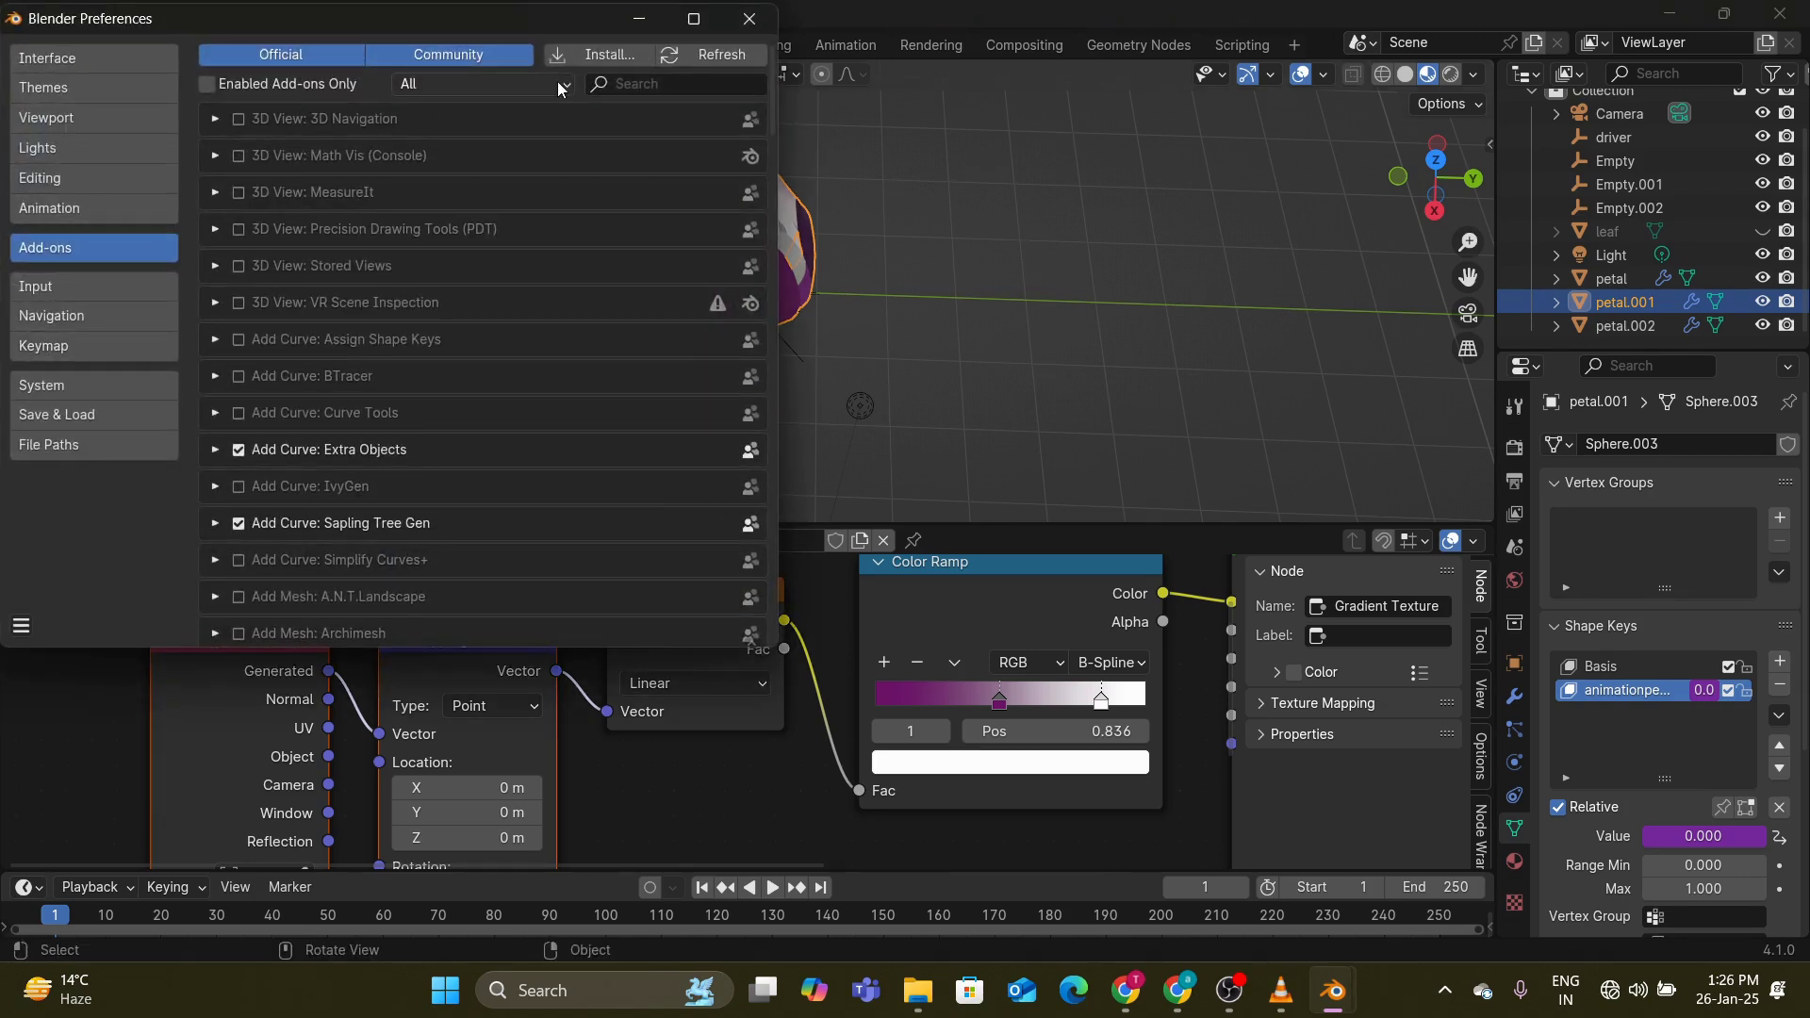
click(634, 83)
text(node)
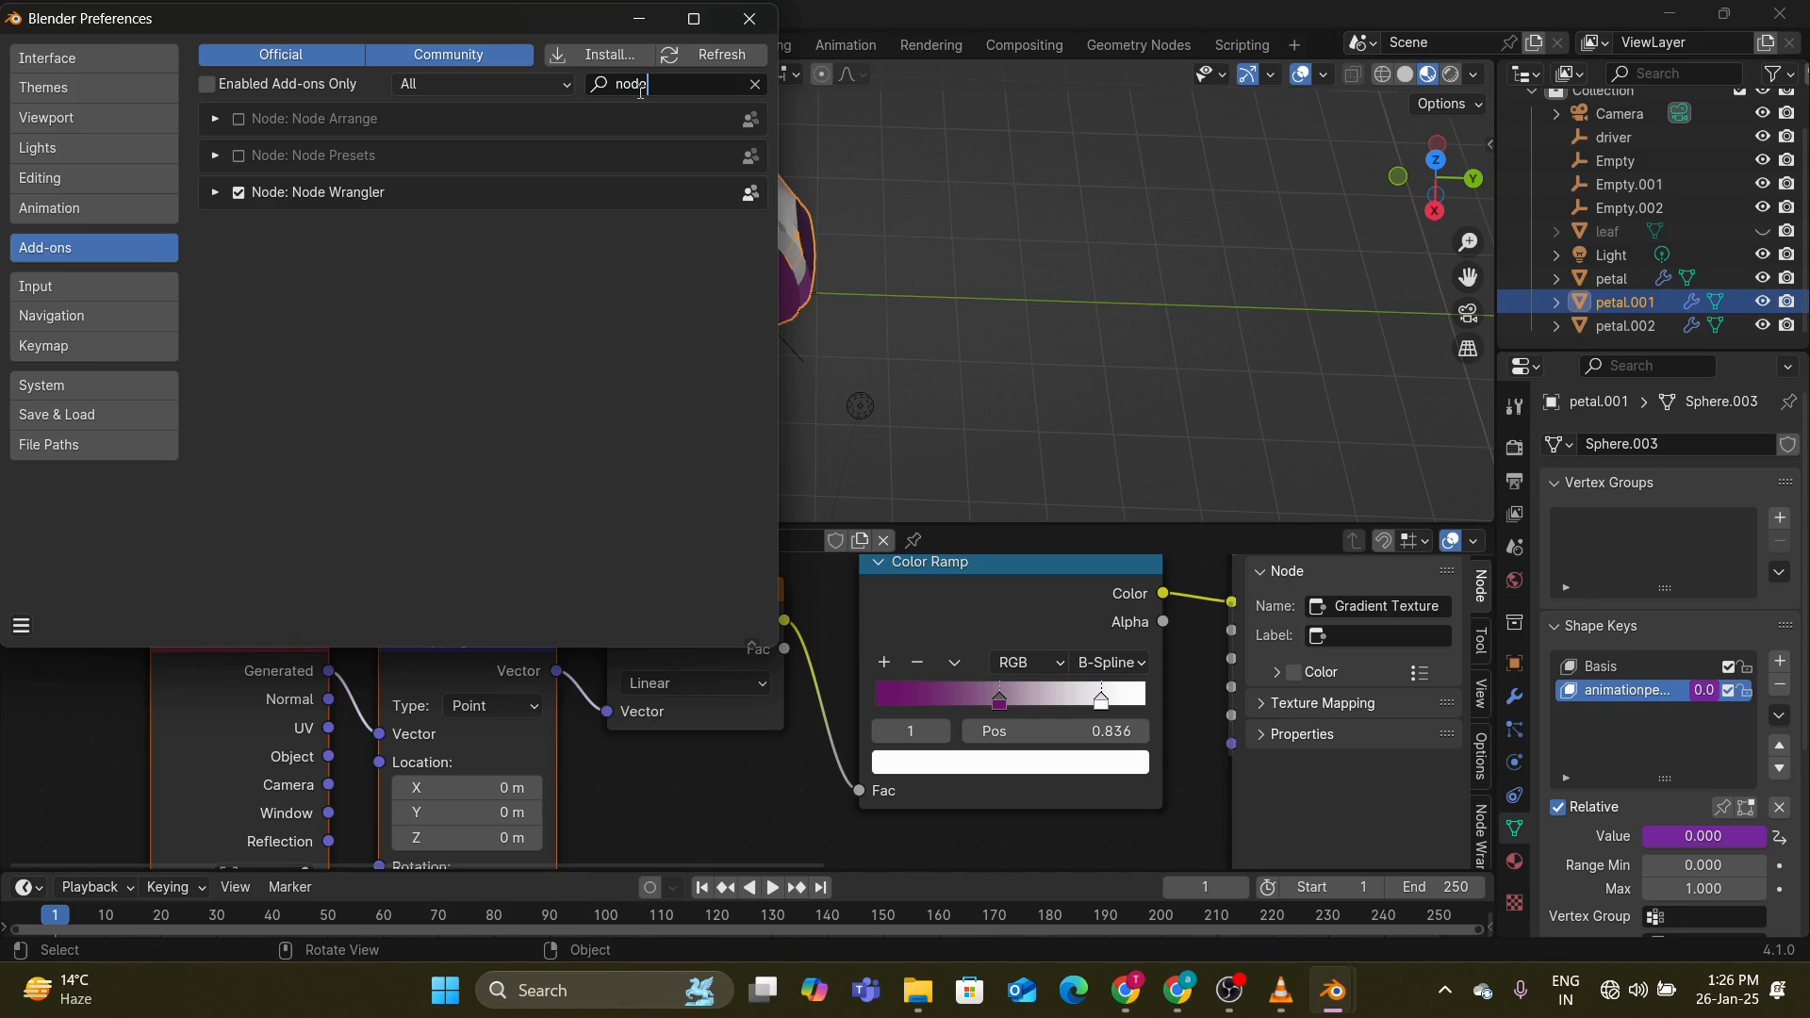
click(241, 192)
click(238, 192)
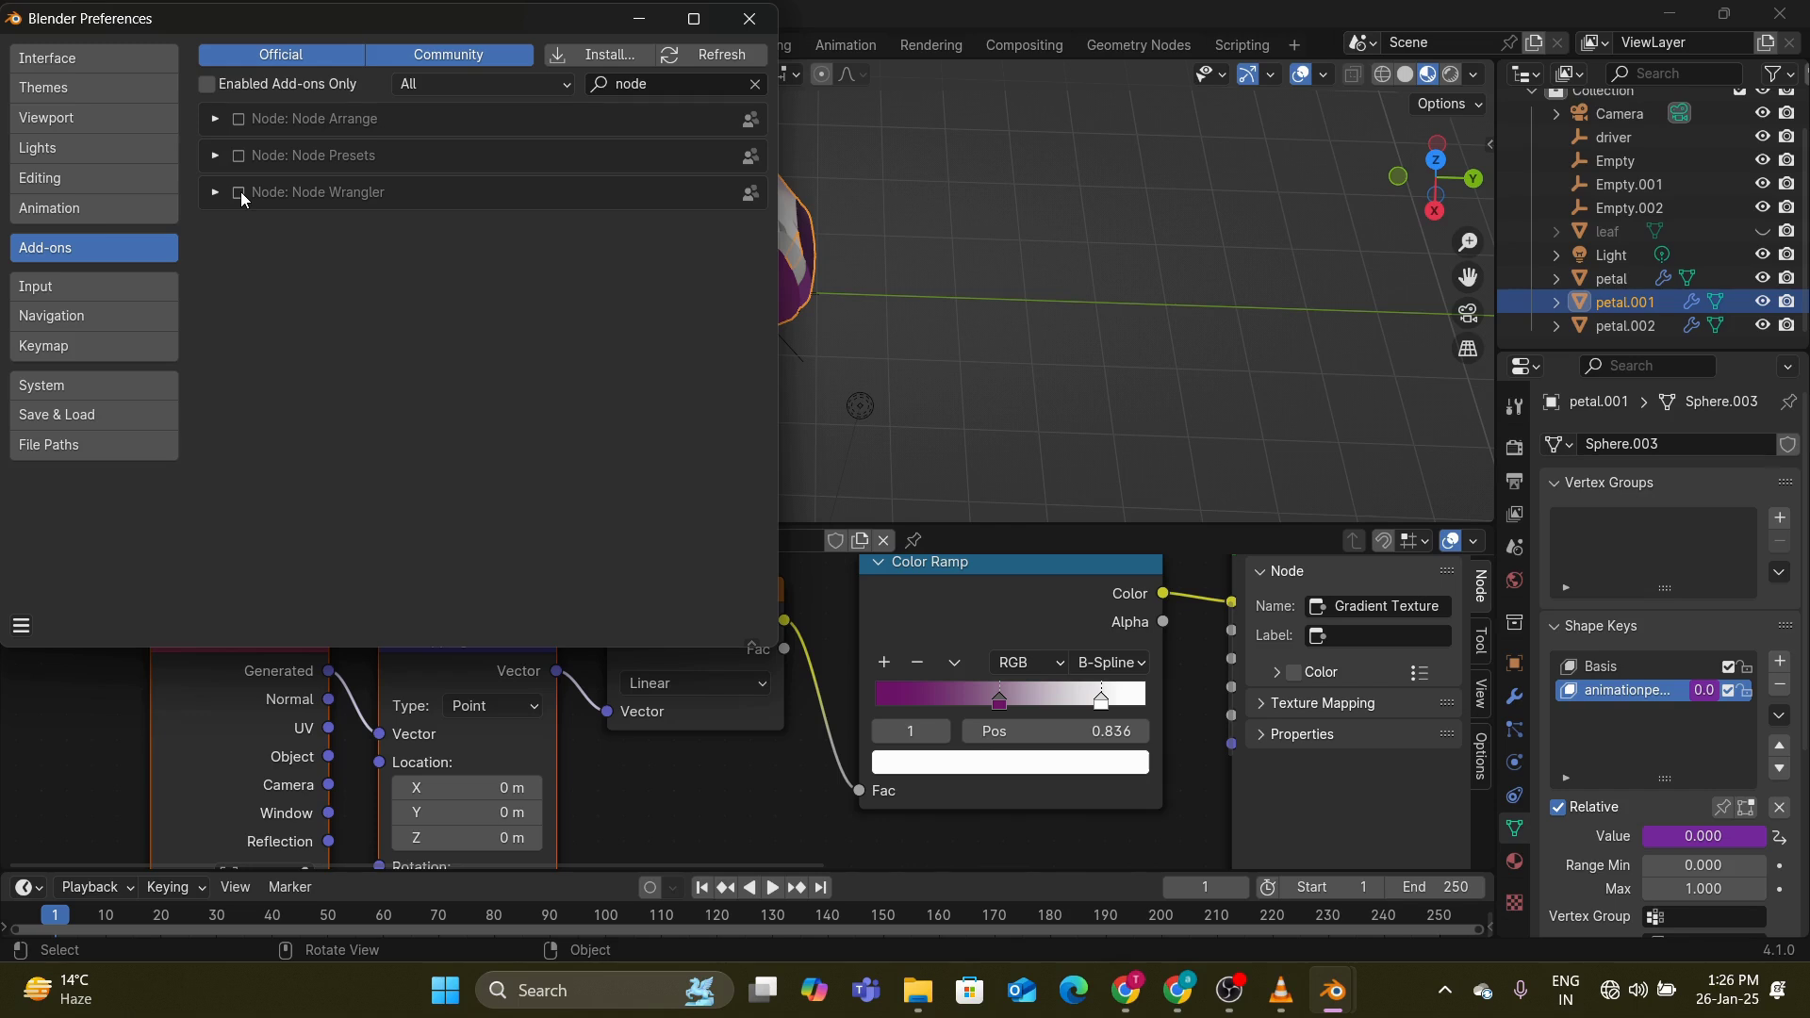
click(239, 192)
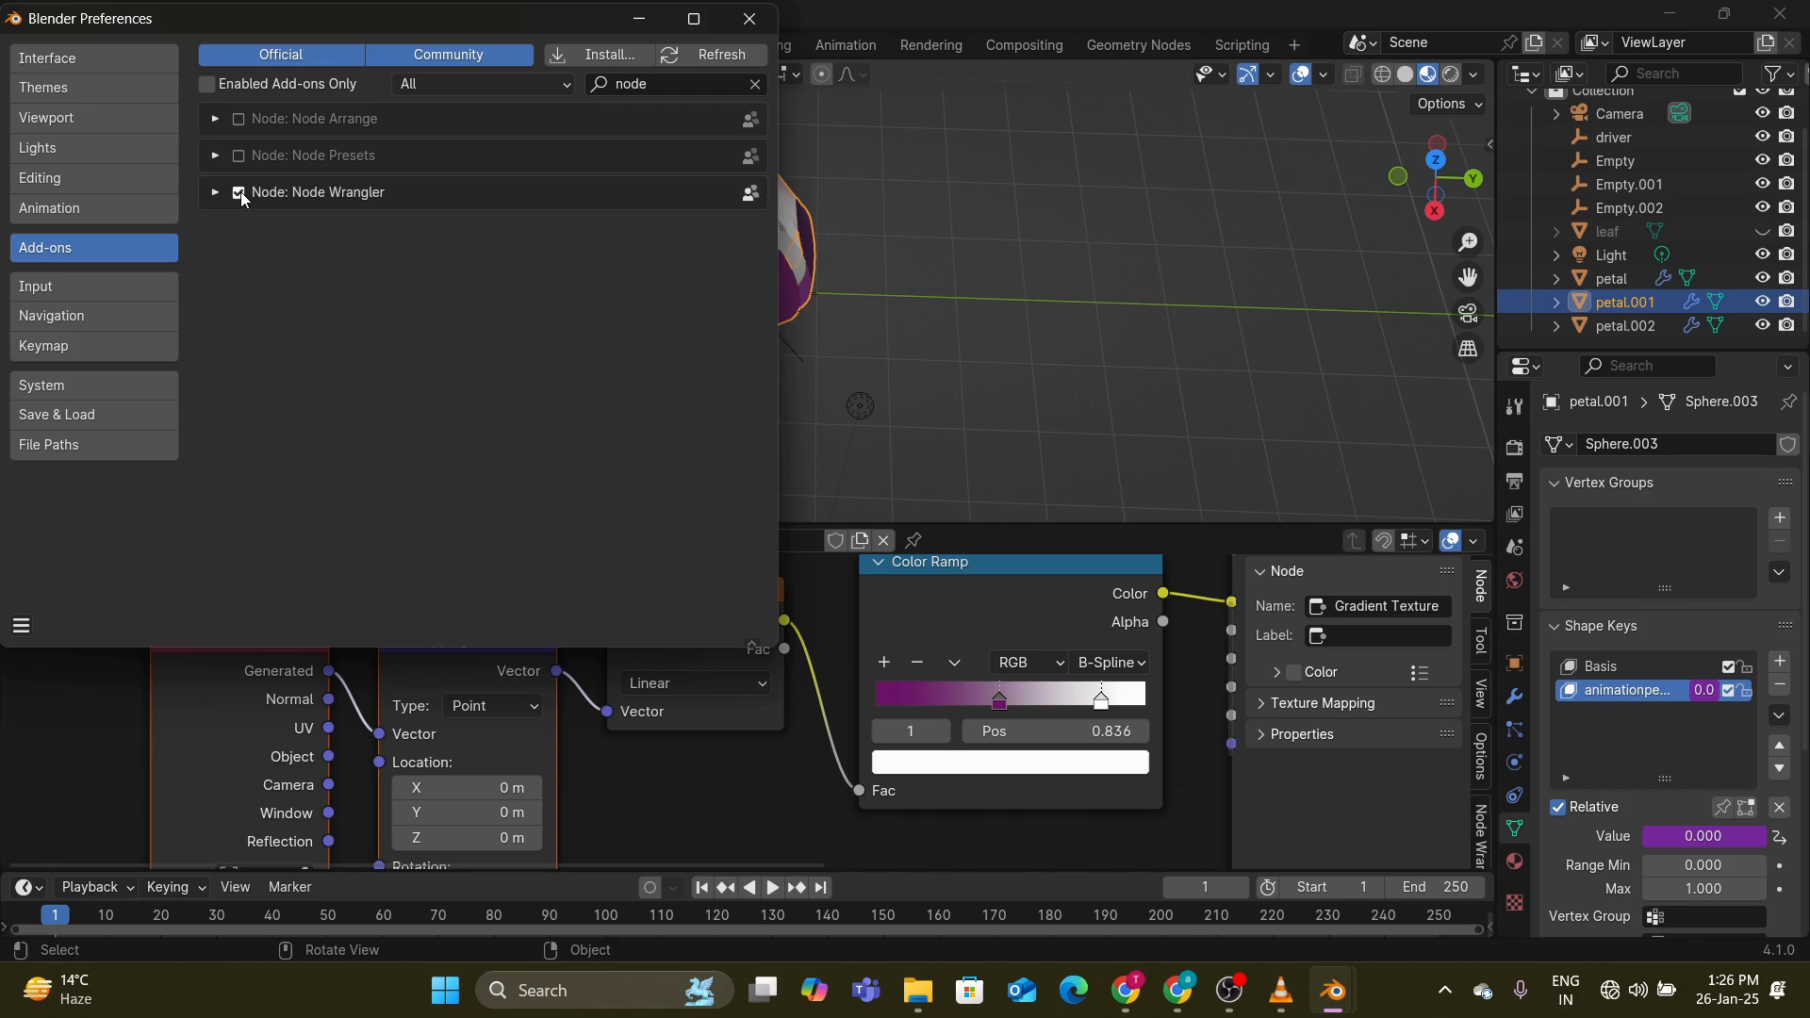
click(747, 19)
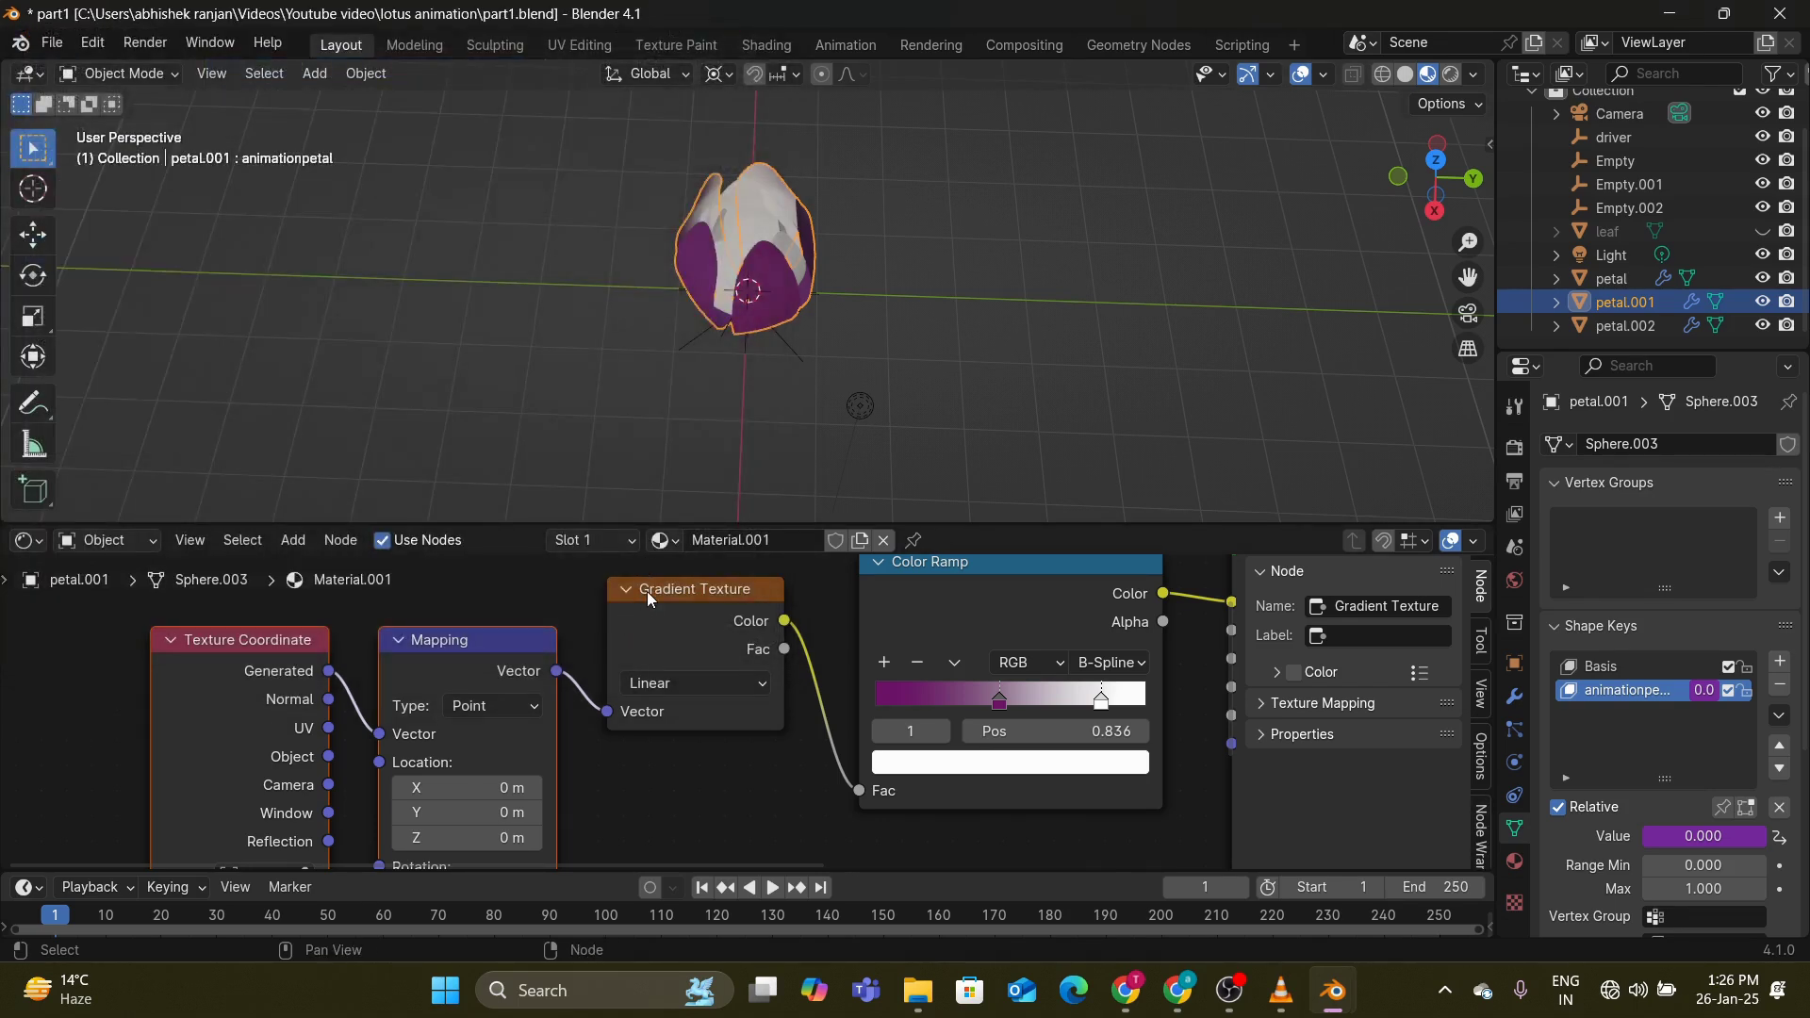
Step: Connect the Texture Coordinate's UV output to the Mapping node's Vector input in place of Generated
click(646, 591)
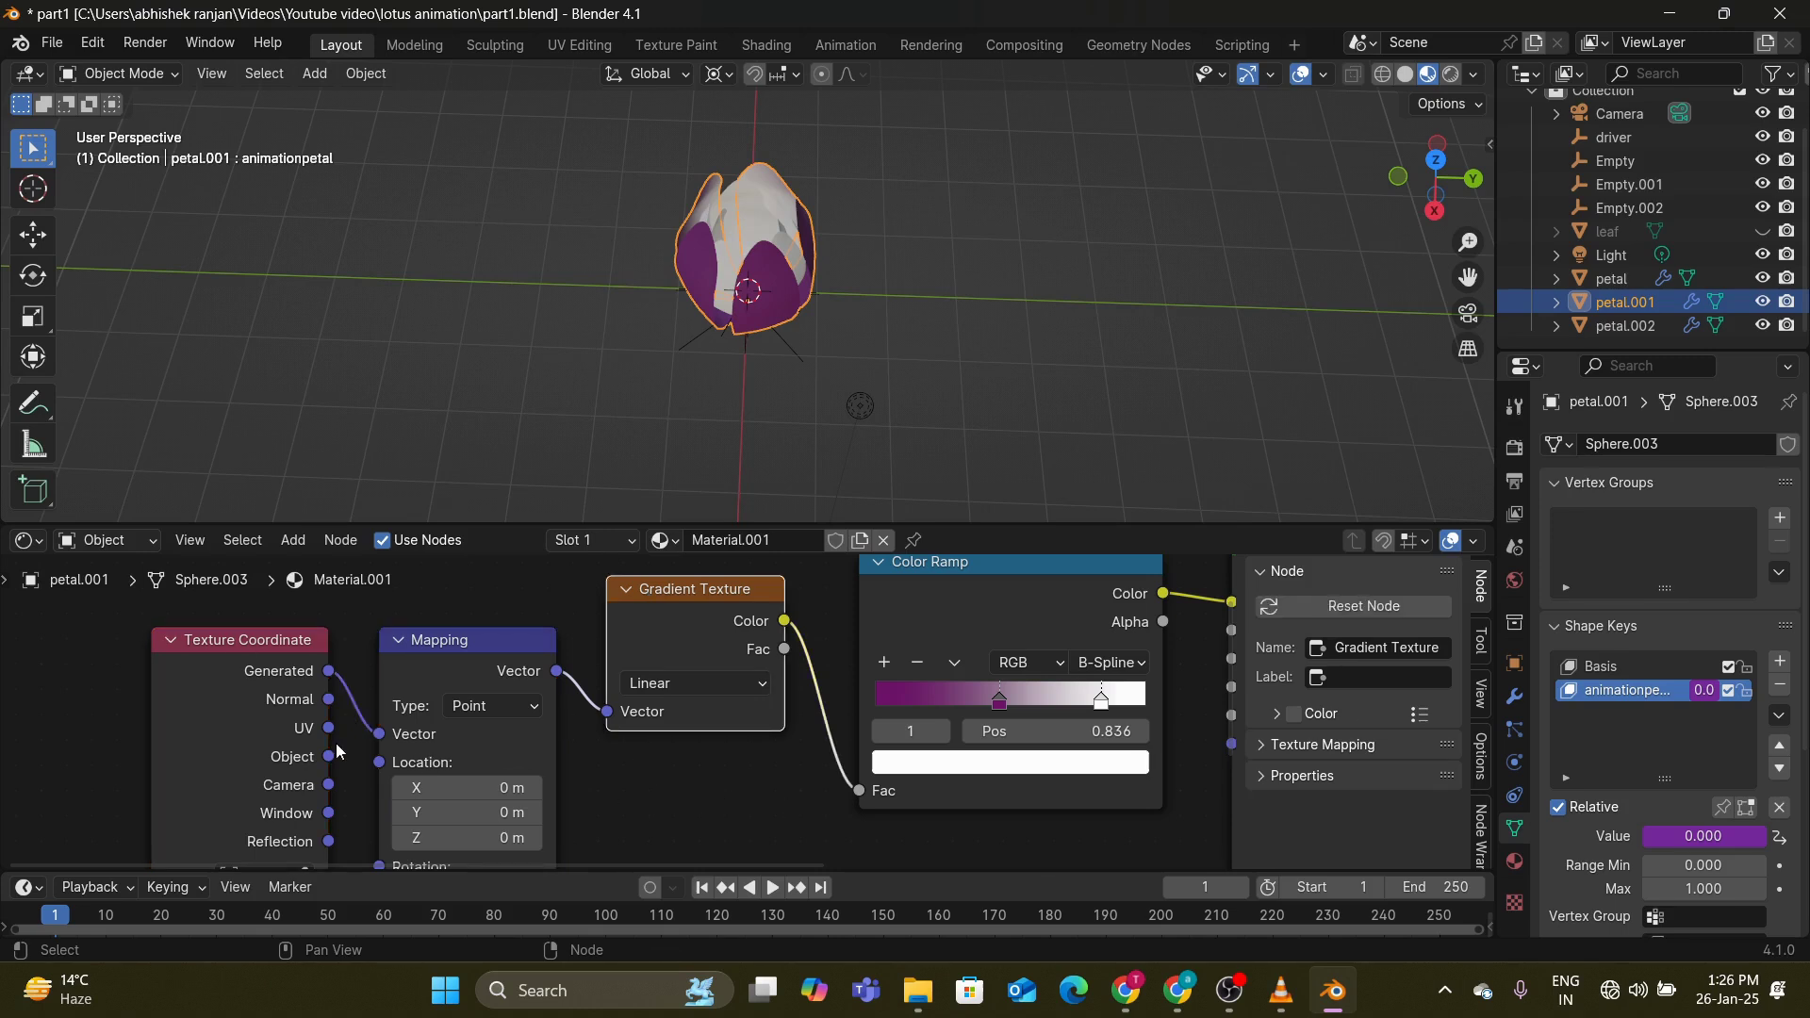
drag(330, 729, 379, 734)
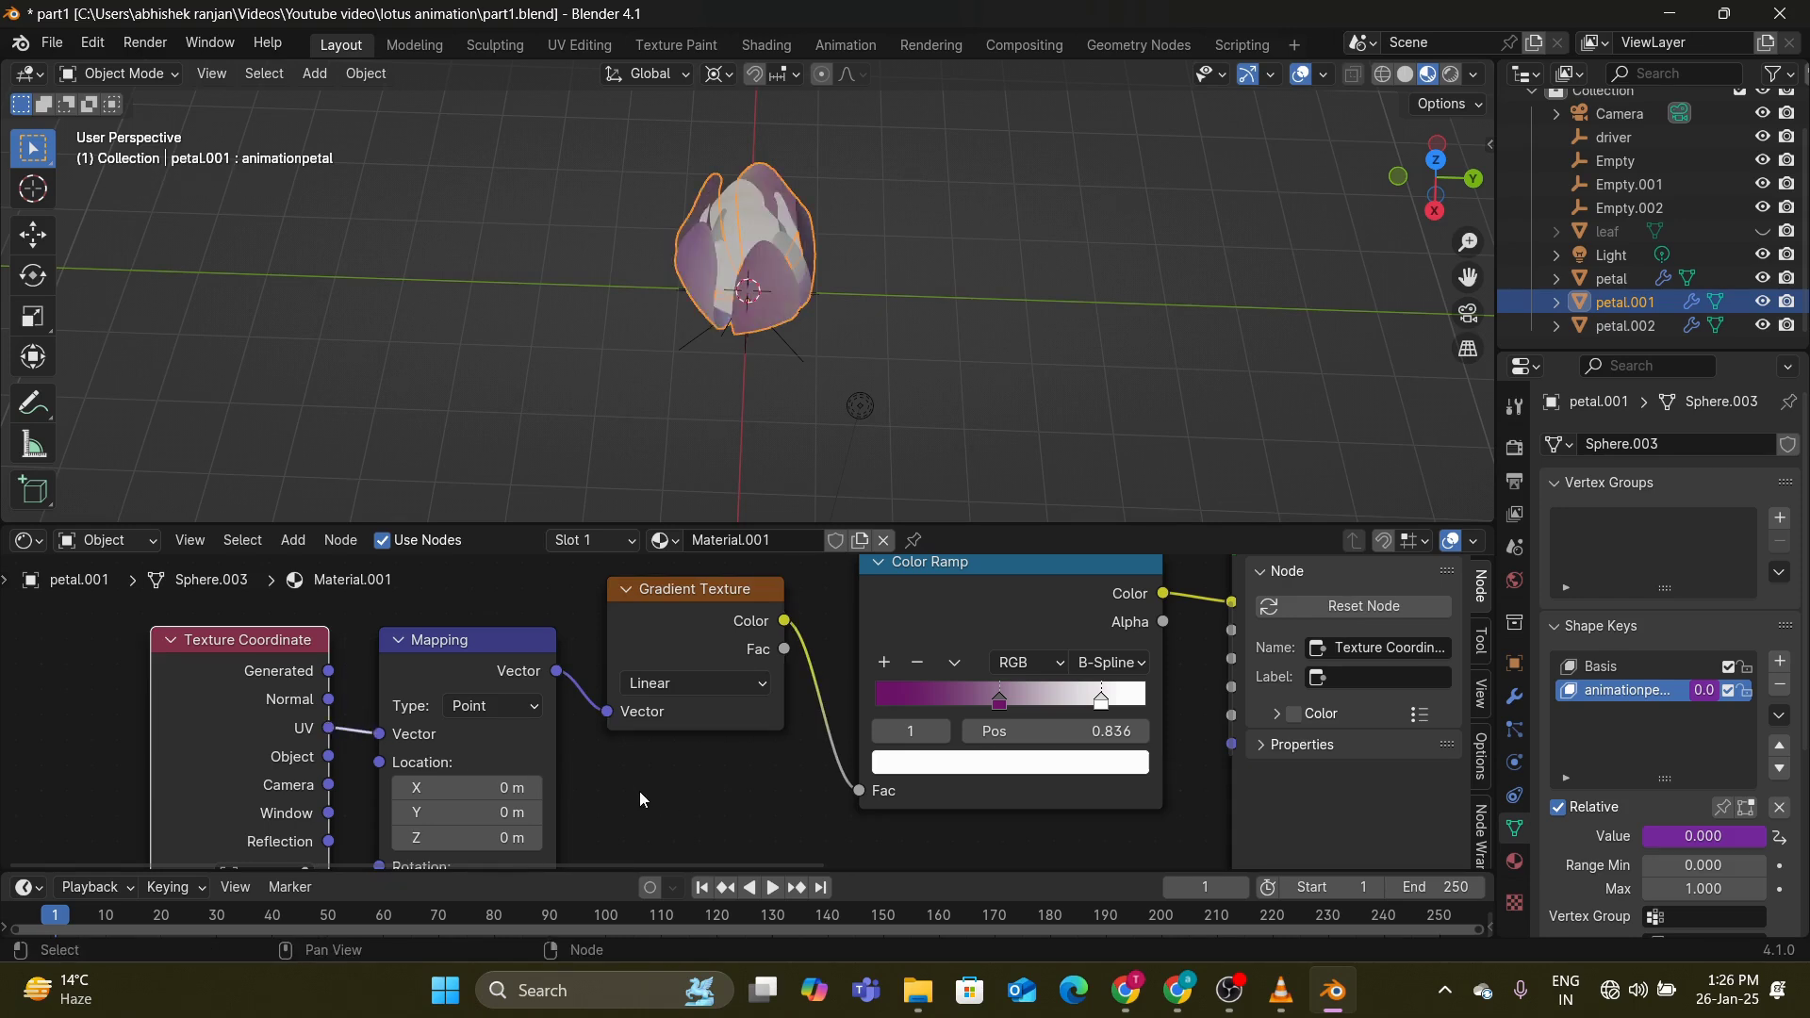
middle_drag(914, 294, 1116, 334)
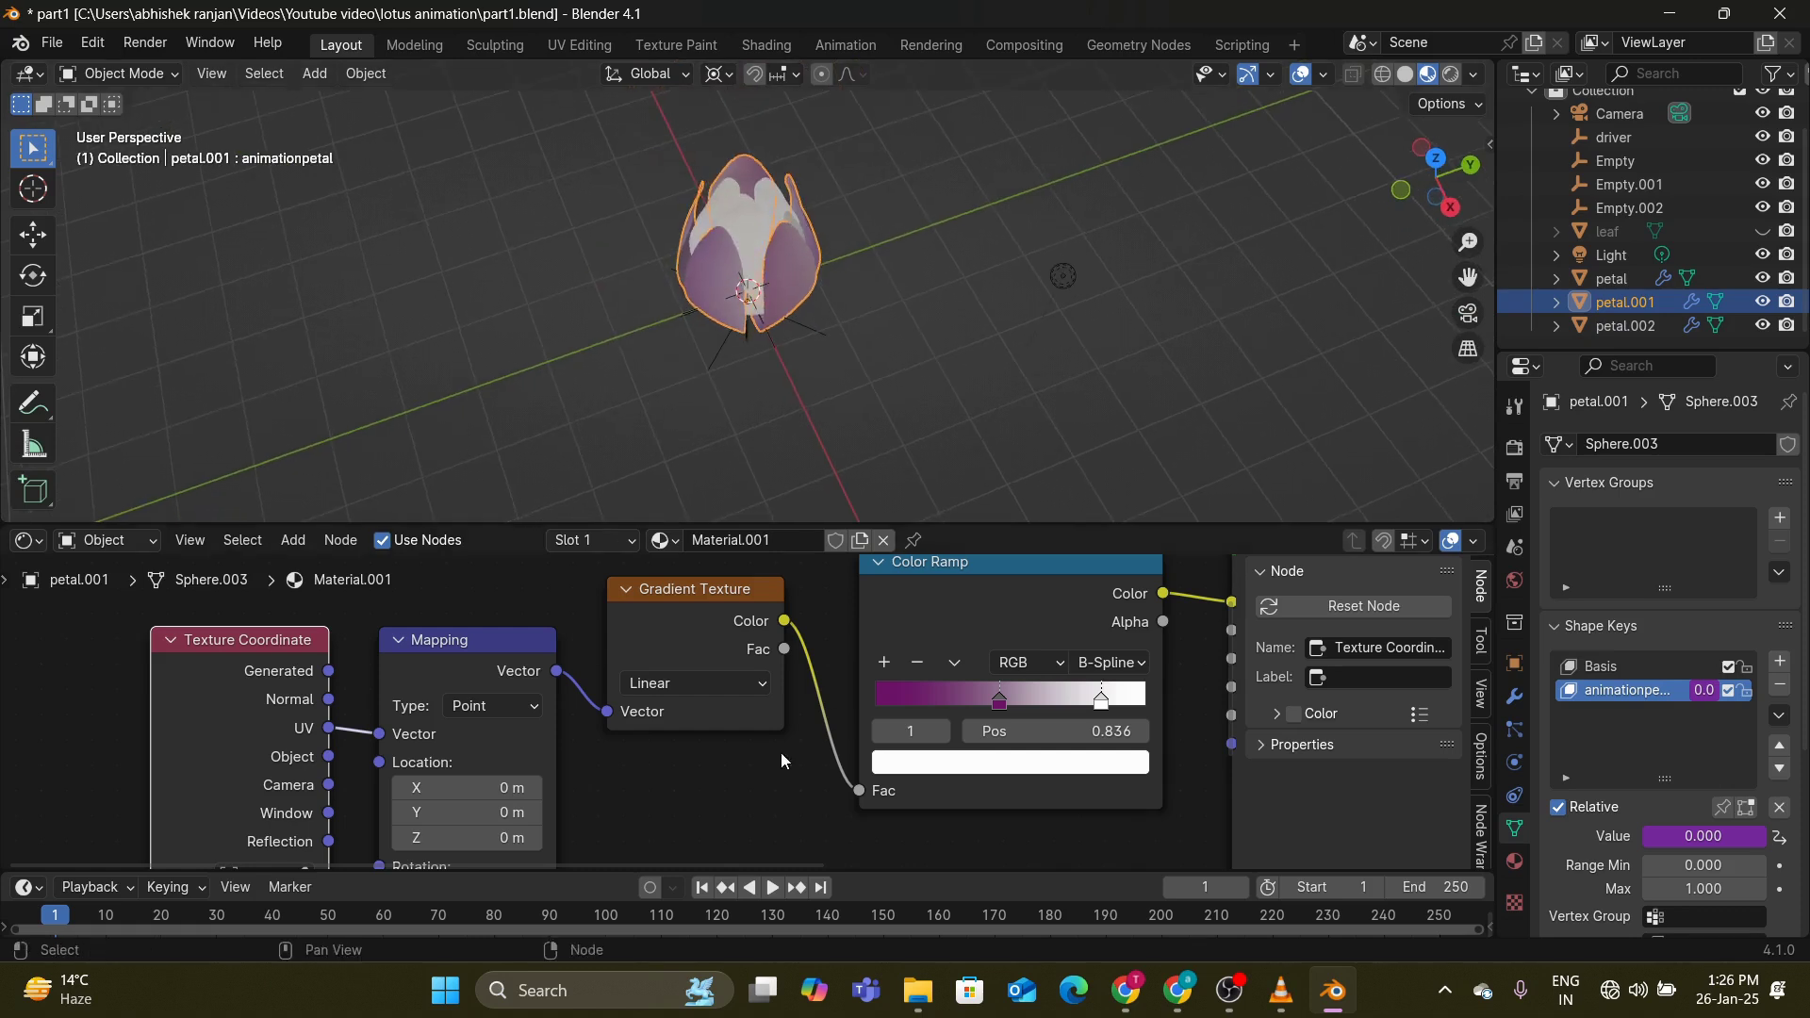
Step: Set the Mapping node's Z rotation to -90° and check the gradient direction on the petals
middle_drag(708, 818, 758, 710)
scroll(745, 747, up, 3)
scroll(745, 747, down, 4)
click(530, 813)
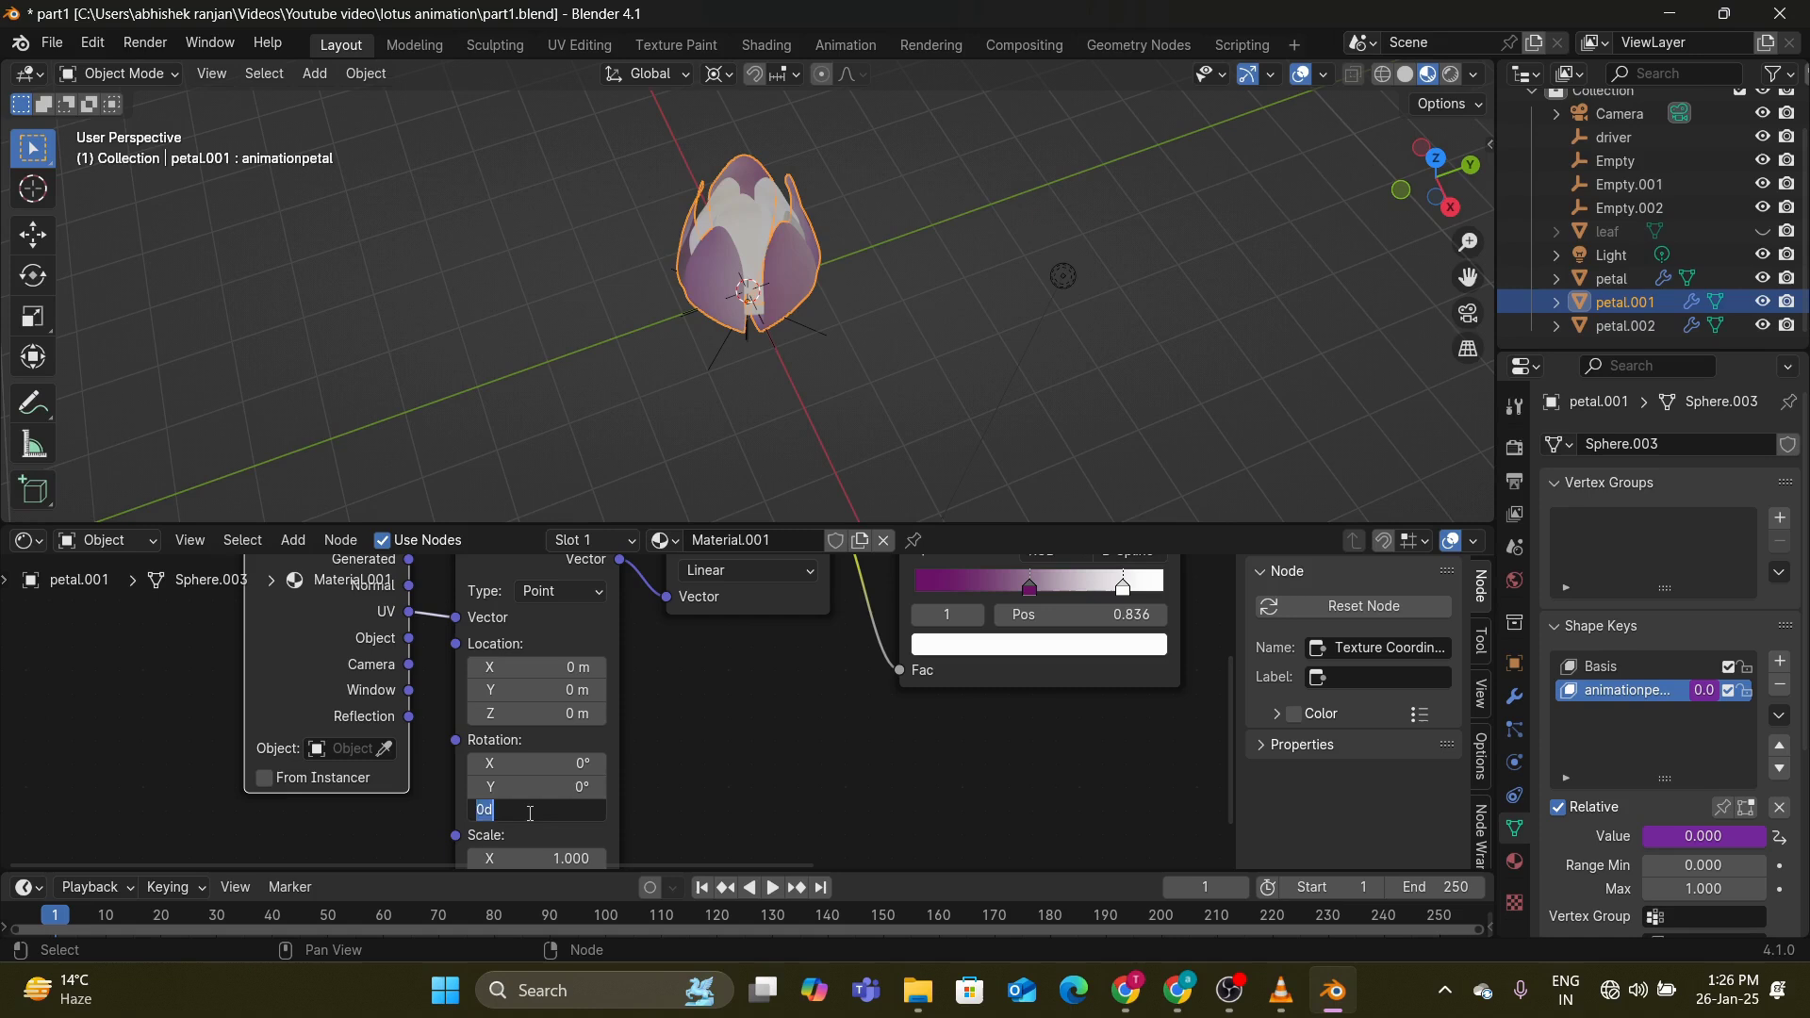
text(-90)
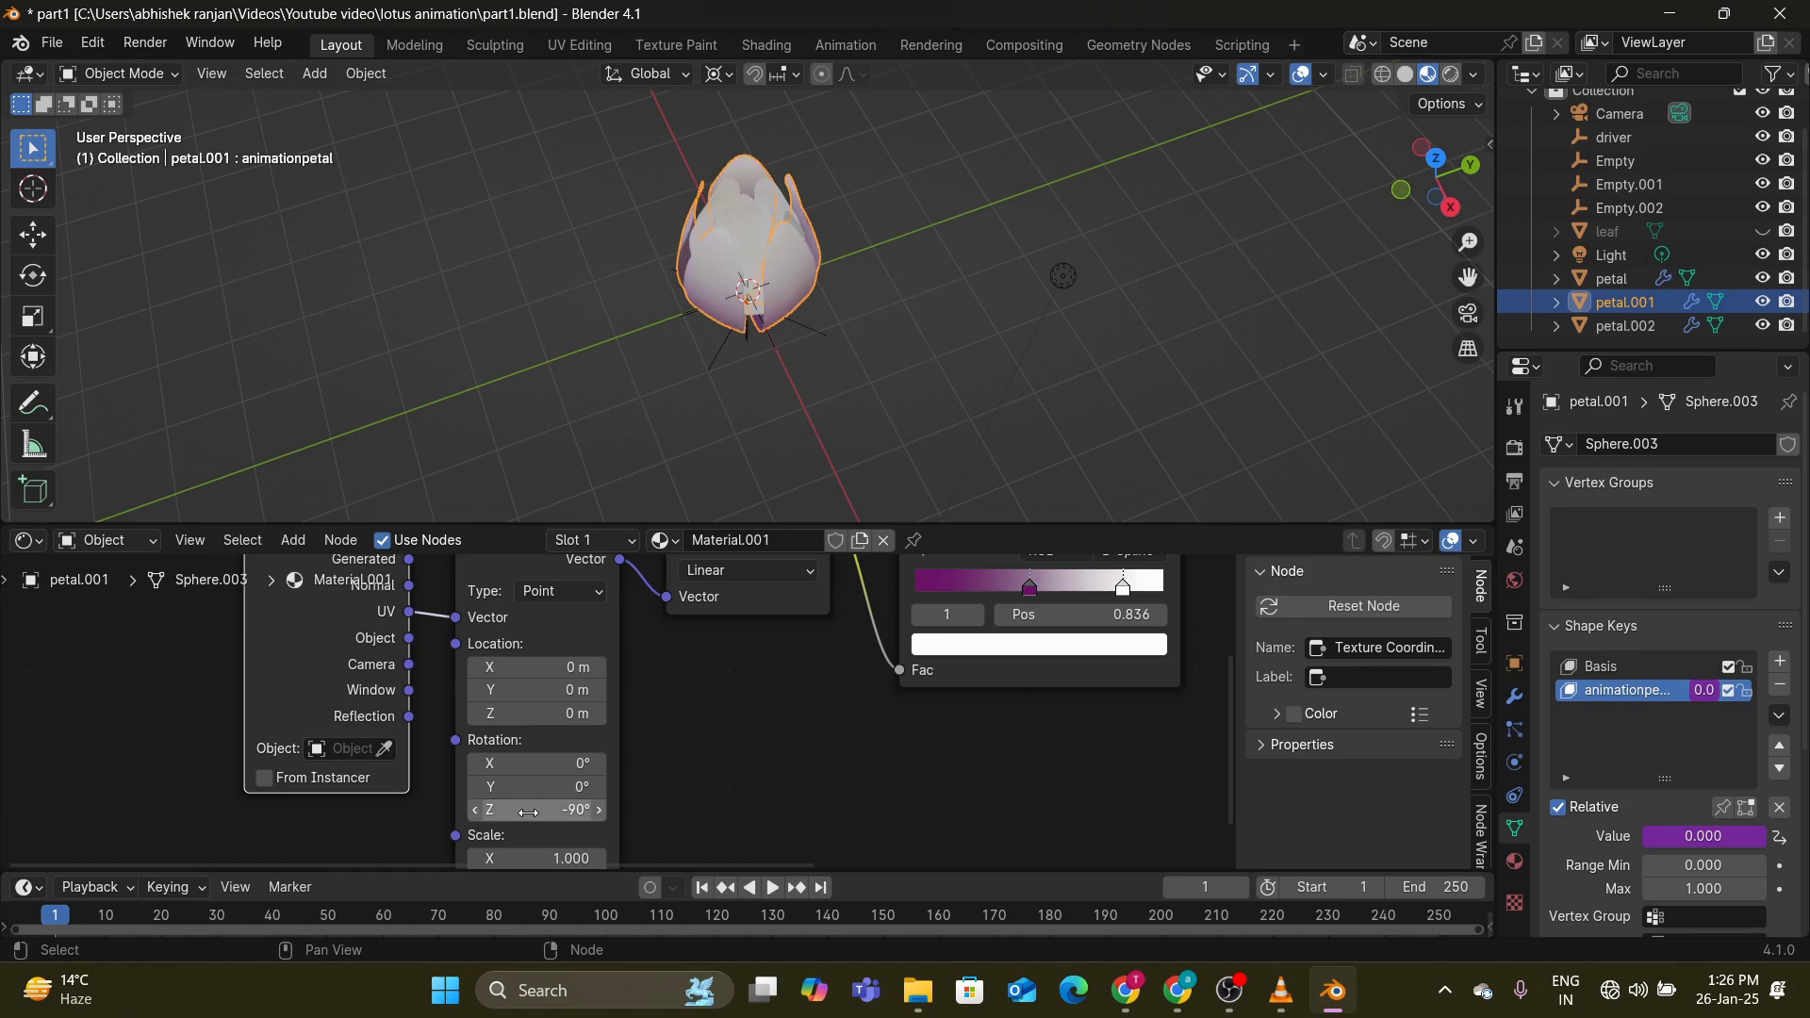
key(Return)
scroll(876, 278, up, 4)
middle_drag(877, 278, 877, 264)
scroll(877, 264, down, 4)
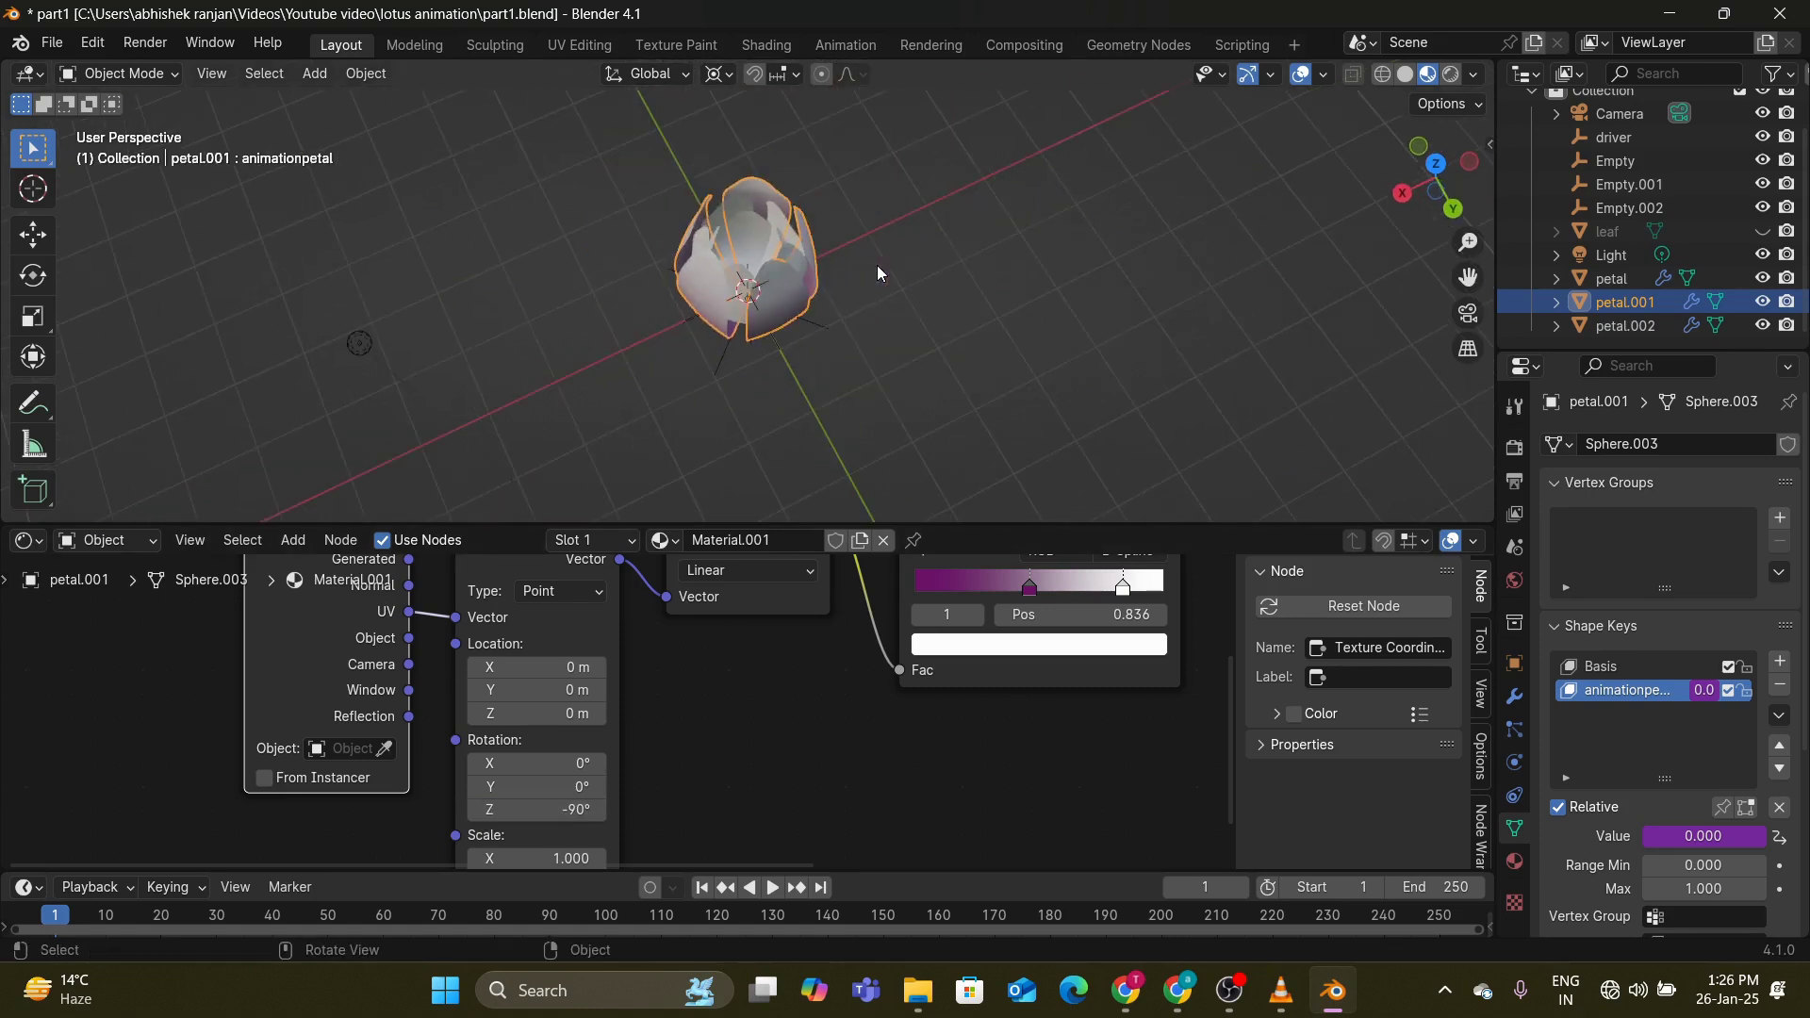
Step: Enlarge the shader editor and move the Color Ramp's purple stop to about 0.618
scroll(681, 804, up, 1)
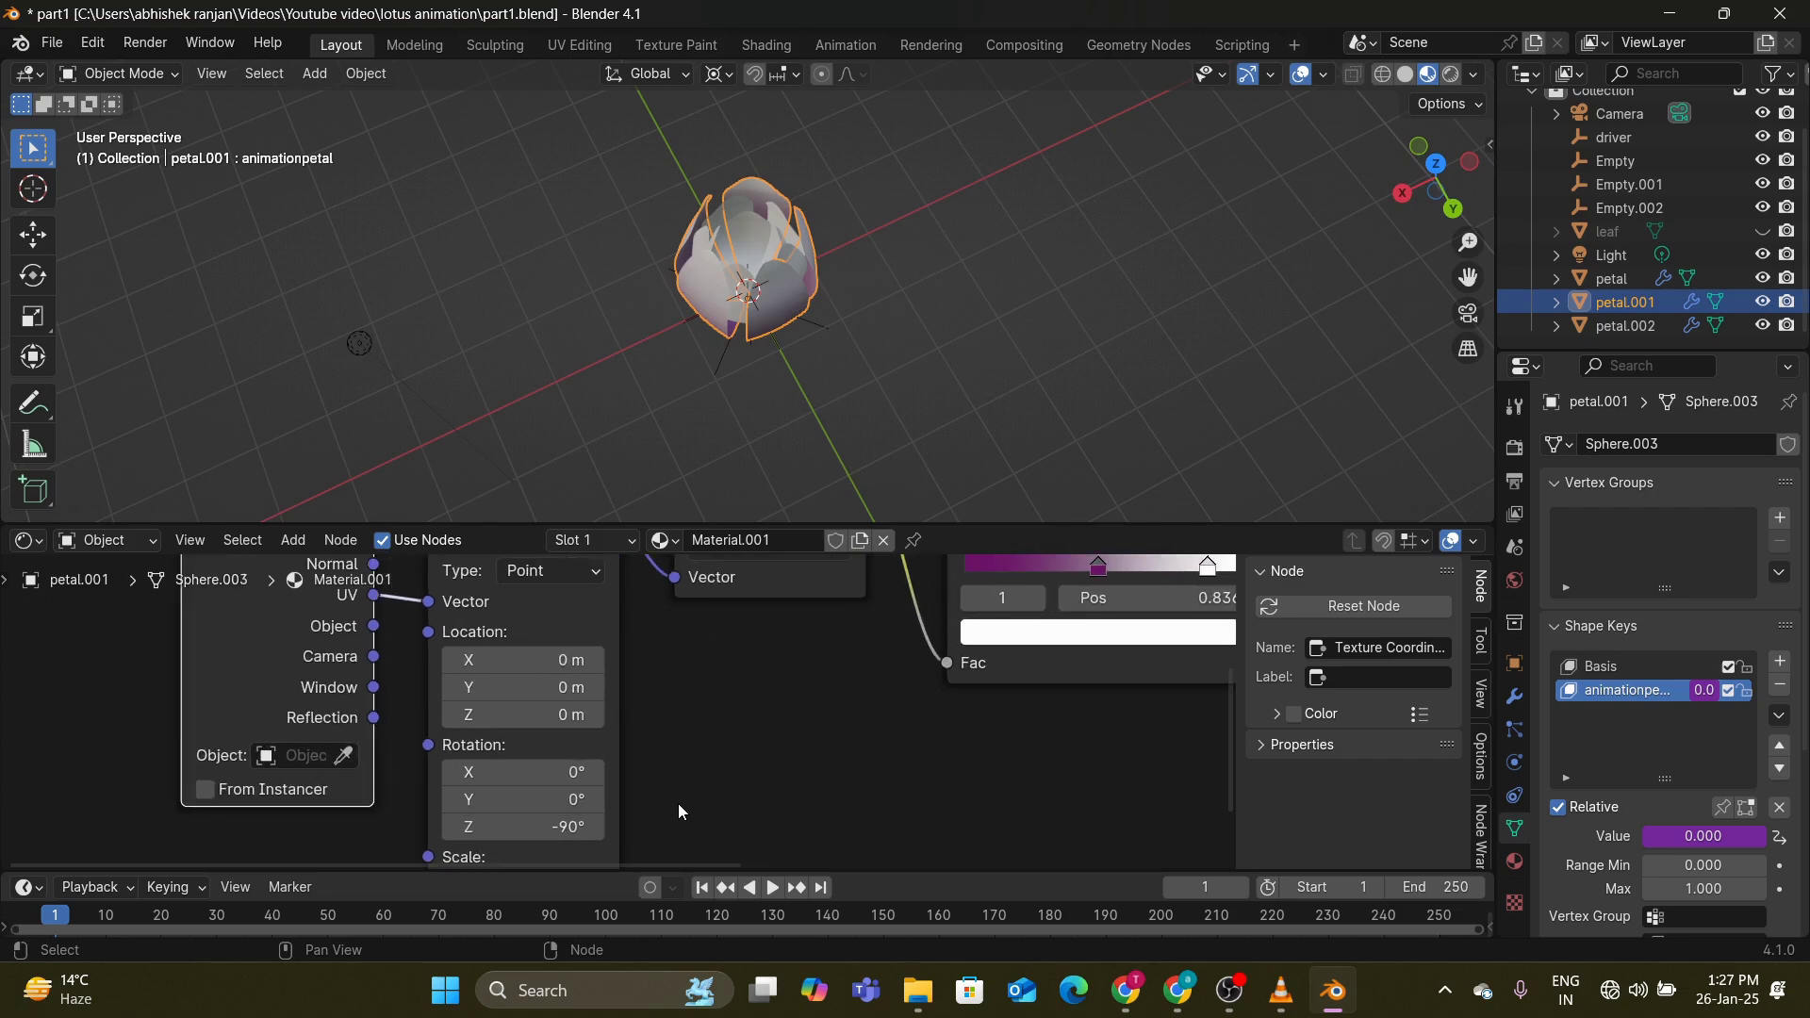
drag(759, 522, 769, 439)
middle_drag(1020, 268, 789, 191)
scroll(953, 231, down, 4)
middle_drag(952, 237, 832, 242)
scroll(833, 242, up, 4)
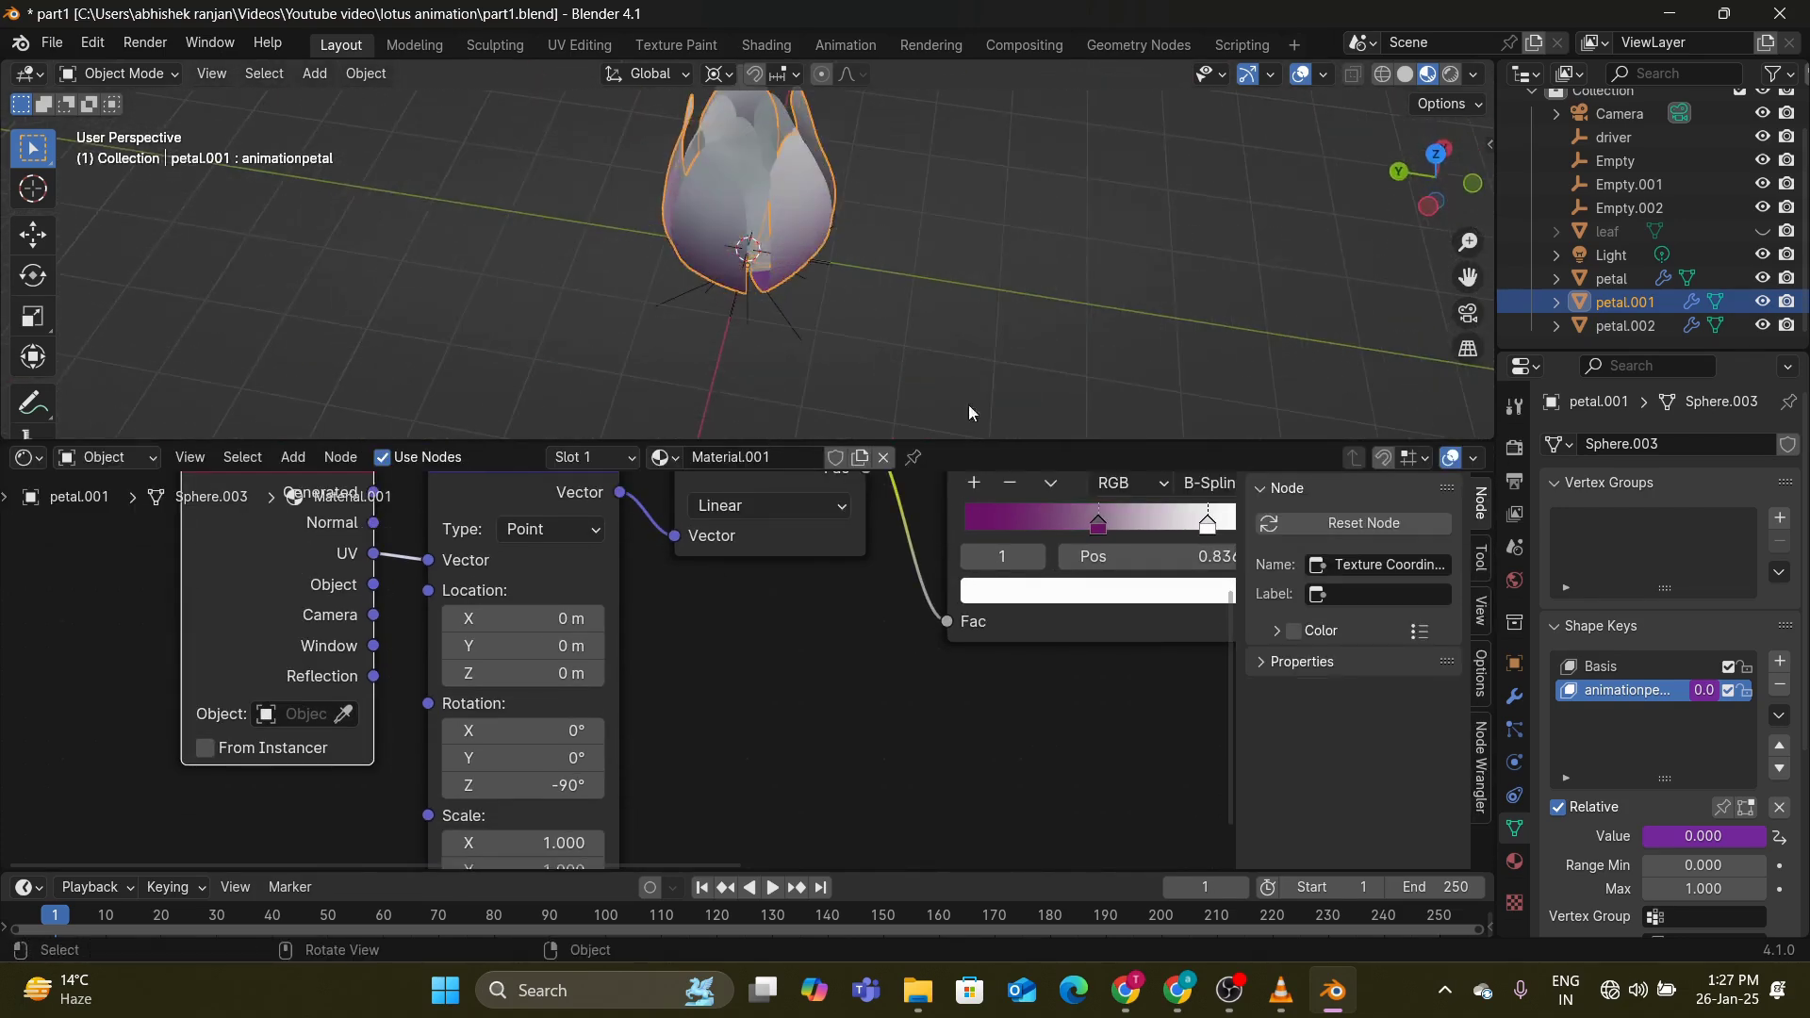
drag(1105, 518, 1156, 525)
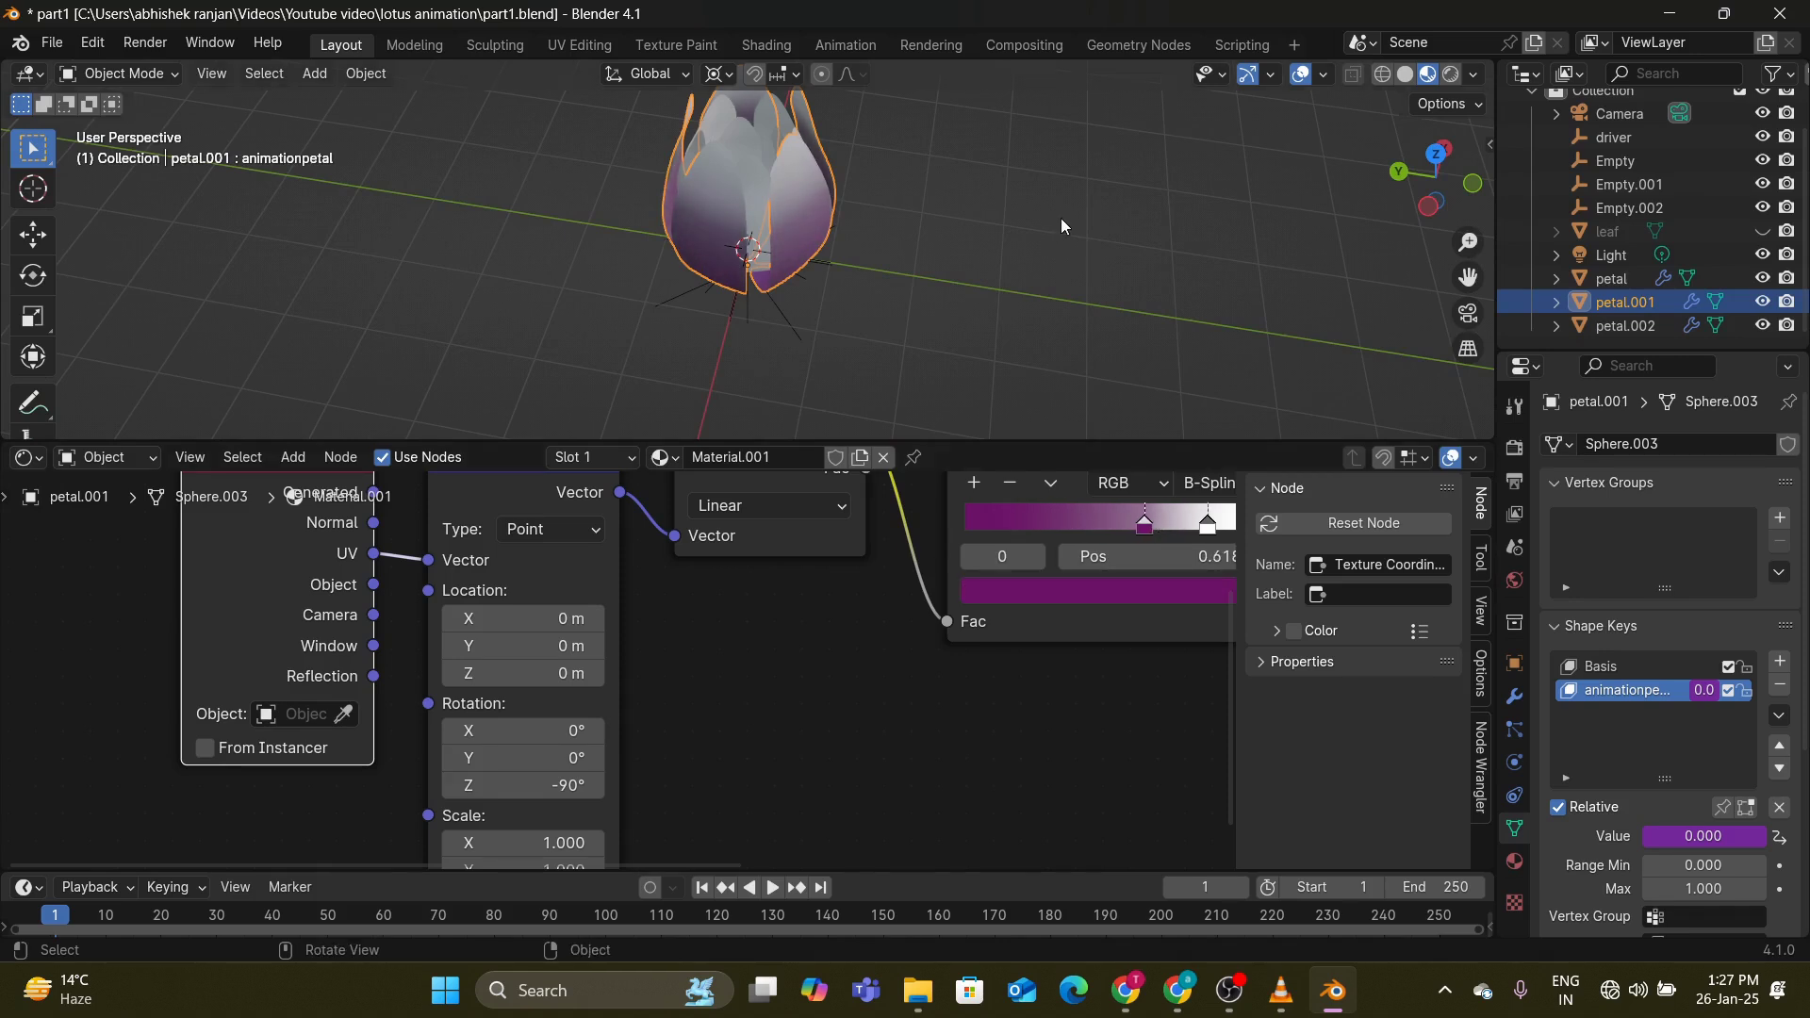
scroll(1061, 218, down, 3)
middle_drag(1061, 218, 1016, 215)
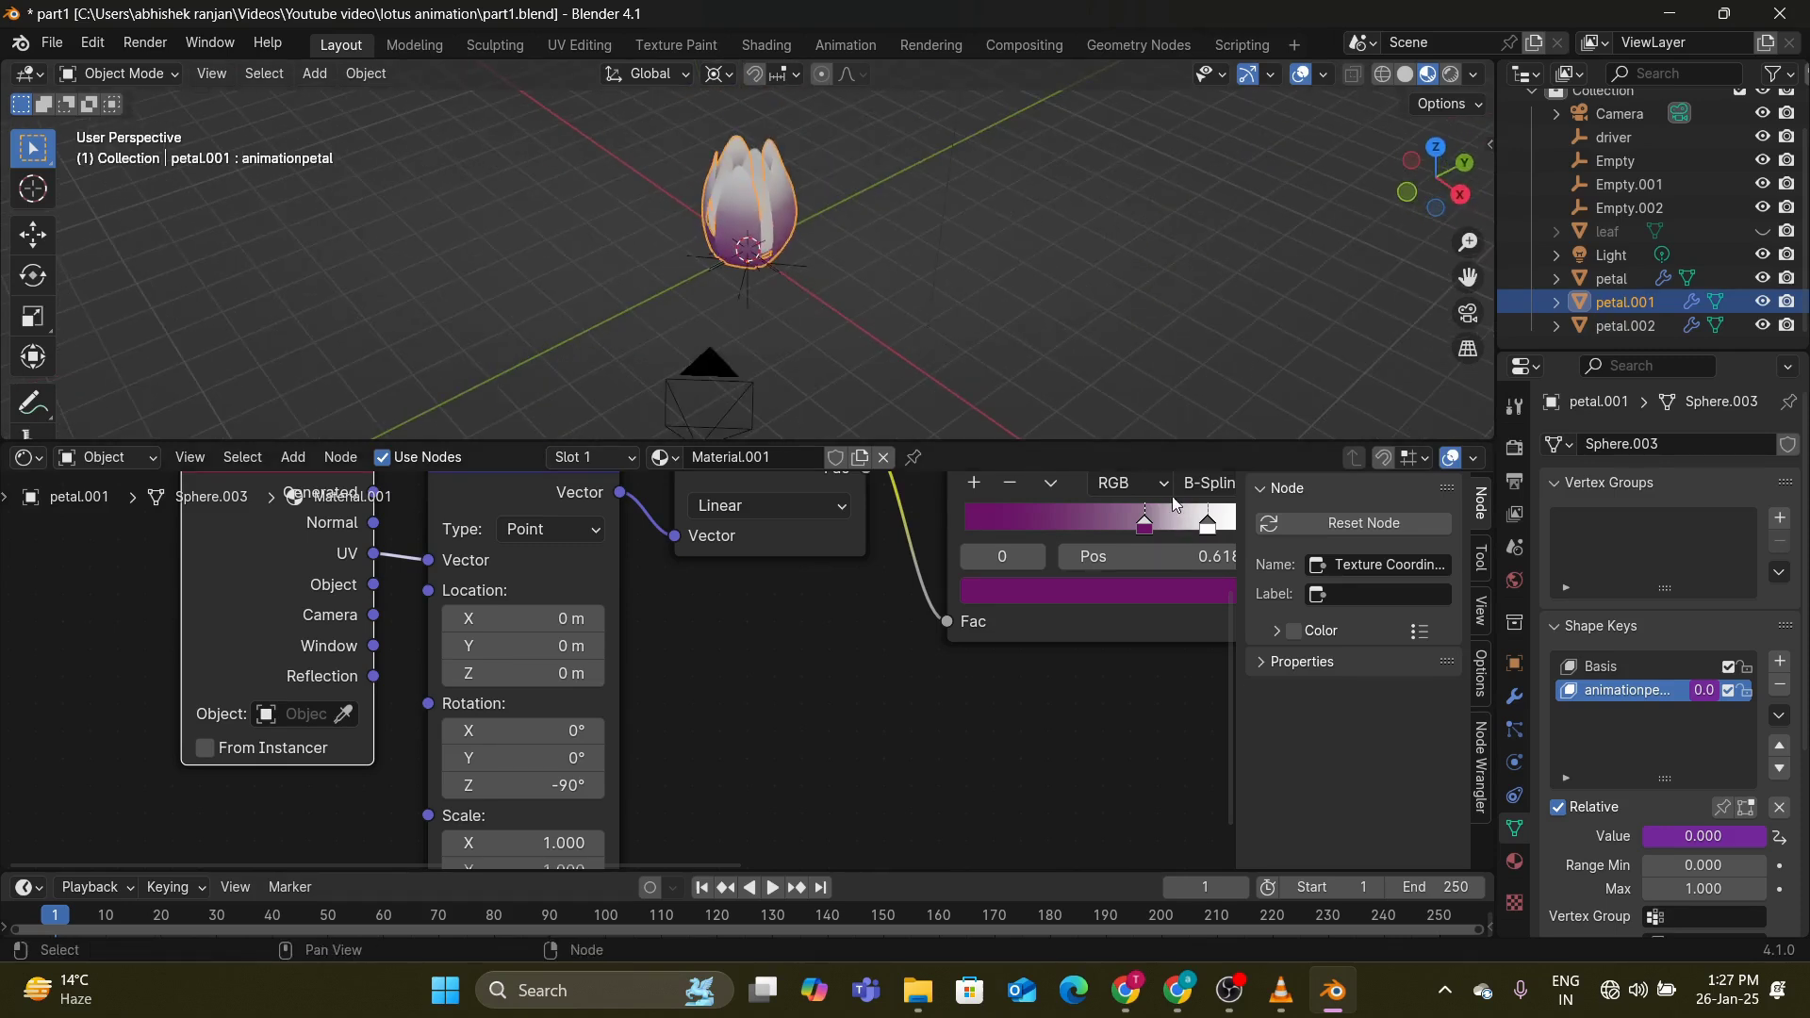
middle_drag(1171, 211, 1238, 244)
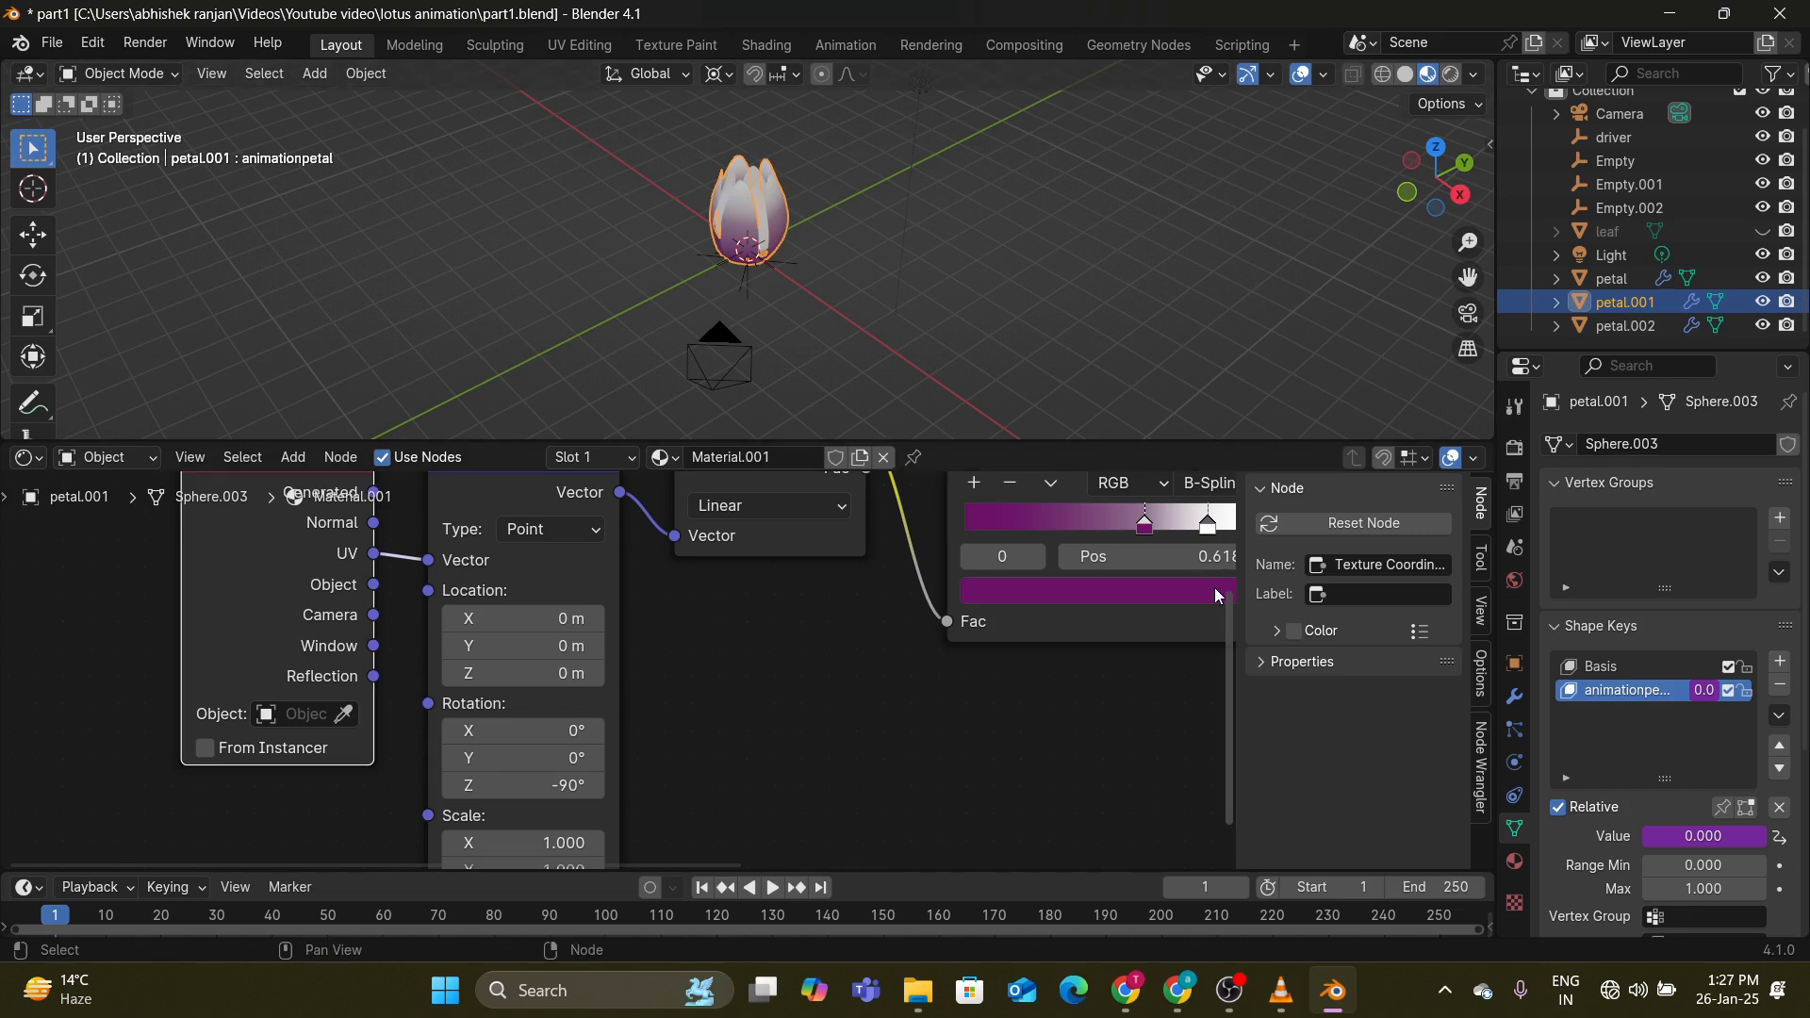
Step: Enlarge the 3D viewport and examine the petal gradient from several angles and distances
drag(1025, 442, 1025, 638)
scroll(1207, 443, up, 3)
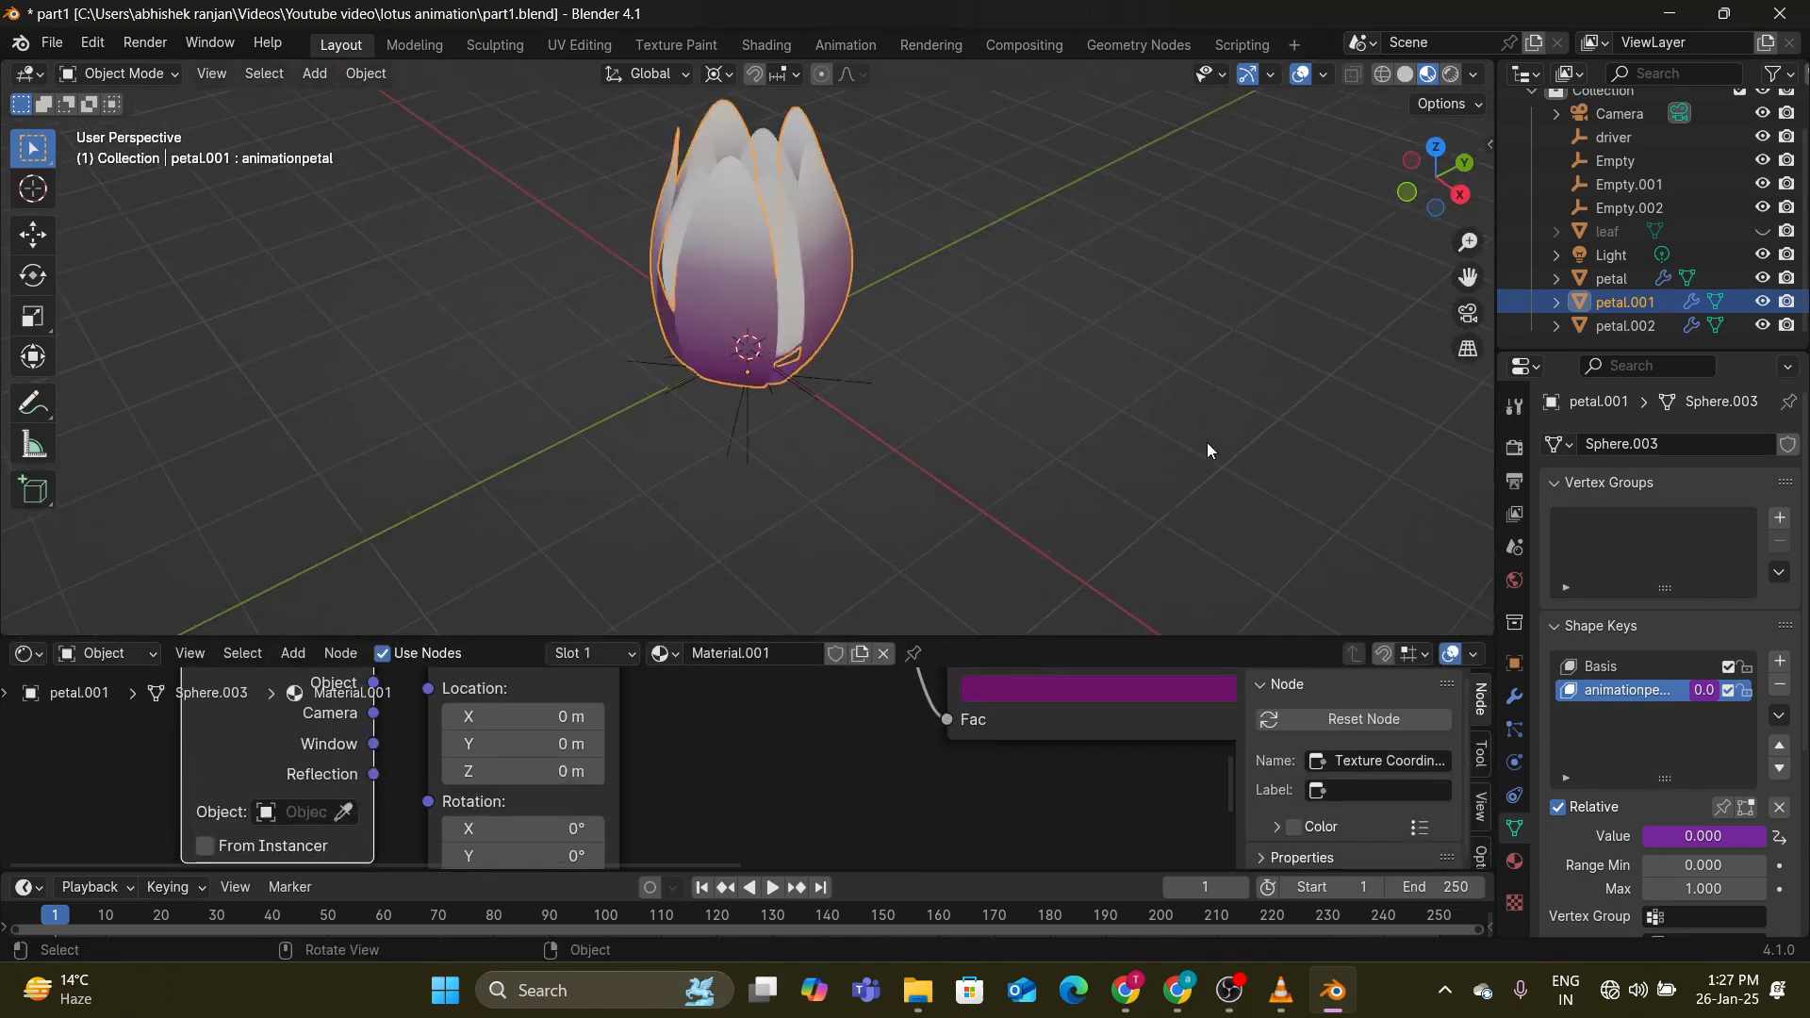
middle_drag(1207, 443, 1164, 496)
scroll(1007, 371, down, 2)
scroll(1062, 458, up, 5)
scroll(984, 466, down, 4)
scroll(803, 385, up, 3)
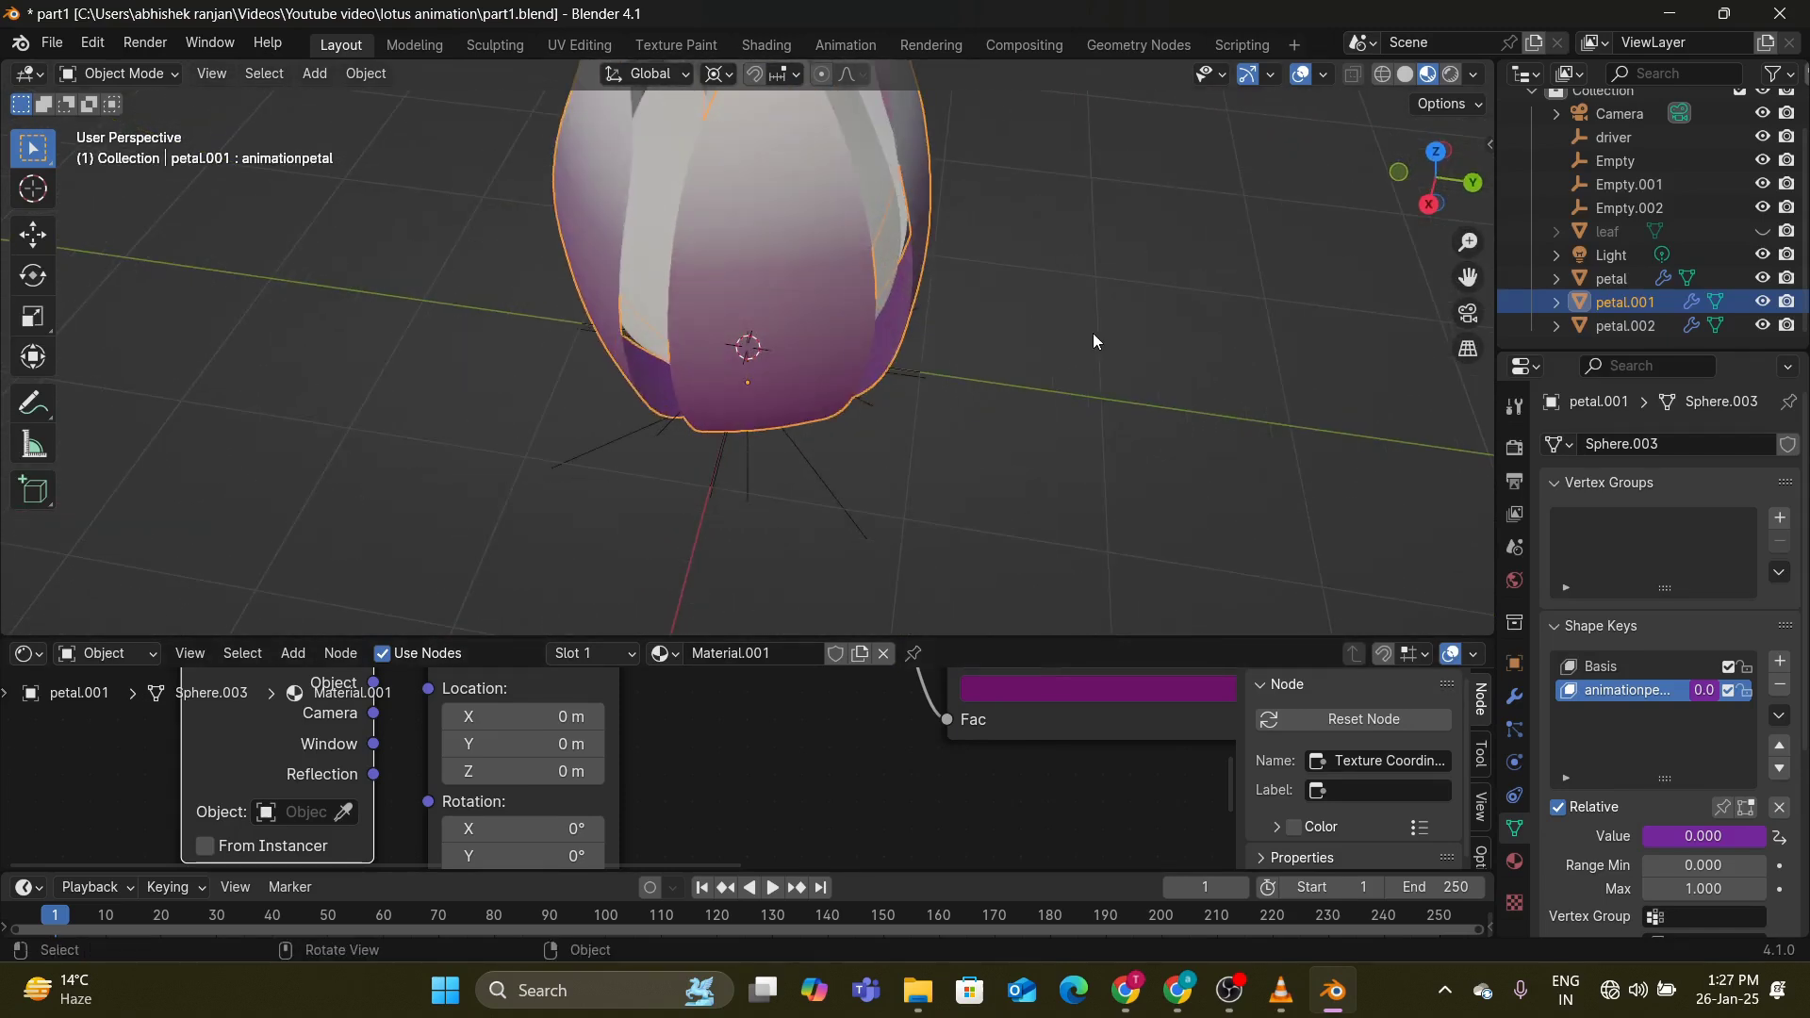
middle_drag(1094, 331, 922, 339)
scroll(937, 386, down, 3)
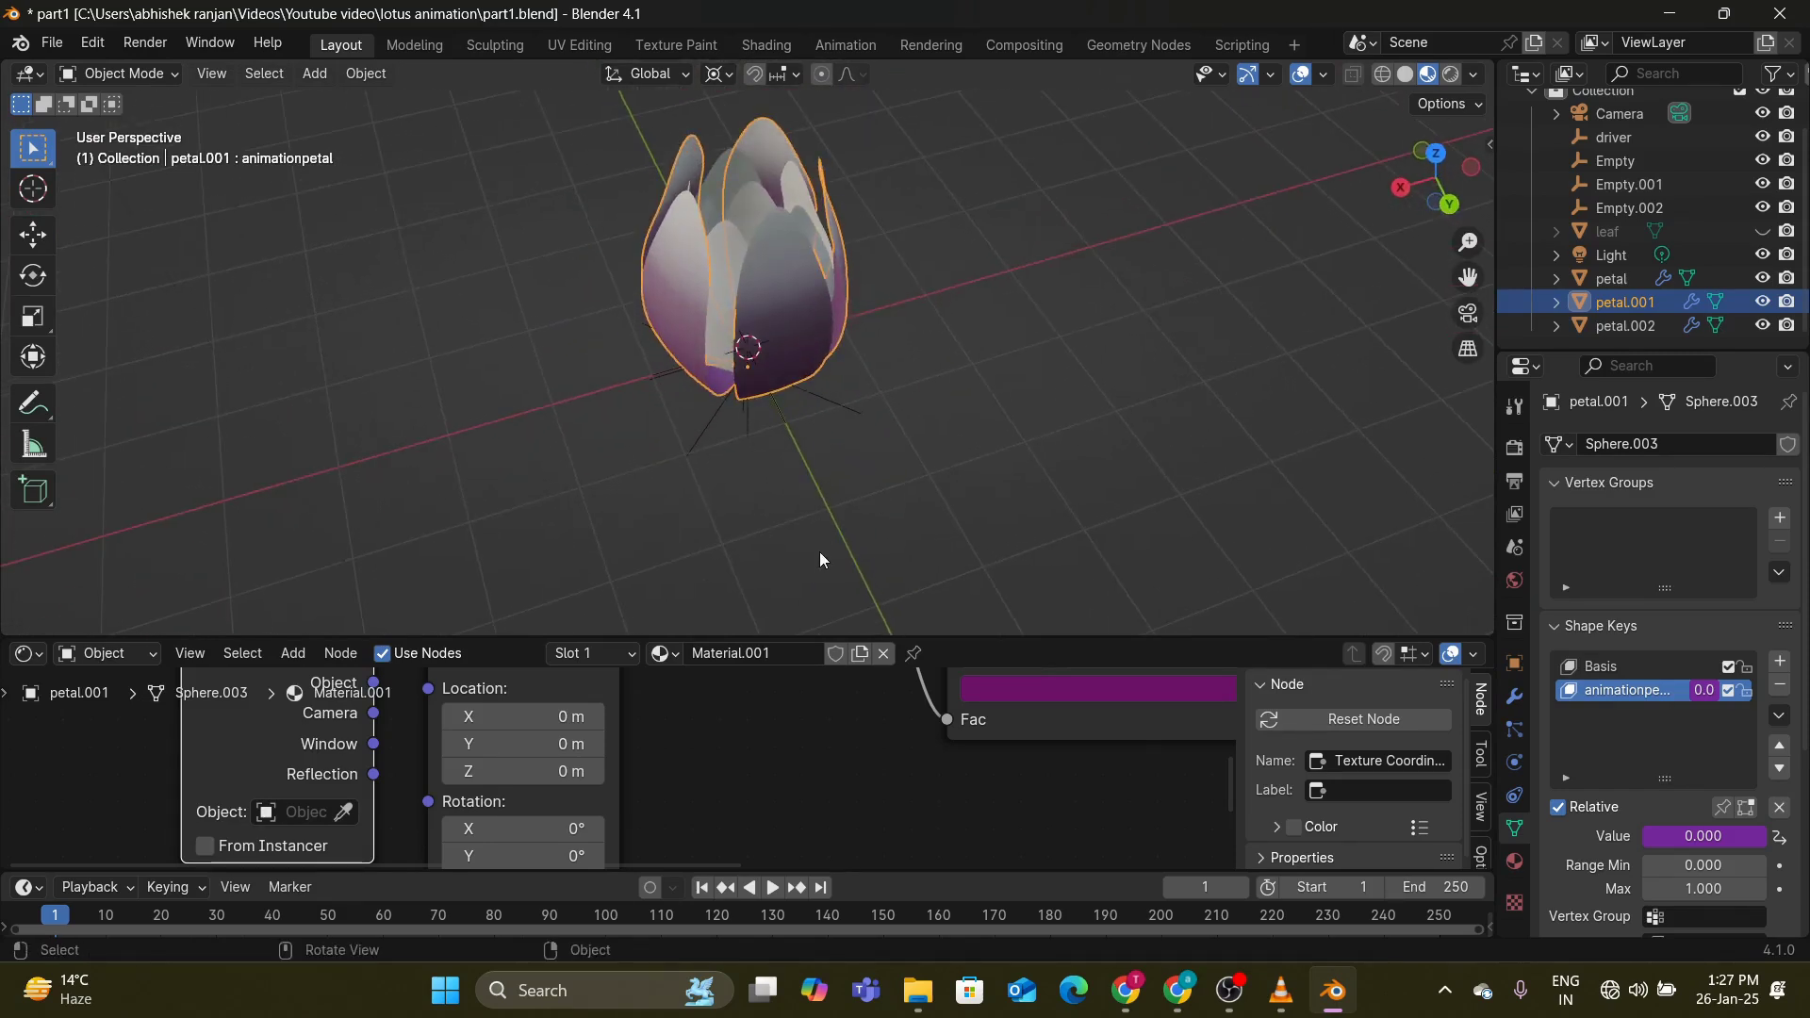
Step: Enlarge the shader editor again and move the Color Ramp's purple stop to about 0.658
drag(1000, 636, 990, 516)
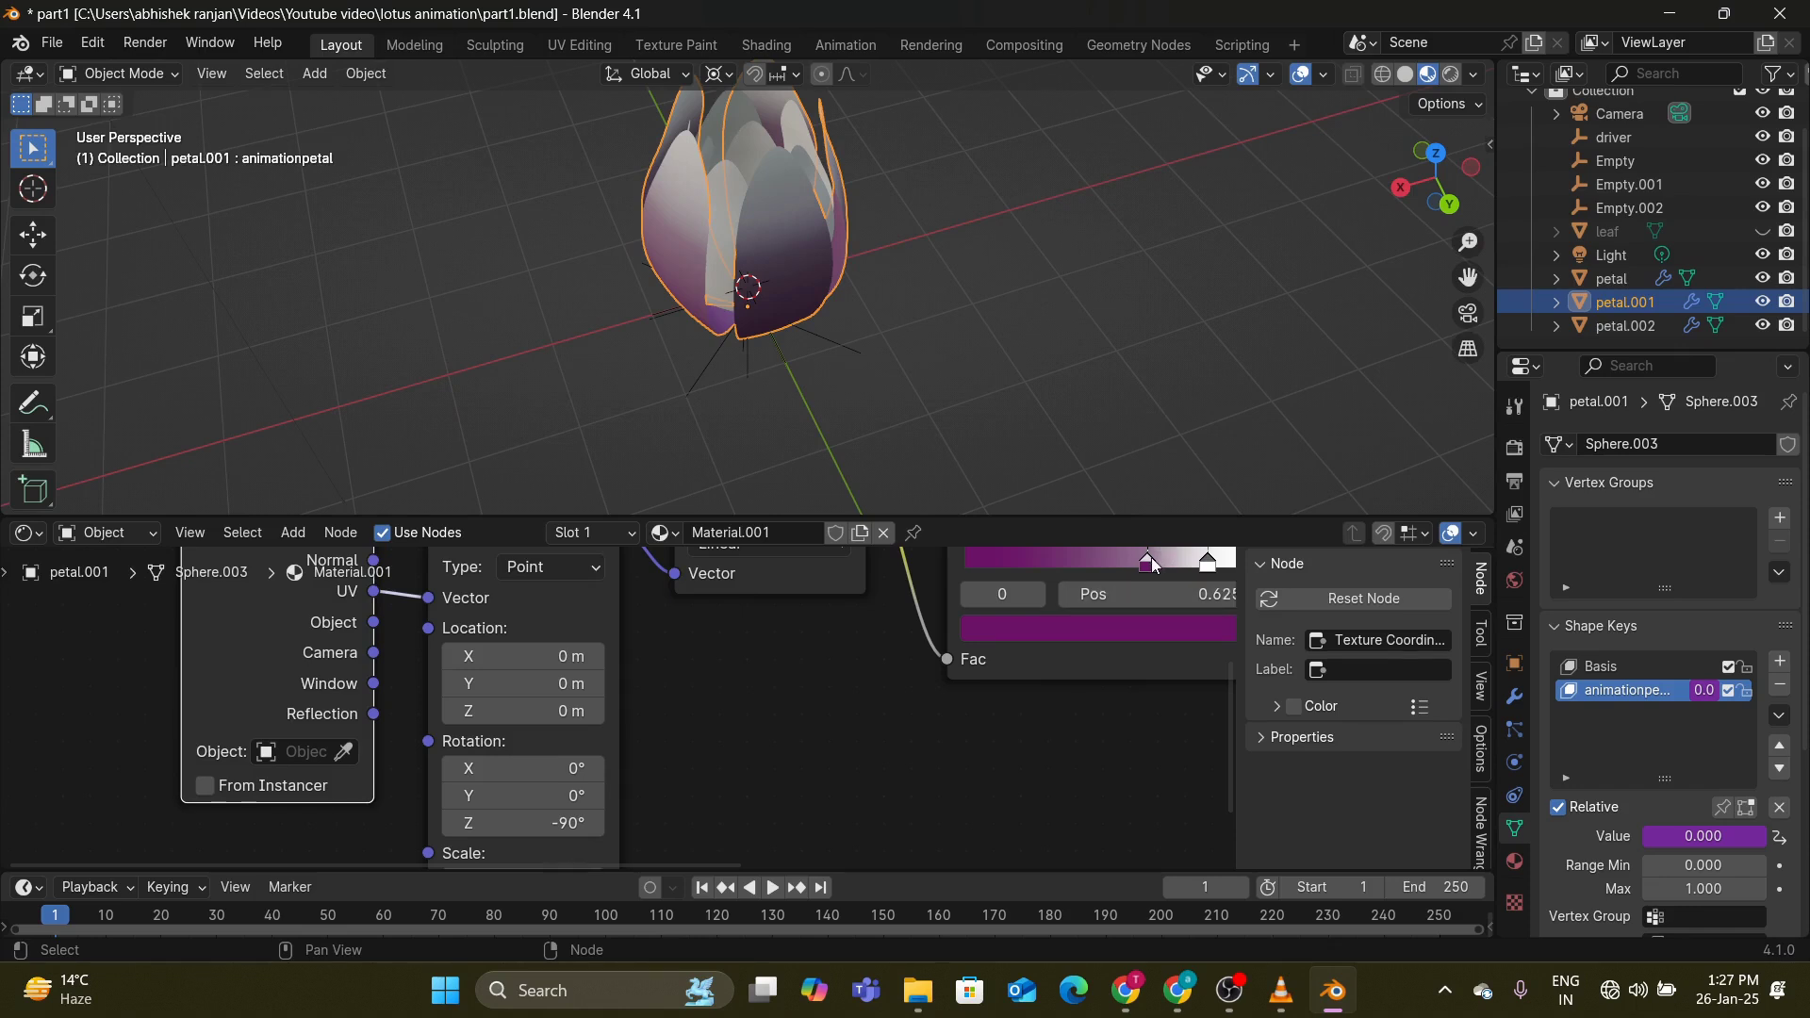
mouse_move(1151, 557)
mouse_down()
mouse_move(1176, 562)
mouse_move(1161, 560)
mouse_up()
scroll(811, 302, up, 3)
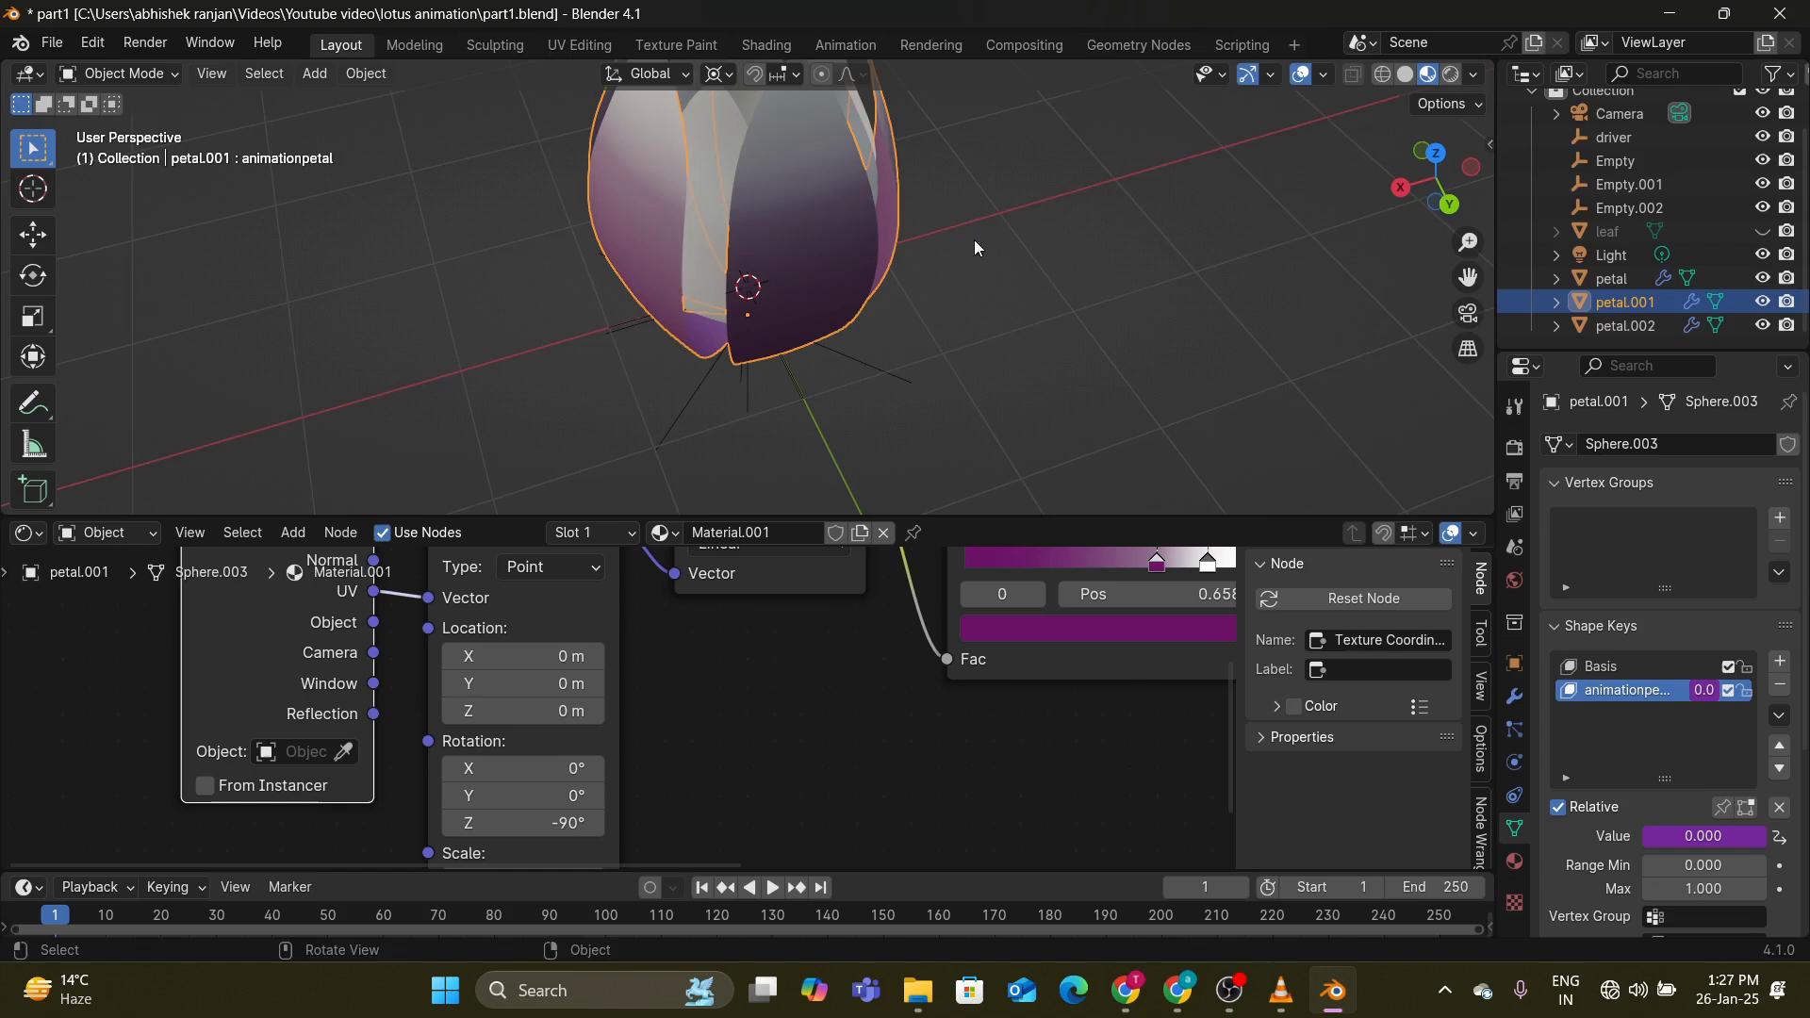
scroll(941, 253, down, 3)
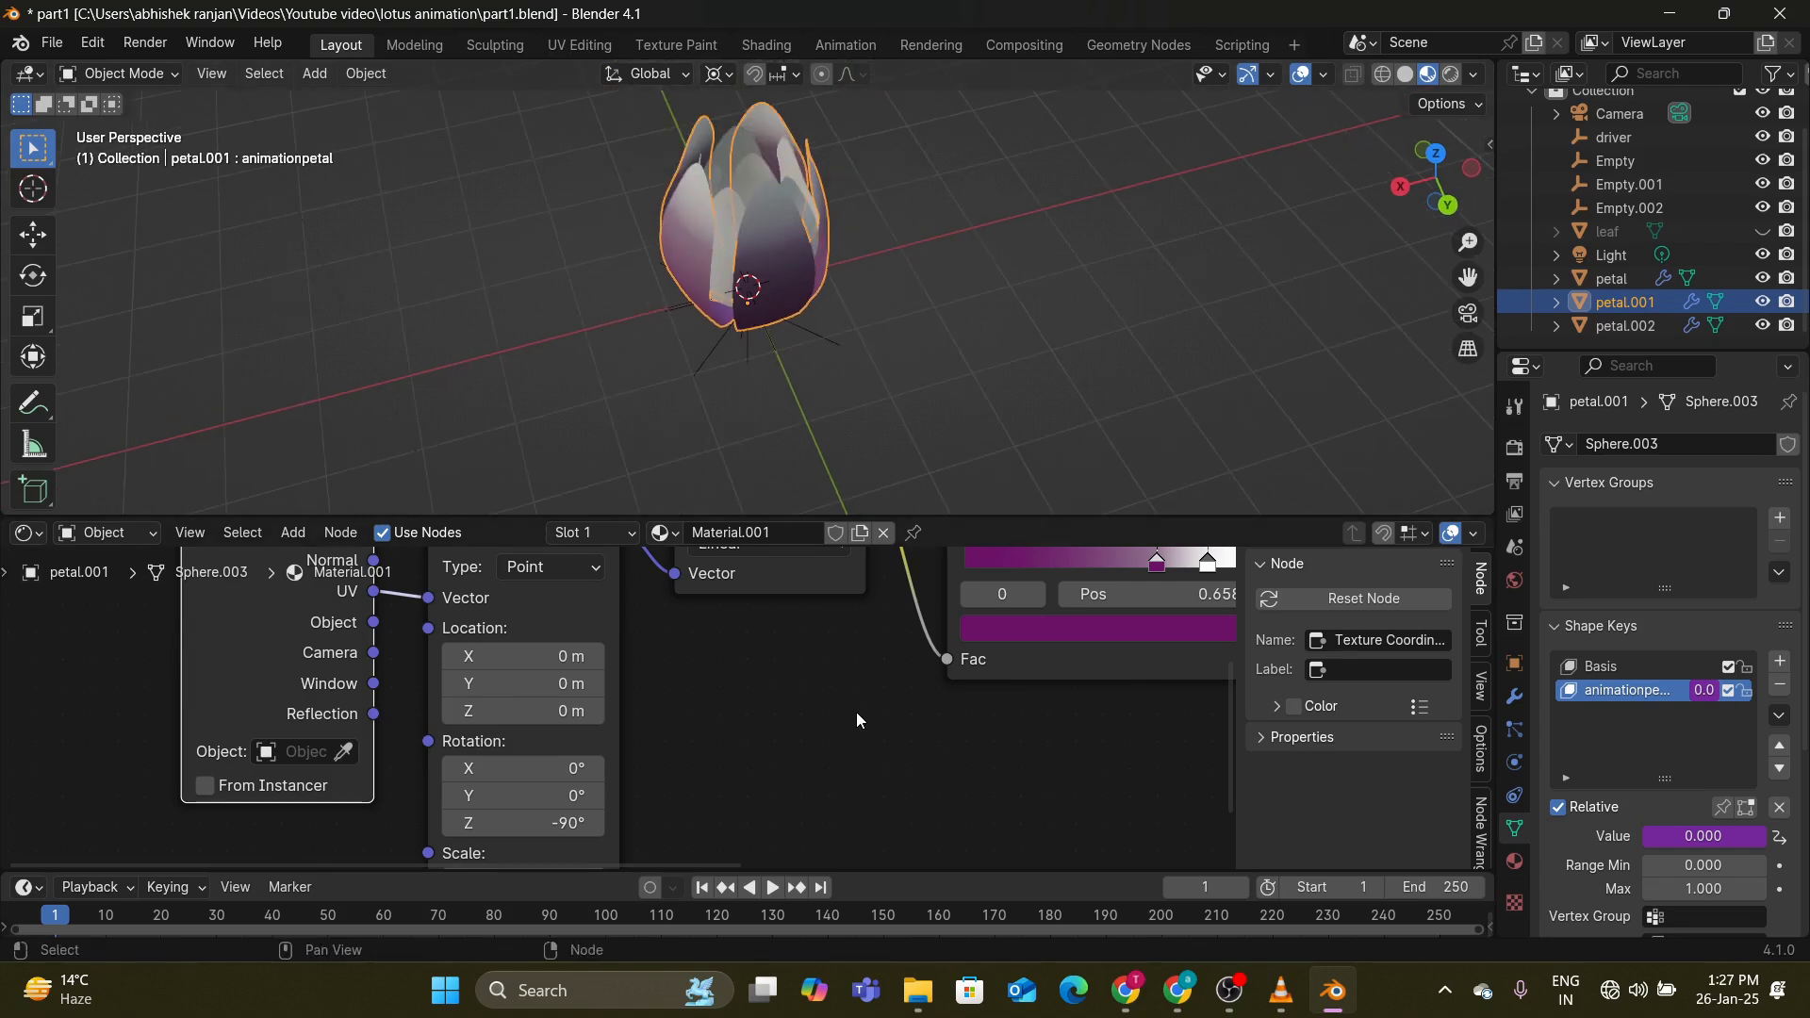
Step: Hide the shader editor's sidebar to make room for the whole node setup
scroll(856, 711, down, 2)
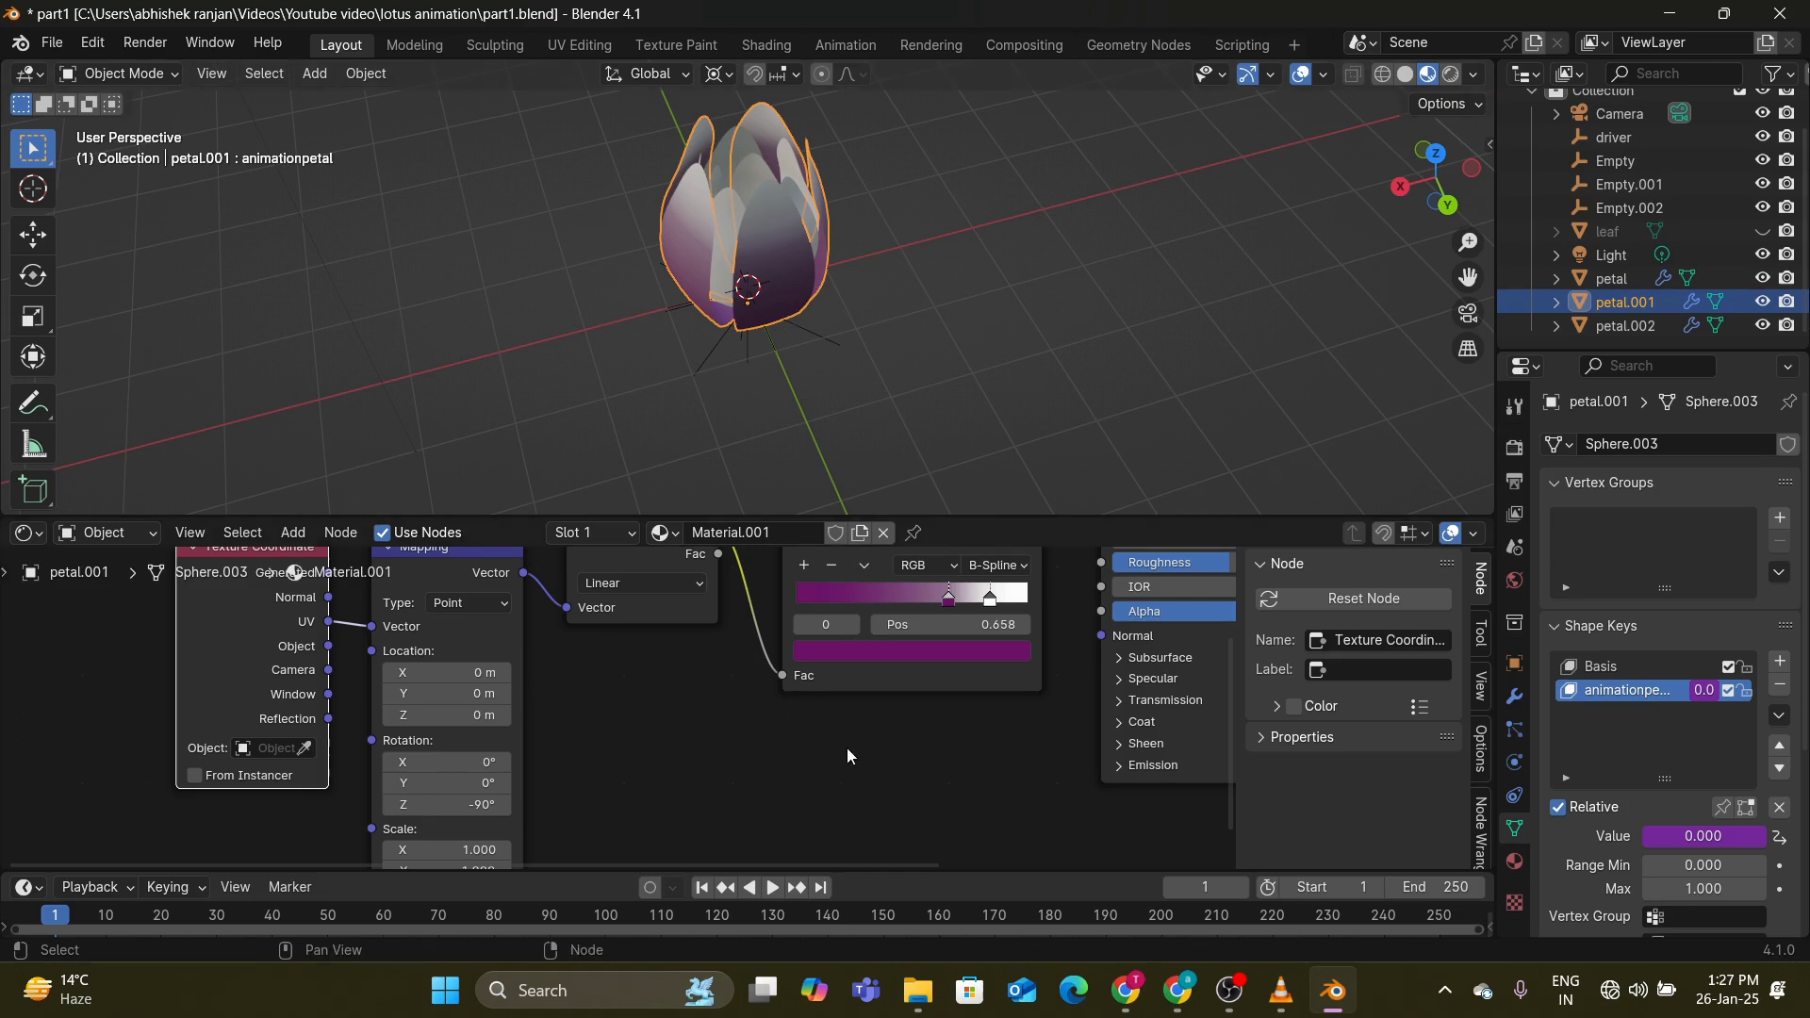
middle_drag(842, 750, 825, 752)
key(n)
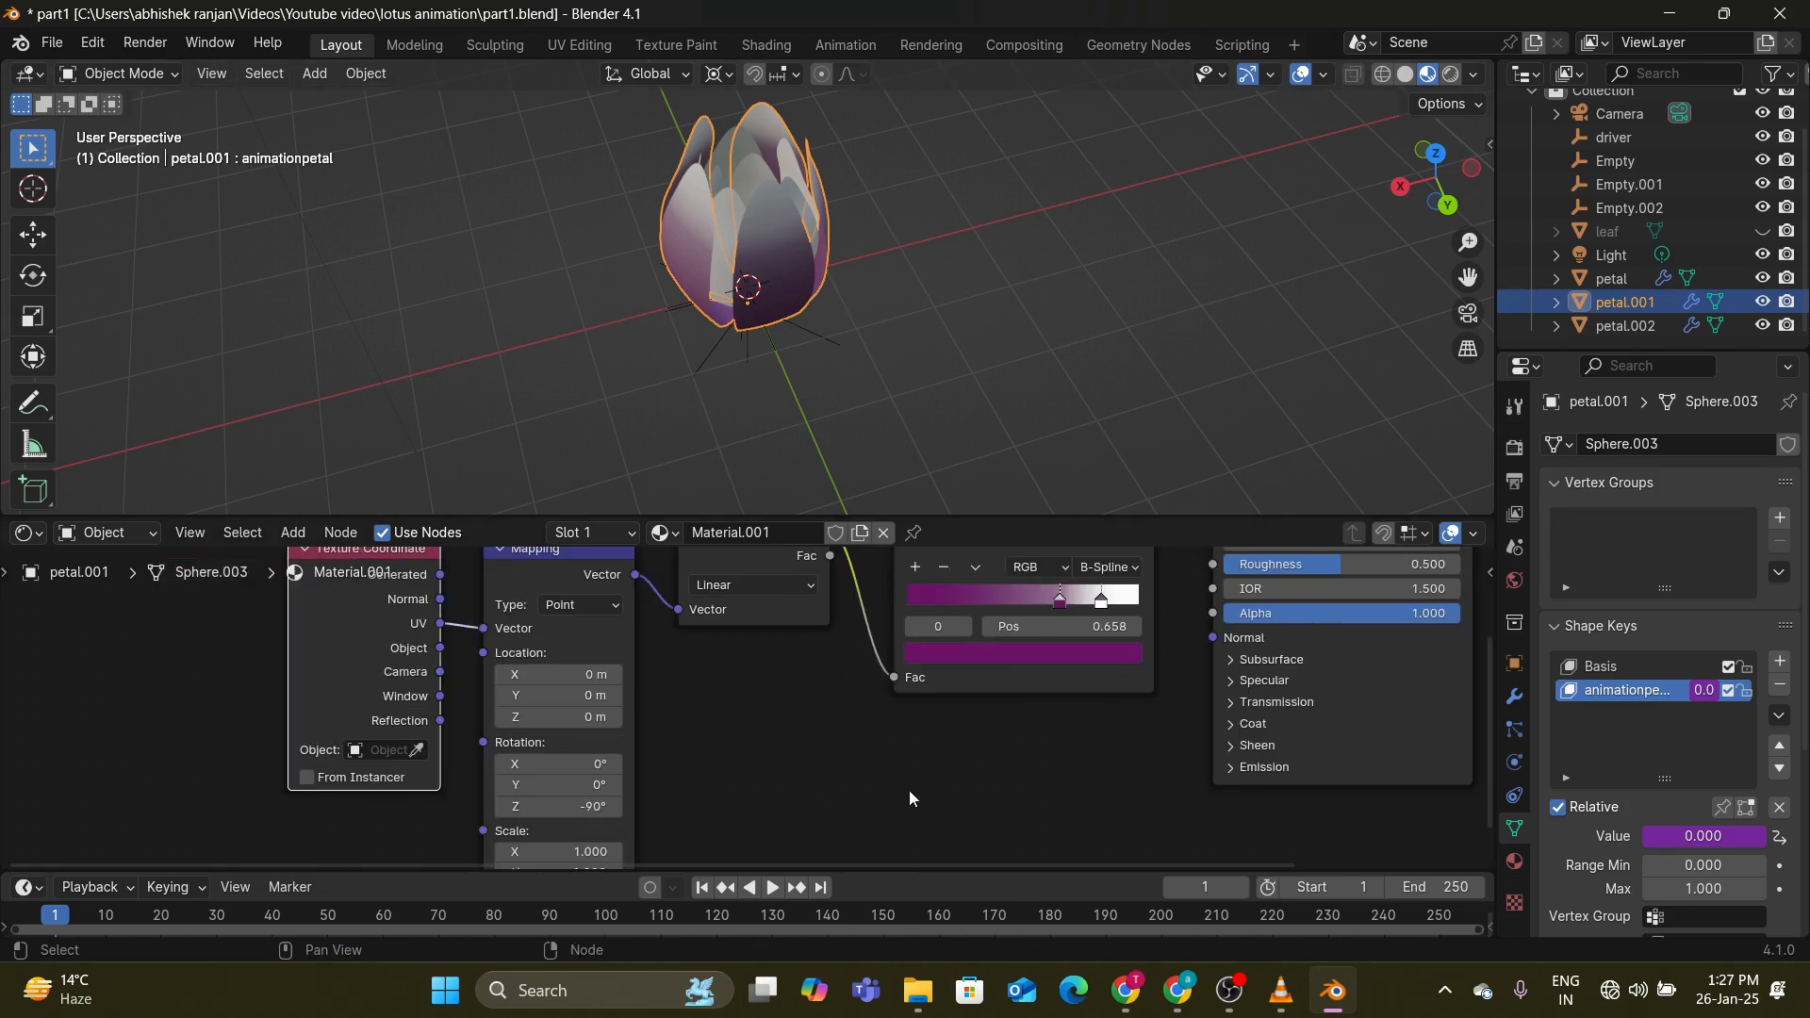
Step: Add a Bump node below the Color Ramp and connect its Normal output to the Principled BSDF's Normal input
key(shift+a)
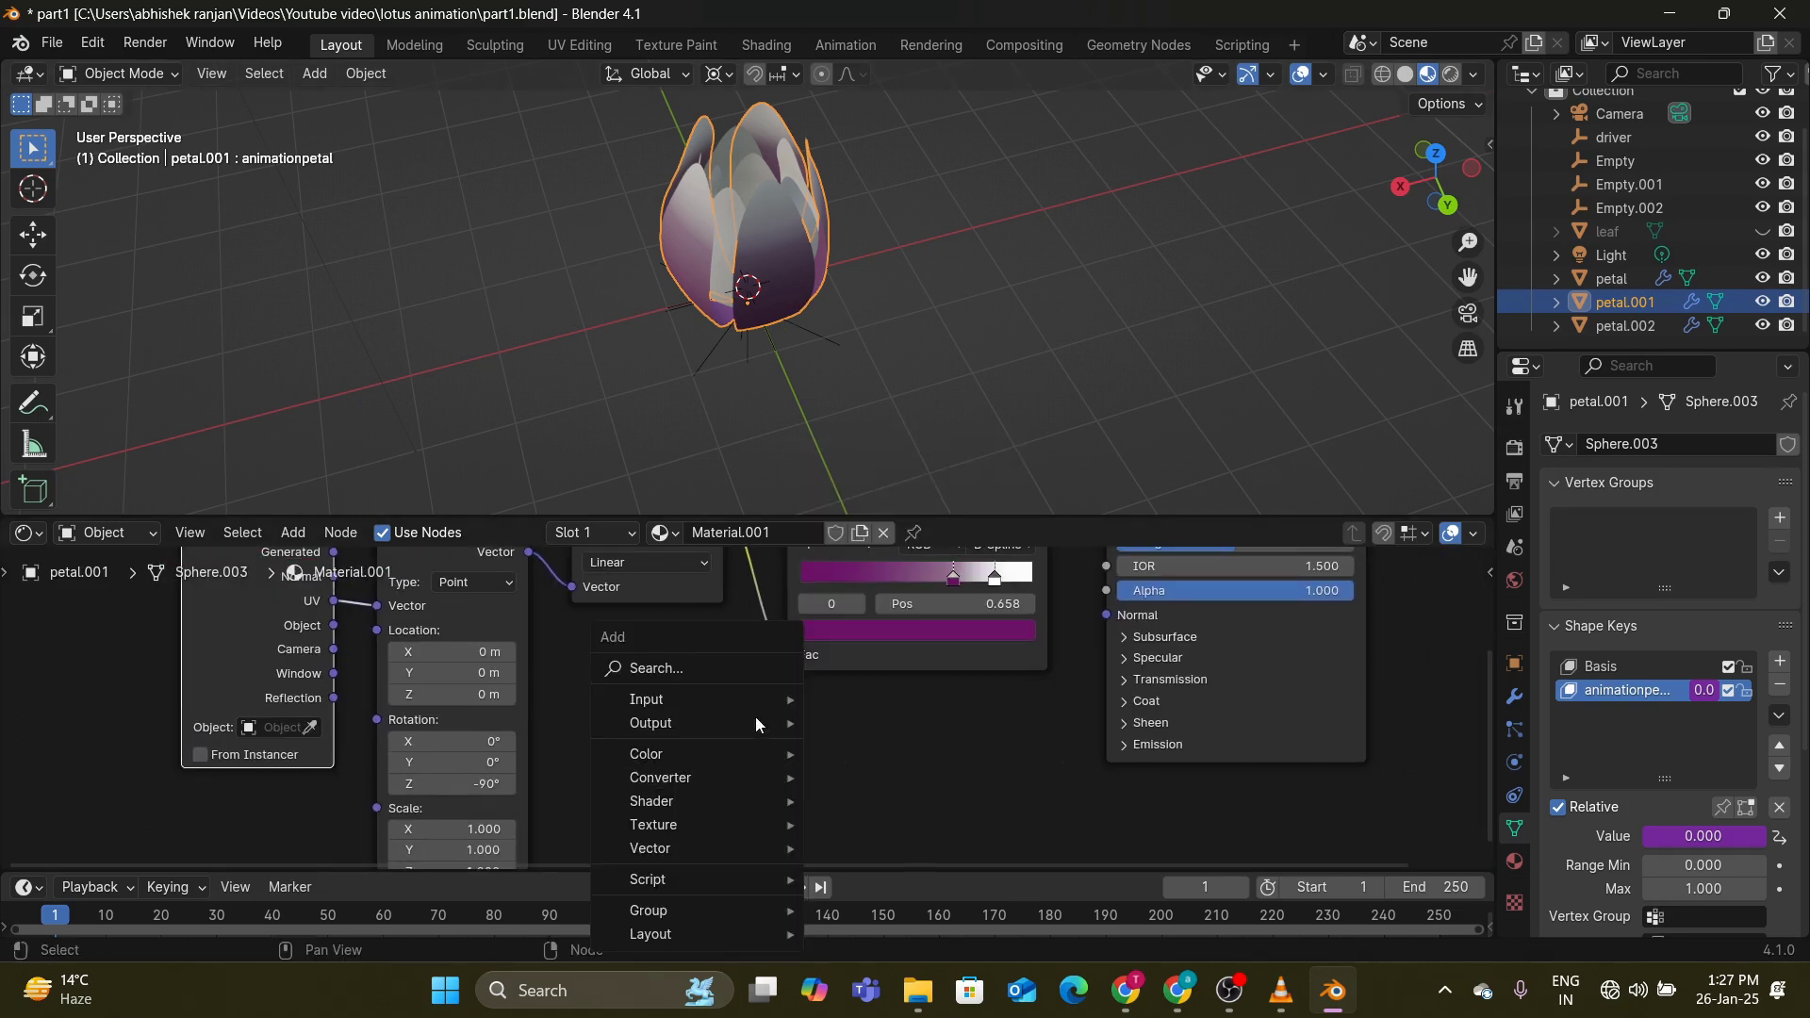
click(732, 675)
text(bum)
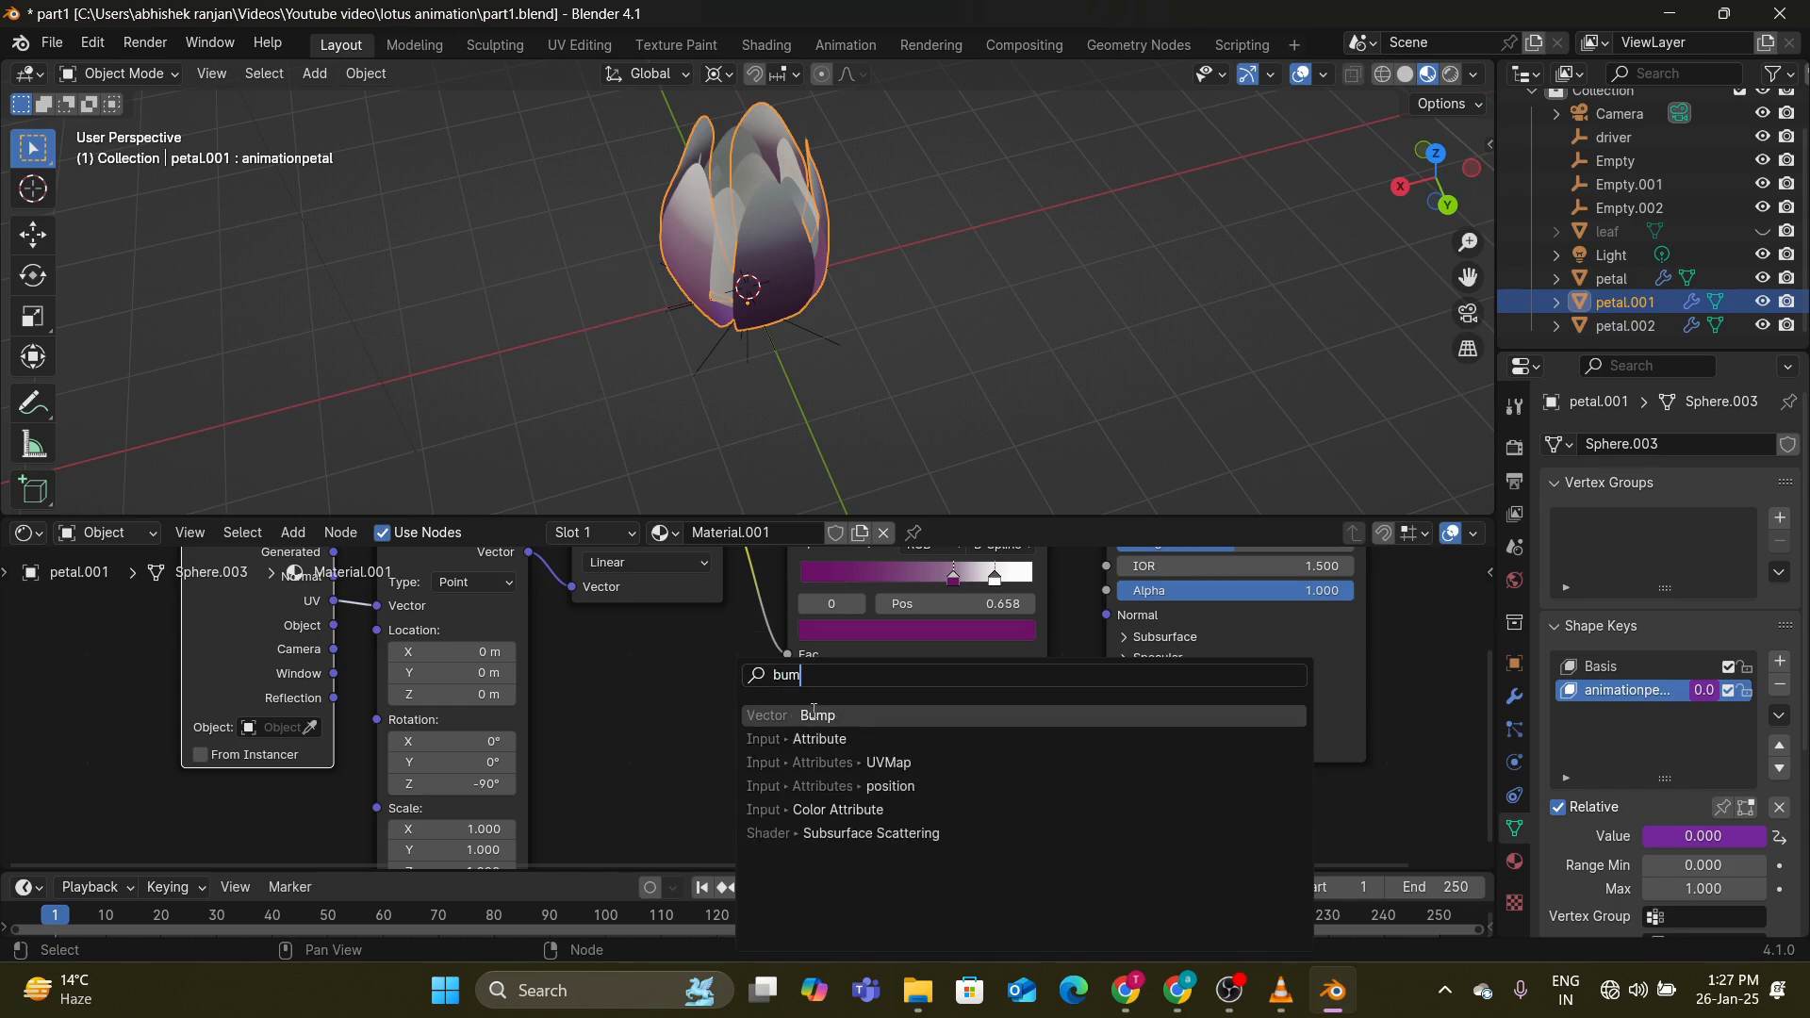
click(814, 715)
click(787, 726)
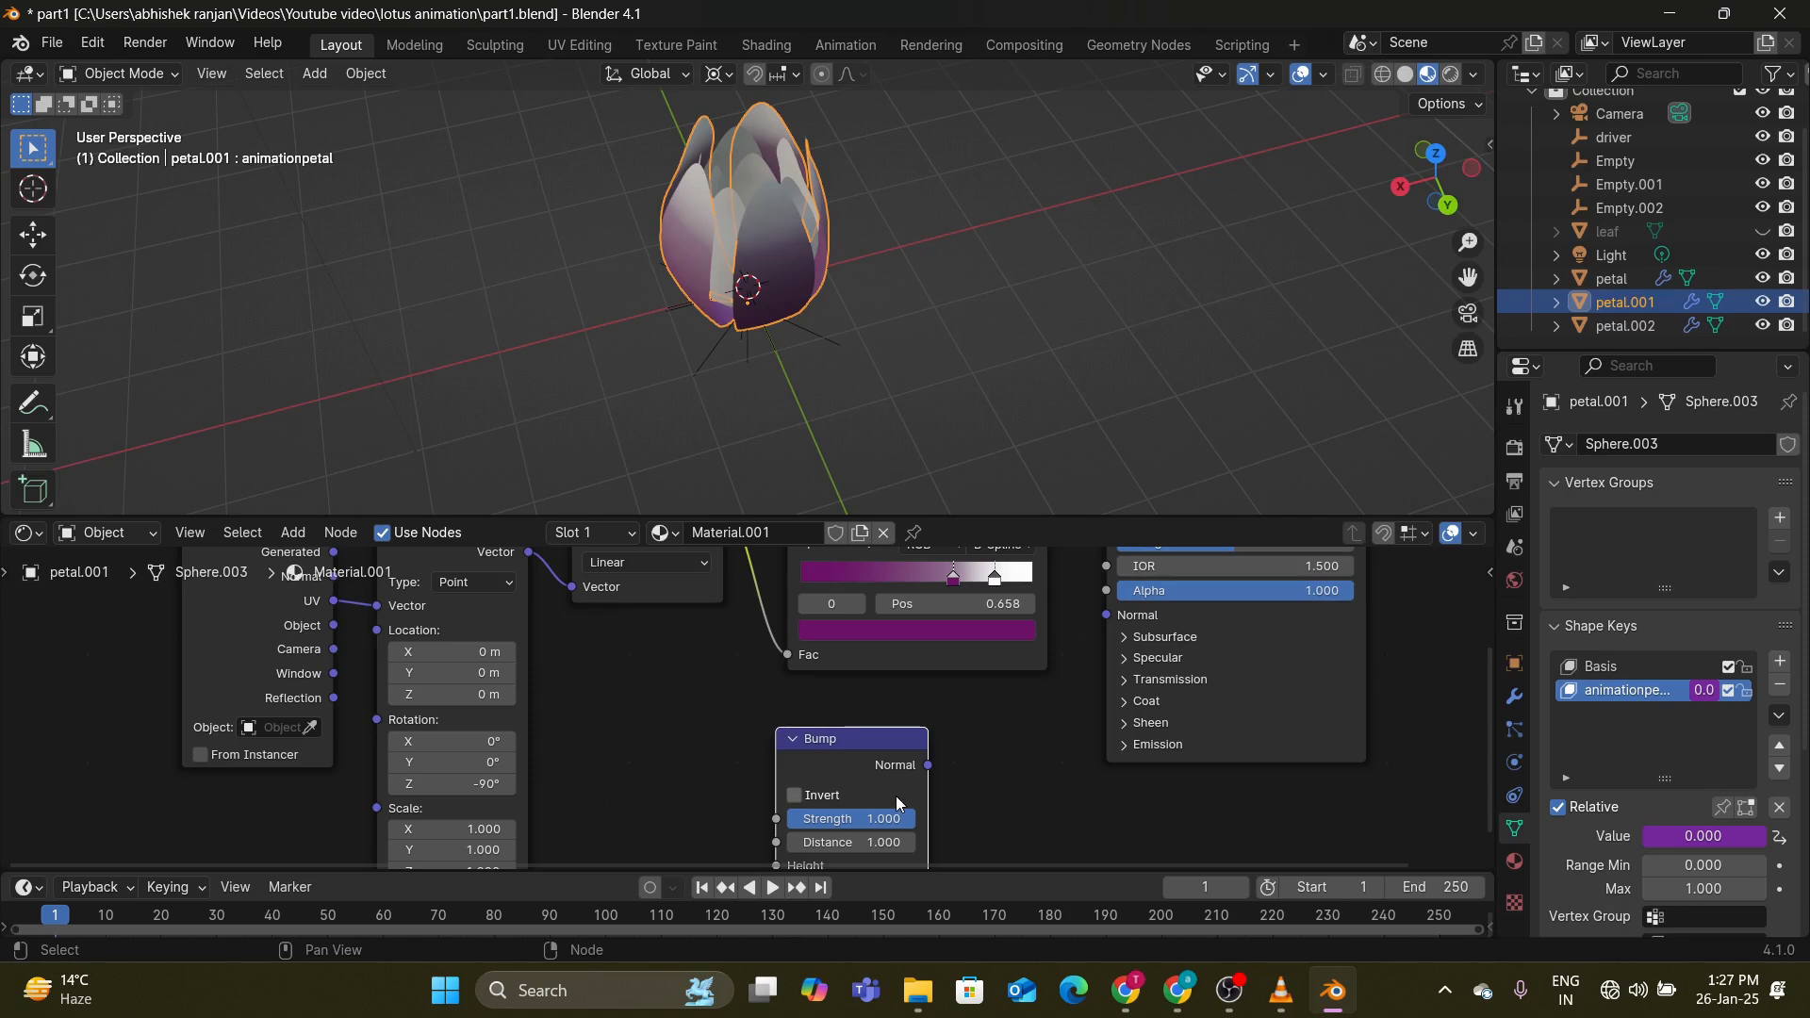
drag(931, 764, 1106, 615)
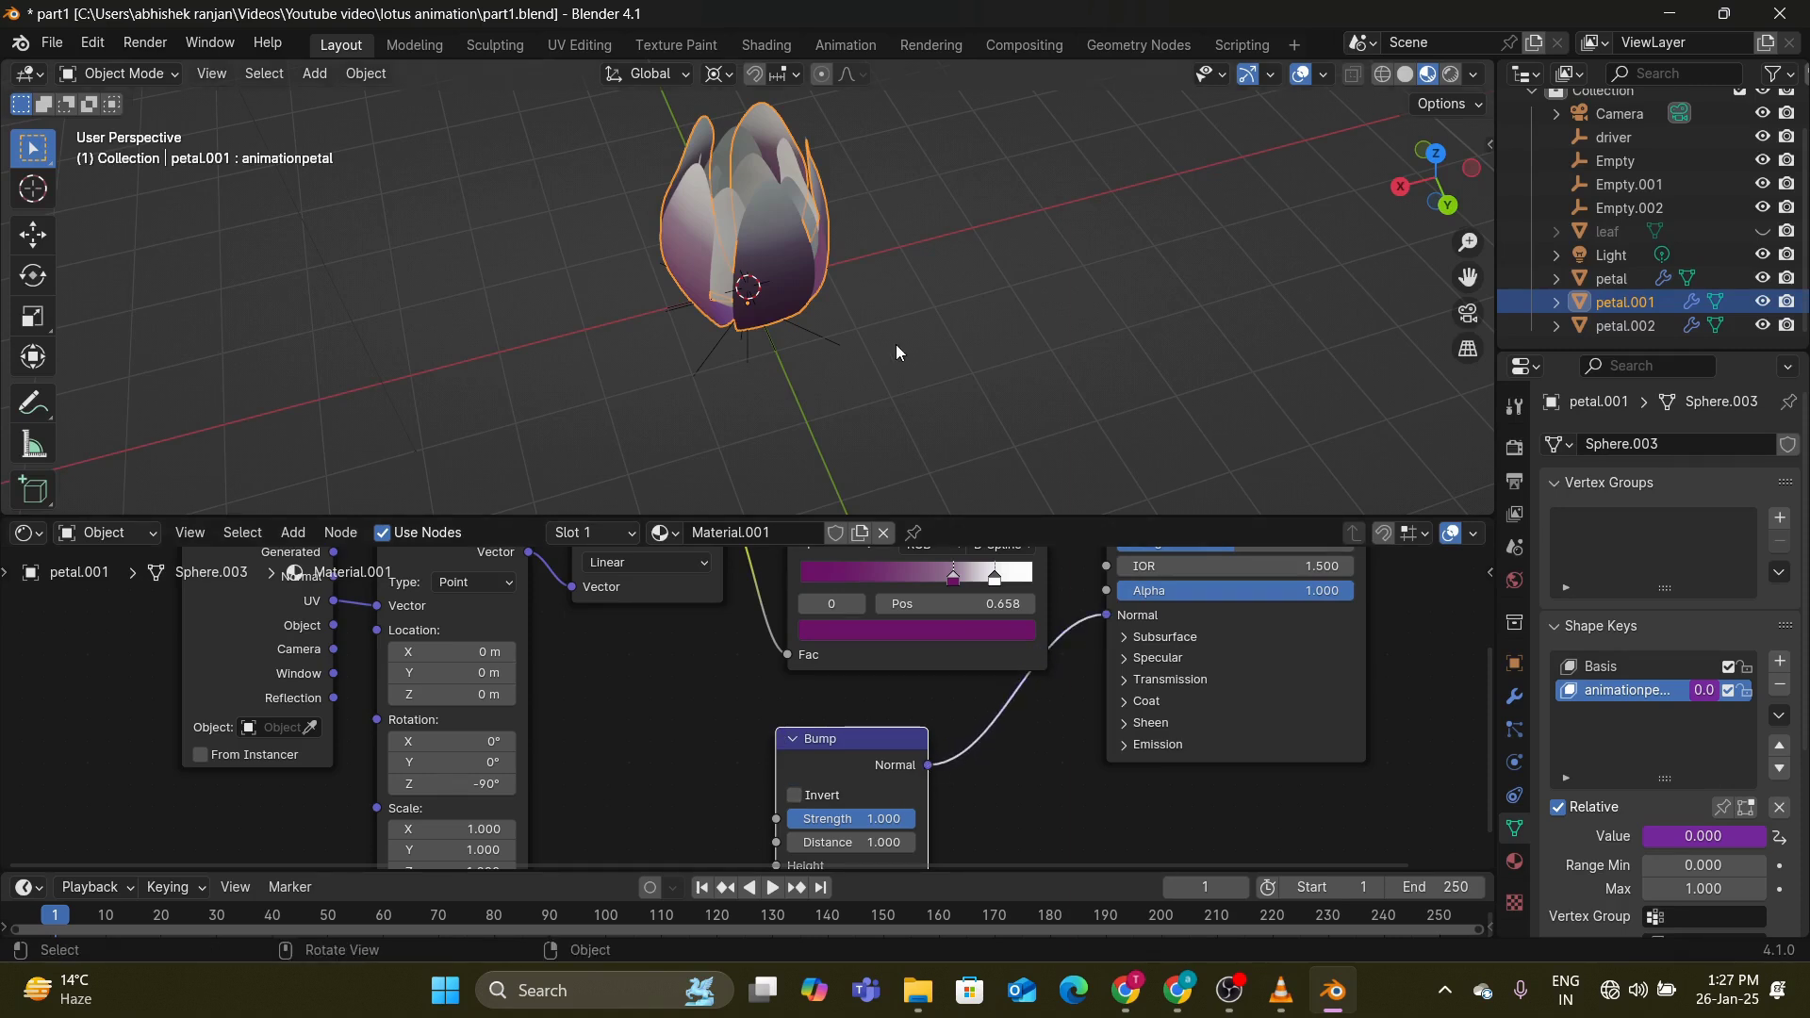
scroll(1077, 332, up, 3)
scroll(1077, 332, down, 3)
middle_drag(579, 734, 558, 717)
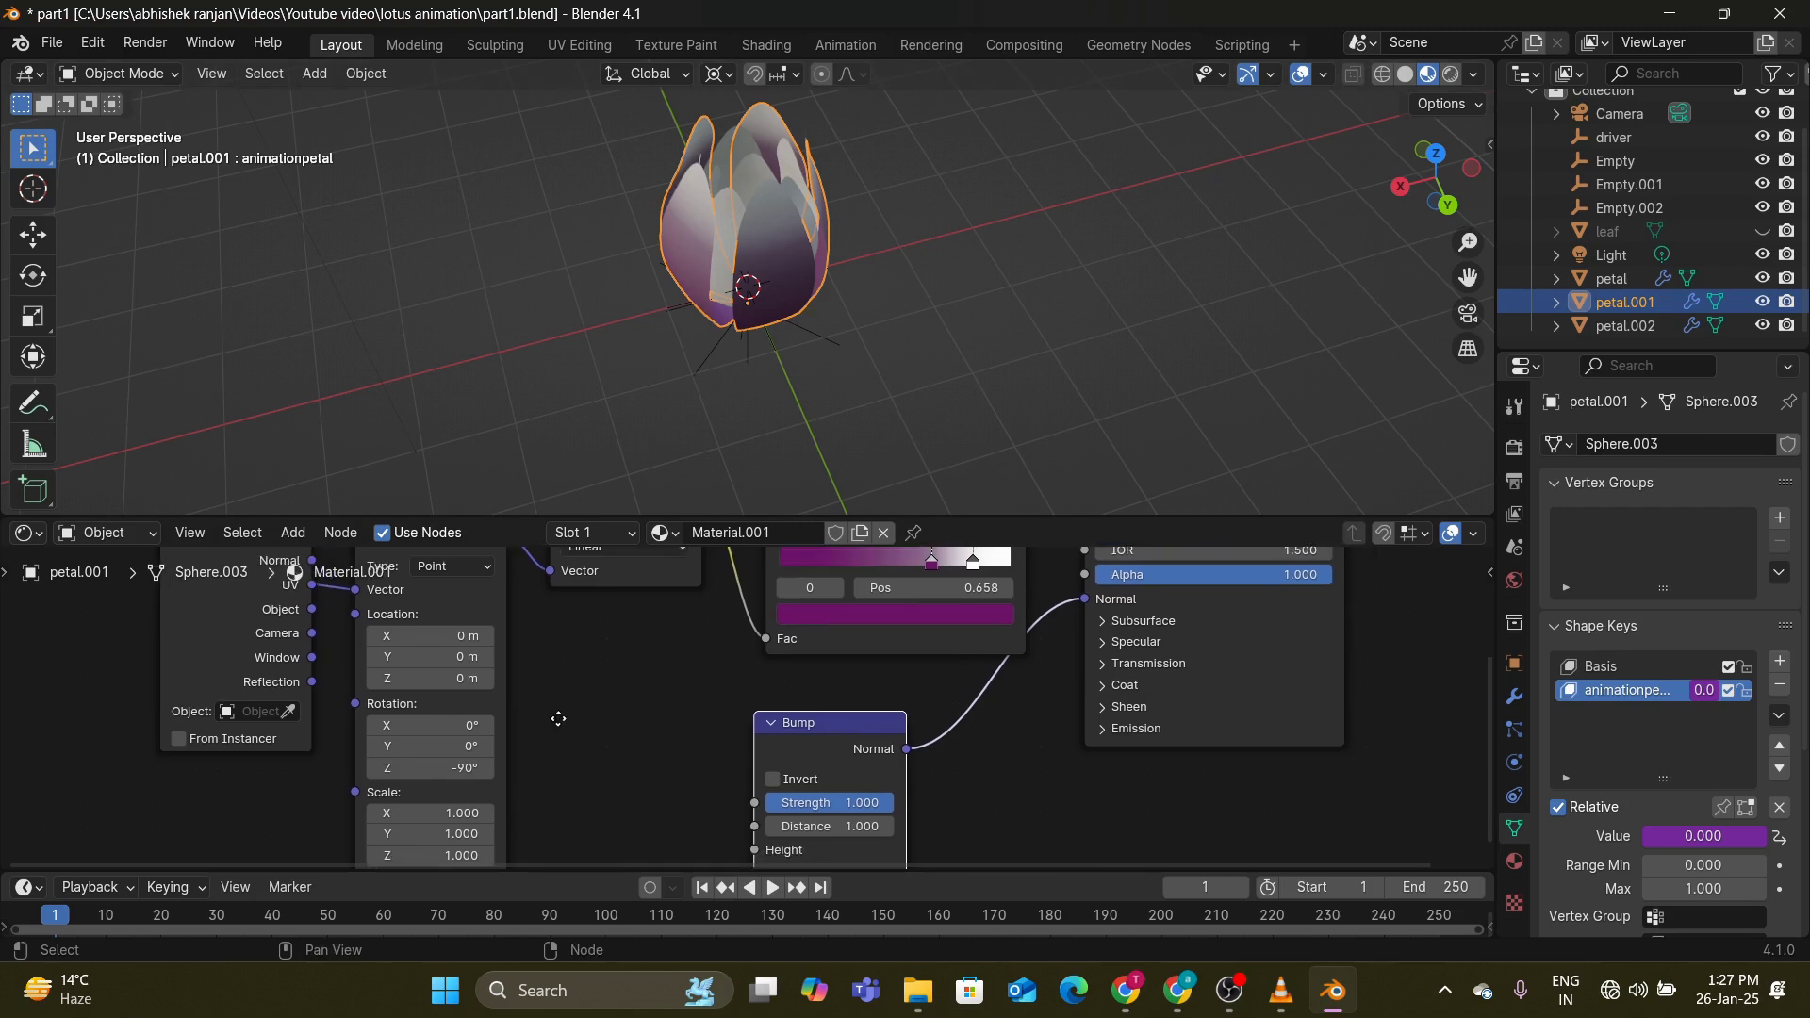
drag(830, 722, 914, 742)
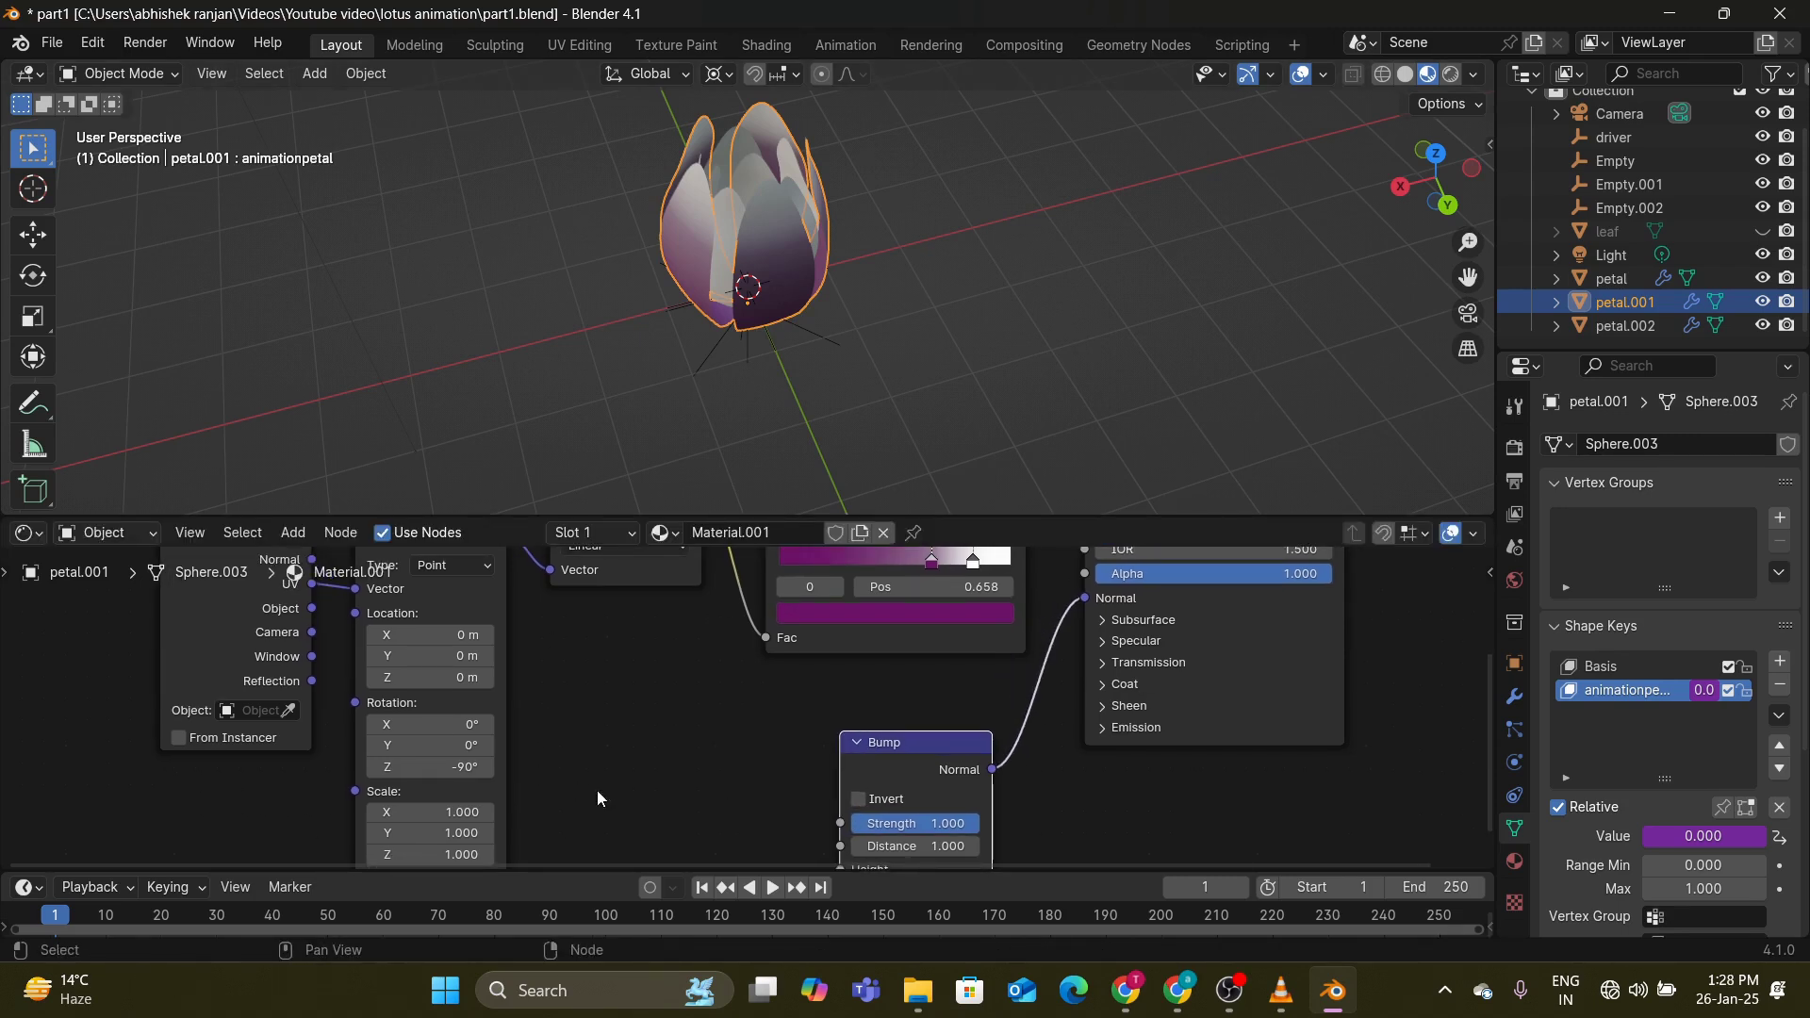
key(shift+a)
click(573, 670)
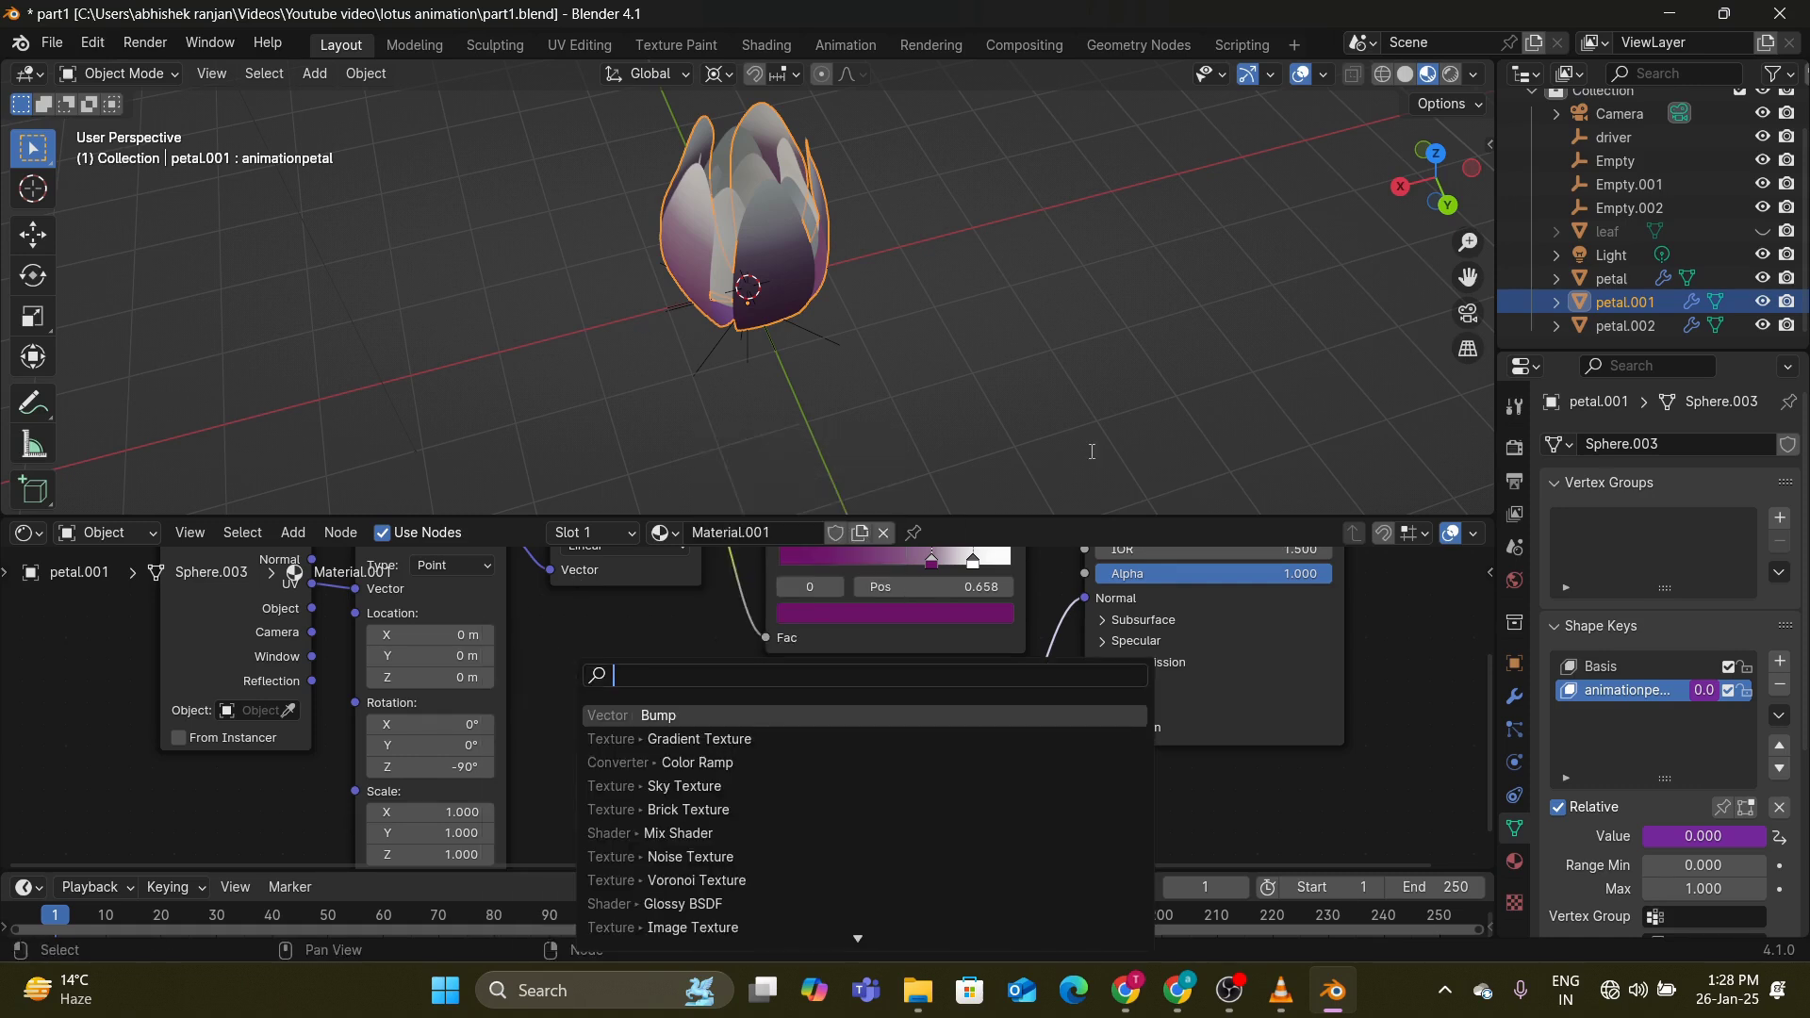
key(Escape)
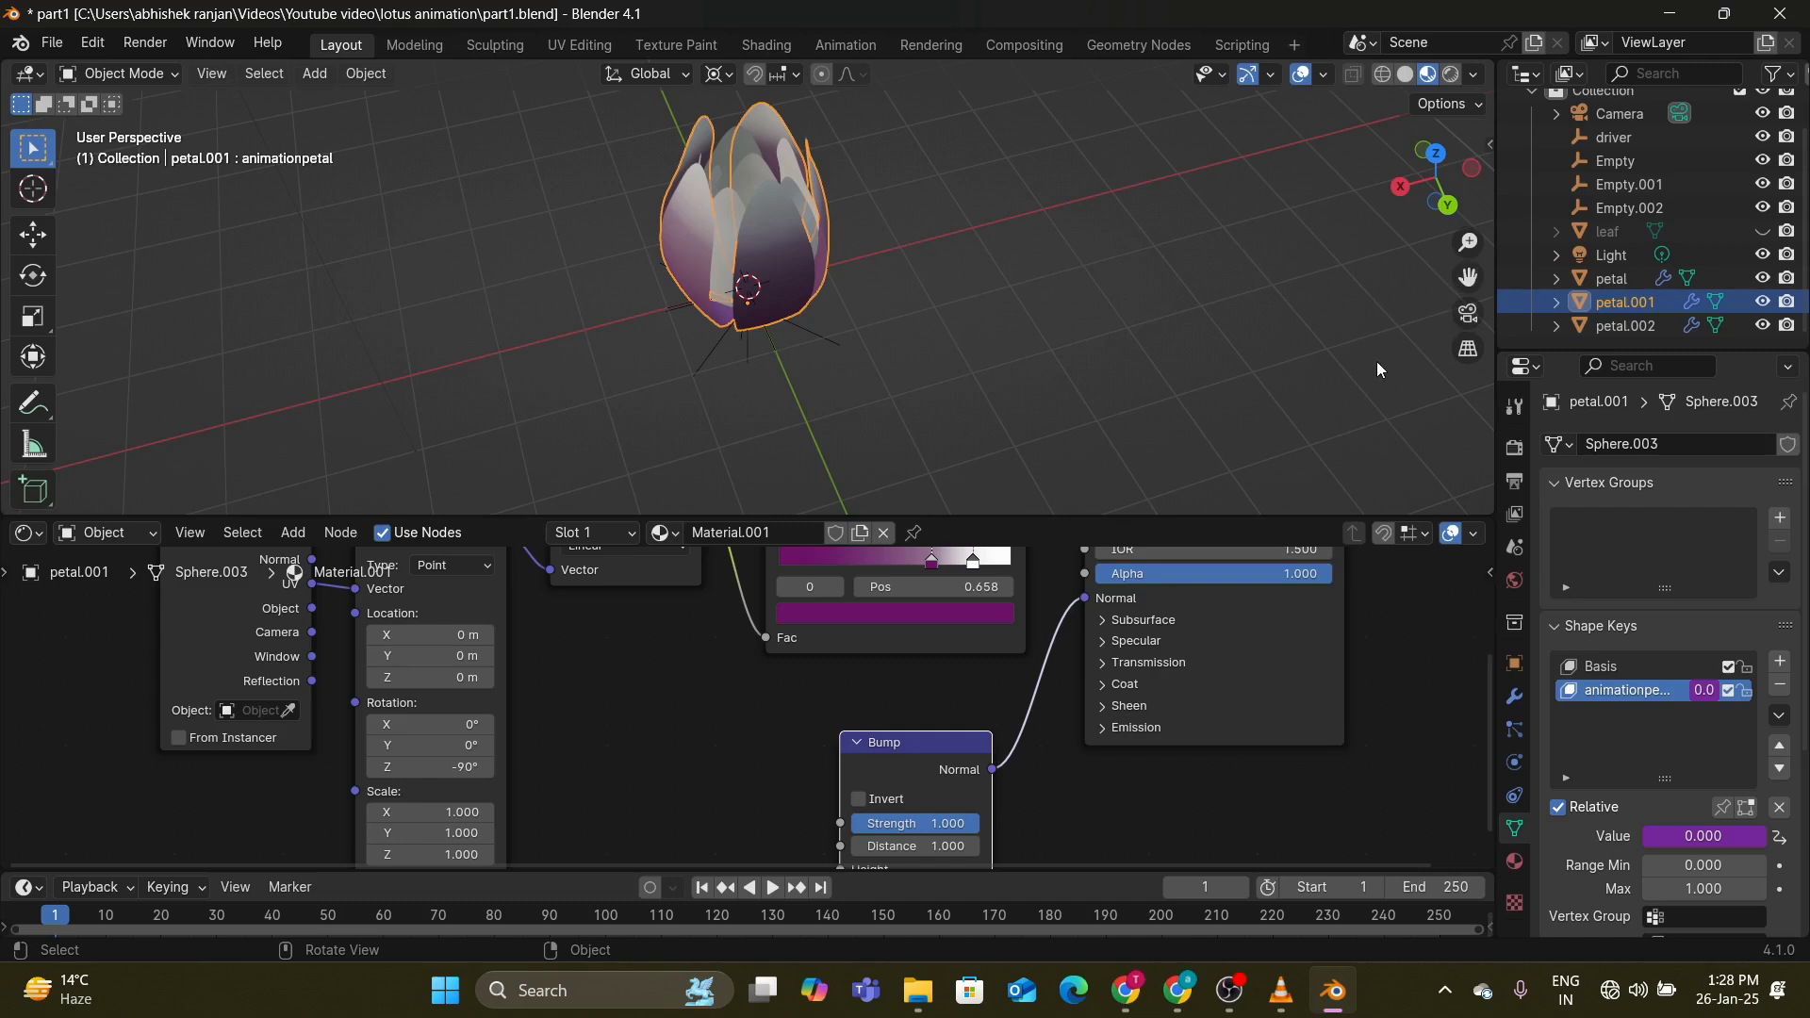
Step: Show the 3D viewport's sidebar with the Screencast Keys settings and enable the key display
key(n)
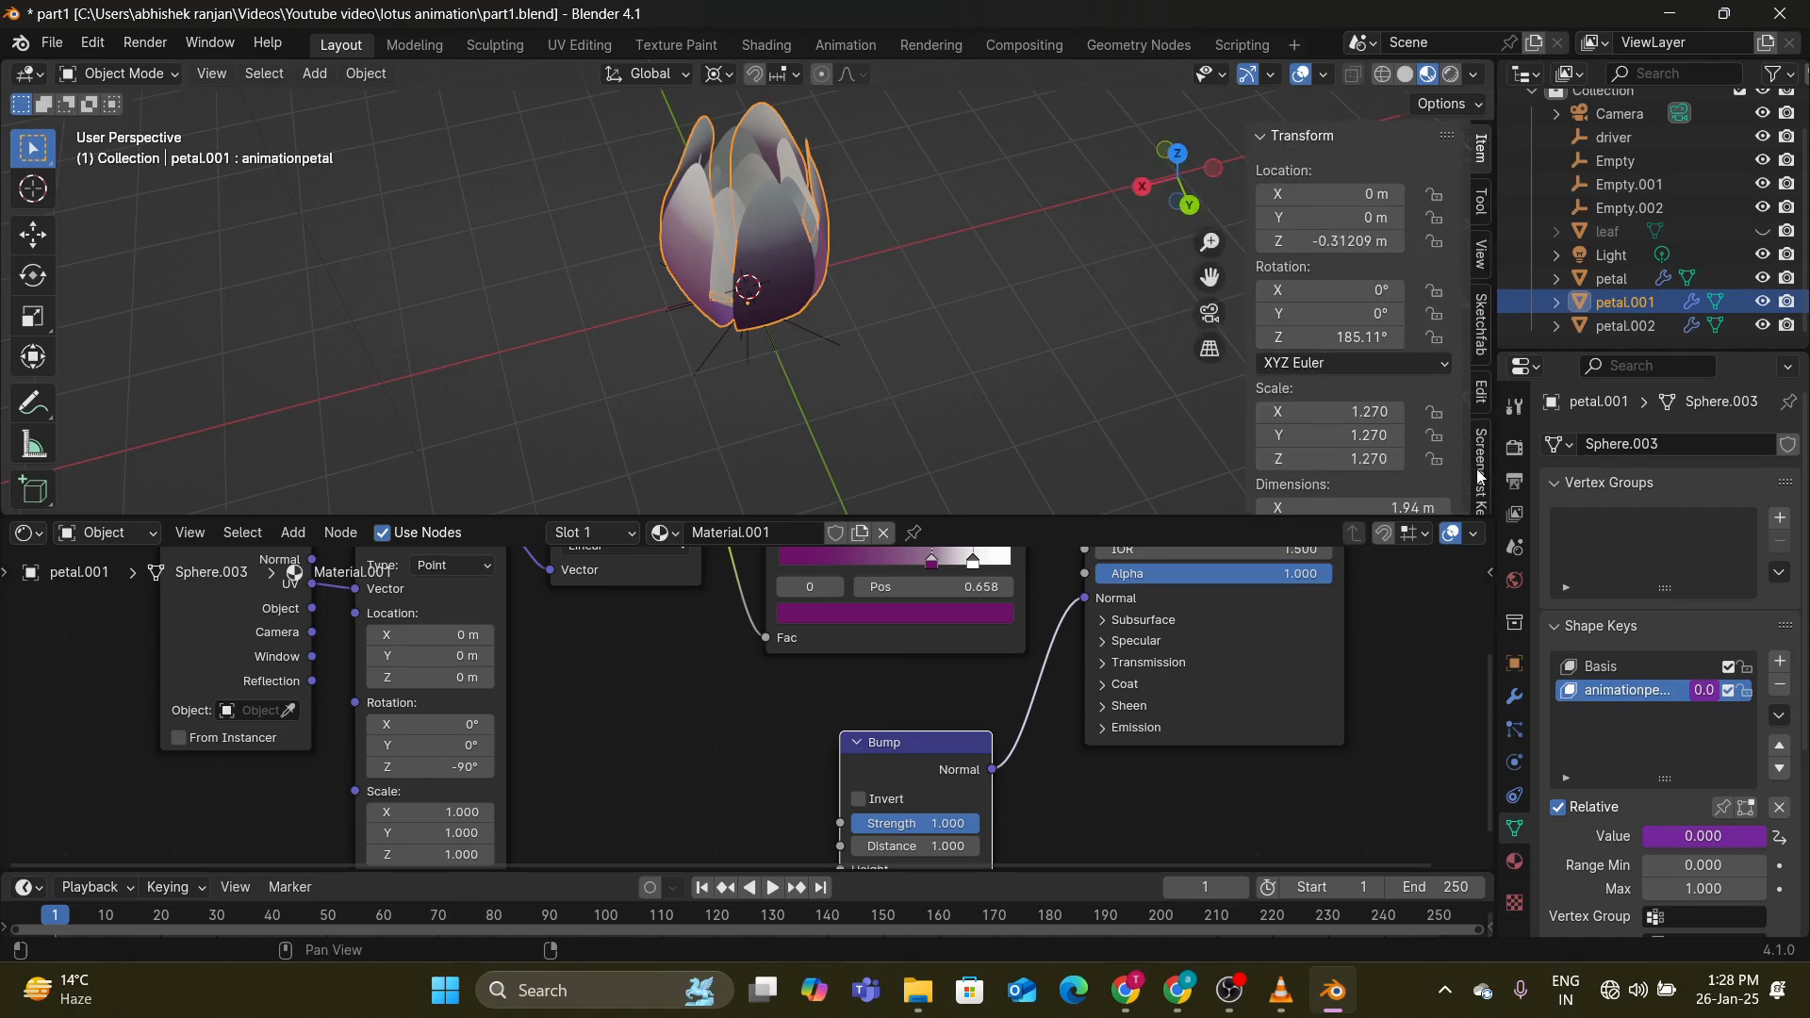
click(1481, 476)
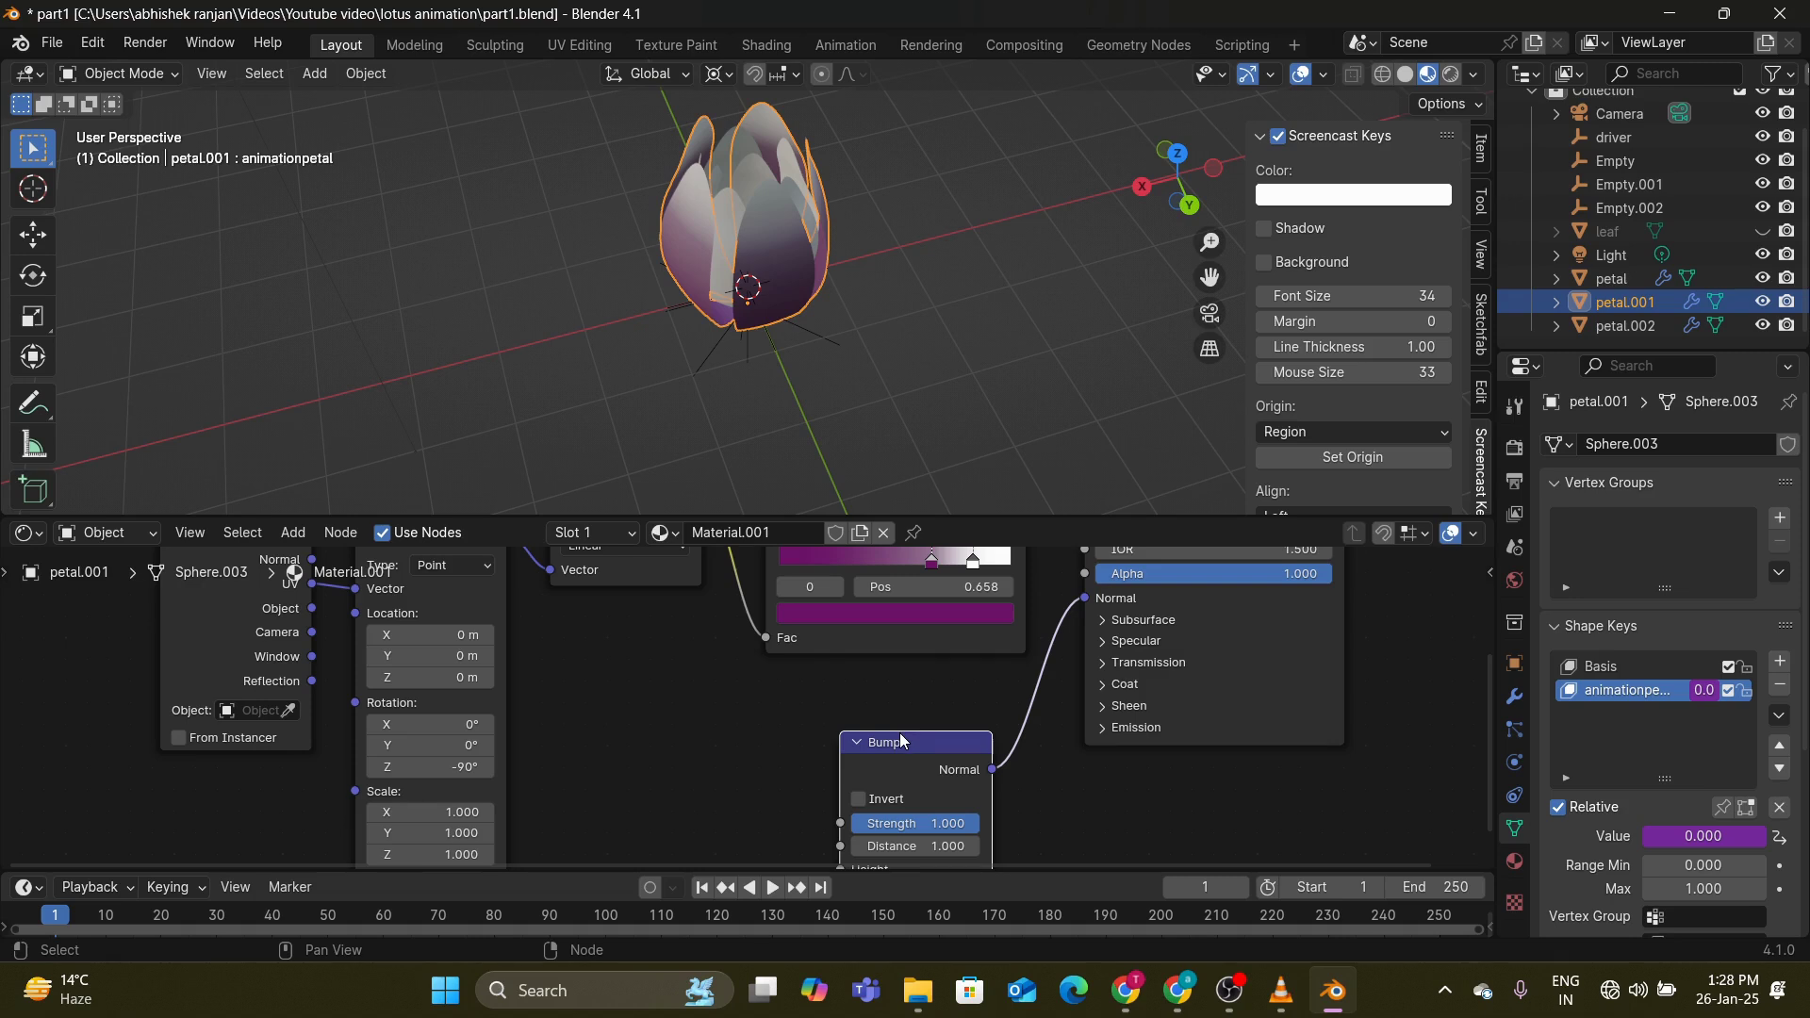
Step: Add a Noise Texture node beside the Bump node and connect its Fac output to the Bump's Height input
key(shift+a)
mouse_move(900, 735)
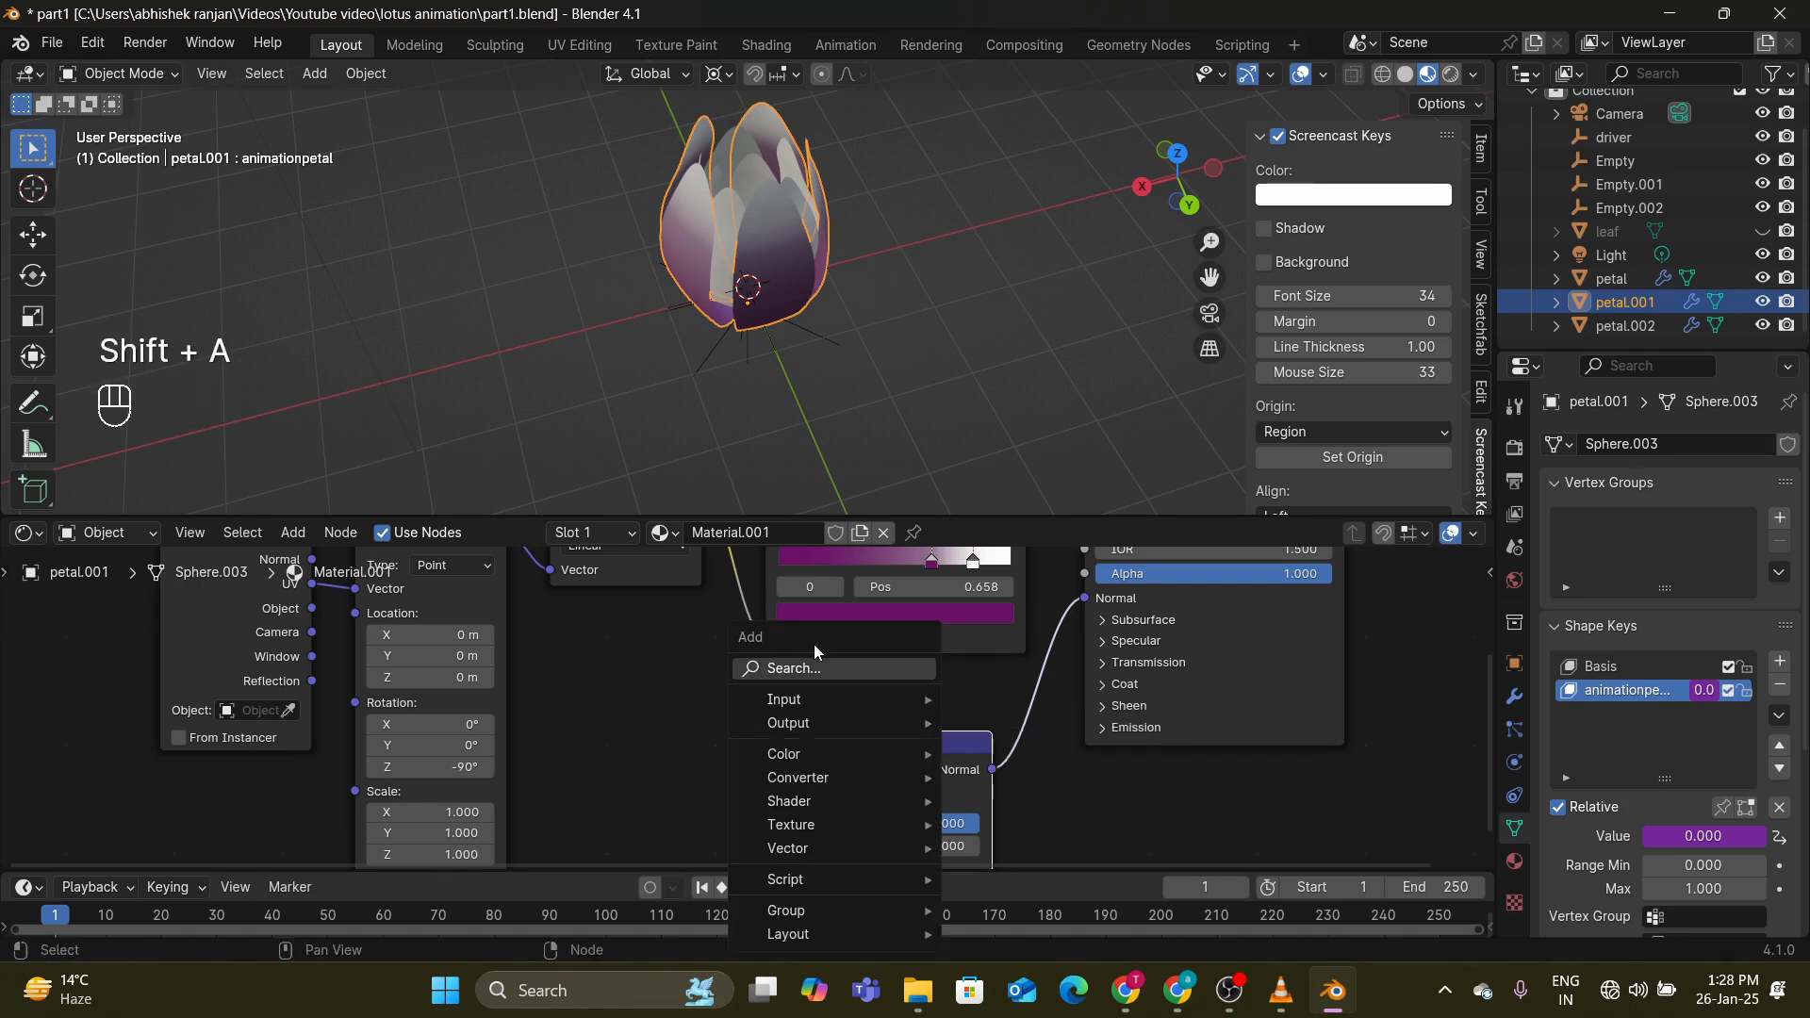
click(813, 675)
text(noise)
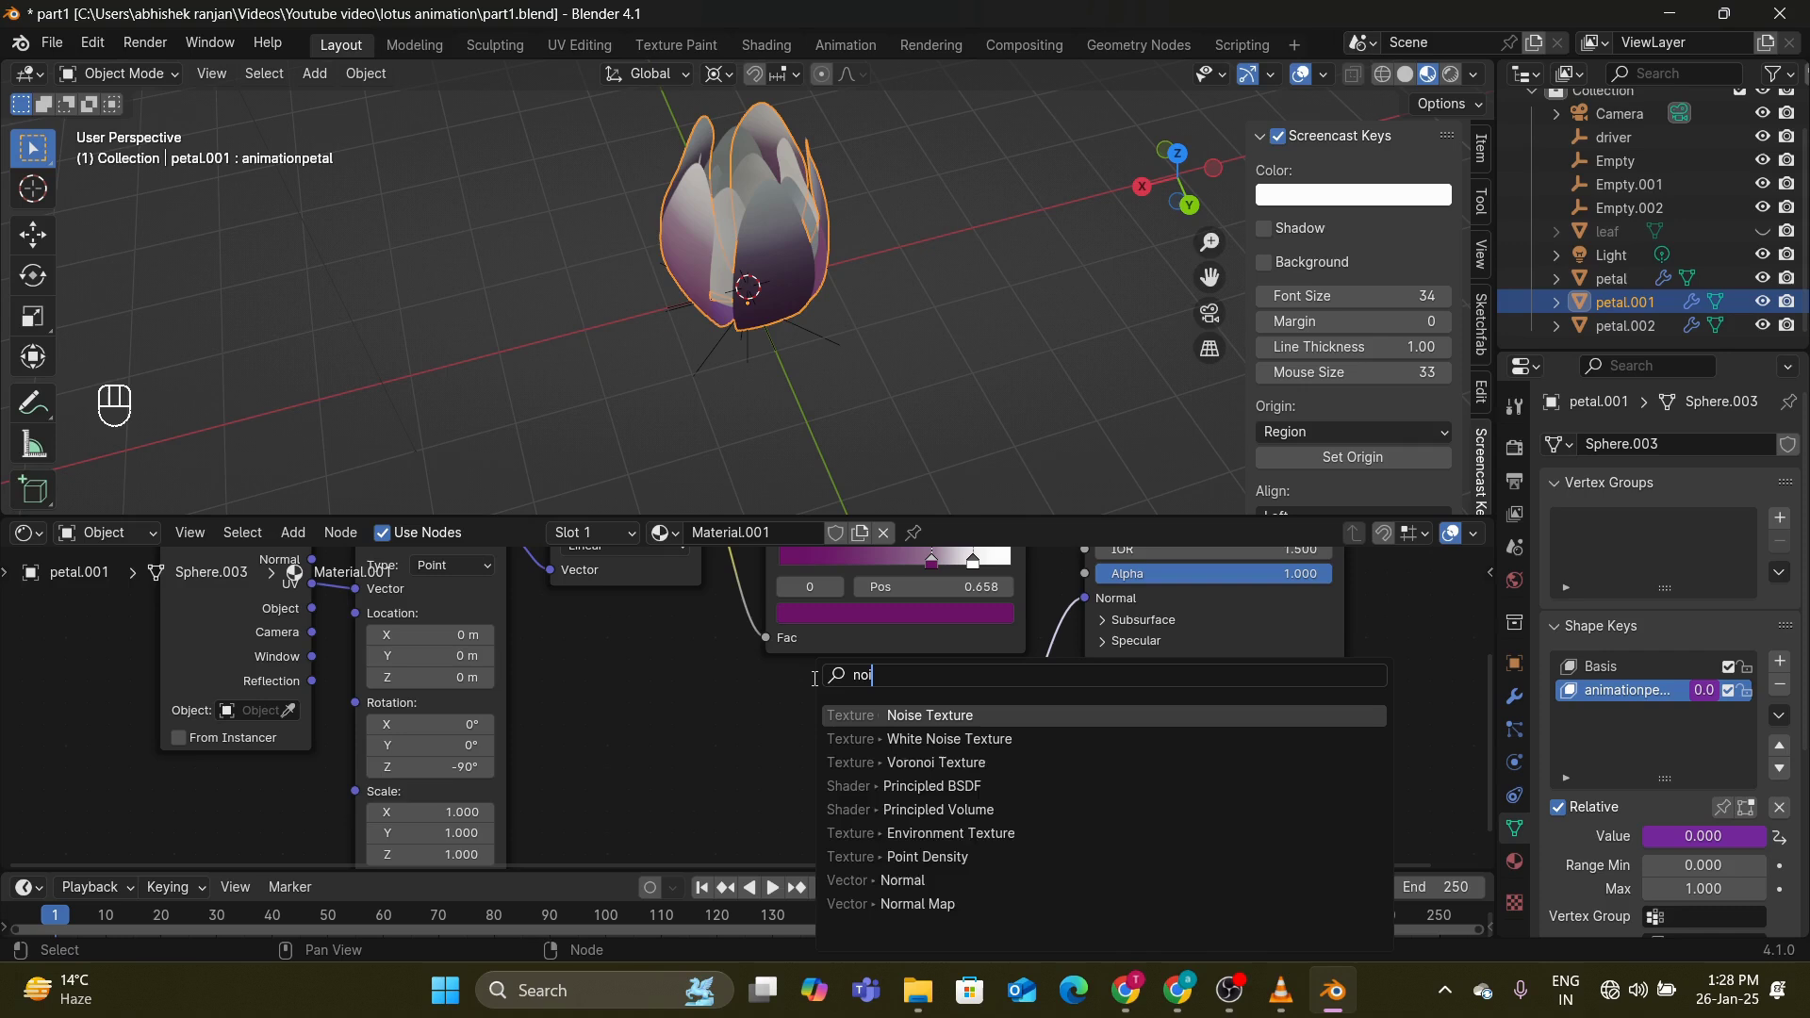
click(887, 715)
click(622, 729)
scroll(1094, 758, down, 2)
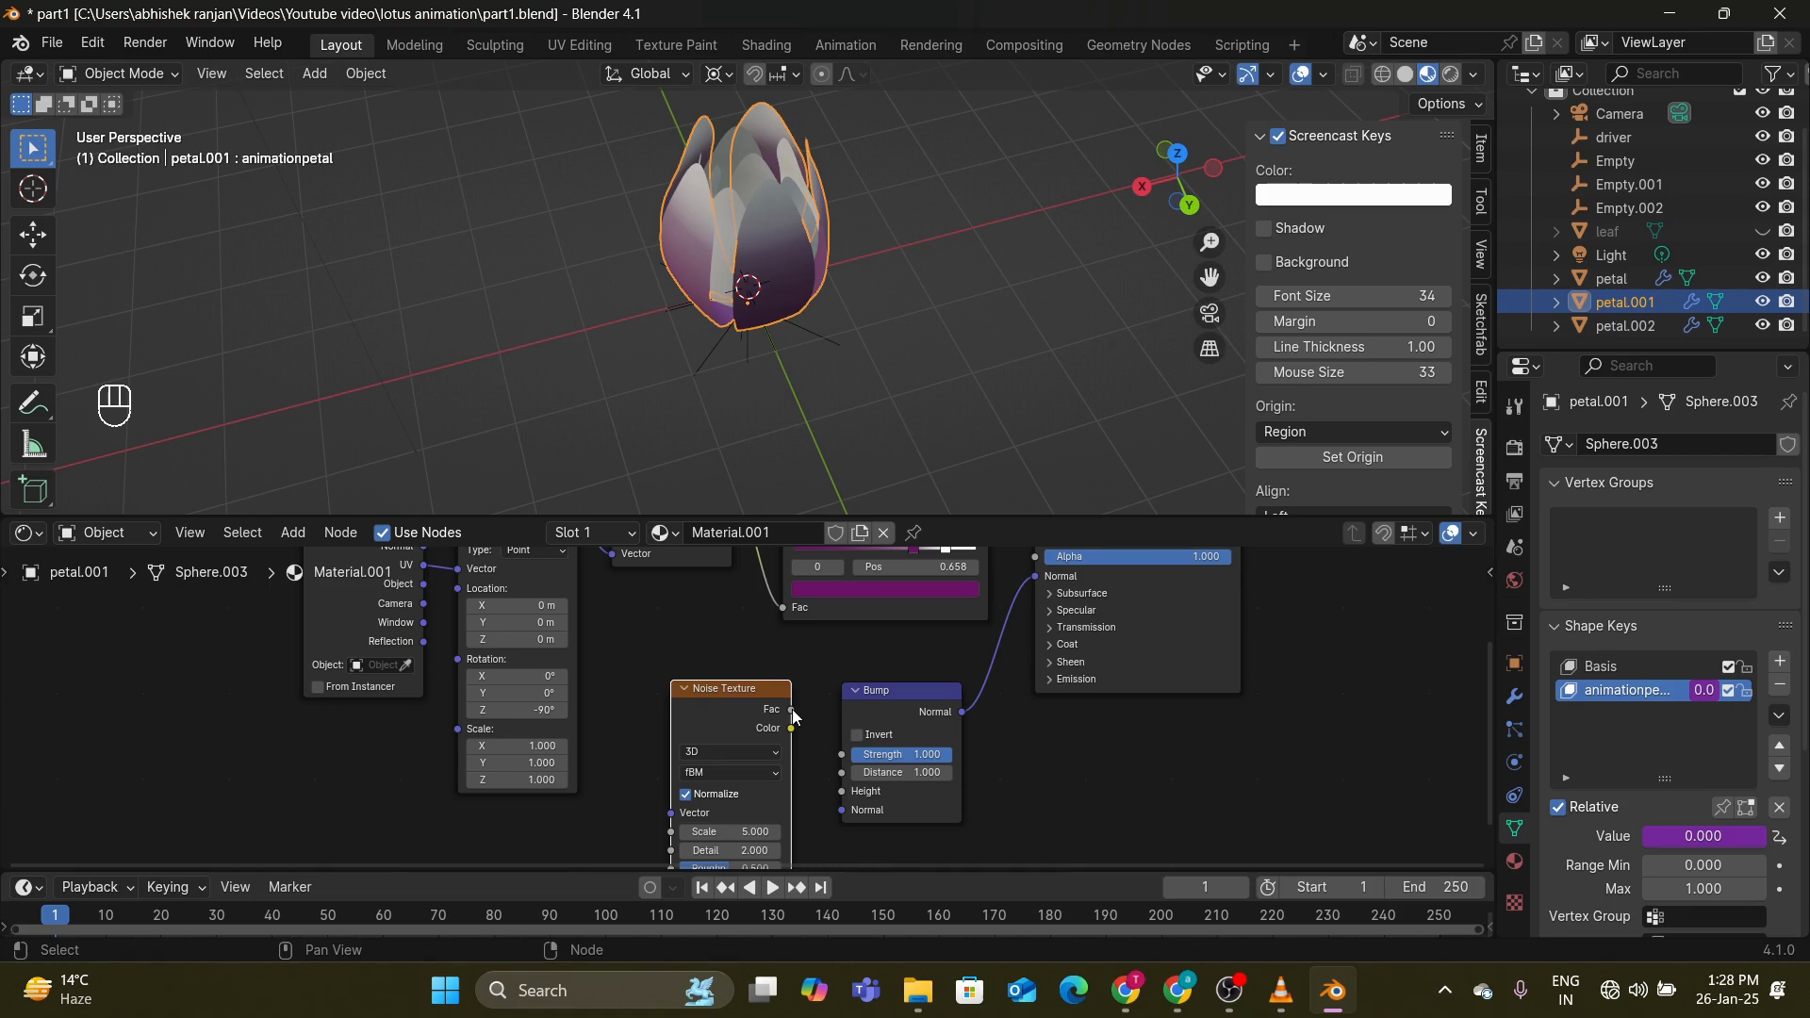
drag(792, 709, 834, 798)
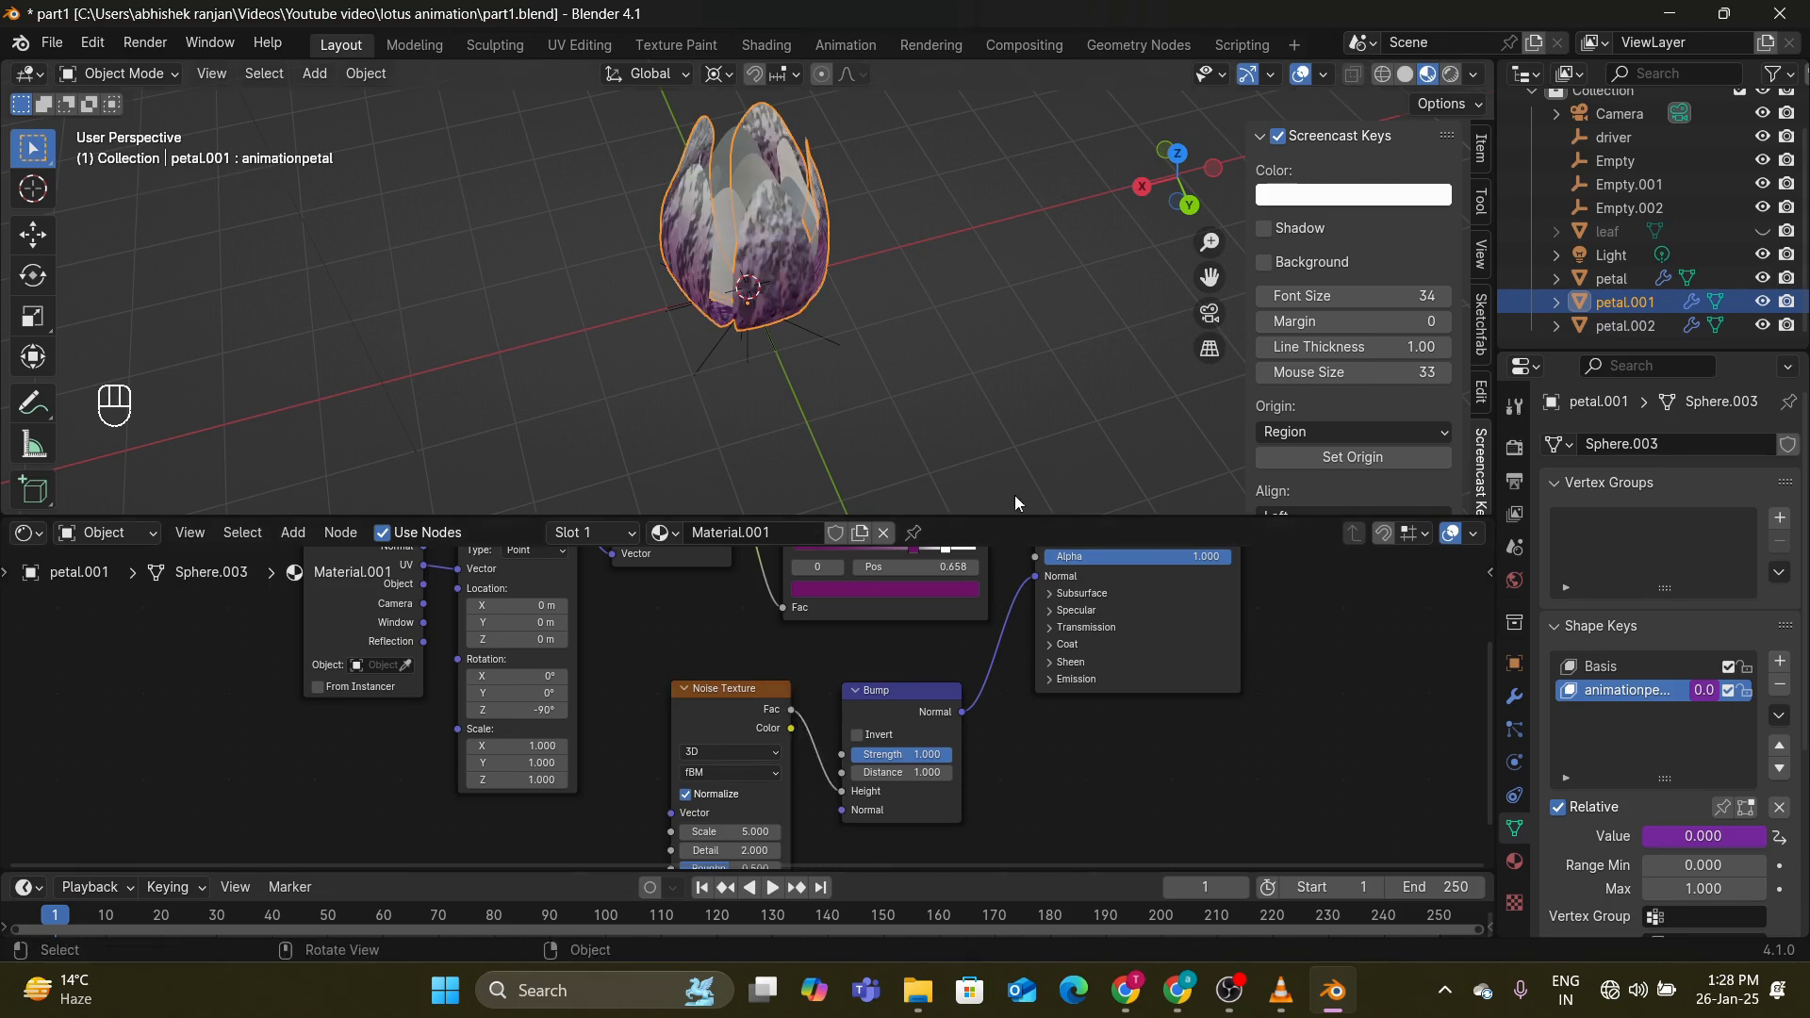
Step: Enlarge the shader editor and move the Noise Texture node lower, below the level of the Bump node
drag(1020, 515, 1014, 379)
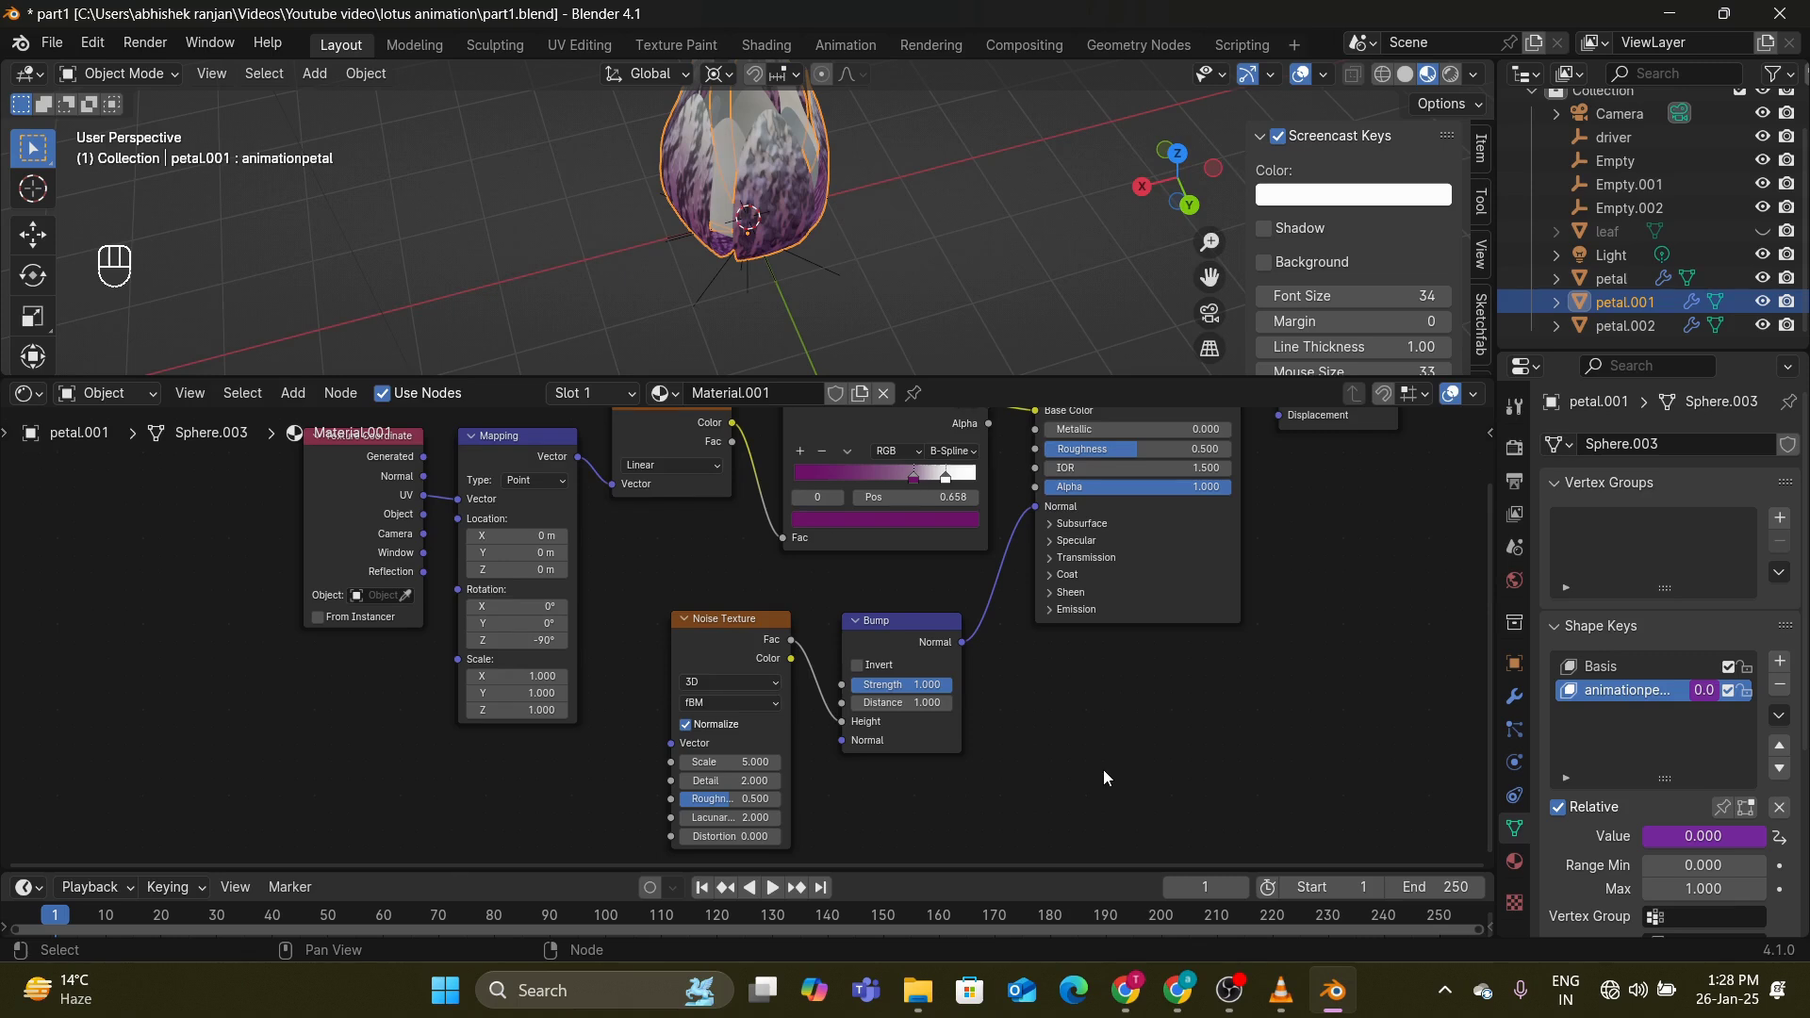
middle_drag(1130, 769, 1254, 768)
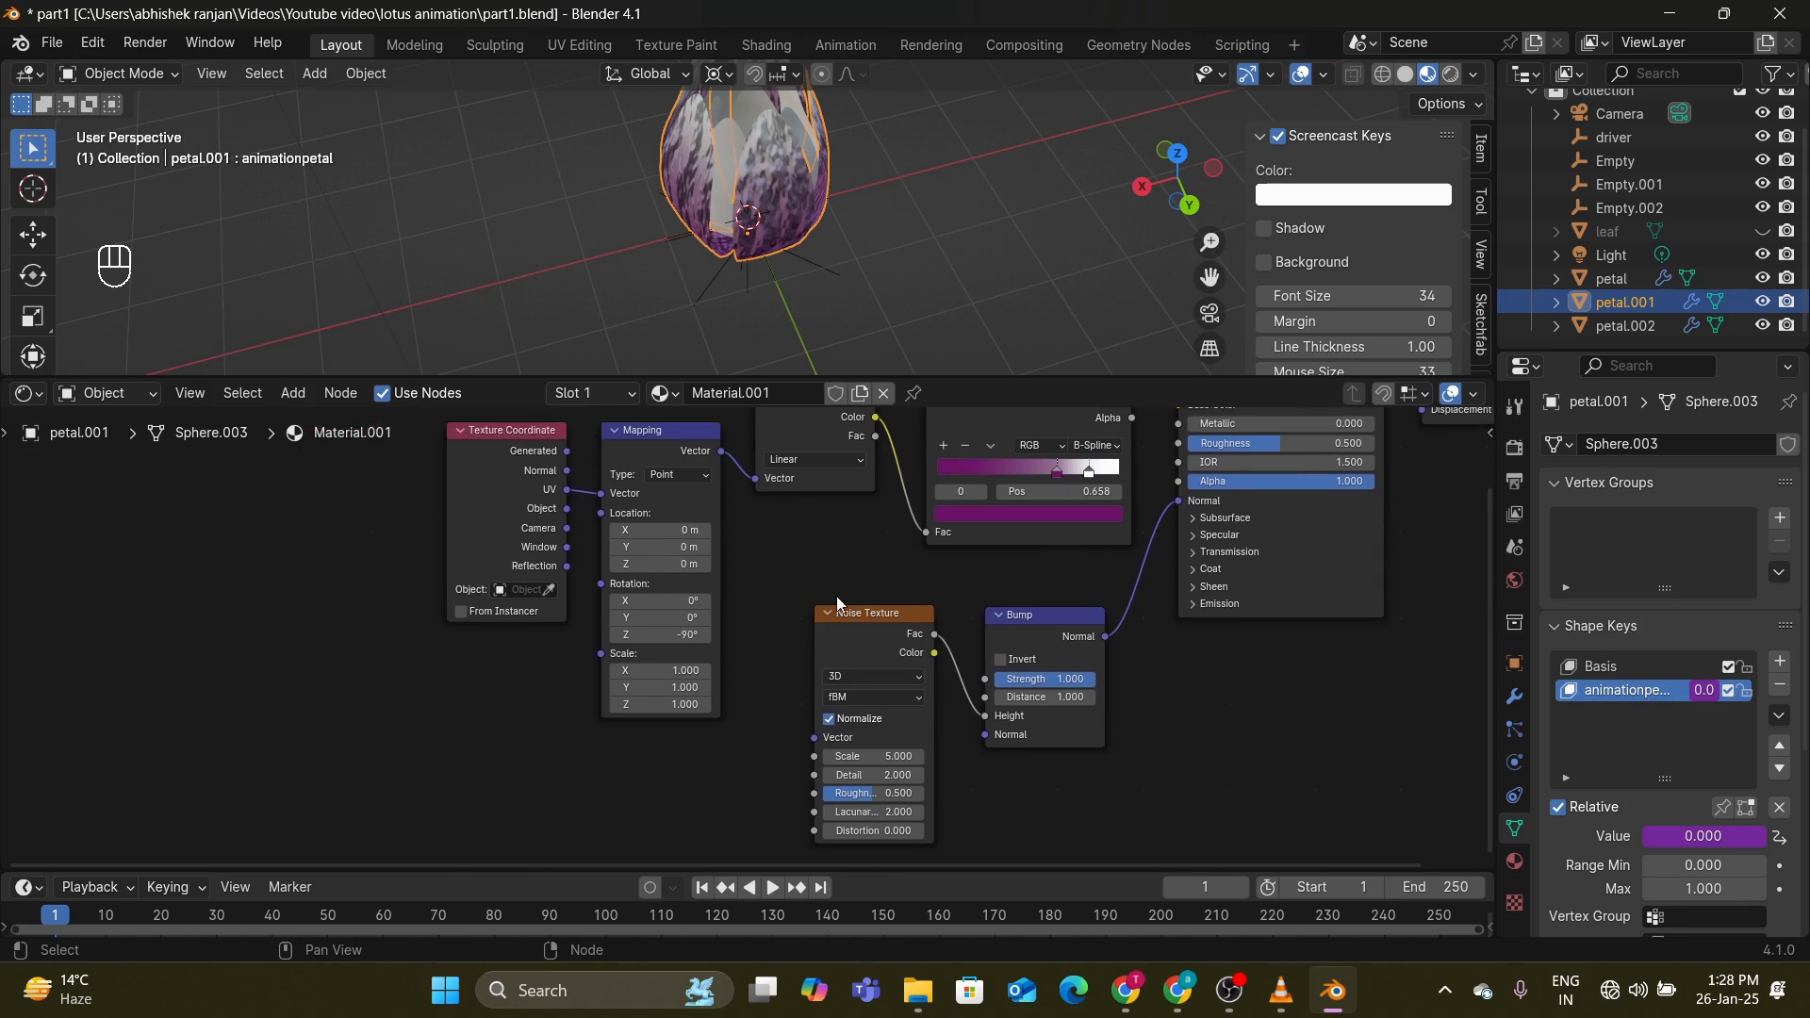
drag(850, 619, 850, 734)
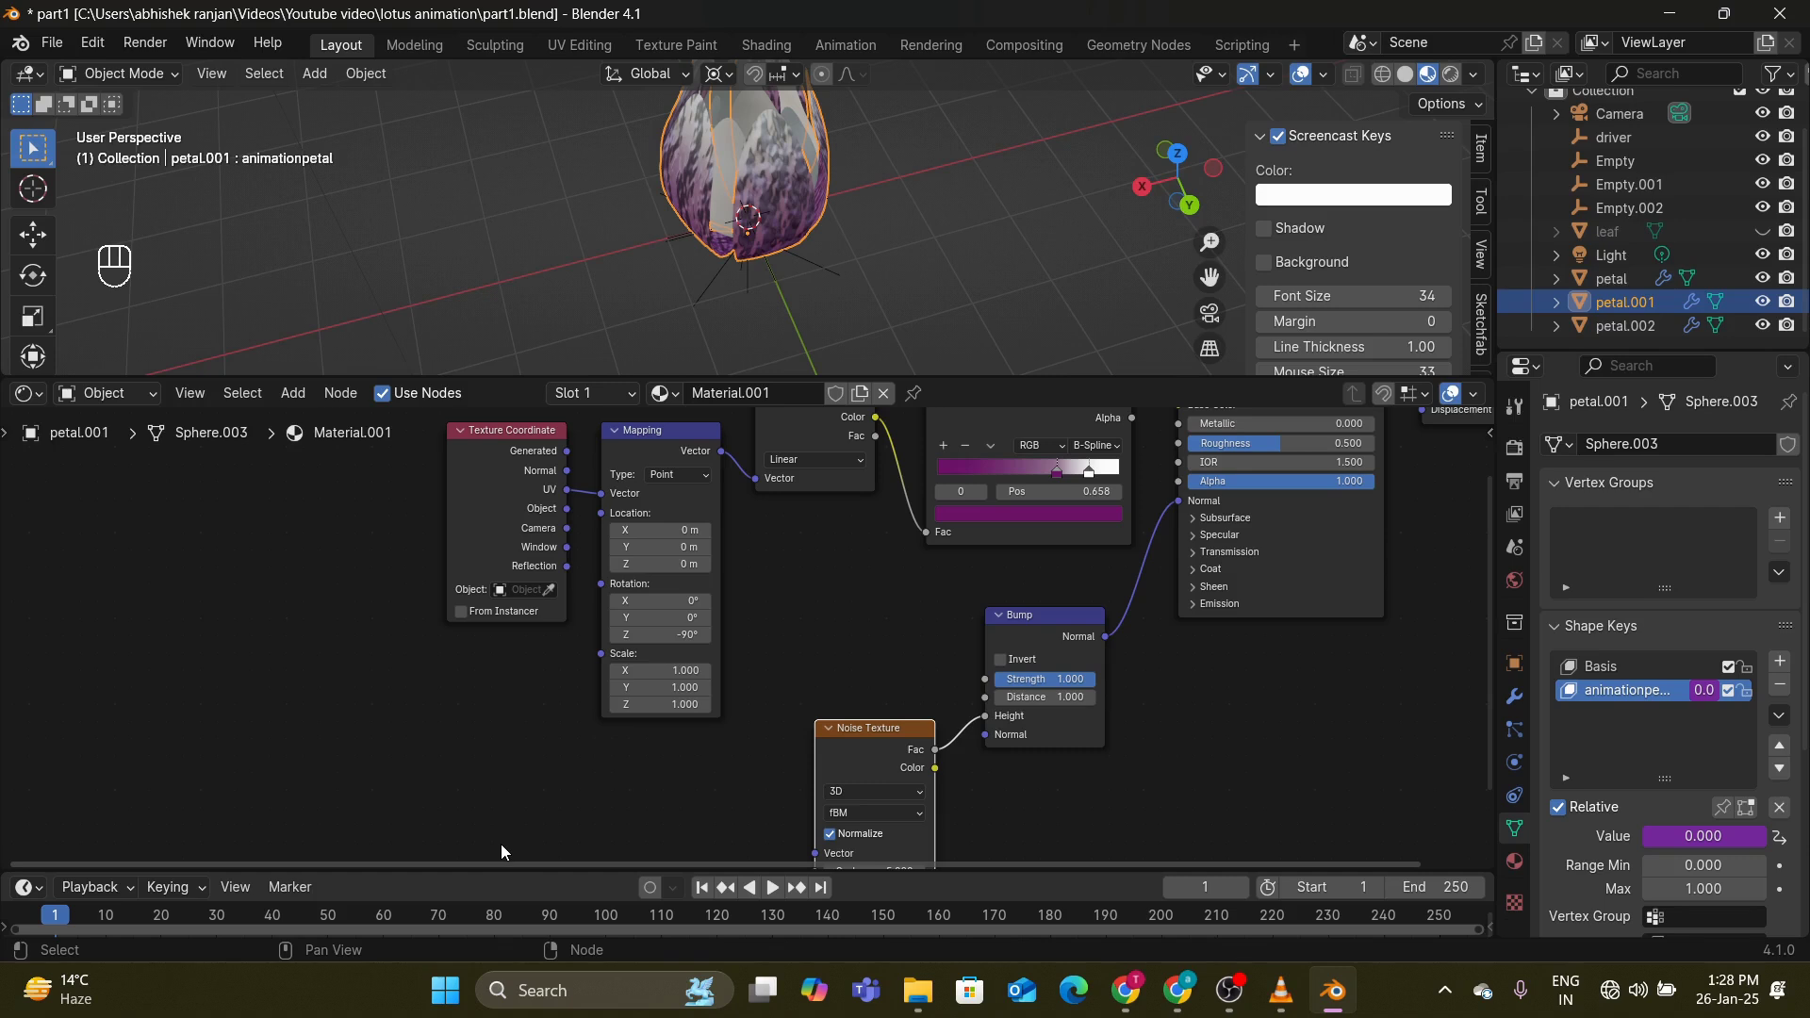
Step: Add a Combine XYZ node below the Mapping node and connect its Vector output to the Noise Texture's Vector input
key(shift+a)
click(432, 667)
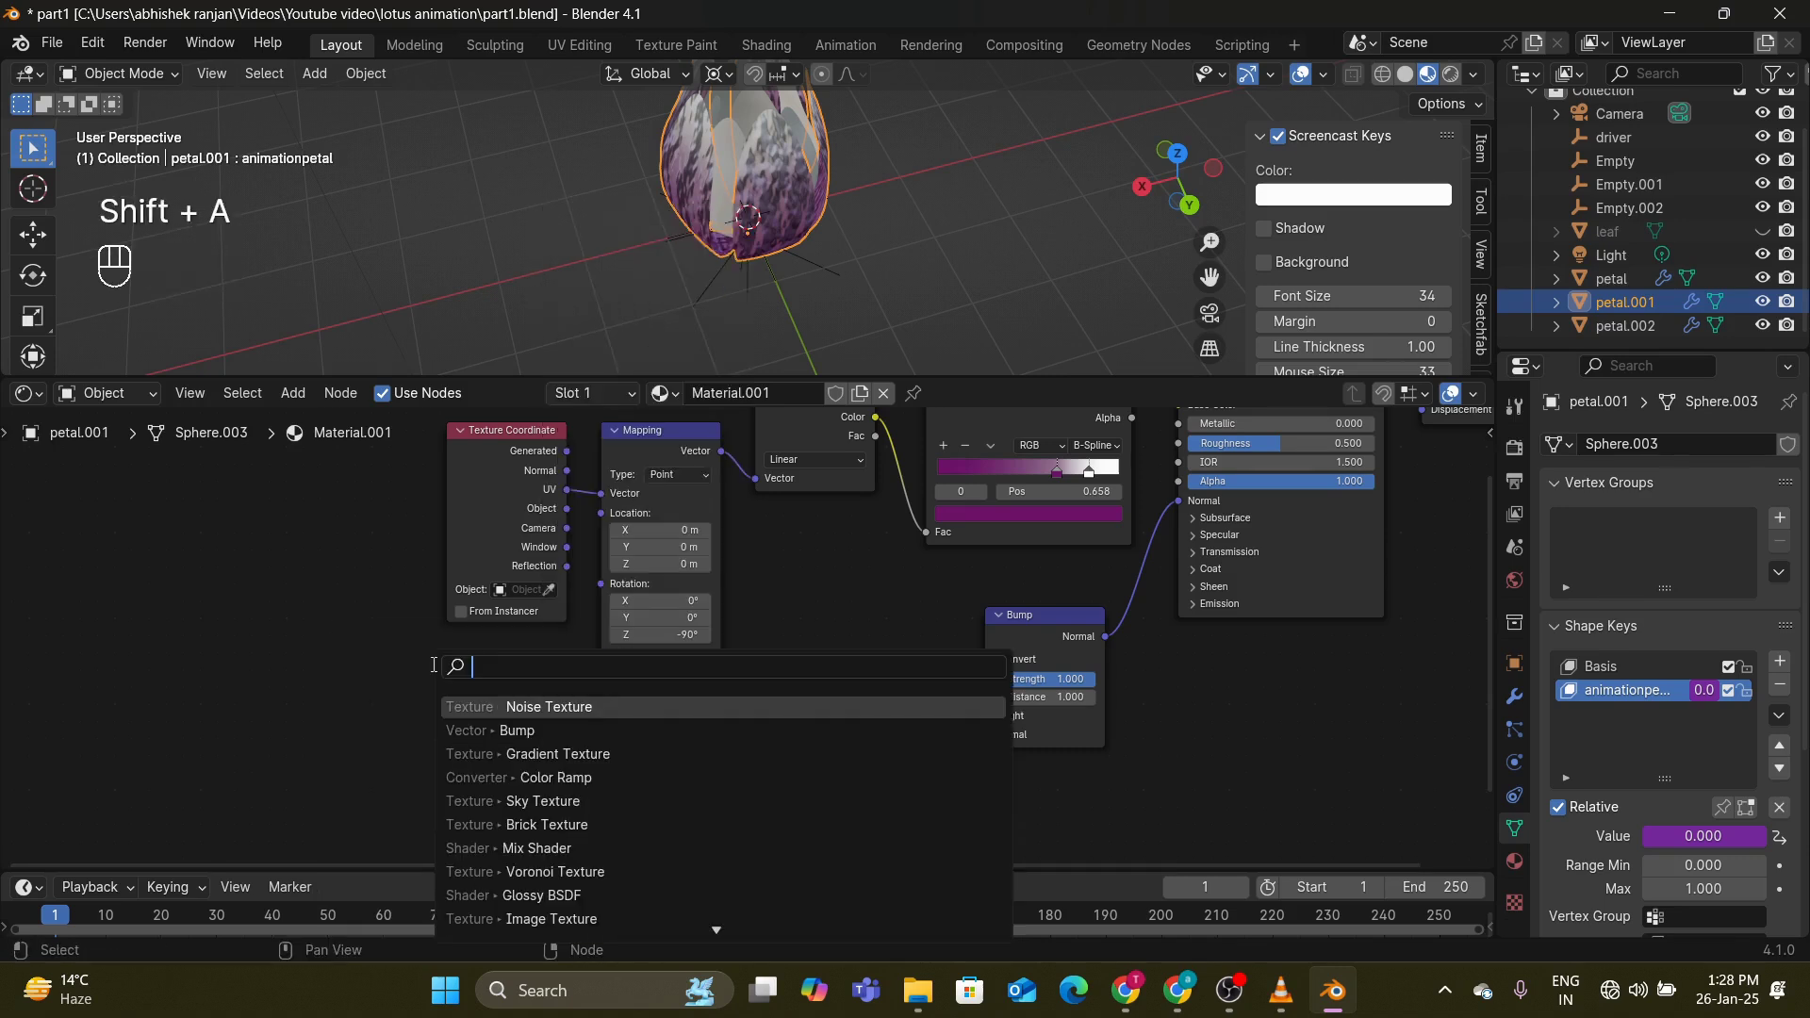
text(com)
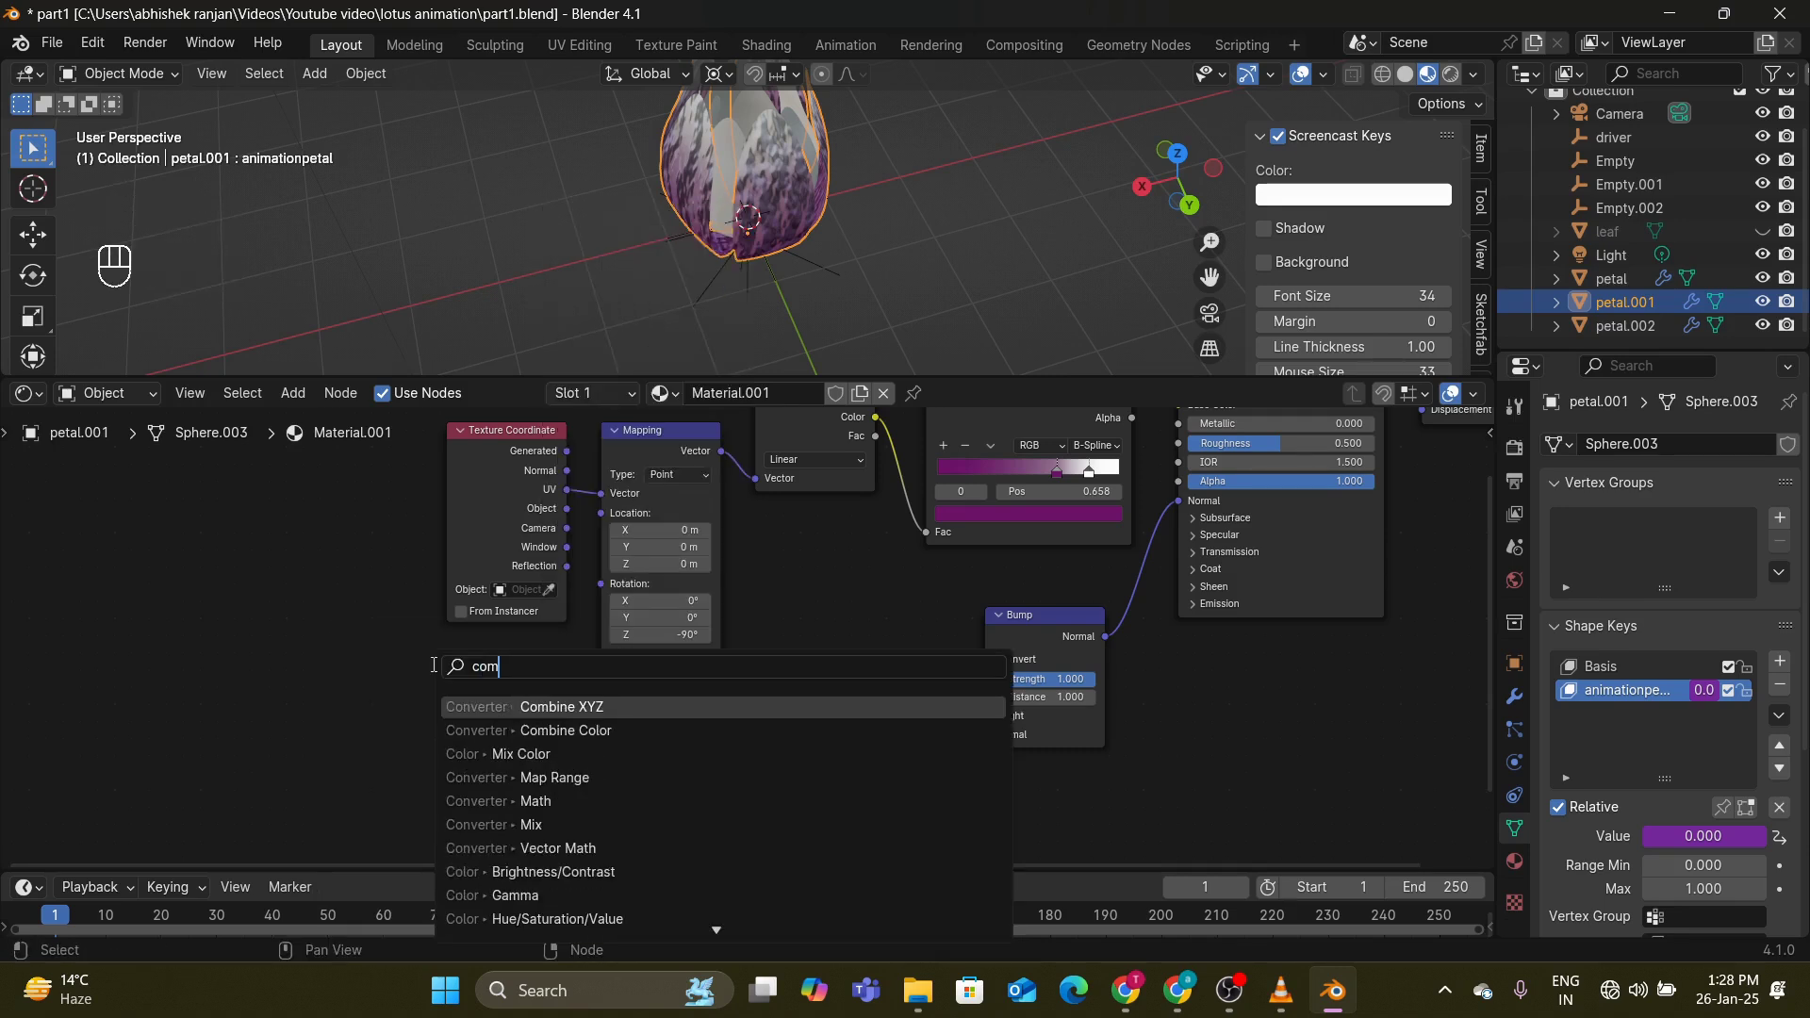
click(566, 708)
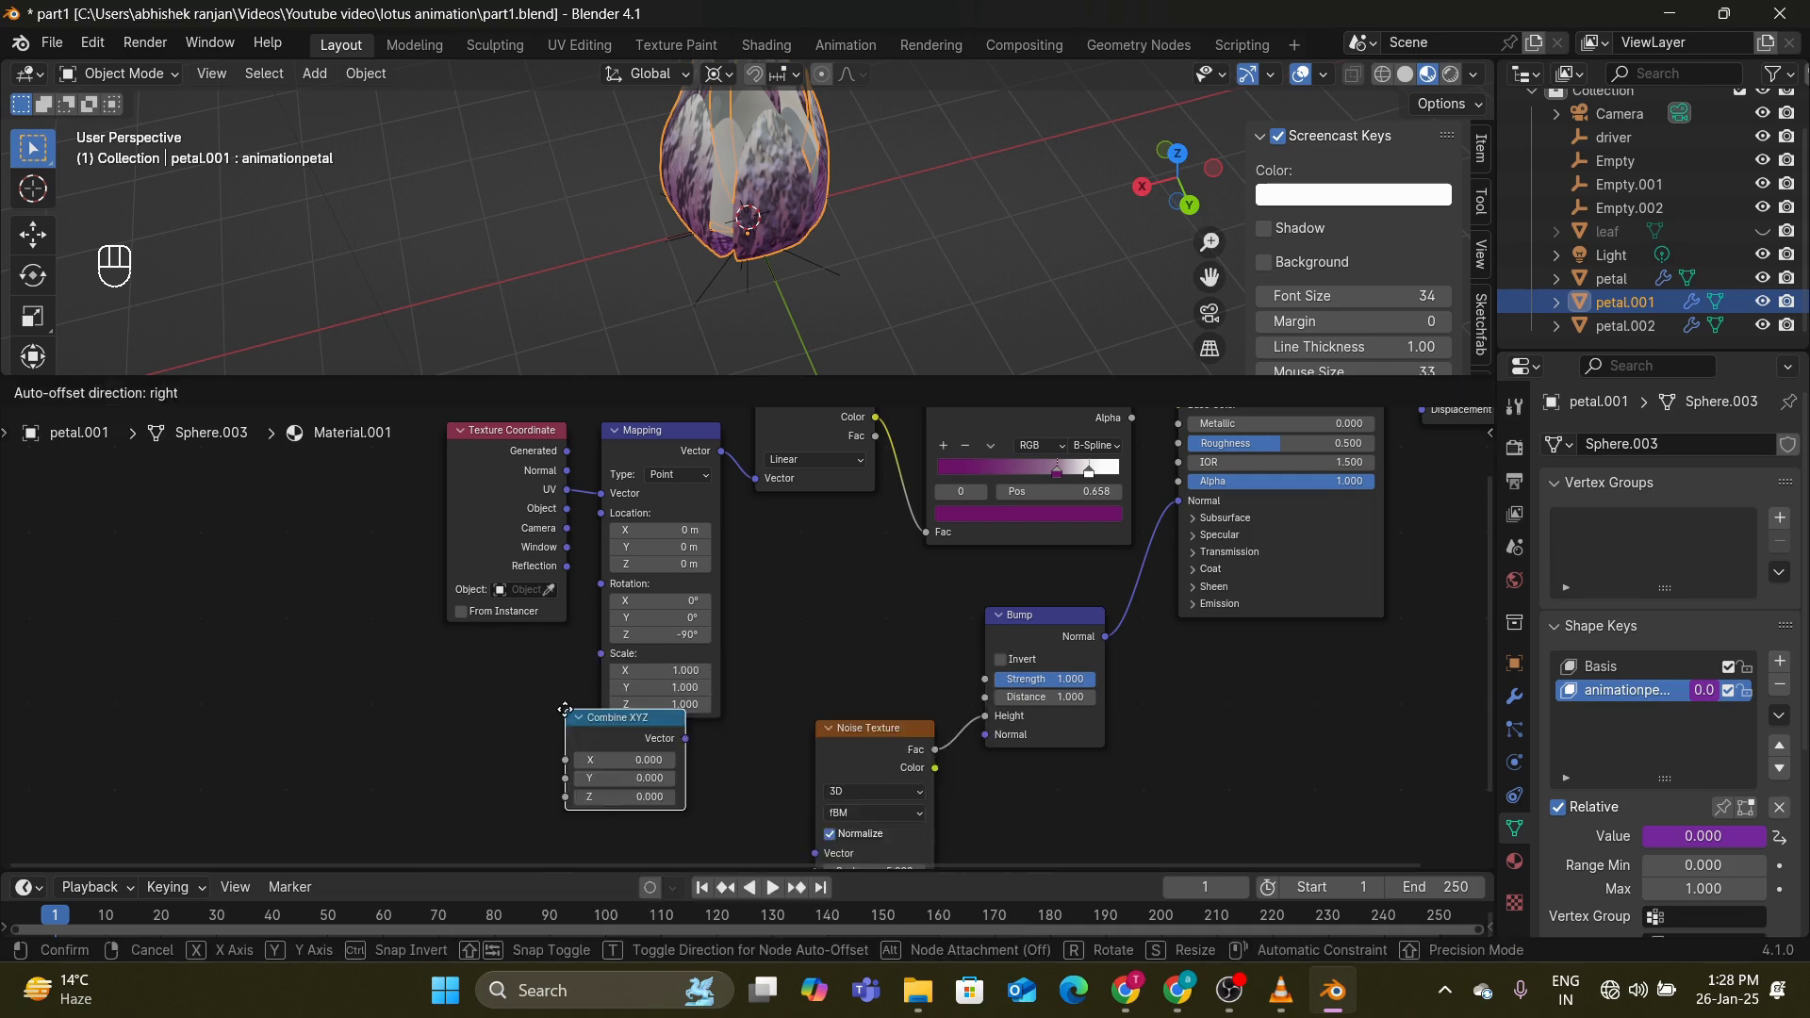
click(569, 759)
middle_drag(888, 778, 880, 722)
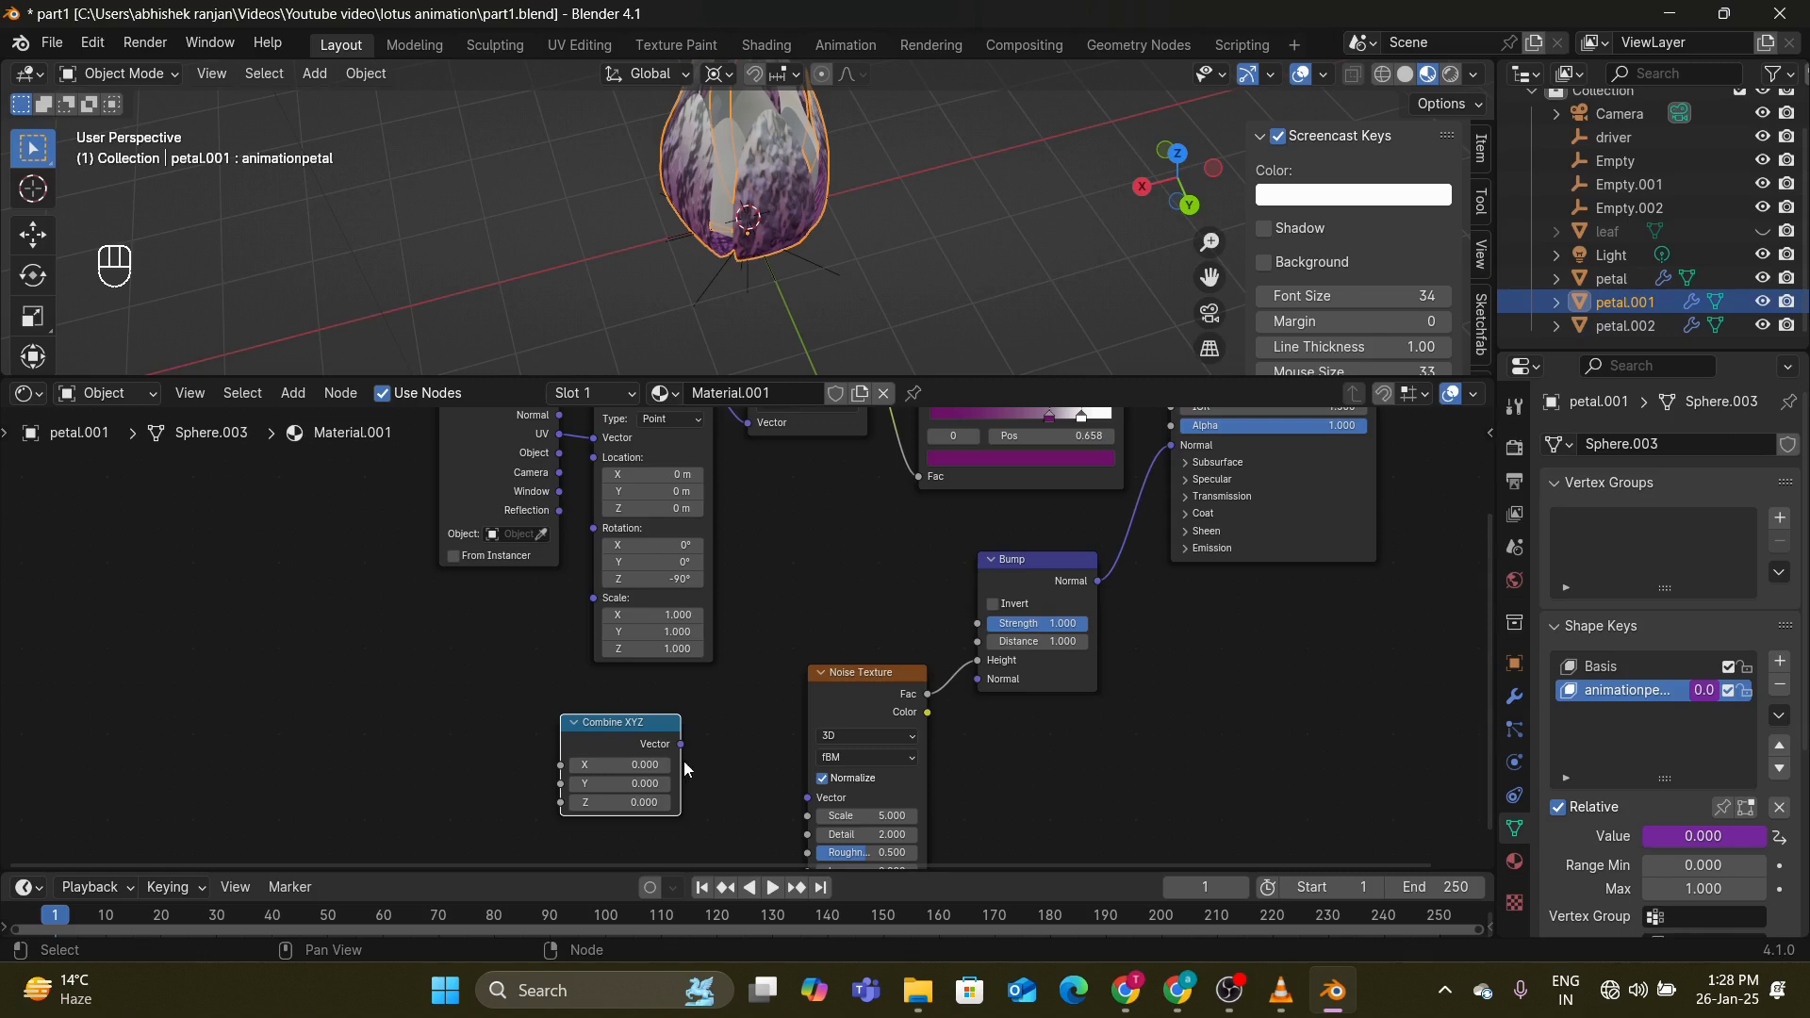
drag(679, 744, 807, 797)
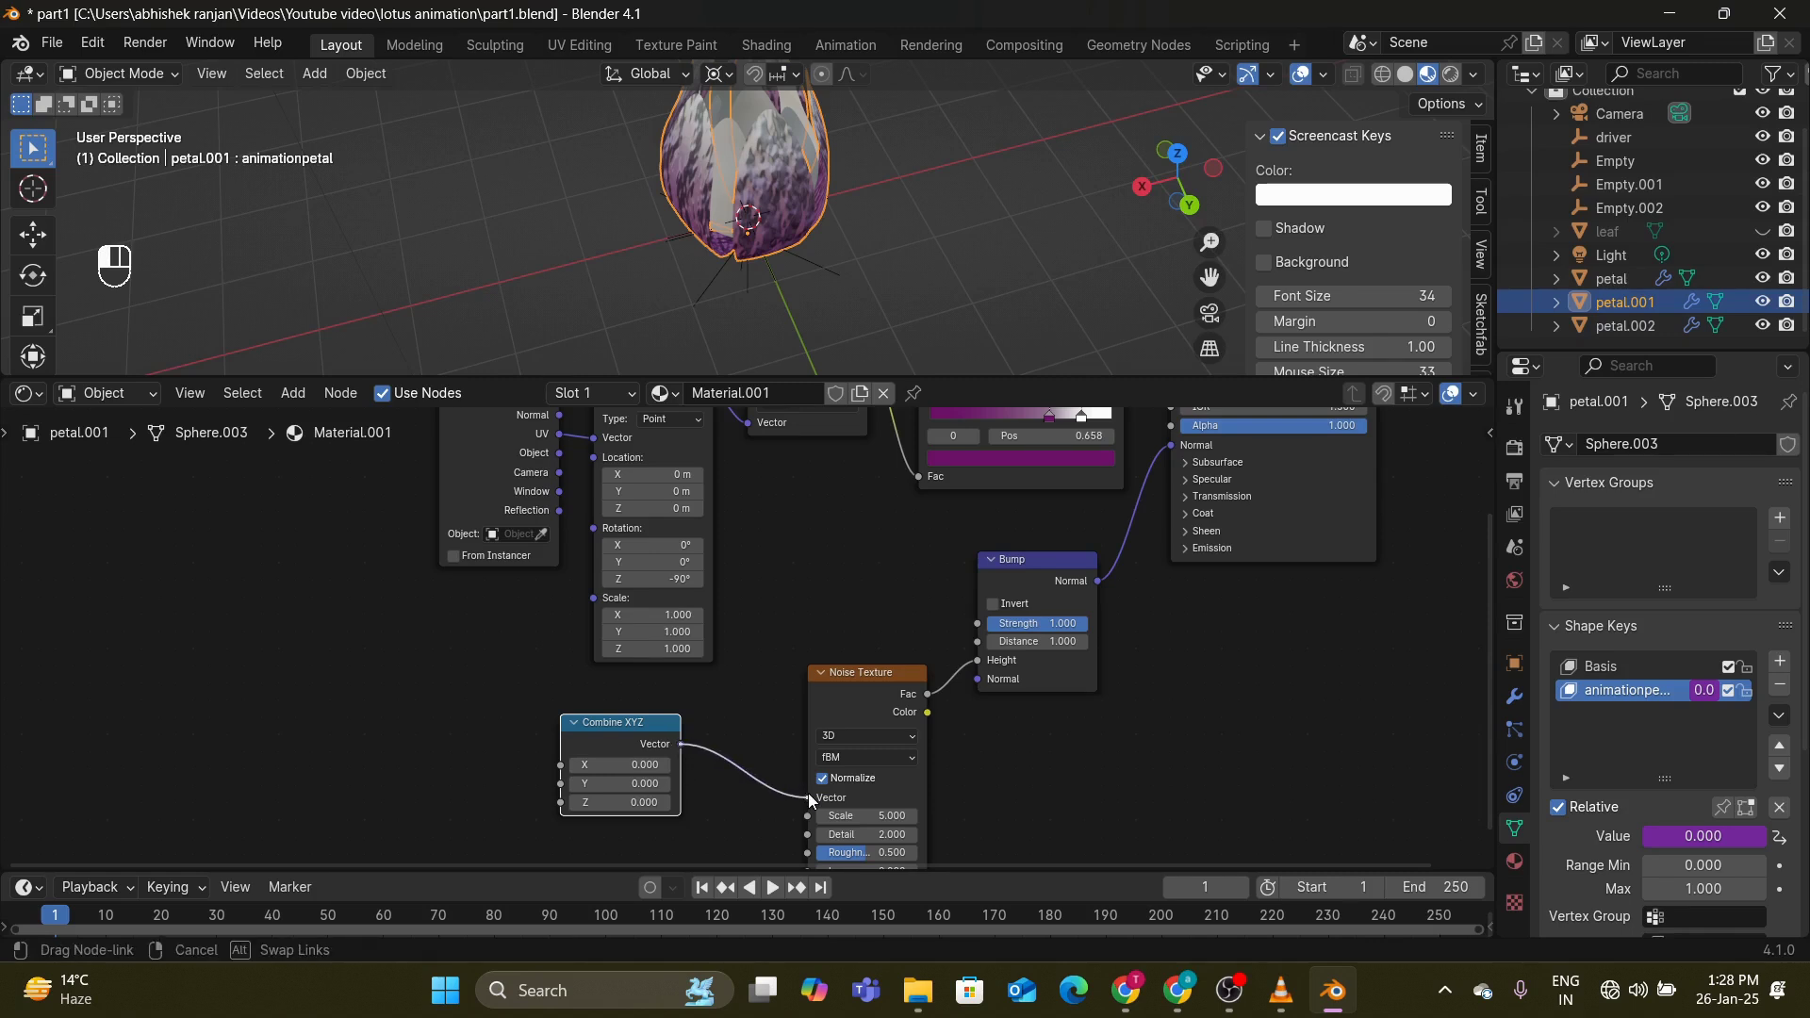
Step: Add a Separate XYZ node before the Combine XYZ node and connect its Y output to the Combine XYZ's Y input
click(607, 712)
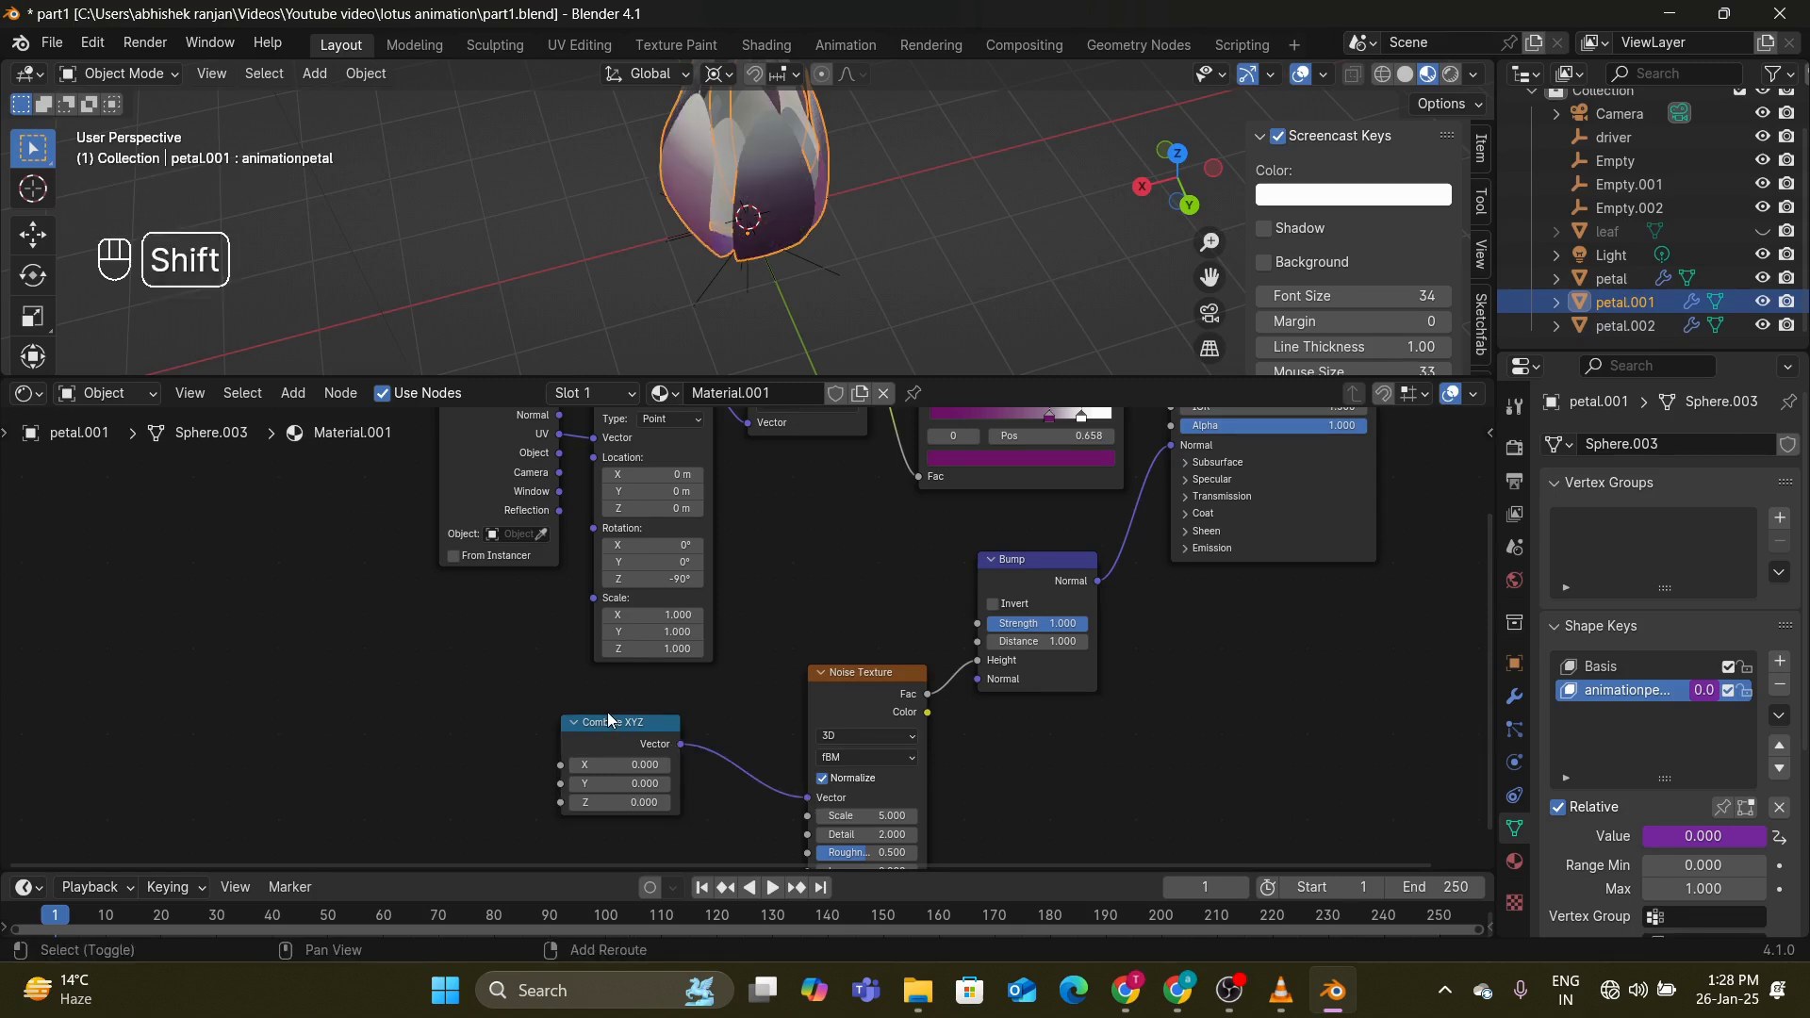
key(shift+a)
click(563, 664)
text(se)
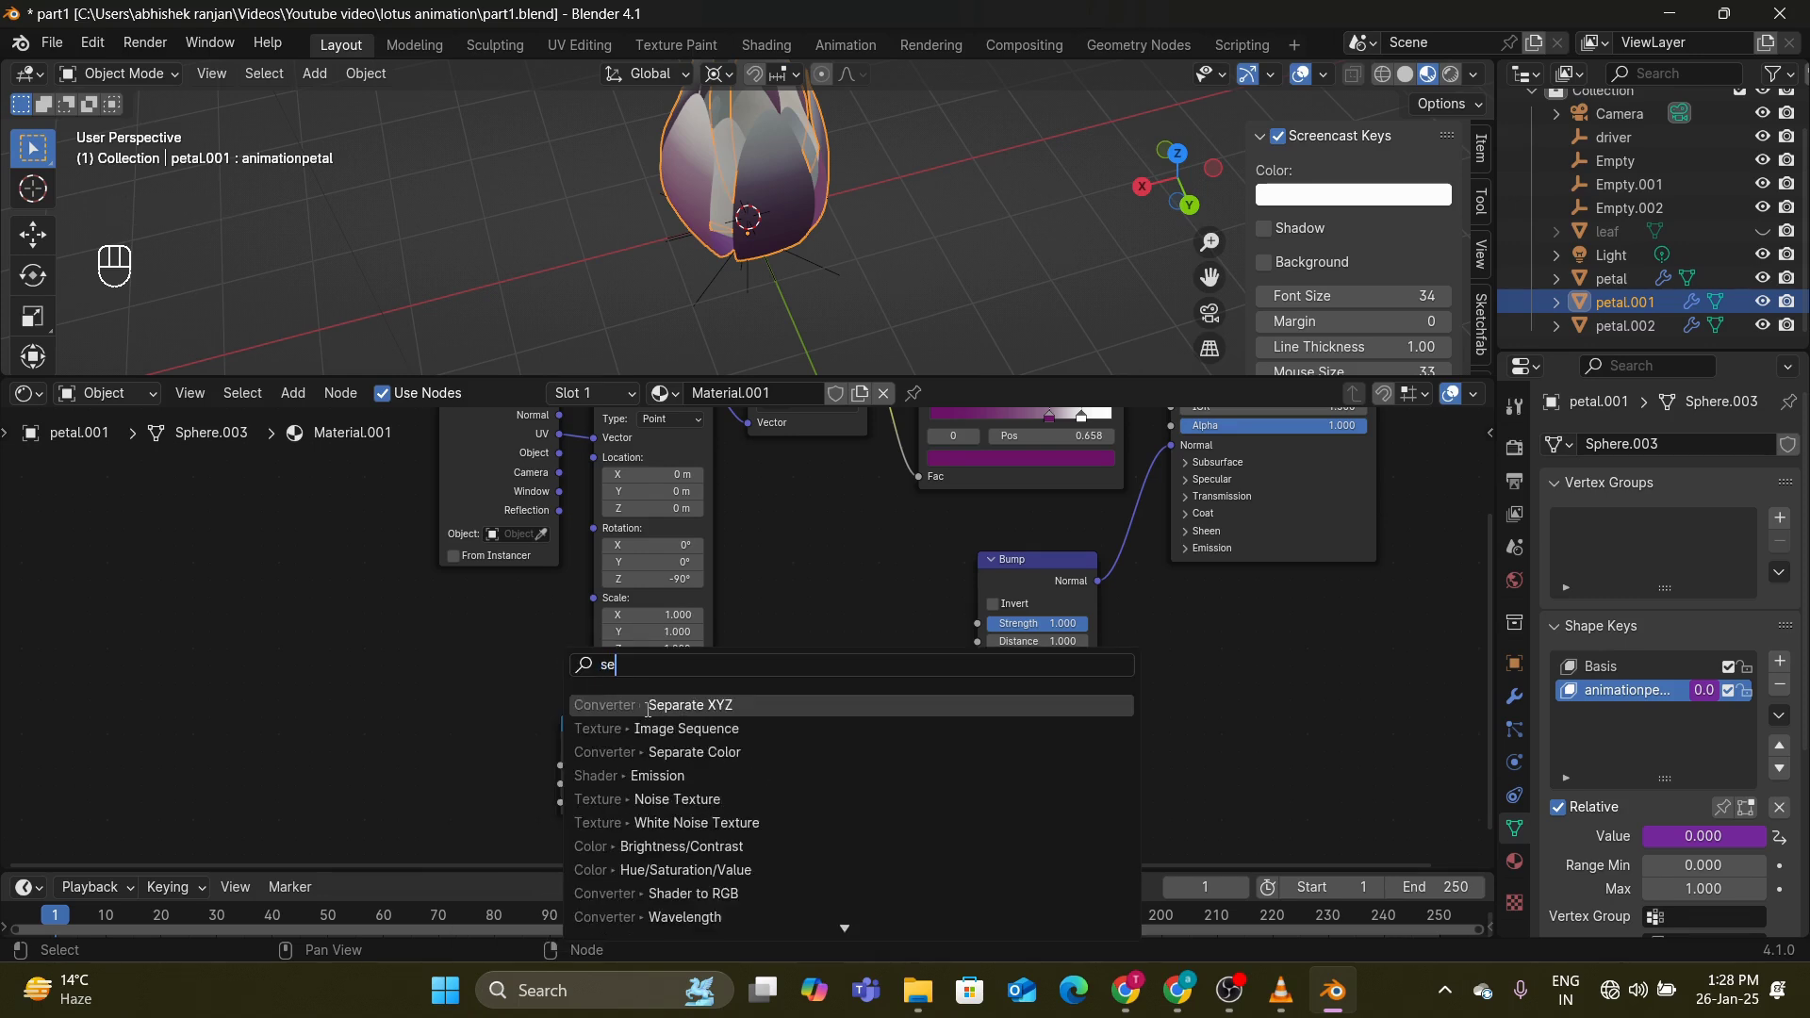
click(608, 704)
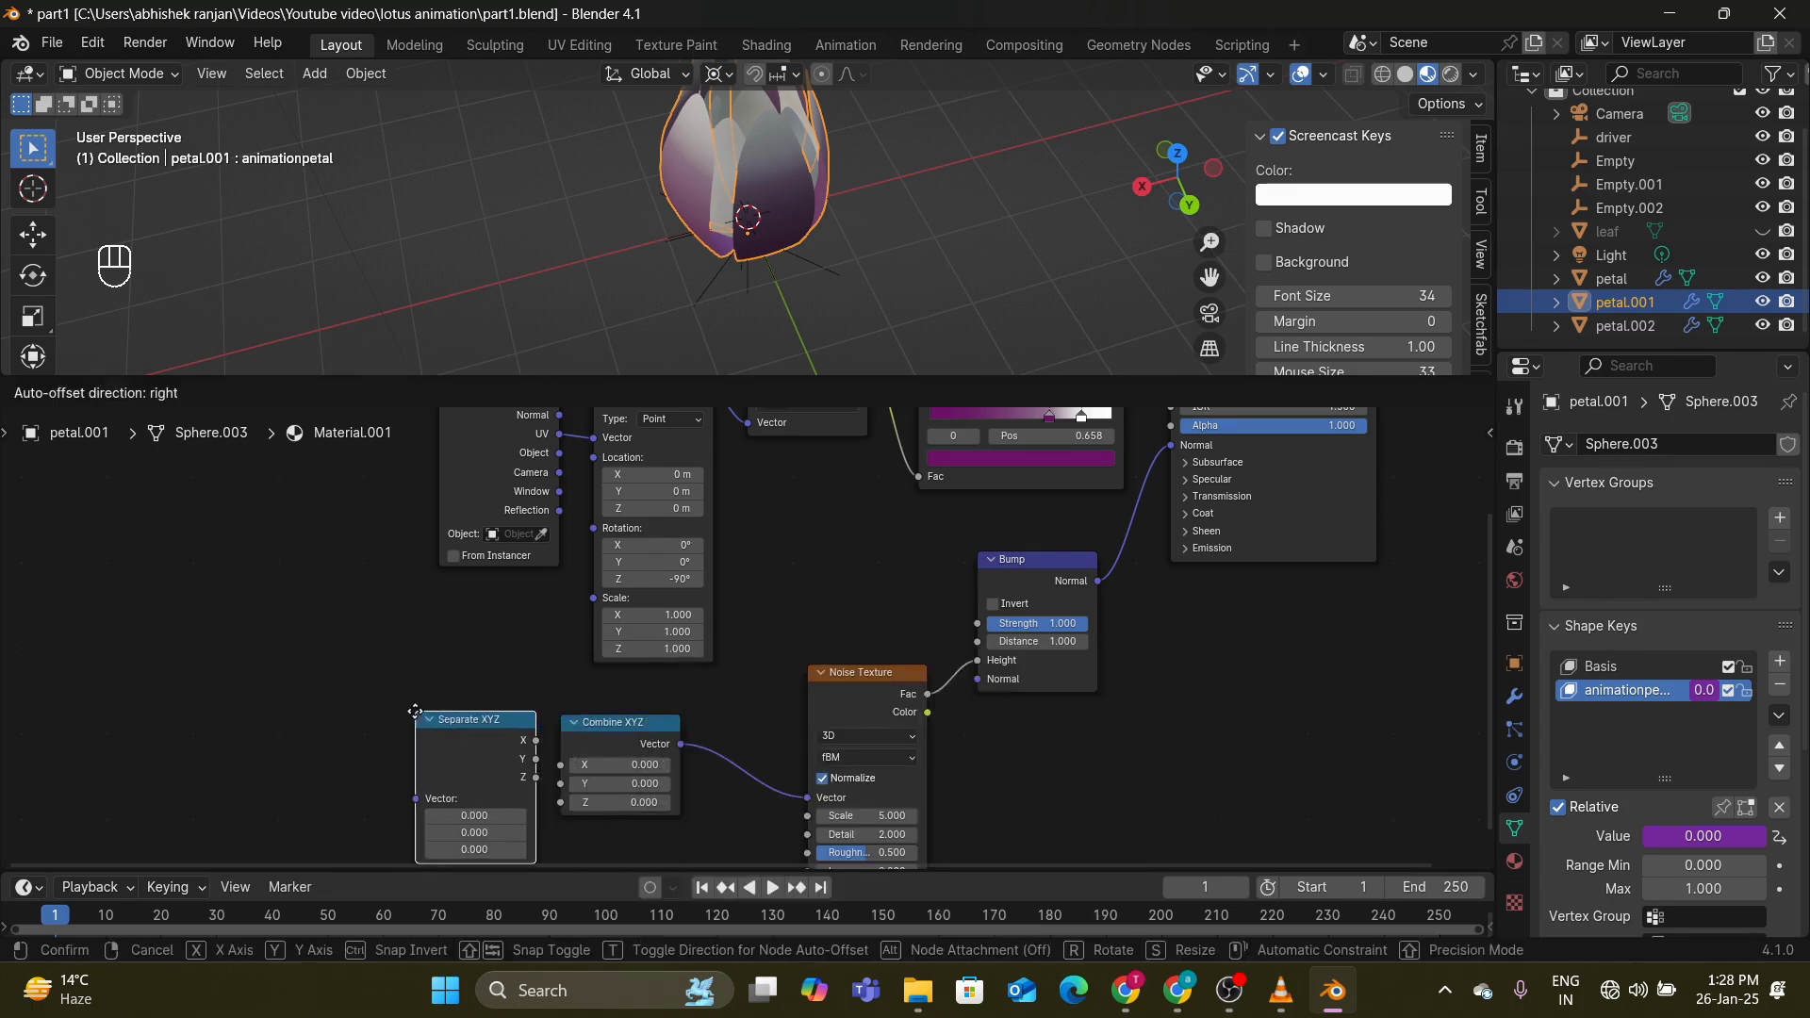
click(416, 731)
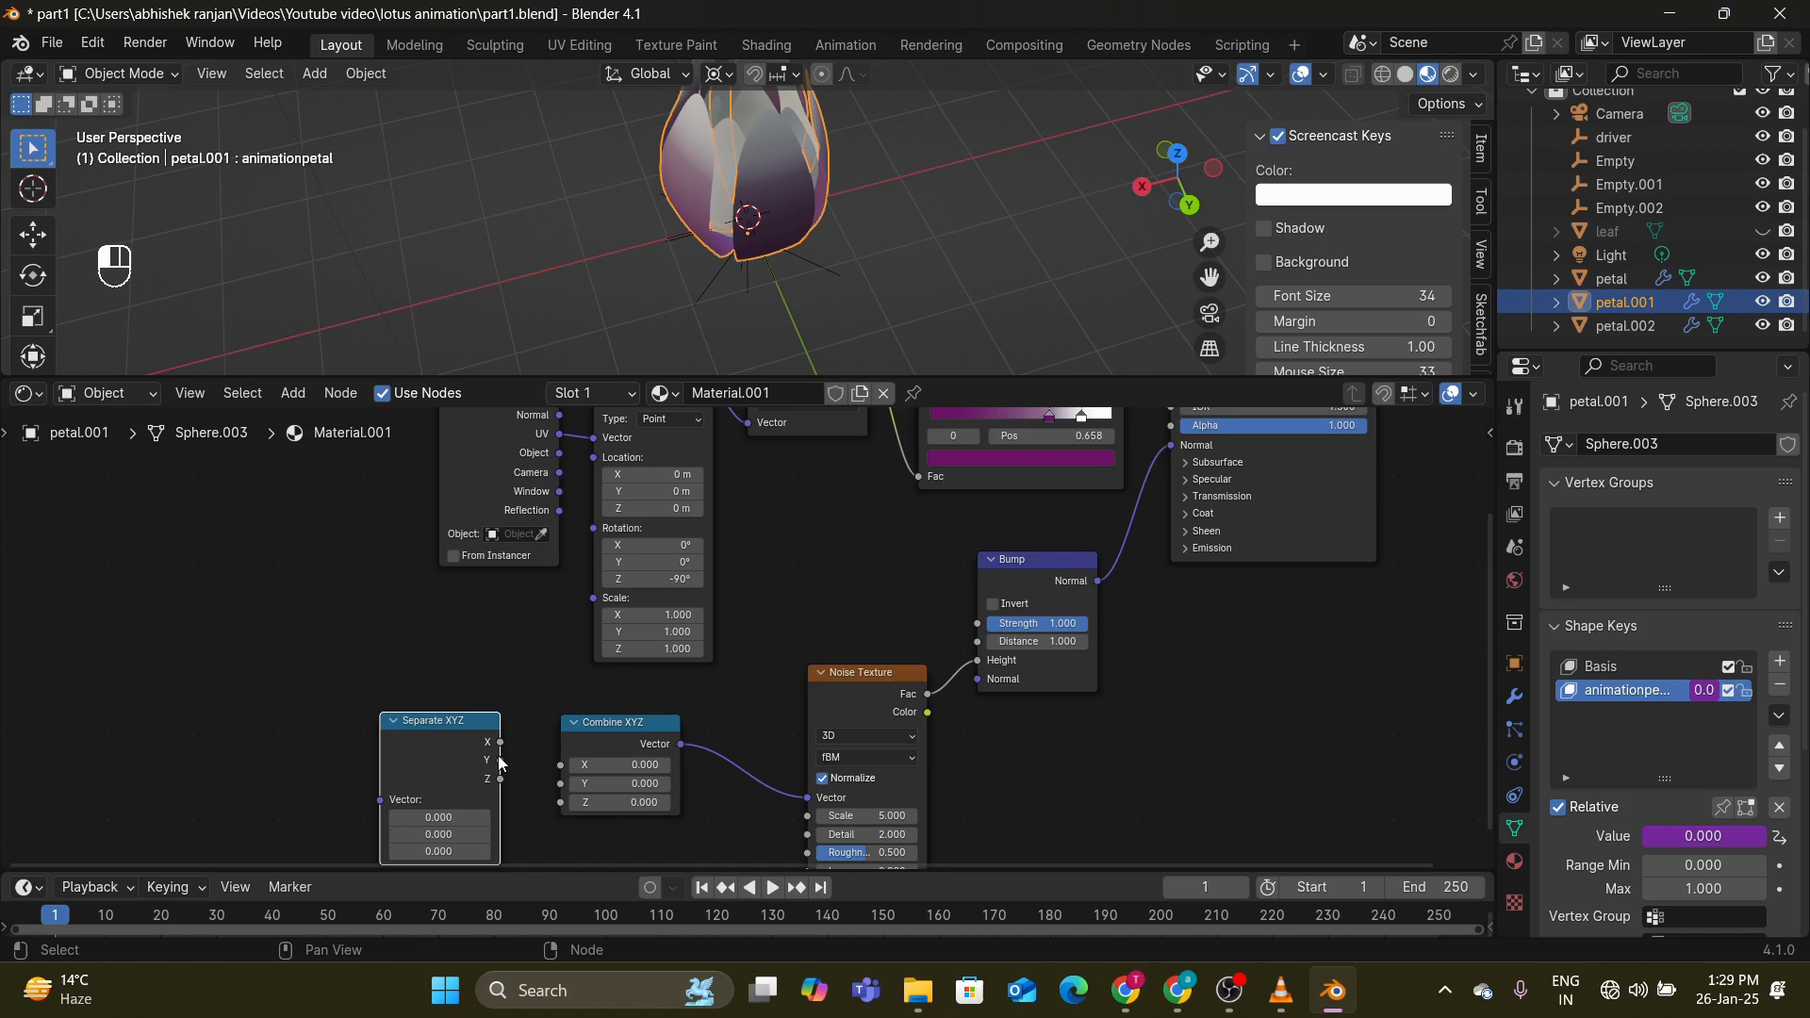
drag(500, 760, 560, 783)
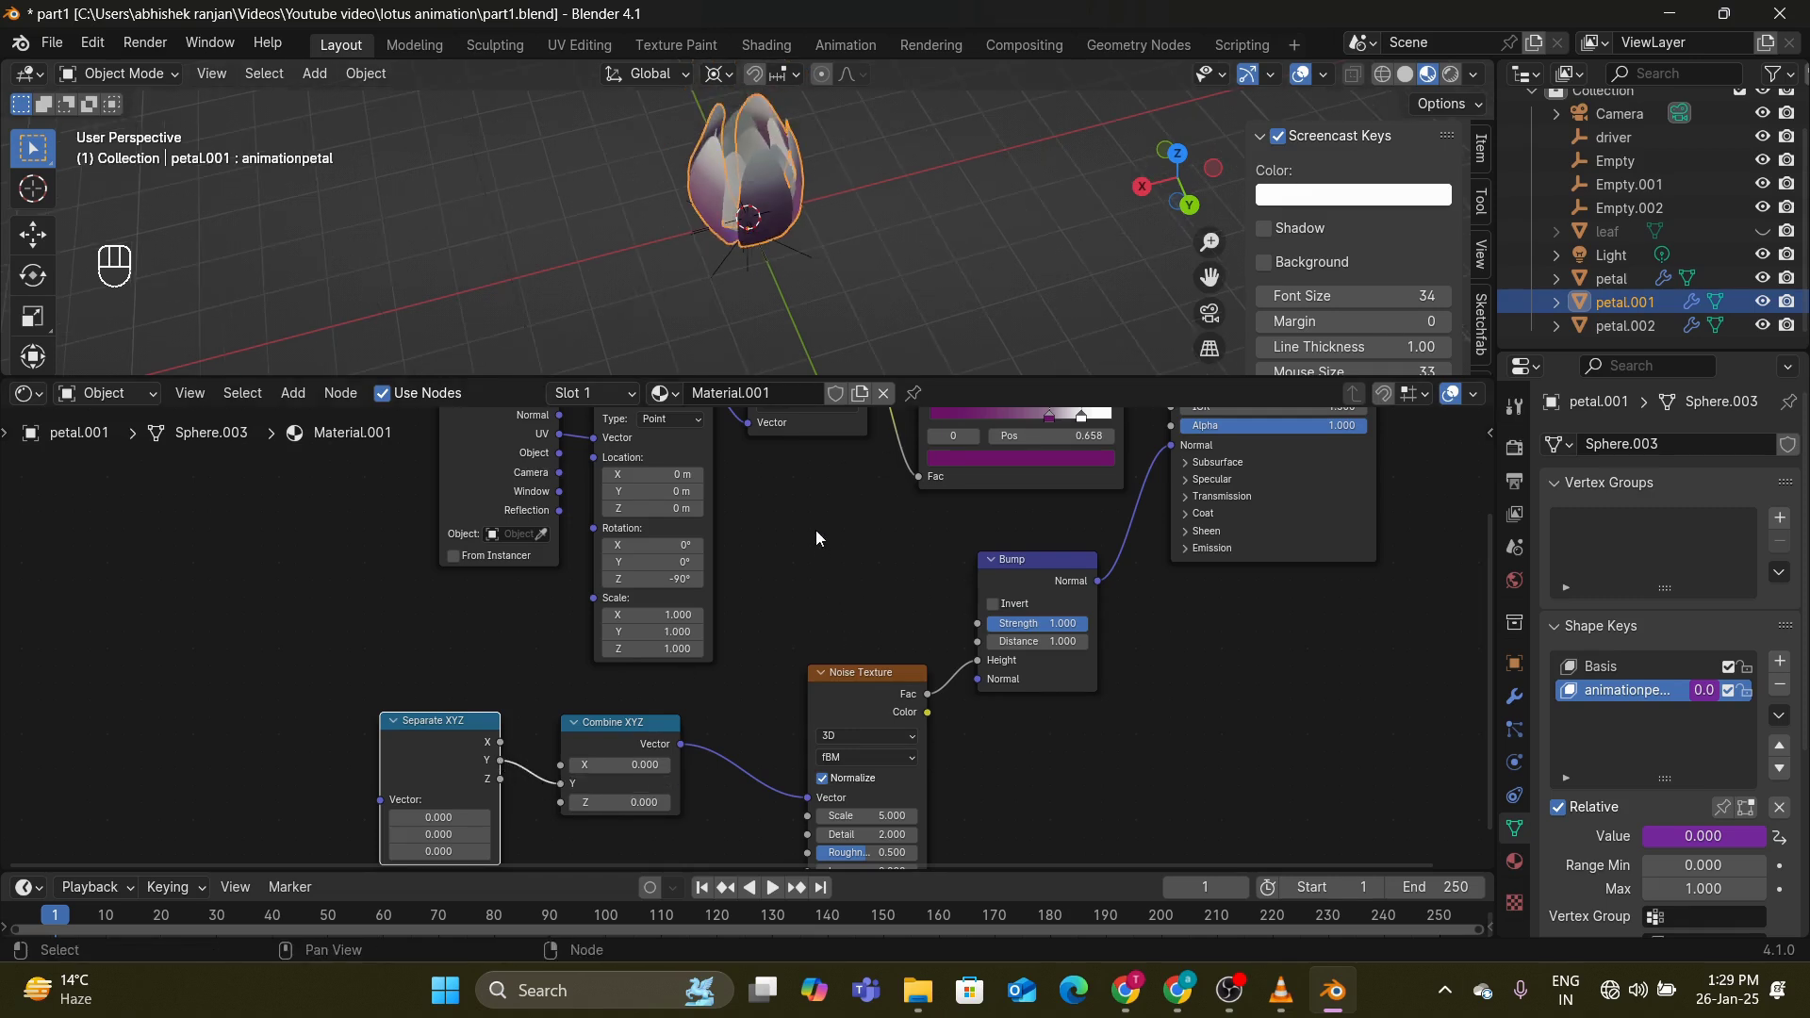
Step: Duplicate the Texture Coordinate and Mapping nodes and connect the copied Mapping's Vector output to the Separate XYZ's Vector input
scroll(745, 638, down, 1)
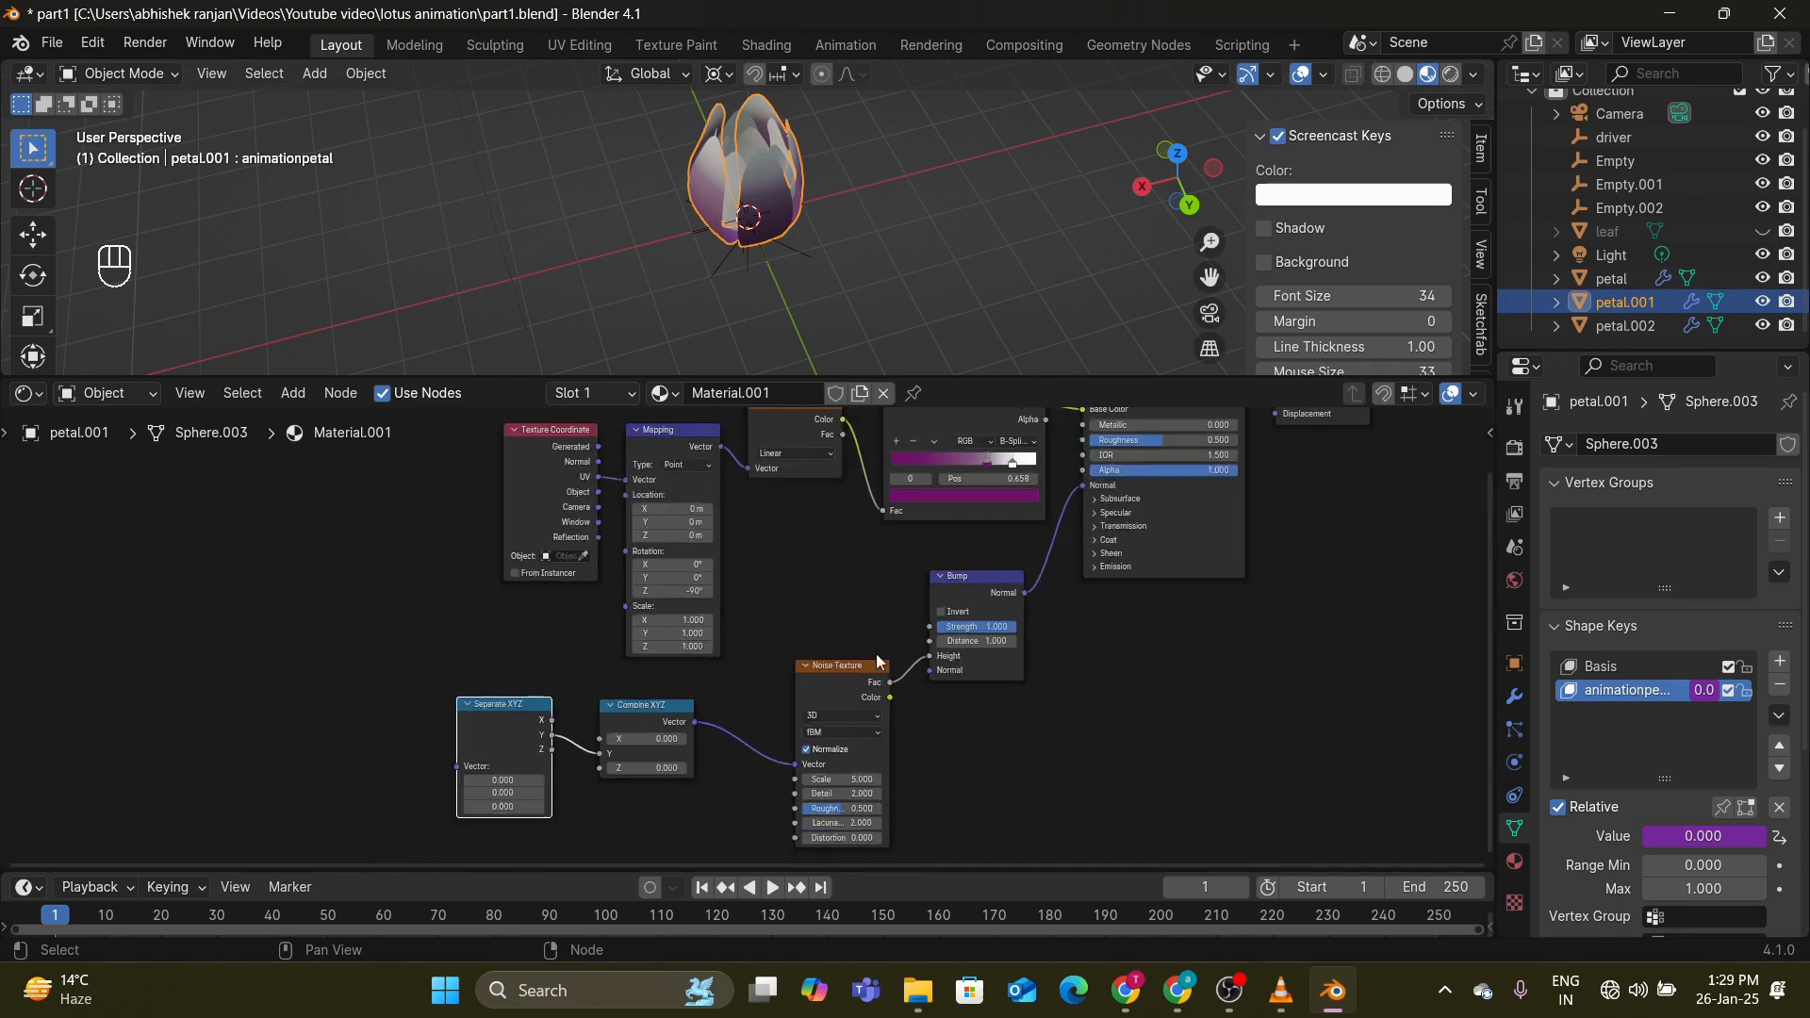
middle_drag(850, 593, 868, 603)
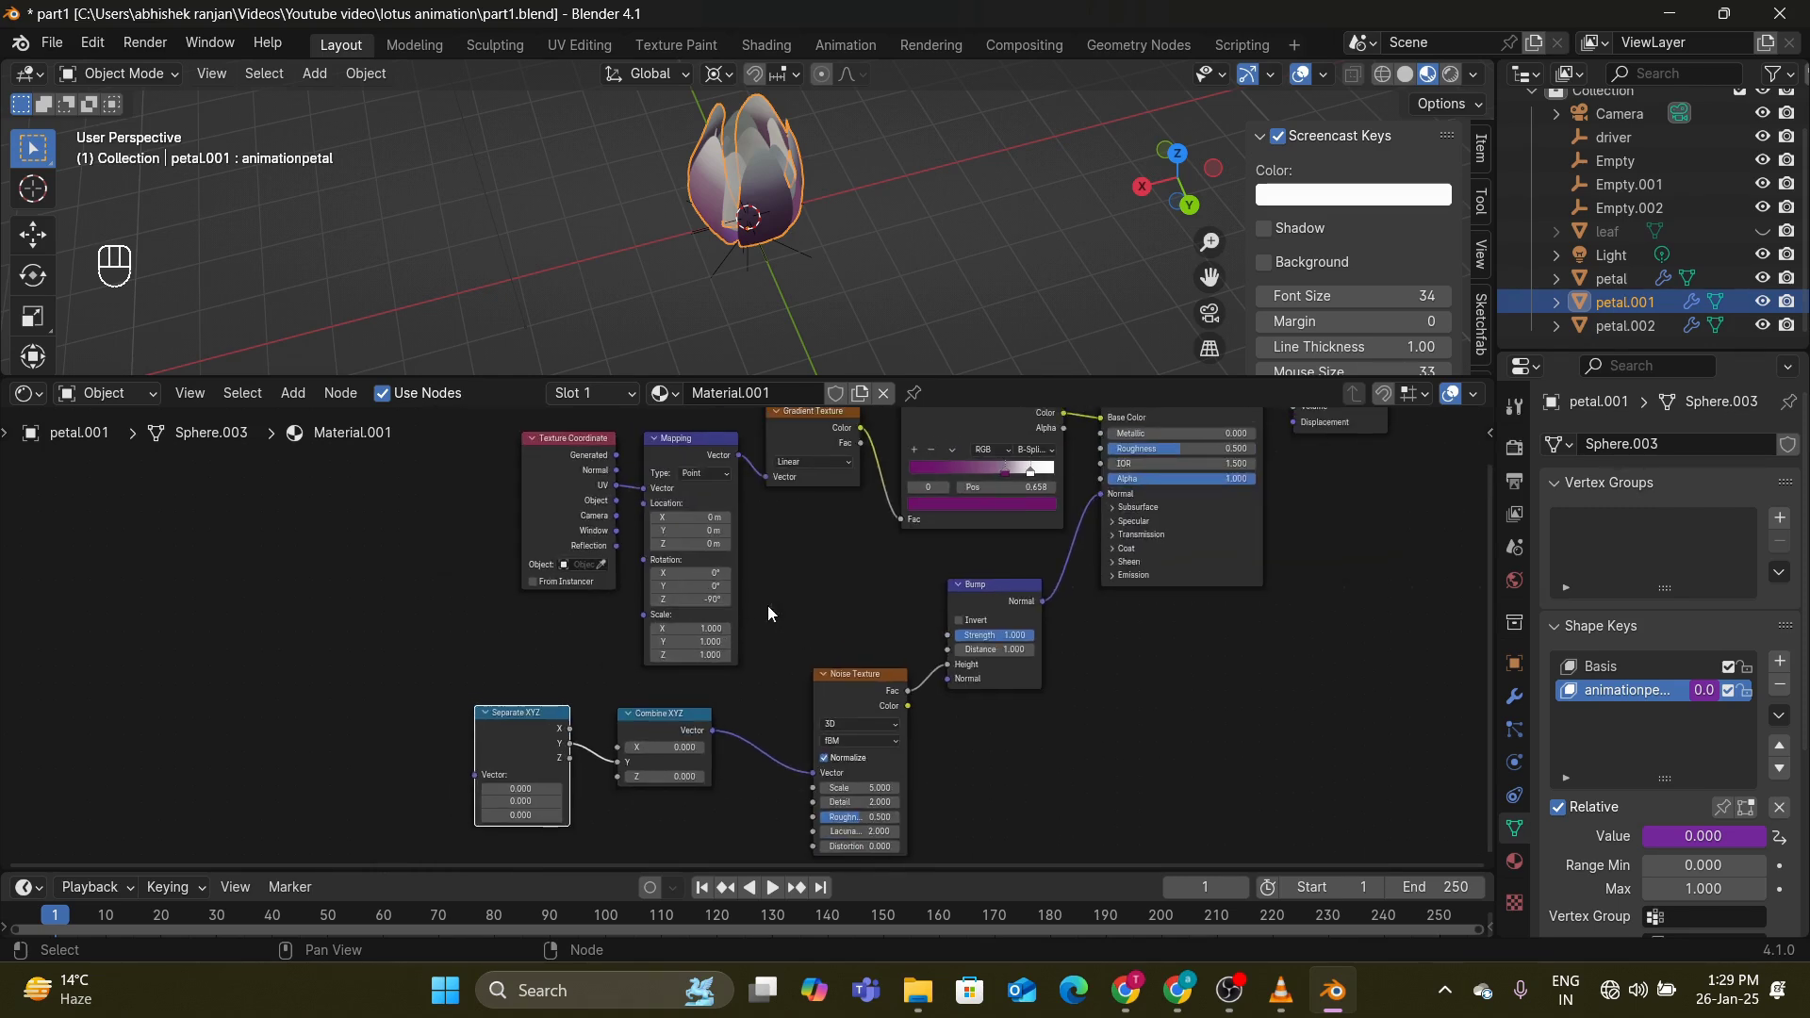
drag(768, 605, 511, 464)
click(342, 512)
drag(526, 540, 799, 693)
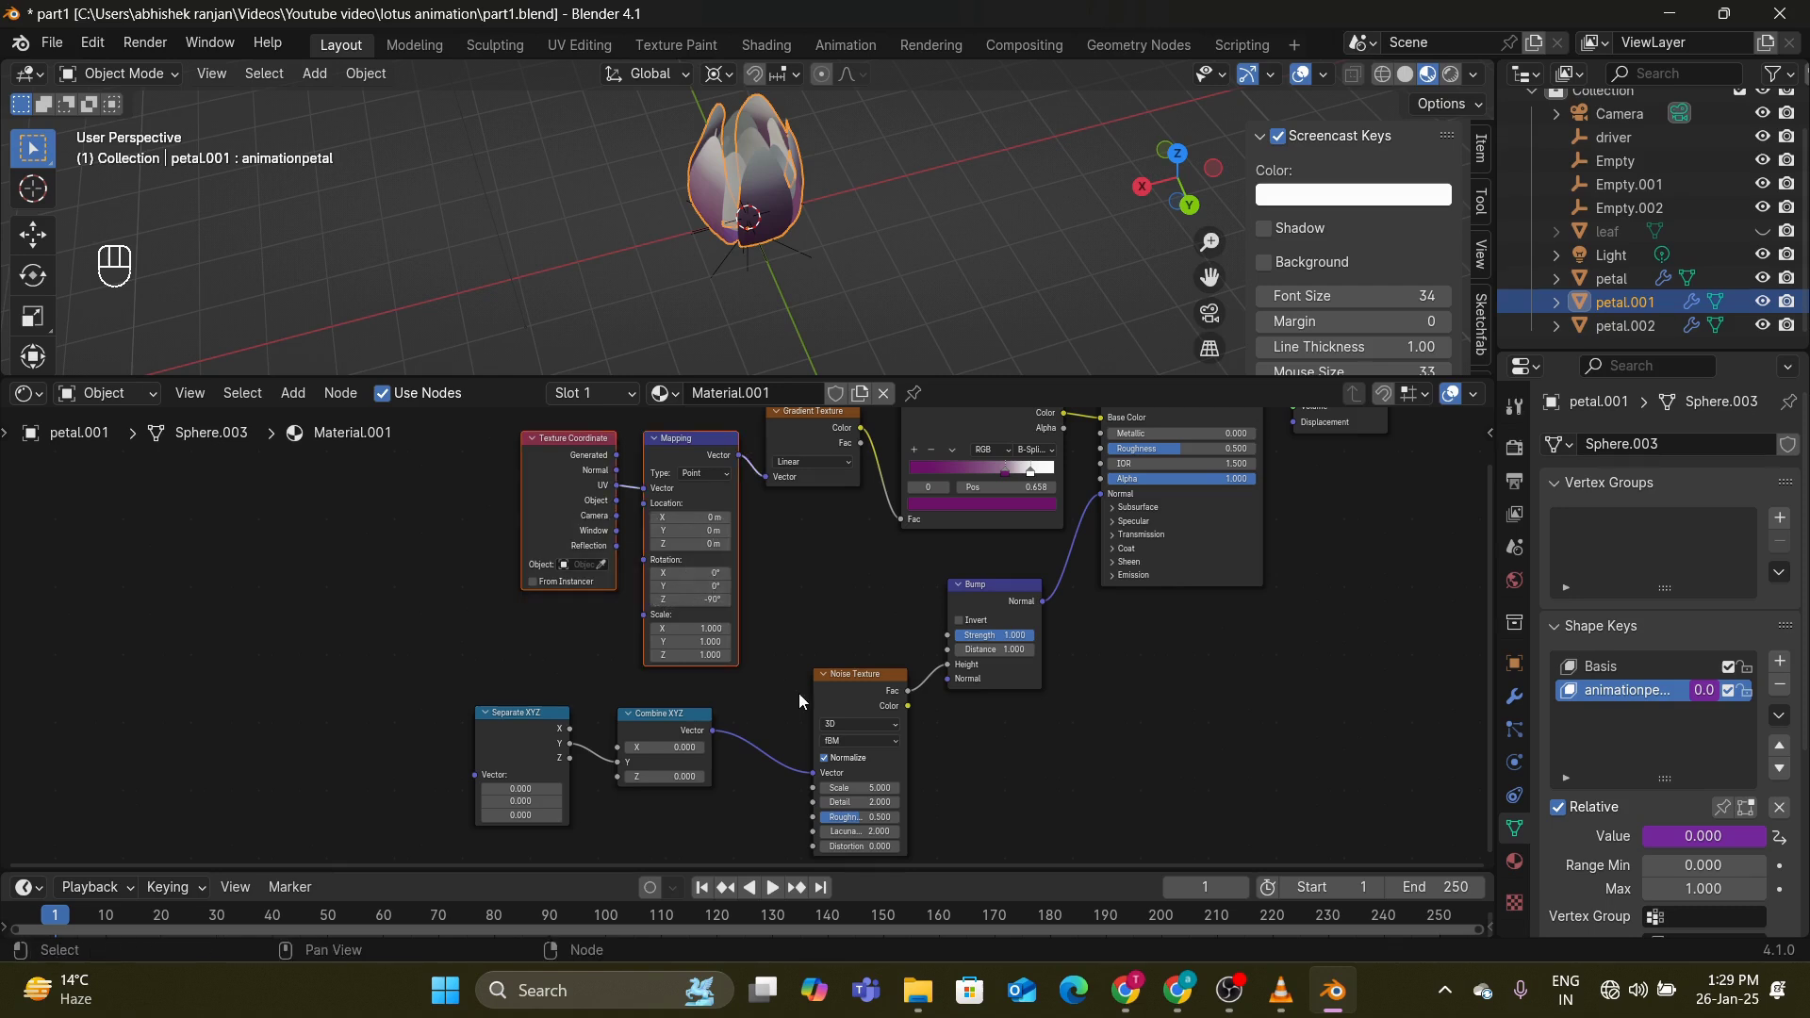
key(ctrl)
key(ctrl+c)
key(ctrl+v)
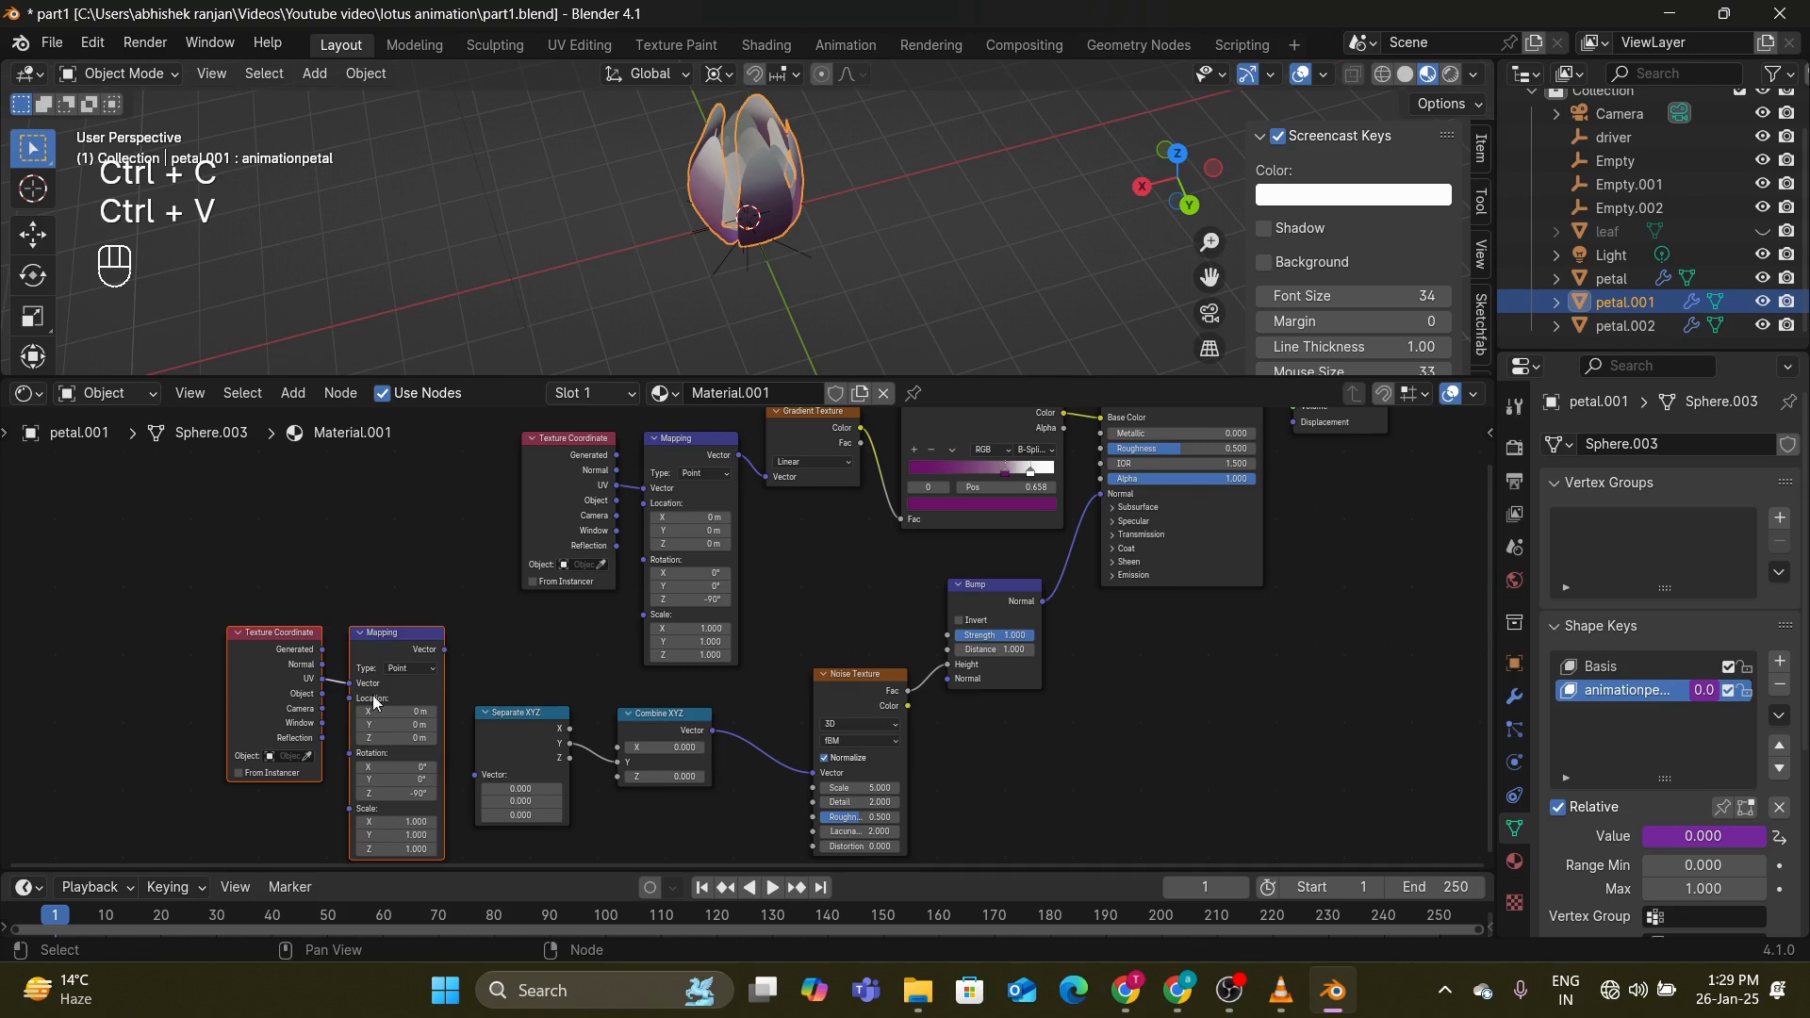
drag(447, 650, 474, 775)
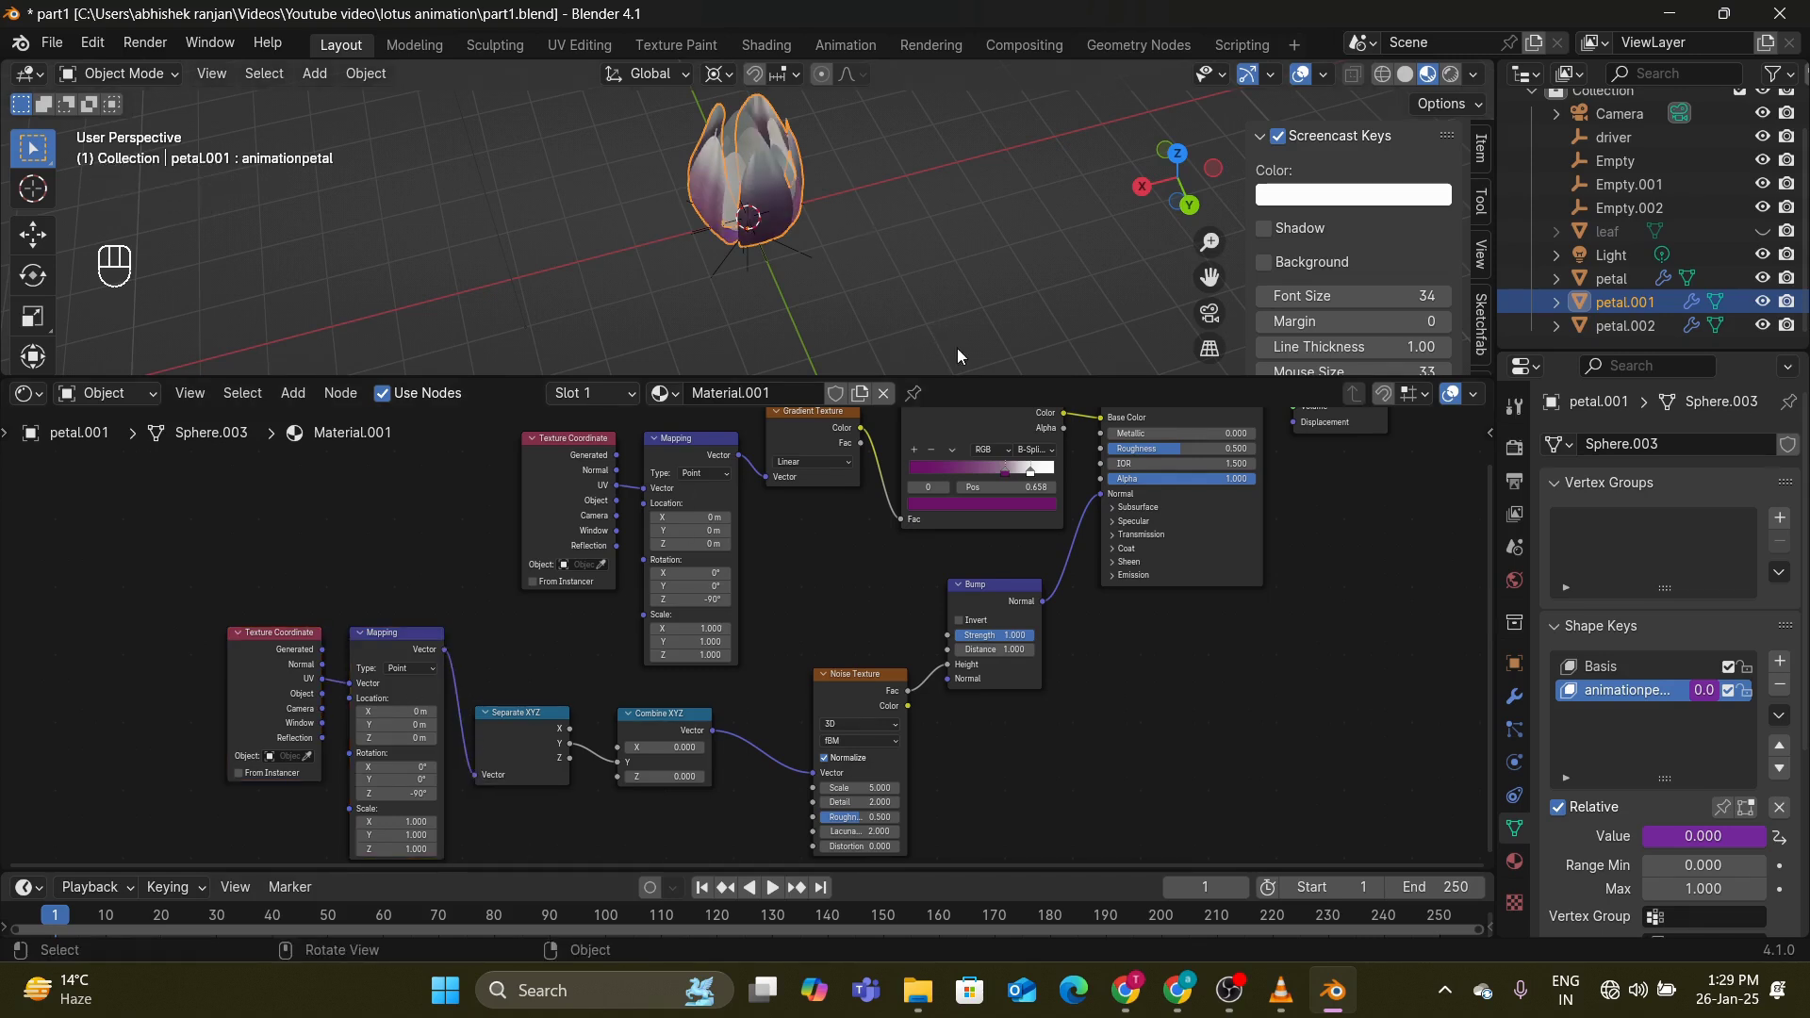
Step: Enlarge the 3D viewport, hide its sidebar and examine the petals' bumped surface up close
drag(954, 381, 934, 579)
mouse_move(890, 404)
middle_down()
mouse_move(800, 375)
mouse_move(958, 473)
mouse_move(975, 462)
mouse_move(988, 422)
mouse_move(867, 425)
middle_up()
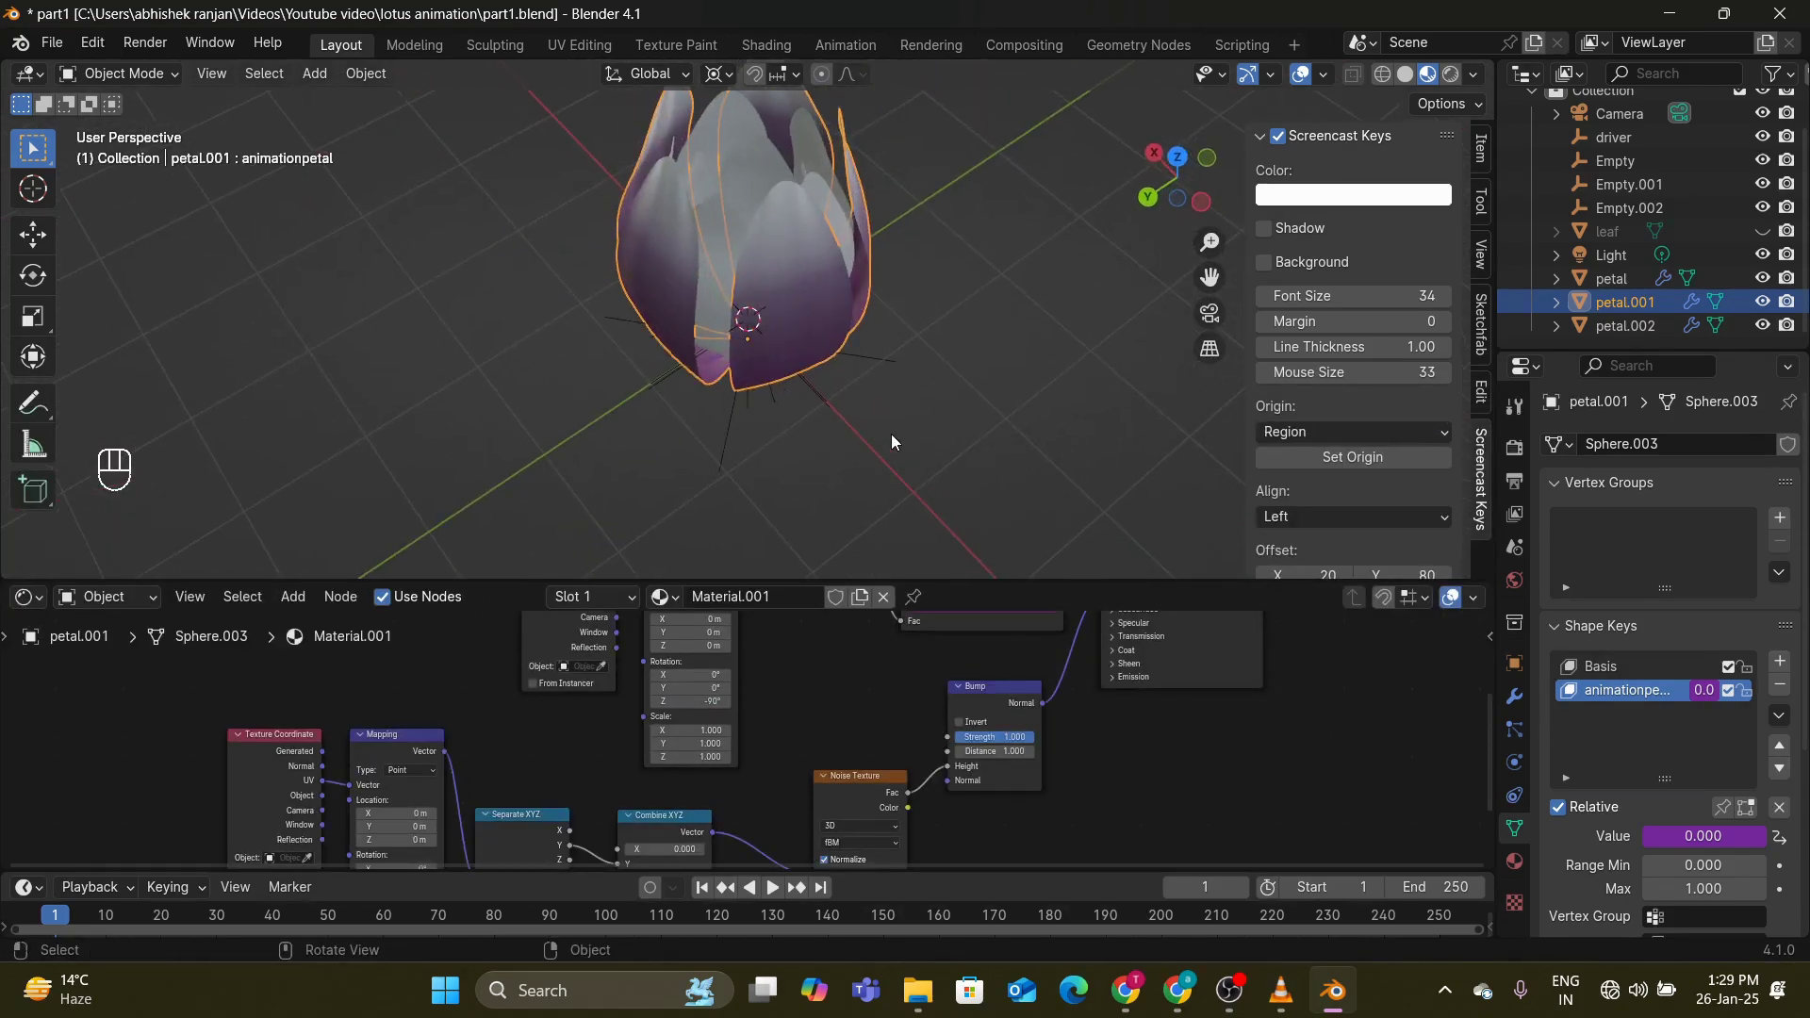
key(n)
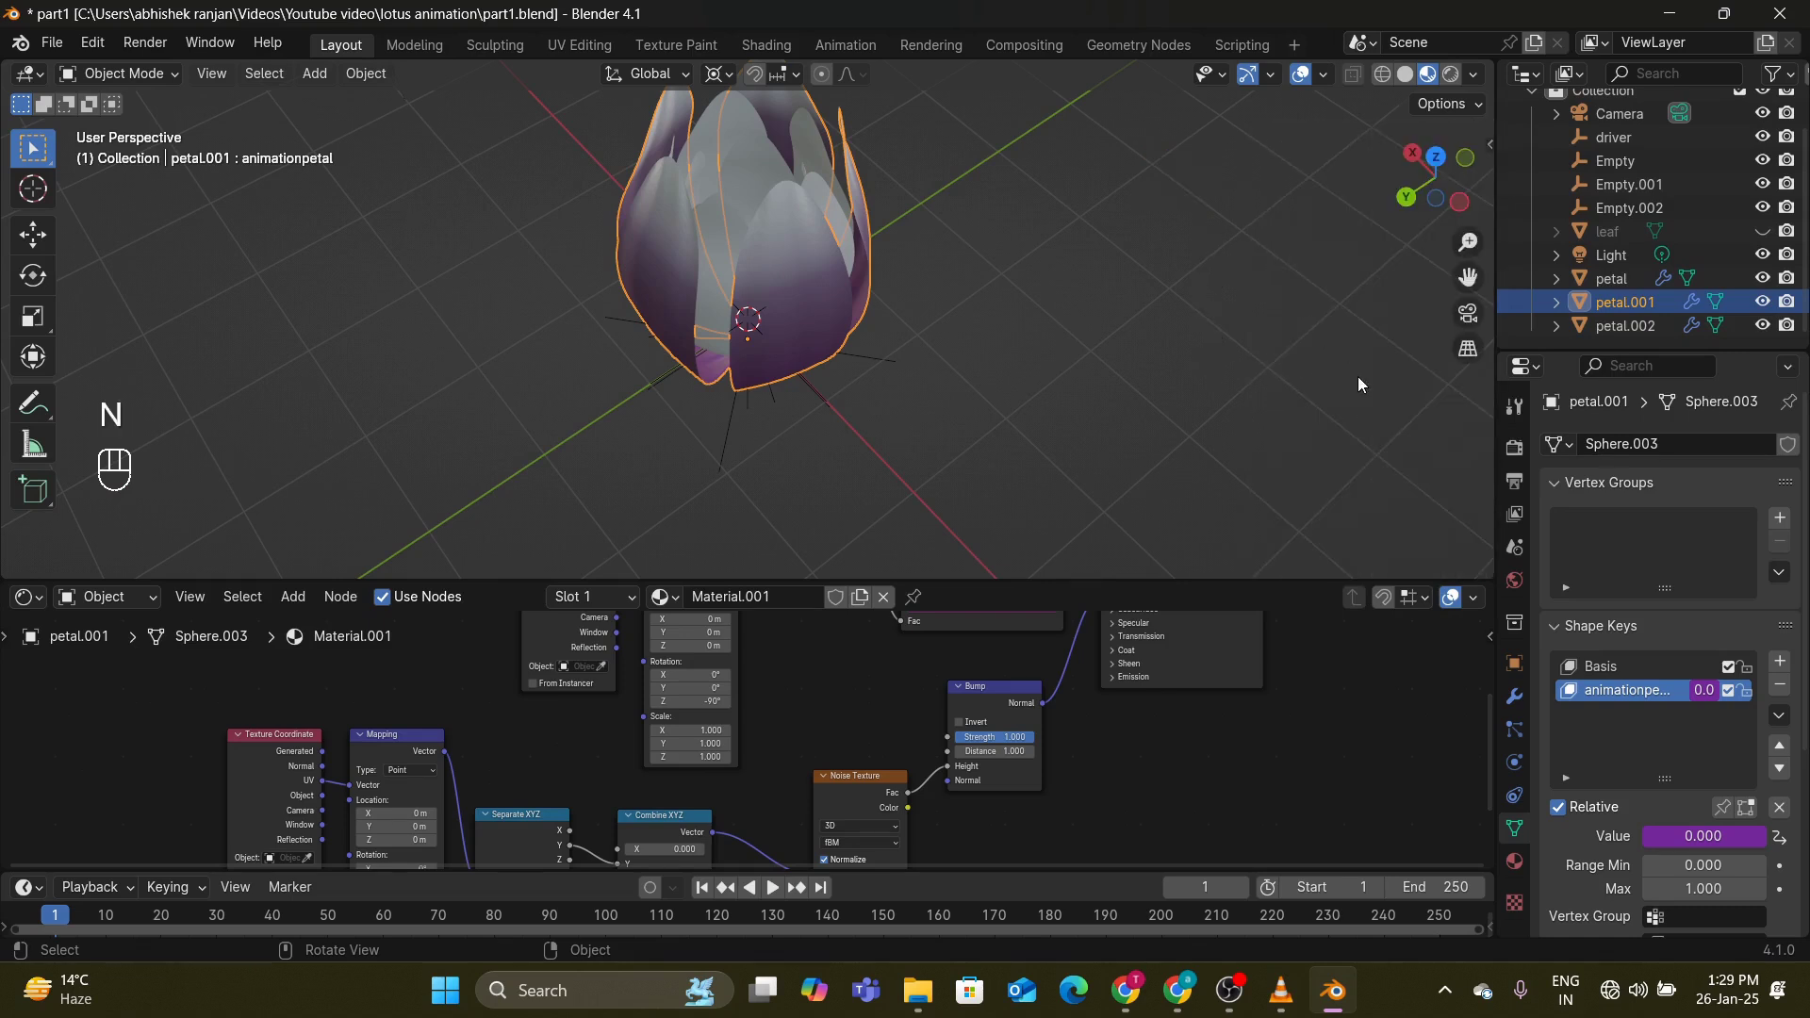
scroll(699, 424, up, 4)
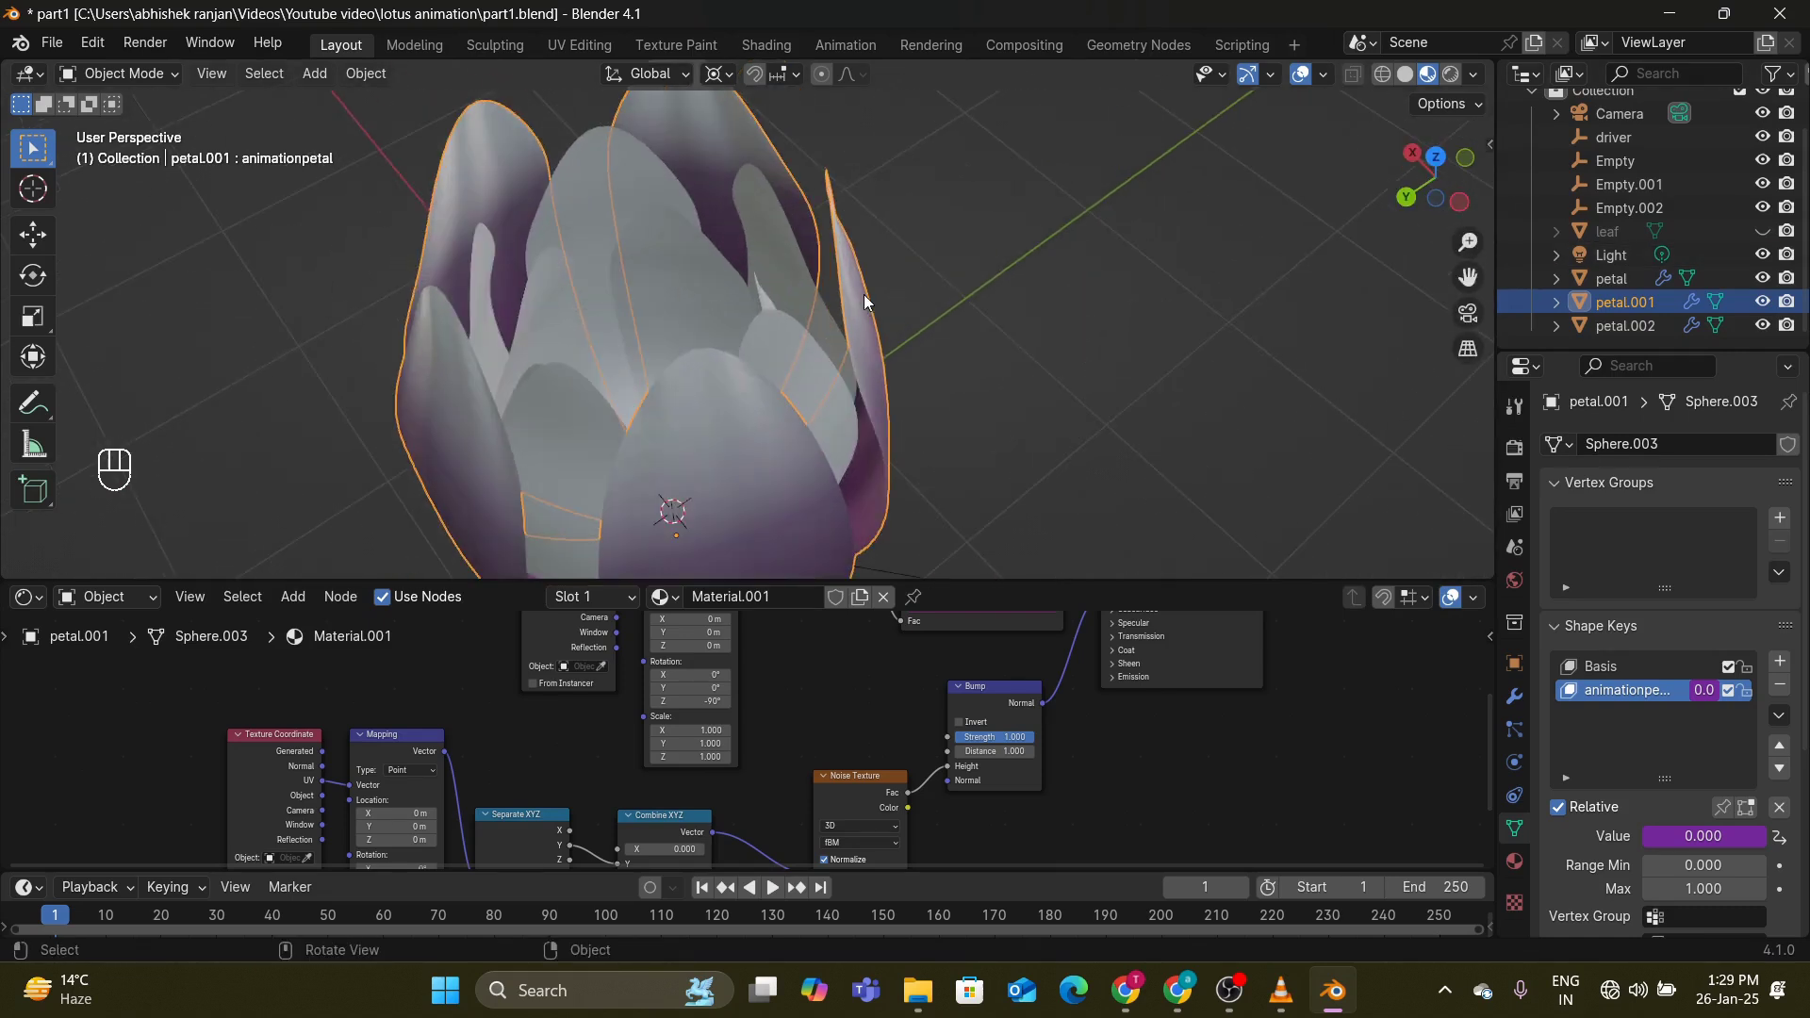
Step: Widen the properties area and enable Ambient Occlusion and Bloom in the EEVEE render settings
scroll(864, 294, down, 1)
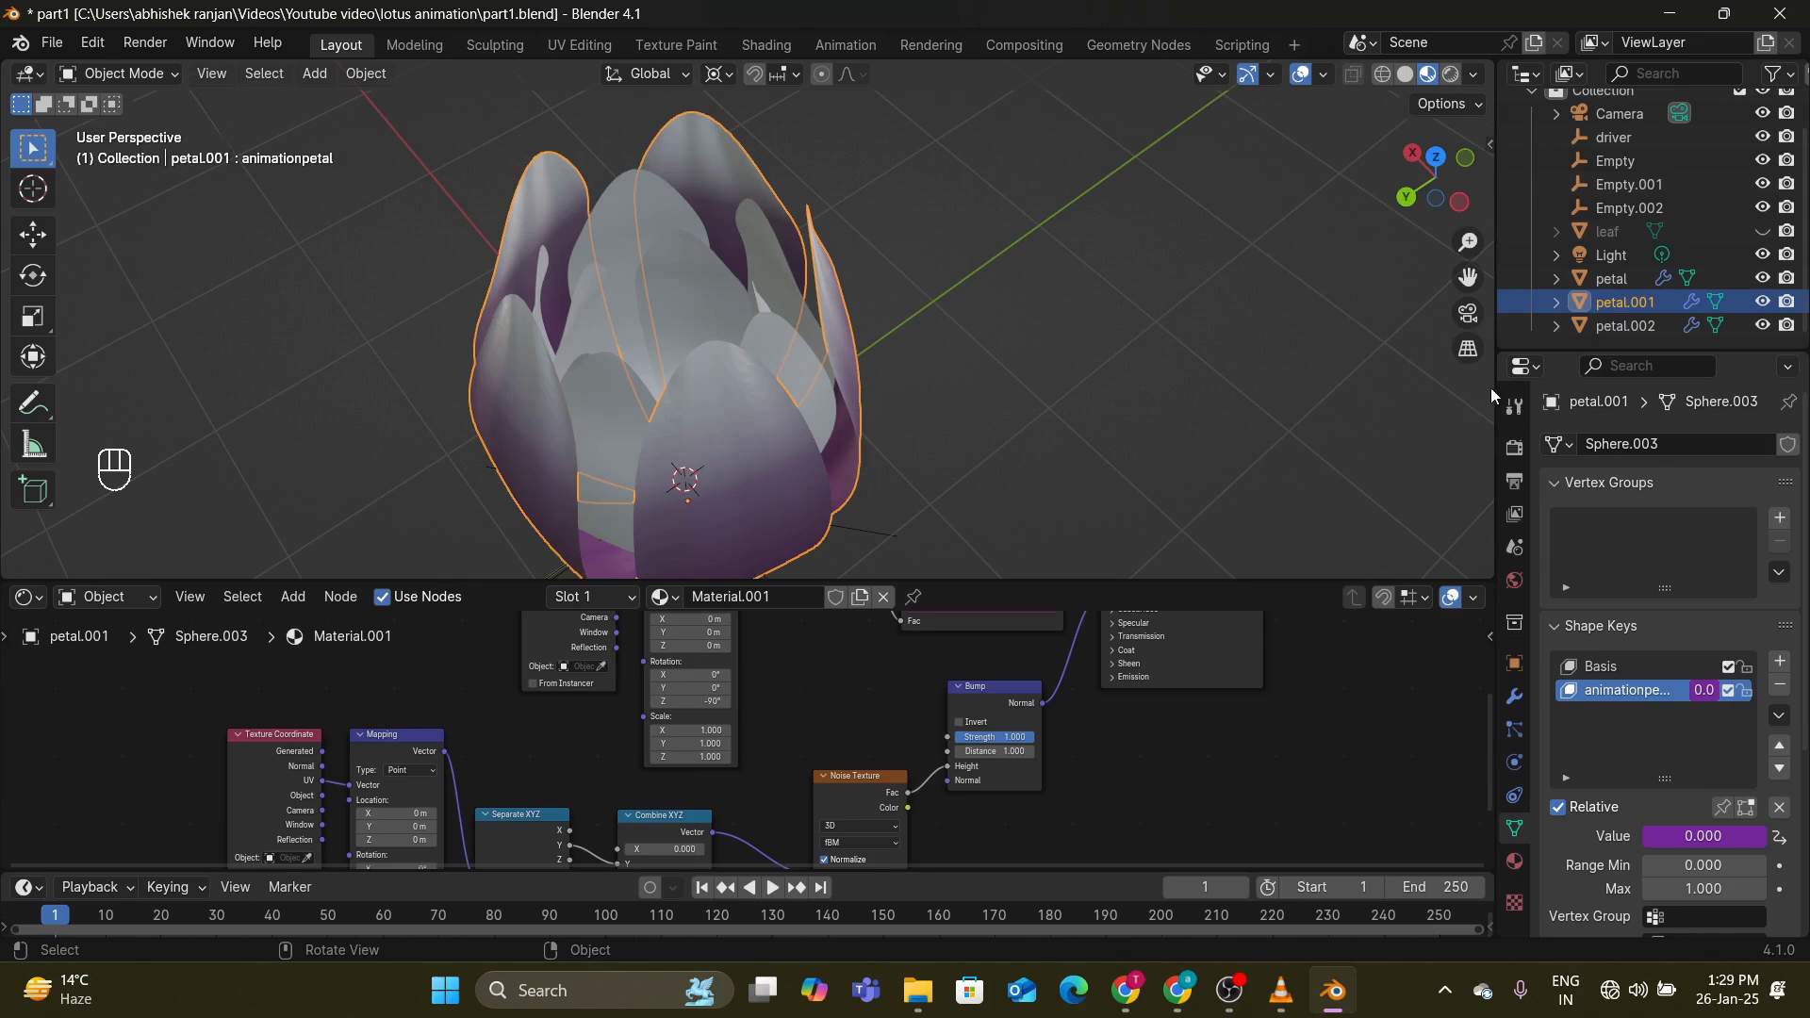
drag(1493, 388, 1349, 424)
click(1365, 451)
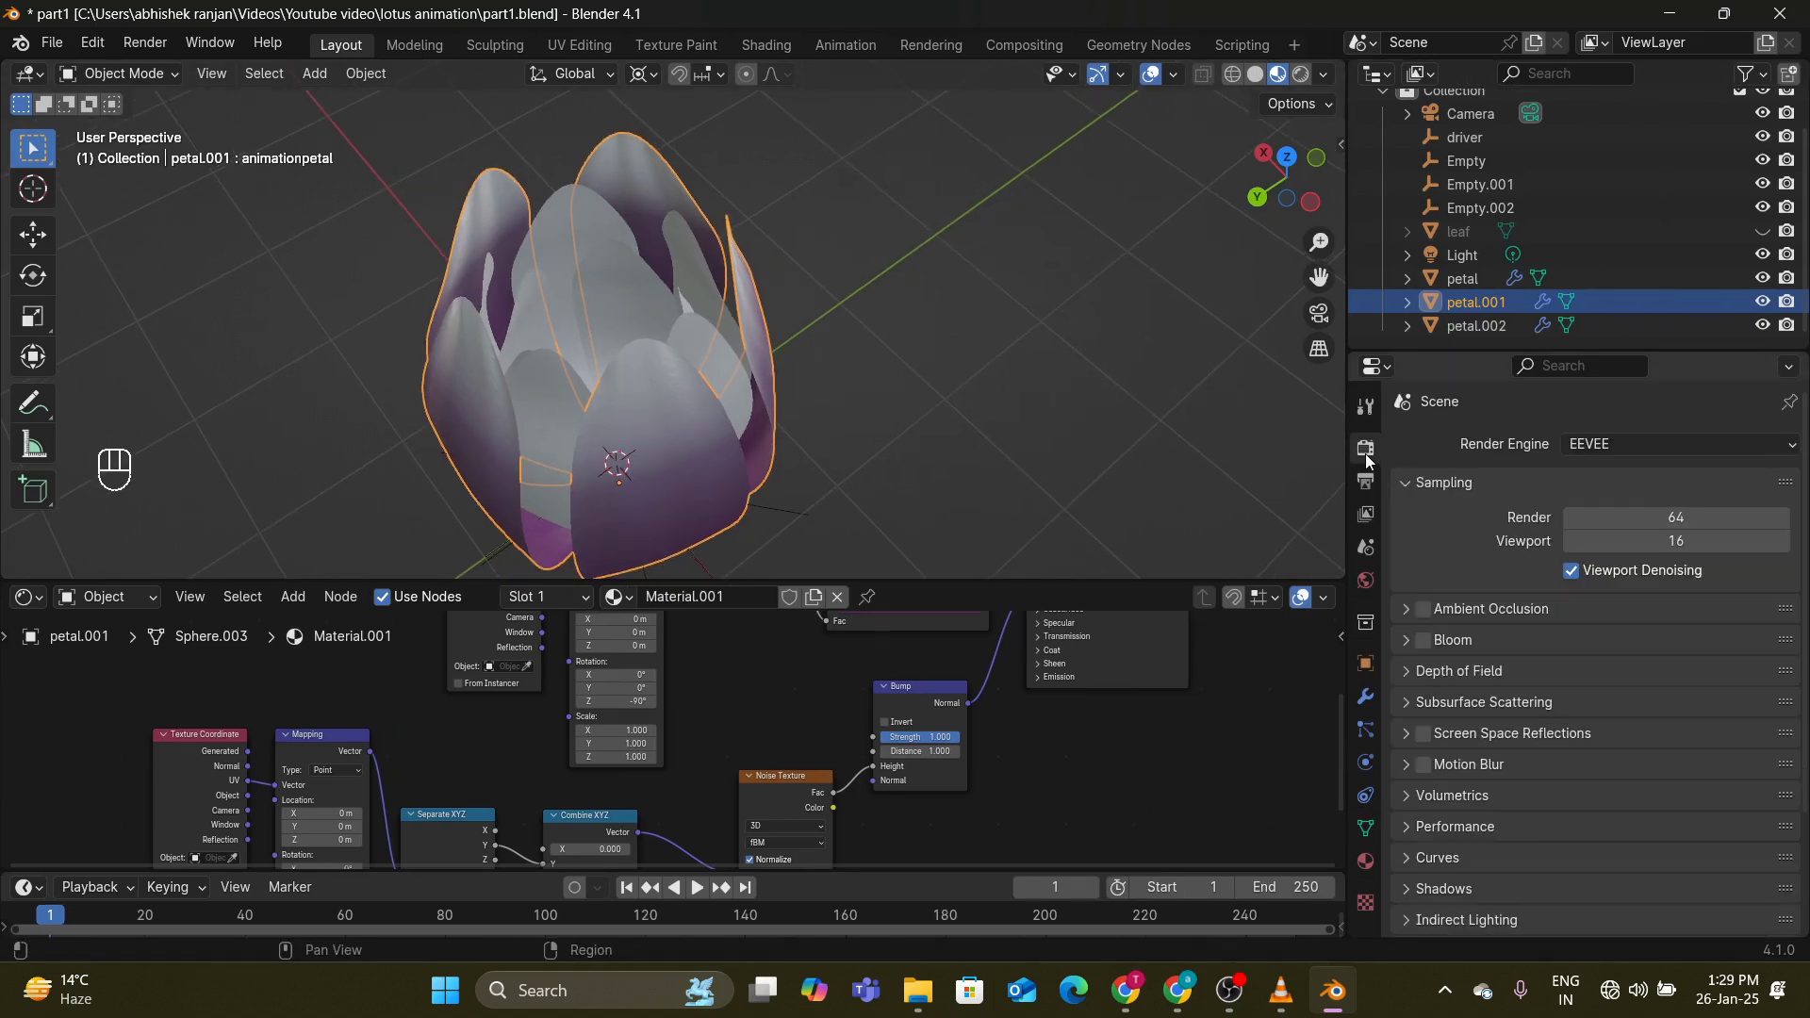
click(1424, 610)
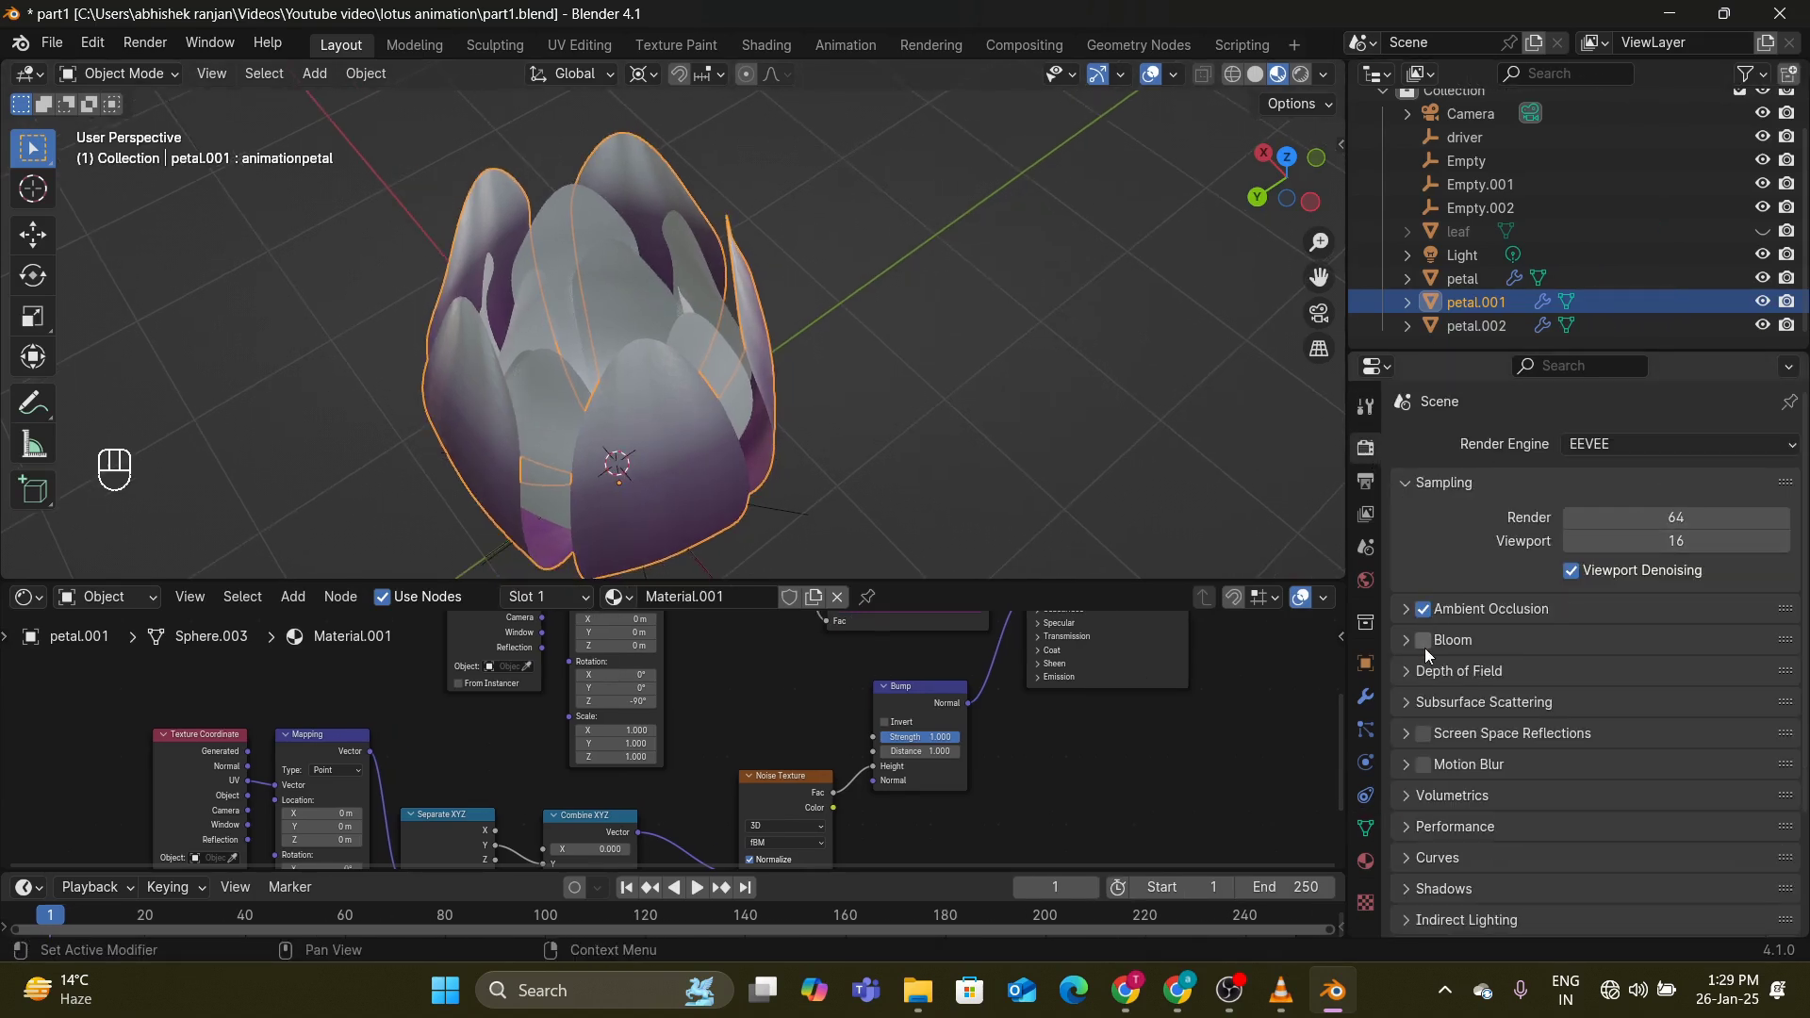
scroll(941, 308, down, 3)
scroll(941, 308, up, 6)
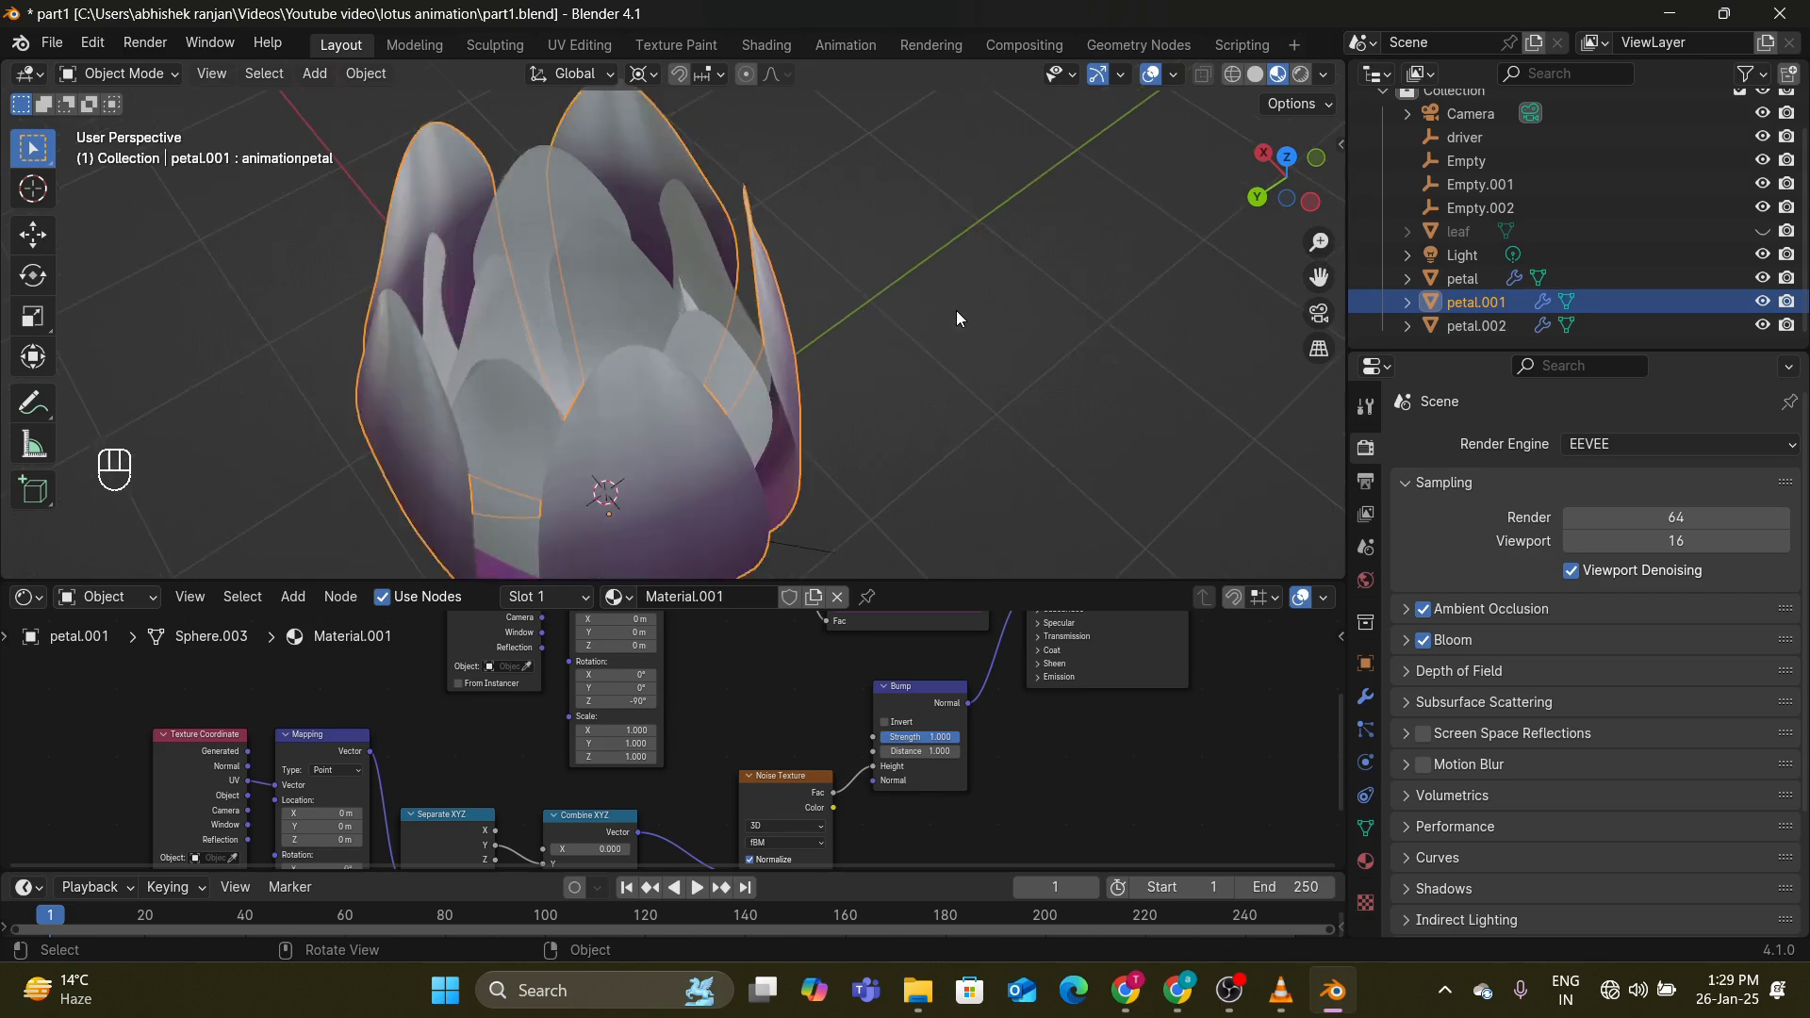
Step: Expand the Principled BSDF's Emission settings in Material.001 and set the emission color to pink
middle_drag(956, 309, 988, 262)
scroll(1066, 259, down, 4)
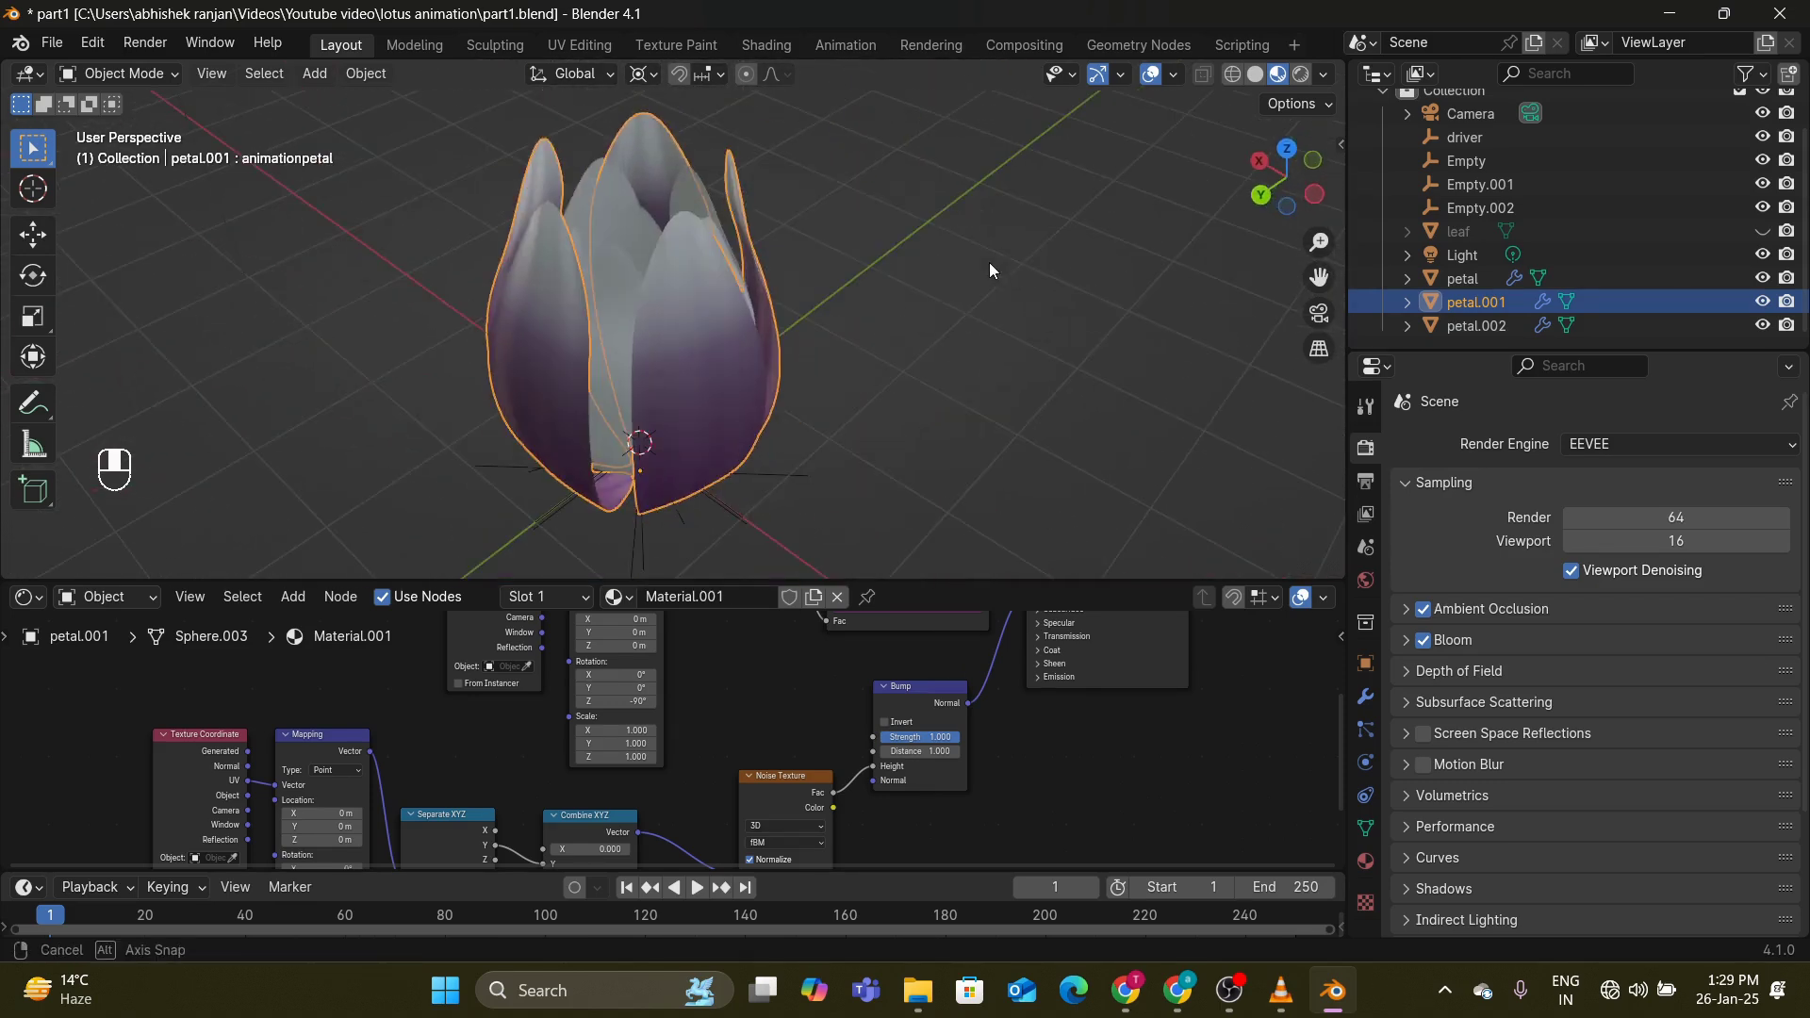
scroll(988, 262, down, 3)
scroll(988, 262, up, 5)
scroll(1043, 793, up, 4)
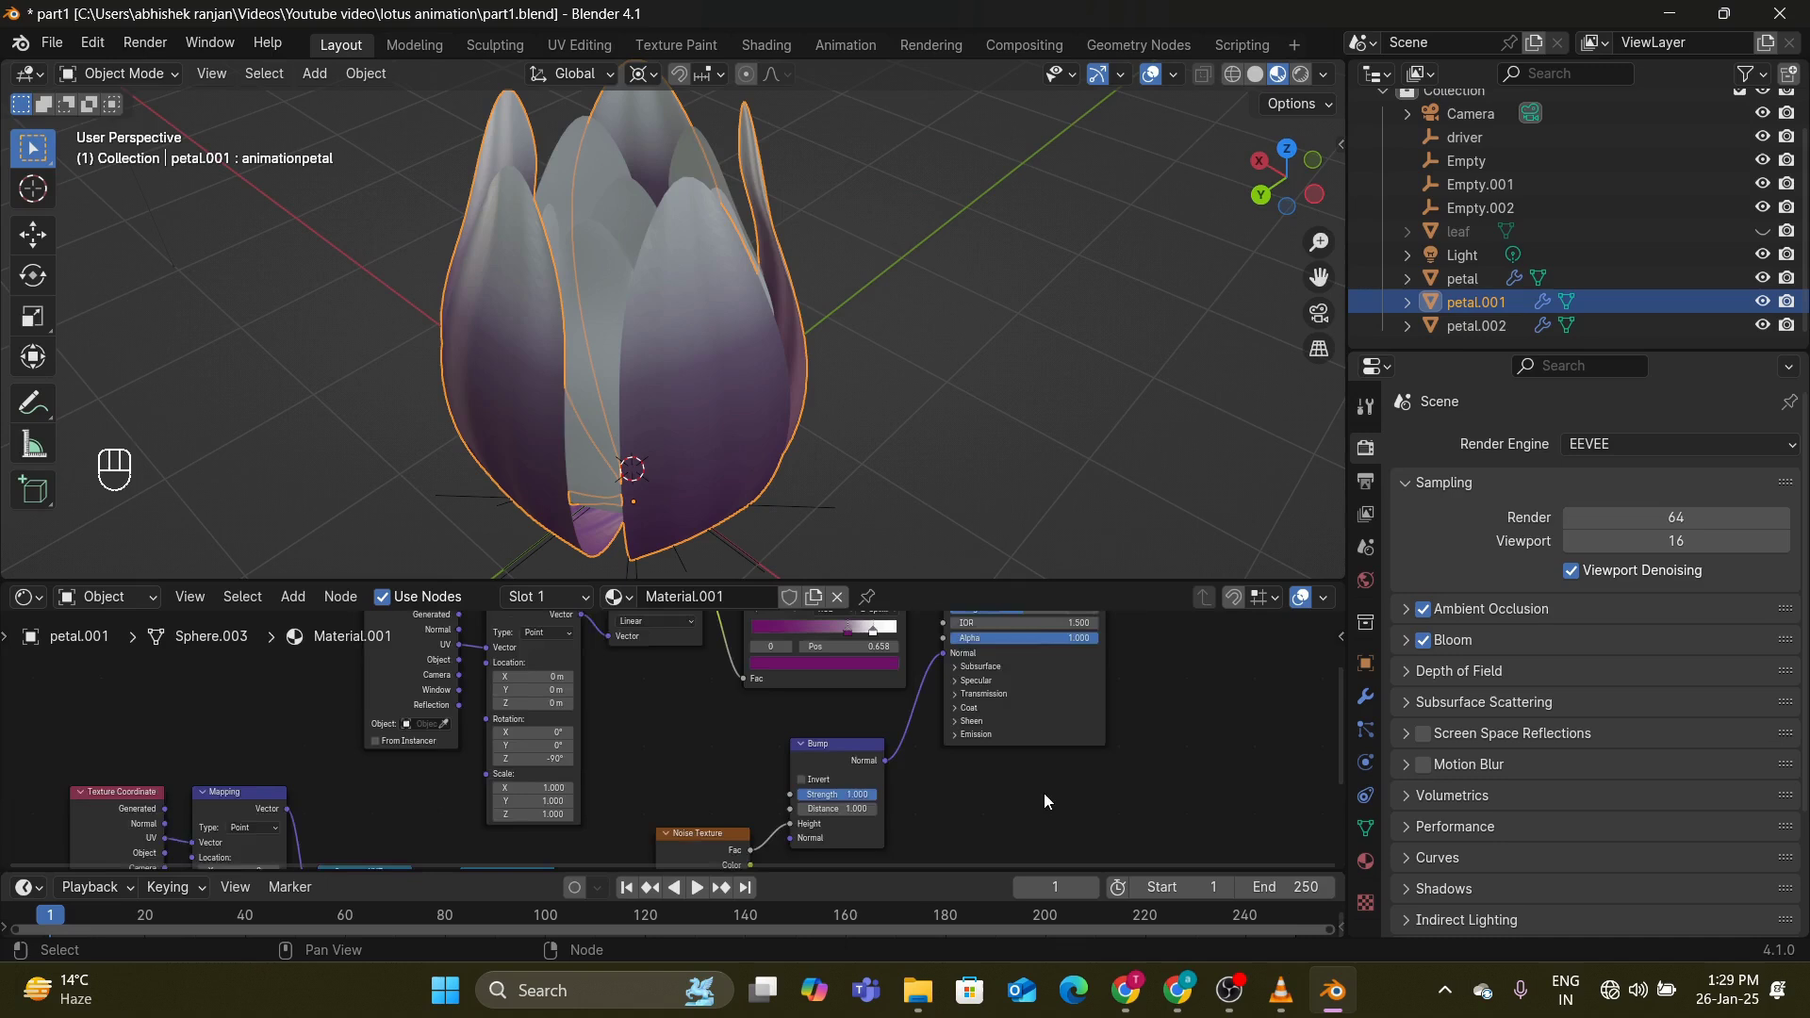
middle_drag(1083, 766, 897, 777)
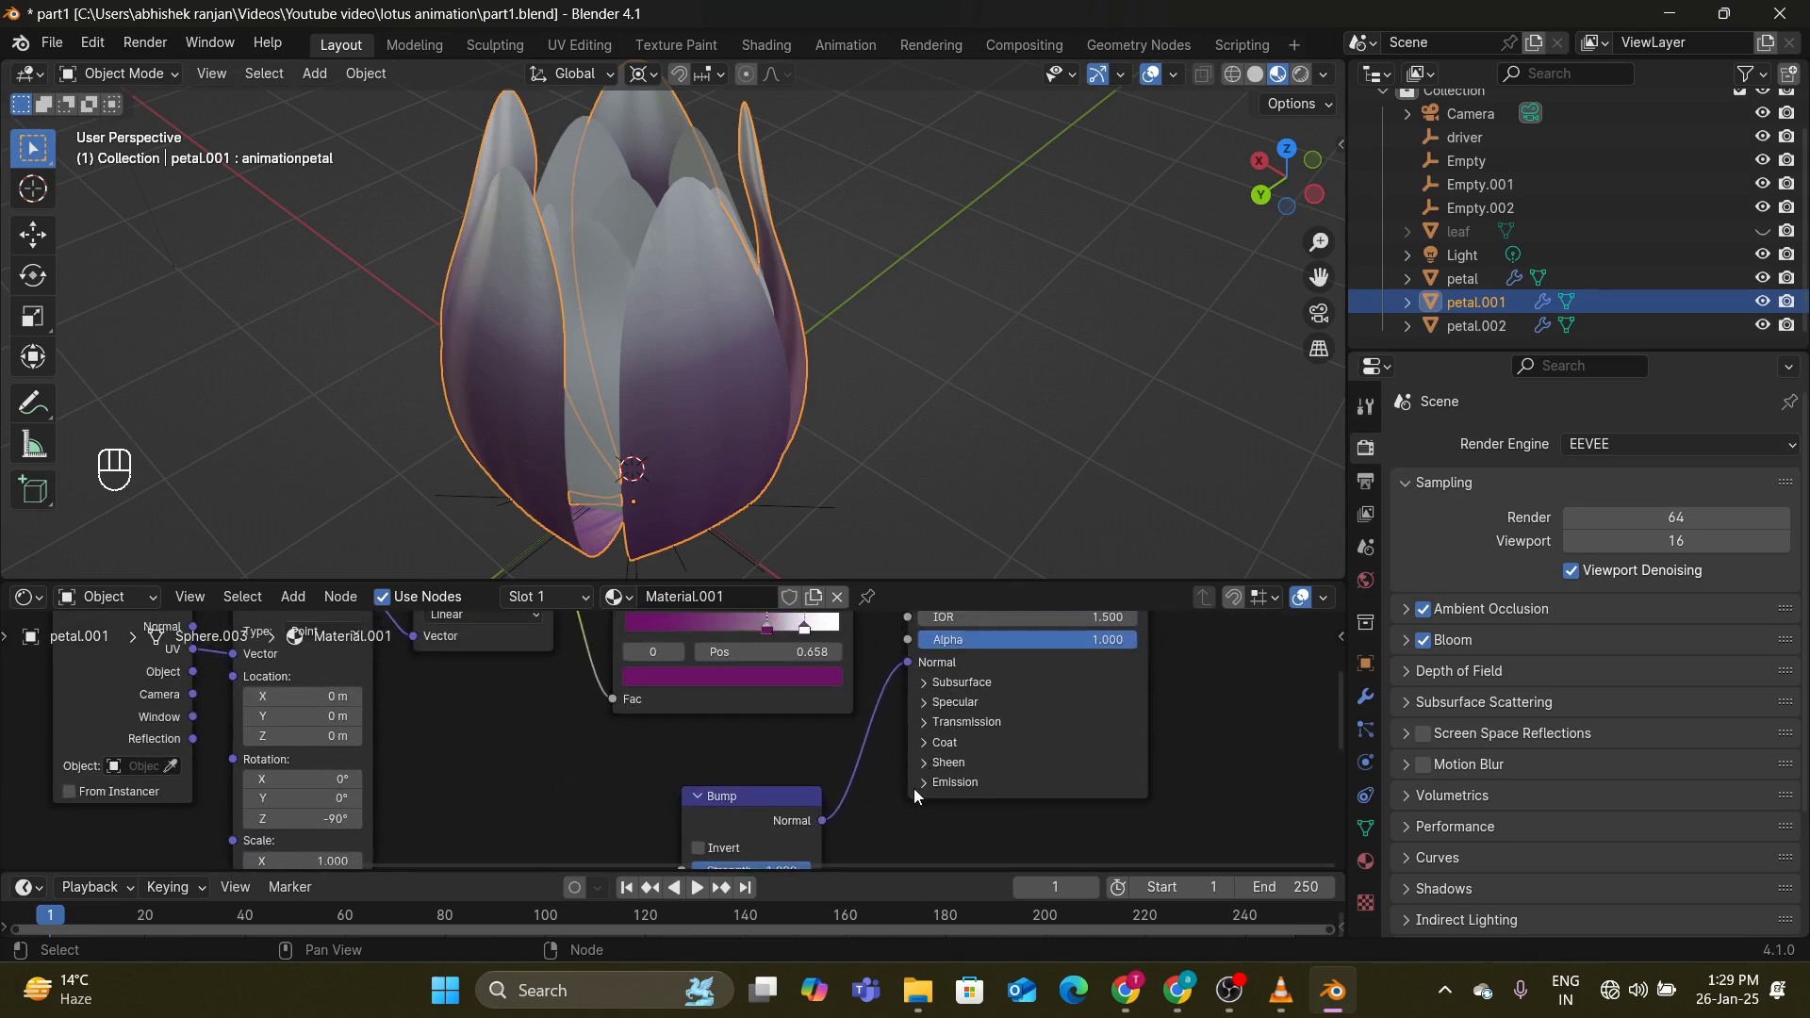
click(922, 782)
scroll(922, 782, down, 1)
click(1025, 809)
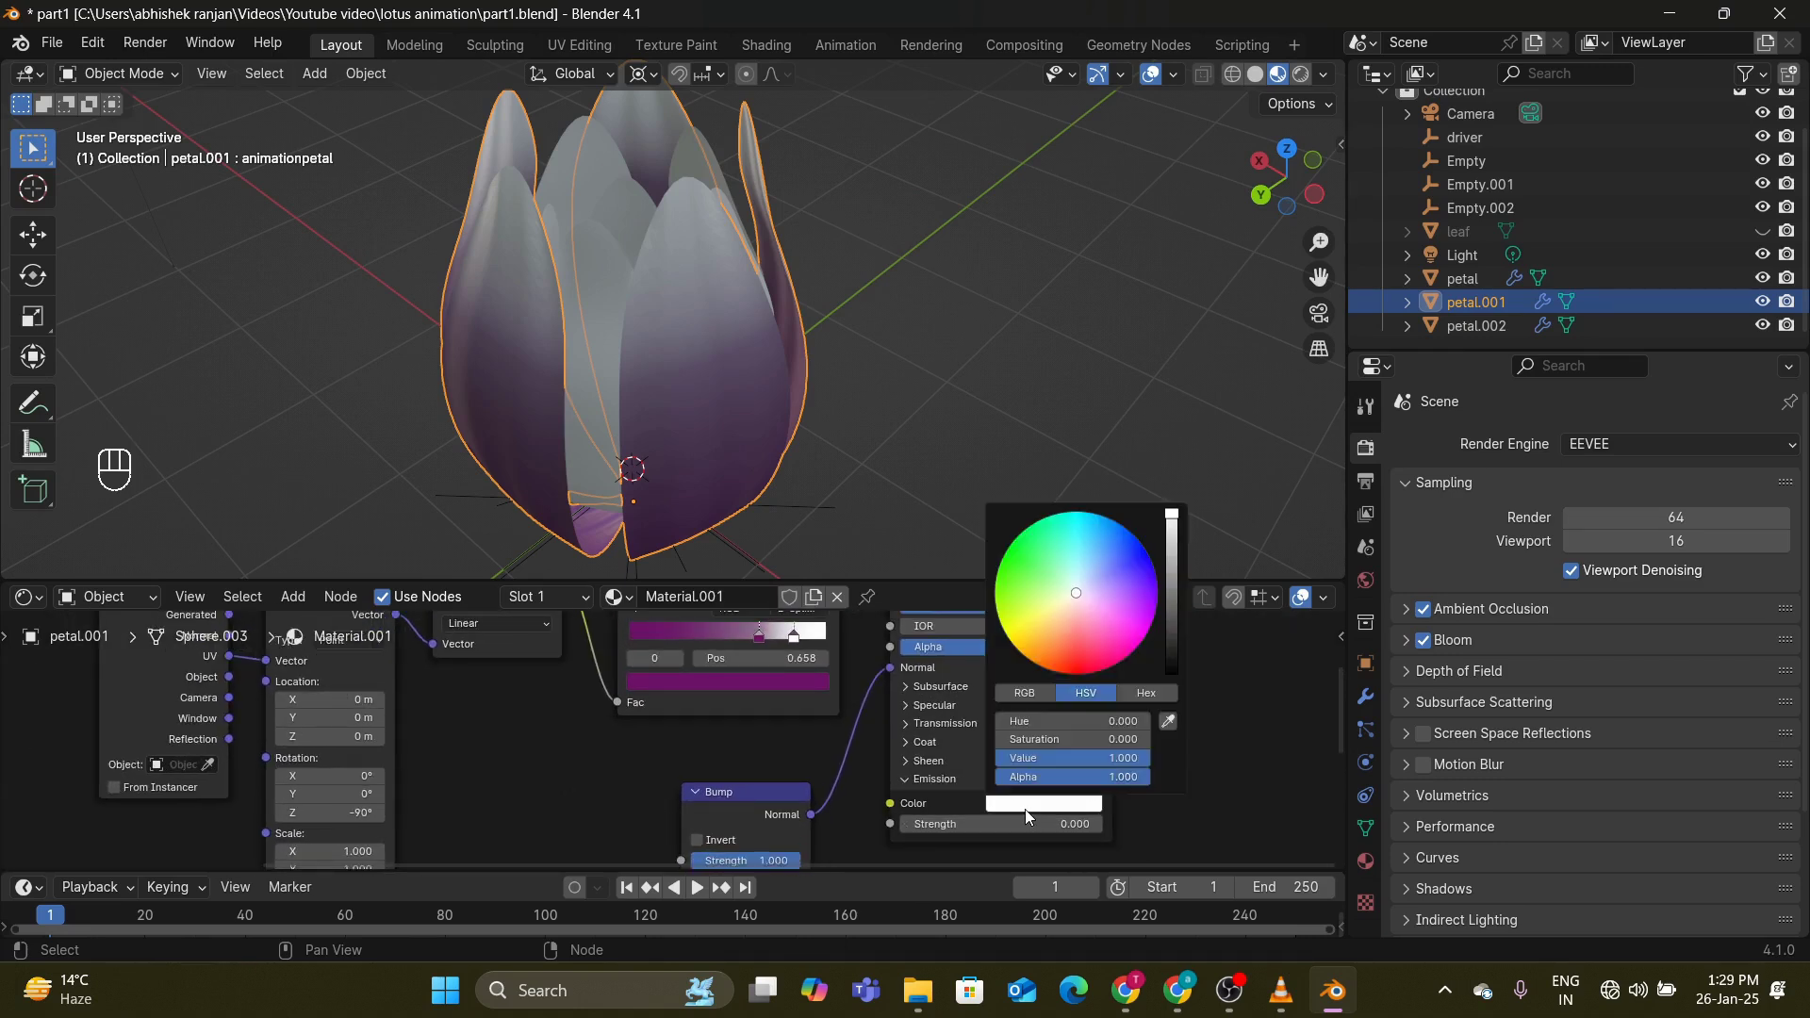
drag(1077, 602, 1119, 620)
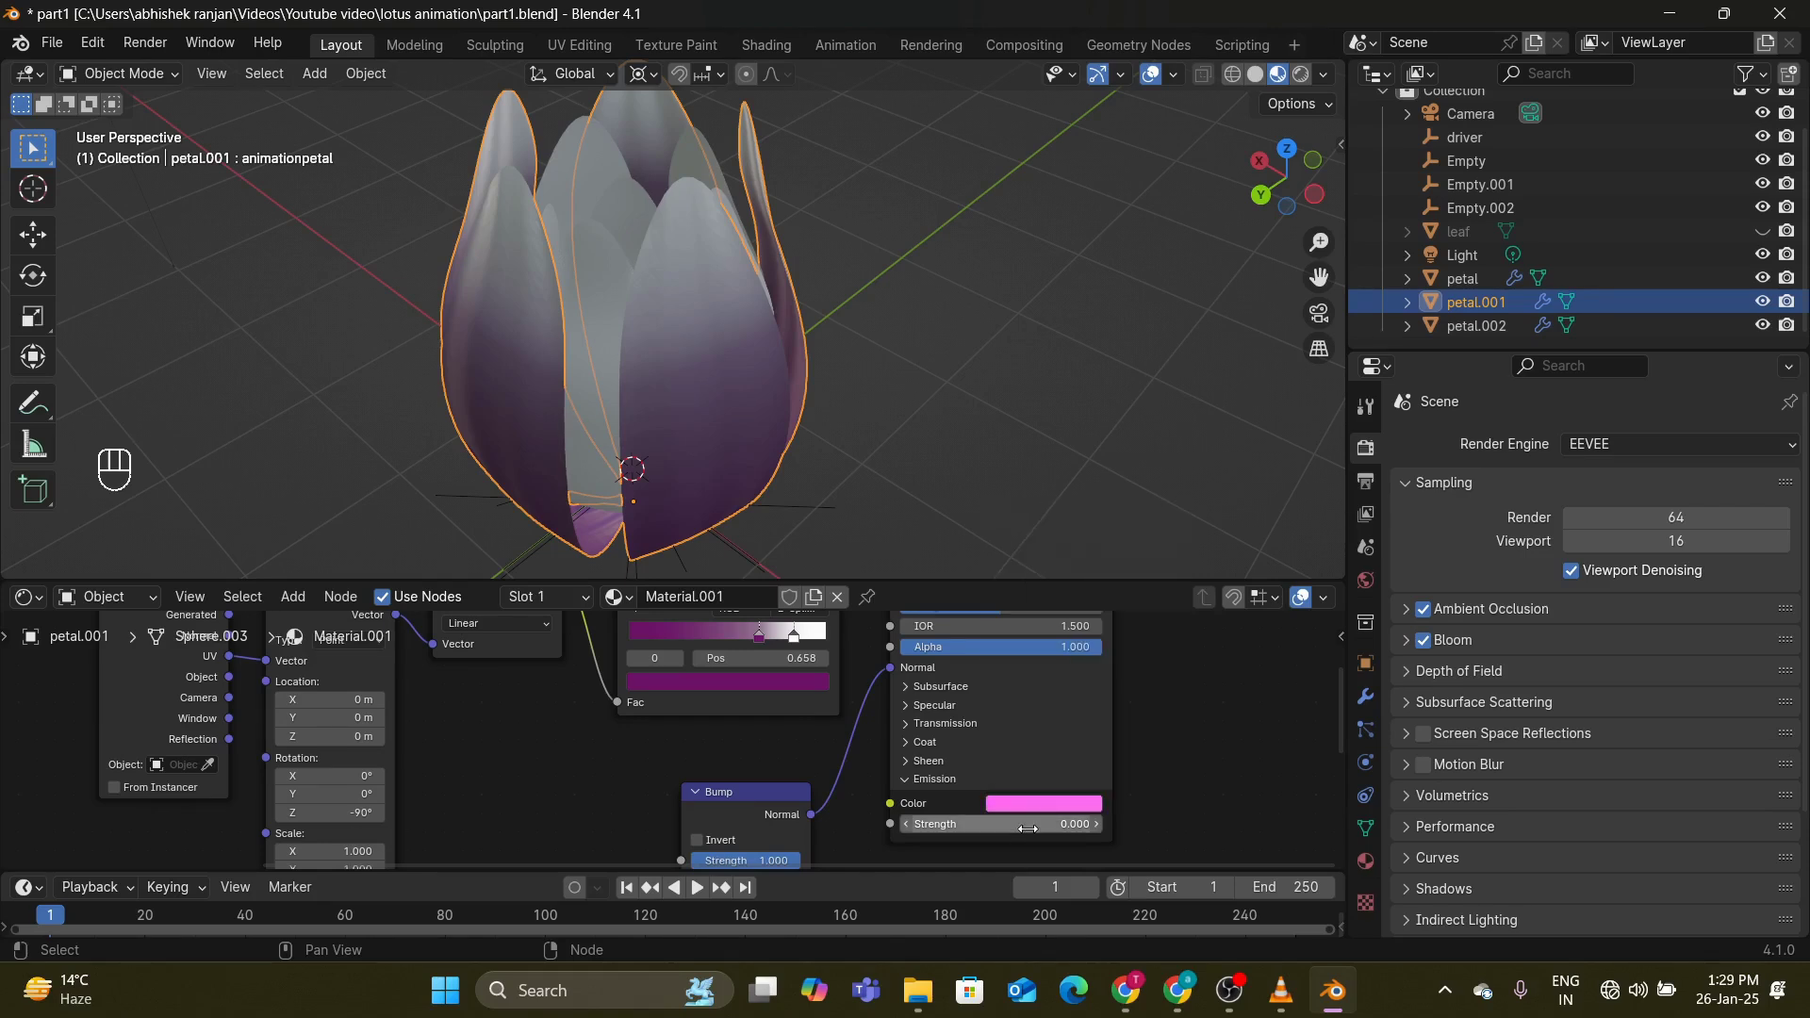
Step: Try an emission strength of 1 on Material.001 and settle on 0.3
click(1029, 824)
text(1)
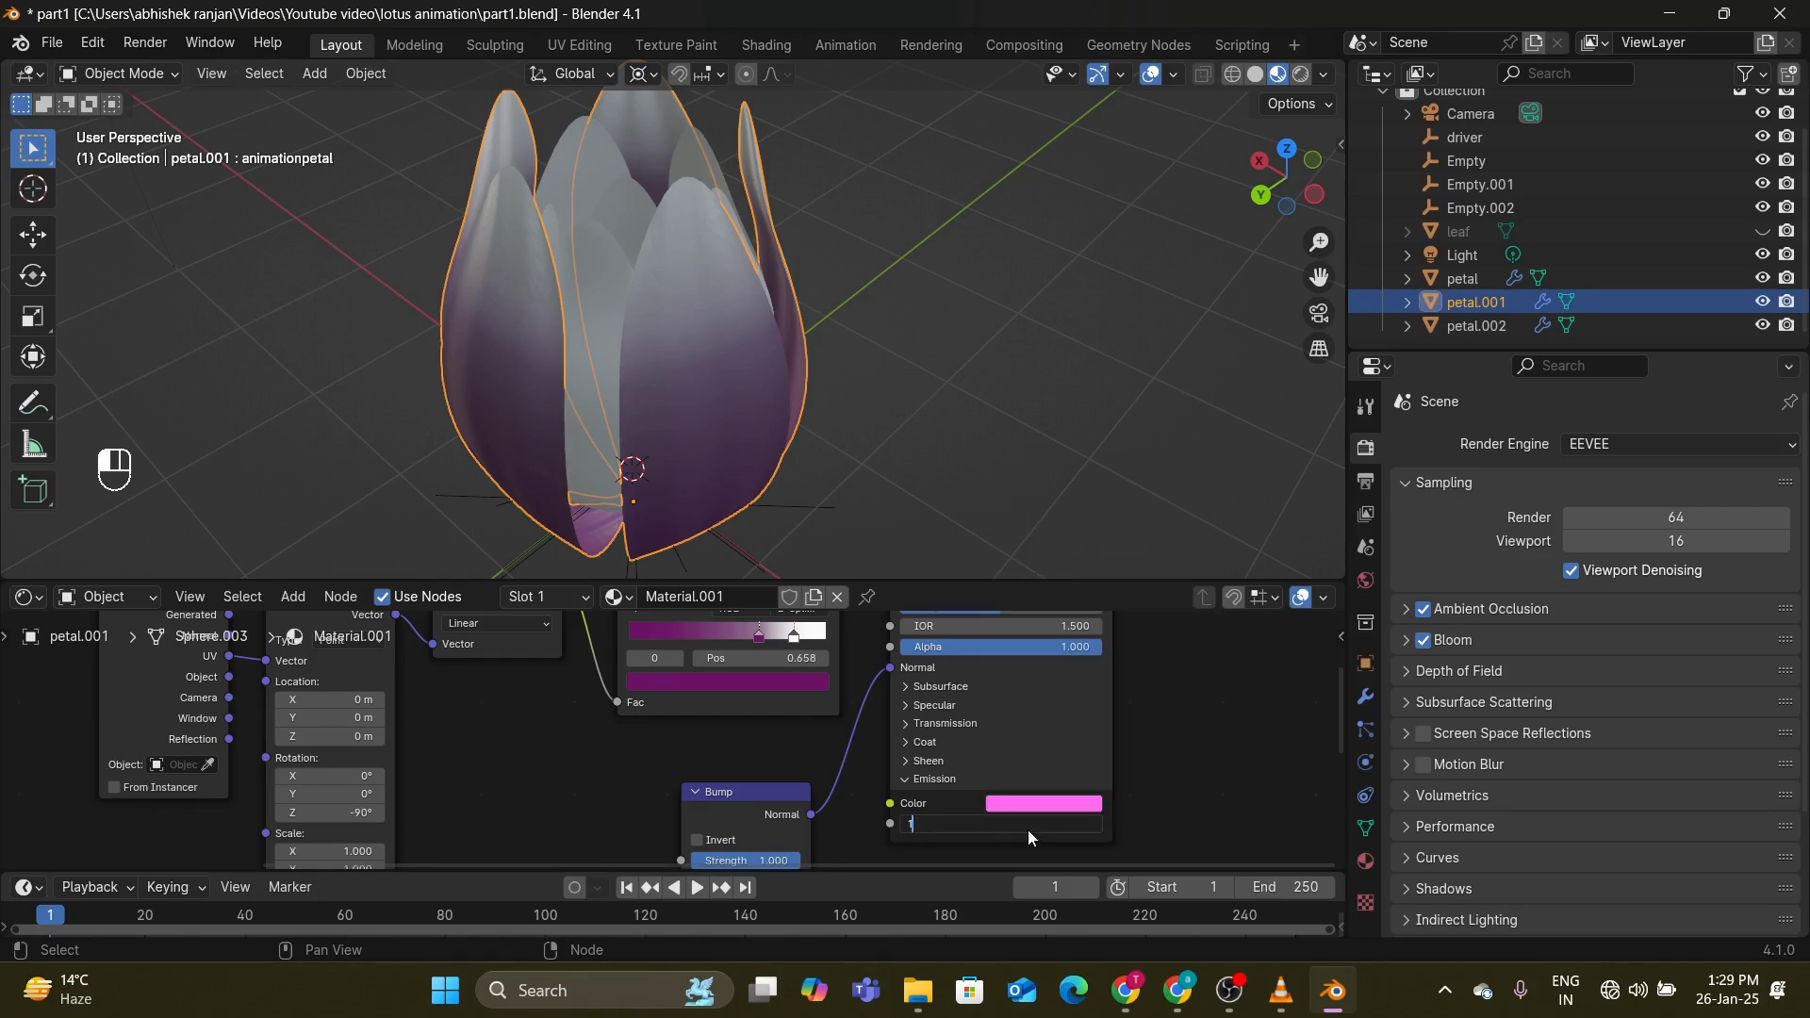
key(Return)
click(1028, 829)
key(BackSpace)
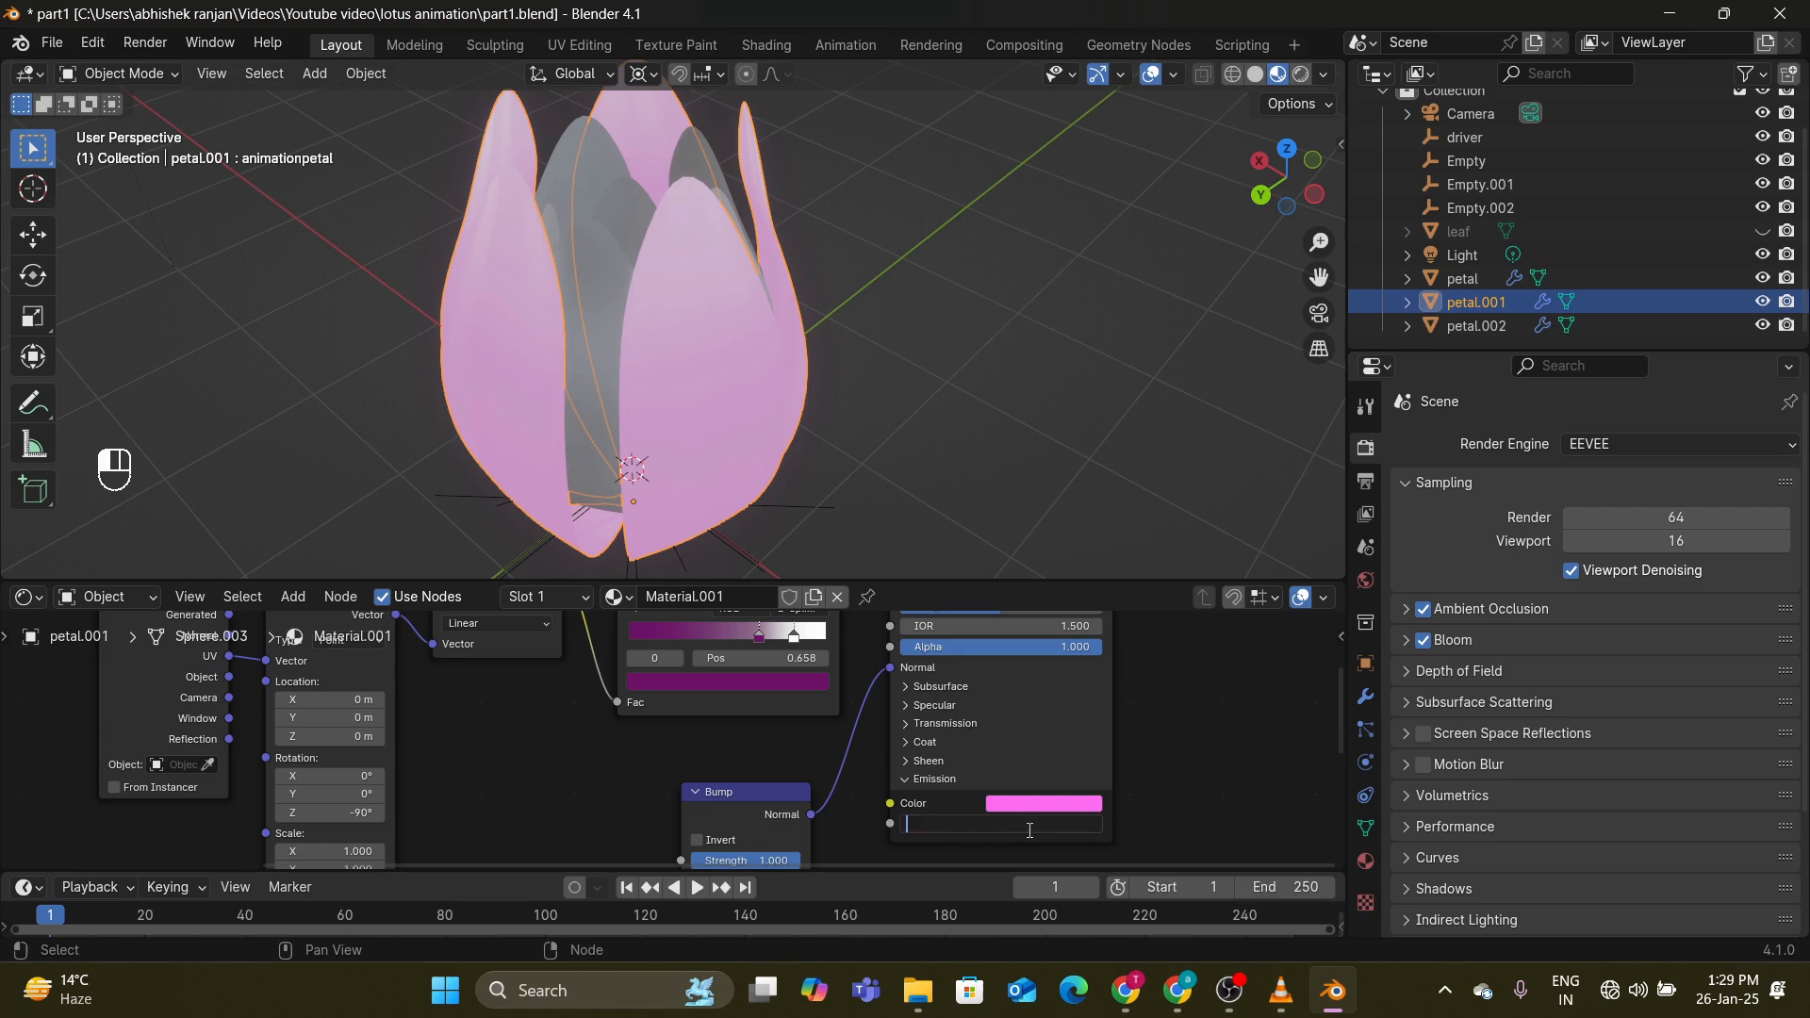
text(0.3)
key(Return)
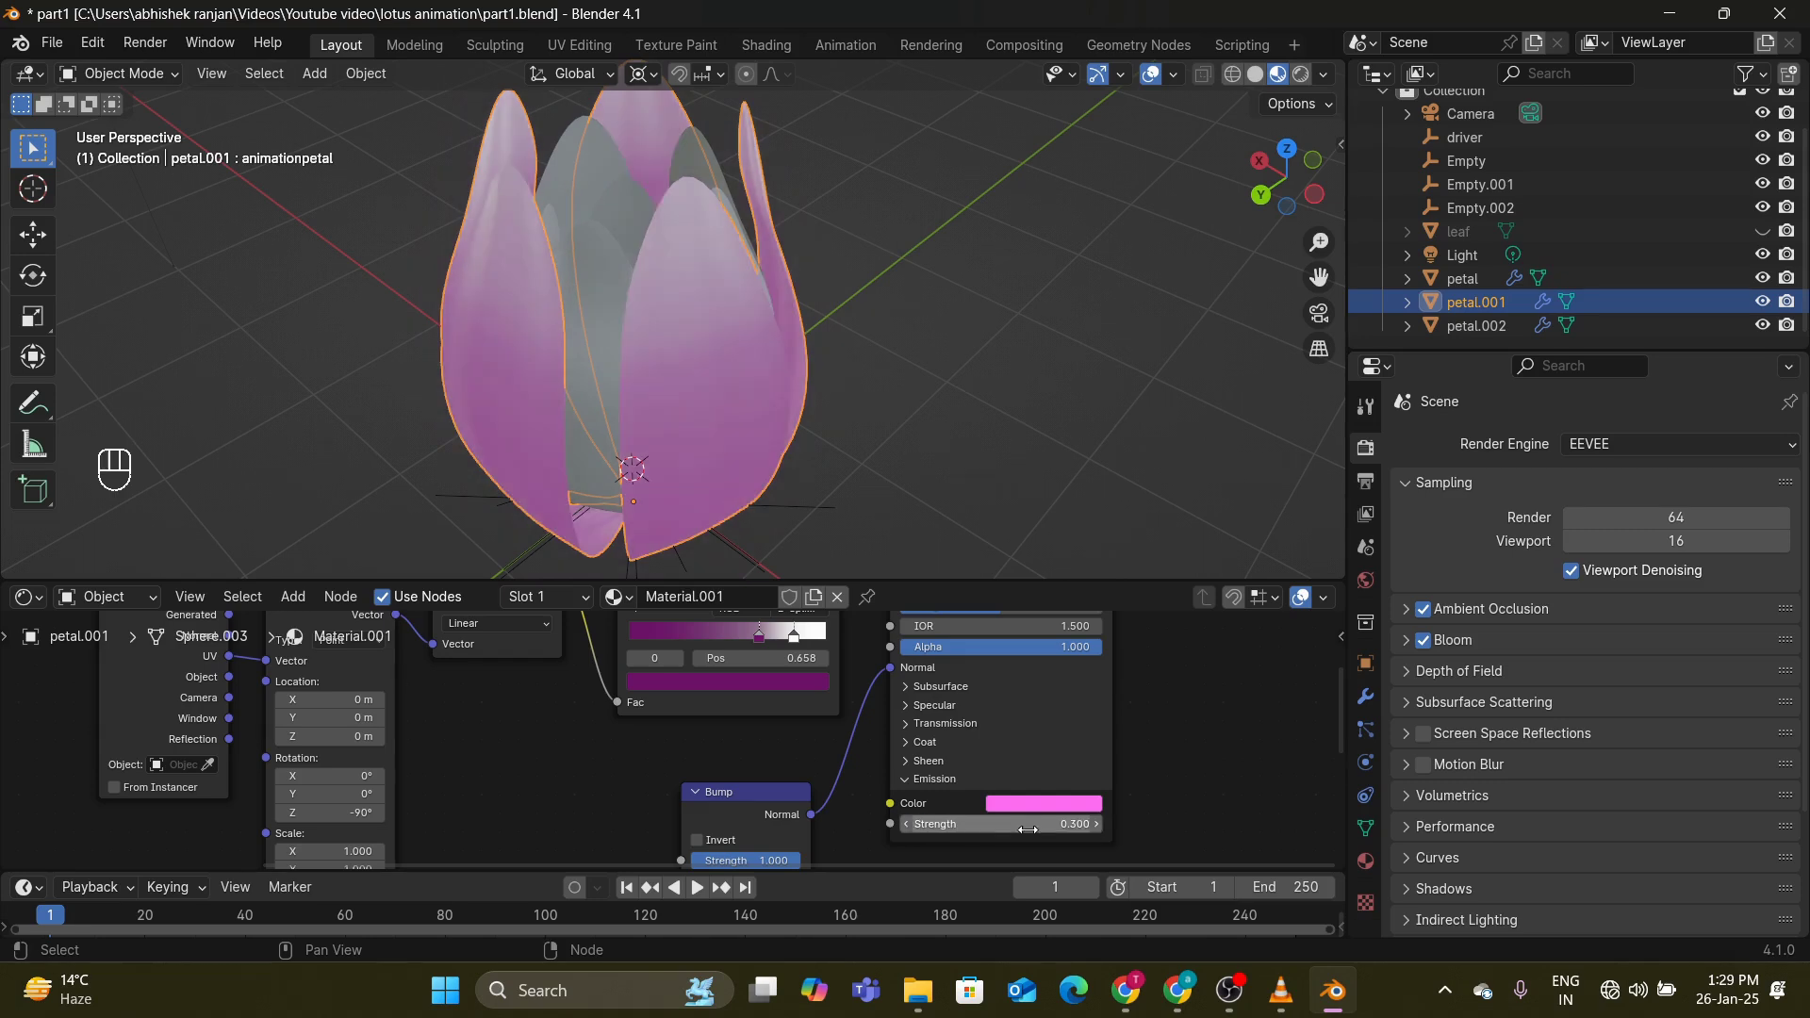
Step: Deselect the petals and examine the emissive petal color from another angle, near and far
scroll(1030, 422, down, 2)
click(1032, 394)
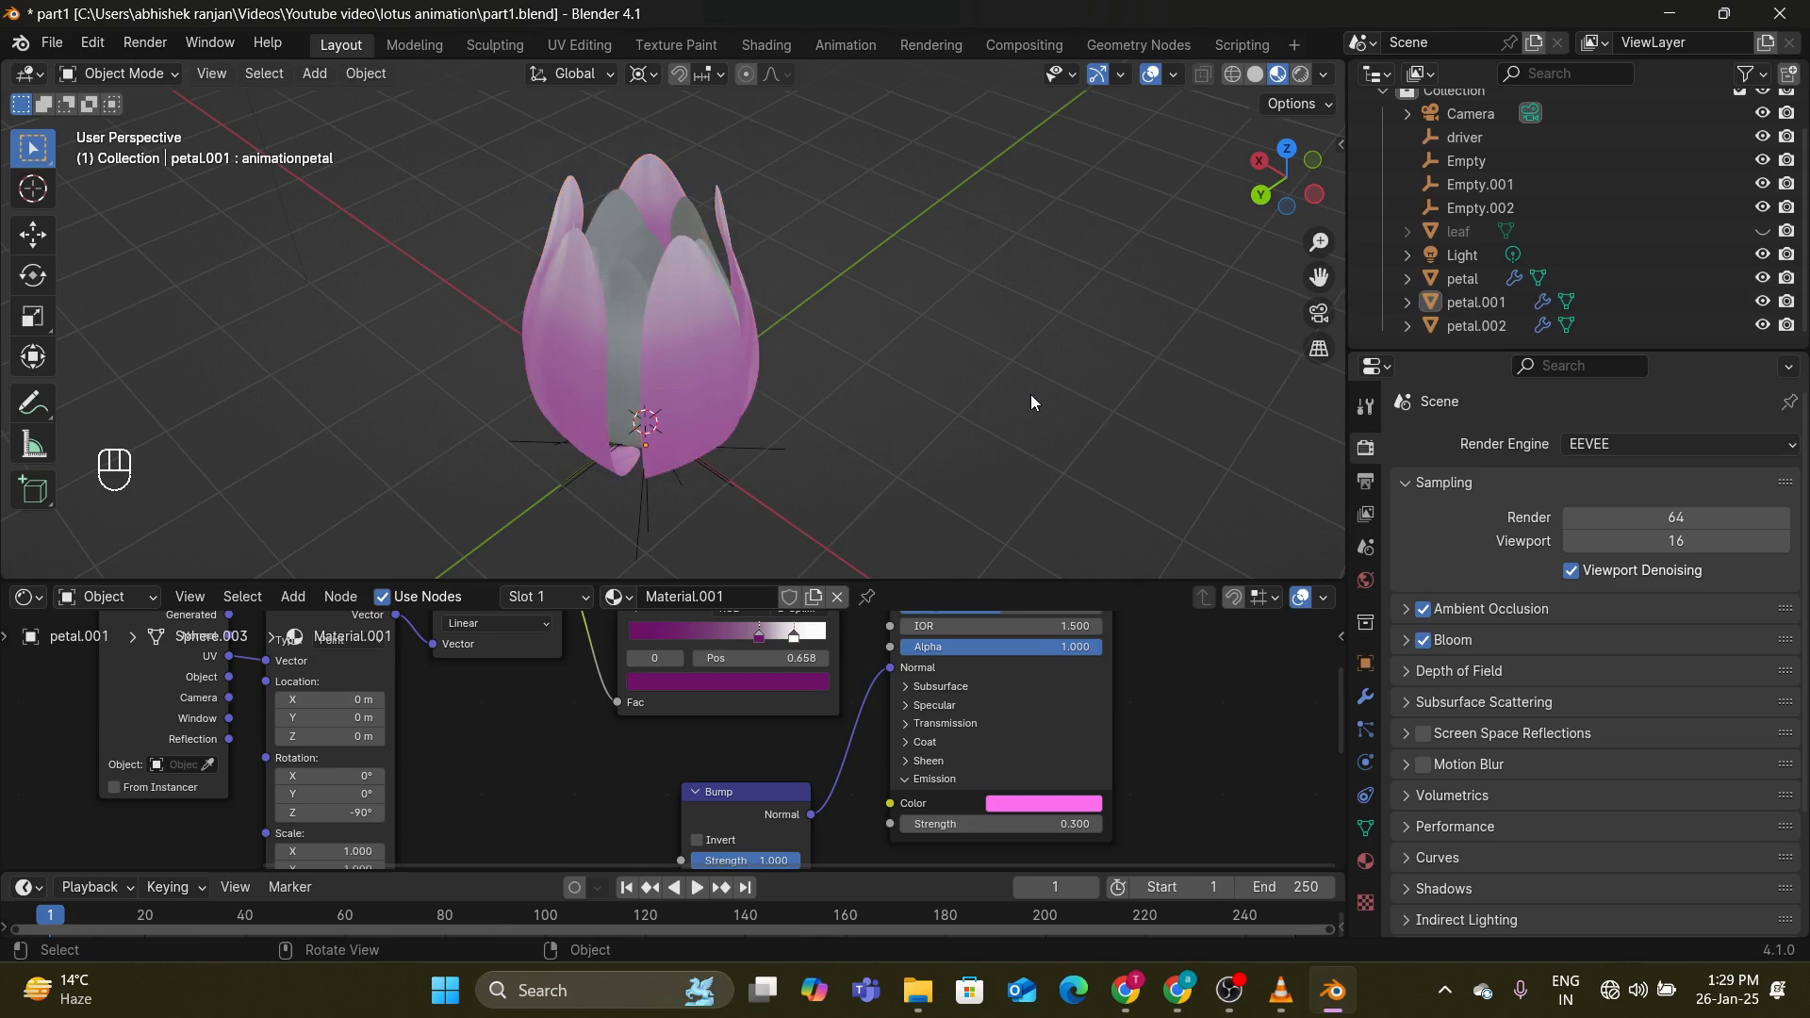
scroll(1032, 395, up, 5)
middle_drag(1031, 394, 943, 416)
scroll(947, 417, down, 2)
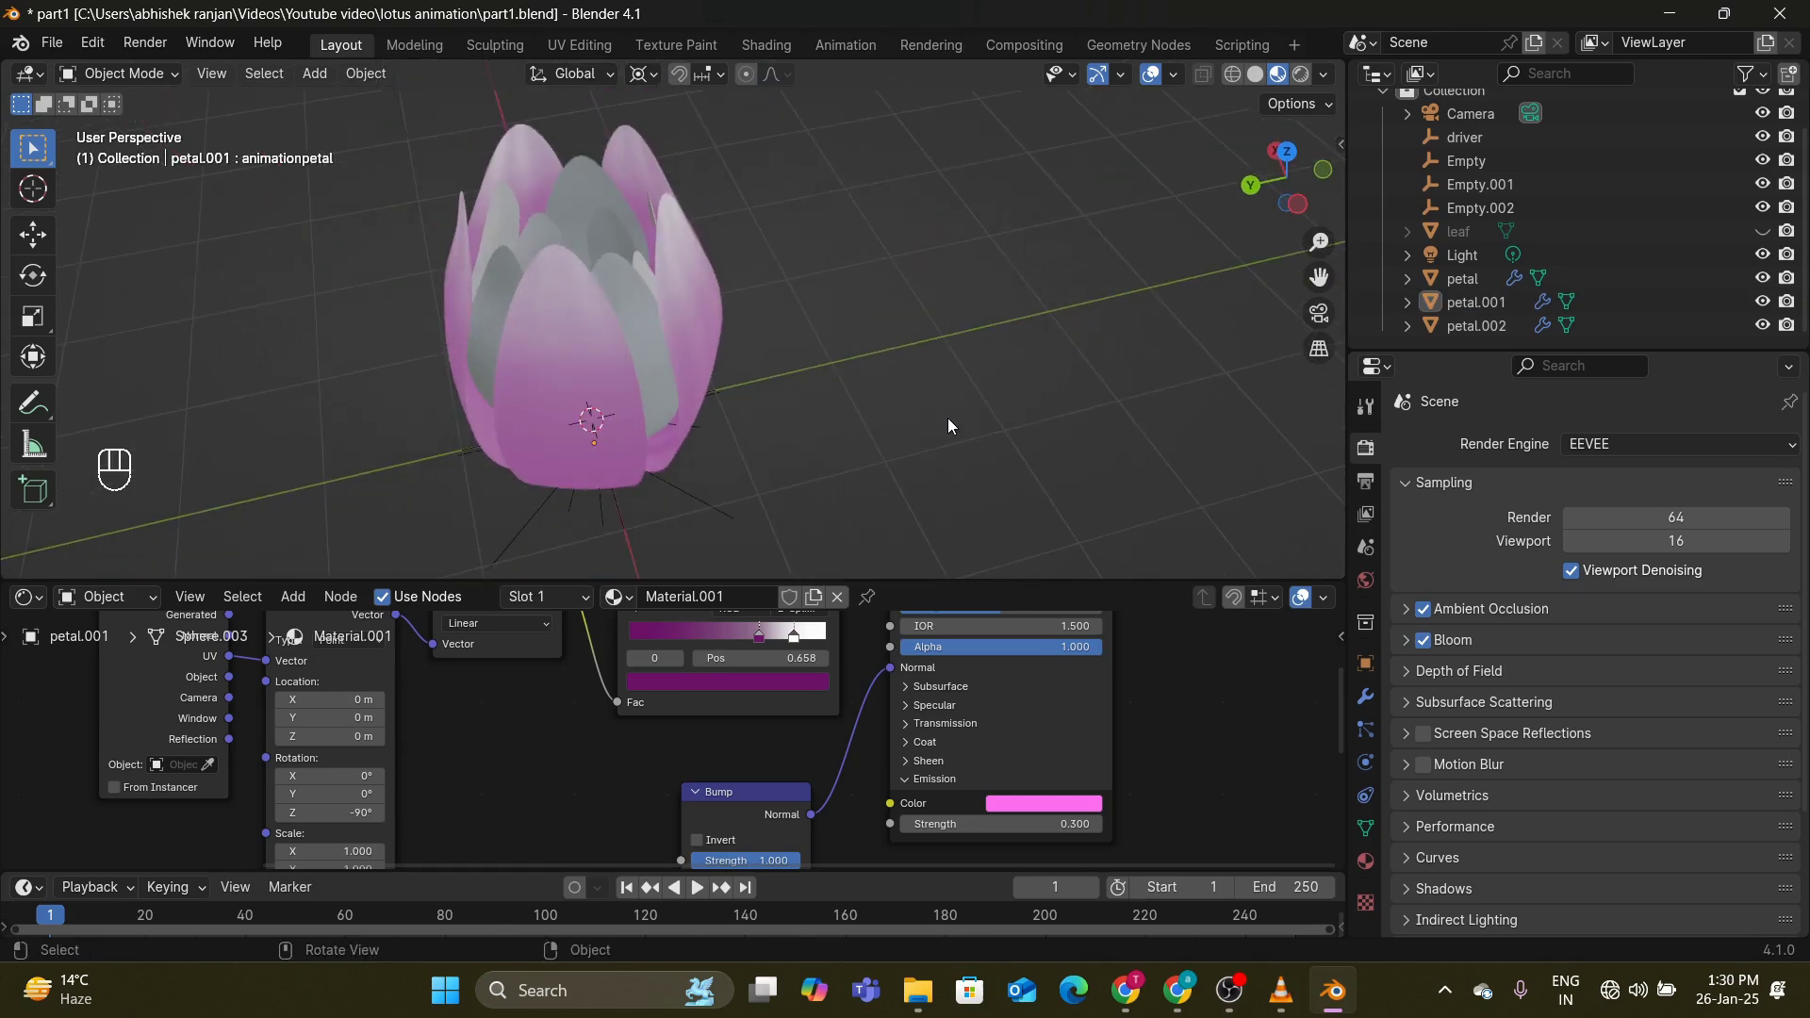
scroll(796, 394, up, 3)
scroll(795, 394, down, 3)
scroll(733, 366, up, 3)
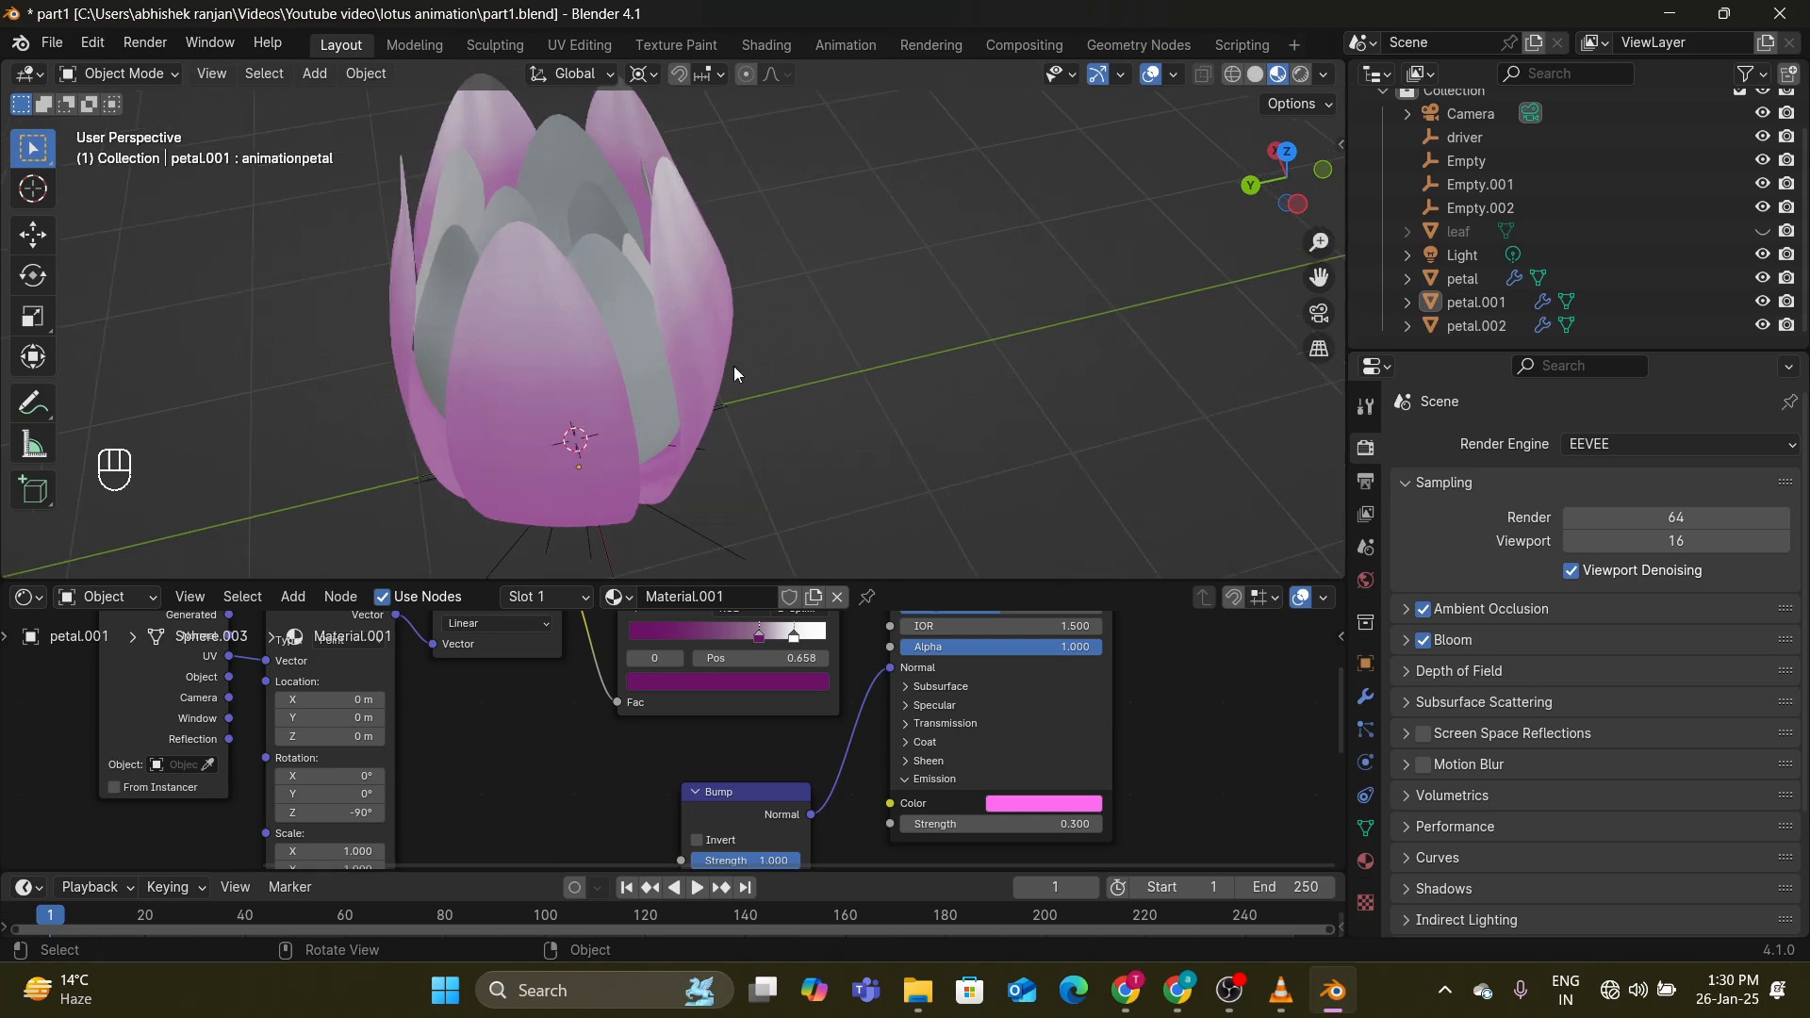
scroll(734, 366, down, 4)
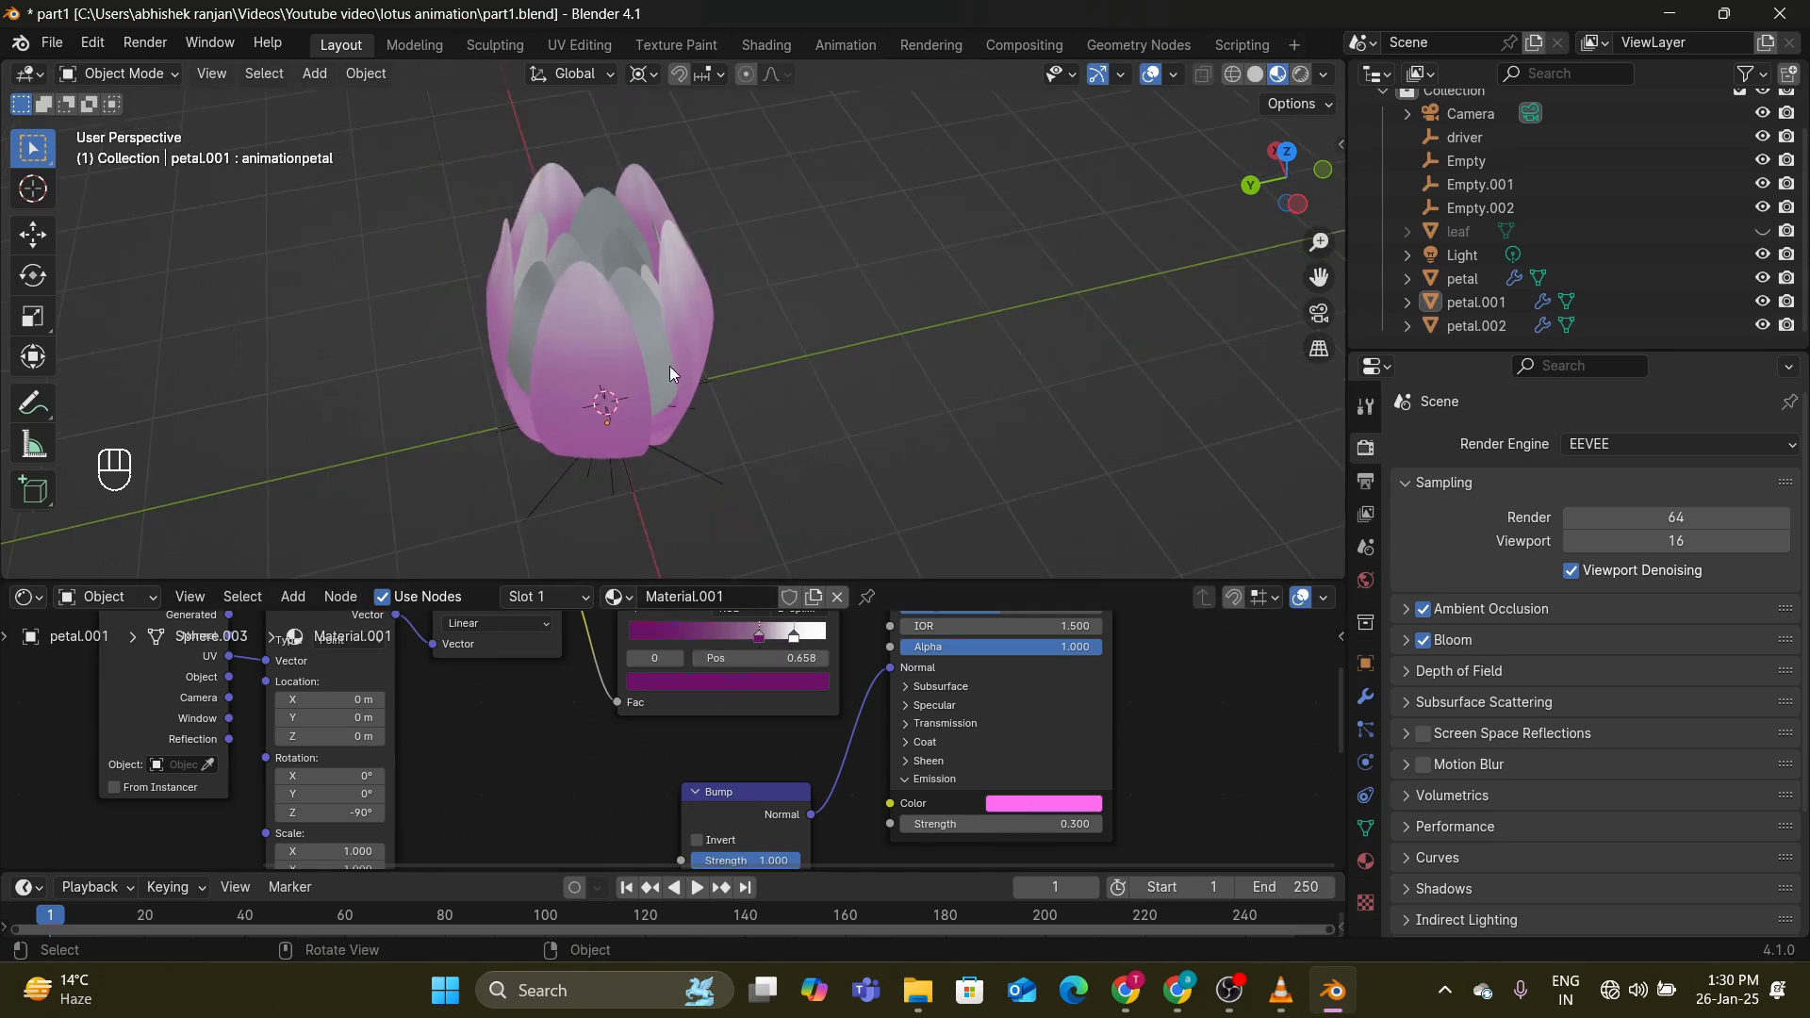
Step: Darken the color ramp's purple stop to hue 0.894, saturation 0.942 and value 0.086
click(748, 679)
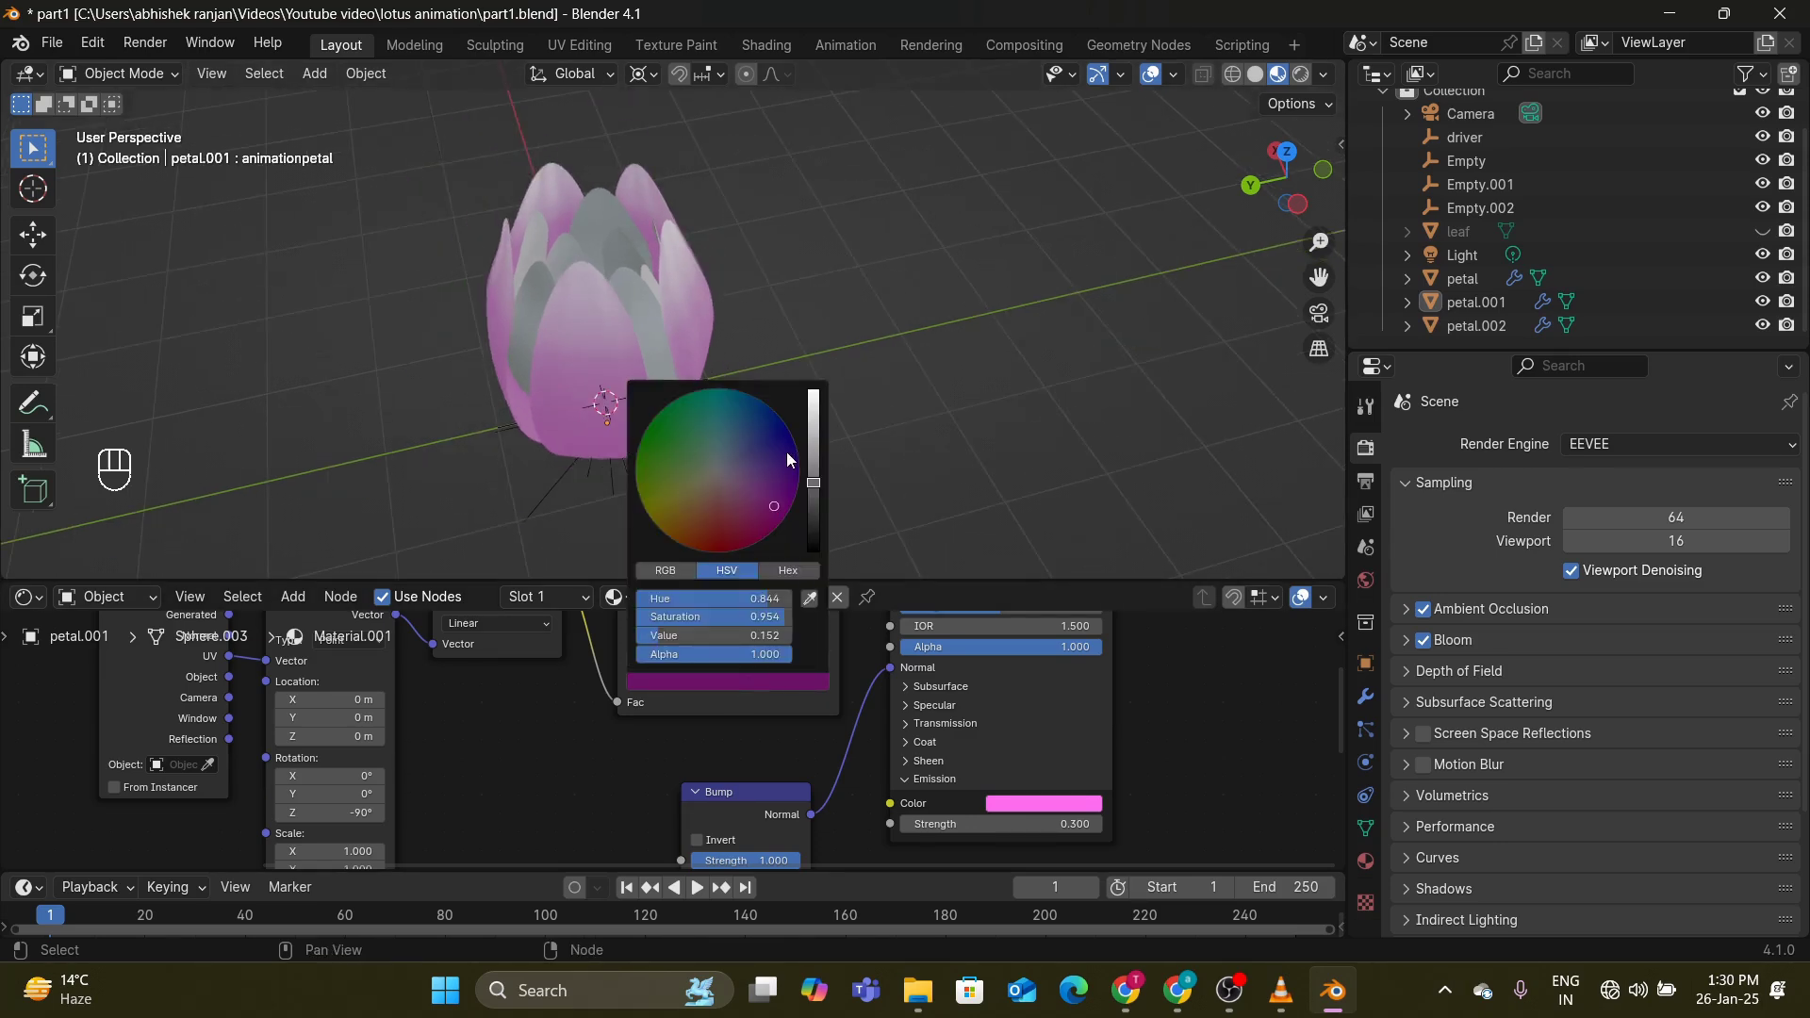
drag(813, 486, 814, 510)
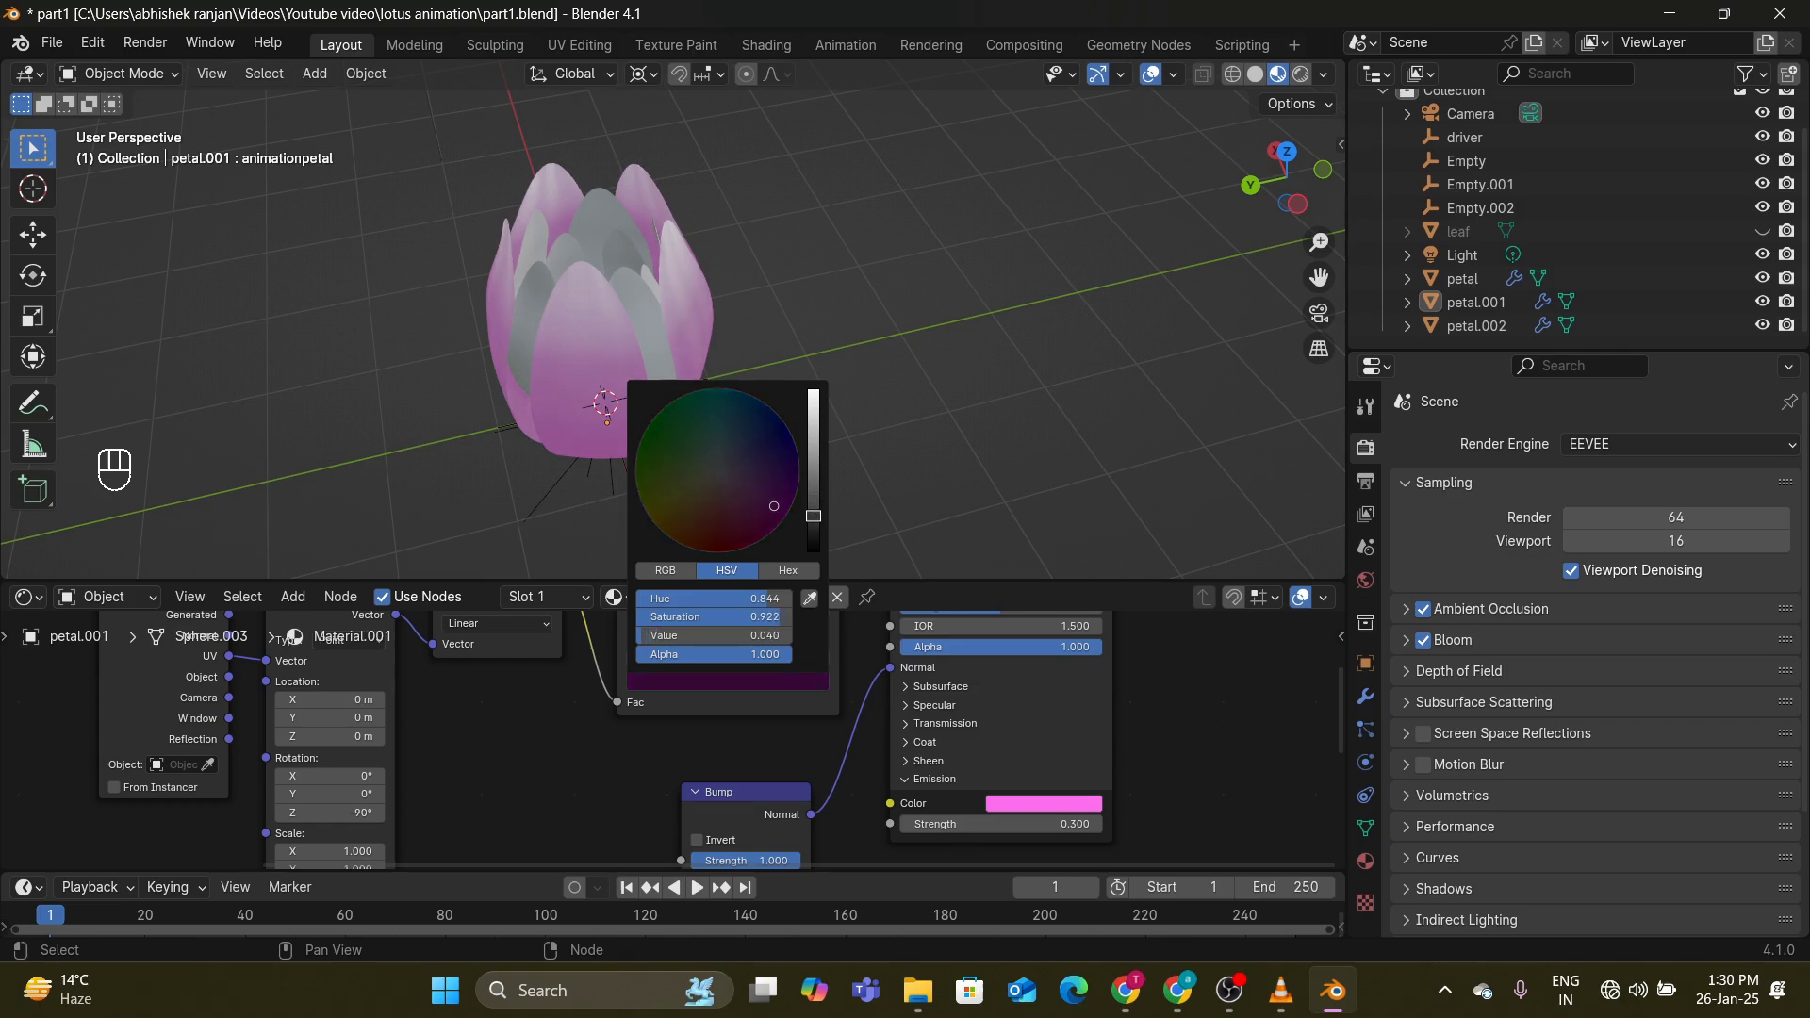
drag(814, 517, 814, 525)
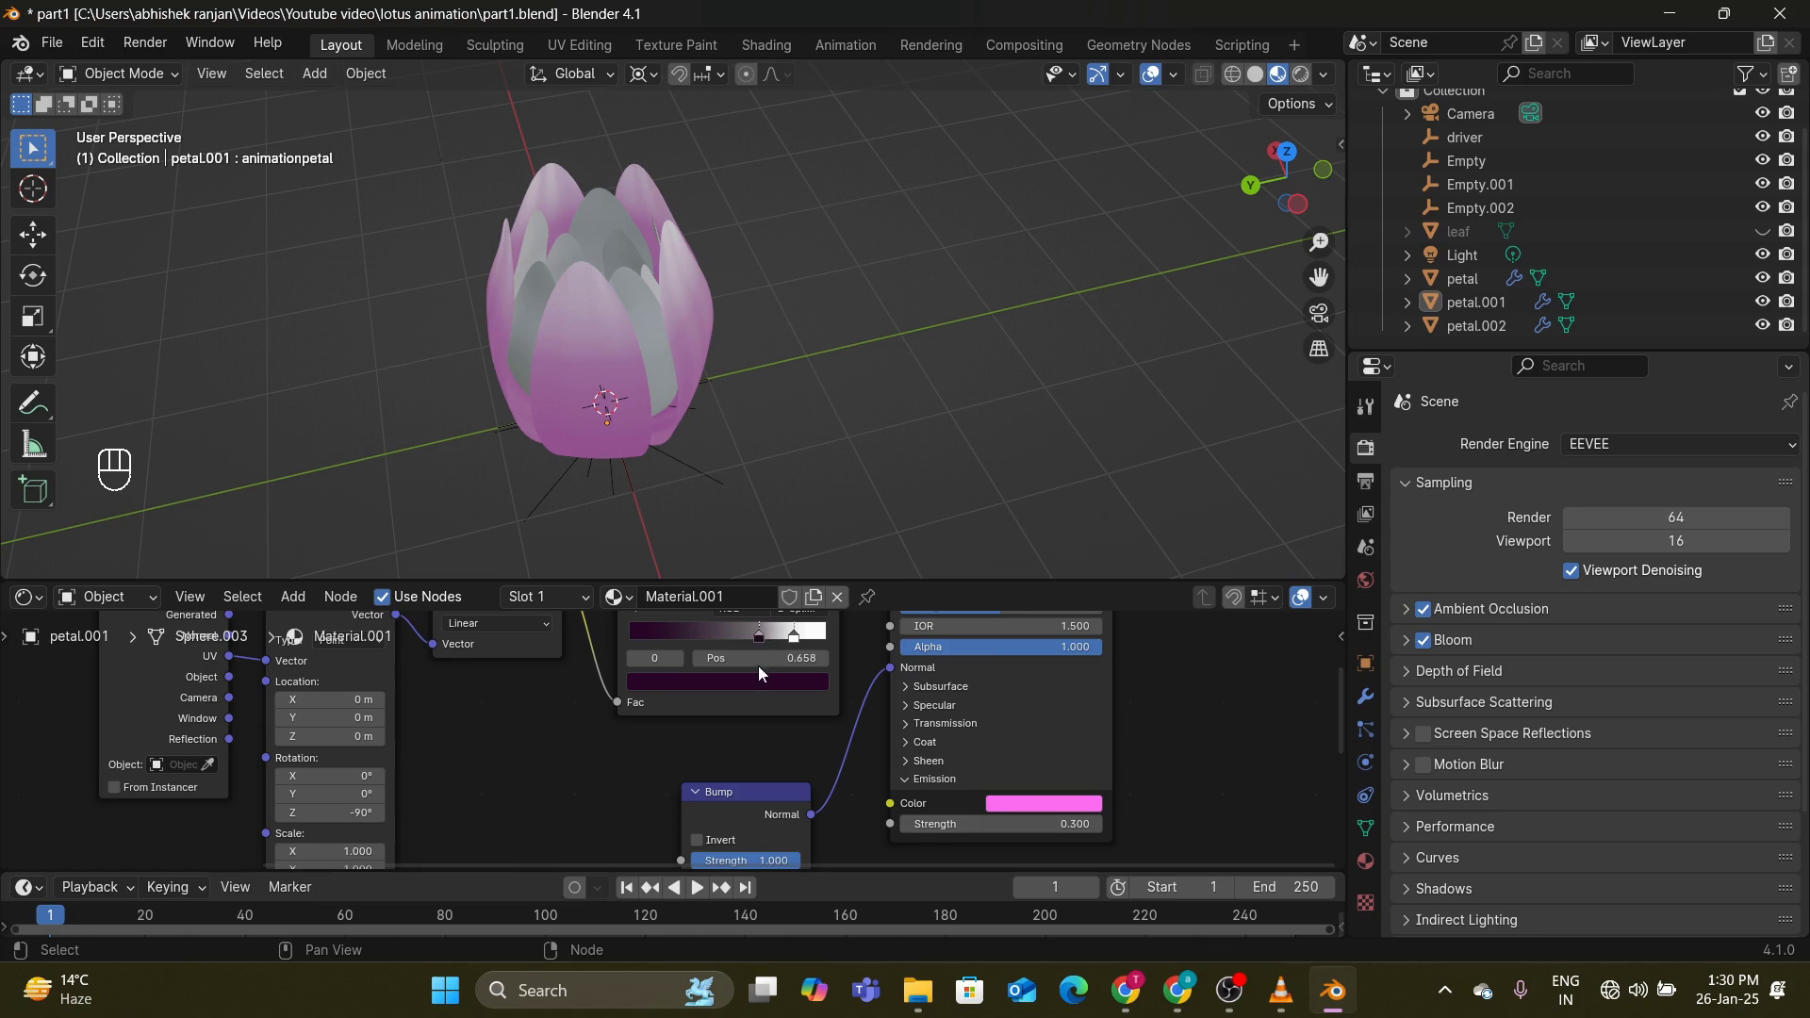
click(752, 681)
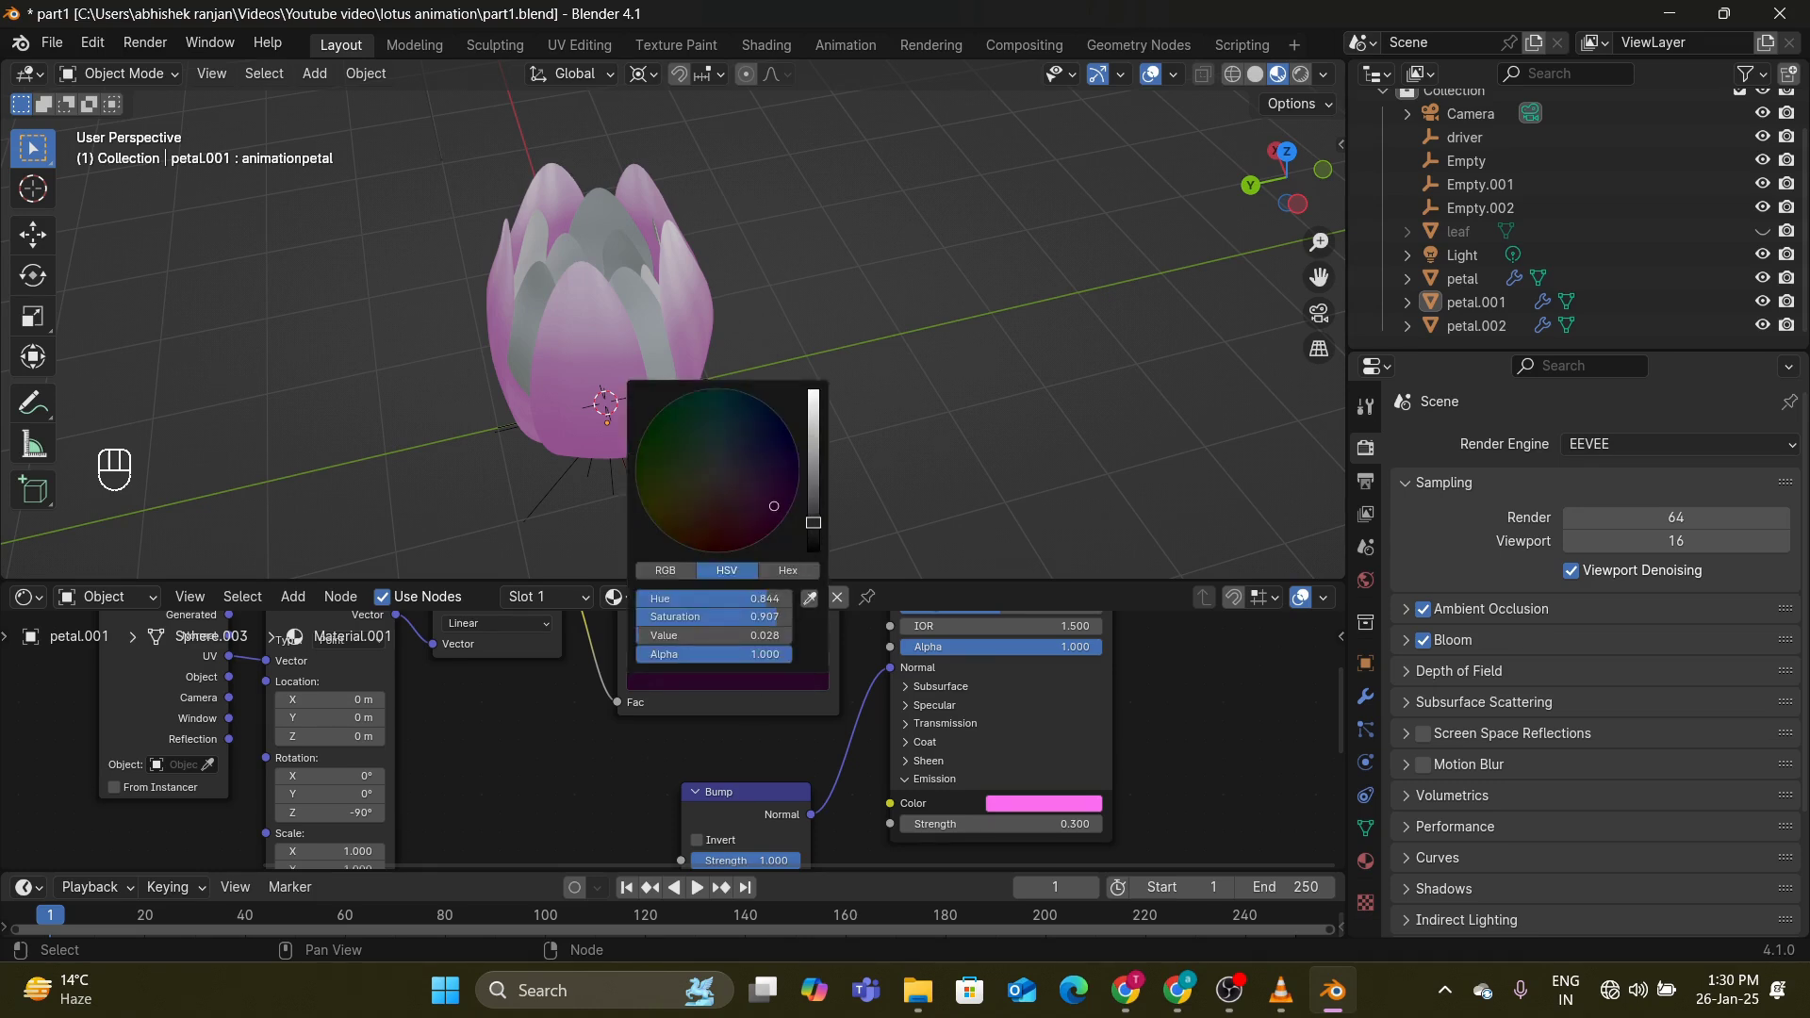
mouse_move(815, 525)
mouse_down()
mouse_move(816, 506)
mouse_move(766, 518)
mouse_up()
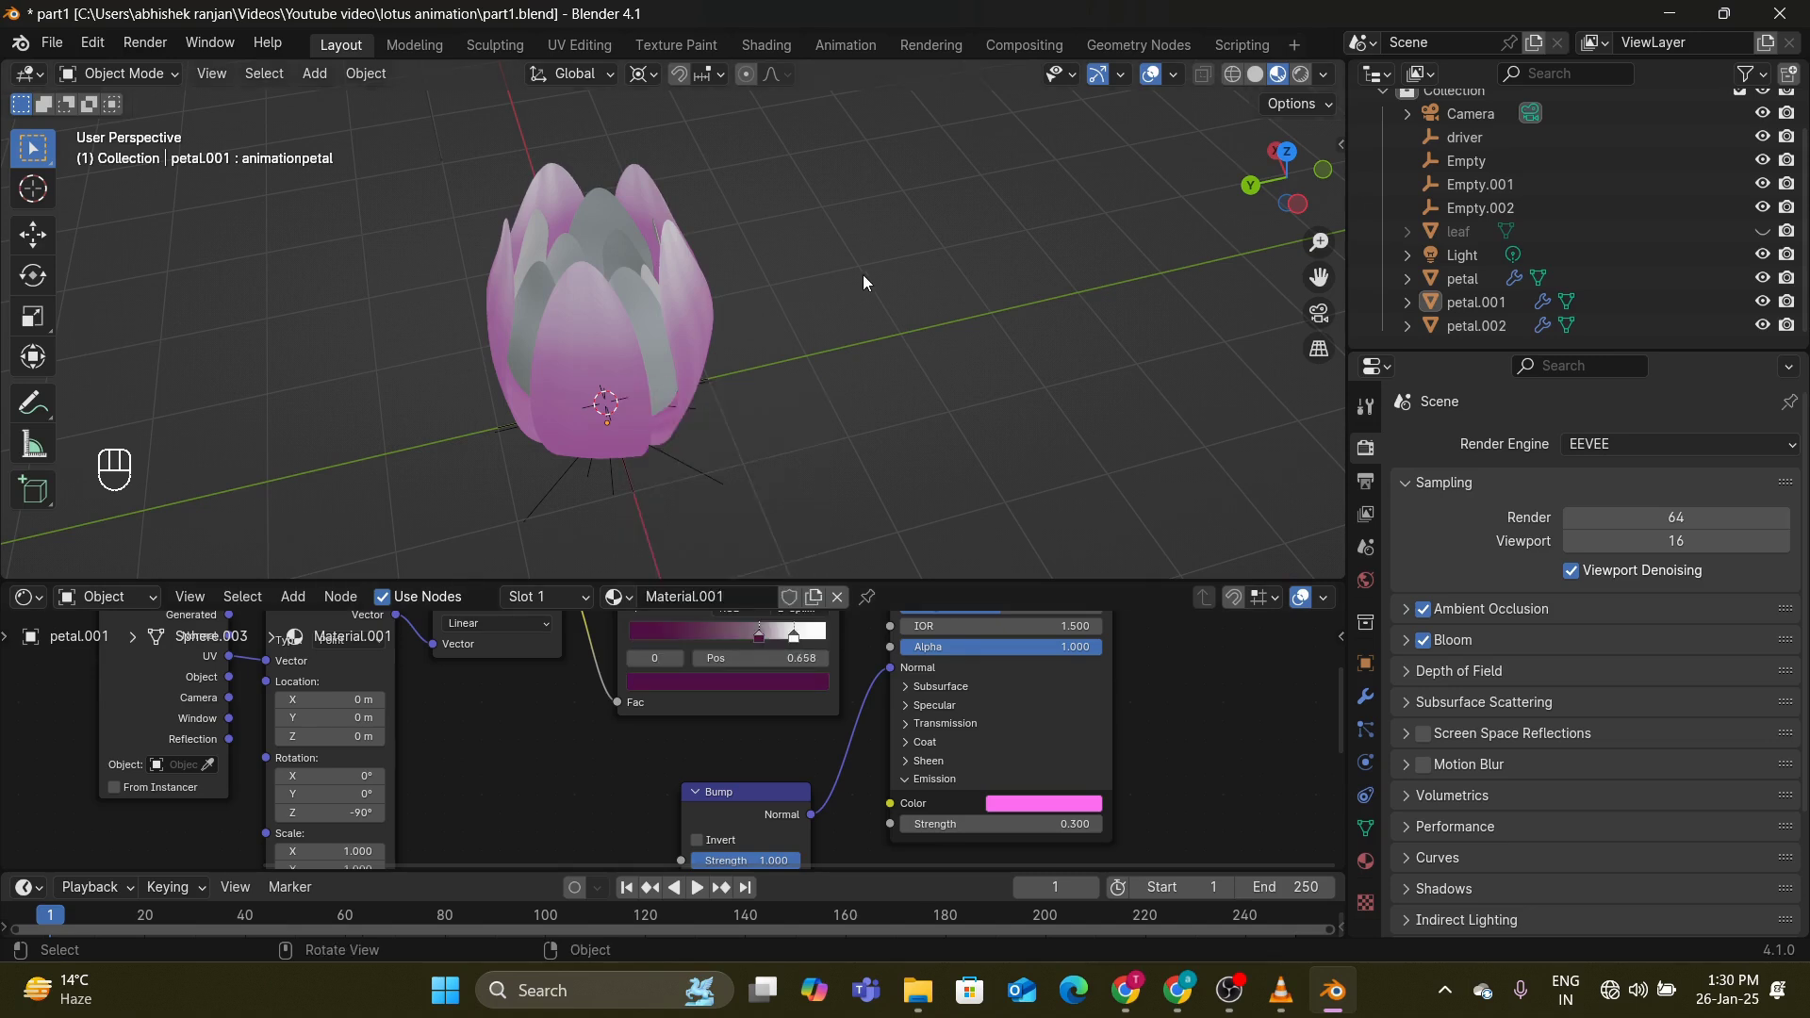
Step: Assign petal.001's Material.001 to the petal and petal.002 objects, and select the petal object
scroll(863, 275, up, 2)
click(659, 364)
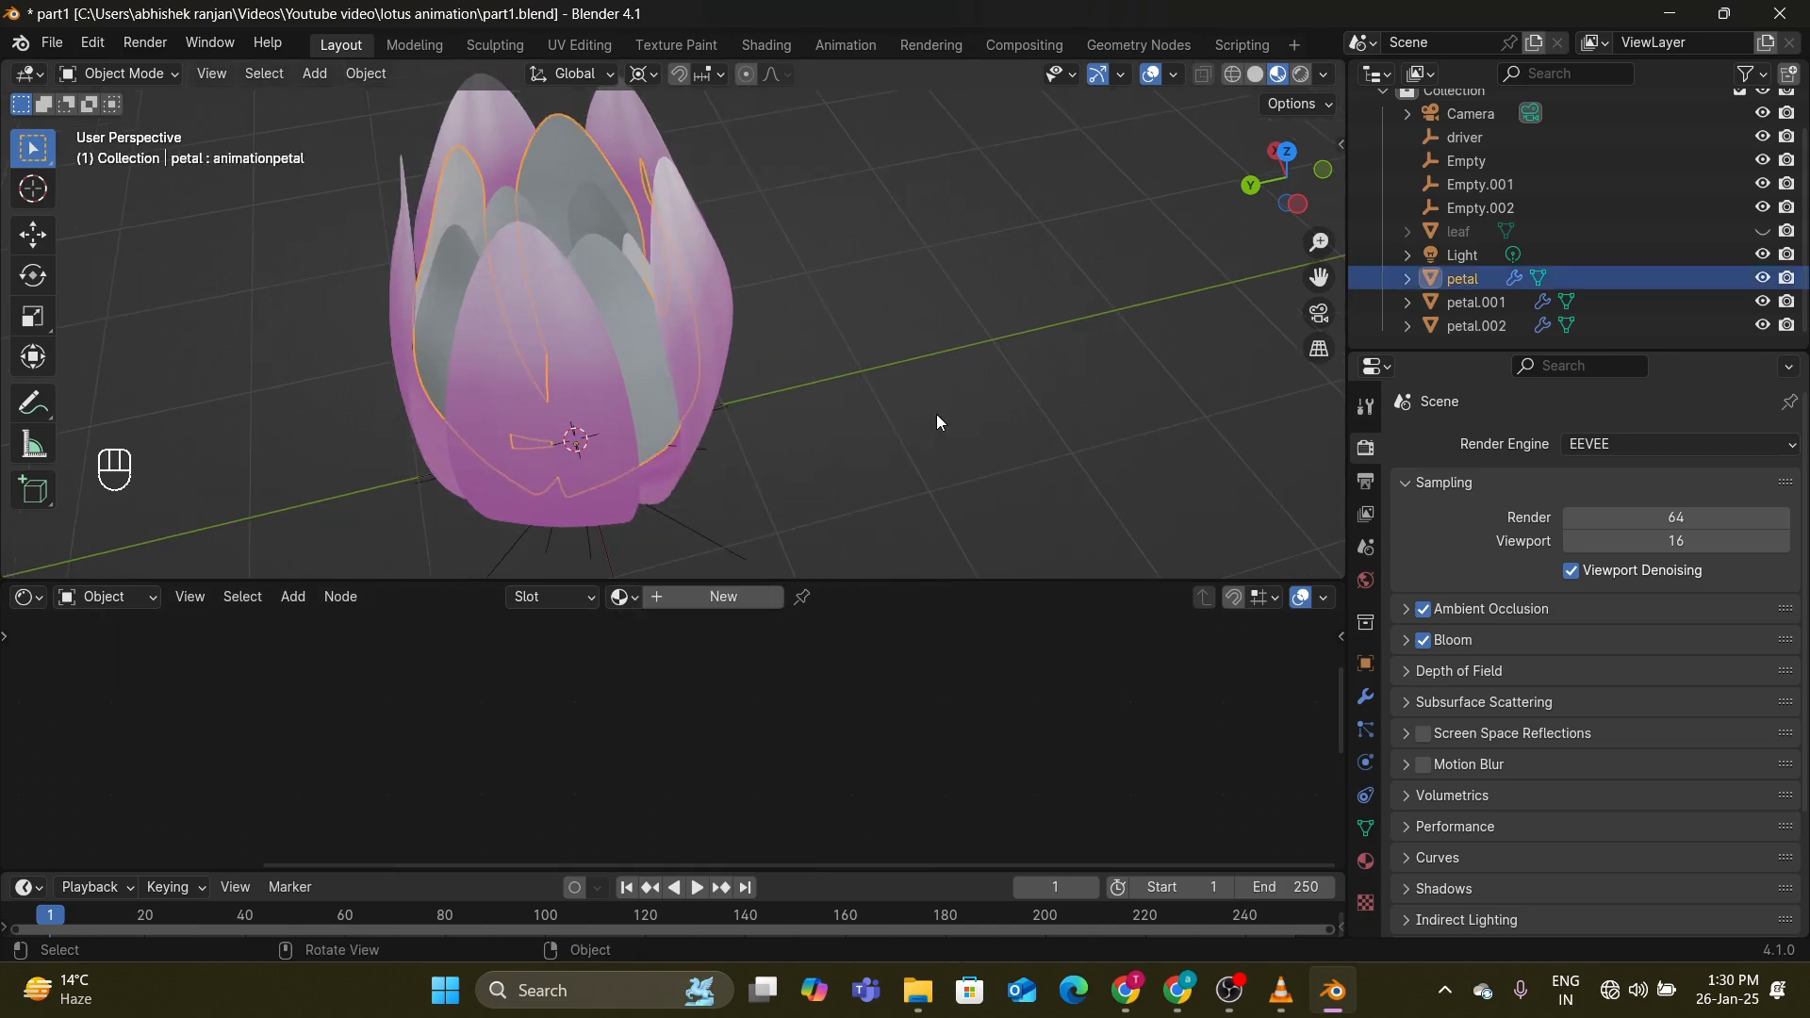
scroll(936, 415, down, 2)
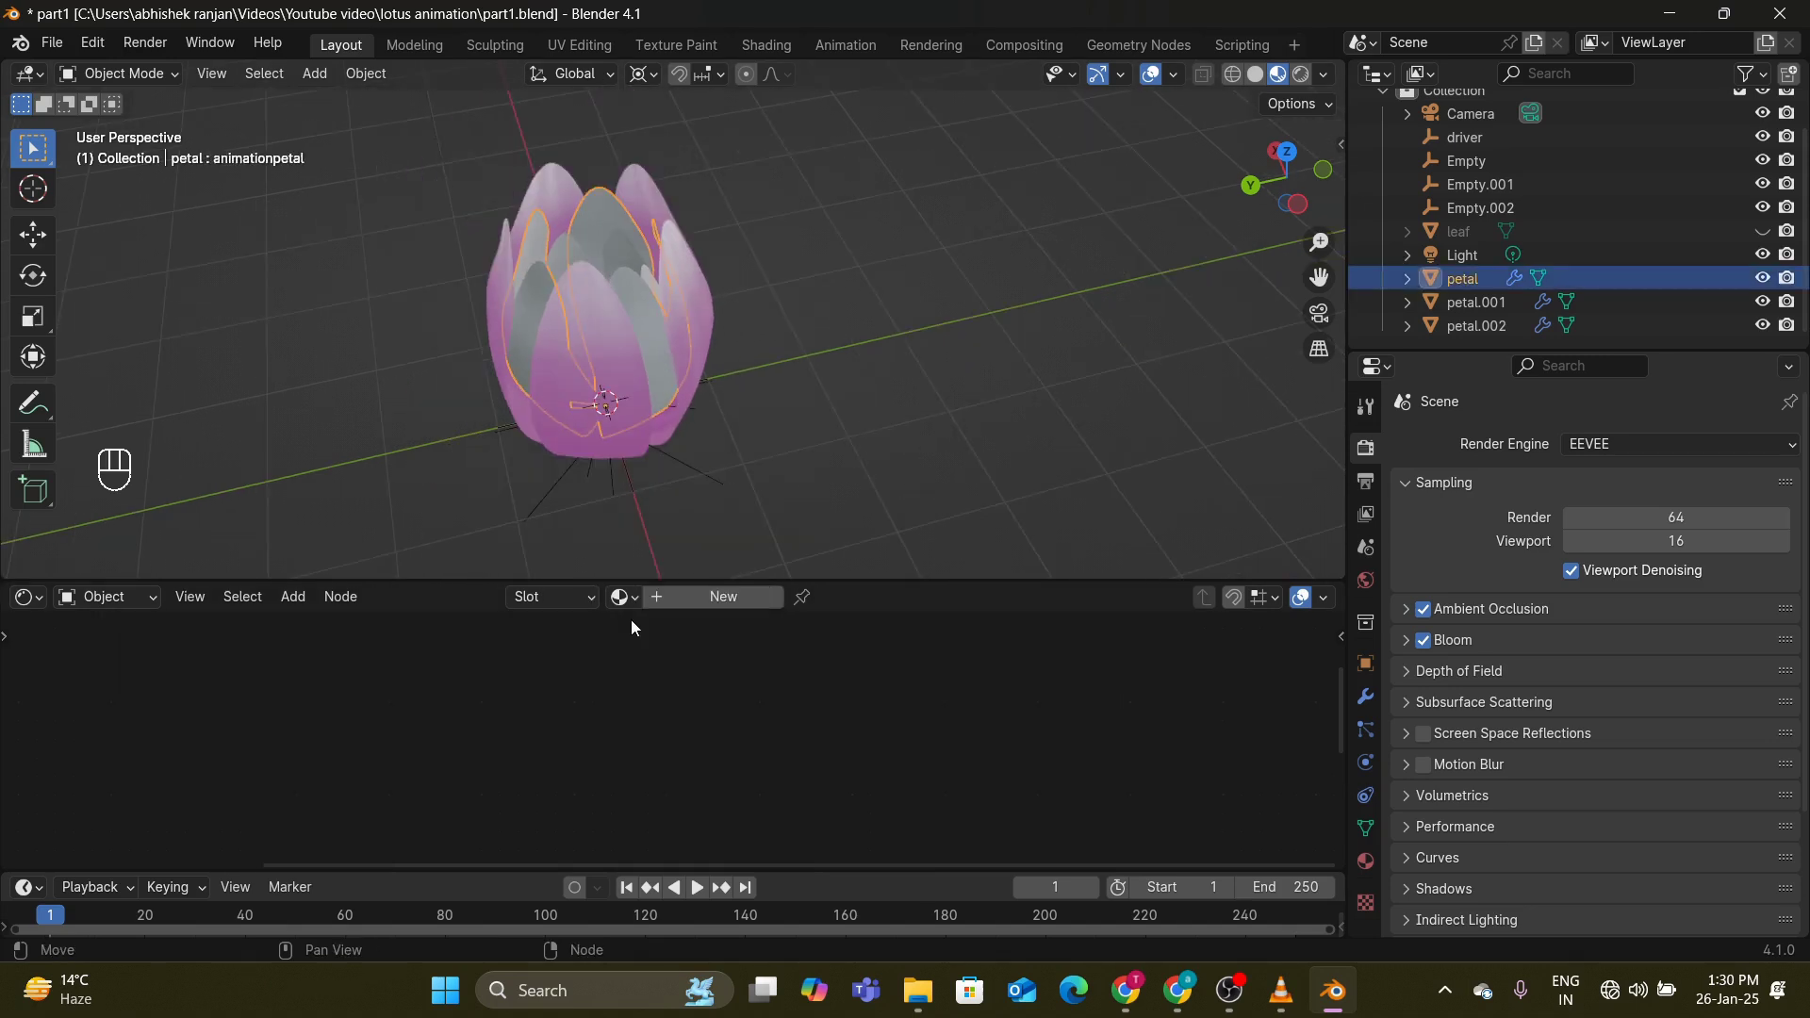
click(564, 407)
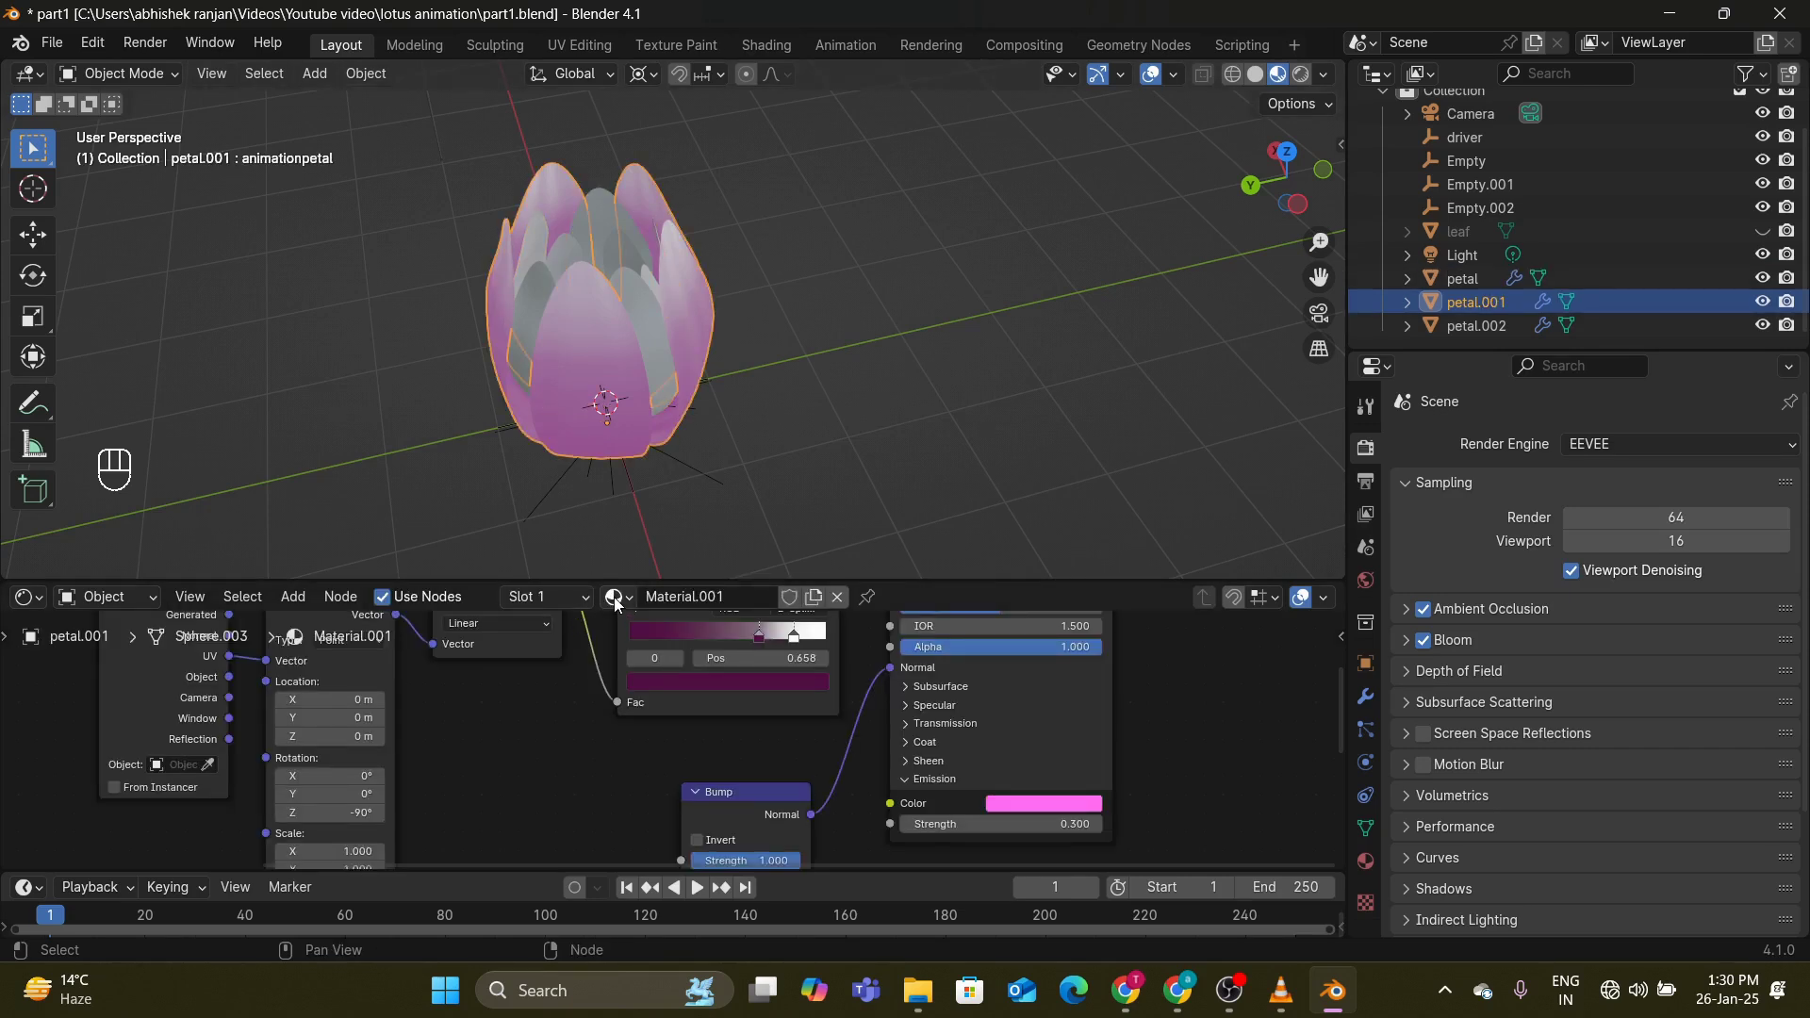
drag(618, 603, 653, 319)
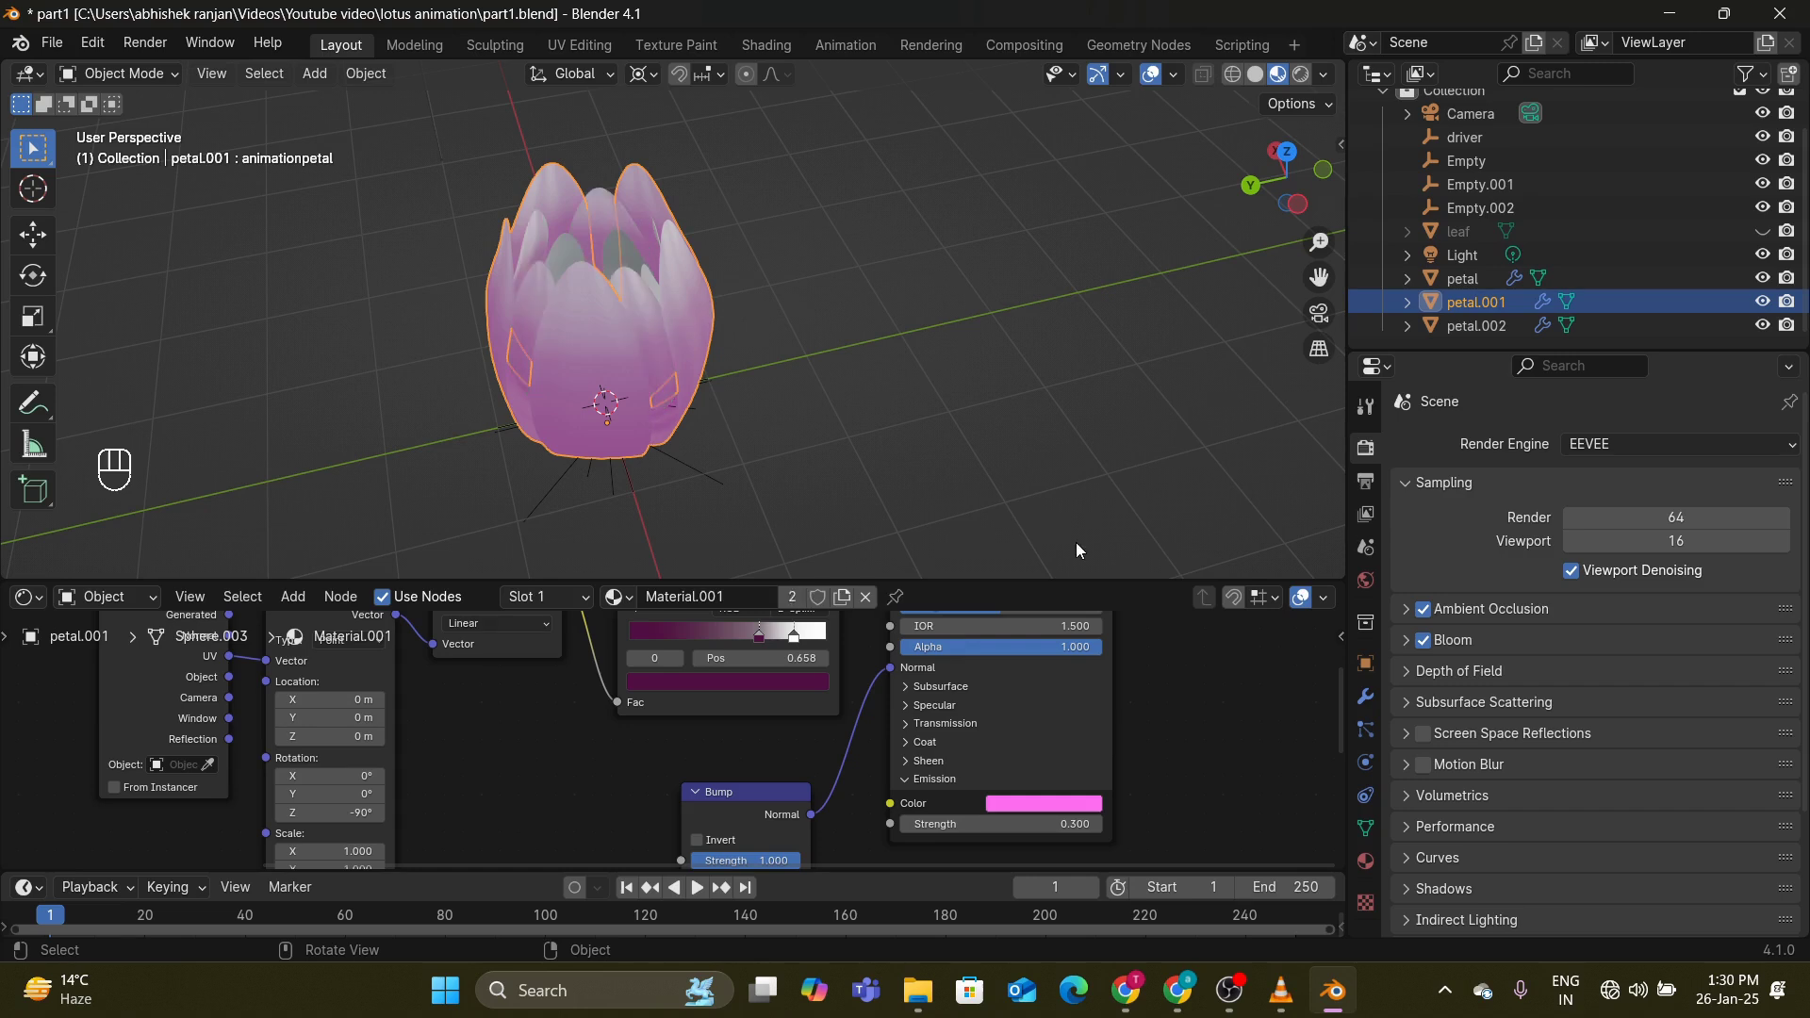
scroll(854, 448, up, 3)
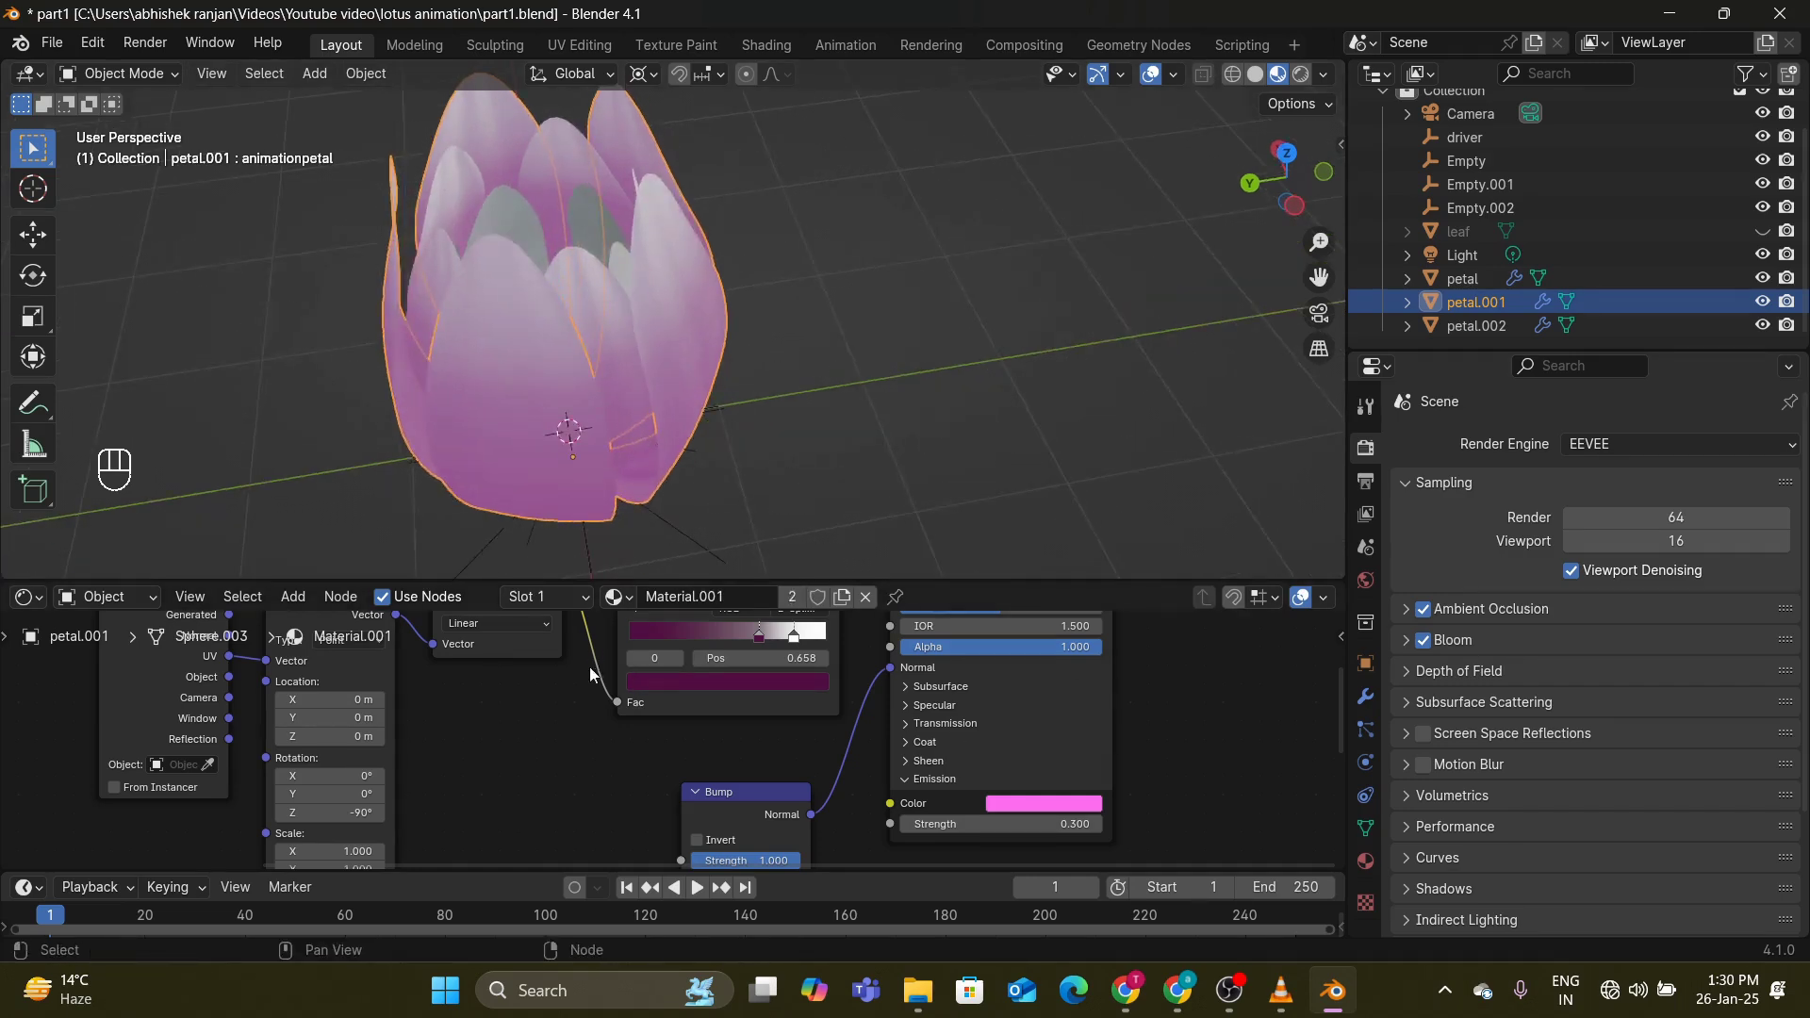
drag(613, 598, 518, 222)
scroll(518, 221, down, 3)
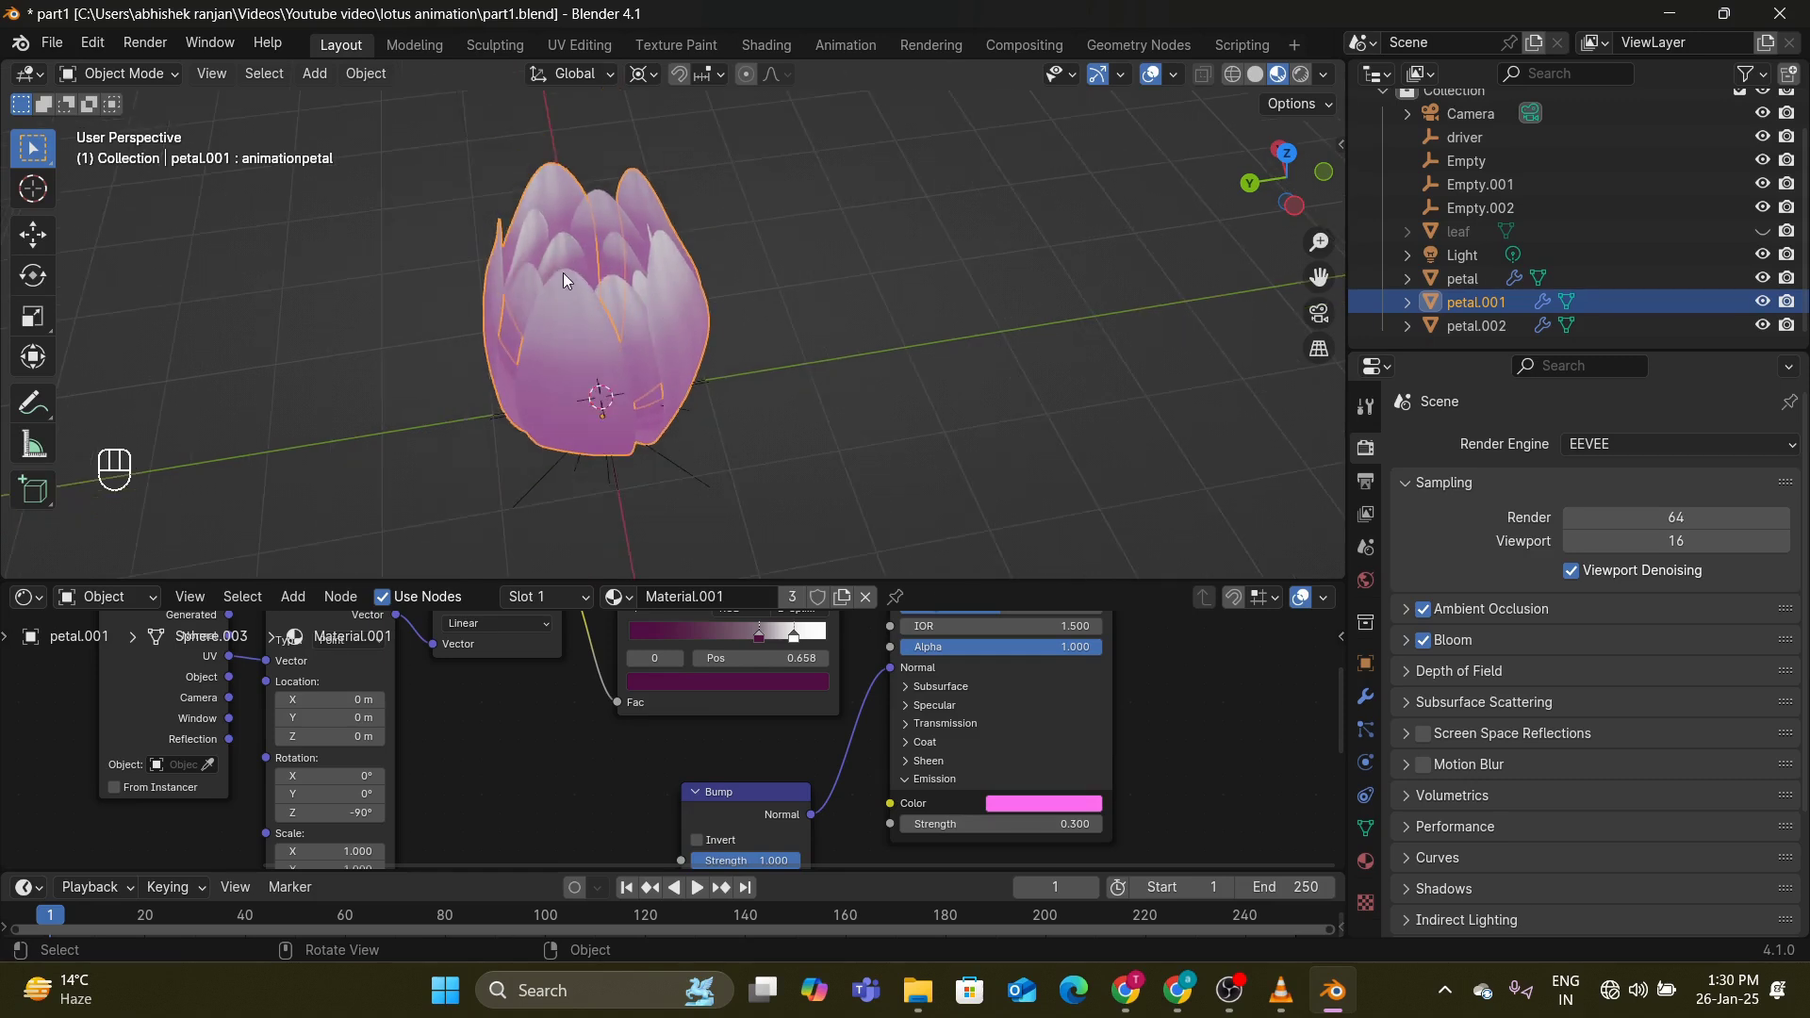
click(519, 275)
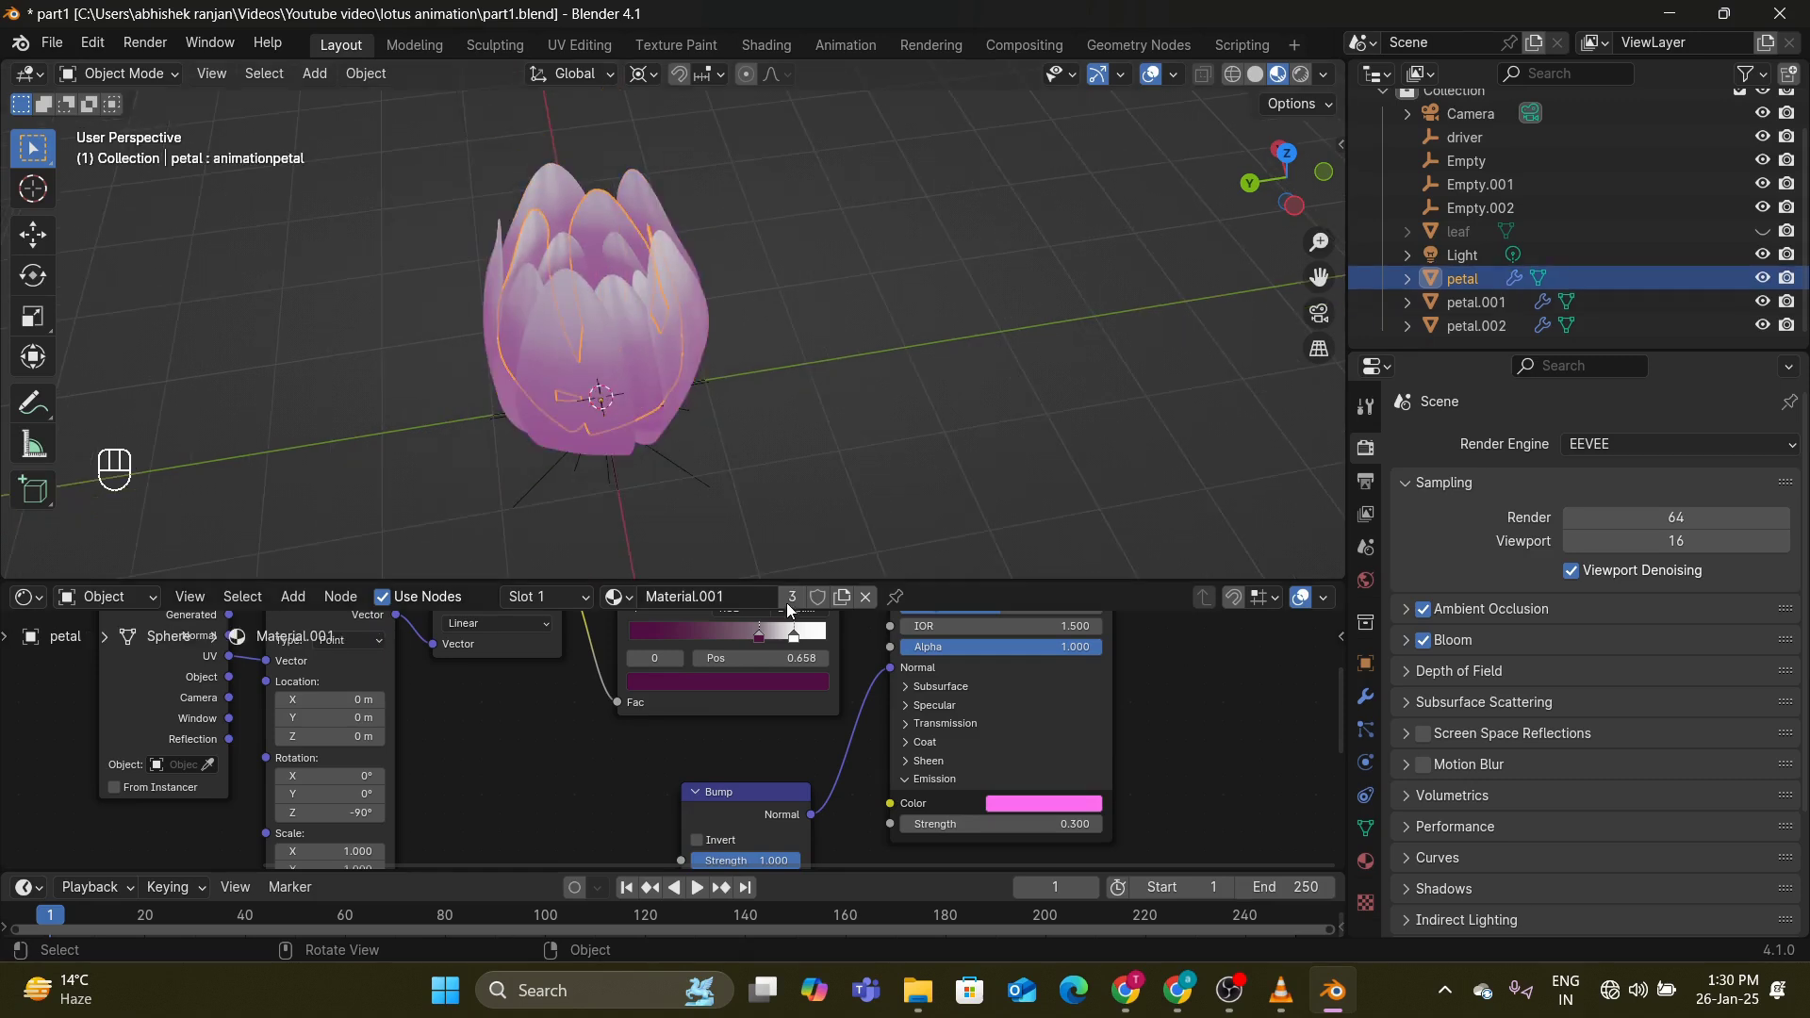
click(771, 683)
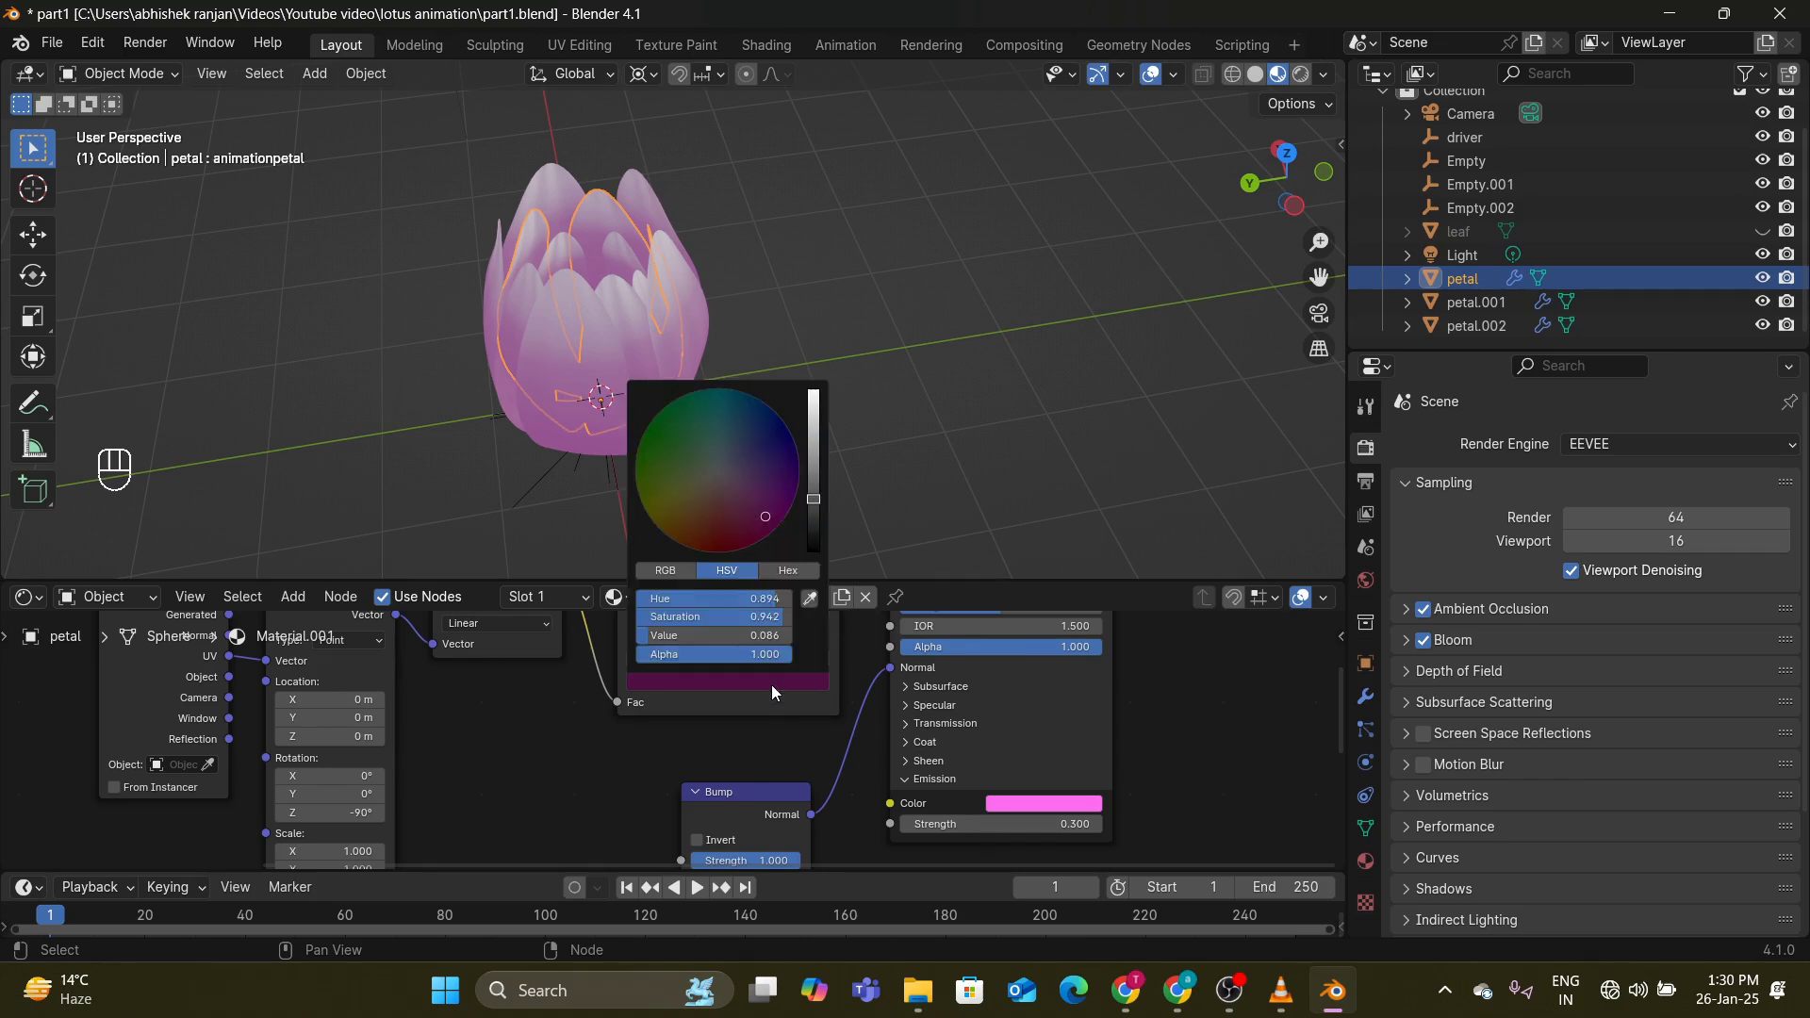
drag(814, 502, 813, 431)
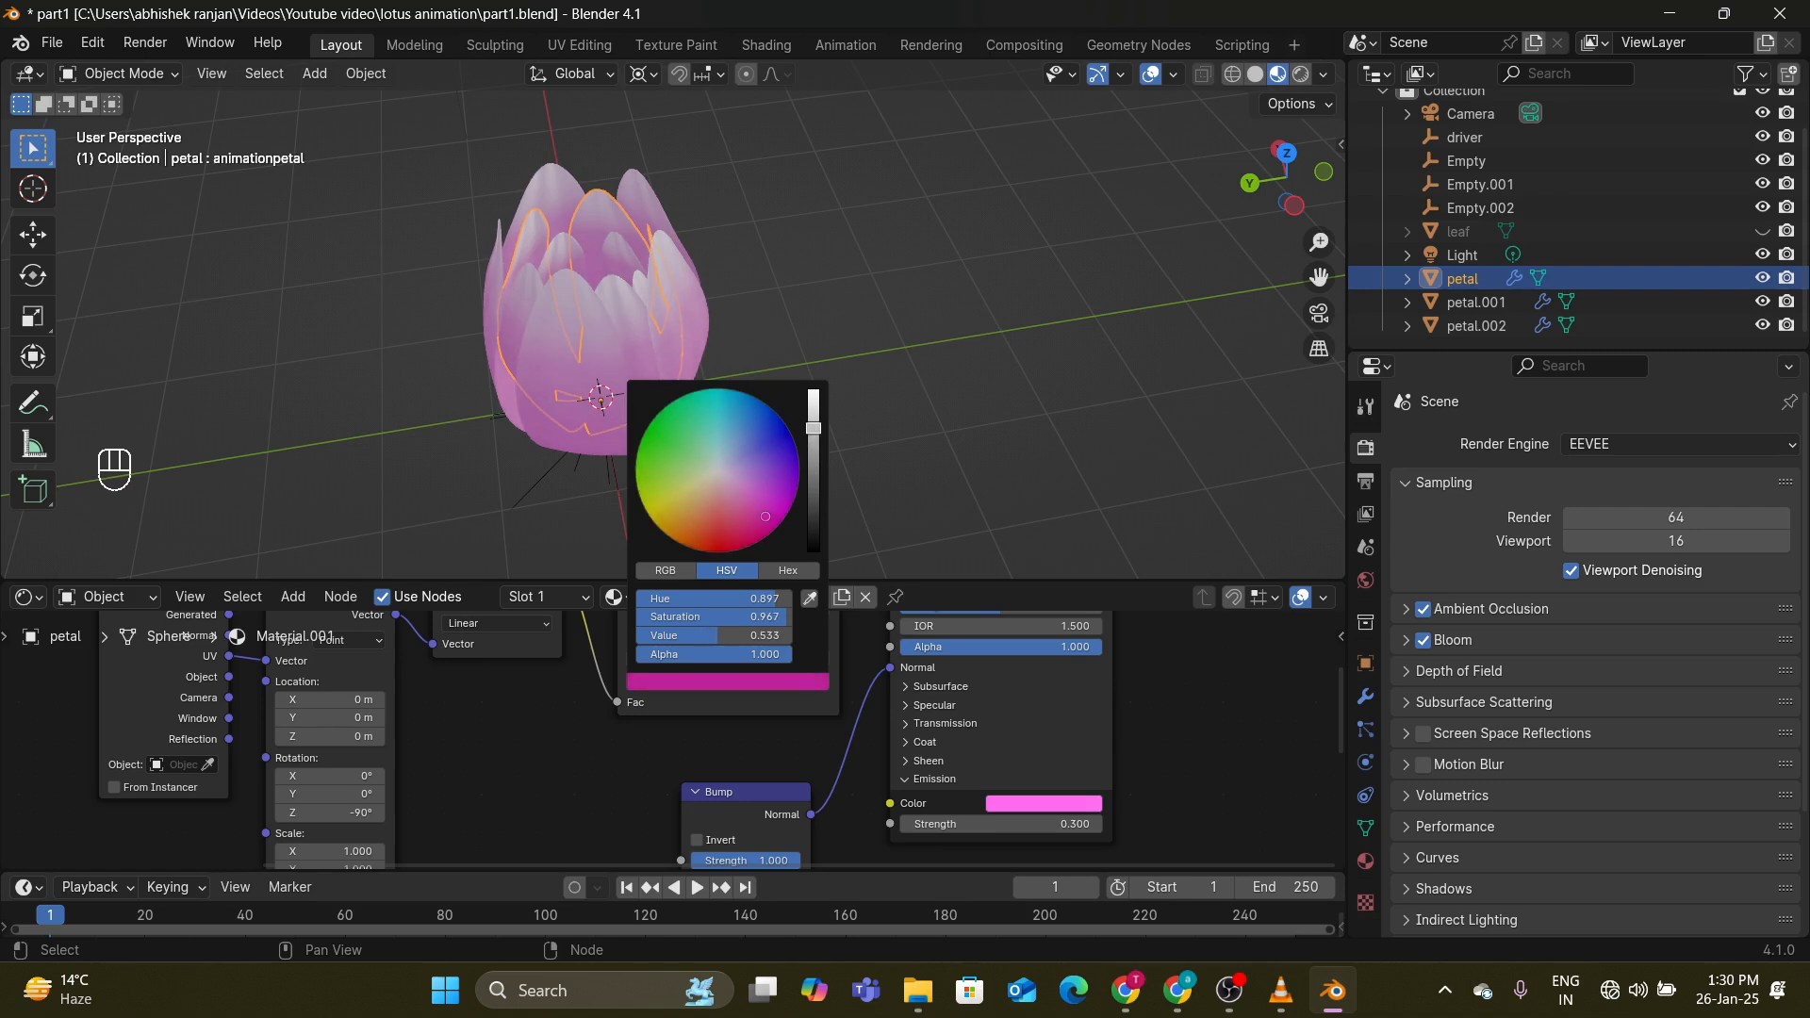
key(ctrl+z)
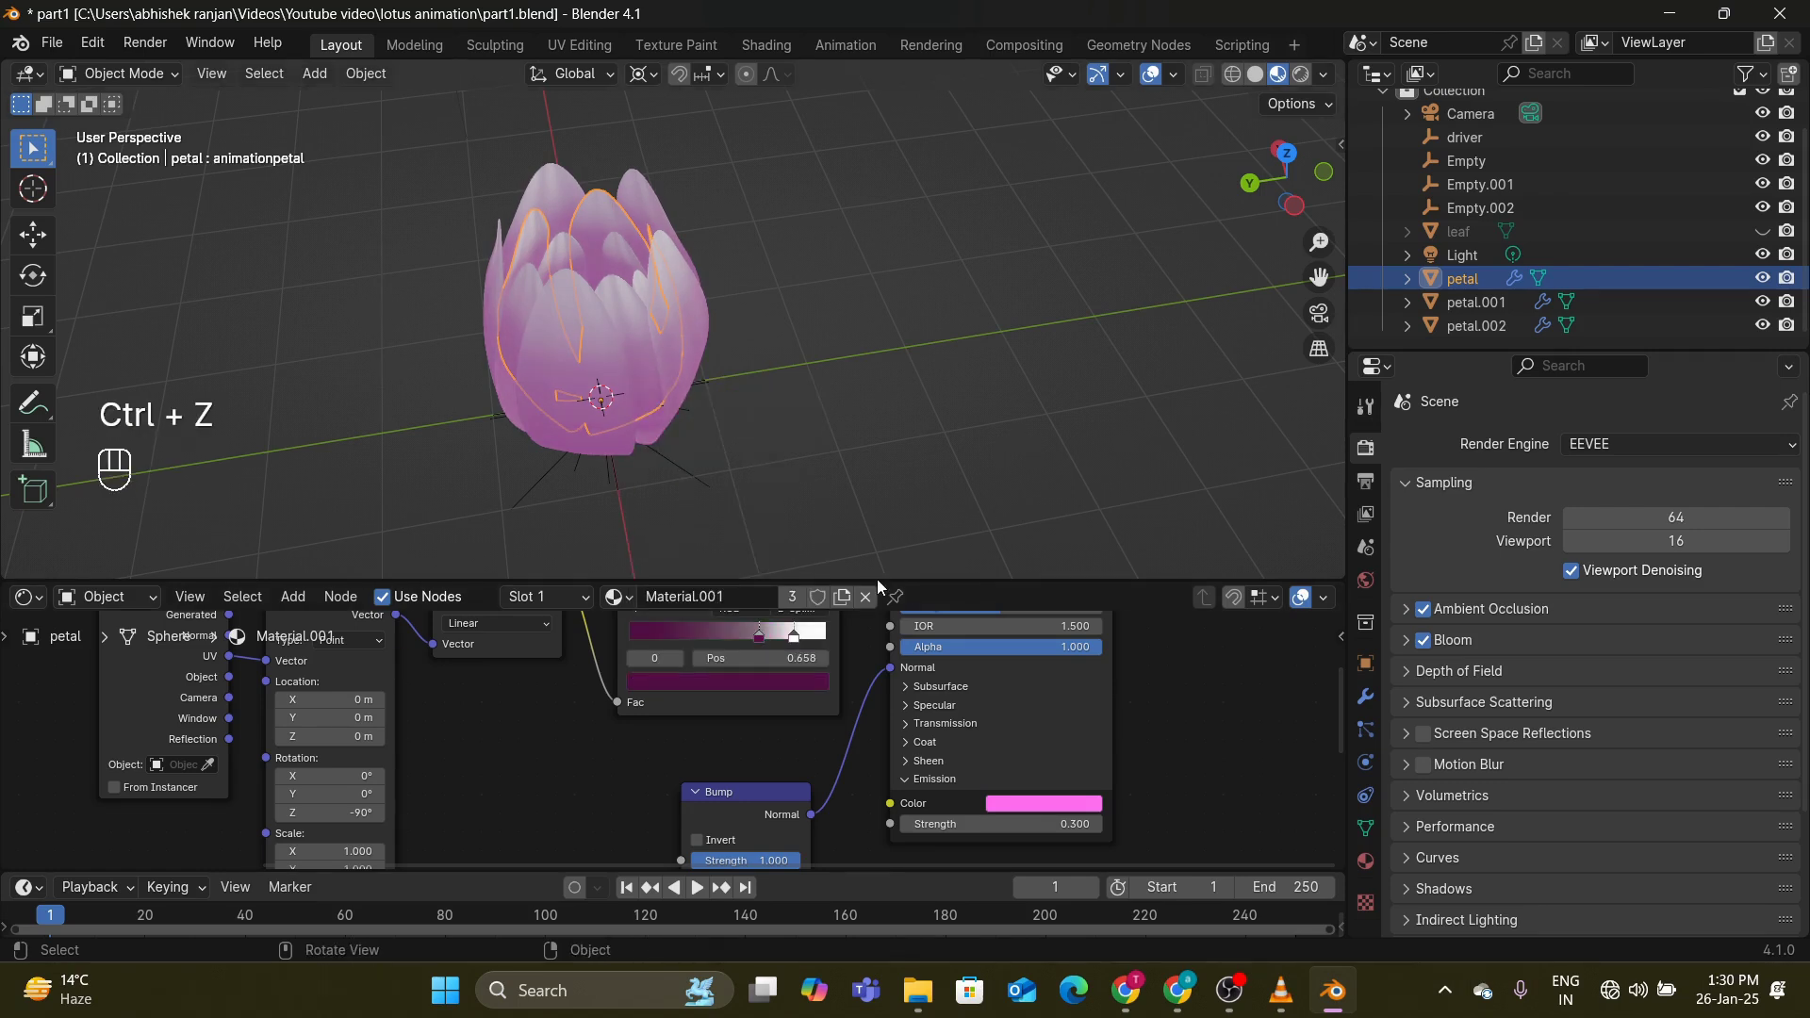
Step: Give the petal and petal.002 objects their own separate copies of Material.001
click(842, 596)
click(576, 258)
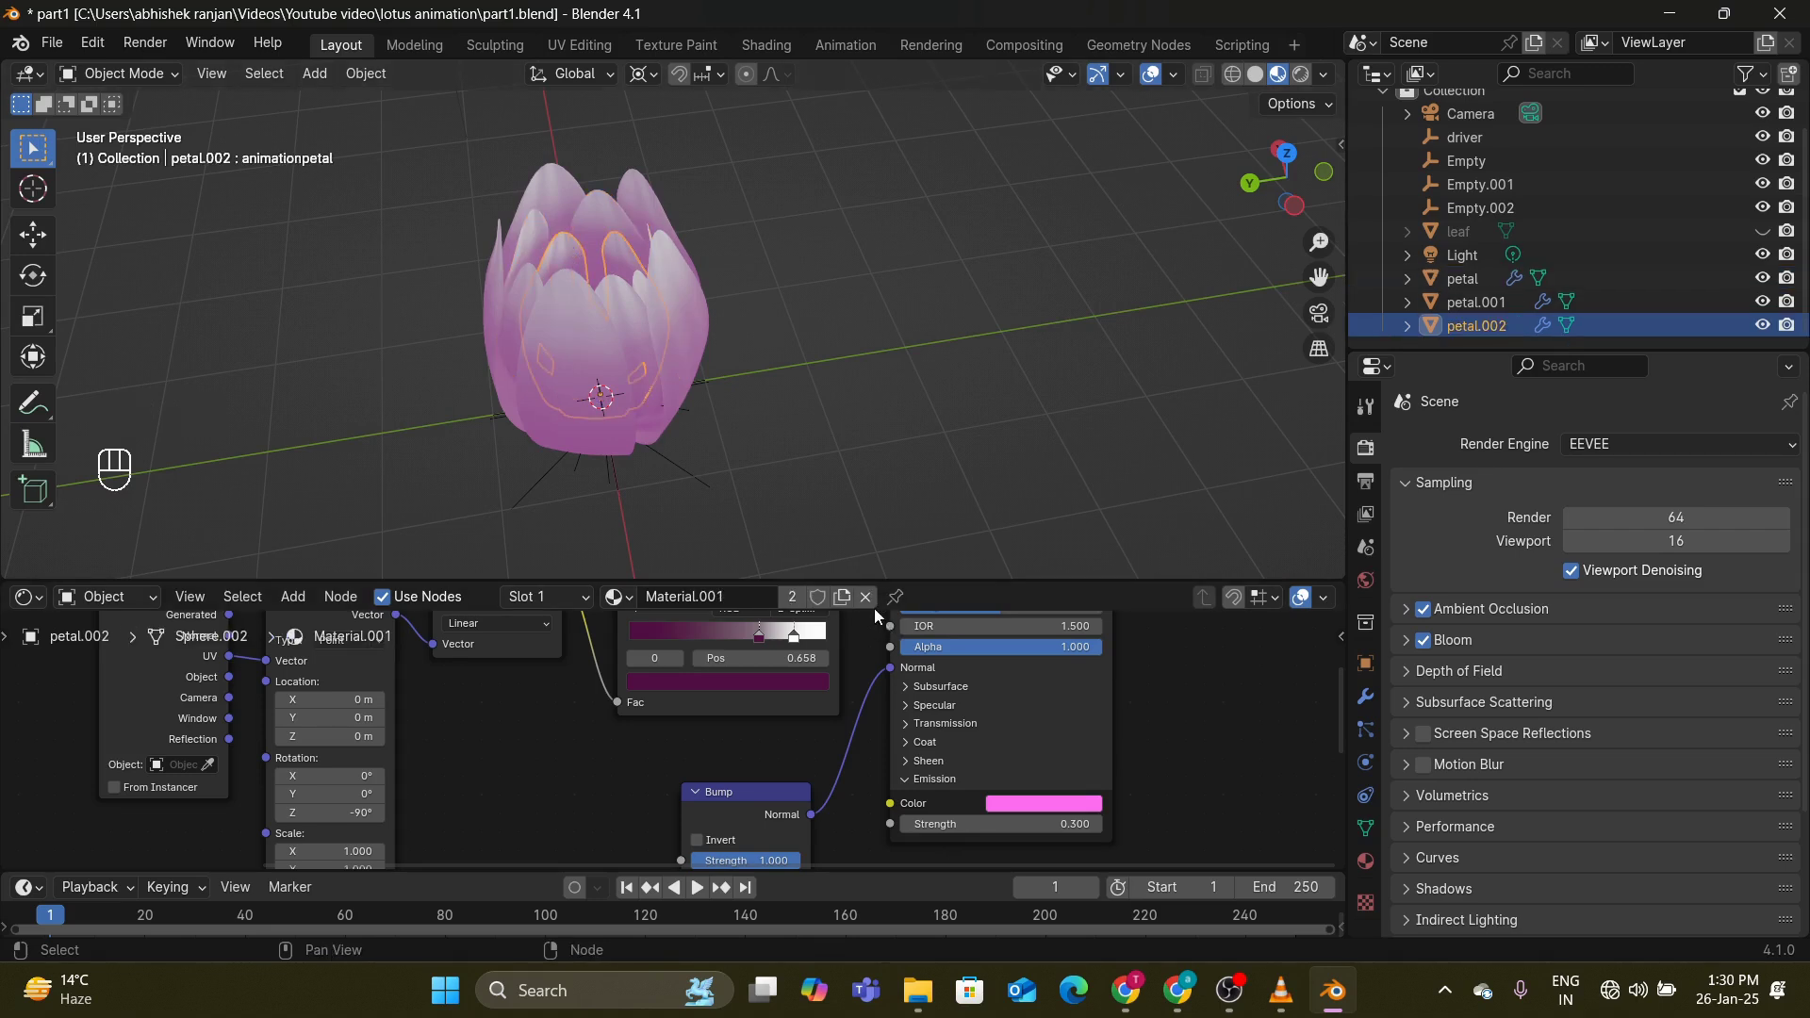
click(848, 598)
Step: Brighten the purple color ramp stop in the petal object's Material.002, and select petal.002
click(531, 226)
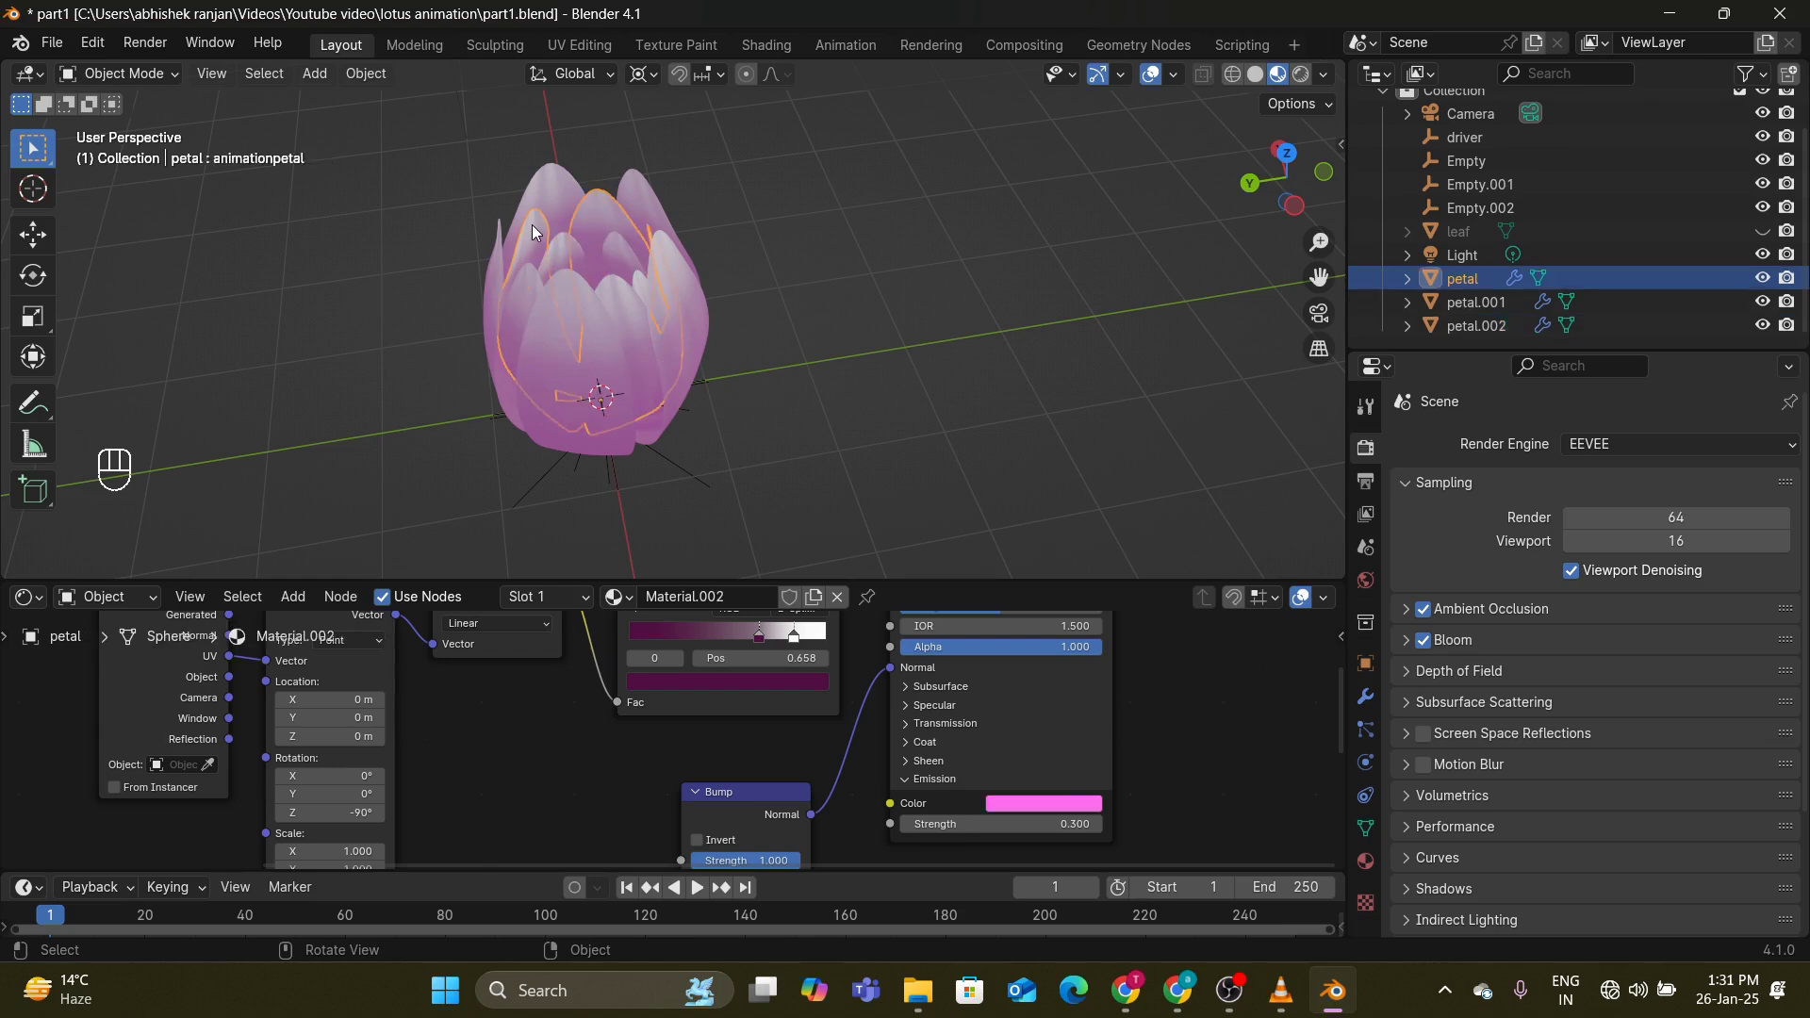
click(756, 643)
click(760, 685)
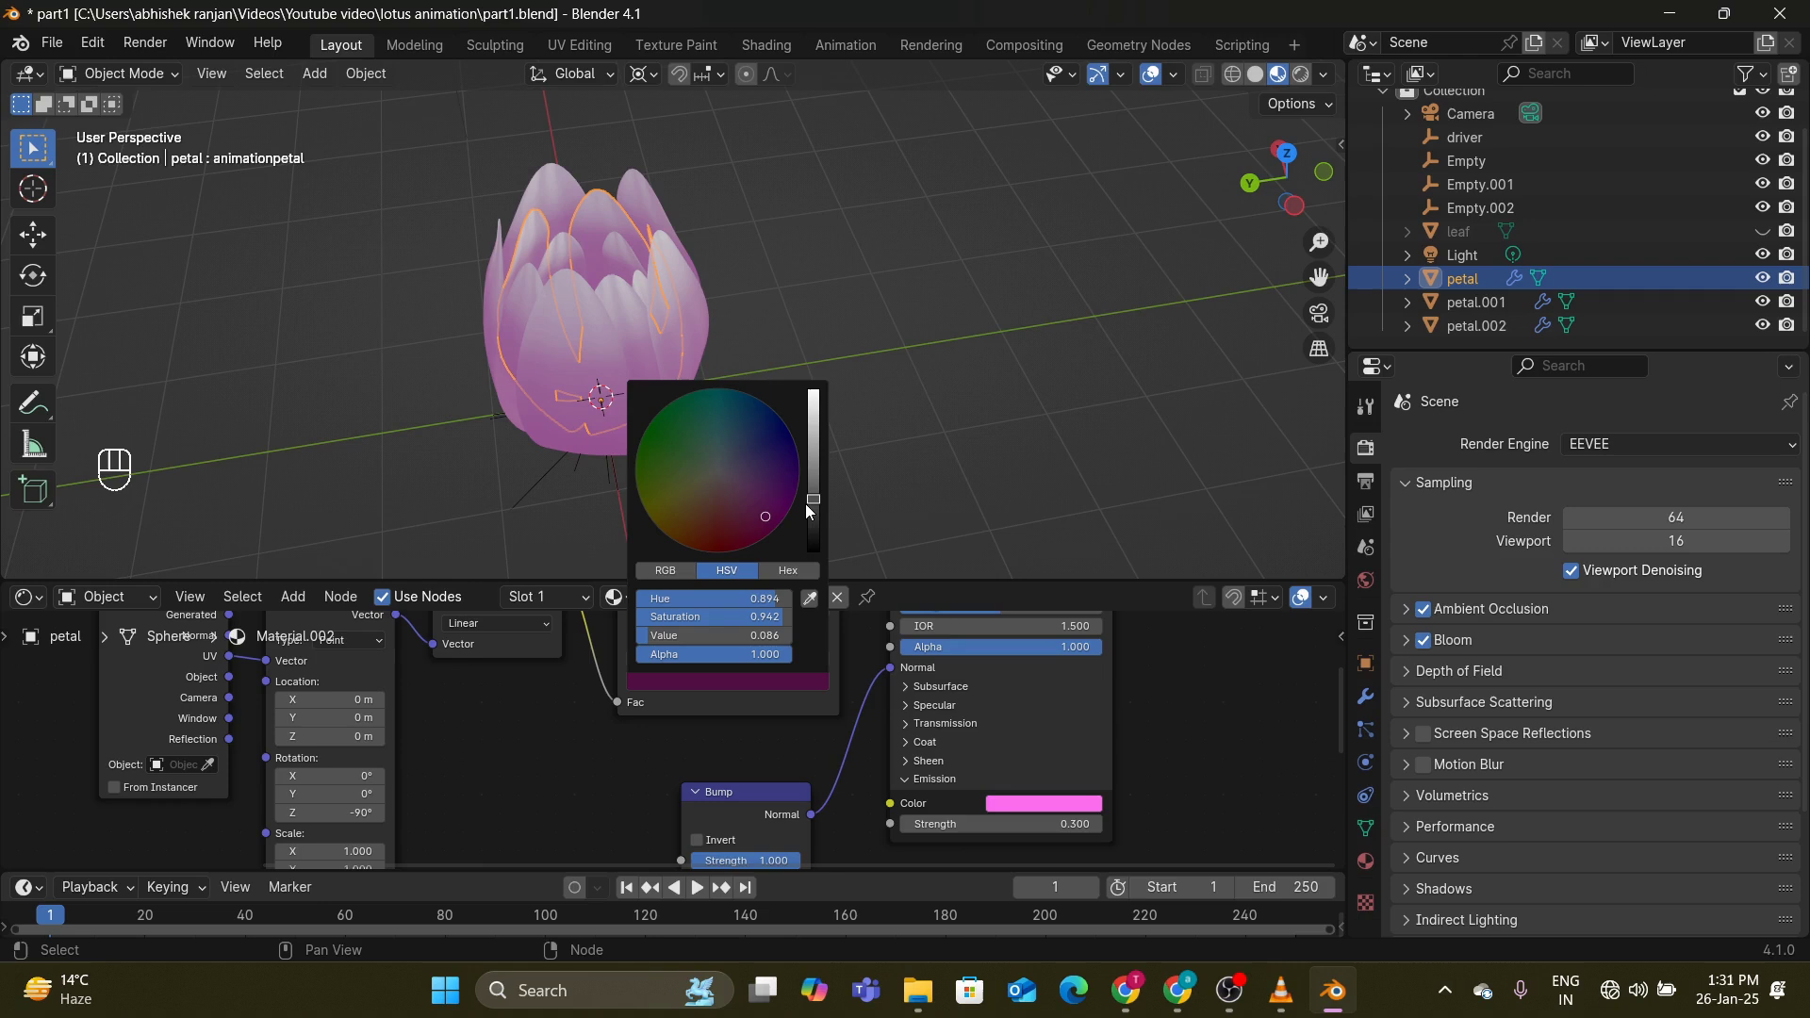
drag(813, 500, 816, 424)
click(569, 251)
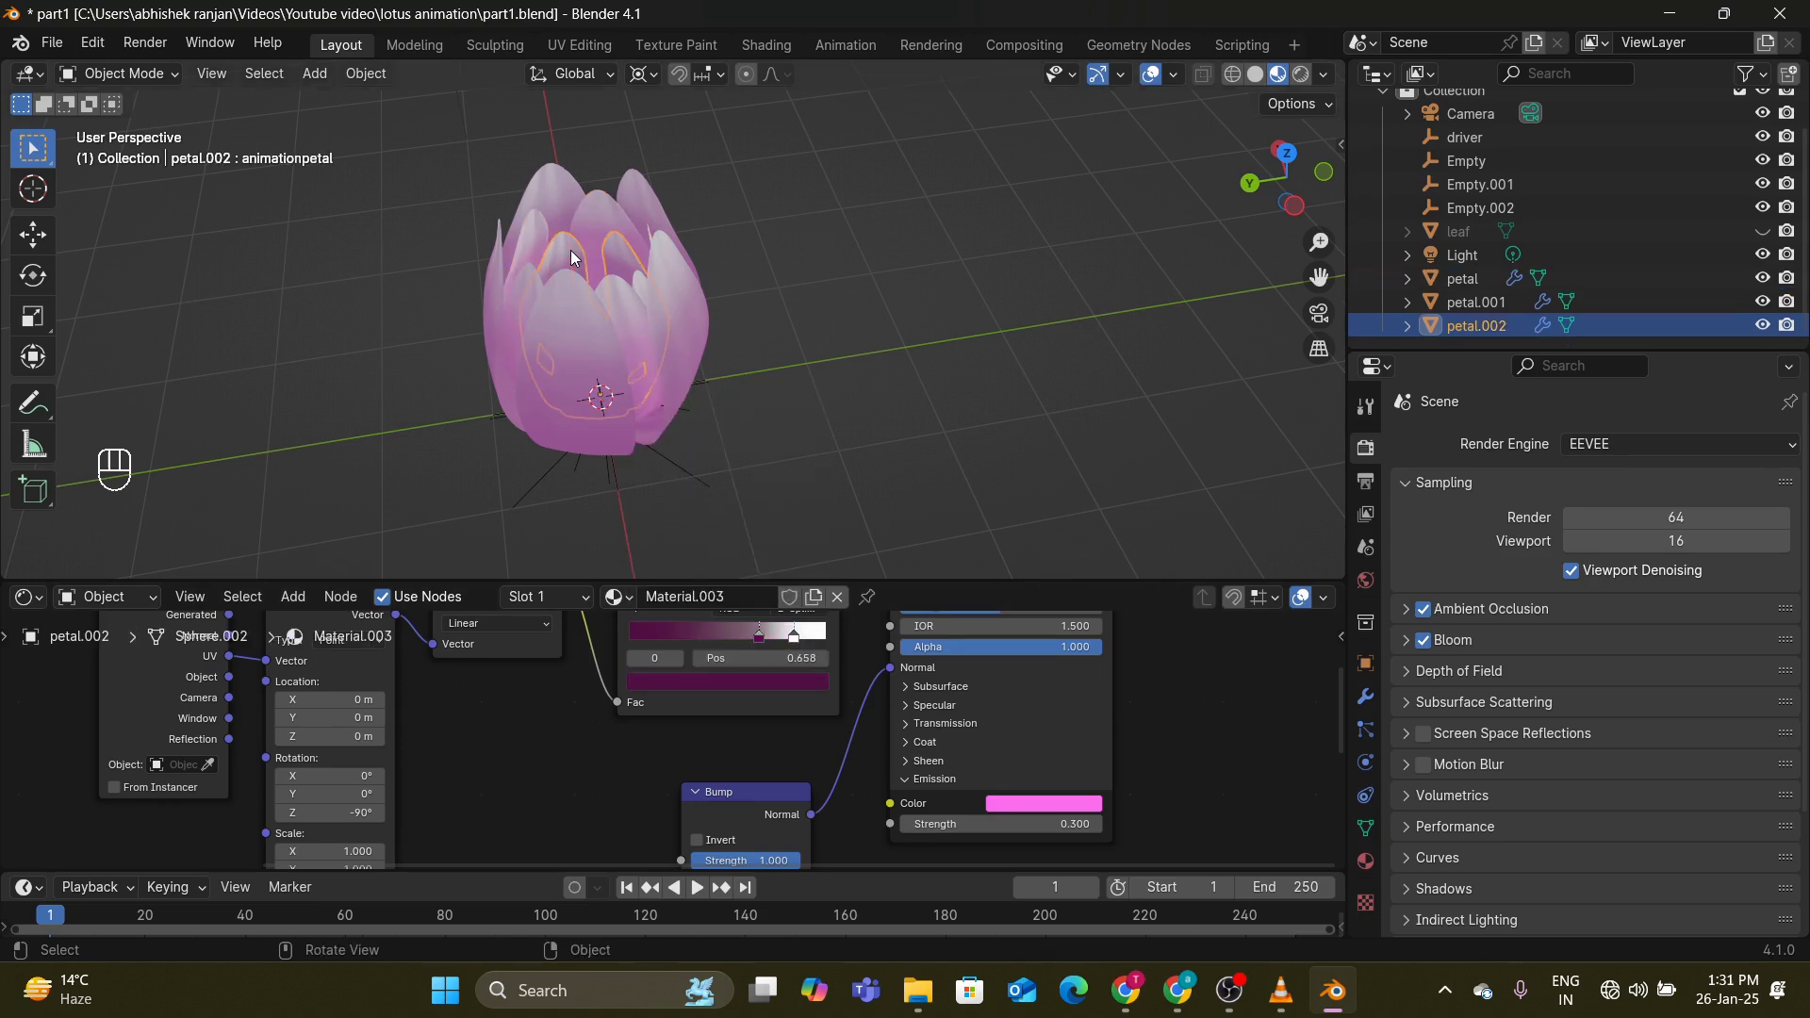
Step: Brighten the purple color ramp stop in petal.002's Material.003 to a vivid magenta
click(788, 682)
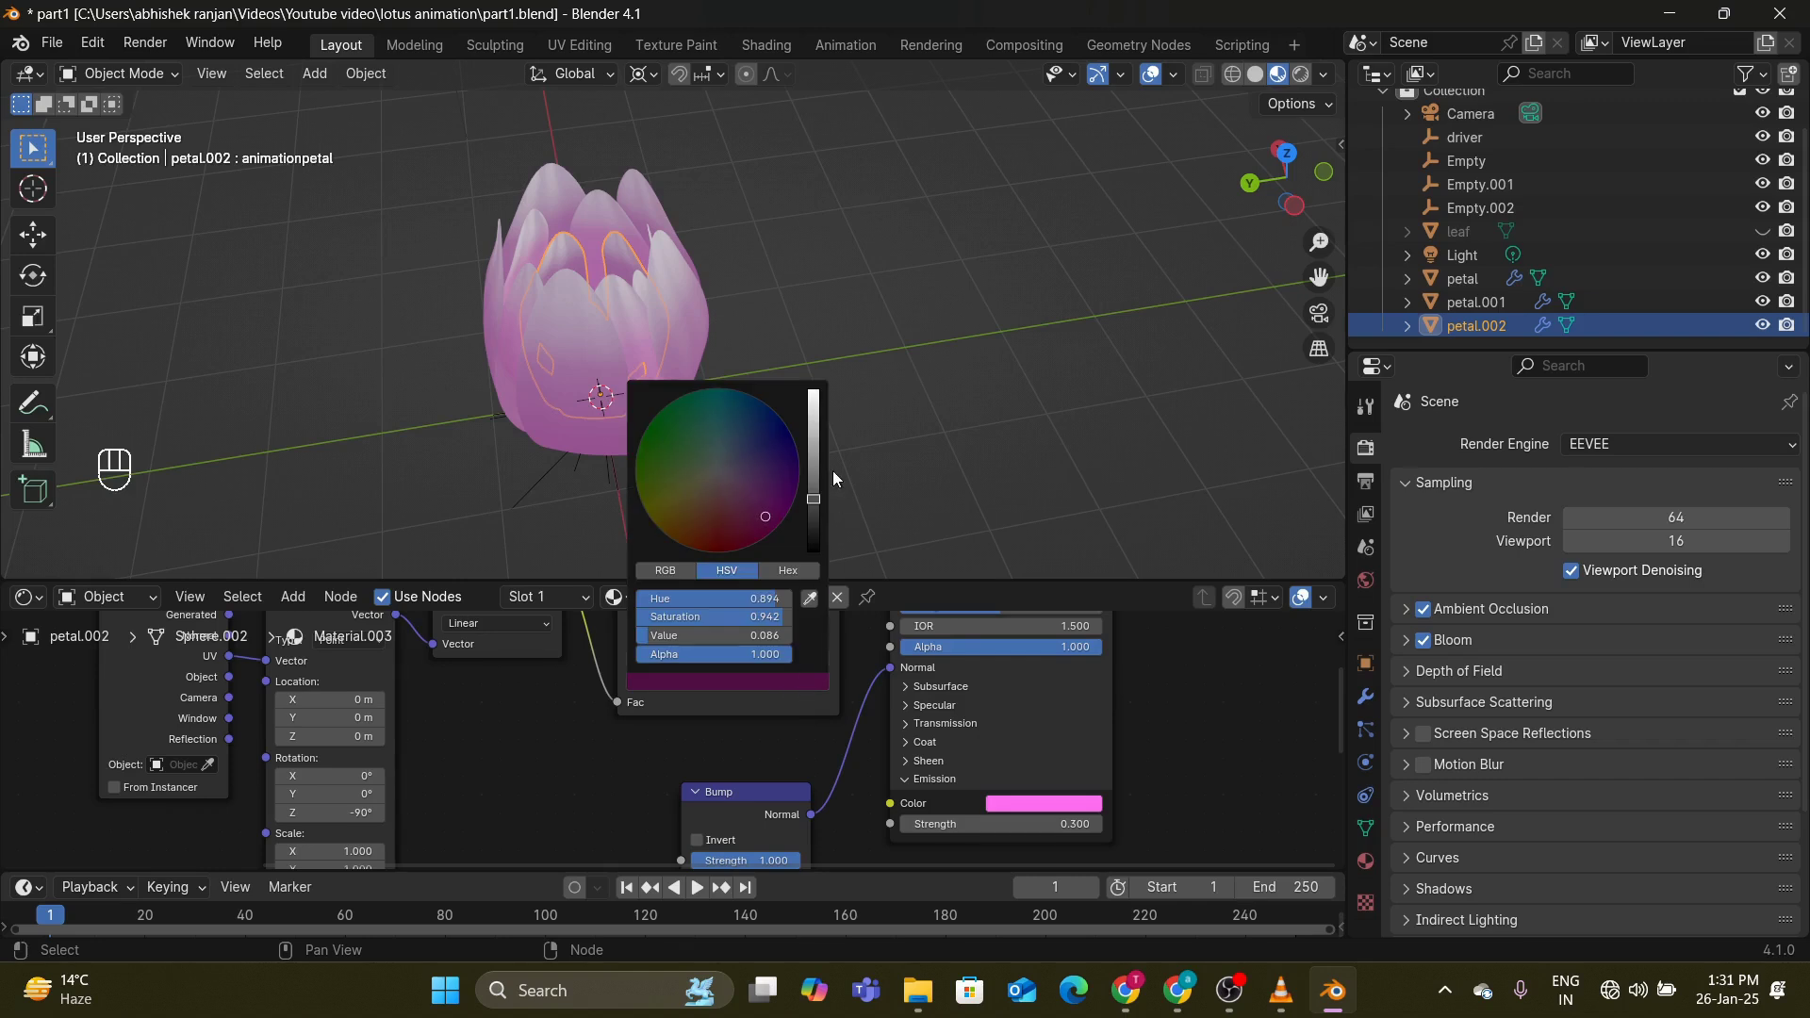
drag(819, 498, 820, 413)
click(810, 247)
middle_drag(810, 247, 926, 374)
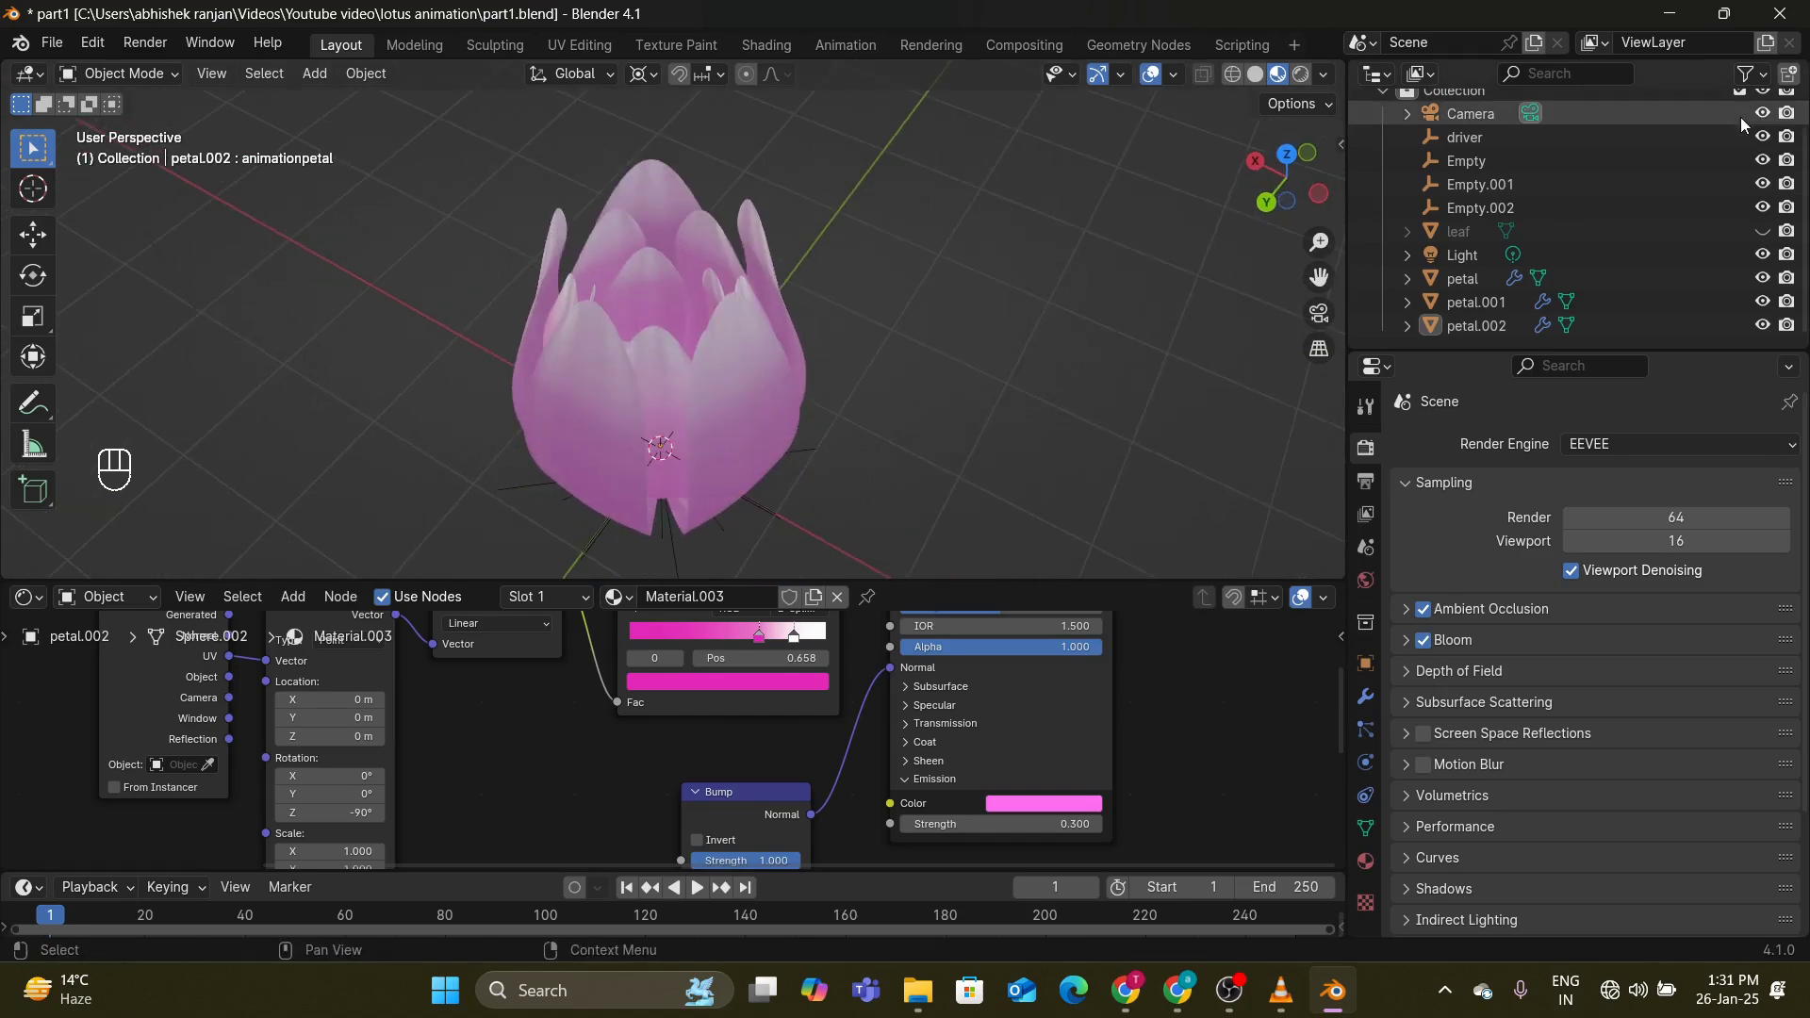
Step: Try moving the driver empty along the X axis to preview the petals opening, and undo the move
click(1626, 142)
scroll(924, 309, down, 3)
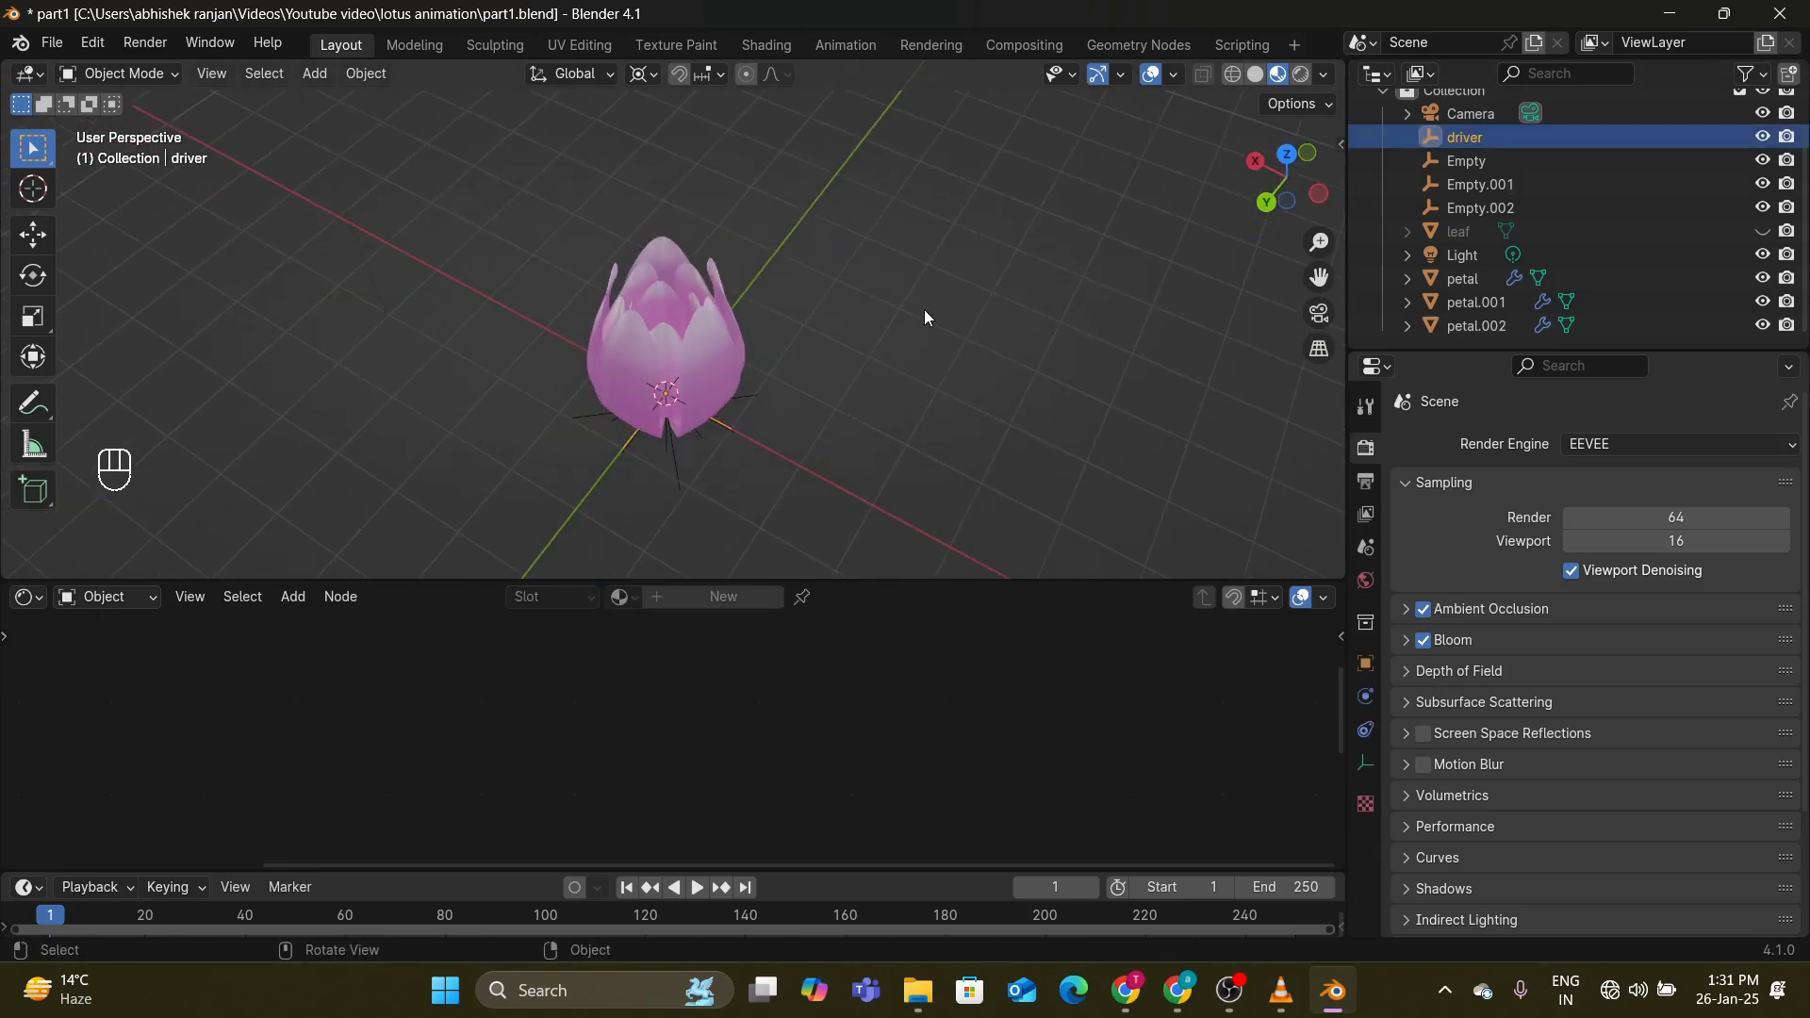
key(g)
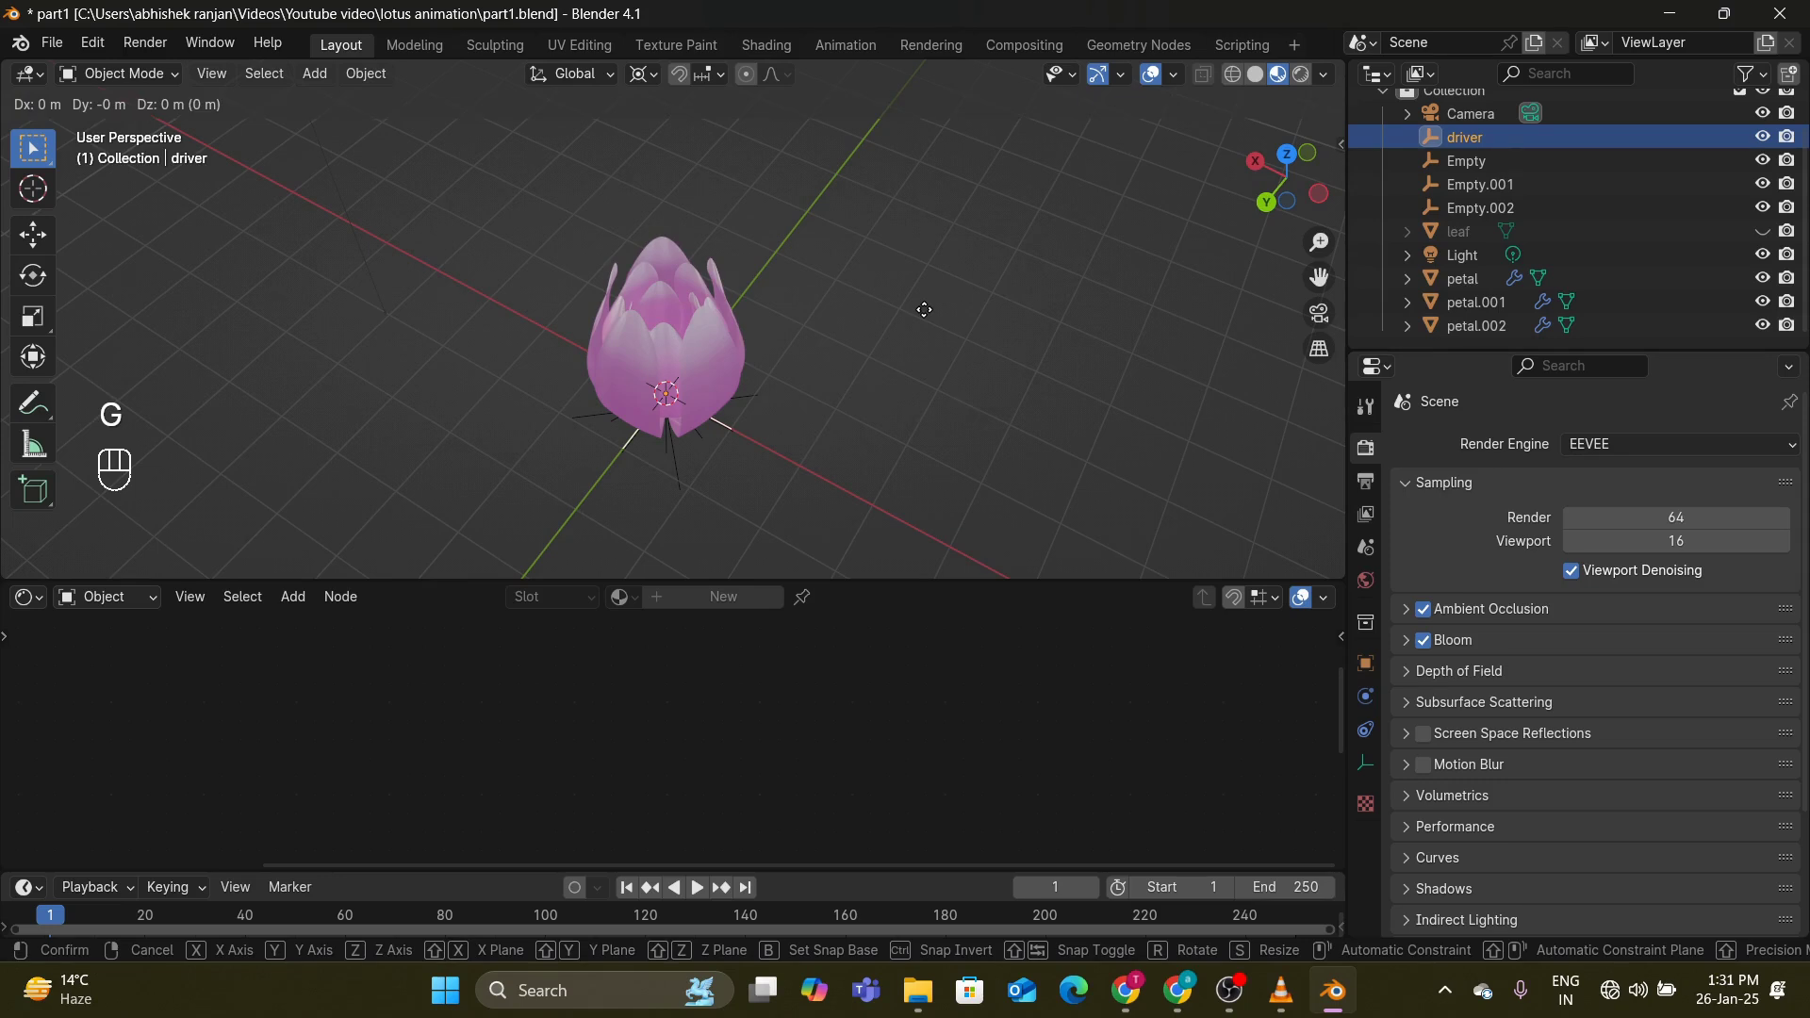
key(x)
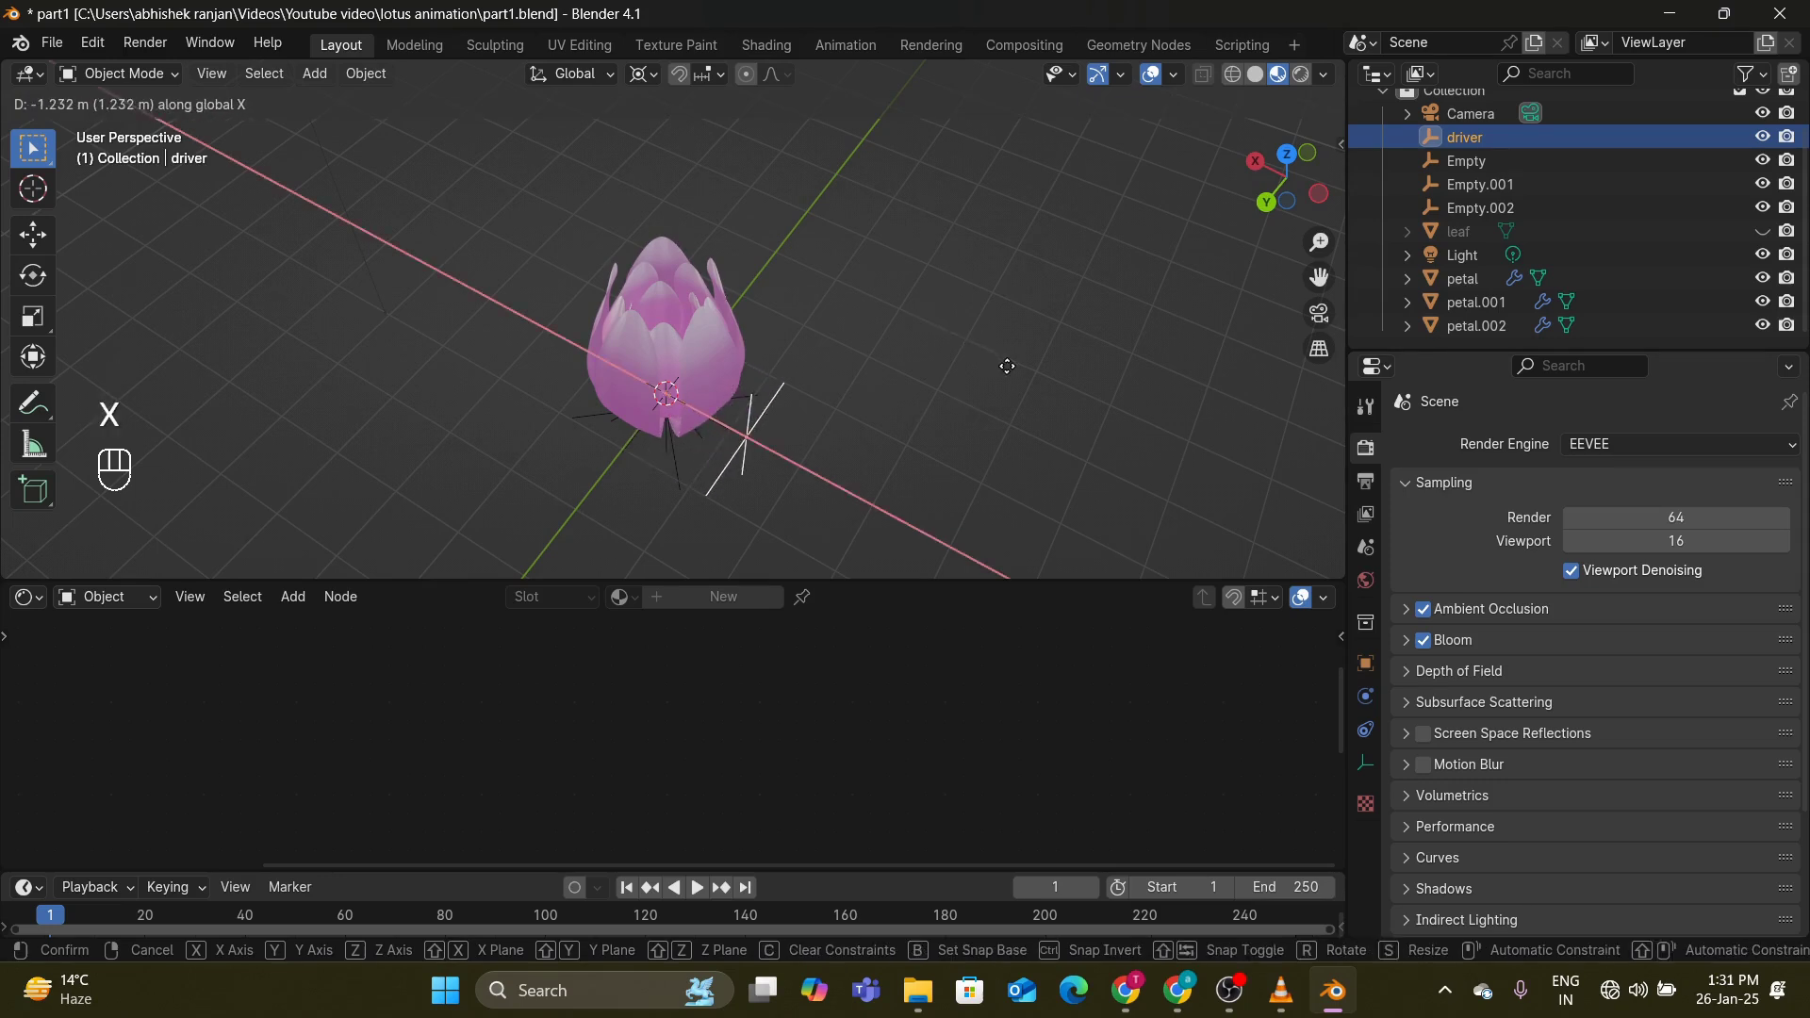
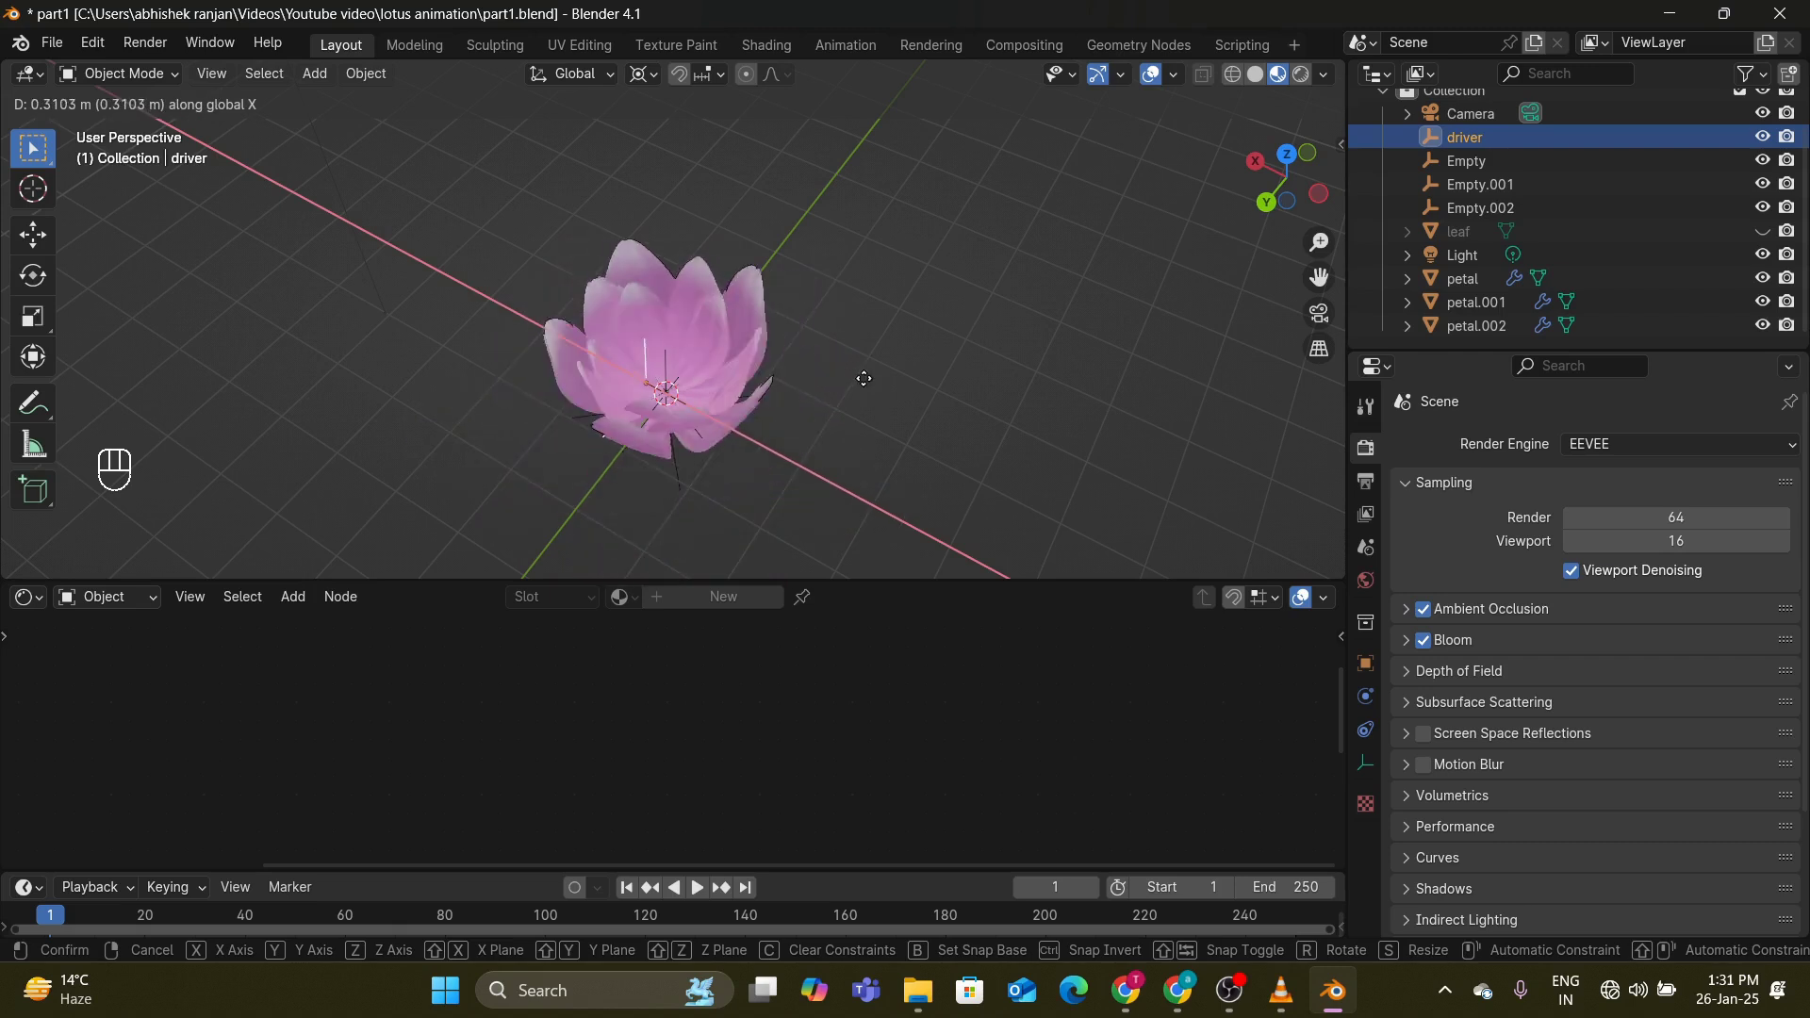
click(900, 414)
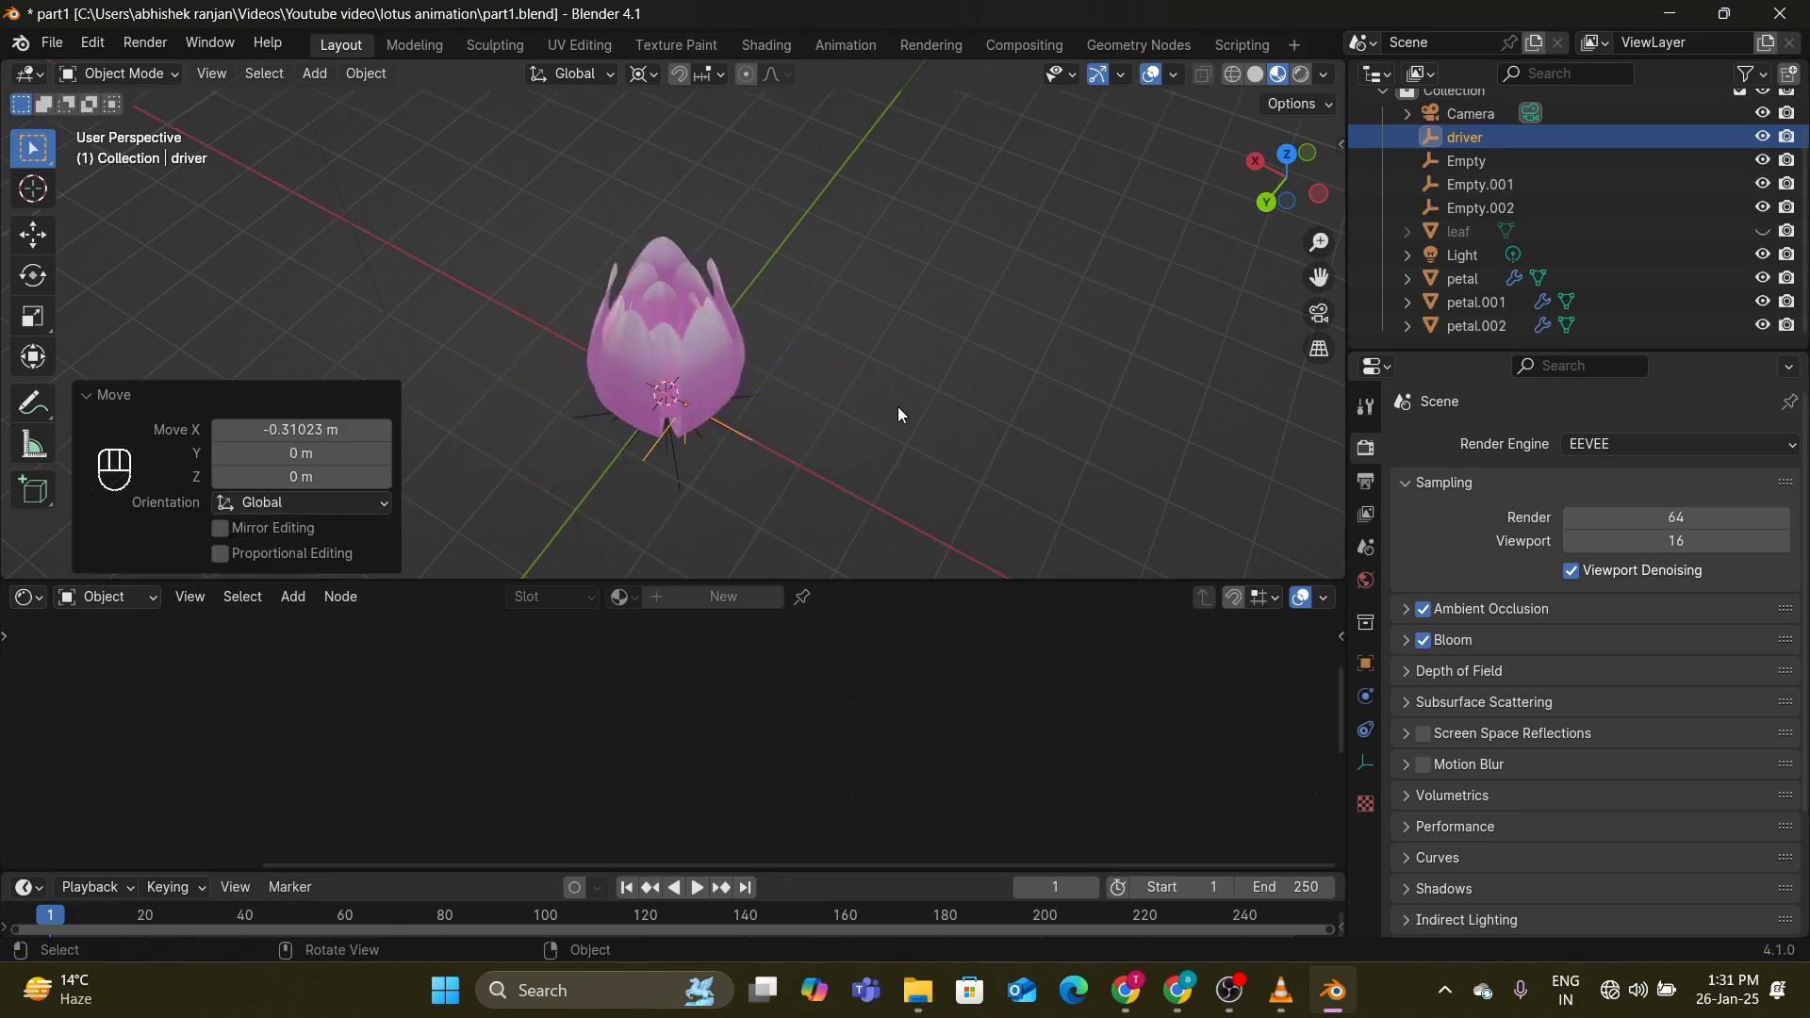
key(ctrl+z)
Step: Shift the dark purple color ramp stop in petal.001's Material.001 to a dark red
click(735, 455)
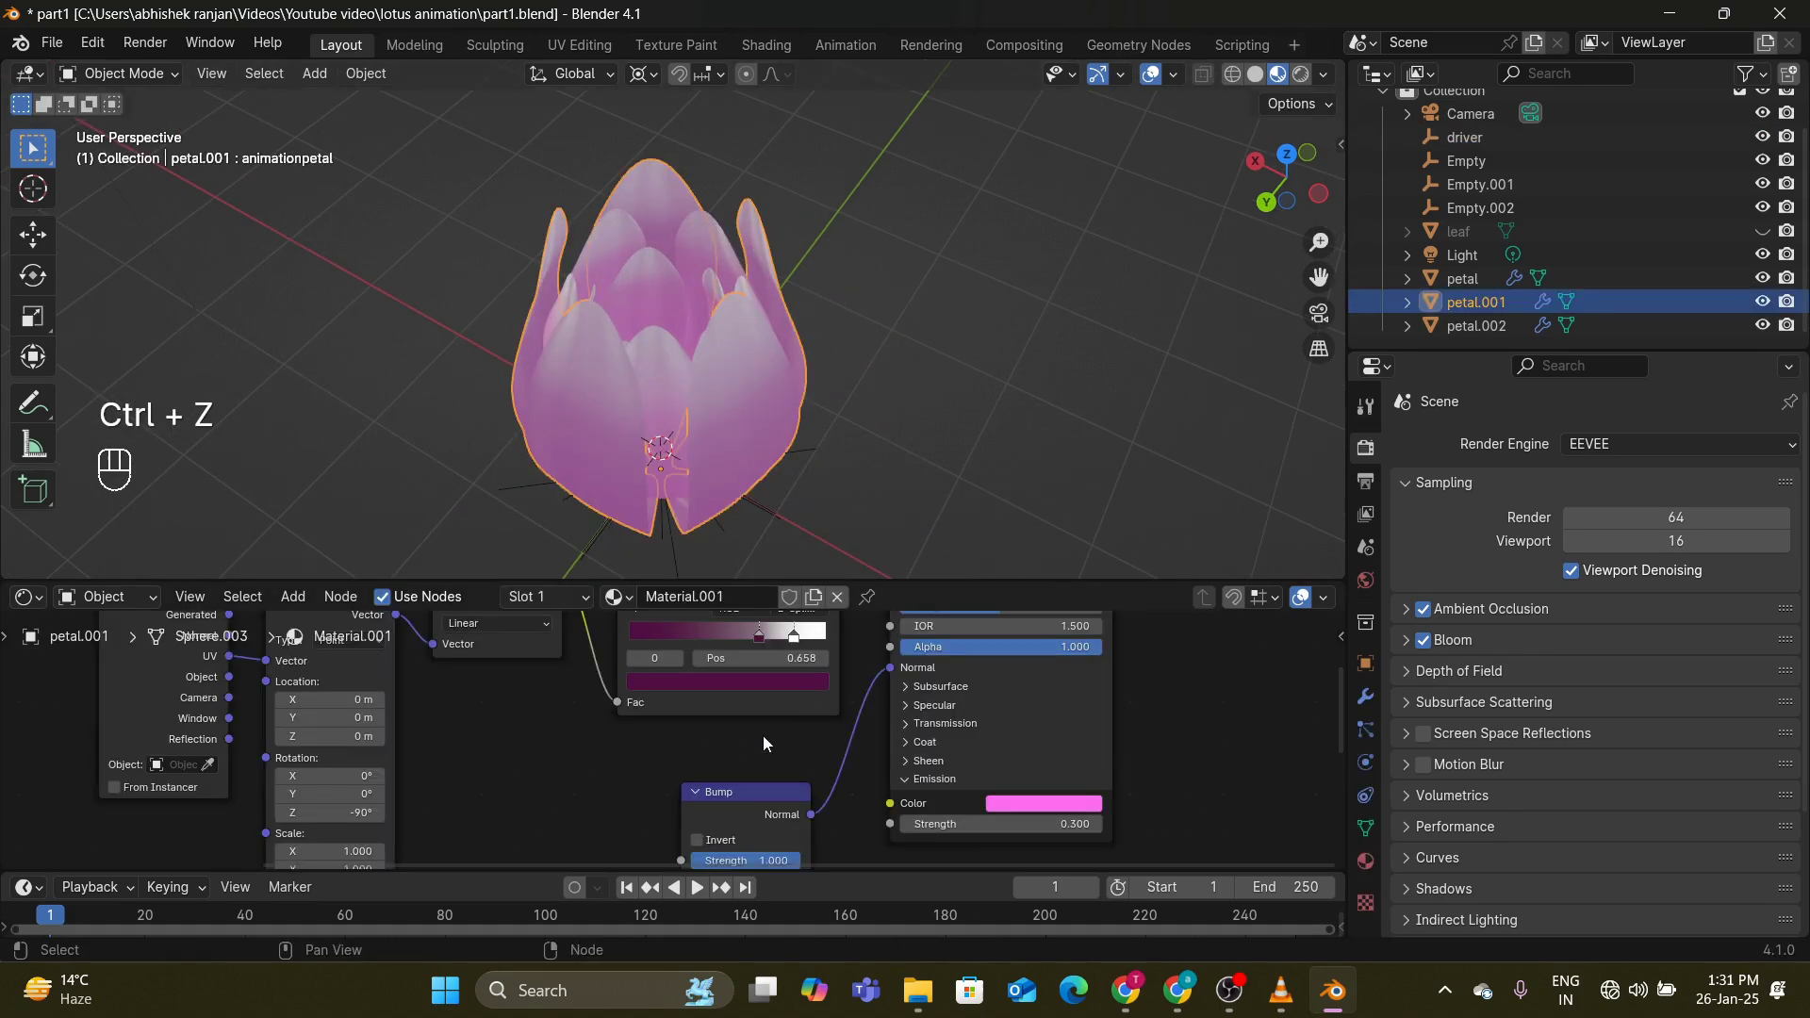
click(747, 677)
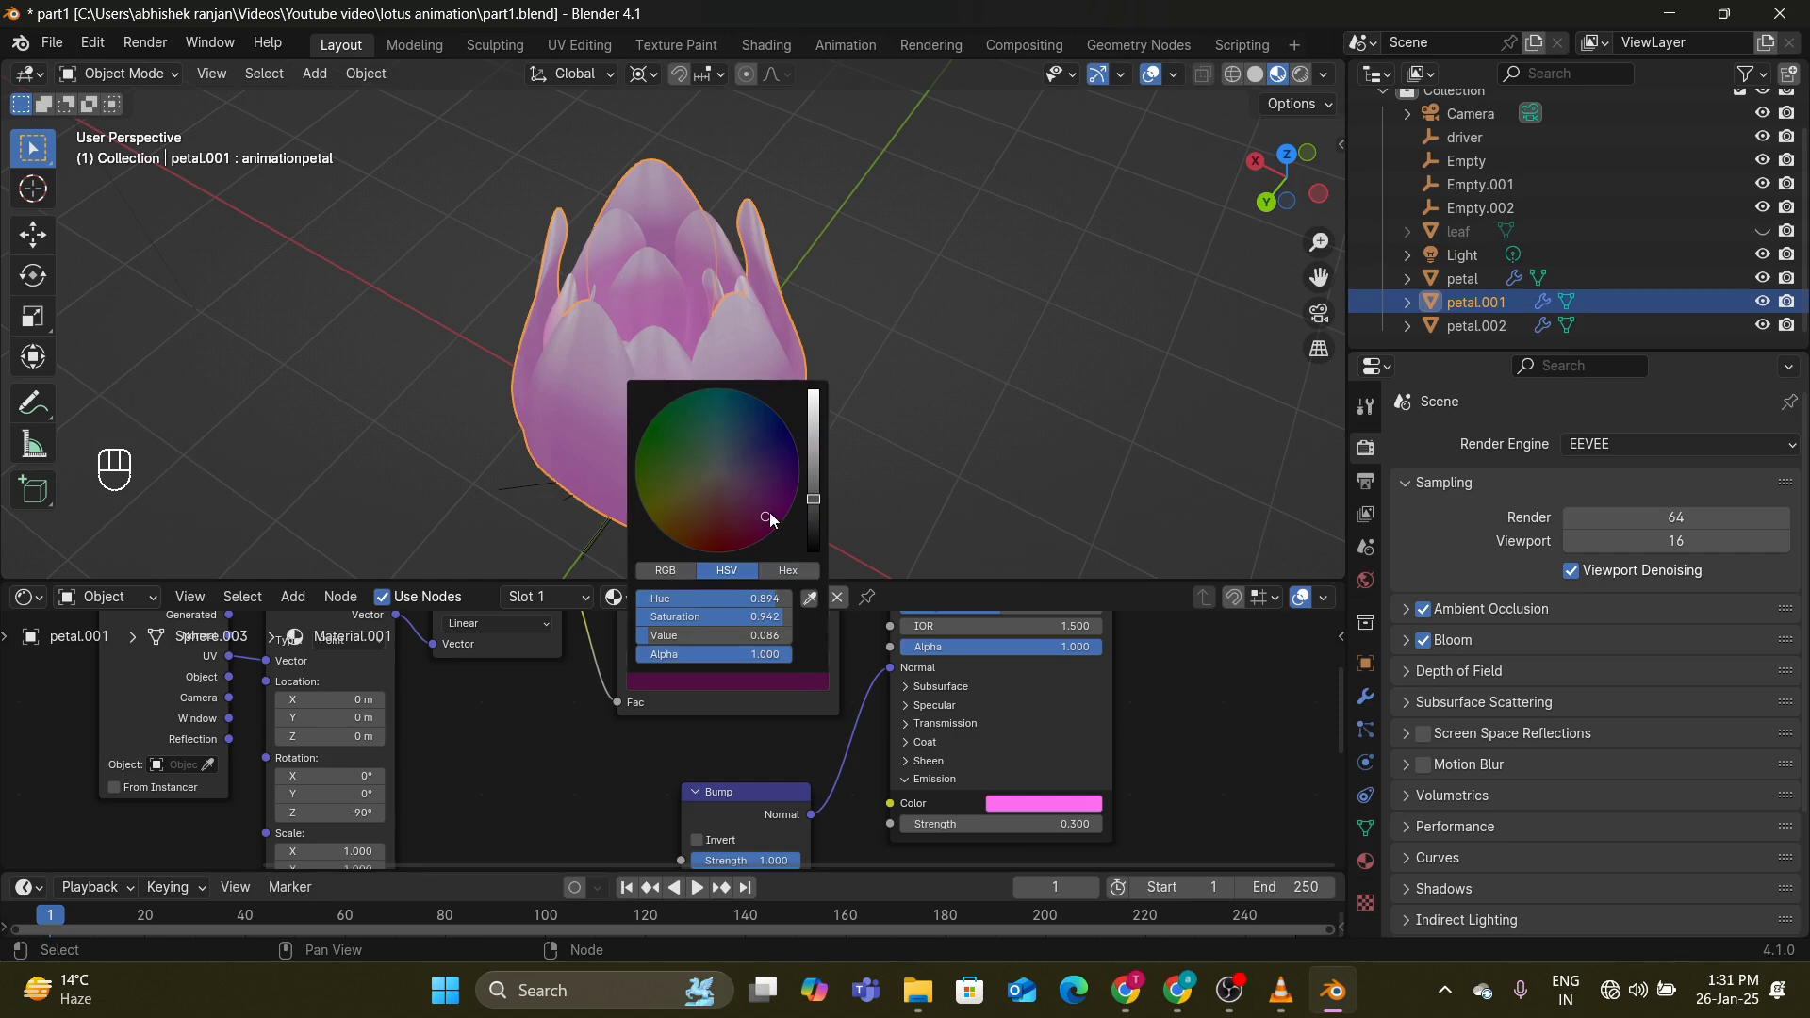
drag(770, 515, 729, 535)
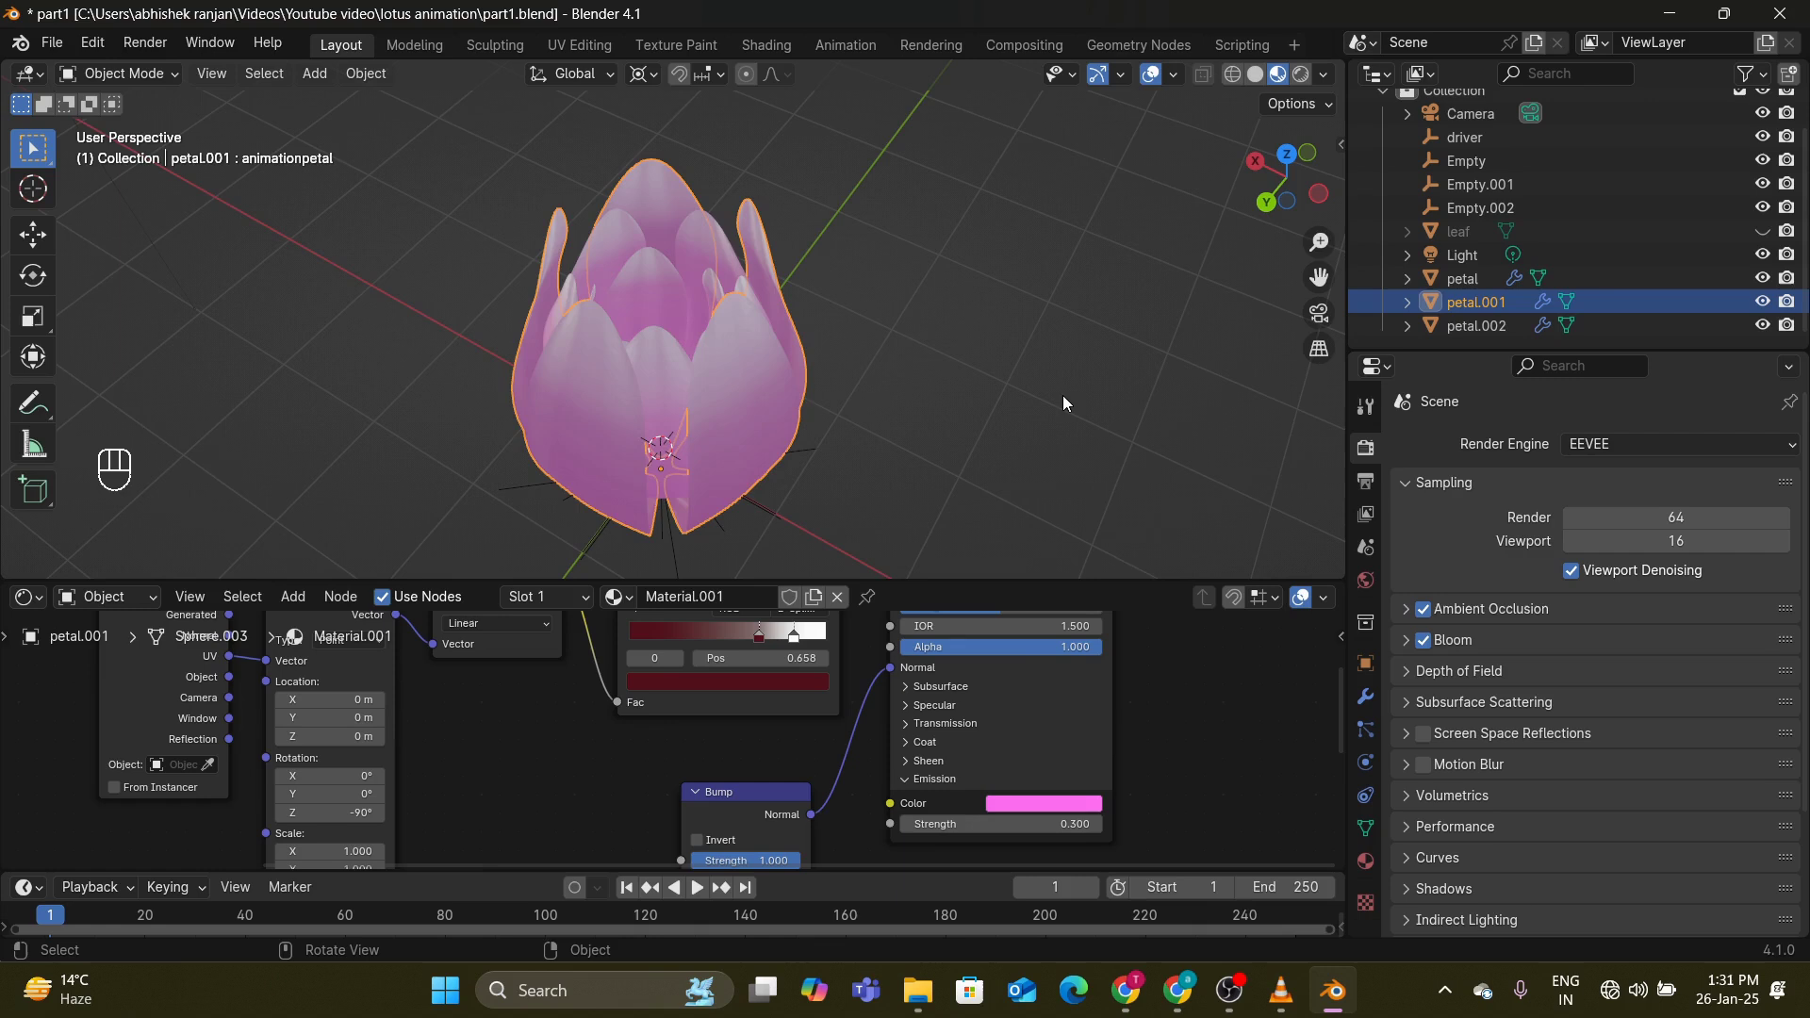
Step: Examine the recolored petal rings up close, comparing the petal and petal.002 materials and the inside of the flower
scroll(1062, 394, up, 3)
scroll(1062, 394, down, 3)
scroll(756, 331, up, 2)
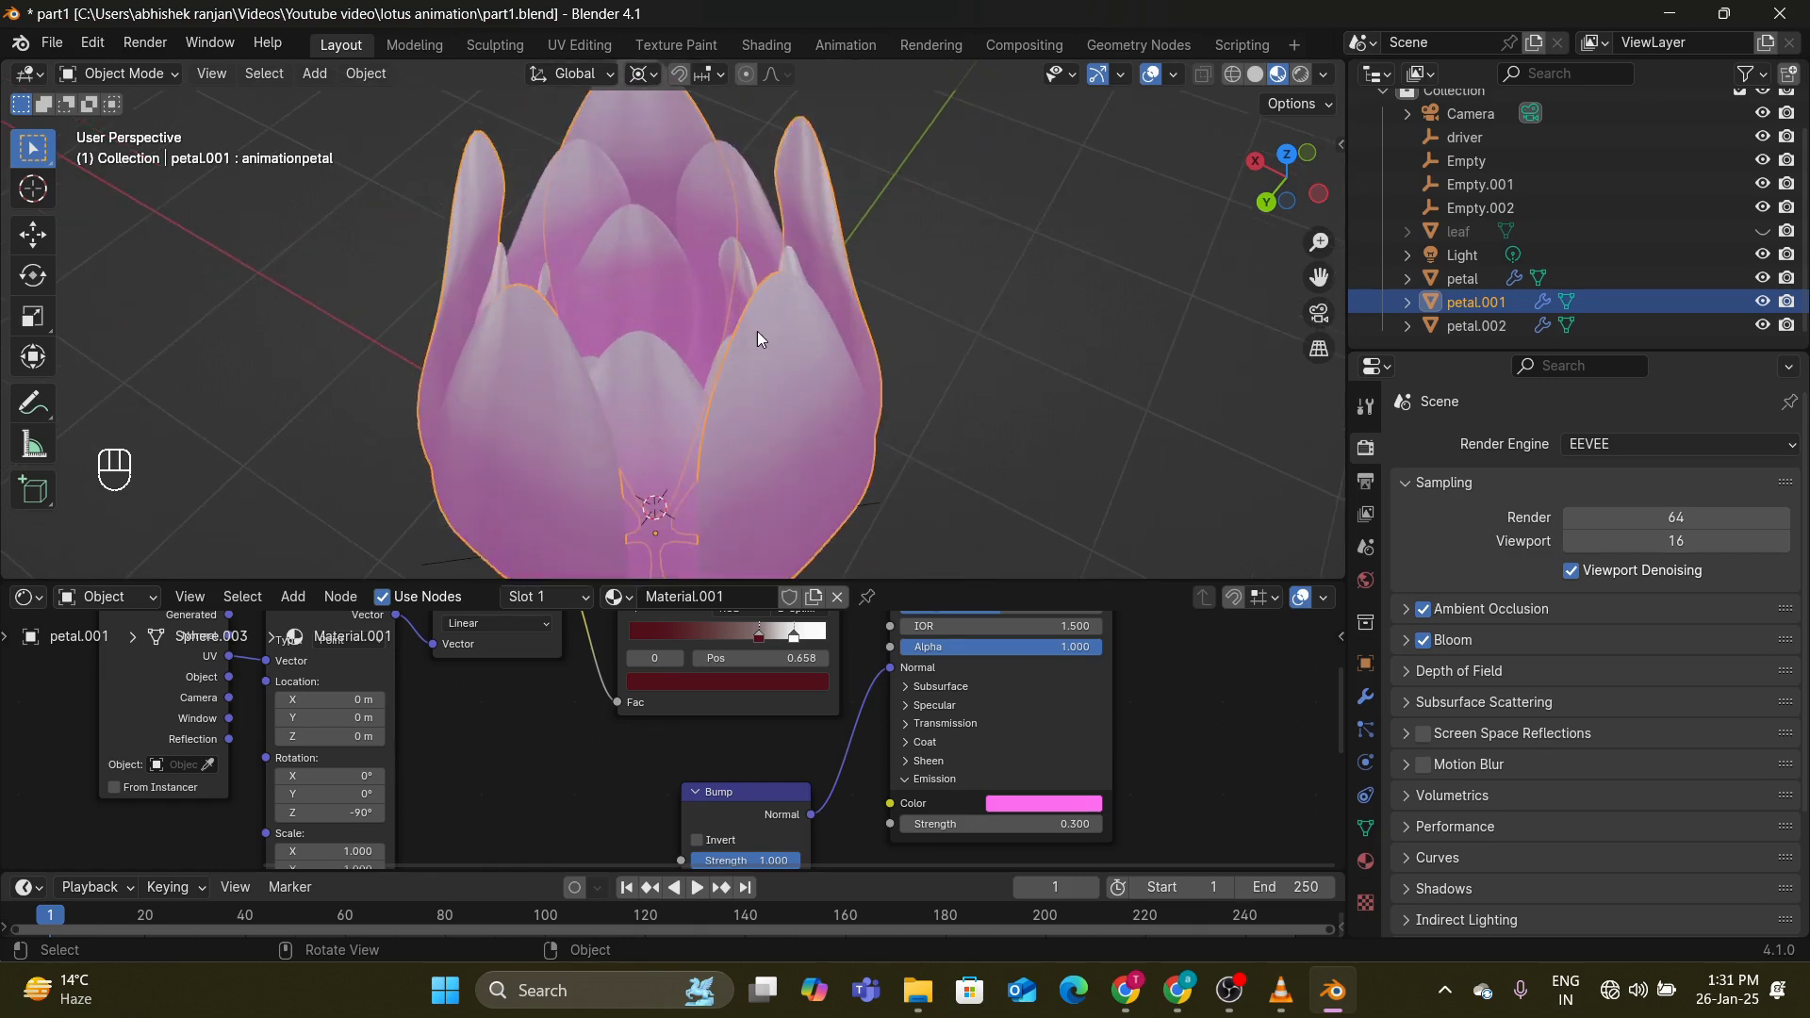
click(638, 360)
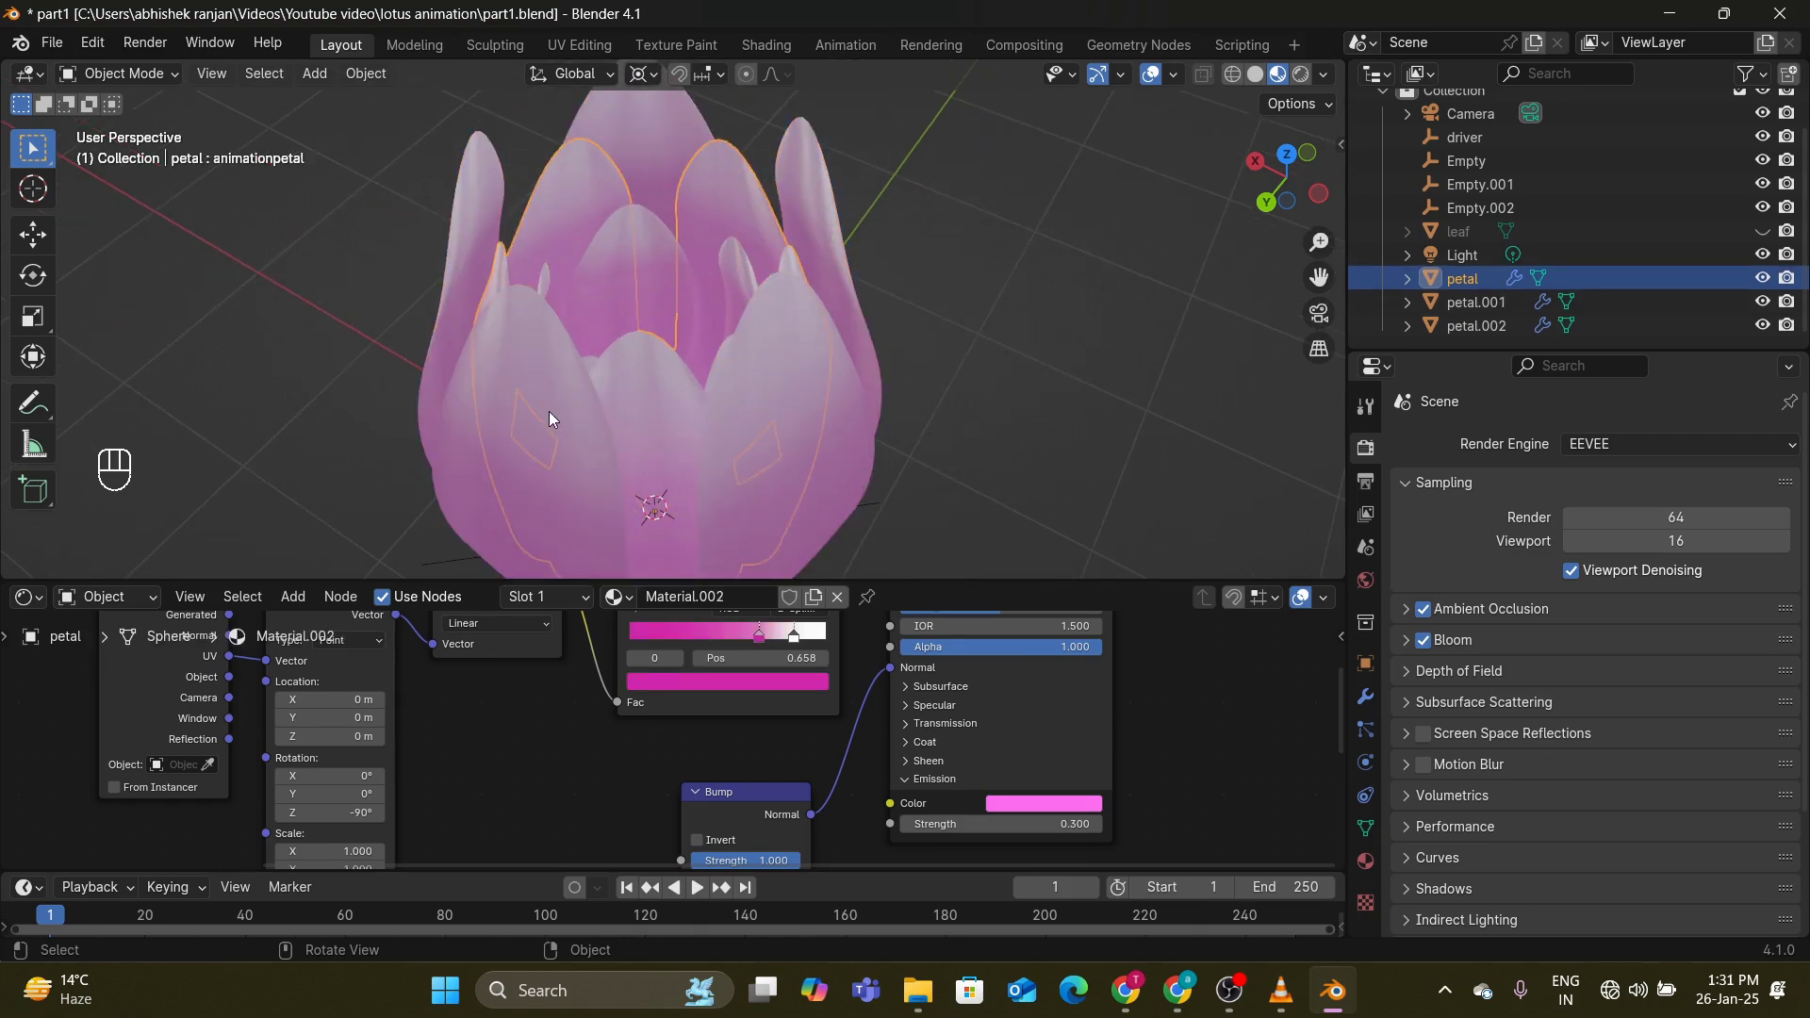
click(666, 249)
scroll(864, 481, down, 3)
scroll(848, 415, up, 3)
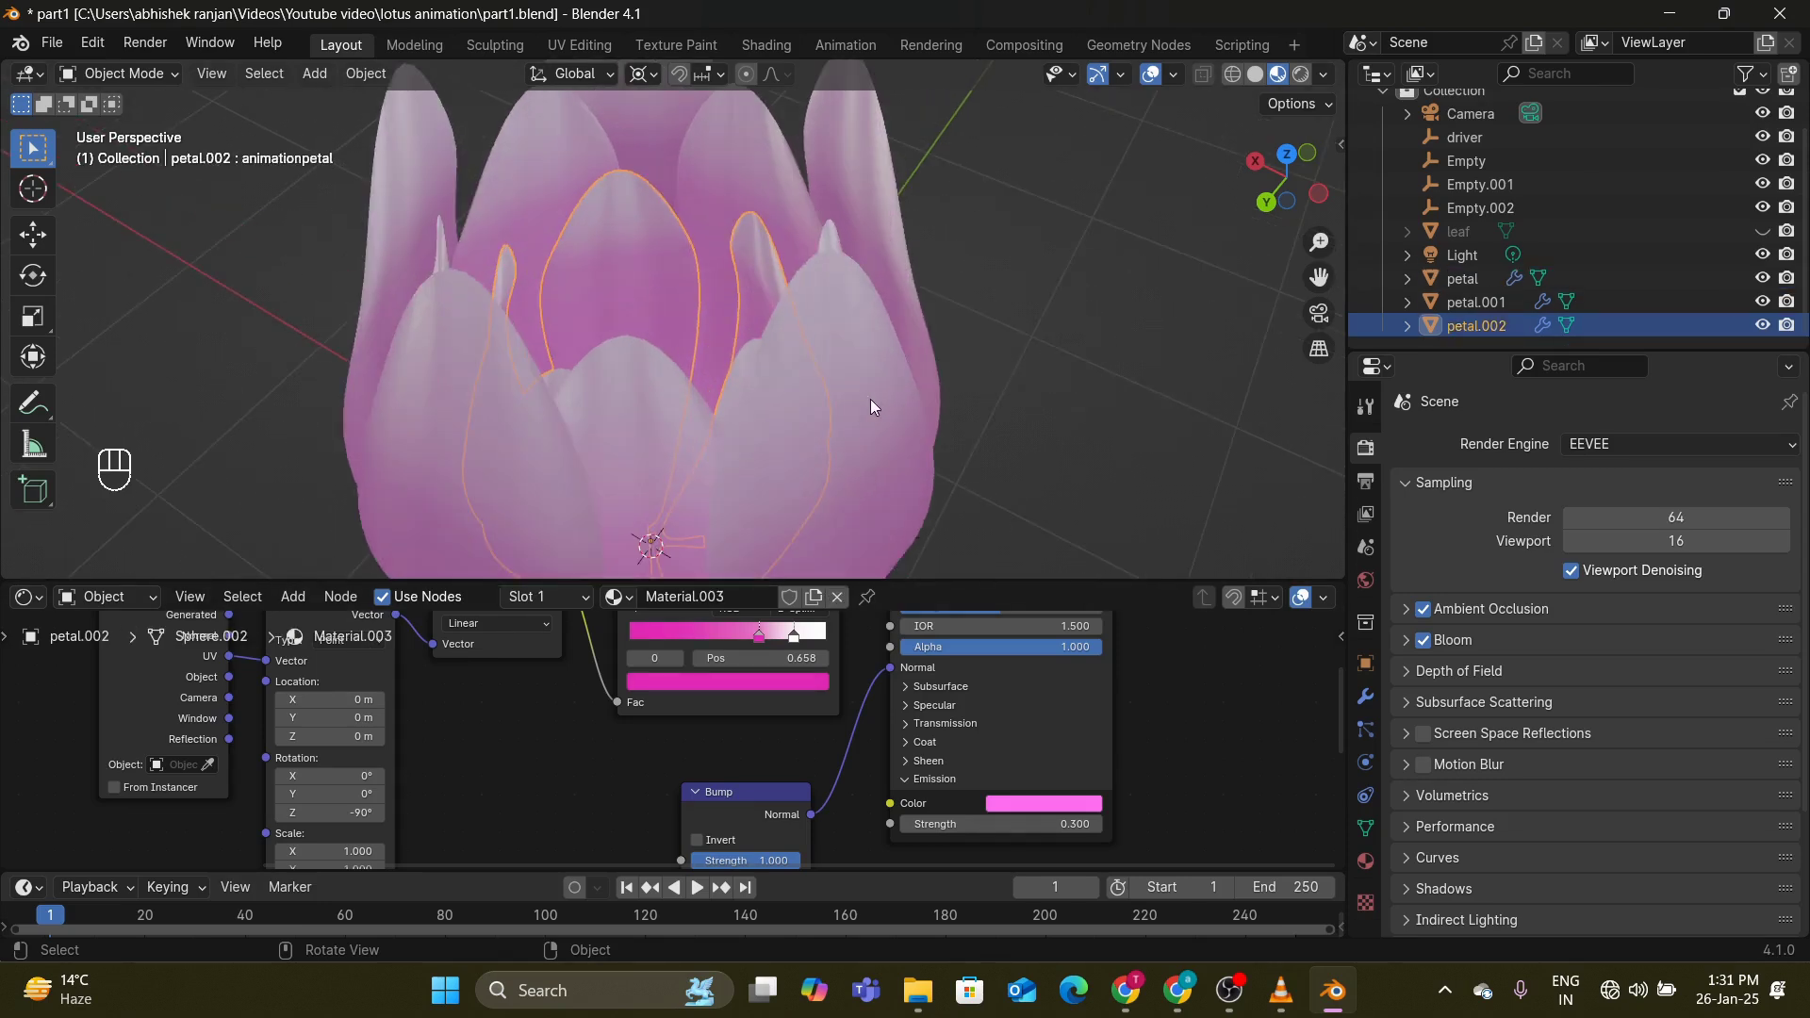
scroll(898, 394, down, 3)
middle_drag(898, 394, 993, 453)
scroll(998, 360, up, 3)
scroll(1021, 449, down, 3)
scroll(1021, 441, up, 1)
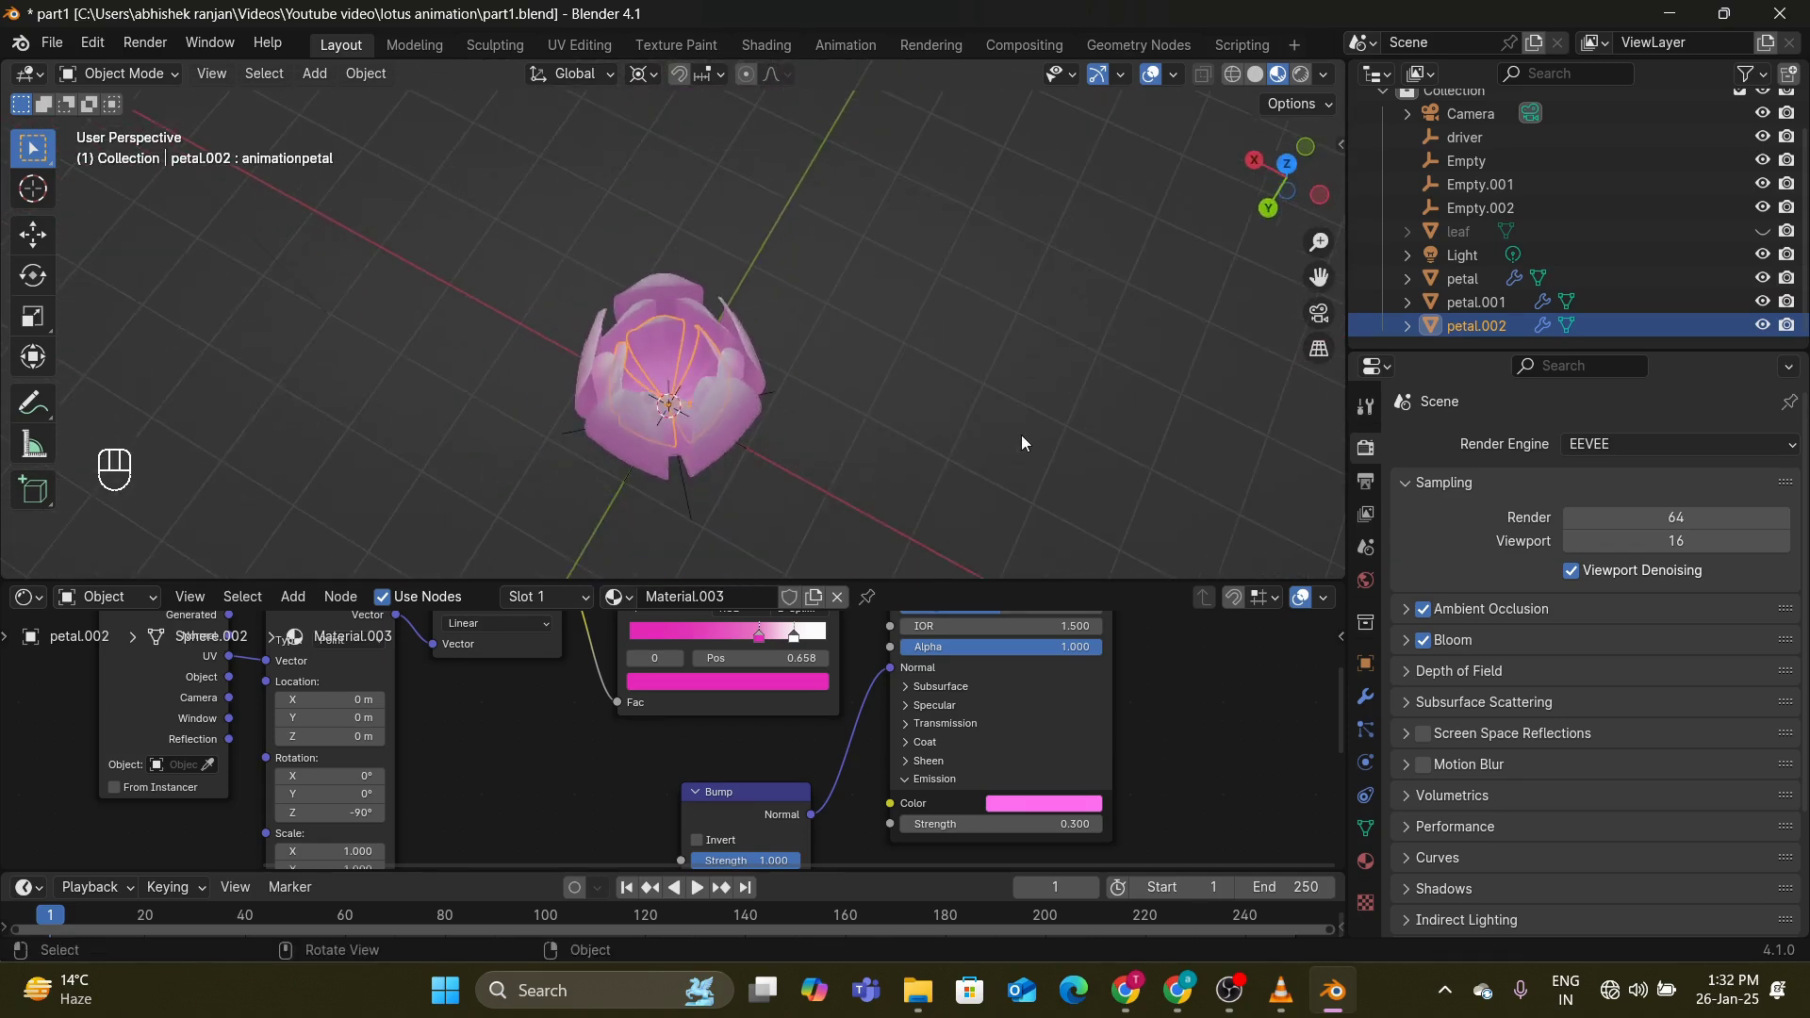
scroll(1021, 434, up, 2)
scroll(1021, 434, down, 2)
scroll(975, 365, up, 2)
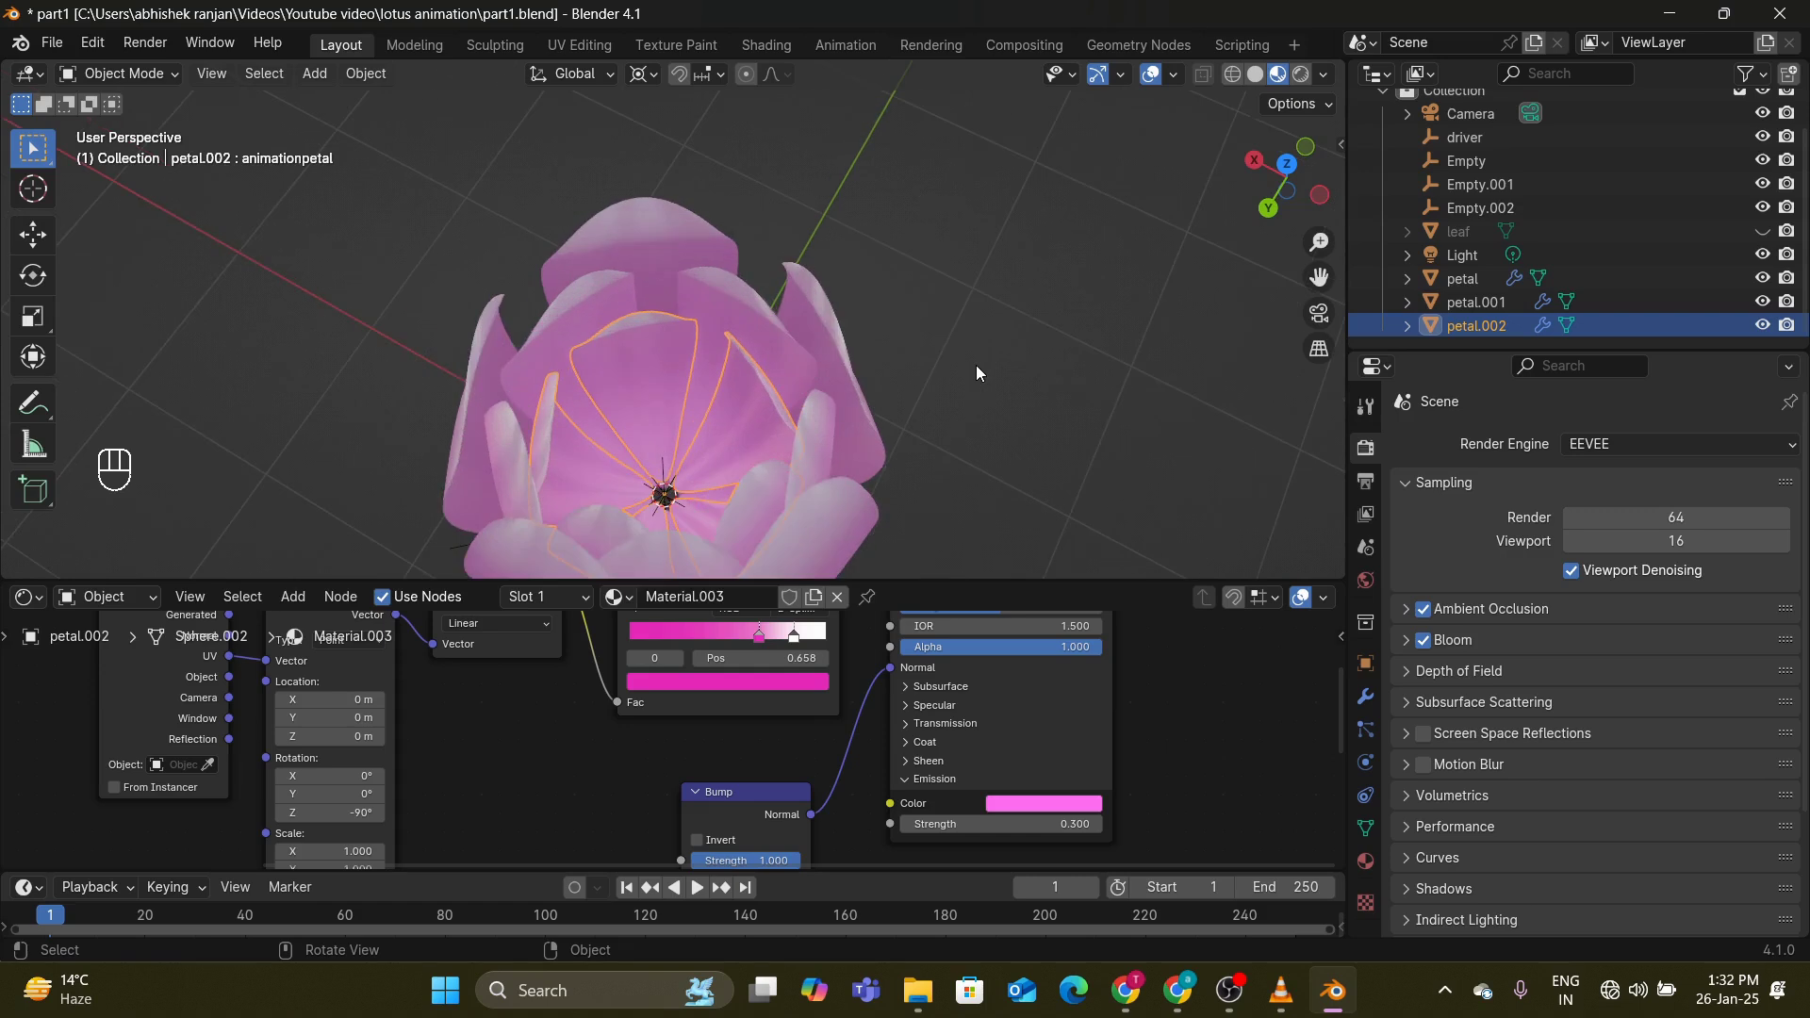
scroll(976, 365, down, 3)
scroll(976, 364, up, 1)
scroll(975, 365, down, 1)
scroll(976, 365, up, 1)
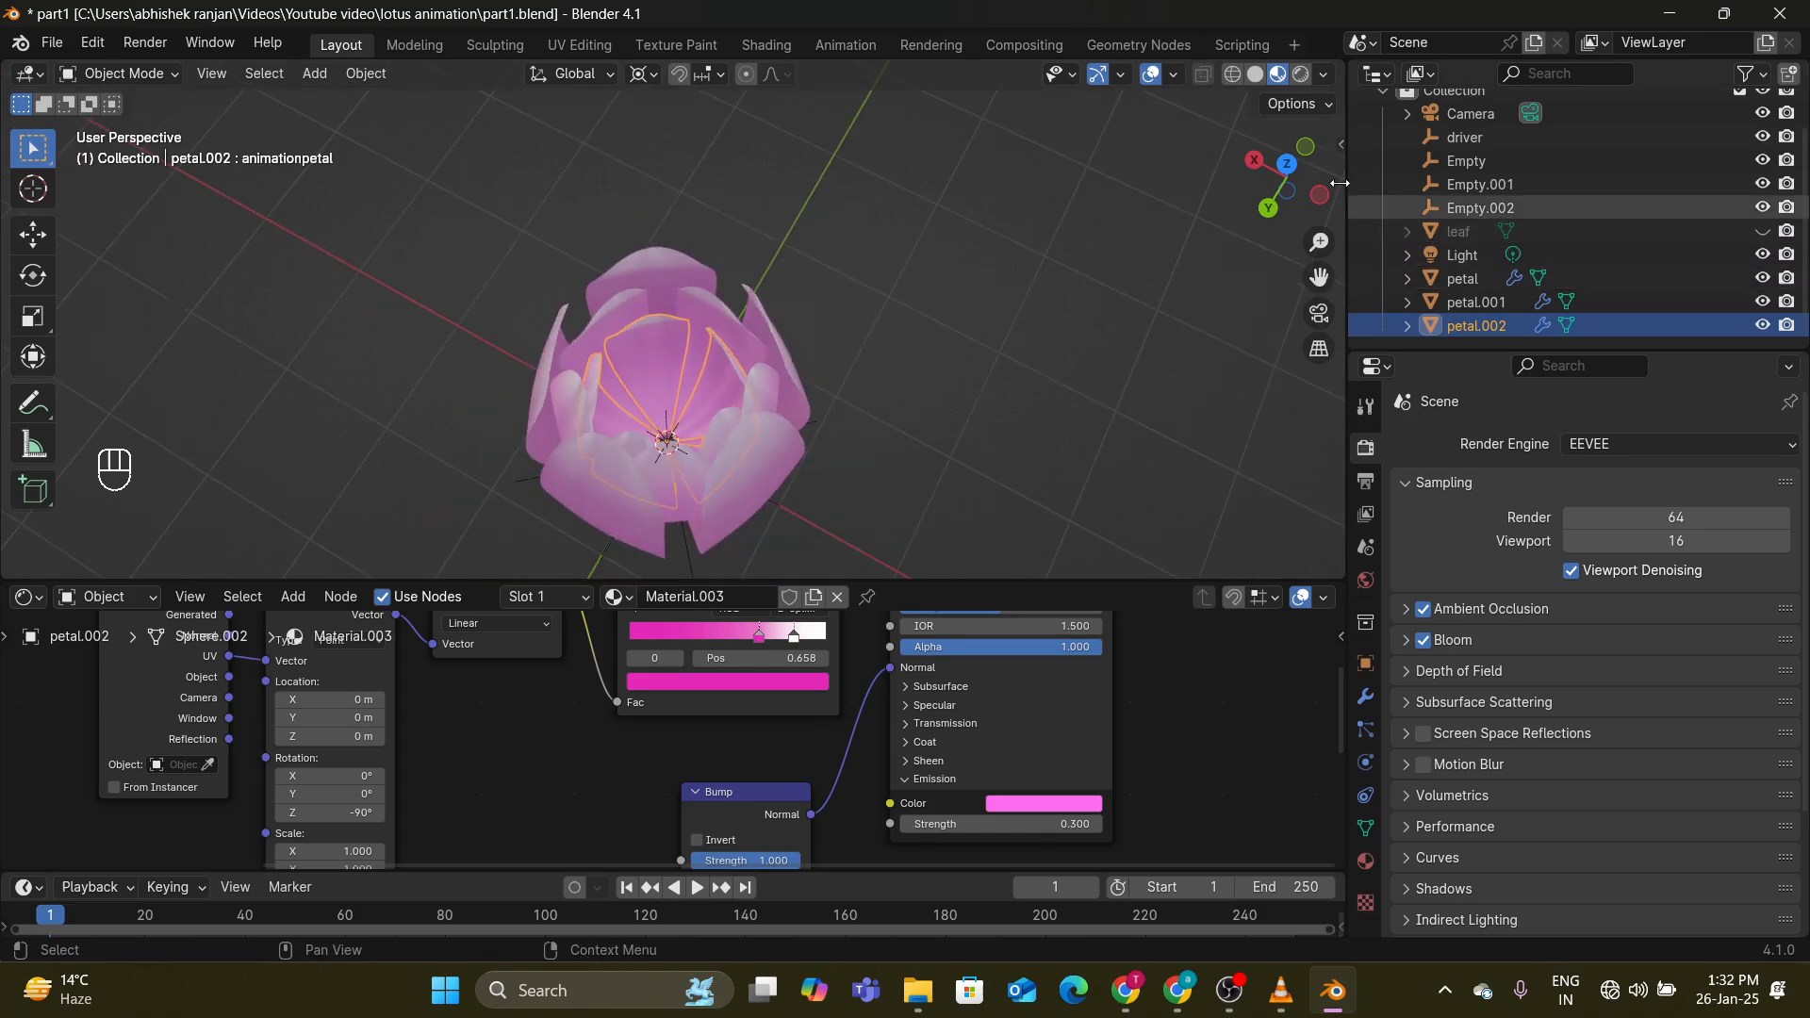
scroll(1378, 196, up, 2)
scroll(864, 342, up, 1)
scroll(865, 347, down, 2)
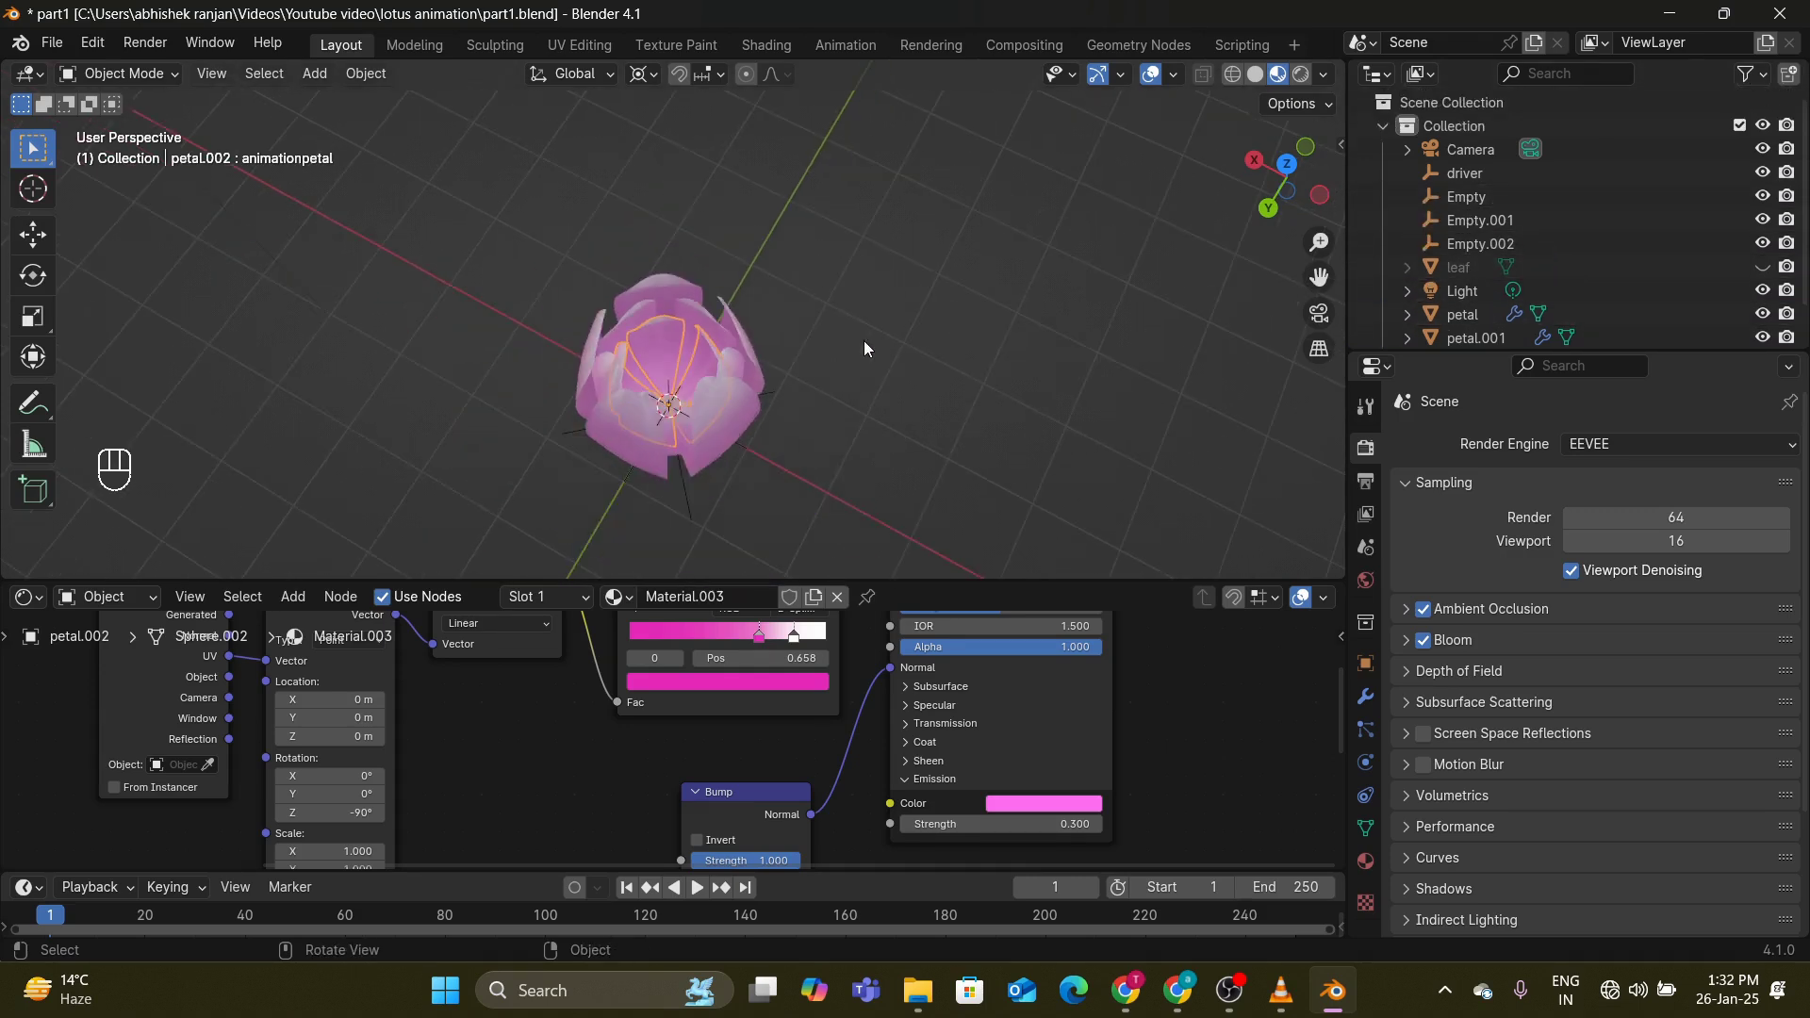
scroll(722, 377, up, 4)
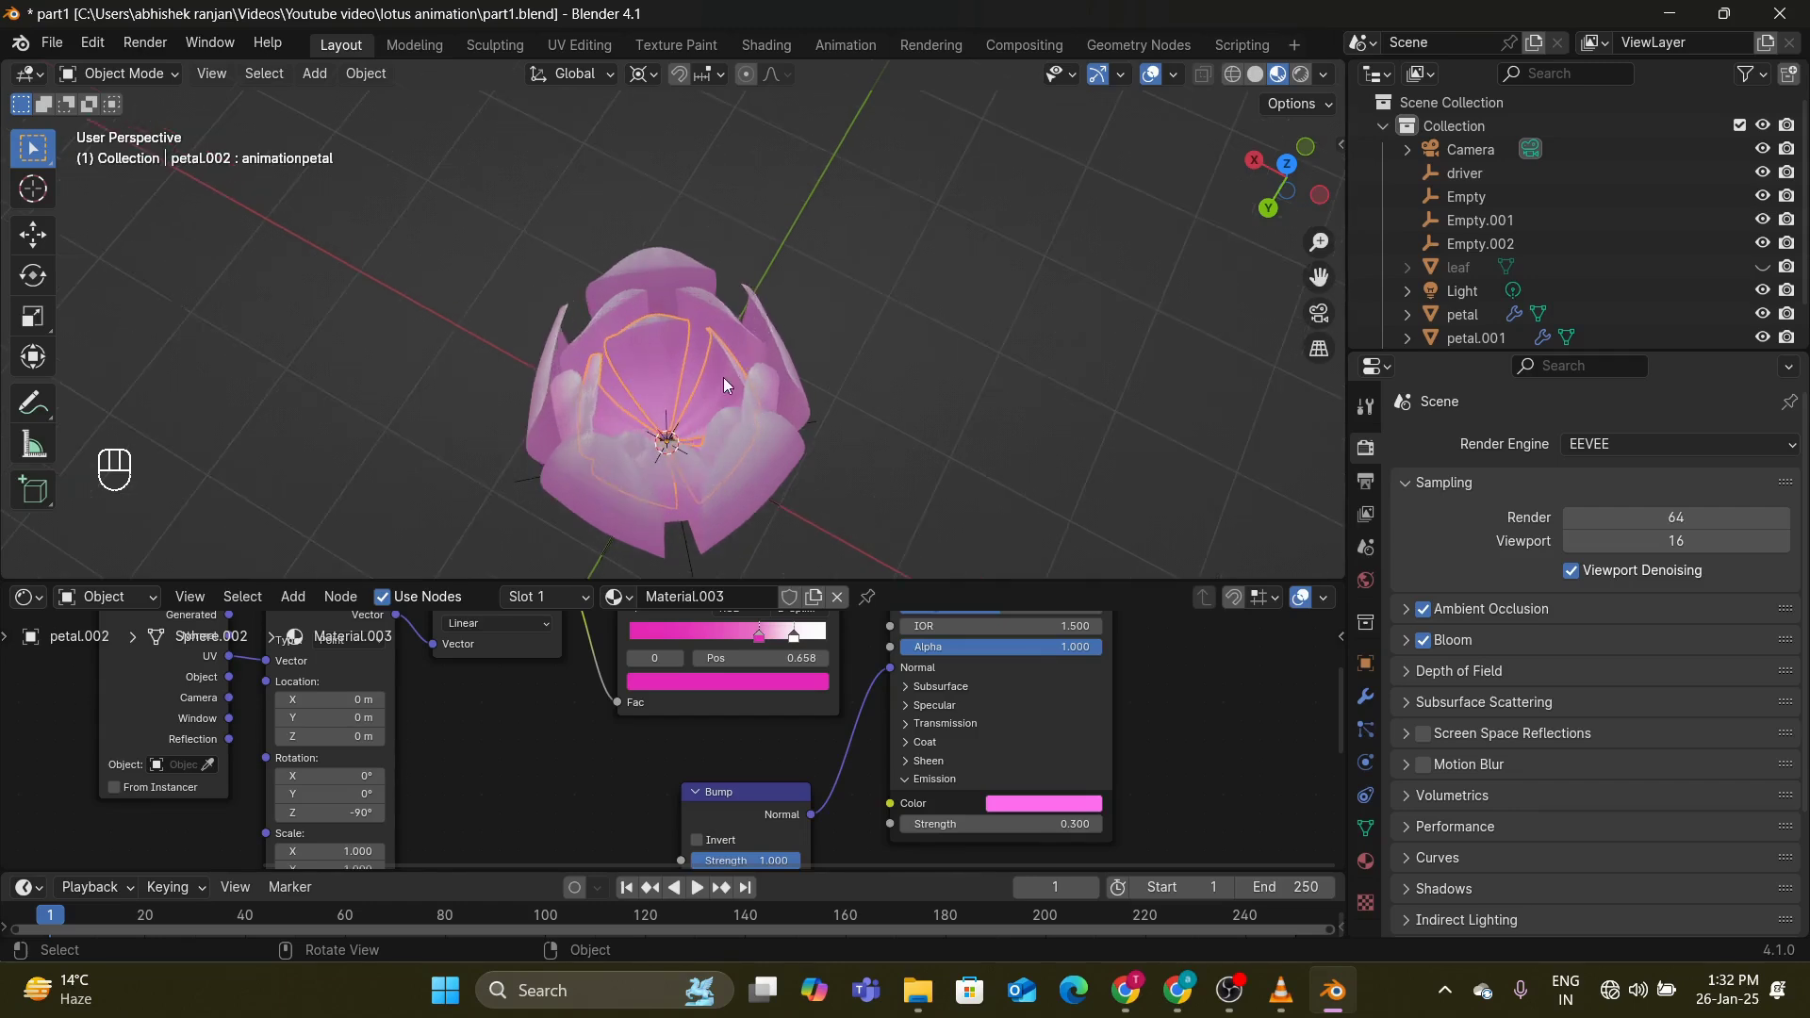
Step: Add a UV sphere at the flower's center and scale it uniformly to about 0.394
middle_drag(924, 298, 773, 469)
key(shift+a)
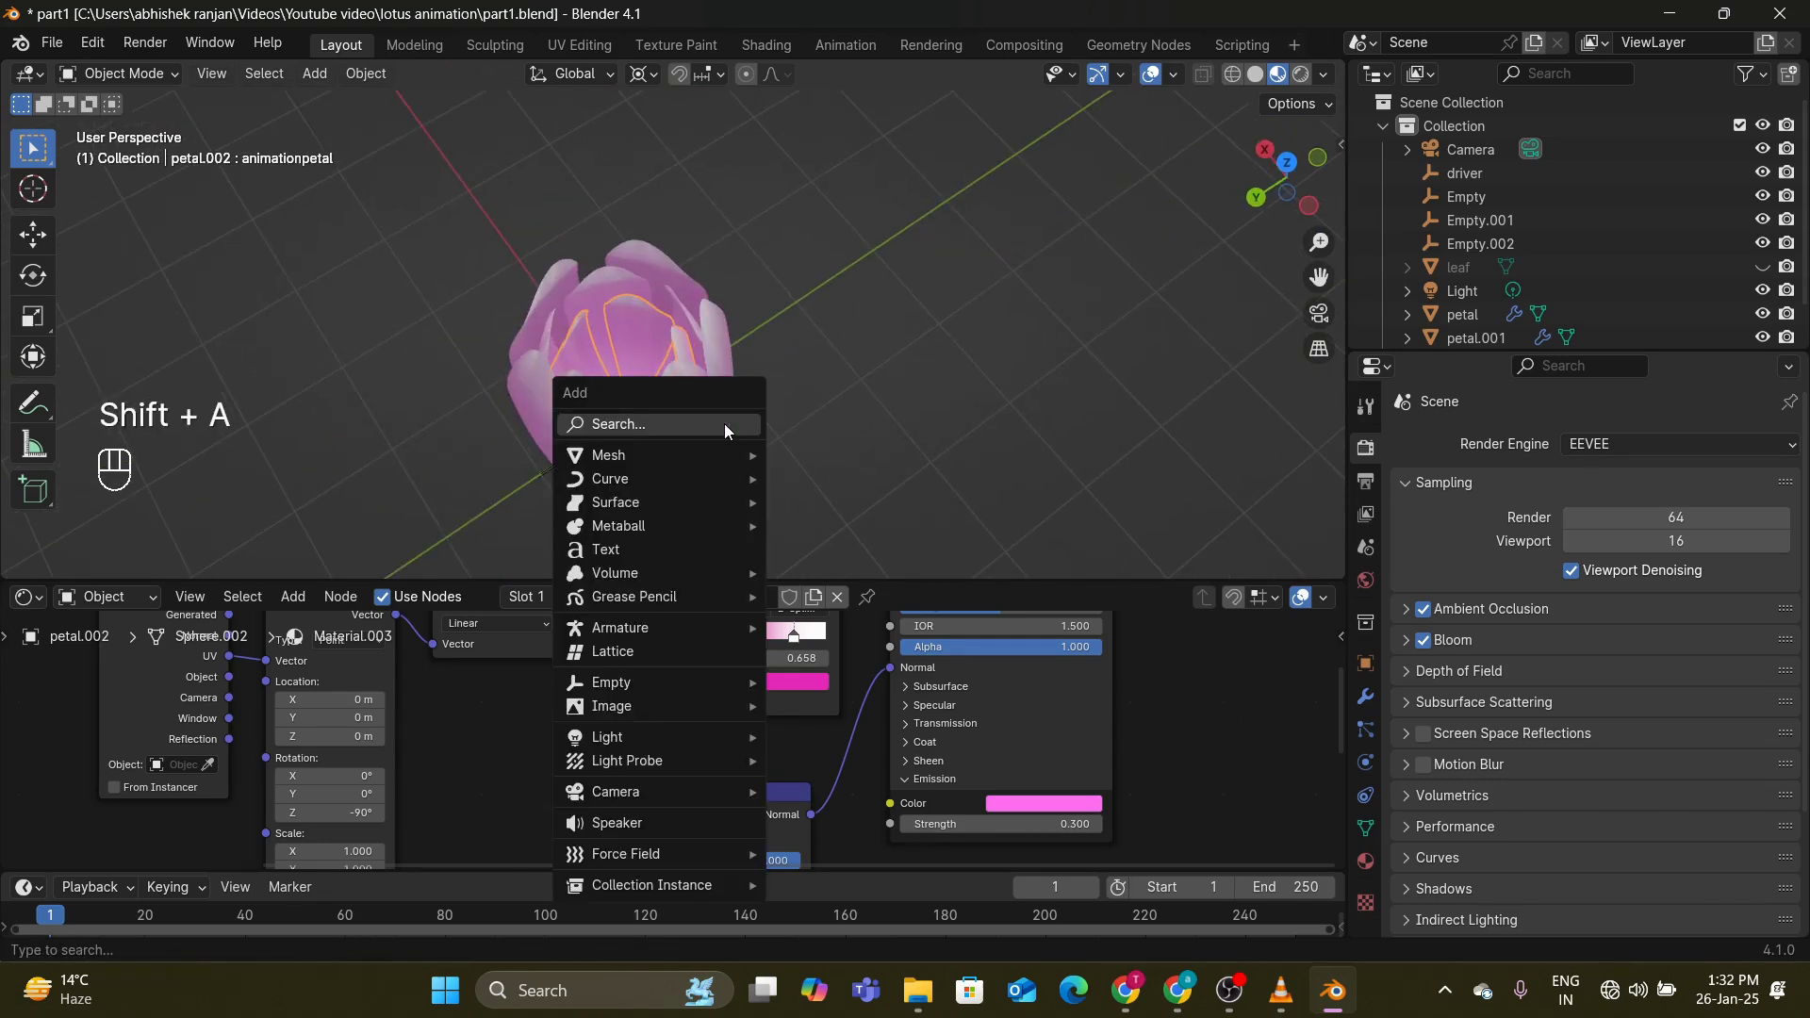
mouse_move(722, 464)
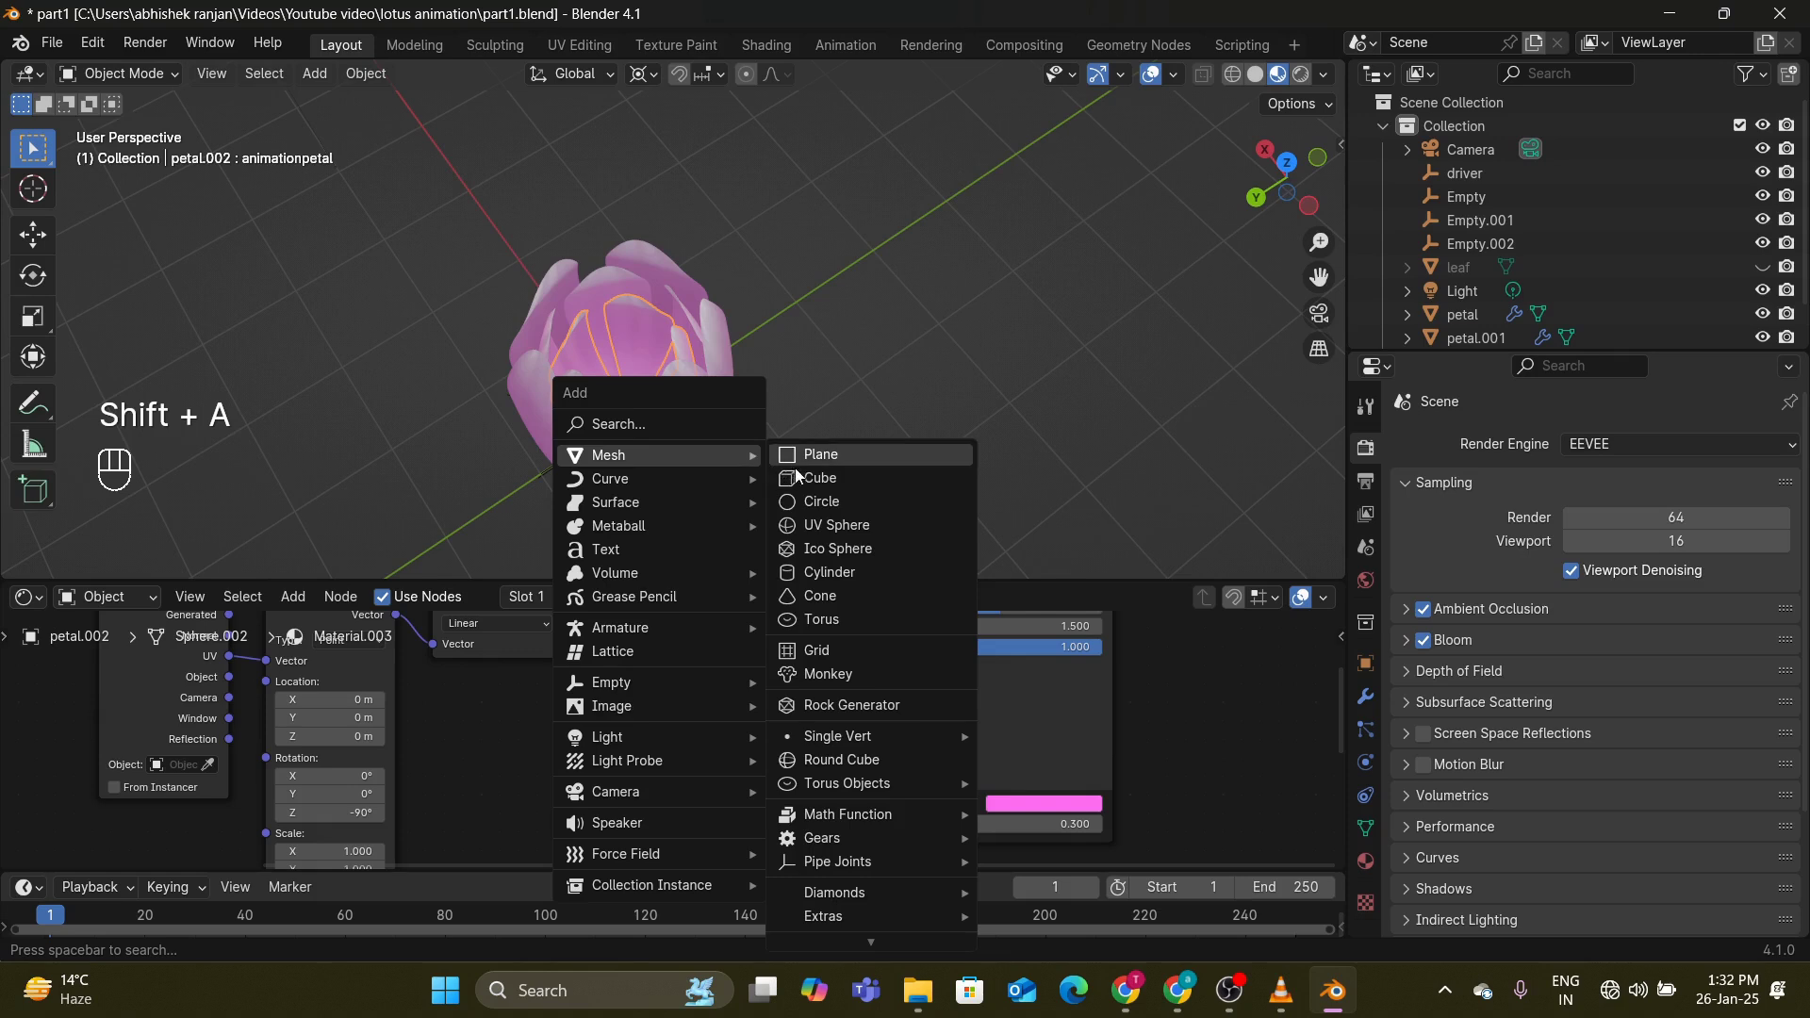
click(824, 524)
middle_drag(870, 415, 947, 323)
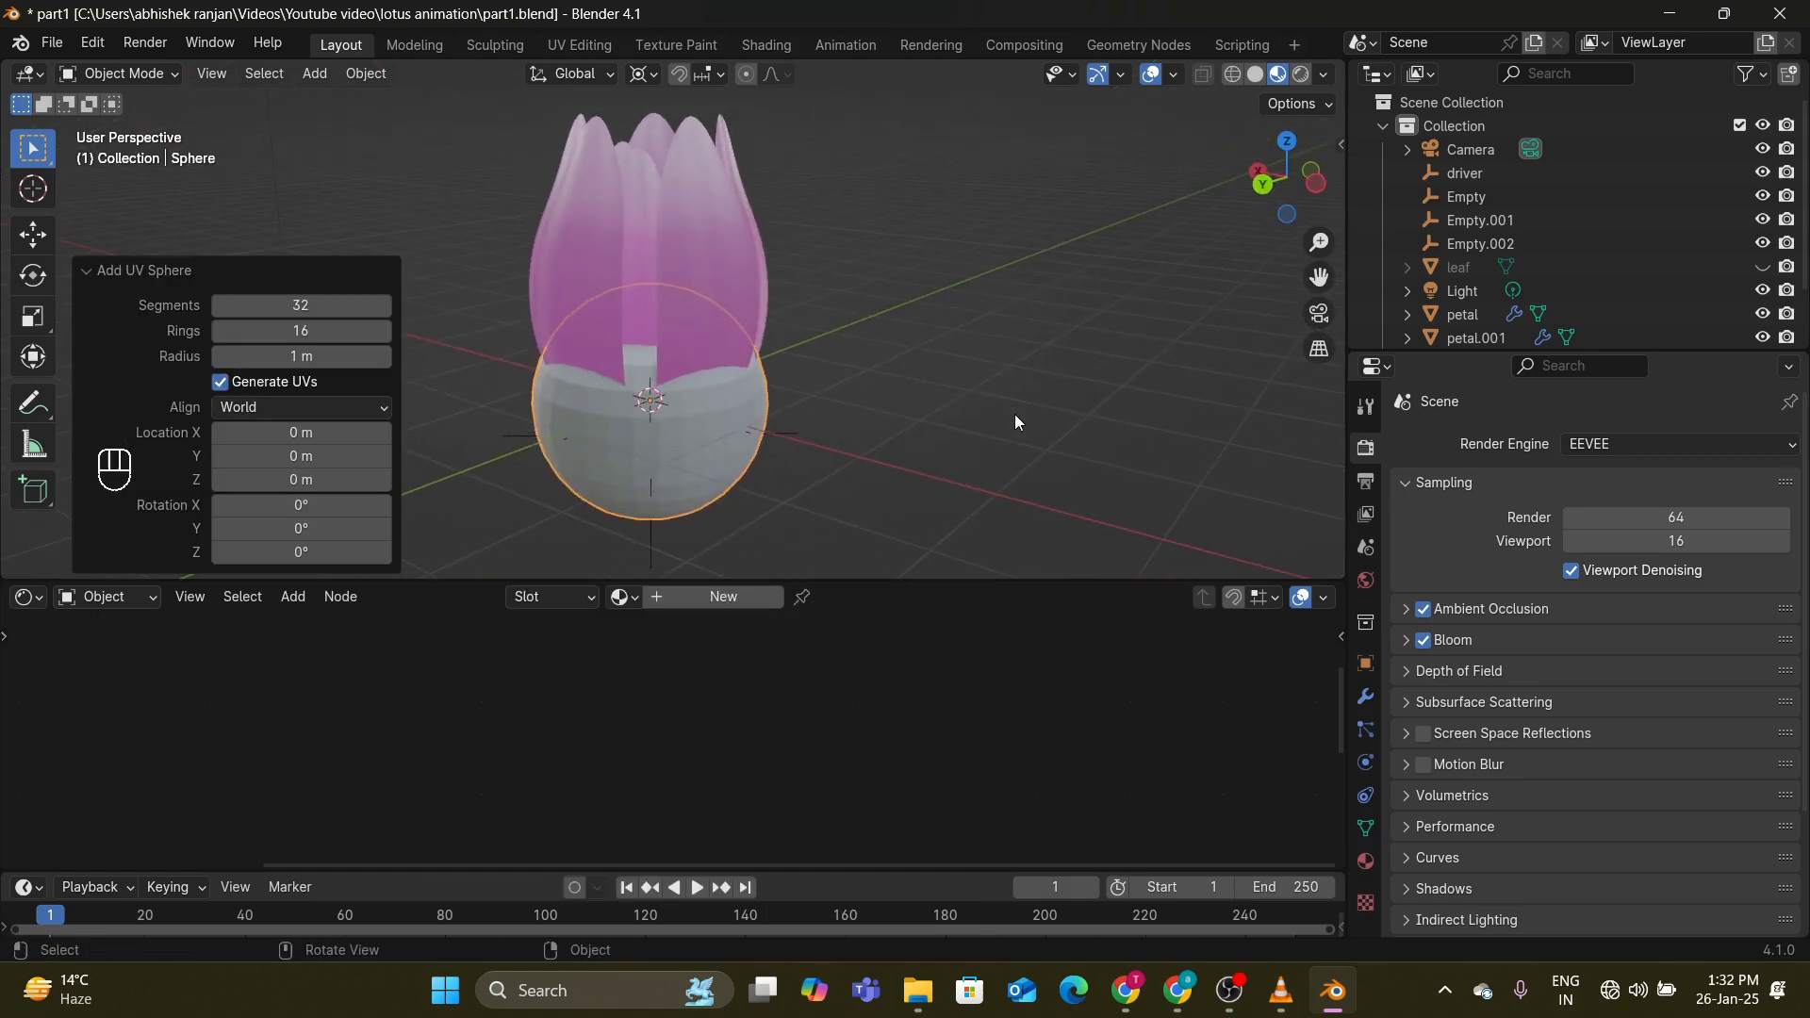
key(s)
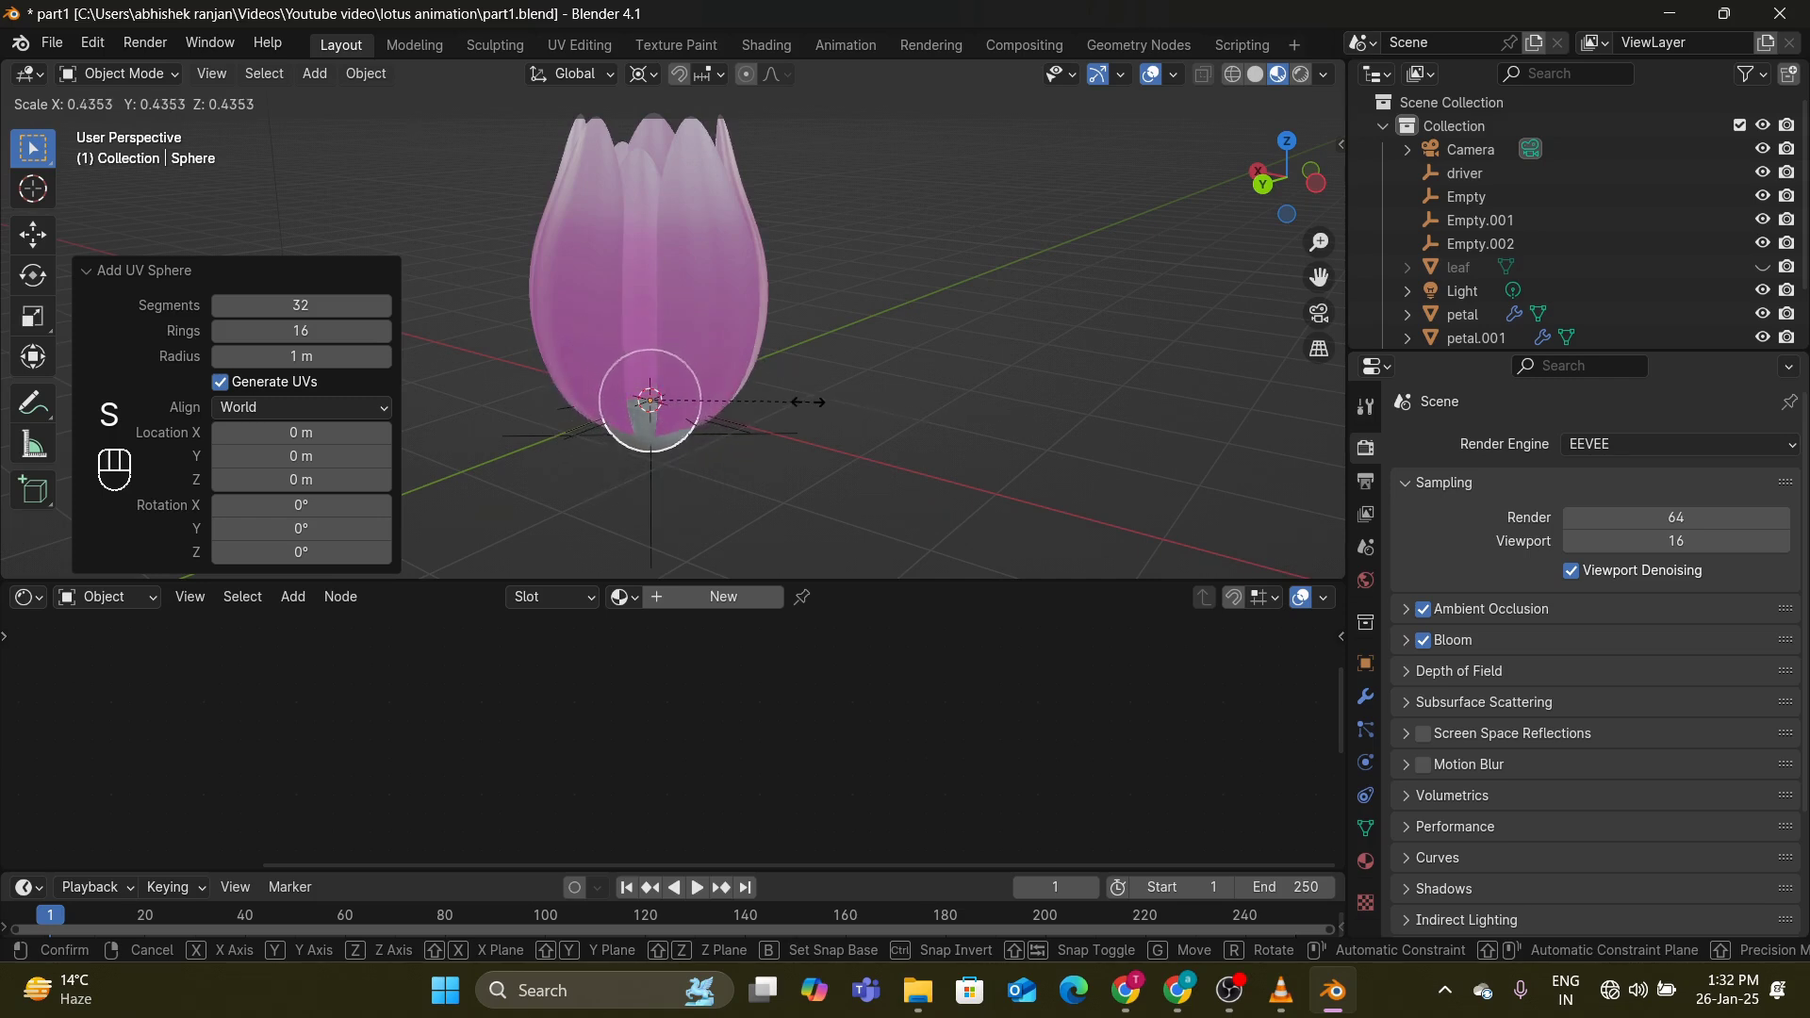
click(797, 405)
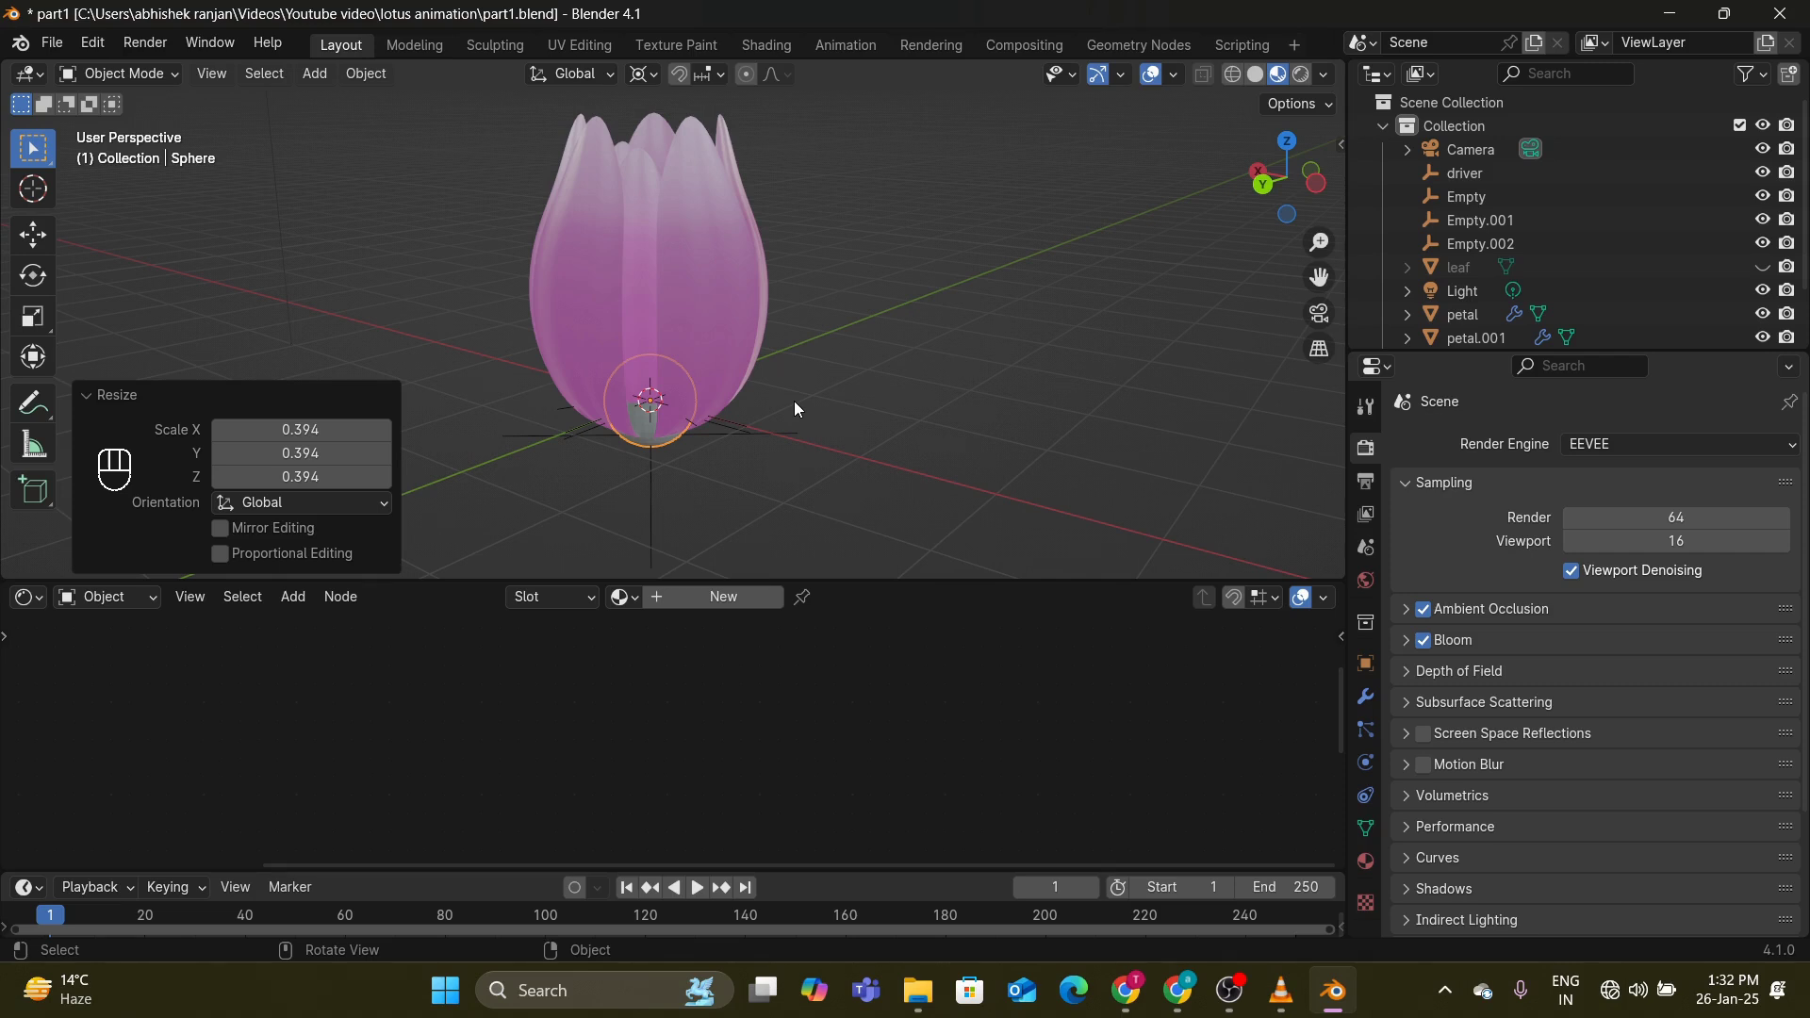
Step: Inspect the sphere on its own in local view and from above among the petals
key(slash)
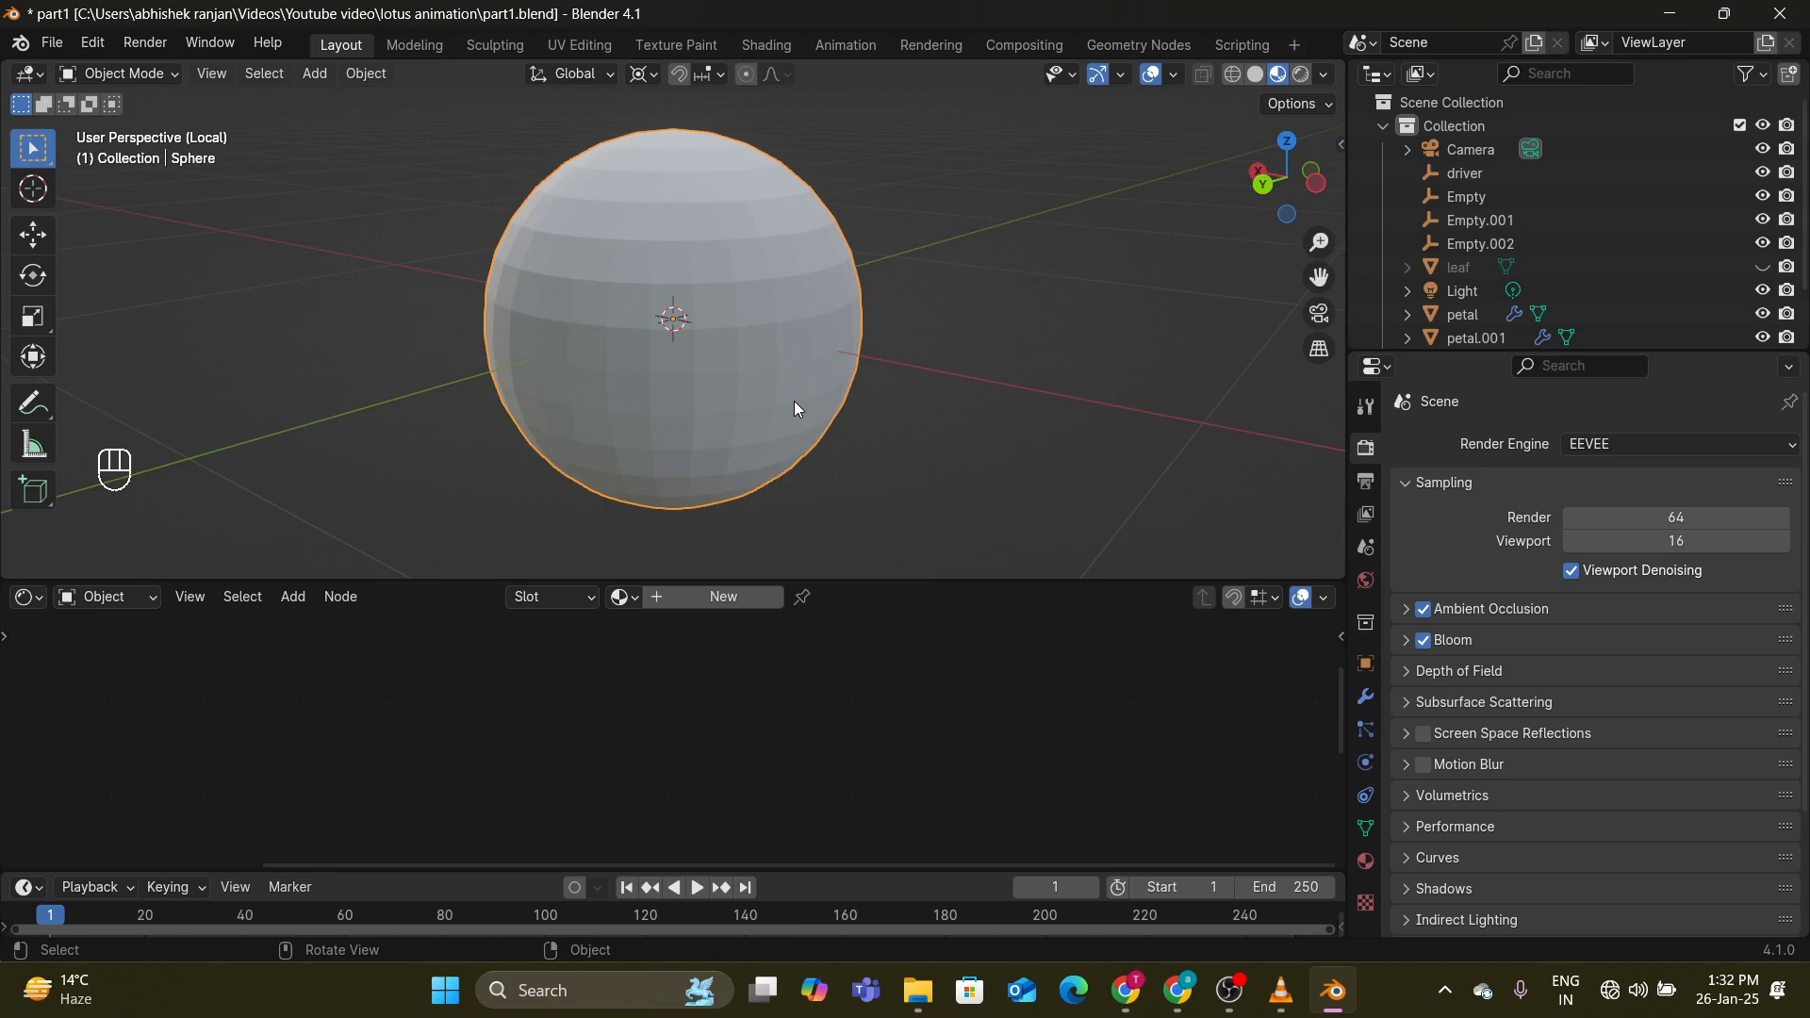
key(slash)
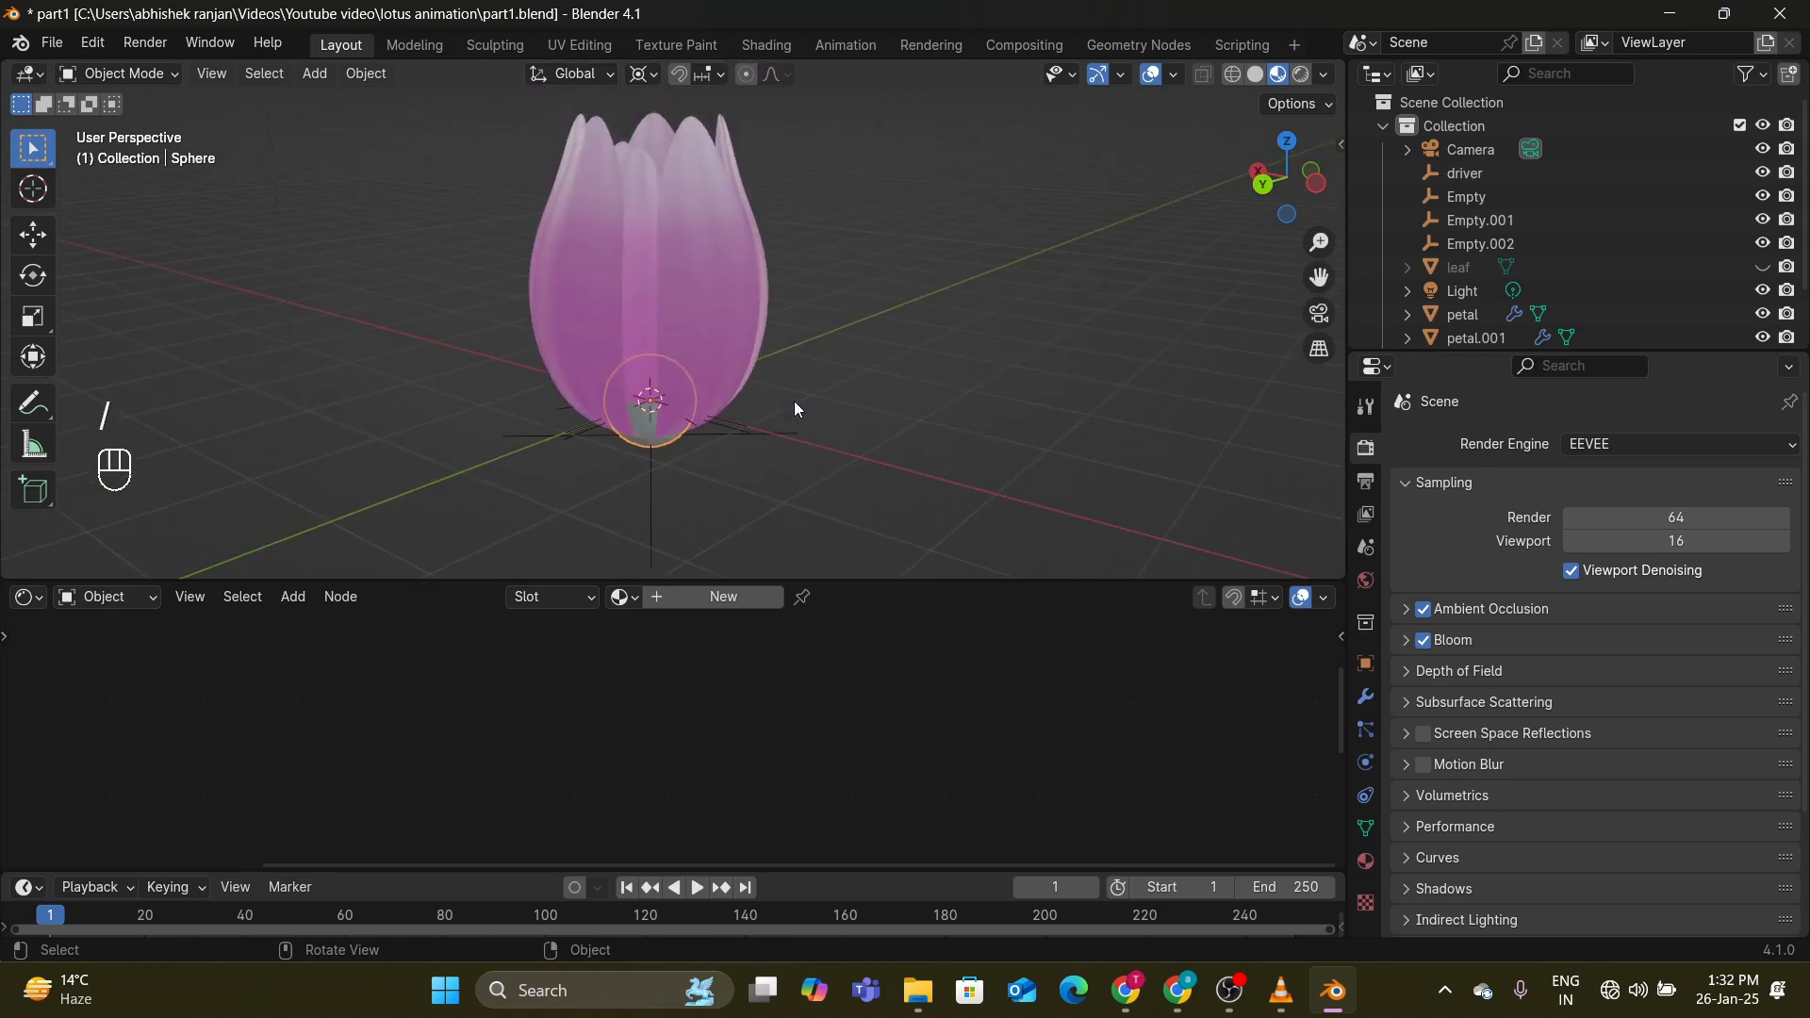
middle_drag(794, 399, 784, 521)
scroll(787, 527, down, 2)
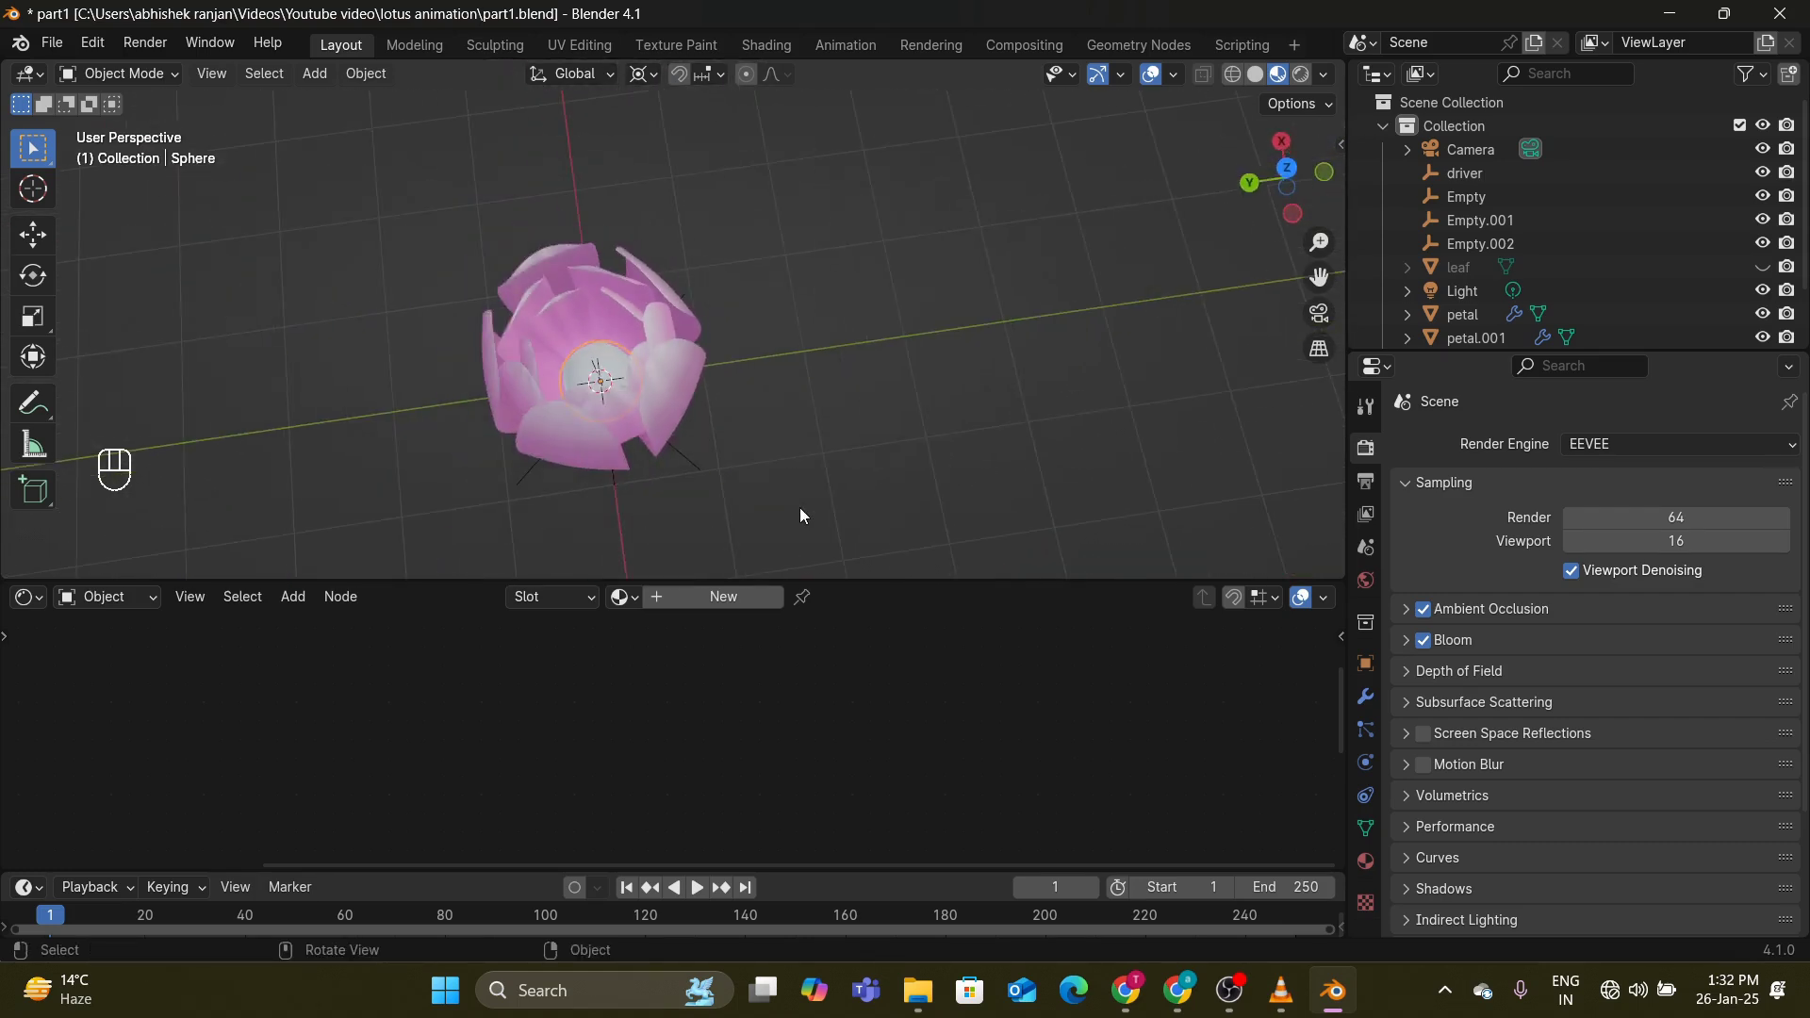
key(slash)
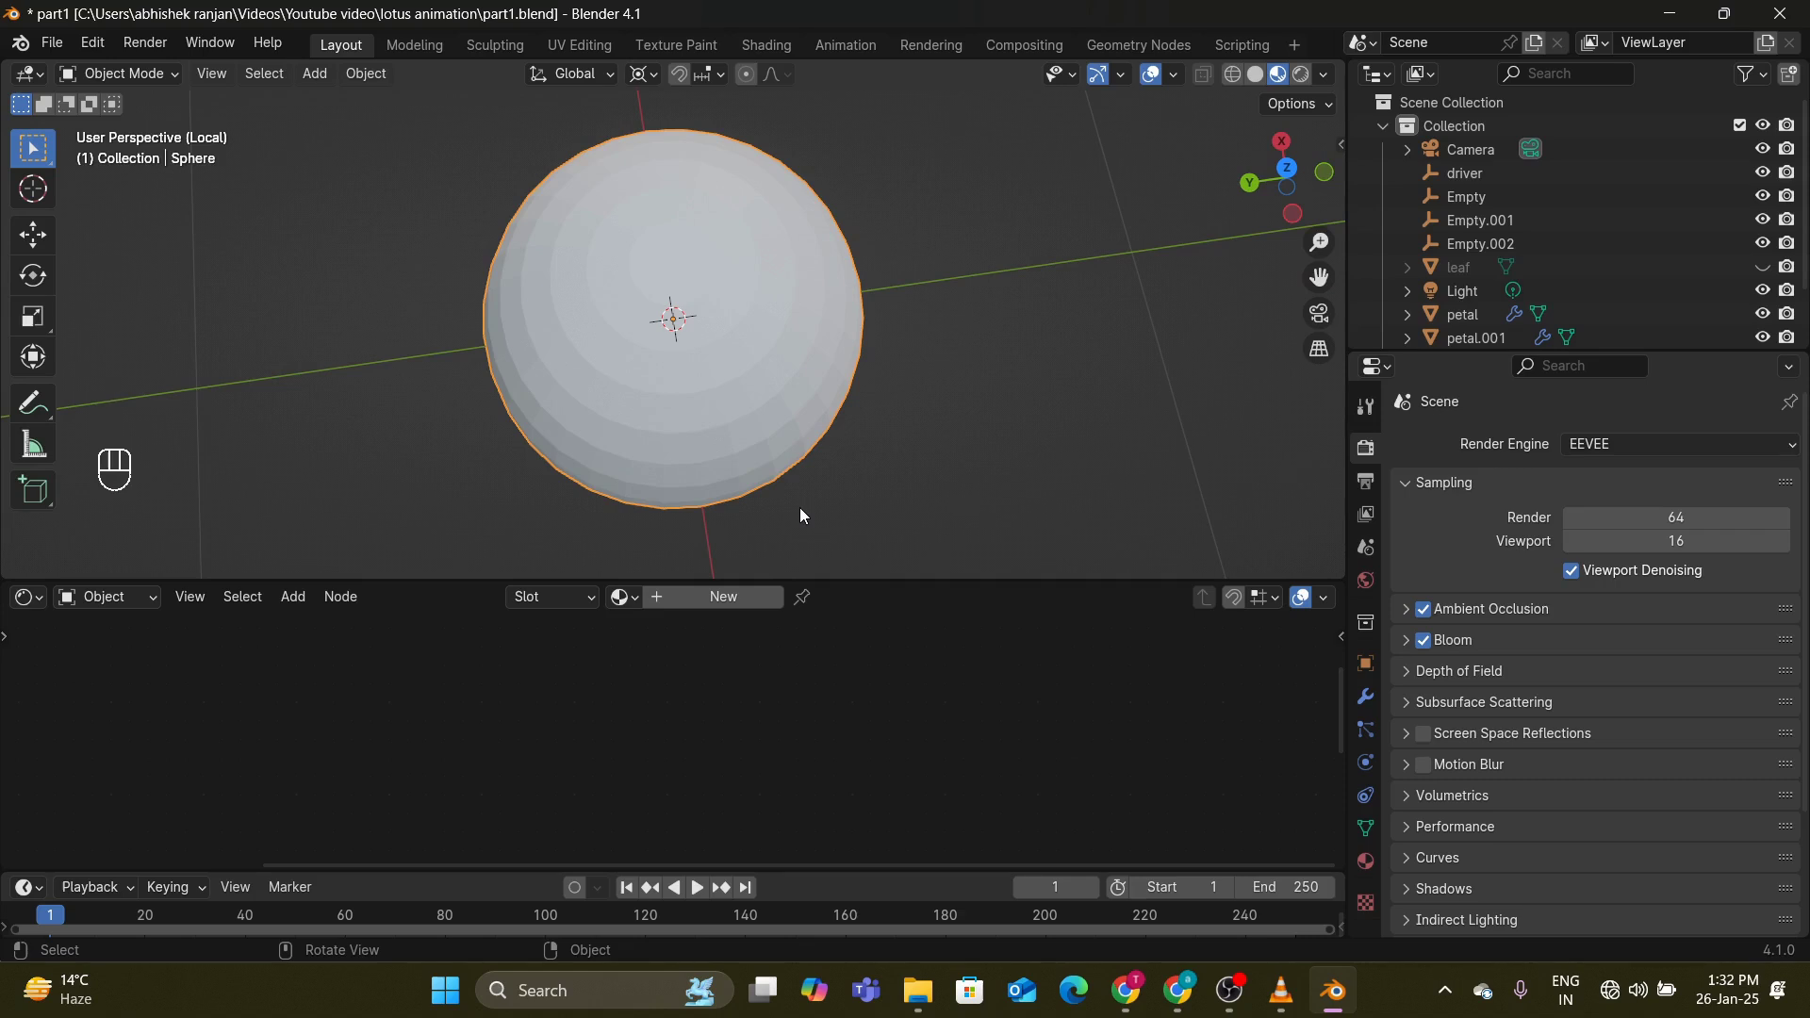
key(slash)
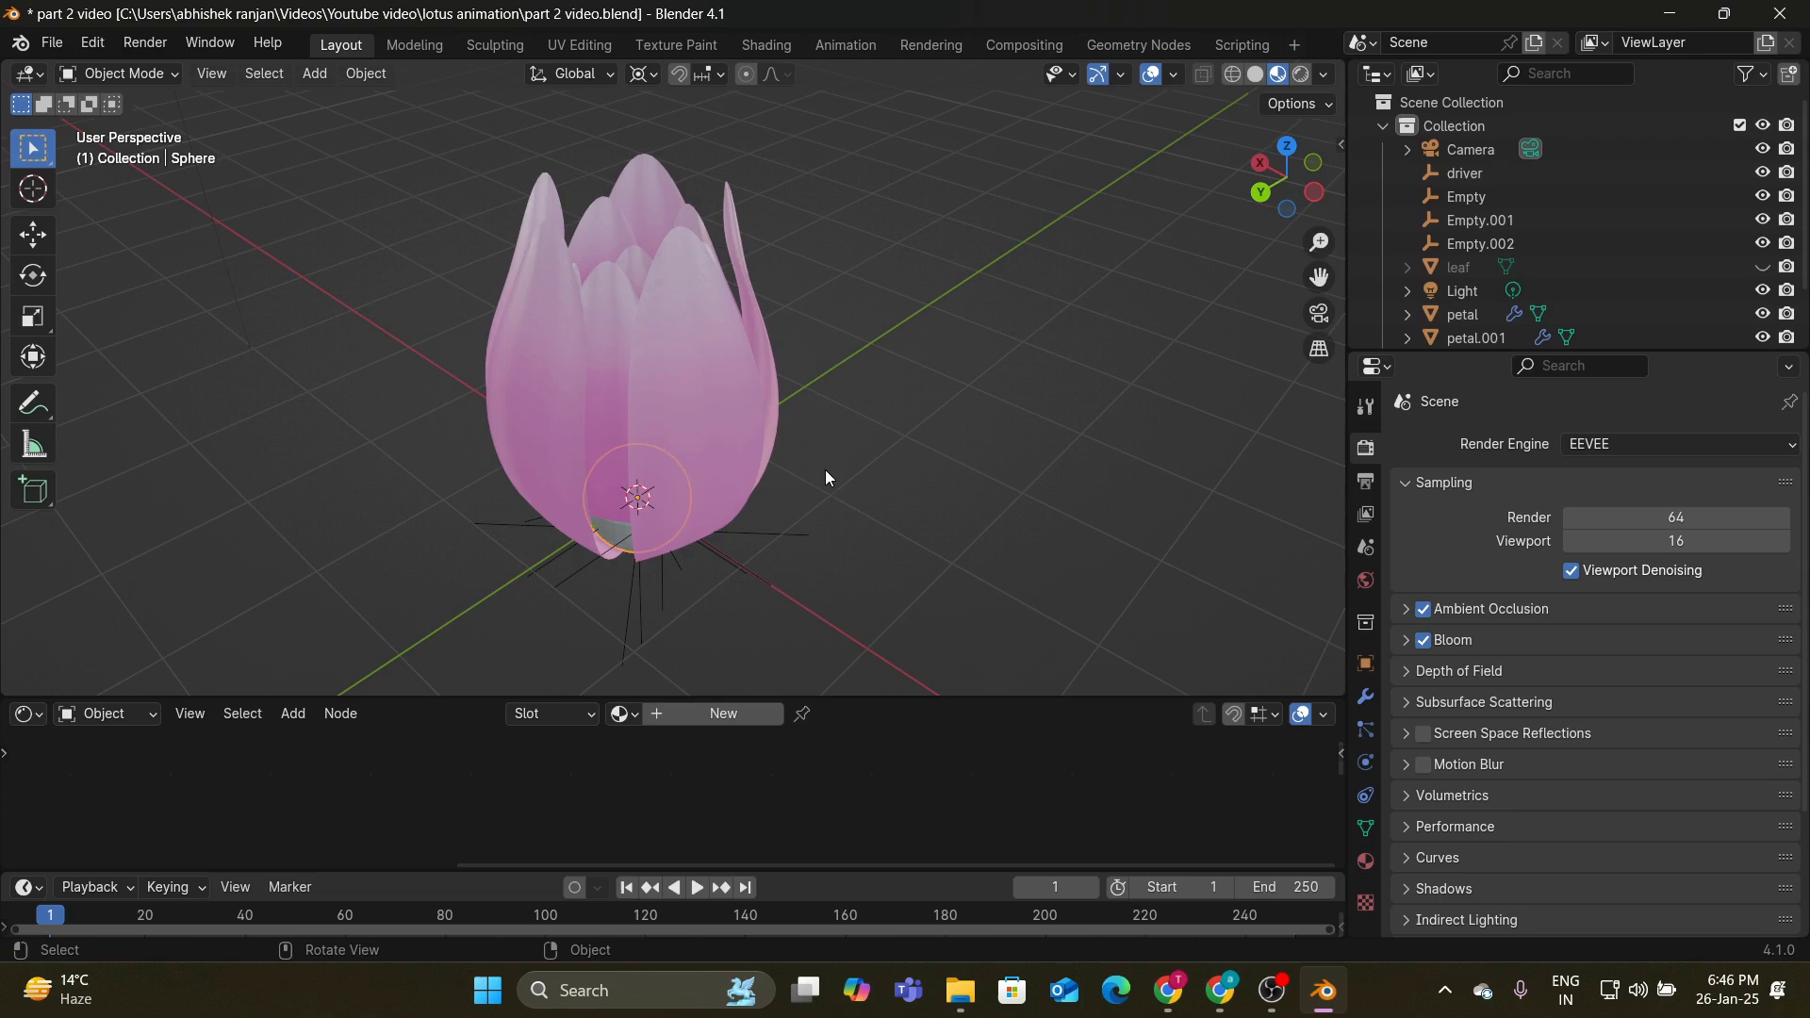
Step: Raise the sphere about 0.364 m along the Z axis, working from the front view
key(KP_1)
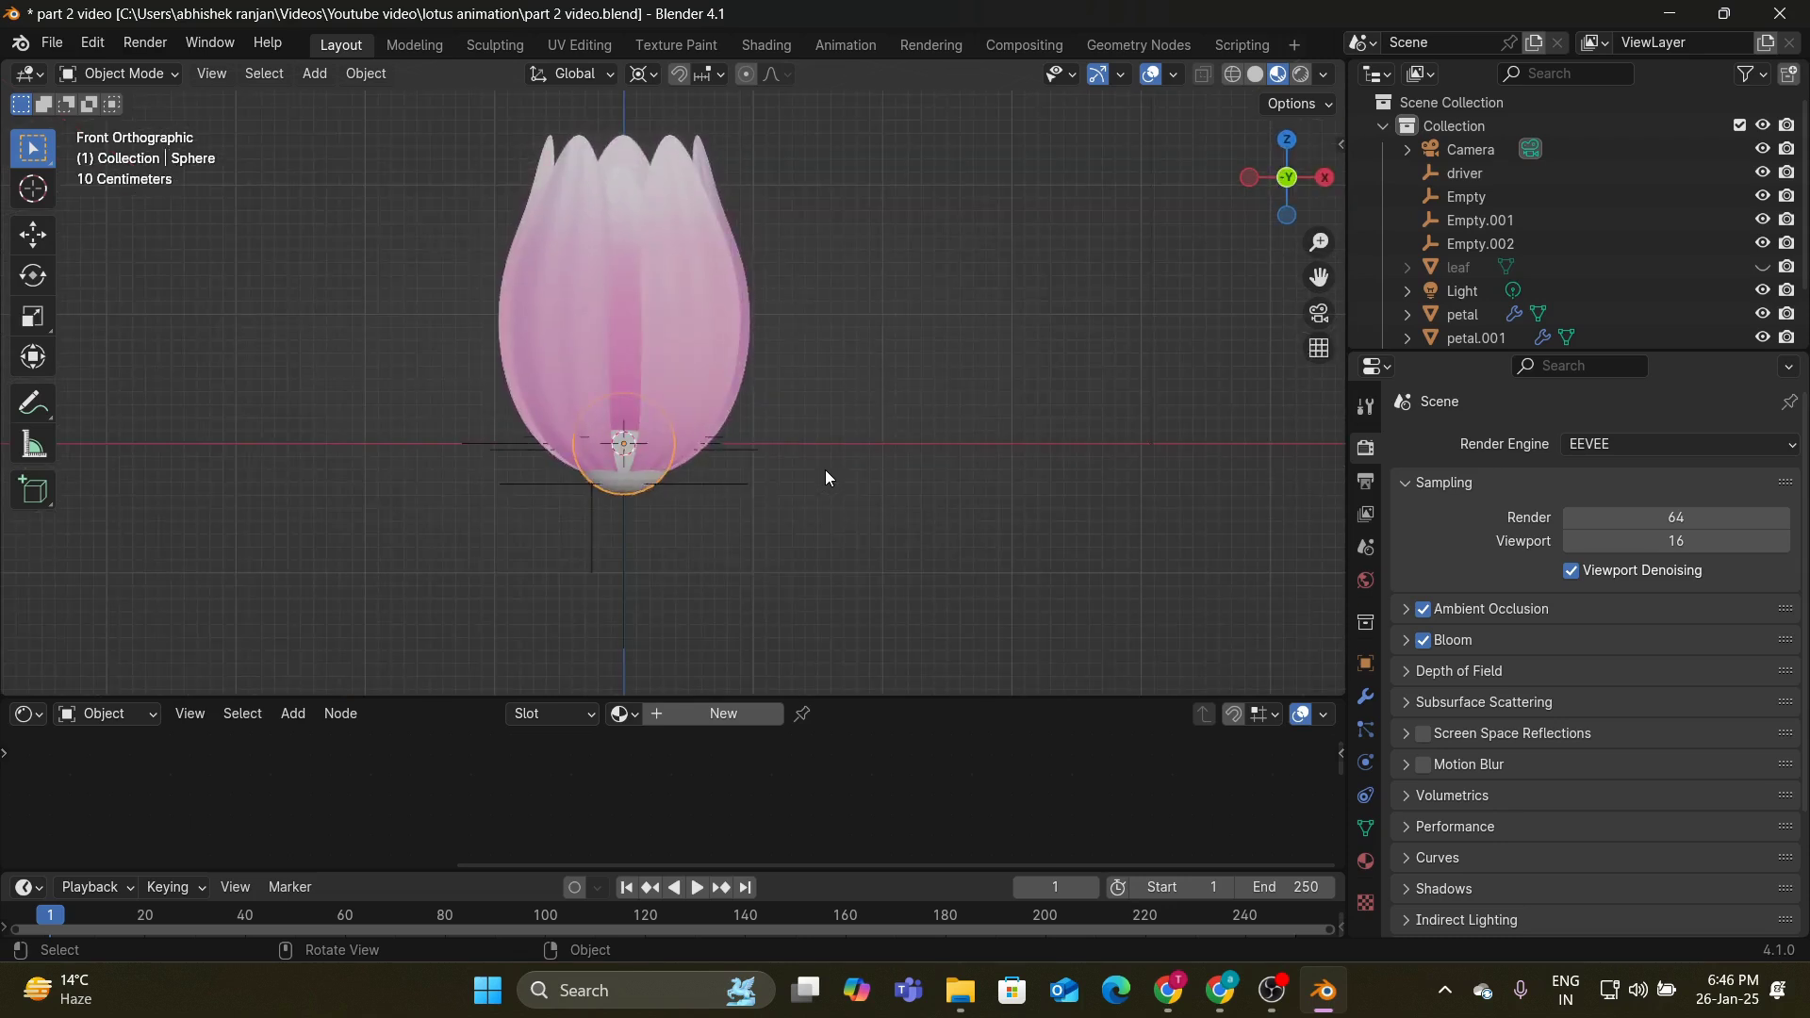
key(g)
key(z)
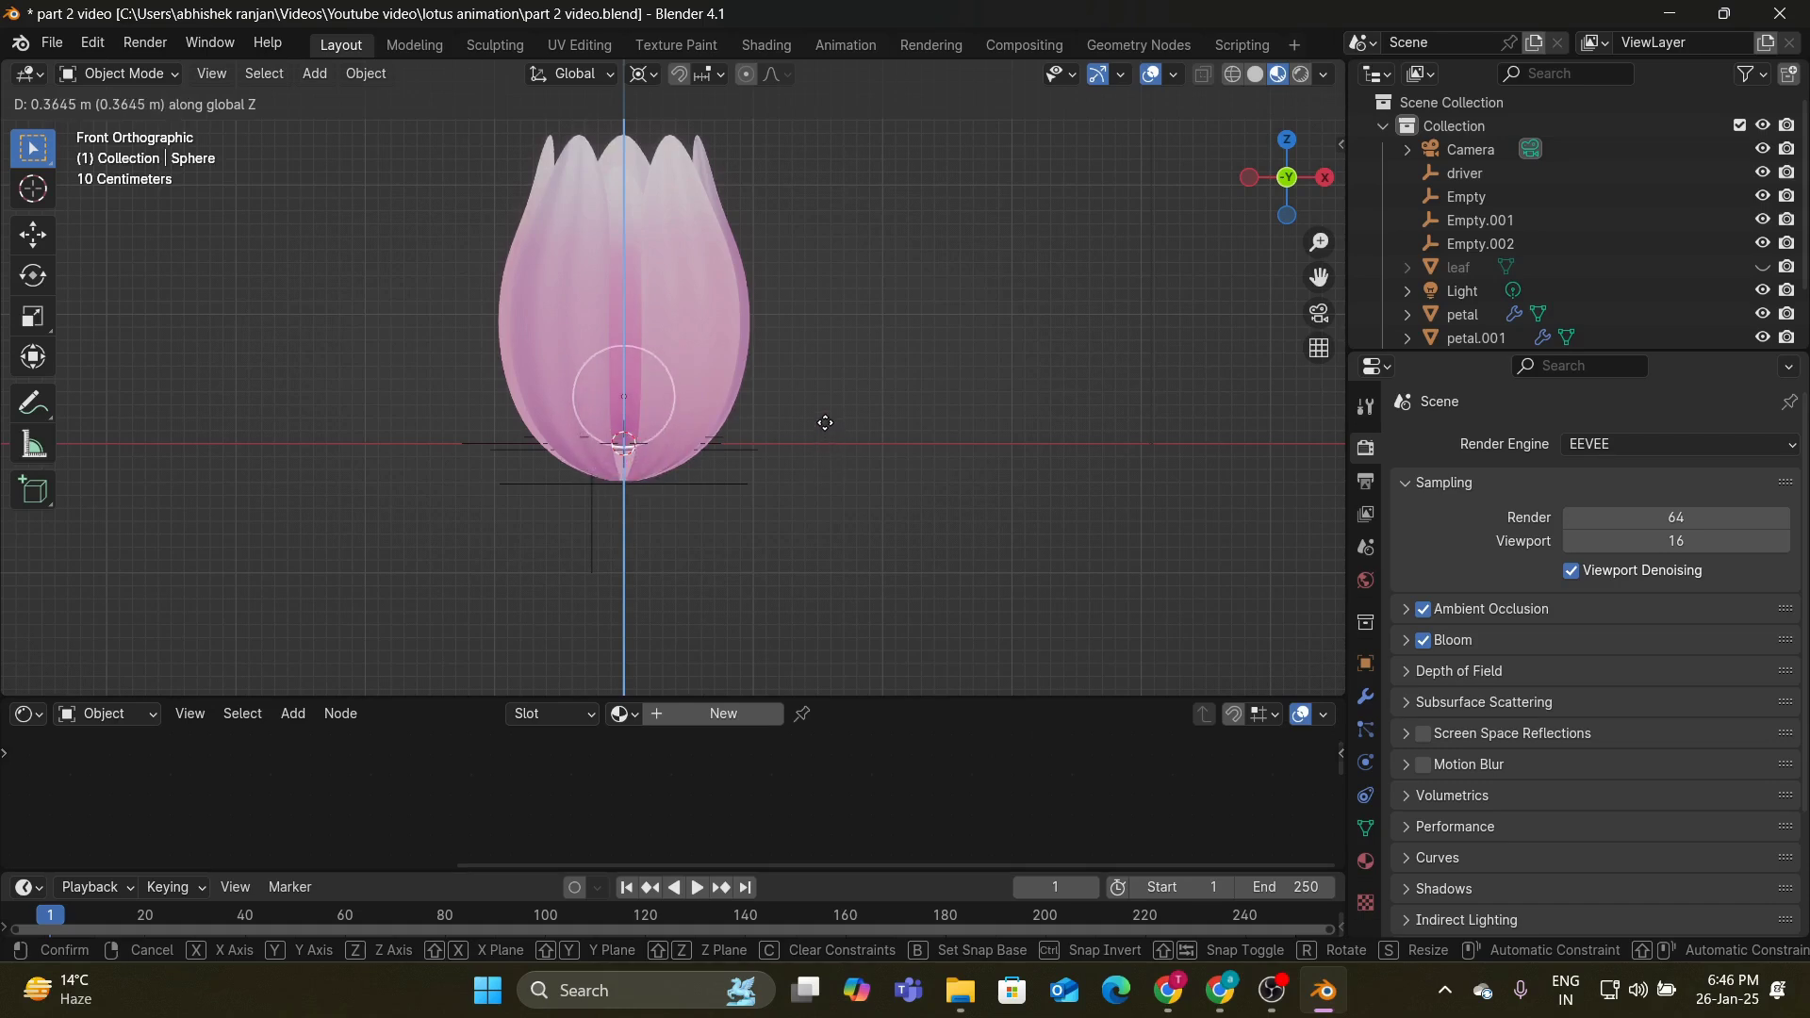
click(828, 431)
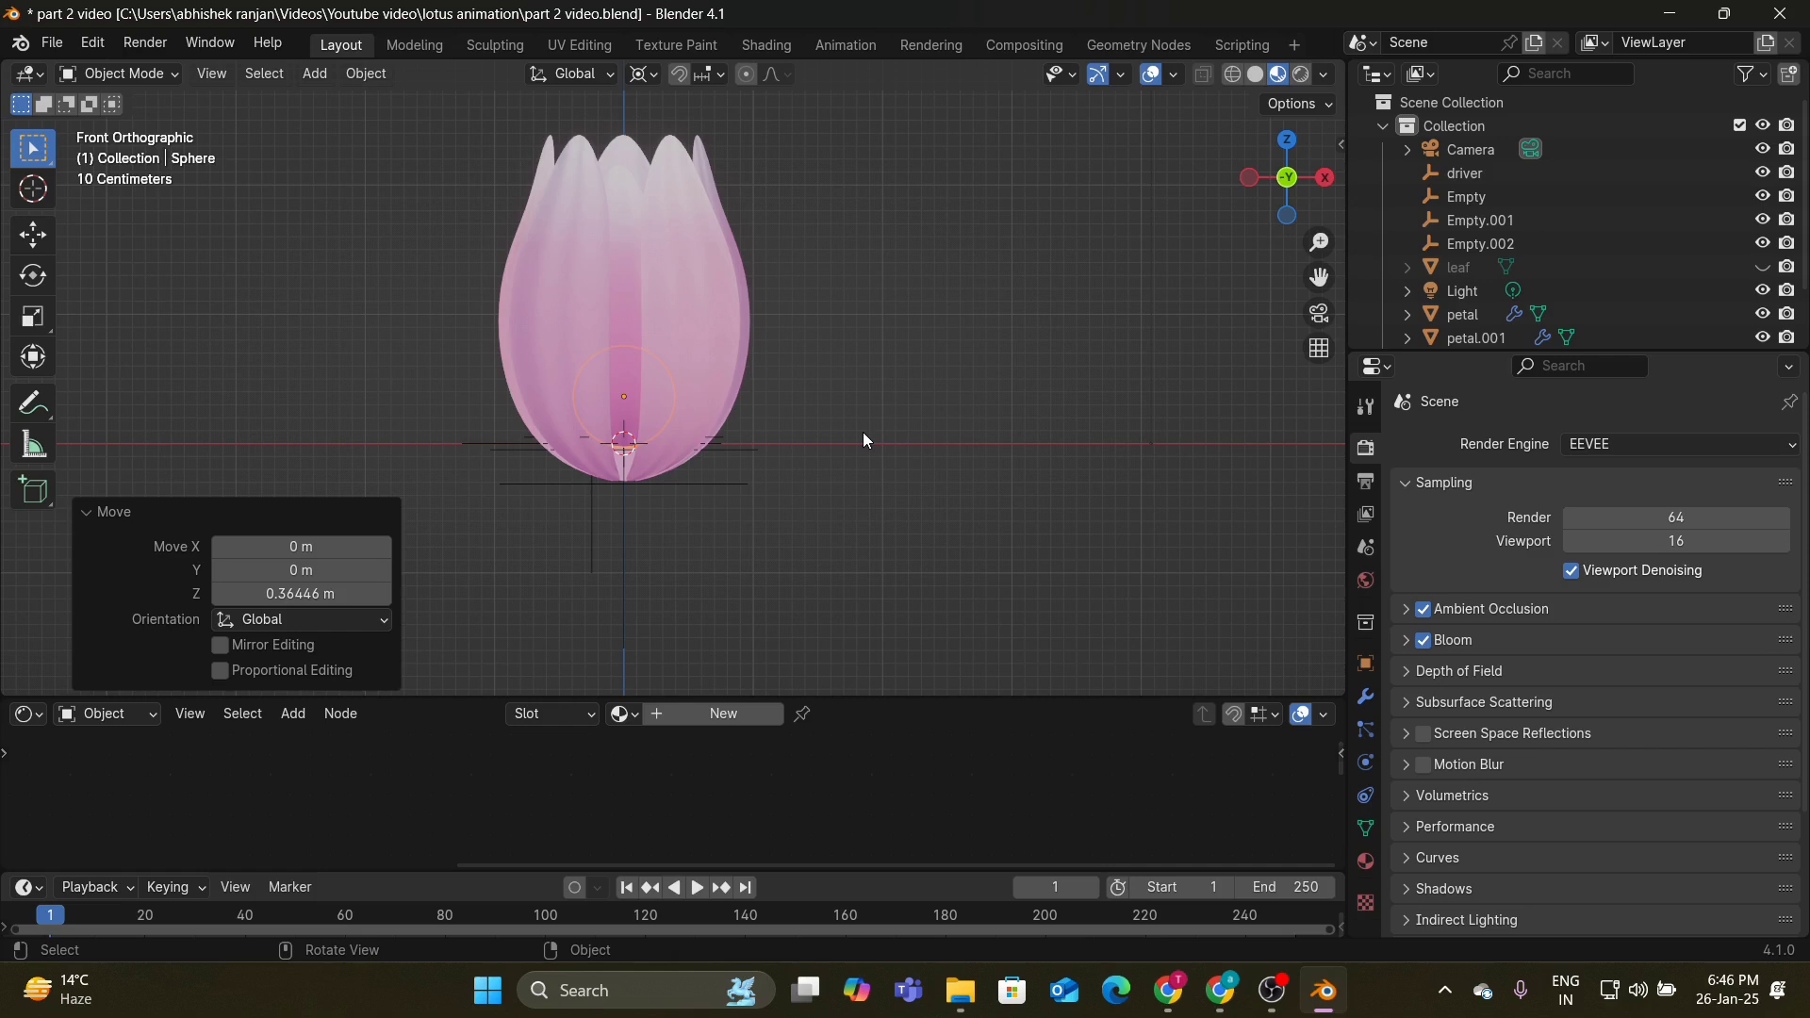
Step: Flatten the sphere along the Z axis to a scale of about 0.57, and check it from the top view
key(s)
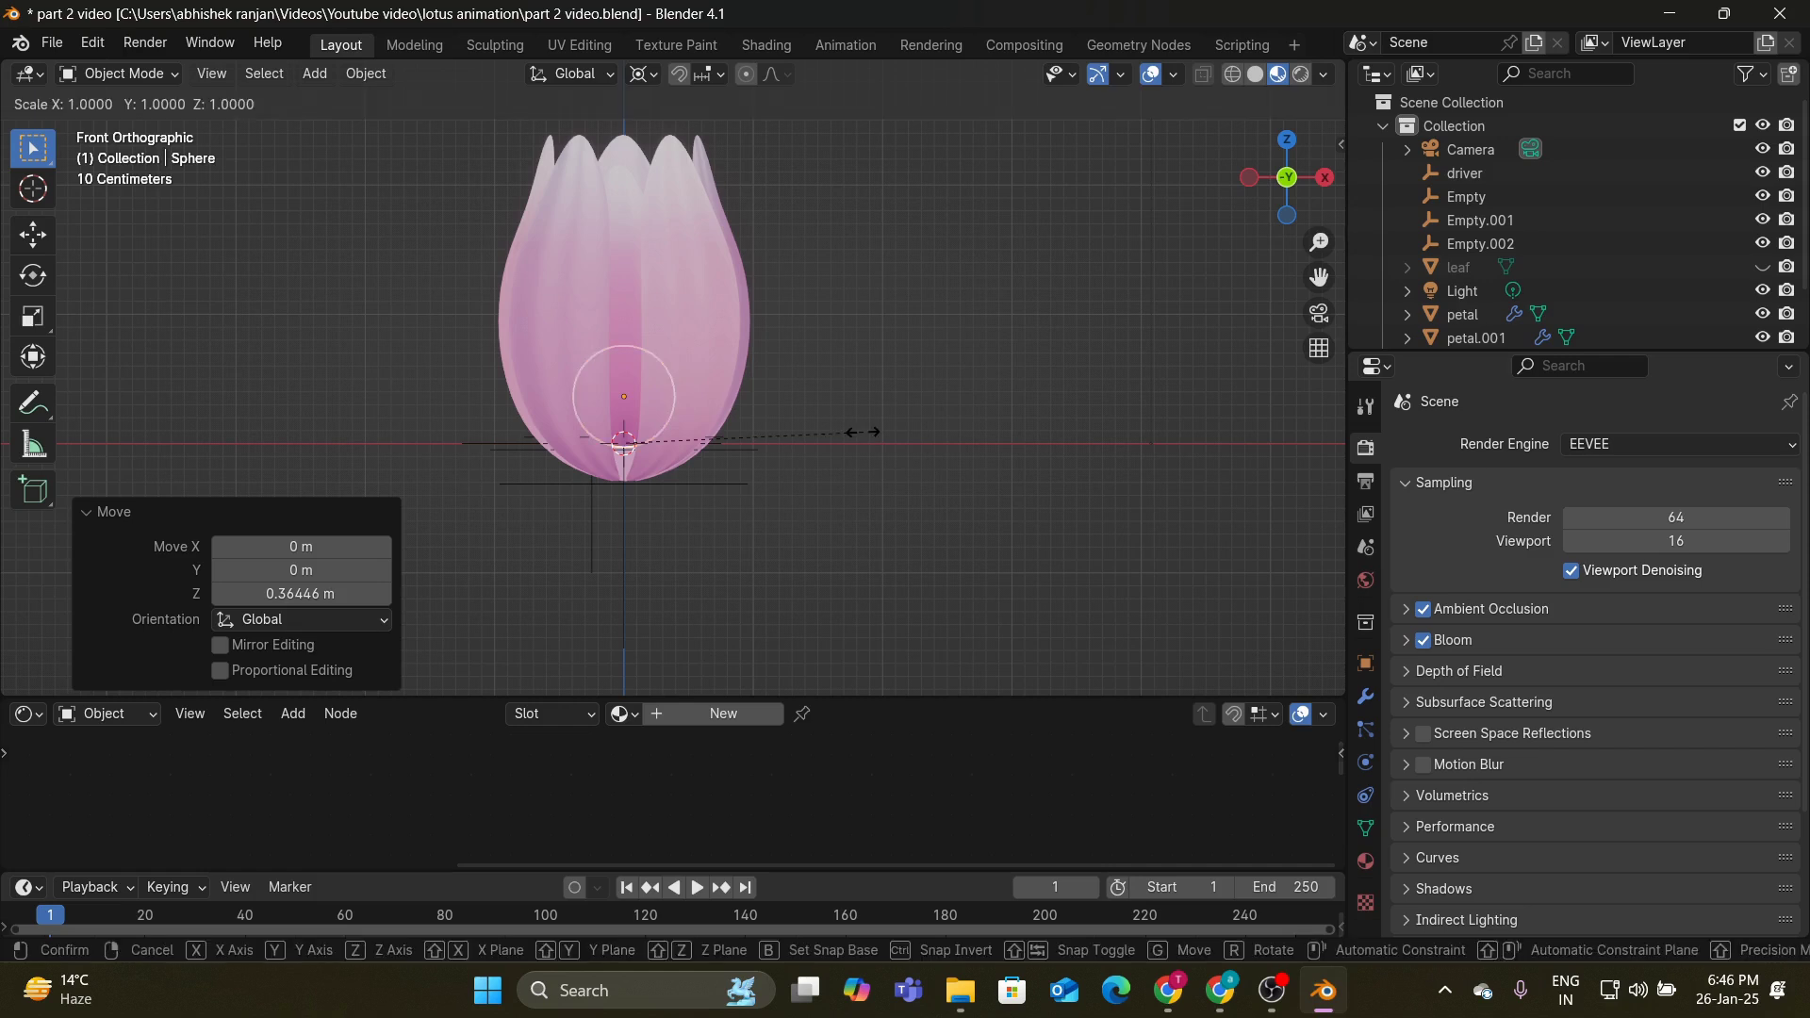
key(z)
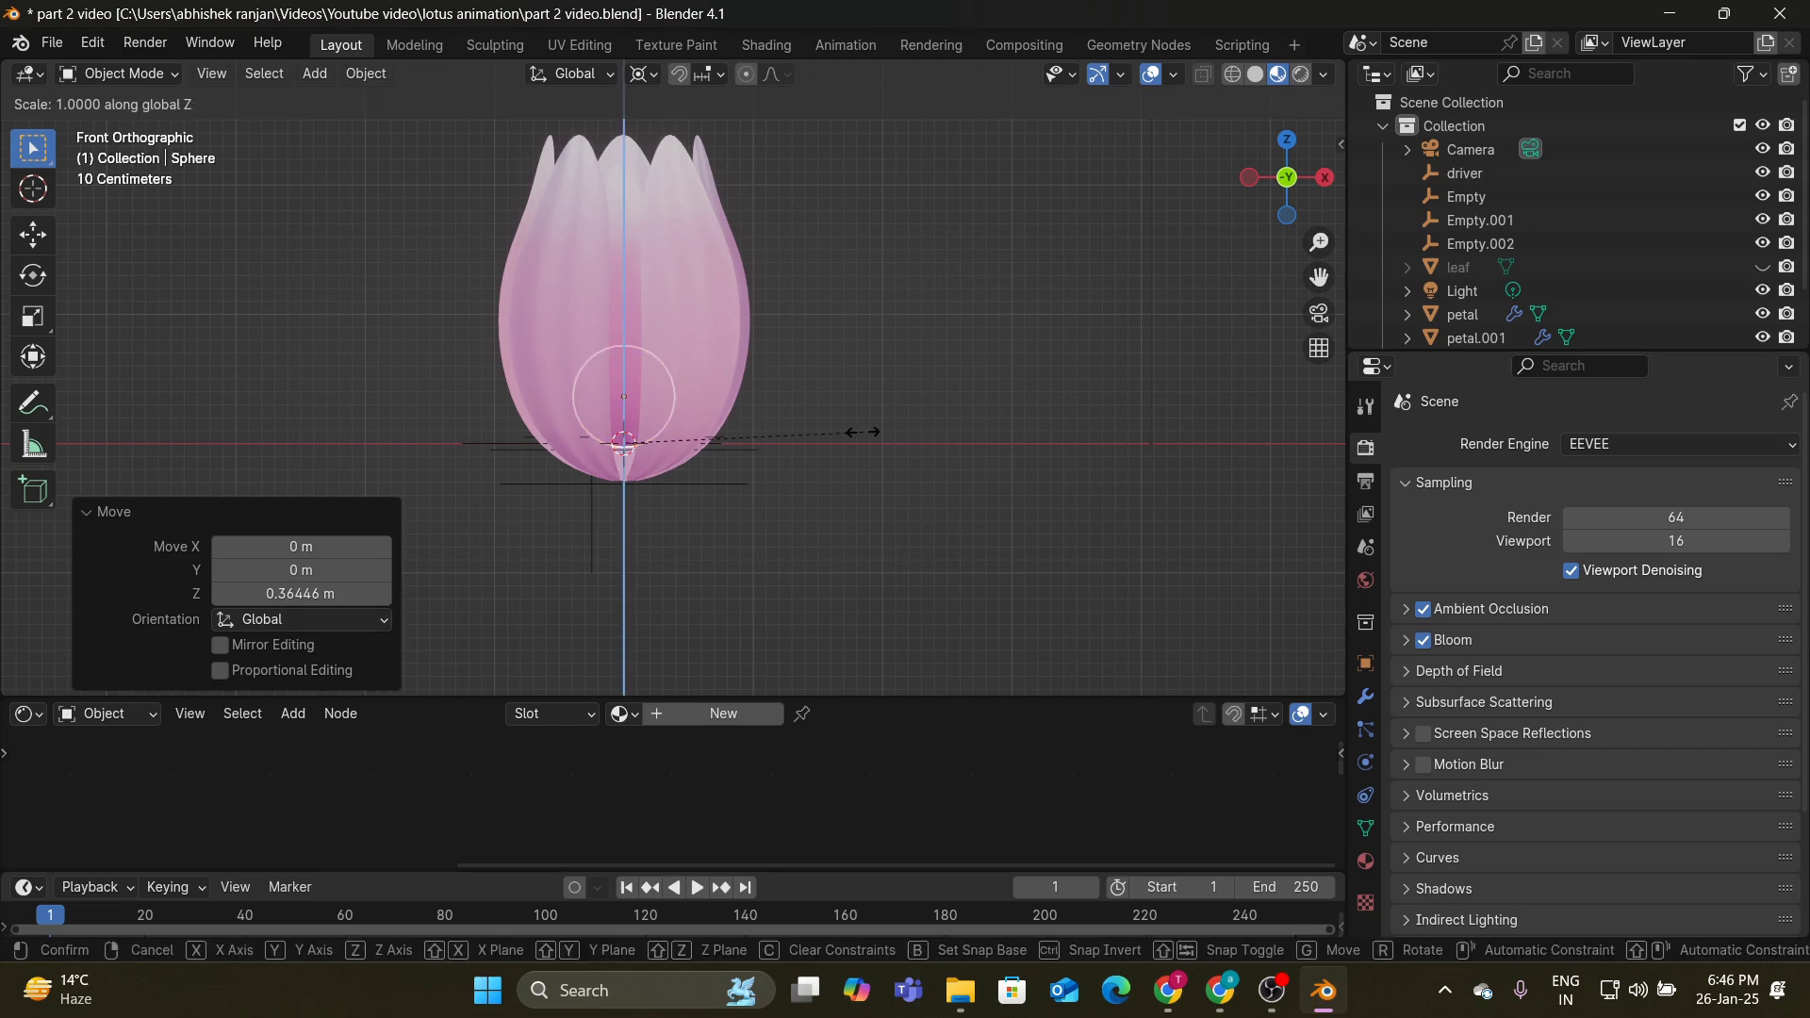
click(760, 434)
scroll(772, 422, up, 3)
scroll(771, 423, down, 3)
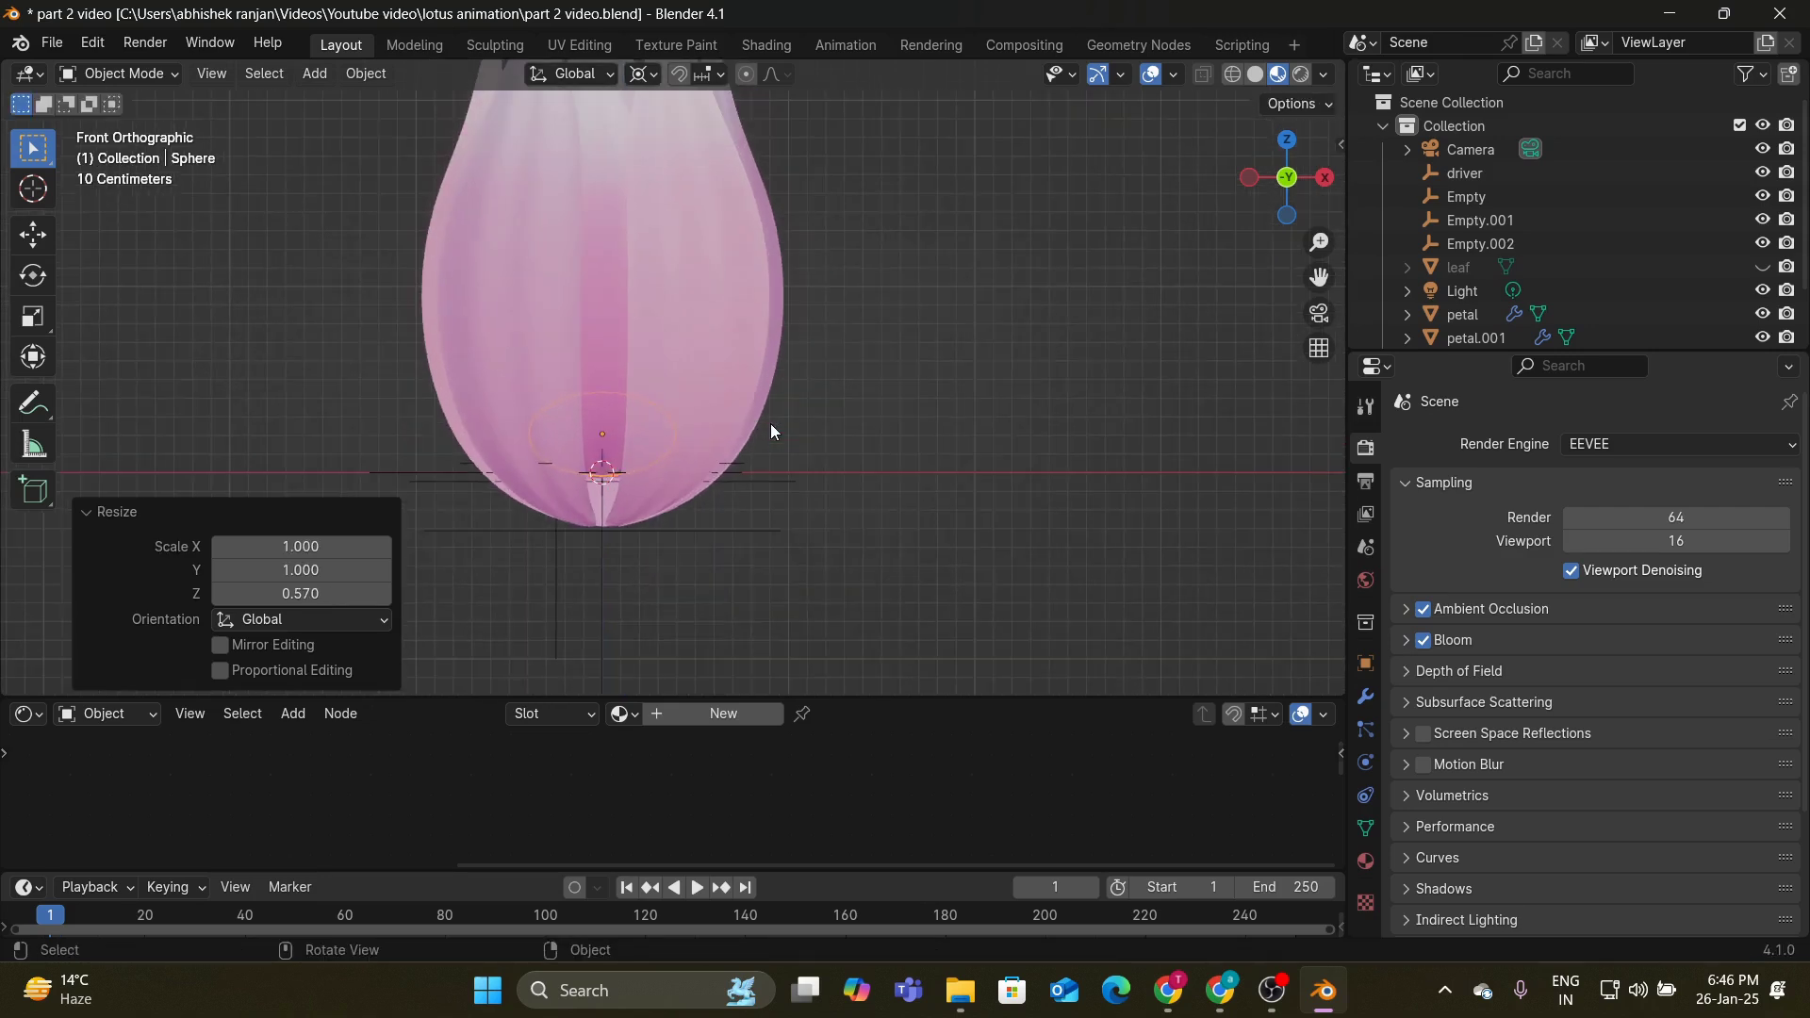
middle_drag(771, 421, 764, 502)
key(KP_7)
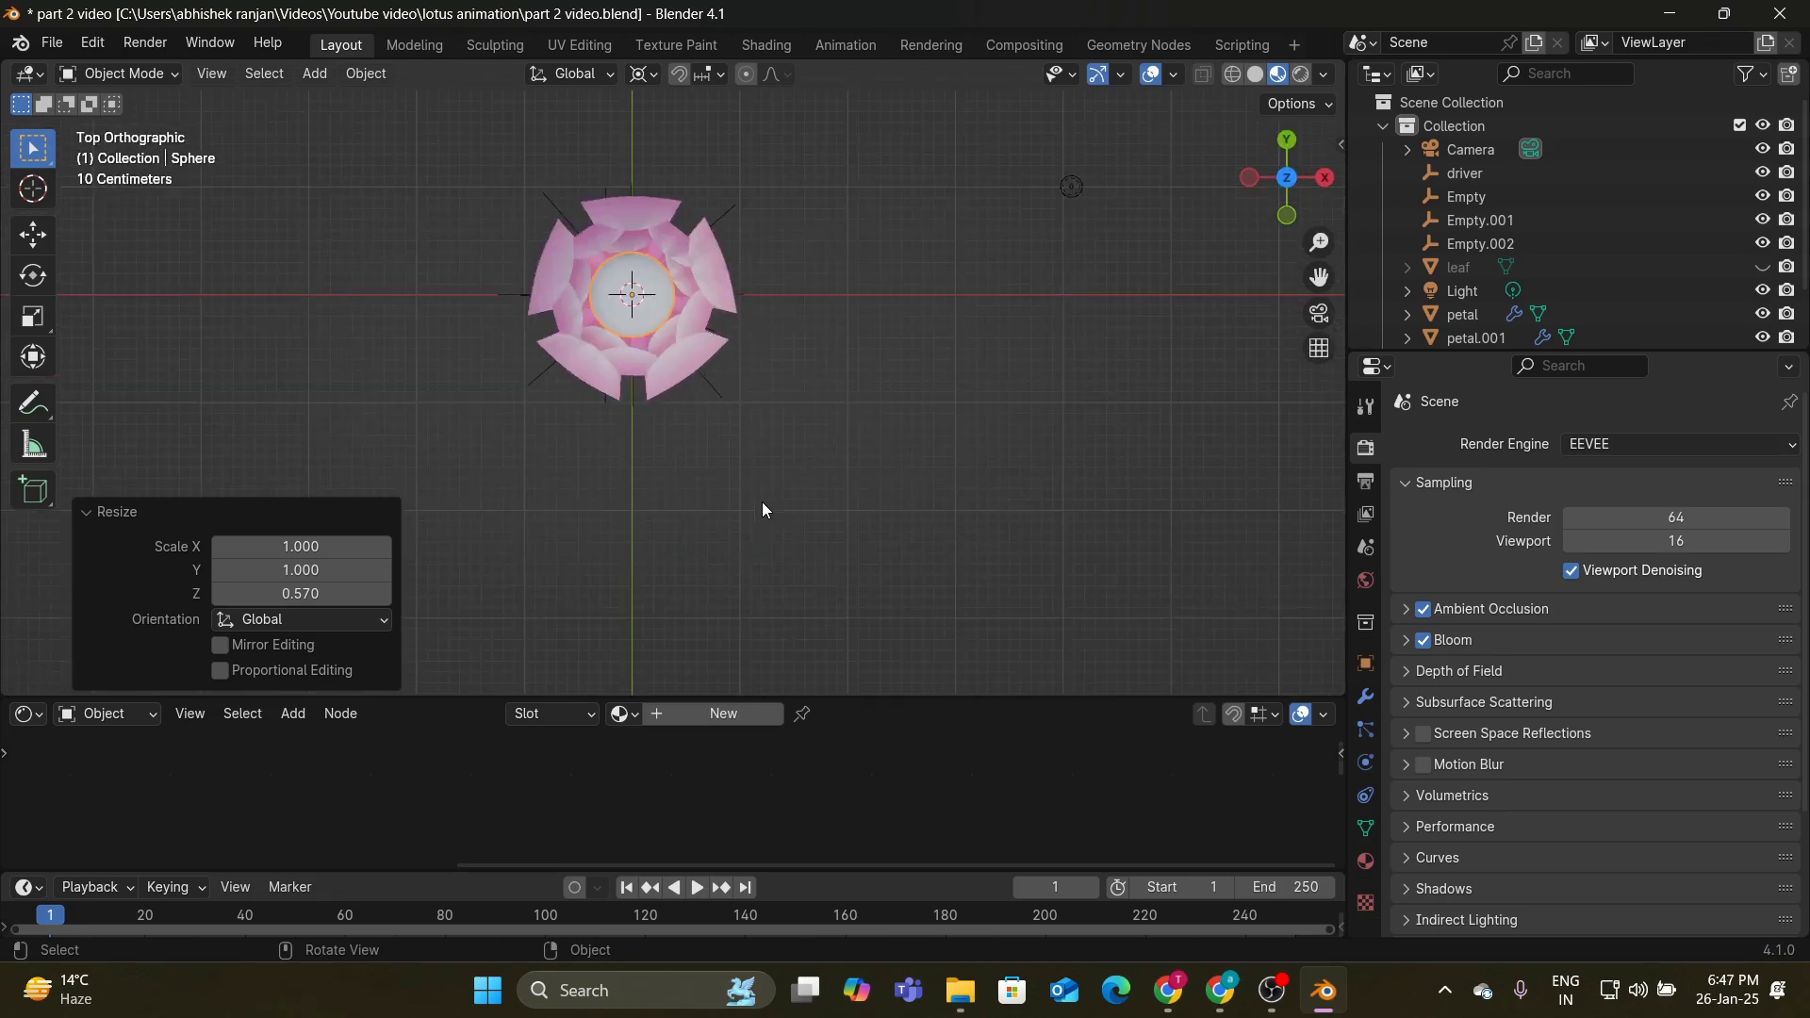
Step: Scale the sphere at the flower's center down uniformly by a factor of about 0.657, working from the top view
scroll(860, 563, up, 2)
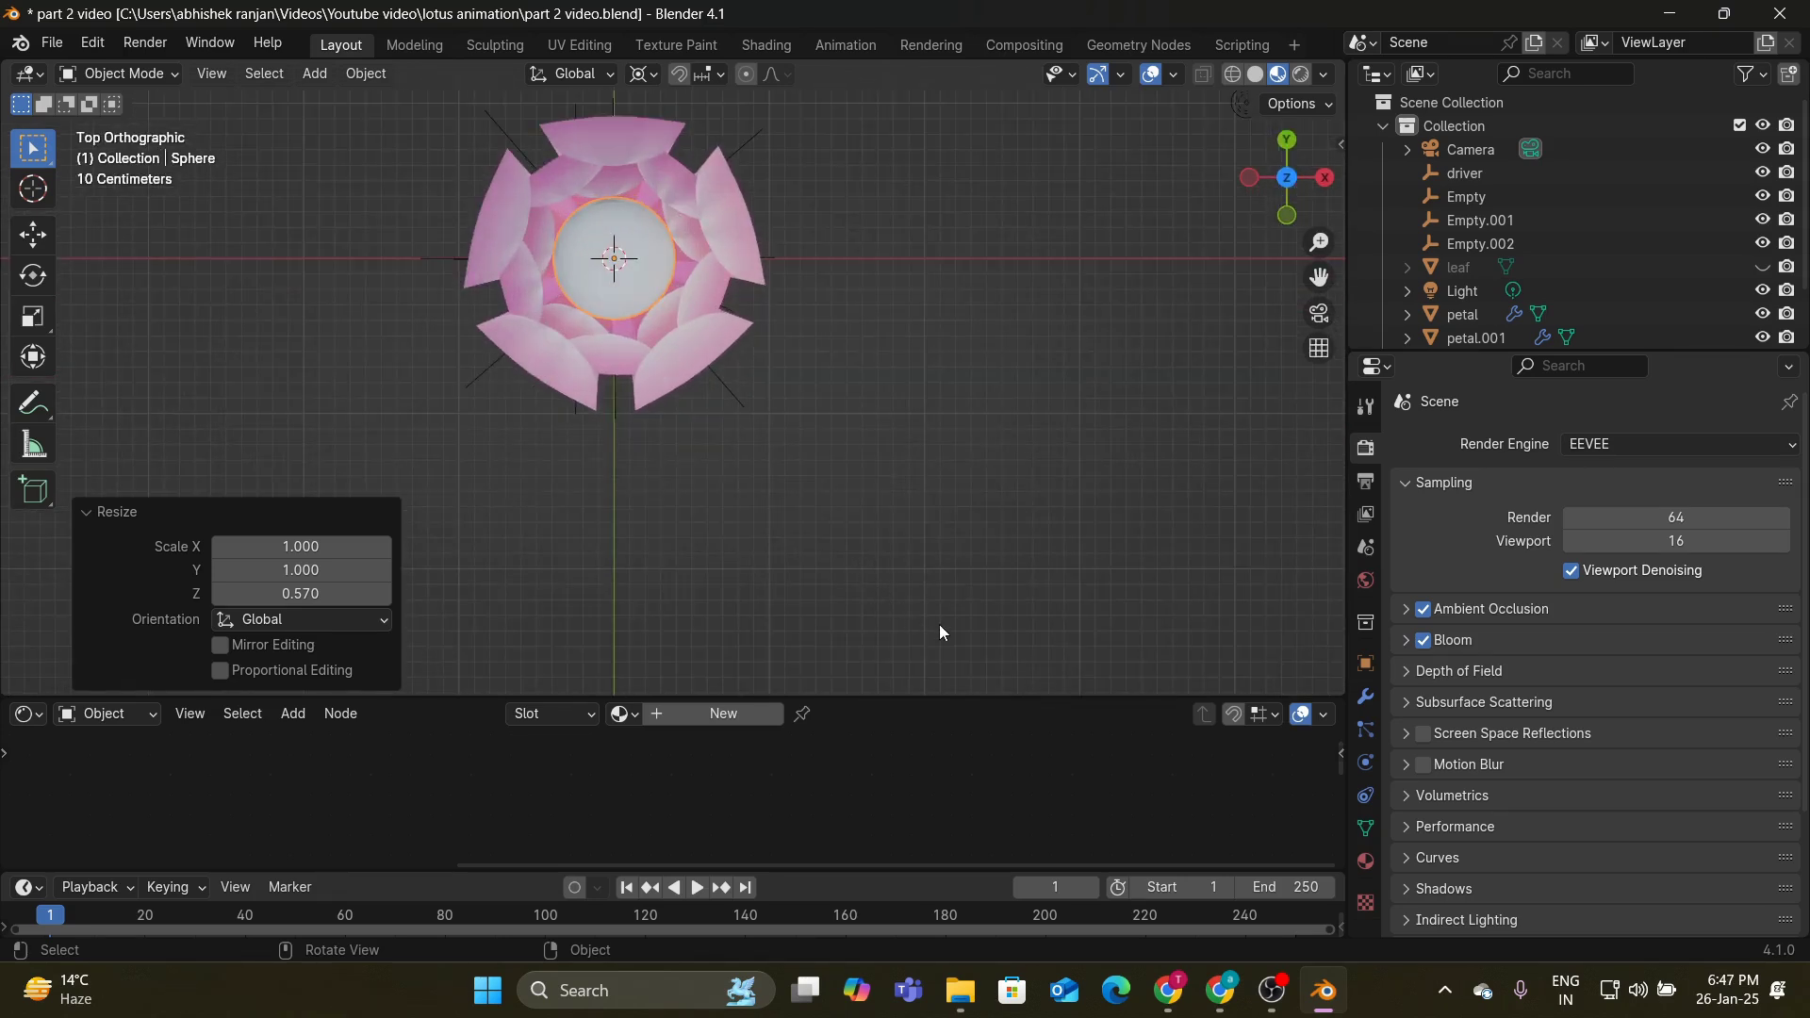
key(s)
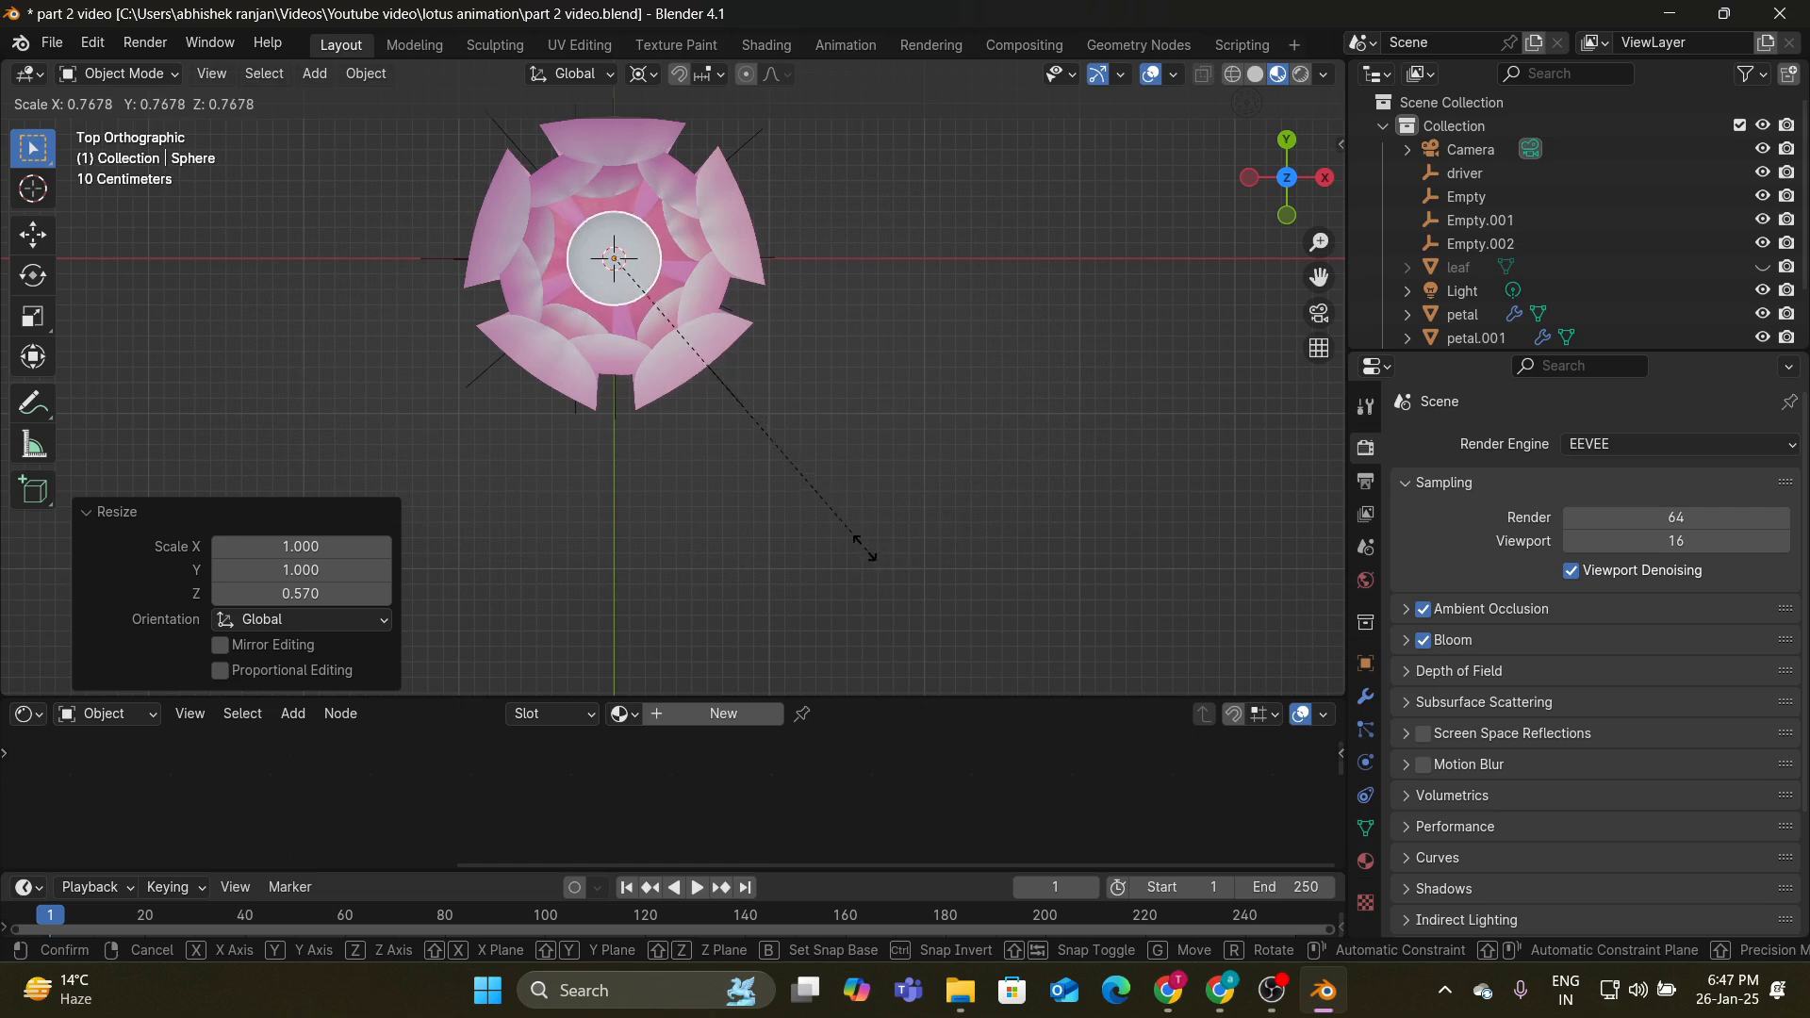
click(826, 522)
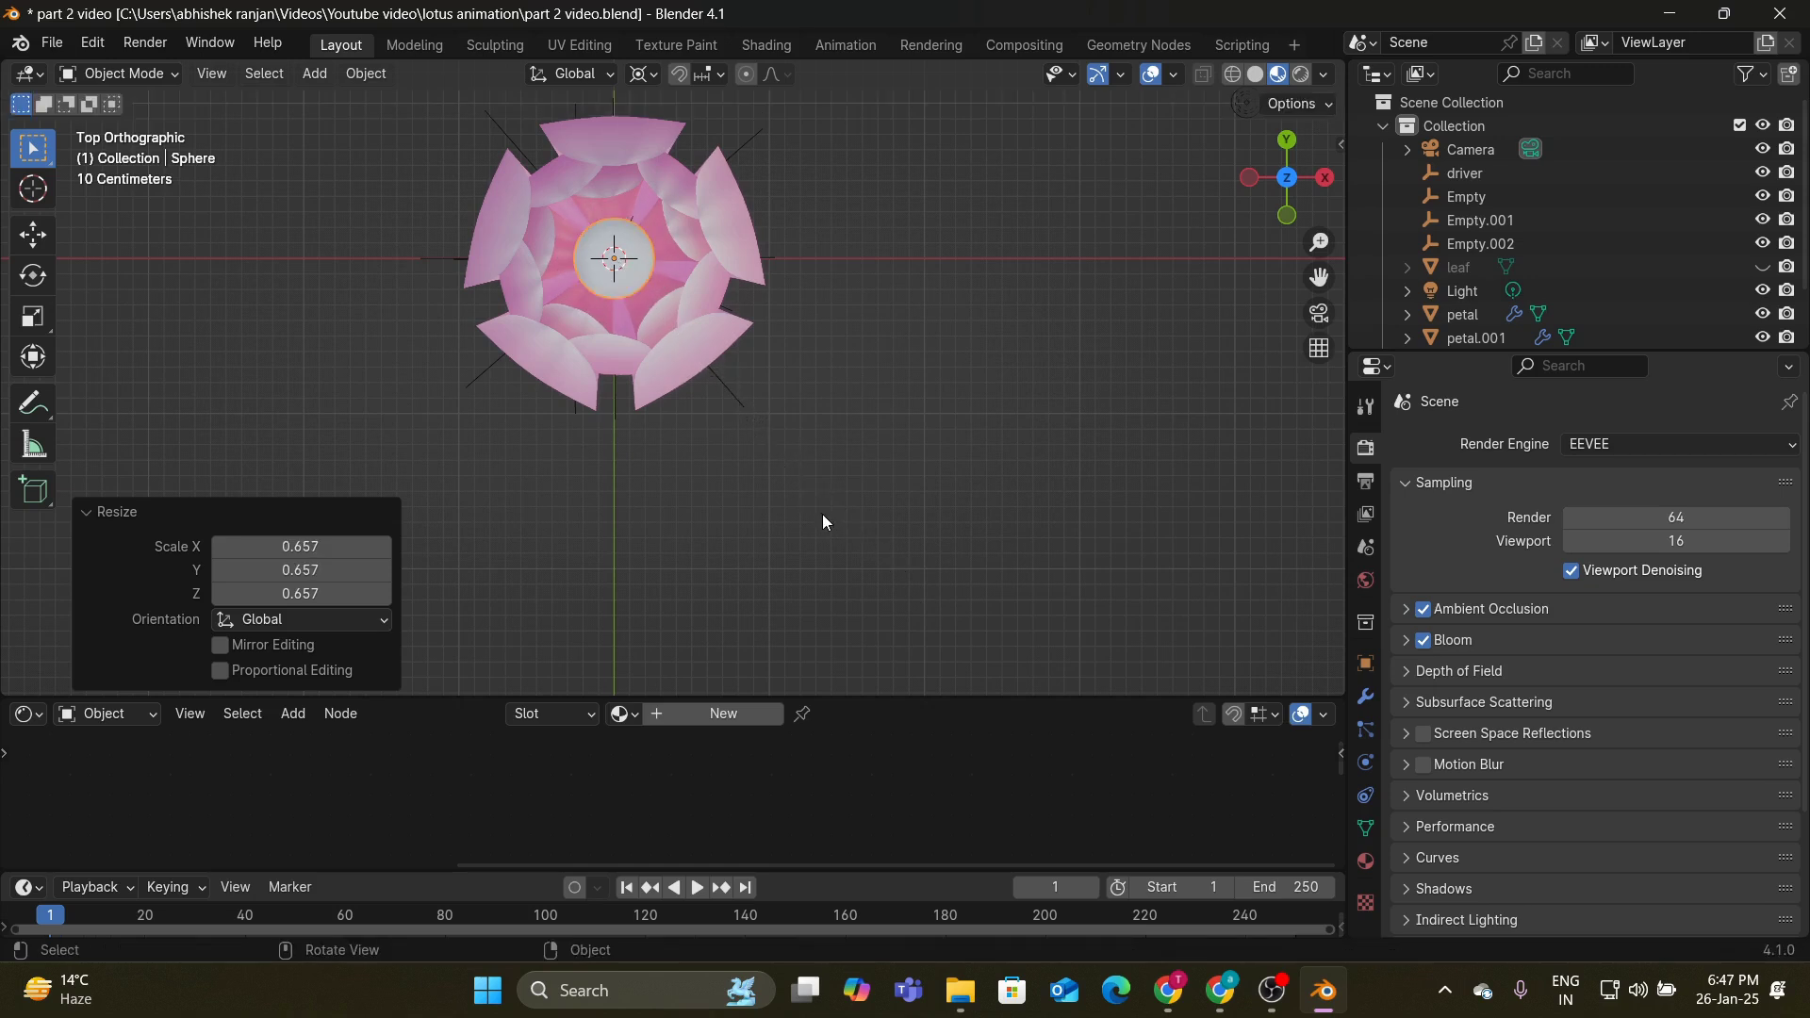
Step: Check the sphere's fit among the petals, enlarge it uniformly by a factor of about 1.073 and apply its scale
key(KP_1)
scroll(826, 521, up, 1)
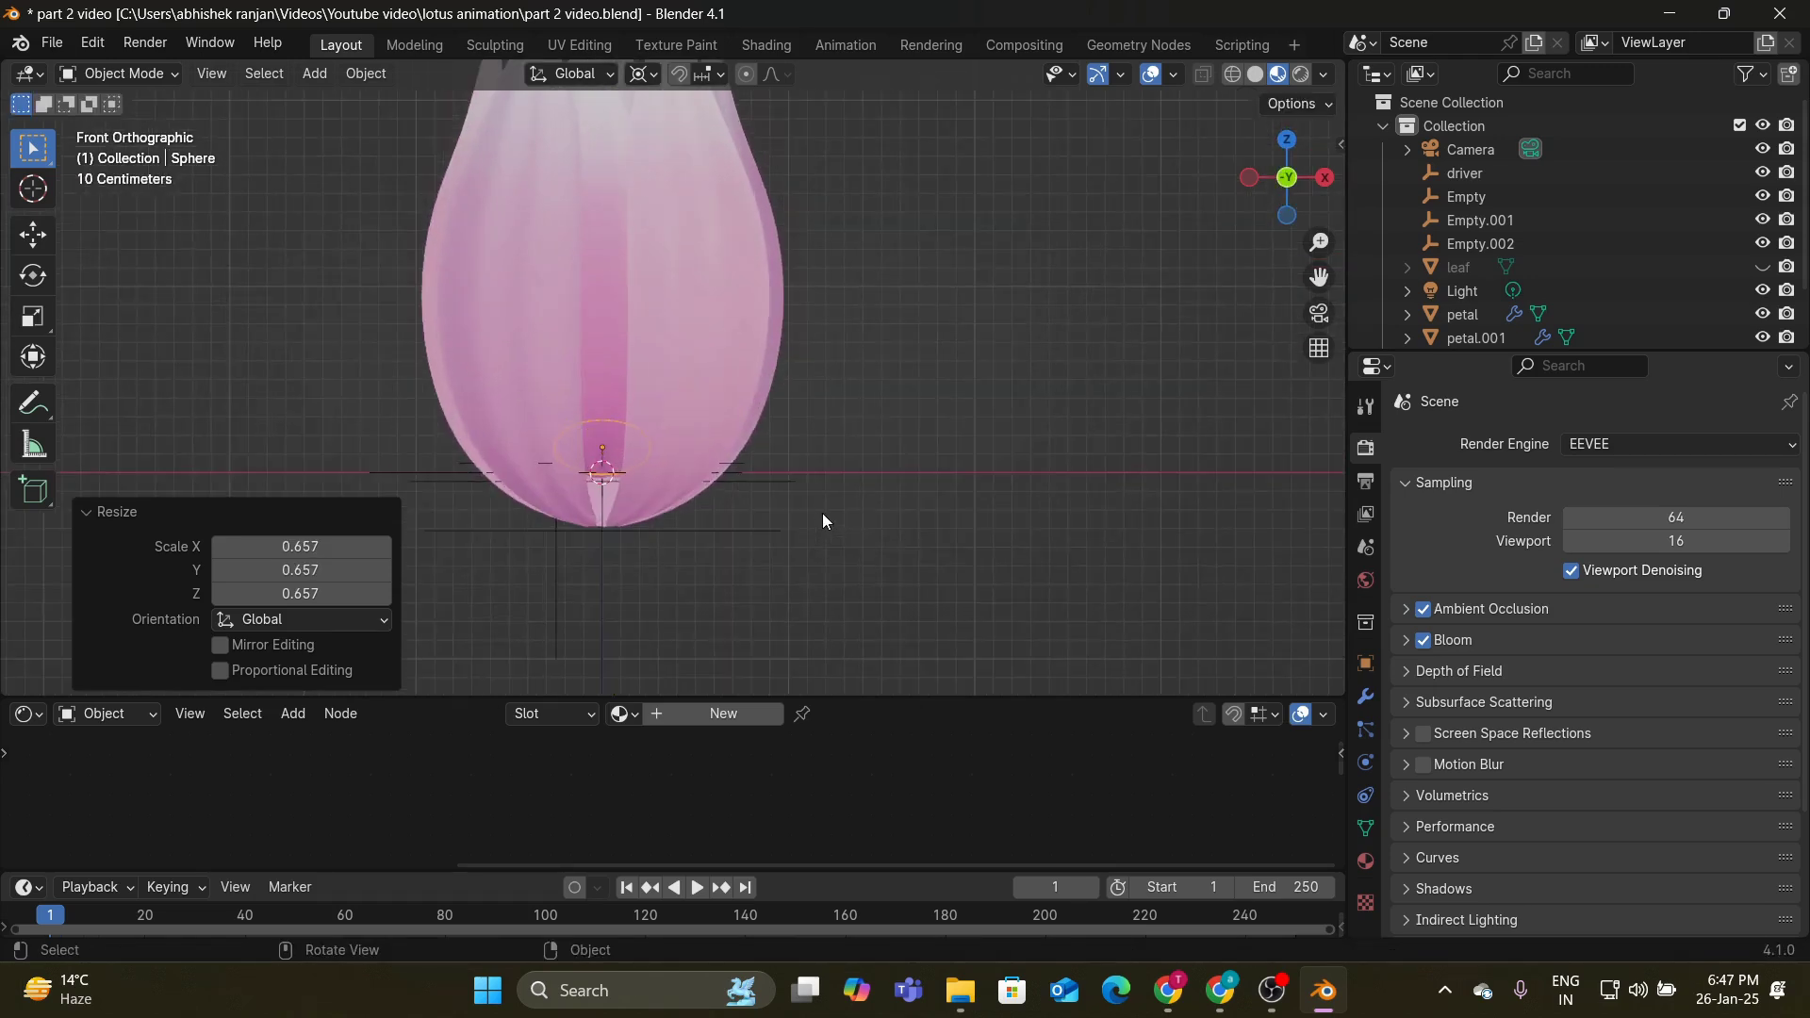
scroll(817, 512, down, 3)
scroll(898, 434, up, 2)
middle_drag(897, 434, 958, 82)
scroll(892, 206, up, 4)
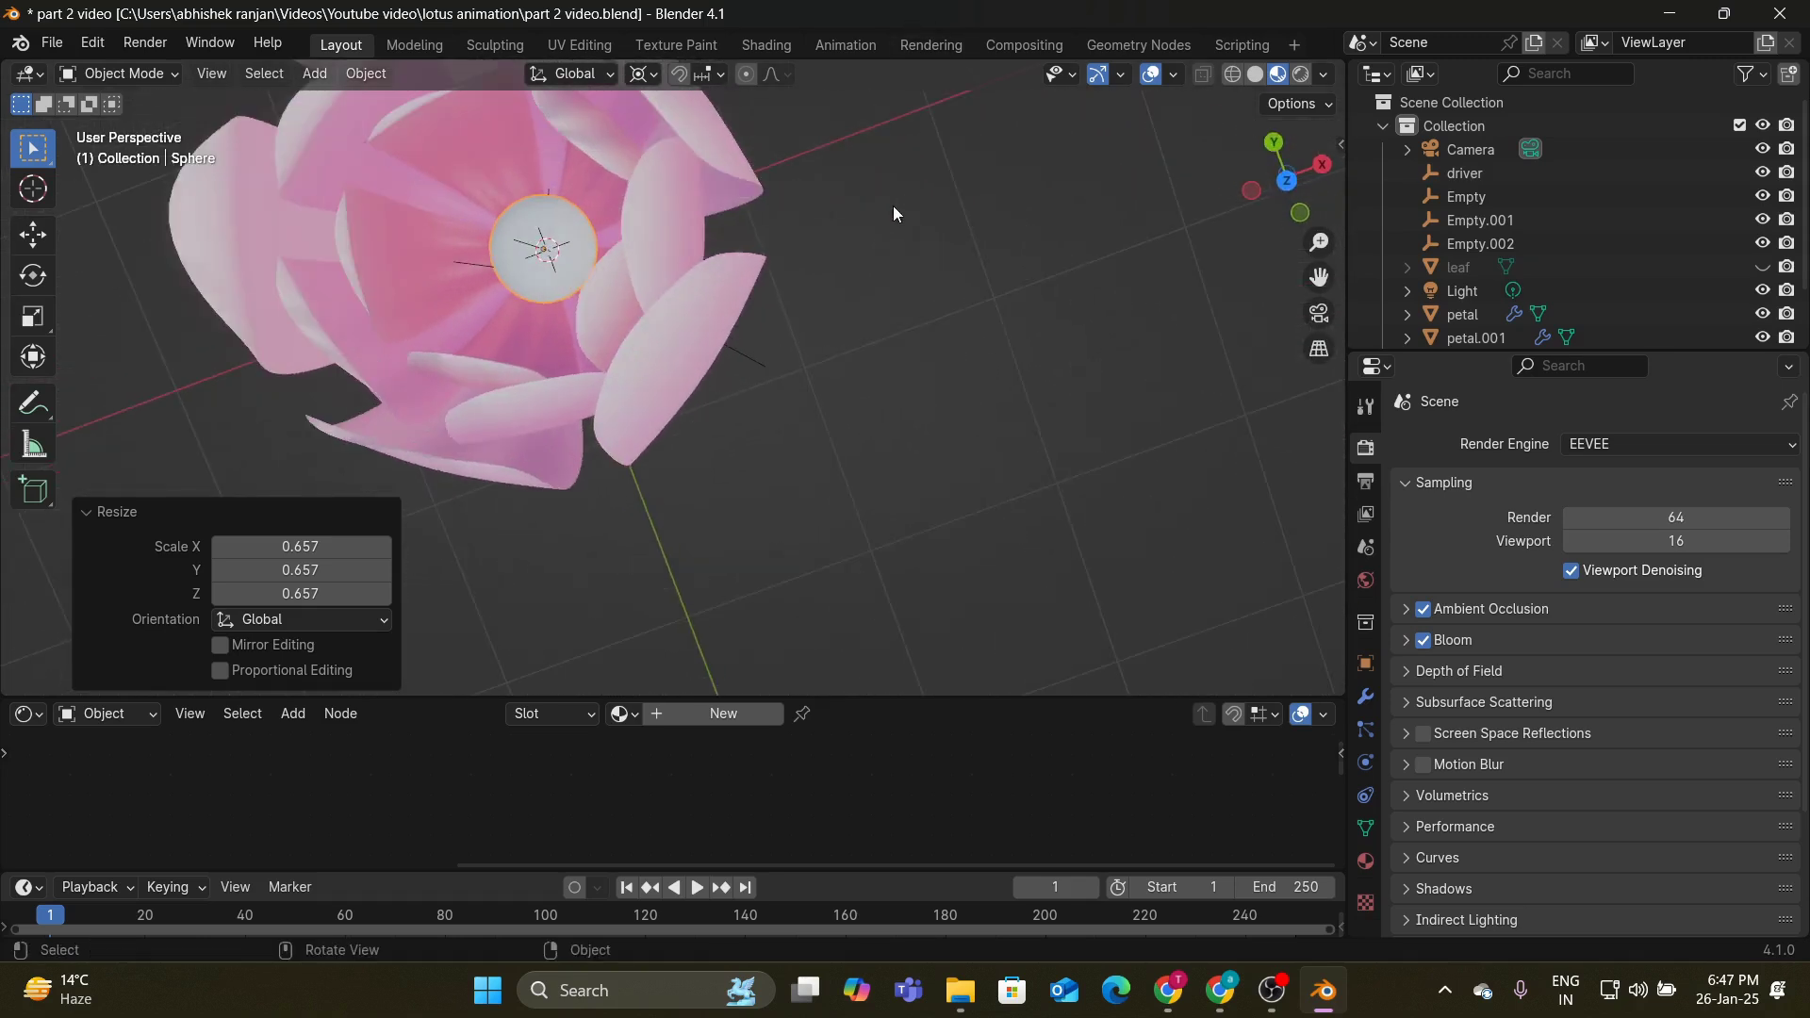
scroll(892, 206, down, 4)
key(s)
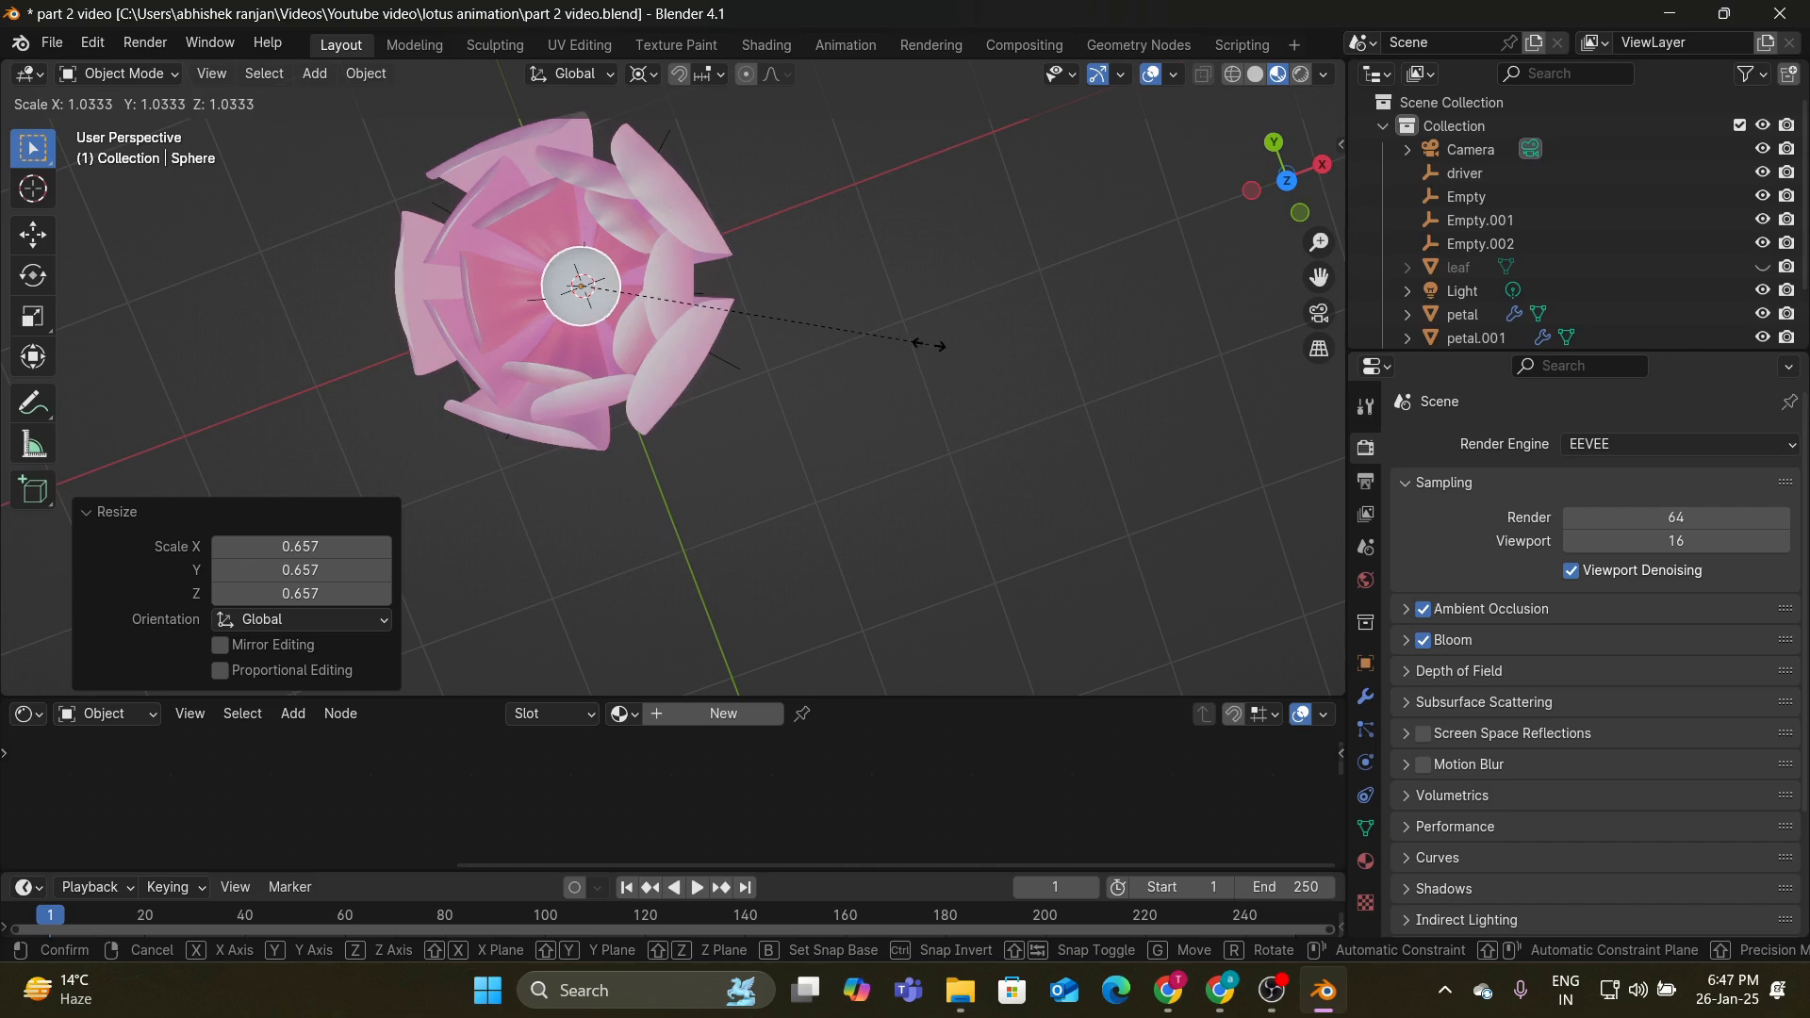
click(943, 358)
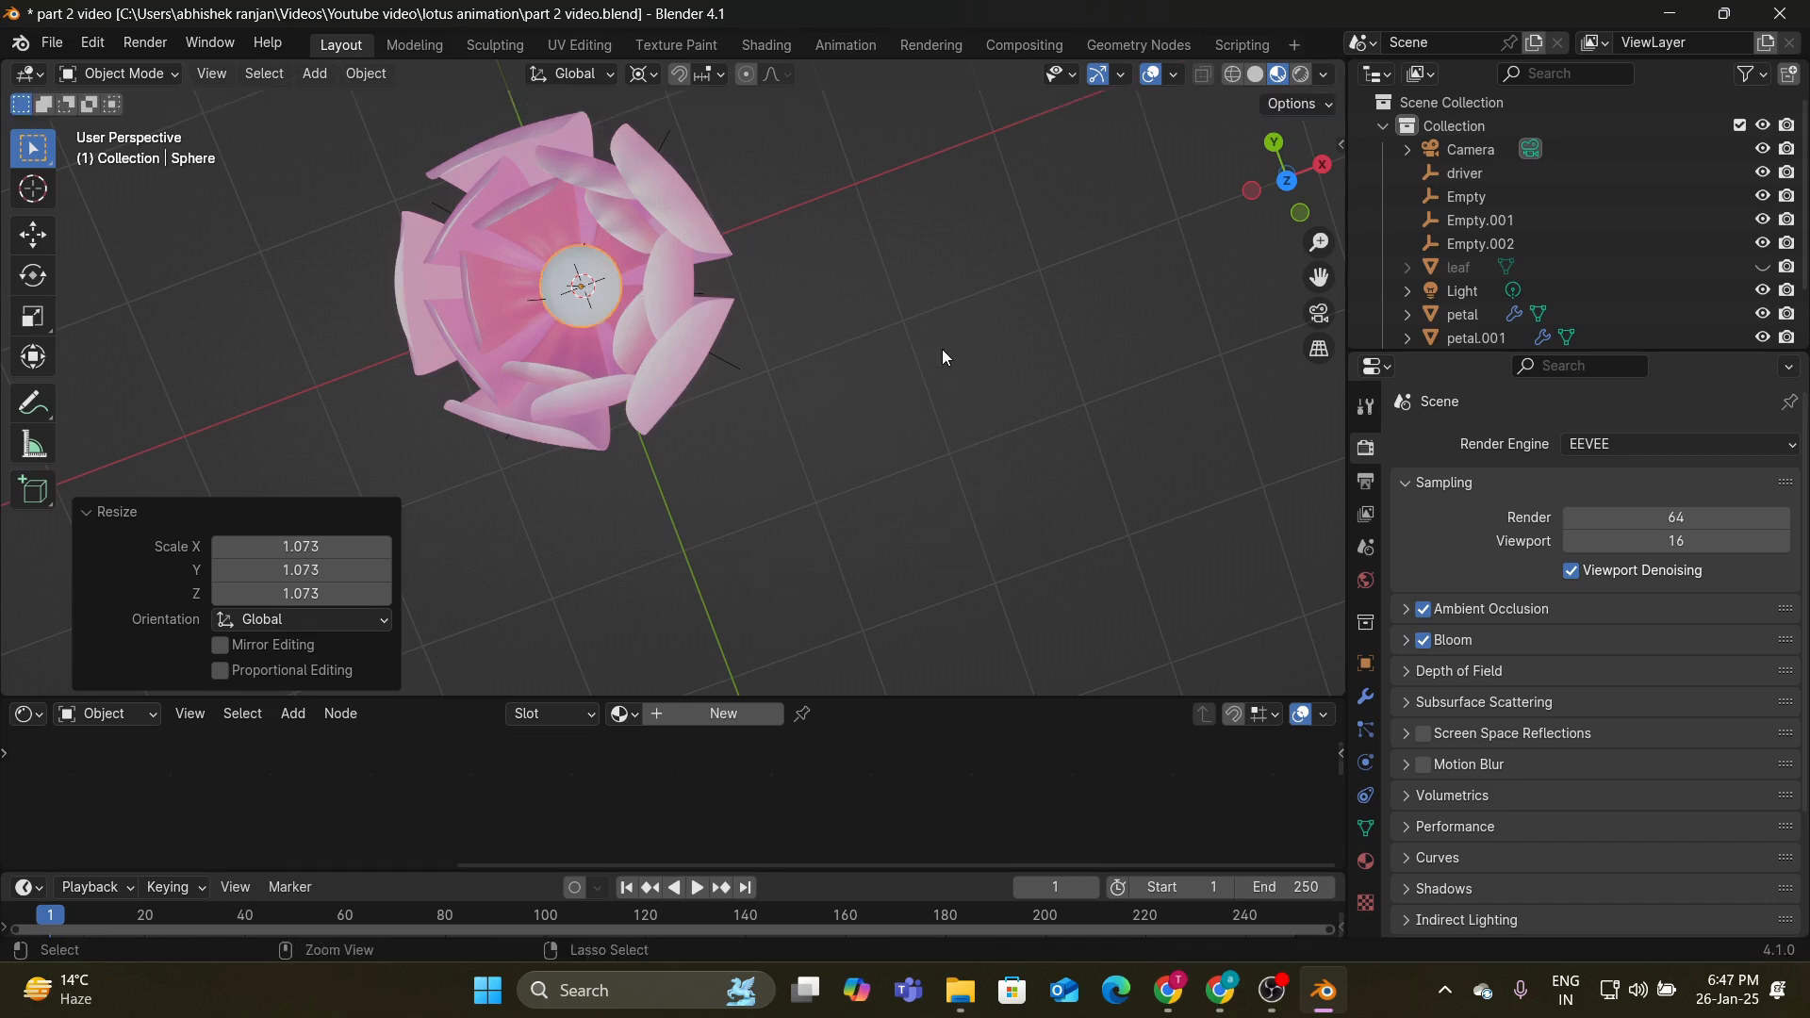
key(ctrl+a)
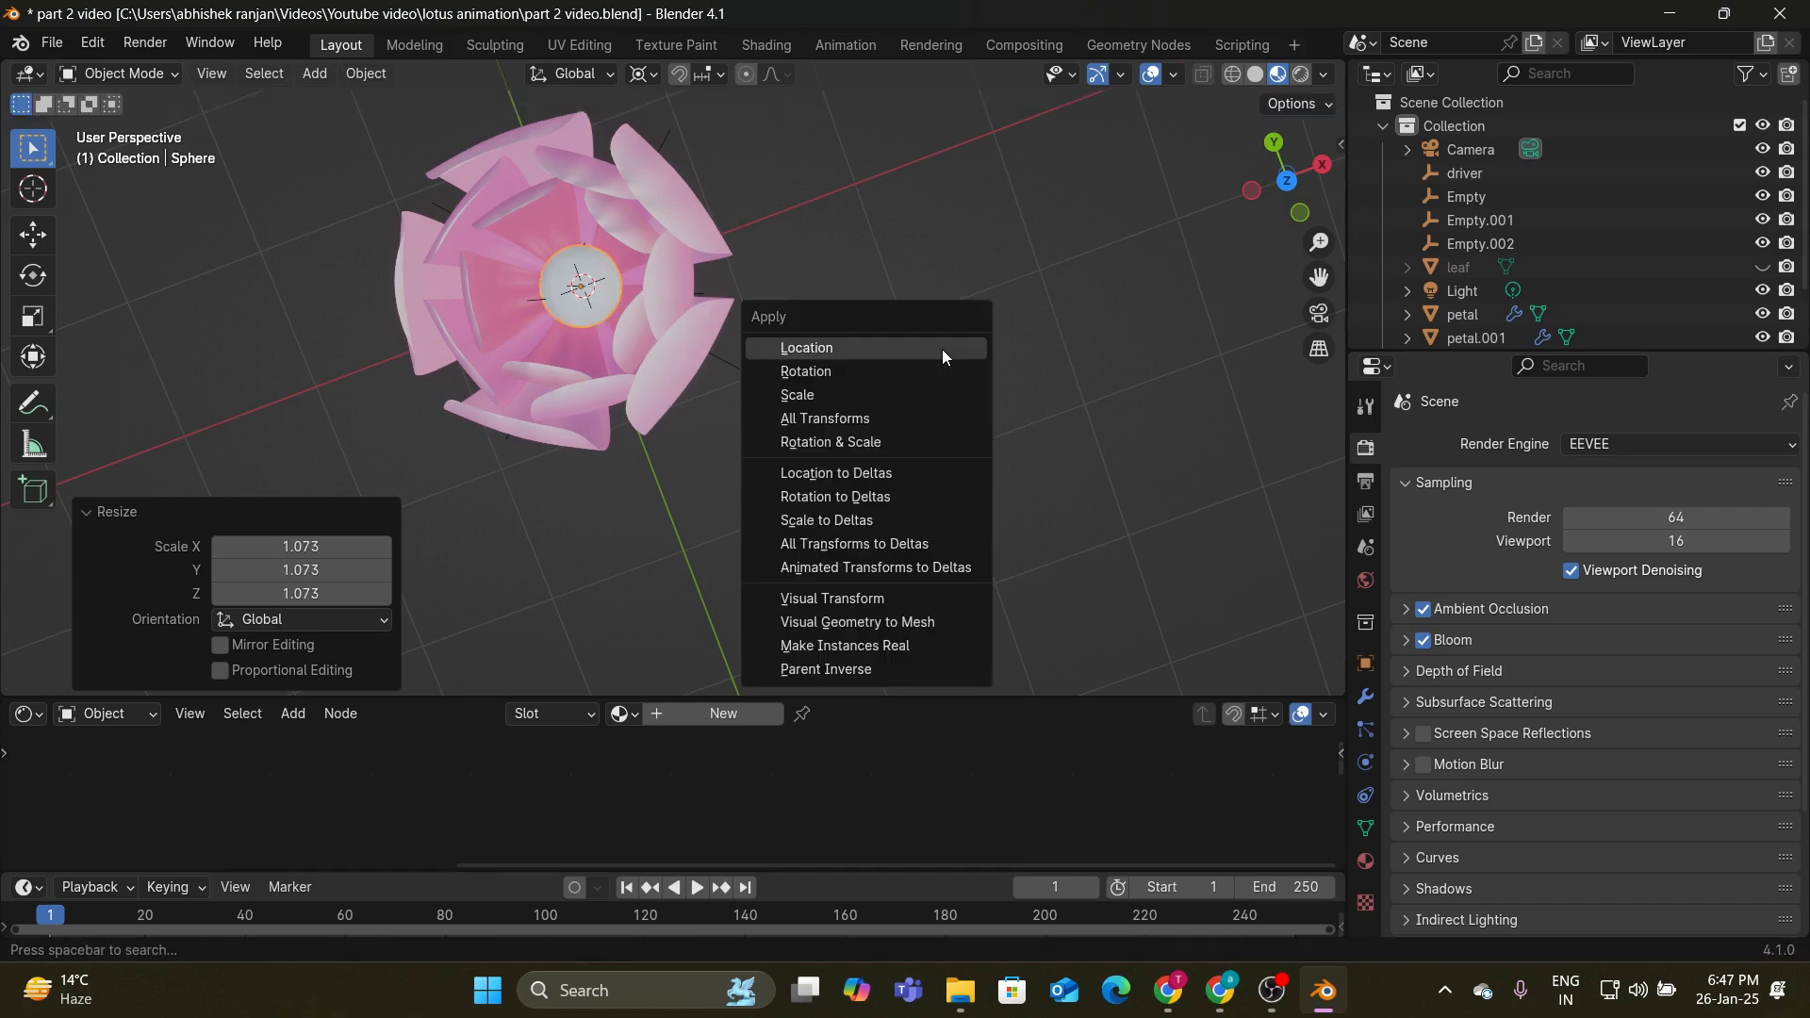
click(903, 396)
Step: Turn on the Screencast Keys display in the 3D viewport
key(n)
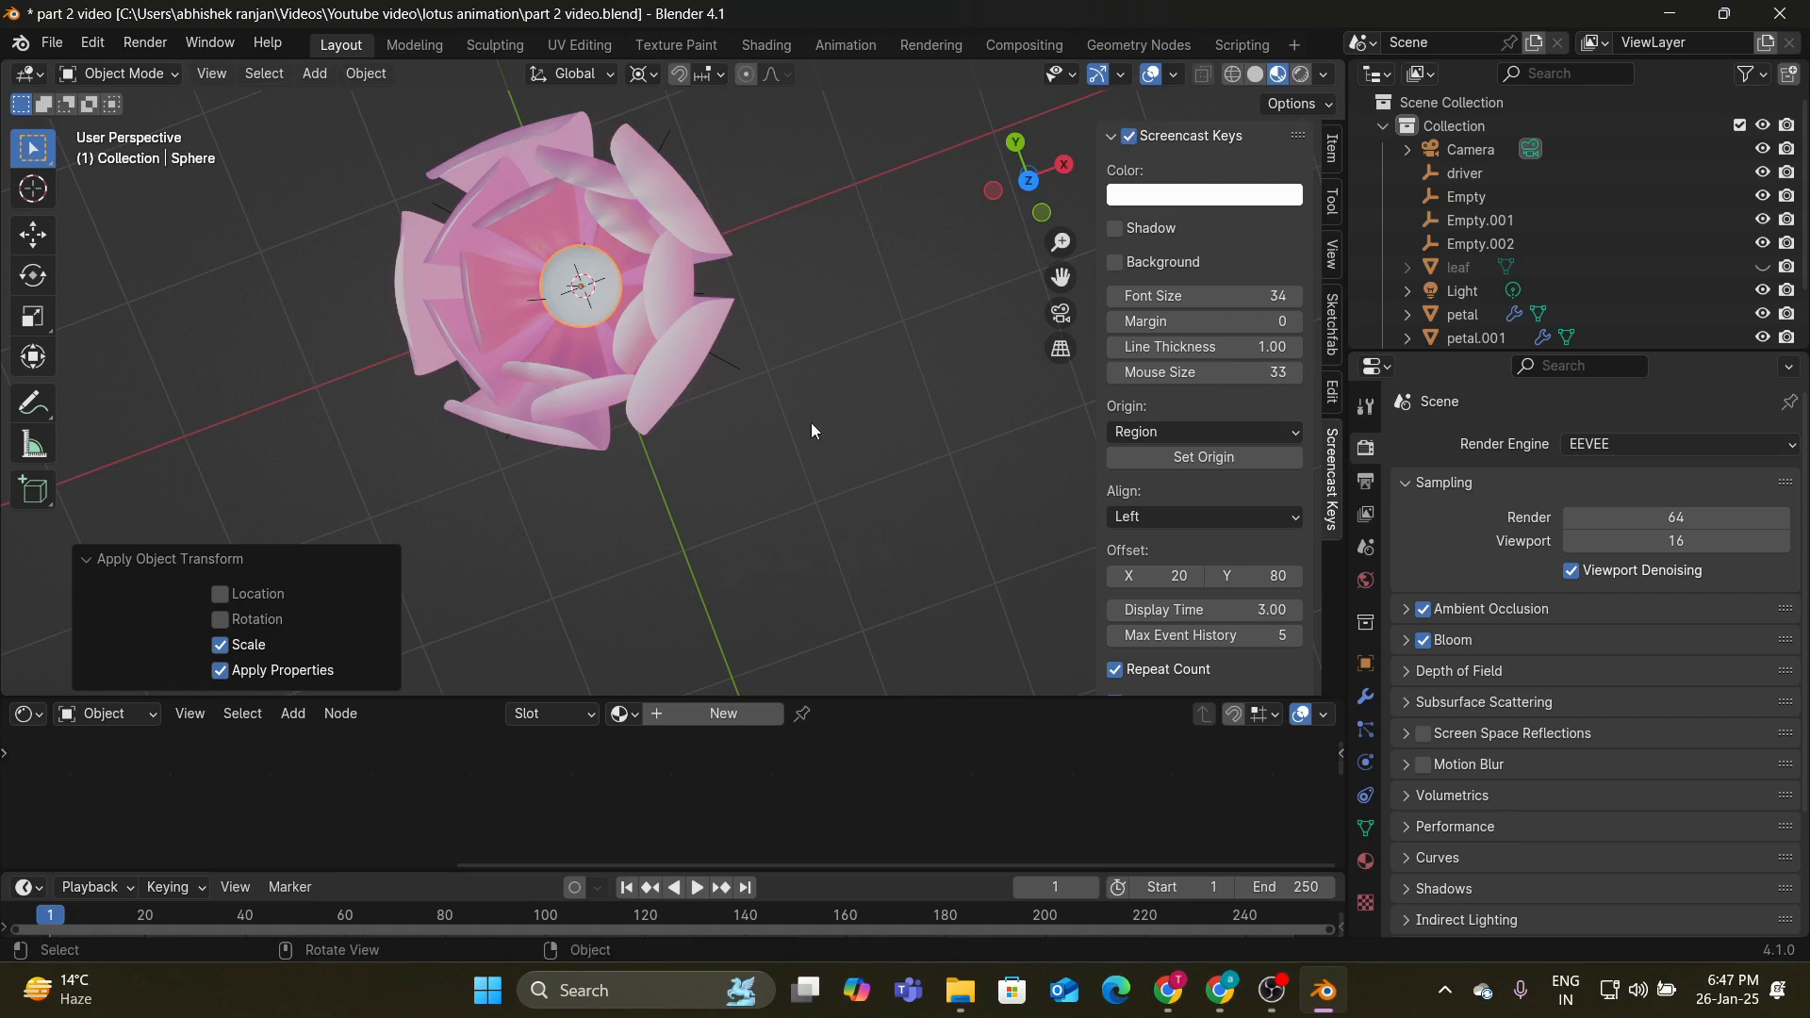
click(850, 450)
middle_drag(867, 473, 857, 440)
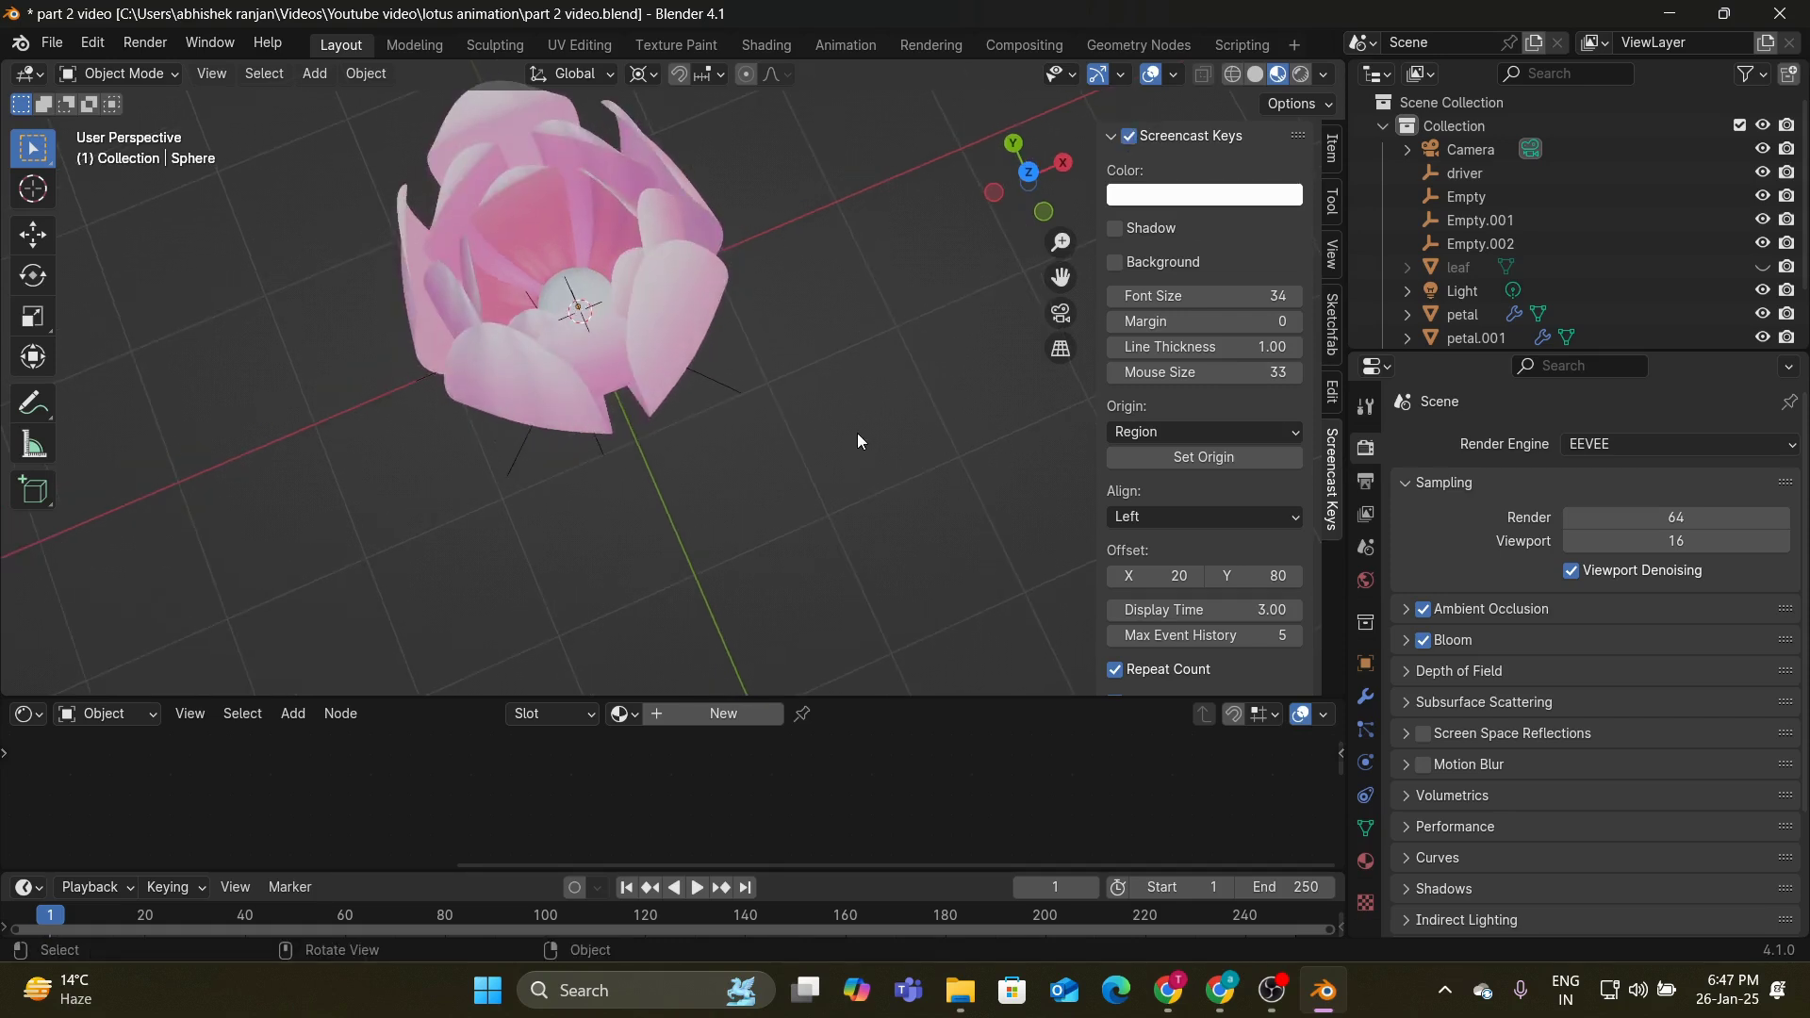
key(ctrl+a)
click(857, 440)
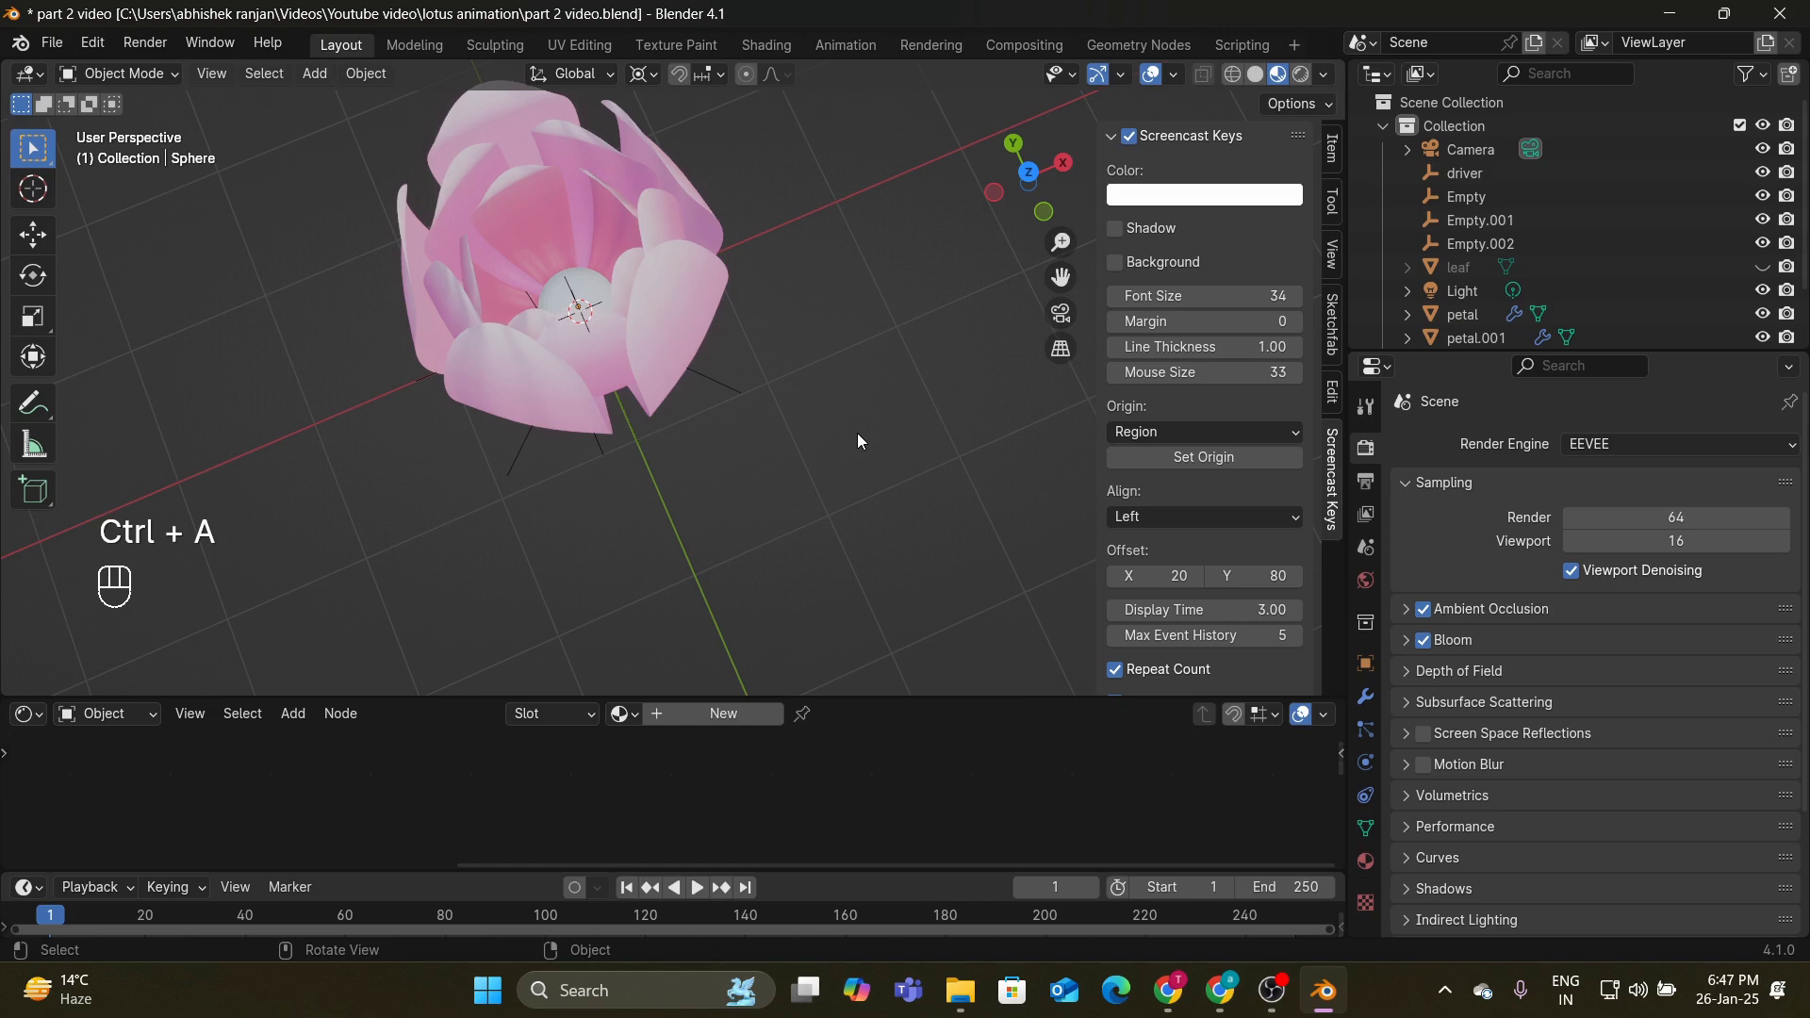
middle_drag(857, 441, 824, 402)
key(m)
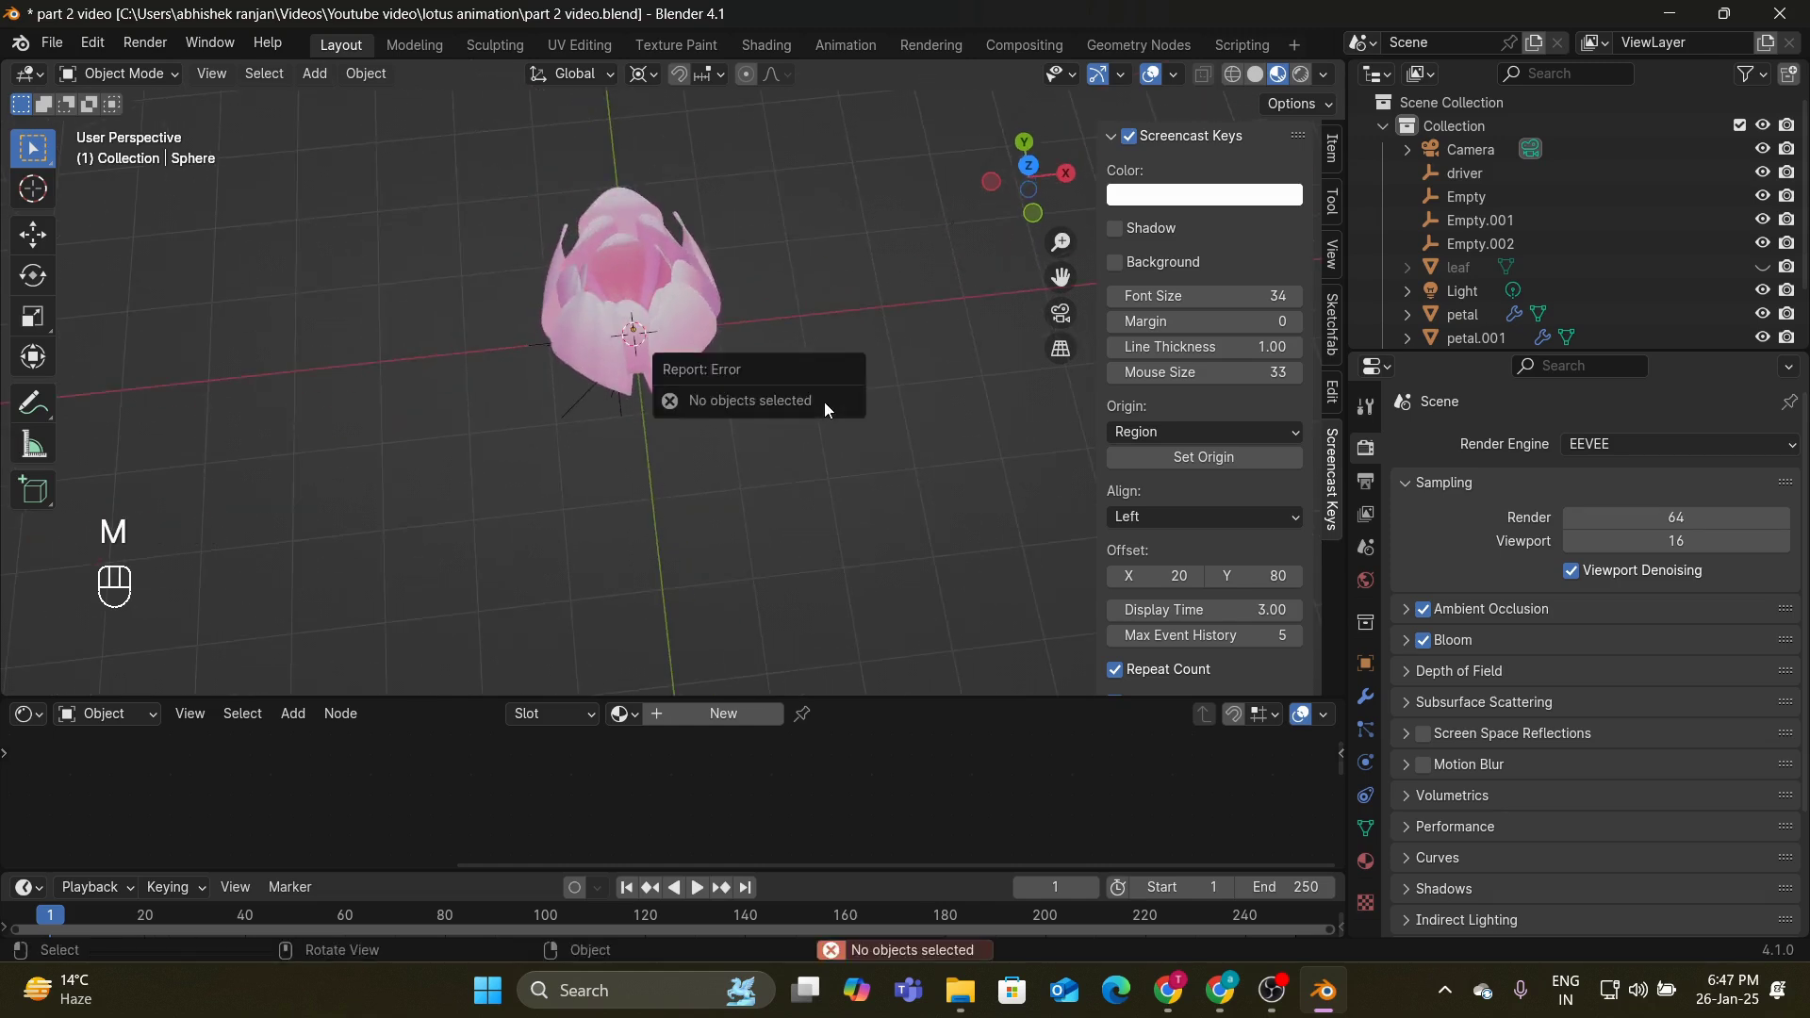
key(n)
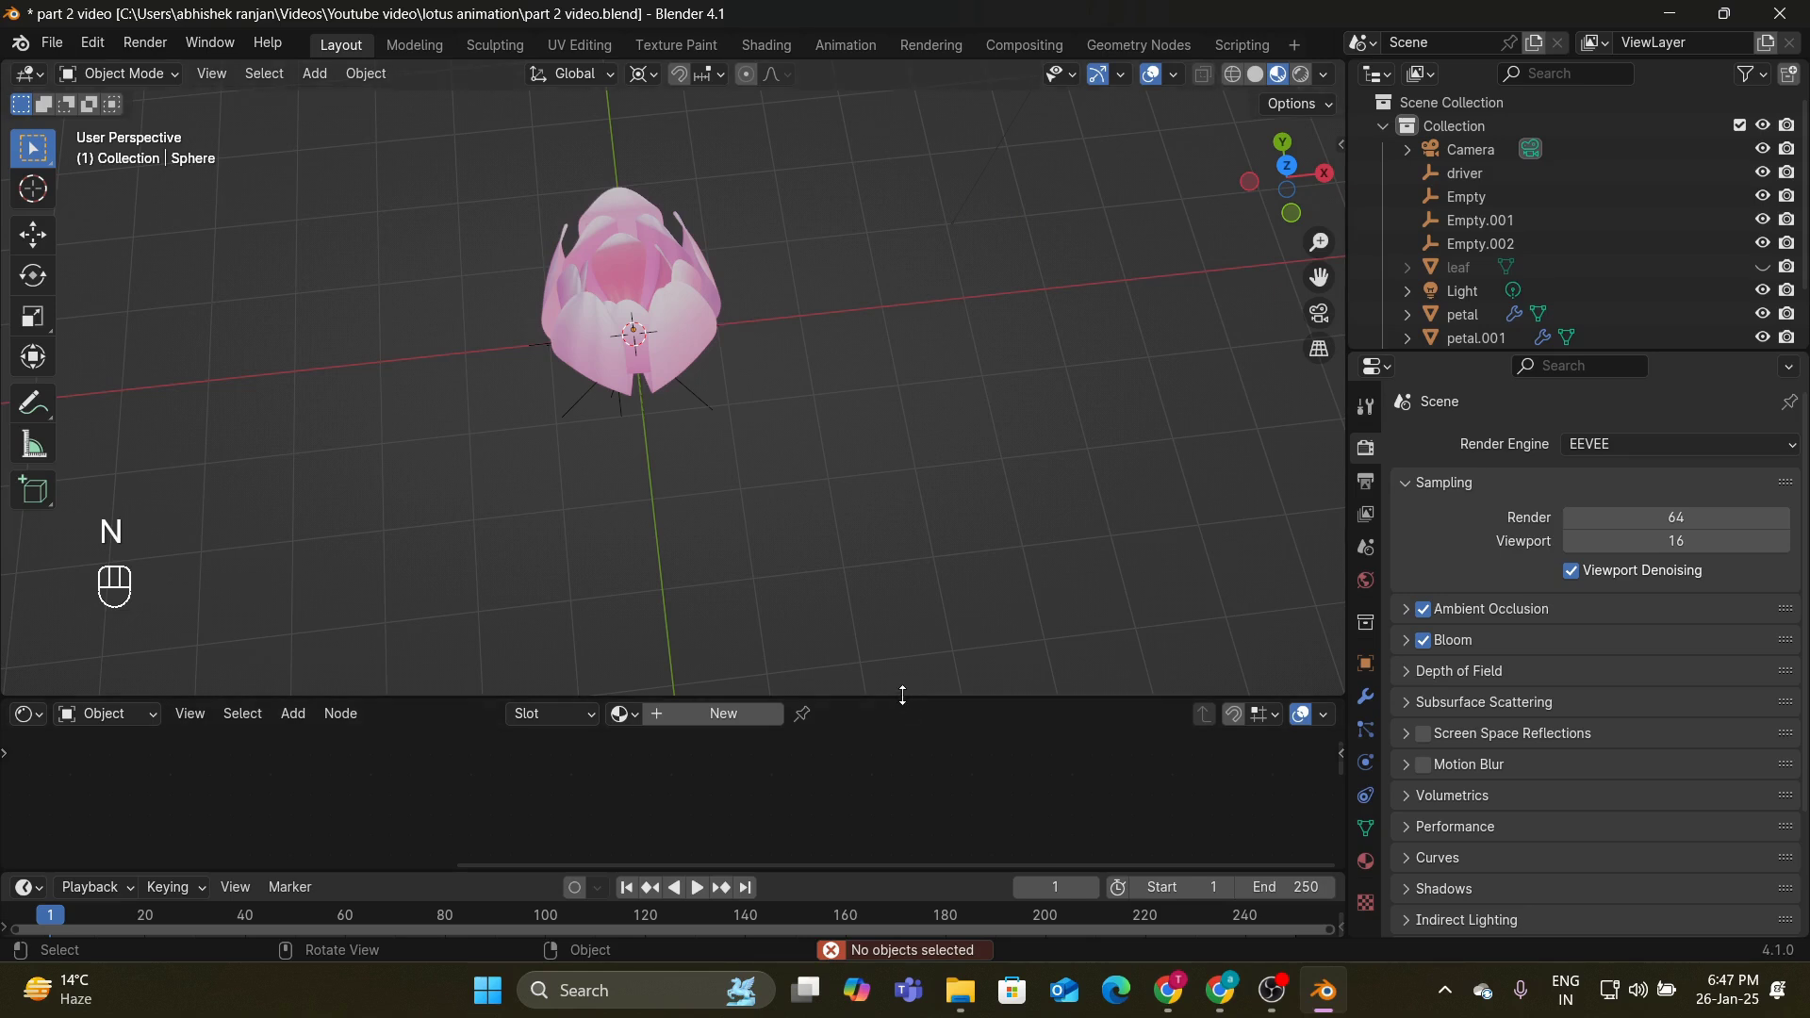
Step: Enlarge the 3D viewport by shrinking the node editor, and extend the outliner until the whole object list fits
drag(905, 700, 904, 808)
scroll(963, 579, up, 2)
scroll(965, 571, down, 3)
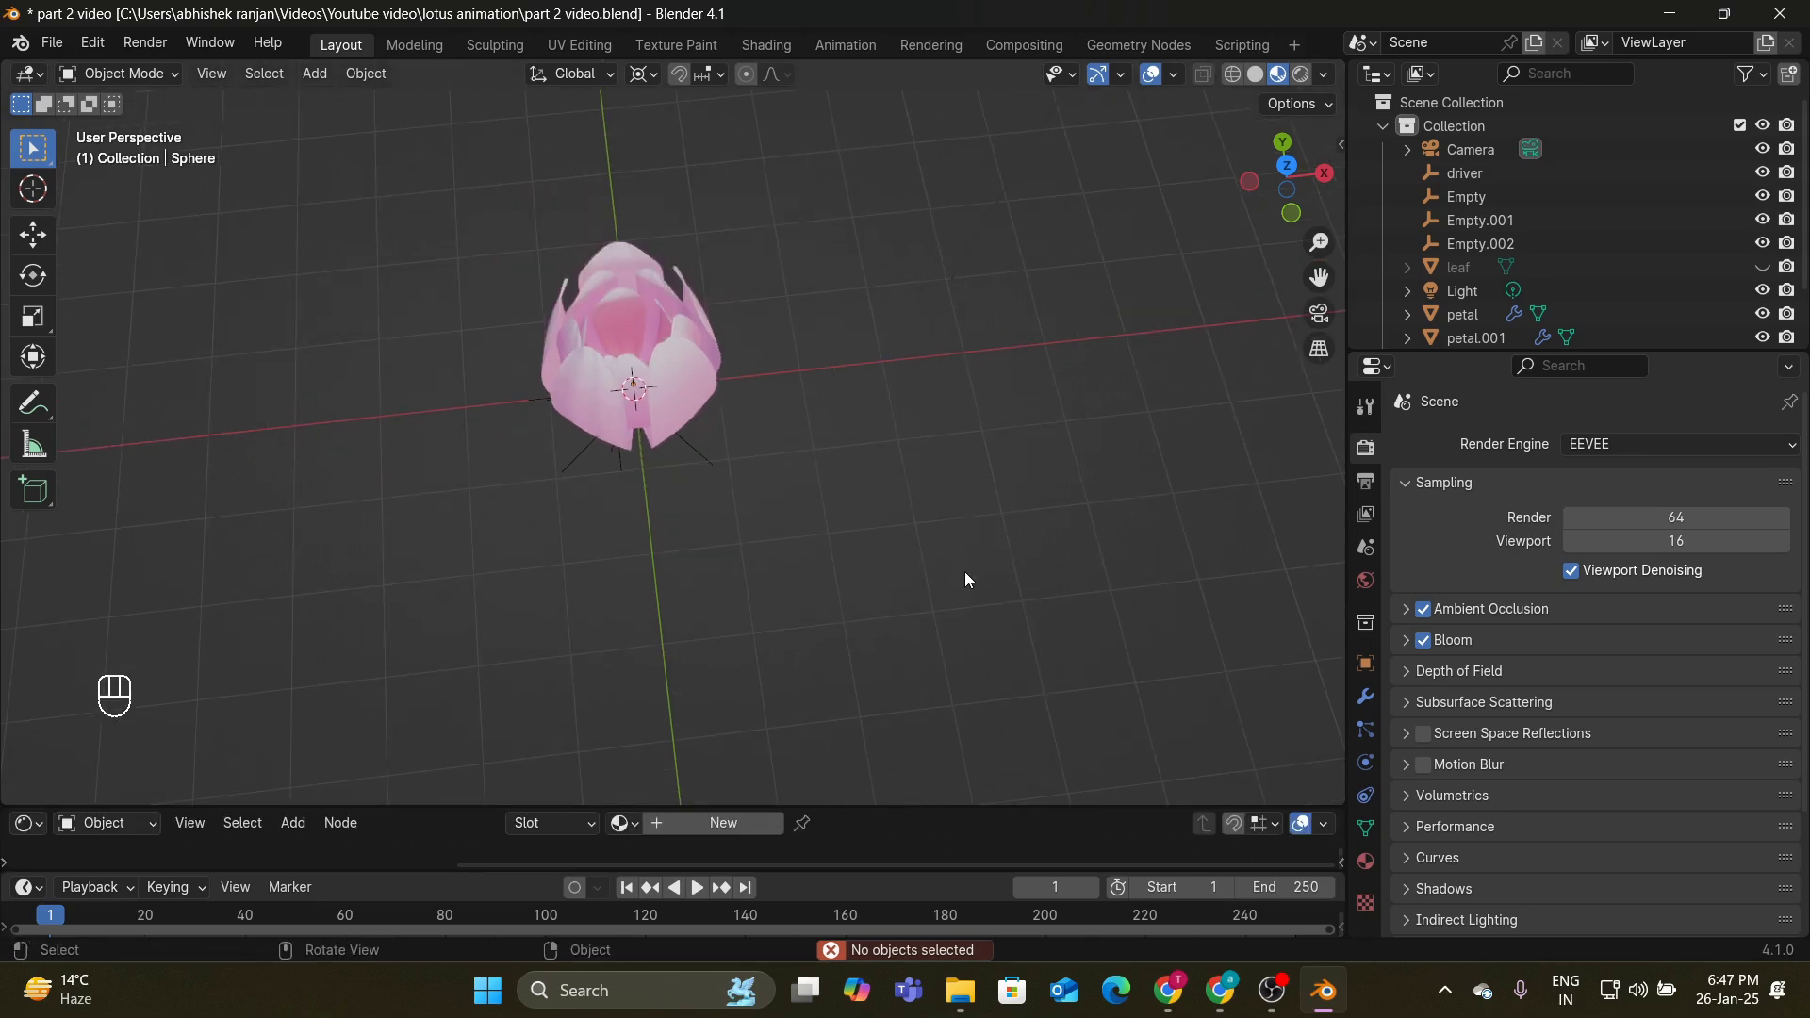
middle_drag(965, 571, 874, 434)
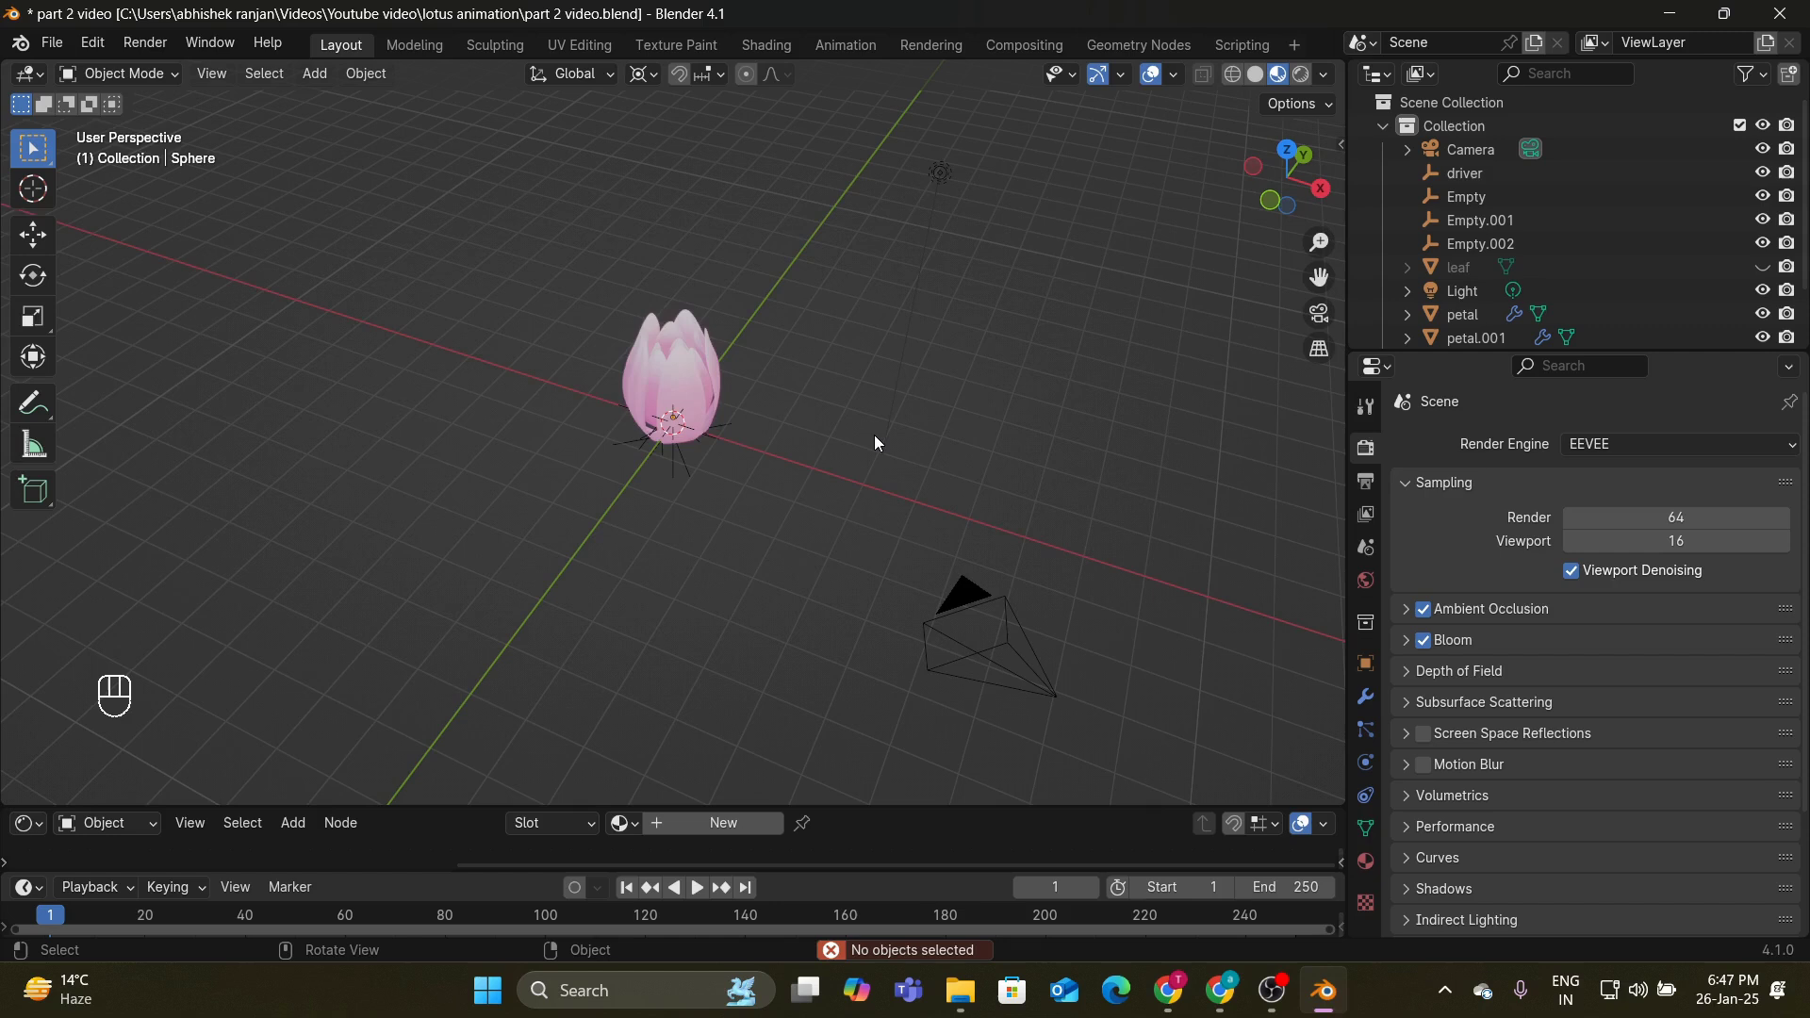
scroll(874, 434, up, 3)
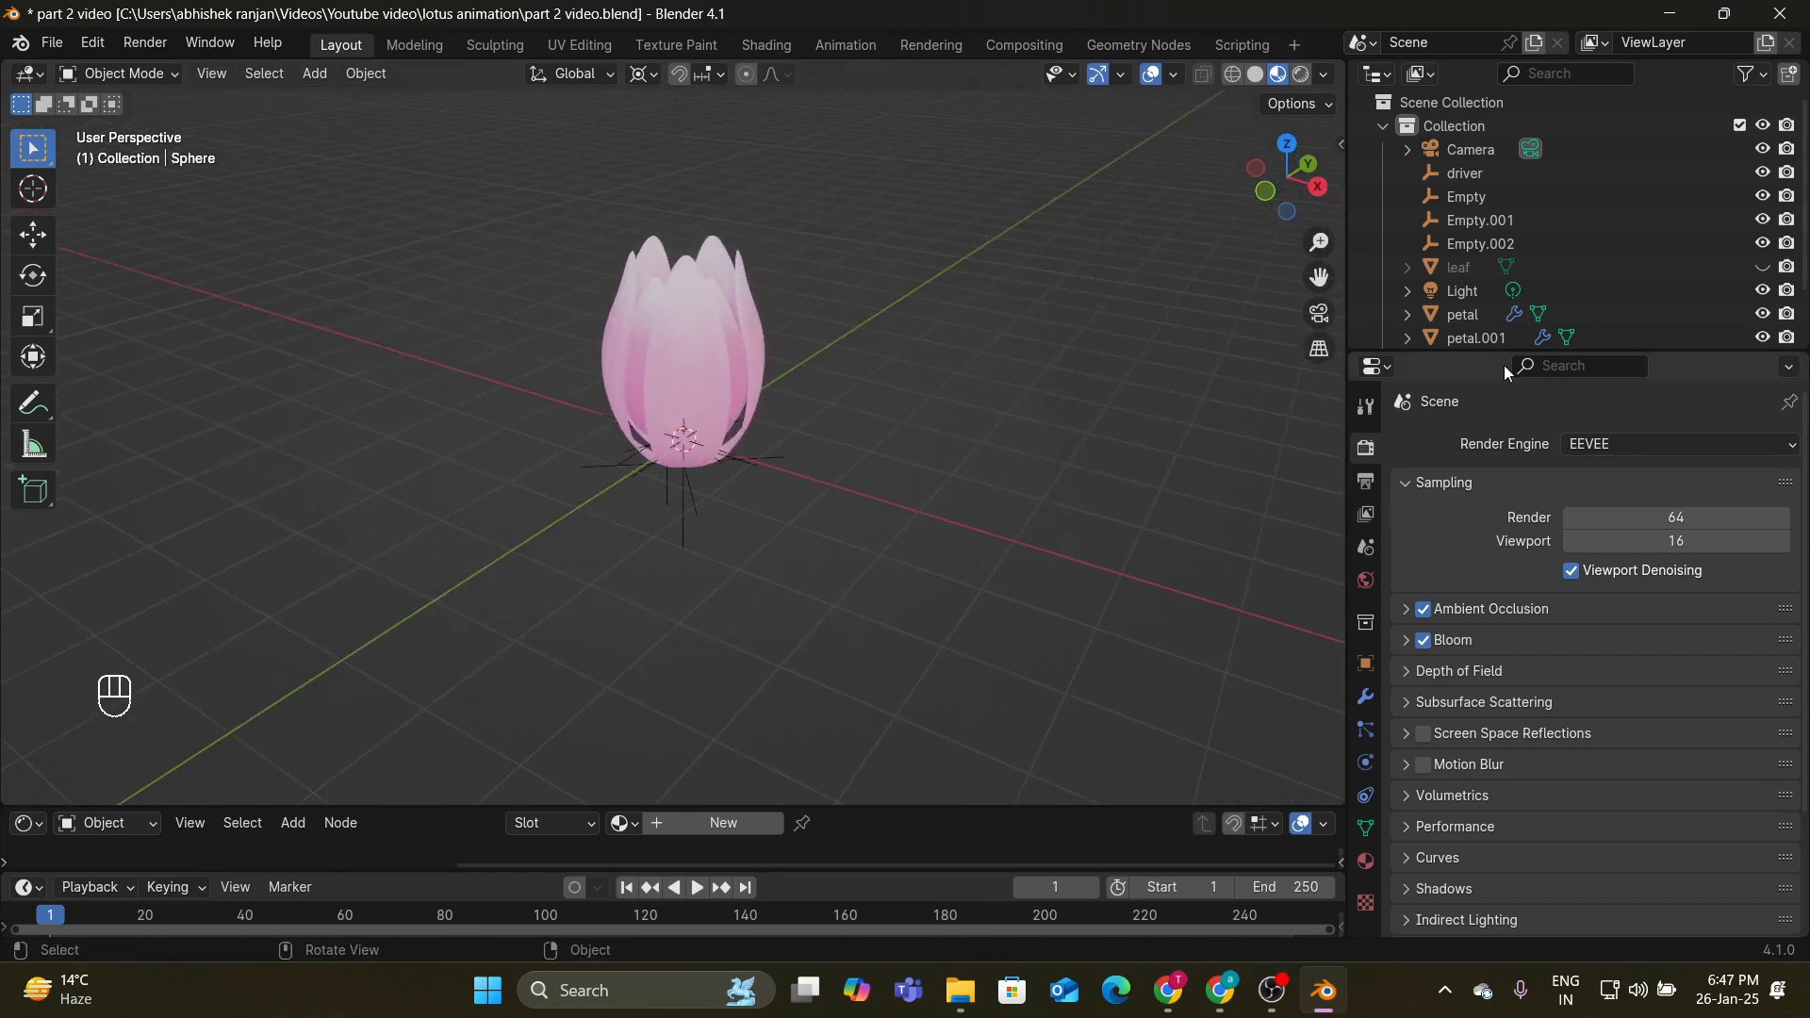
drag(1489, 353, 1489, 490)
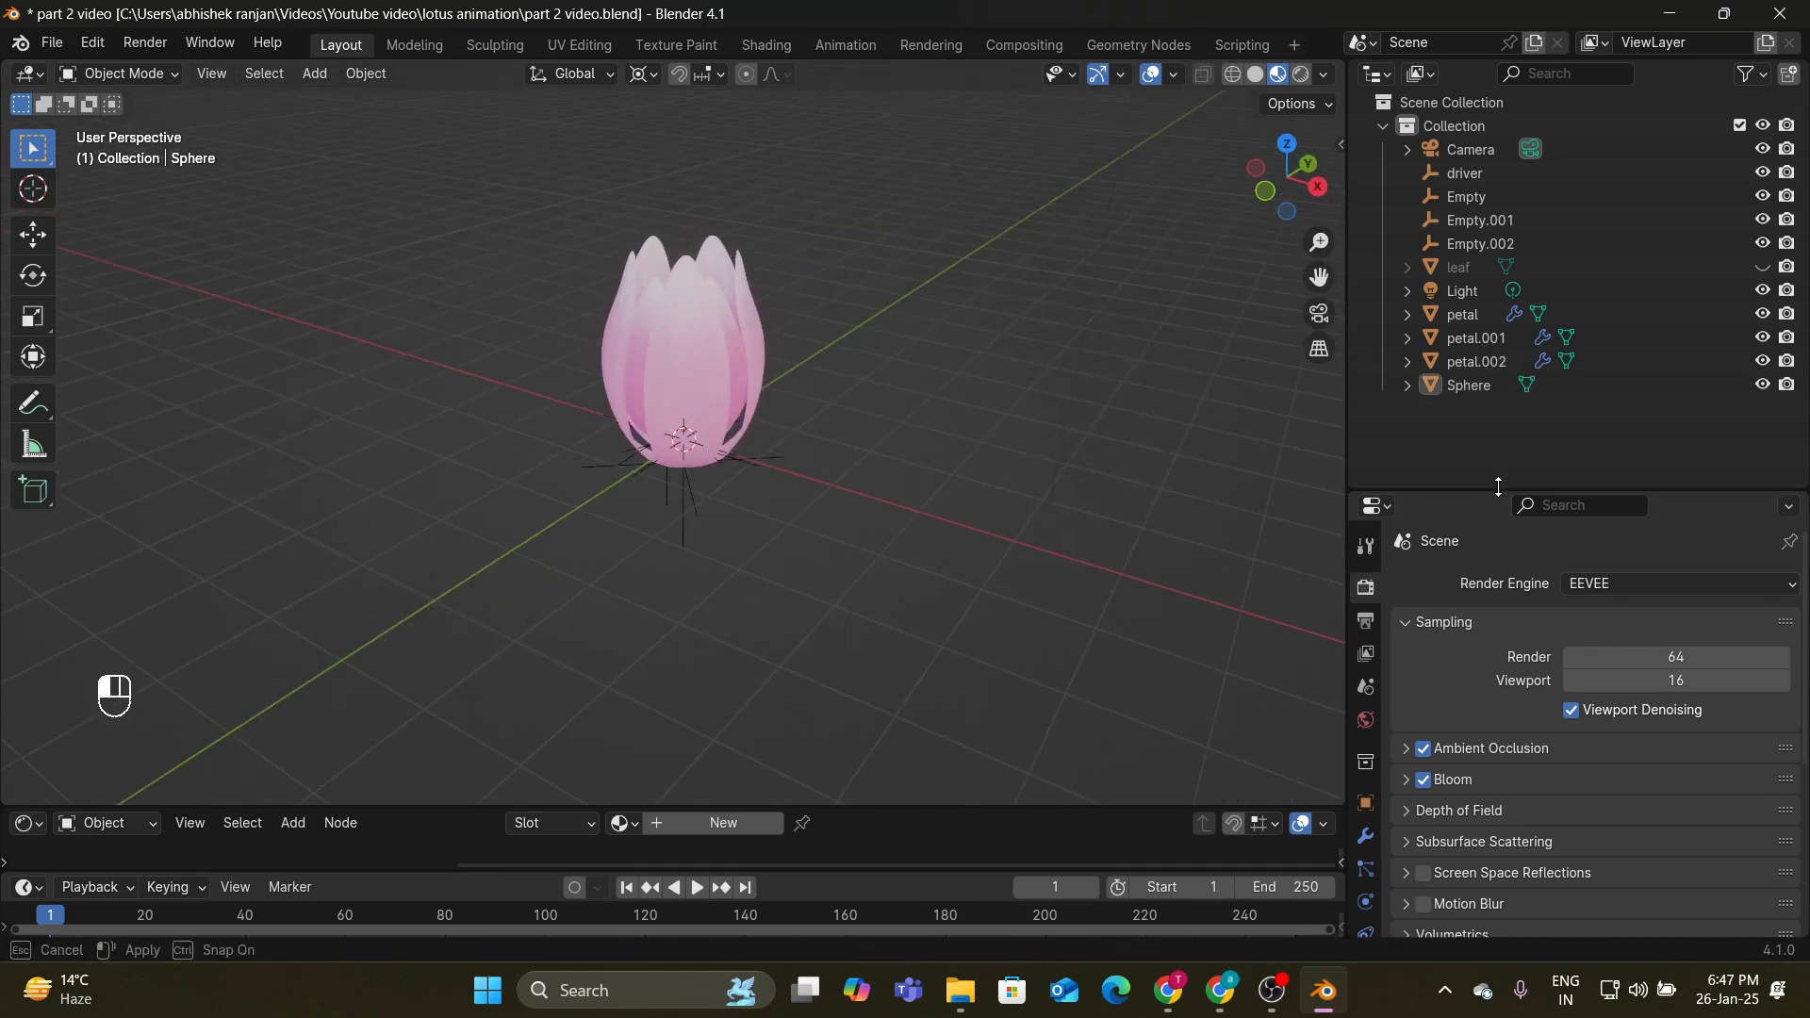
Step: Rename the Sphere object to "centre"
click(1477, 383)
scroll(783, 411, up, 5)
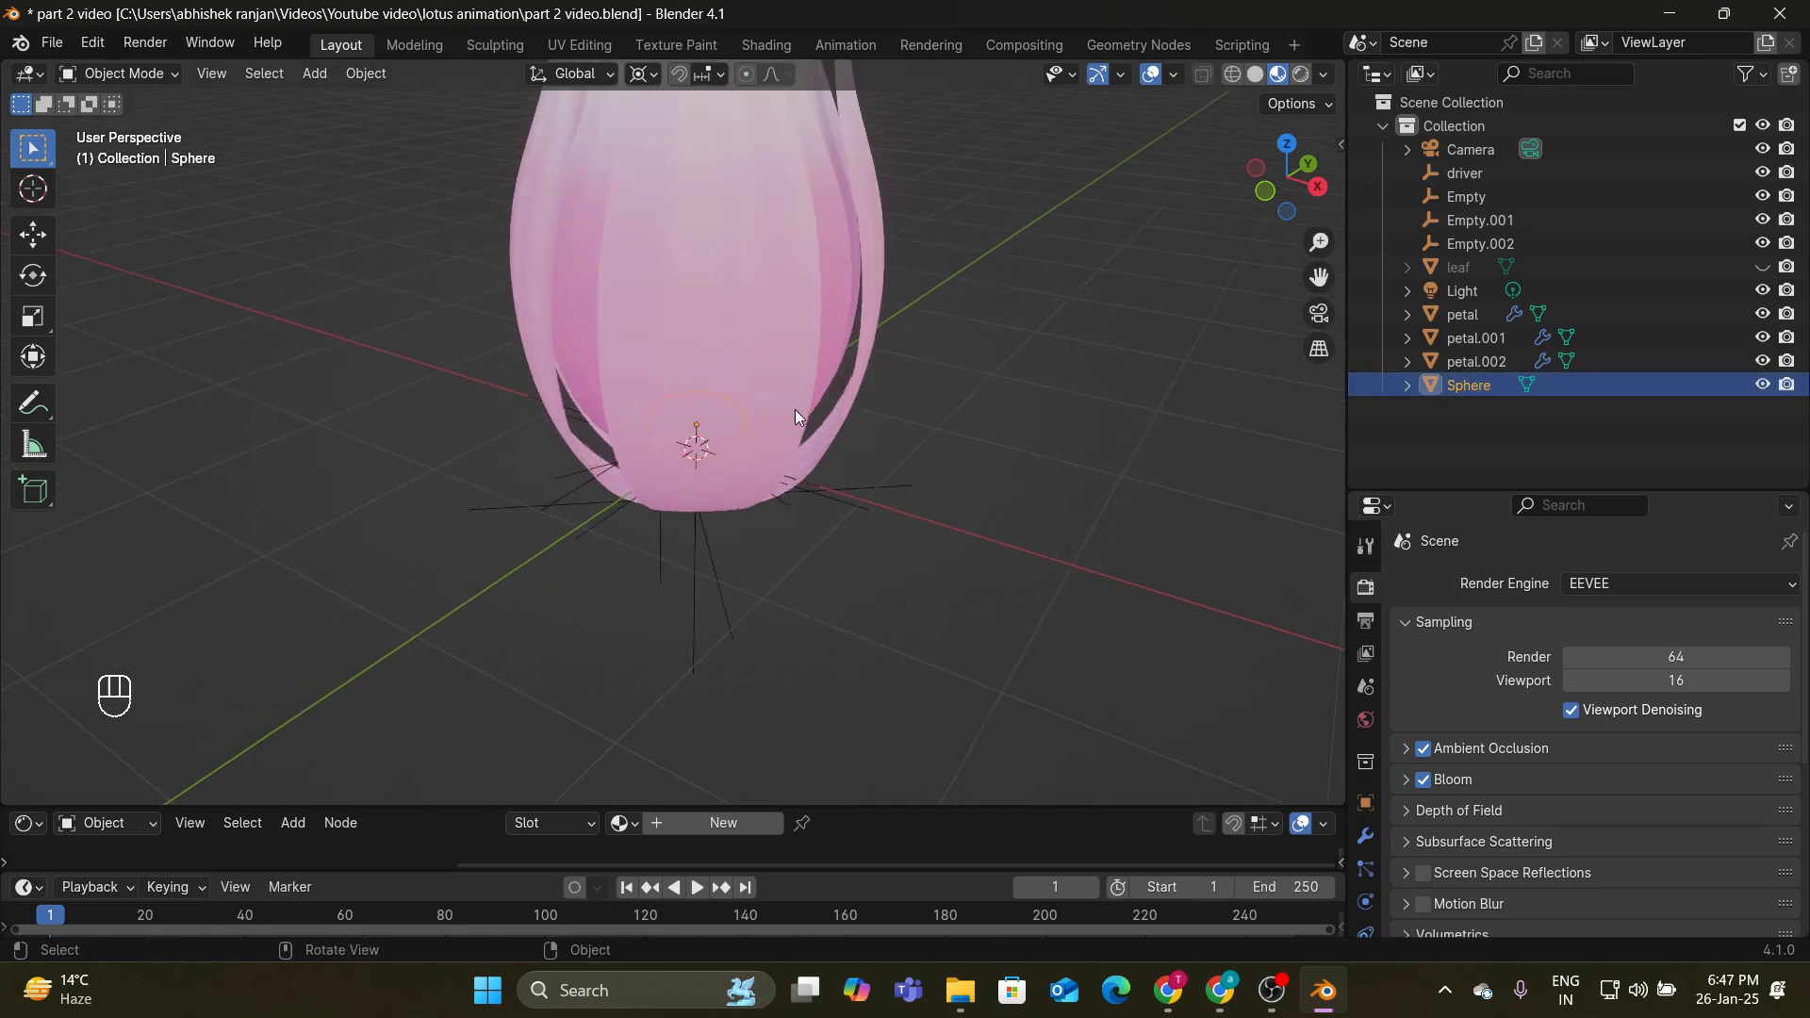
double_click(1497, 385)
text(ce)
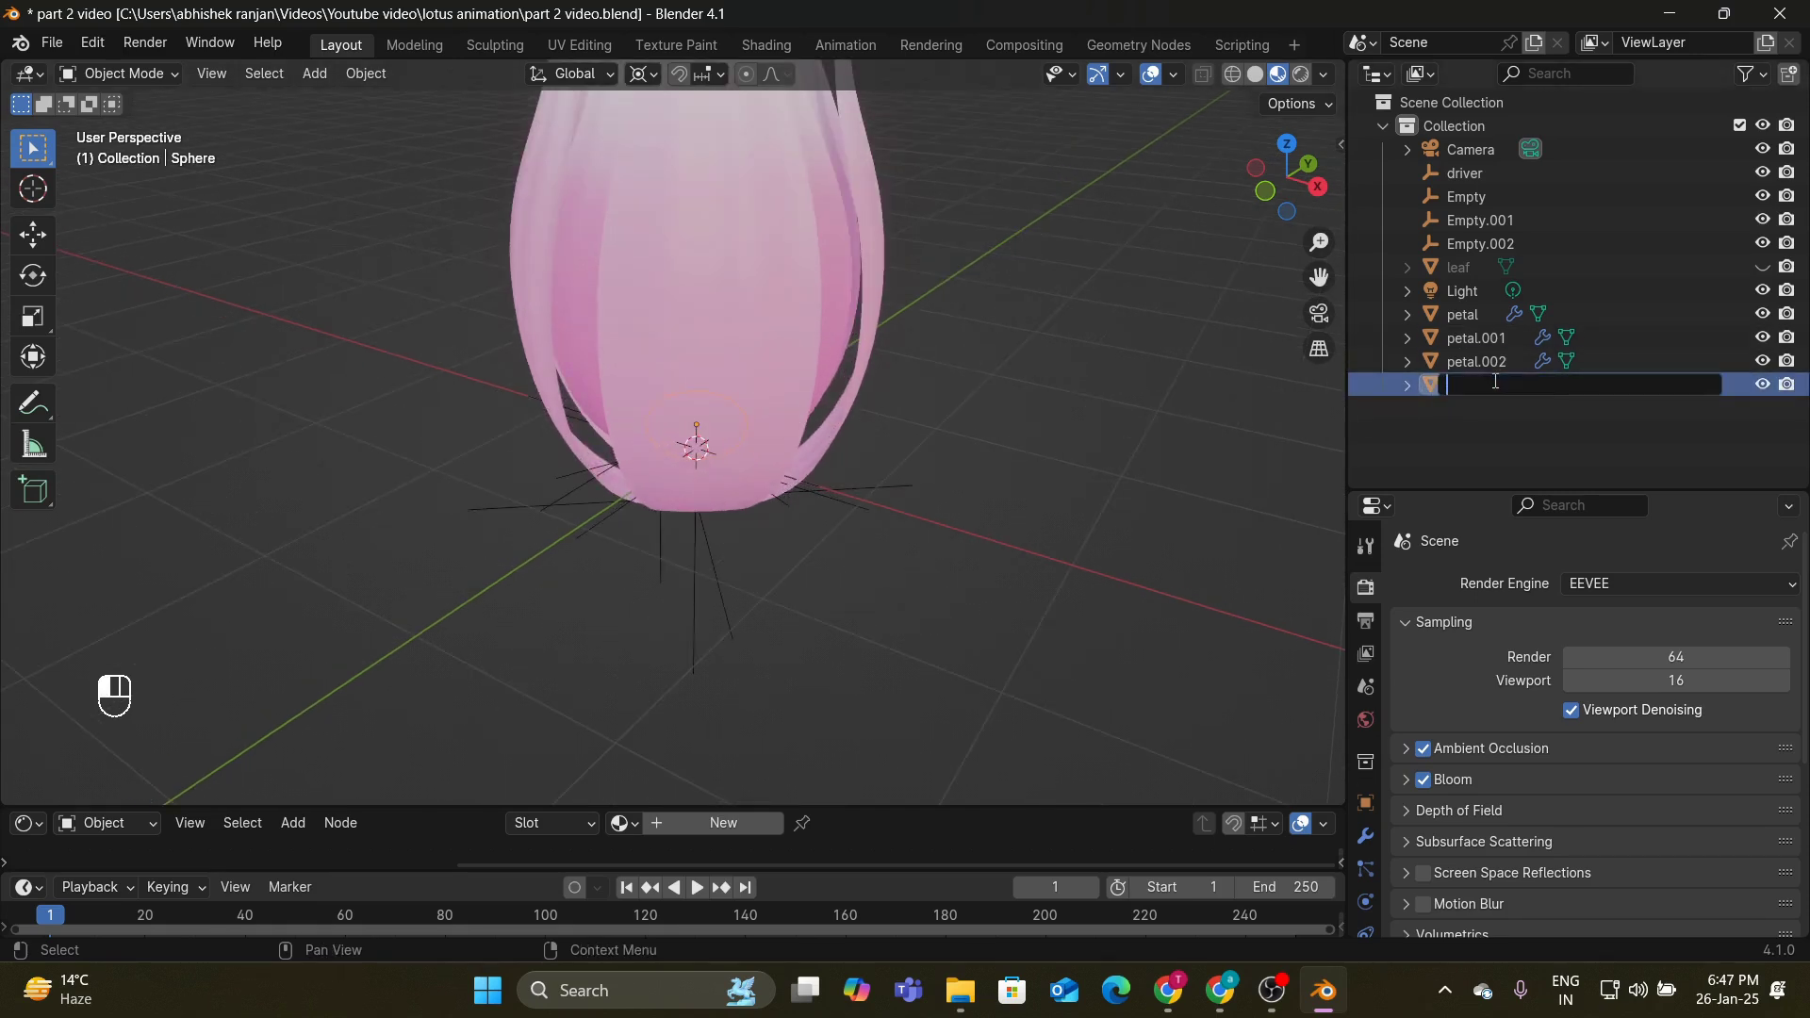
text(ntre)
key(Return)
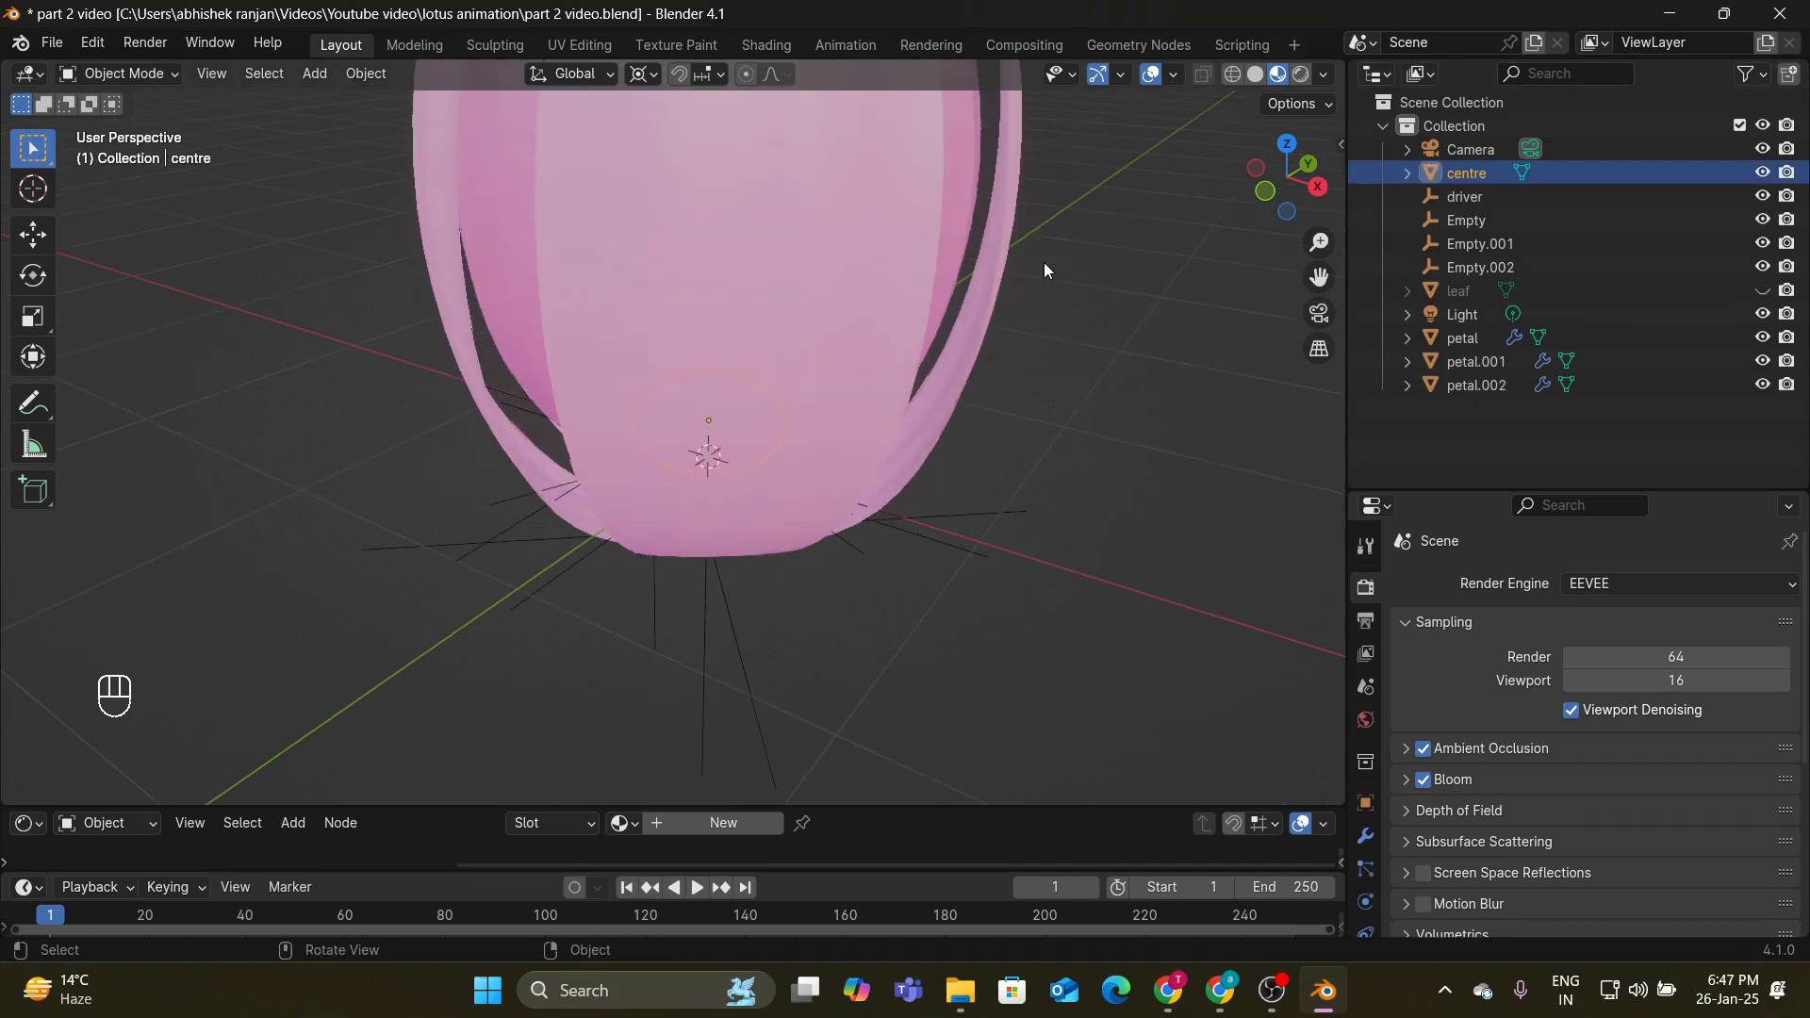
Step: Isolate the centre object in local view and frame it for mesh editing
mouse_move(960, 271)
middle_down()
mouse_move(949, 358)
mouse_move(957, 297)
middle_up()
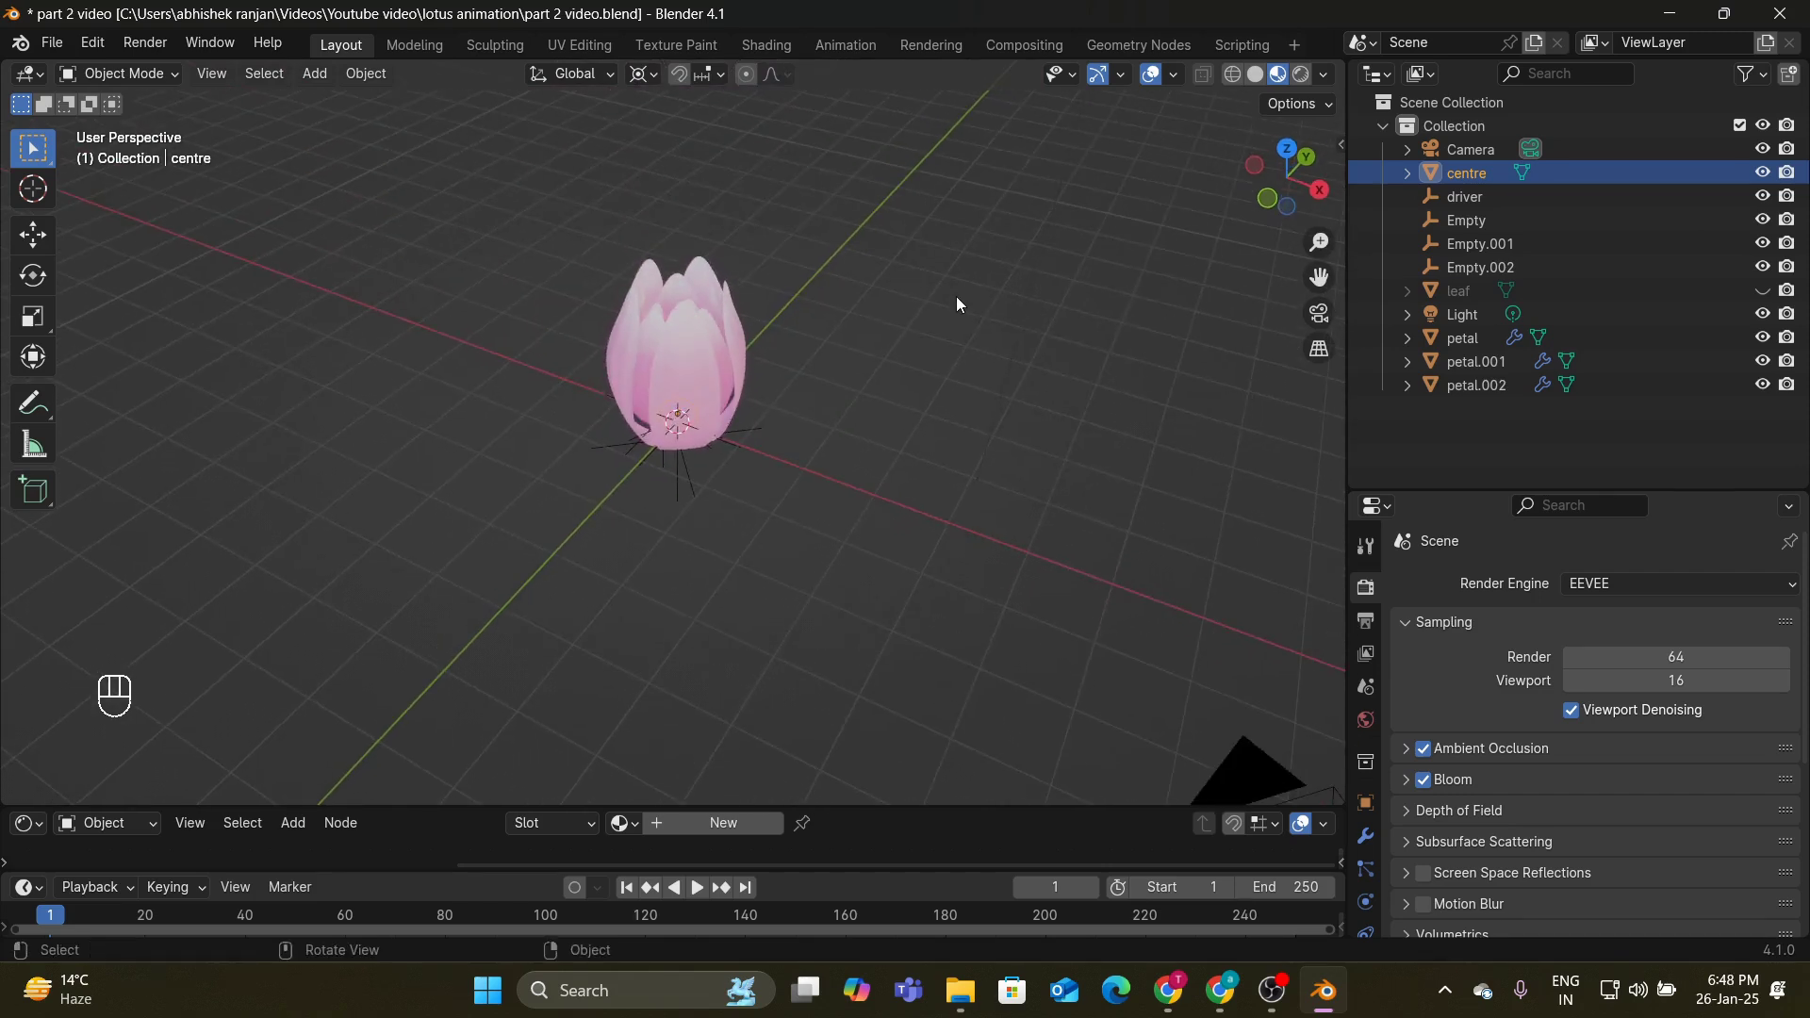
key(slash)
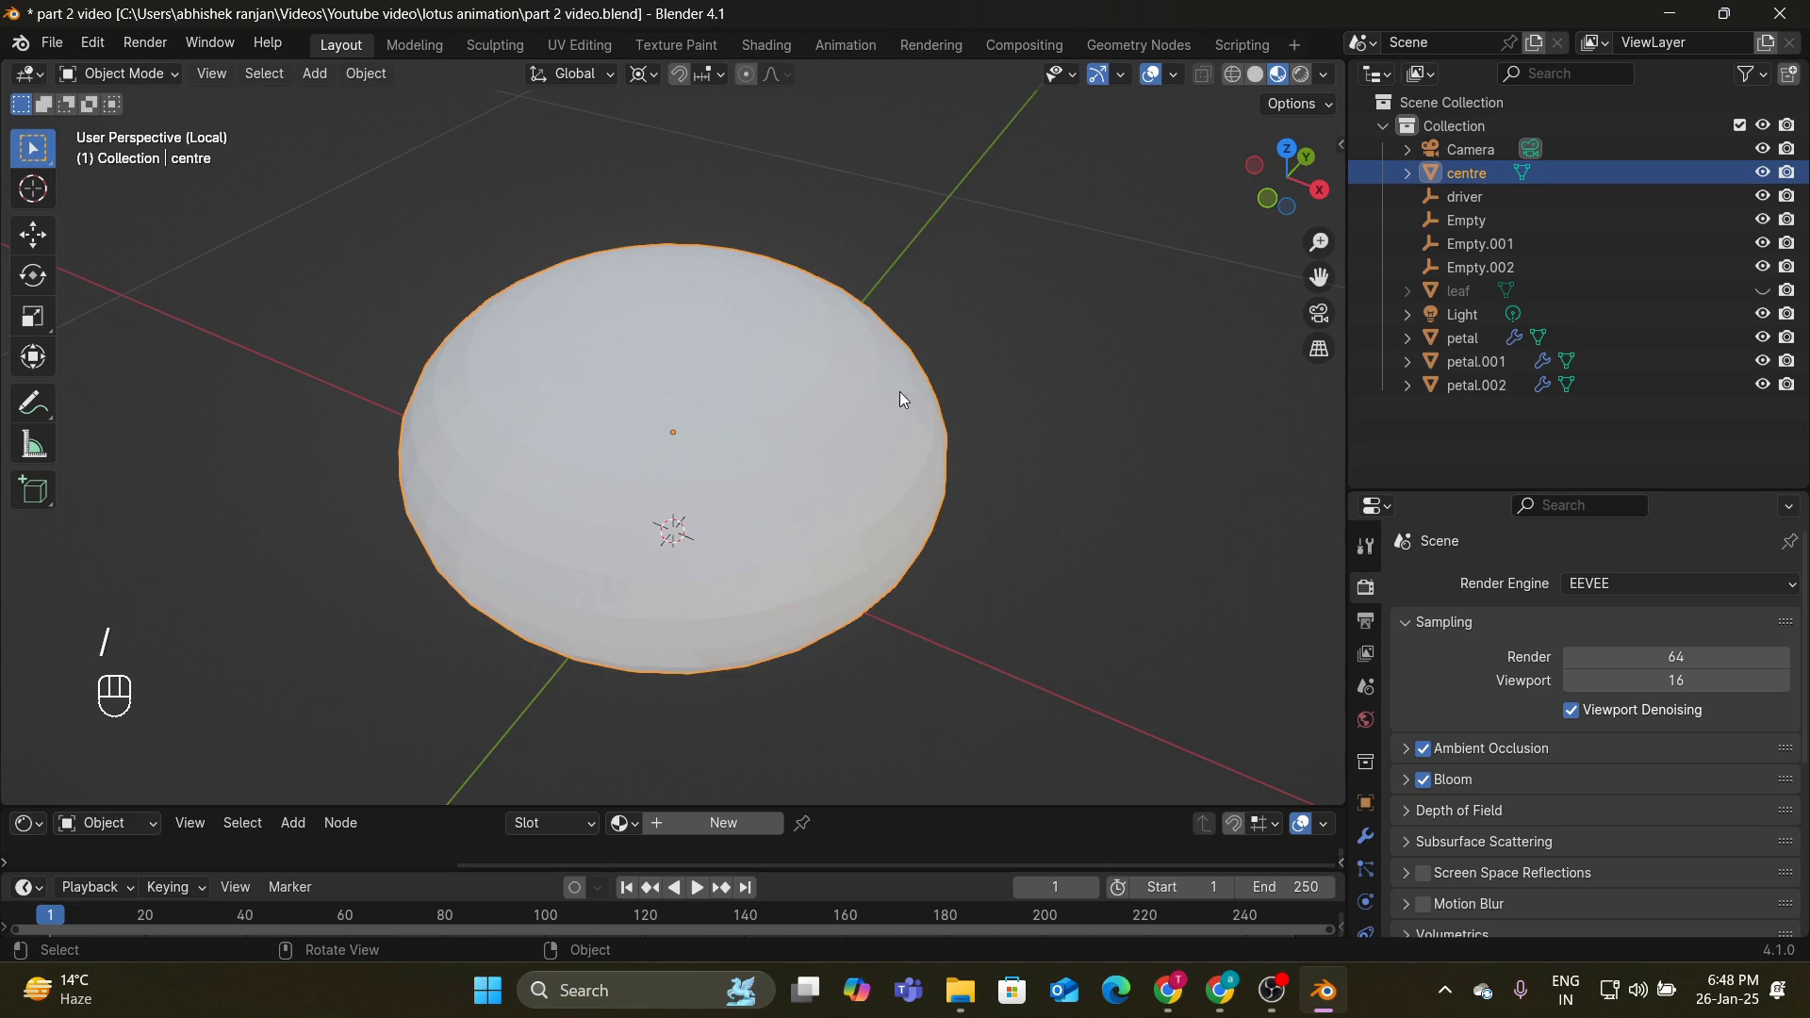
scroll(901, 396, down, 2)
middle_drag(901, 396, 905, 308)
scroll(905, 307, down, 3)
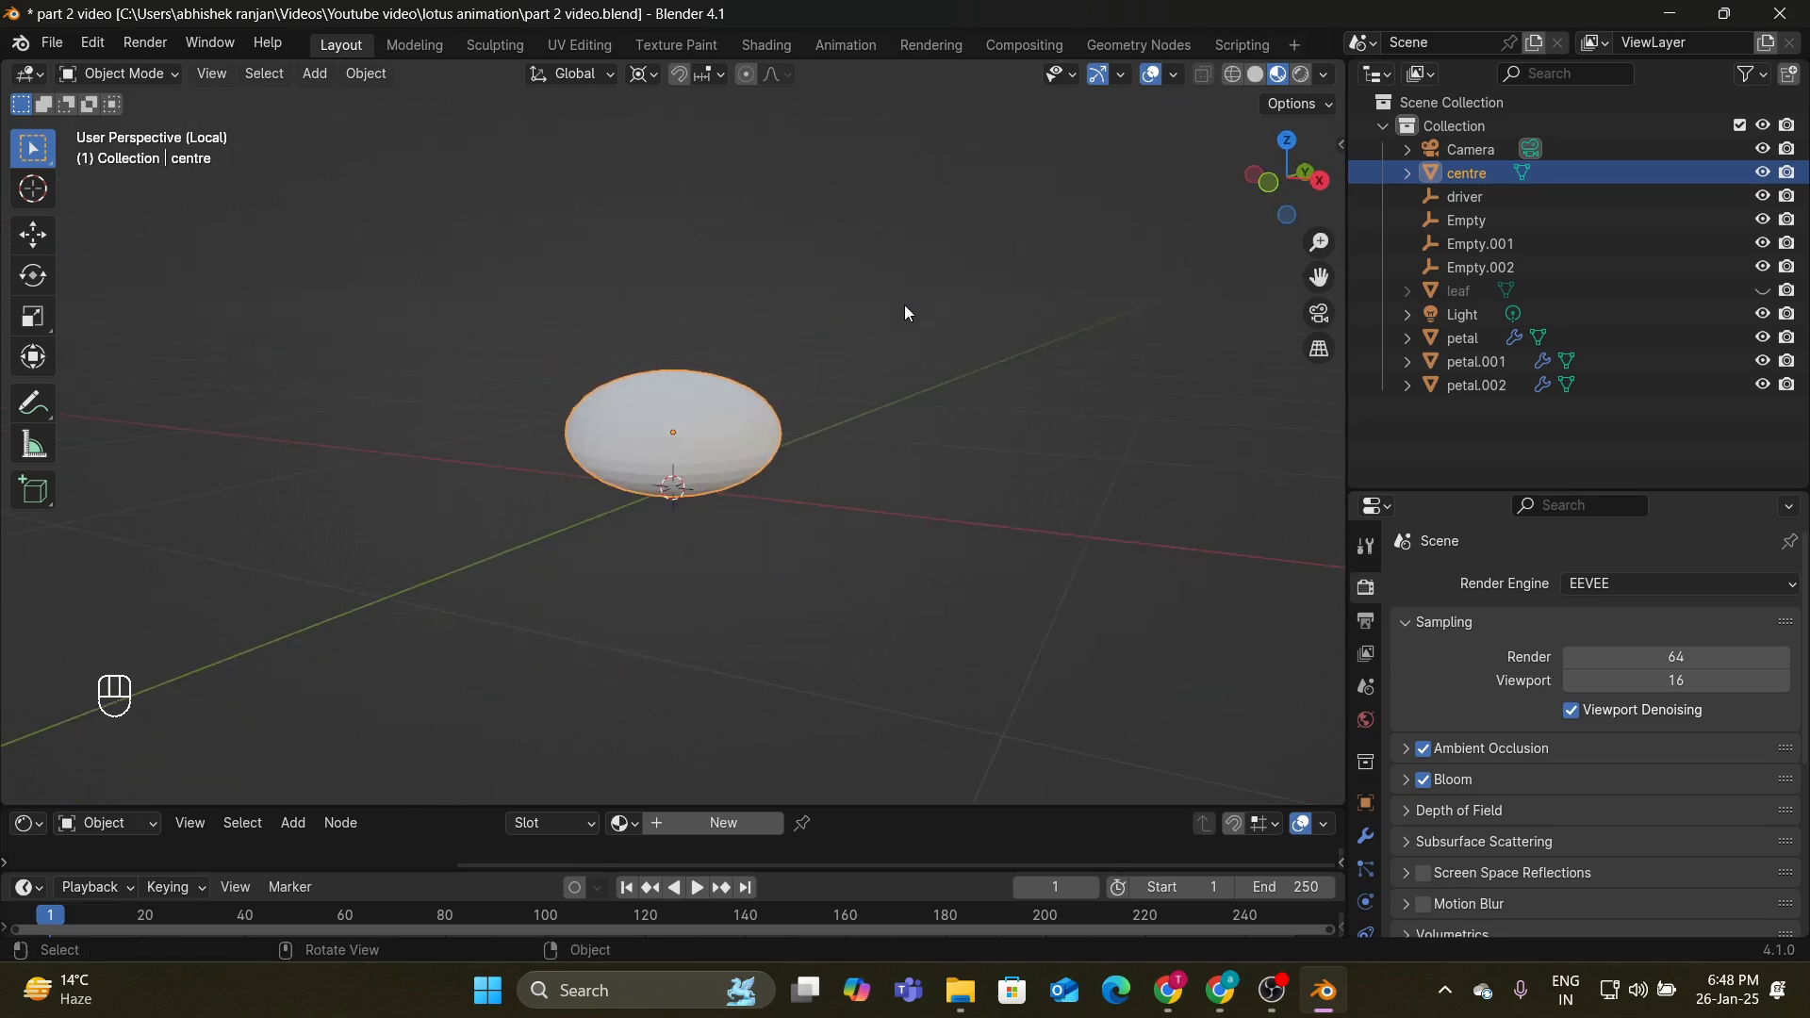
key(slash)
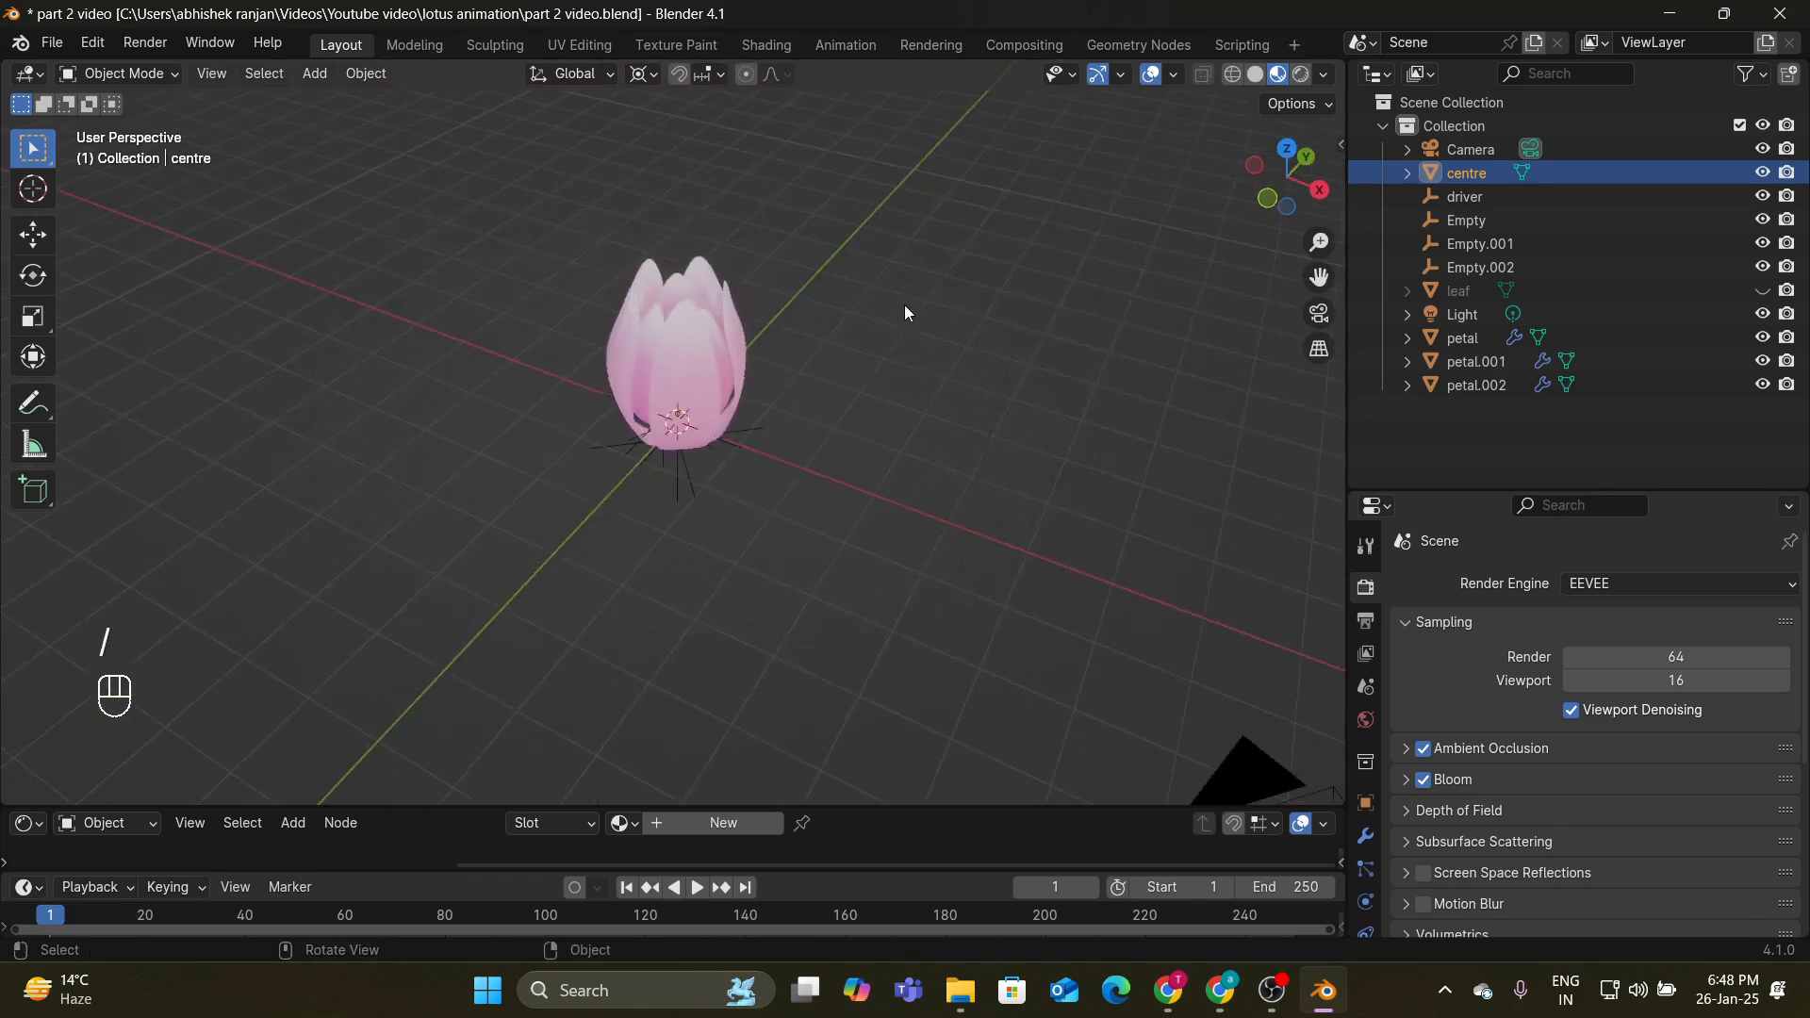
key(slash)
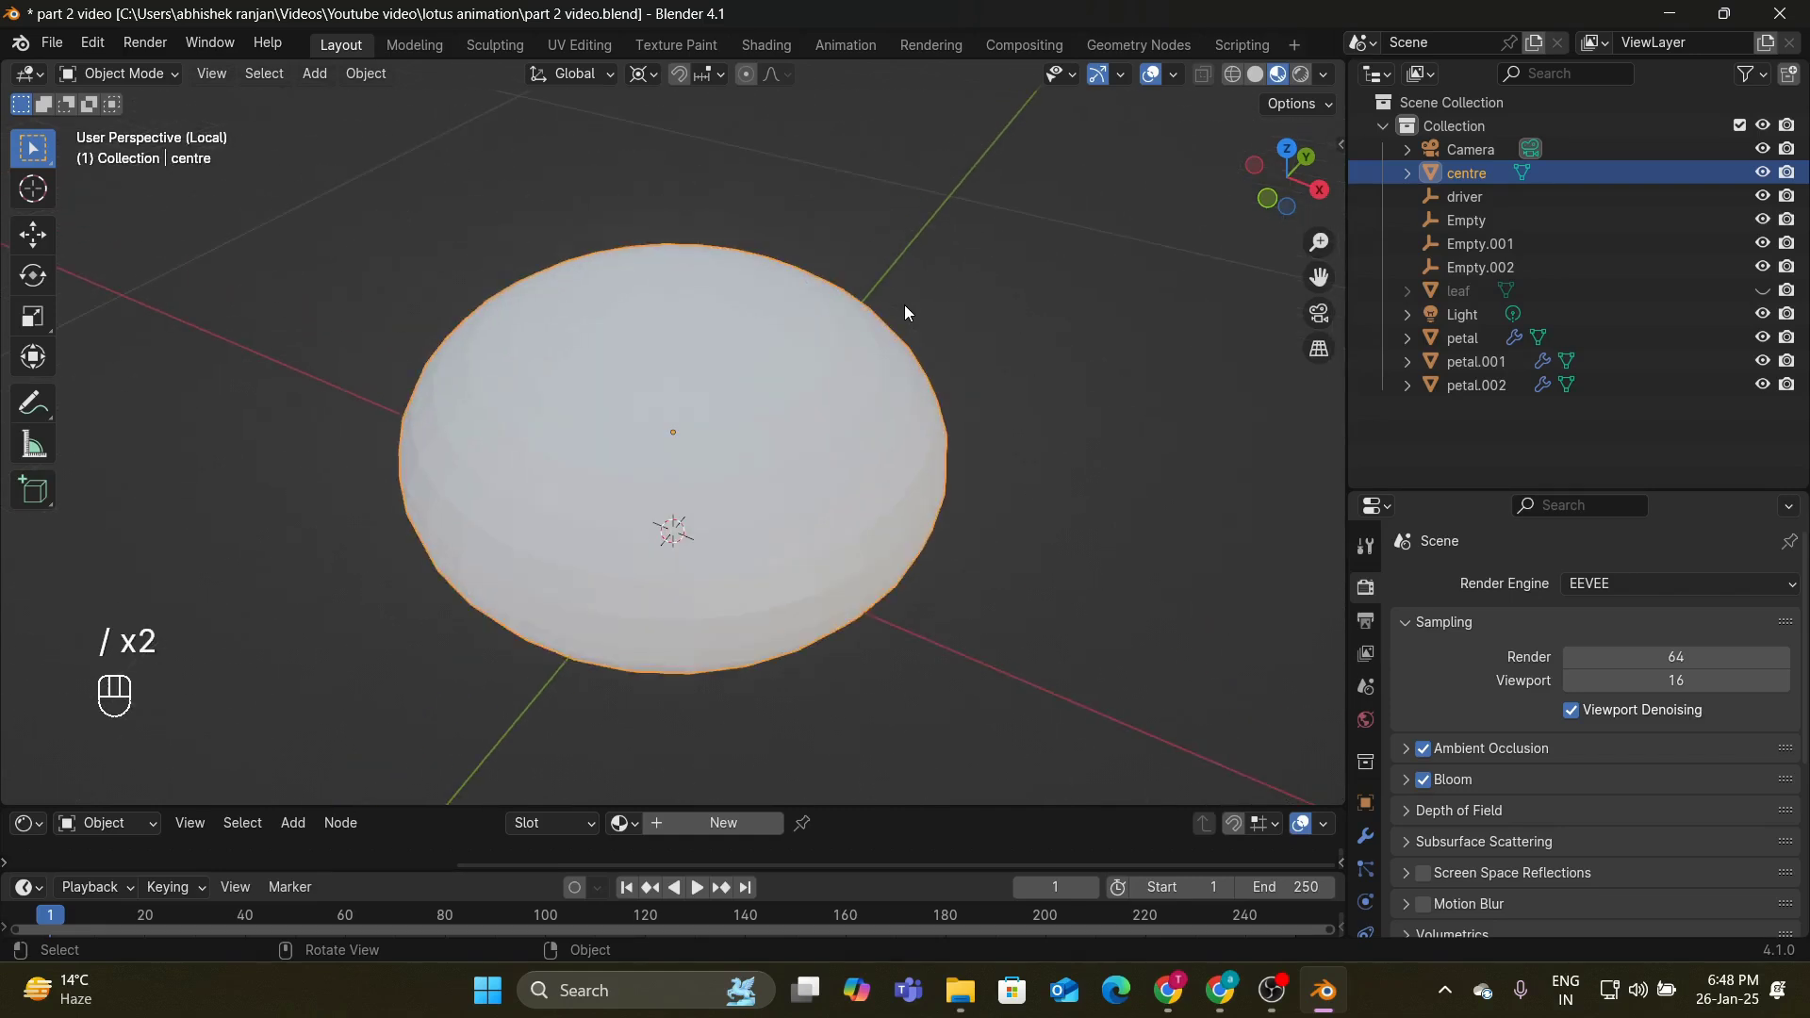
scroll(900, 320, down, 1)
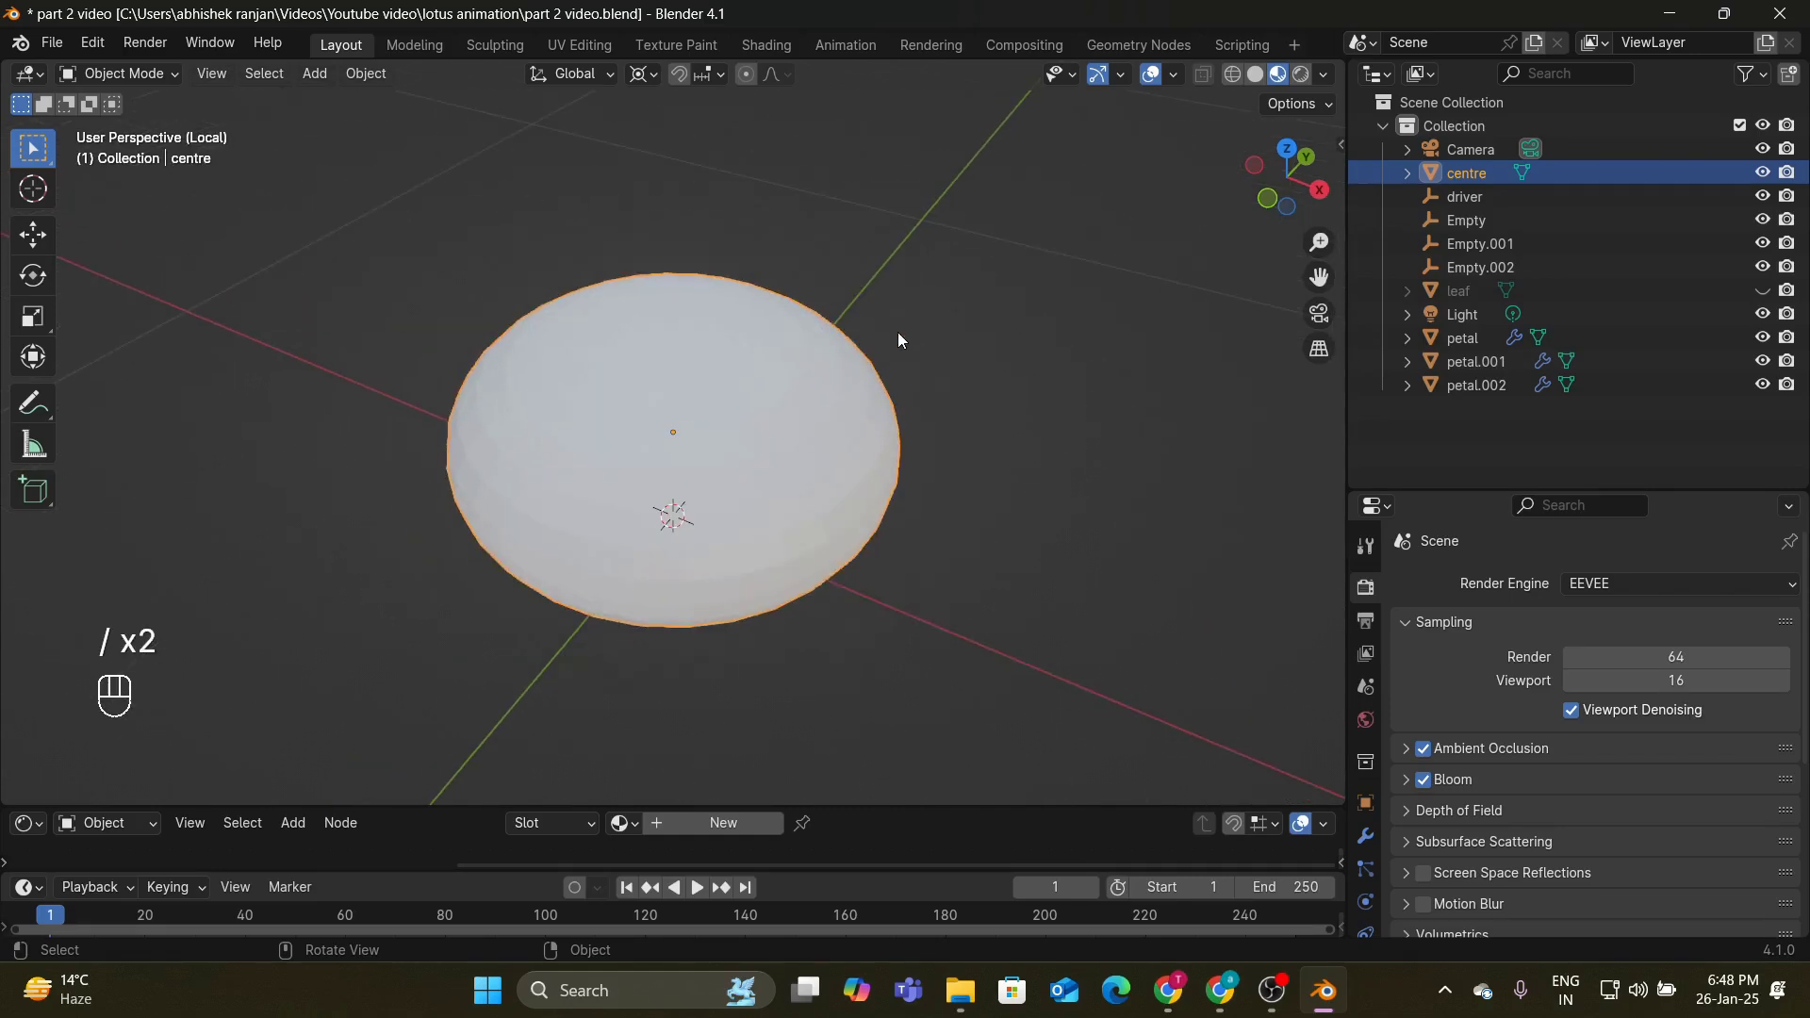
Step: In Edit Mode, select the second and third horizontal vertex loops around the upper pole of the centre mesh
click(93, 75)
click(126, 125)
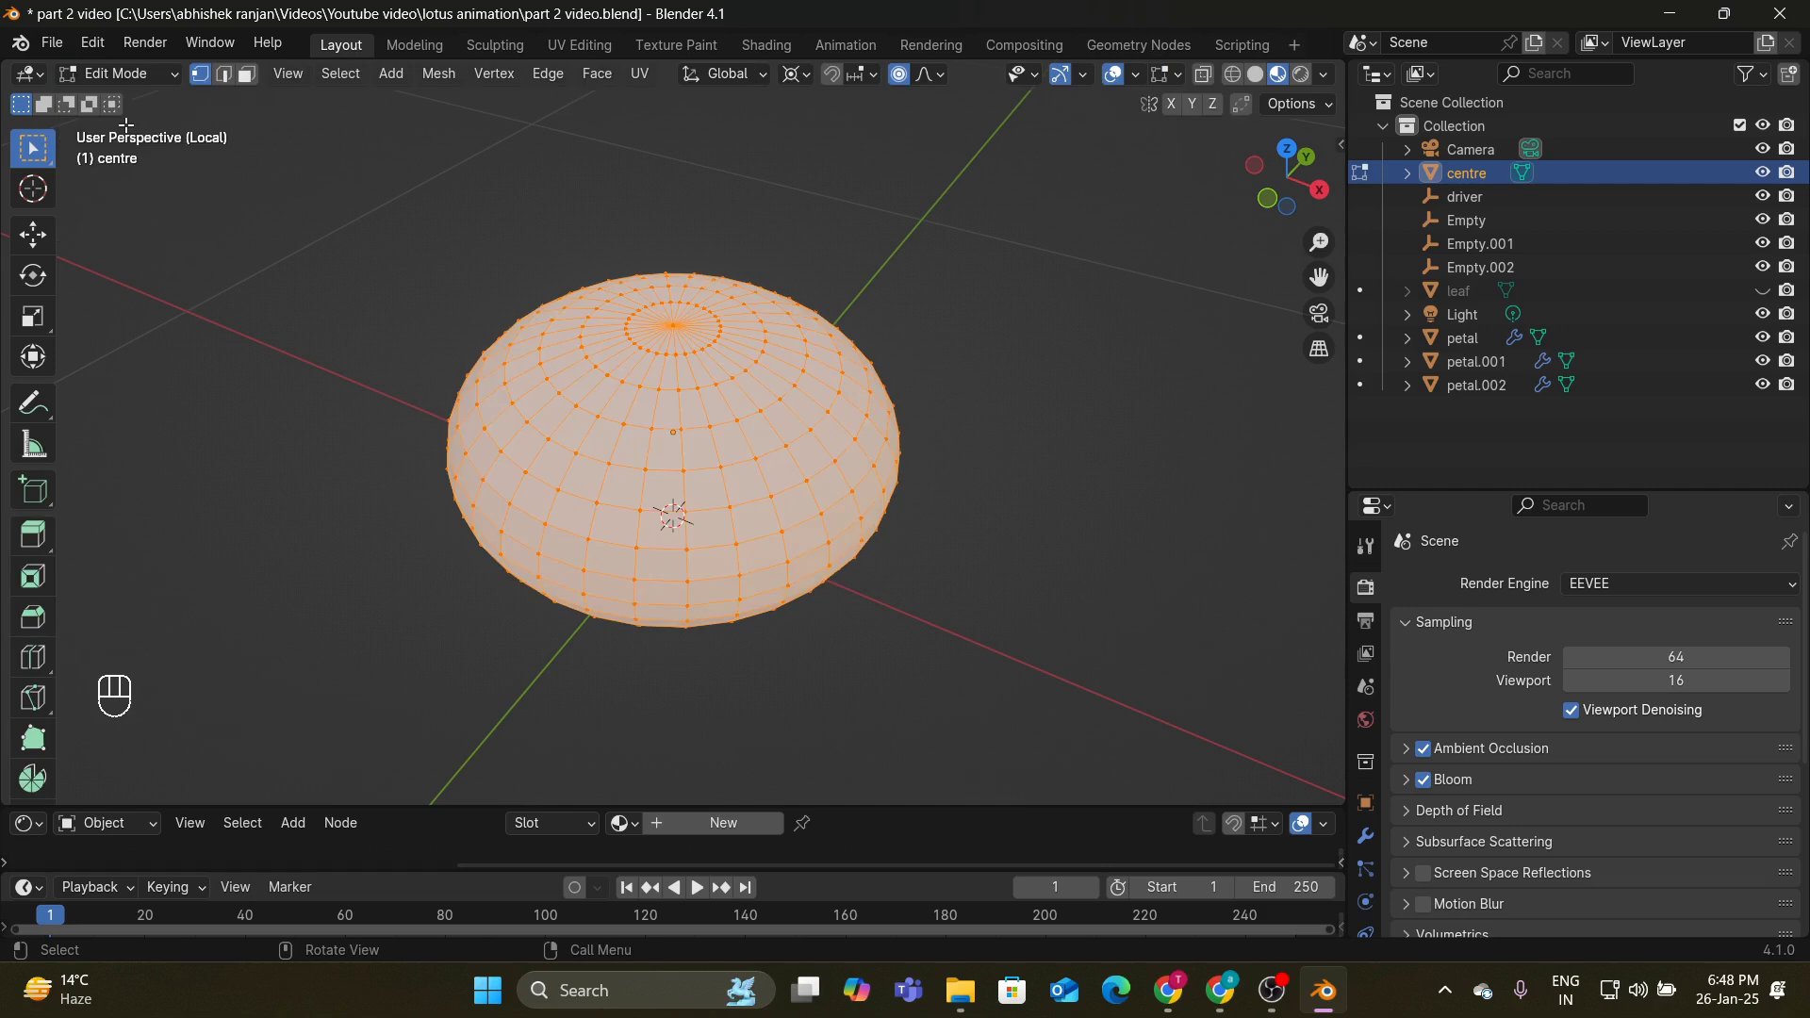
click(336, 235)
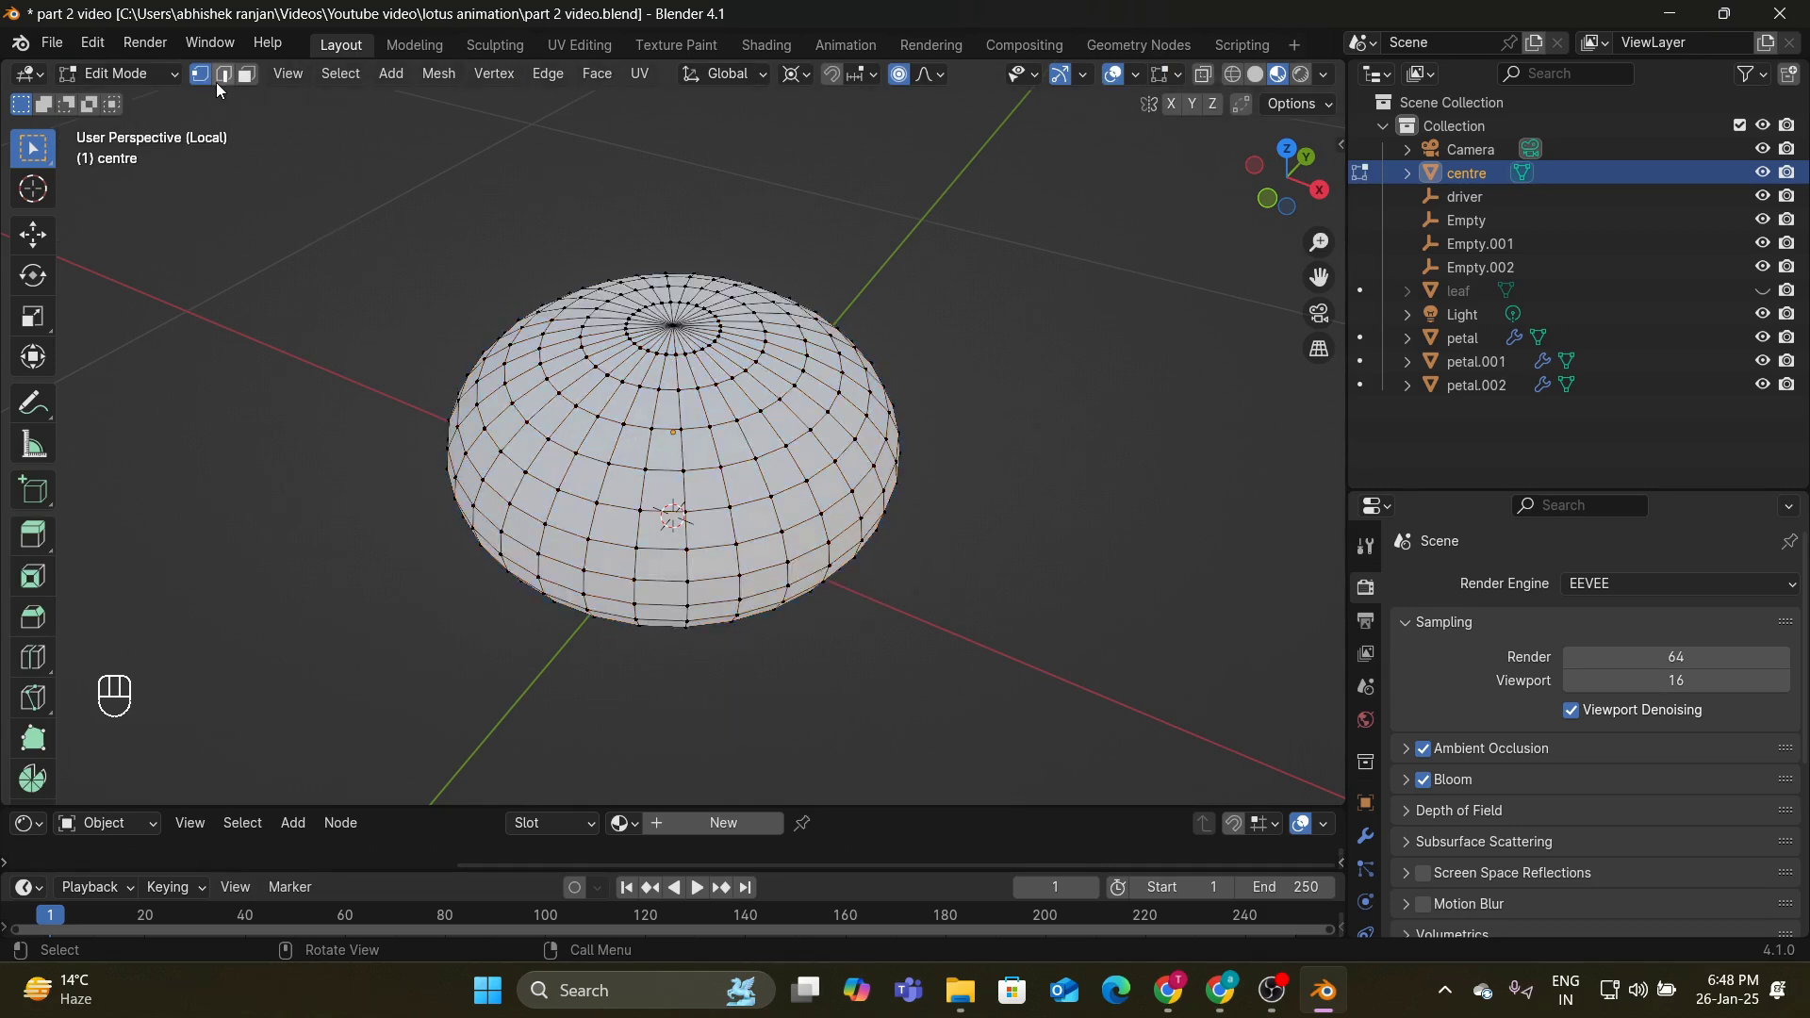
alt+click(633, 383)
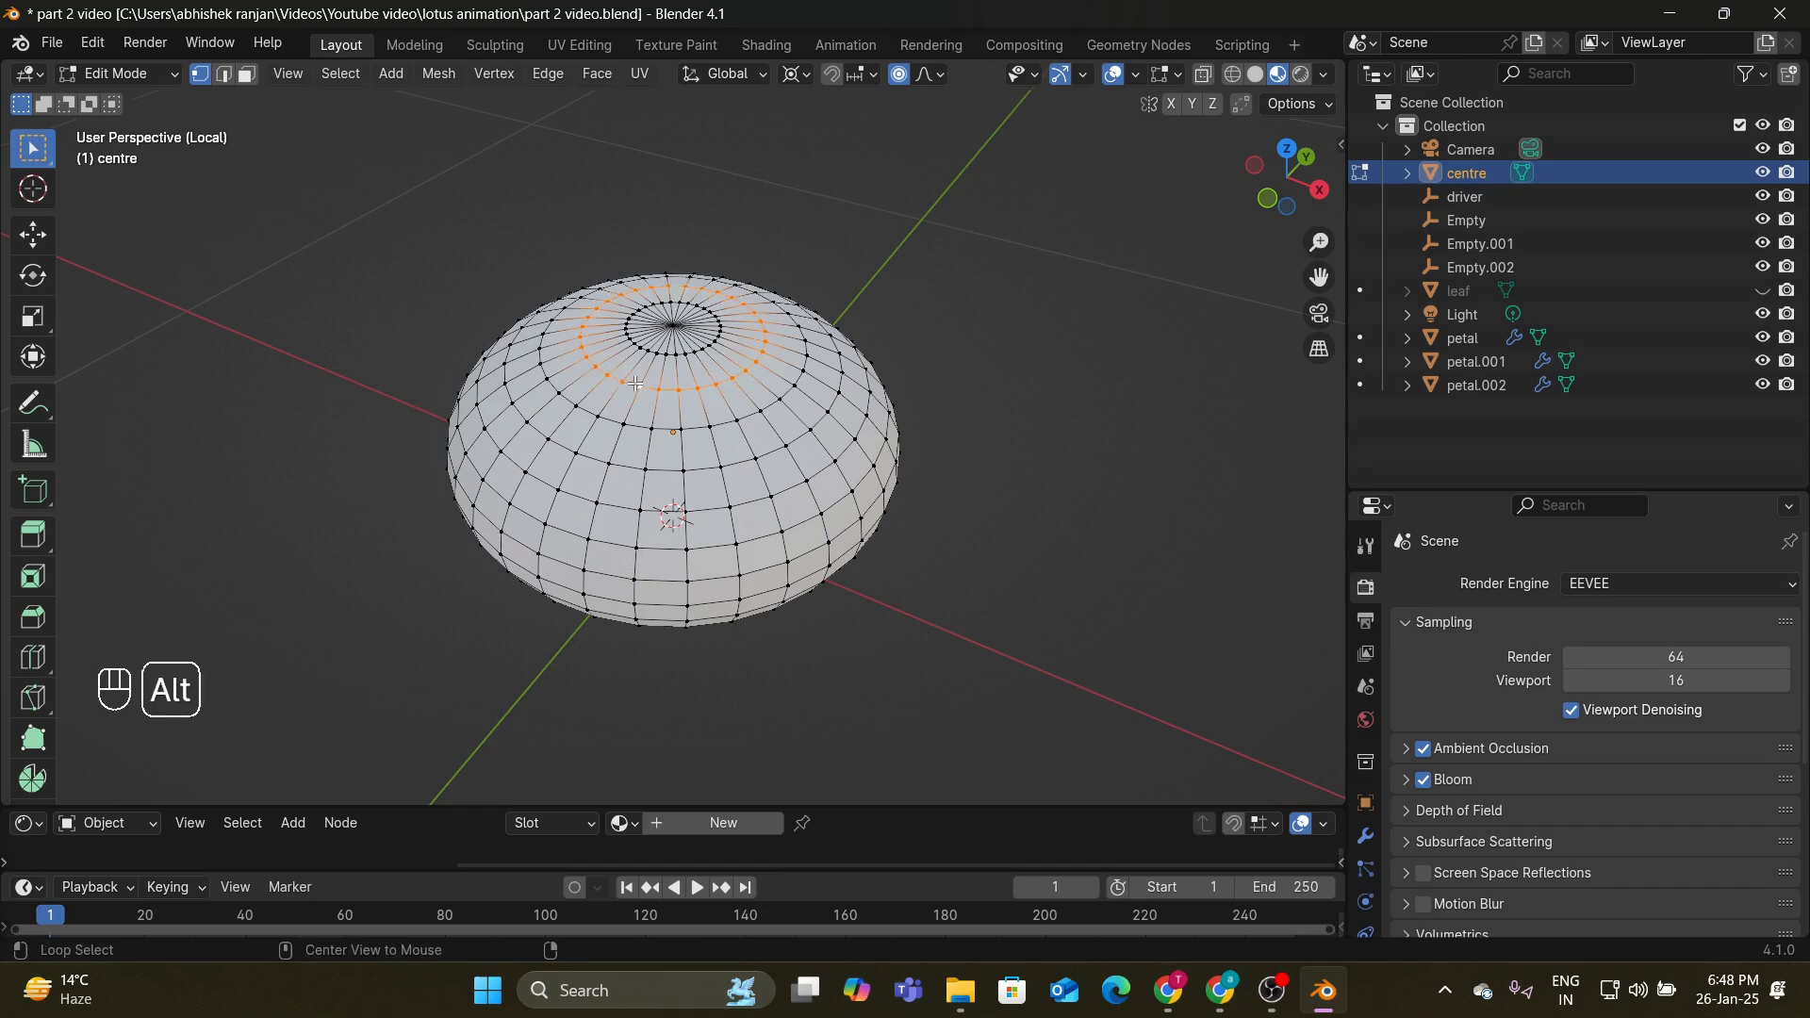
alt+click(631, 419)
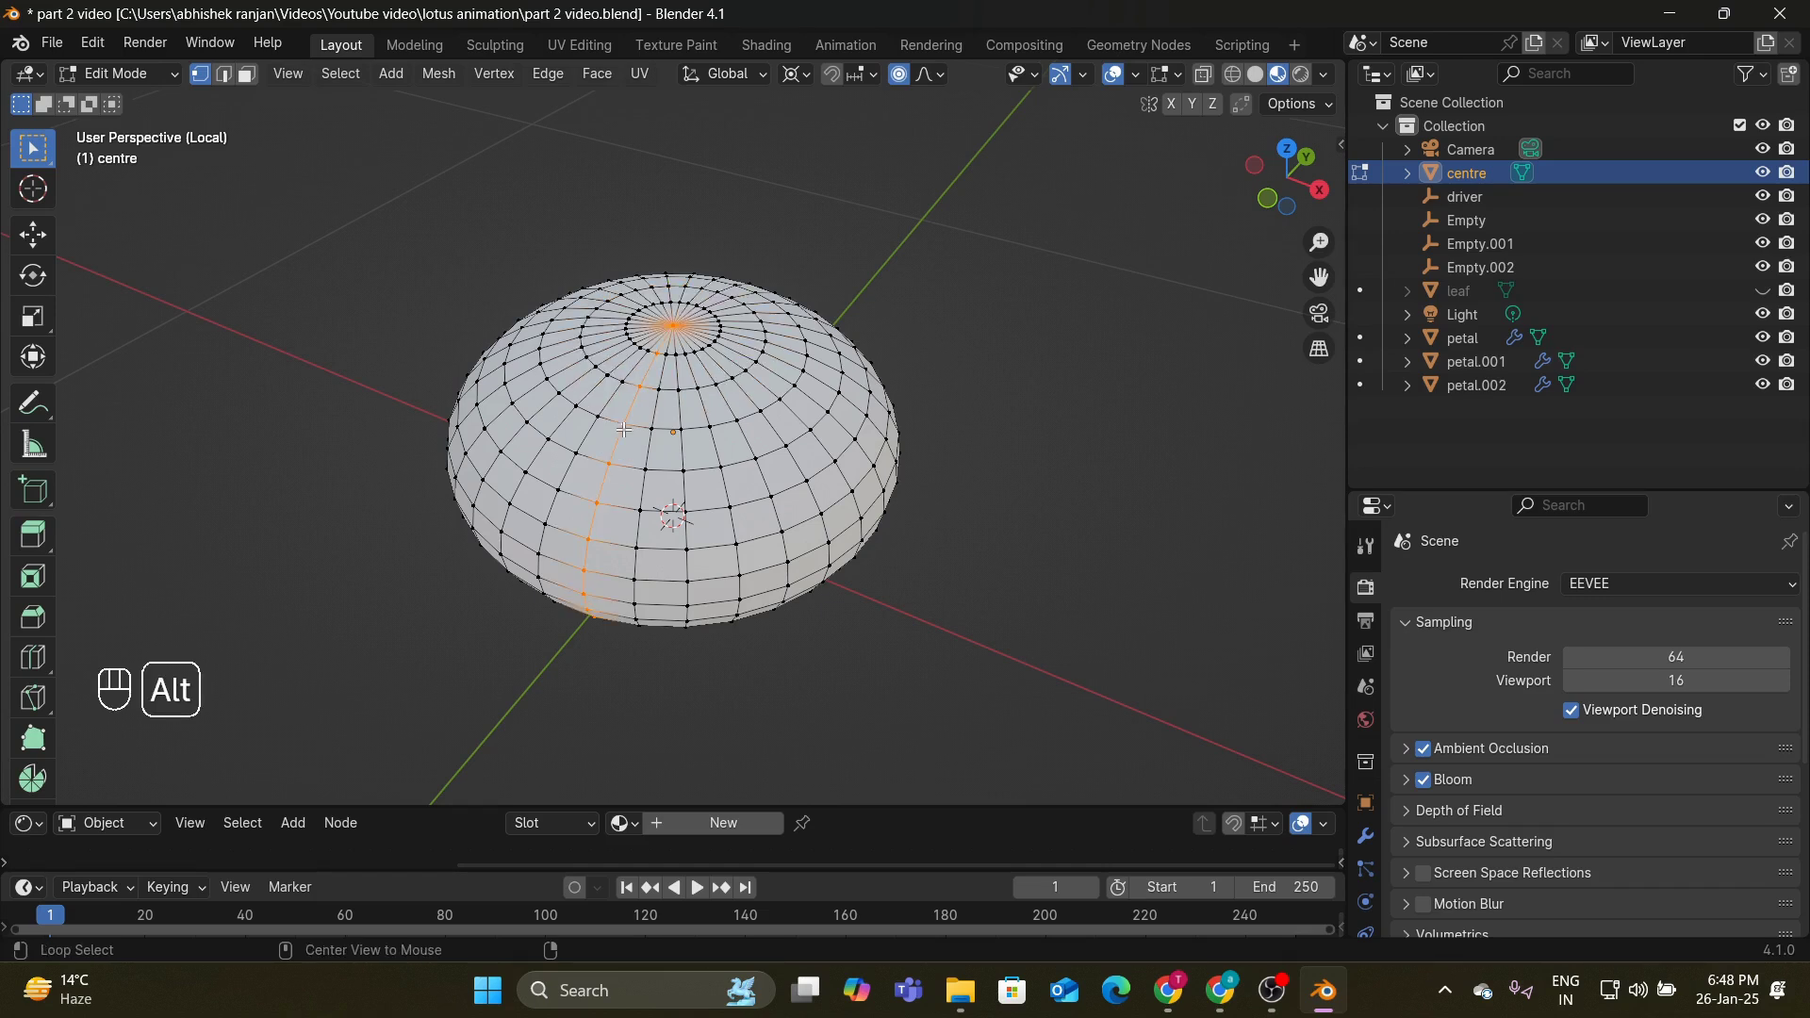
click(1022, 270)
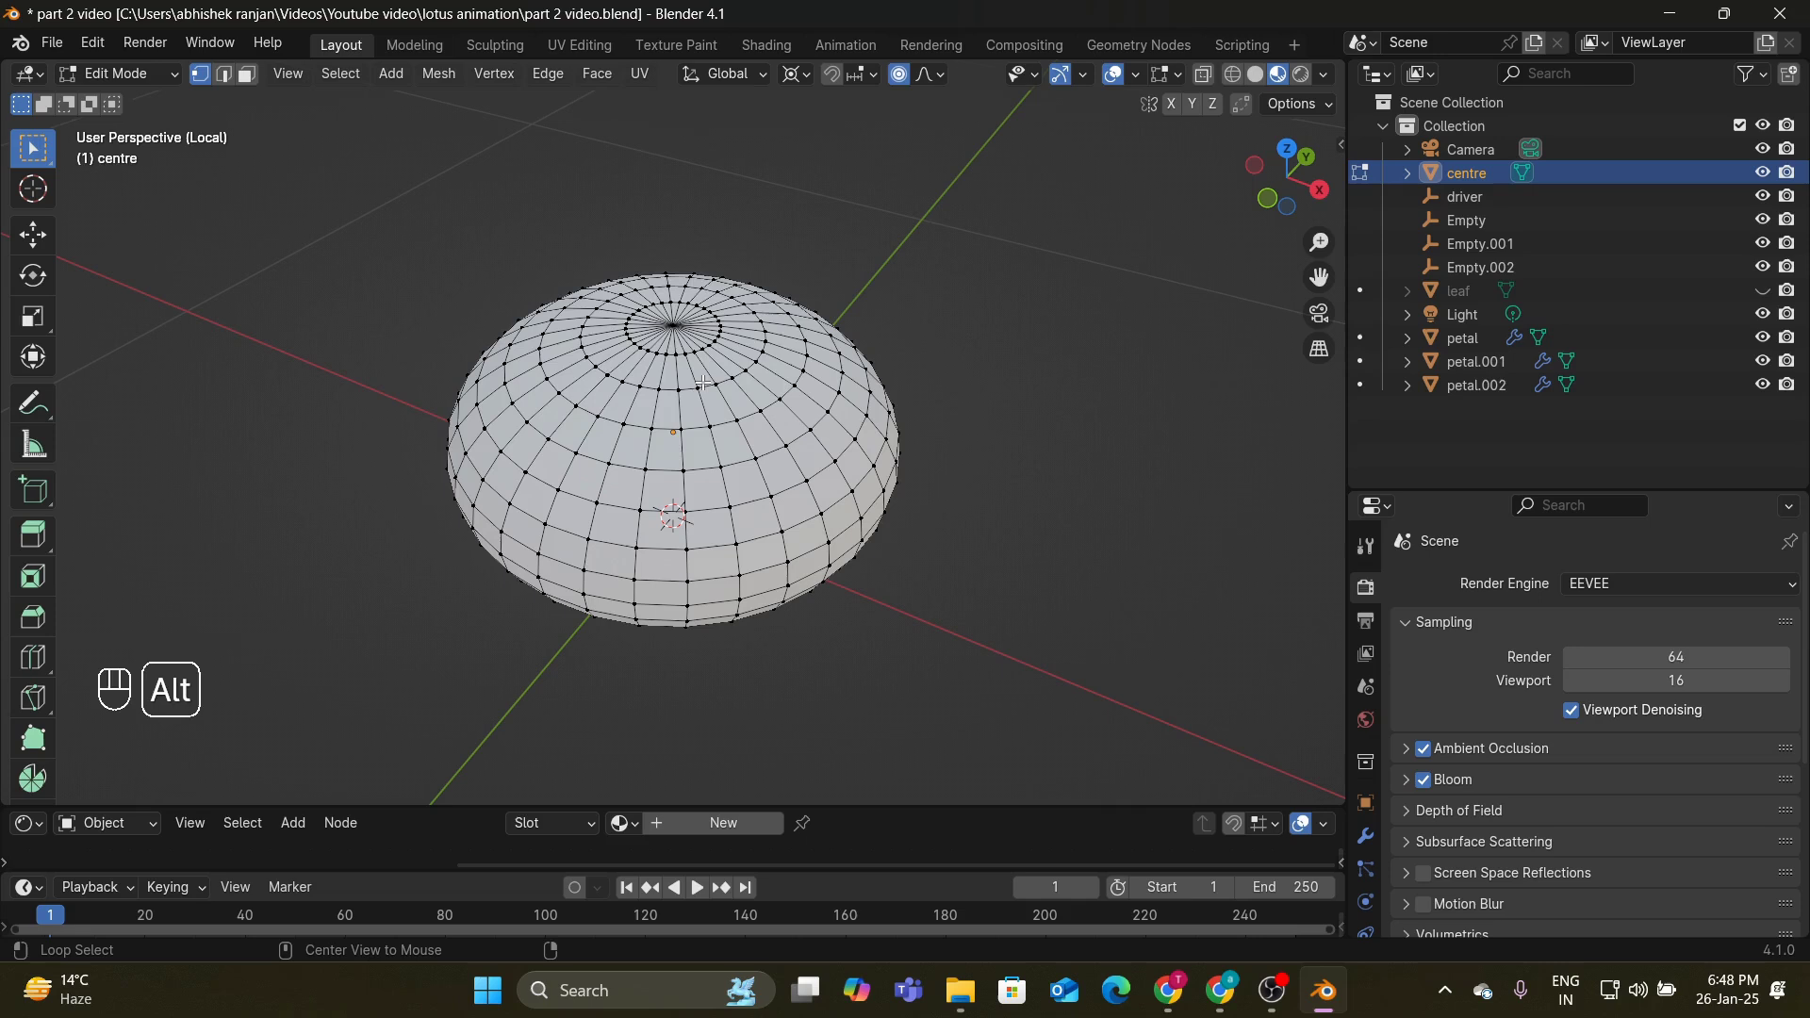
alt+click(704, 383)
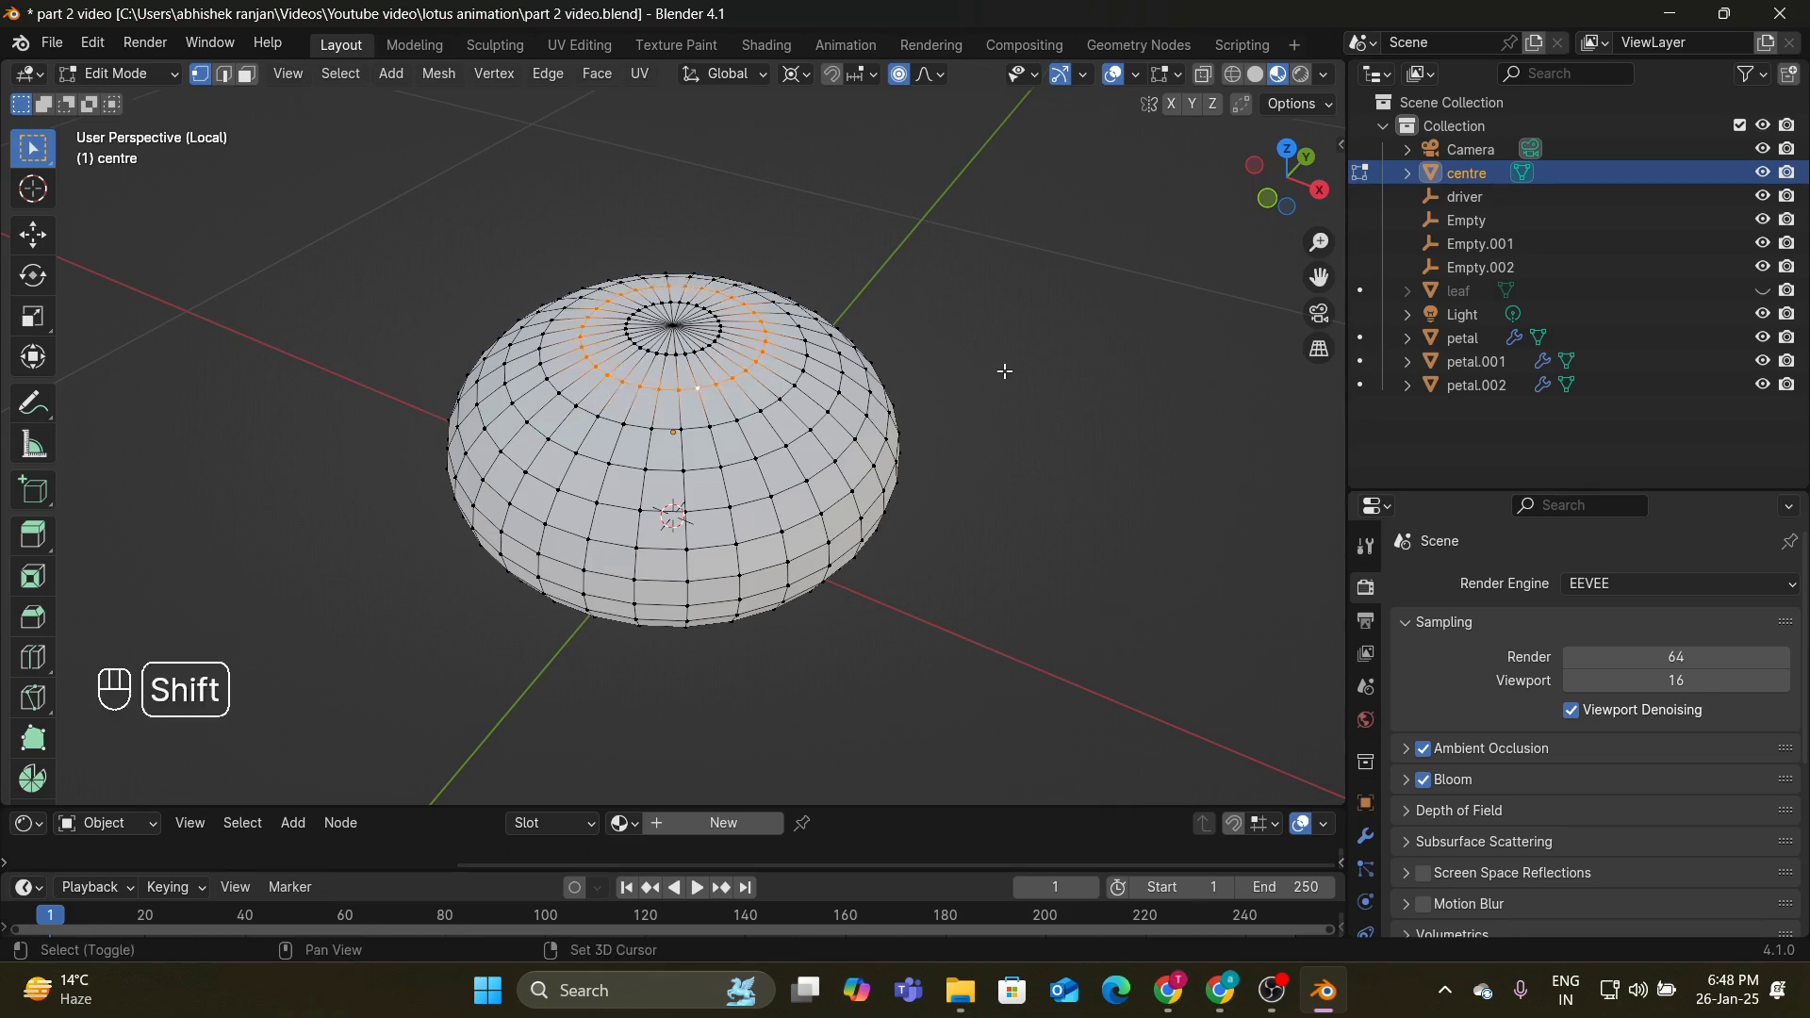
alt+shift+click(704, 426)
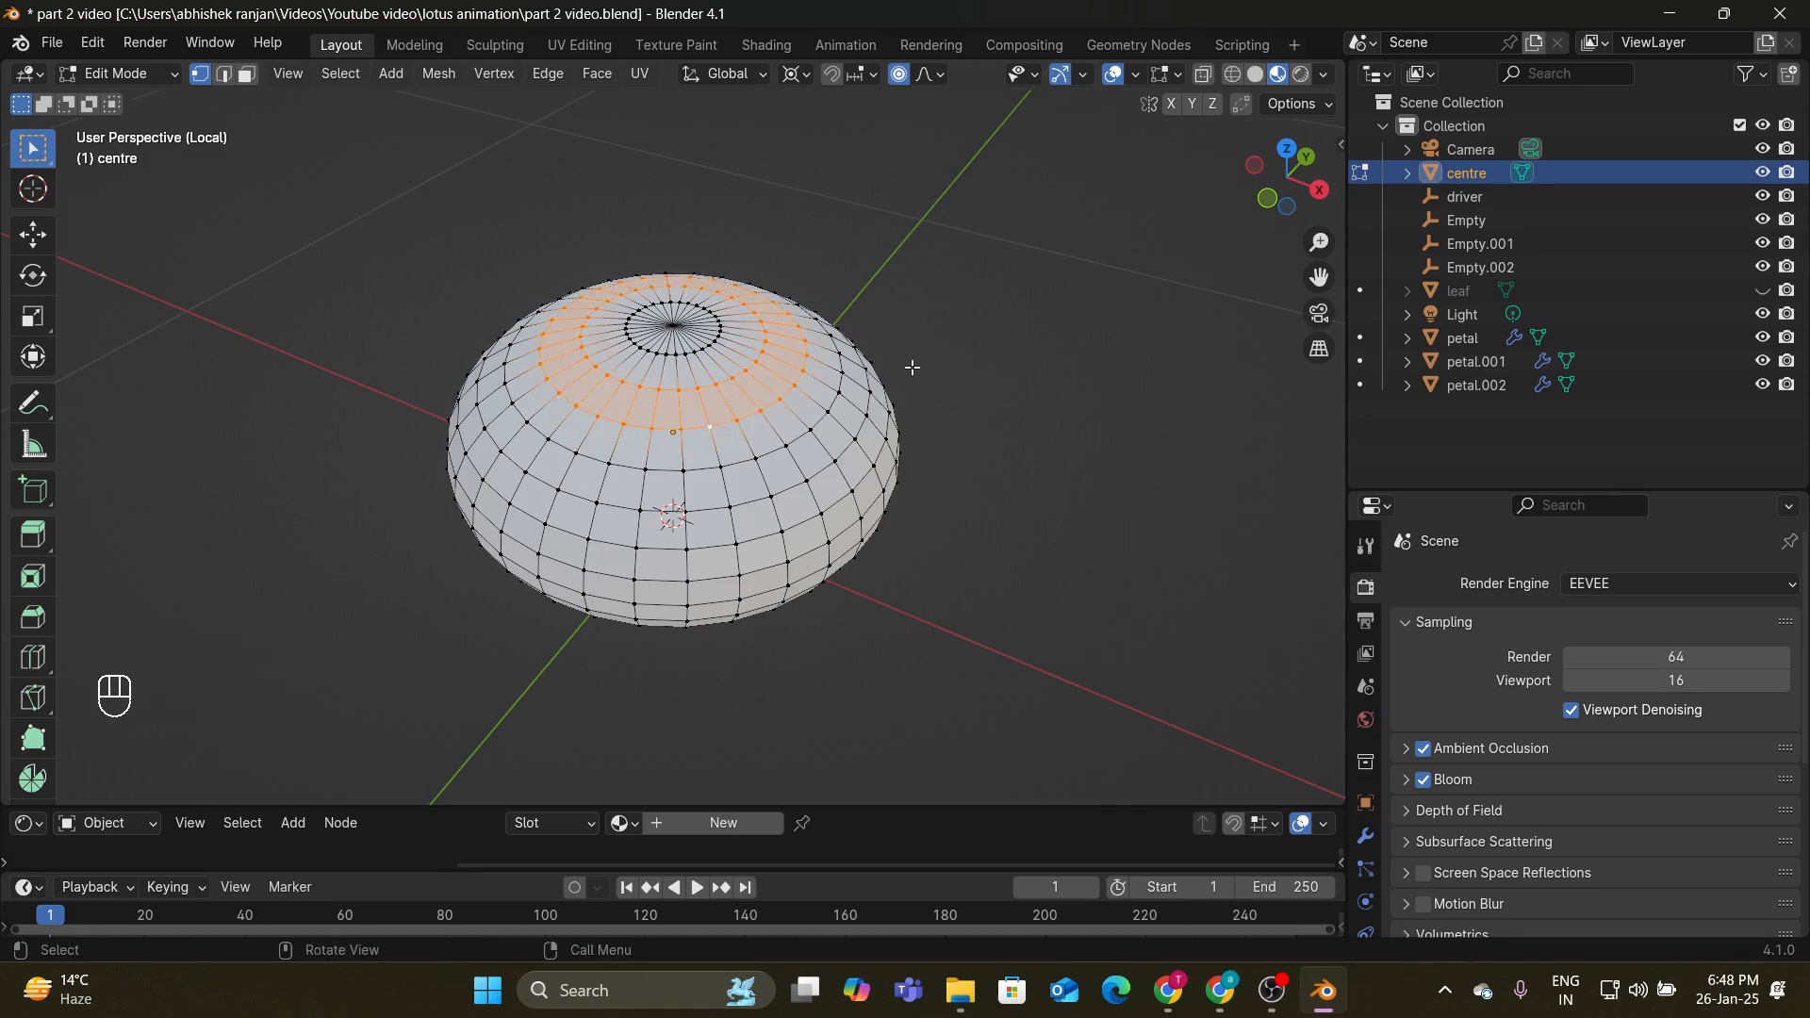
Step: Create a vertex group named "seed" on the centre mesh and assign the two selected upper loops to it
scroll(1374, 889, down, 3)
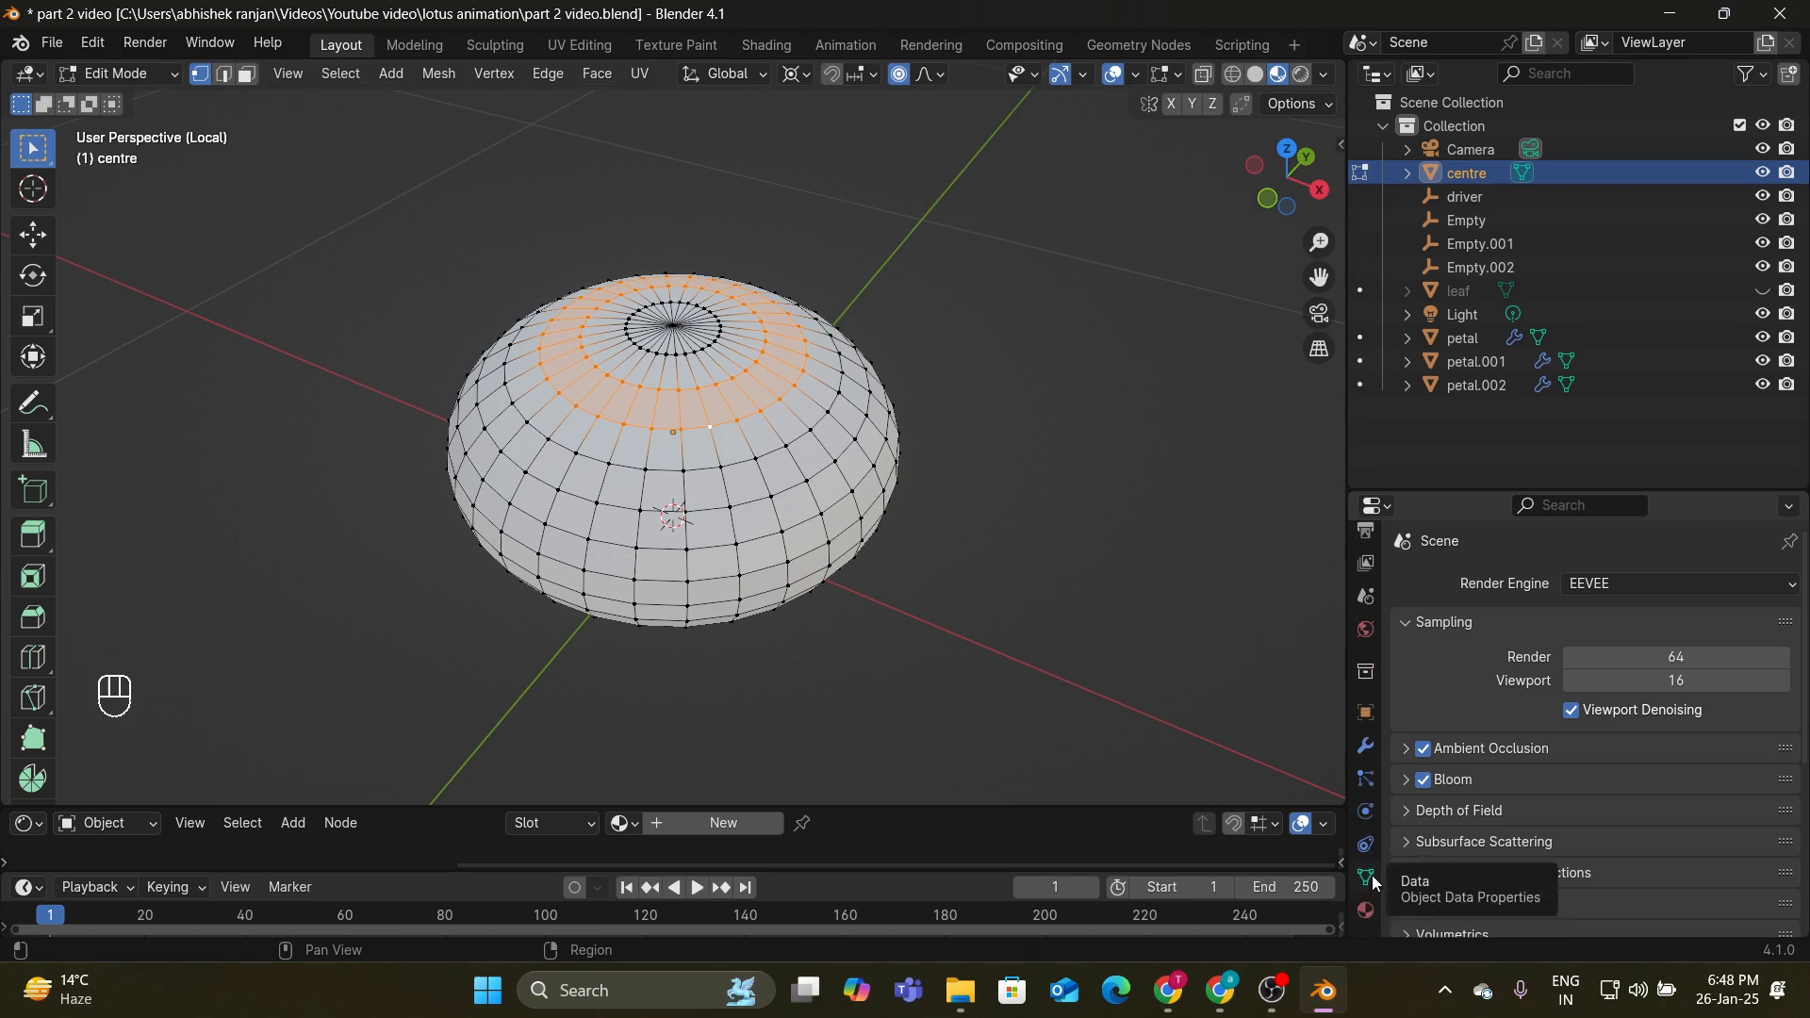
click(1368, 880)
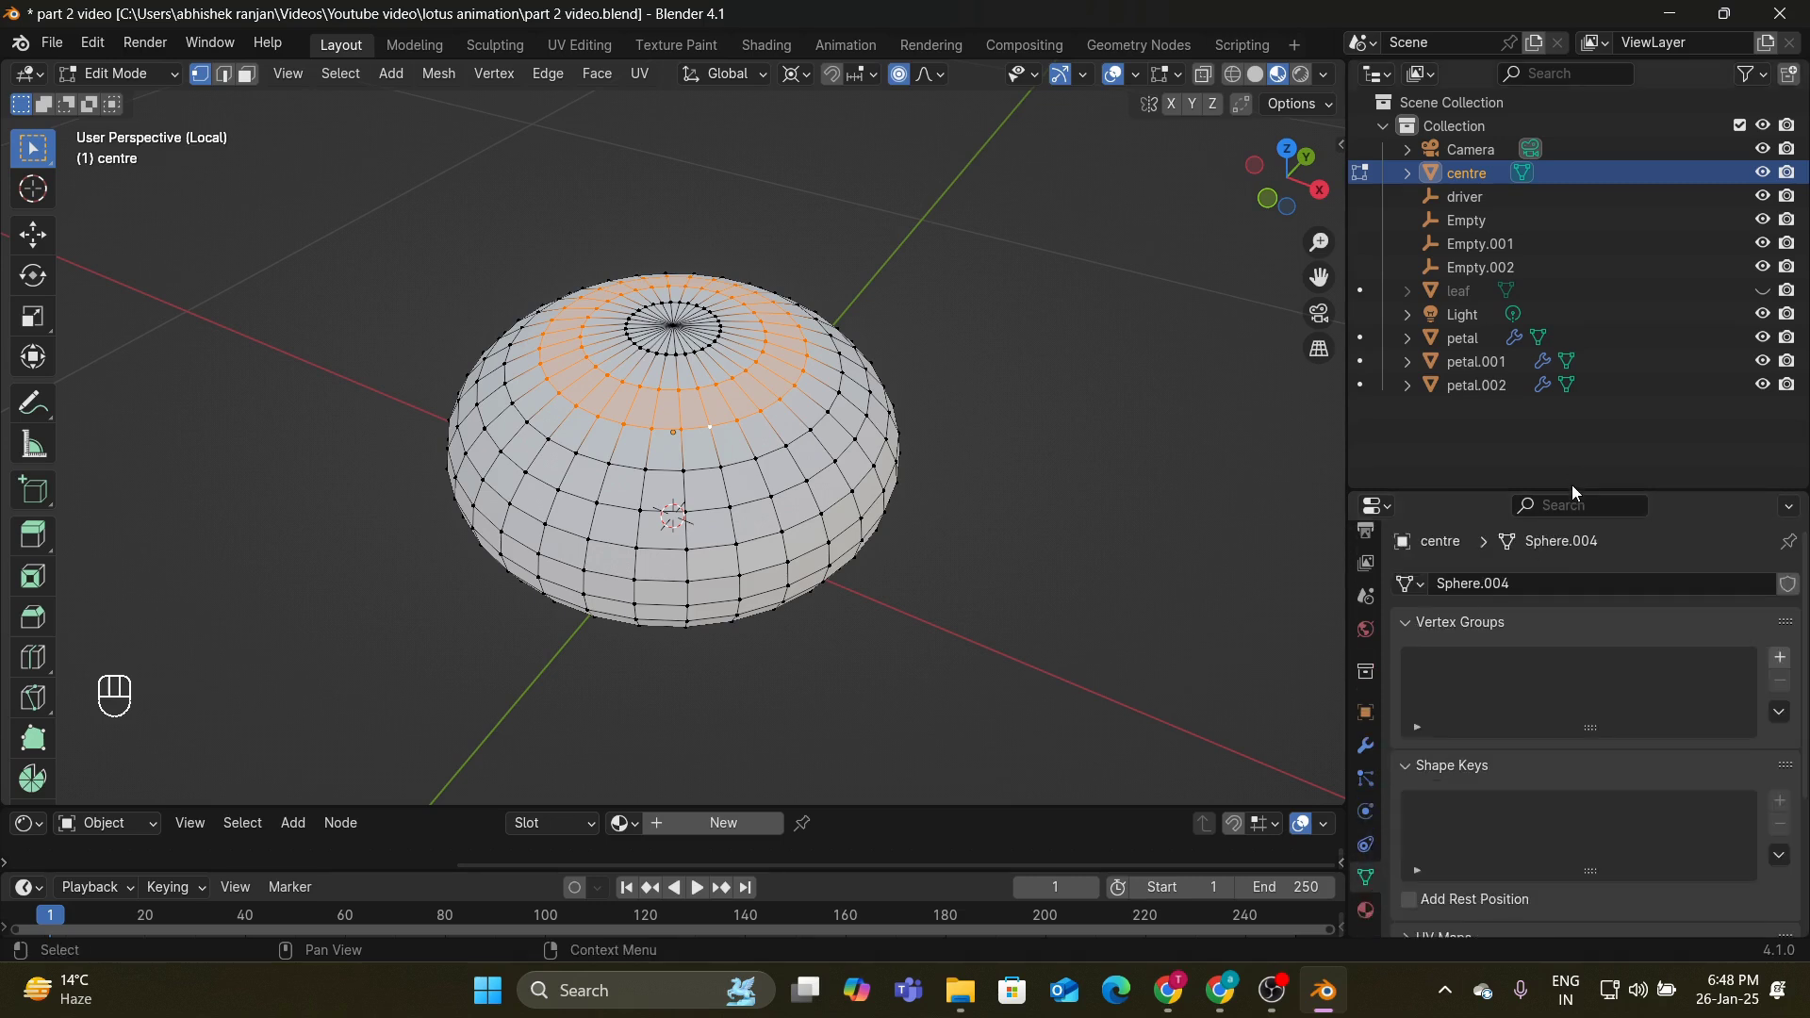
drag(1571, 491, 1571, 412)
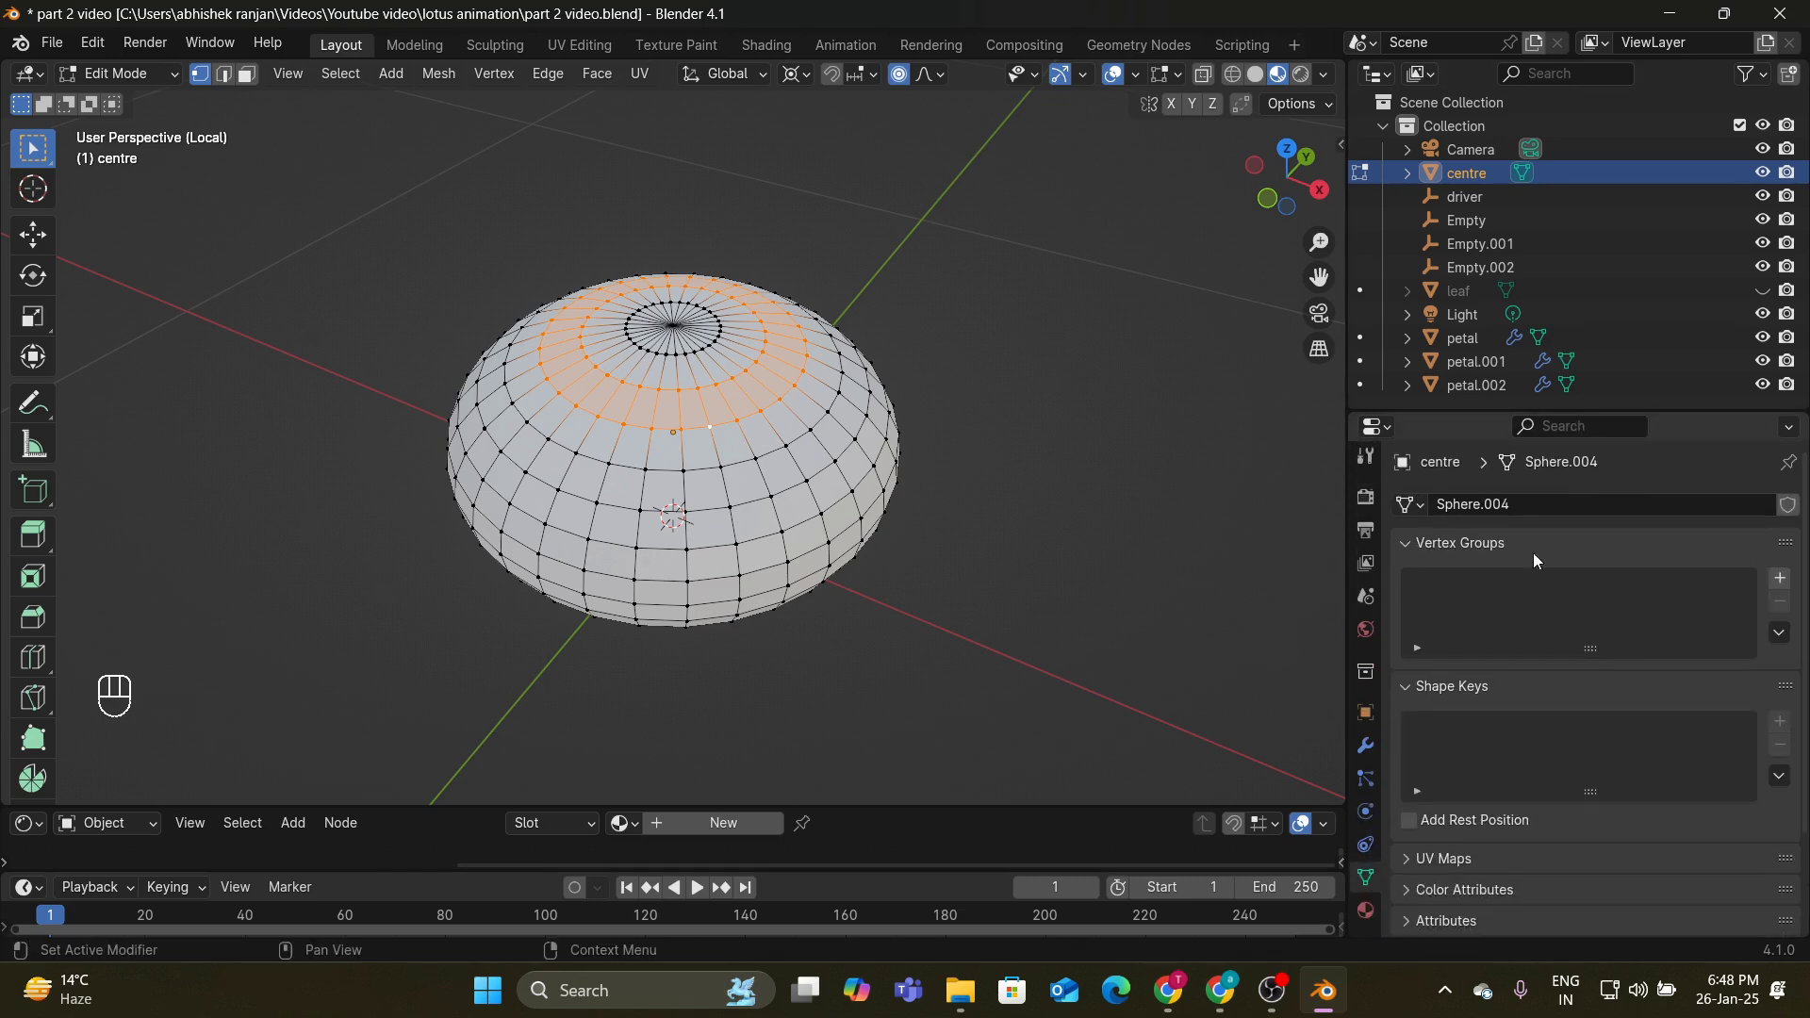
click(1782, 579)
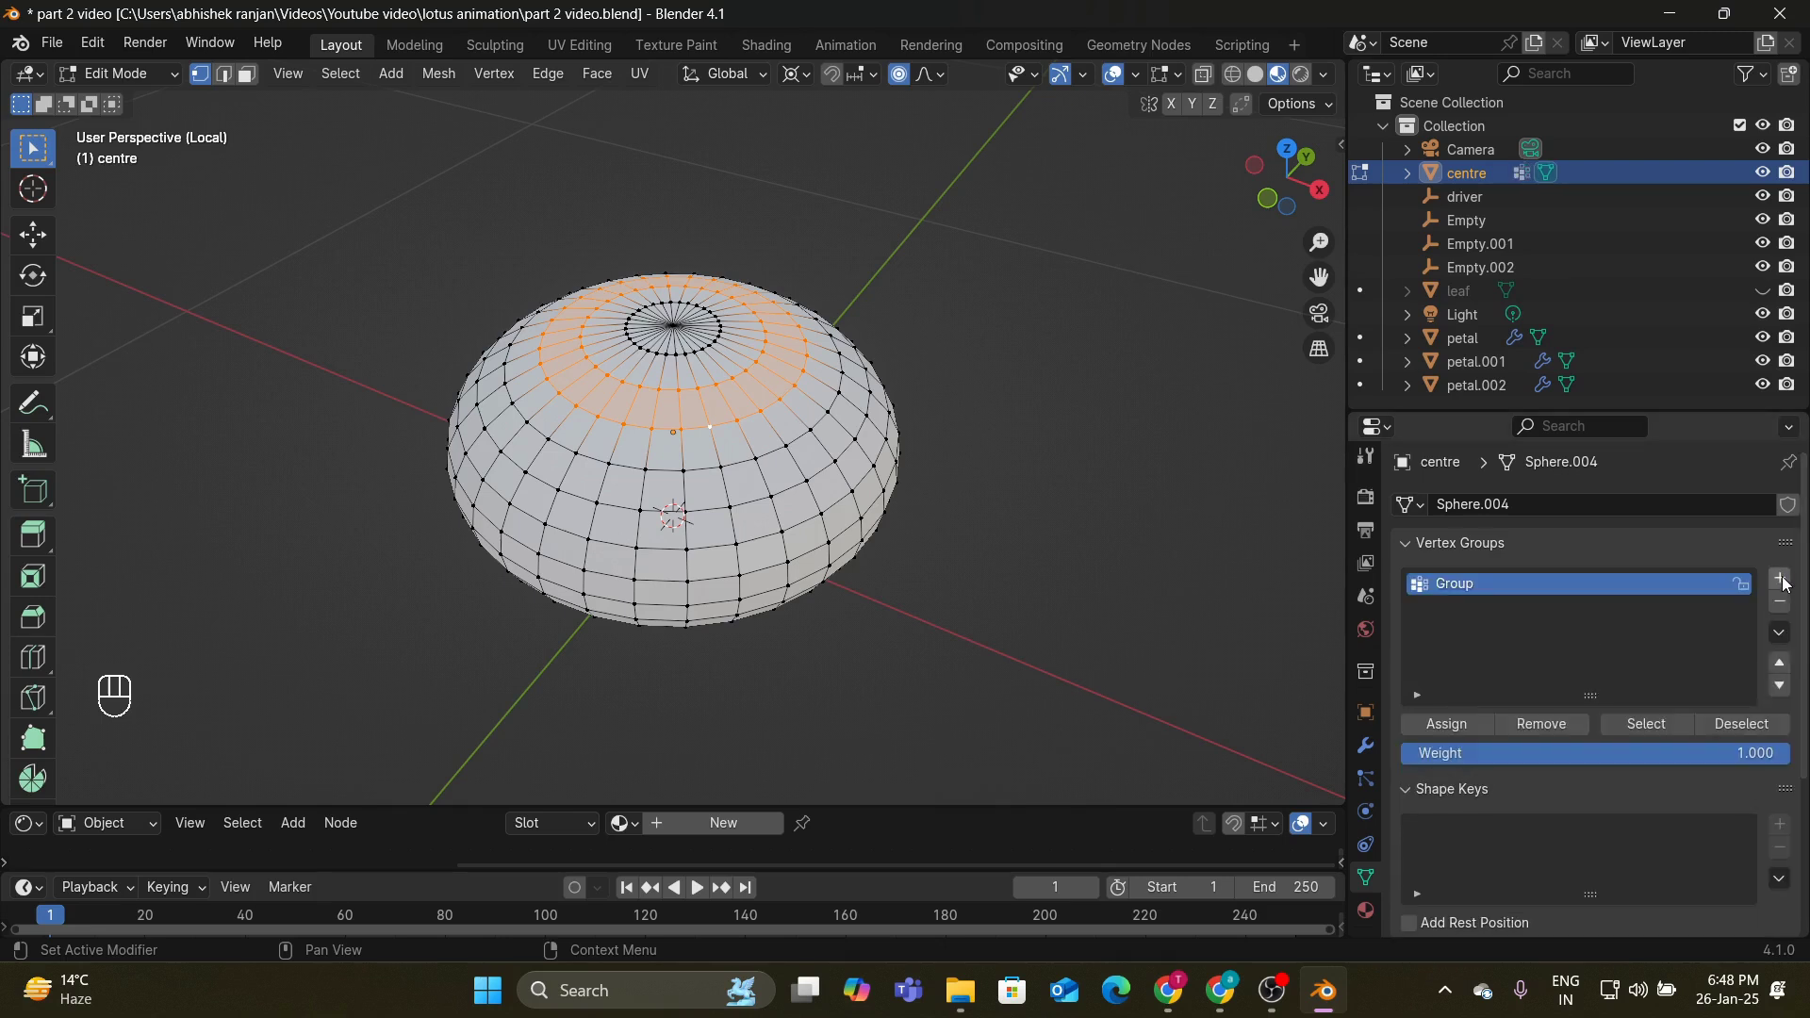
double_click(1497, 592)
text(seed)
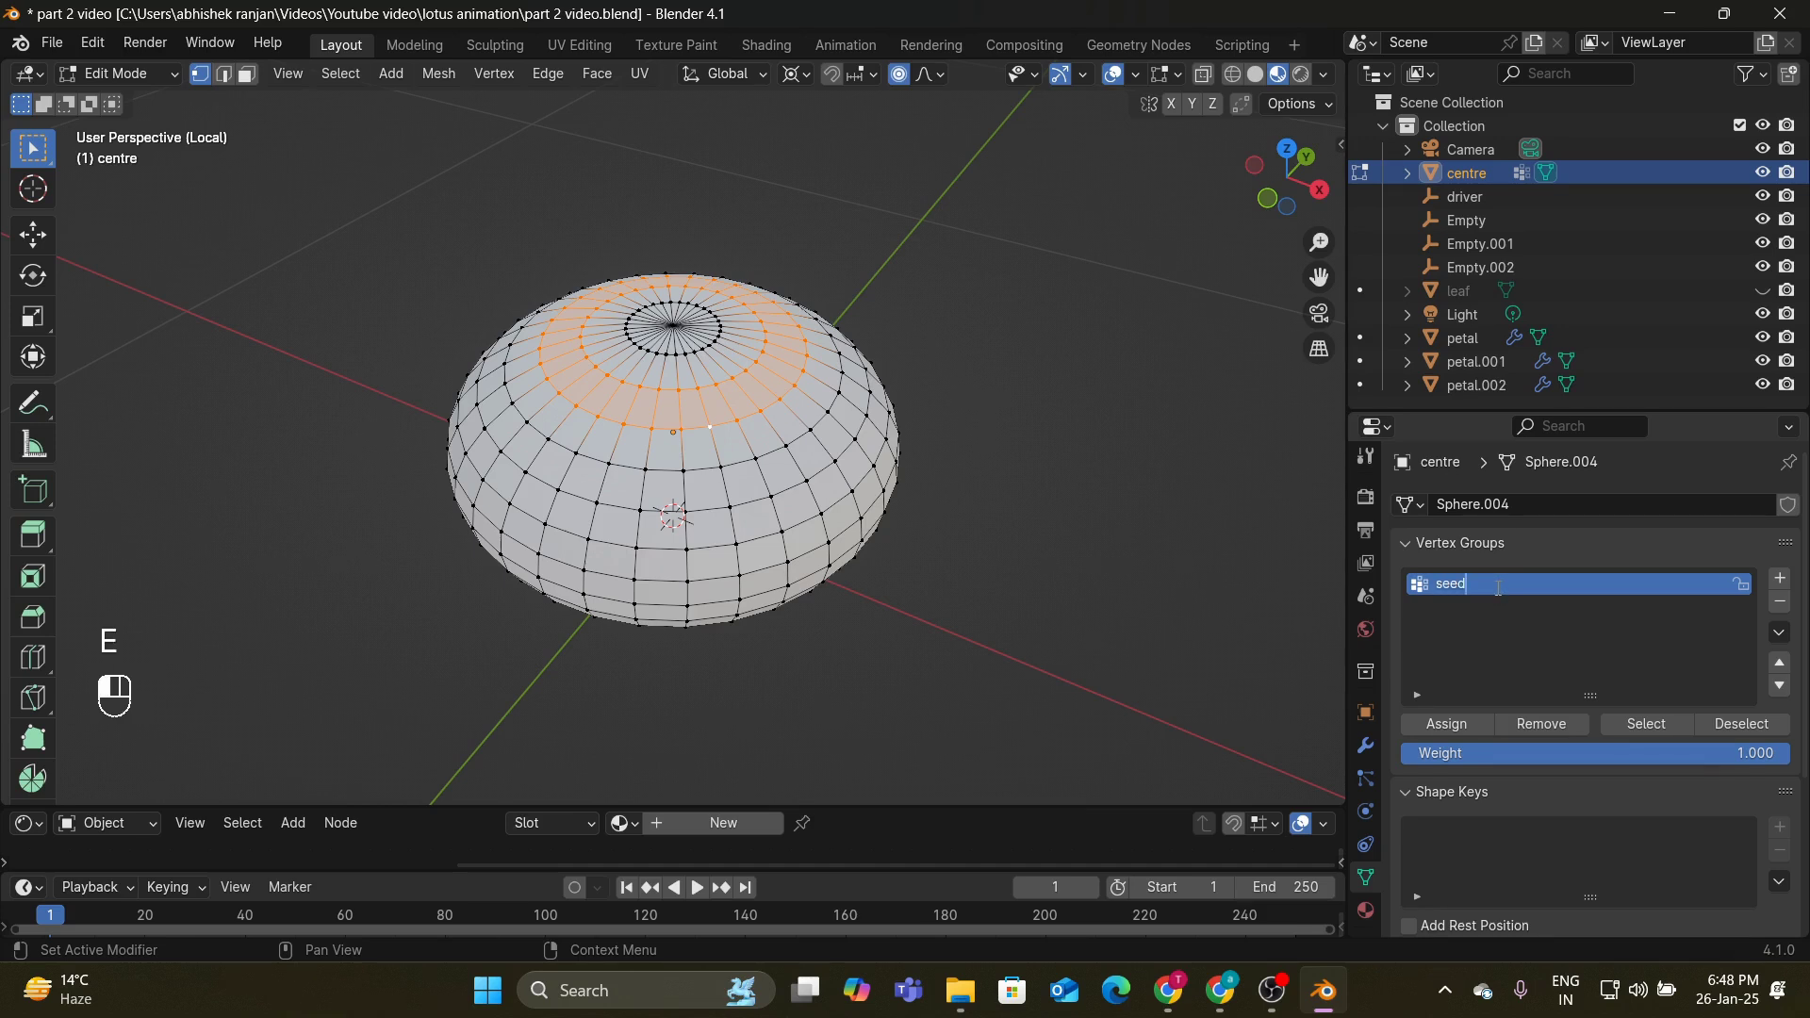
key(Return)
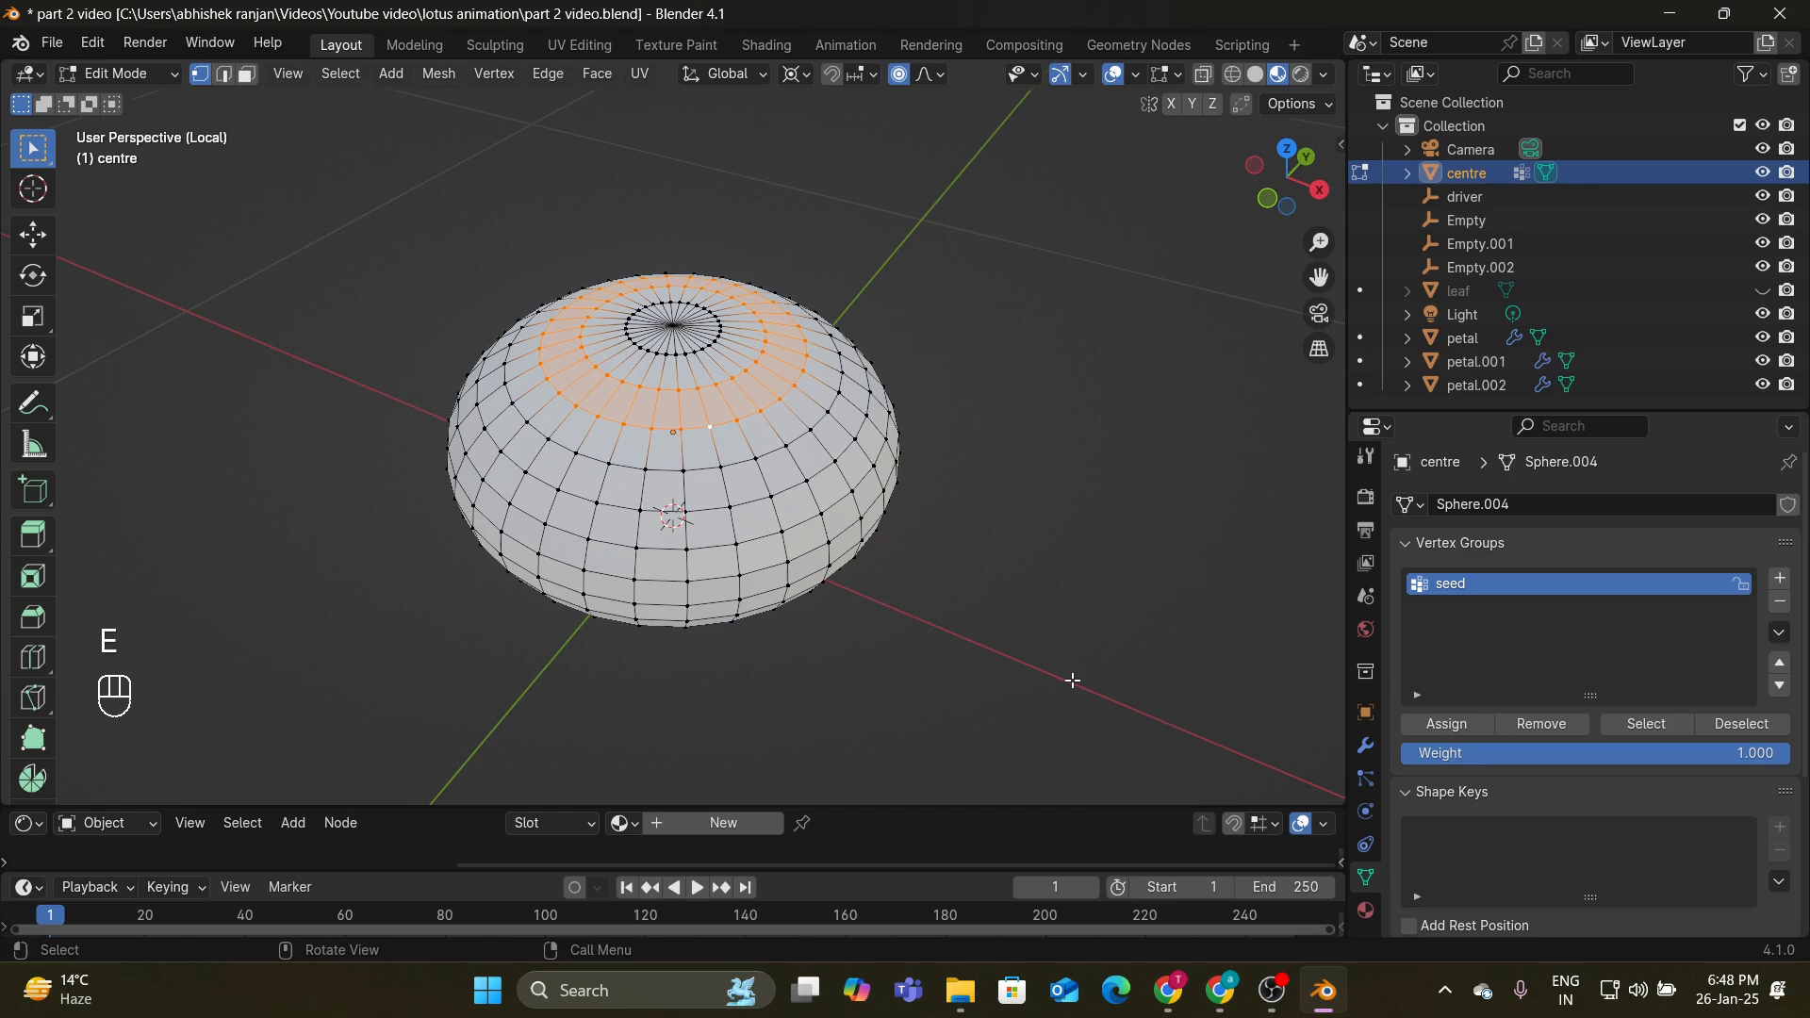
Step: Replace the selection with the fifth and sixth horizontal vertex loops below the upper pole of the centre mesh
click(696, 513)
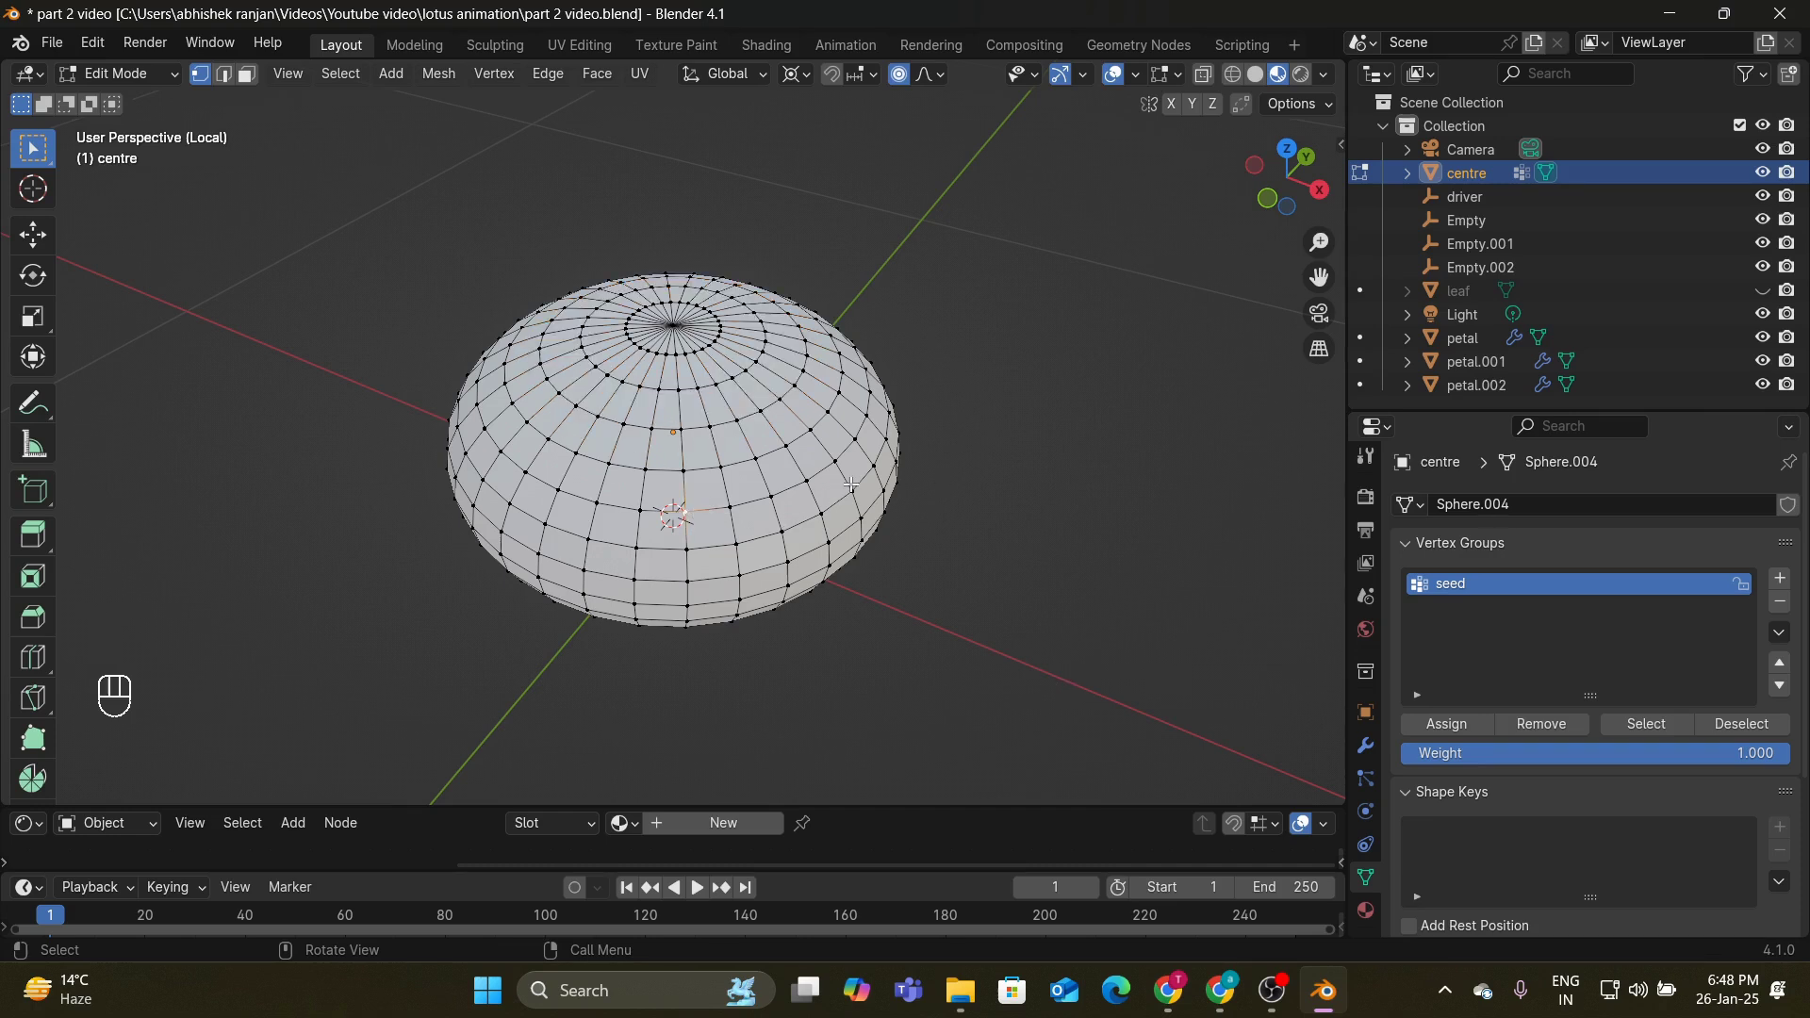
alt+click(749, 504)
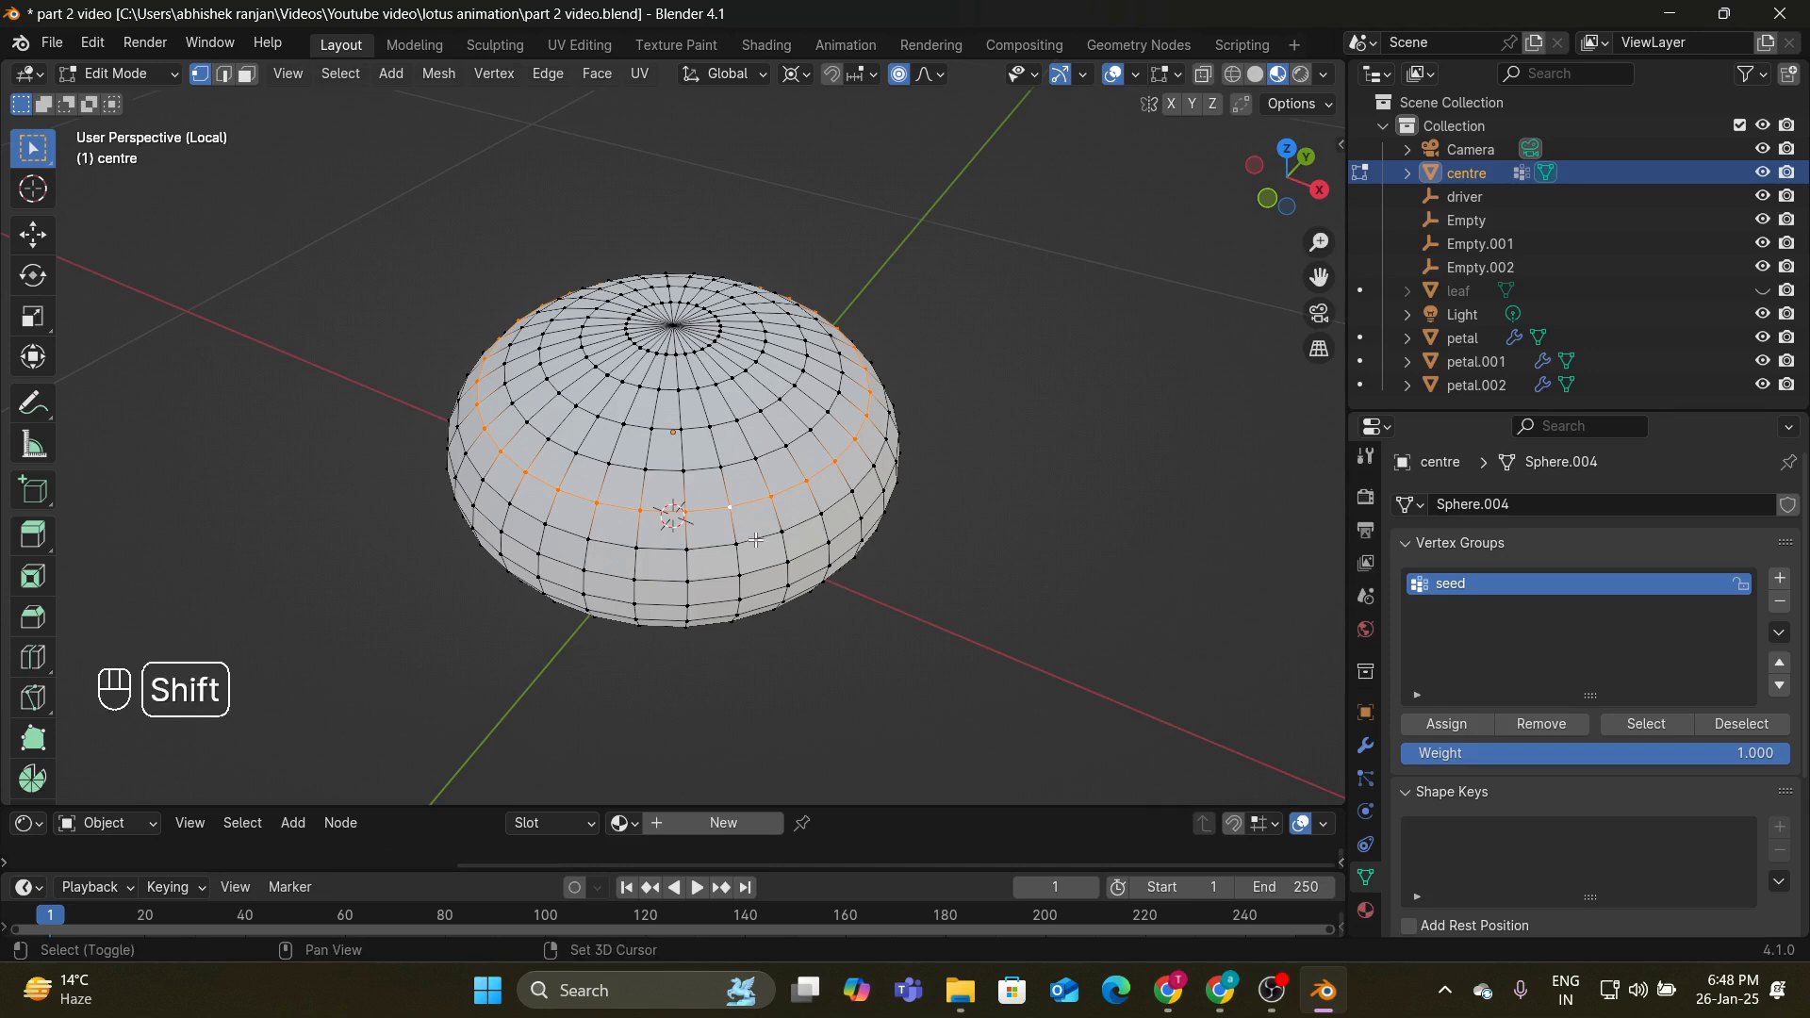
alt+shift+click(760, 536)
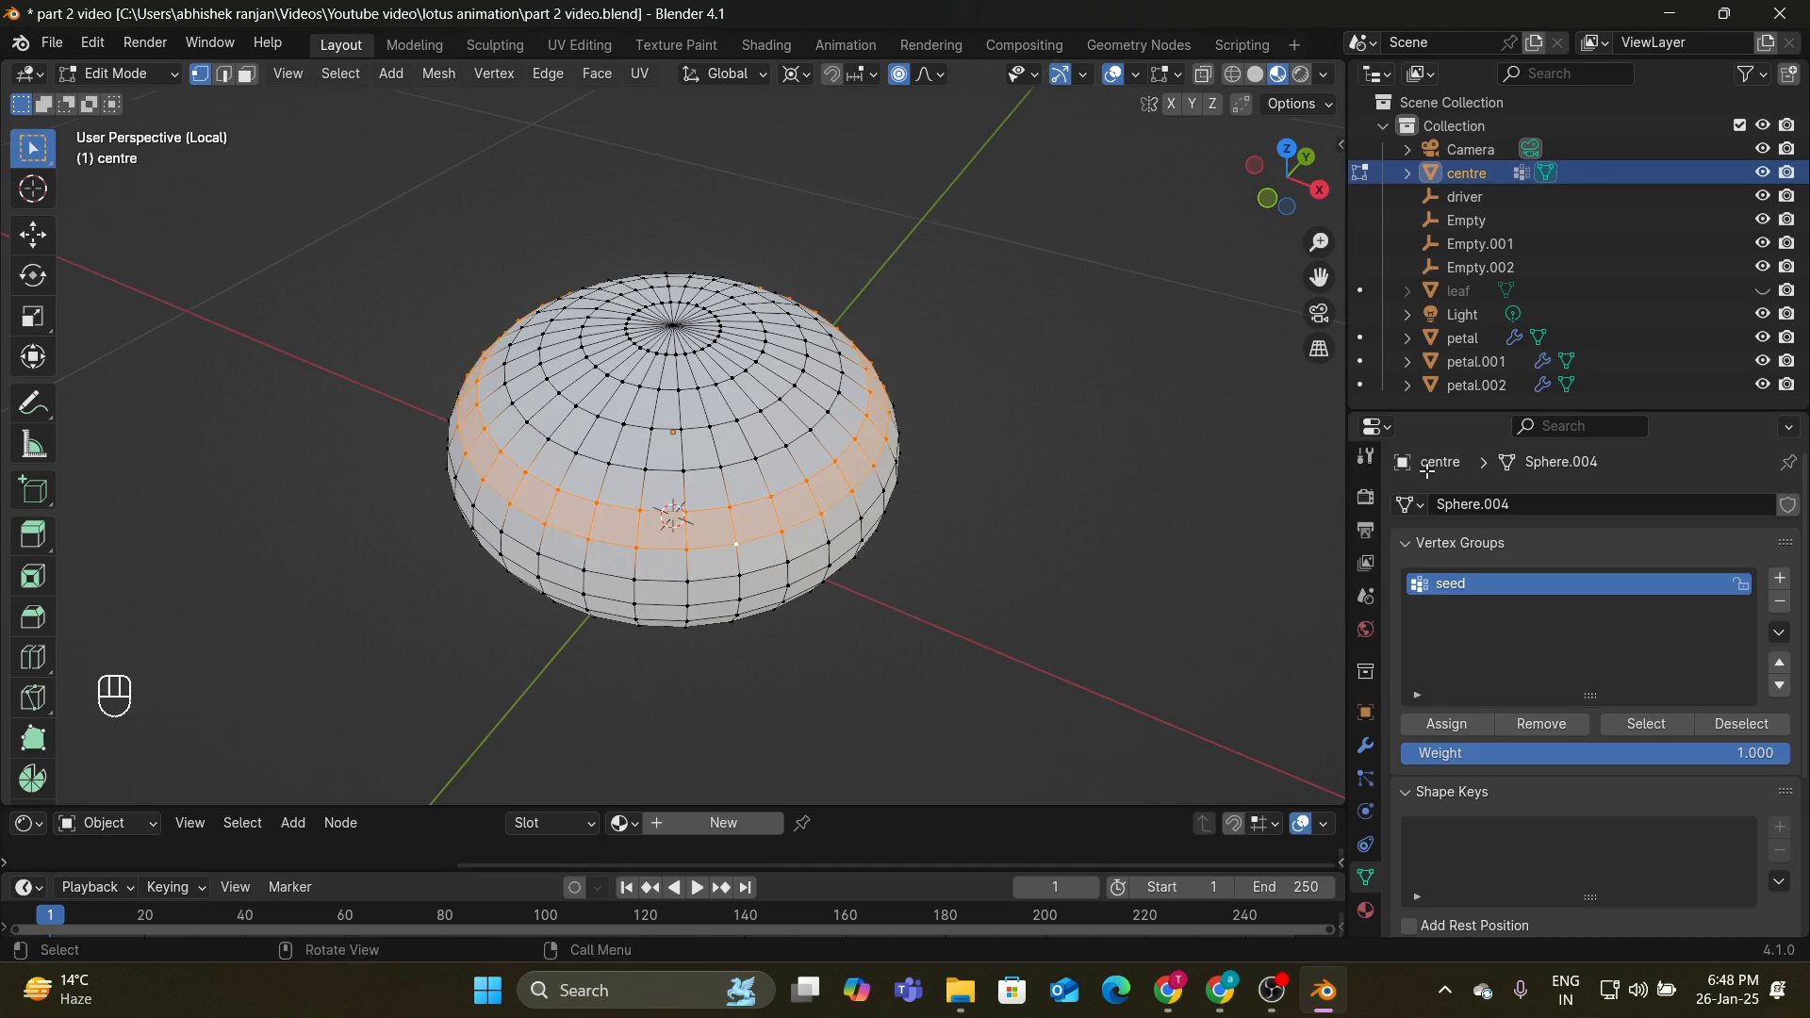
Step: Add a second vertex group named "stigma" and assign the two selected lower loops to it
click(1780, 578)
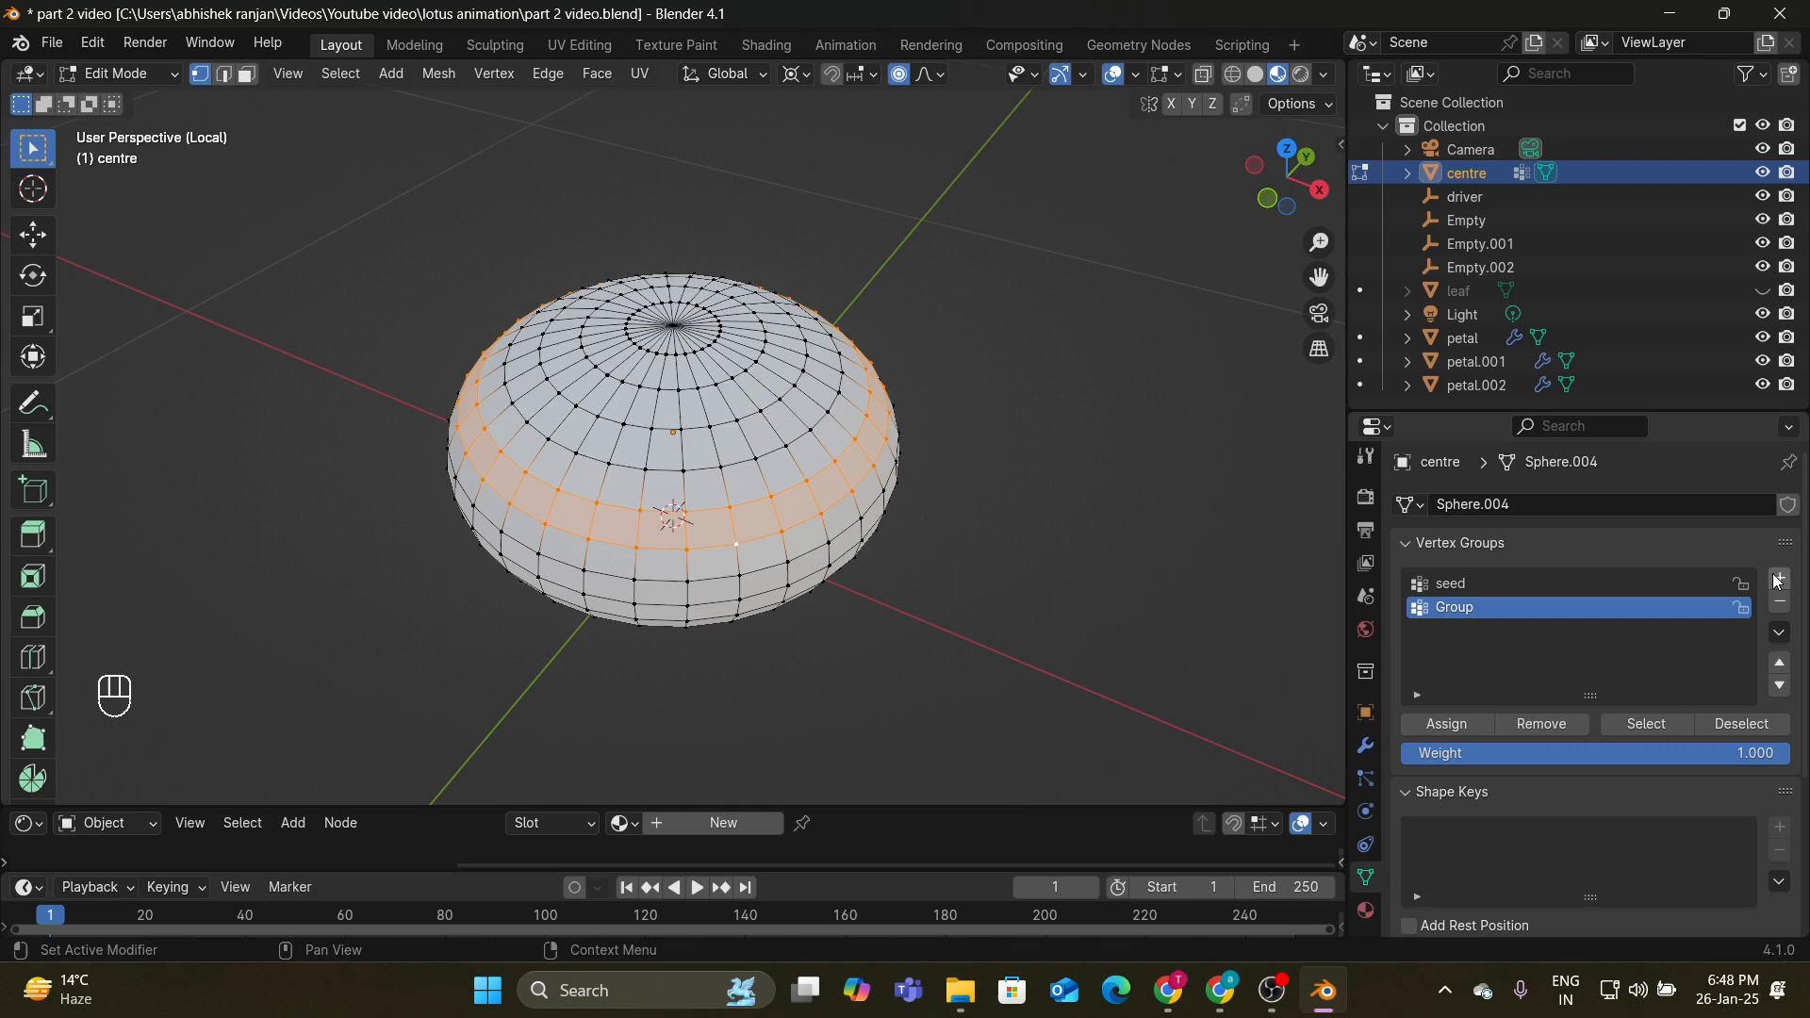
double_click(1507, 604)
key(BackSpace)
text(st)
text(i)
text(gam)
key(BackSpace)
key(BackSpace)
text(ma)
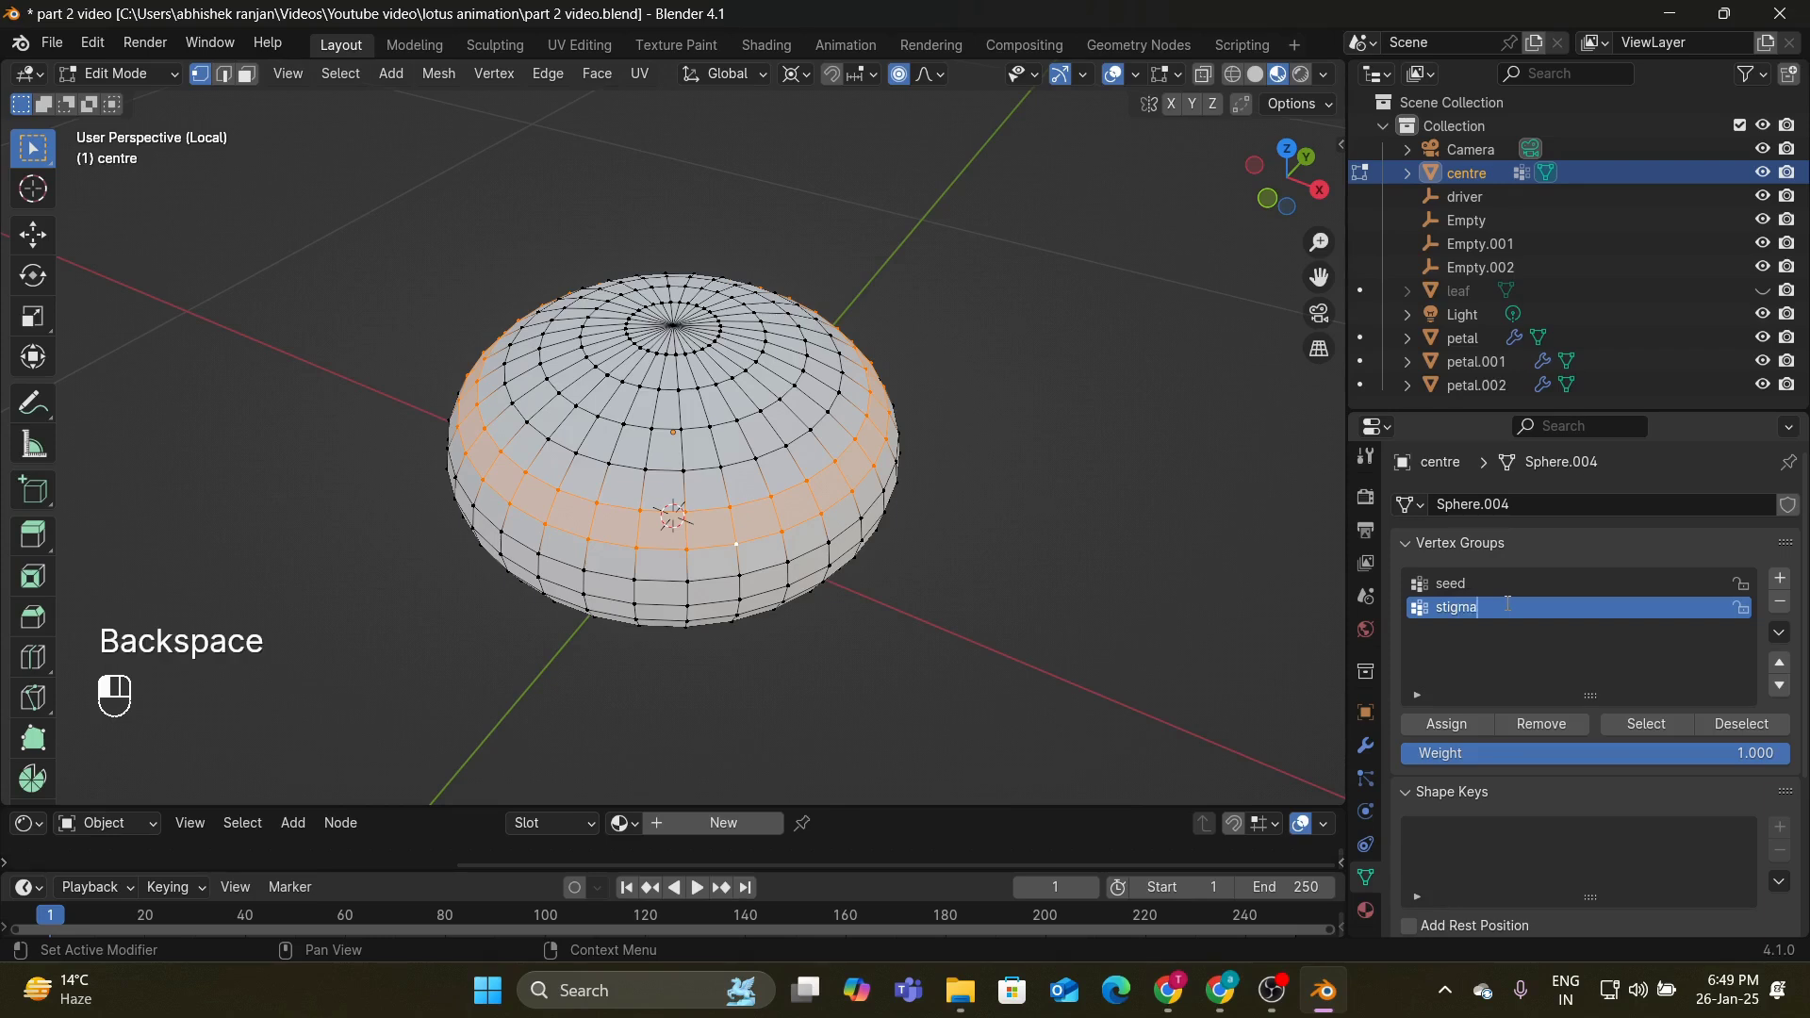
click(1445, 715)
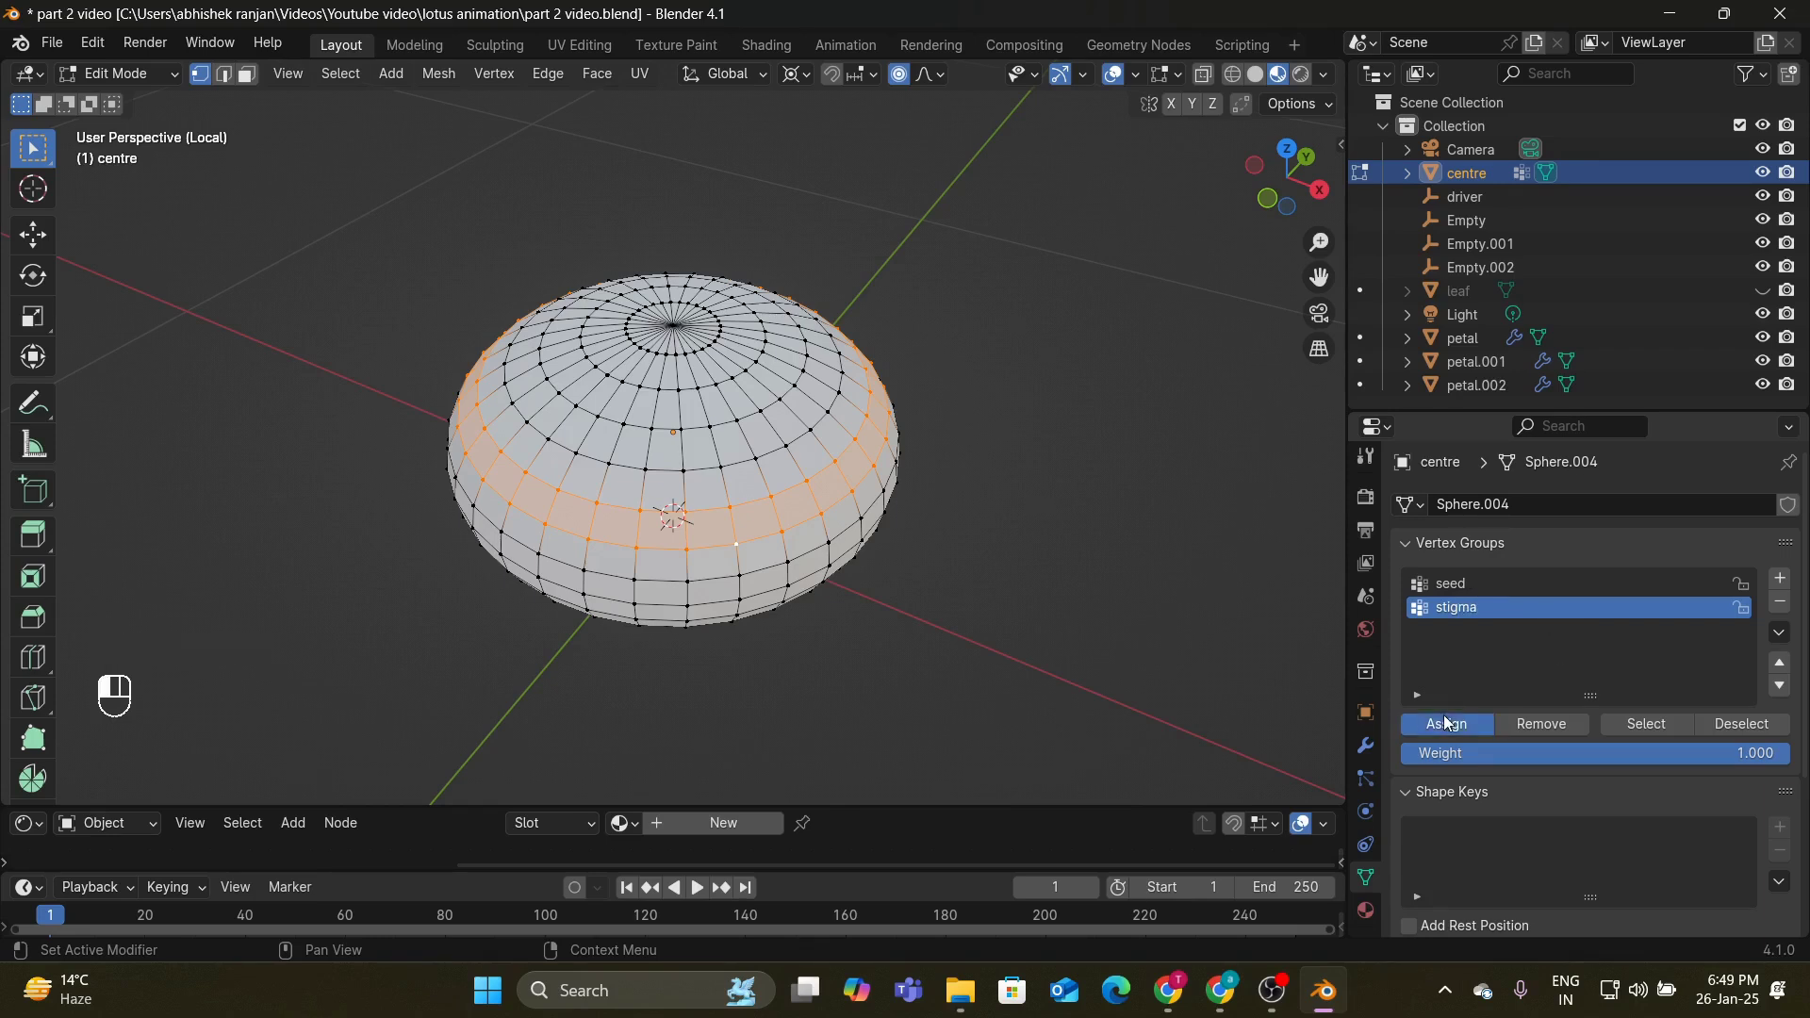
Step: Check the seed and stigma vertex groups by selecting their vertices in turn, and deselect everything
click(1007, 530)
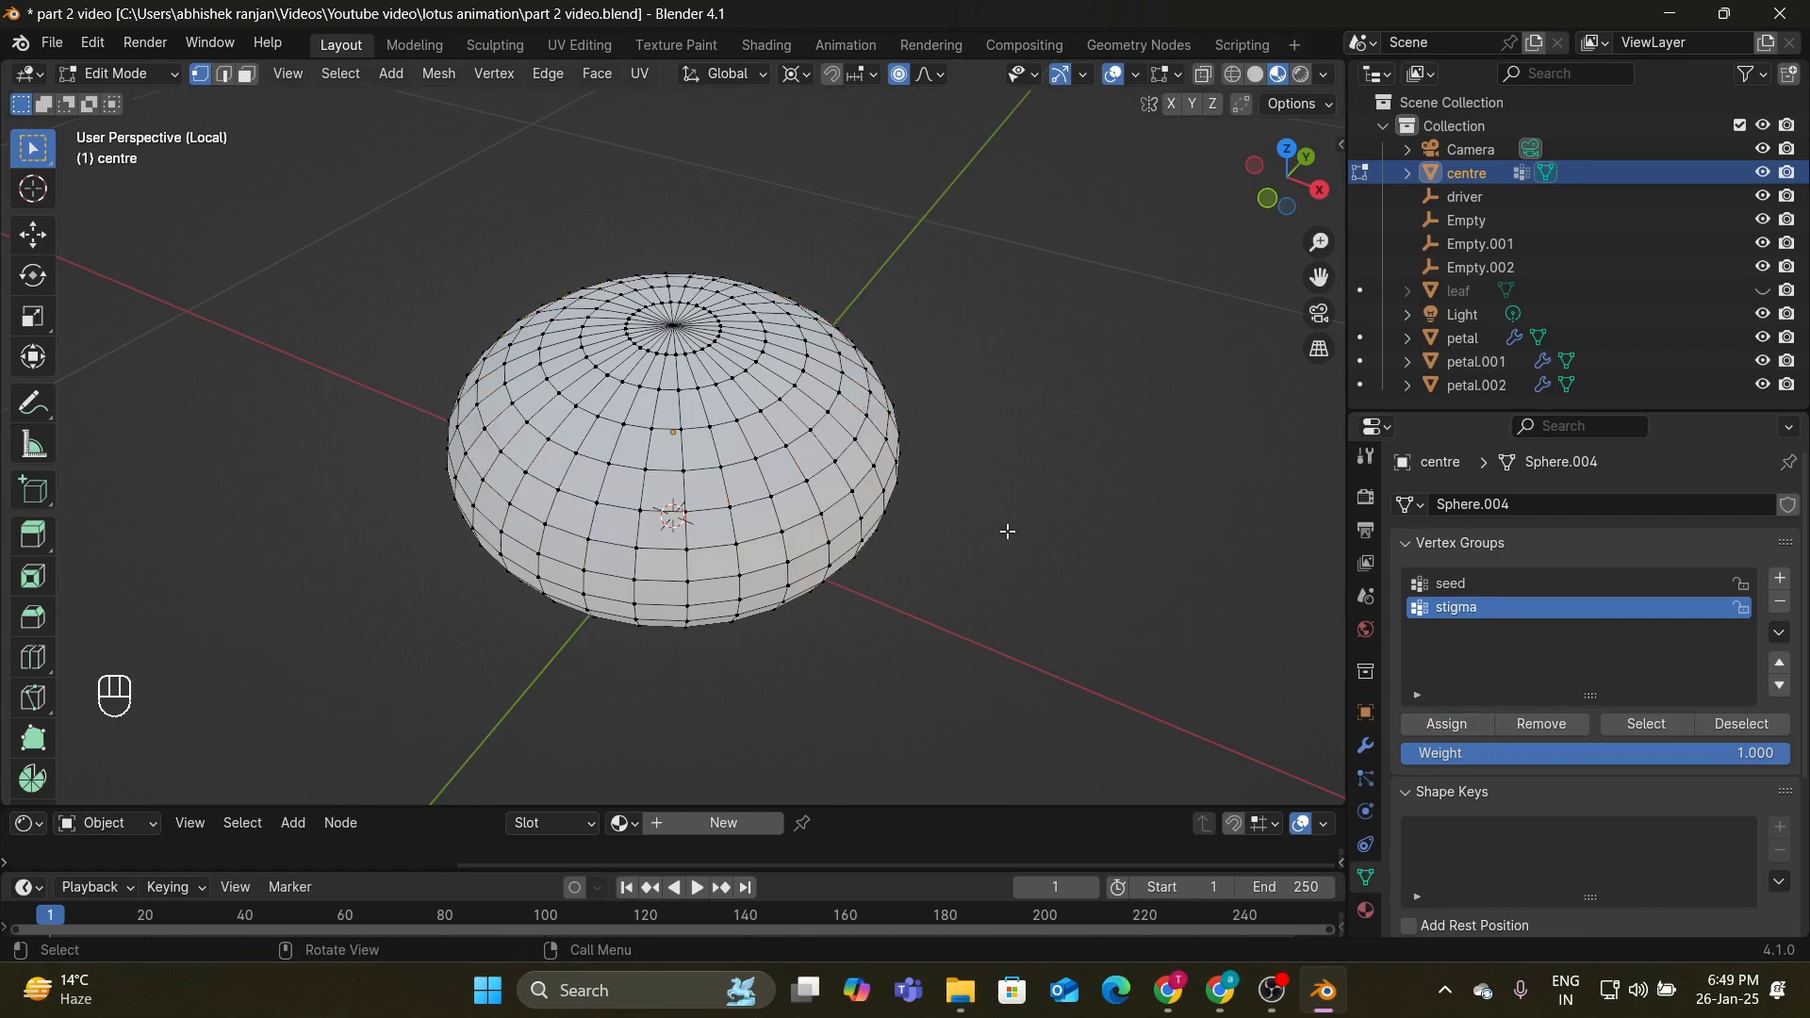
click(1446, 583)
click(1648, 725)
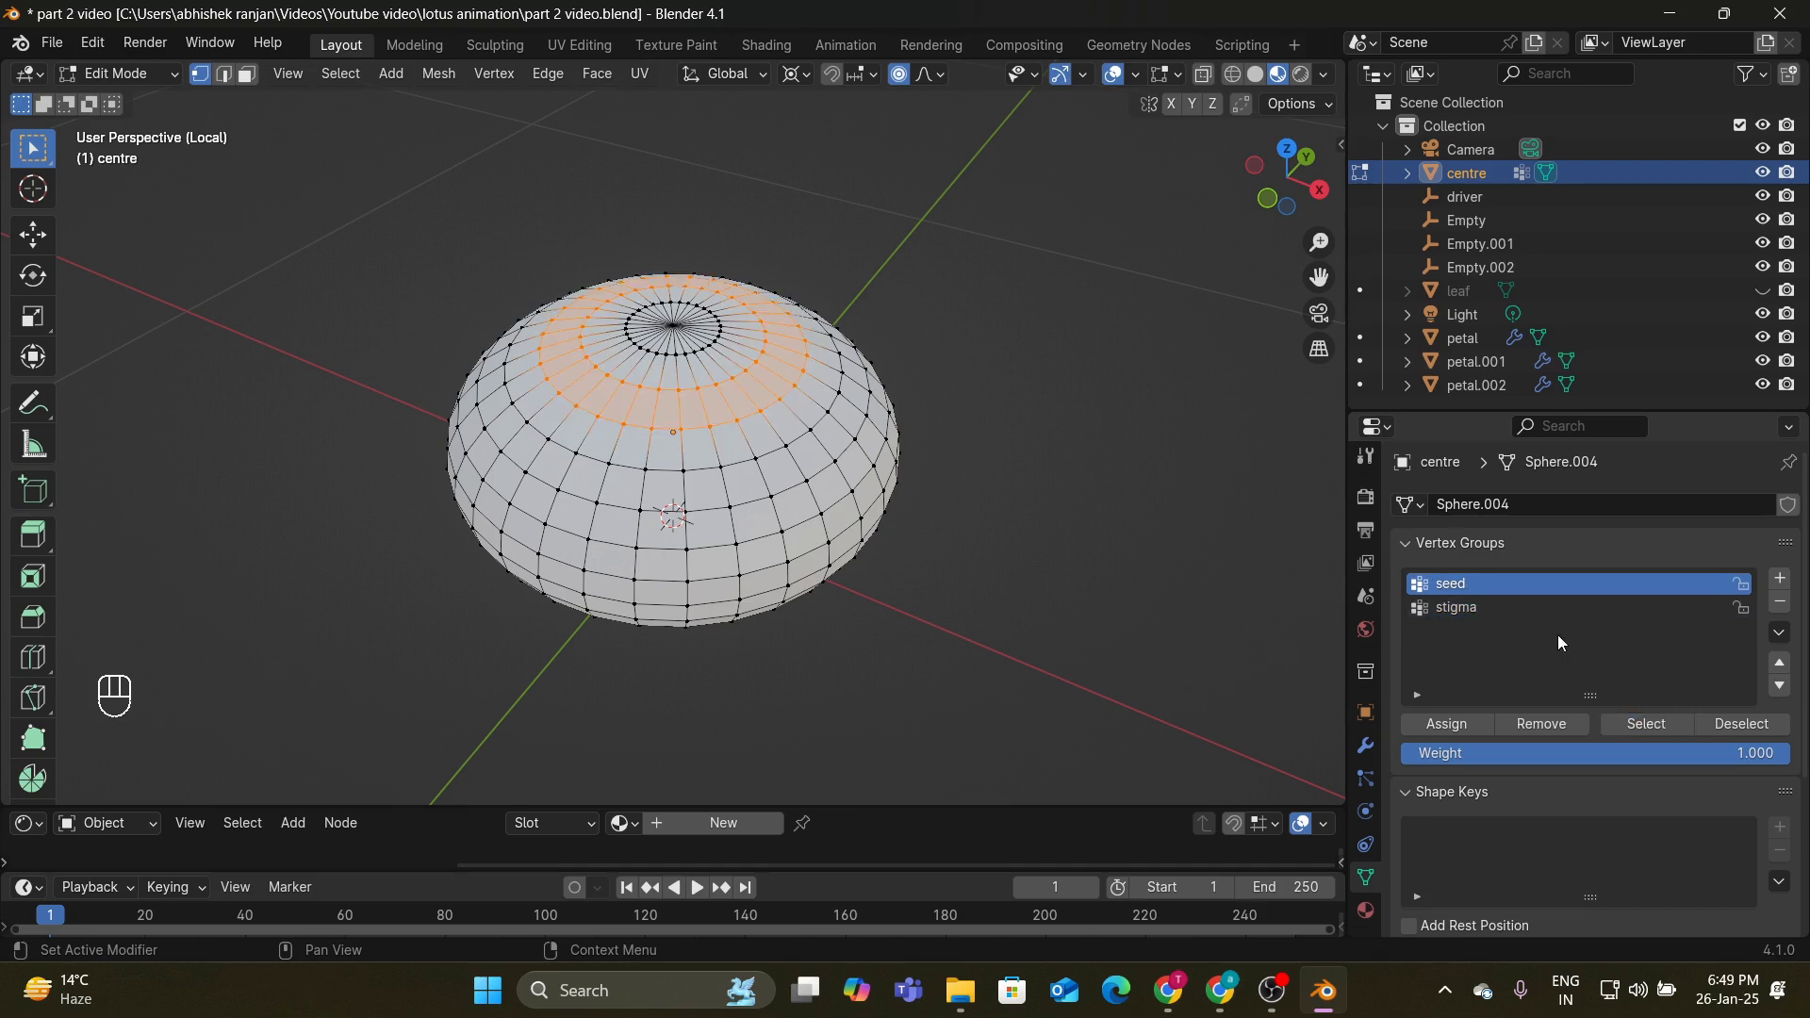
click(1482, 607)
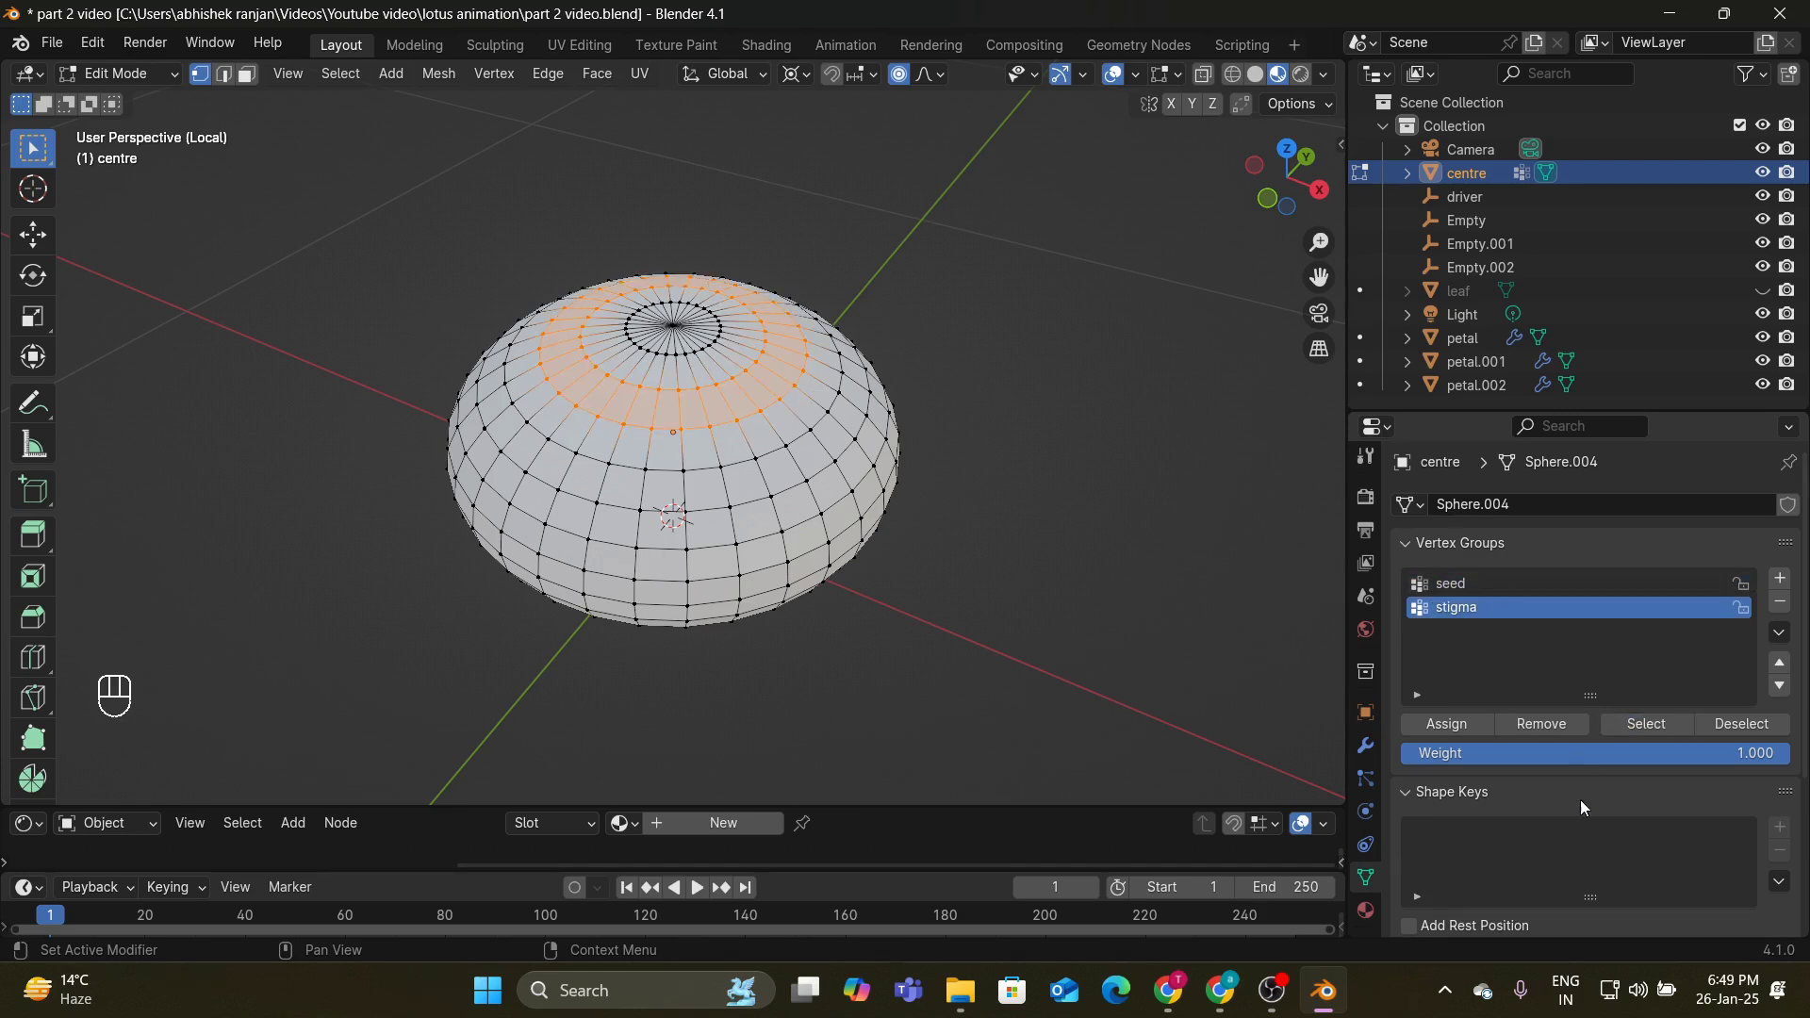
click(1645, 721)
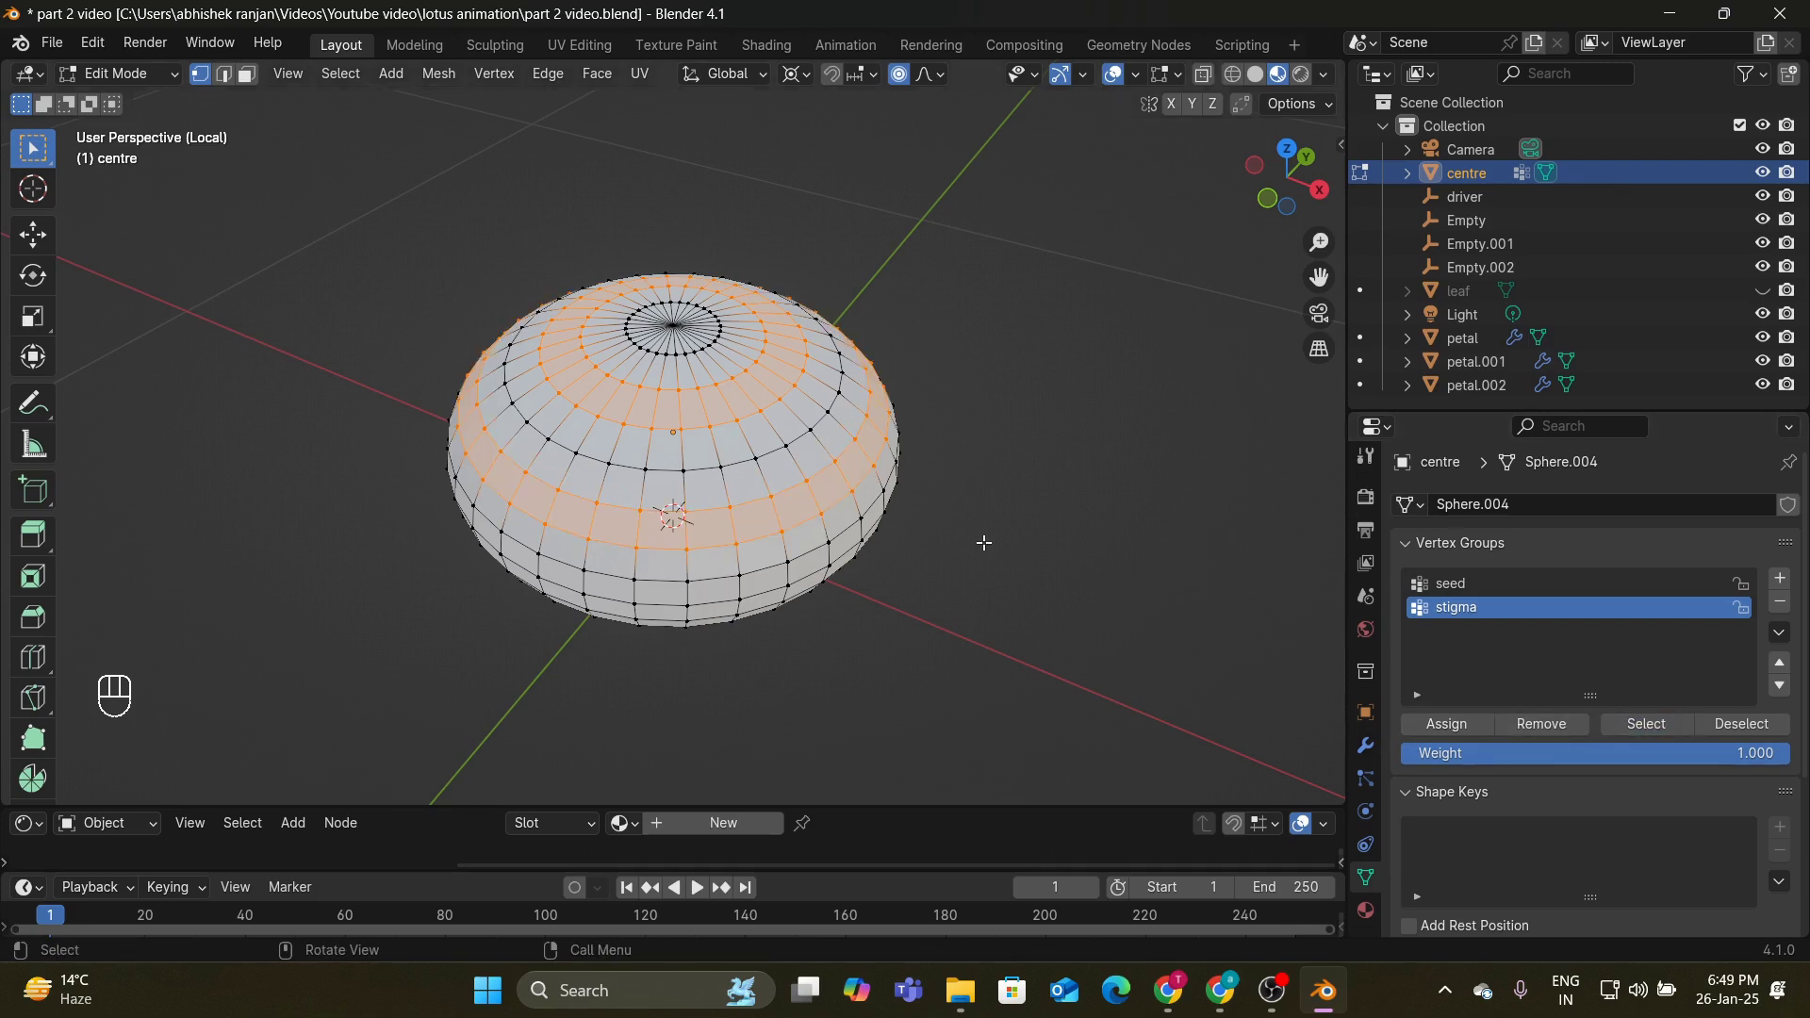
key(alt+a)
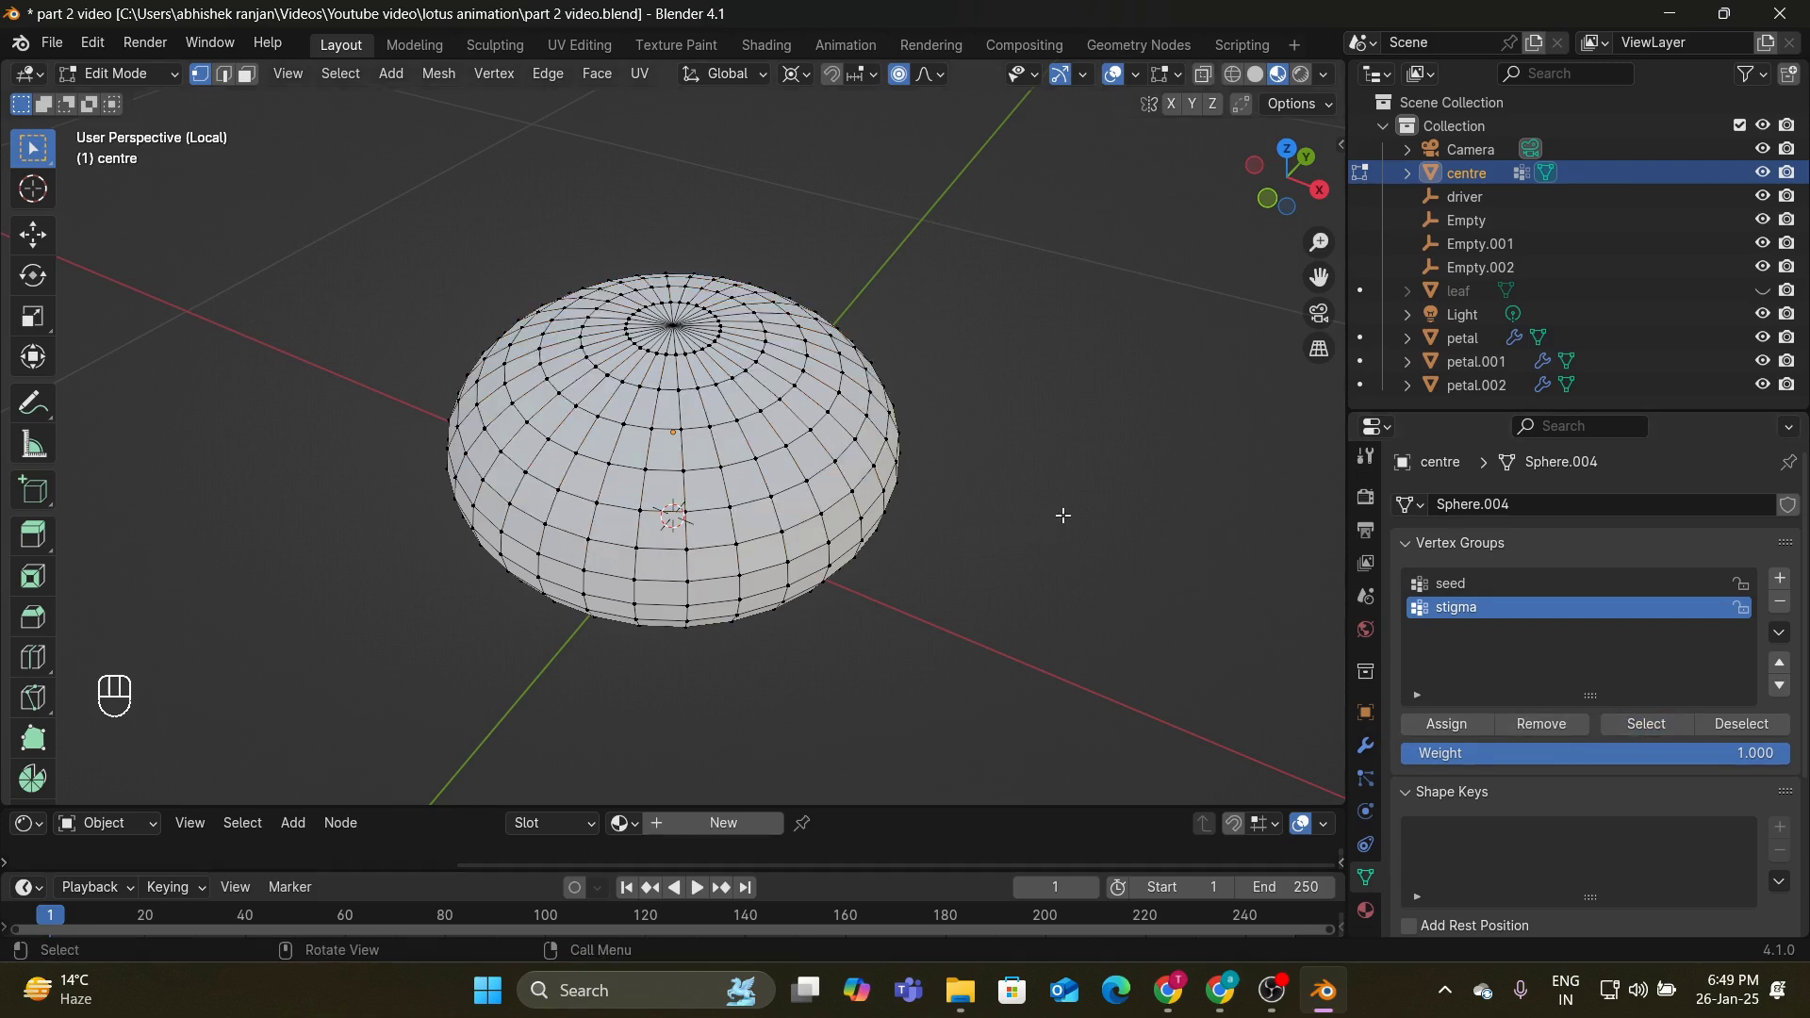
Step: Add a particle system of type Hair to the centre object and enable its Advanced settings
scroll(1063, 515, up, 3)
scroll(1064, 515, down, 7)
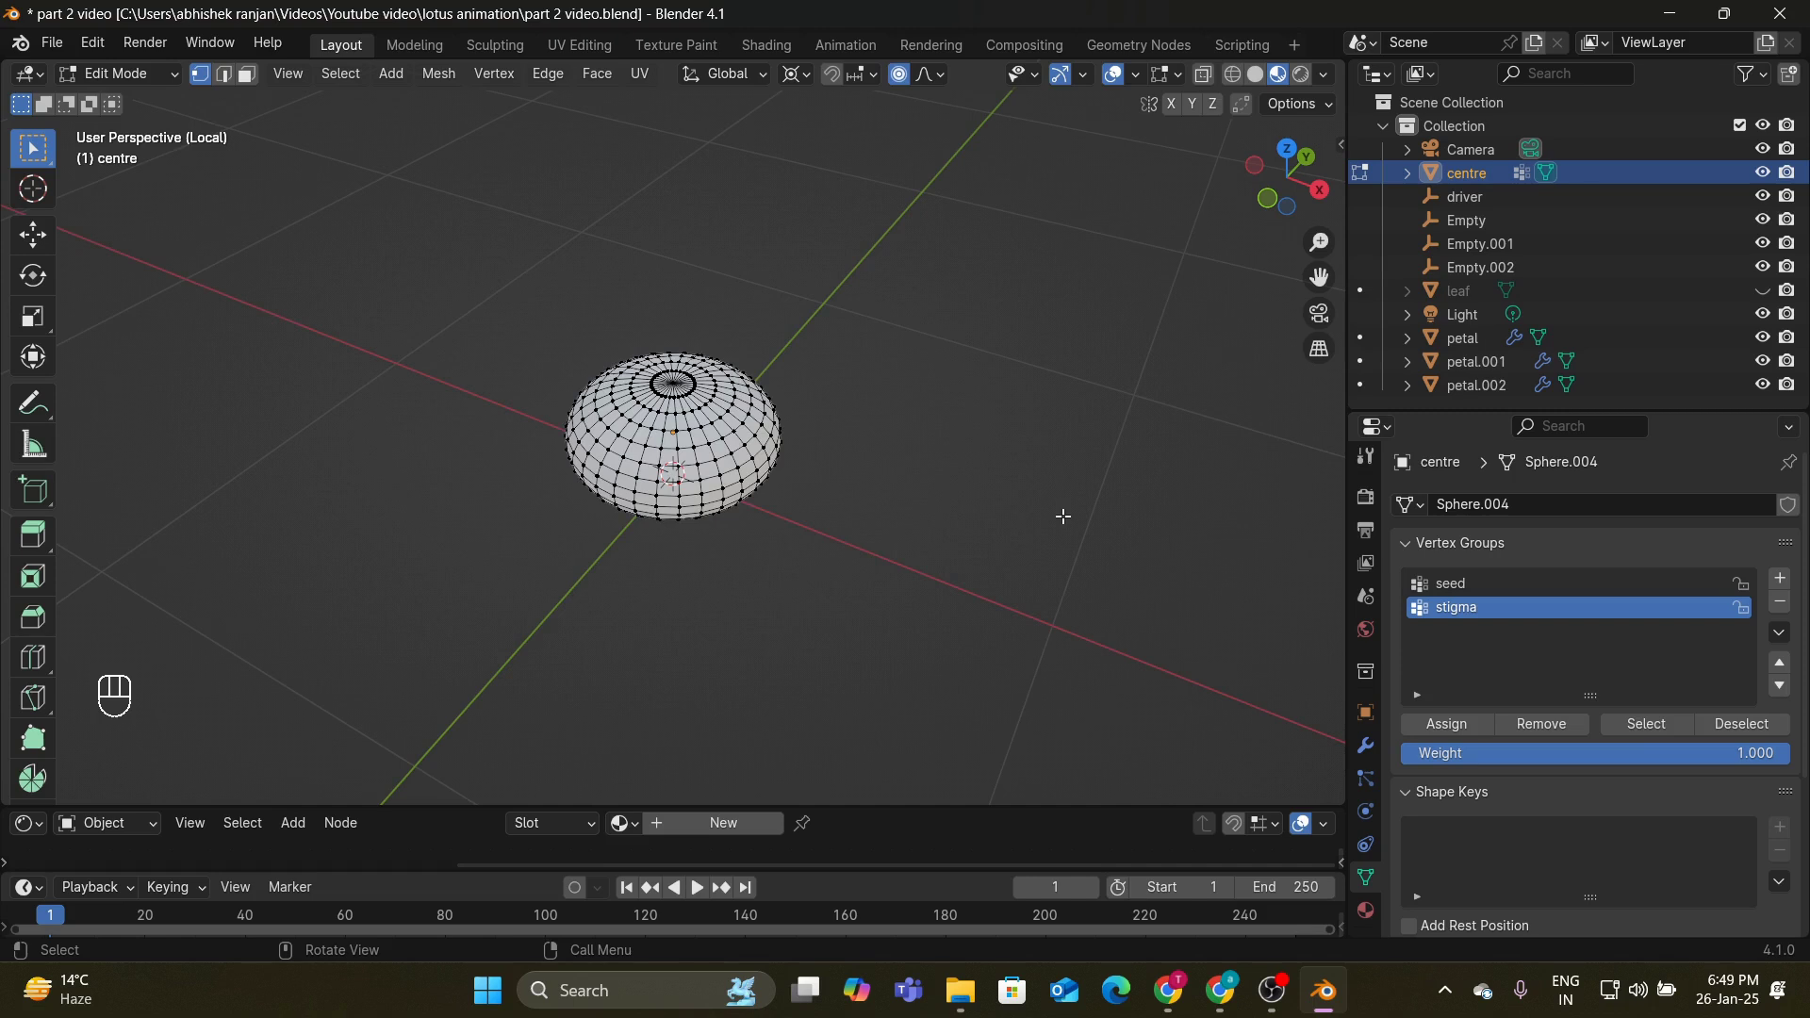
scroll(1063, 517, down, 2)
middle_drag(1064, 517, 1064, 474)
scroll(1063, 474, up, 2)
scroll(1063, 474, down, 1)
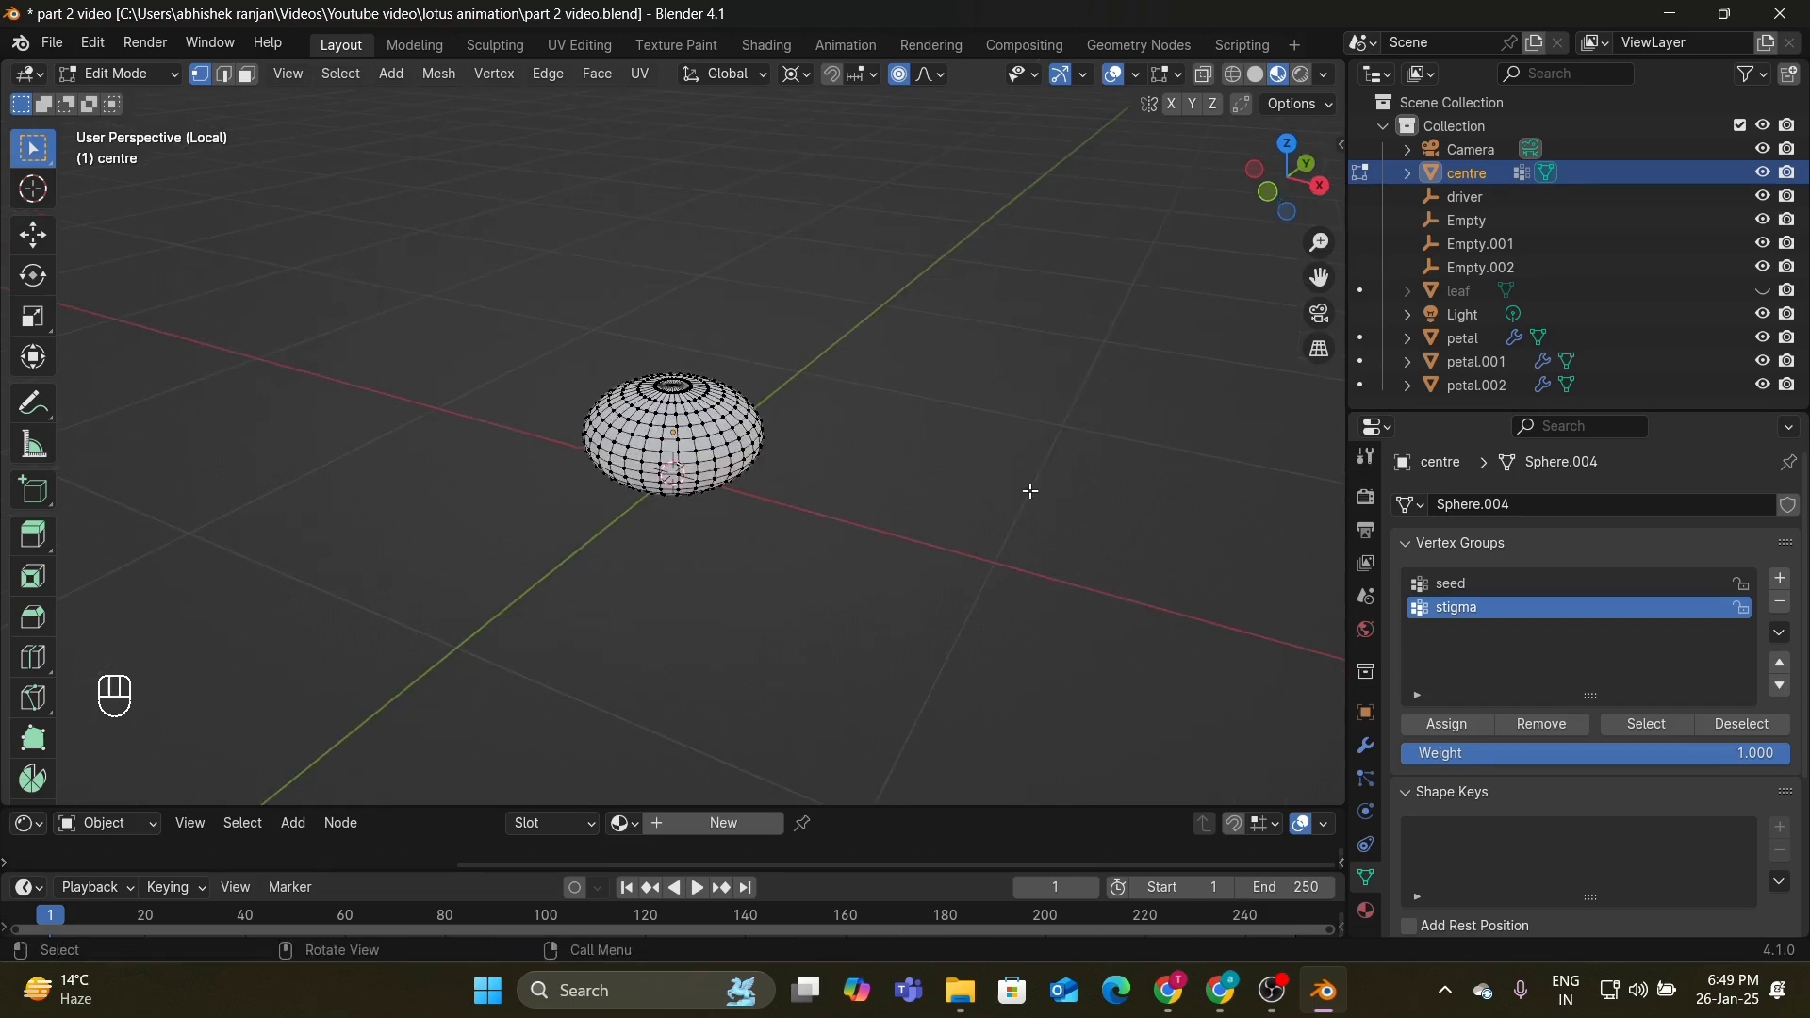
click(104, 81)
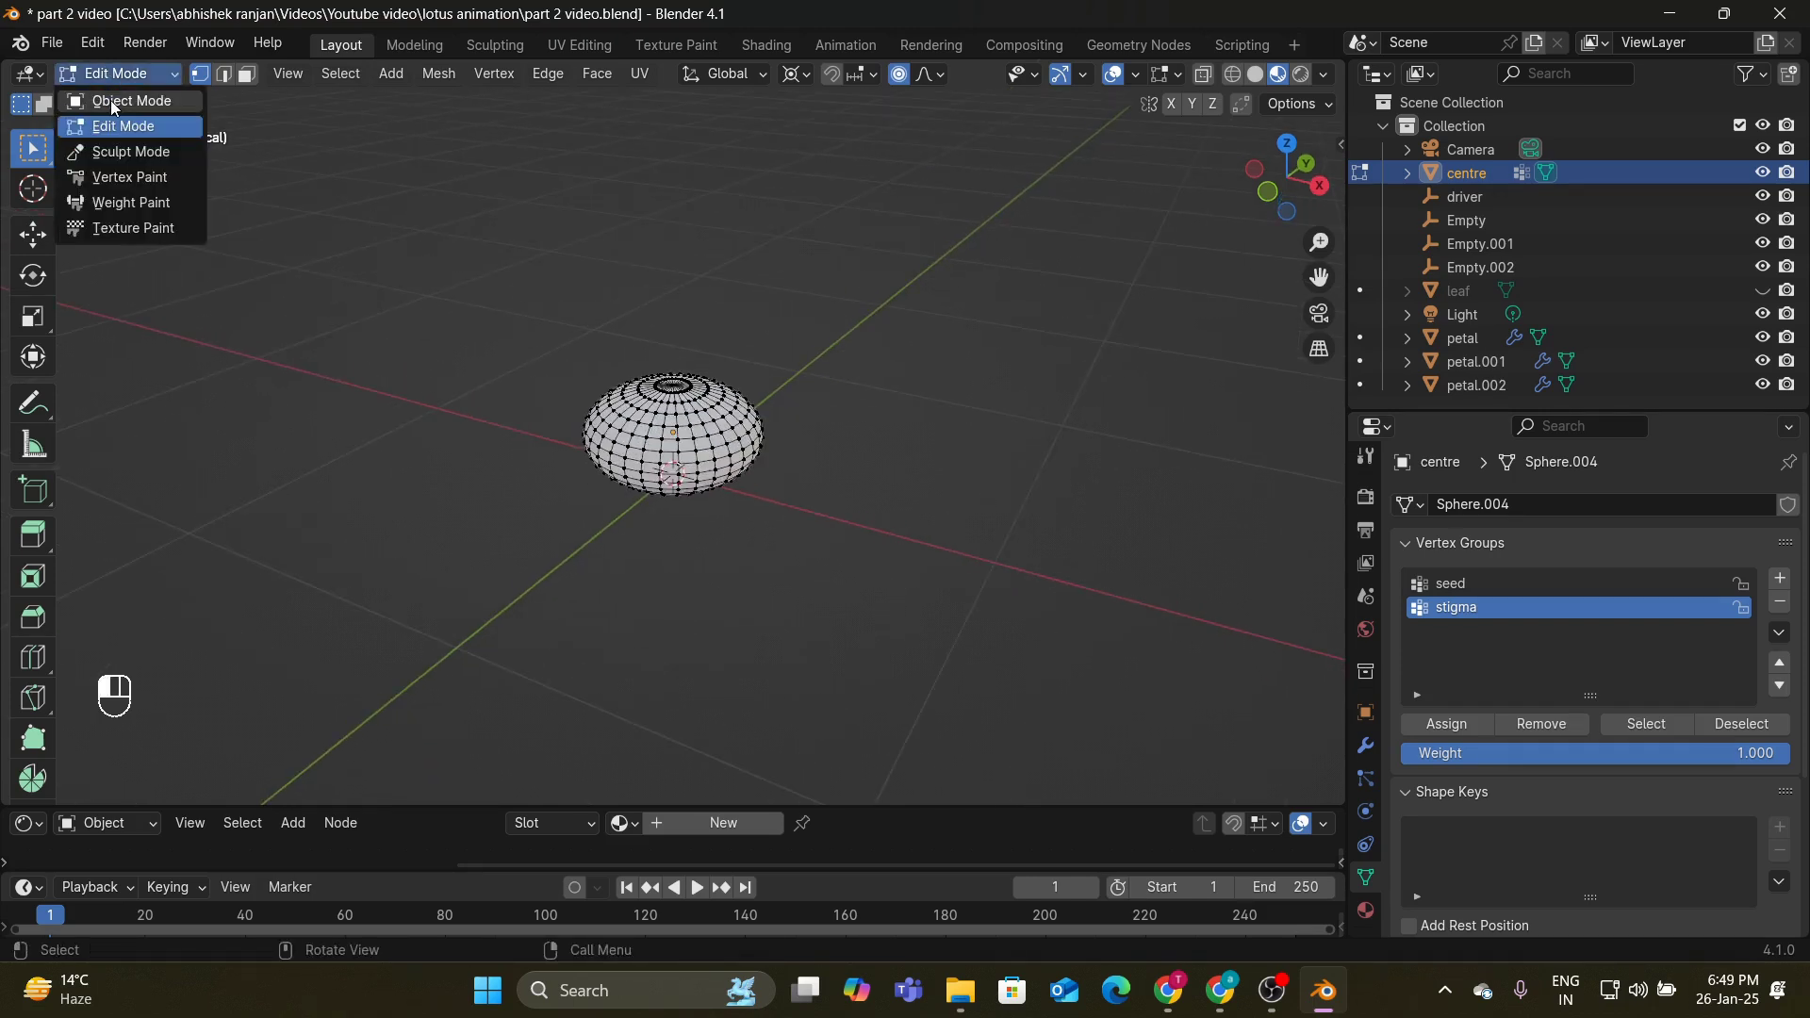
click(1364, 781)
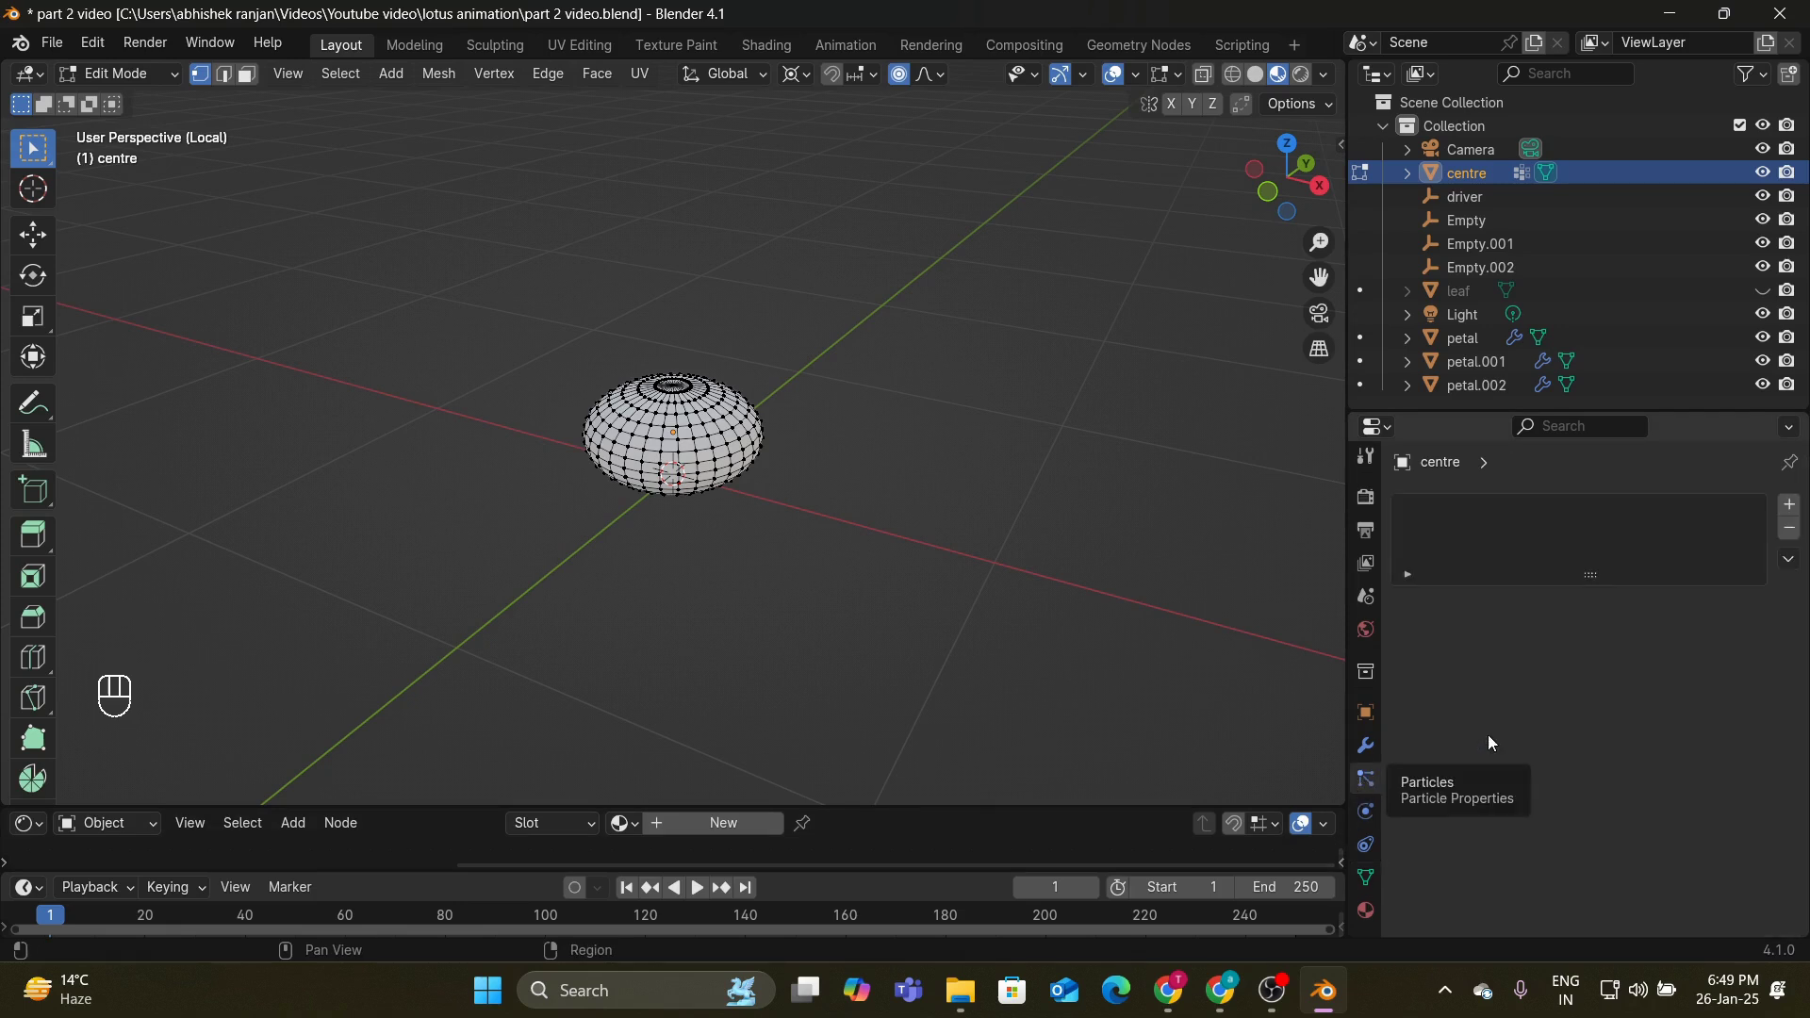
click(1797, 507)
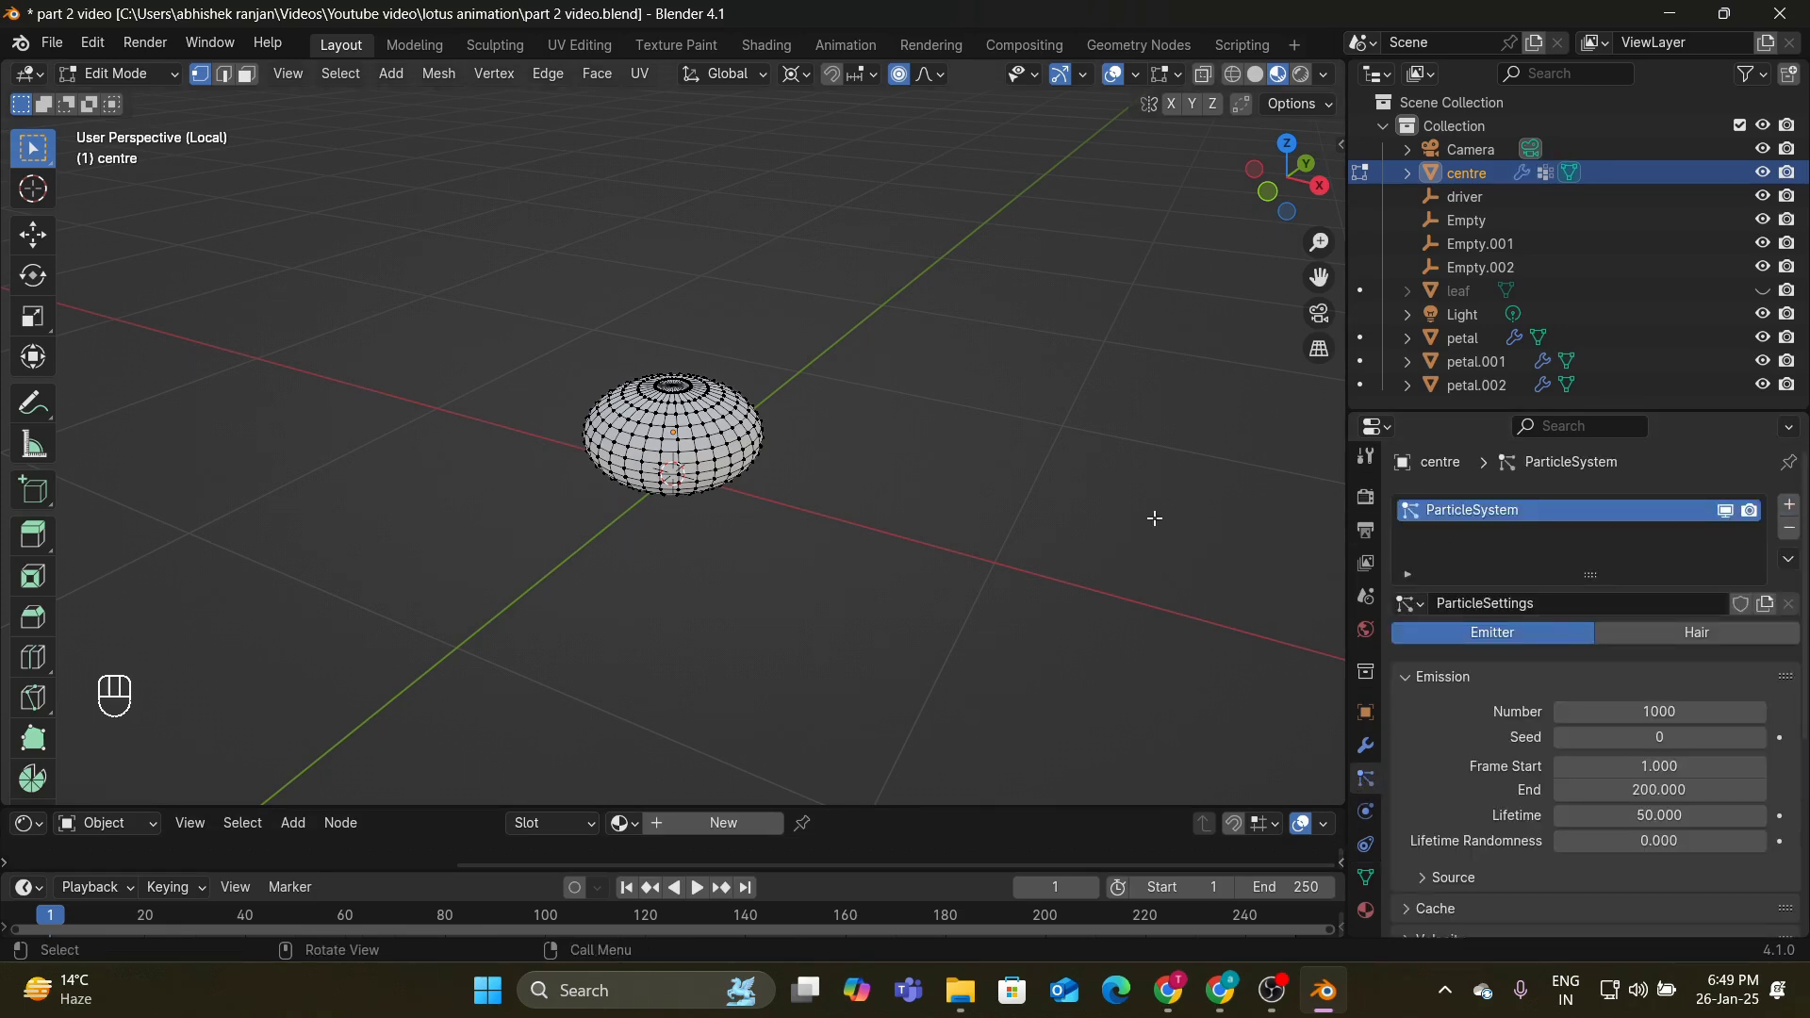
click(1648, 637)
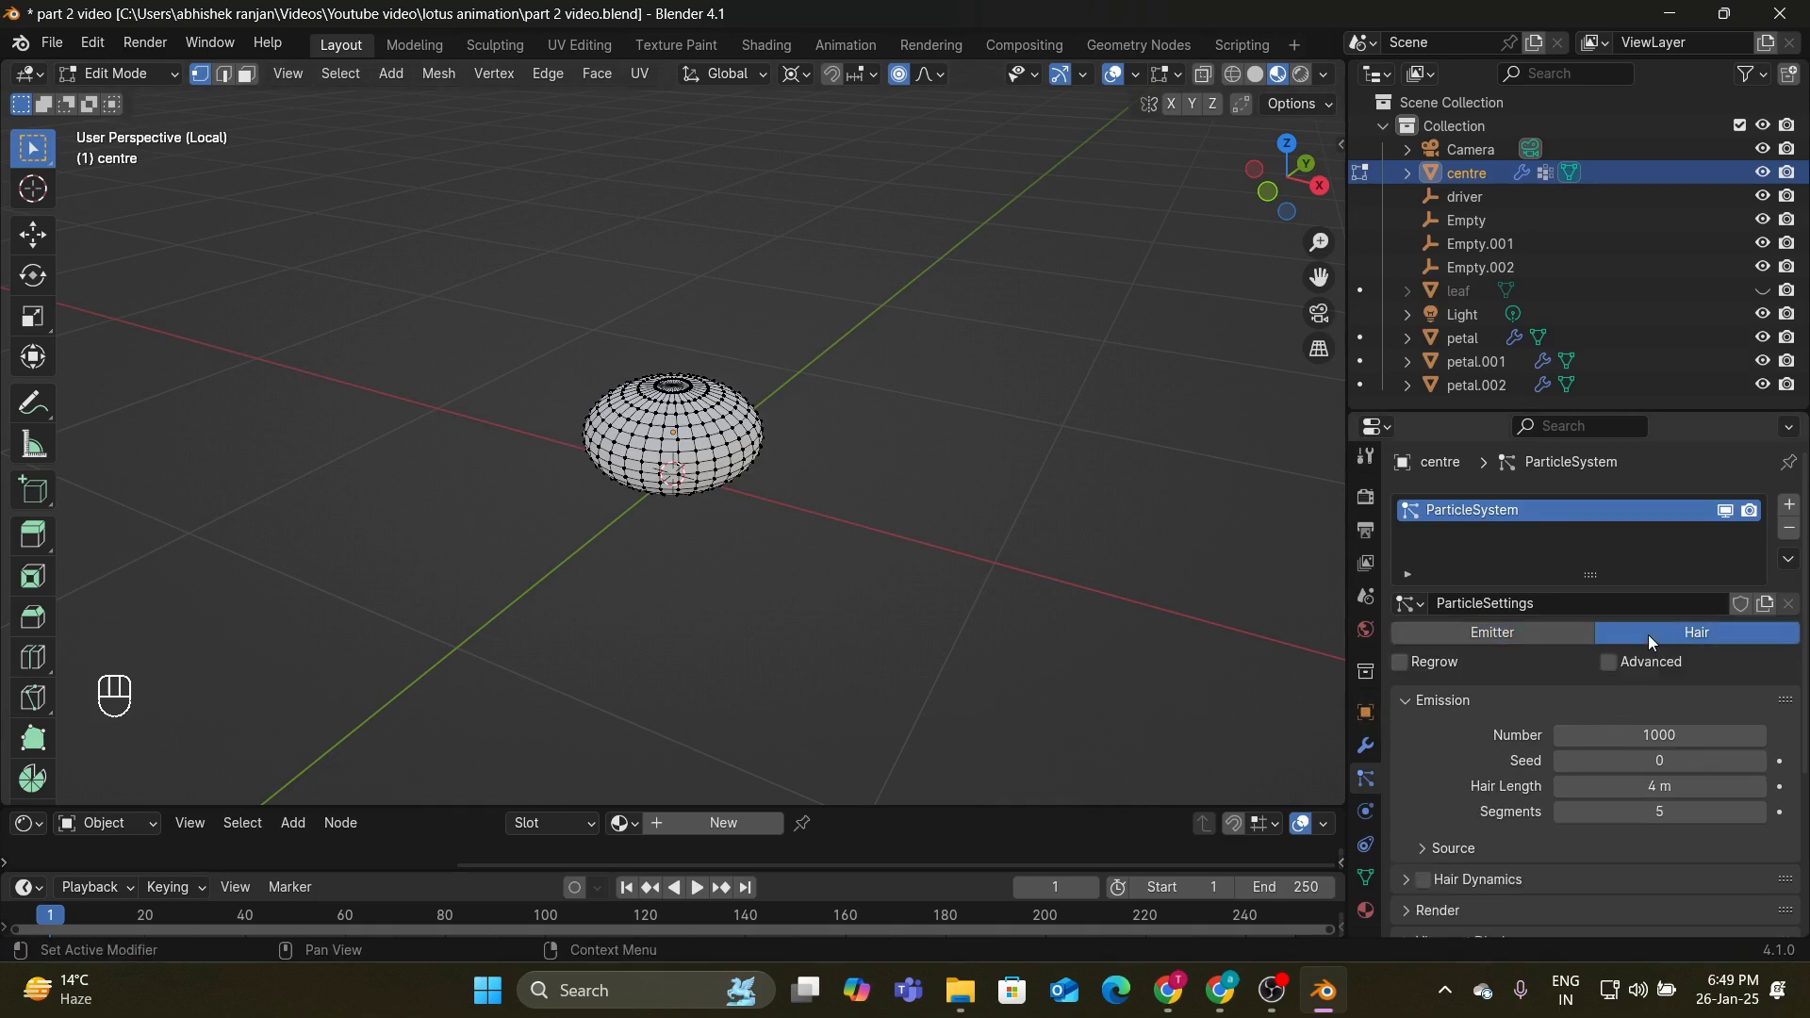
click(1612, 660)
Step: Set the hair particle system's emission number to 300
click(1659, 737)
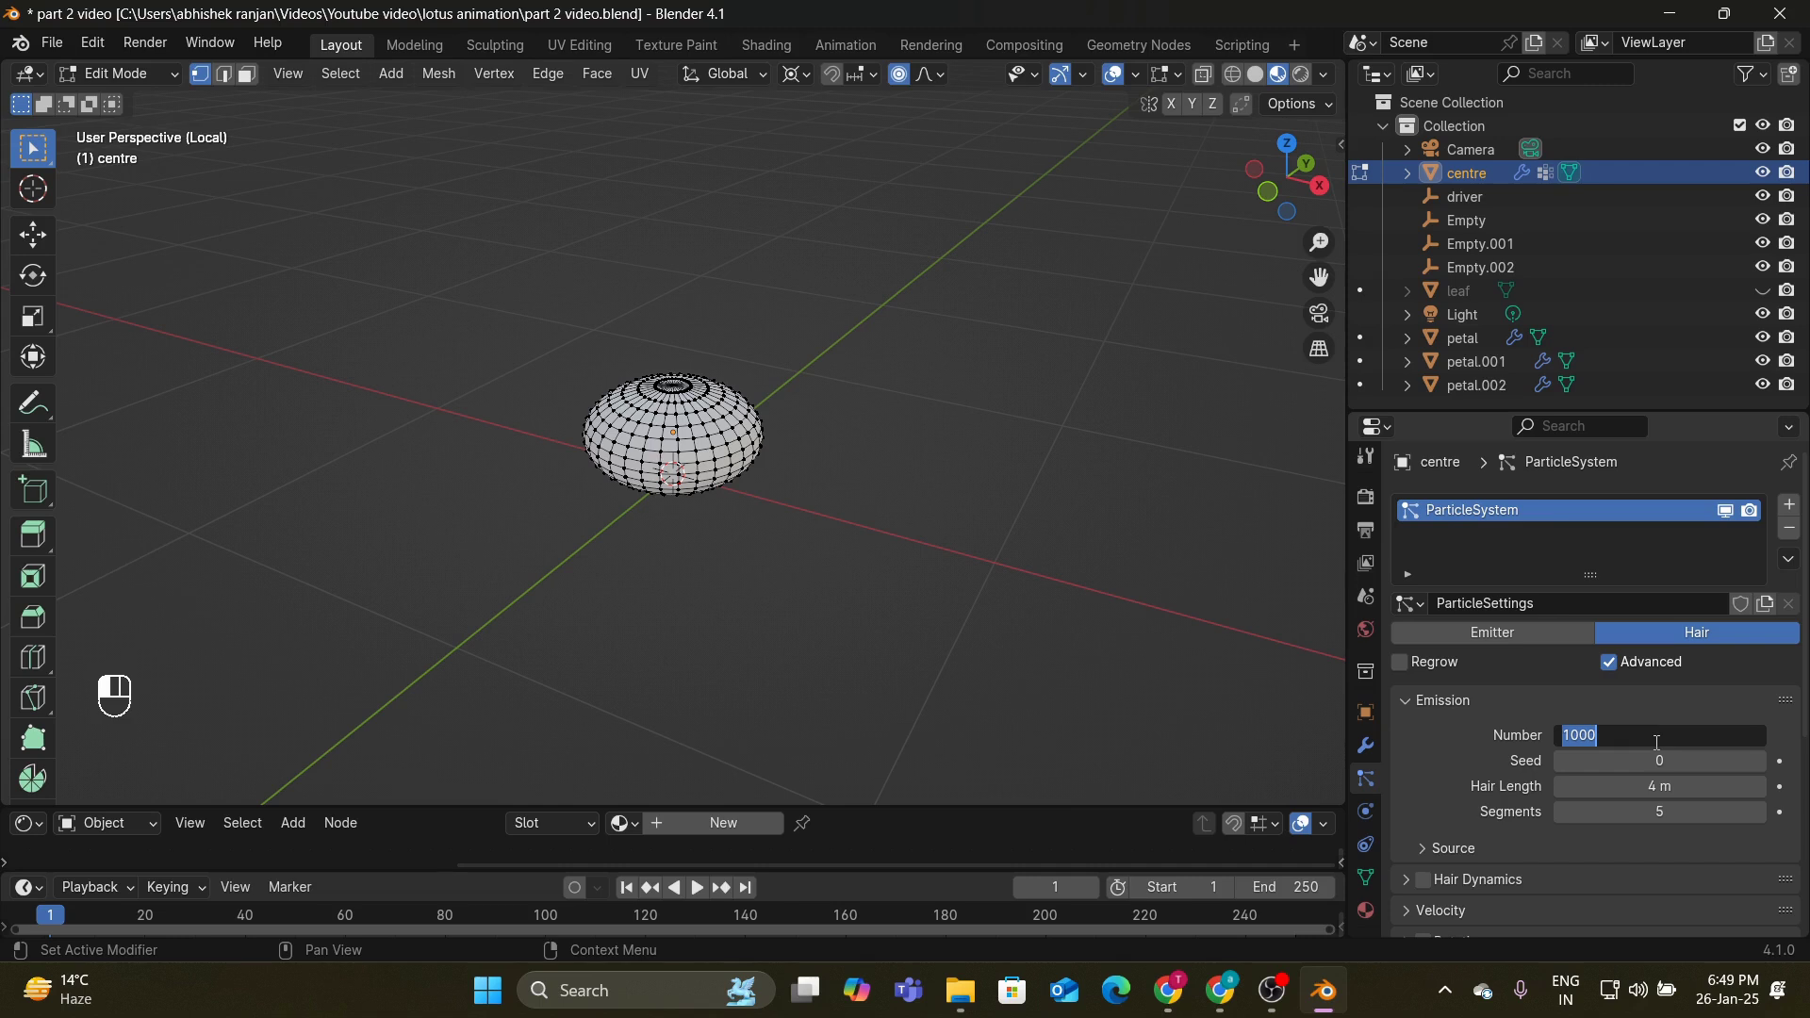
text(300)
key(Return)
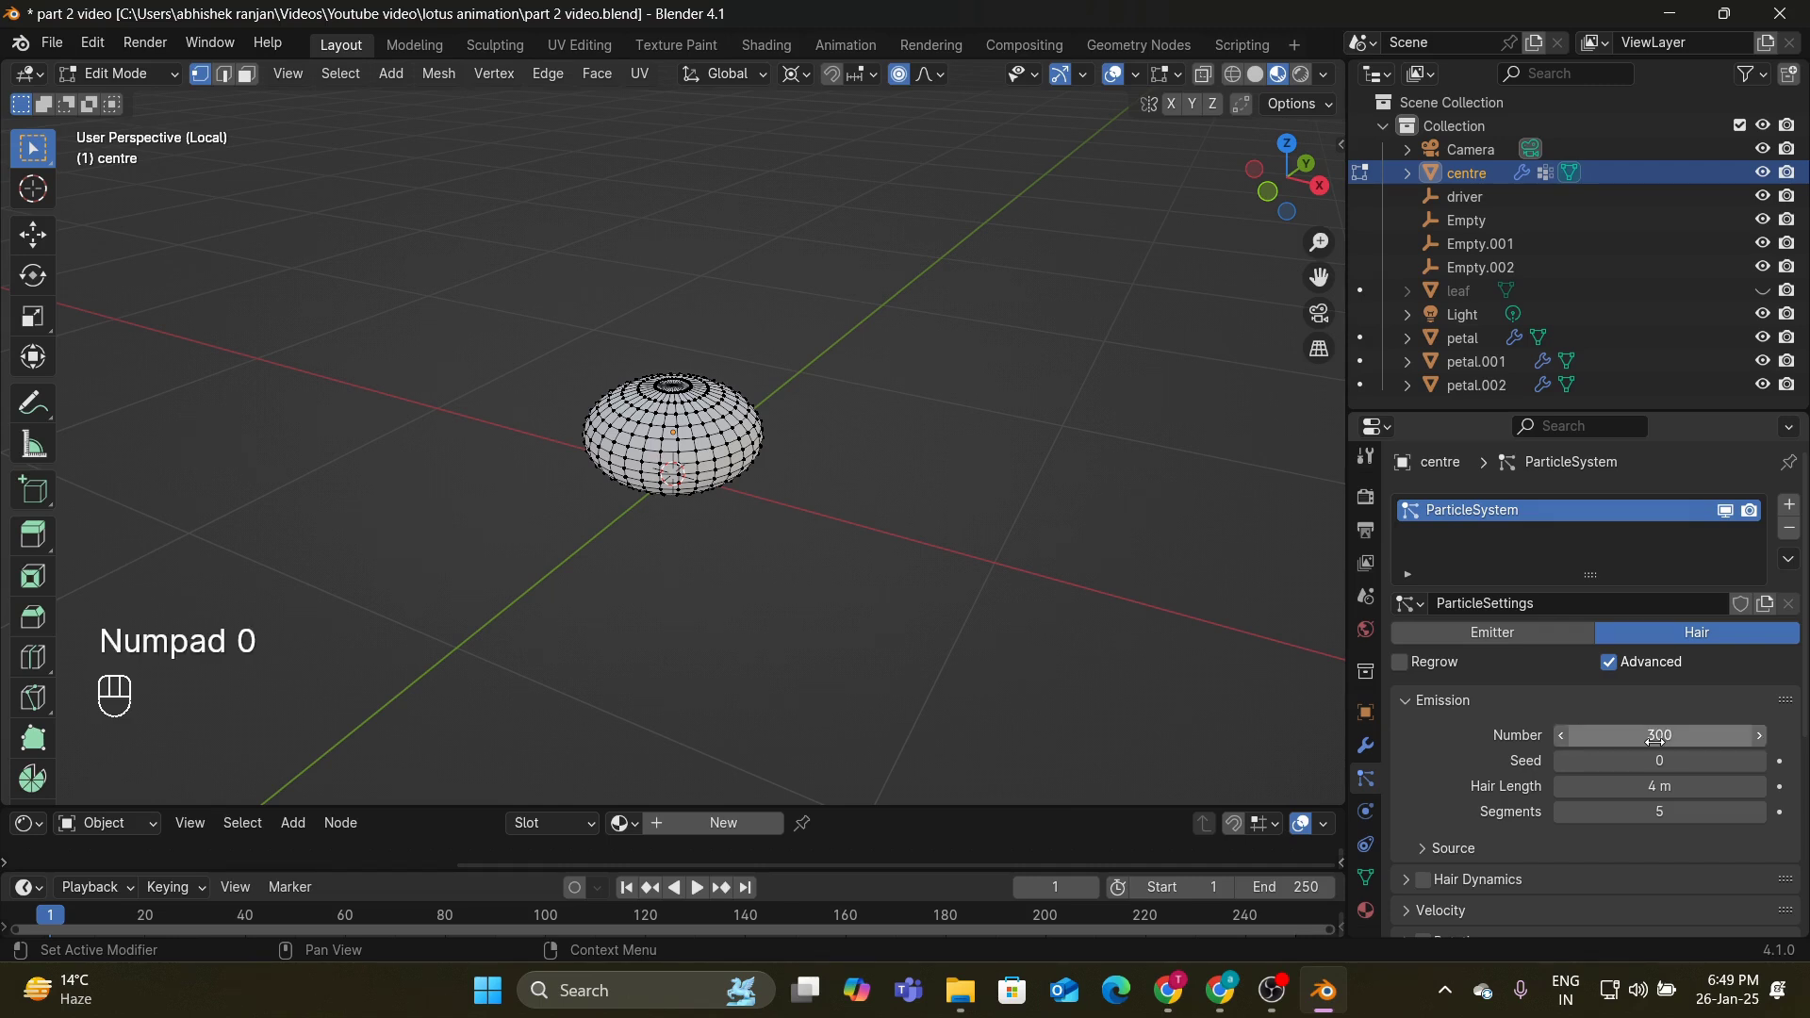
scroll(1628, 743, down, 4)
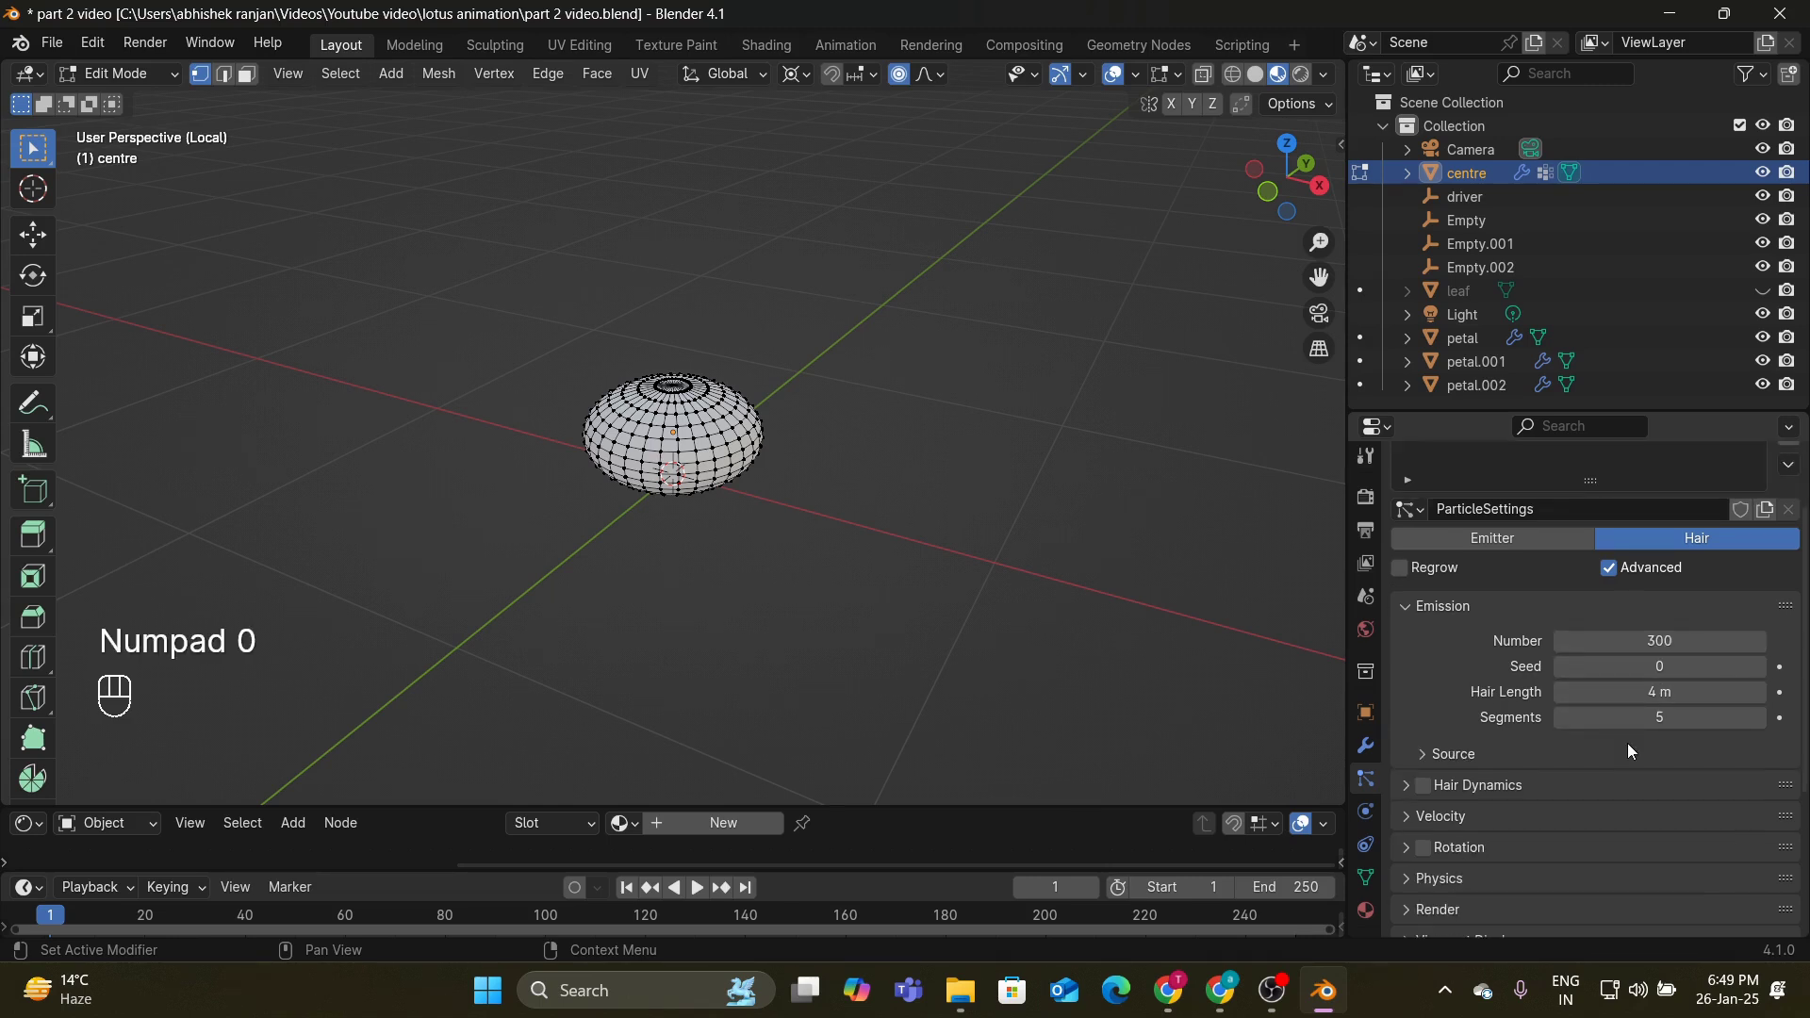
Step: Return the centre object to Object Mode and save the file, keeping the hair number at 300
click(117, 72)
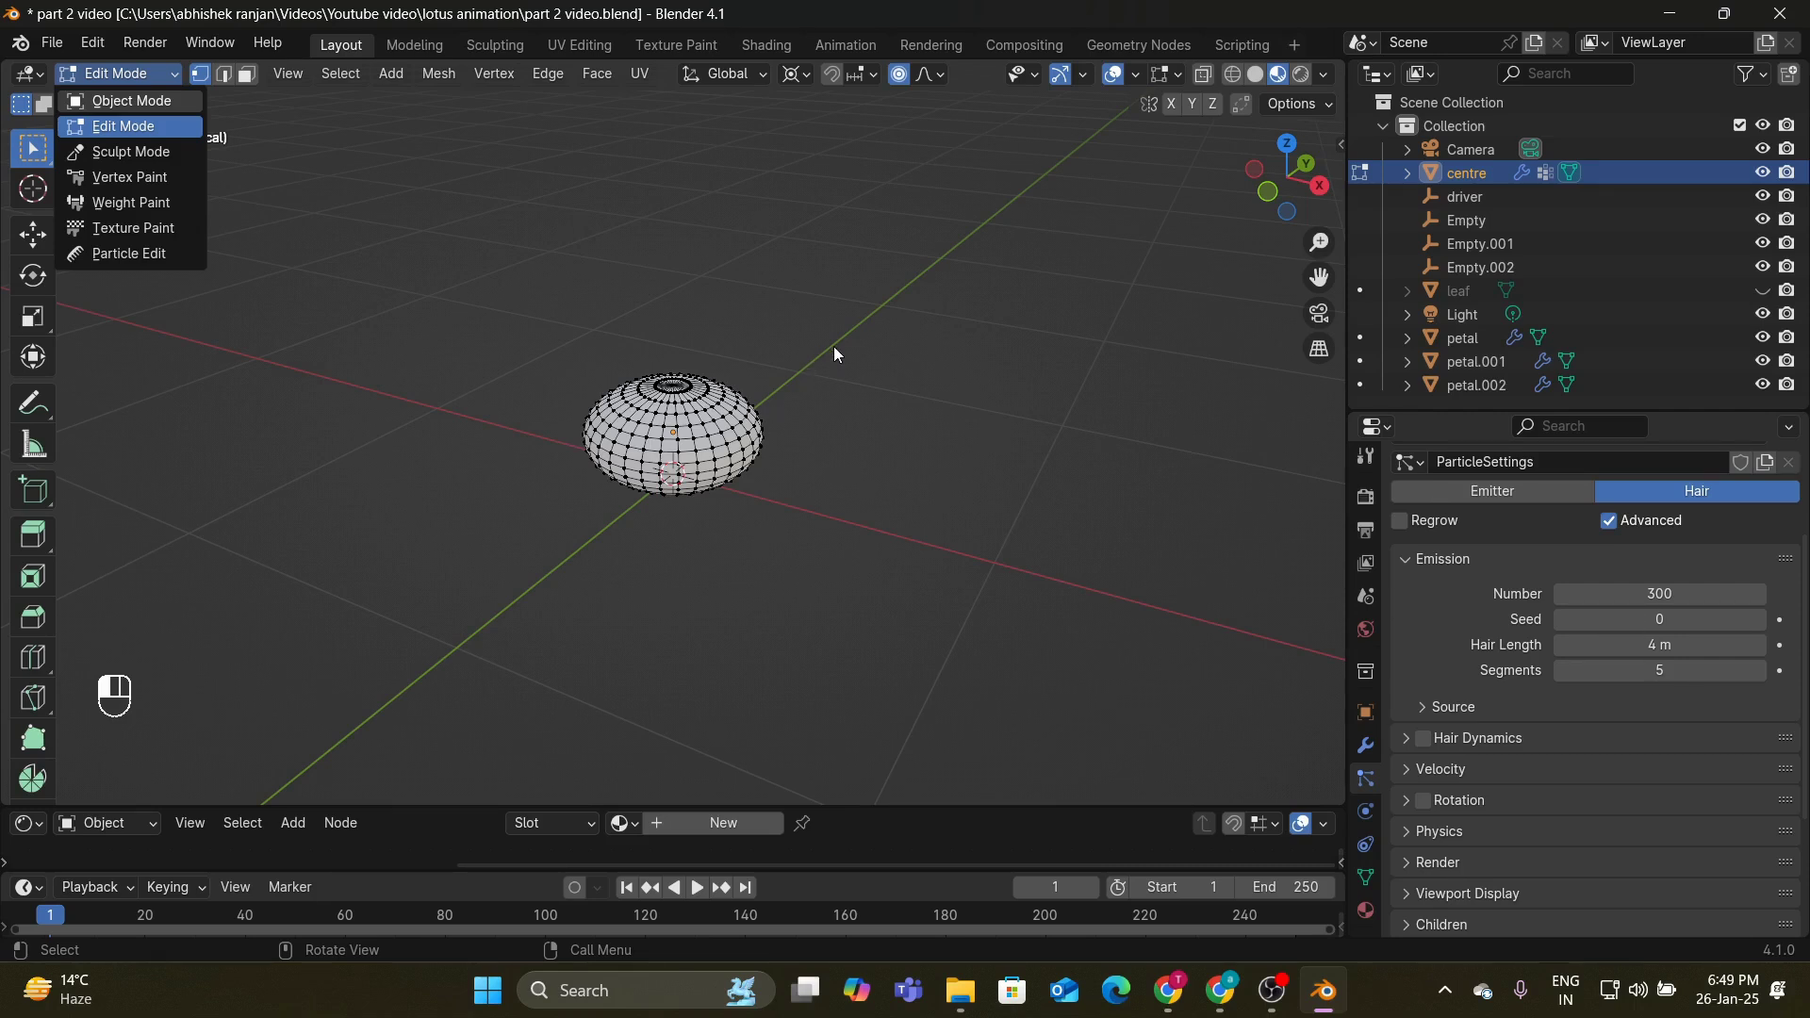
key(Tab)
key(ctrl+s)
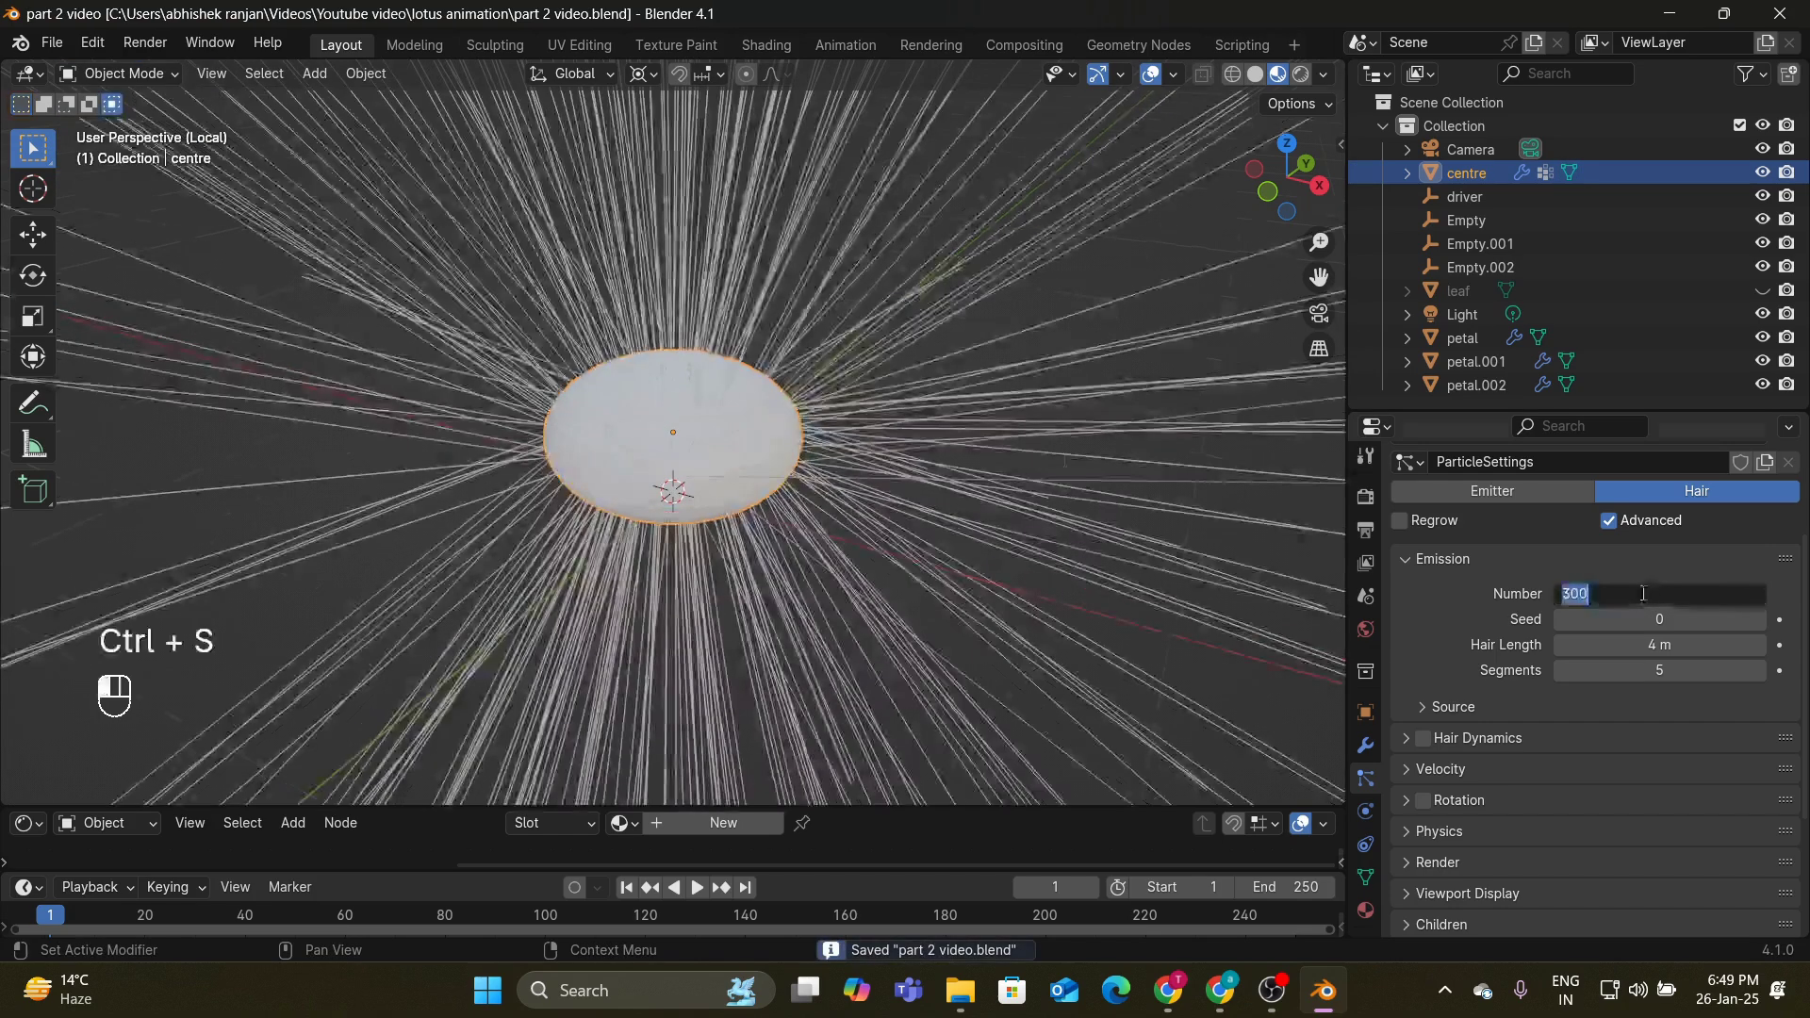
click(1640, 594)
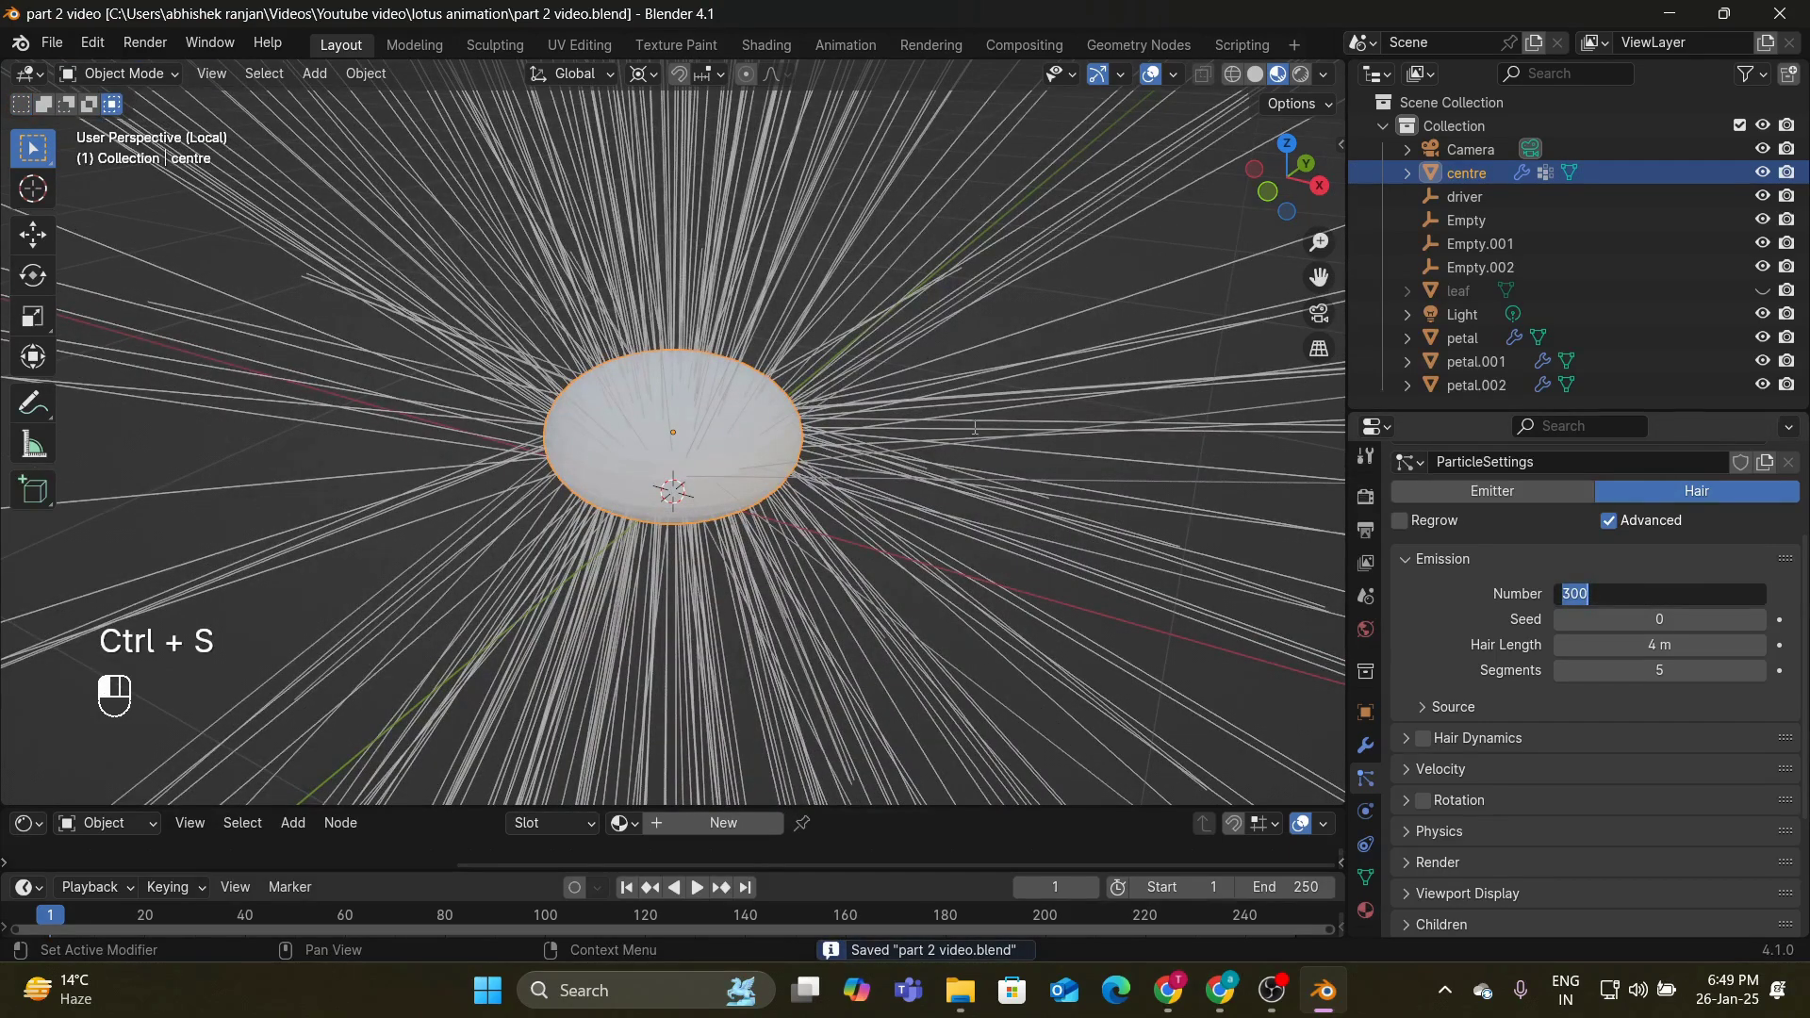
key(Return)
Step: Assign the seed vertex group as the hair particle system's density group
scroll(942, 443, down, 8)
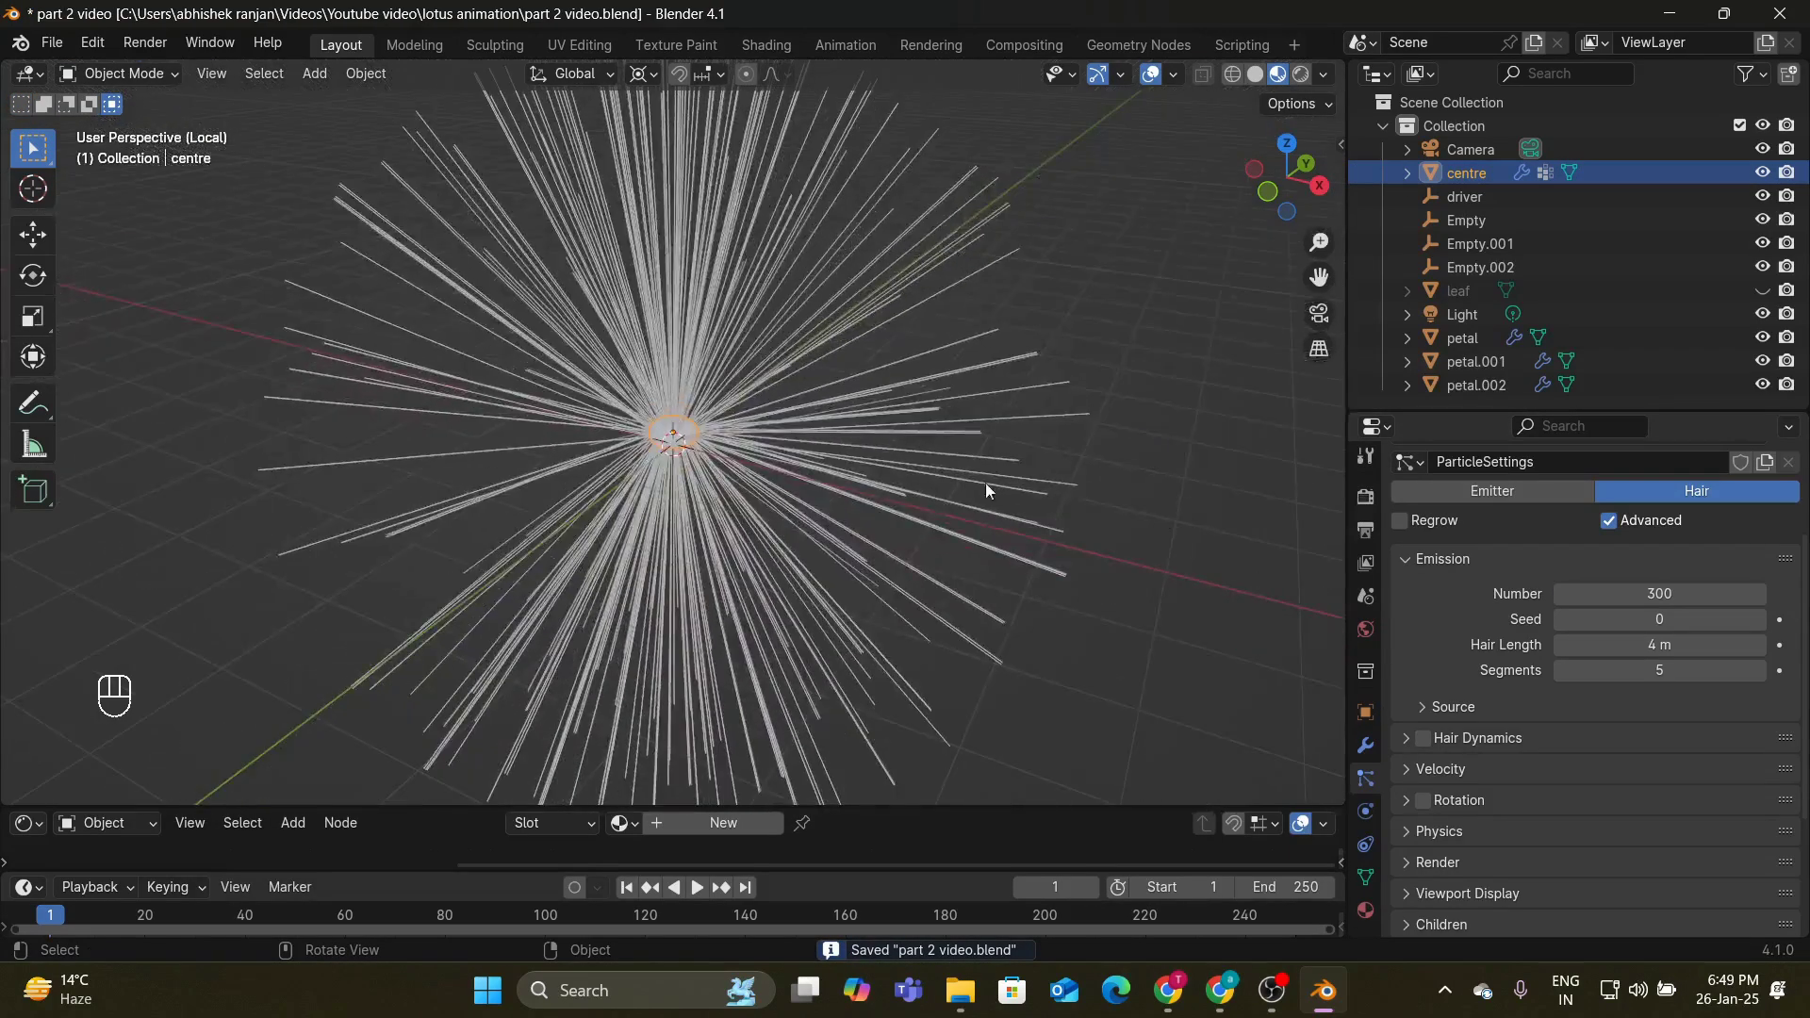
scroll(1584, 682, up, 1)
scroll(1583, 749, down, 2)
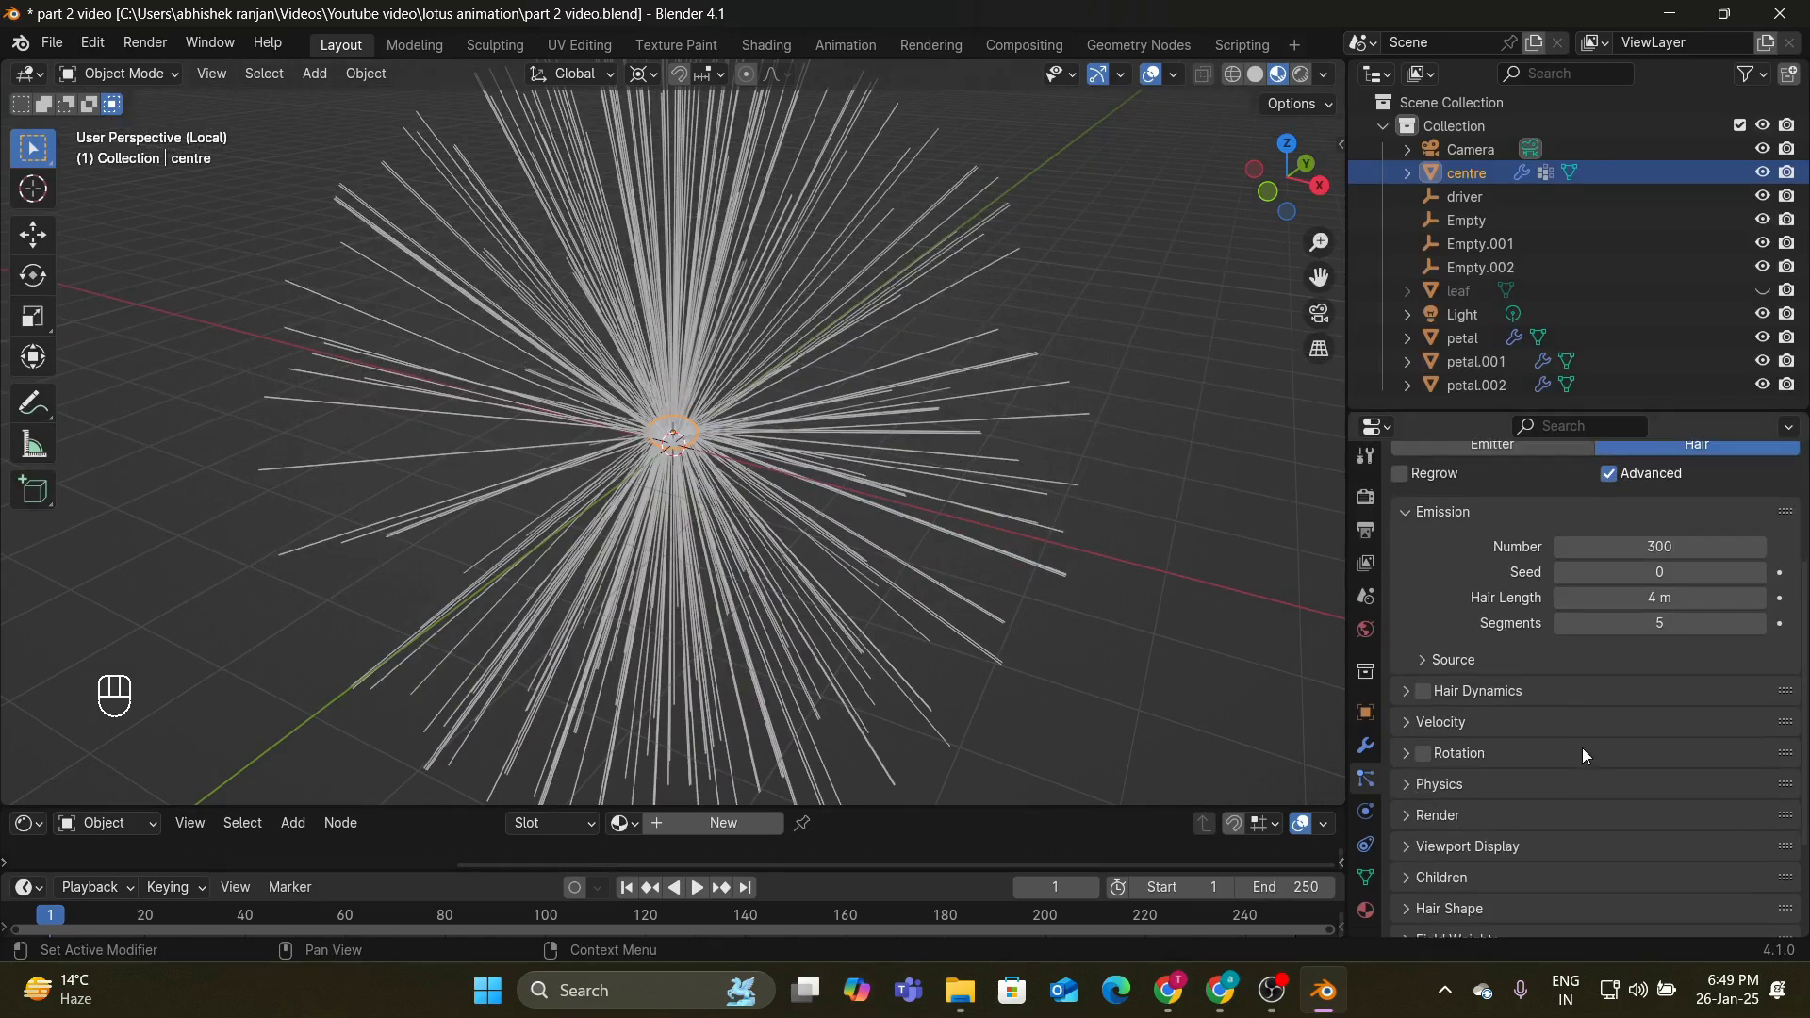
scroll(1584, 754, down, 3)
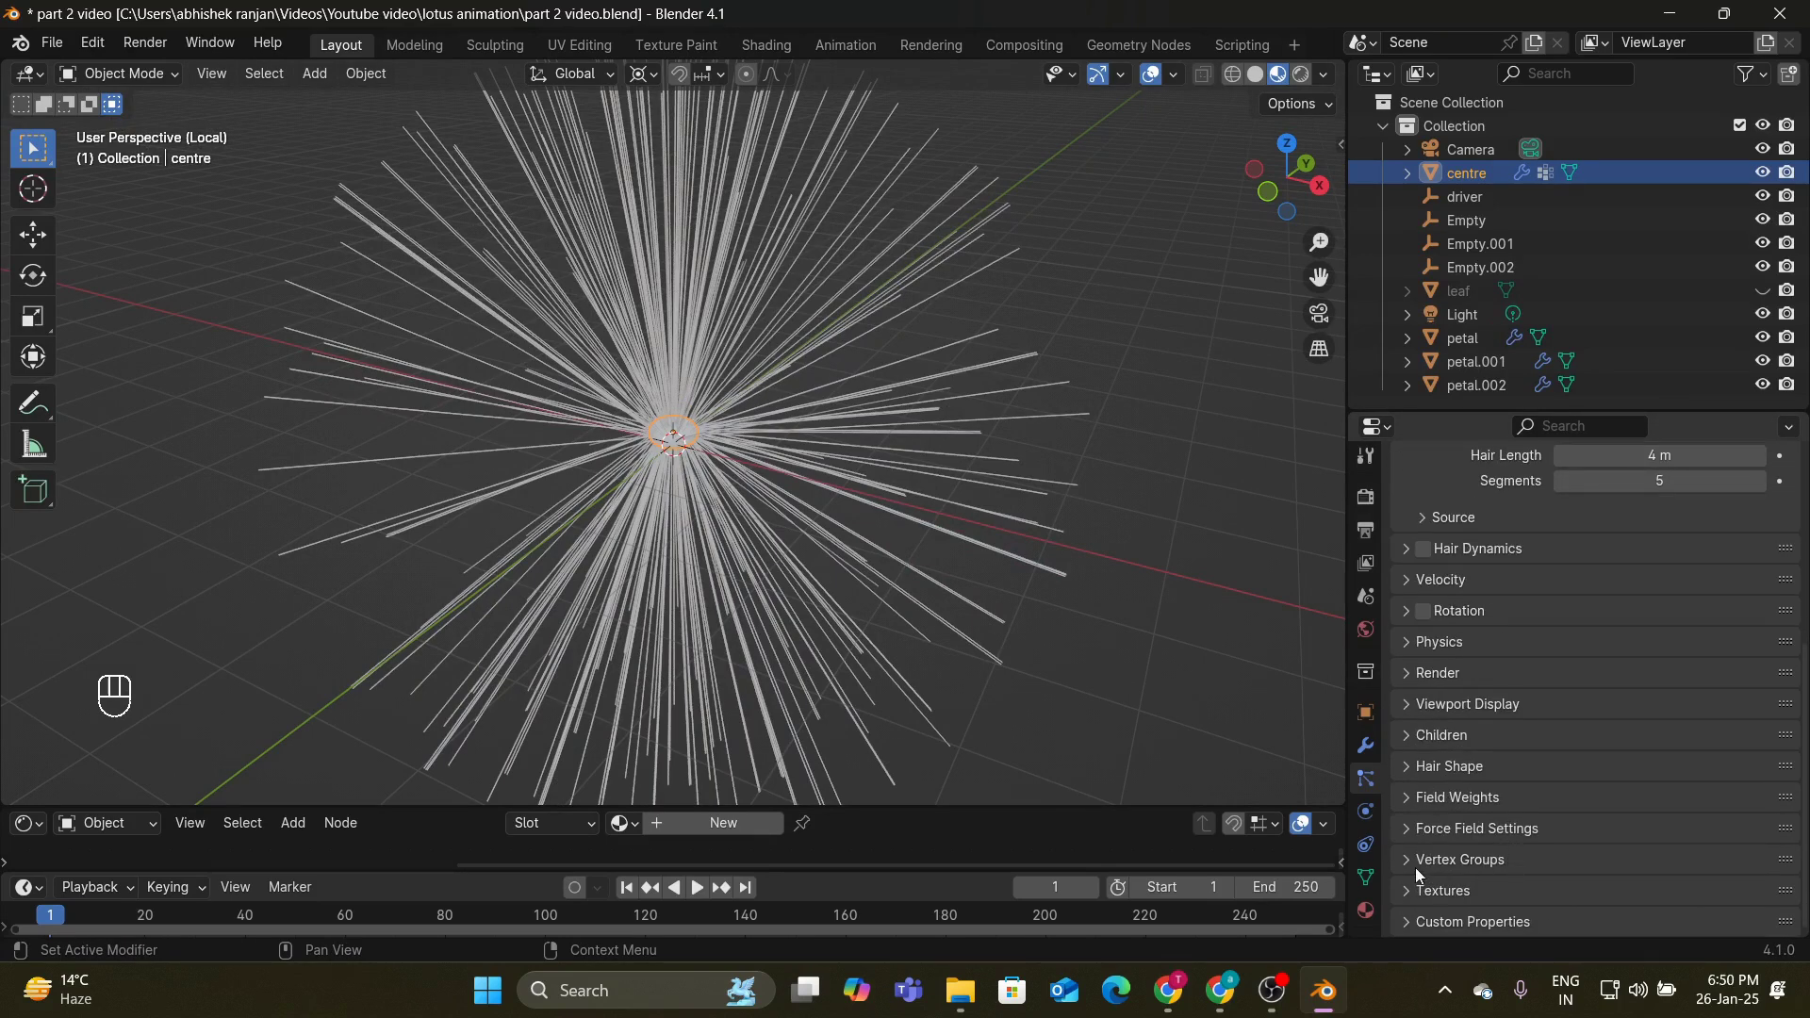
click(1409, 859)
scroll(1556, 766, down, 3)
click(1584, 758)
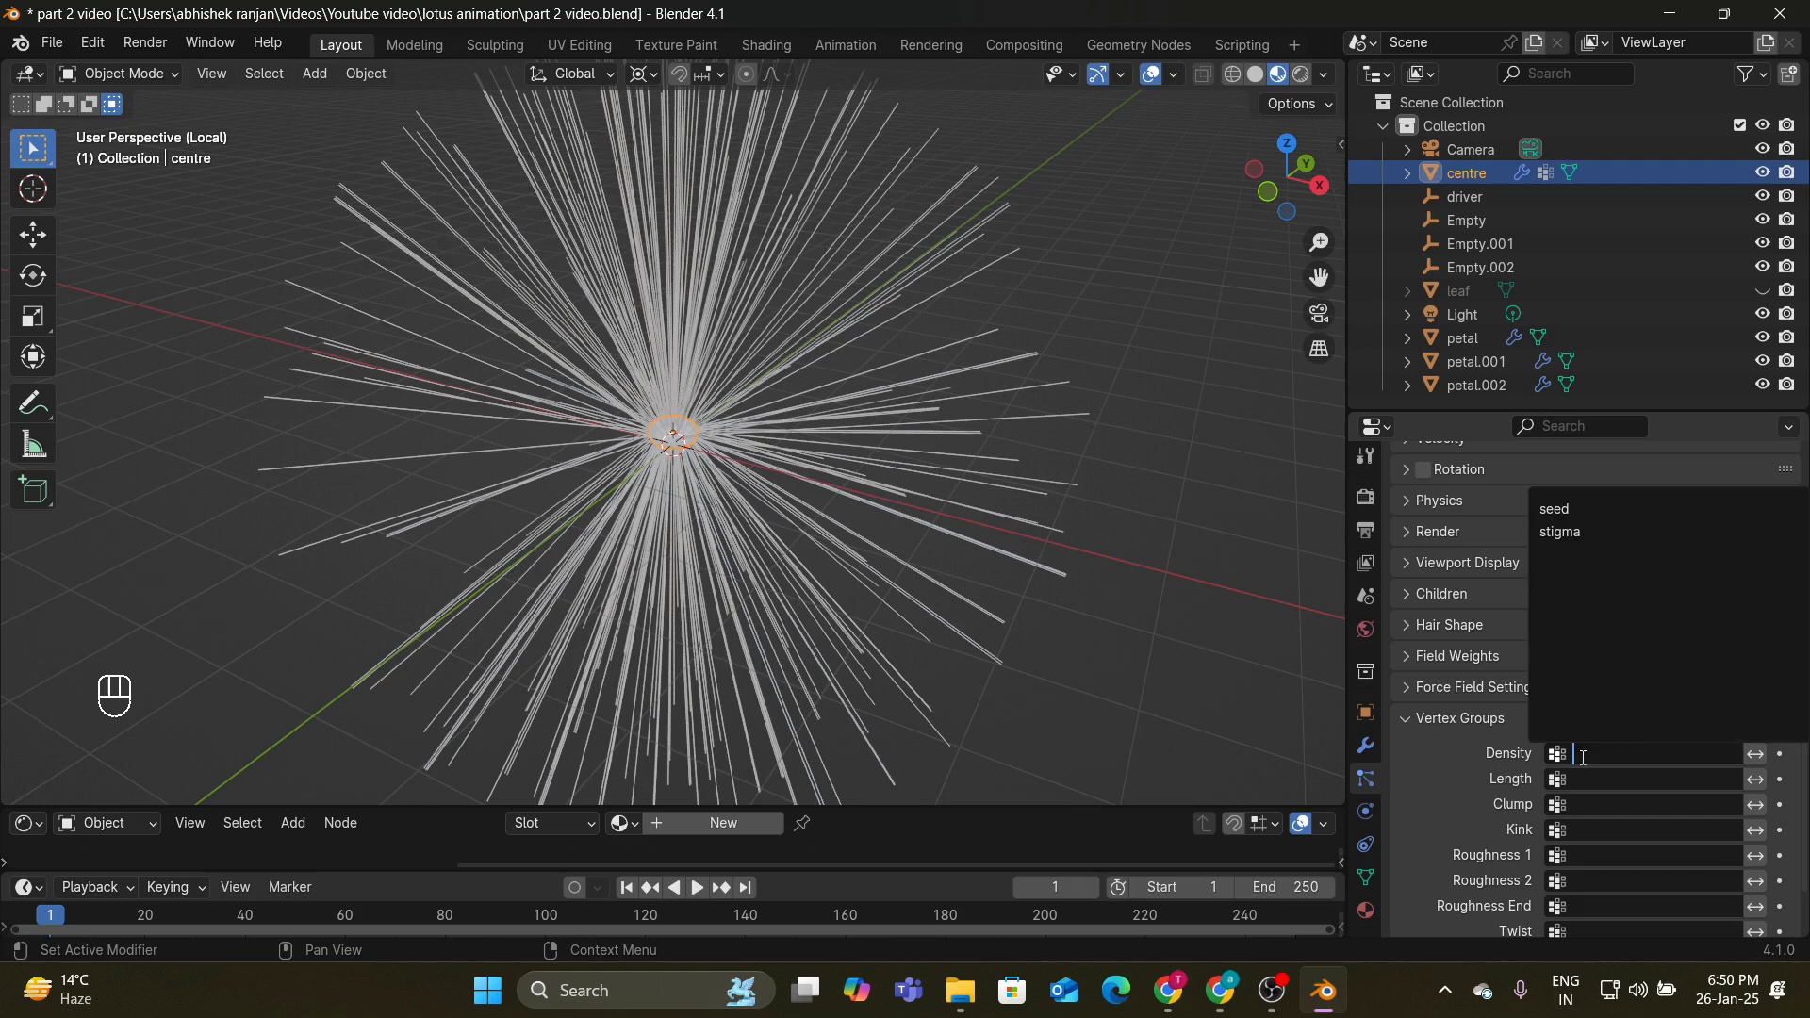
click(1576, 511)
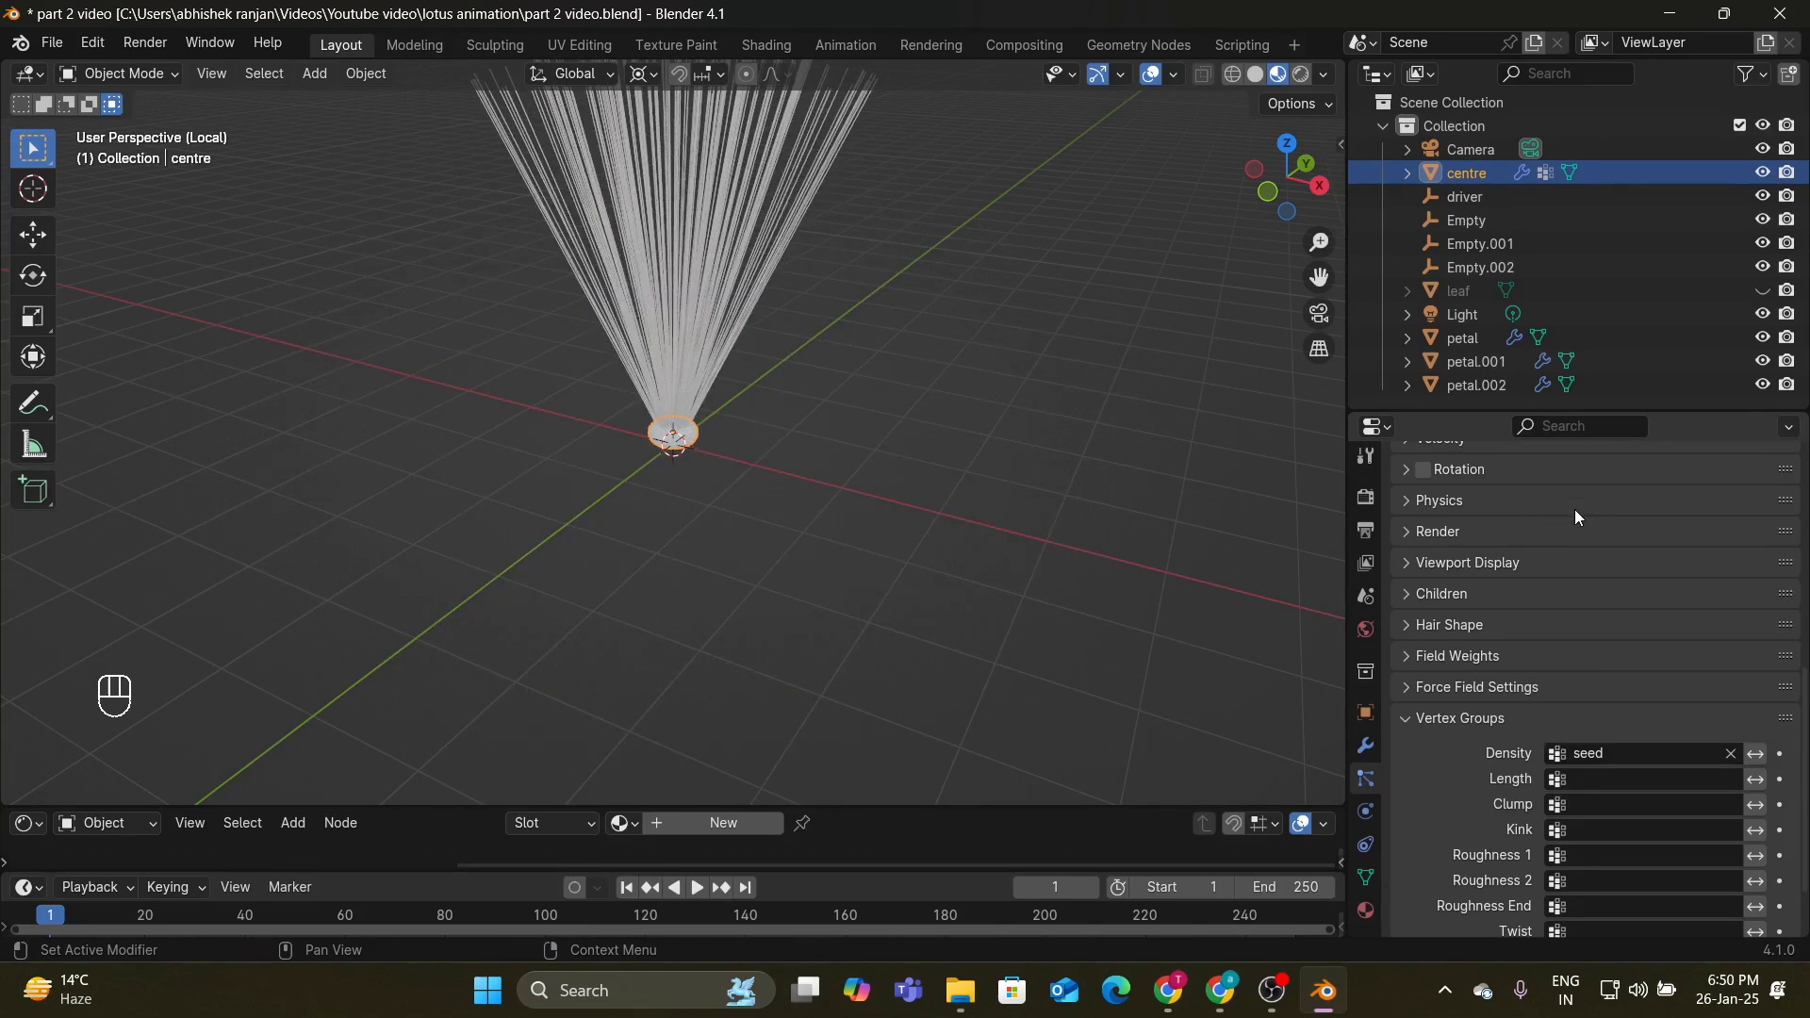
scroll(979, 453, down, 5)
scroll(1801, 792, up, 3)
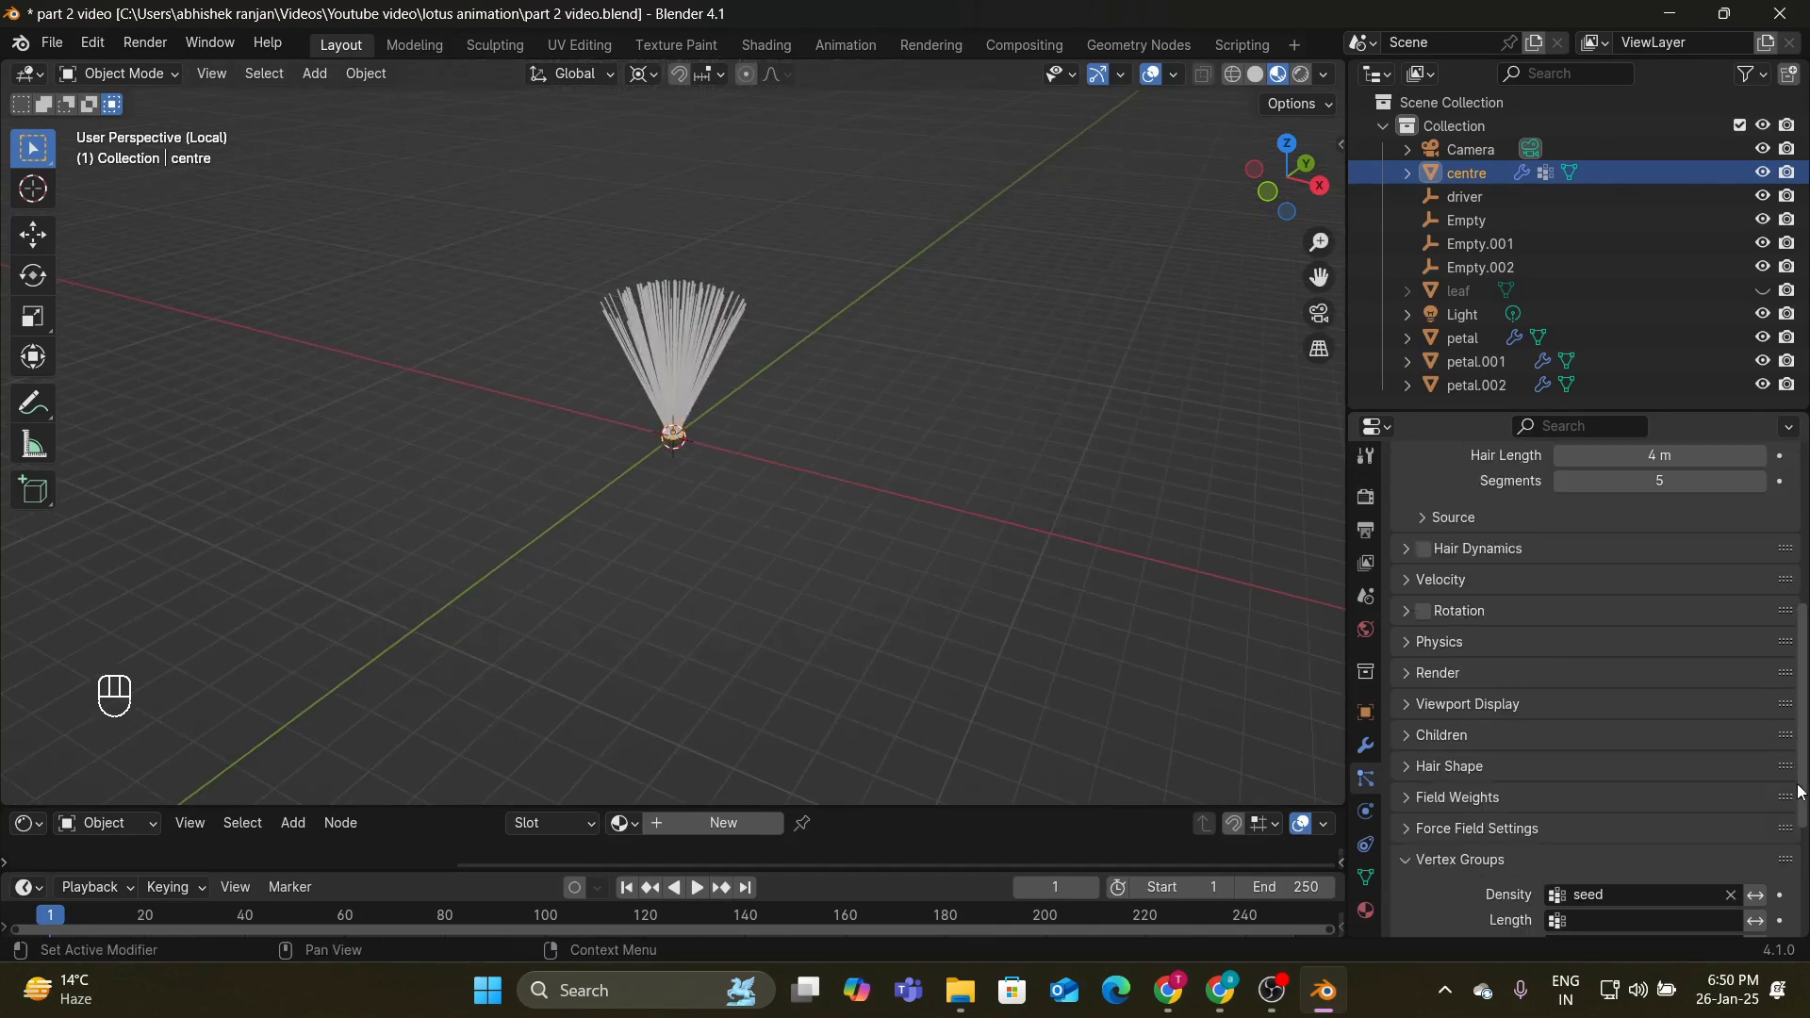
Step: Expand the hair particle system's Render settings and examine the hair strands on the centre object
scroll(1801, 792, up, 7)
scroll(1673, 756, down, 6)
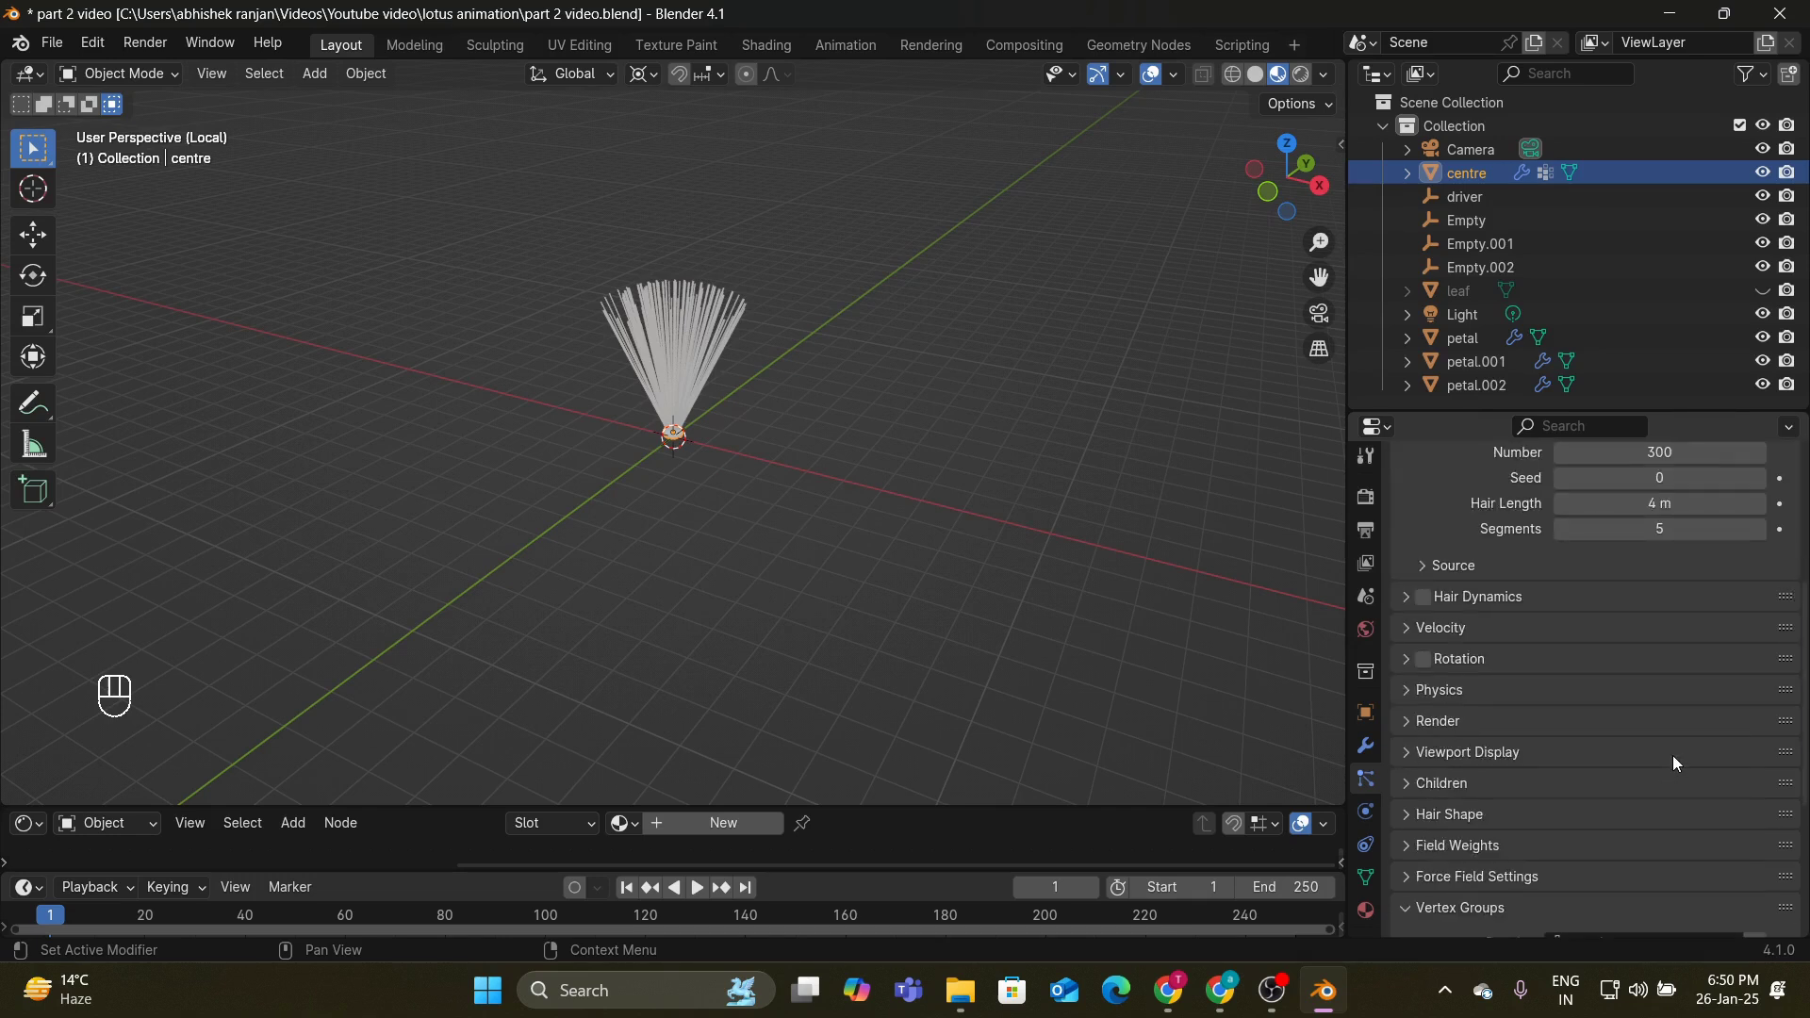
click(1408, 722)
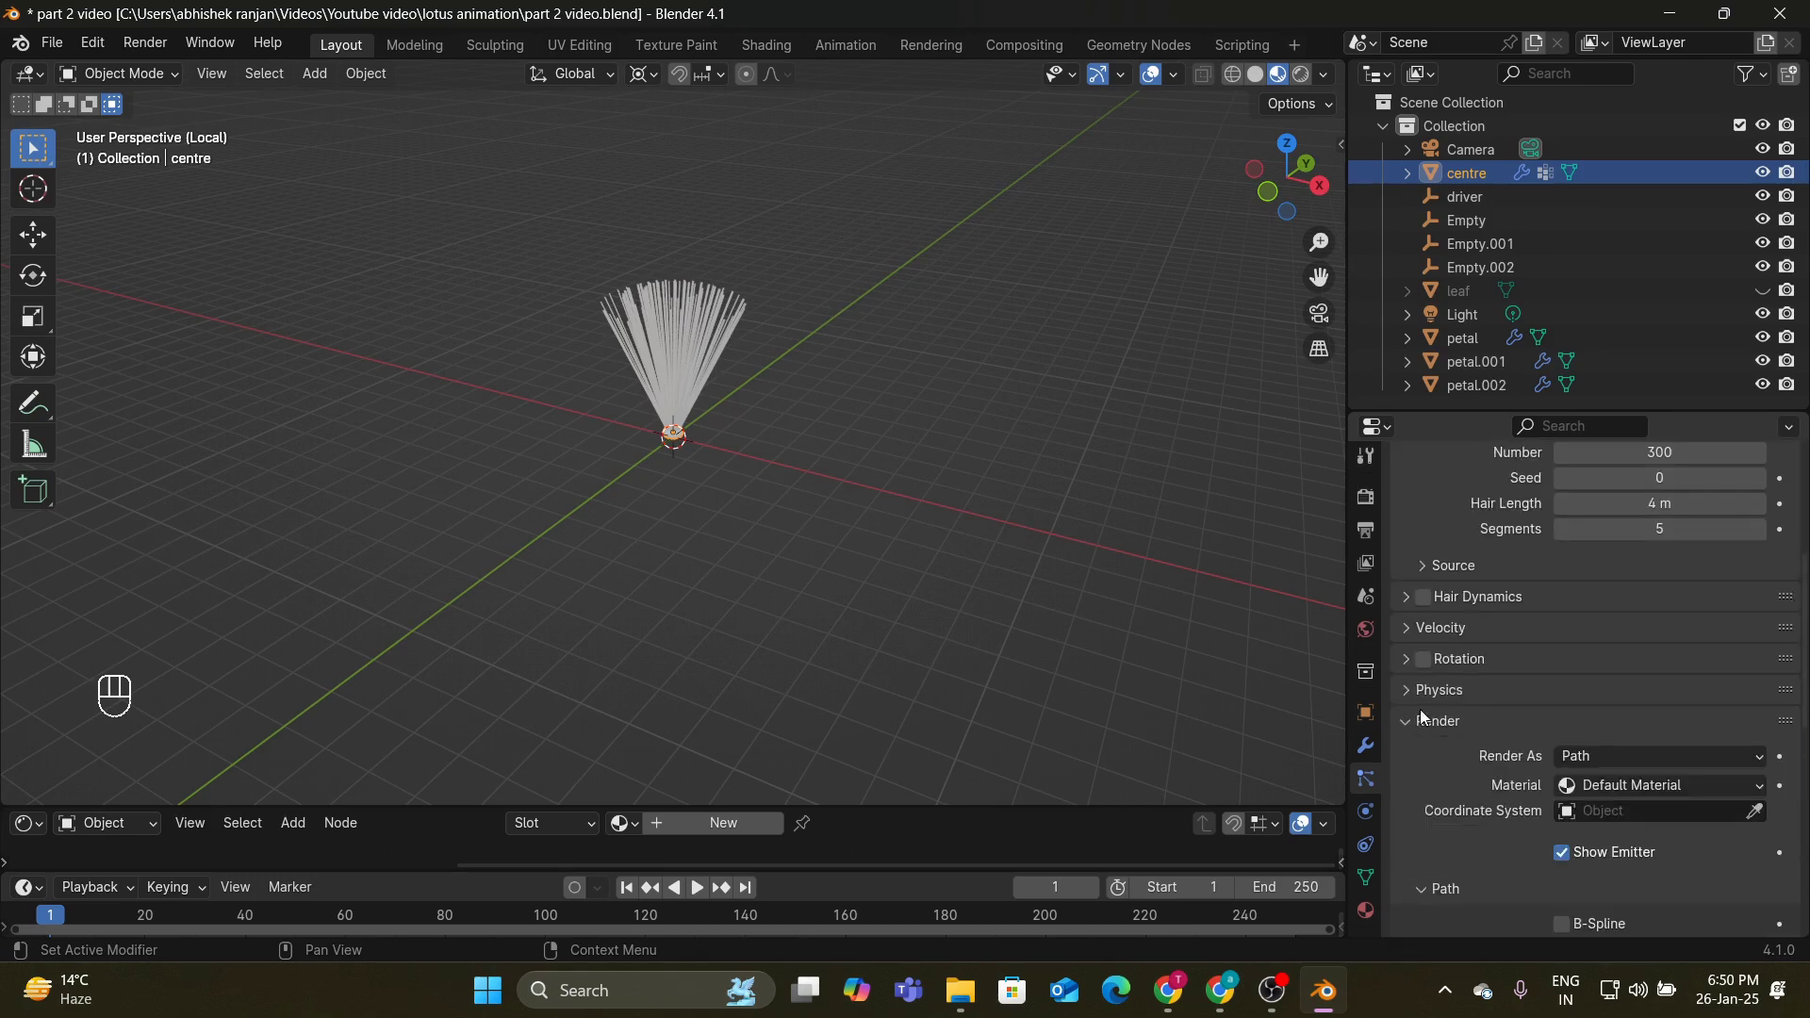
scroll(1499, 686, down, 2)
scroll(1498, 686, up, 3)
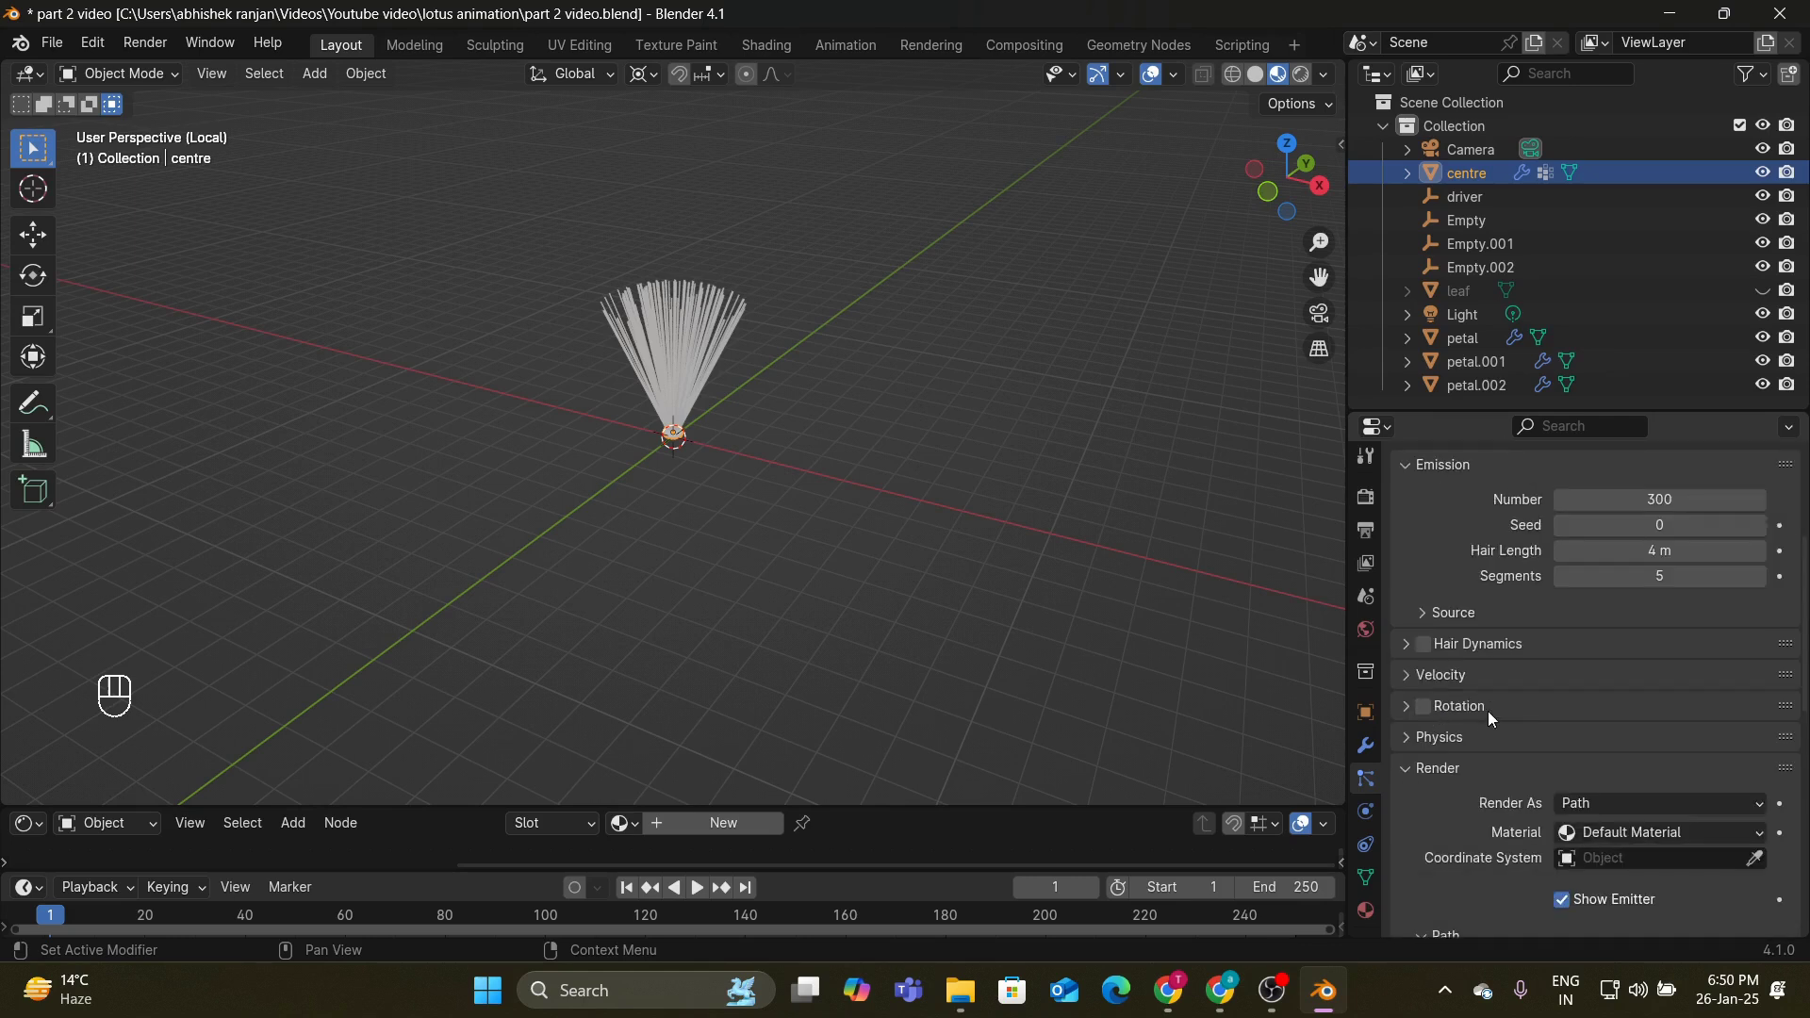
scroll(837, 533, up, 3)
middle_drag(837, 534, 980, 472)
scroll(912, 586, down, 3)
scroll(981, 471, down, 4)
scroll(981, 472, up, 6)
scroll(981, 472, down, 5)
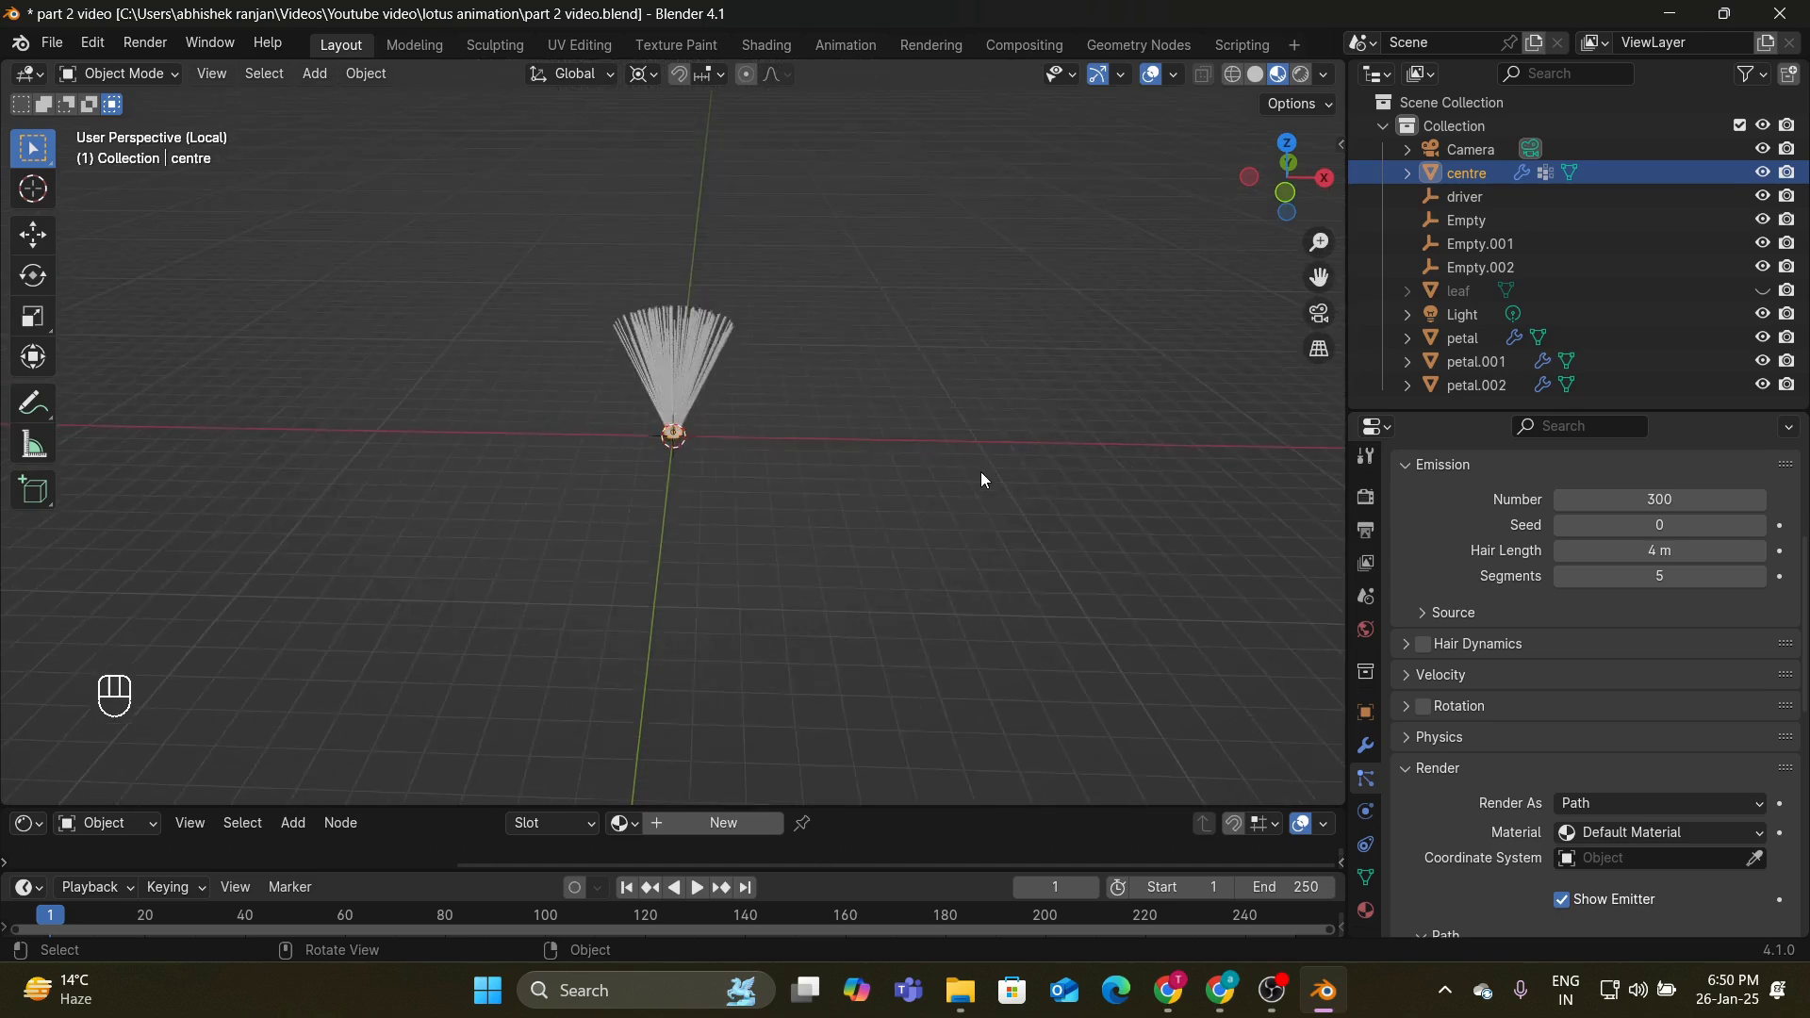
scroll(980, 475, up, 2)
scroll(895, 547, up, 4)
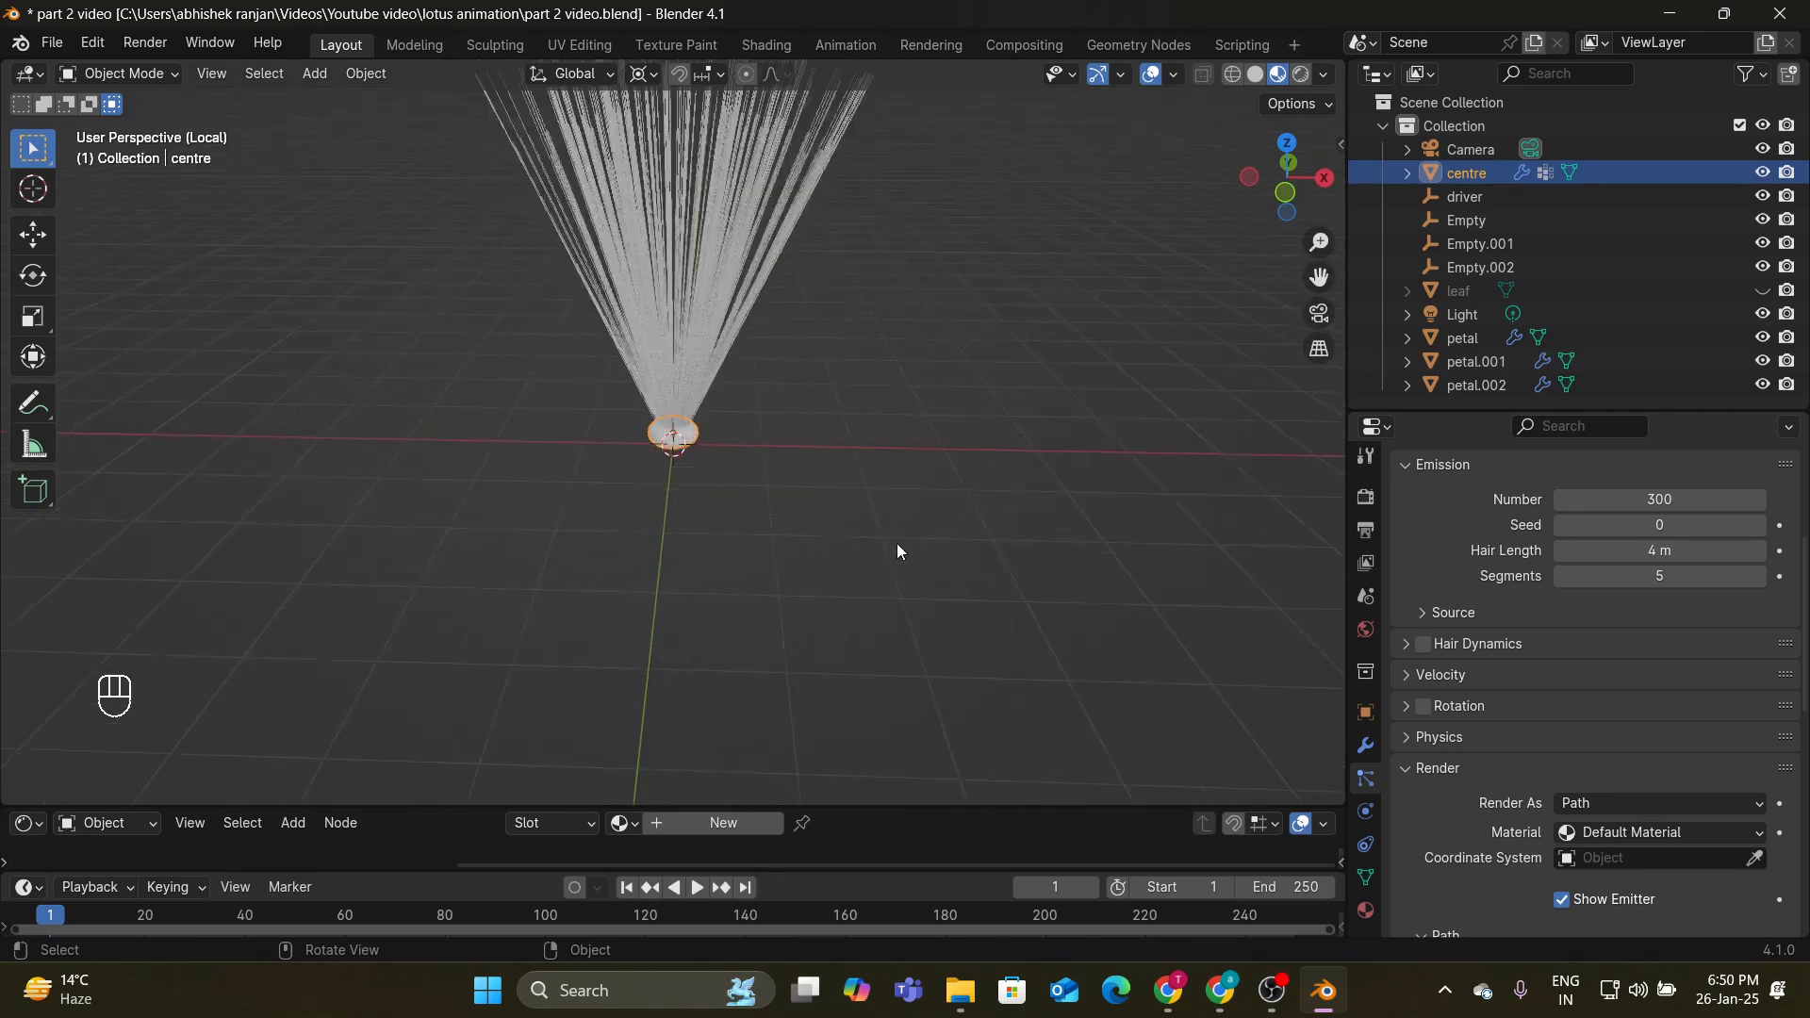
scroll(896, 552, down, 2)
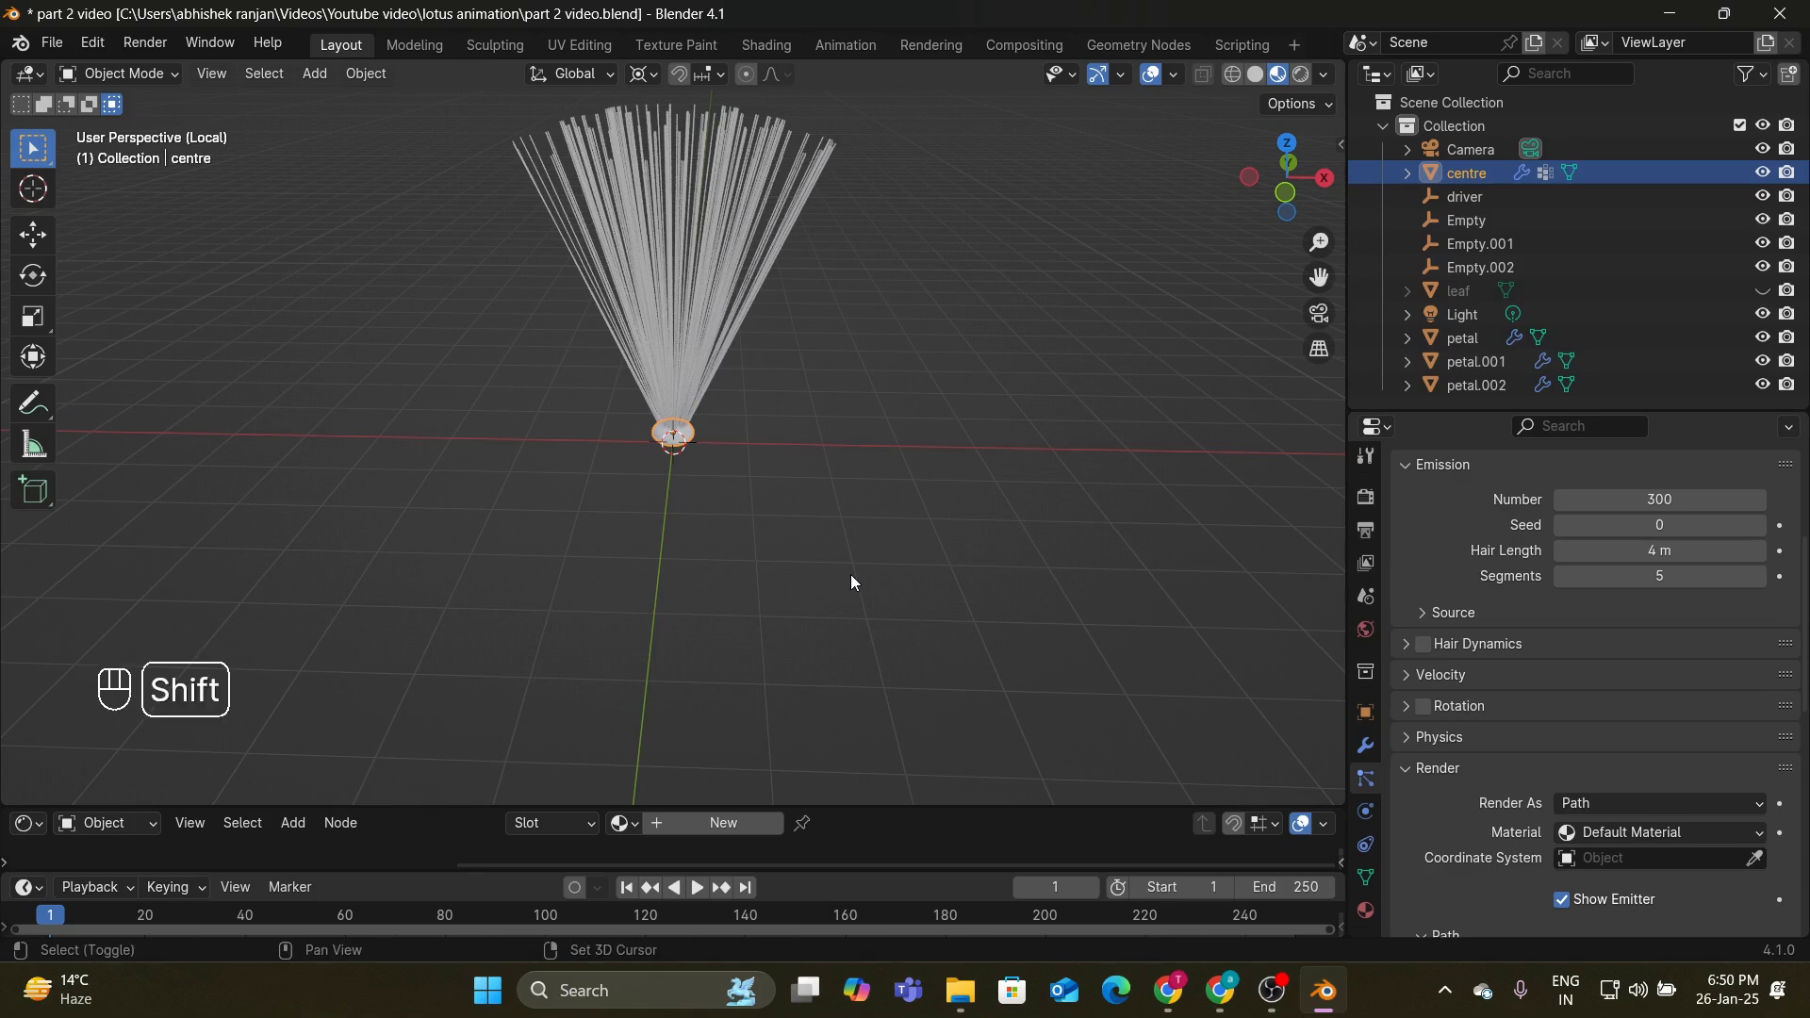
Step: Add an ico sphere and move it well clear of the centre object
key(shift+a)
mouse_move(788, 505)
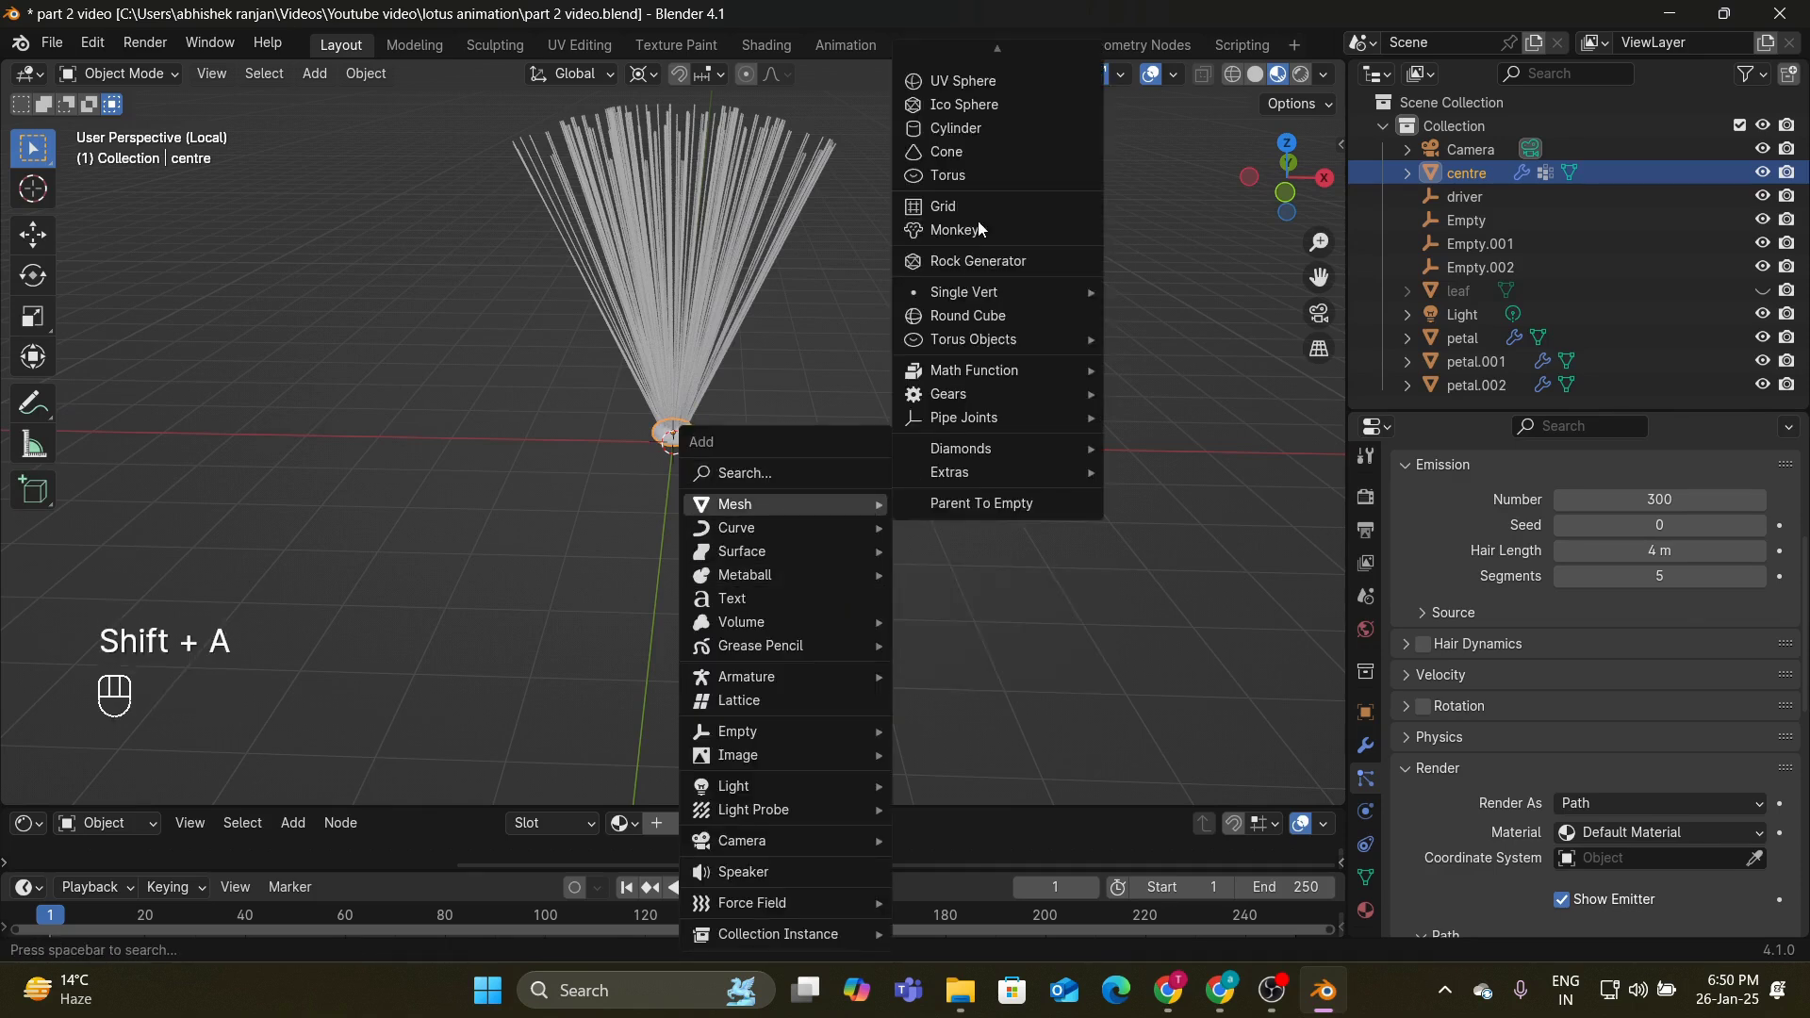
click(992, 105)
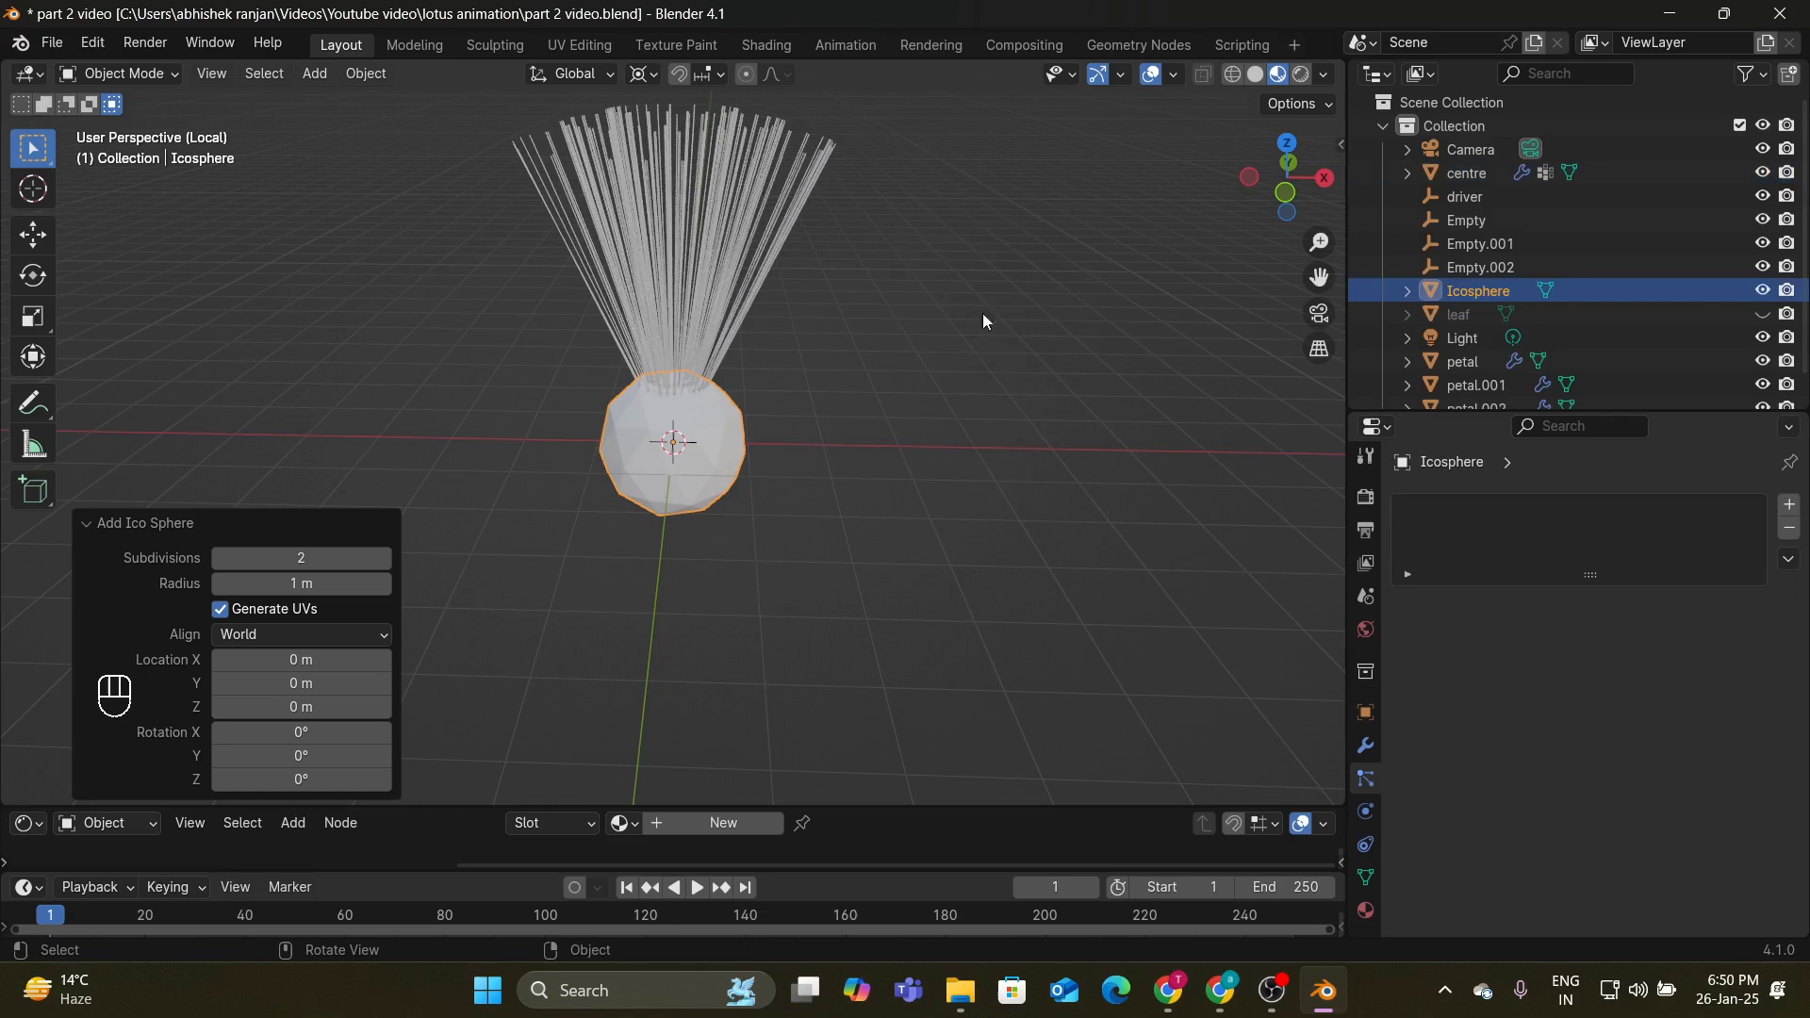
key(s)
click(992, 472)
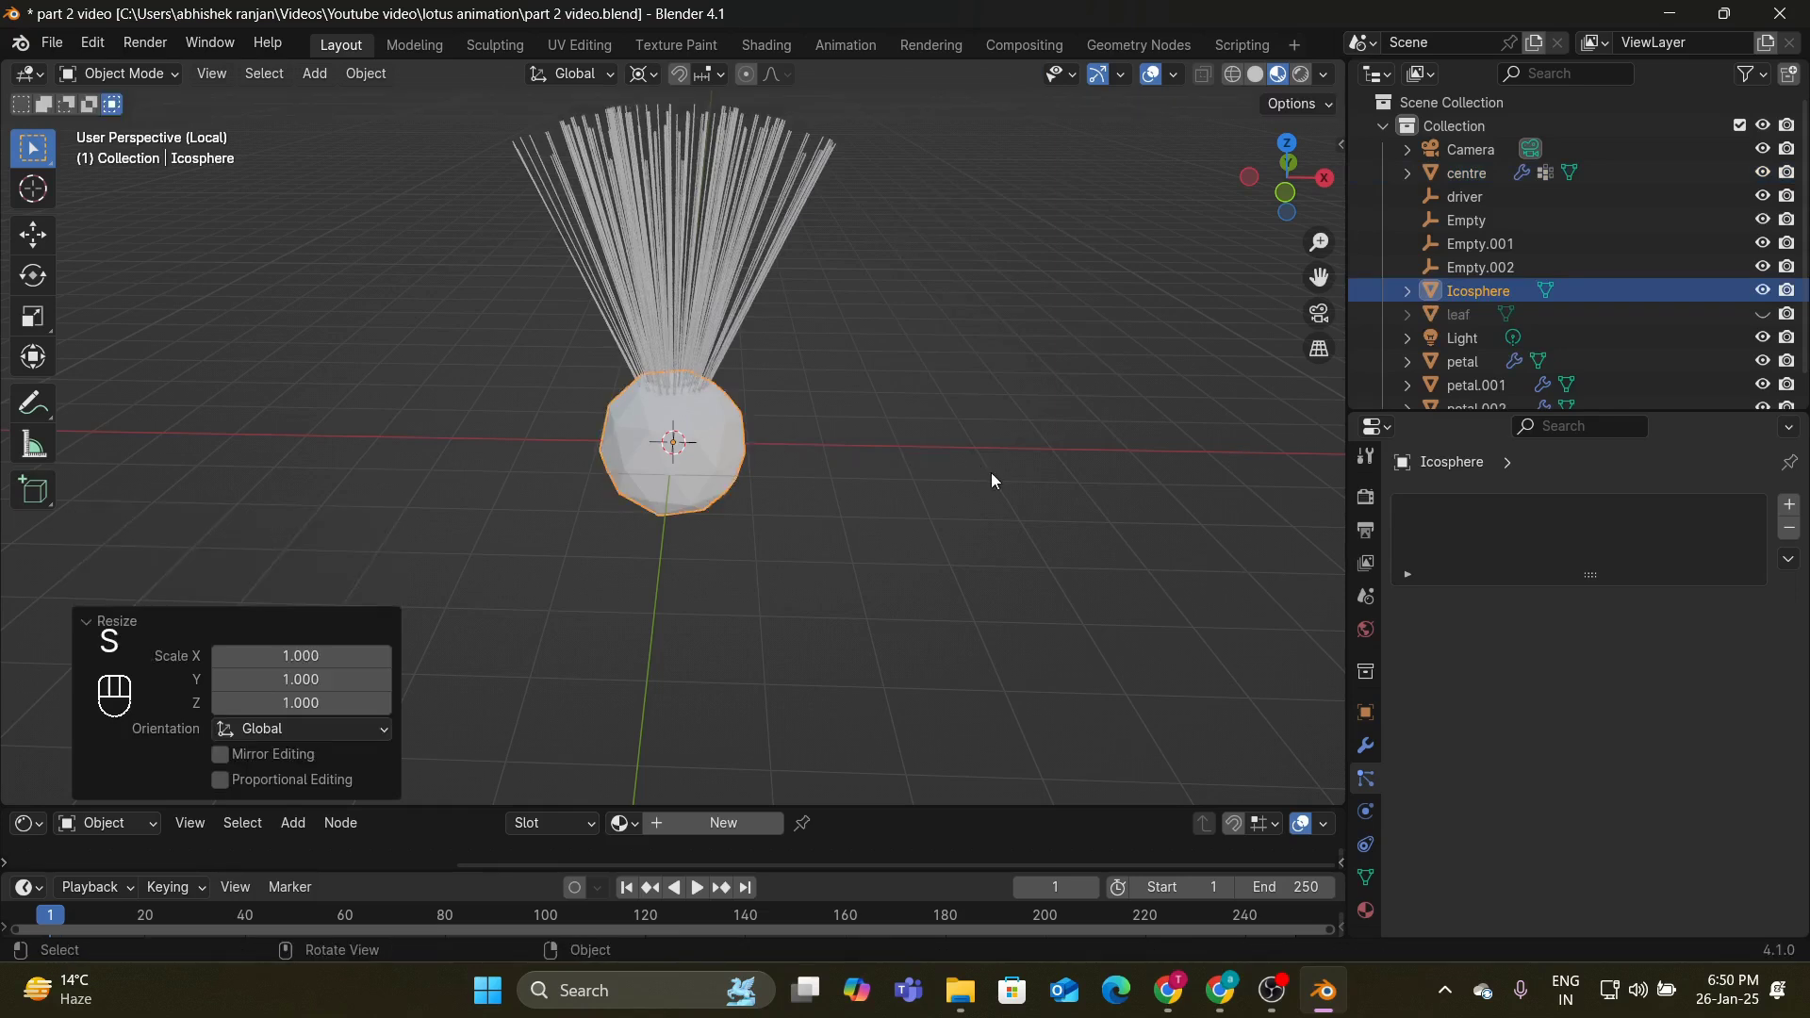
key(g)
click(183, 736)
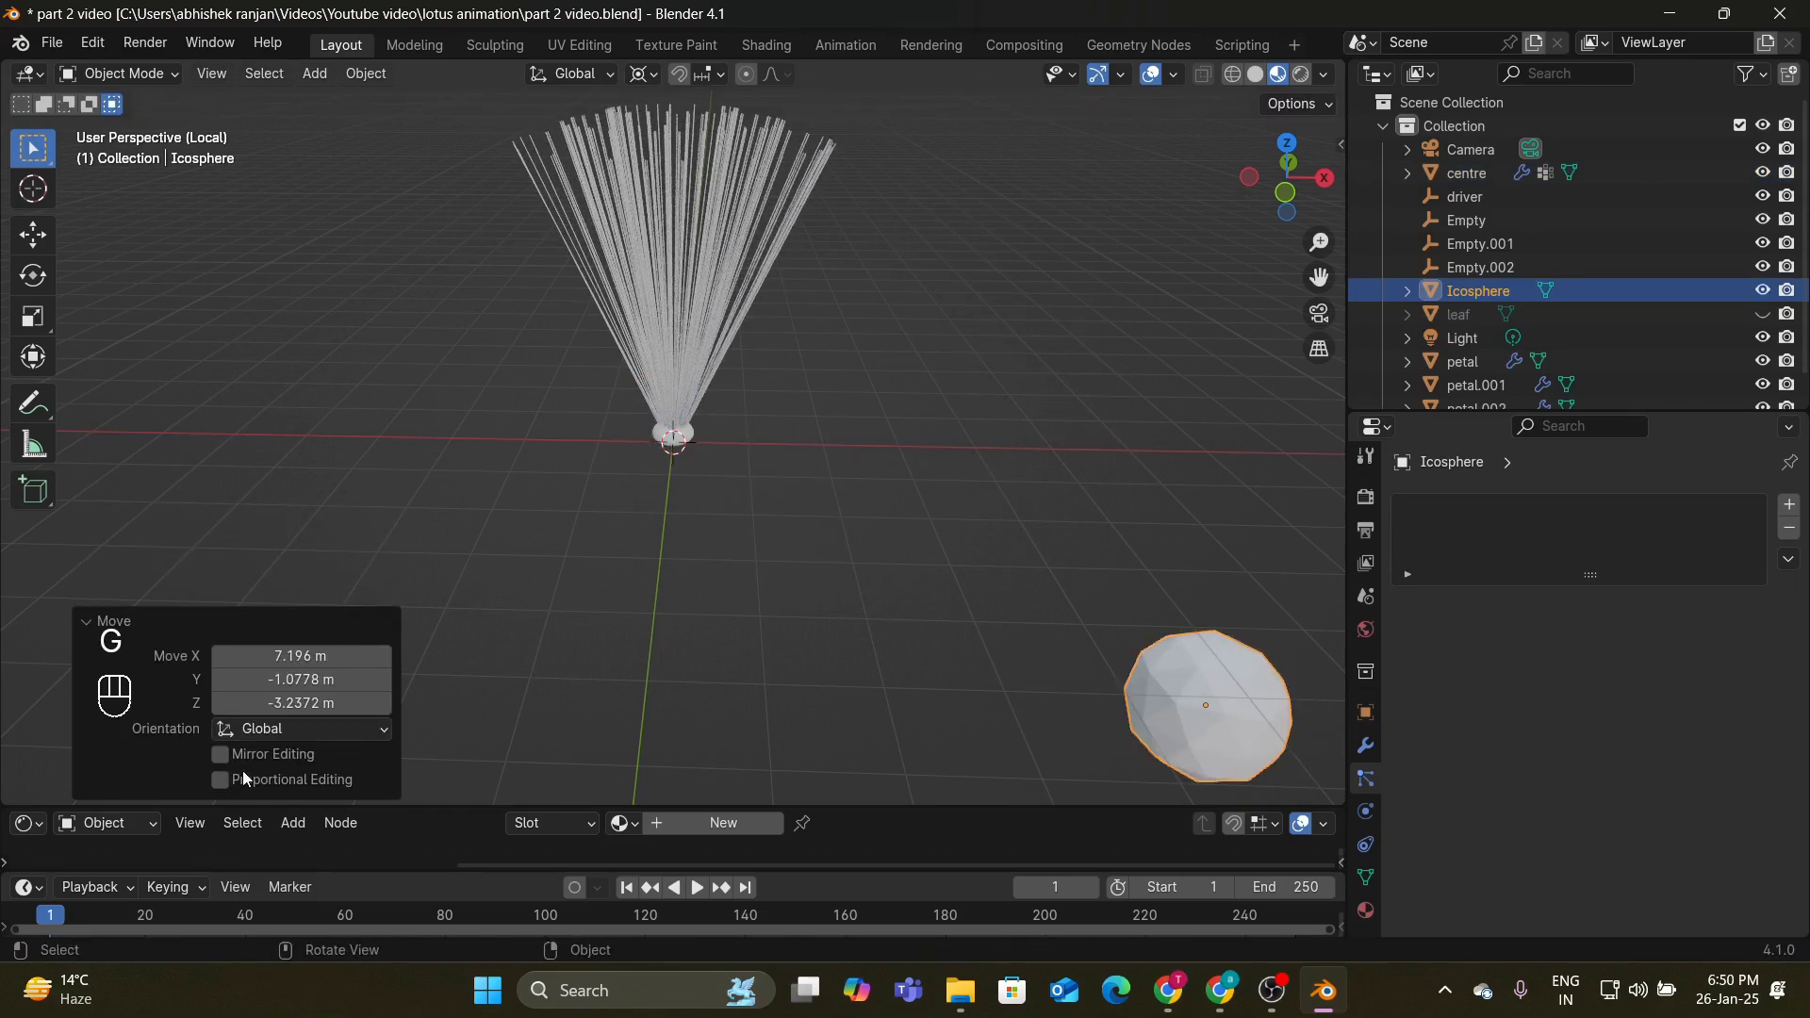
Step: Scale the ico sphere down to about 0.138 so it sits as a small ball beside the centre object
key(s)
key(s)
click(885, 545)
click(1263, 694)
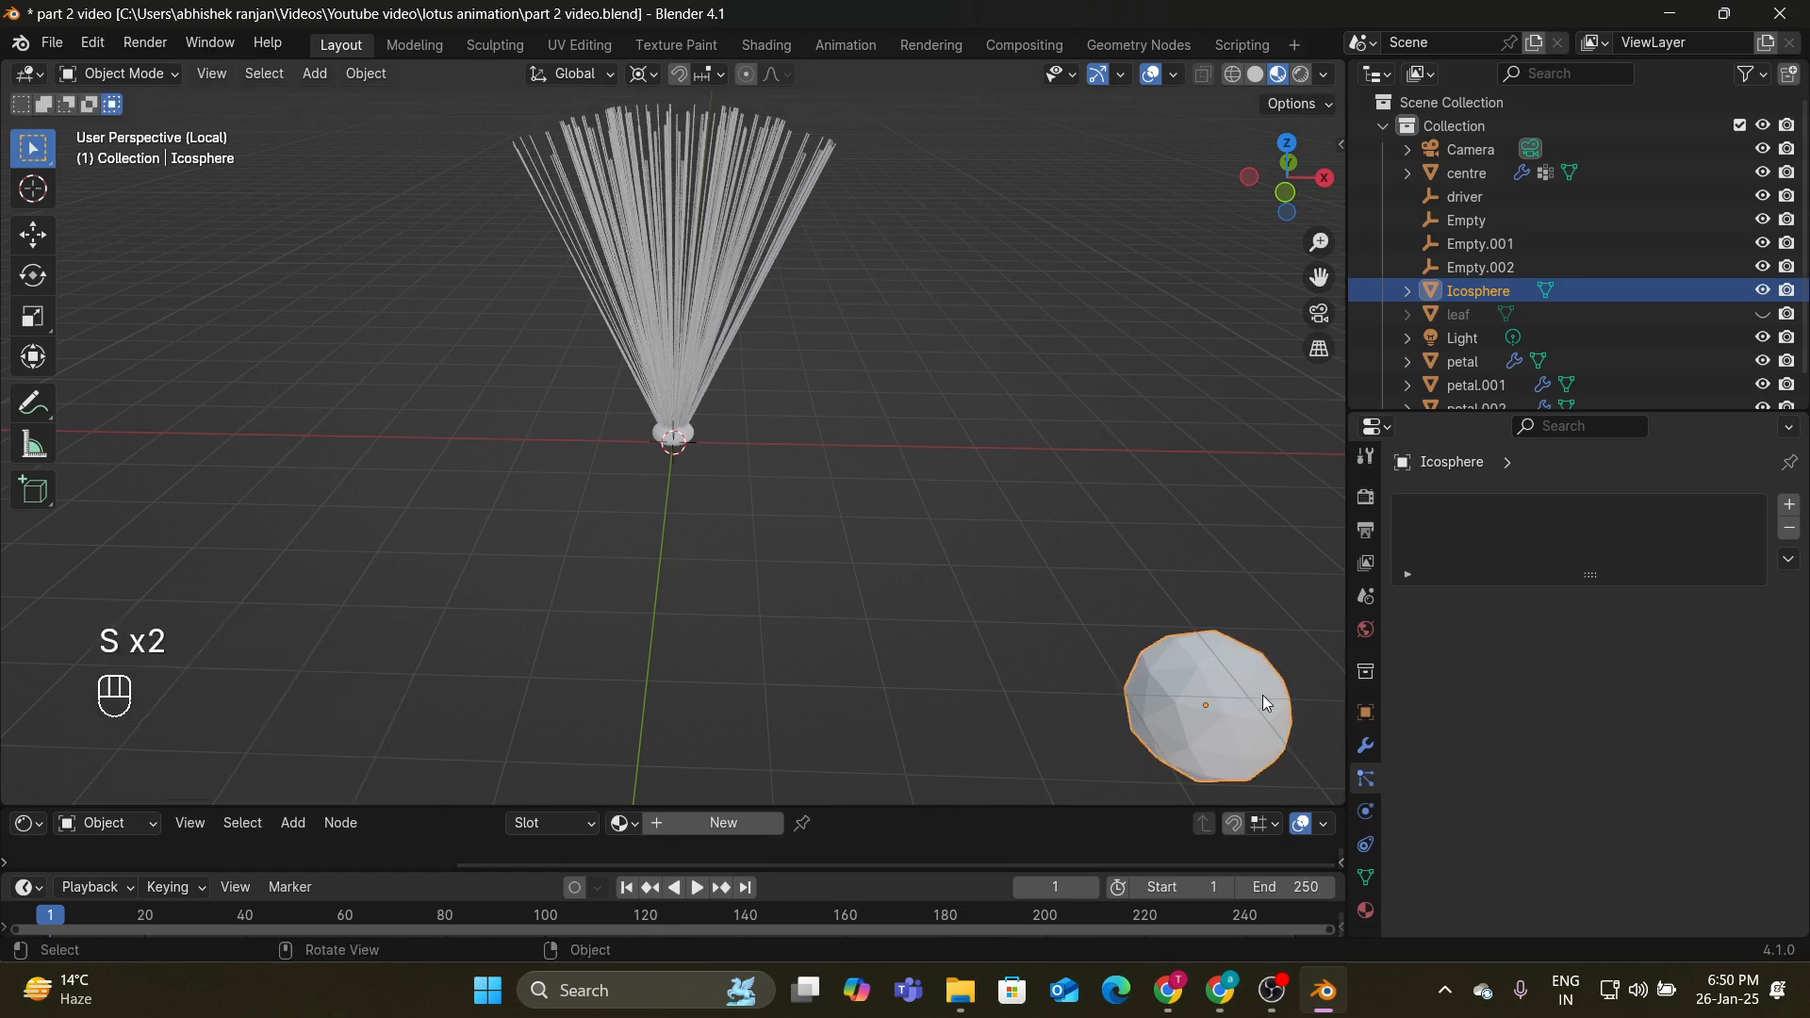
key(s)
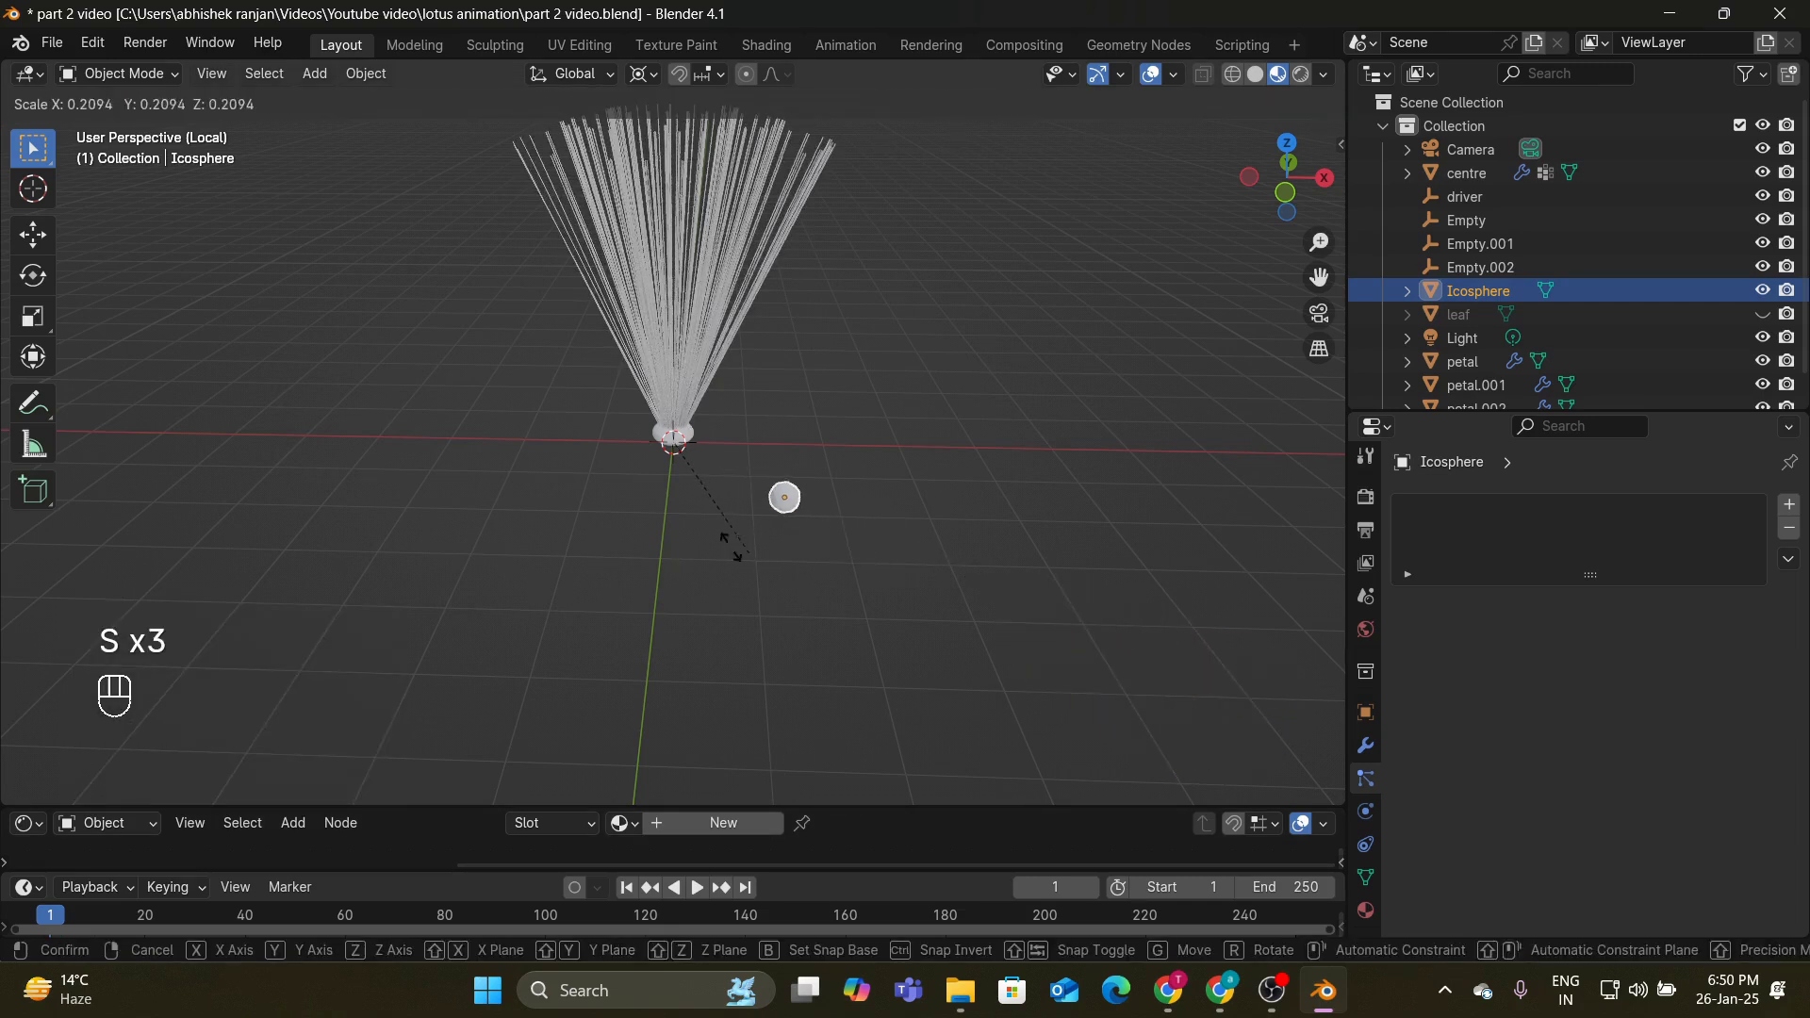
click(683, 539)
scroll(914, 419, up, 3)
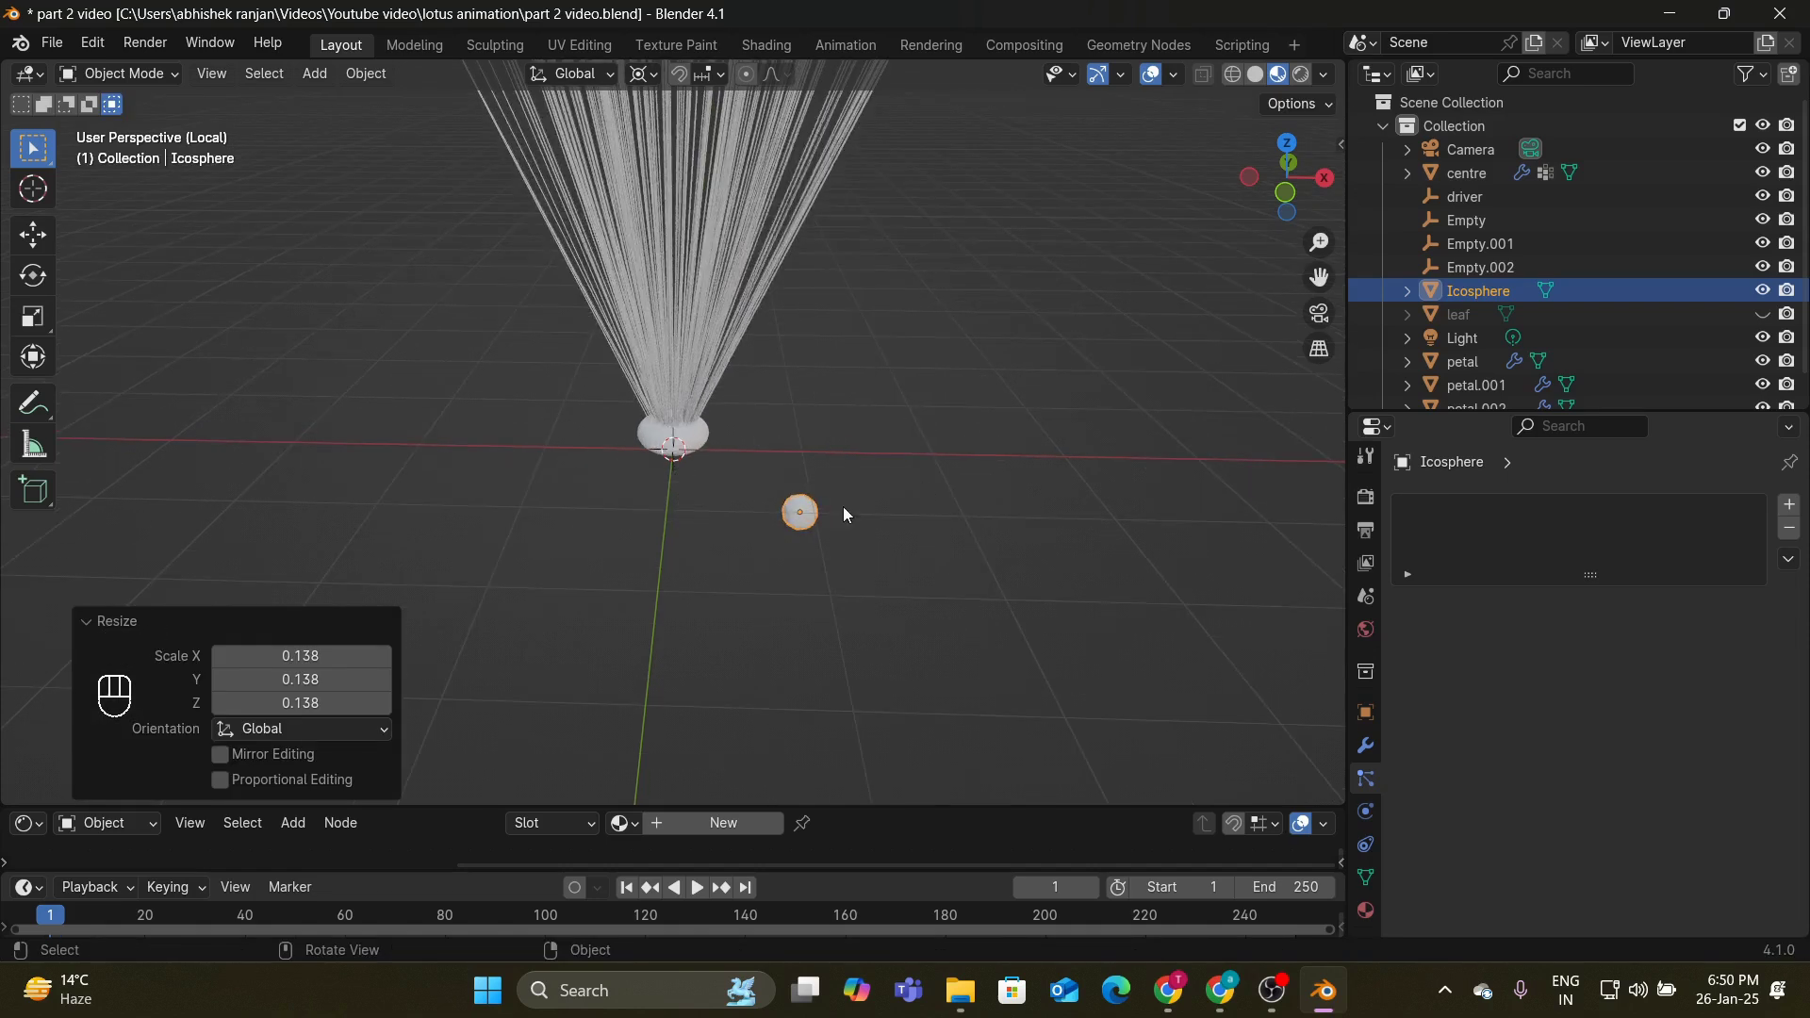
Step: Render the centre's hair particles as Object, with the small ico sphere as the instance object
click(704, 444)
scroll(1661, 750, down, 3)
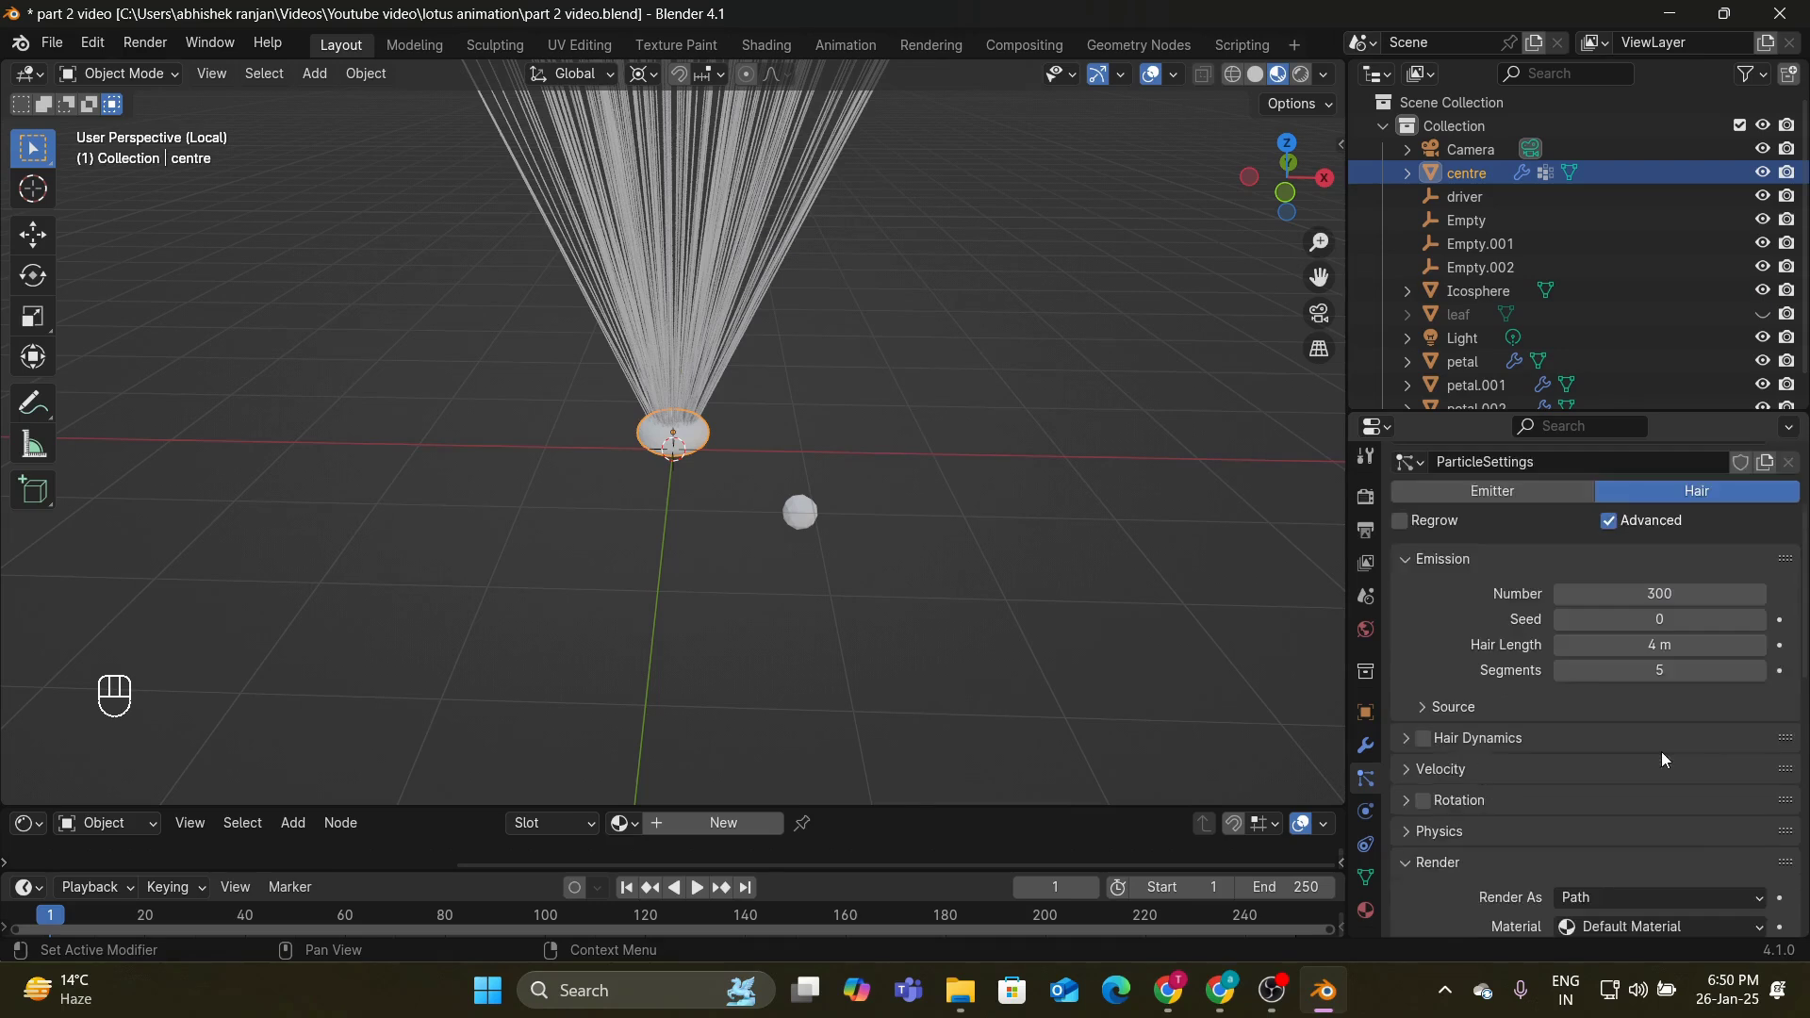
scroll(1661, 750, down, 8)
click(1703, 566)
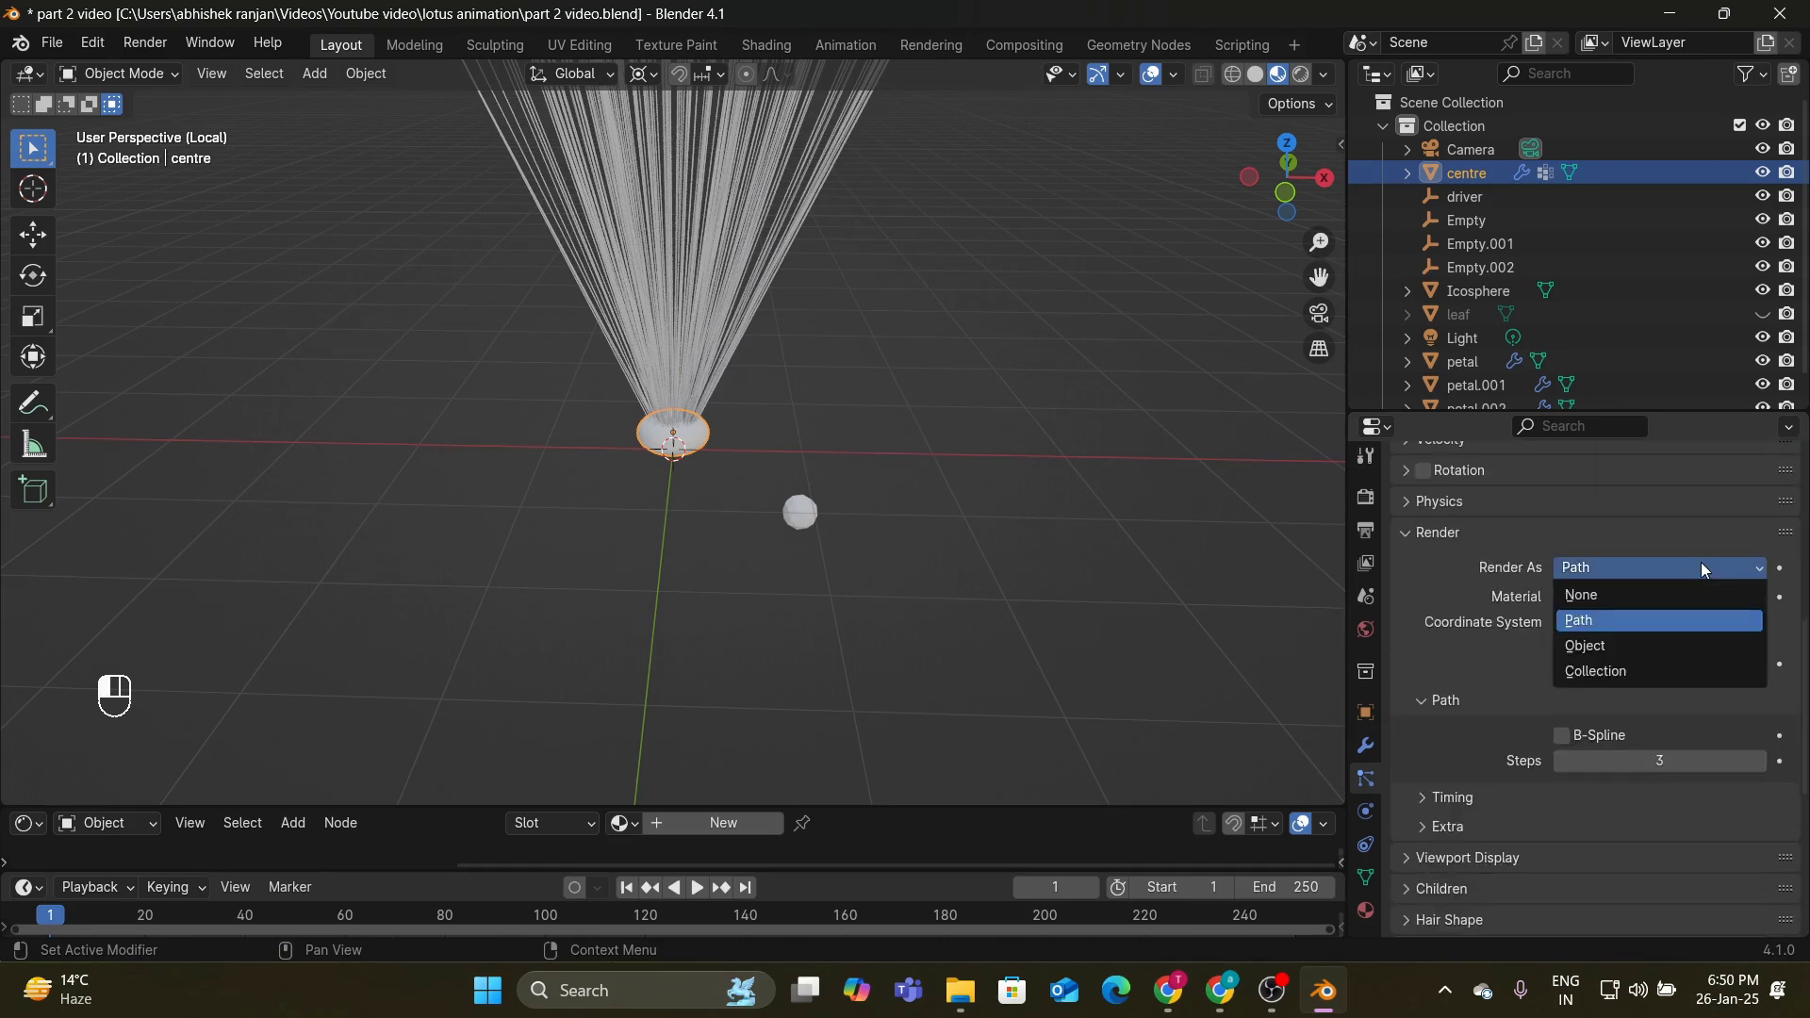
click(1640, 654)
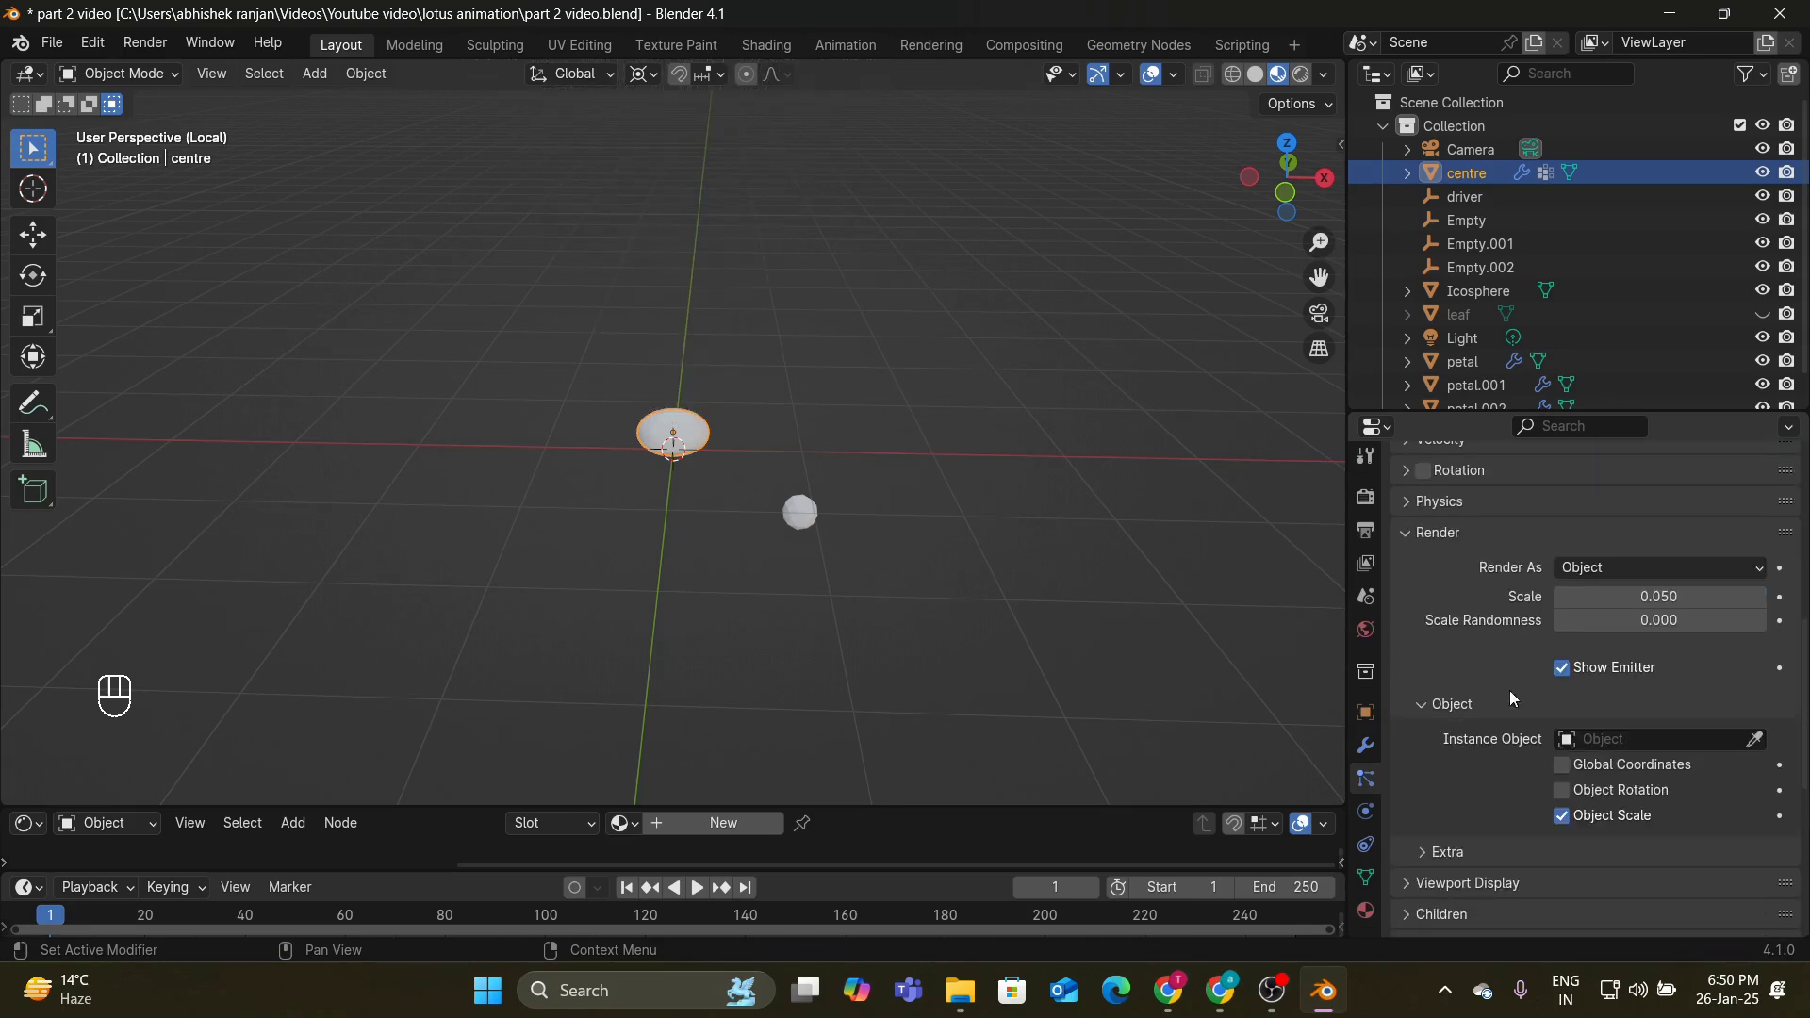
click(1756, 739)
click(819, 497)
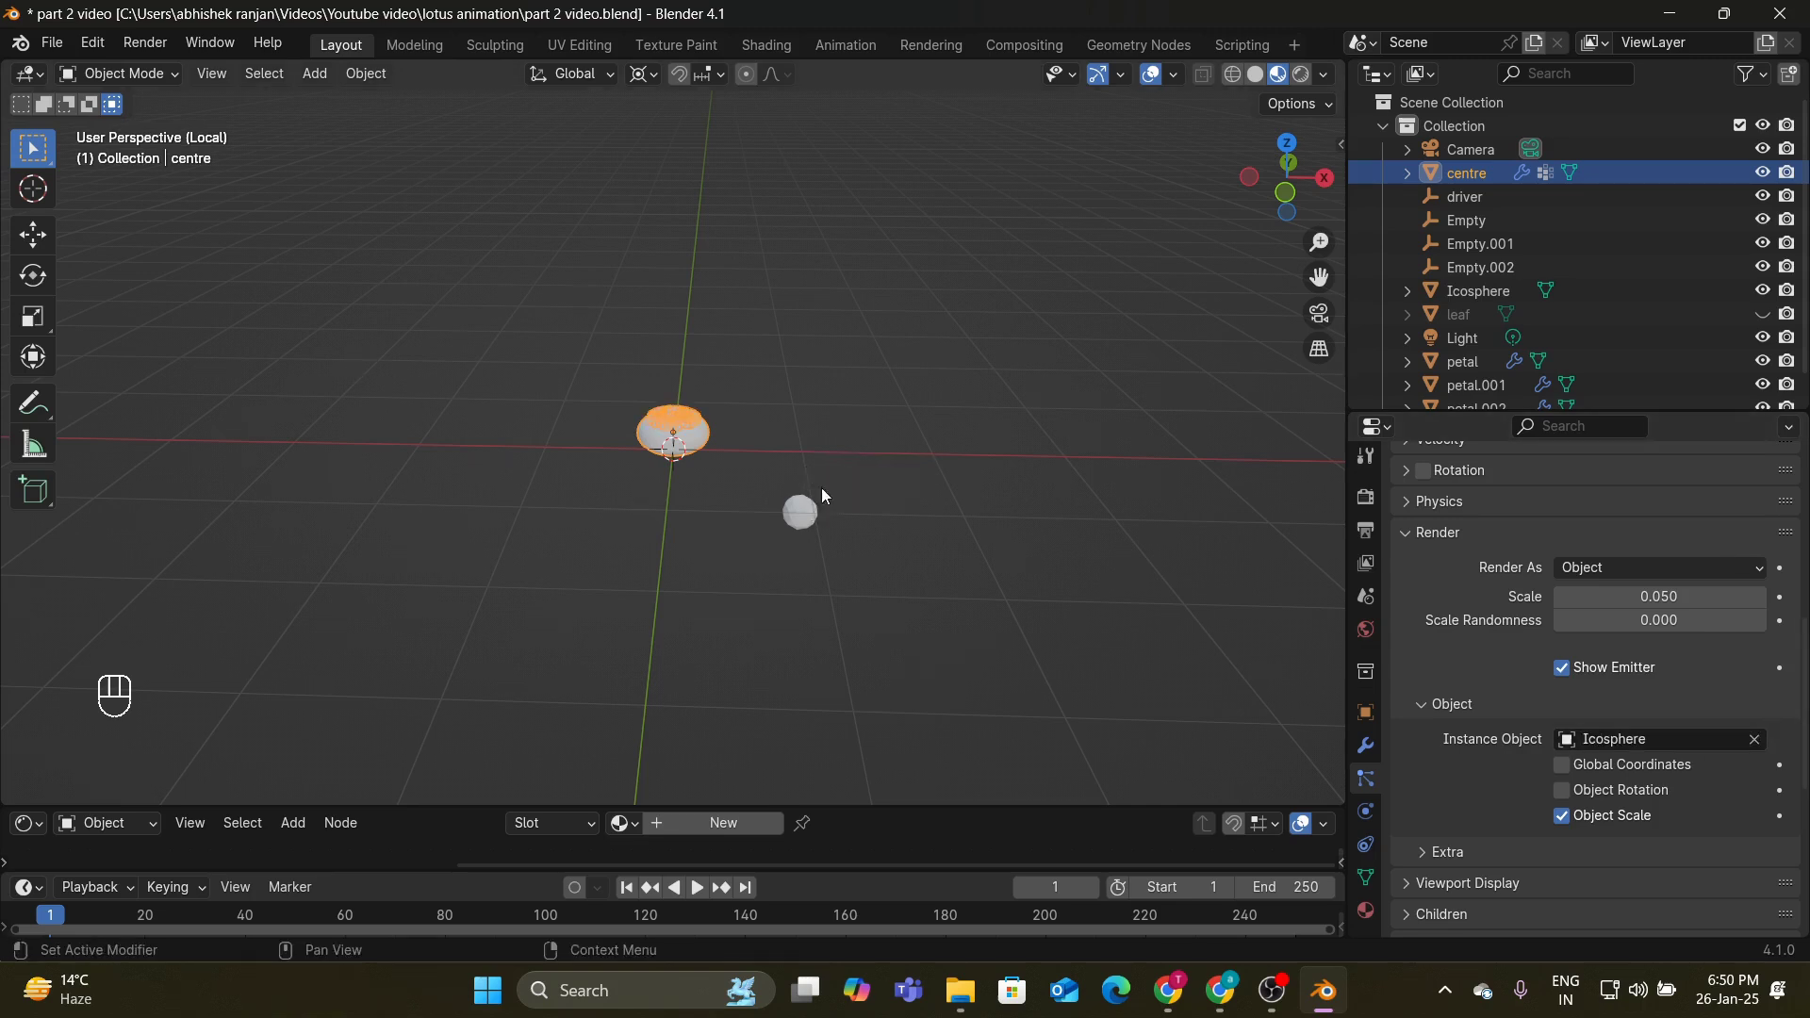
Step: Set the render scale of the centre's particle instances to 0.02
scroll(829, 326, up, 10)
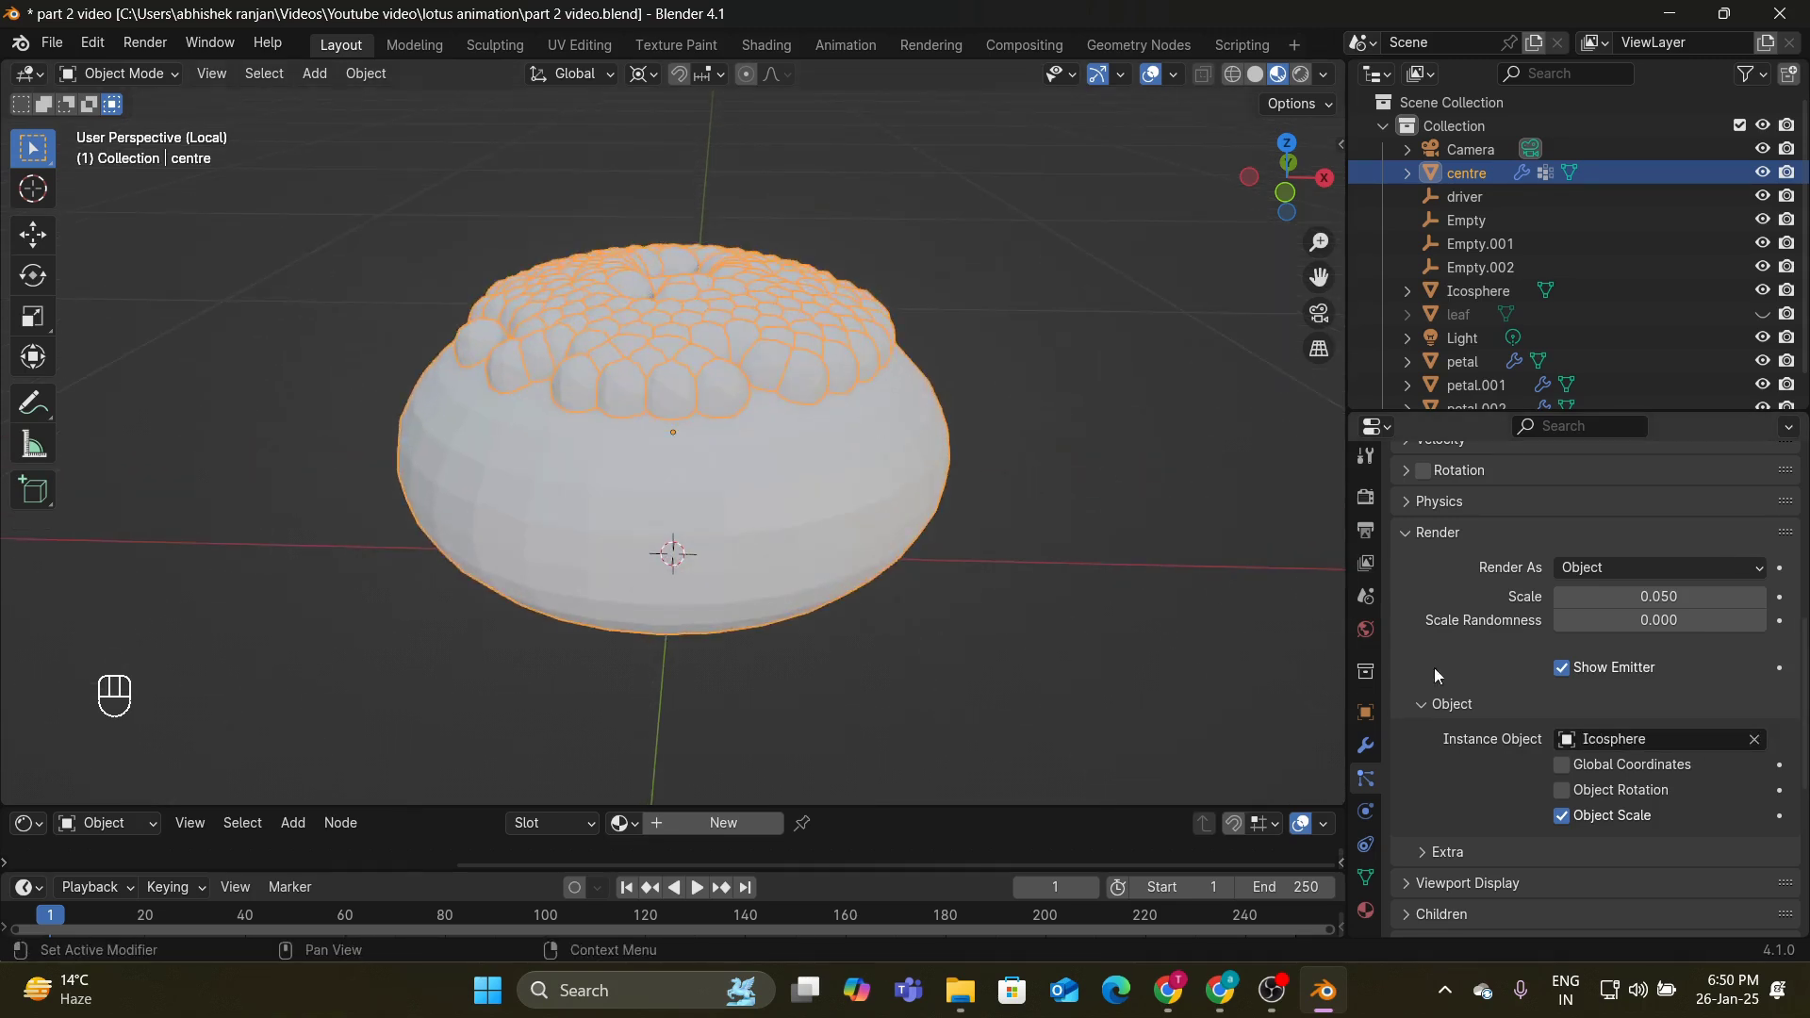
click(1667, 601)
click(1599, 602)
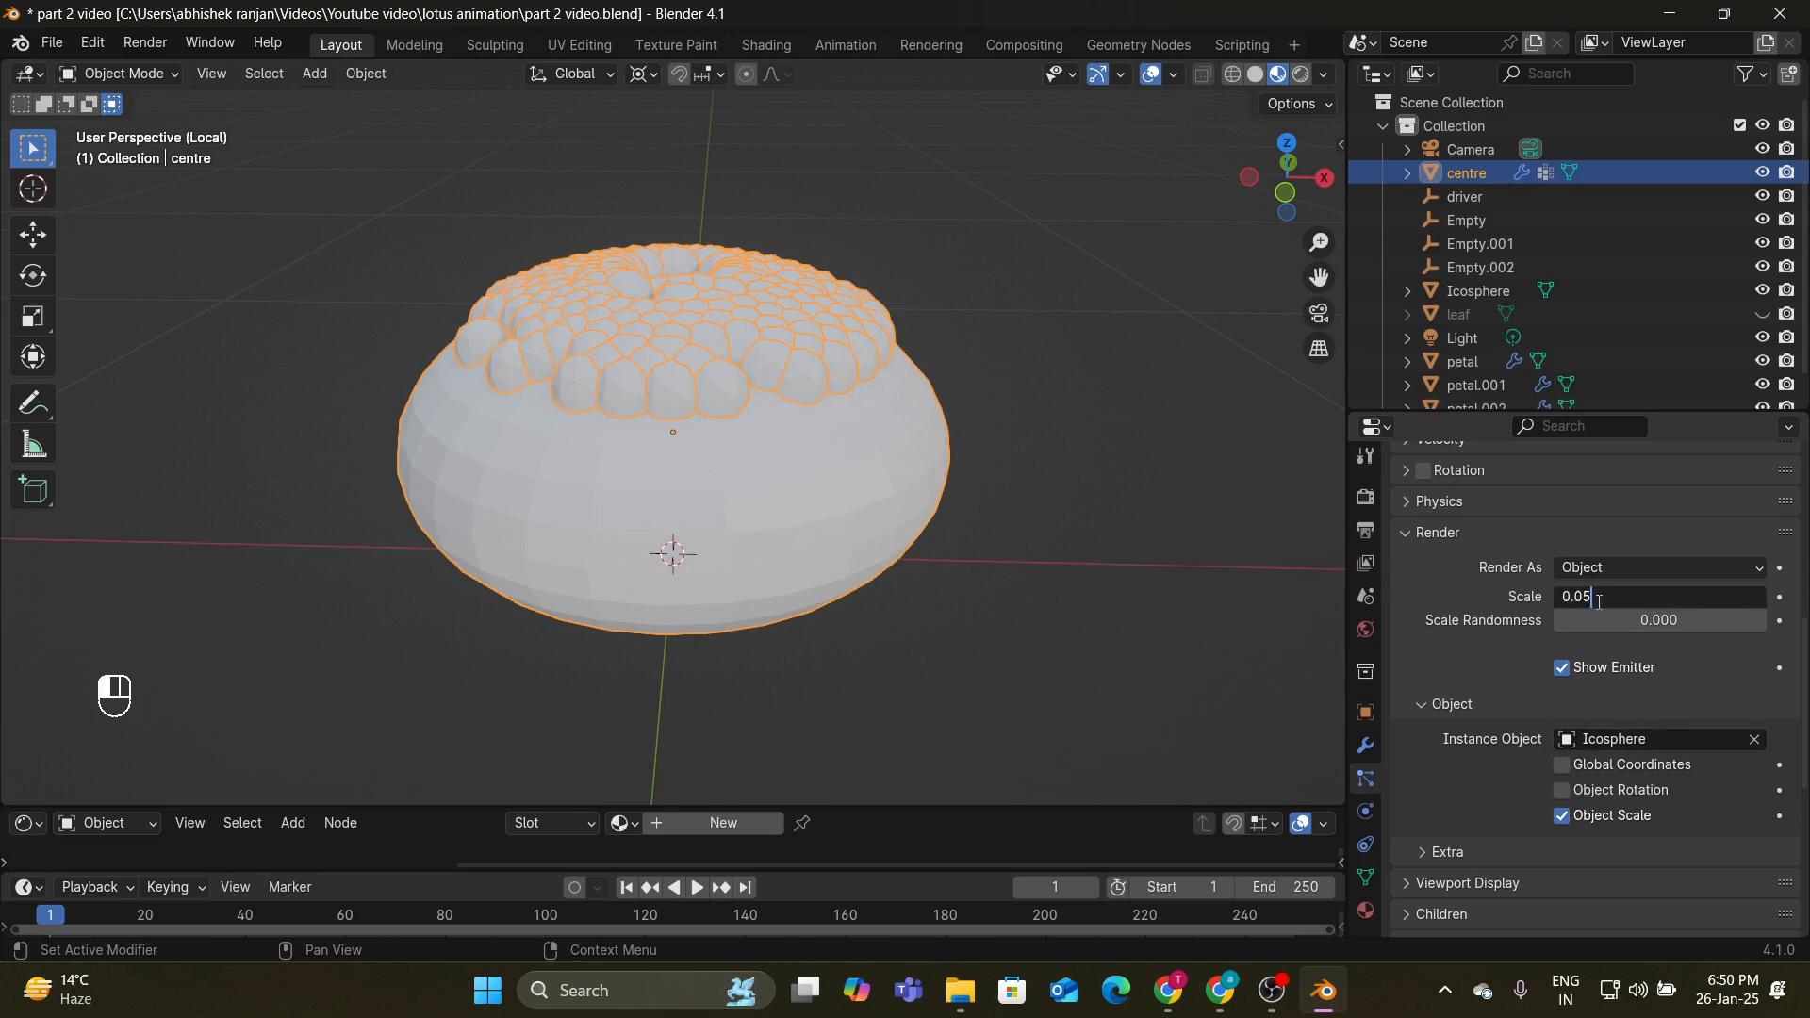
key(BackSpace)
text(2)
key(Return)
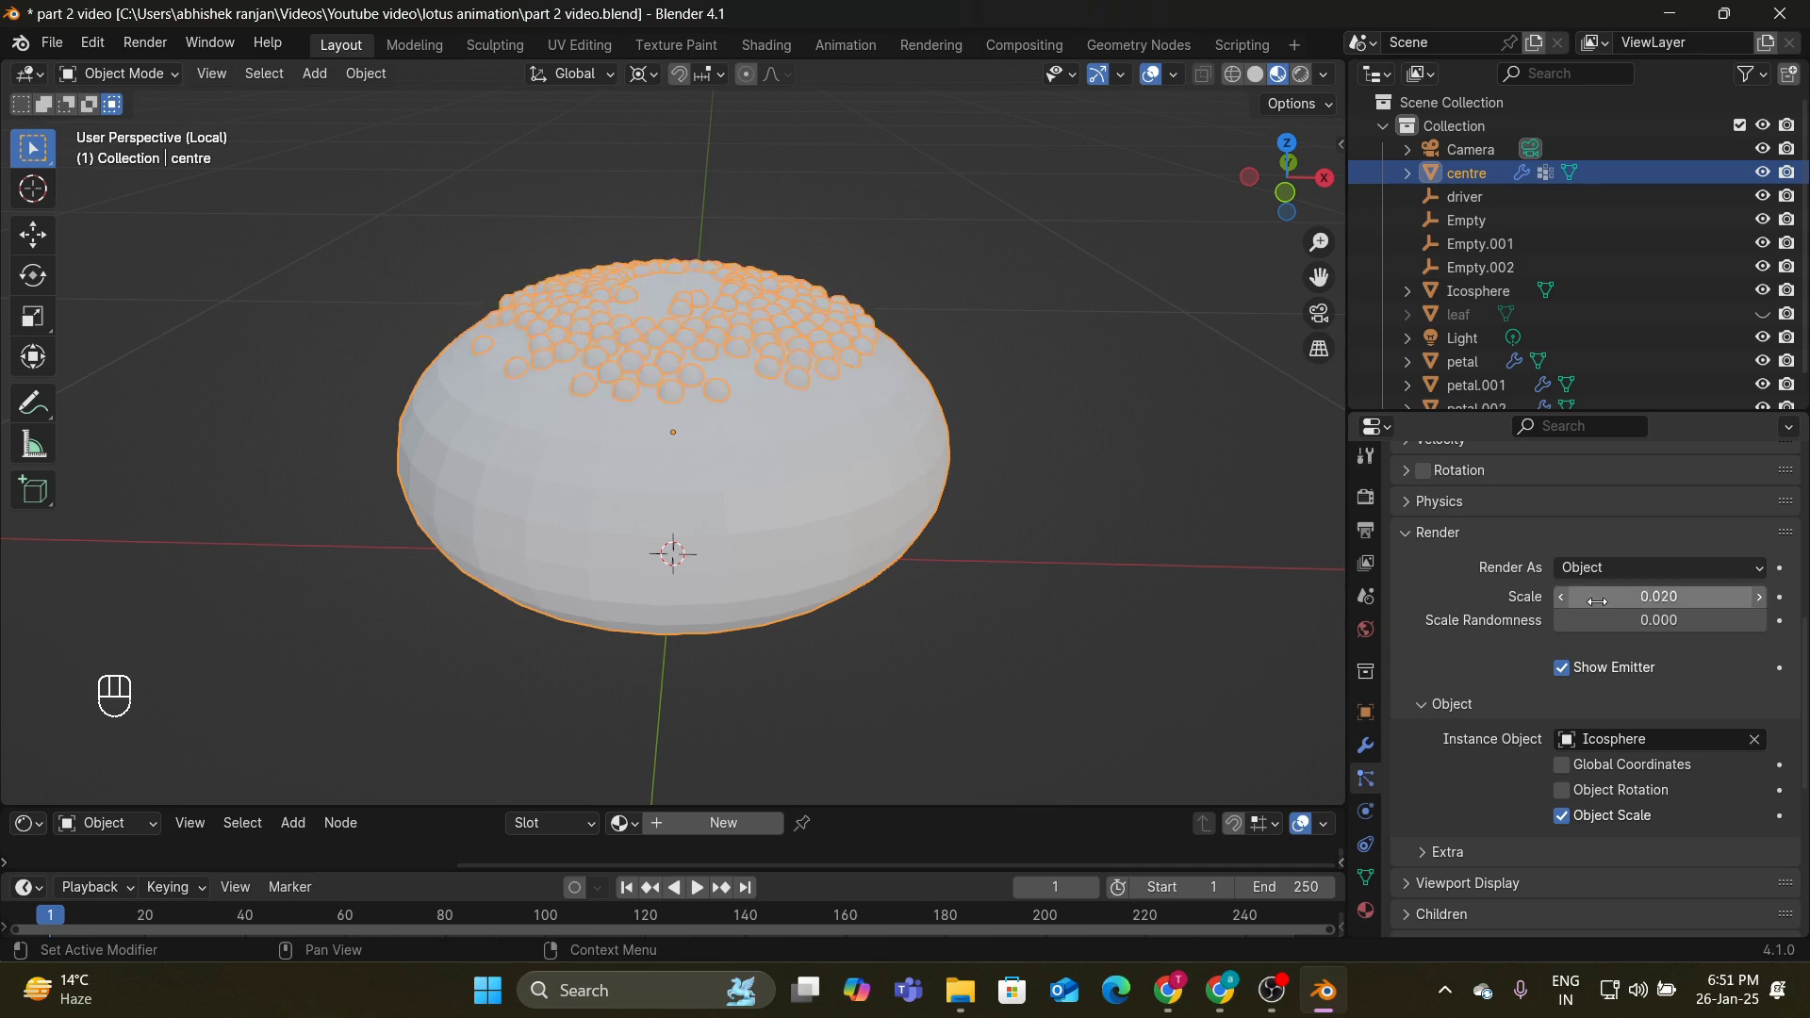
middle_drag(1047, 669, 958, 609)
scroll(1028, 556, down, 3)
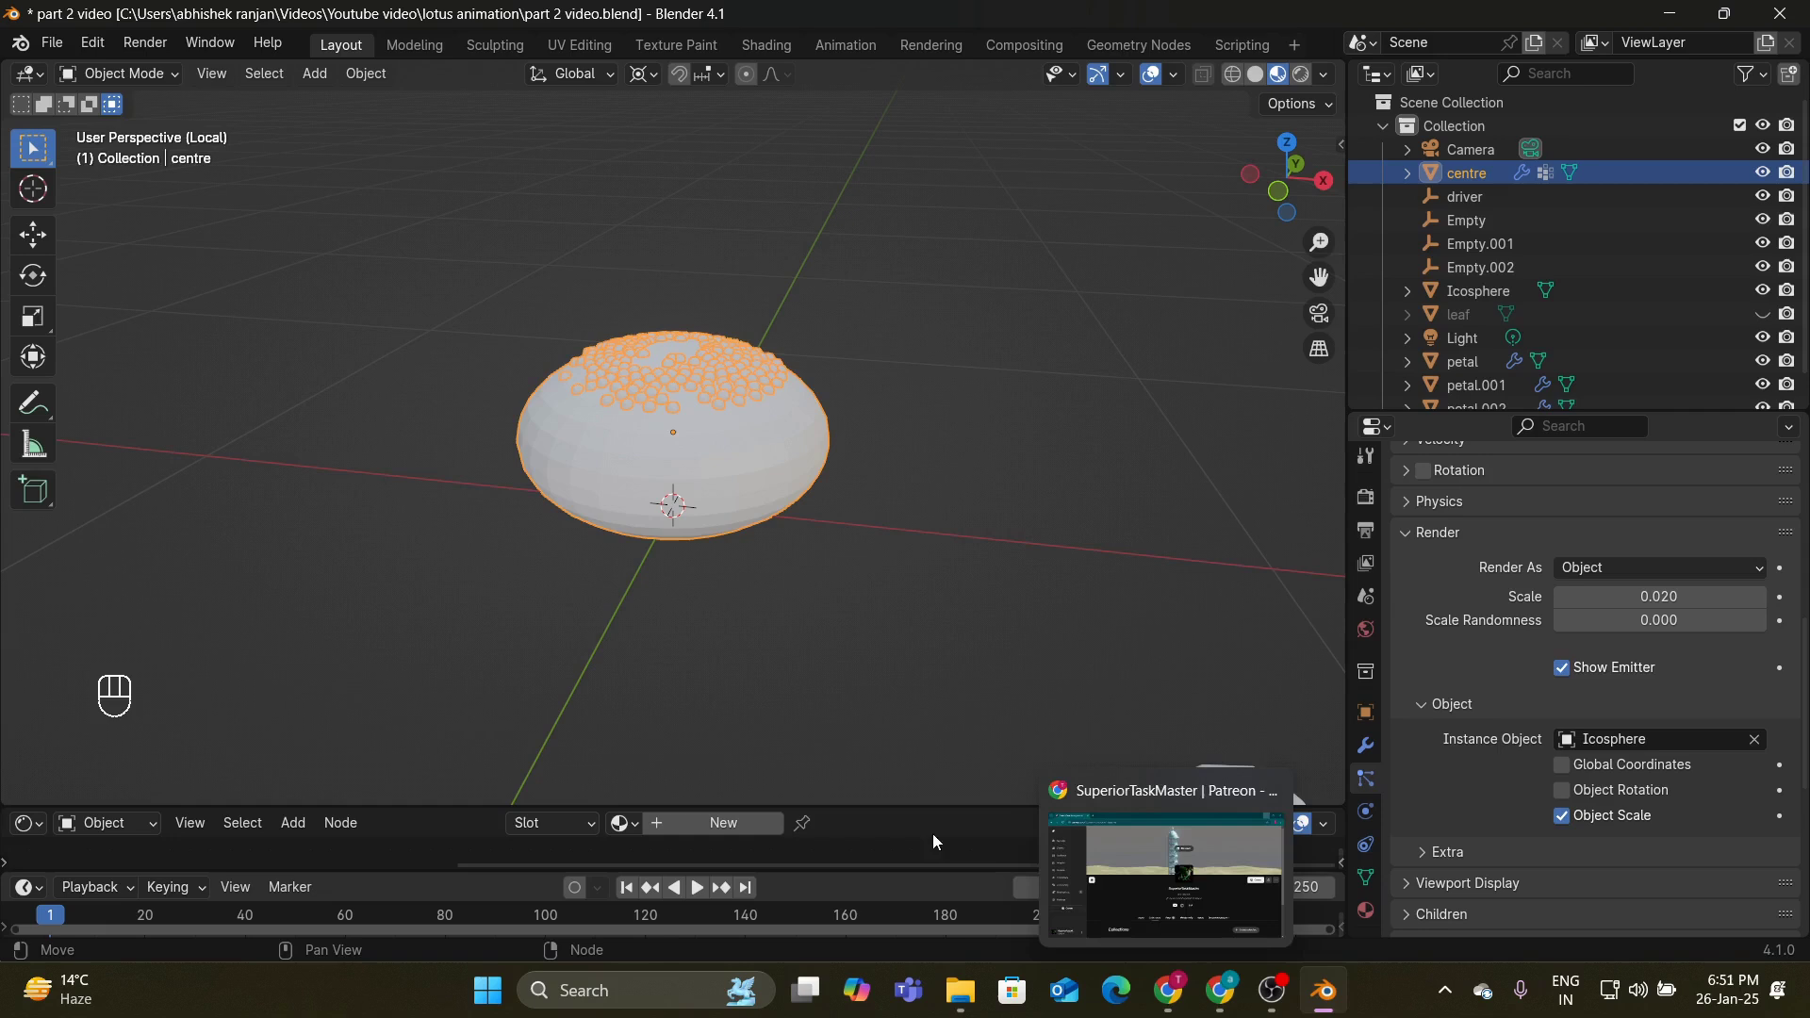
Step: Enlarge the shader node area and create a new material for the centre object
drag(840, 792, 837, 626)
click(716, 645)
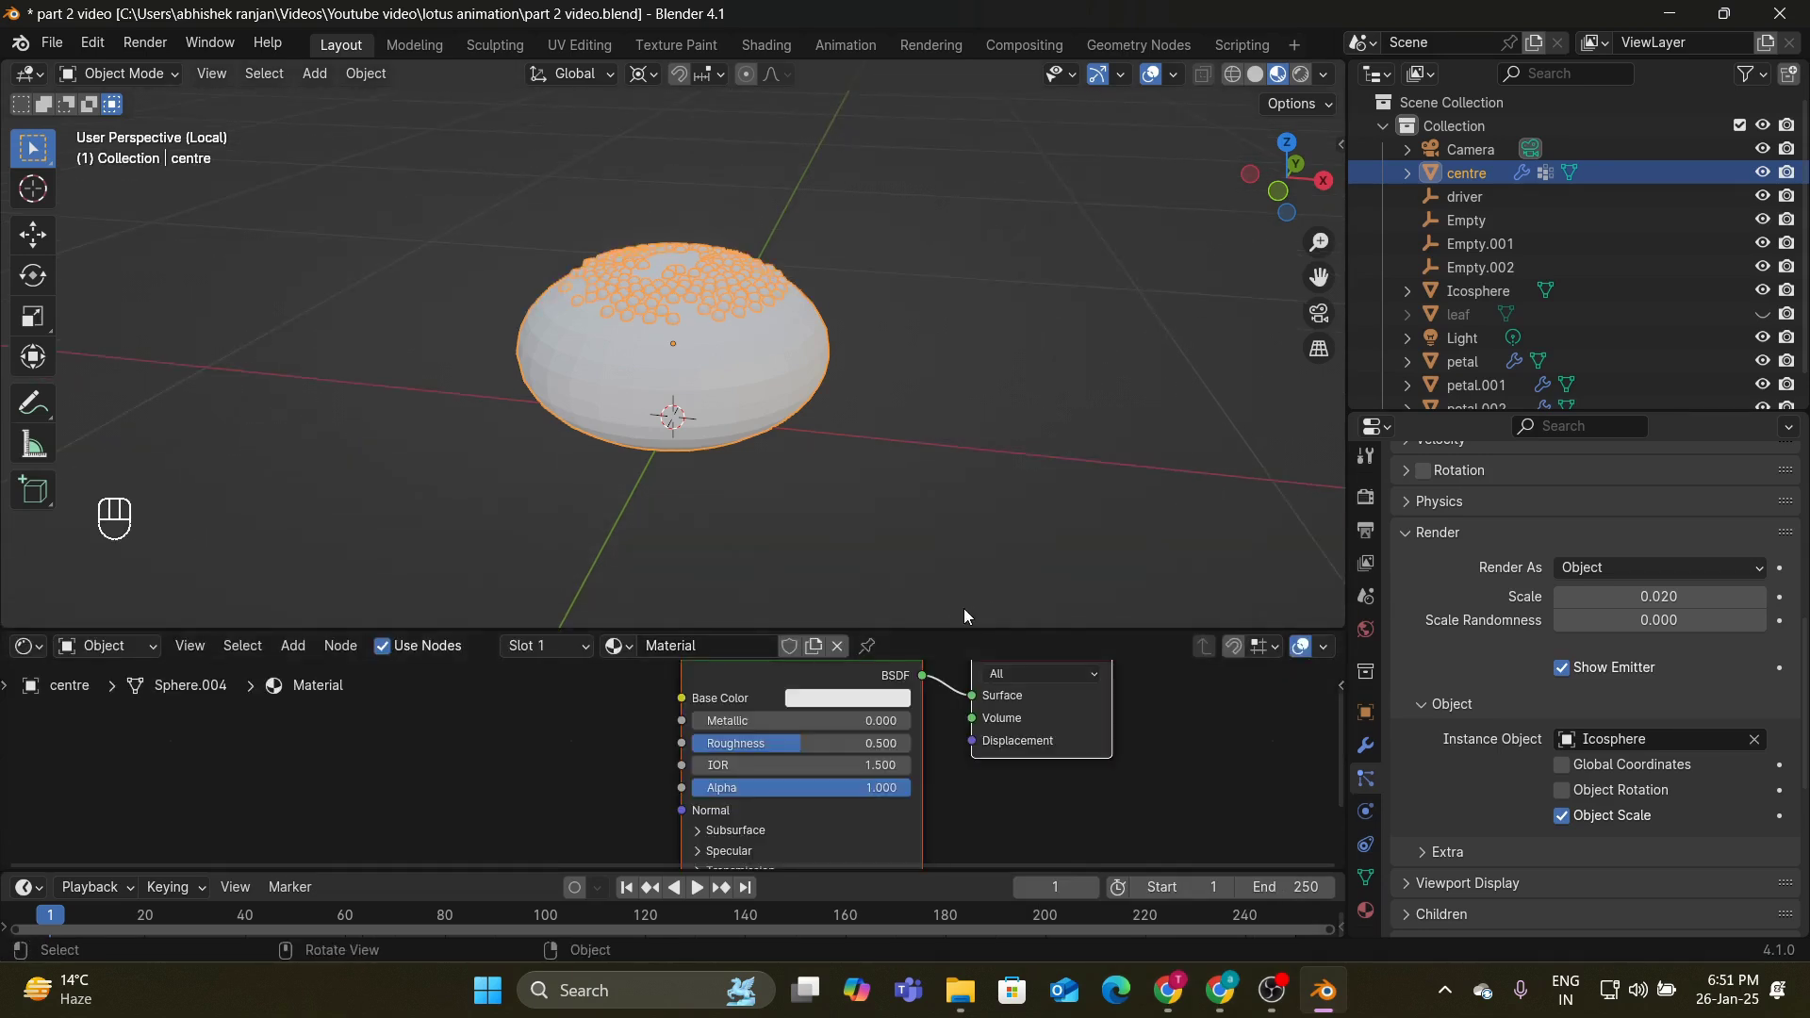
drag(951, 630, 938, 528)
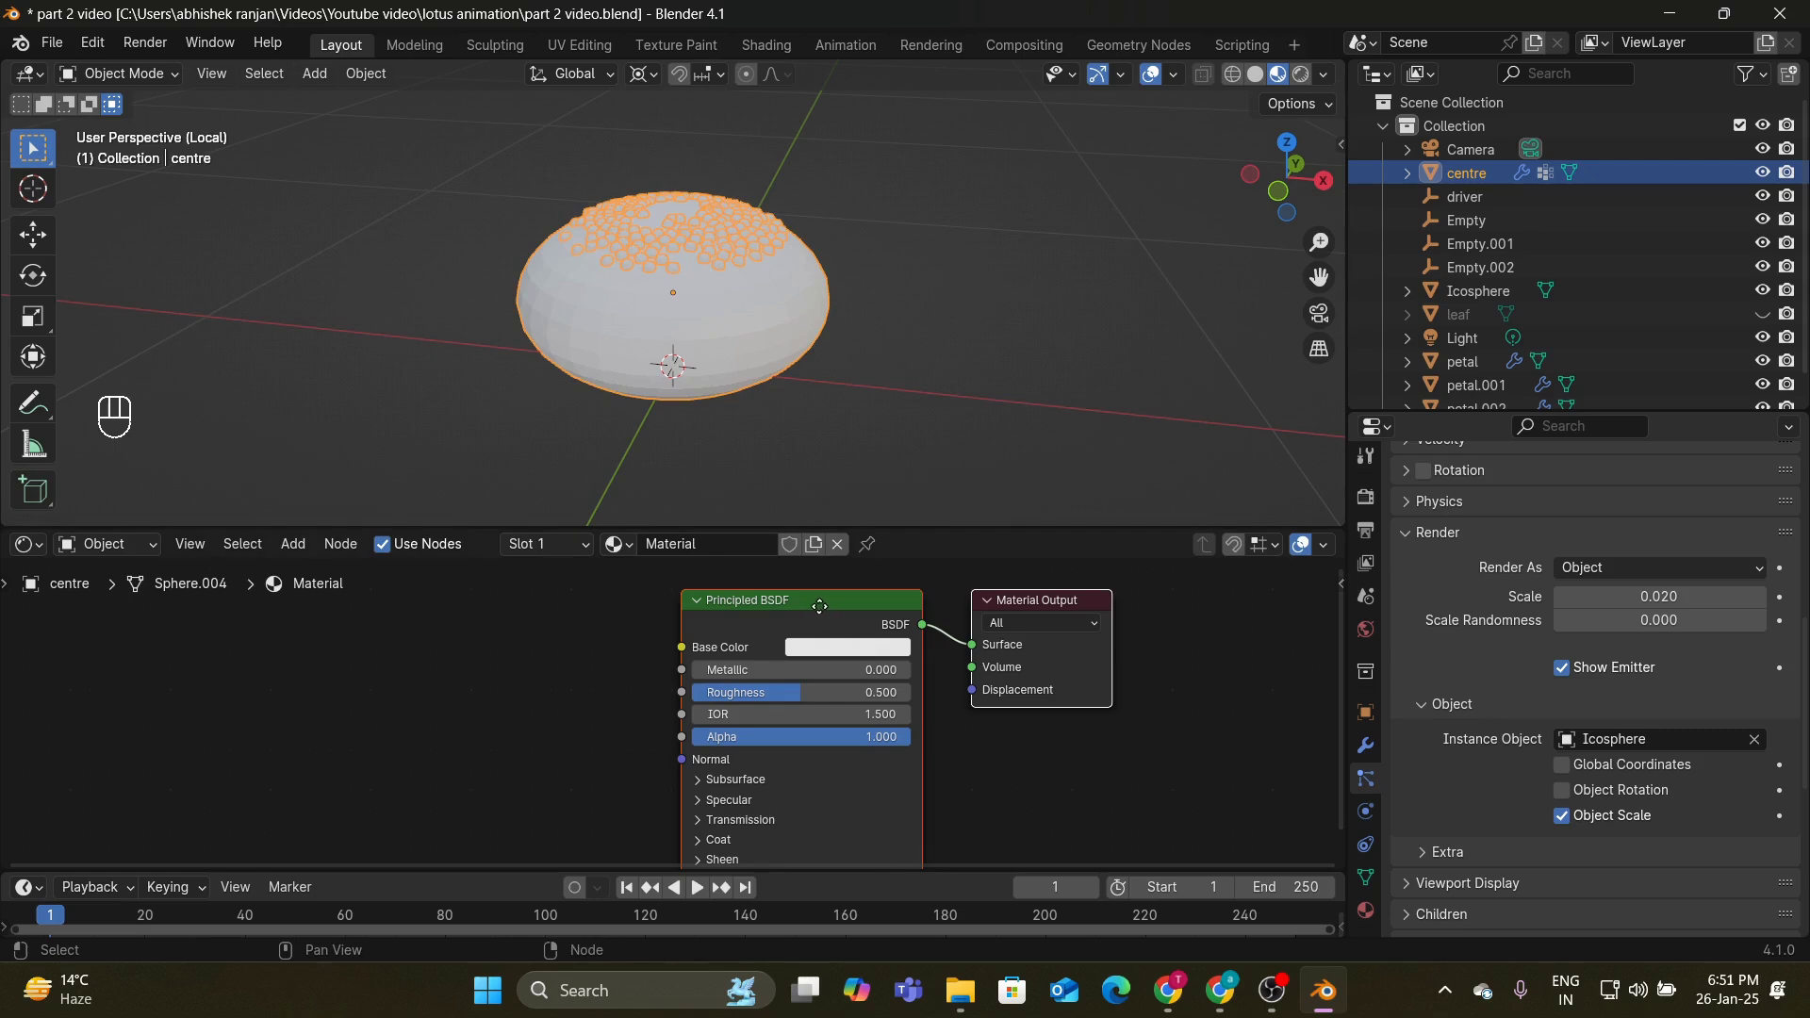
Step: Set the centre material's base color to yellow, with hue 0.132 and saturation 0.912
drag(820, 607, 789, 610)
click(799, 649)
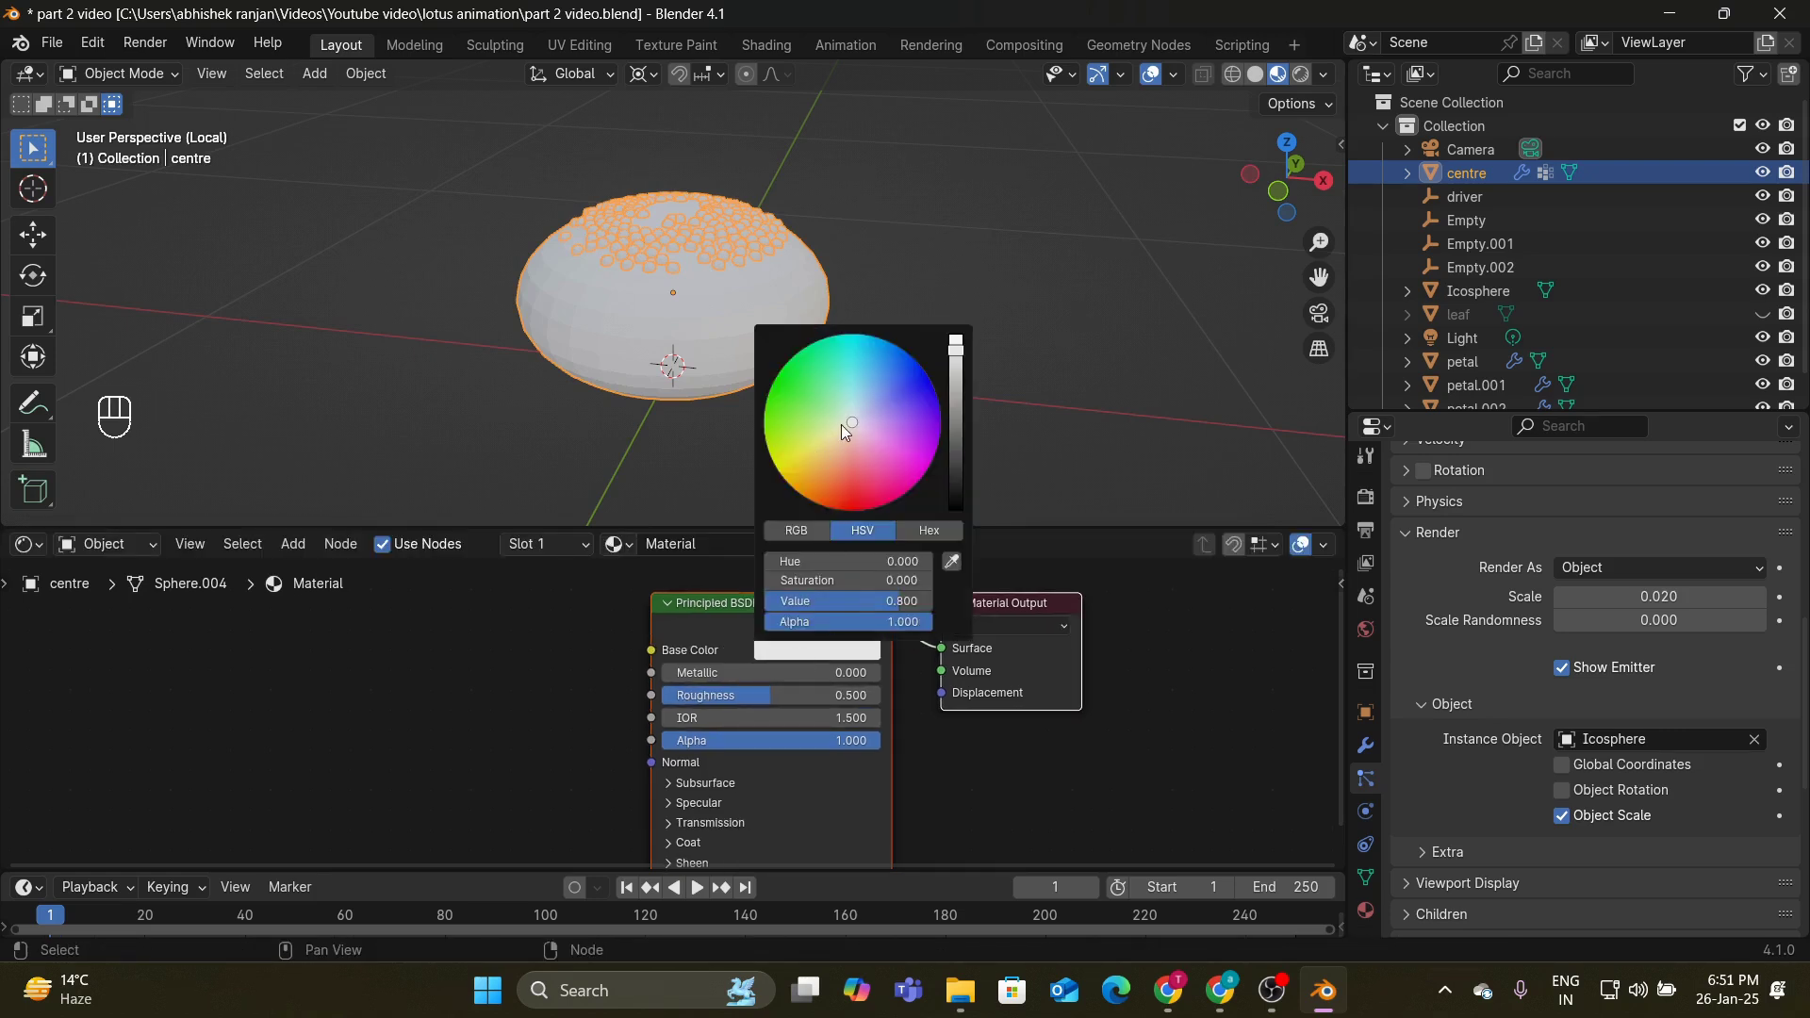
drag(845, 429, 805, 462)
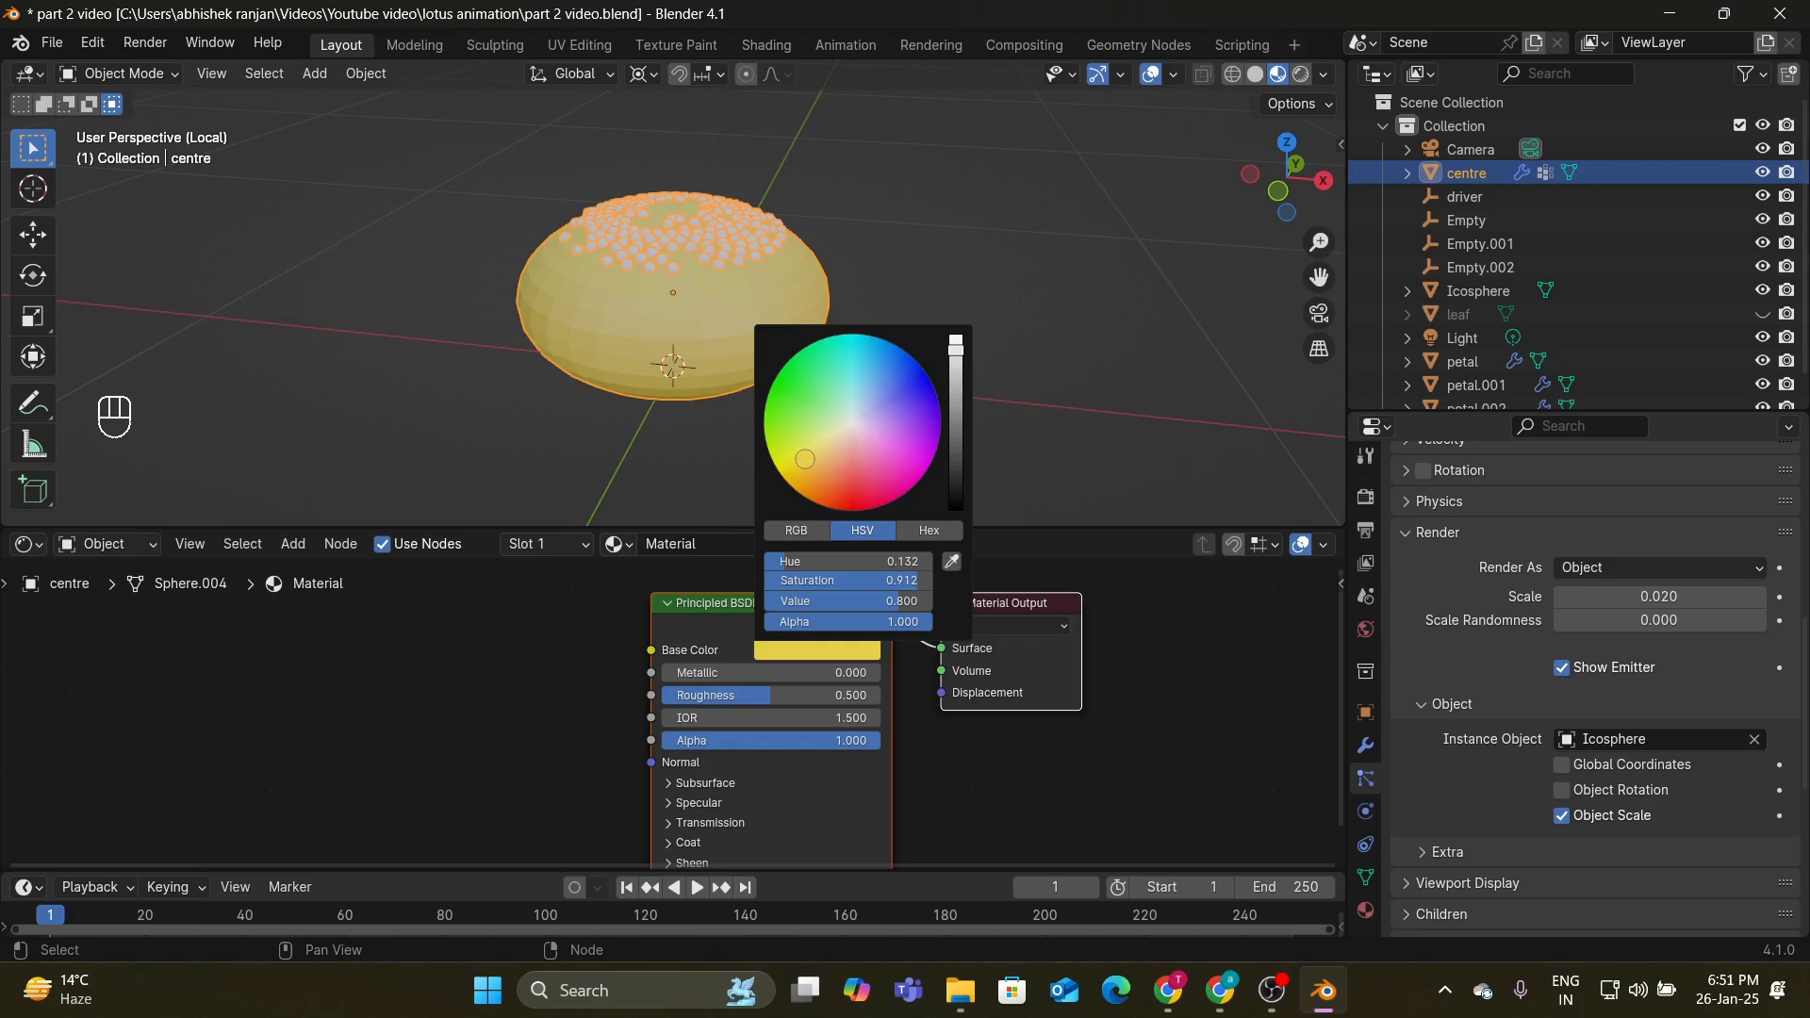
Step: Expand the Principled BSDF's Subsurface section and examine its method, radius and scale settings and the sections below
scroll(1013, 785, up, 3)
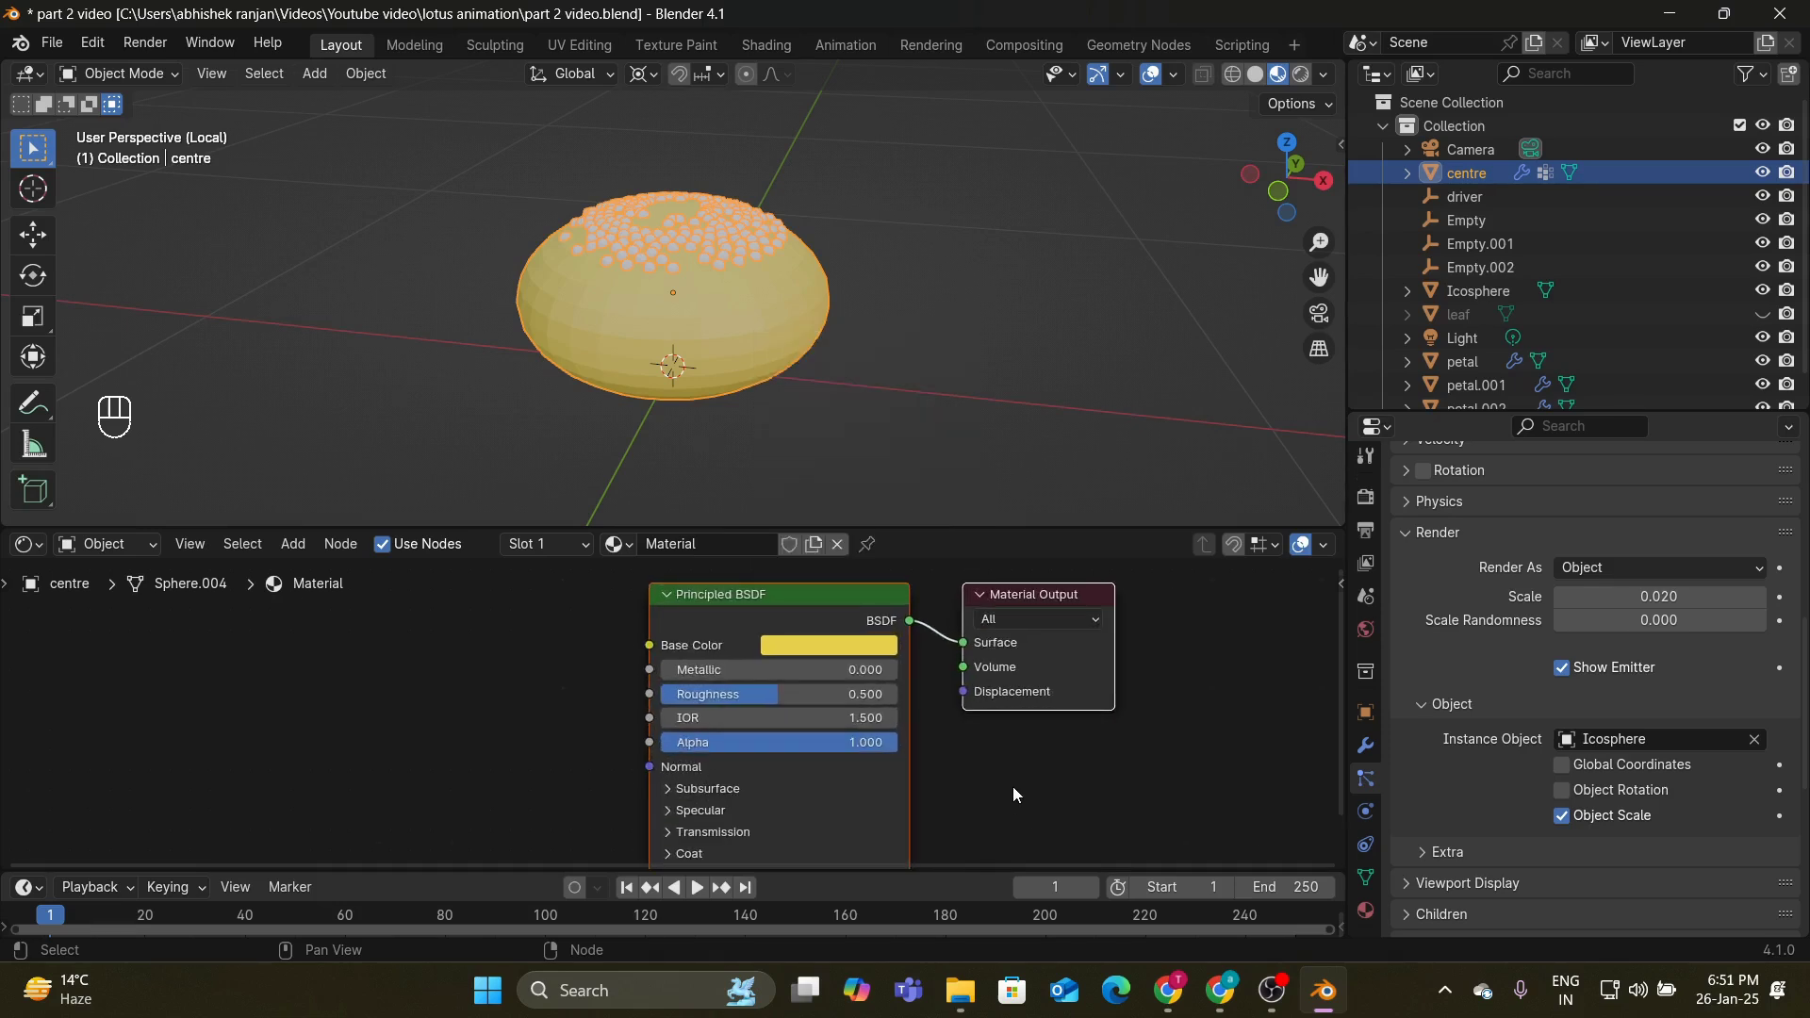
scroll(905, 754, down, 2)
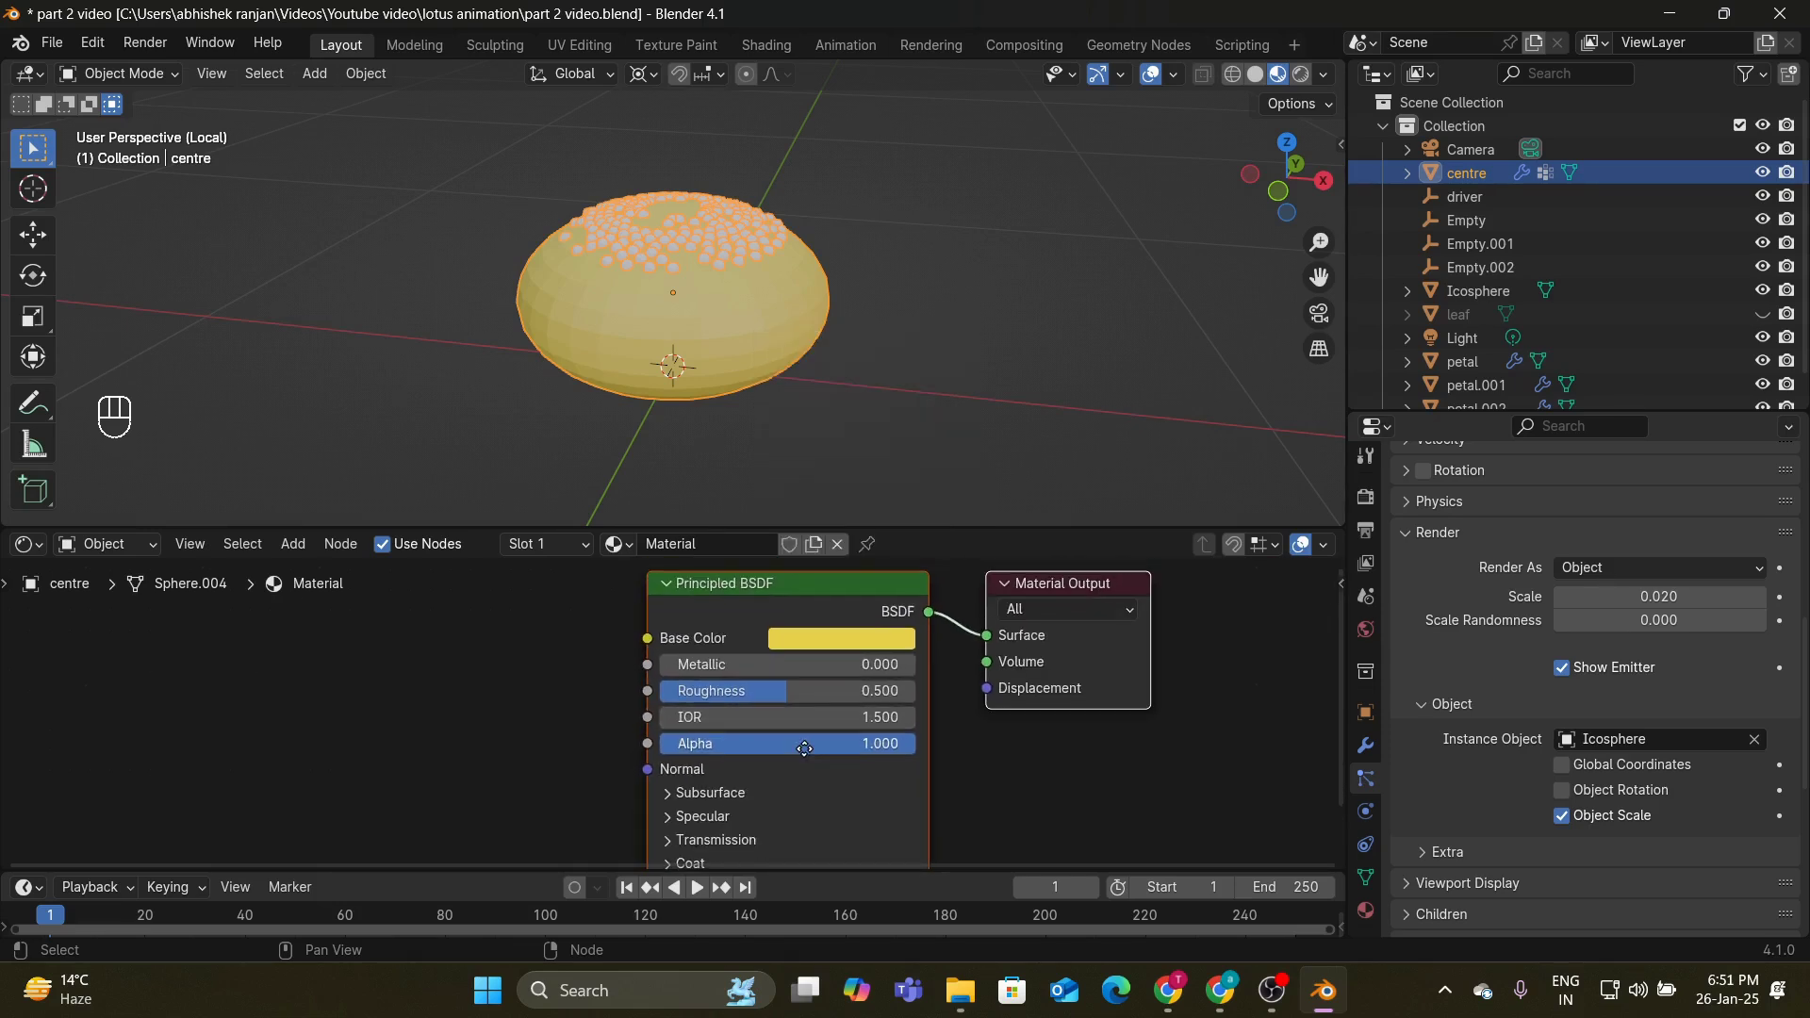
middle_drag(733, 809, 768, 724)
click(663, 705)
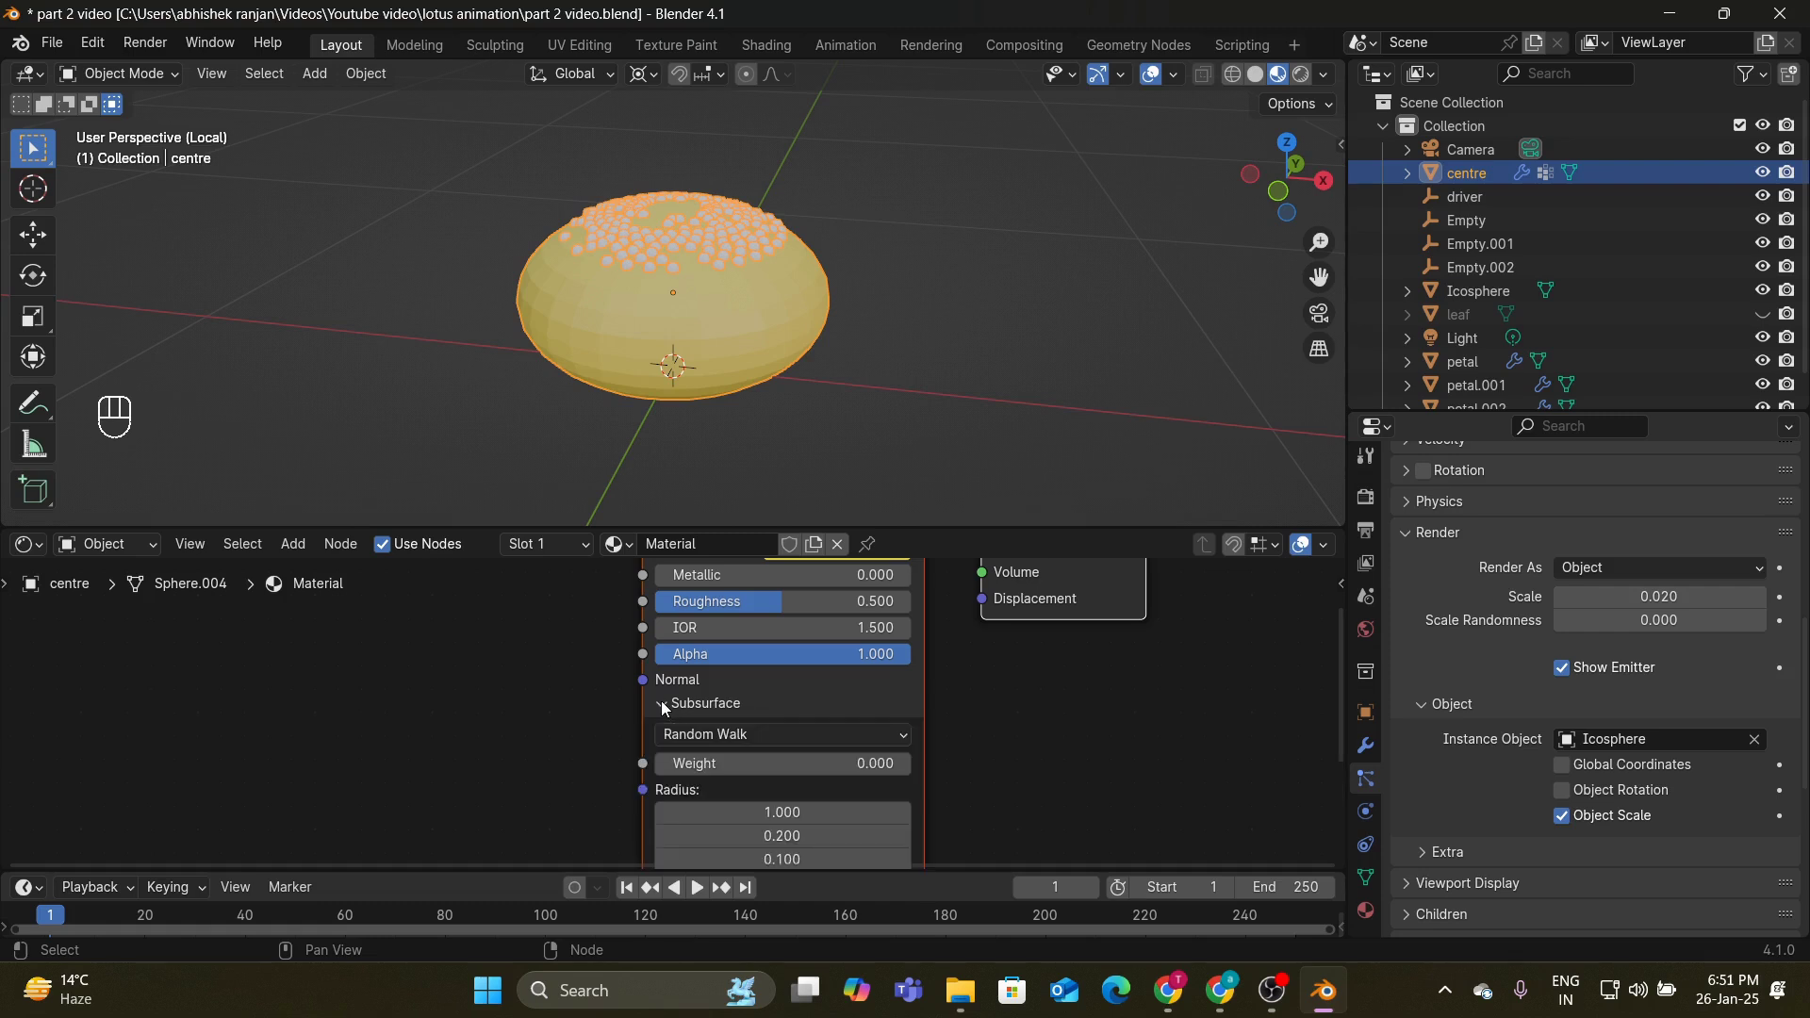
click(743, 734)
click(743, 734)
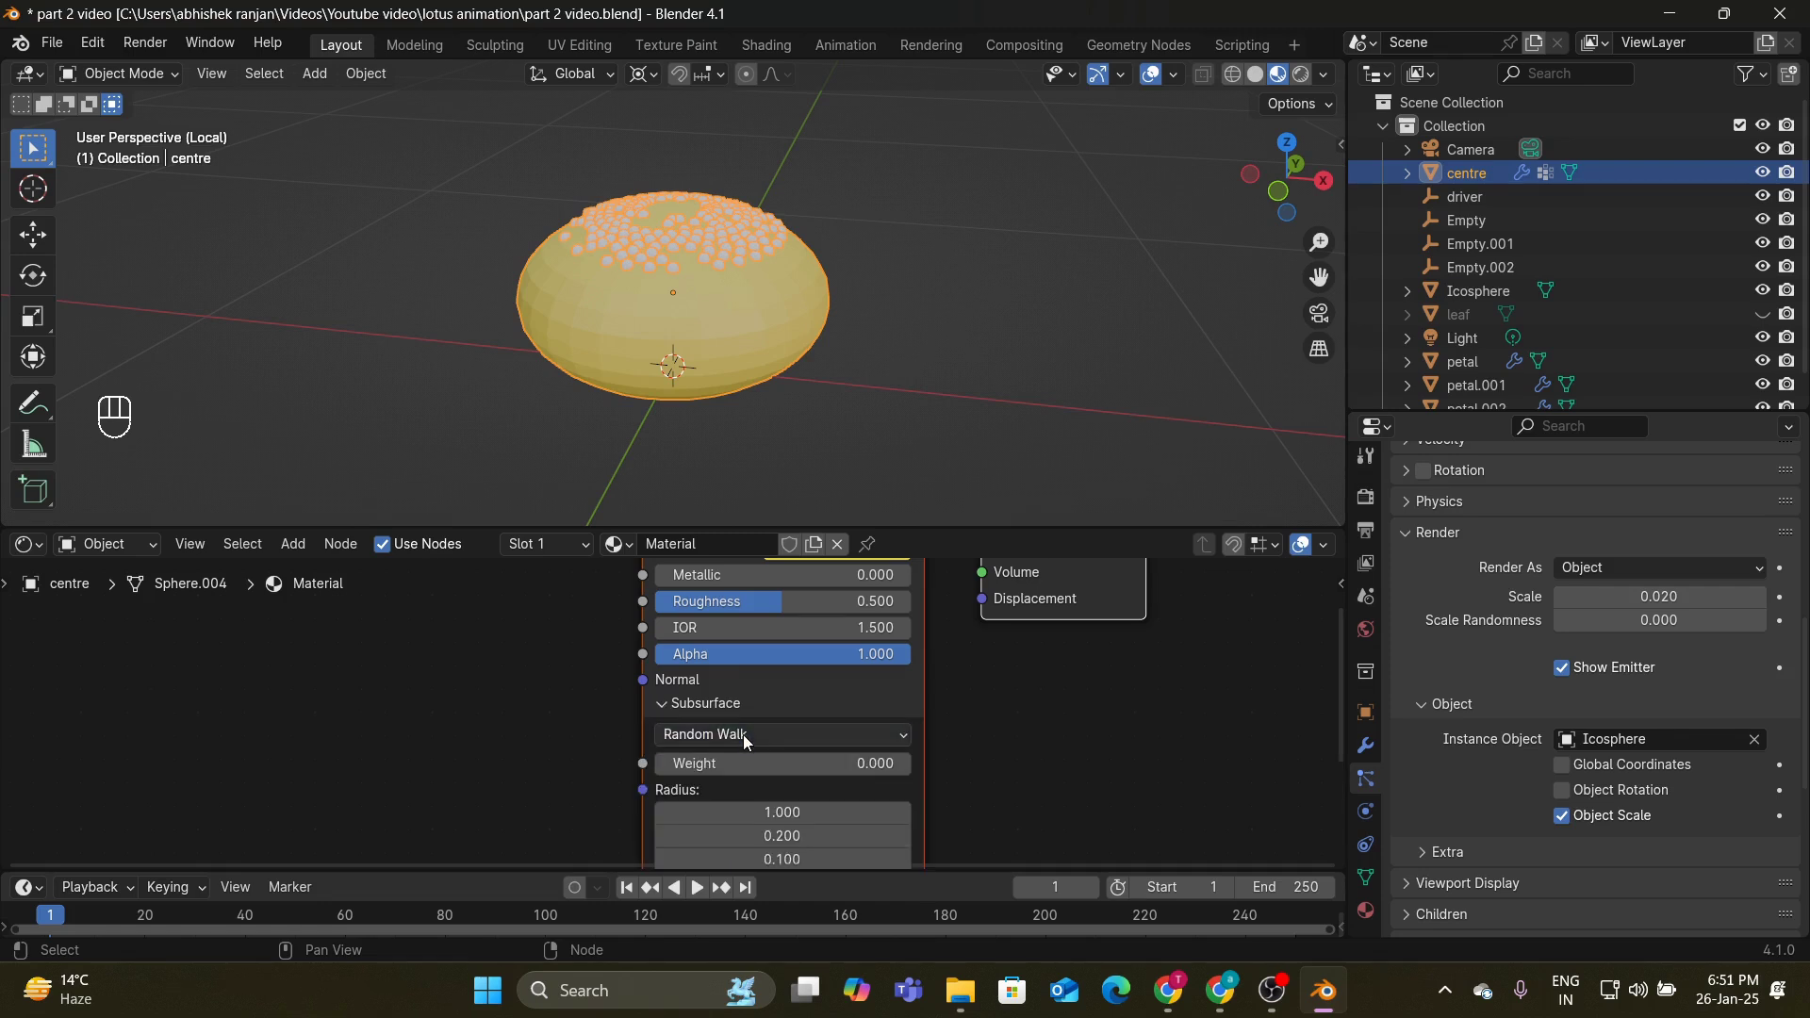
scroll(839, 743, down, 2)
middle_drag(920, 816, 935, 751)
scroll(935, 751, up, 1)
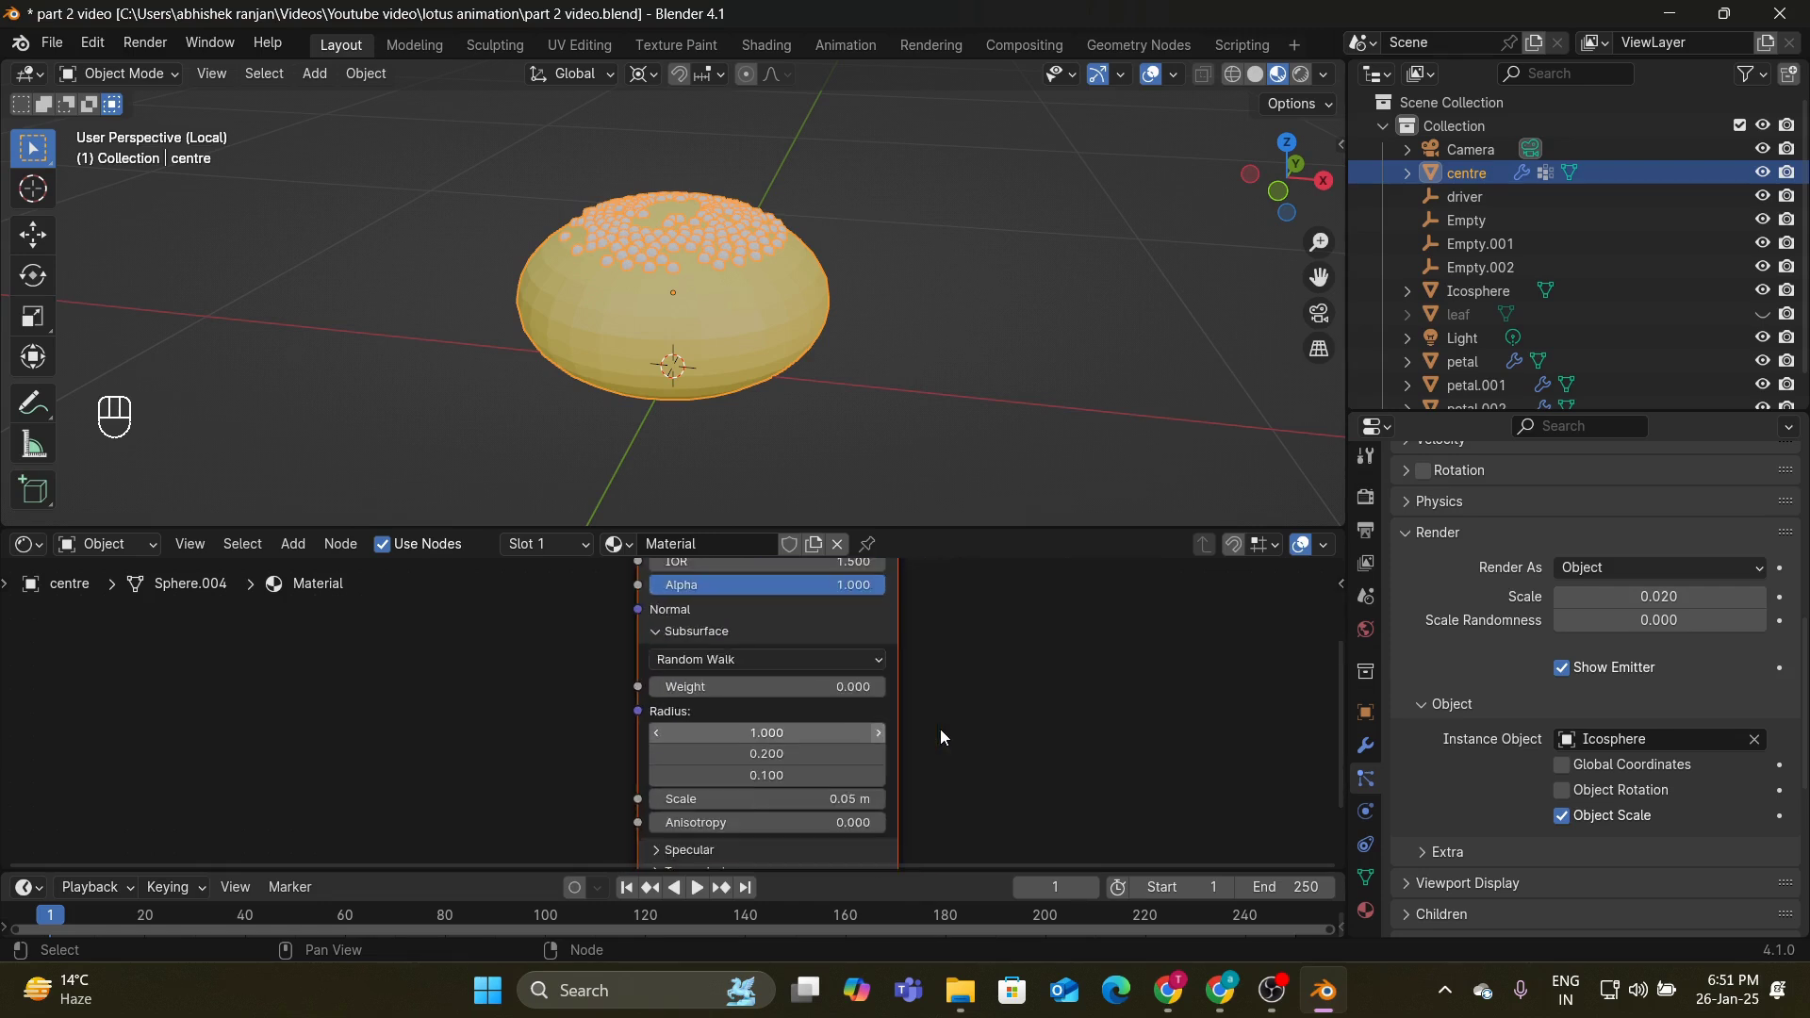
scroll(941, 728, up, 1)
scroll(942, 728, up, 2)
scroll(954, 730, down, 2)
scroll(958, 728, down, 2)
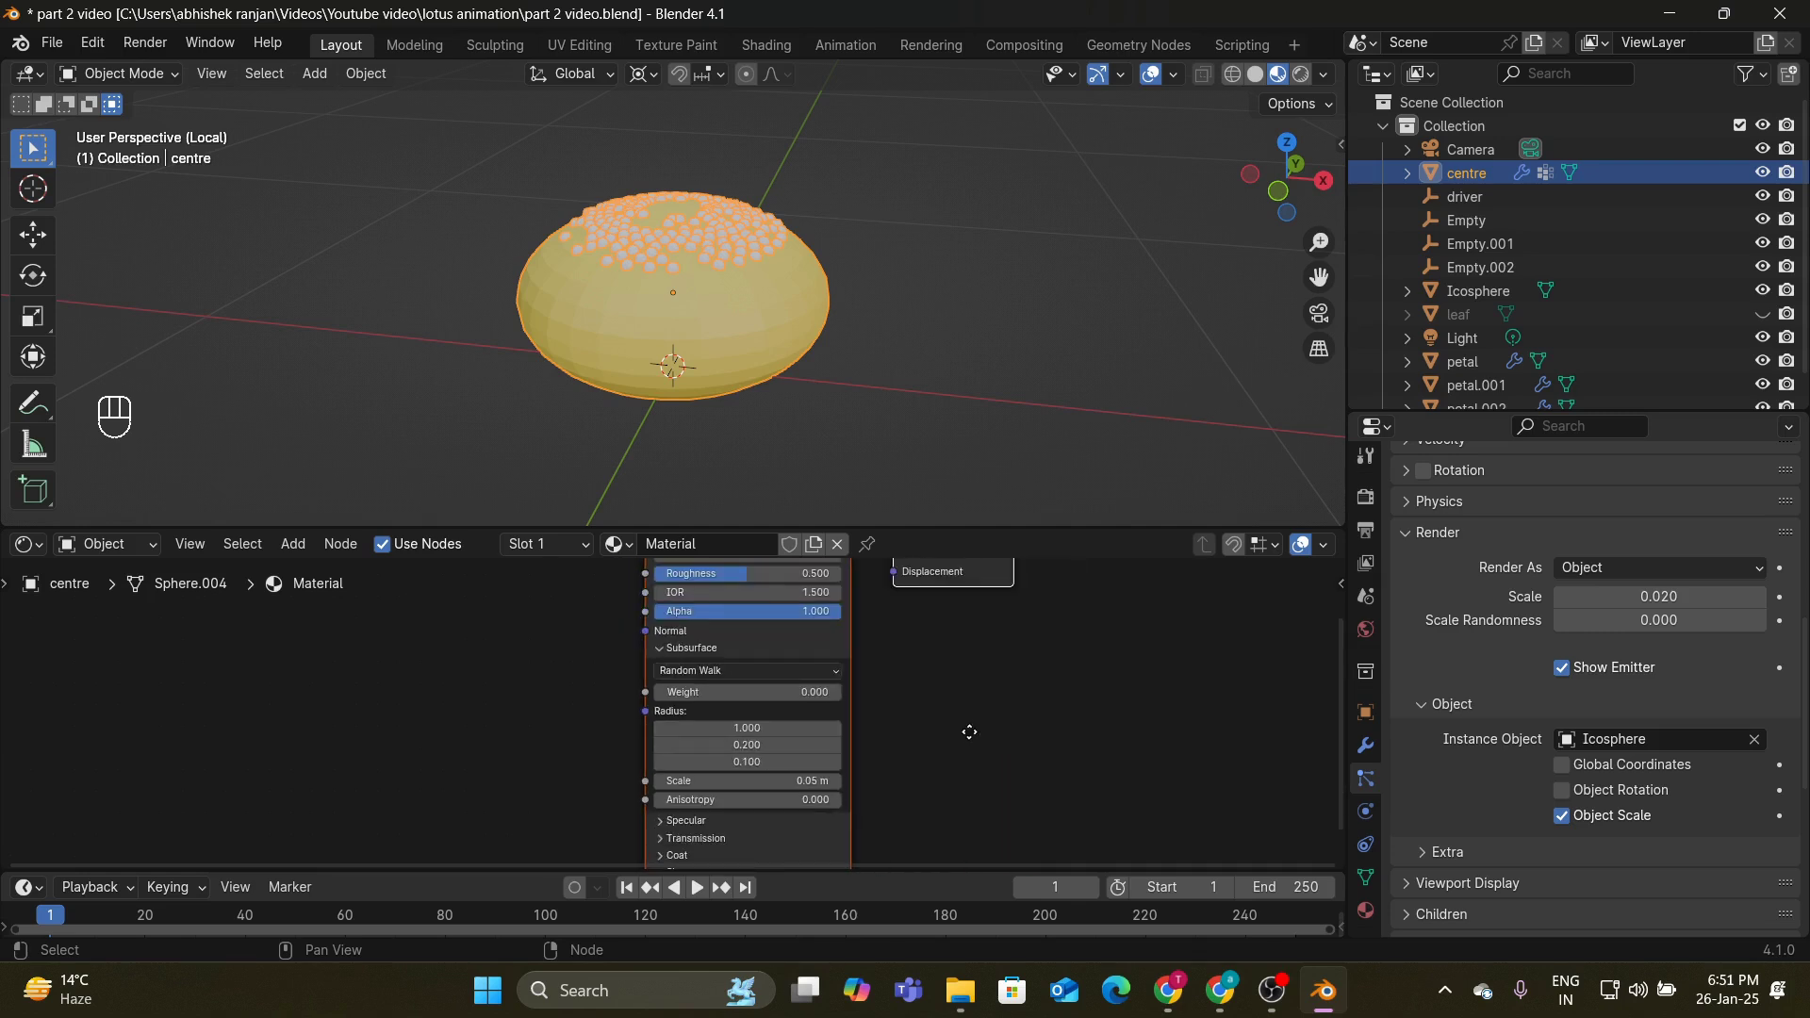
middle_drag(969, 732, 984, 664)
scroll(987, 677, up, 6)
scroll(986, 690, down, 2)
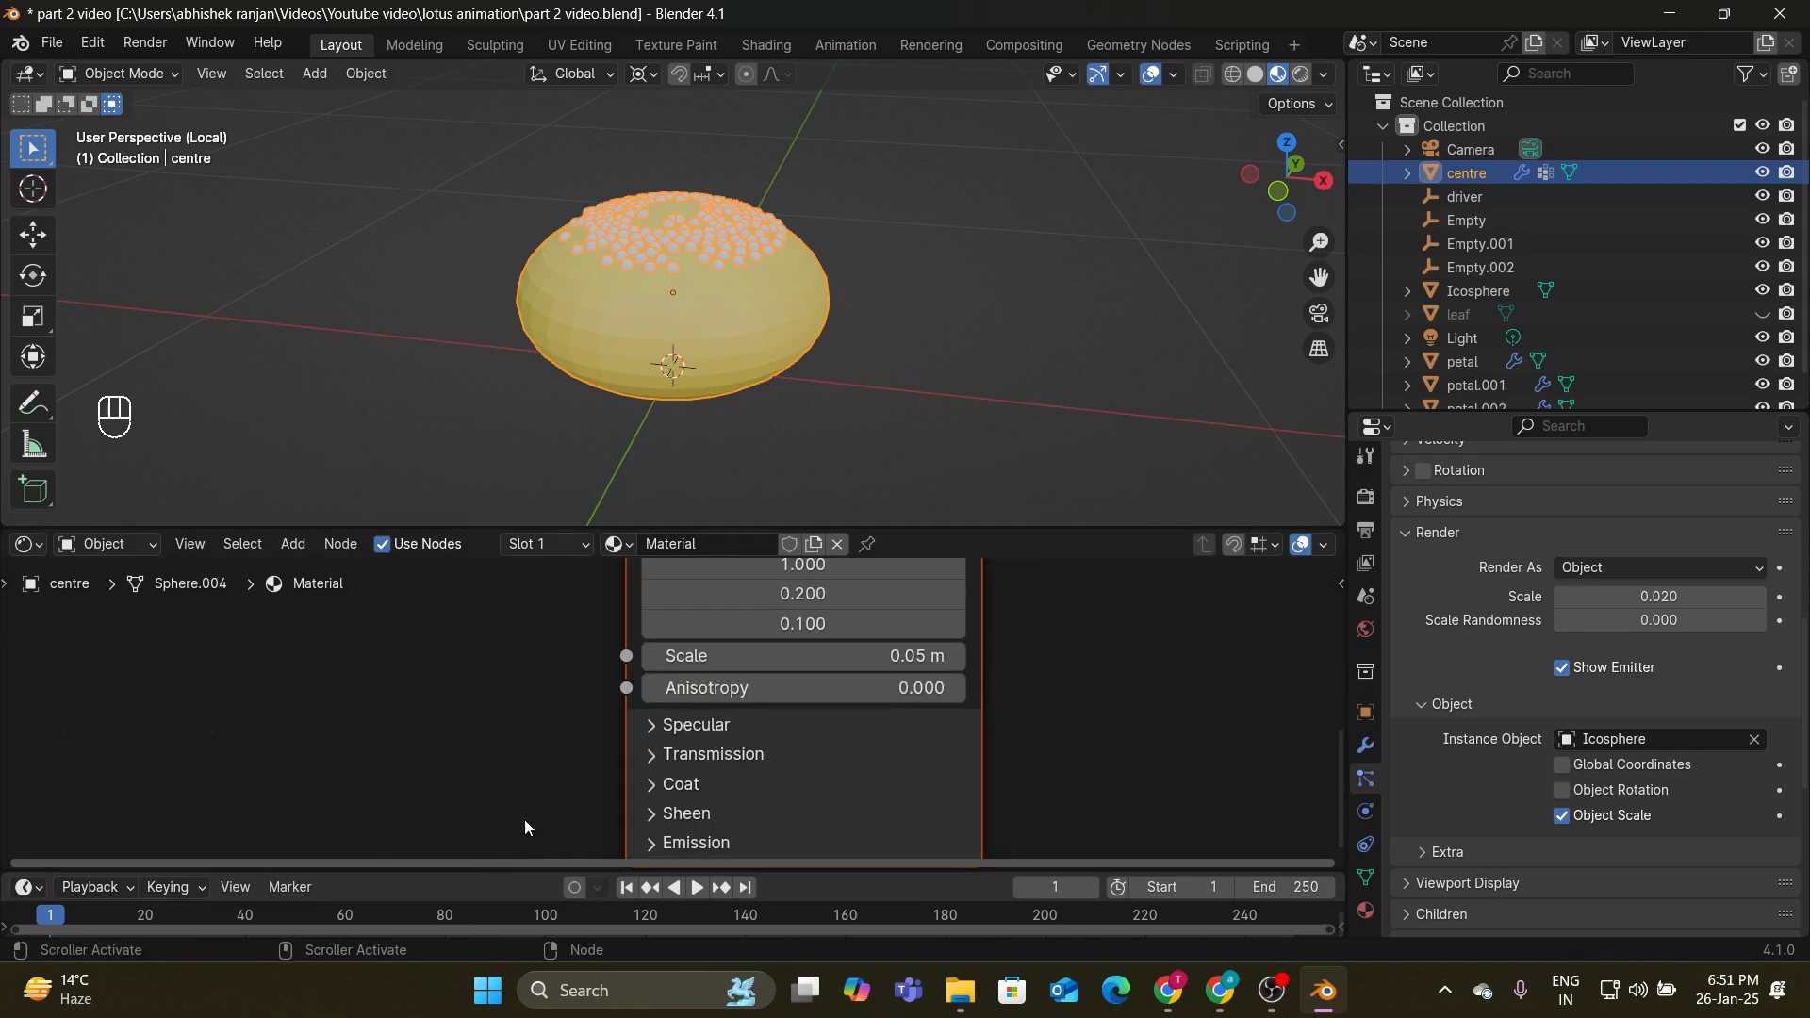
Step: Set the coat tint of the centre's material to a pale yellow with hue 0.130 and saturation 0.471
click(654, 786)
scroll(932, 746, down, 1)
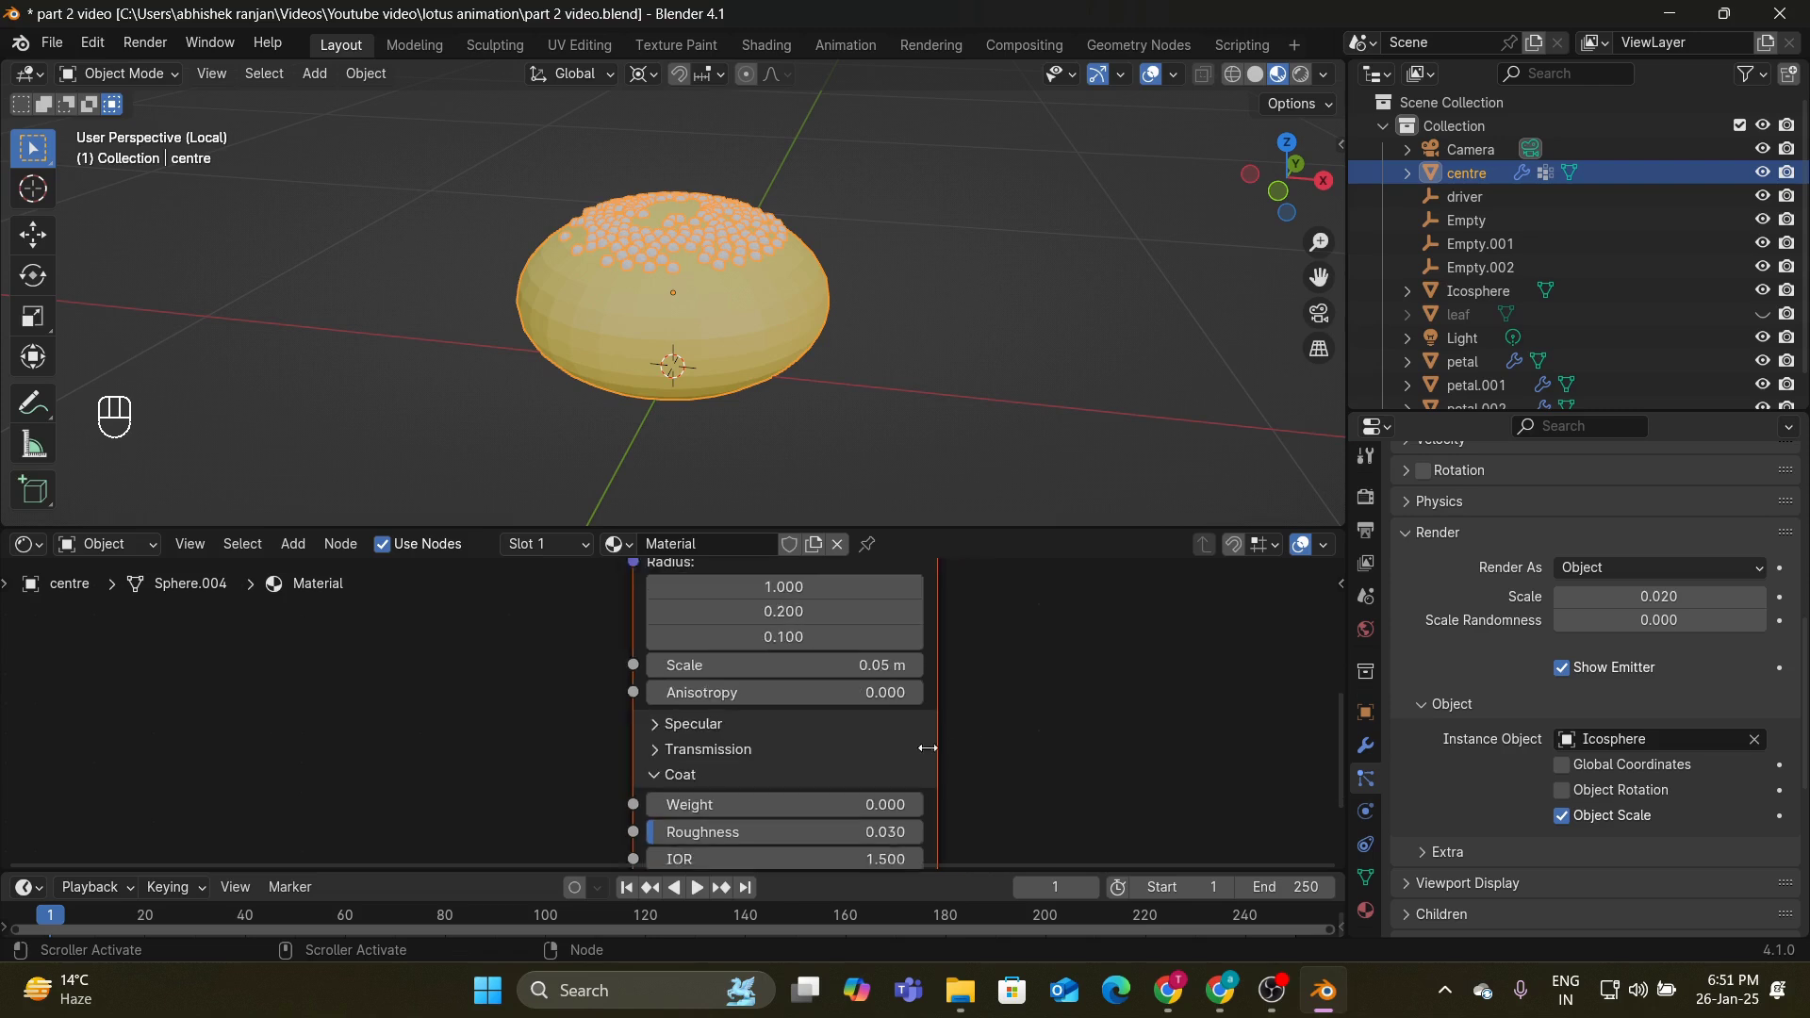
scroll(862, 814, up, 1)
middle_drag(862, 788, 866, 654)
click(888, 788)
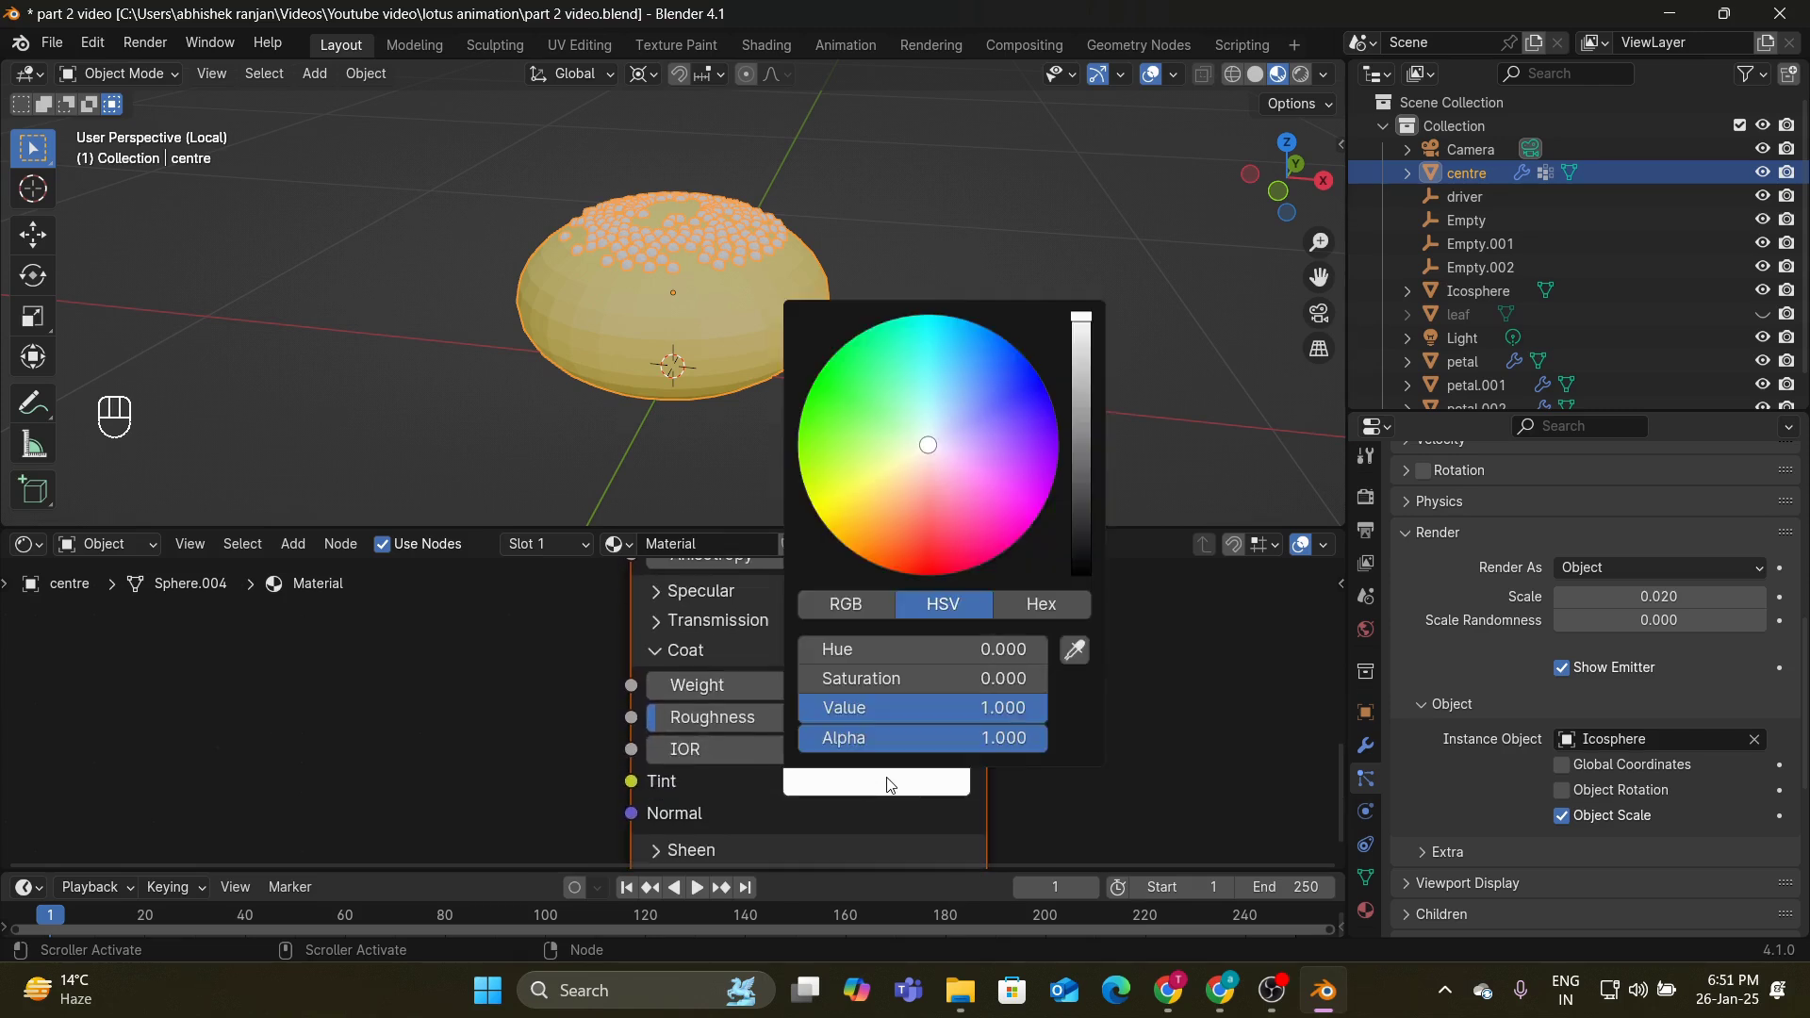
drag(931, 447, 903, 466)
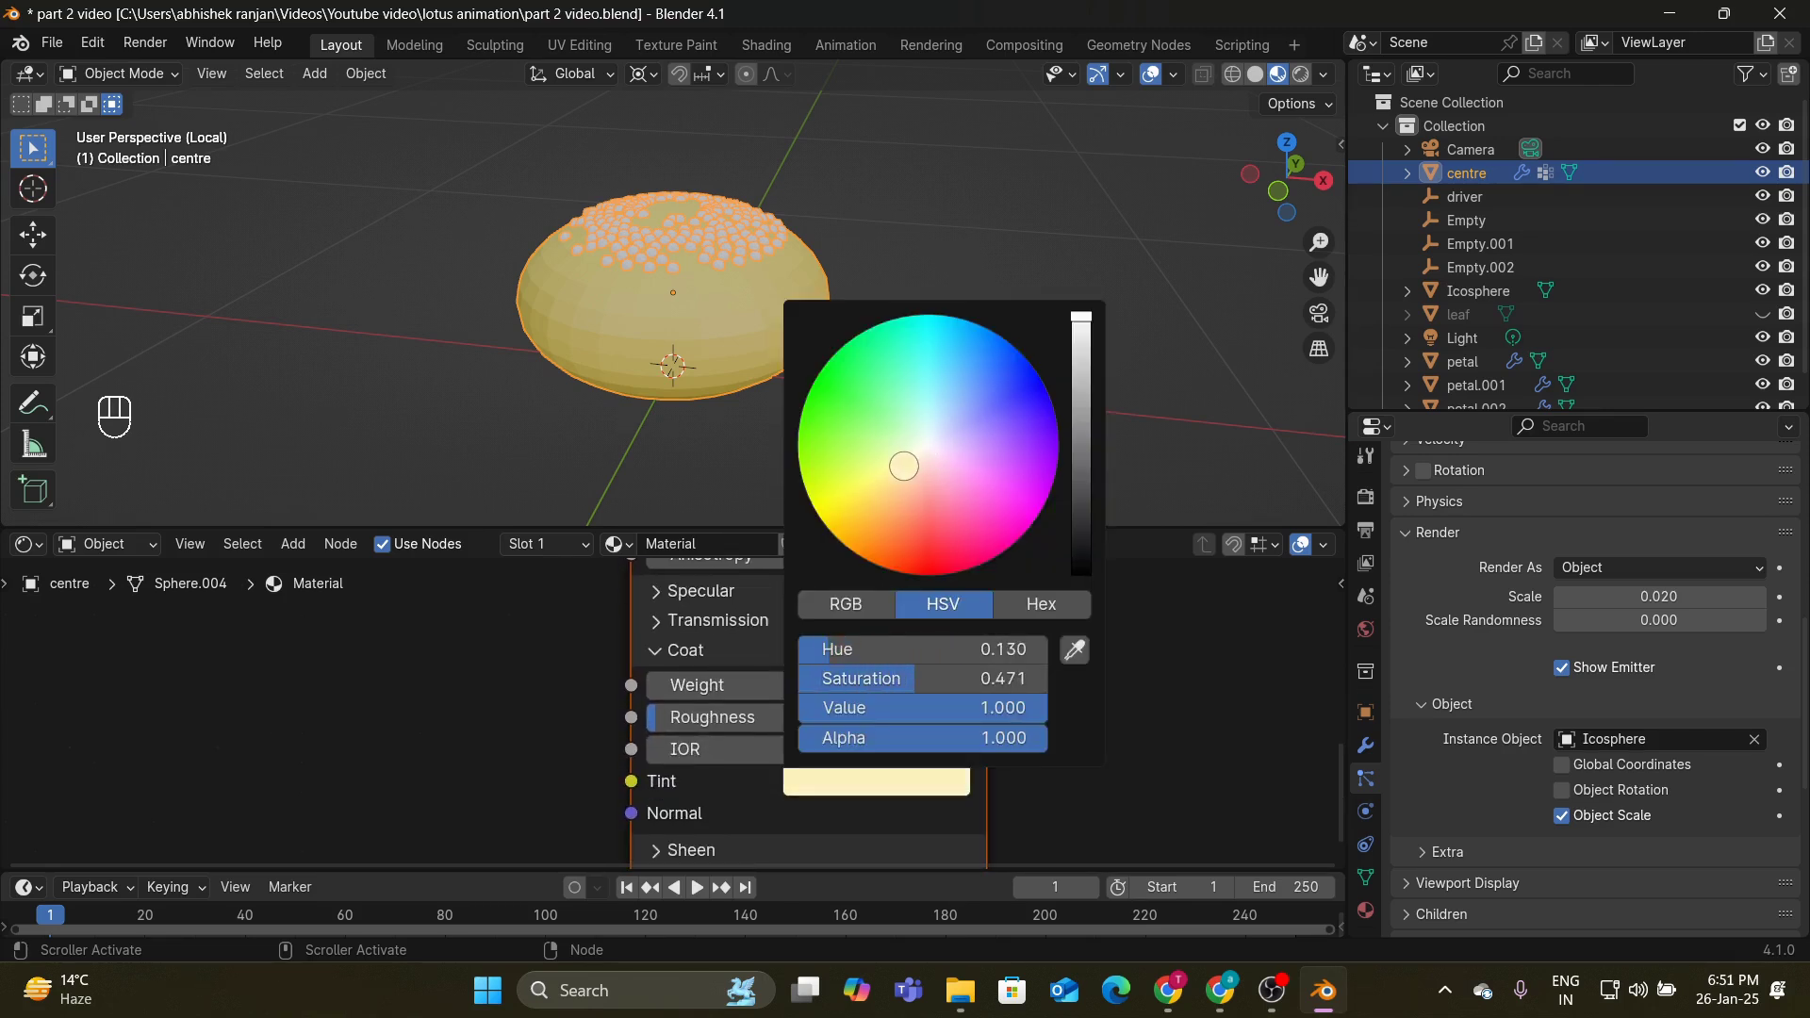
click(1171, 812)
scroll(722, 226, up, 3)
scroll(722, 225, down, 5)
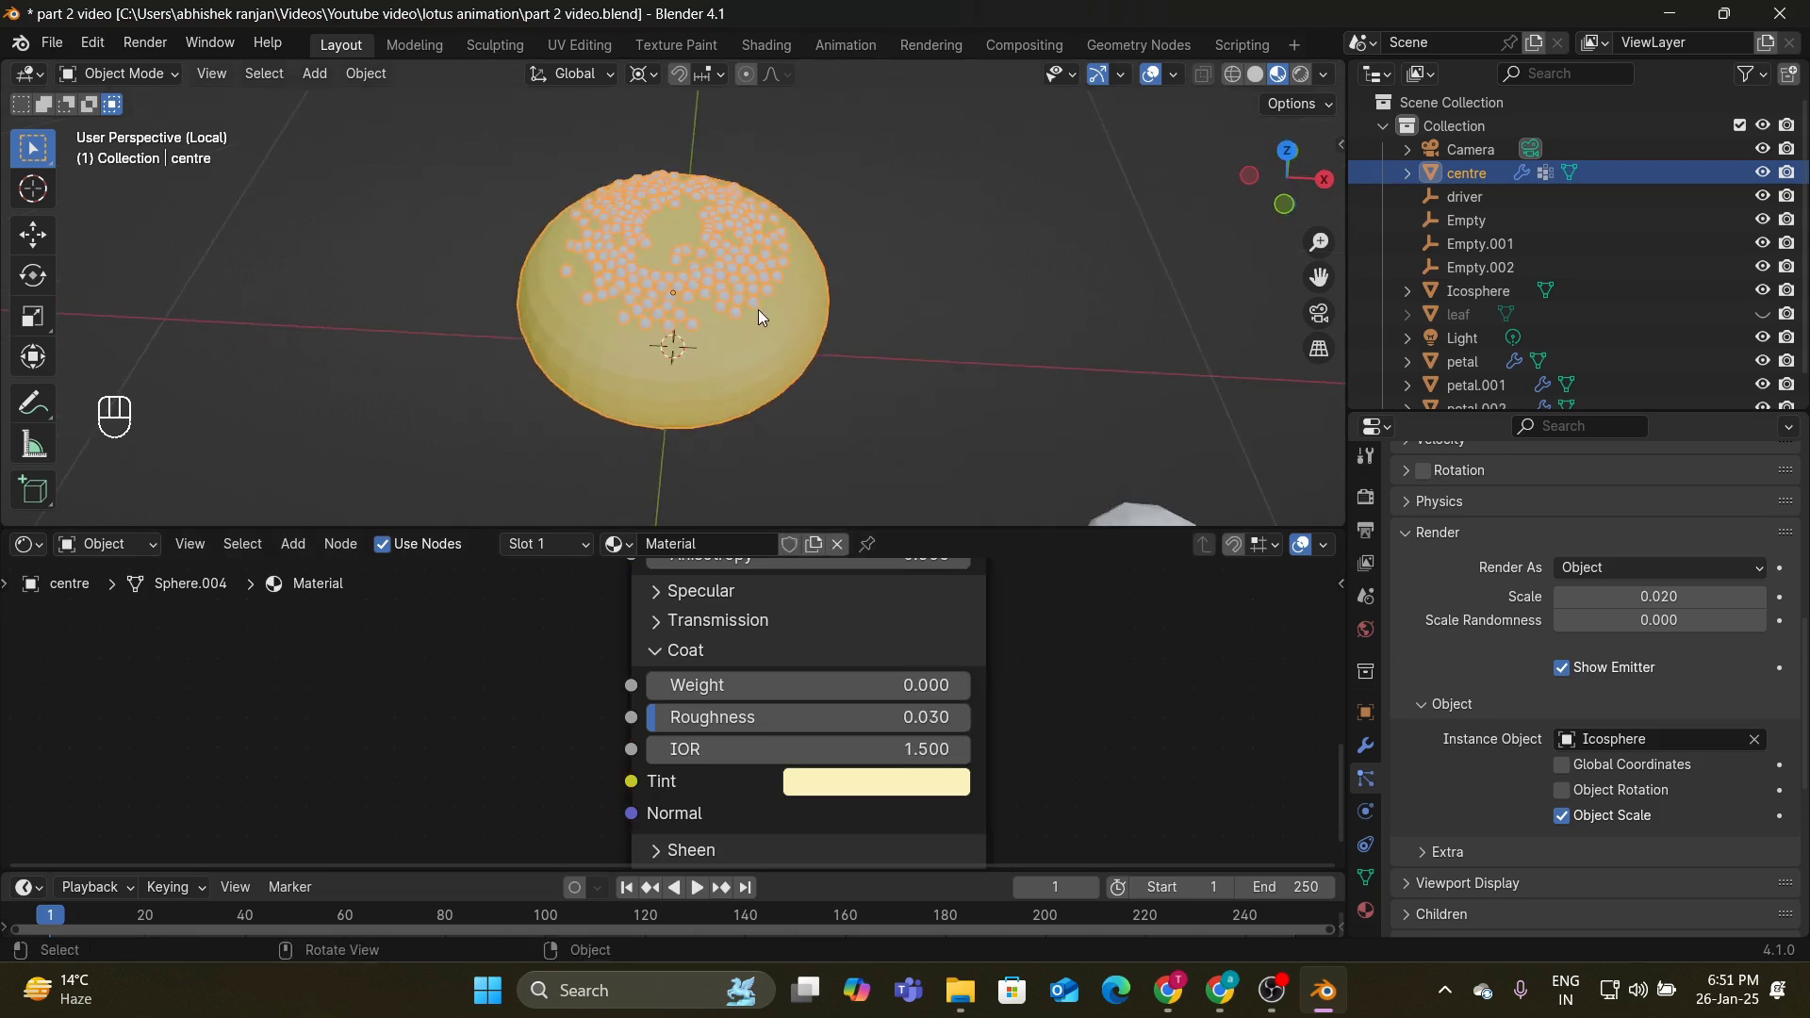
Step: Set the emission colour of the centre's material to a light yellow with hue 0.173 and saturation 0.568
scroll(1135, 767, up, 1)
scroll(1136, 768, down, 5)
middle_drag(1132, 760, 1107, 622)
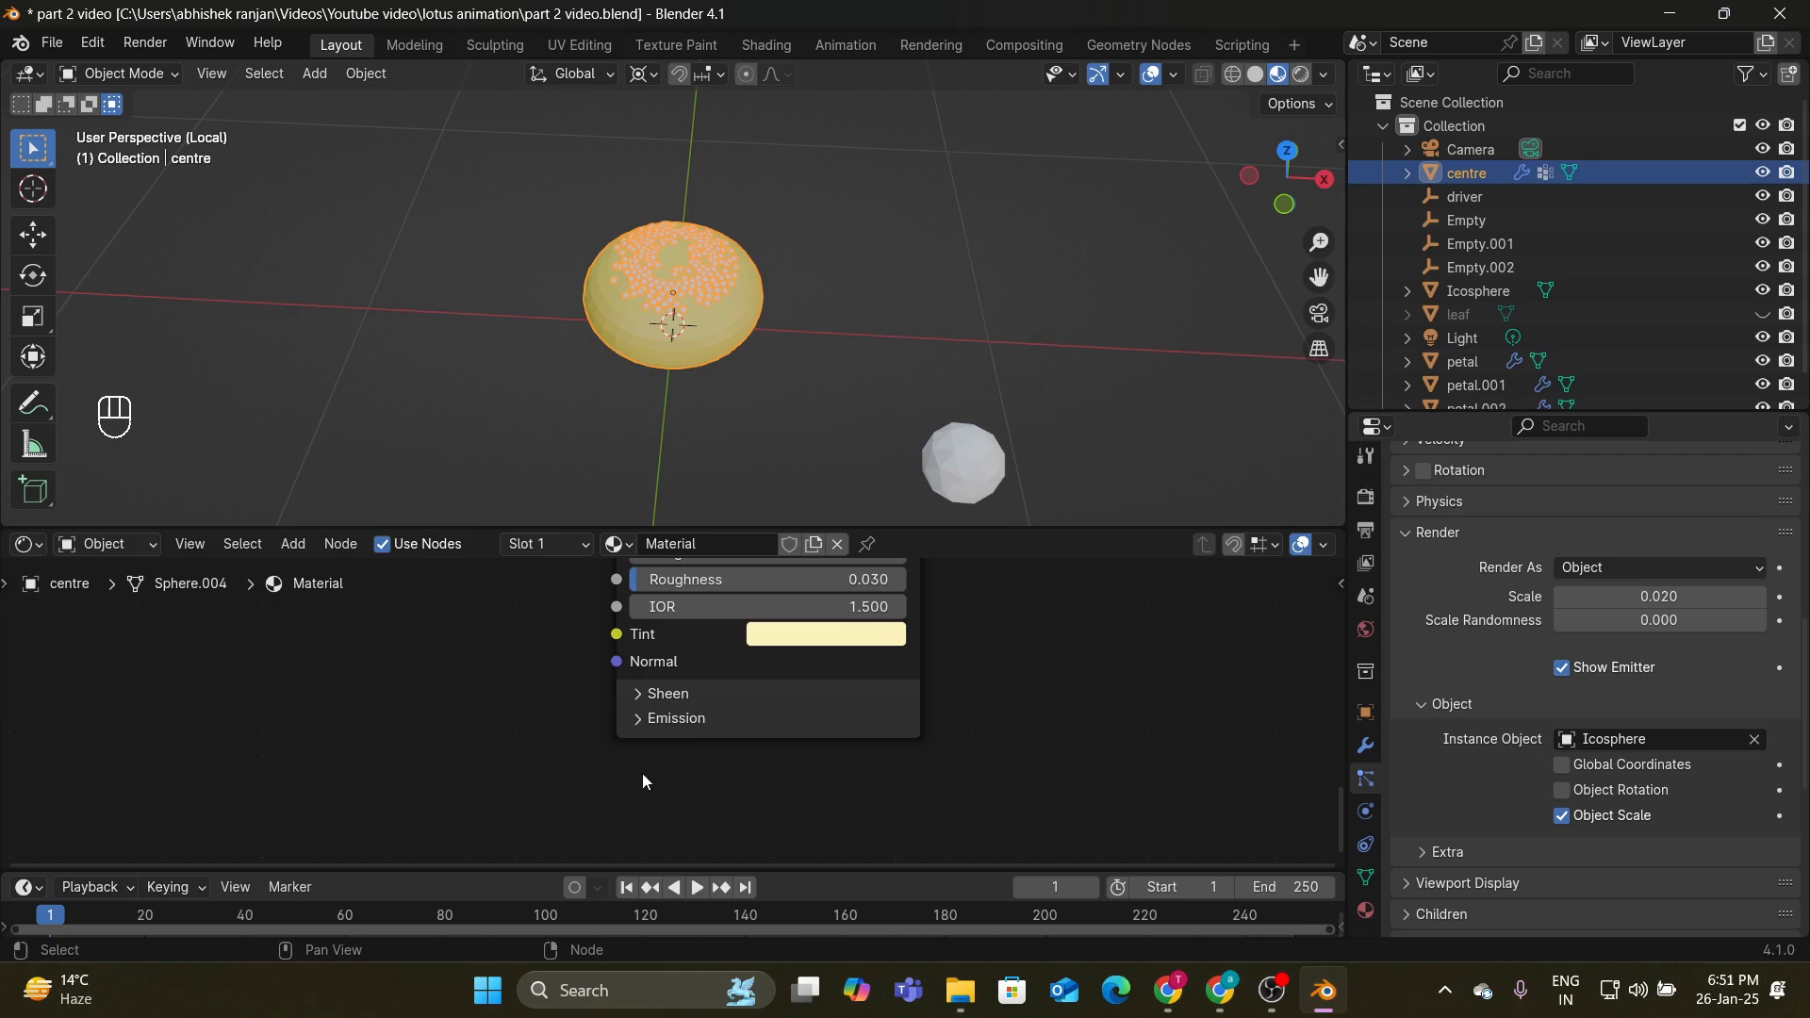
click(631, 709)
click(779, 753)
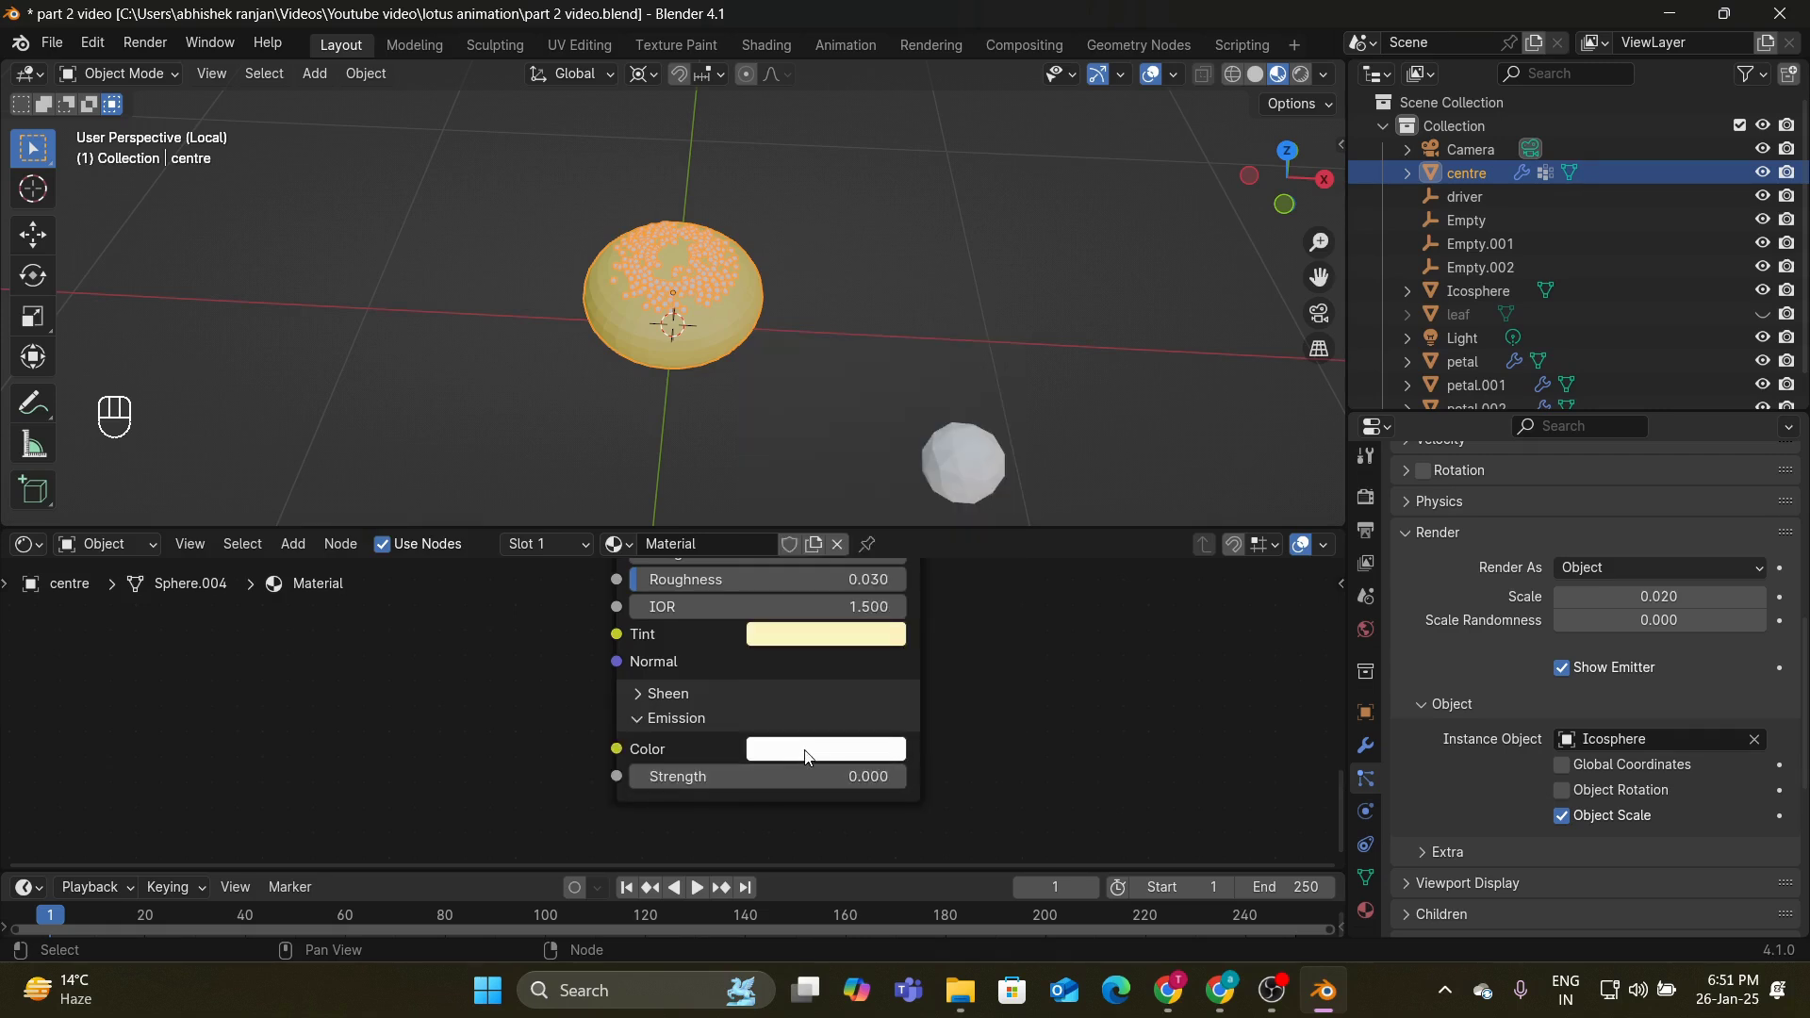
click(801, 751)
drag(869, 459, 841, 476)
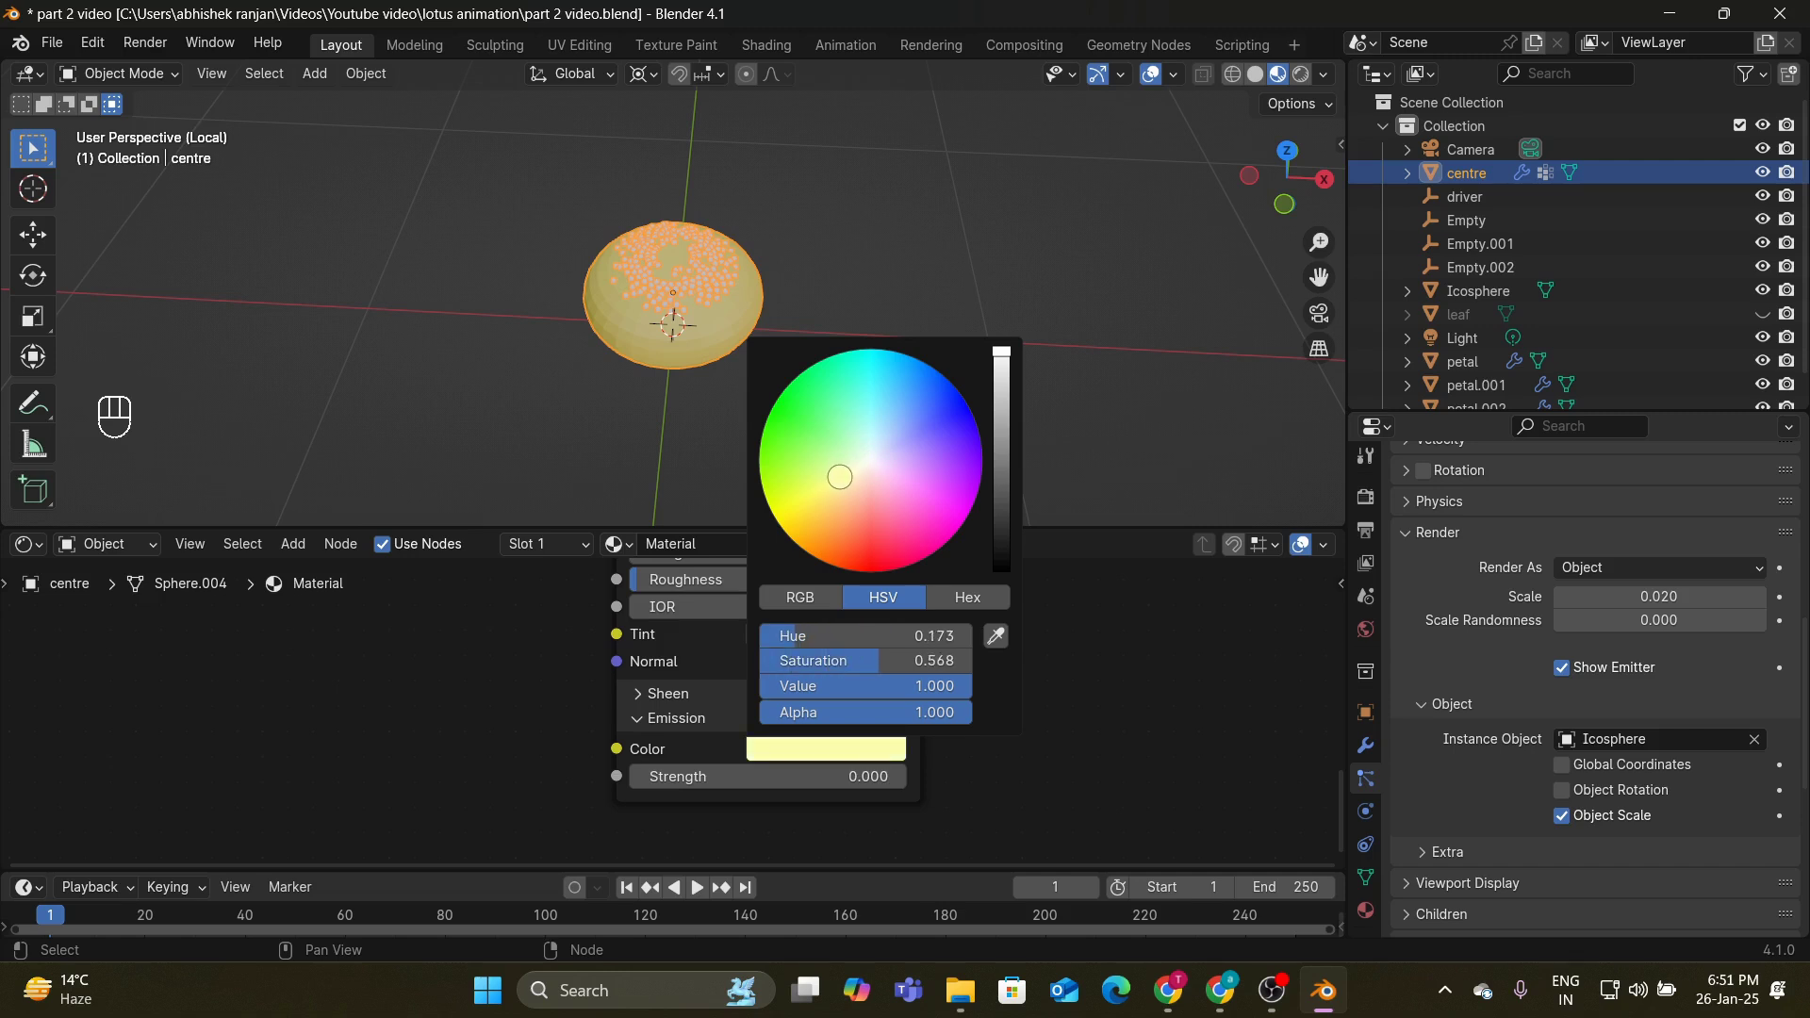
Step: Try an emission strength of 0.4 on the centre's material
click(798, 781)
text(0)
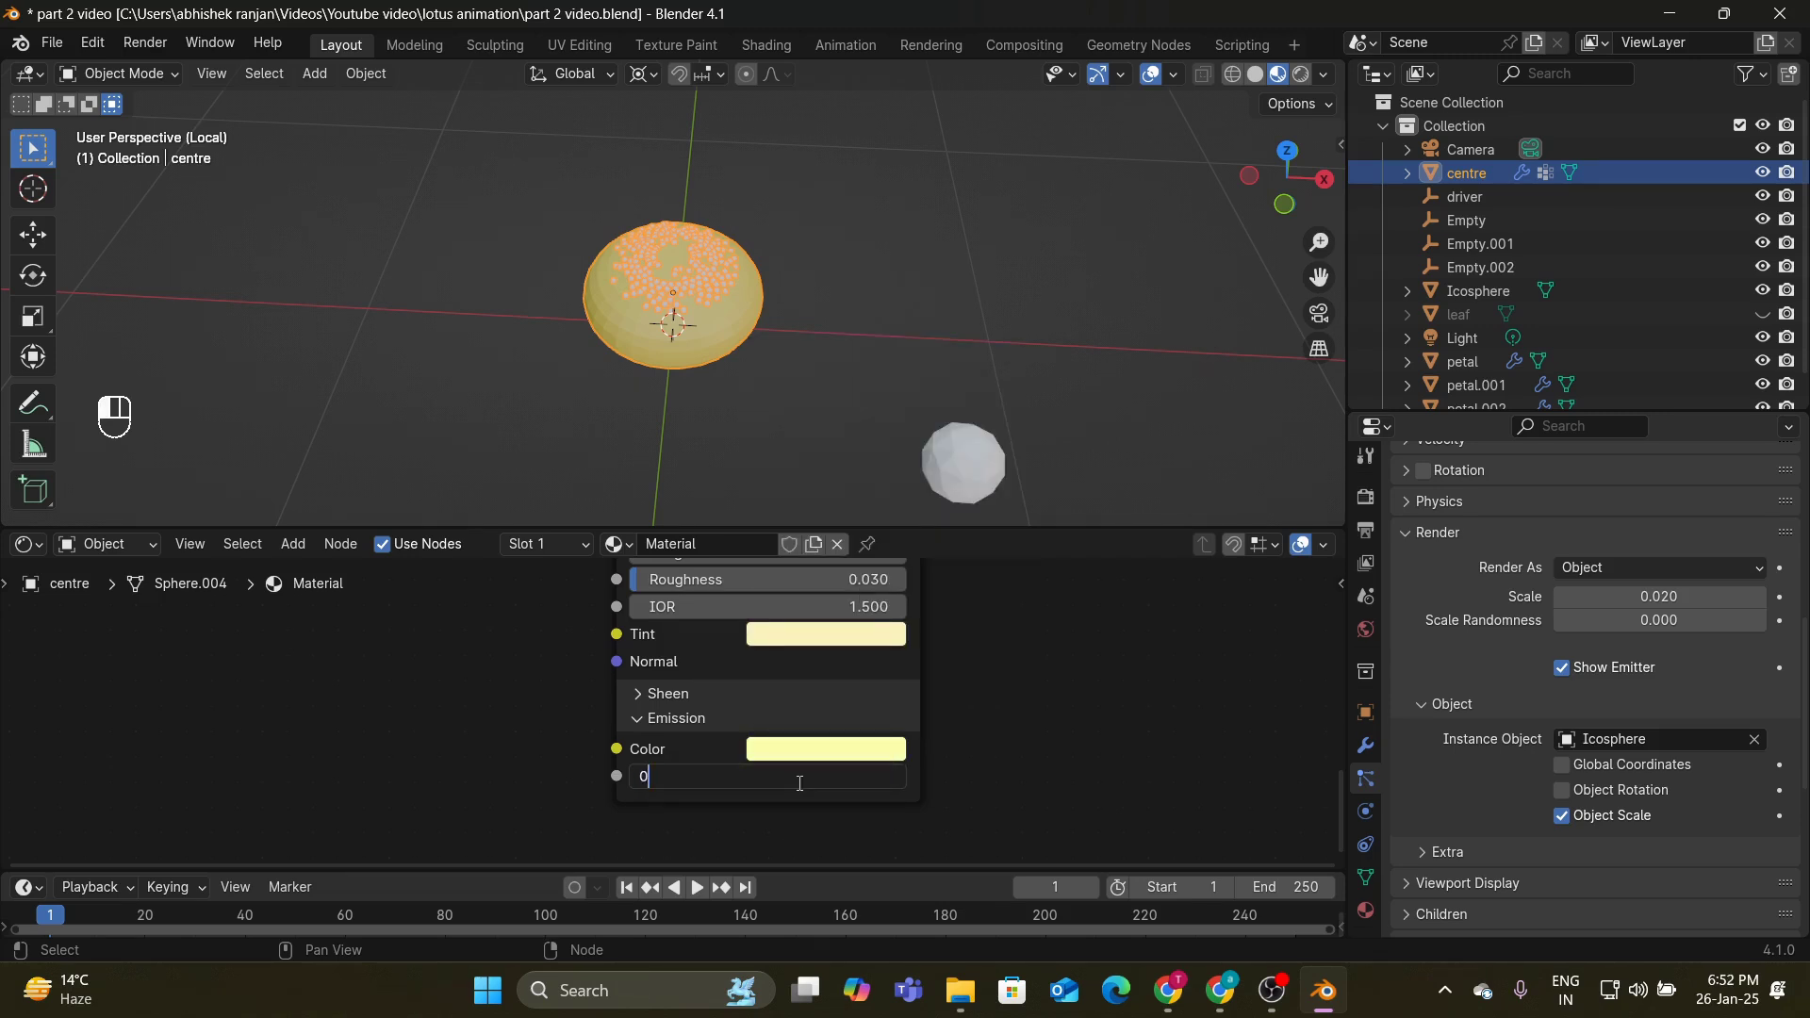
text(.4)
key(Return)
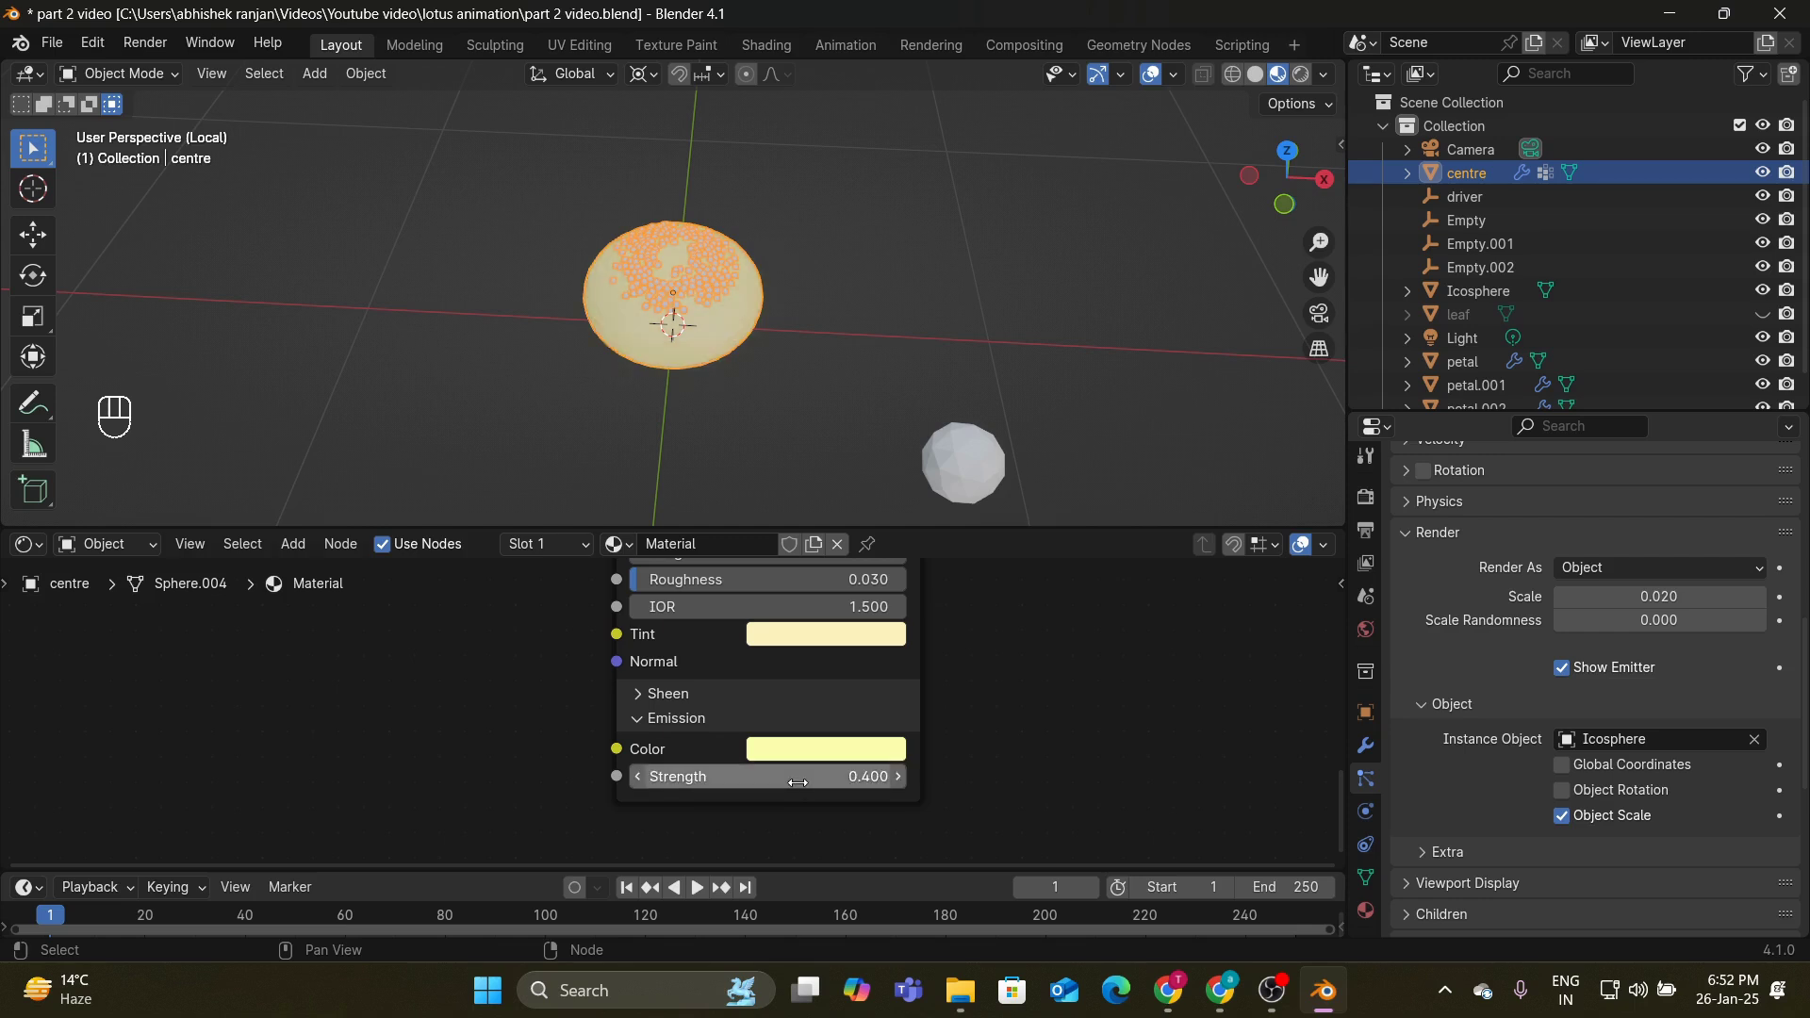
Step: Set the emission strength of the centre's material to 0.25
click(869, 778)
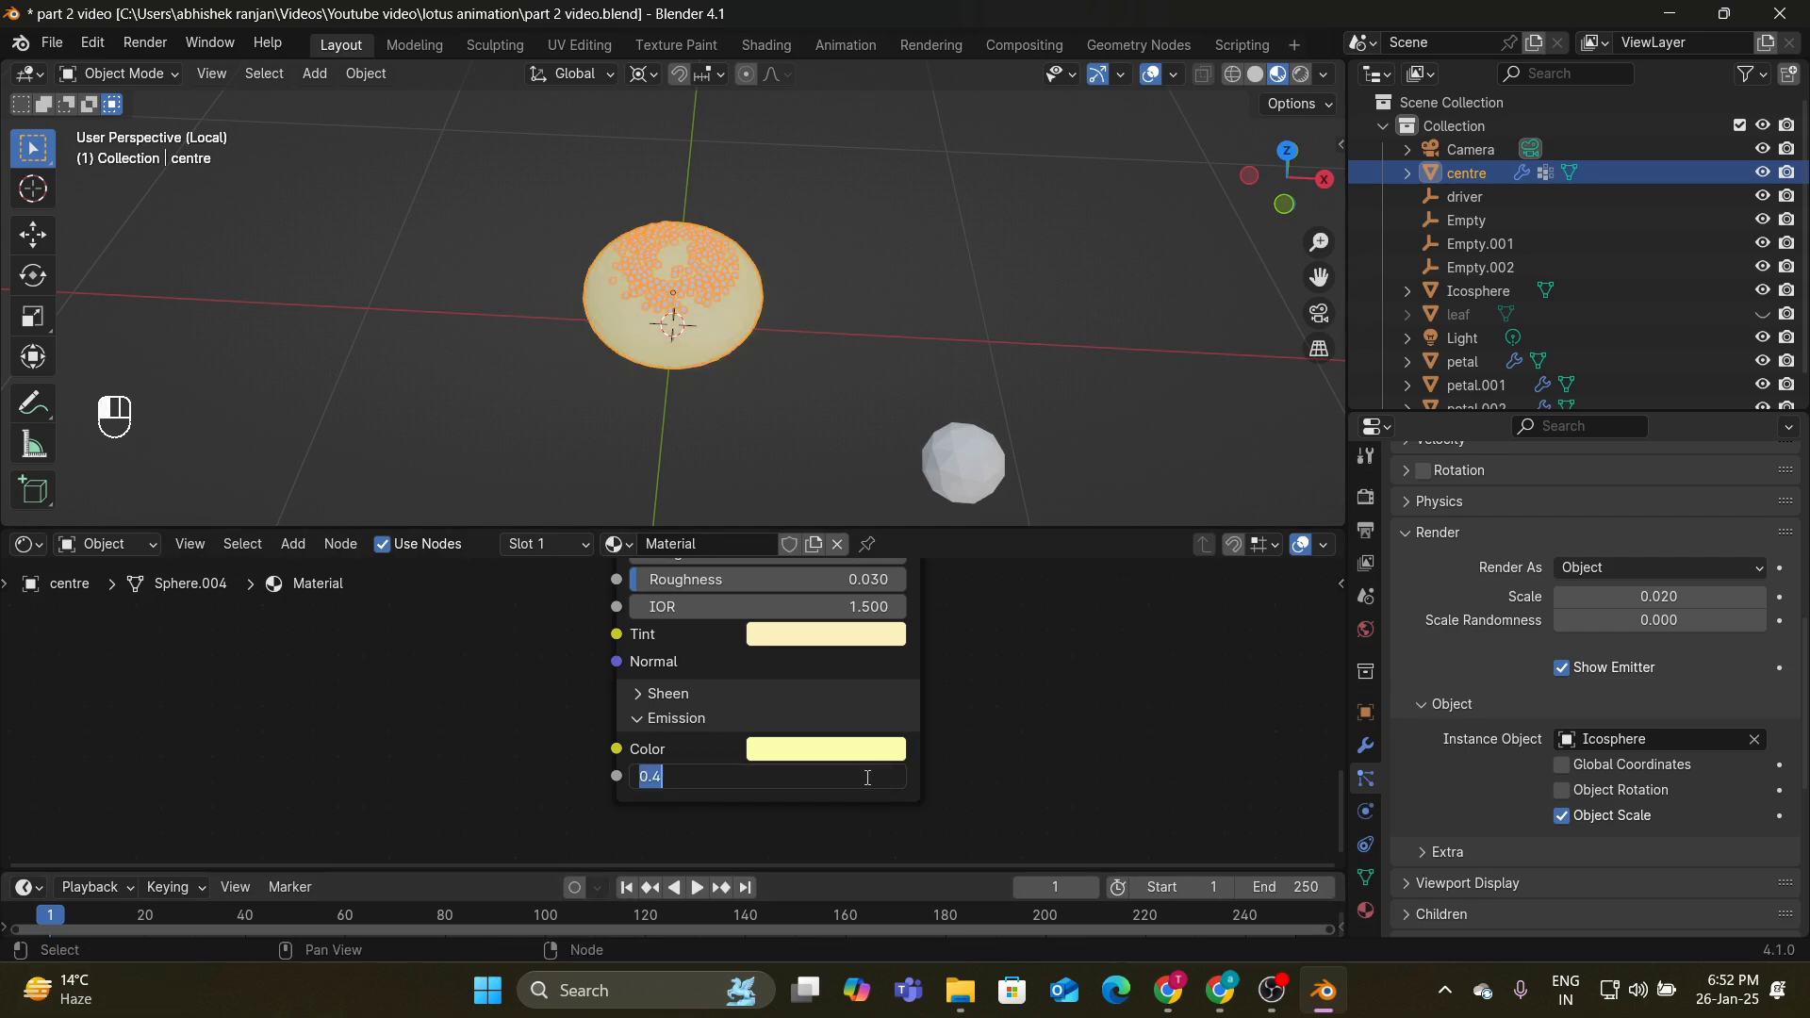
key(BackSpace)
text(0.25)
key(Return)
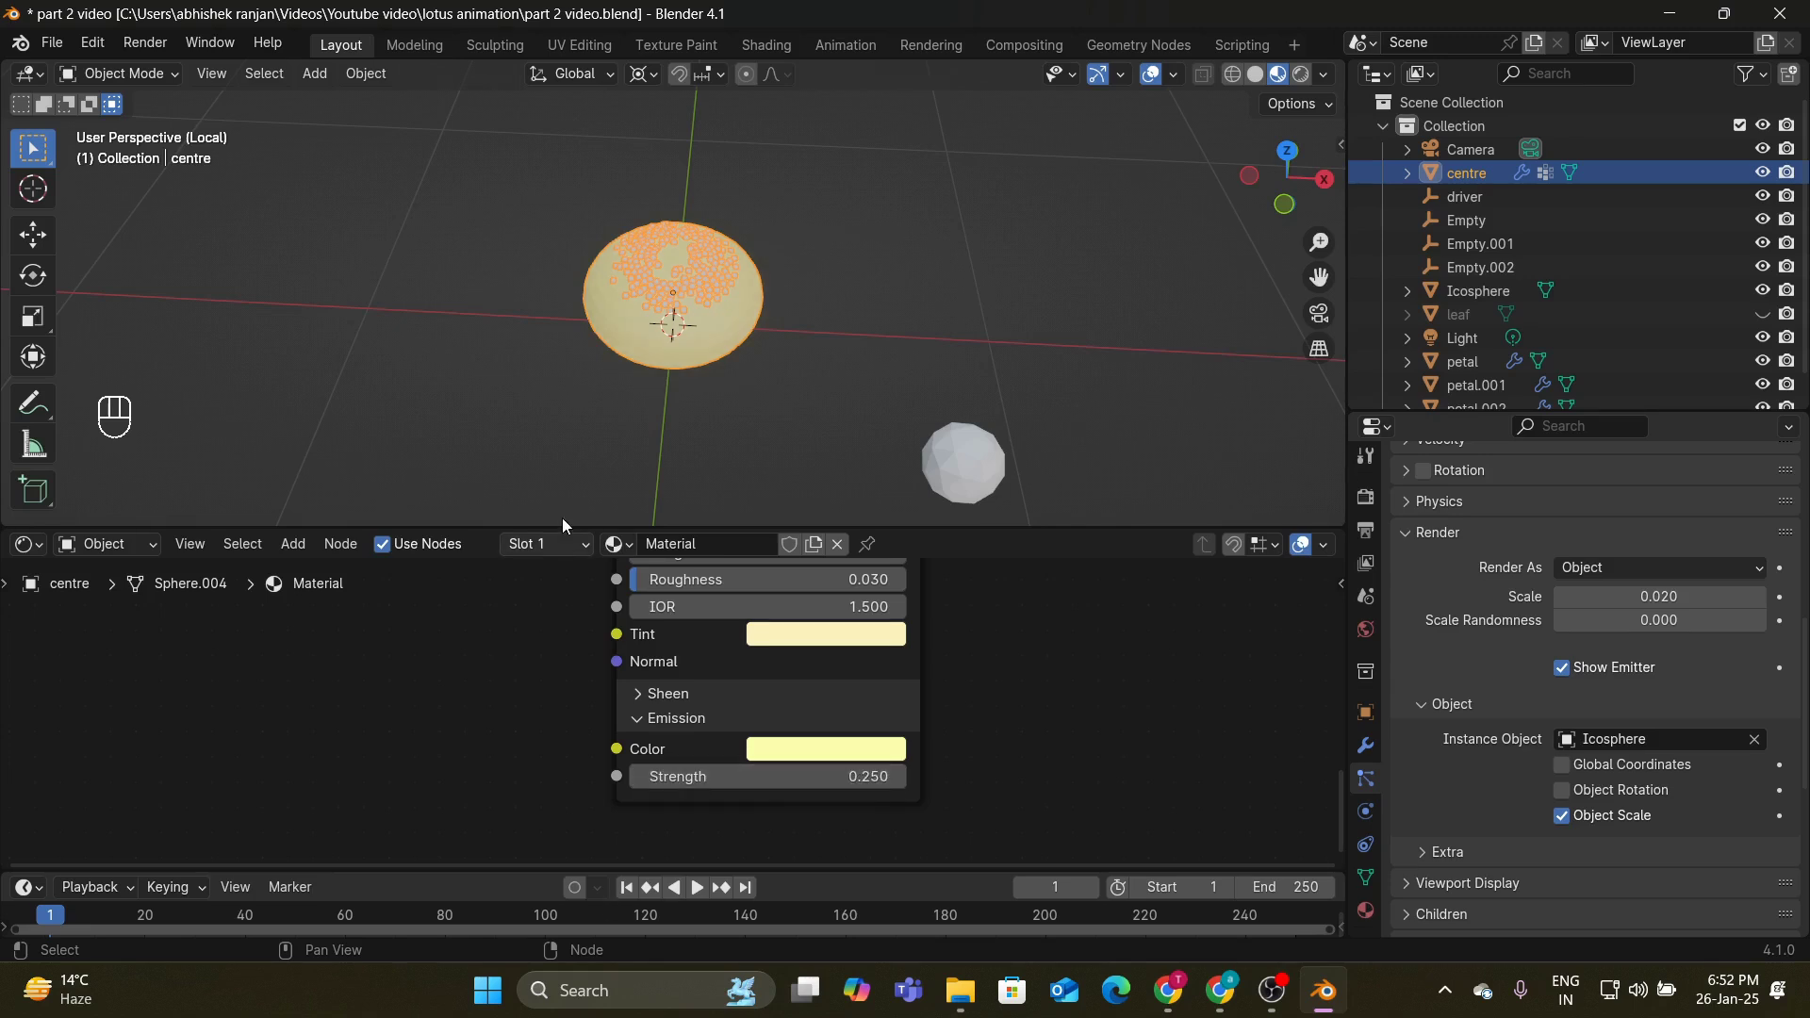
scroll(618, 341, up, 5)
scroll(621, 343, down, 5)
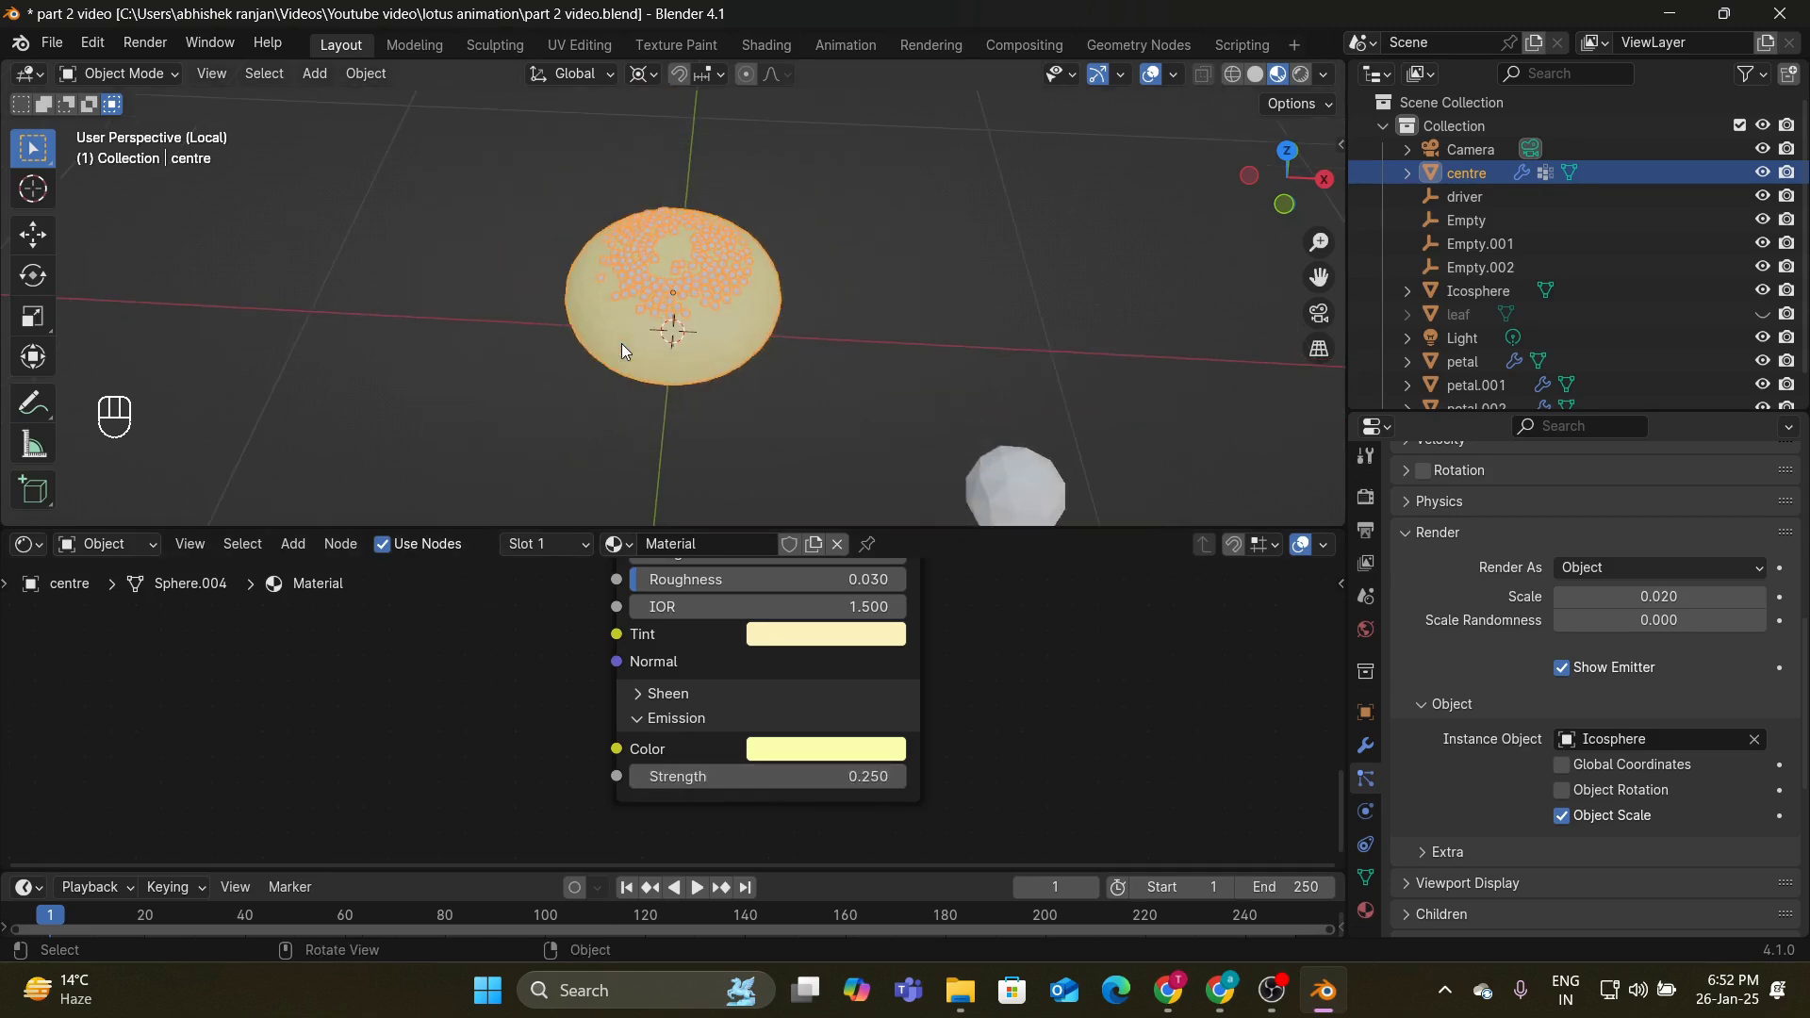
middle_drag(1030, 669, 1035, 761)
scroll(1036, 761, down, 1)
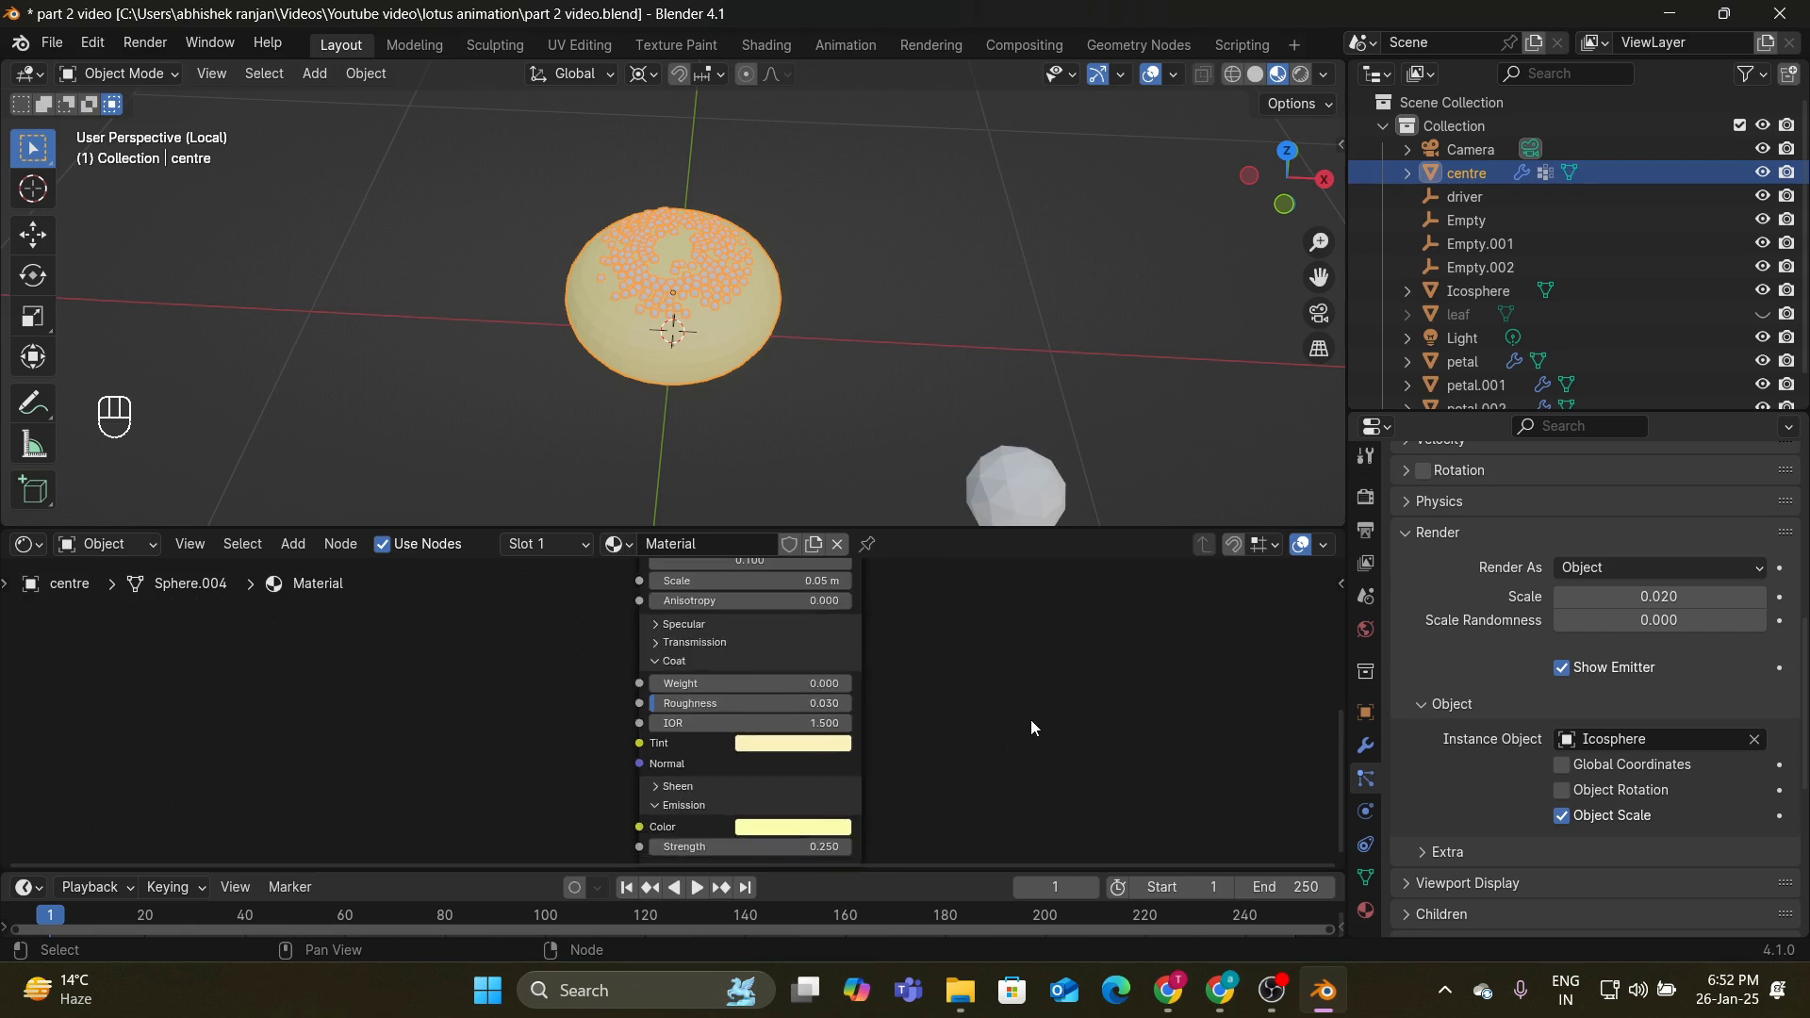
Step: Give the icosphere a new material with a magenta-pink base colour
click(1037, 485)
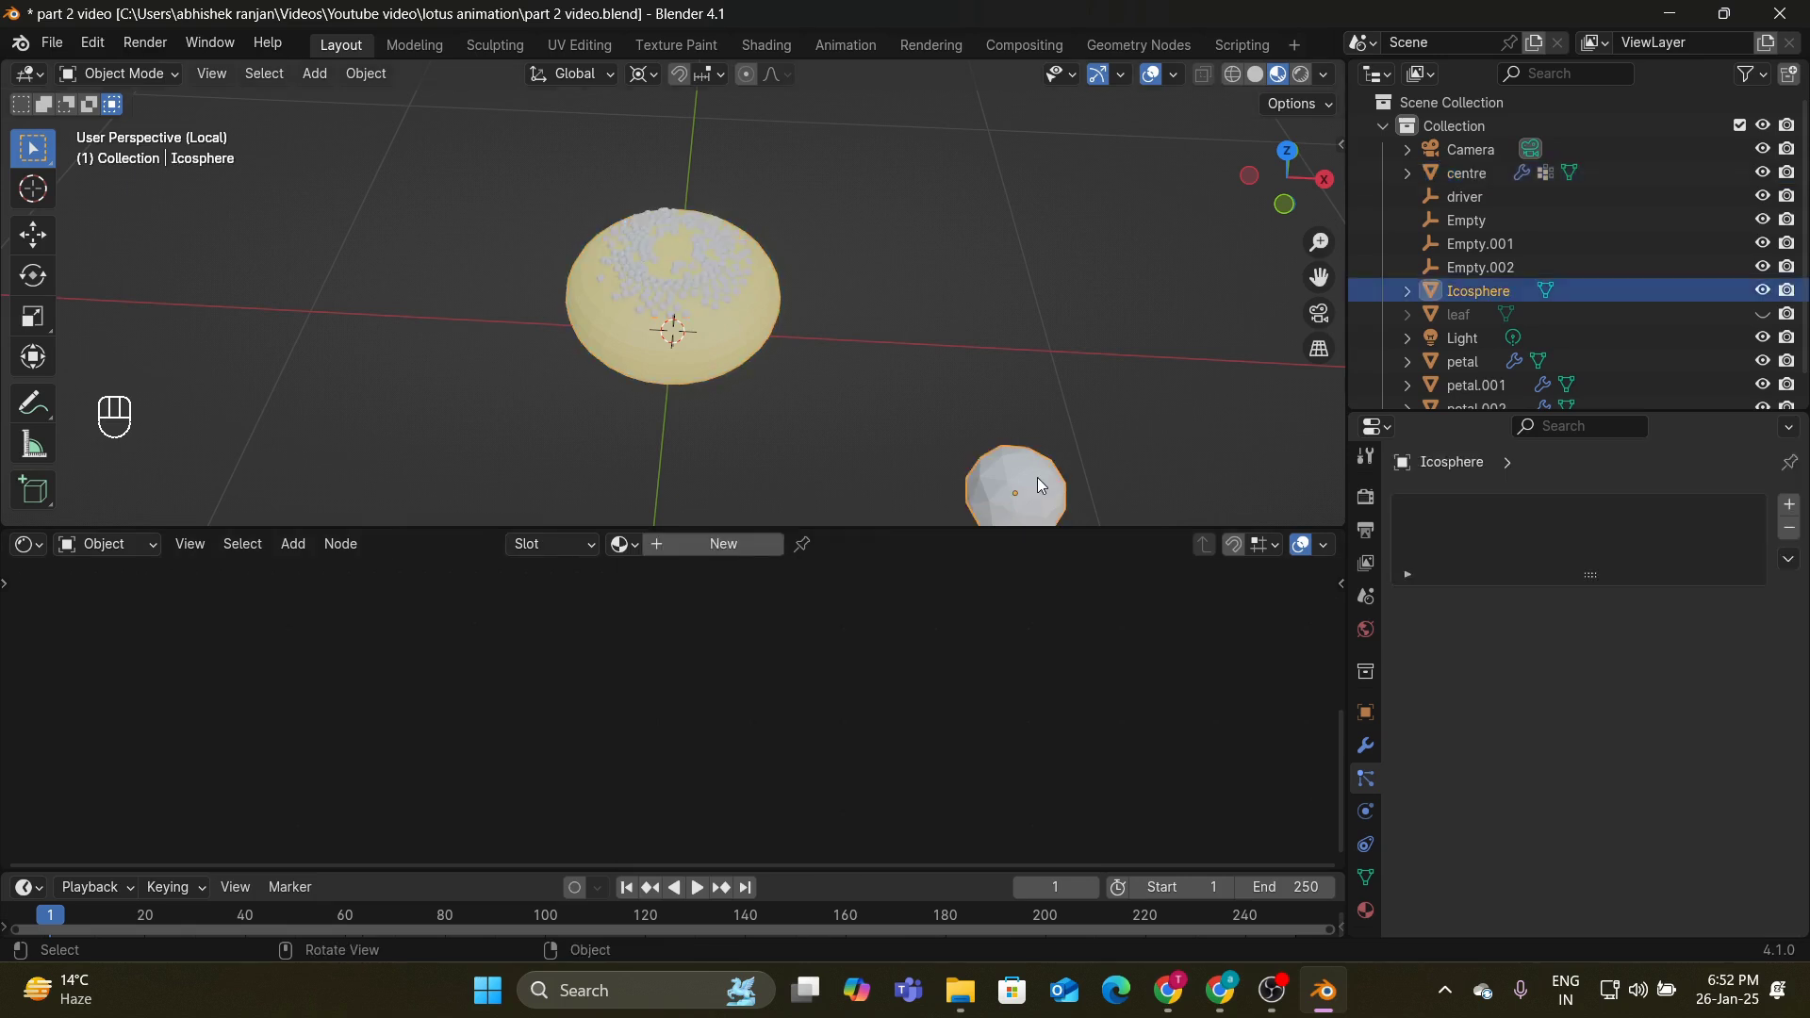
click(726, 547)
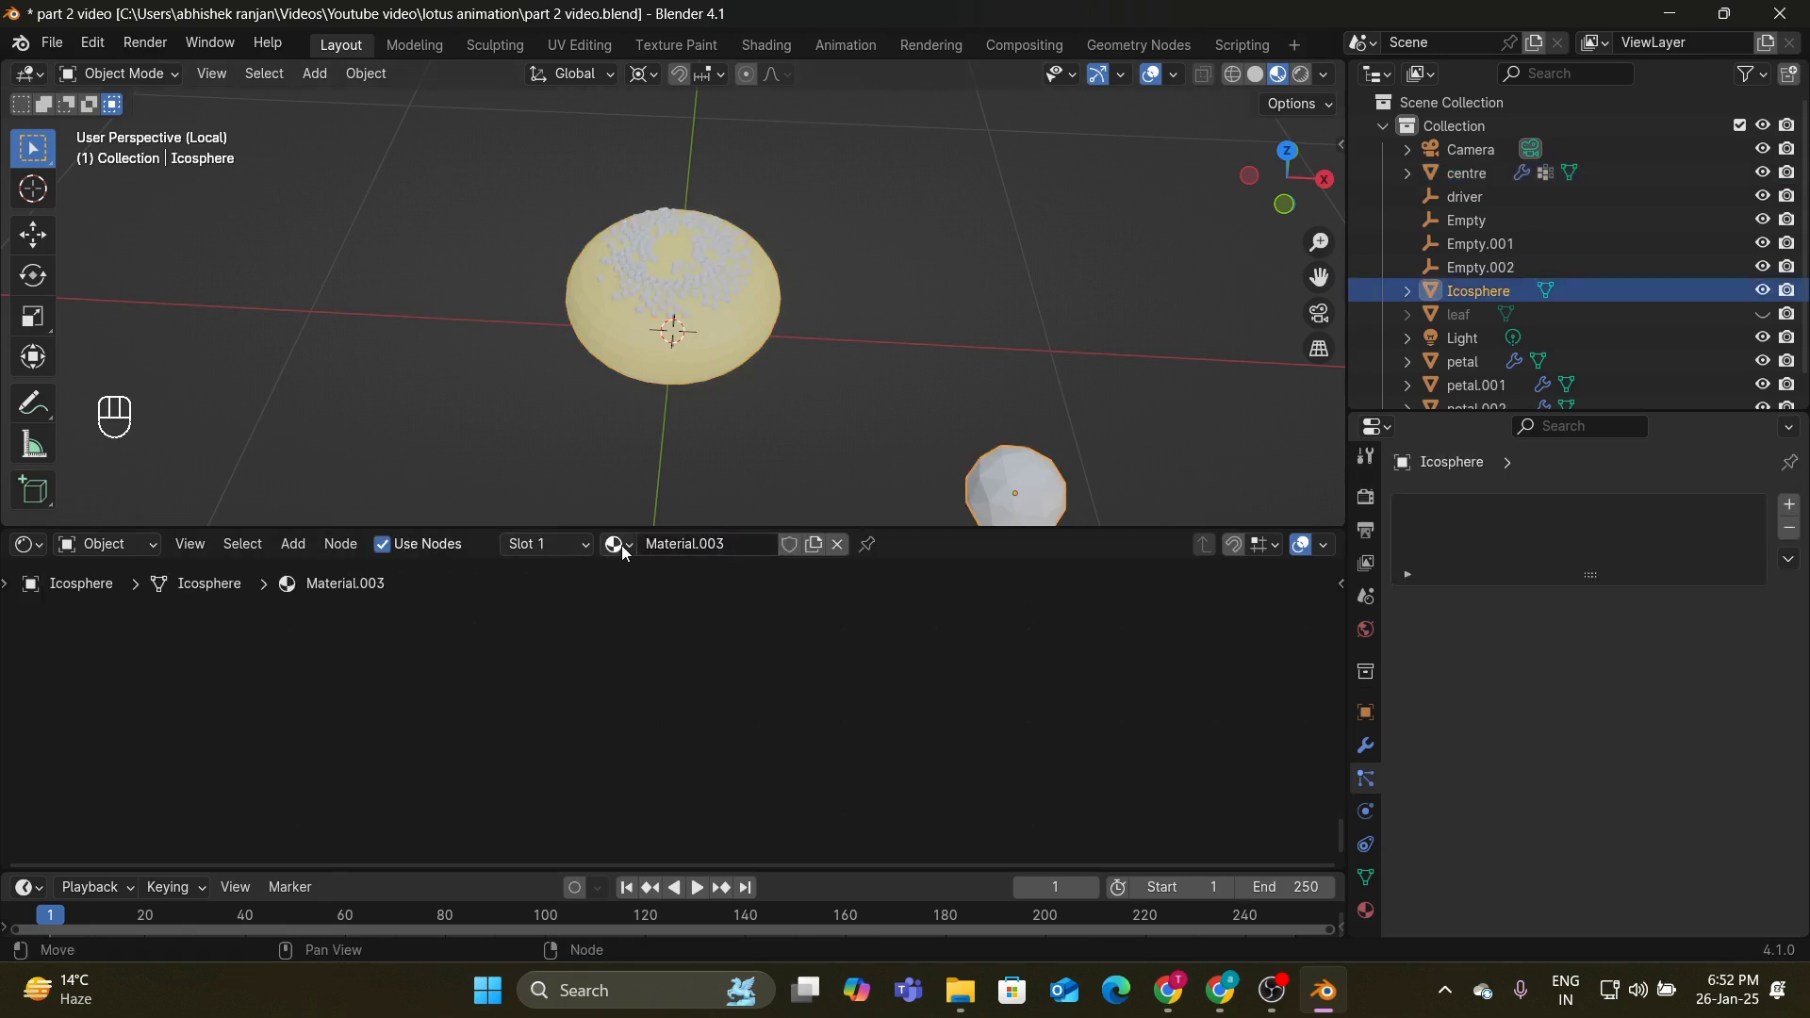
scroll(873, 648, down, 3)
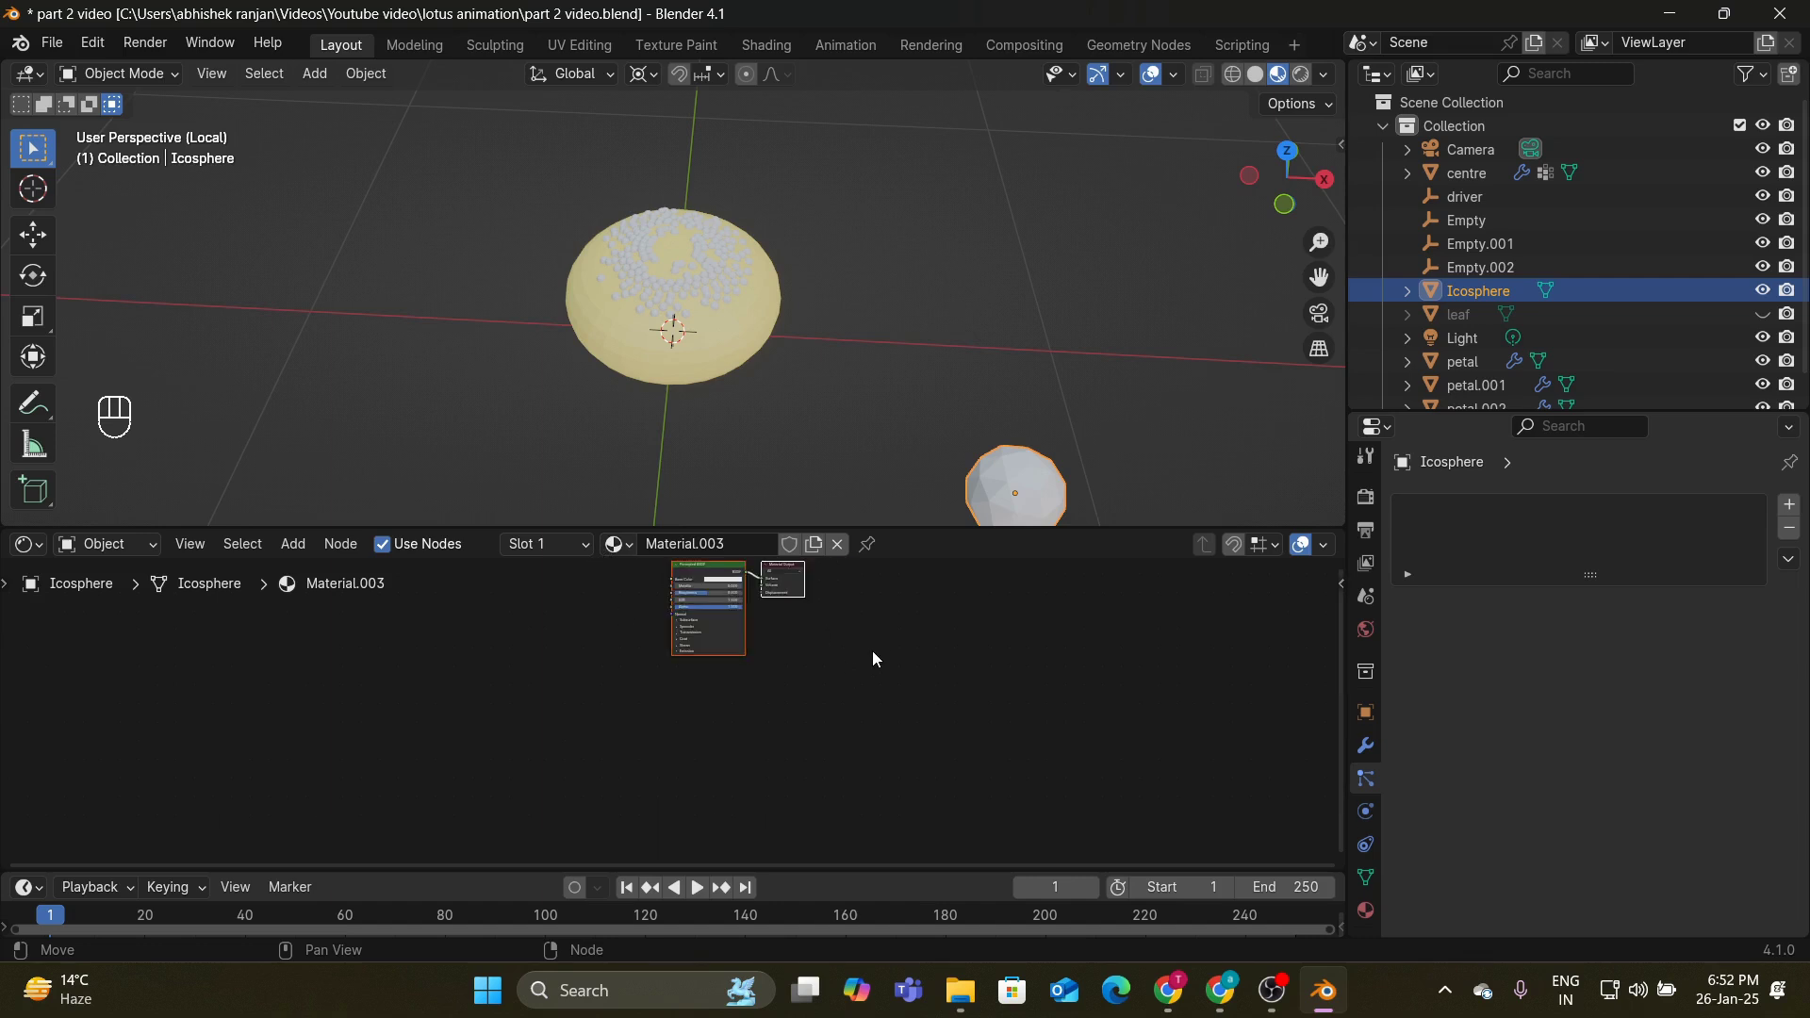
middle_drag(897, 684, 884, 770)
scroll(891, 762, up, 3)
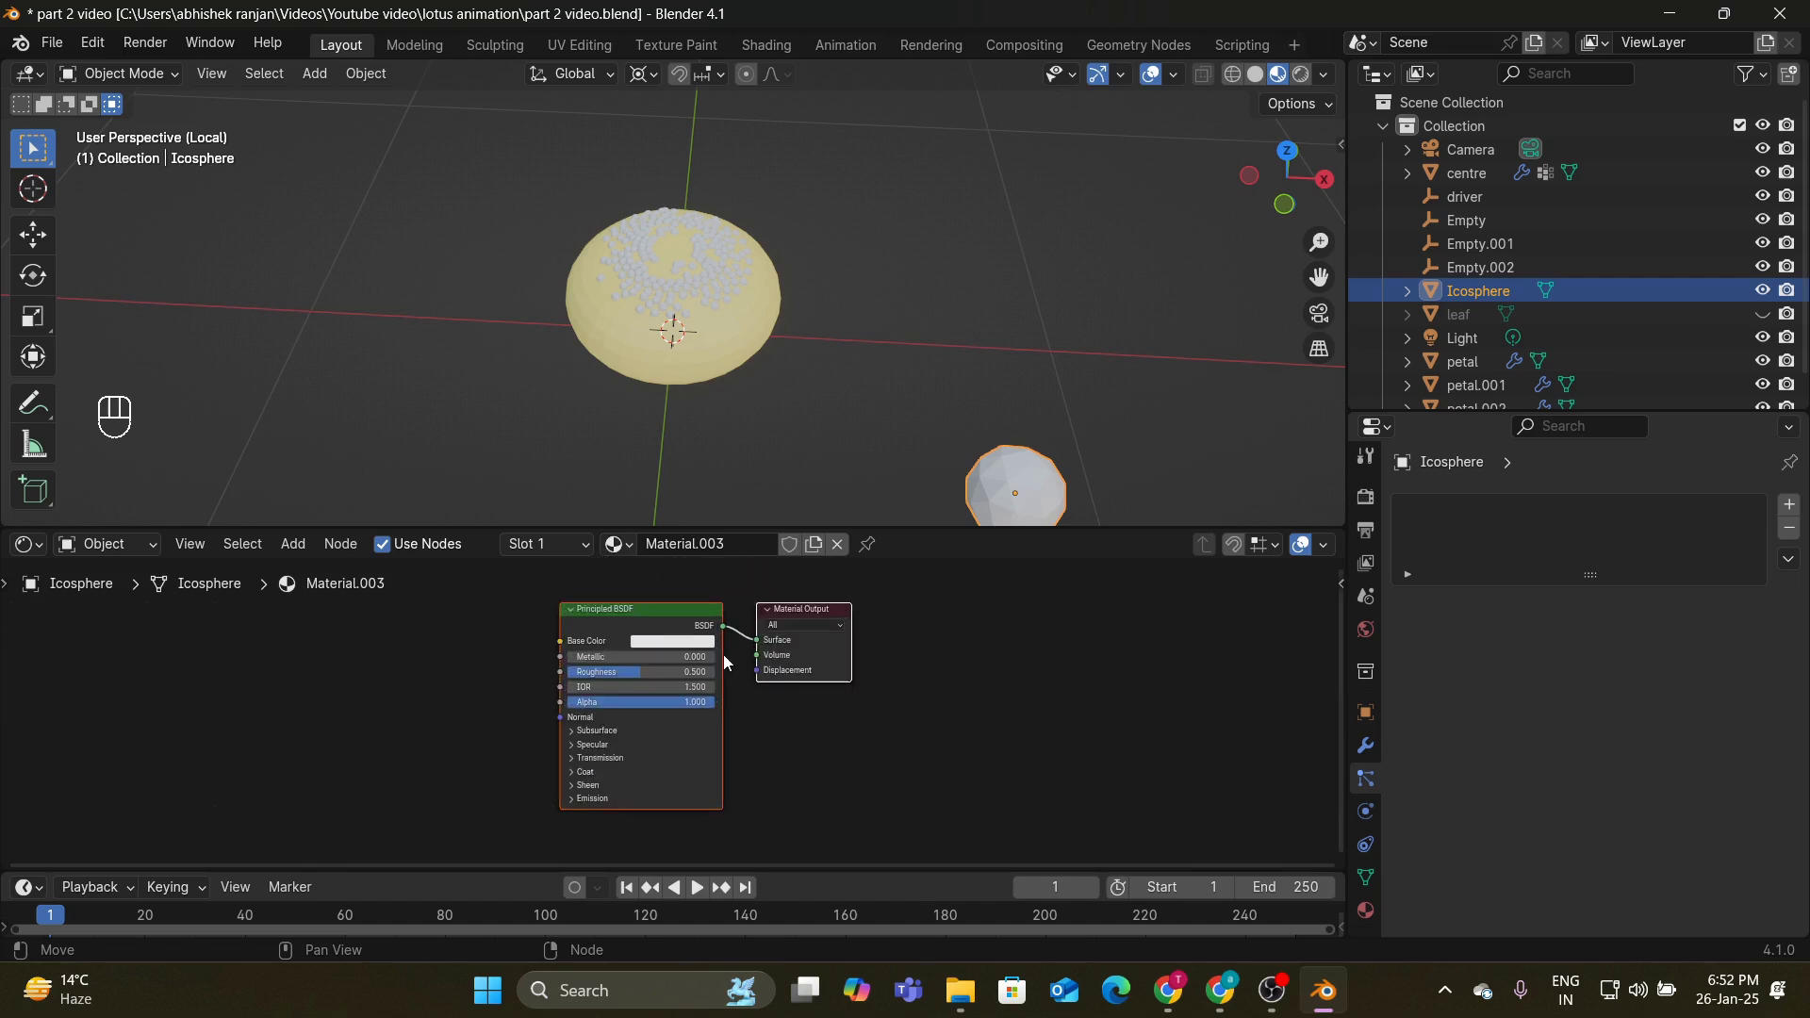
click(690, 642)
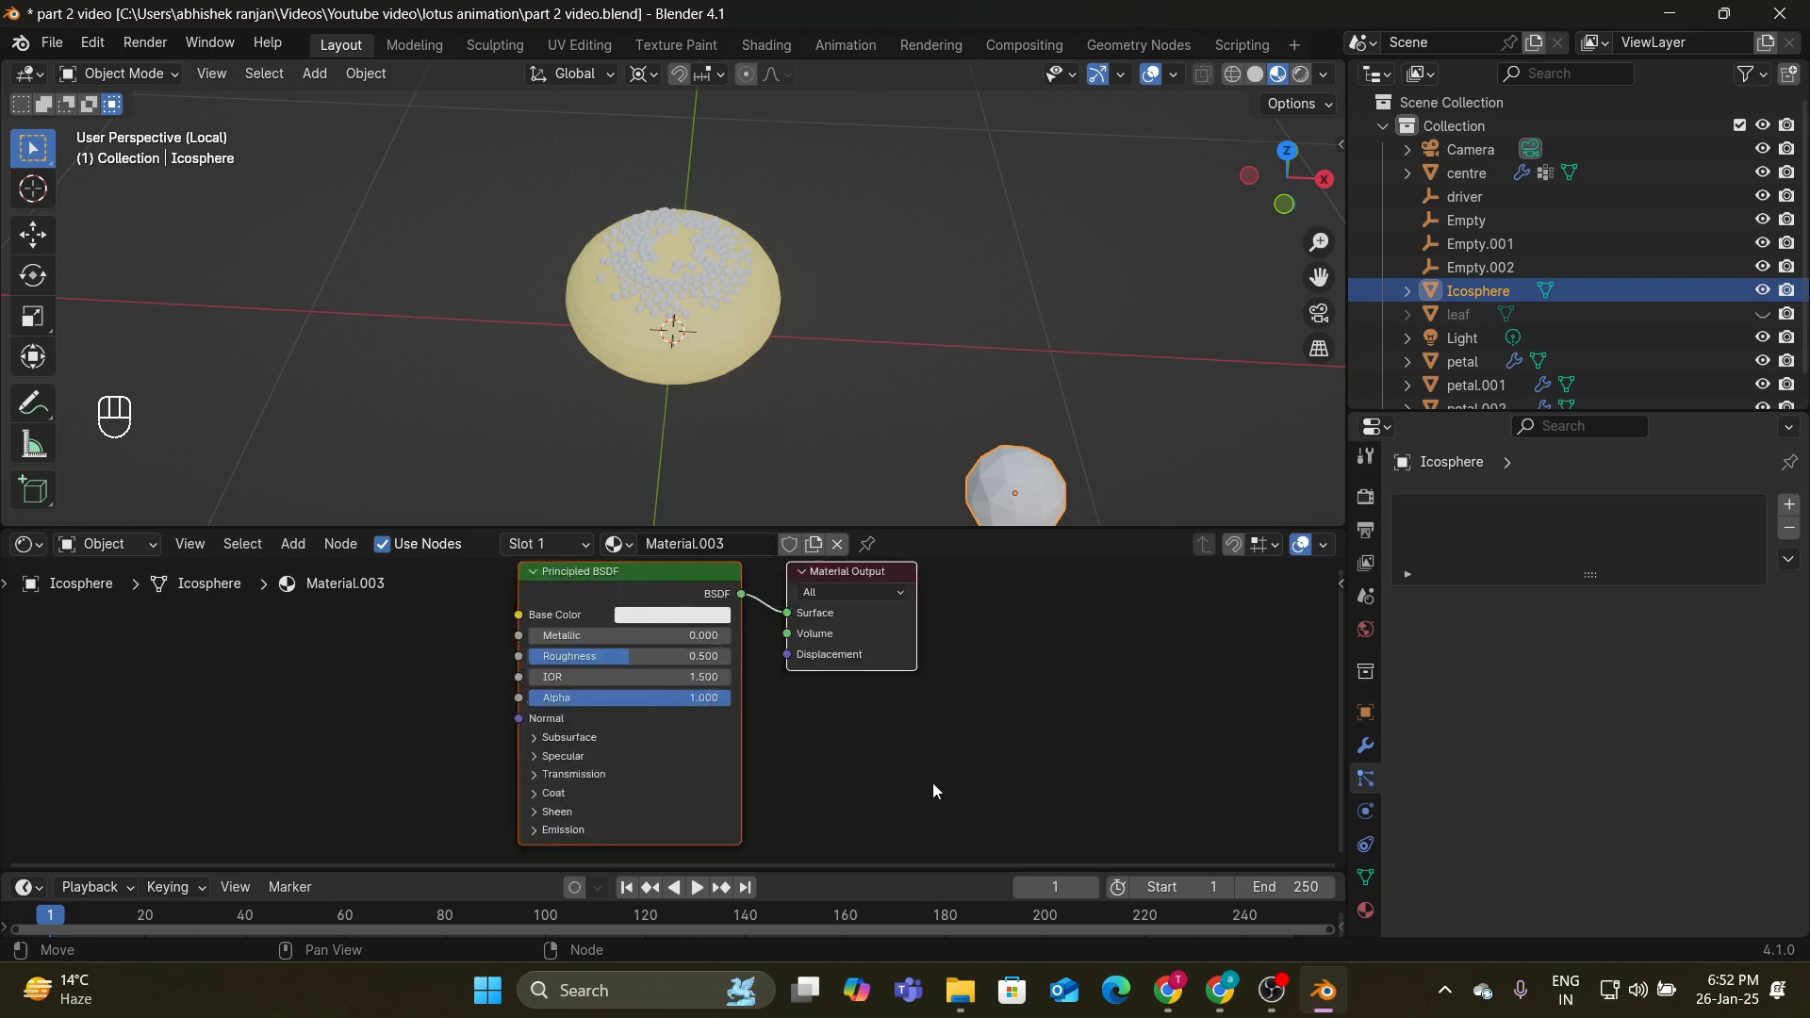
scroll(710, 602, up, 3)
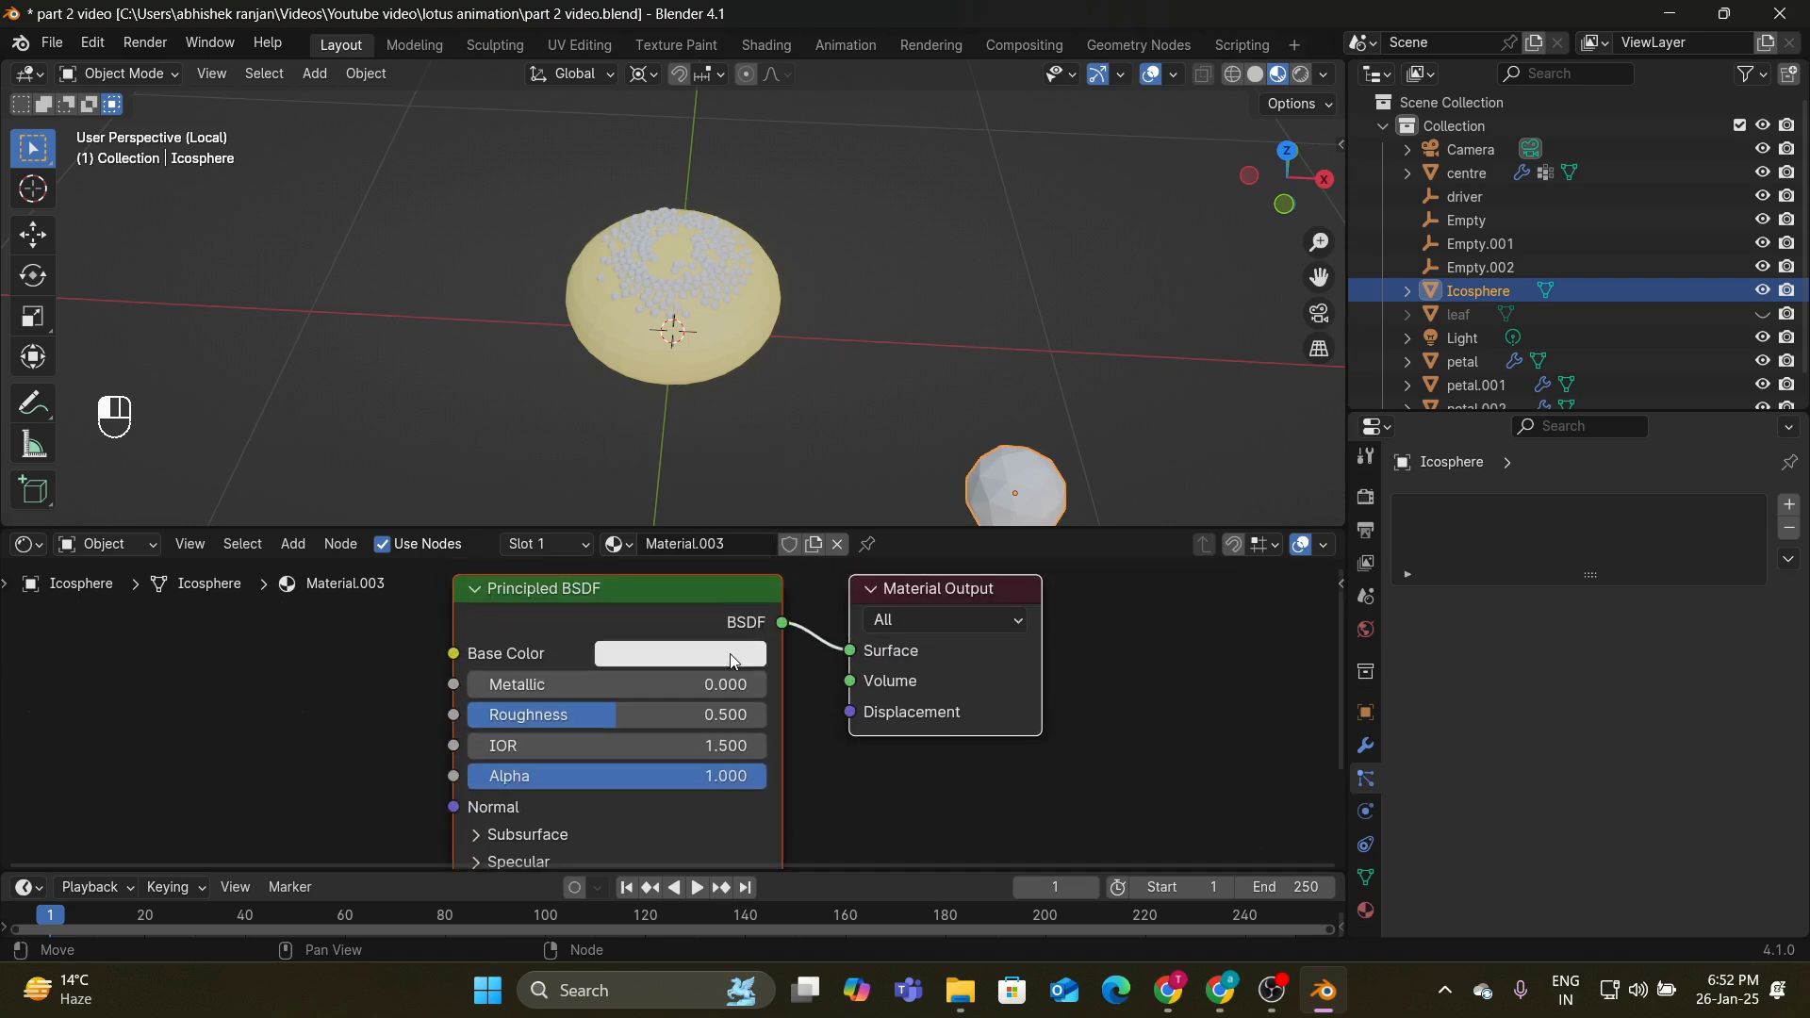
click(730, 653)
drag(726, 336, 786, 391)
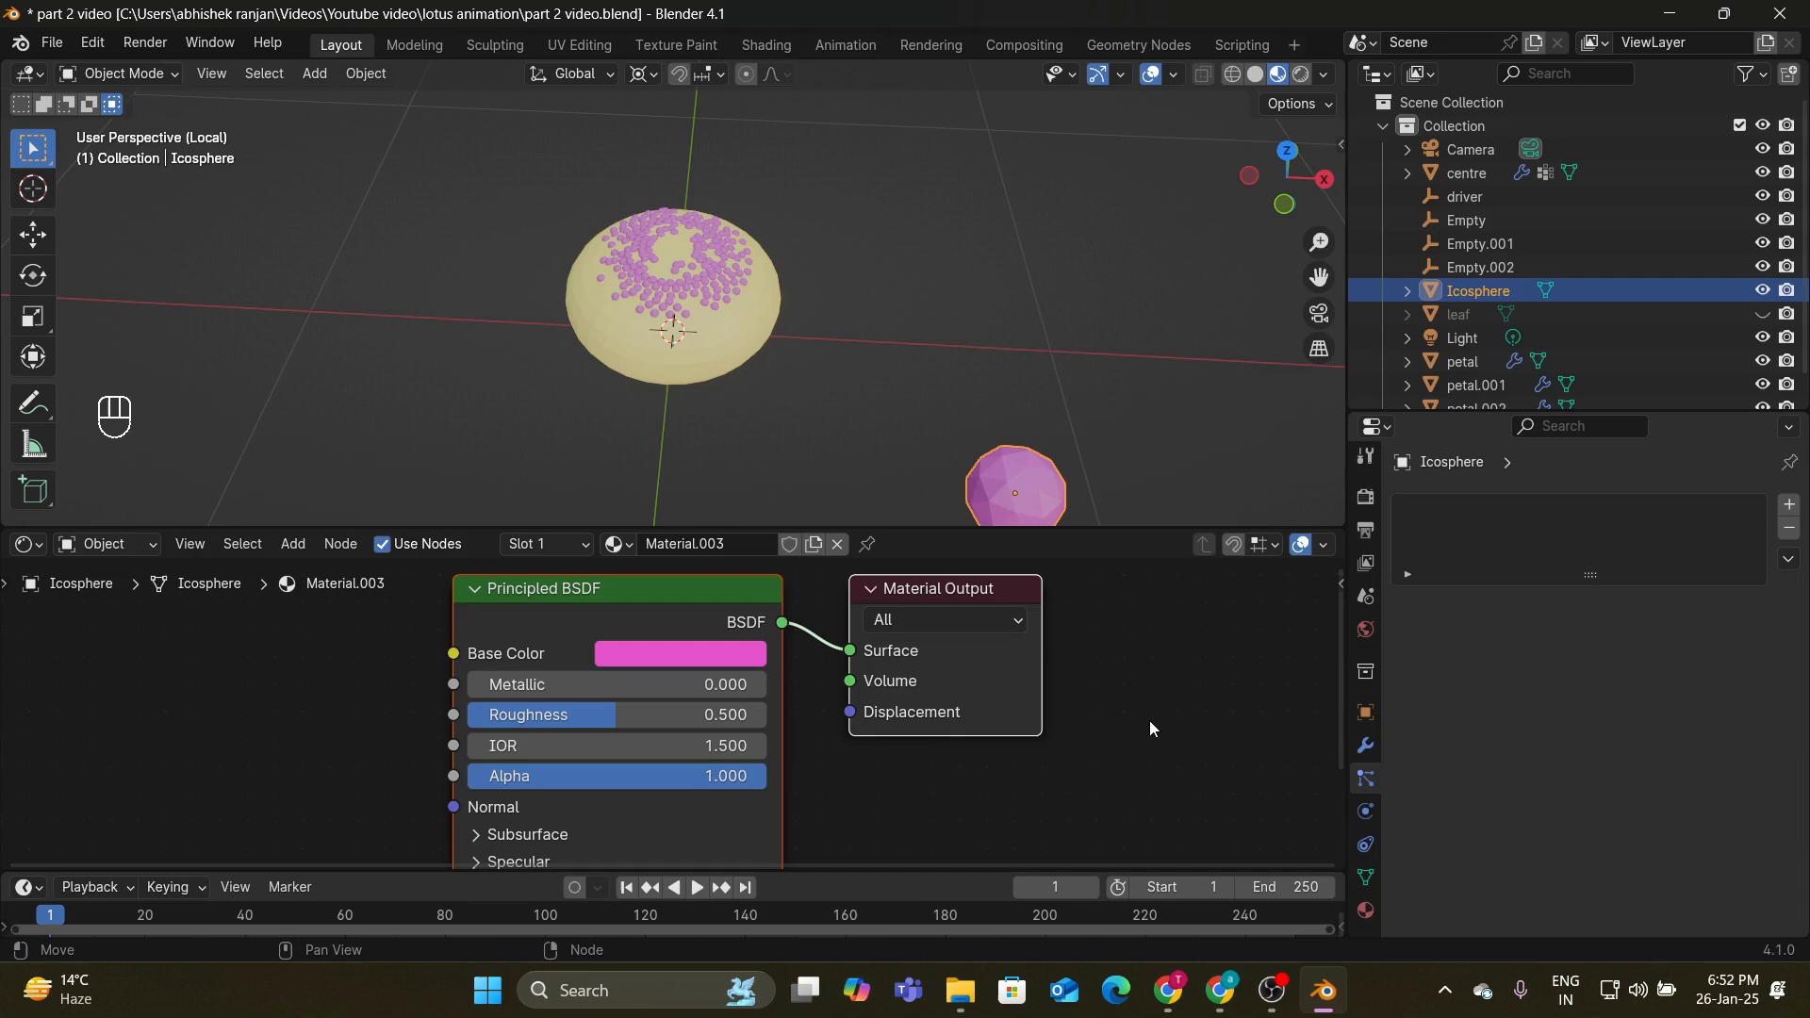
scroll(1156, 711, down, 1)
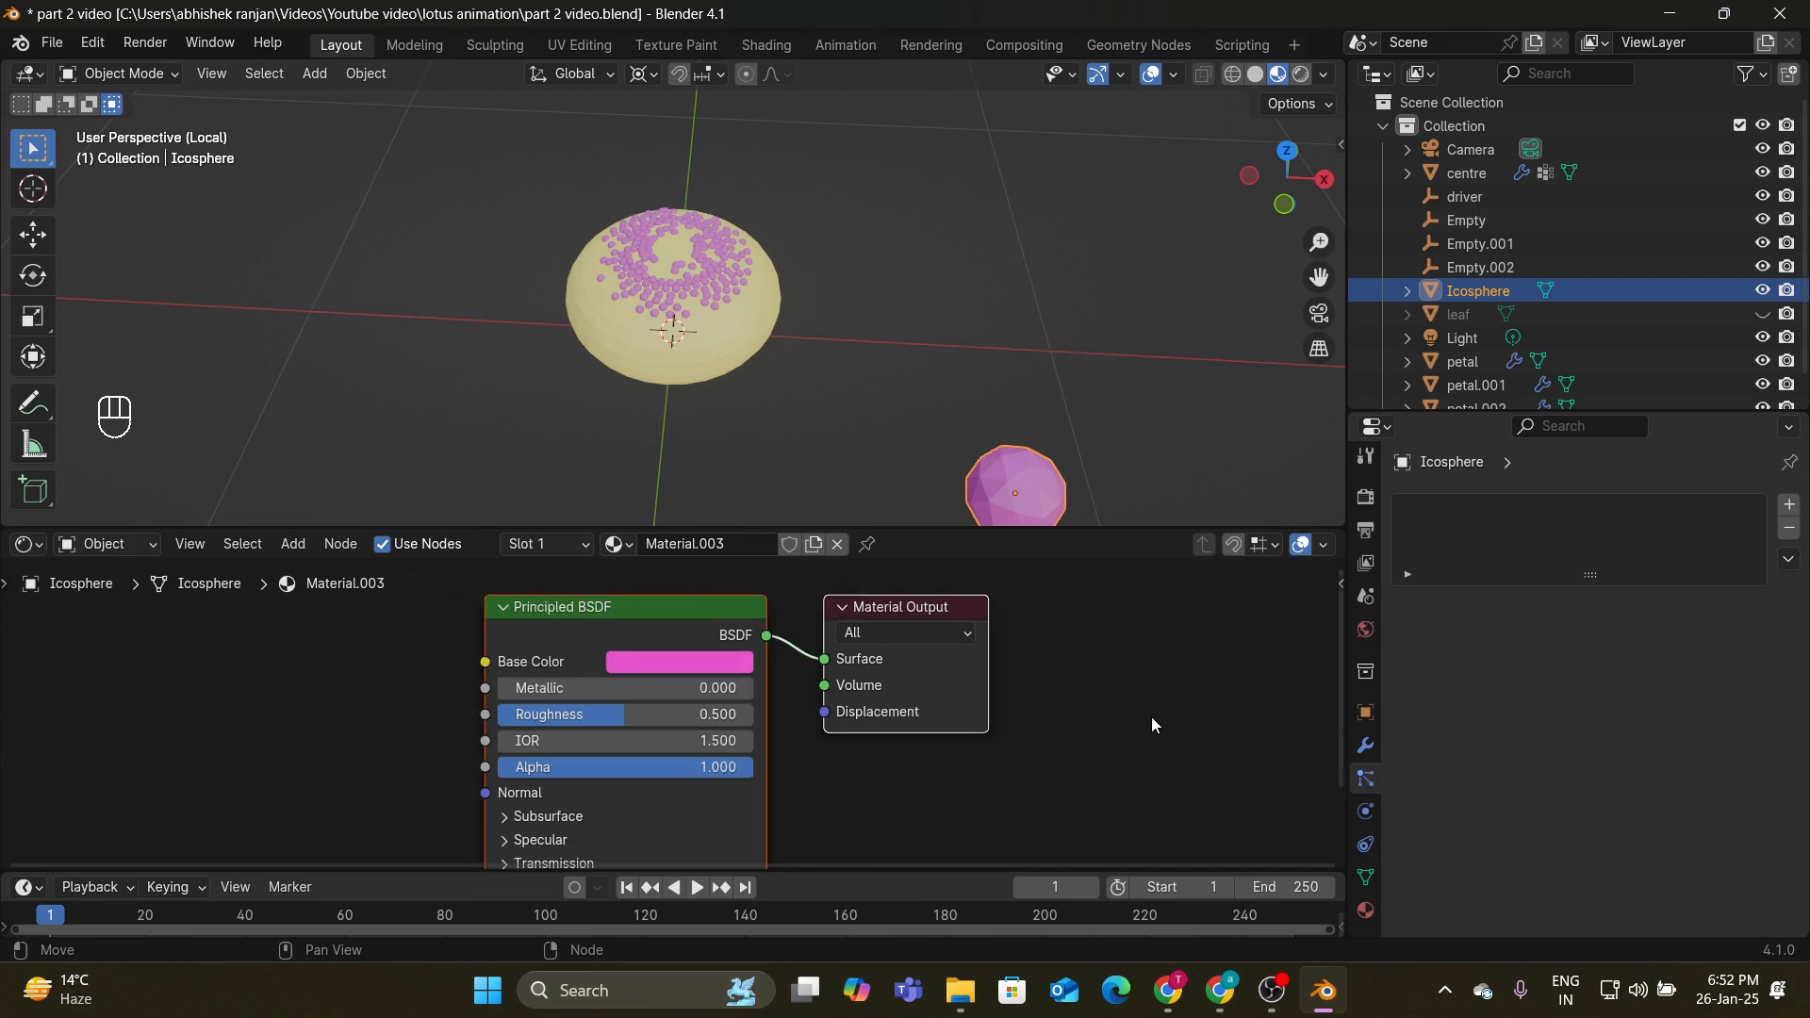
scroll(1152, 717, down, 2)
scroll(1038, 712, down, 2)
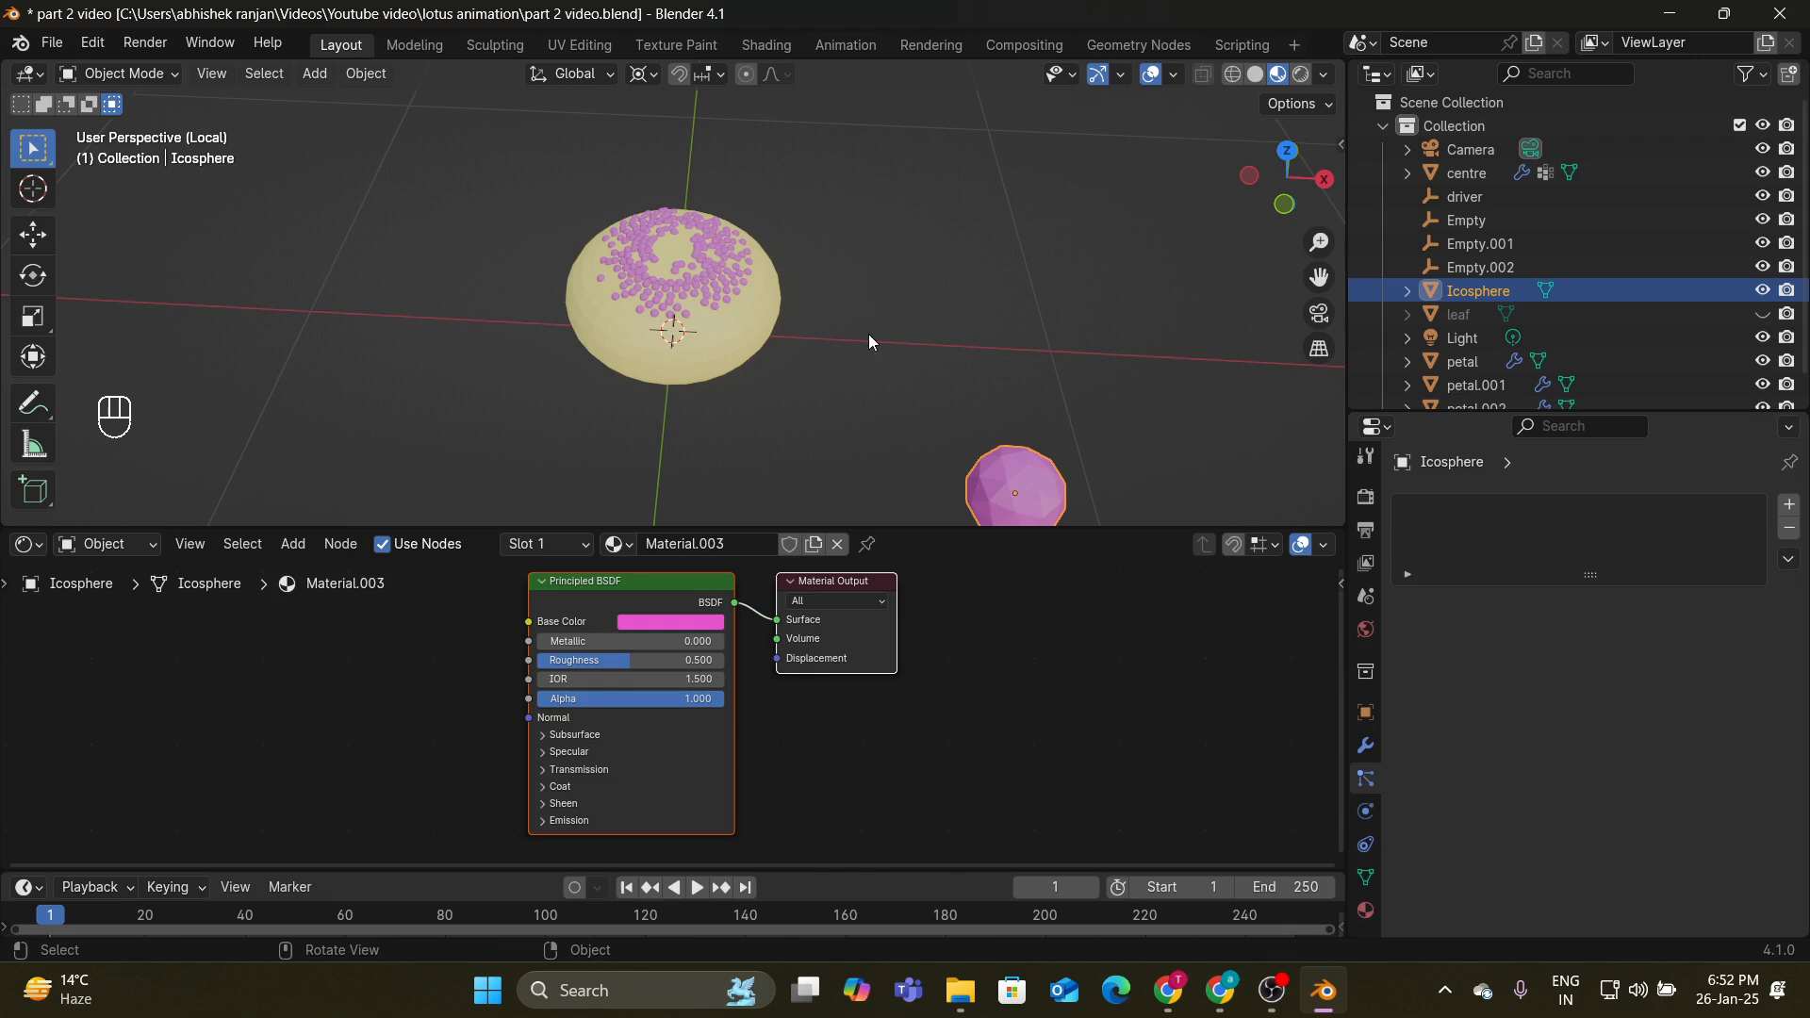
Step: Leave local view to show the whole flower and inspect its seeded centre from above
key(slash)
scroll(866, 345, up, 3)
middle_drag(875, 342, 939, 297)
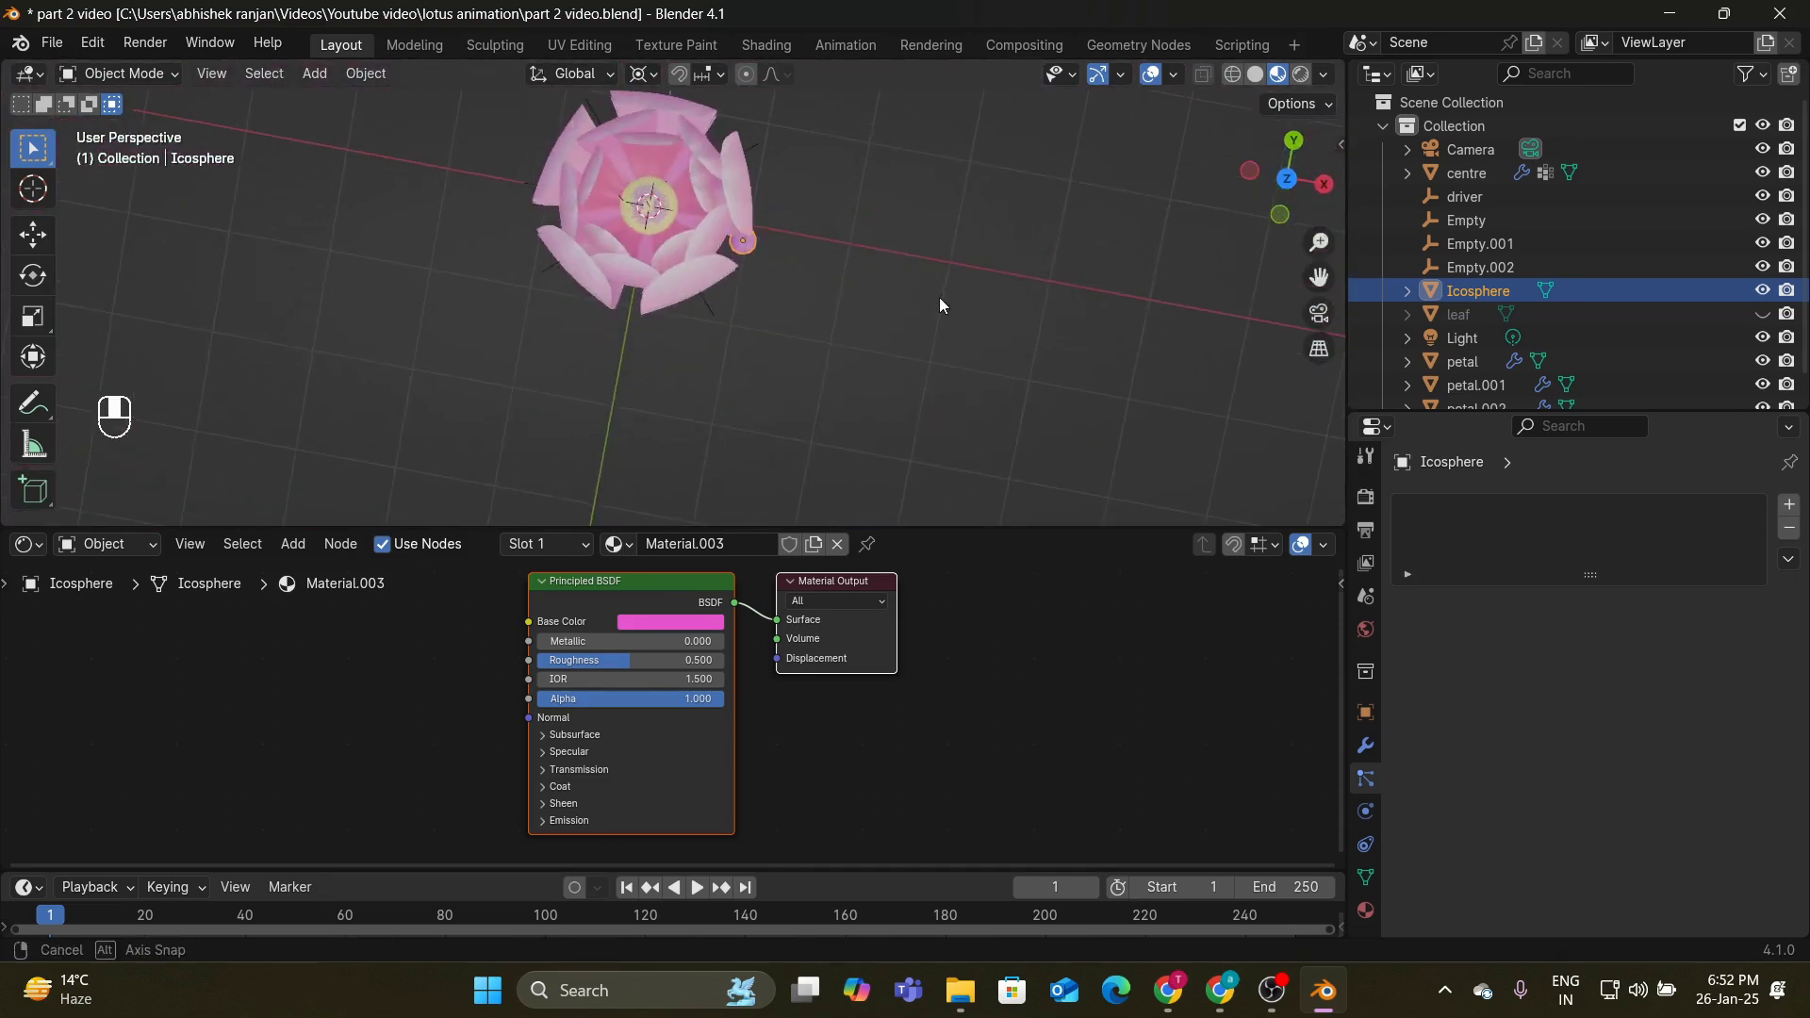
scroll(939, 297, up, 2)
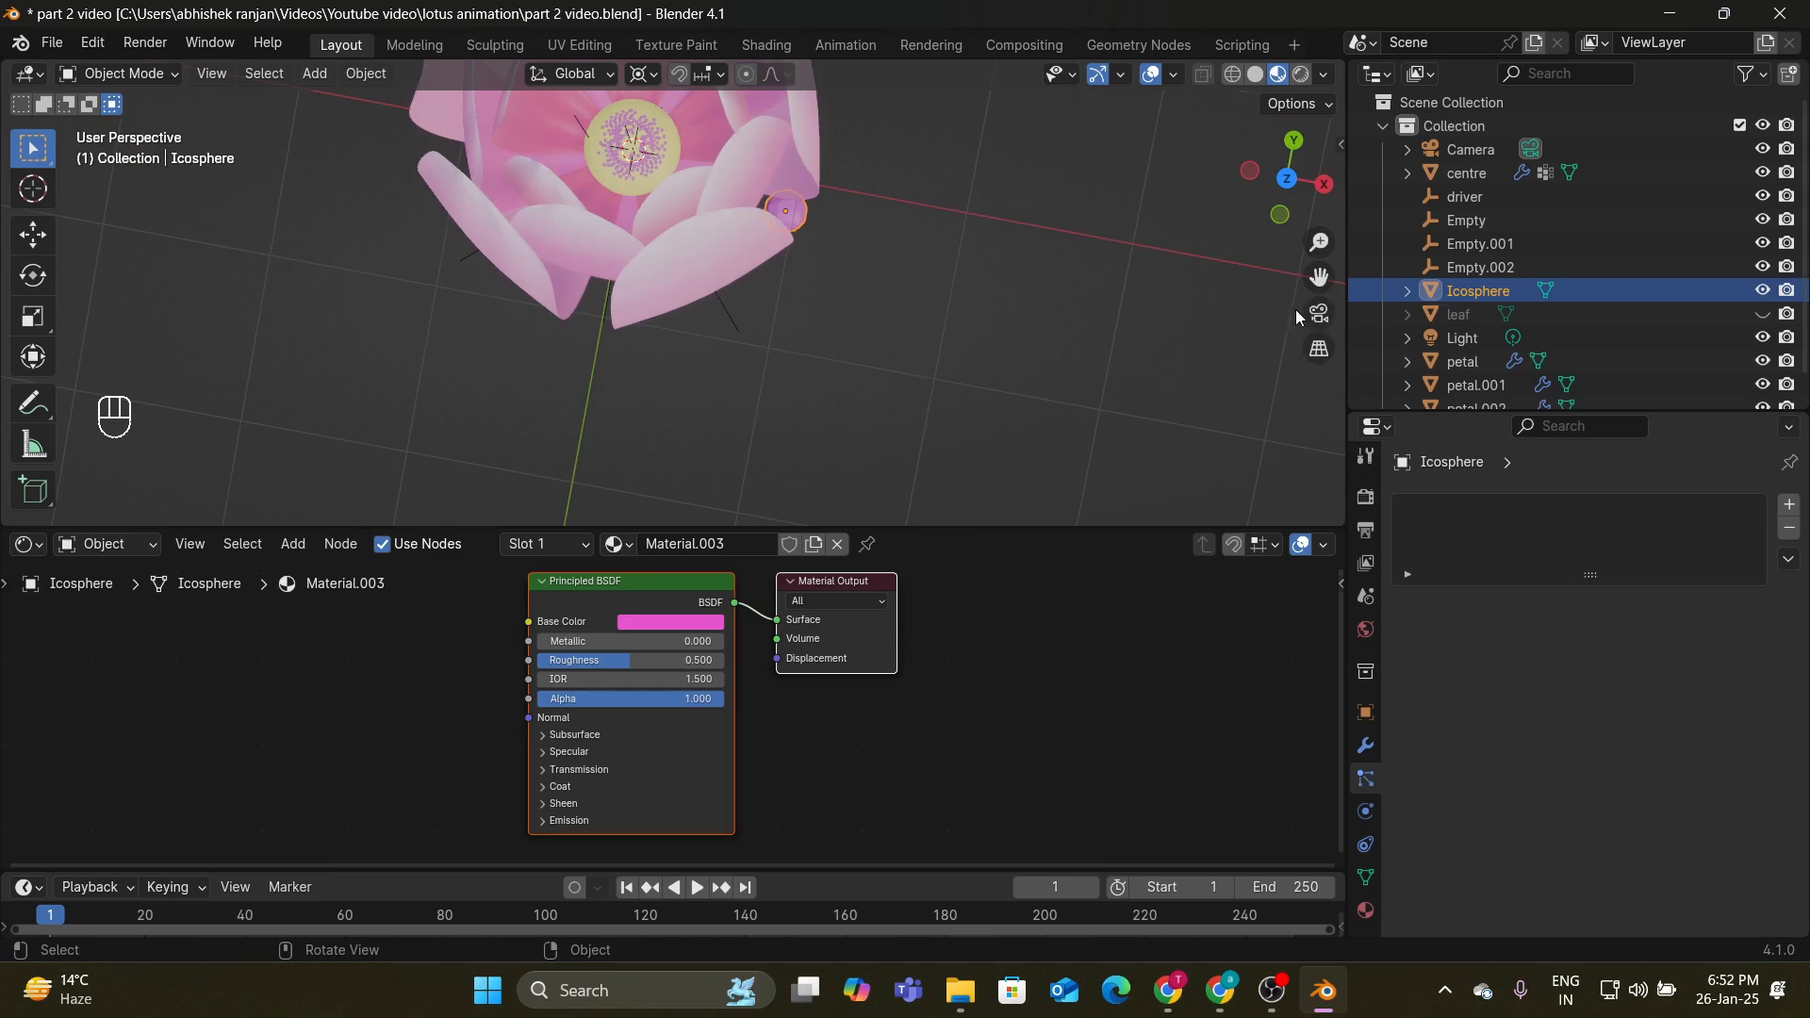
drag(1319, 277, 1316, 398)
scroll(934, 246, up, 4)
scroll(933, 246, down, 2)
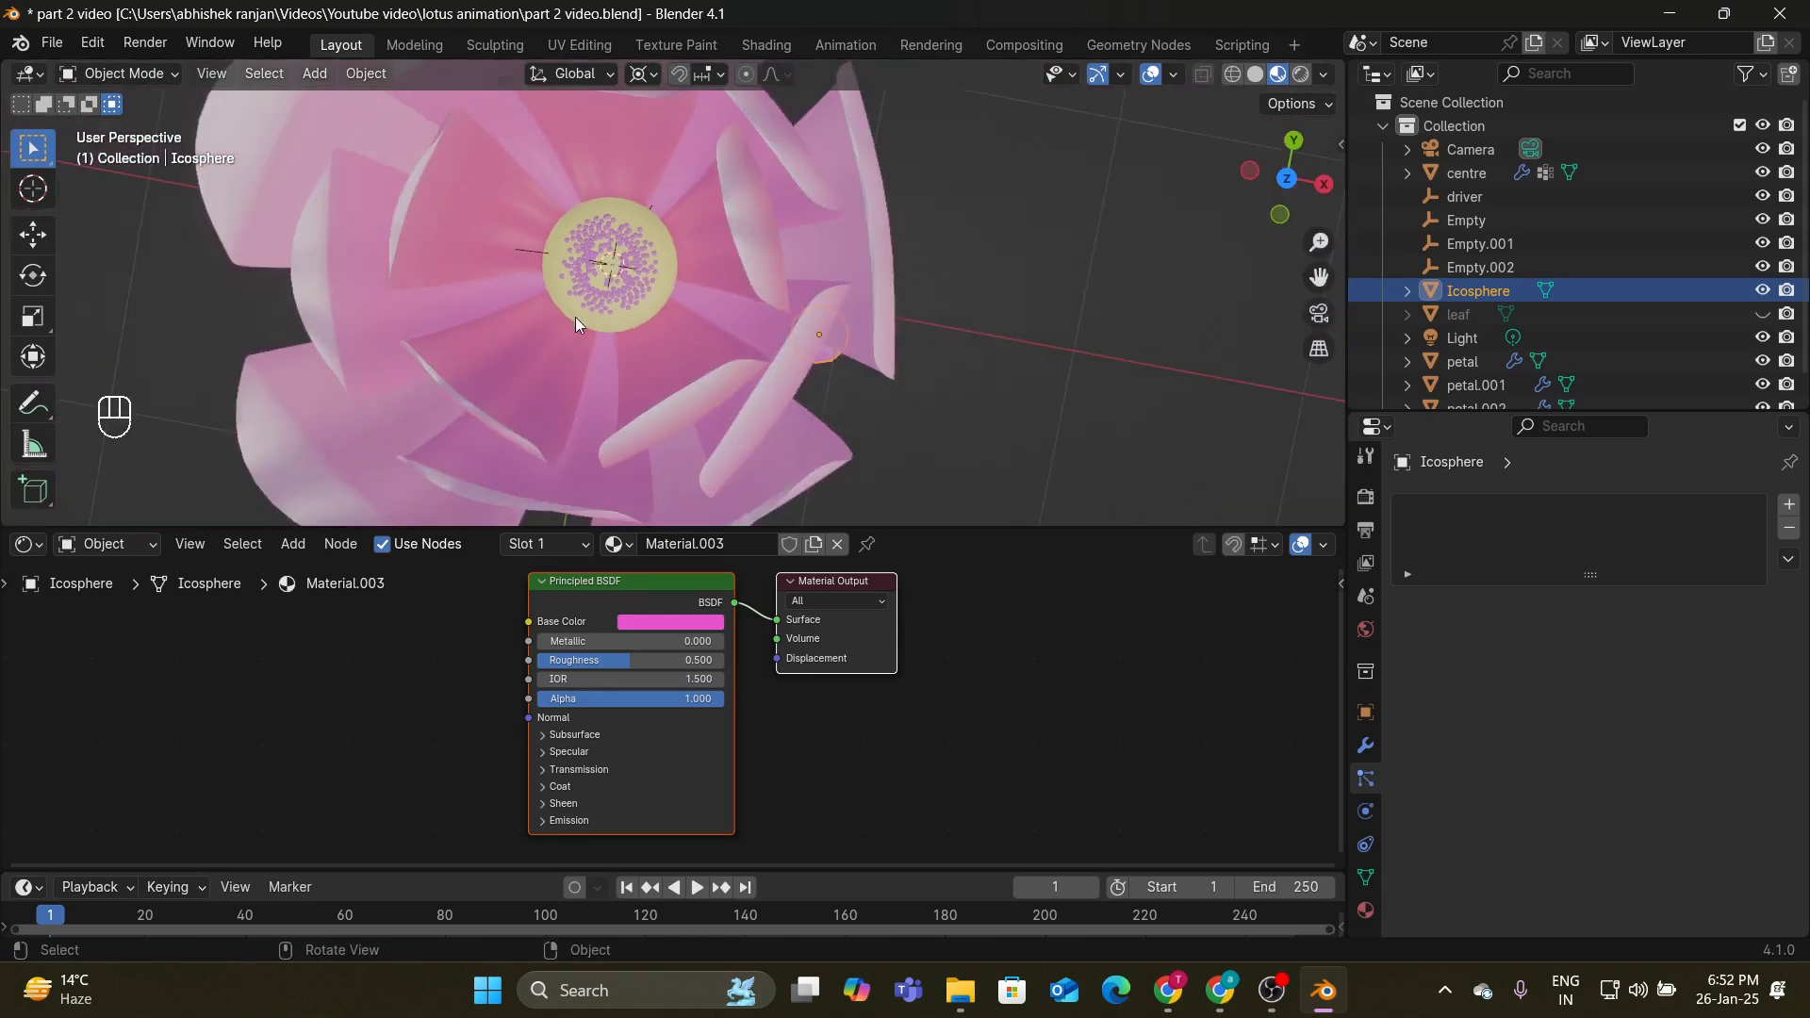
click(640, 298)
scroll(745, 305, up, 3)
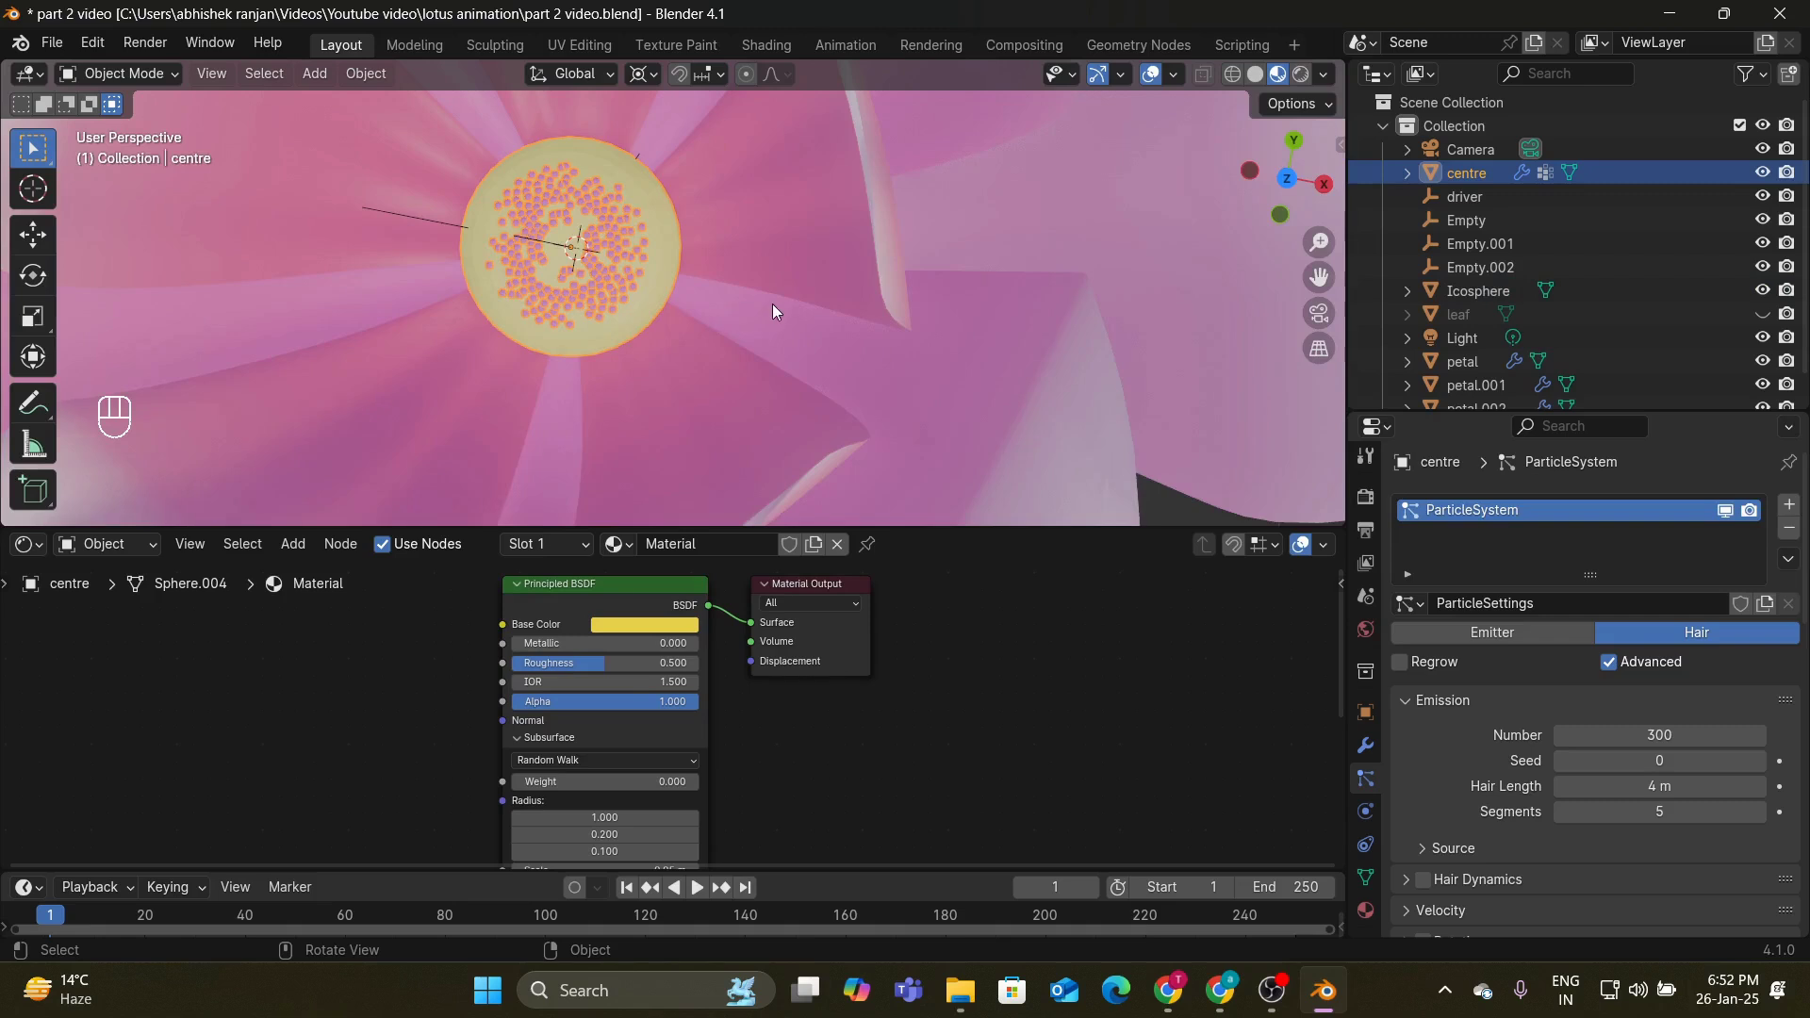
scroll(798, 307, down, 8)
Step: Move the icosphere away from the flower by about 7.8 m in X, -4.55 m in Y and -0.78 m in Z
click(925, 308)
scroll(925, 309, up, 3)
middle_drag(925, 309, 828, 340)
click(775, 332)
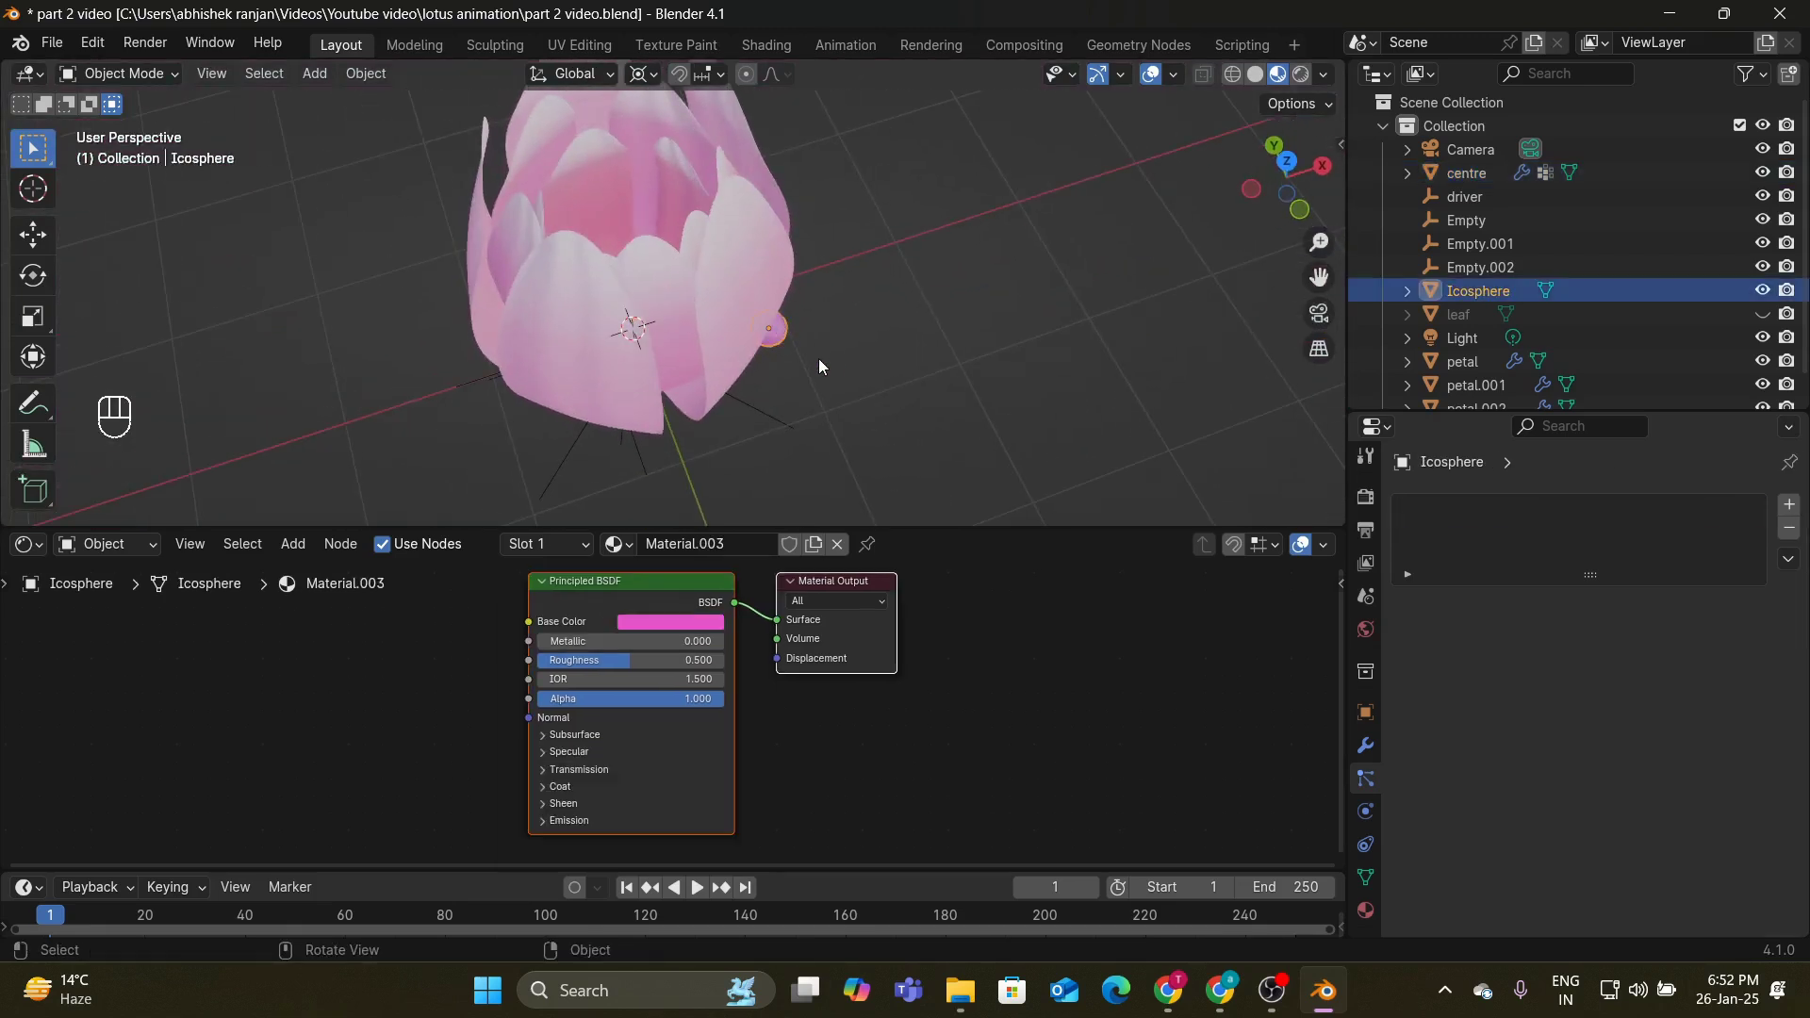
key(g)
click(779, 154)
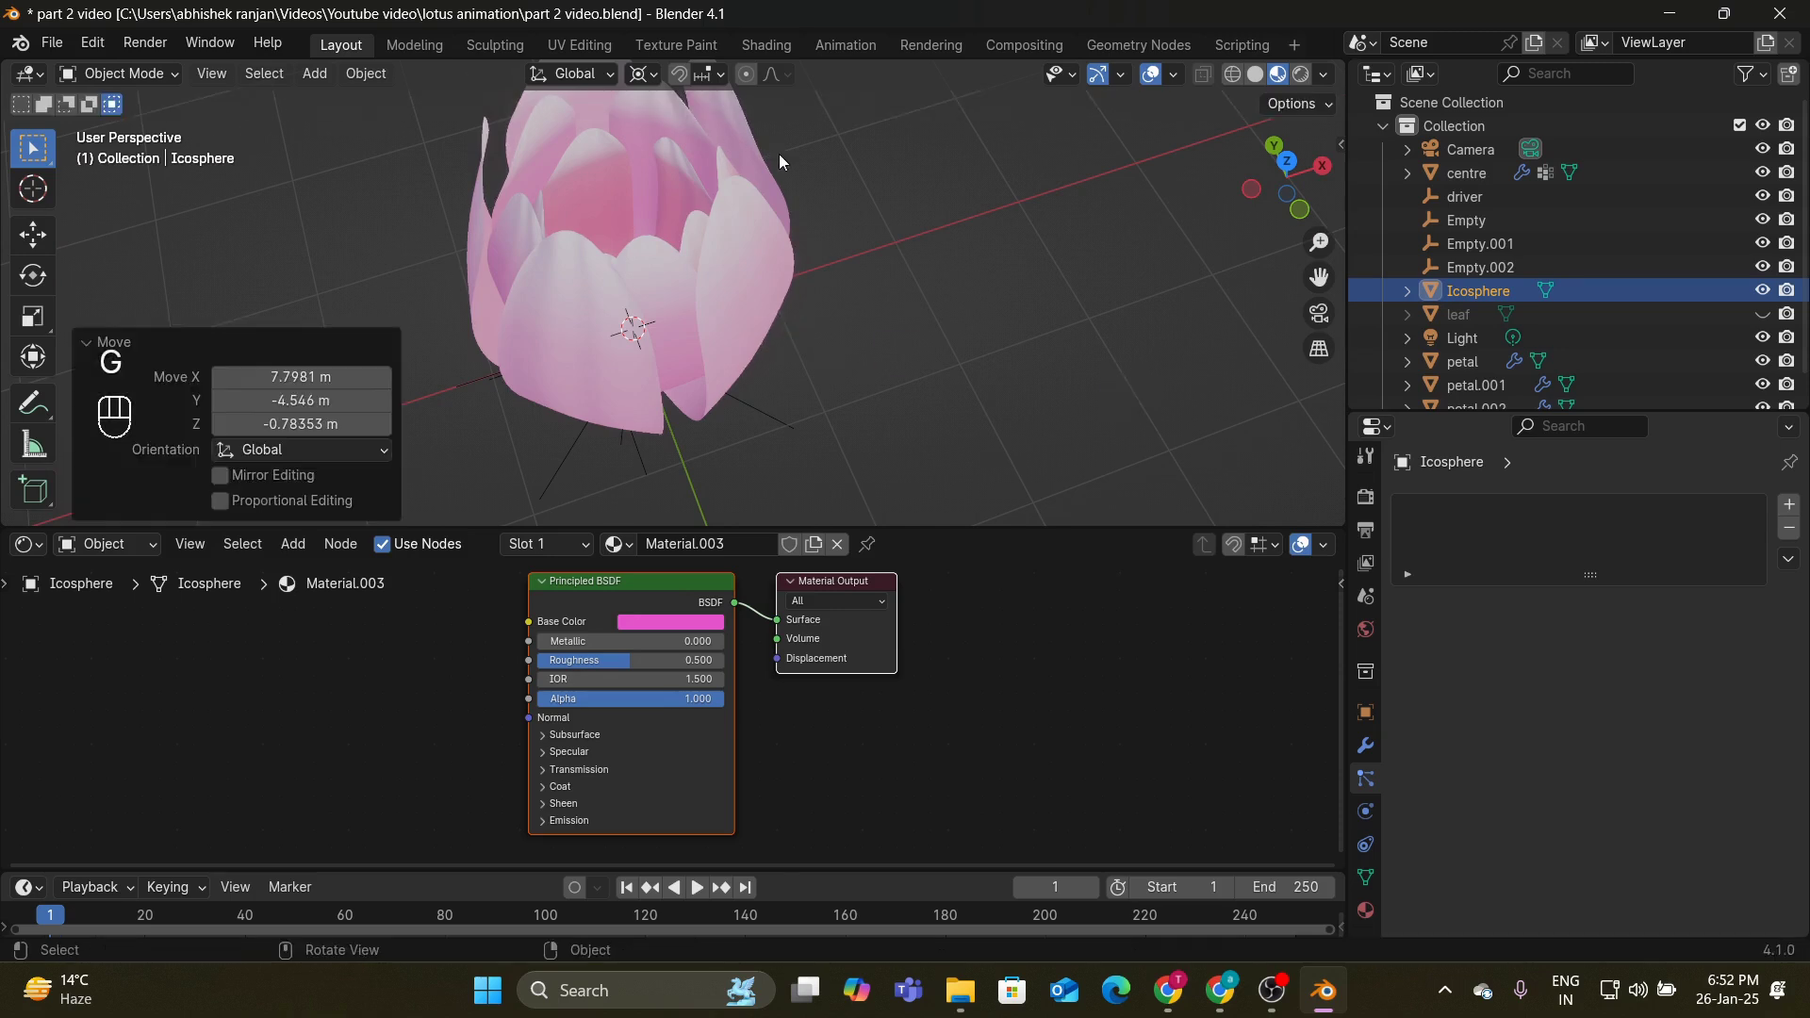
Step: Select the flower's centre and look through its particle system's emission, render and vertex group settings
middle_drag(591, 273, 552, 343)
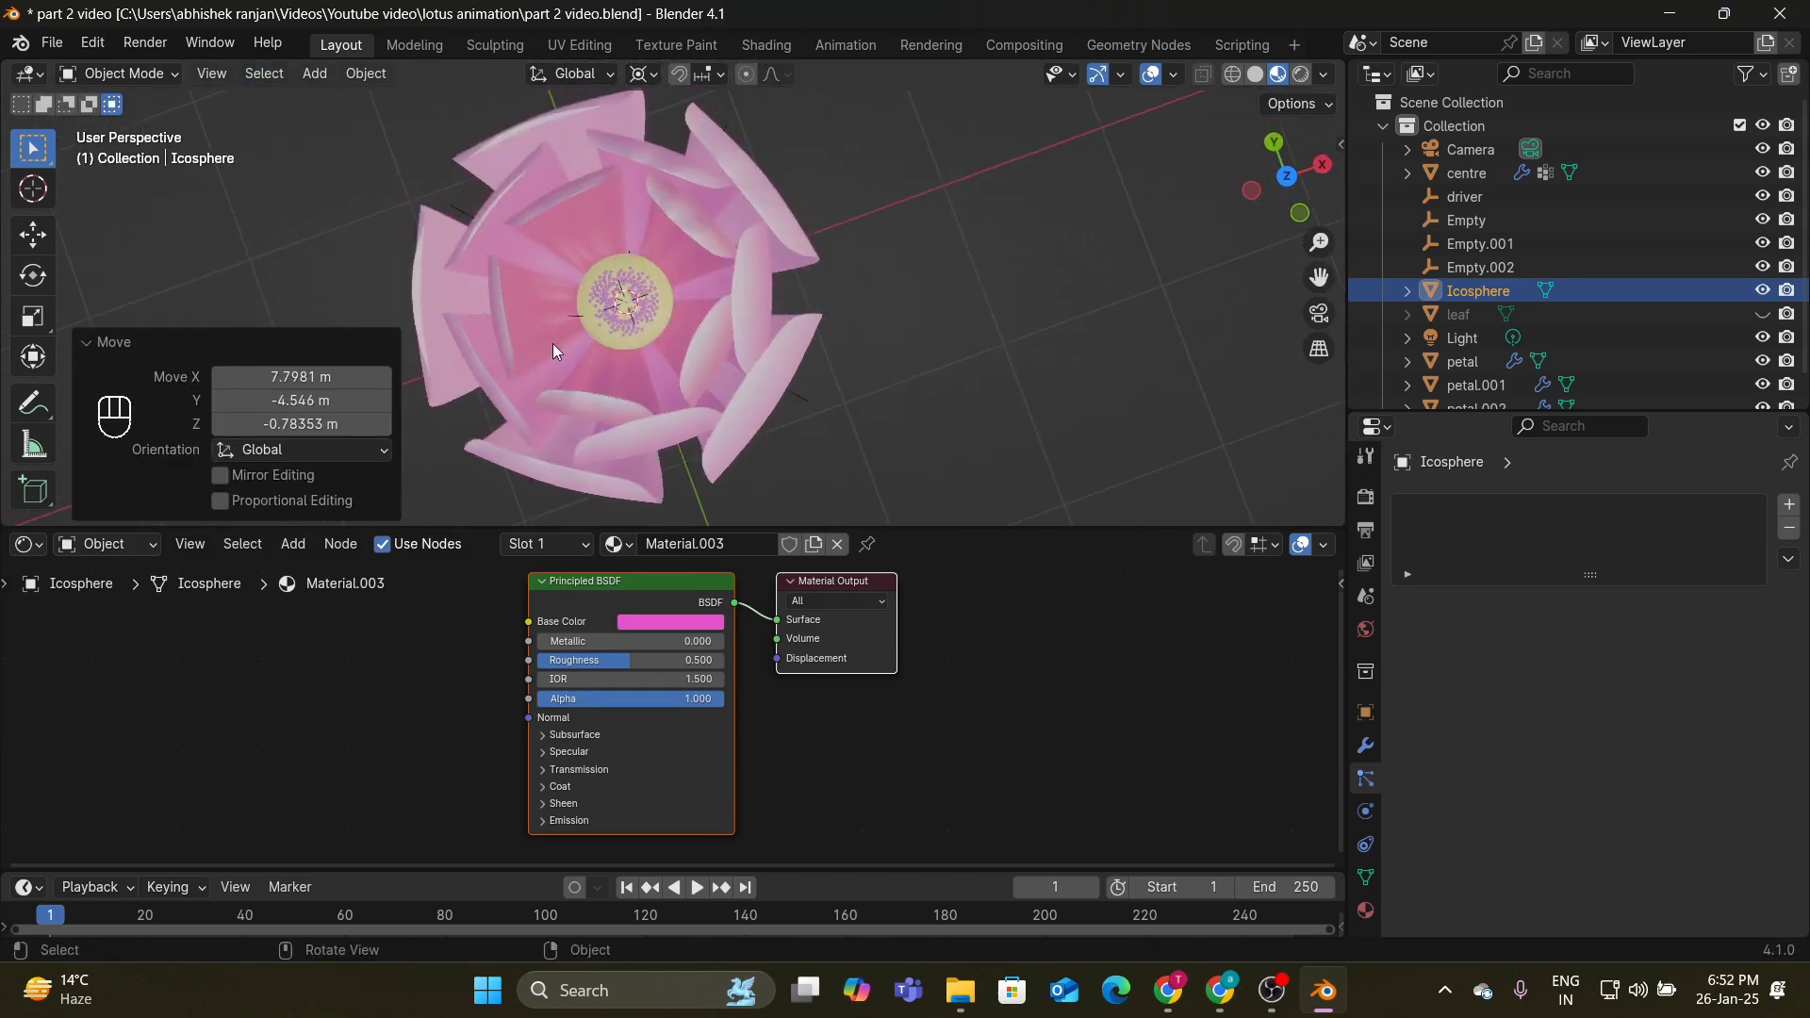
click(668, 313)
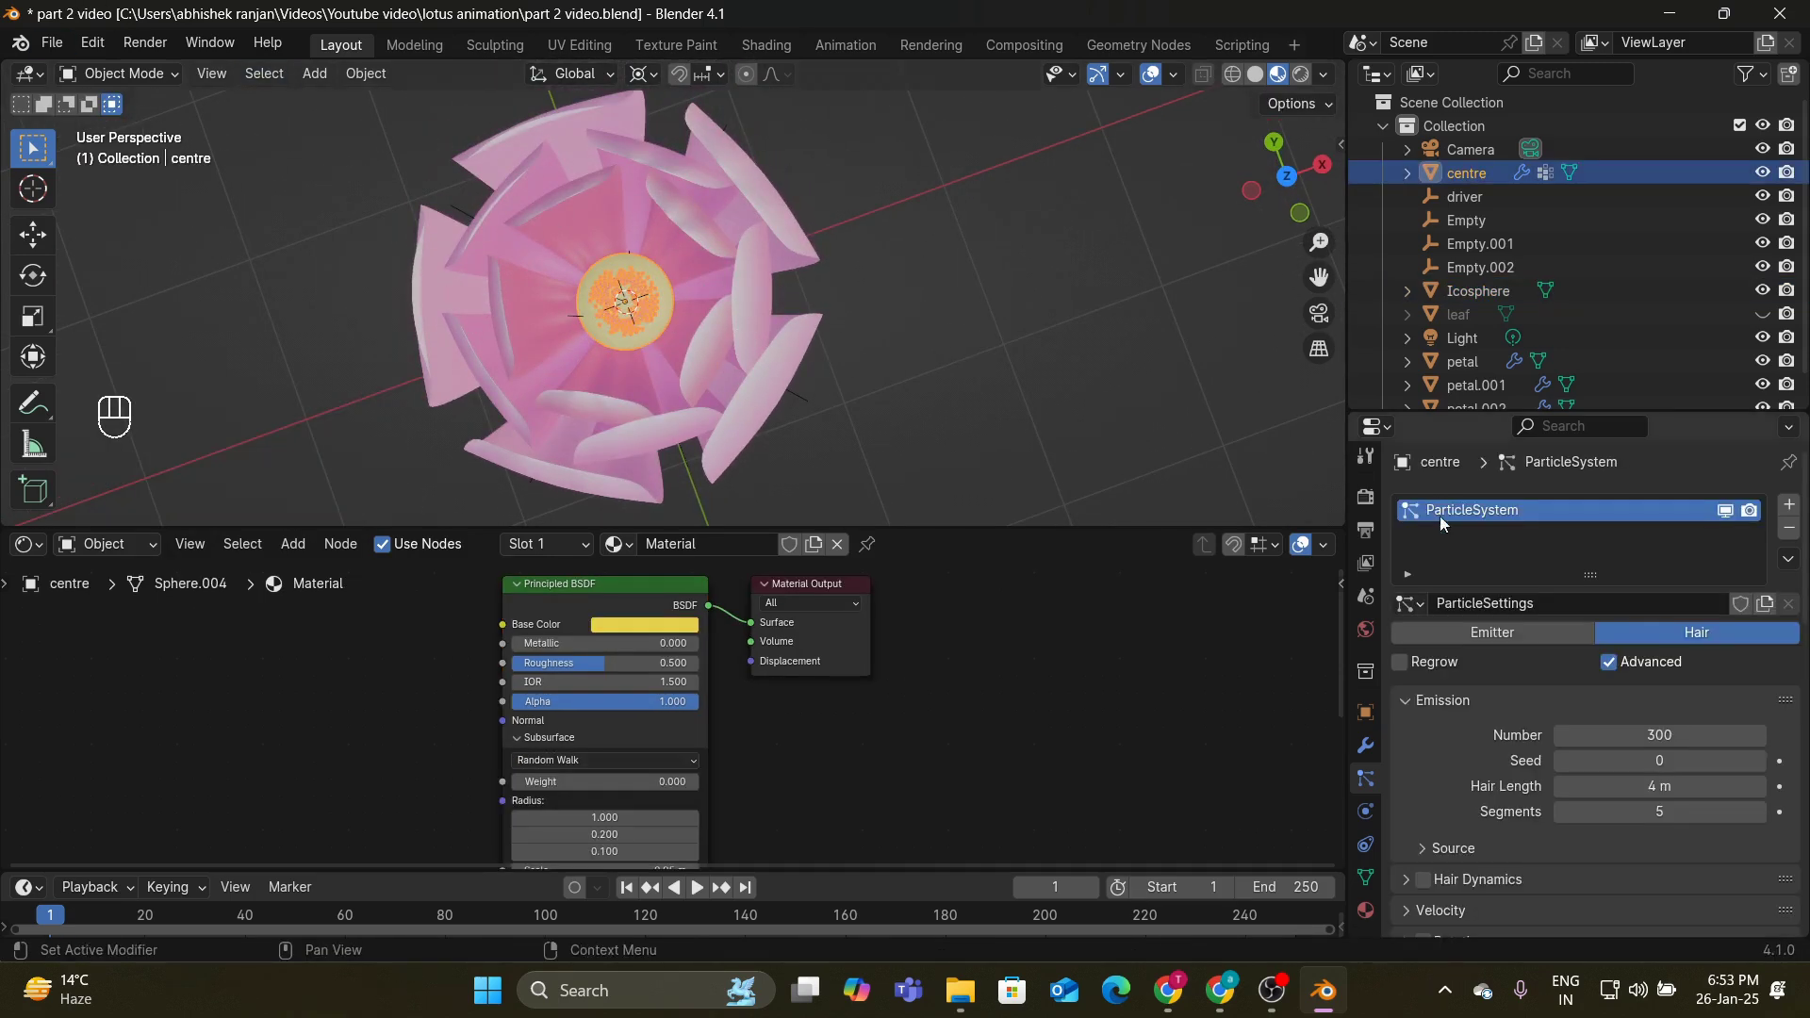
scroll(1513, 775, down, 2)
scroll(1581, 765, down, 1)
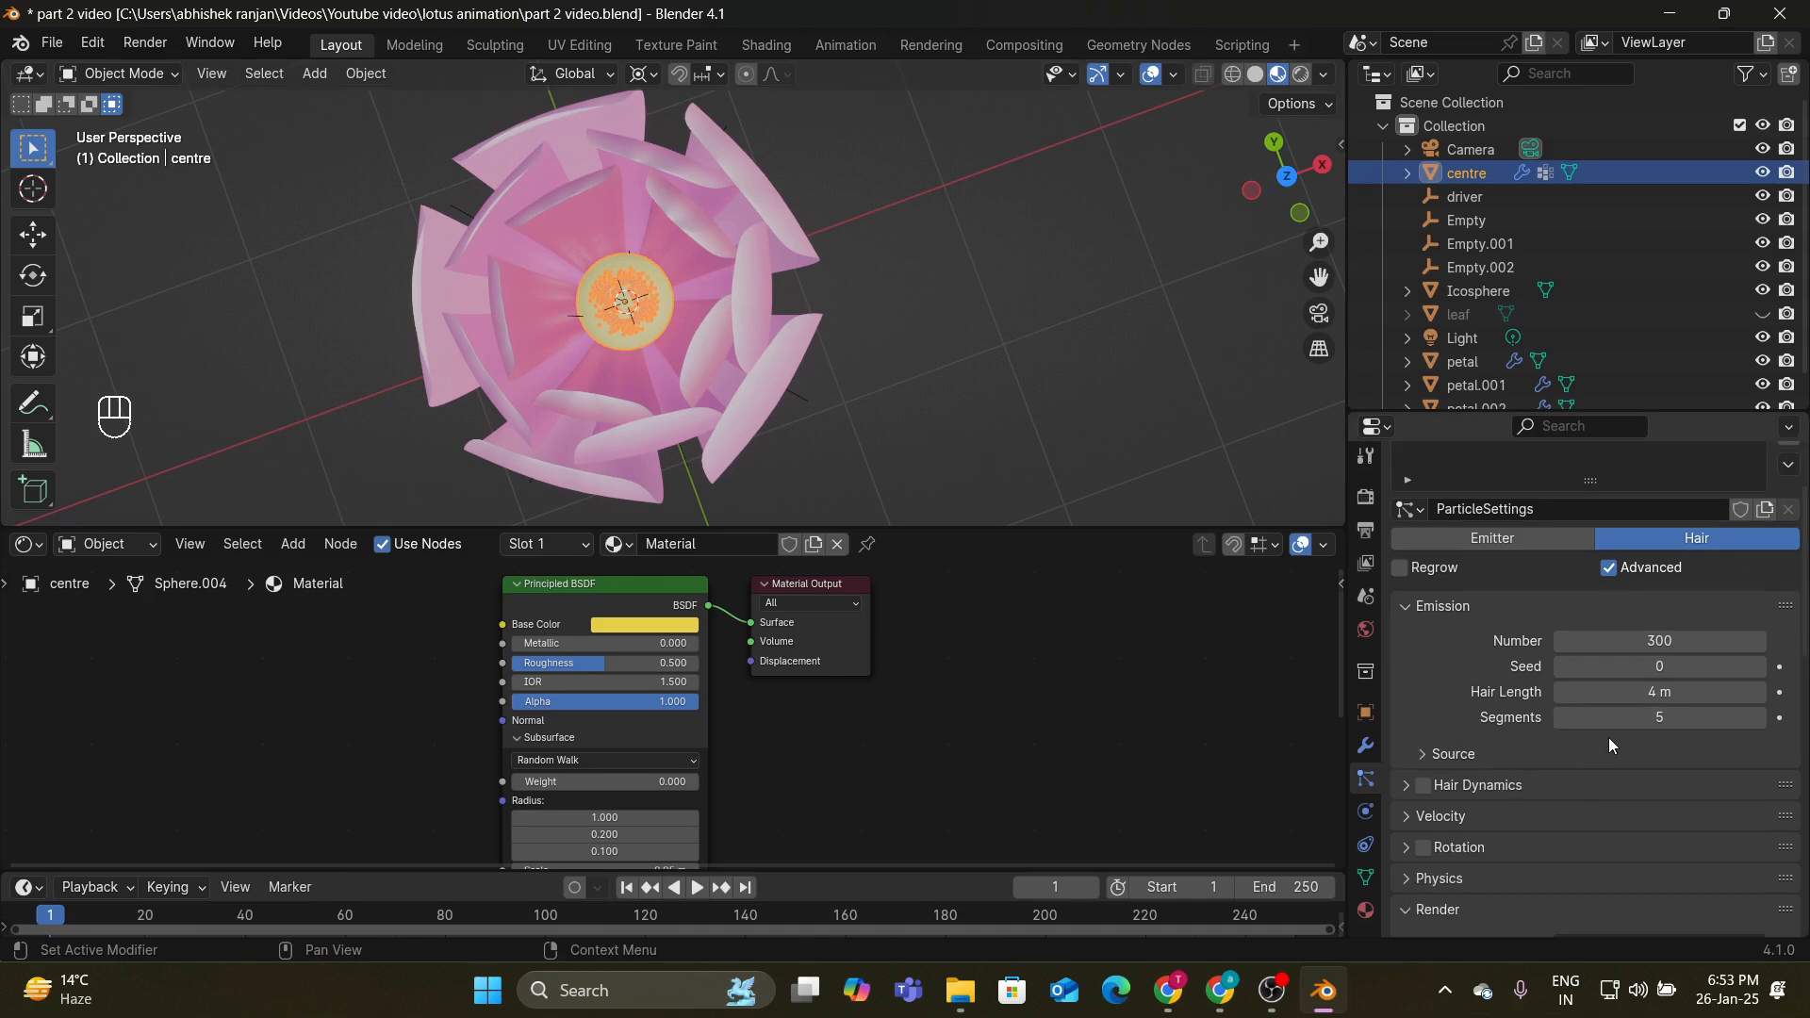
scroll(1608, 737, down, 6)
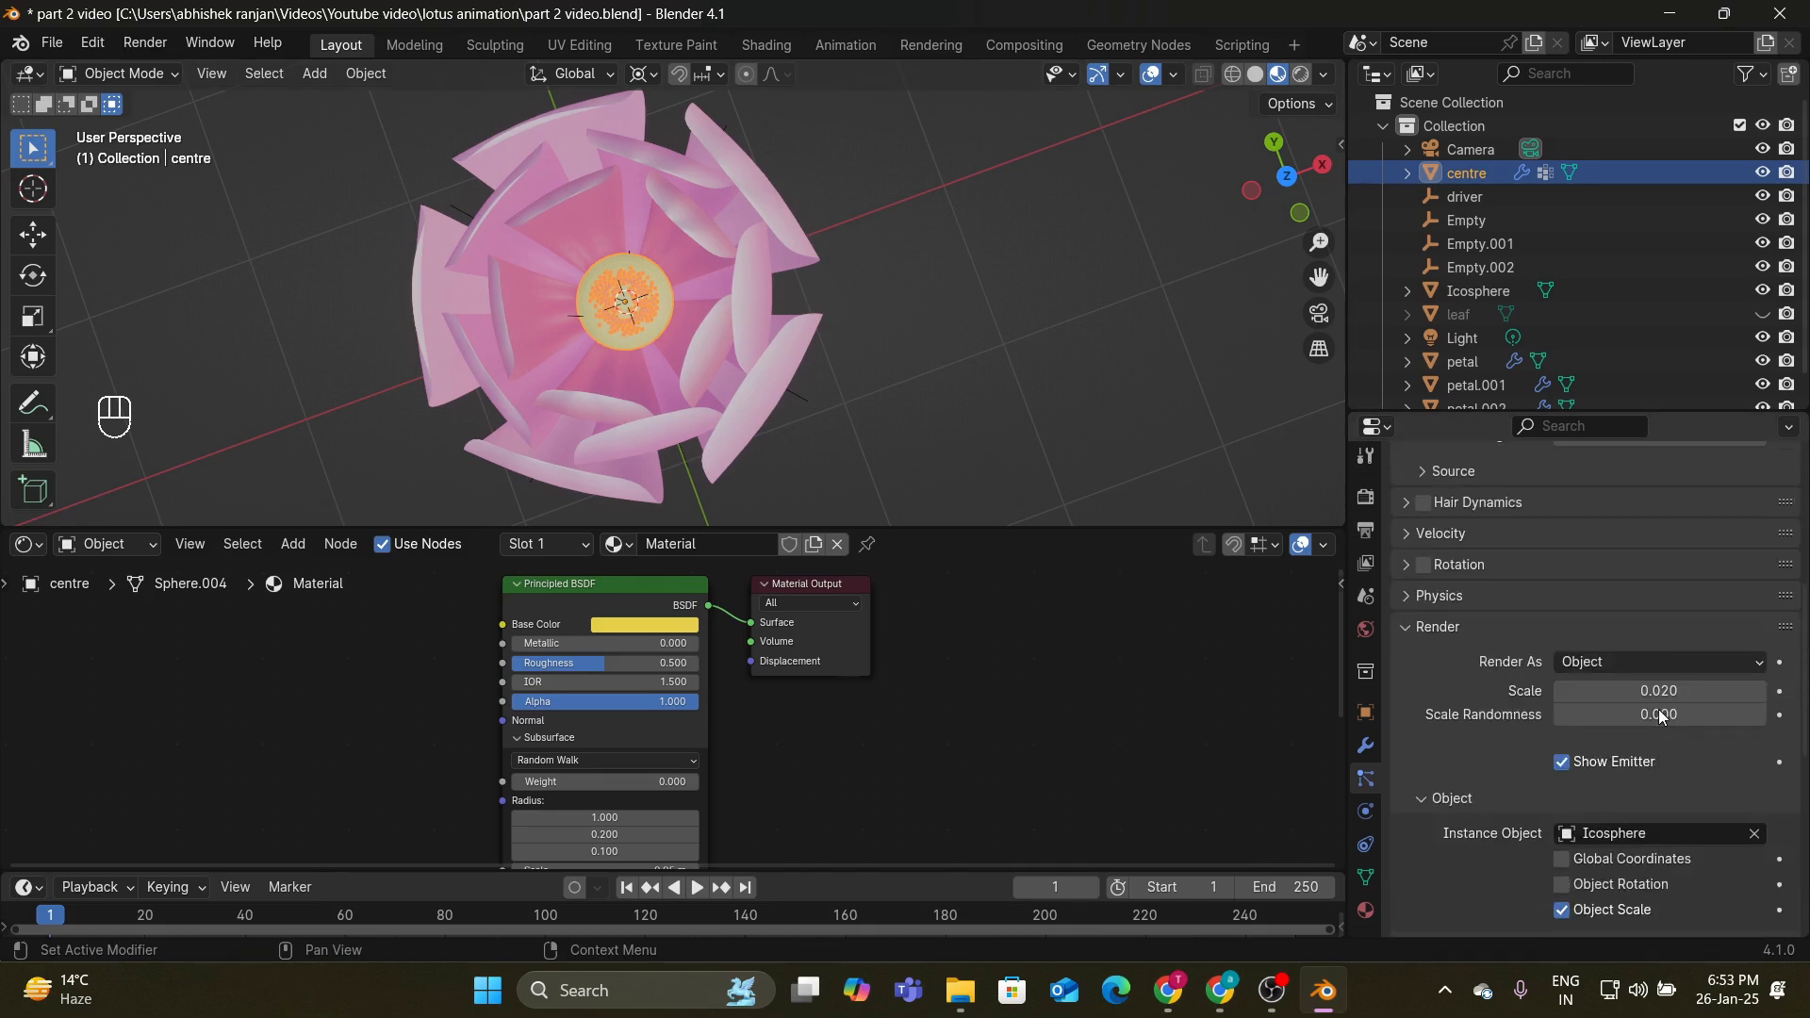
scroll(1663, 709, up, 7)
scroll(1667, 709, down, 9)
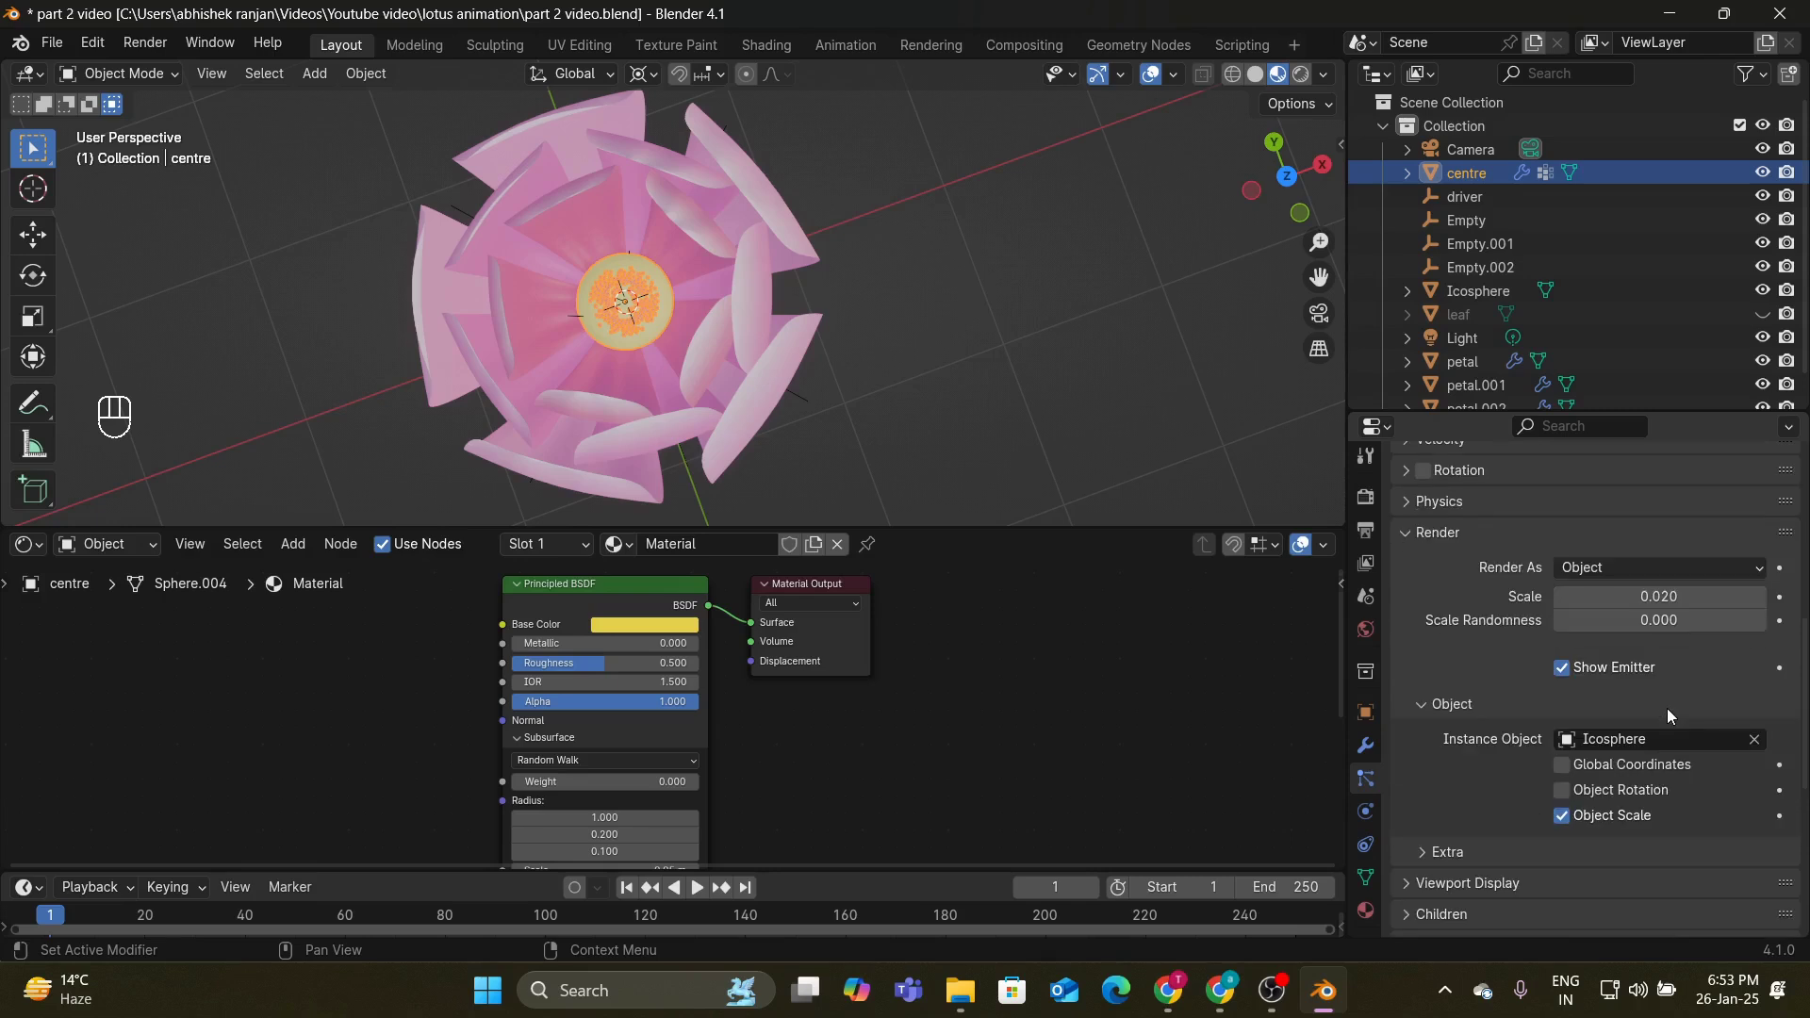
scroll(1668, 709, down, 8)
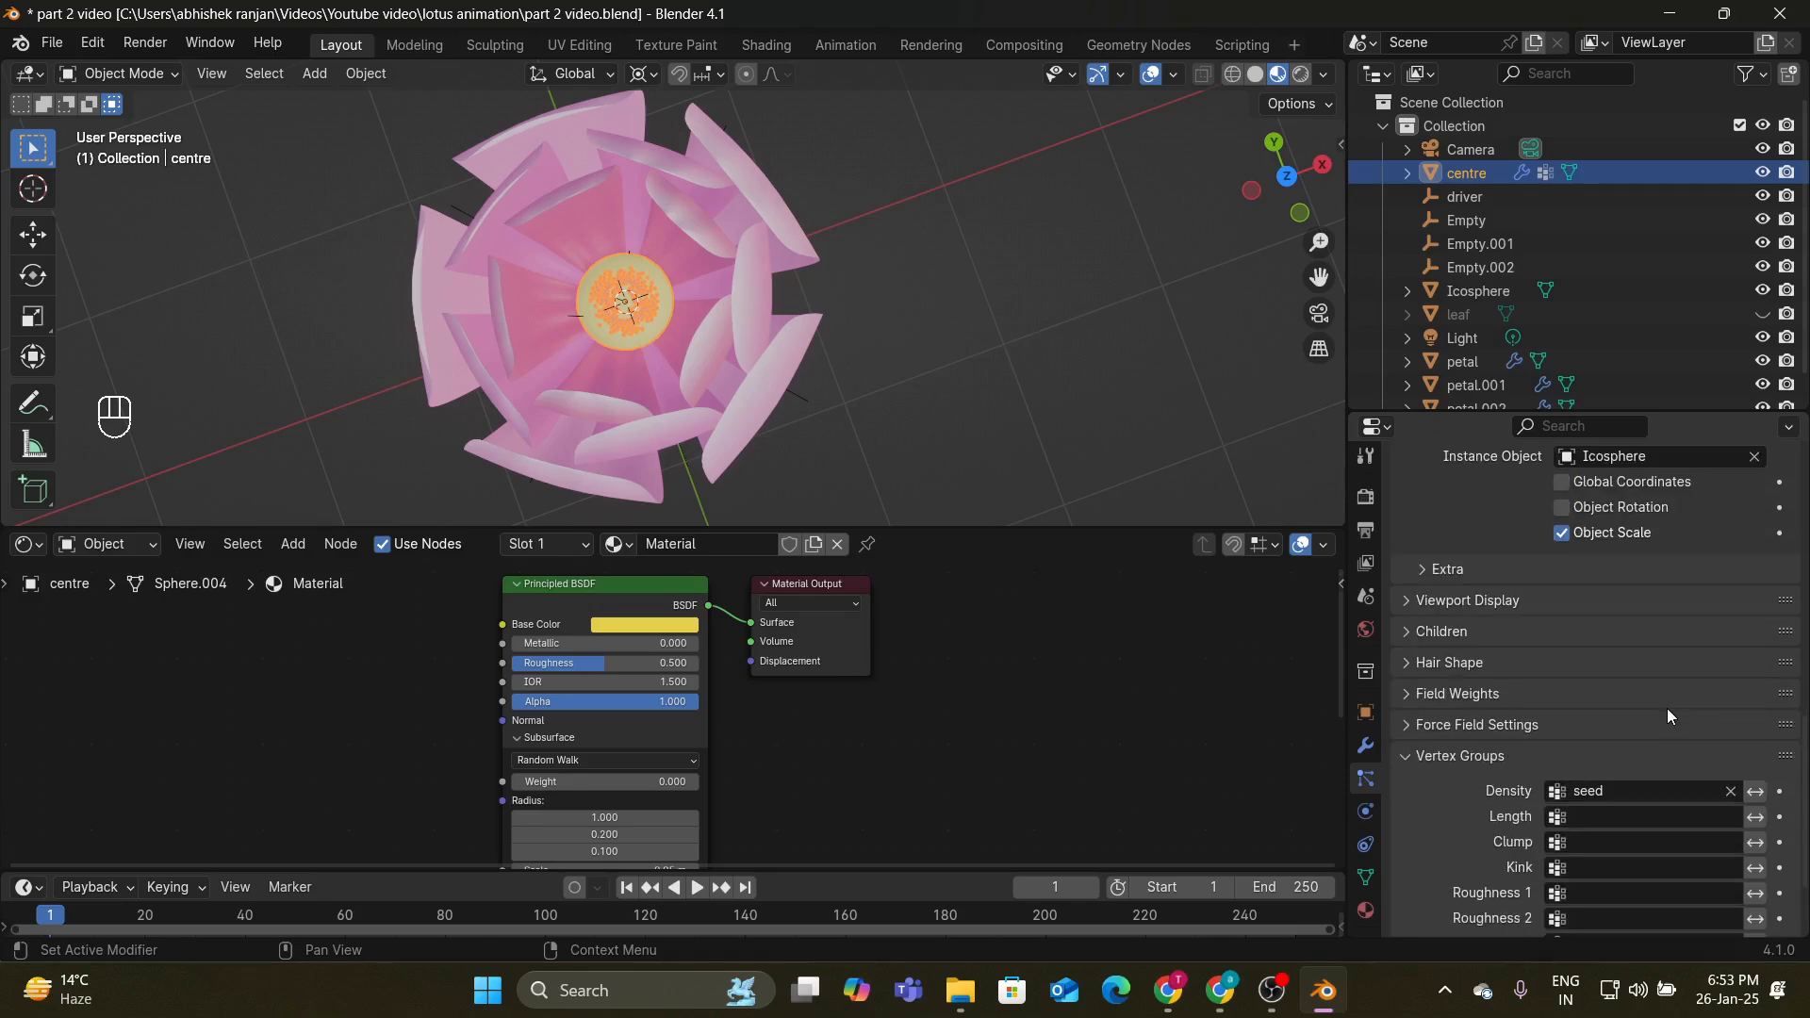
scroll(1667, 705, up, 14)
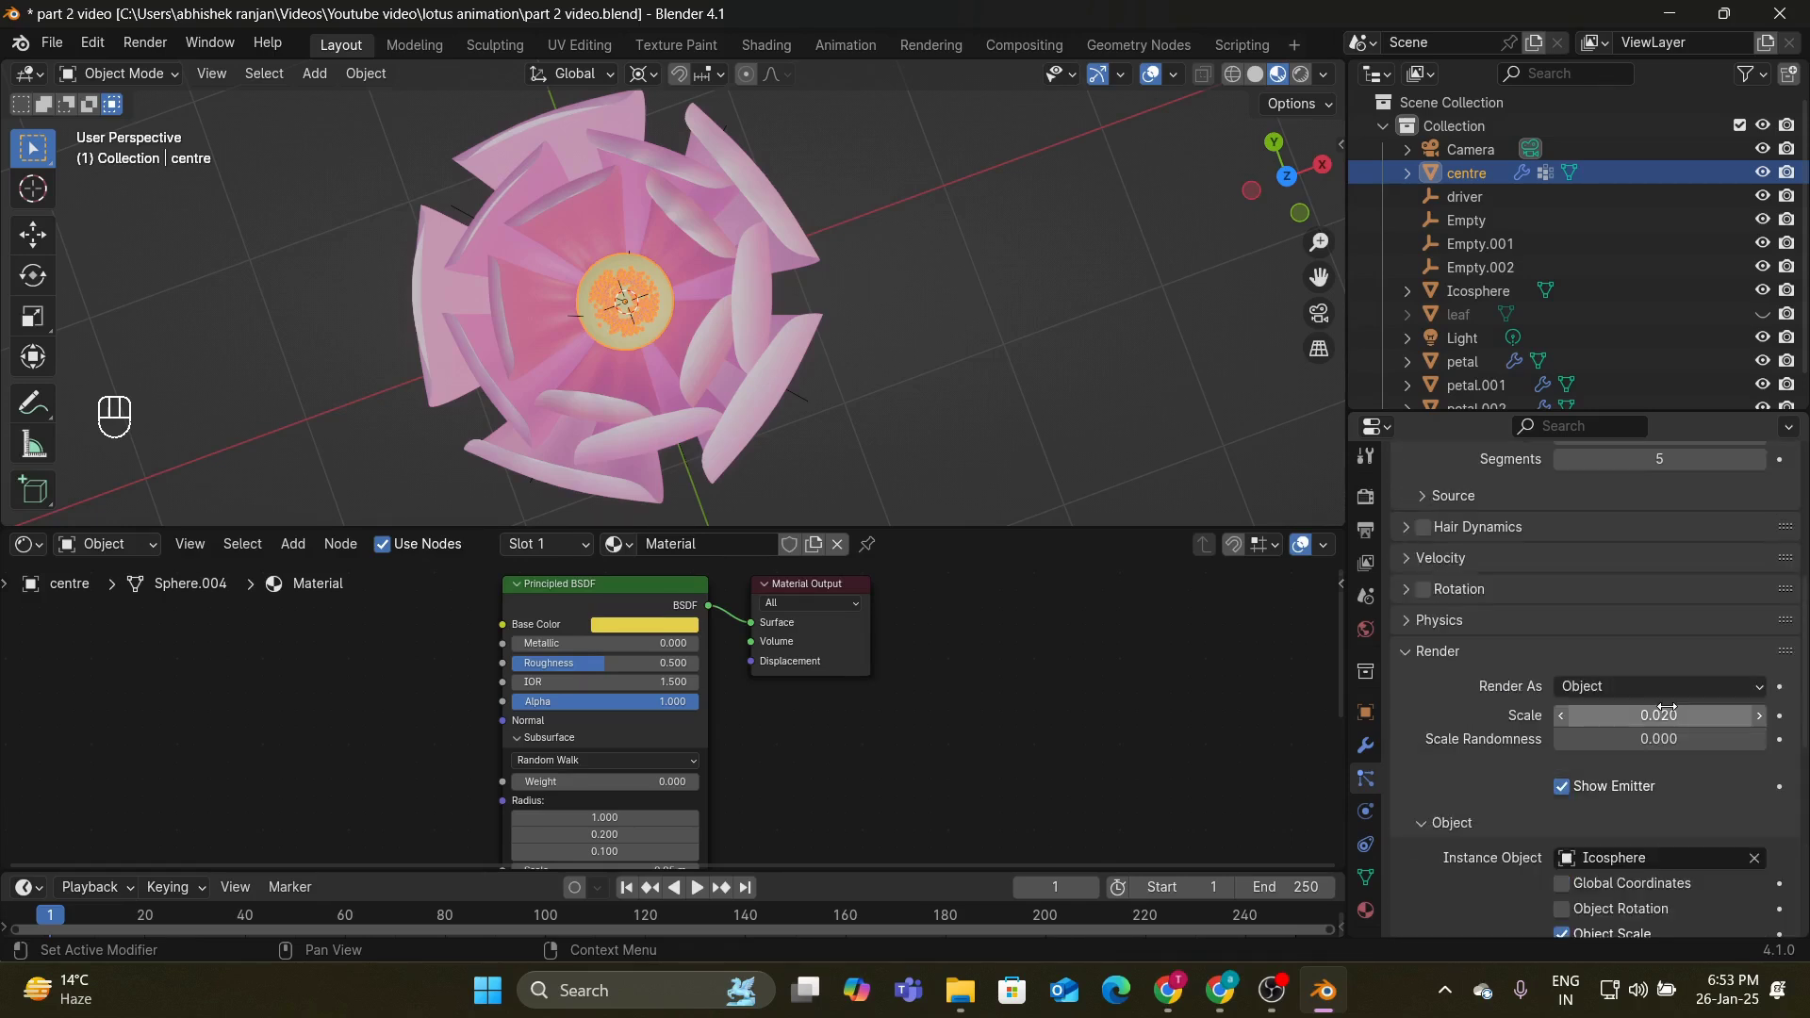
Step: Try emitting the centre's seed particles from vertices and inspect the resulting seed arrangement from above
scroll(1667, 714, up, 2)
scroll(1490, 740, down, 1)
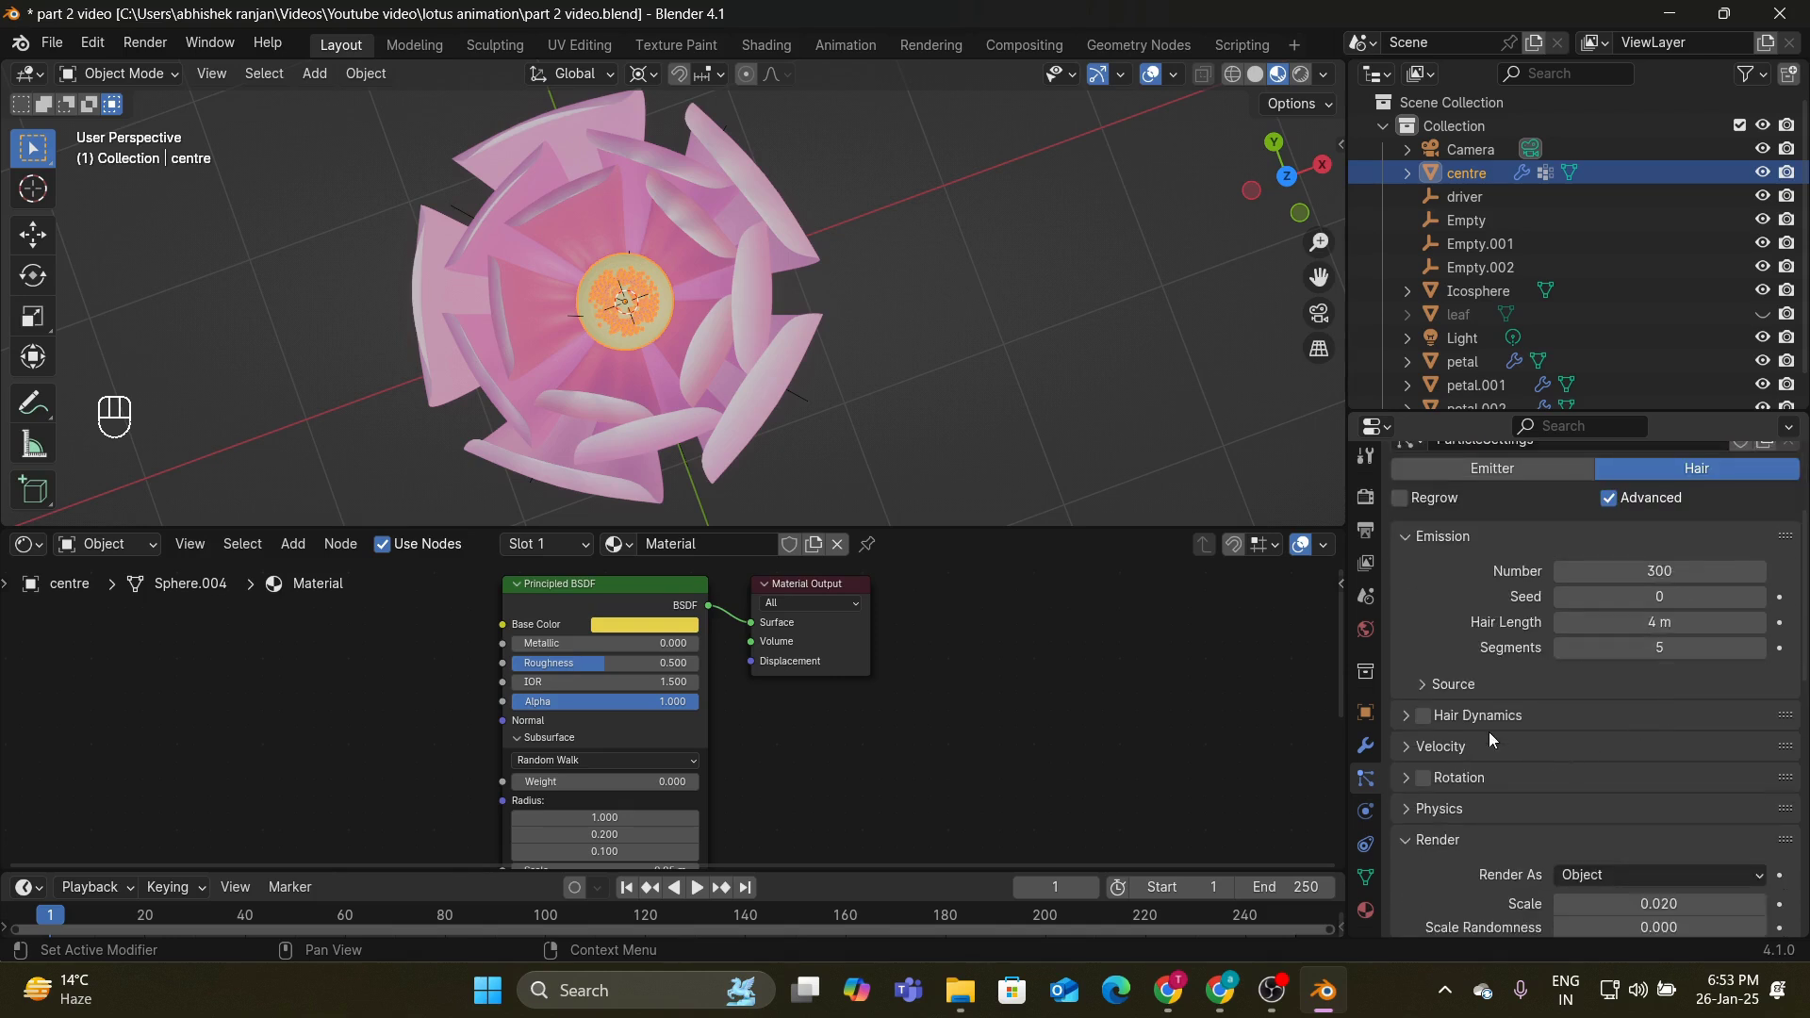
click(1428, 689)
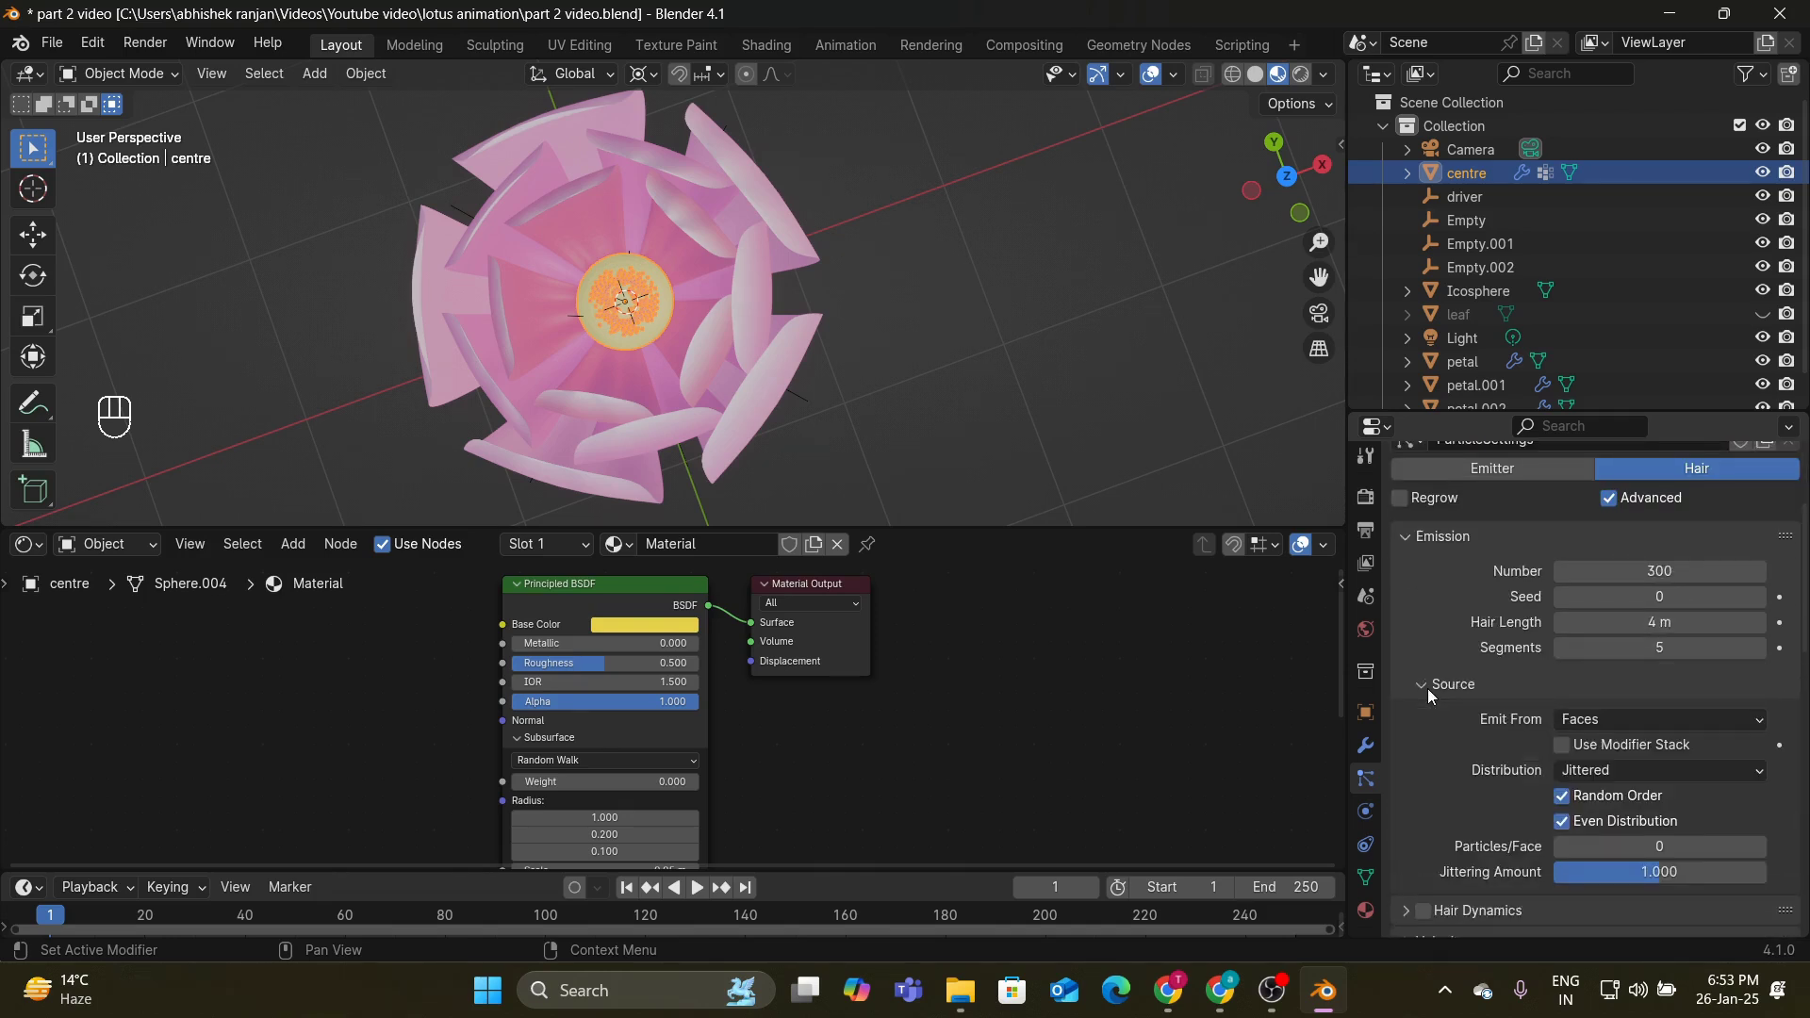
click(1638, 720)
click(1631, 738)
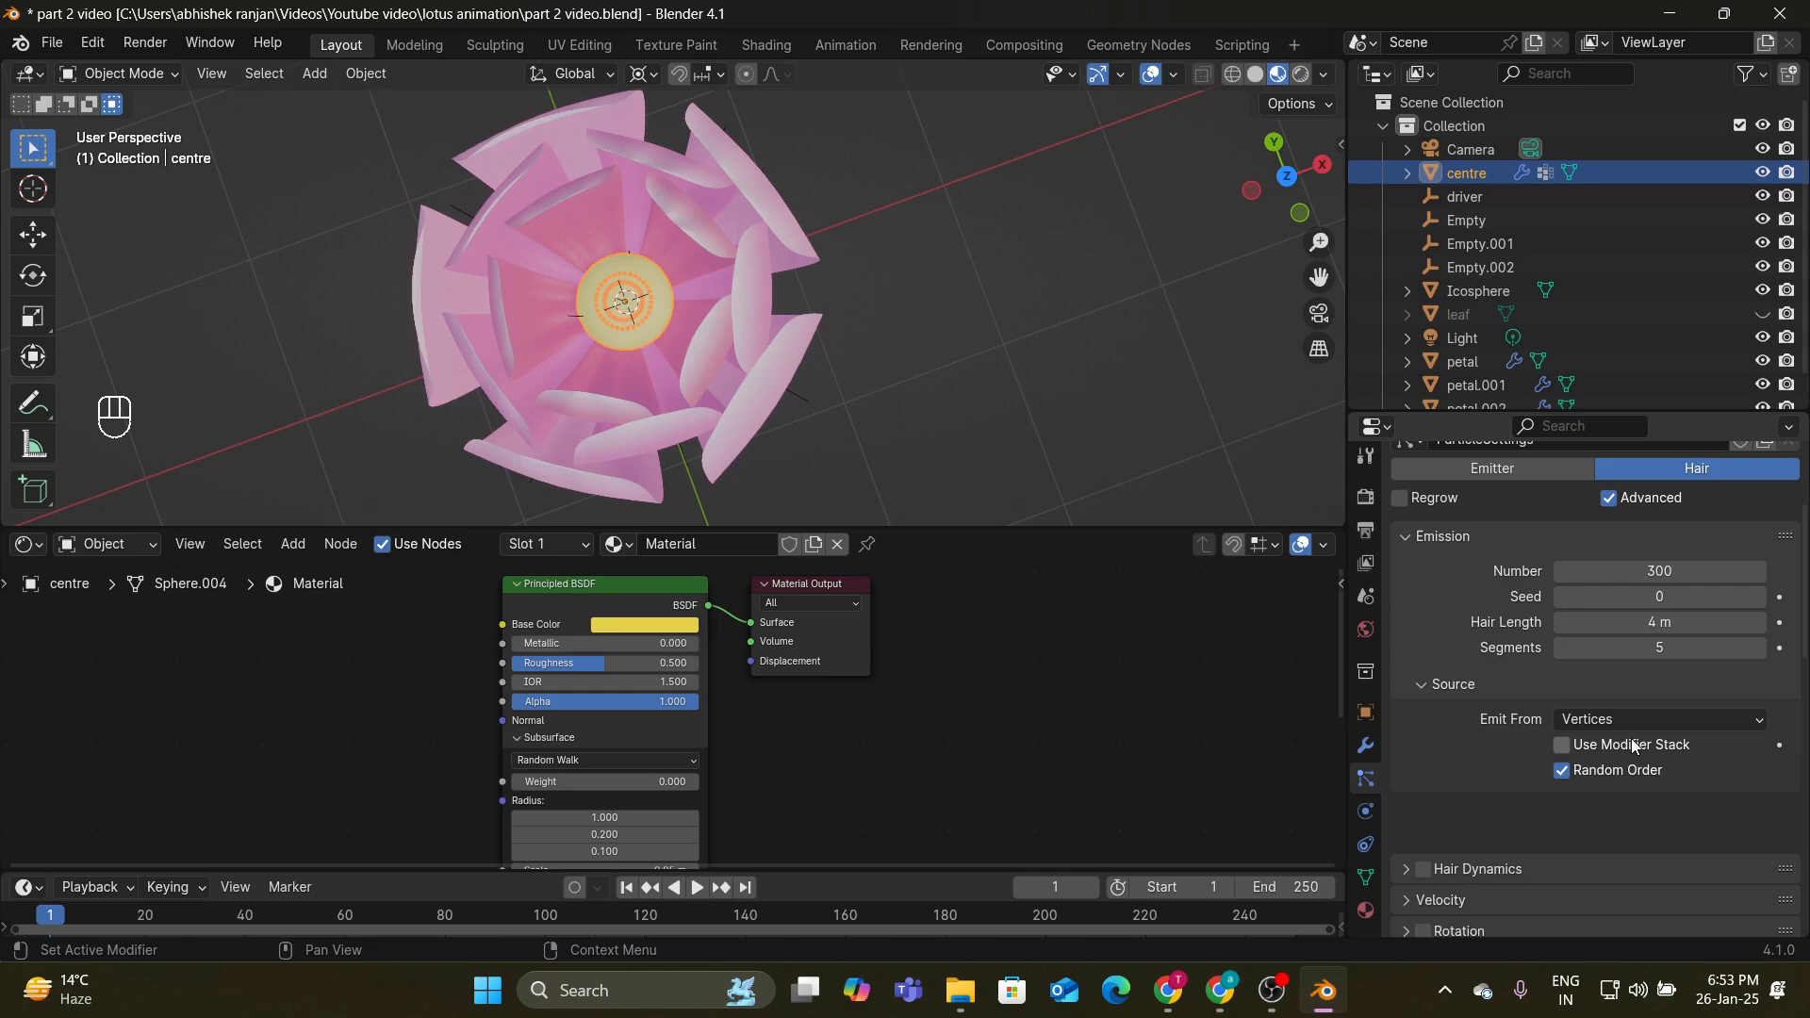
scroll(1118, 505, up, 5)
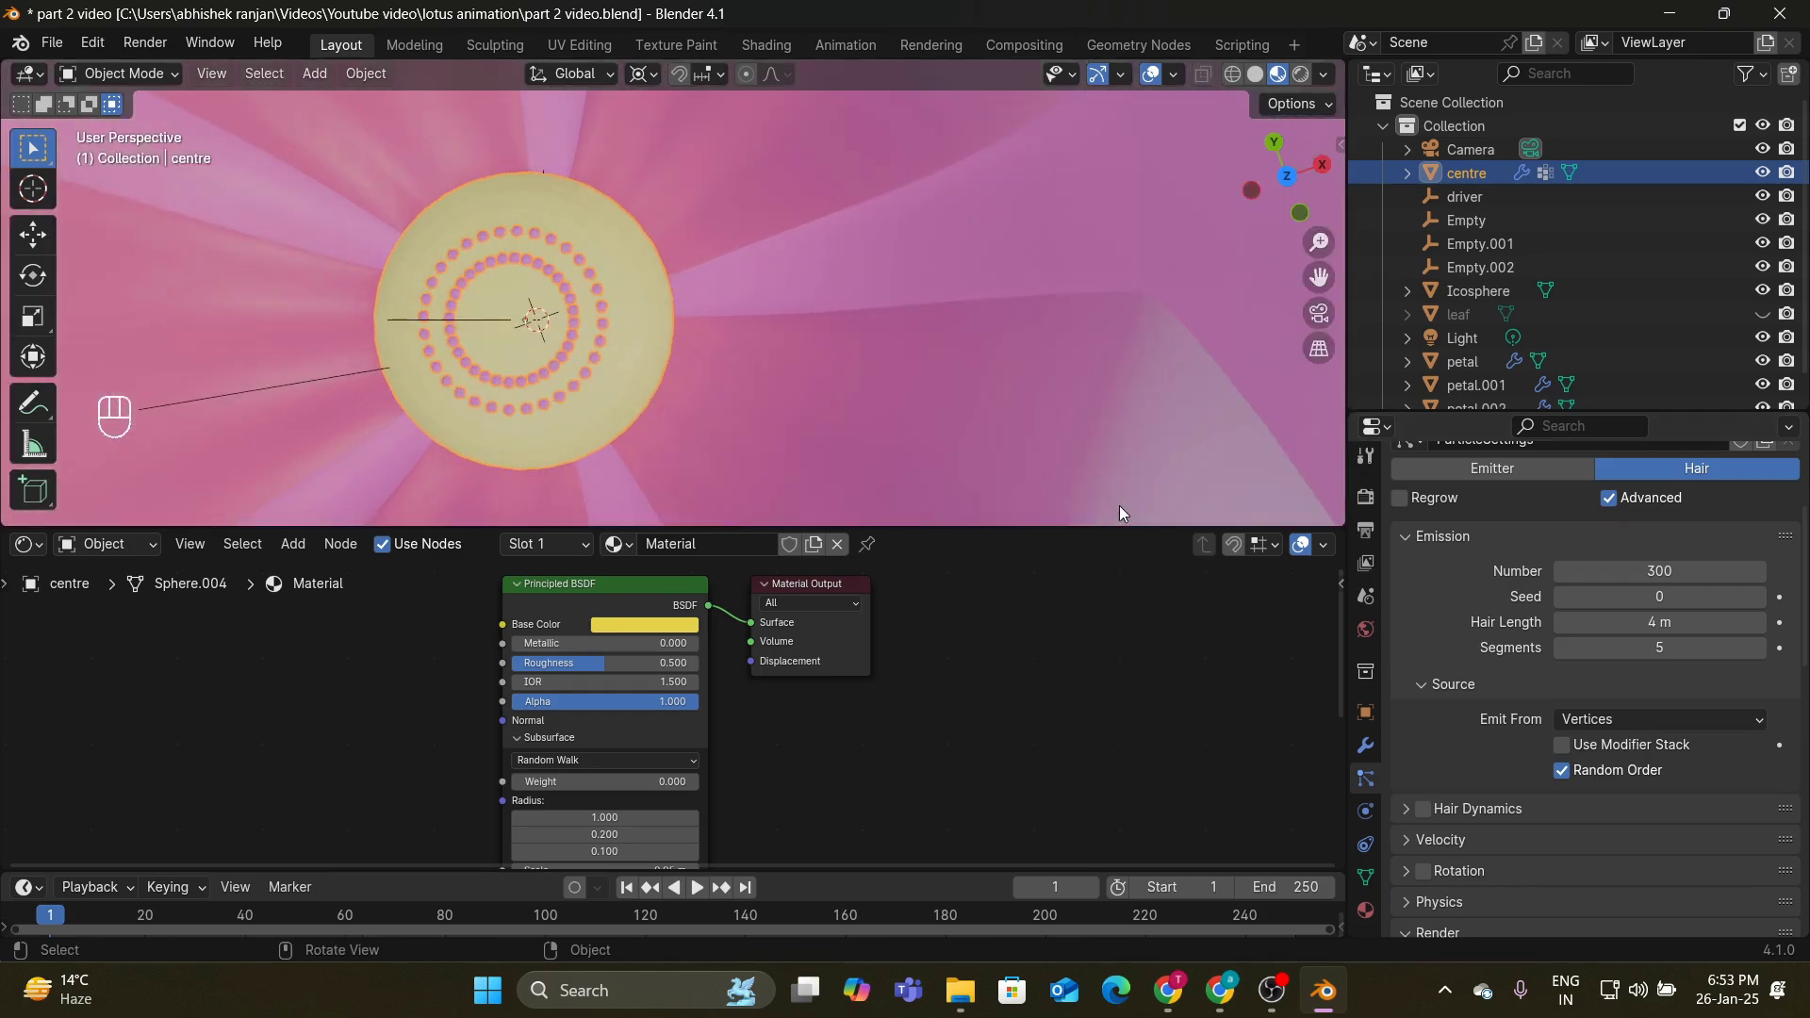
scroll(1118, 506, down, 1)
scroll(1717, 634, down, 2)
scroll(1717, 638, down, 2)
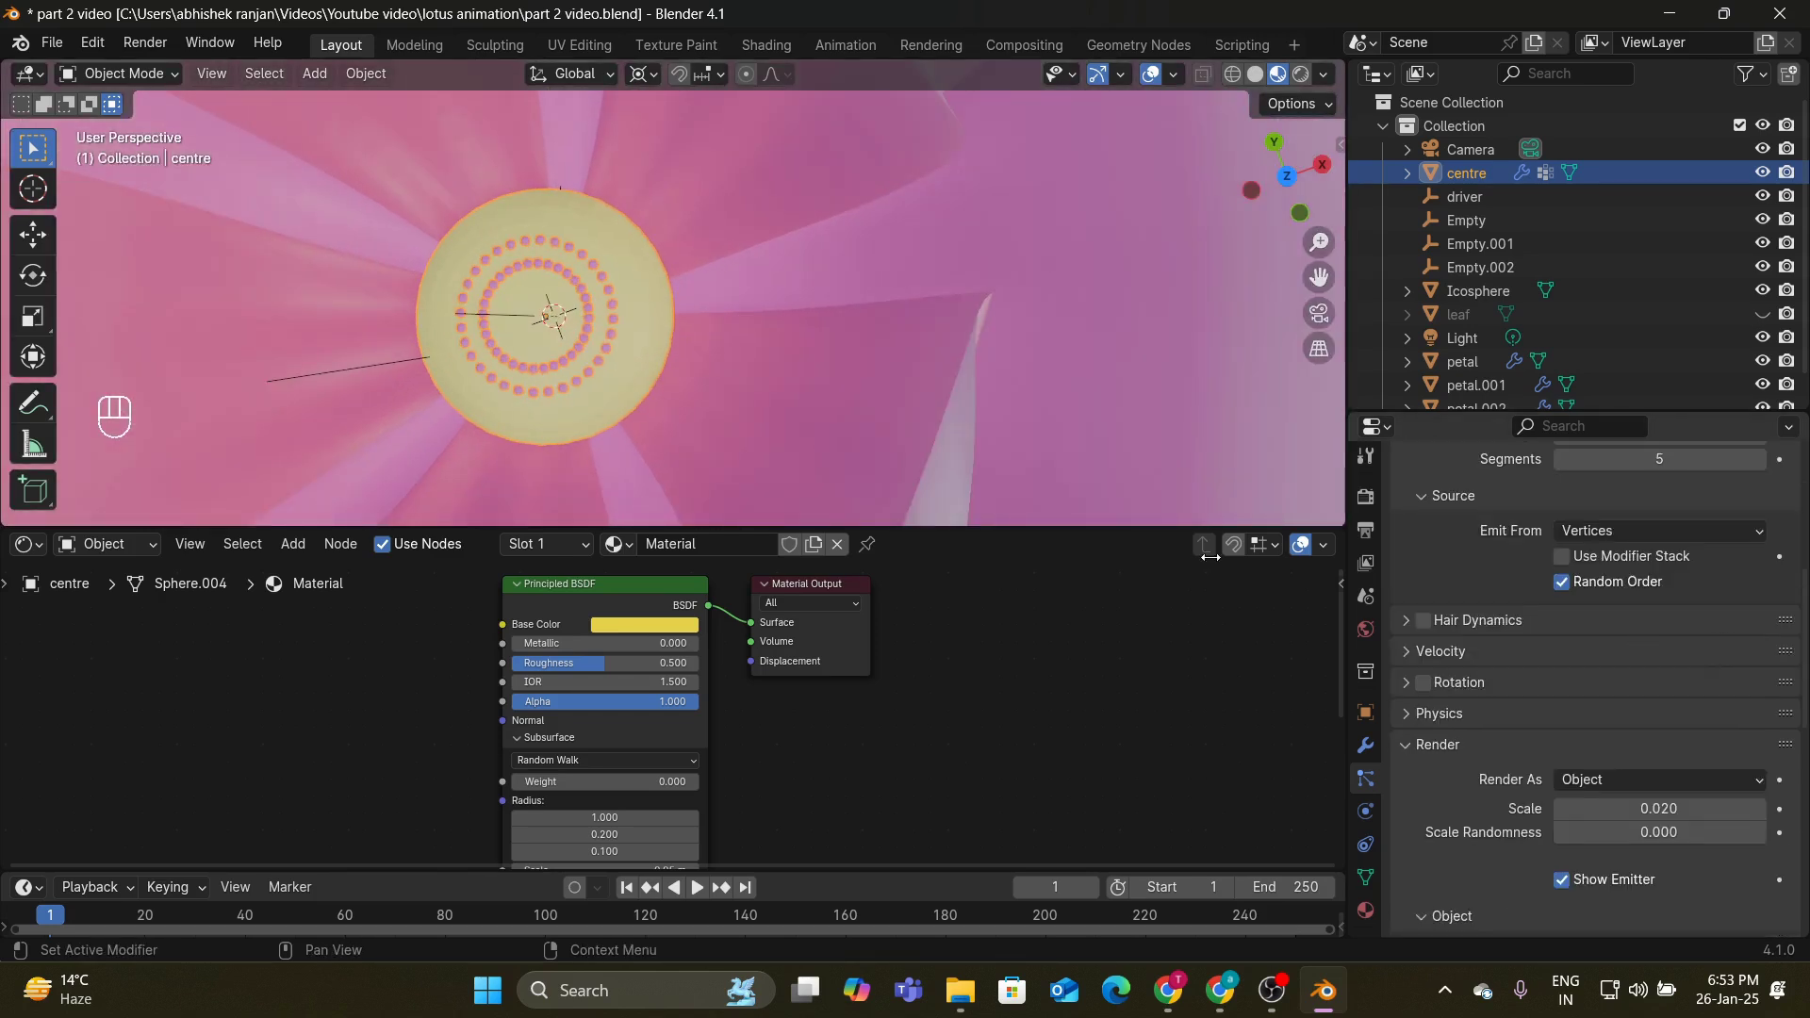
scroll(1112, 518, up, 3)
scroll(1113, 518, down, 9)
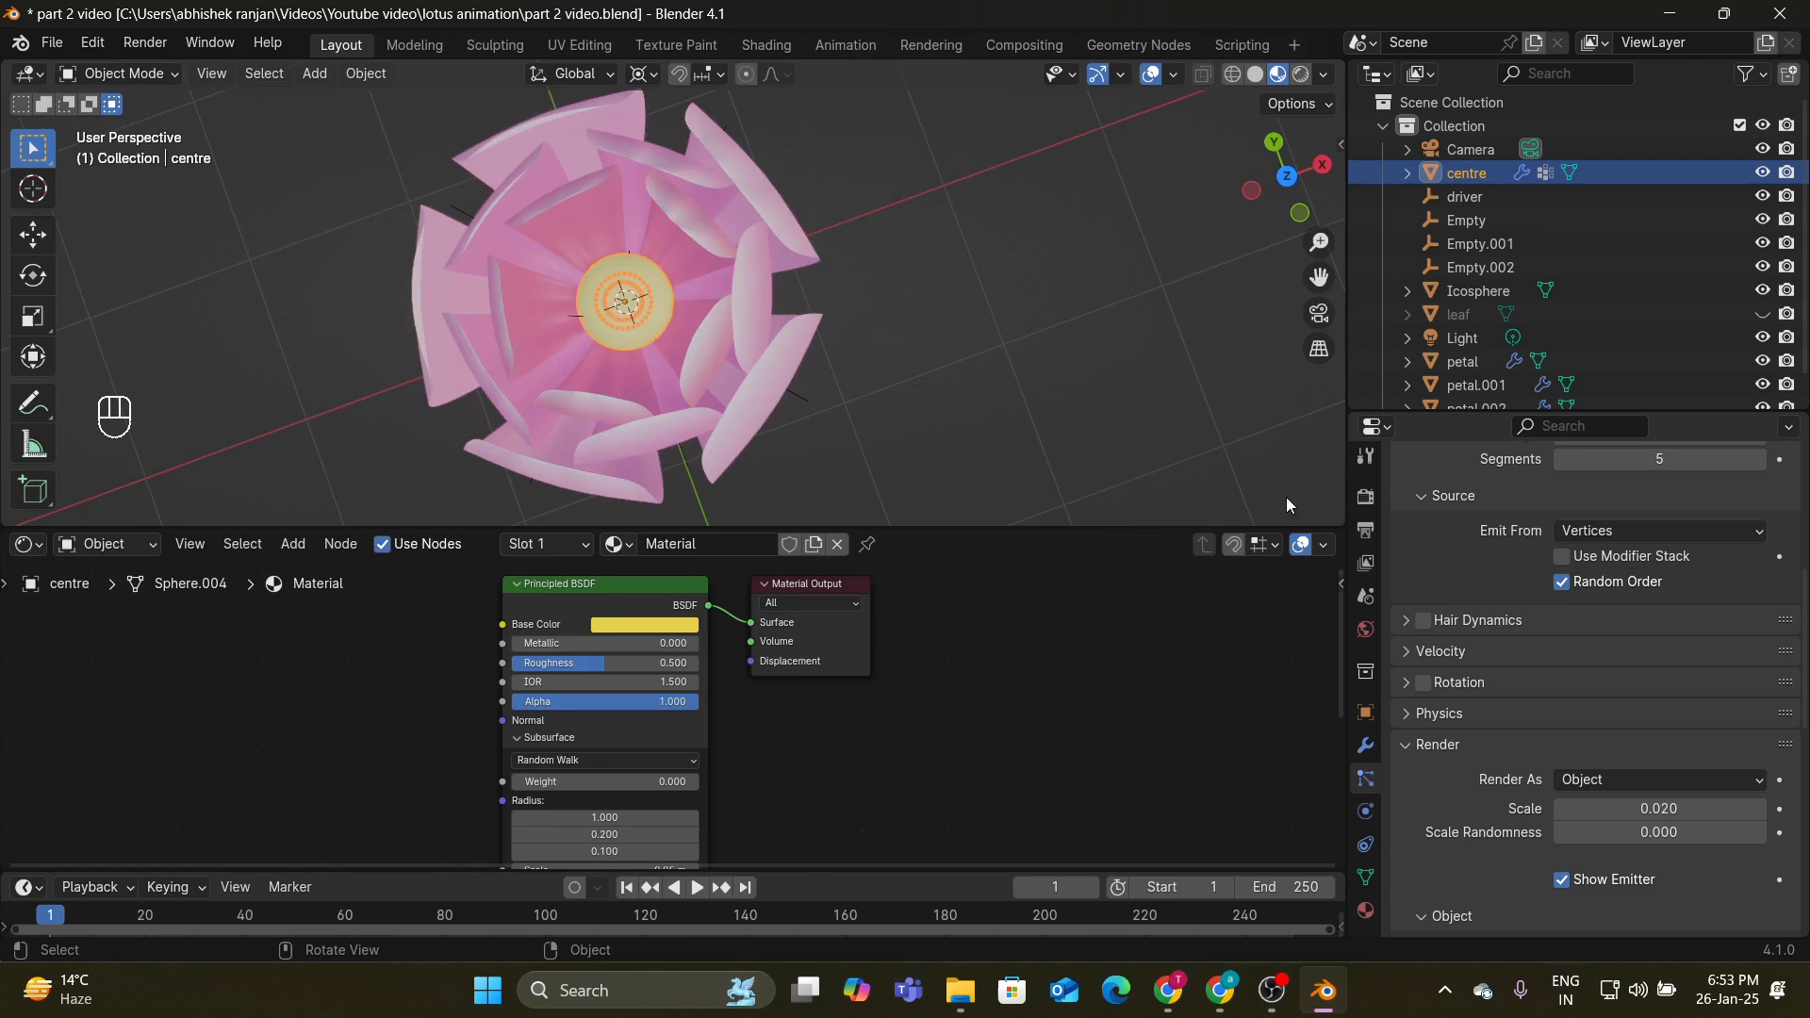
Step: Switch the particle emission source back to faces and check the seeds on the centre
scroll(1636, 653, up, 3)
click(1638, 675)
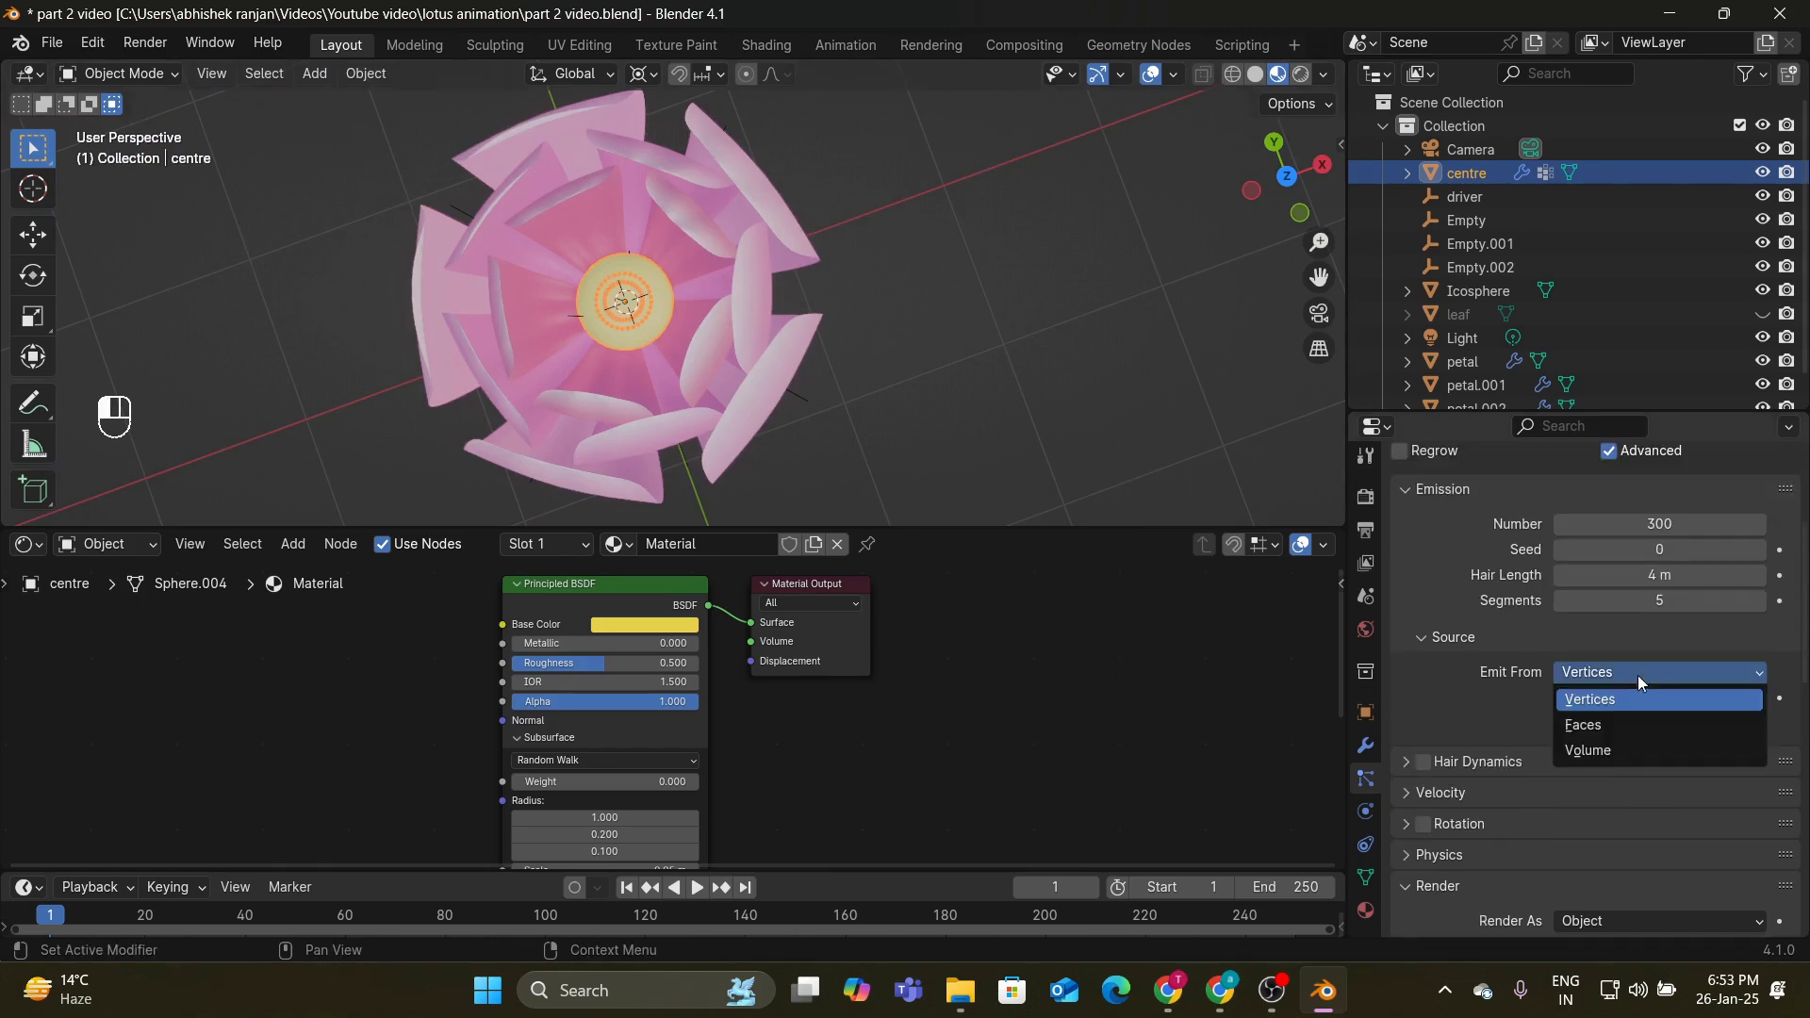
click(1612, 720)
scroll(962, 353, up, 5)
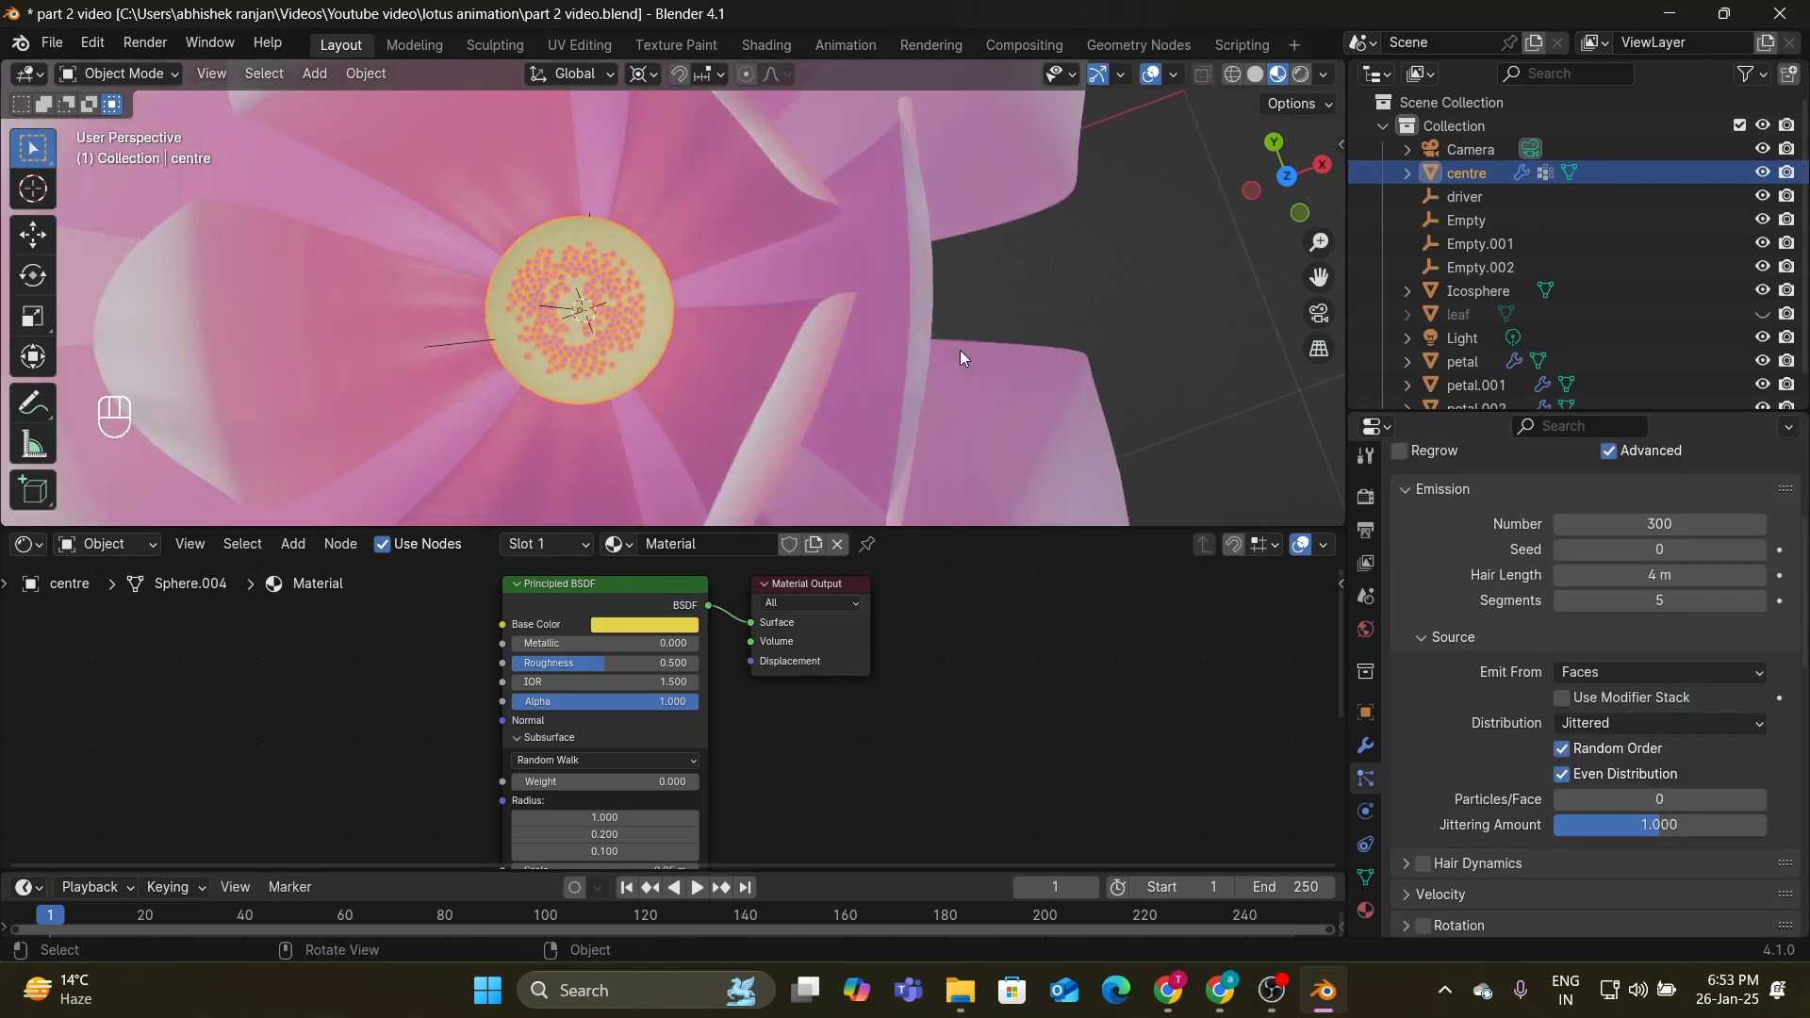
scroll(959, 349, down, 5)
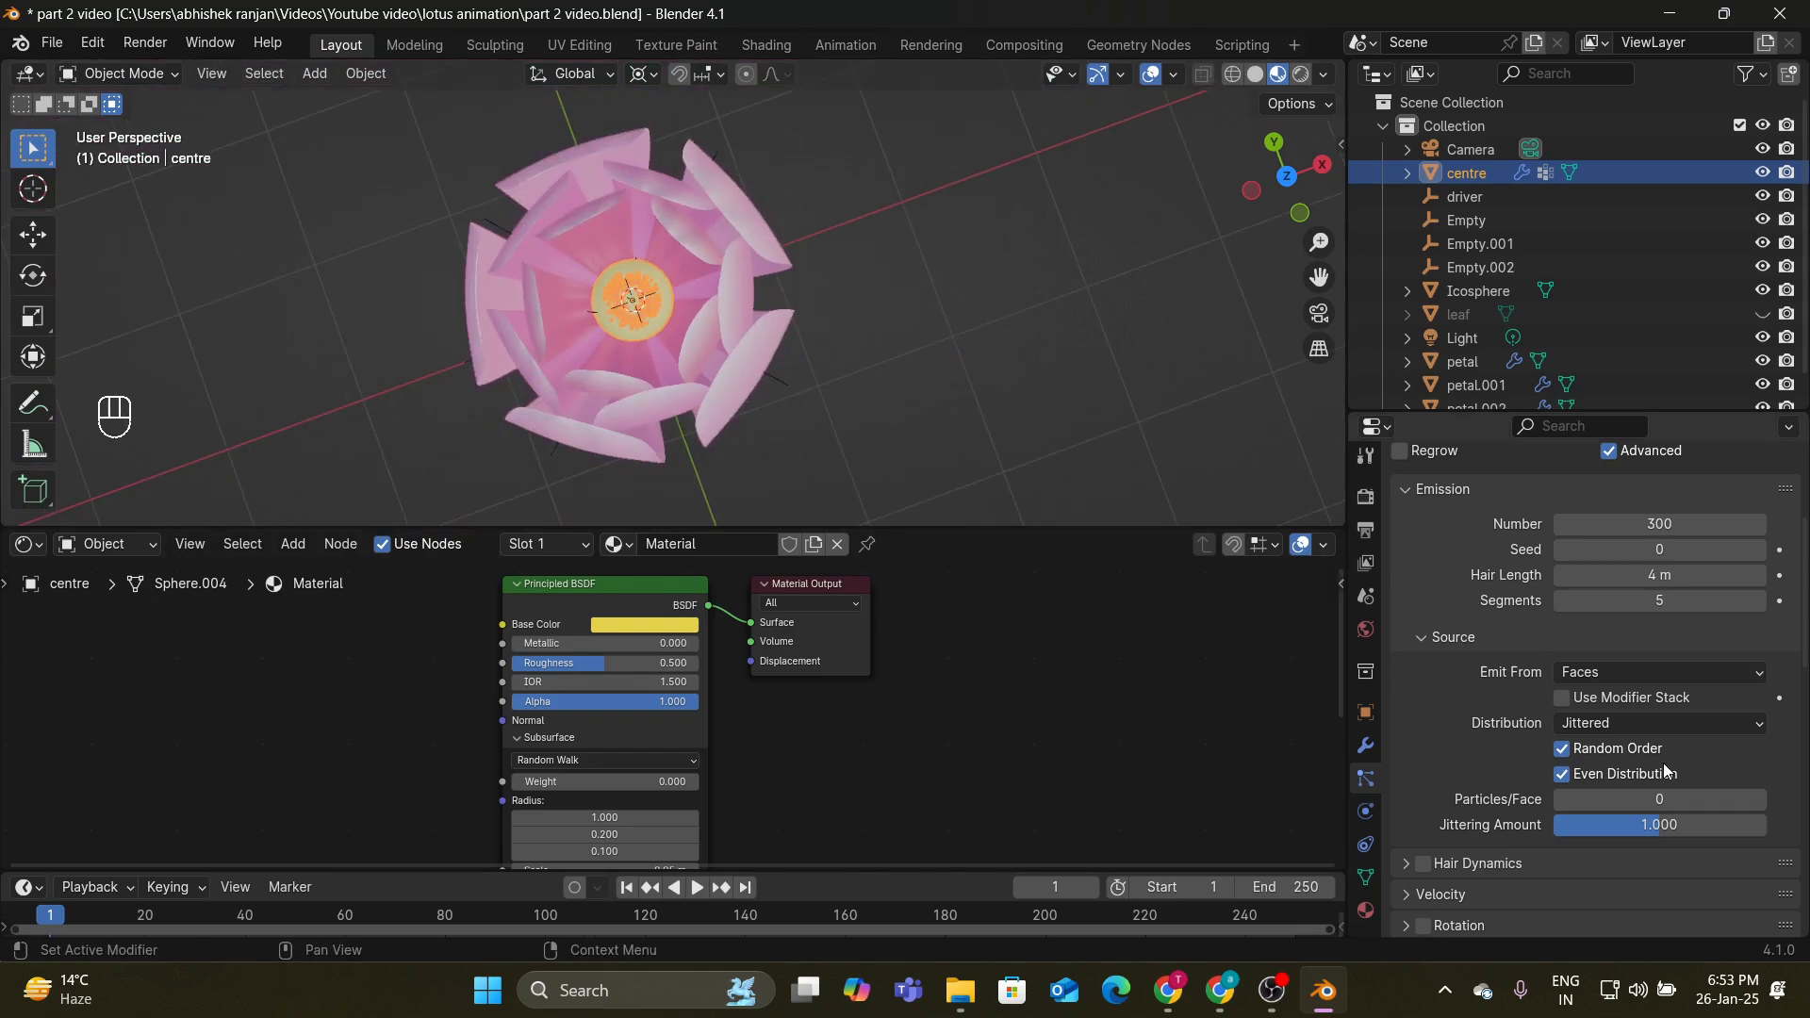
Step: Turn off Random Order for the particle emission source and check how the seeds are distributed on the centre
scroll(1665, 768, down, 2)
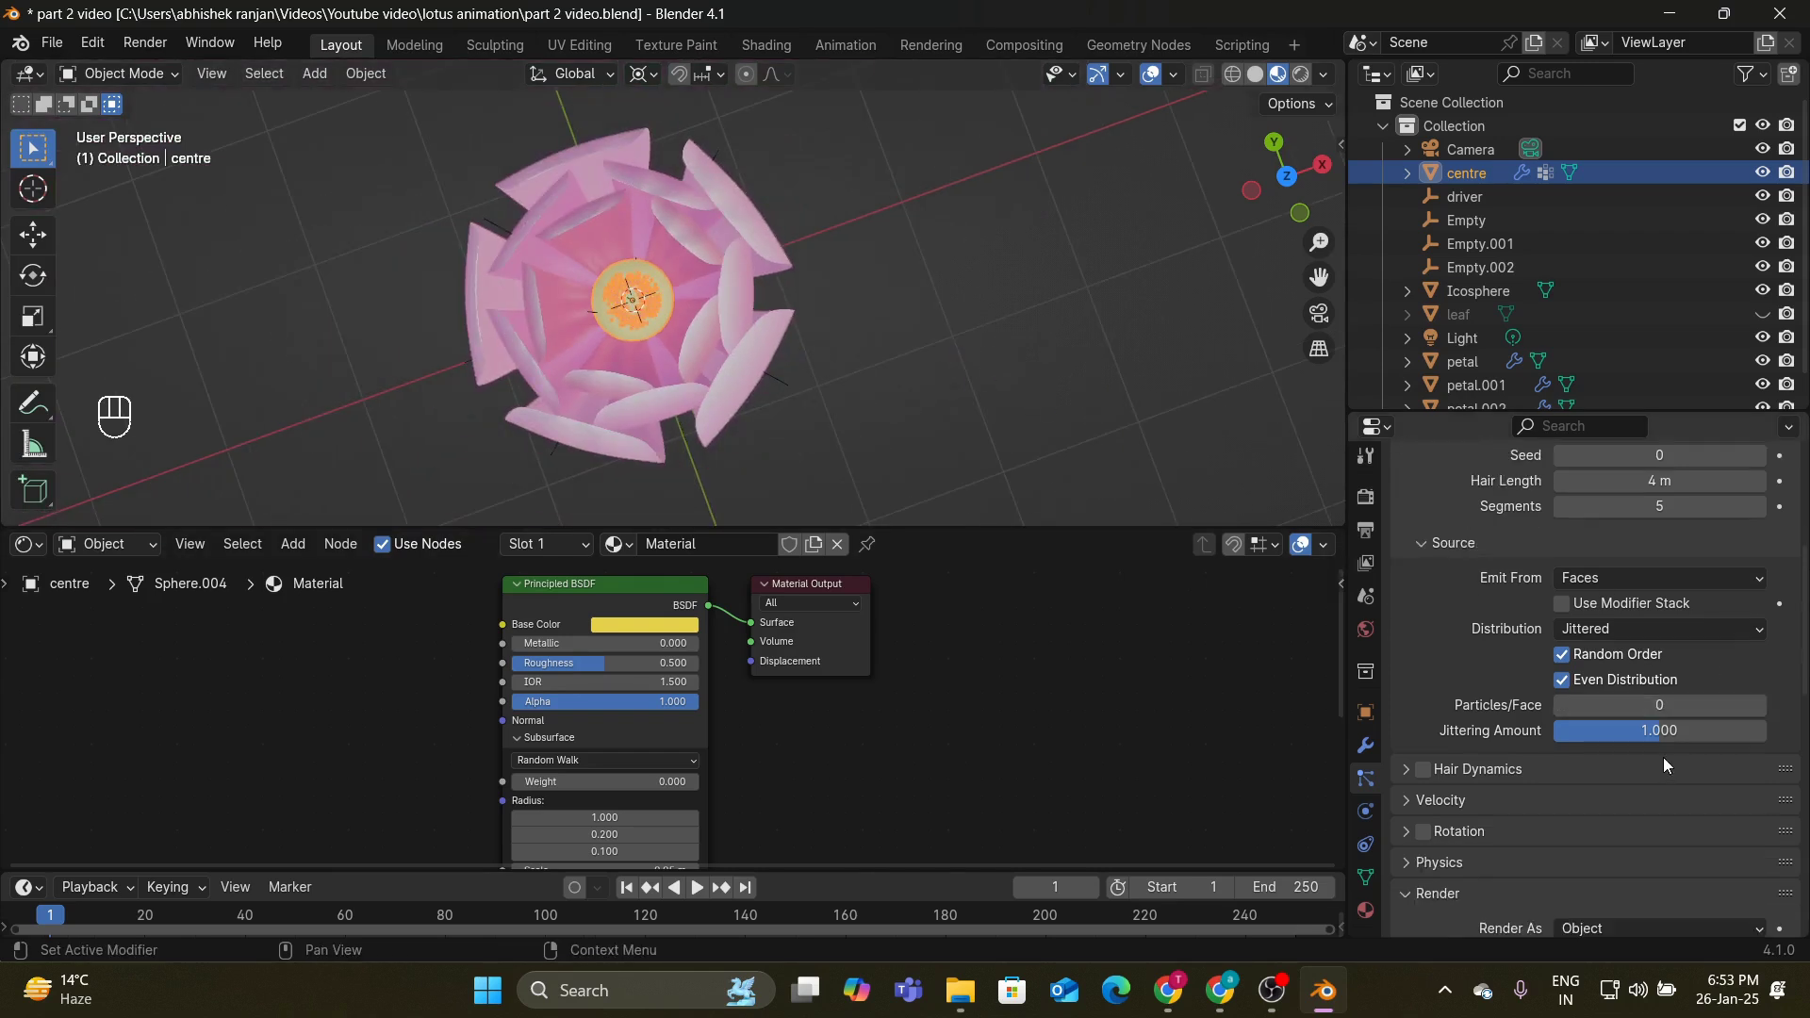
click(1562, 654)
scroll(749, 339, up, 5)
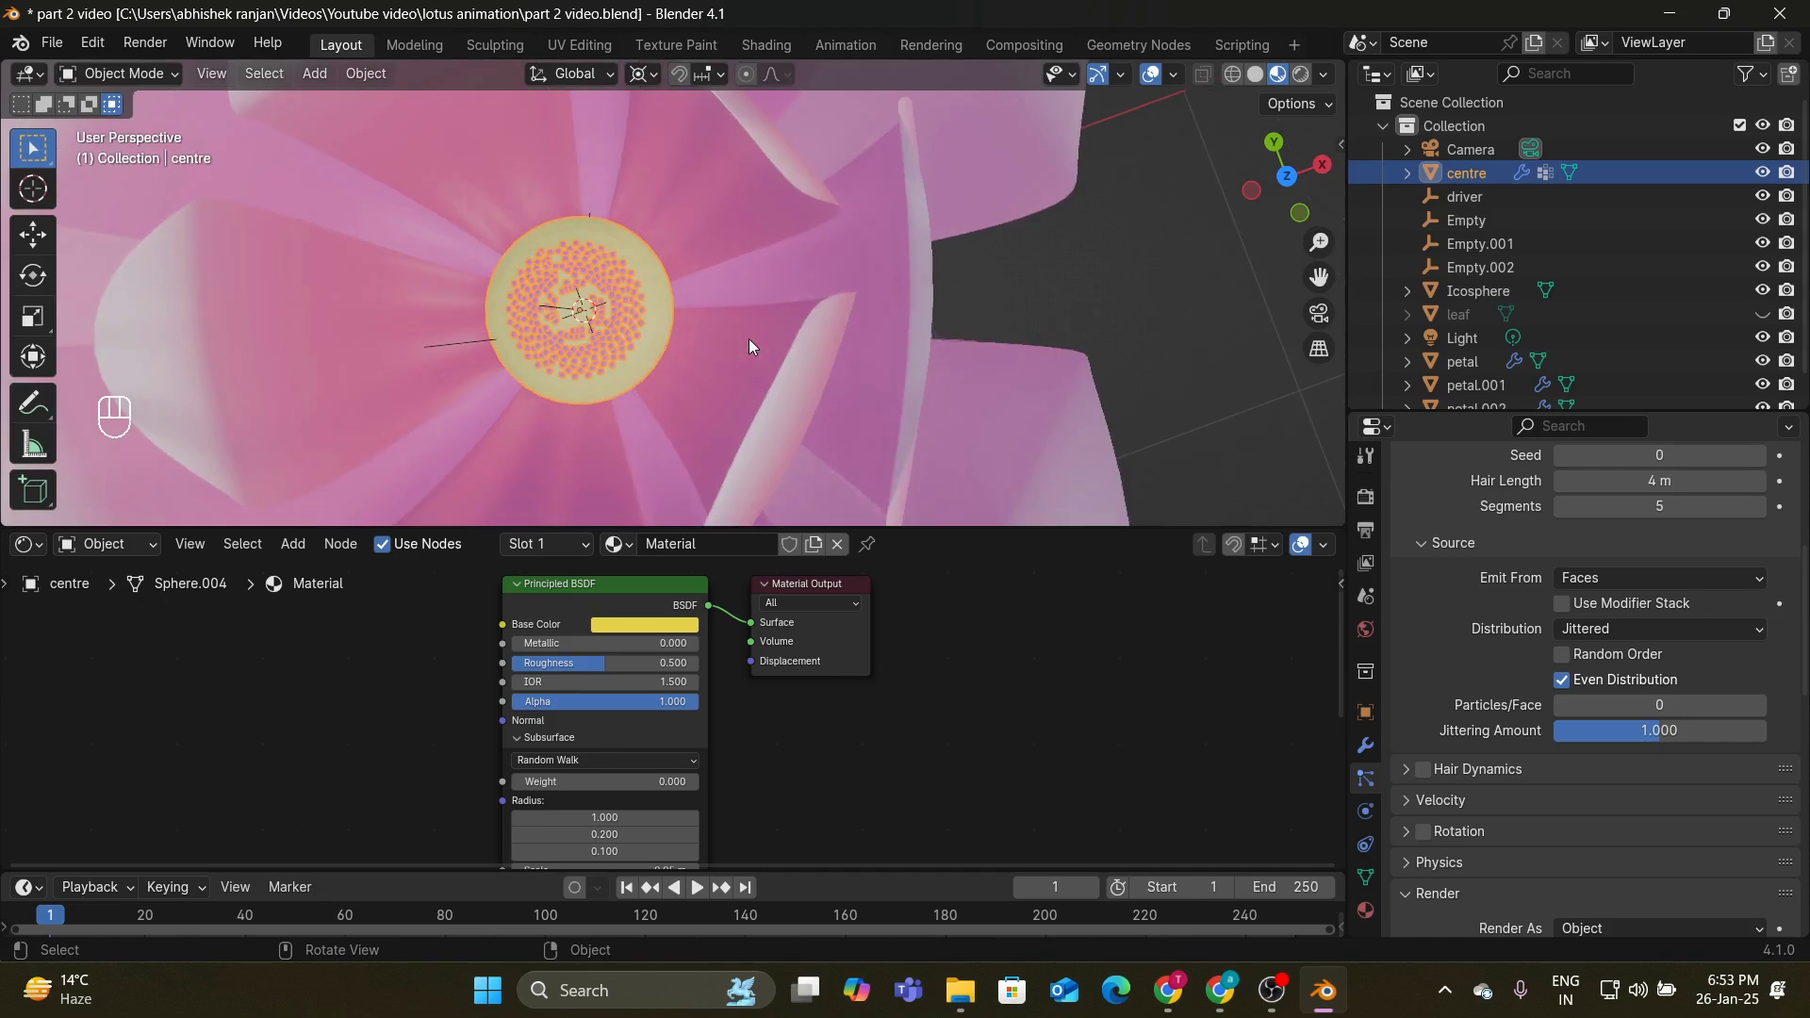
scroll(749, 339, down, 5)
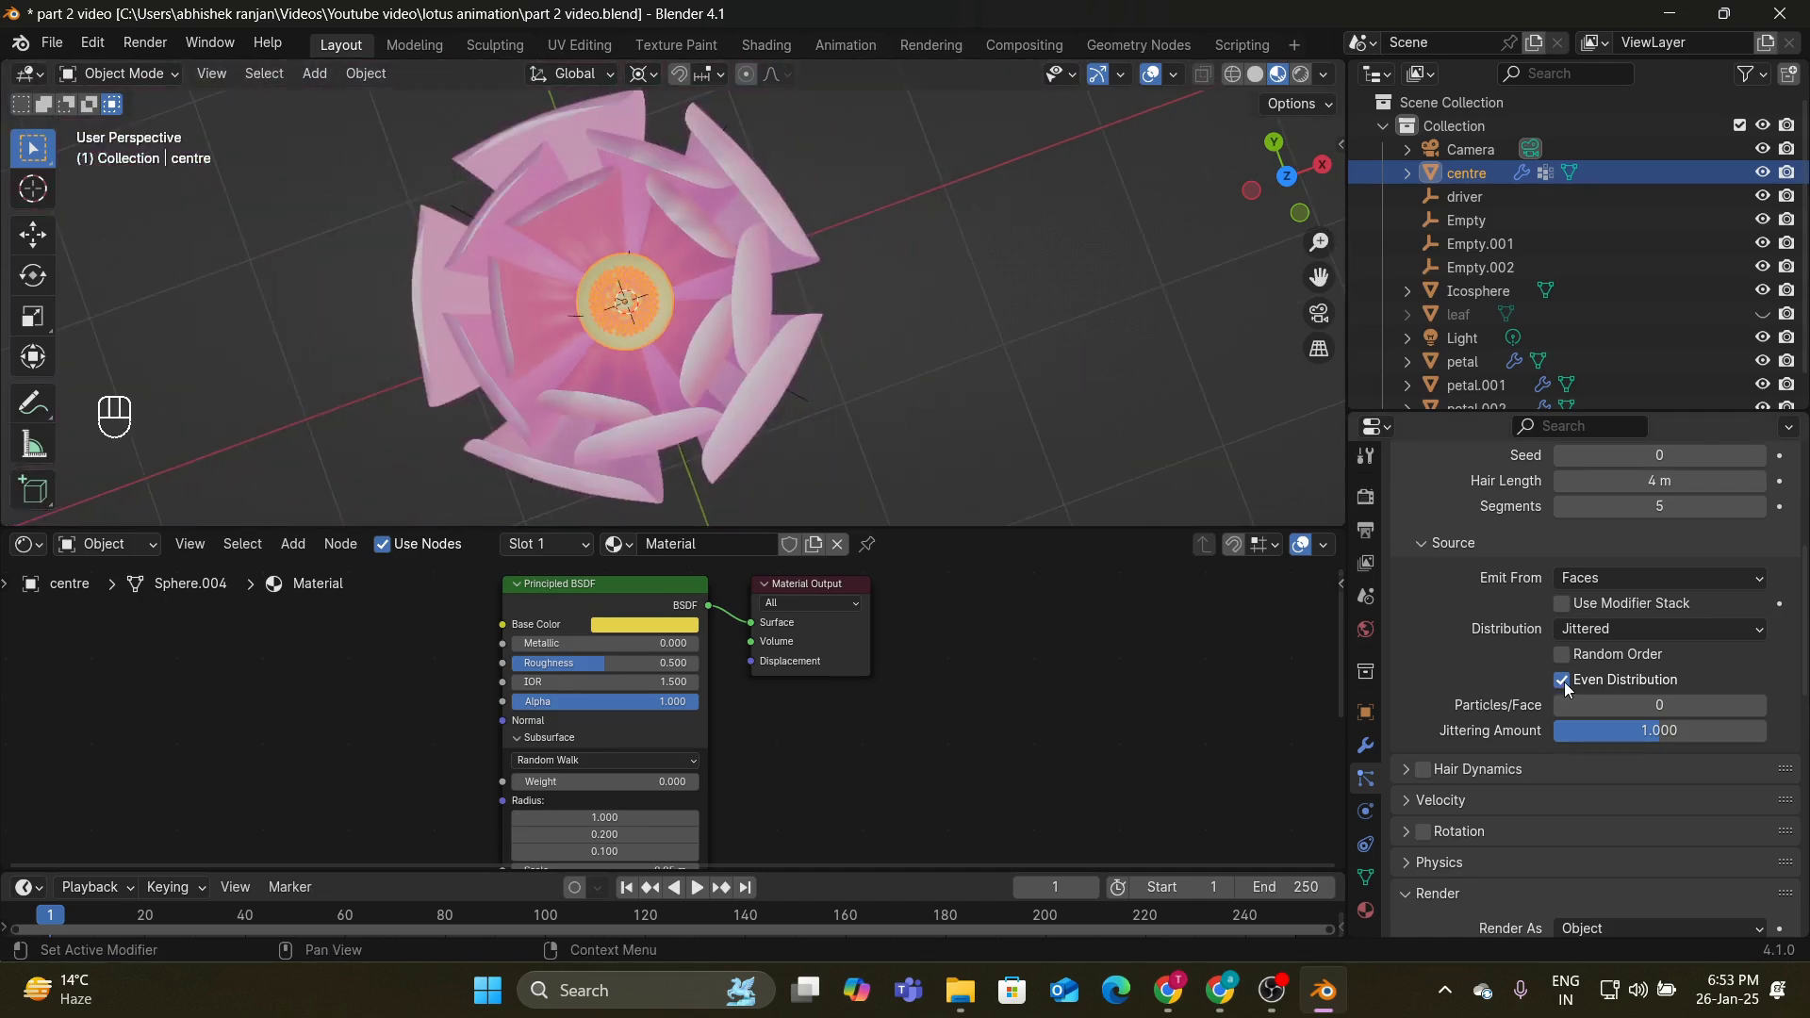
scroll(1066, 415, up, 5)
scroll(1065, 415, down, 5)
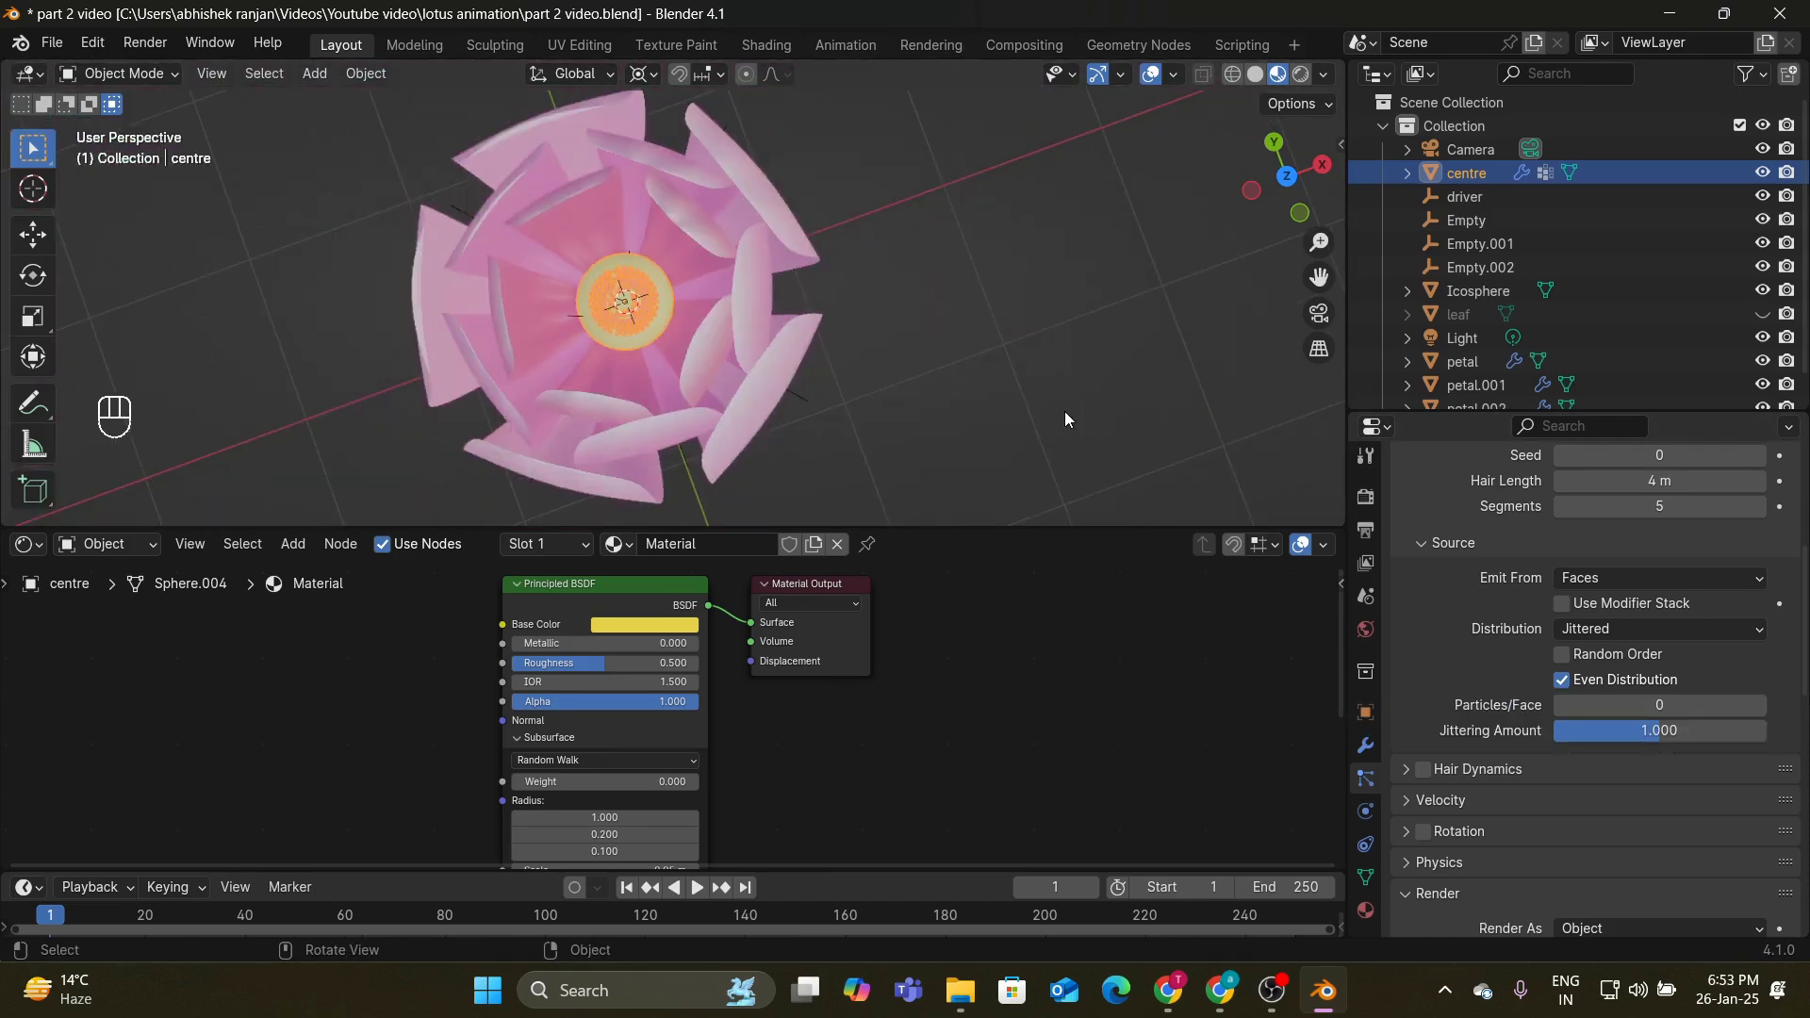
Step: Look through the remaining particle settings and examine the seeded centre within the whole flower from several distances and angles
scroll(1628, 631, down, 5)
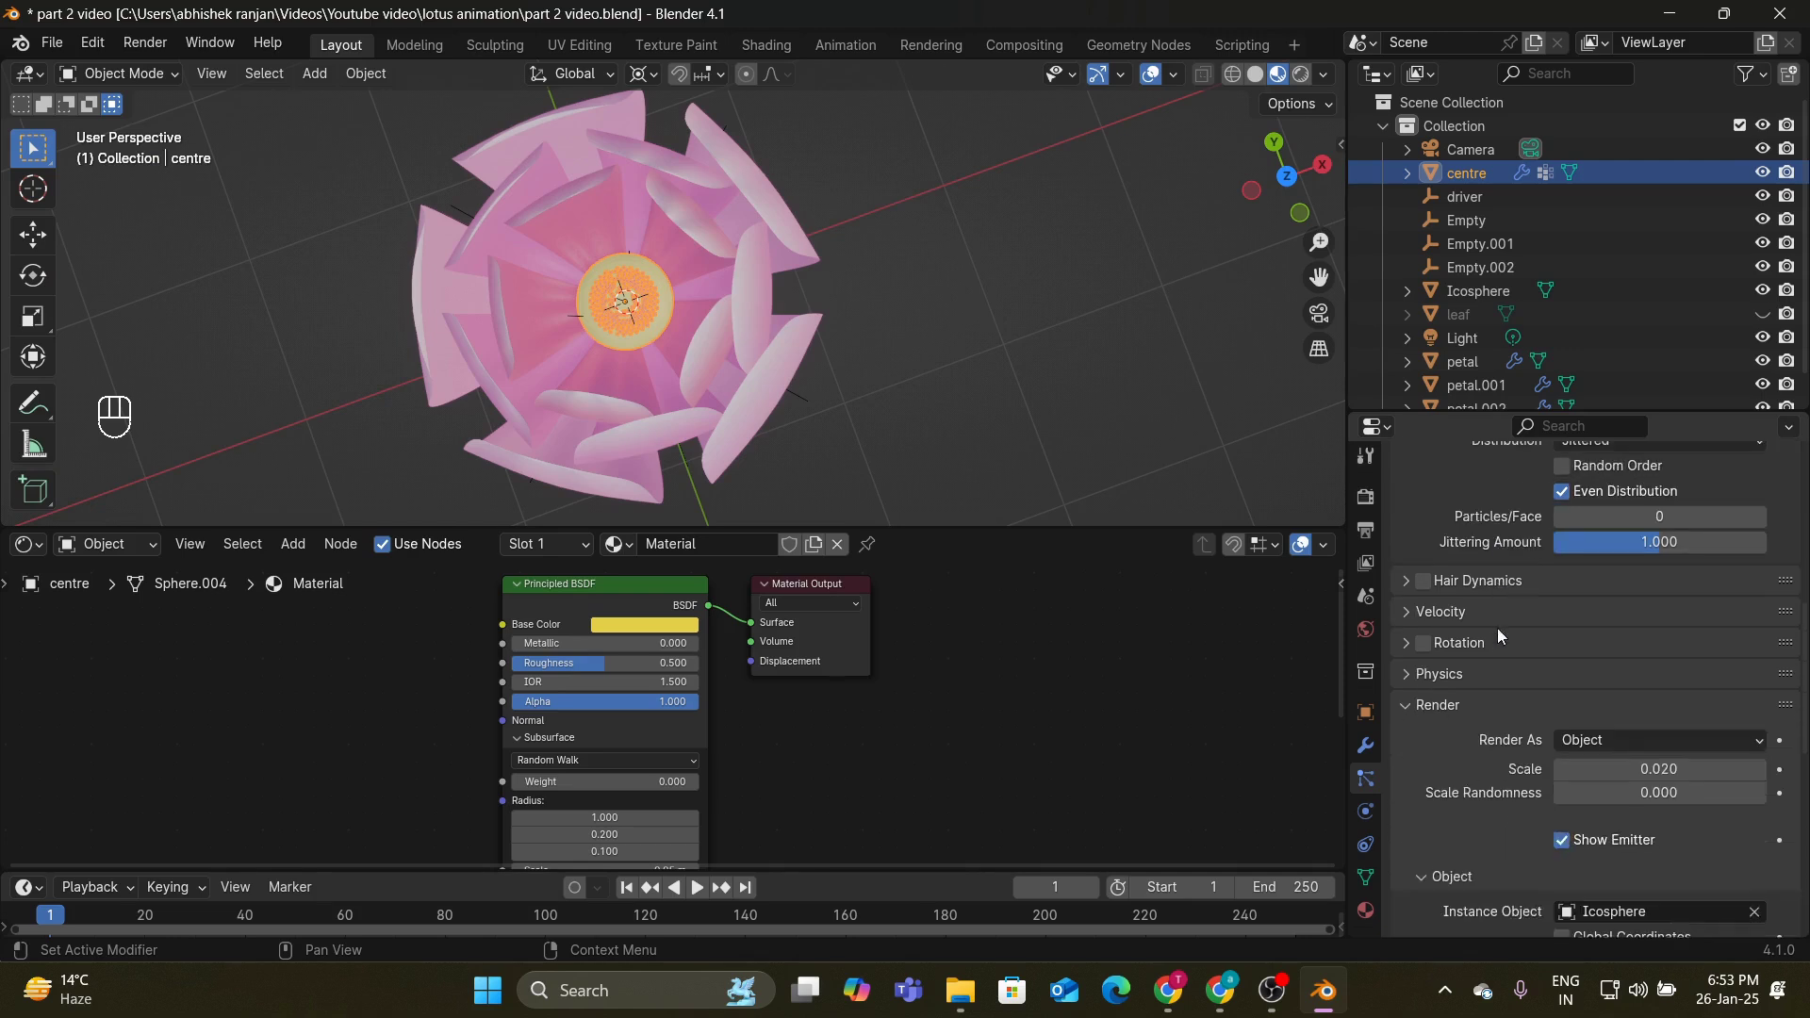
scroll(1497, 628, up, 4)
scroll(884, 419, up, 5)
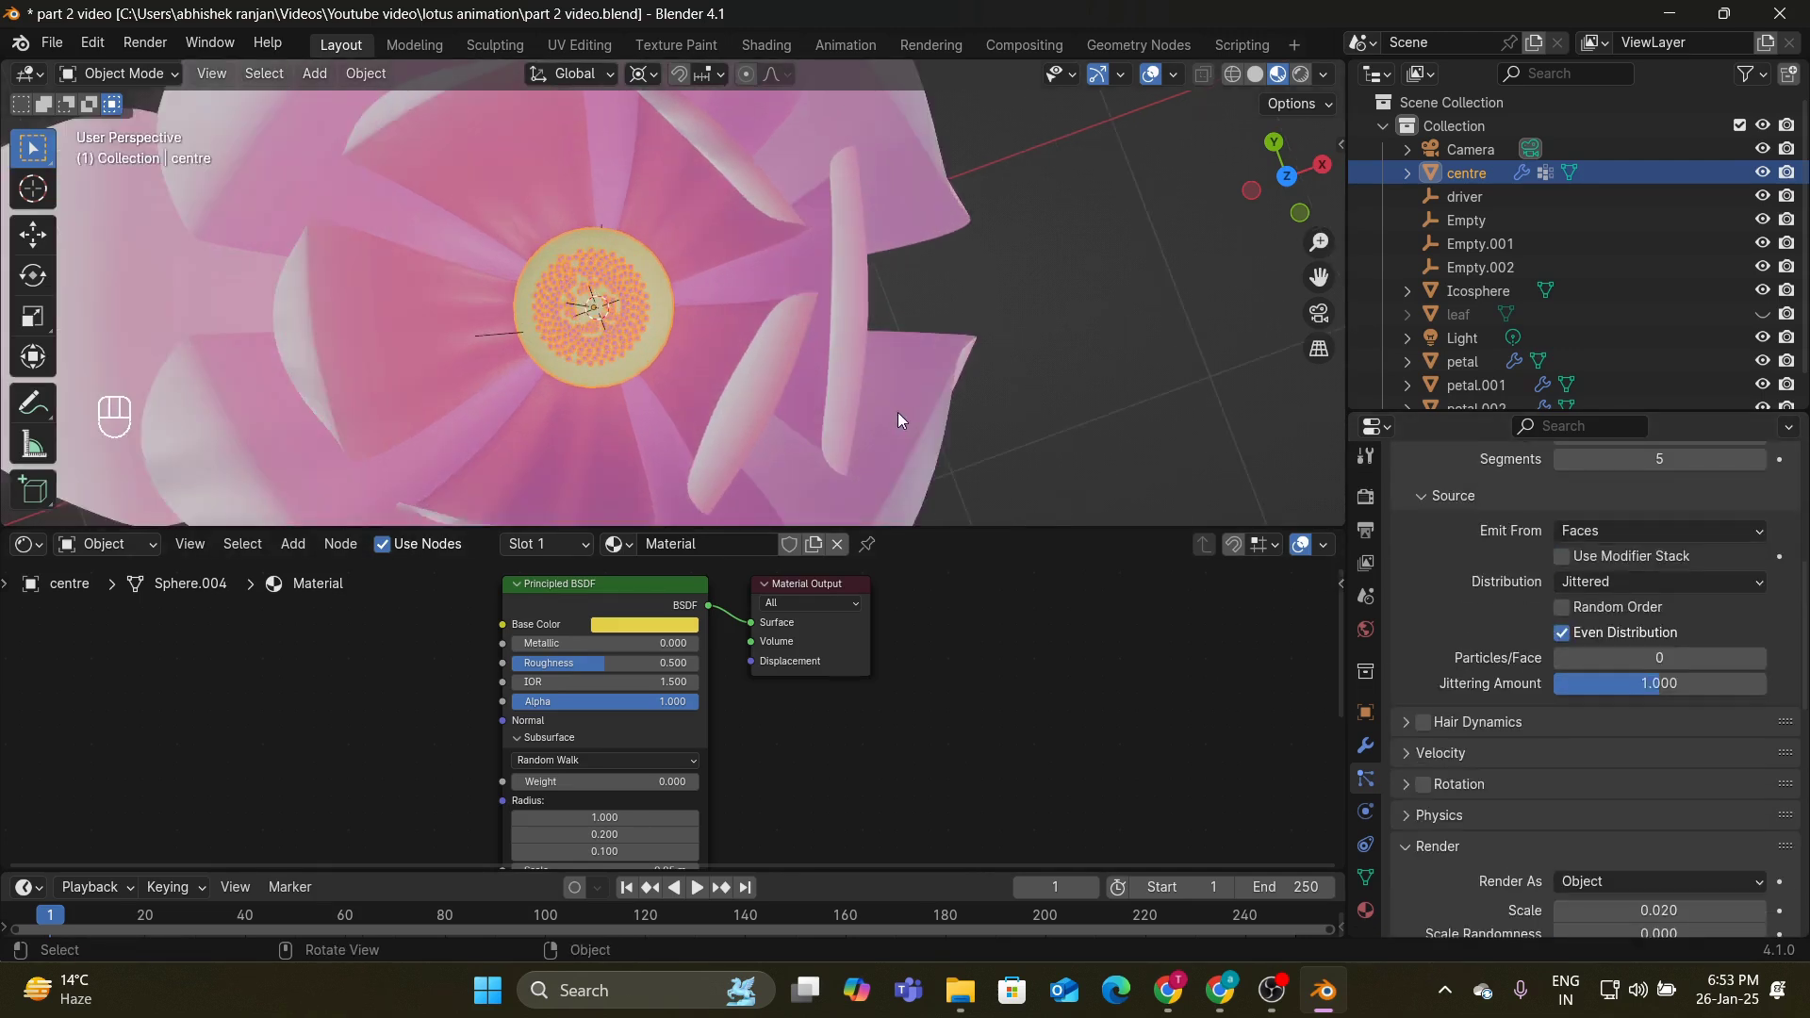
scroll(898, 411, down, 9)
middle_drag(897, 411, 1003, 443)
scroll(934, 249, up, 5)
scroll(932, 273, down, 5)
scroll(958, 356, up, 5)
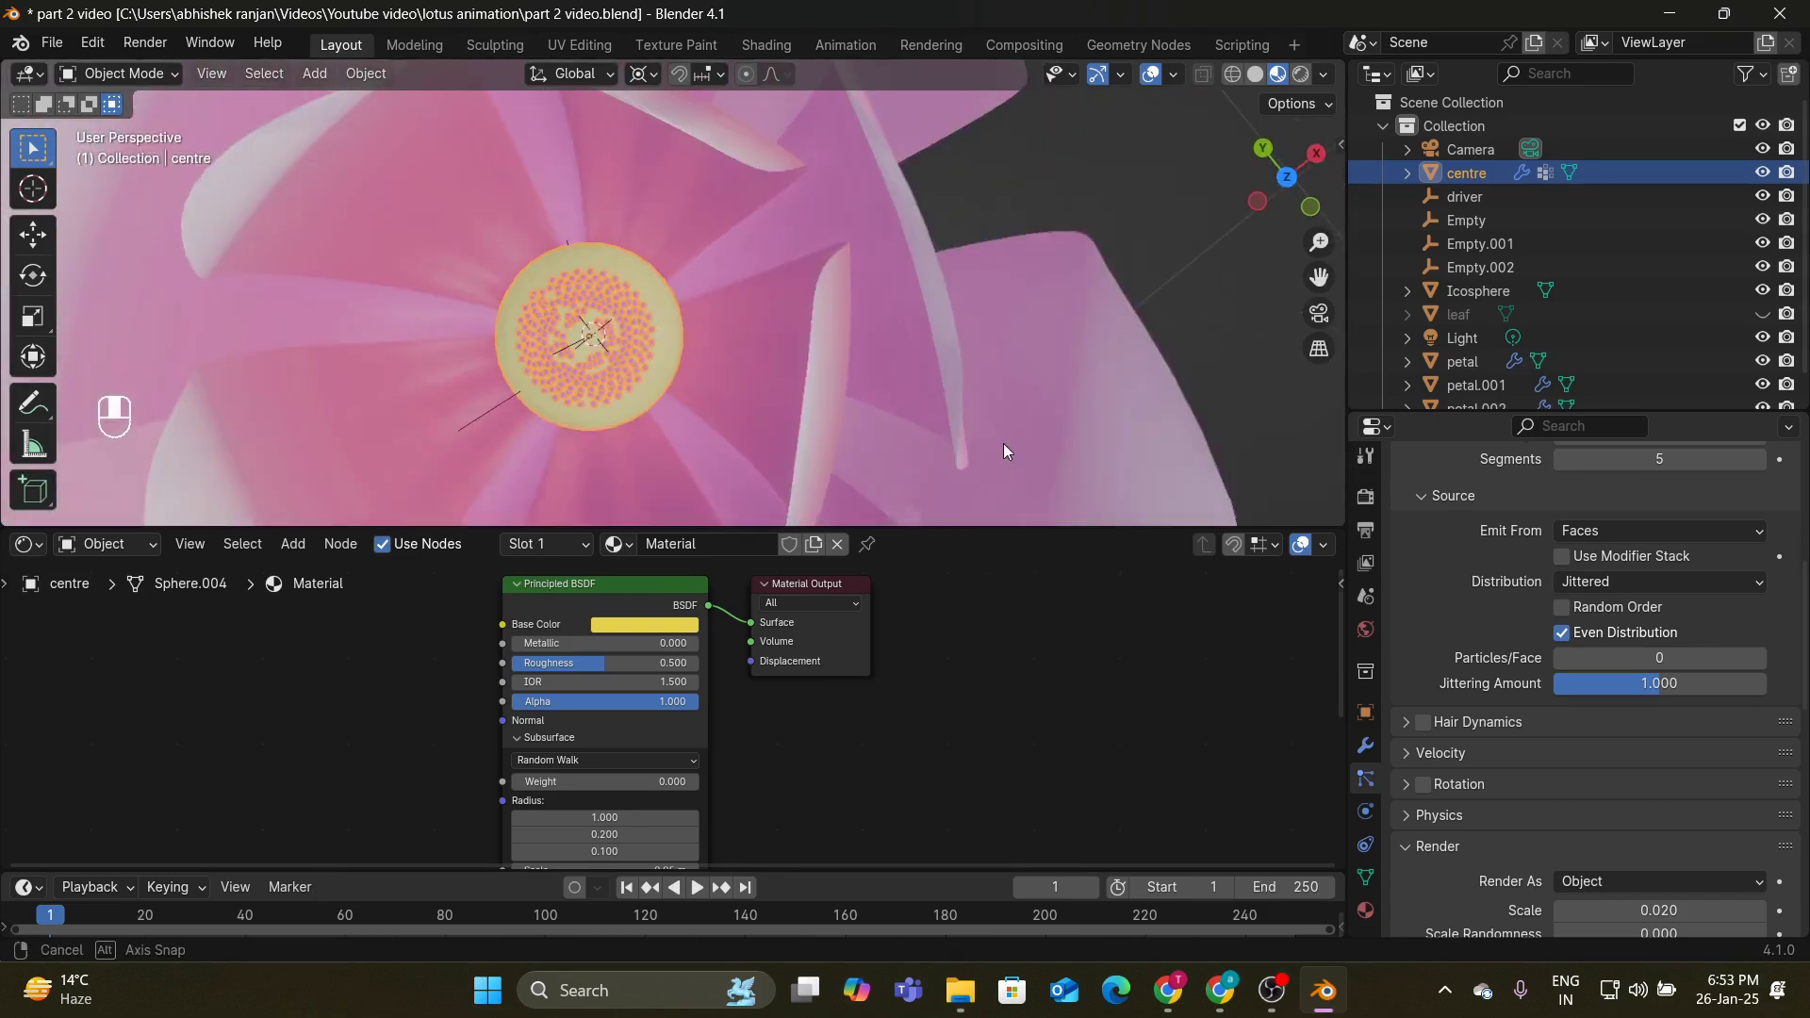
scroll(894, 449, down, 3)
scroll(816, 337, down, 6)
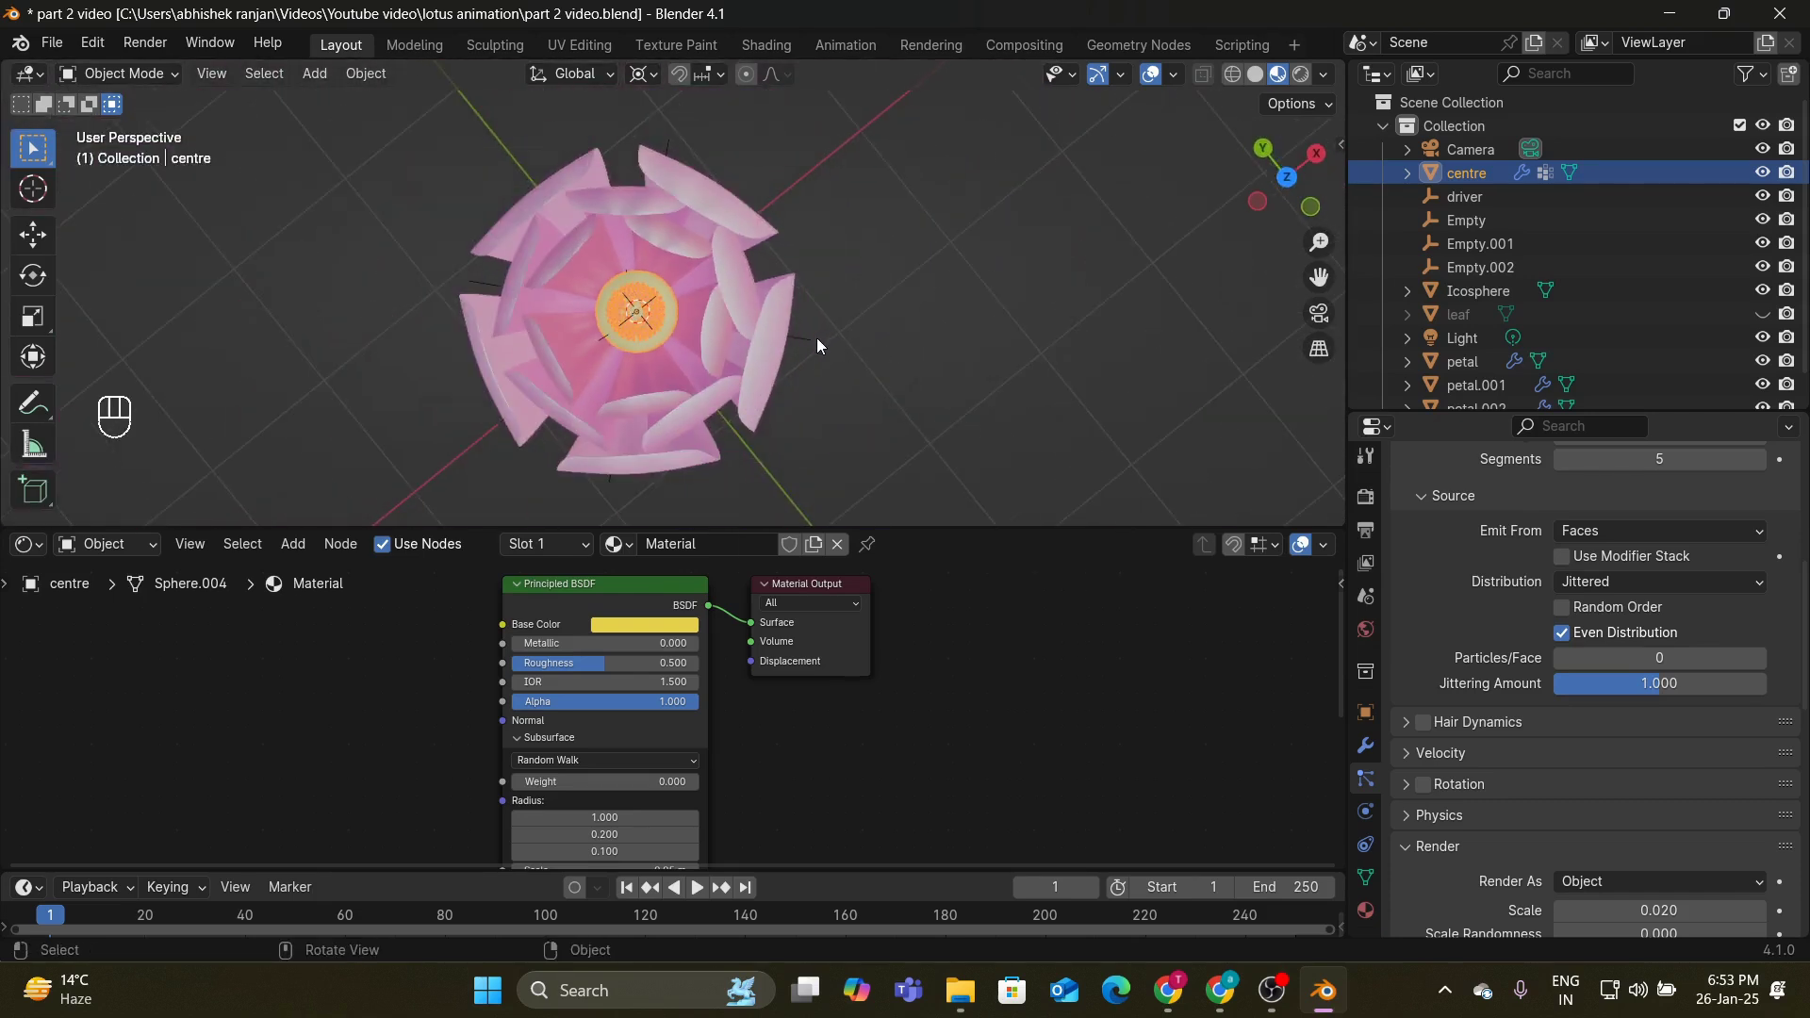
middle_drag(829, 320, 915, 326)
scroll(875, 337, down, 2)
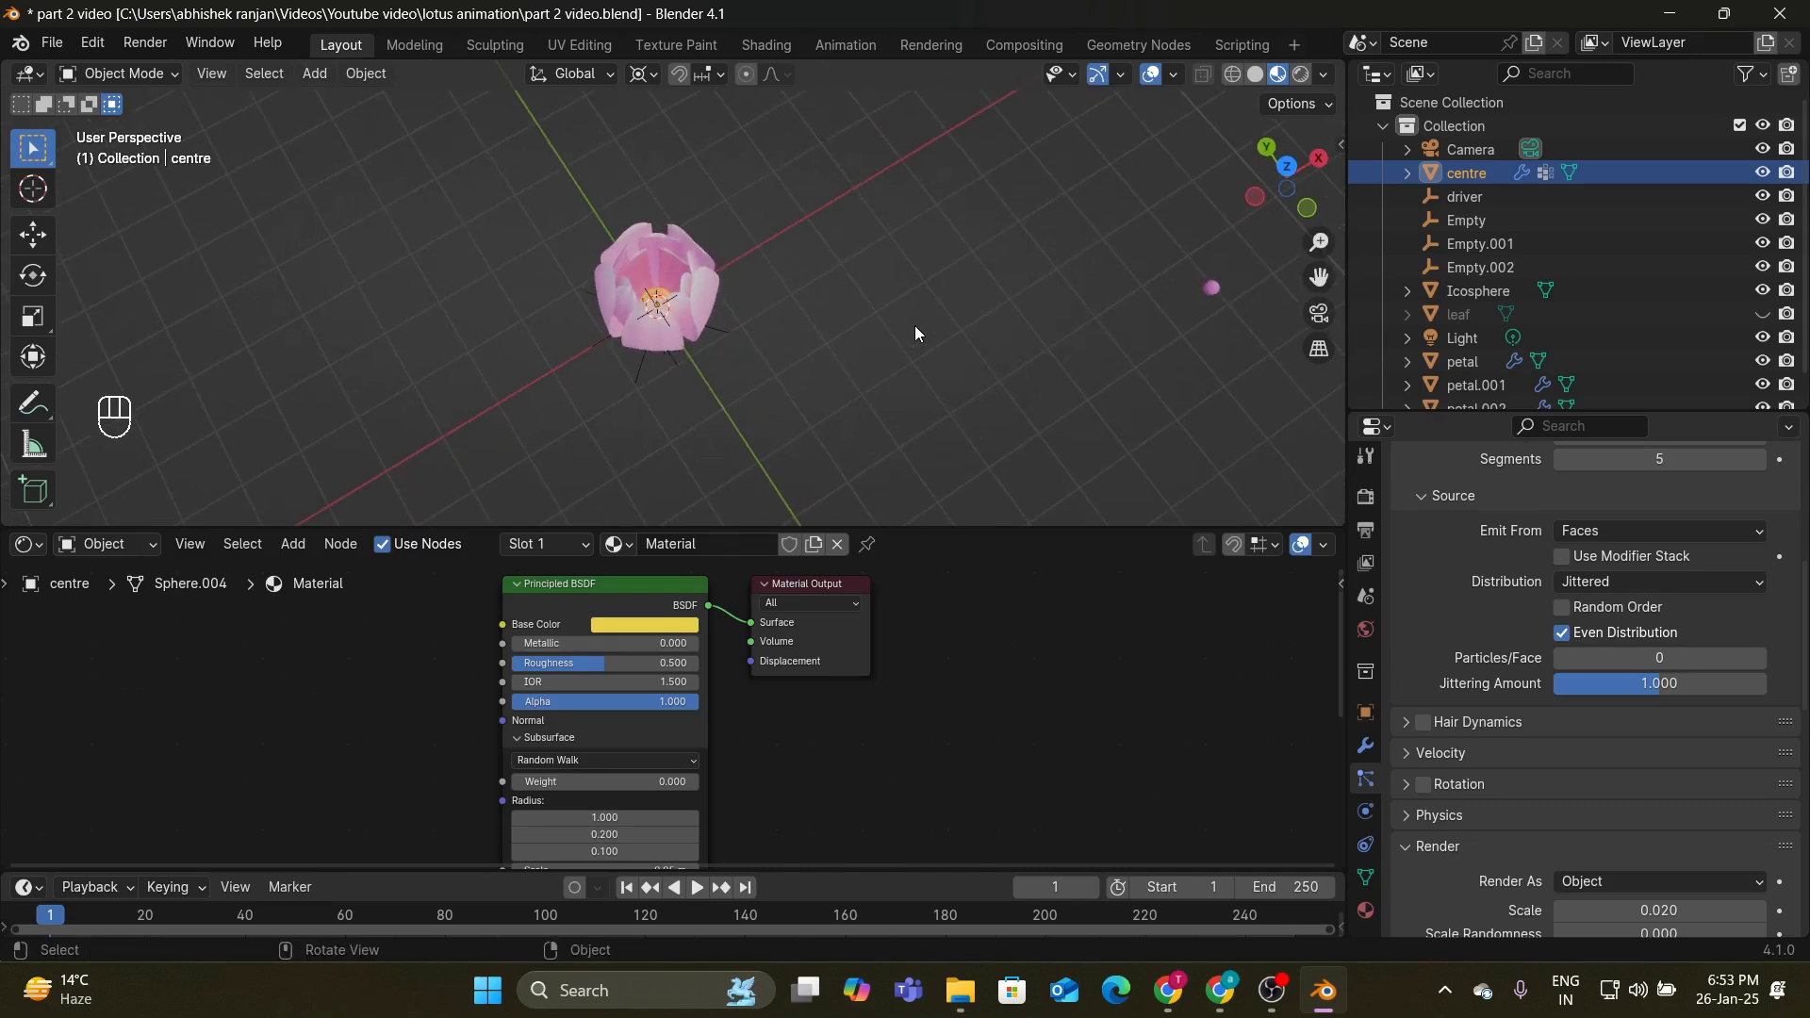
Step: Isolate the flower's centre in local view and add a path curve at the world origin
key(slash)
middle_drag(959, 300, 932, 230)
scroll(932, 230, down, 6)
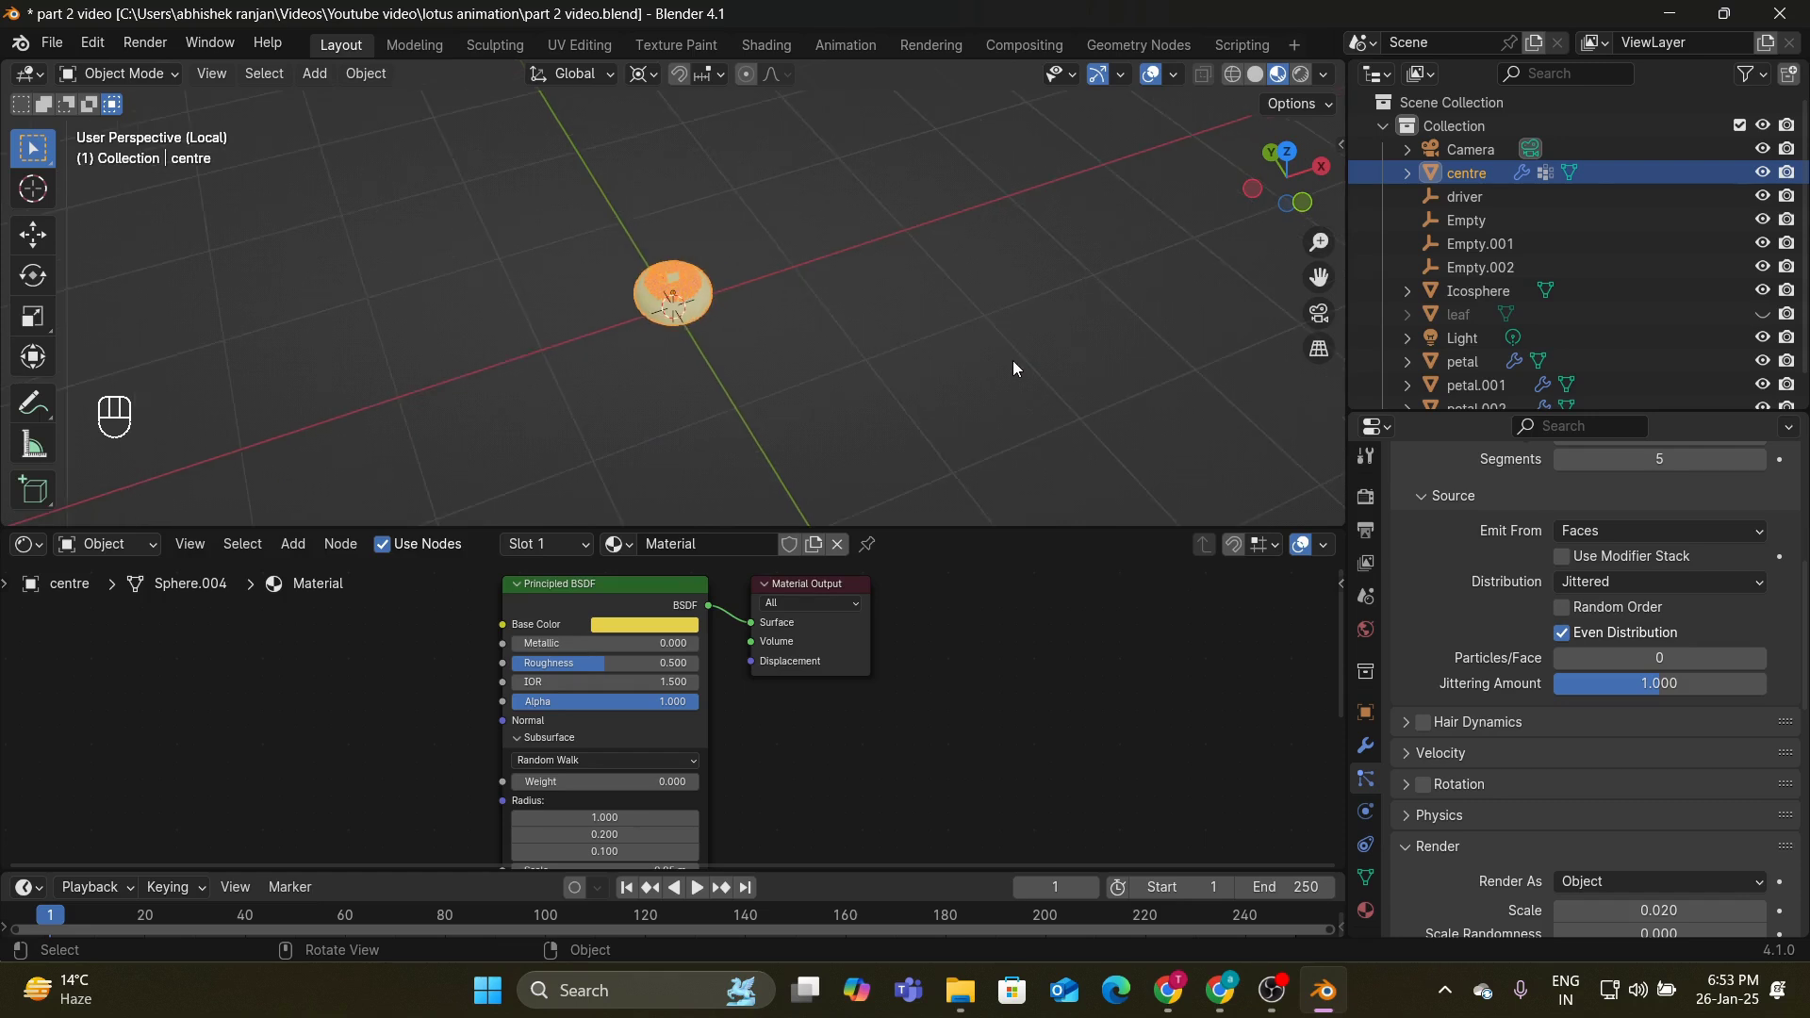
scroll(979, 349, down, 2)
key(shift+a)
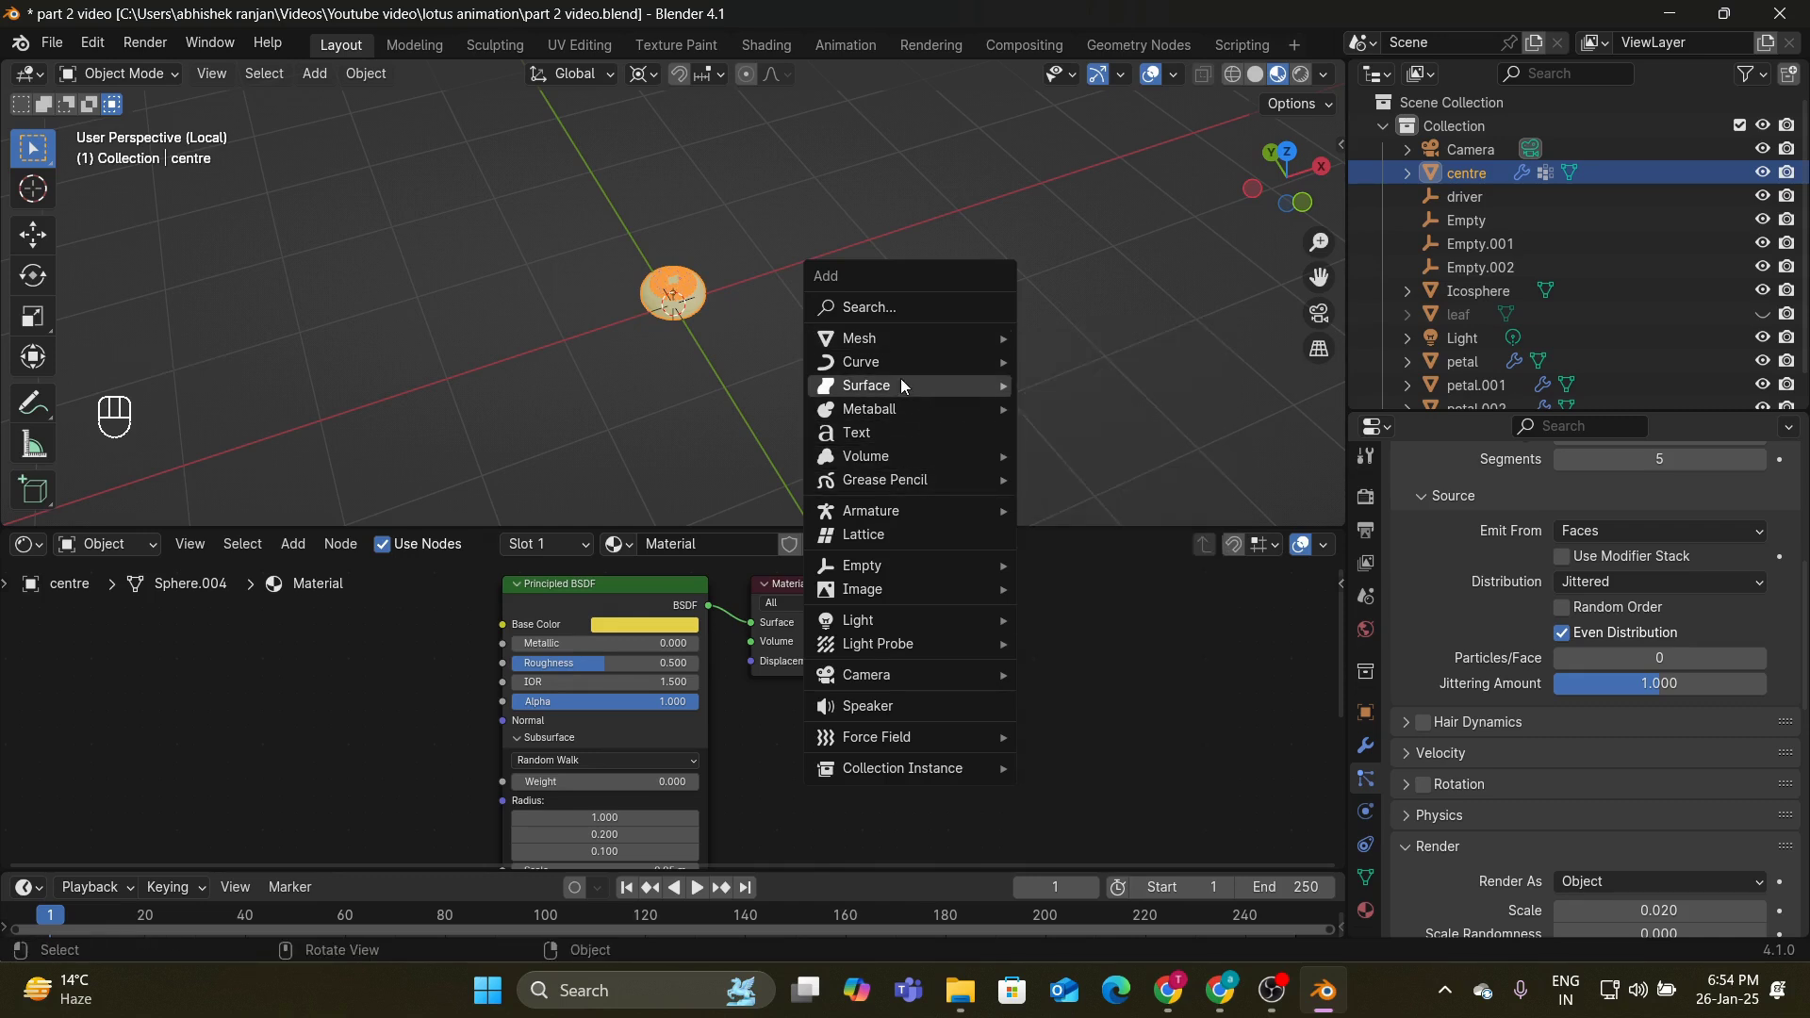
mouse_move(894, 366)
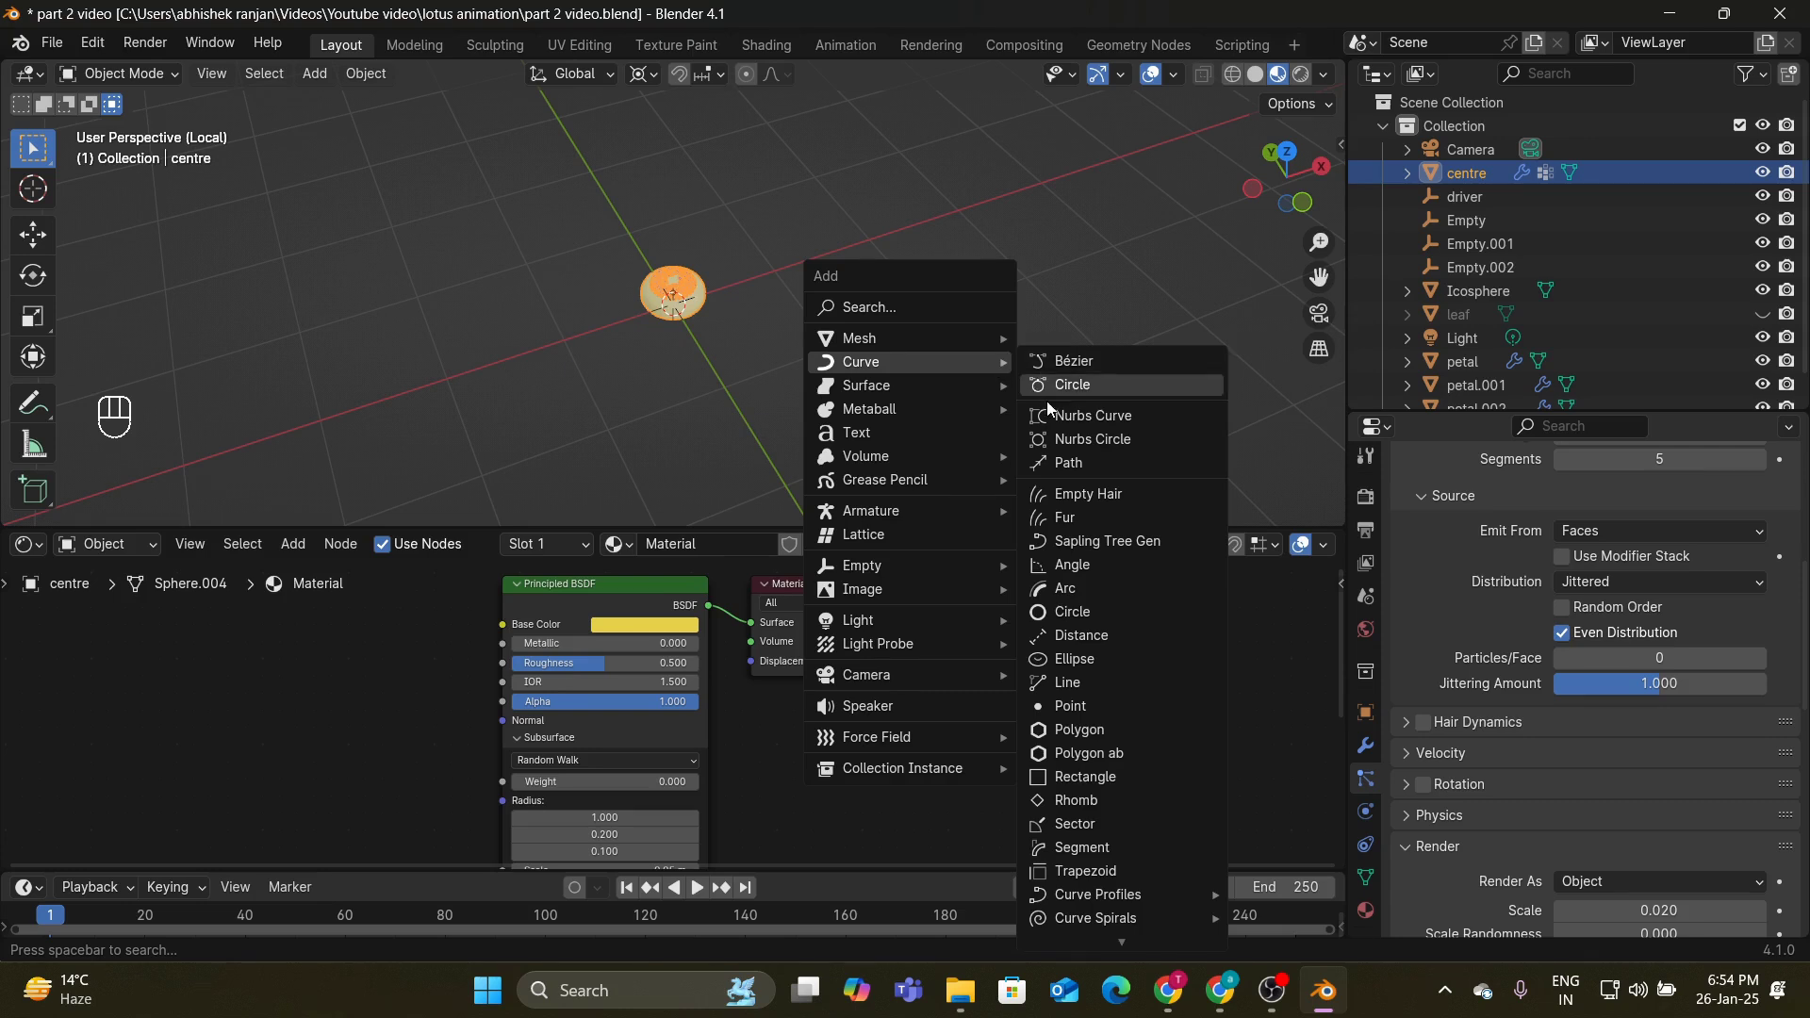
click(1070, 463)
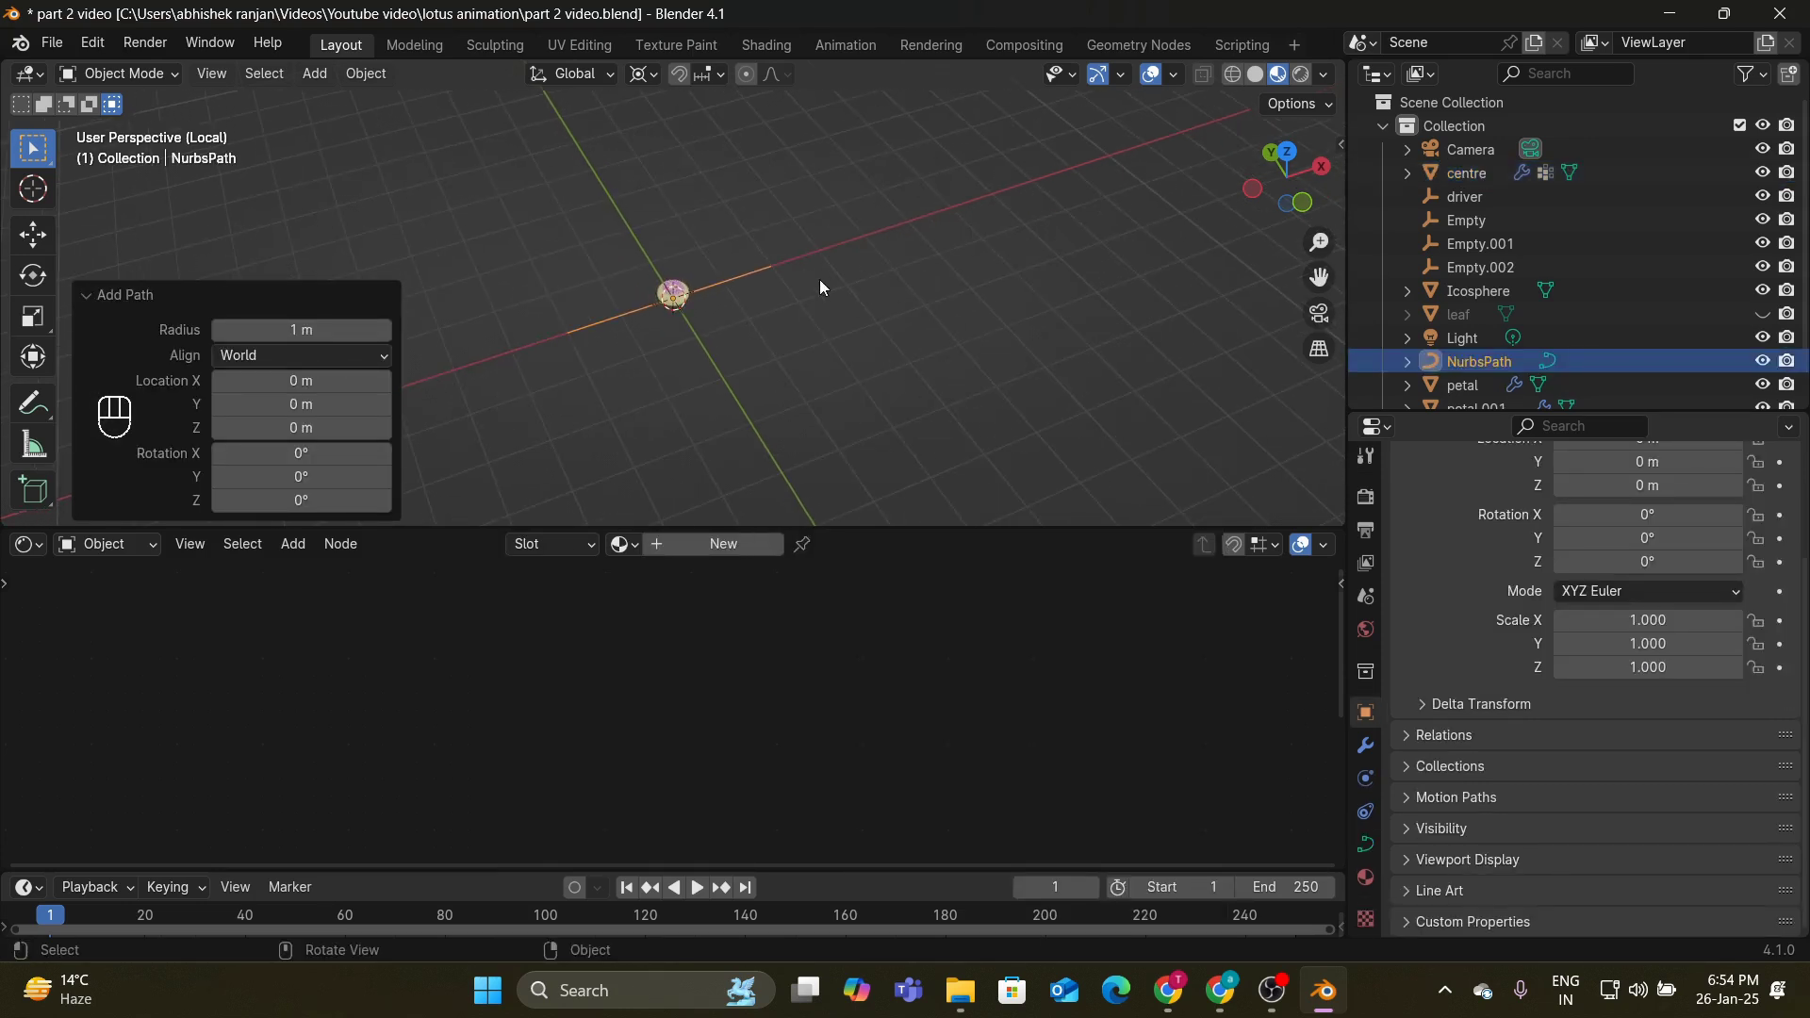
Step: Move the path about 2.35 m in X, -1.99 m in Y and -0.82 m in Z, and rotate it 90° about Y
key(g)
click(987, 348)
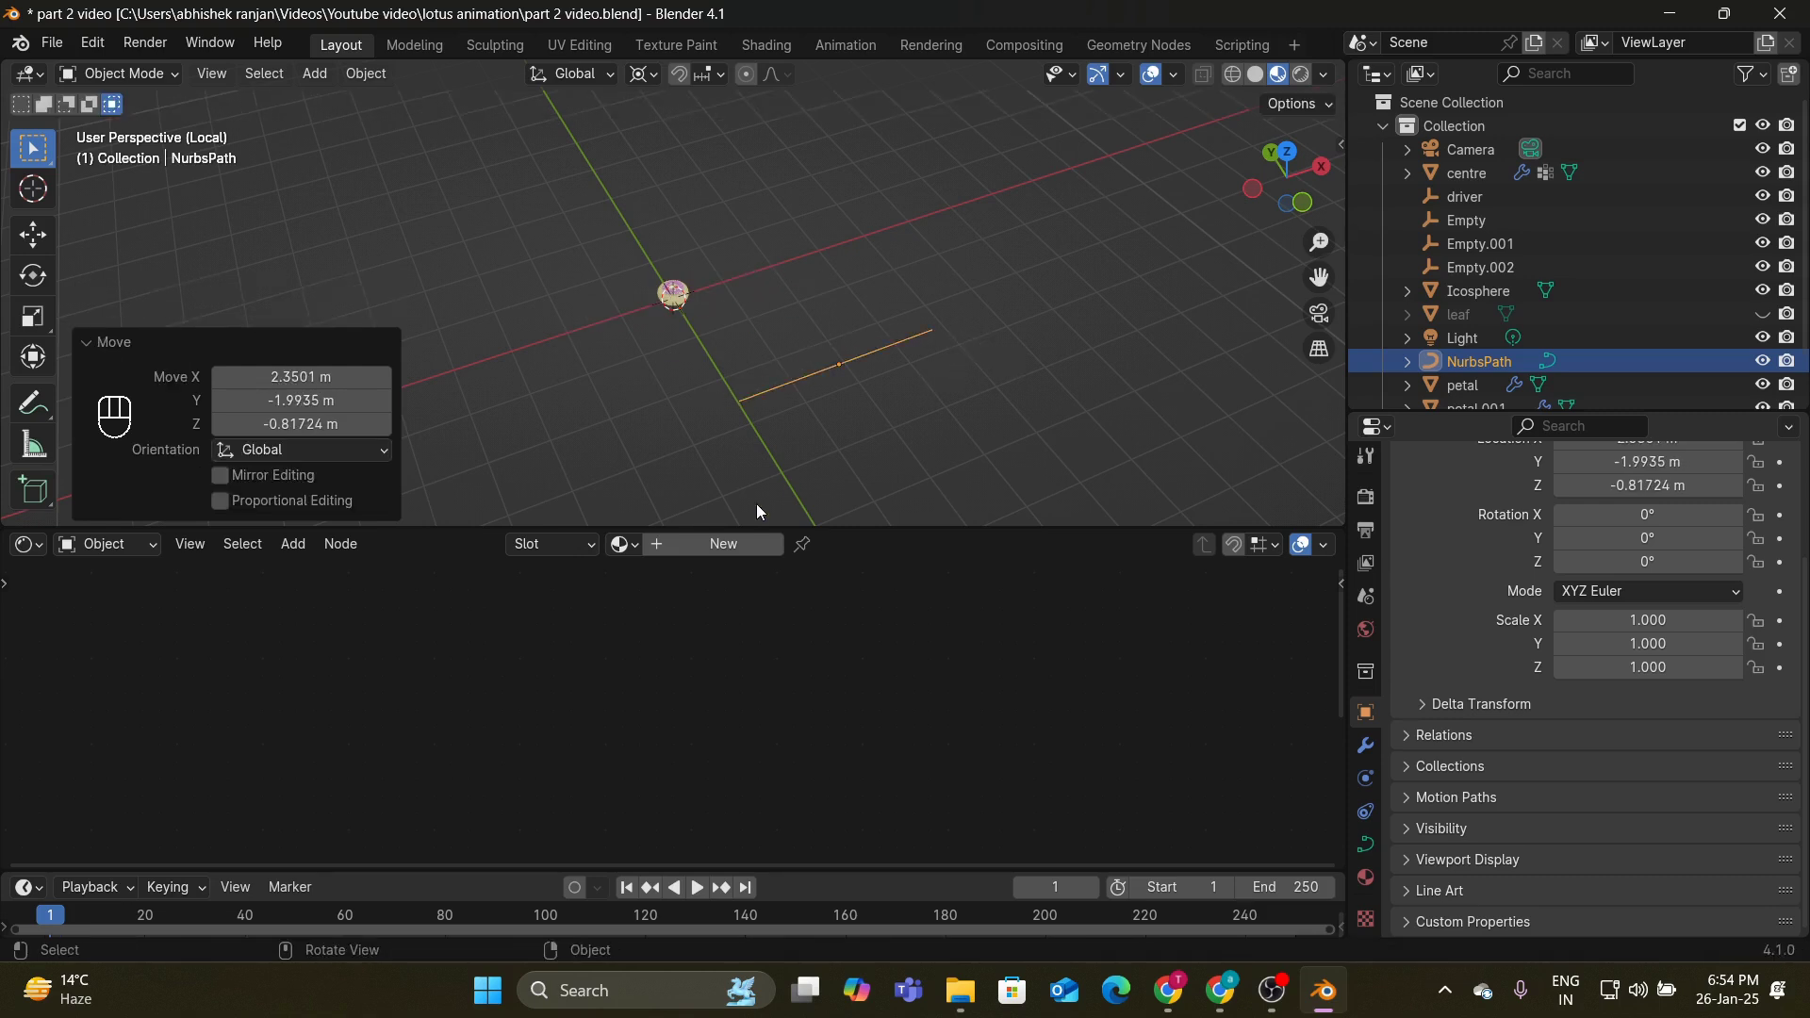
key(r)
key(y)
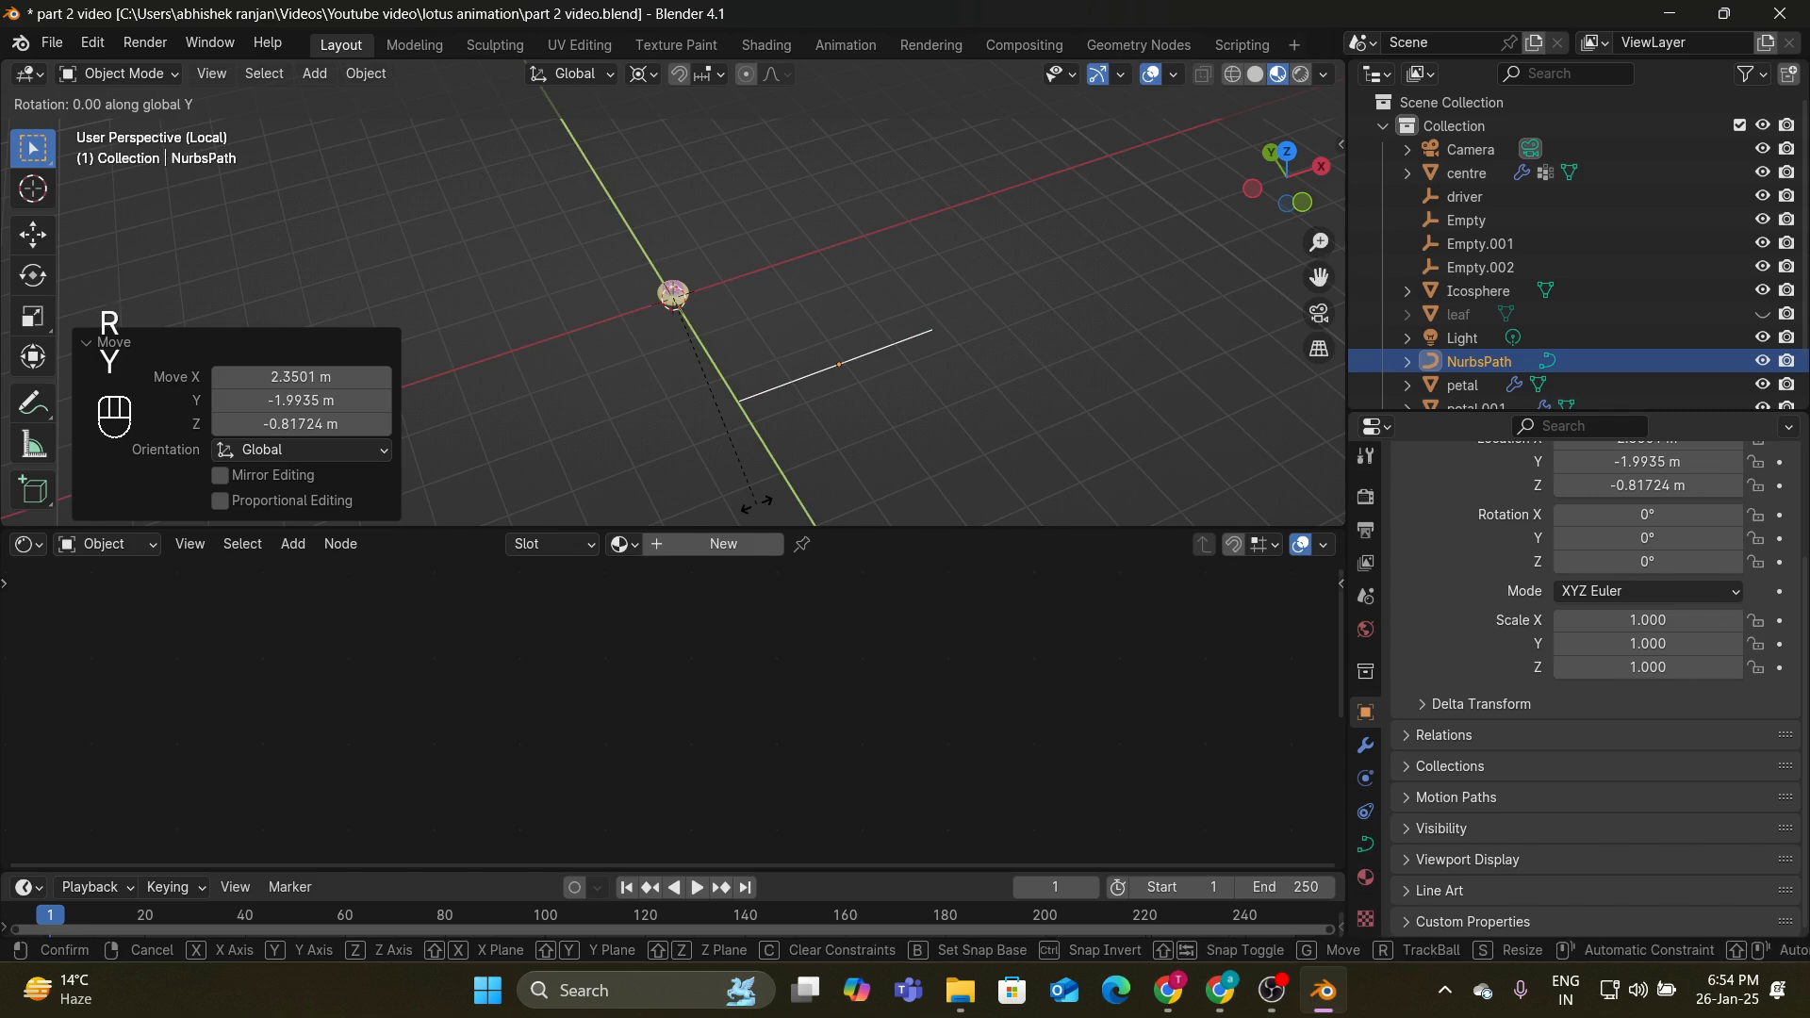
key(KP_9)
key(KP_0)
click(756, 502)
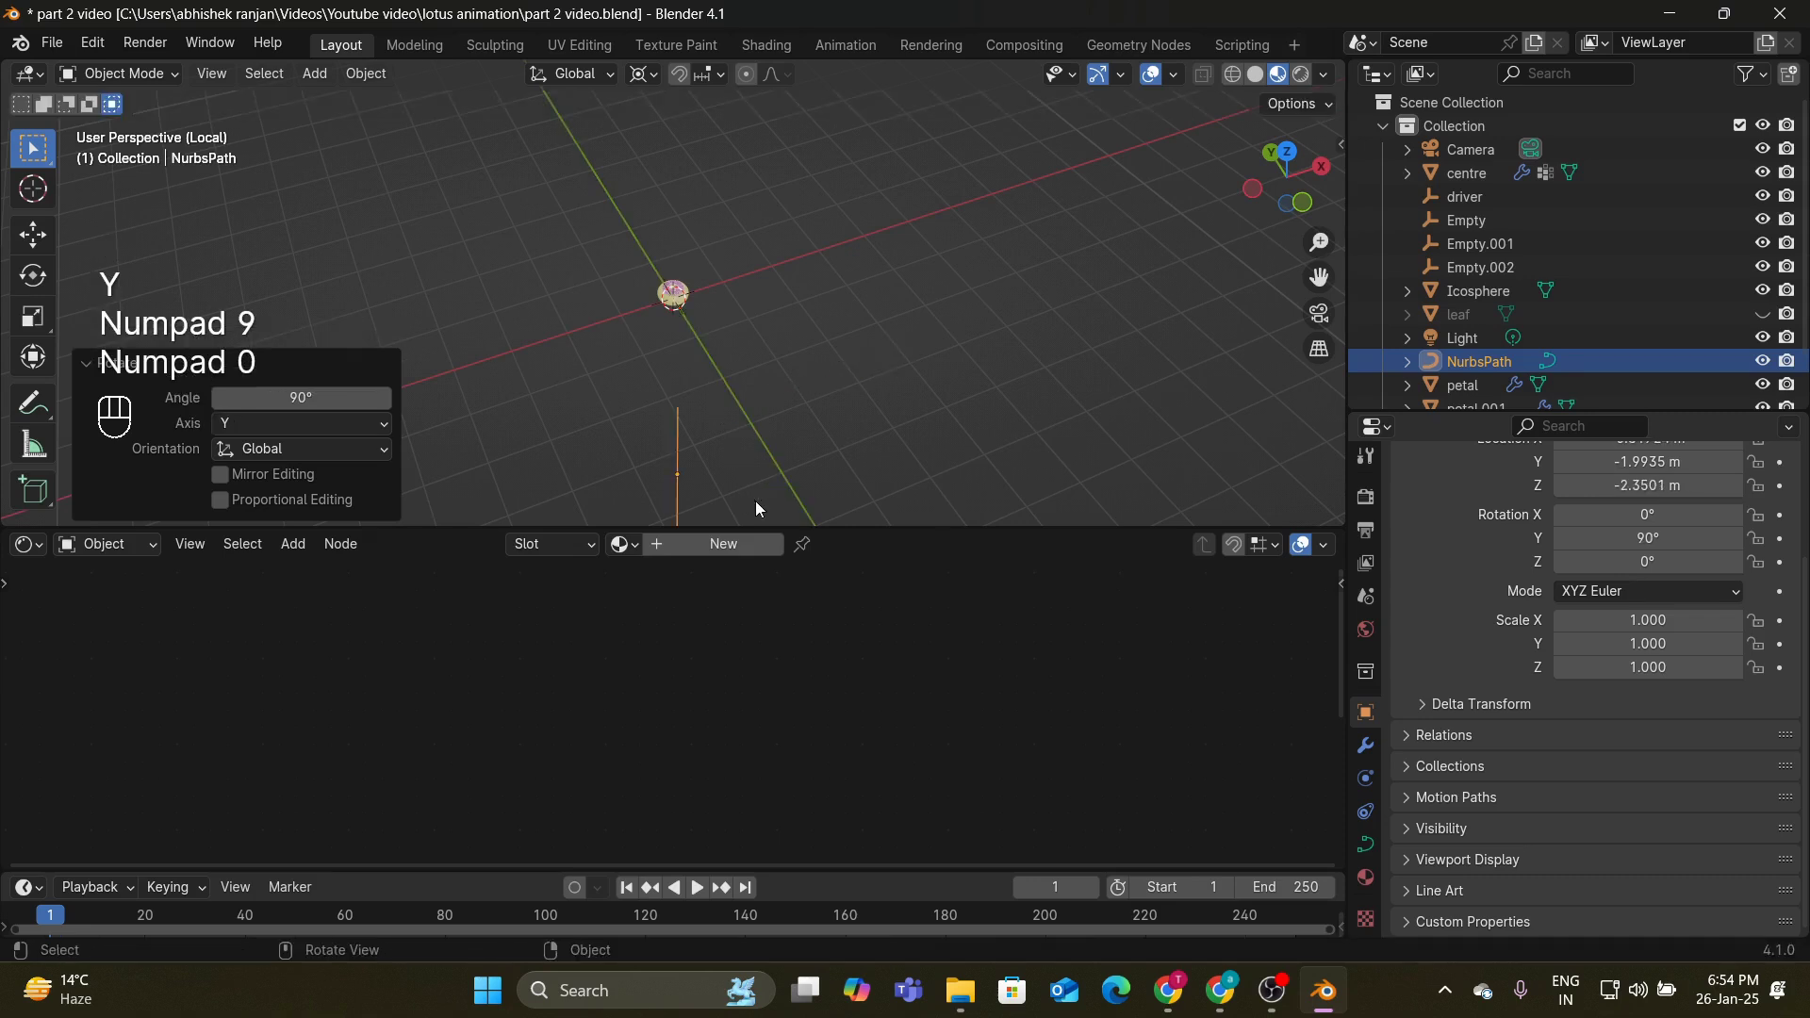
middle_drag(789, 316, 754, 247)
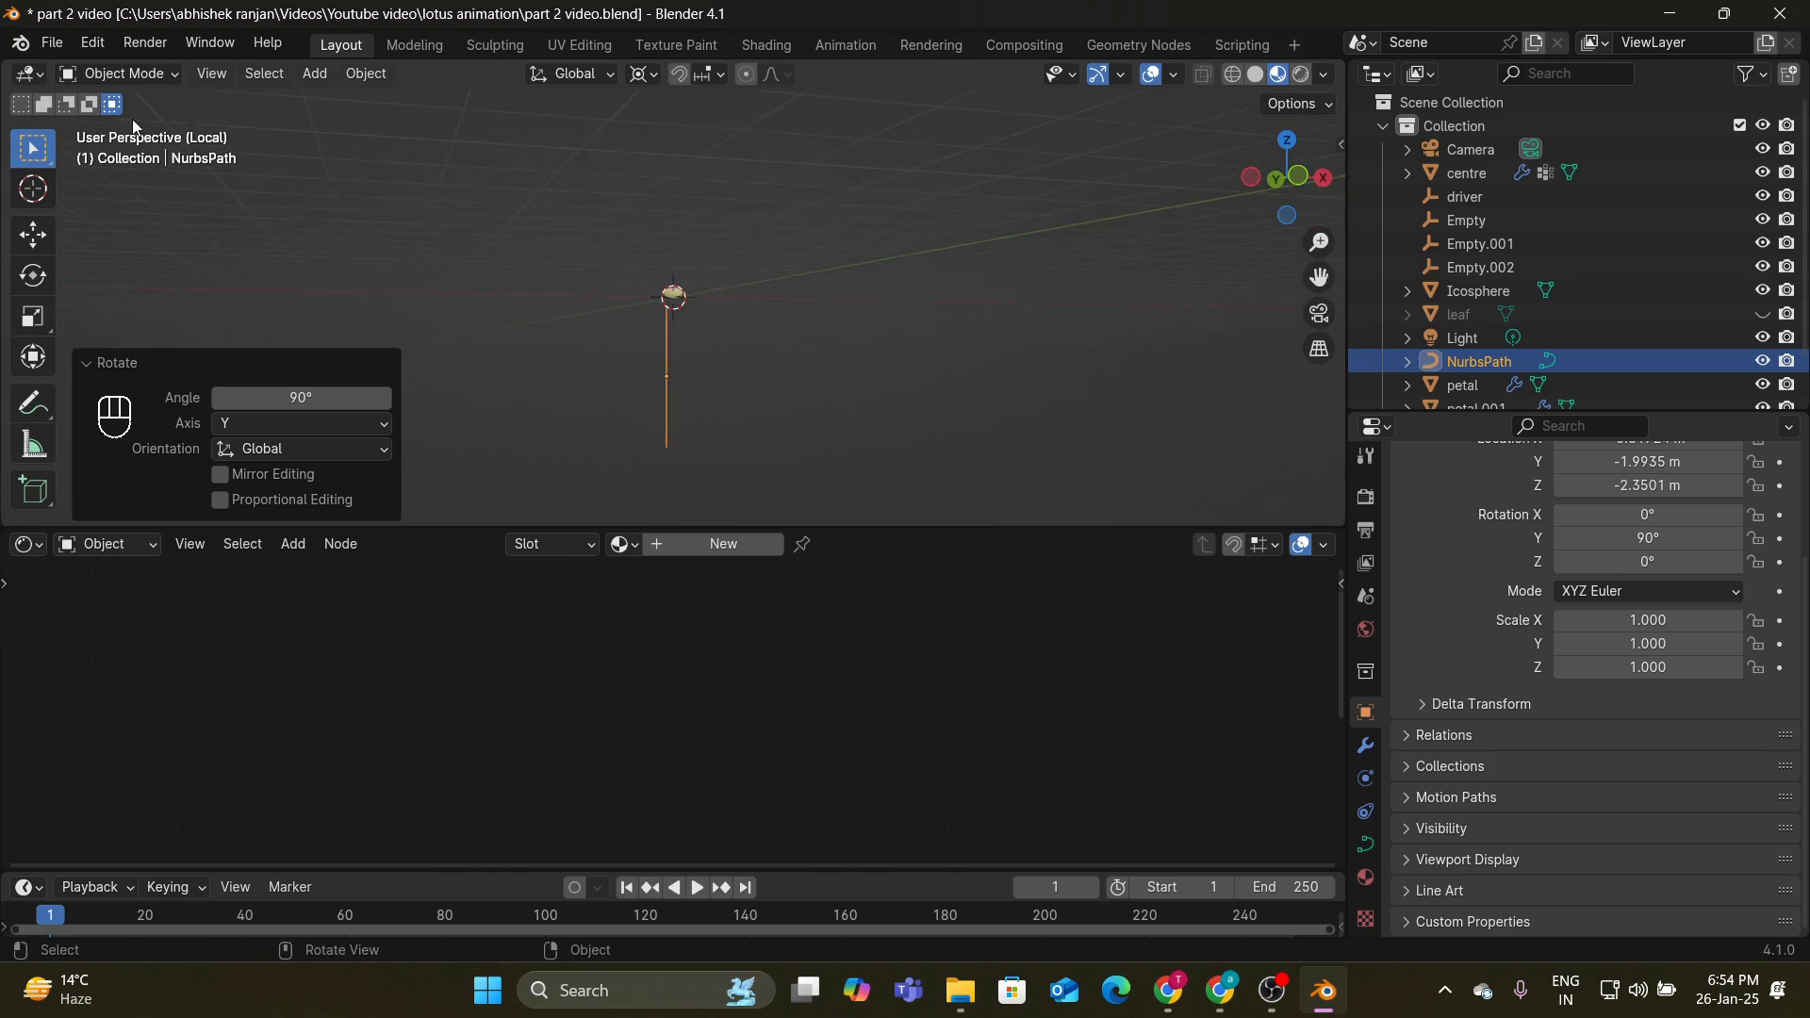
Step: In Edit Mode, move the path's second point from the upper end about 0.61 m in X, -0.2 m in Y and 0.14 m in Z
click(142, 75)
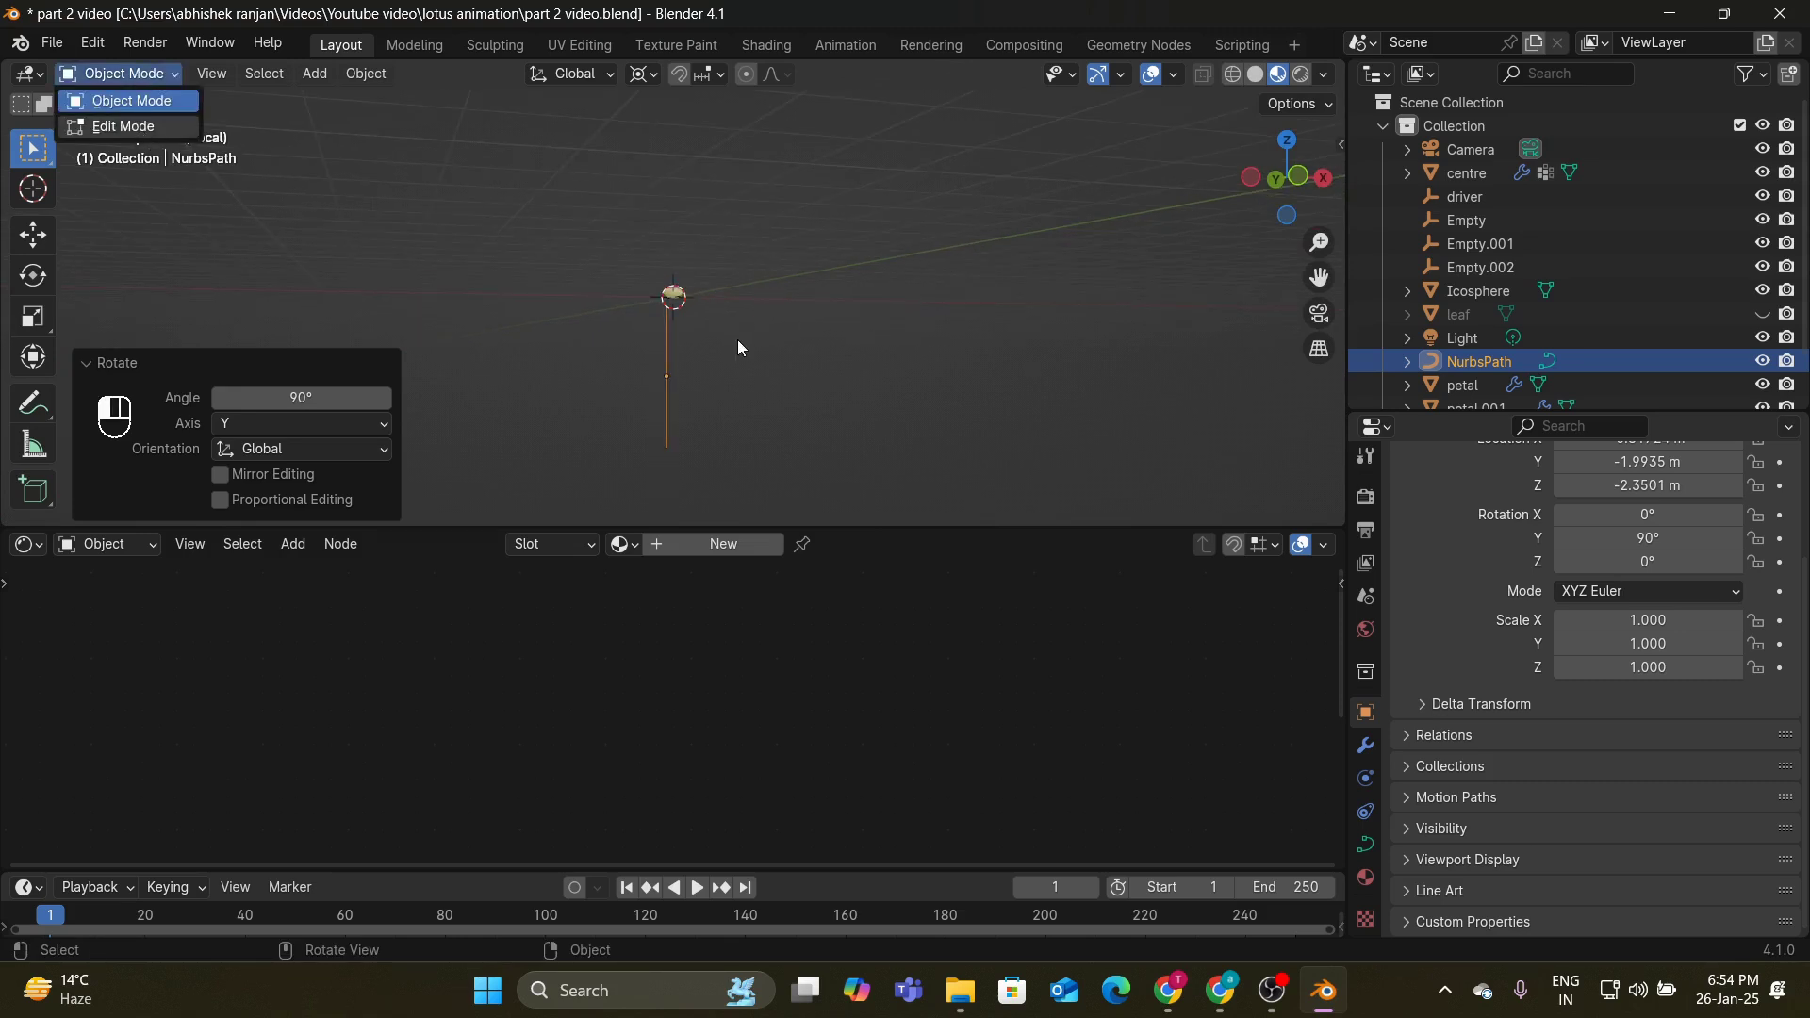
key(Tab)
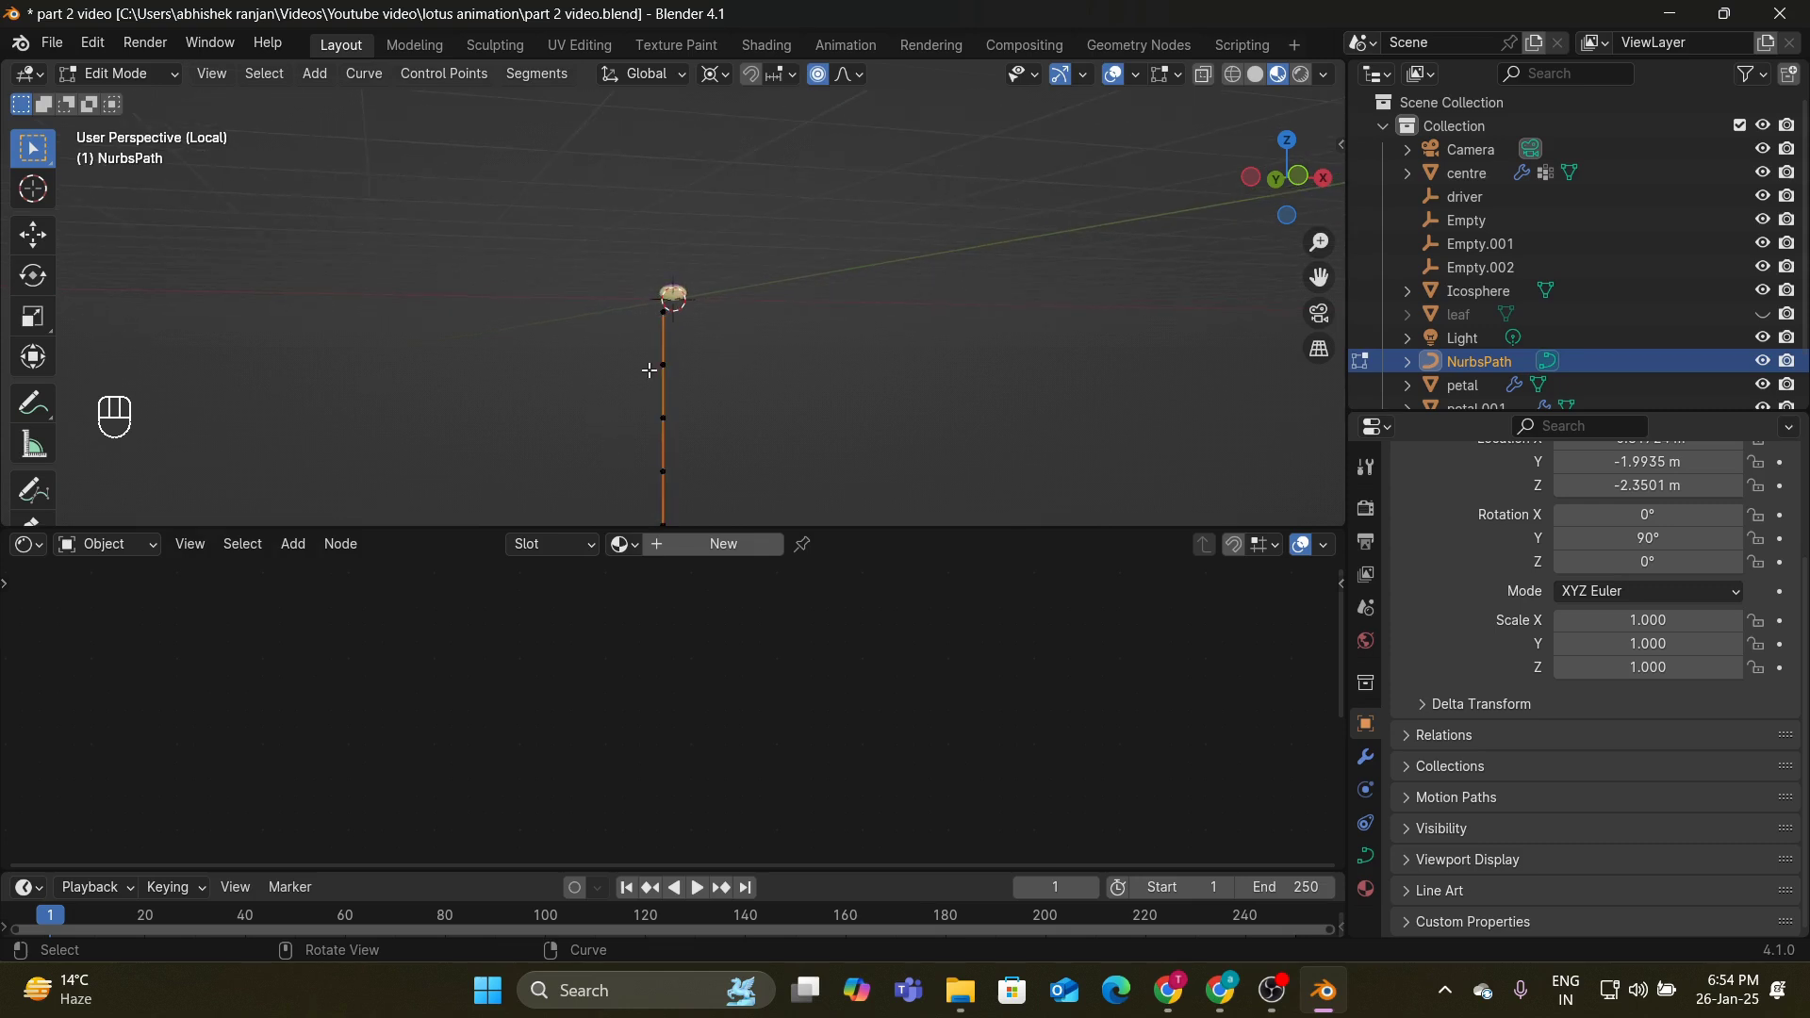
key(g)
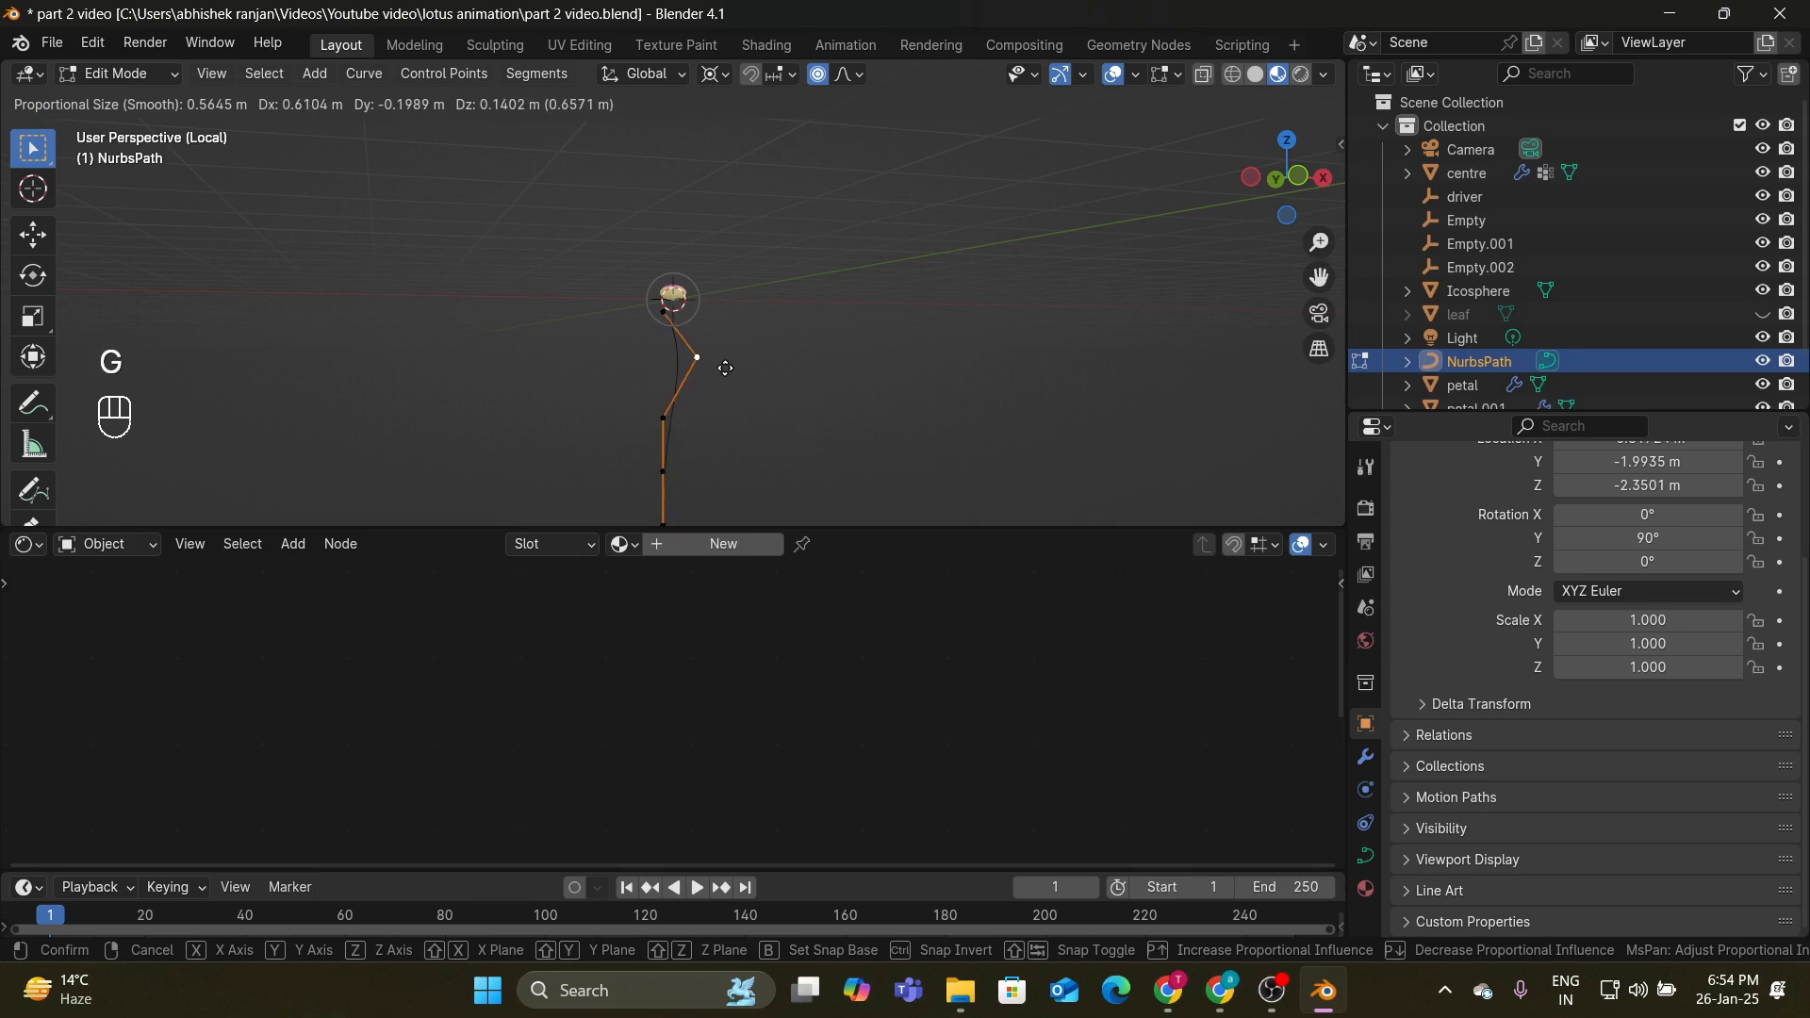
click(723, 366)
Step: Try bending the path by moving its upper end point about 1.98 m in X, -0.61 m in Y and -0.1 m in Z
click(708, 331)
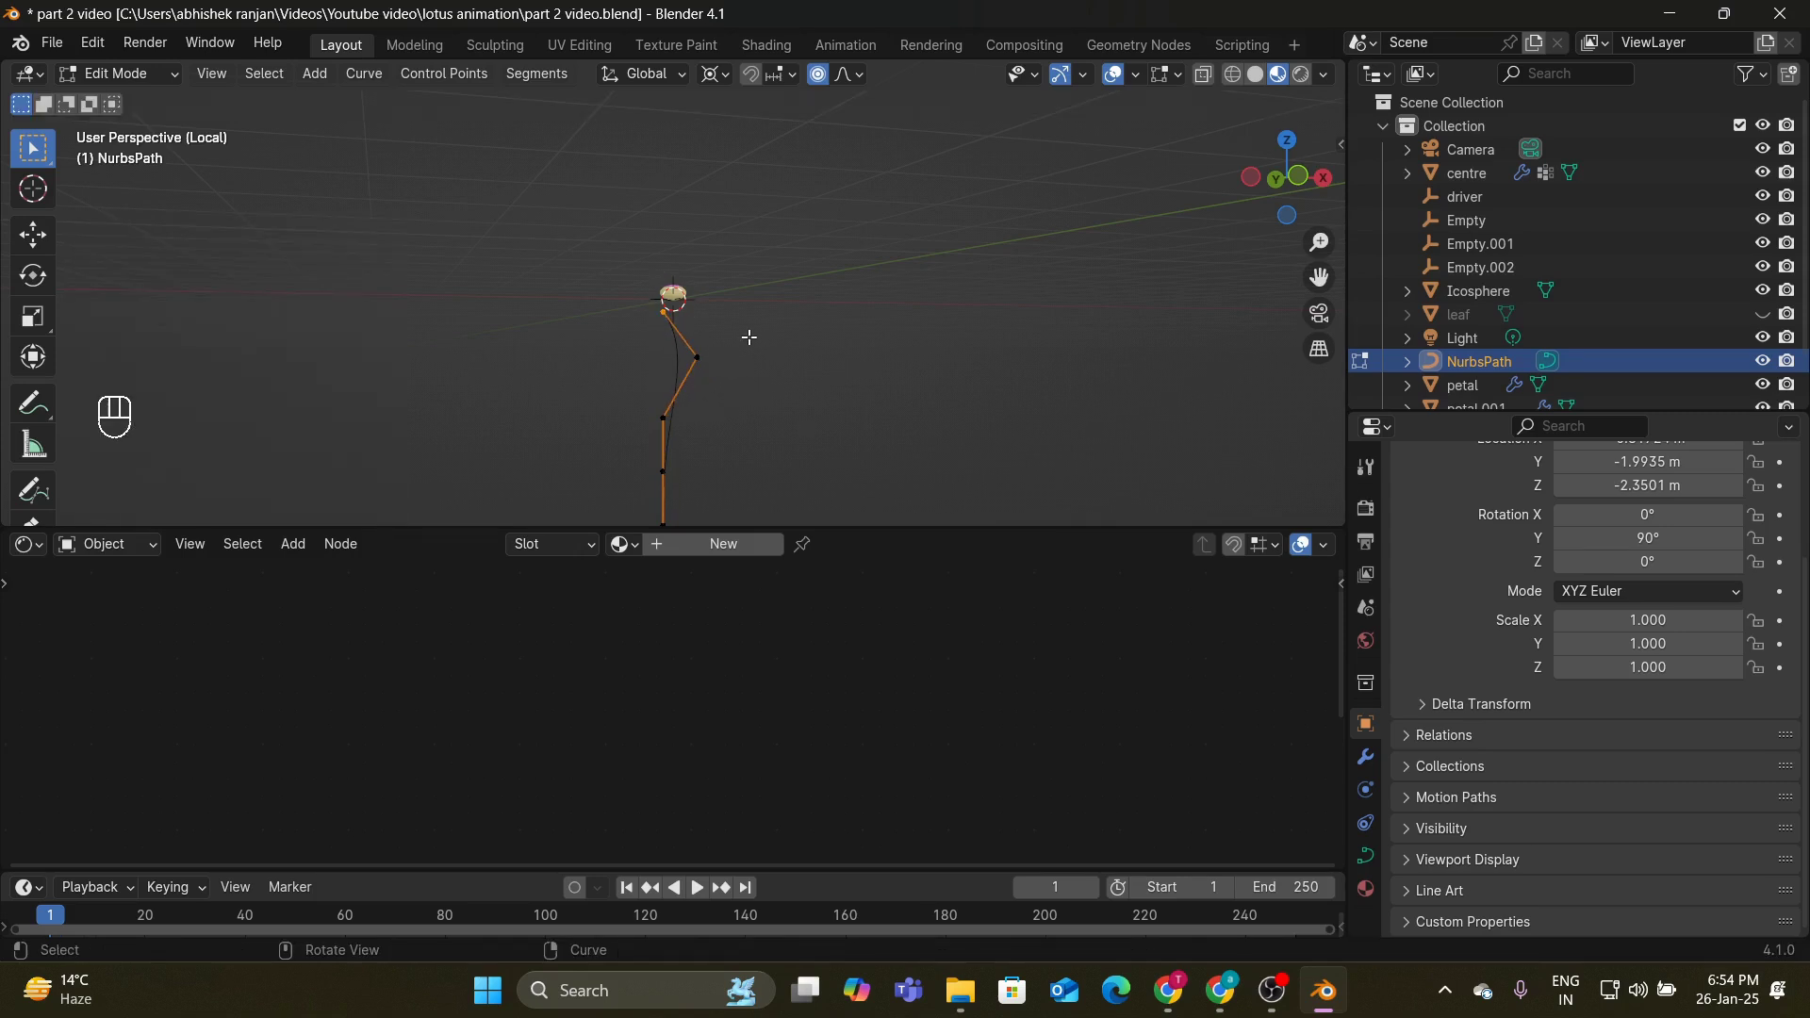
key(g)
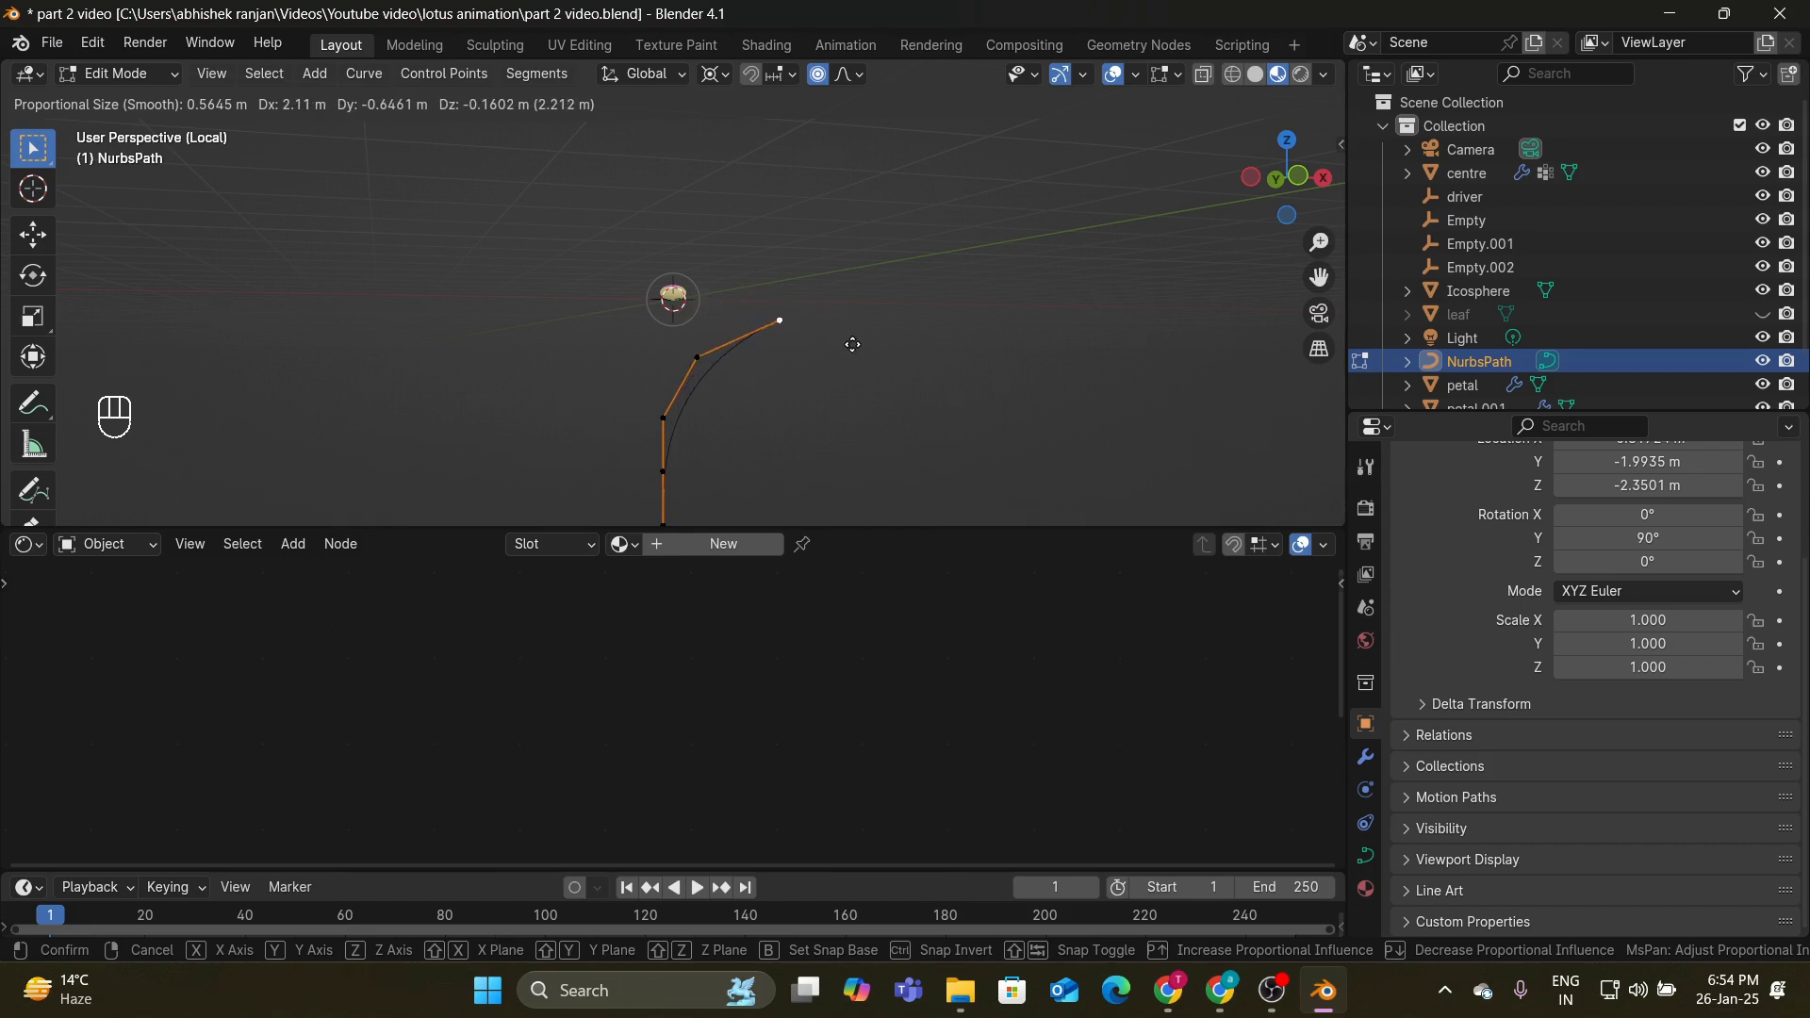
scroll(847, 342, up, 2)
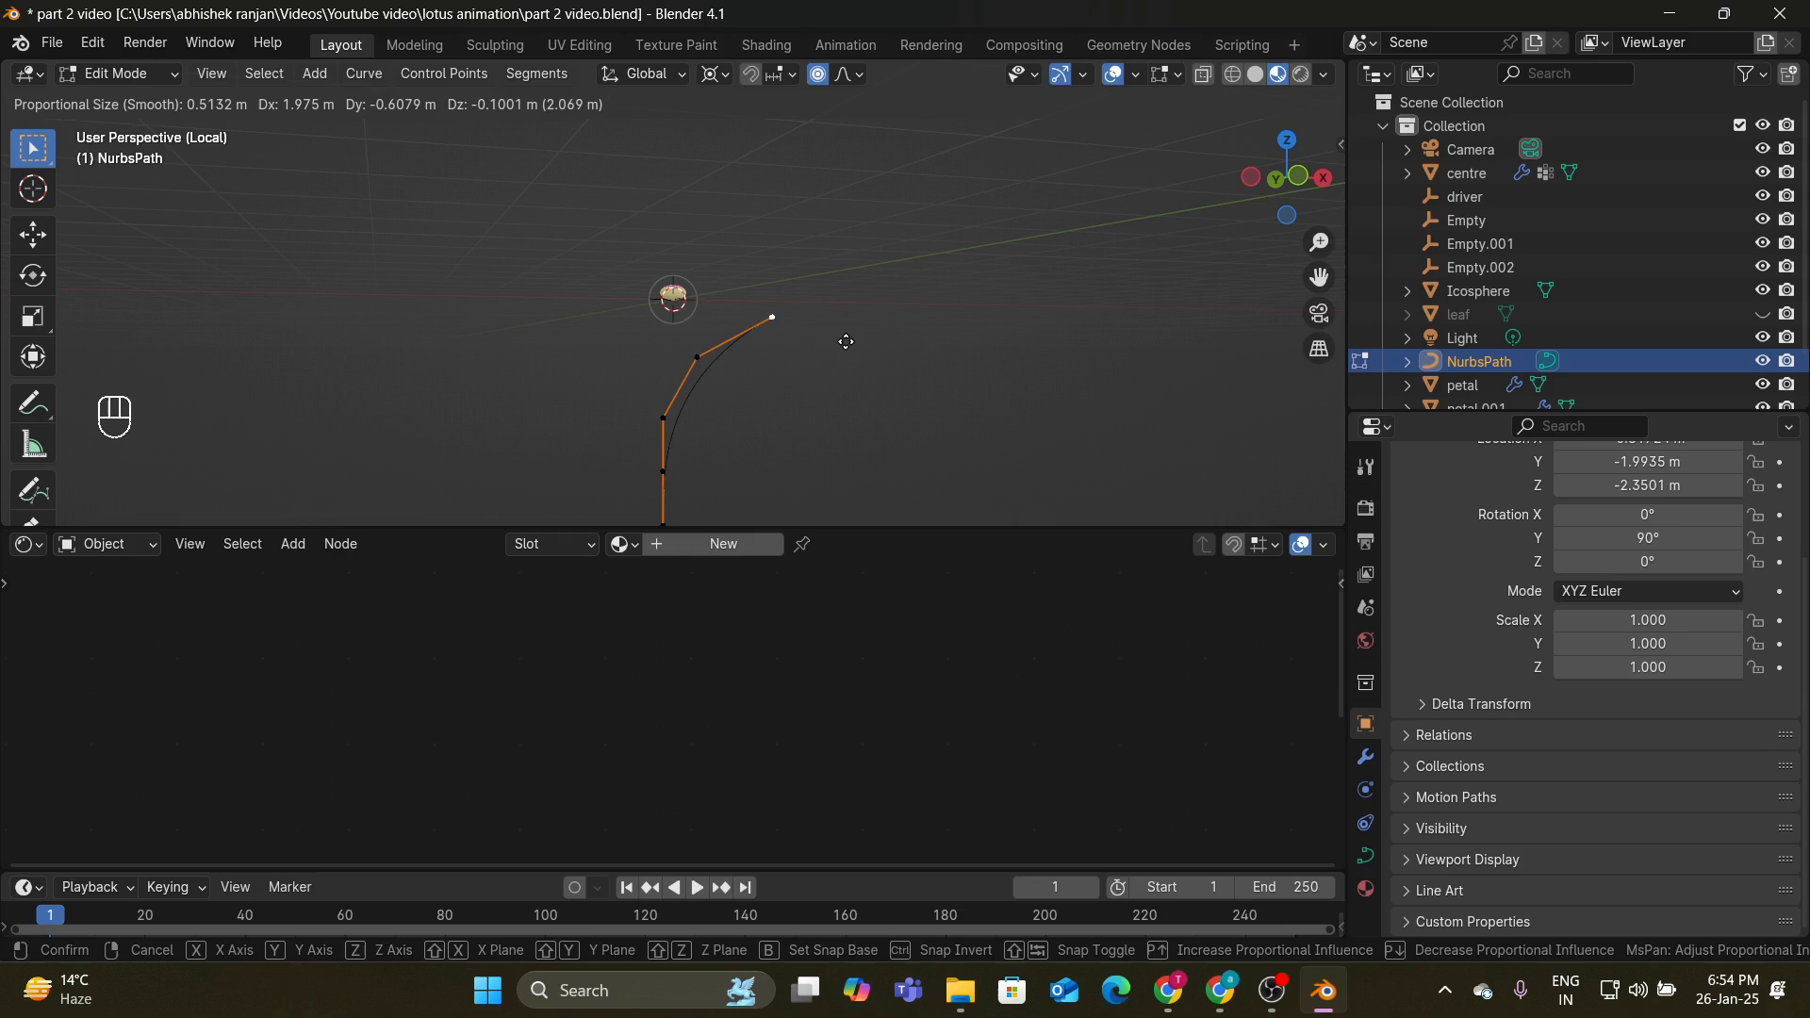
click(846, 342)
scroll(859, 347, up, 2)
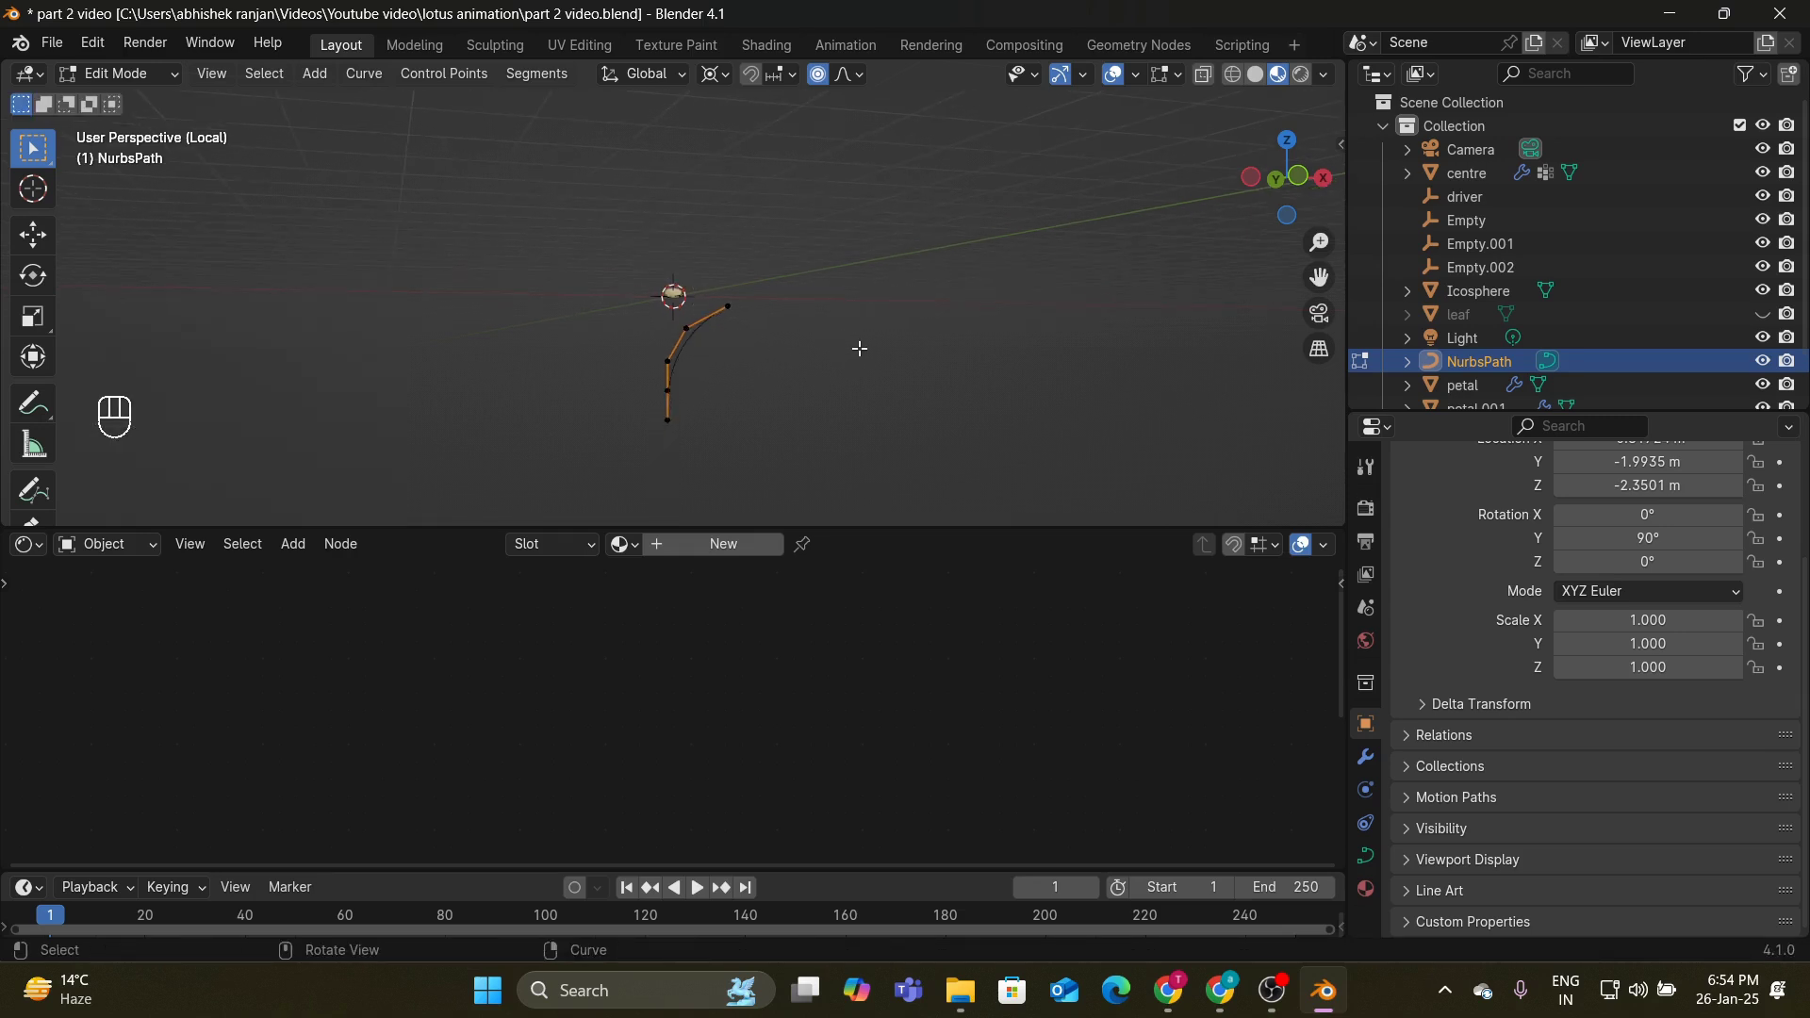
scroll(859, 348, up, 2)
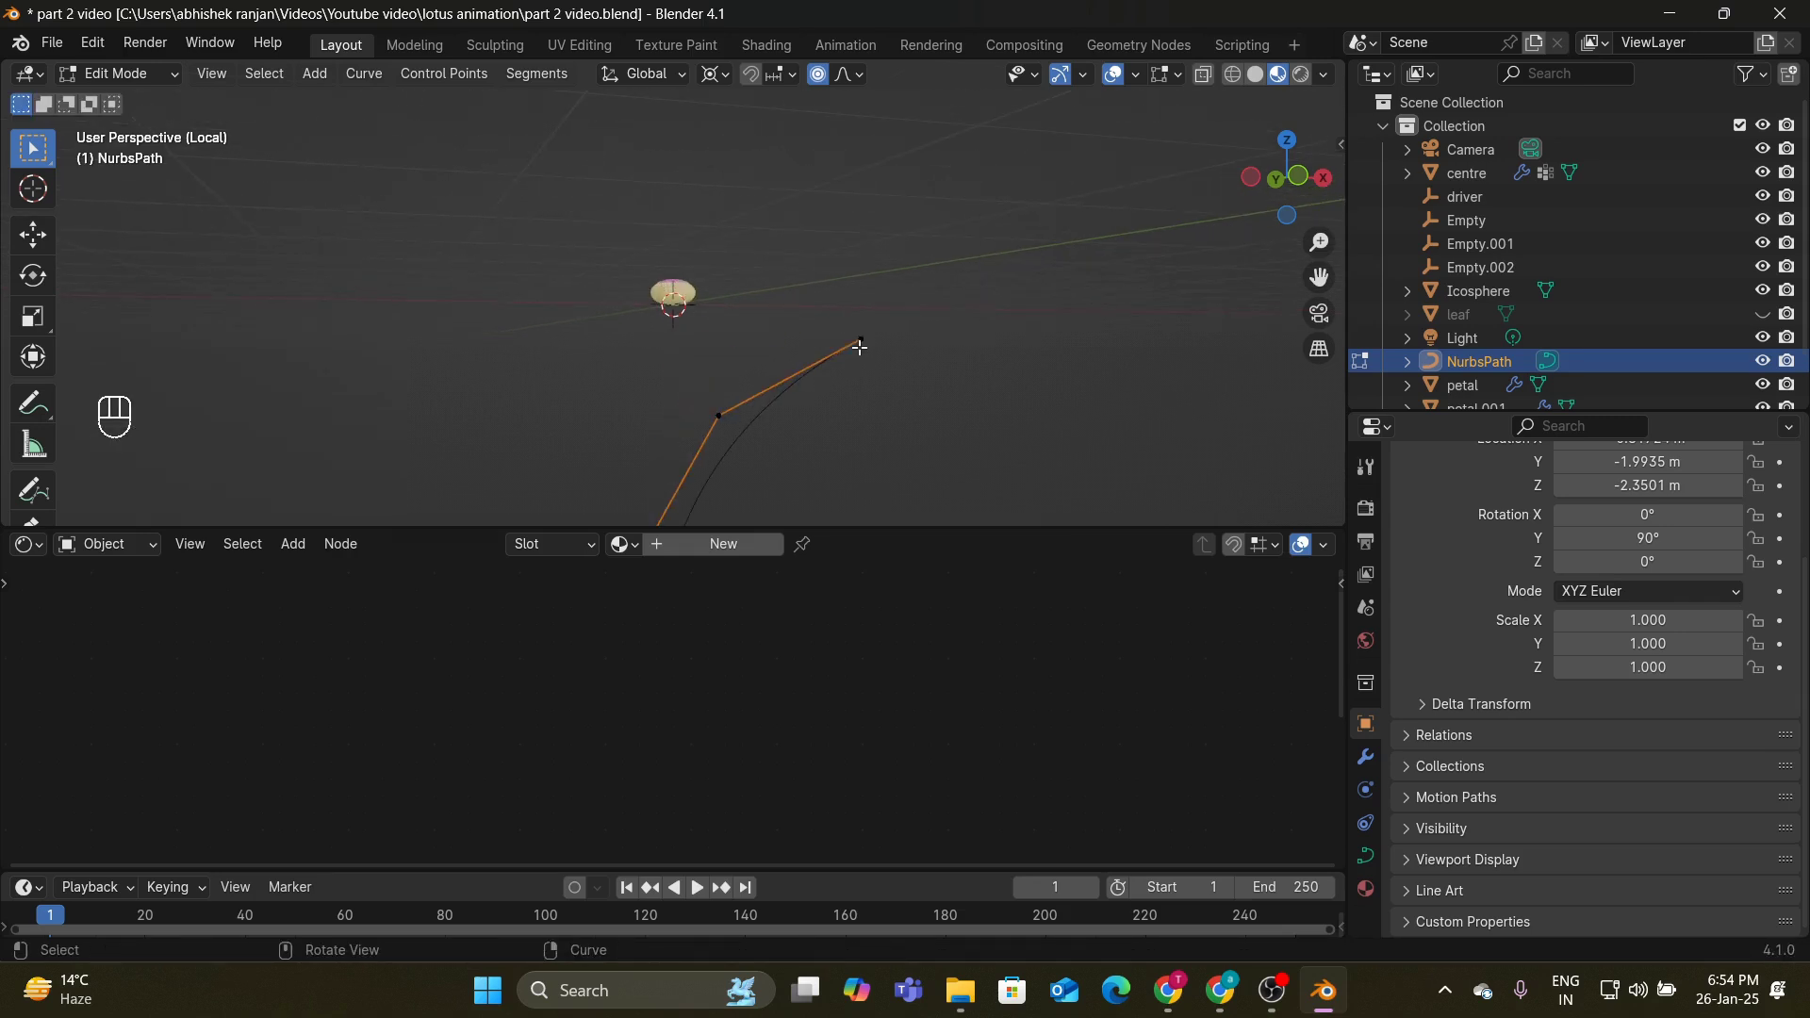
Step: Undo the path's point moves, rotation and relocation, back to the newly added path at the world origin
key(ctrl+z)
key(ctrl+z)
key(ctrl+z)
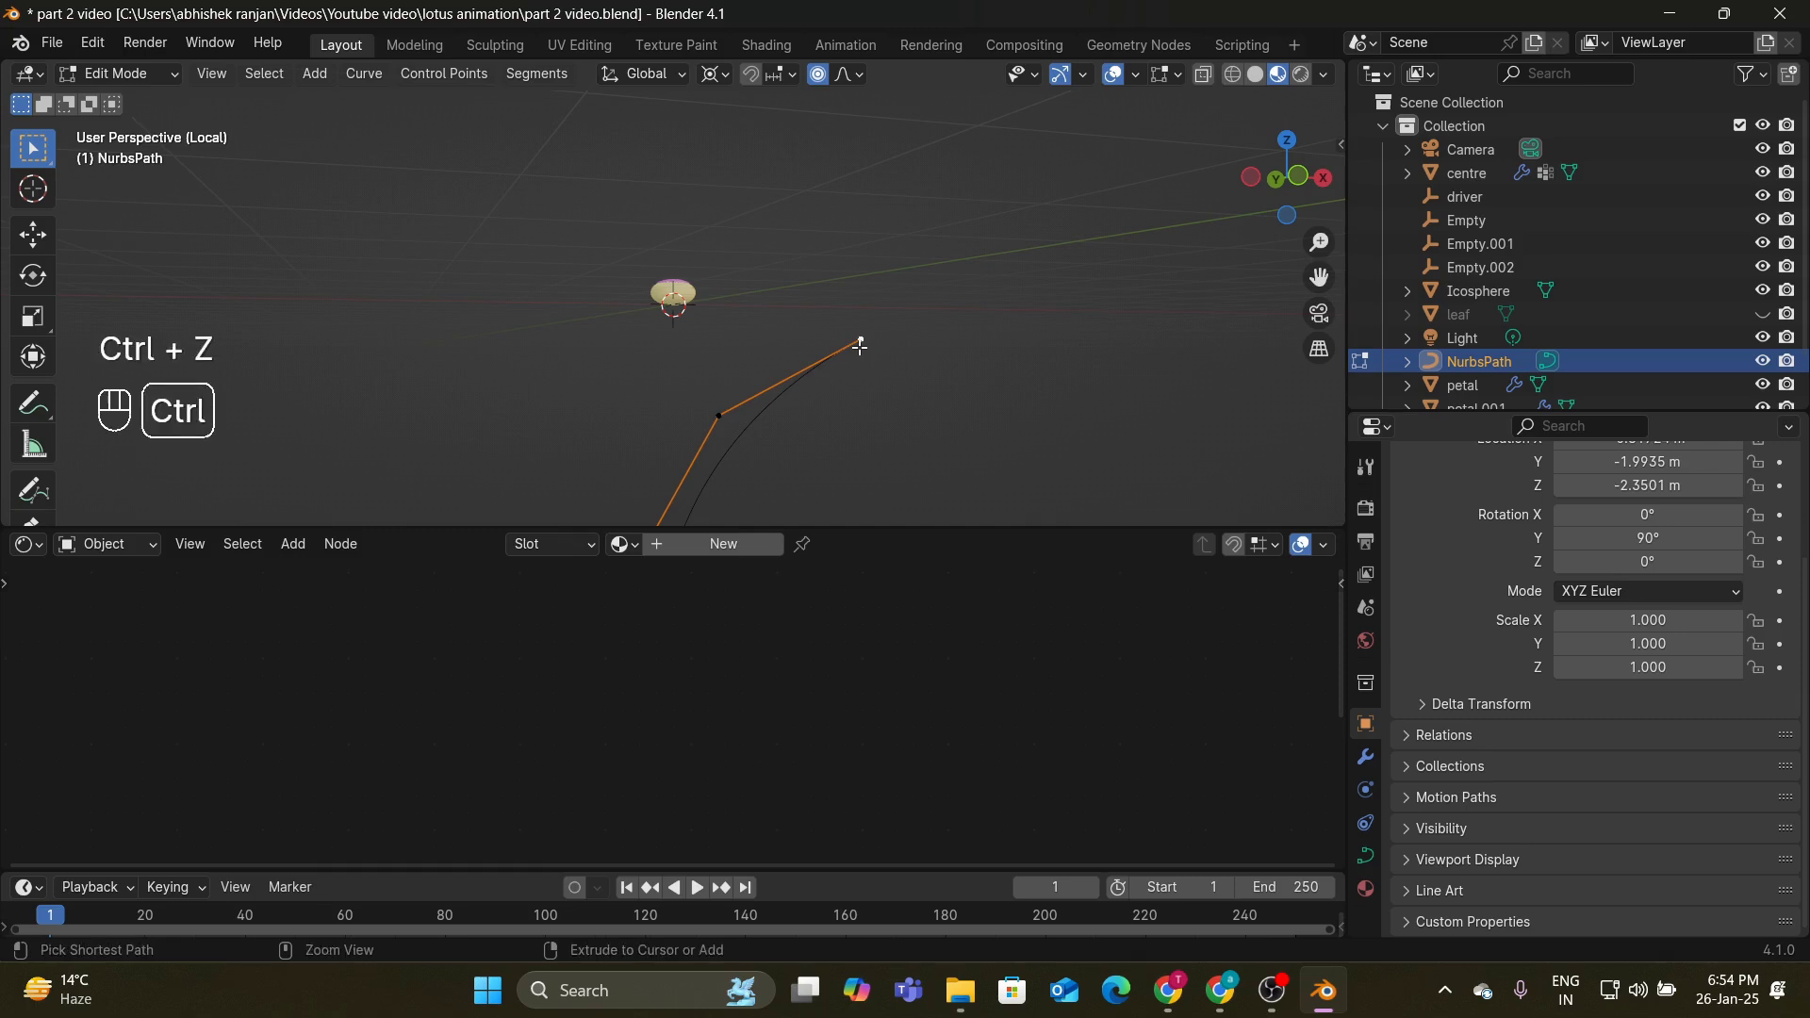
key(ctrl+z)
key(ctrl+z)
key(ctrl+z)
key(ctrl+z)
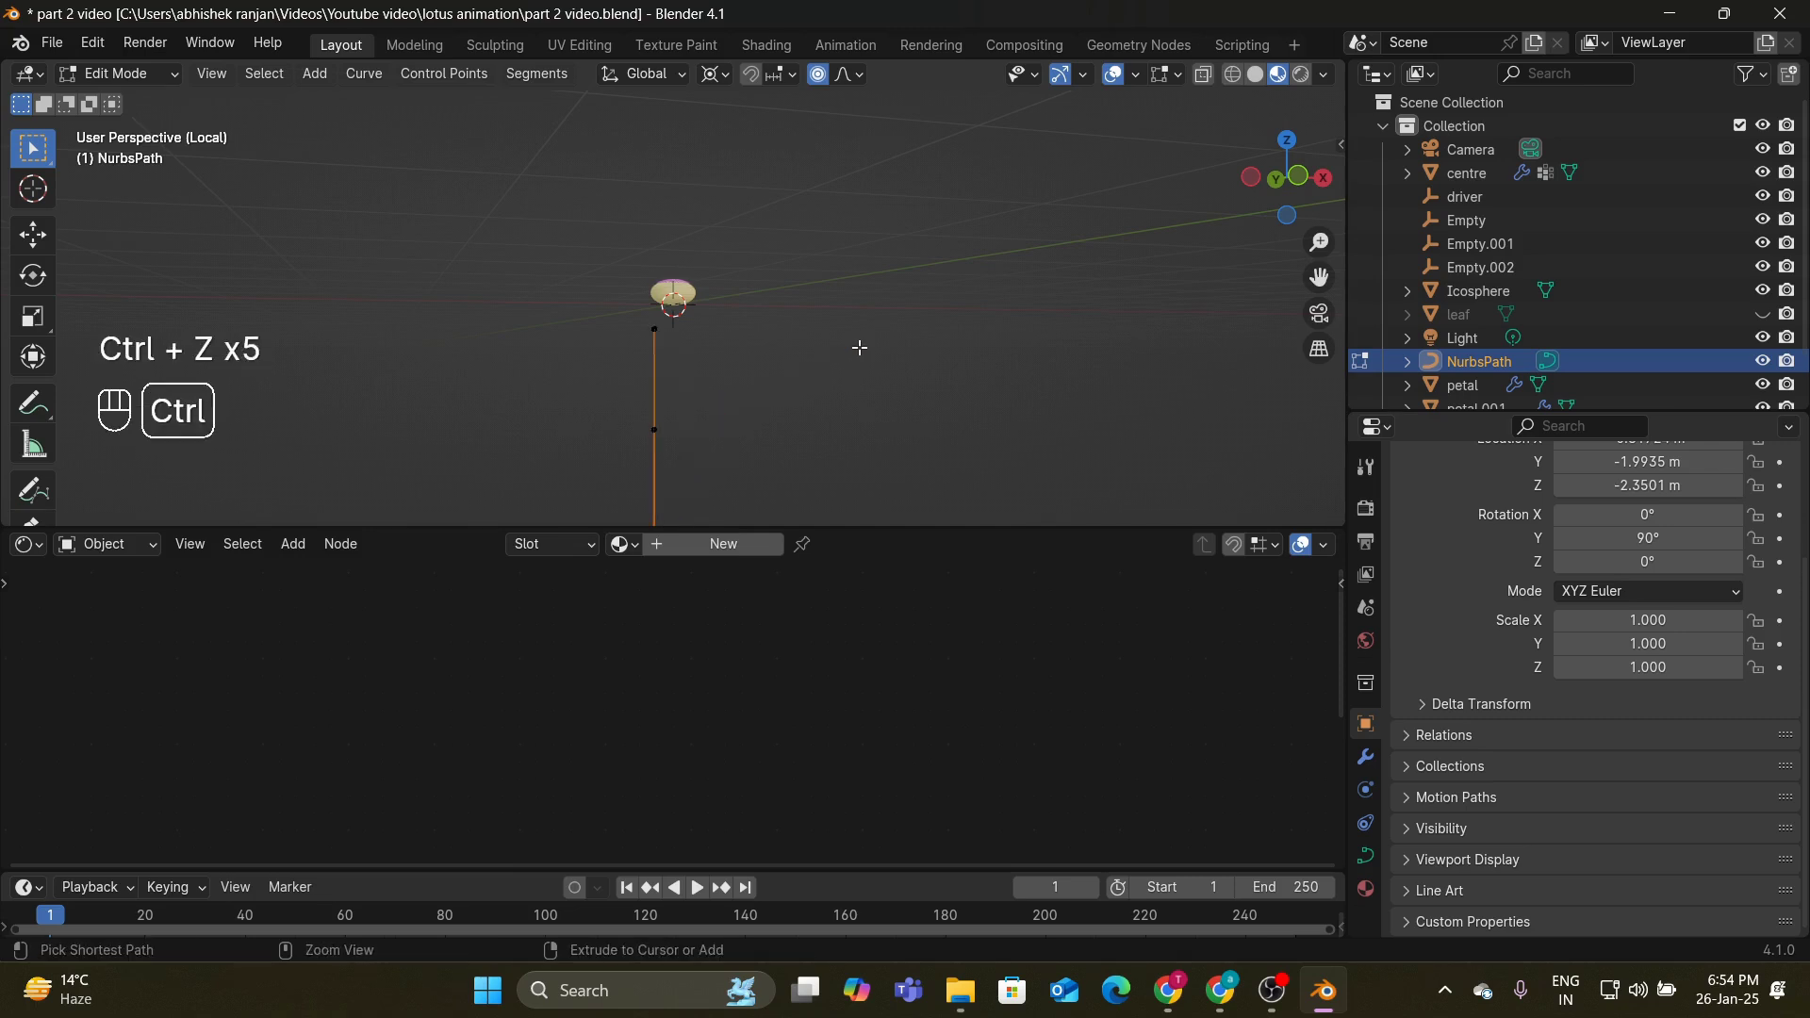
key(ctrl+z)
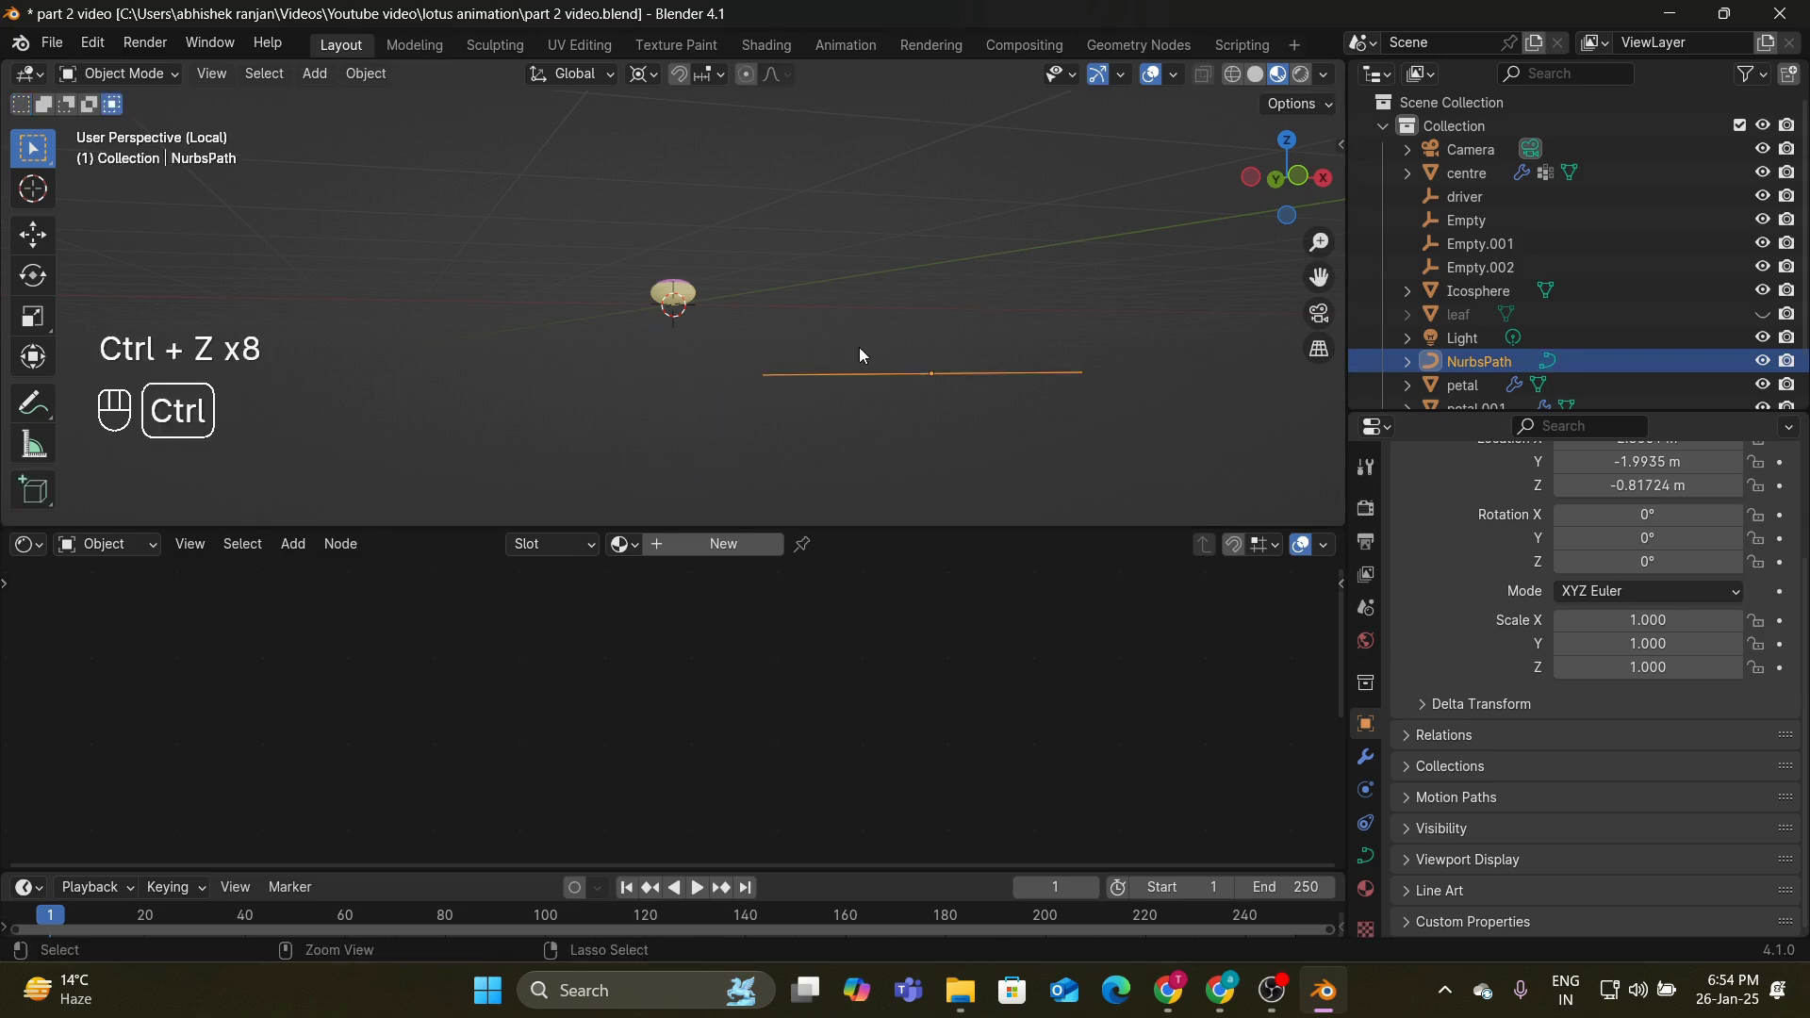
key(ctrl+z)
Step: Rotate the path 90° about the global Y axis so that it stands upright
key(r)
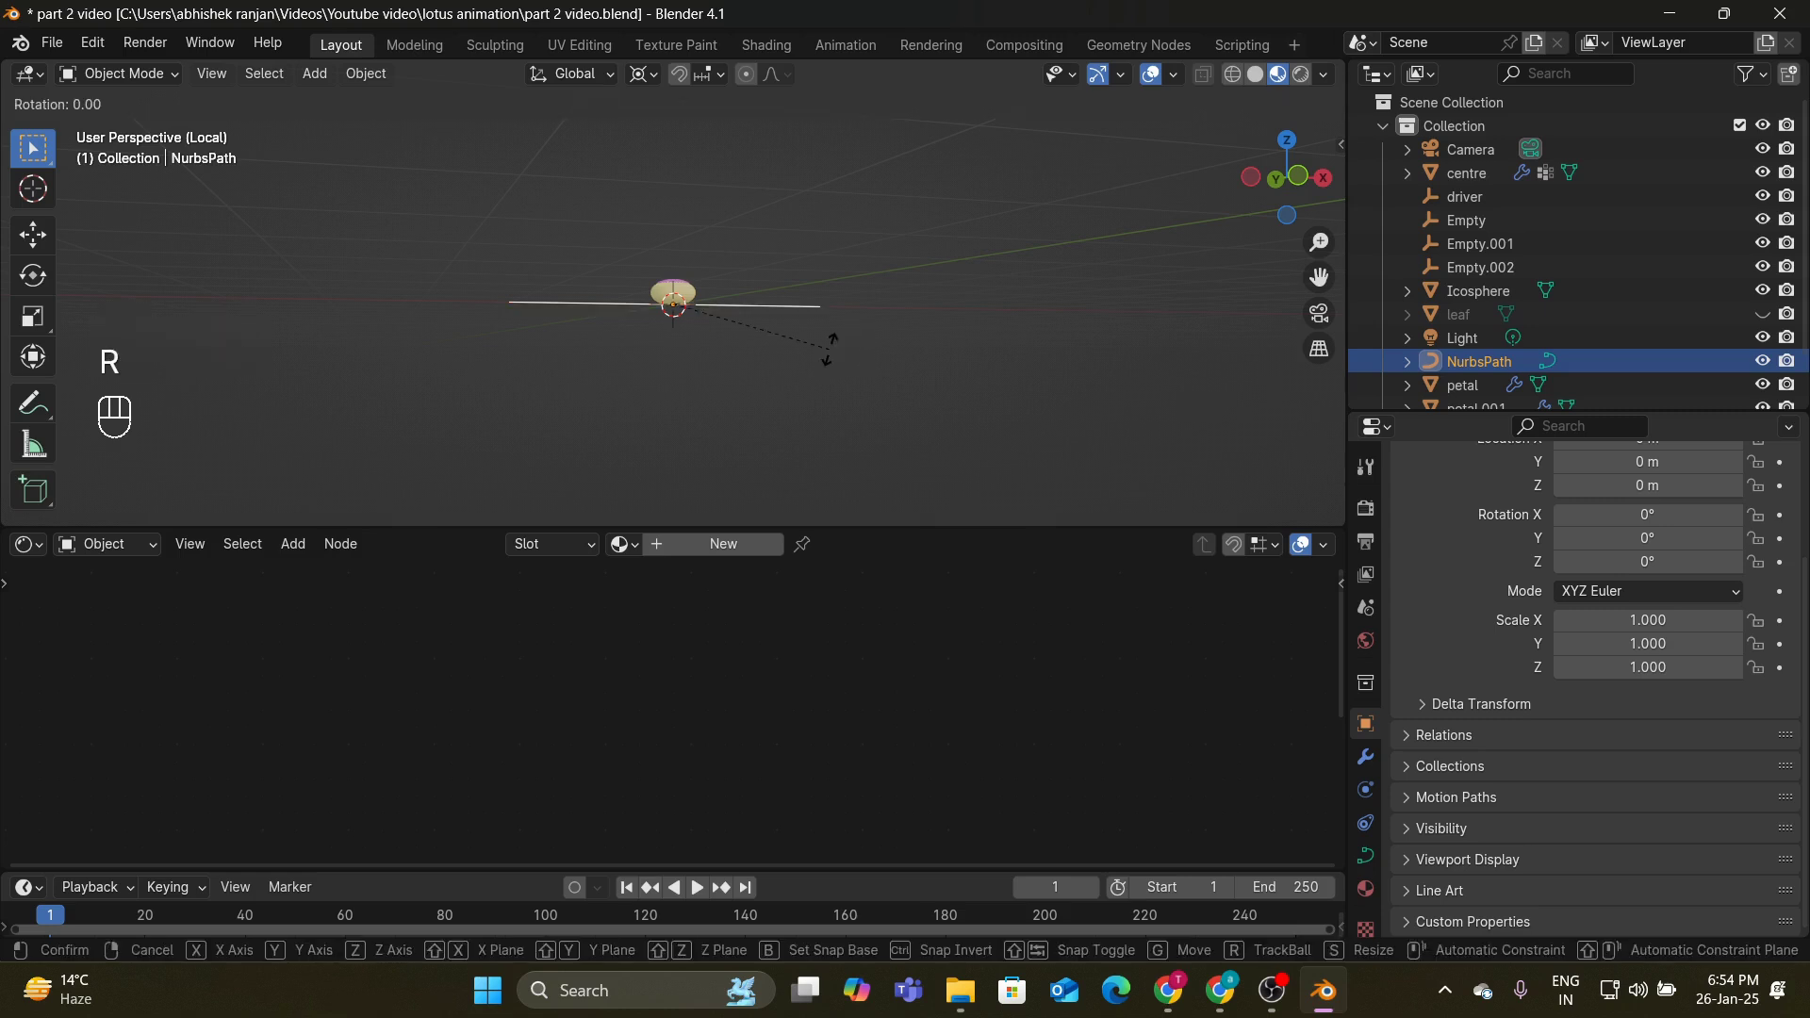
text(y)
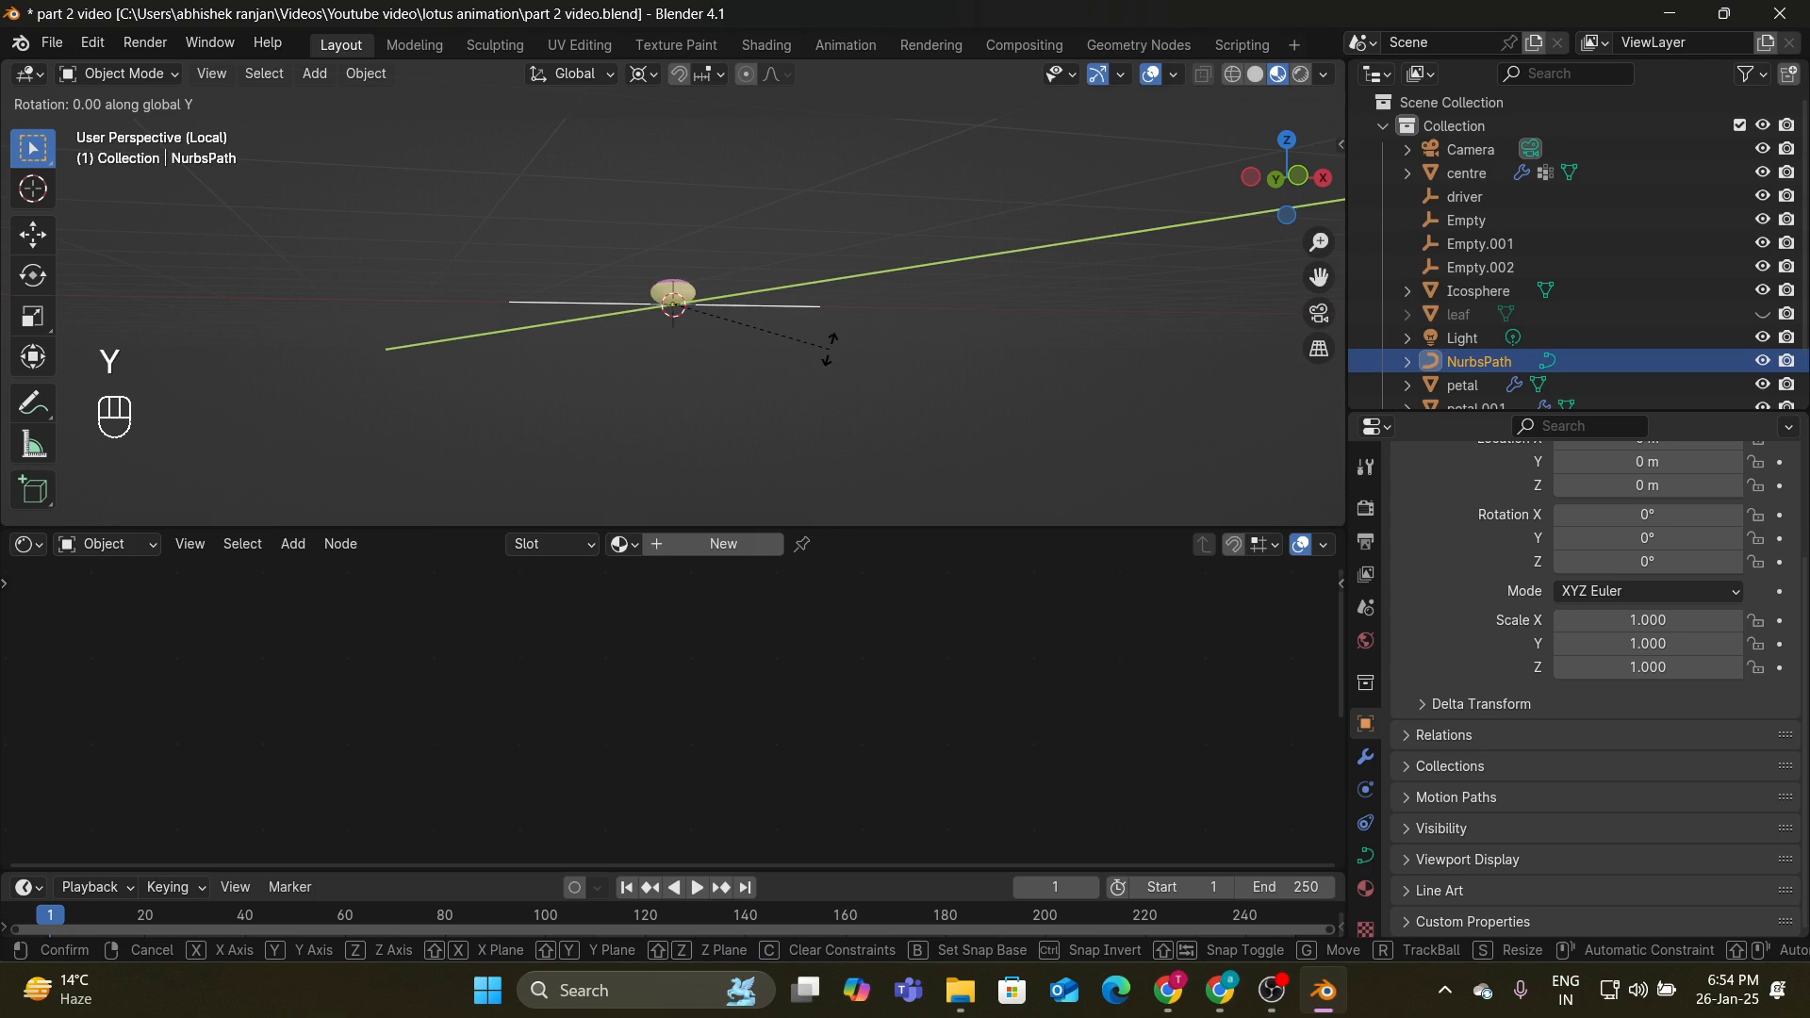
text(90)
click(829, 349)
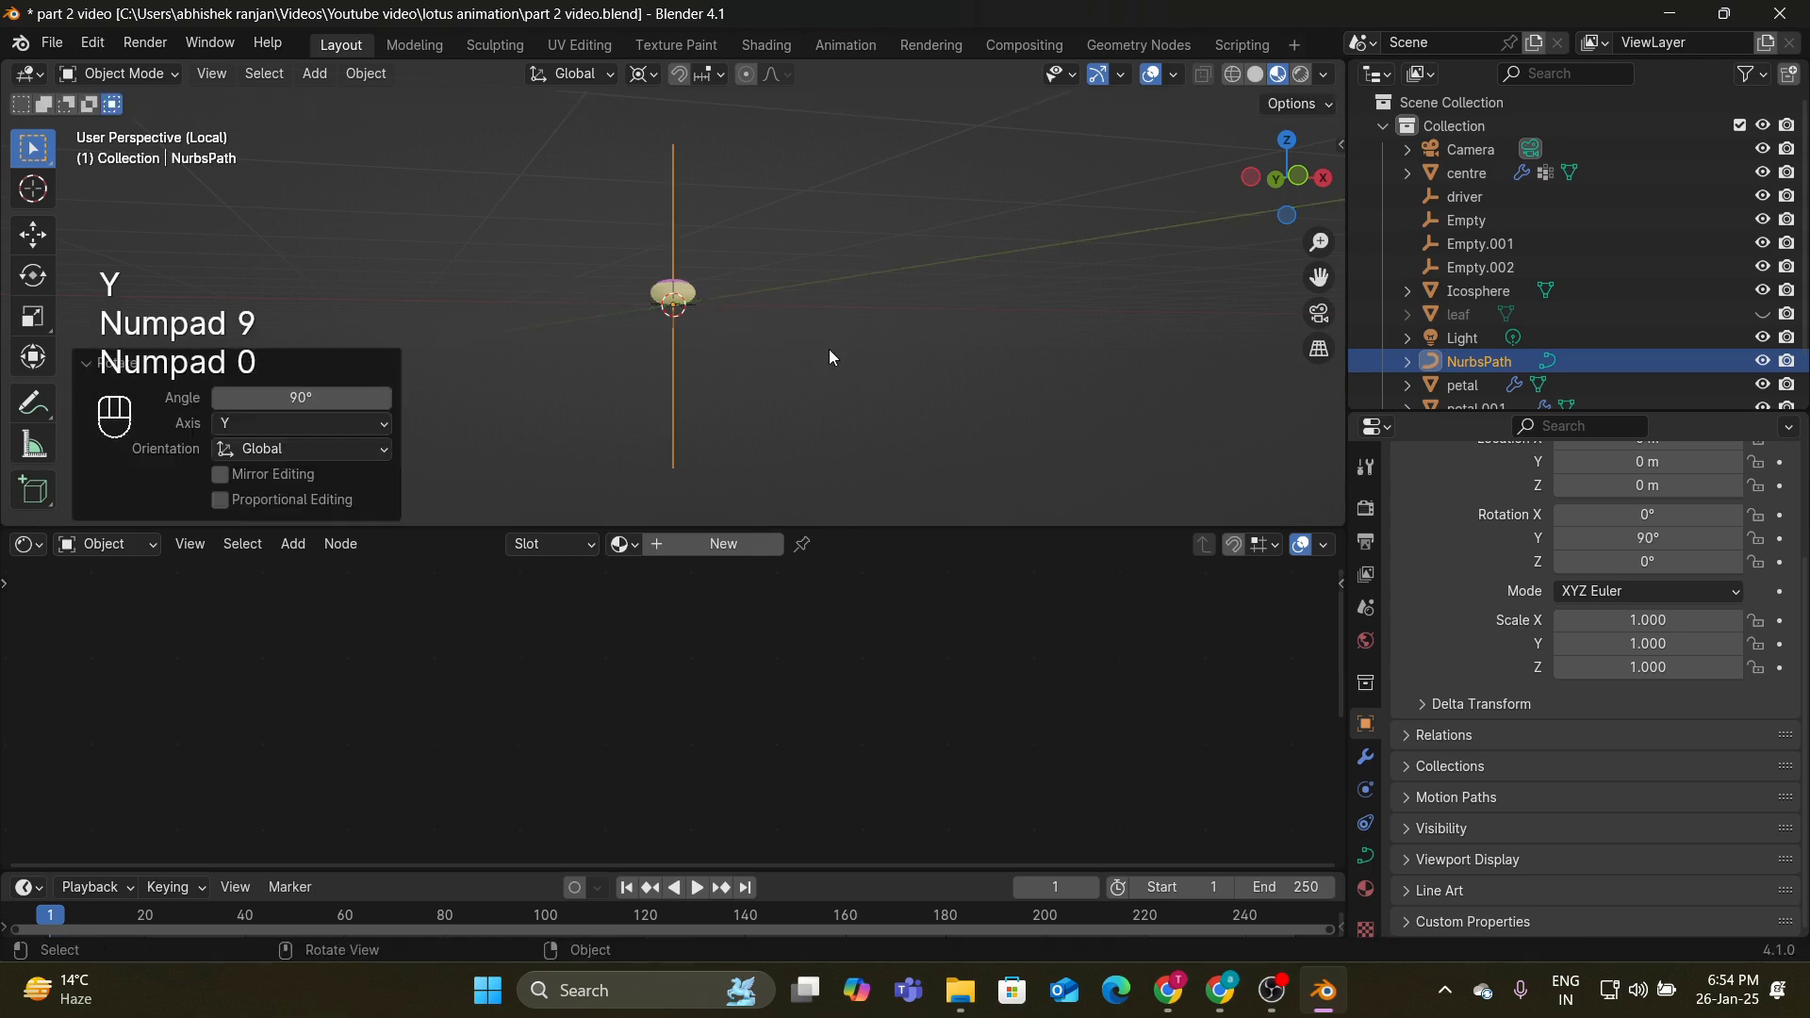
Step: In Edit Mode, try bending the path by moving its second point from the upper end sideways in perspective view
click(127, 73)
click(150, 126)
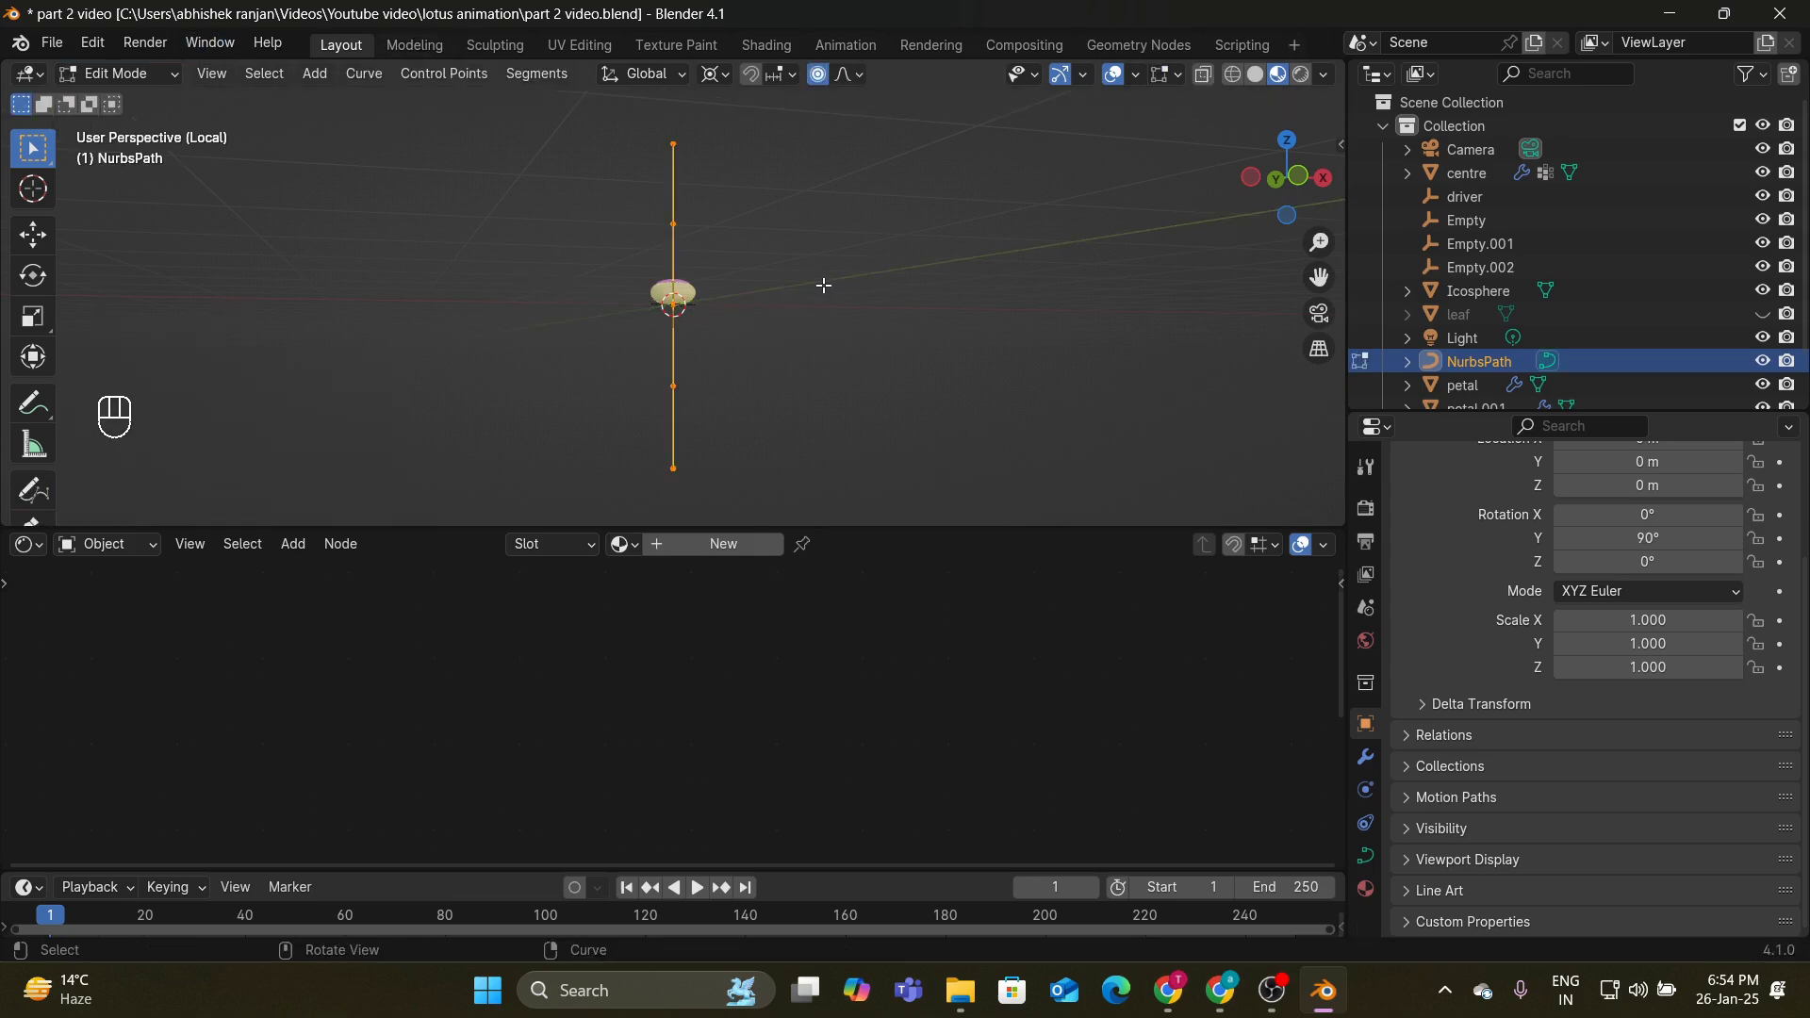
click(673, 223)
key(g)
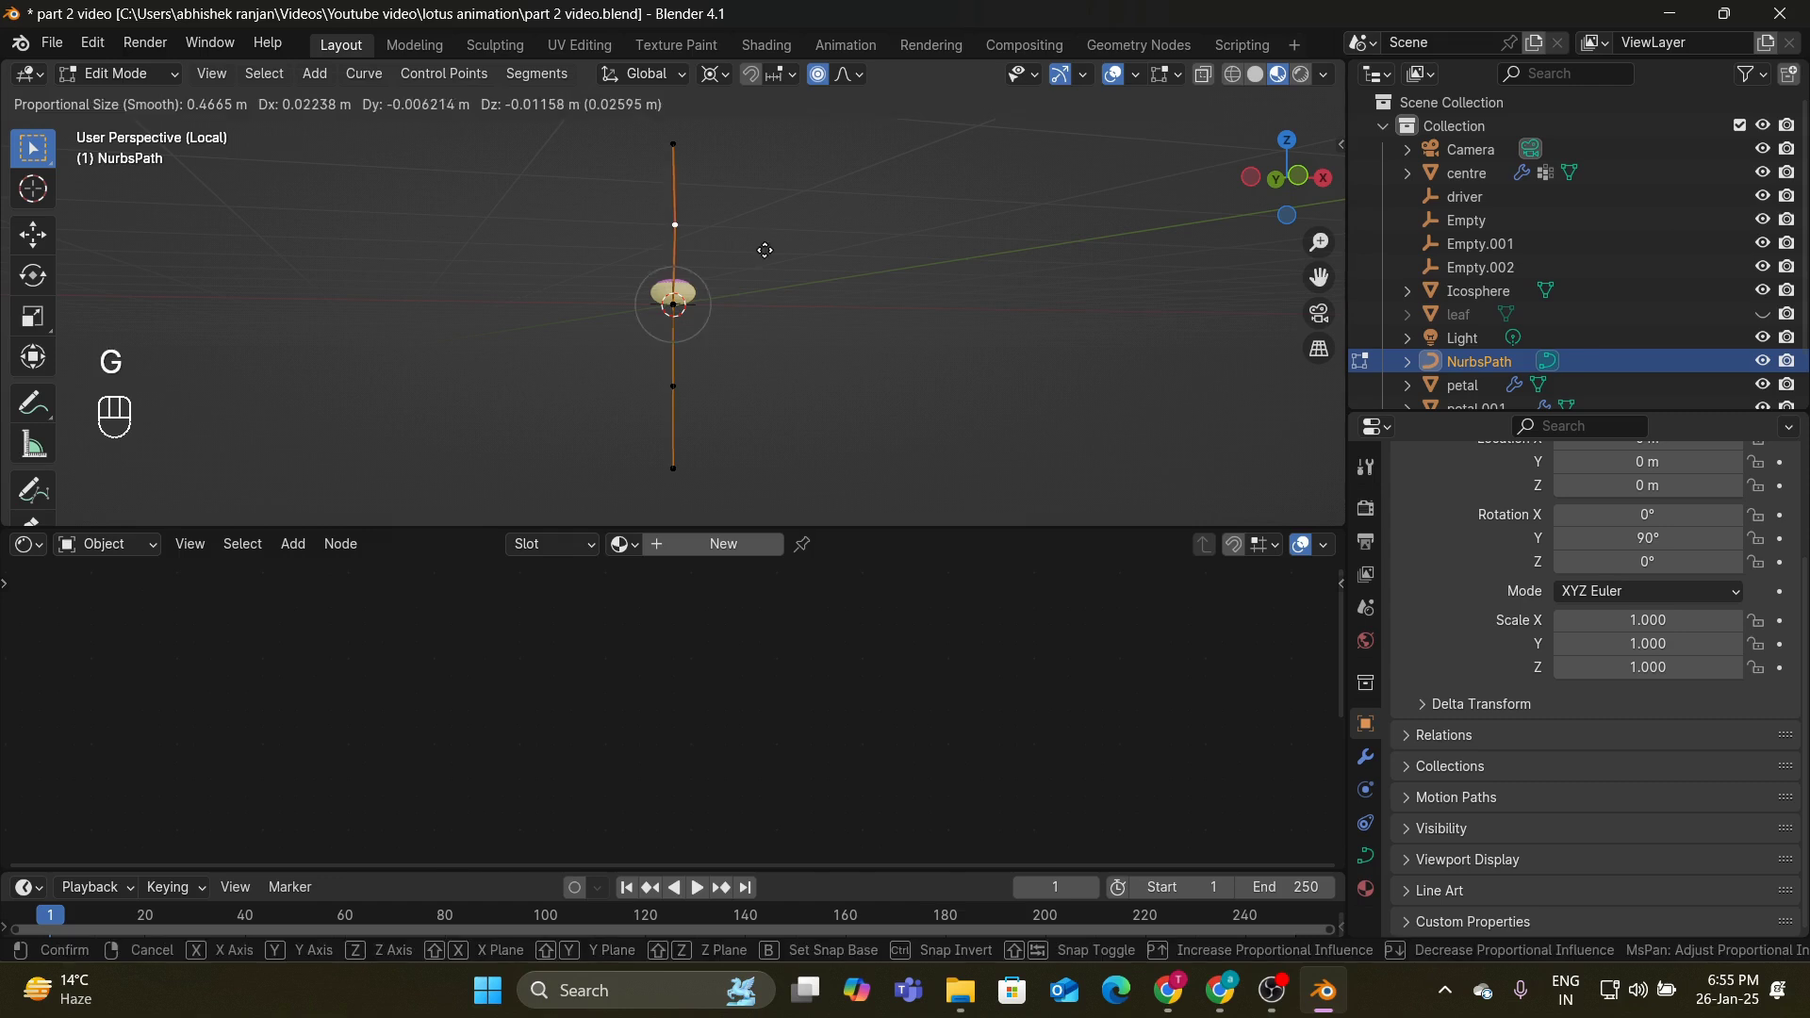
click(813, 253)
key(ctrl+z)
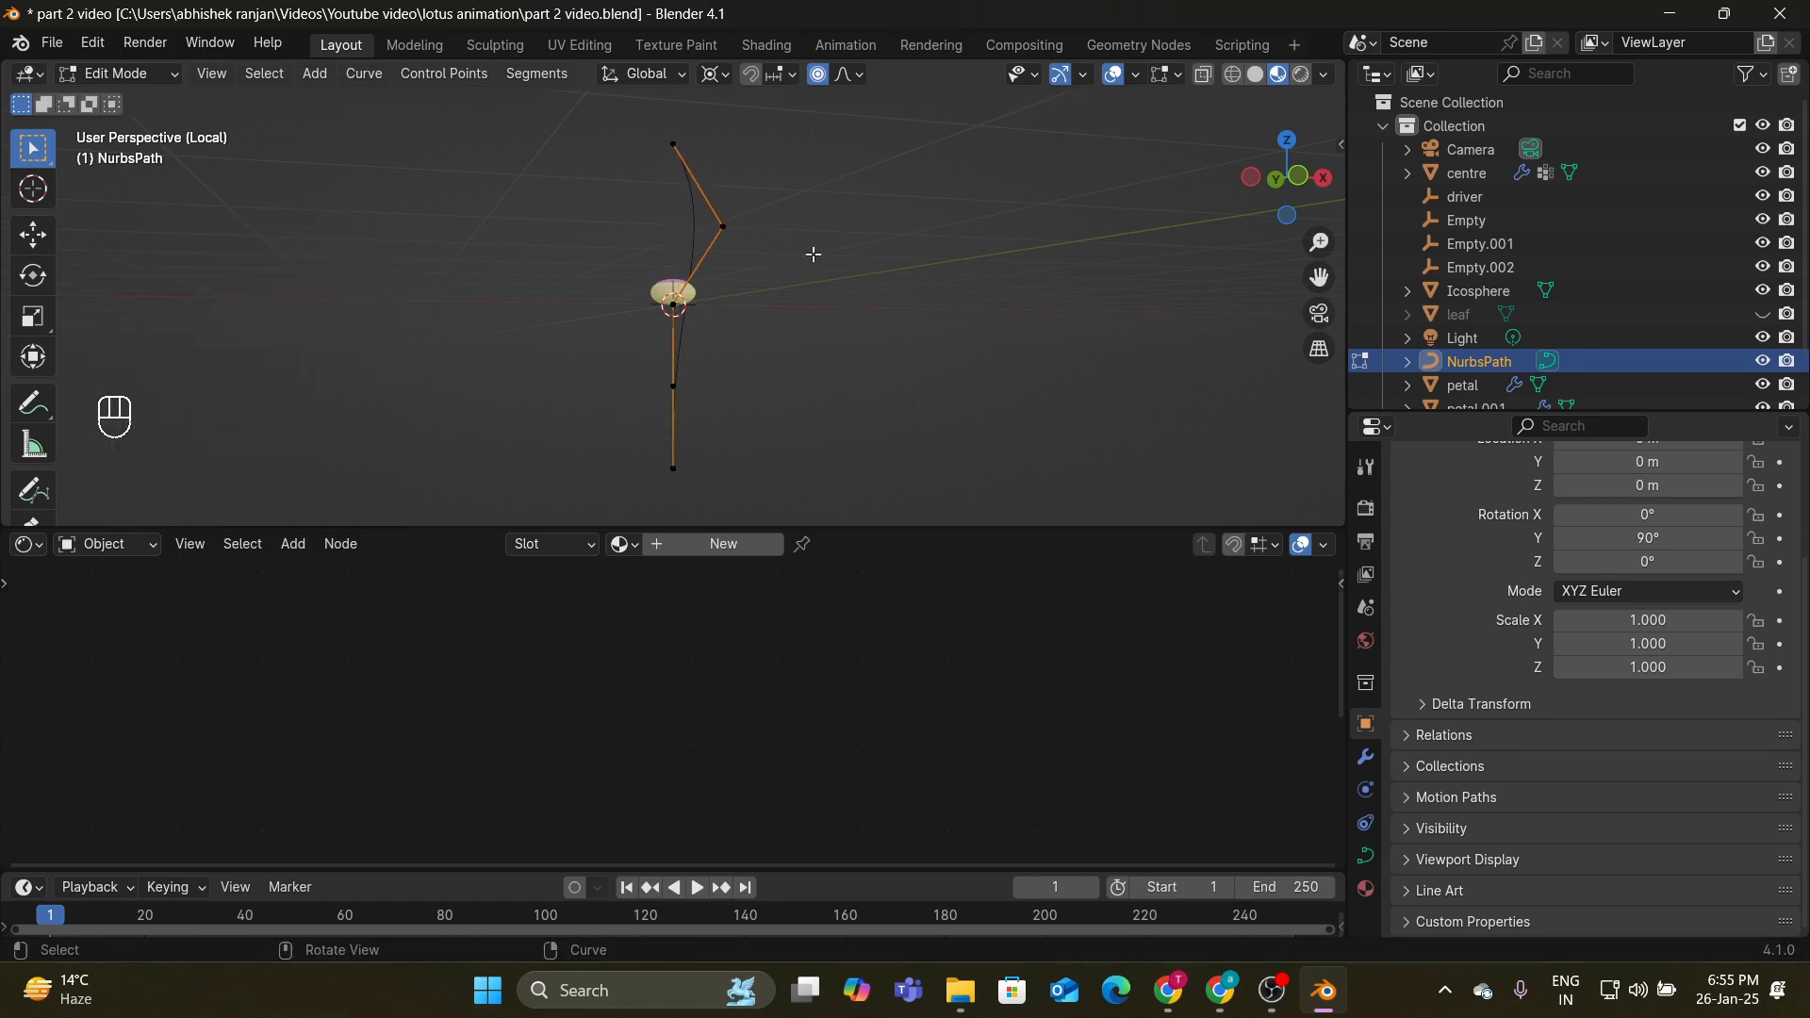
key(ctrl+z)
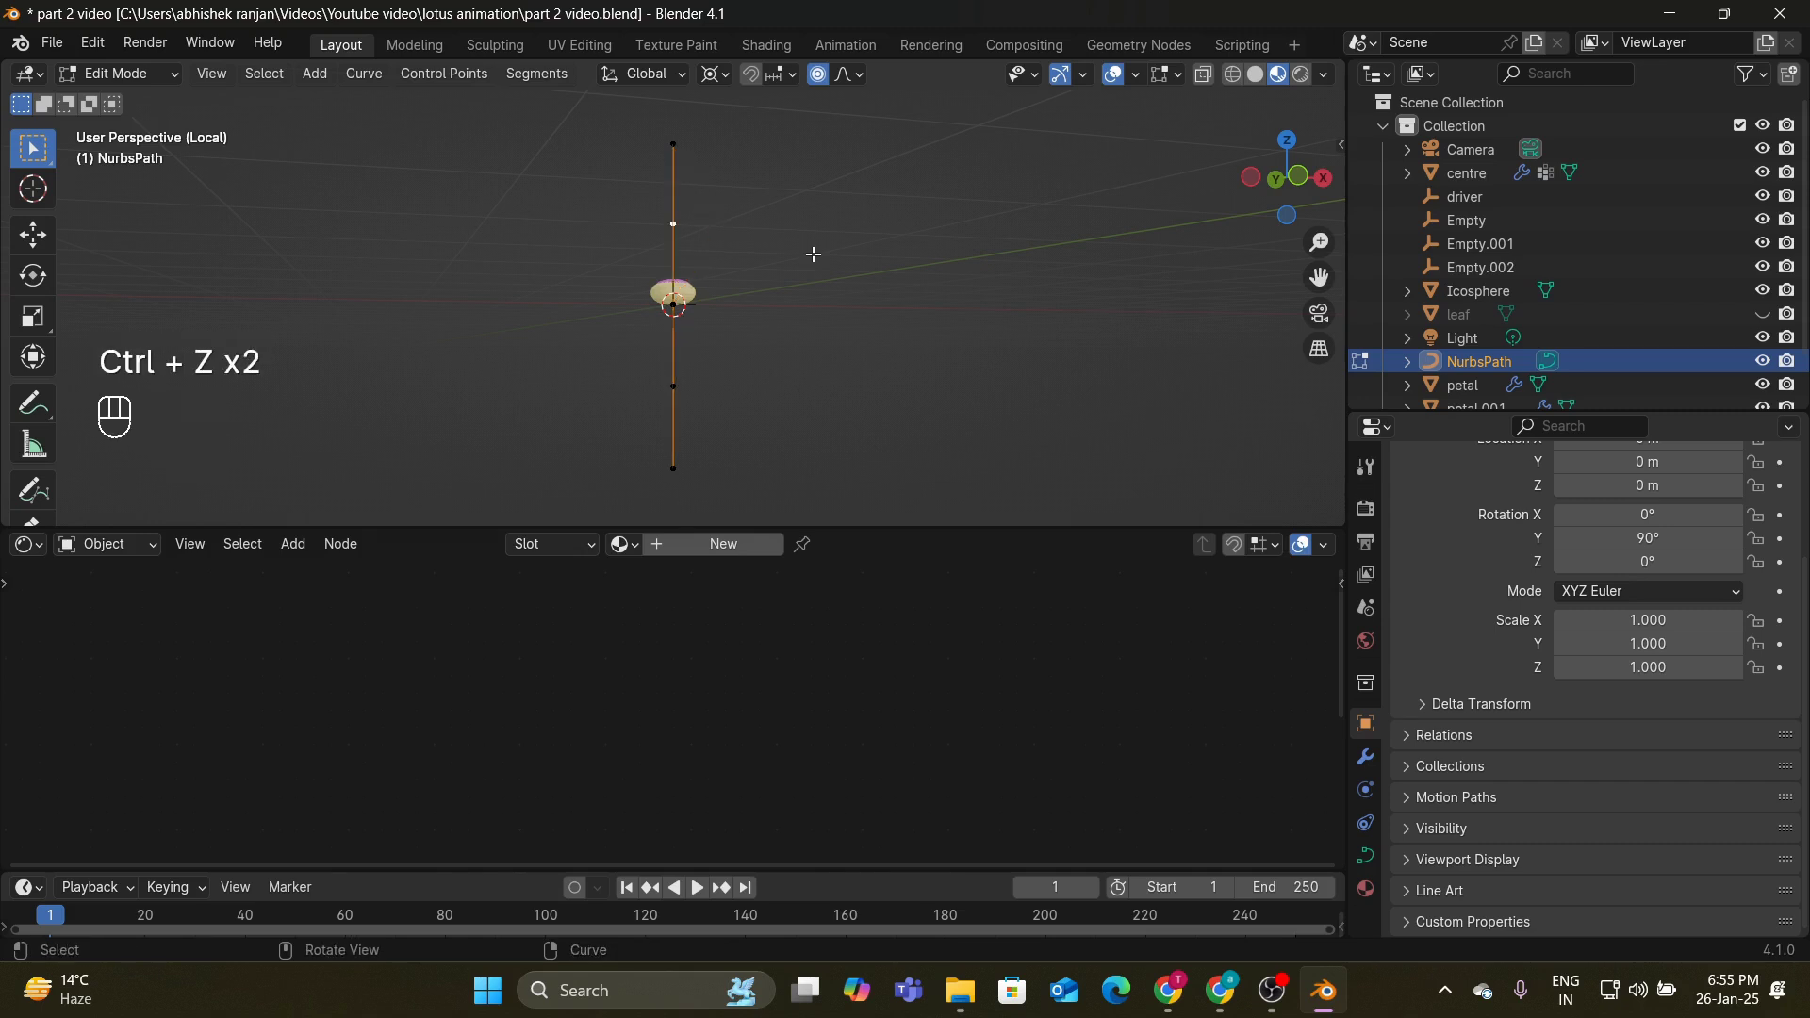
Step: In front view, move the second point from the upper end about 0.56 m in X and 0.03 m in Z with proportional size 1.21 m
key(KP_1)
key(g)
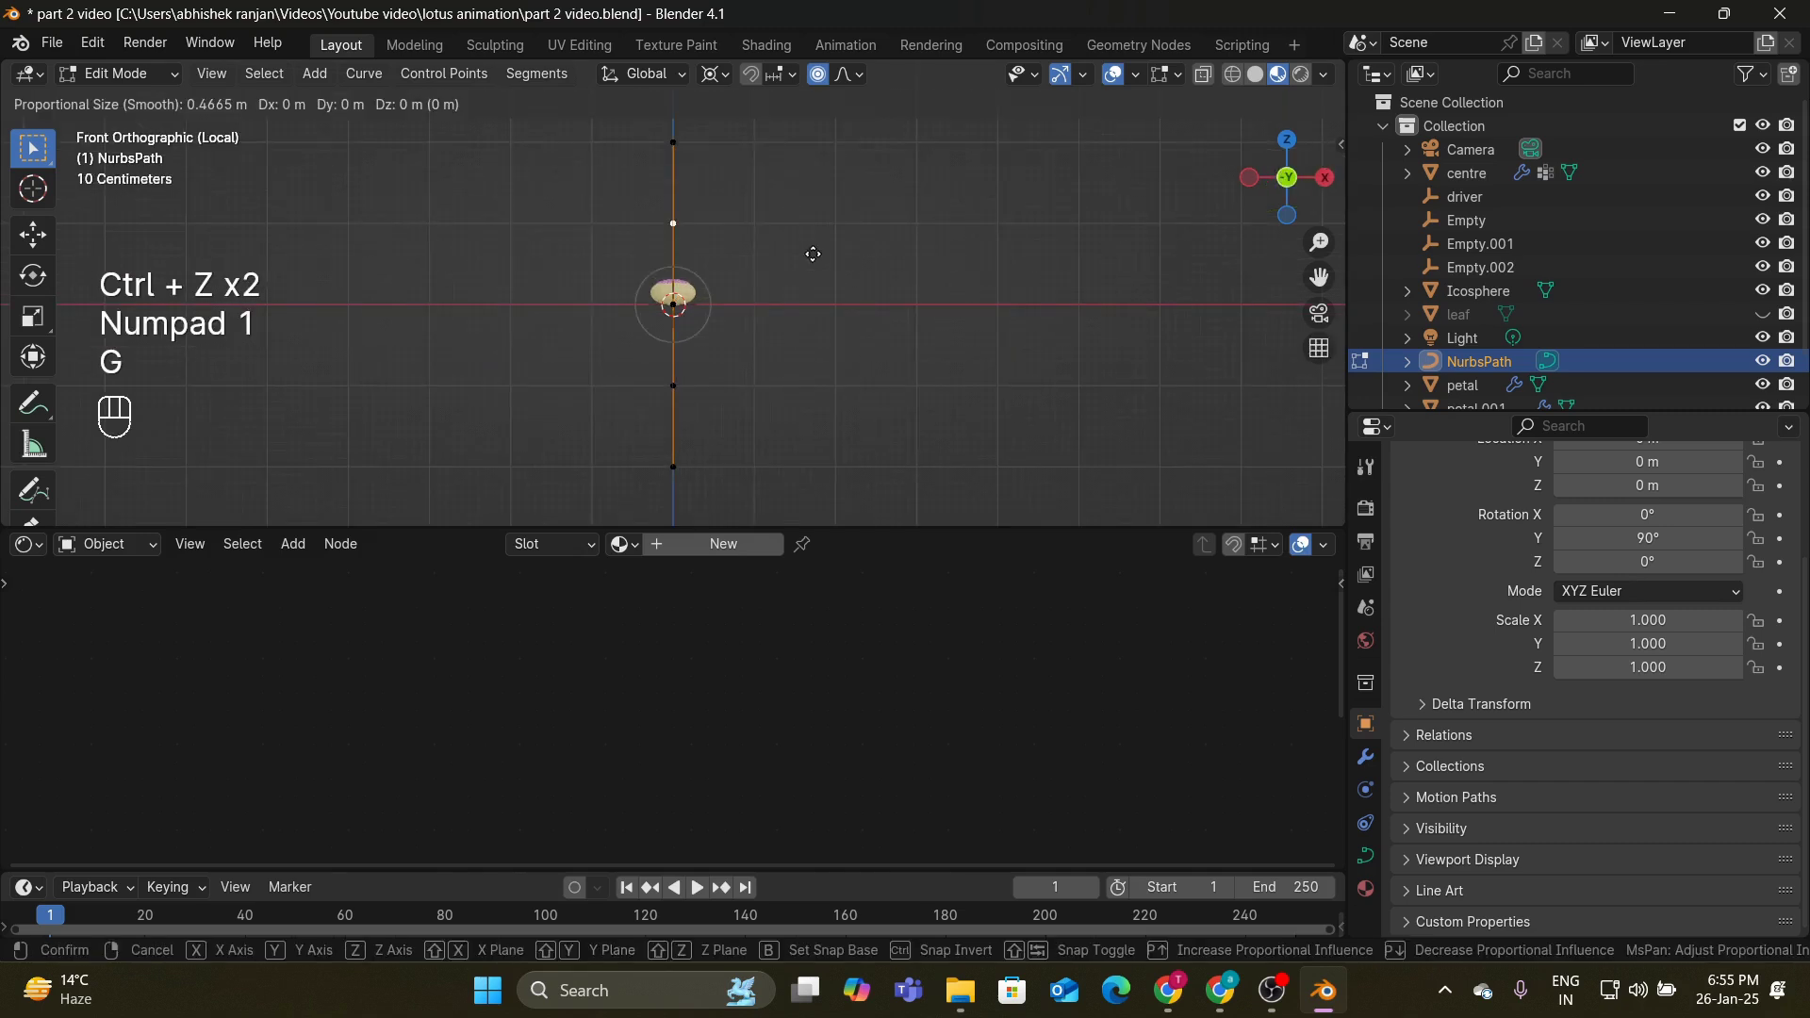
scroll(813, 254, down, 10)
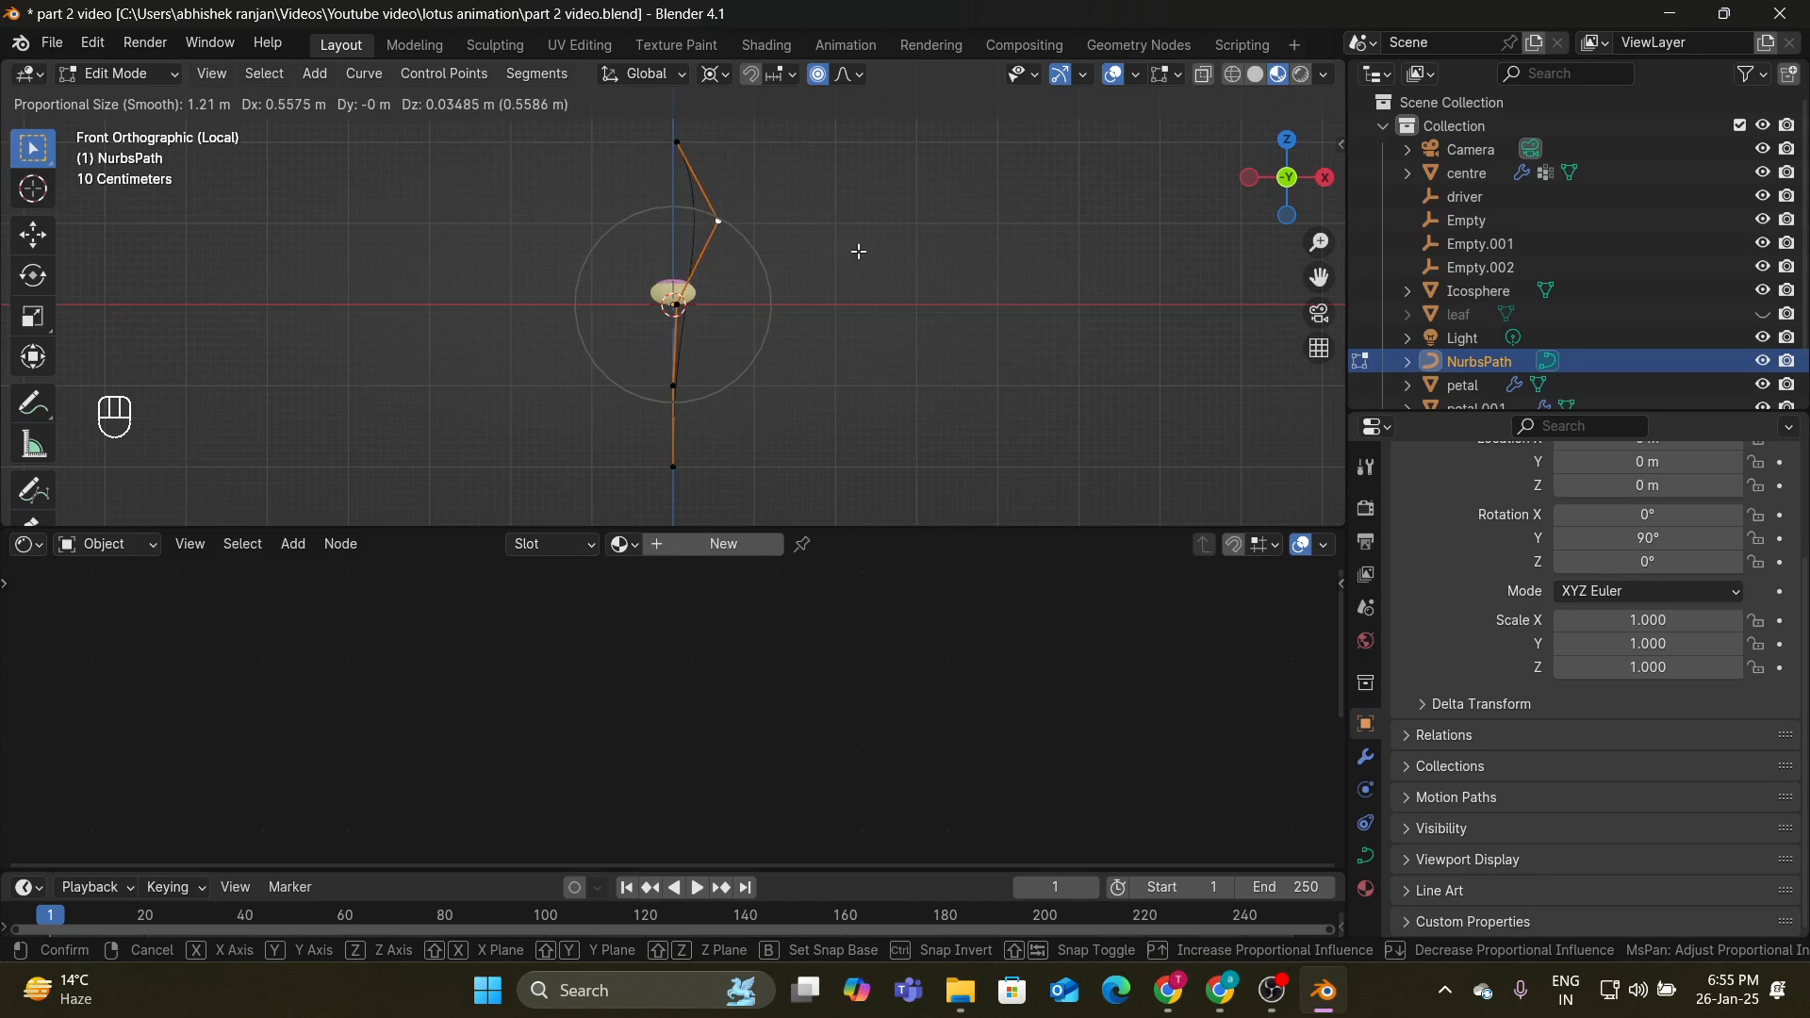
click(858, 255)
Step: Move the path's upper end point about 1.23 m in X and -0.36 m in Z with proportional size 1, and return to Object Mode
click(684, 146)
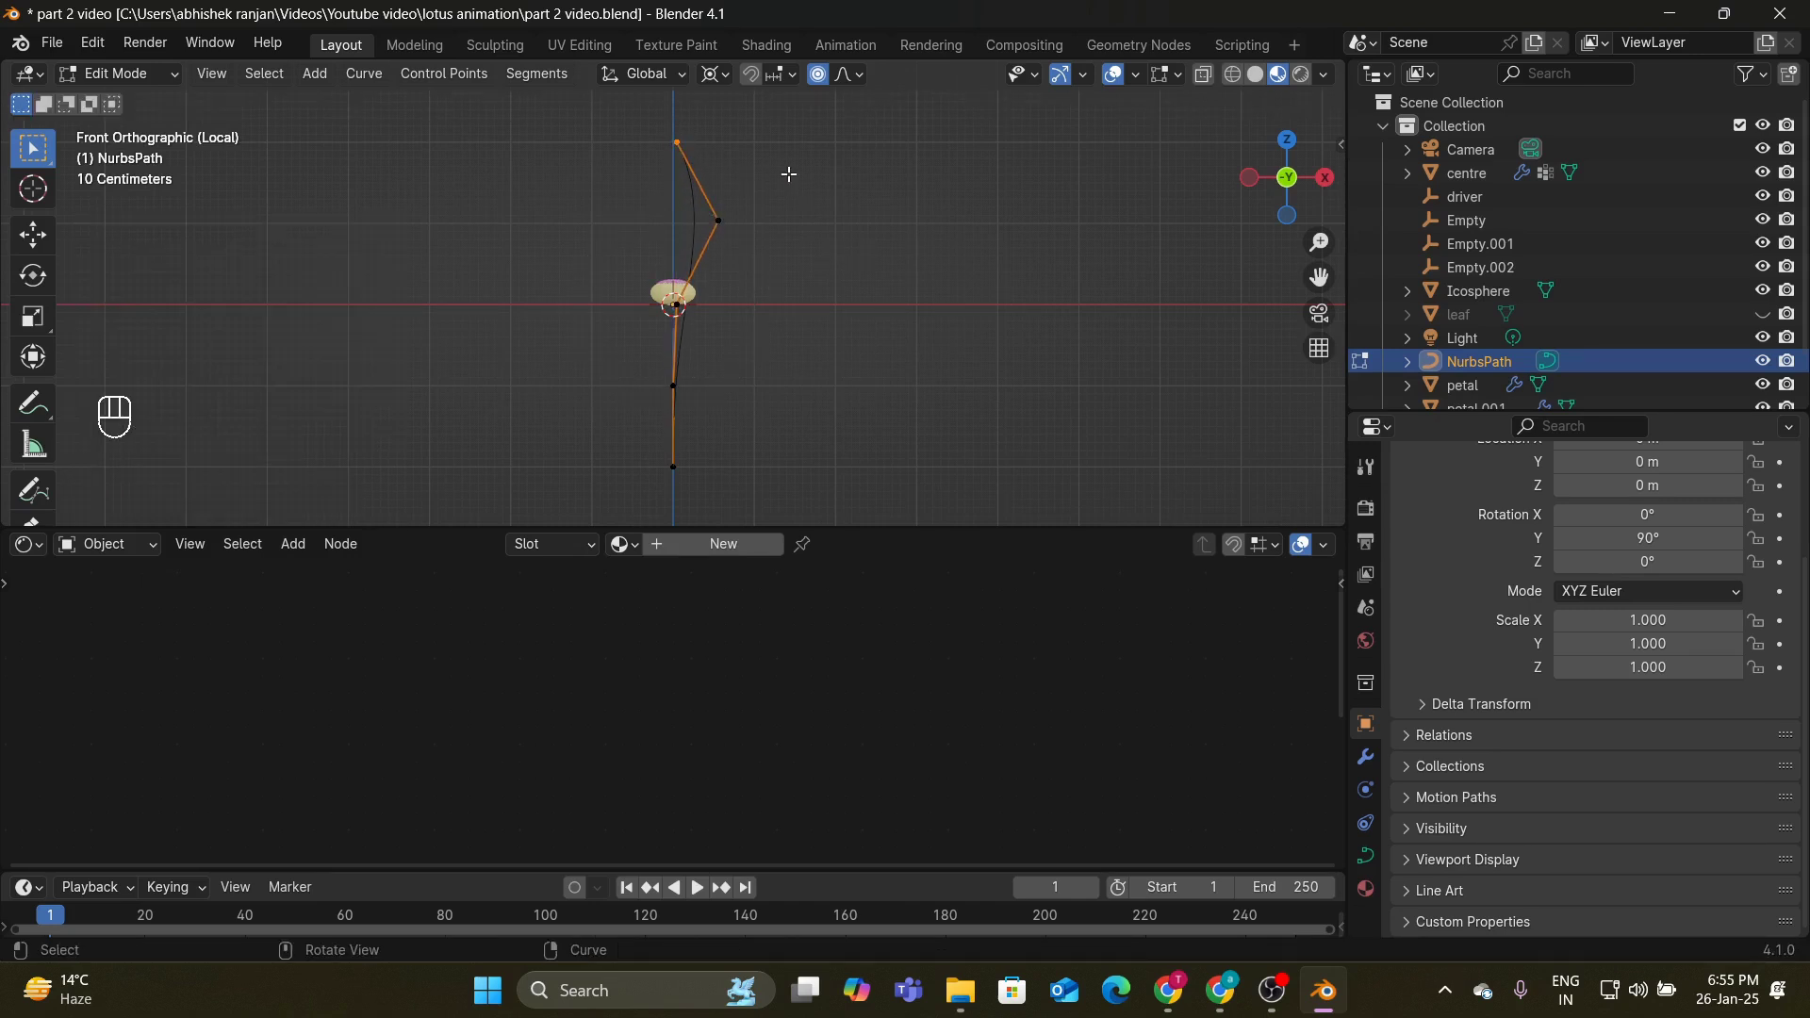
key(g)
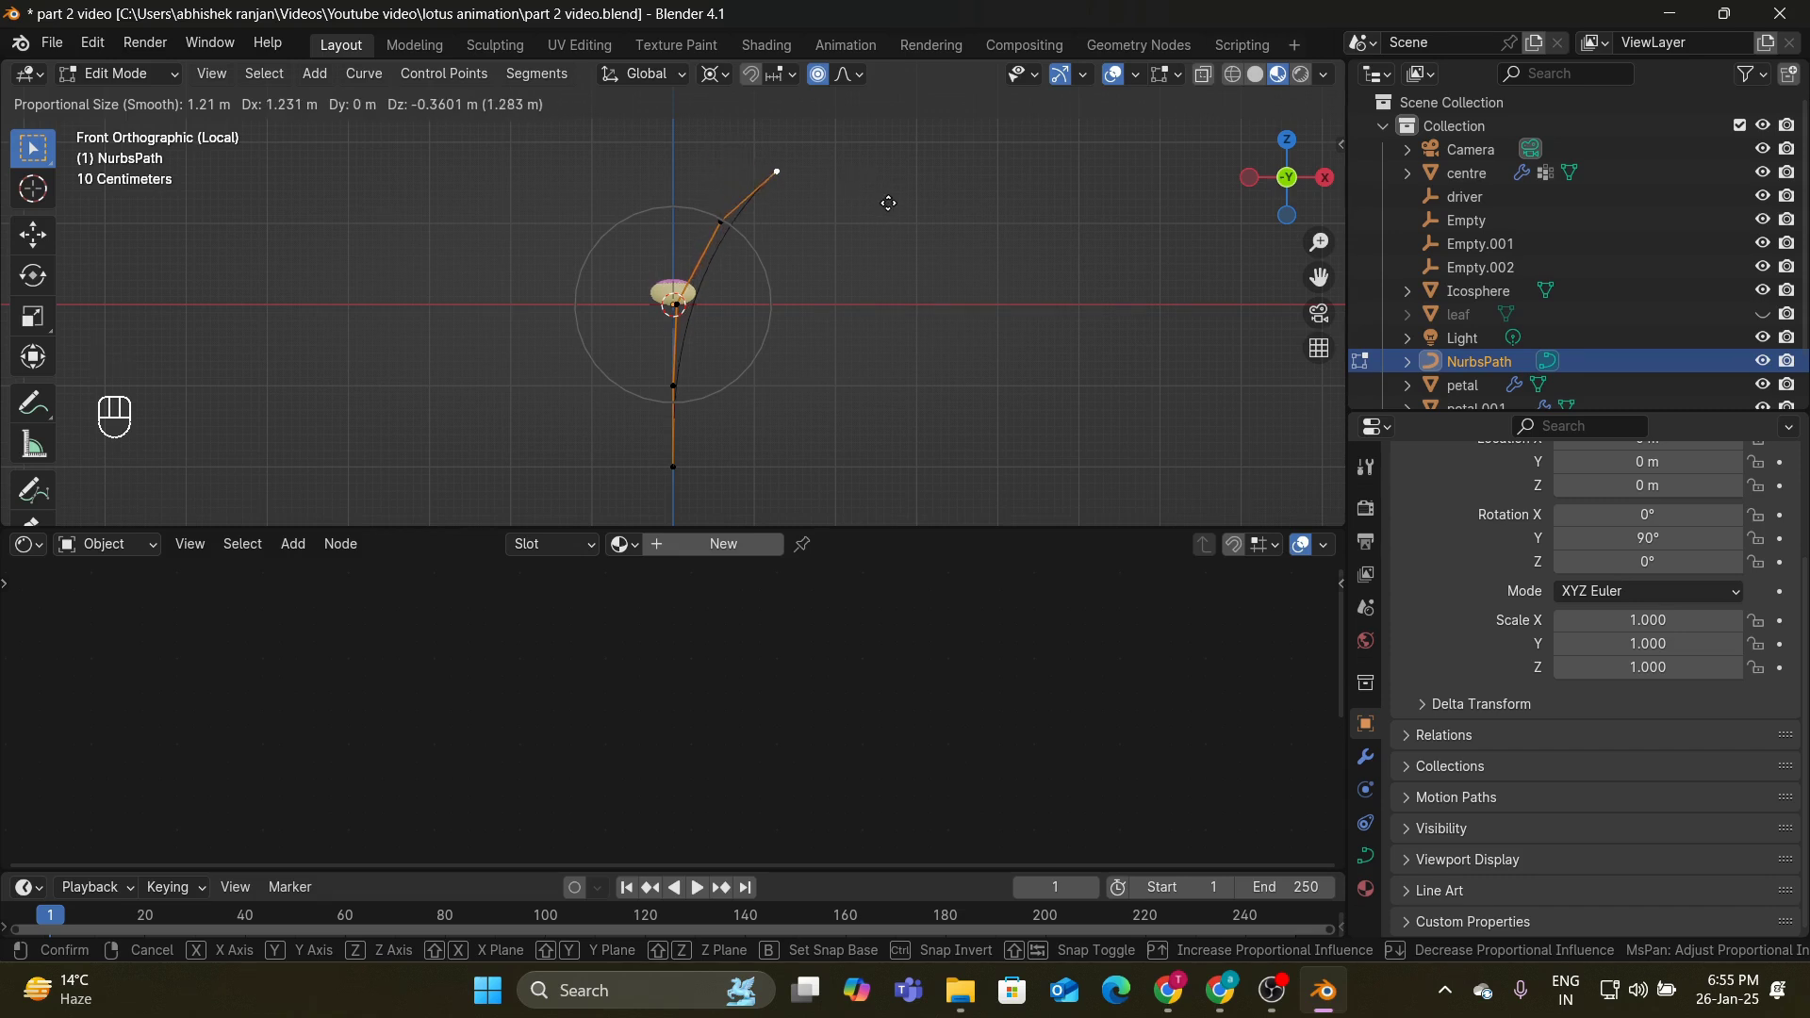
scroll(888, 203, down, 4)
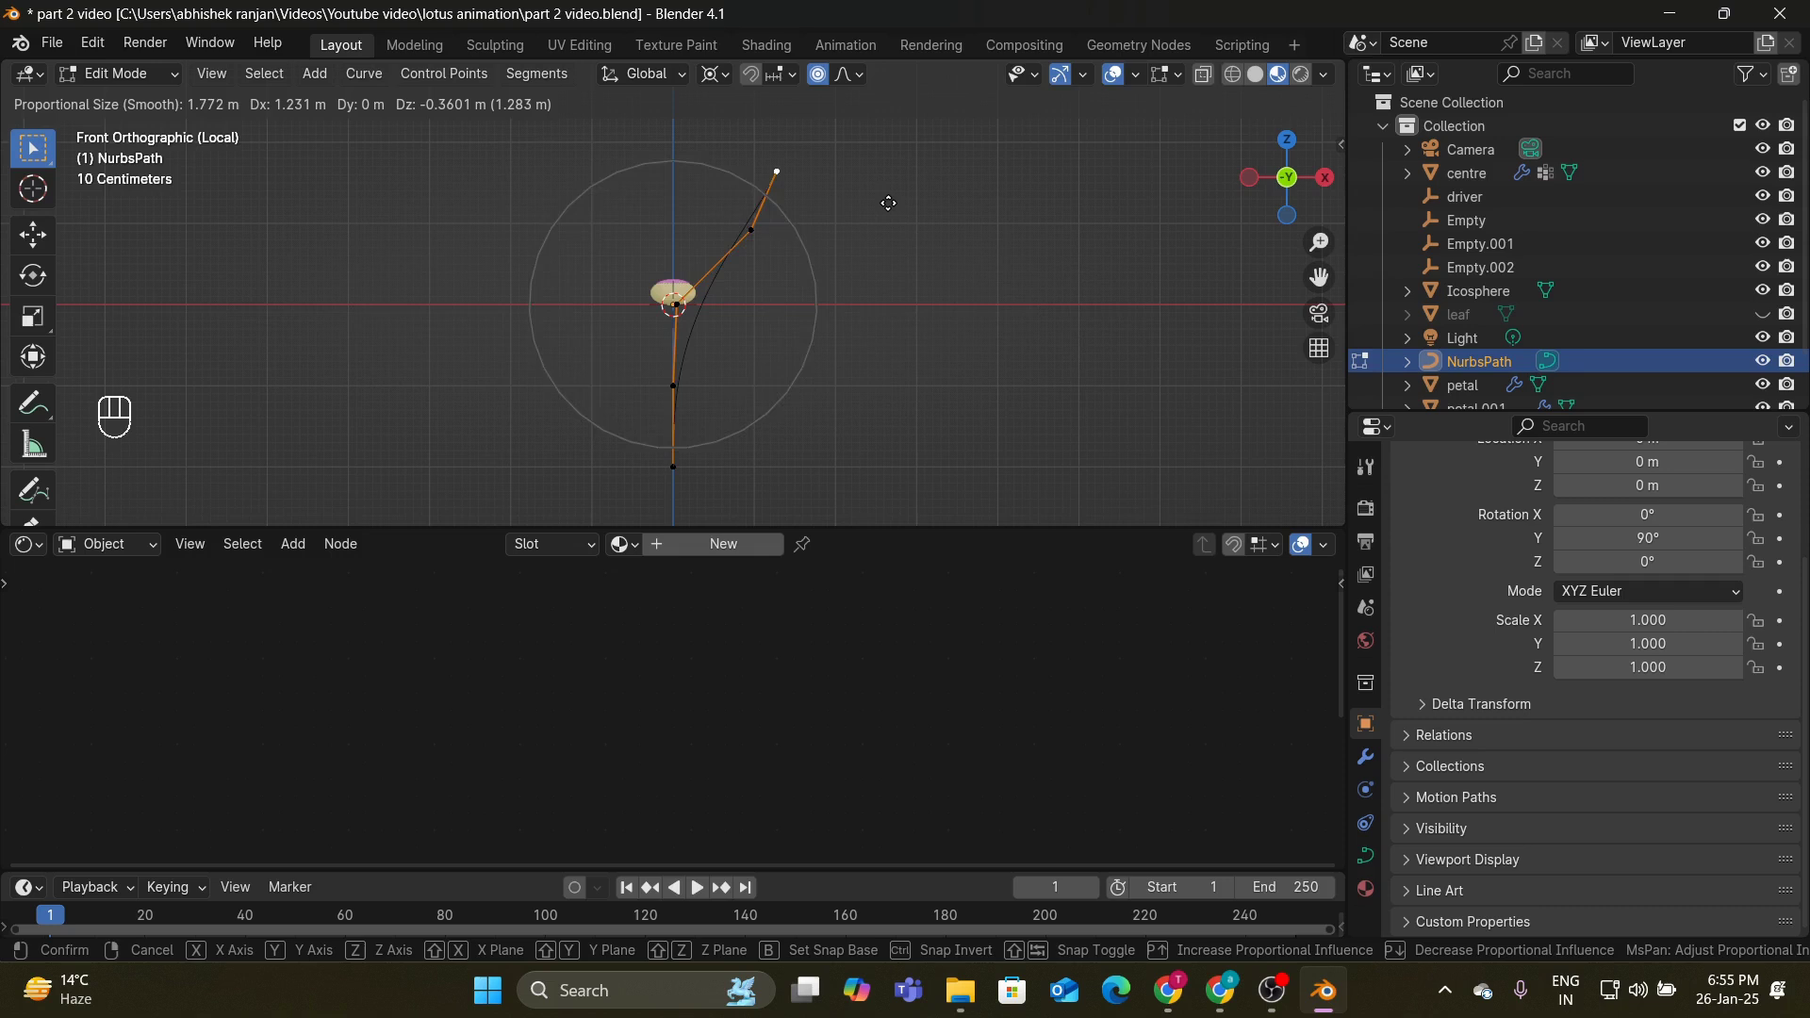
scroll(888, 203, up, 6)
click(889, 202)
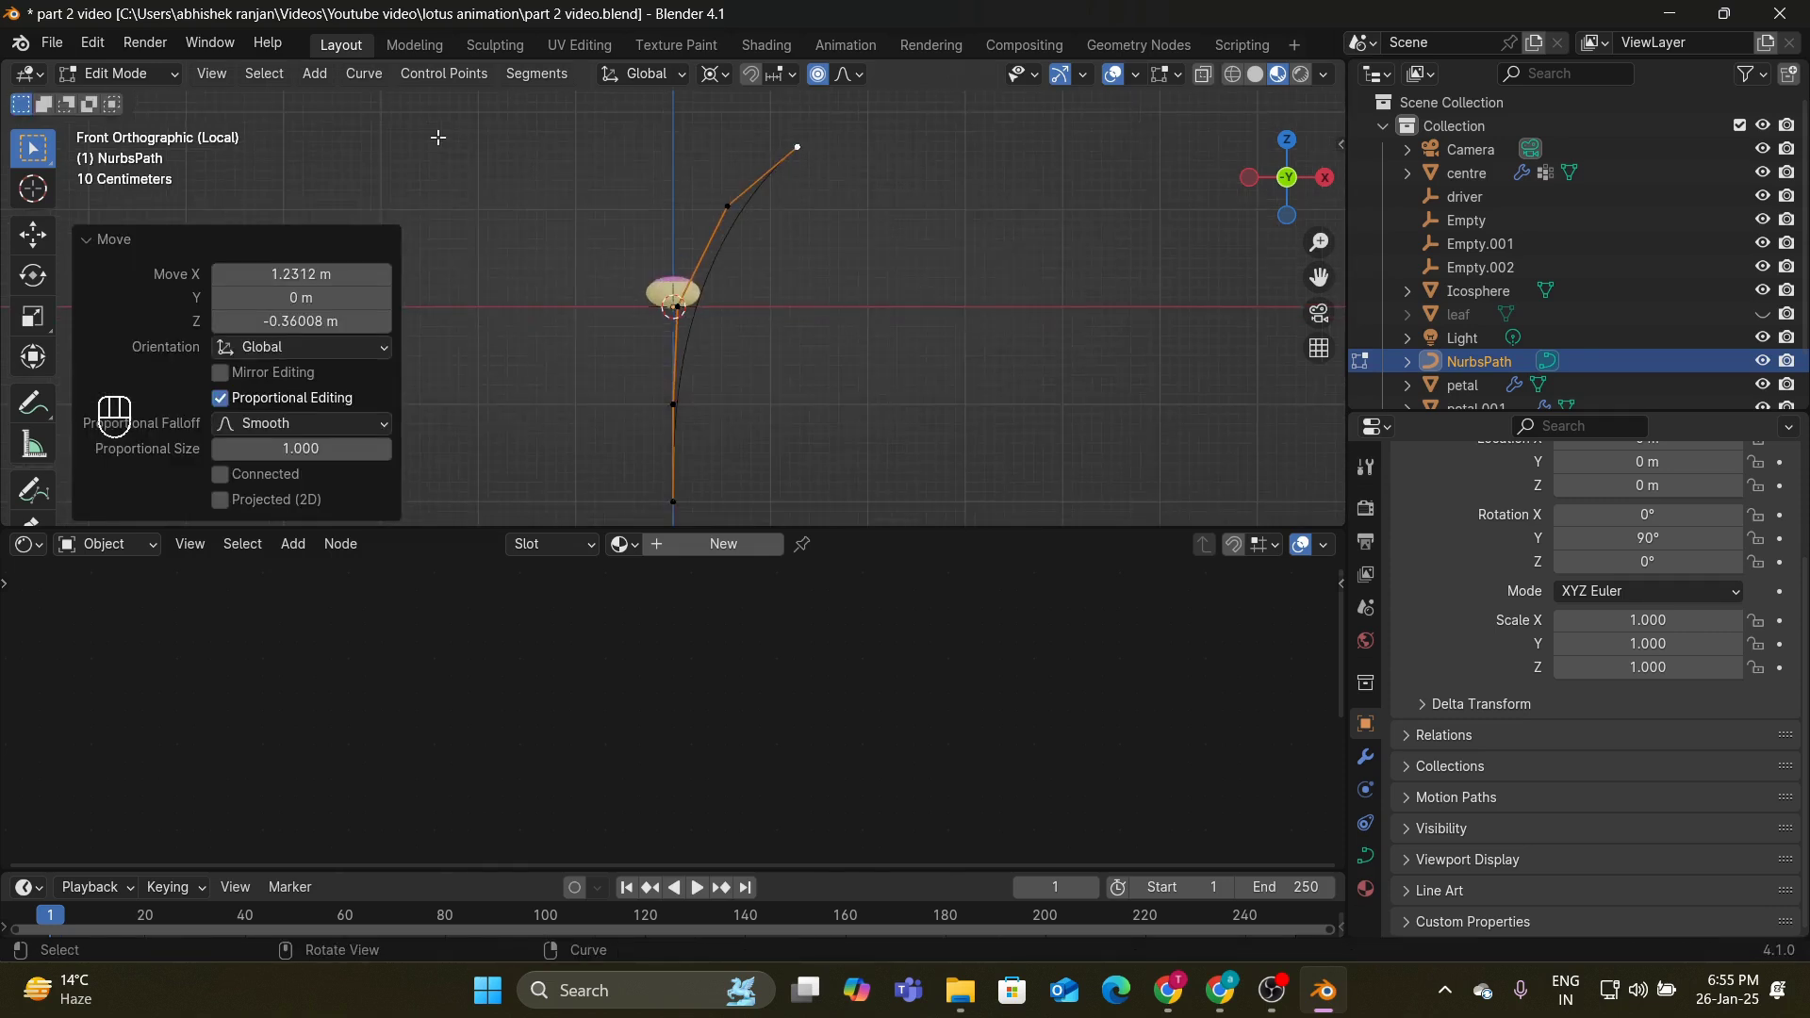
click(111, 75)
click(125, 102)
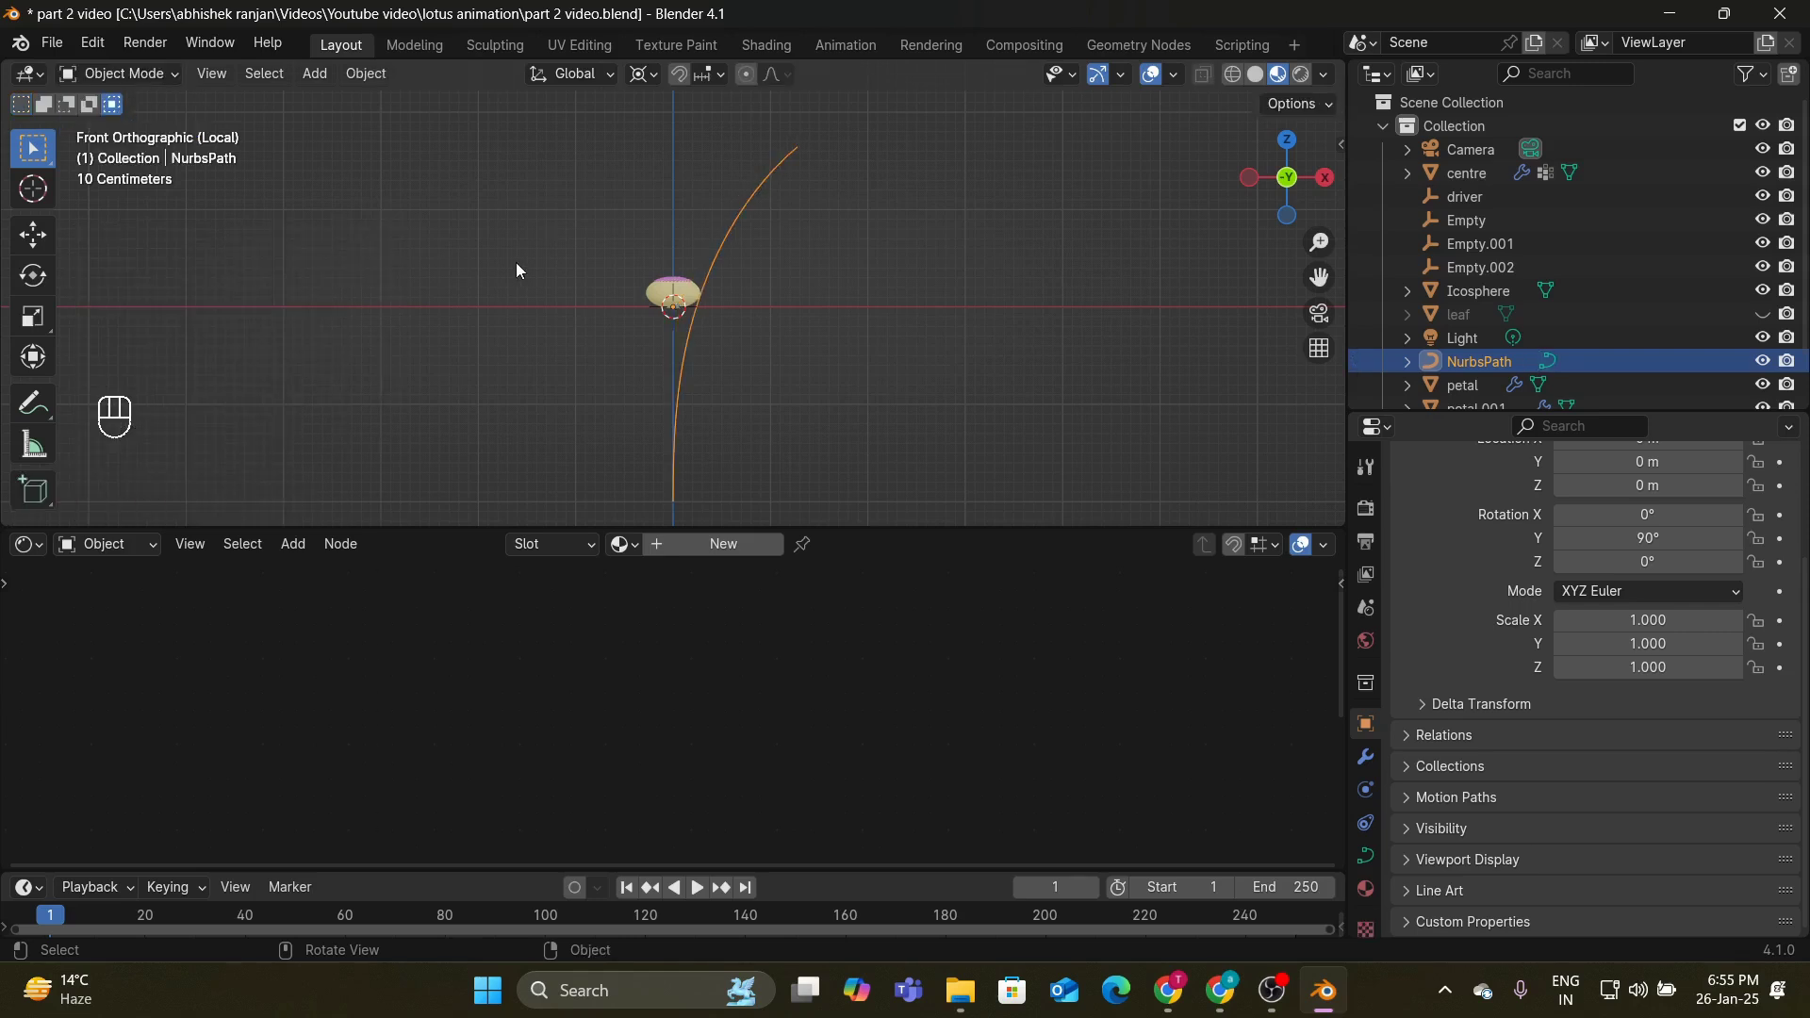
Step: Convert the bent path curve to a mesh
click(817, 132)
click(739, 230)
right_click(755, 209)
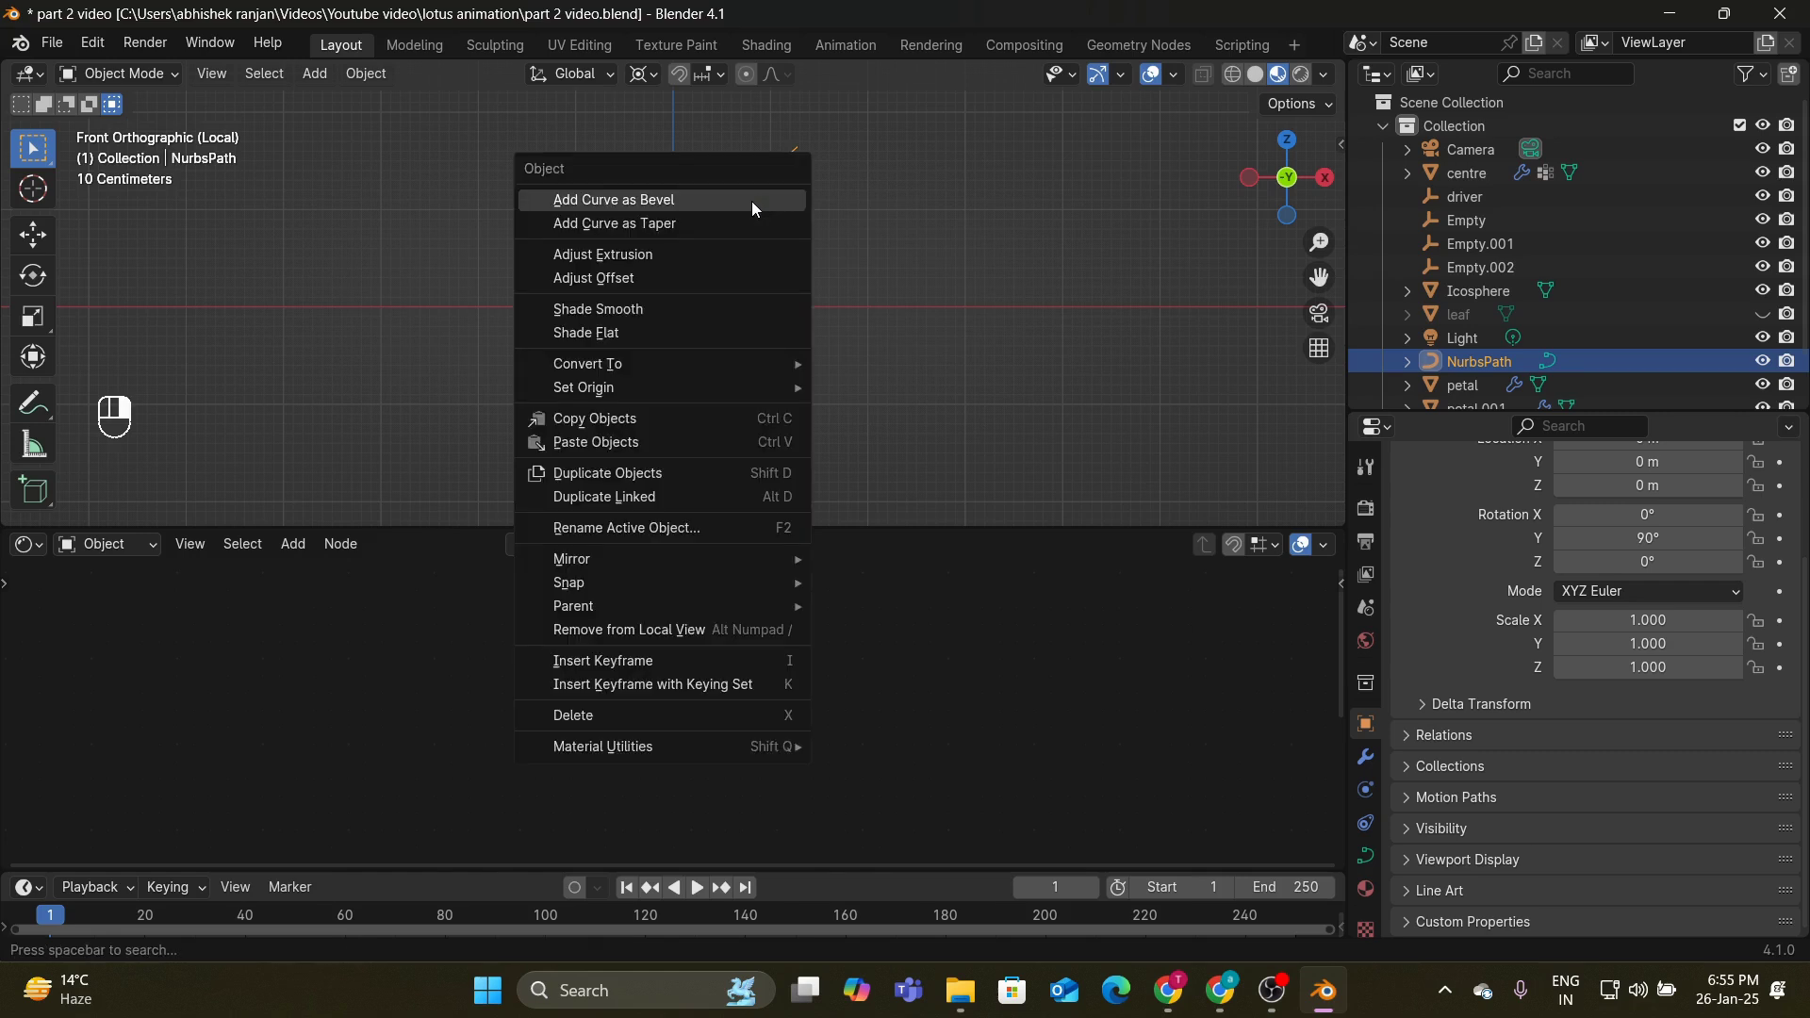
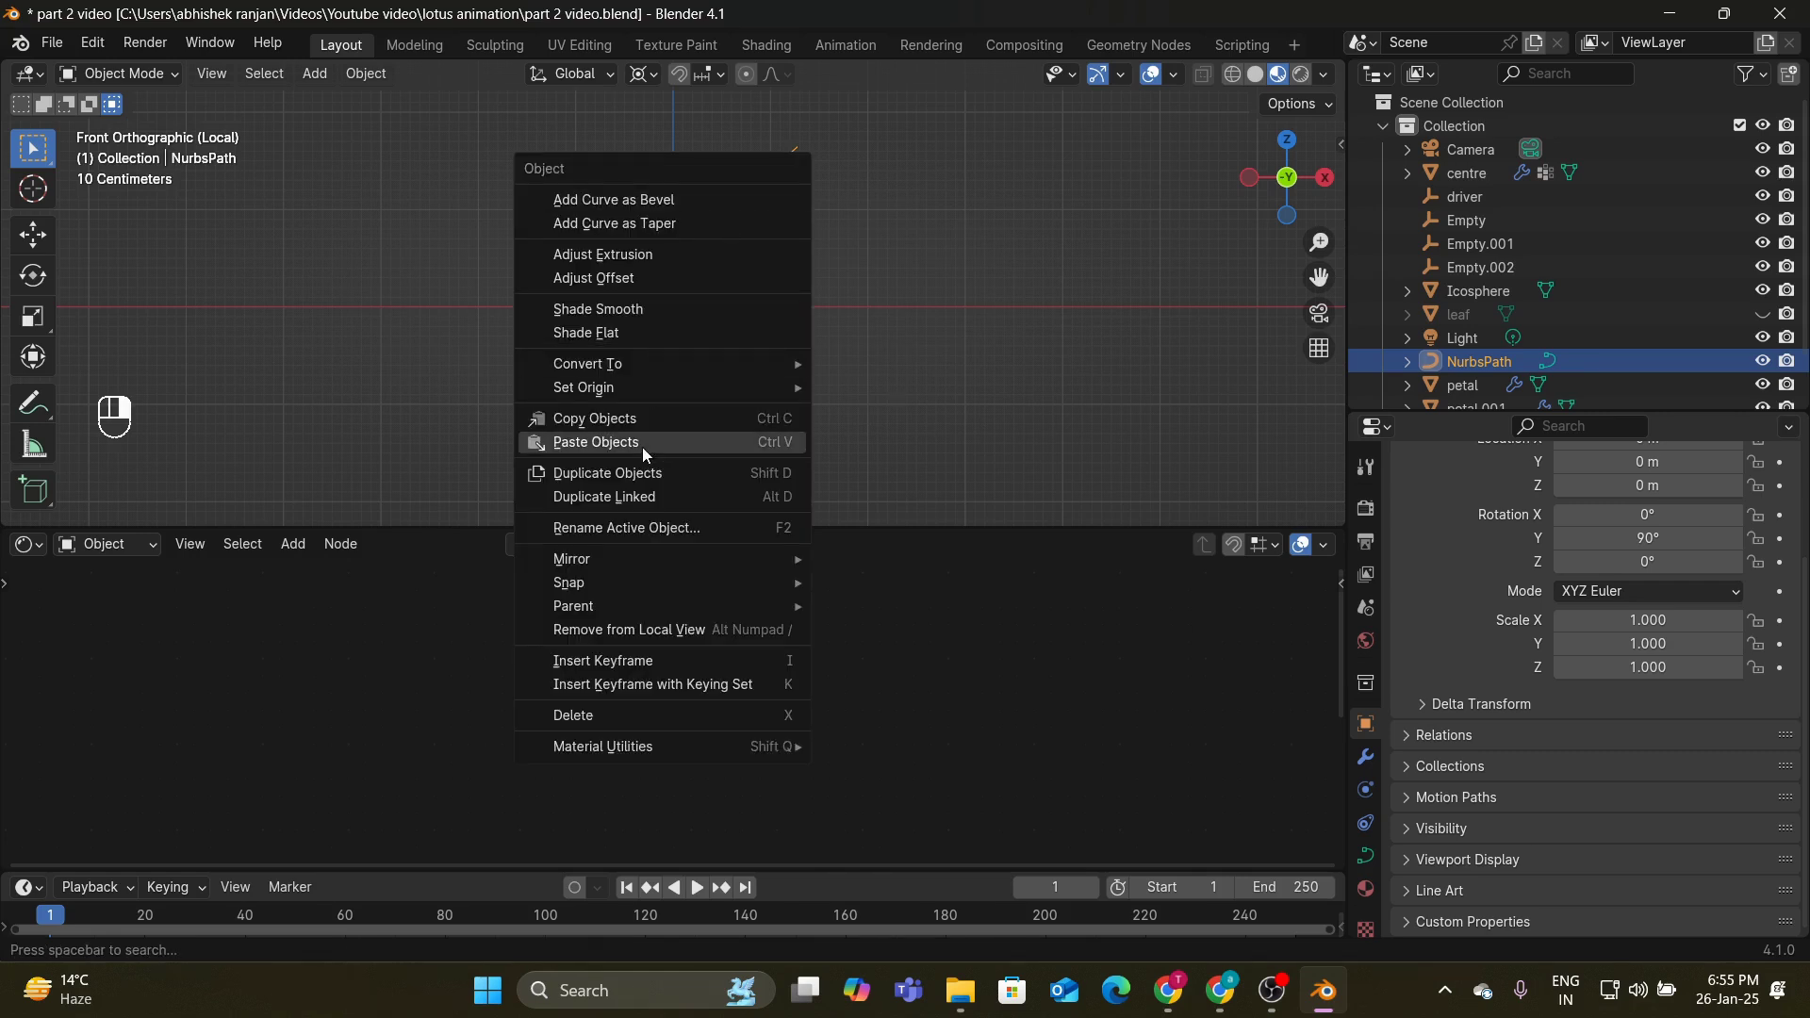
click(411, 167)
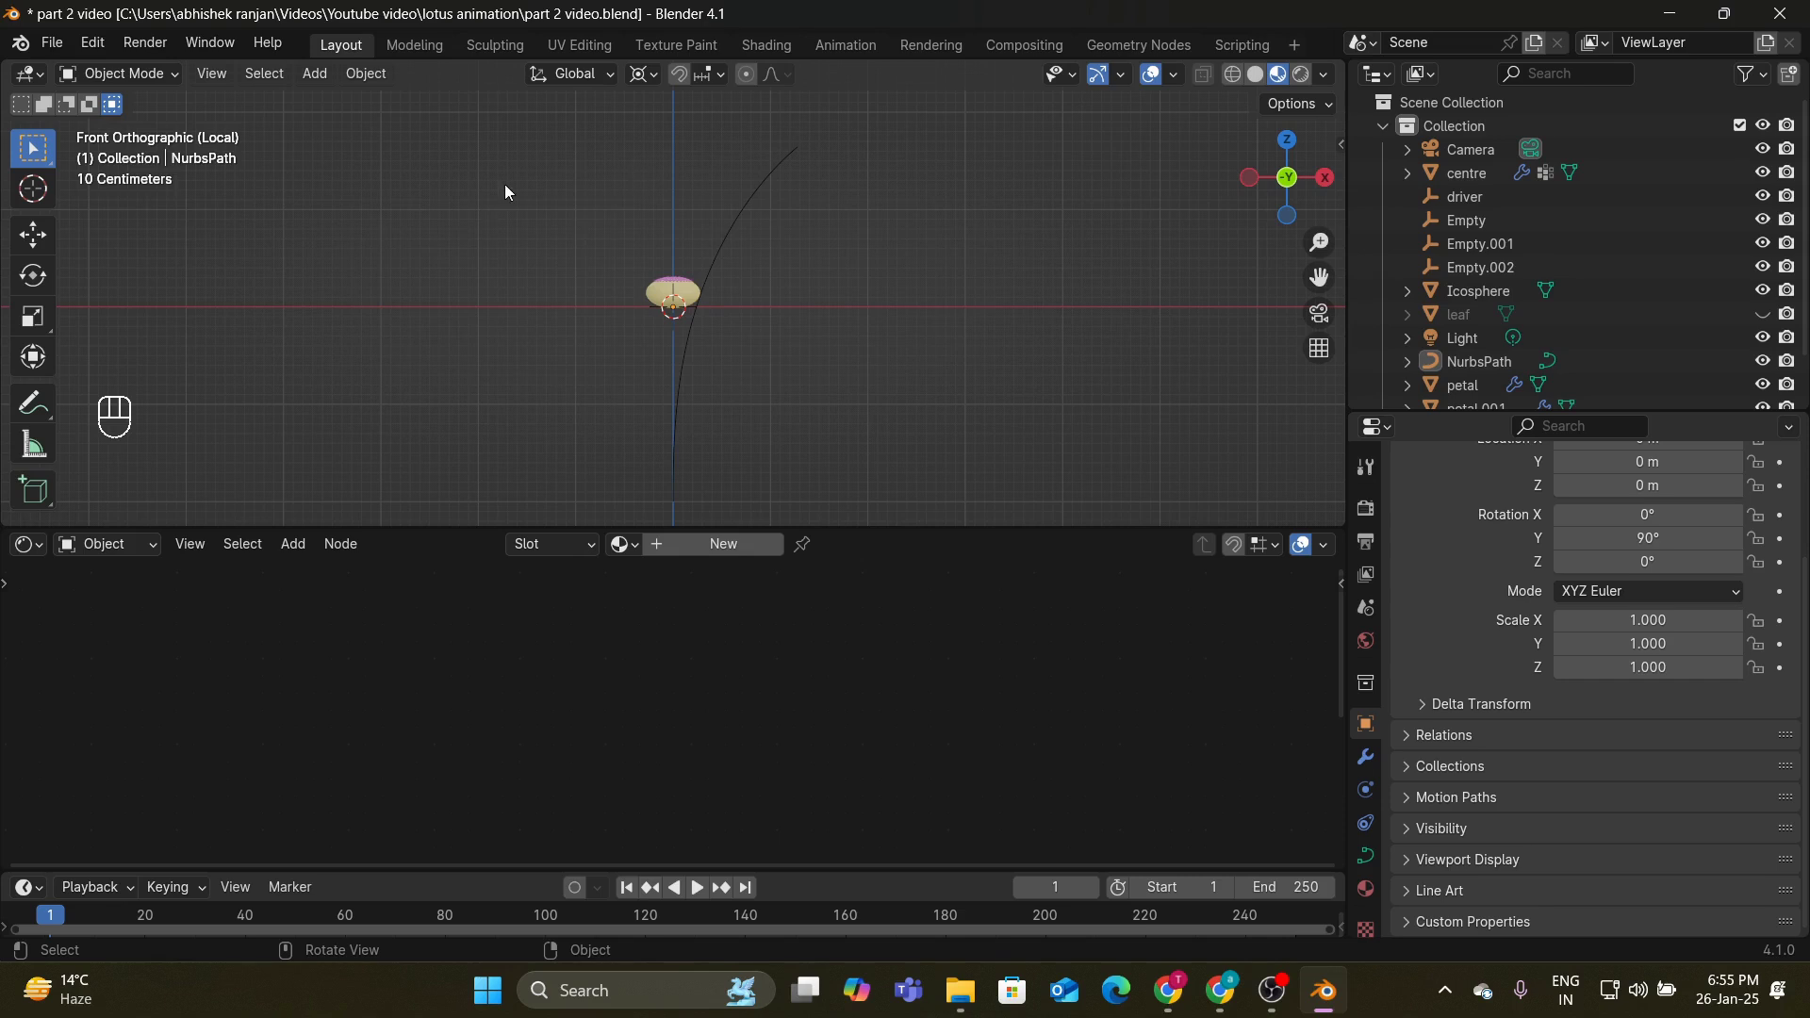
click(755, 201)
click(366, 74)
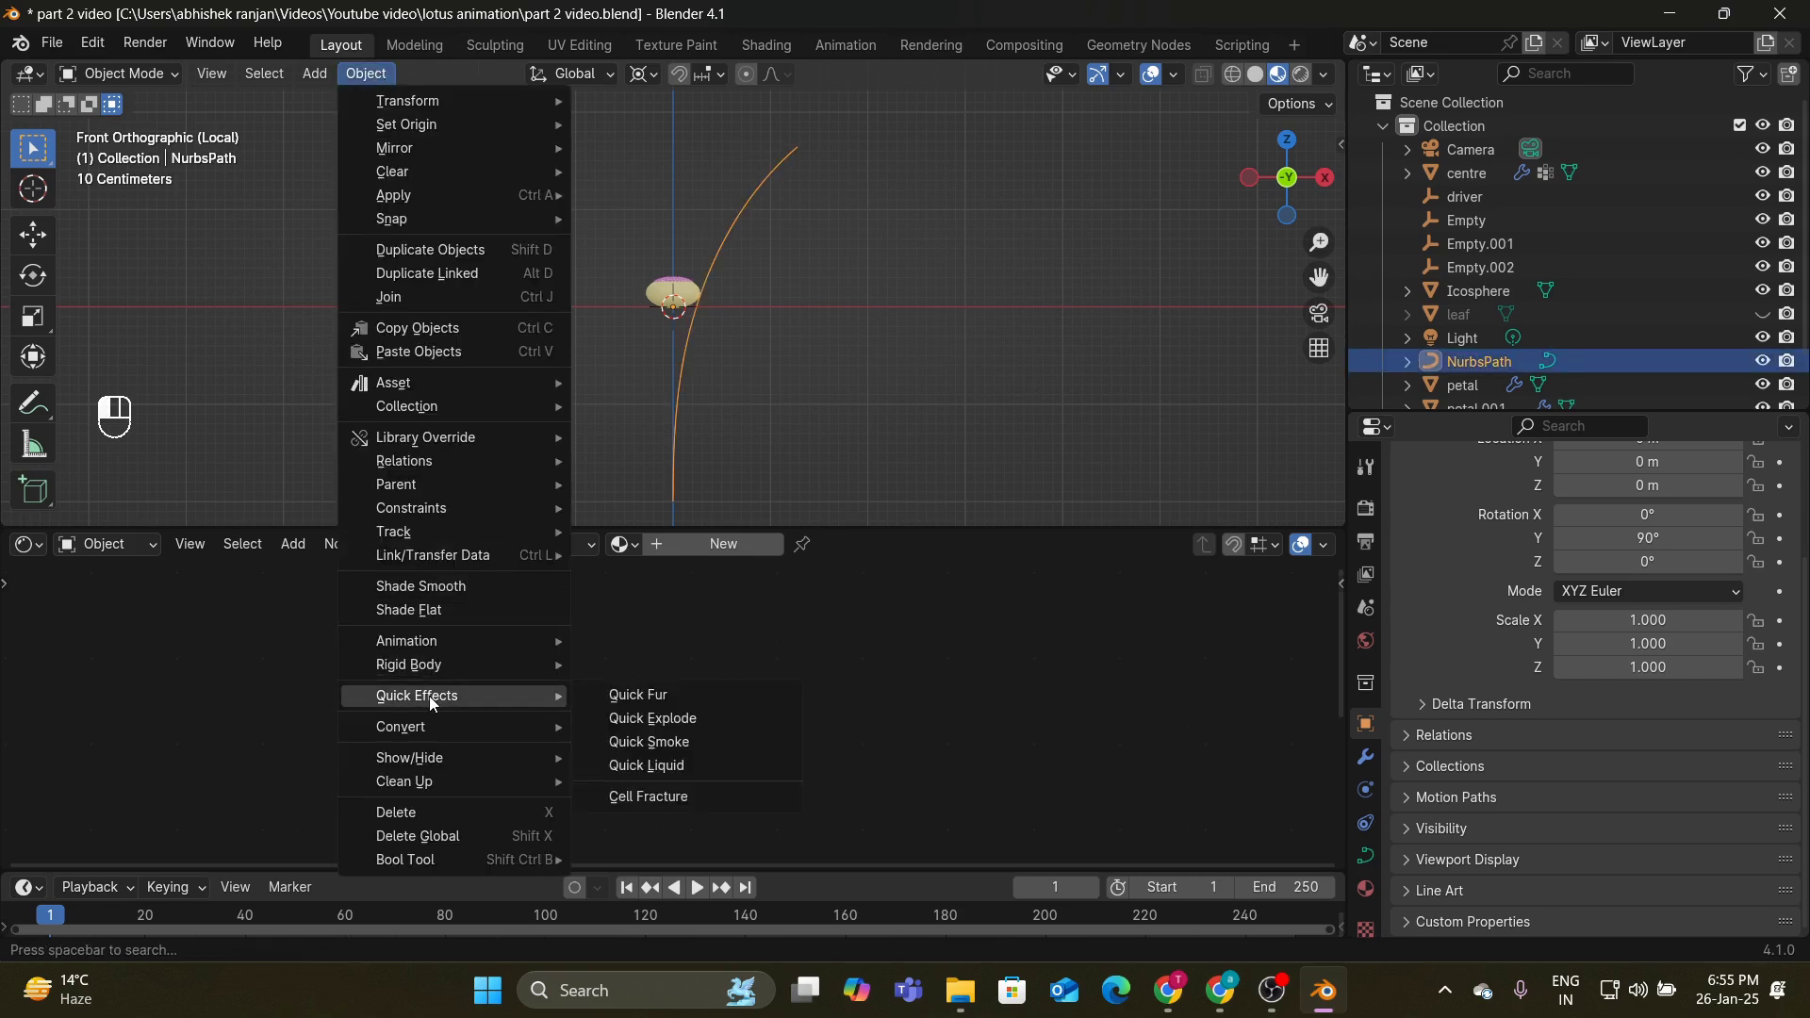
mouse_move(424, 724)
click(624, 750)
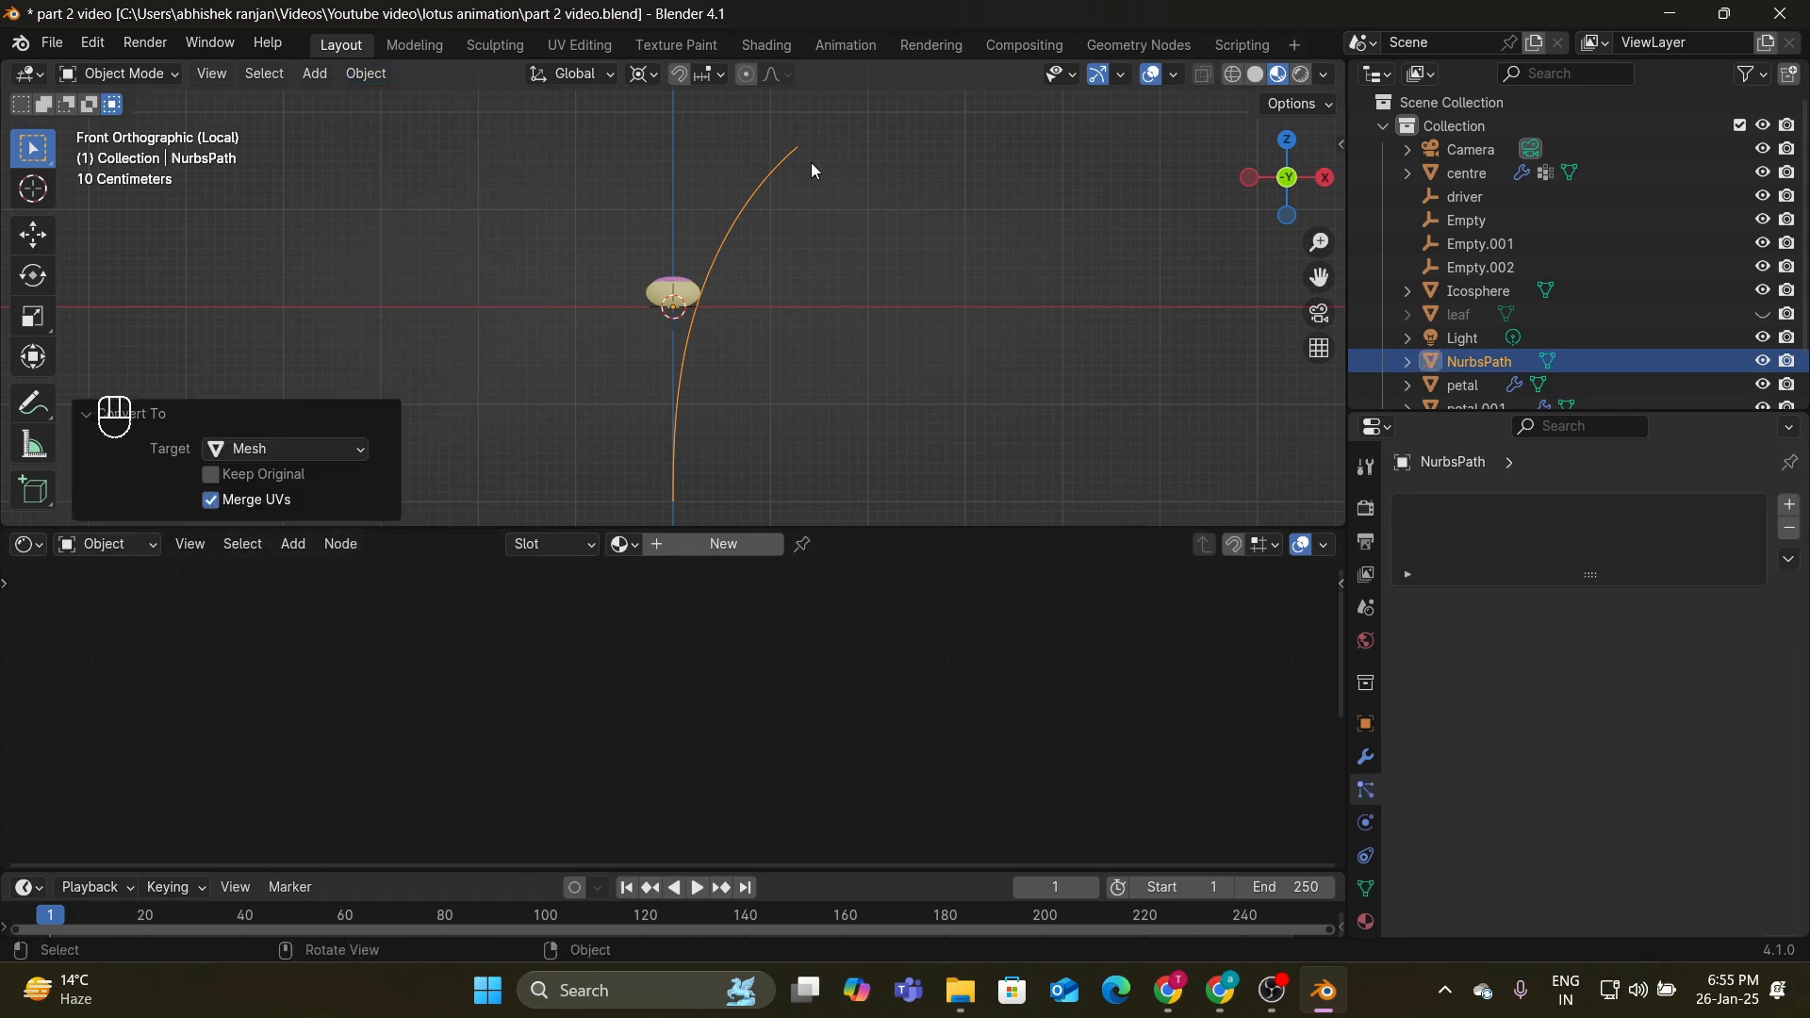
scroll(786, 262, down, 2)
scroll(786, 262, up, 3)
middle_drag(790, 269, 789, 331)
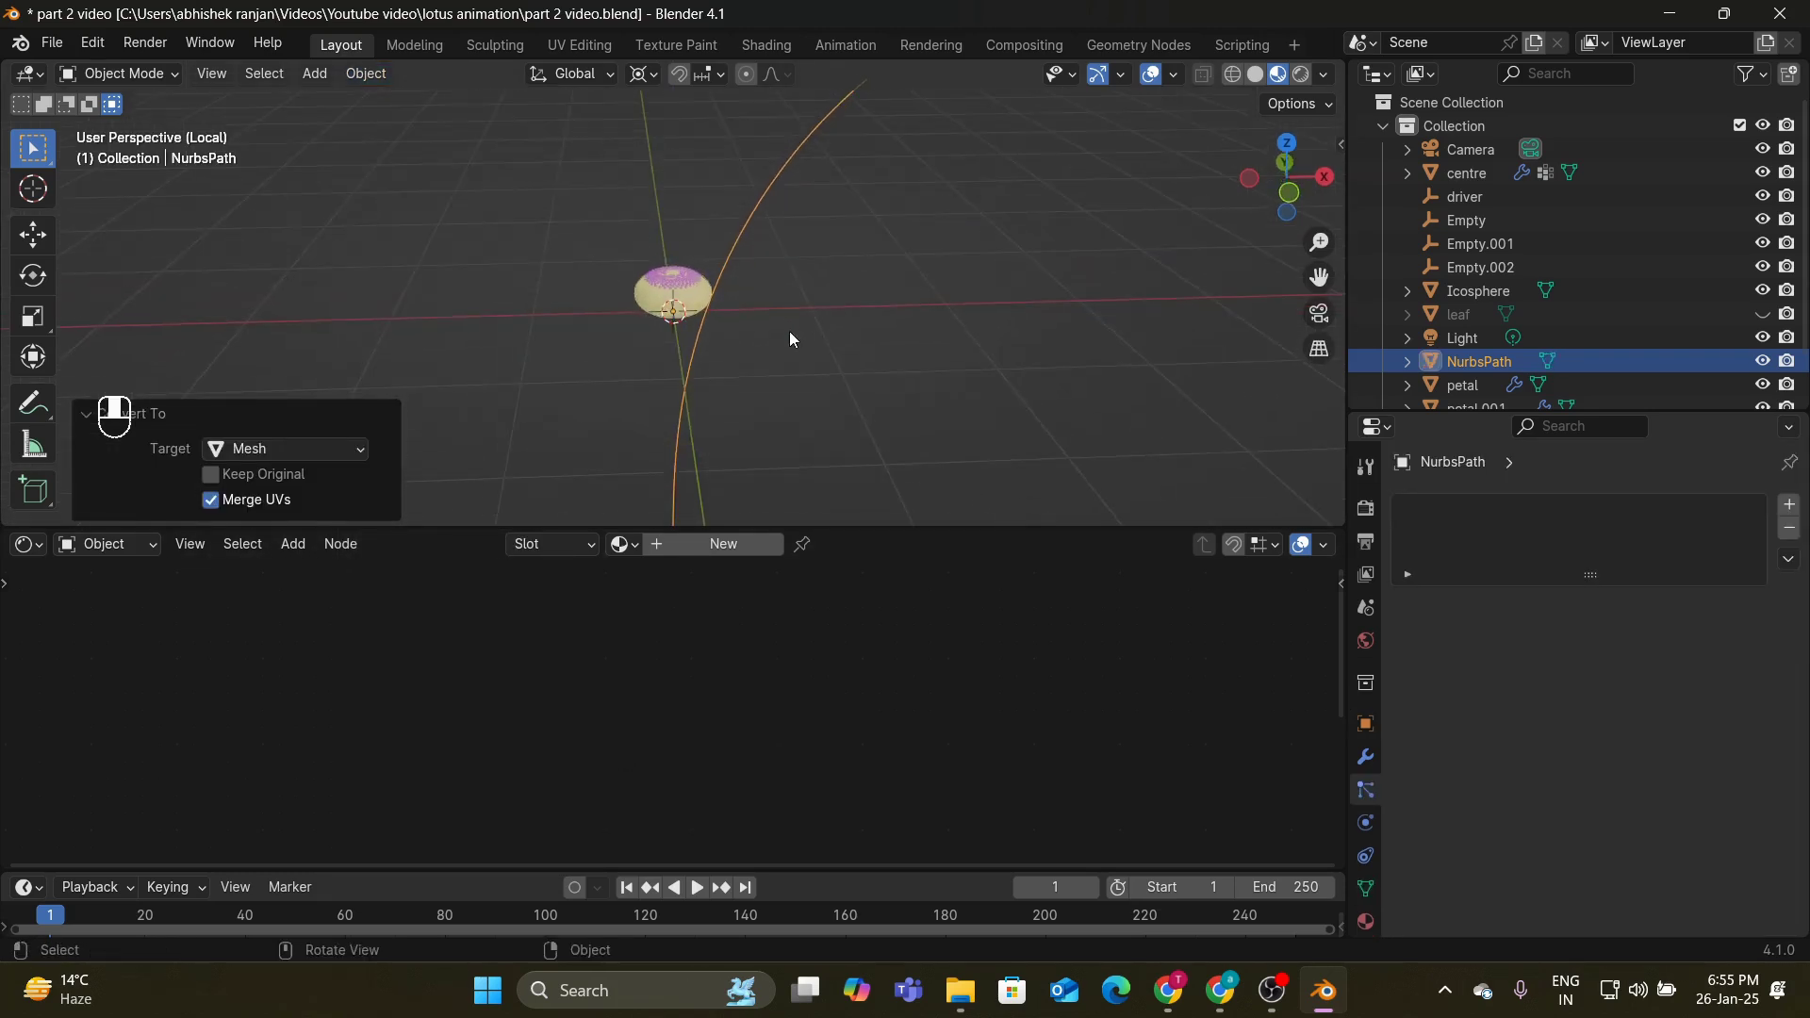
click(696, 300)
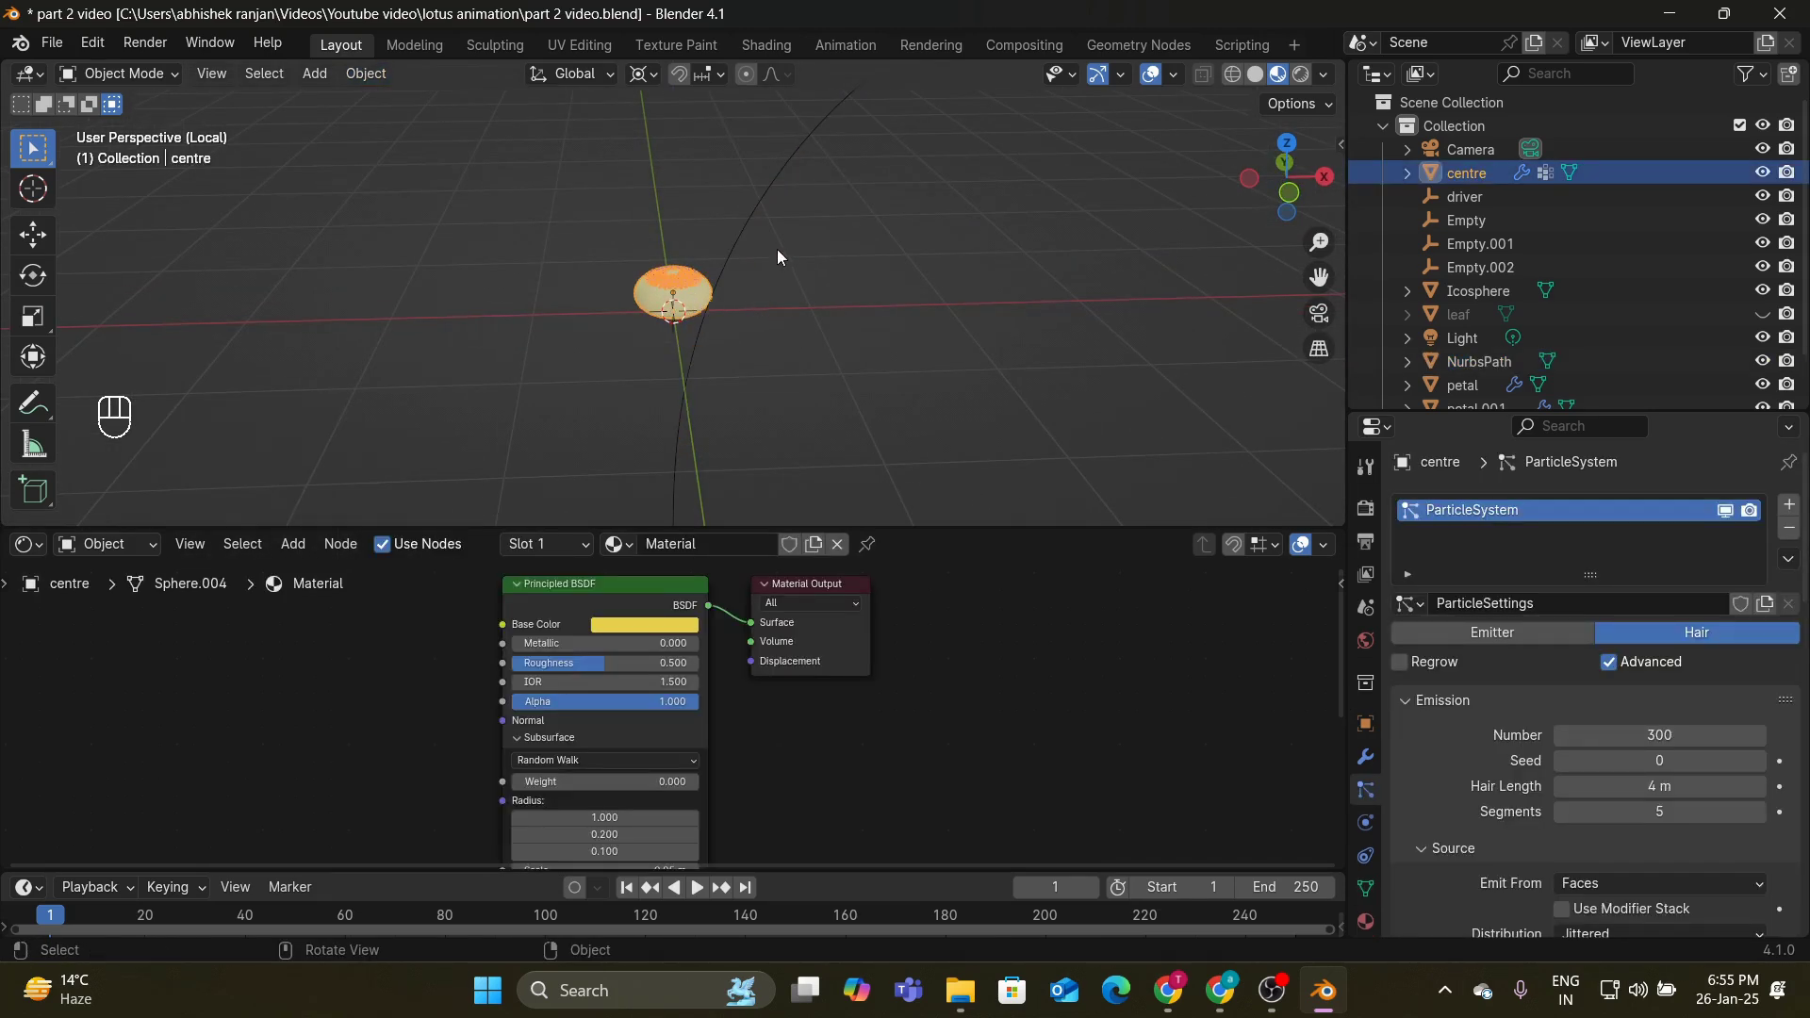
click(764, 223)
click(685, 287)
click(752, 224)
scroll(857, 262, down, 2)
key(ctrl+z)
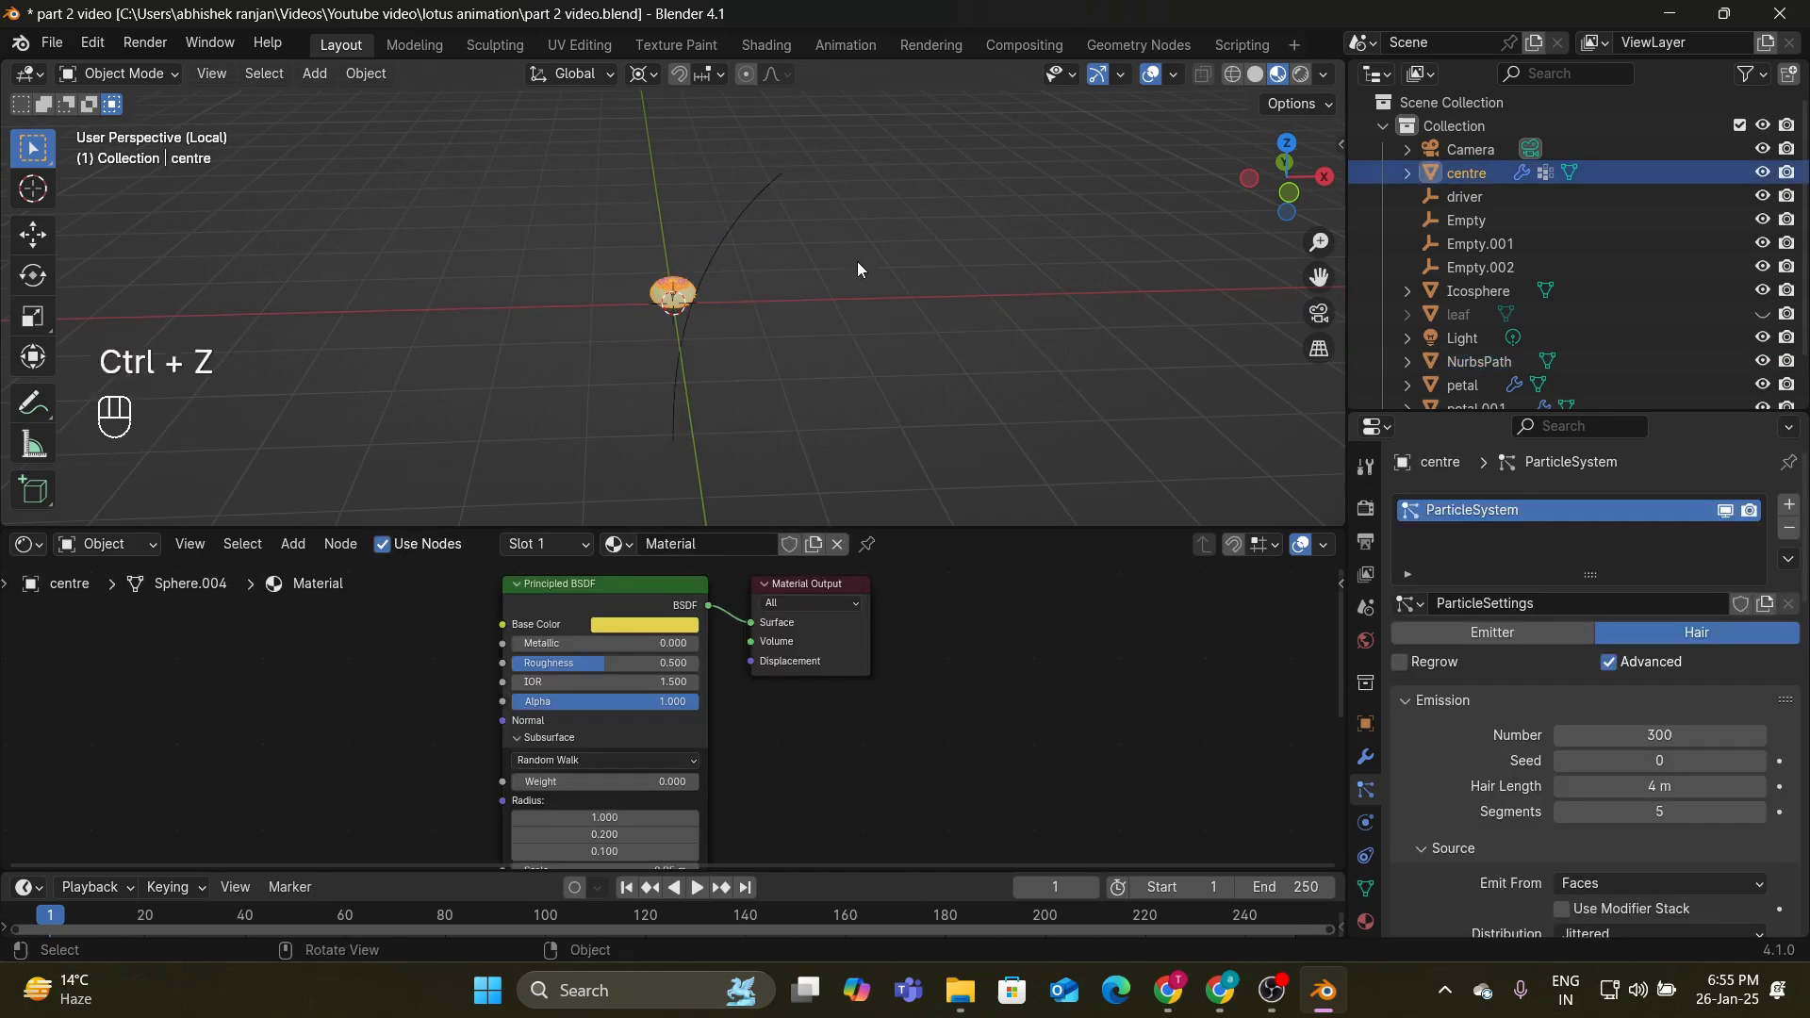
key(ctrl+z)
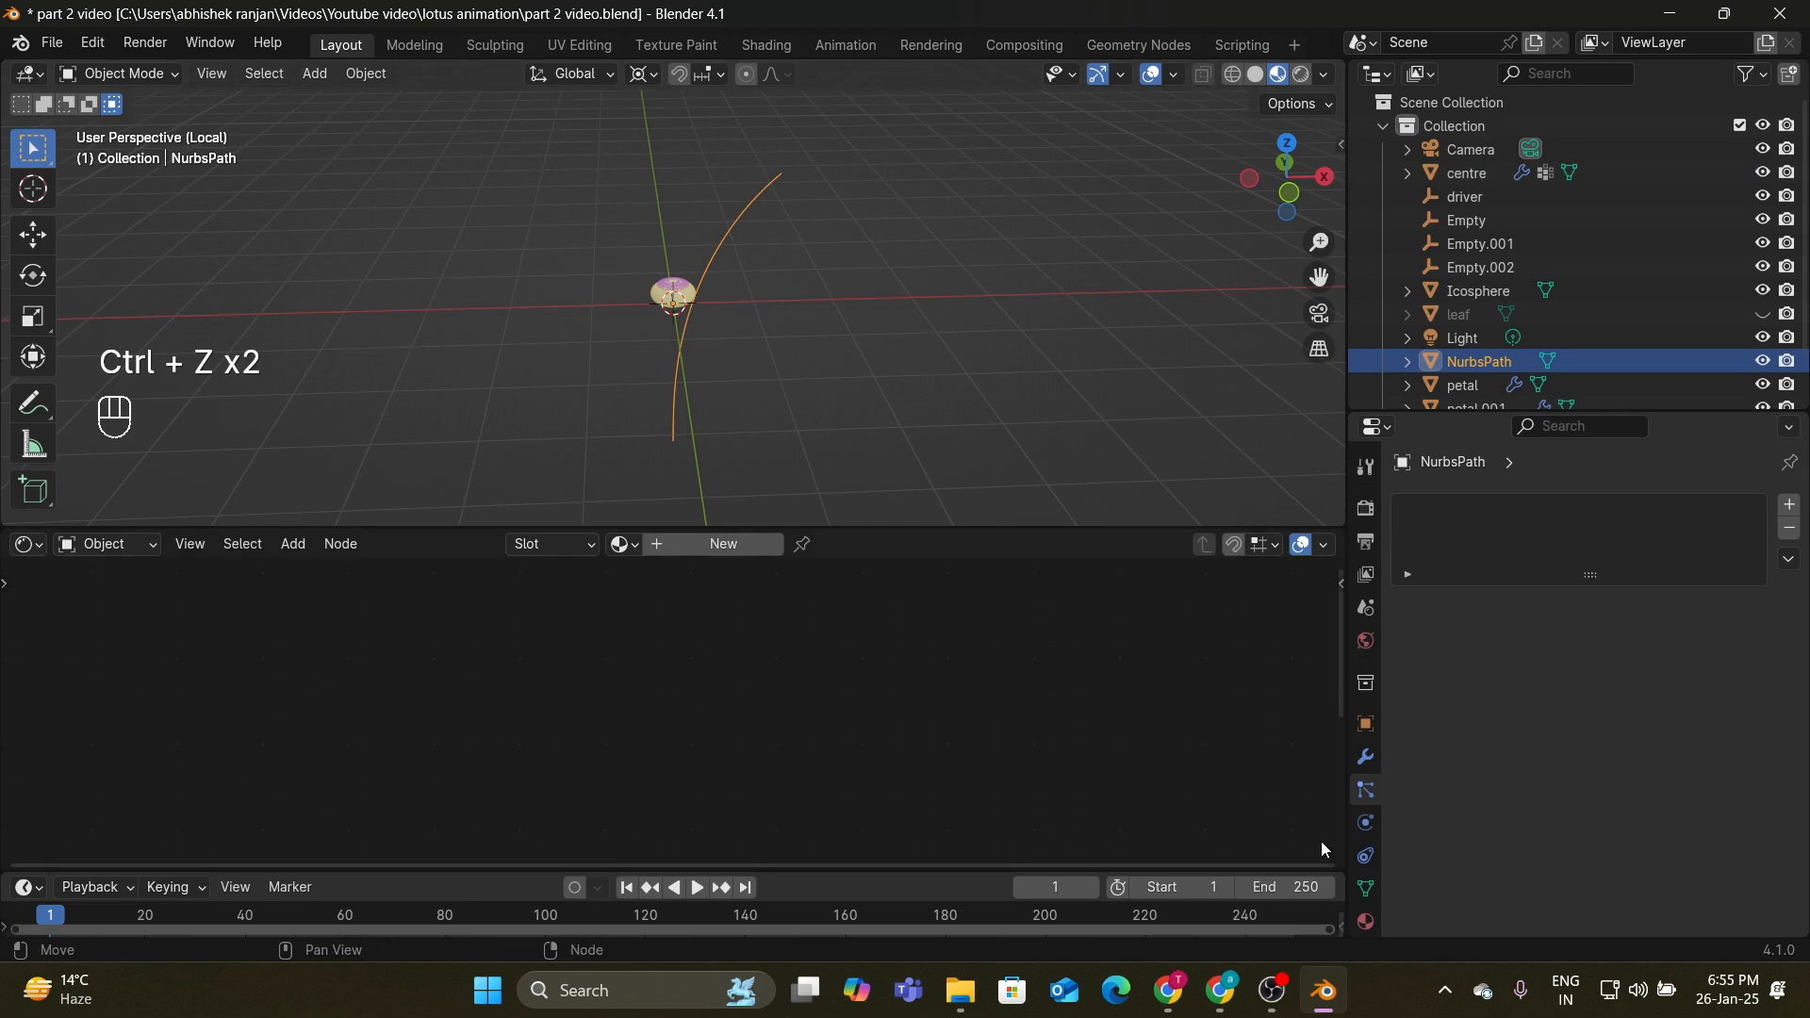
key(ctrl)
key(ctrl+z)
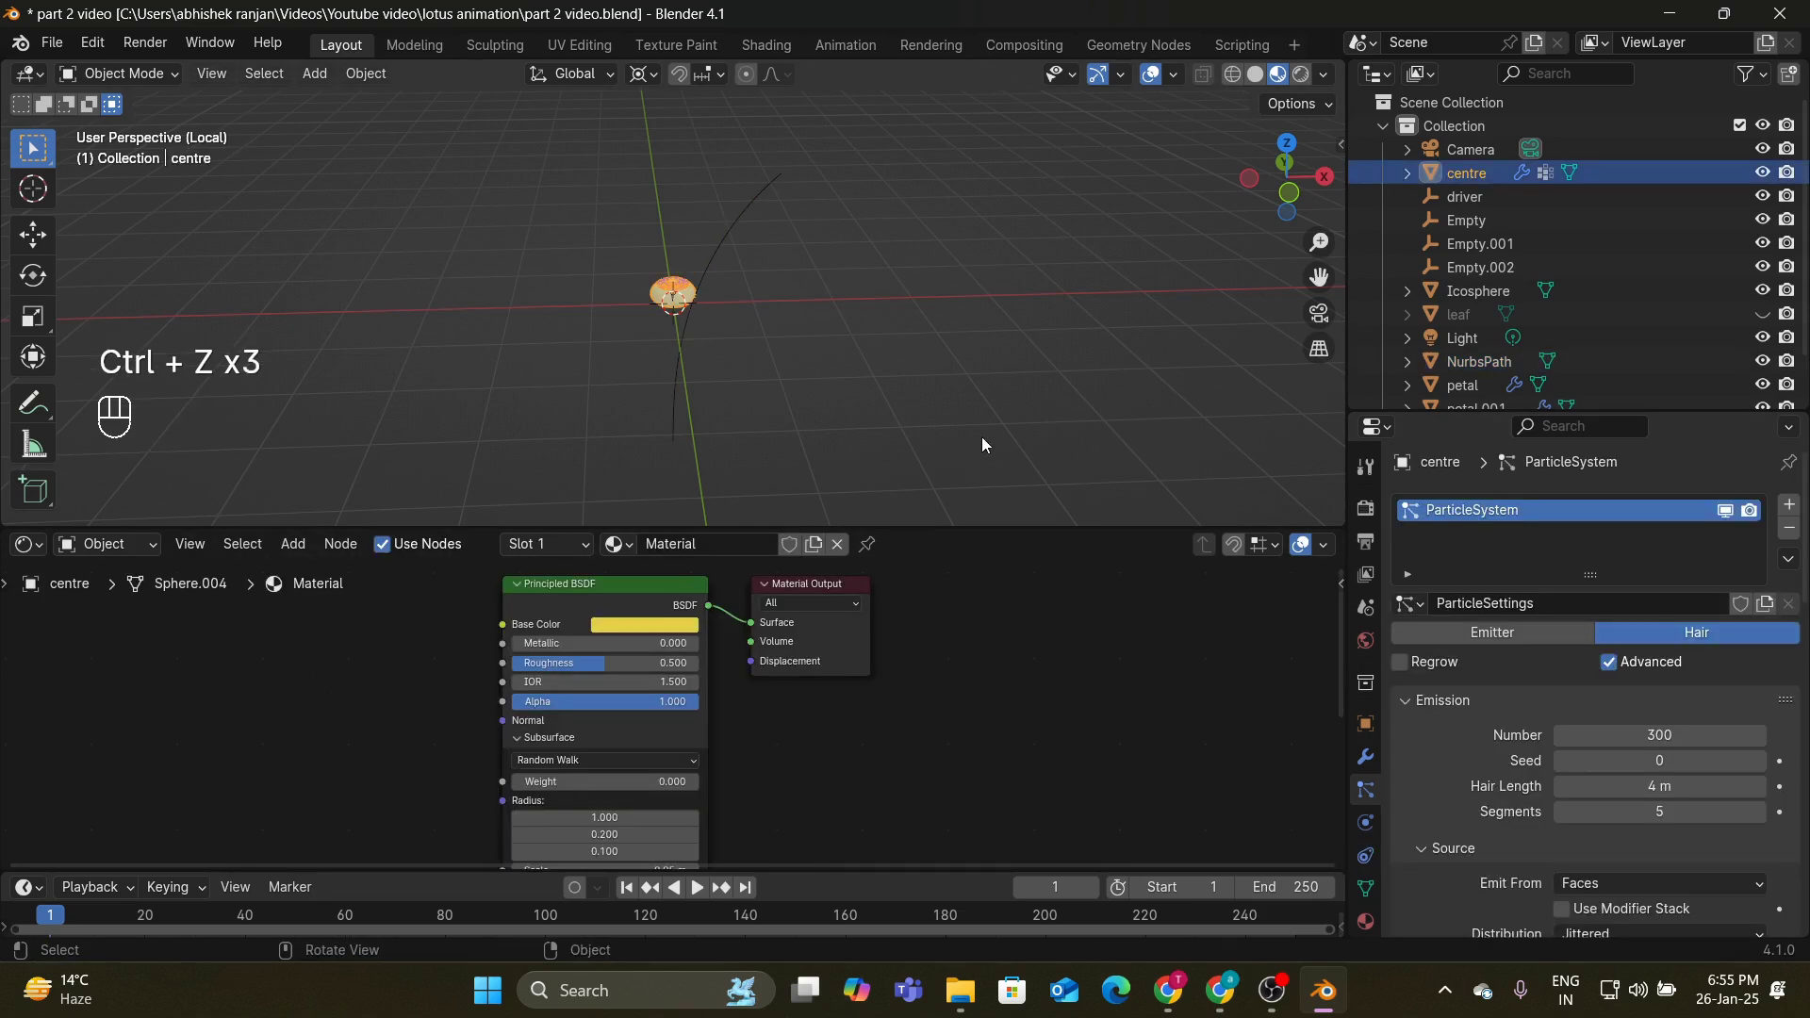
click(721, 244)
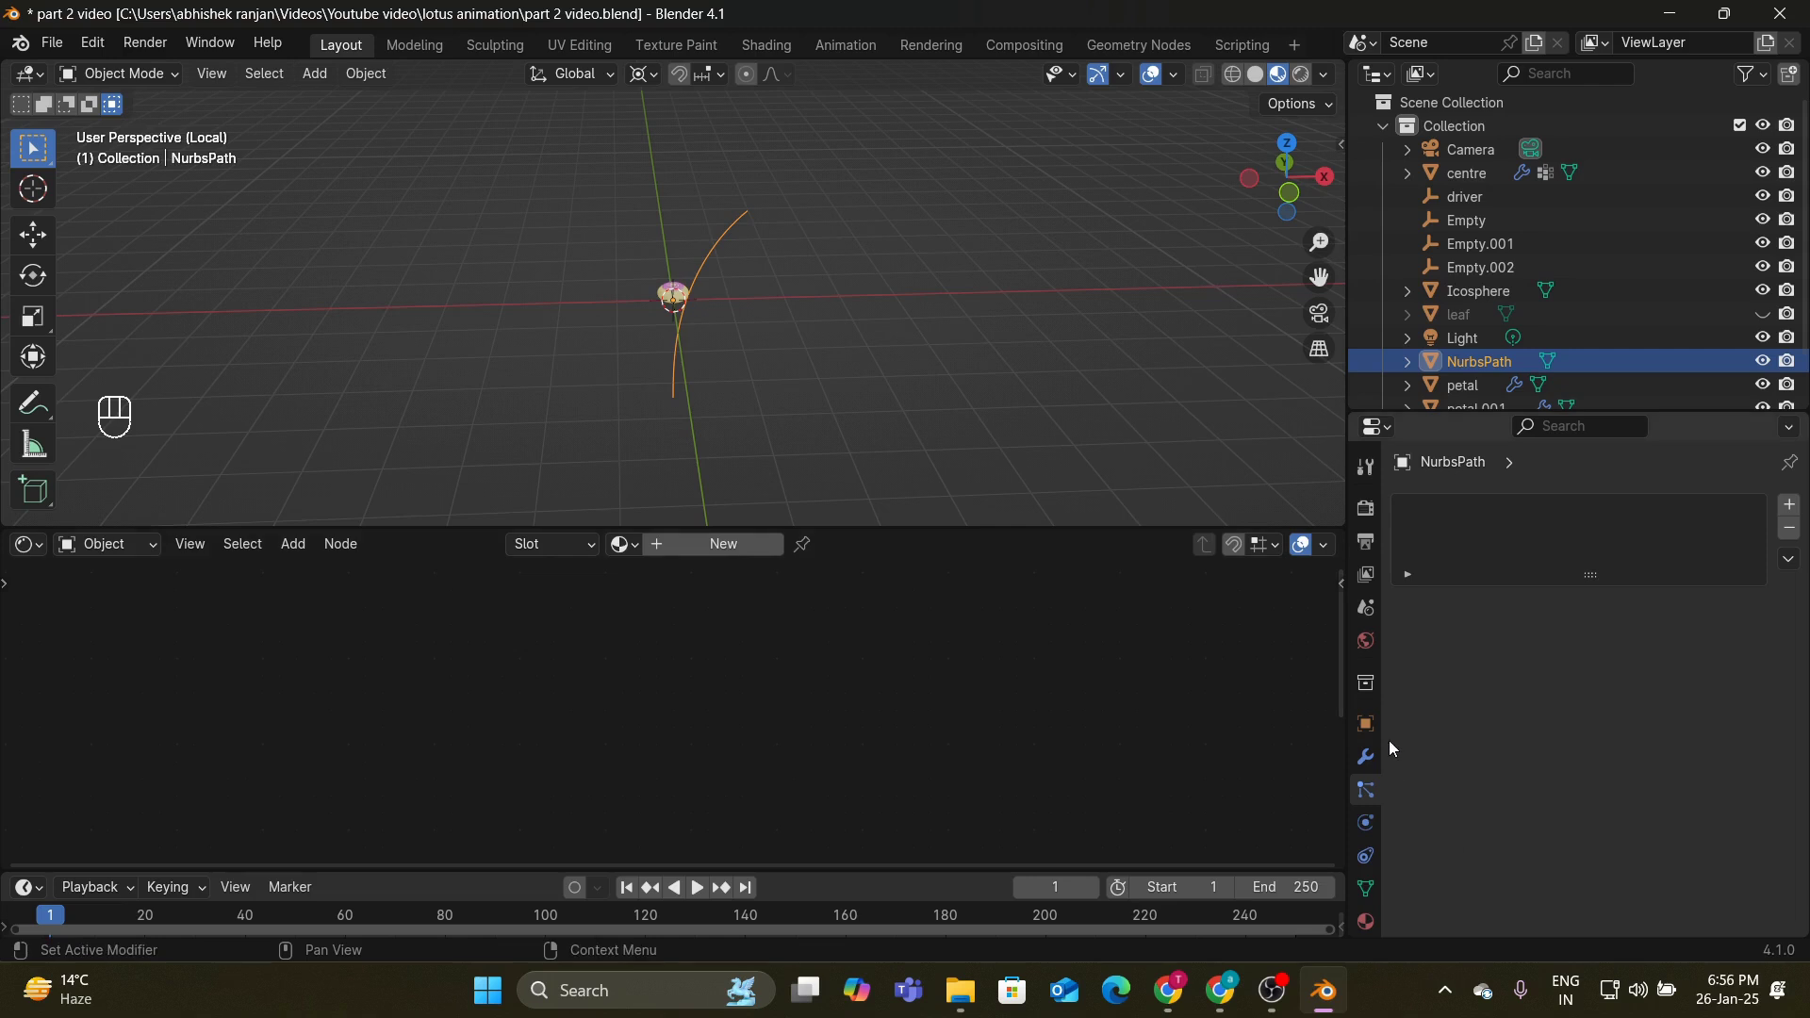
key(ctrl+z)
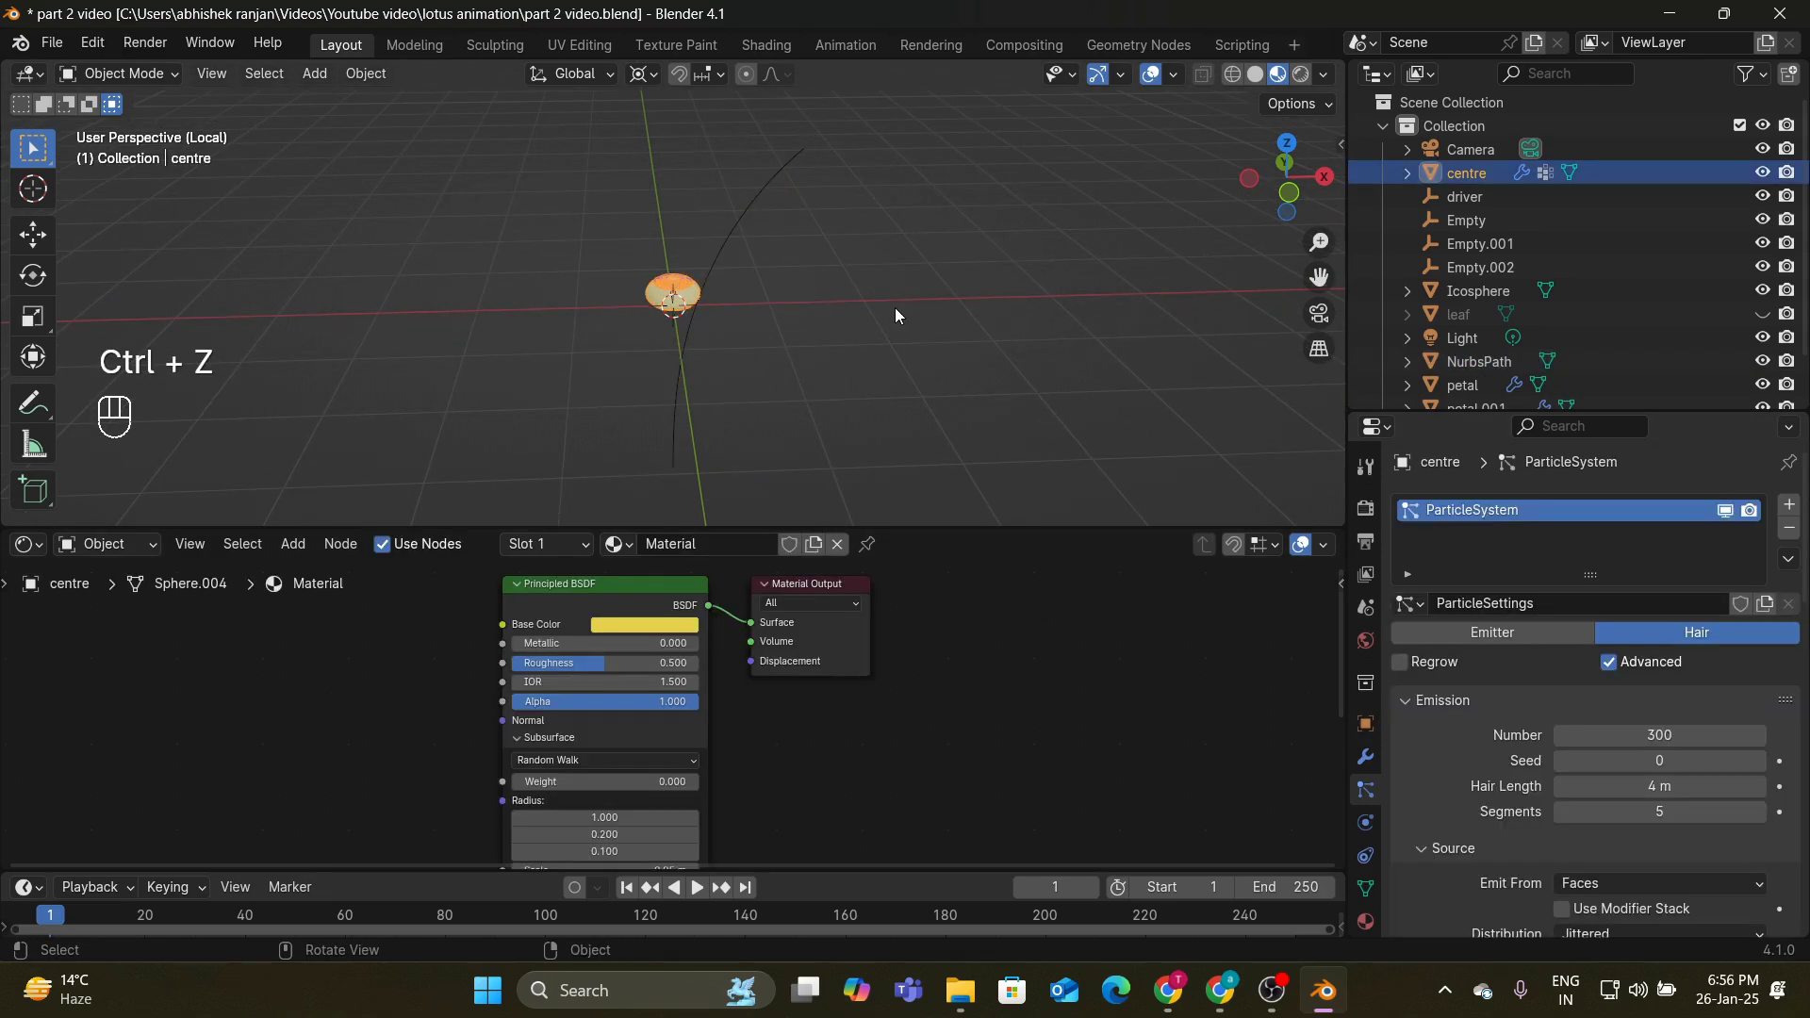
Step: Try scaling up the converted path uniformly
click(766, 209)
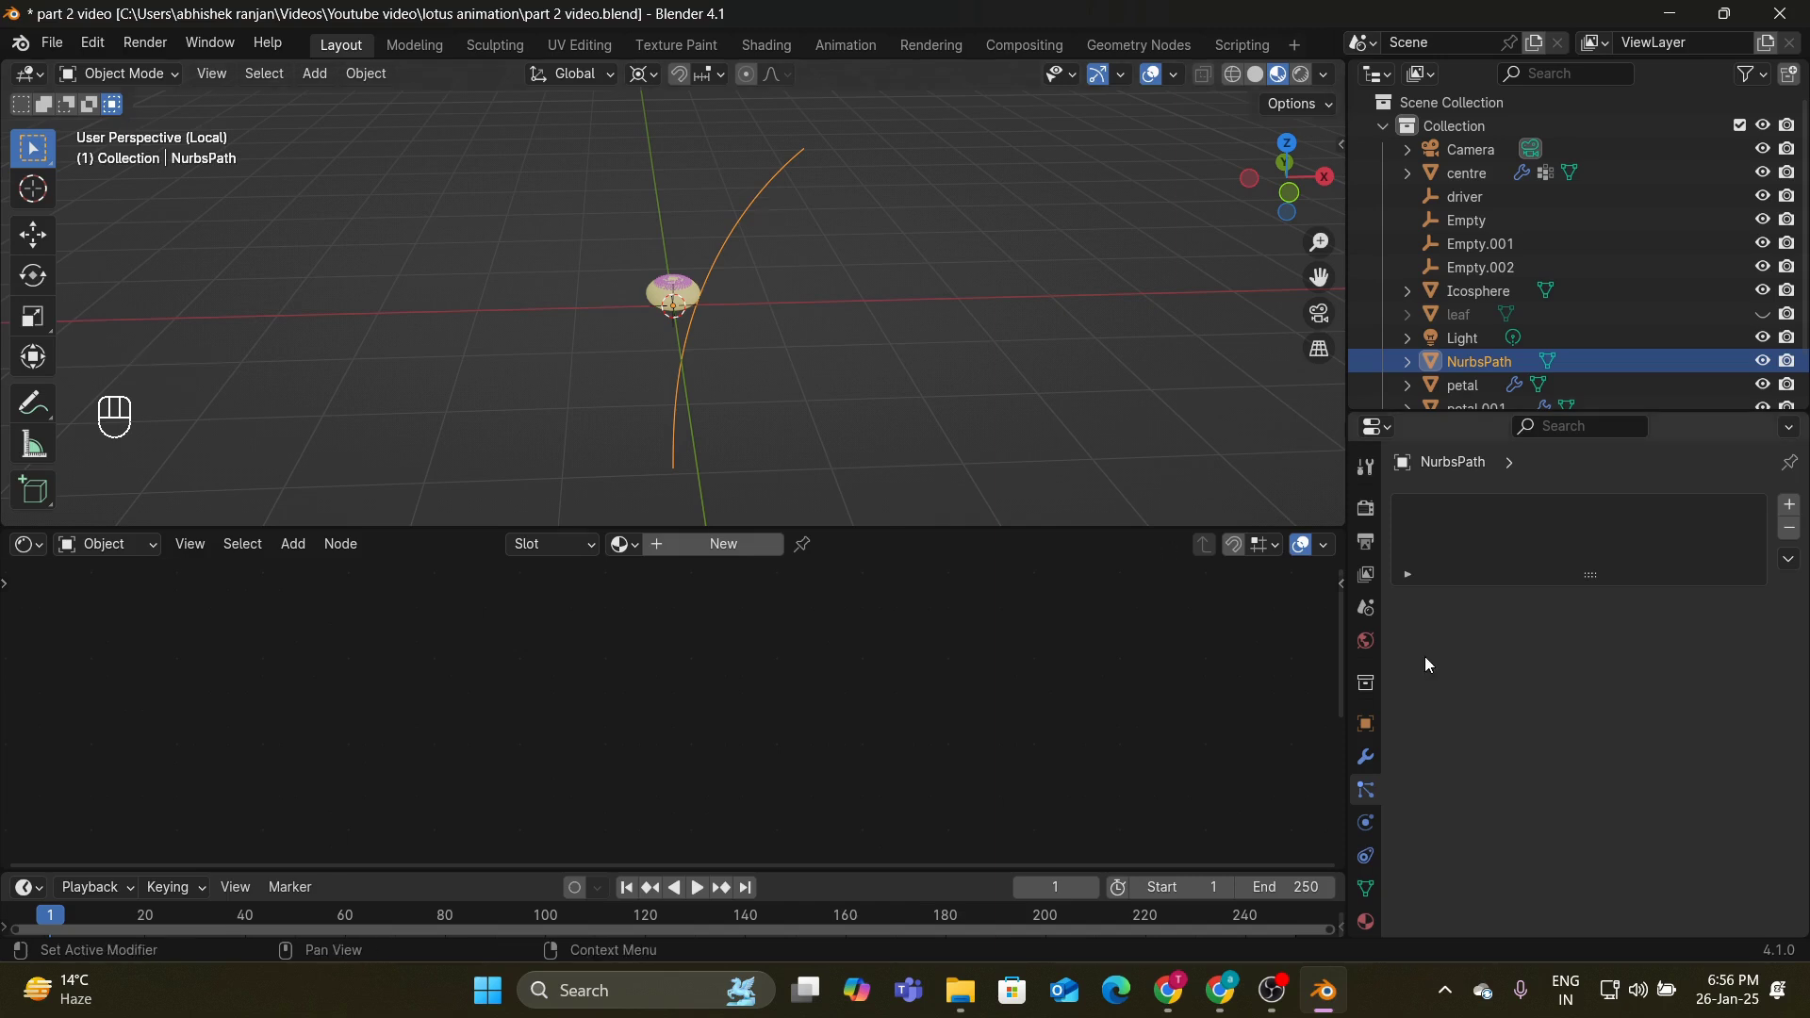
scroll(975, 400, up, 2)
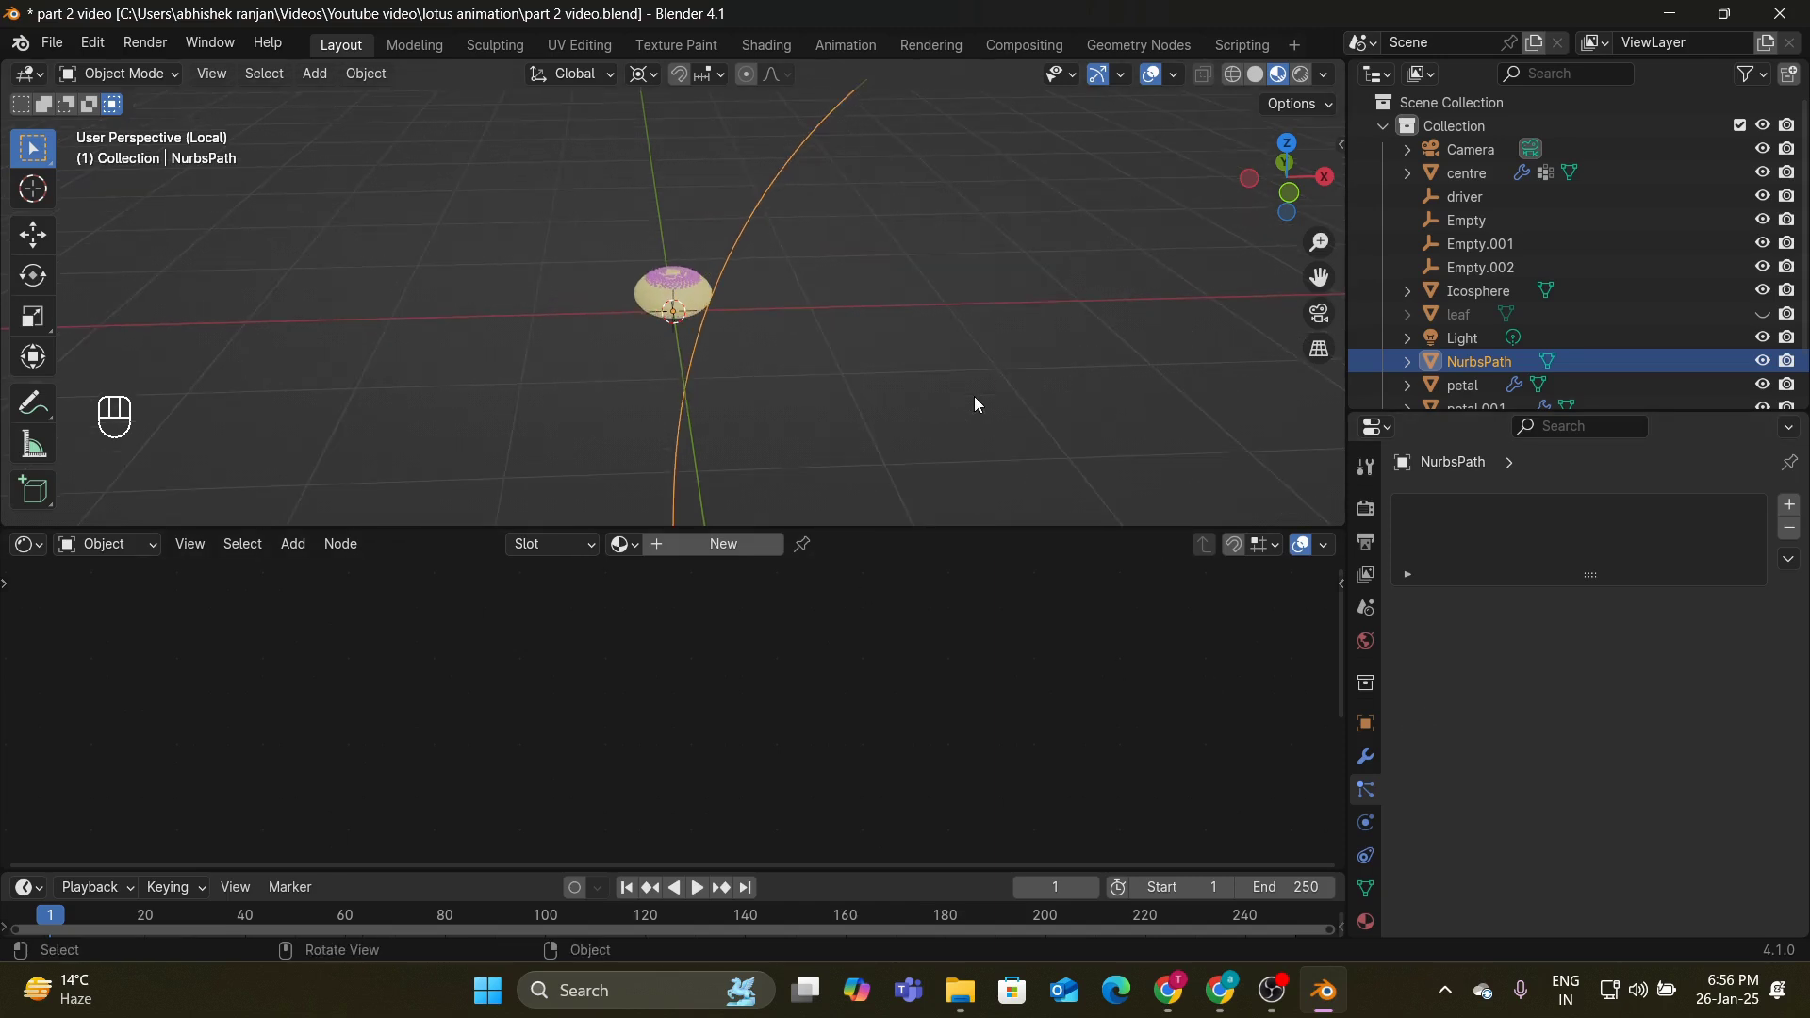
scroll(975, 397, down, 2)
key(s)
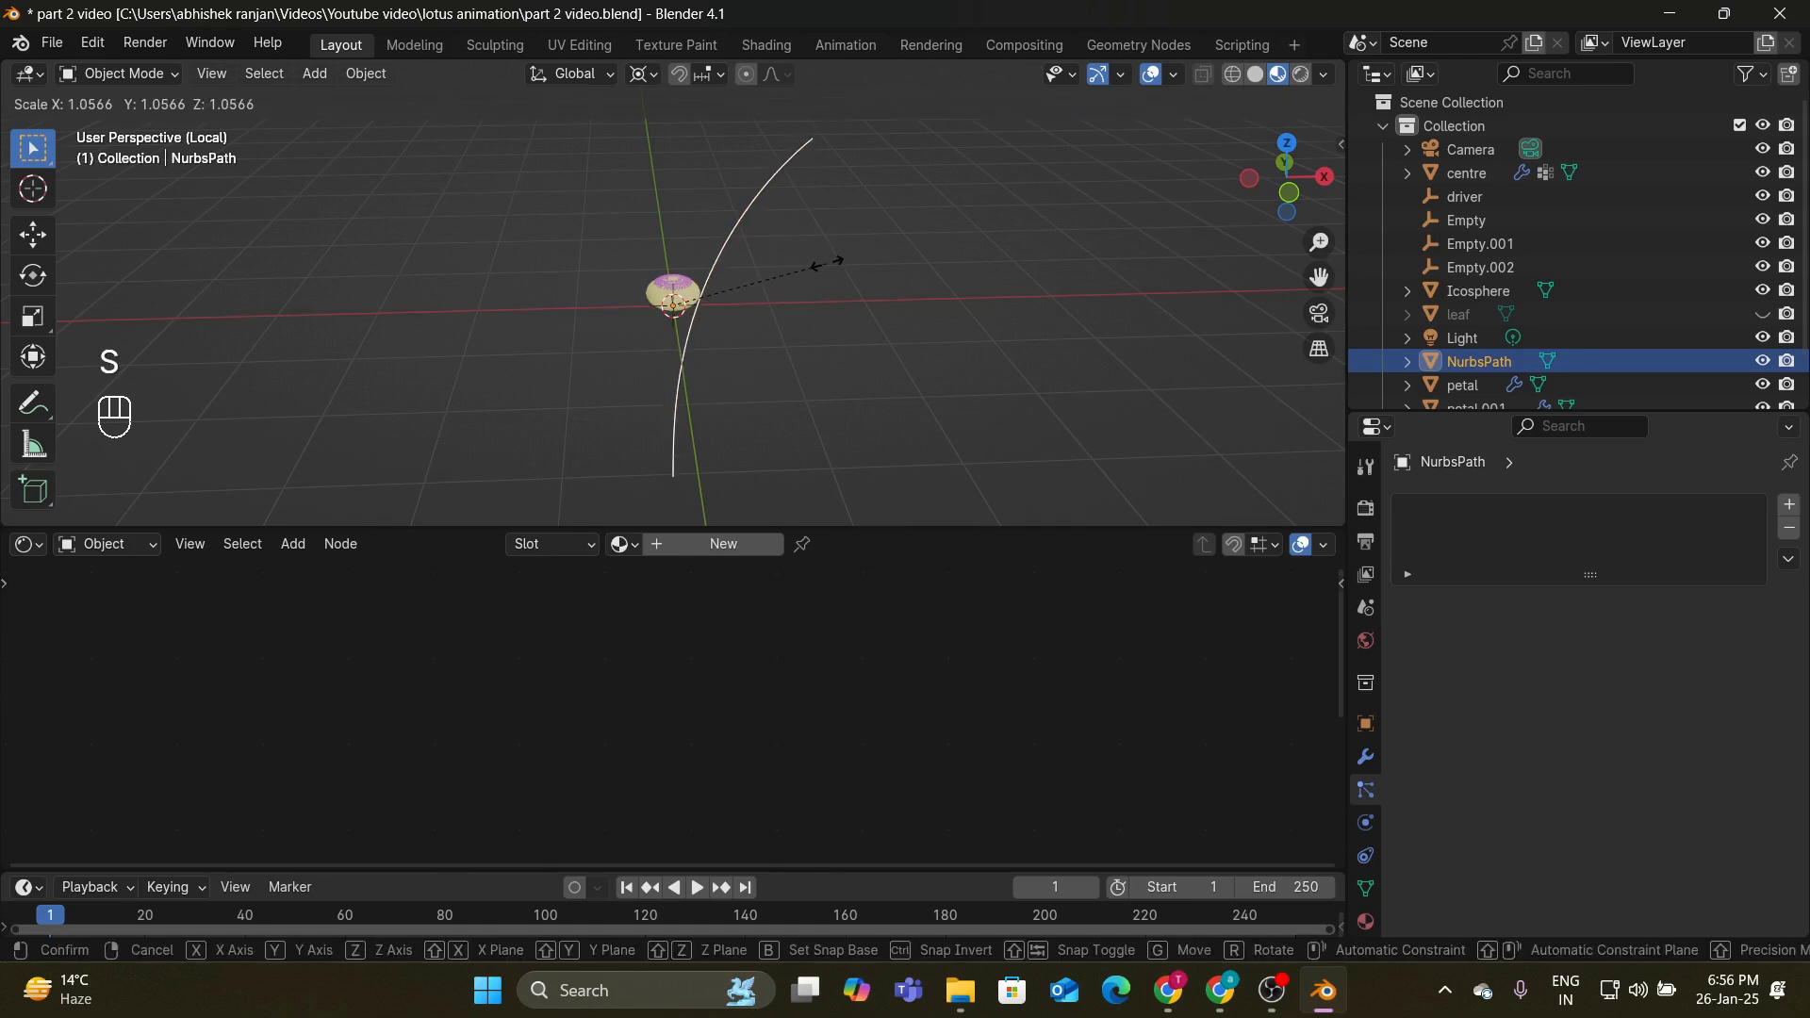
click(829, 270)
key(ctrl+z)
key(ctrl+z)
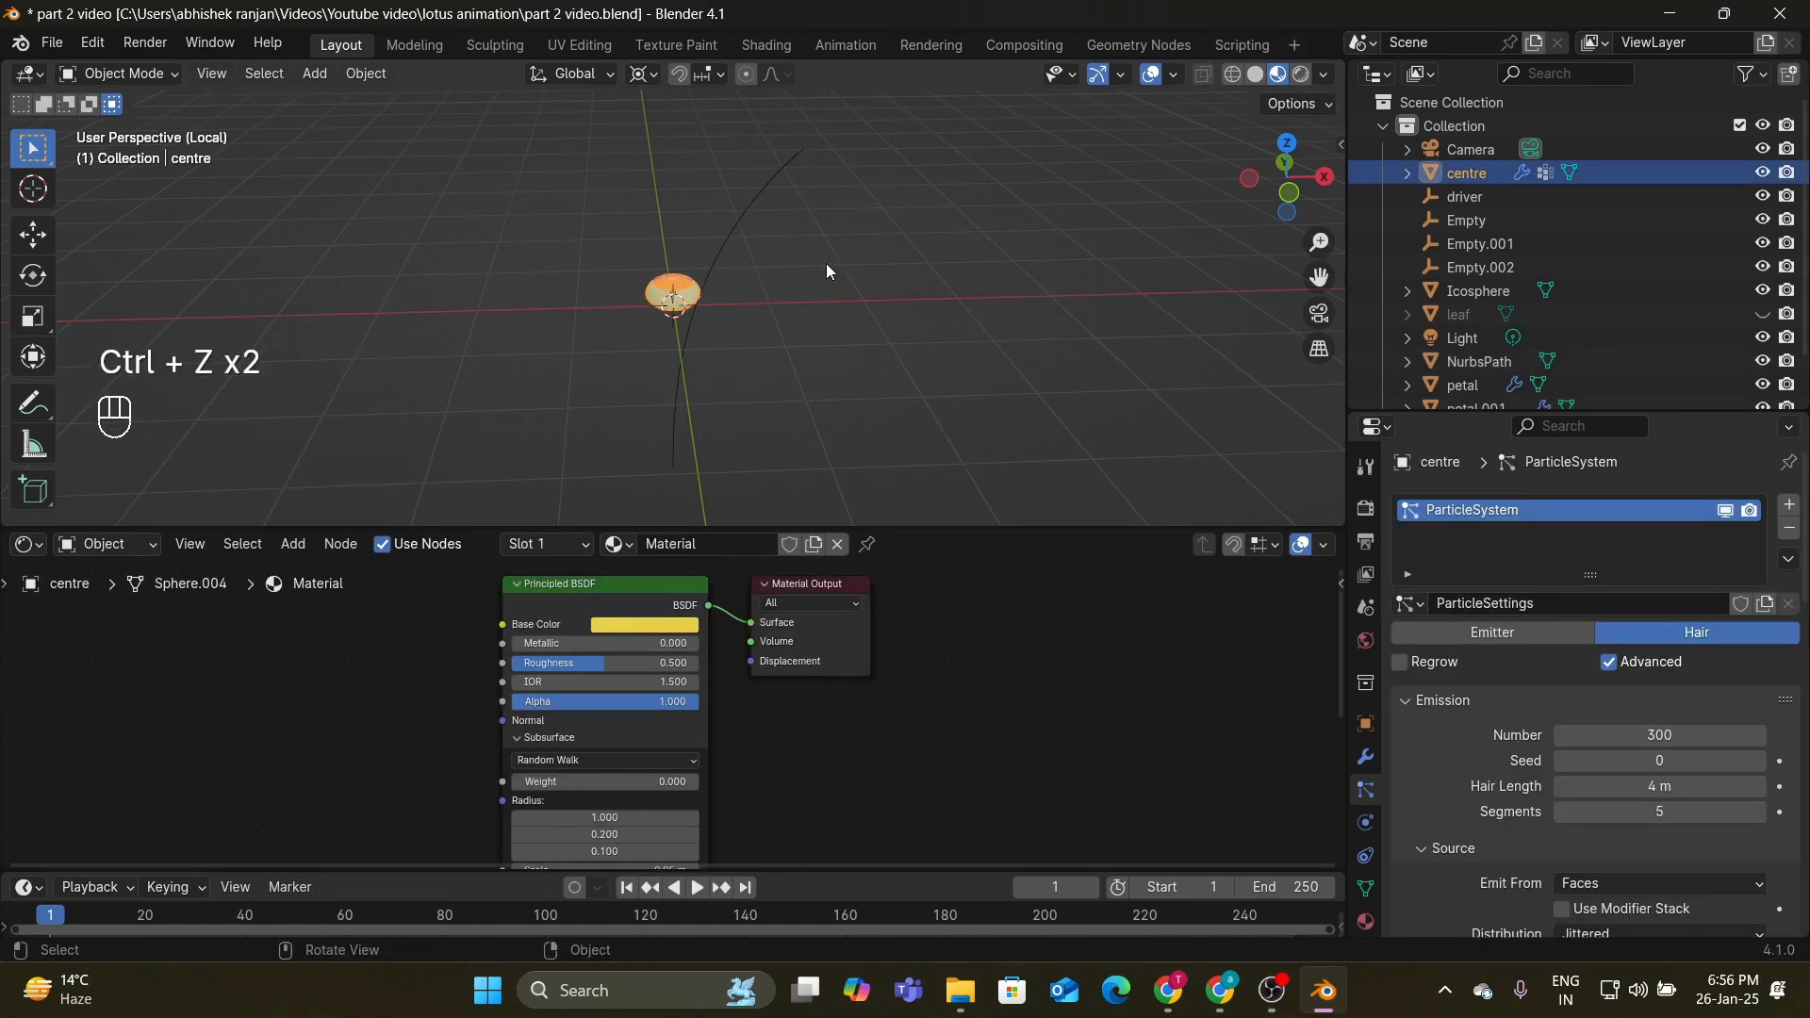
Step: Delete the converted path mesh and add a new path curve at the world origin
click(759, 217)
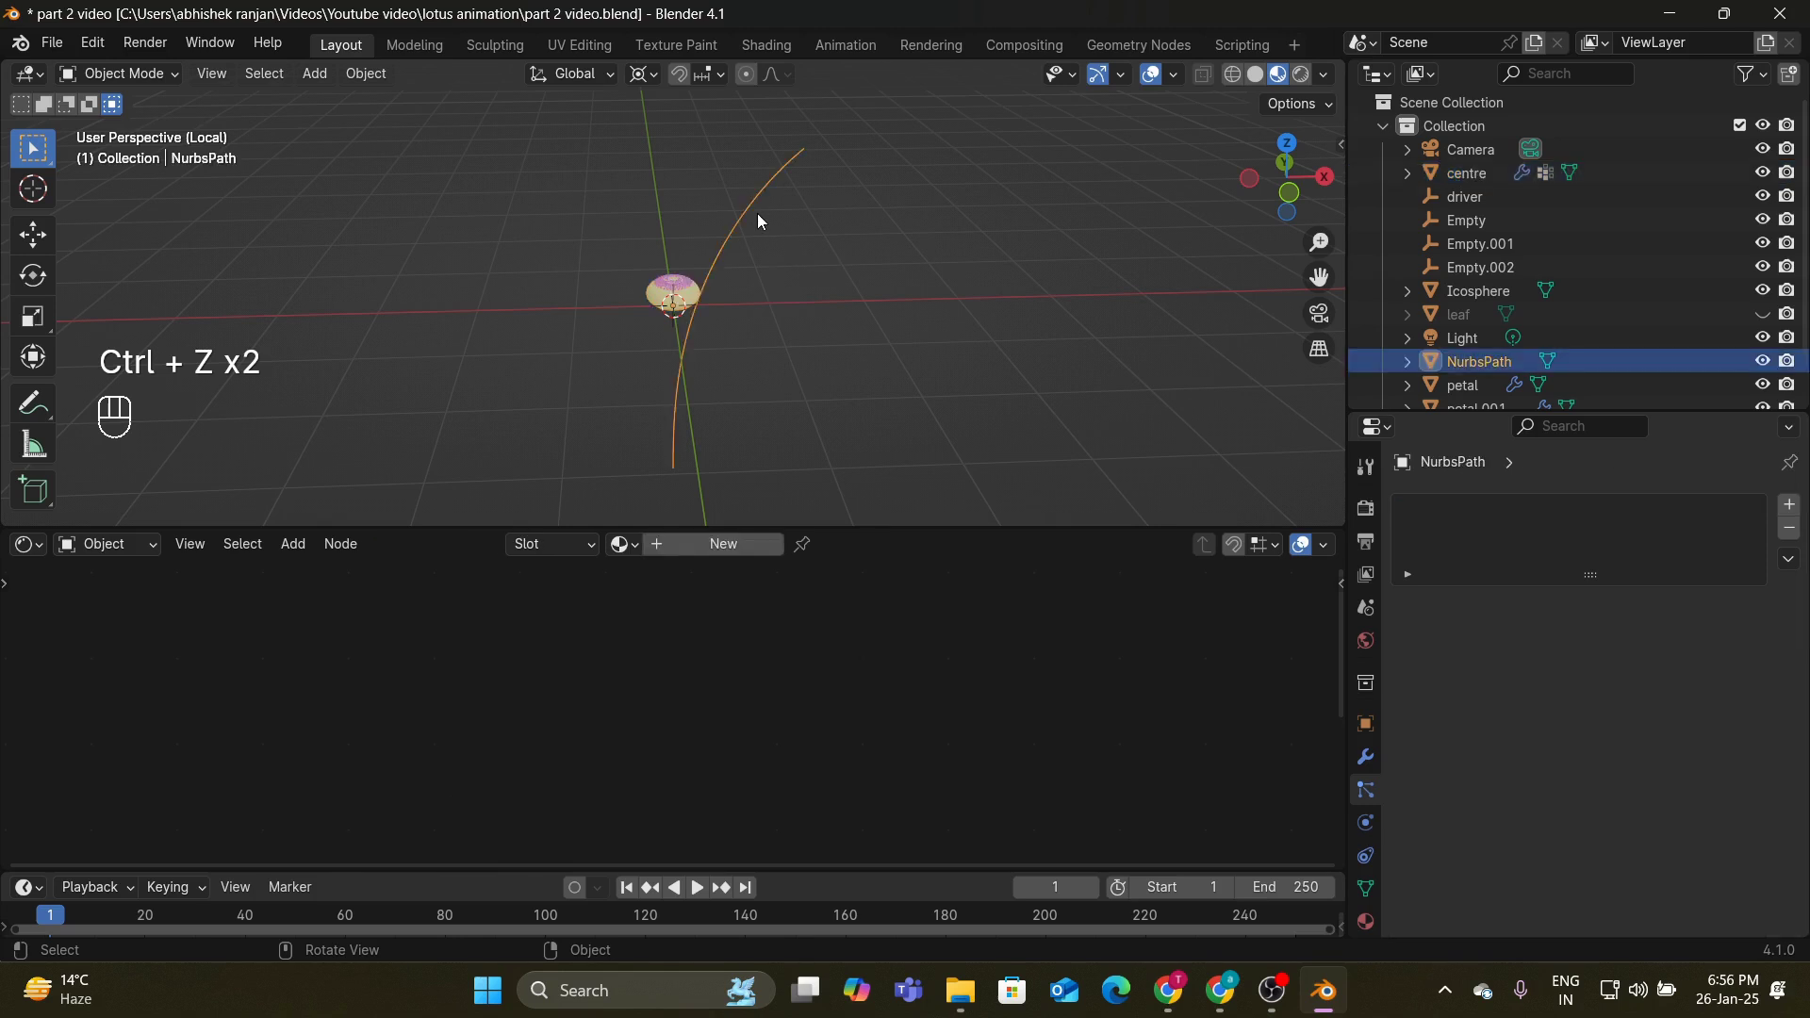
key(Delete)
key(shift+a)
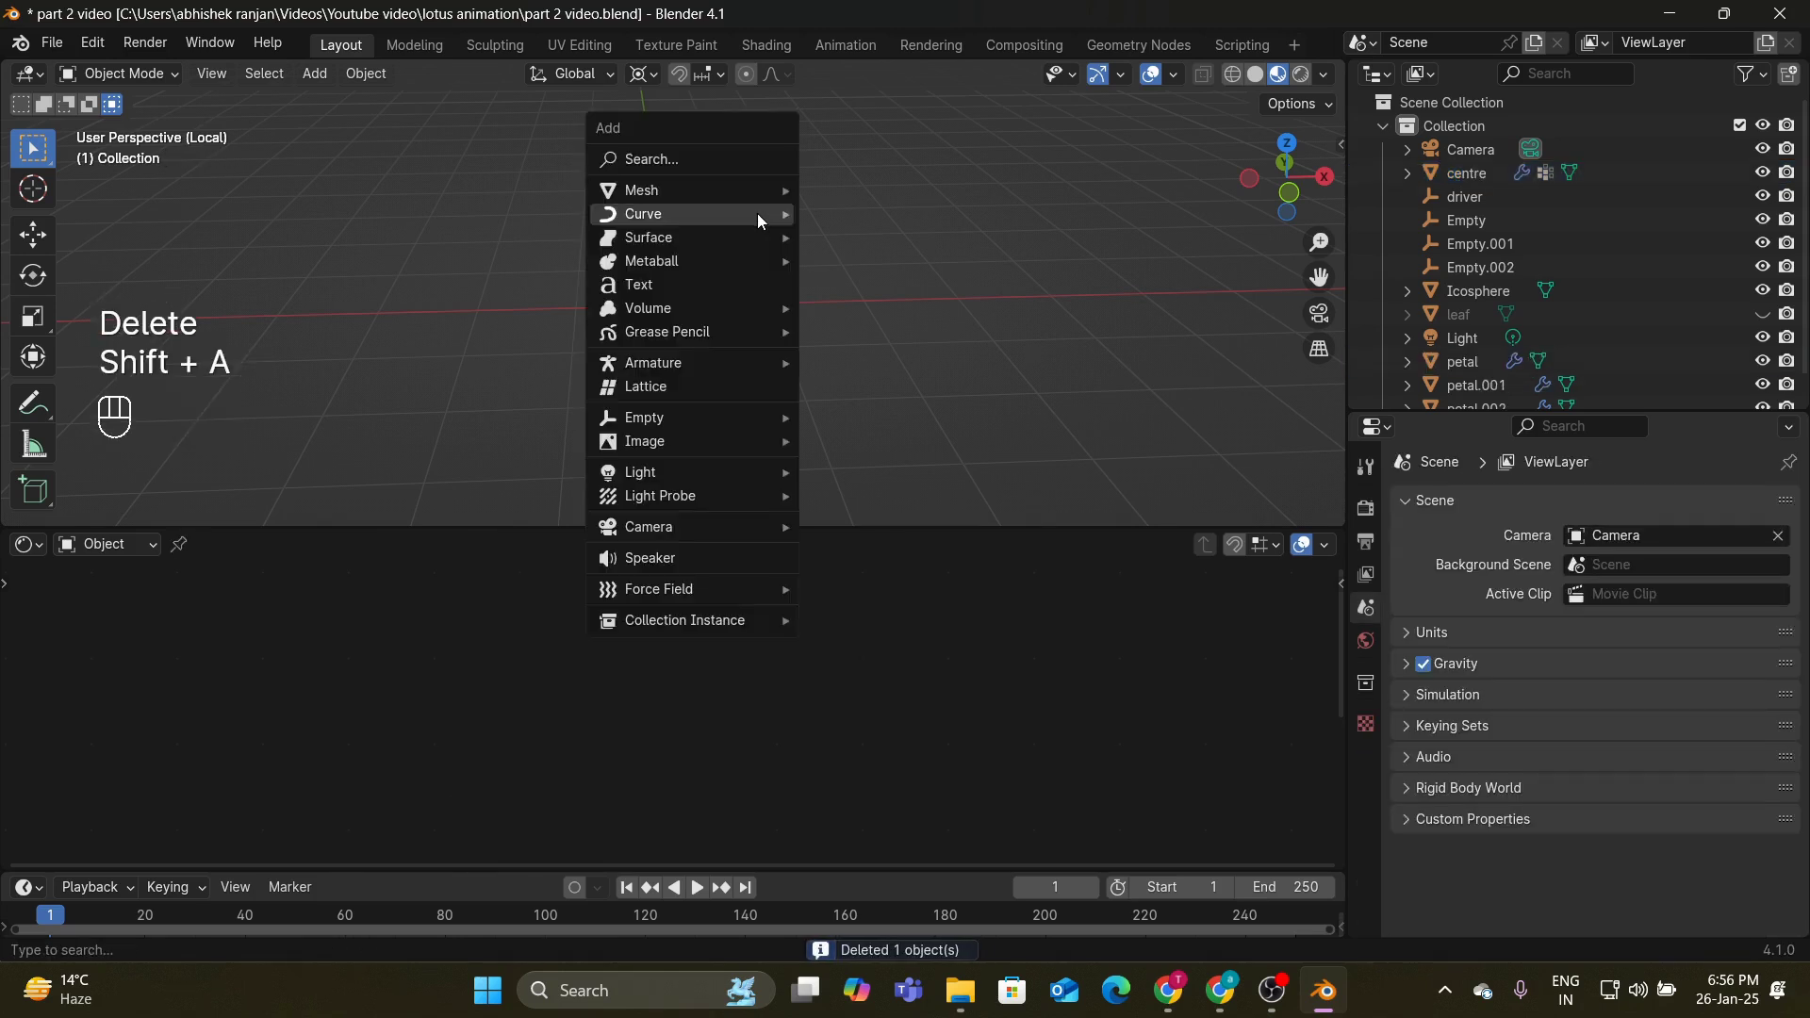
mouse_move(758, 215)
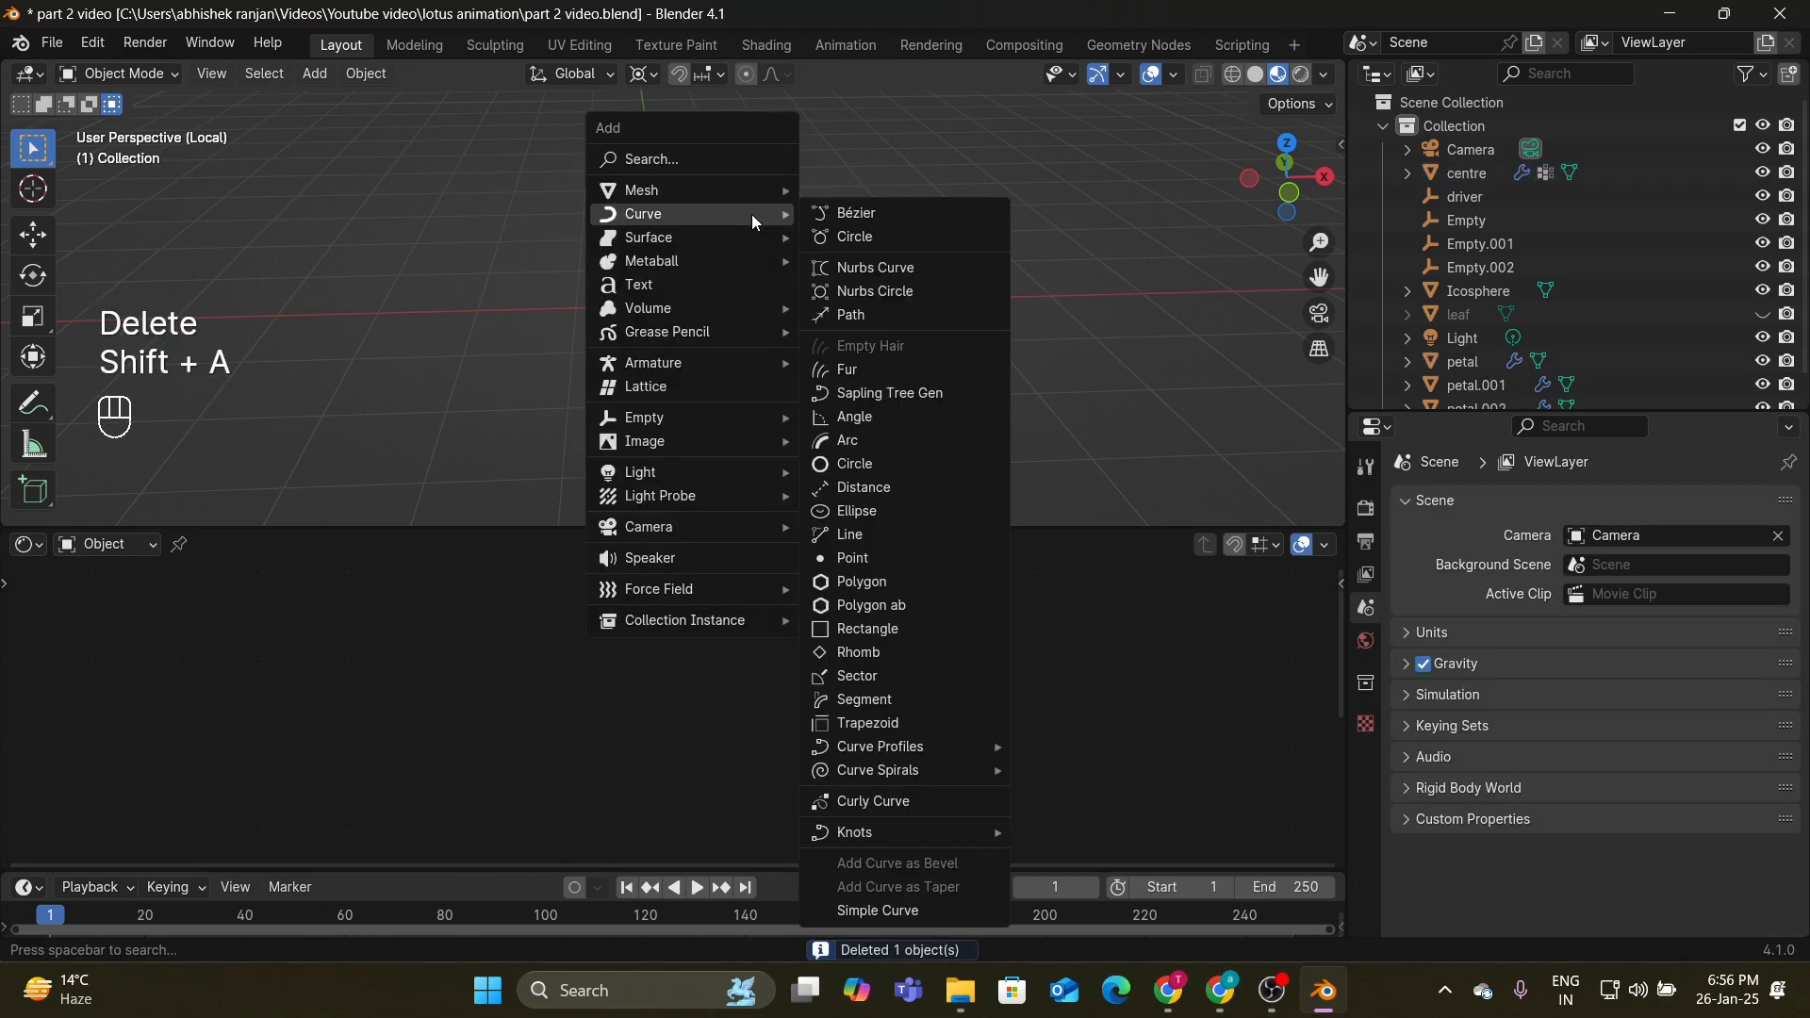
click(863, 311)
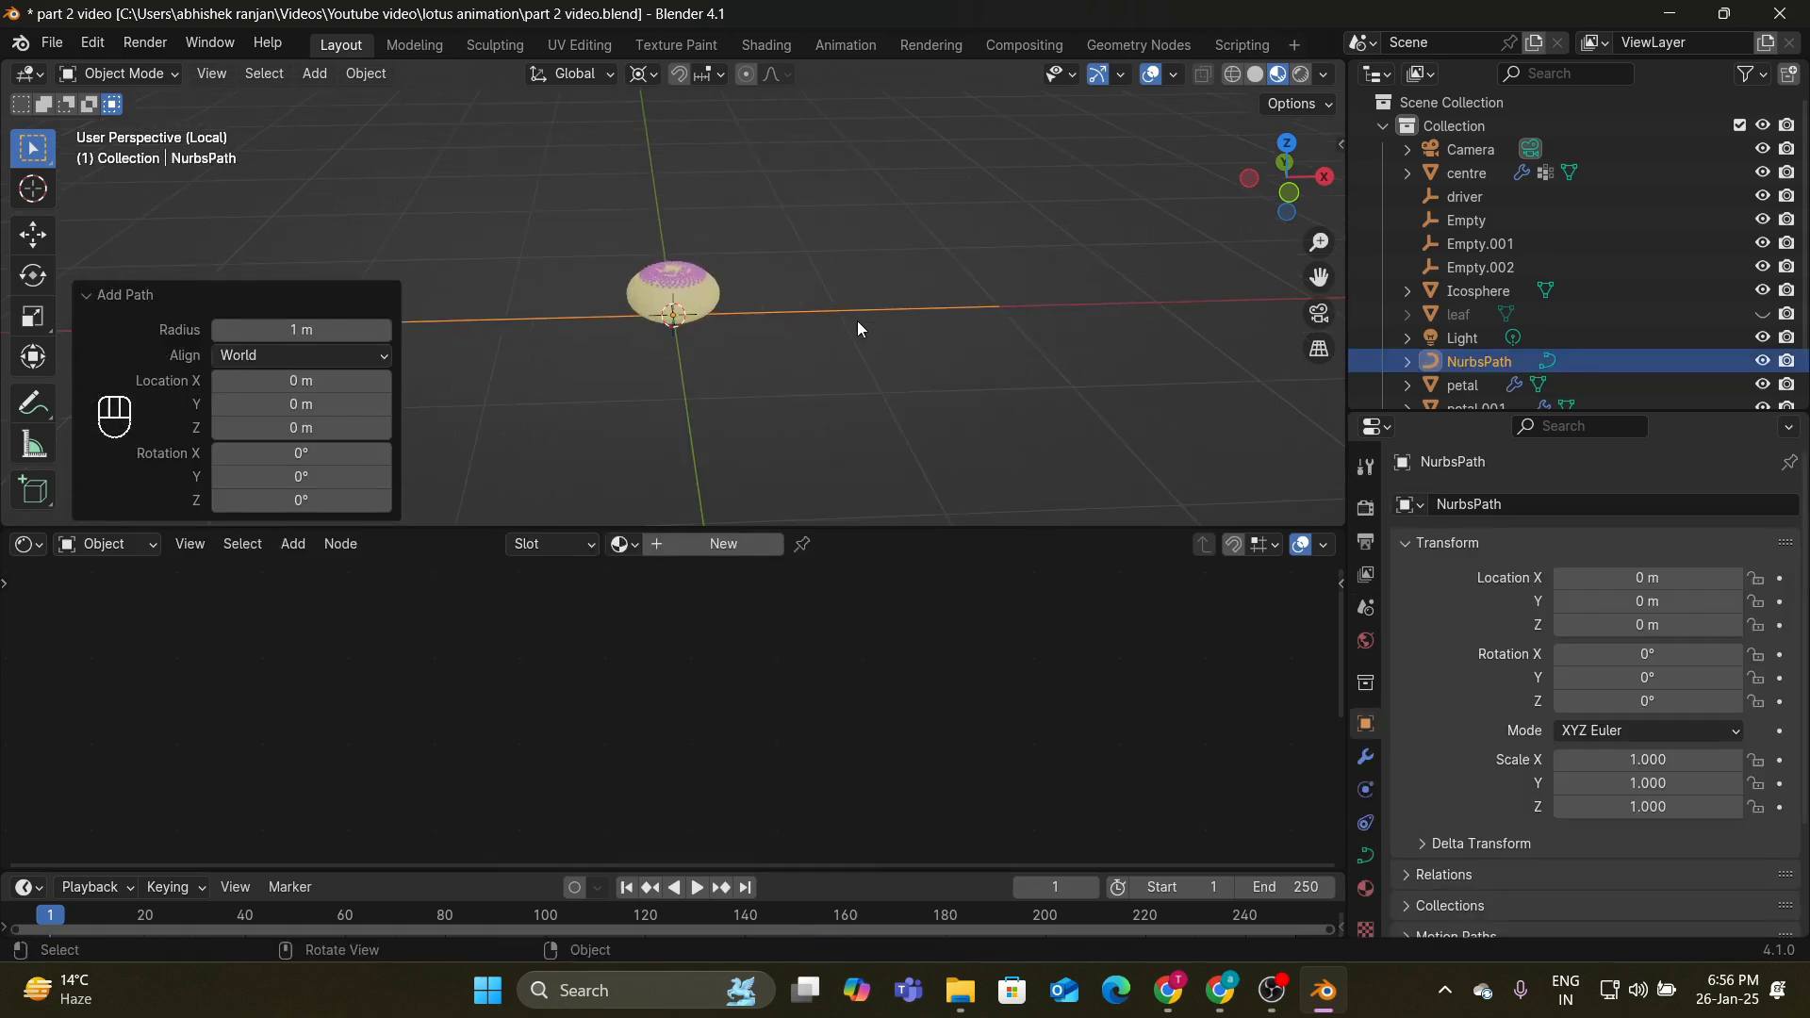
Step: Rotate the new path 90° about the global Y axis to stand it upright
key(r)
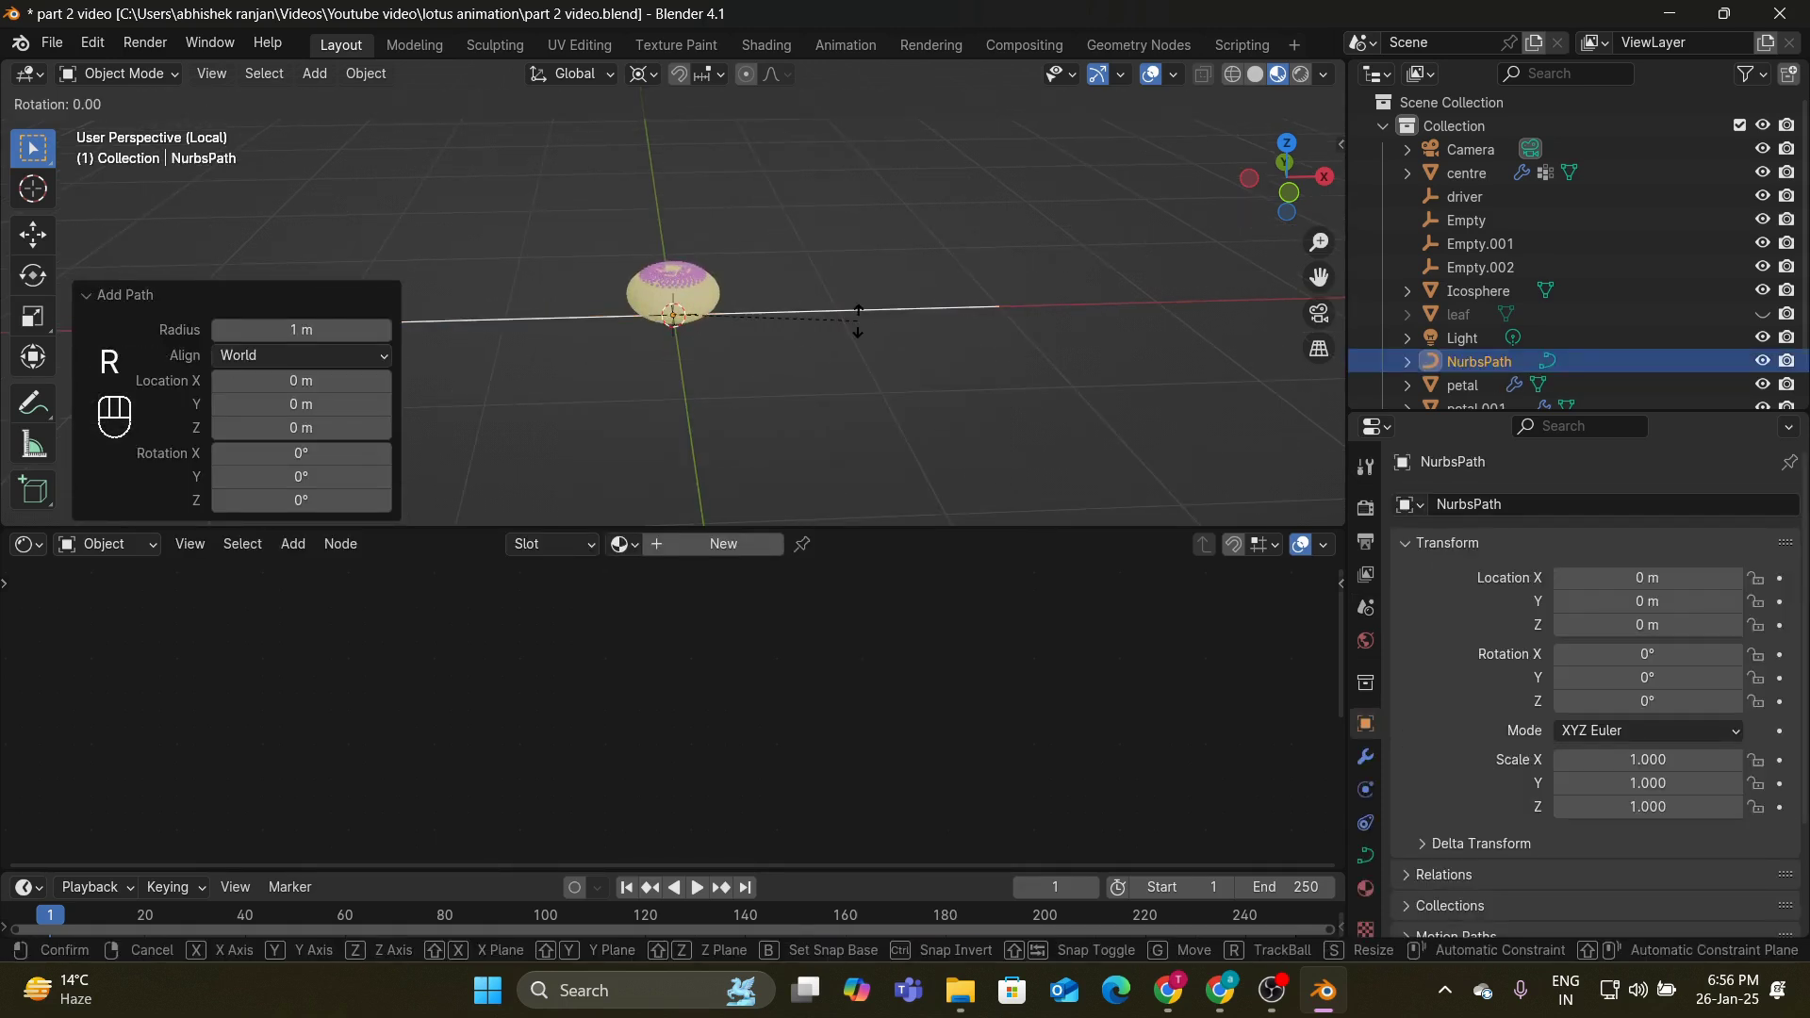
key(y)
key(KP_9)
key(KP_0)
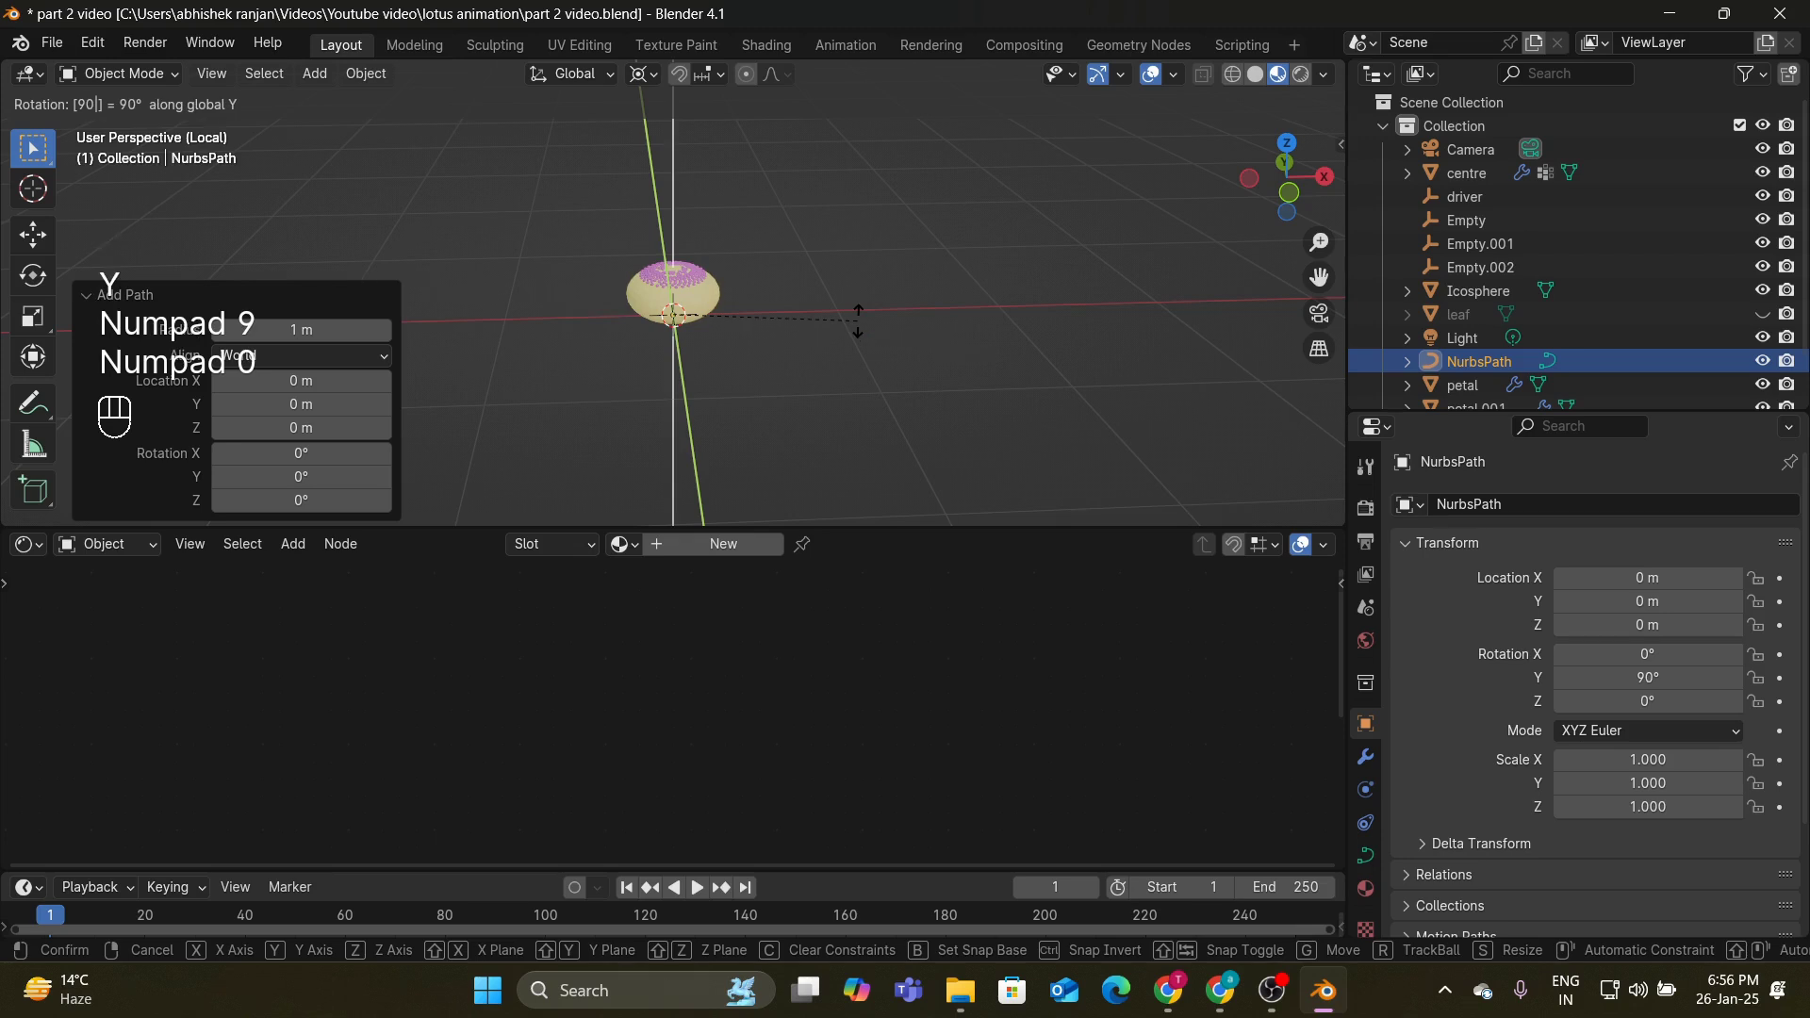
click(858, 318)
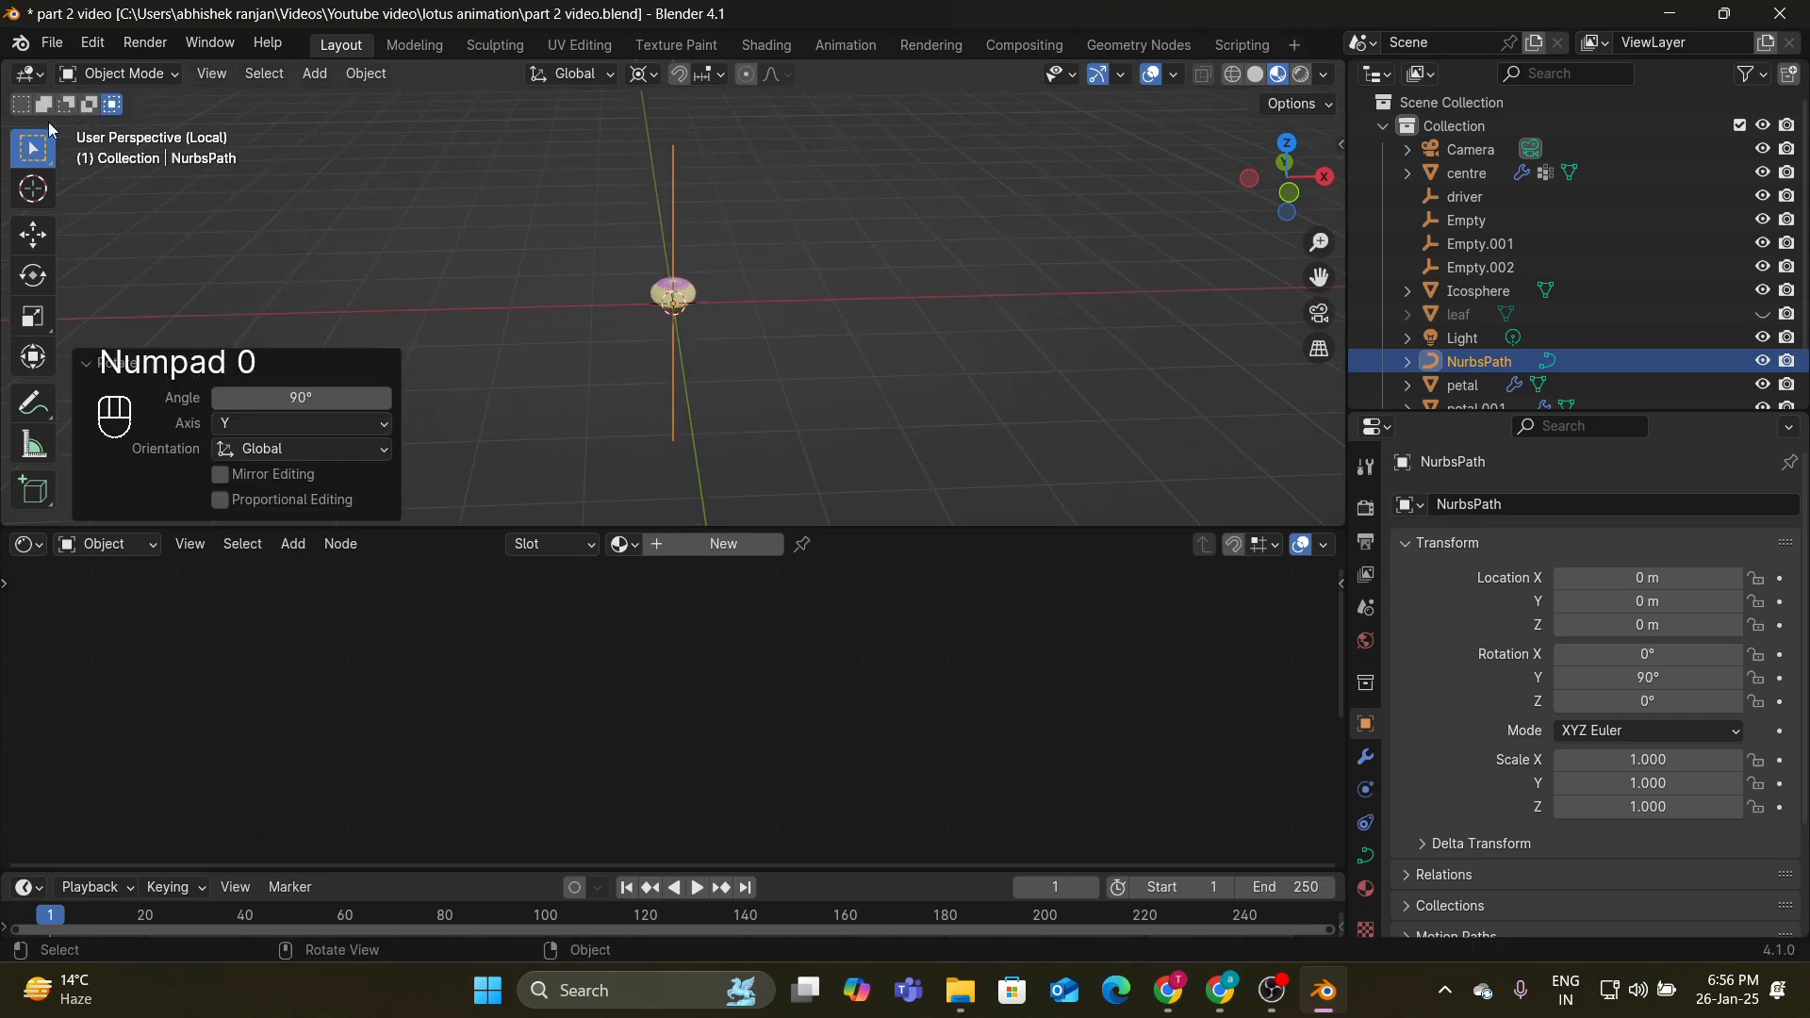
Step: In Edit Mode and front view, move the path's second point from the upper end about 0.38 m in X and -0.08 m in Z
click(138, 74)
click(139, 125)
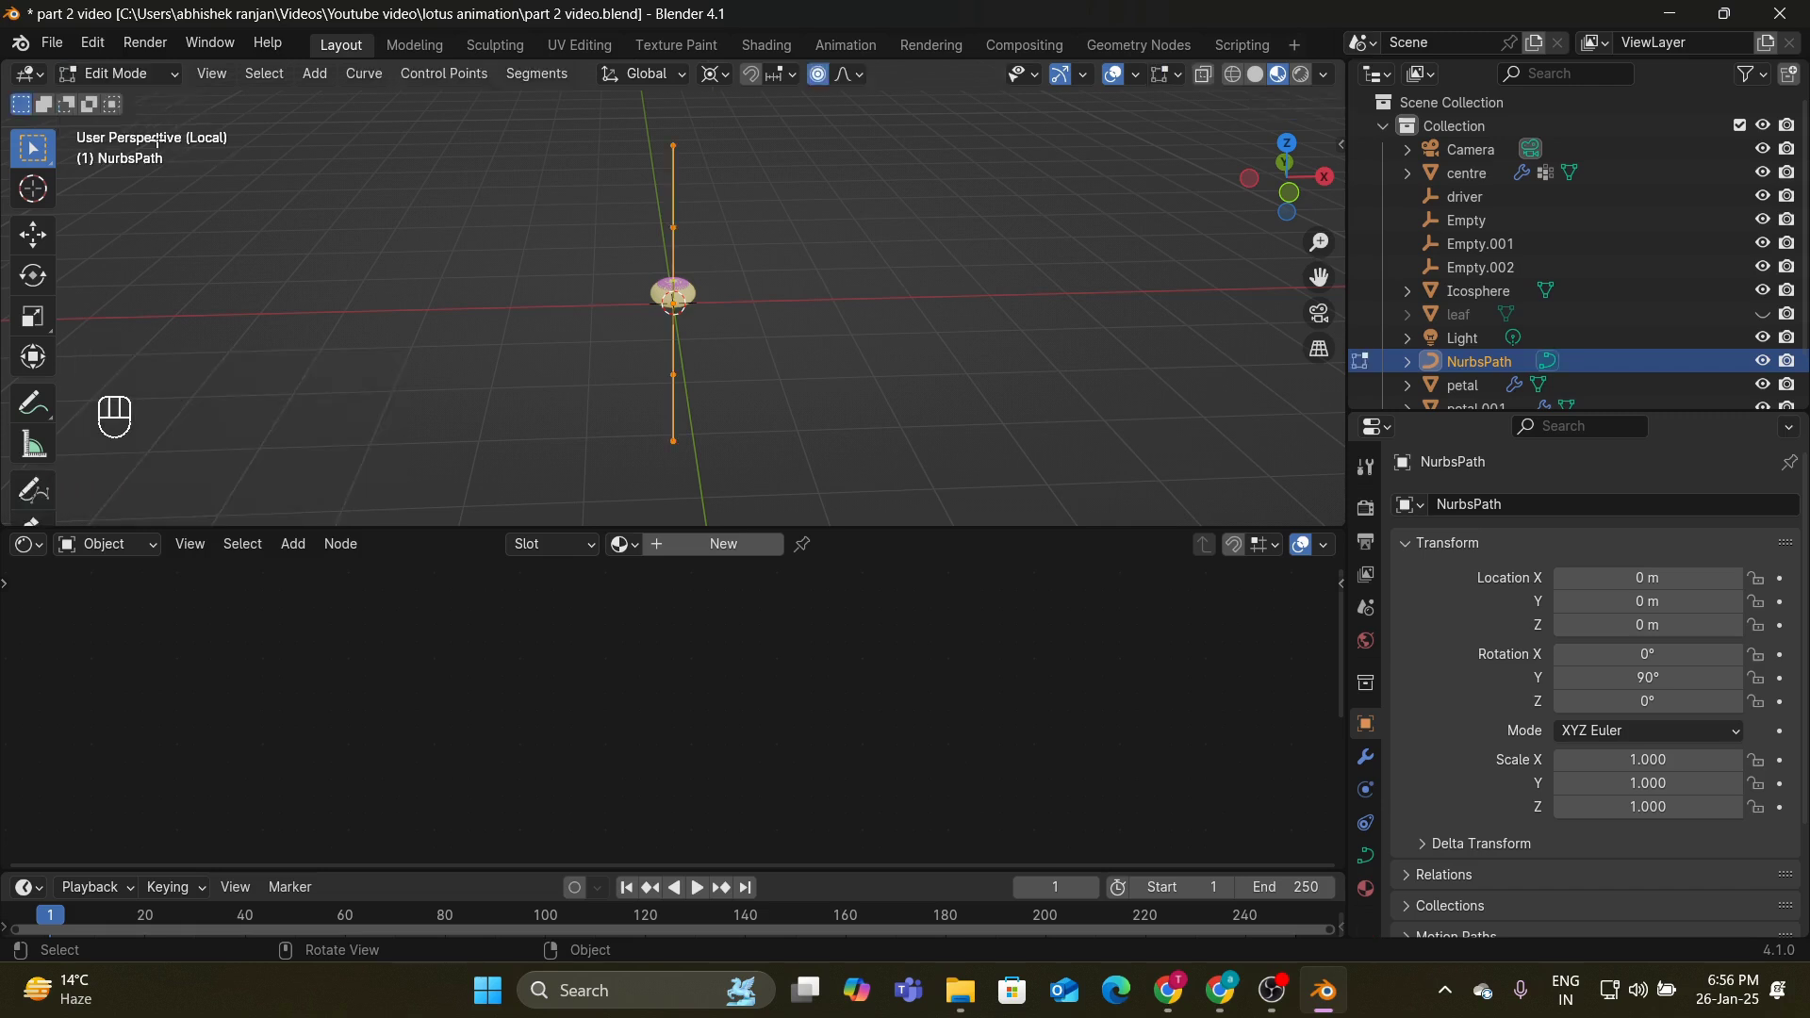
click(664, 228)
key(g)
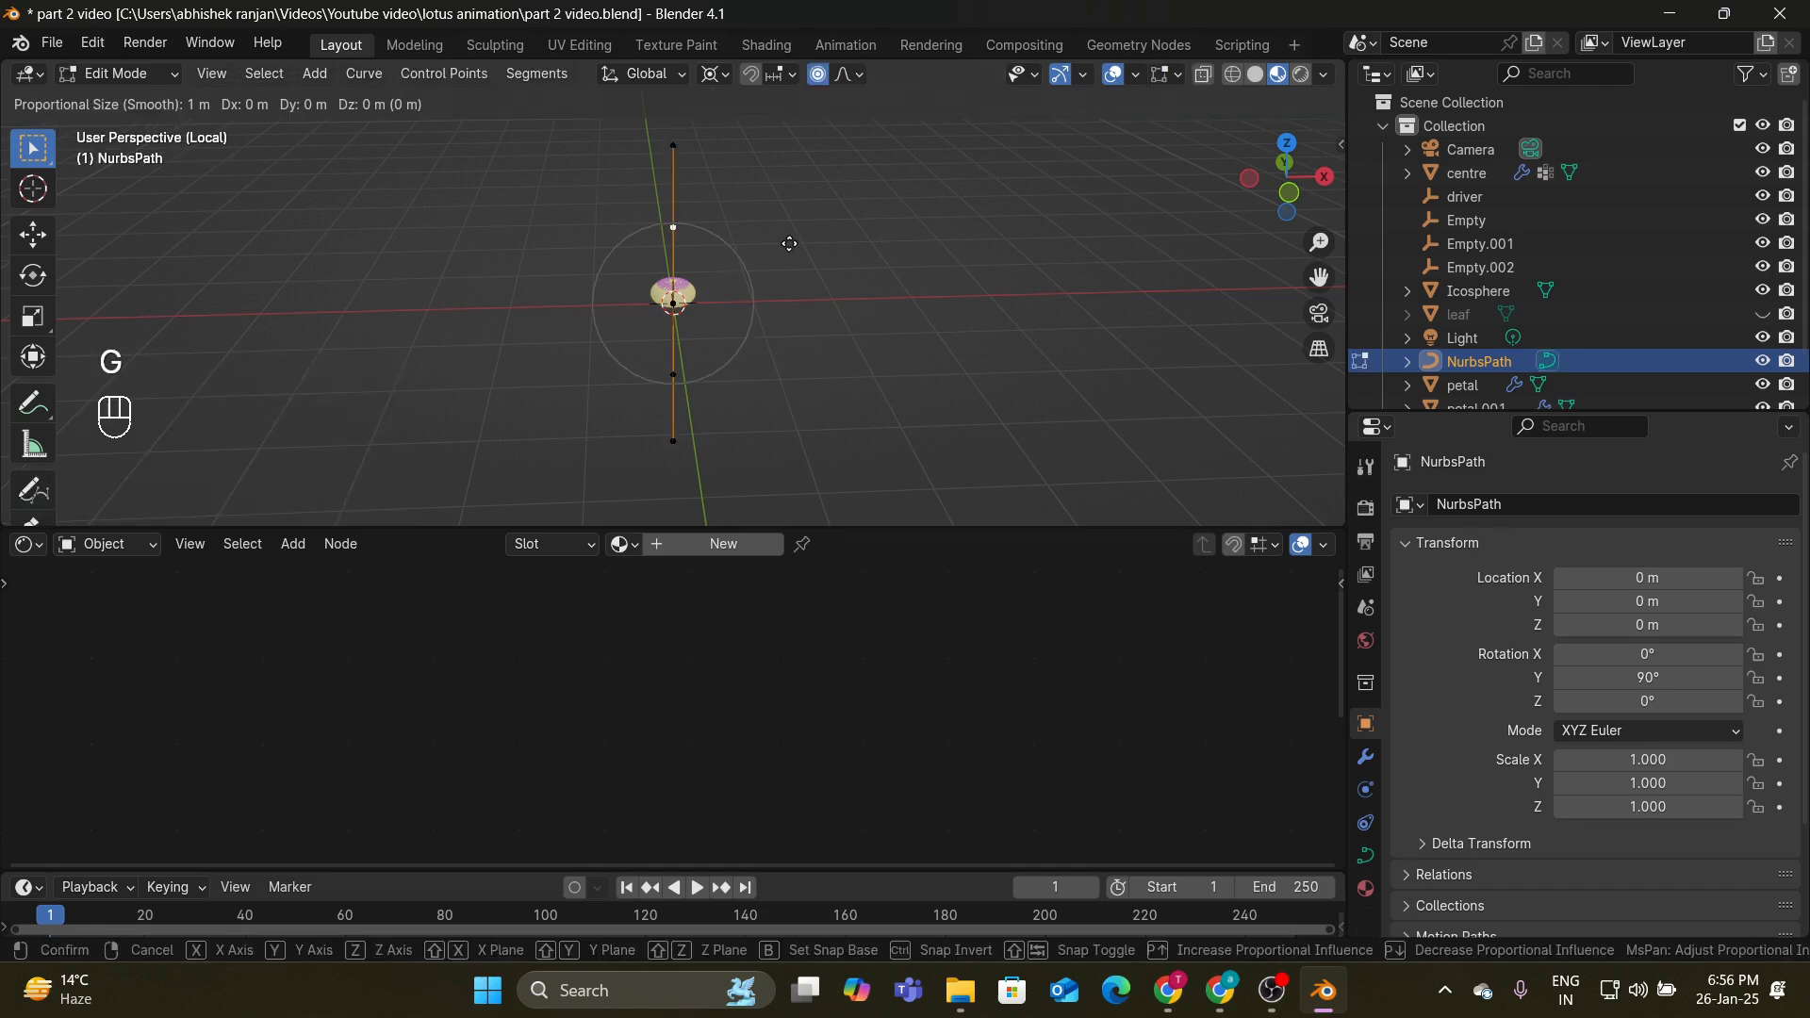
click(790, 244)
key(KP_1)
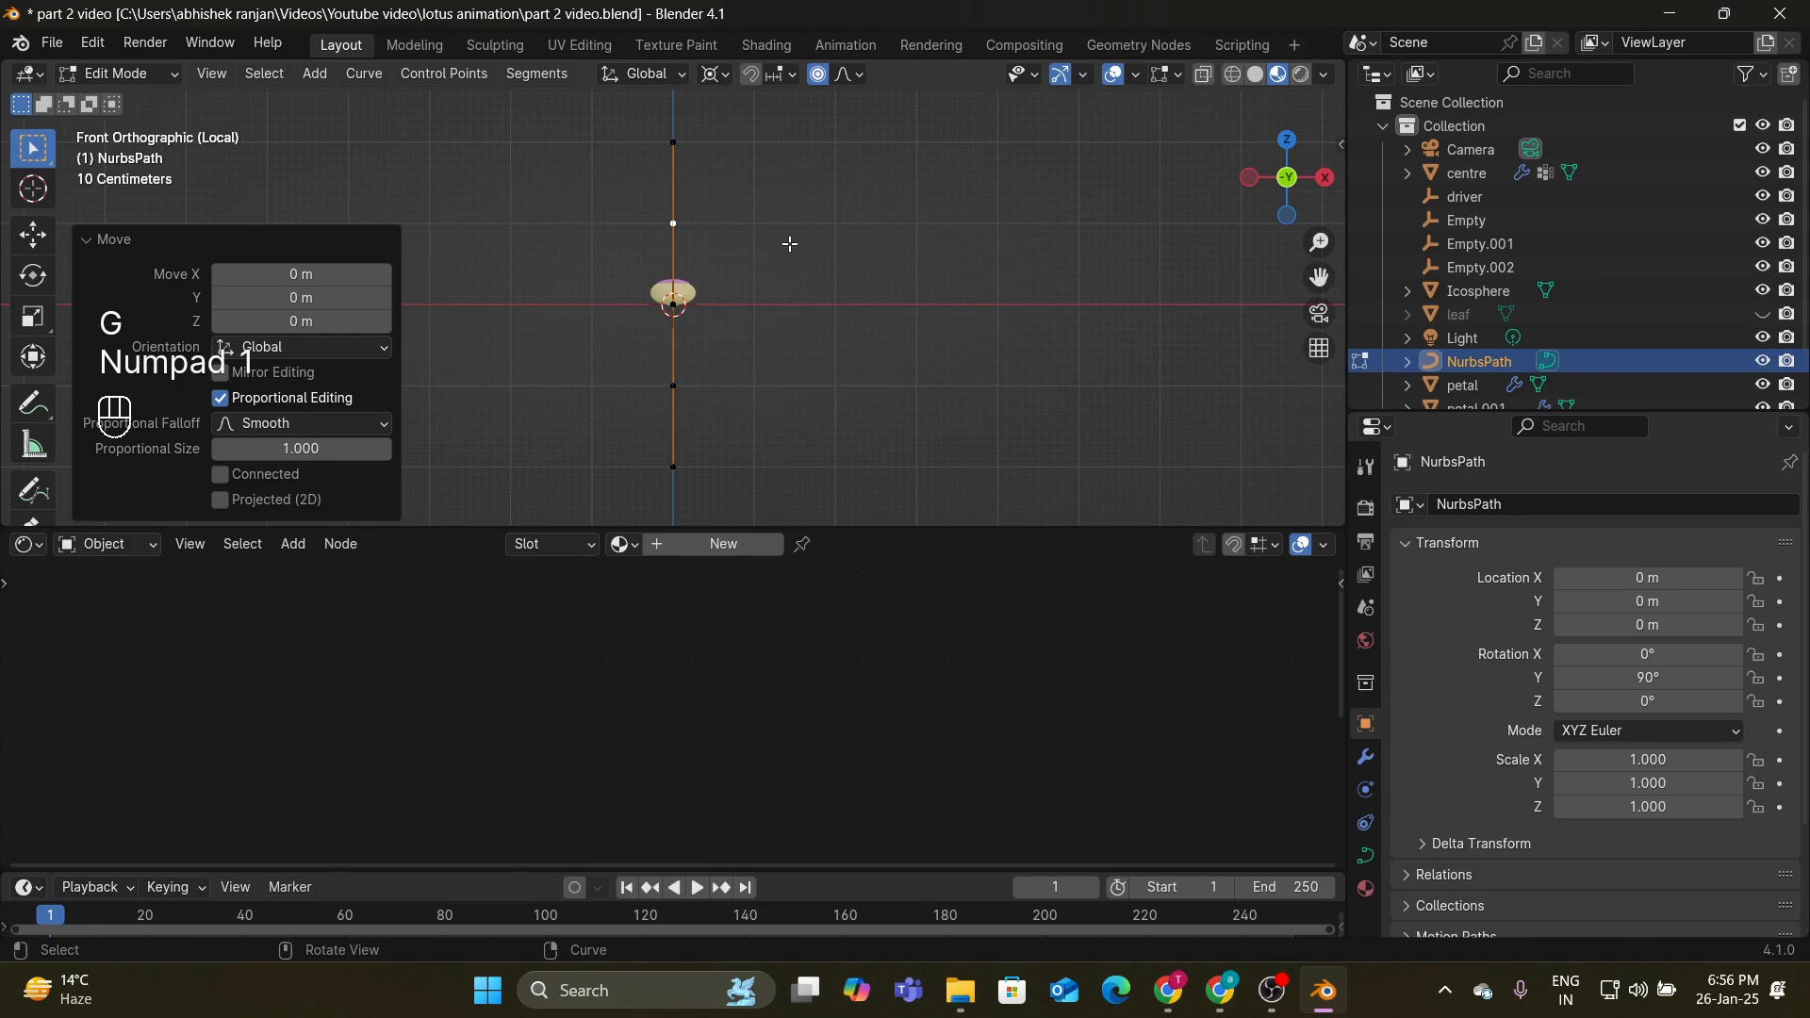
key(g)
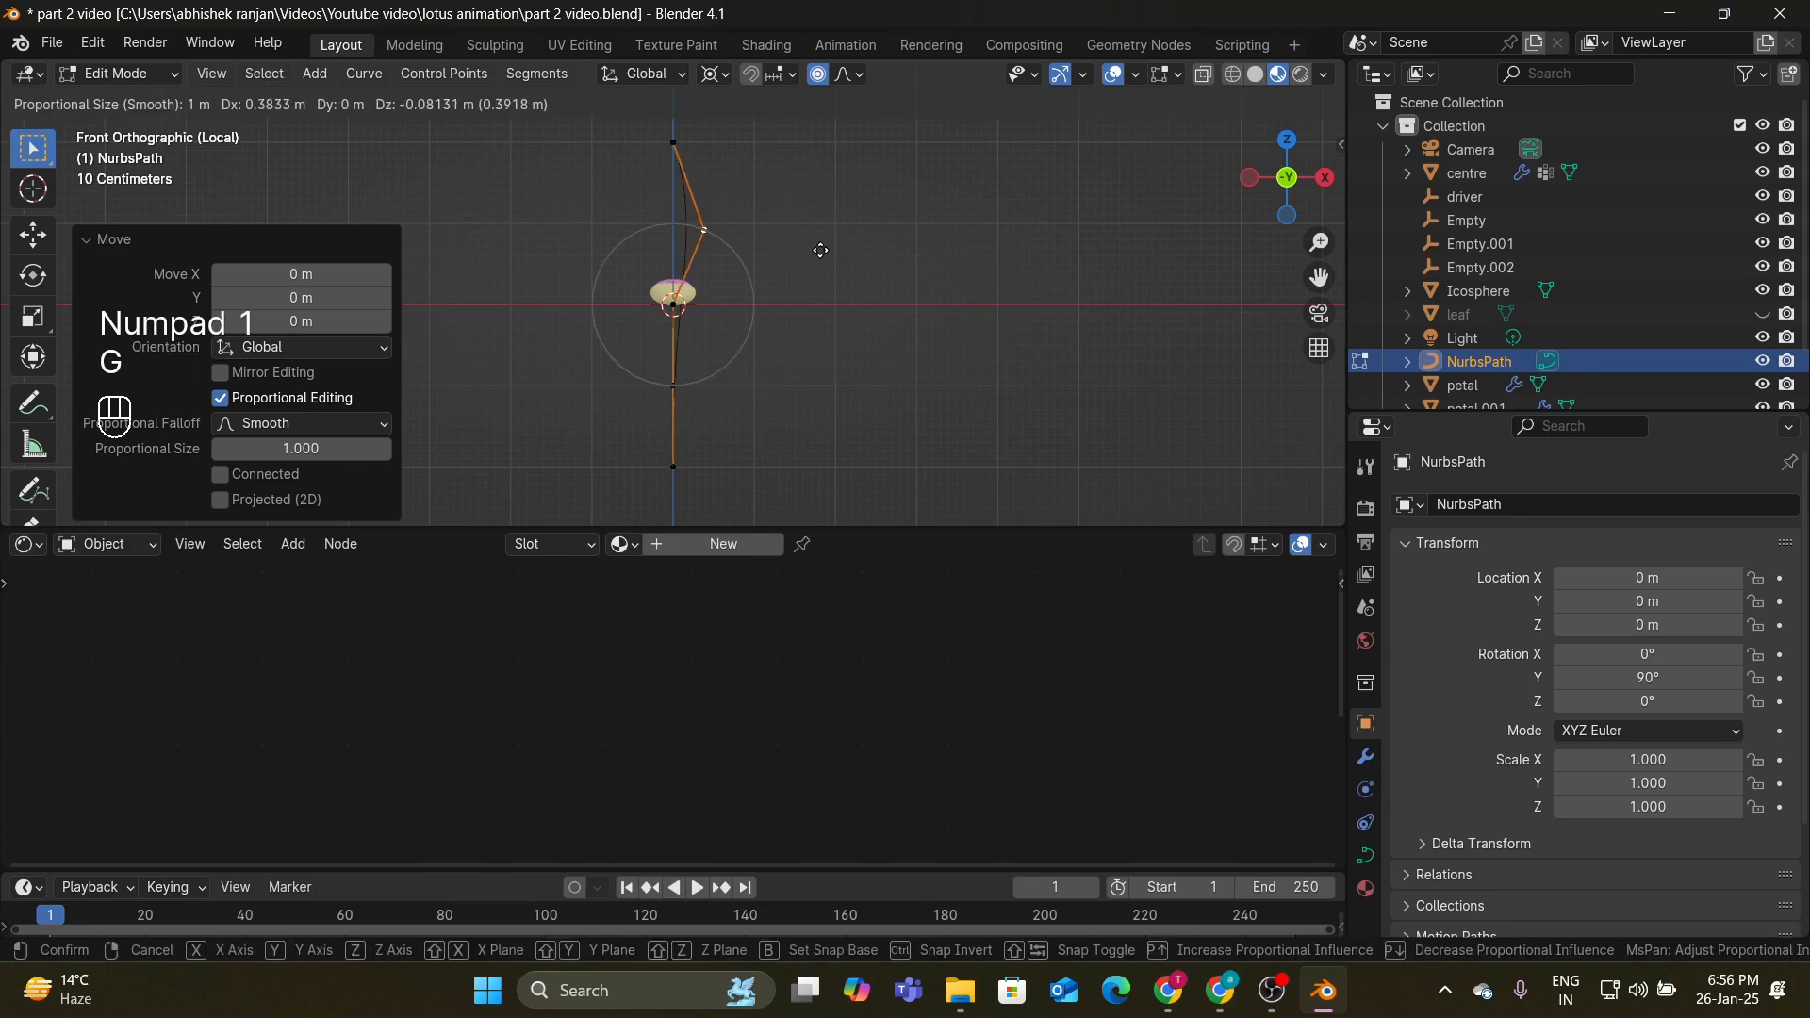
click(821, 250)
Step: Move the path's upper end point about 1.38 m in X and -0.33 m in Z with proportional size 1 m
click(677, 144)
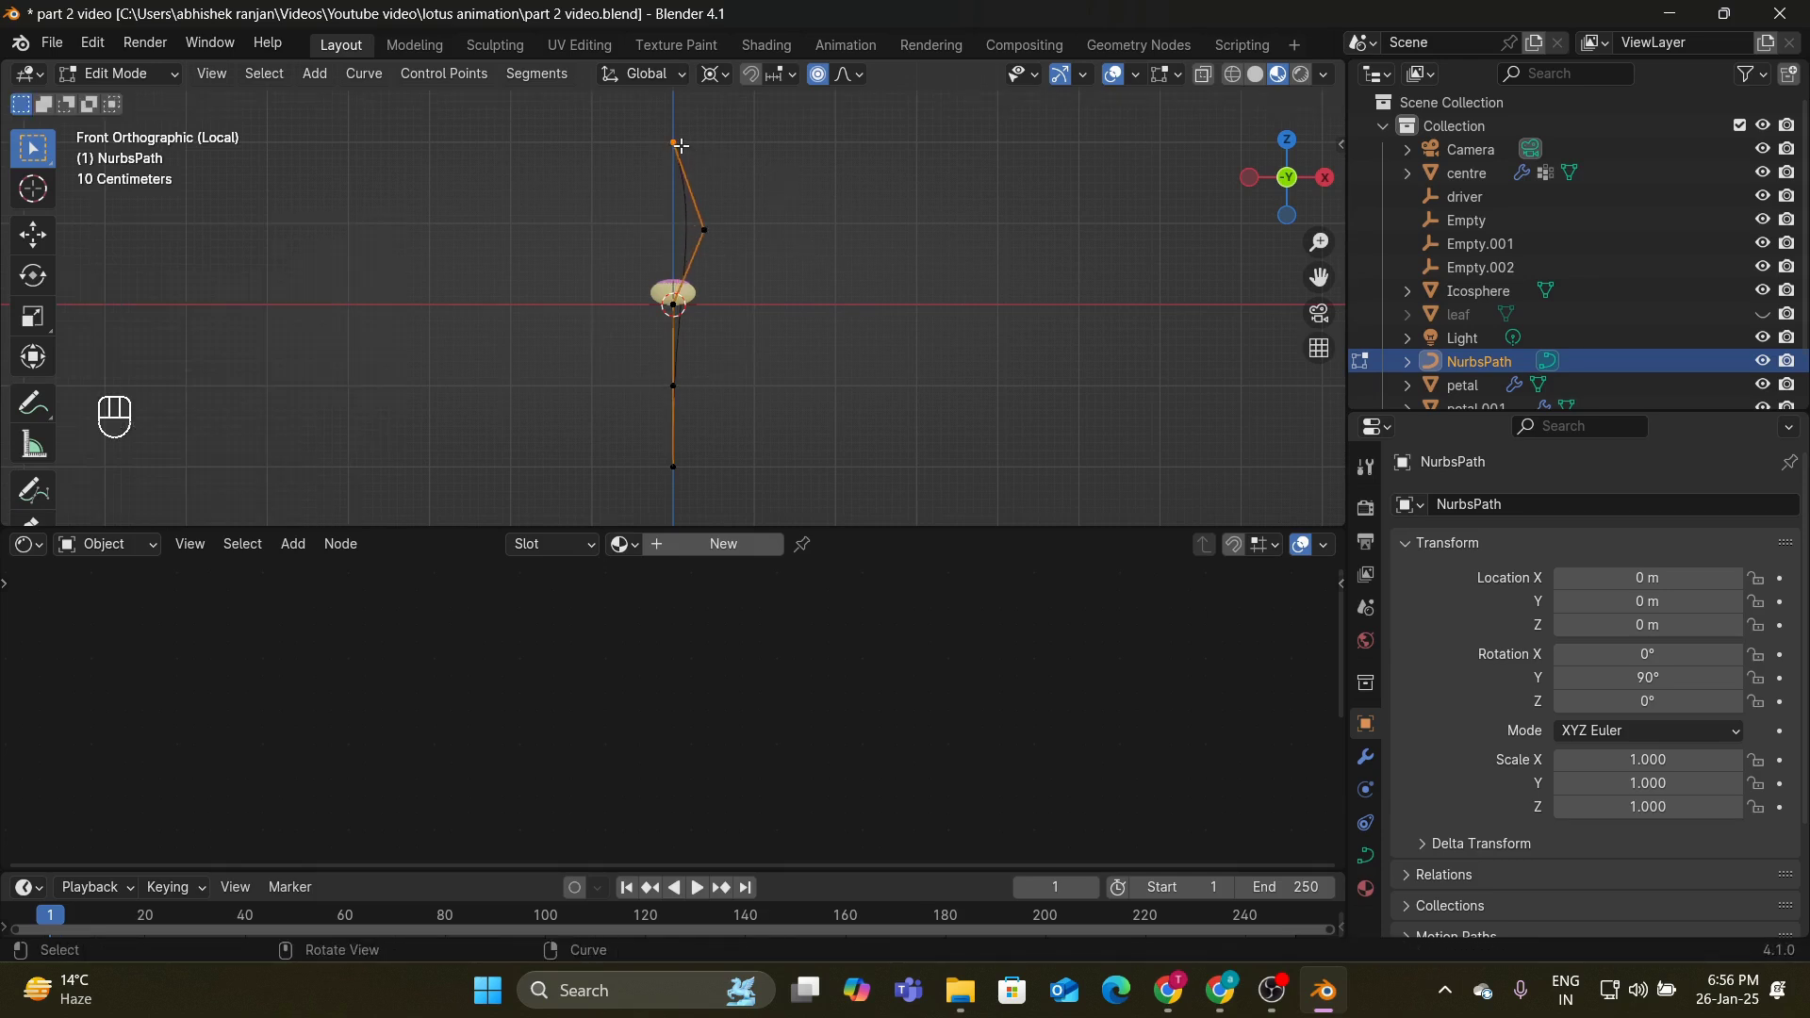
key(g)
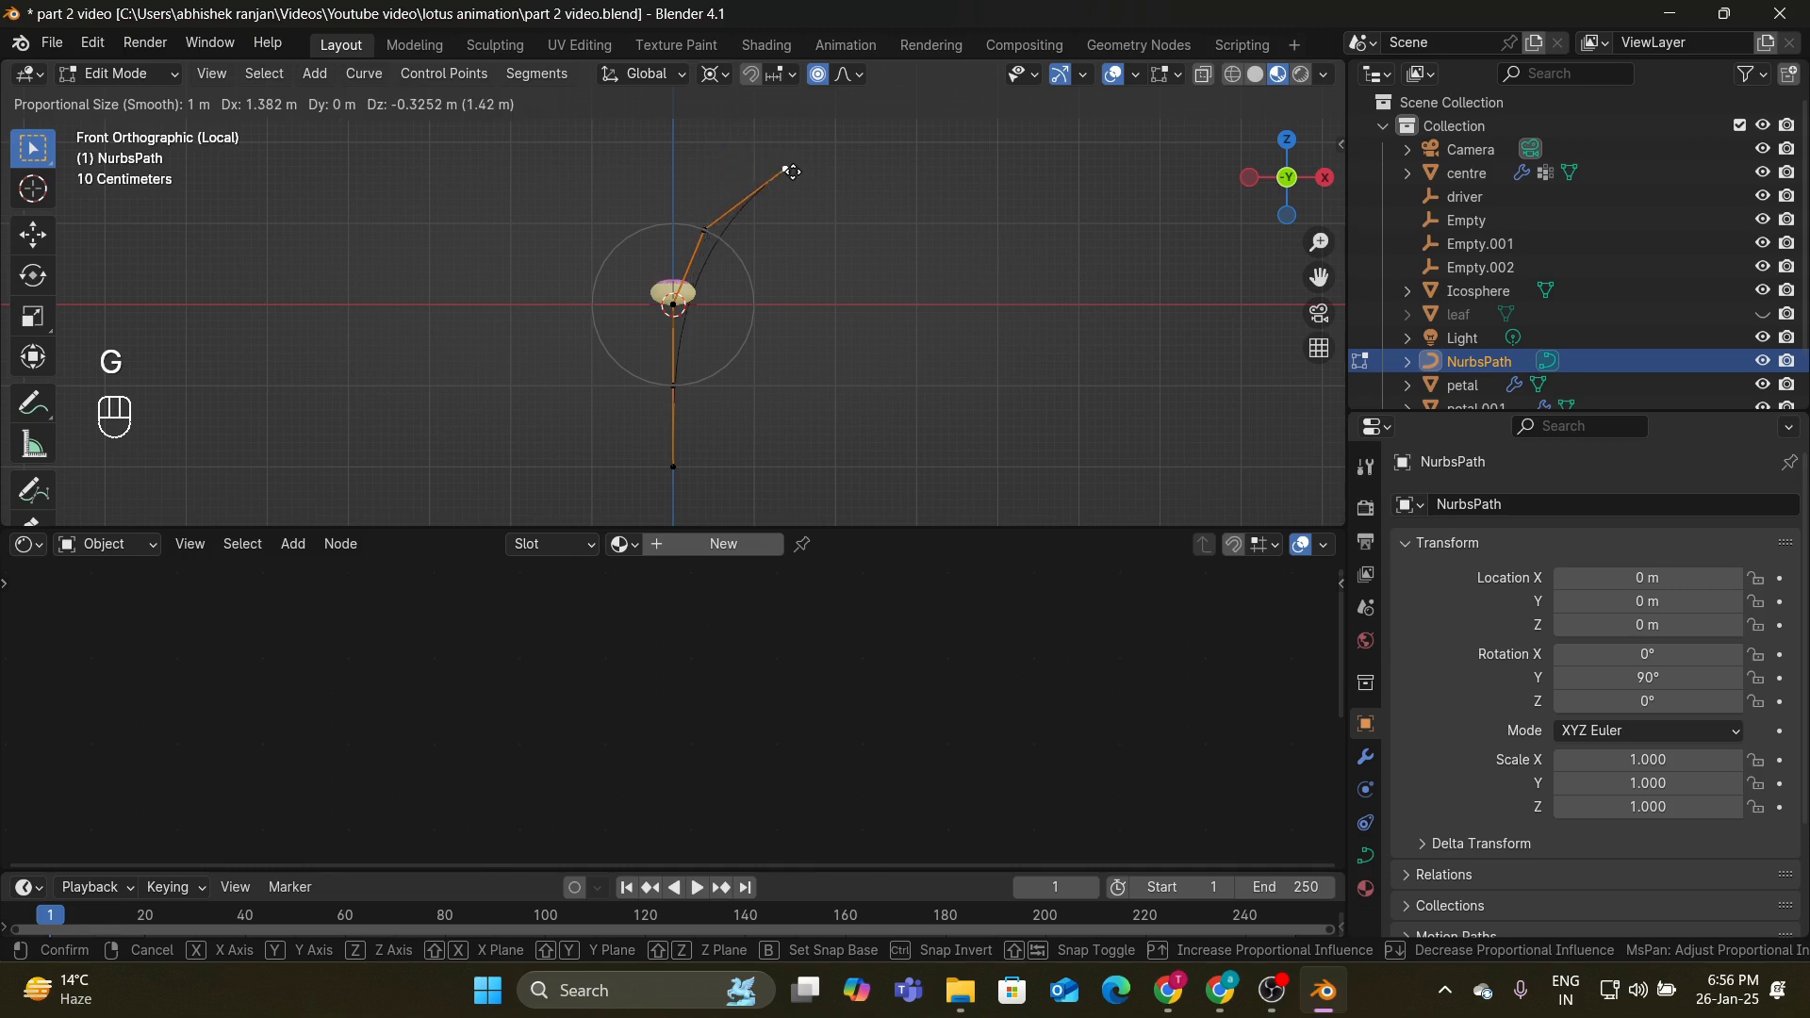
click(791, 173)
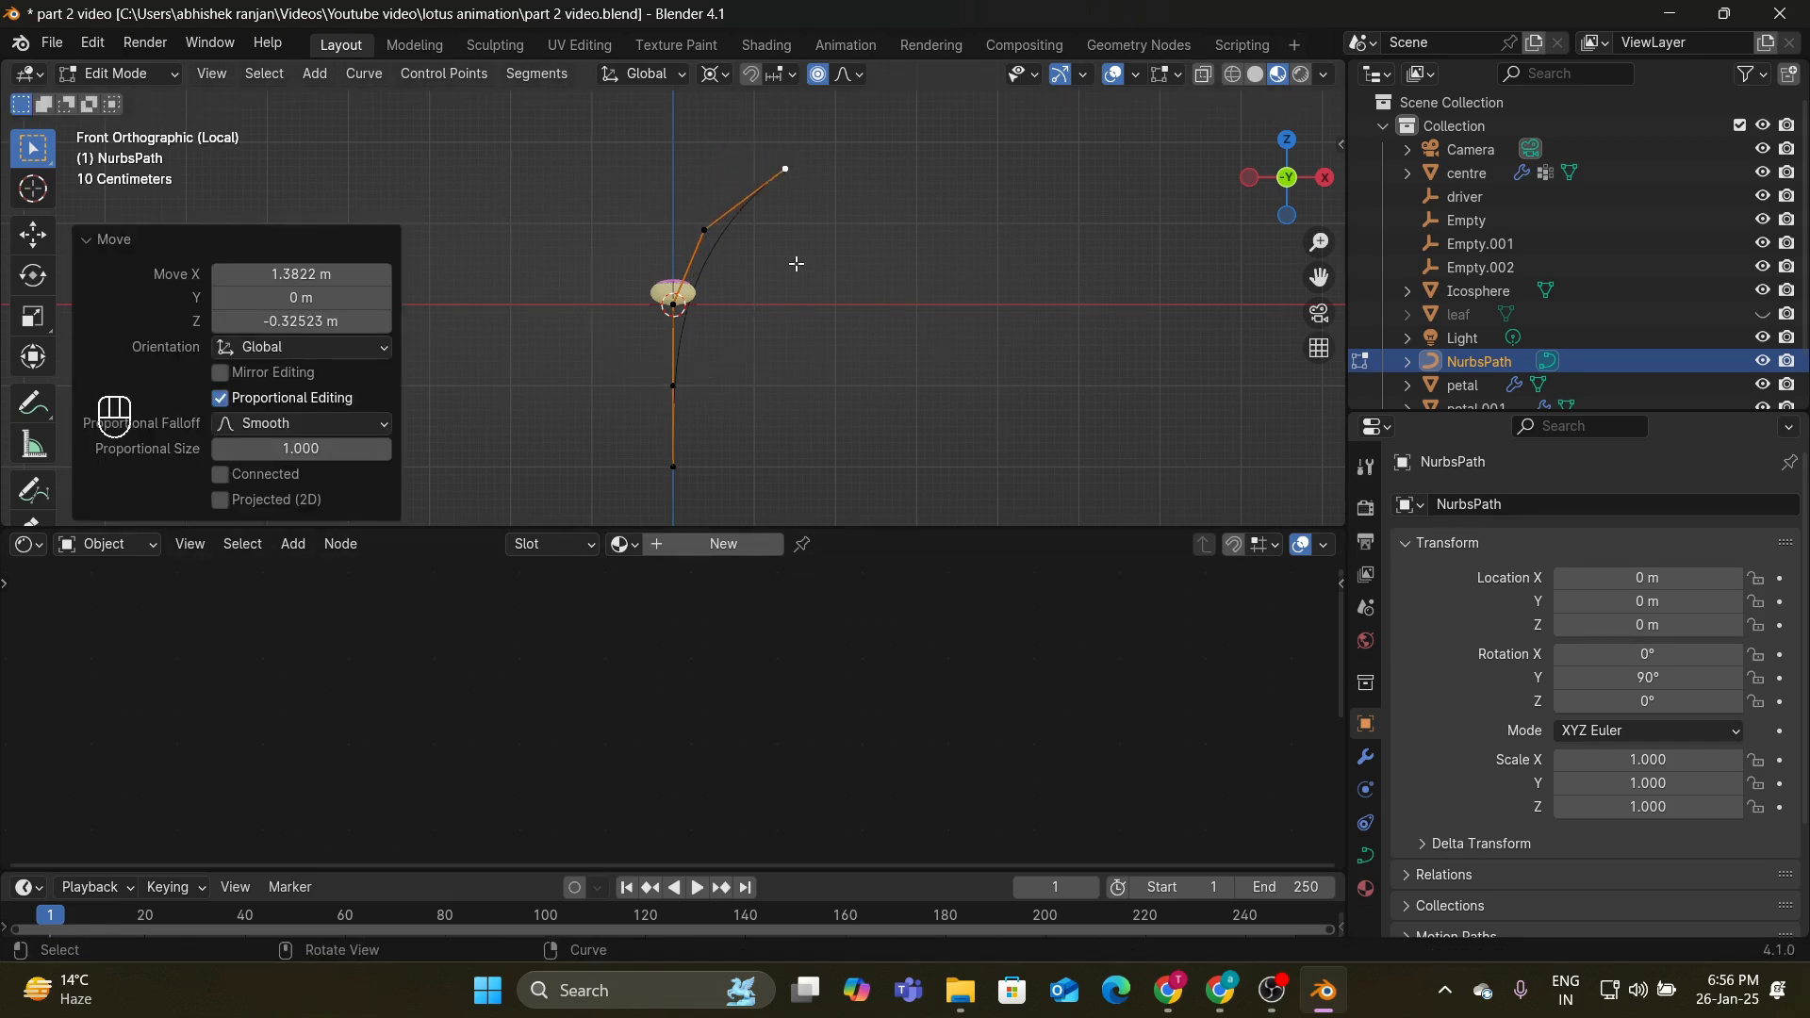
Step: Give the path curve a round bevel with a depth of 0.02 m and enable Fill Caps
click(1366, 854)
scroll(1490, 759, down, 4)
scroll(1608, 737, down, 2)
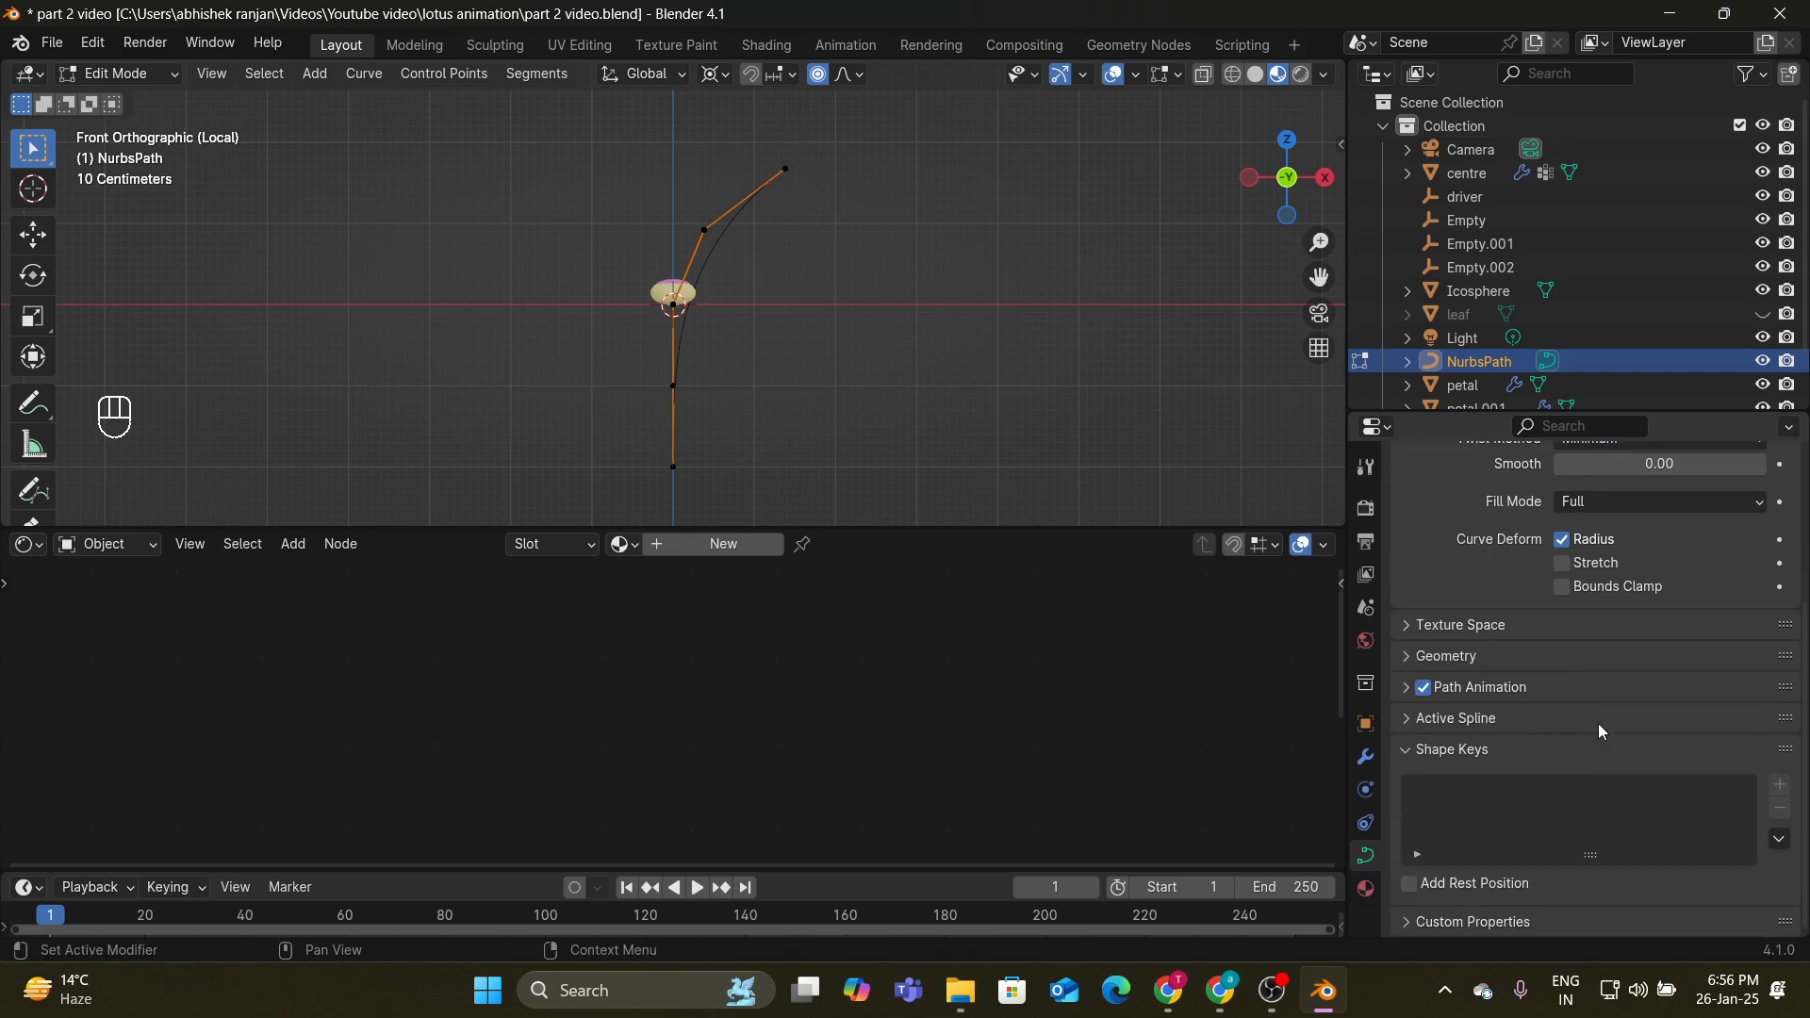
click(1407, 655)
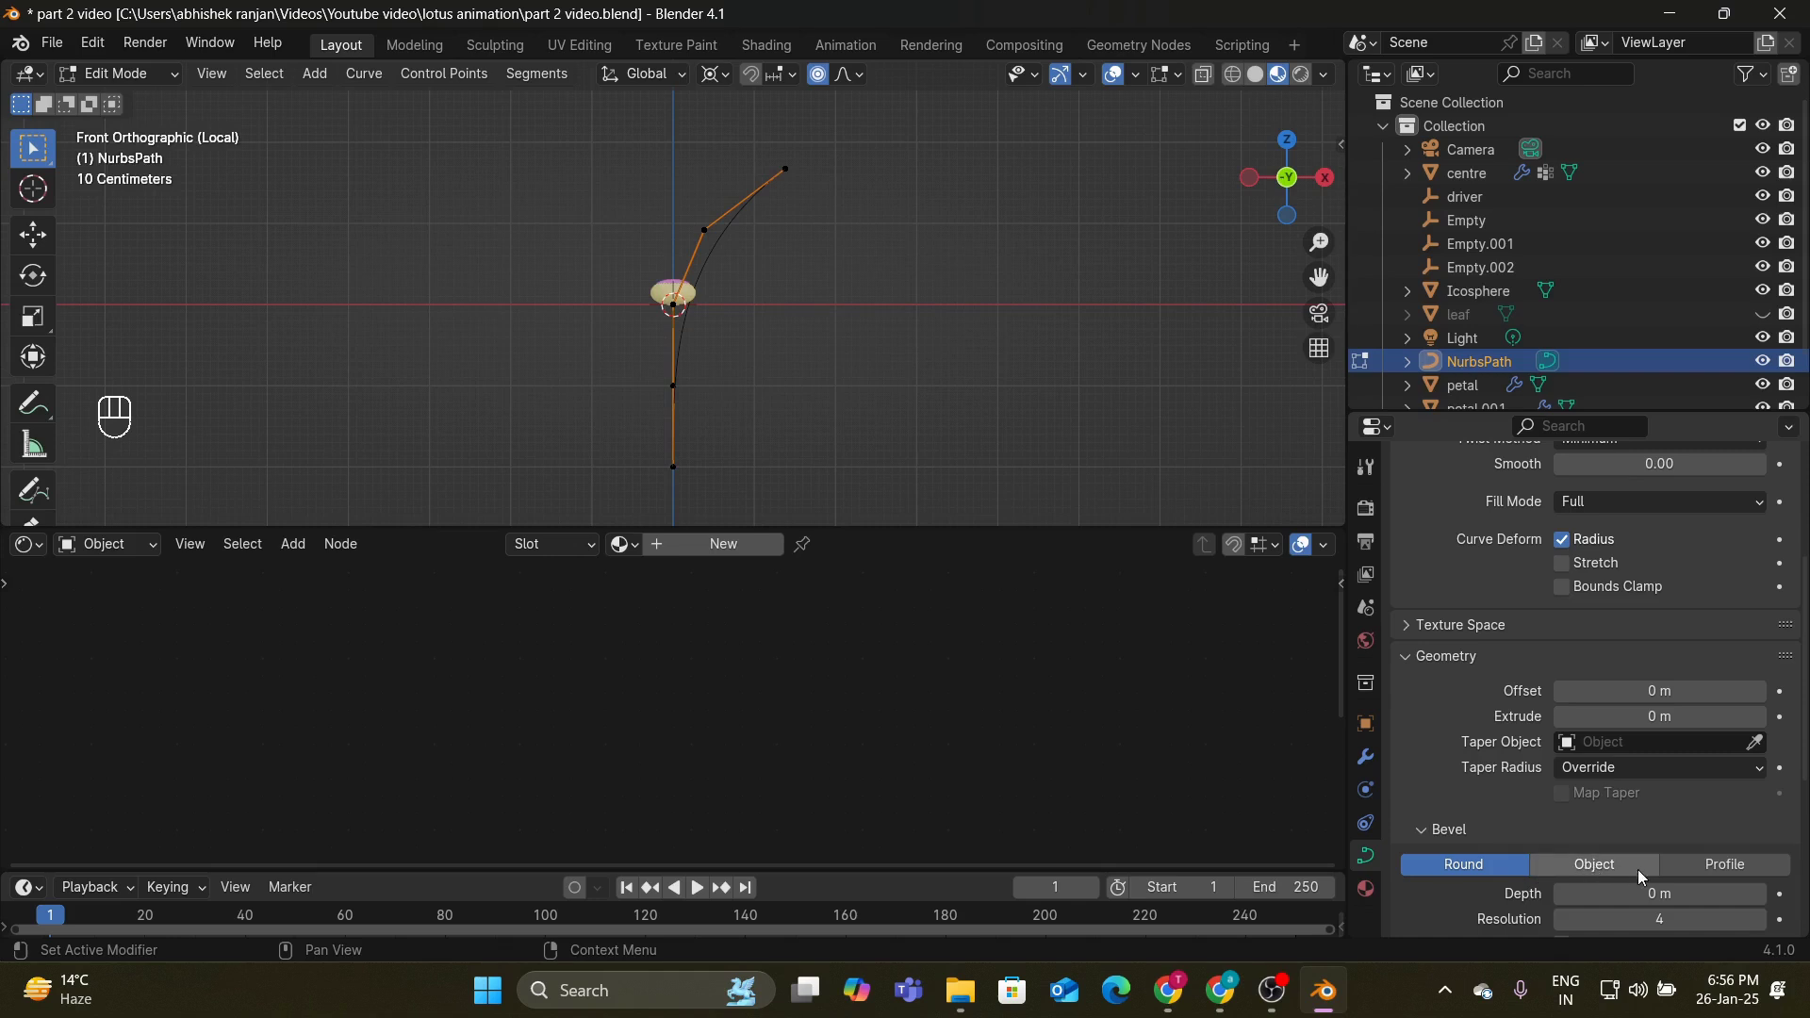
scroll(1638, 869, down, 2)
scroll(1612, 809, down, 2)
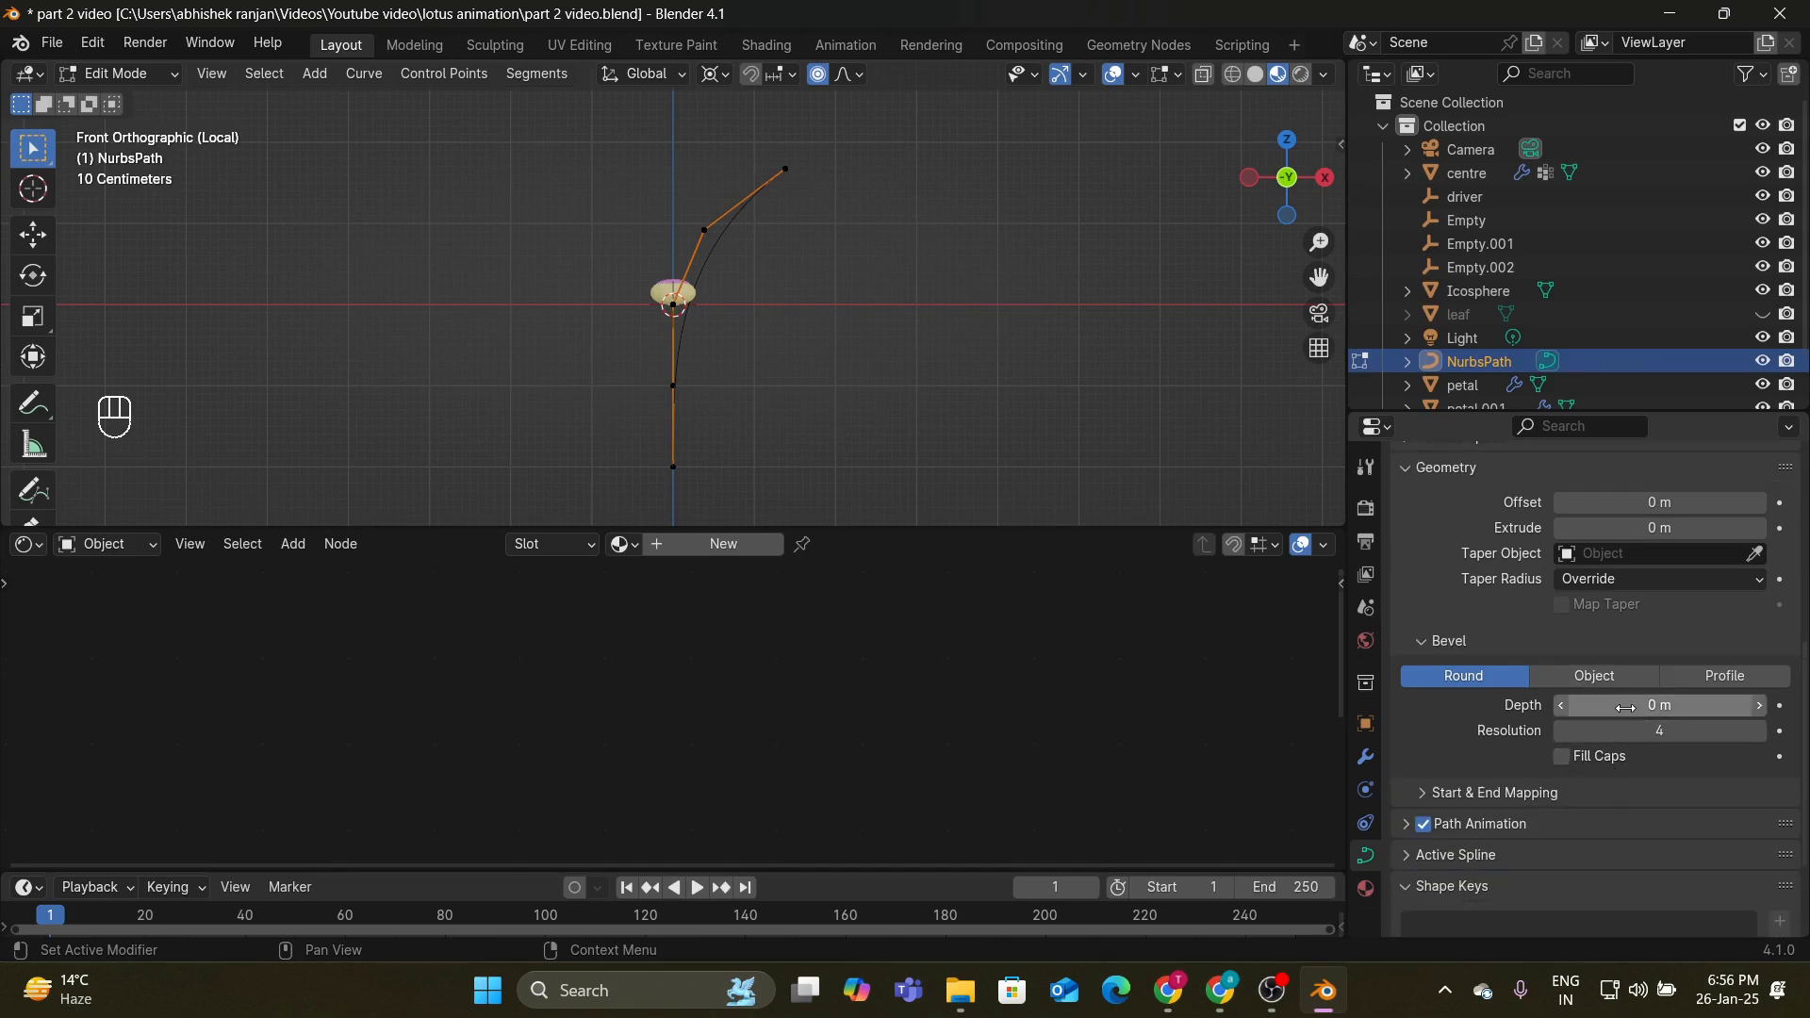
mouse_move(1611, 705)
mouse_down()
mouse_move(1631, 705)
mouse_move(1608, 705)
mouse_up()
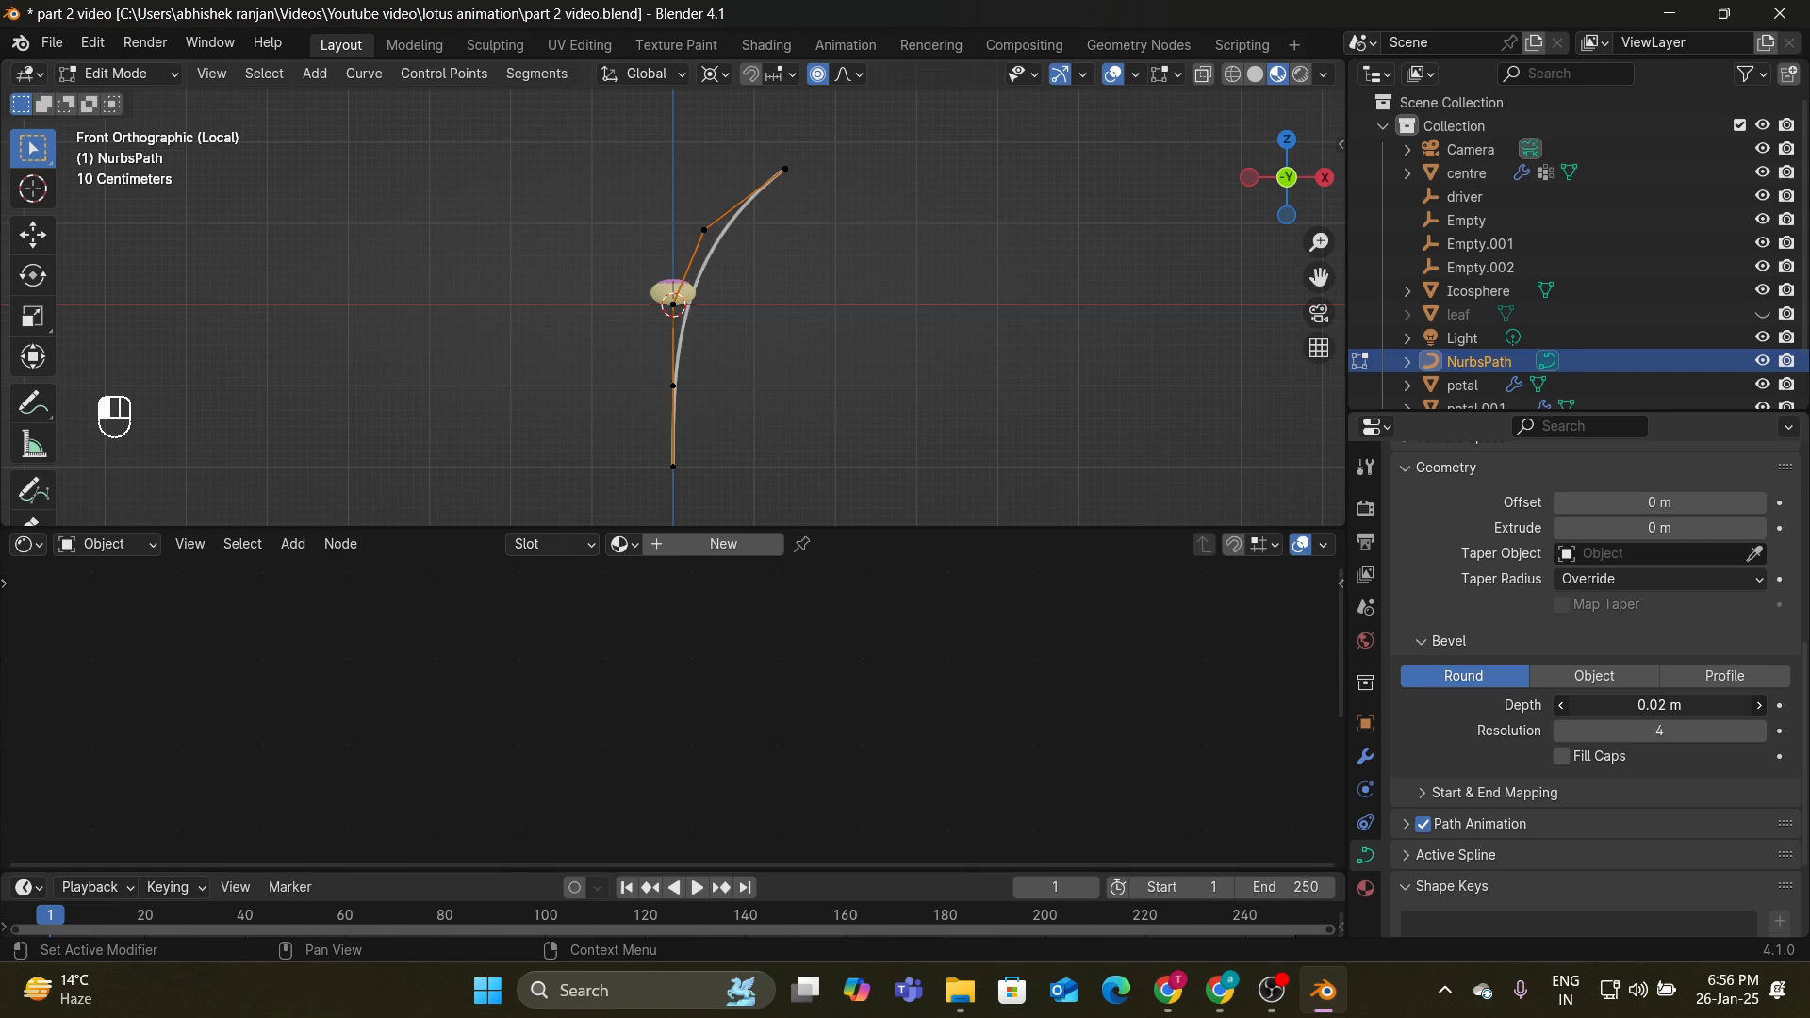
click(1603, 759)
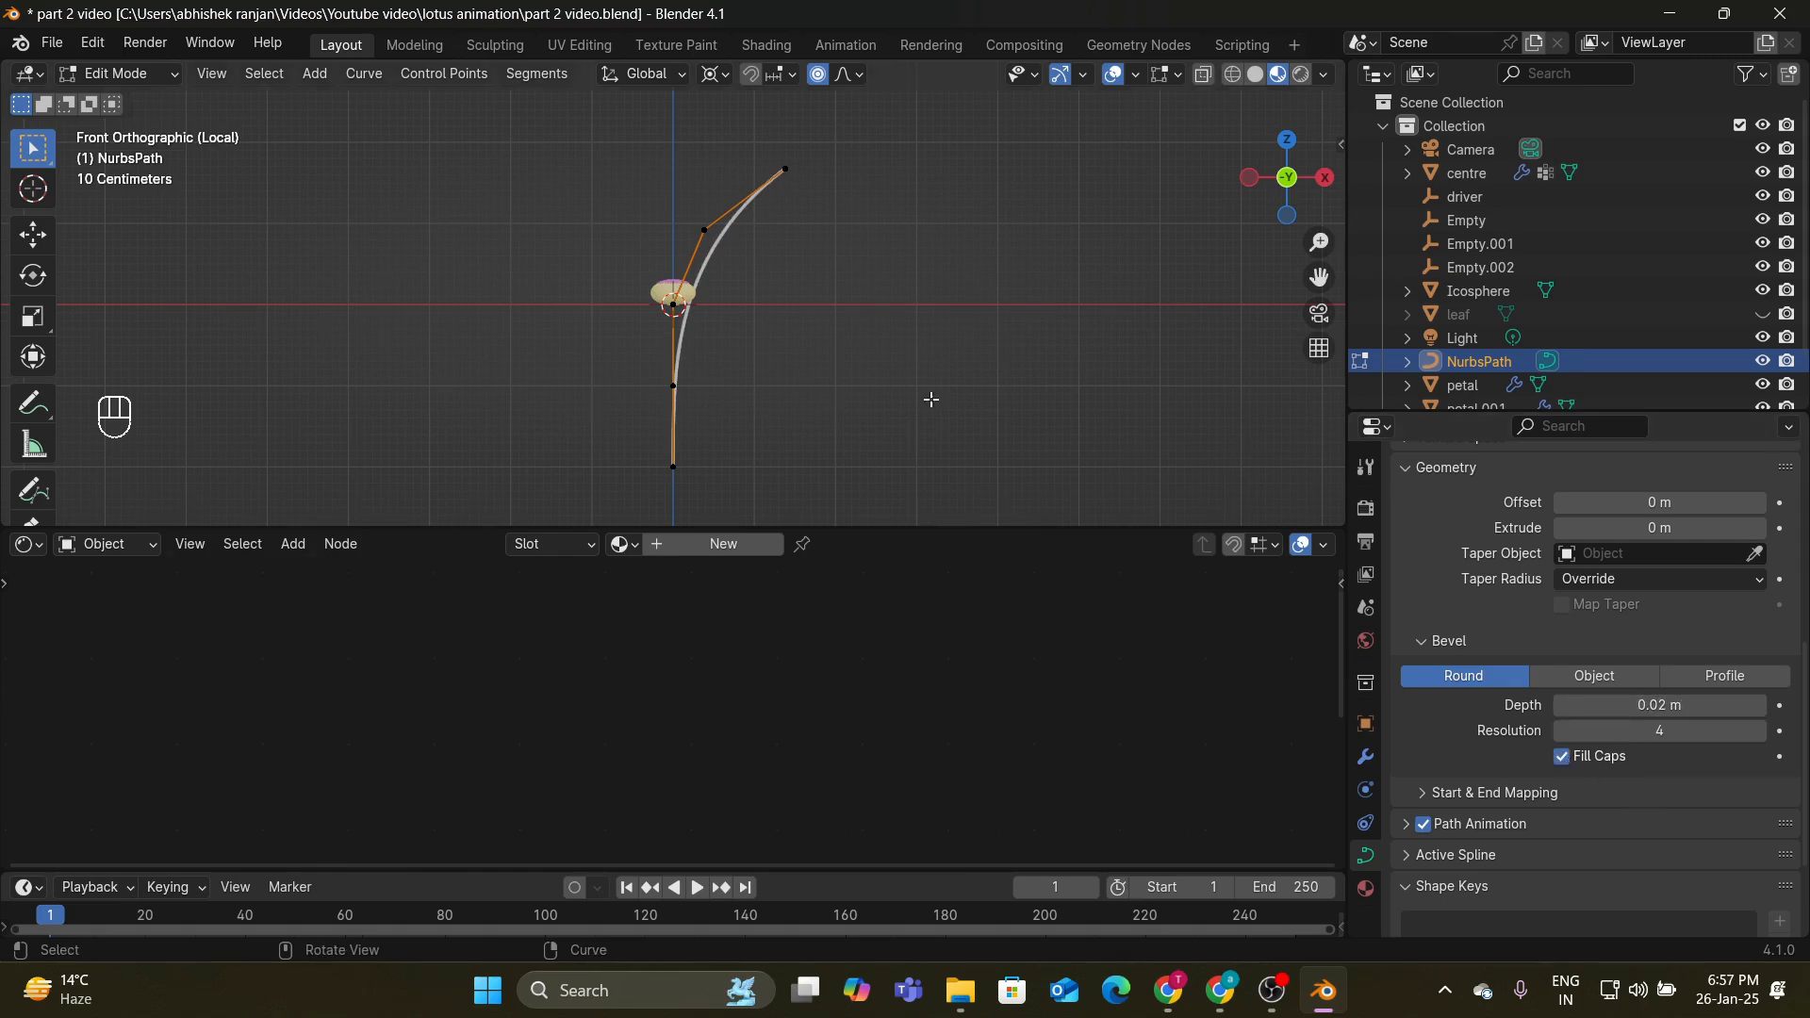
Step: Return to Object Mode and convert the bevelled path curve to a mesh
click(117, 74)
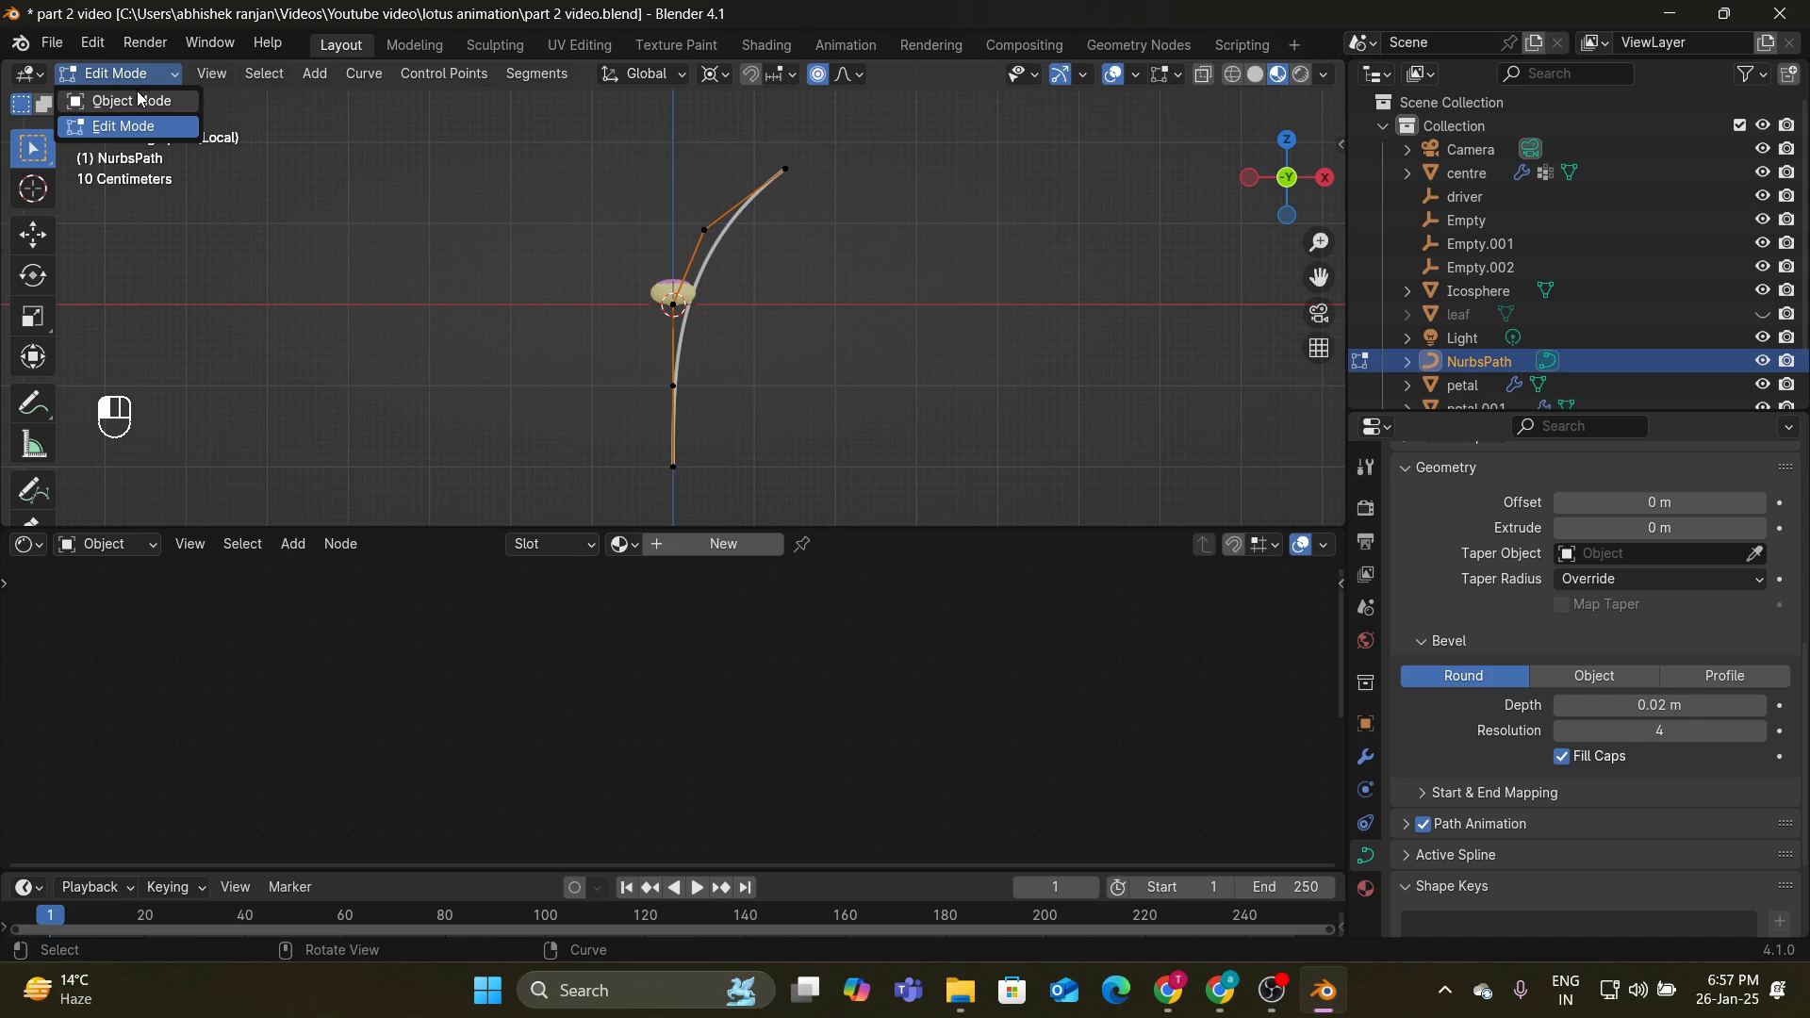
click(141, 100)
right_click(741, 226)
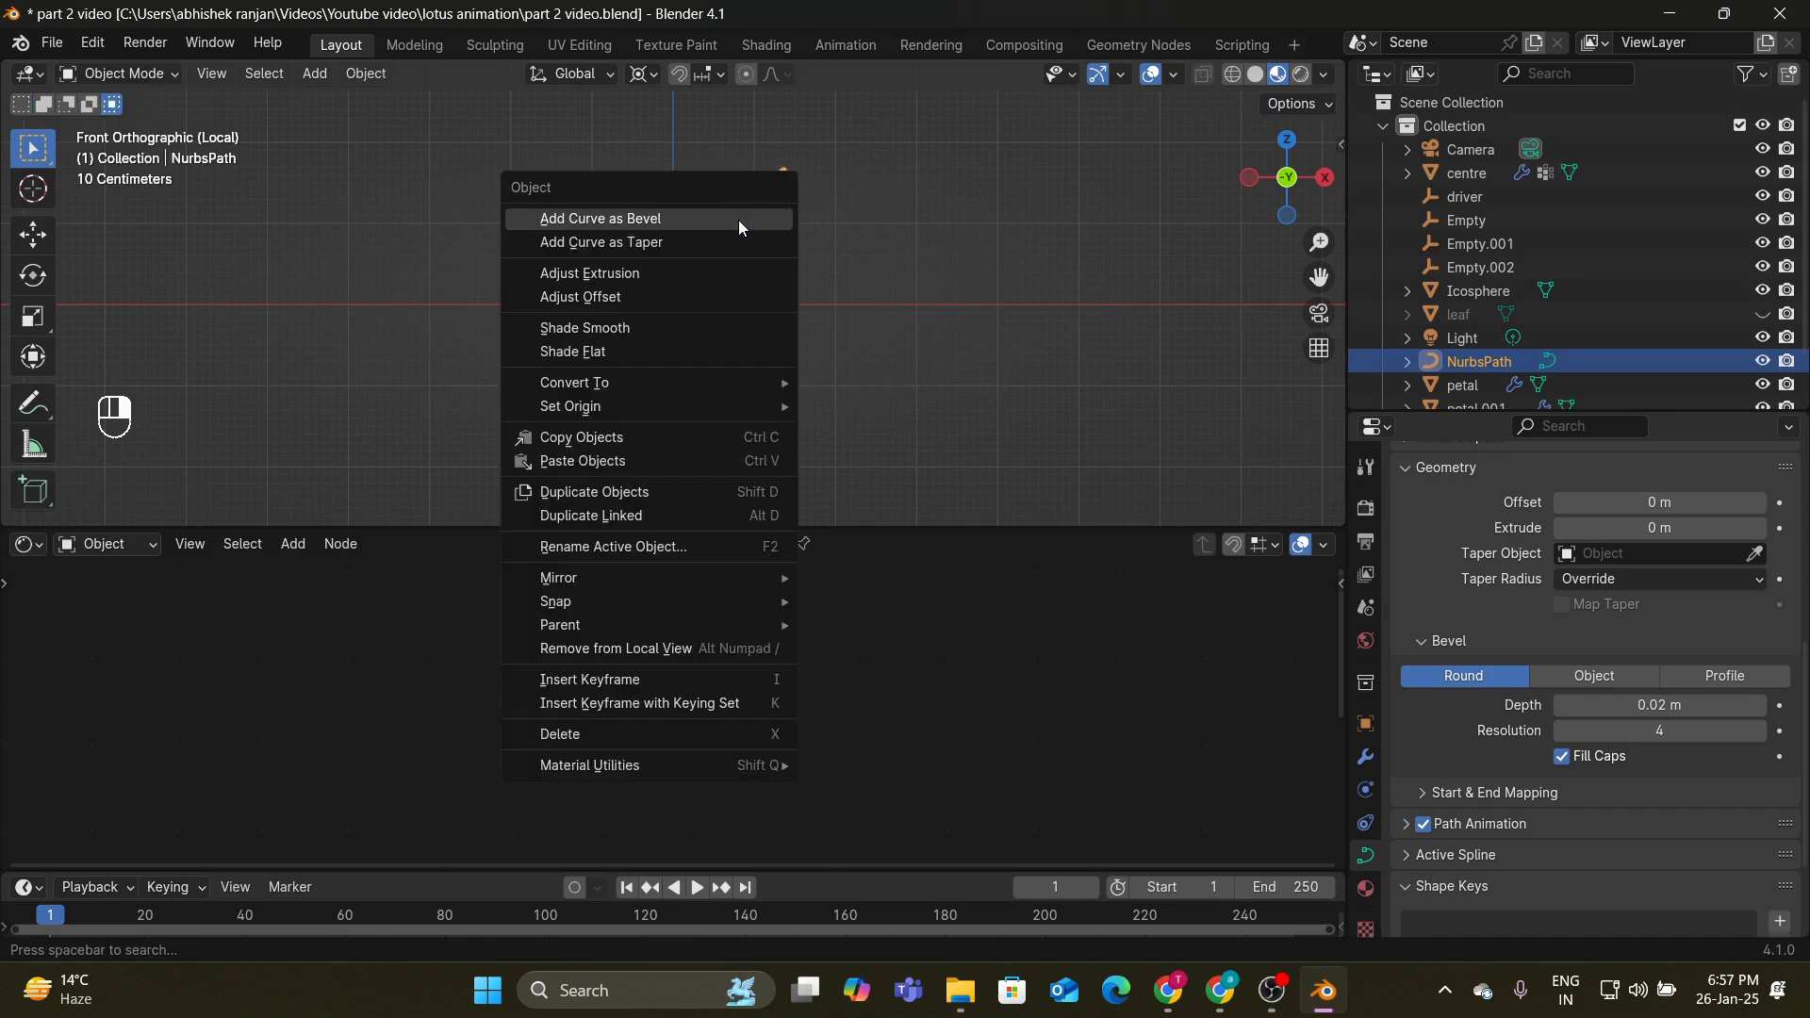
mouse_move(659, 382)
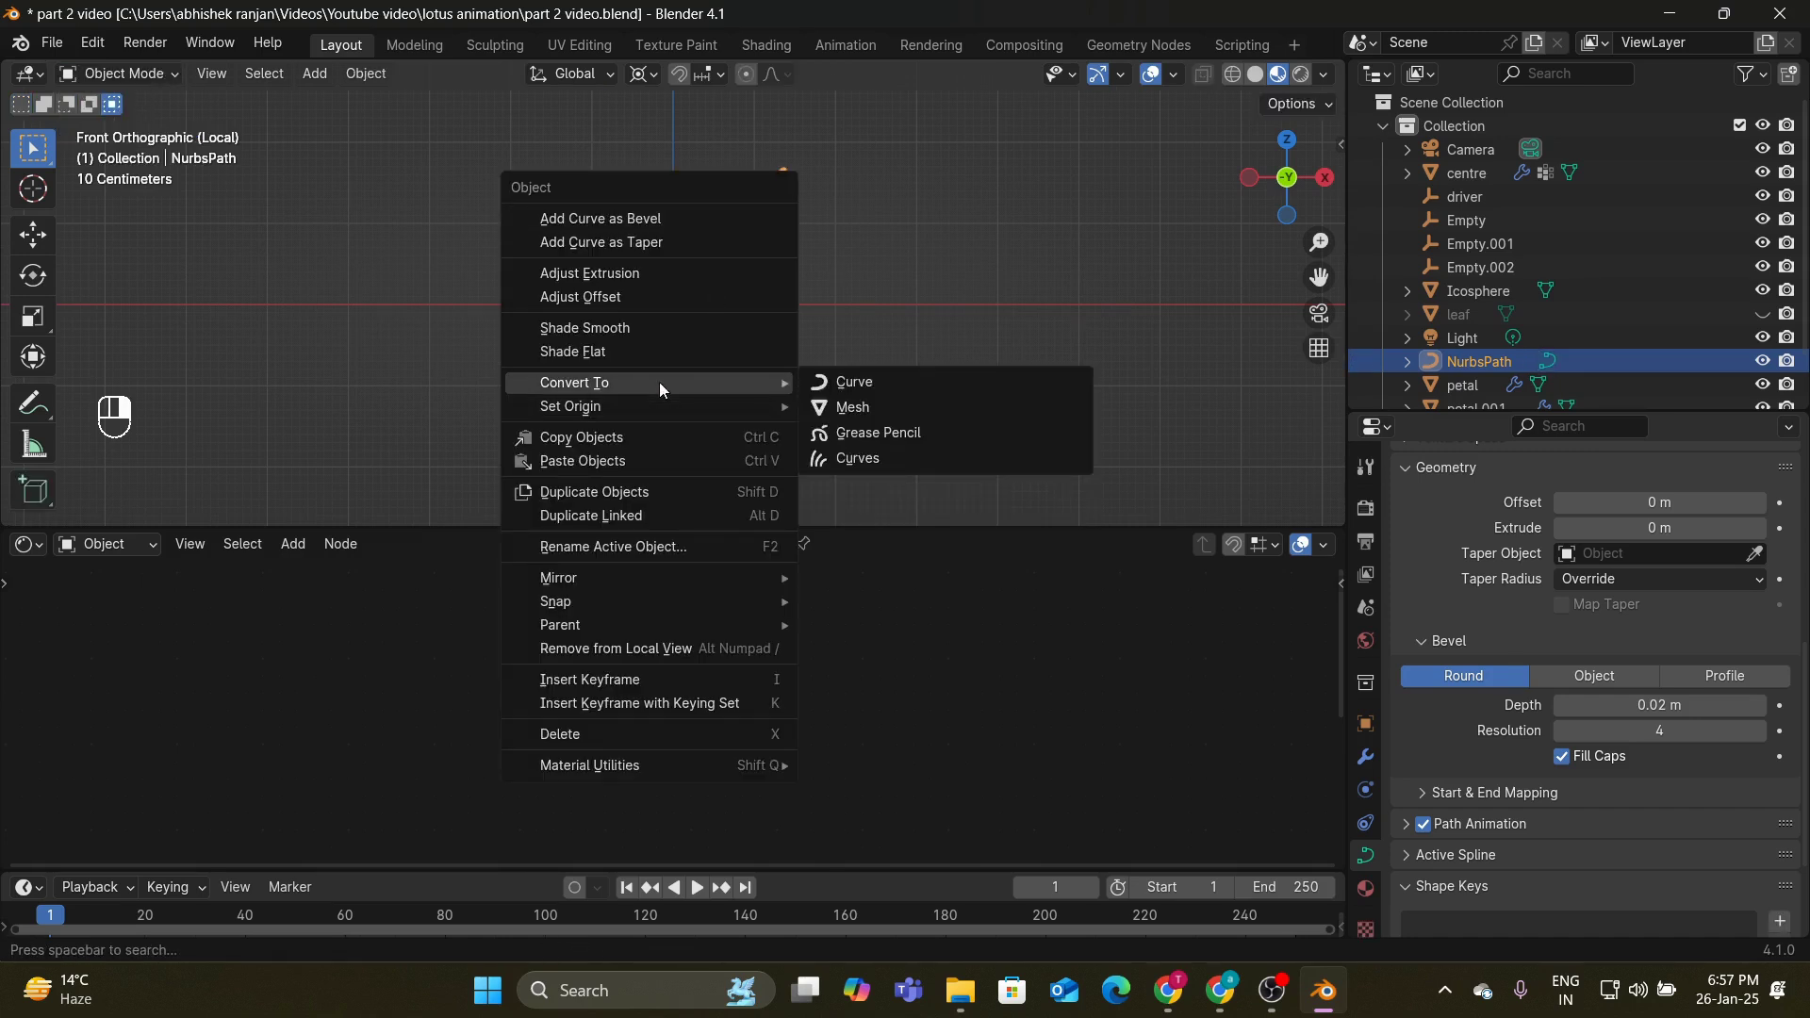
click(918, 405)
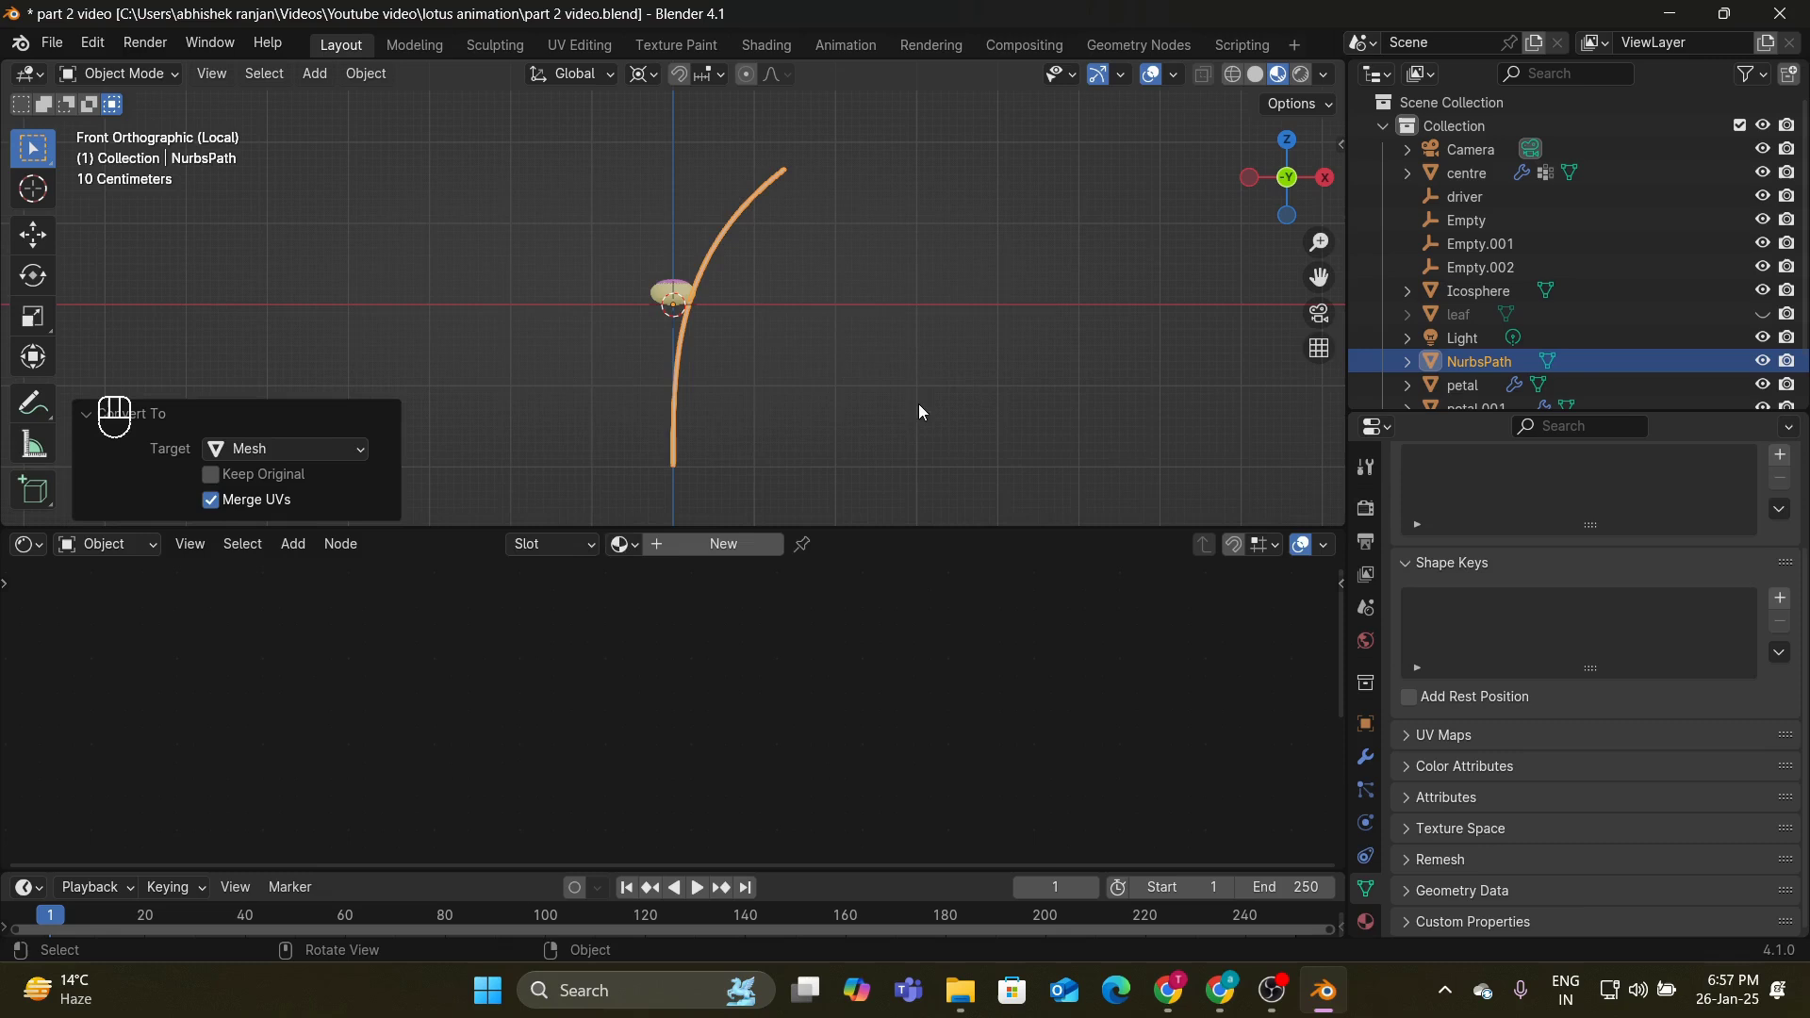
Step: Create a new material for the curved mesh with a red base color of hue 0.994, saturation 0.964 and value 0.8, and deselect it
click(725, 544)
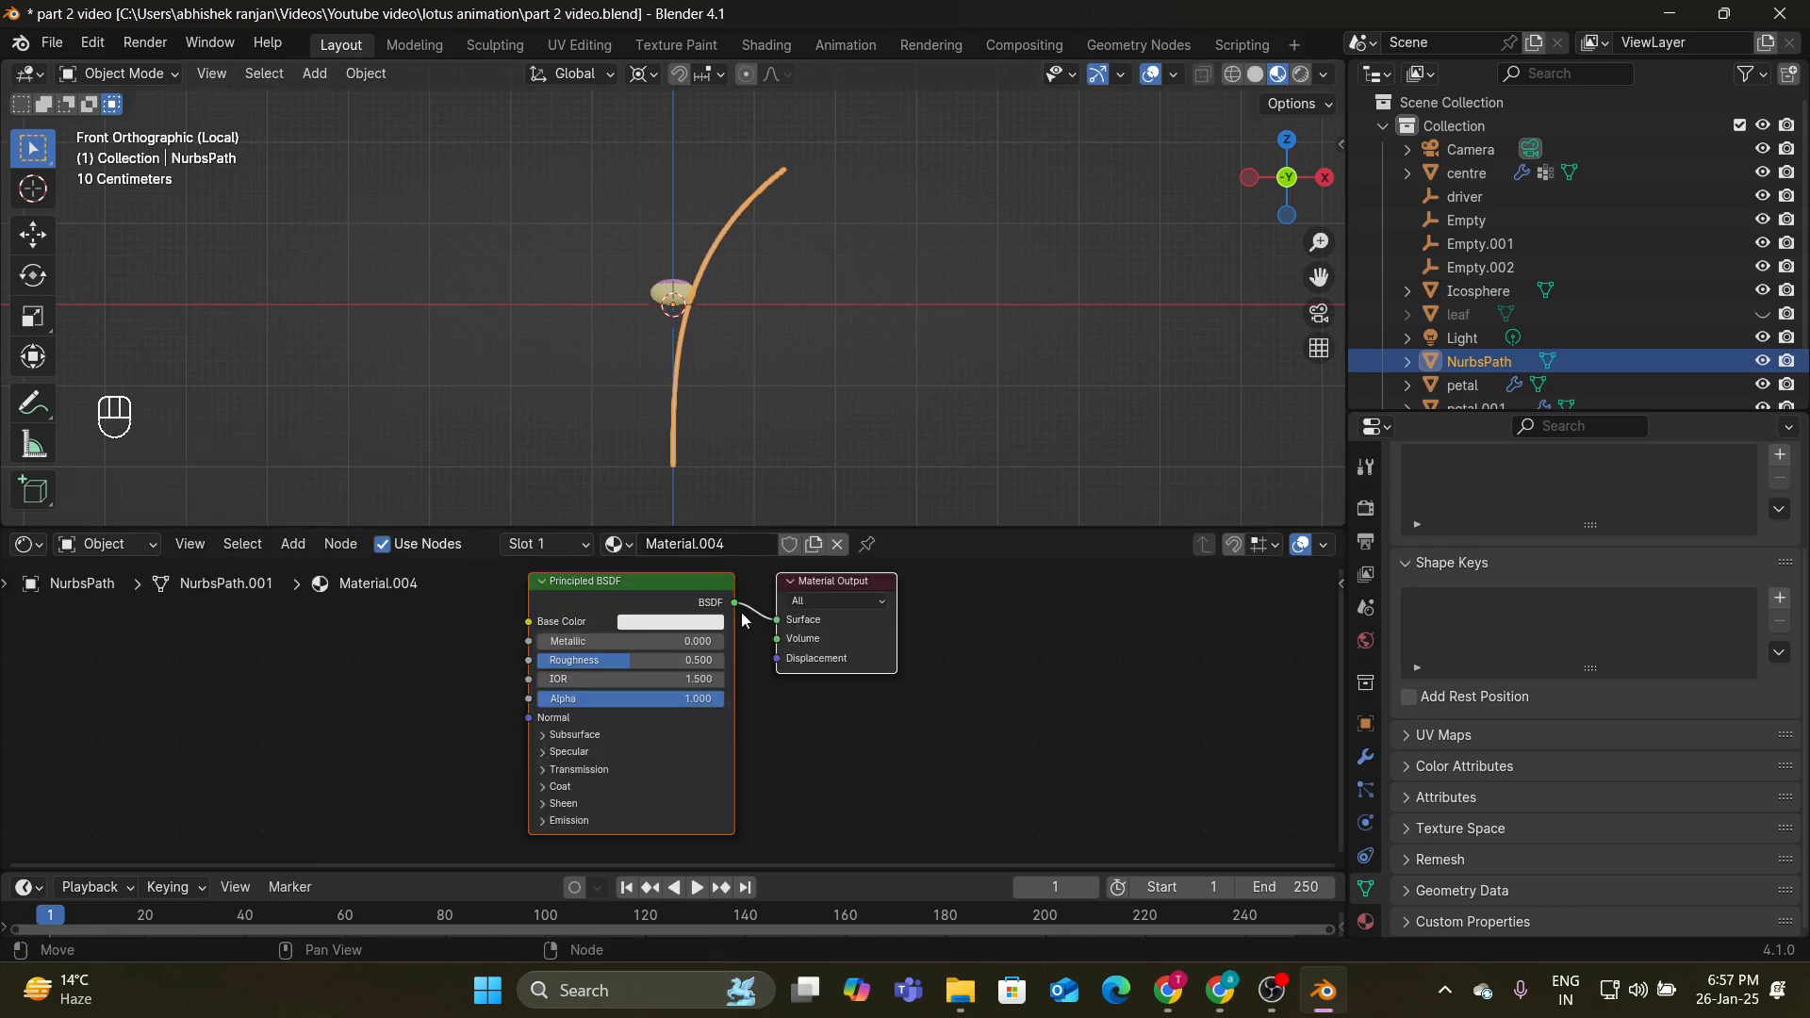
click(663, 622)
drag(707, 425, 707, 485)
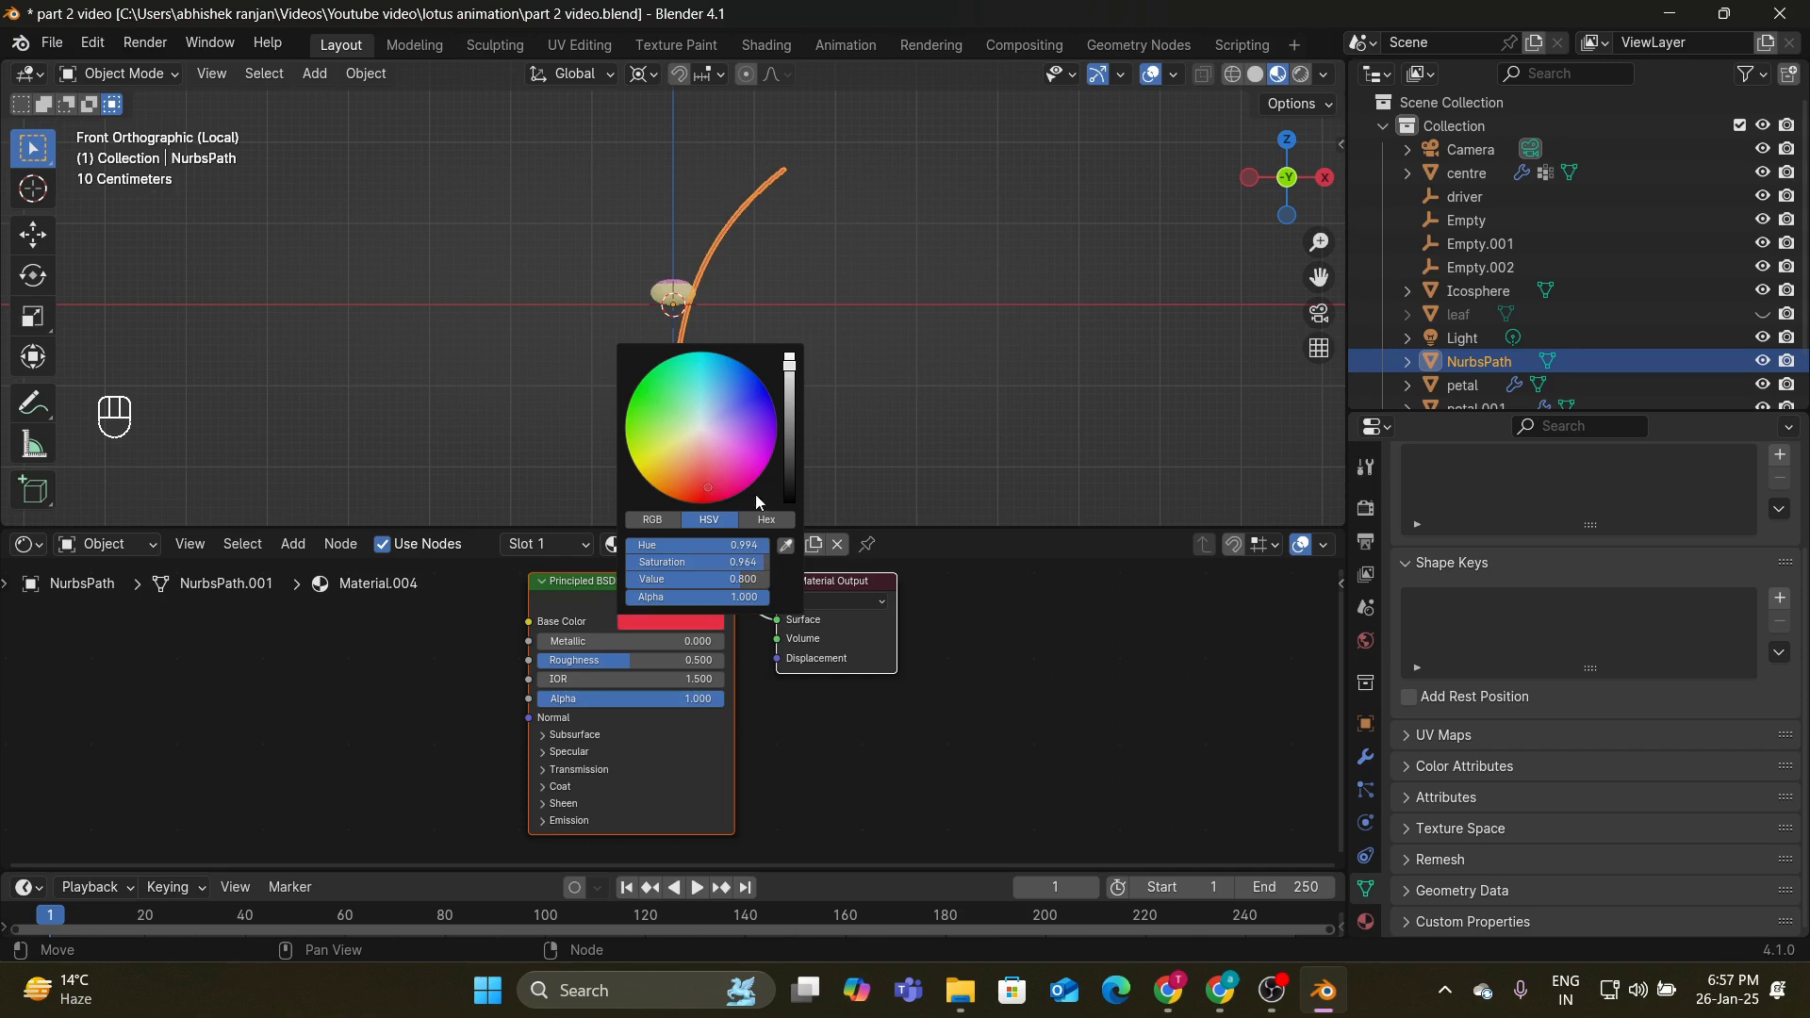
click(886, 245)
scroll(890, 258, down, 2)
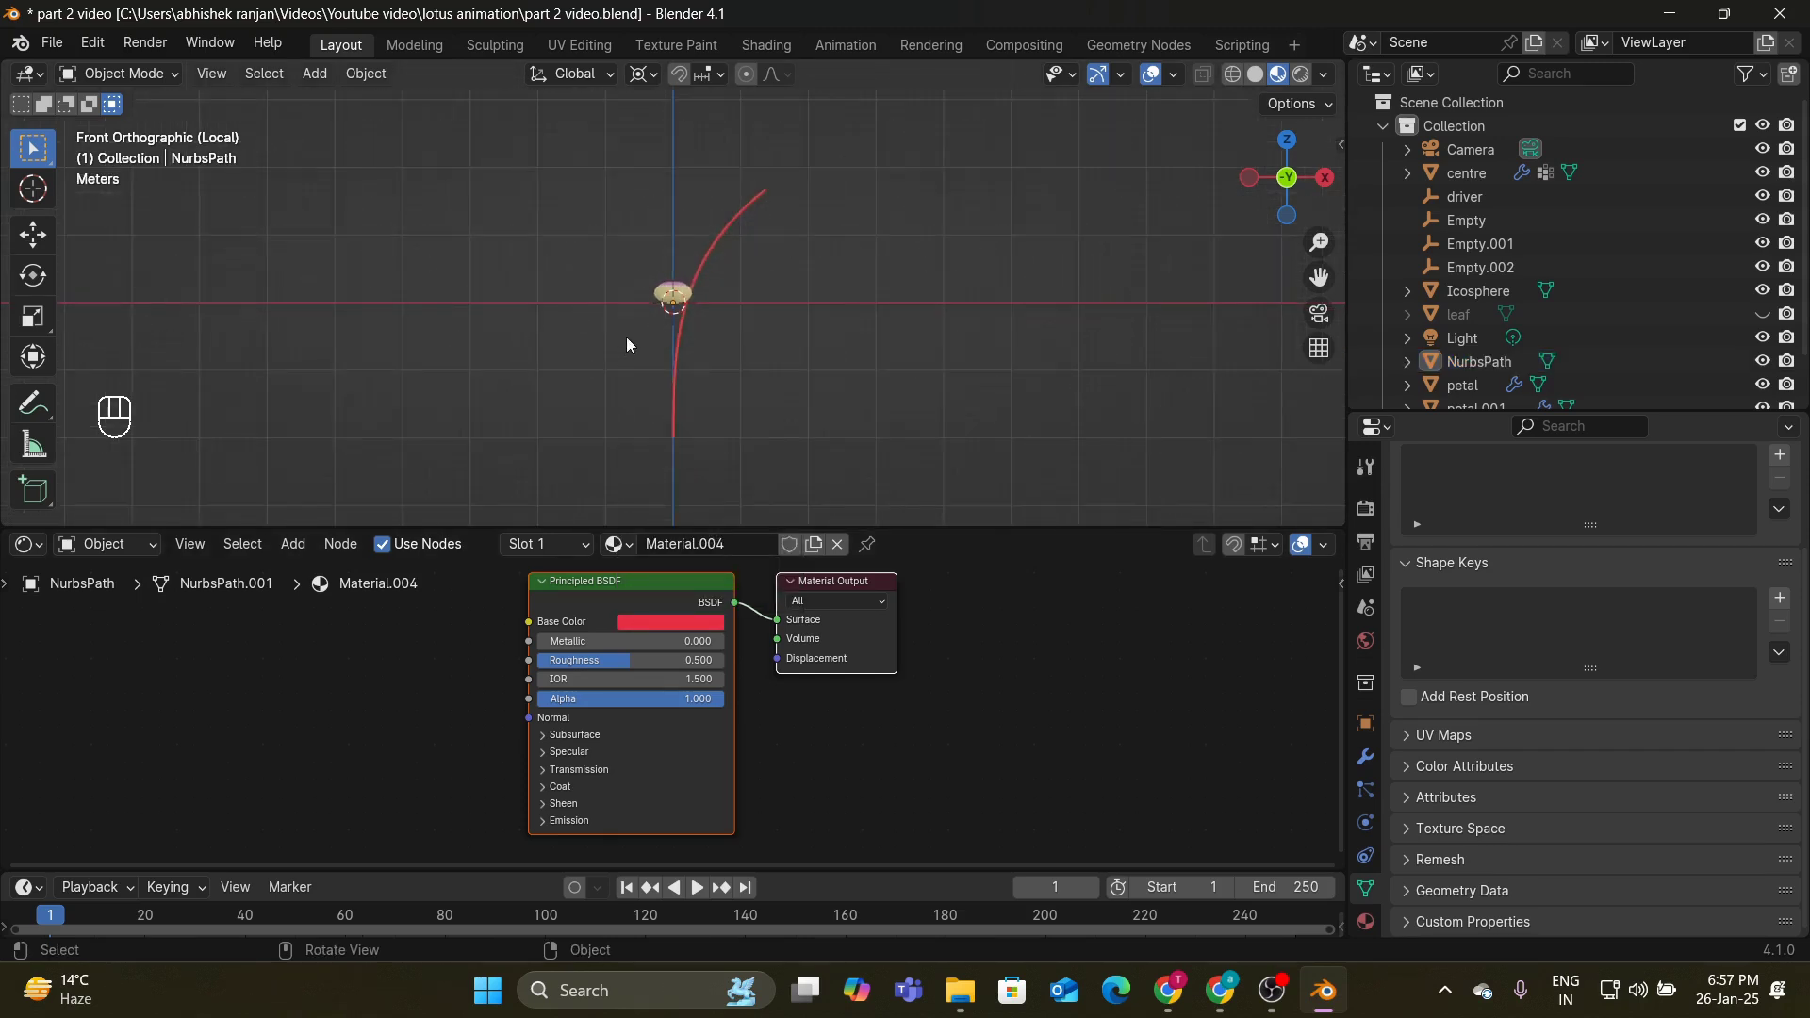
Step: Add a second particle system to the centre object and set its type to Hair
click(672, 295)
scroll(846, 296, up, 2)
middle_drag(846, 296, 861, 371)
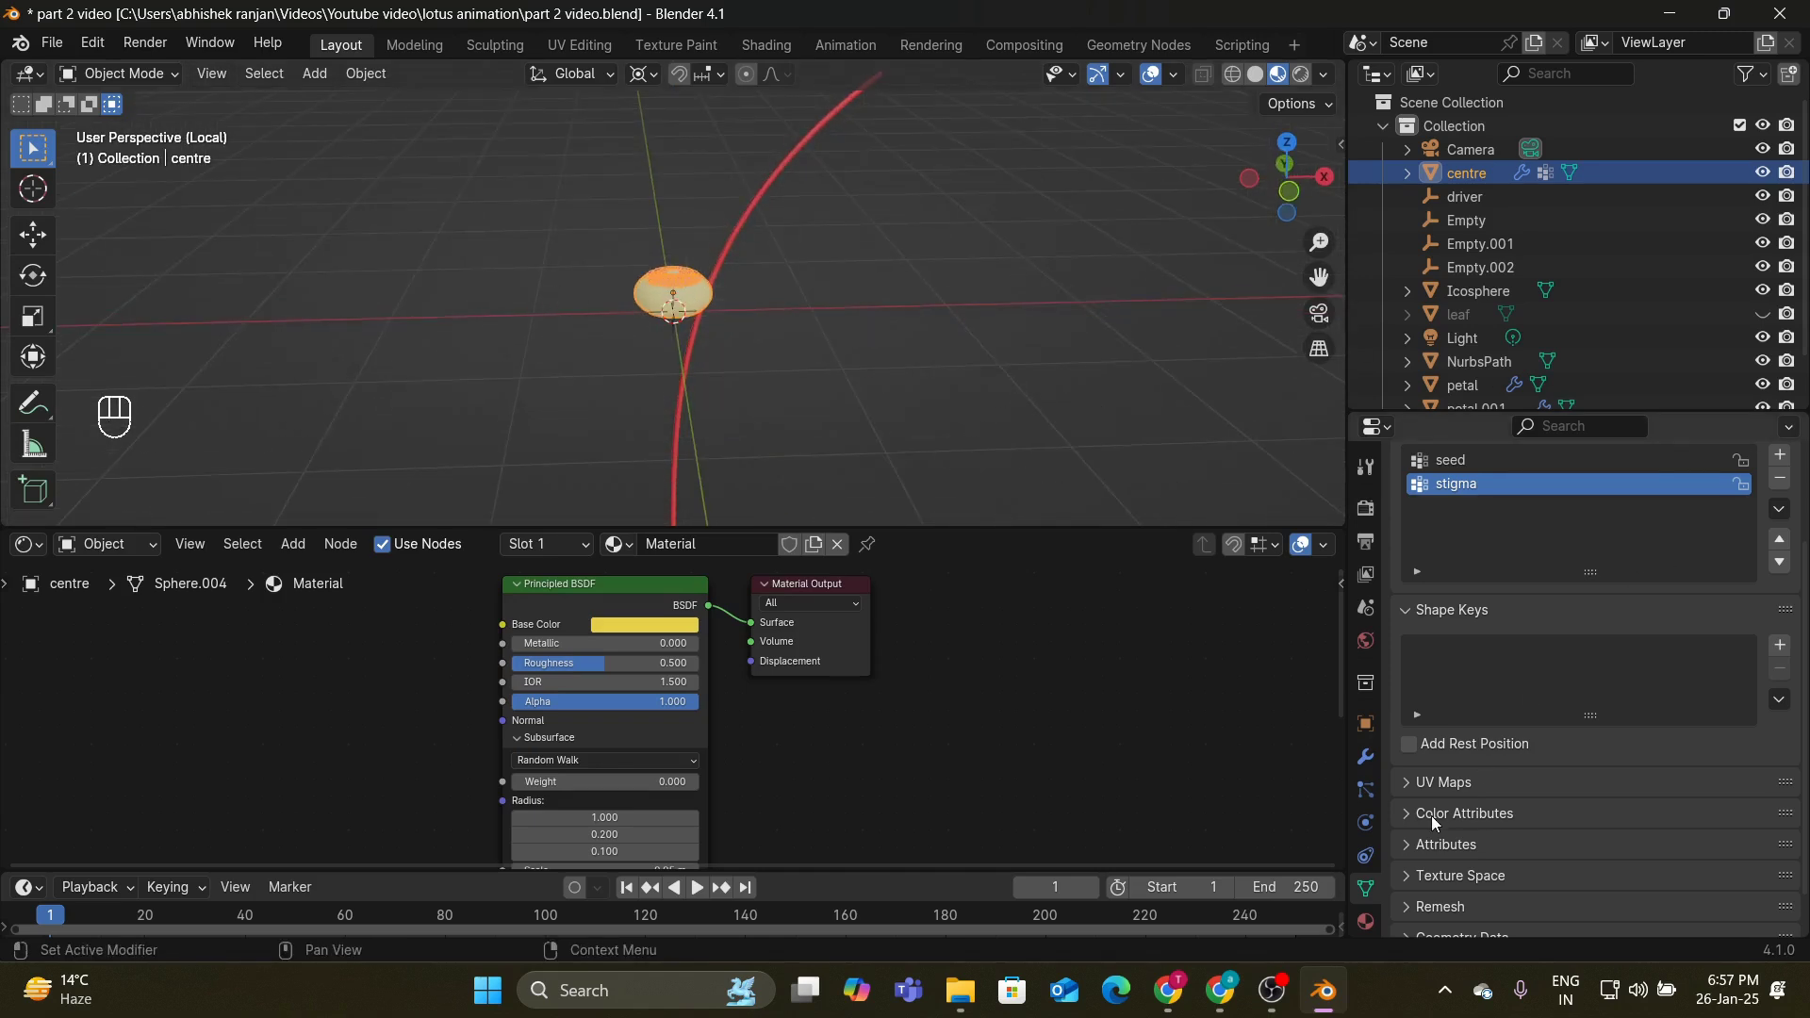
click(1366, 791)
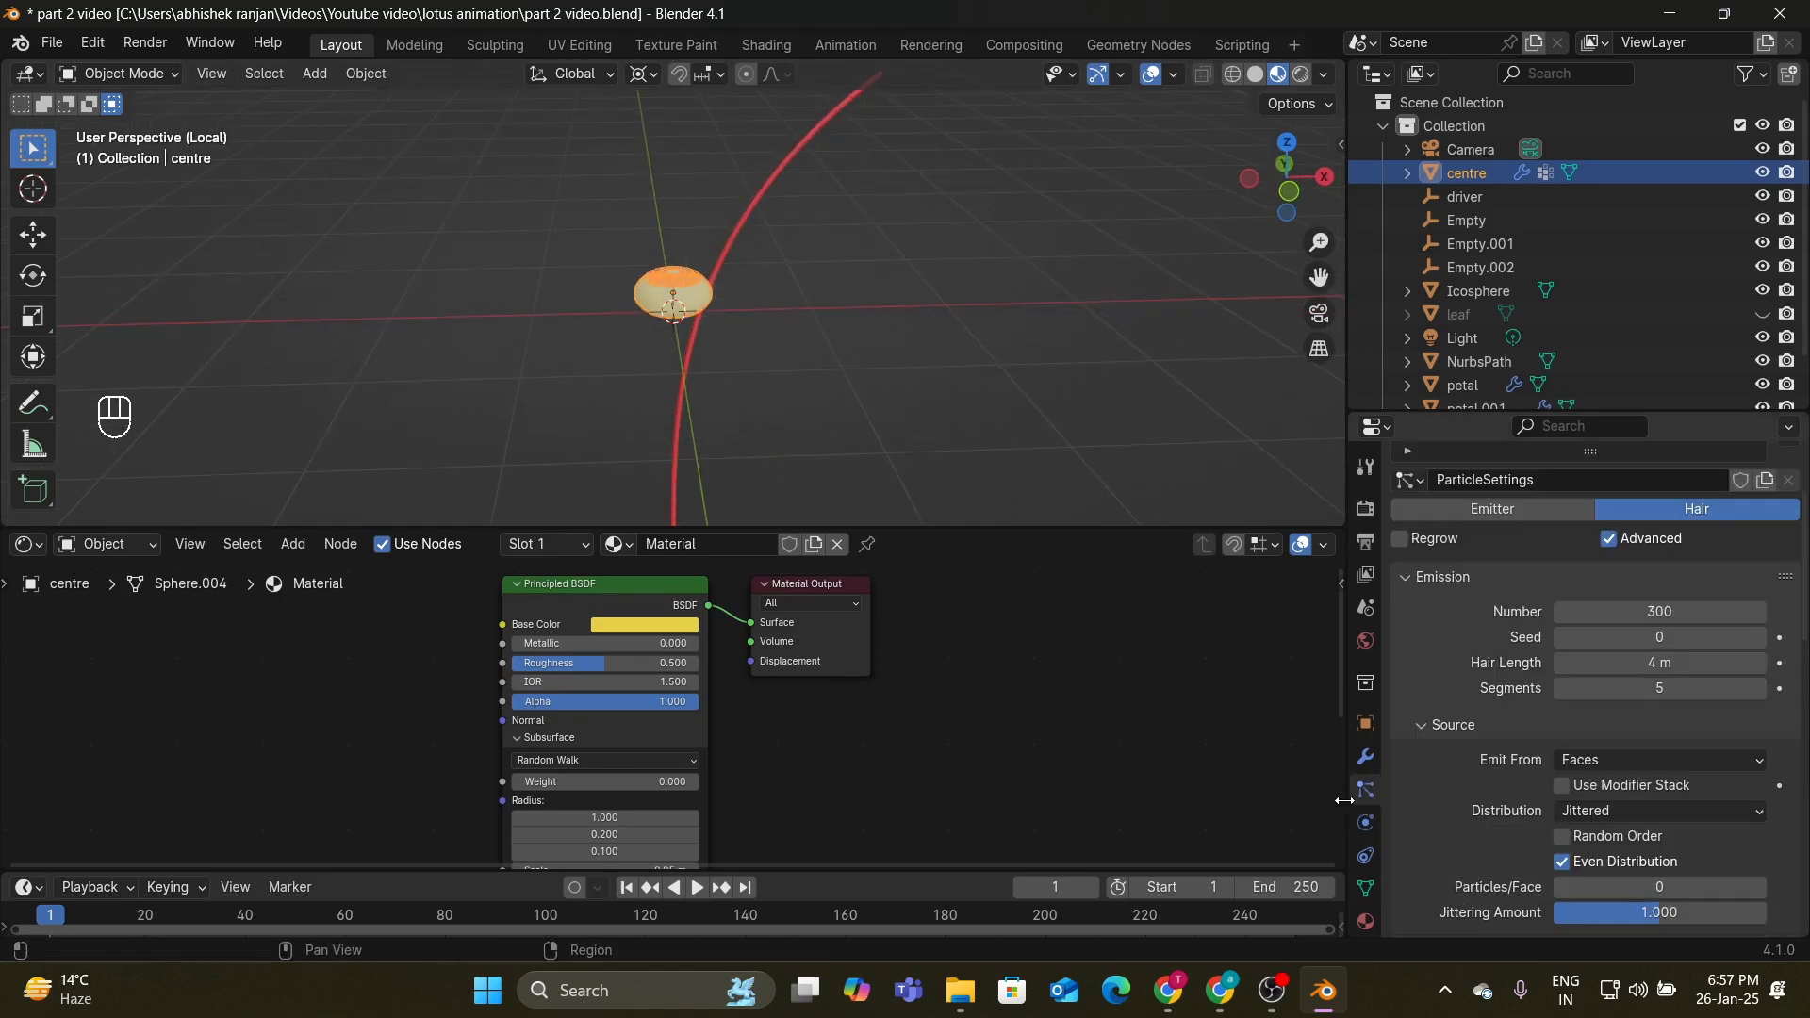
scroll(1773, 558, up, 3)
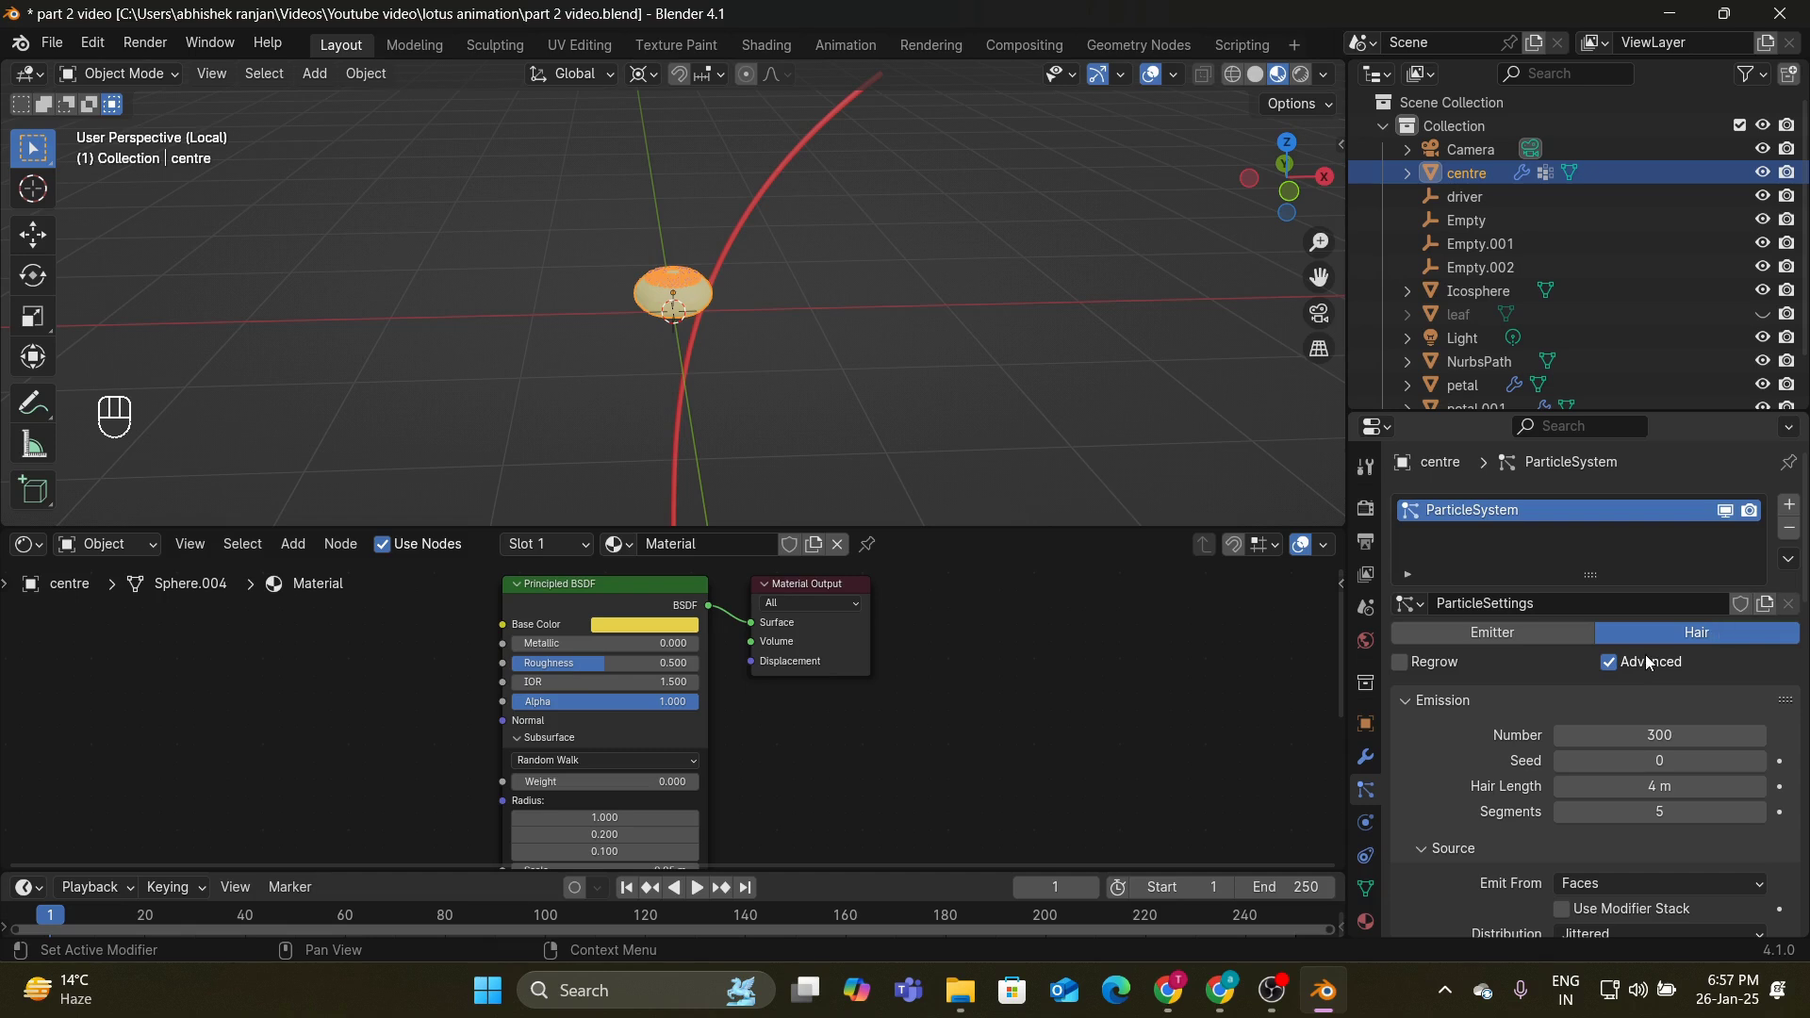
click(1790, 507)
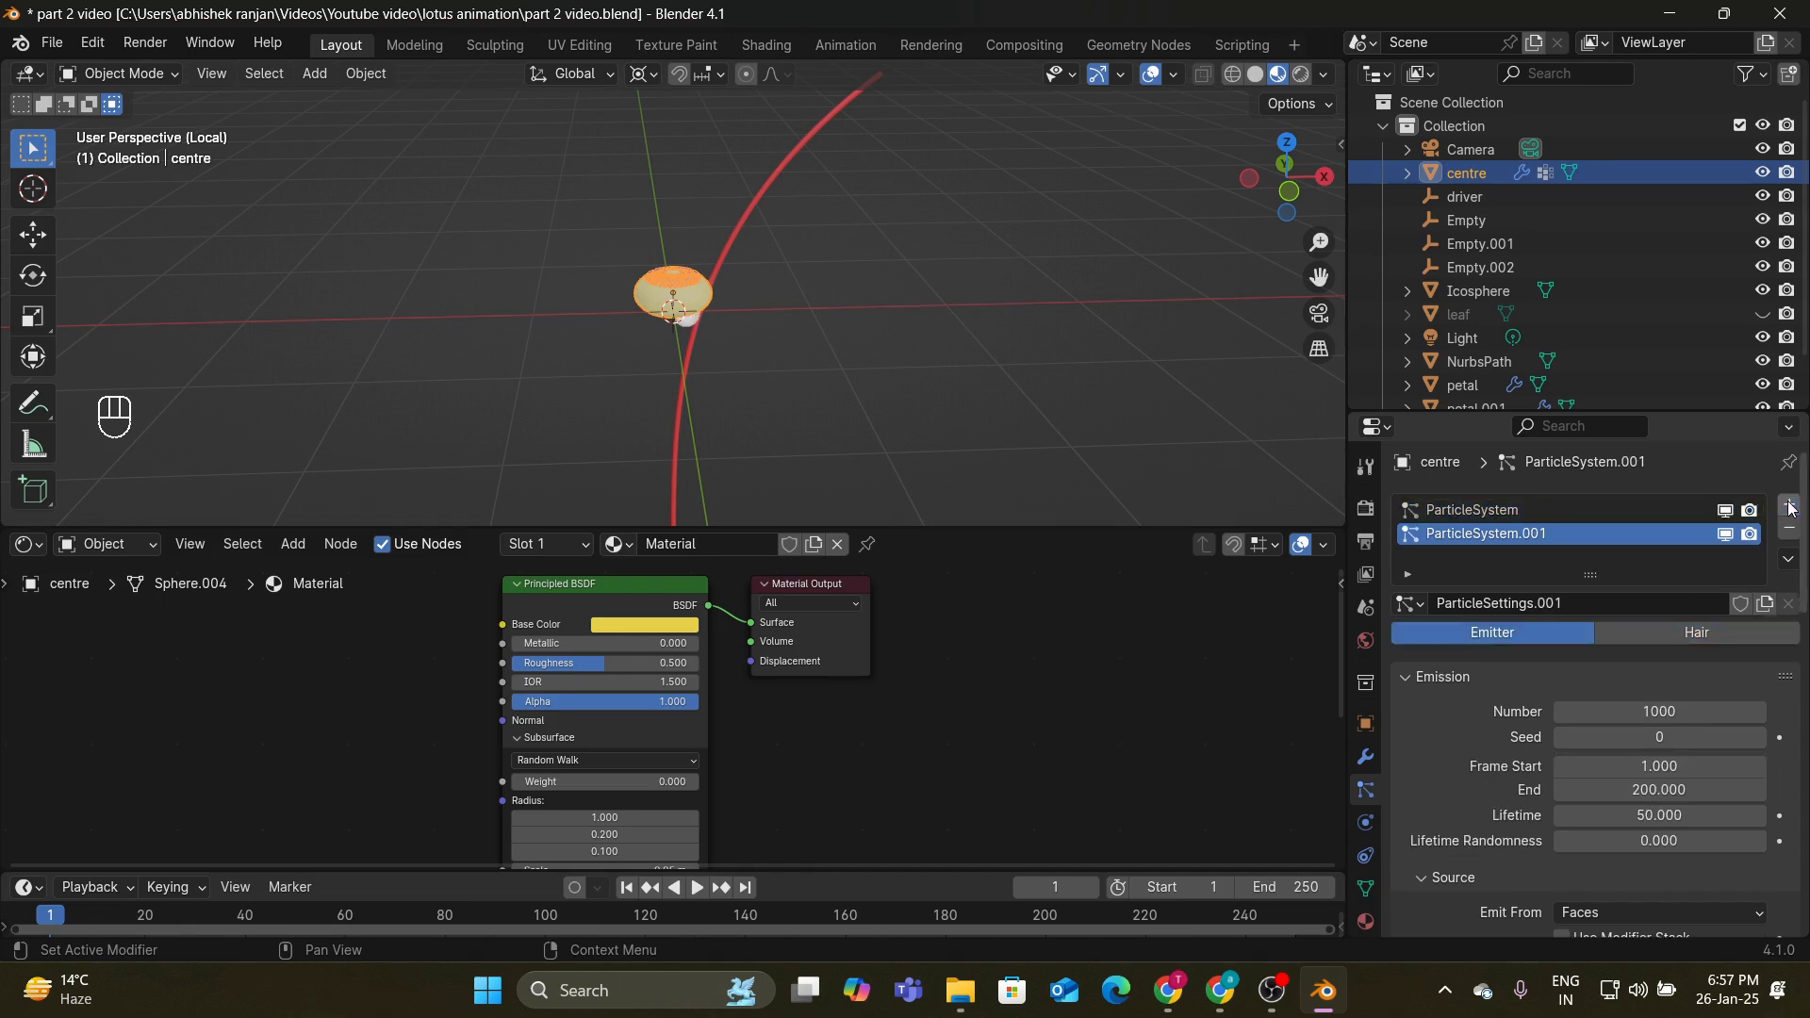
click(1689, 631)
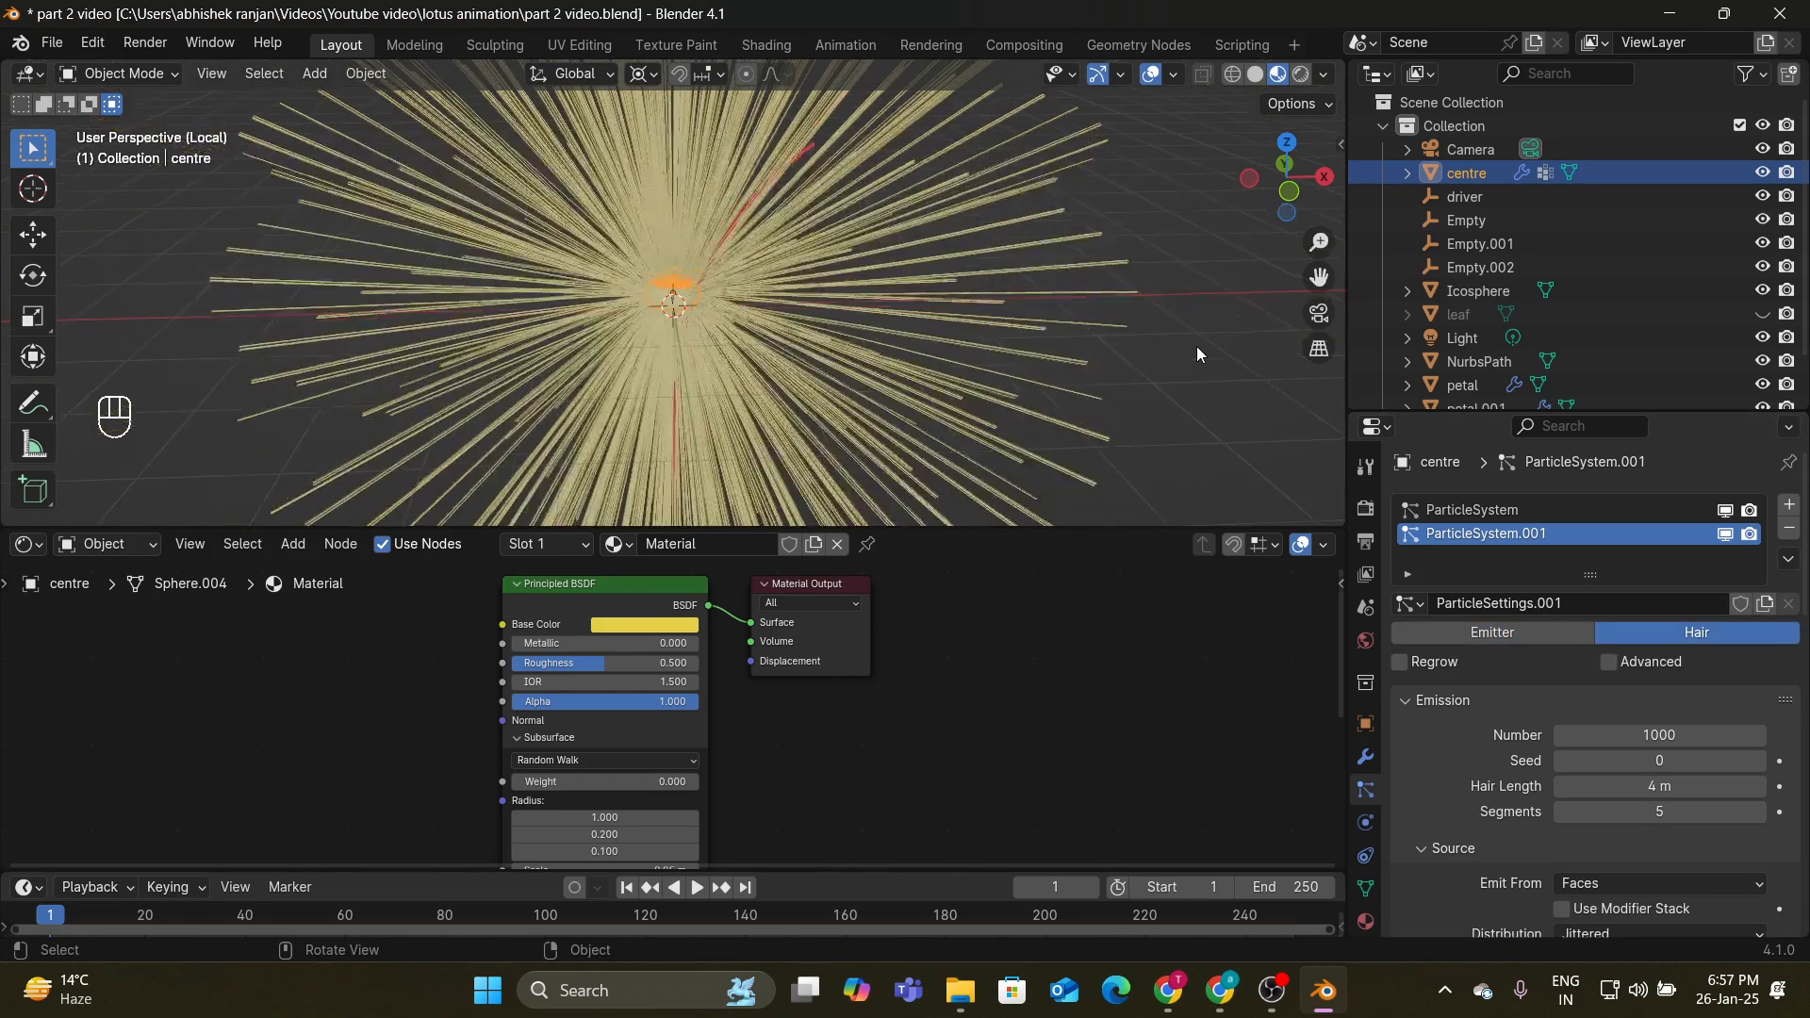
Step: Set the new hair particle system's emission number to 300
scroll(1631, 679, down, 5)
click(1674, 547)
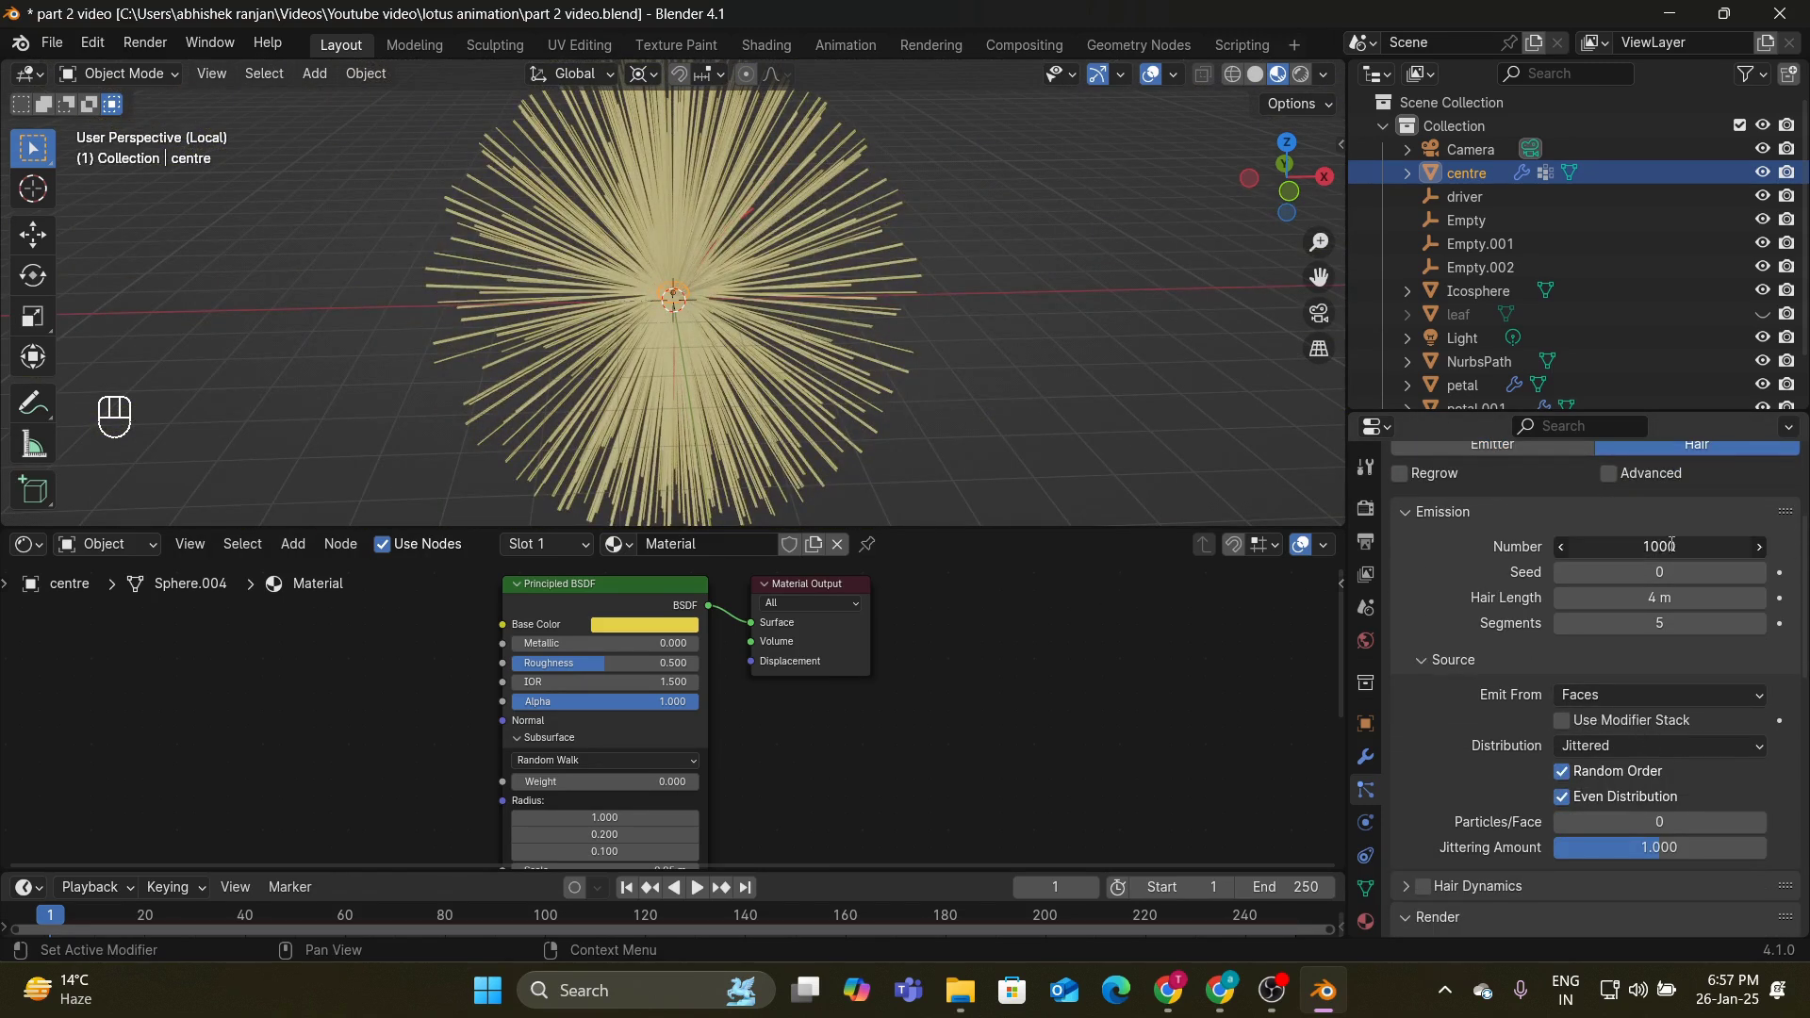
text(300)
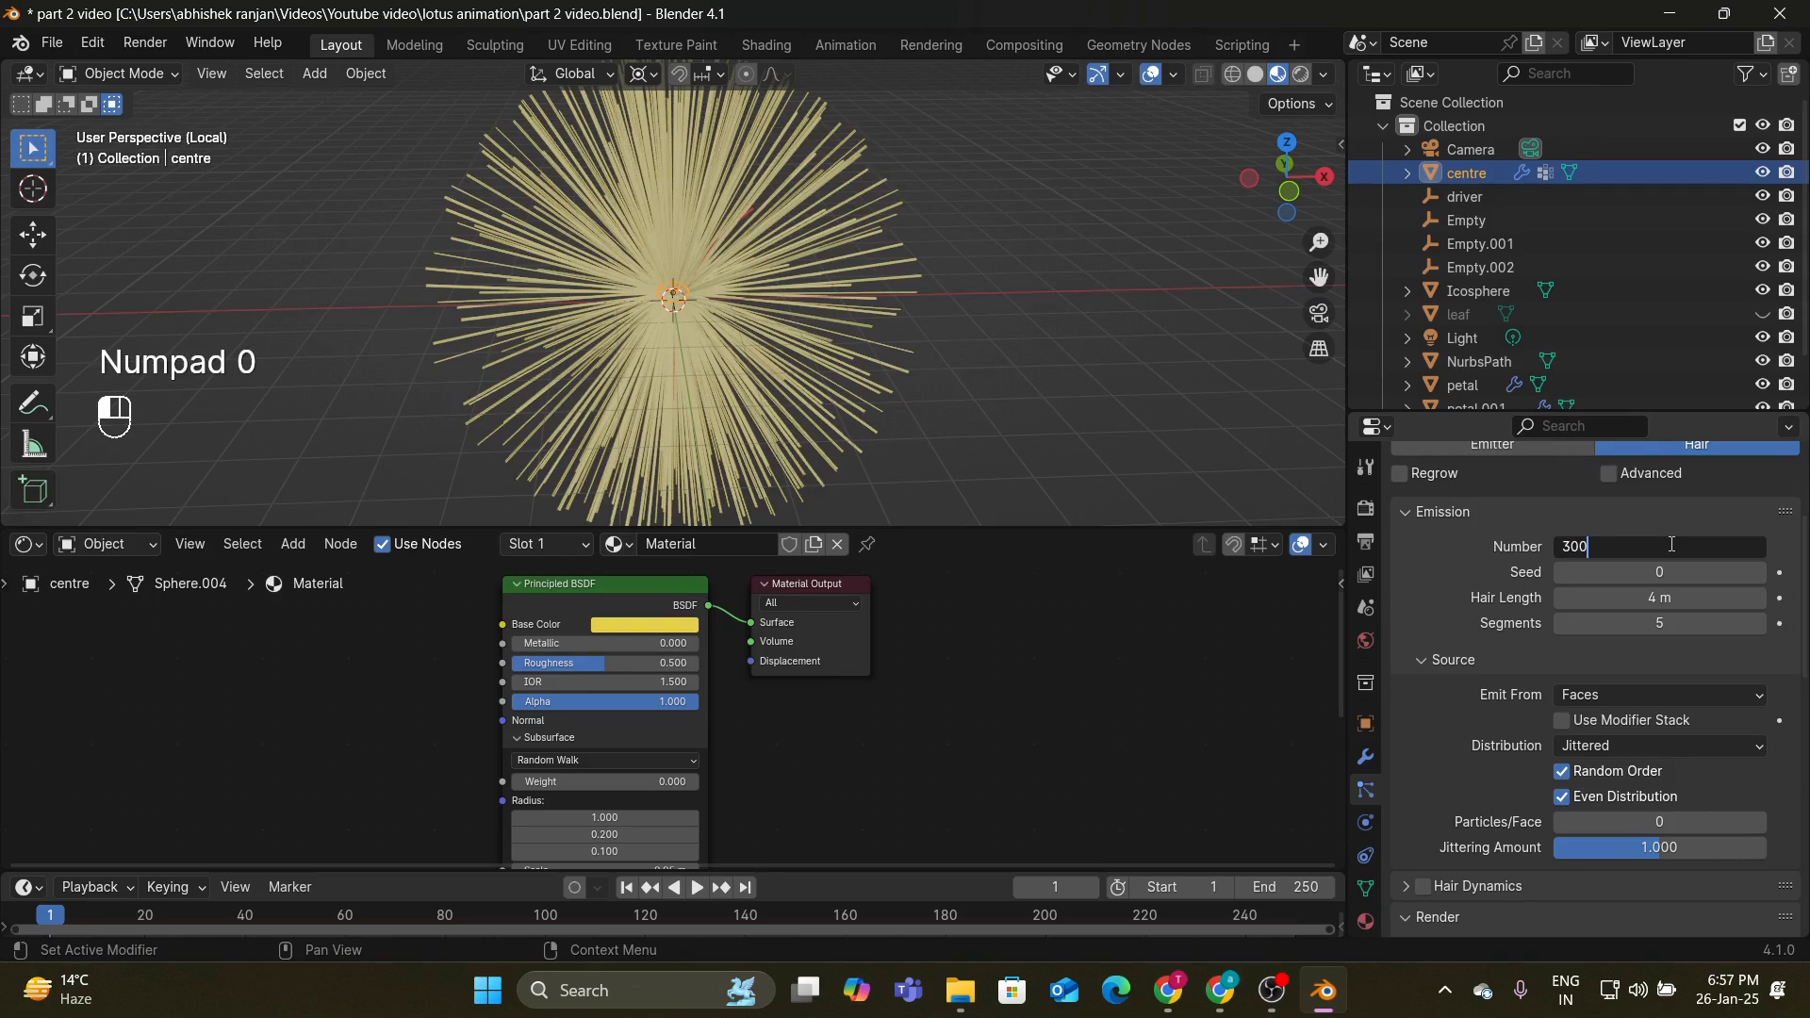
key(Return)
Step: Assign the stigma vertex group as the density group of the second hair particle system
scroll(1606, 609, down, 8)
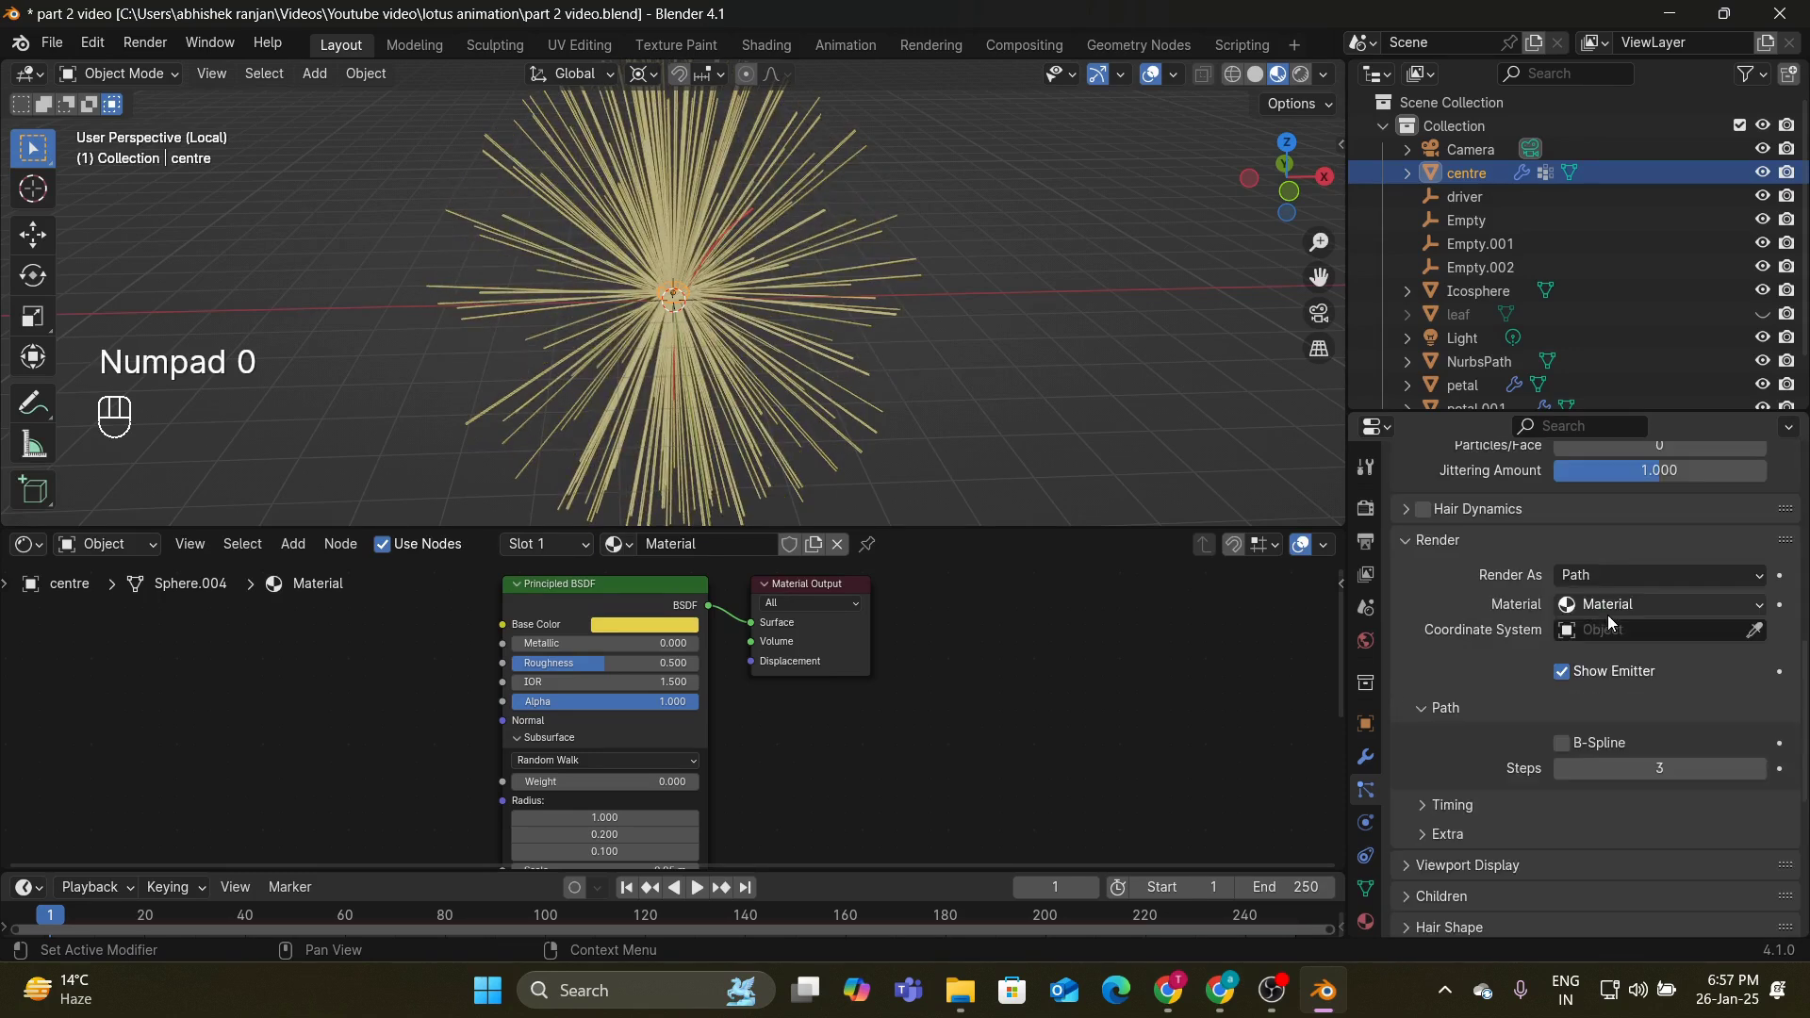
scroll(1609, 614, down, 7)
click(1565, 728)
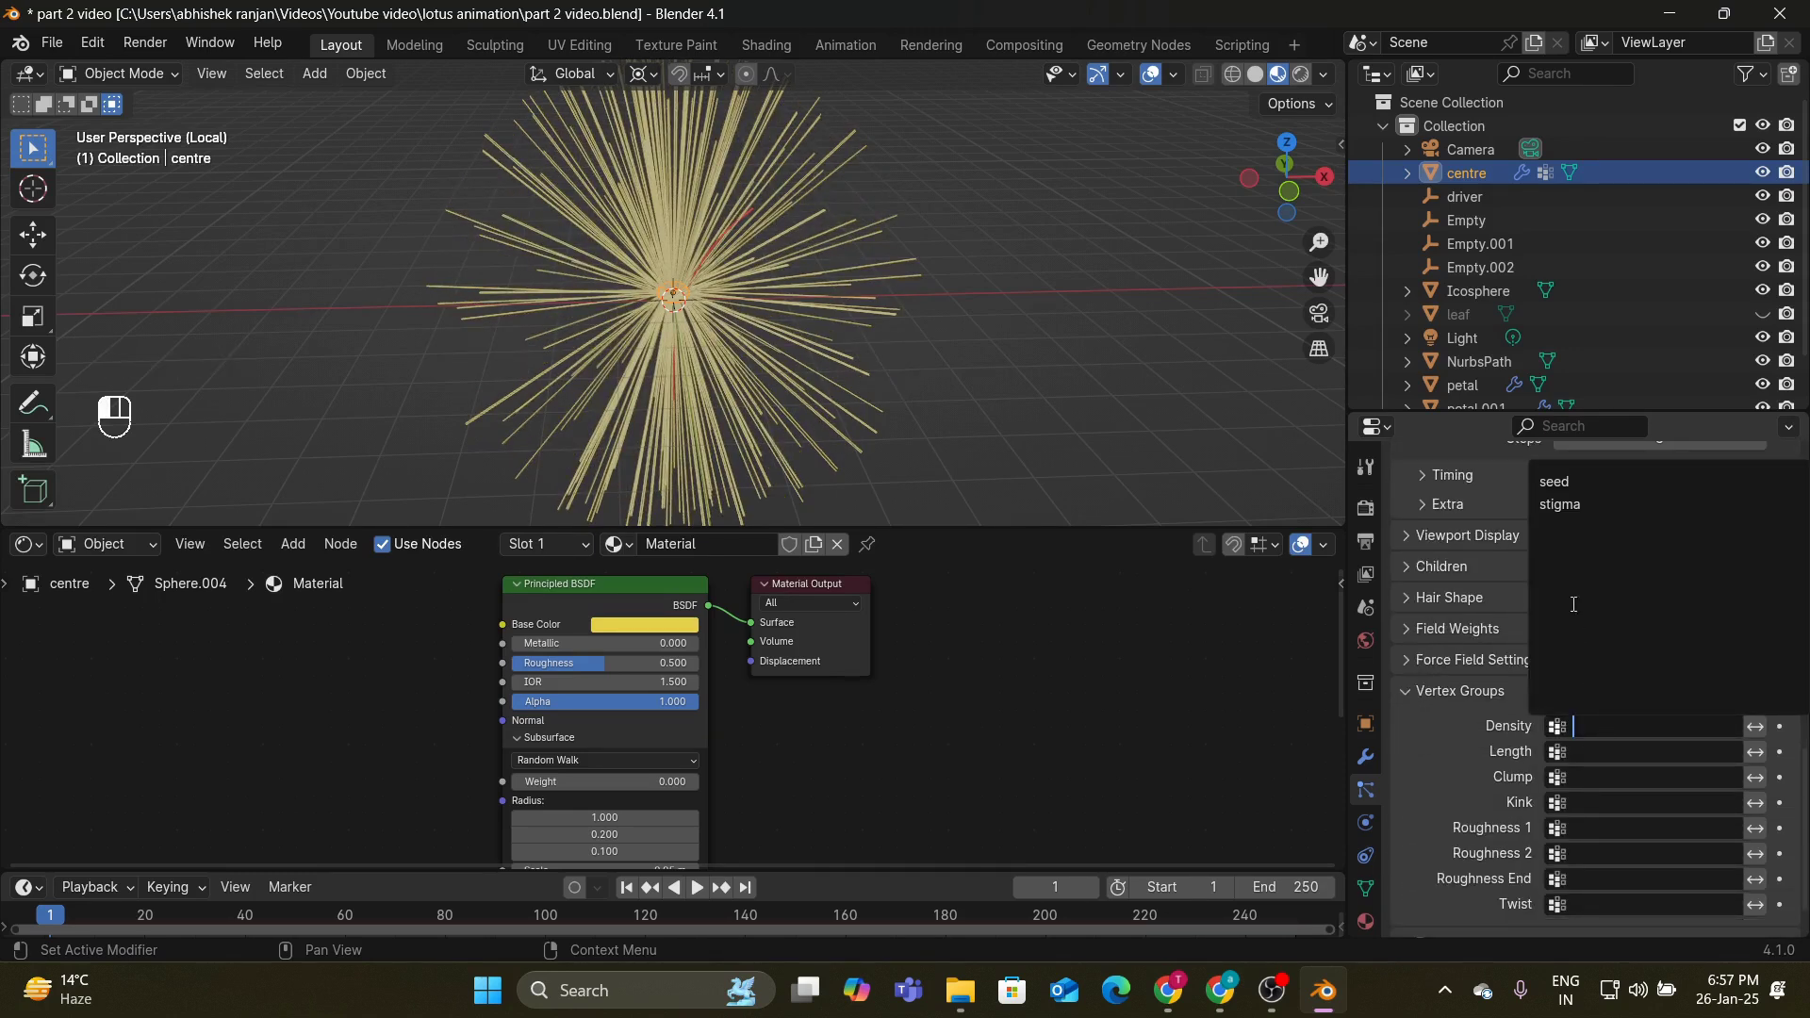
click(1561, 505)
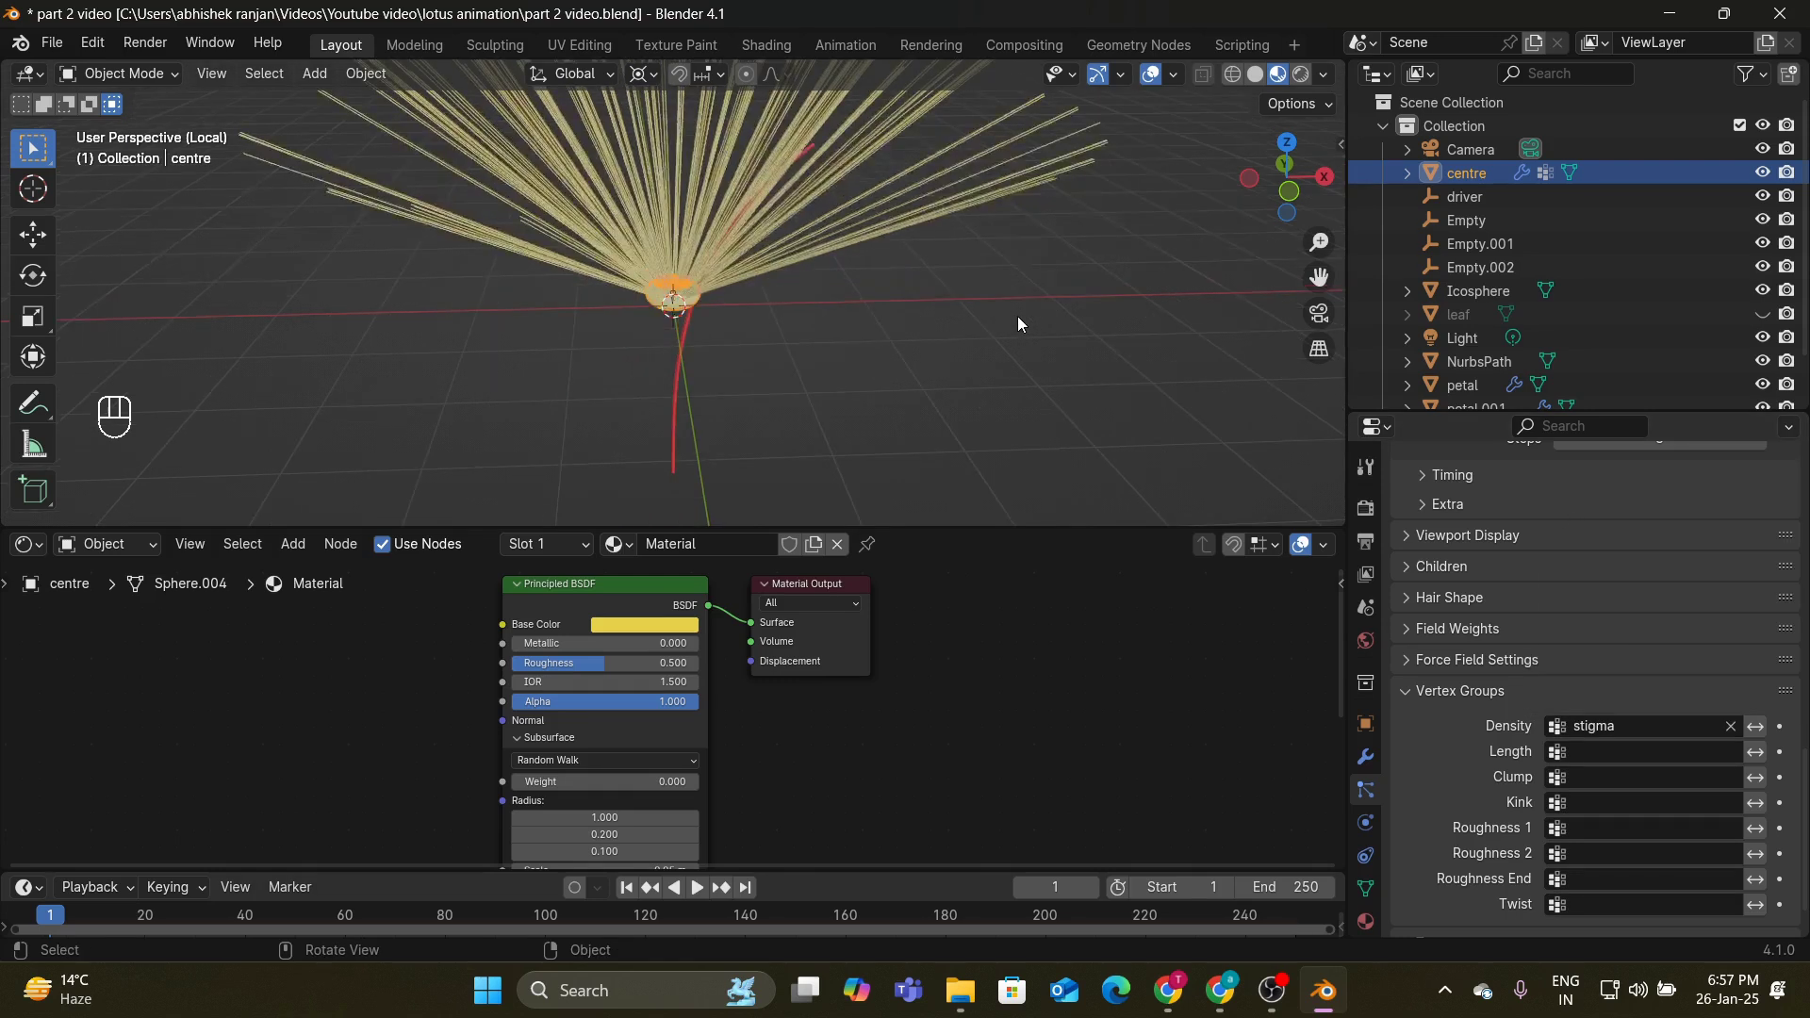
scroll(1018, 320, down, 4)
middle_drag(1016, 315, 1028, 416)
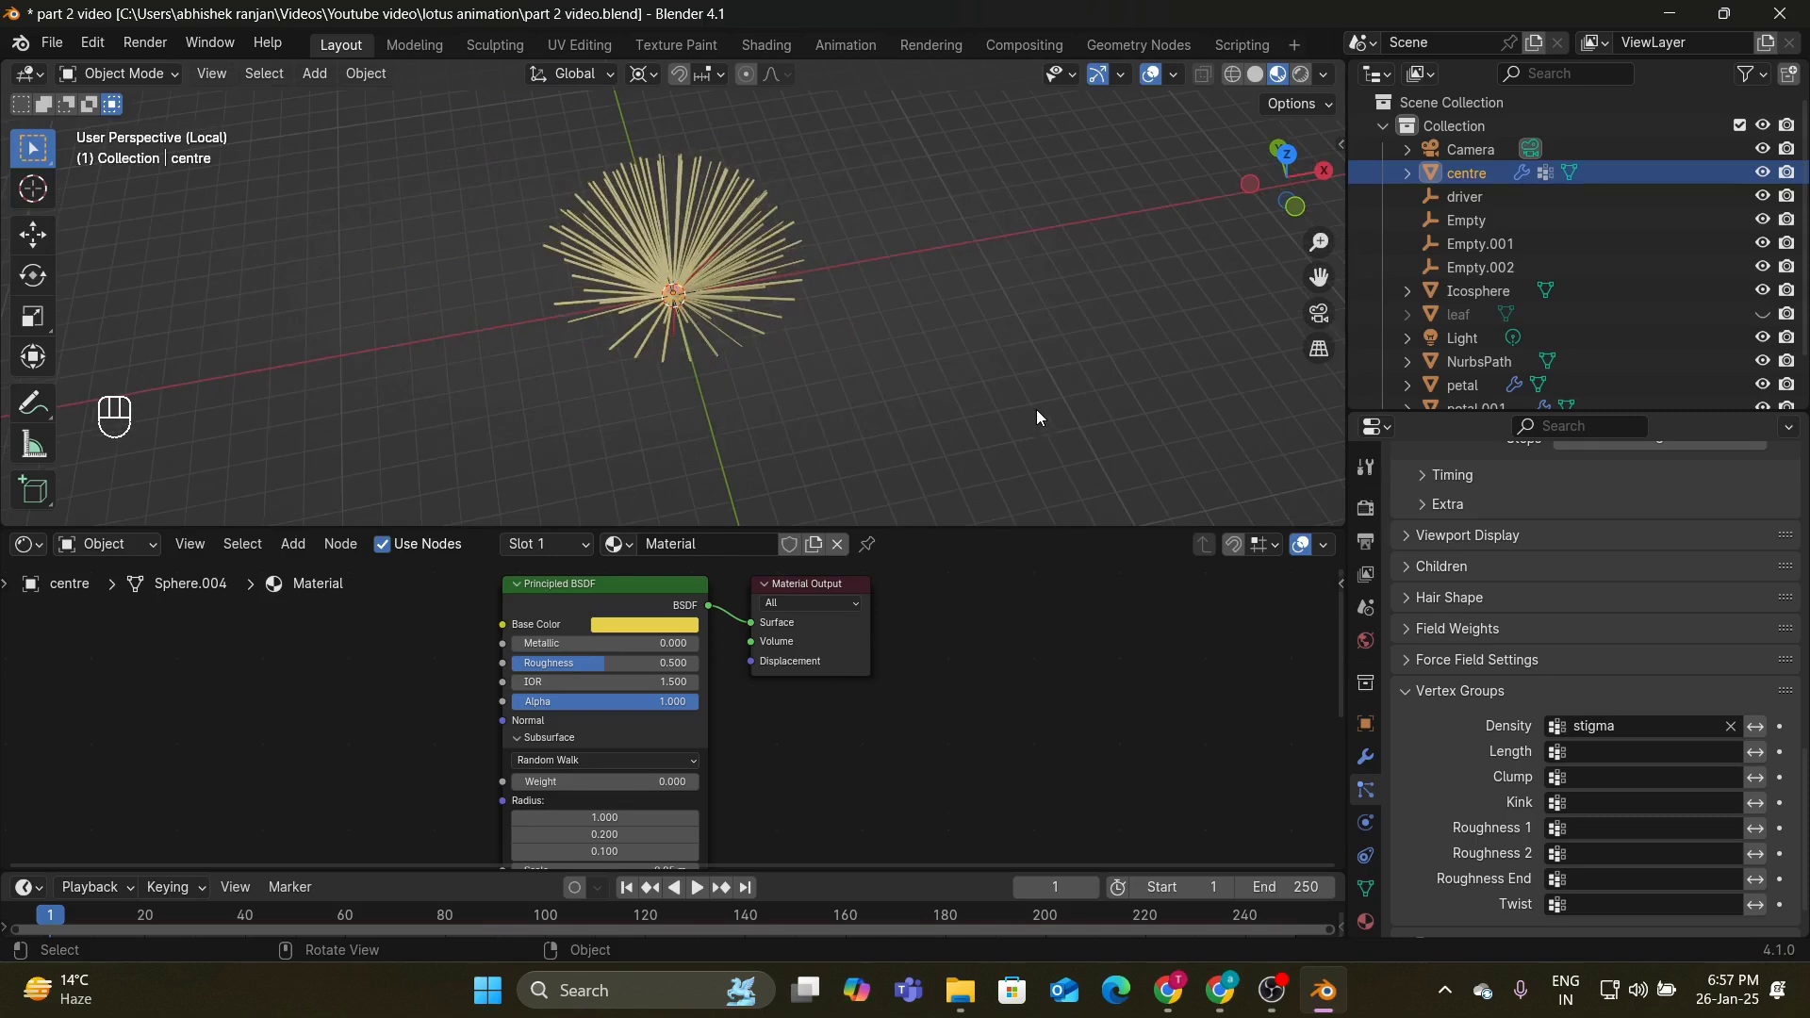
Step: Render the second particle system's hairs as an object, using the red NurbsPath filament as the instance object
scroll(1659, 624, up, 8)
scroll(1660, 620, up, 2)
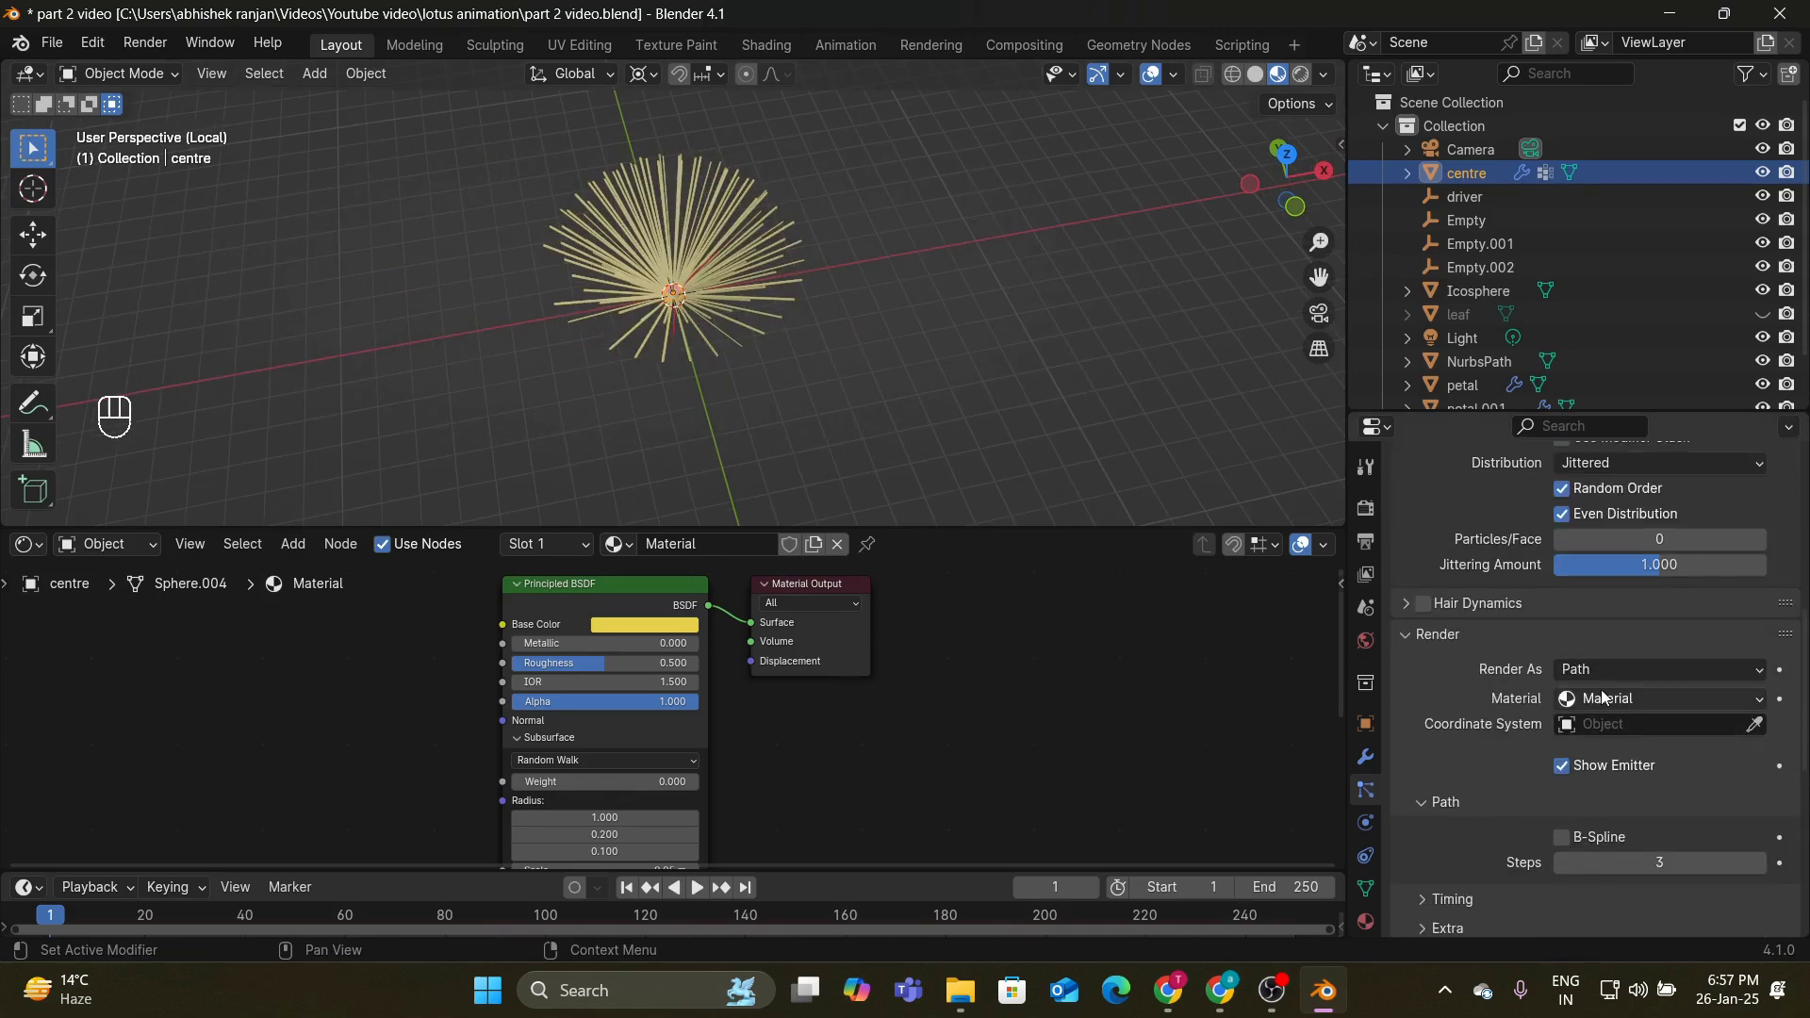
click(1609, 666)
click(1605, 750)
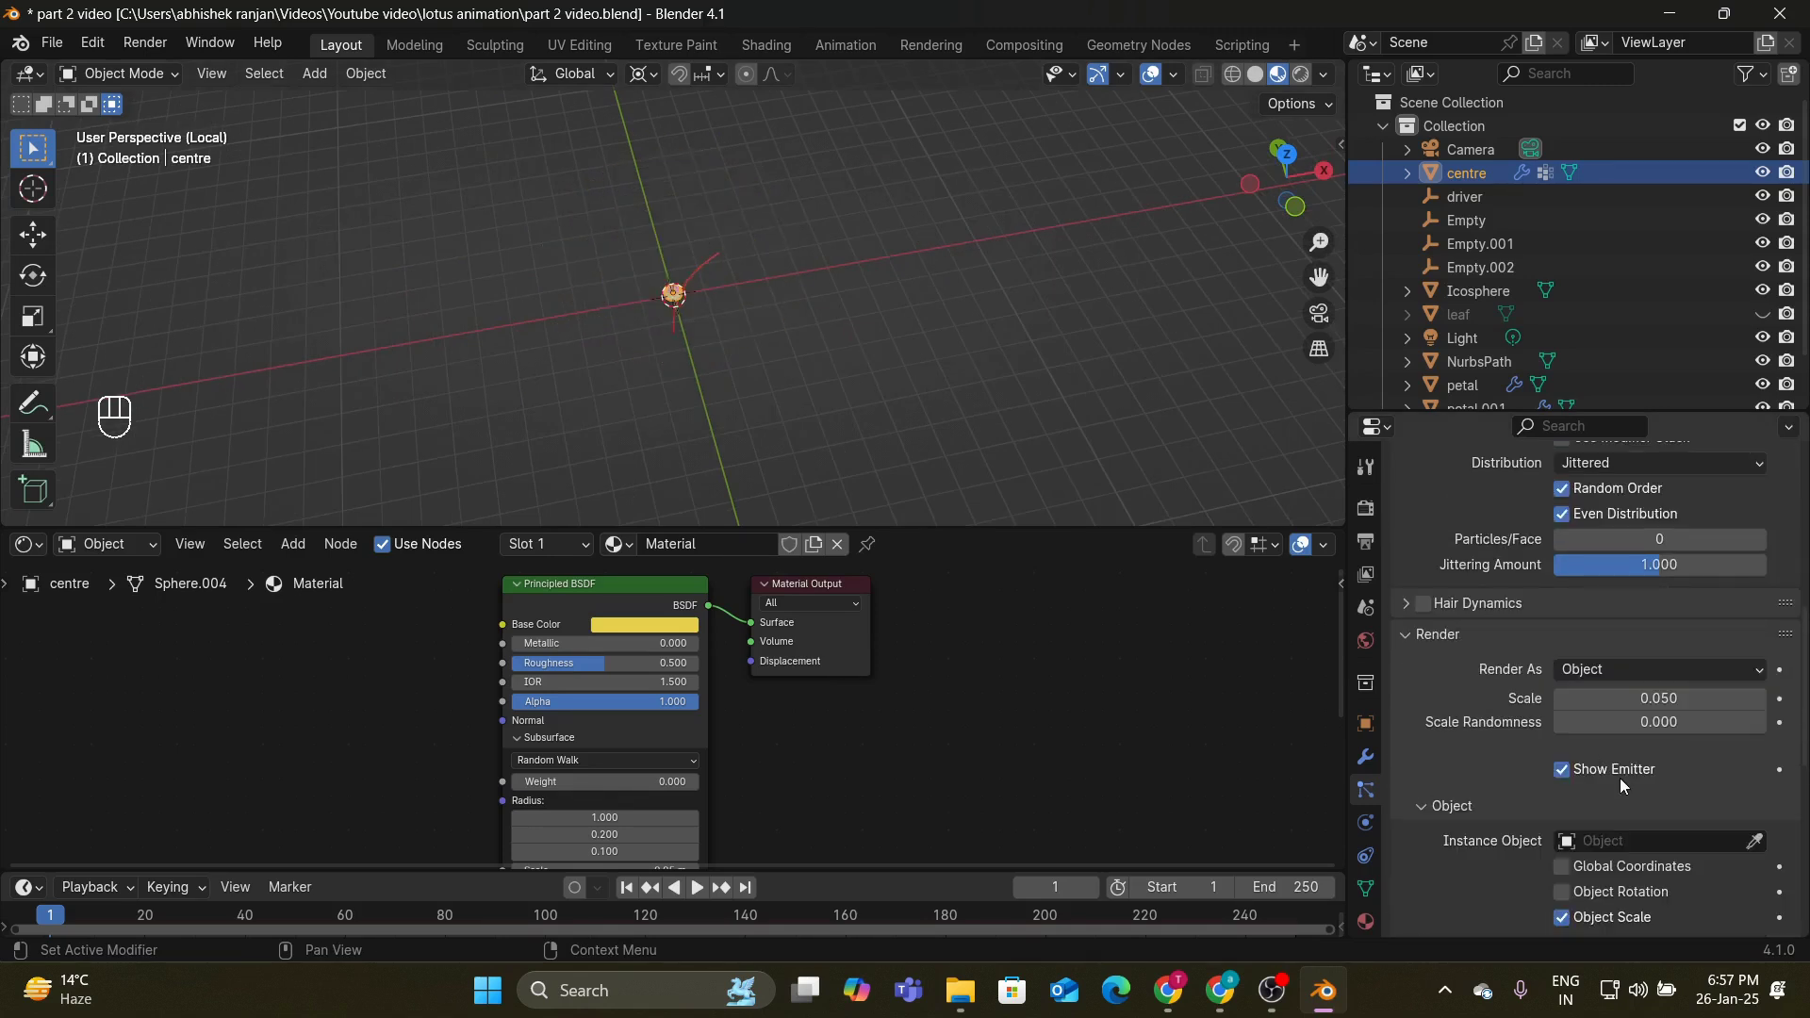
scroll(1660, 764, down, 1)
click(1660, 790)
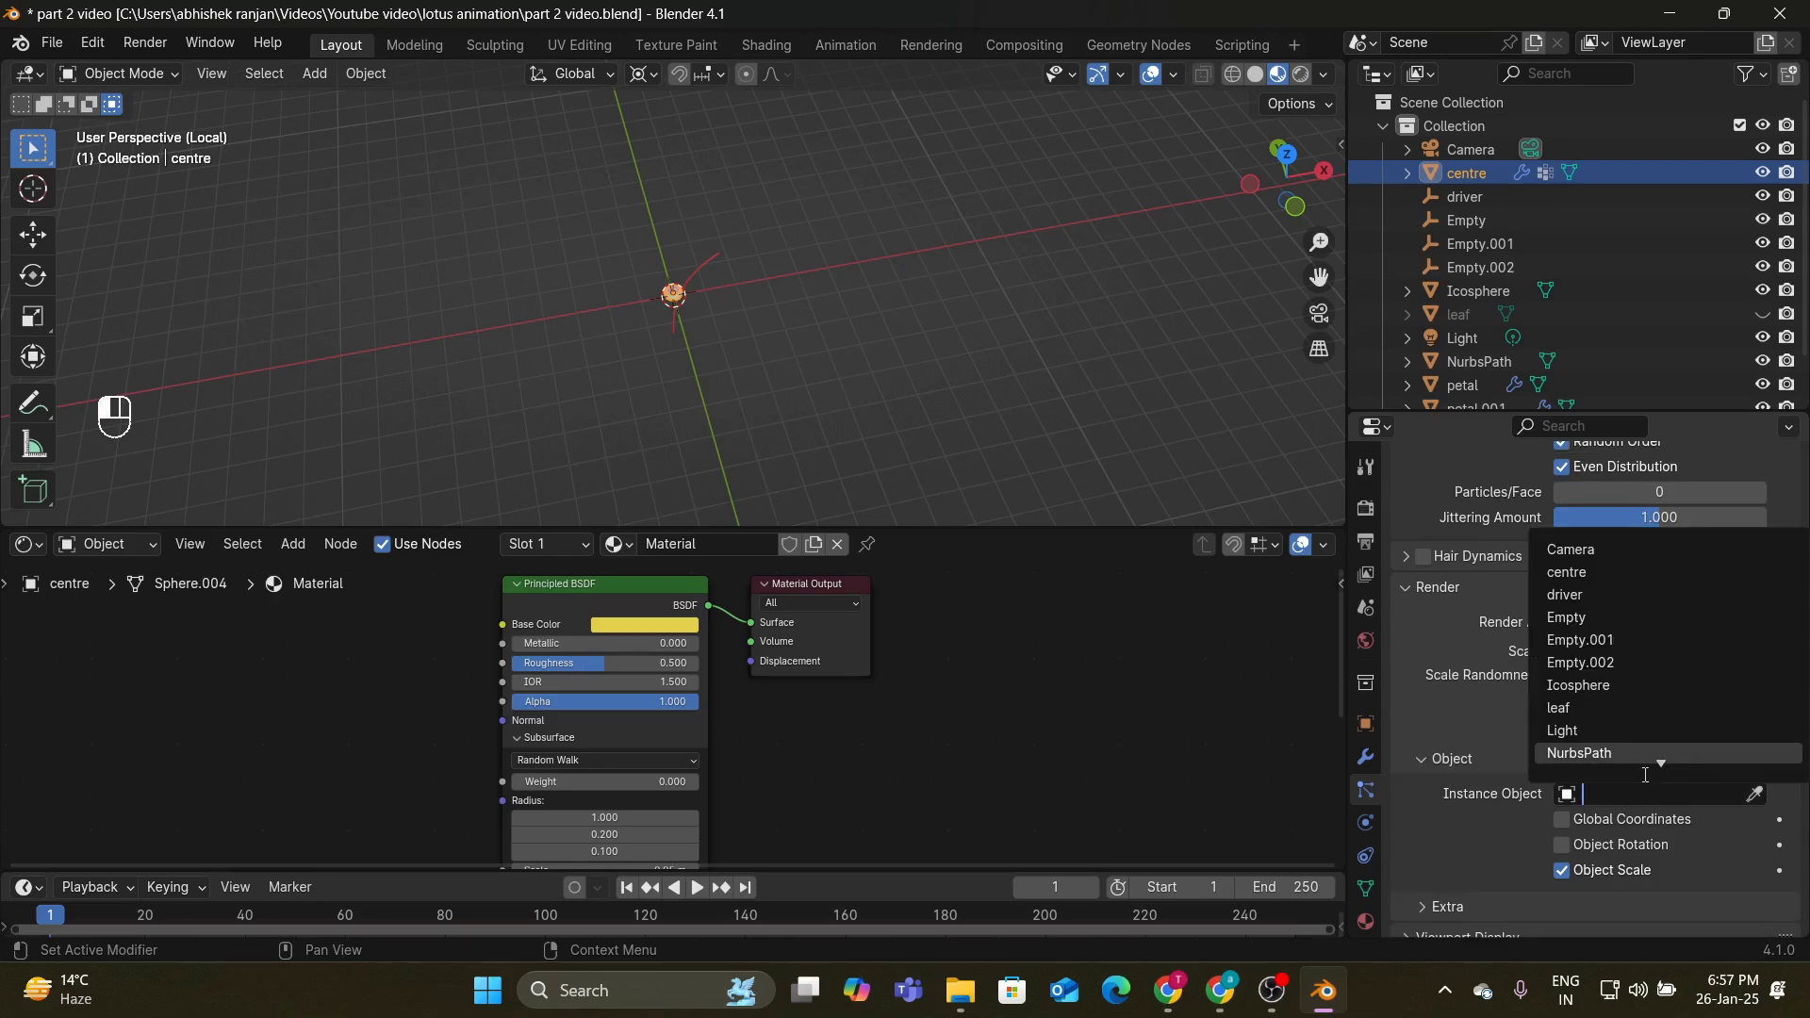
click(1756, 792)
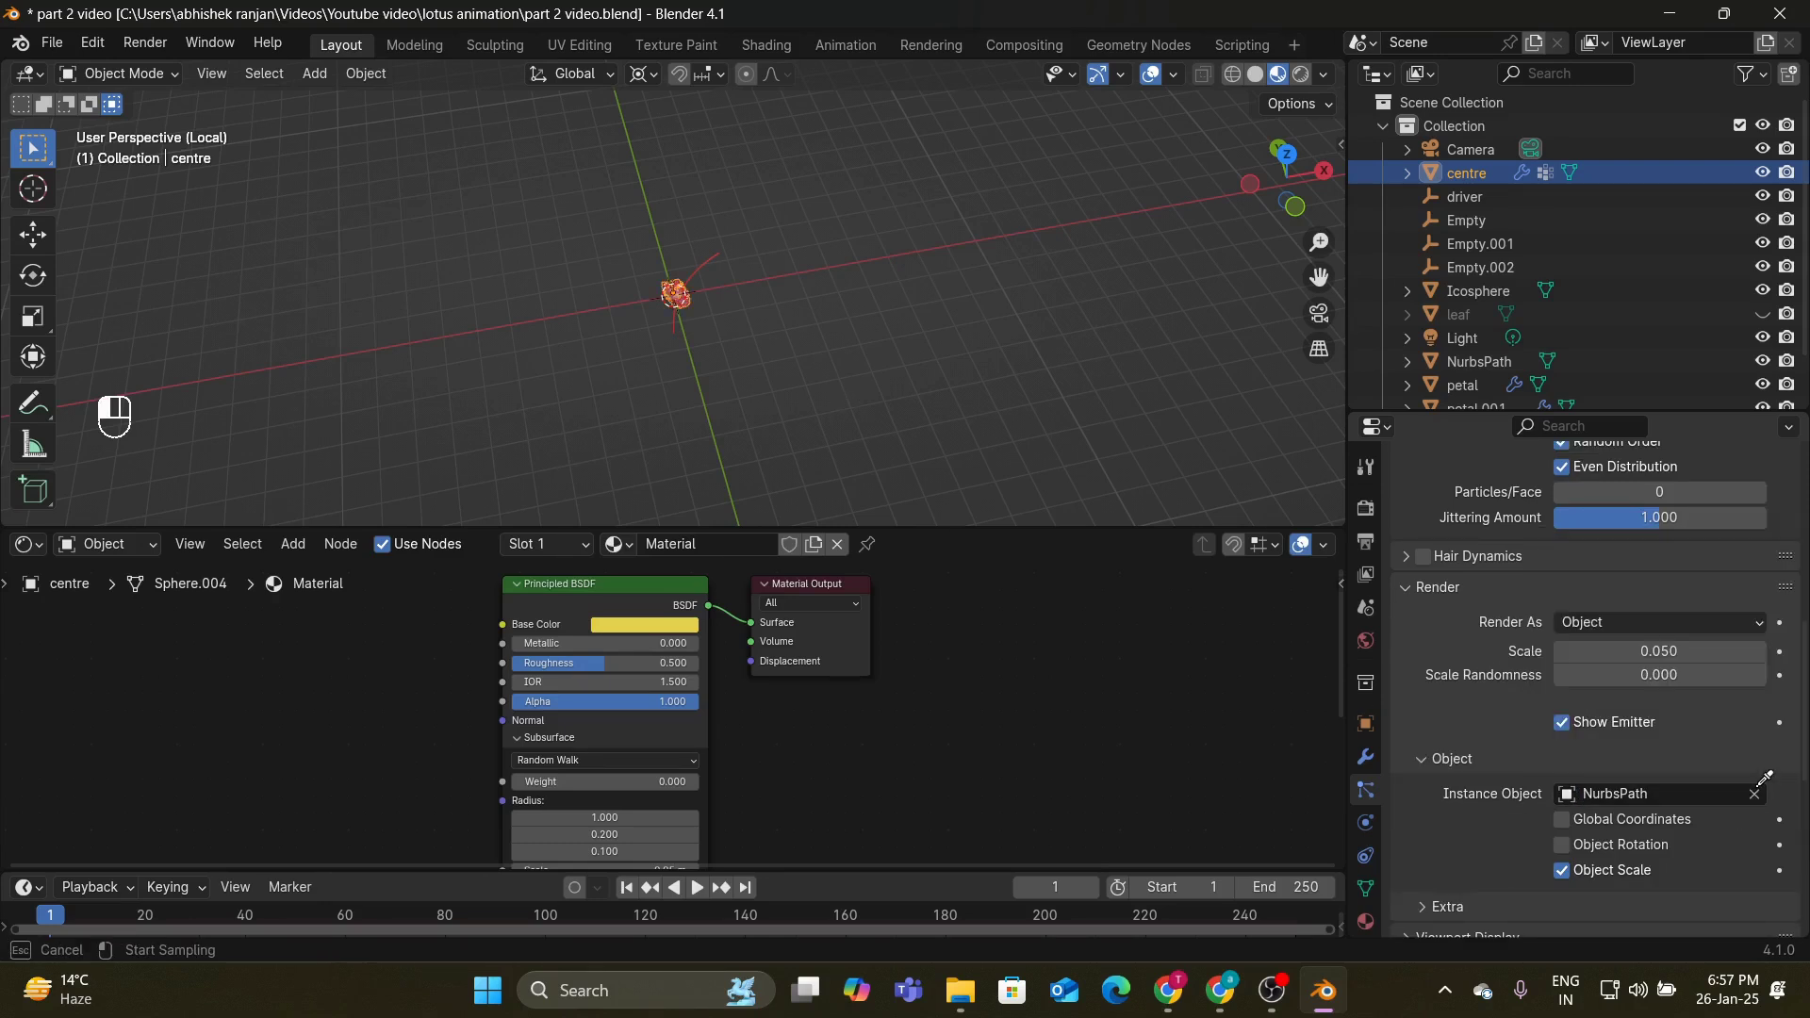
click(716, 251)
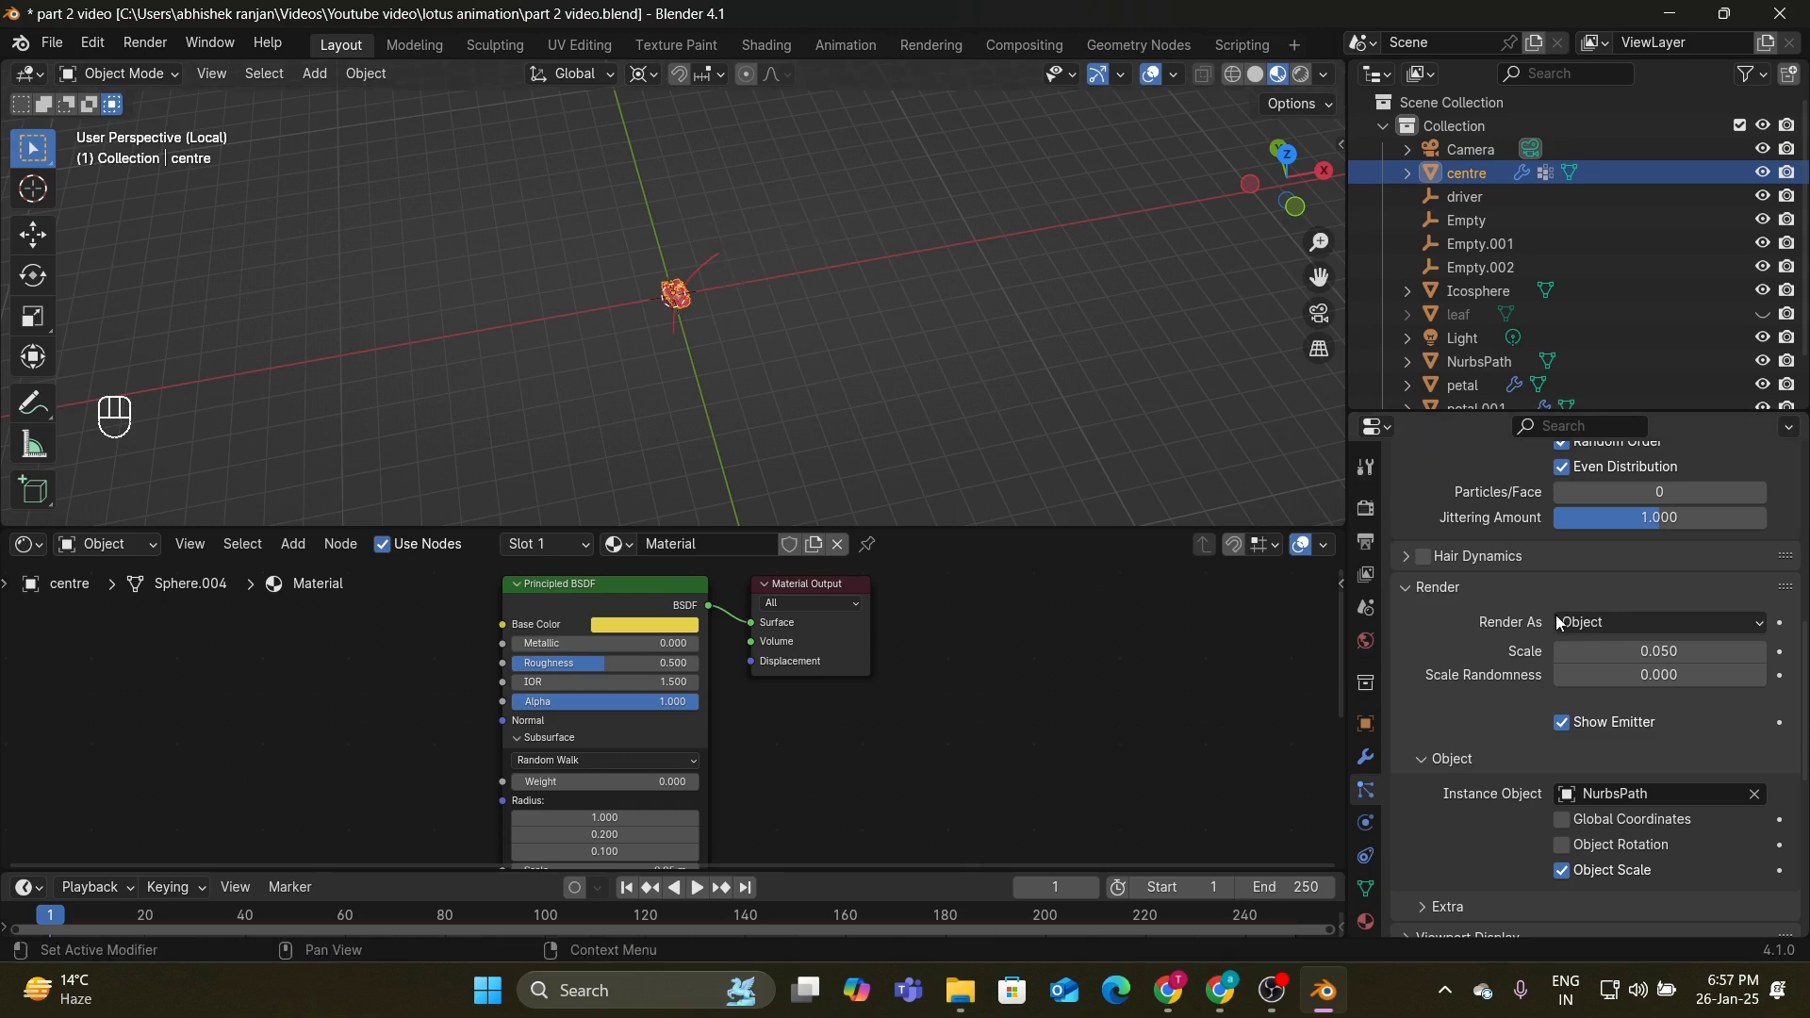
Step: Set the second particle system to emit its filaments from the centre's vertices
scroll(1555, 615, up, 2)
scroll(1570, 629, down, 2)
scroll(893, 371, up, 6)
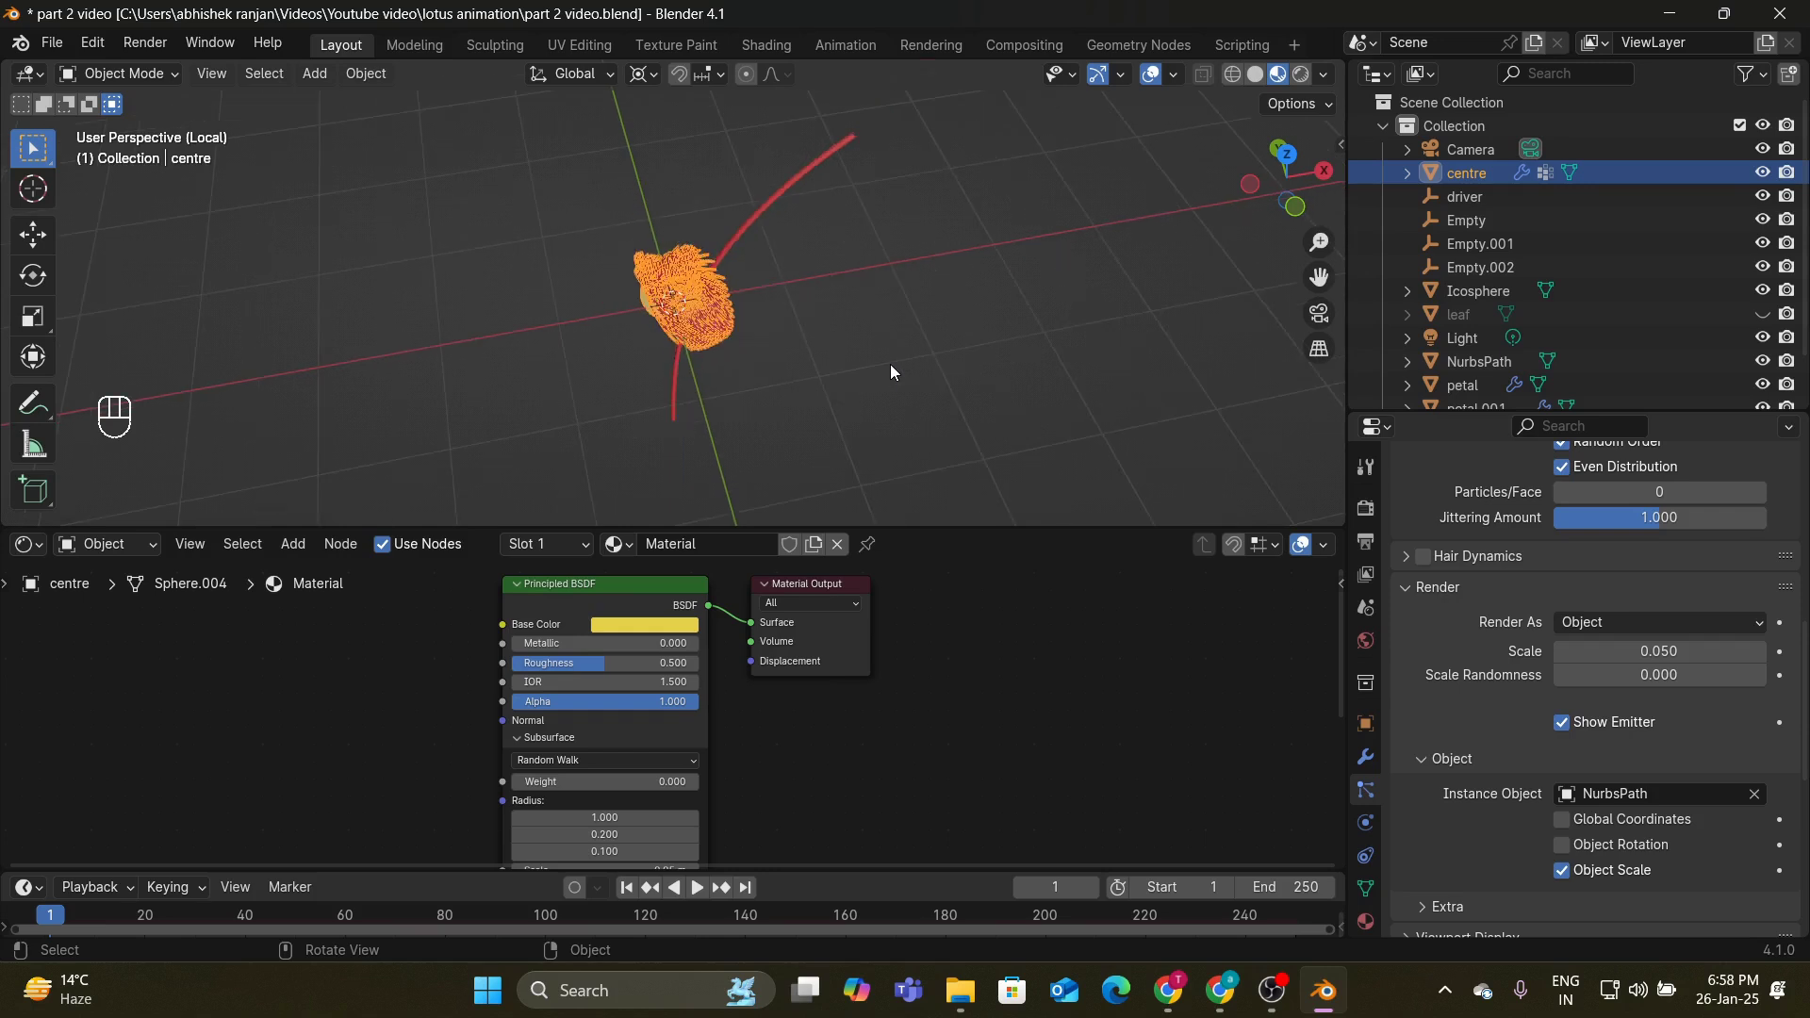
scroll(890, 364, up, 2)
middle_drag(890, 364, 869, 168)
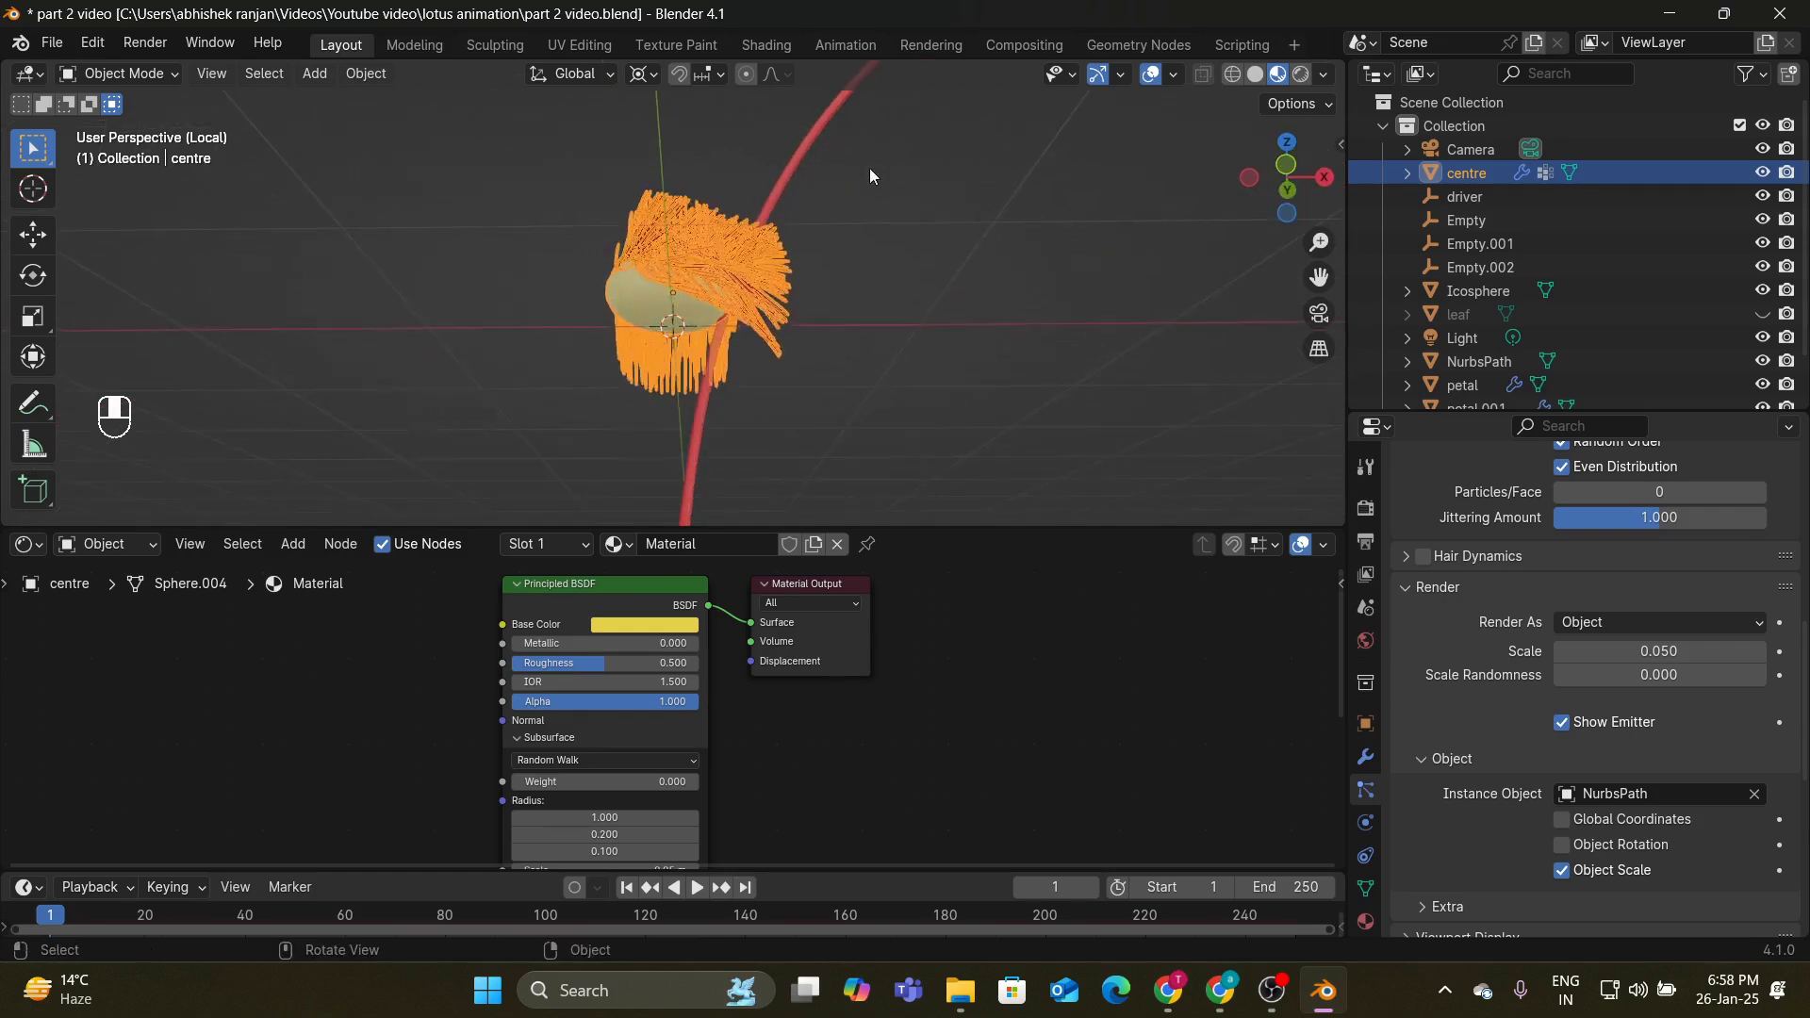
scroll(1543, 647, up, 15)
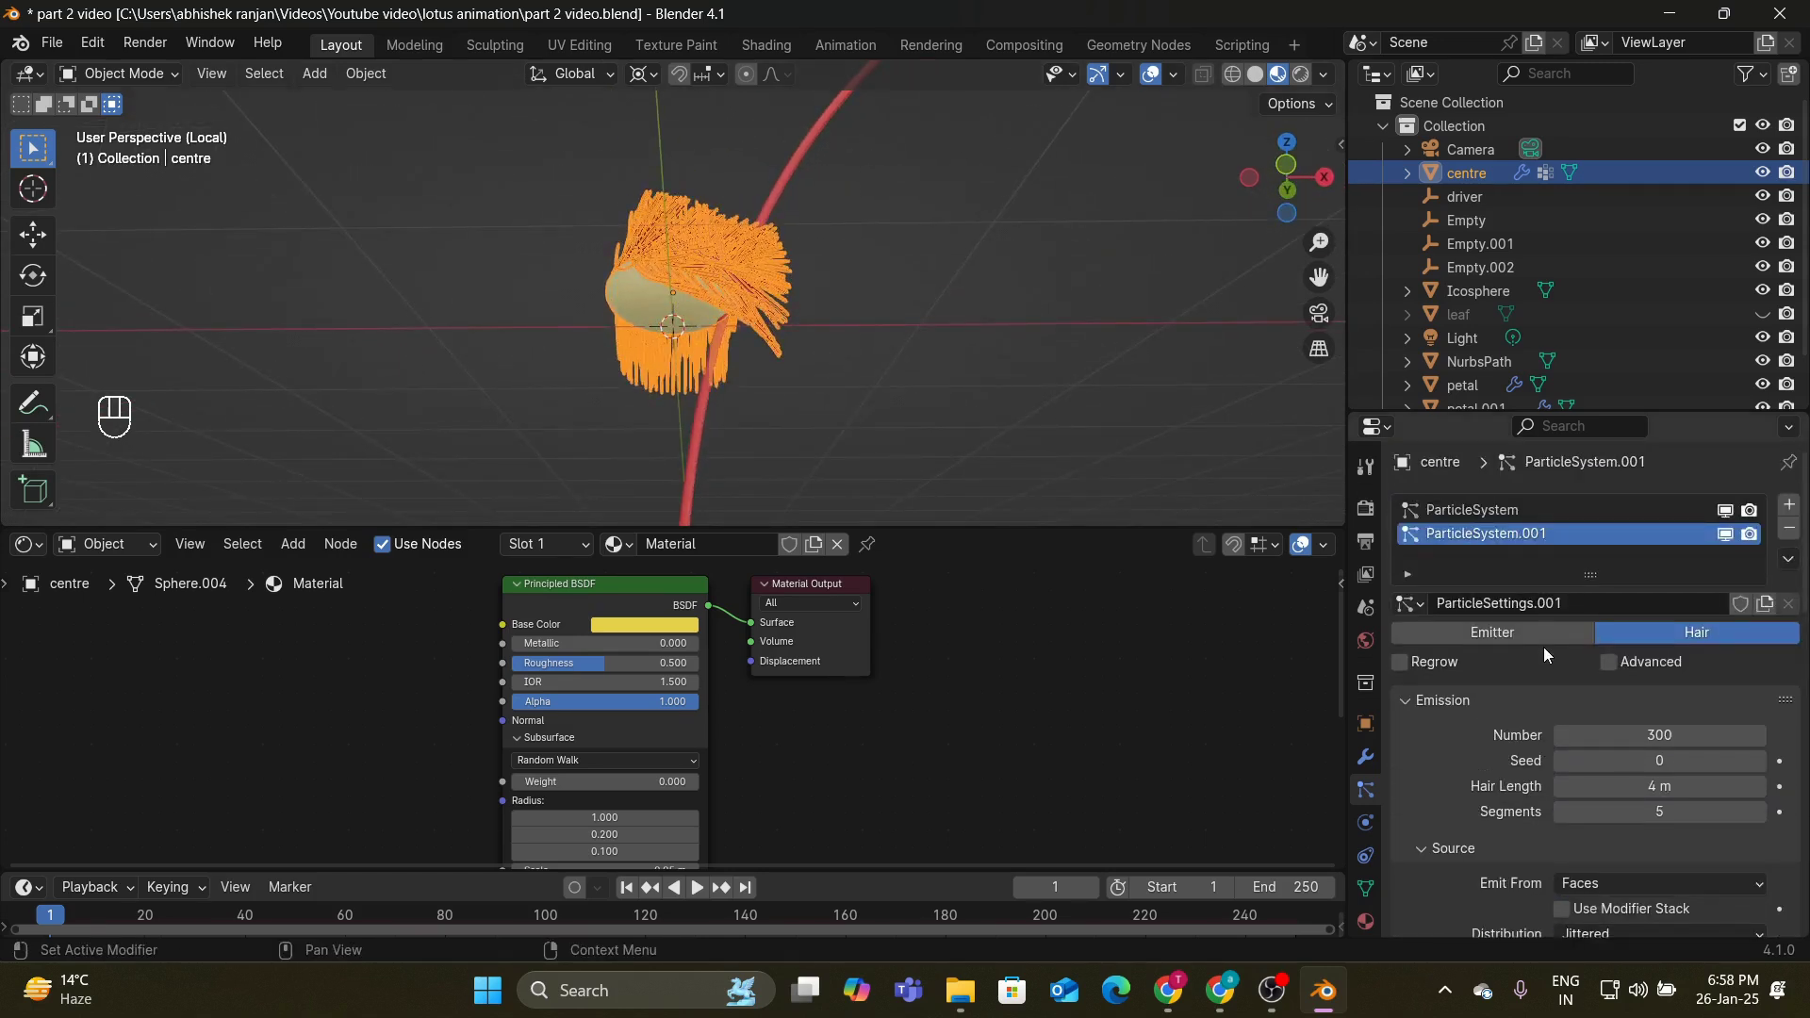
scroll(1543, 646, down, 2)
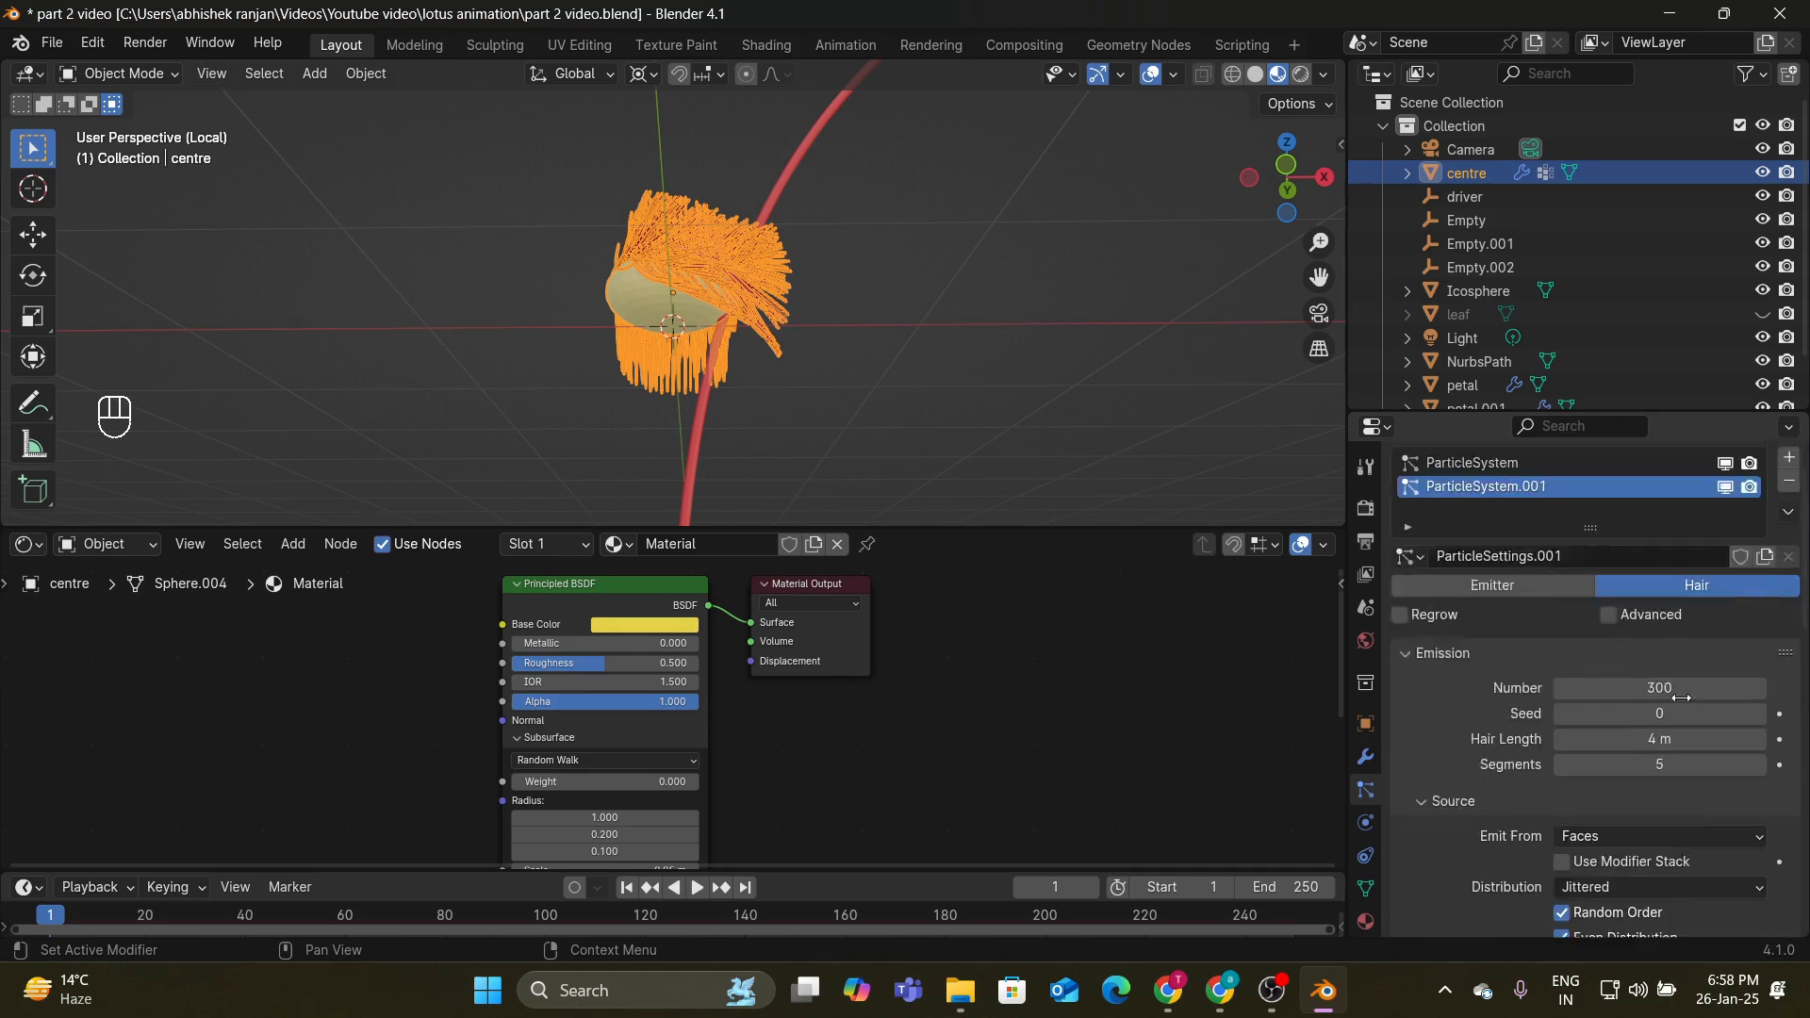
scroll(1682, 698, down, 2)
click(1646, 739)
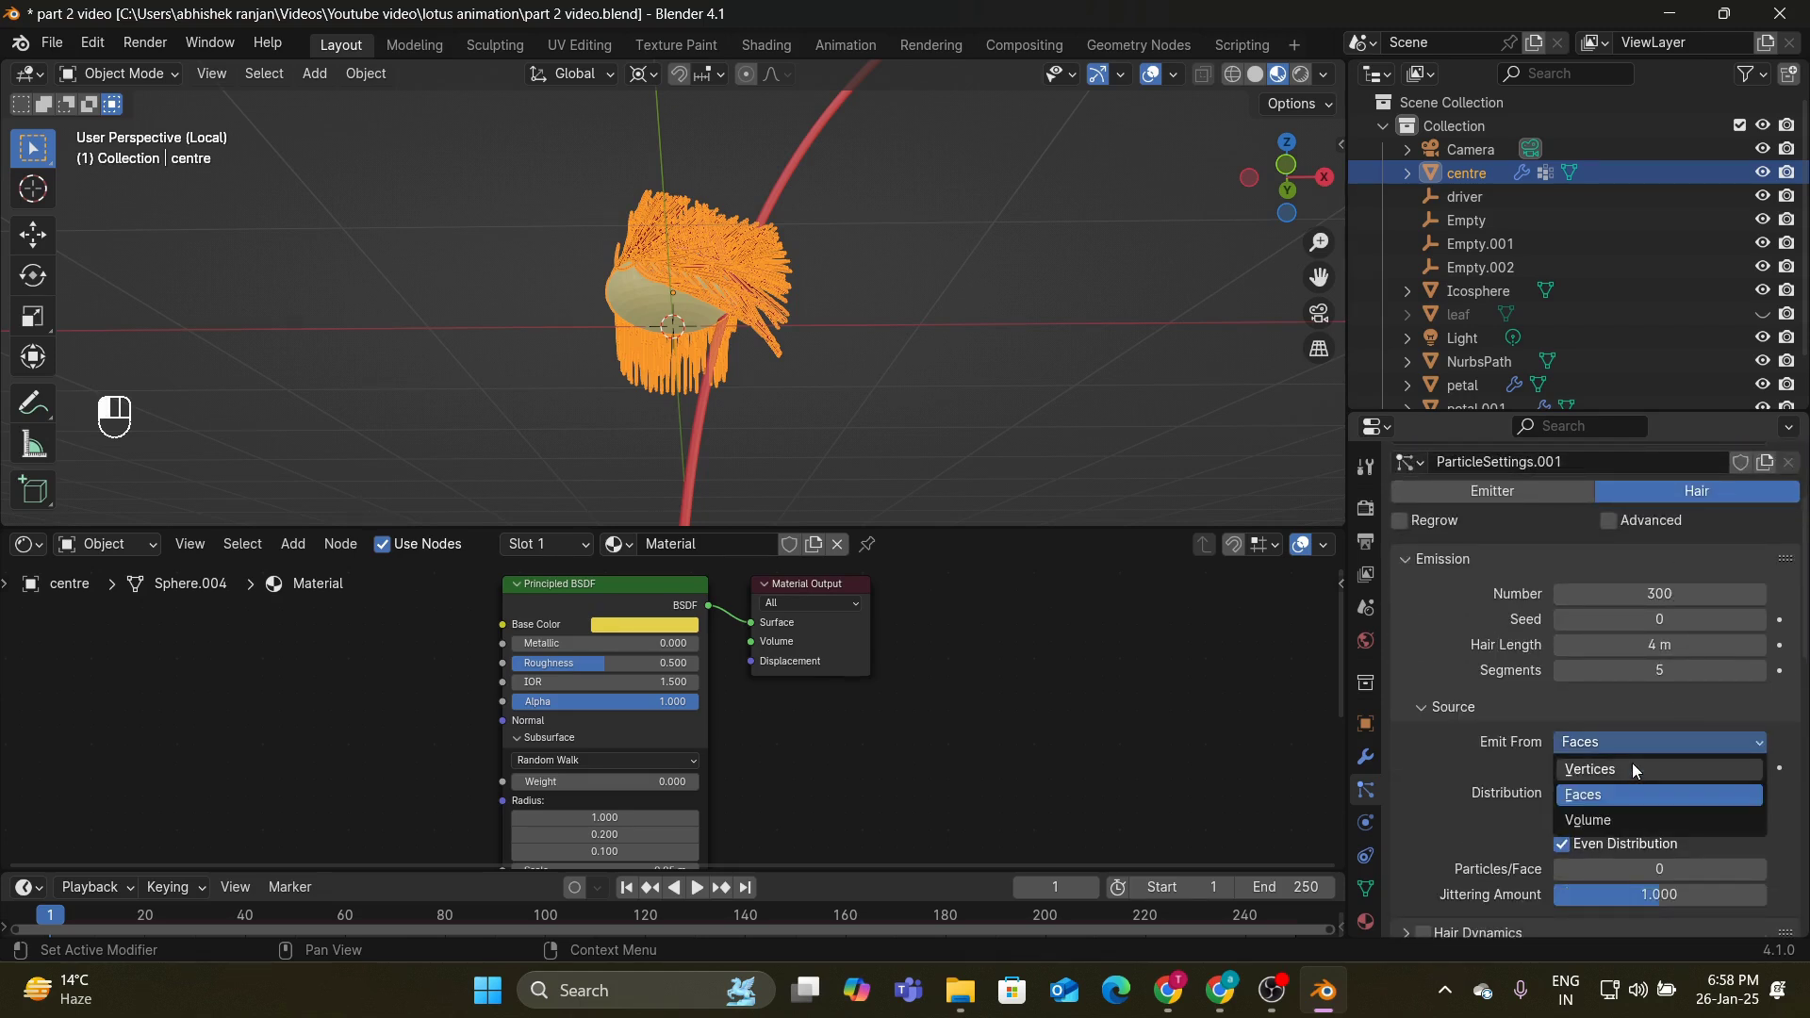
click(1634, 770)
Step: Enable Object Rotation for the filament instances and try the Global Coordinates option
scroll(1520, 703, down, 3)
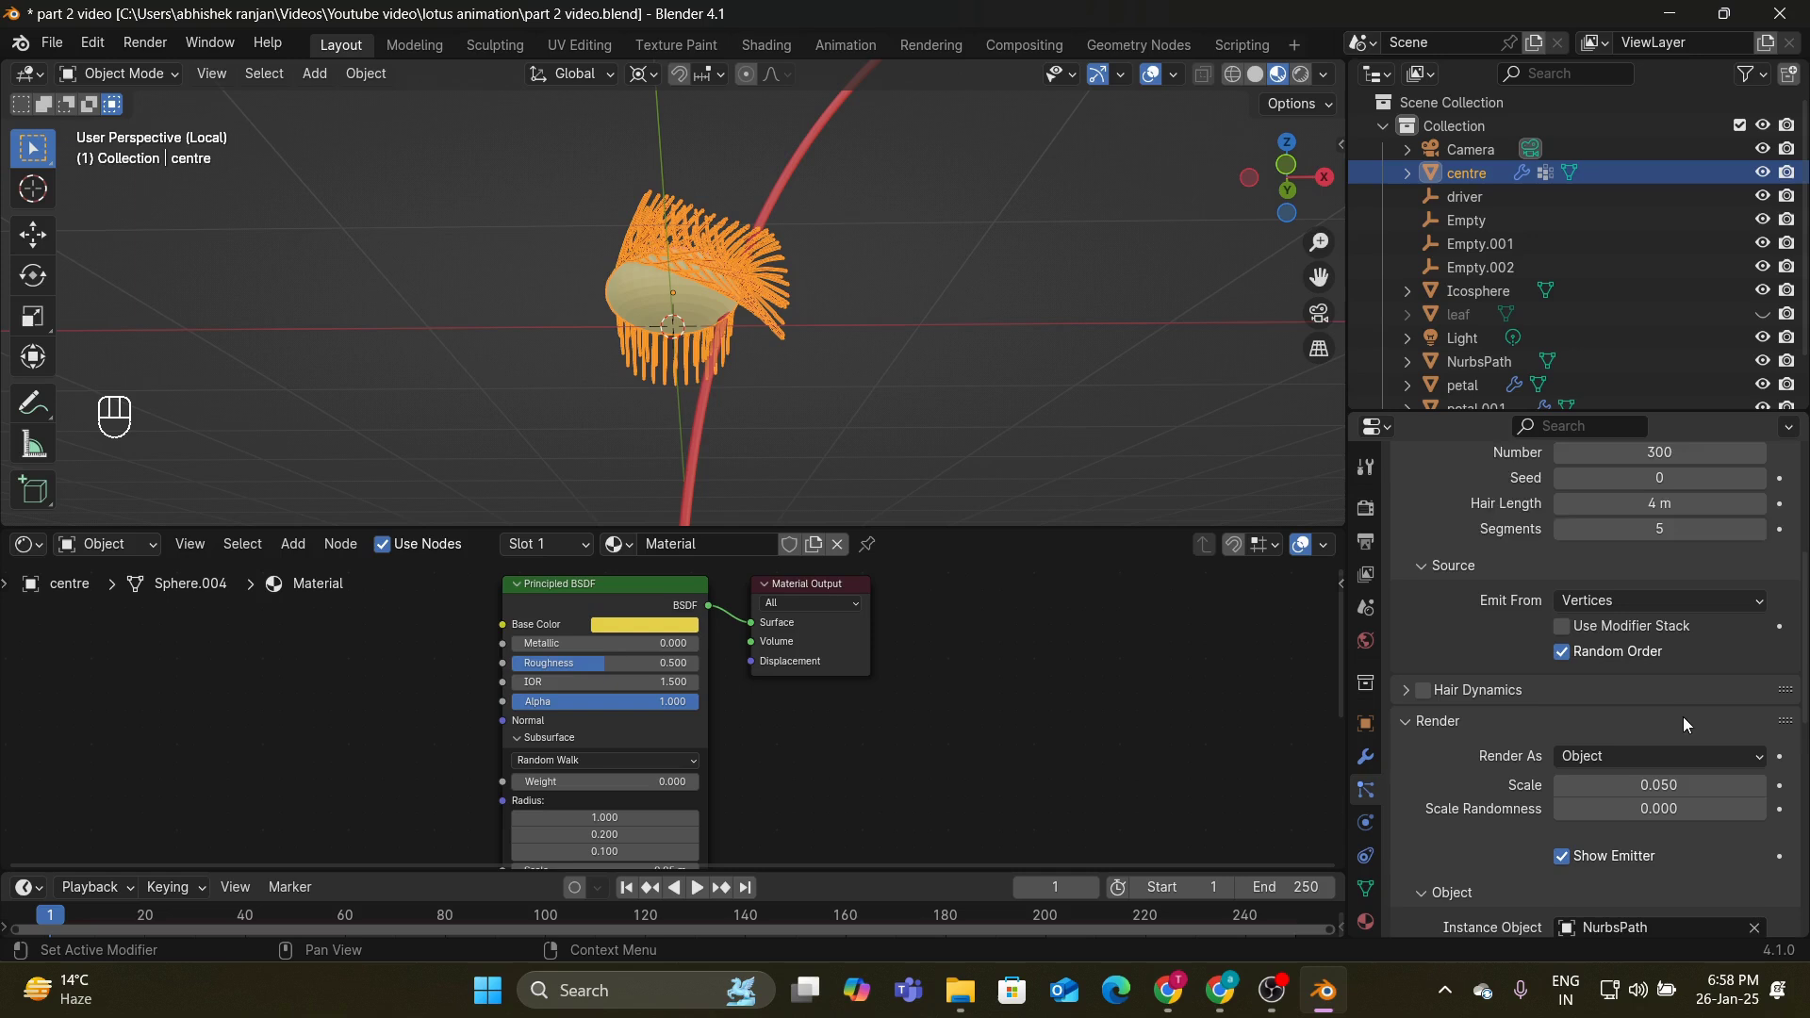
scroll(1683, 716, down, 5)
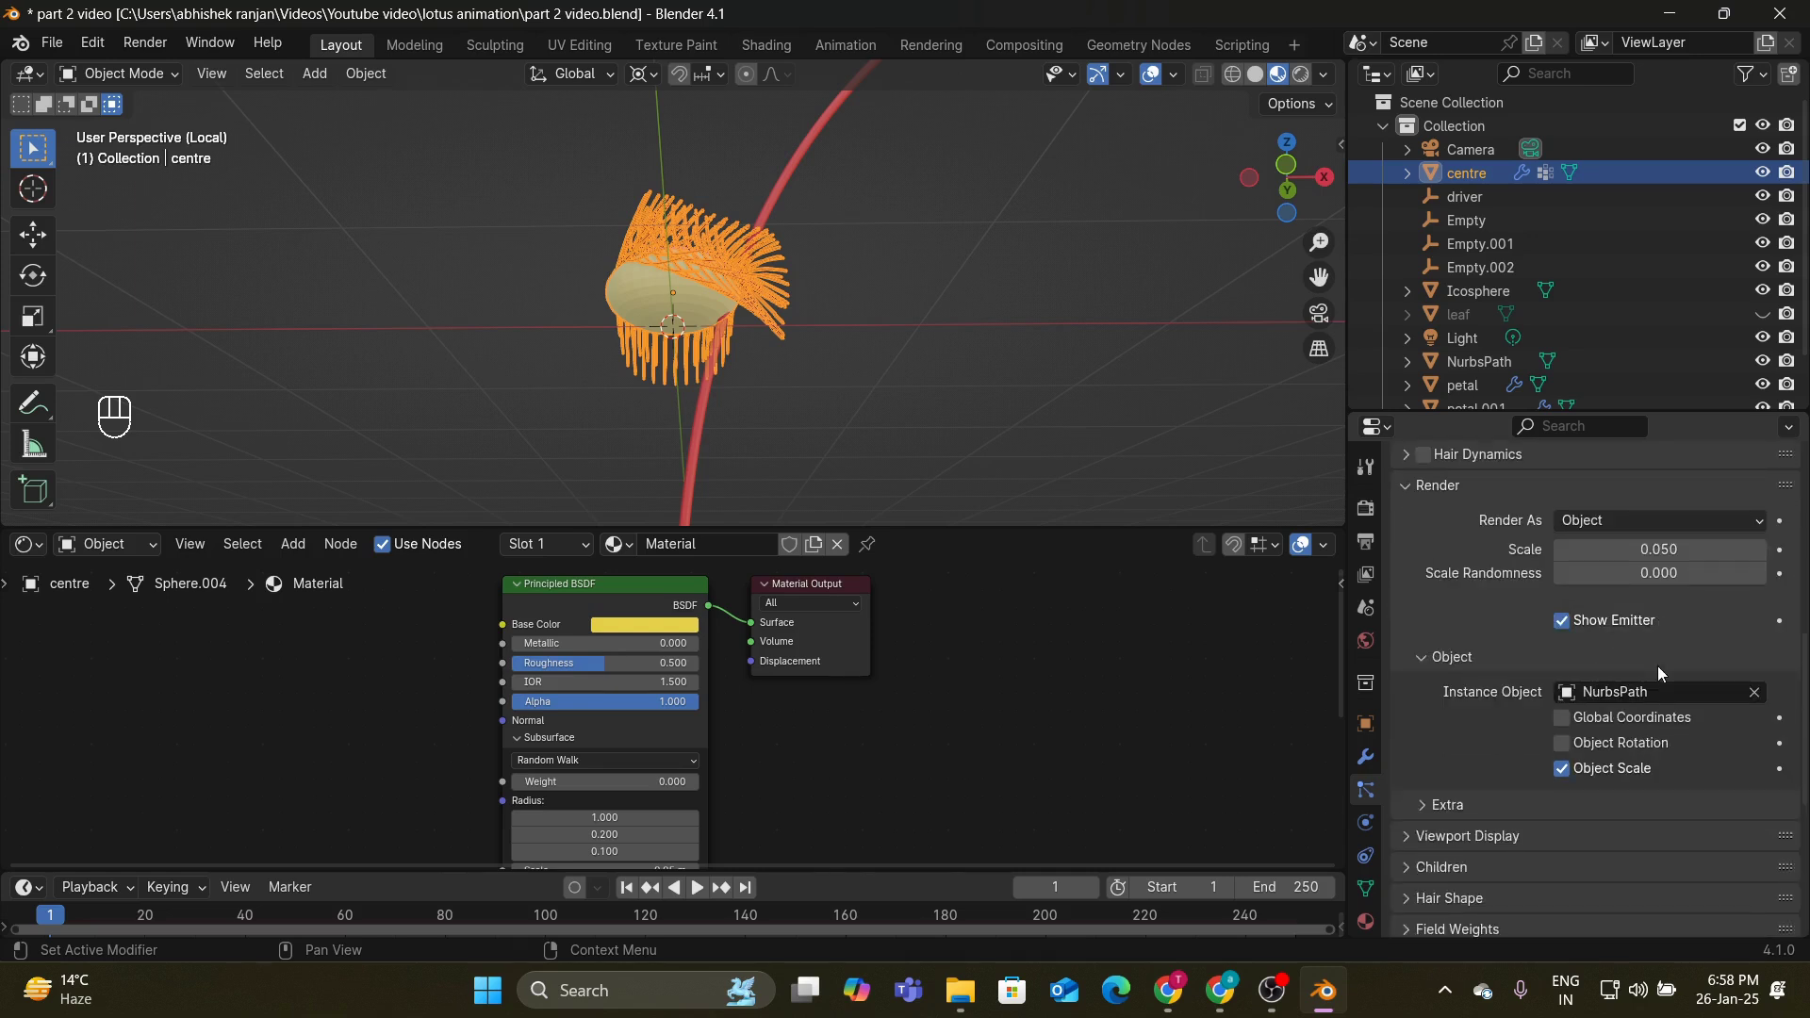
click(1562, 743)
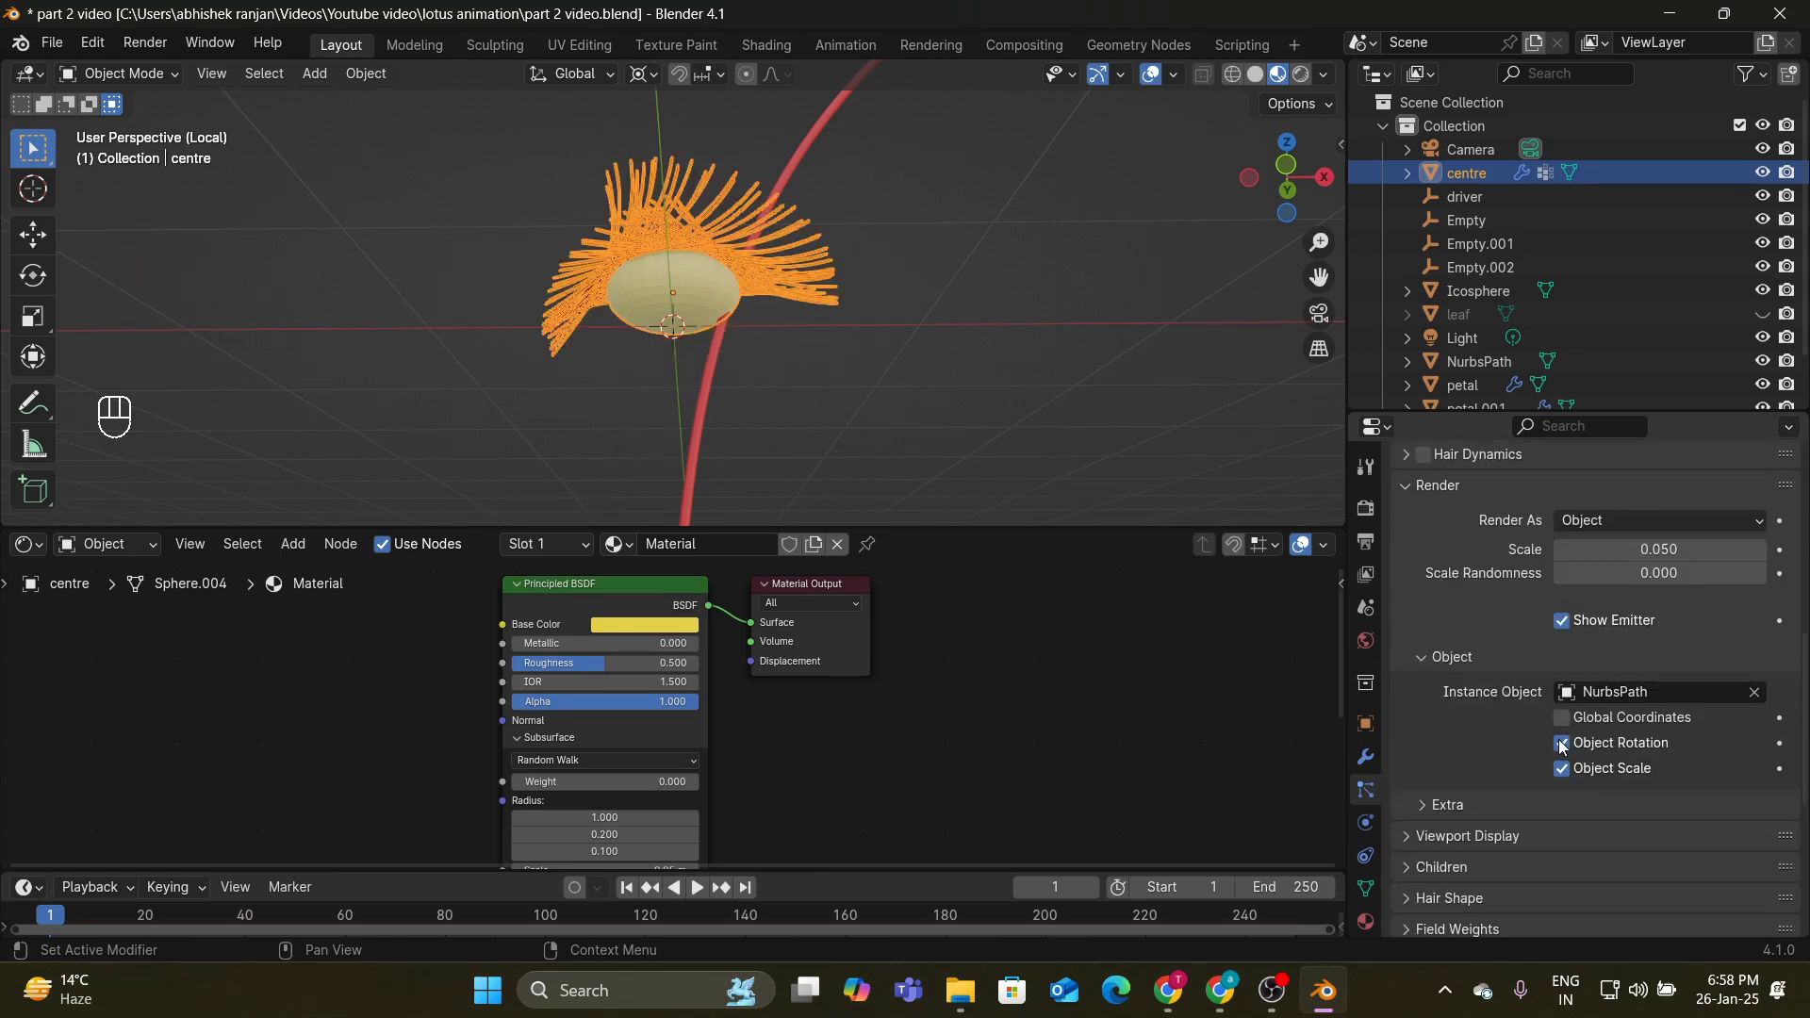
middle_drag(830, 321, 965, 372)
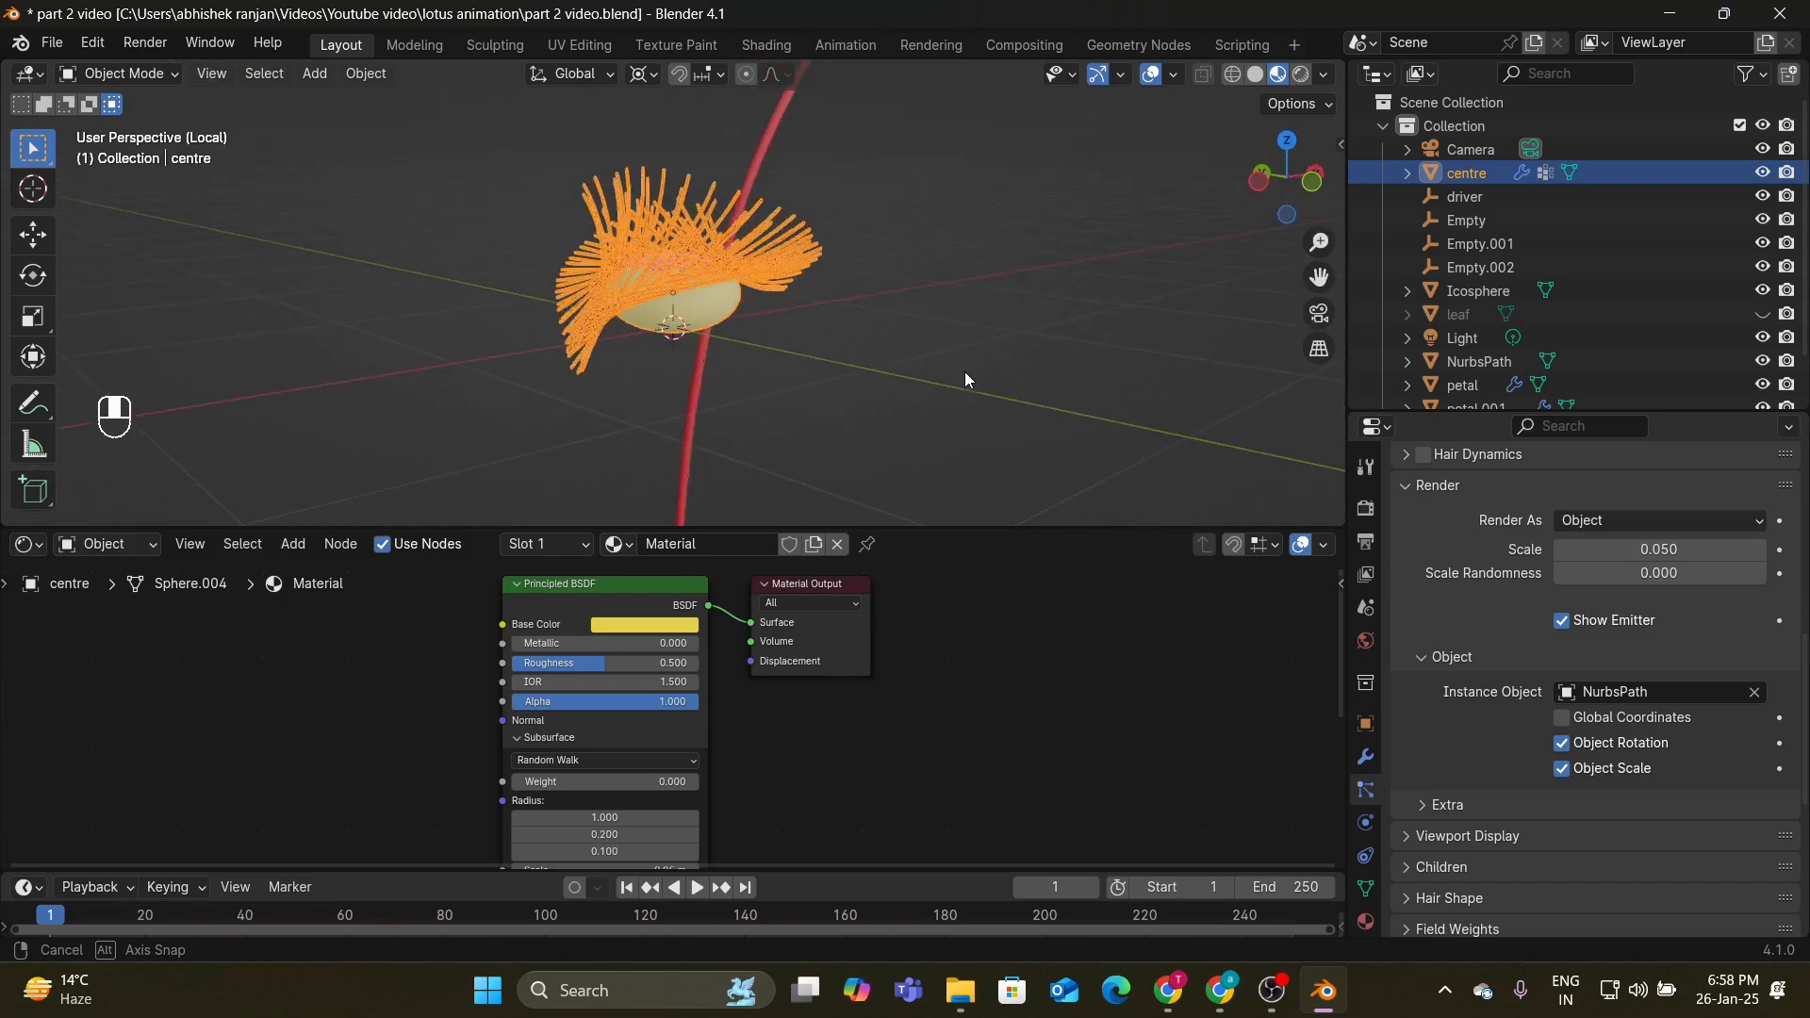
scroll(1597, 653, down, 3)
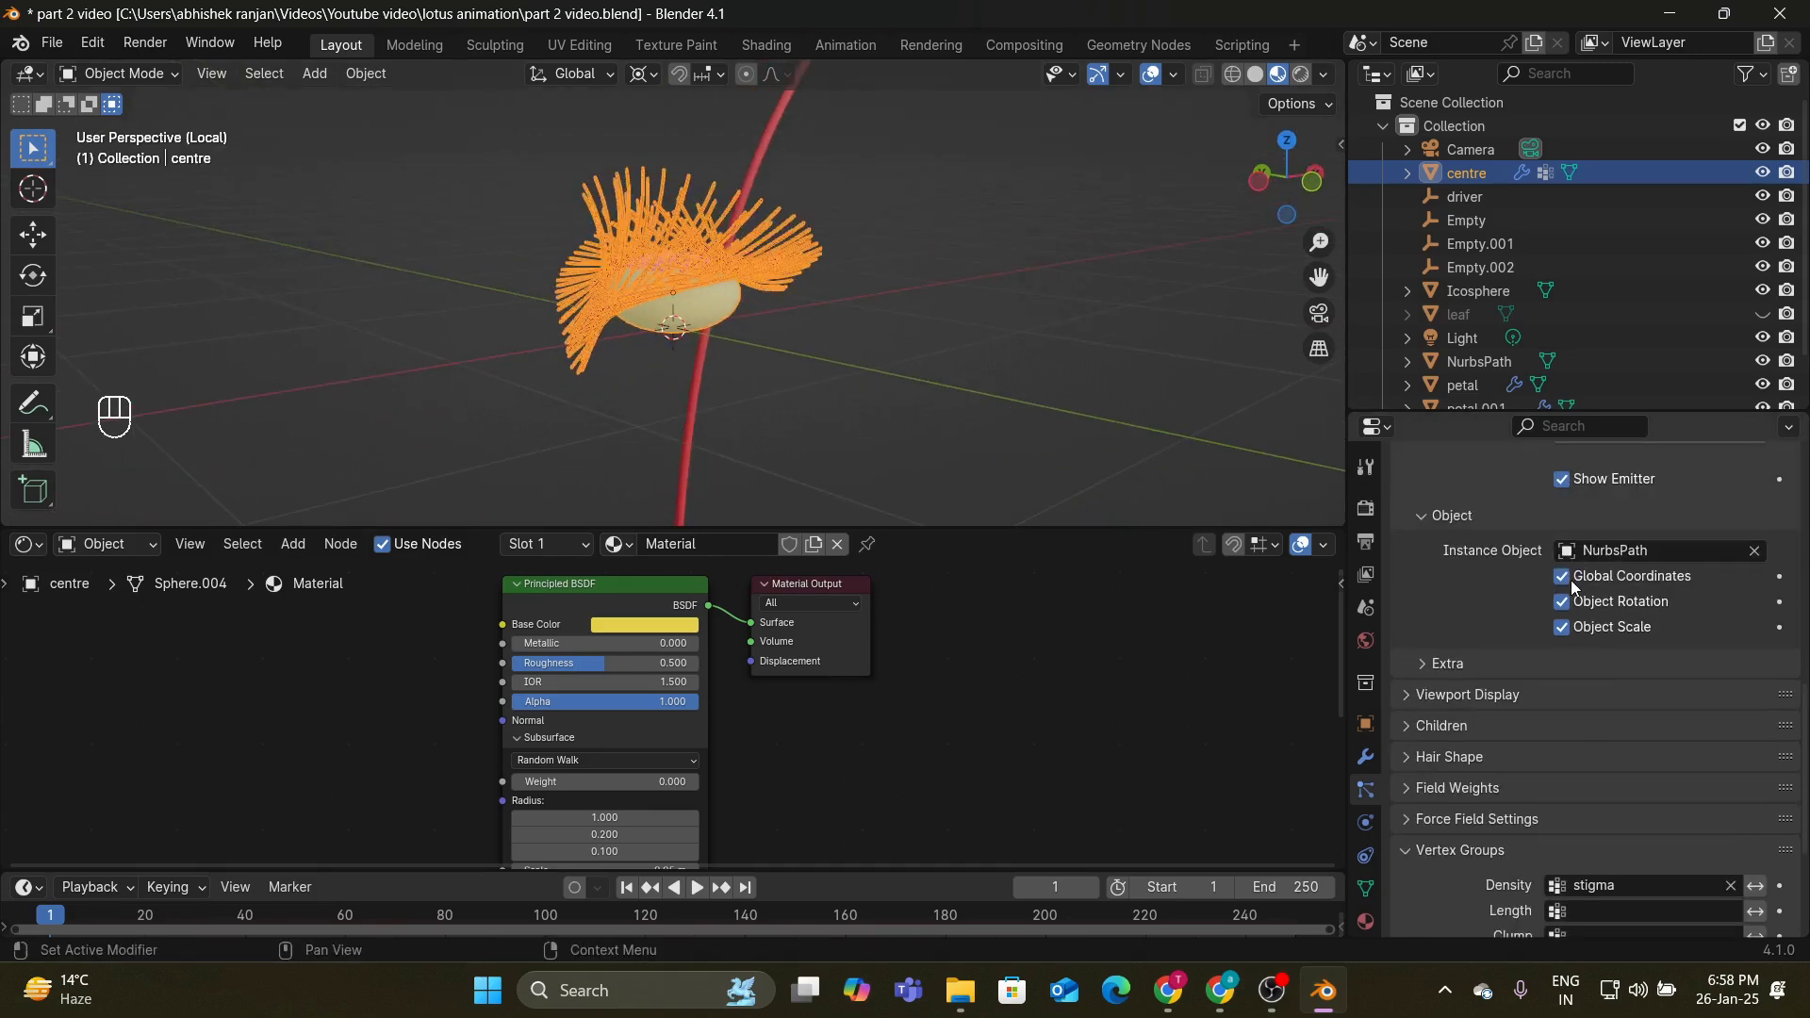
click(1569, 630)
Step: Set the render scale of the filament instances to 0.02
scroll(1655, 537, up, 5)
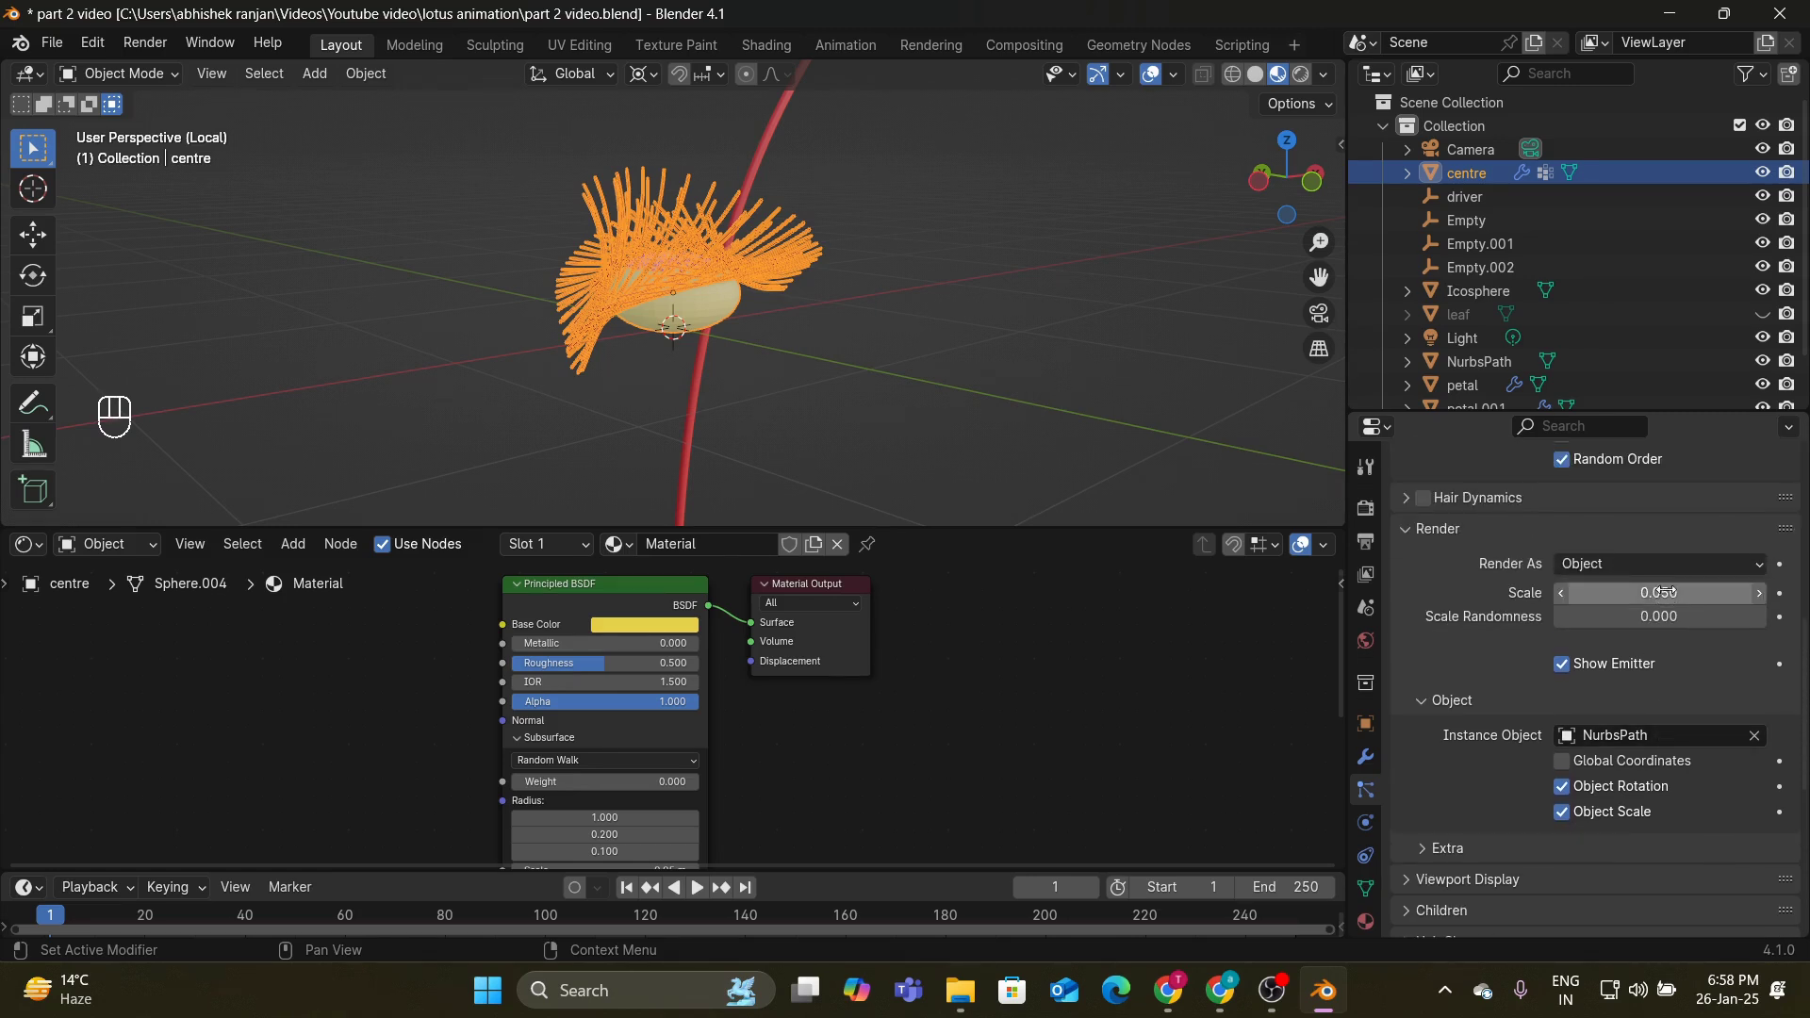
click(1664, 593)
key(BackSpace)
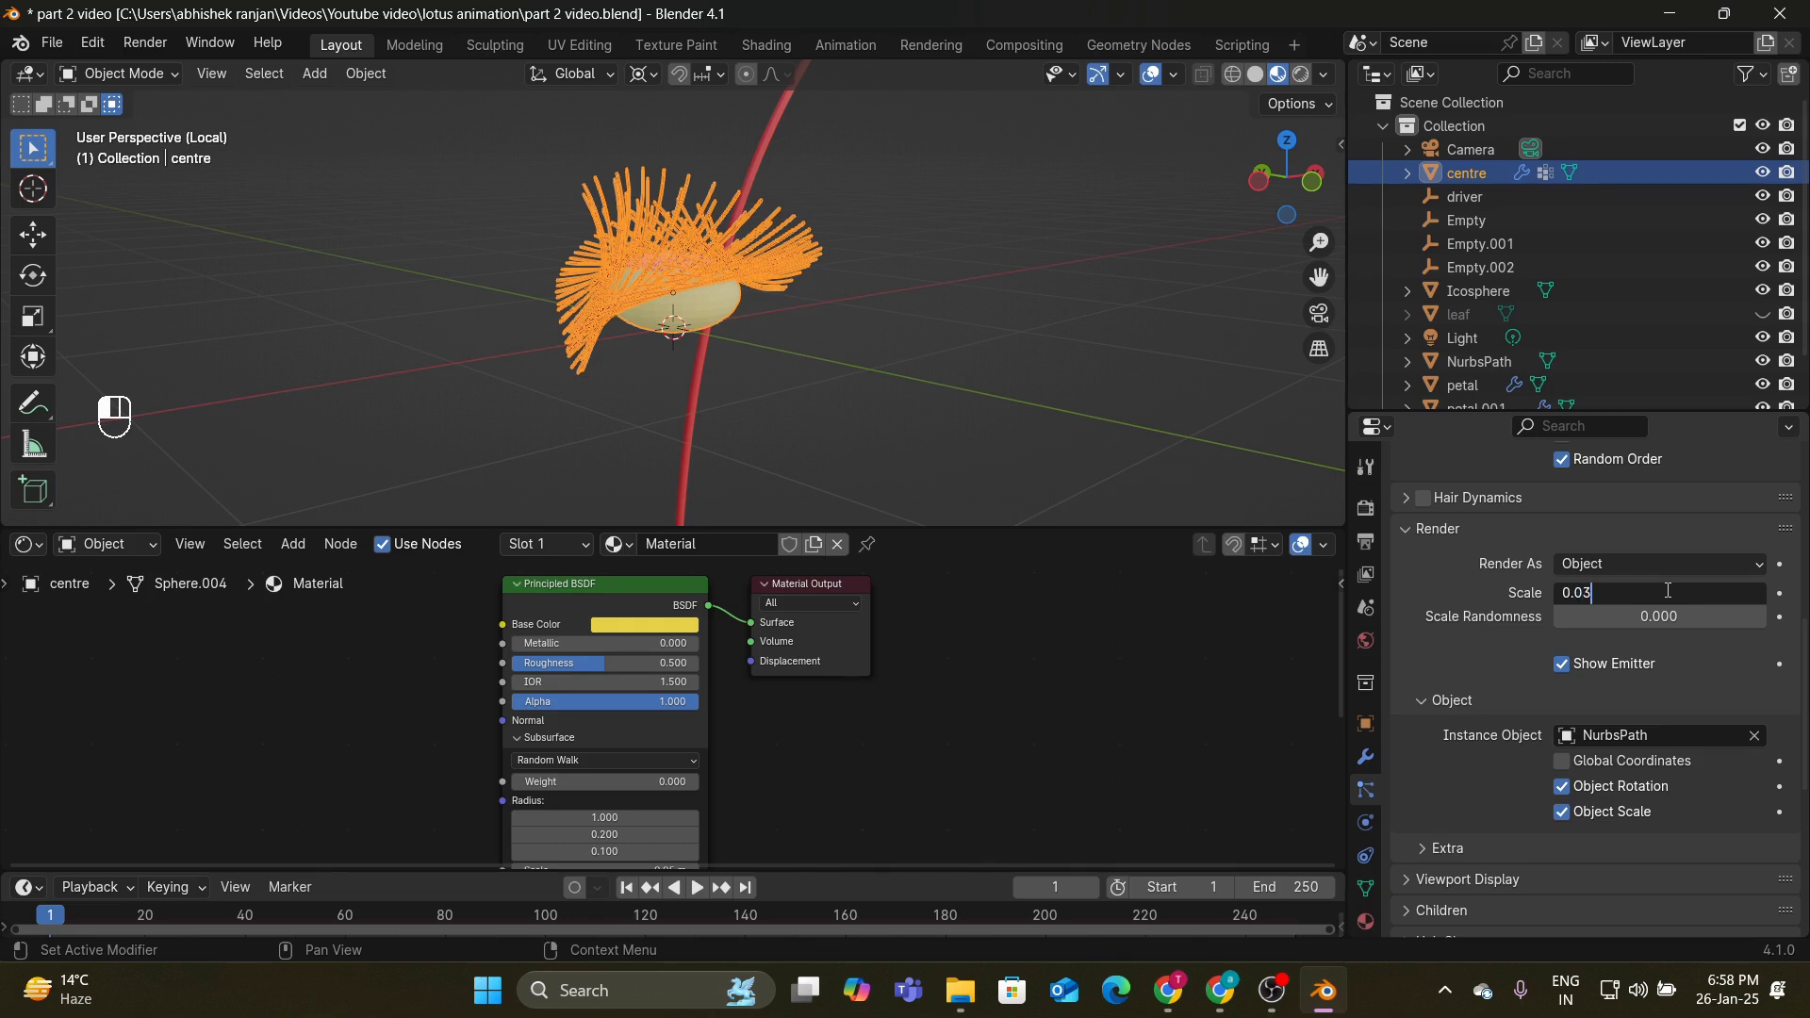
text(0.02)
key(Return)
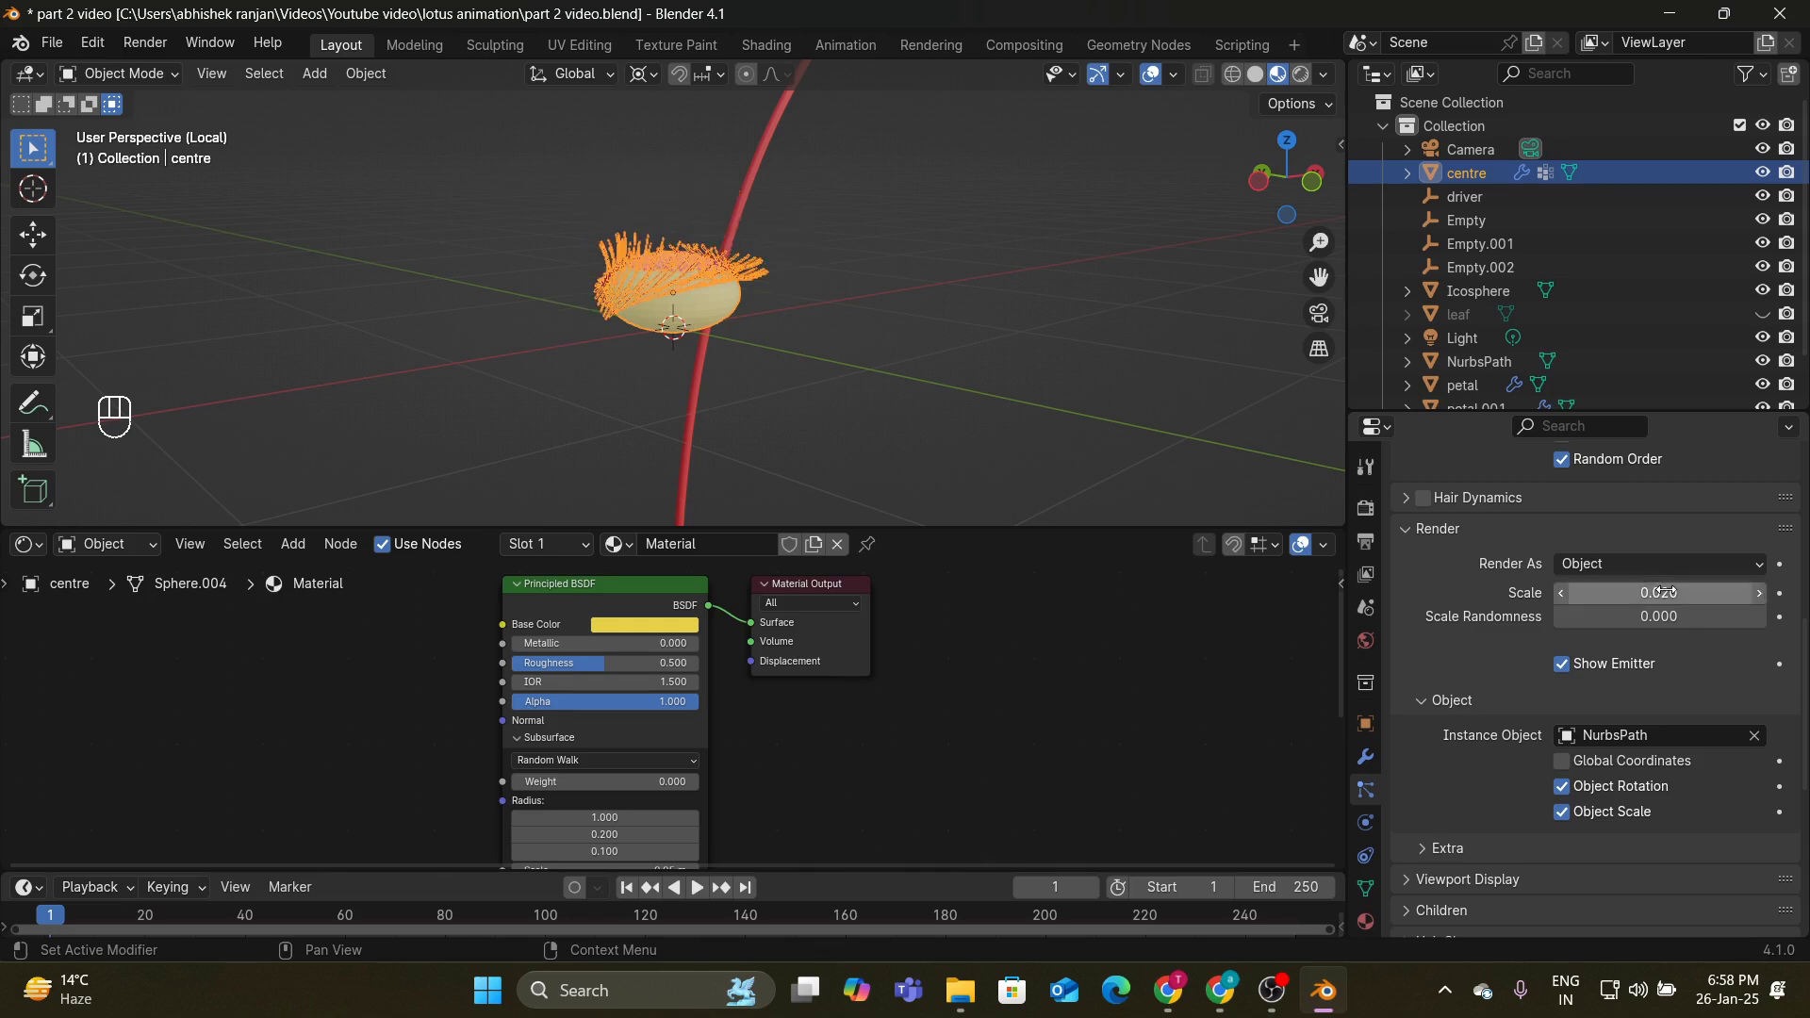
Step: Move the original red filament away from the centre, about 4.78 m in X, -8.74 m in Y and -1 m in Z
mouse_move(830, 360)
middle_down()
mouse_move(881, 452)
mouse_move(924, 66)
mouse_move(942, 95)
mouse_move(775, 400)
mouse_move(794, 349)
mouse_move(869, 501)
mouse_move(862, 375)
middle_up()
scroll(862, 376, down, 5)
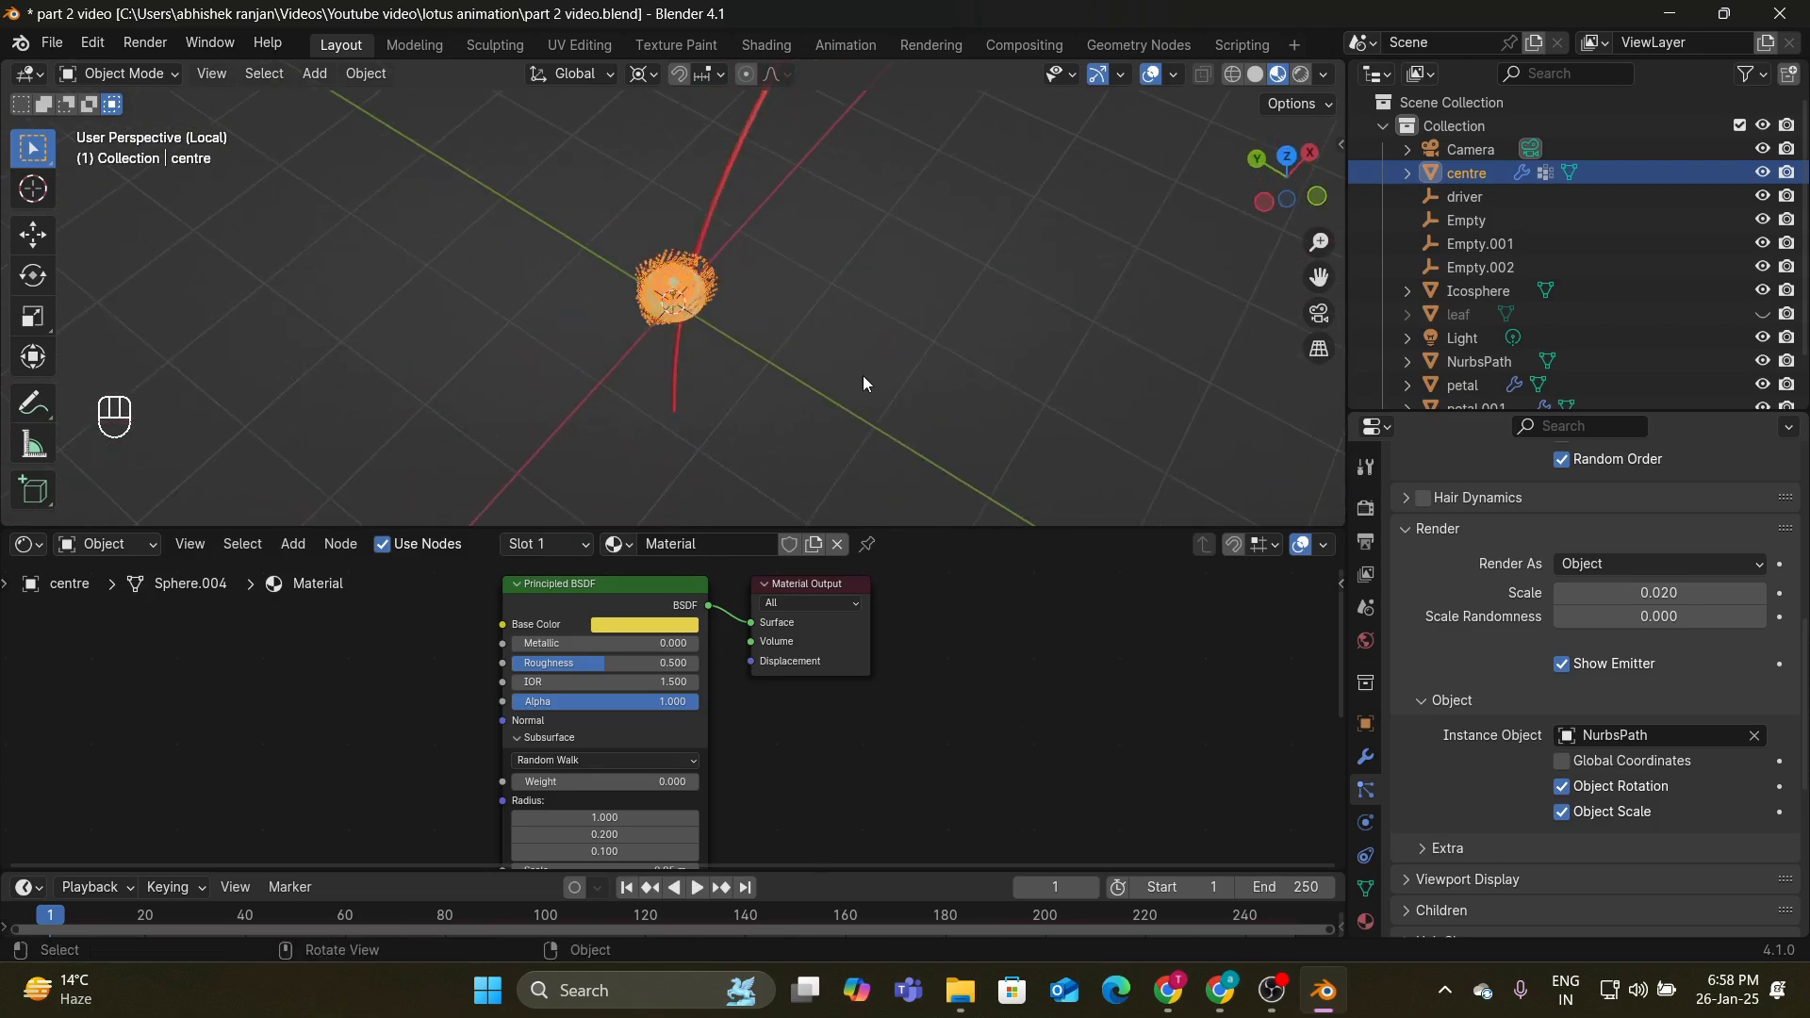
click(716, 194)
key(g)
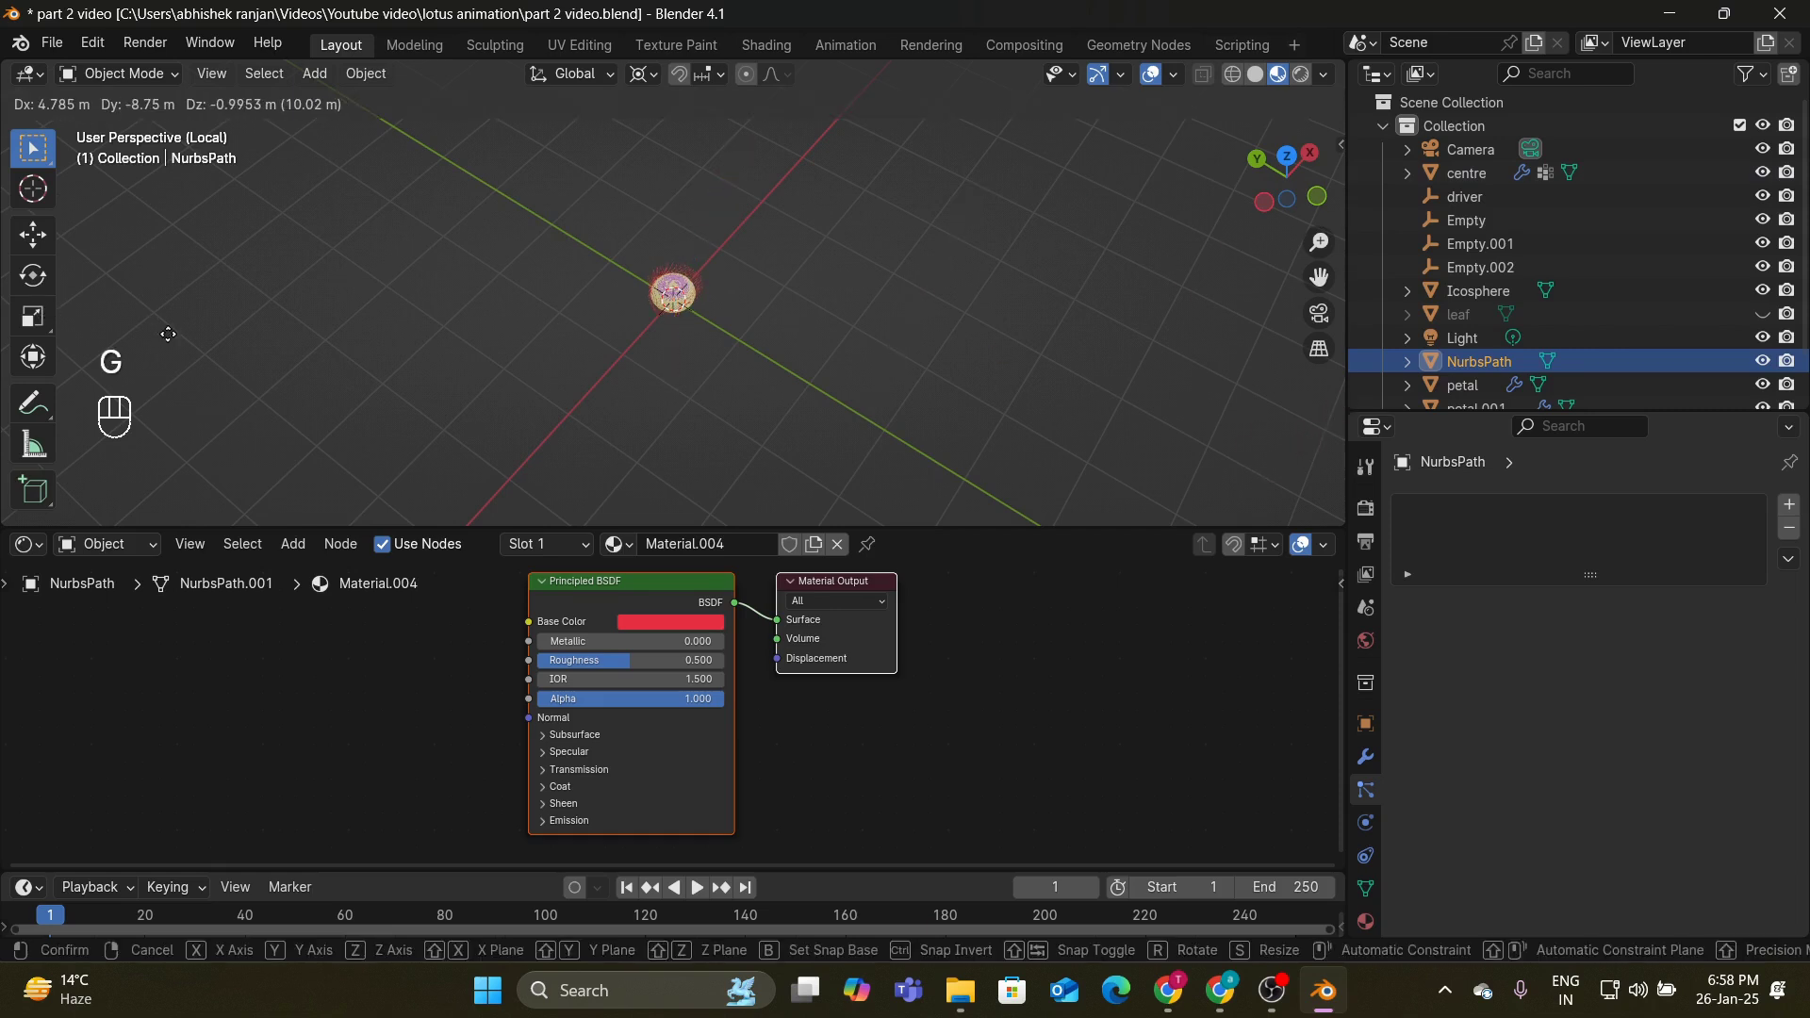
click(167, 334)
scroll(711, 298, up, 8)
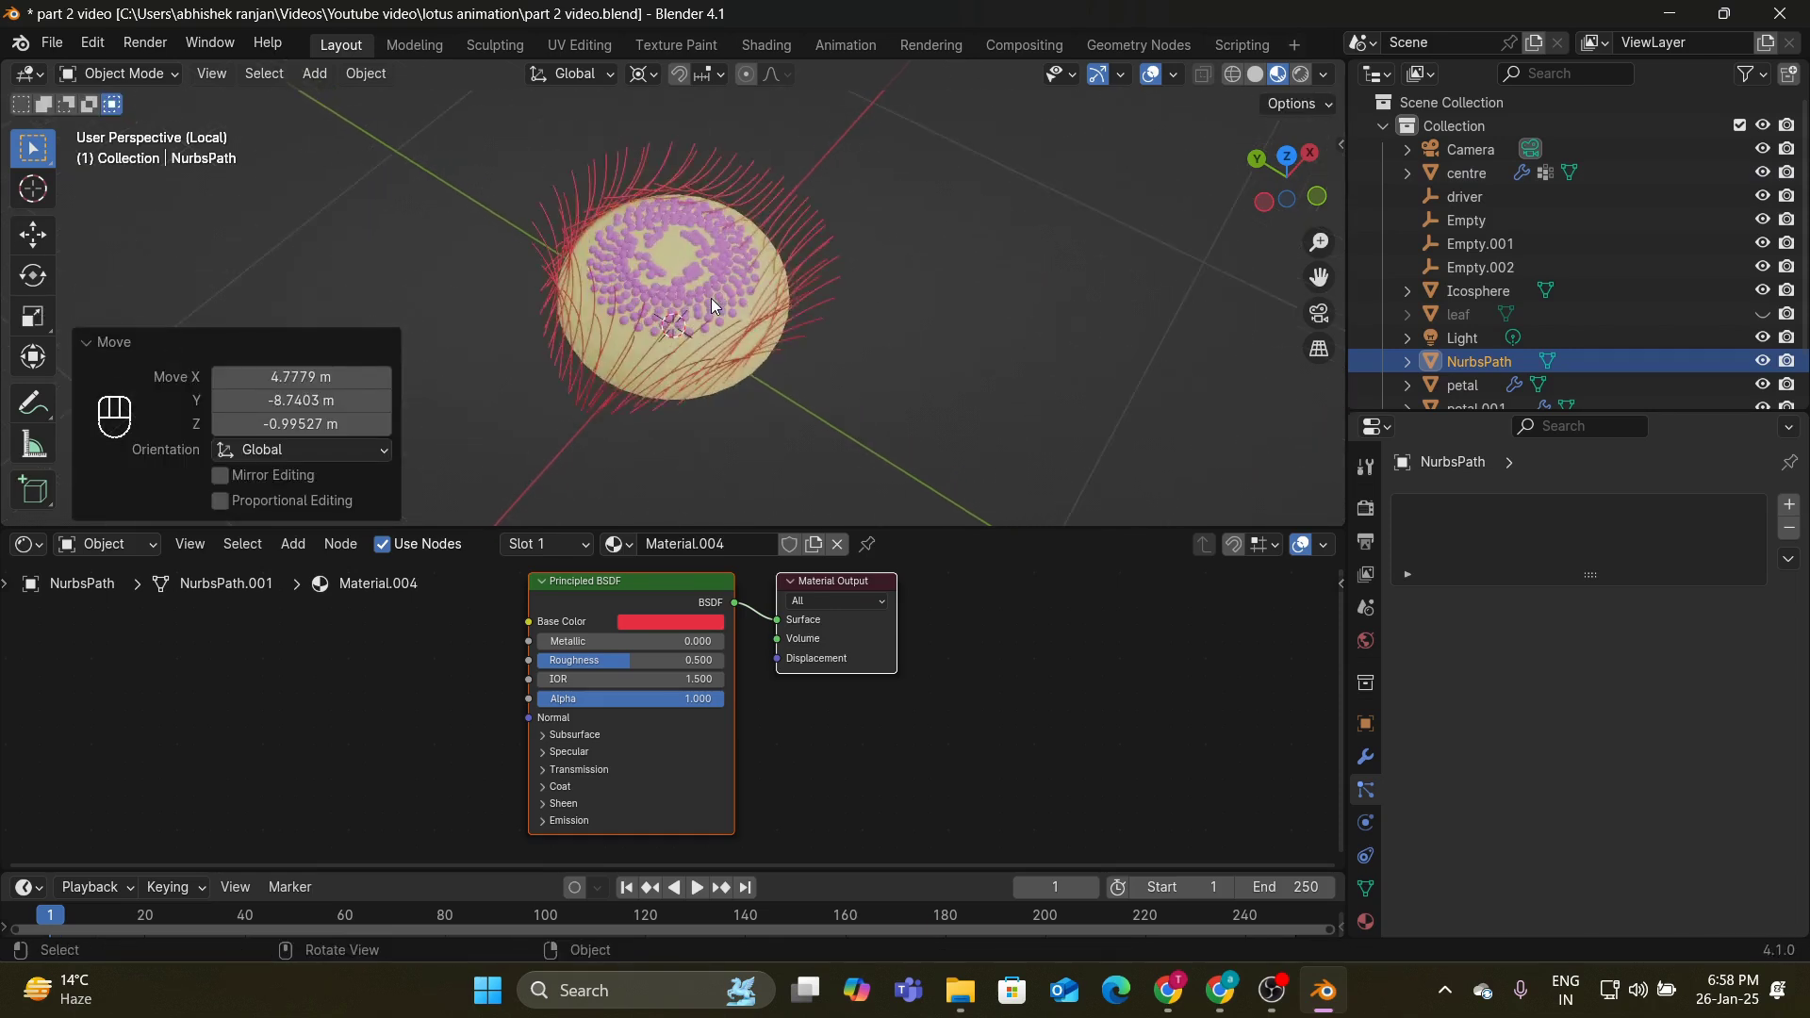
mouse_move(713, 298)
middle_down()
mouse_move(682, 327)
mouse_move(617, 247)
mouse_move(683, 291)
middle_up()
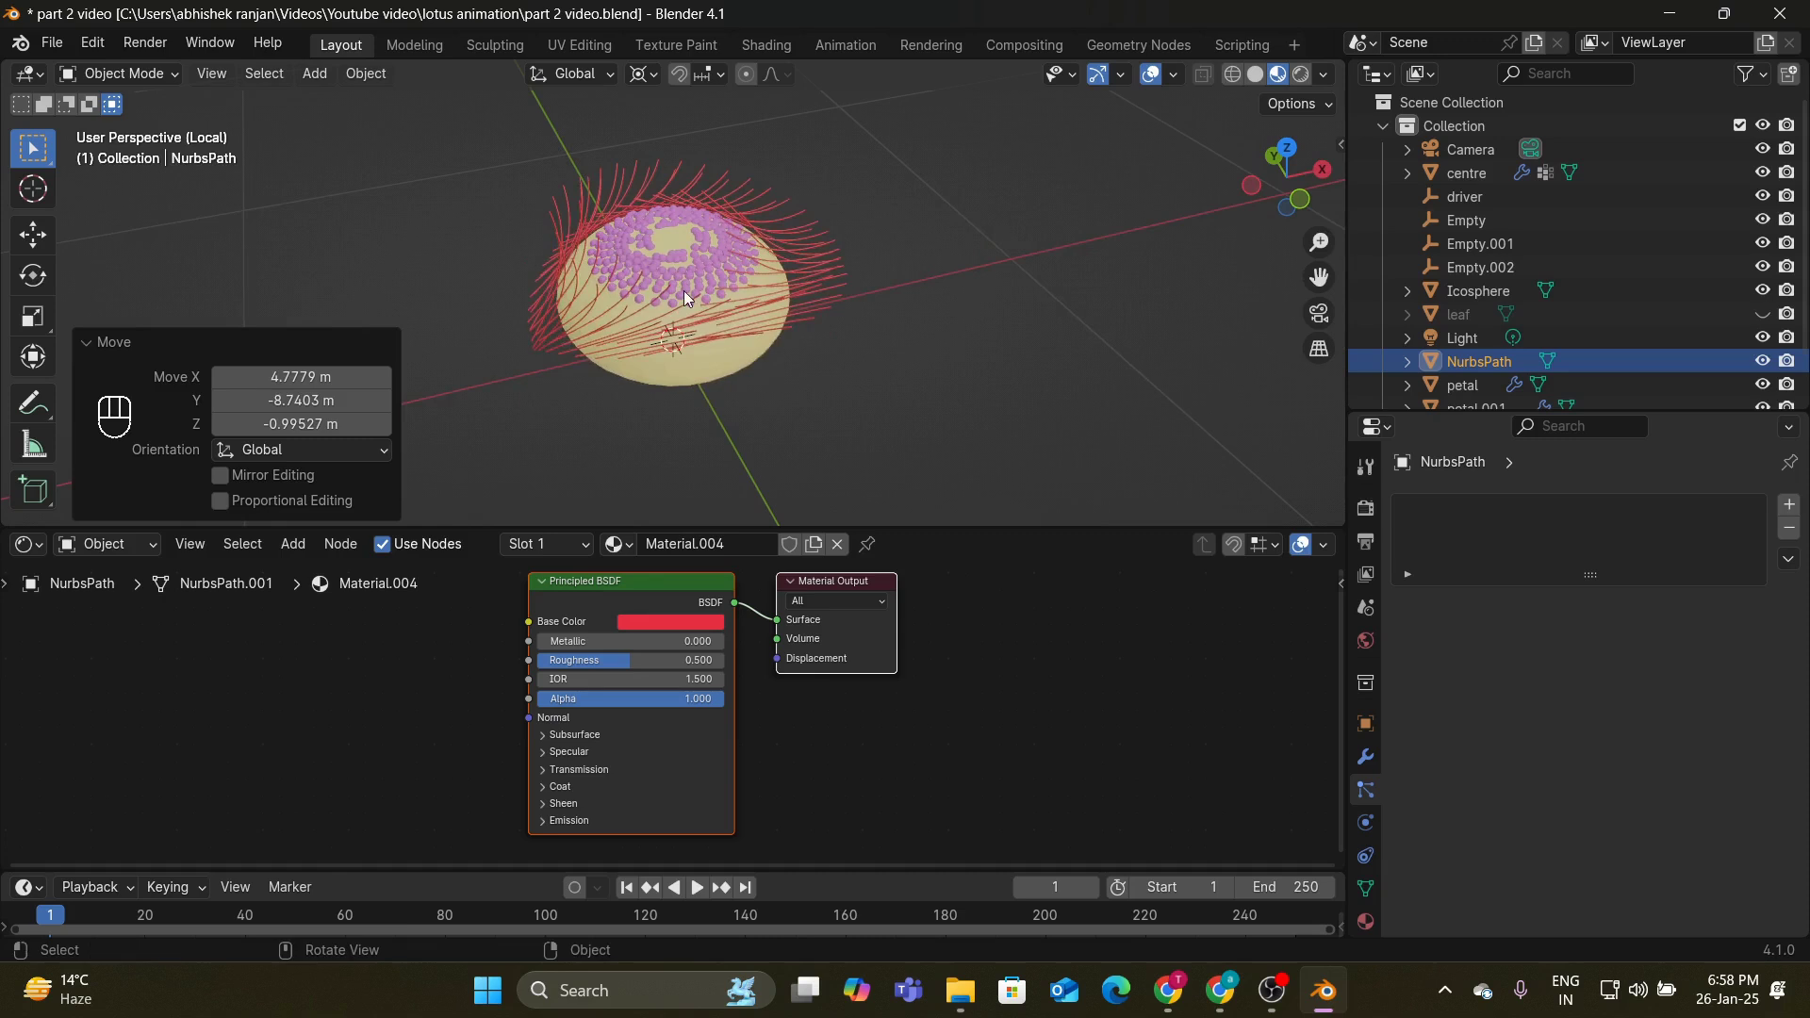
Step: Leave local view to bring back the whole lotus flower and look closely at its centre
key(slash)
scroll(536, 290, up, 5)
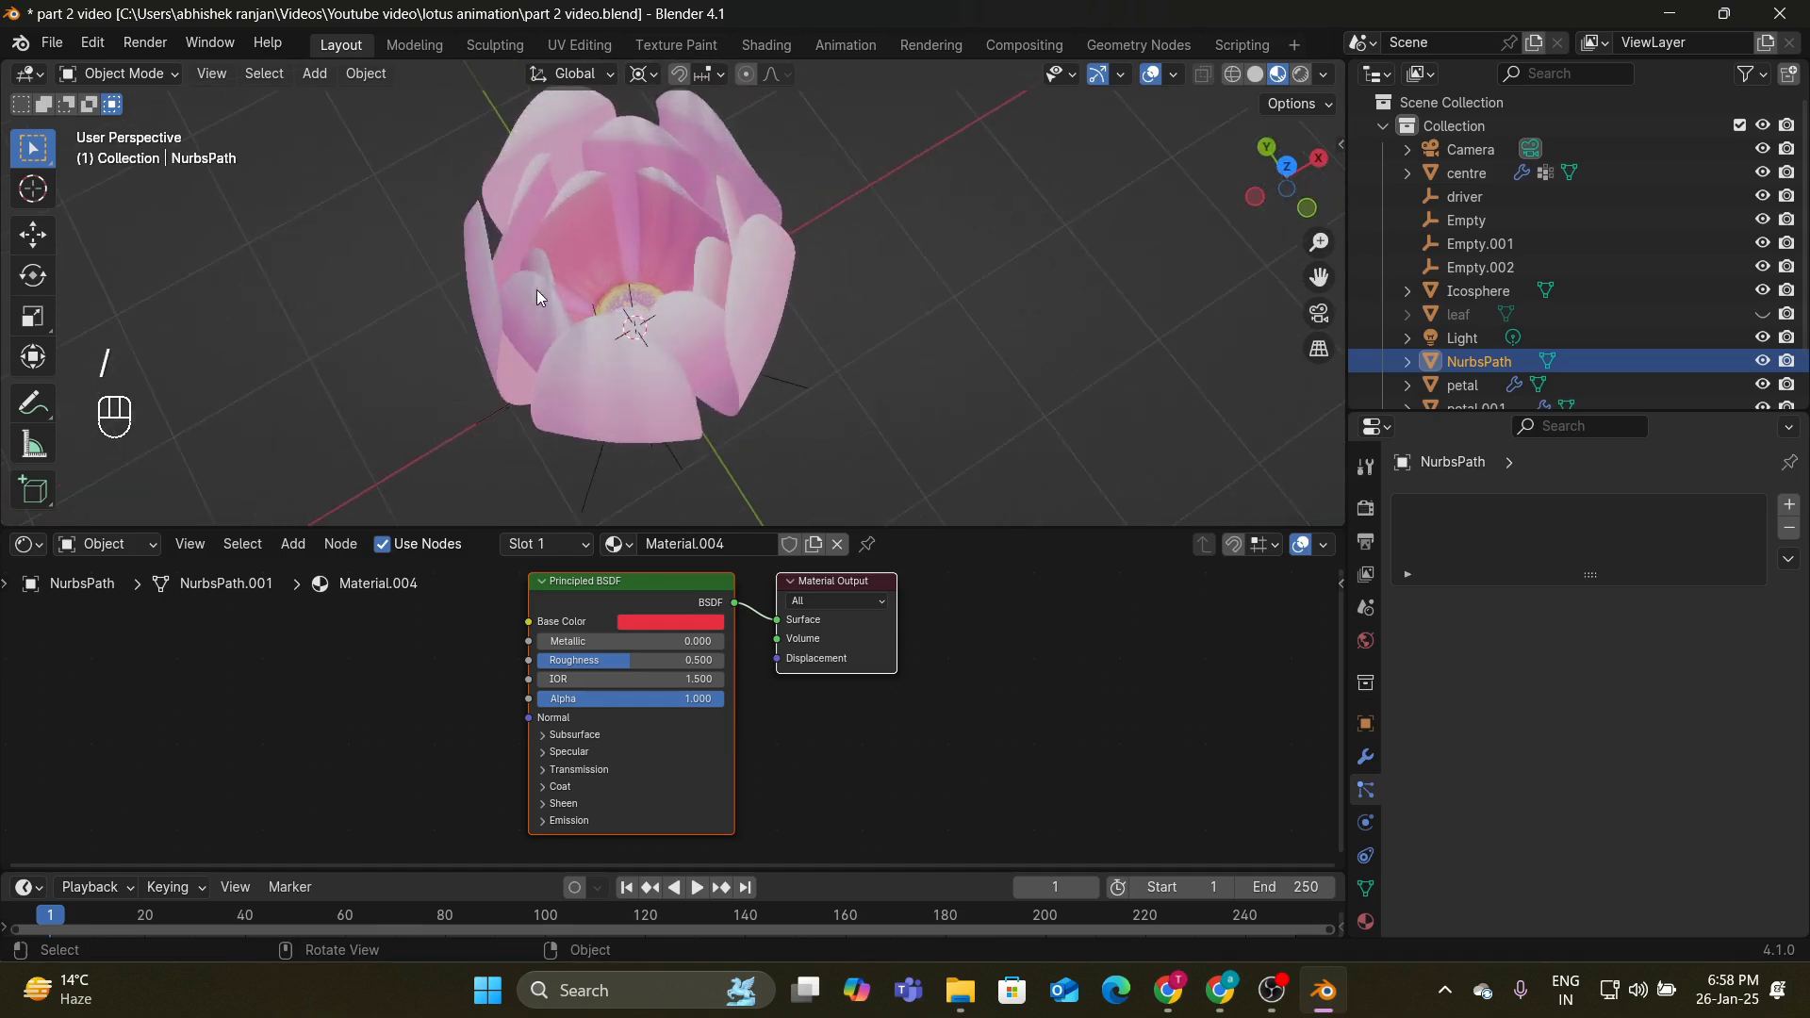
middle_drag(535, 291, 614, 304)
scroll(642, 245, up, 5)
Step: Set the emission number of the centre's stigma particle system to 500 and check it inside the flower
click(626, 286)
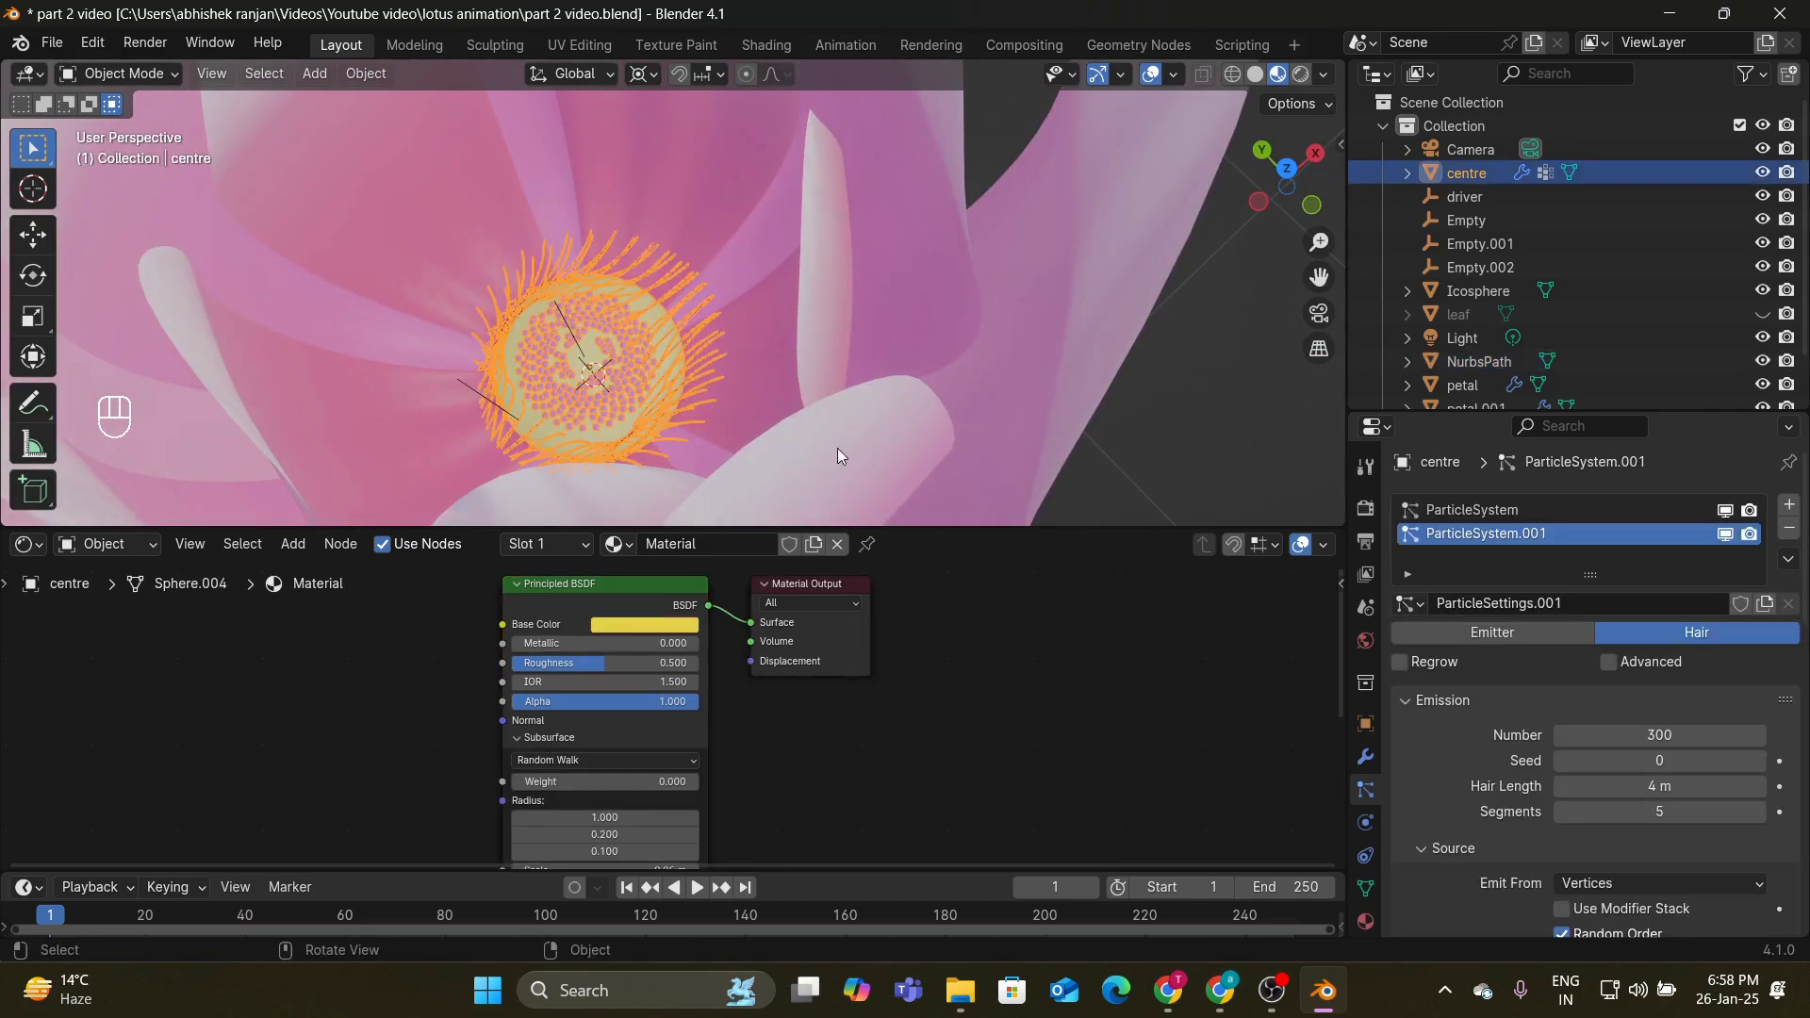
click(1685, 735)
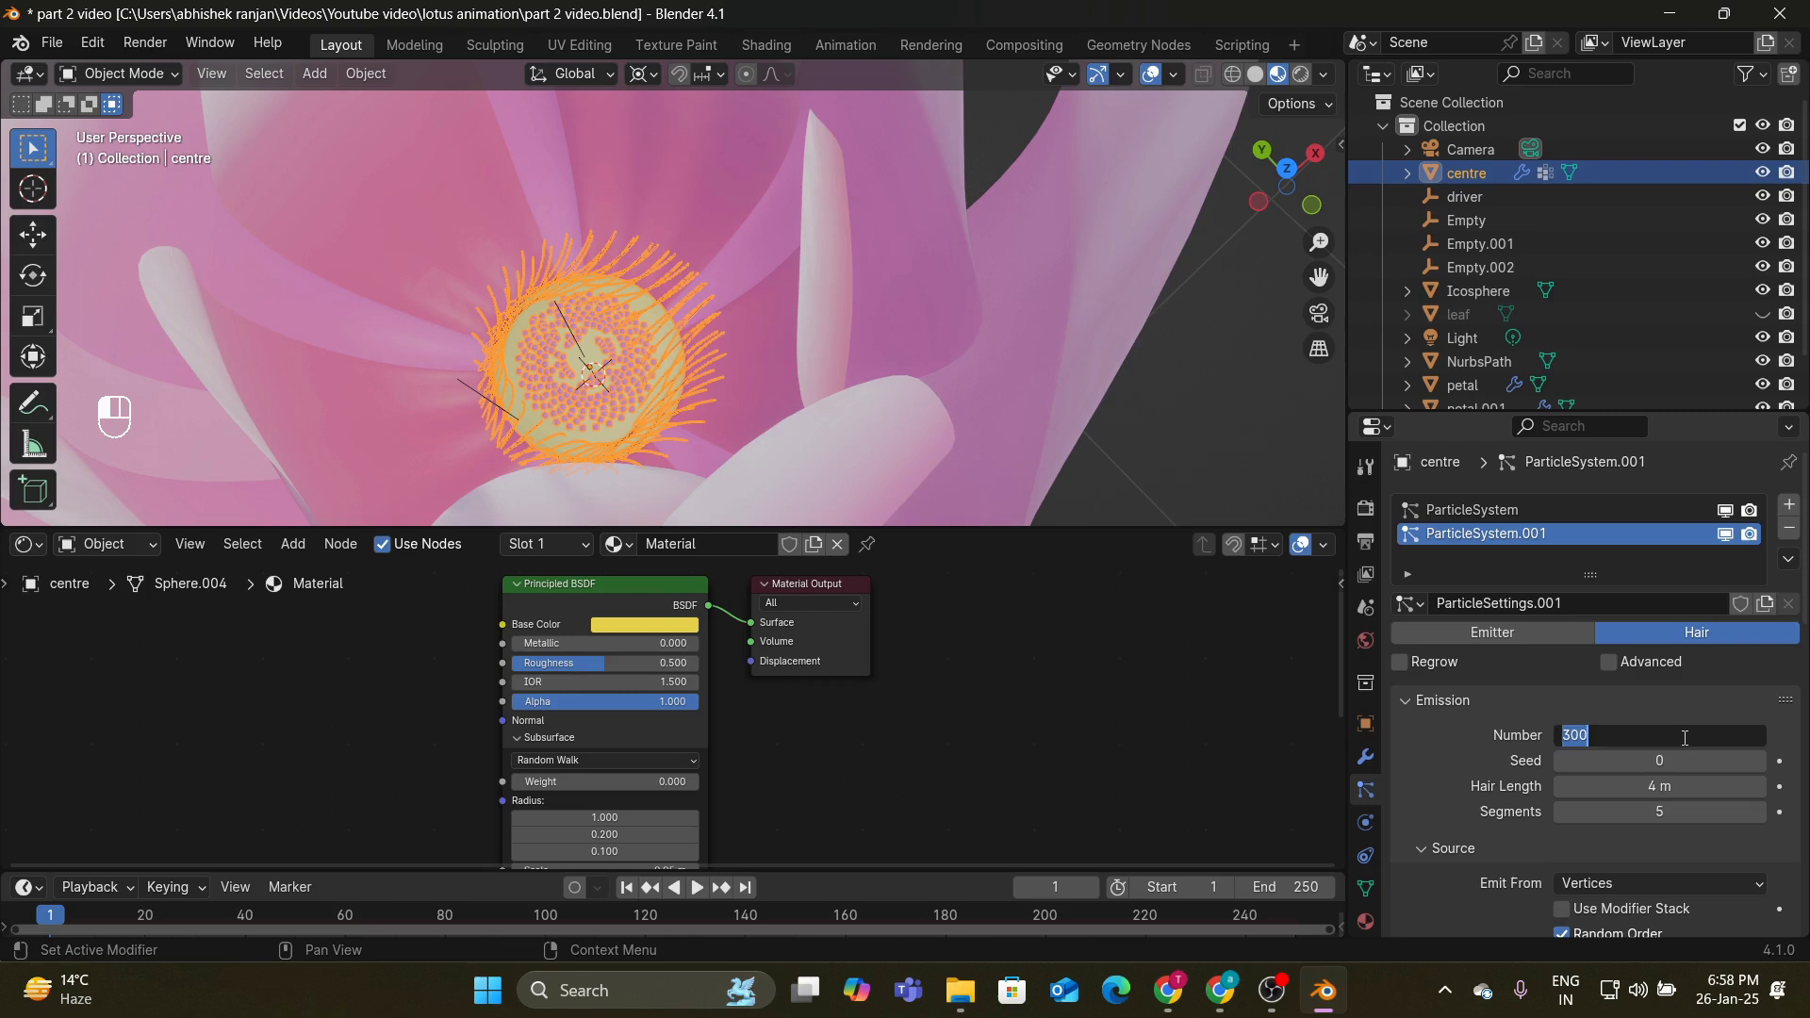
text(500)
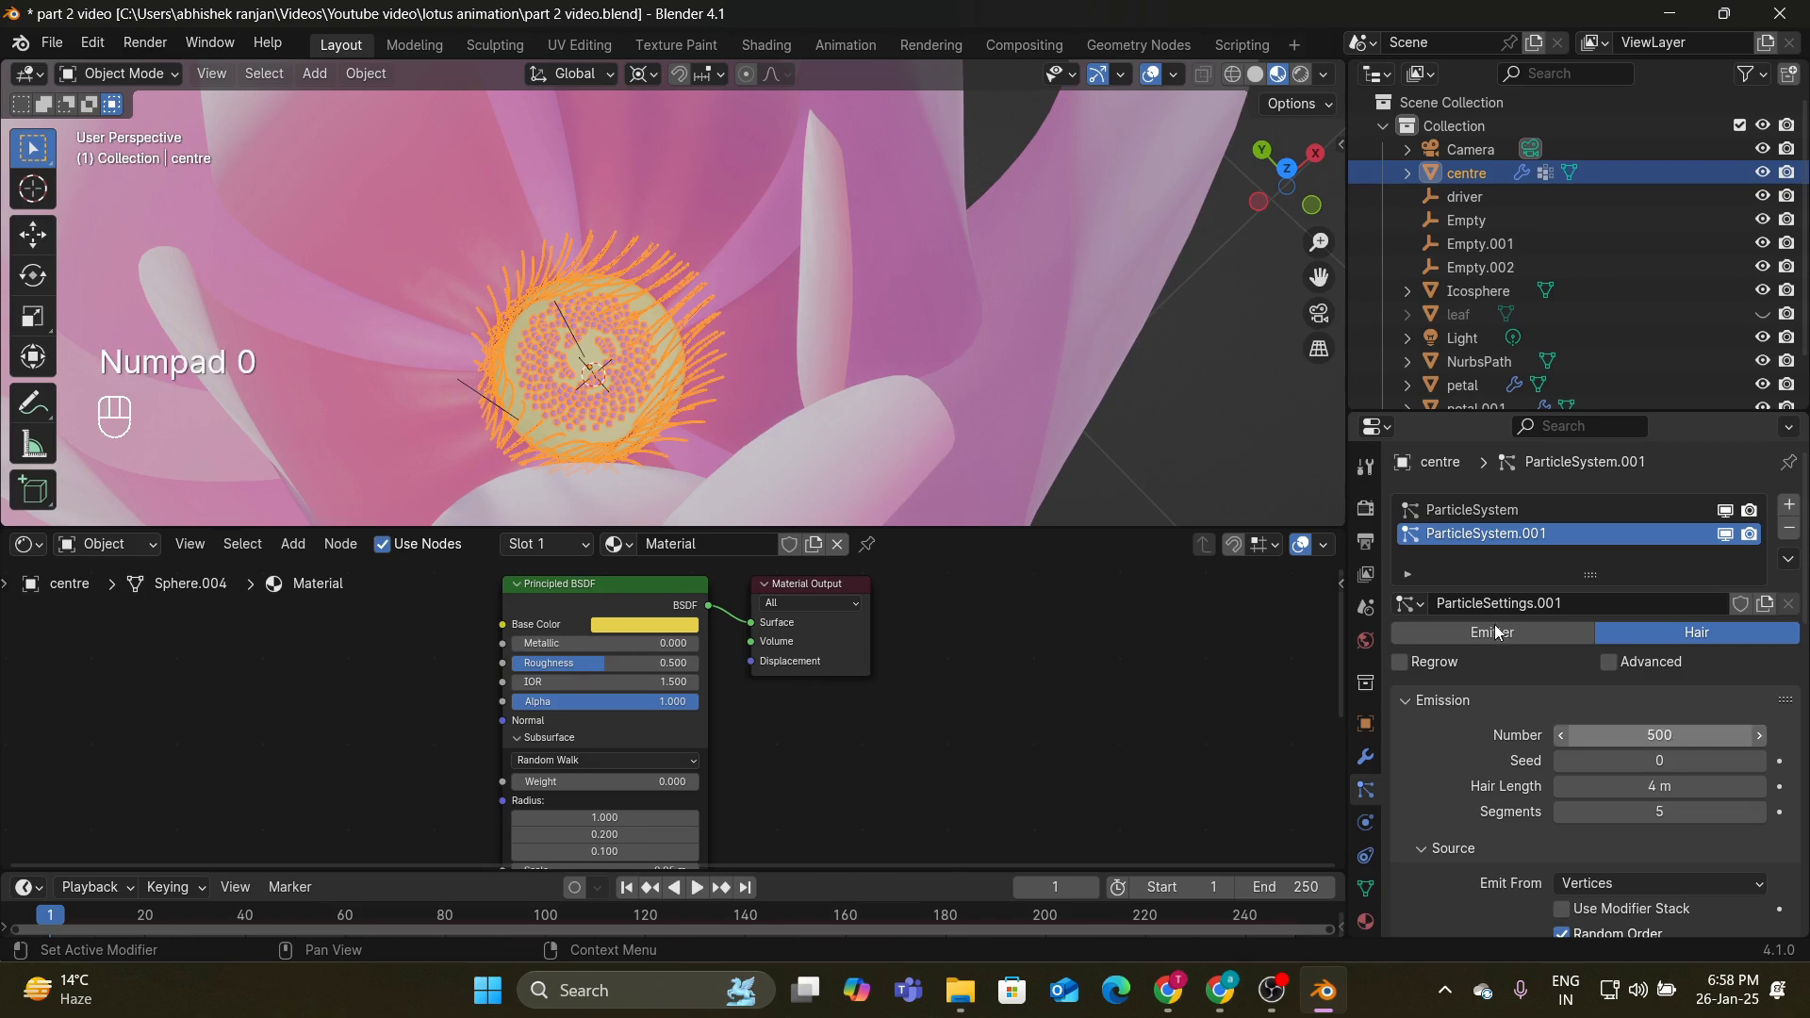
scroll(967, 413, down, 4)
scroll(966, 421, up, 2)
scroll(977, 364, down, 4)
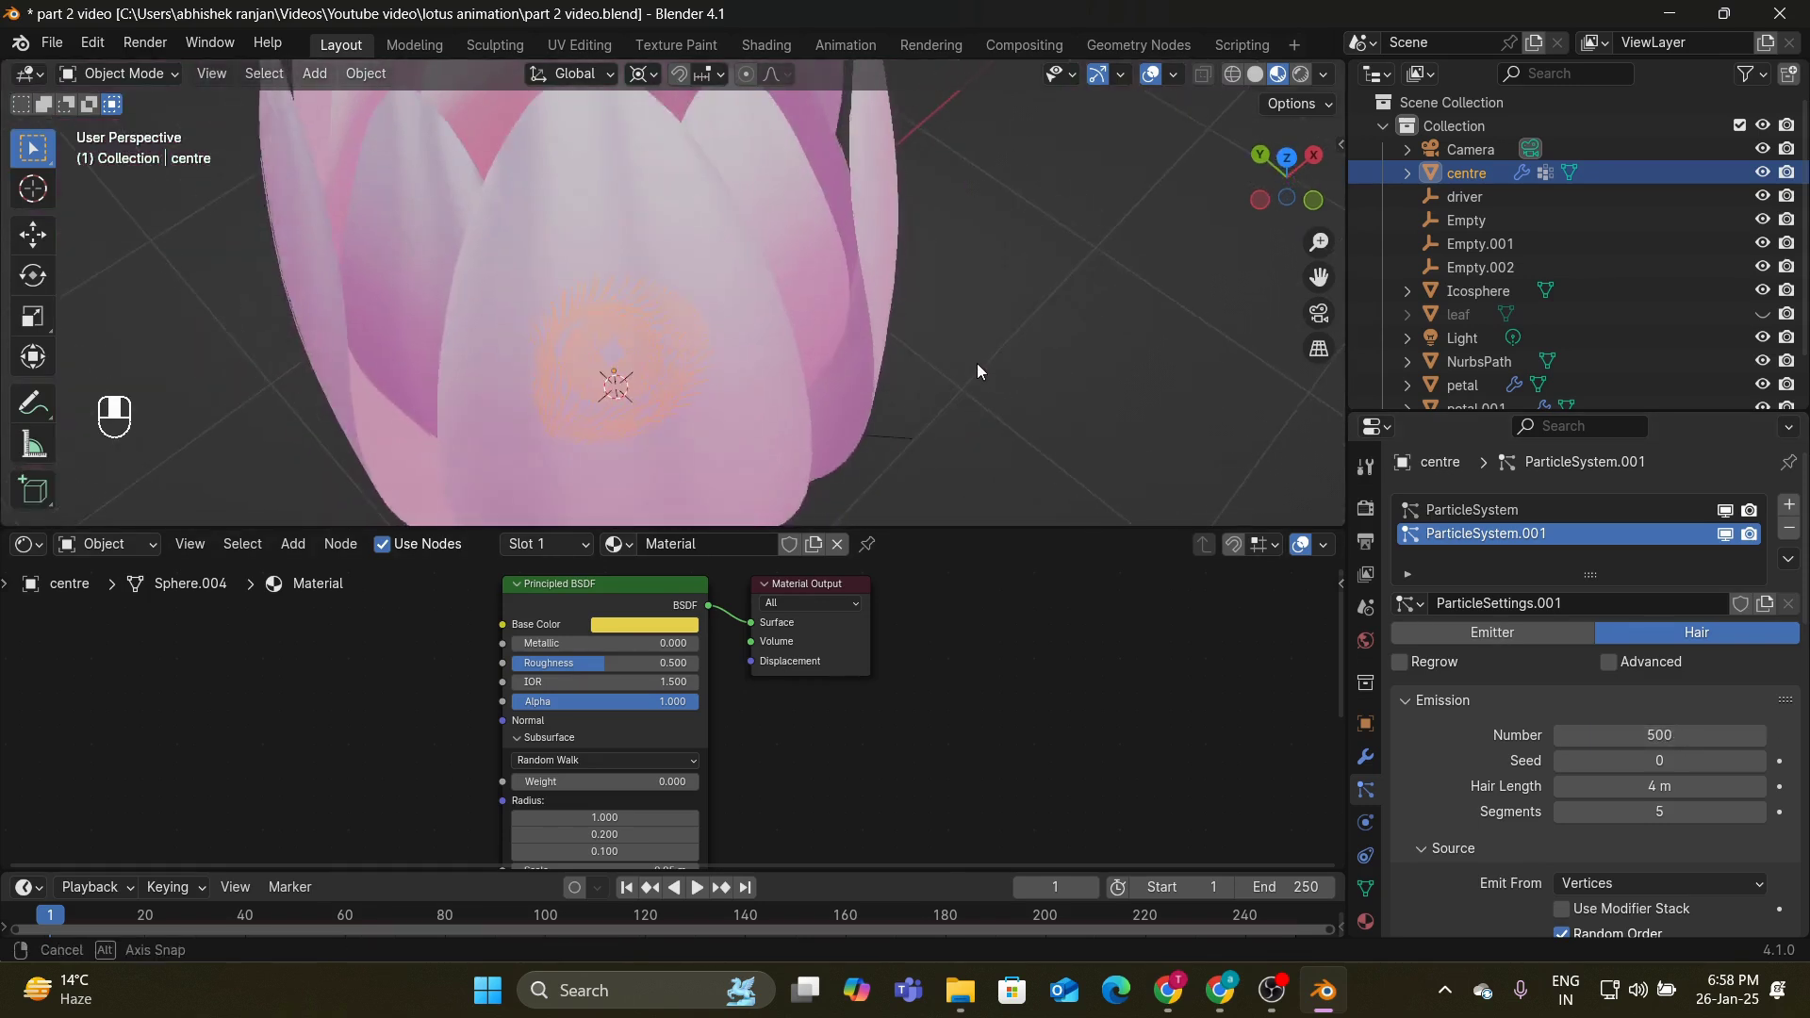
scroll(976, 359, up, 2)
scroll(977, 359, down, 2)
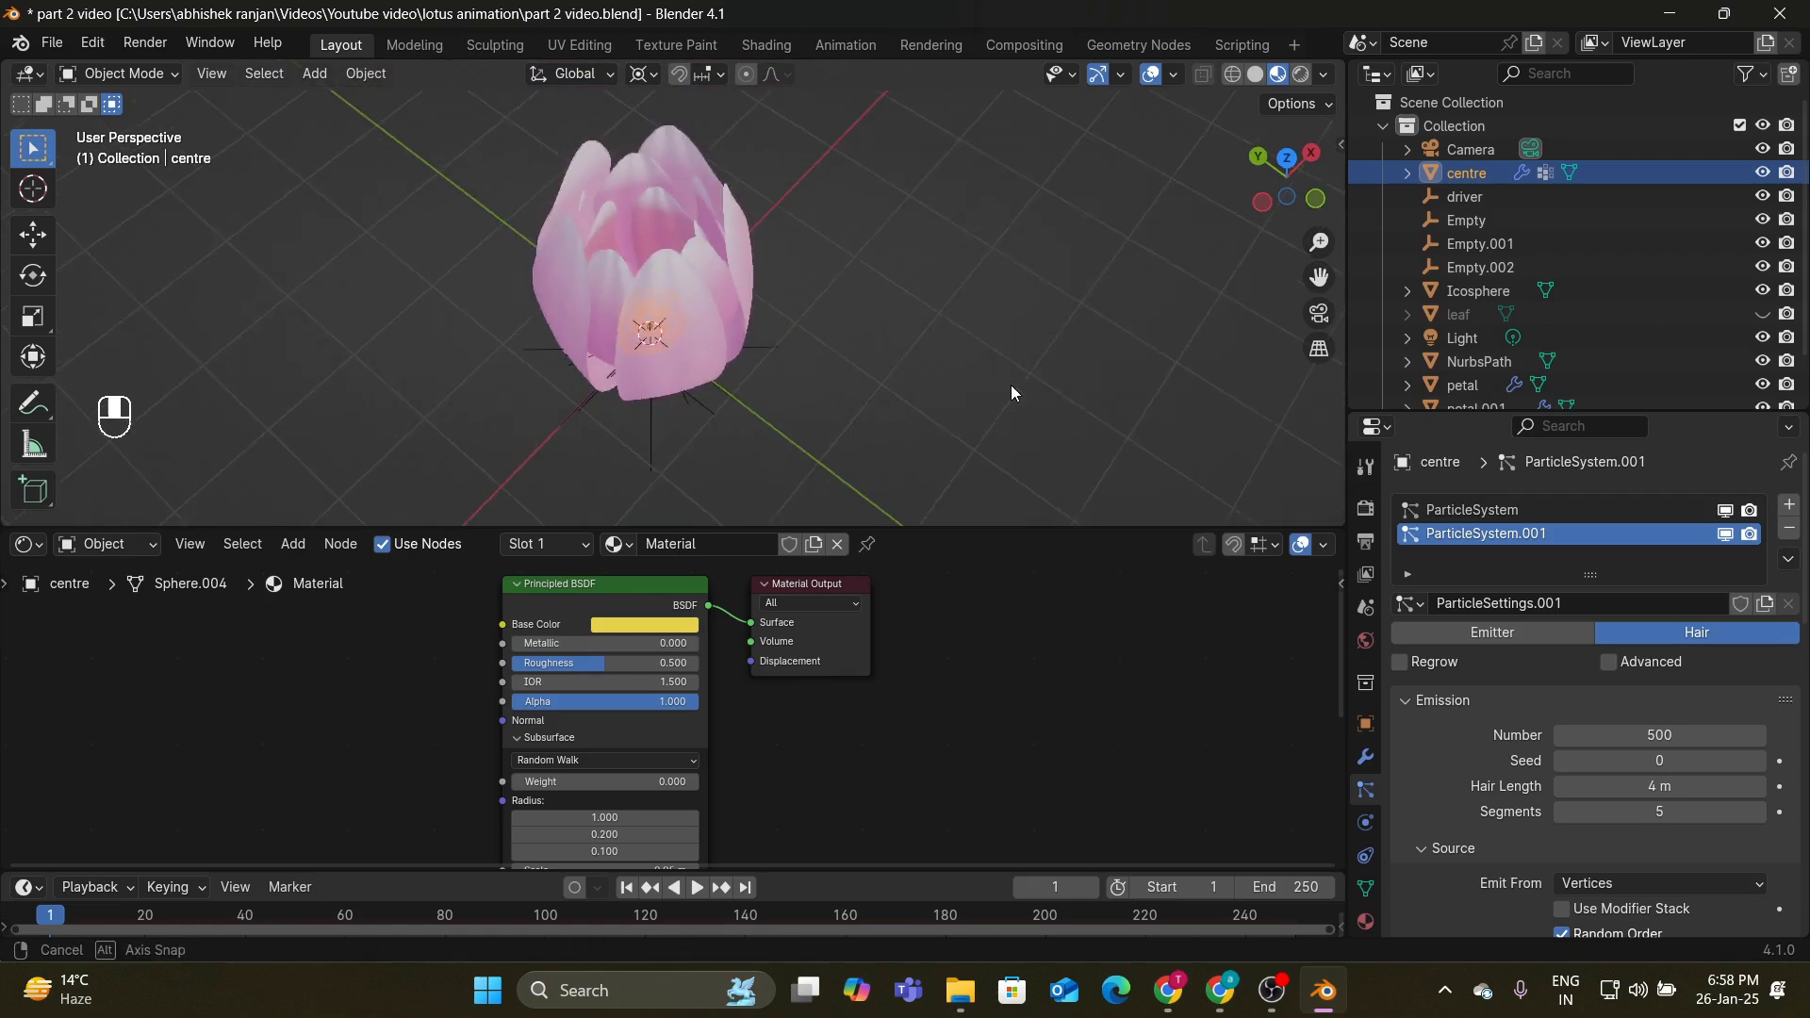
scroll(1018, 396, up, 2)
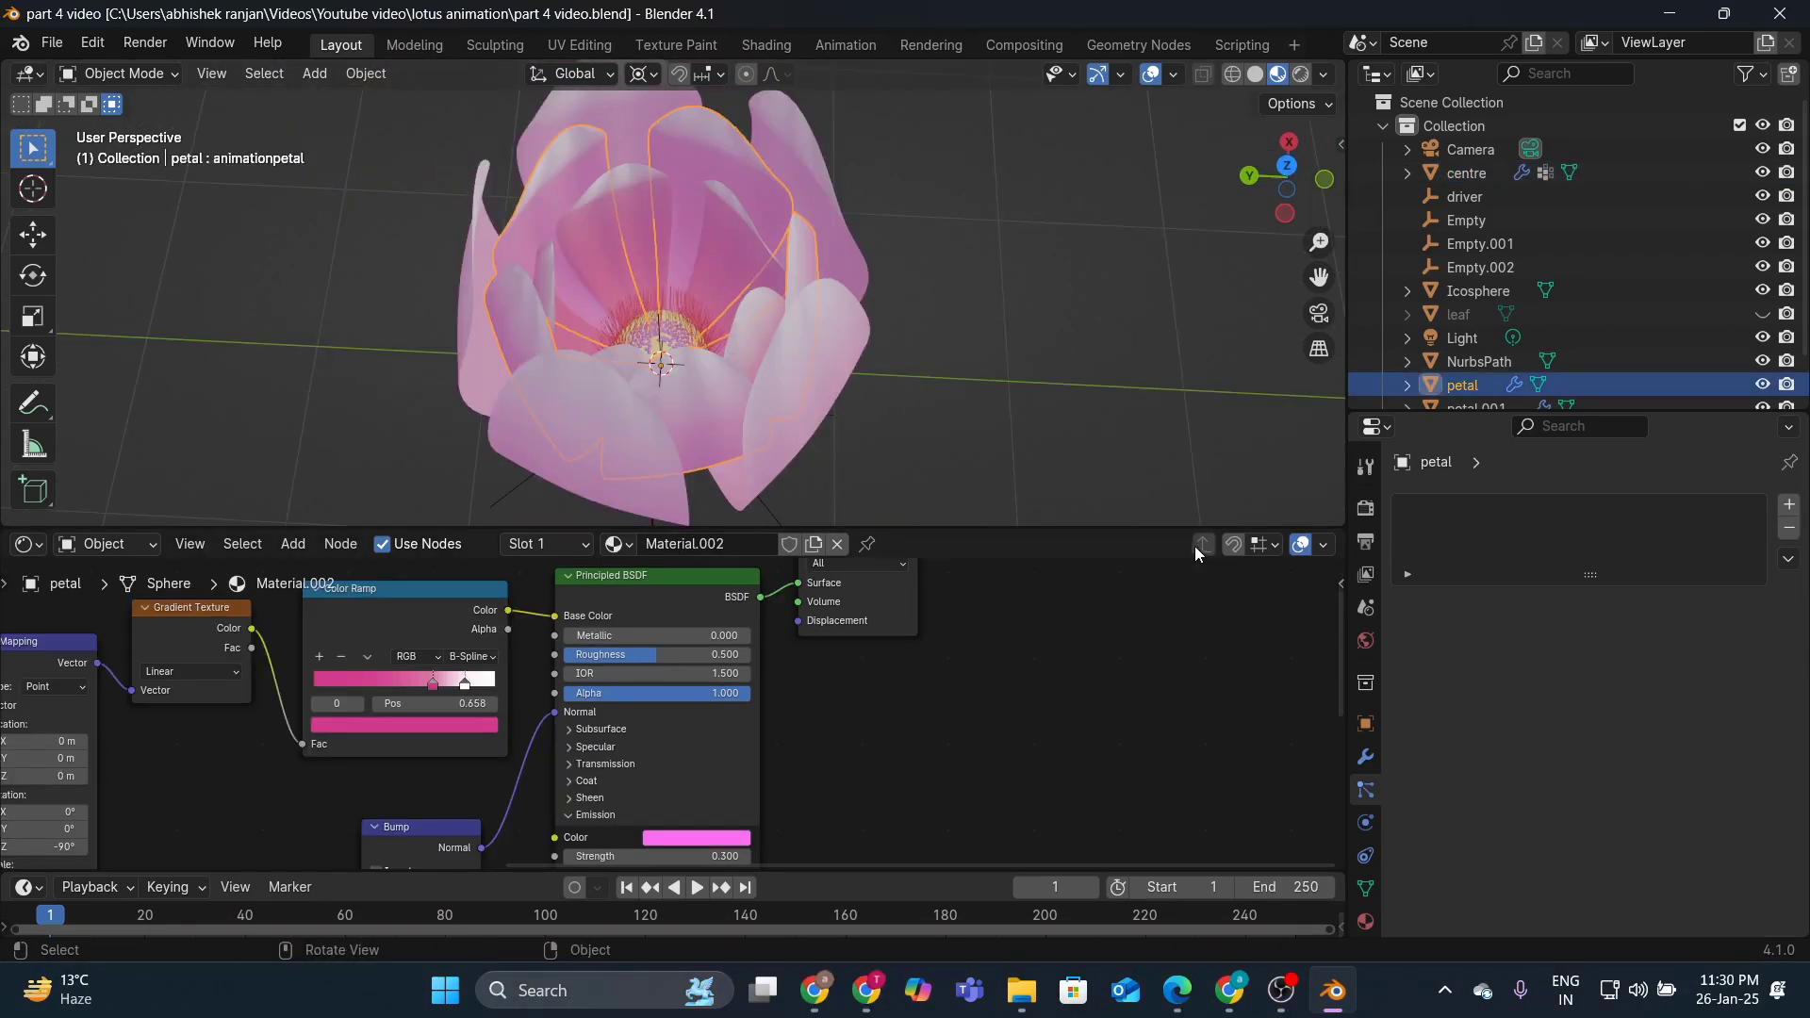
Step: Enlarge the 3D viewport slightly and turn the shader node area below it into a timeline
drag(1078, 524, 1081, 555)
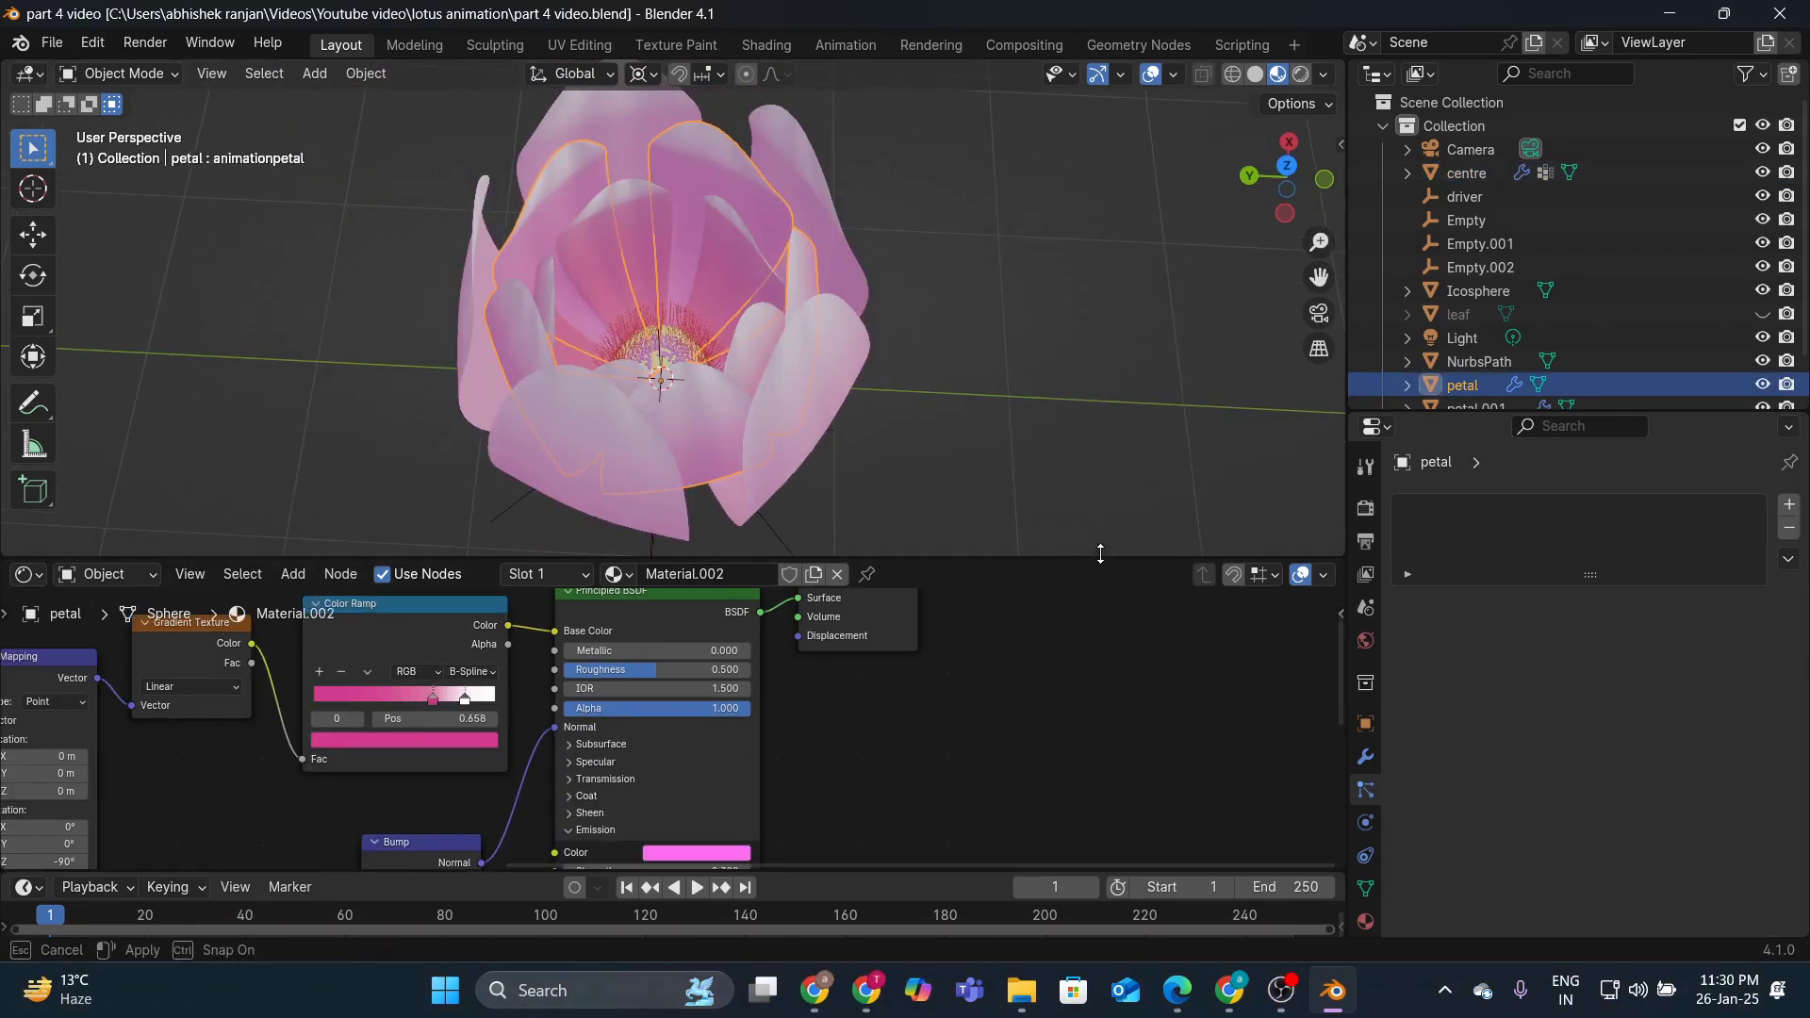
click(34, 577)
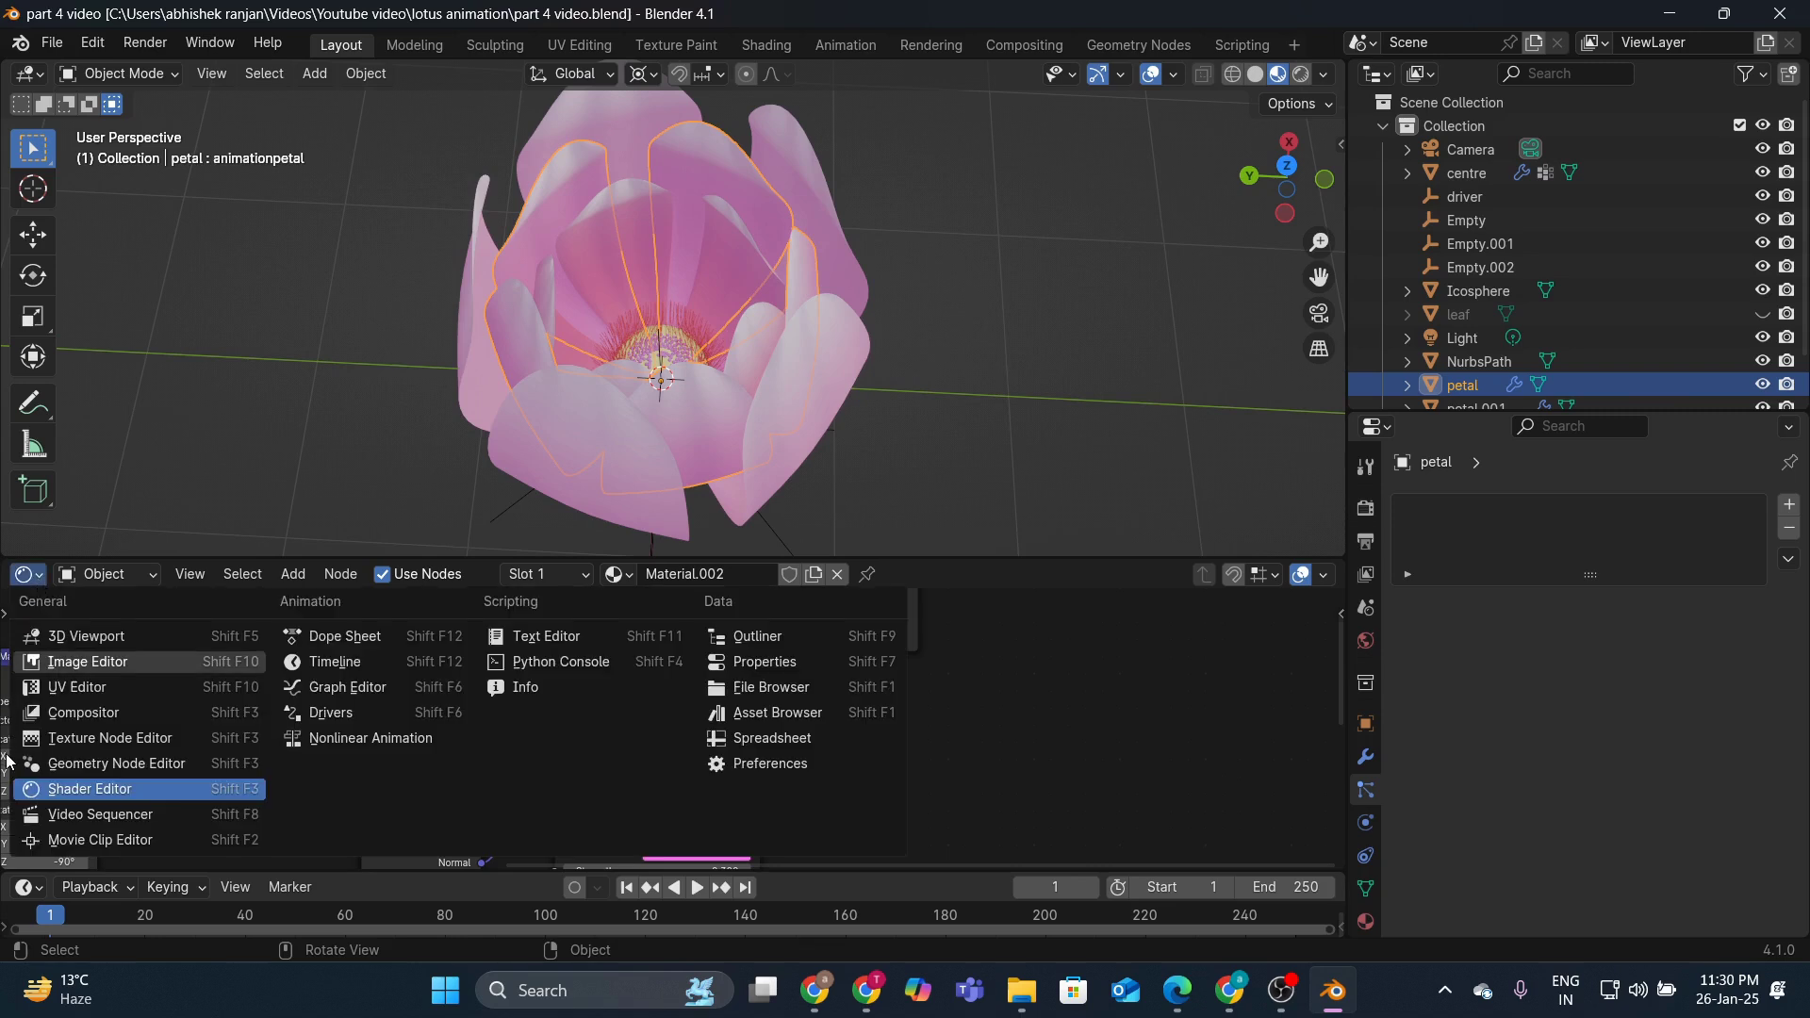
click(332, 662)
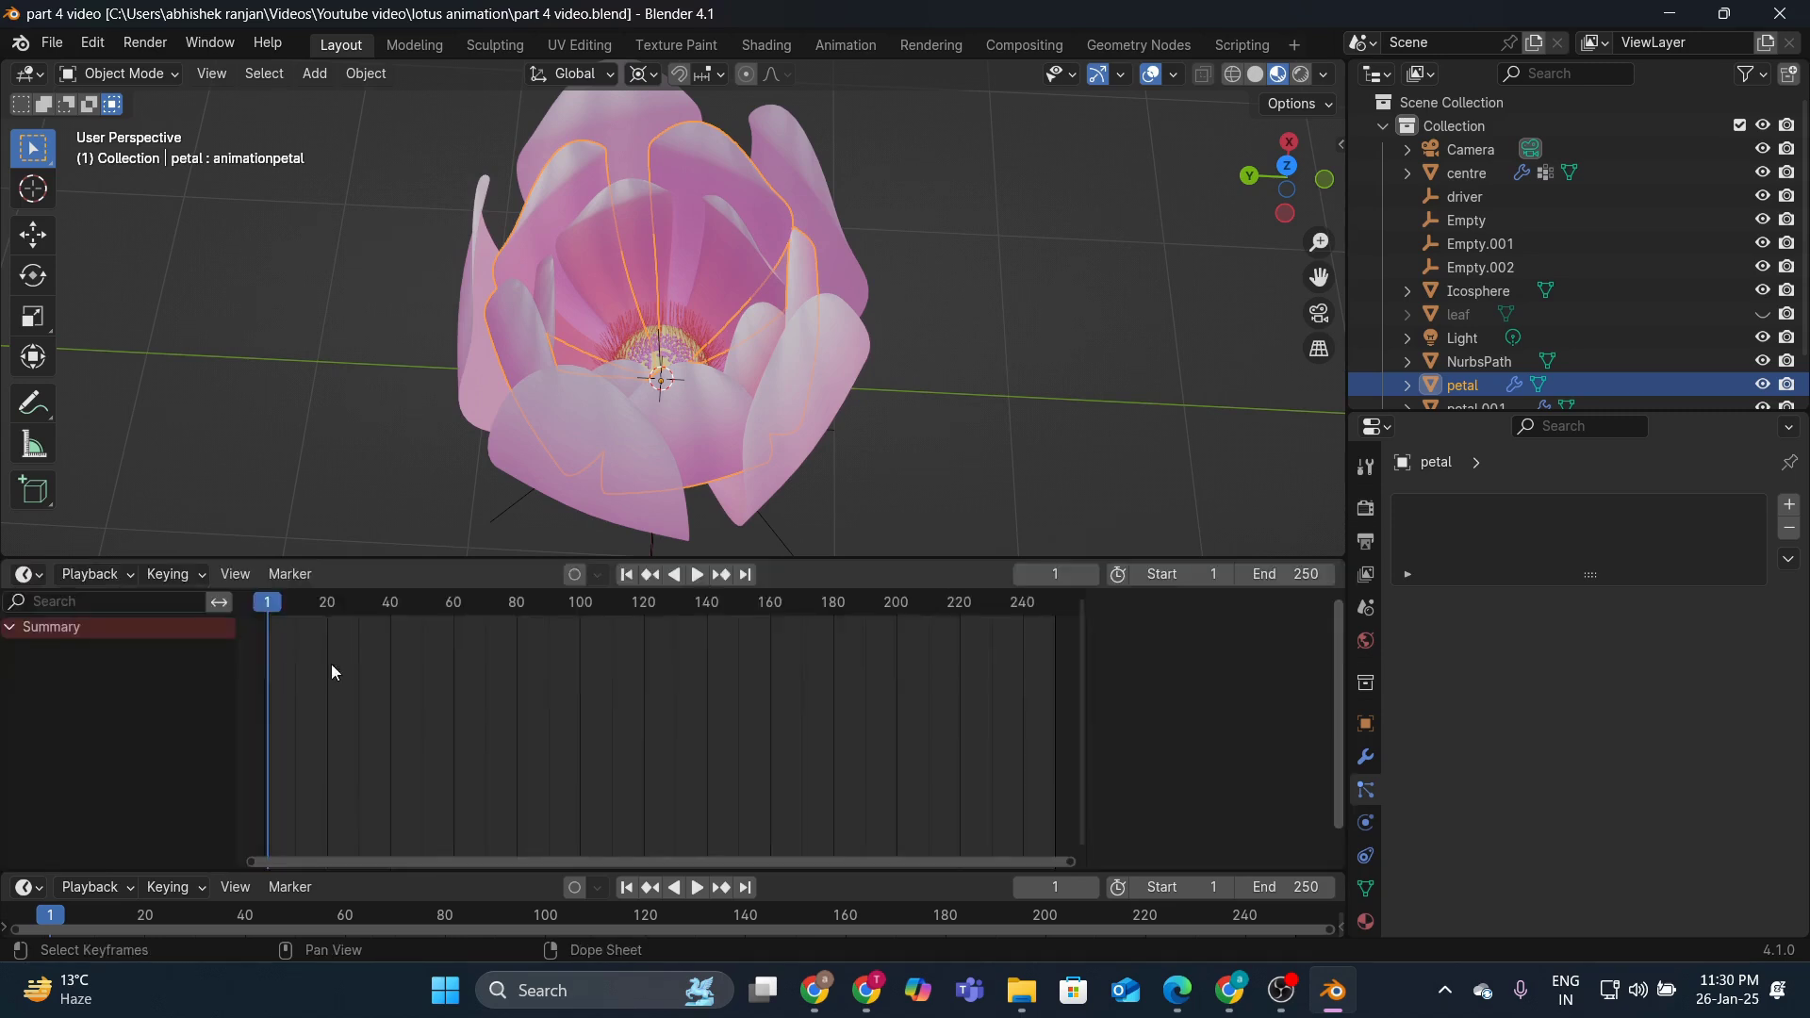
scroll(990, 370, down, 3)
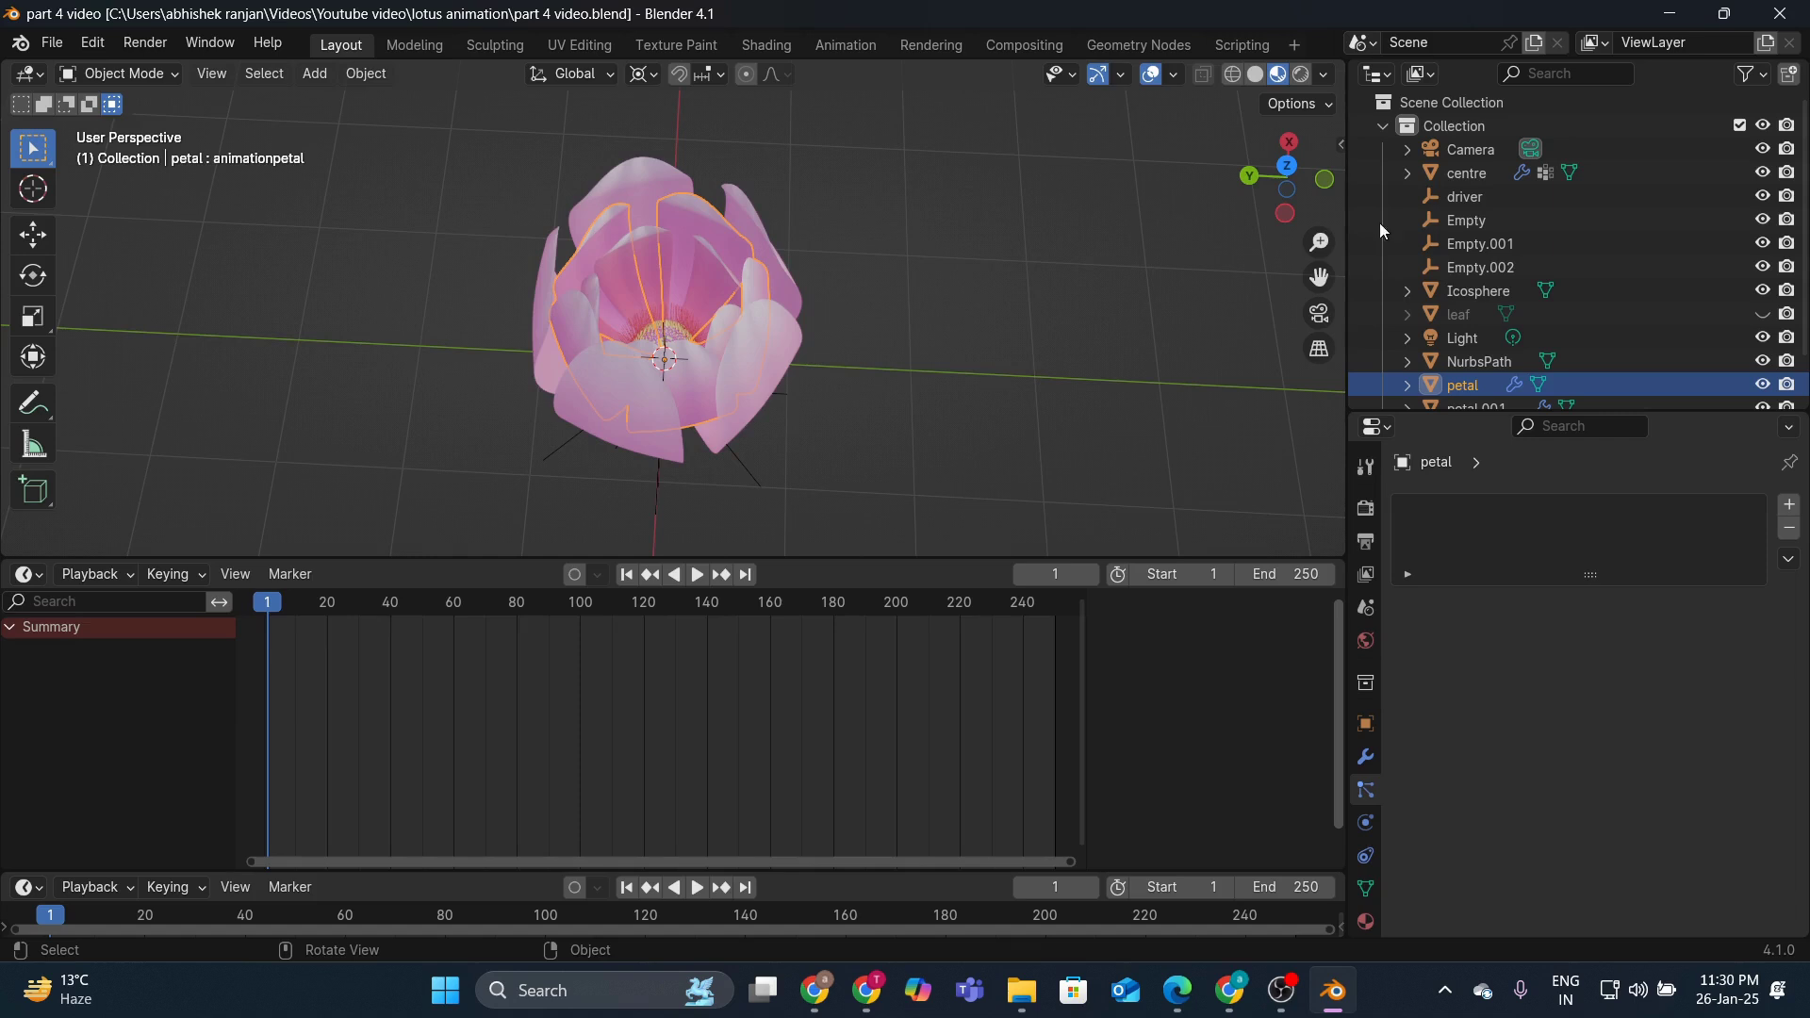
click(1496, 196)
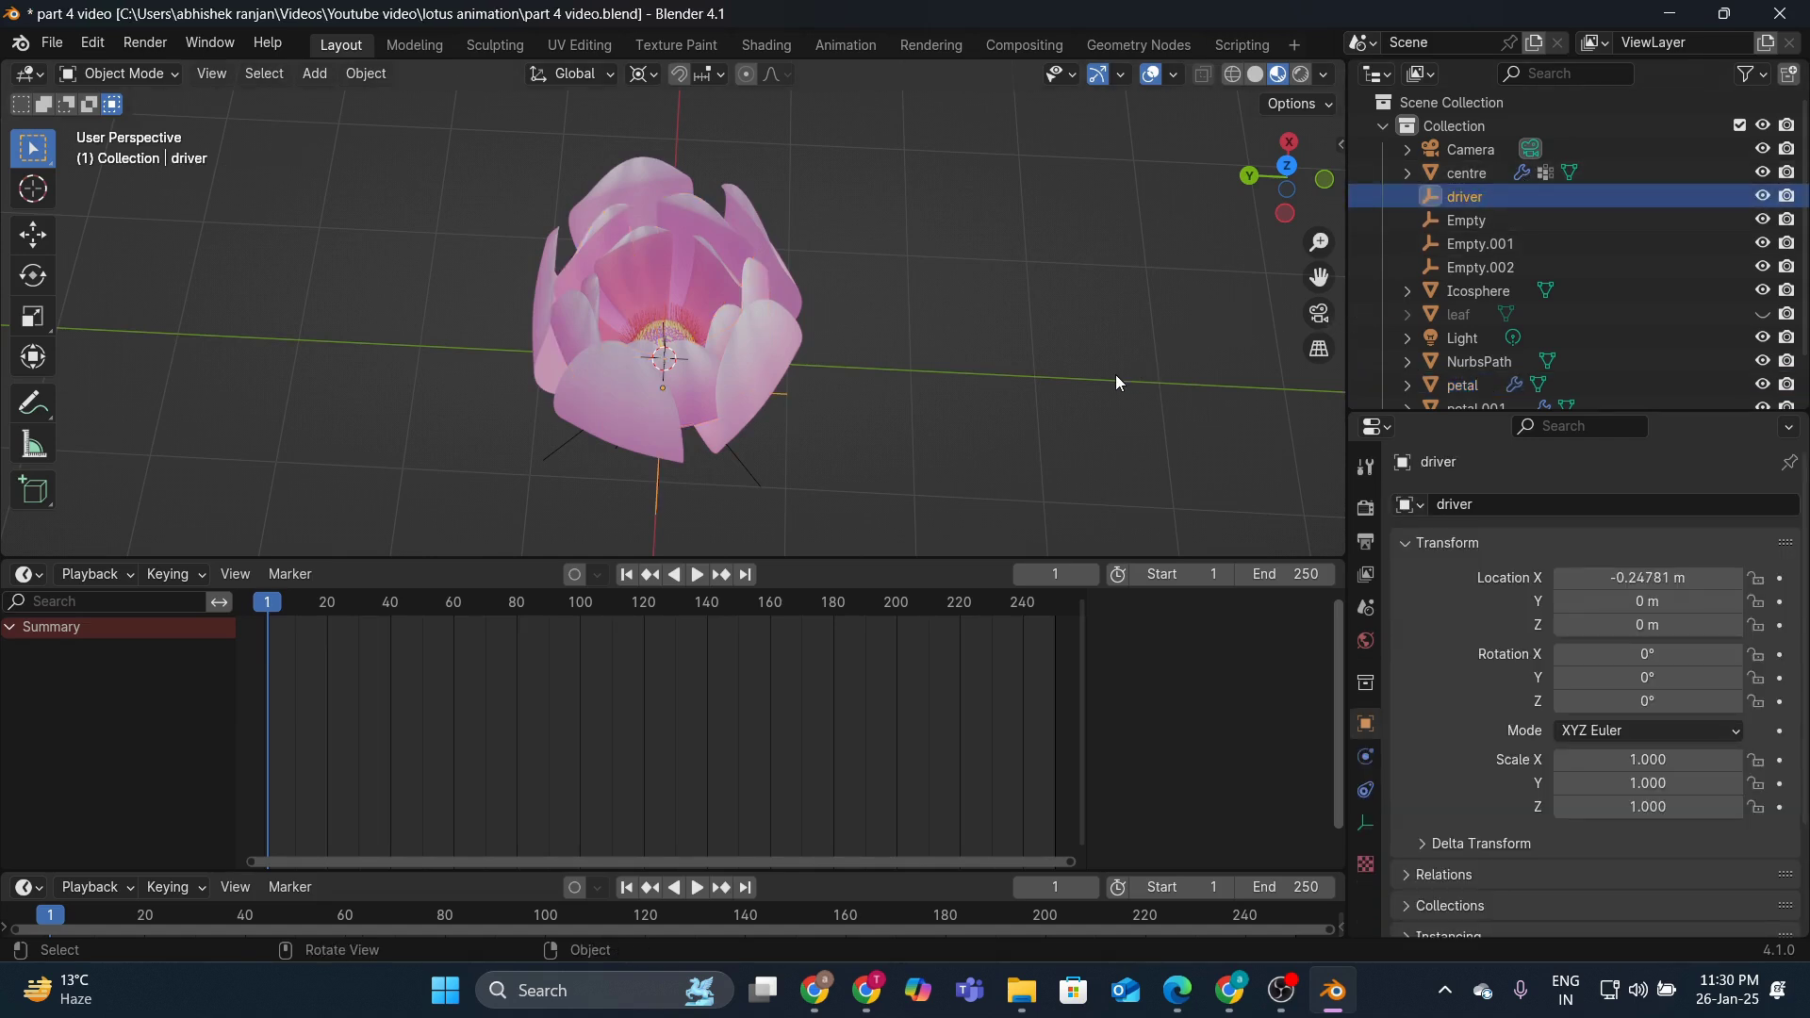
key(i)
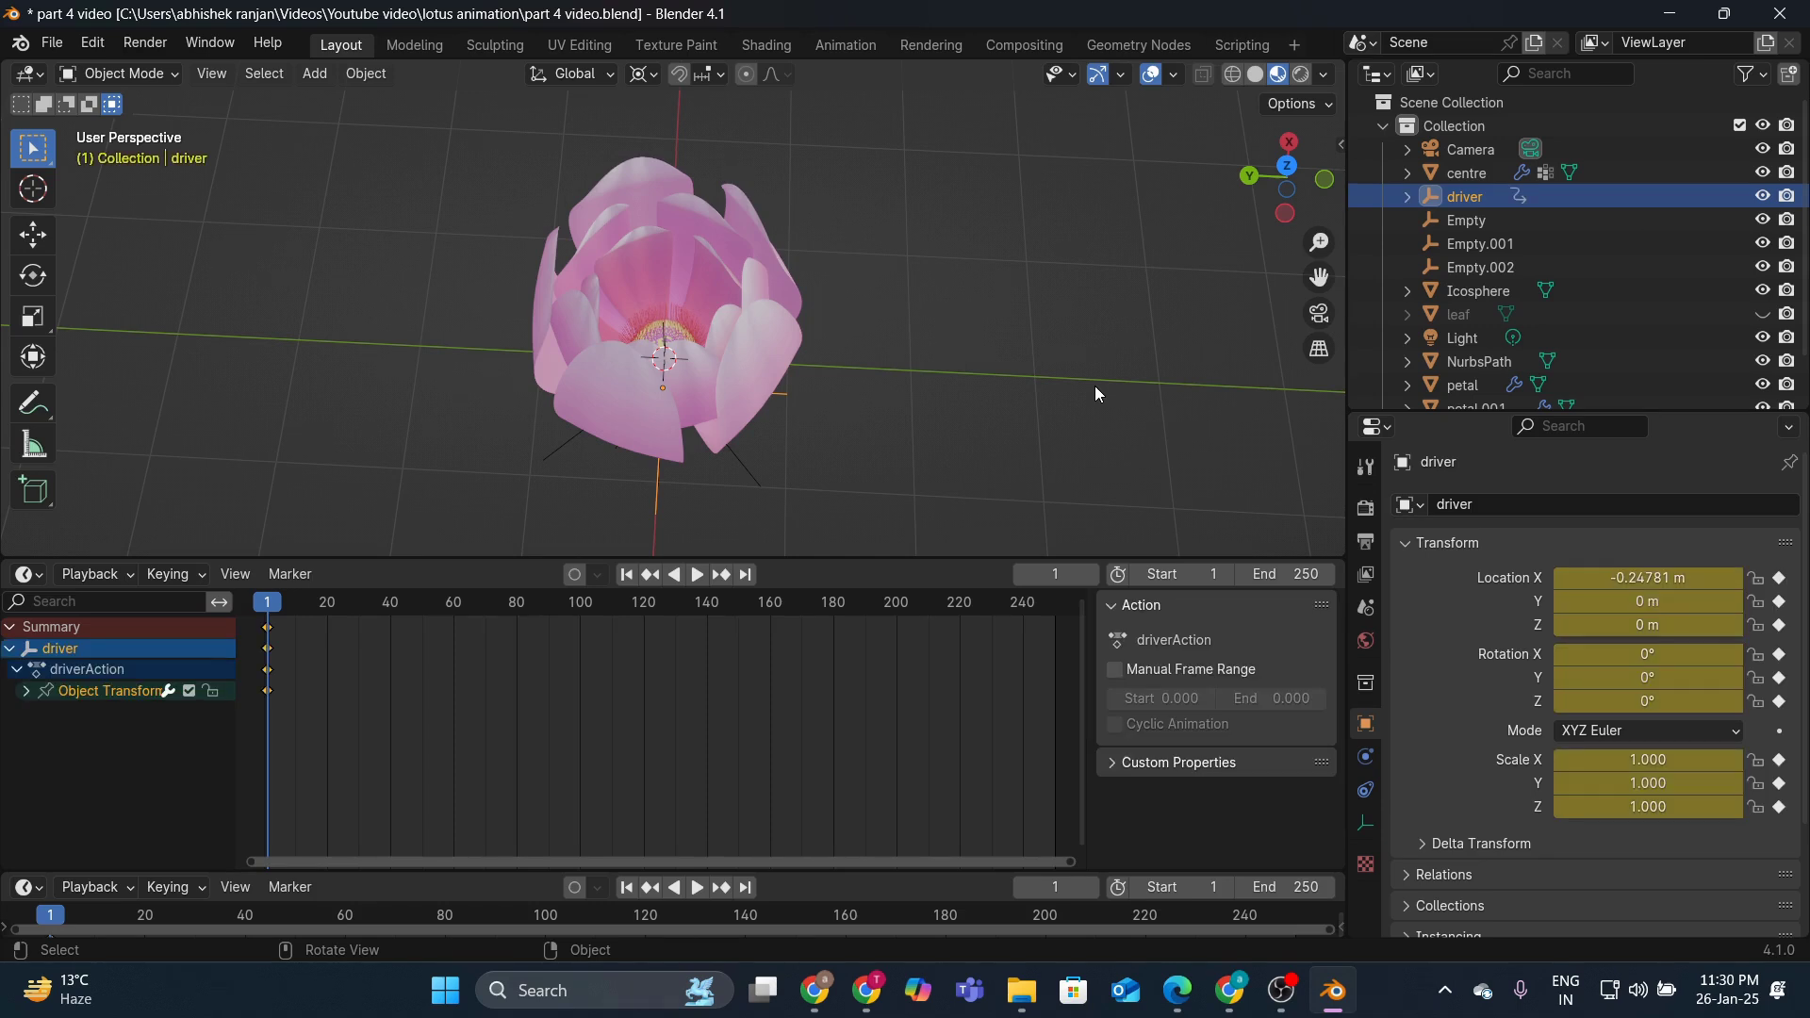
key(ctrl+z)
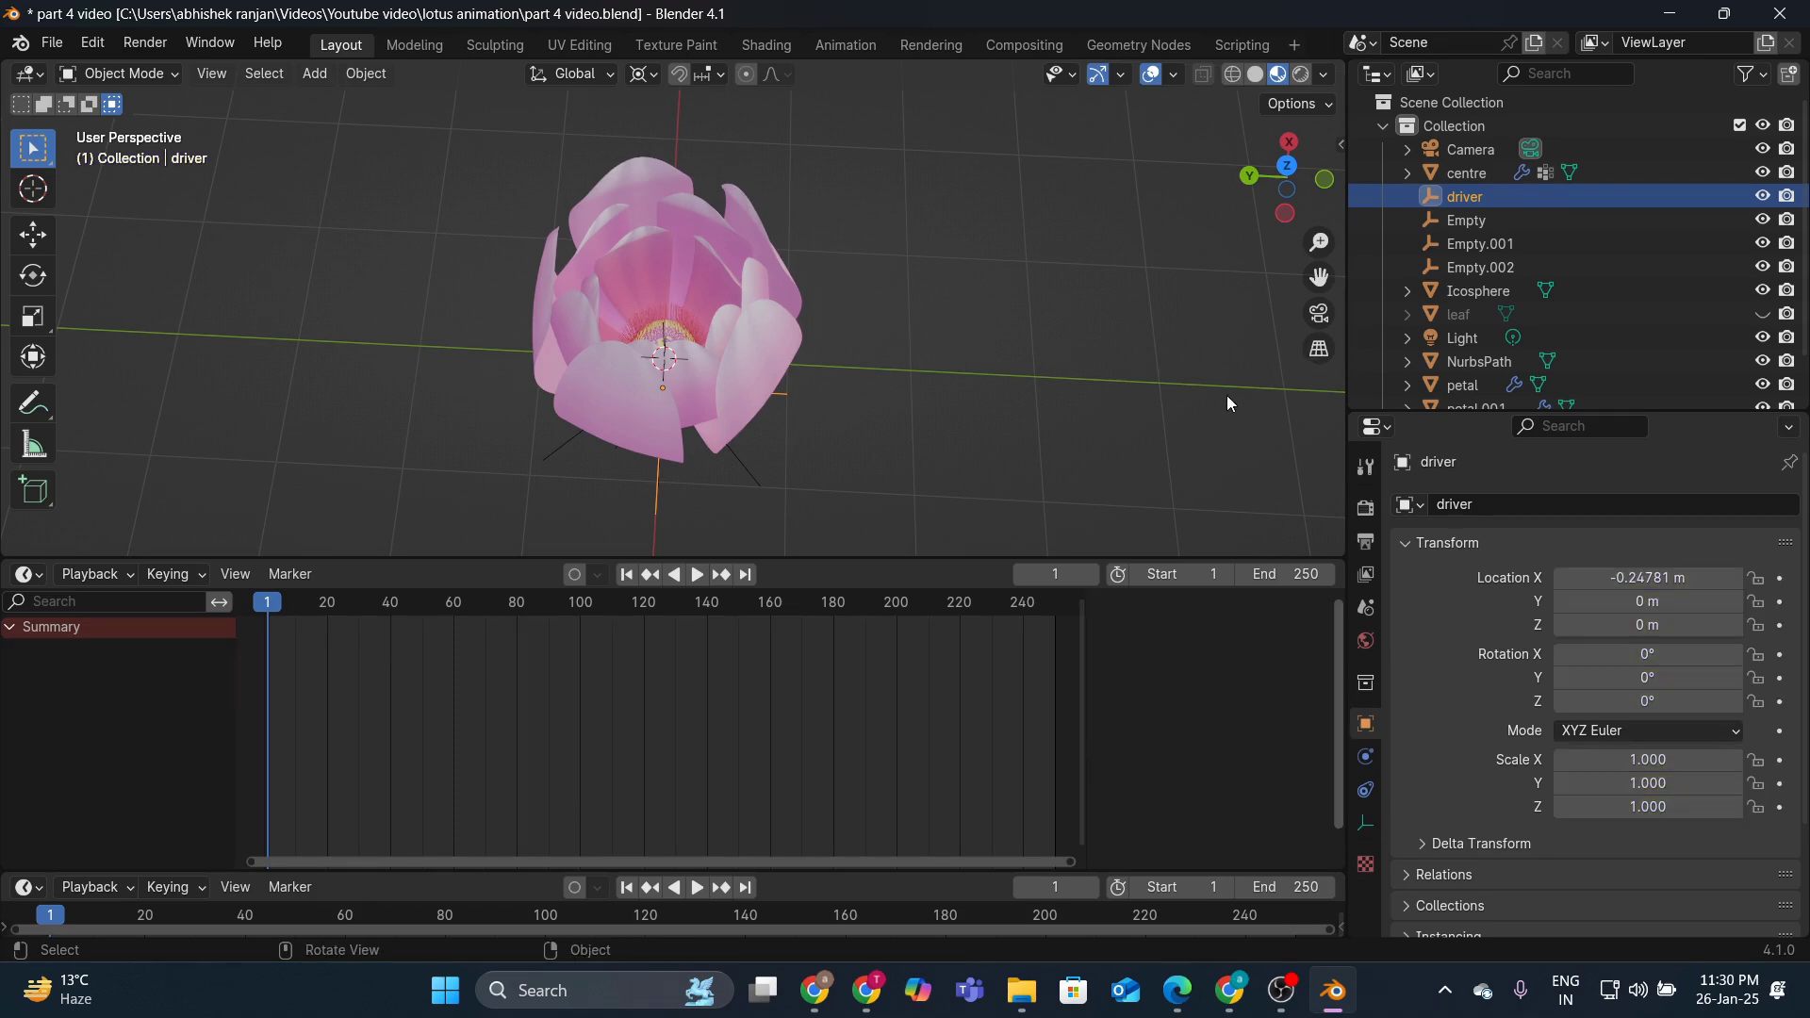
Step: Enable the Screencast Keys display in the 3D viewport
key(n)
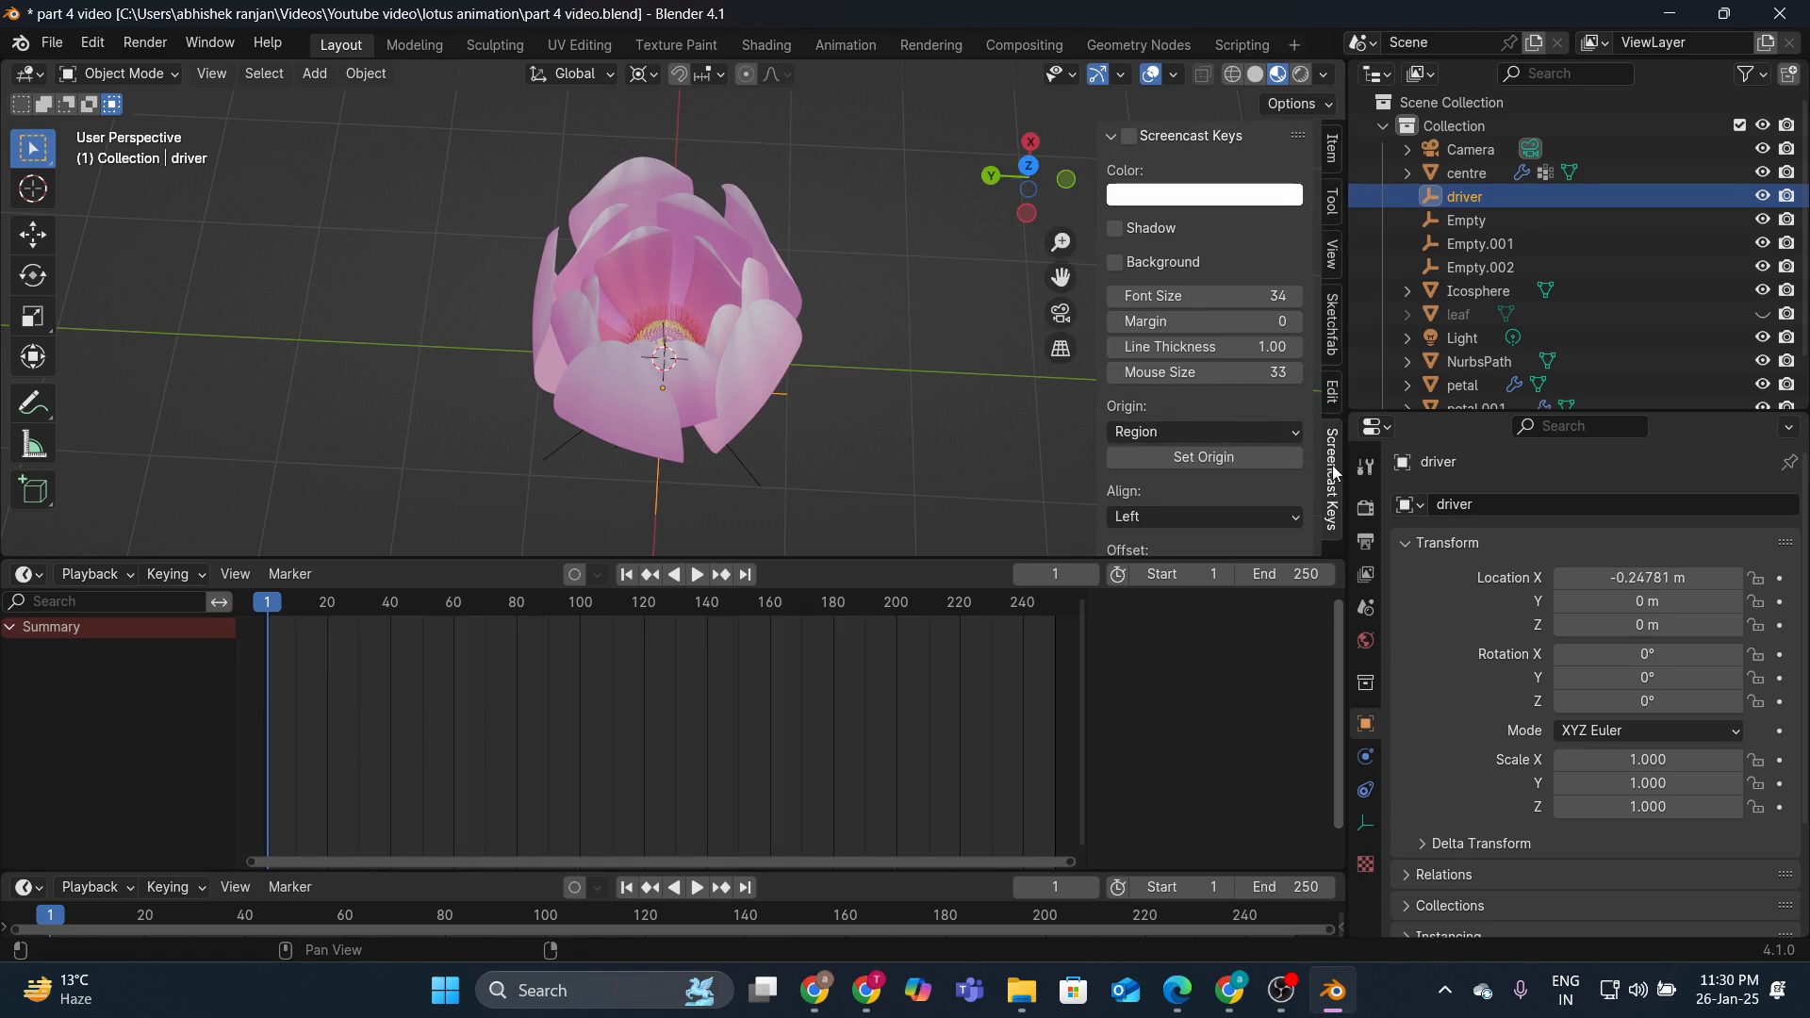
click(968, 283)
key(n)
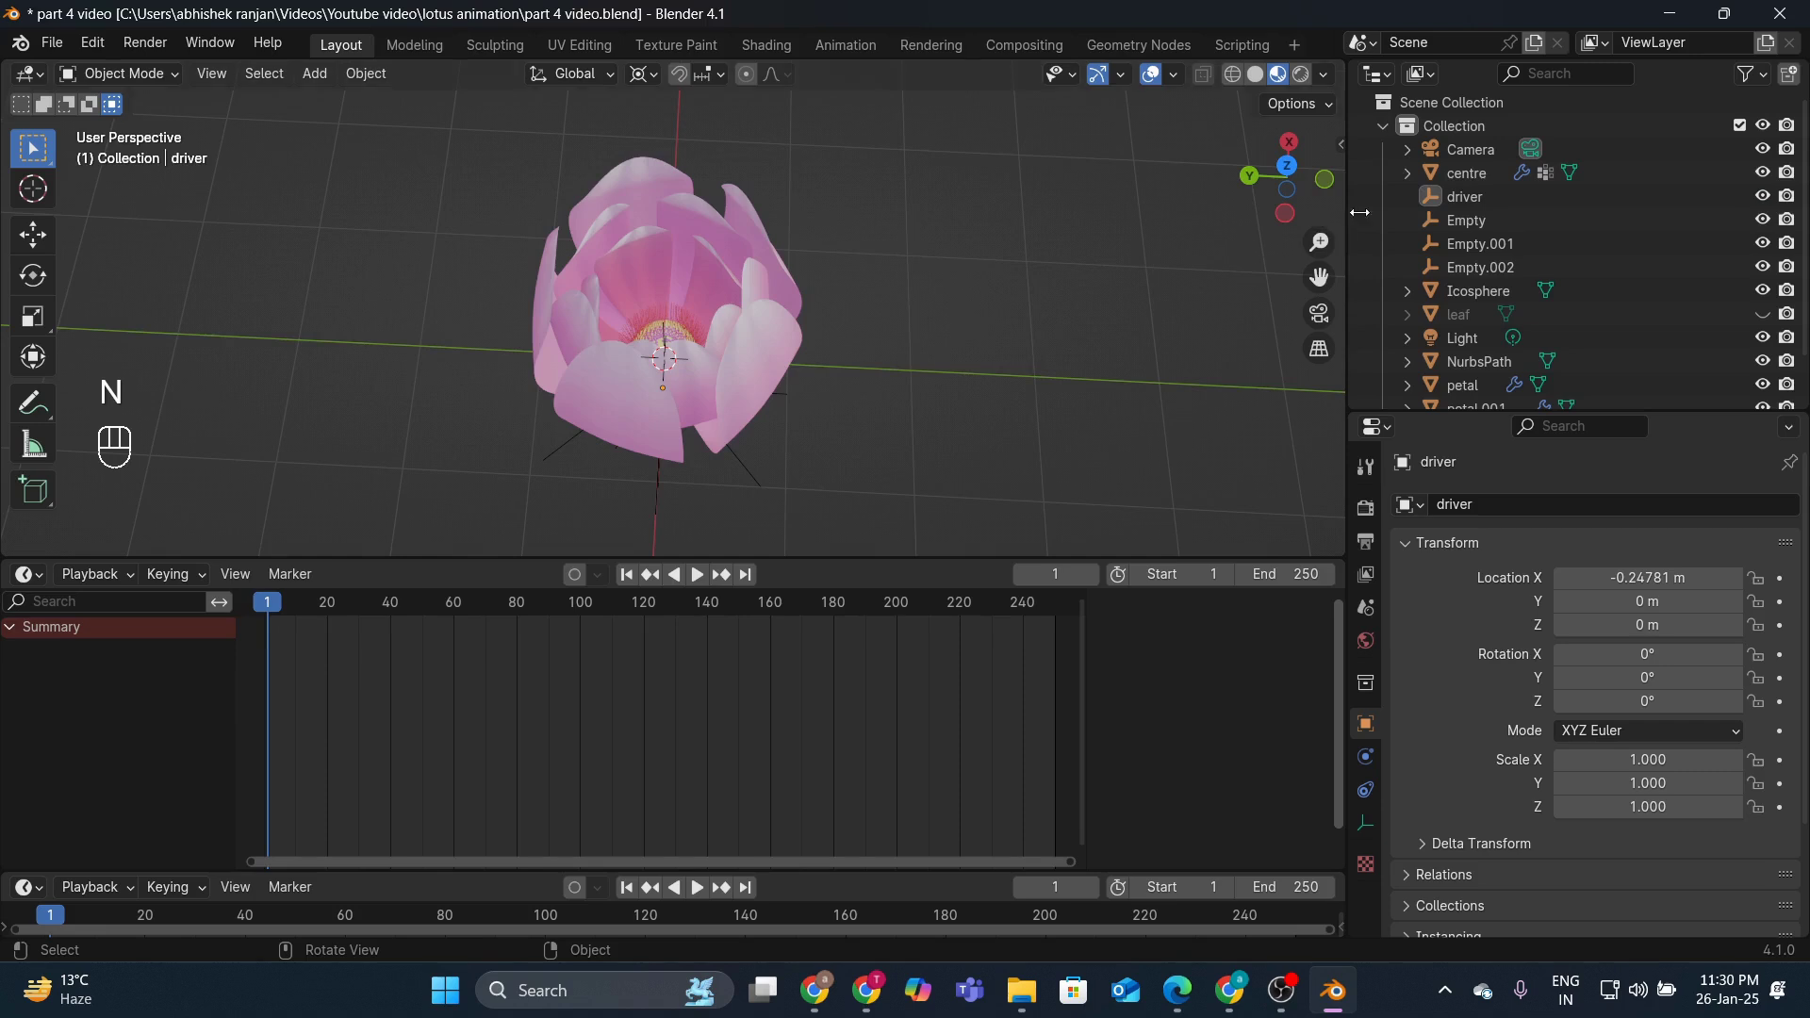
Step: Set the driver empty's X location to 0 m and keyframe its location at frame 1
click(1469, 200)
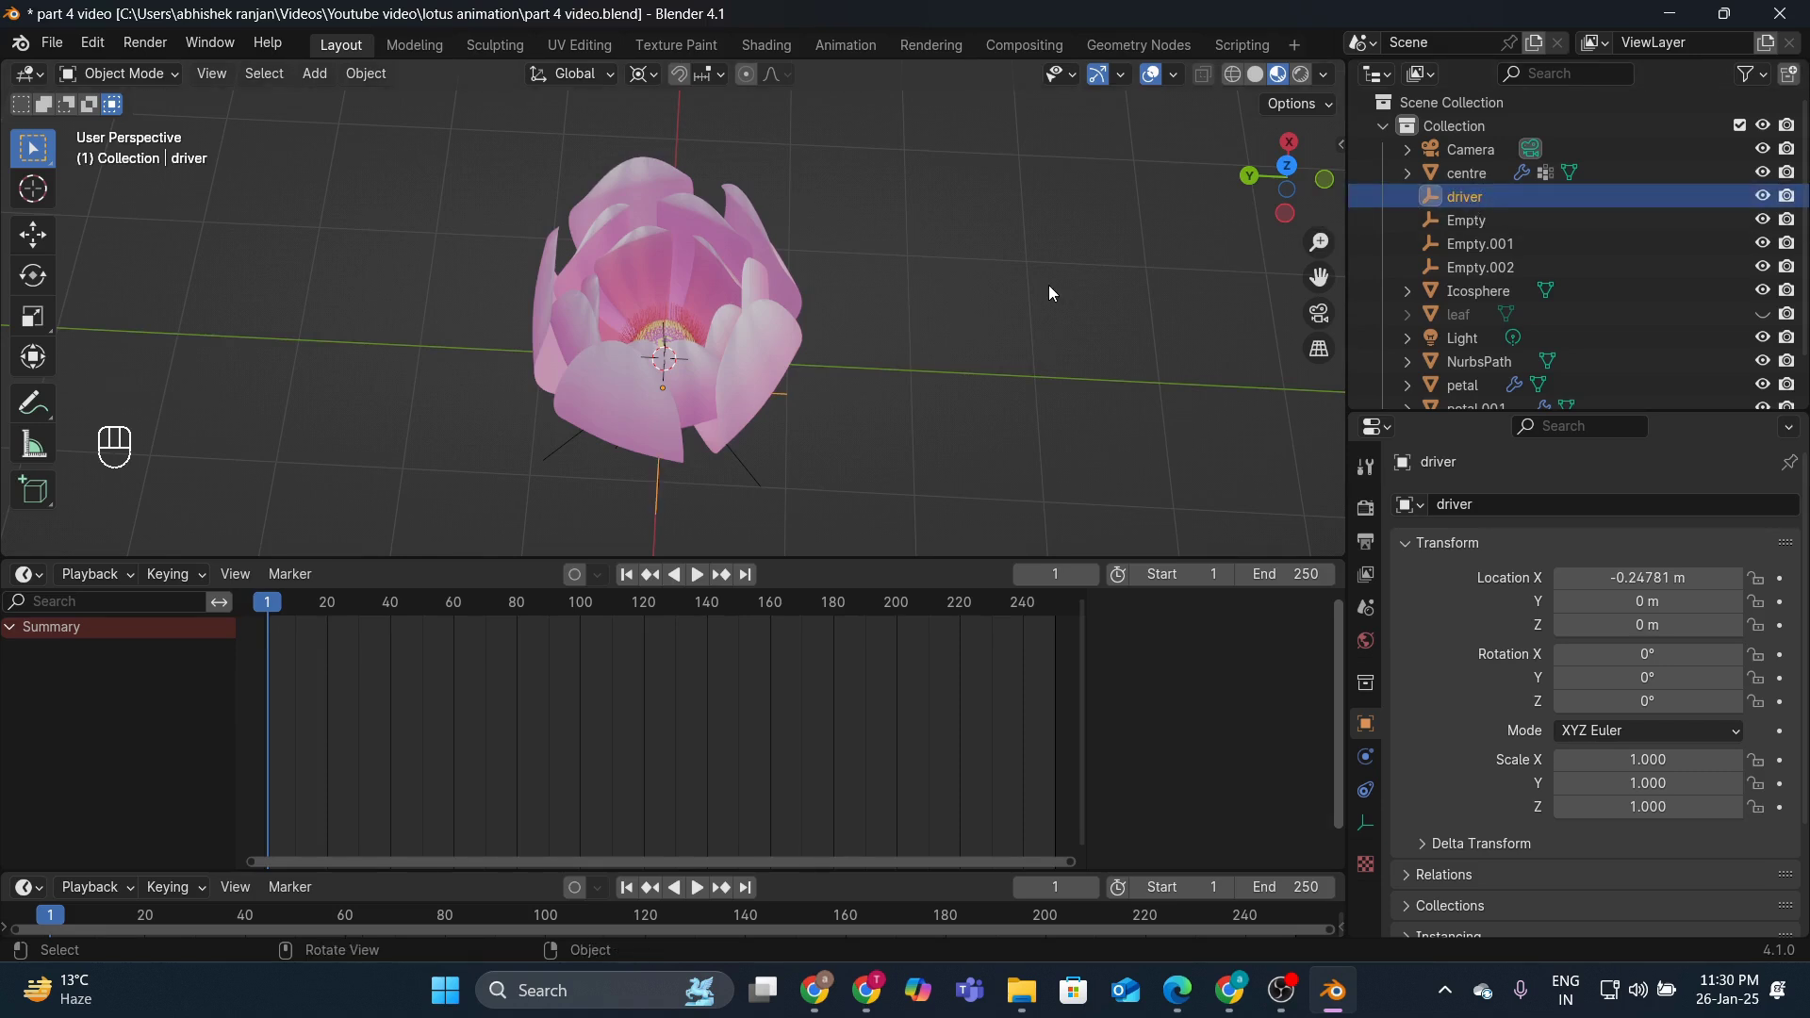
key(n)
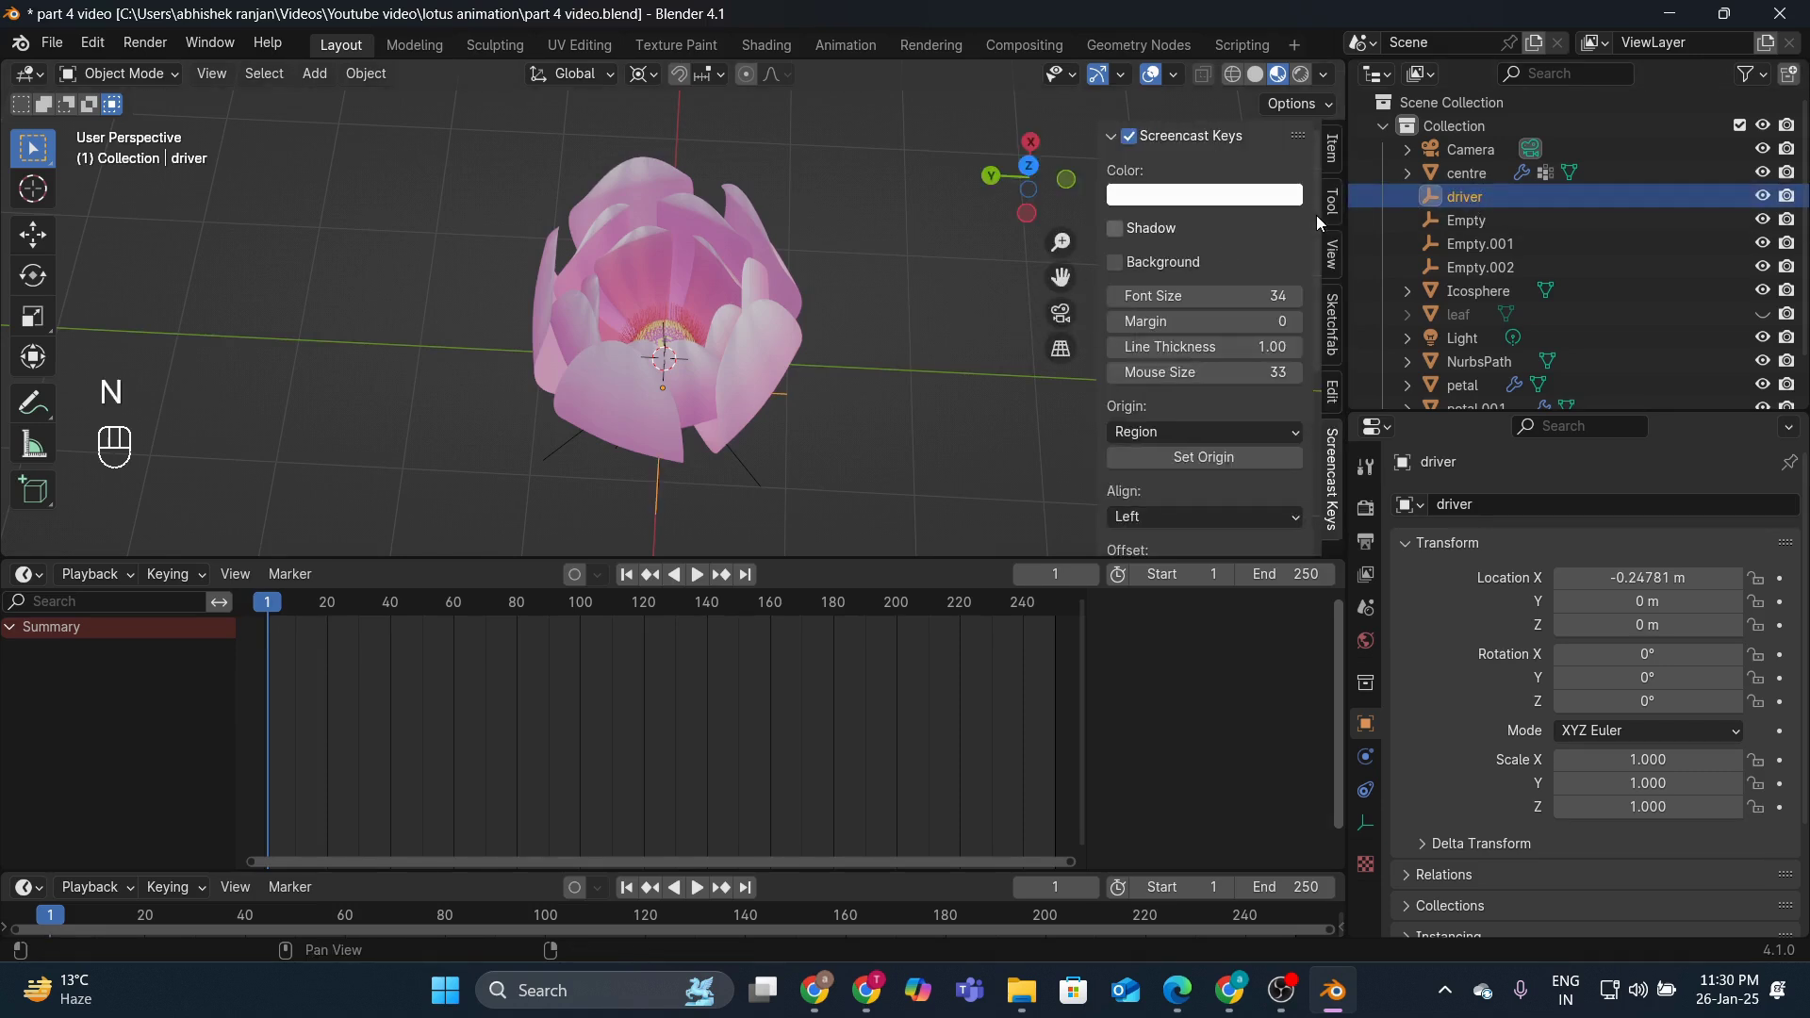
click(1331, 148)
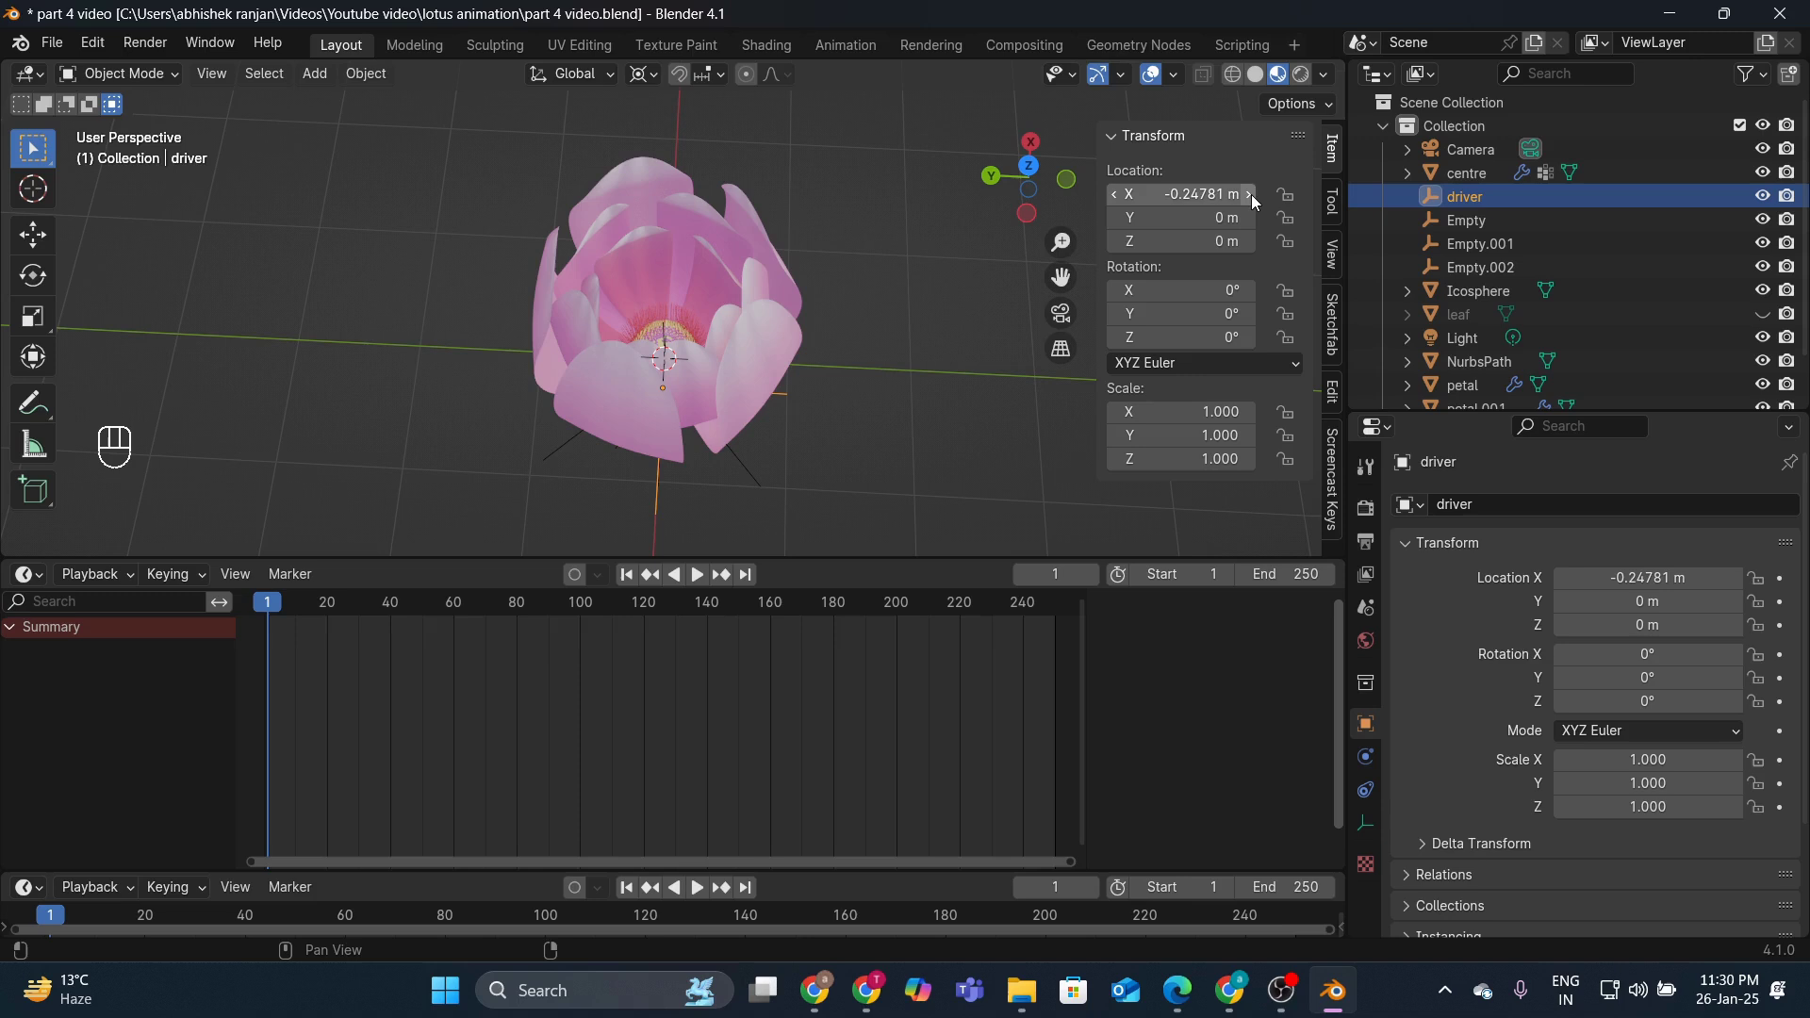
click(1178, 195)
text(0)
key(Return)
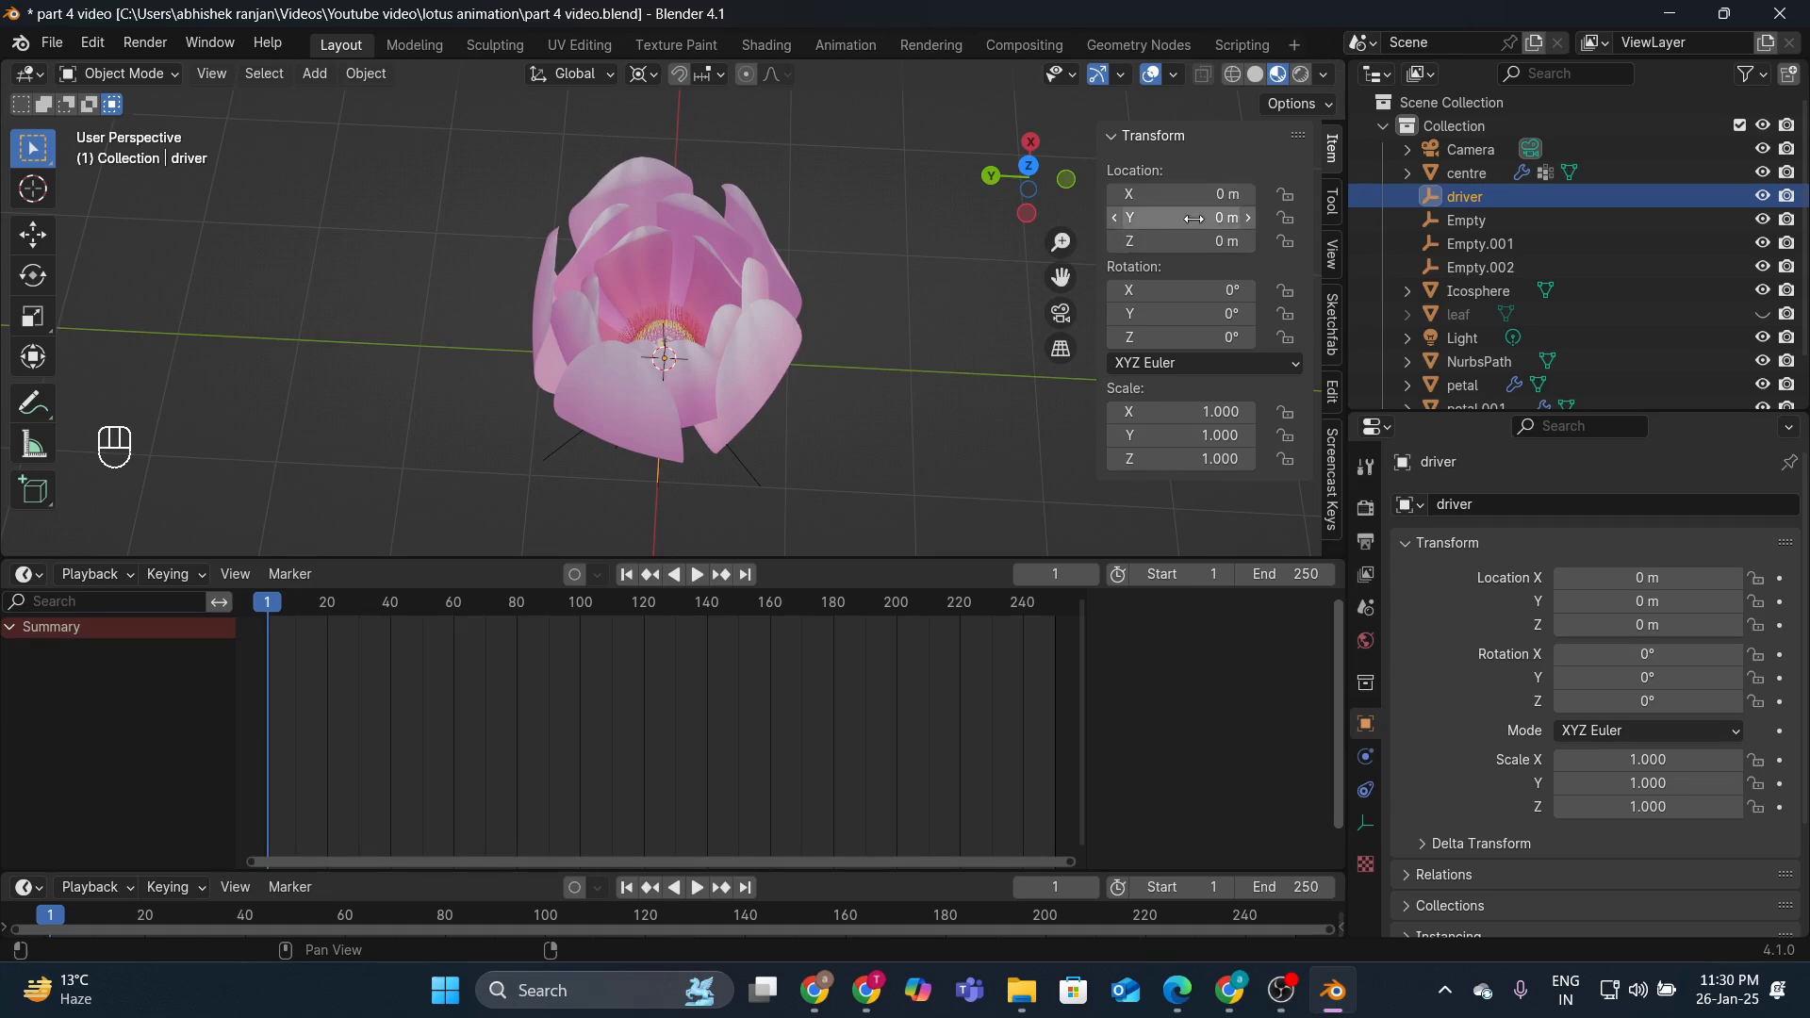
key(i)
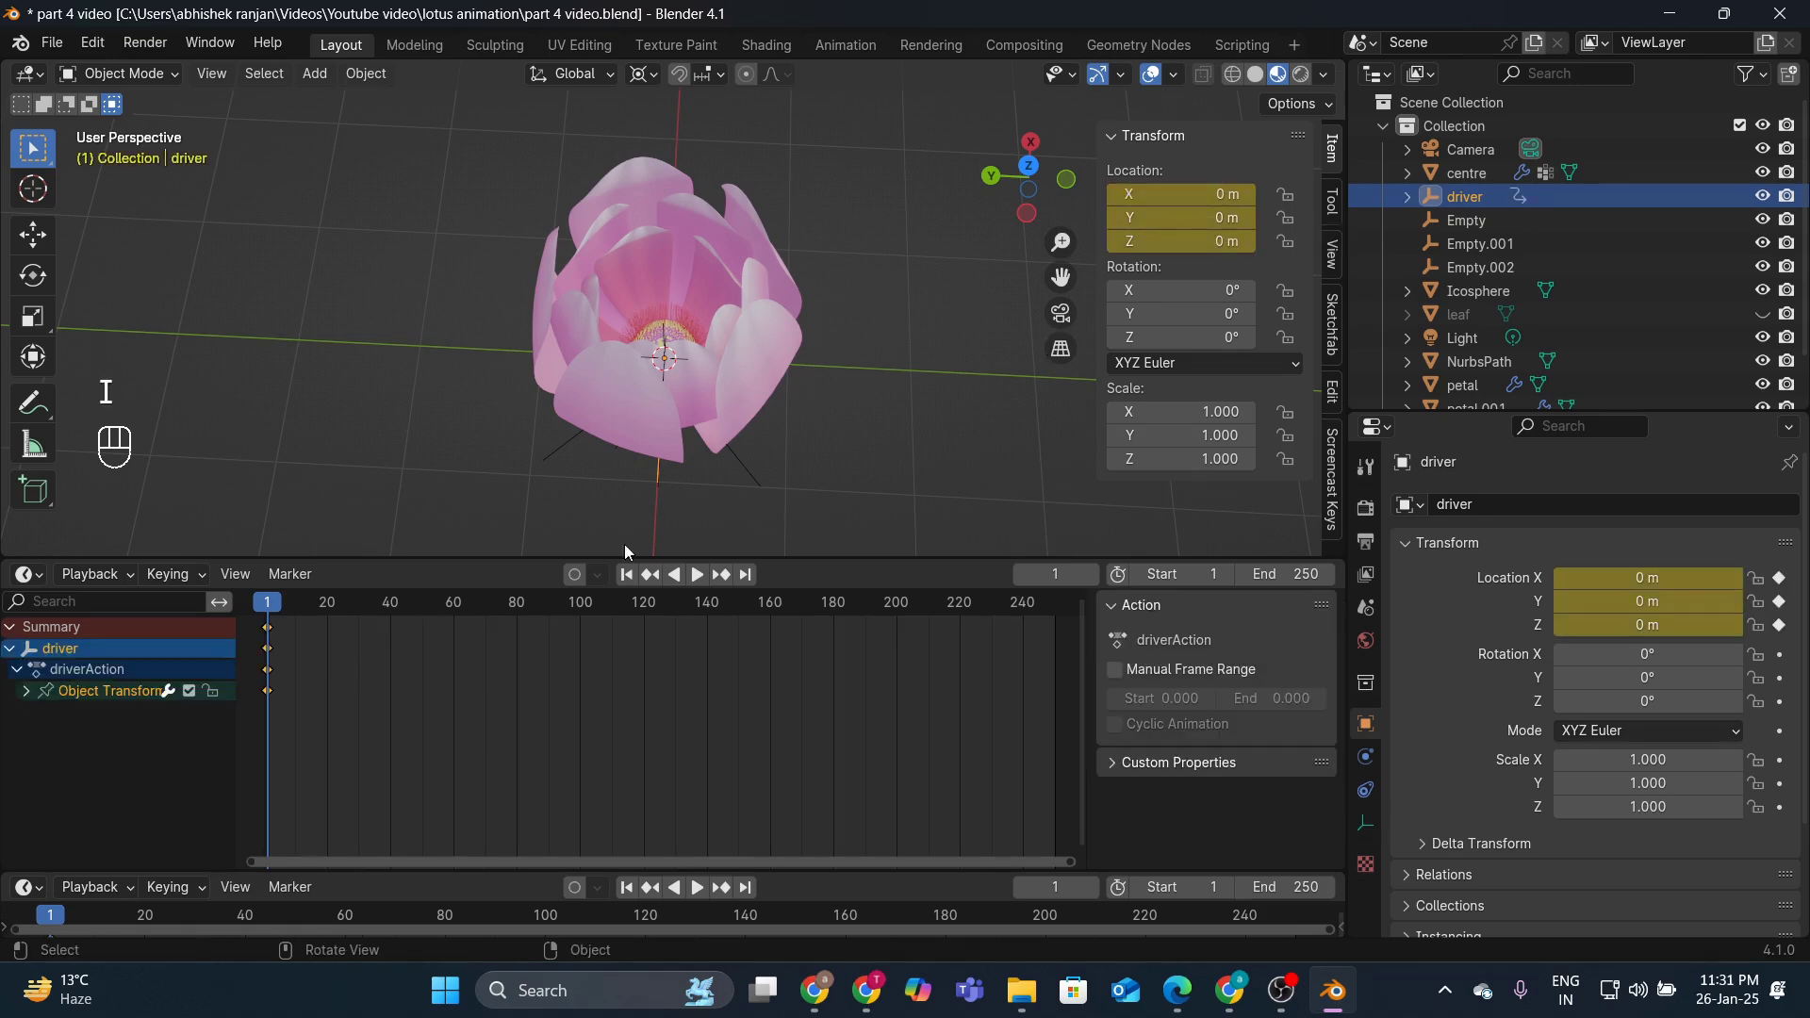
Step: Set the end frame of the animation to 300
click(1293, 578)
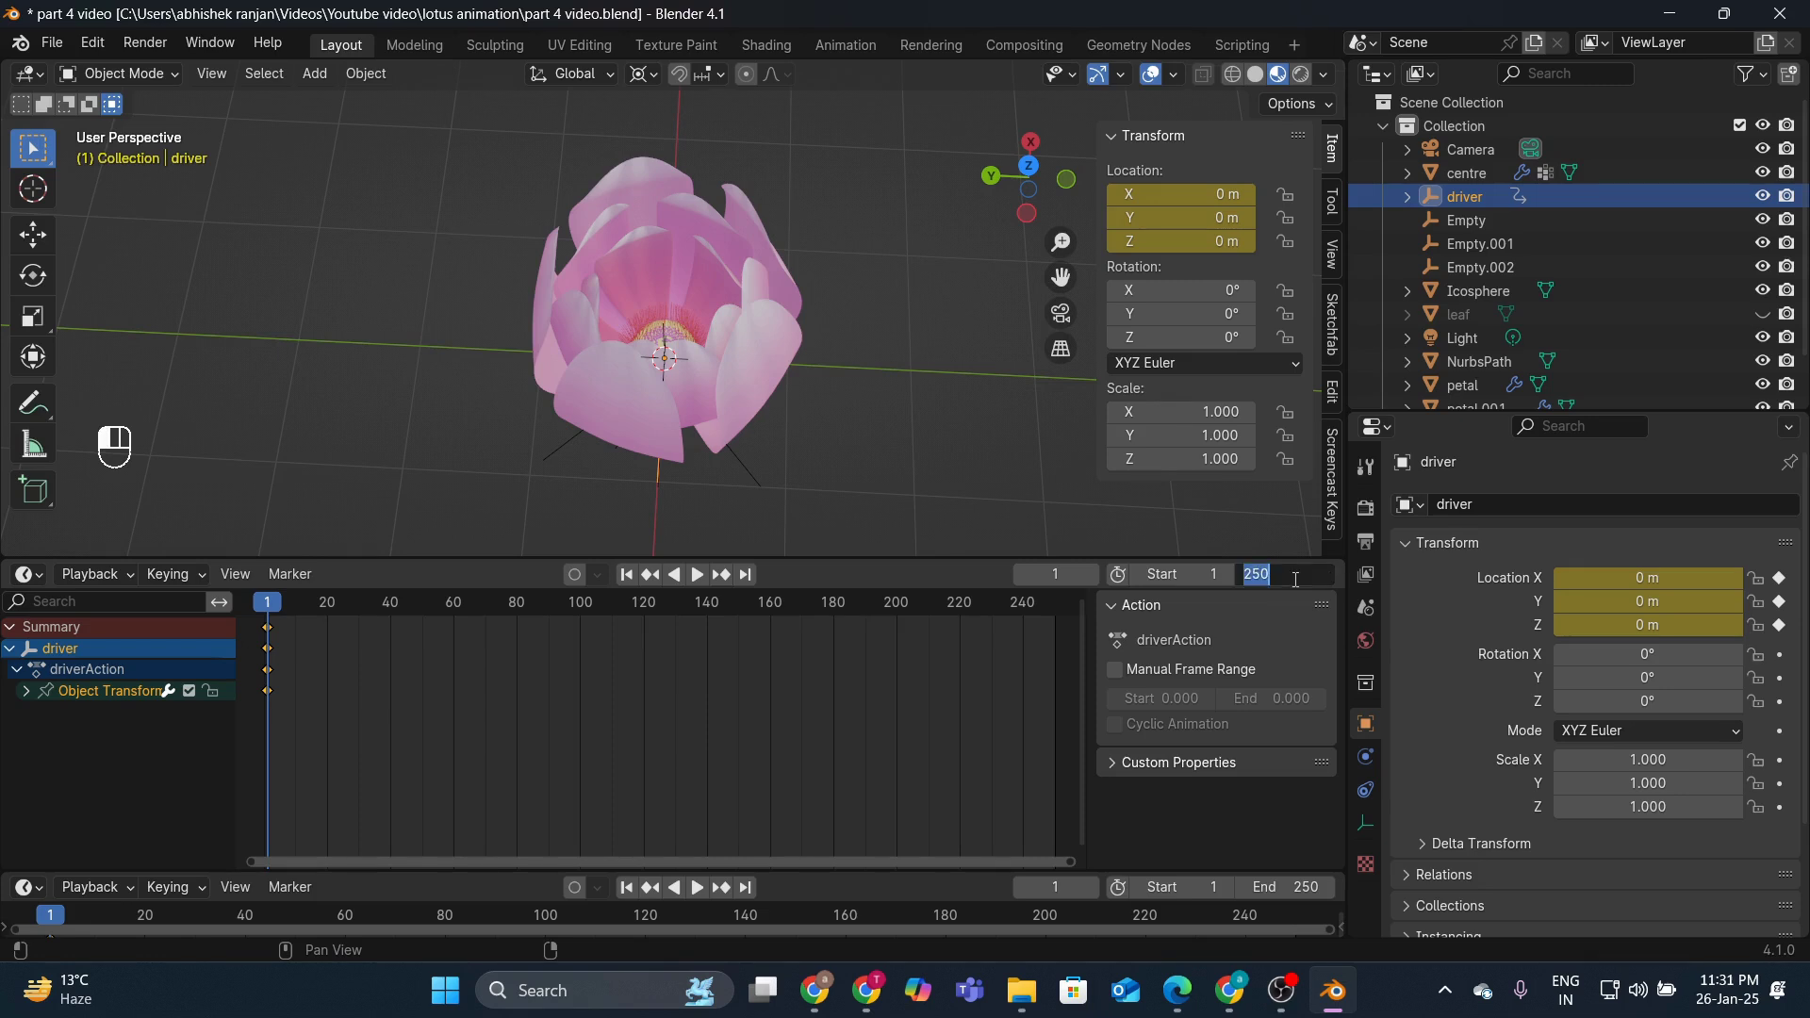
text(300)
key(Return)
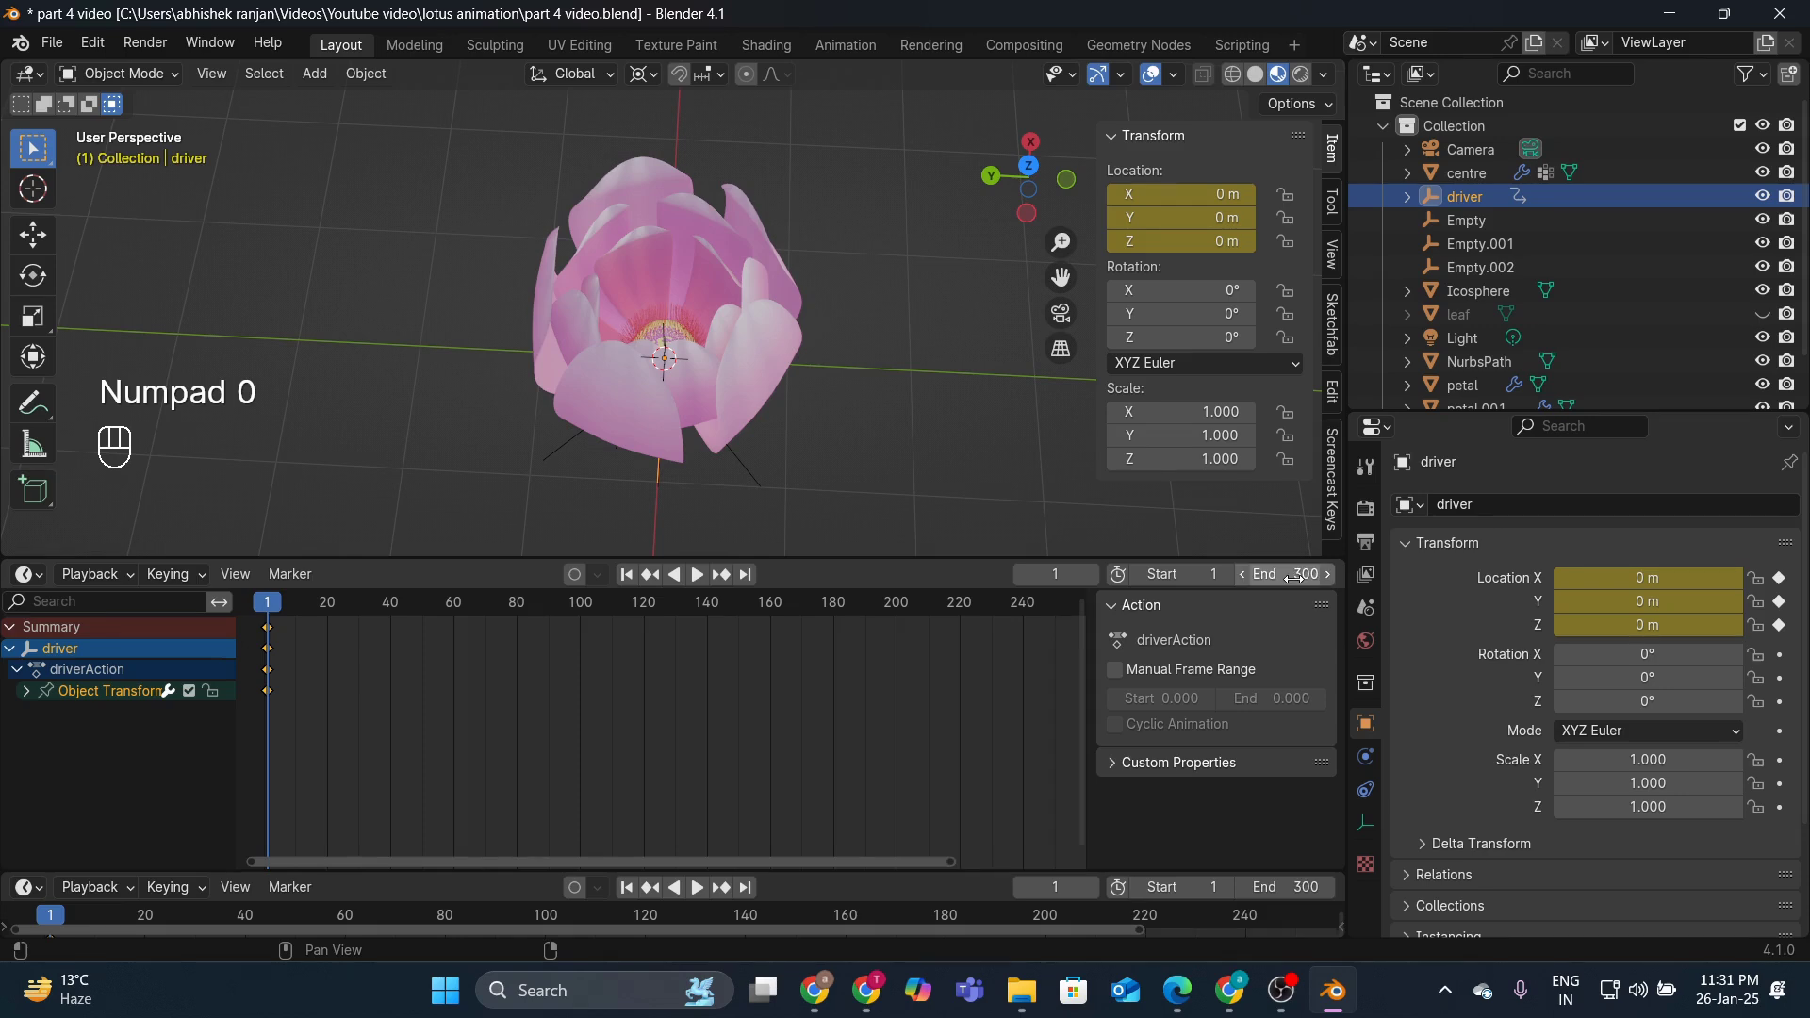
Step: At frame 300, set the driver empty's X location to 0.9 m and keyframe its location
drag(269, 608, 511, 634)
click(1034, 575)
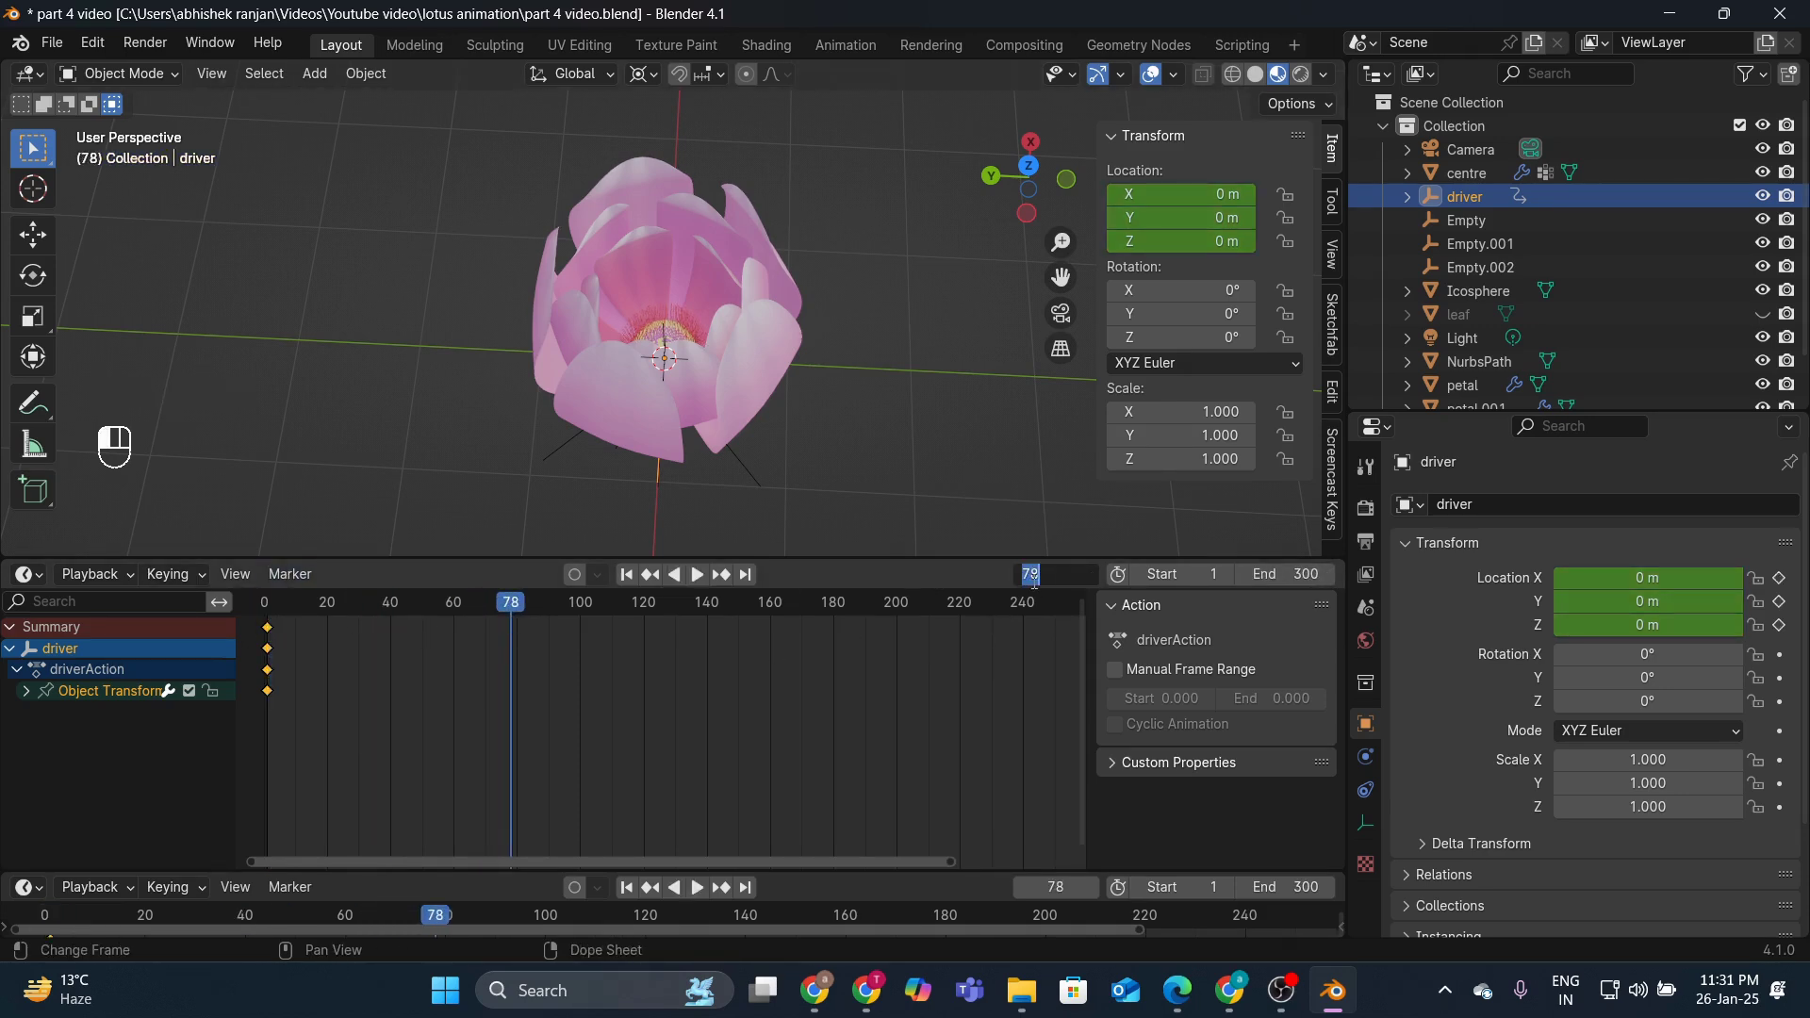
key(BackSpace)
text(300)
key(Return)
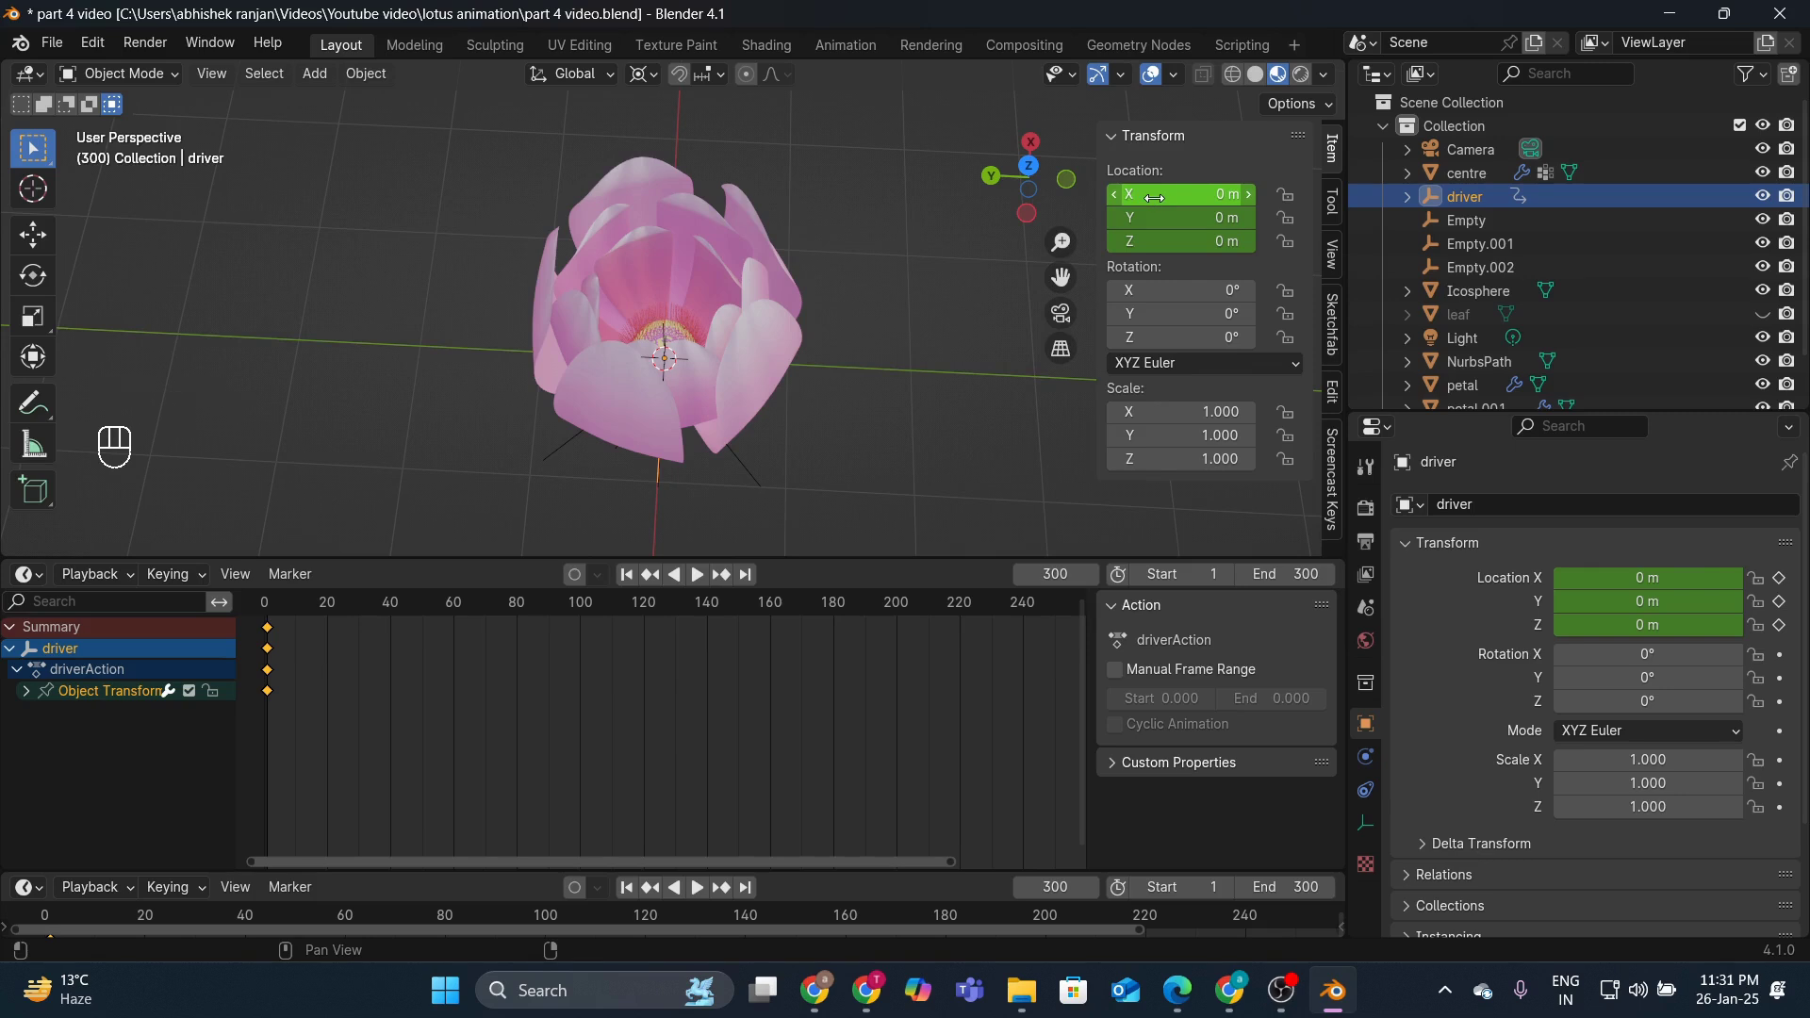
drag(1154, 197, 1256, 197)
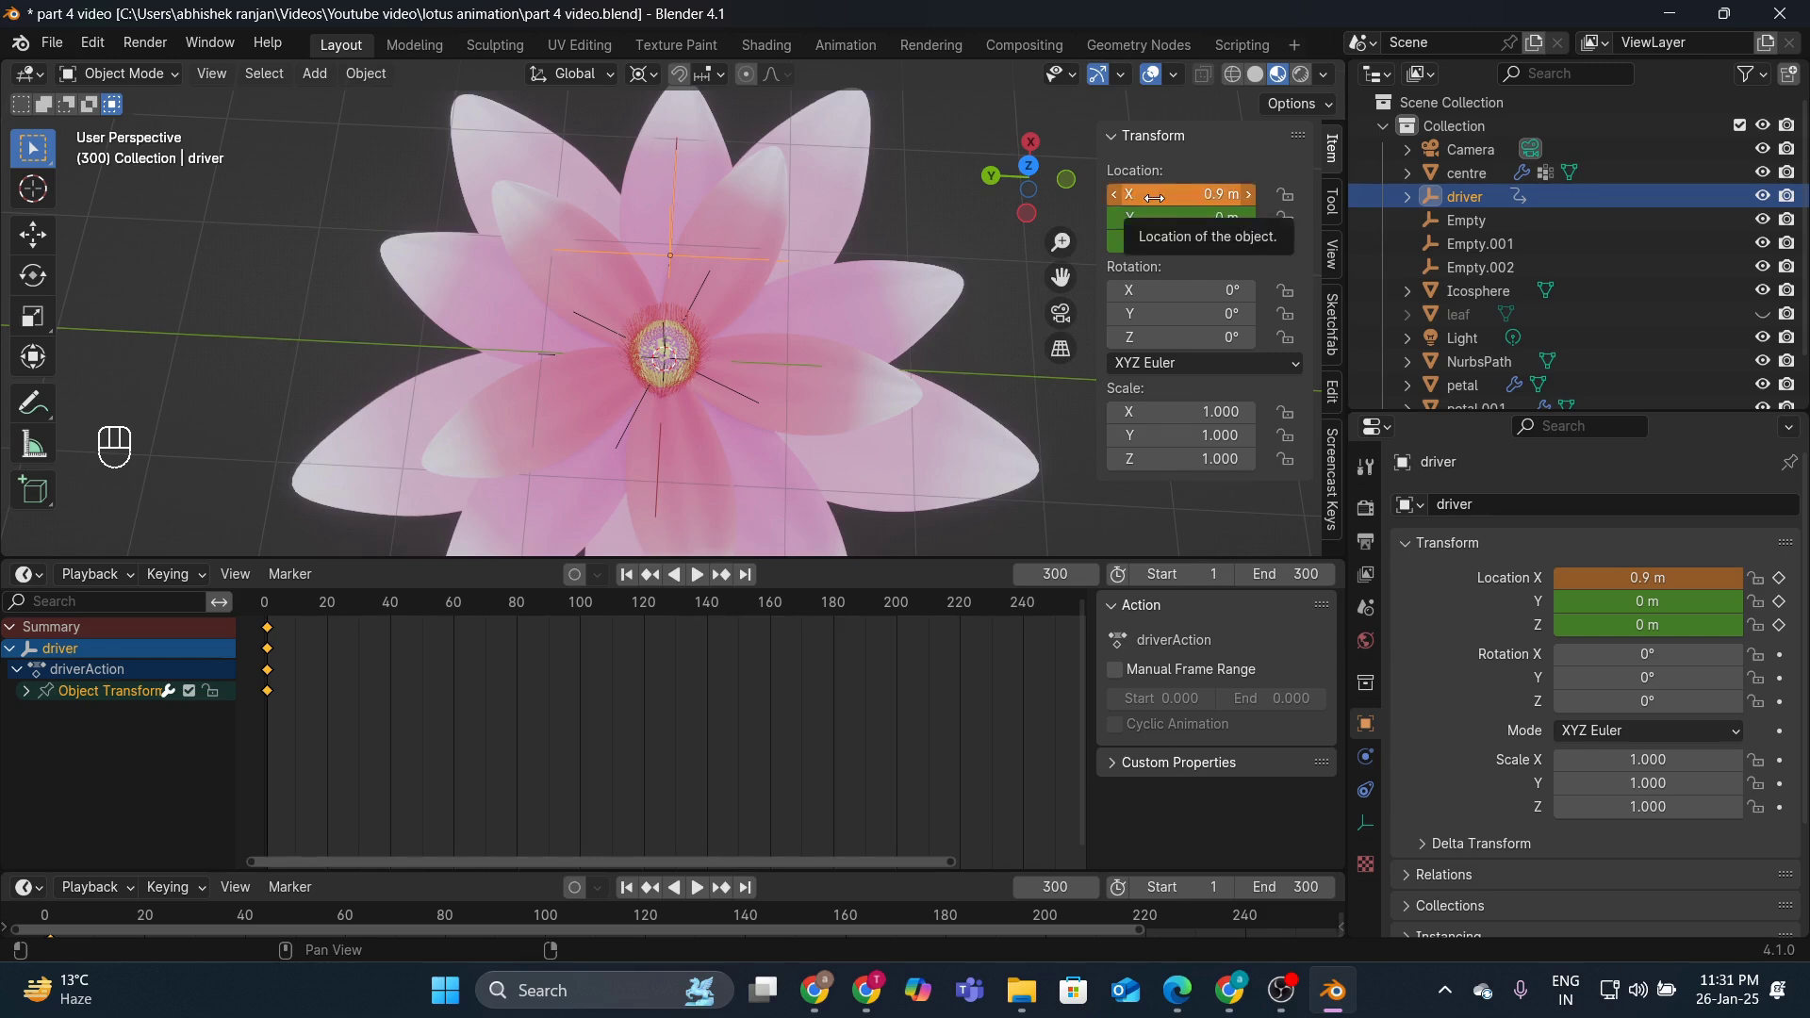
key(i)
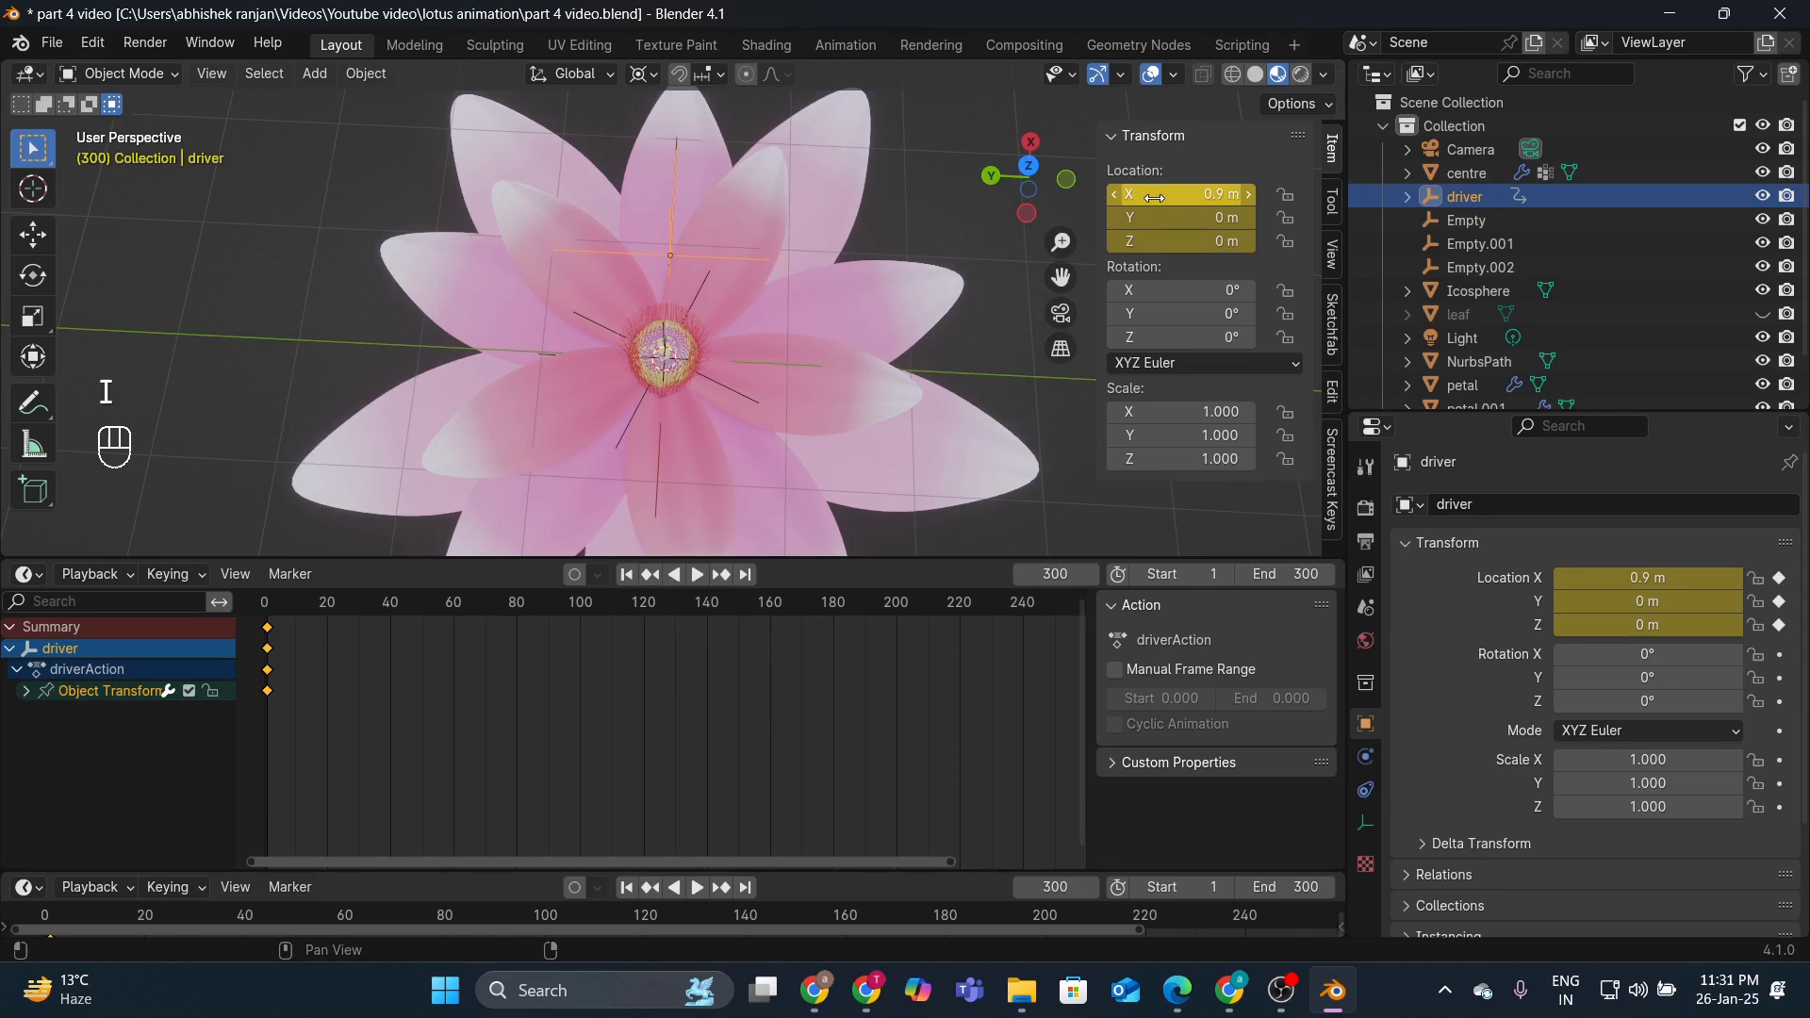
click(1154, 197)
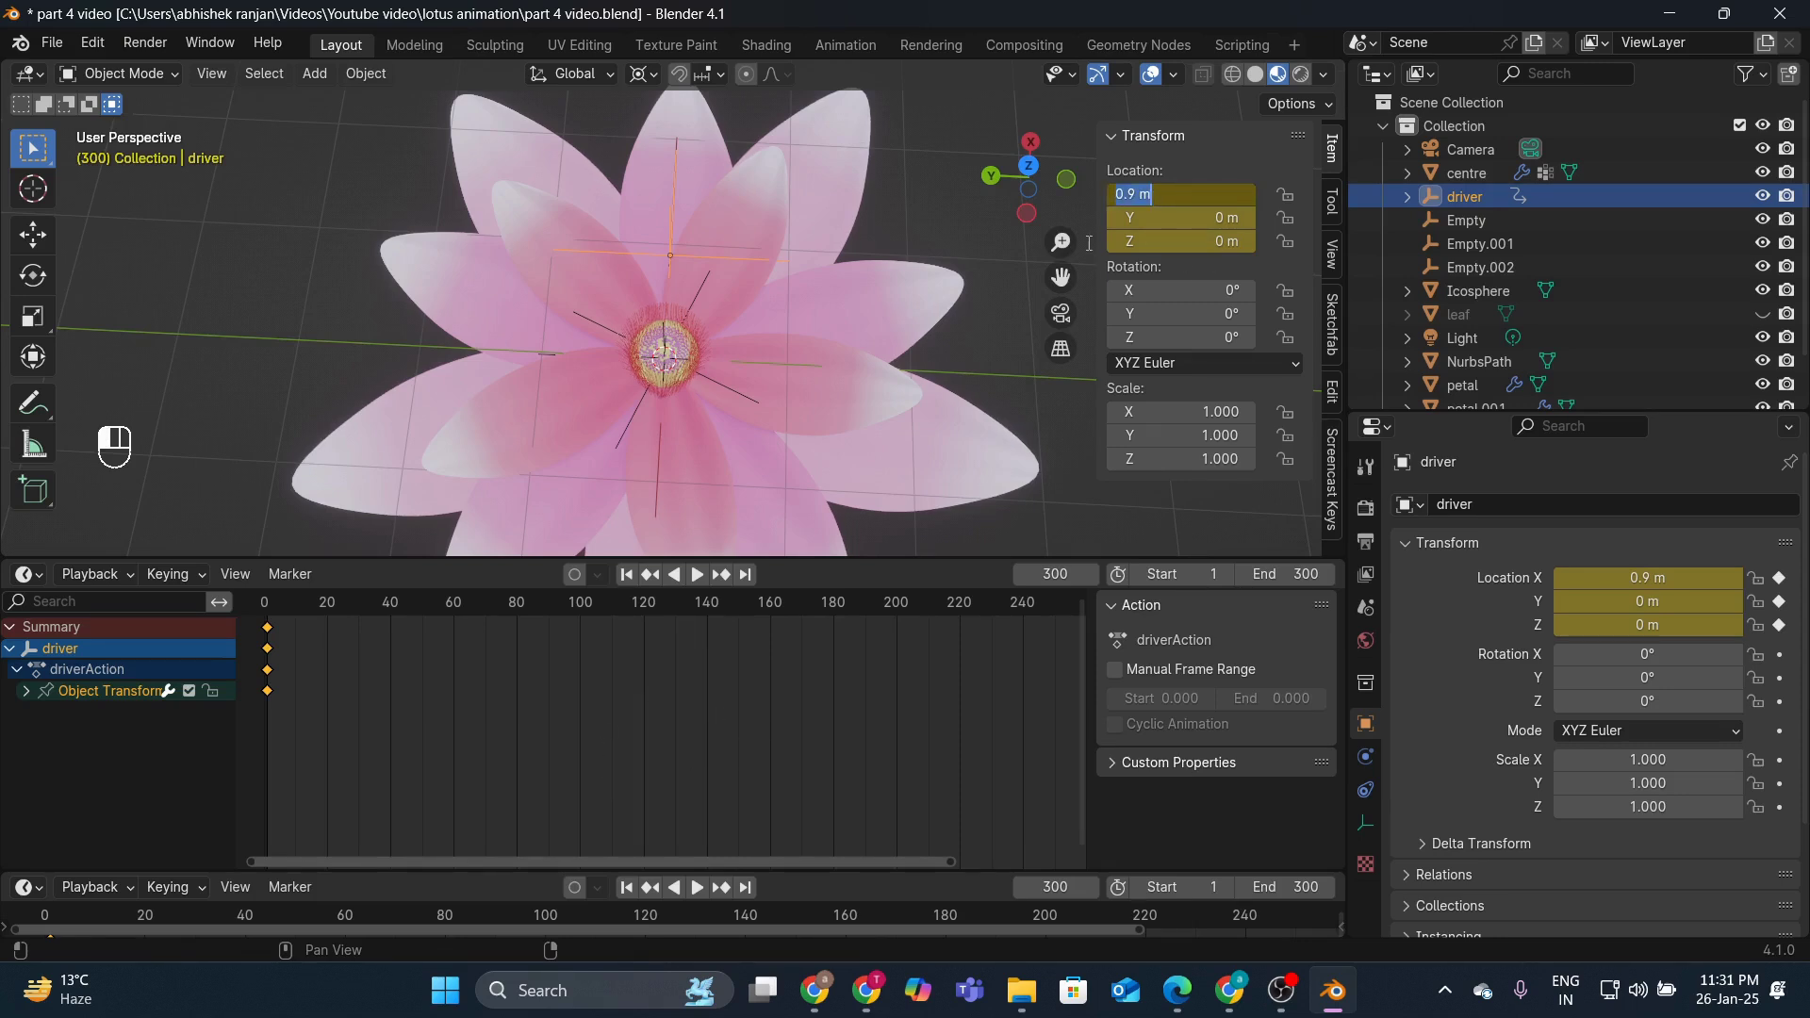
key(Return)
key(Home)
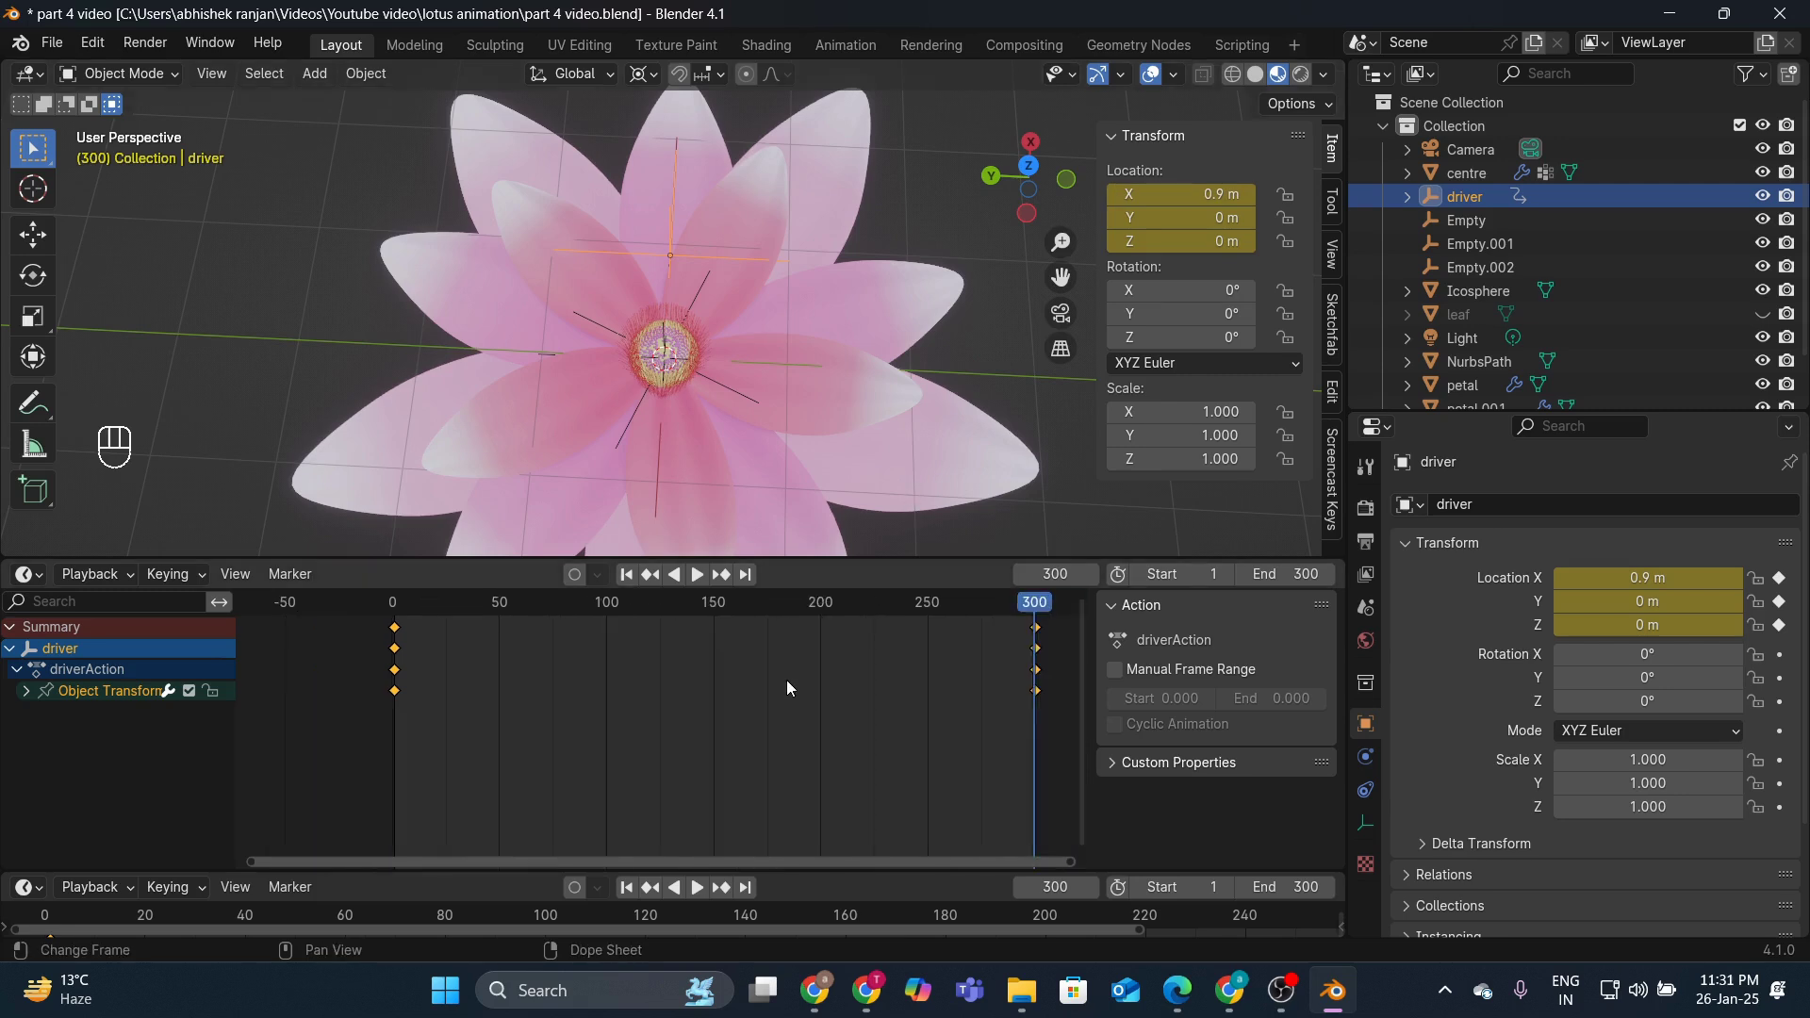
Step: Play back the flower's opening animation to check its motion, and return to frame 1
click(650, 577)
key(space)
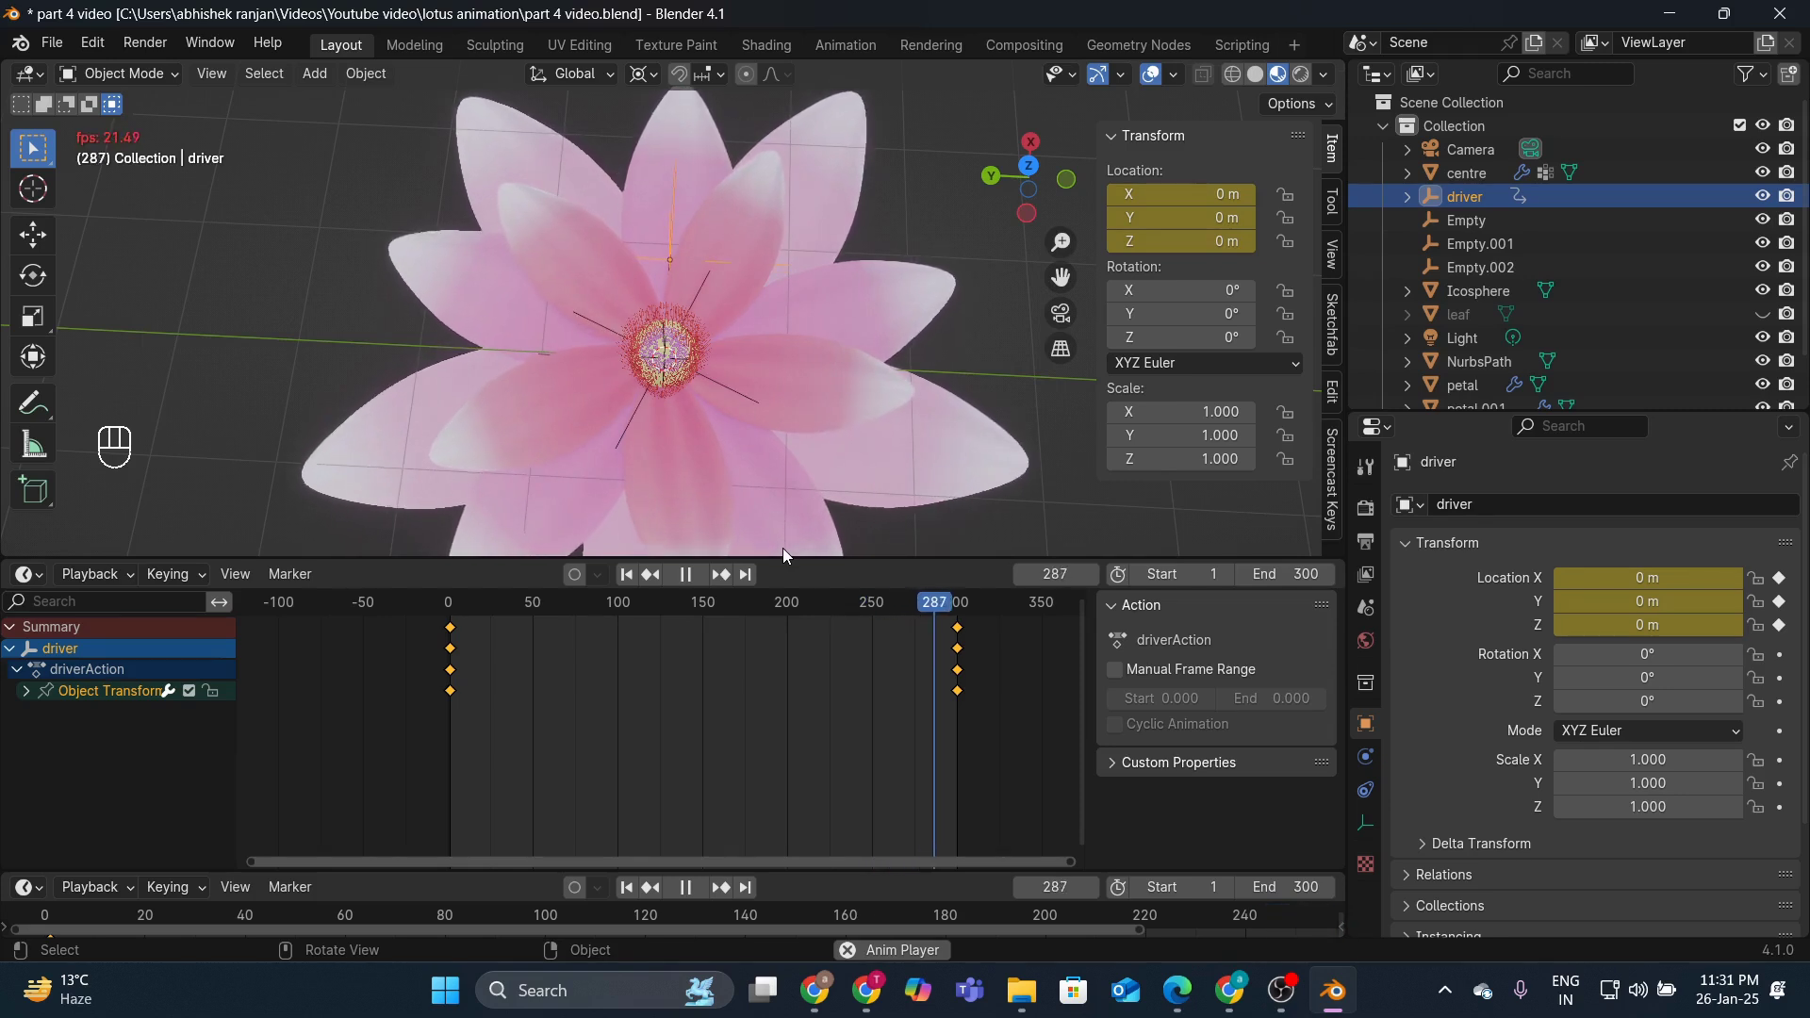
click(687, 887)
click(628, 888)
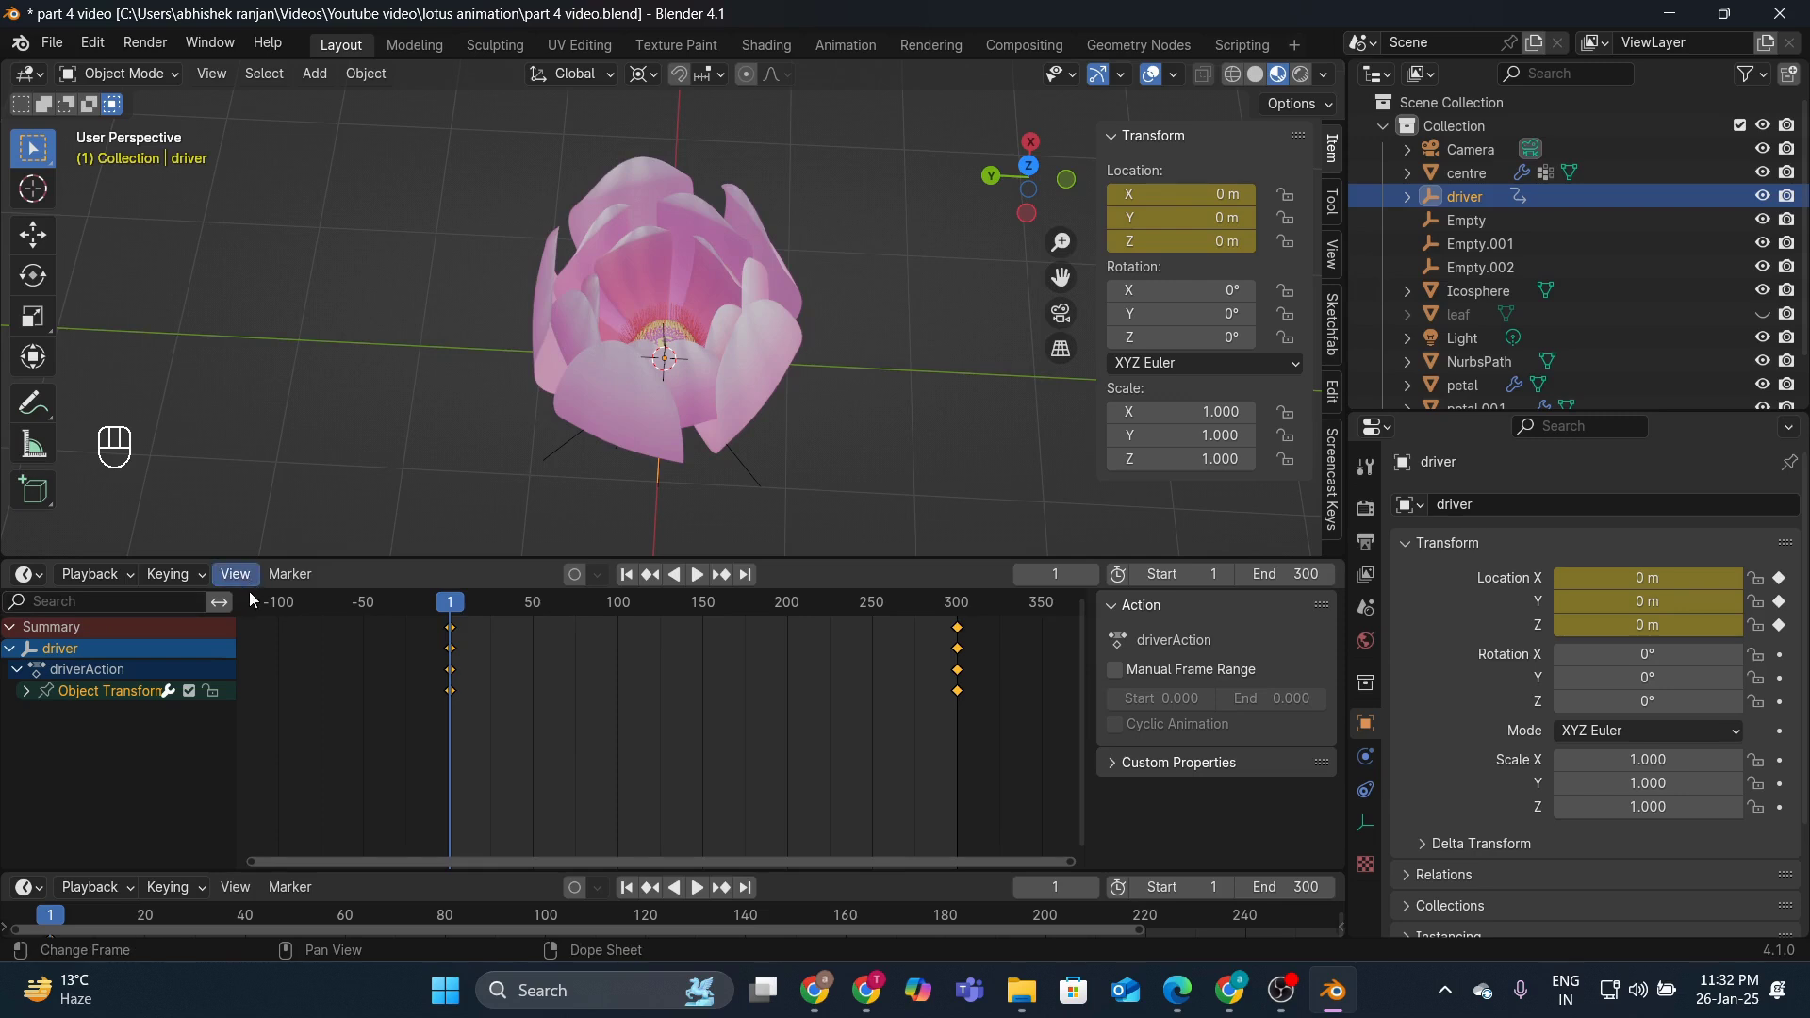
key(t)
key(space)
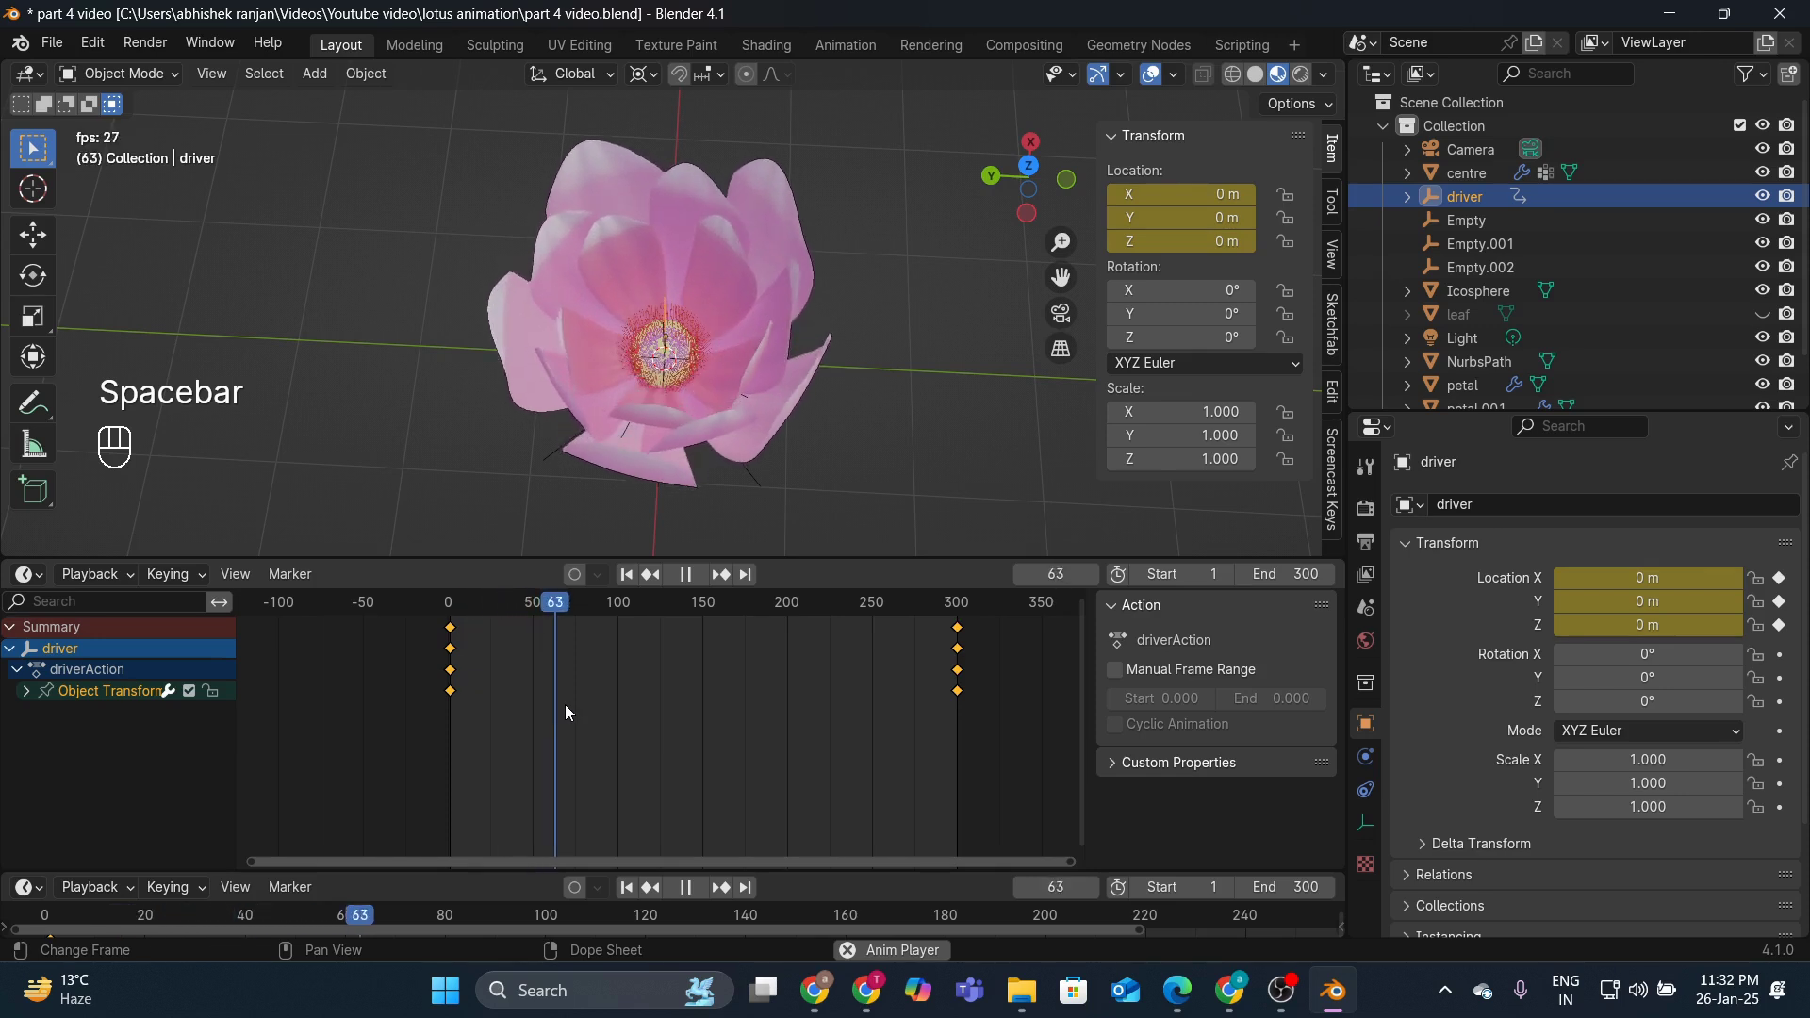
click(686, 887)
click(627, 888)
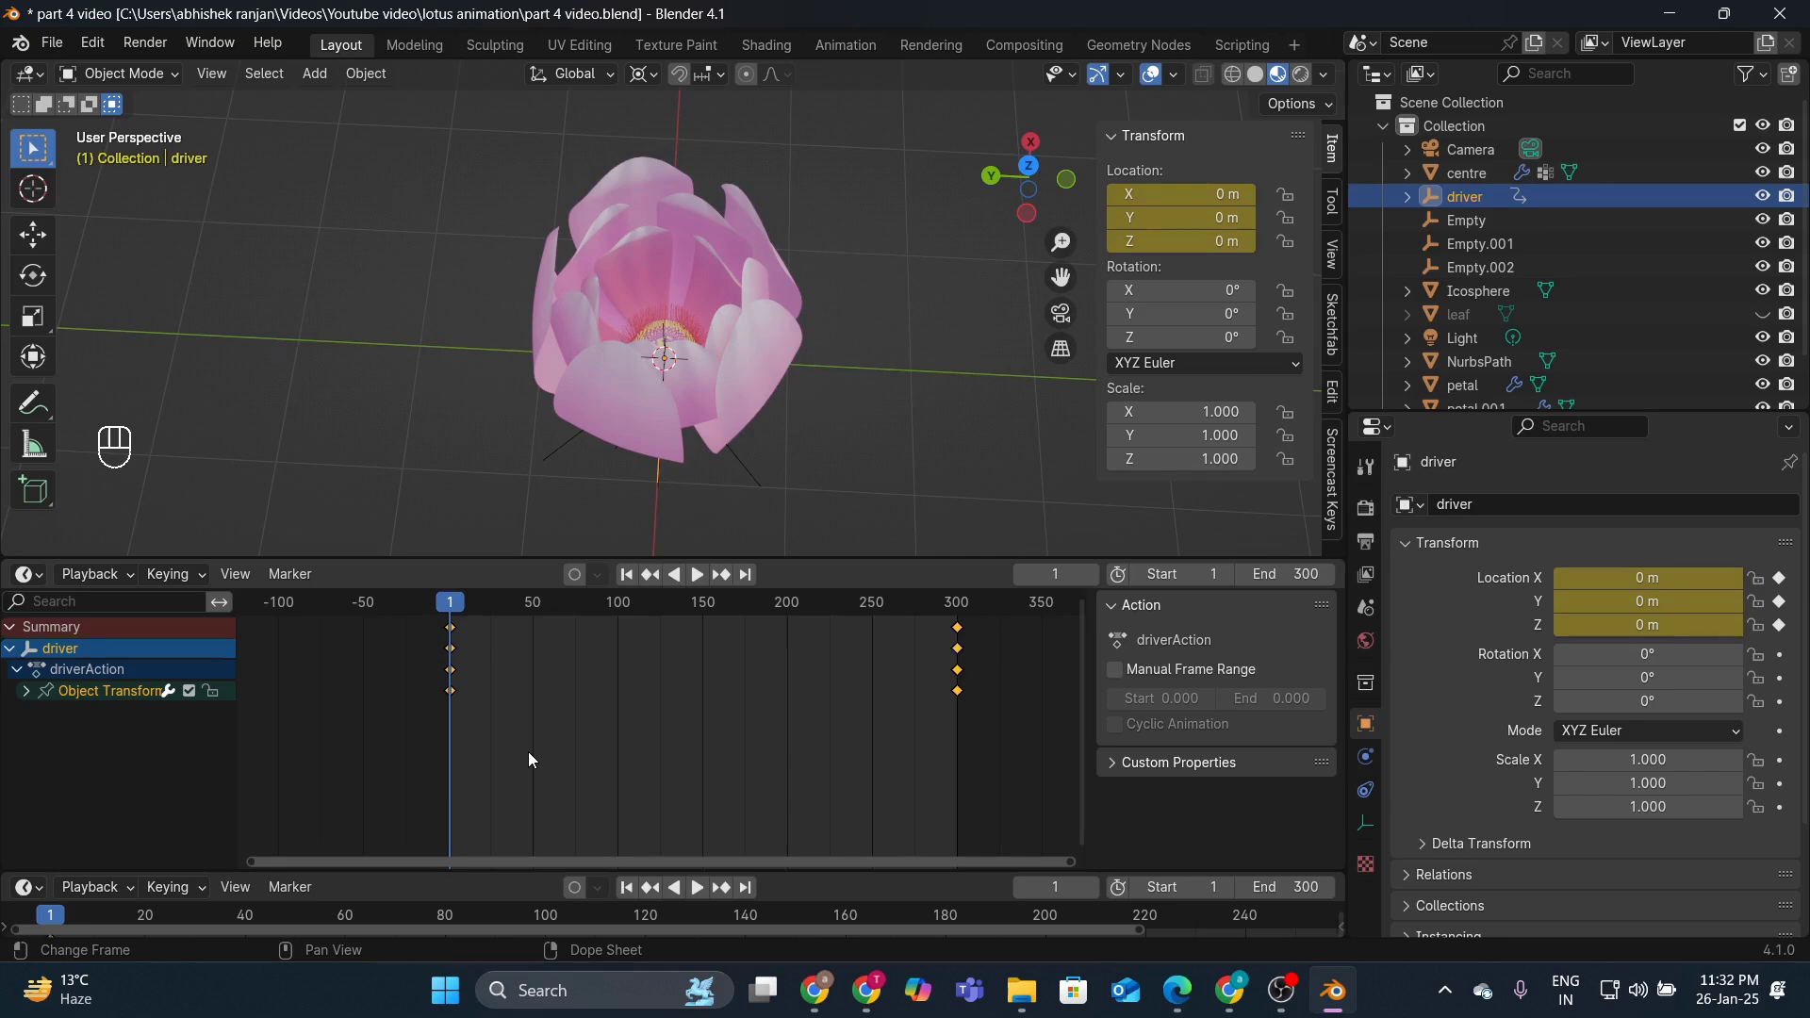
Step: Set the driver keyframes' interpolation to Linear and play the animation from frame 1 to check it
key(t)
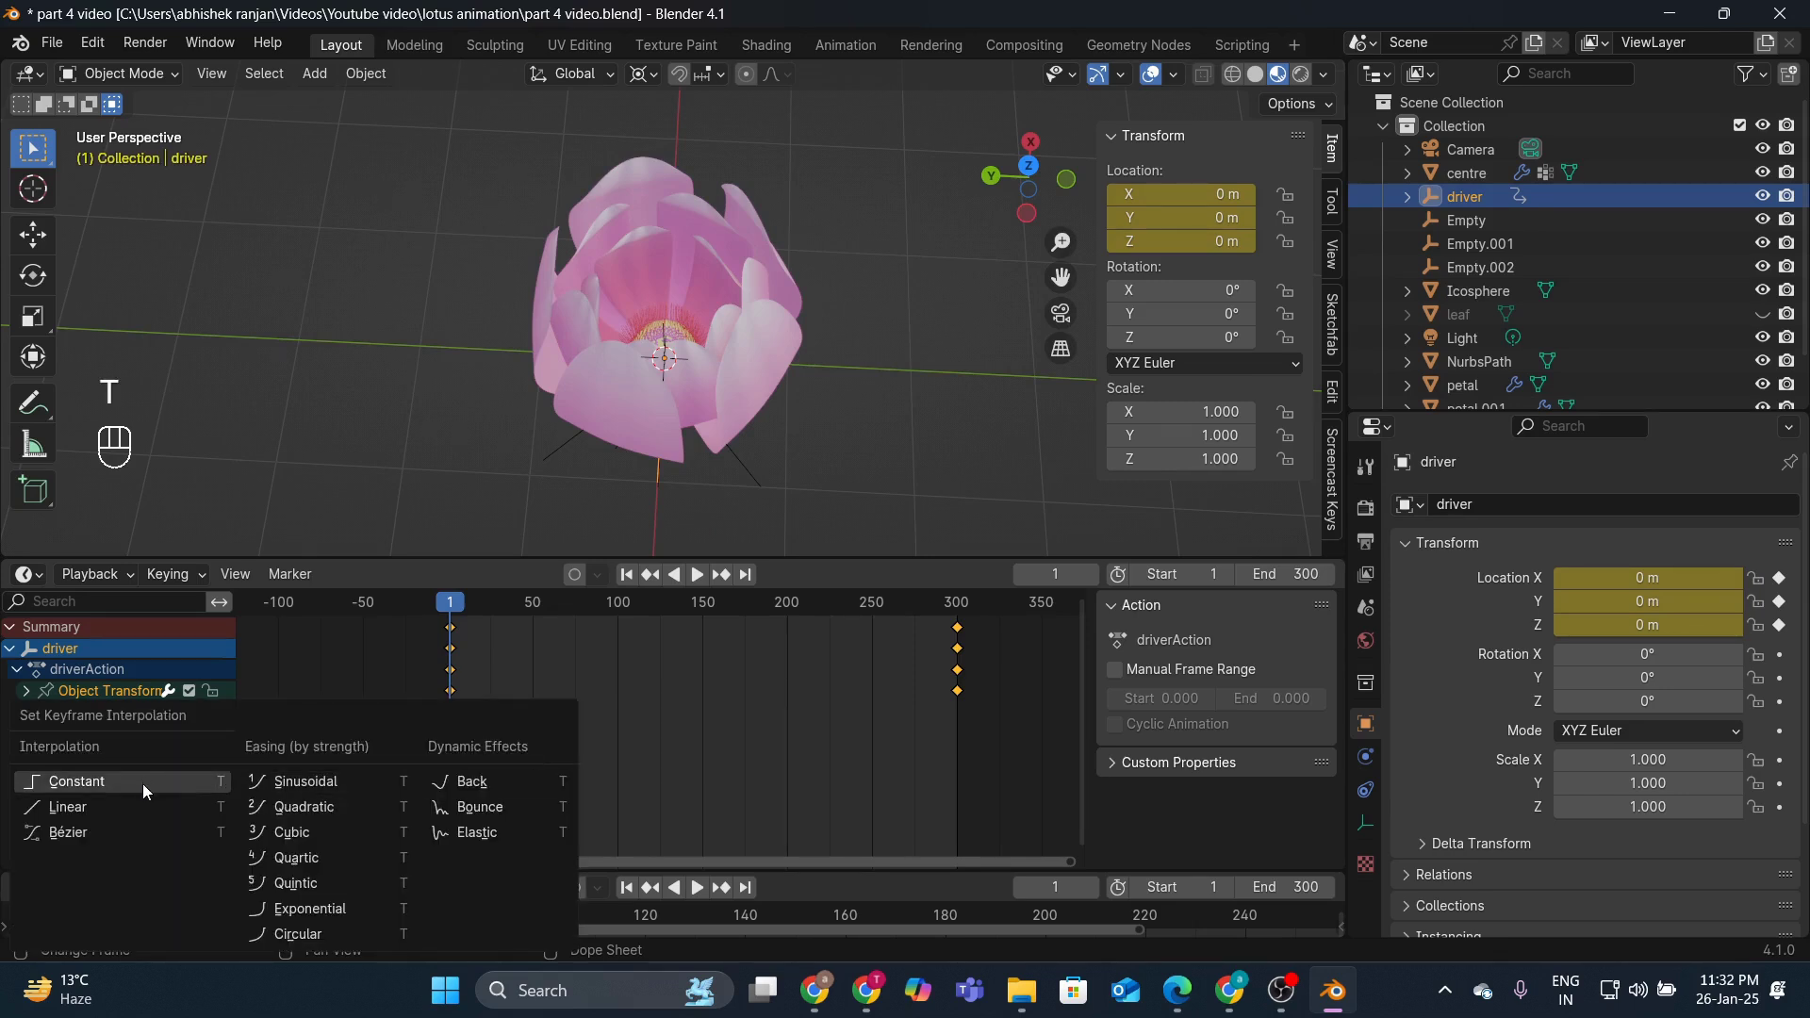
click(99, 805)
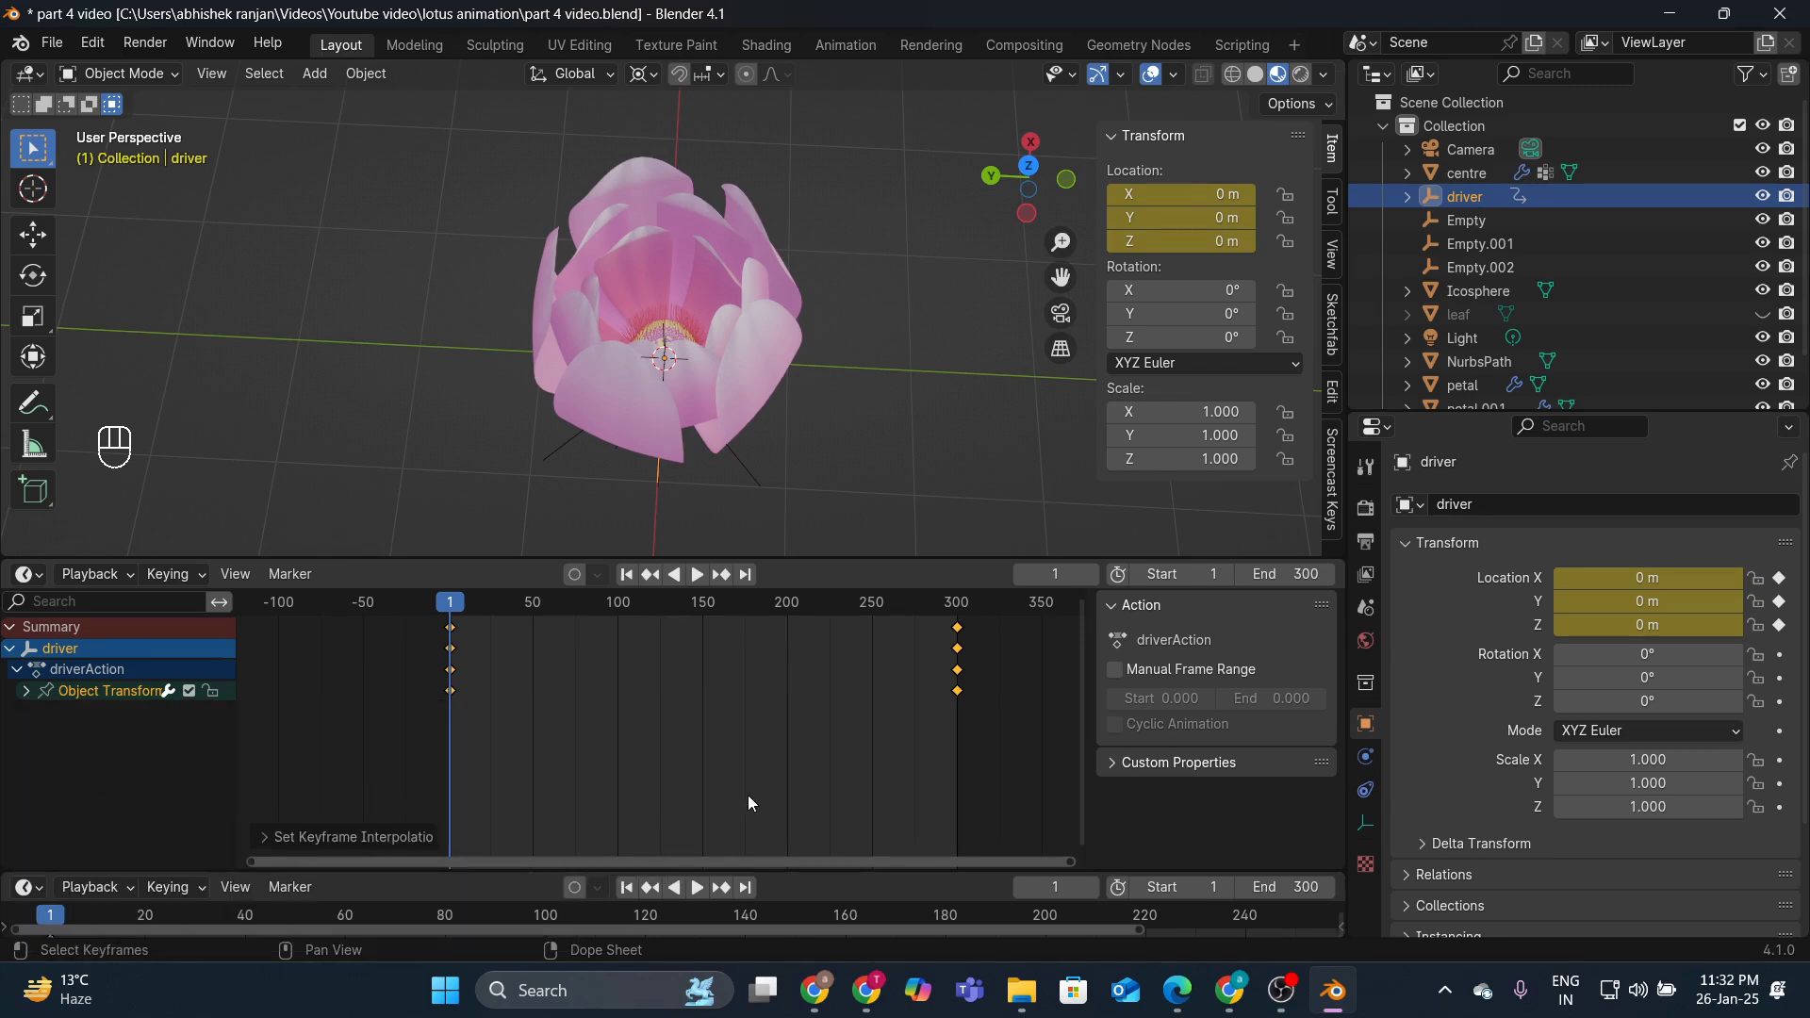
key(space)
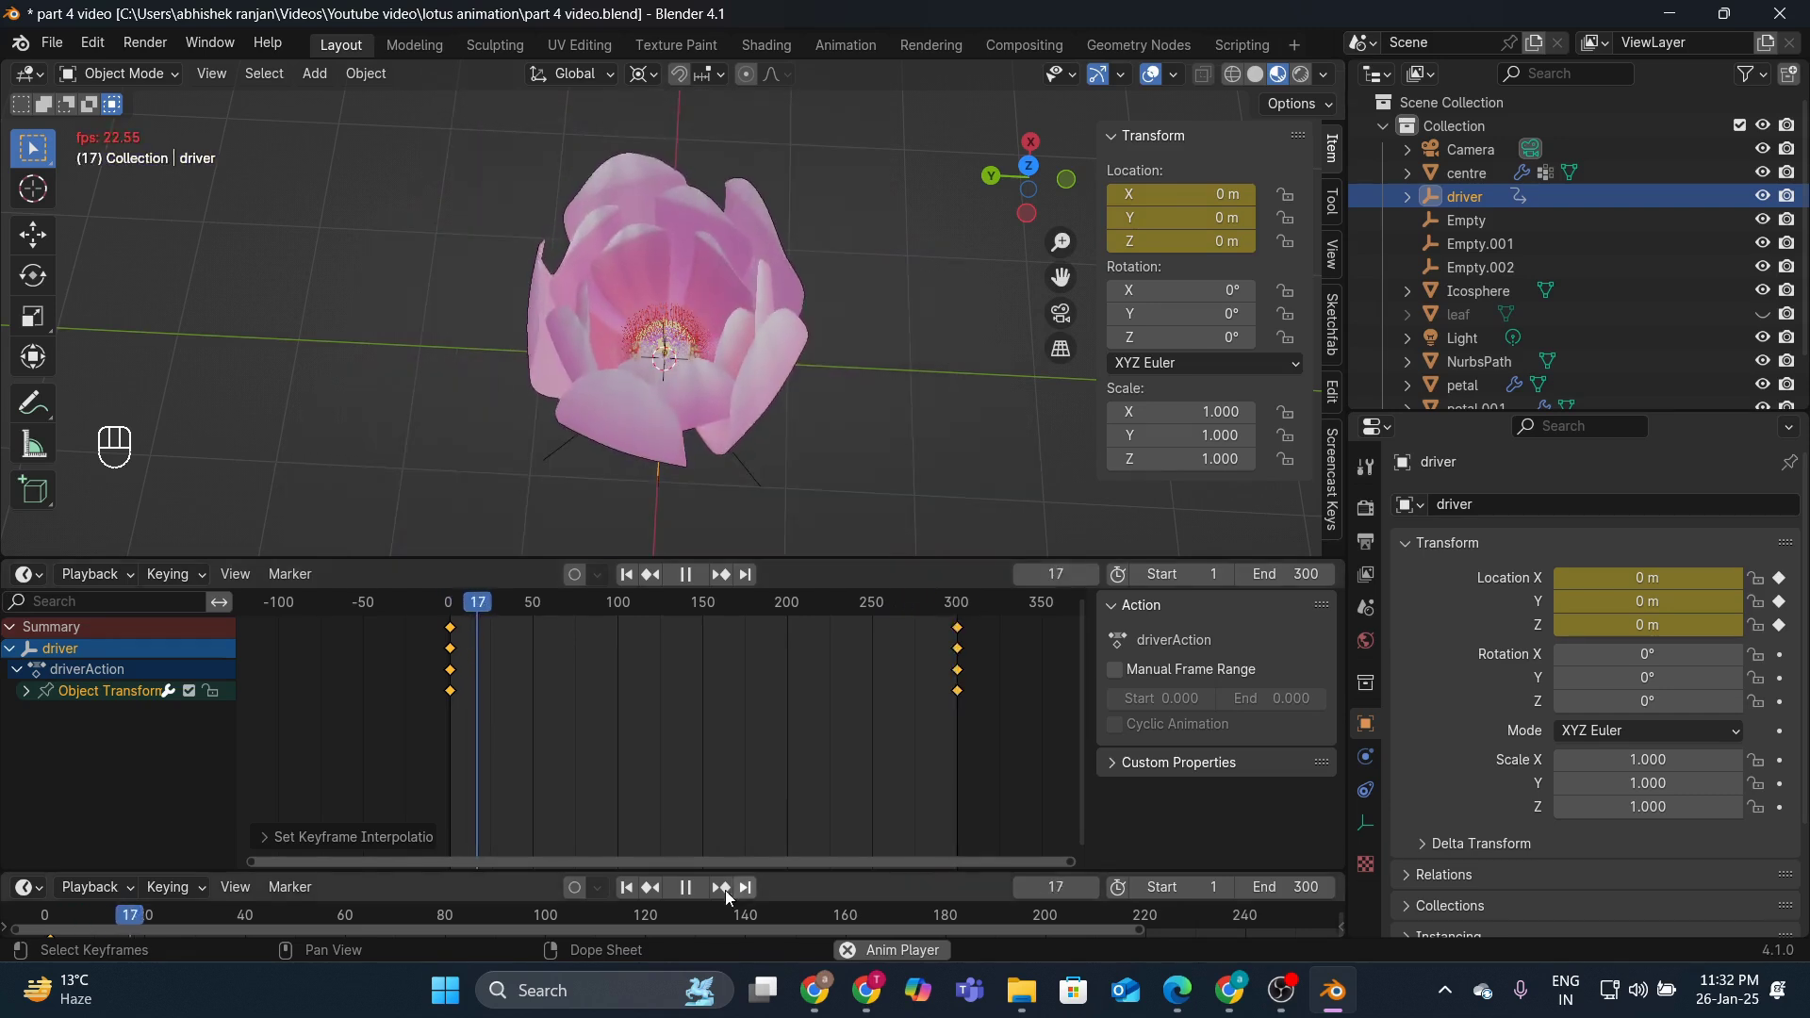
click(686, 888)
click(626, 887)
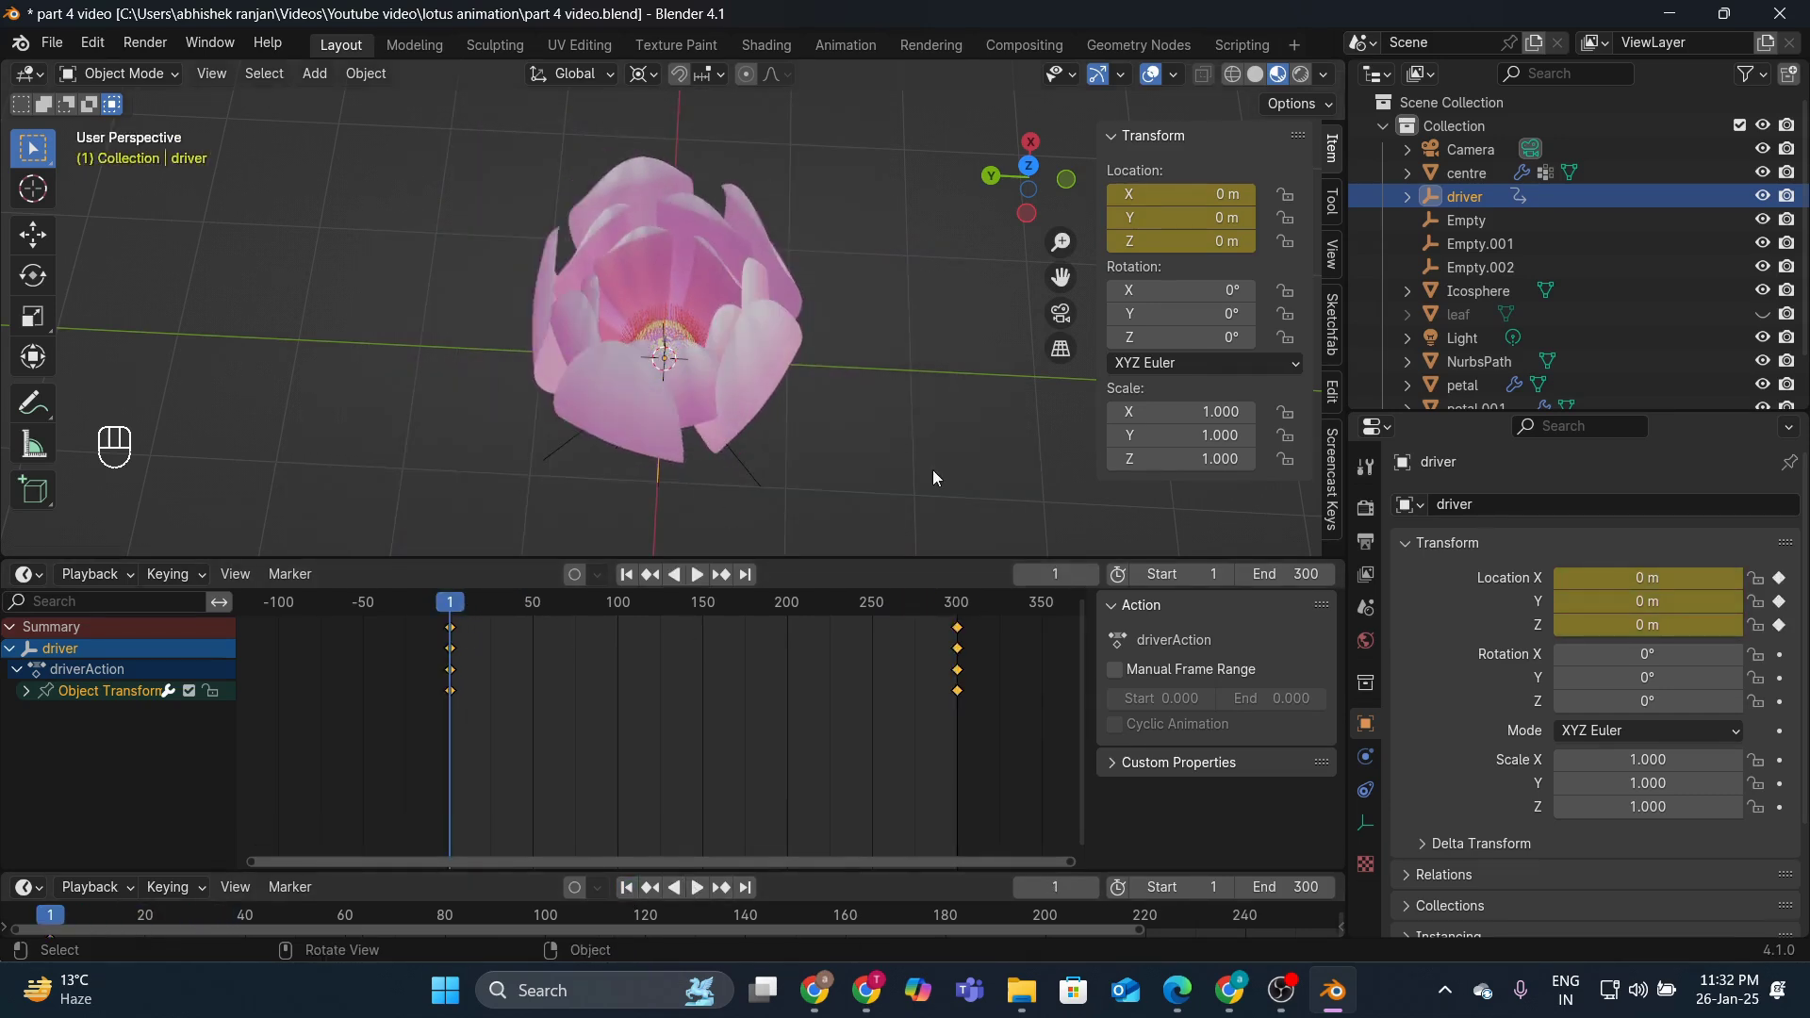
Step: Add a 2 m mesh plane at the world origin, under the lotus flower
middle_drag(999, 377, 913, 440)
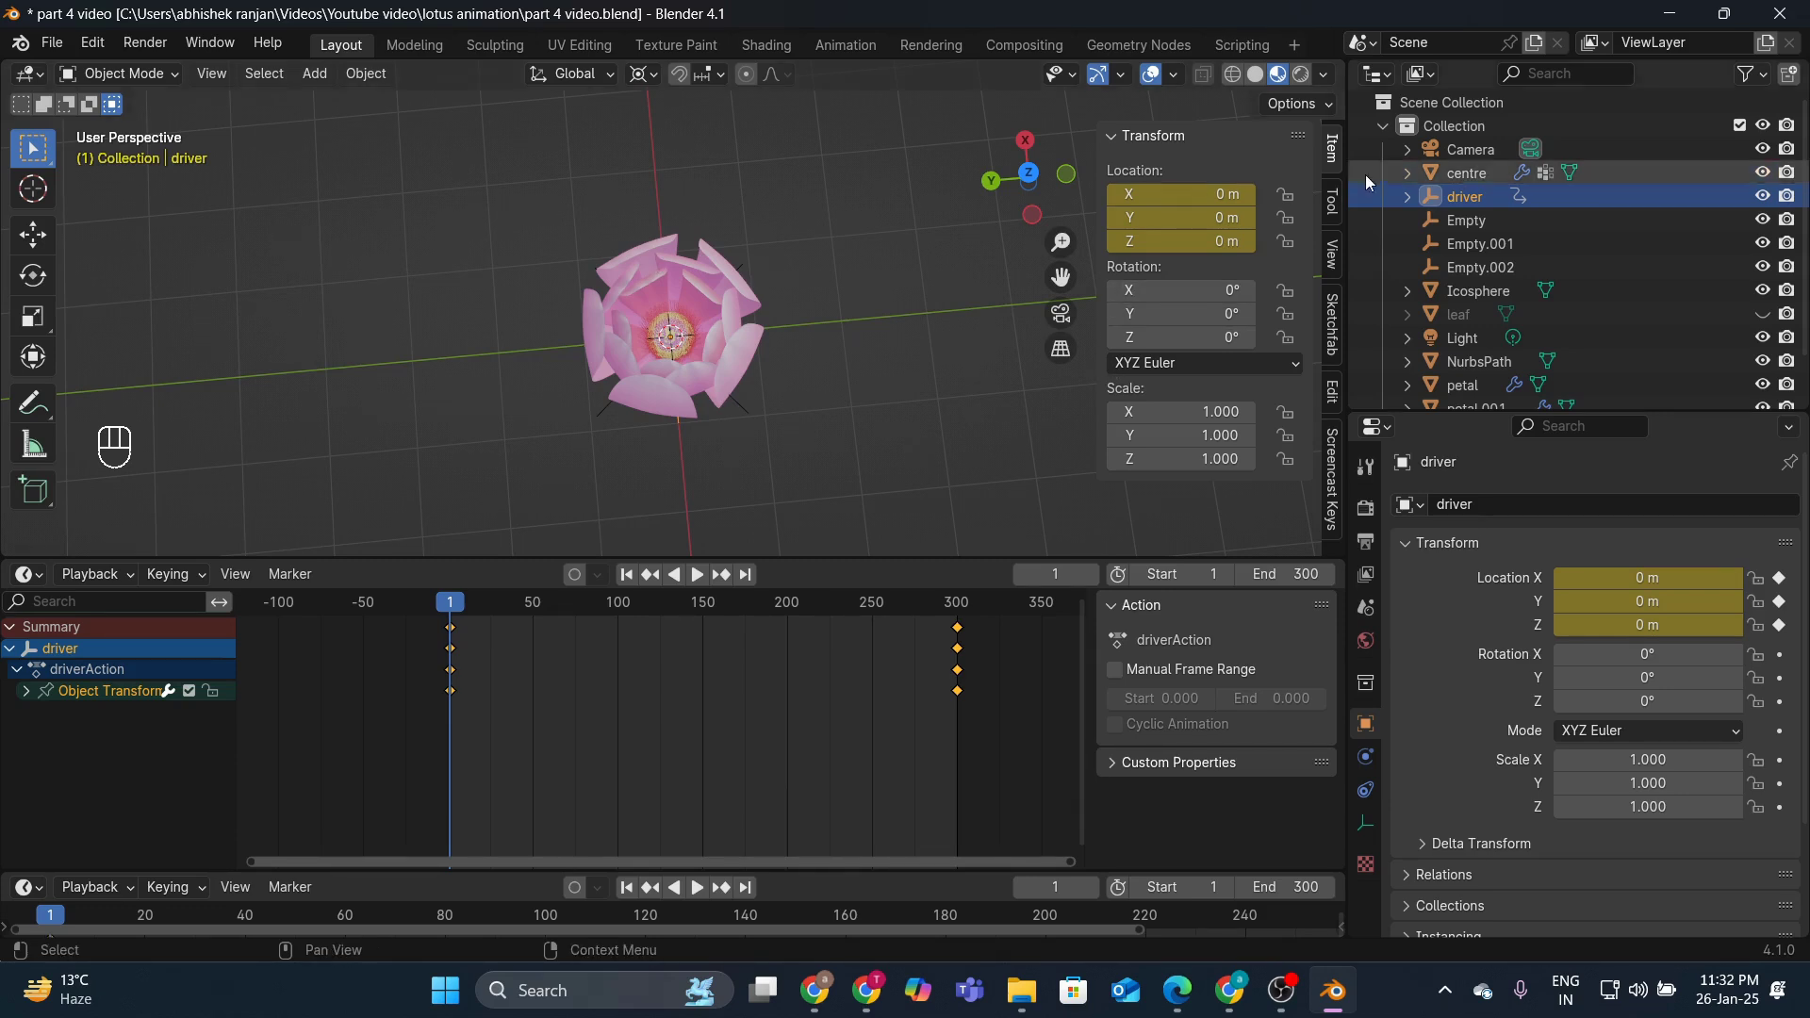
click(1452, 156)
middle_drag(852, 383, 852, 376)
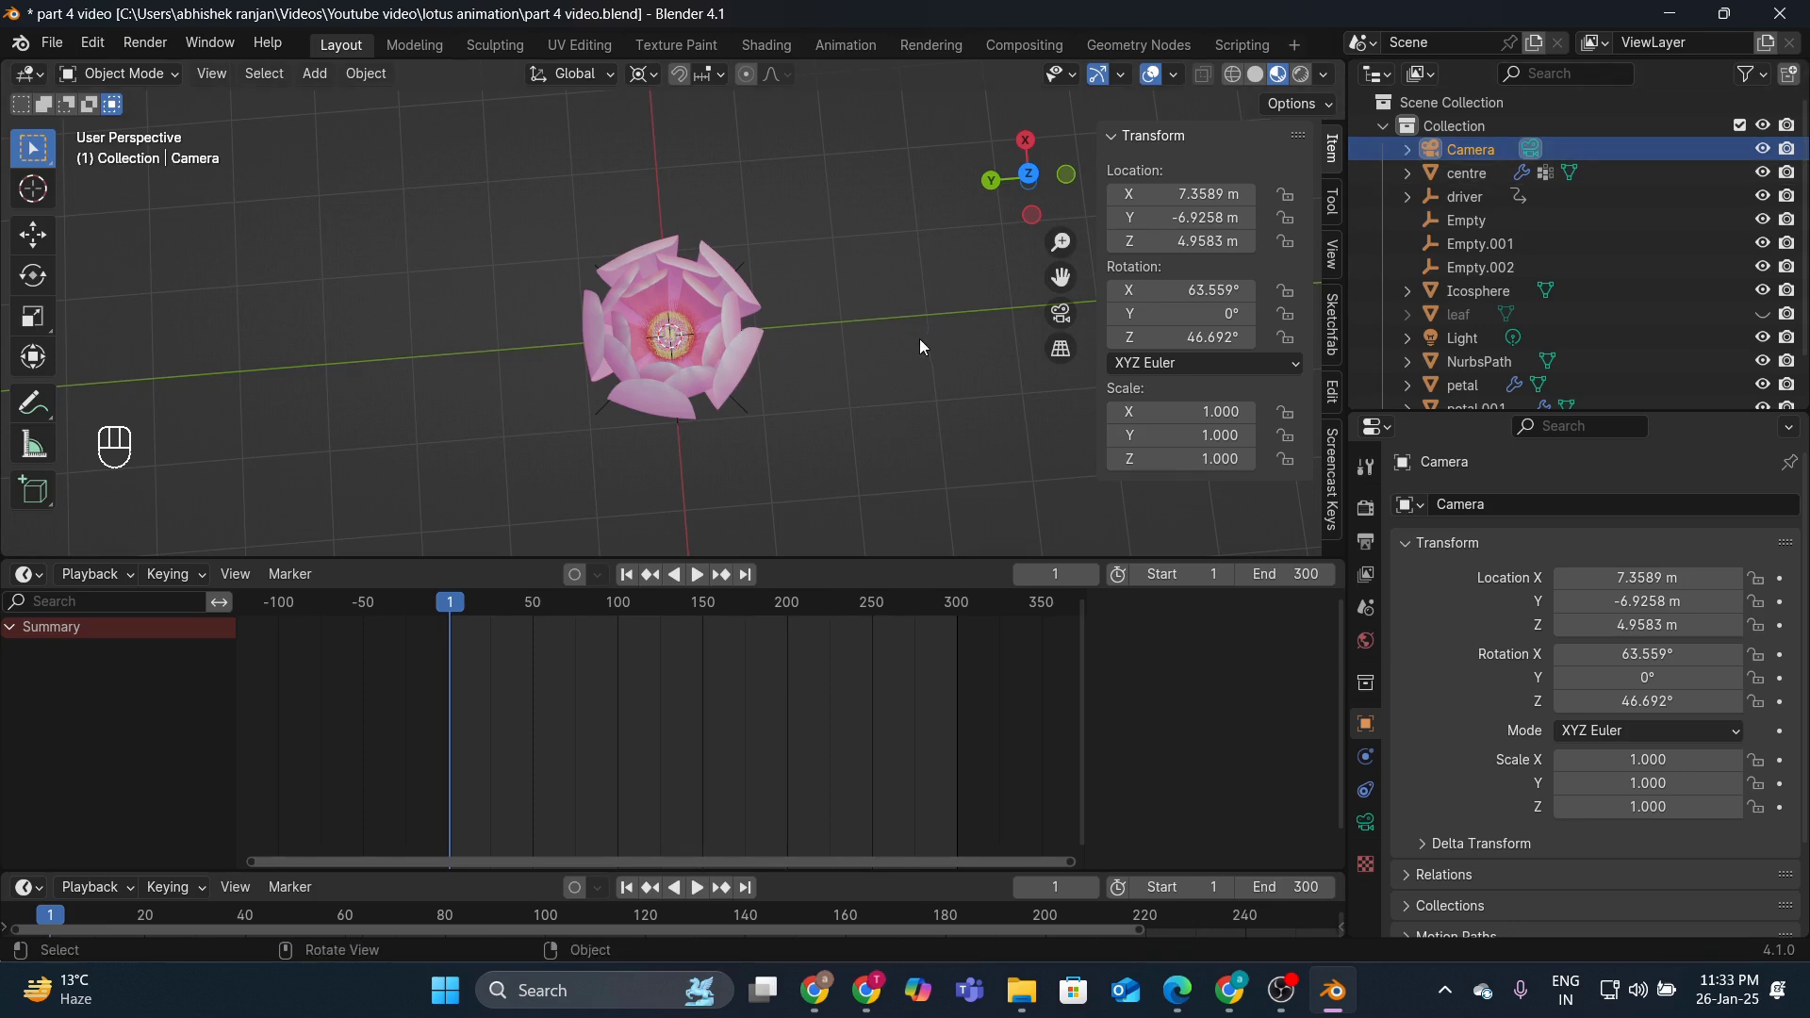
middle_drag(921, 343, 845, 254)
scroll(849, 268, down, 4)
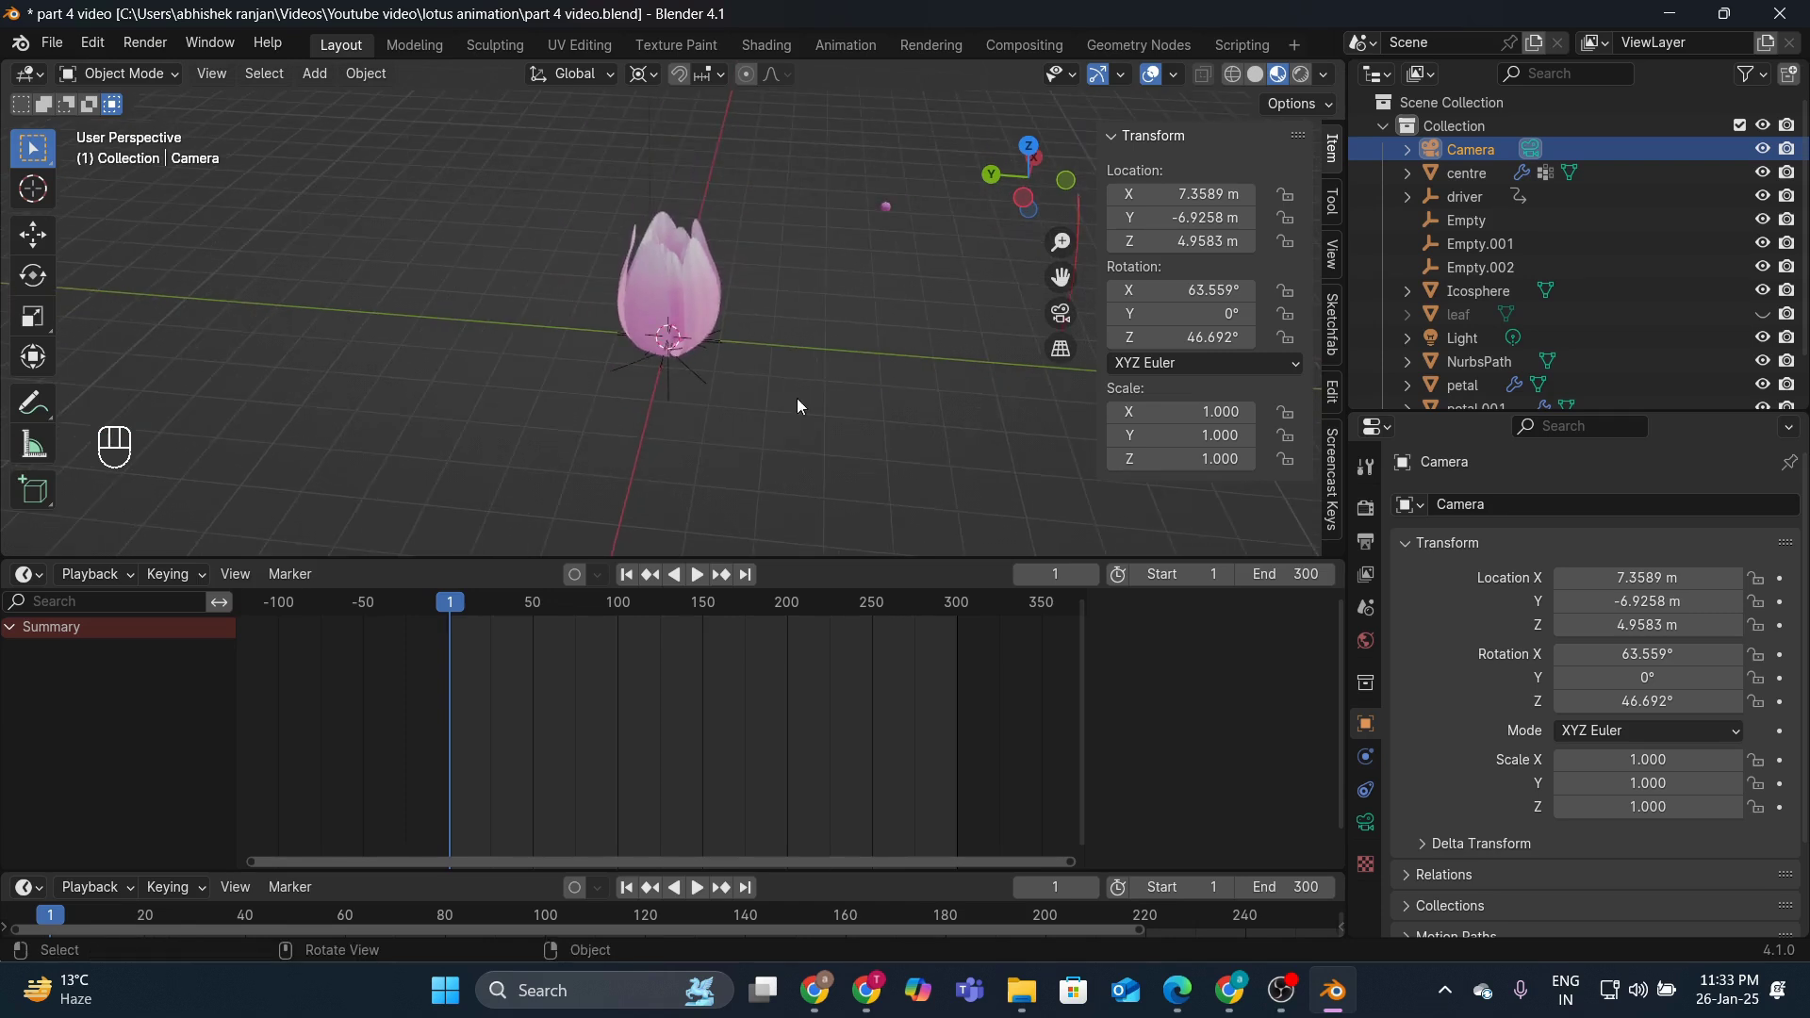
key(shift+a)
mouse_move(683, 427)
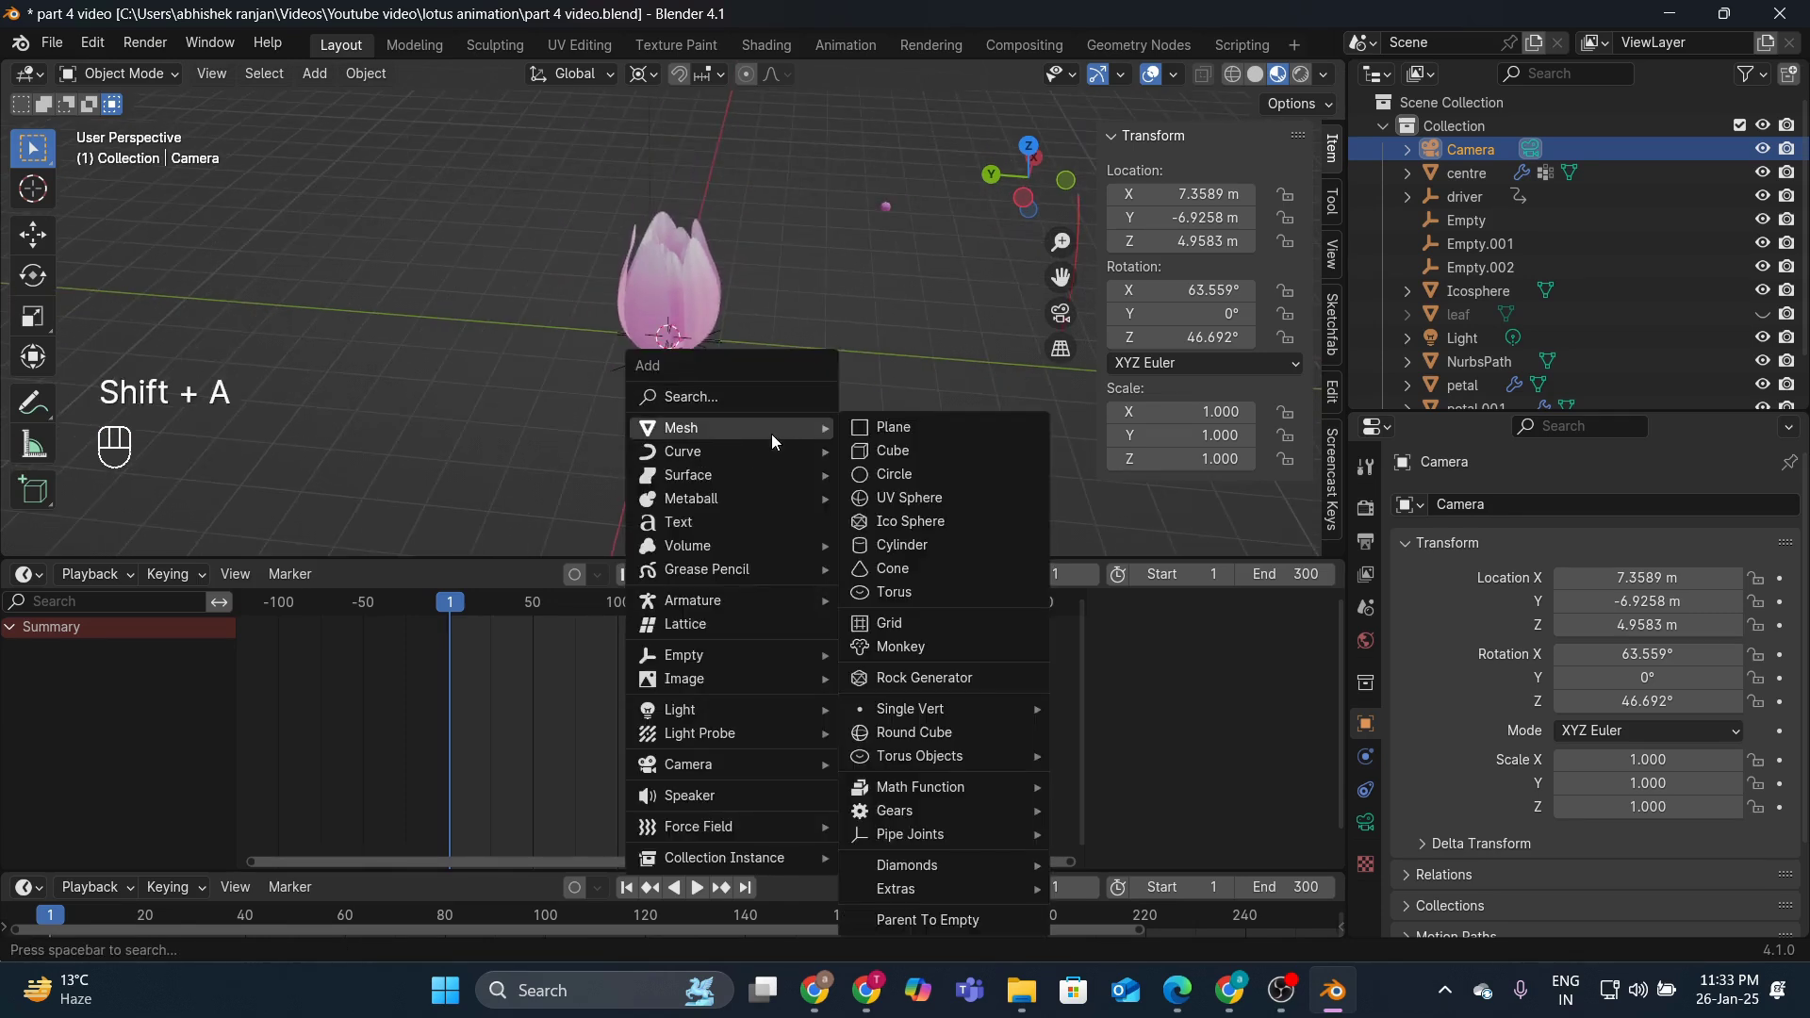
click(889, 435)
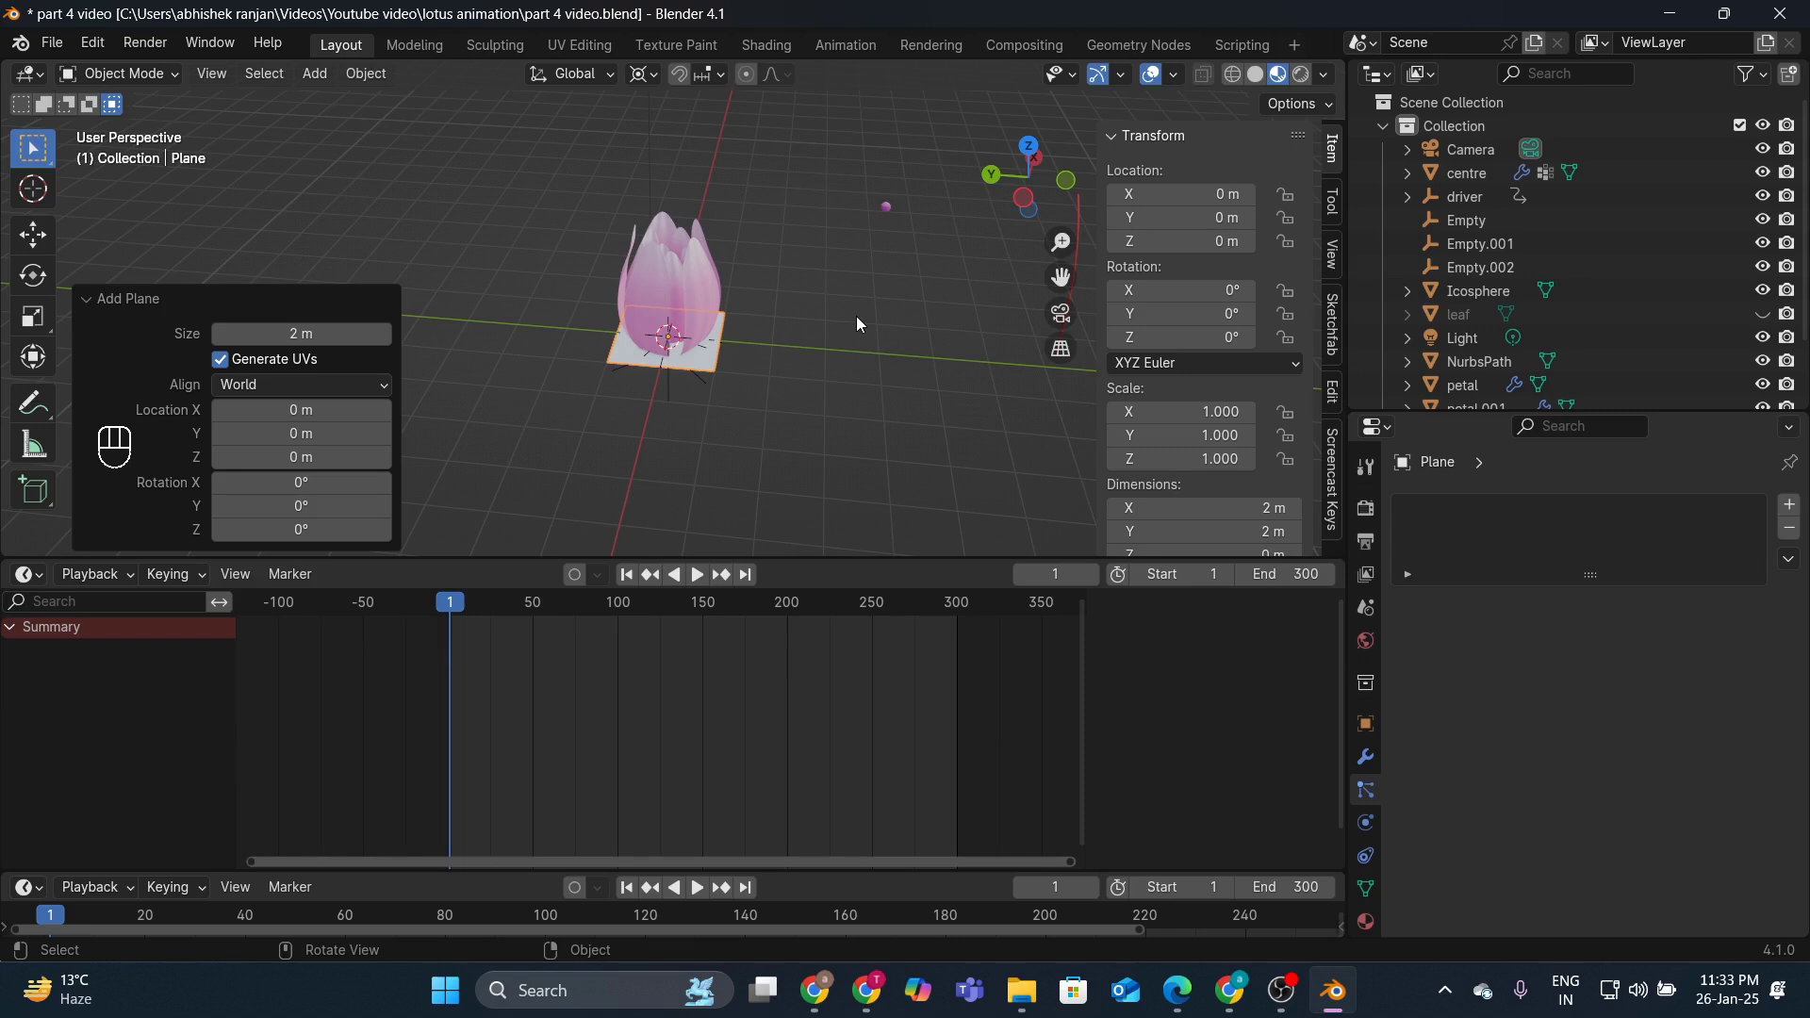
Step: Scale the plane under the lotus uniformly to about 6.23, making it about 12.5 m wide
key(s)
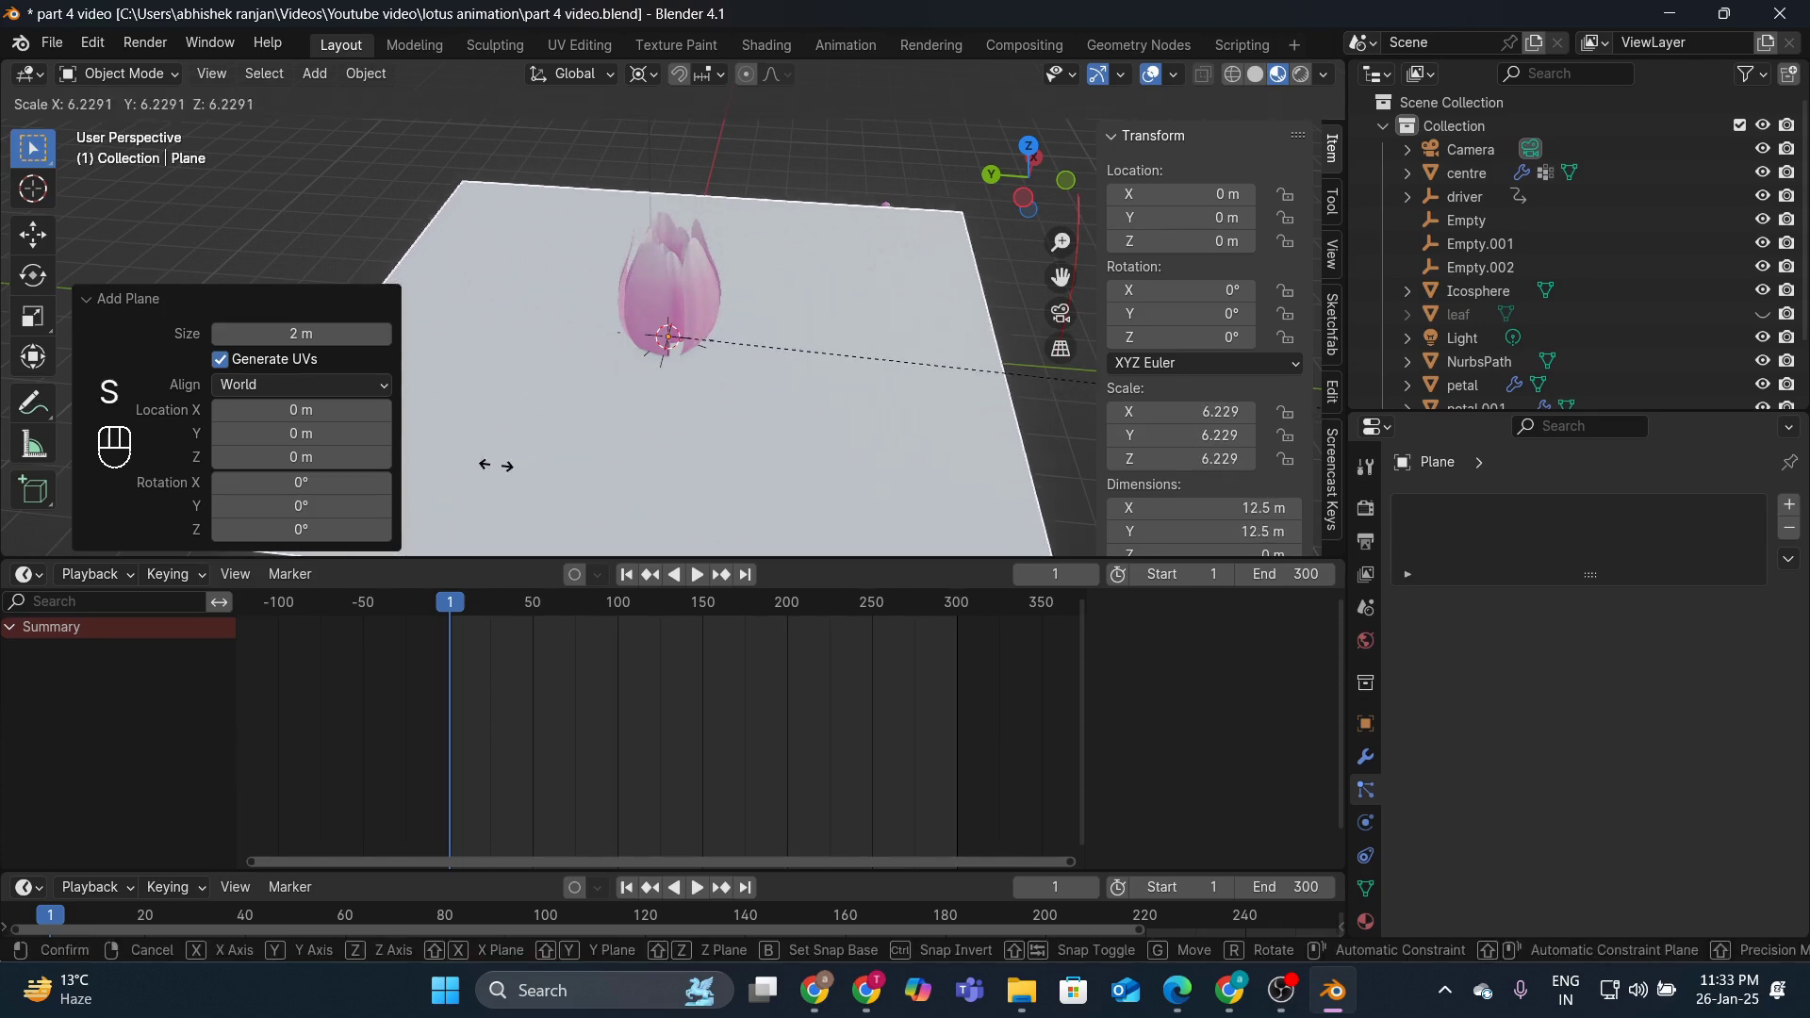
click(494, 464)
scroll(269, 274, down, 3)
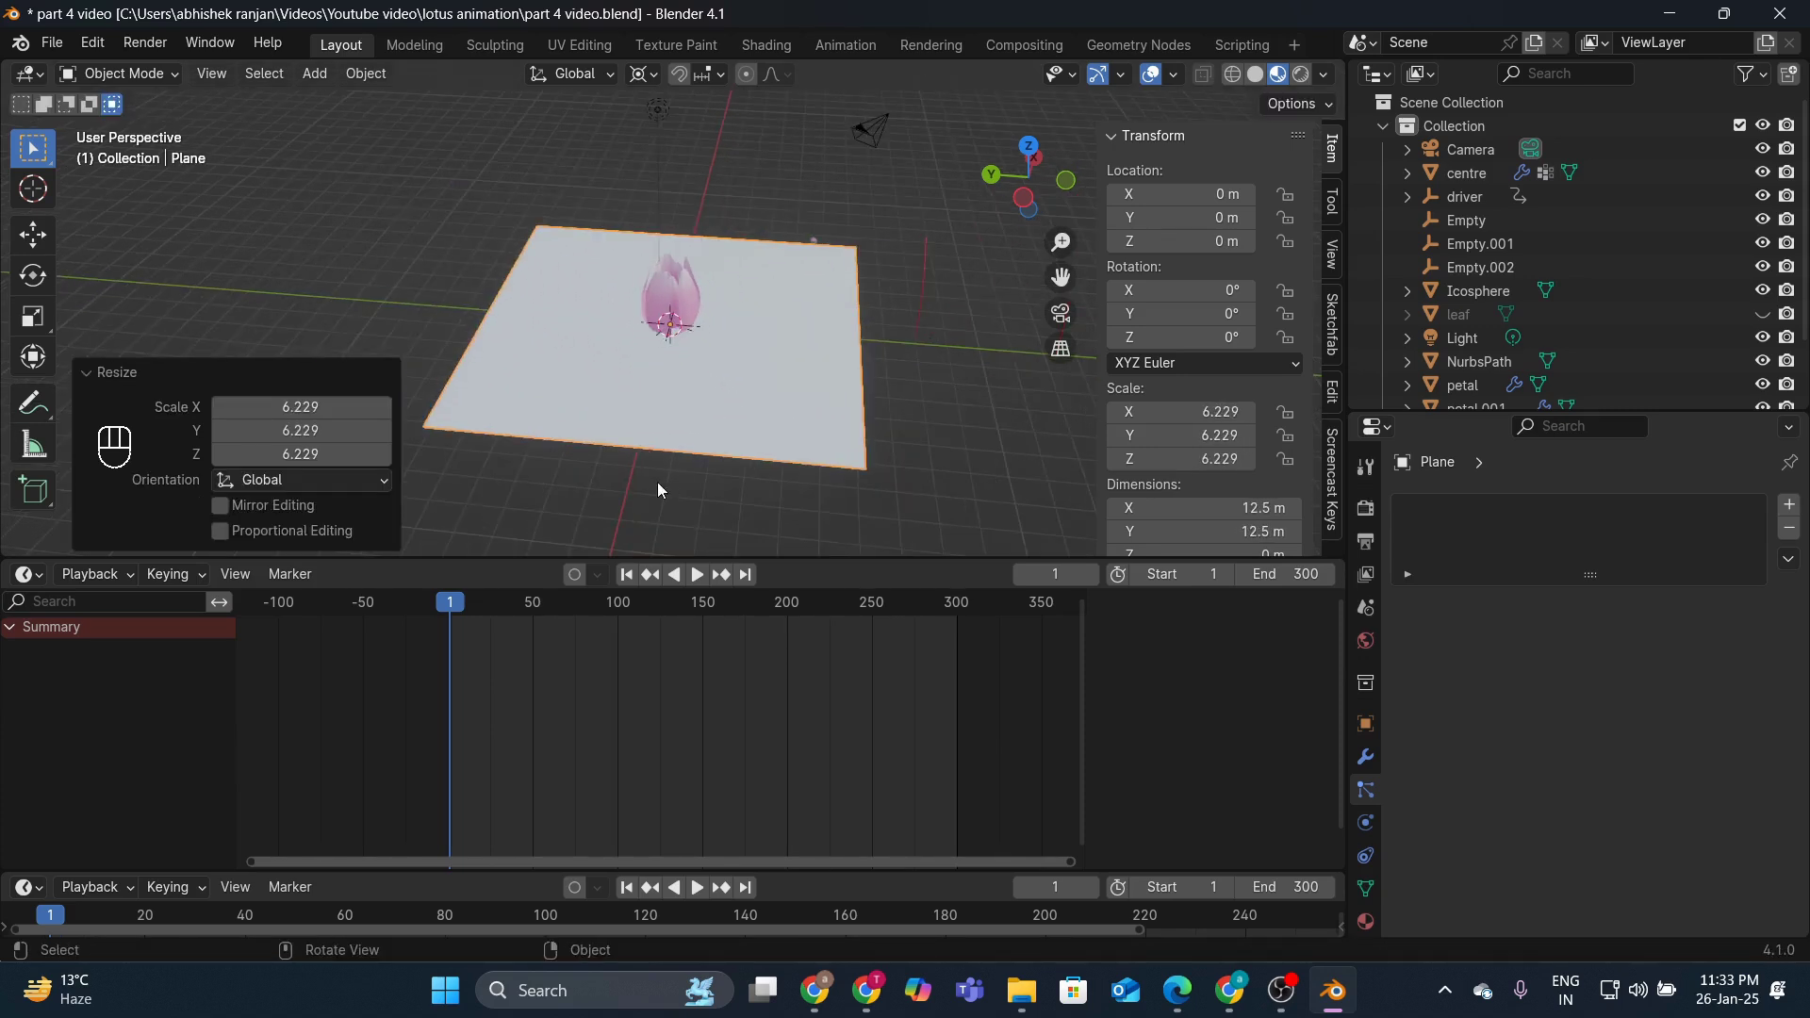
Step: Lower the plane along the Z axis to about -0.96 m, beneath the lotus flower
key(g)
key(z)
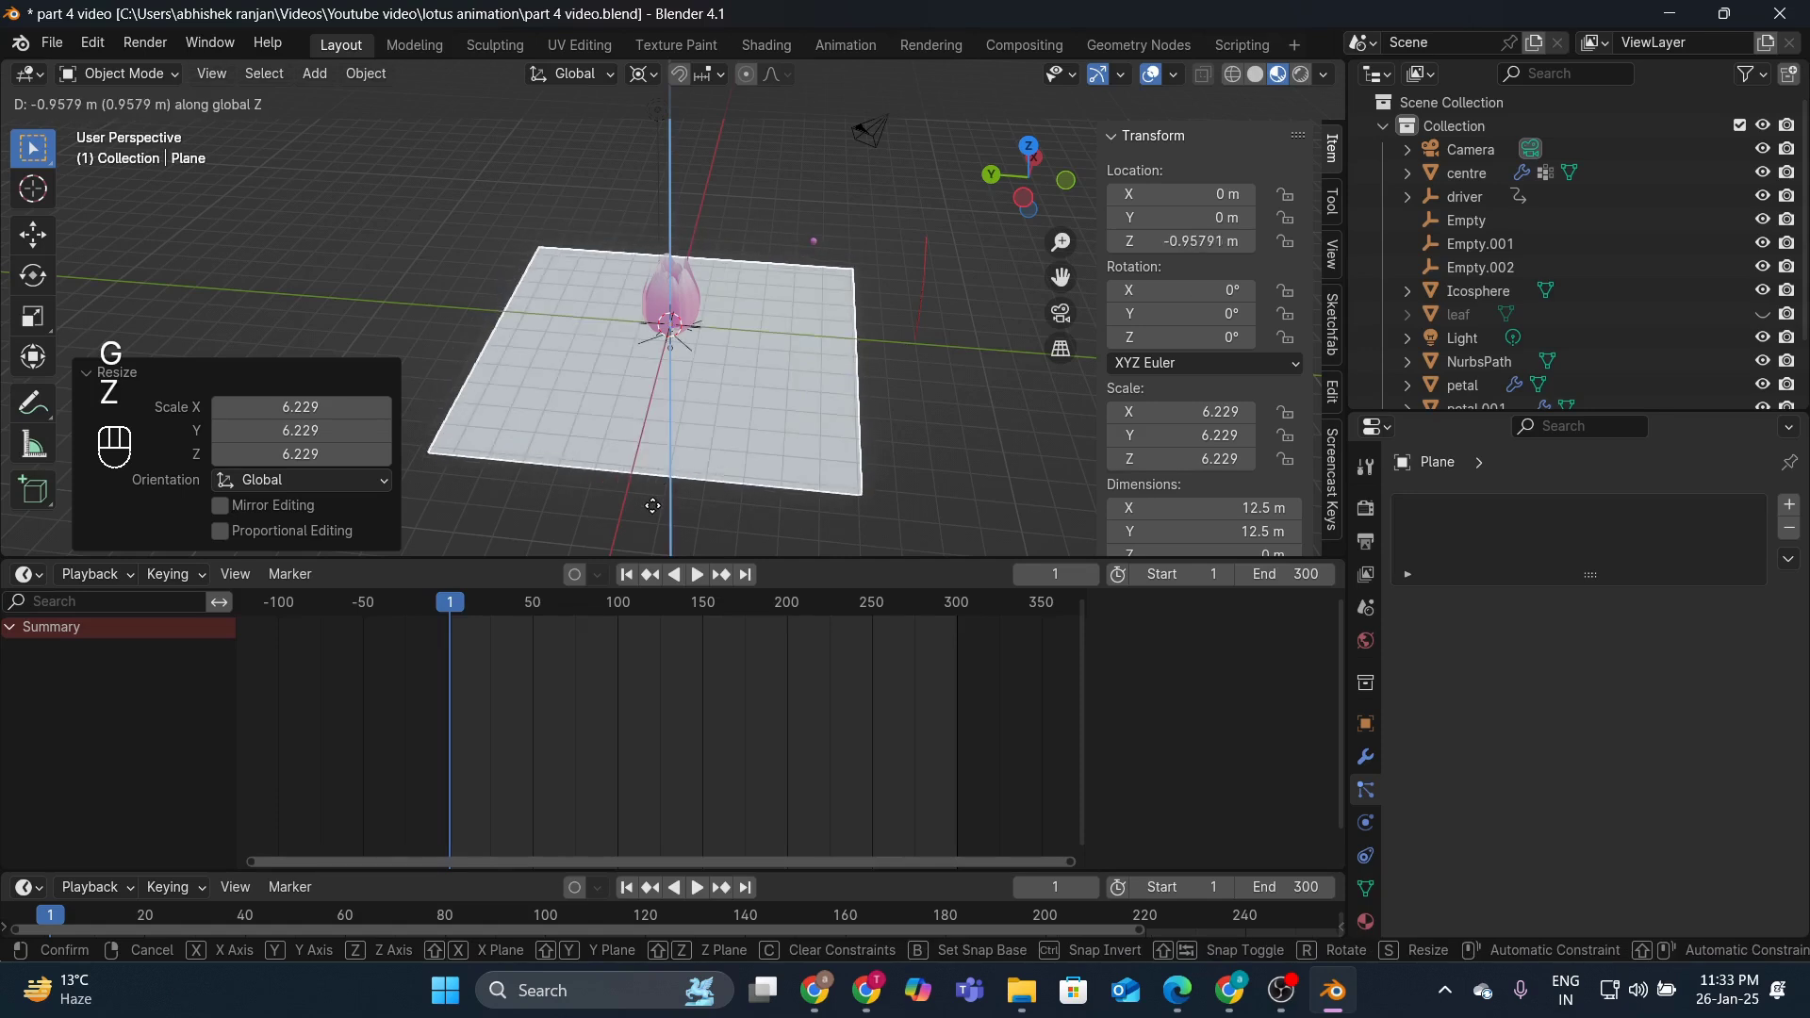
click(658, 514)
mouse_move(792, 372)
middle_down()
mouse_move(776, 113)
mouse_move(764, 272)
mouse_move(796, 311)
mouse_move(783, 355)
middle_up()
scroll(792, 370, up, 4)
scroll(792, 370, down, 2)
scroll(812, 363, down, 2)
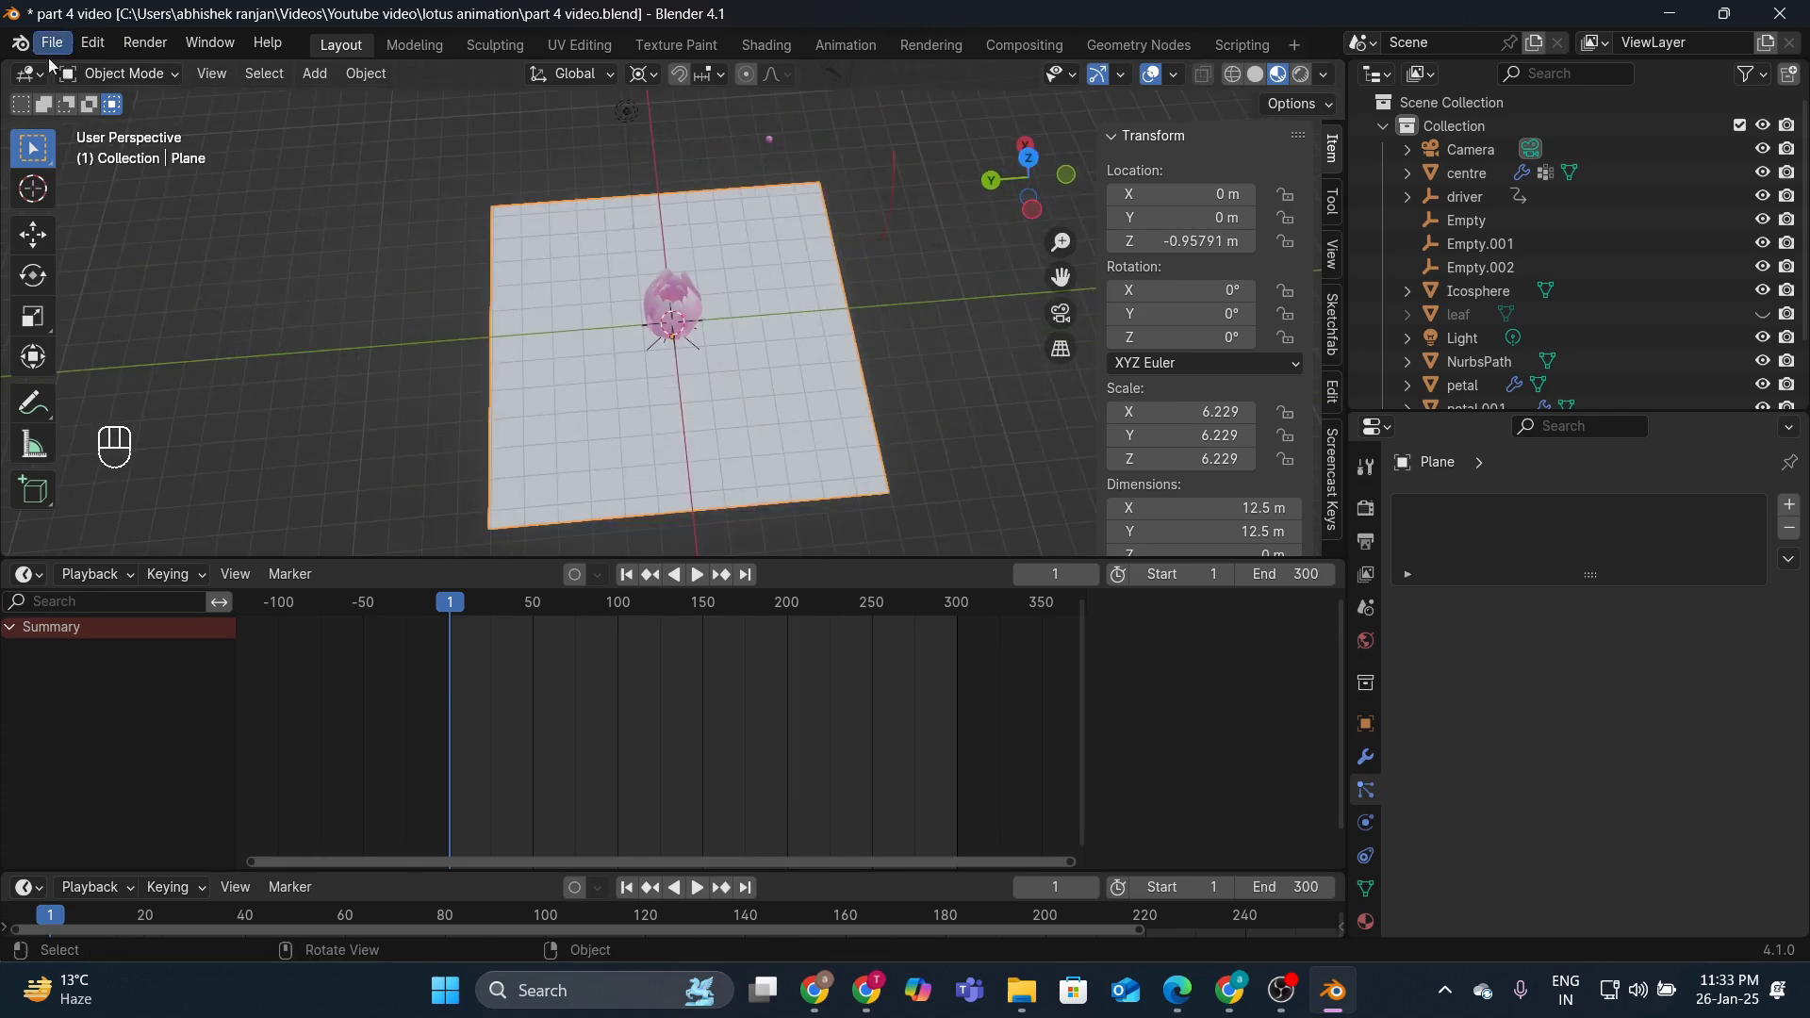
click(120, 79)
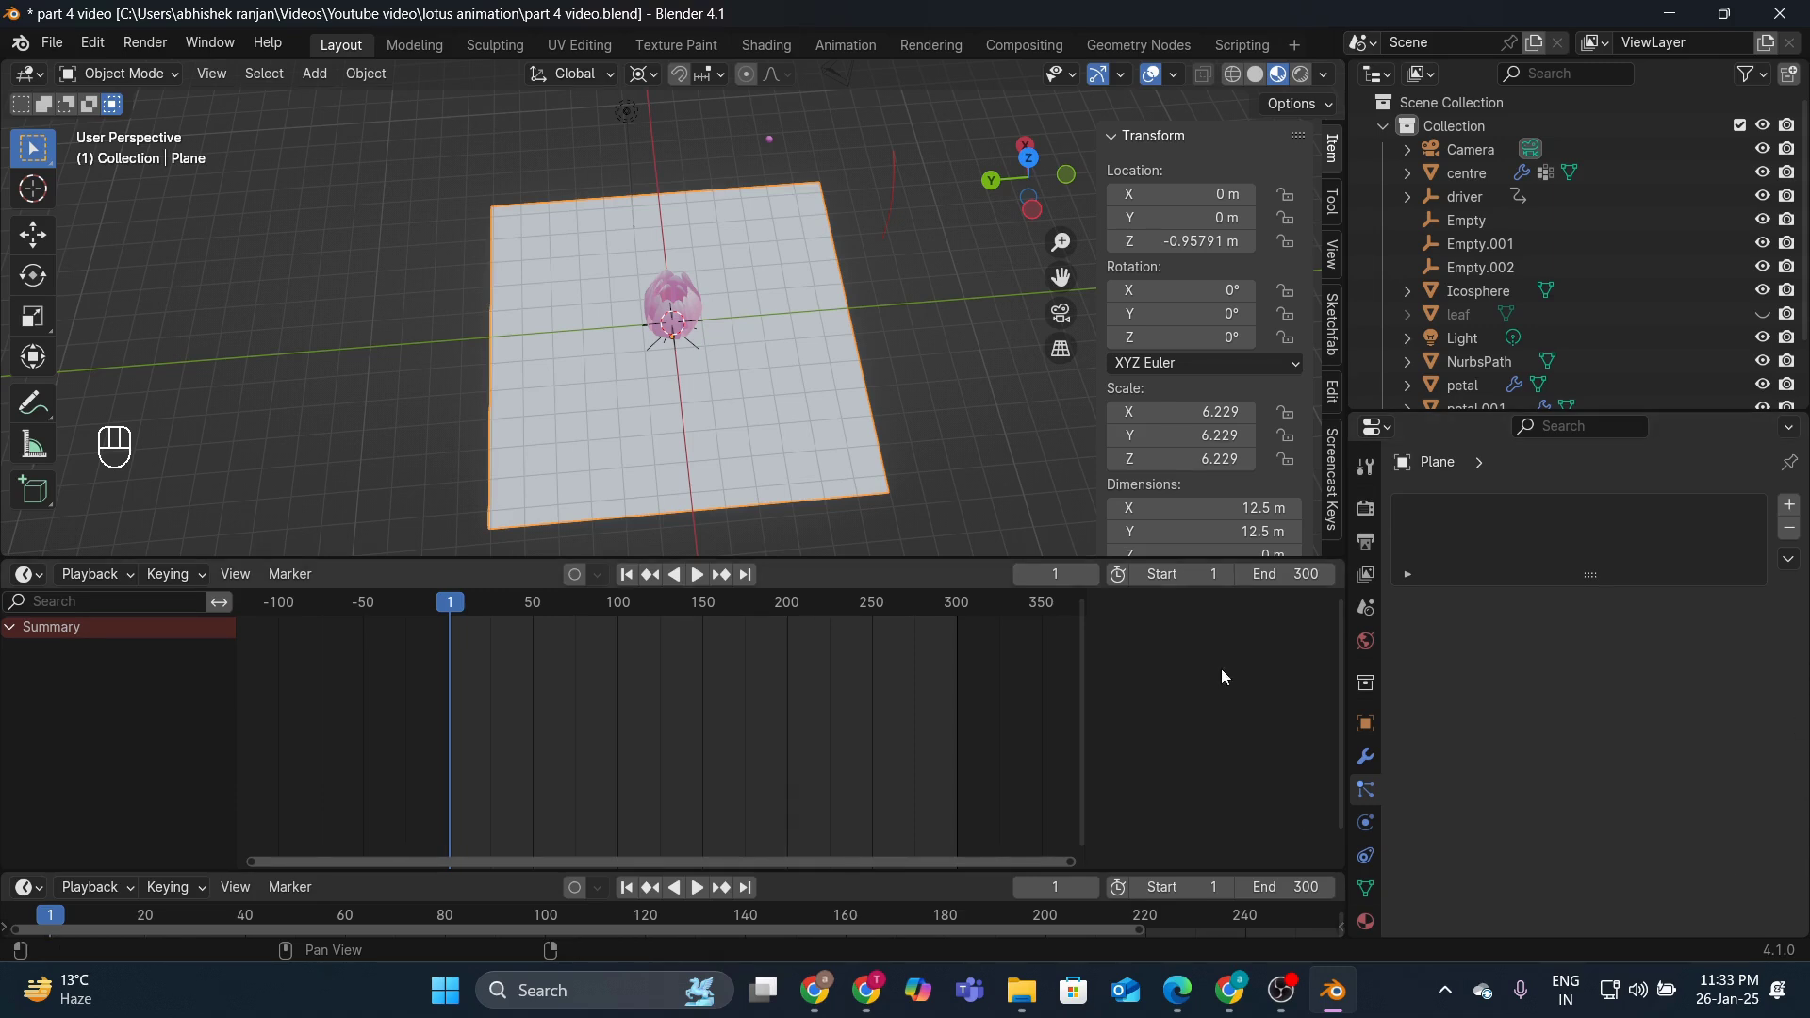
Step: Enlarge the middle timeline area, switch it to the Shader Editor and create a new material for the plane
drag(853, 557, 837, 465)
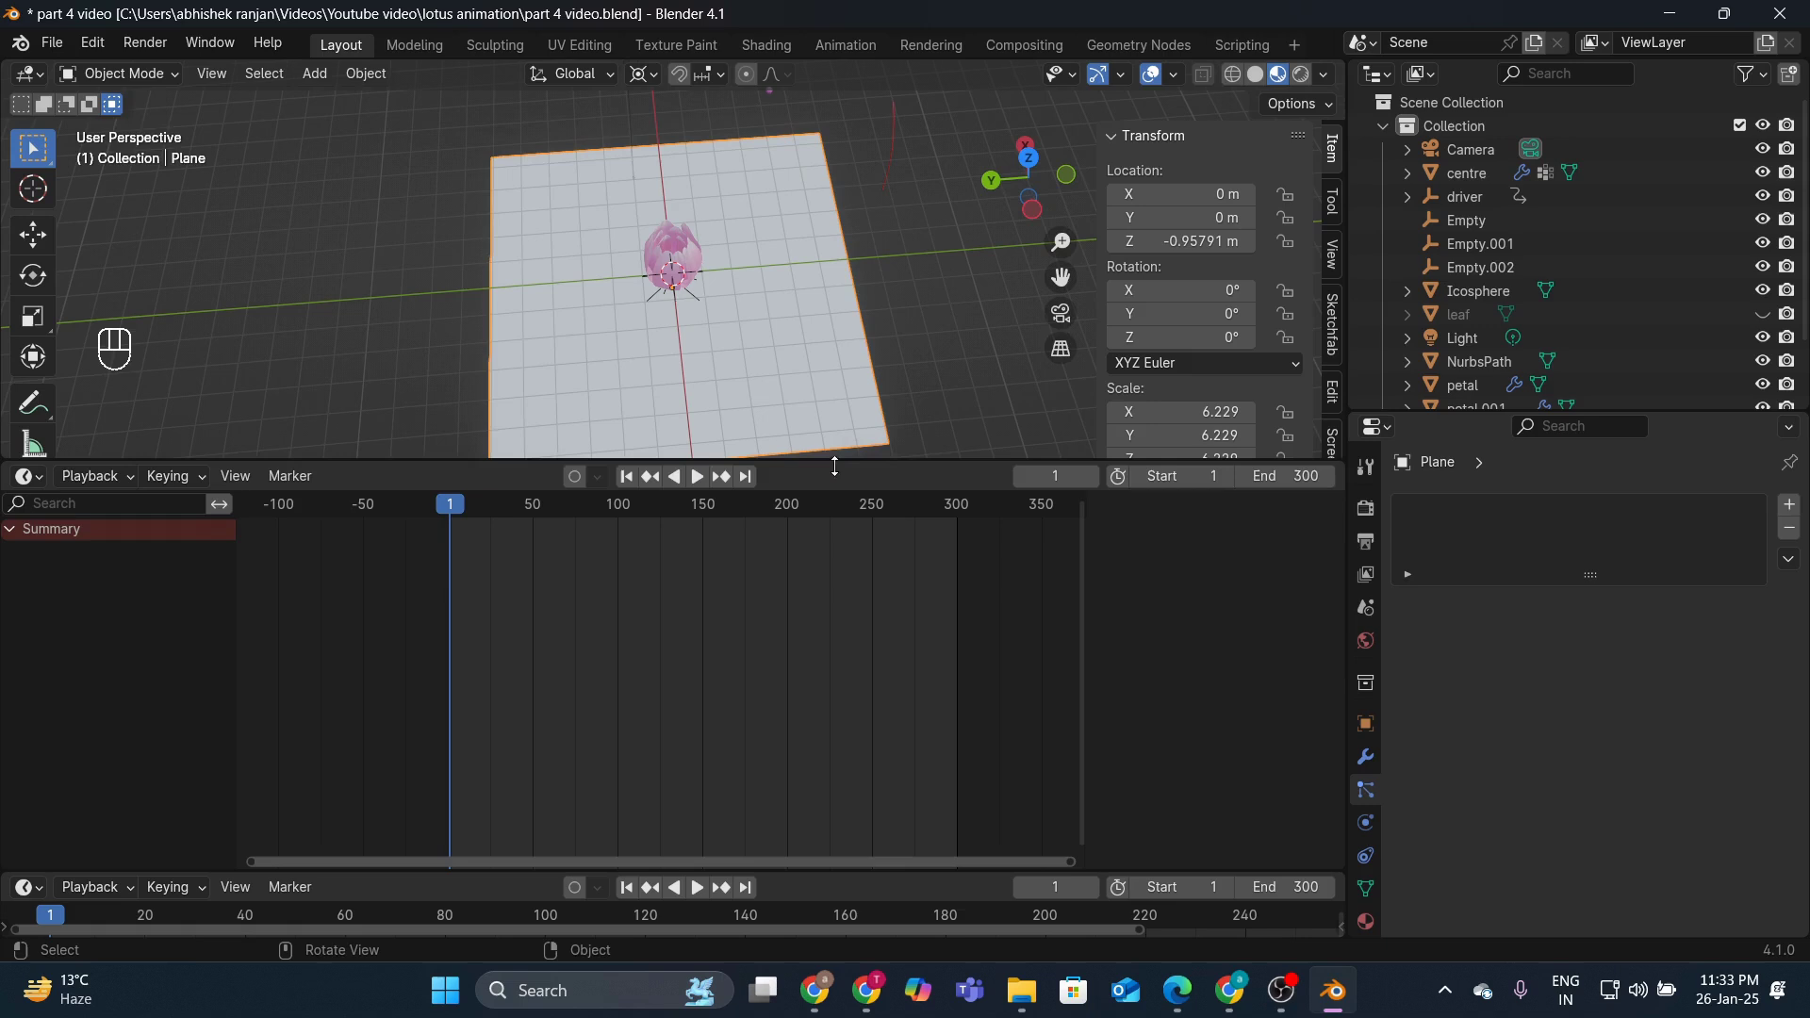
click(35, 478)
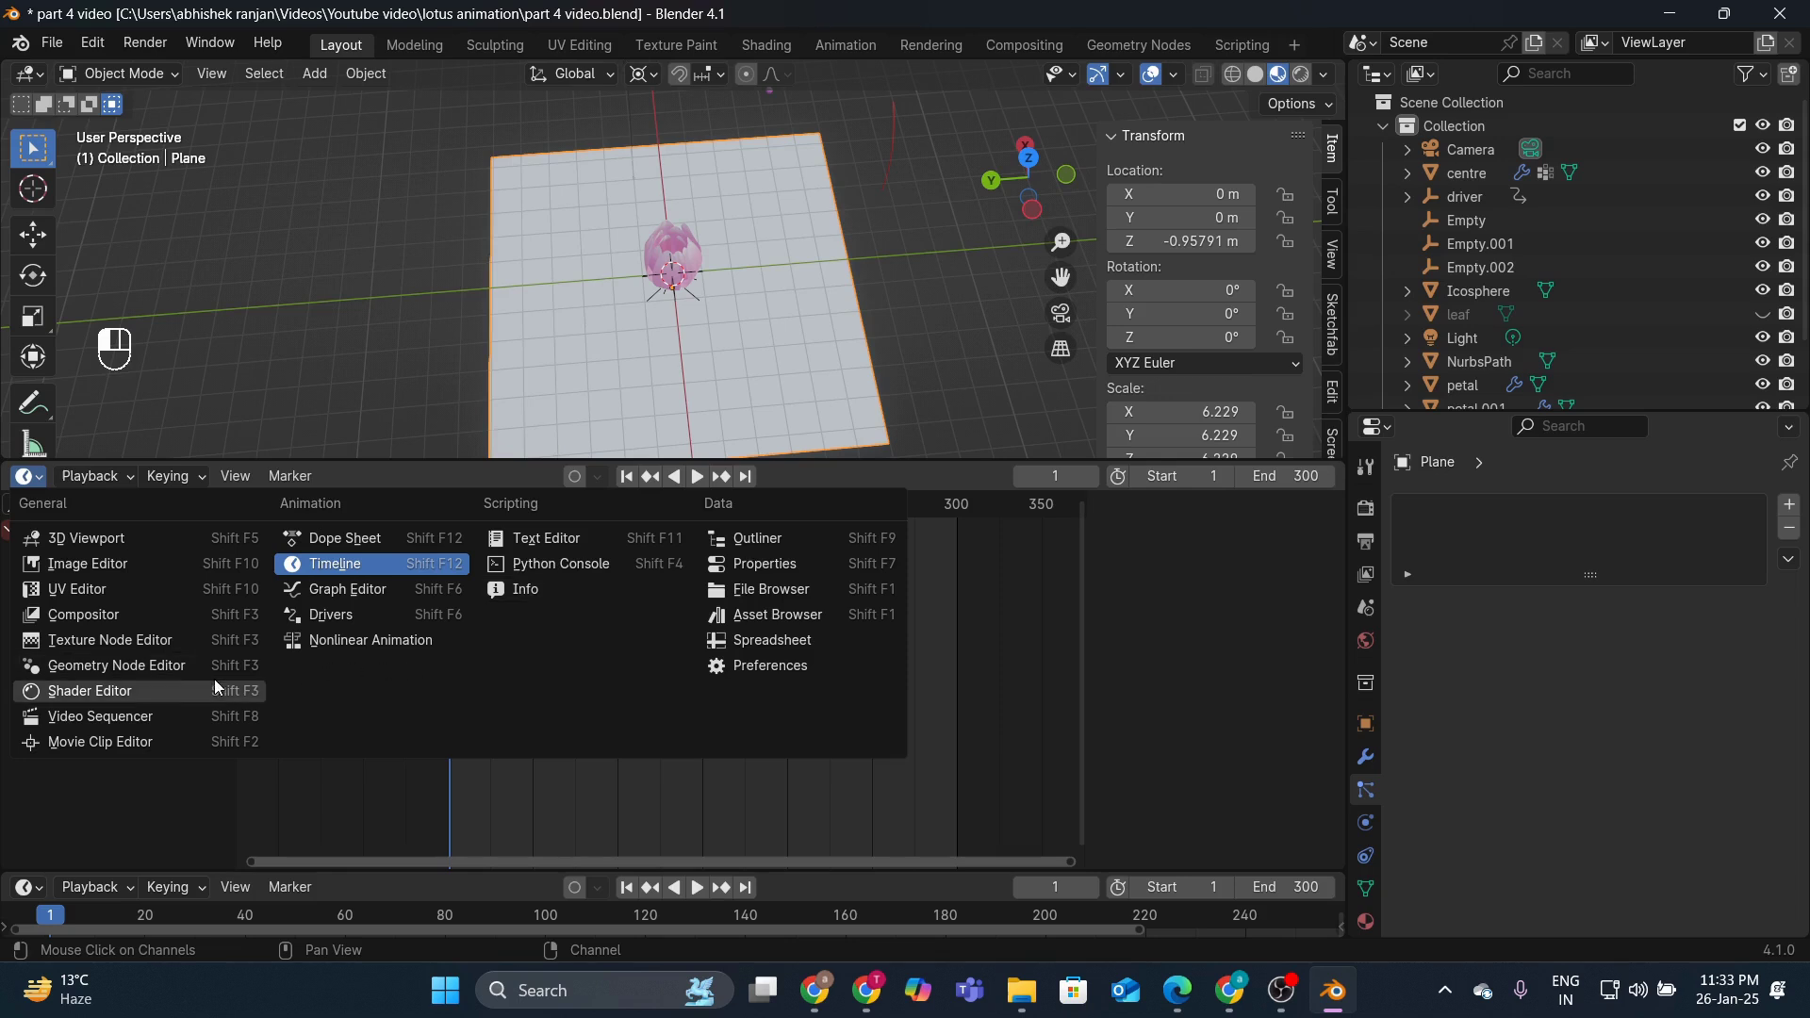
click(149, 692)
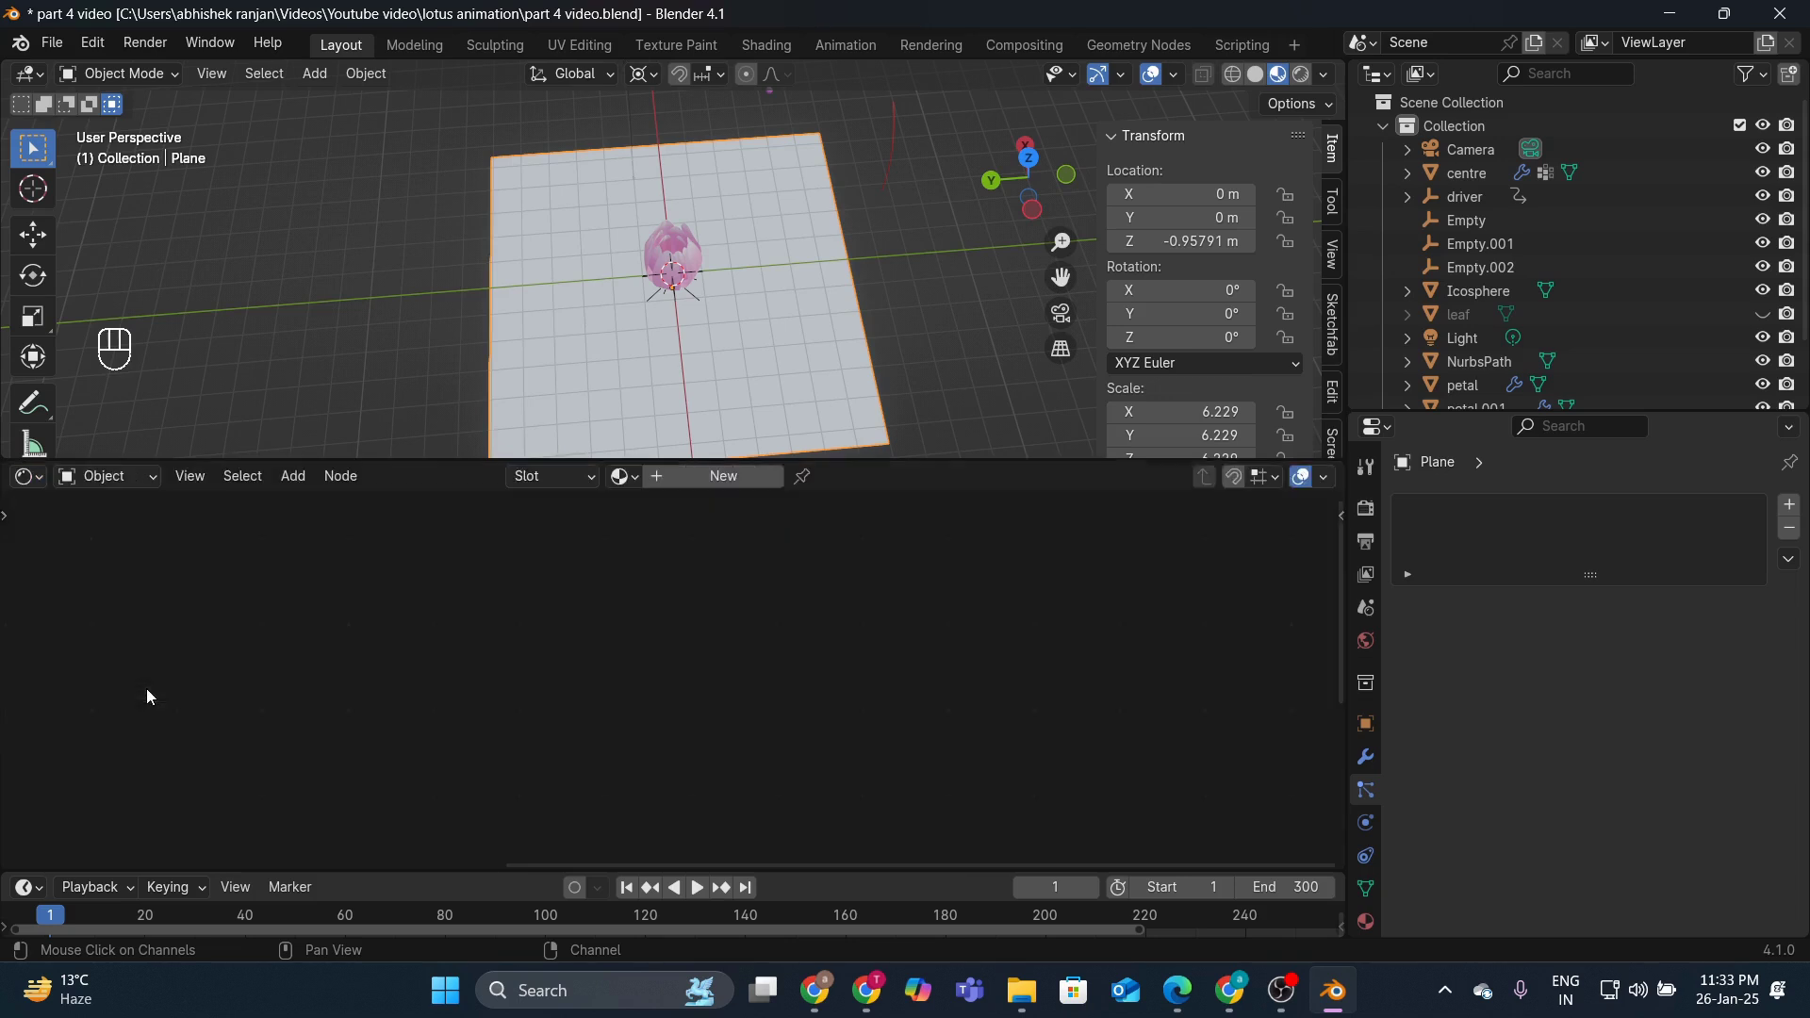
click(739, 479)
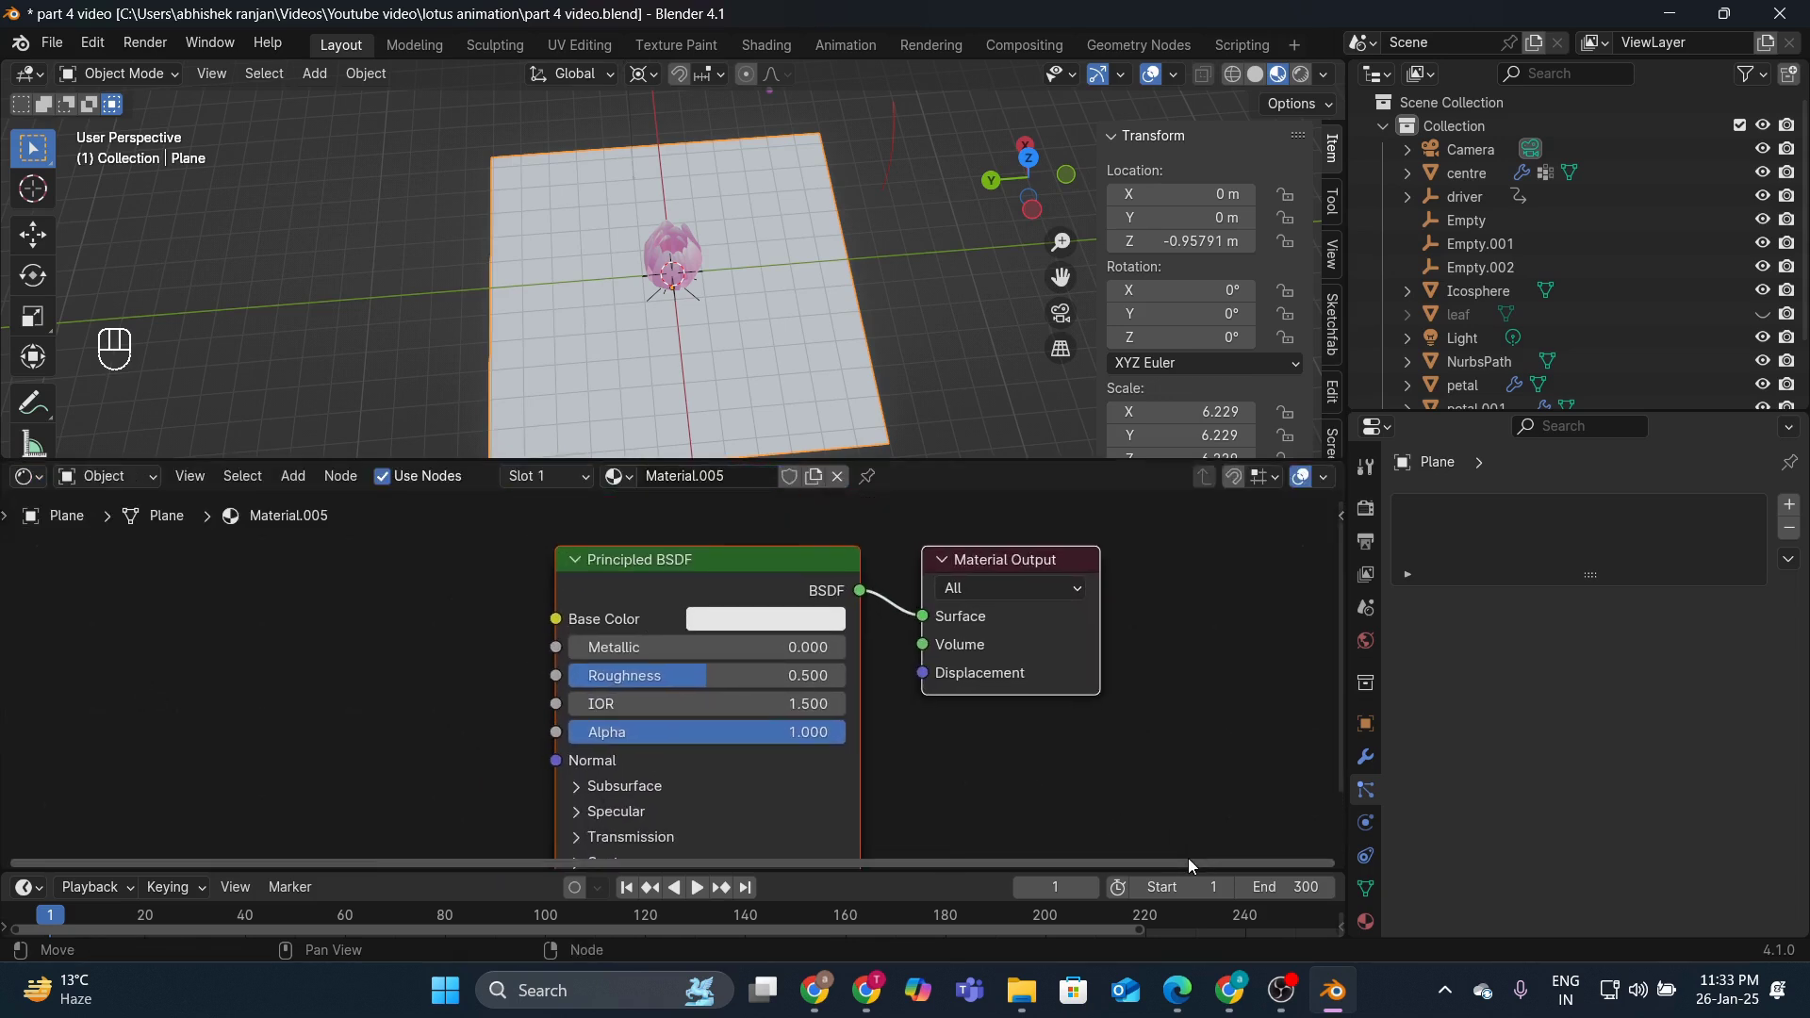
drag(1194, 861, 1113, 803)
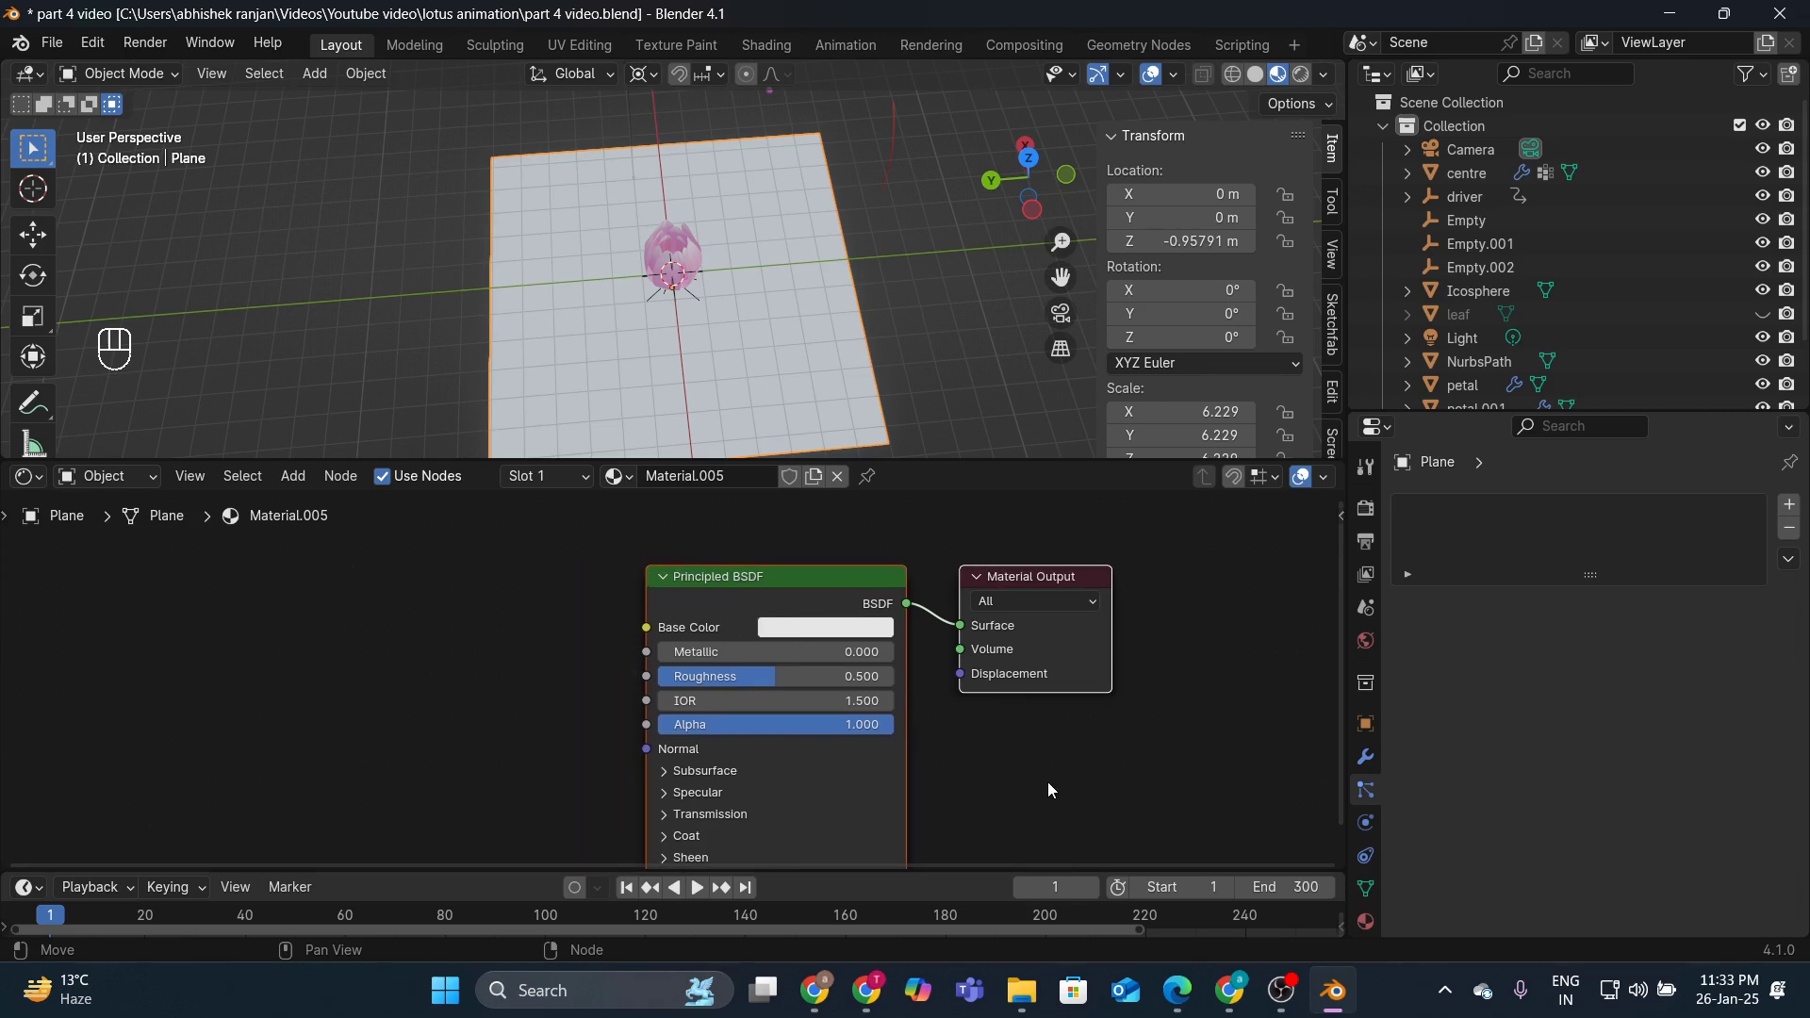
scroll(1049, 785, up, 2)
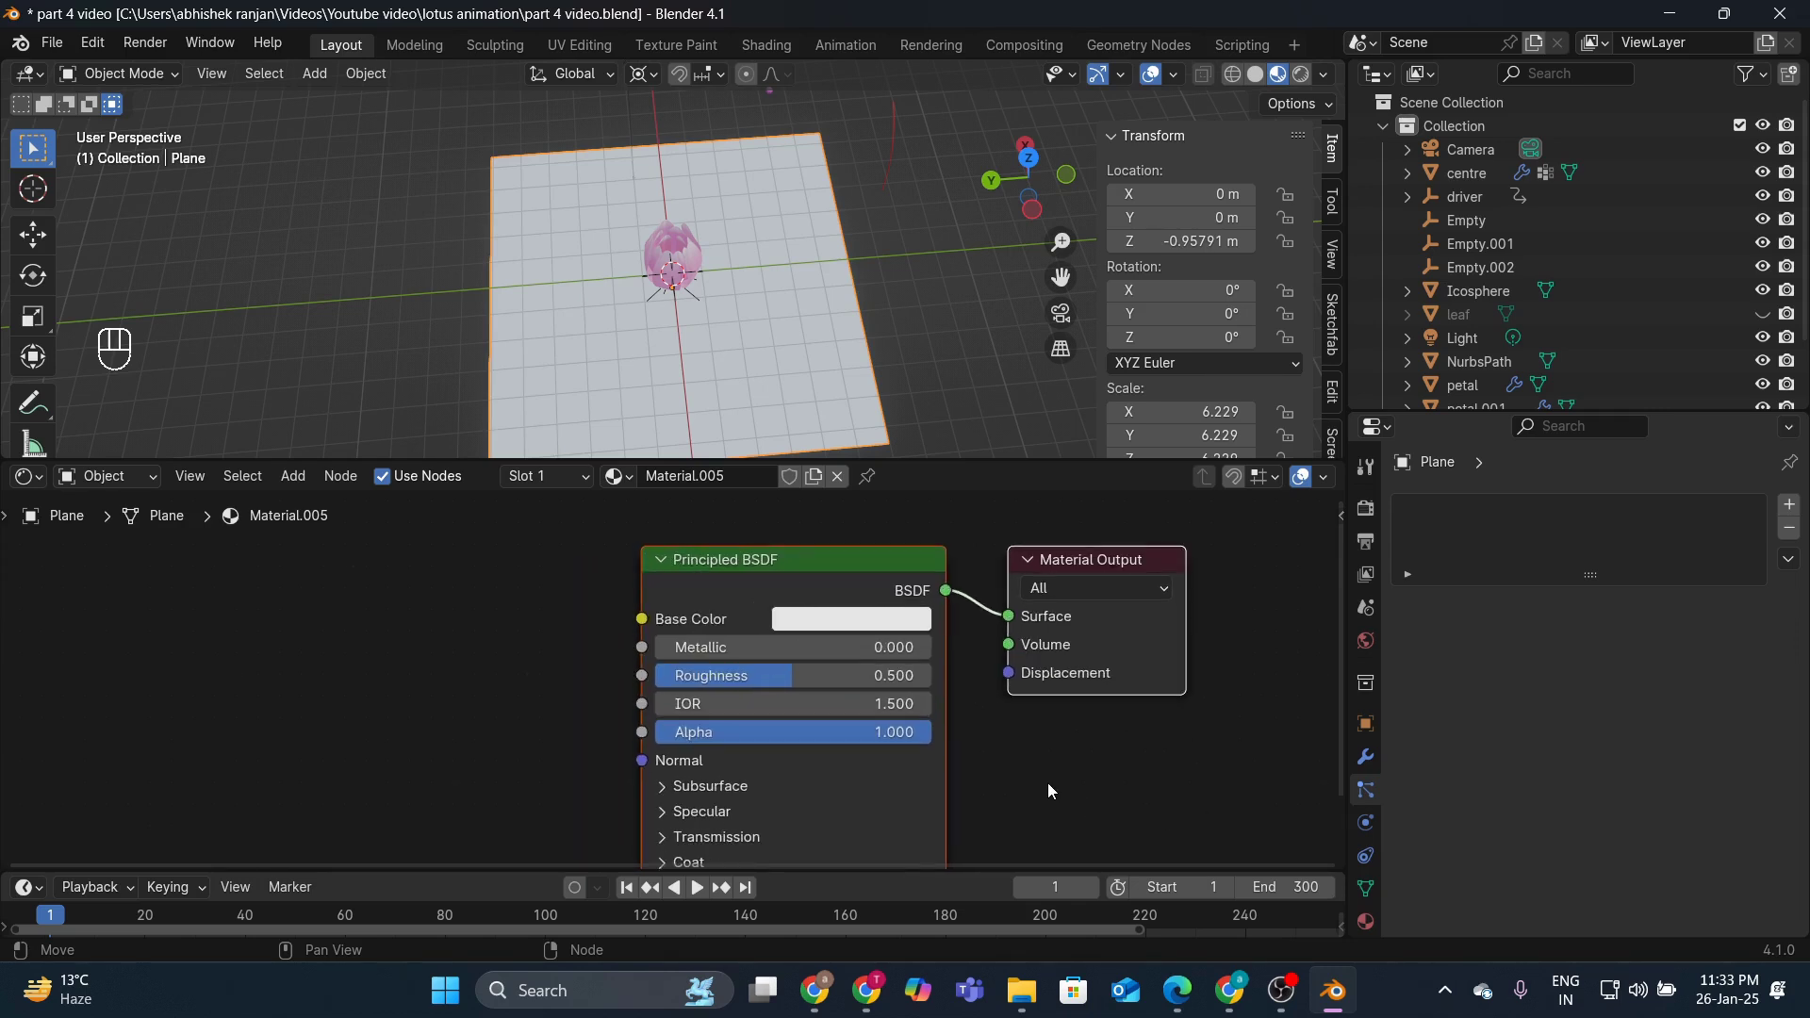
scroll(1049, 784, up, 3)
scroll(1048, 785, down, 4)
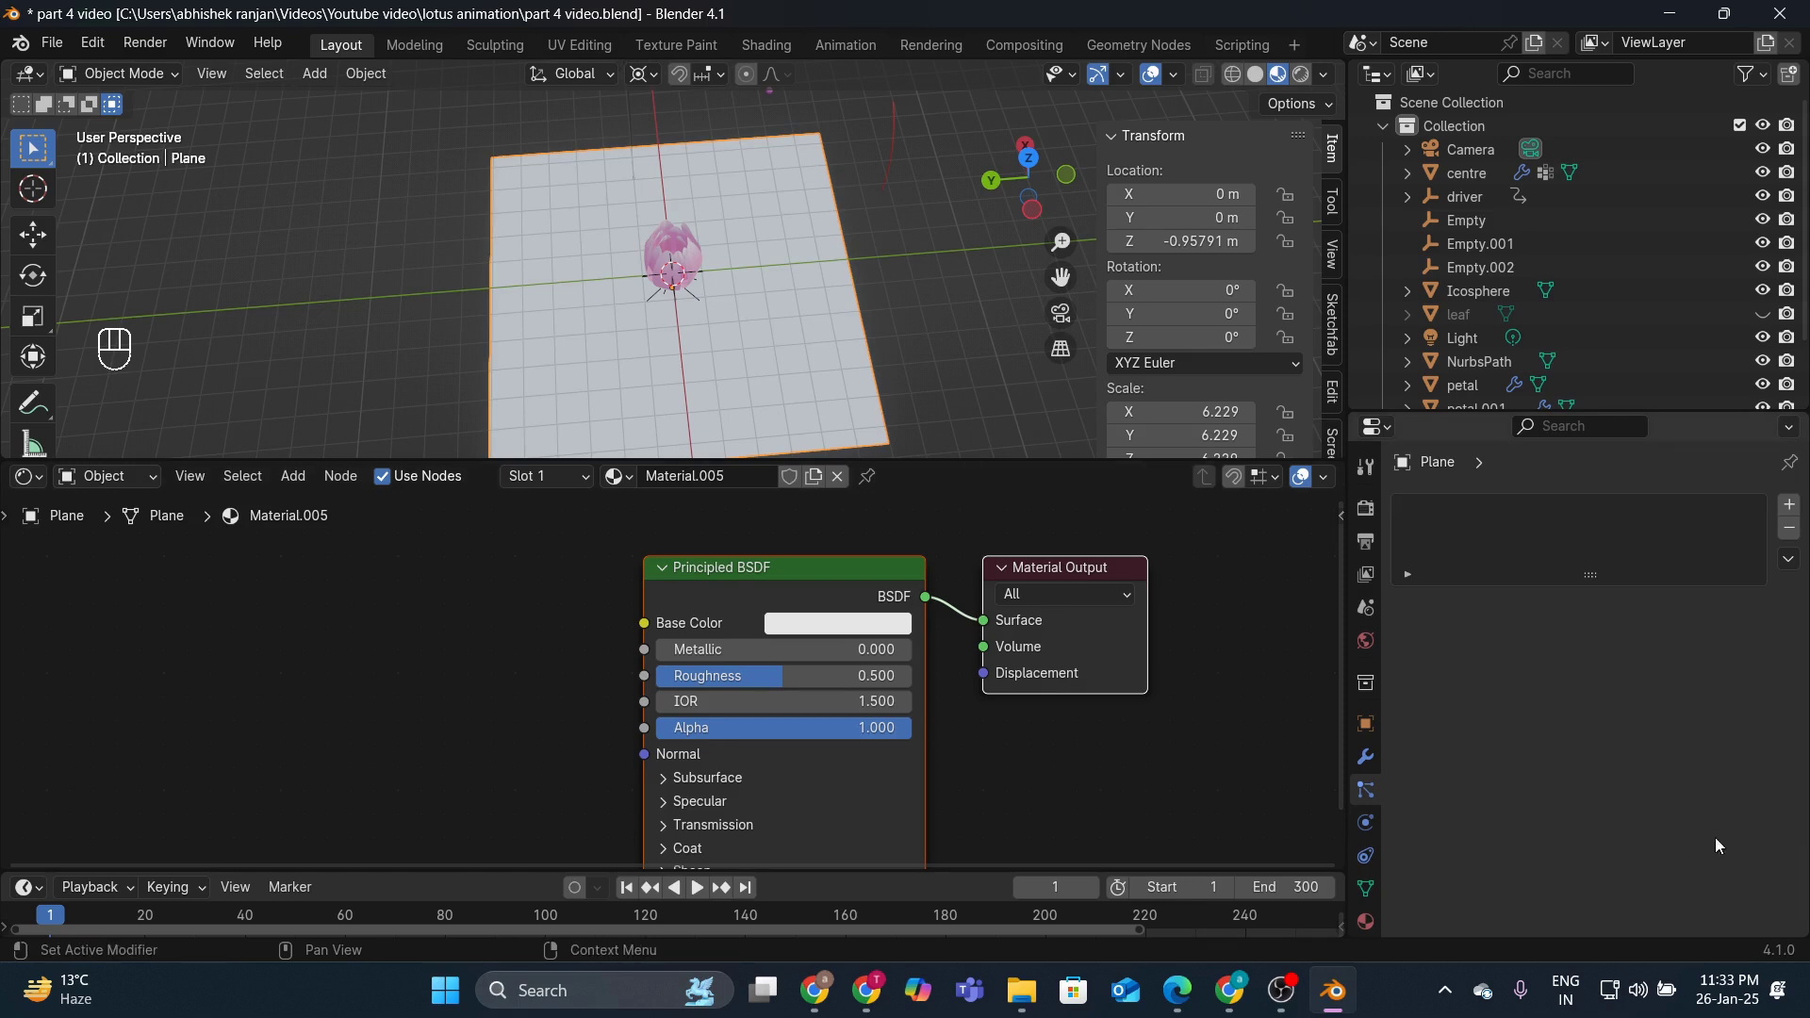
Step: Replace the Principled BSDF with a Mix Shader node connected to the Material Output's Surface
click(860, 569)
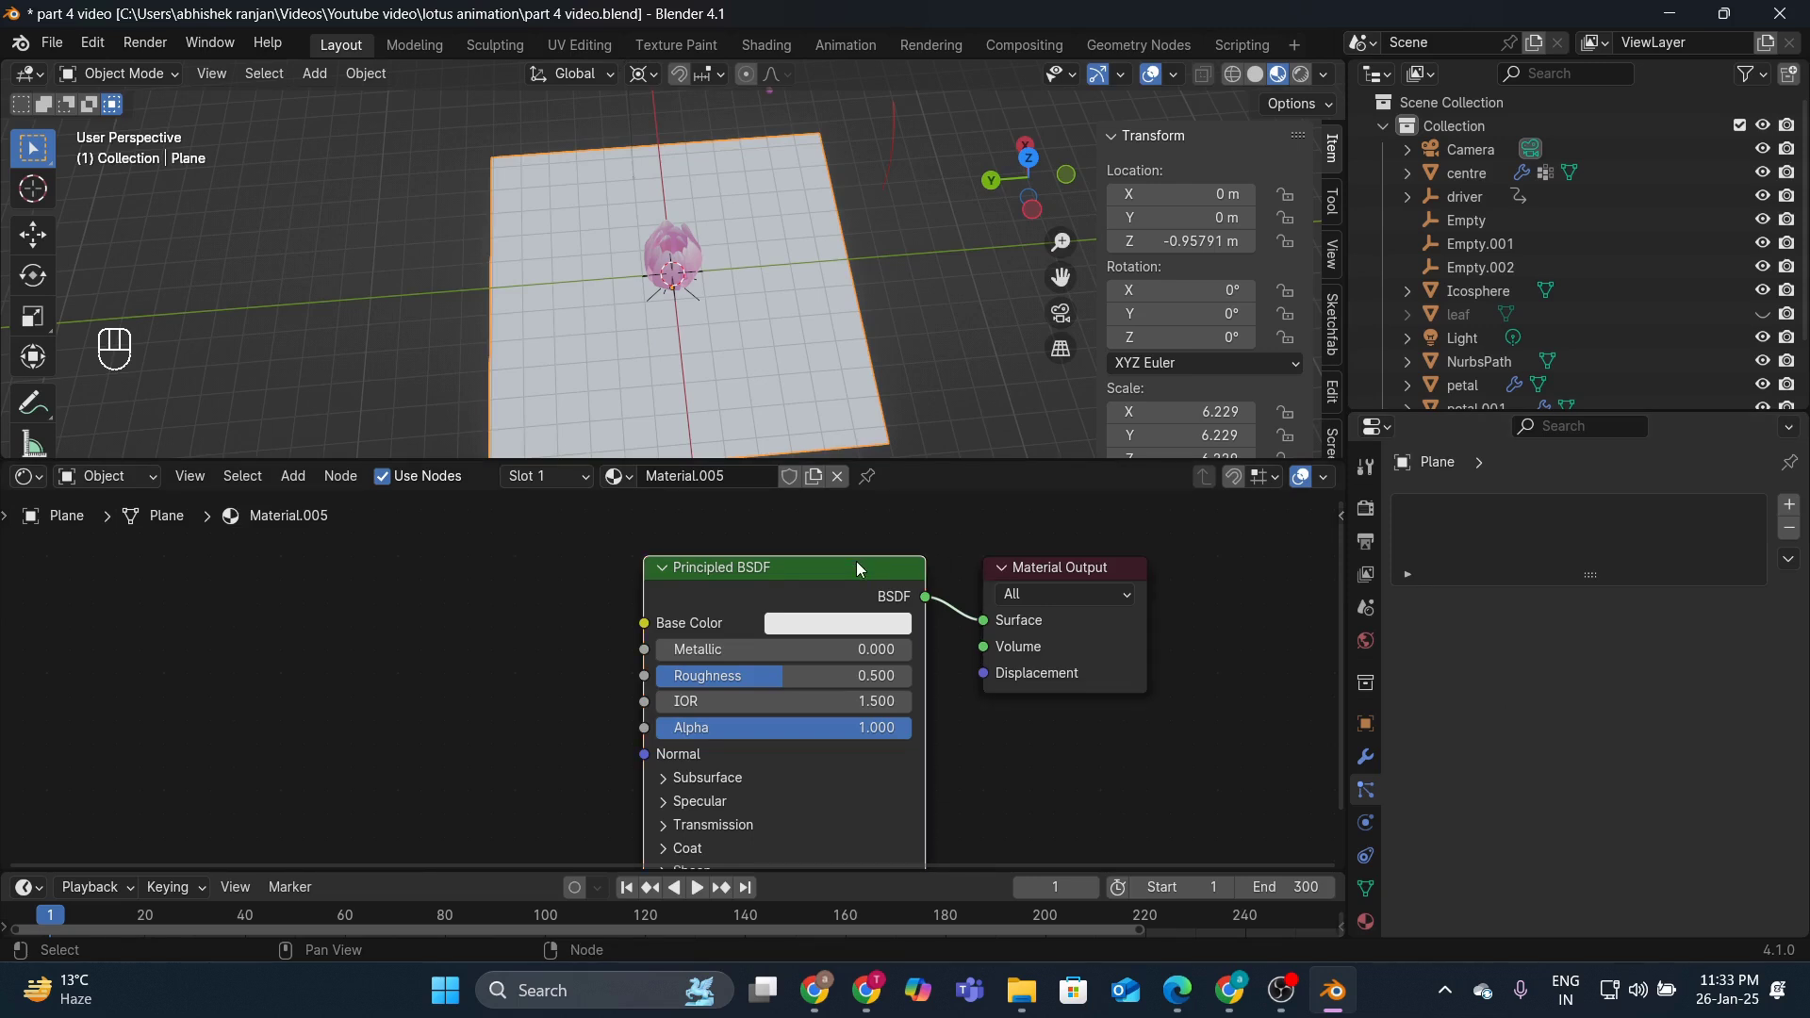
key(Delete)
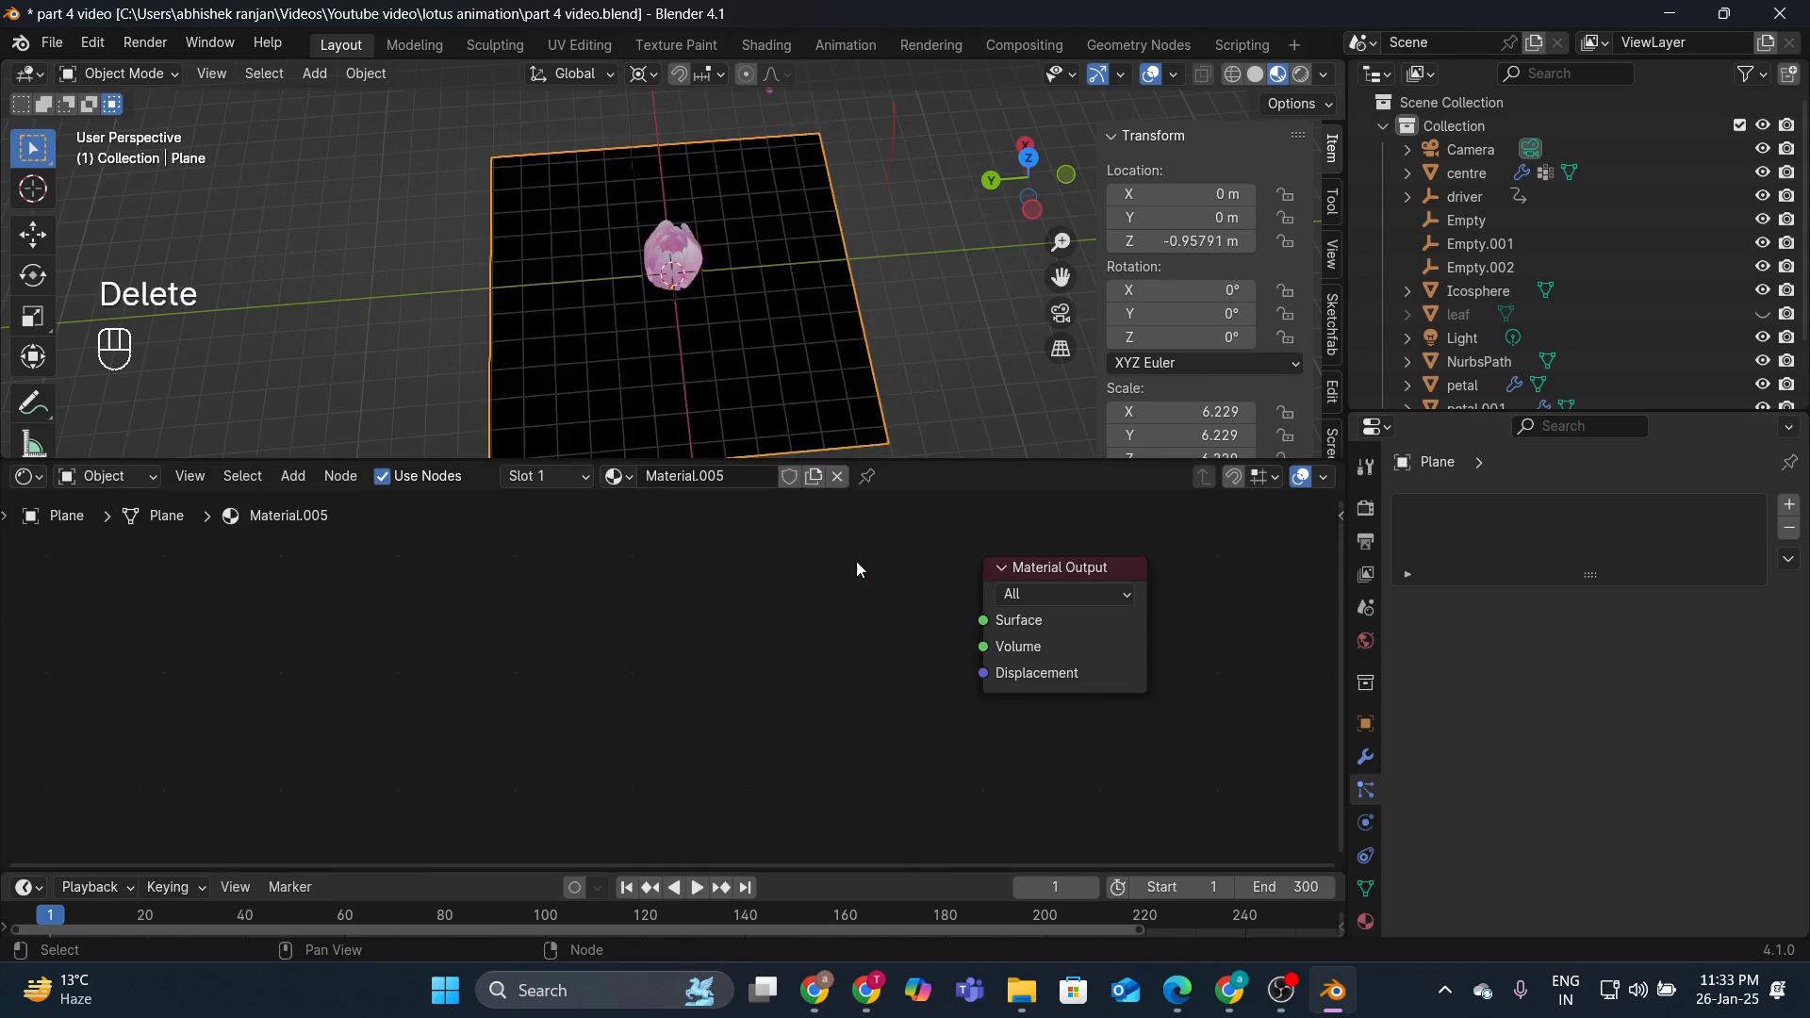
key(shift+a)
click(856, 561)
text(mix)
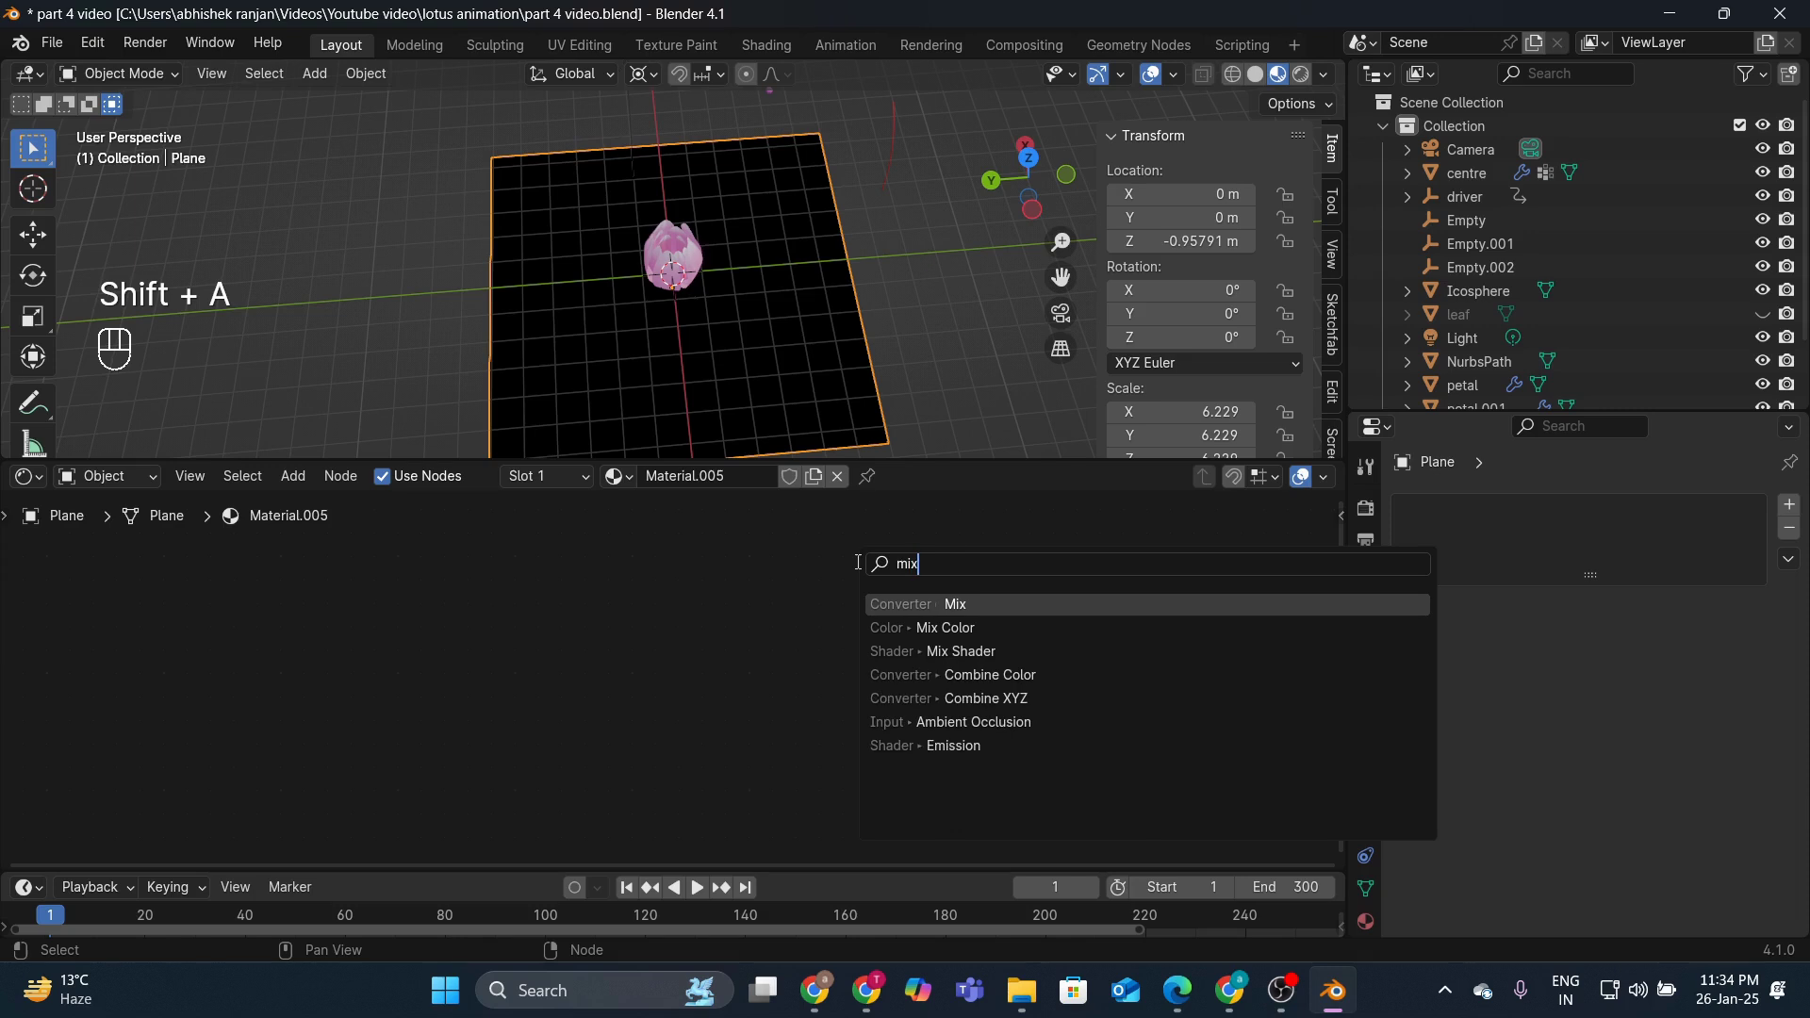
click(961, 651)
click(756, 563)
drag(919, 603, 995, 626)
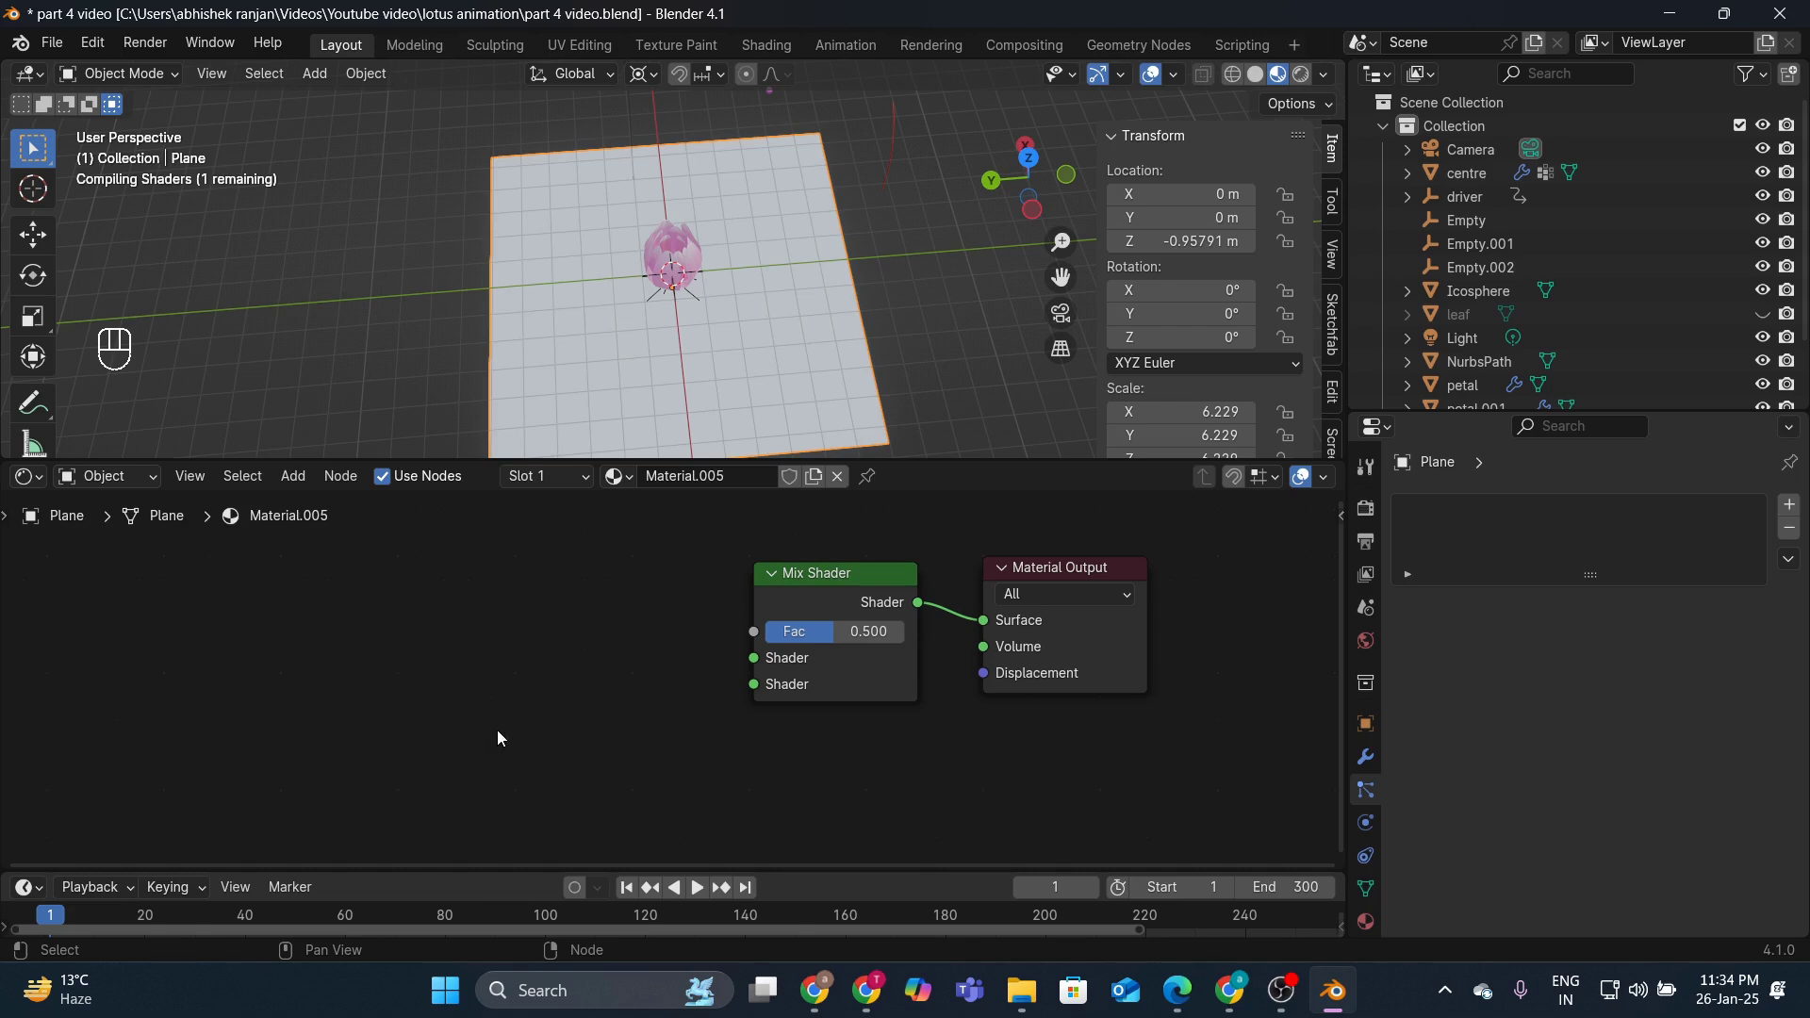
Step: Add a Glass BSDF node and arrange it ahead of the Mix Shader
key(shift+a)
click(376, 663)
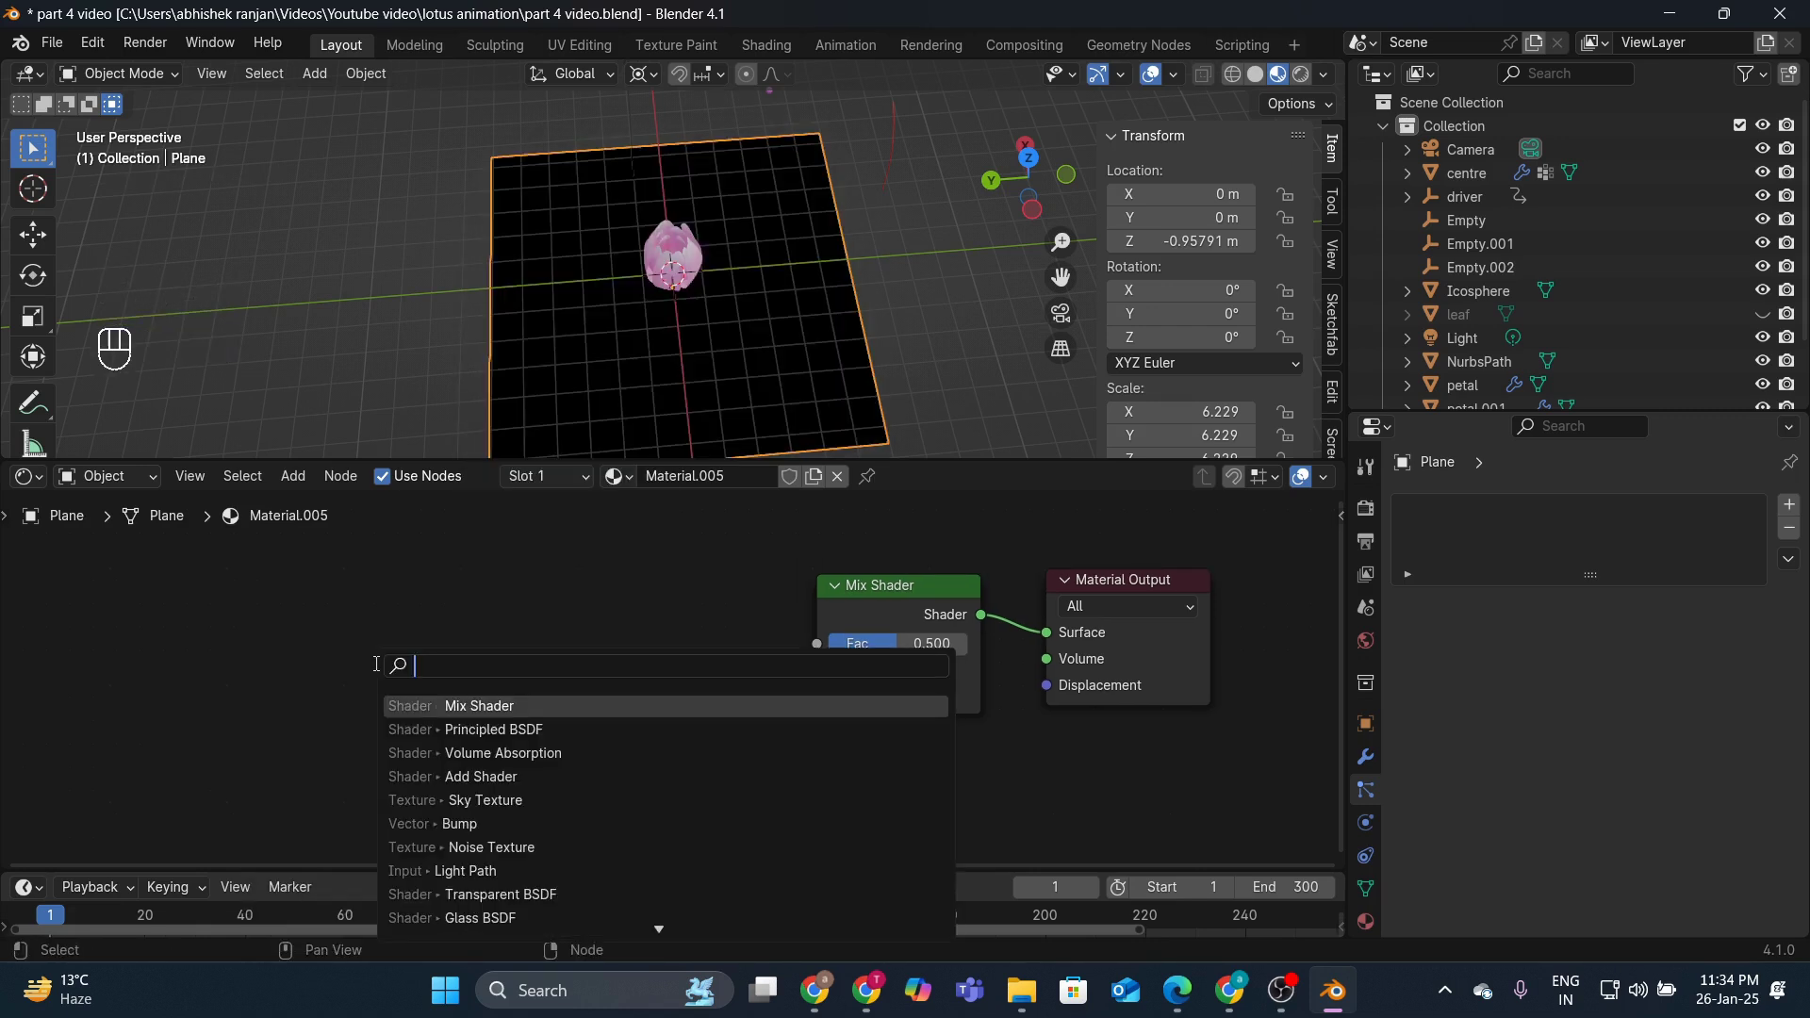
text(glass)
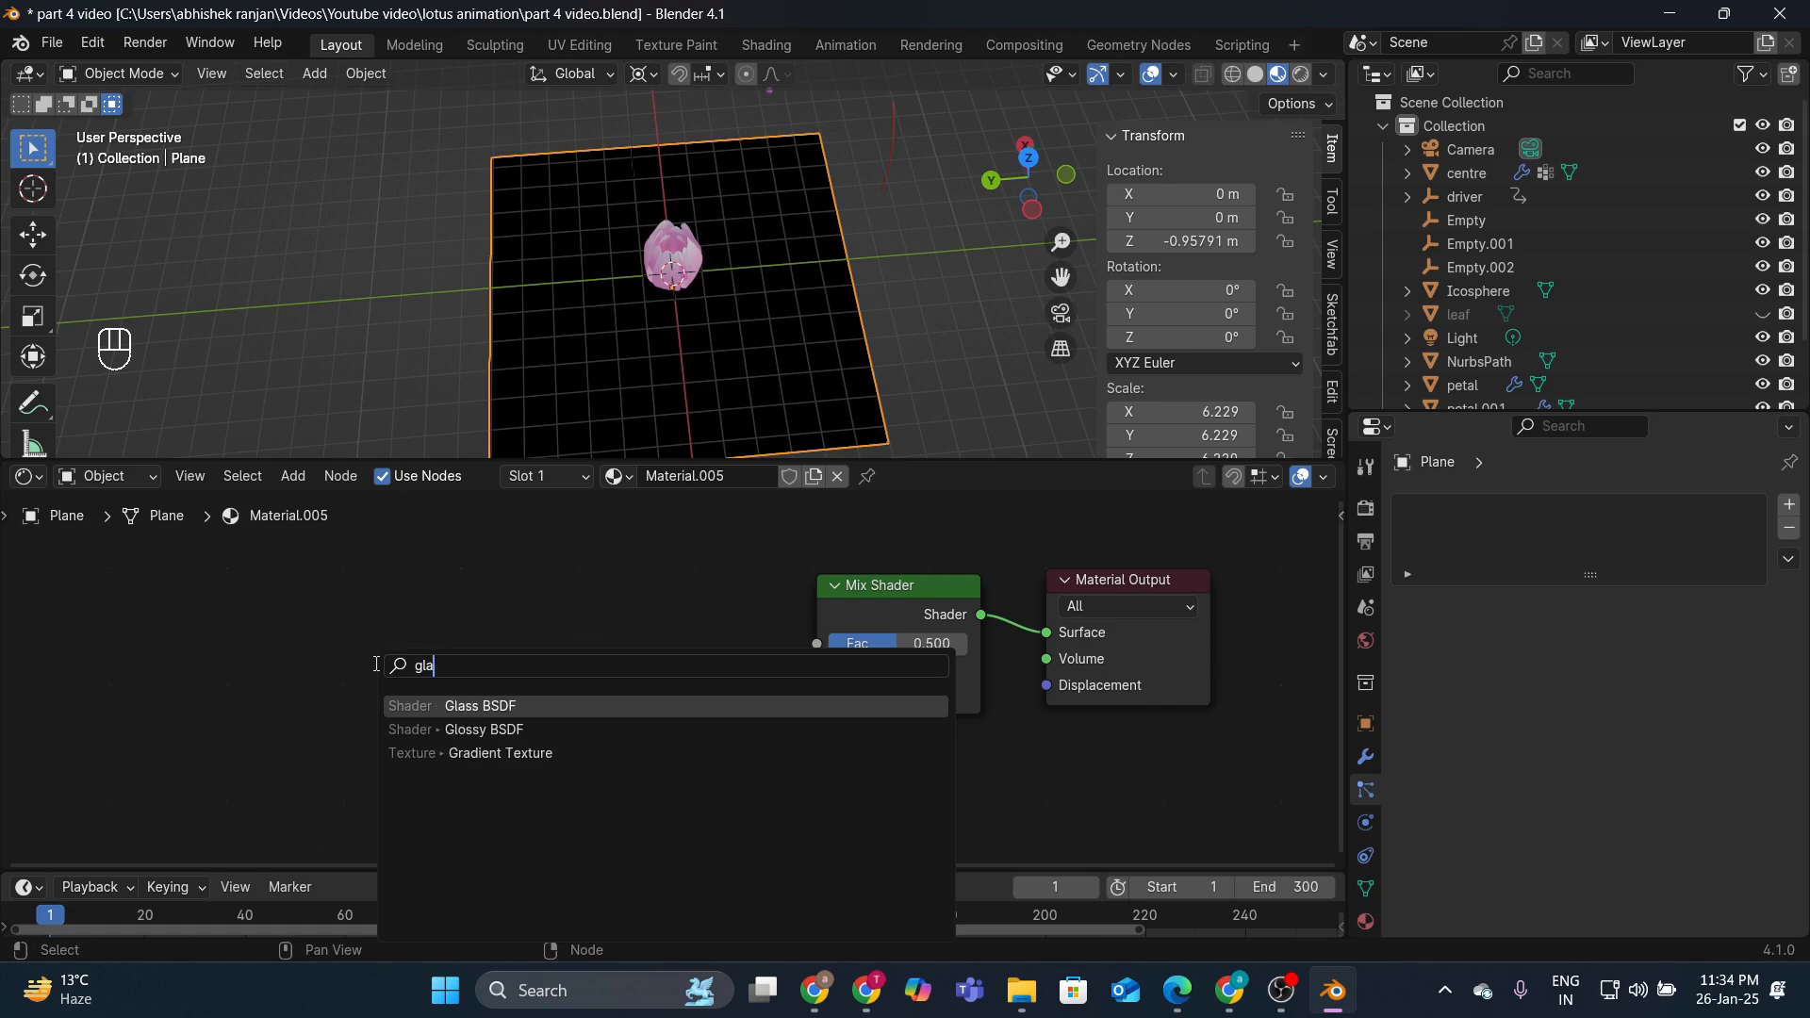
click(449, 707)
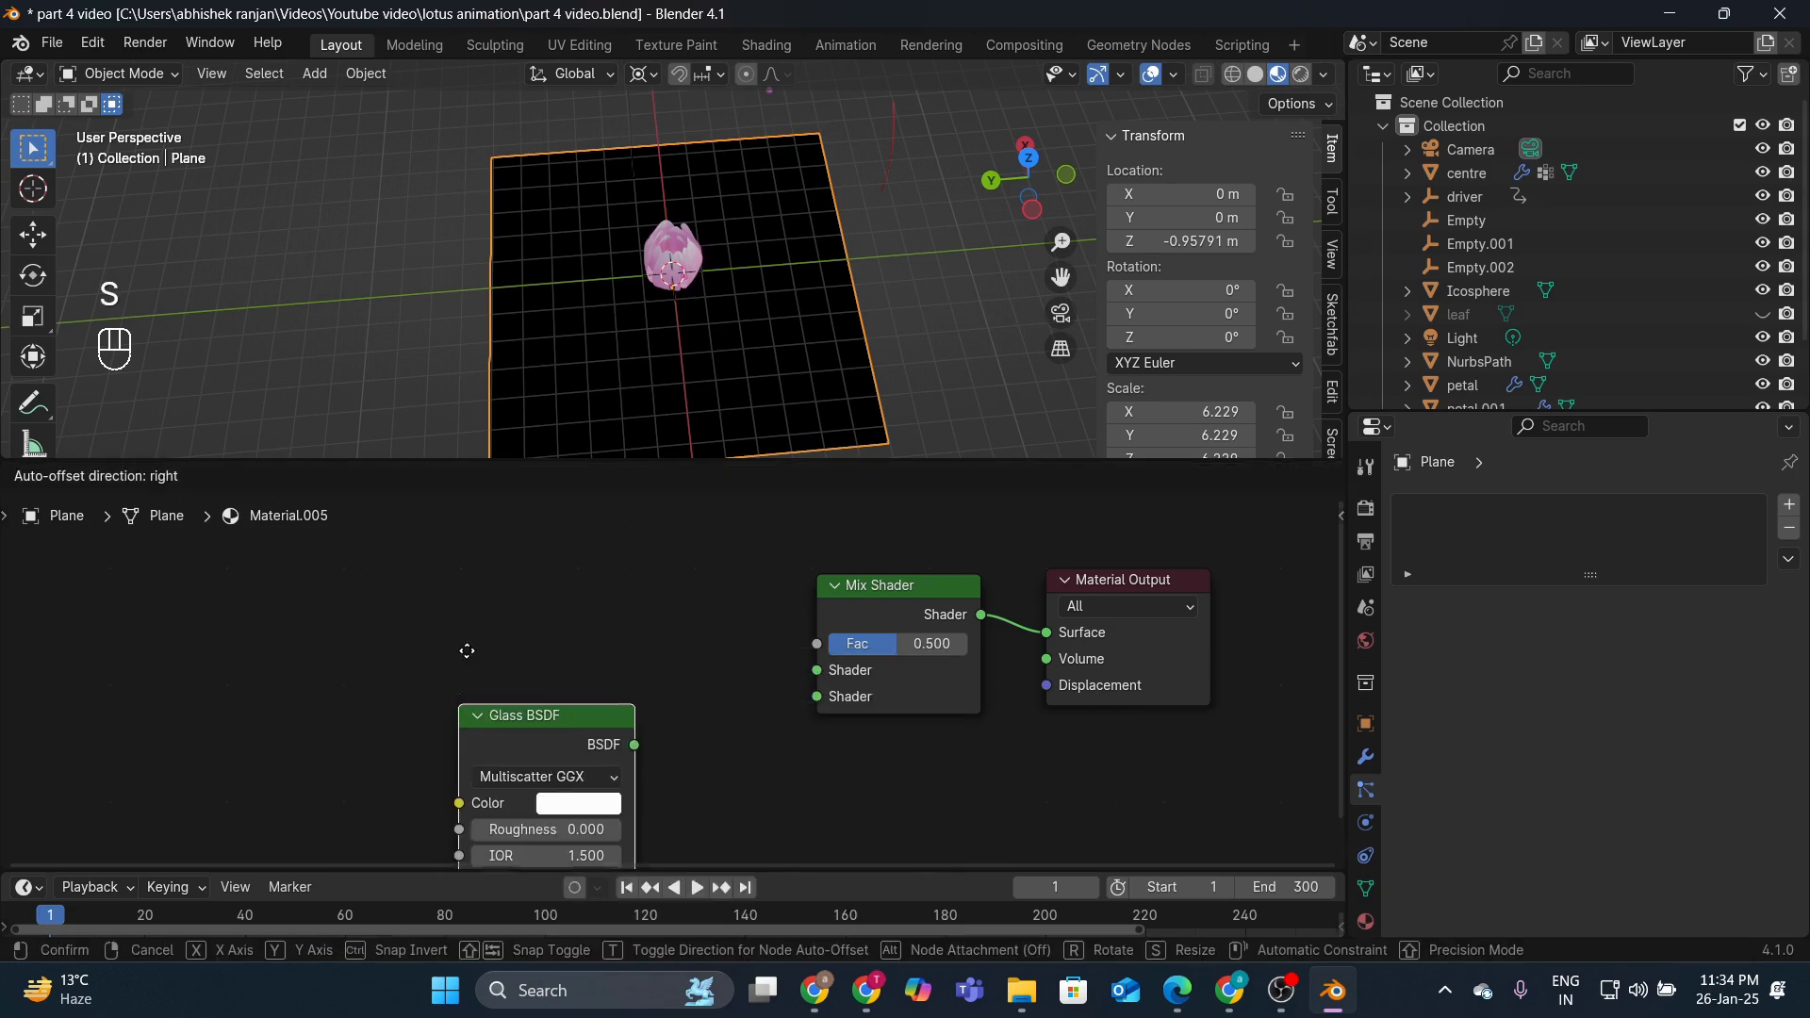
click(489, 562)
drag(894, 604, 903, 627)
drag(590, 570, 670, 557)
Step: Add a Transparent BSDF and connect Glass to the Mix Shader's first Shader input and Transparent to the second
key(shift+a)
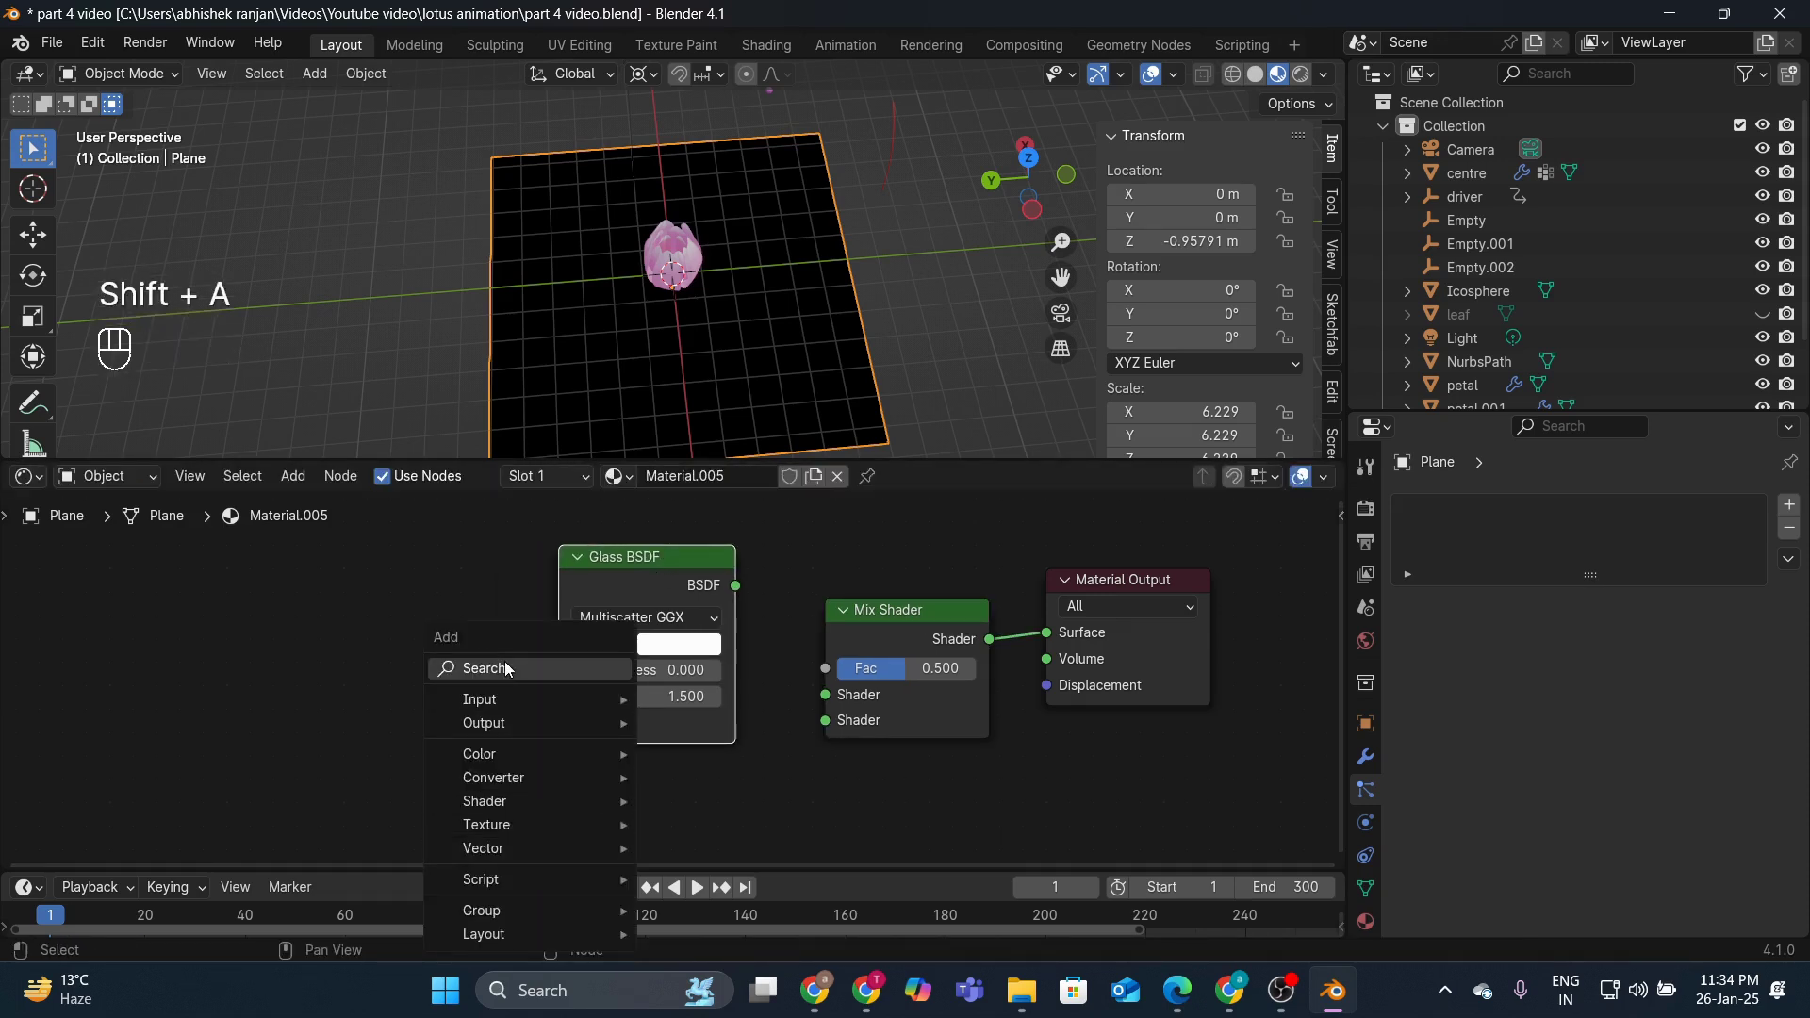
click(499, 668)
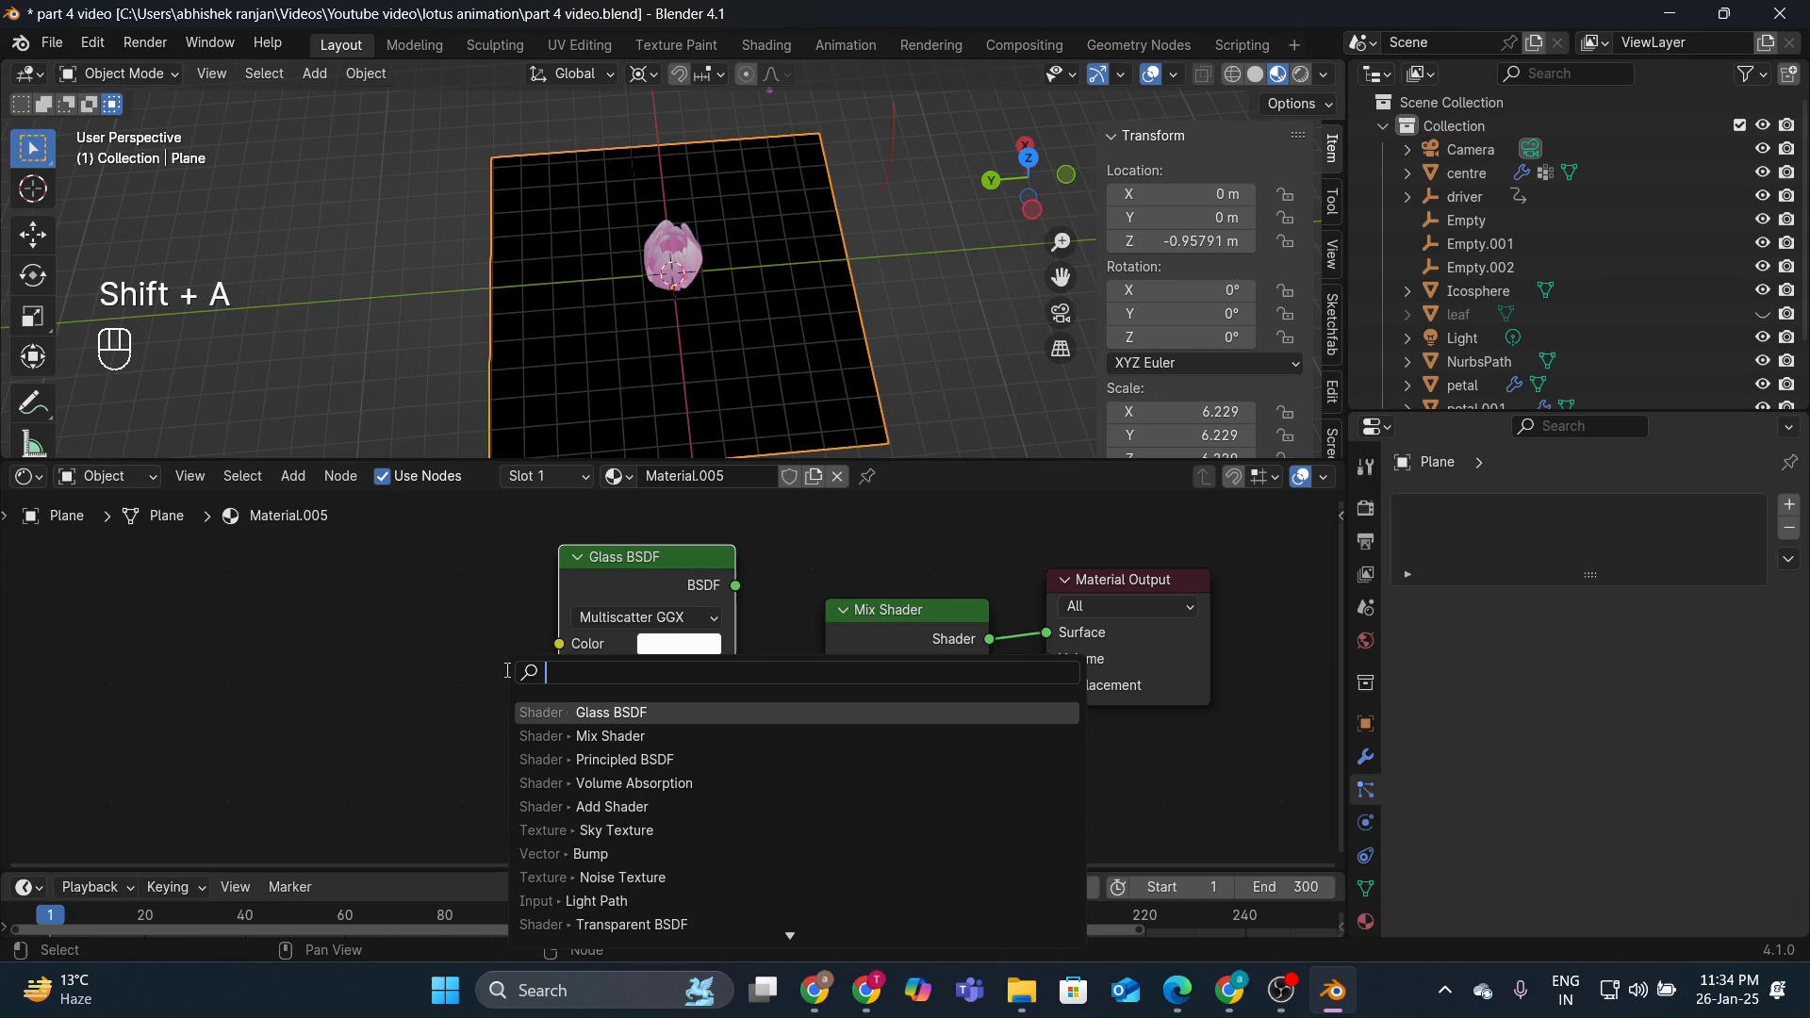
text(tr)
click(580, 737)
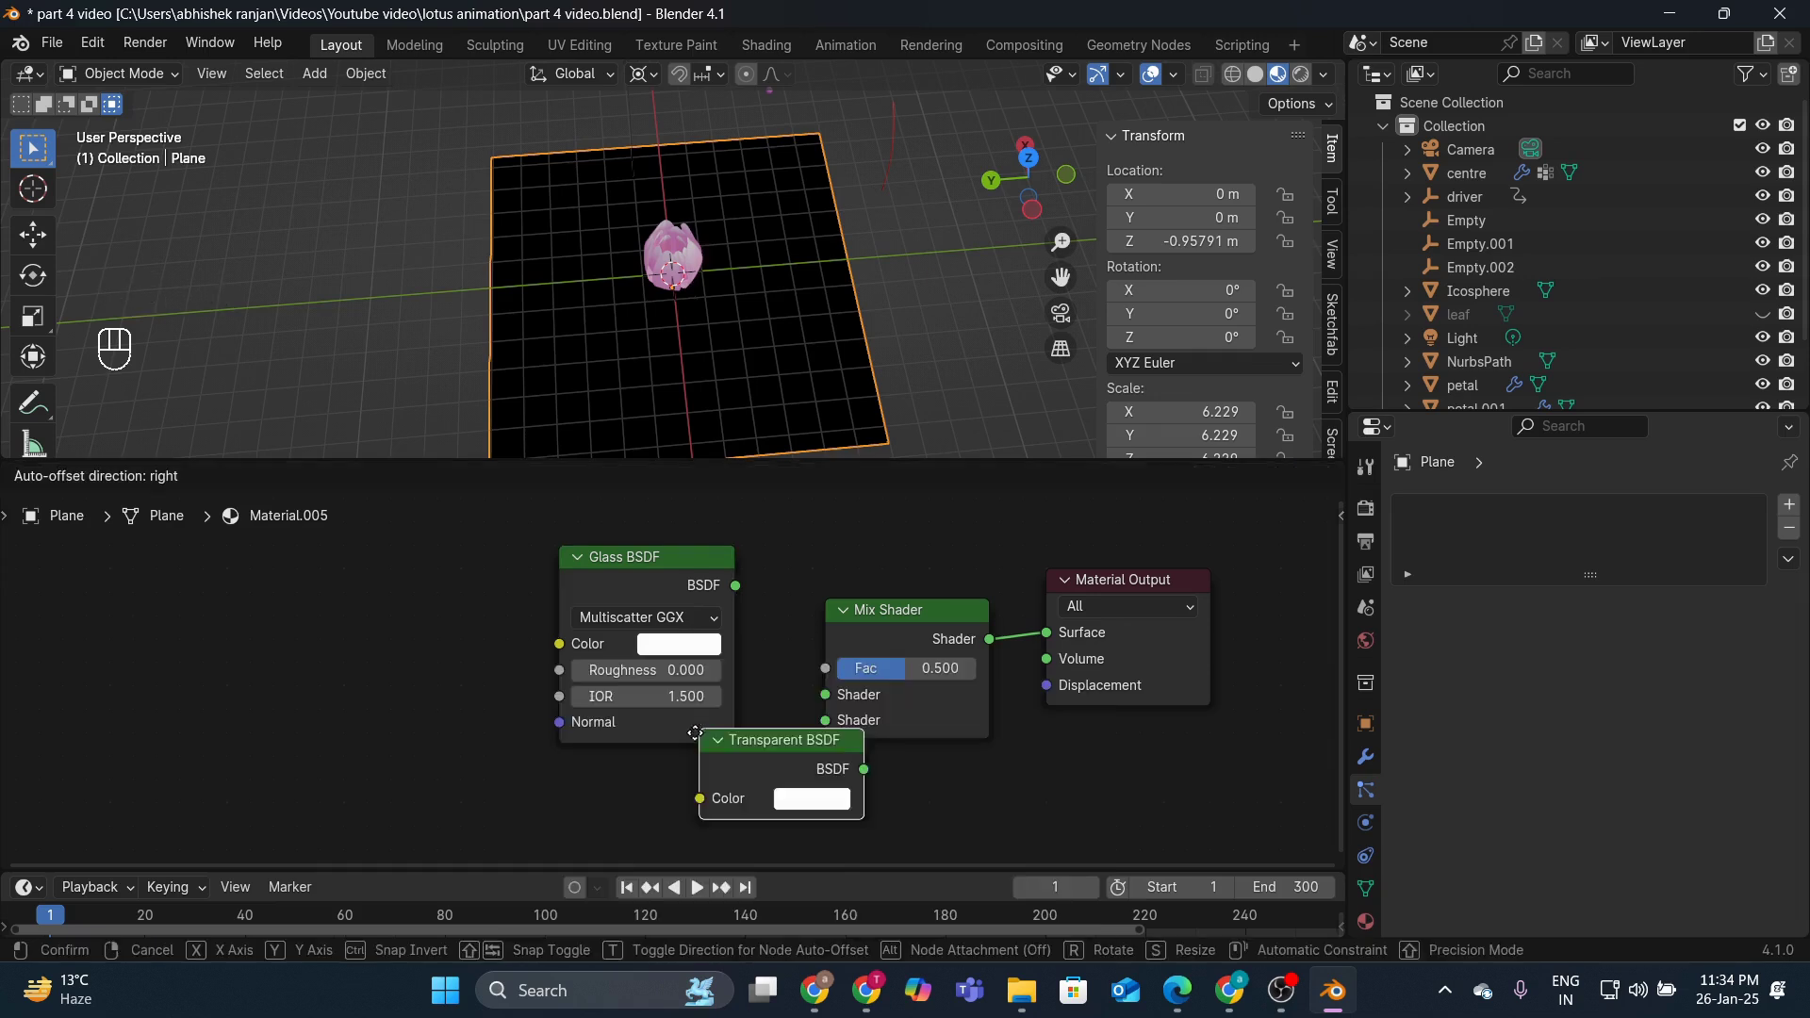
click(584, 790)
drag(736, 586, 820, 696)
drag(778, 831, 752, 834)
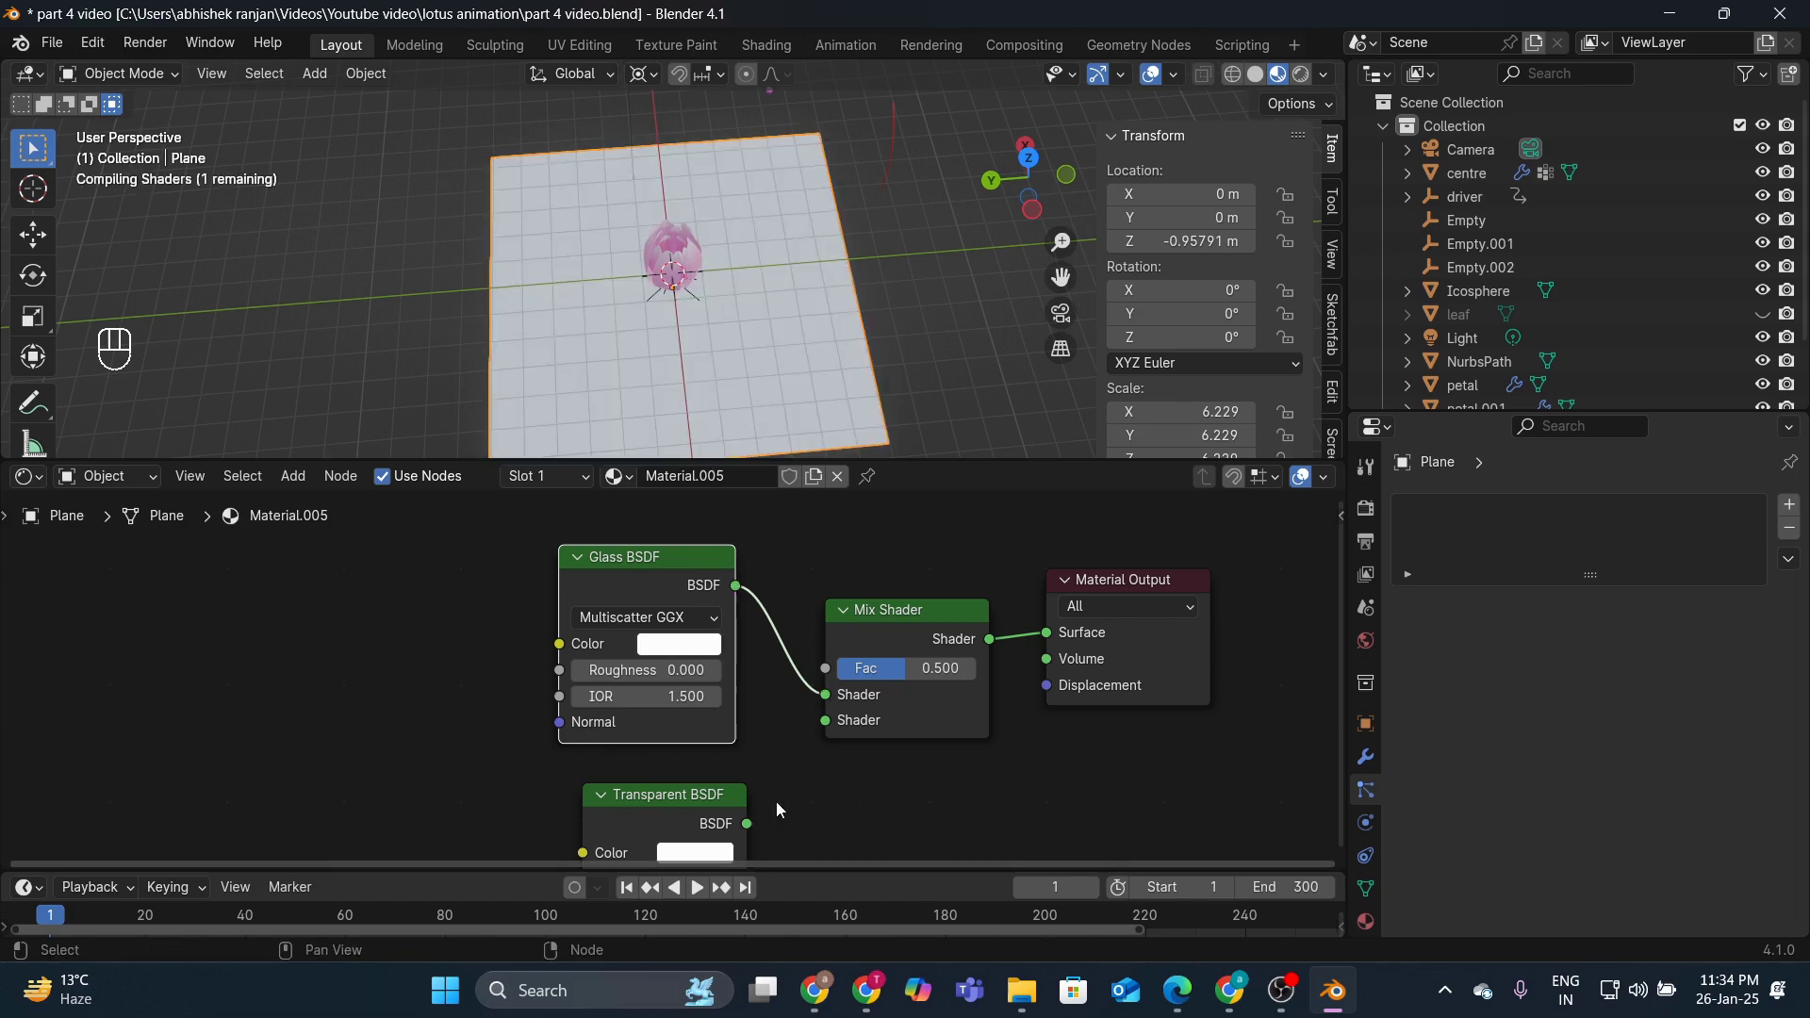
click(755, 823)
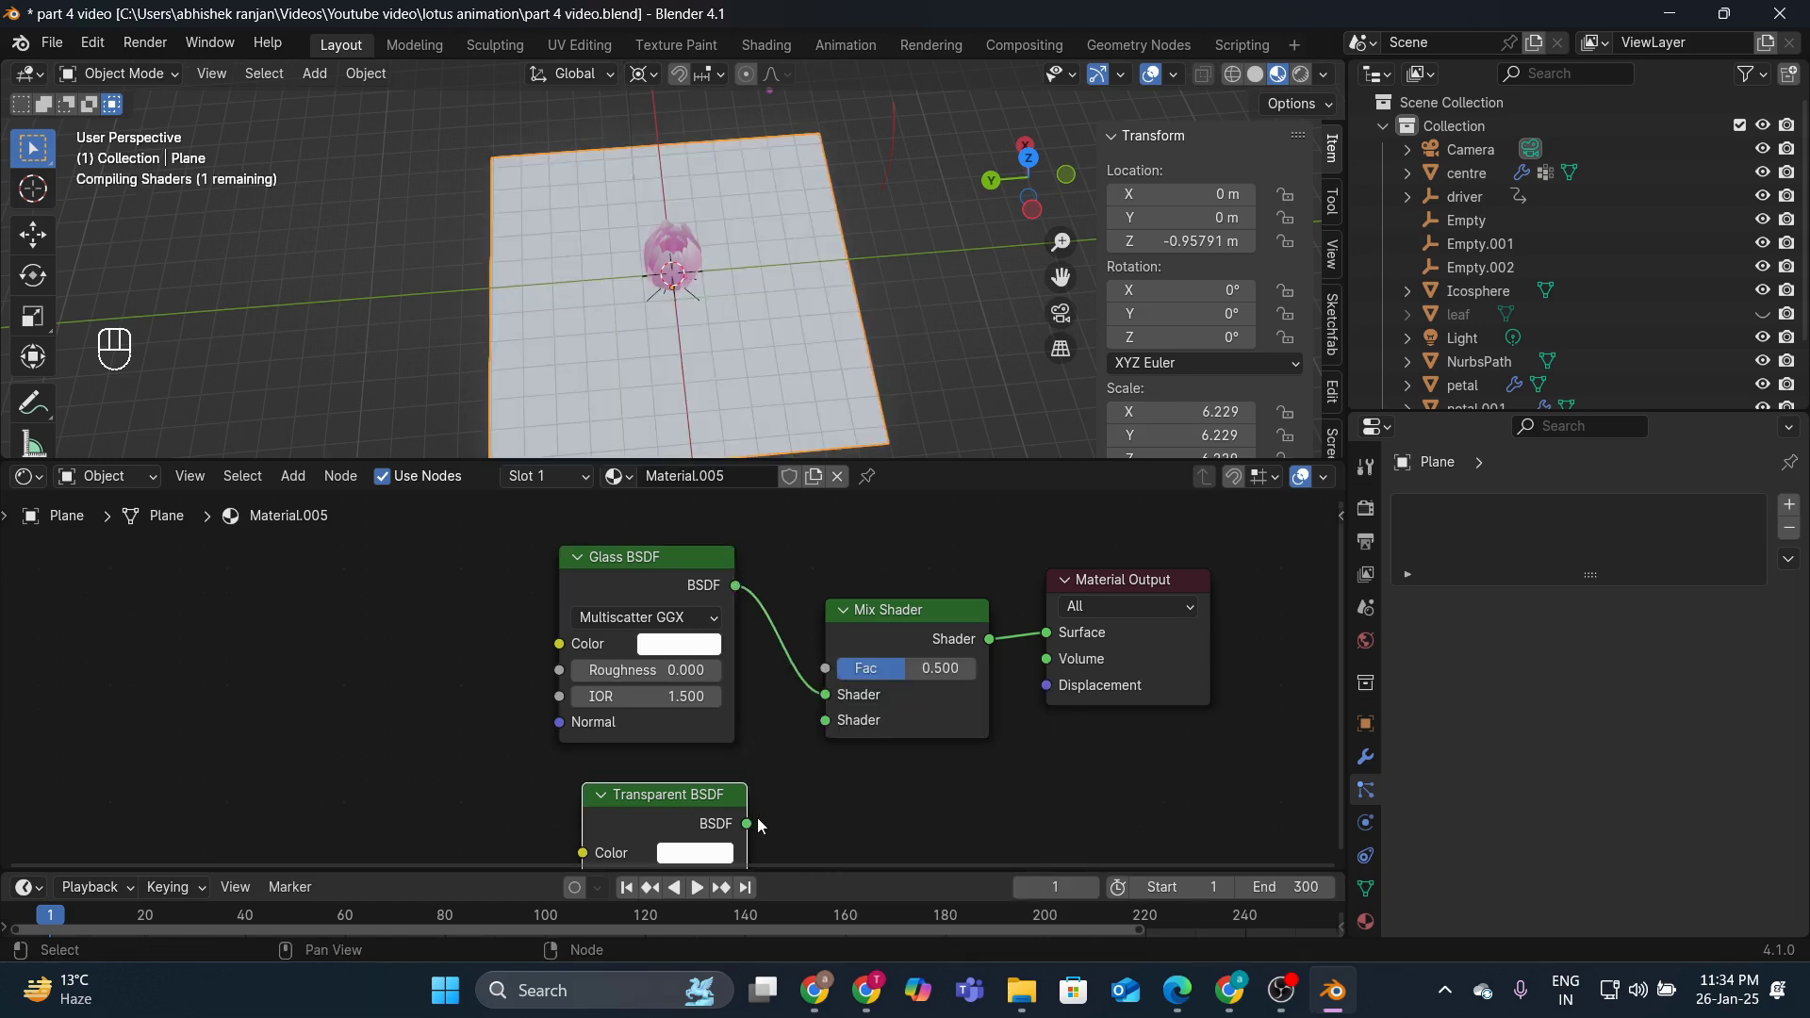
drag(753, 828, 818, 726)
Step: Set the Glass BSDF colour to light blue and the Transparent BSDF colour to light blue with hue 0.568 and saturation 0.833
click(703, 644)
mouse_move(752, 378)
mouse_down()
mouse_move(768, 328)
mouse_move(741, 328)
mouse_move(767, 320)
mouse_up()
click(680, 849)
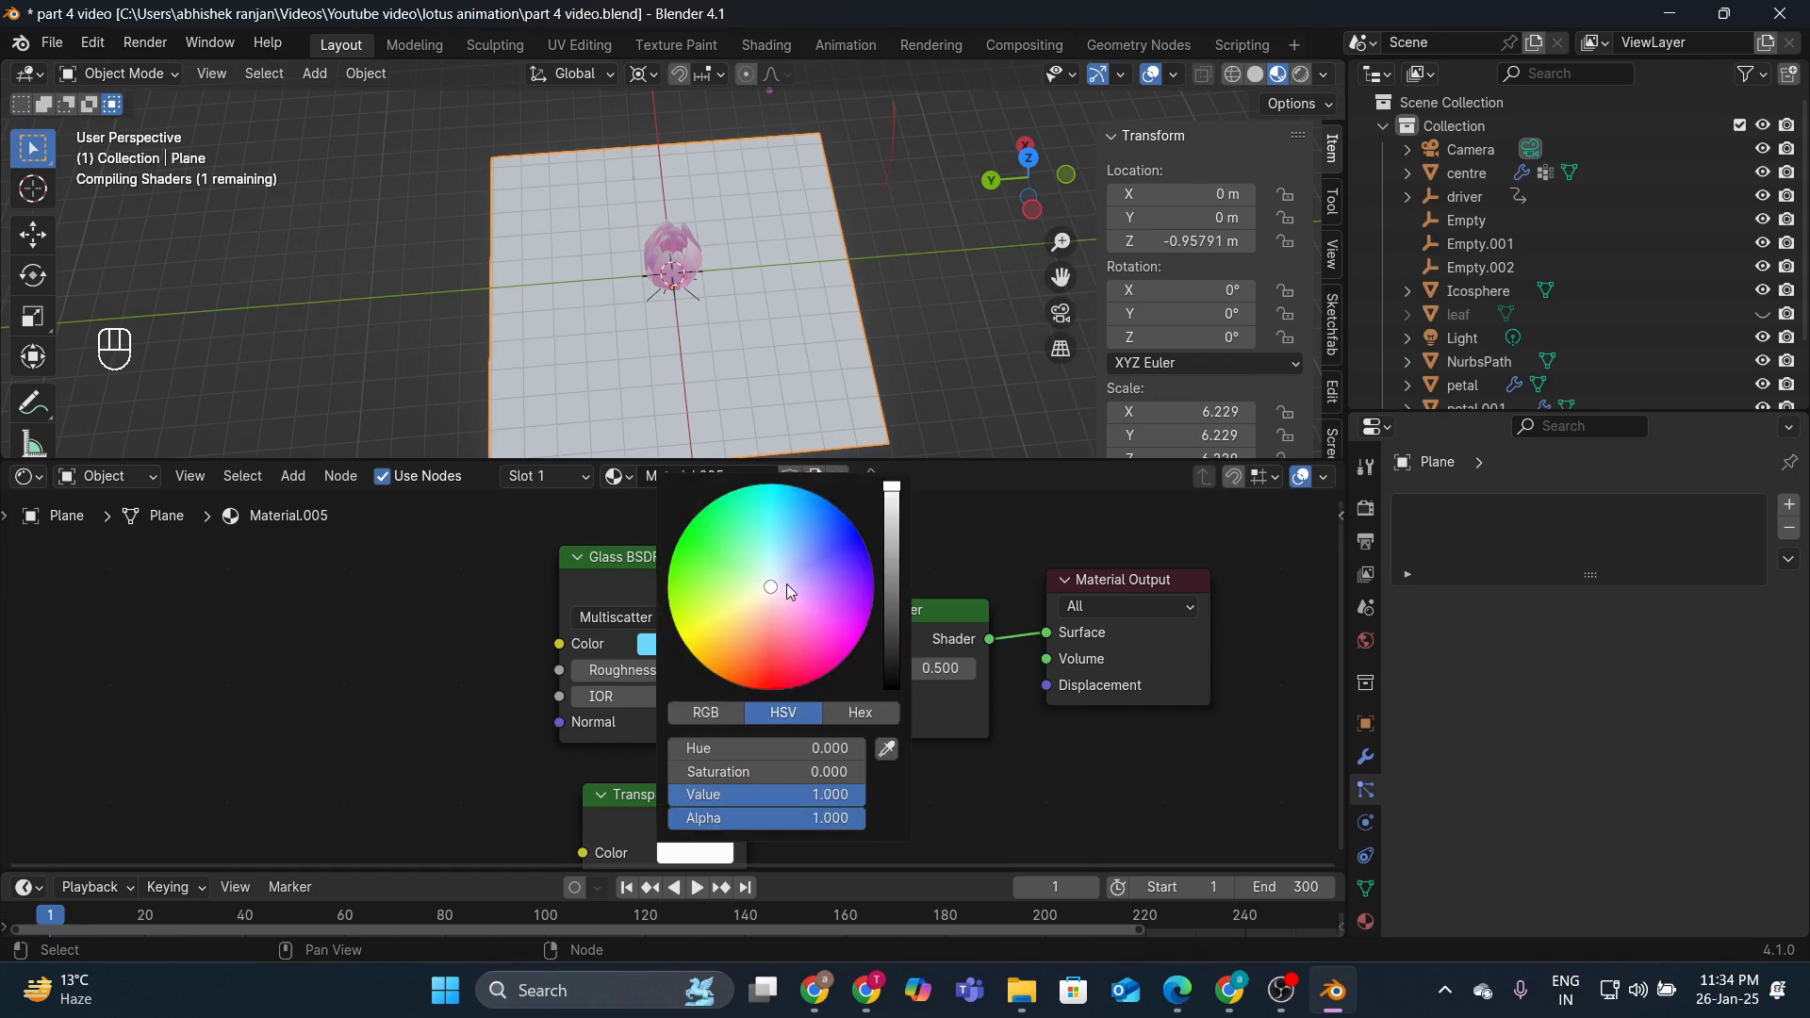
drag(768, 588, 789, 531)
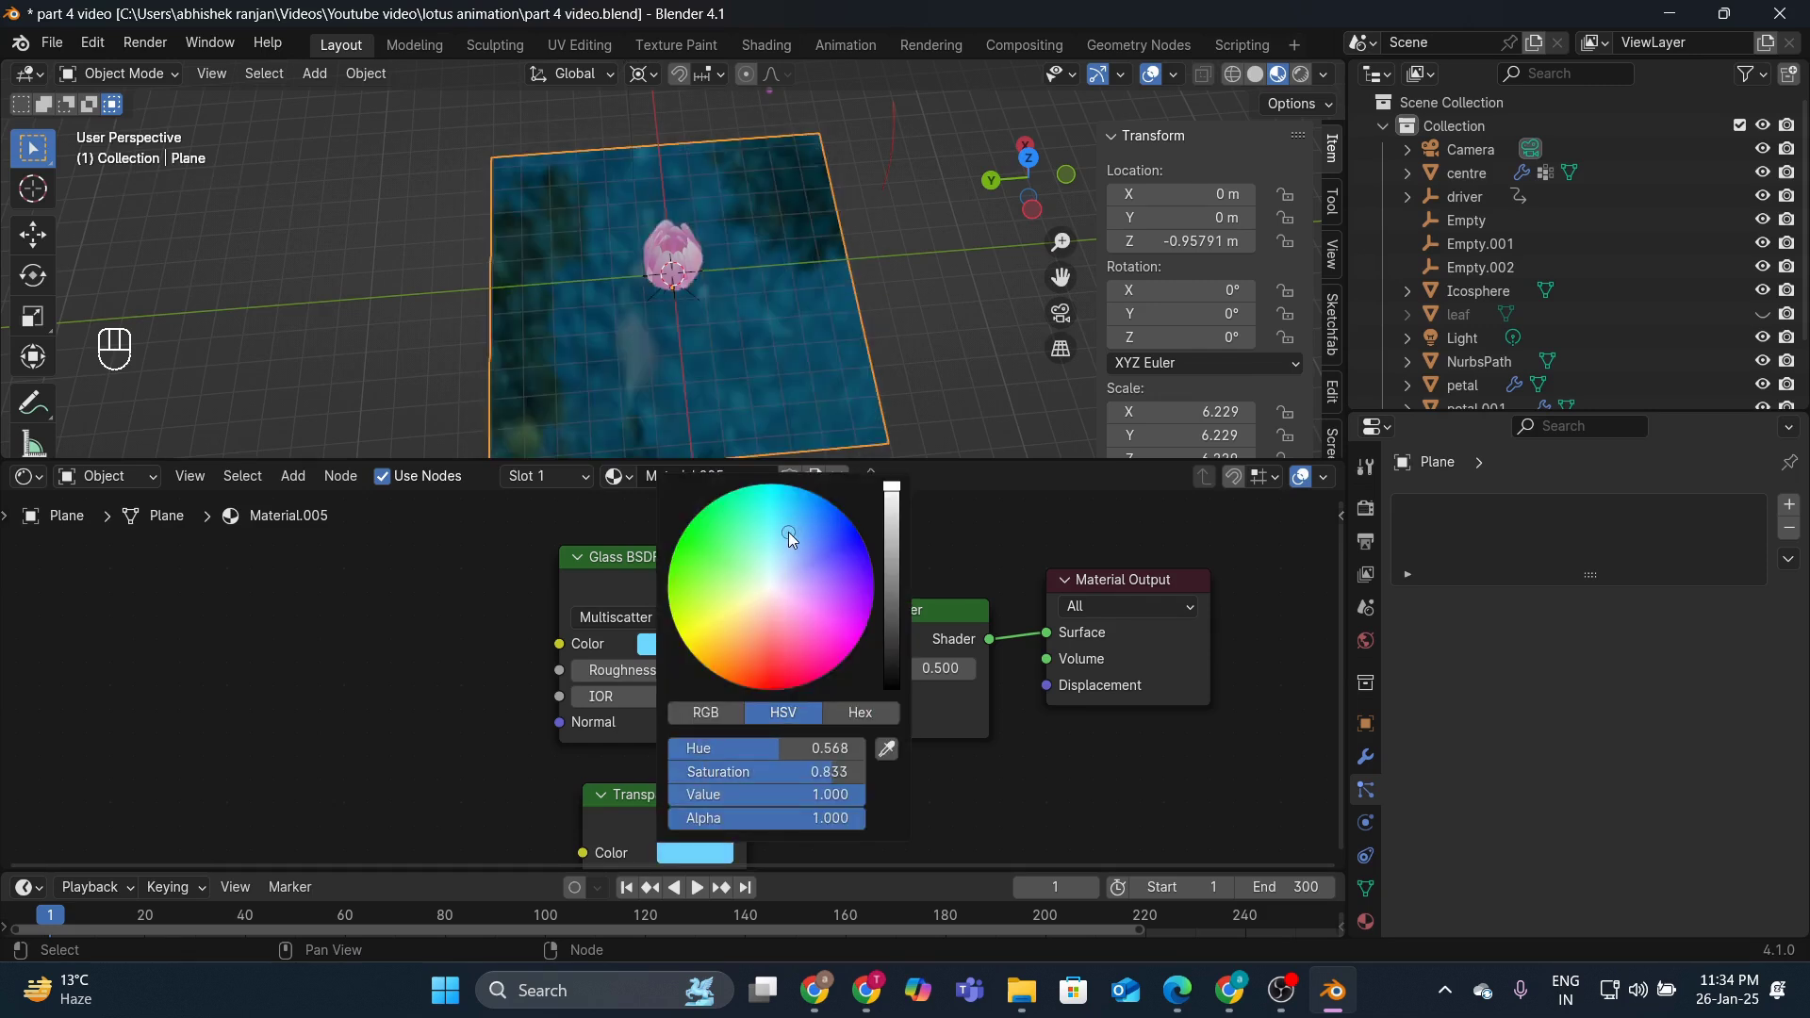
scroll(1038, 801, down, 2)
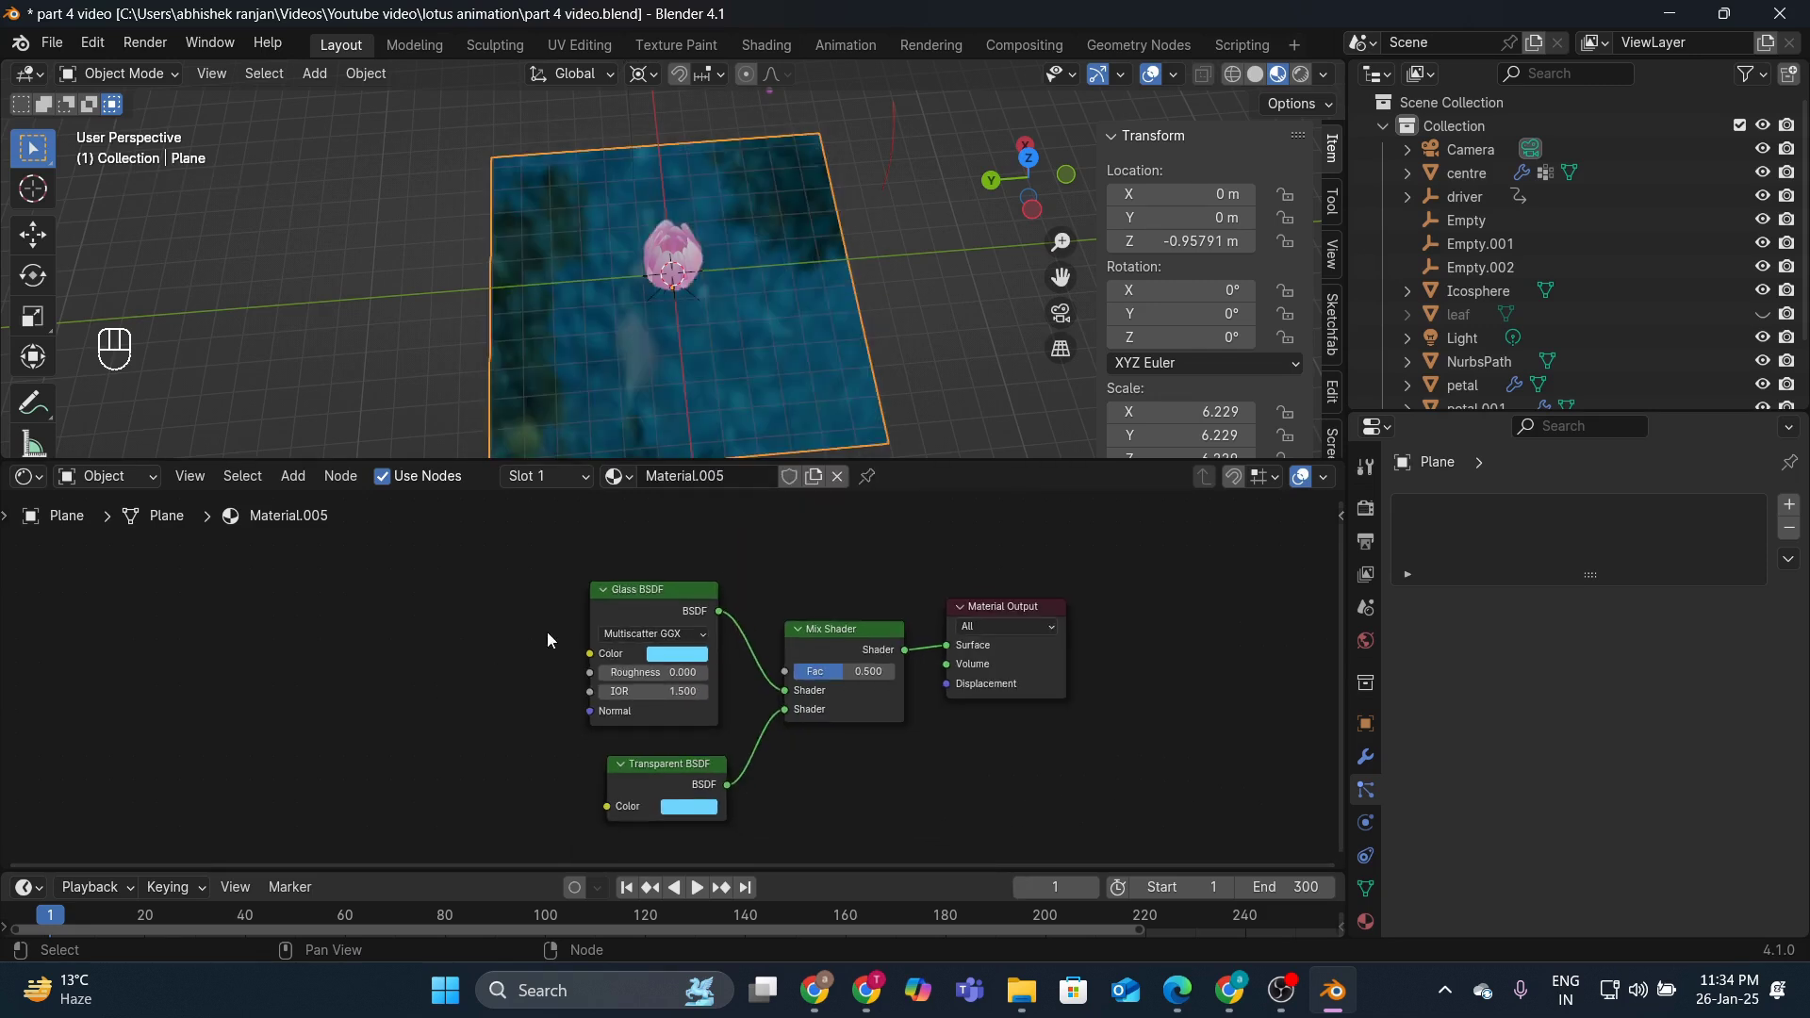
Step: Rearrange the two BSDF nodes, add a Light Path node and connect its Is Shadow Ray output to the Mix Shader's Fac
drag(674, 767, 713, 799)
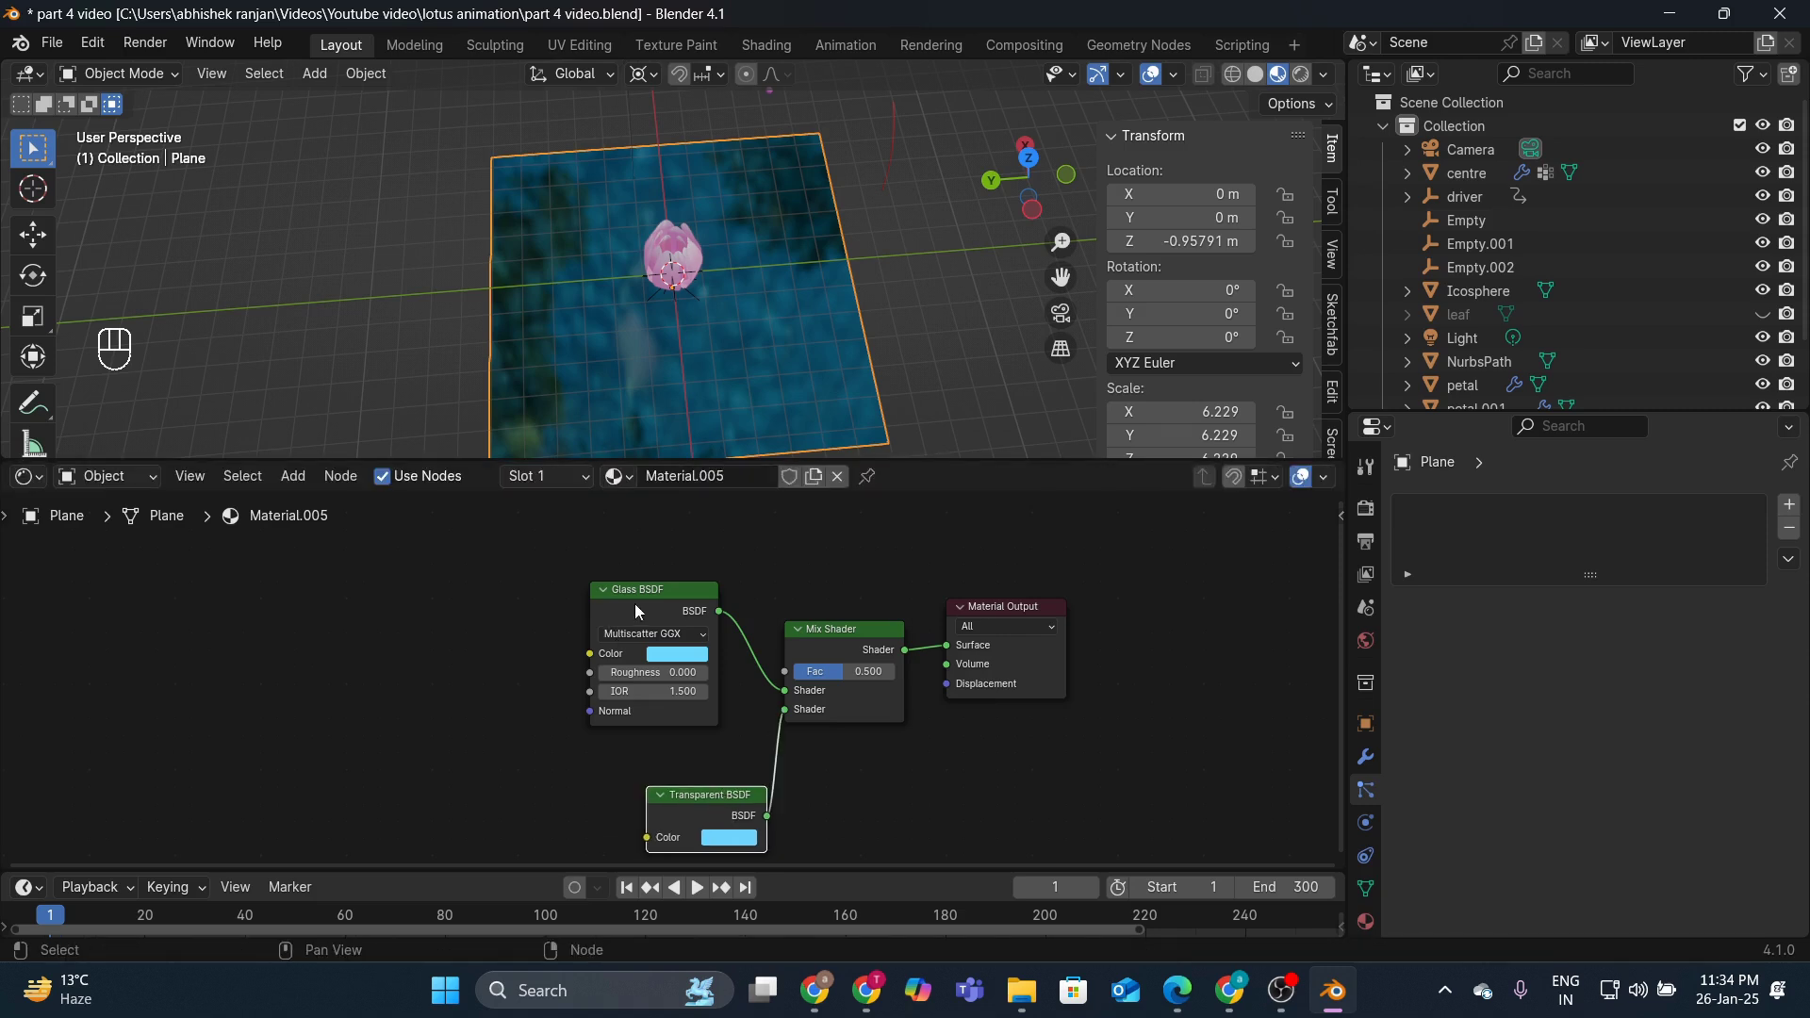
drag(644, 594, 638, 635)
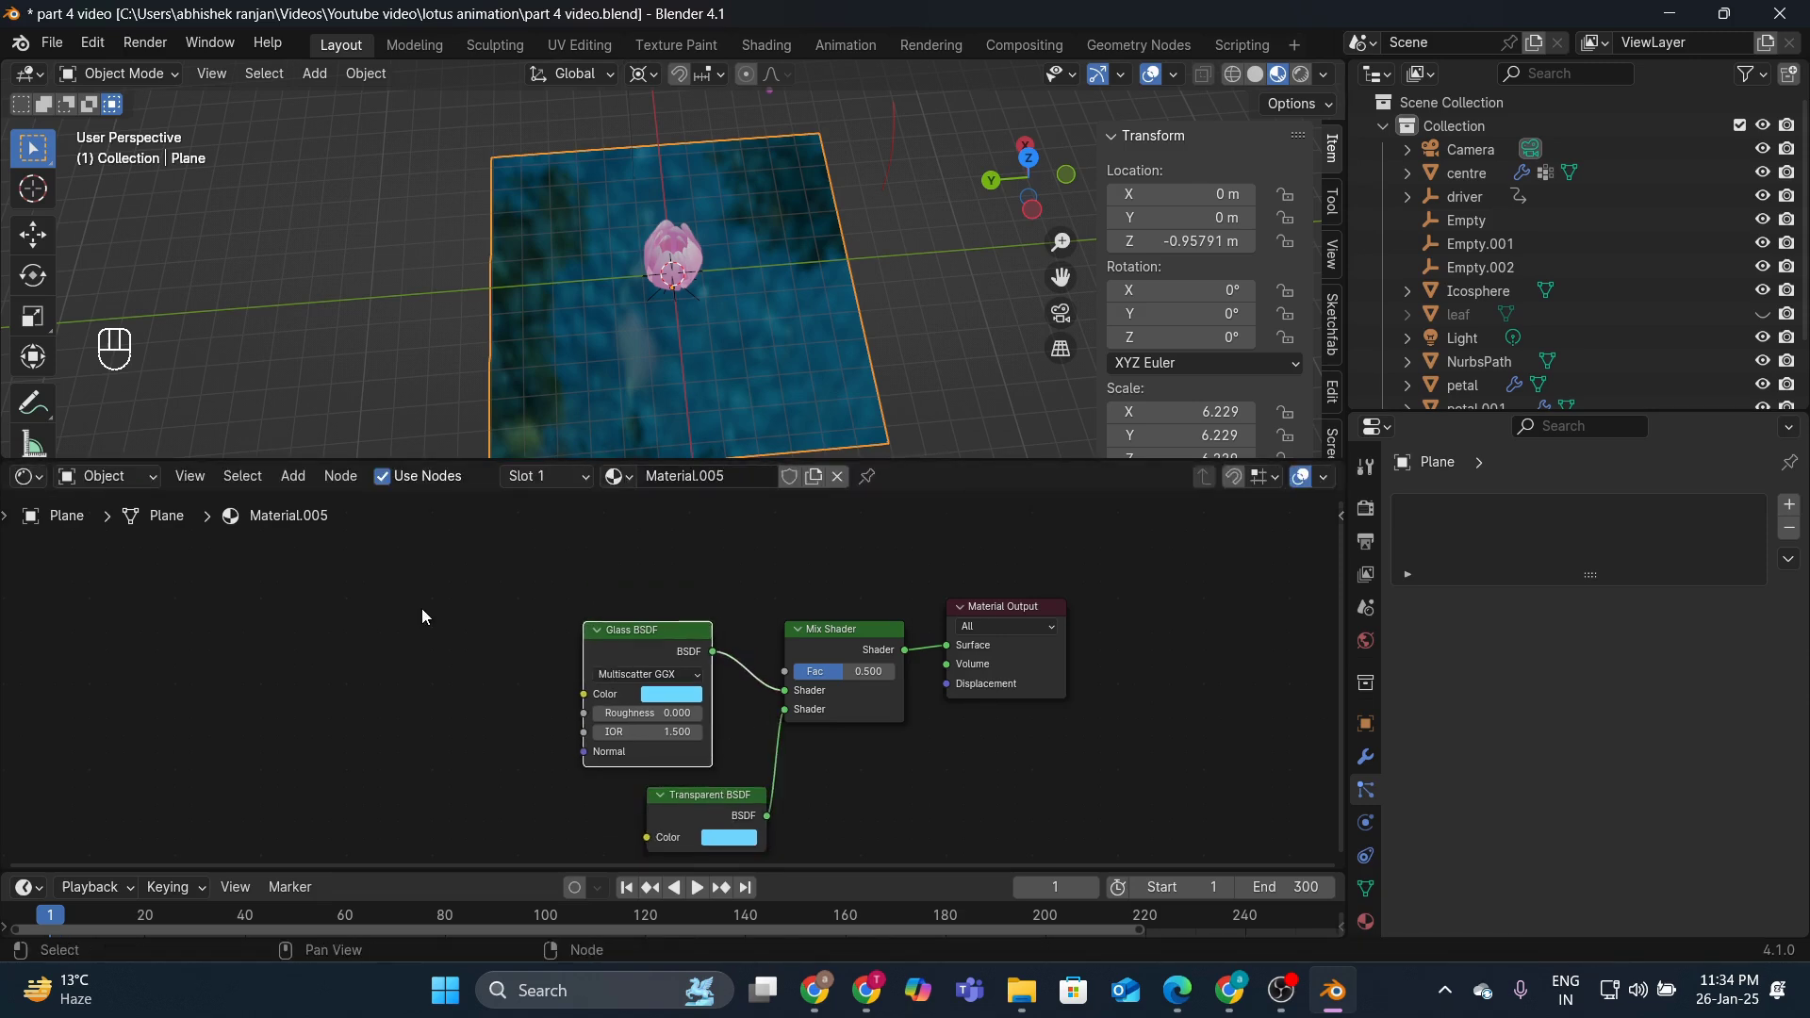
key(shift+a)
click(371, 609)
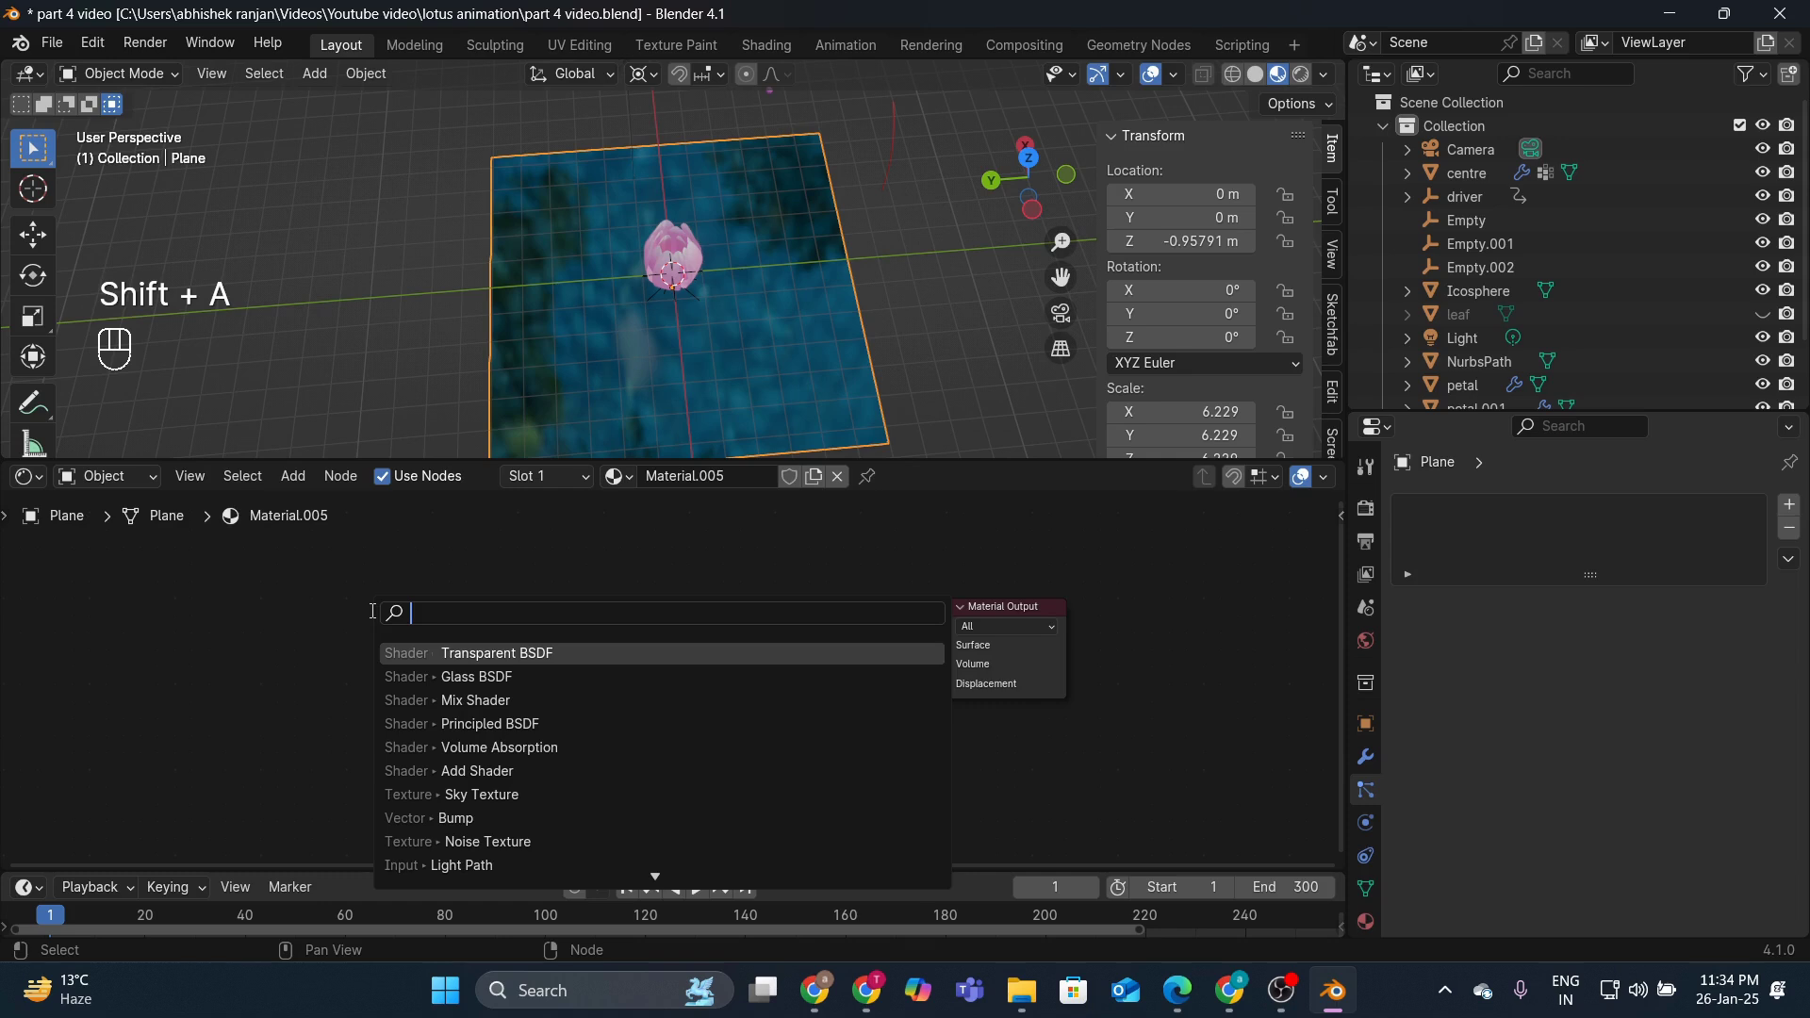
text(light)
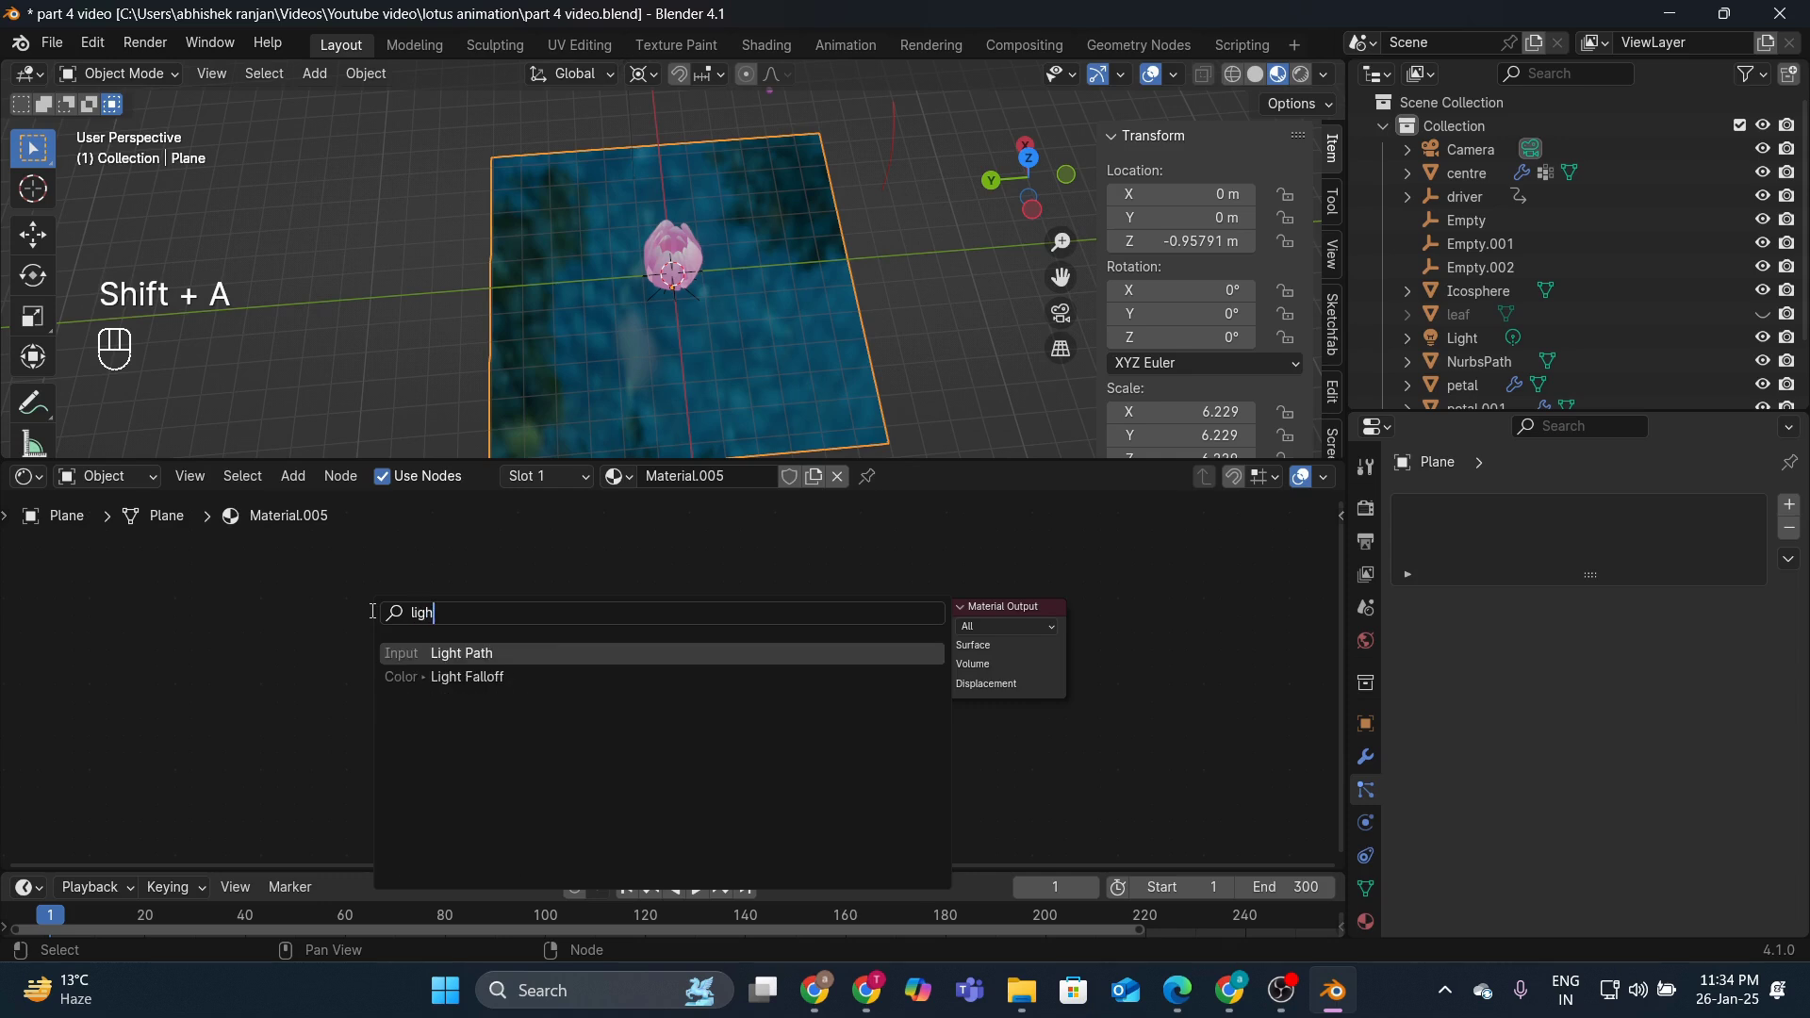
click(540, 653)
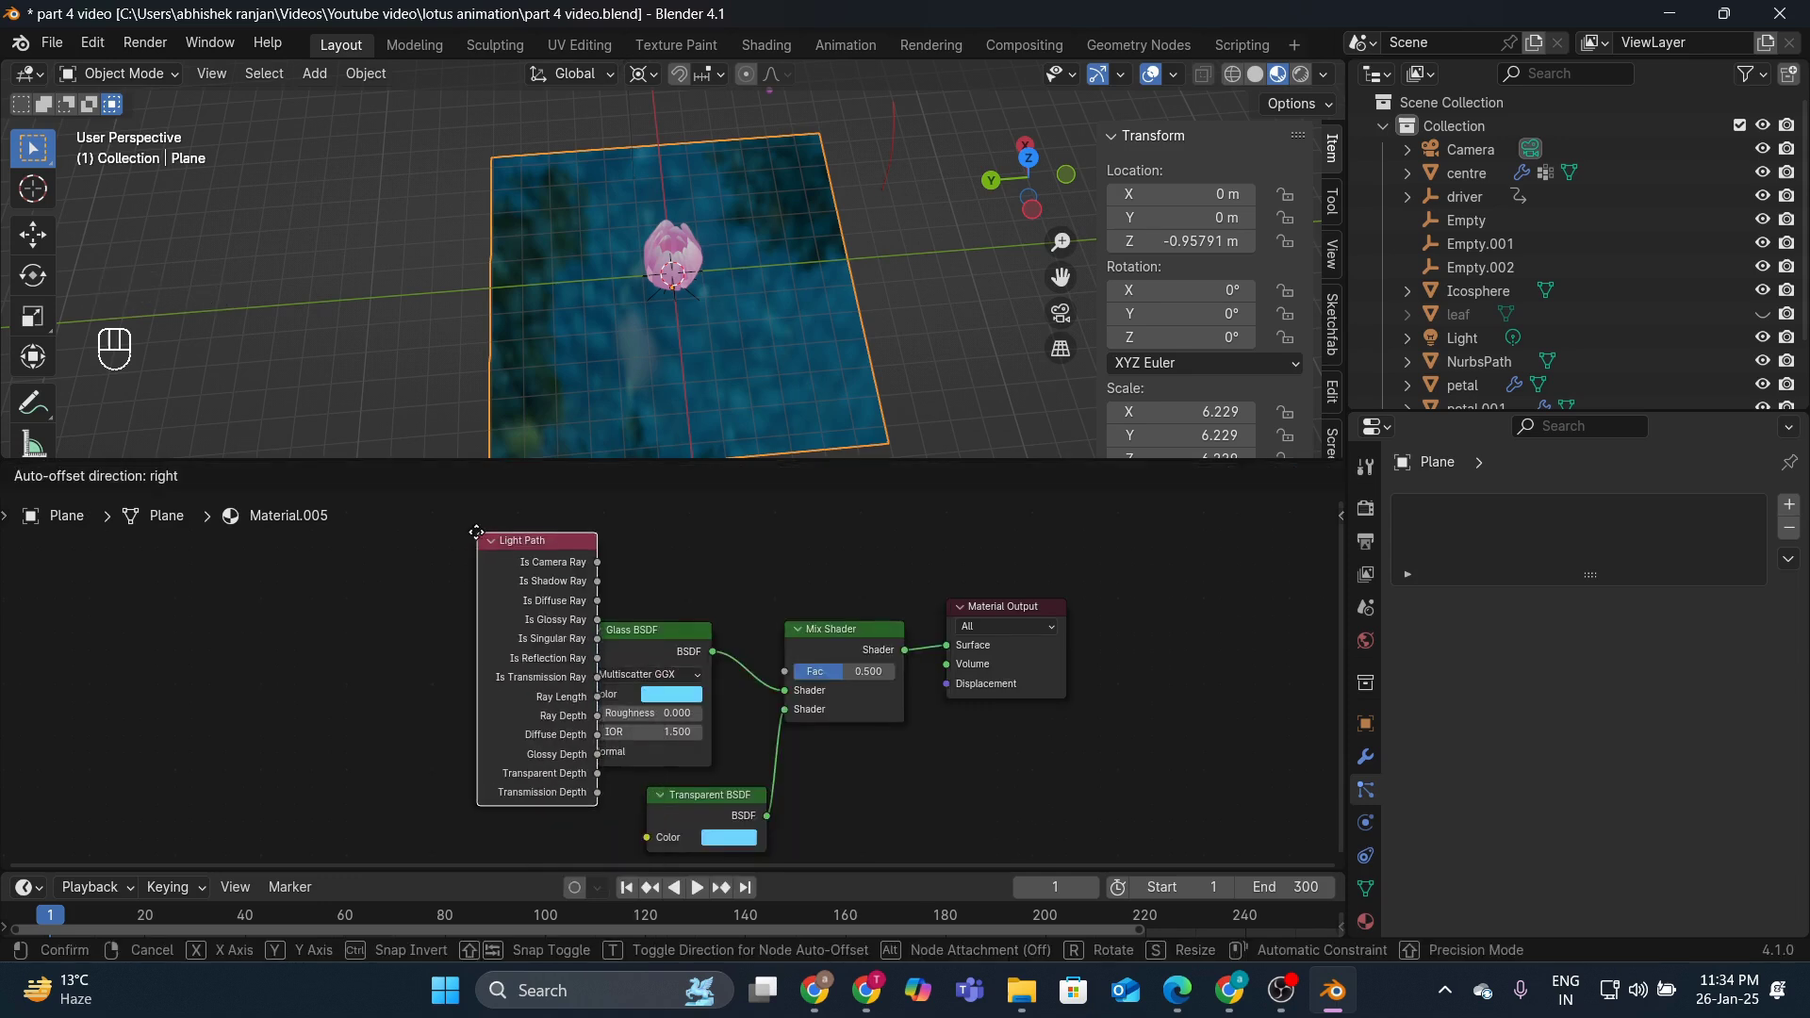
click(530, 560)
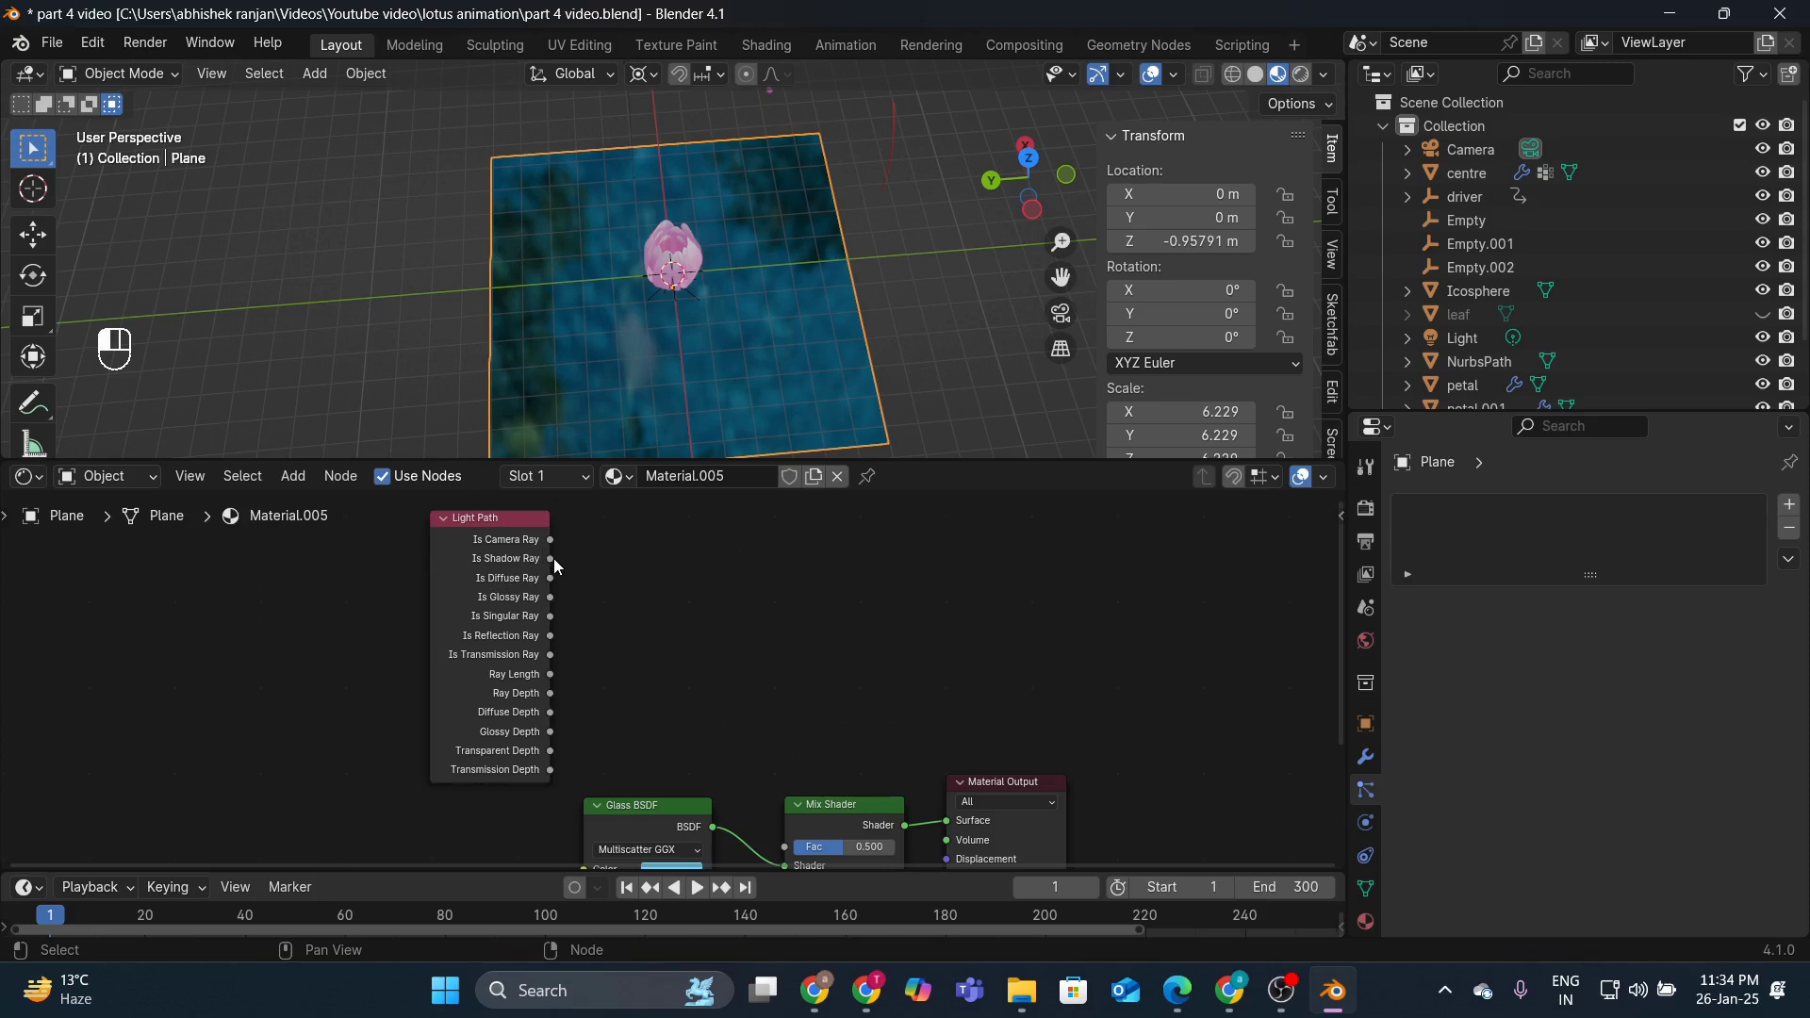
drag(553, 559, 788, 744)
scroll(843, 632, down, 3)
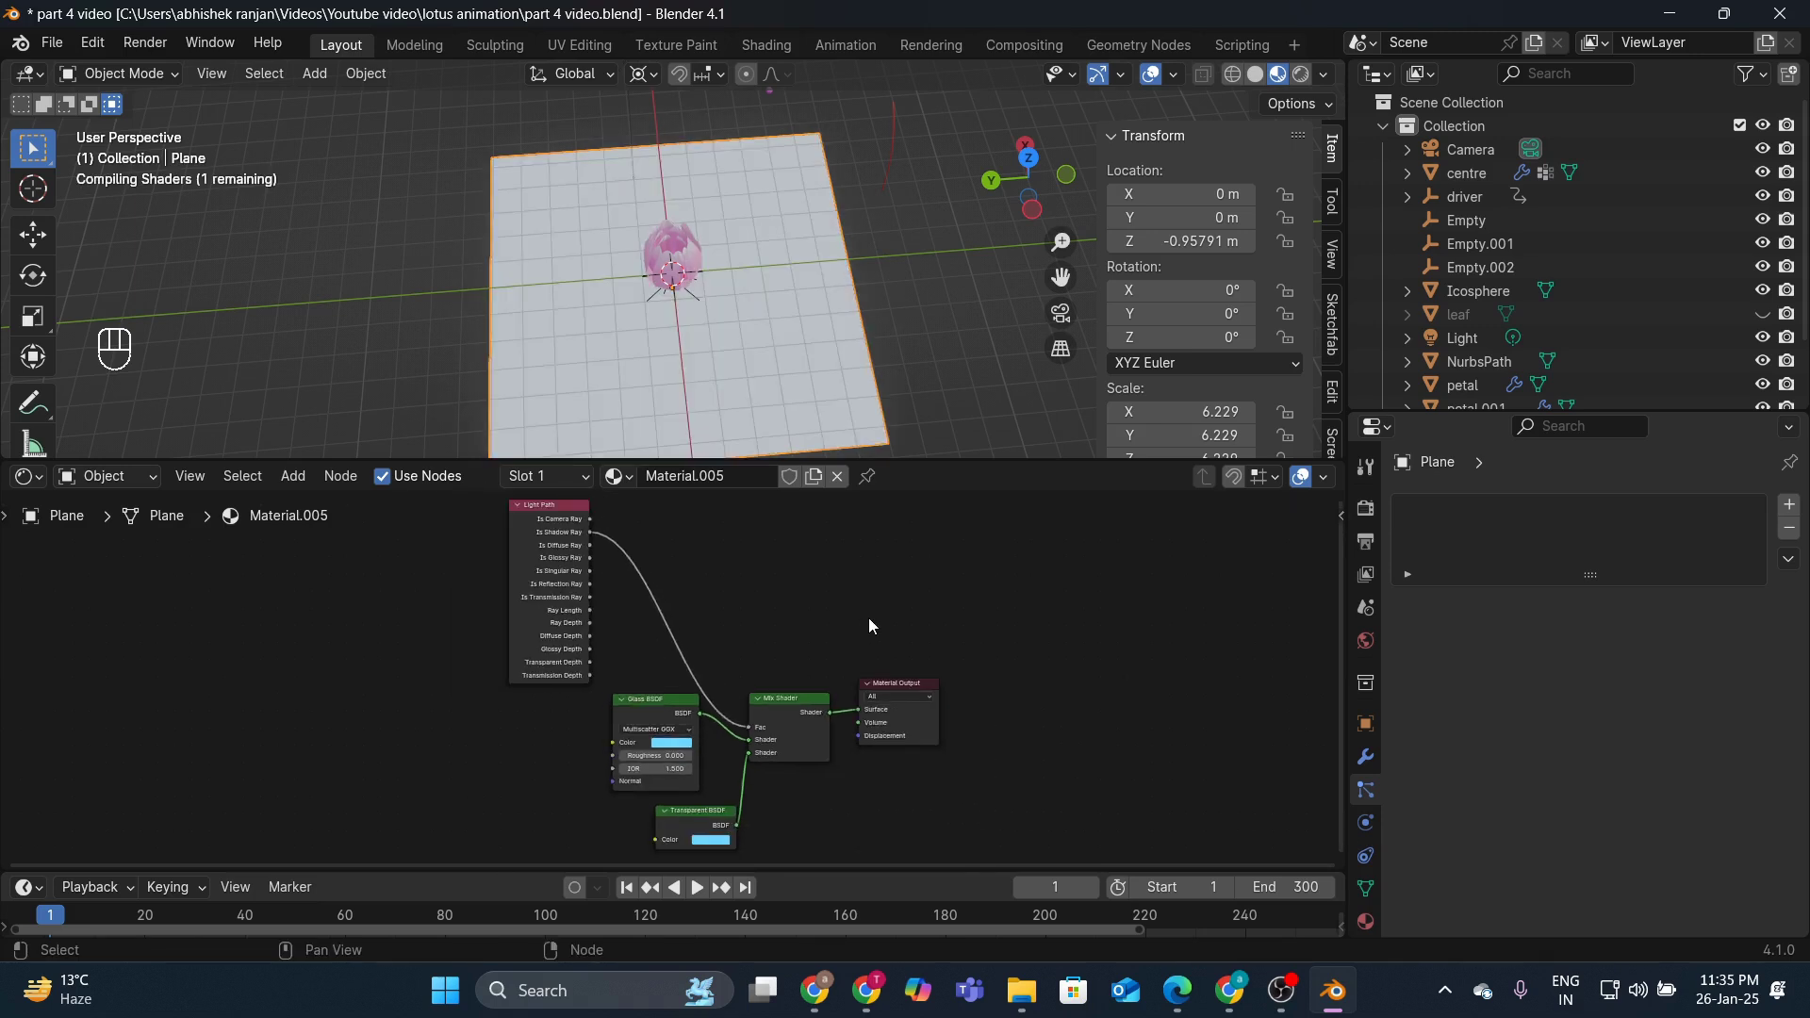
scroll(873, 626, up, 4)
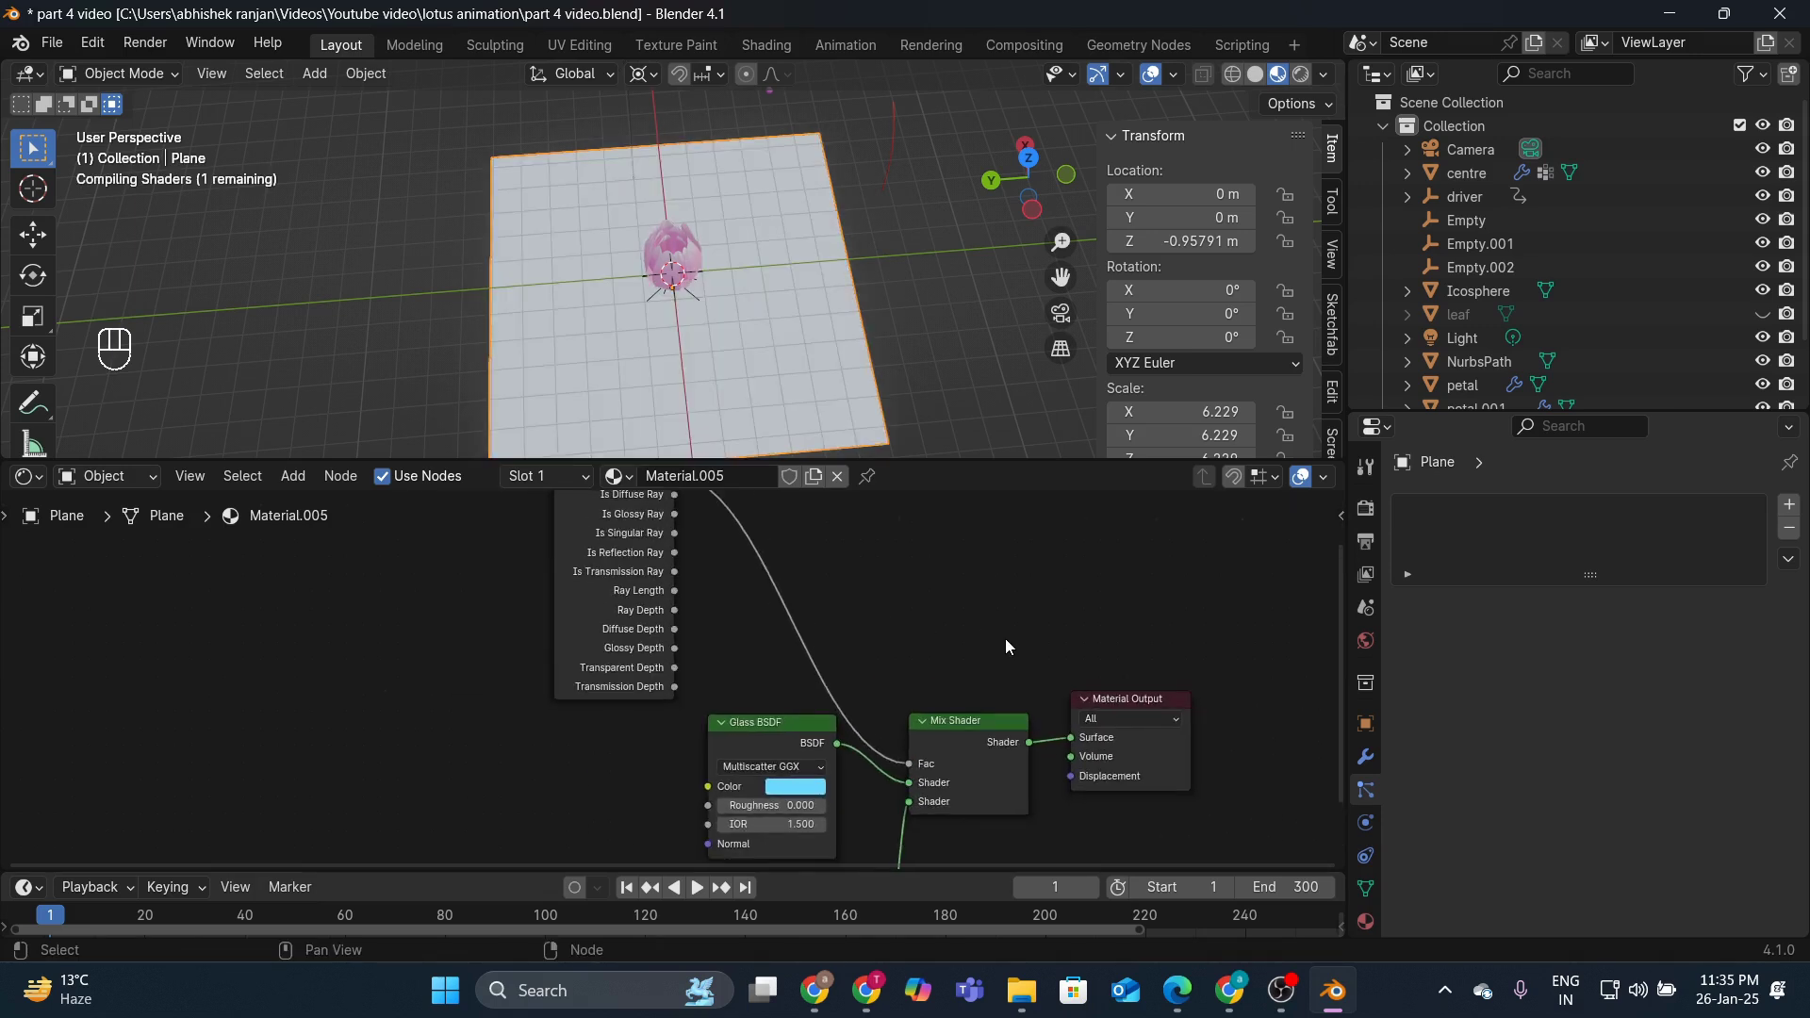
Step: Add a Noise Texture node ahead of the Glass BSDF in the plane's material
scroll(1006, 639, down, 1)
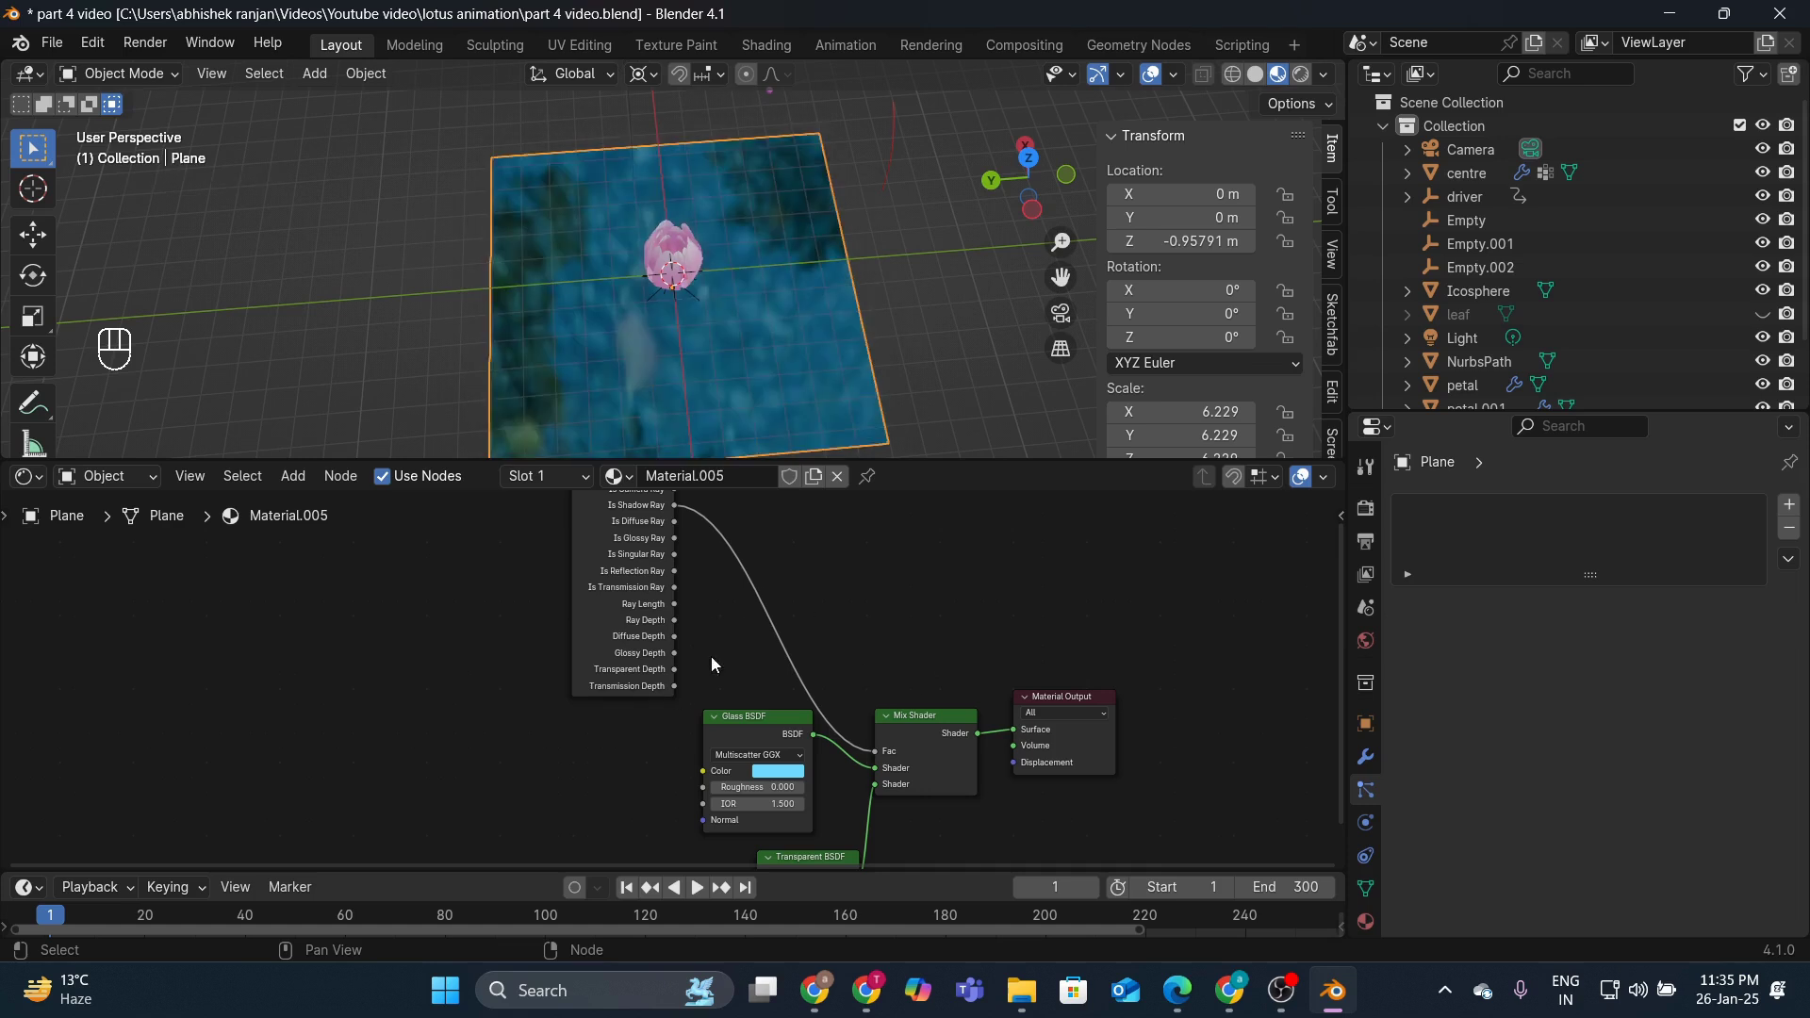
click(742, 720)
key(shift+a)
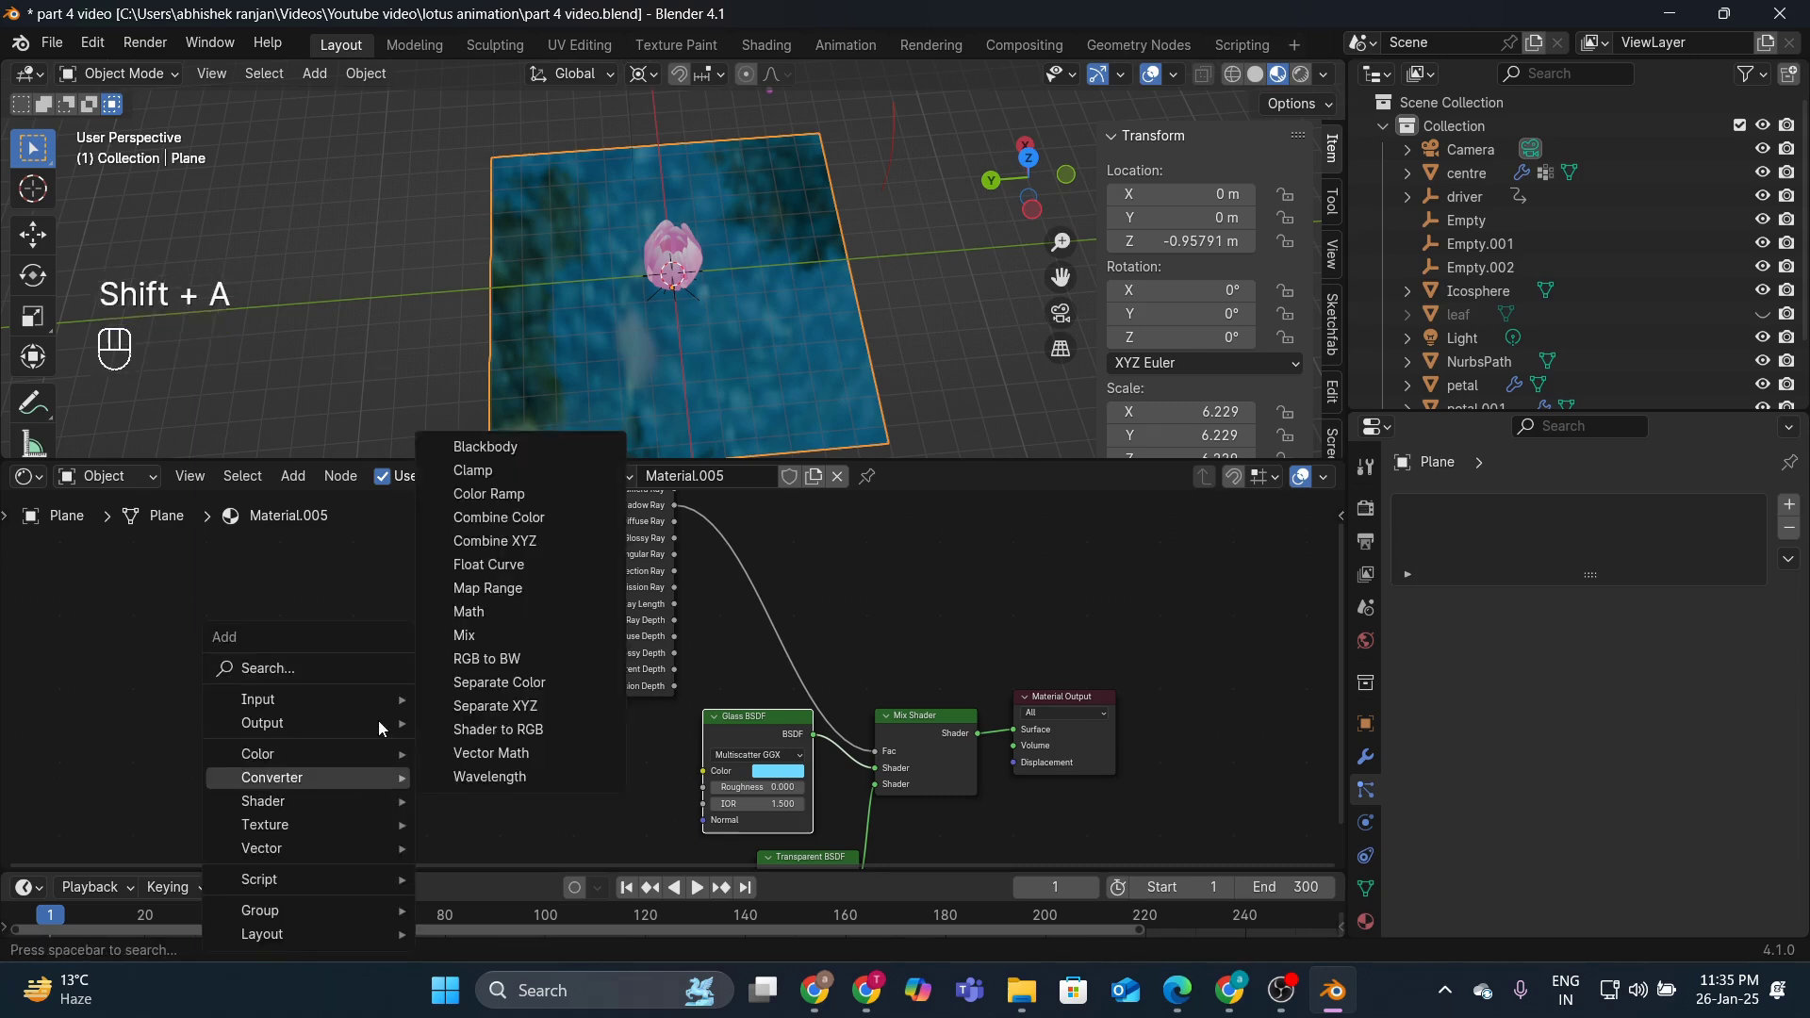
click(337, 671)
text(nois)
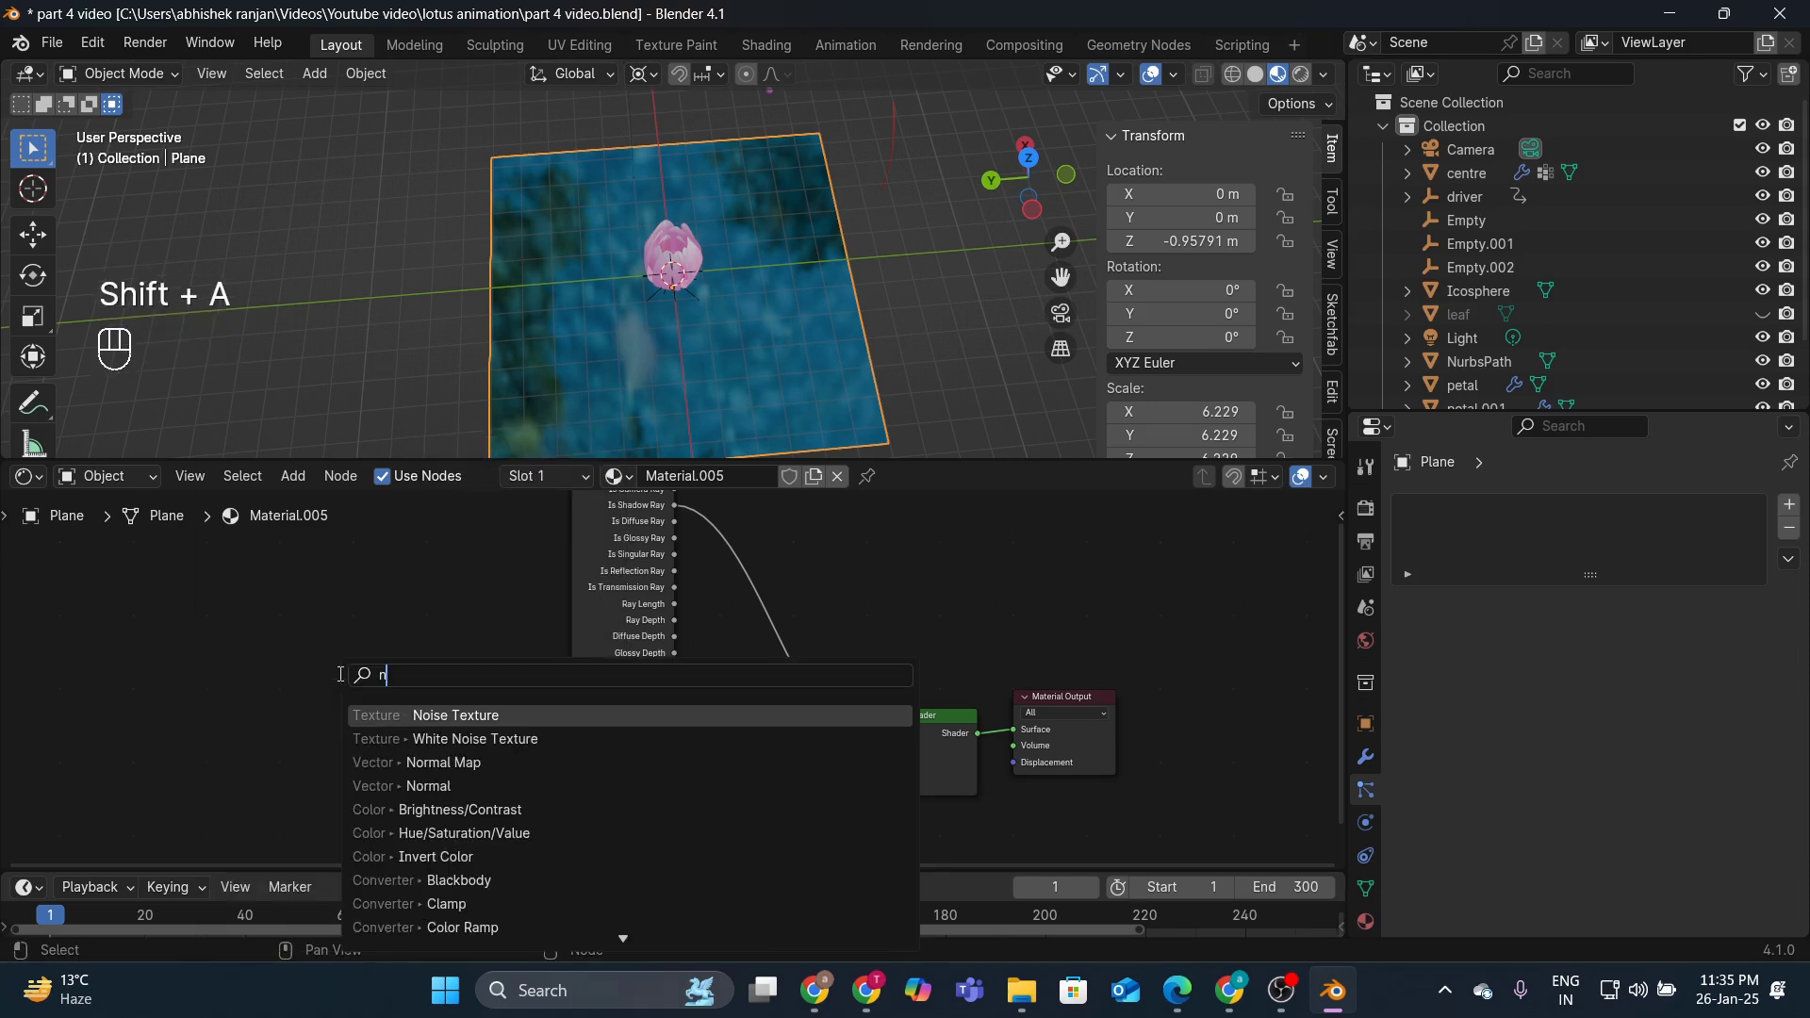
click(652, 719)
click(412, 722)
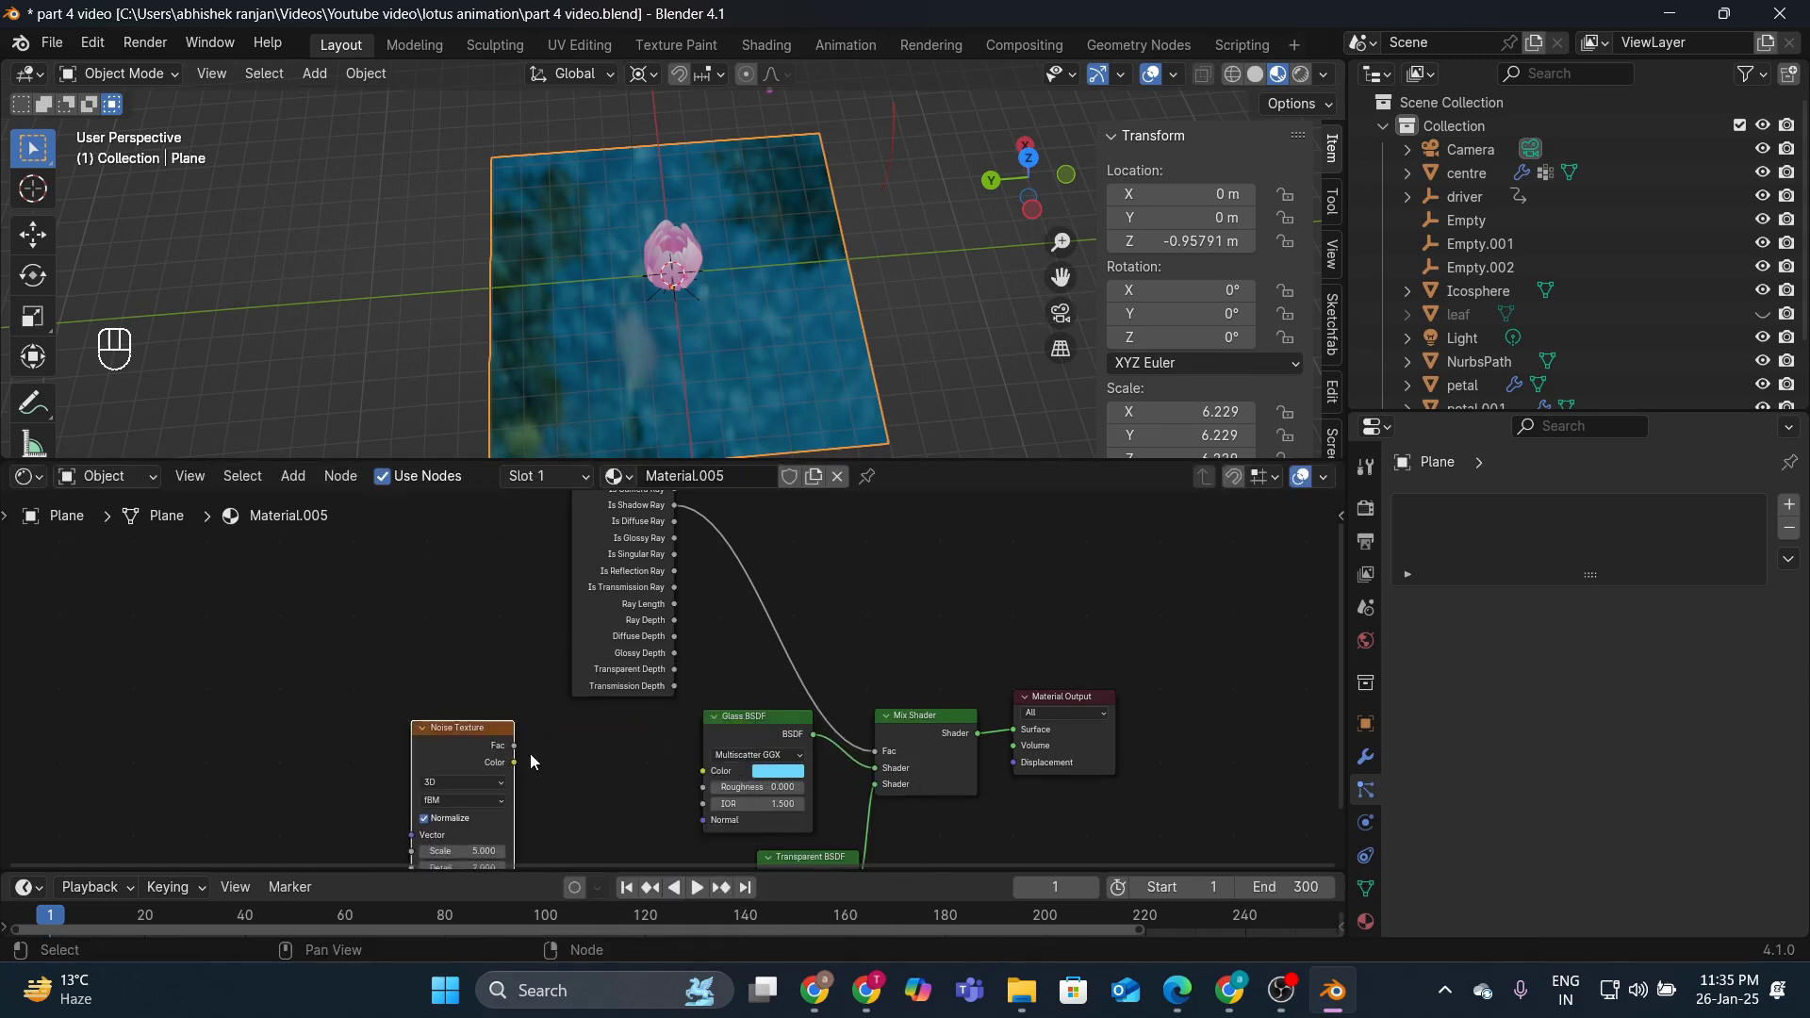
Step: Add a Bump node between the Noise Texture and the Glass BSDF
key(shift+a)
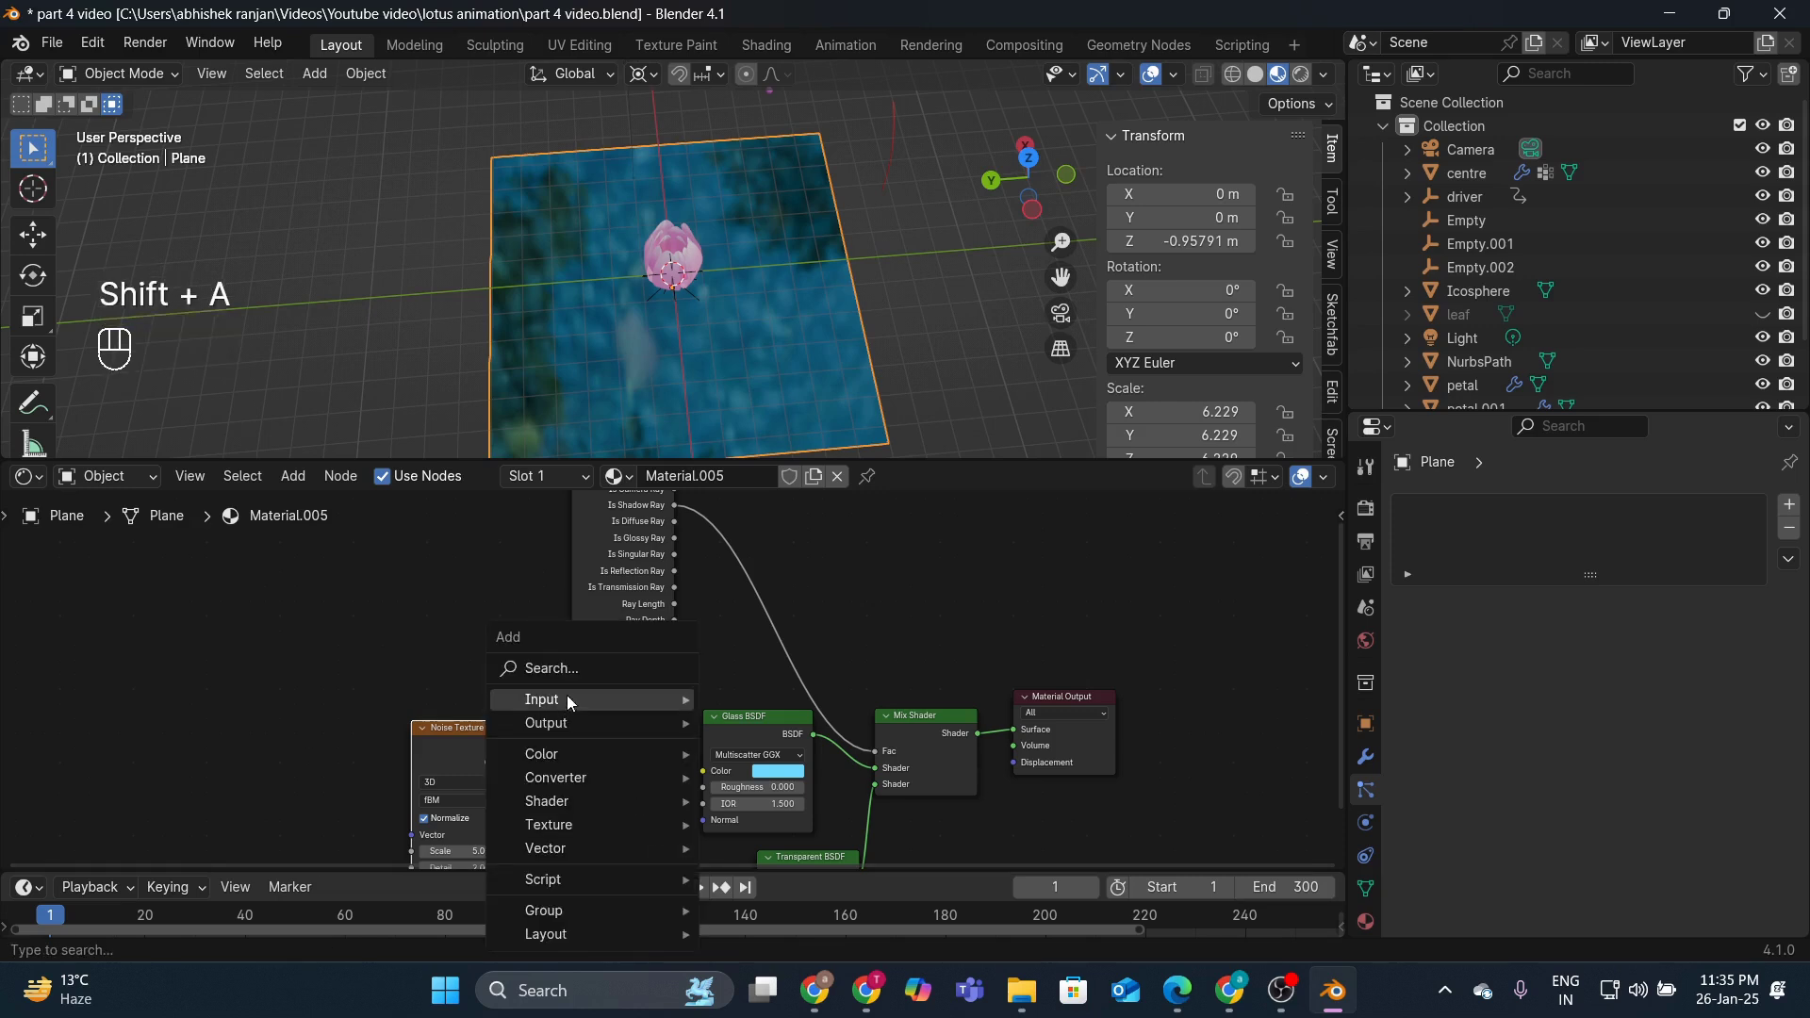
click(570, 665)
text(bum)
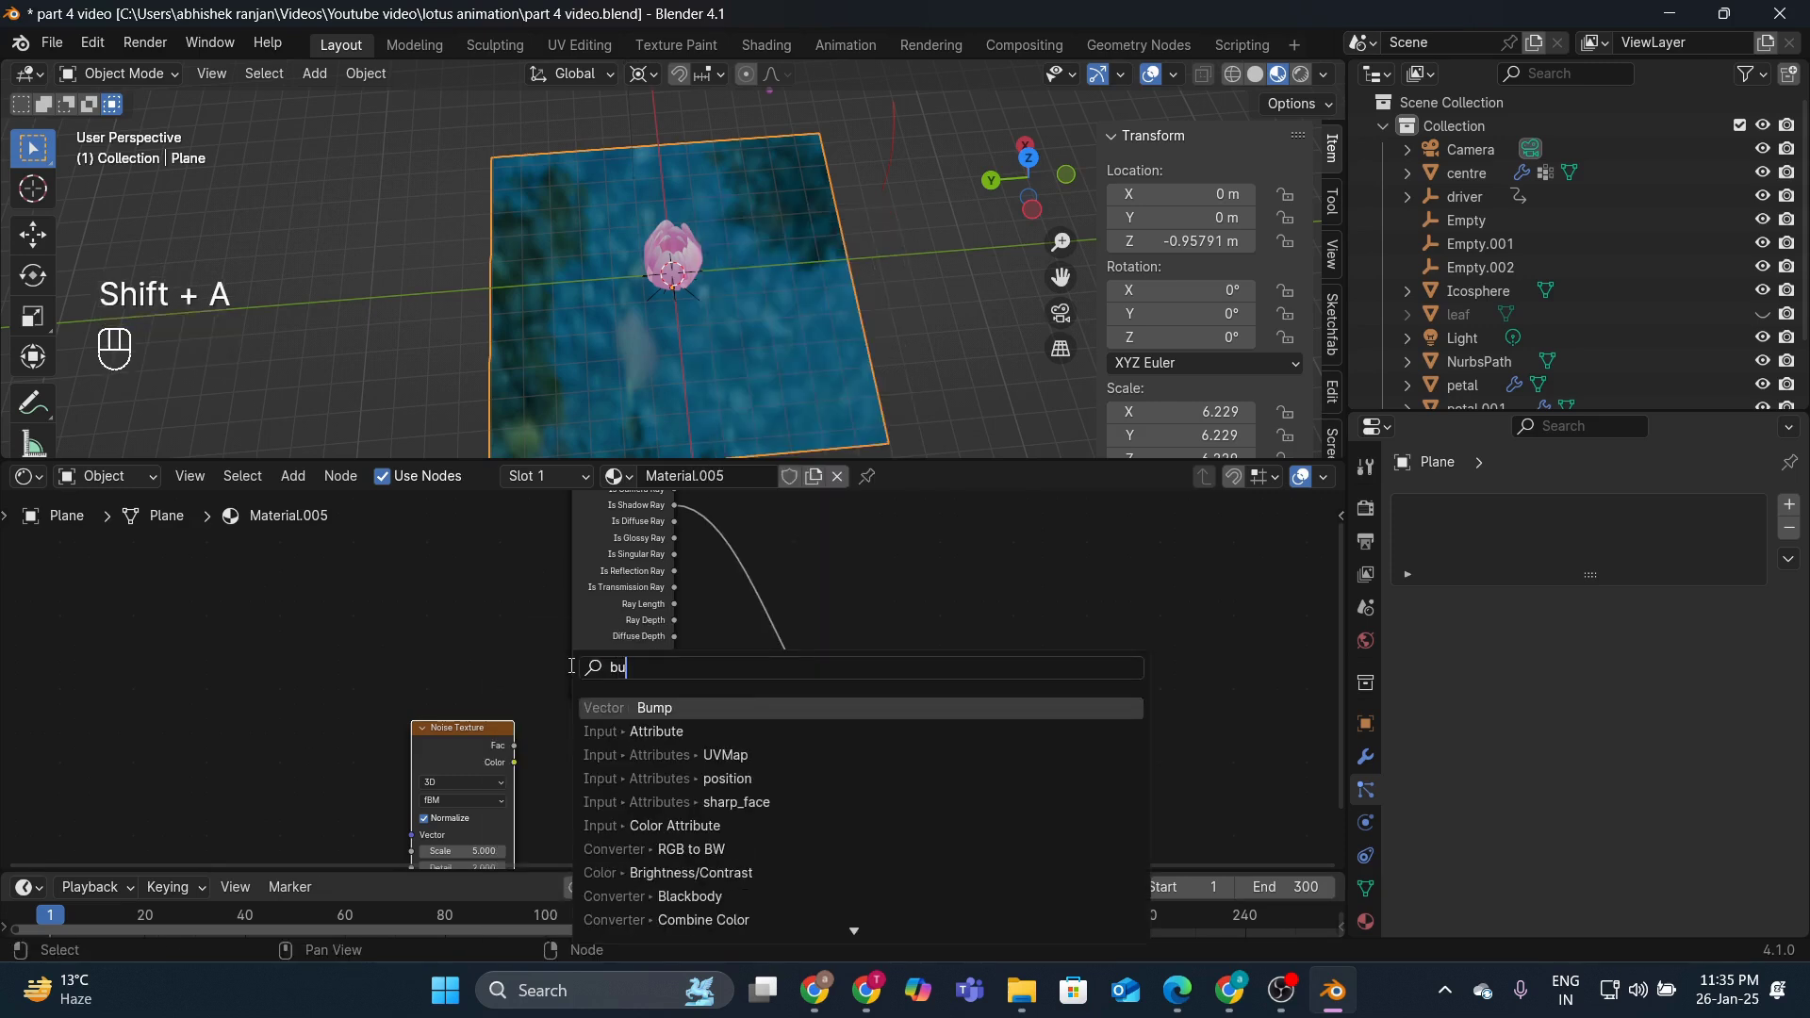
click(706, 710)
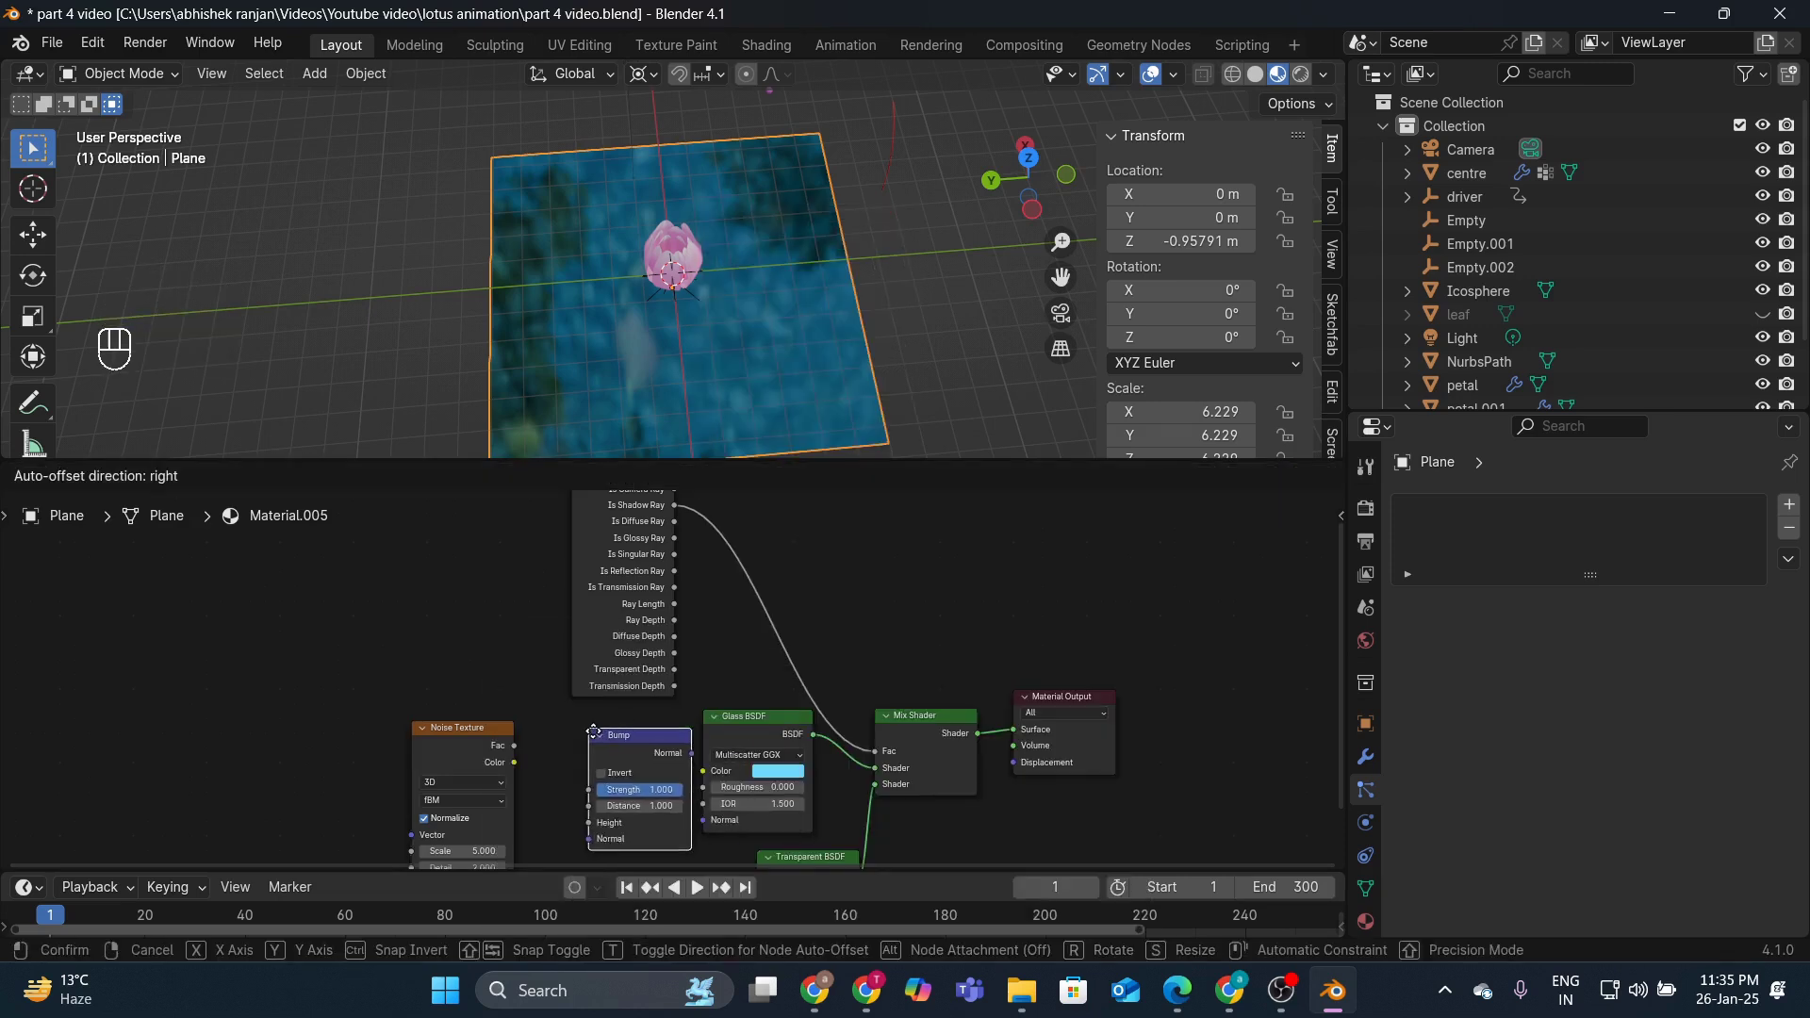
click(513, 745)
Step: Connect the Noise Texture's Fac to the Bump's Height and the Bump's Normal to the Glass BSDF's Normal
drag(514, 745, 533, 762)
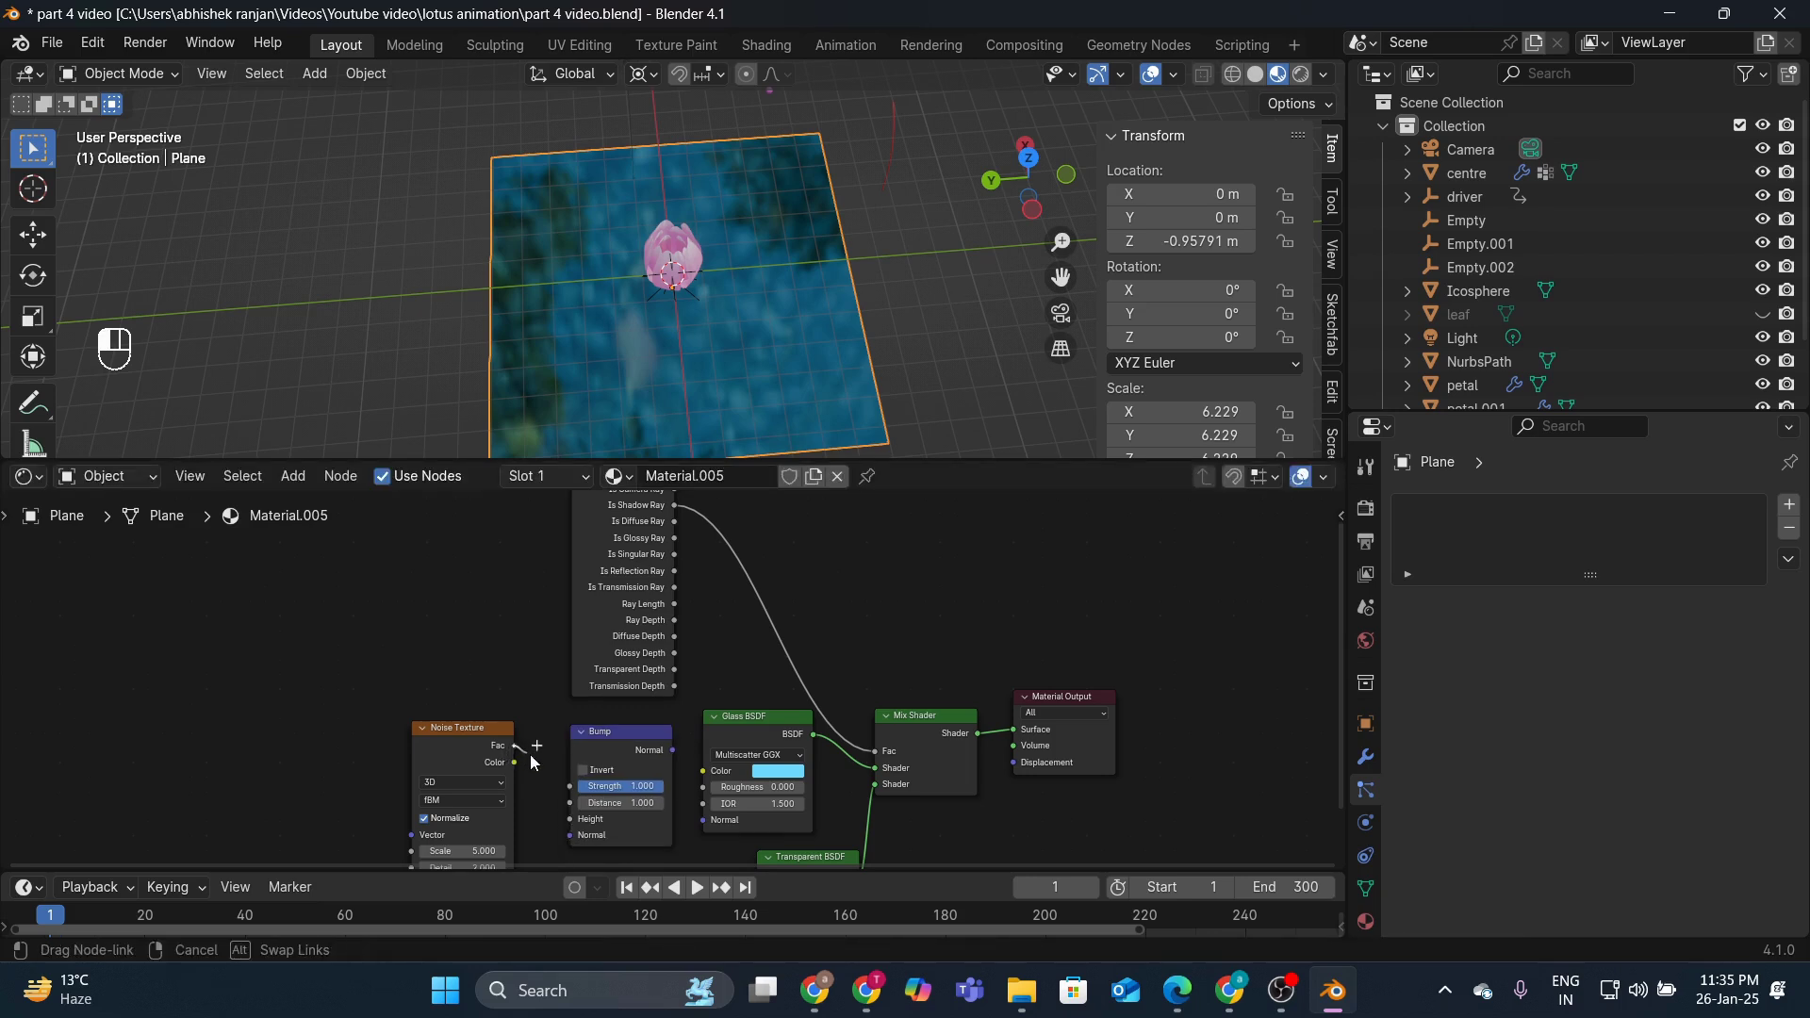
drag(562, 821, 563, 825)
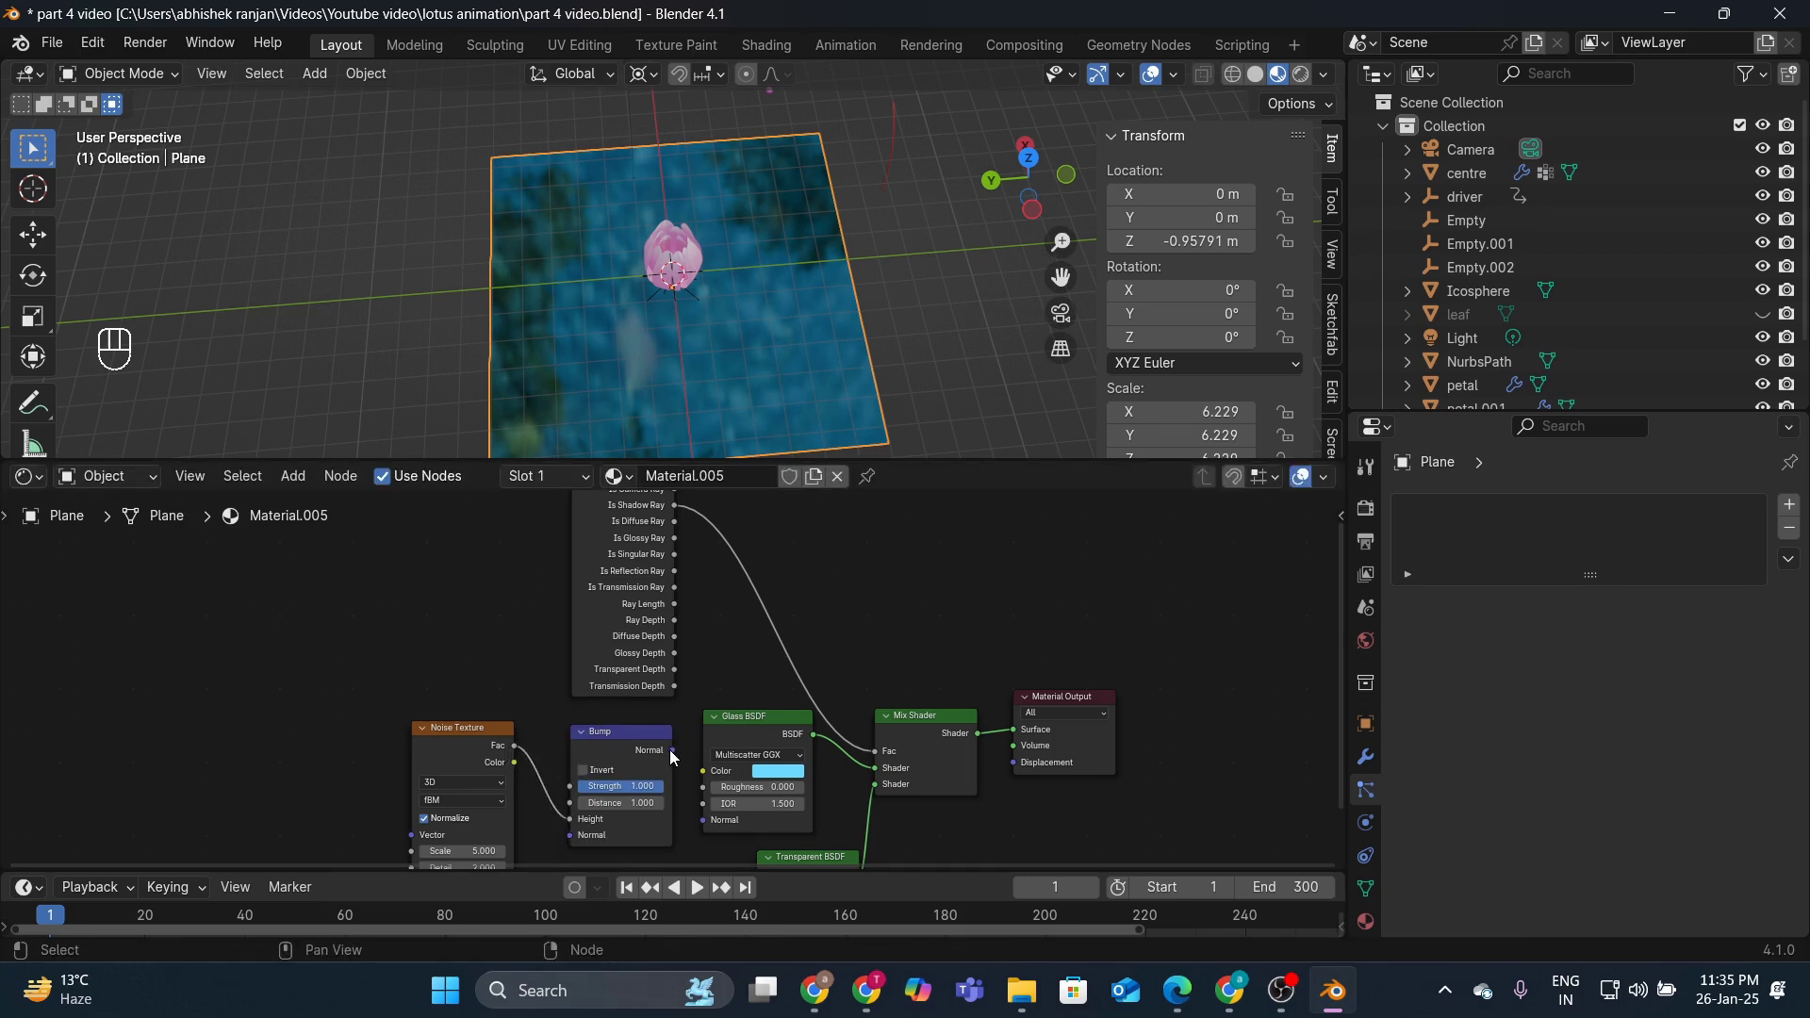
drag(672, 749, 702, 820)
scroll(854, 315, down, 1)
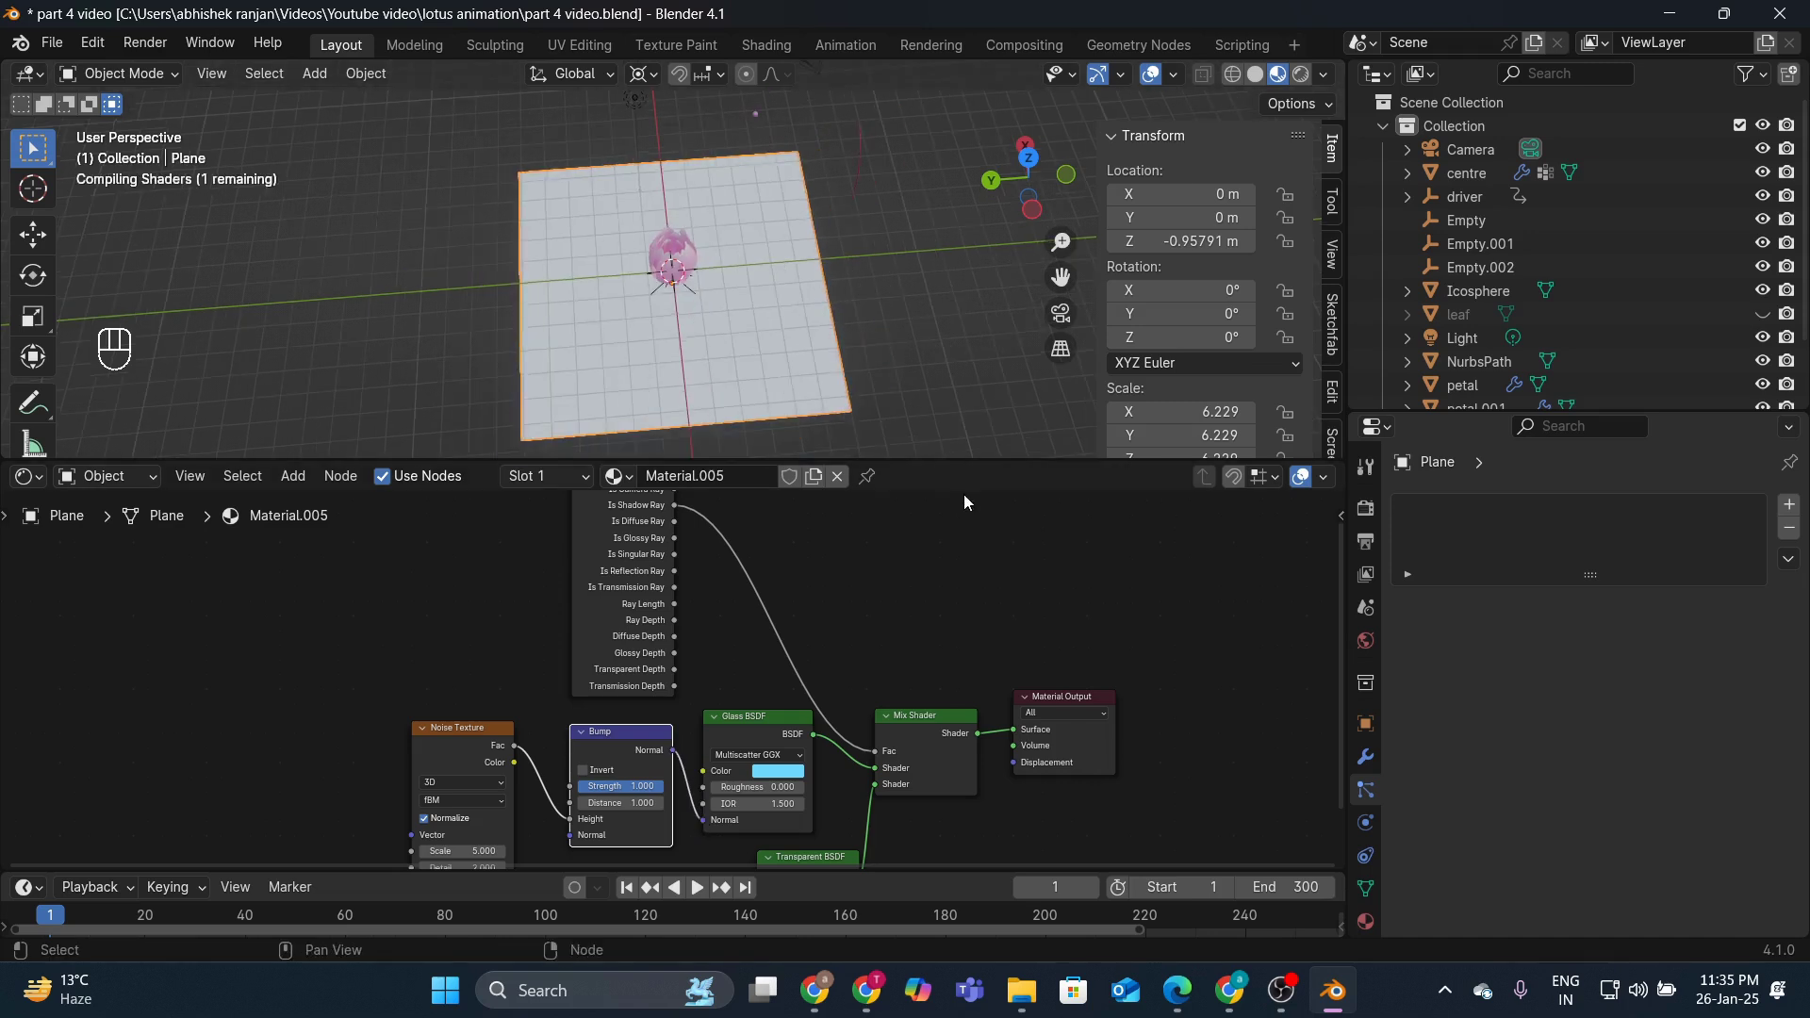
Step: Enlarge the 3D viewport and spread out the Noise Texture, Bump, Transparent BSDF and Material Output nodes
drag(991, 549, 991, 555)
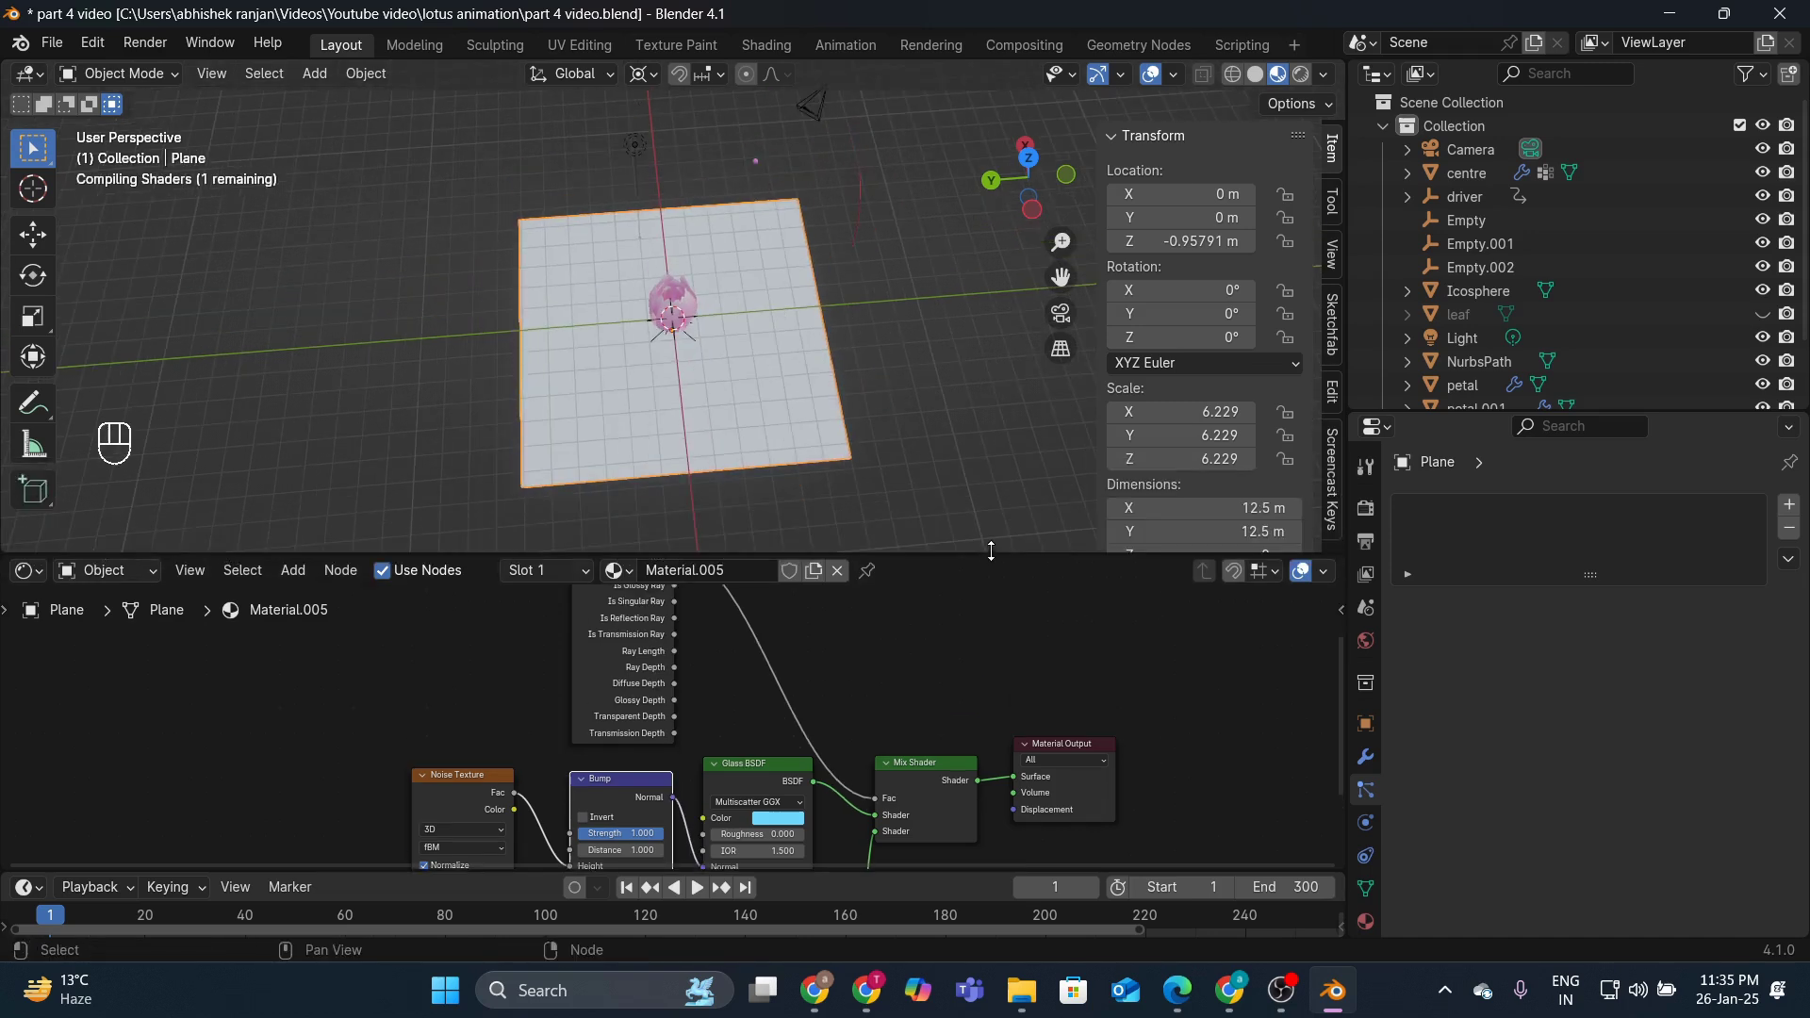
drag(427, 772, 275, 721)
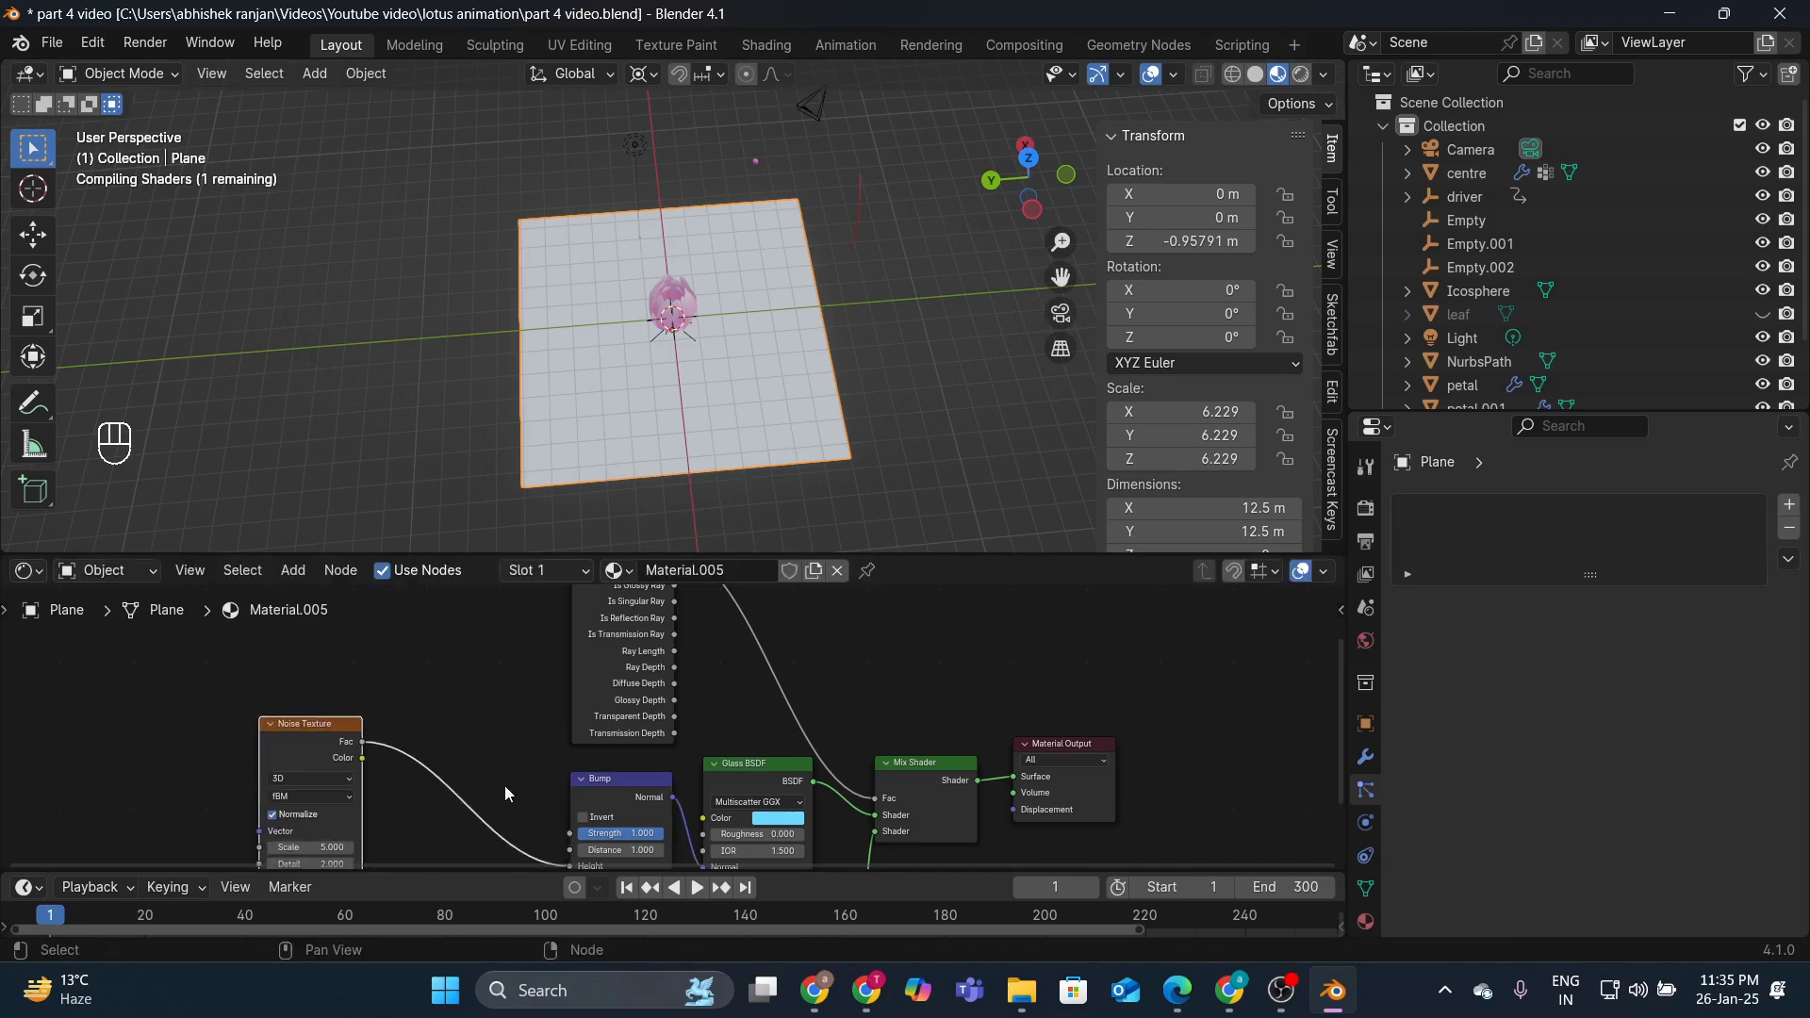
drag(606, 782, 507, 765)
scroll(924, 667, down, 2)
middle_drag(962, 677, 1001, 573)
drag(819, 776, 675, 782)
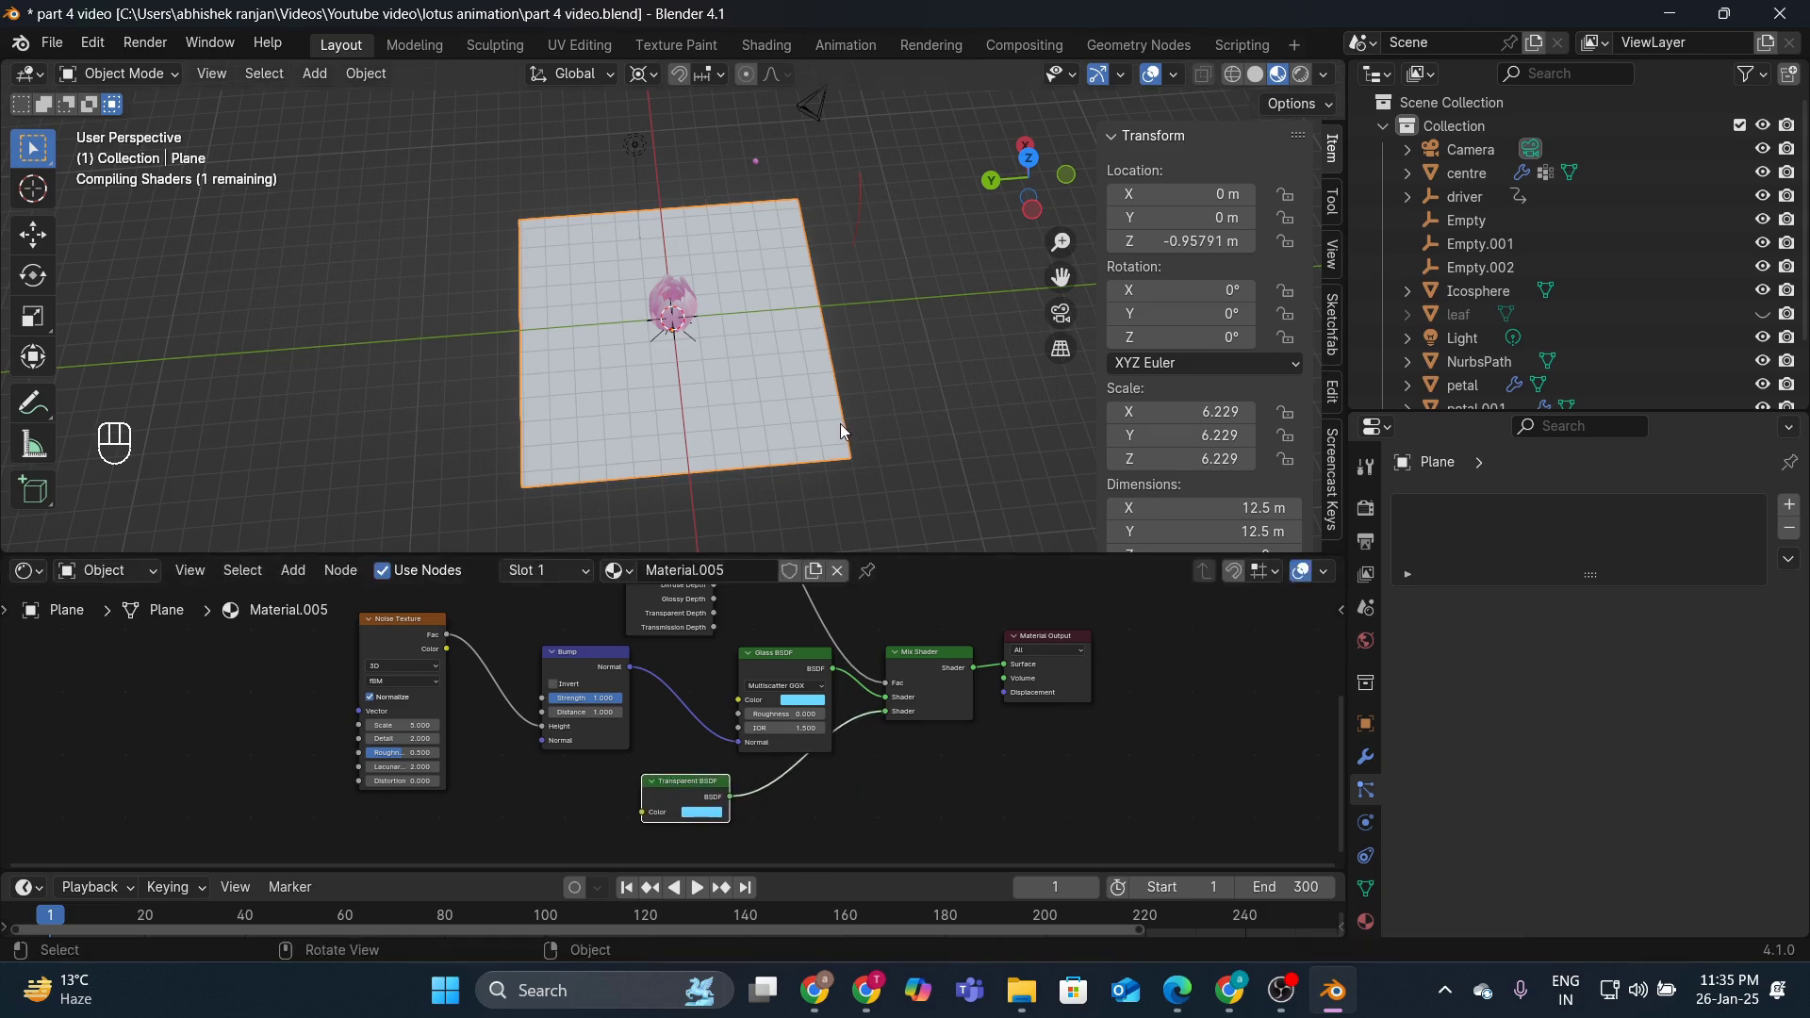
scroll(841, 425, up, 1)
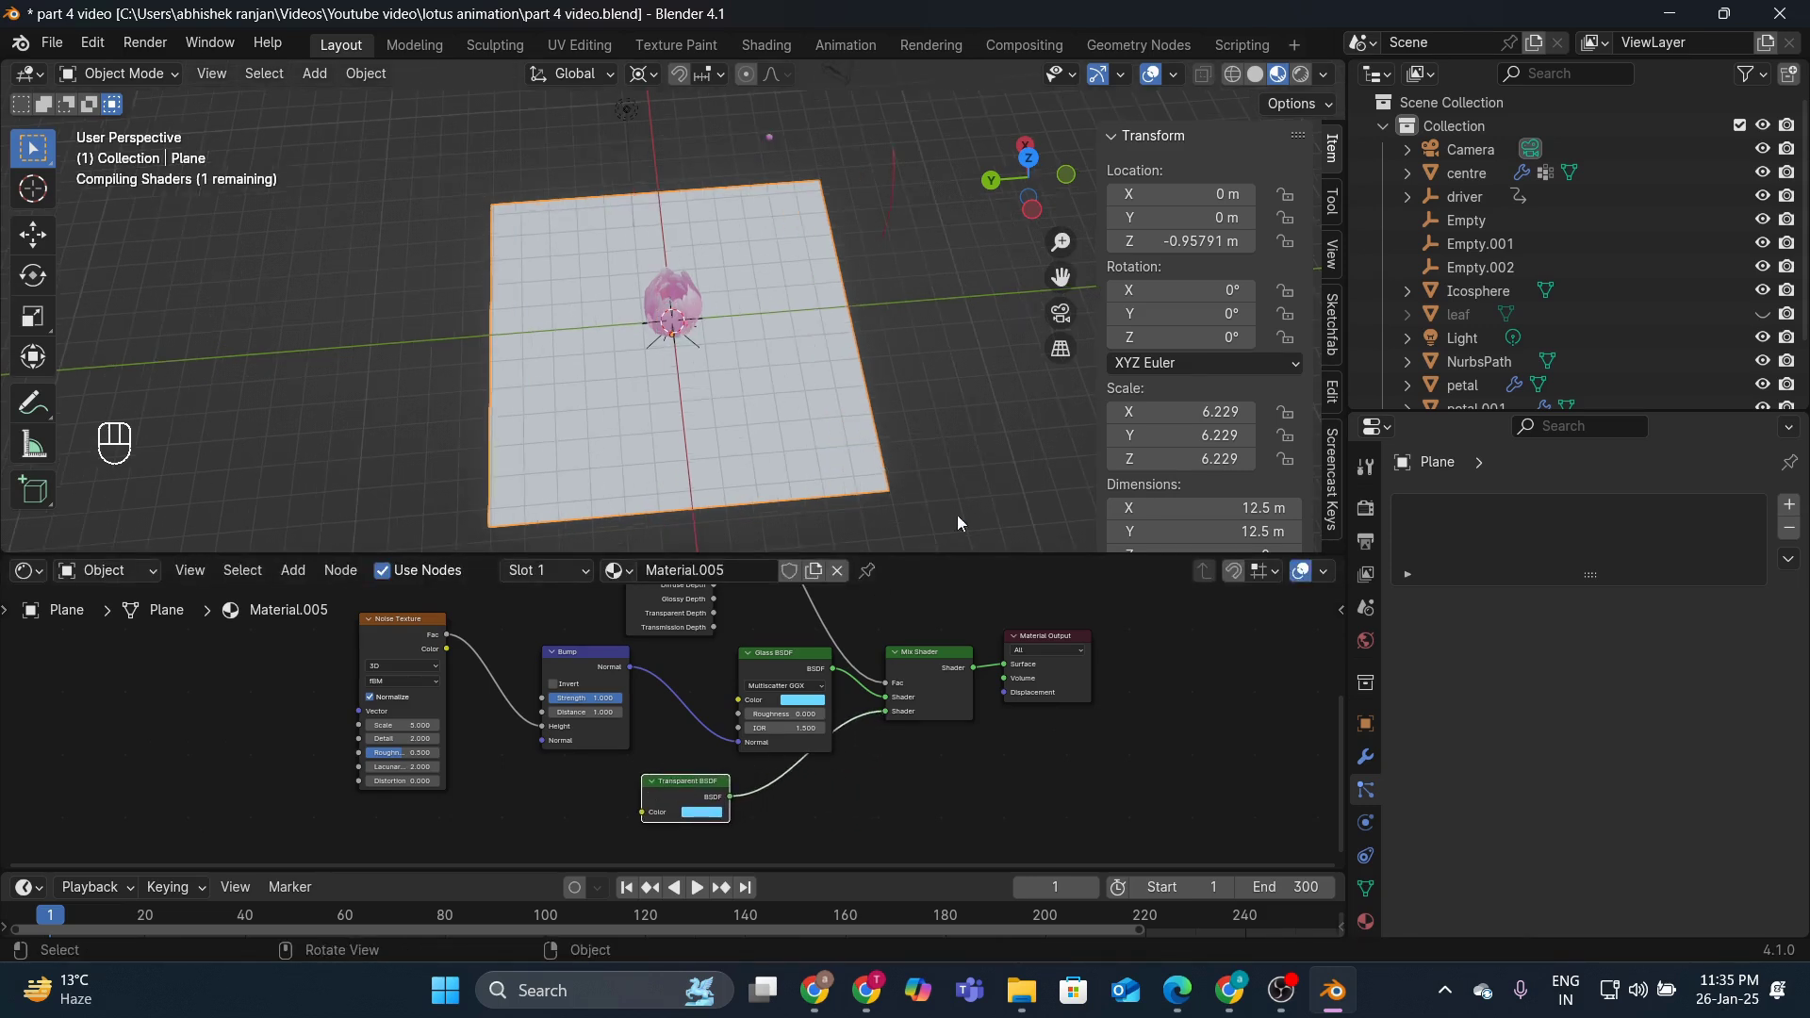
drag(1050, 638, 1121, 671)
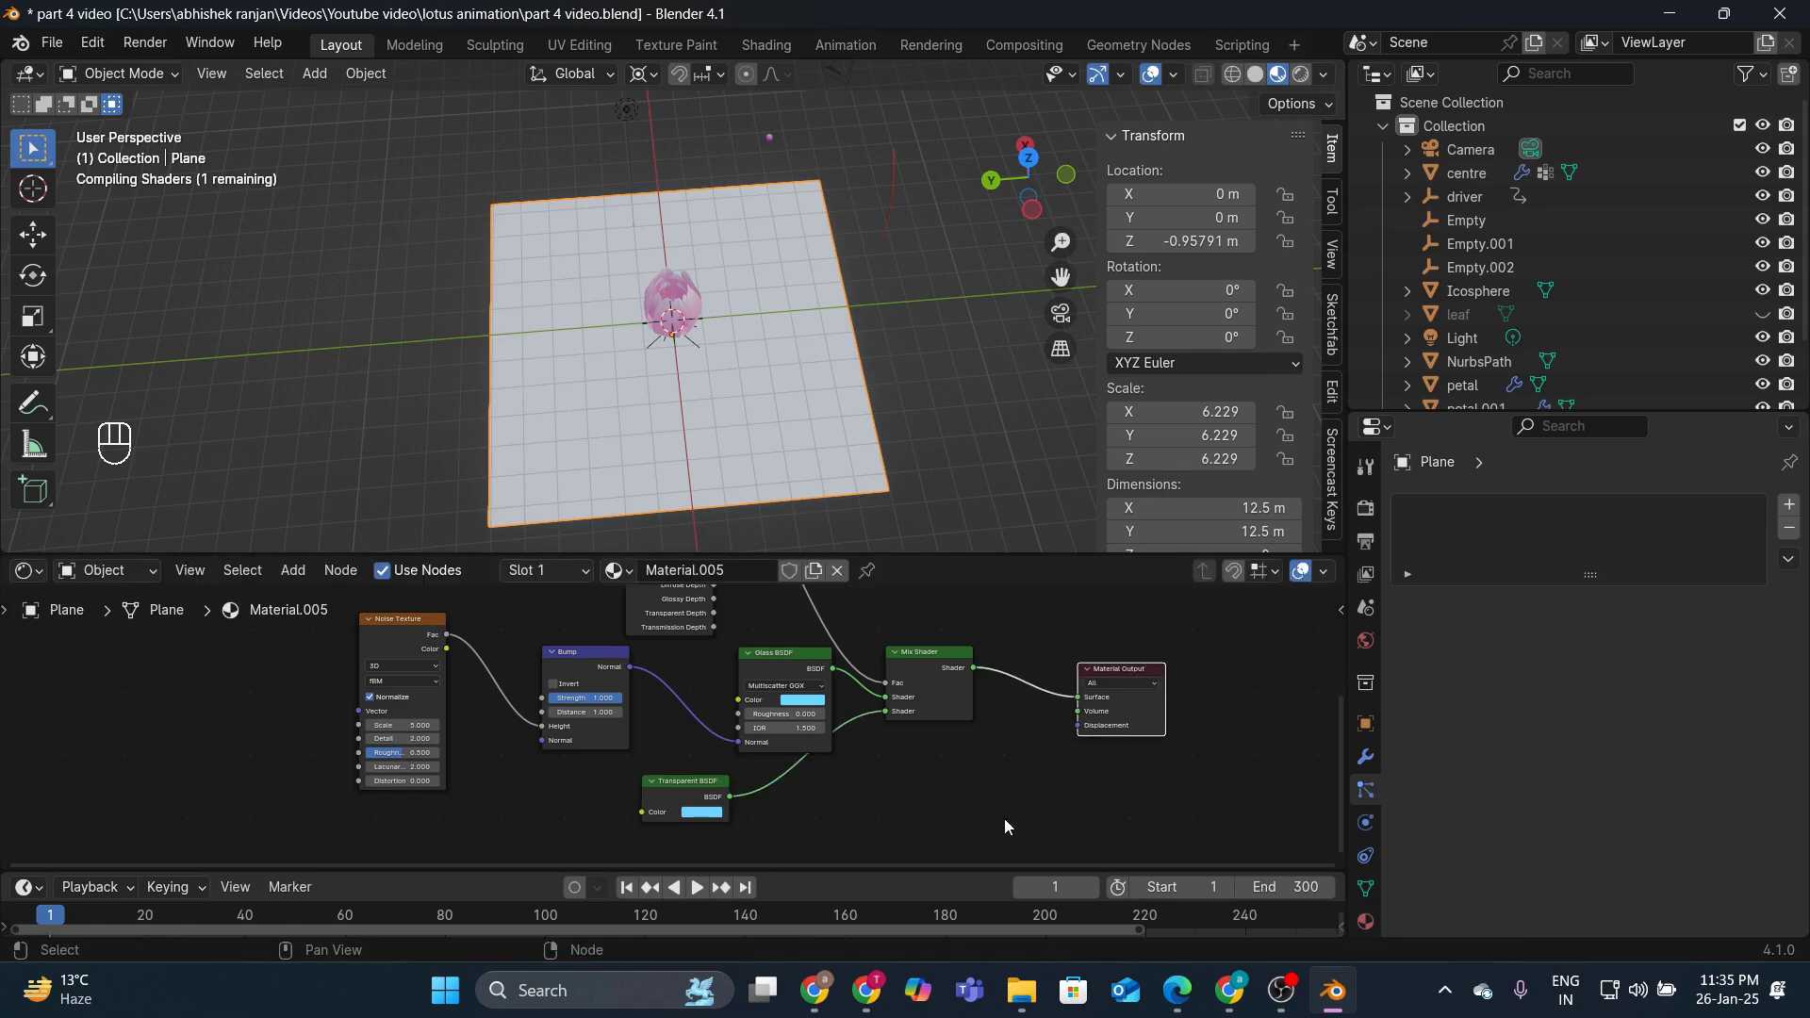
Step: Examine the rippled water plane in Material Preview and Rendered shading, ending in Material Preview
key(shift+a)
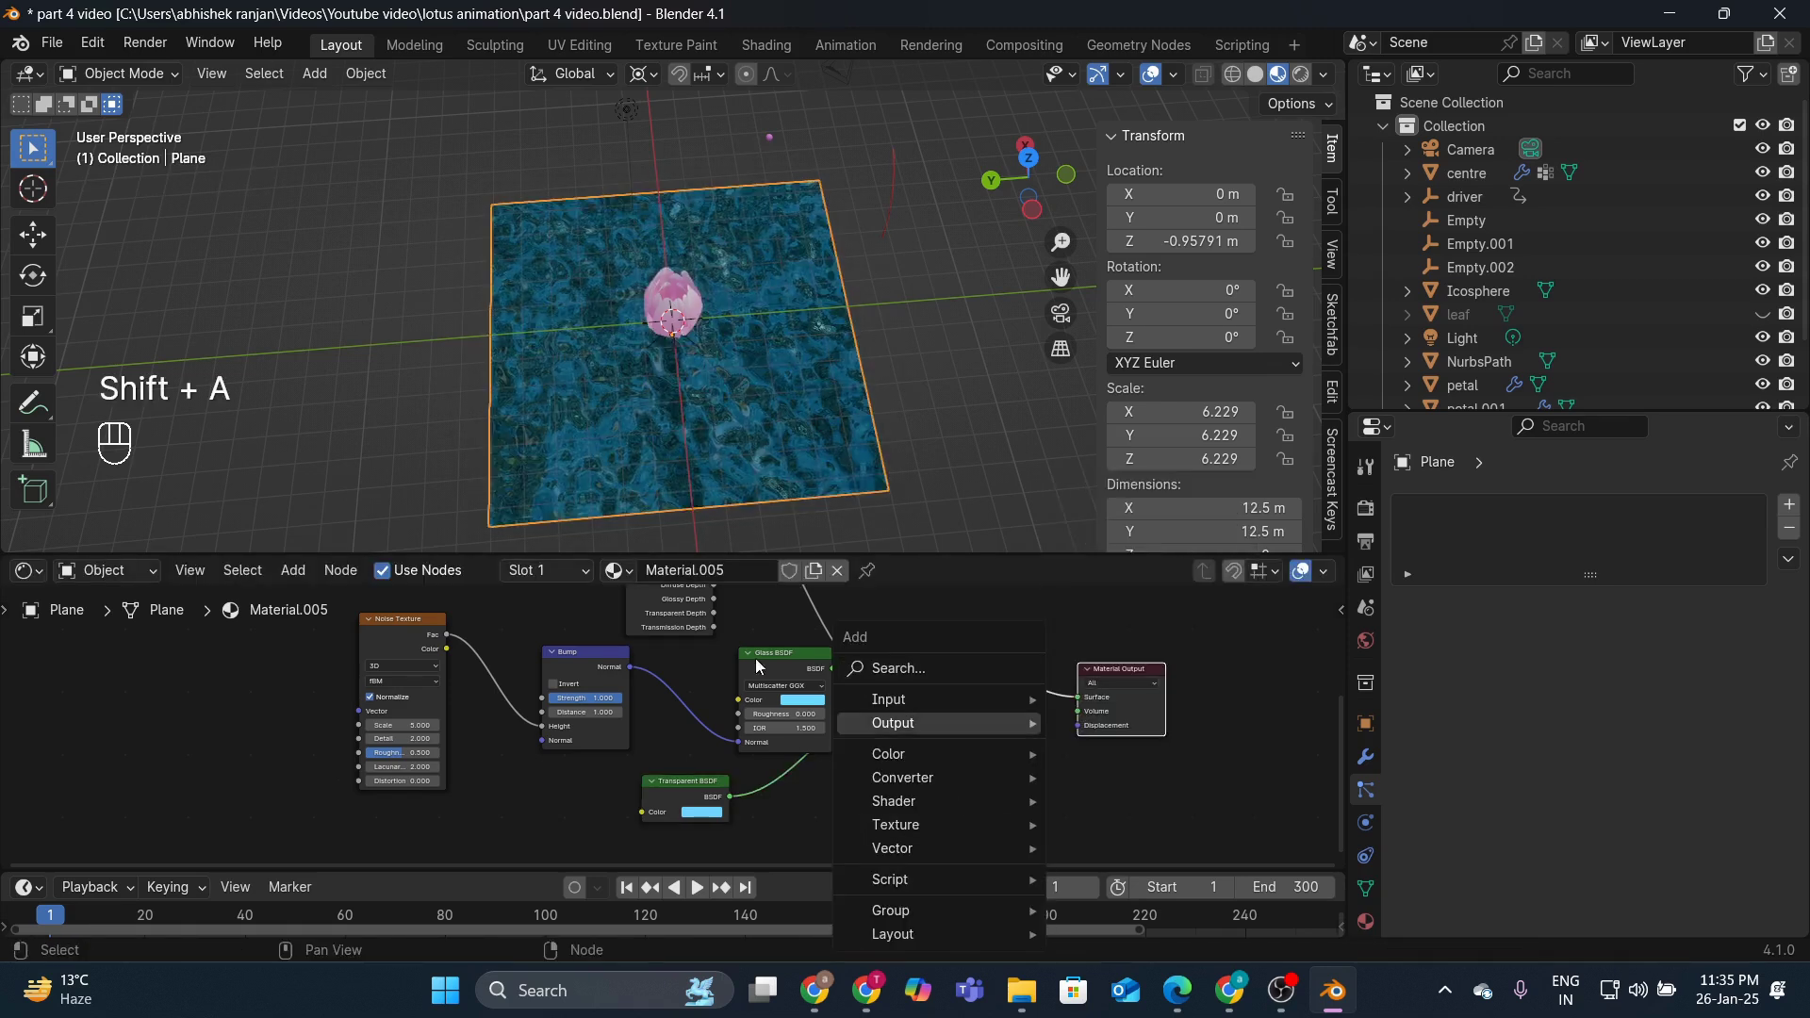
scroll(835, 385, up, 5)
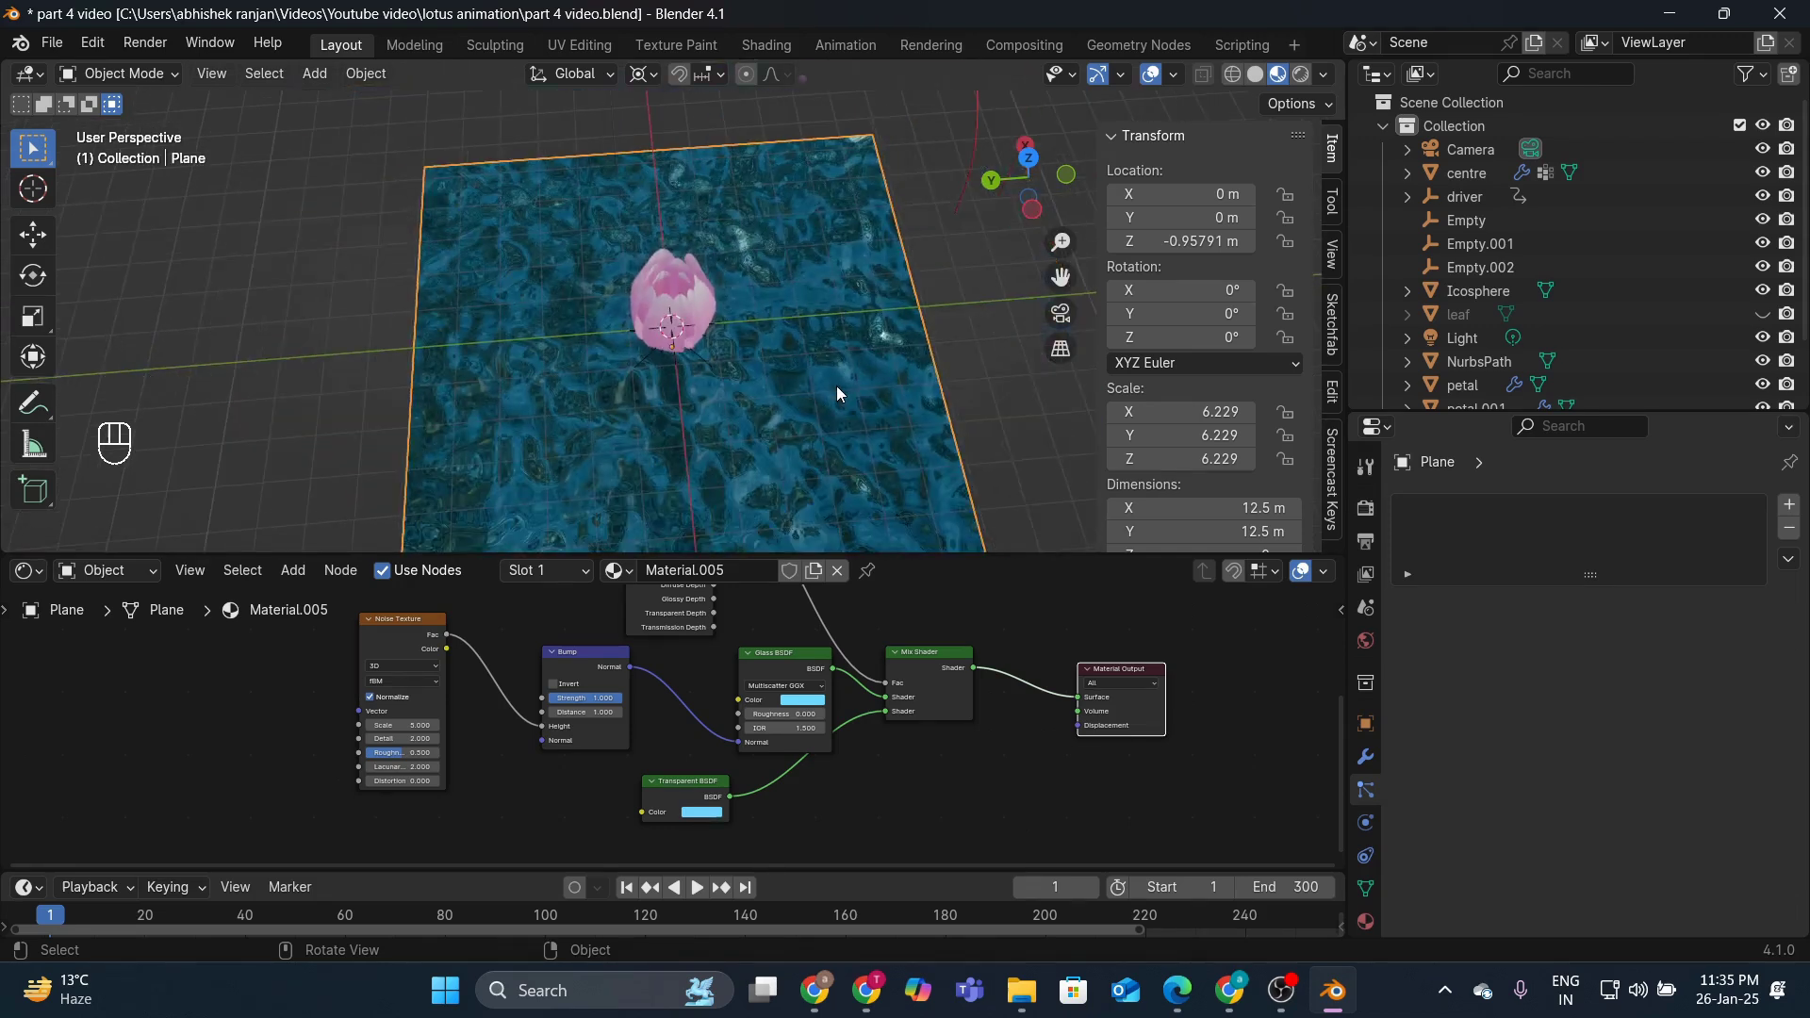
scroll(836, 384, down, 2)
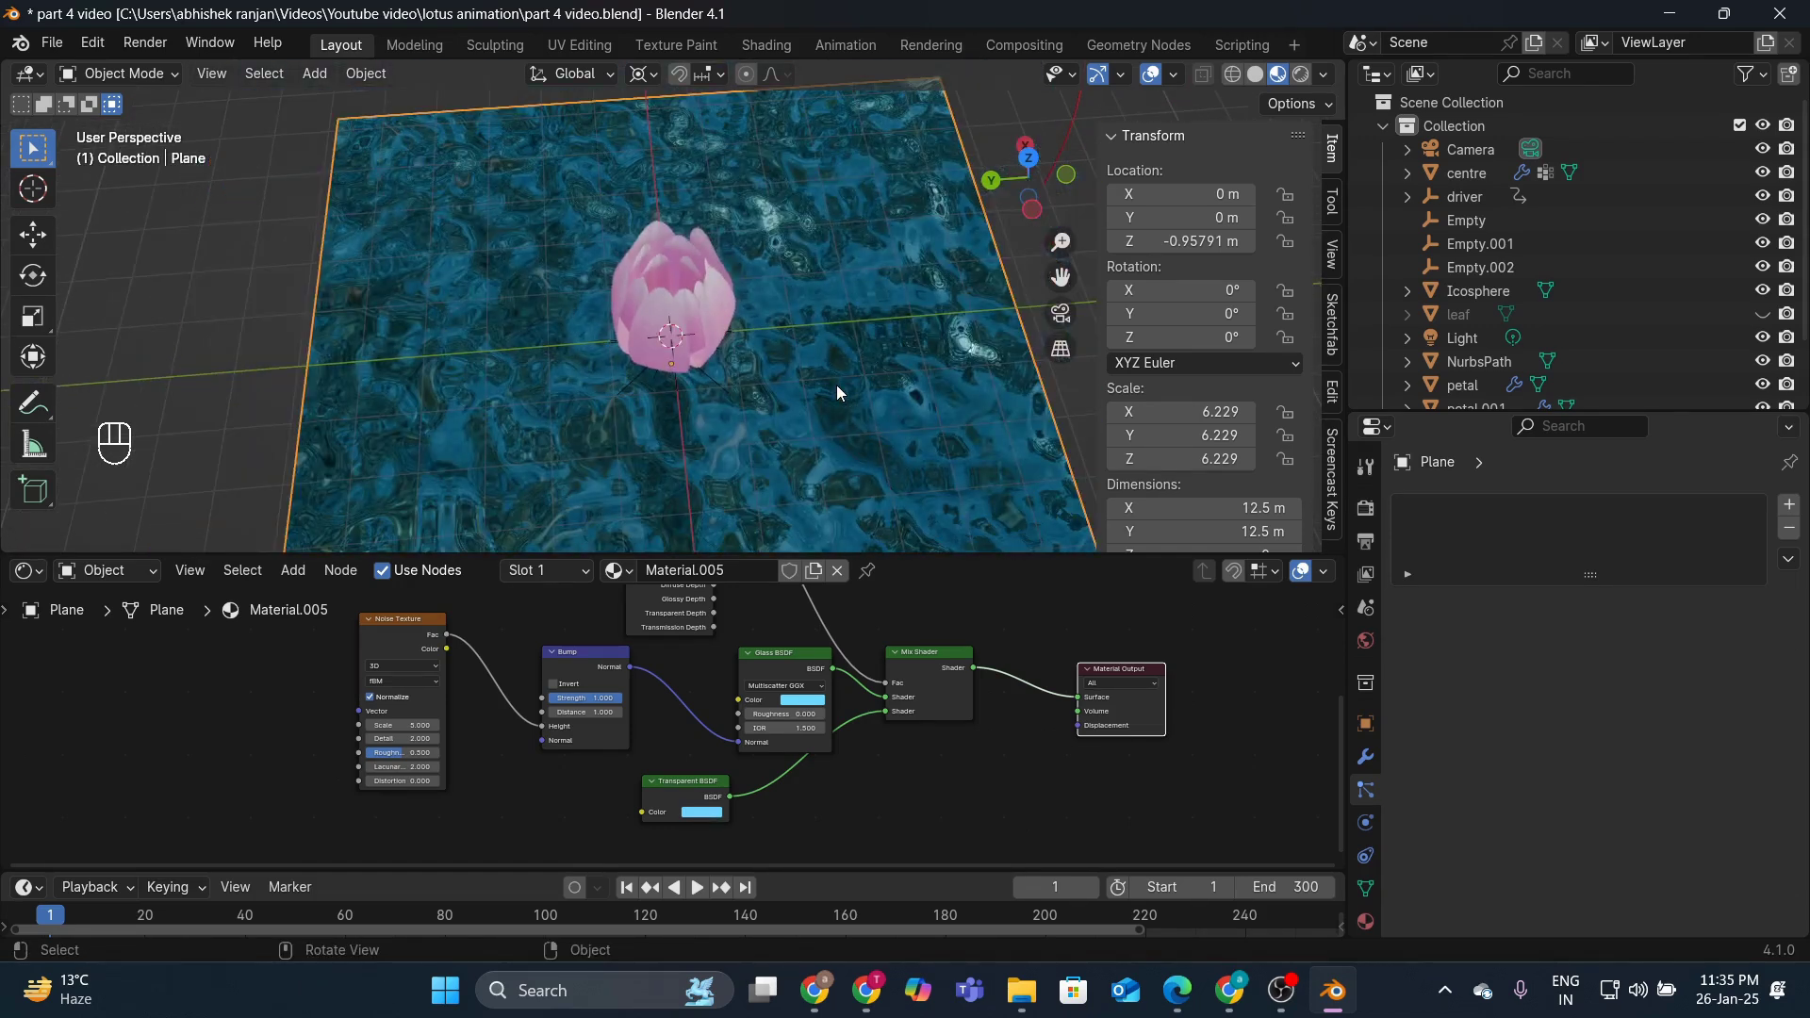
click(1303, 77)
scroll(794, 200, down, 2)
scroll(794, 200, up, 5)
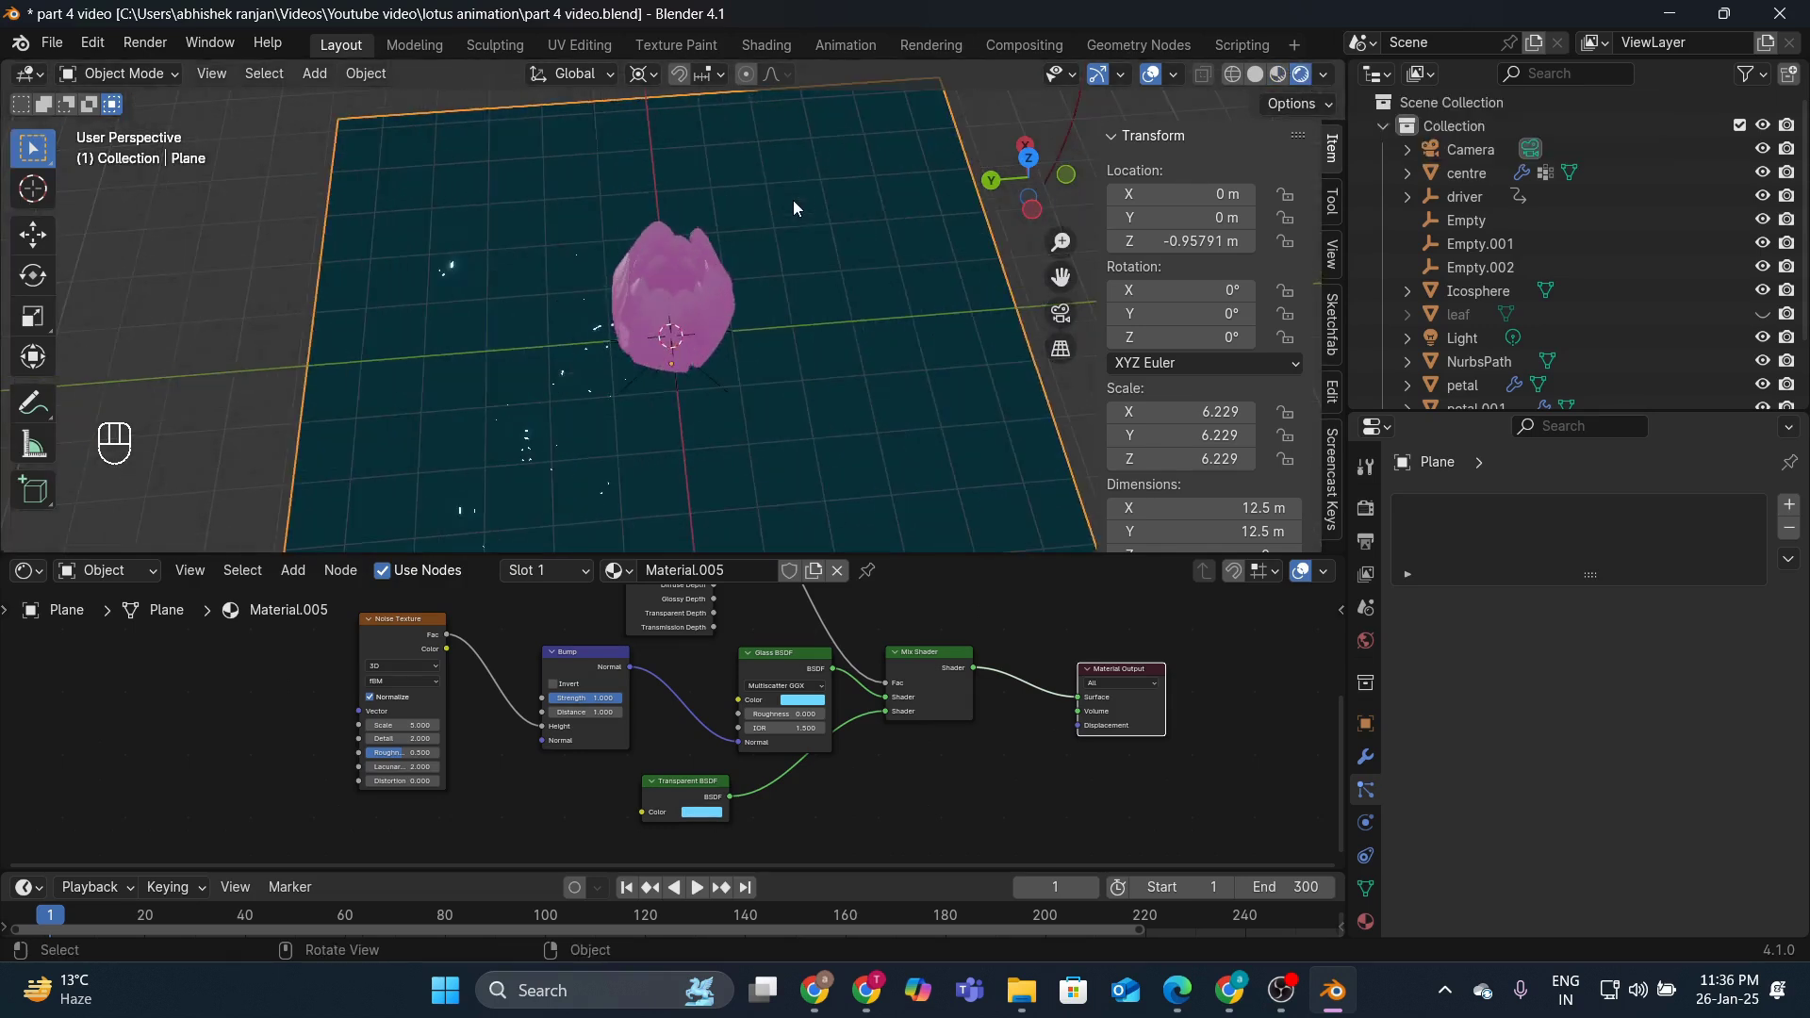
scroll(794, 200, down, 4)
scroll(794, 200, down, 1)
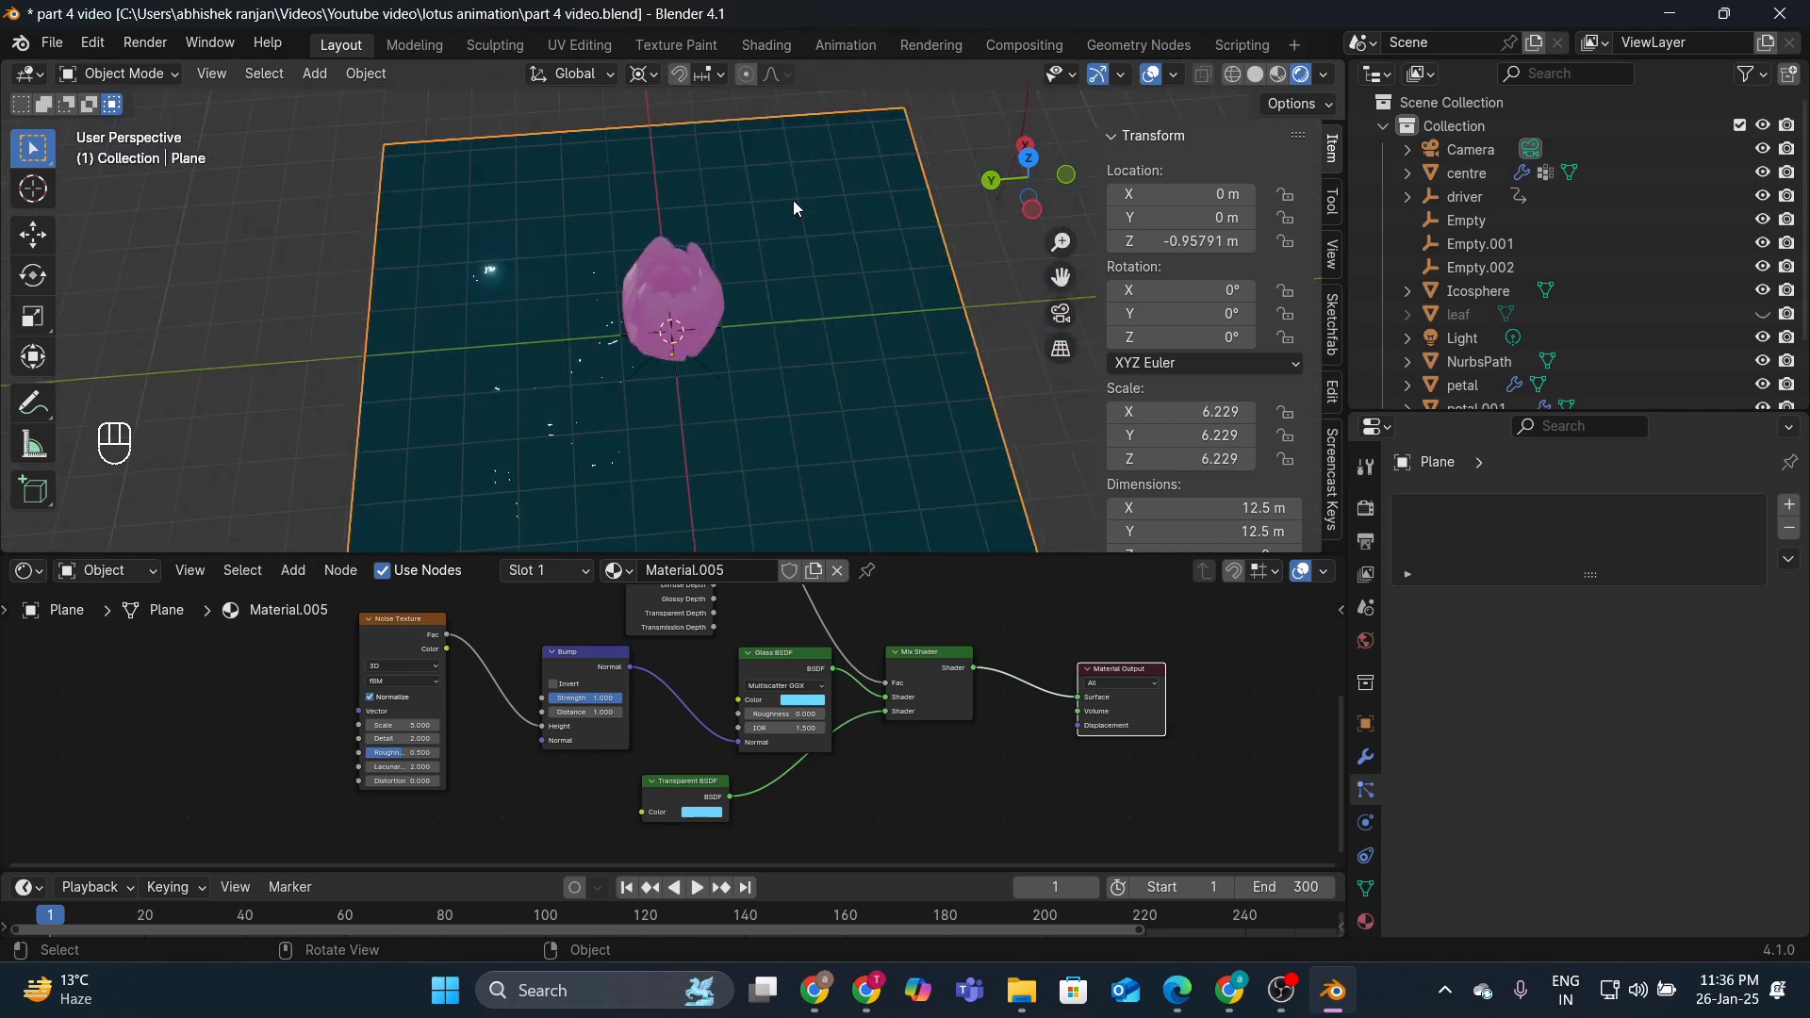
scroll(793, 200, up, 4)
scroll(794, 199, down, 4)
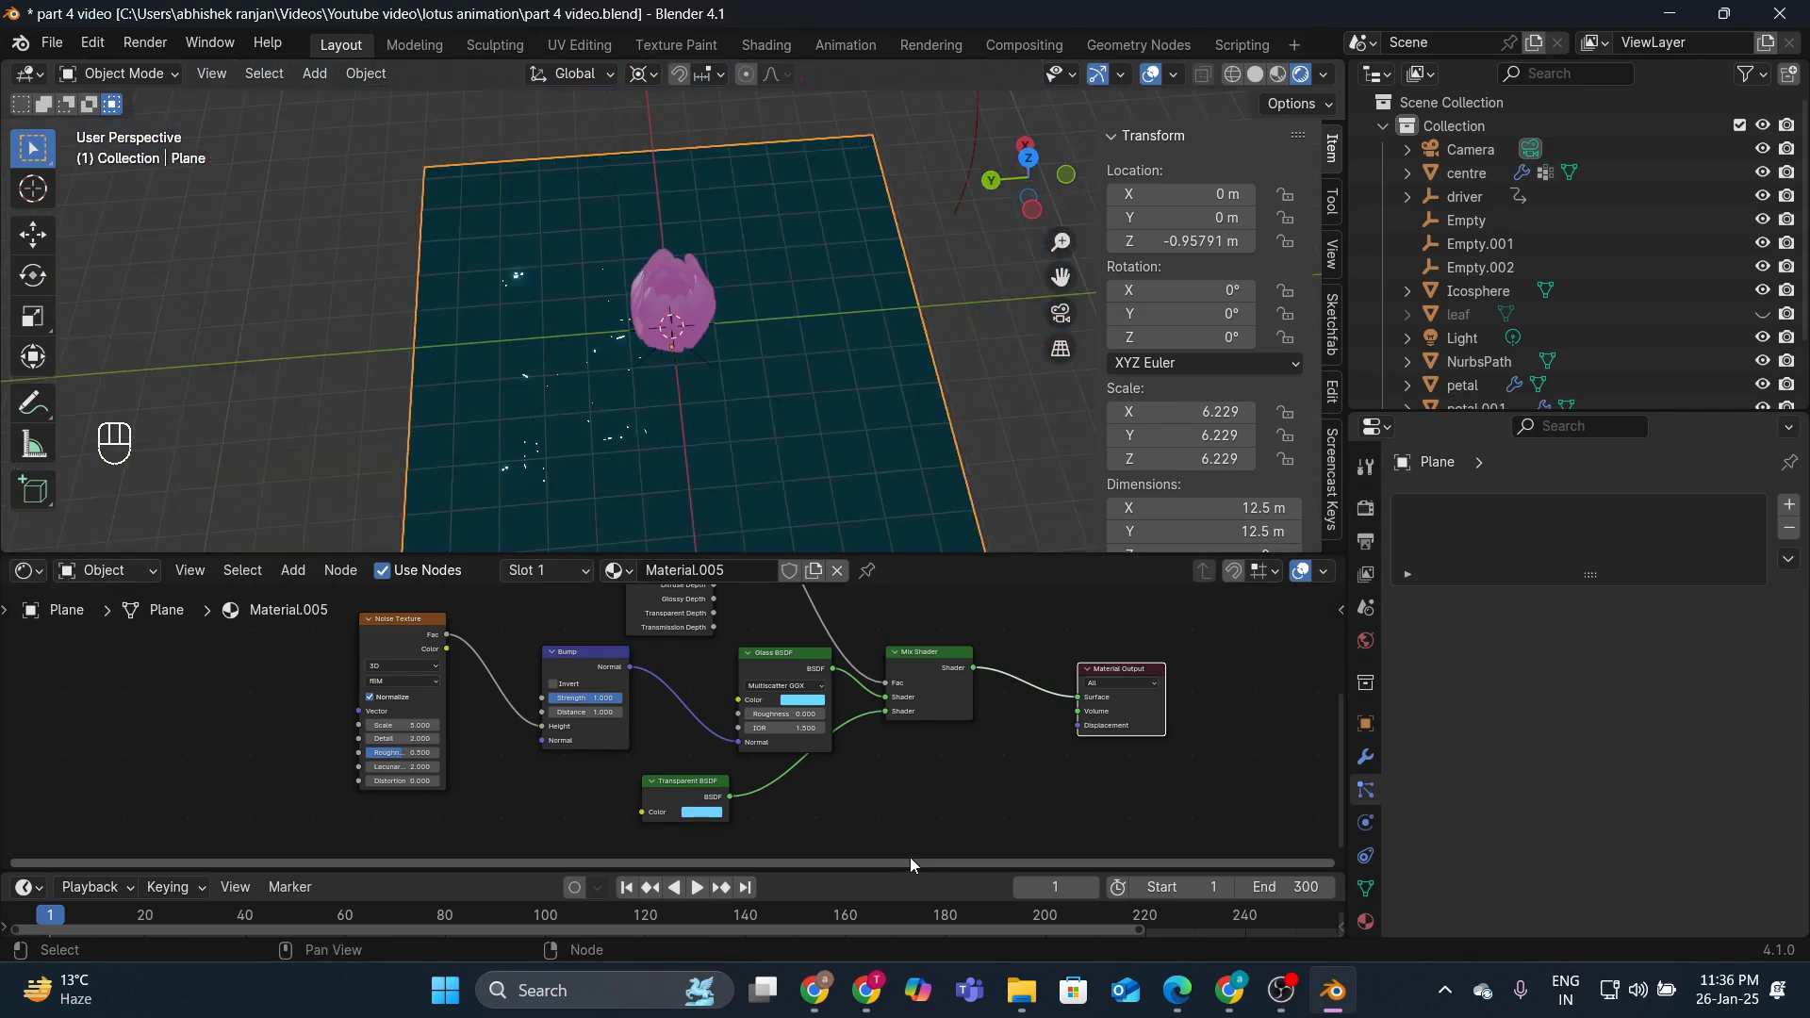
scroll(1226, 792, down, 1)
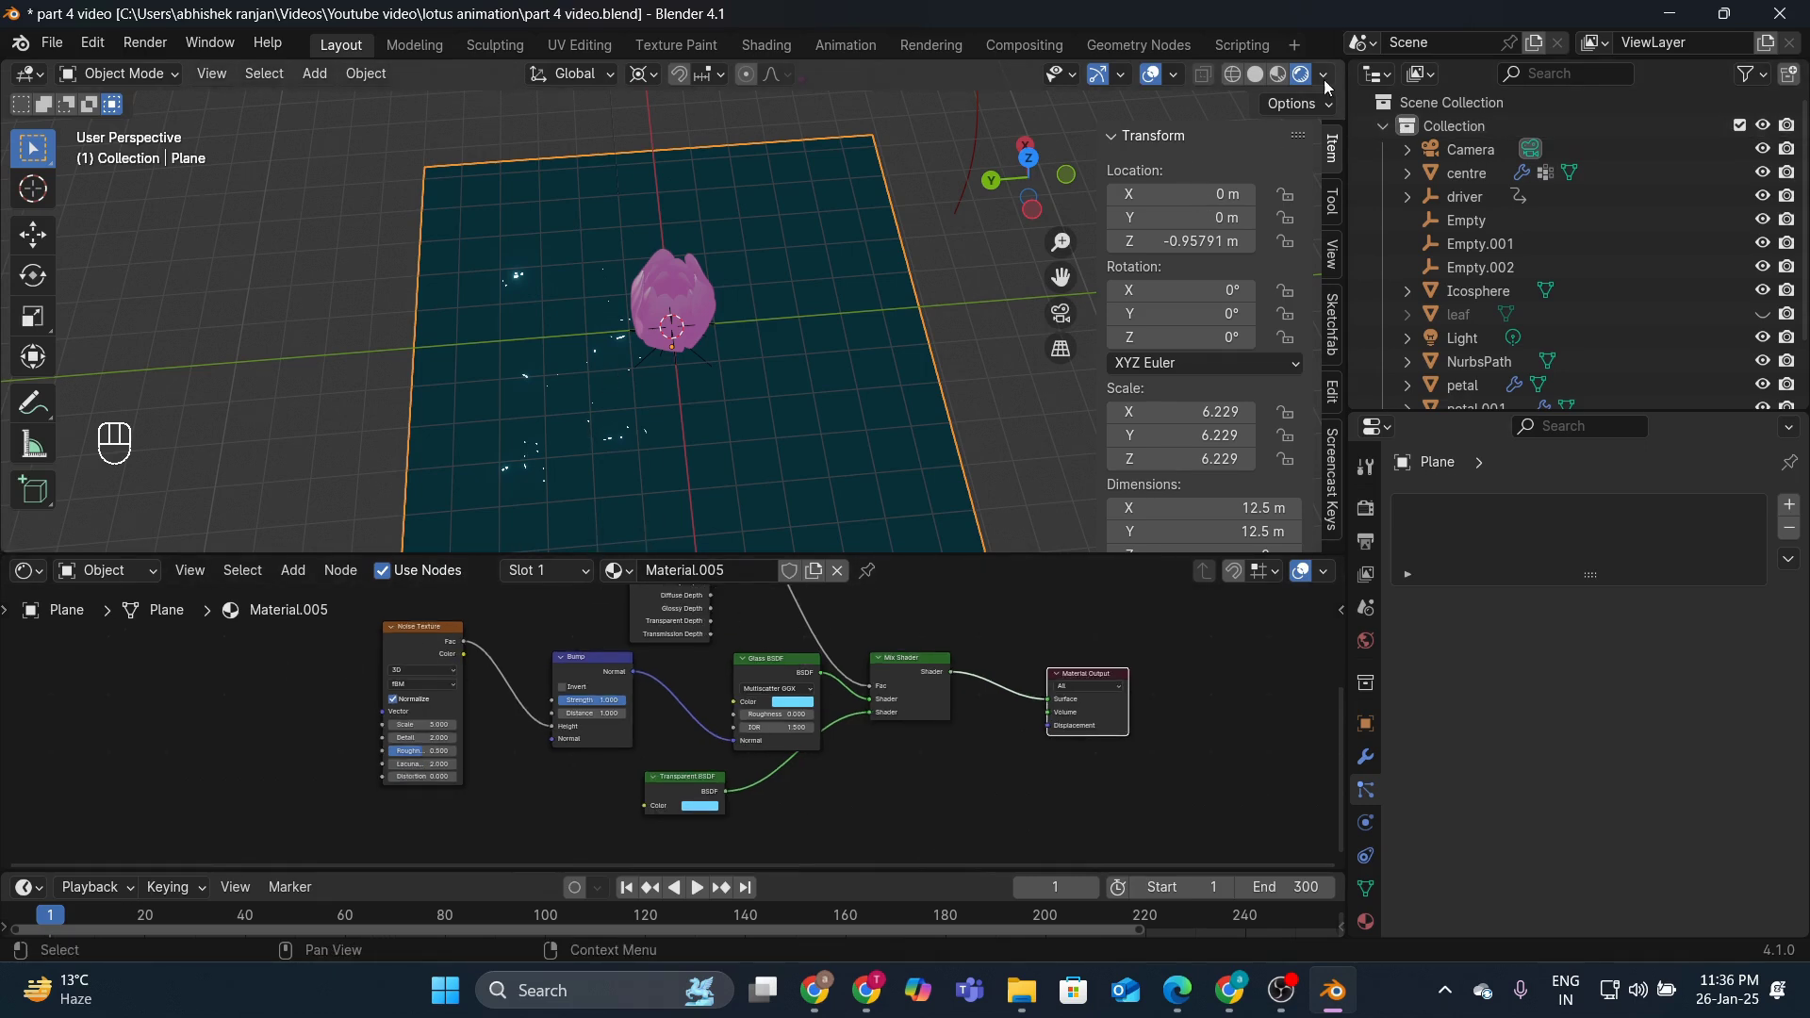
click(1280, 76)
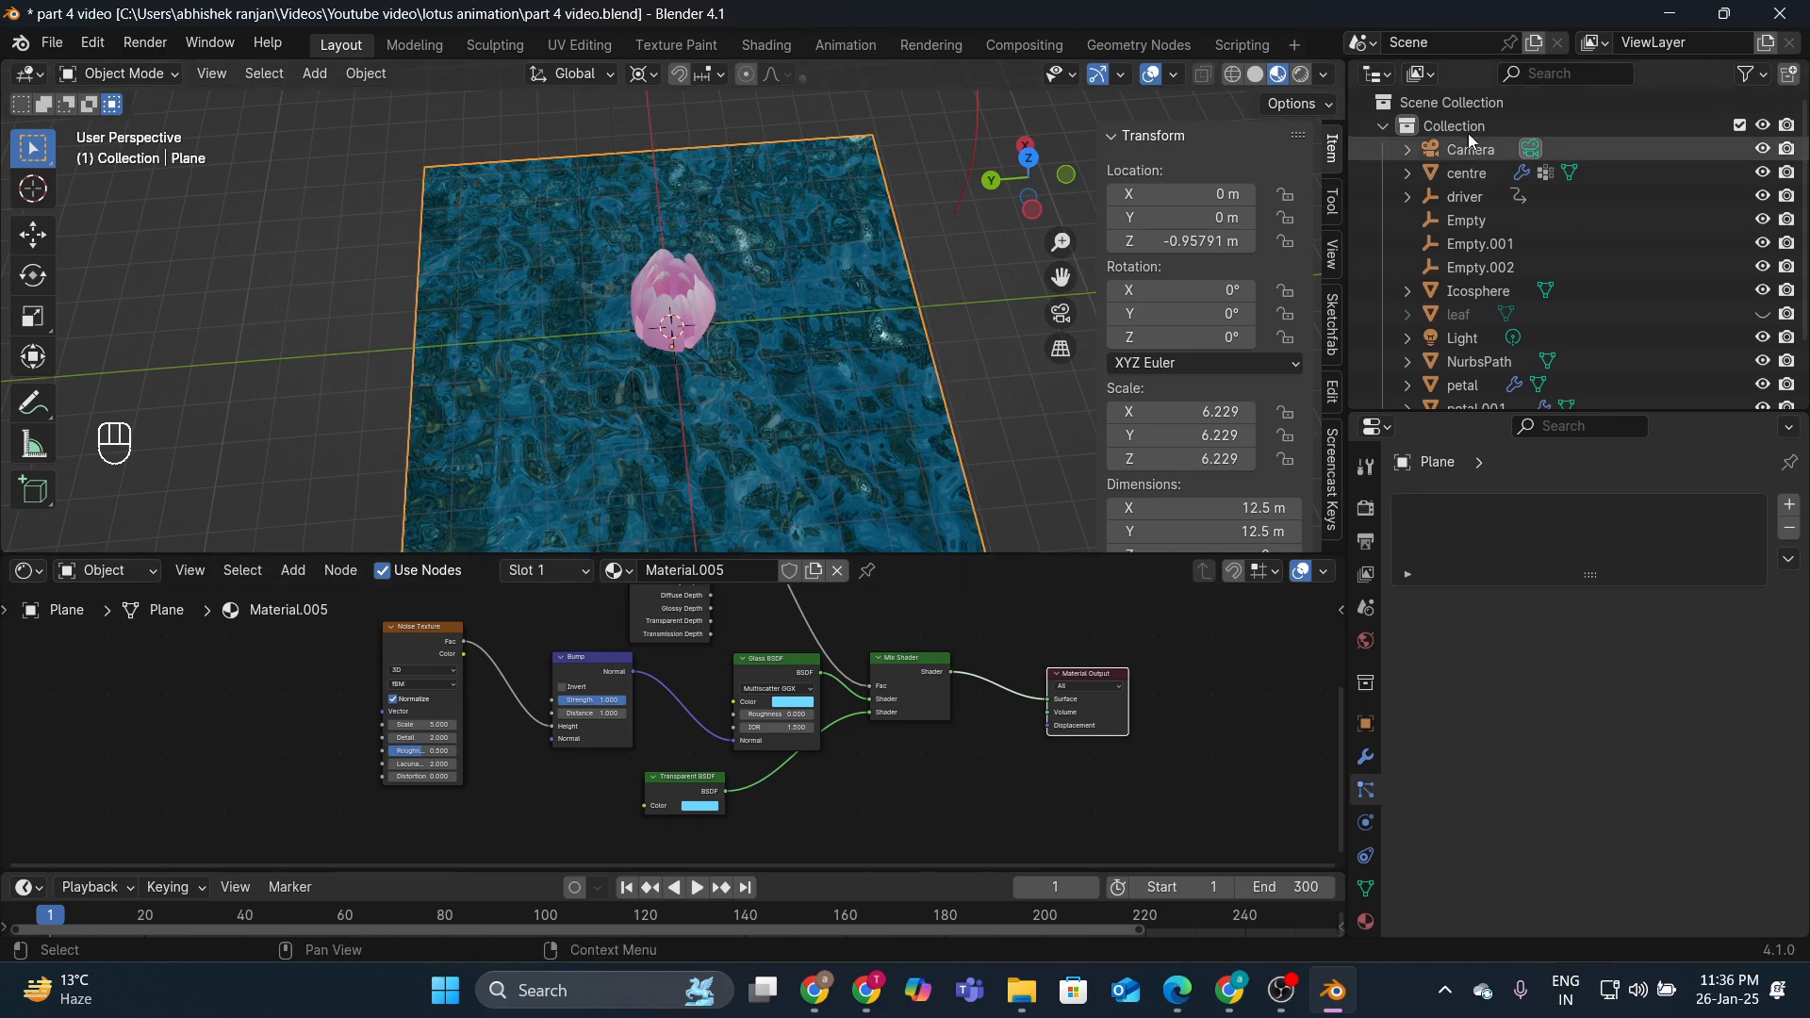
Step: Switch the shader editor from the object material to the World node tree
click(107, 571)
click(105, 655)
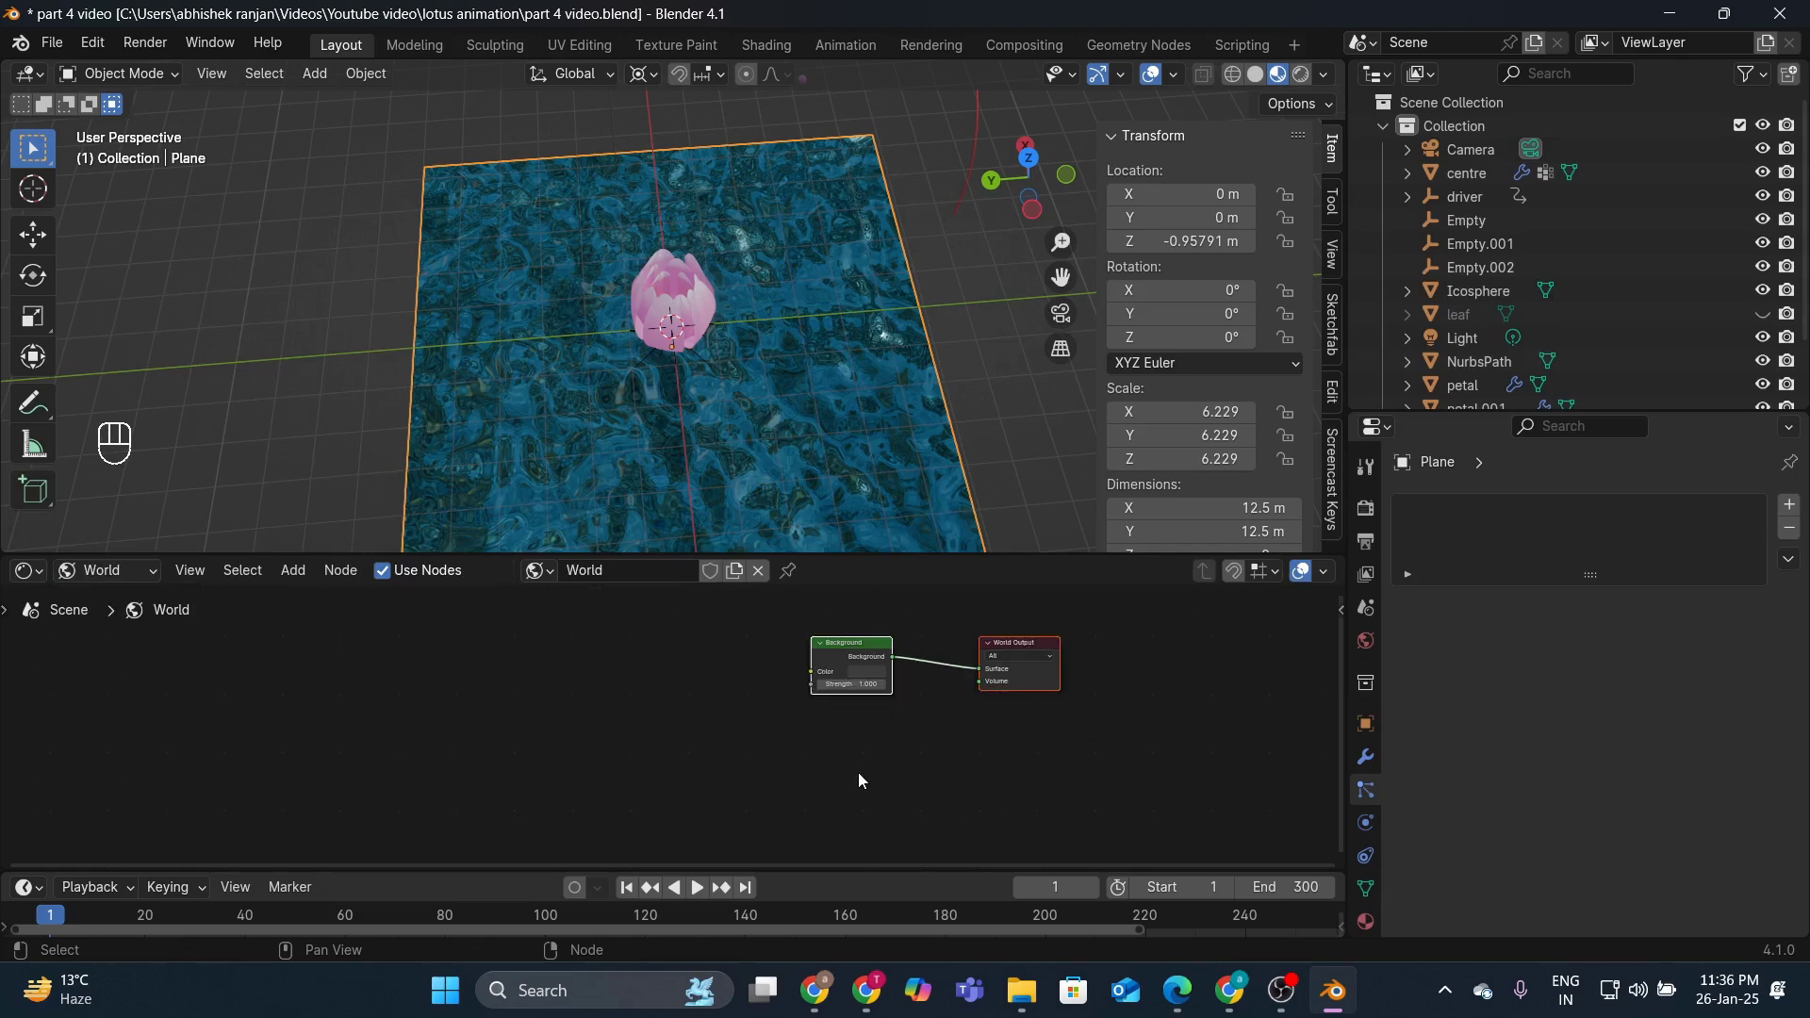
scroll(858, 772, up, 2)
middle_drag(864, 778, 749, 860)
key(shift)
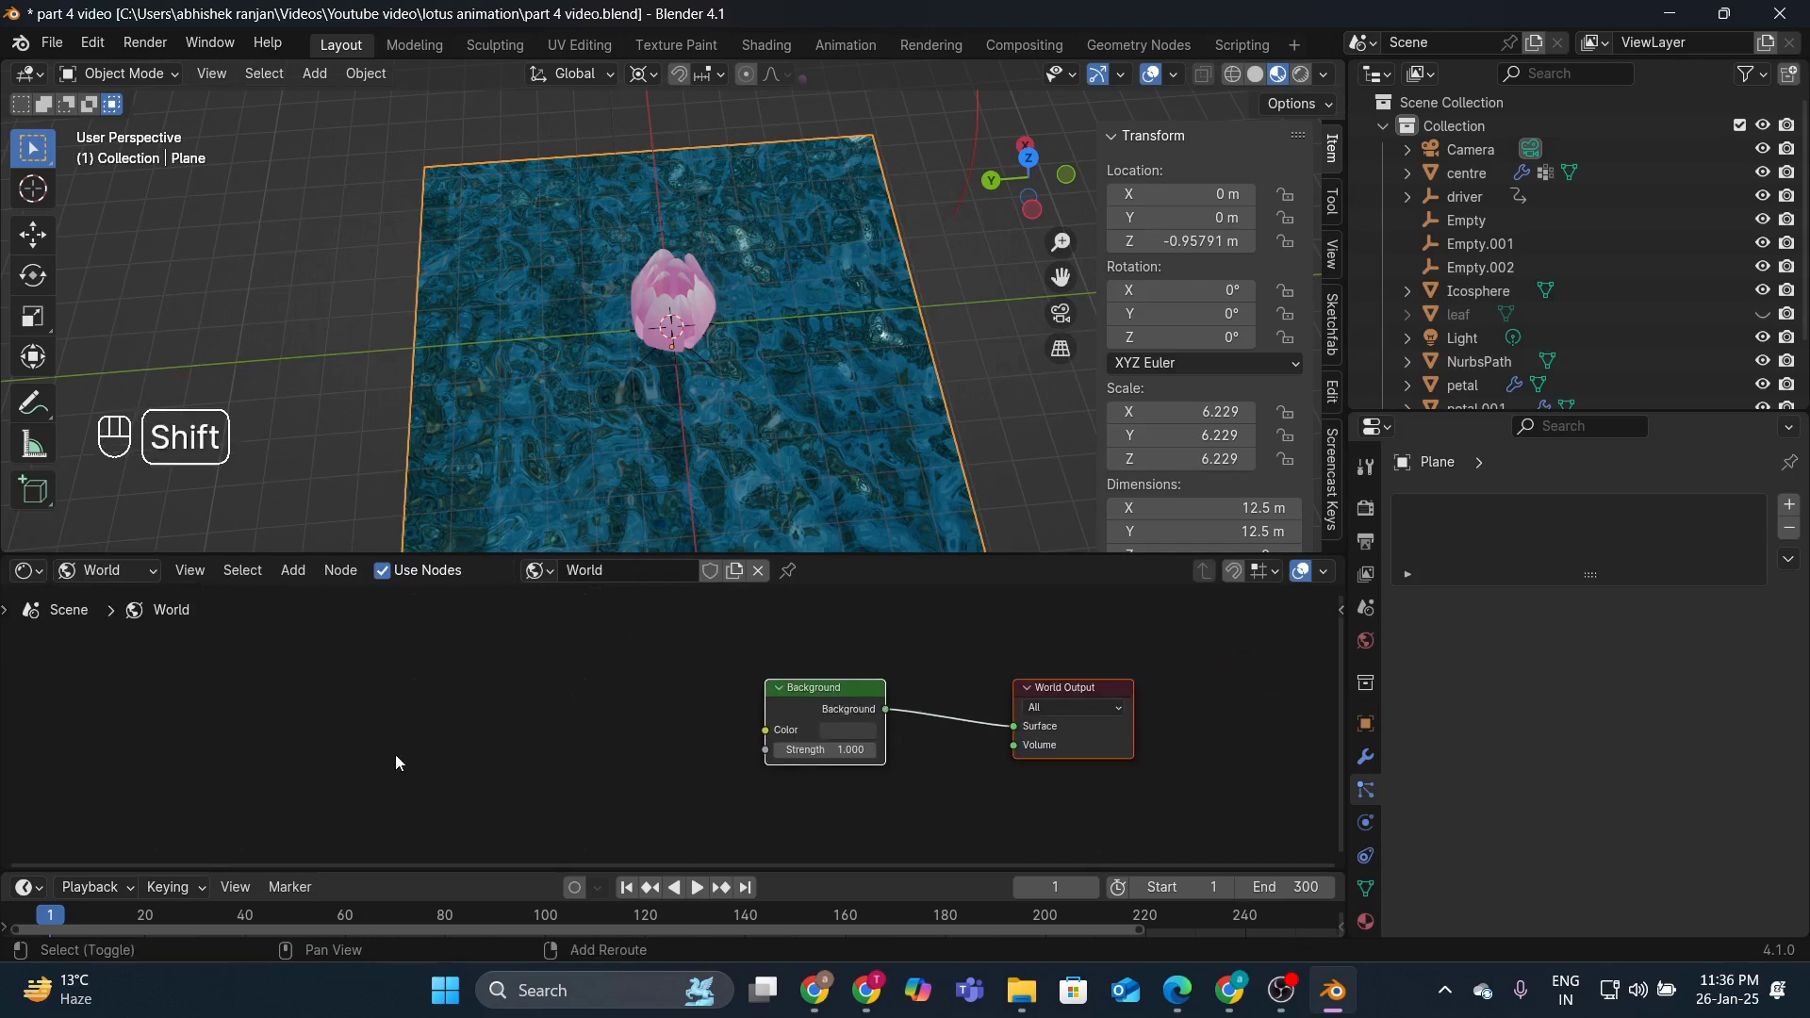
Step: Add a Sky Texture node to the world and connect its Color to the Background's Color
key(shift+a)
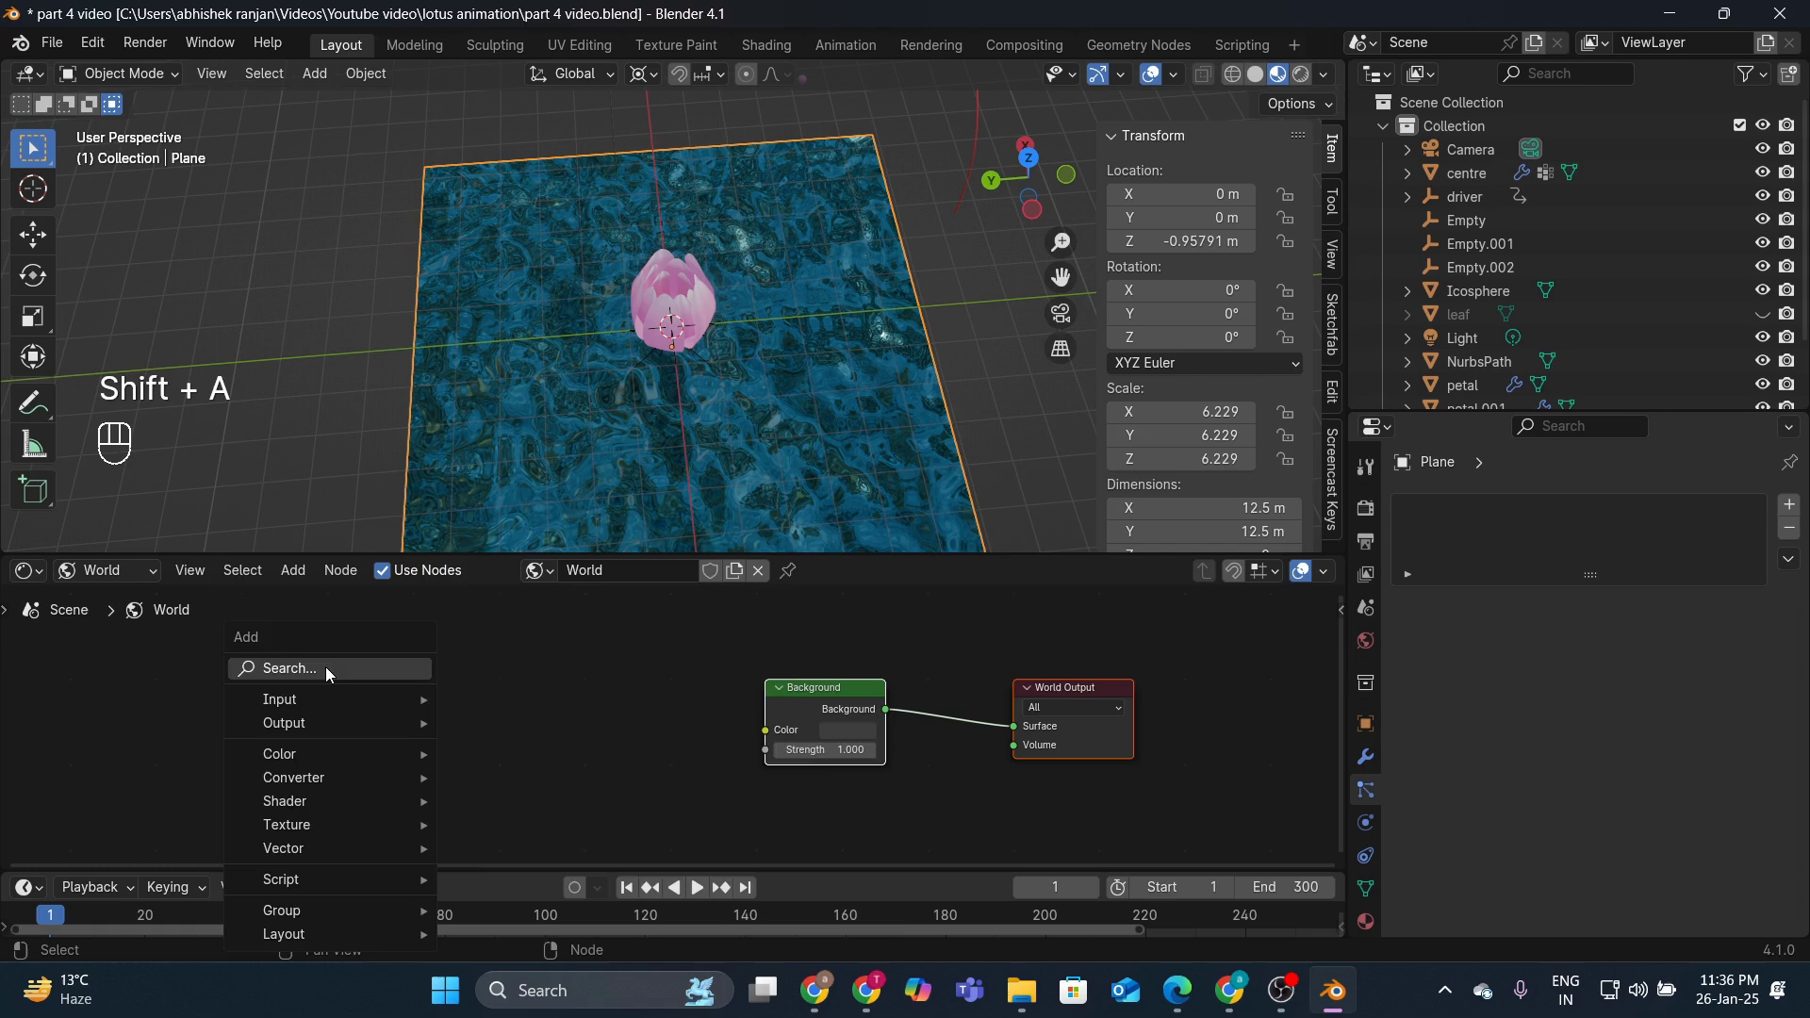
click(327, 670)
text(s)
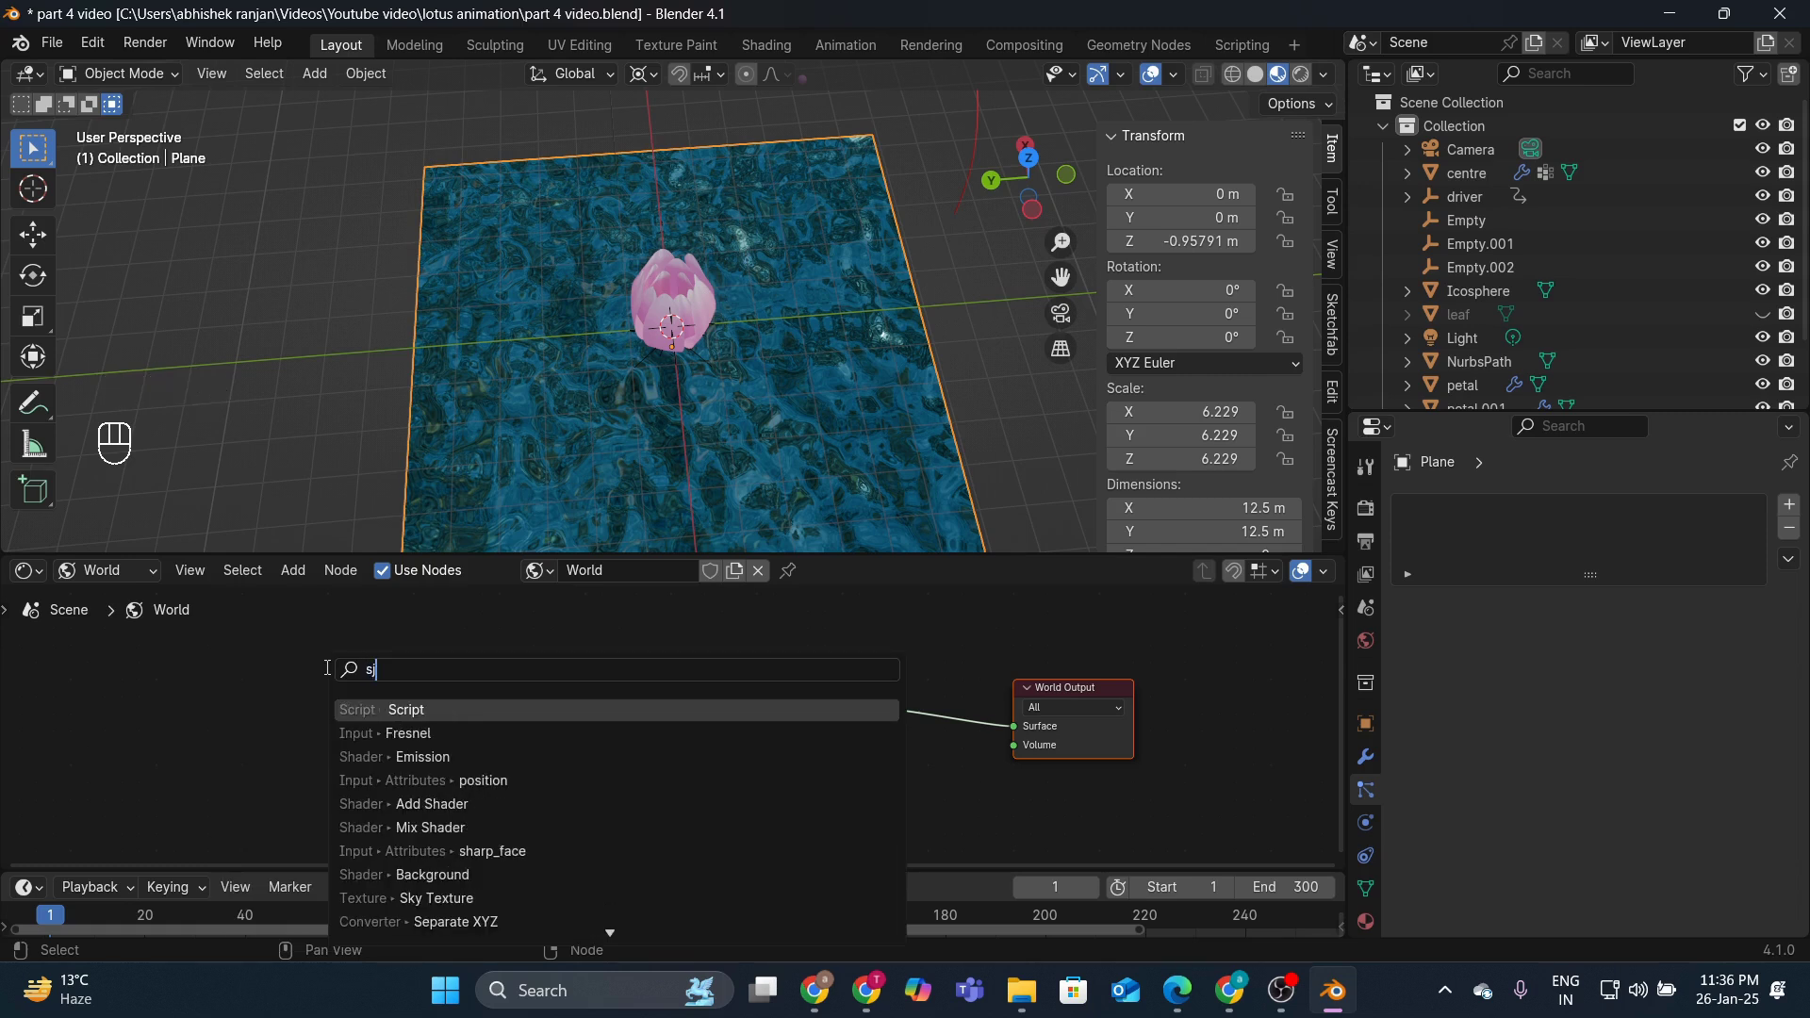
text(ky)
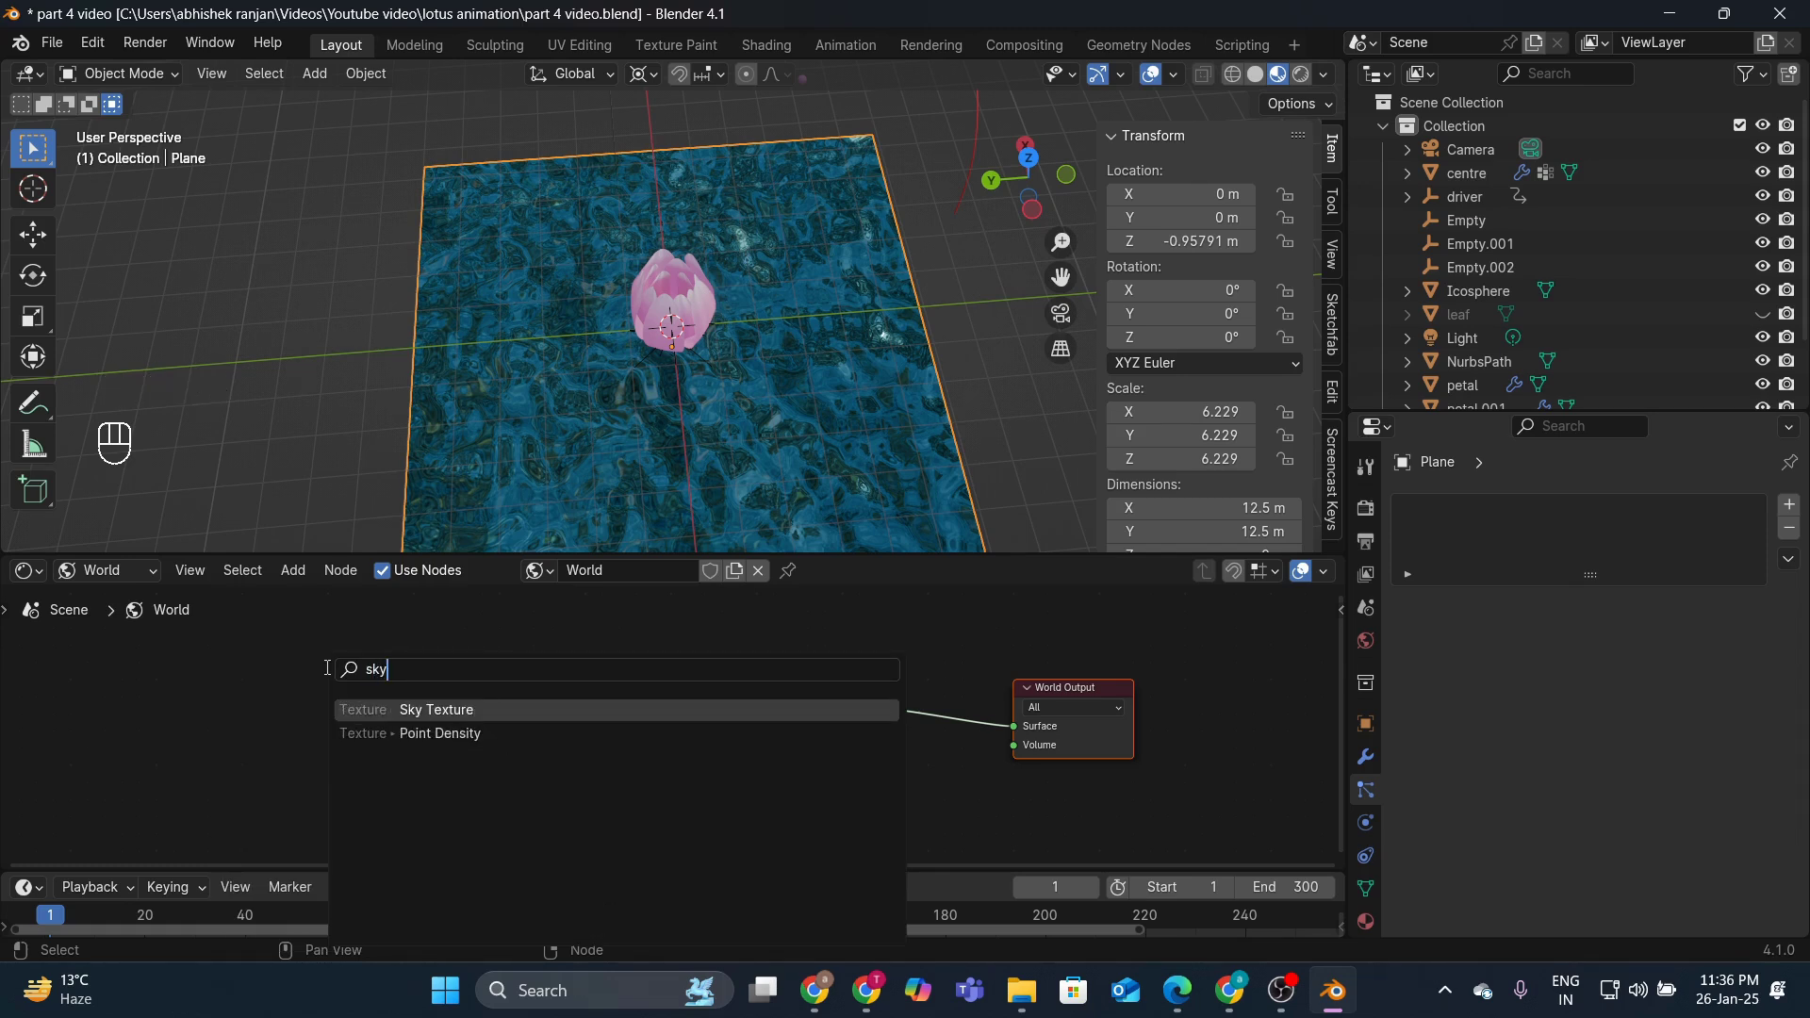
key(Return)
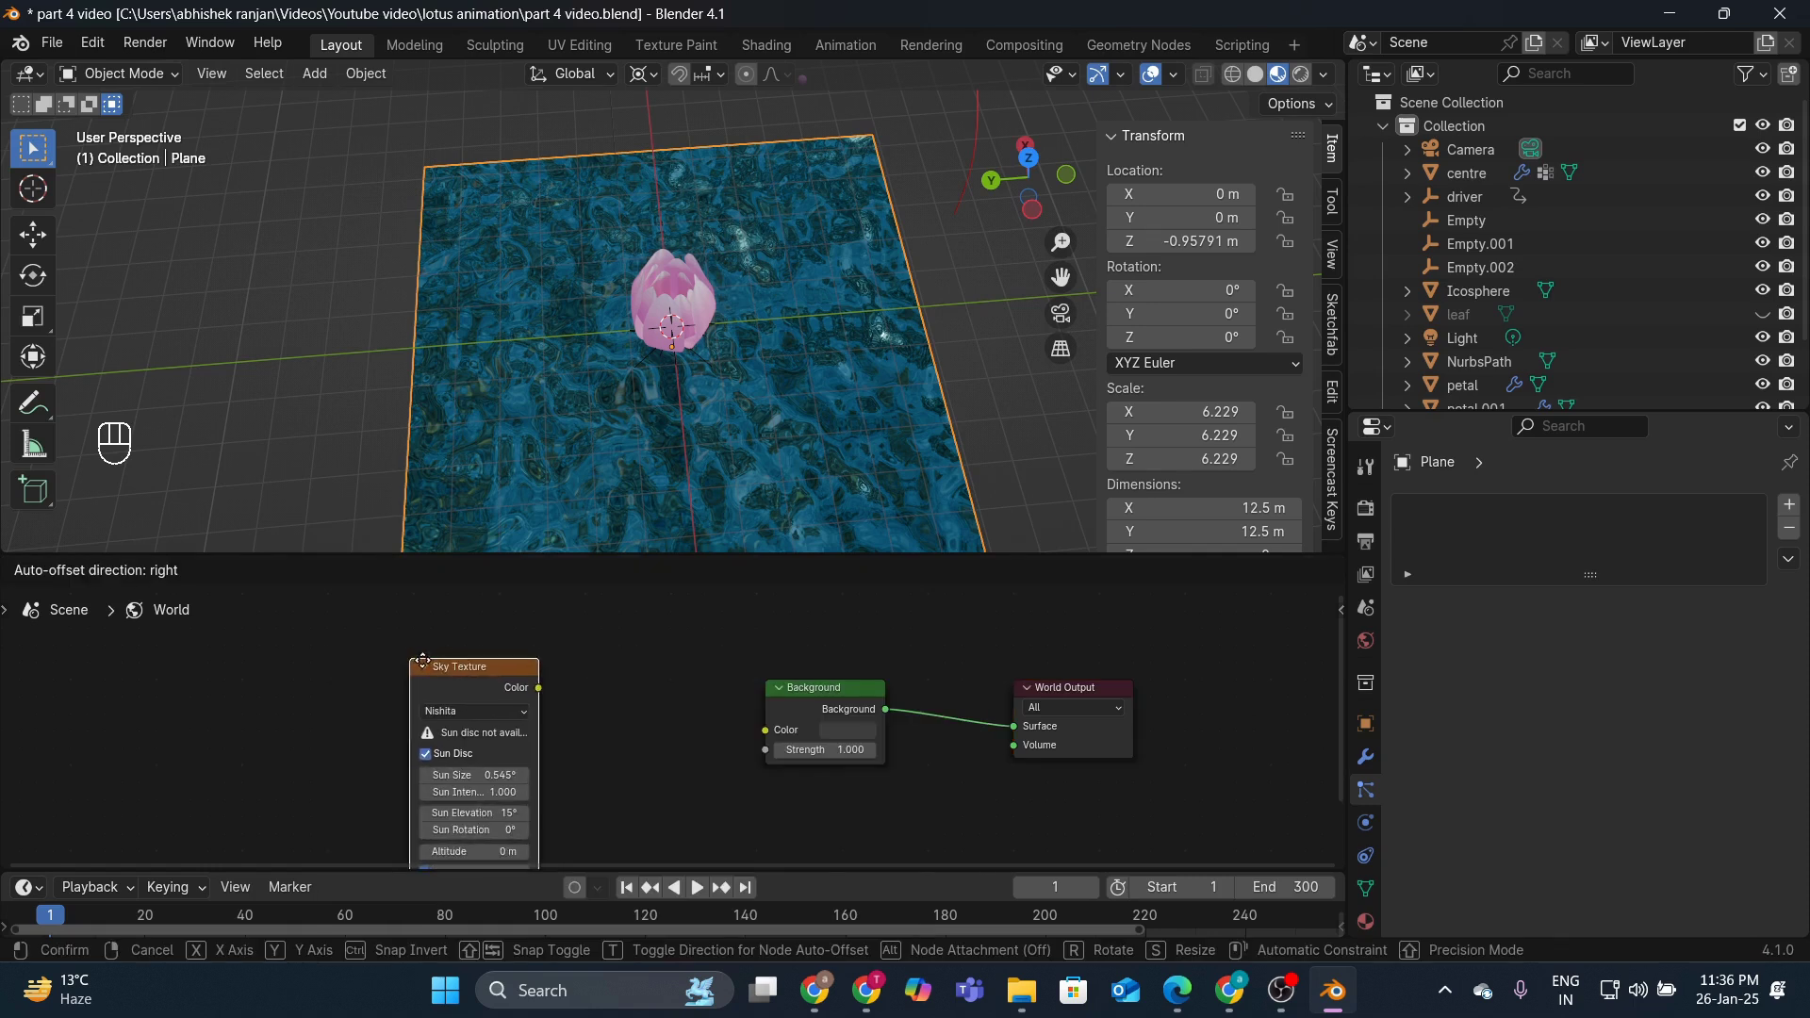
click(485, 653)
drag(565, 683, 769, 728)
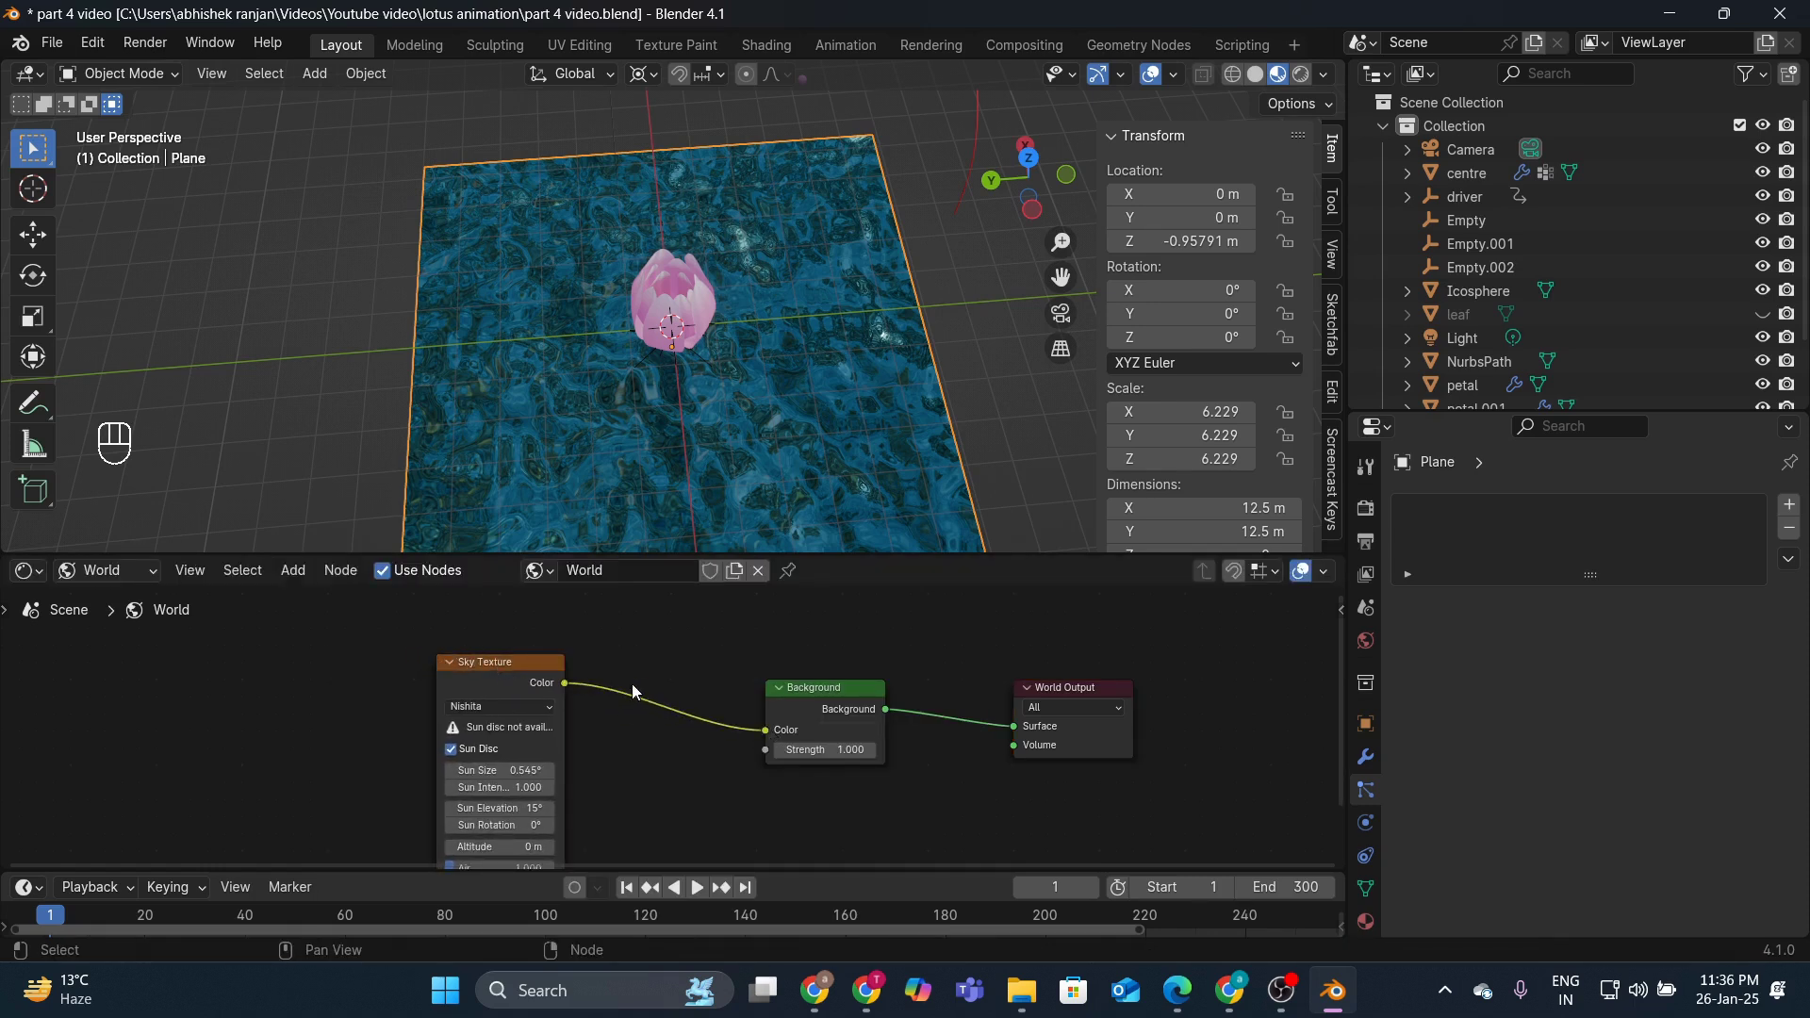
Step: Switch the viewport to Rendered shading and examine the lotus and water under the sky lighting
middle_drag(756, 454, 777, 407)
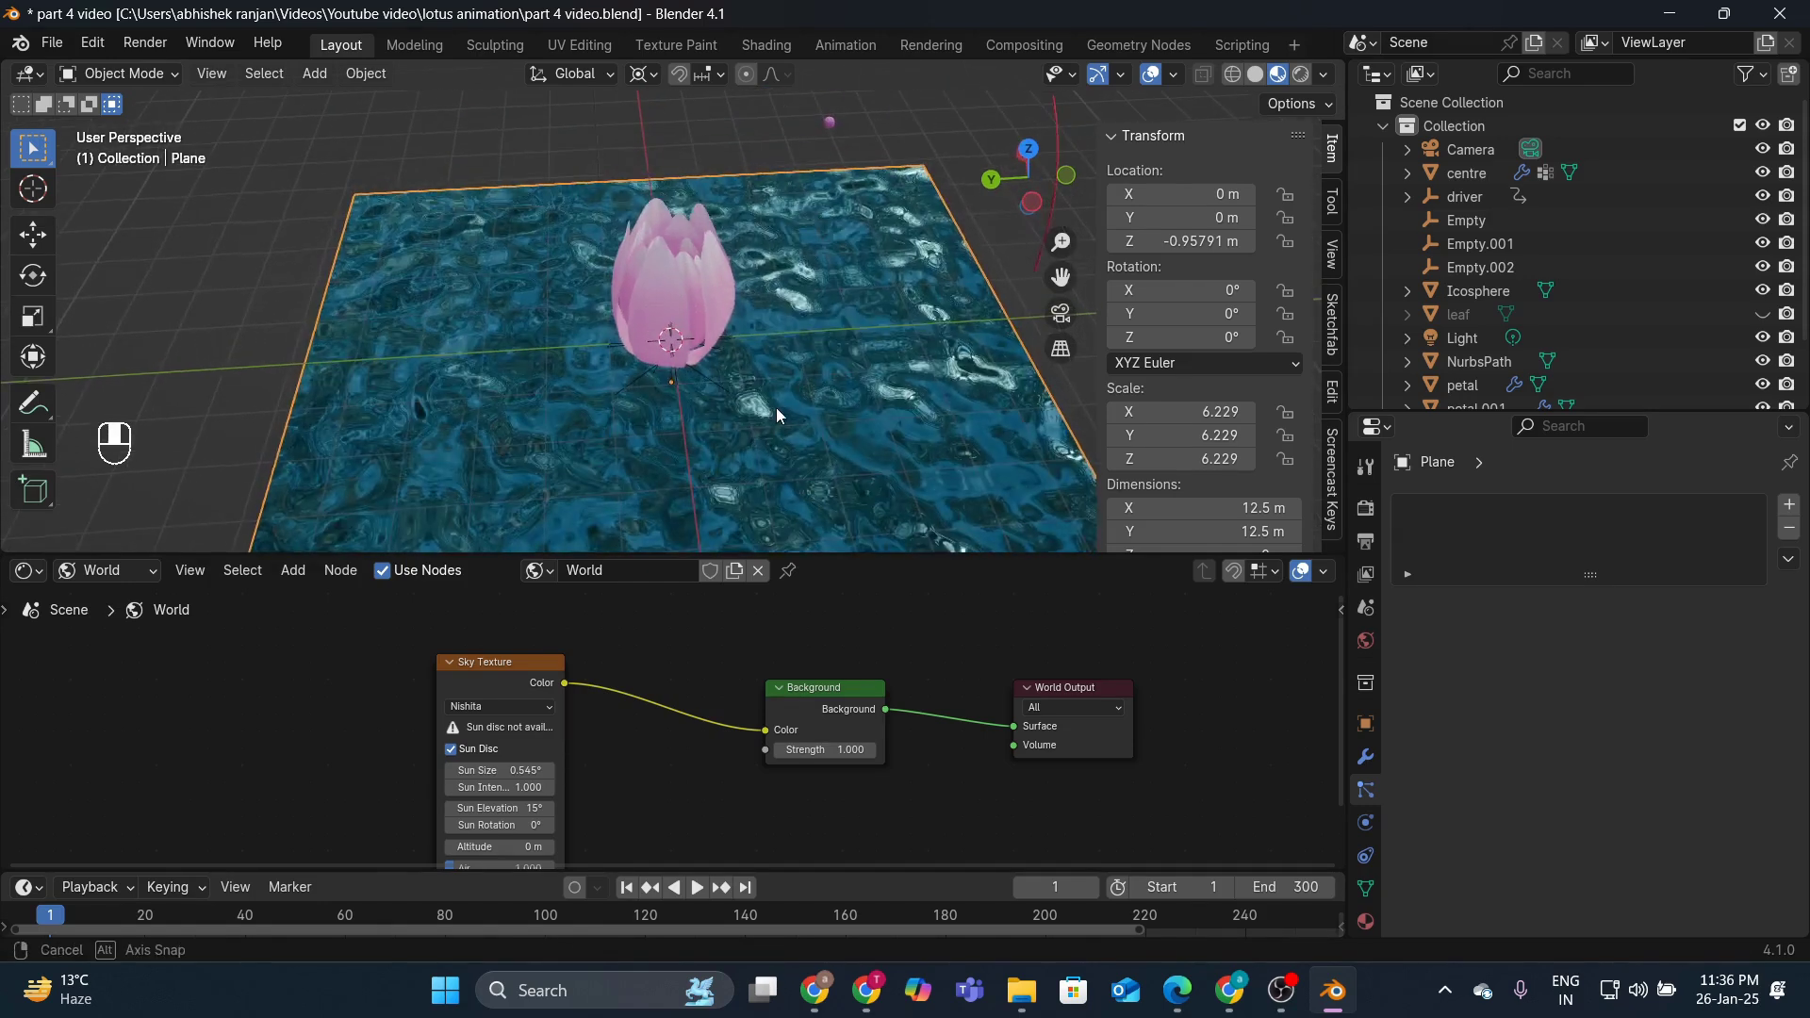
click(1303, 74)
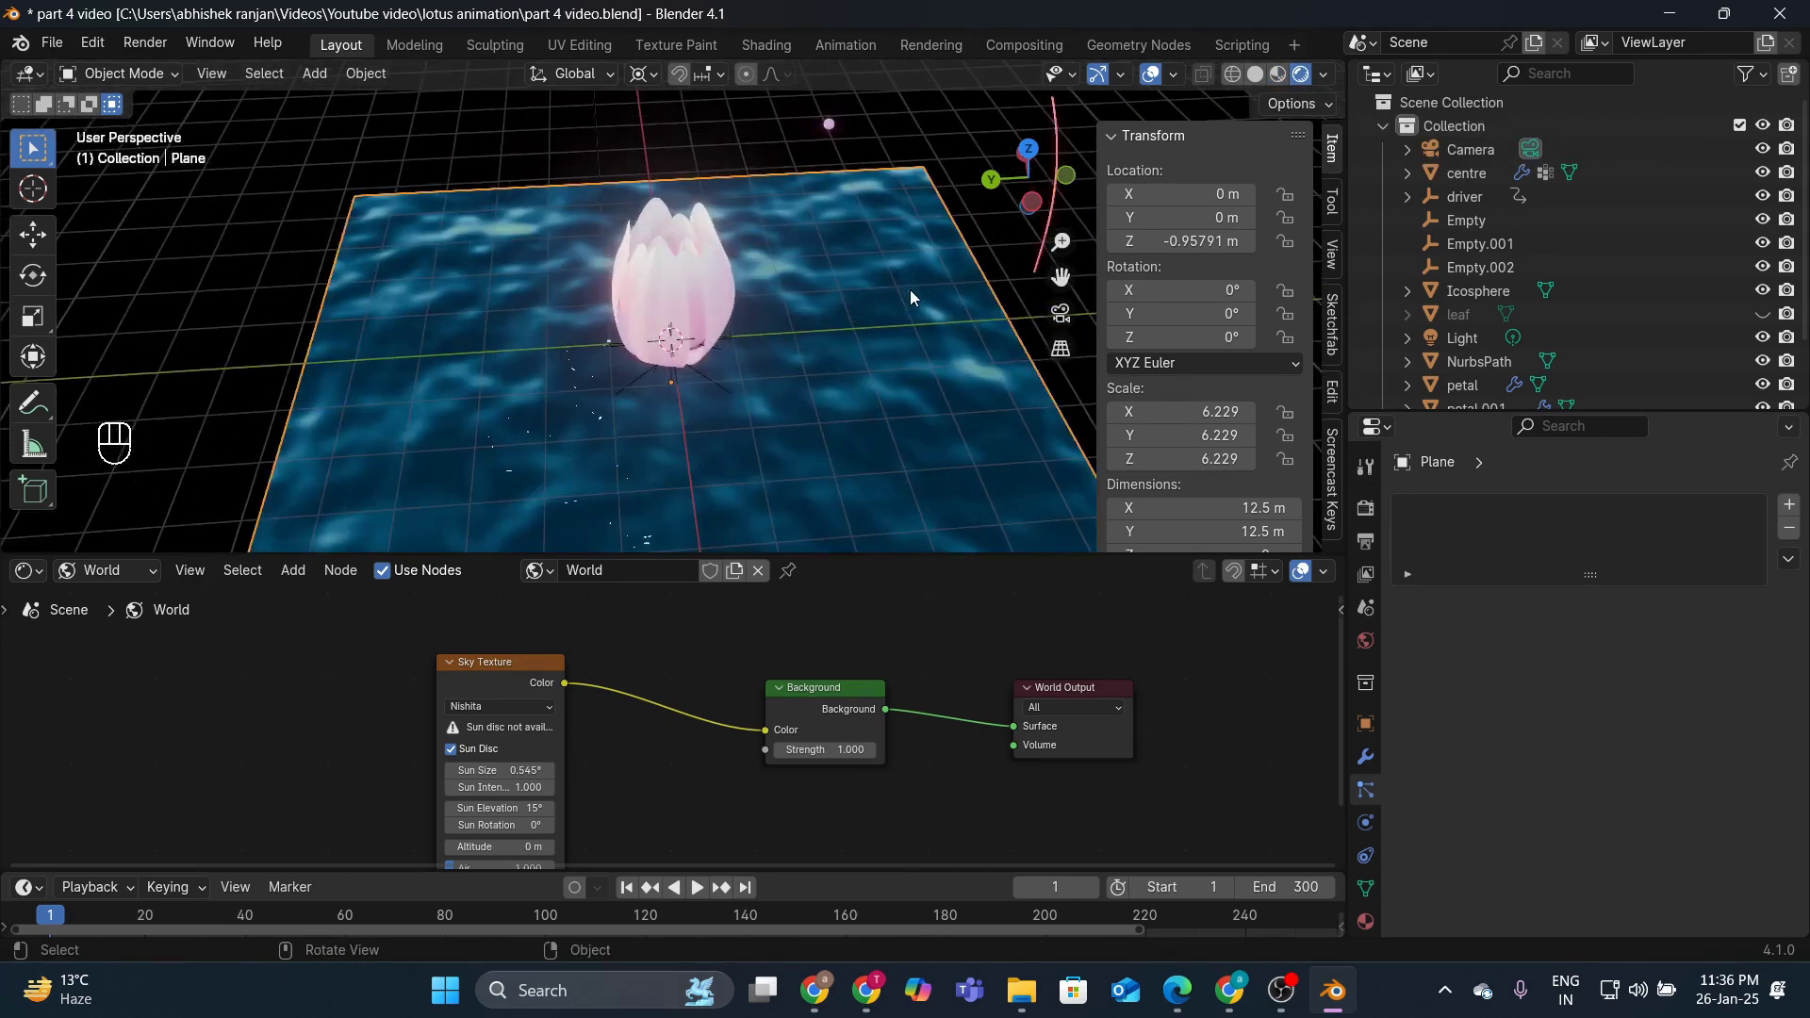
mouse_move(909, 291)
middle_down()
mouse_move(895, 218)
mouse_move(947, 419)
mouse_move(937, 366)
middle_up()
scroll(937, 366, down, 5)
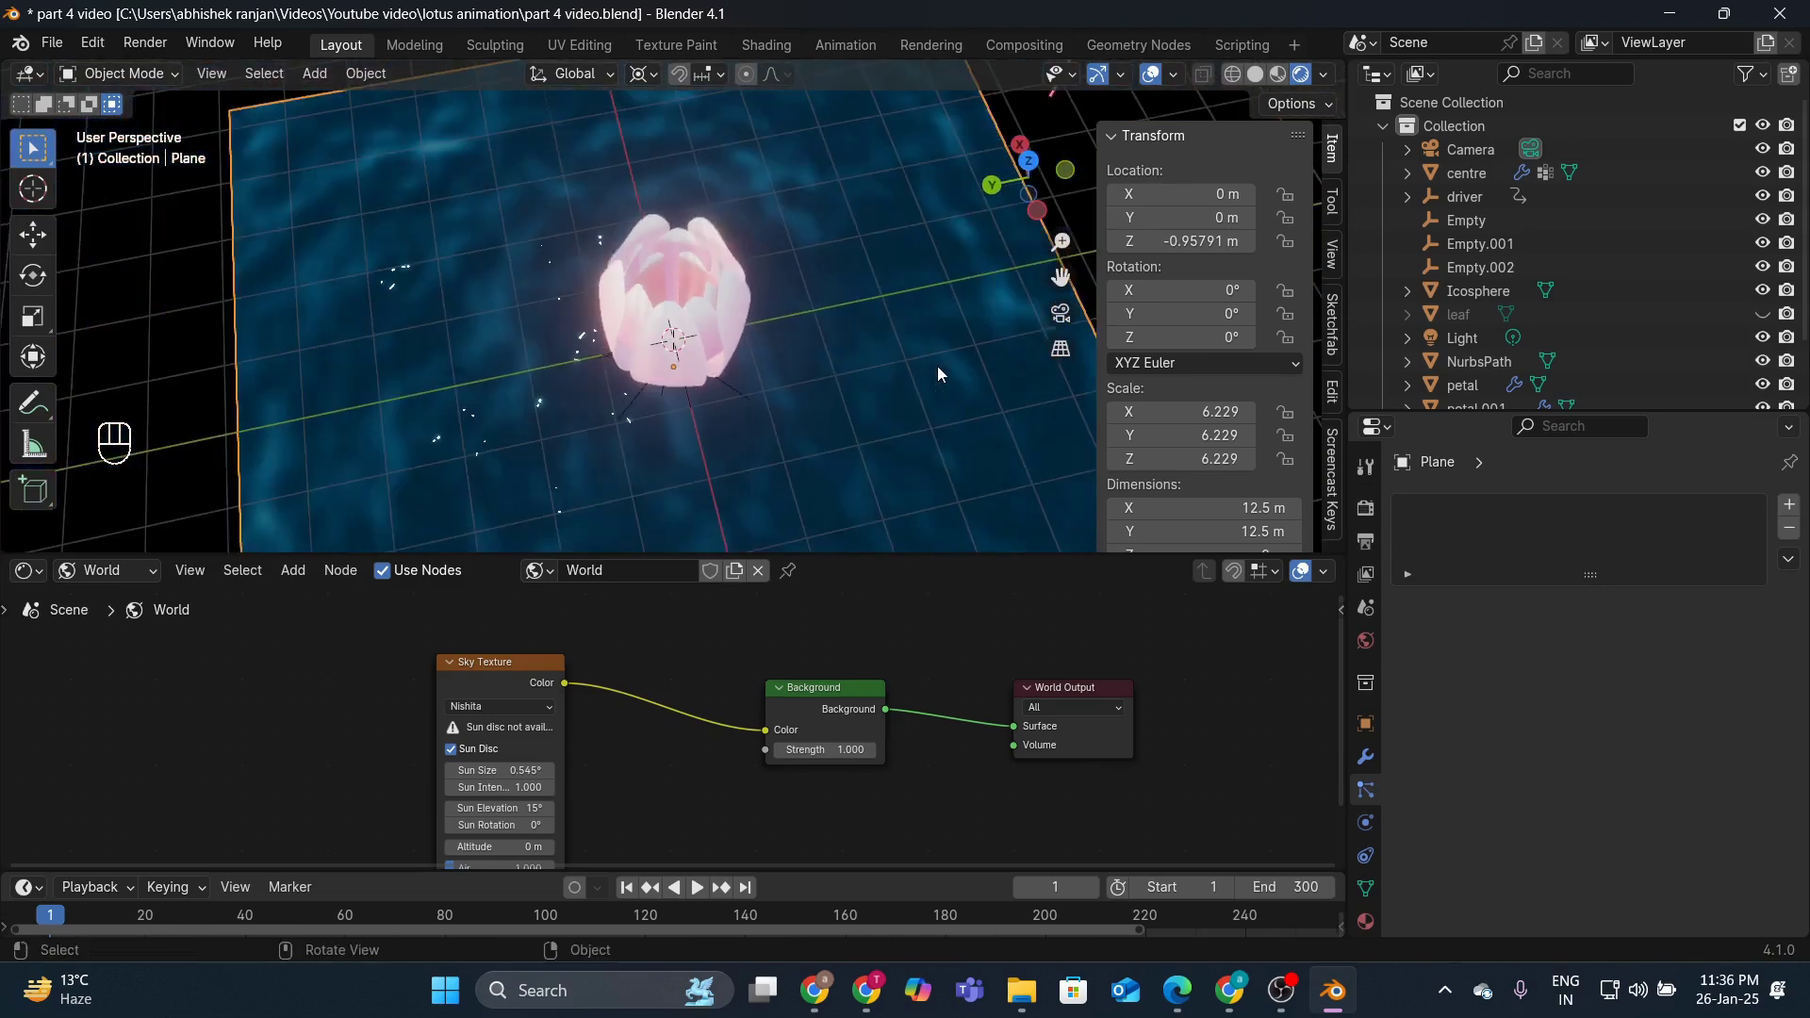
scroll(937, 366, up, 5)
scroll(920, 375, down, 2)
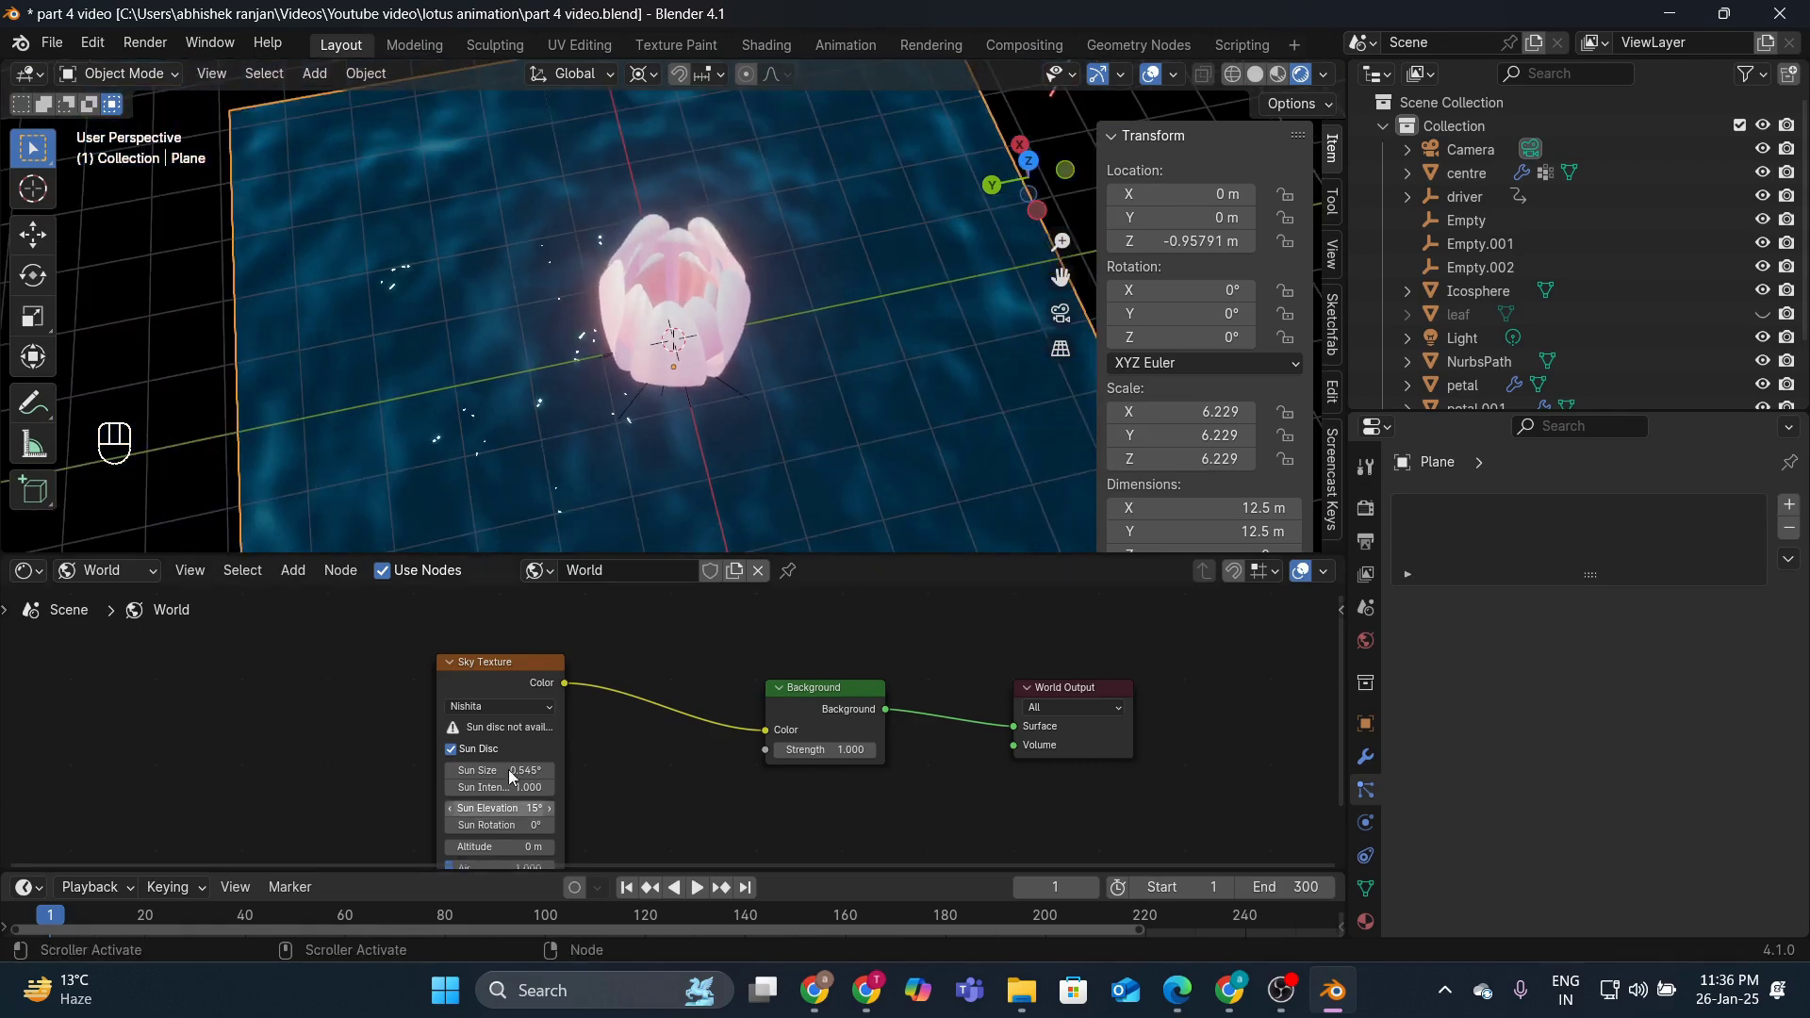
Step: Set the Sky Texture's sun size to 0.445° and its sun intensity to 0
scroll(506, 777, up, 1)
drag(505, 777, 472, 797)
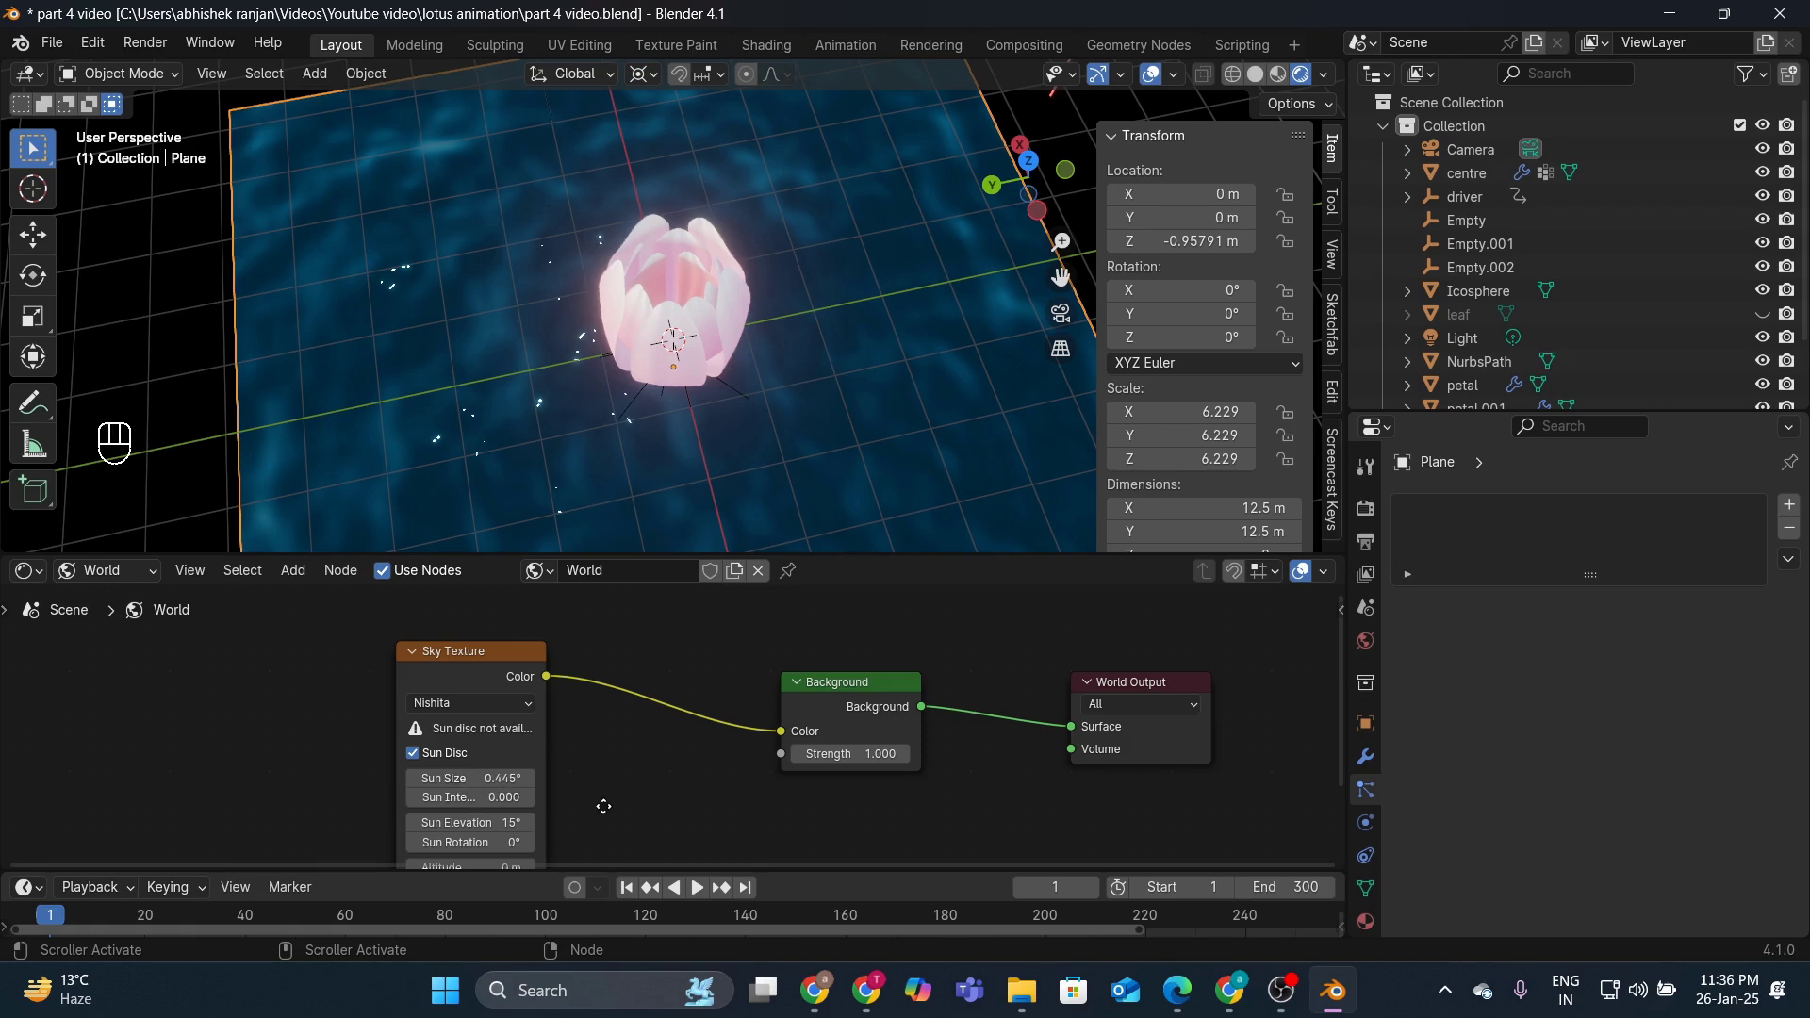
Step: Set the Sky Texture's sun intensity to 4.5 and its sun elevation to 35°
middle_drag(604, 807, 606, 785)
drag(507, 777, 478, 803)
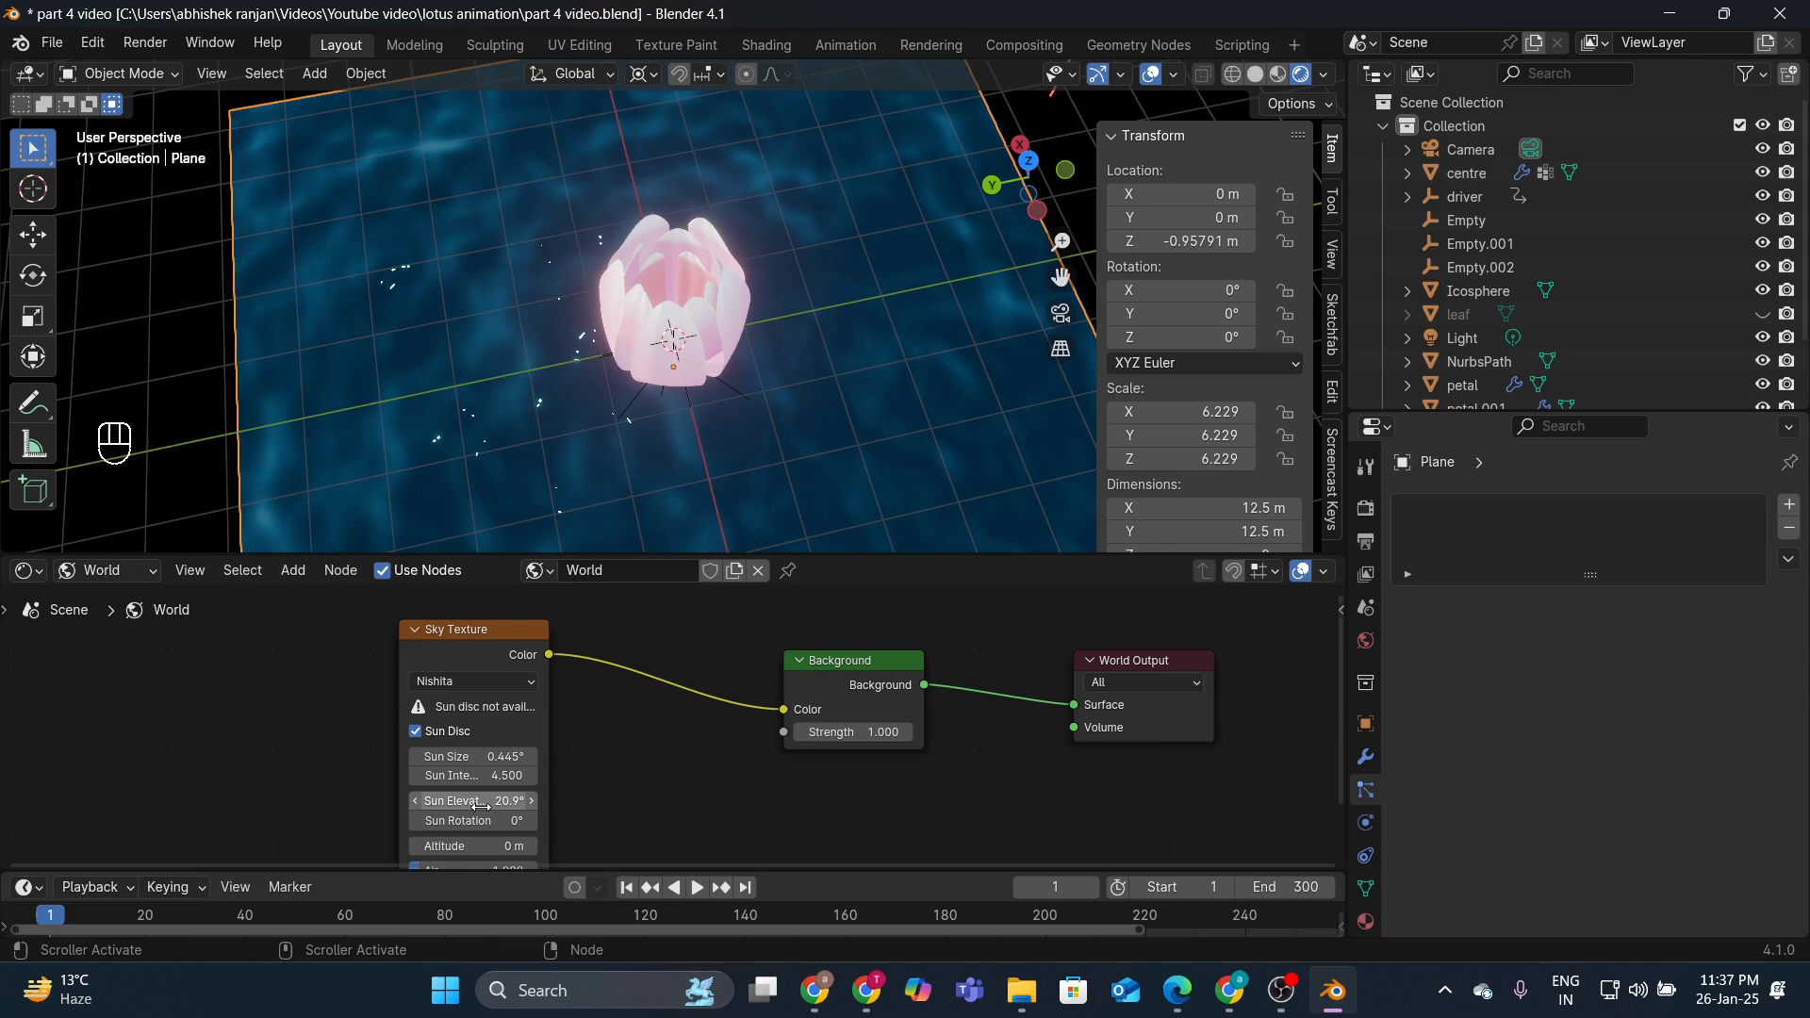
click(478, 803)
click(478, 803)
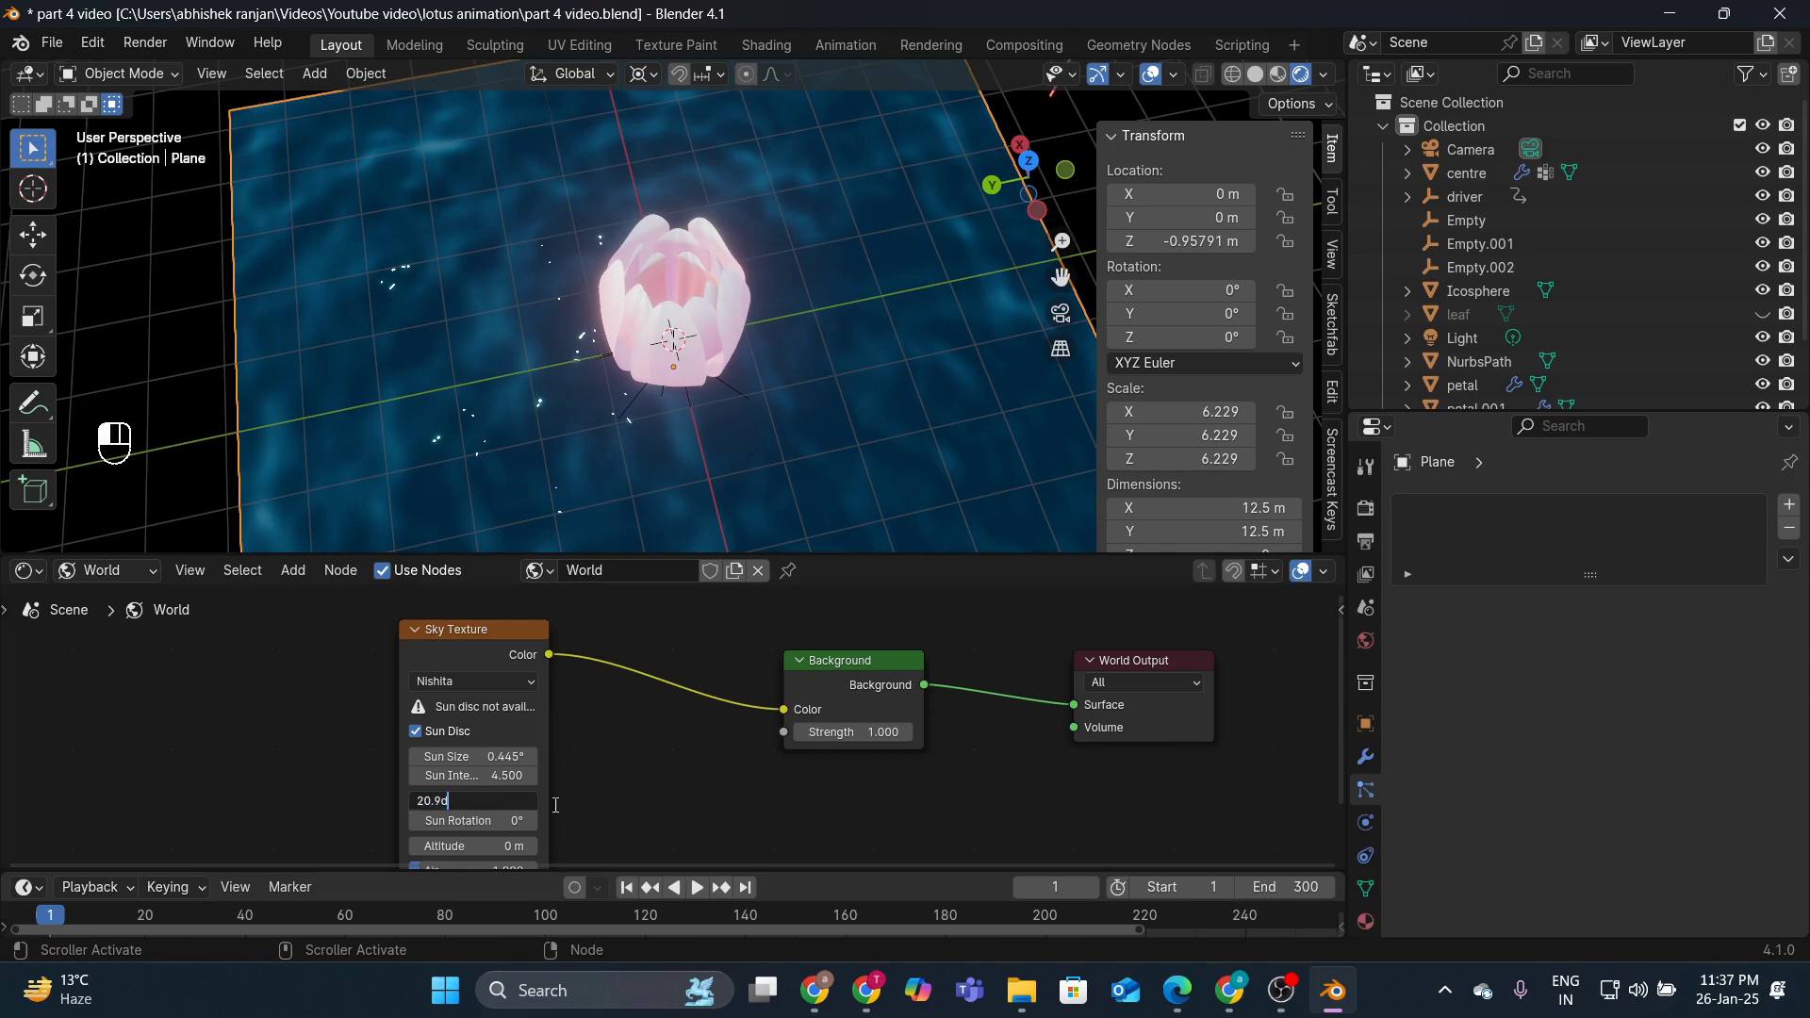
key(BackSpace)
key(BackSpace)
key(BackSpace)
key(BackSpace)
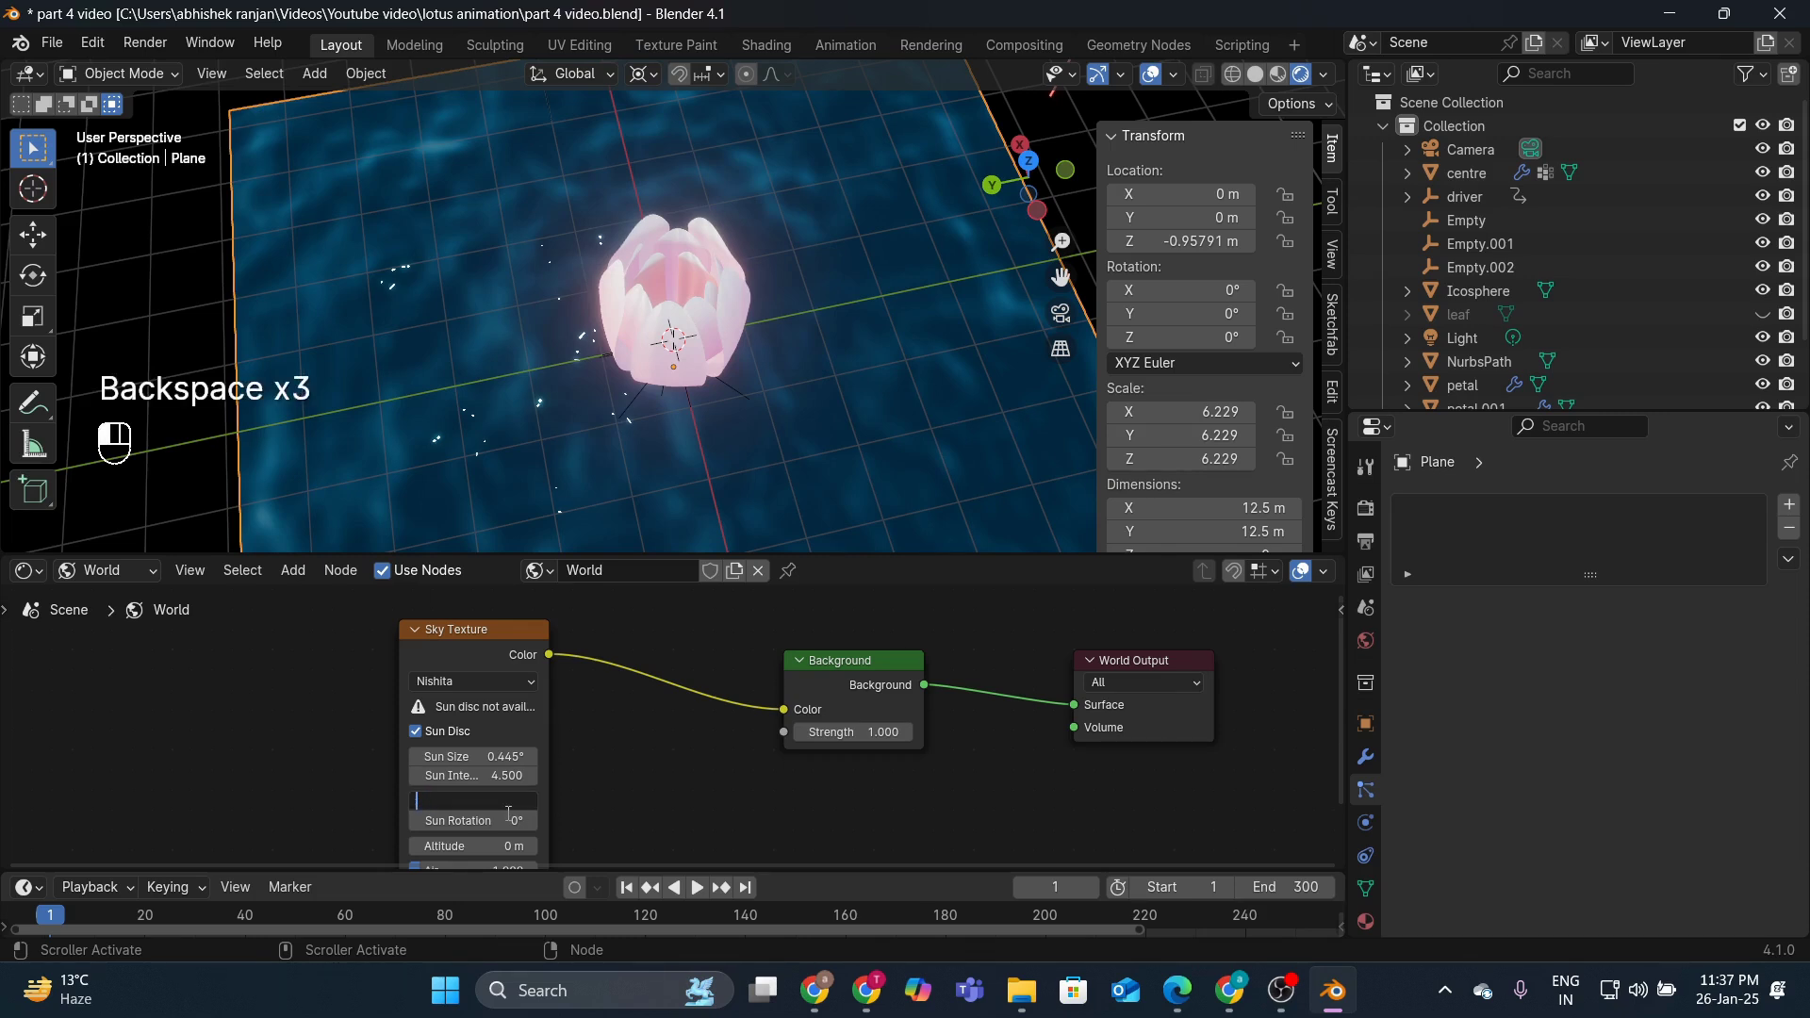
key(Return)
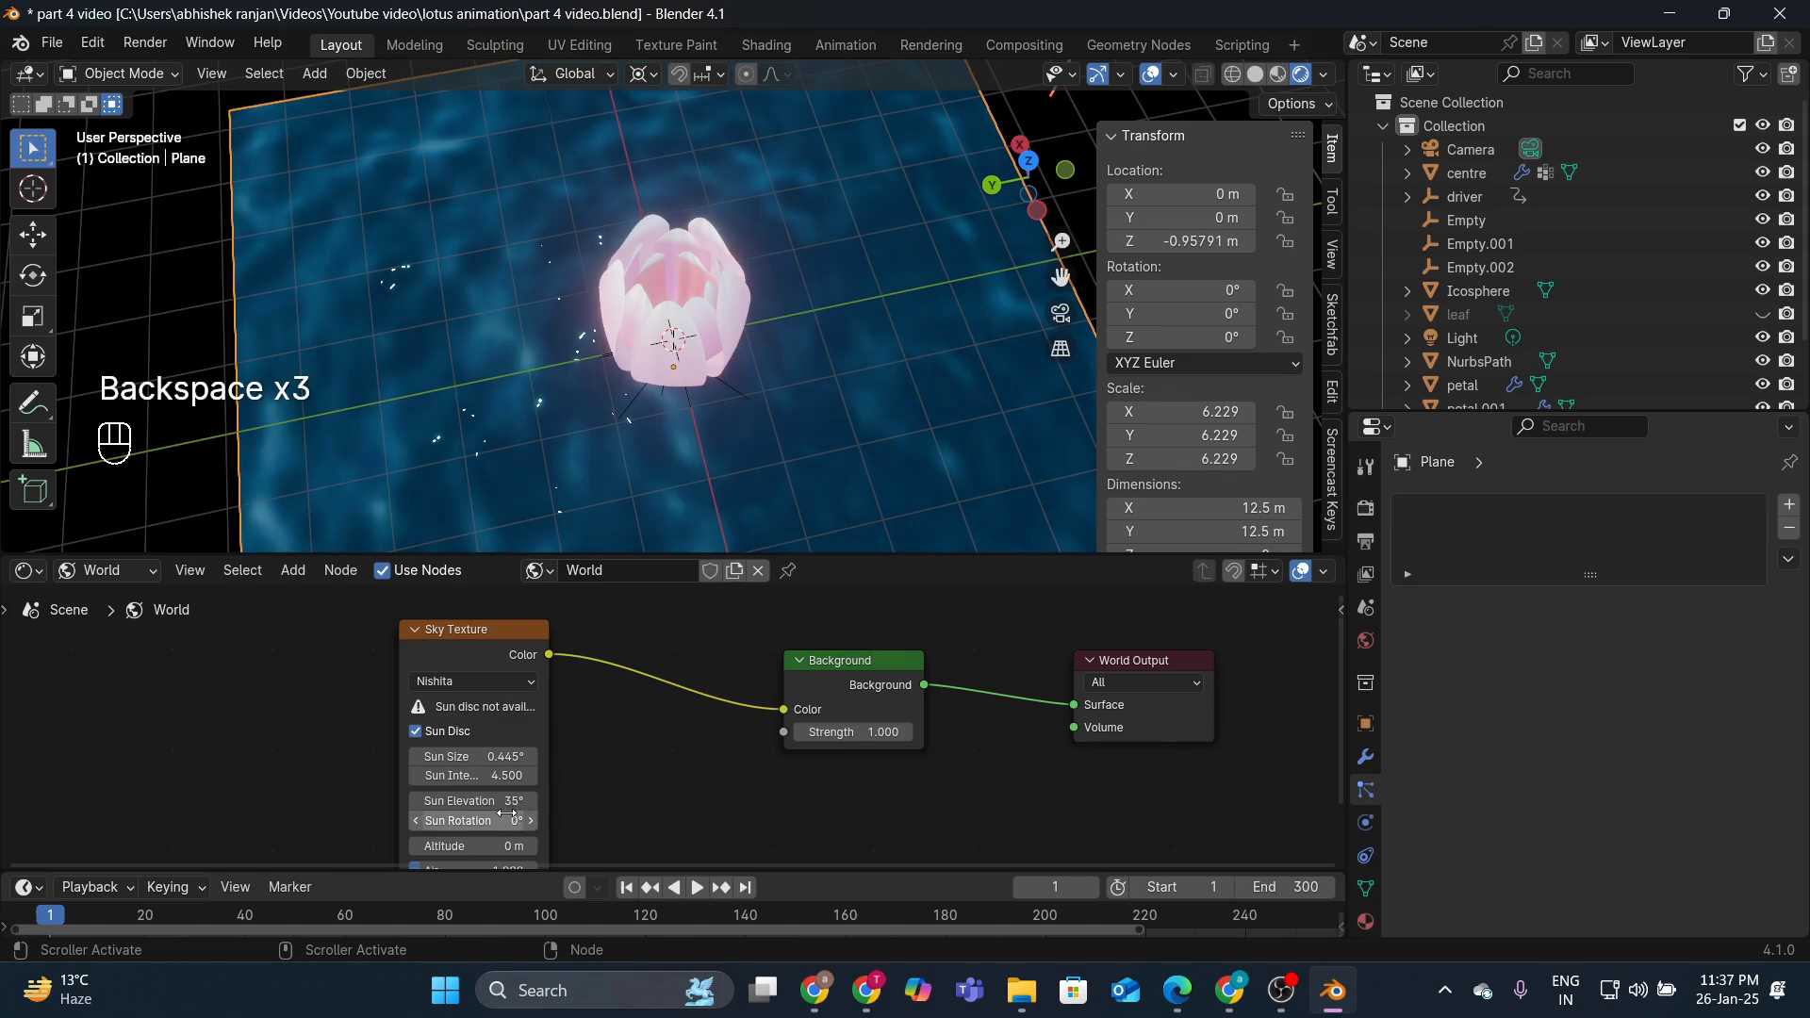
scroll(952, 241, up, 2)
scroll(953, 241, down, 2)
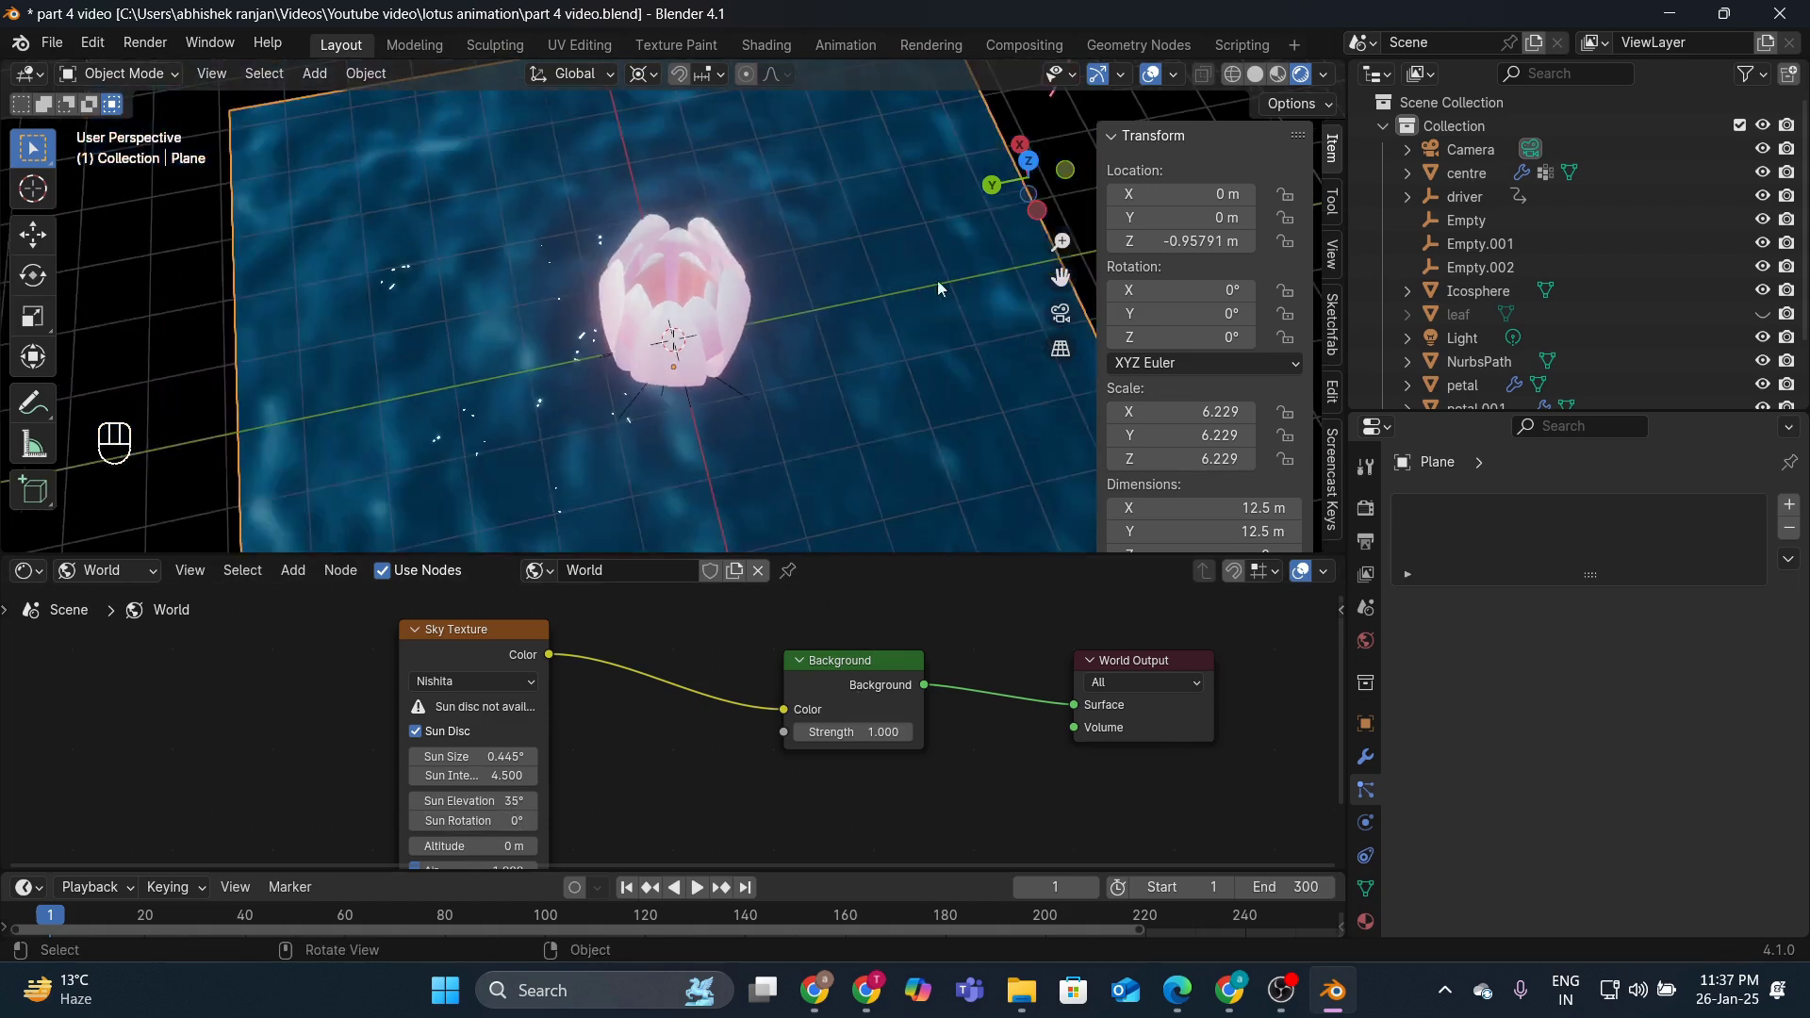
Step: Raise the Sky Texture's Air to about 2.667, Dust to about 3.284 and Ozone to about 4.457
middle_drag(676, 799, 682, 667)
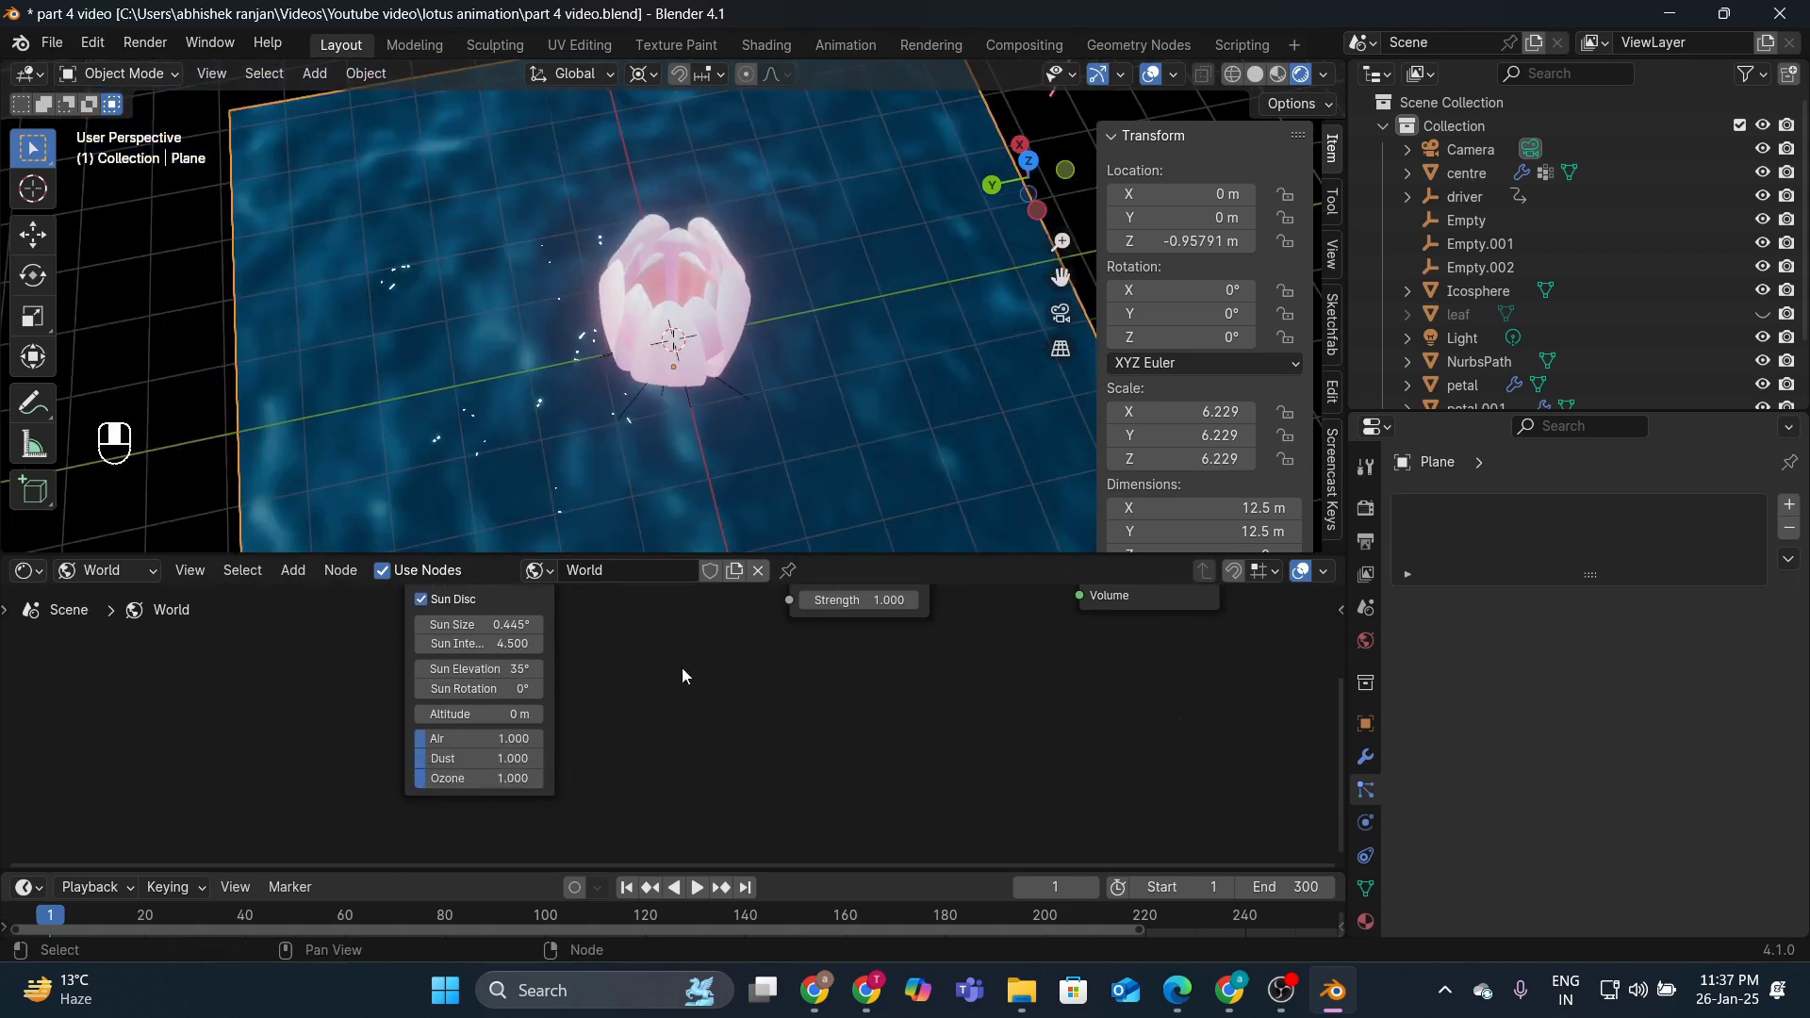
click(434, 738)
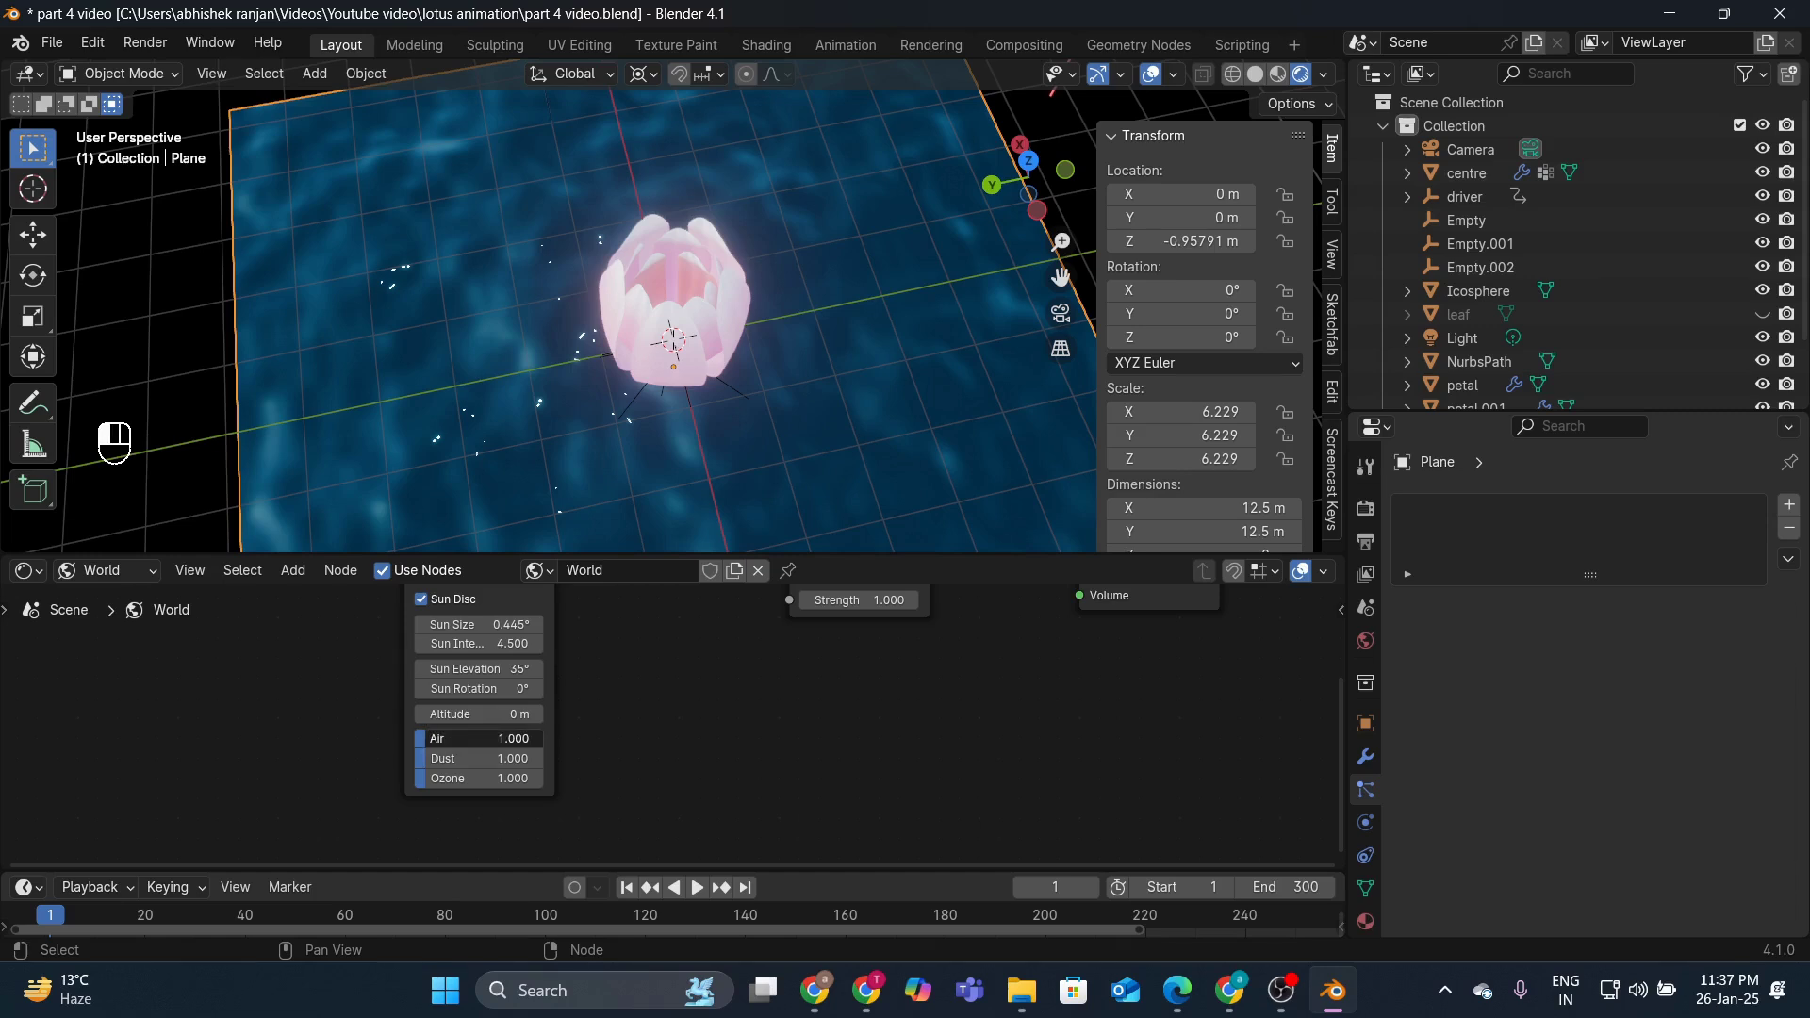
mouse_move(434, 738)
mouse_down()
mouse_move(523, 738)
mouse_move(450, 759)
mouse_move(470, 760)
mouse_move(454, 785)
mouse_move(475, 738)
mouse_move(448, 738)
mouse_up()
click(429, 759)
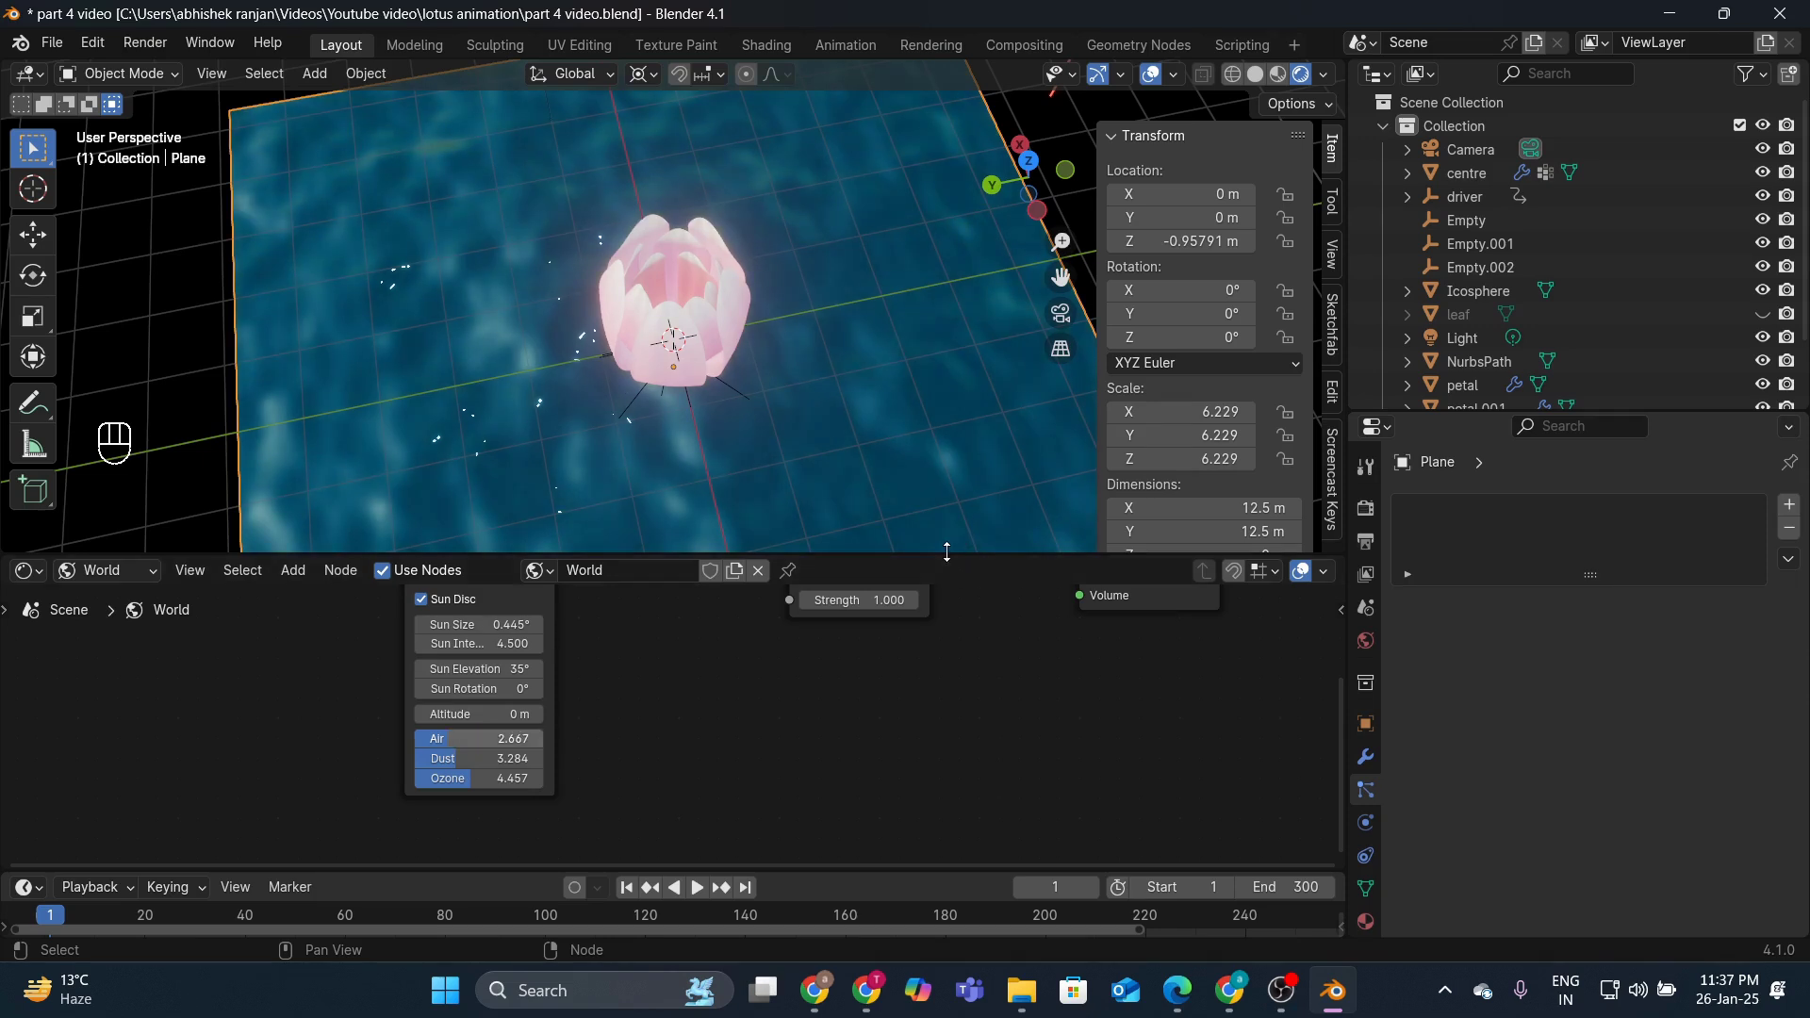
Step: Enlarge the 3D viewport, frame the lotus and water at an angle from above, and align the scene camera to that view
drag(946, 554, 912, 761)
middle_drag(912, 706, 868, 479)
scroll(879, 627, up, 1)
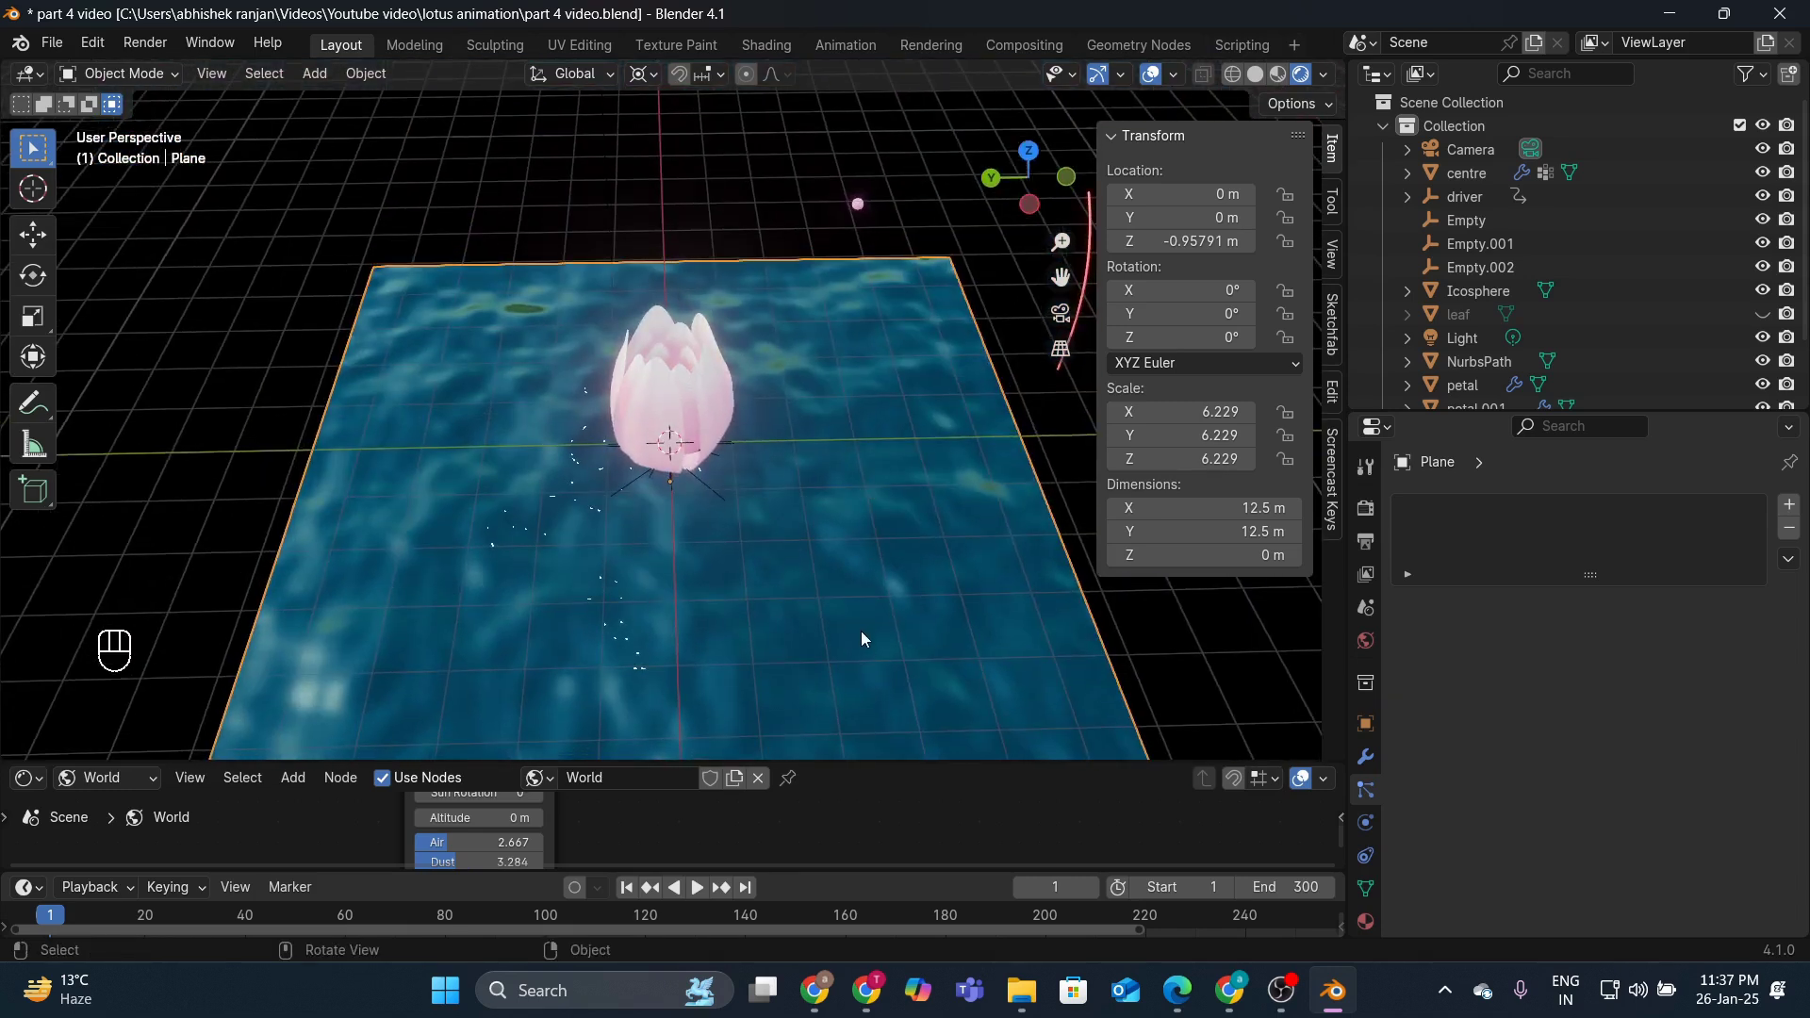
click(1509, 149)
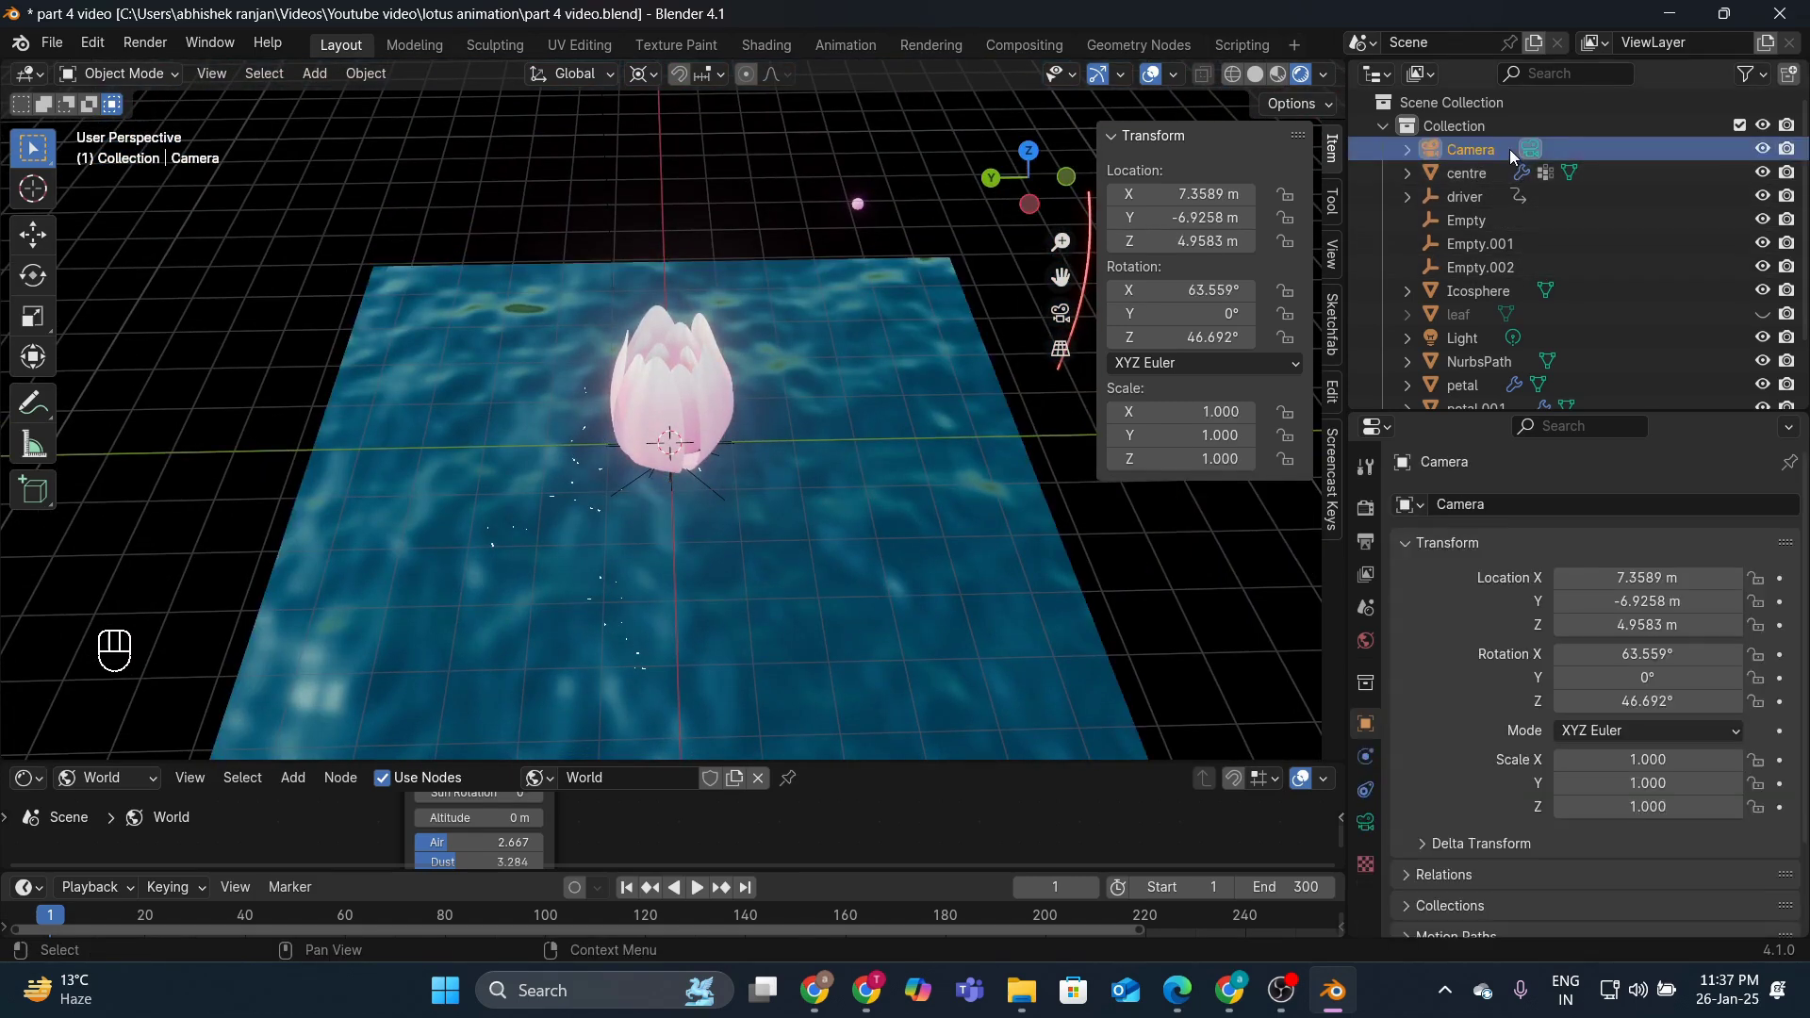
key(ctrl)
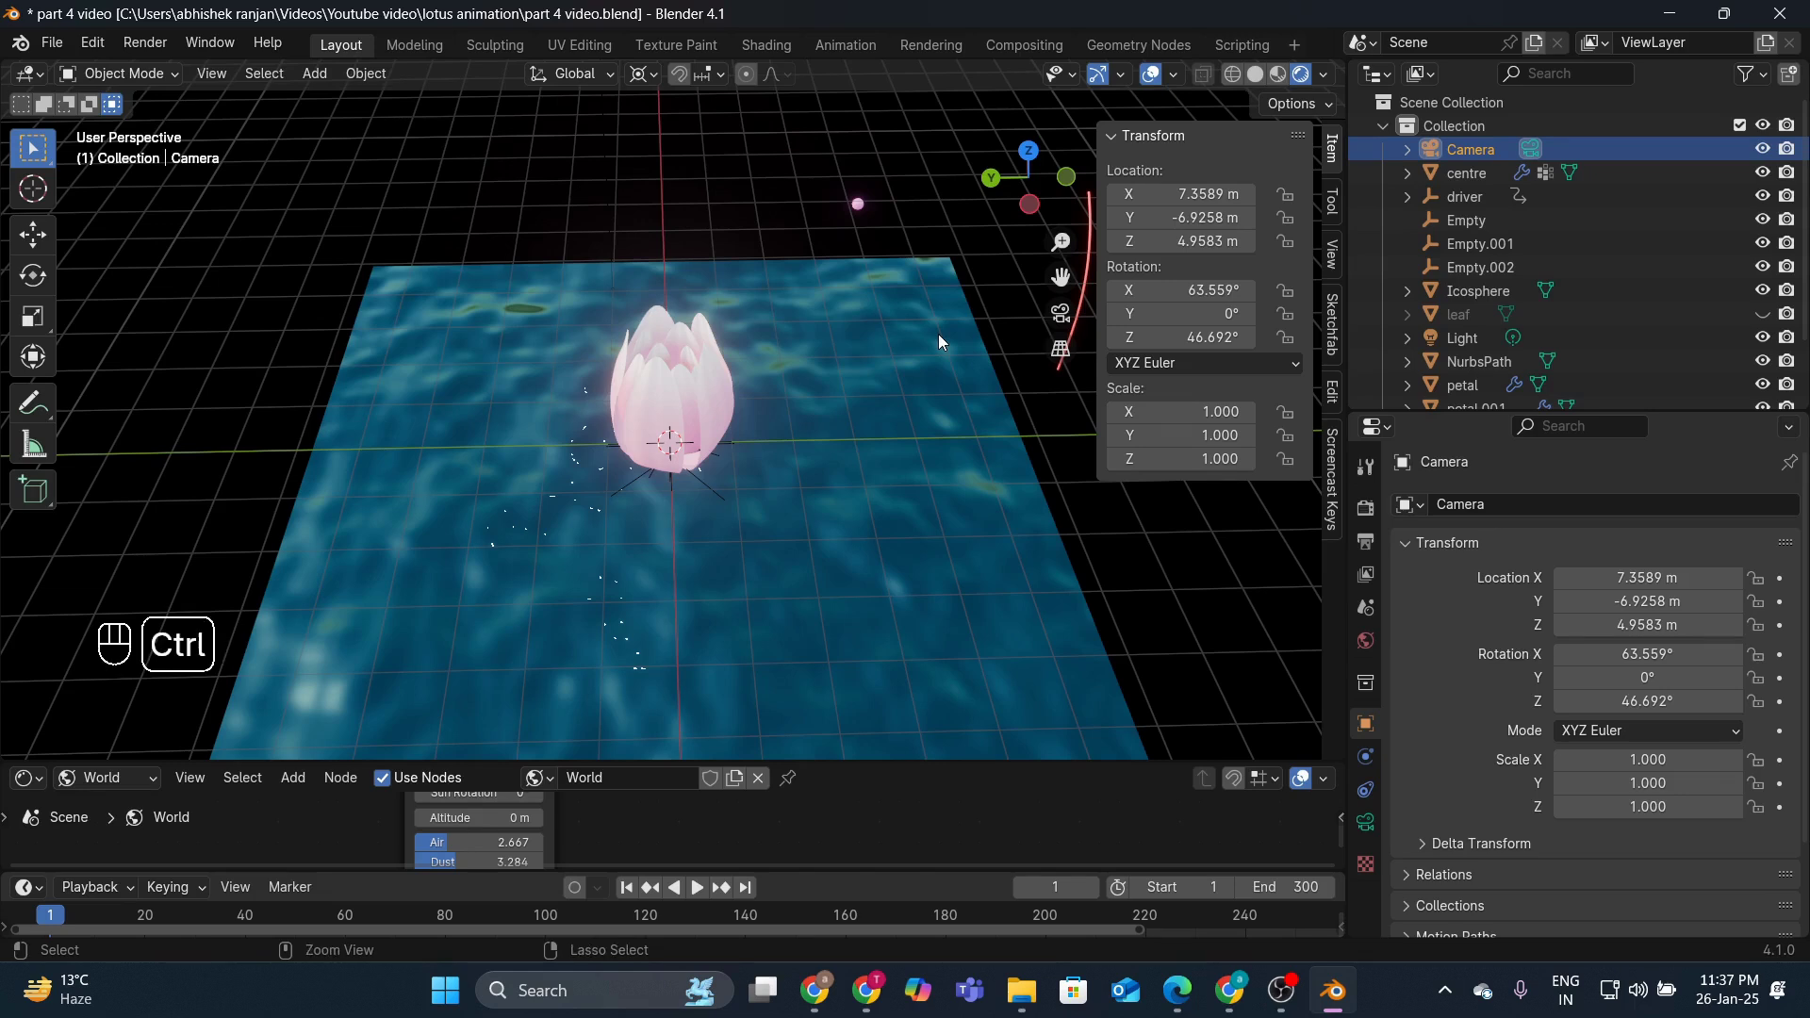
key(ctrl+alt+KP_0)
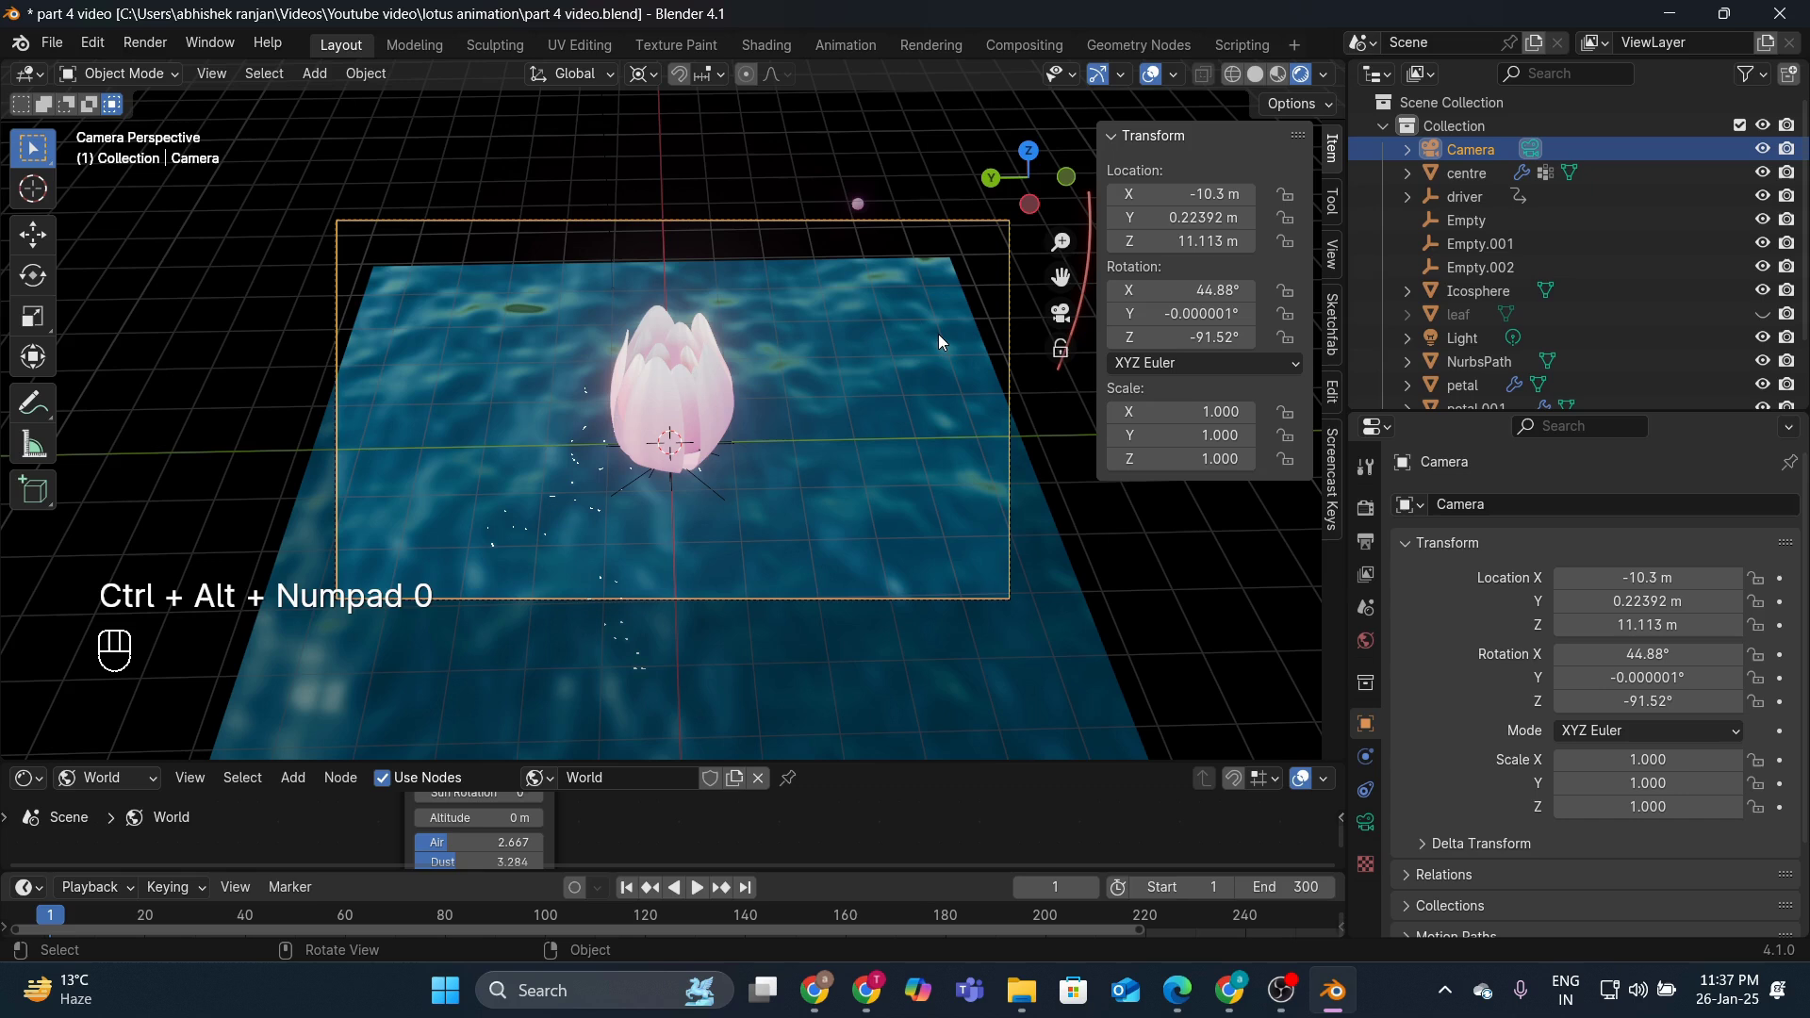
click(937, 334)
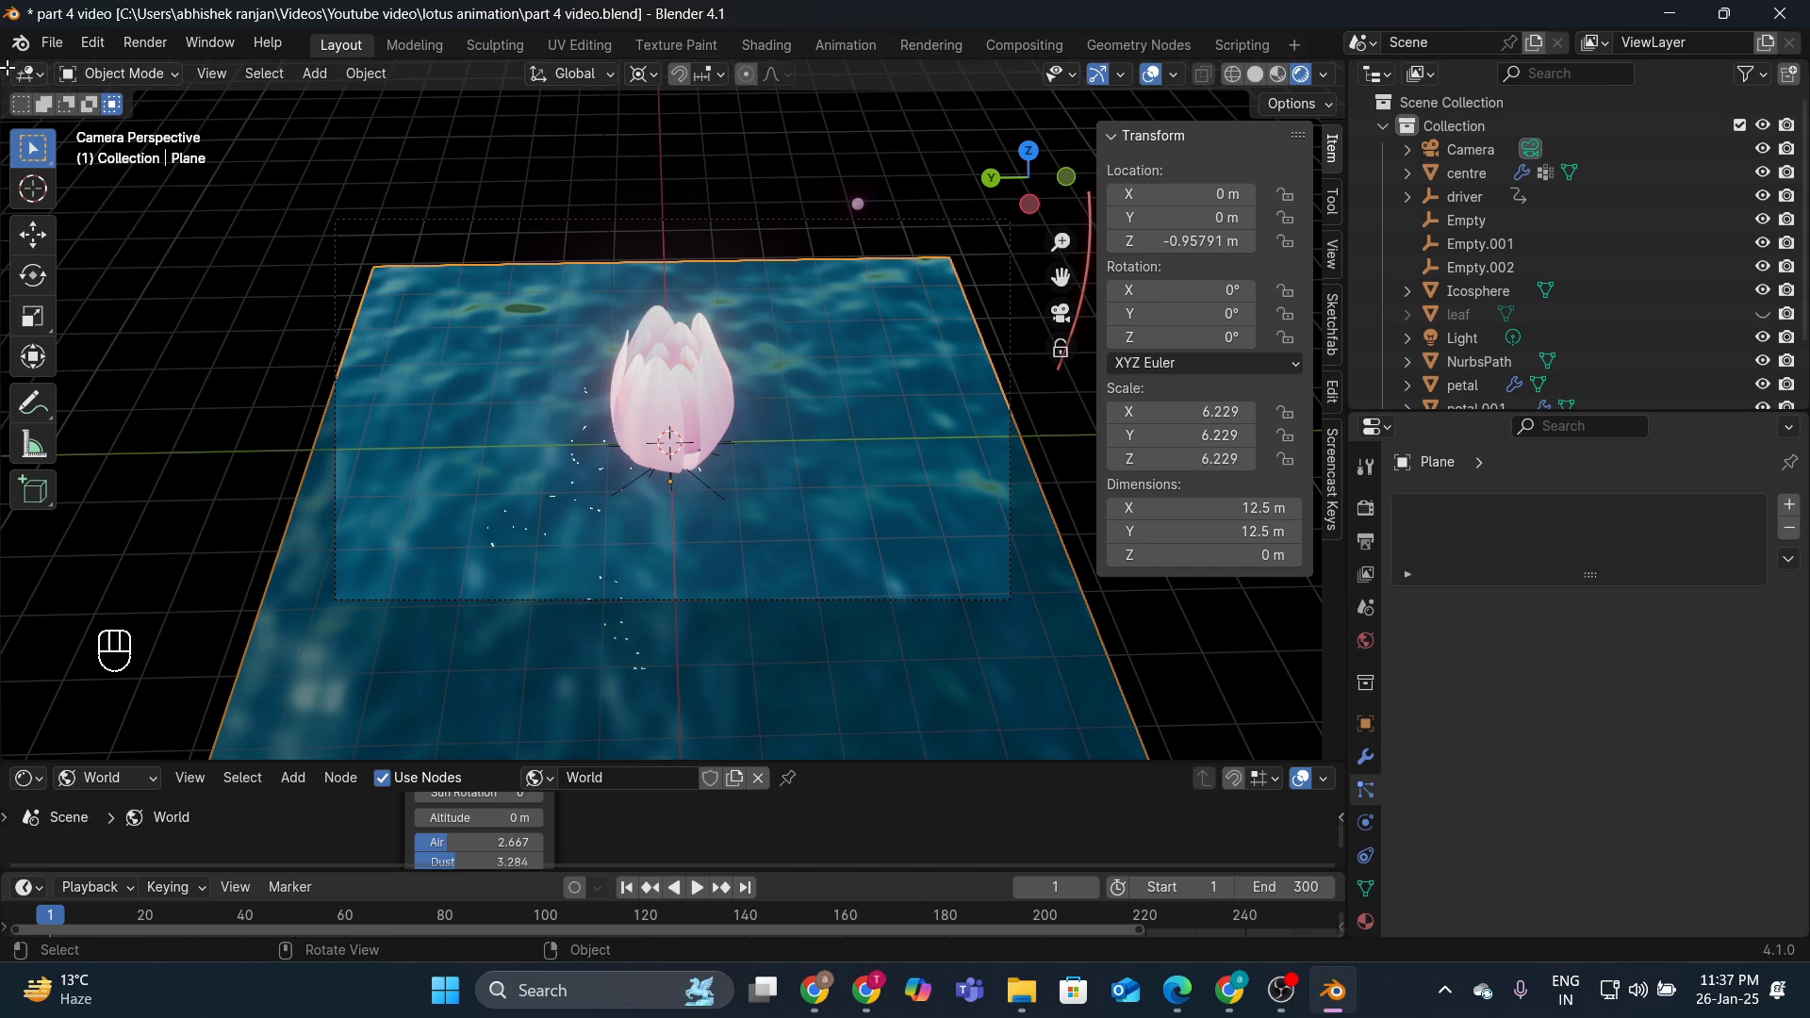
Step: Split the 3D viewport into two side-by-side views, hide the sidebars in both and give them more even widths
mouse_move(4, 69)
mouse_down()
mouse_move(37, 104)
mouse_move(188, 141)
mouse_move(886, 223)
mouse_up()
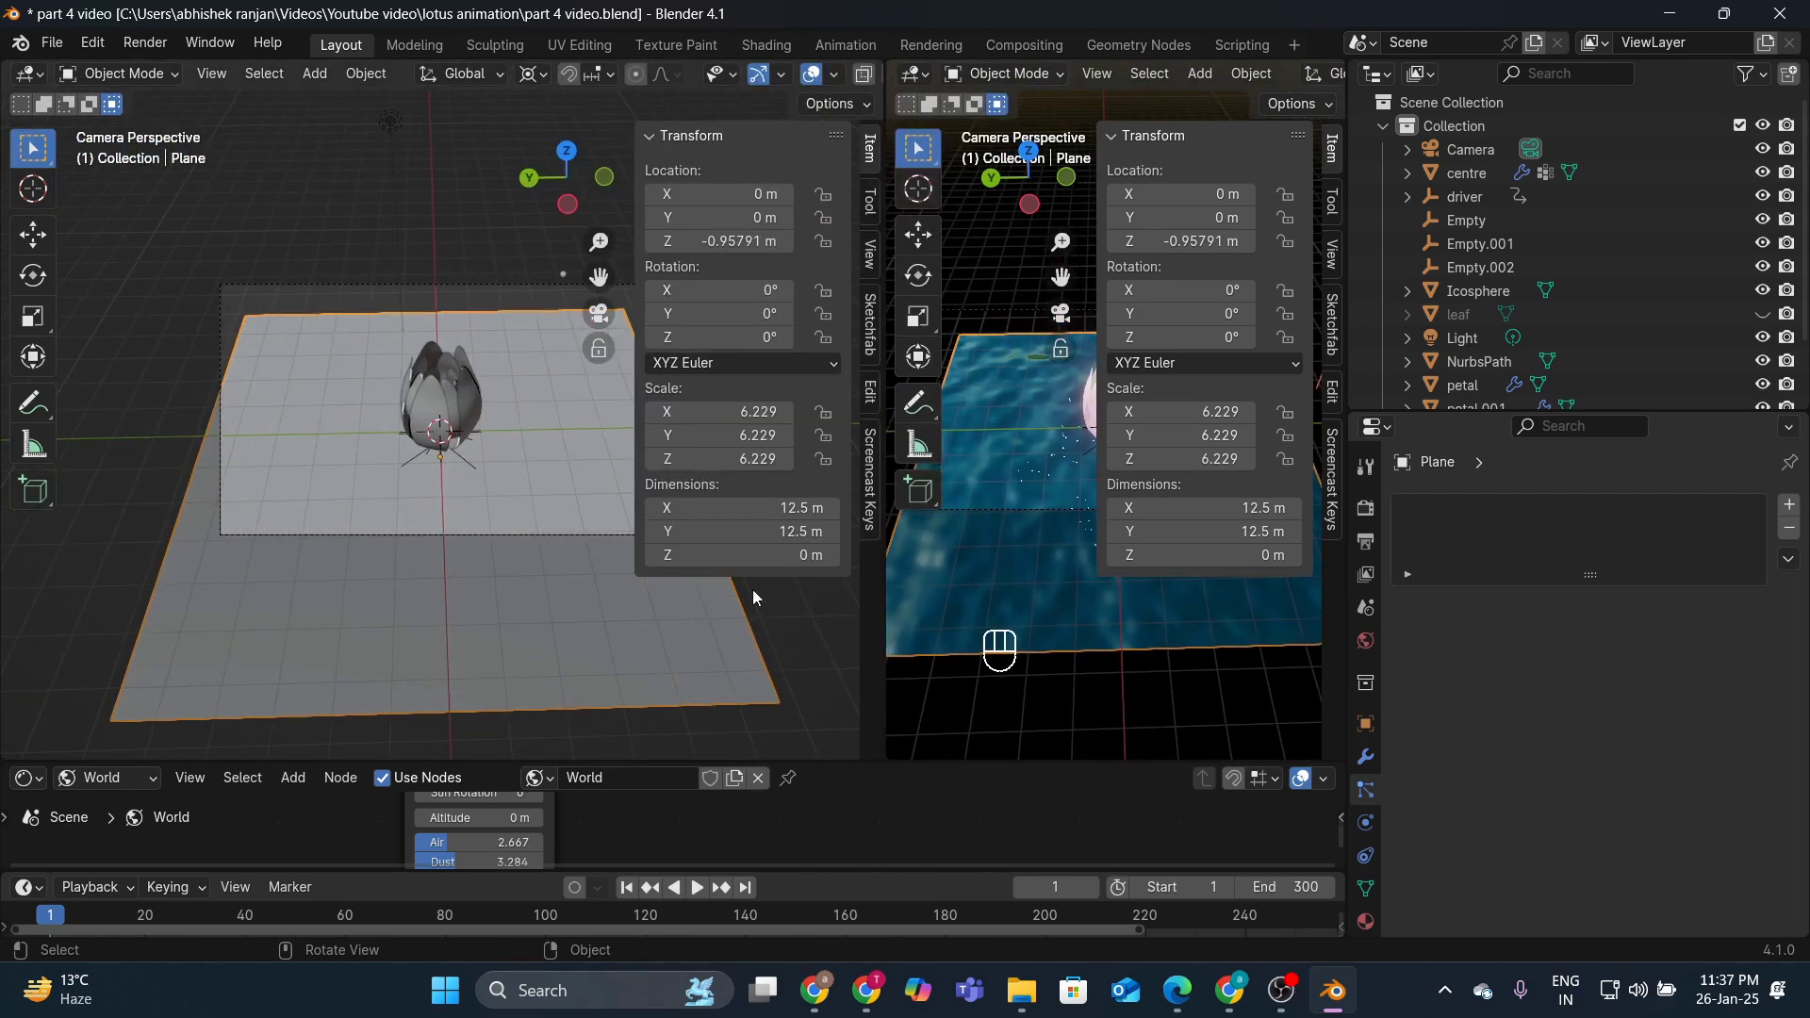
key(n)
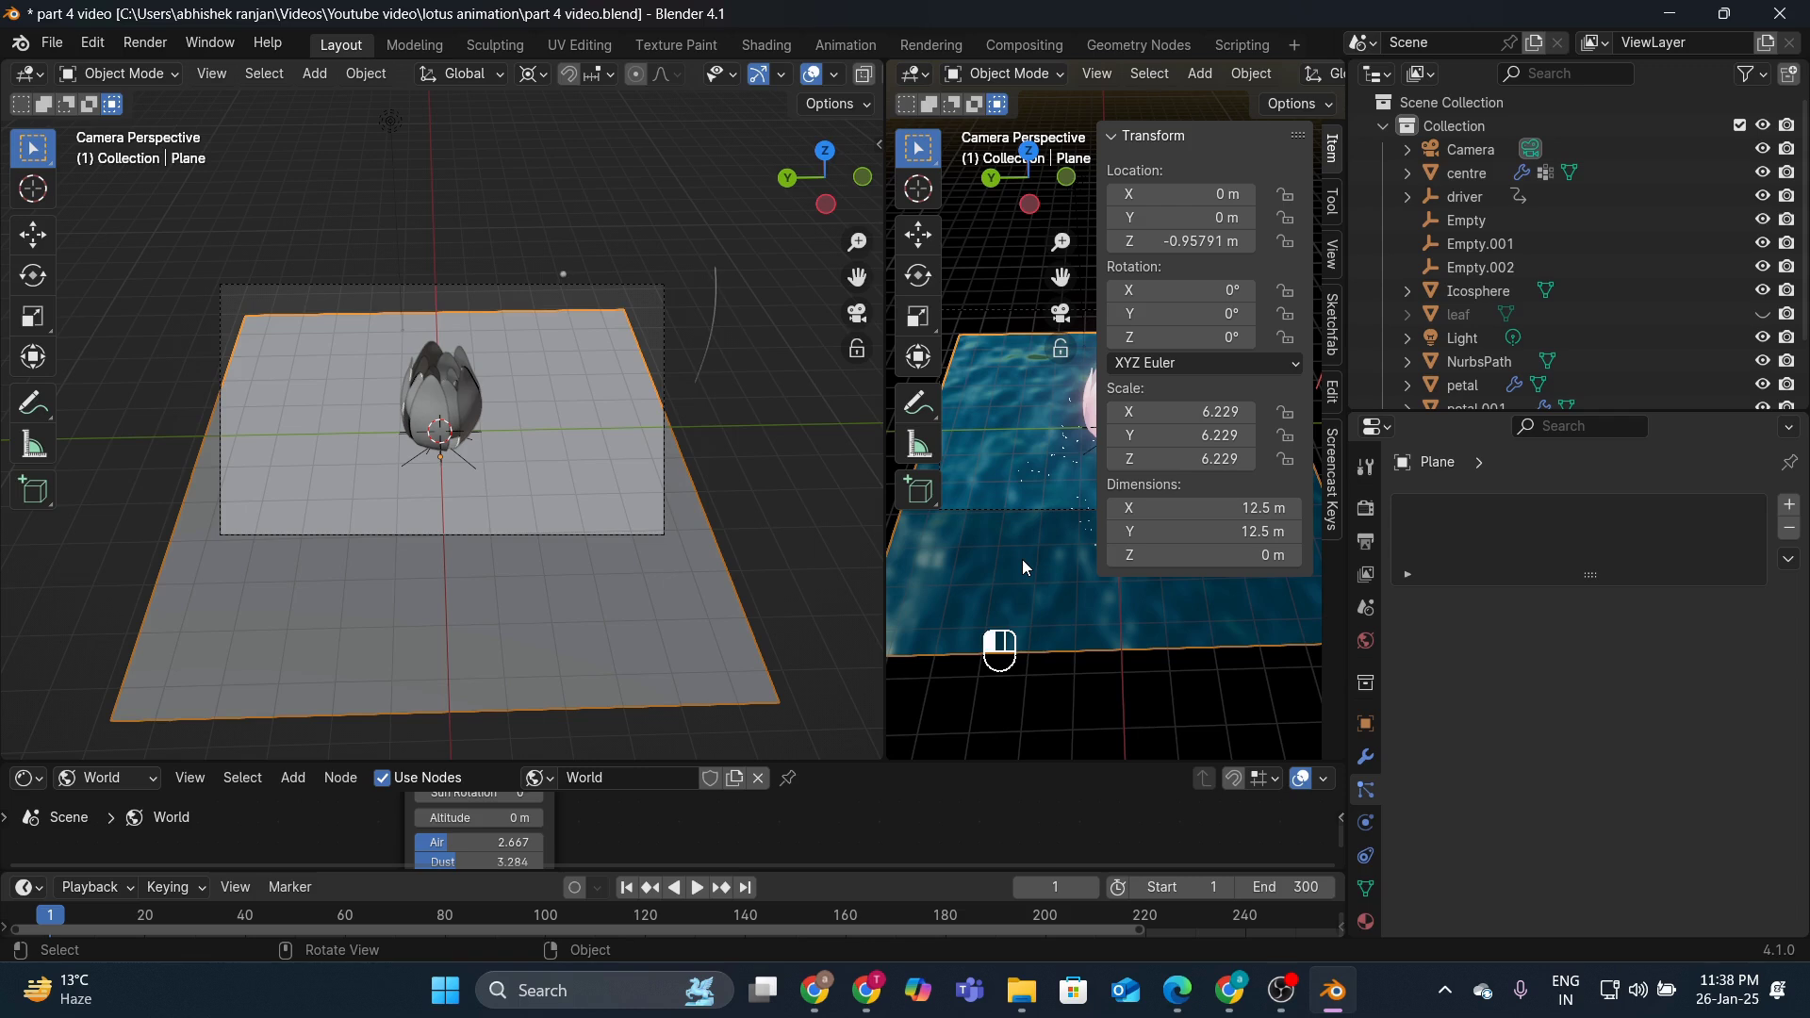
key(n)
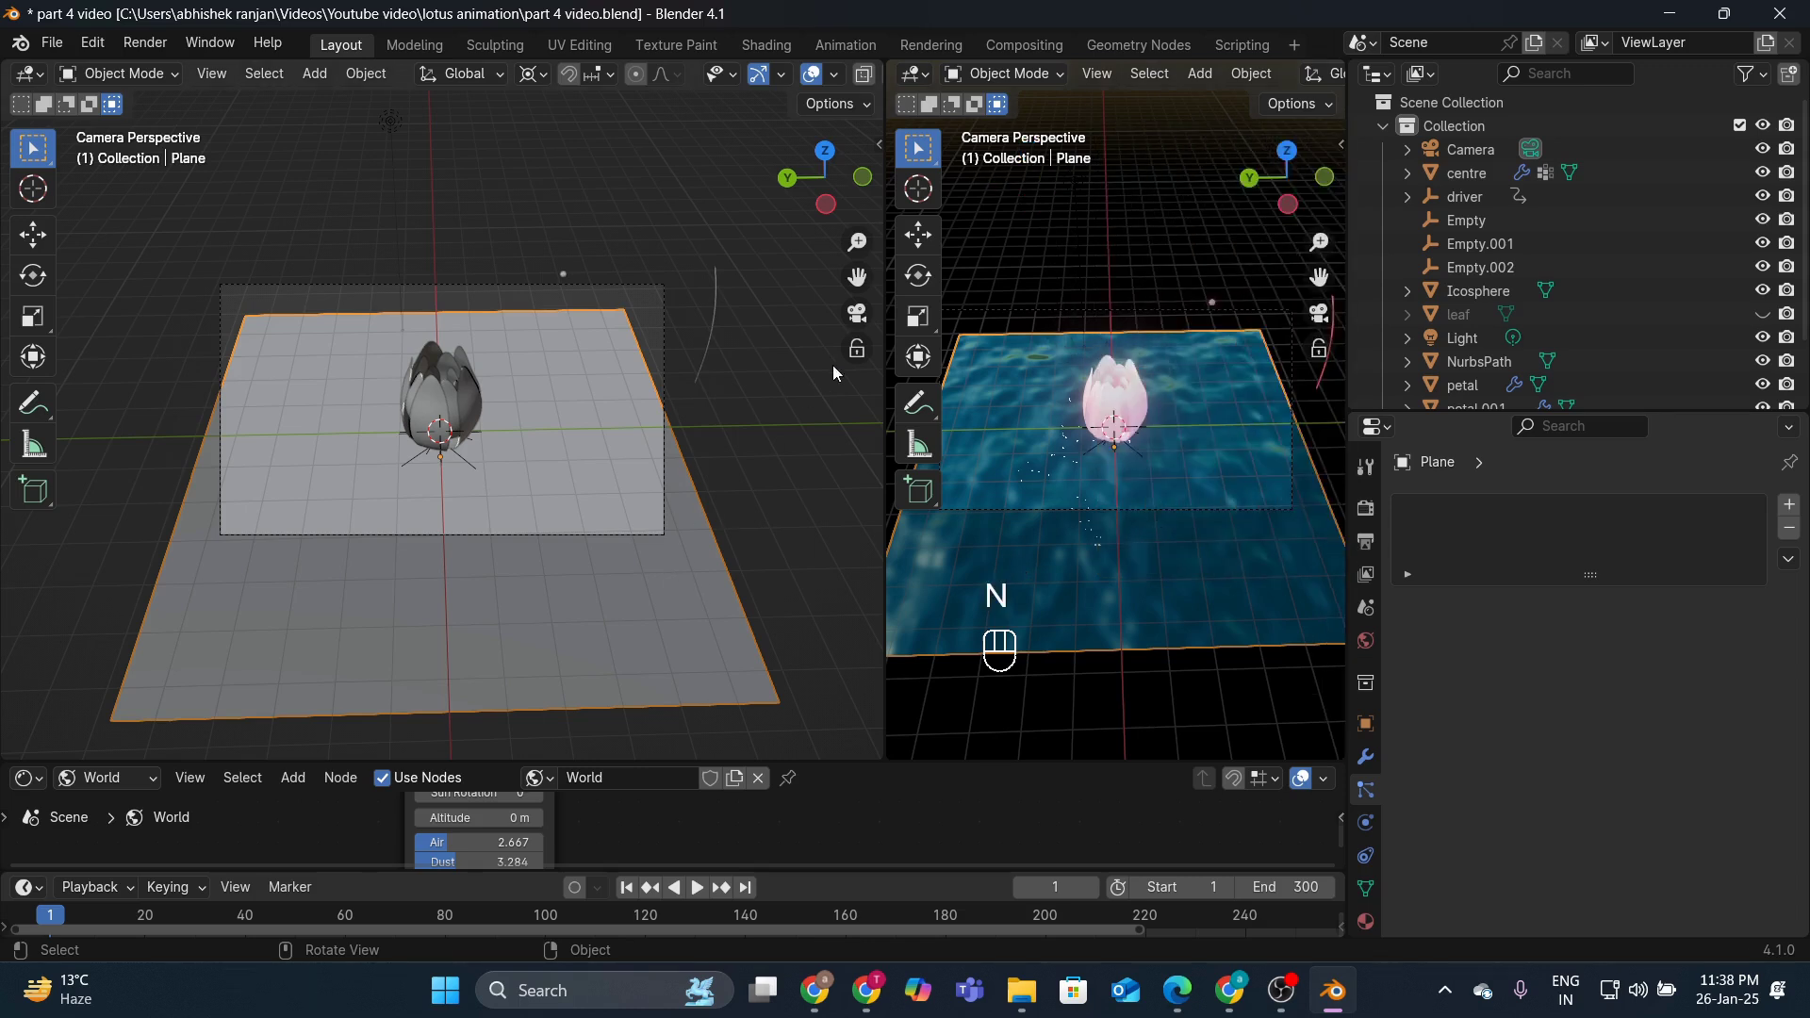
drag(887, 358, 785, 357)
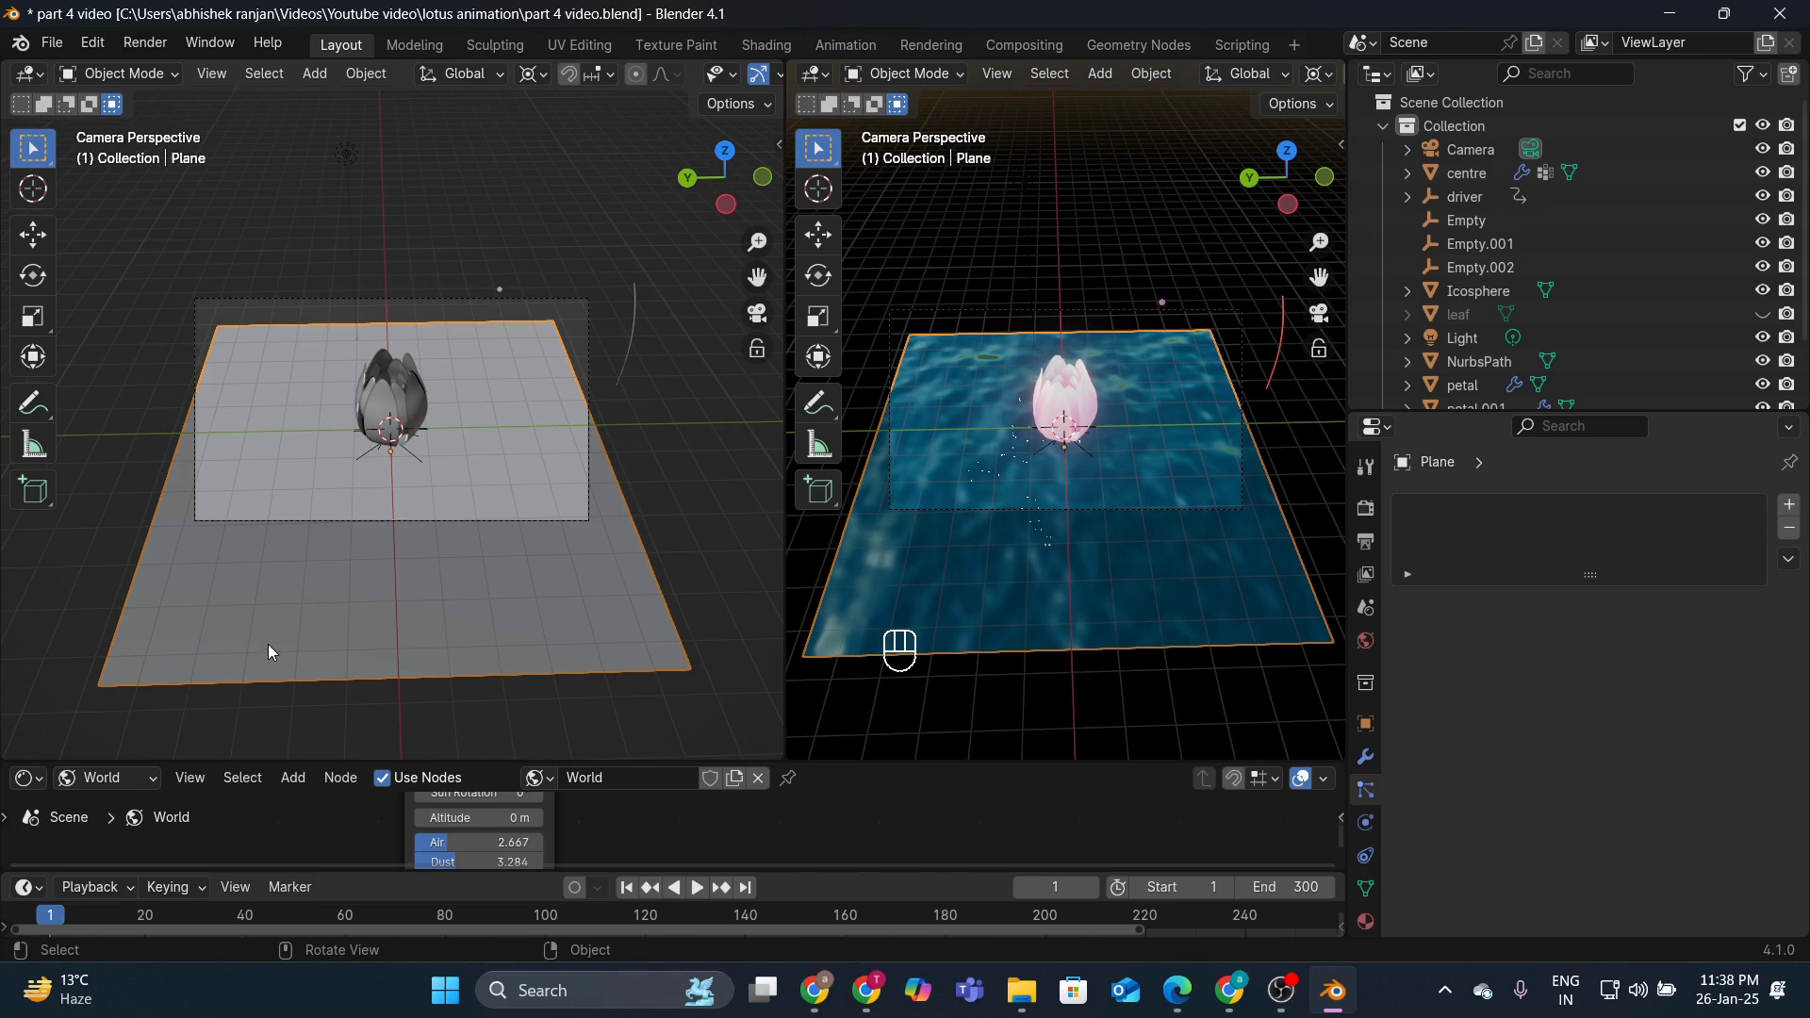
Step: Move the water plane about 2.83 m along the global X axis
key(g)
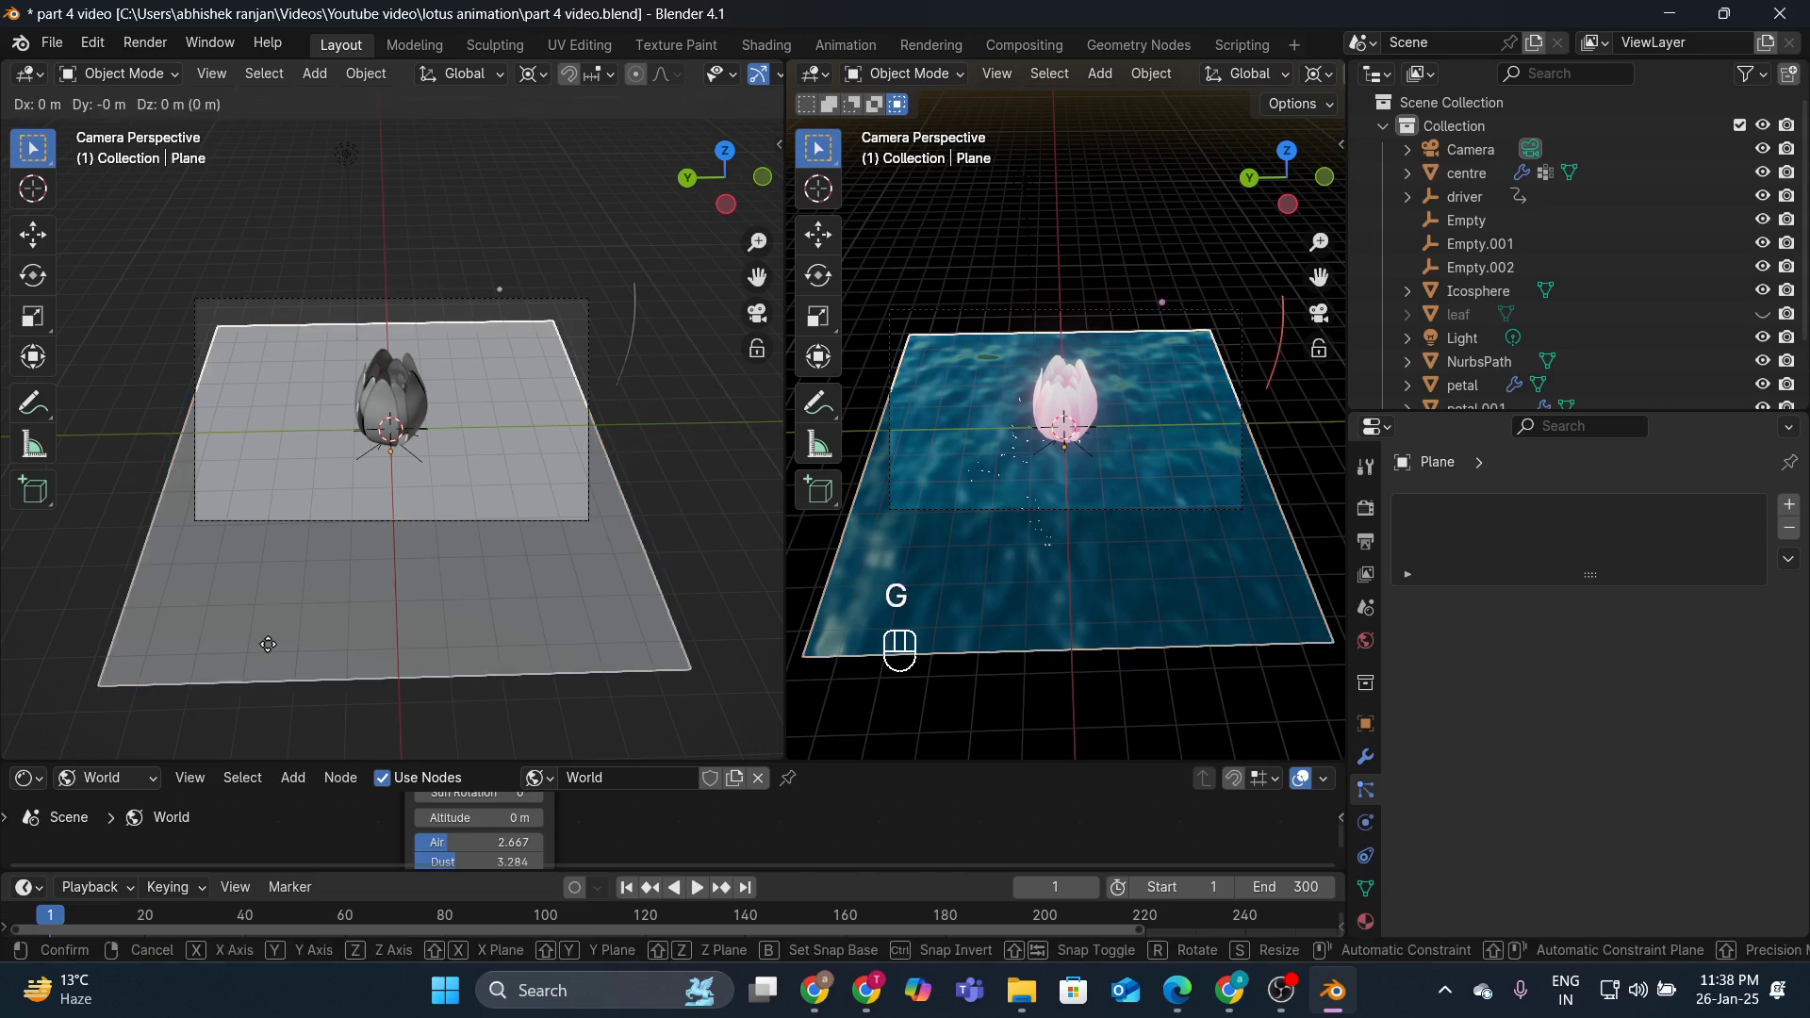
key(x)
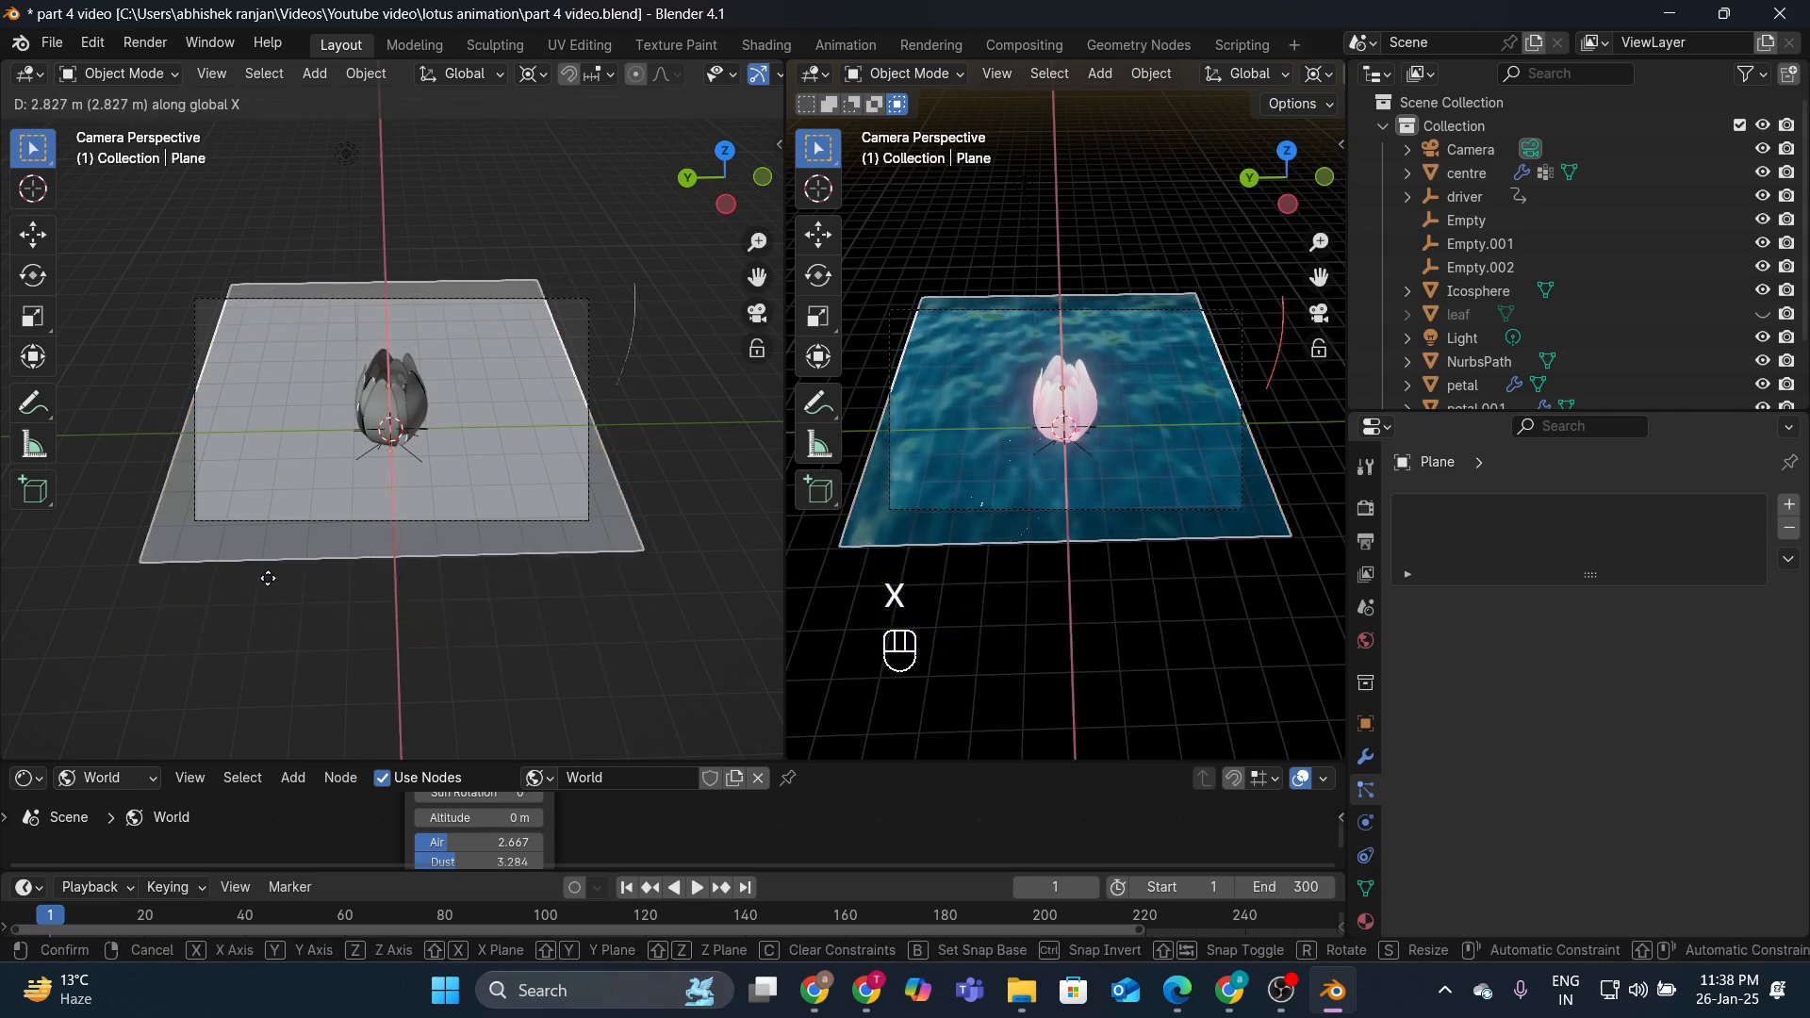
click(267, 578)
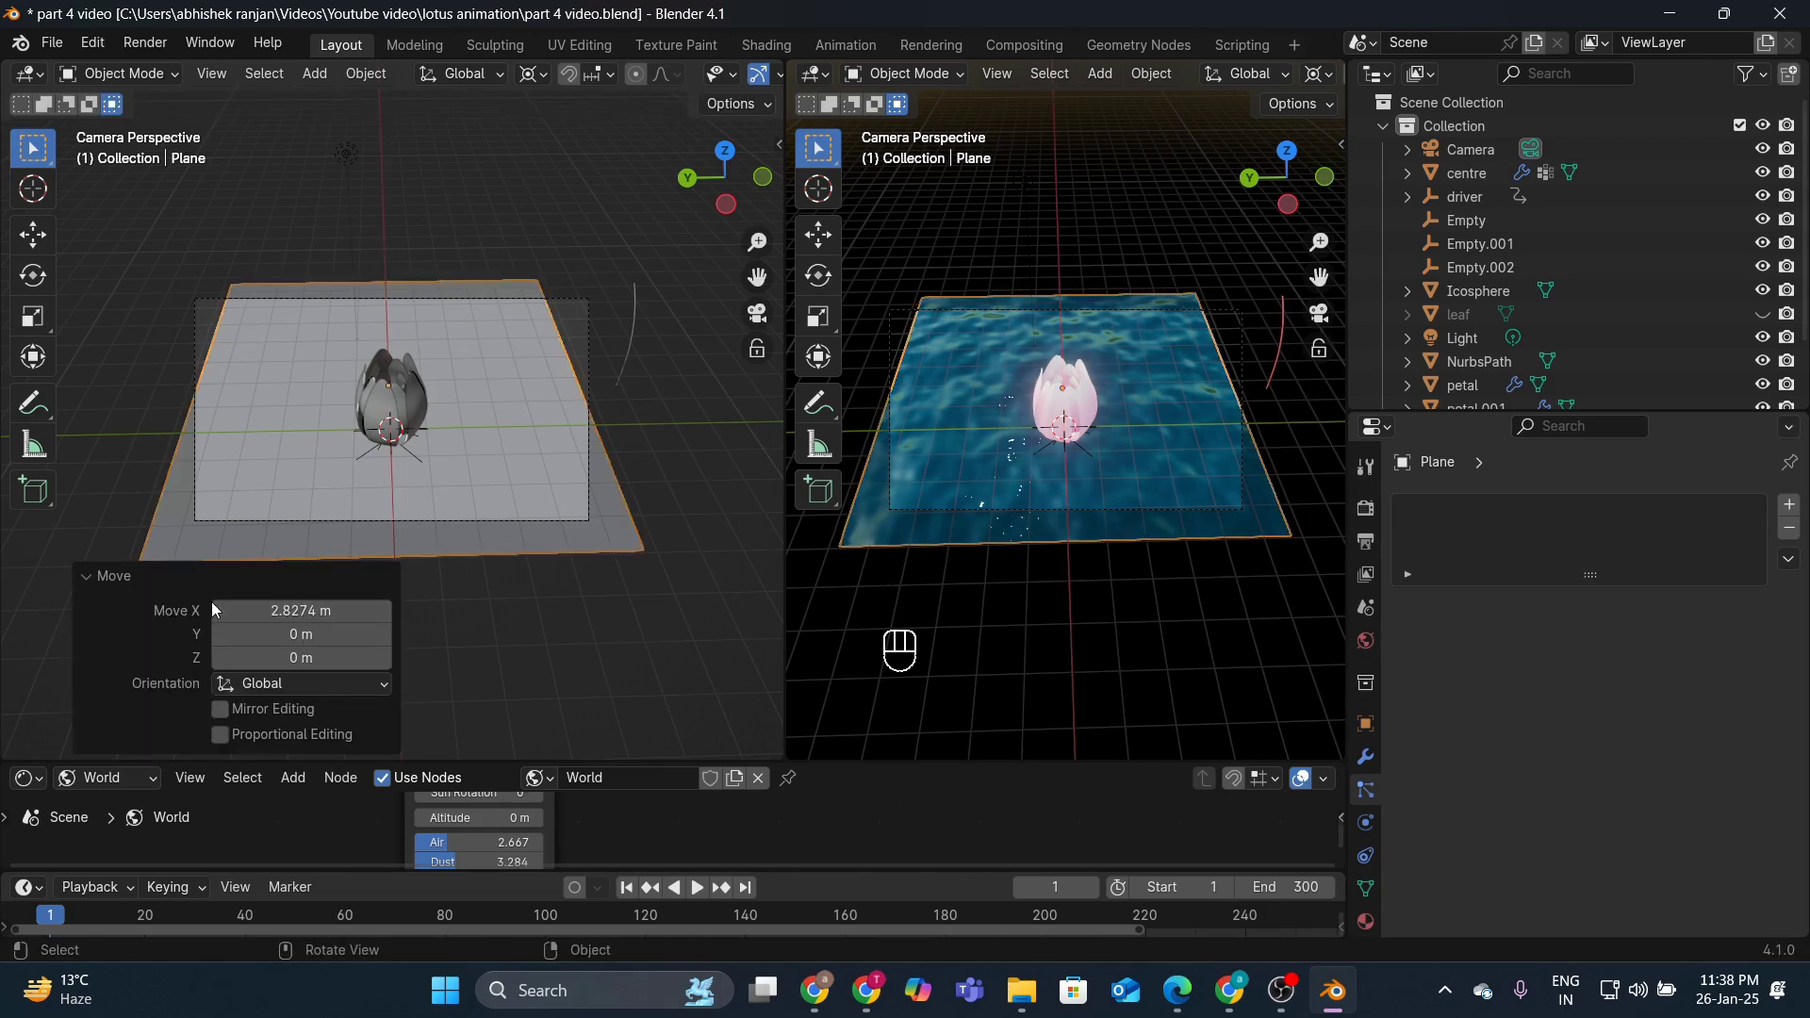
Step: Change the shader editor area to a Timeline, play the lotus opening animation and return to frame 1
click(29, 778)
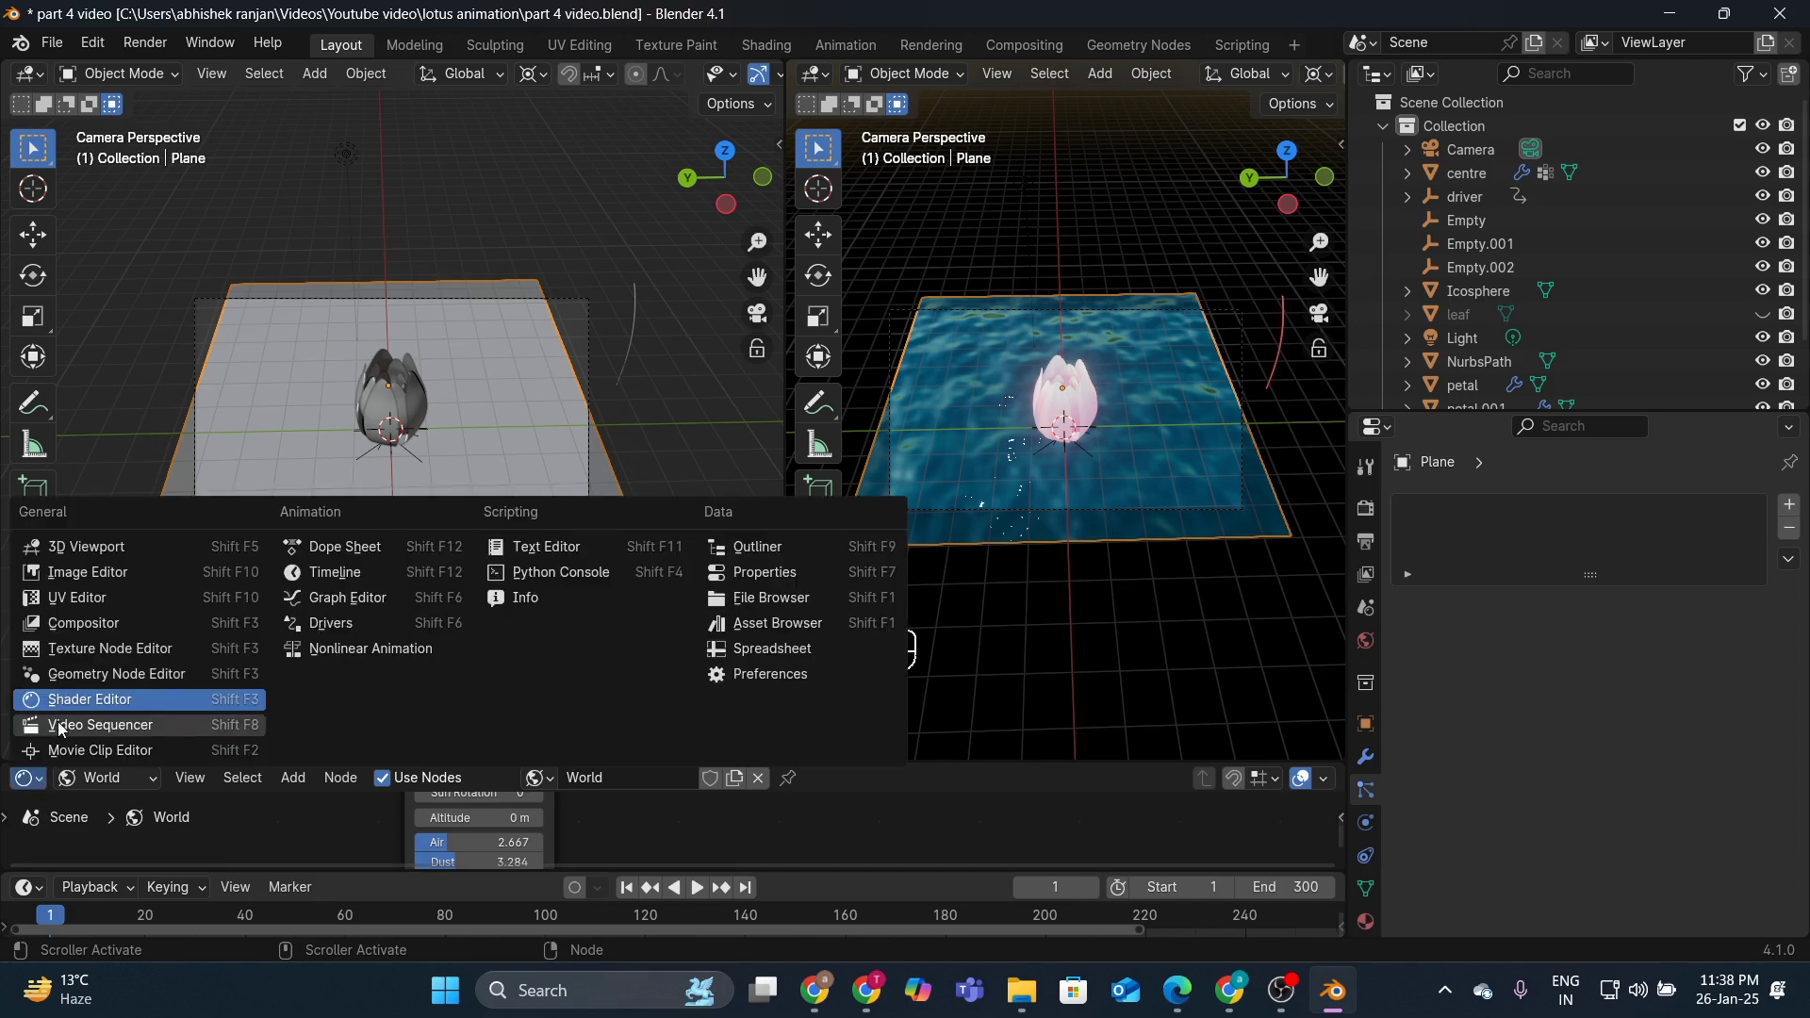
click(332, 577)
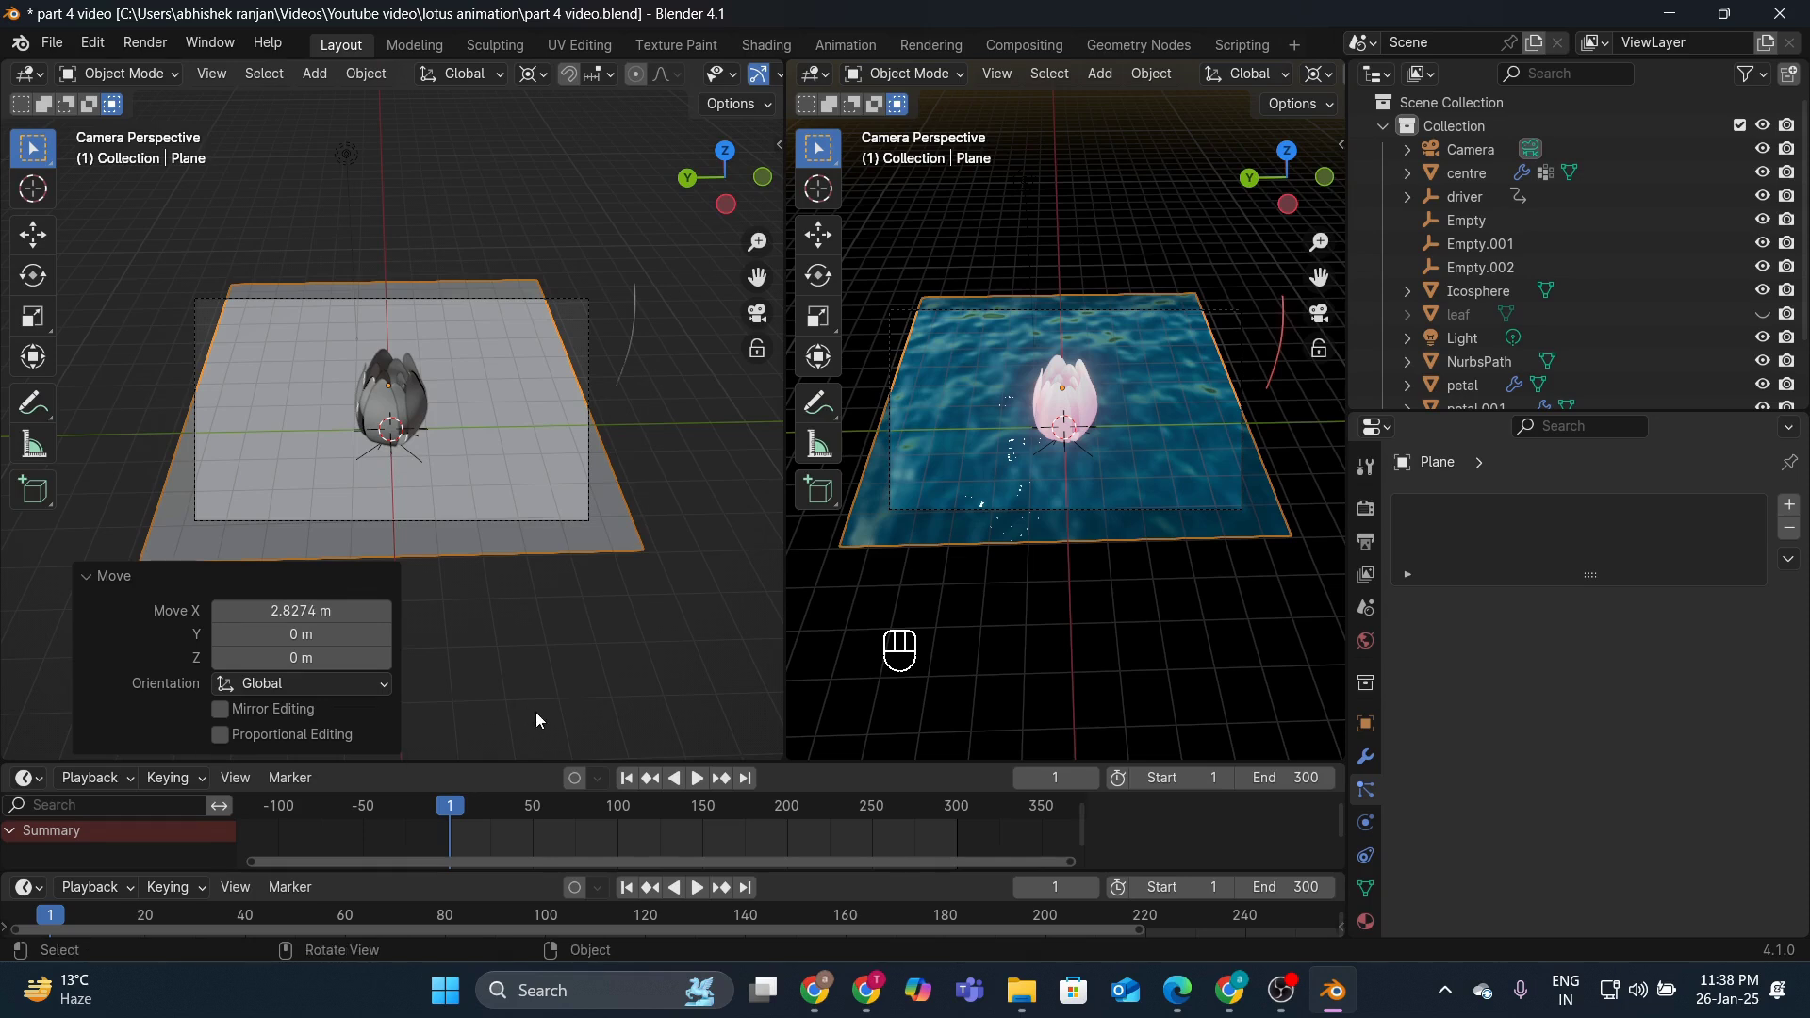
key(space)
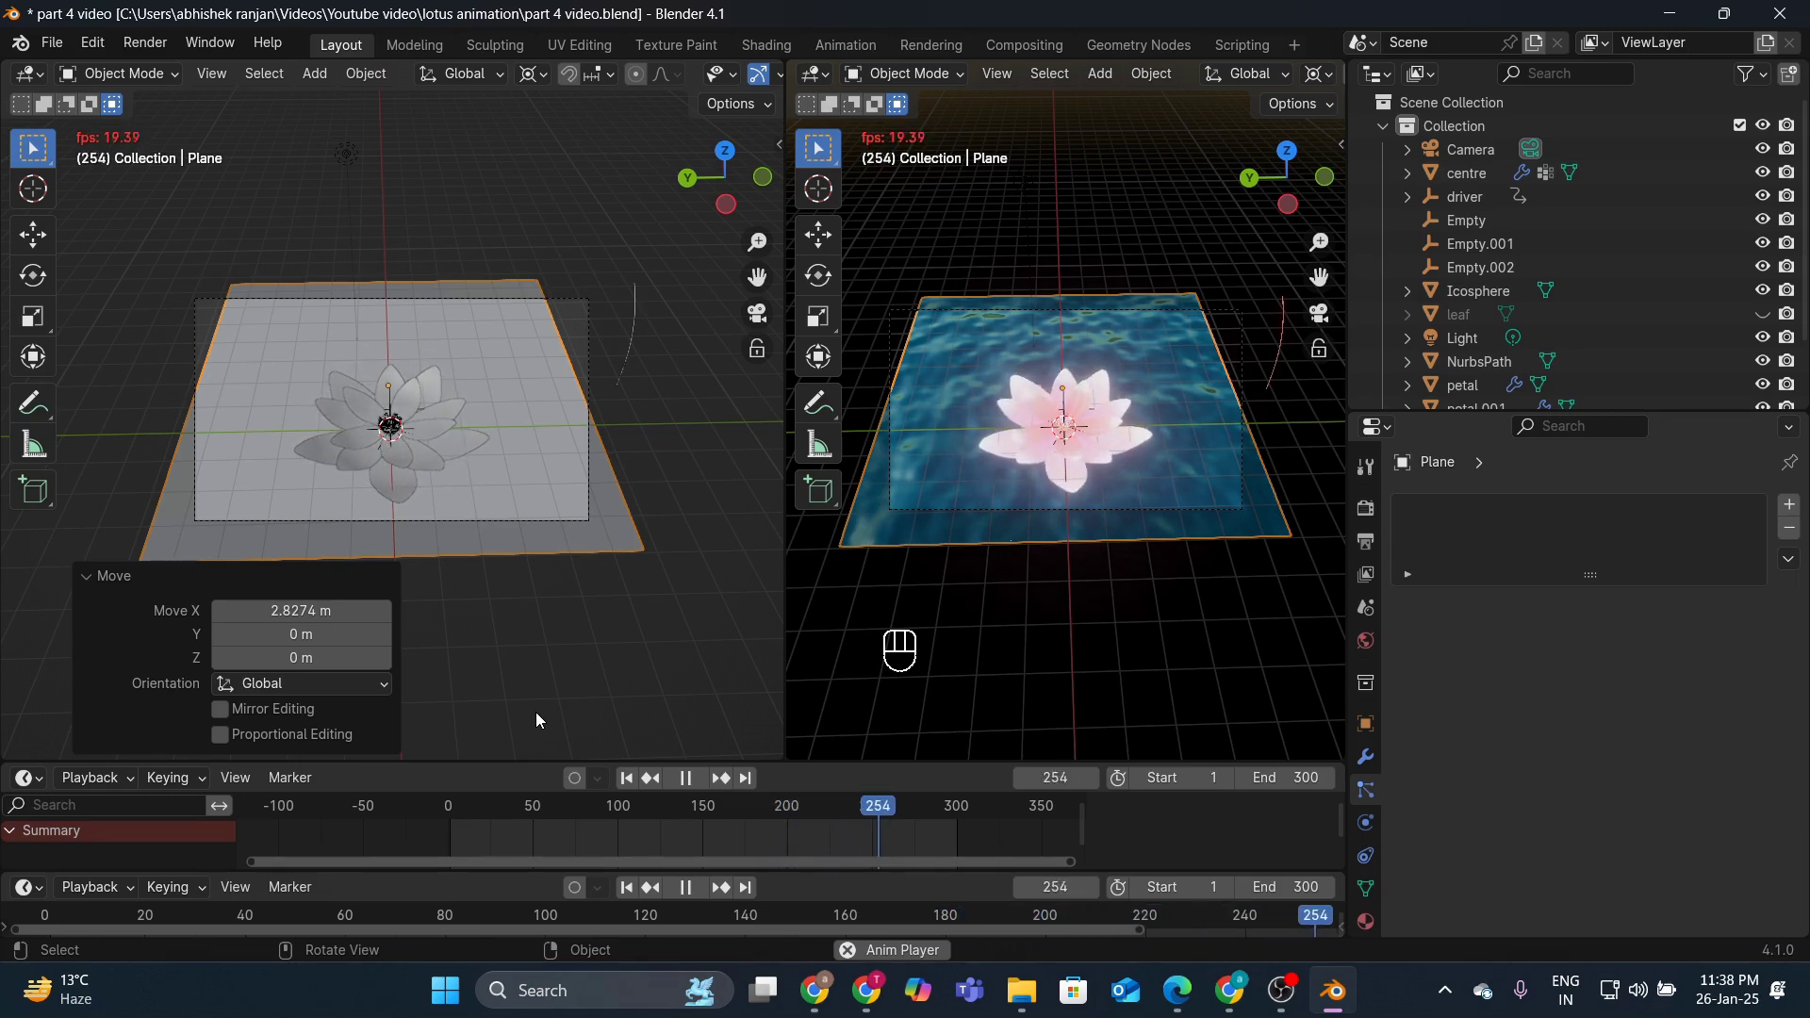
click(686, 777)
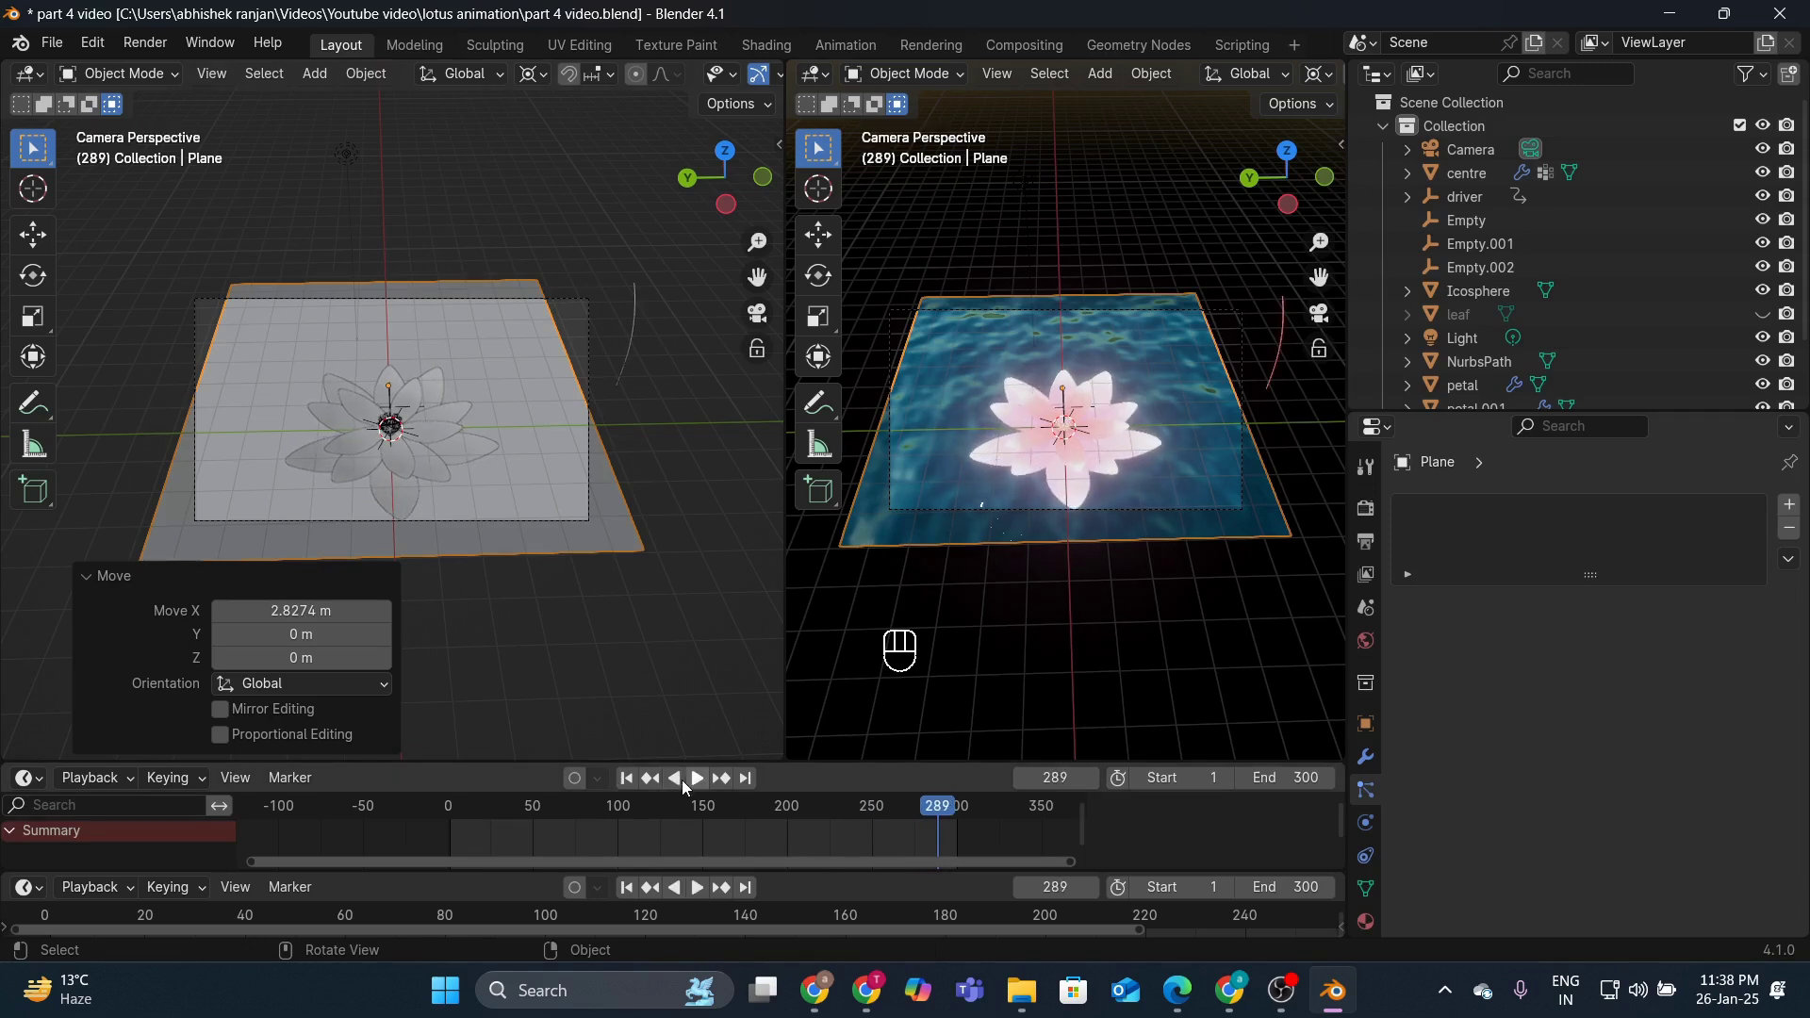
click(627, 777)
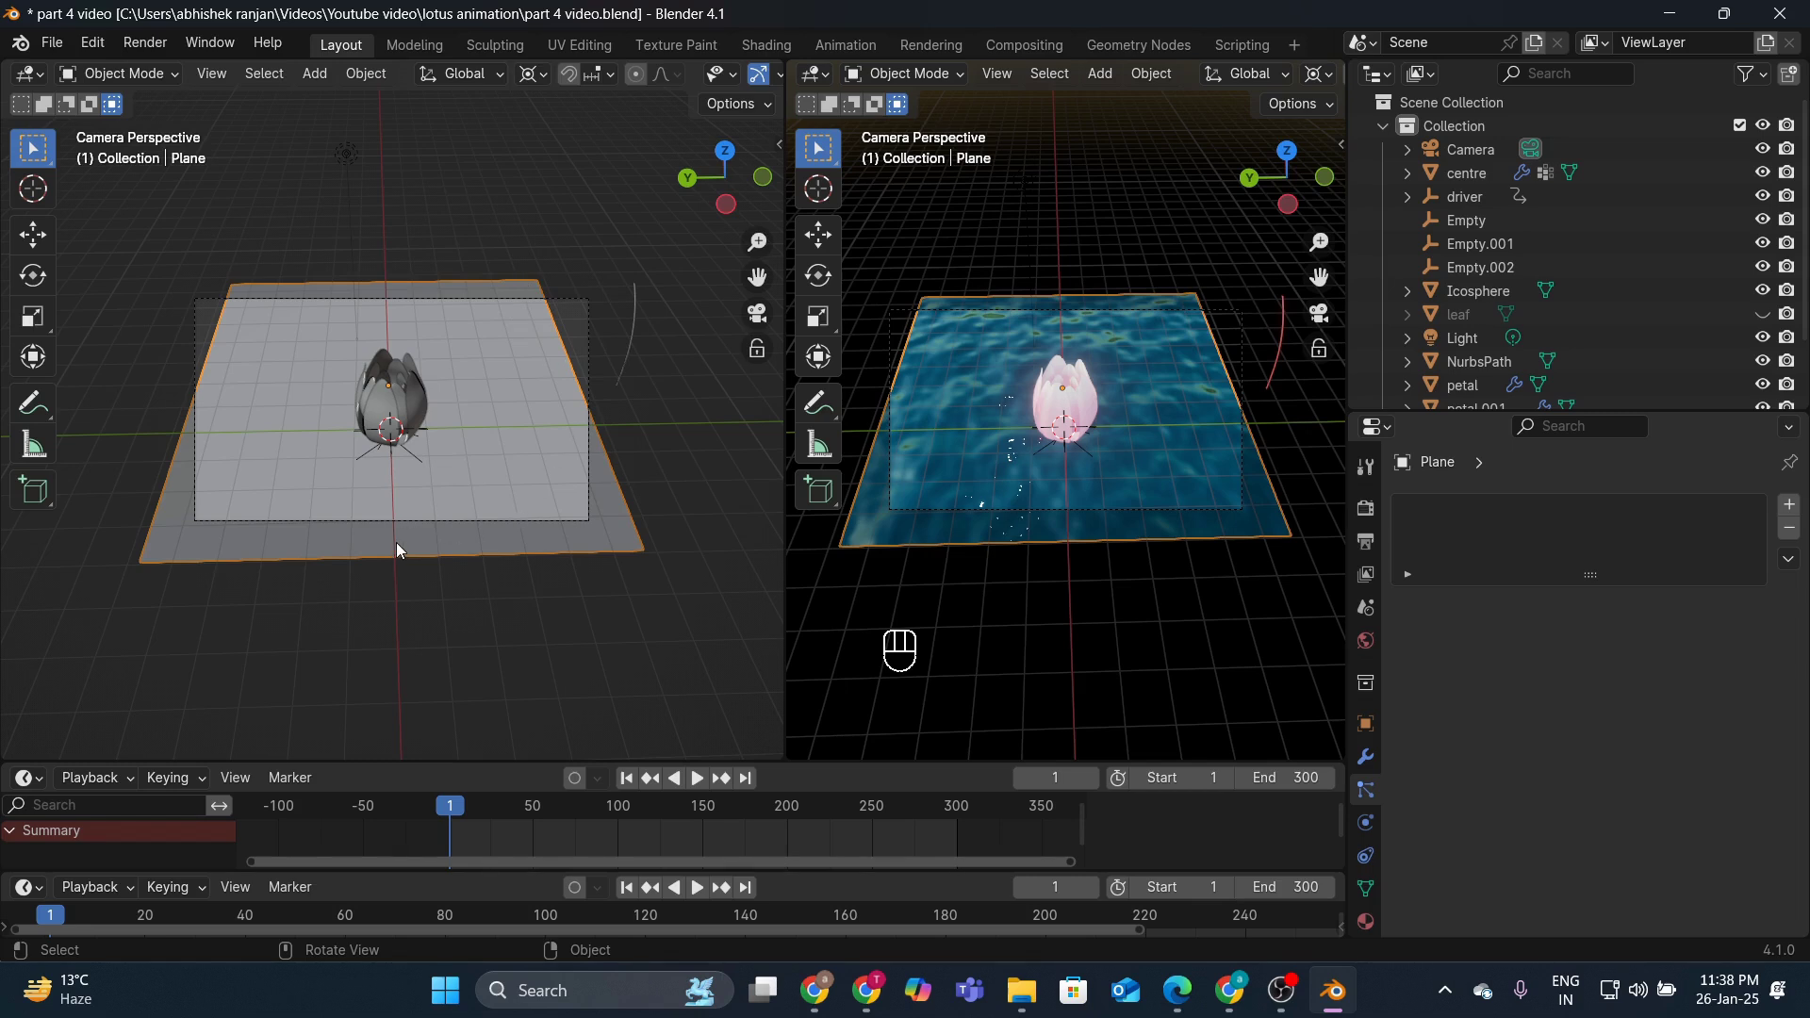
Step: Move the water plane about 0.4 m further along X and scale it up by about 1.472 to cover the camera frame
key(g)
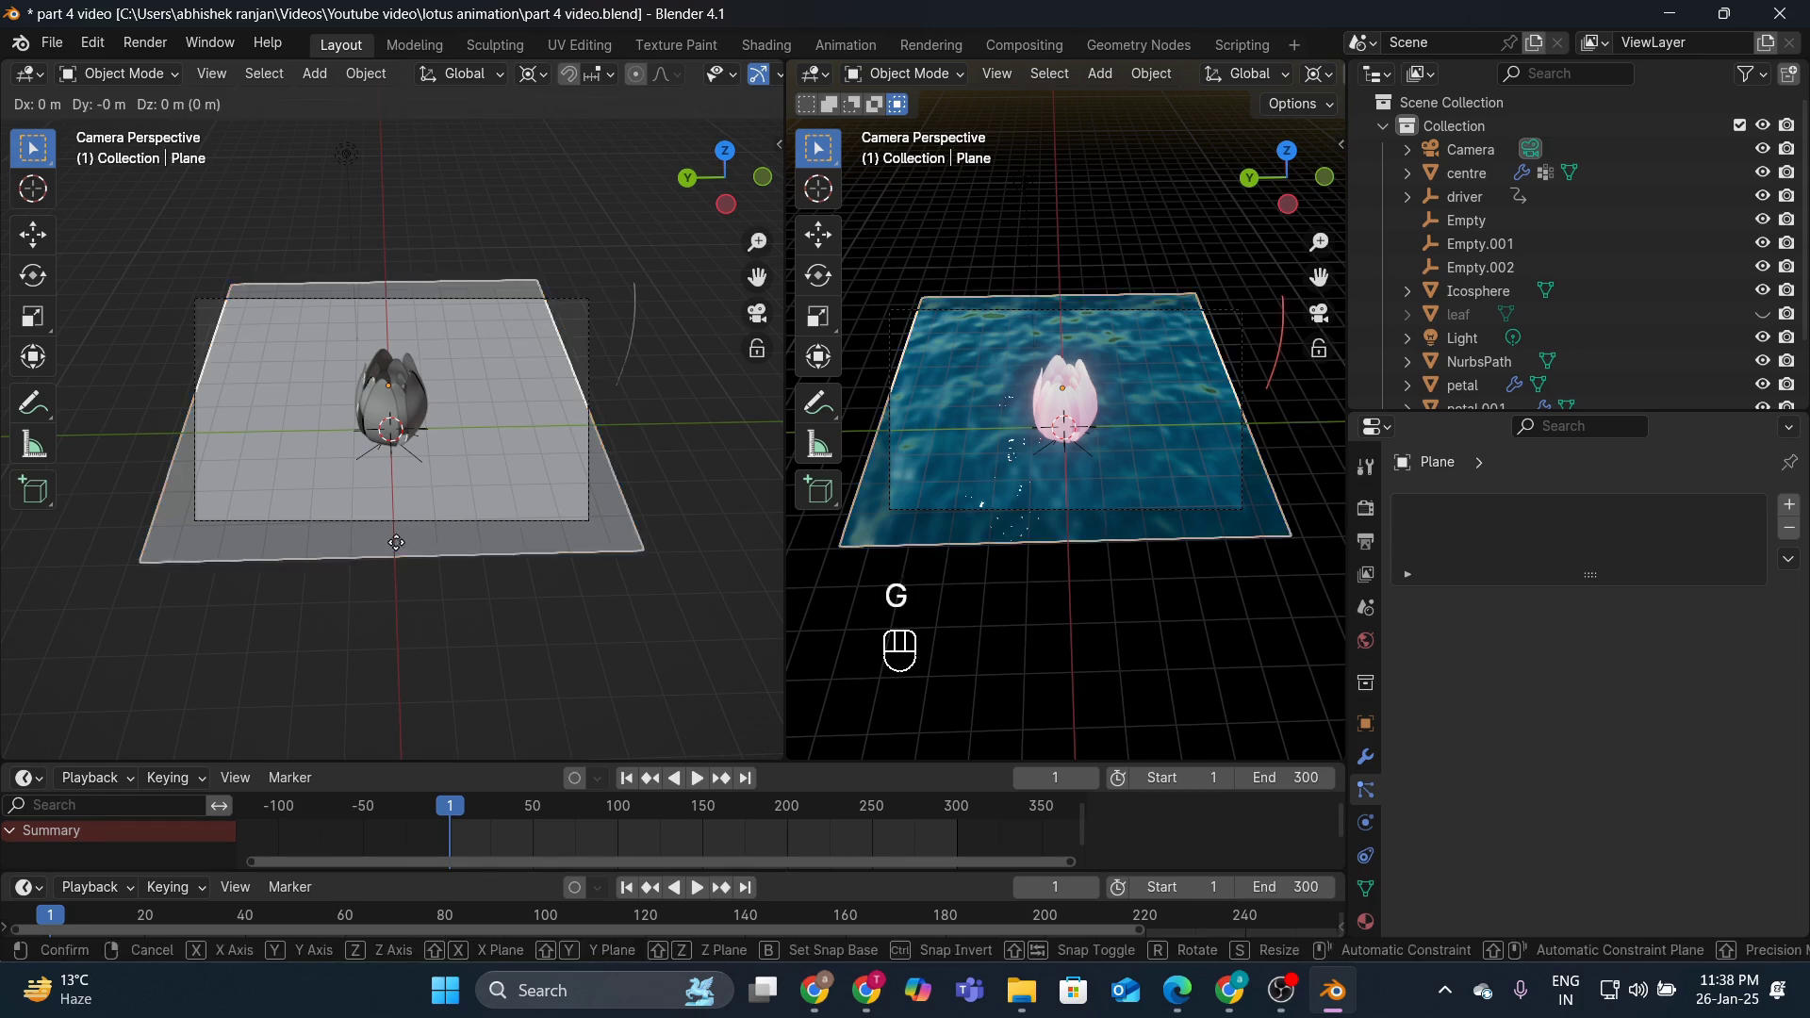
key(x)
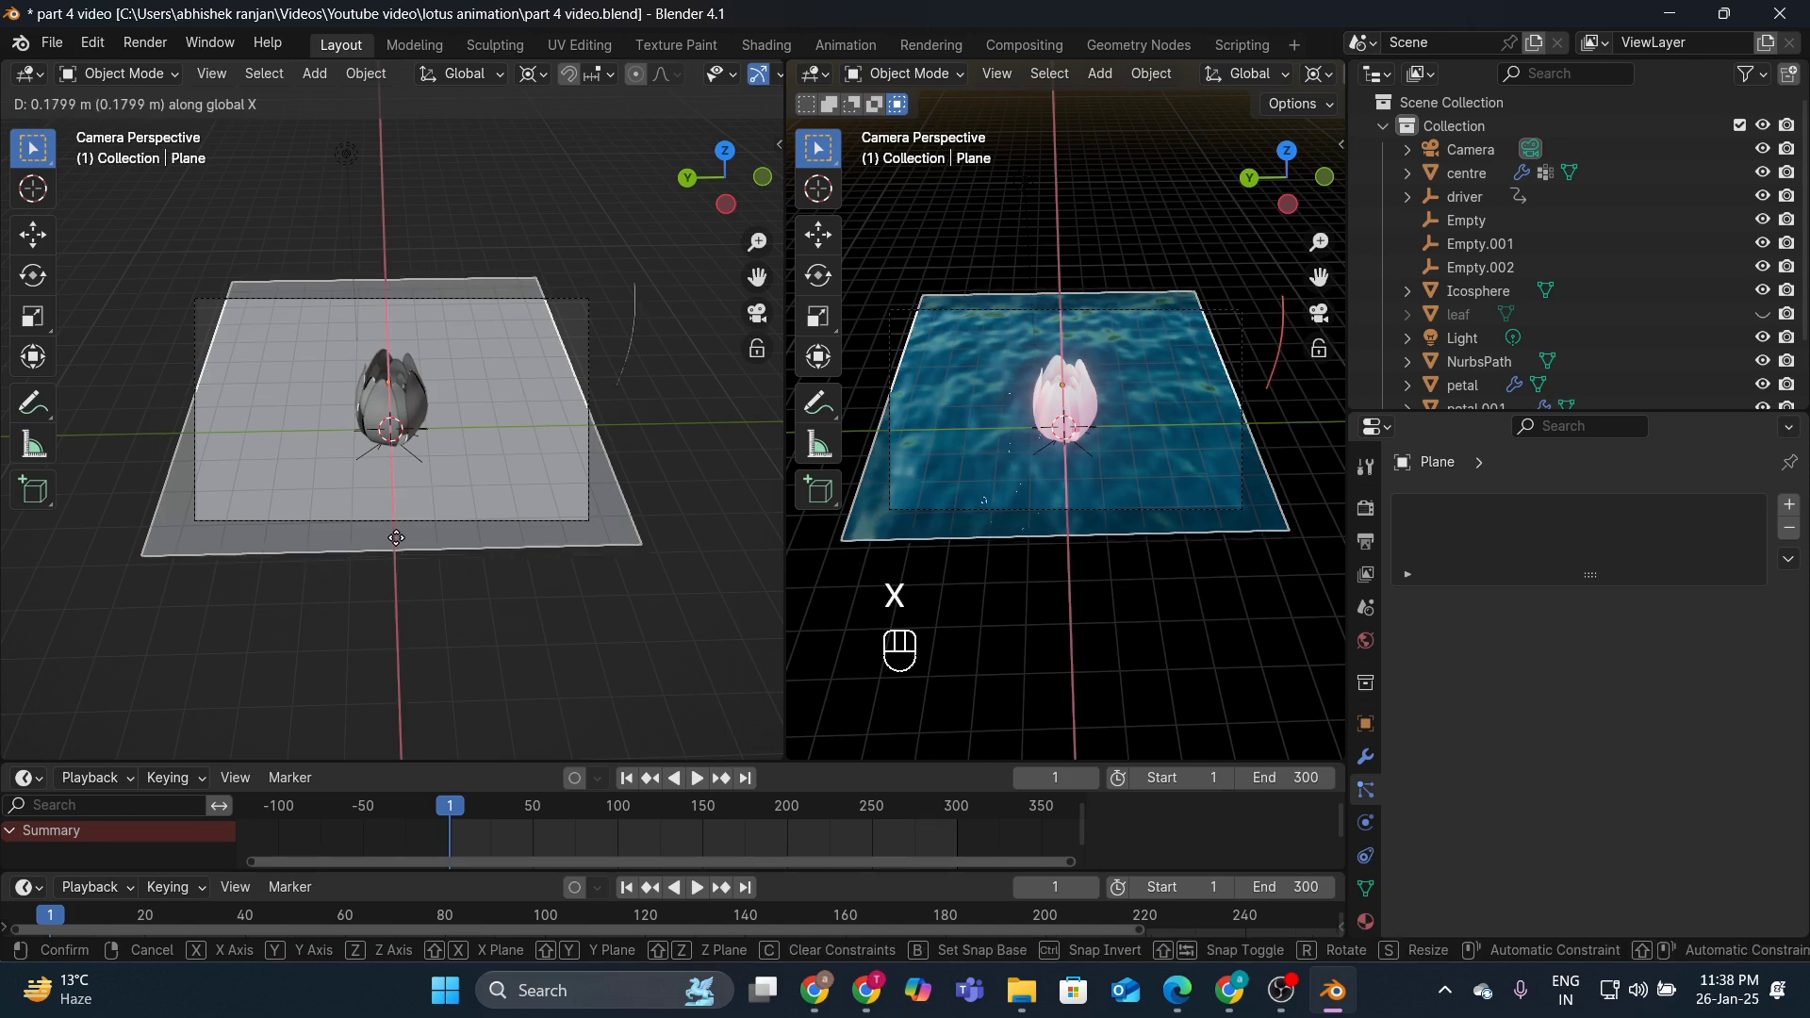
click(398, 539)
key(s)
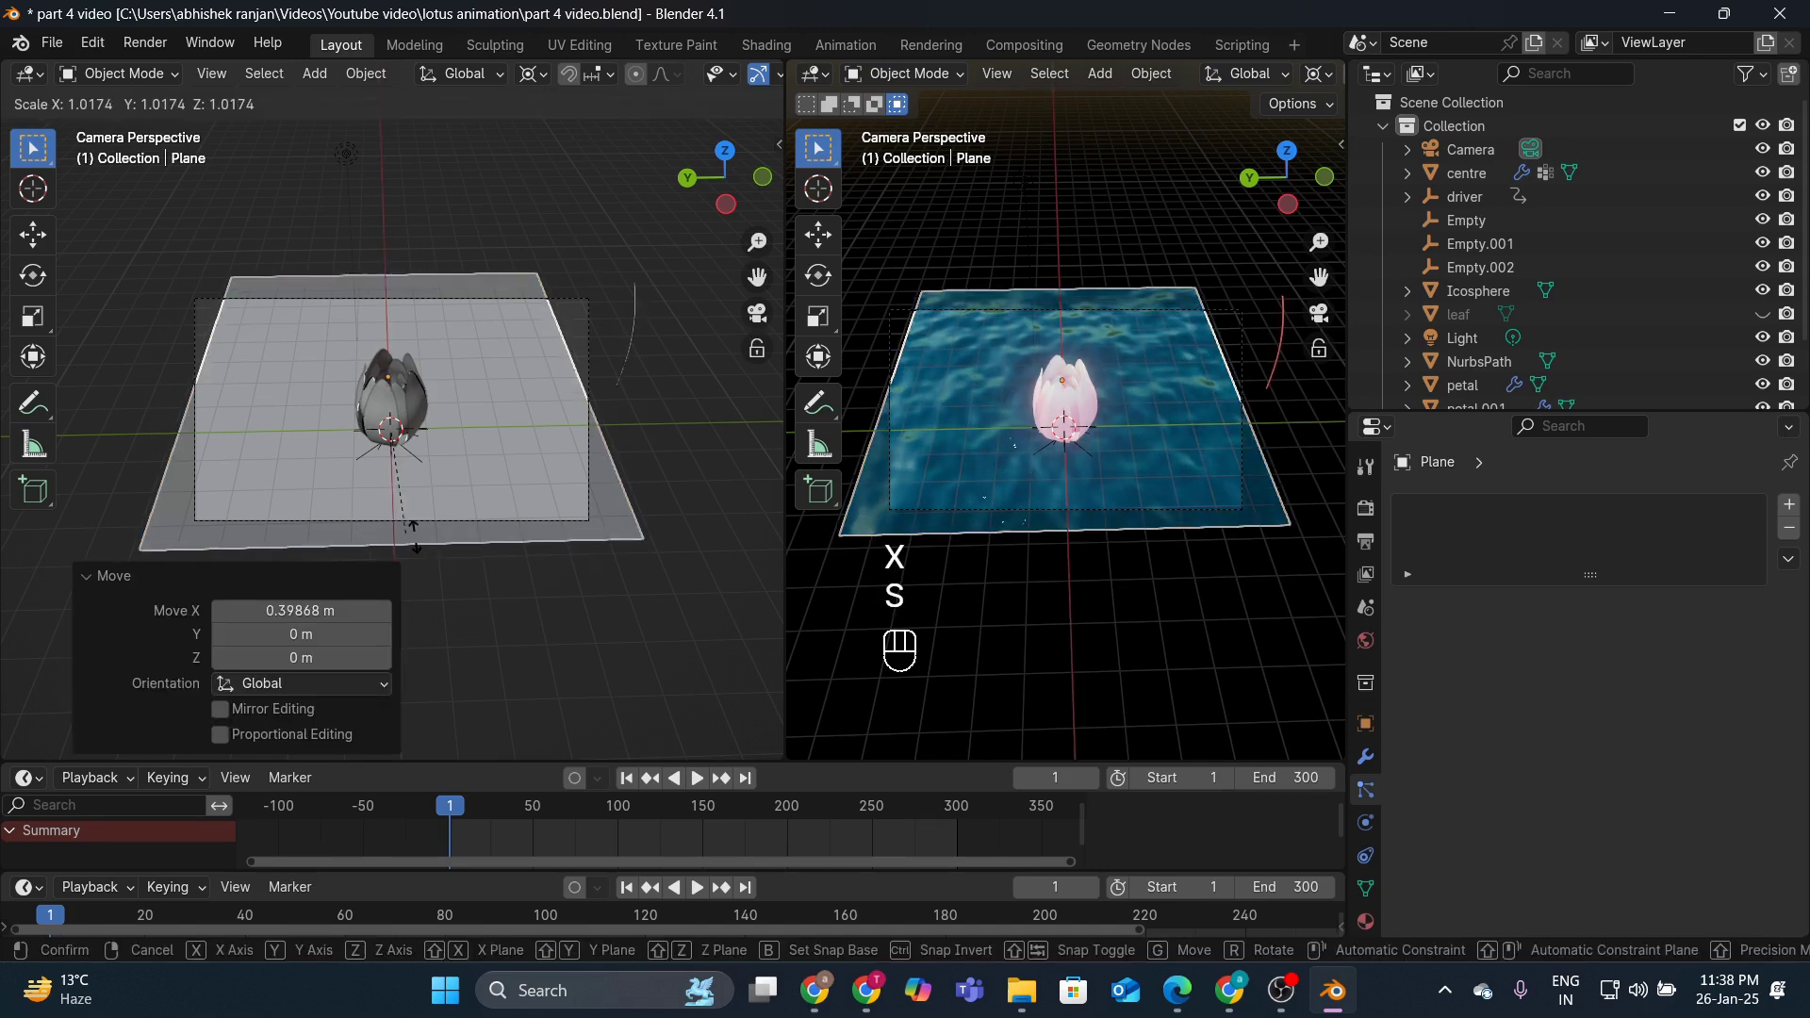
click(468, 562)
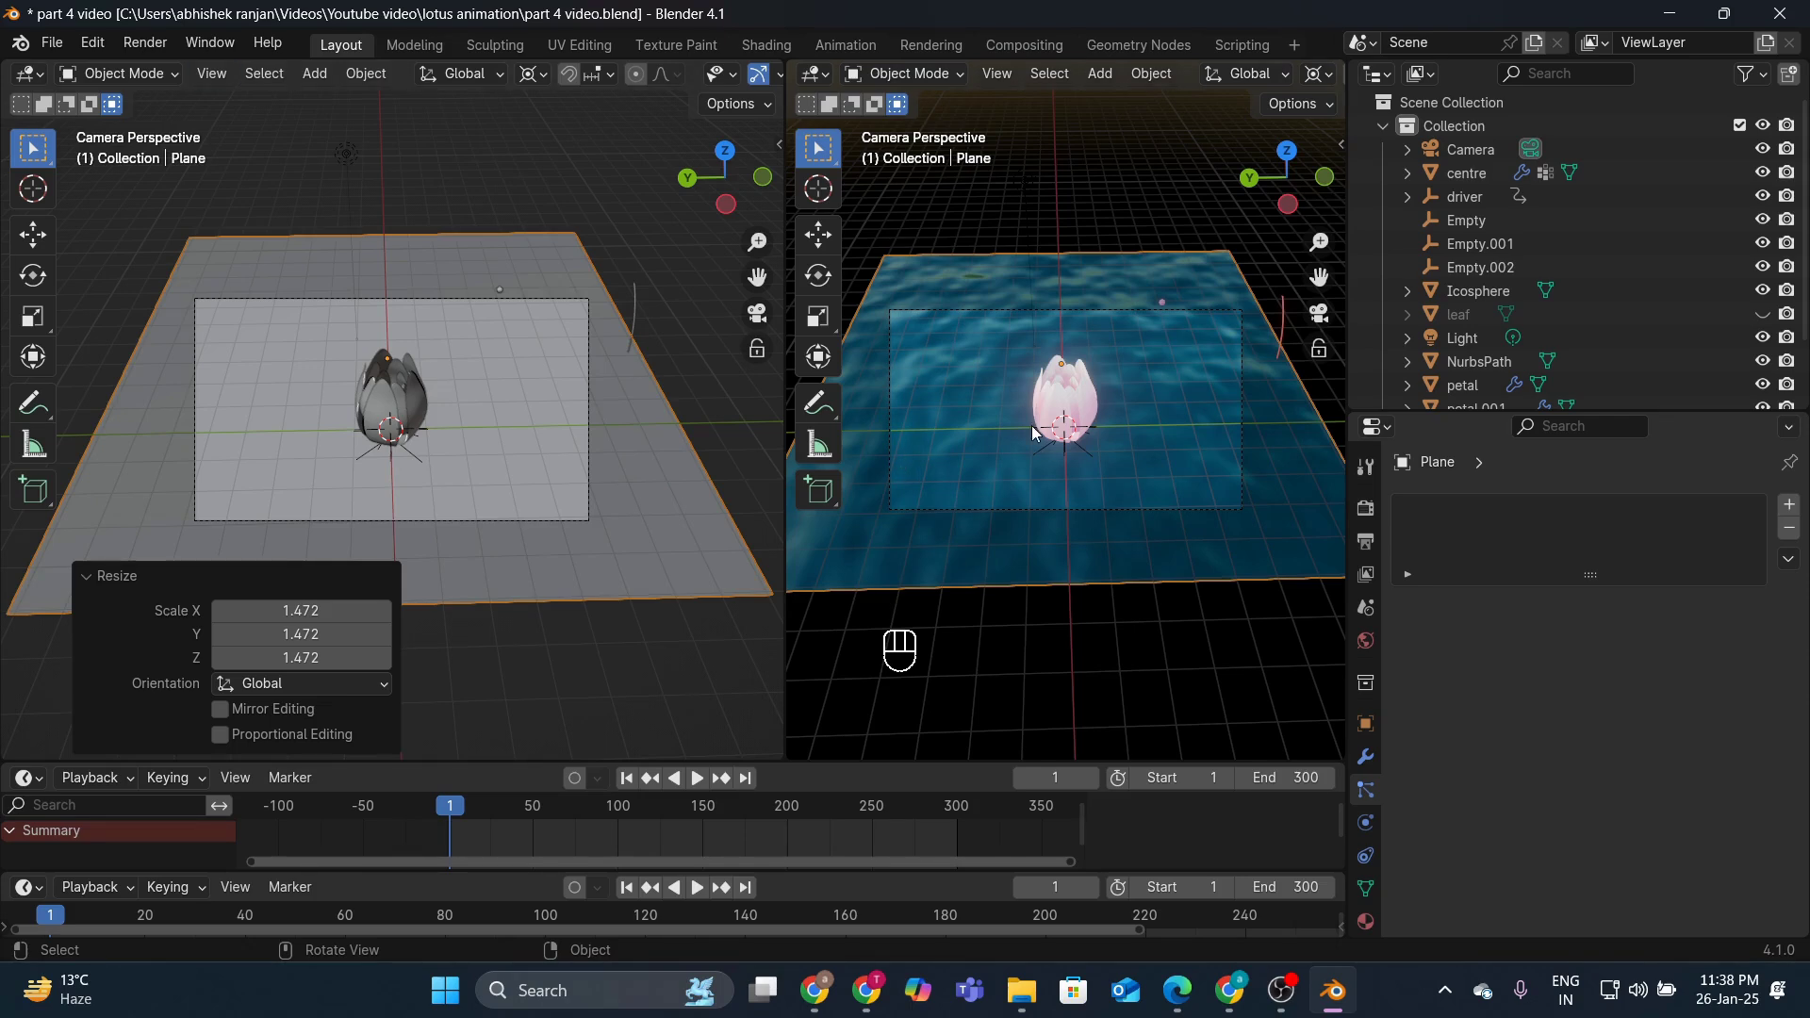
Step: Switch EEVEE's Ambient Occlusion and Bloom off and back on to compare their effect on the lotus
click(1372, 511)
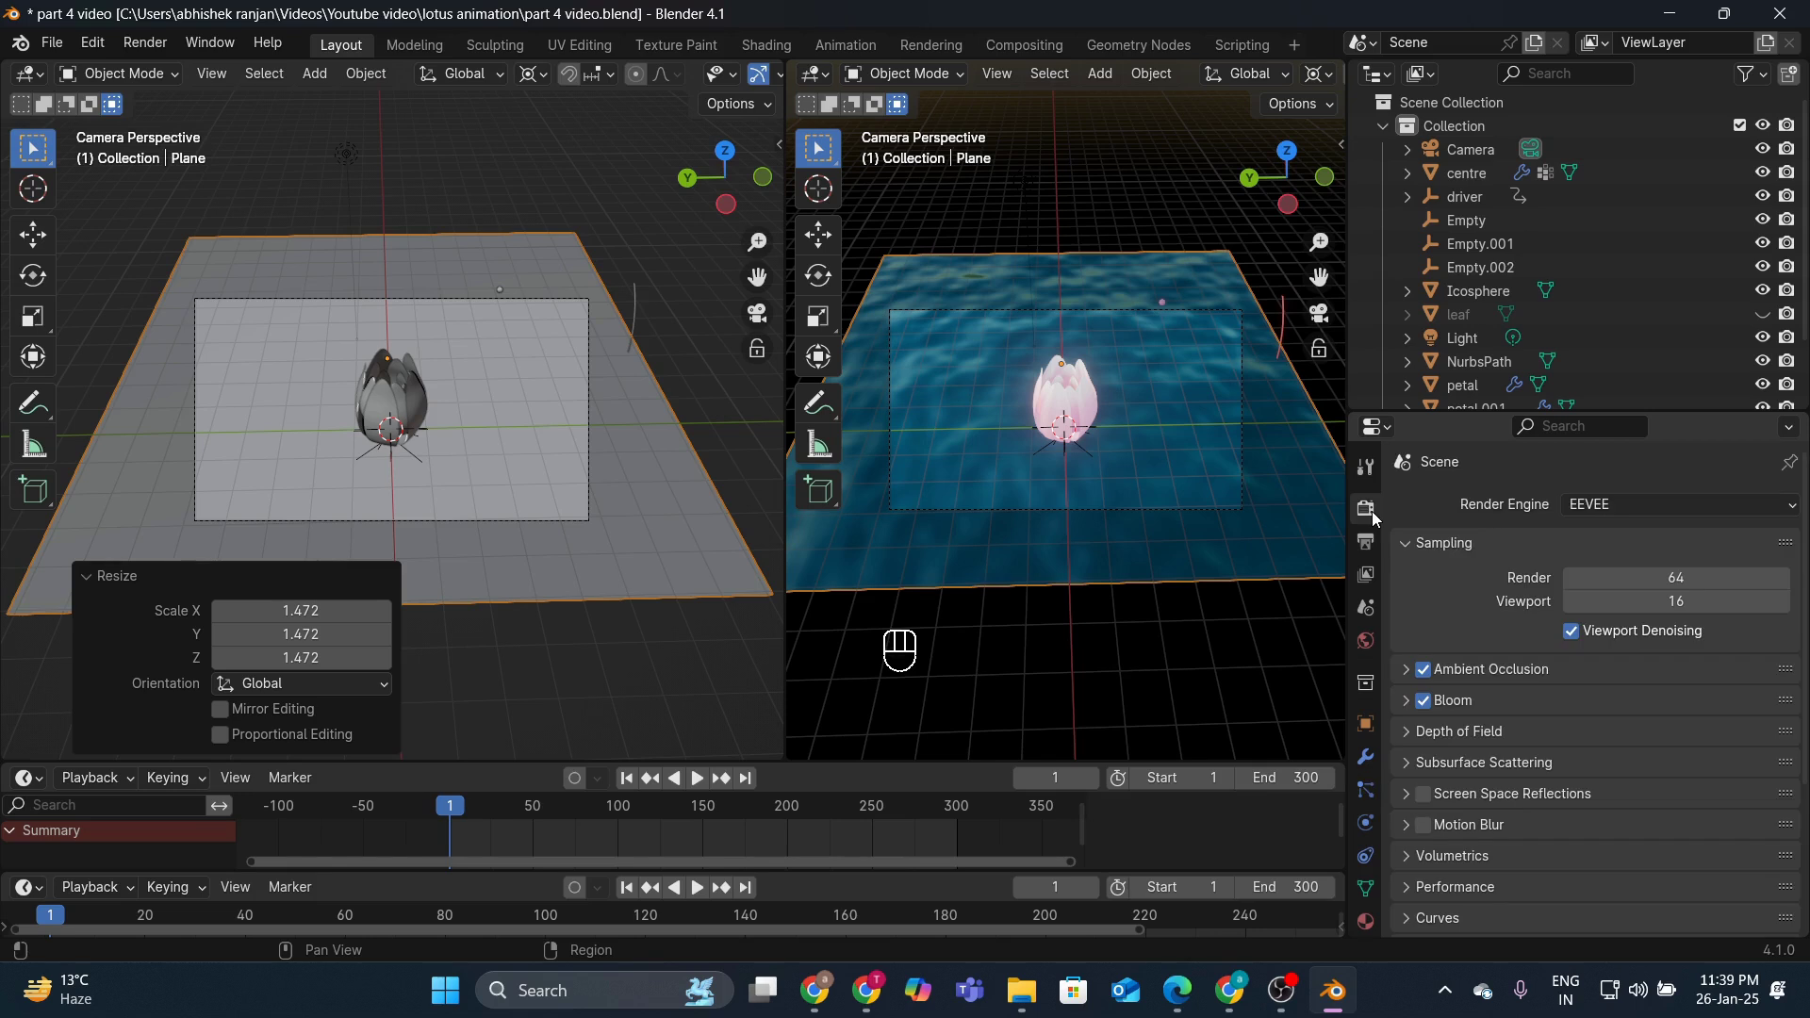
click(1425, 671)
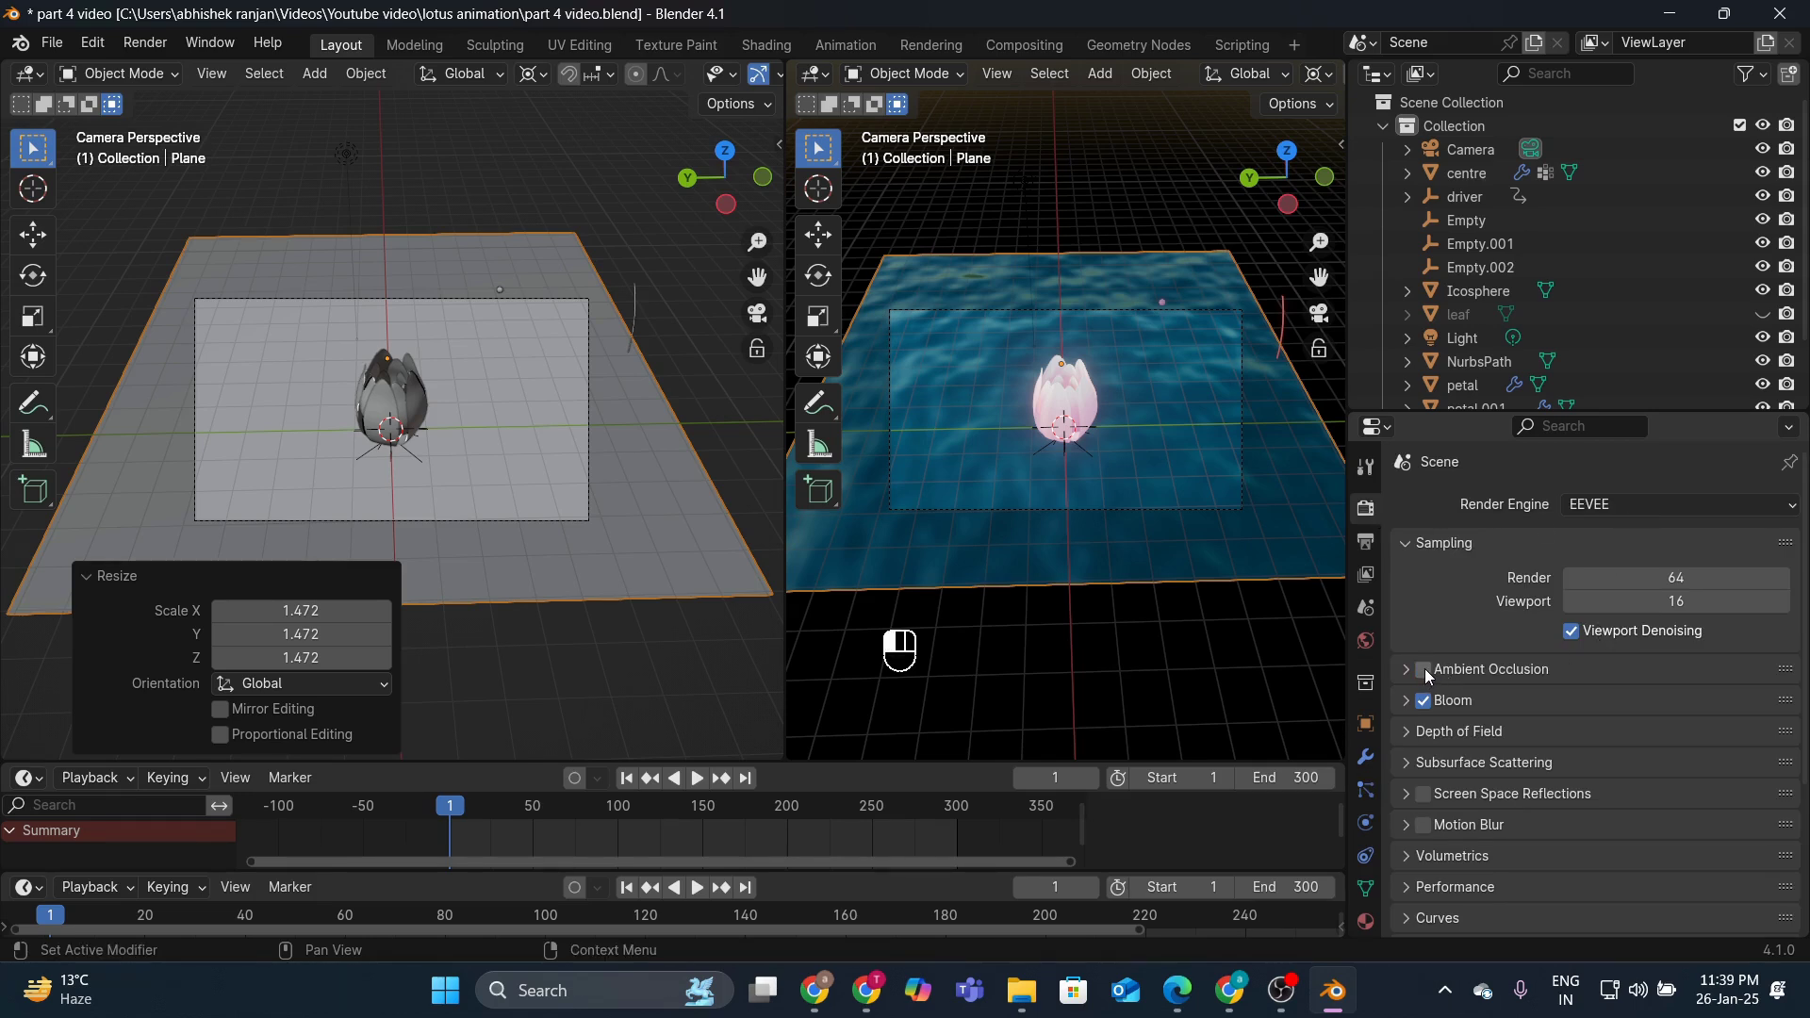
click(1424, 702)
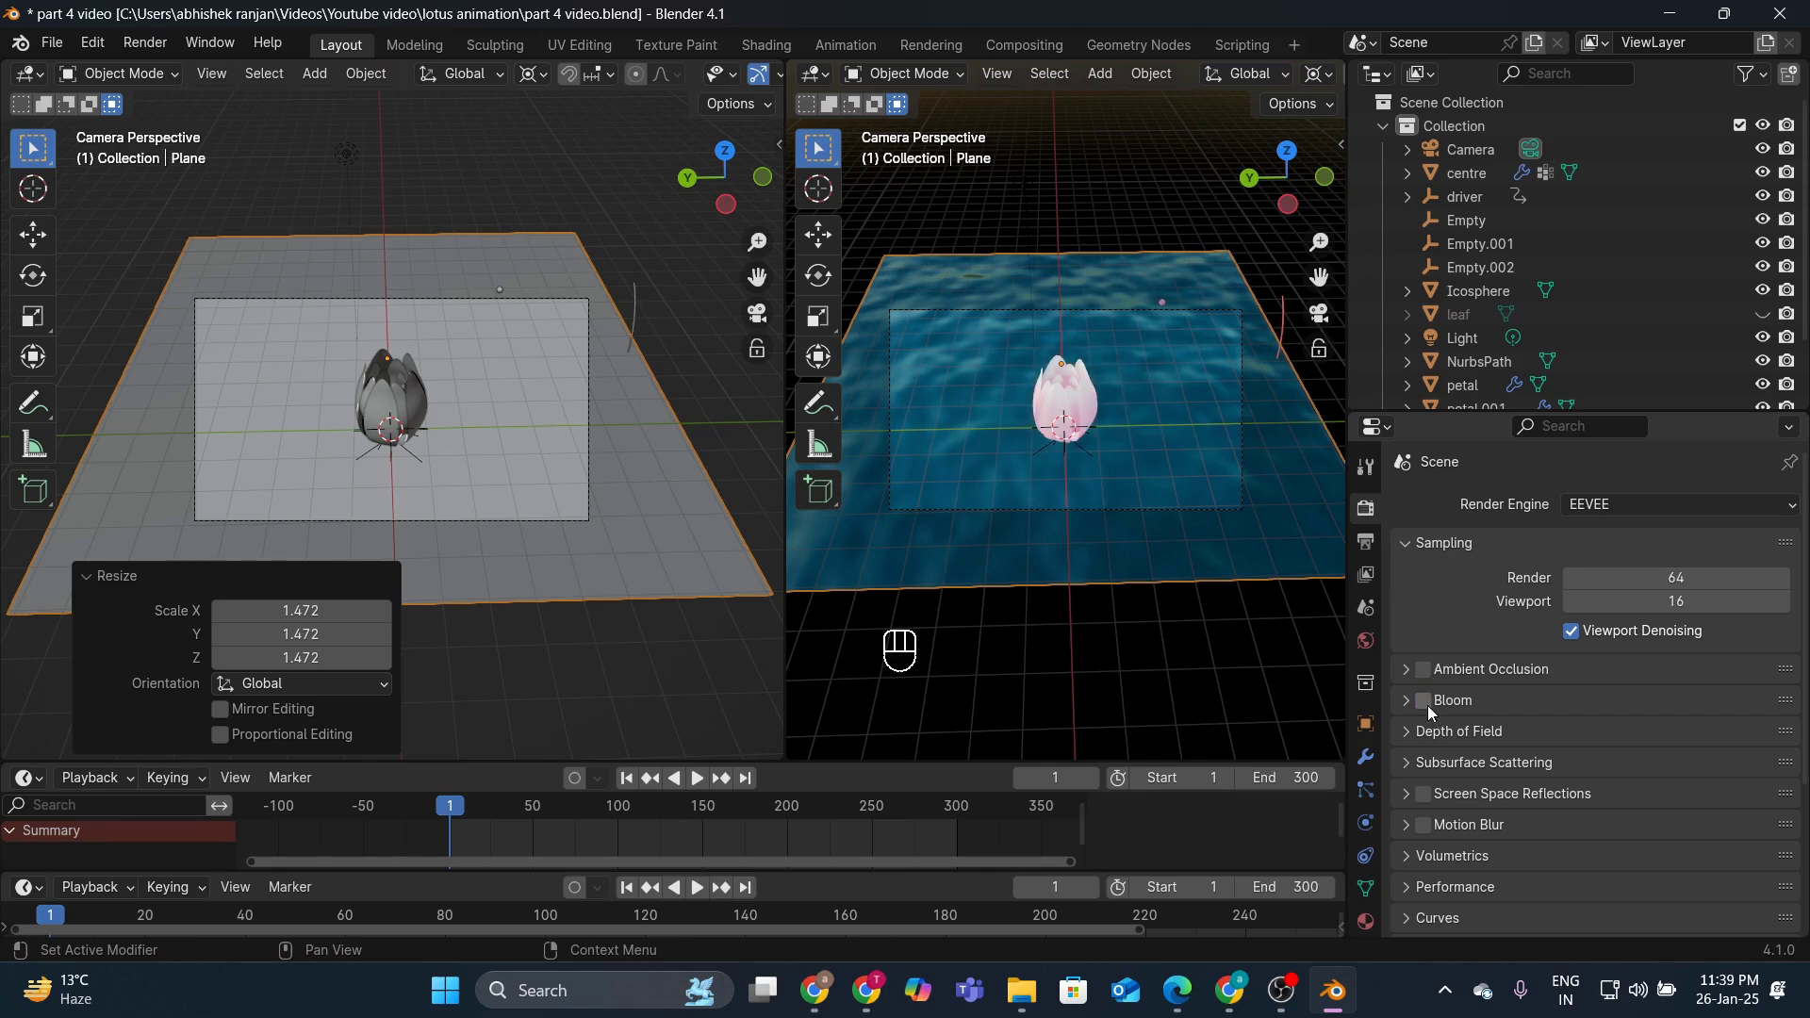
click(1425, 702)
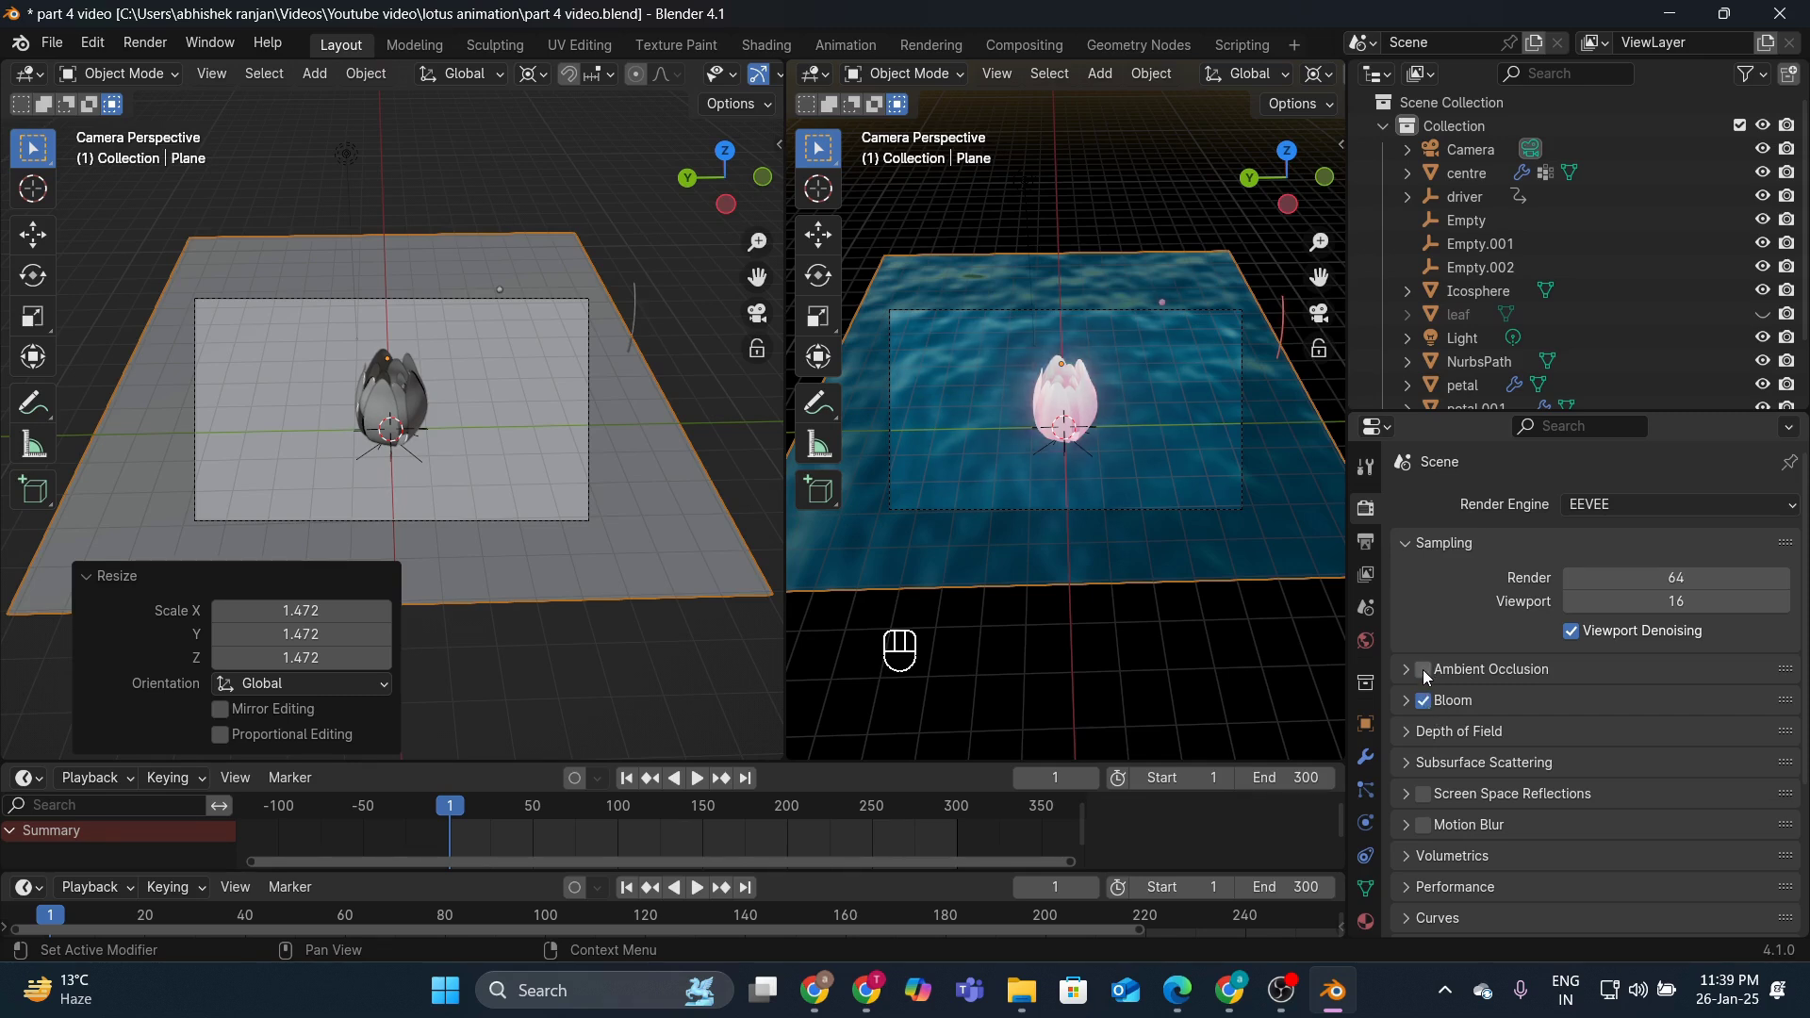
click(1425, 672)
Step: Review the output path, file format and frame range in the Output properties, and start rendering the animation
click(1365, 542)
scroll(1658, 720, down, 8)
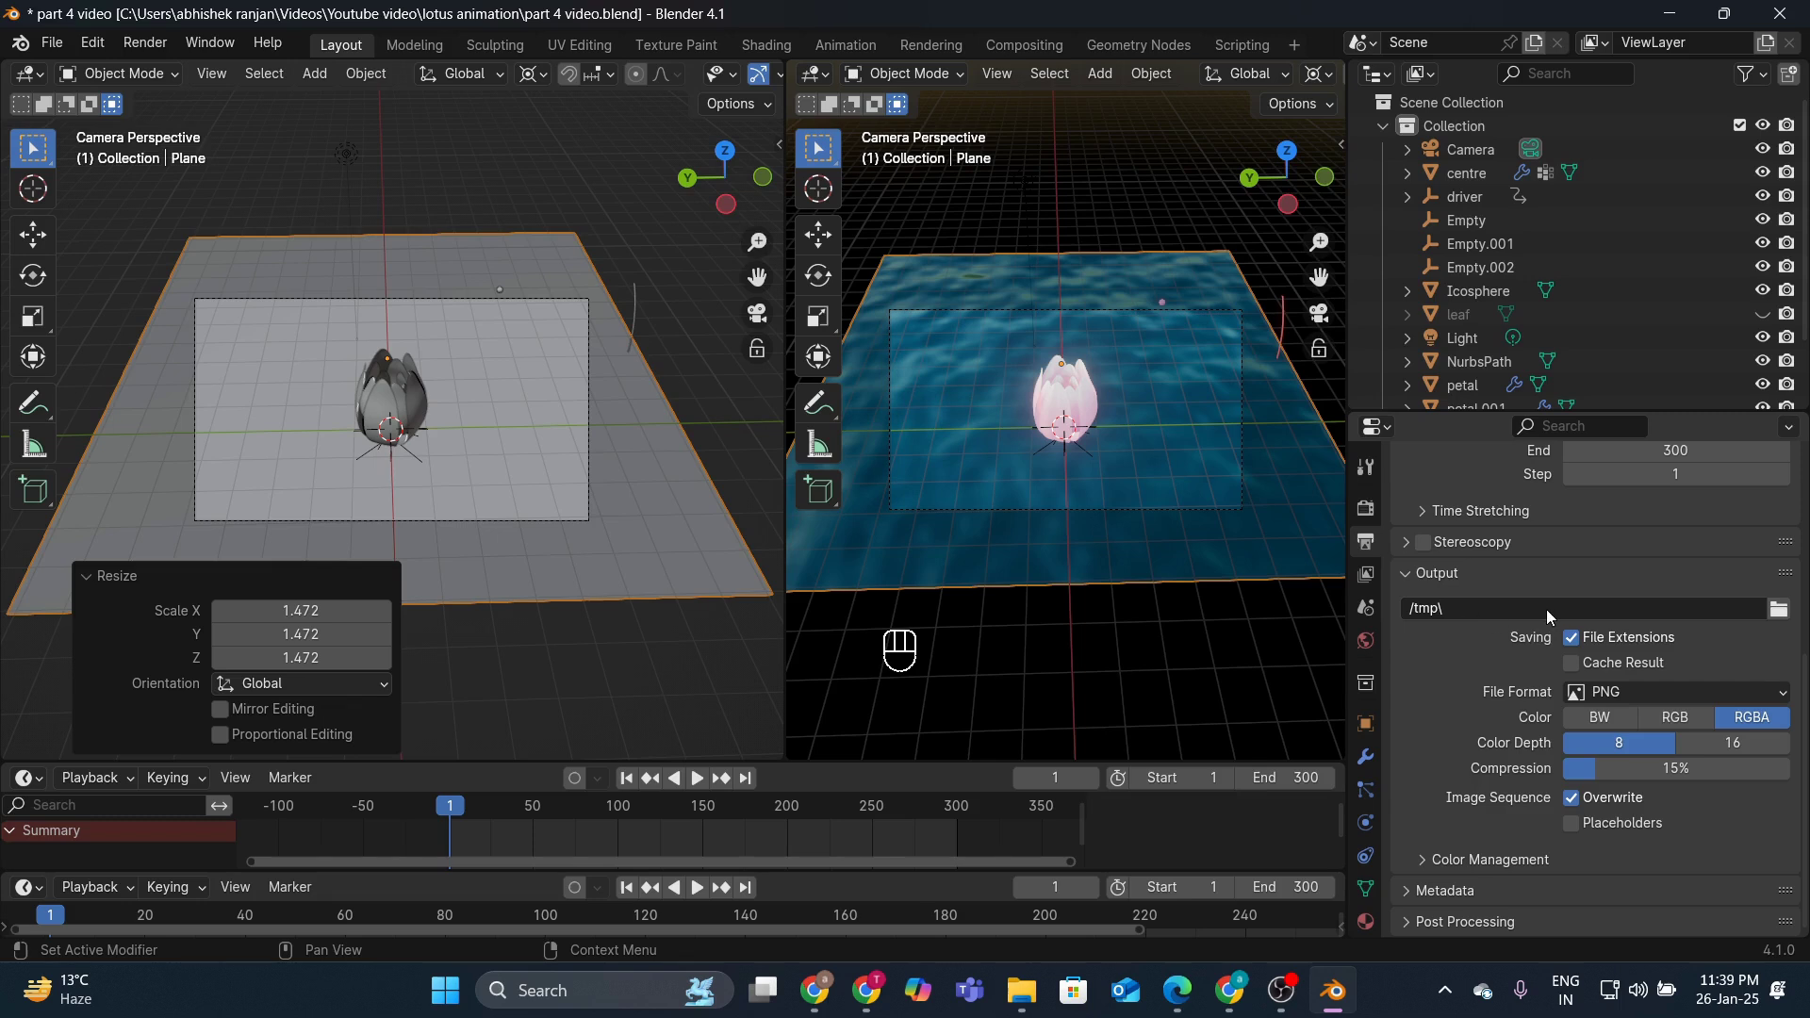
click(1547, 609)
click(1548, 610)
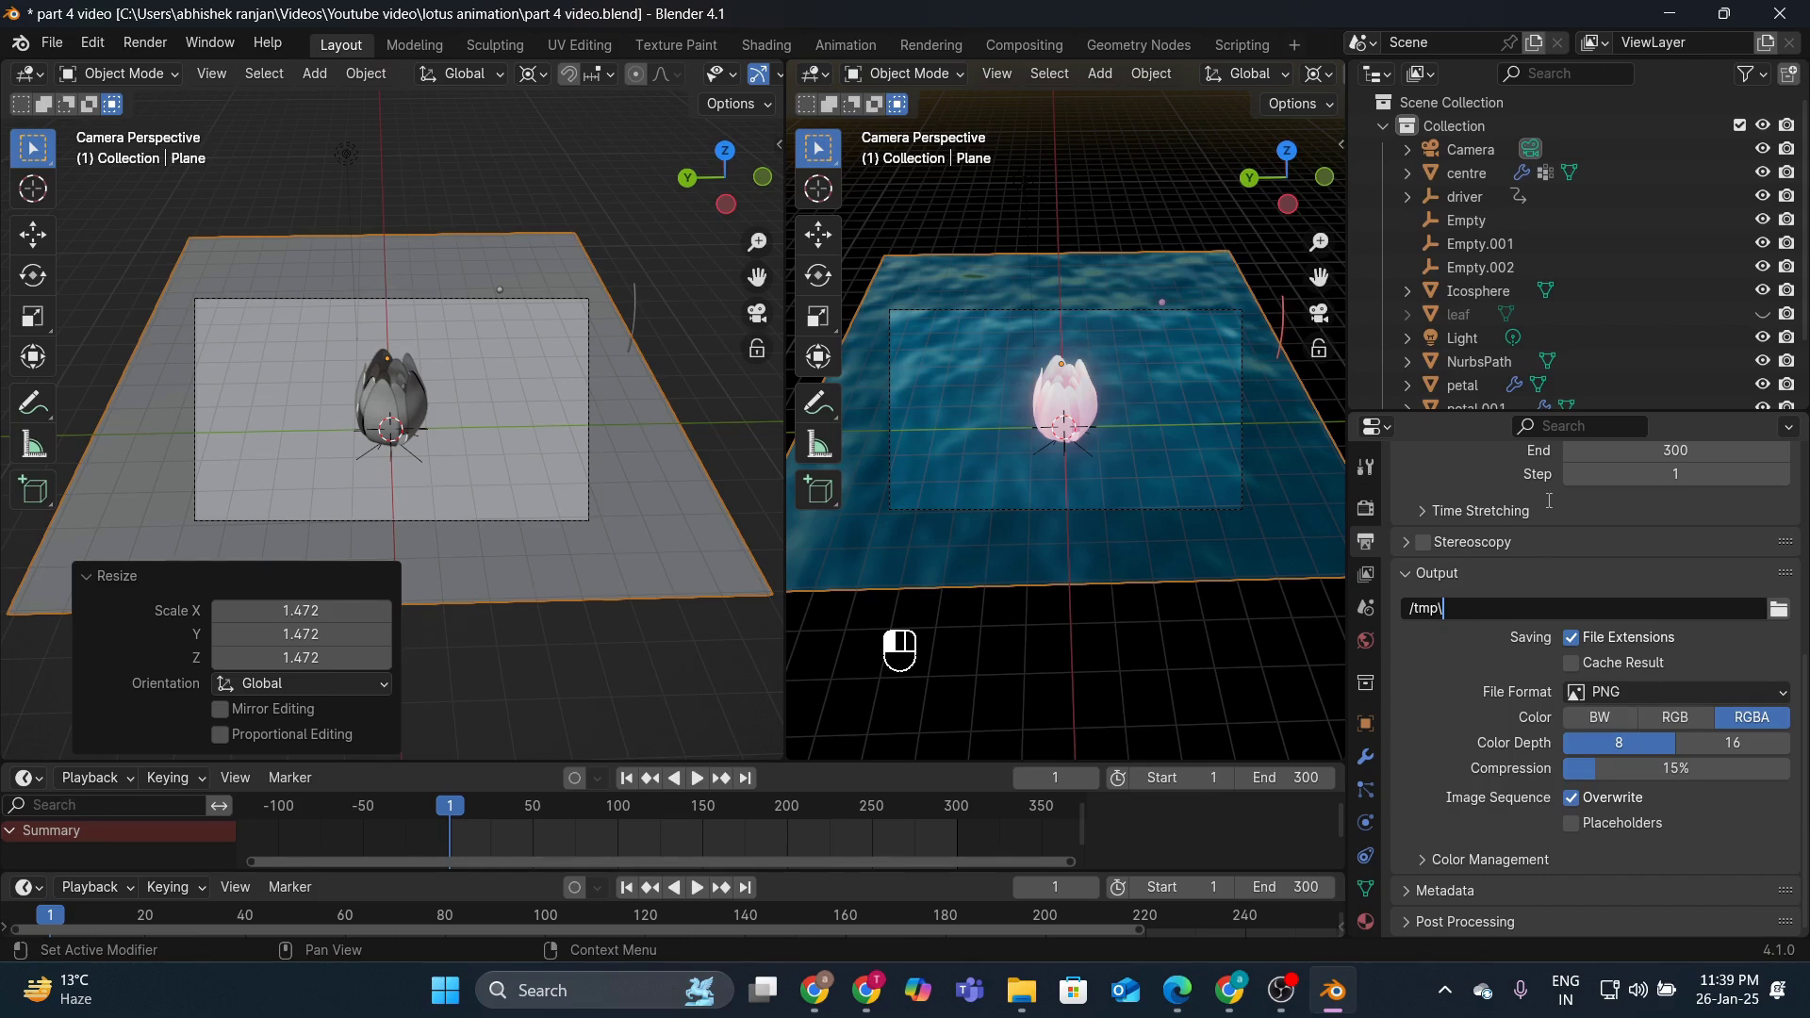
scroll(1661, 508, up, 5)
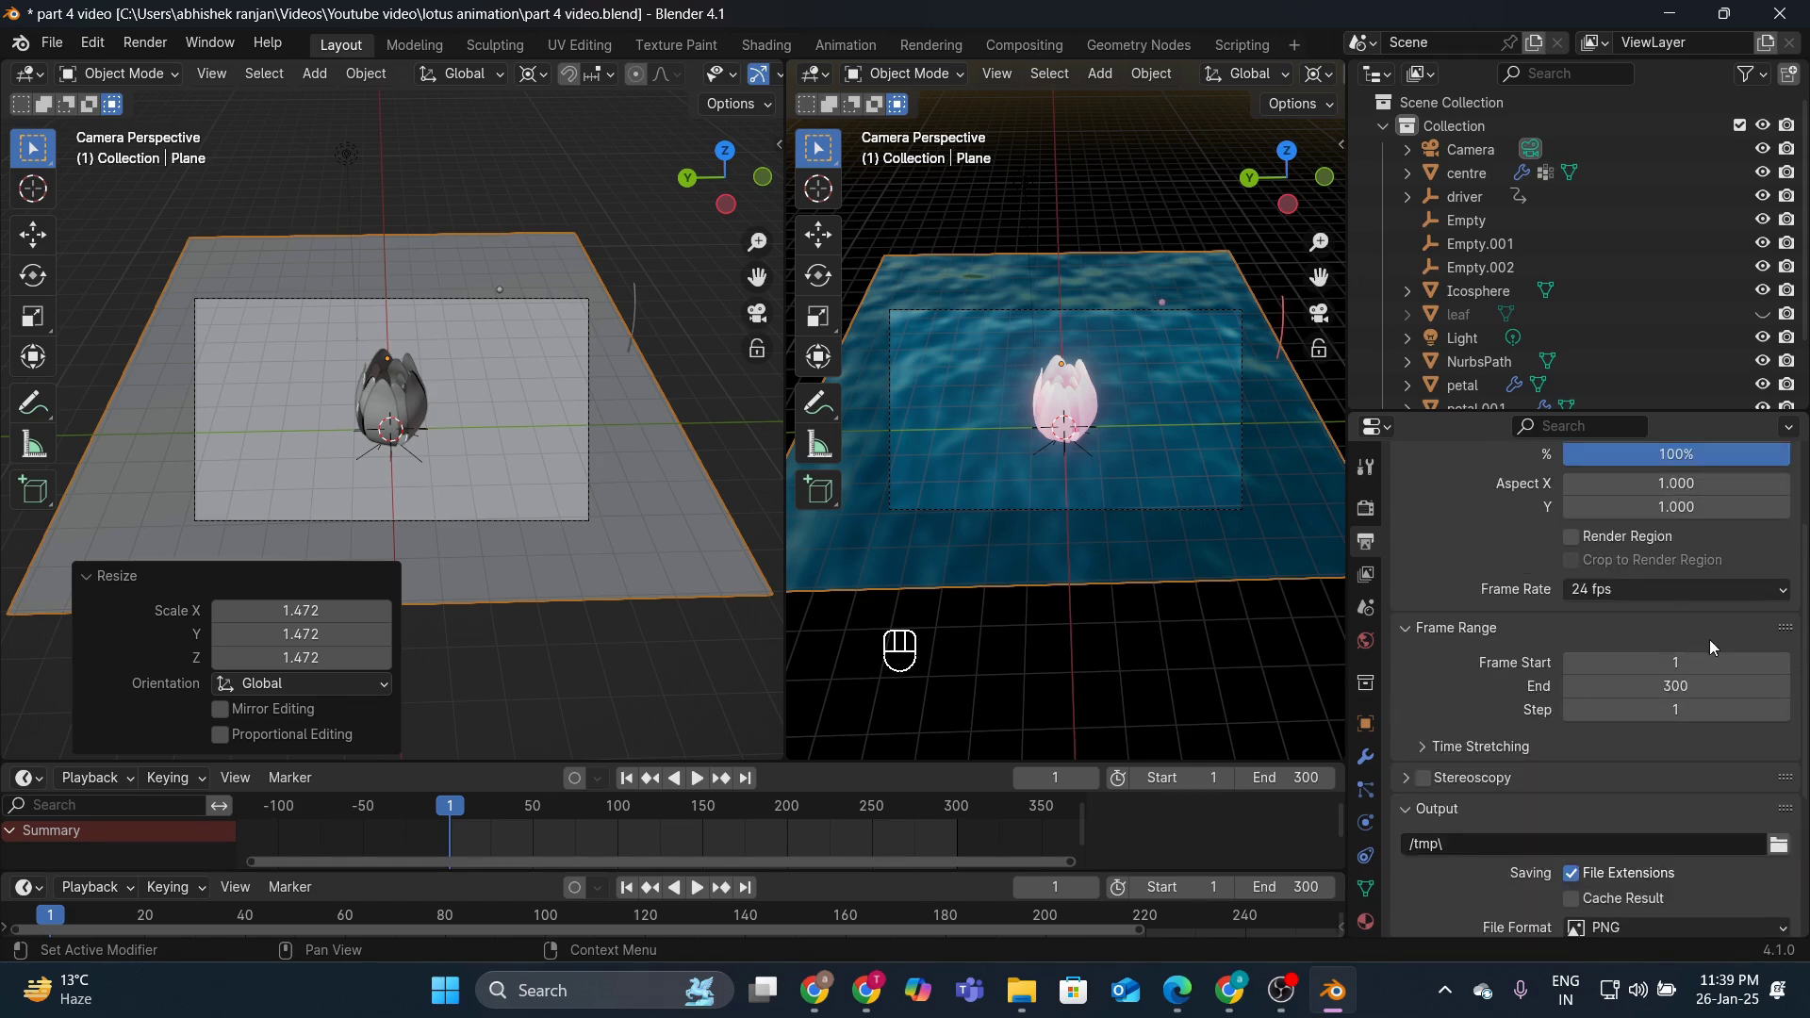
click(137, 47)
click(192, 94)
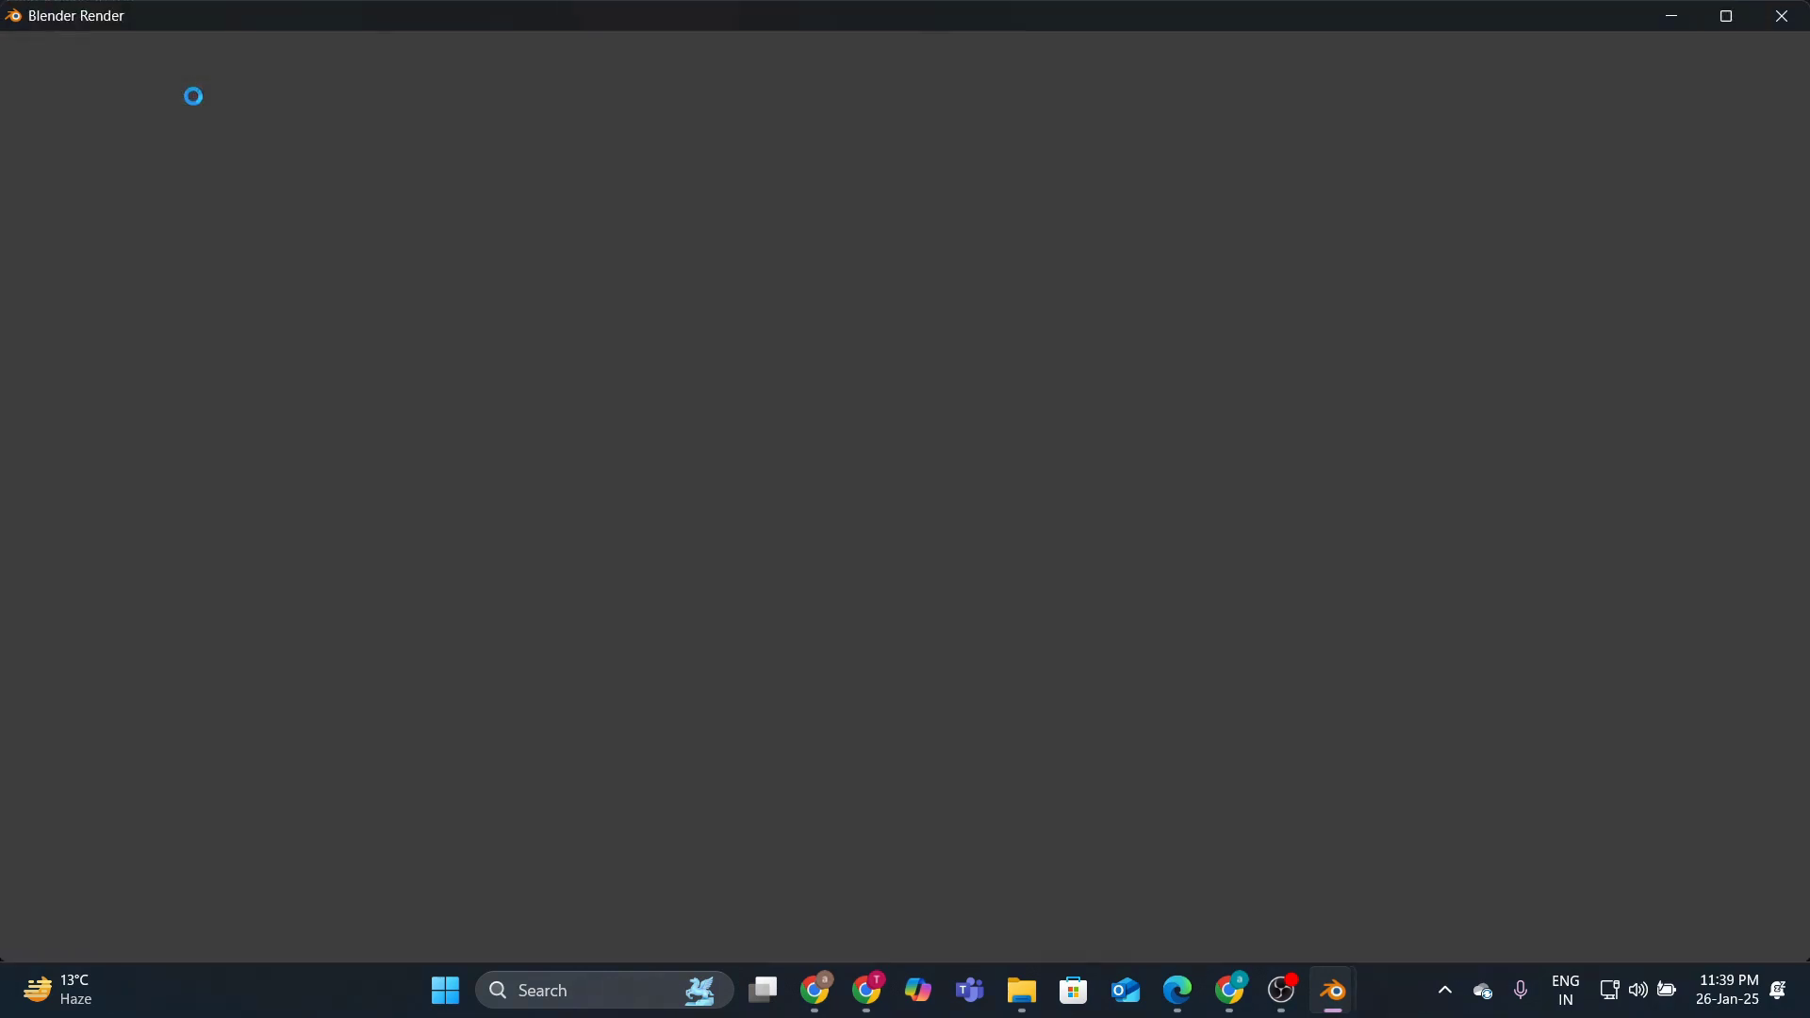